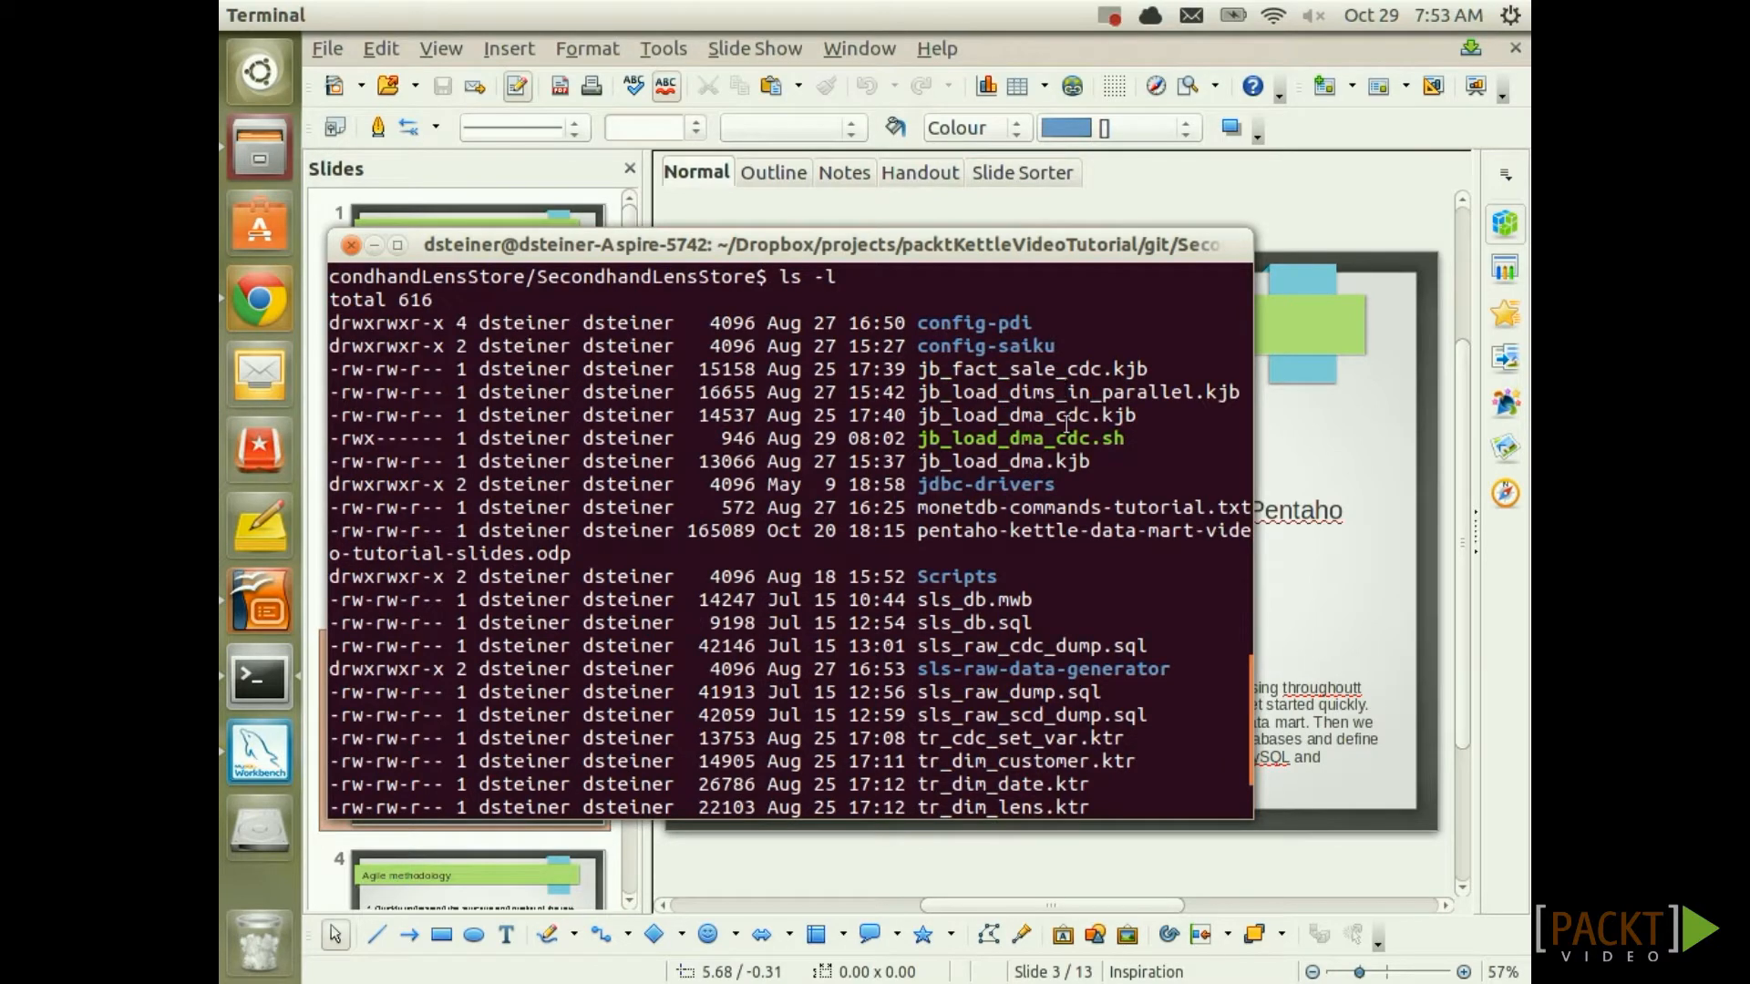
Scroll down through the setup slide in Impress
{"action": "scroll", "coordinate": [1064, 424], "scroll_direction": "down", "scroll_amount": 2}
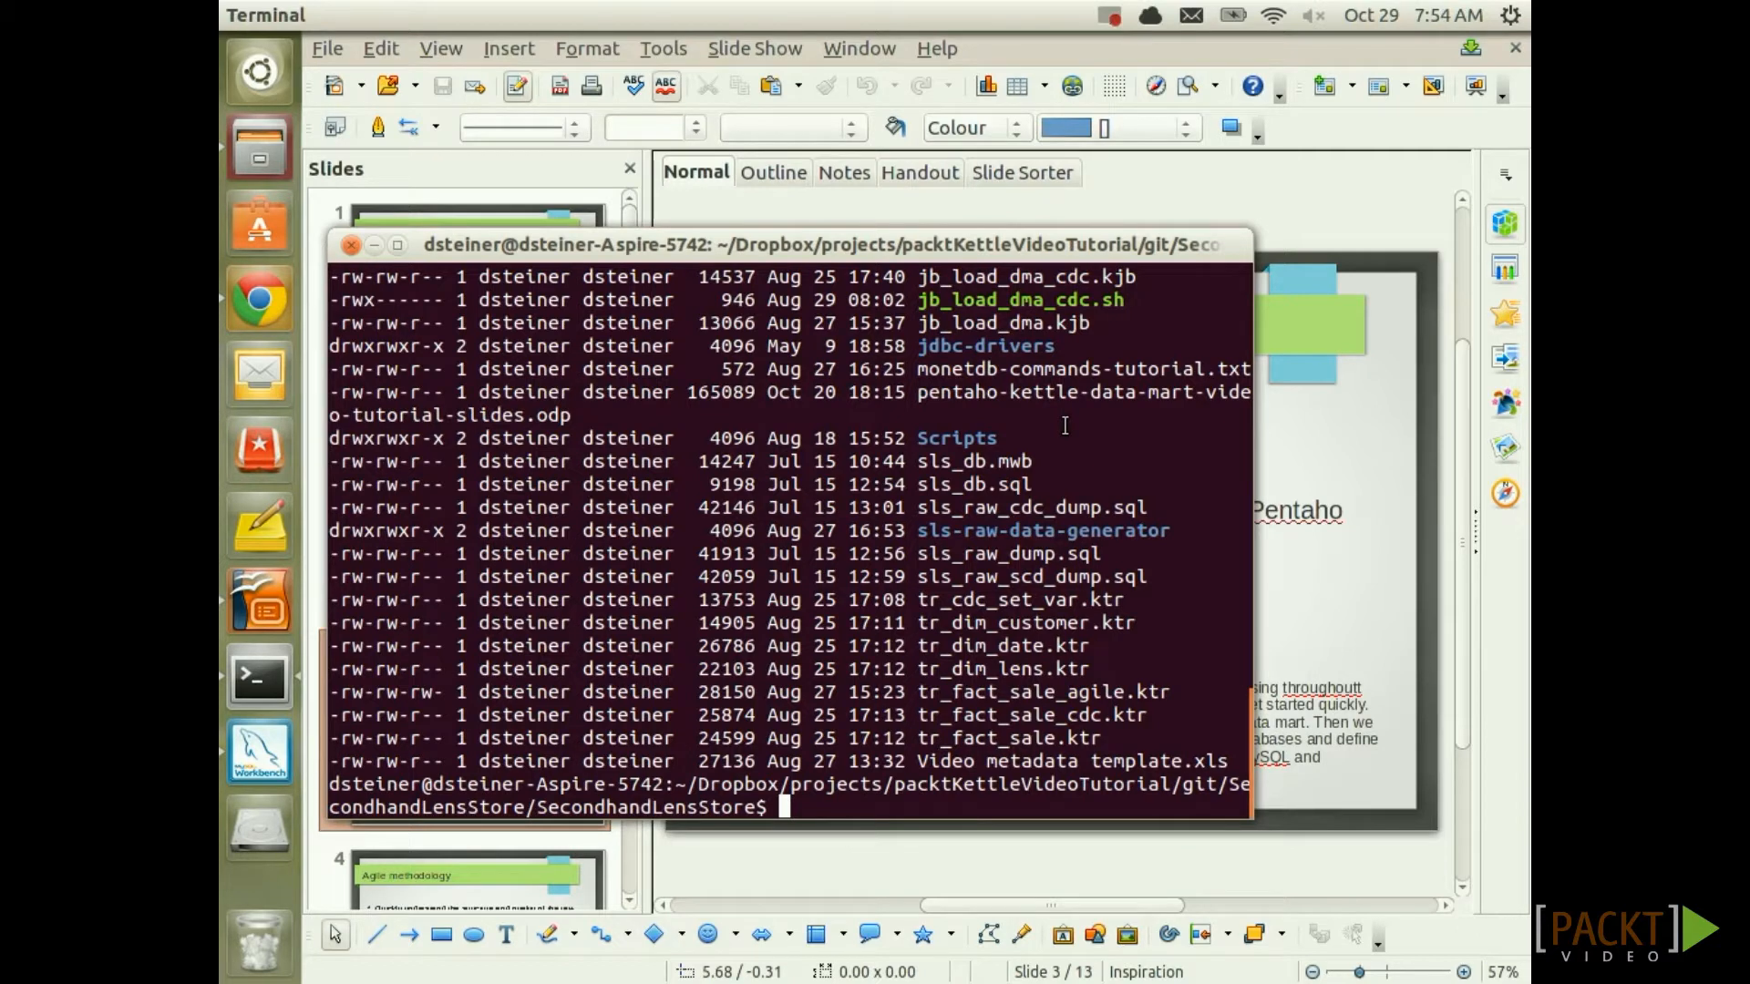
Log in to the MySQL monitor as root with mysql -uroot and the root password
{"action": "type", "text": "mysql -uroot "}
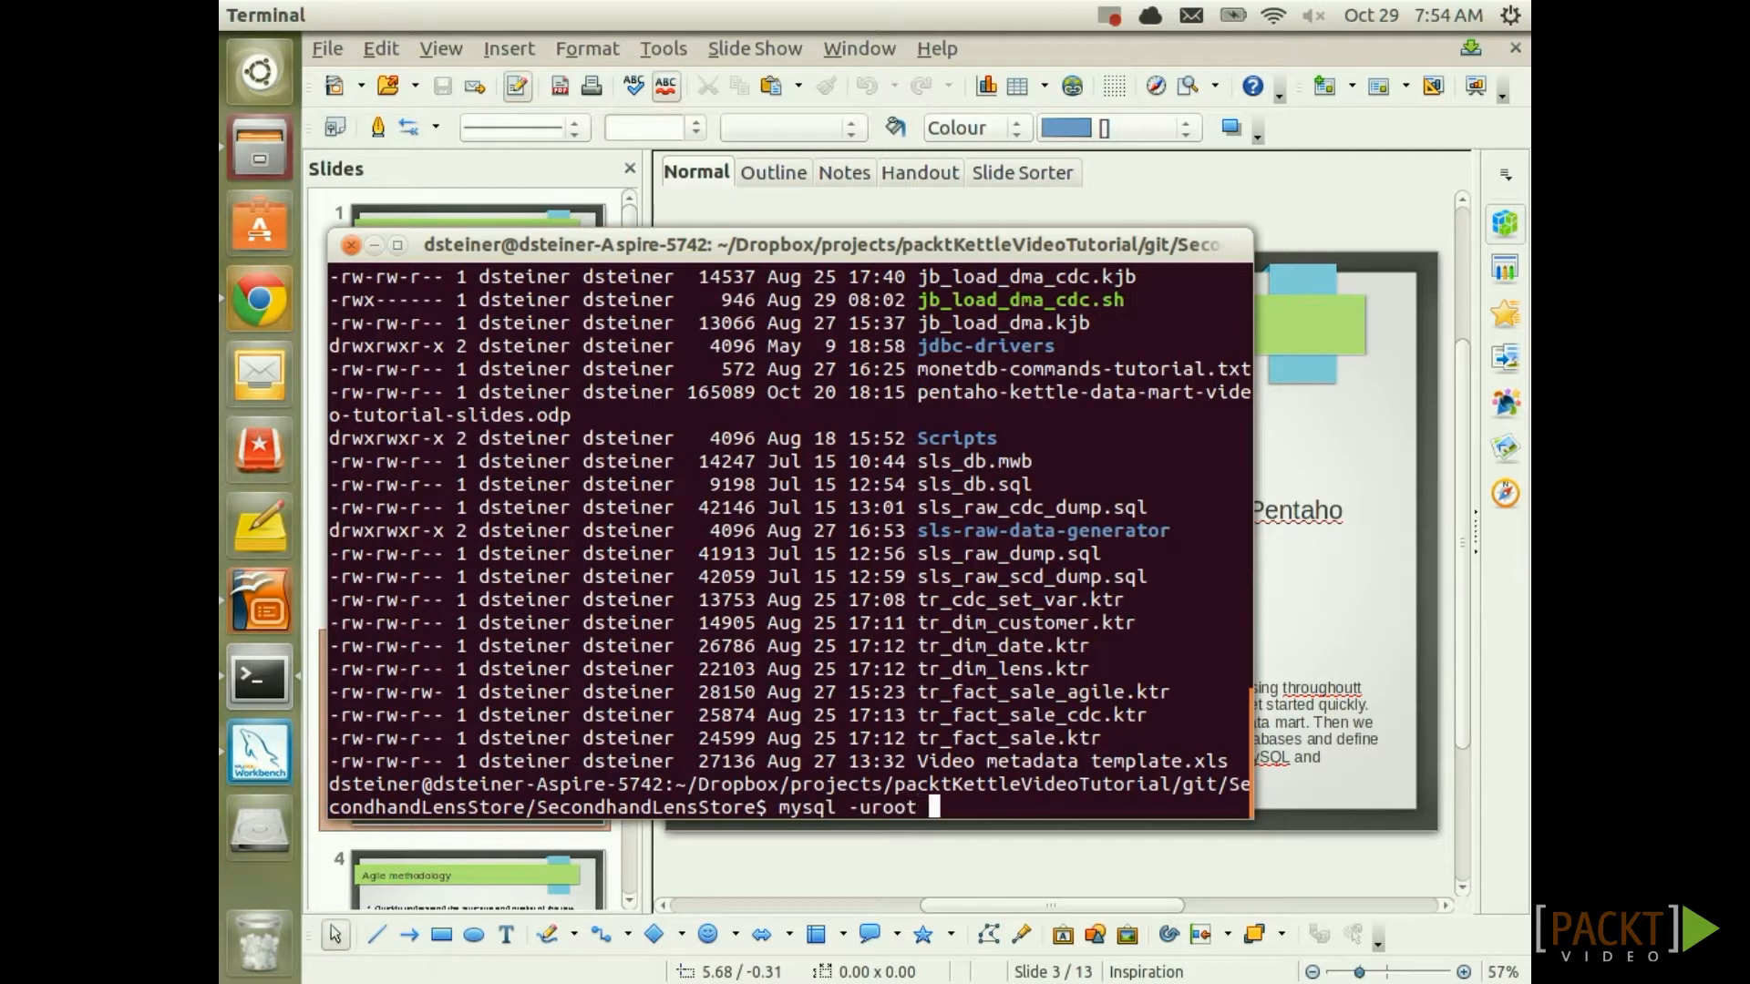
{"action": "type", "text": "-proot"}
{"action": "key", "text": "Return"}
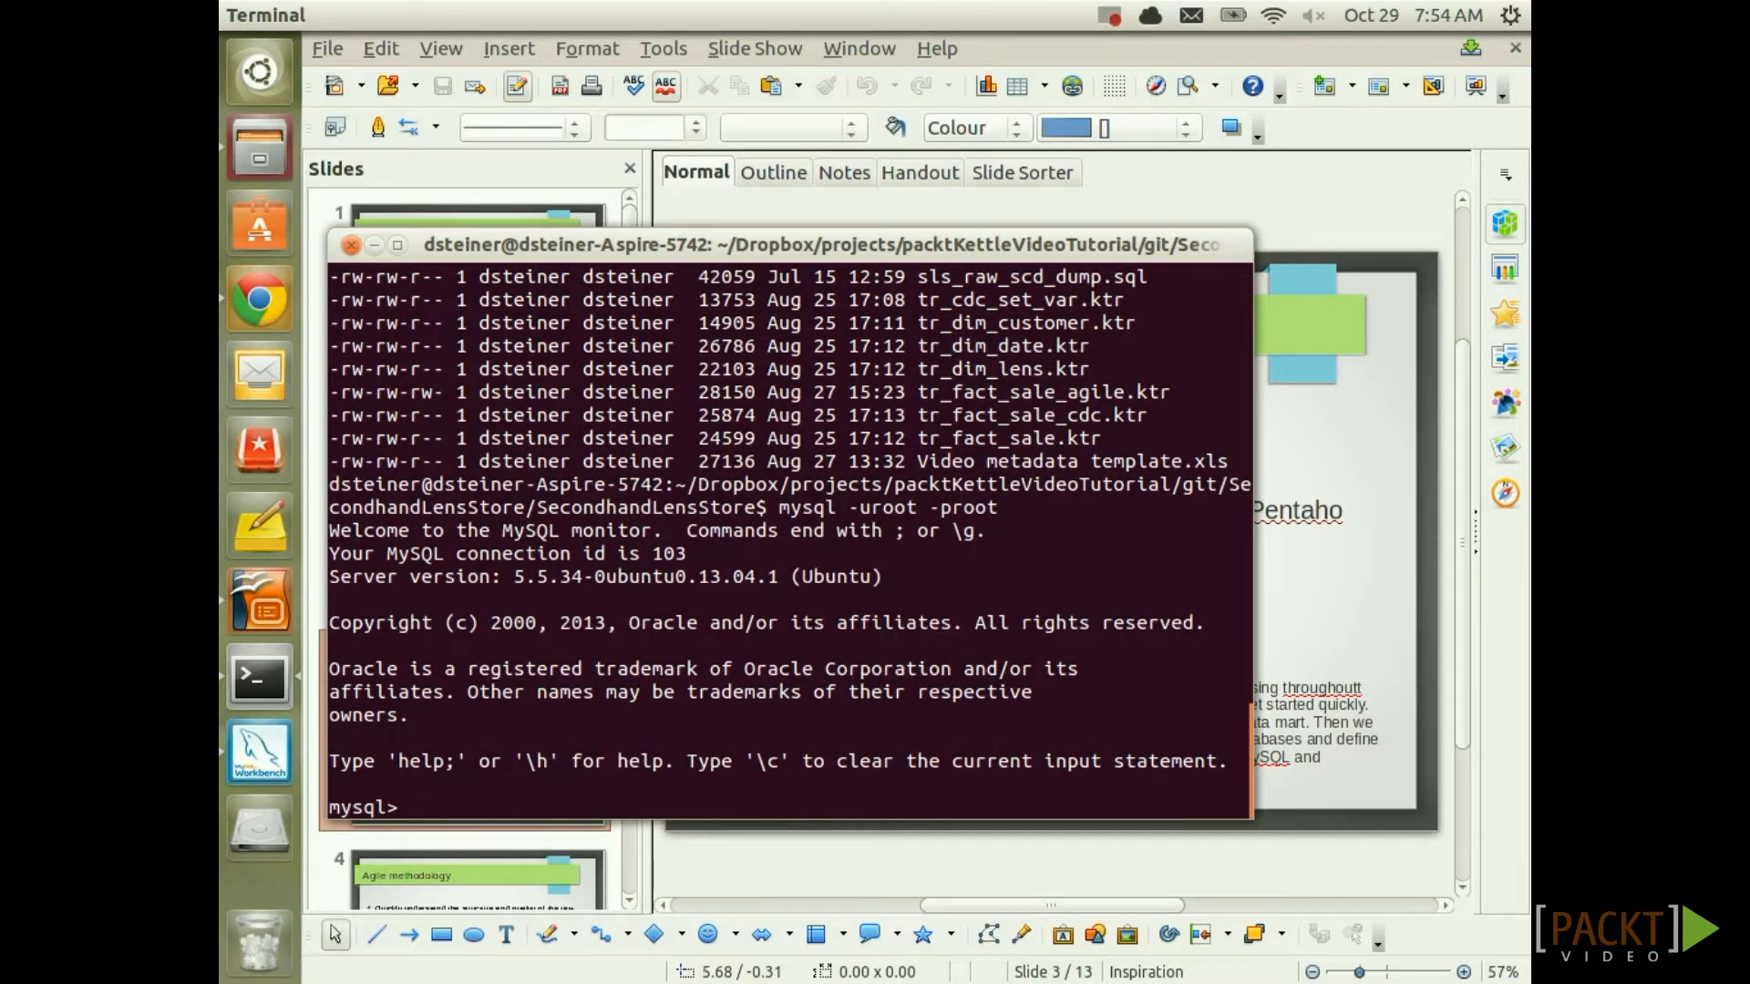
Create the sls_raw database with CREATE DATABASE sls_raw; and exit the MySQL monitor
{"action": "type", "text": "CREATE DATA"}
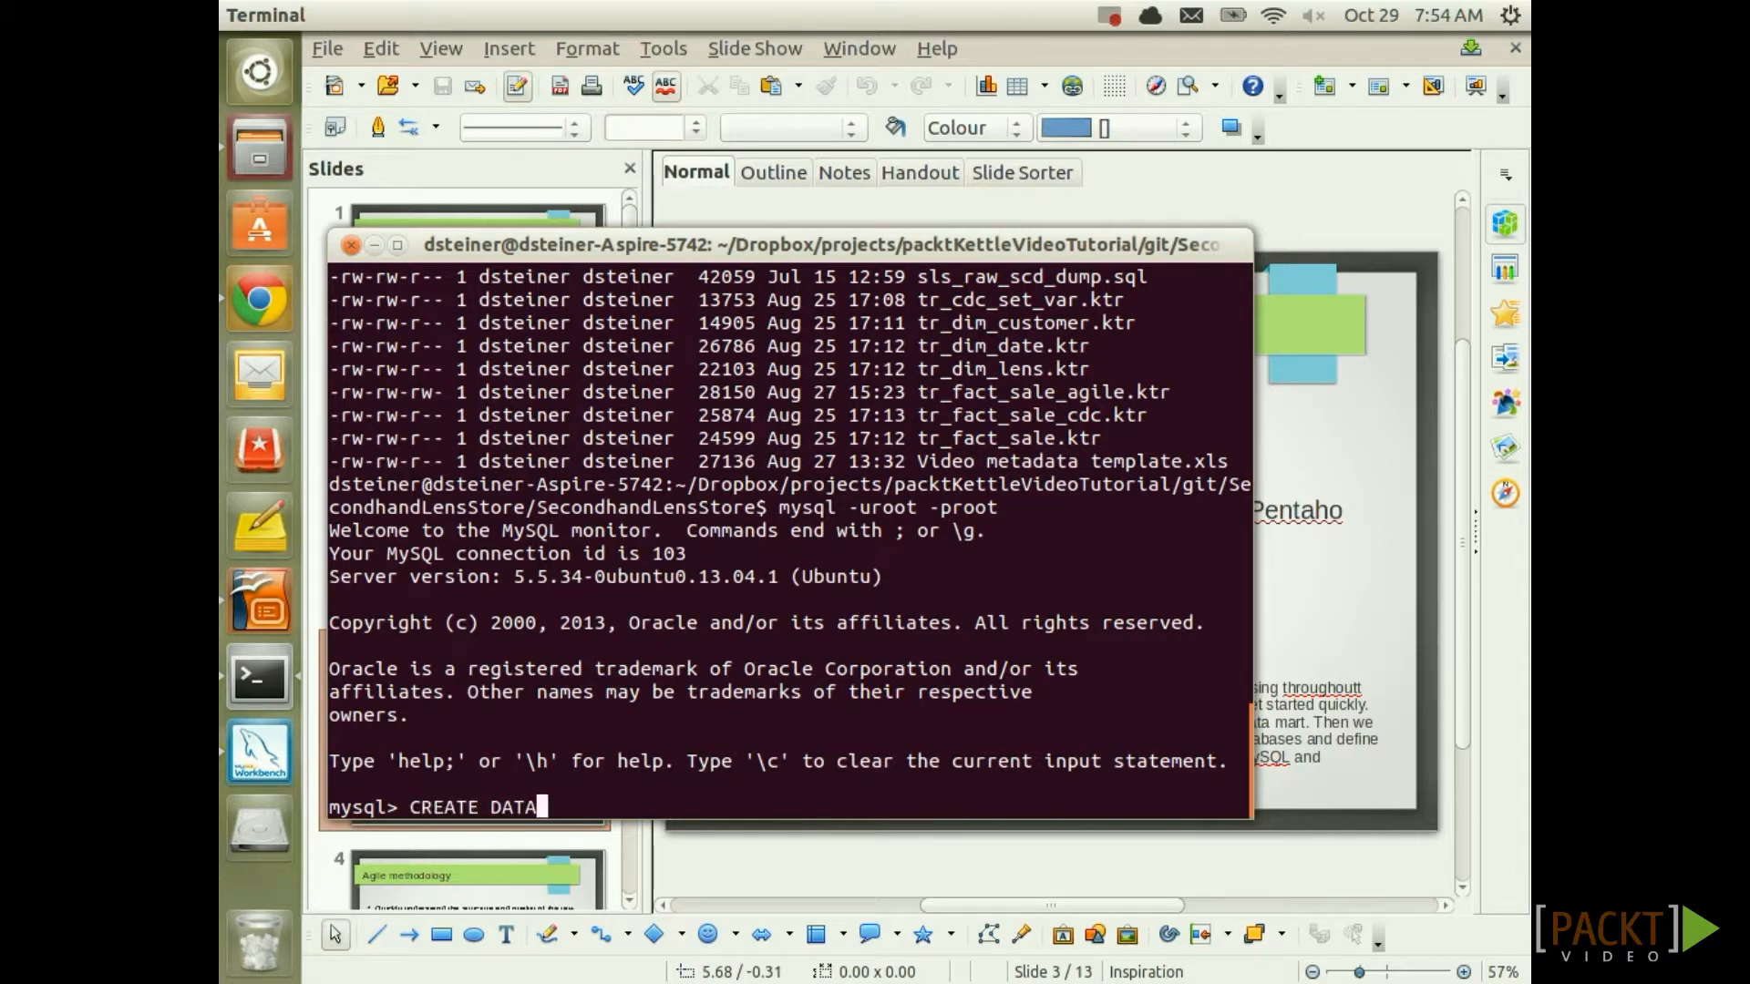
{"action": "type", "text": "BASE sls_raw;"}
{"action": "key", "text": "Return"}
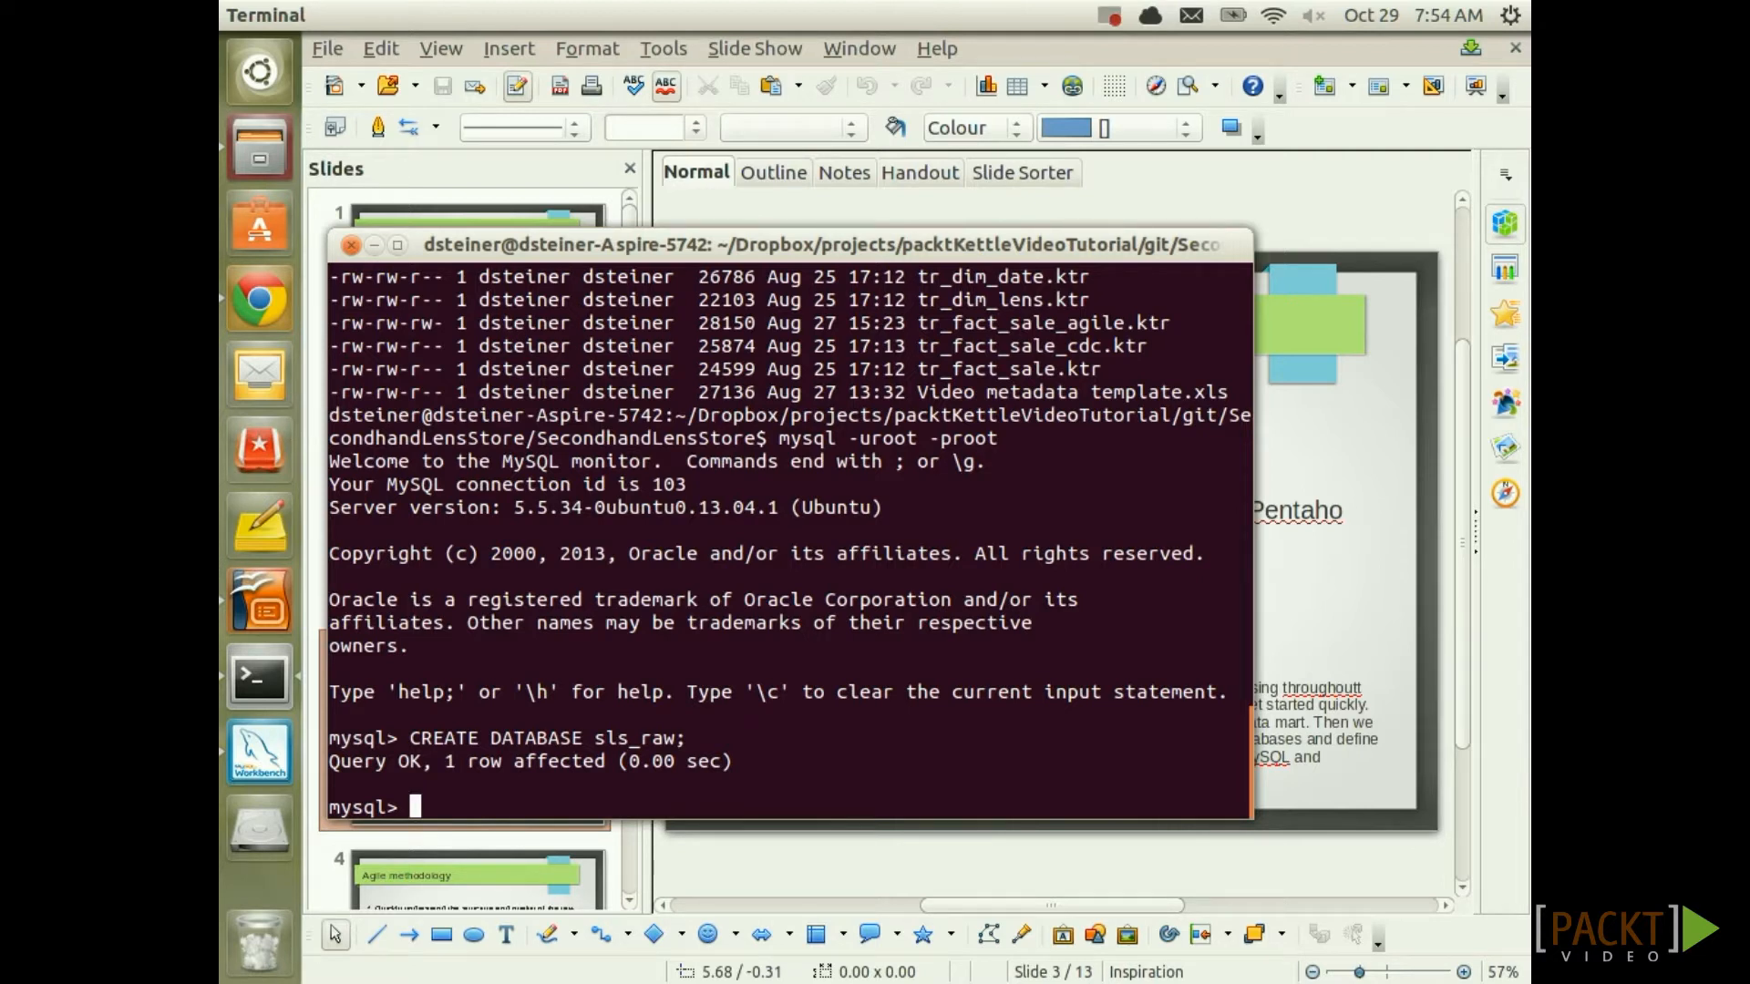
{"action": "type", "text": "exit"}
{"action": "key", "text": "Return"}
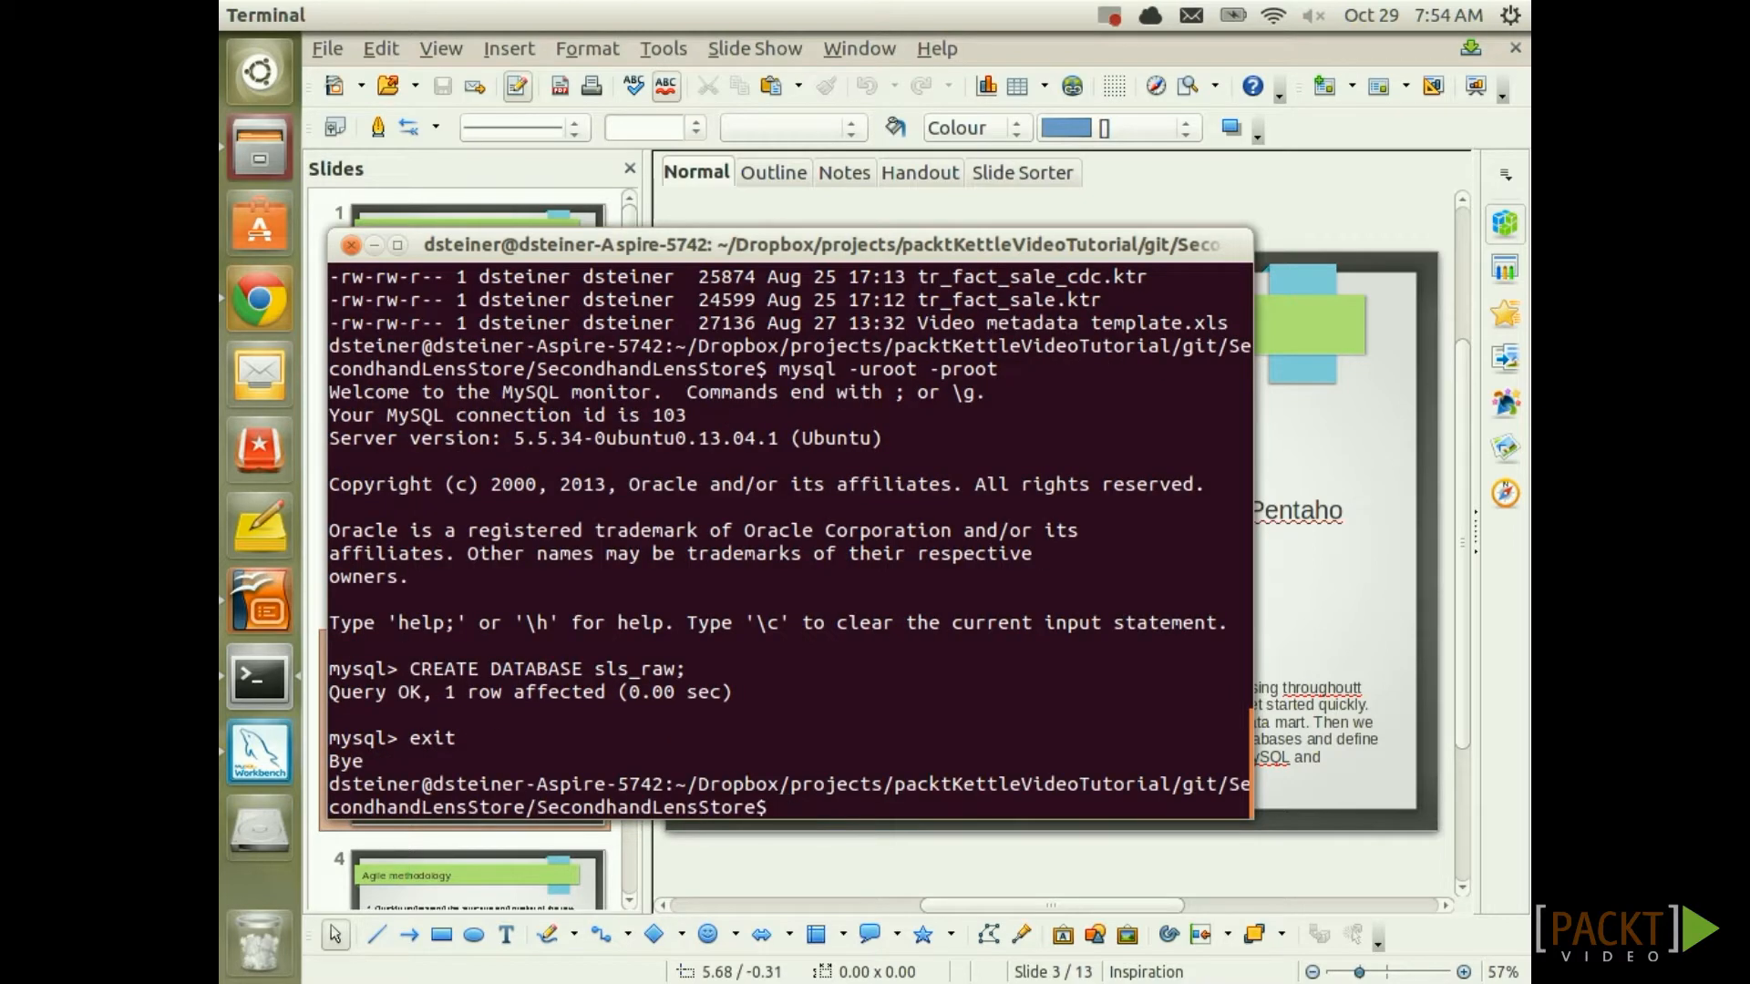
Import sls_raw_dump.sql into sls_raw, then log back into MySQL as root
{"action": "type", "text": "mysql sls_raw -uroot -proot < sls_raw_dump.sql"}
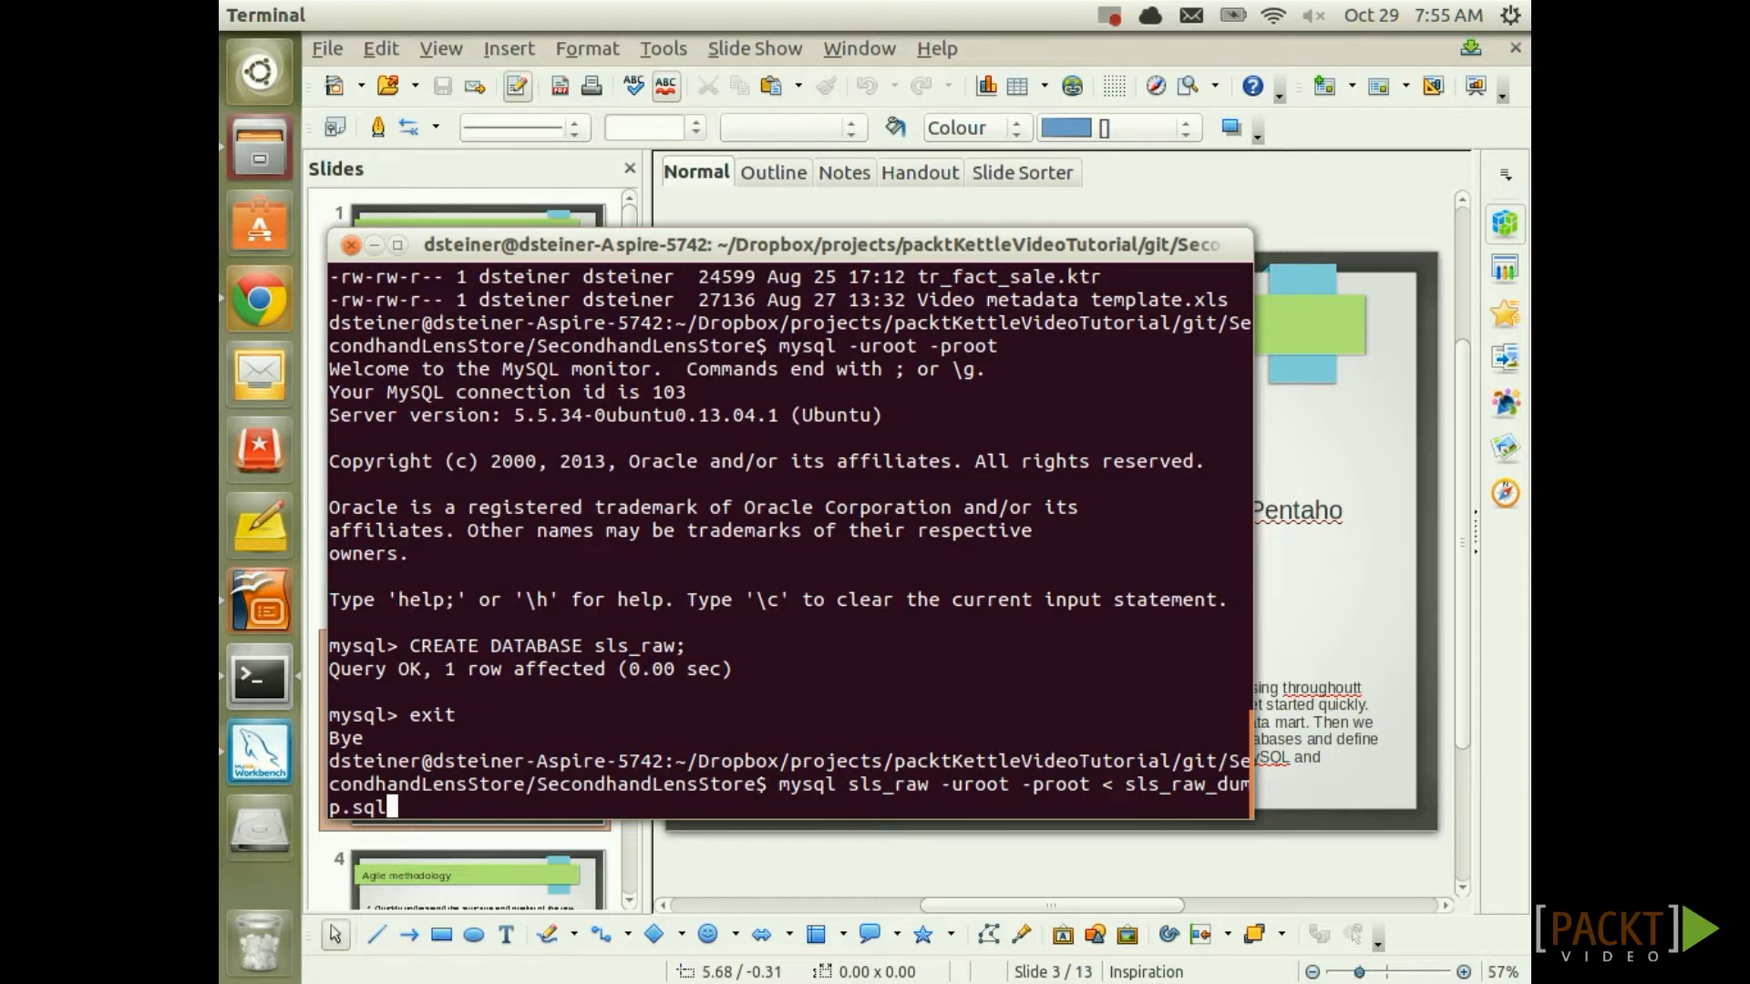
{"action": "key", "text": "Return"}
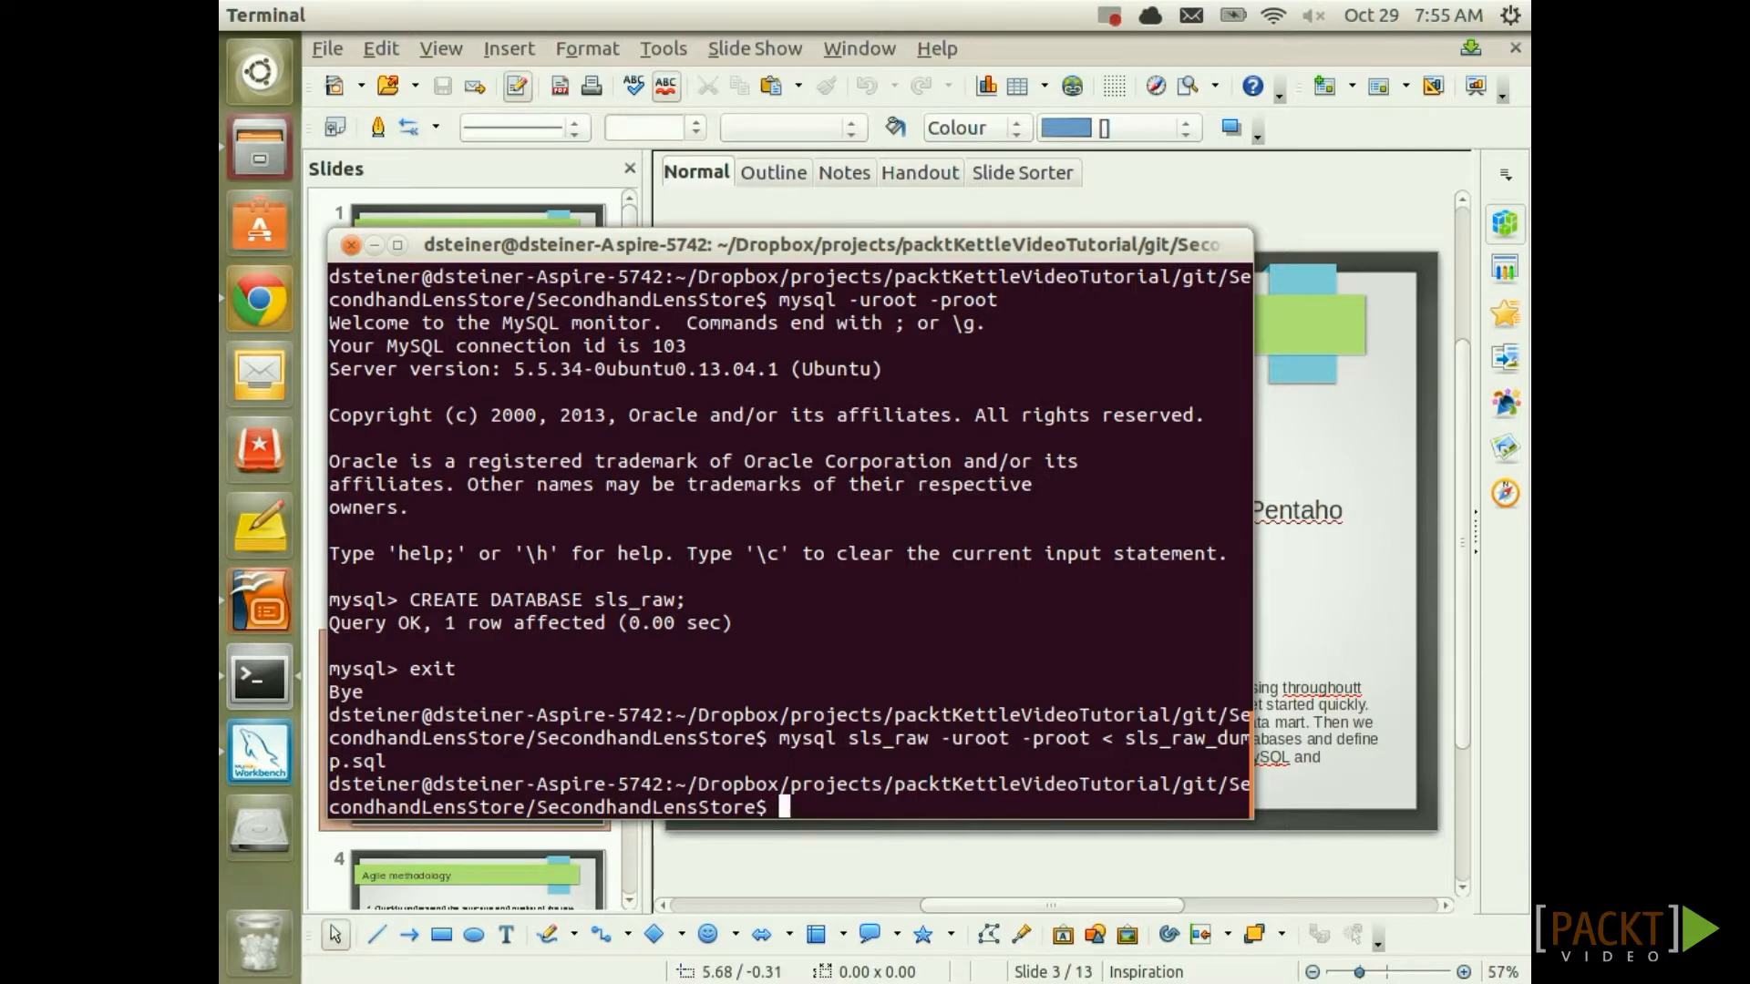
{"action": "key", "text": "Up"}
{"action": "key", "text": "Up"}
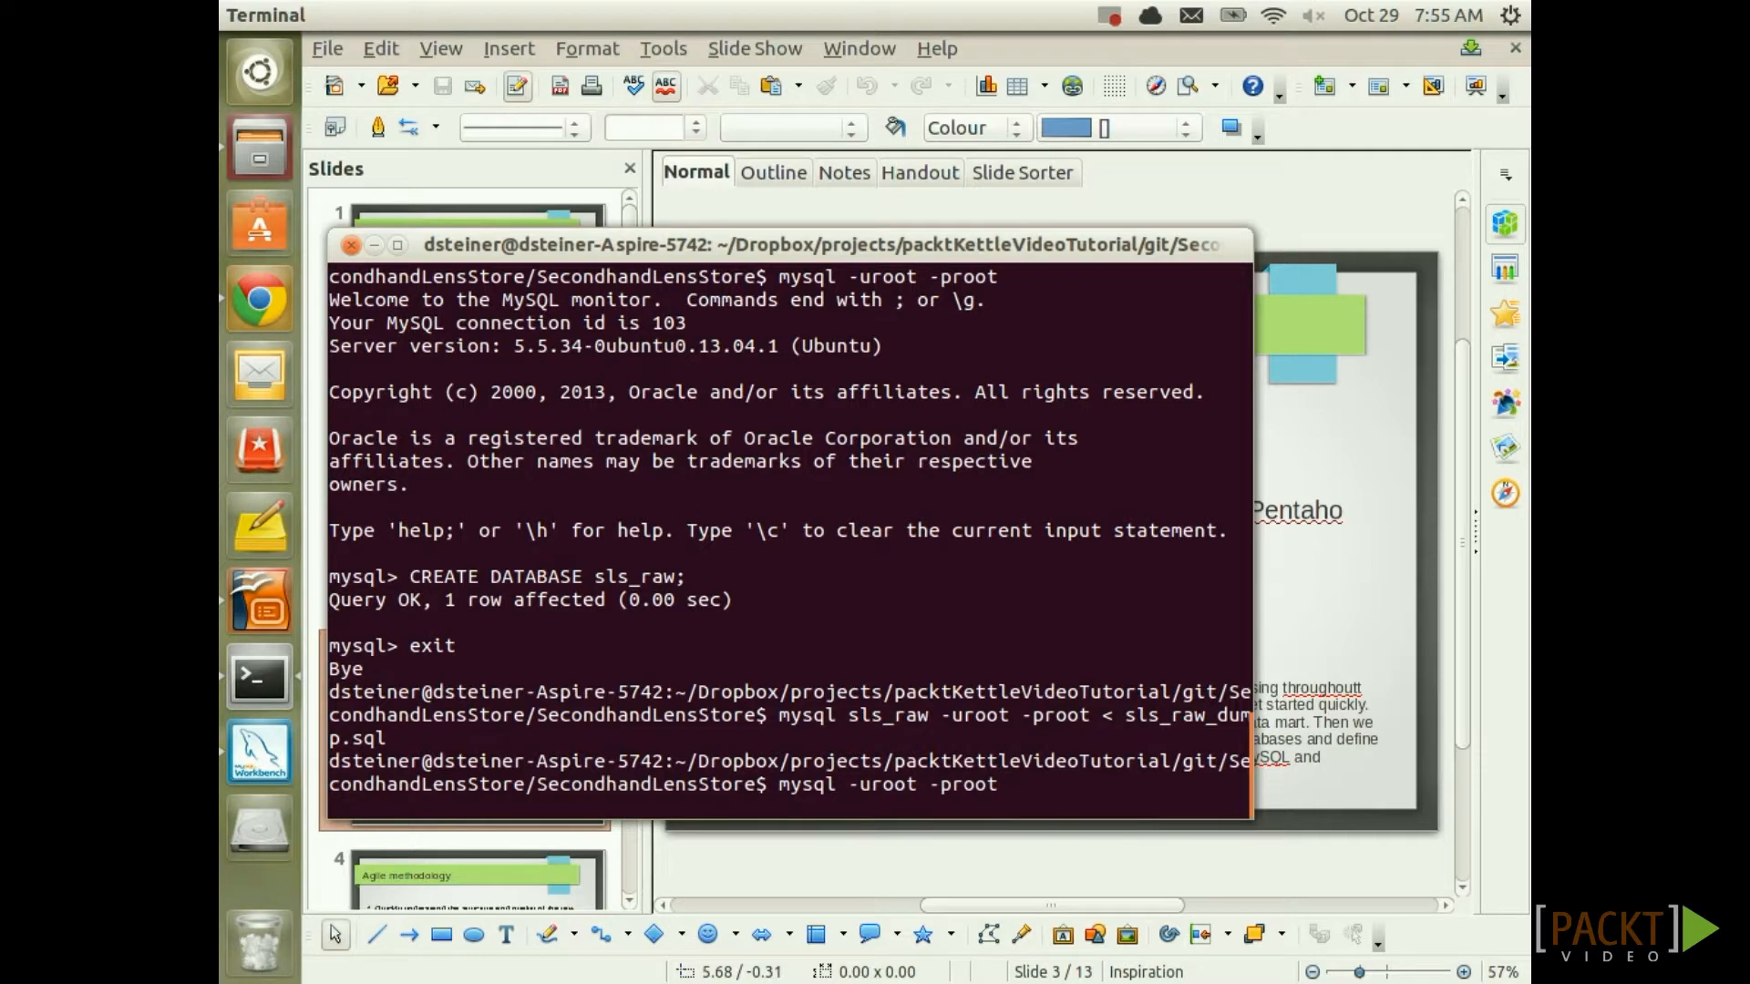
{"action": "key", "text": "Return"}
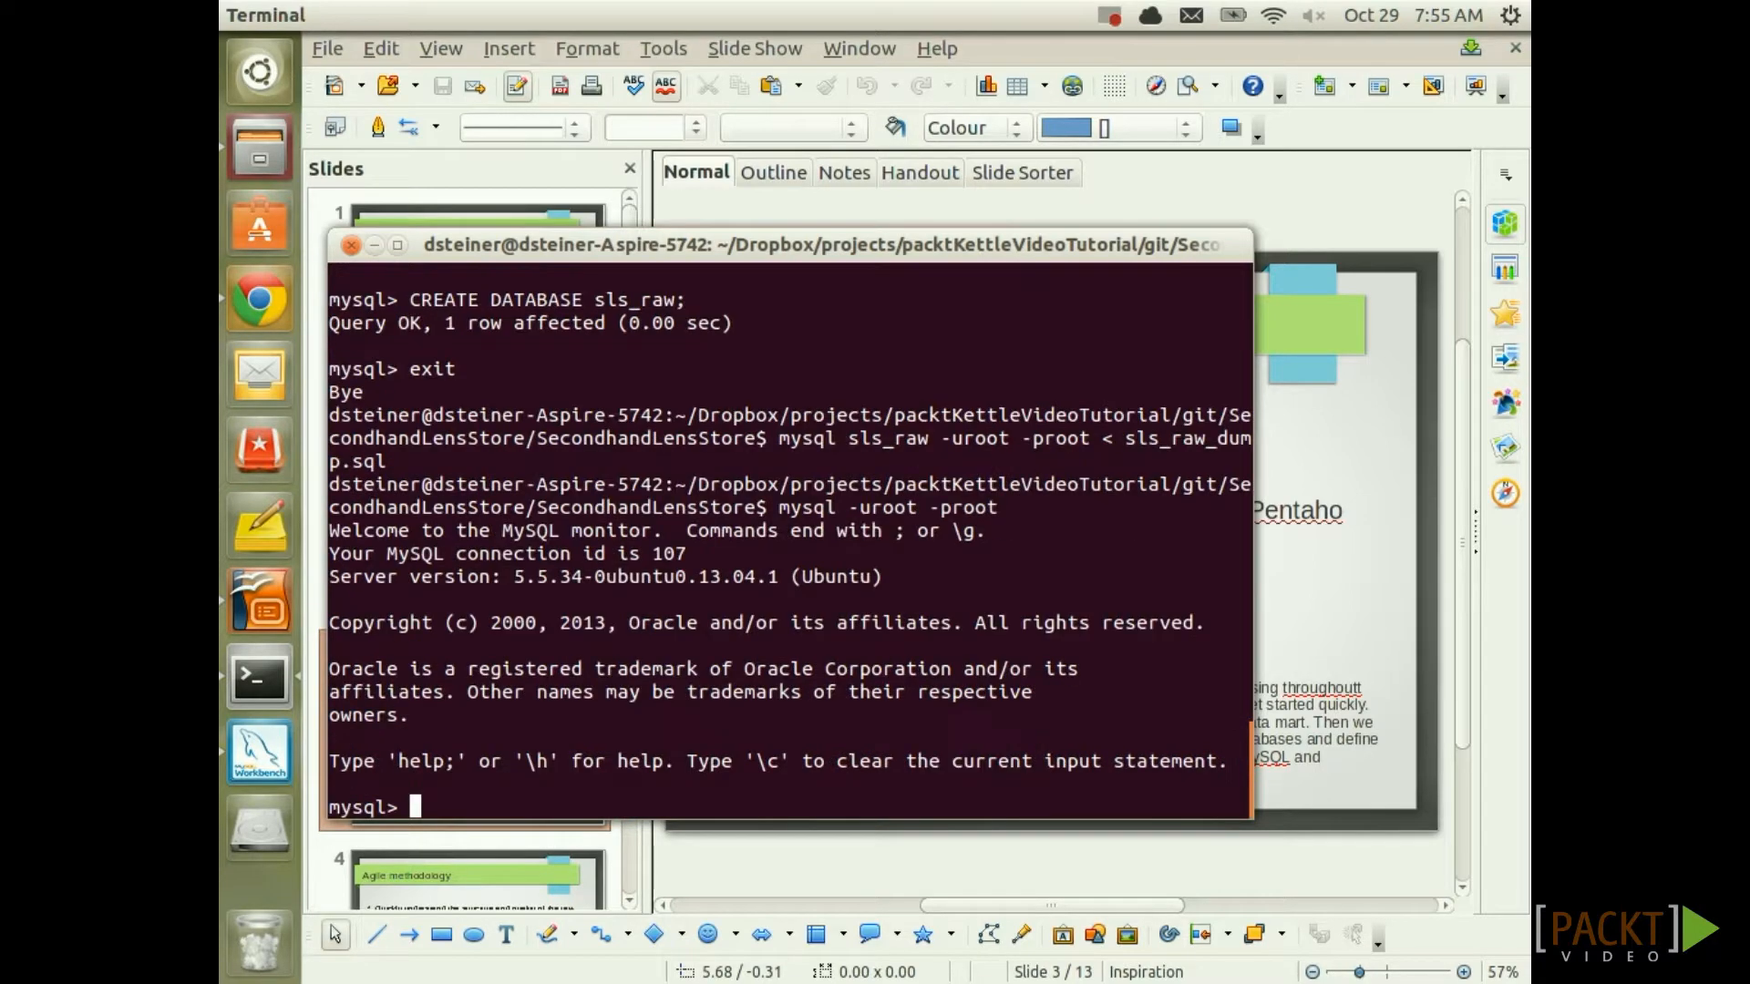
Make sls_raw current and list its tables: customer, lens, lens_category, sale, sales_channel
{"action": "type", "text": "USE sls_raw;"}
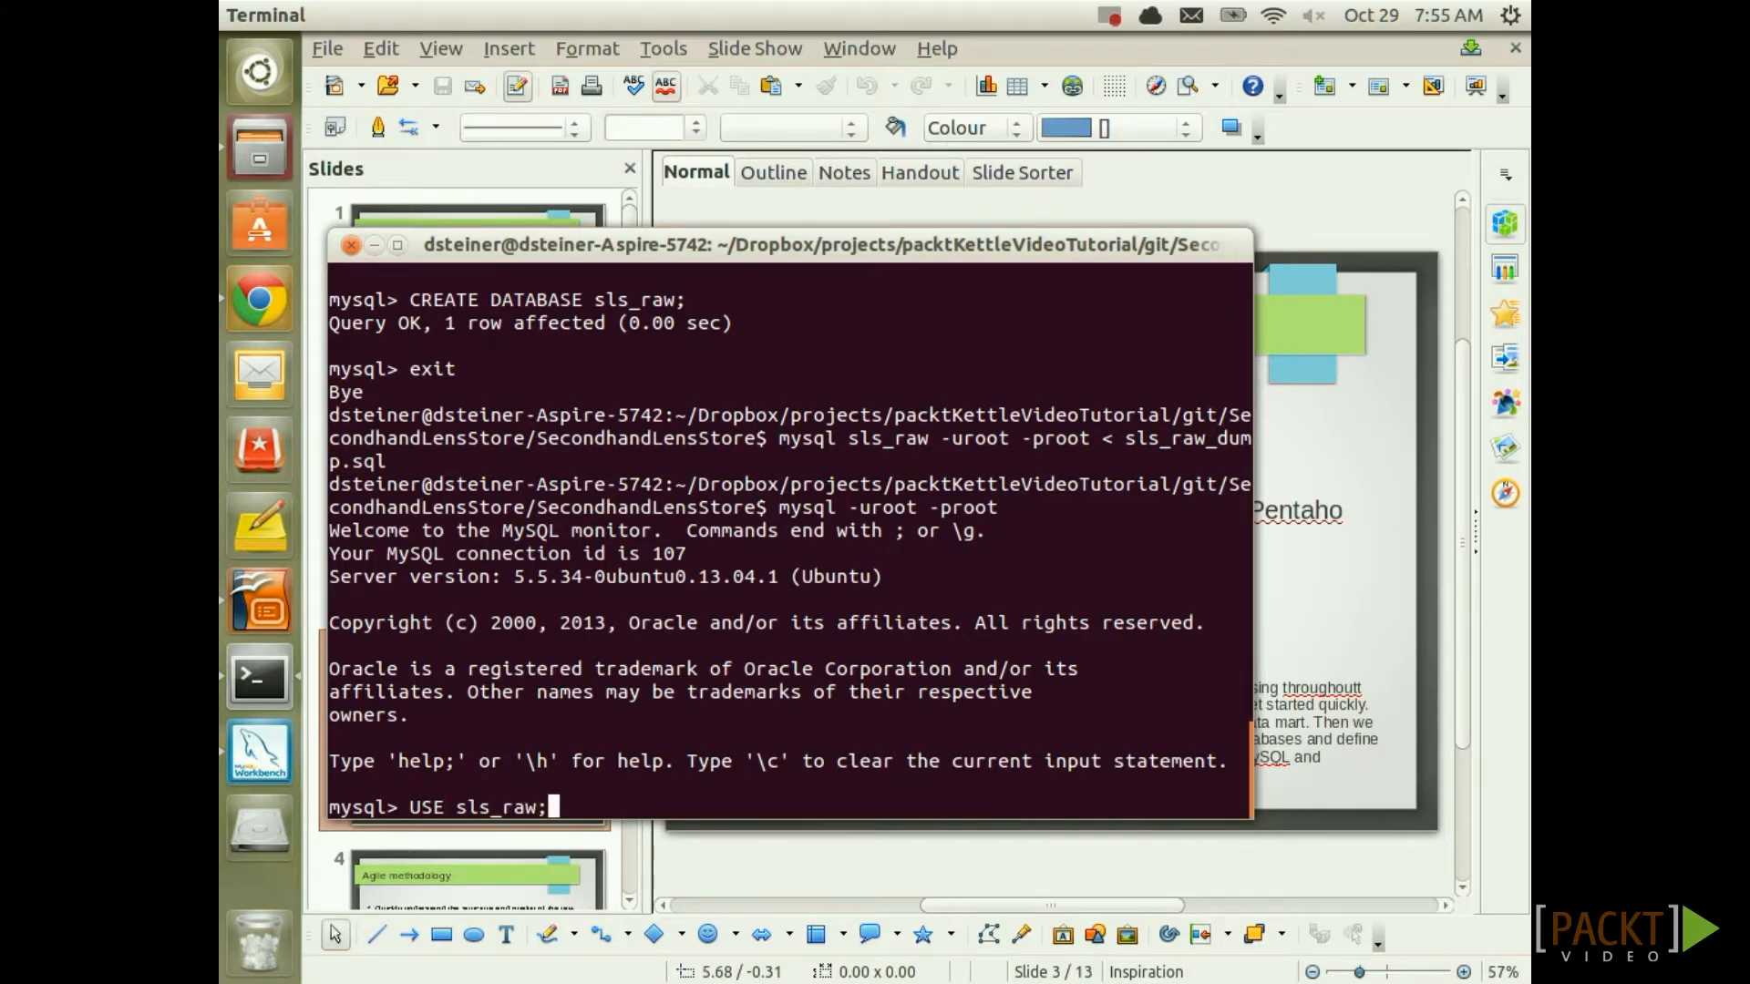
{"action": "key", "text": "Return"}
{"action": "type", "text": "S"}
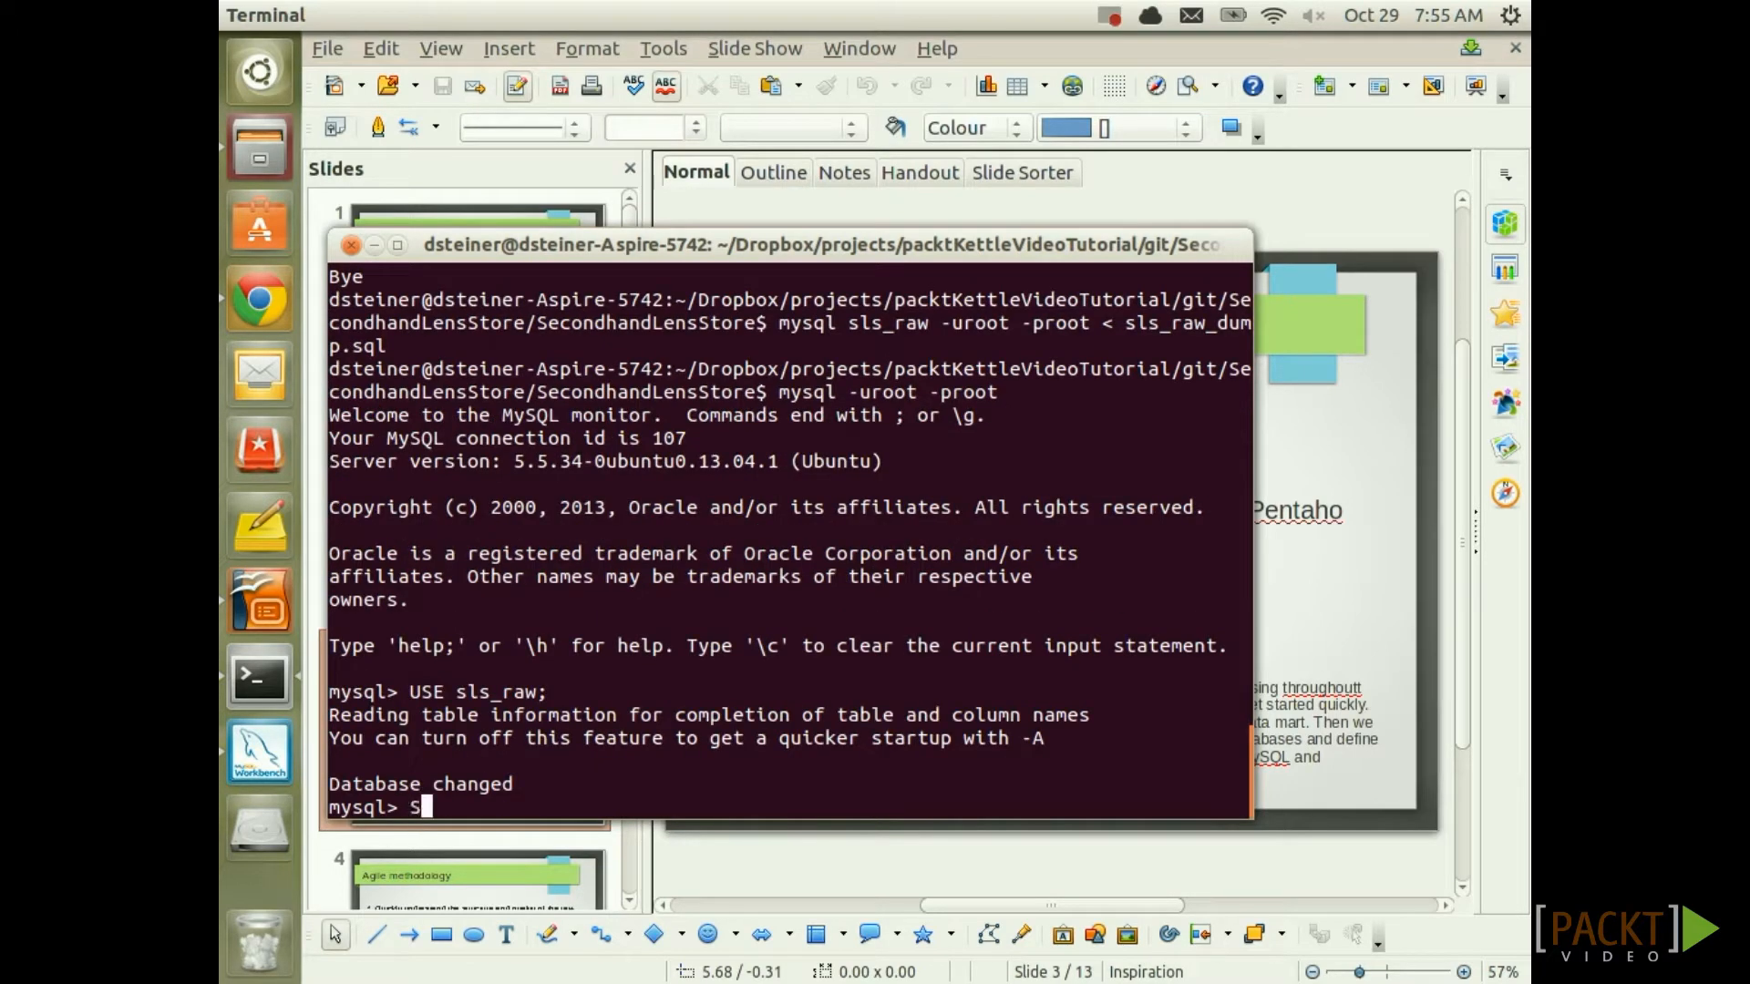
{"action": "type", "text": "HOW TABLES;"}
{"action": "key", "text": "Return"}
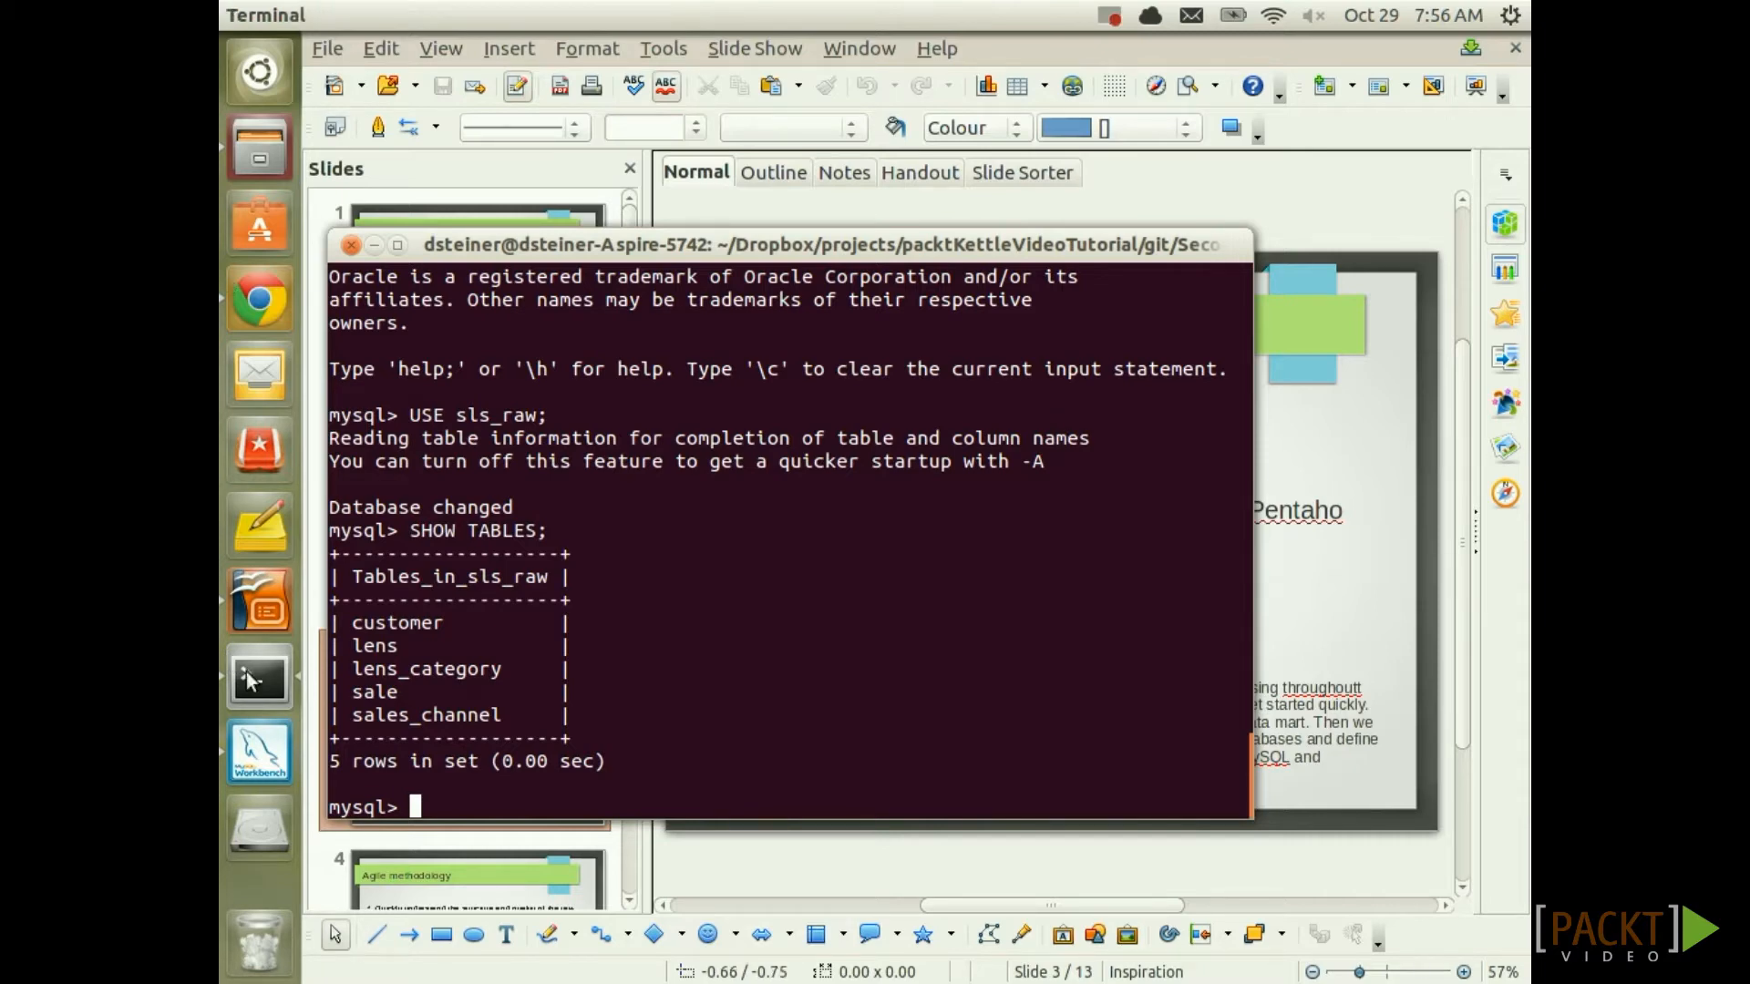
{"action": "left_click", "coordinate": [256, 754]}
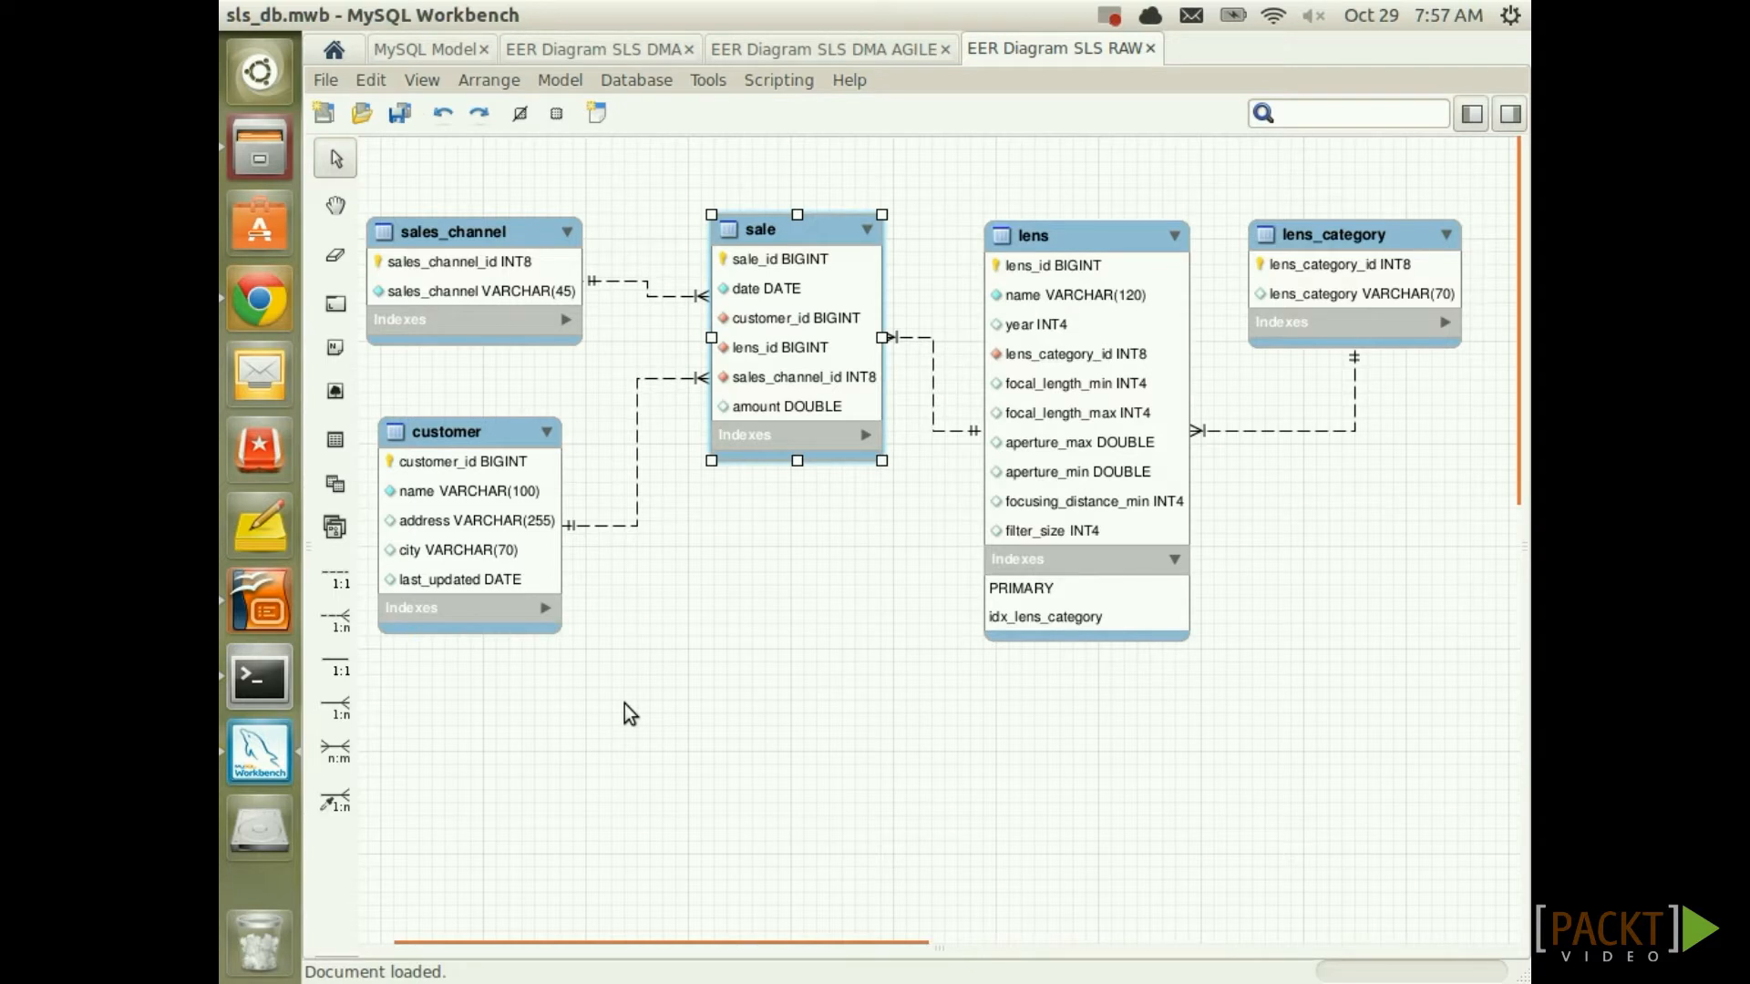
After reviewing the SLS RAW diagram, return to the MySQL session in Terminal
{"action": "left_click", "coordinate": [260, 679]}
Query all rows of the sale table with SELECT * FROM sale;, correcting the 'sales' typo
{"action": "type", "text": "SELE"}
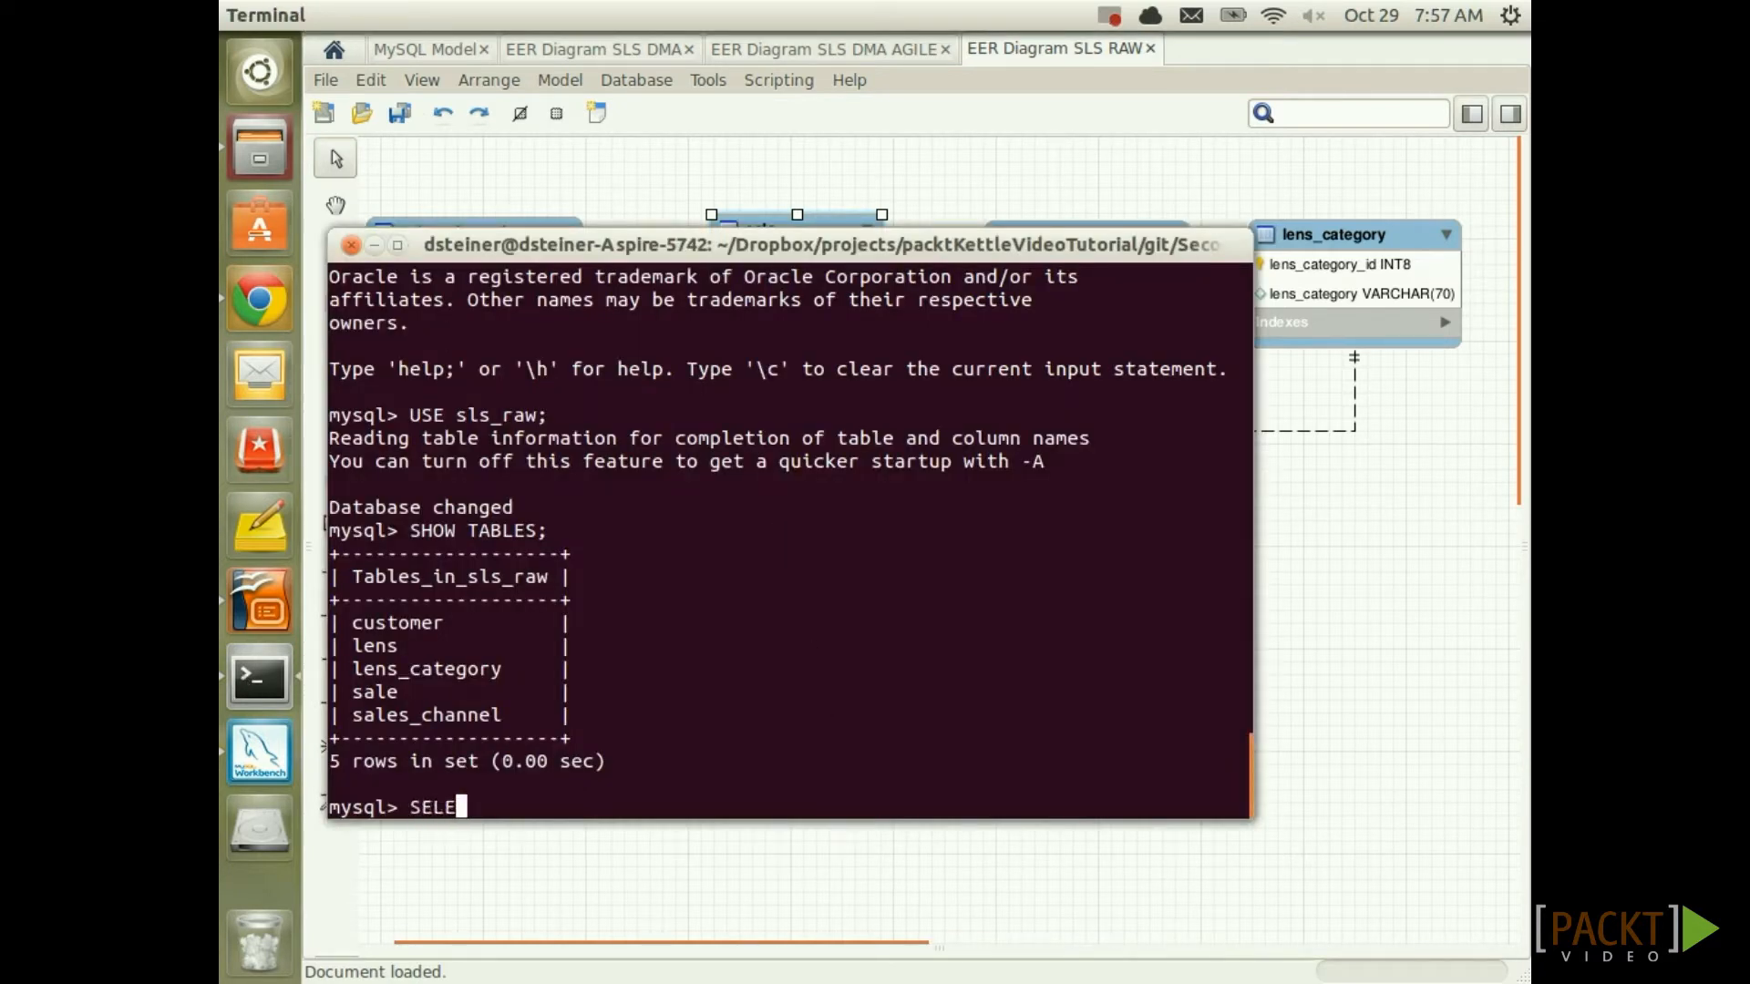
{"action": "type", "text": "CT * FROM sales;"}
{"action": "key", "text": "Return"}
{"action": "key", "text": "Up"}
{"action": "key", "text": "BackSpace"}
{"action": "key", "text": "BackSpace"}
{"action": "type", "text": ";"}
{"action": "key", "text": "Return"}
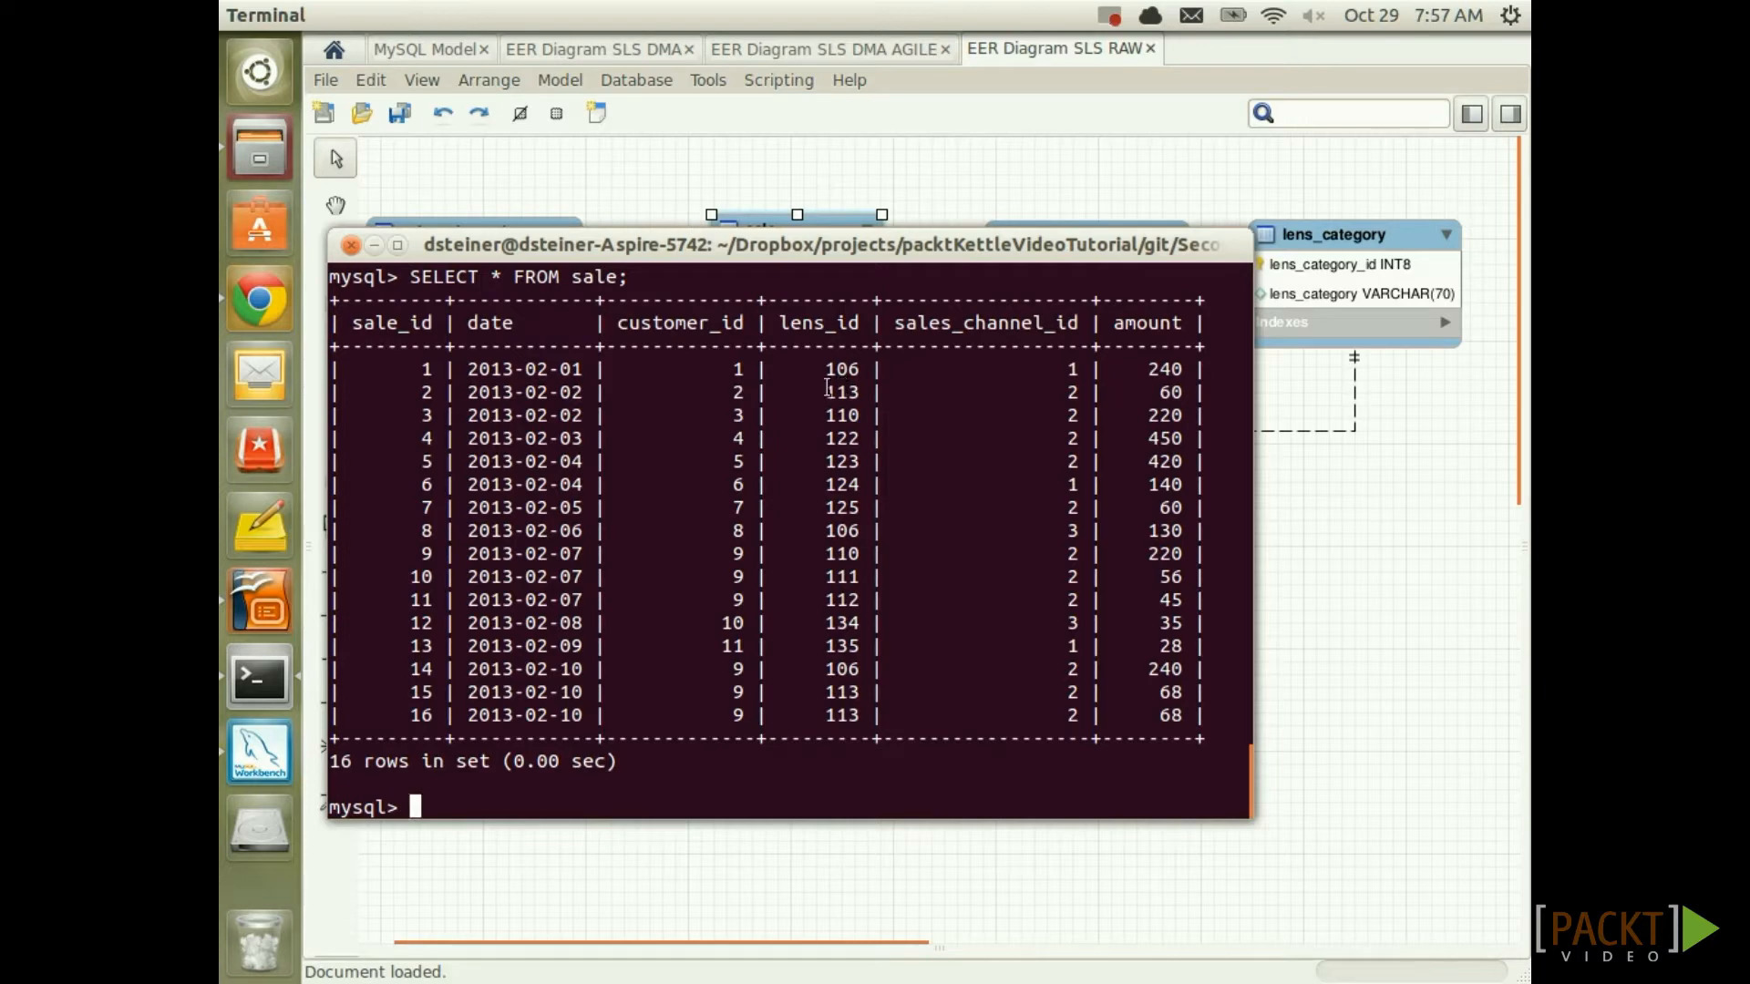
Reposition the terminal, prepare SELECT * FROM lens LIMIT 200; and maximize the window
{"action": "left_click_drag", "start_coordinate": [940, 258], "coordinate": [1009, 423]}
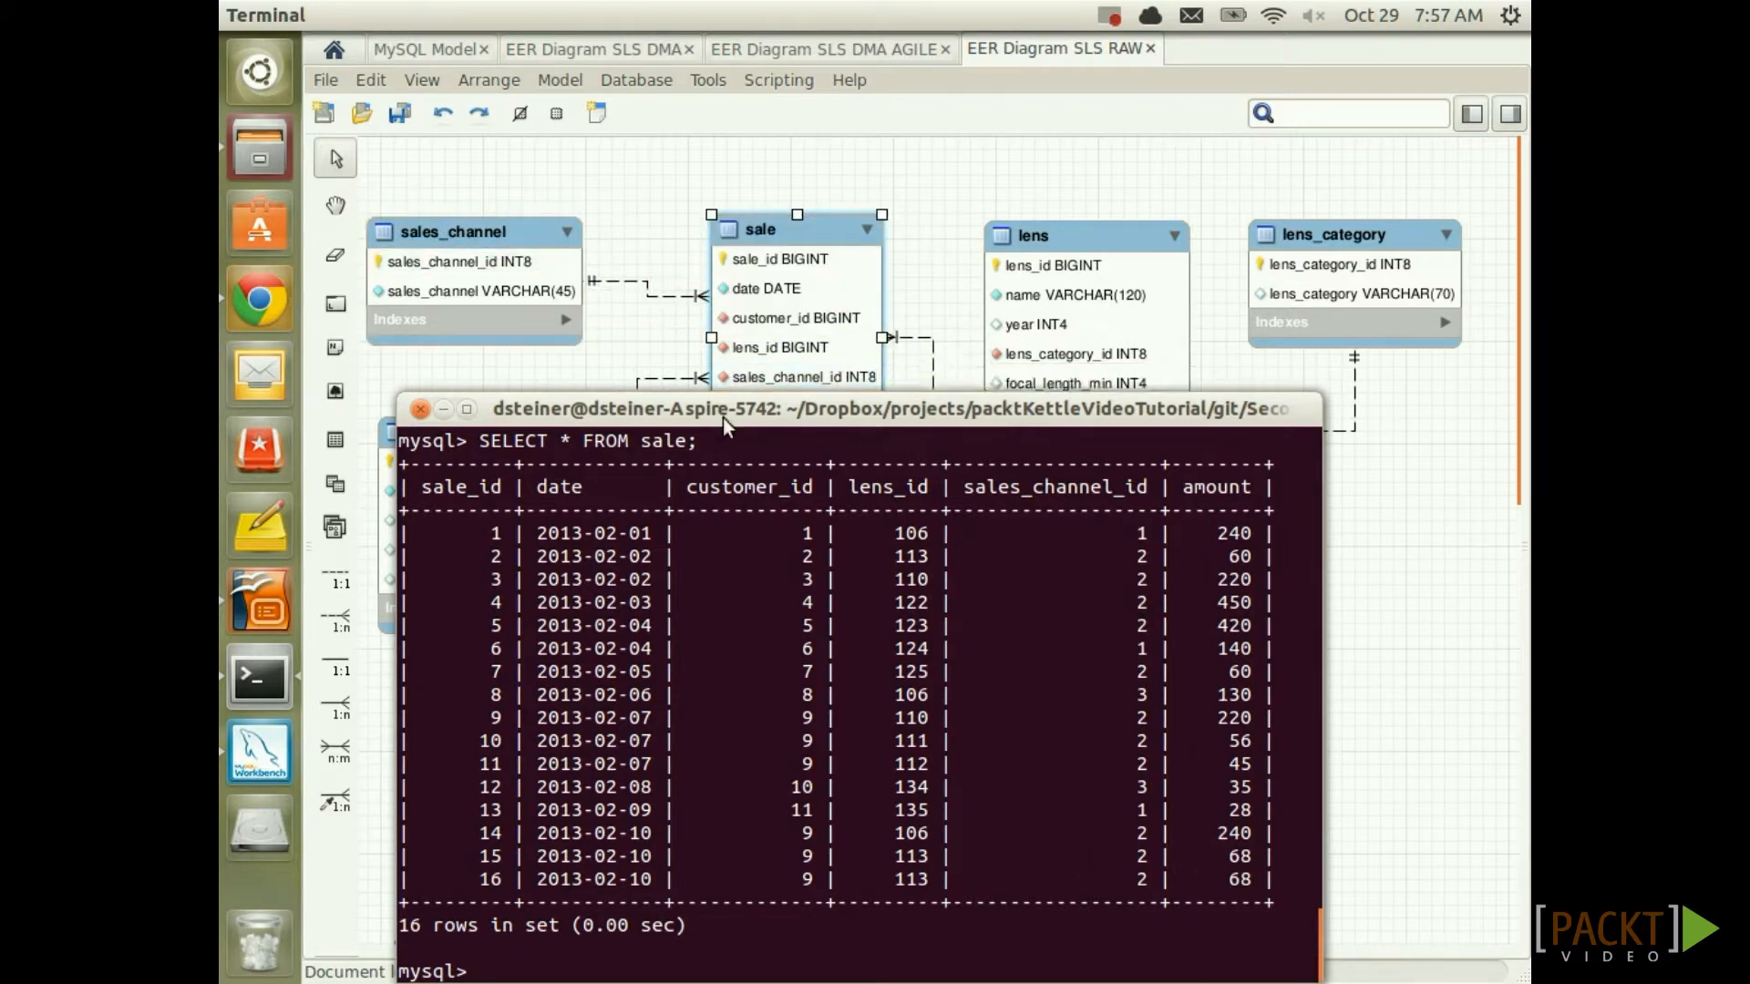
{"action": "scroll", "coordinate": [1072, 631], "scroll_direction": "up", "scroll_amount": 10}
{"action": "scroll", "coordinate": [1072, 631], "scroll_direction": "down", "scroll_amount": 10}
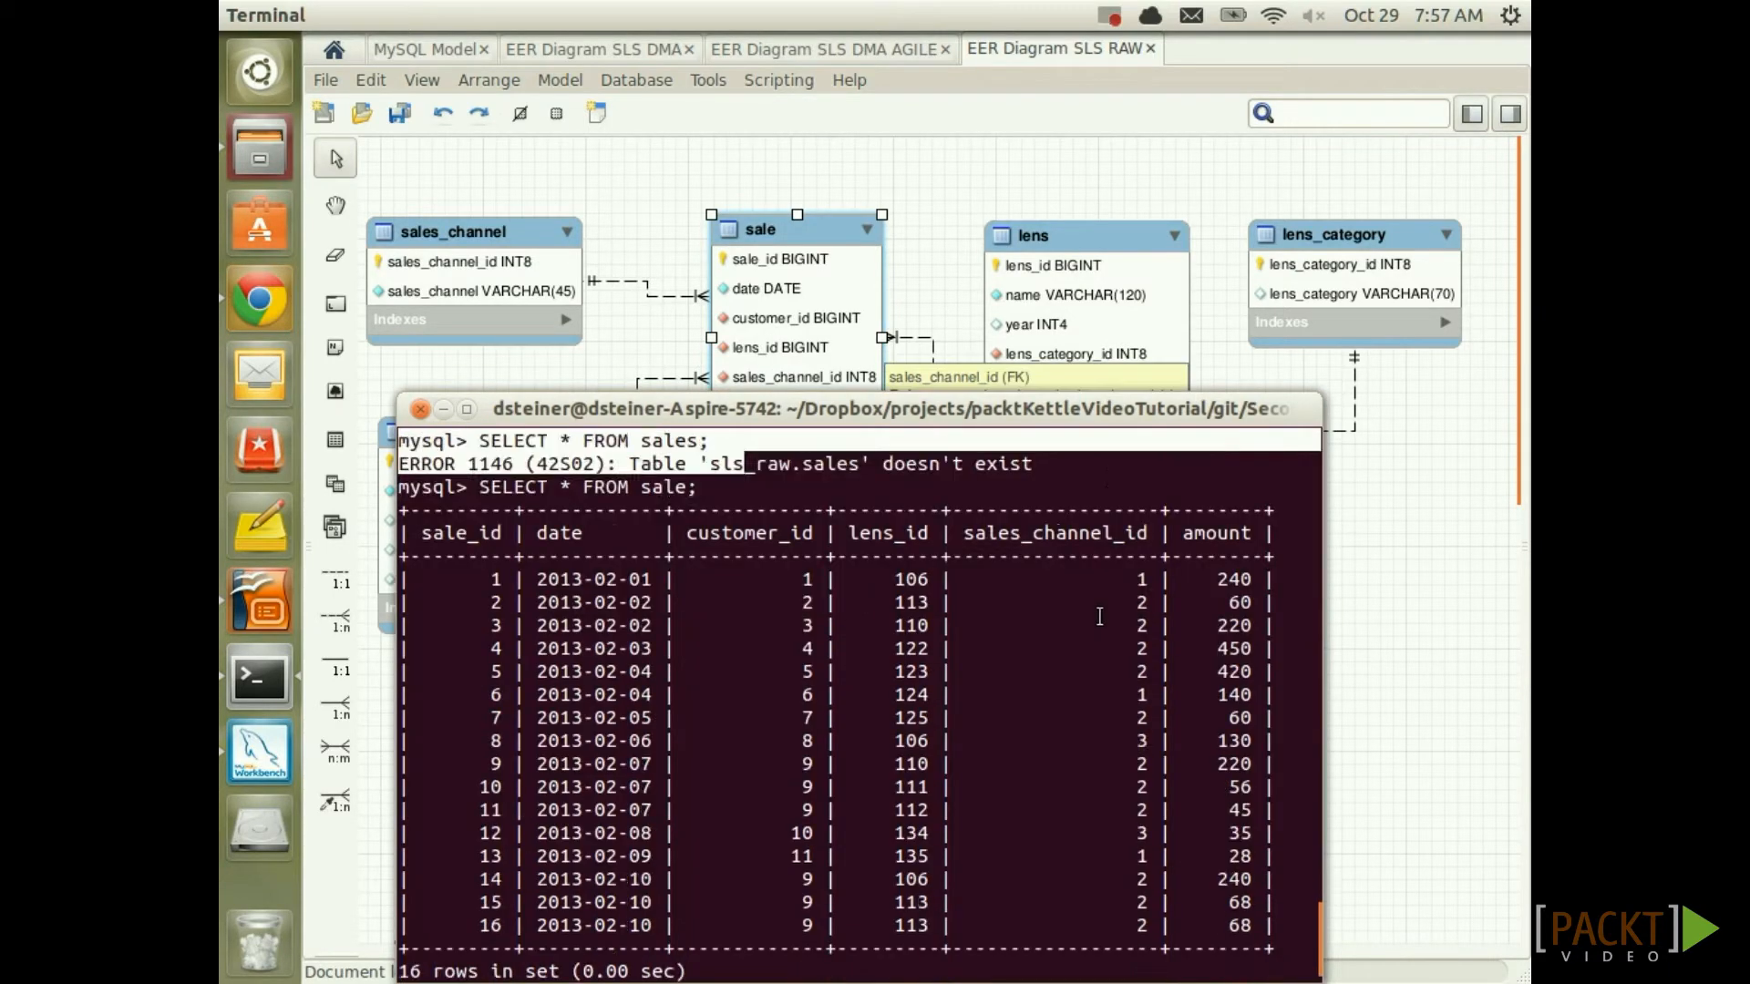
{"action": "type", "text": "SE"}
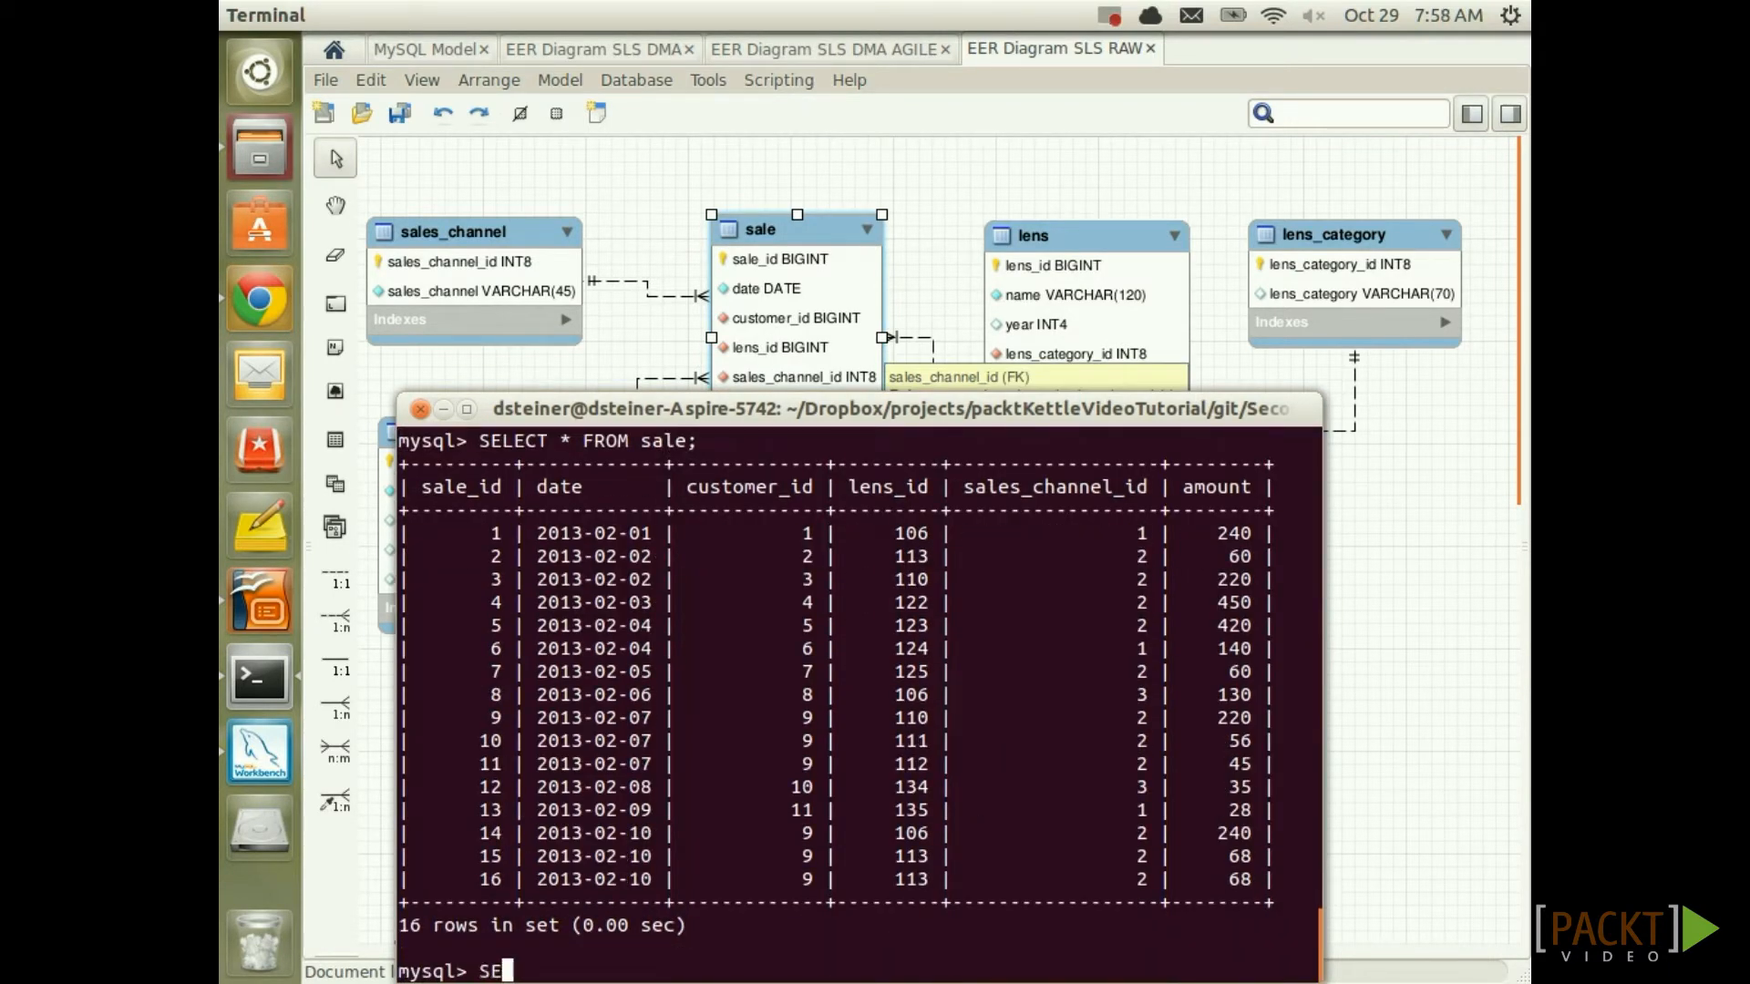
{"action": "type", "text": "LECT * FROM lens LIMIT"}
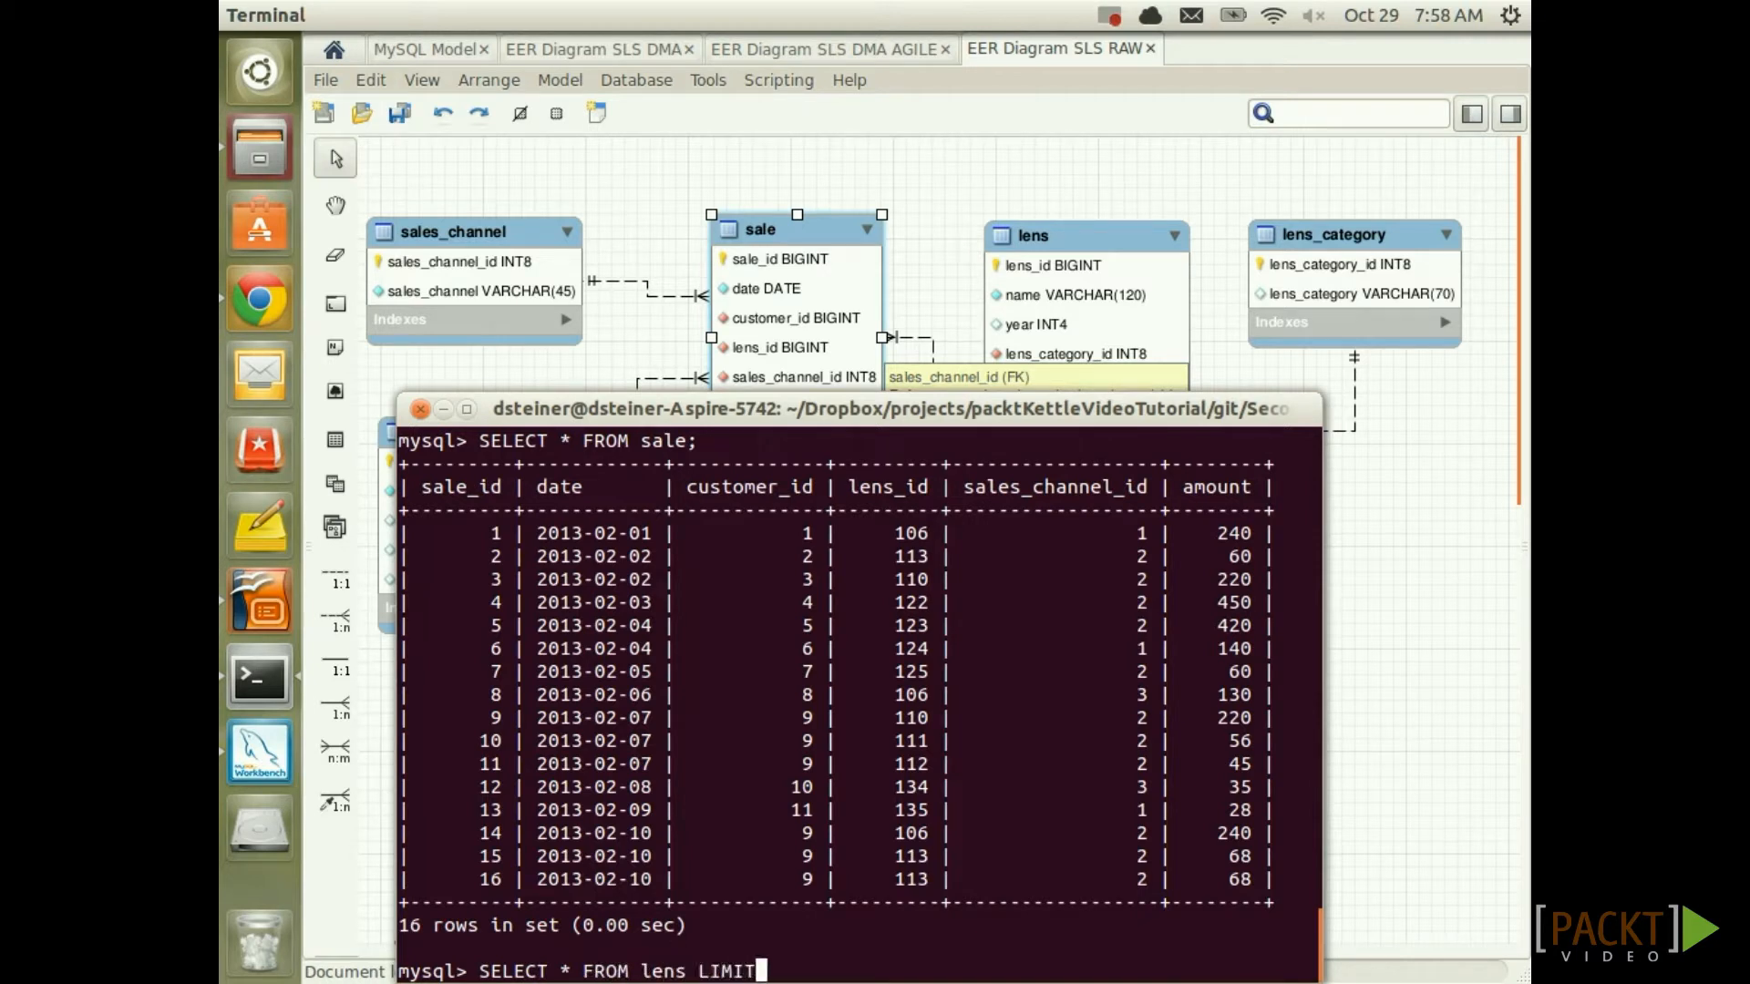
{"action": "type", "text": " 200;"}
{"action": "left_click", "coordinate": [468, 409]}
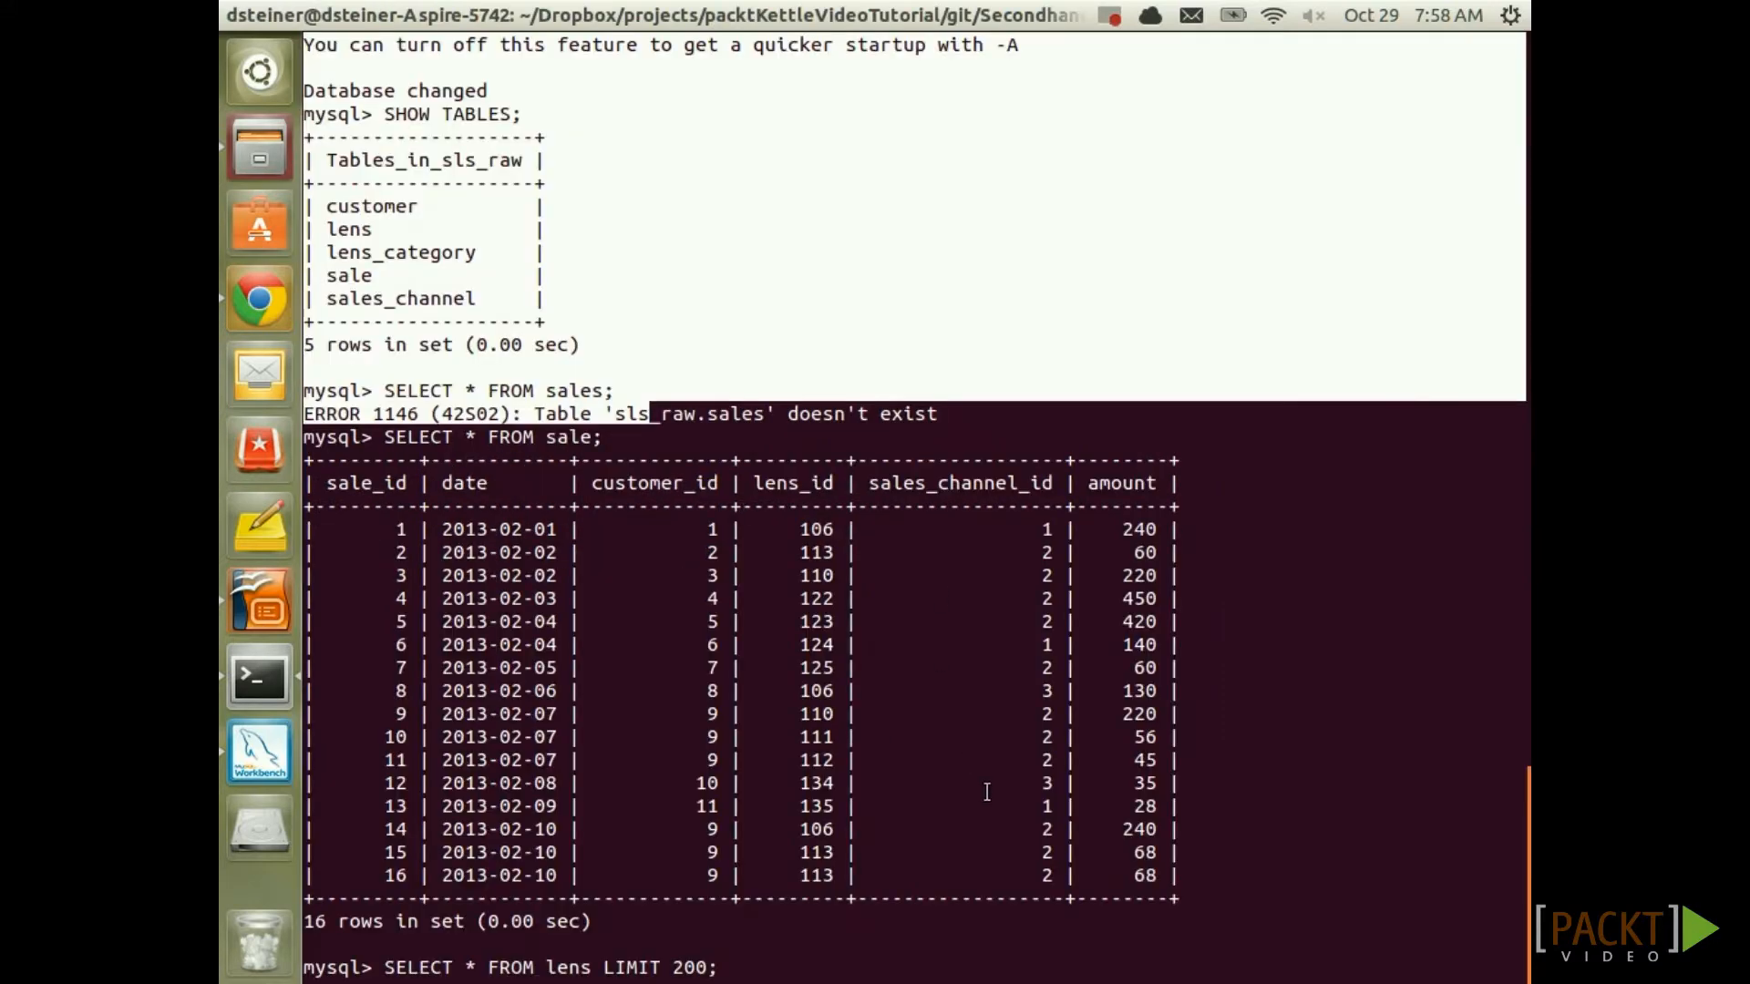
Run queries listing 200 lenses, then all lens_category, sales_channel and customer rows
{"action": "key", "text": "Return"}
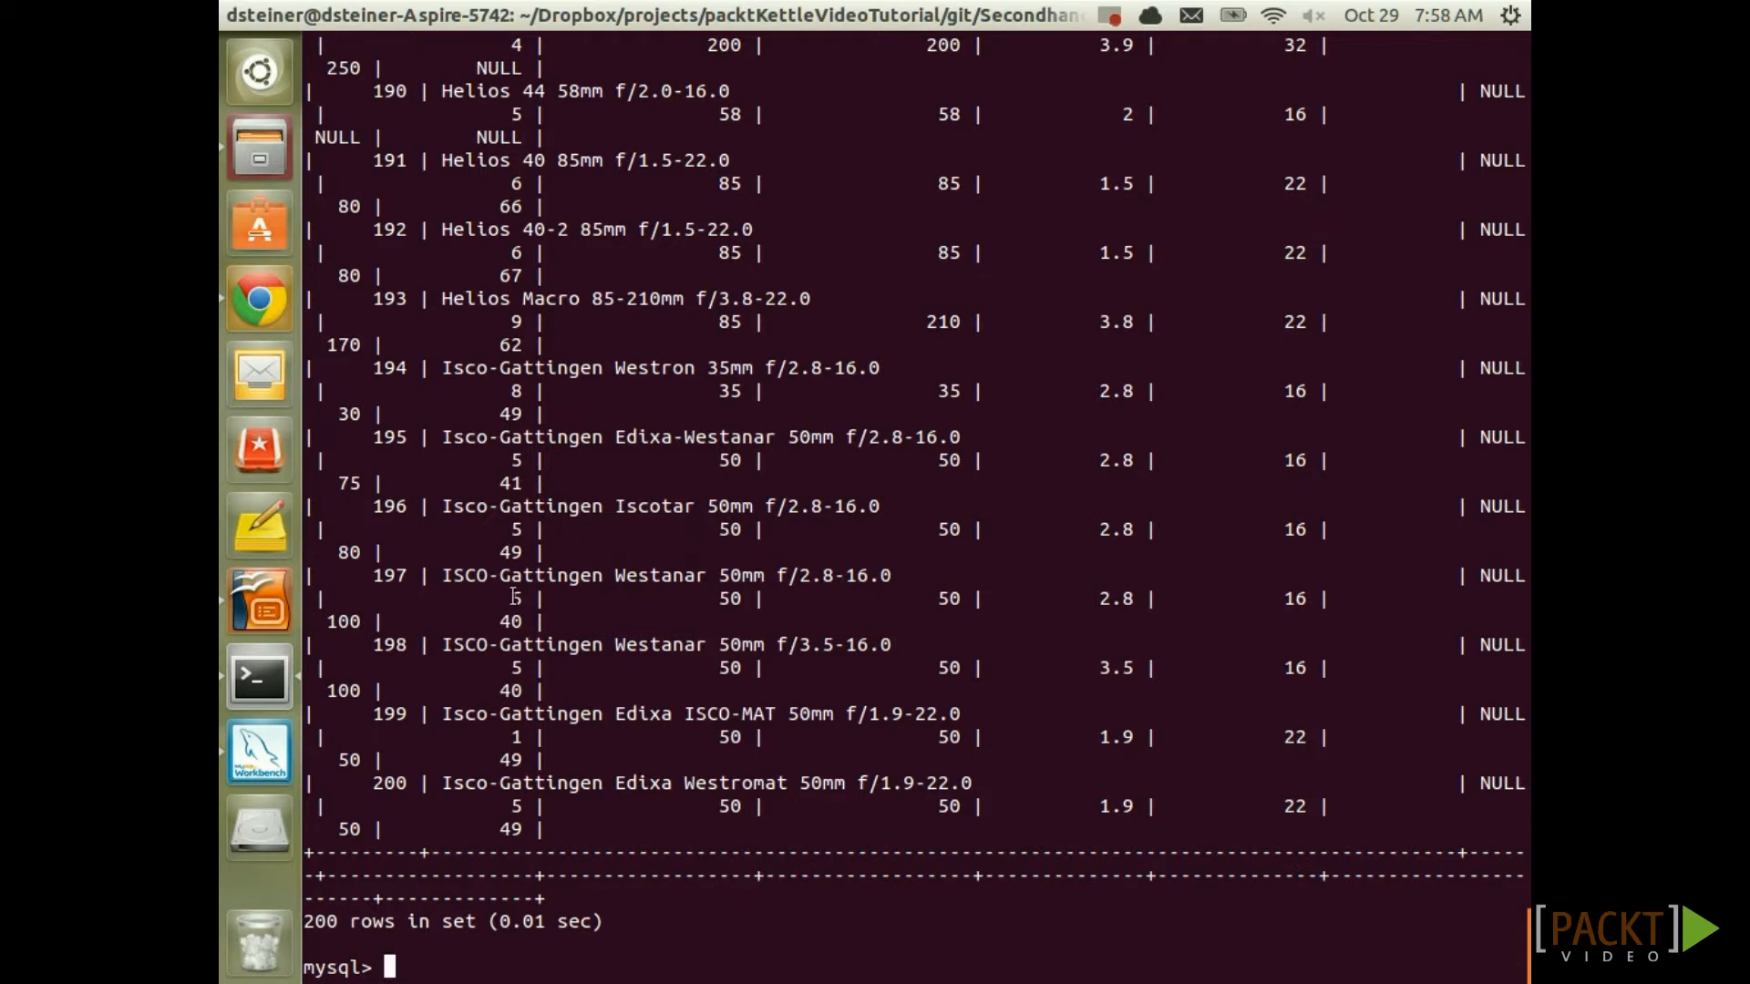
{"action": "left_click_drag", "start_coordinate": [431, 506], "coordinate": [890, 506]}
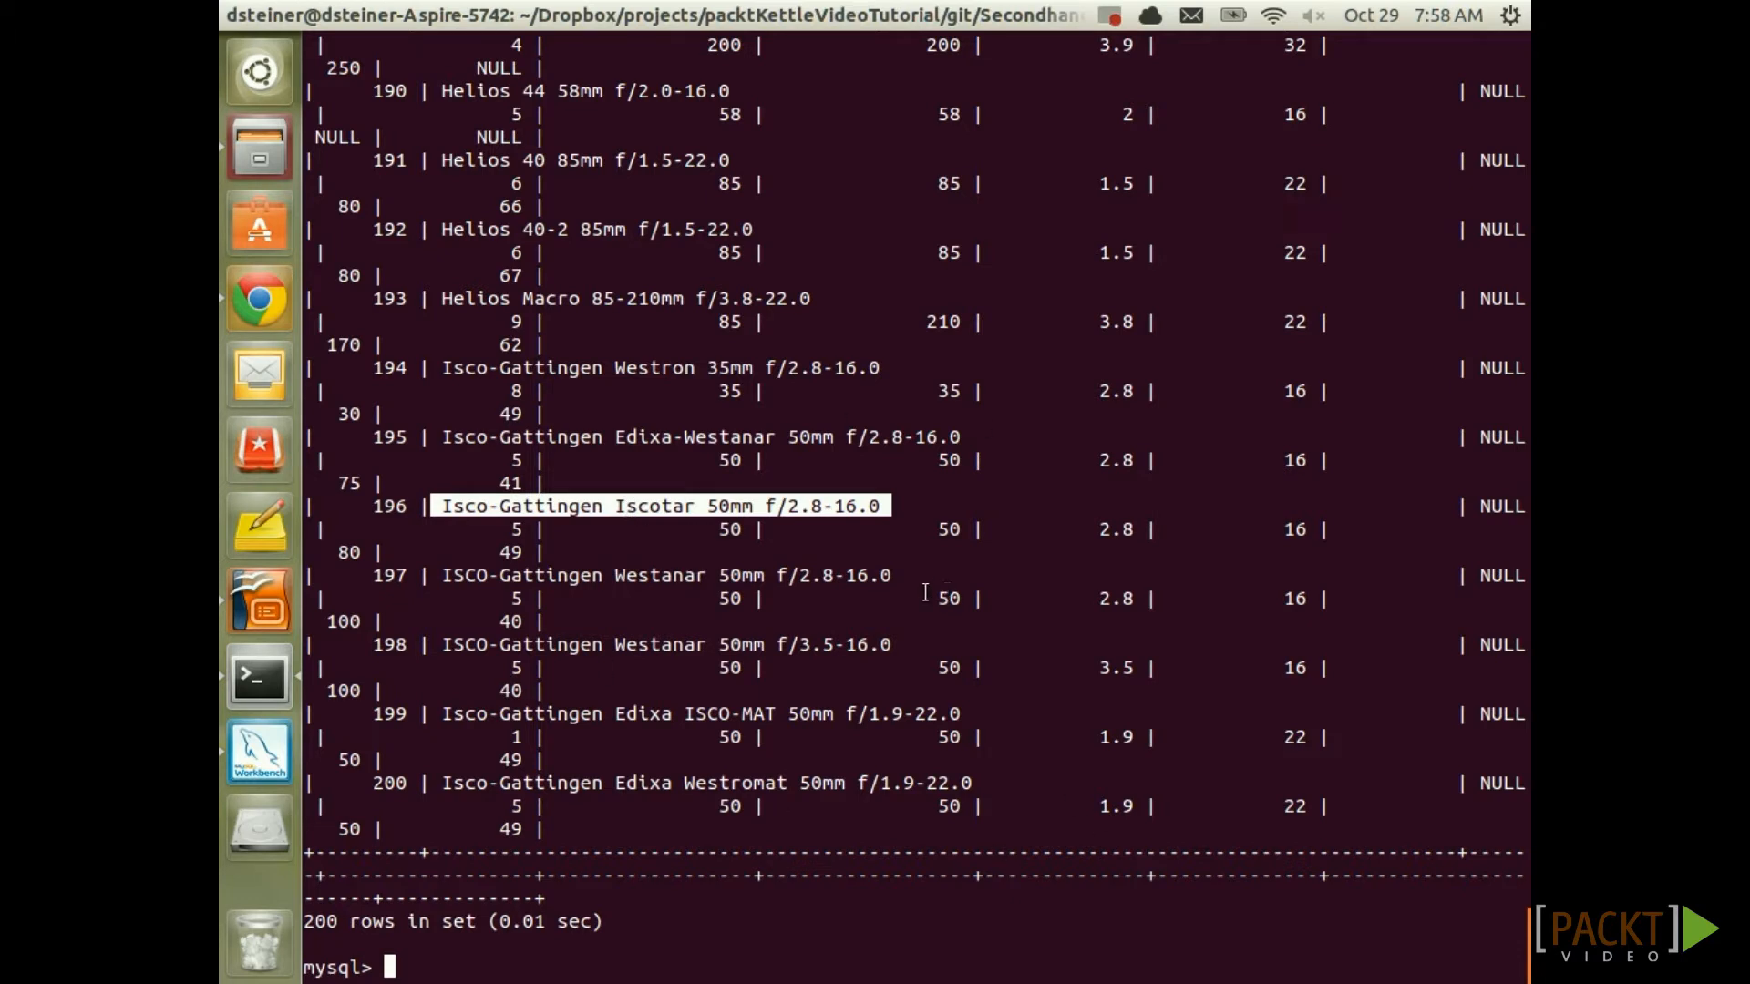
{"action": "type", "text": "SELECT * FROM lens"}
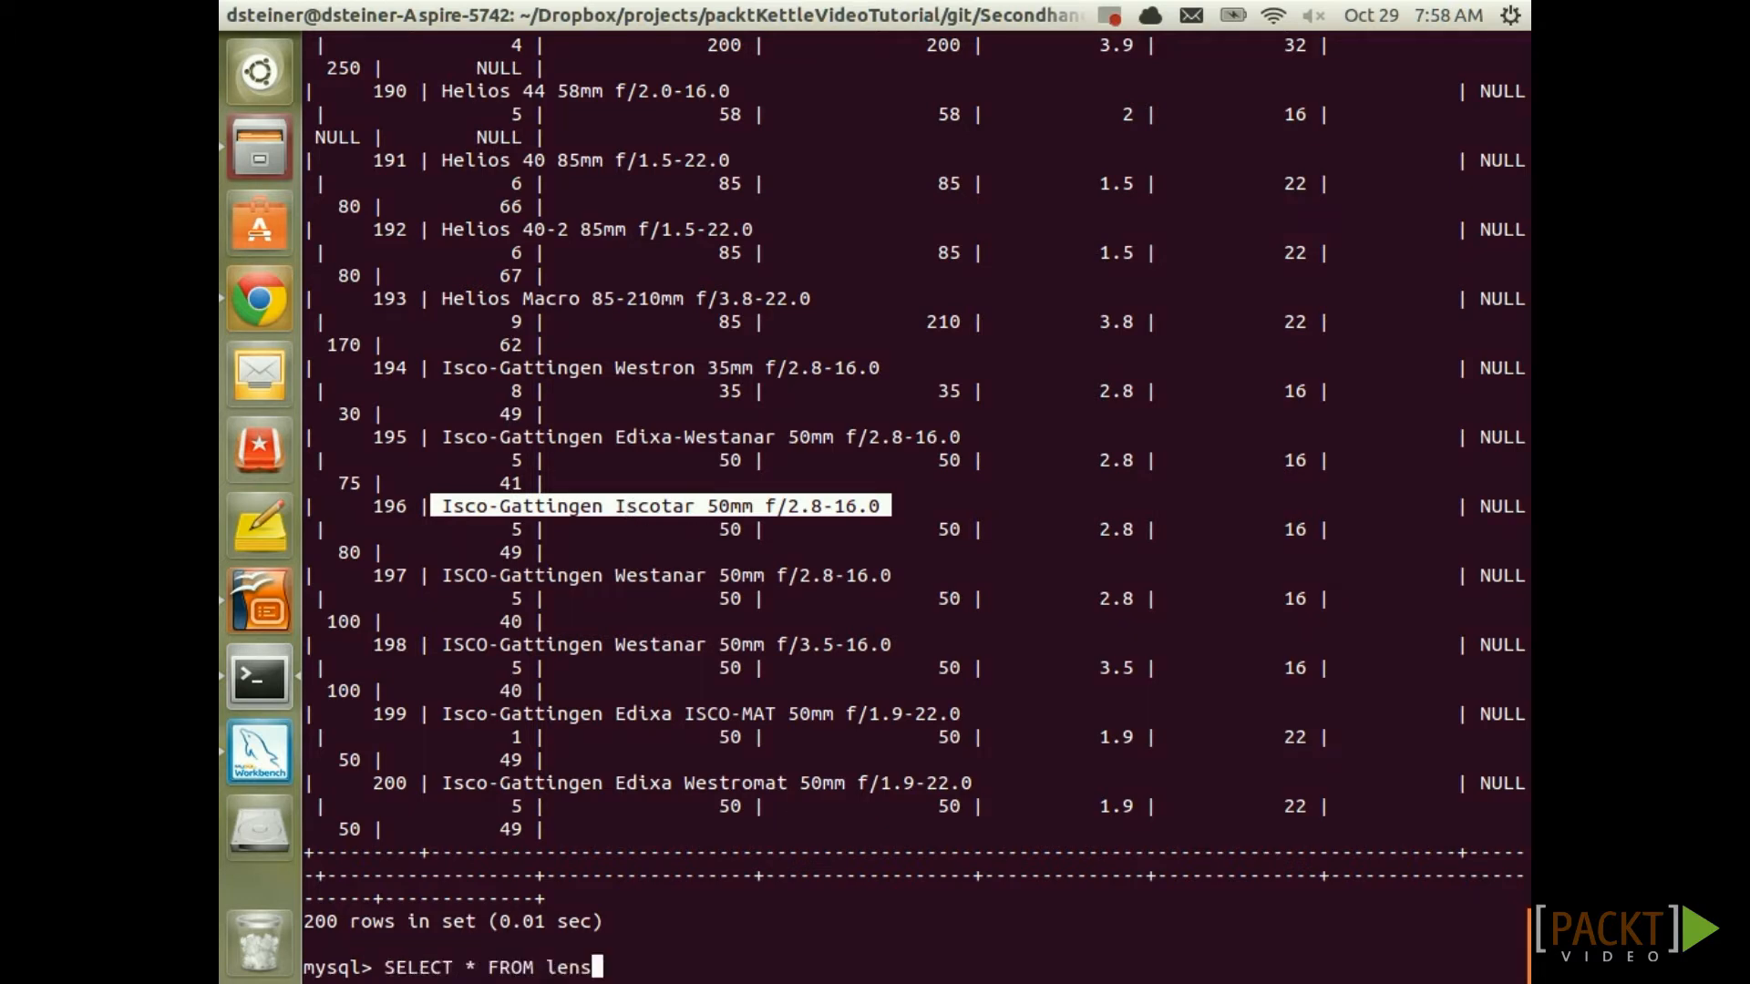
{"action": "type", "text": "_category;"}
{"action": "key", "text": "Return"}
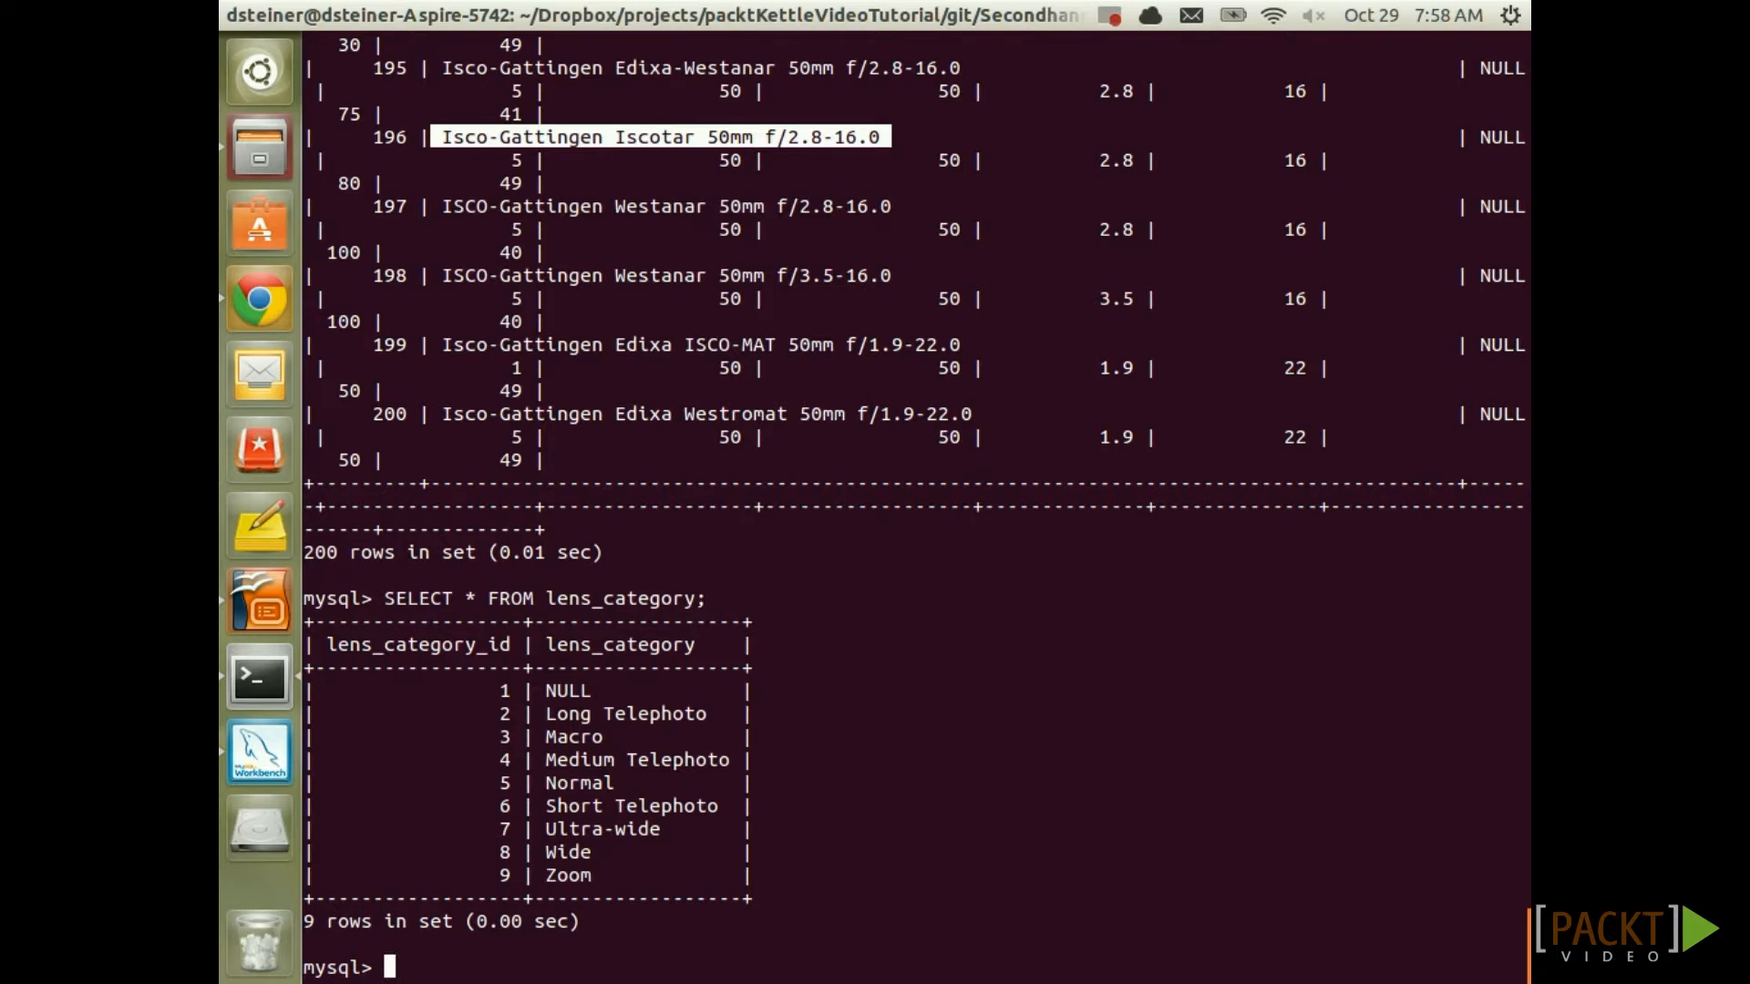
{"action": "type", "text": "SELECT * FROM "}
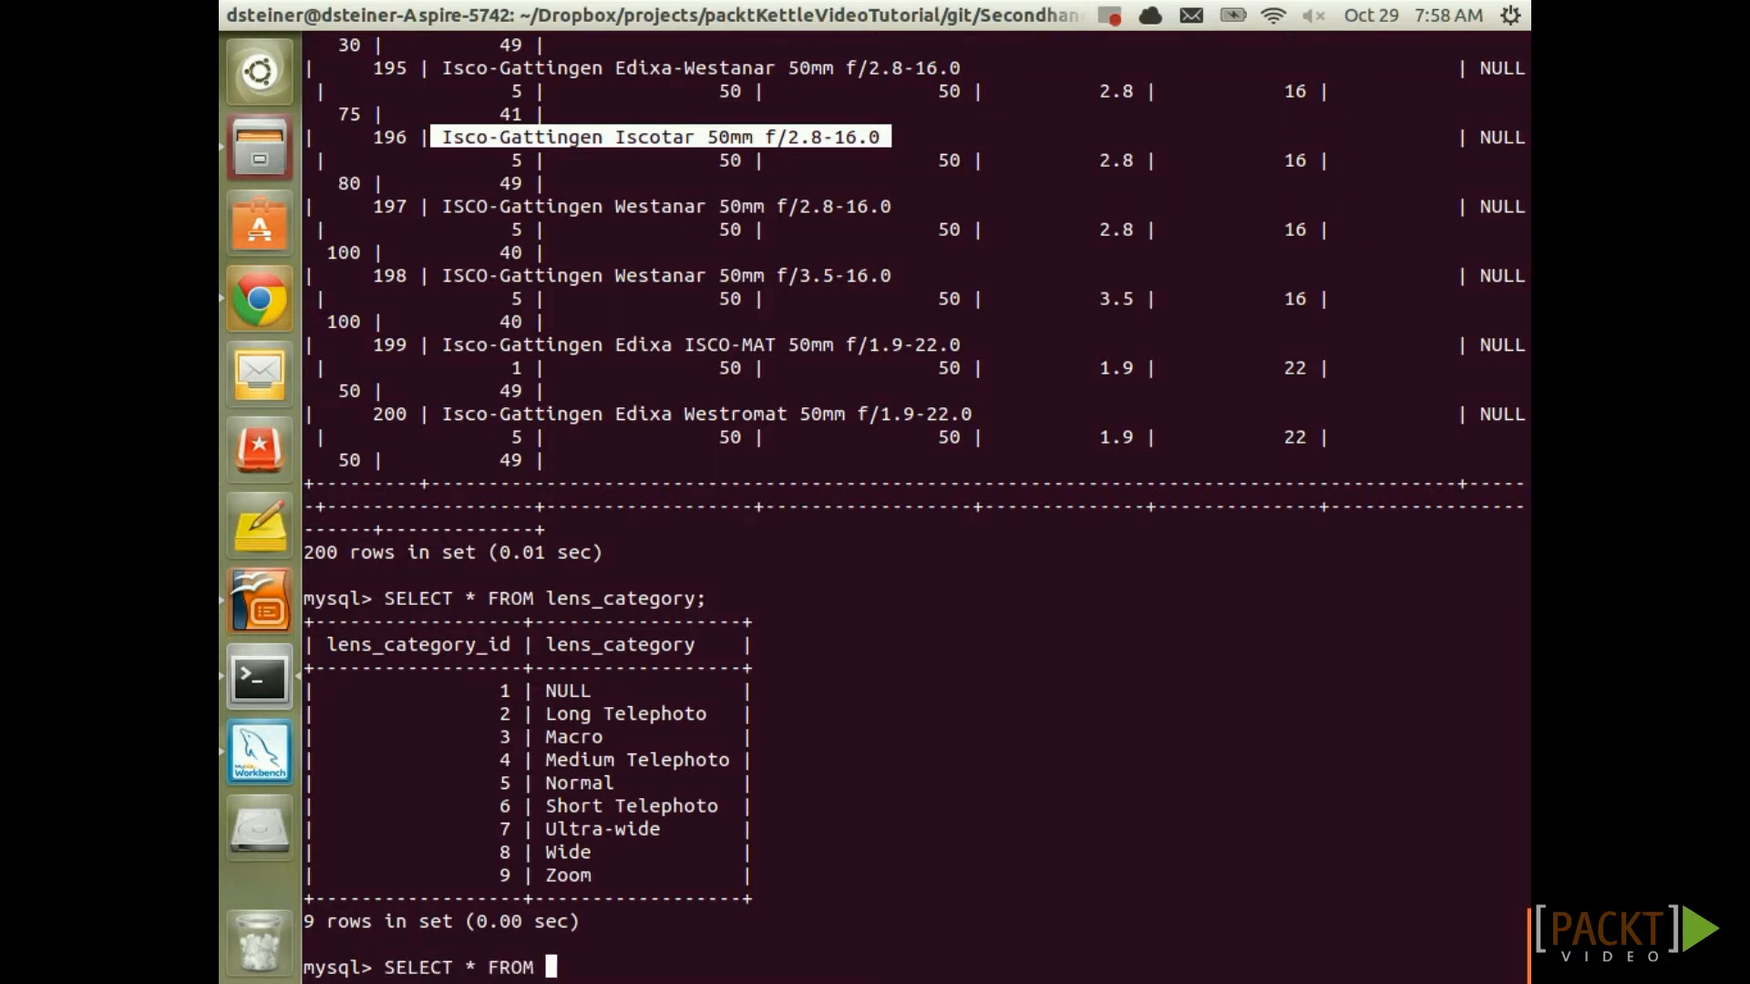
{"action": "type", "text": "sales_channel;"}
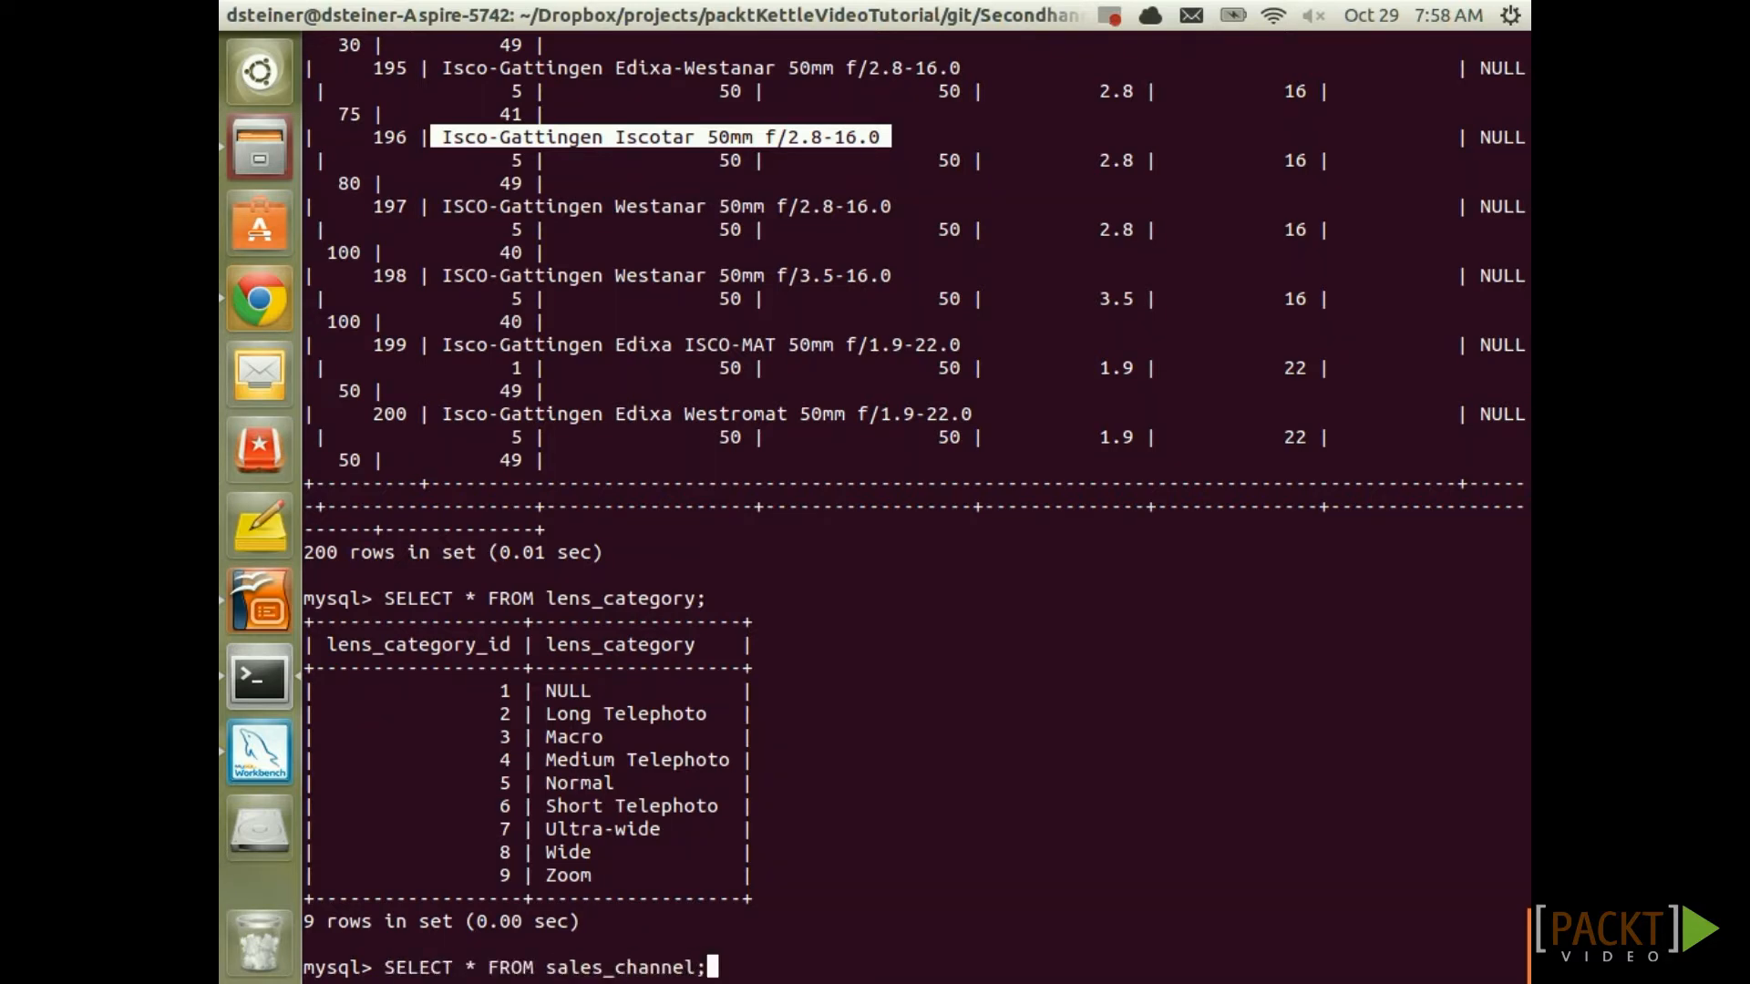
{"action": "key", "text": "Return"}
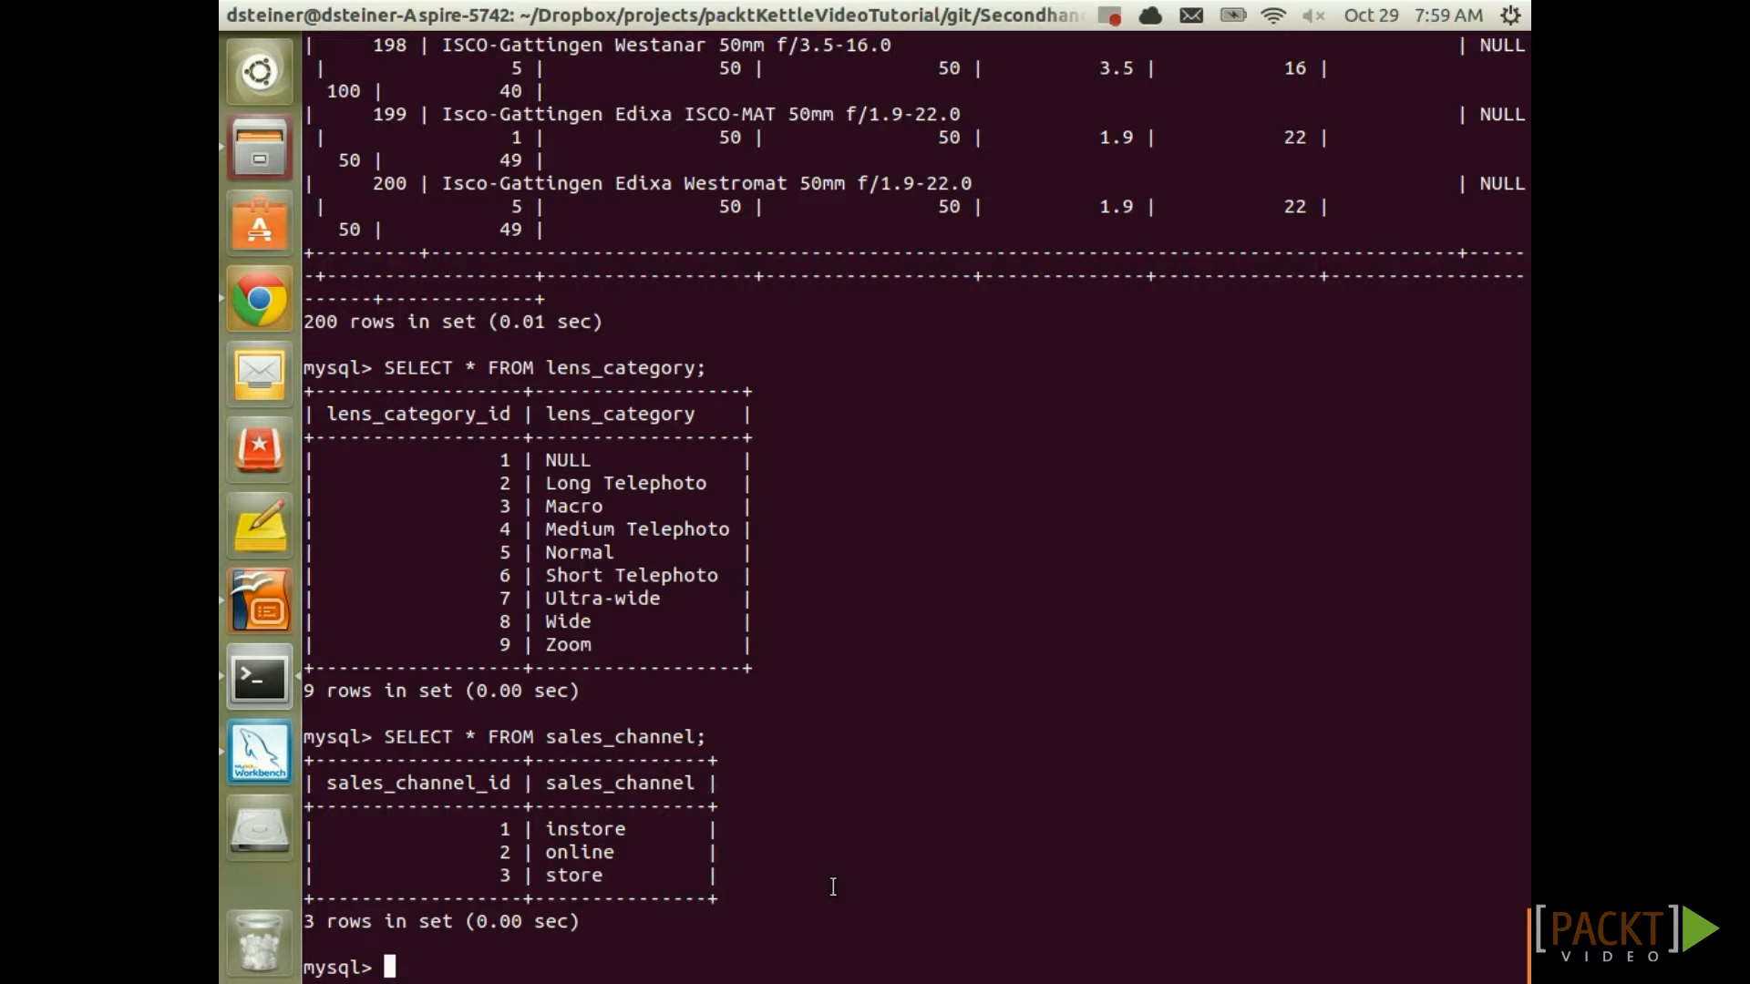
{"action": "type", "text": "SELECT * FROM customer;"}
{"action": "key", "text": "Return"}
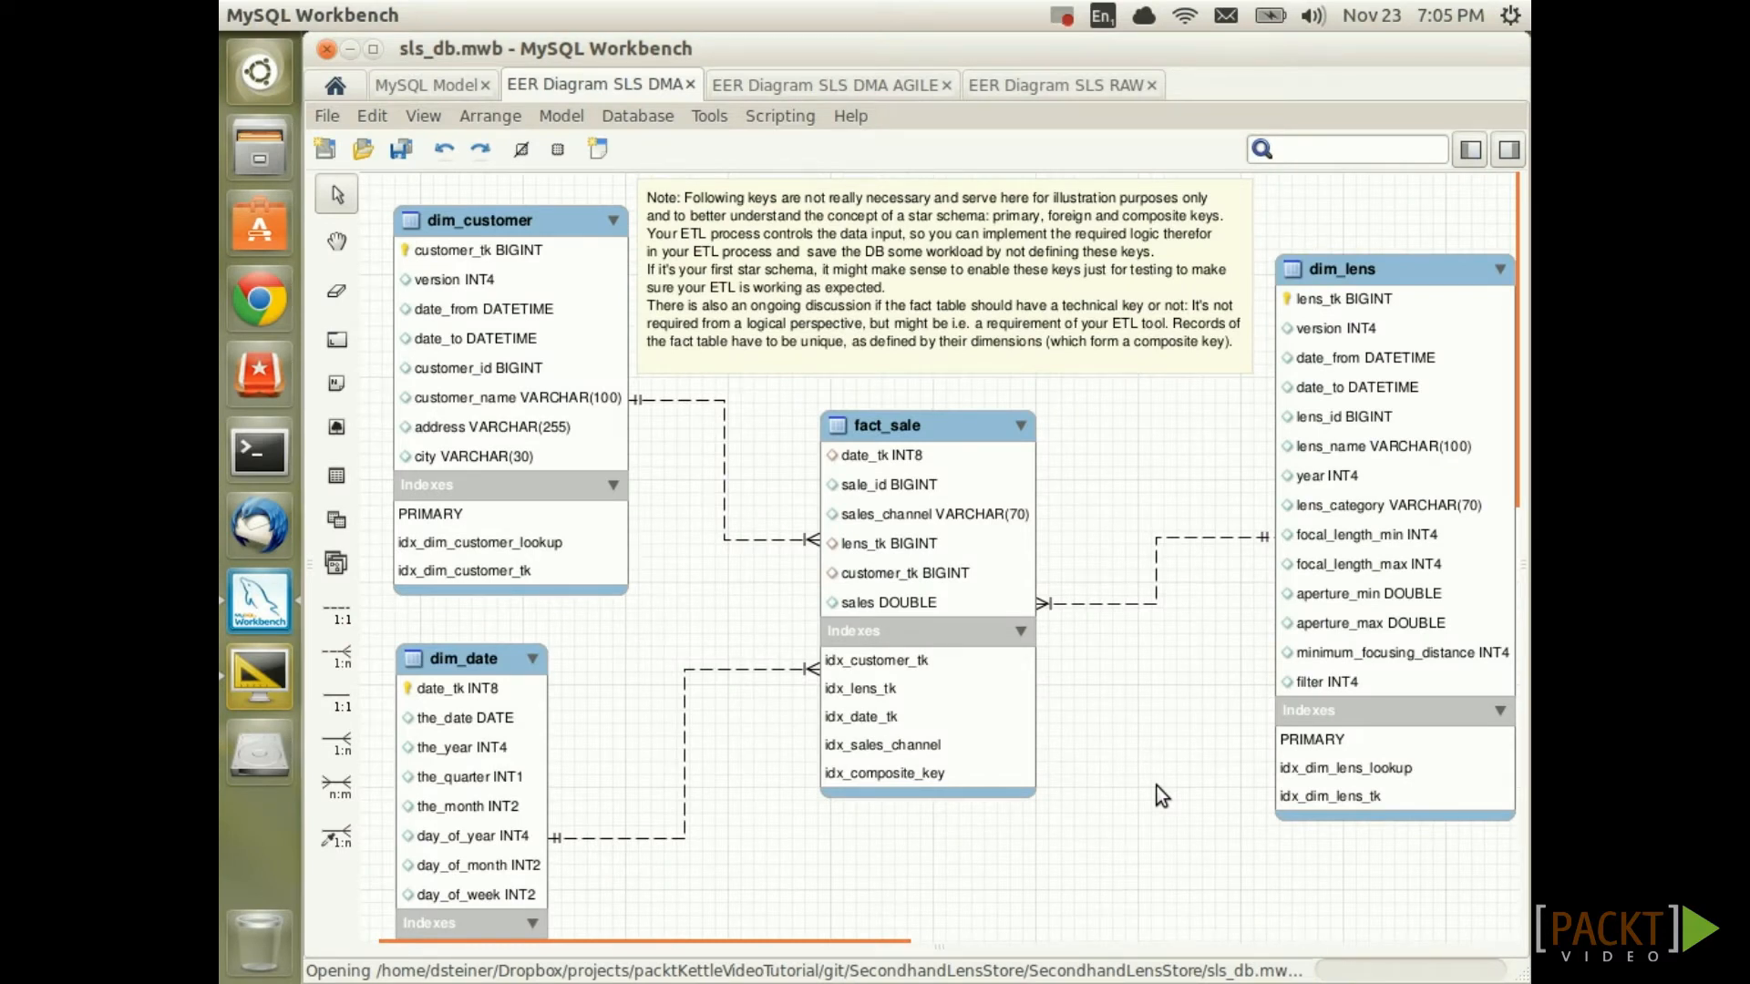
{"action": "left_click", "coordinate": [968, 442]}
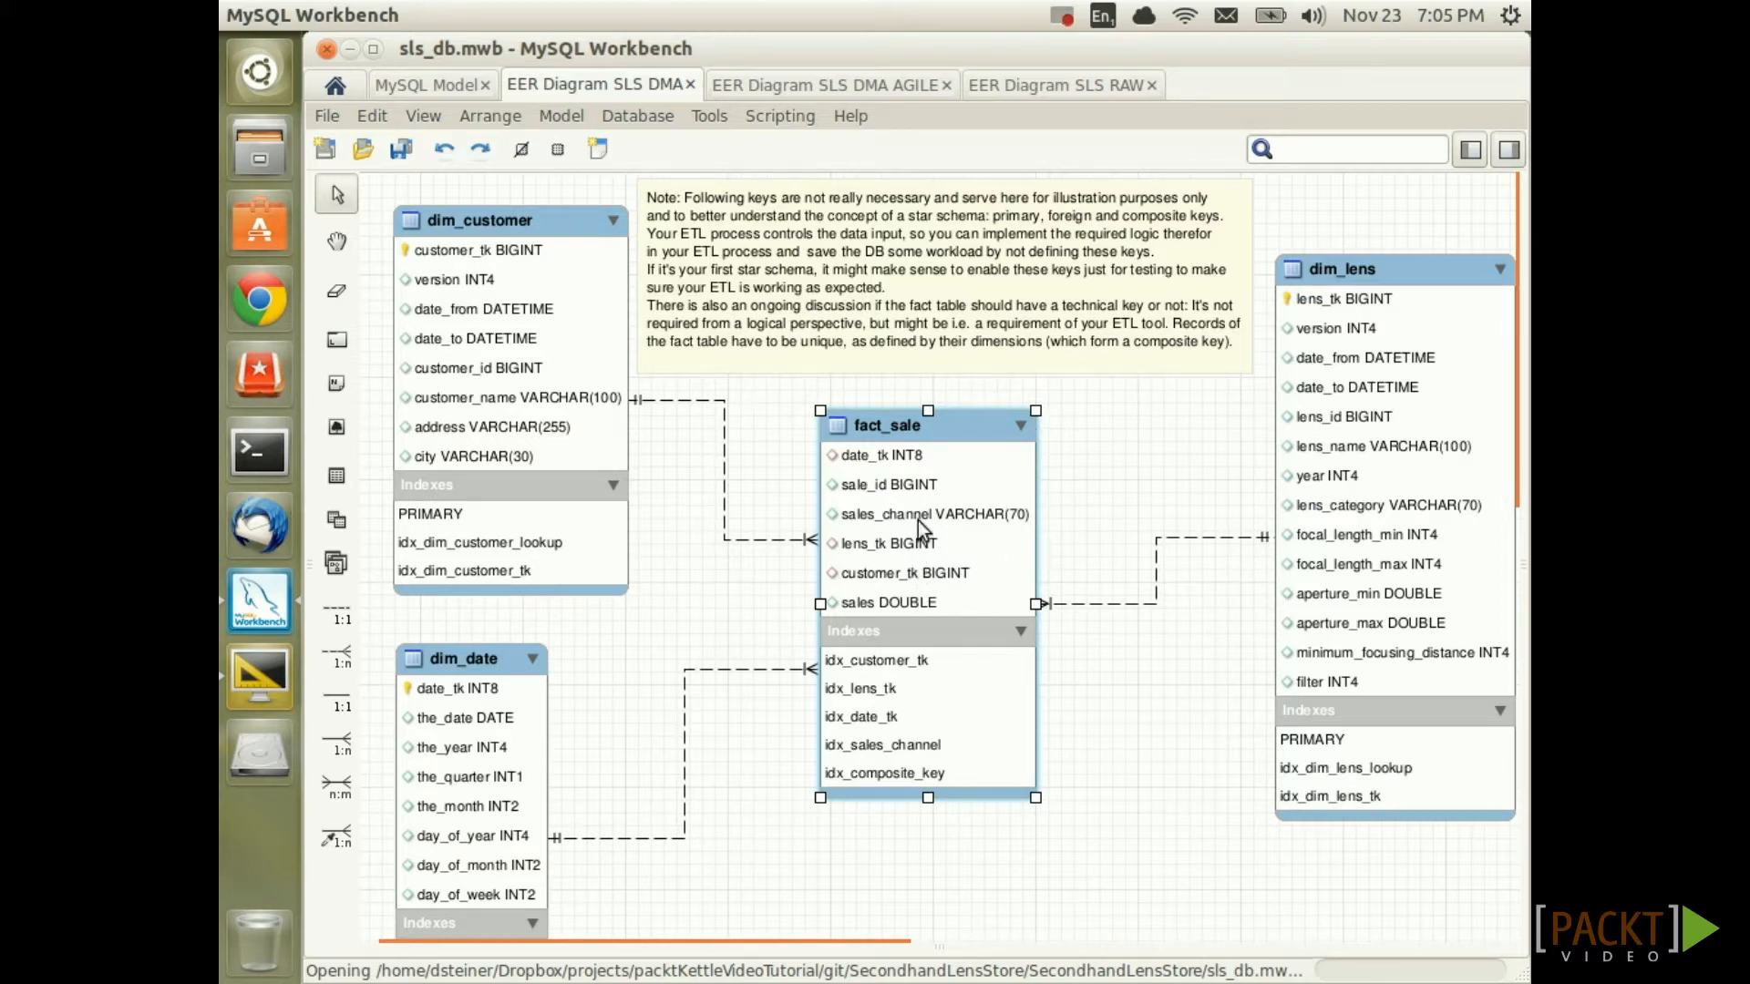
{"action": "mouse_move", "coordinate": [937, 510]}
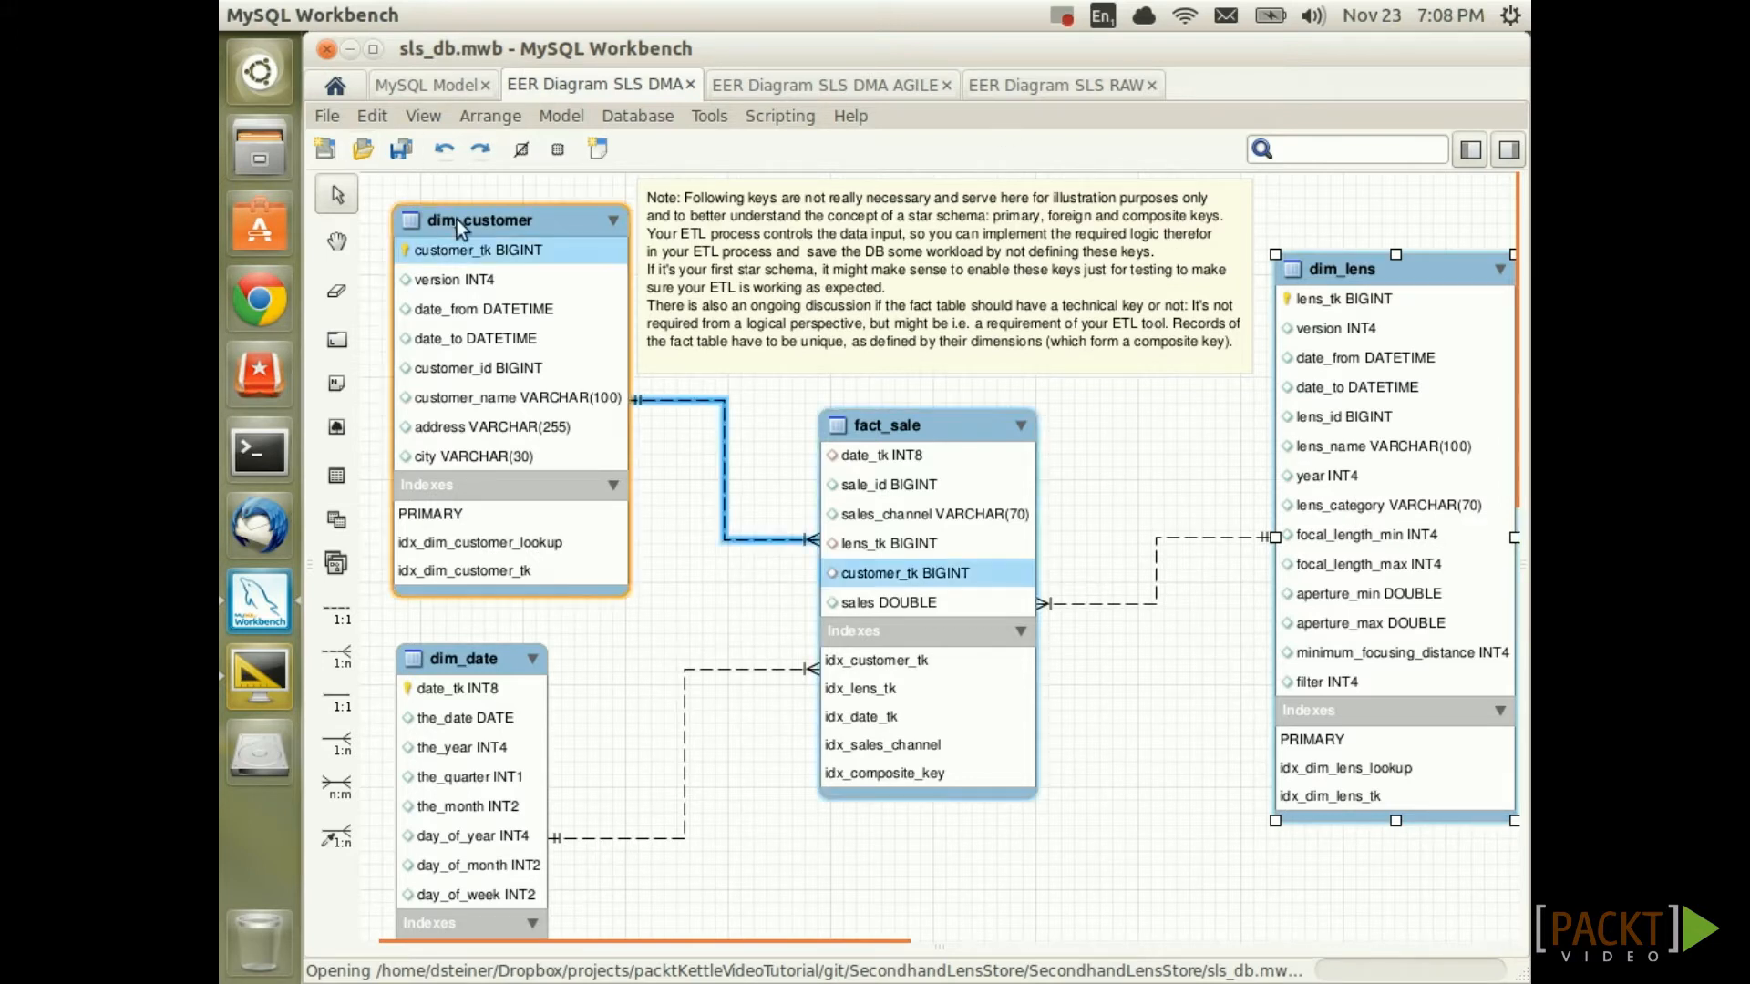
{"action": "left_click", "coordinate": [508, 227]}
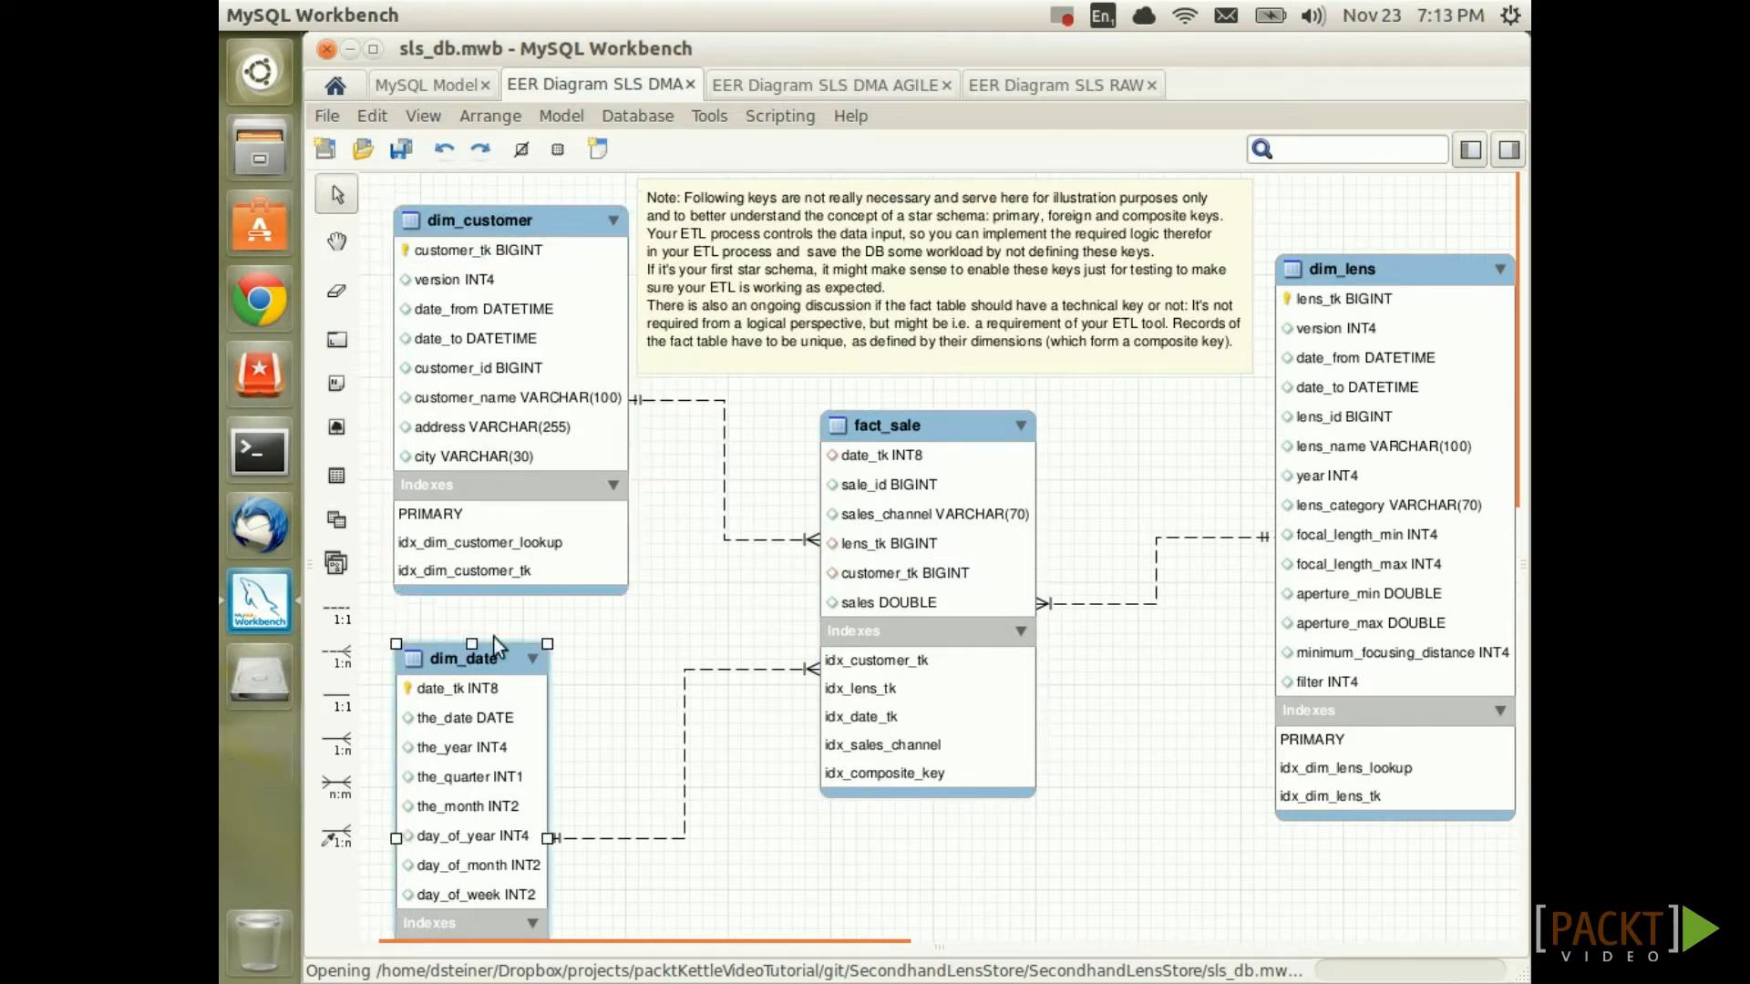
{"action": "left_click", "coordinate": [495, 682]}
{"action": "mouse_move", "coordinate": [505, 665]}
{"action": "mouse_move", "coordinate": [484, 806]}
{"action": "mouse_move", "coordinate": [885, 463]}
{"action": "left_click", "coordinate": [922, 423]}
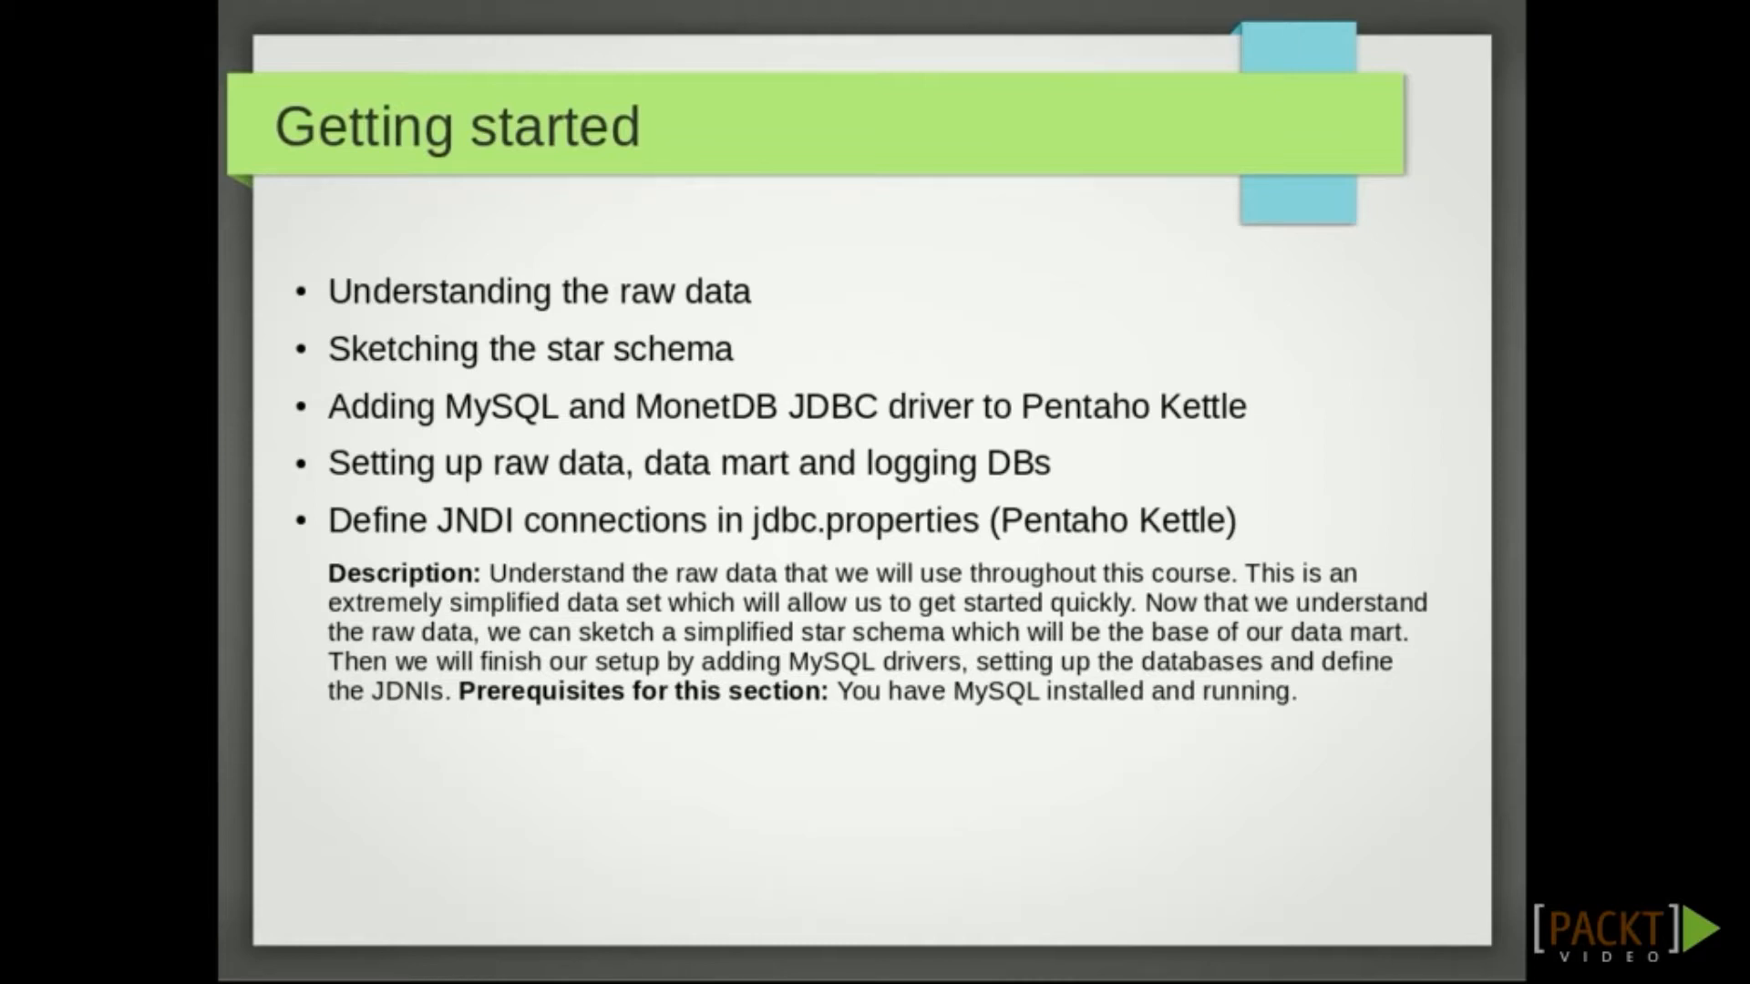
Exit the Impress slideshow and bring the pdi-ce-5-trunk Terminal to the front
{"action": "key", "text": "Escape"}
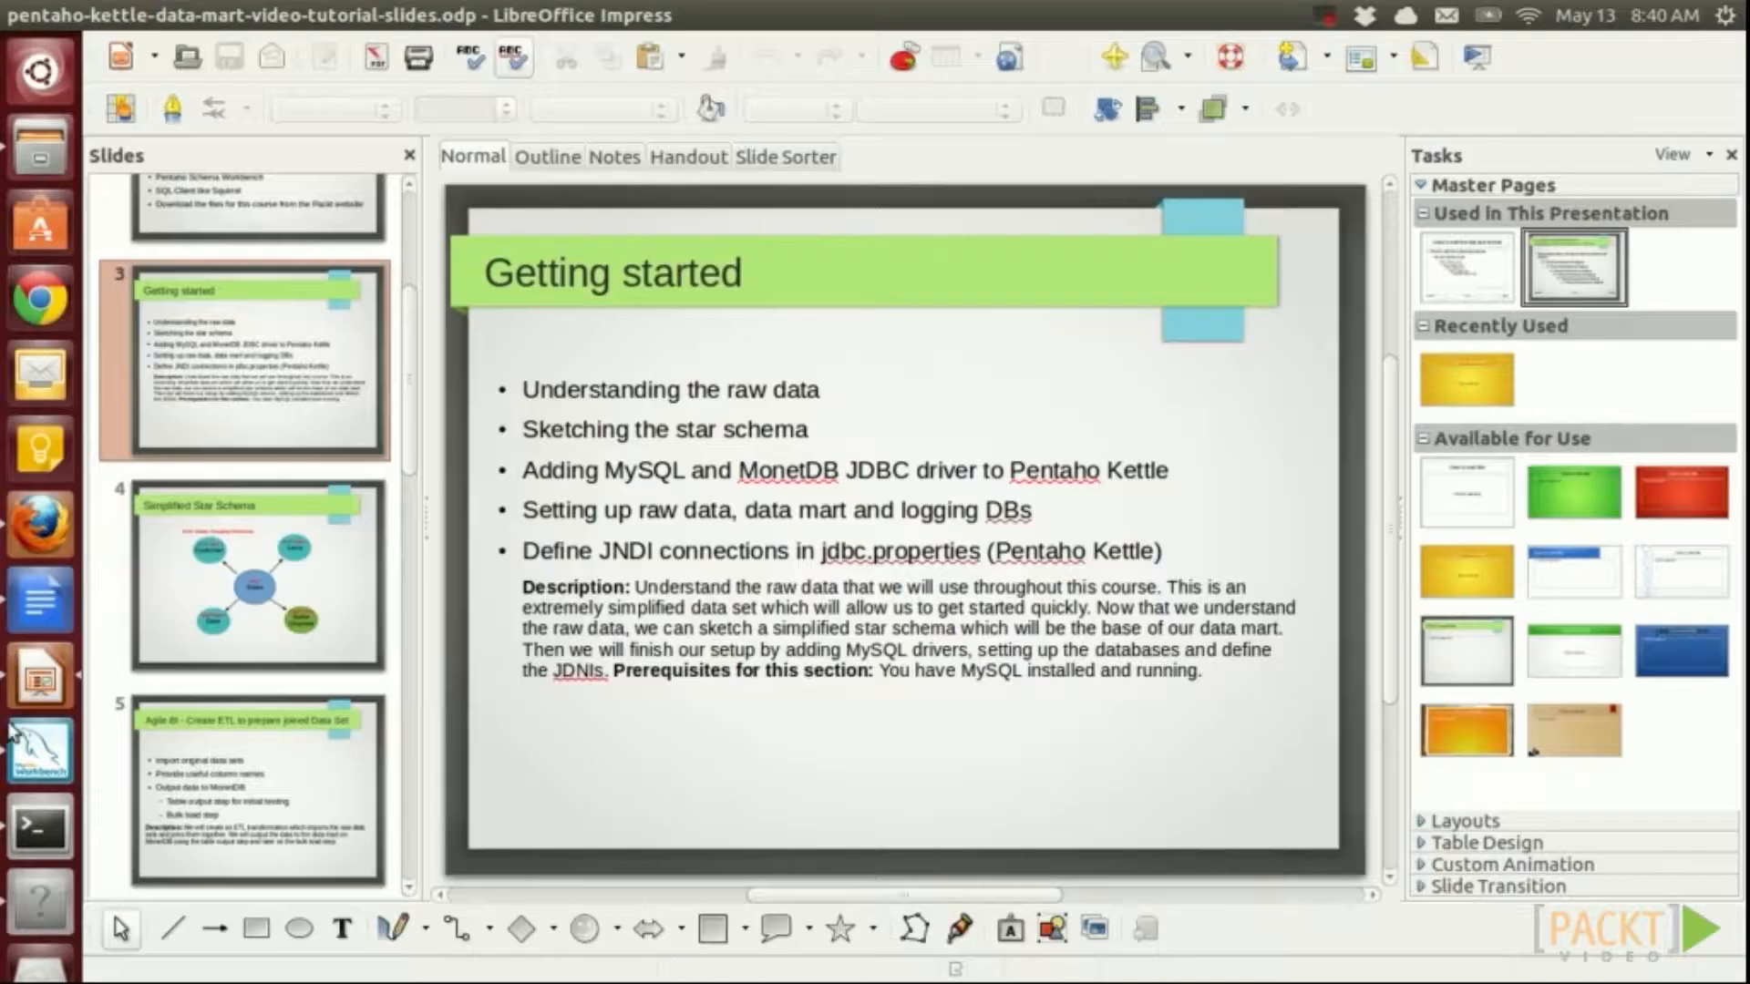
{"action": "left_click", "coordinate": [38, 824]}
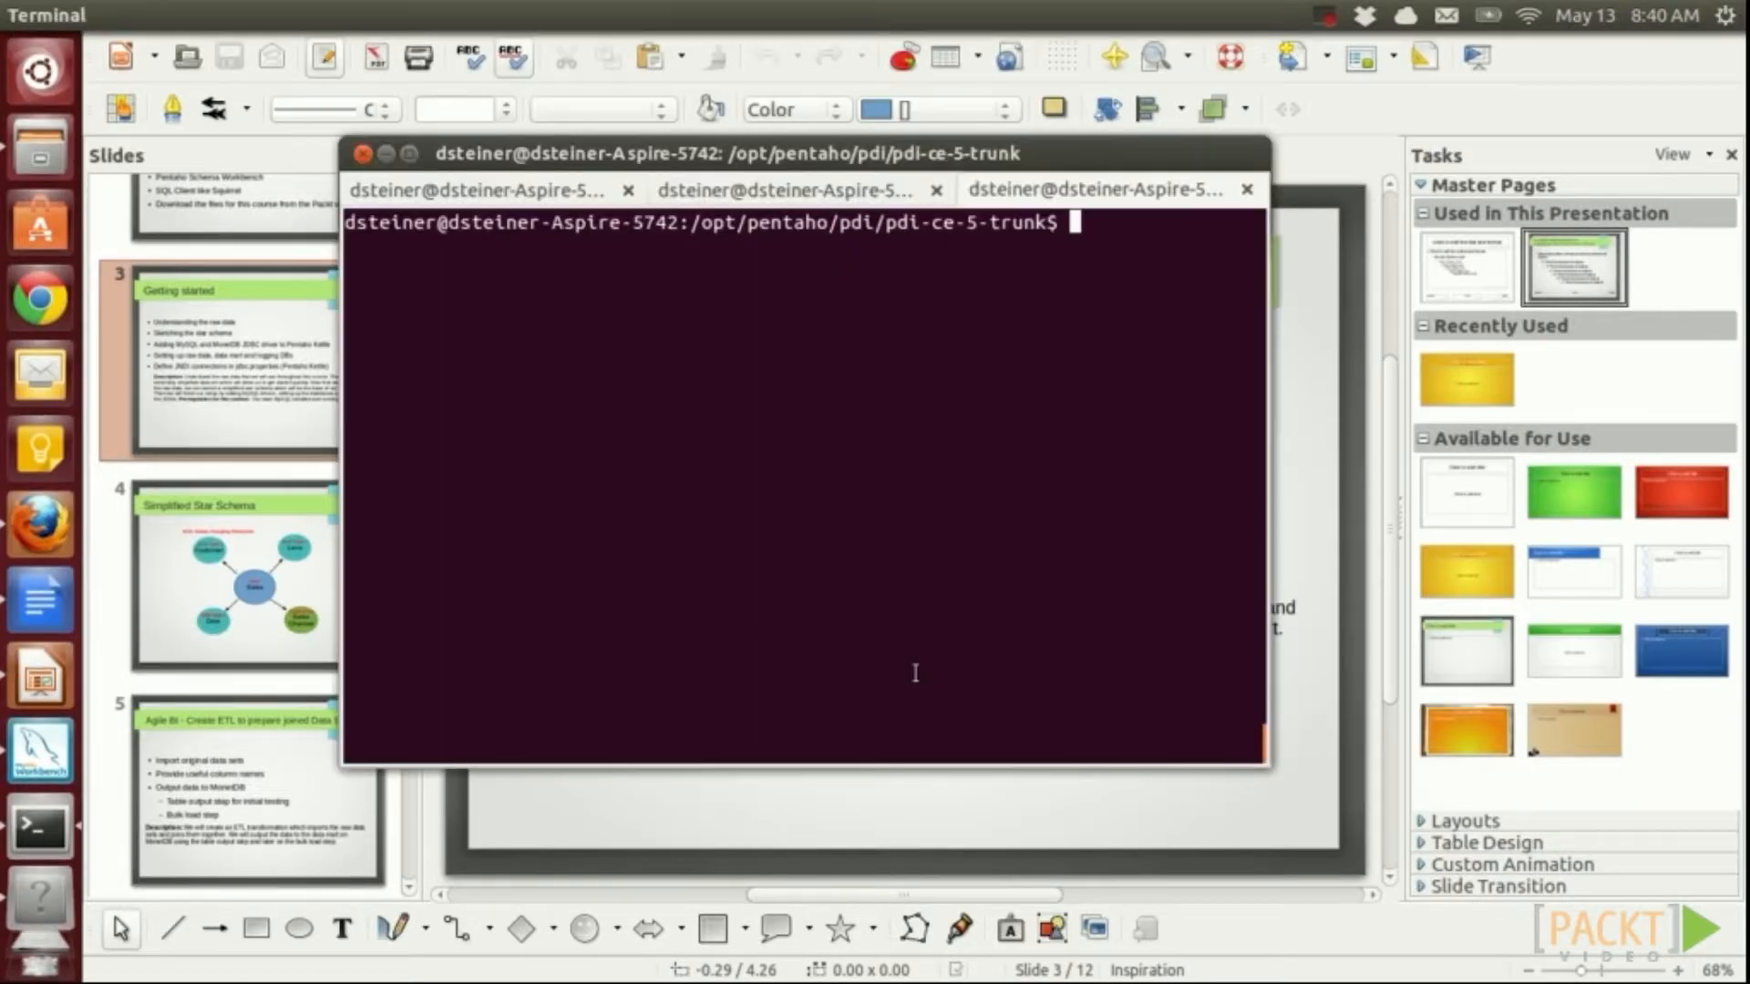
Start the MonetDB daemon on ~/myMonetDBFarm/ and create the sls database
{"action": "type", "text": "monetdbd start"}
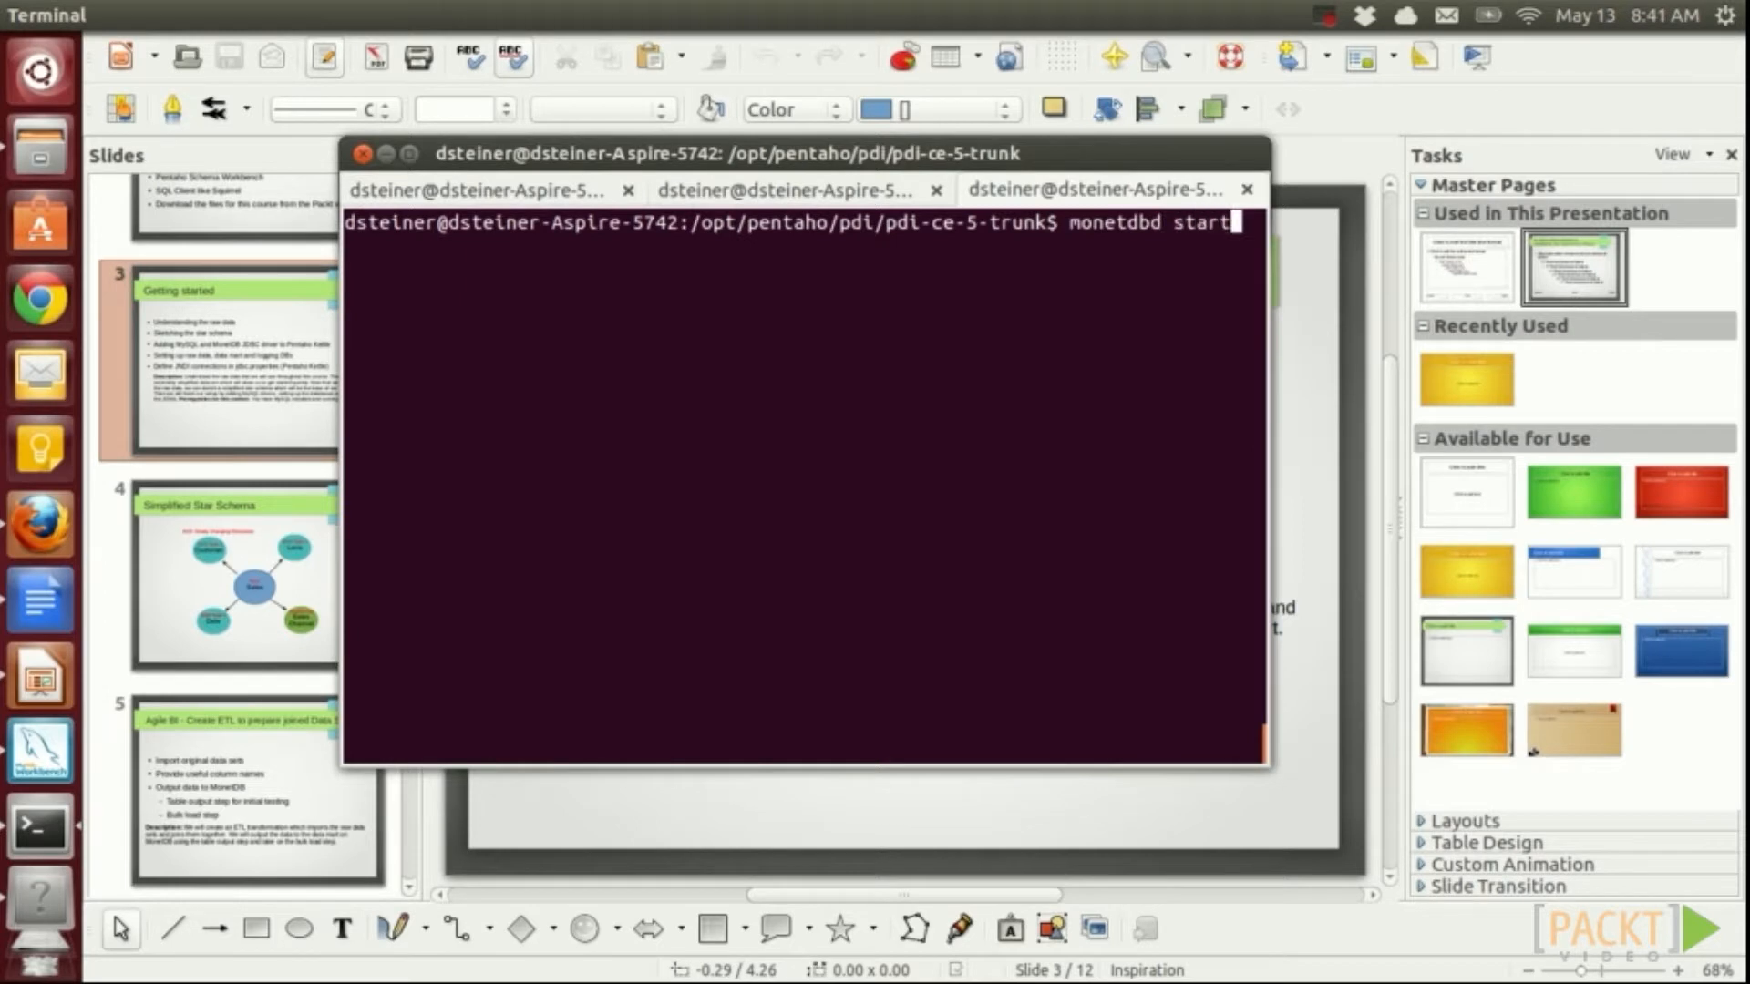
{"action": "type", "text": " ~/myMonetDBFarm/"}
{"action": "key", "text": "Return"}
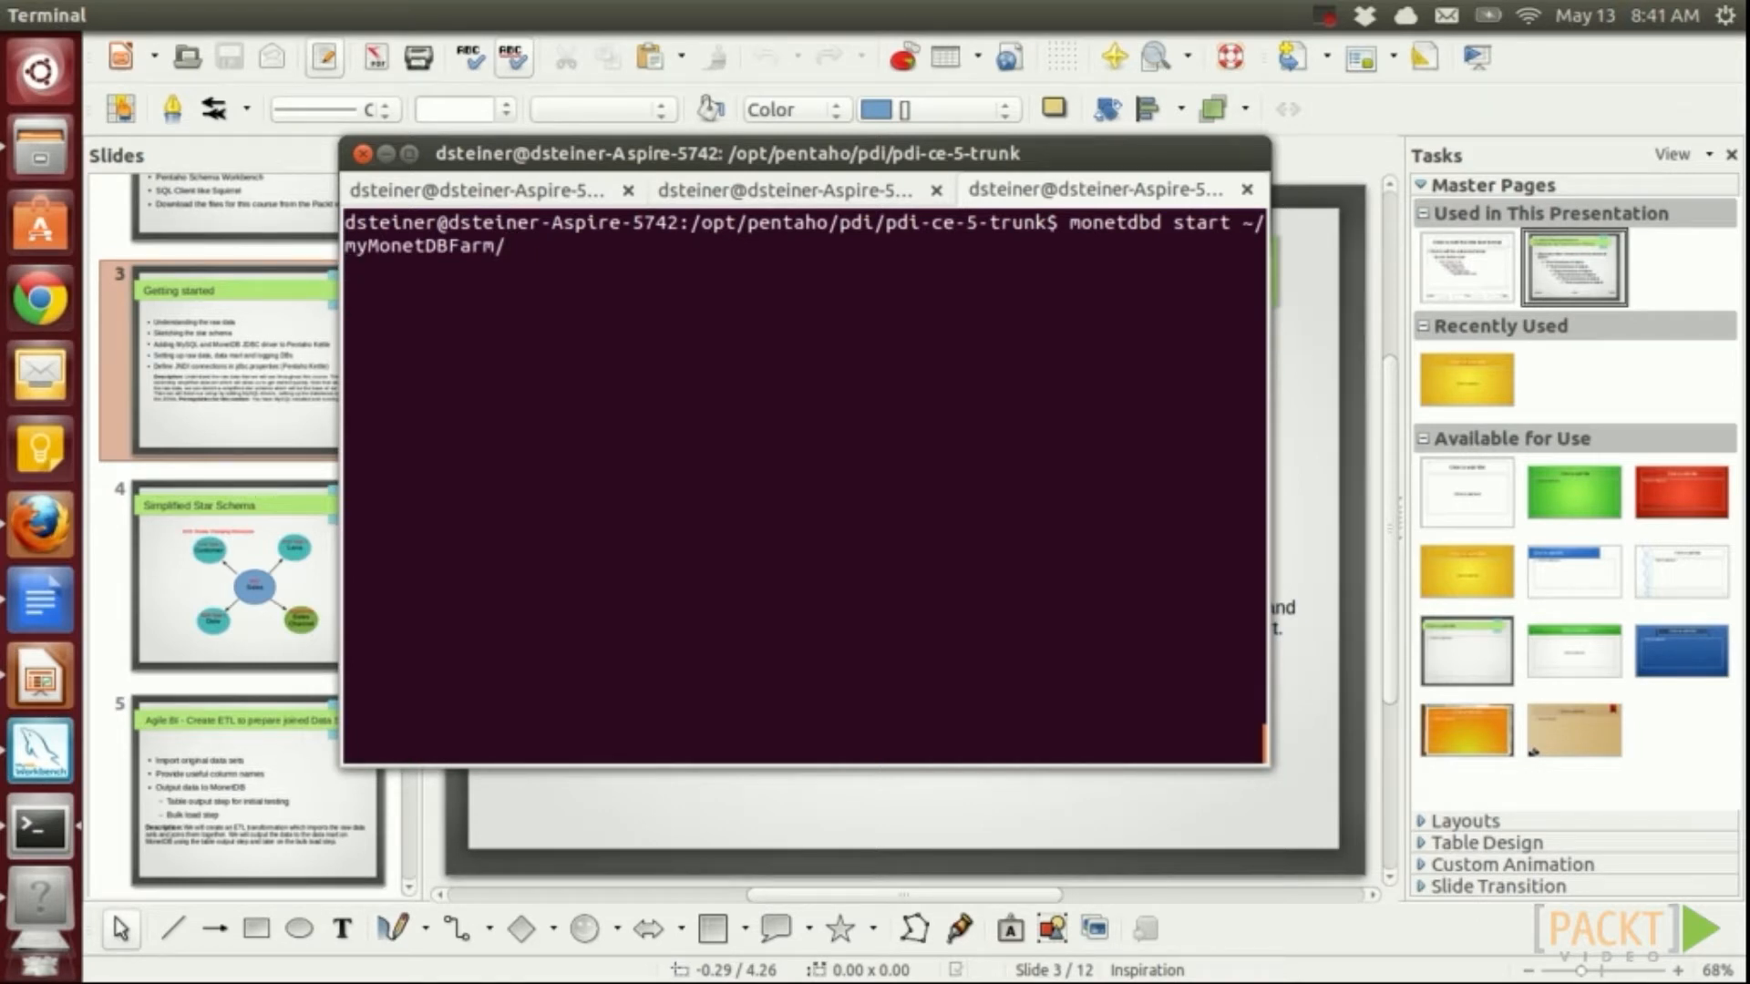
{"action": "type", "text": "monetdb create sls"}
{"action": "key", "text": "Return"}
Start the sls database, release it from maintenance mode and check its status
{"action": "type", "text": "monetdb"}
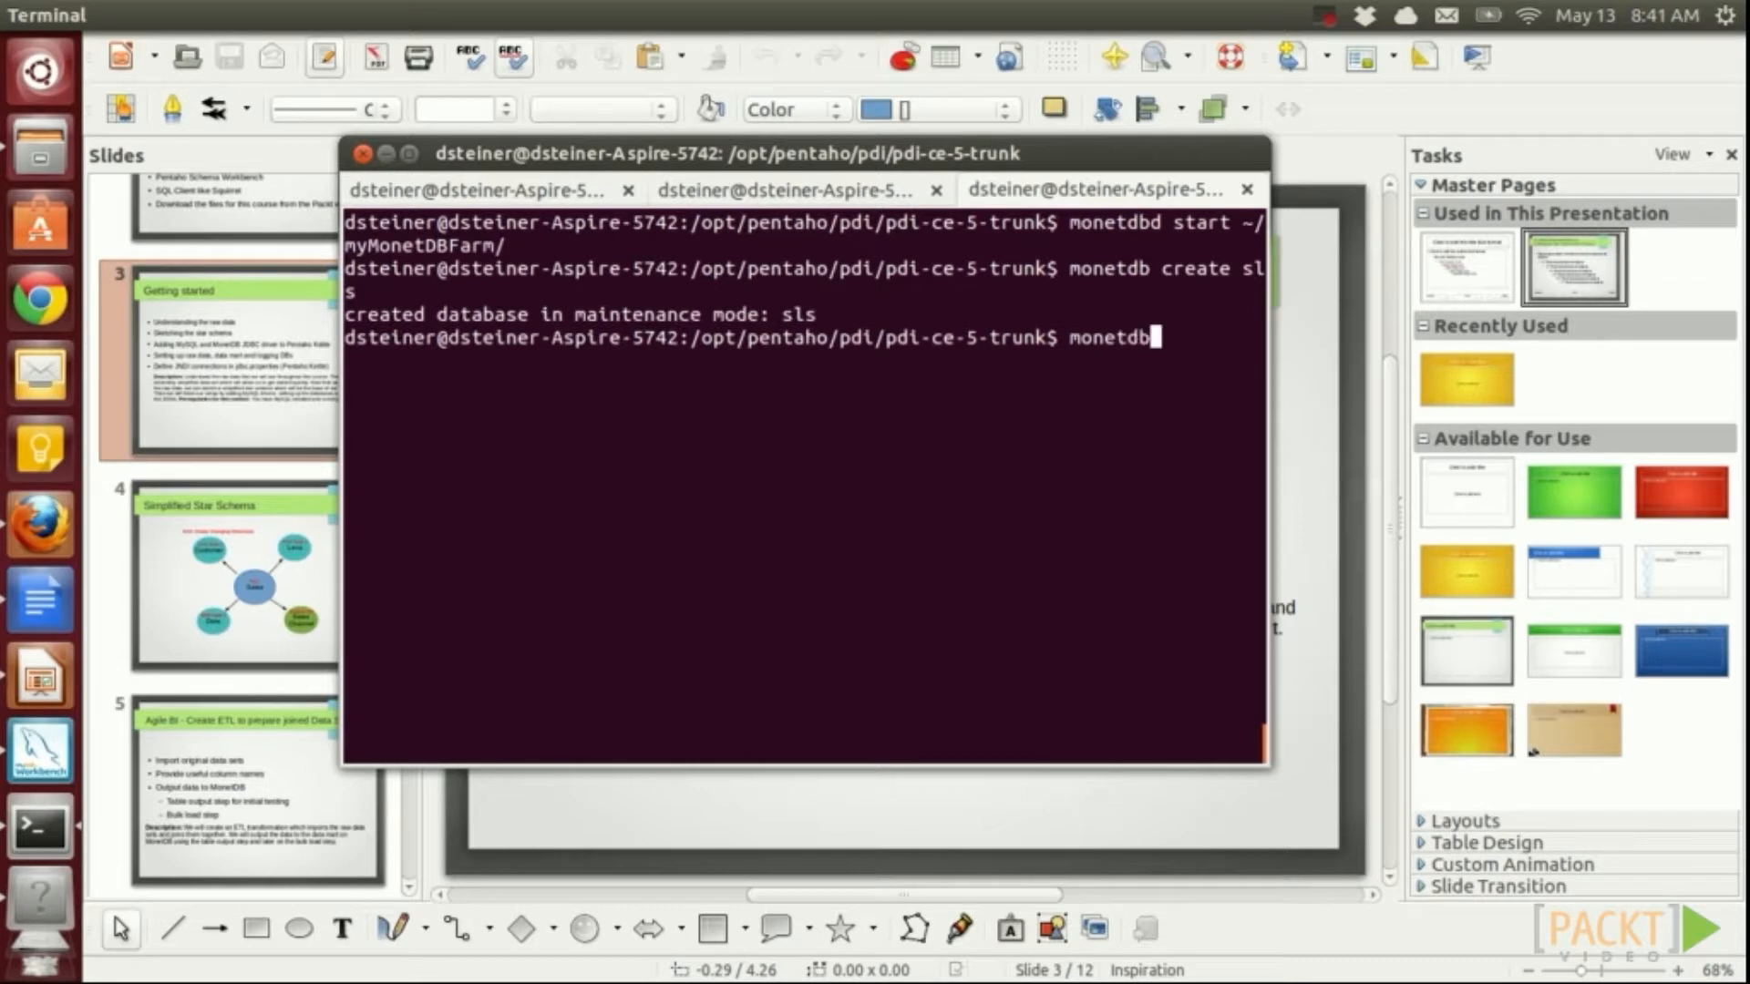
{"action": "type", "text": " start sls"}
{"action": "key", "text": "Return"}
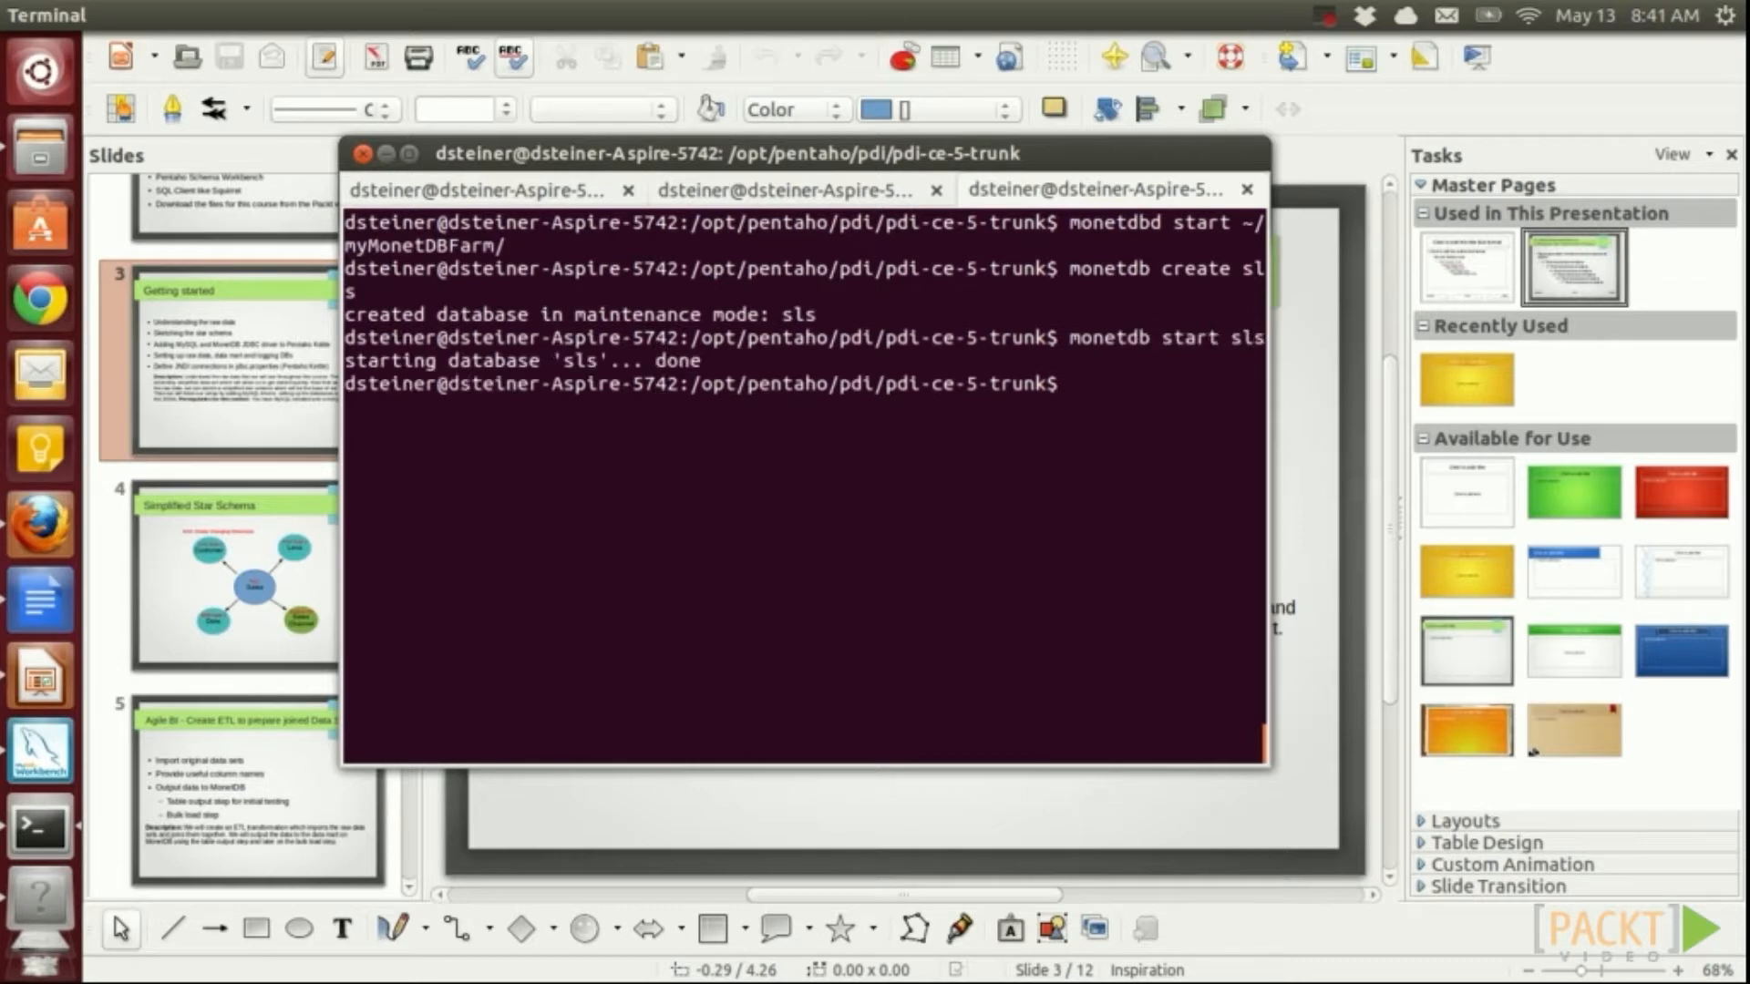
{"action": "type", "text": "monetdb release sls"}
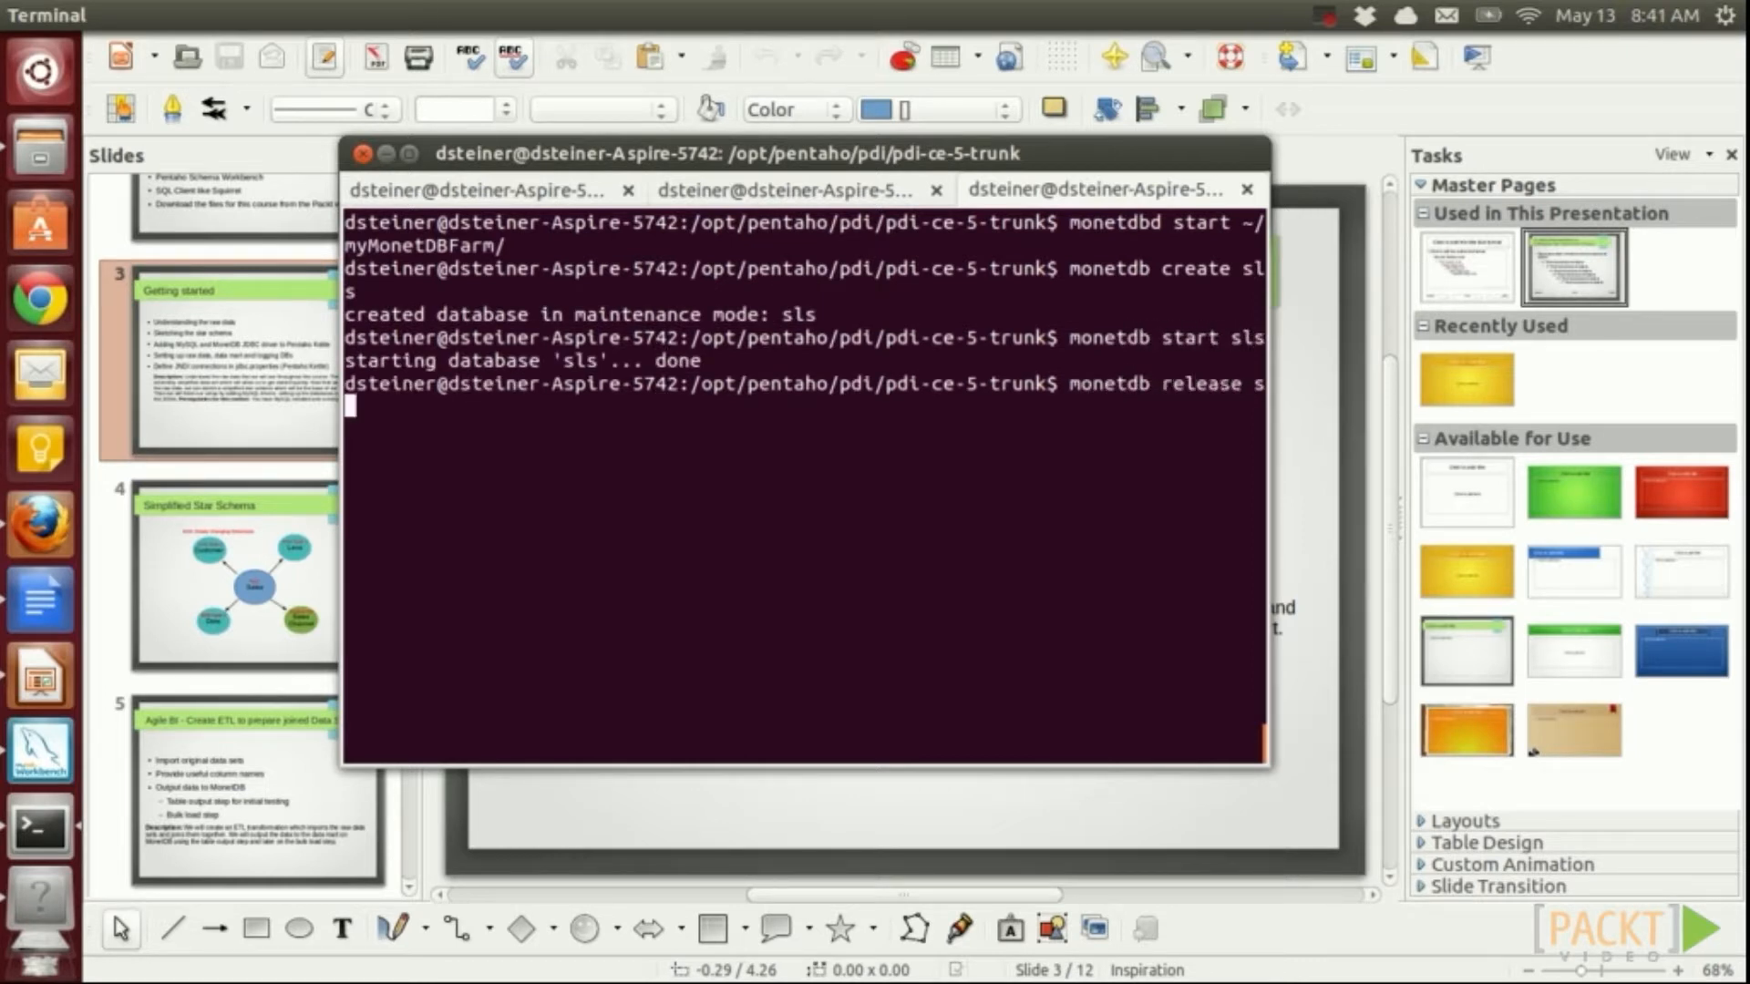
{"action": "key", "text": "Return"}
{"action": "type", "text": "mone"}
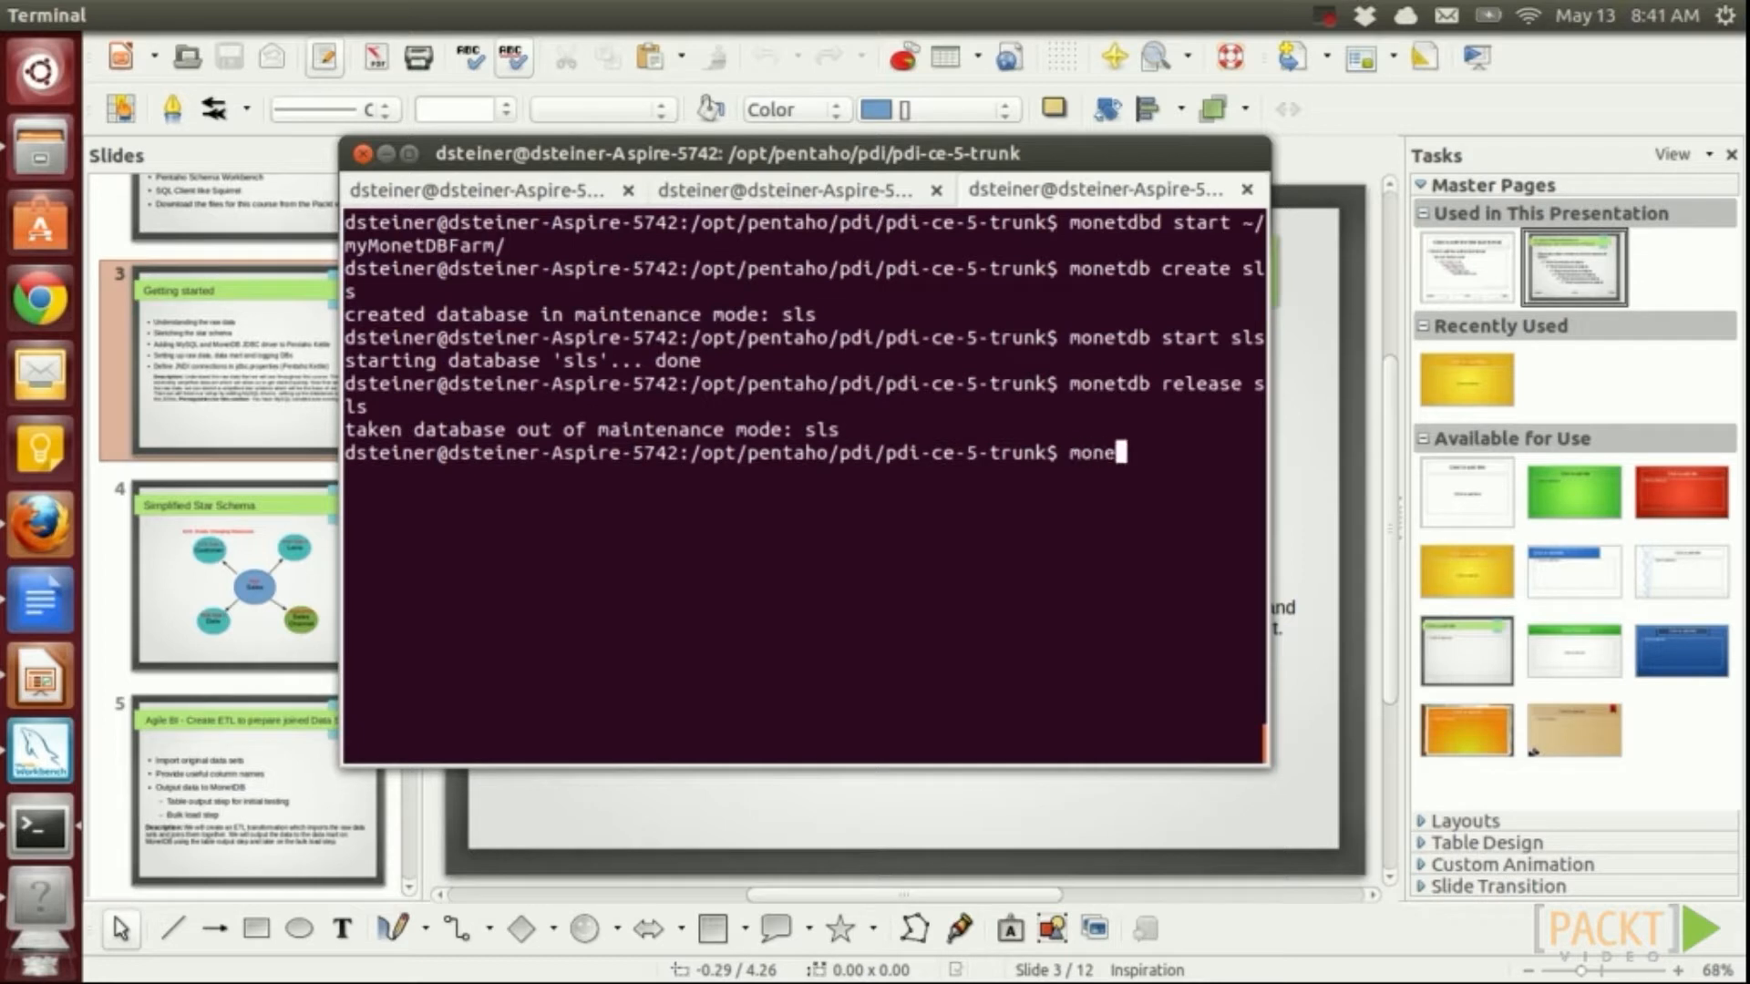
{"action": "type", "text": "tdb status s"}
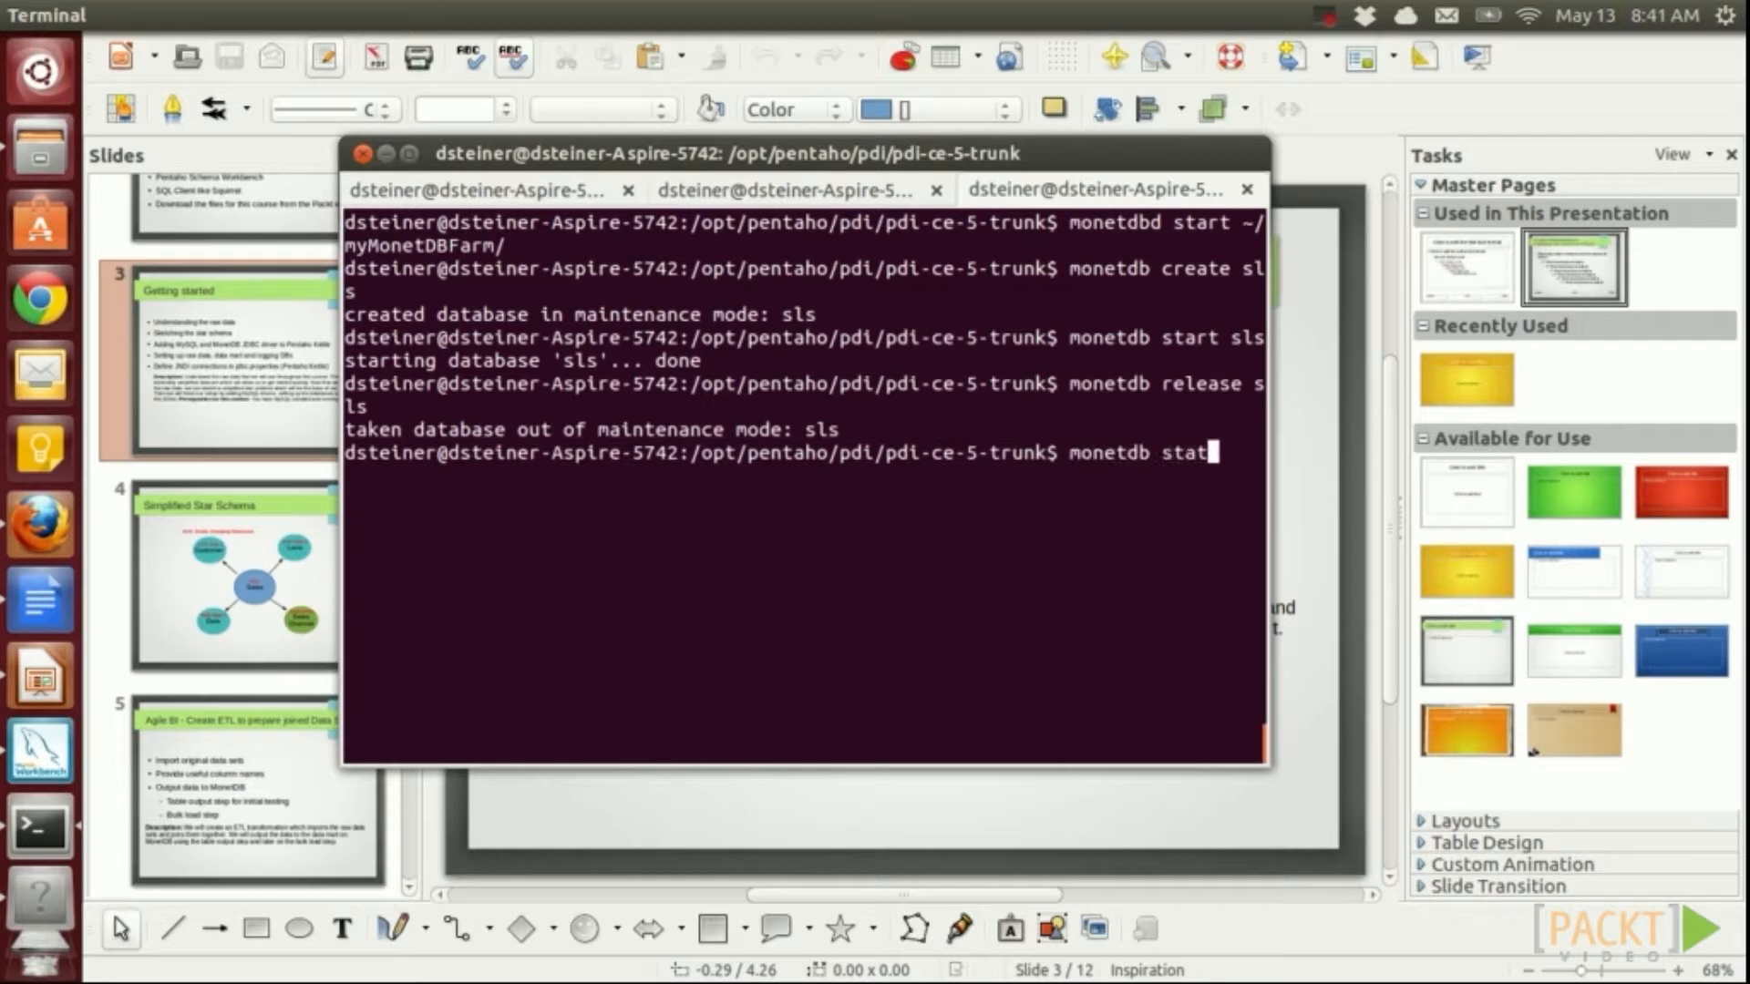
{"action": "type", "text": "ls"}
{"action": "key", "text": "Return"}
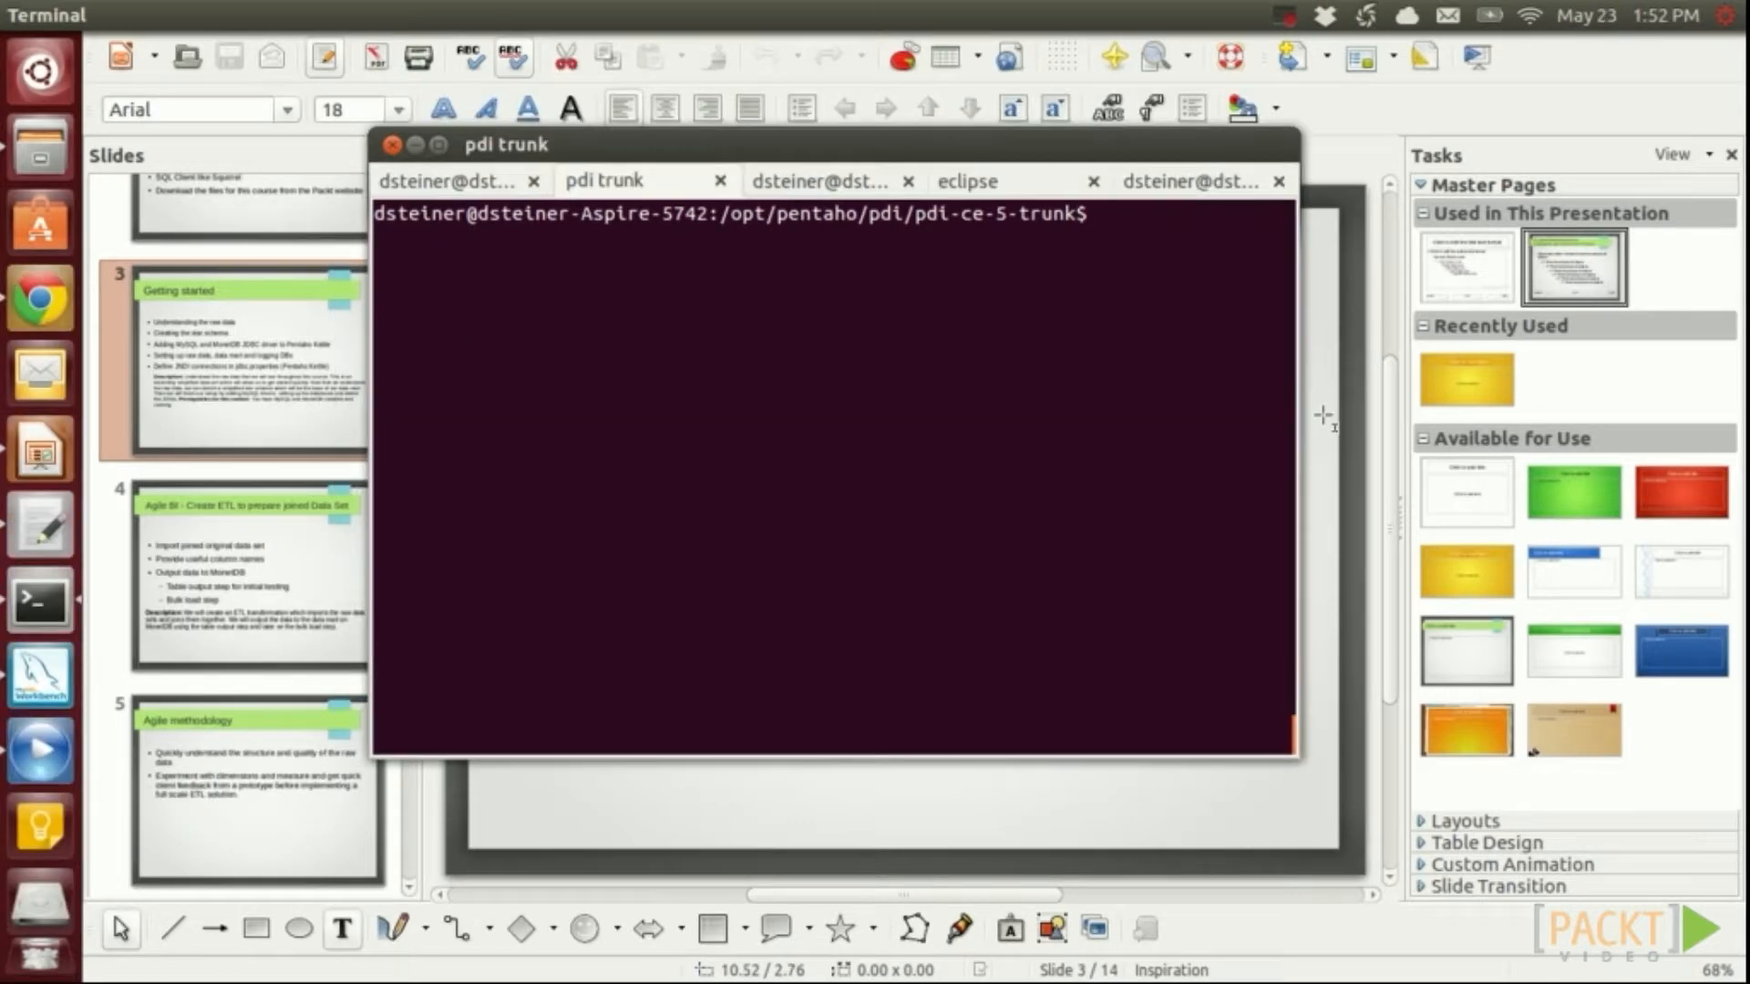
Connect mclient as monetdb to the sls database on port 54321, entering the password
{"action": "type", "text": "mclient -dsls -umonetdb"}
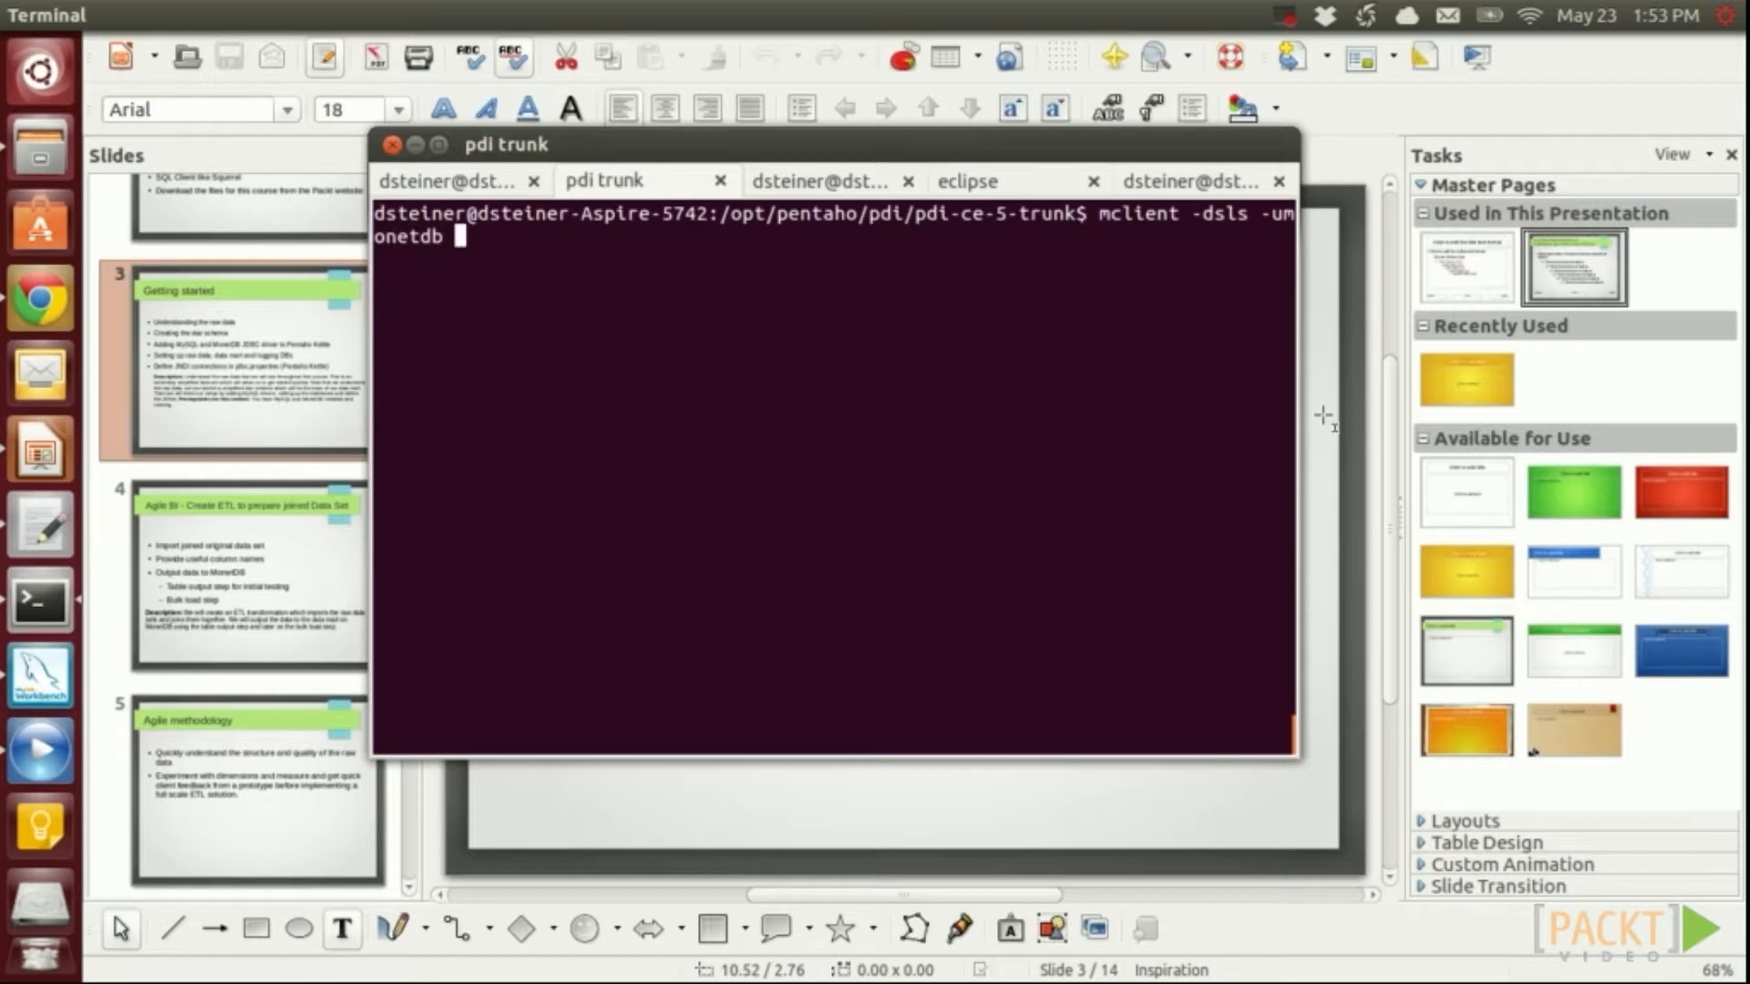
{"action": "type", "text": " -p54321"}
{"action": "key", "text": "Return"}
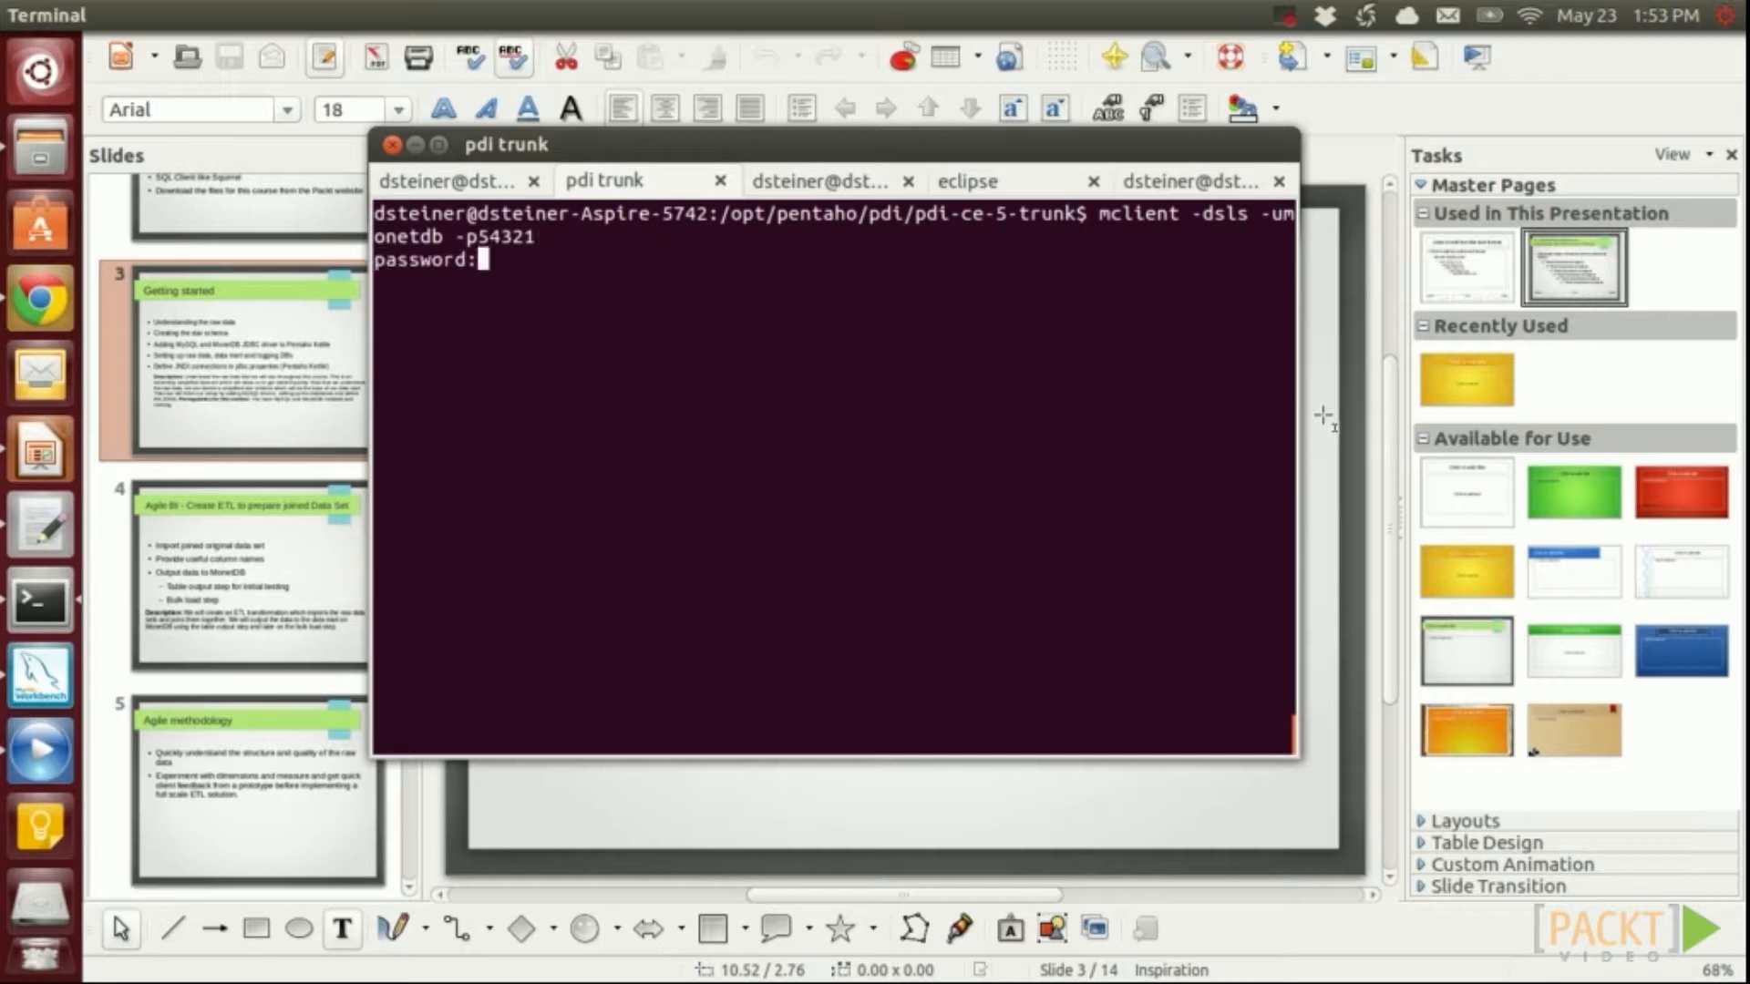
{"action": "key", "text": "Return"}
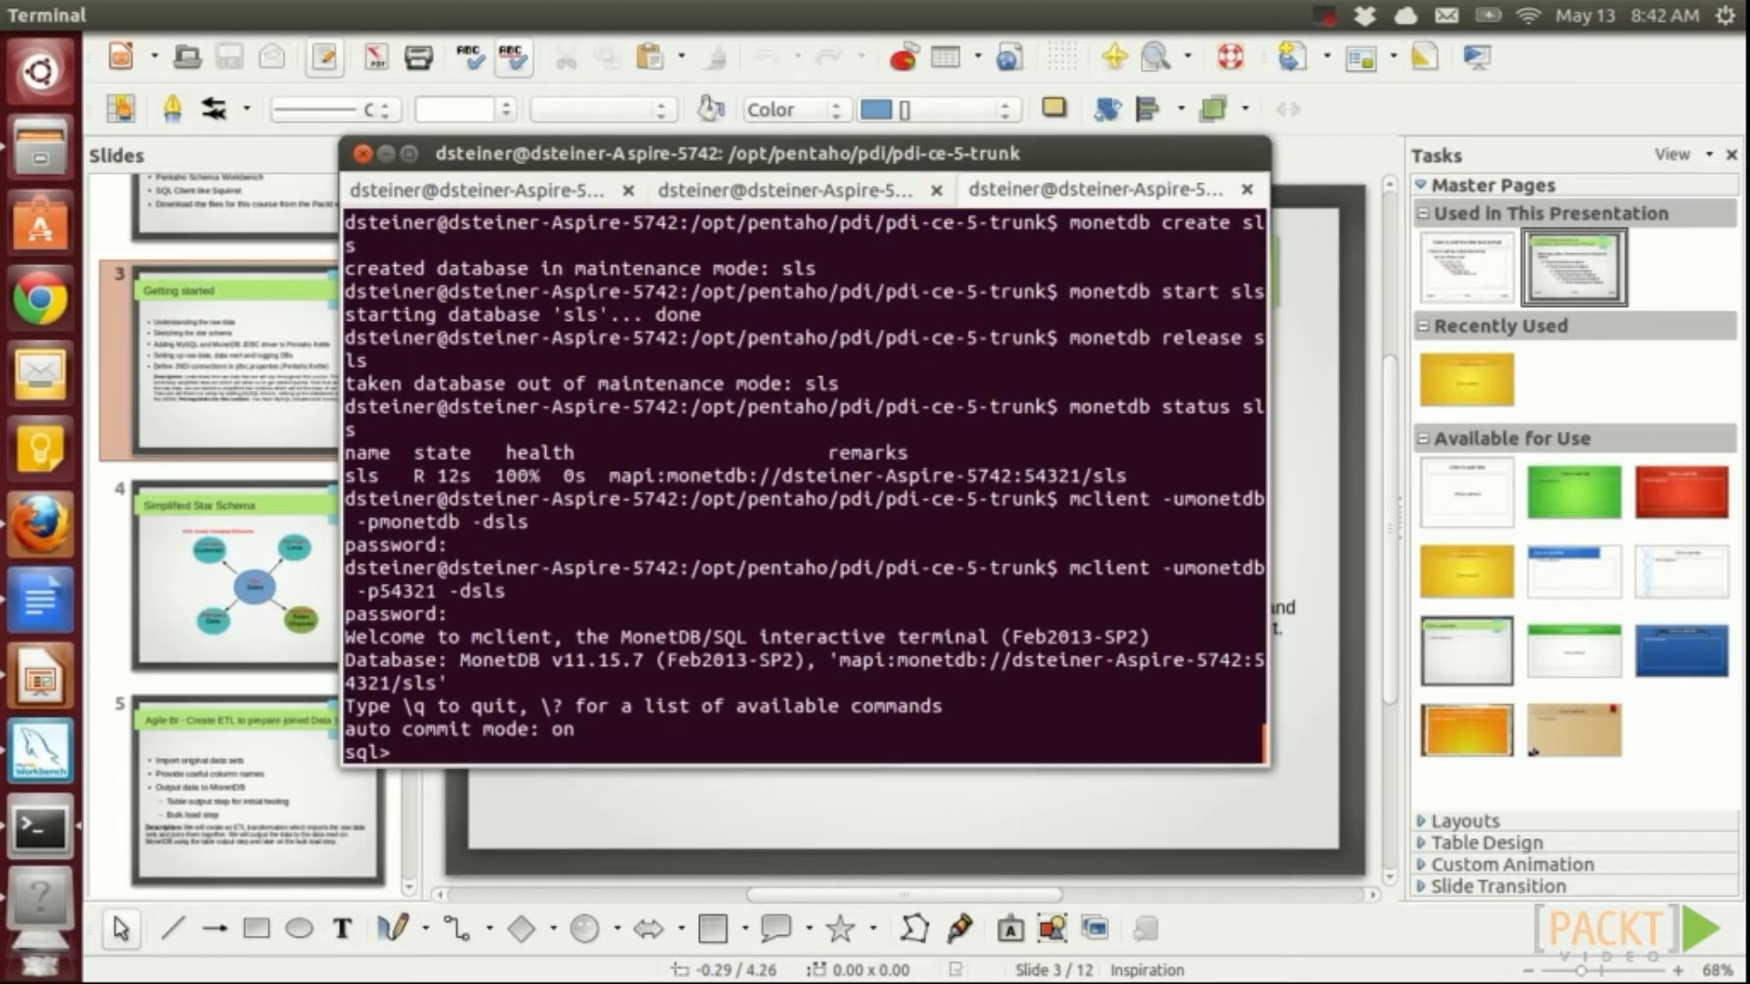
Create user etl with password 'etl', plus schemas dma and agile owned by etl
{"action": "type", "text": "CREATE USER e"}
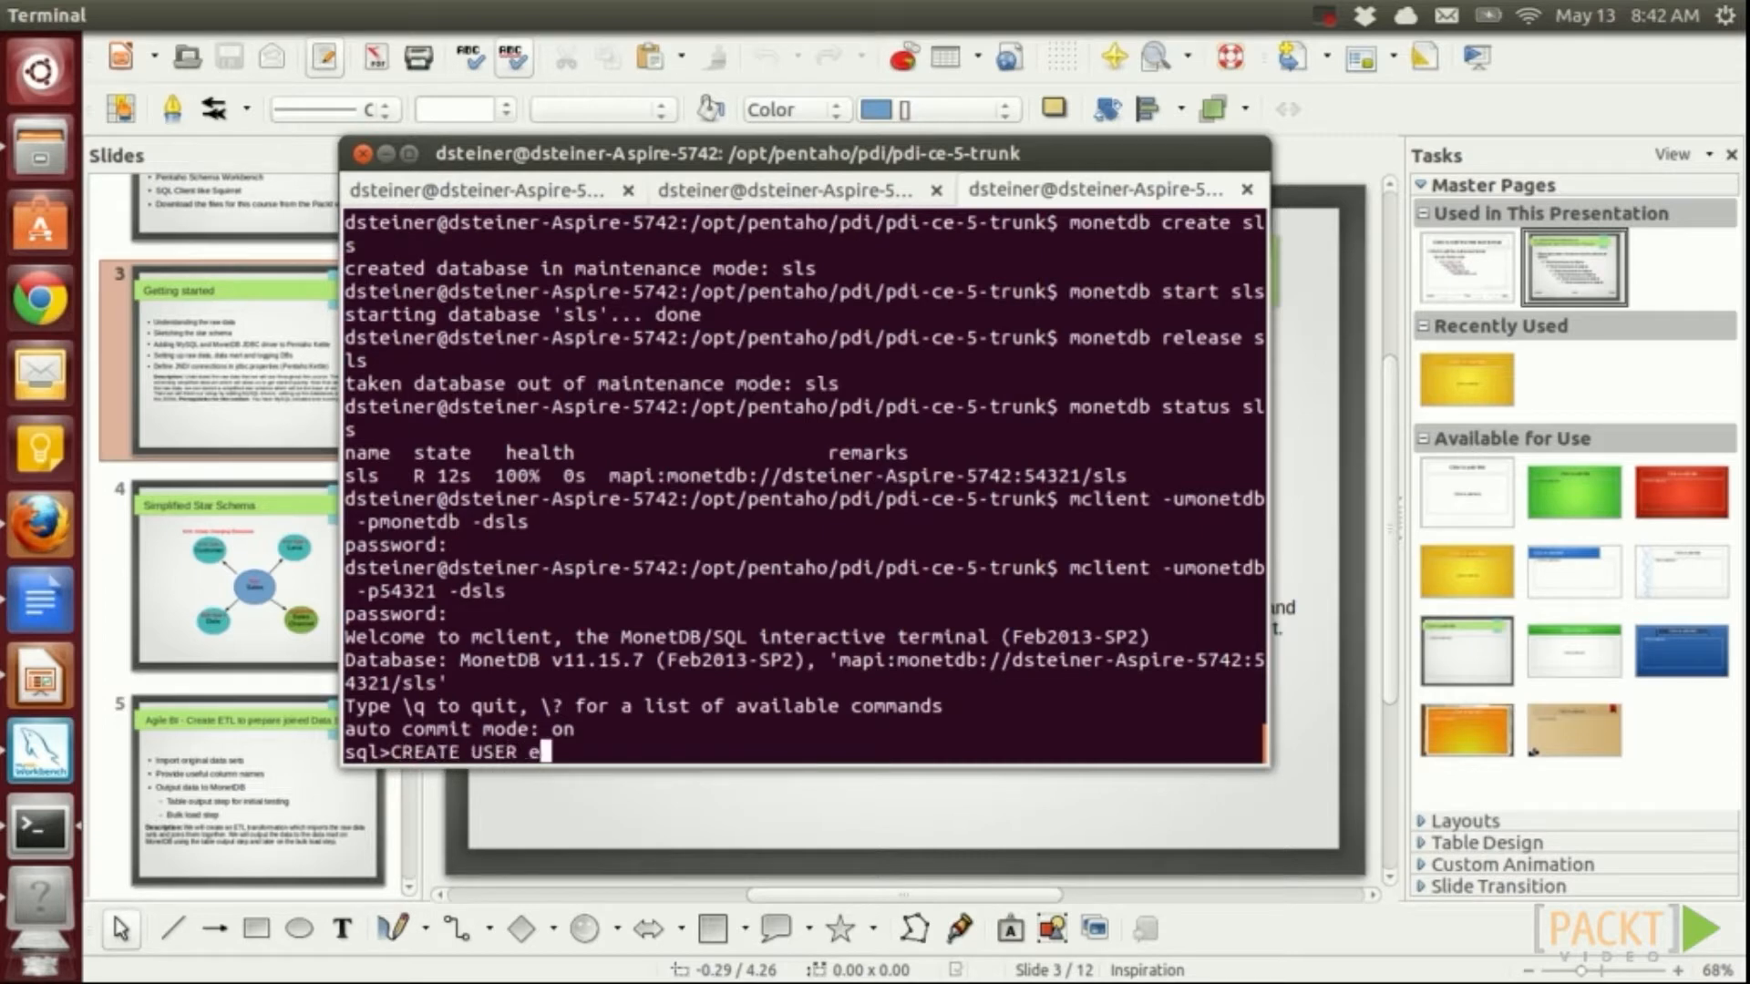
{"action": "type", "text": "tl WITH PASSWORD 'etl"}
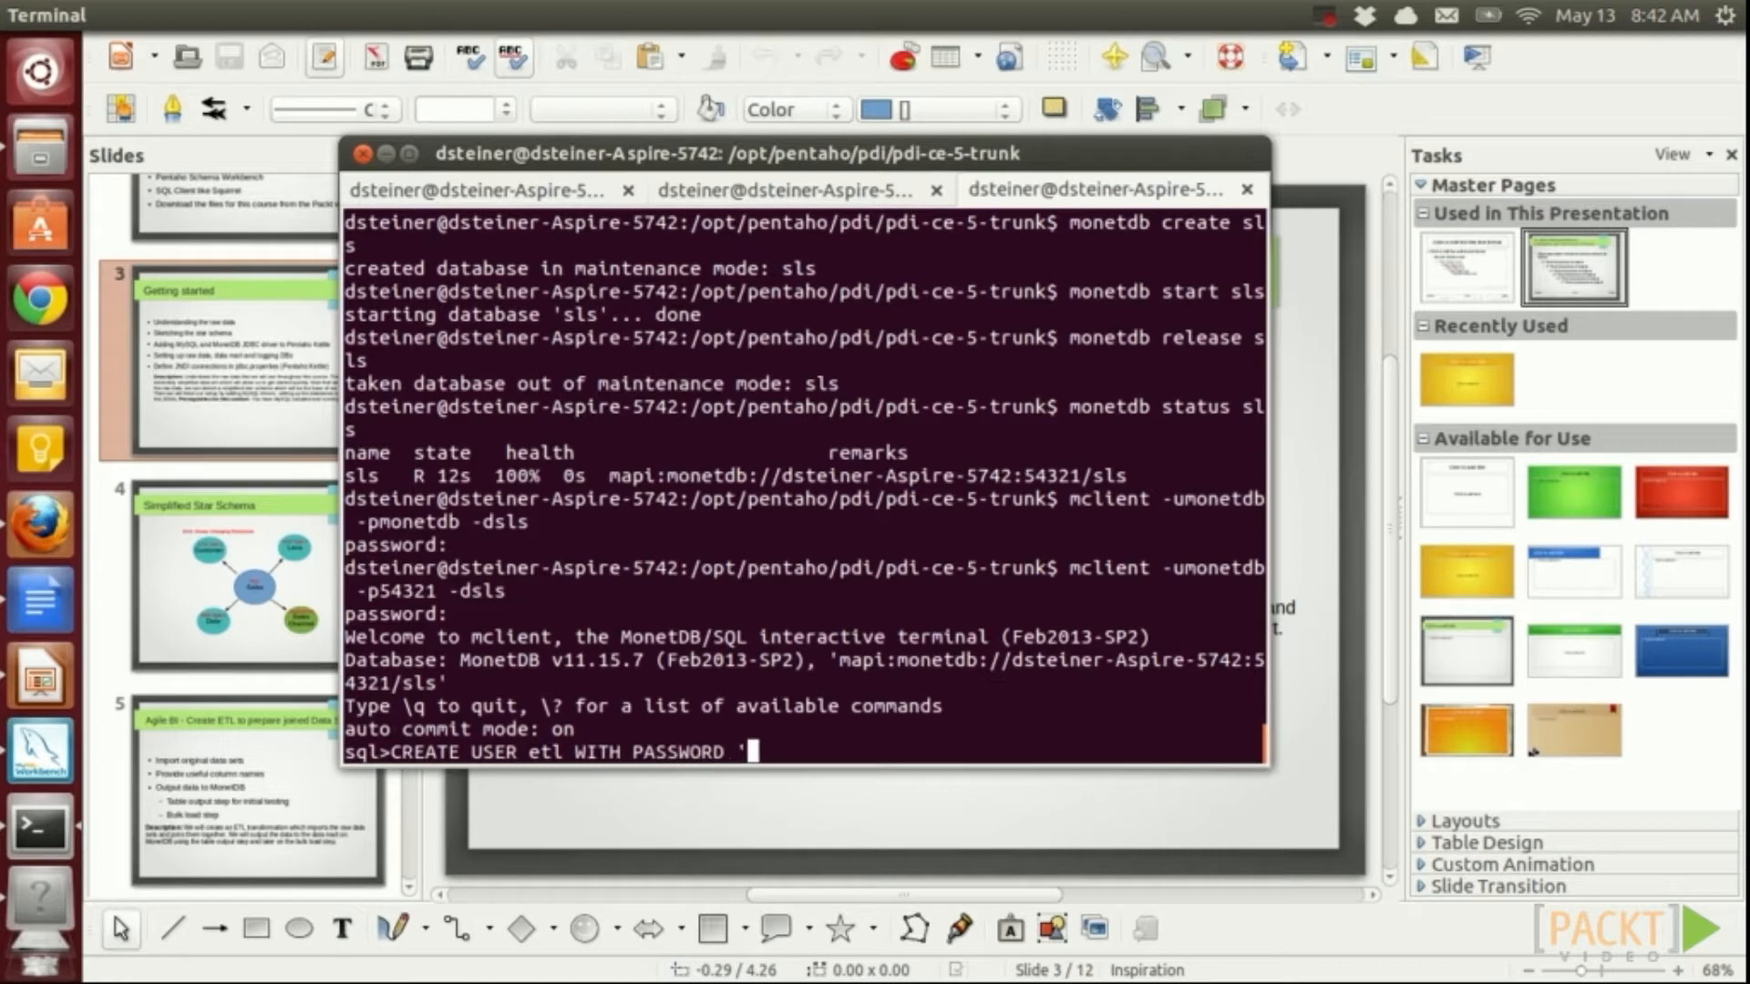
{"action": "type", "text": "' NAME "}
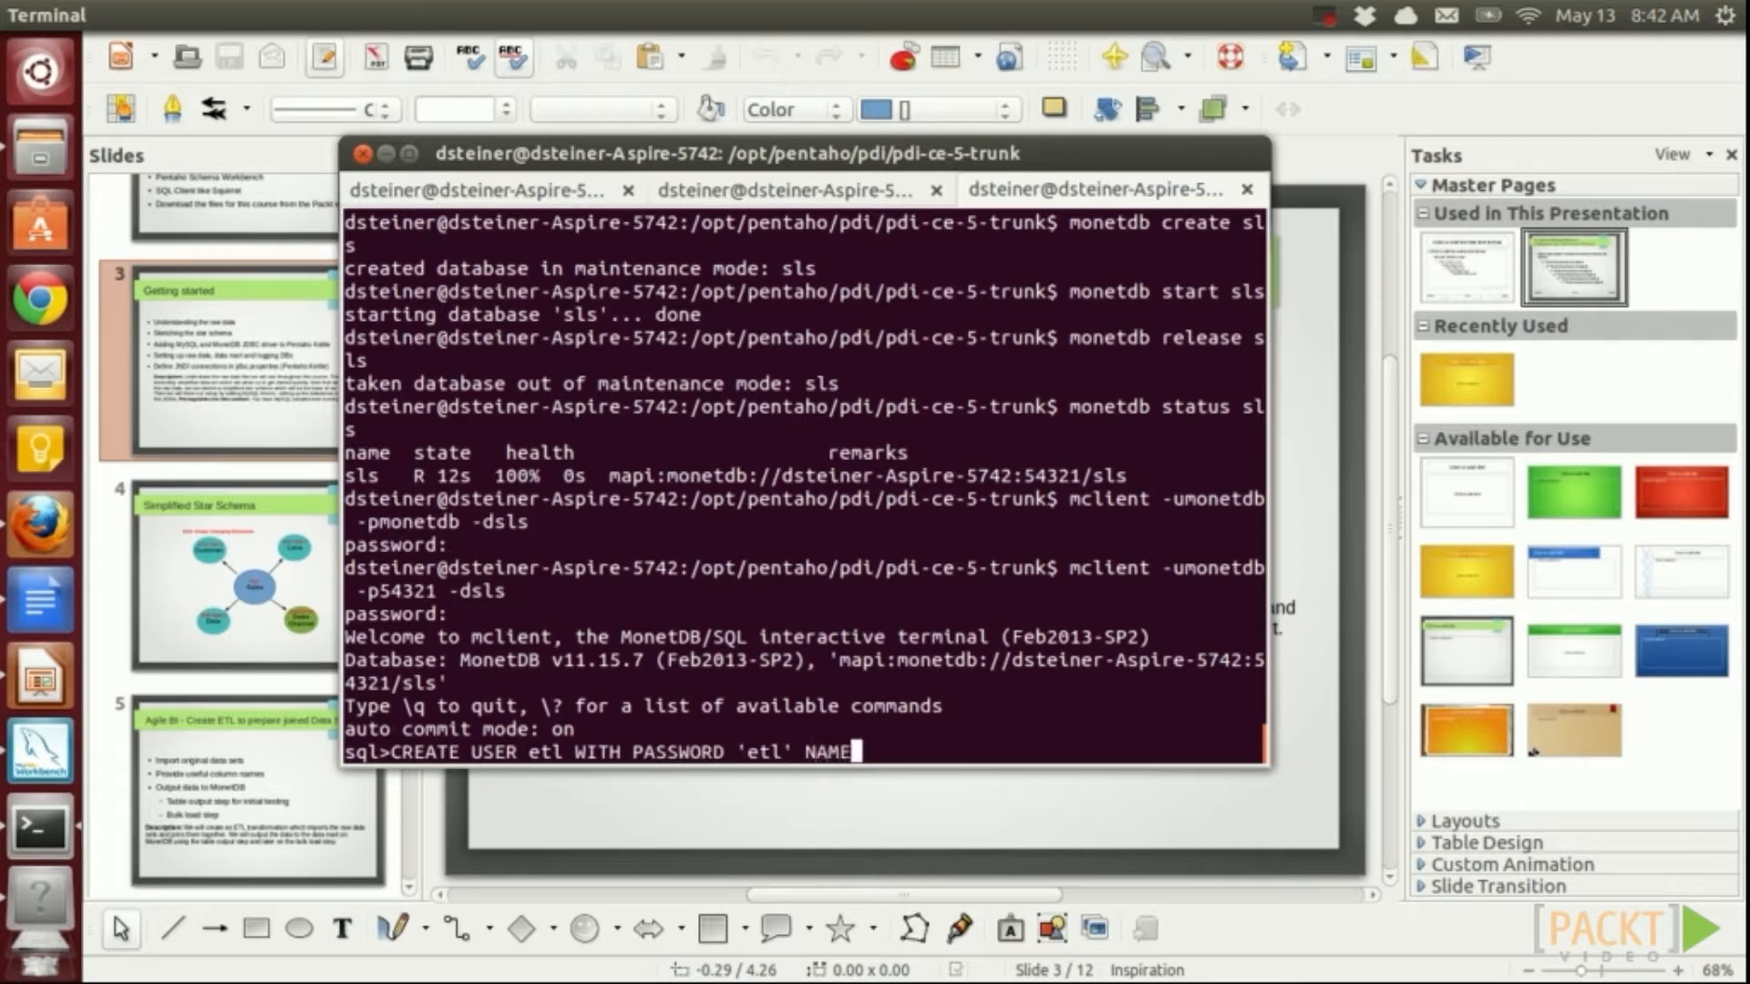
{"action": "type", "text": "'etl' SCHEMA sys"}
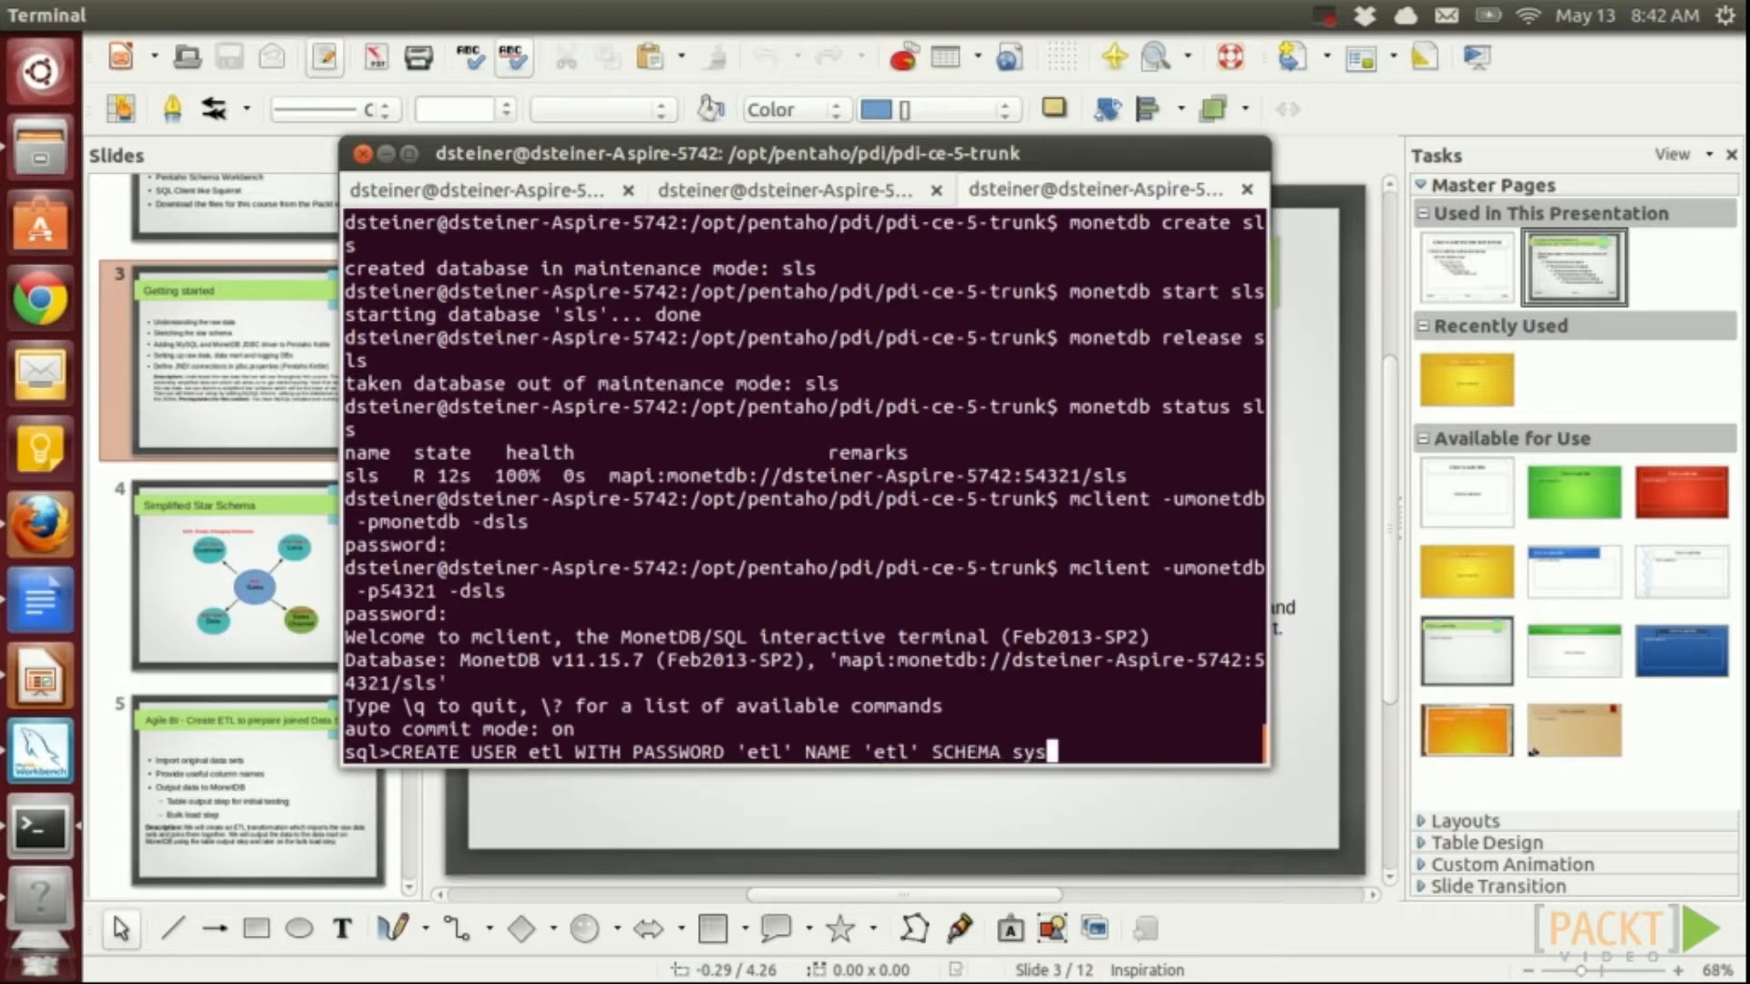
{"action": "type", "text": ";"}
{"action": "key", "text": "Return"}
{"action": "type", "text": "C"}
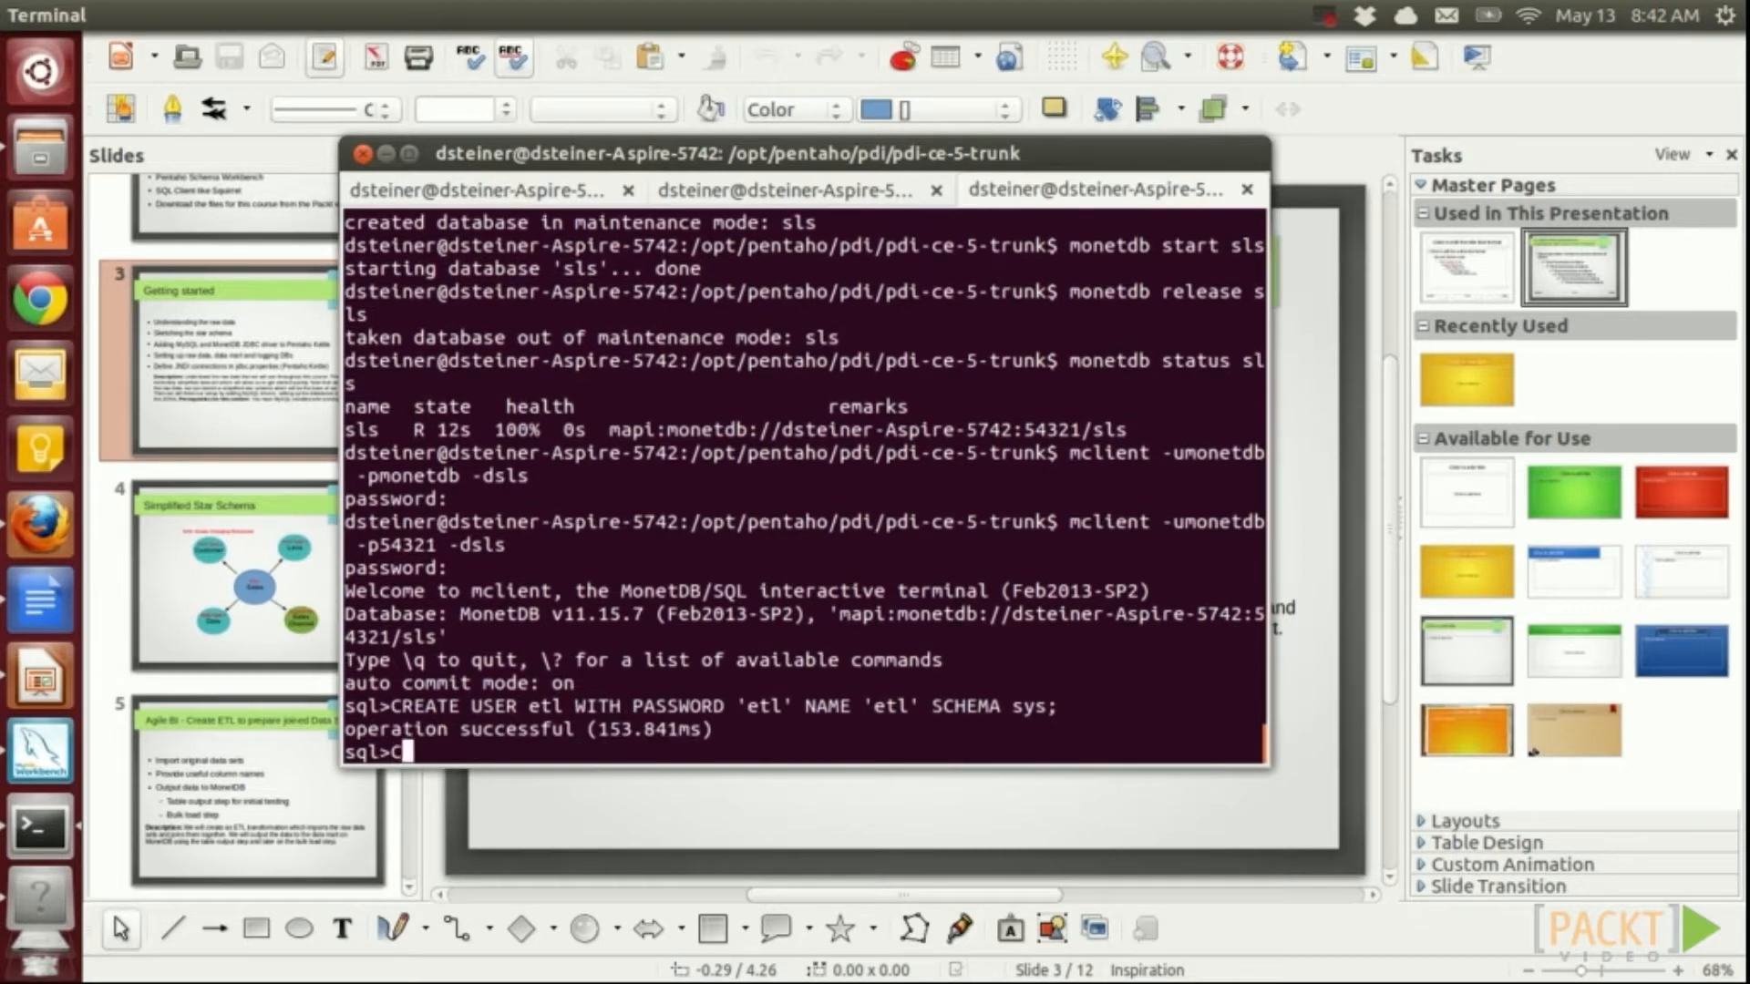
{"action": "type", "text": "REATE SCHEMA dma AUTHORIZATION"}
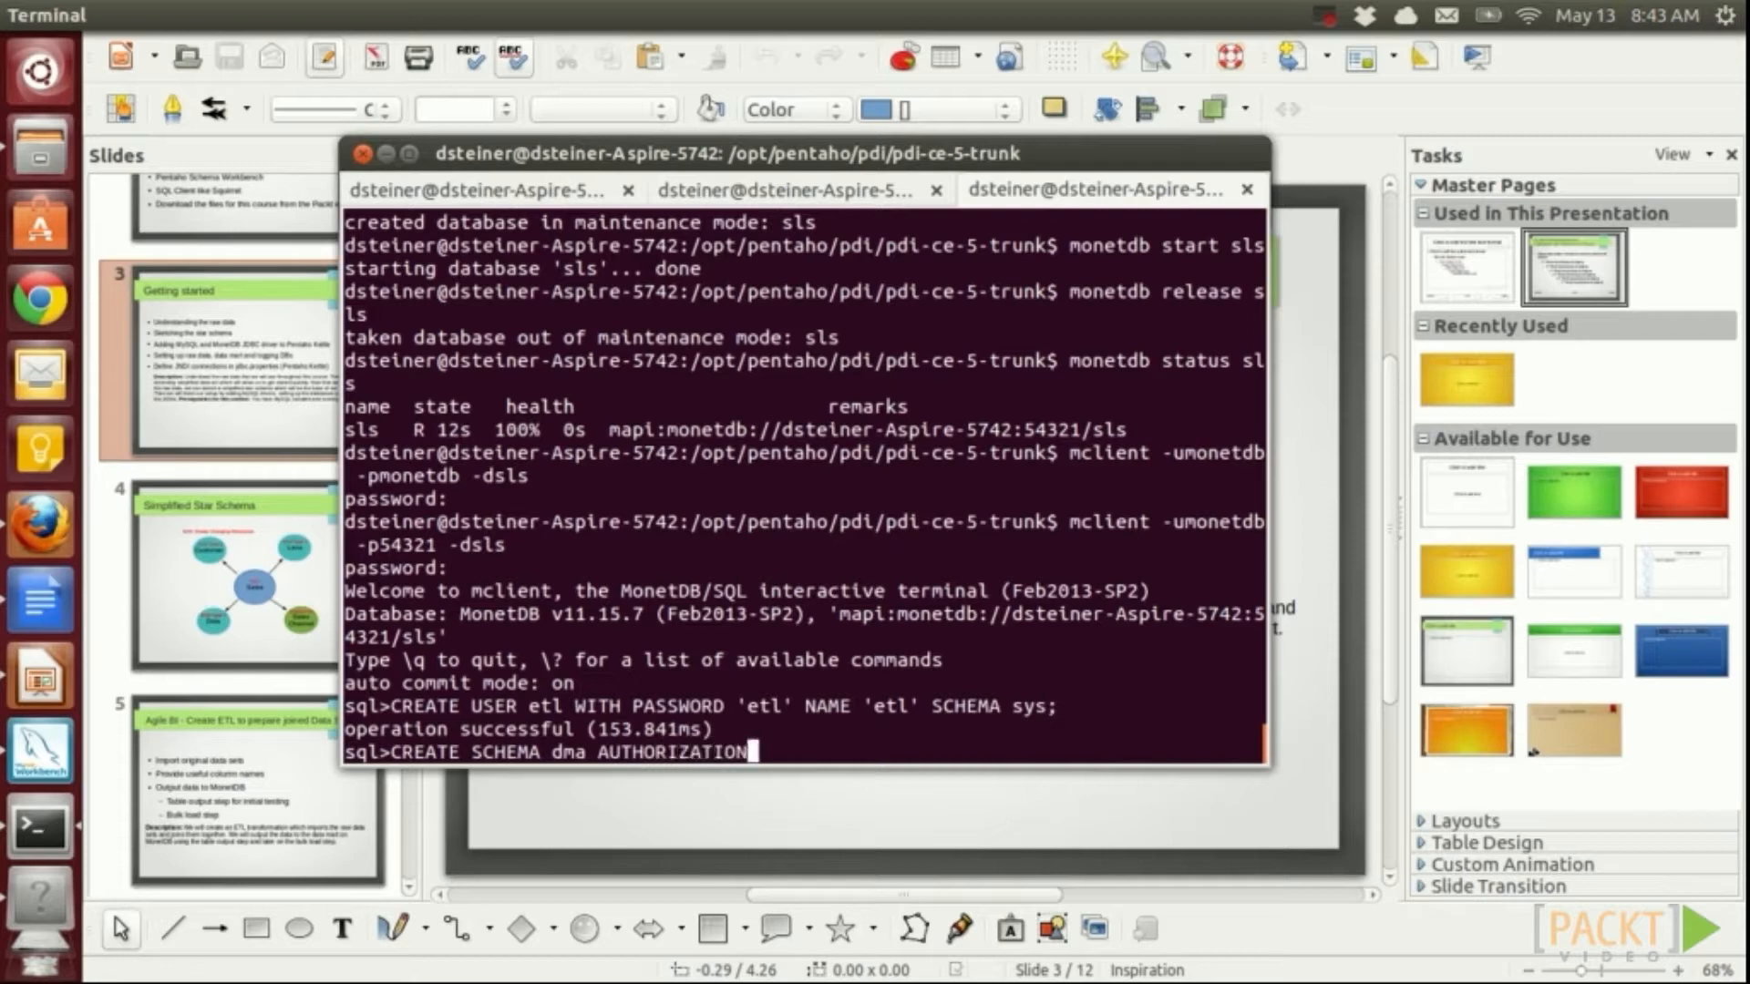
{"action": "type", "text": " etl;"}
{"action": "key", "text": "Return"}
{"action": "type", "text": "CREATE SCHEMA "}
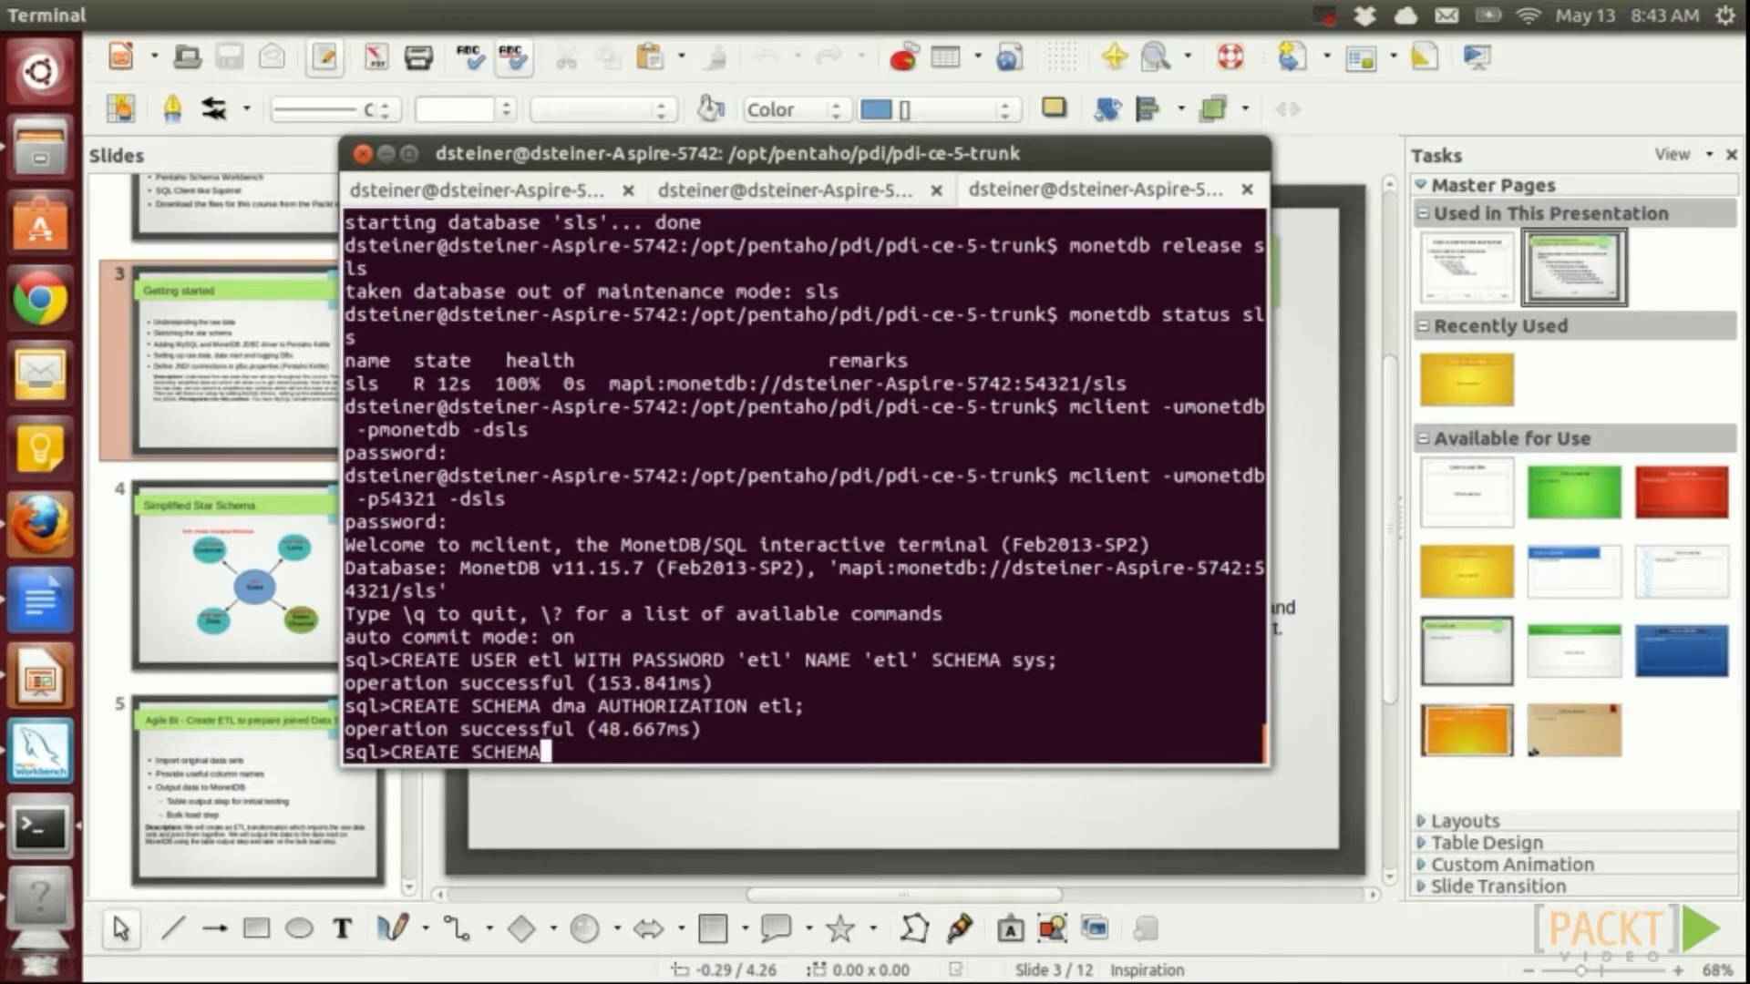
{"action": "type", "text": "agile AUTH"}
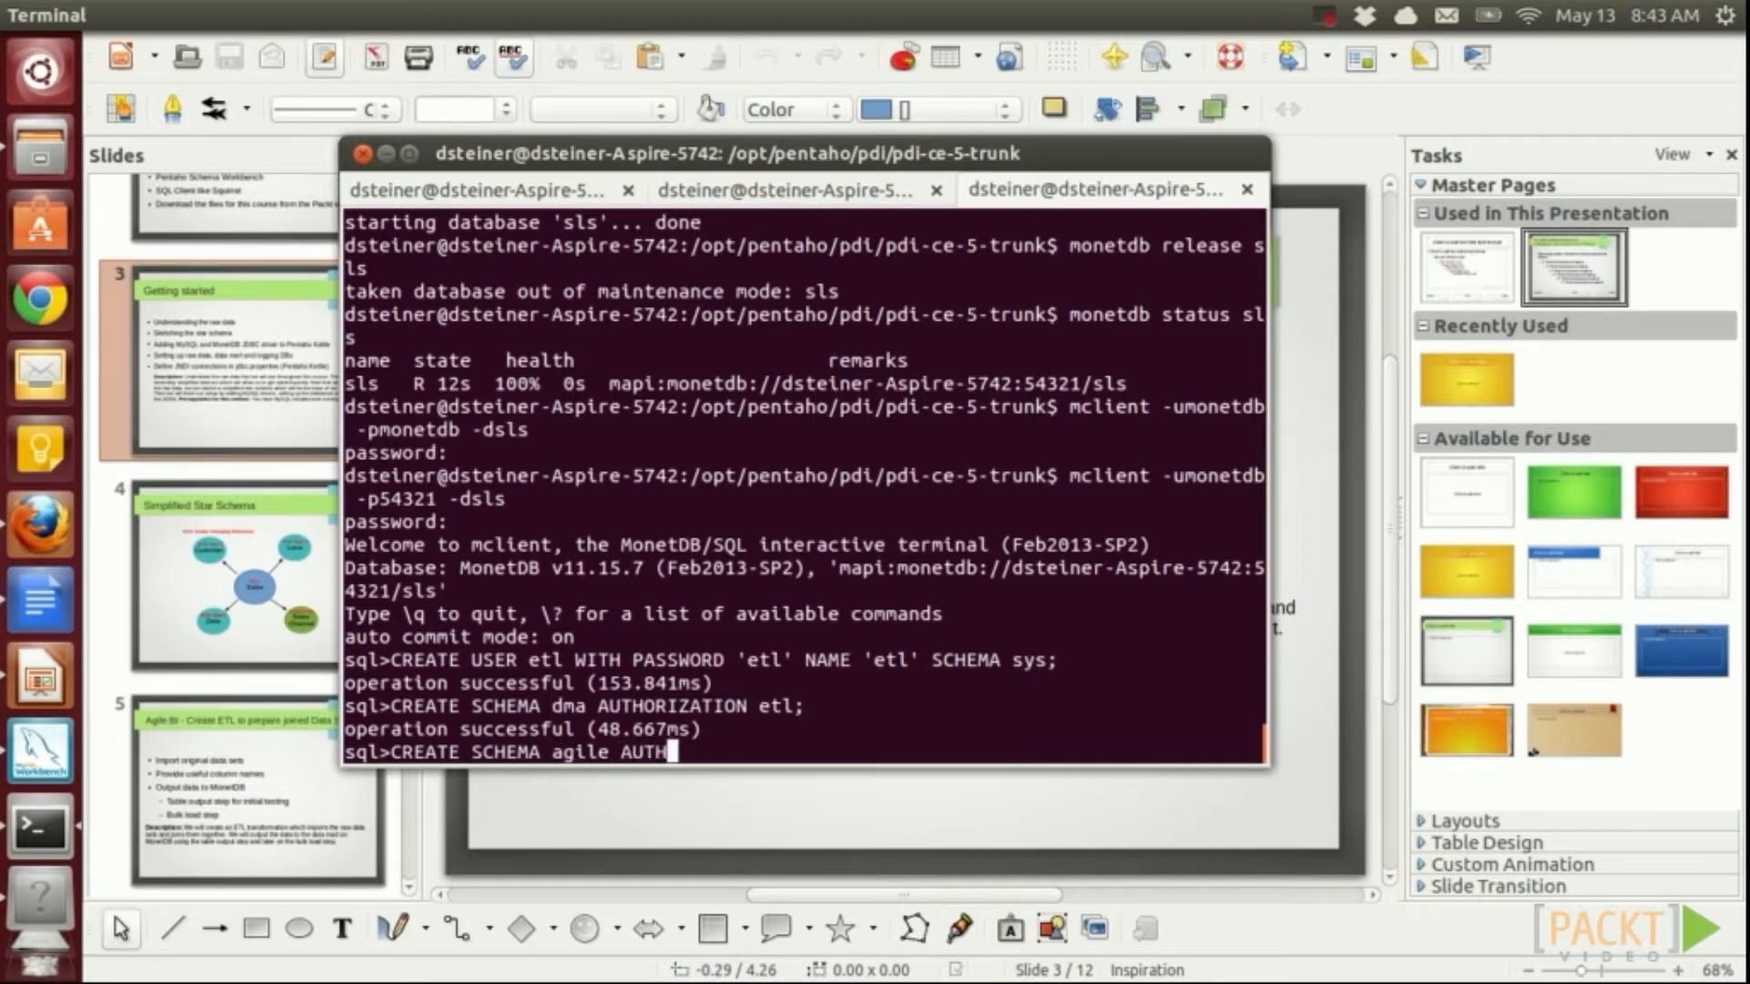
{"action": "type", "text": "ORIZATION etl;"}
{"action": "key", "text": "Return"}
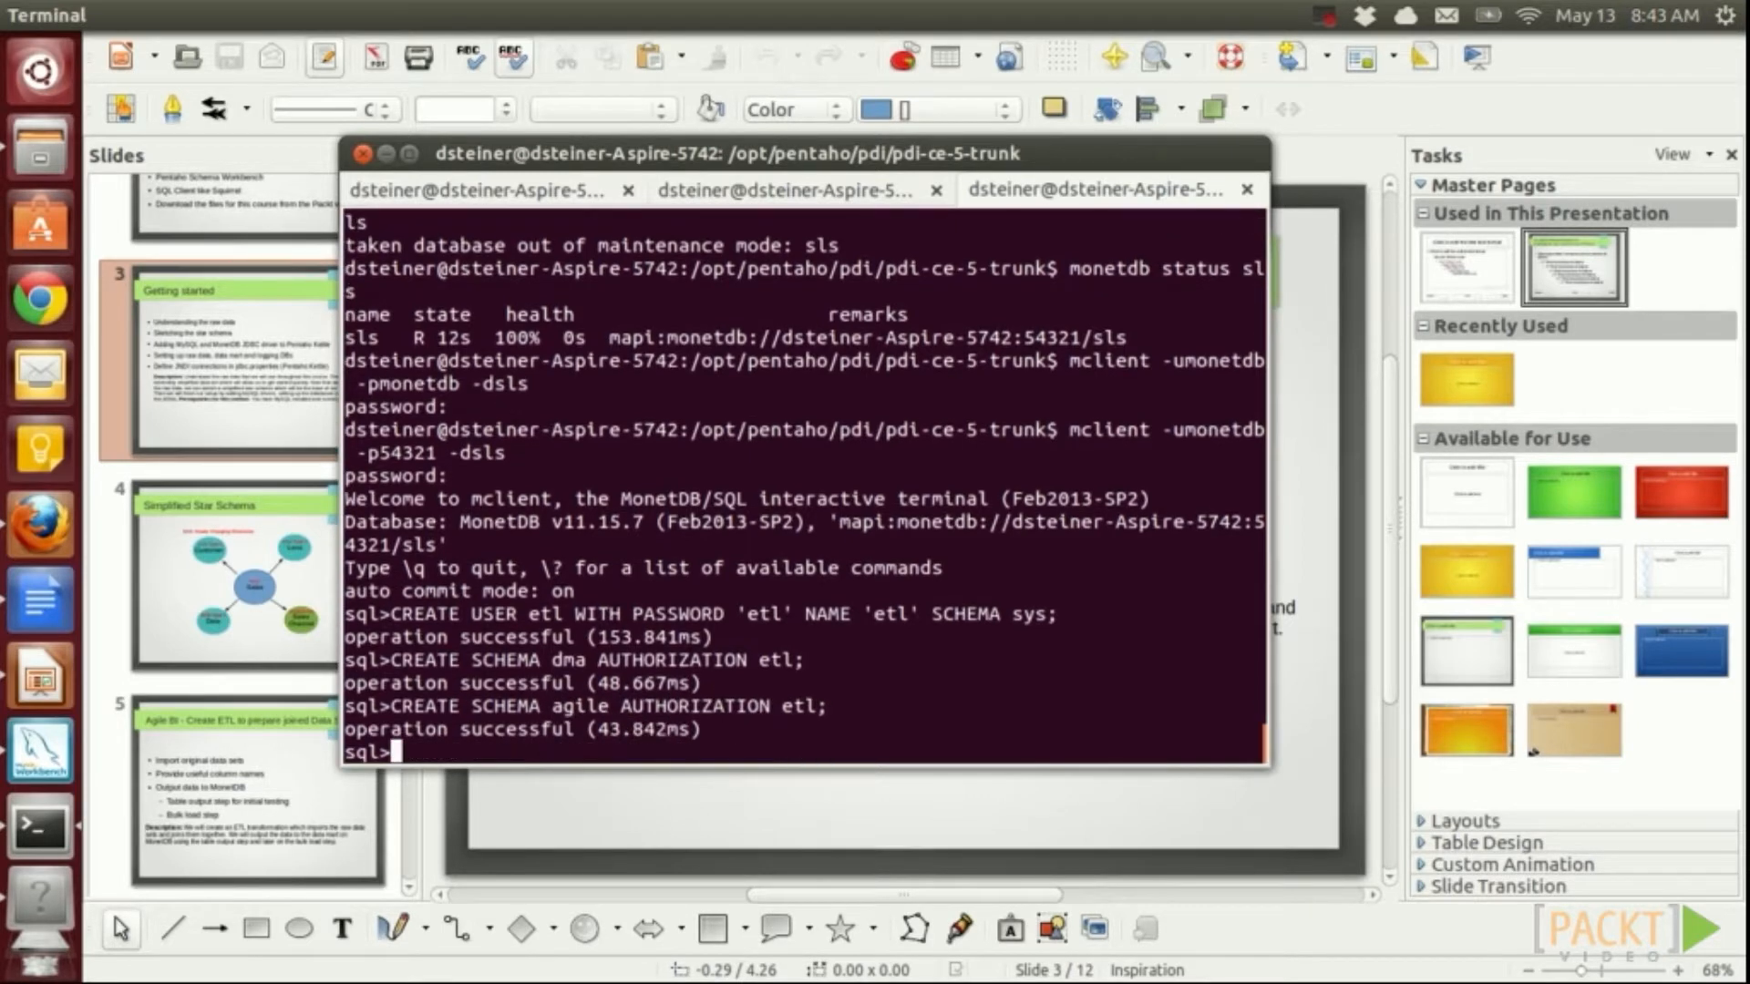
Set etl's default schema to agile, then to dma, and quit mclient with \q
{"action": "type", "text": "ALTER USER e"}
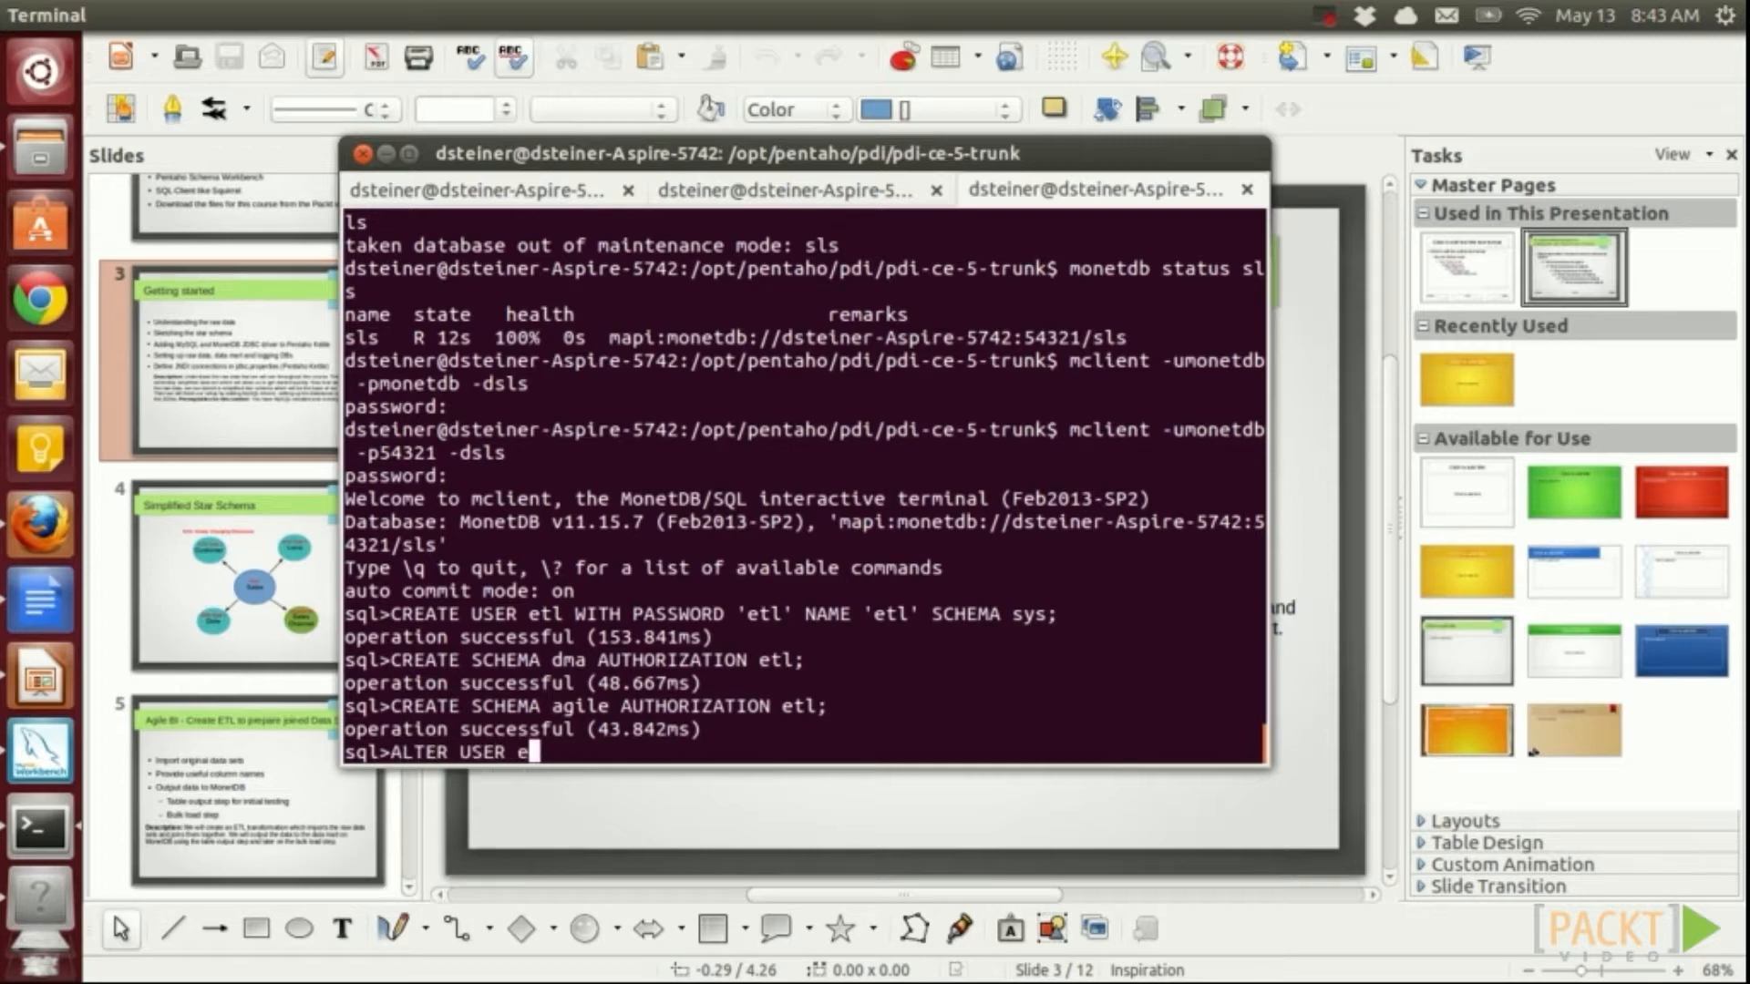
{"action": "type", "text": "tl SET SC"}
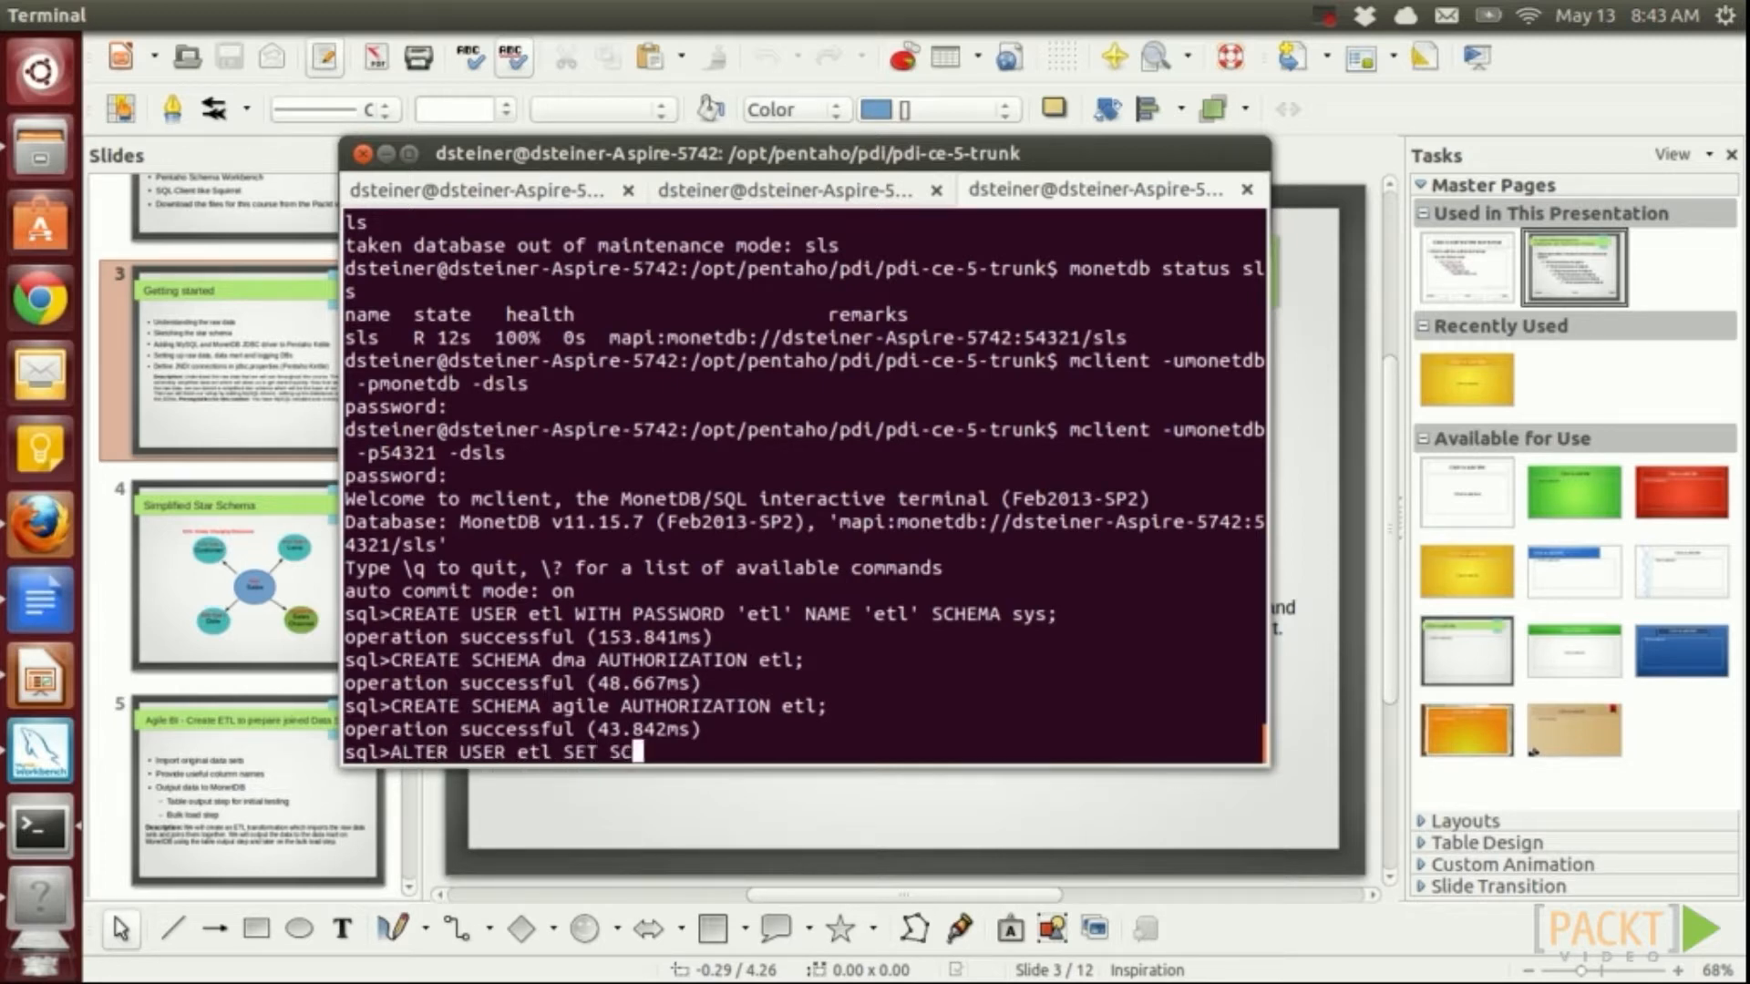
{"action": "type", "text": "HEMA agile;"}
{"action": "key", "text": "Return"}
{"action": "key", "text": "Up"}
{"action": "key", "text": "BackSpace"}
{"action": "key", "text": "BackSpace"}
{"action": "key", "text": "BackSpace"}
{"action": "key", "text": "BackSpace"}
{"action": "key", "text": "BackSpace"}
{"action": "key", "text": "BackSpace"}
{"action": "type", "text": "dma;"}
{"action": "key", "text": "Return"}
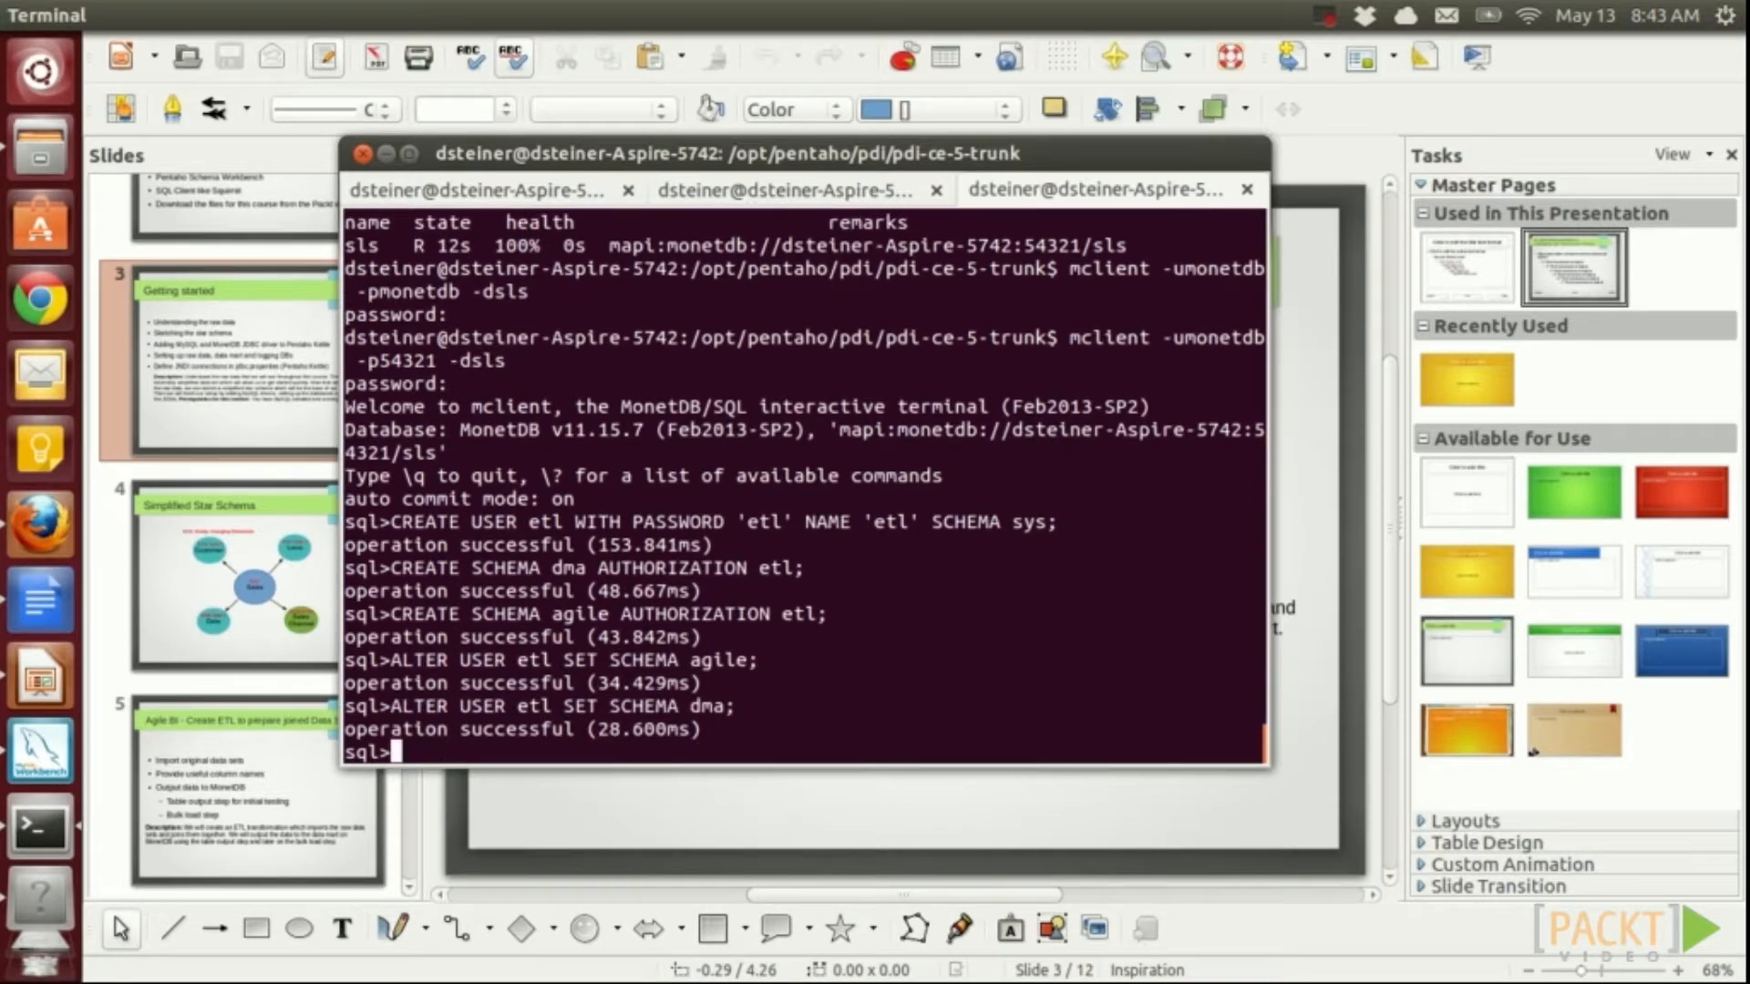
{"action": "type", "text": "\\q"}
{"action": "key", "text": "Return"}
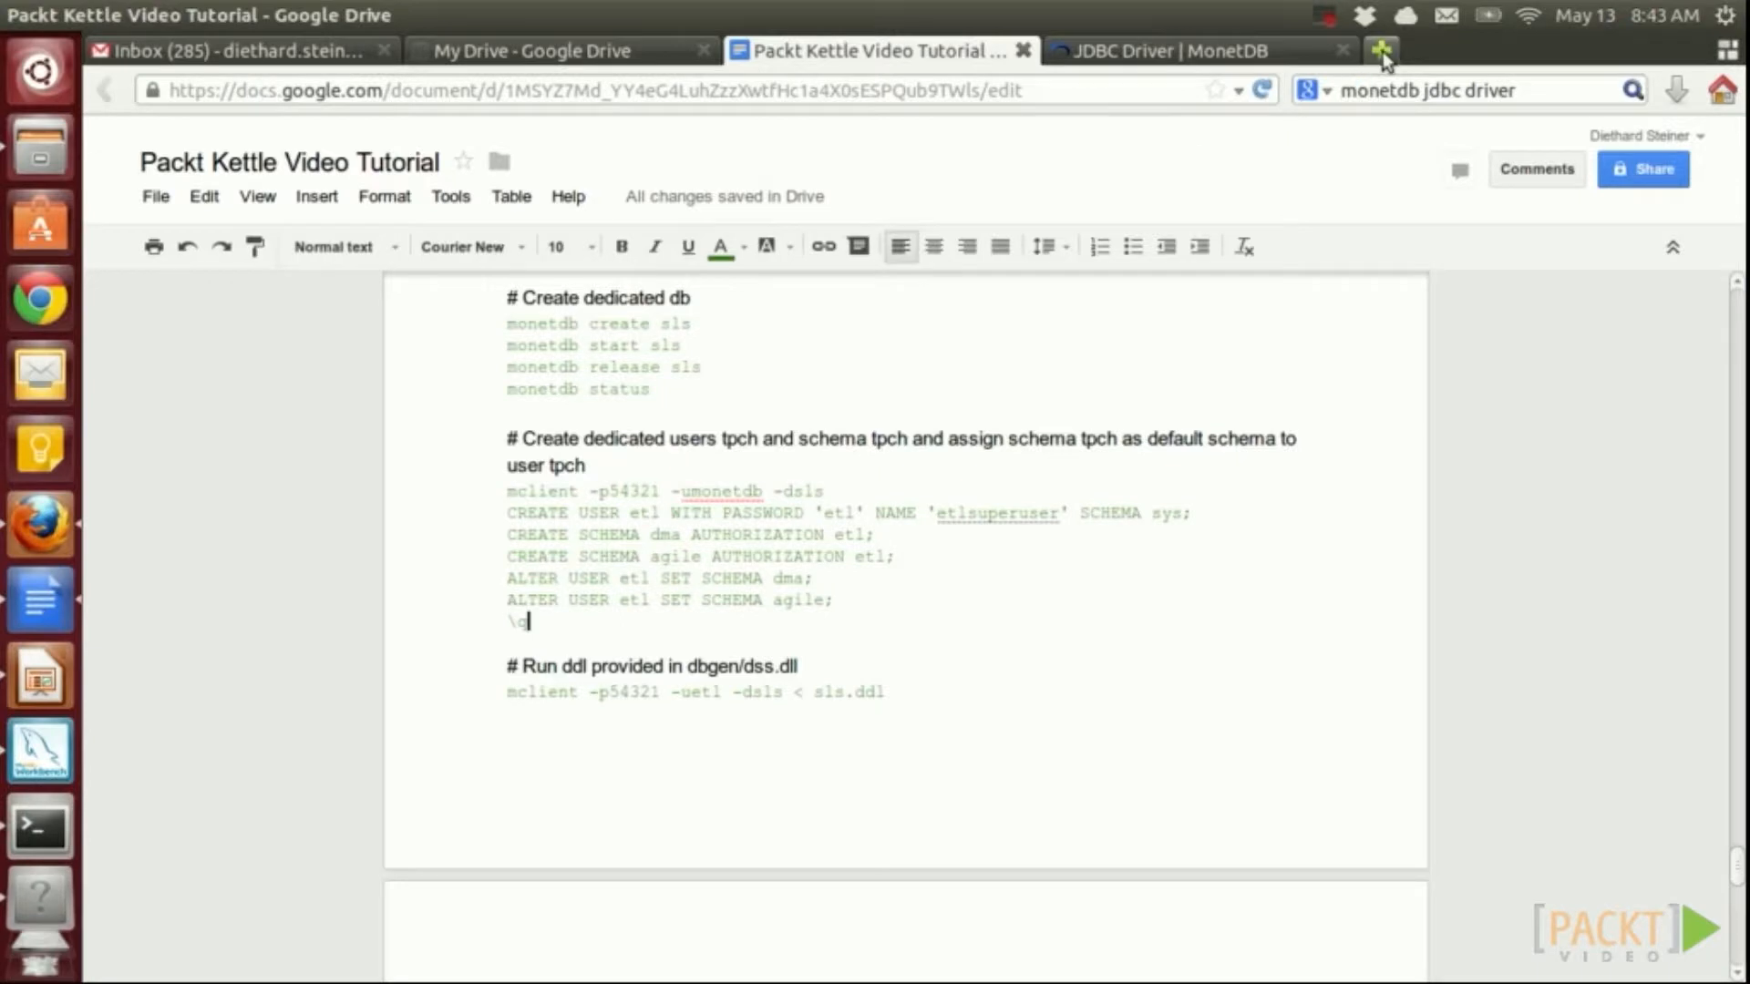
{"action": "left_click", "coordinate": [1380, 51]}
{"action": "type", "text": "sourceforge.net/"}
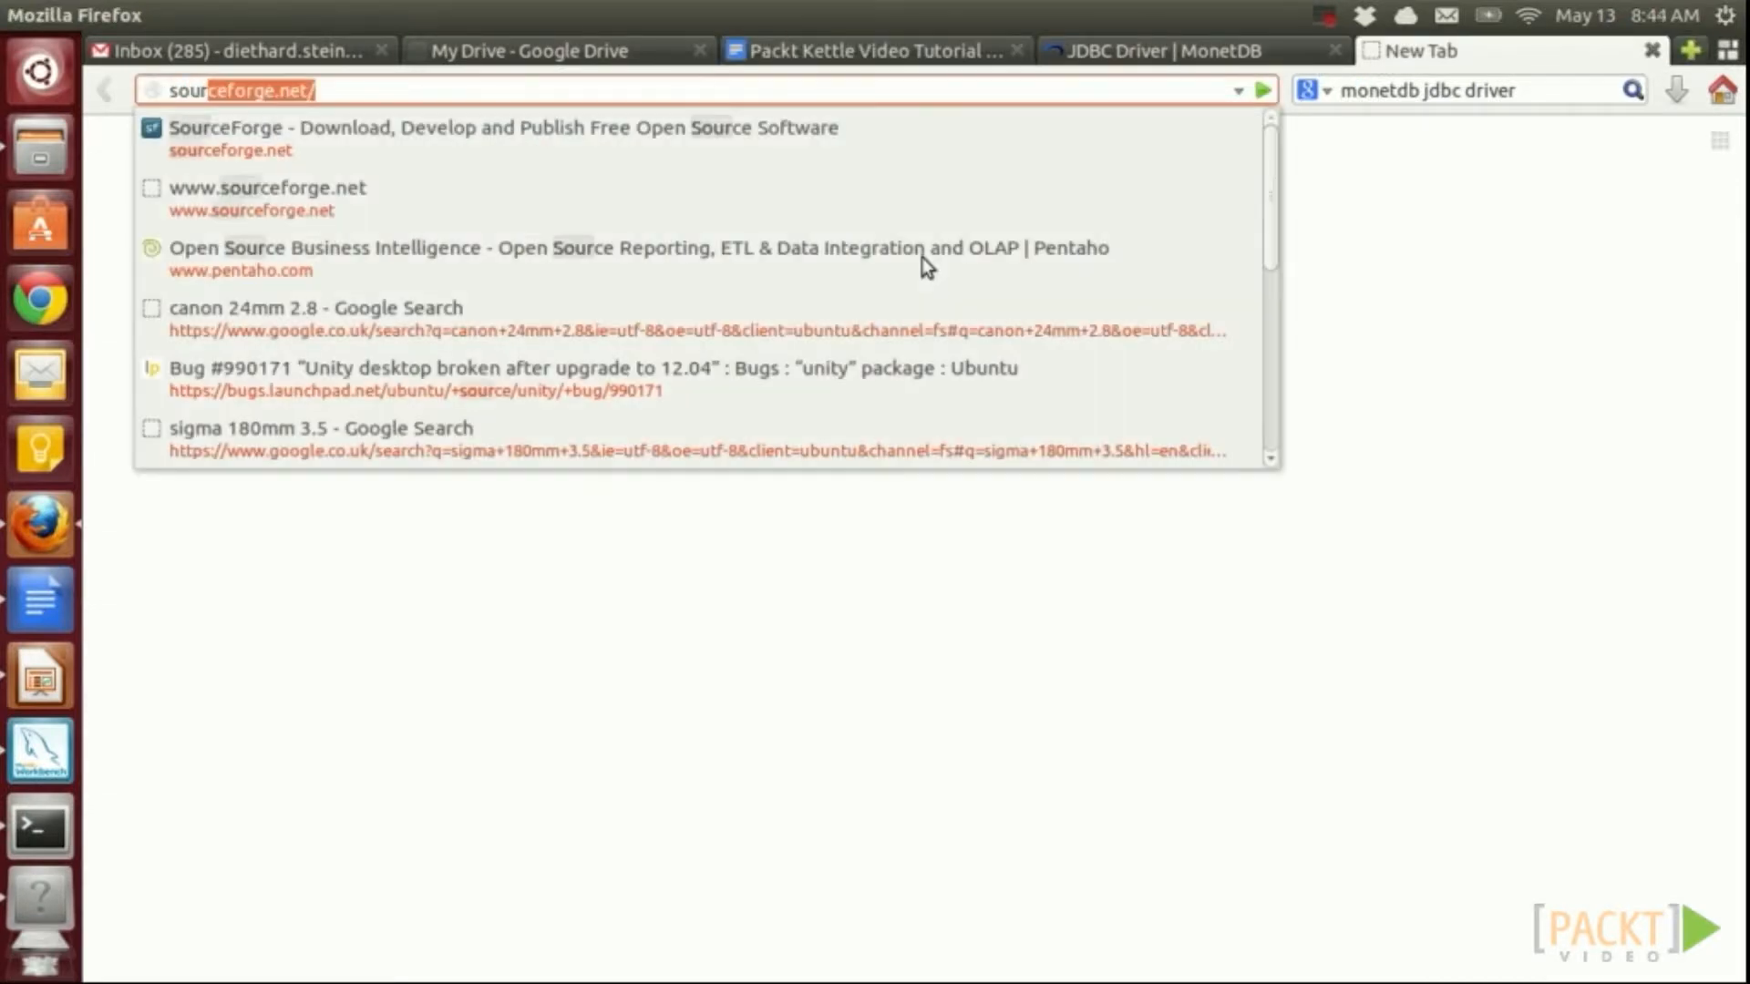
{"action": "key", "text": "Return"}
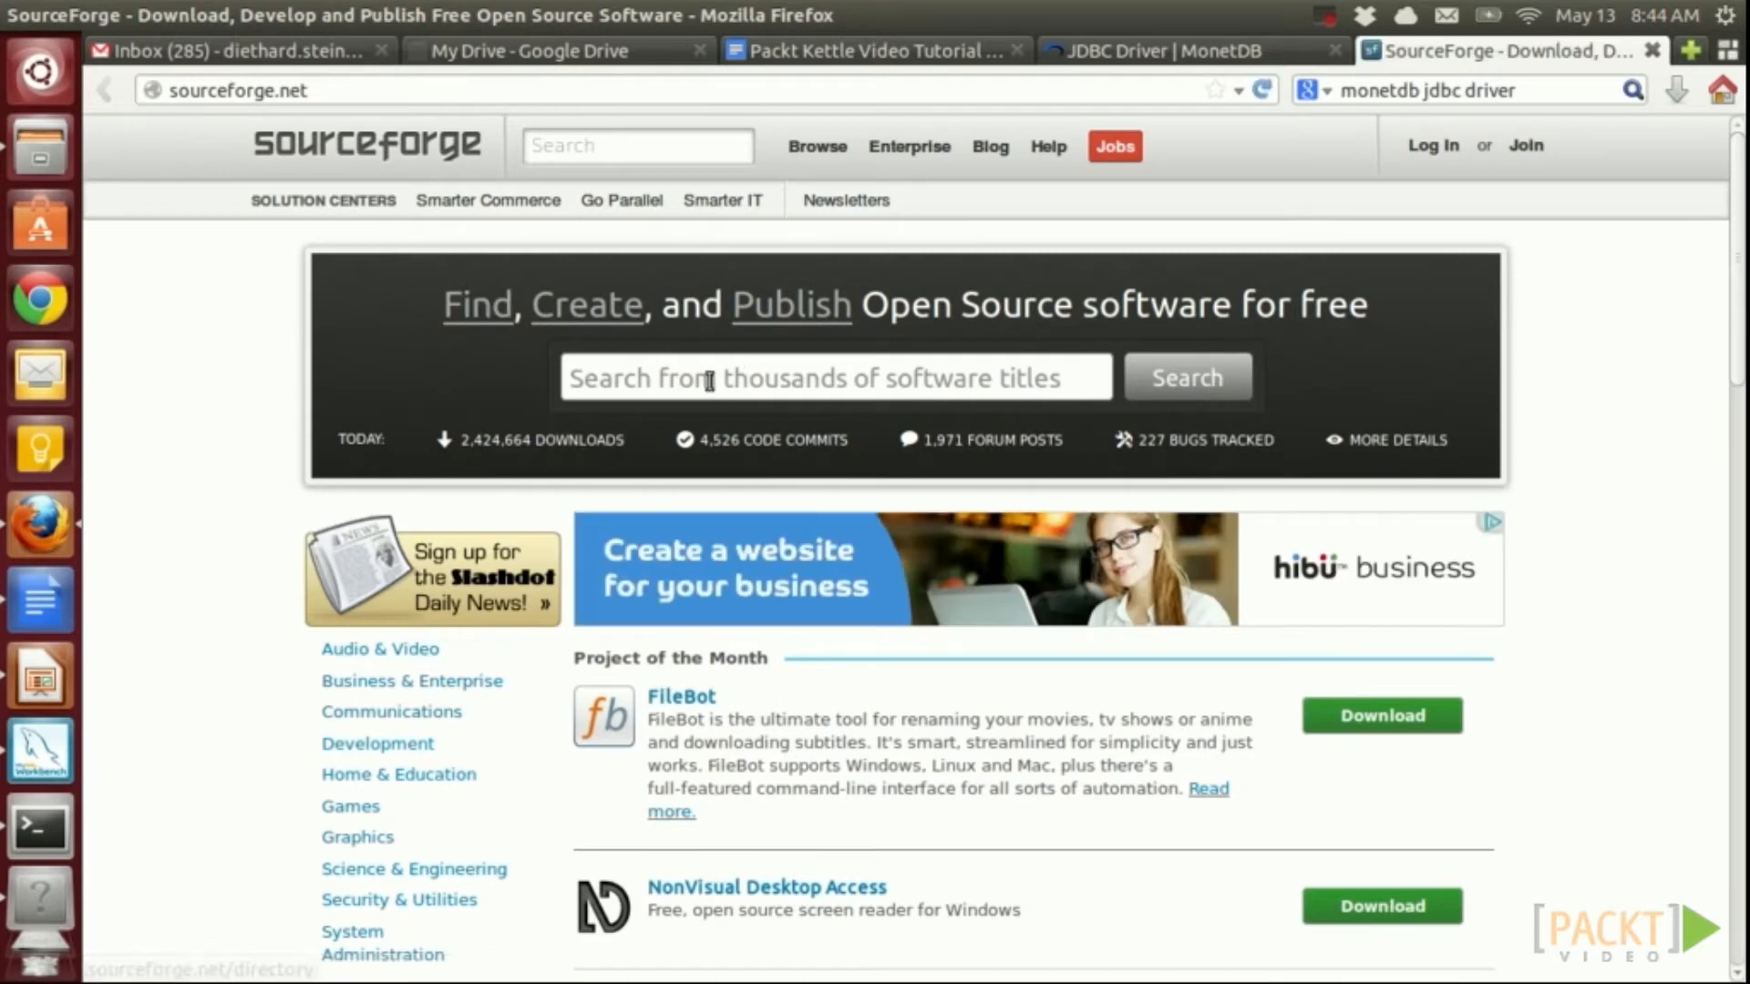
{"action": "type", "text": "Pentaho"}
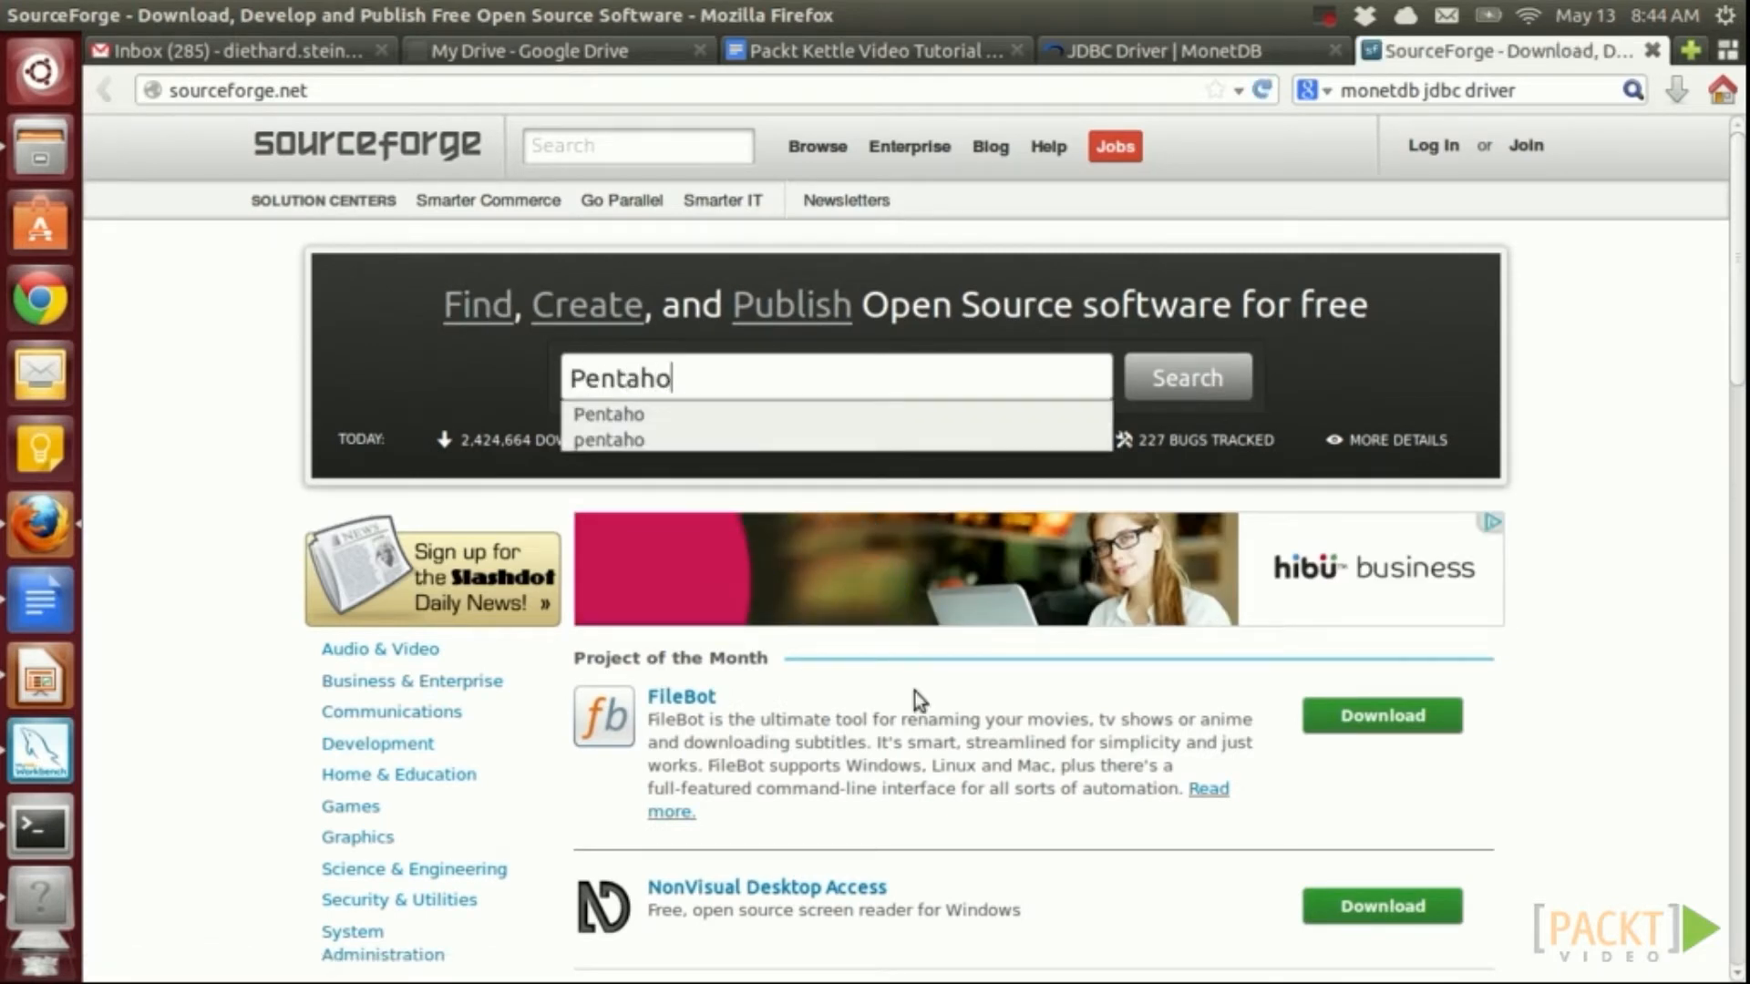
{"action": "key", "text": "Return"}
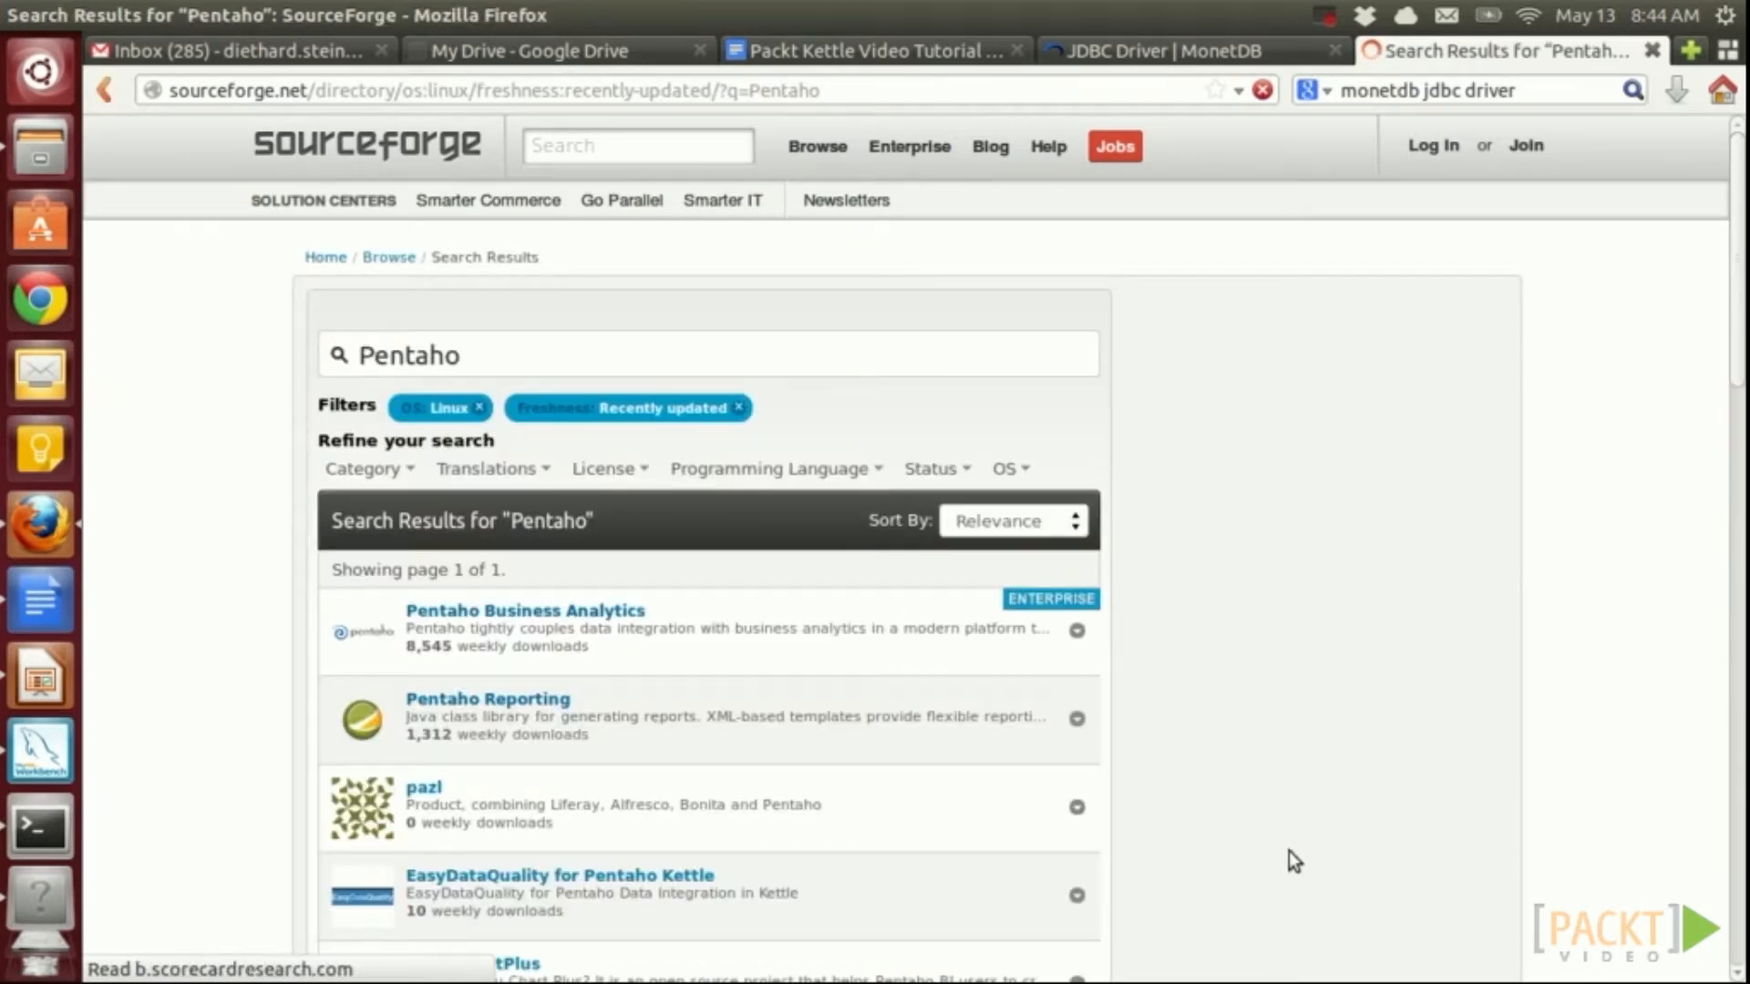
{"action": "left_click", "coordinate": [510, 806]}
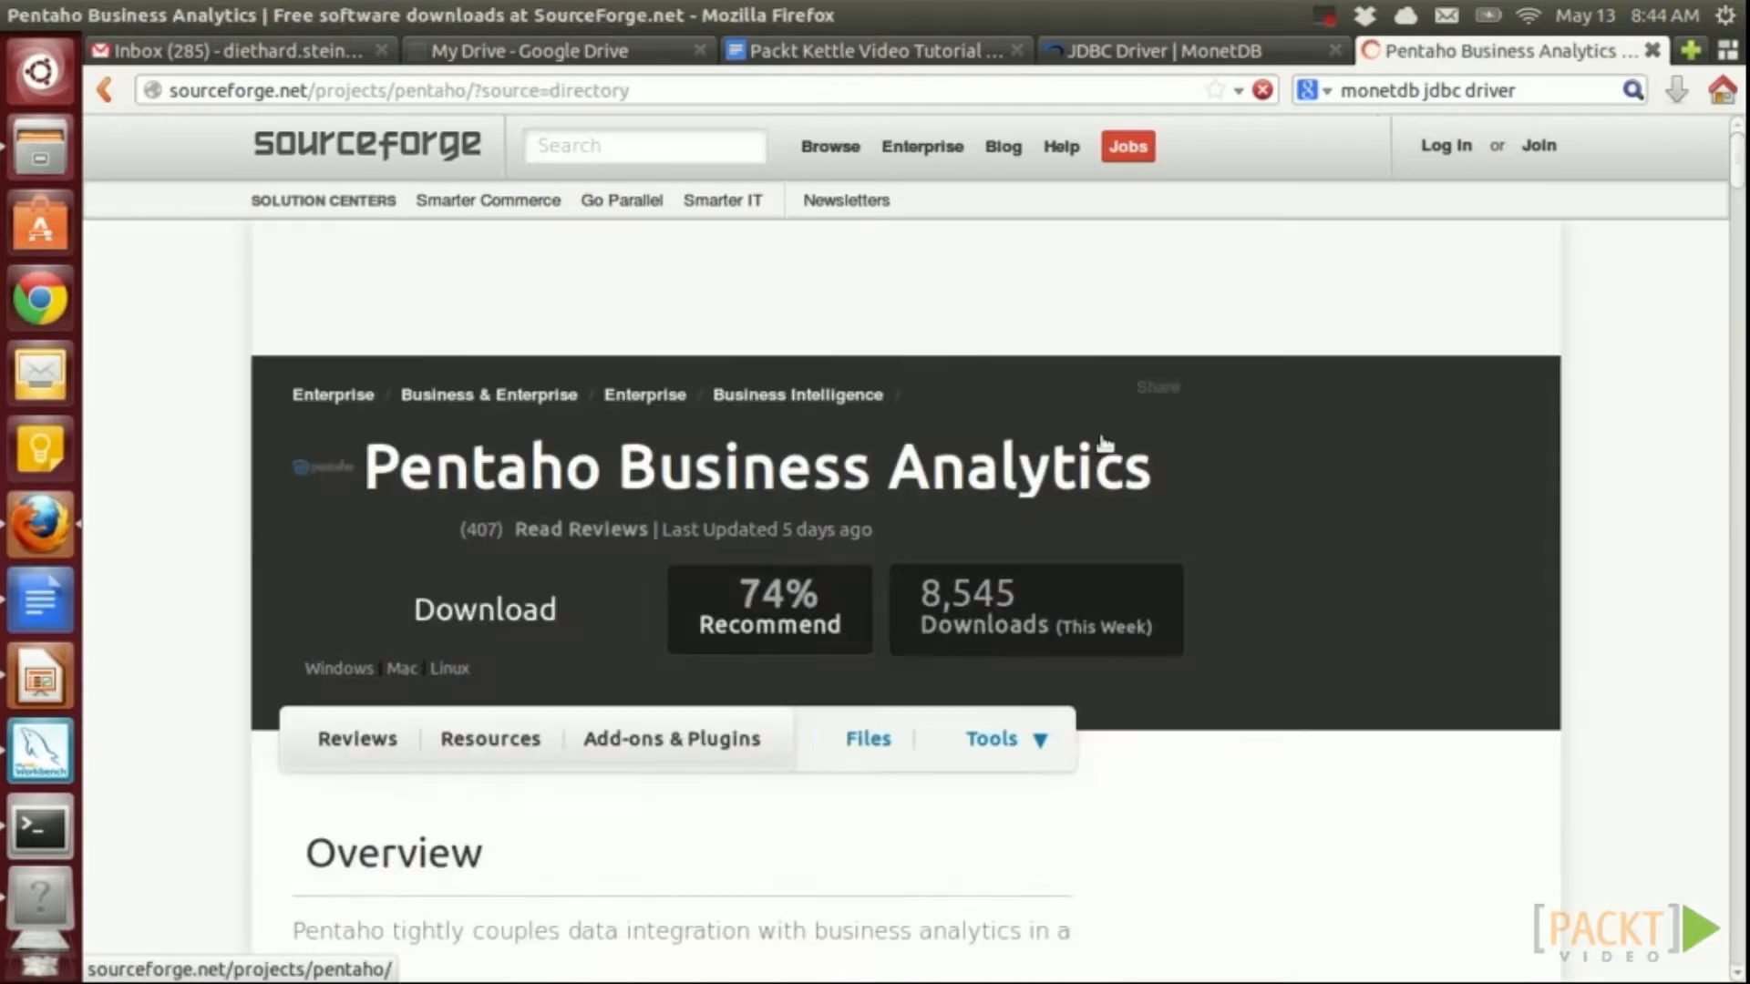
{"action": "left_click", "coordinate": [852, 738]}
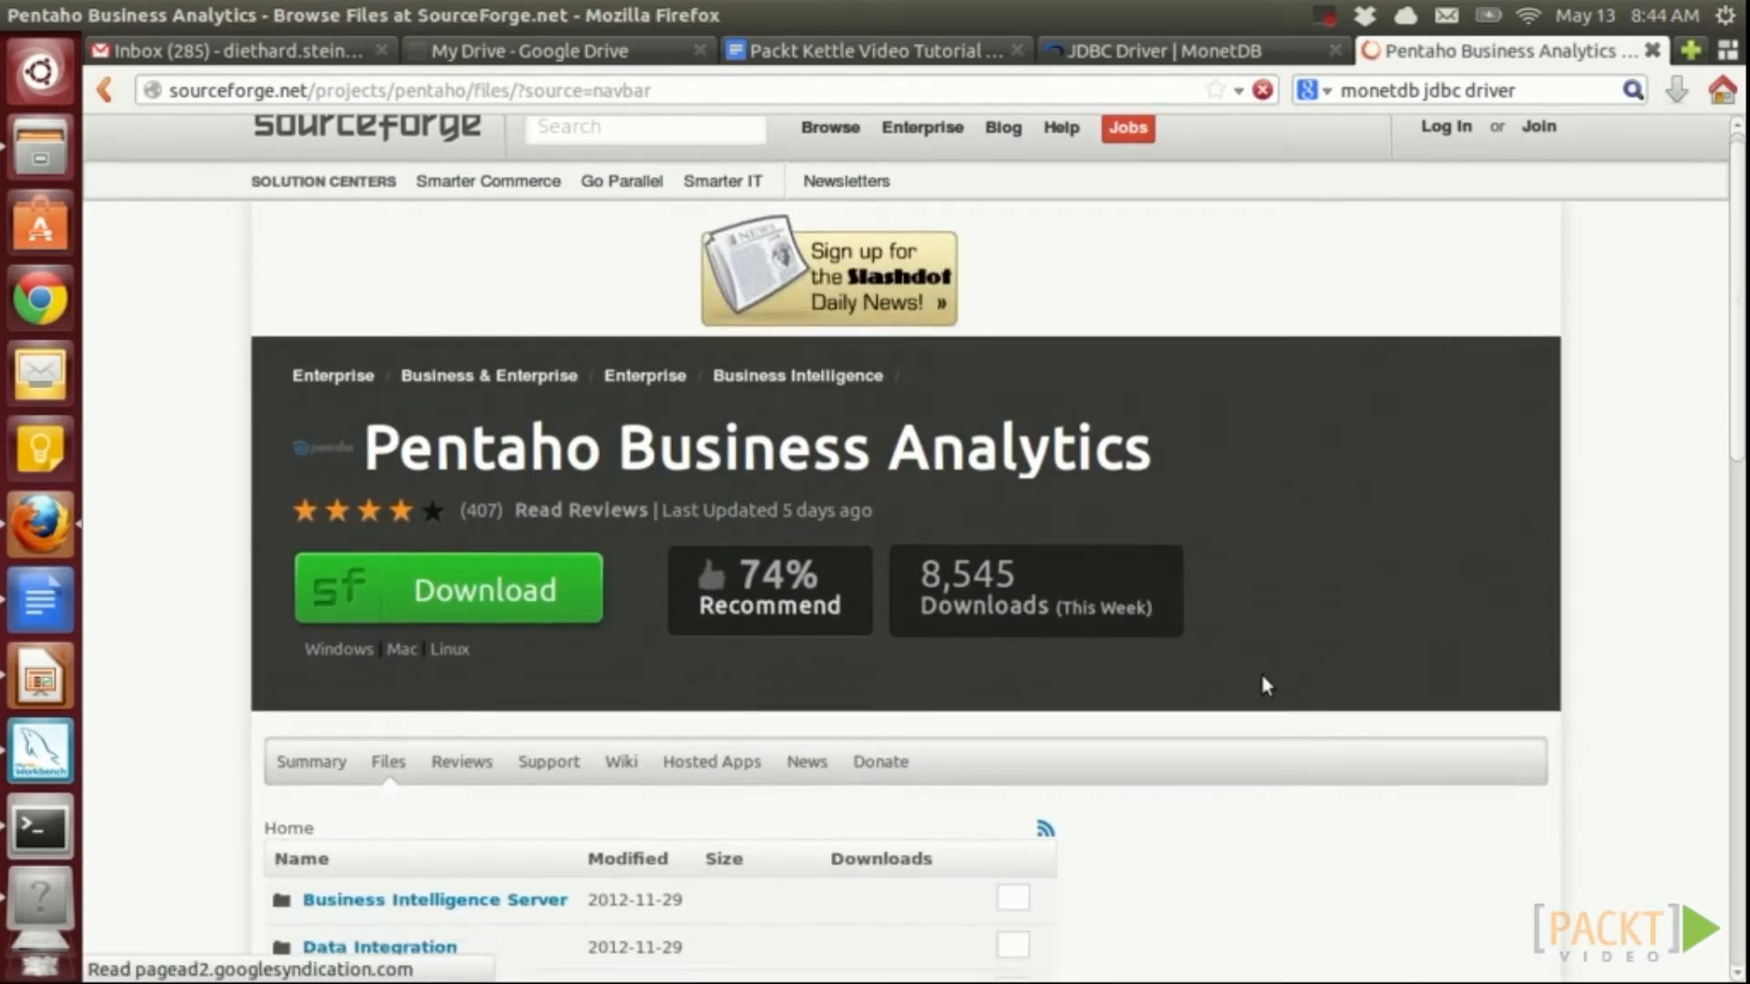
{"action": "scroll", "coordinate": [1258, 674], "scroll_direction": "down", "scroll_amount": 5}
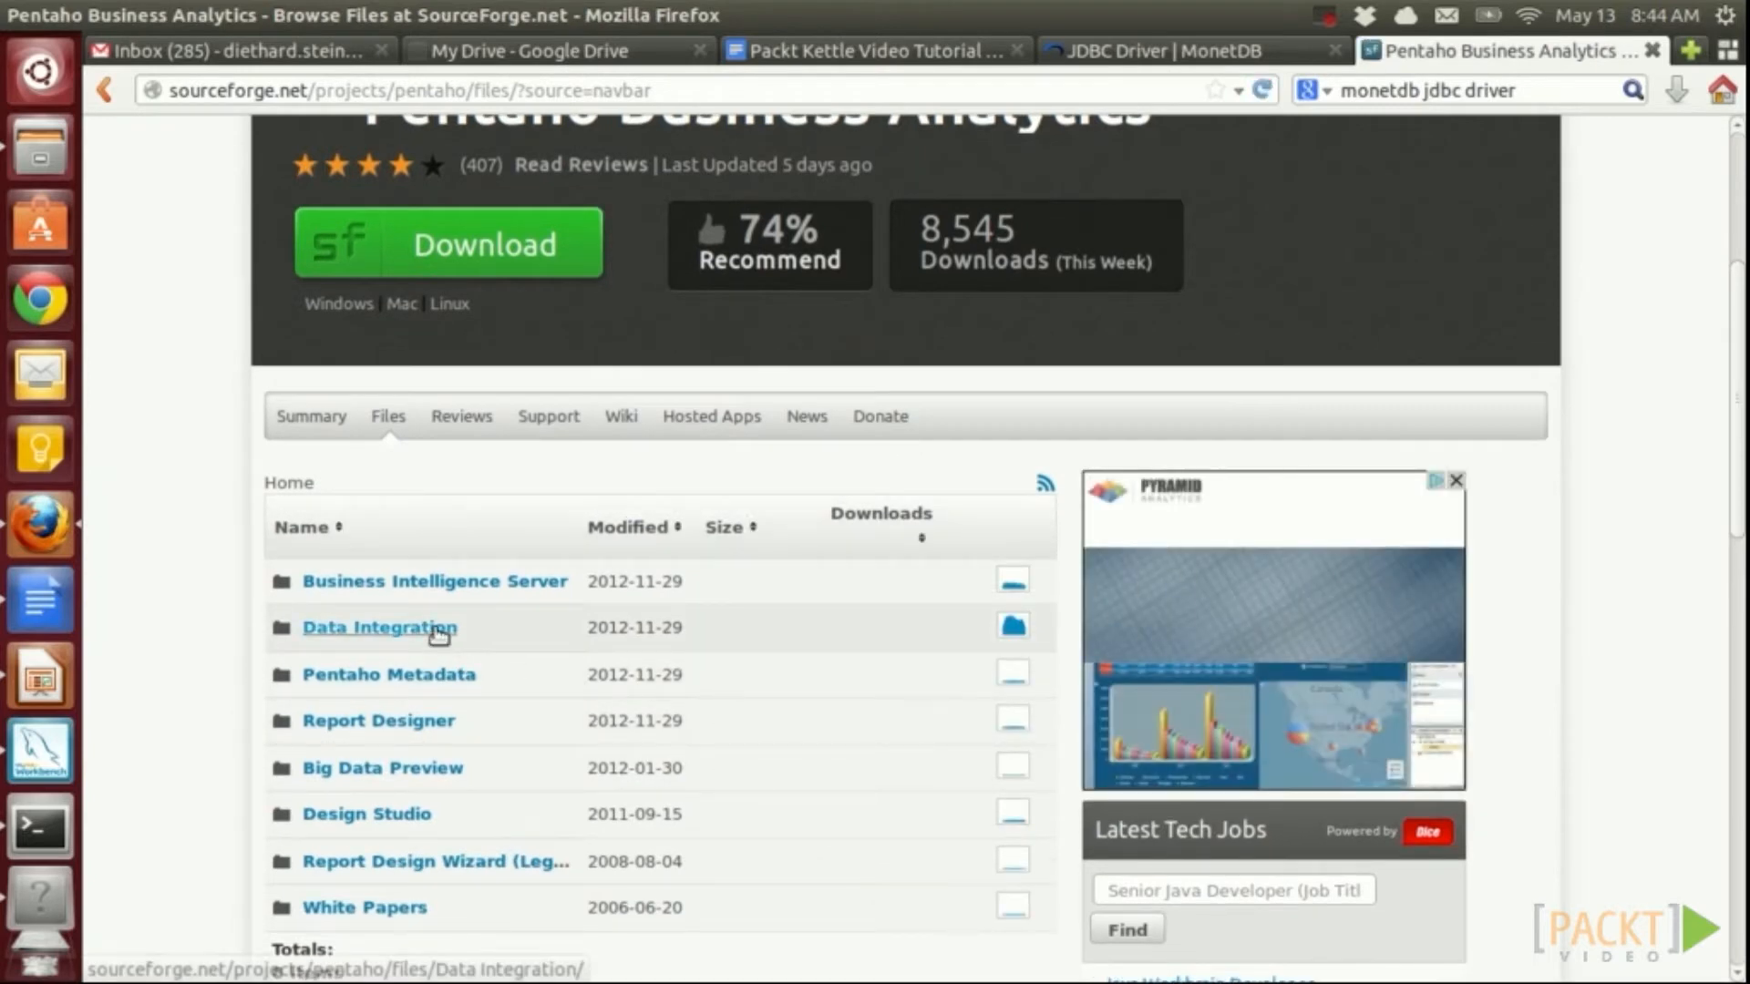
{"action": "left_click", "coordinate": [440, 630]}
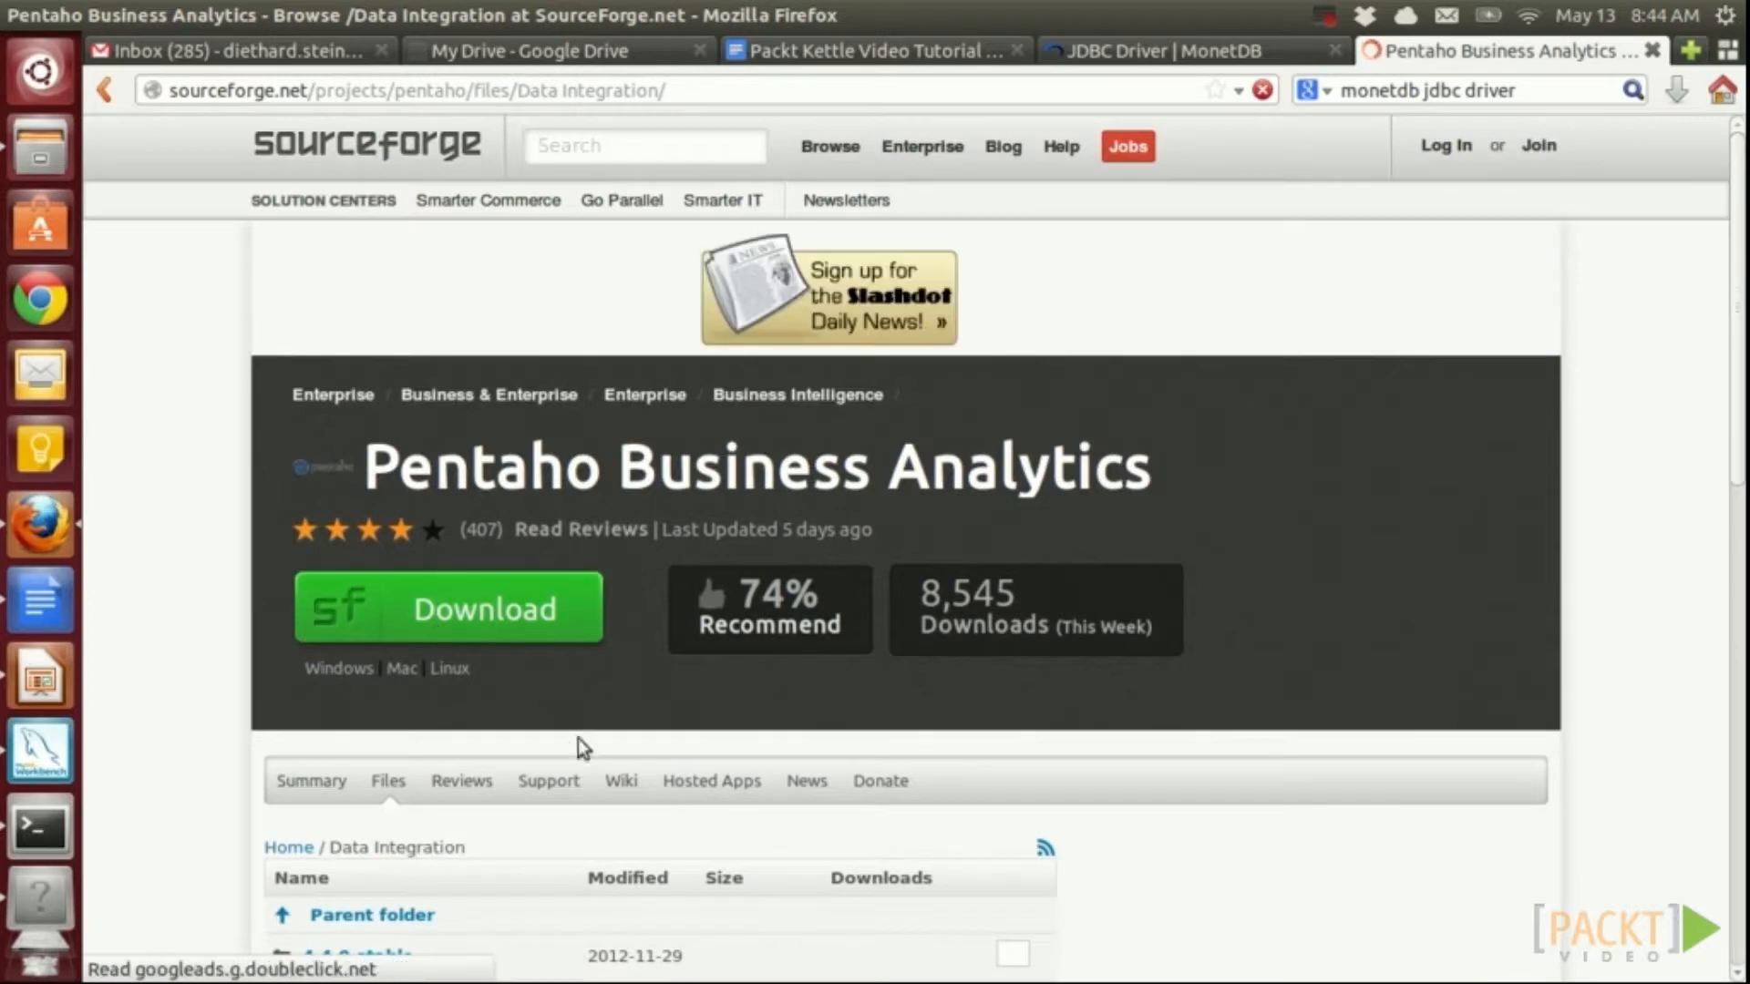
{"action": "scroll", "coordinate": [547, 729], "scroll_direction": "down", "scroll_amount": 5}
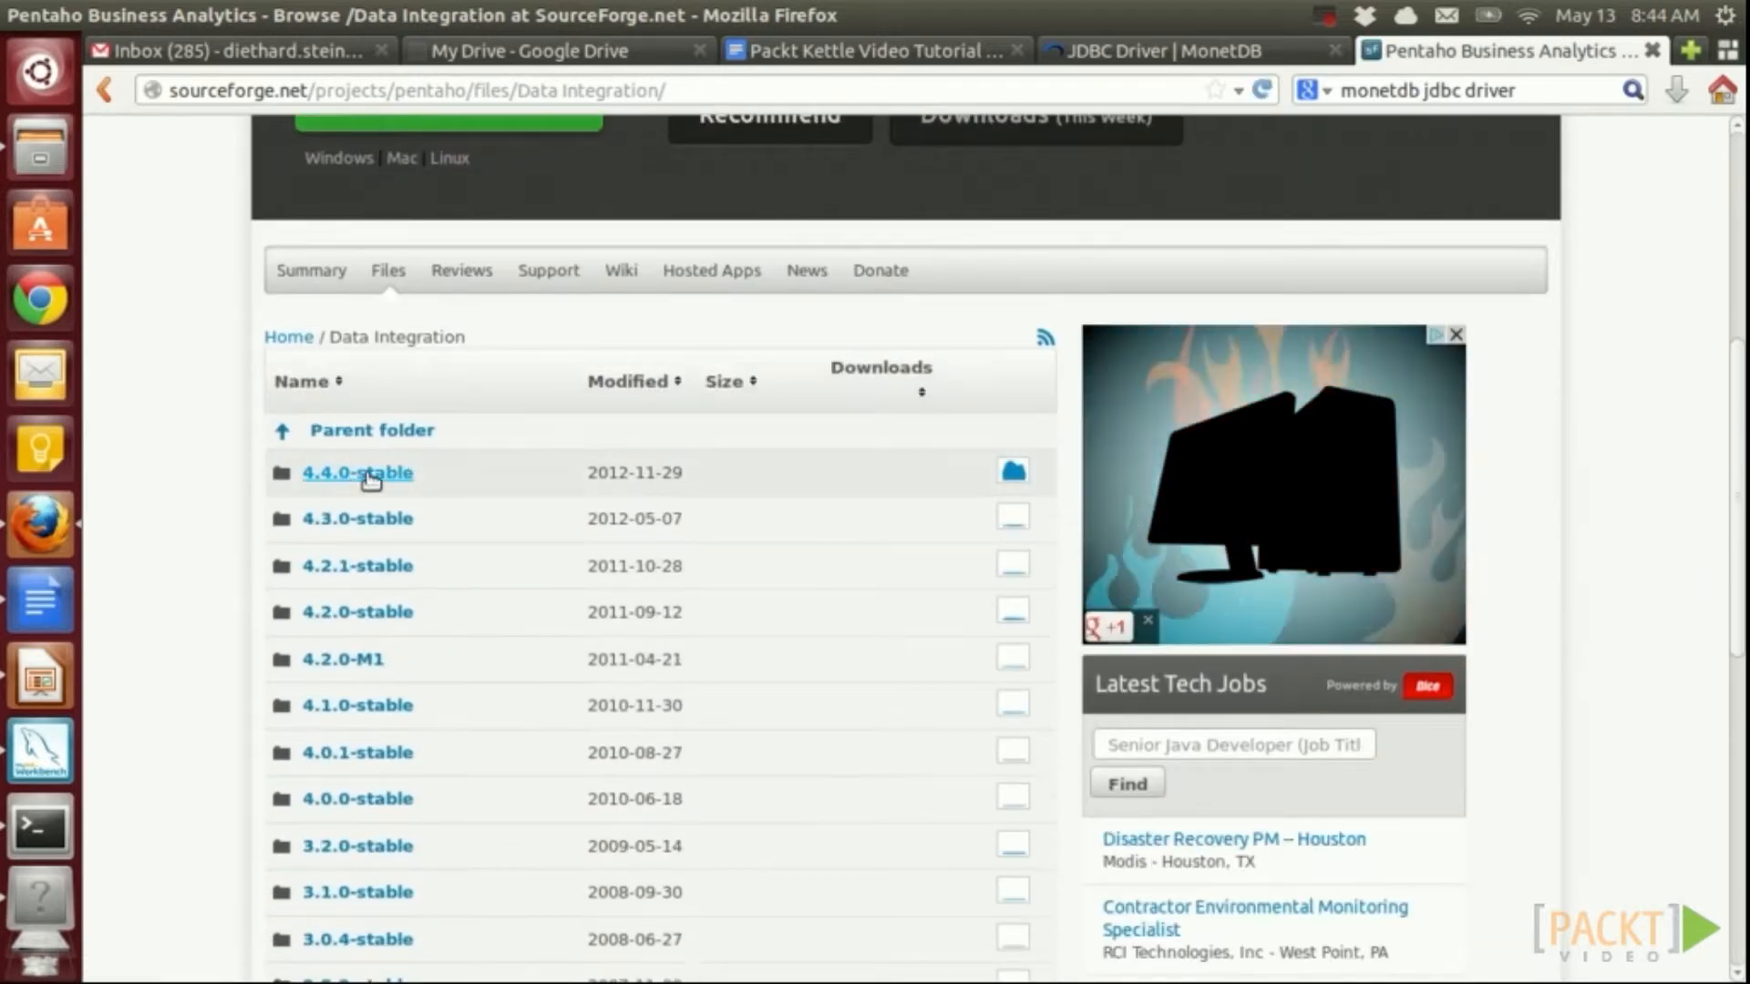
{"action": "left_click", "coordinate": [381, 474]}
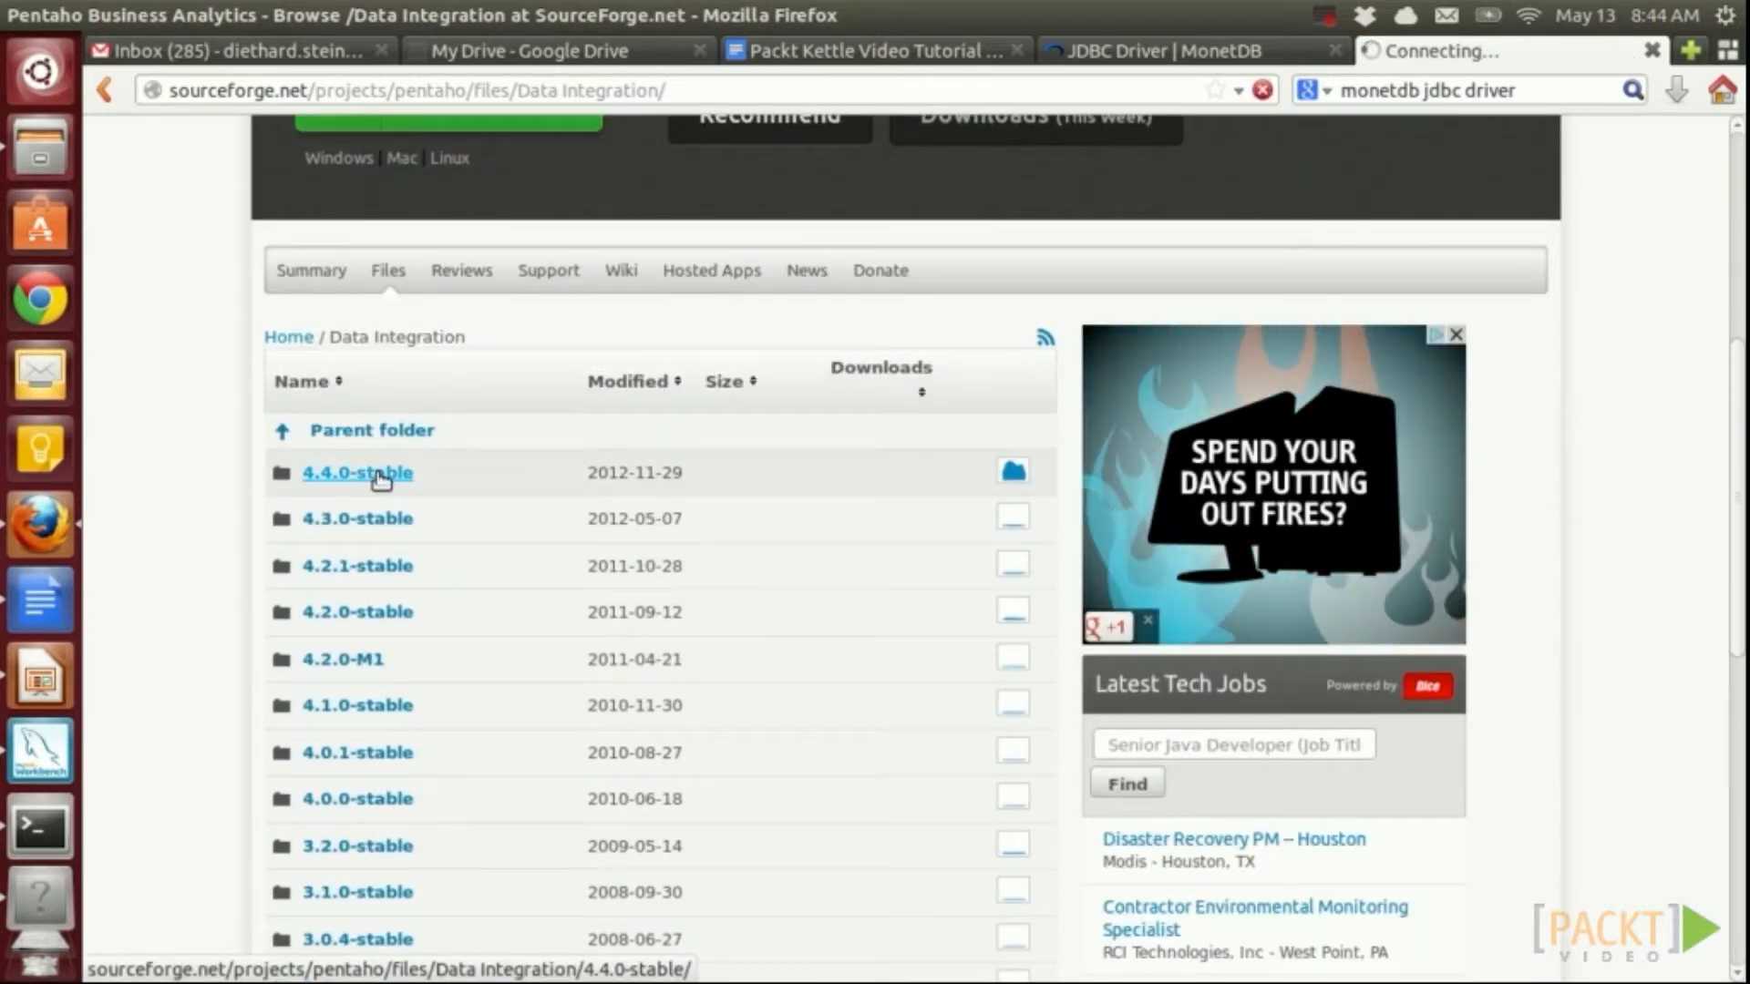
{"action": "scroll", "coordinate": [986, 609], "scroll_direction": "down", "scroll_amount": 4}
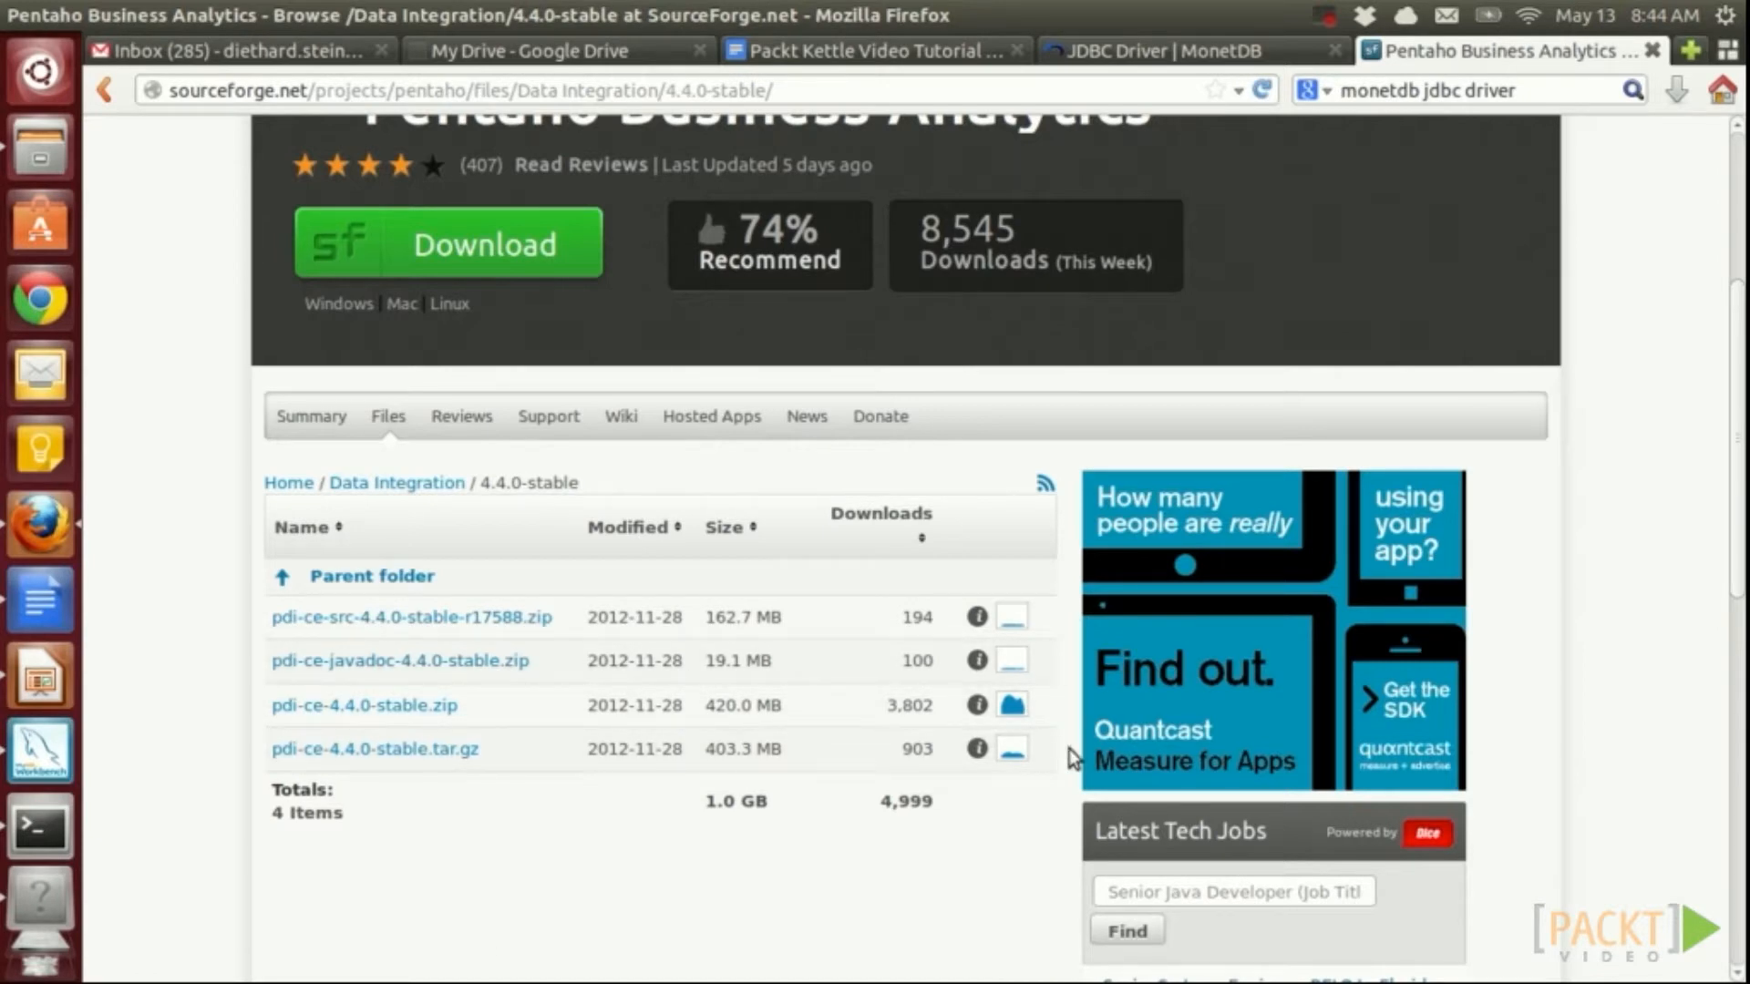
{"action": "left_click", "coordinate": [1651, 50]}
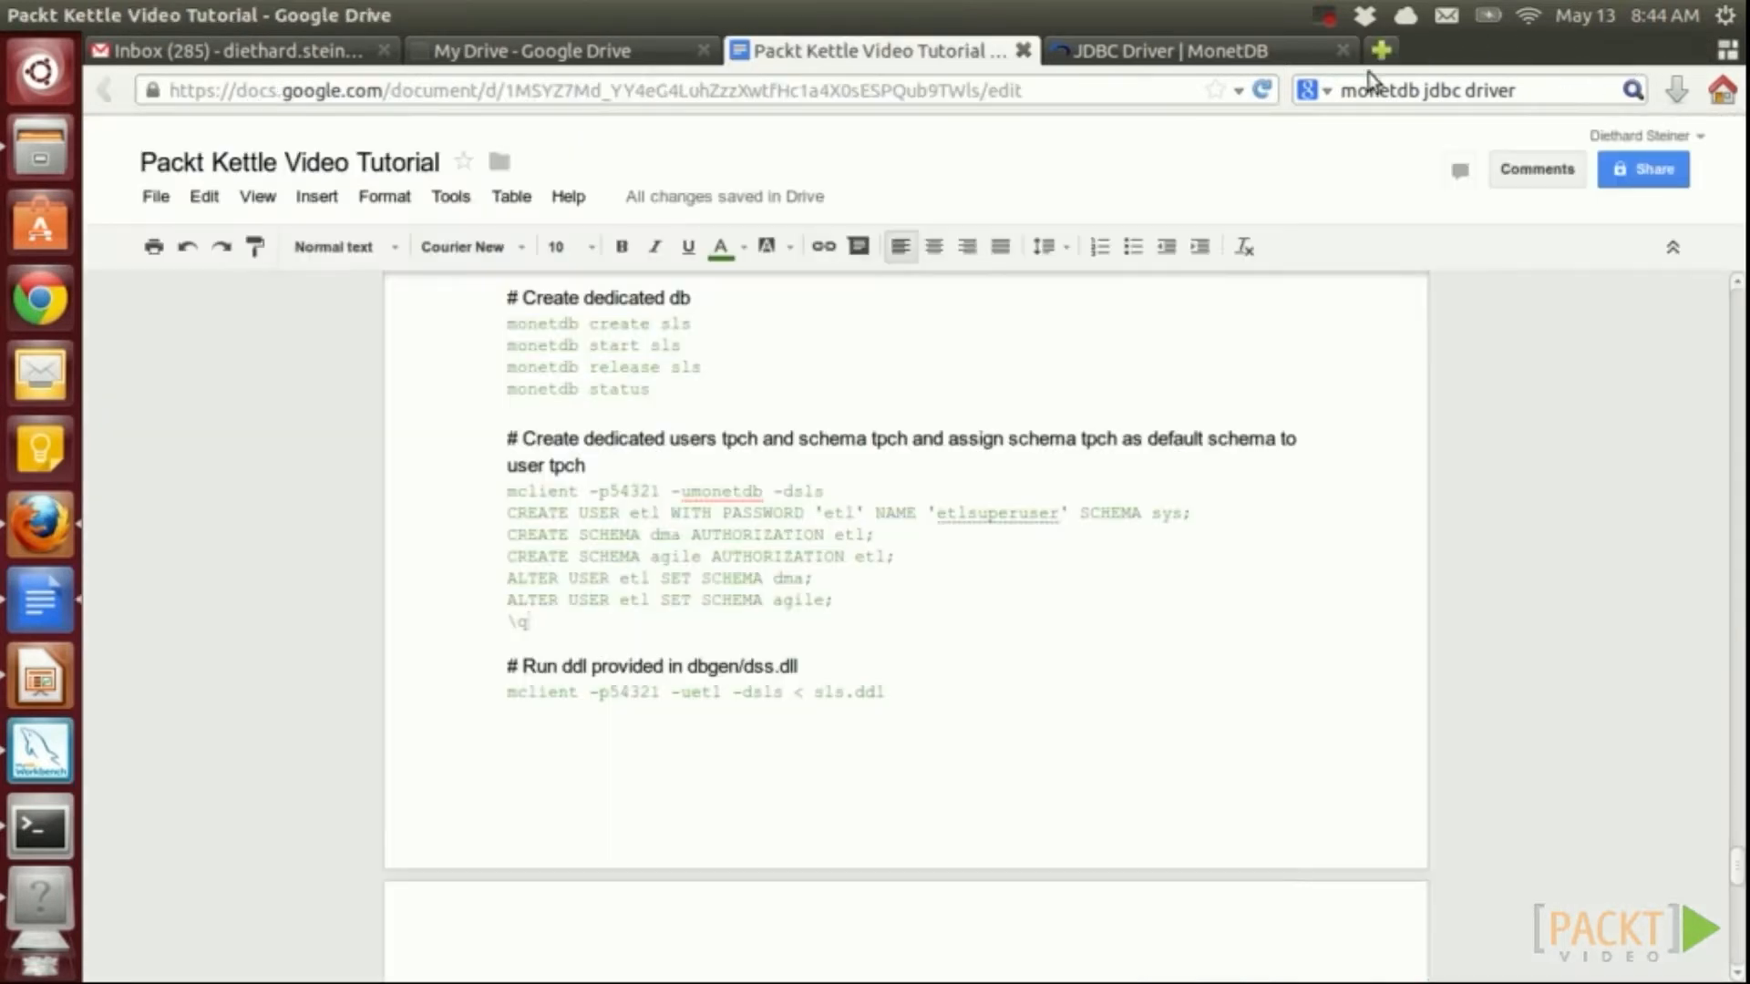
Search 'monetdb jdbc driver' and open the JDBC Driver | MonetDB documentation page
{"action": "left_click", "coordinate": [1224, 52]}
{"action": "left_click", "coordinate": [1536, 90]}
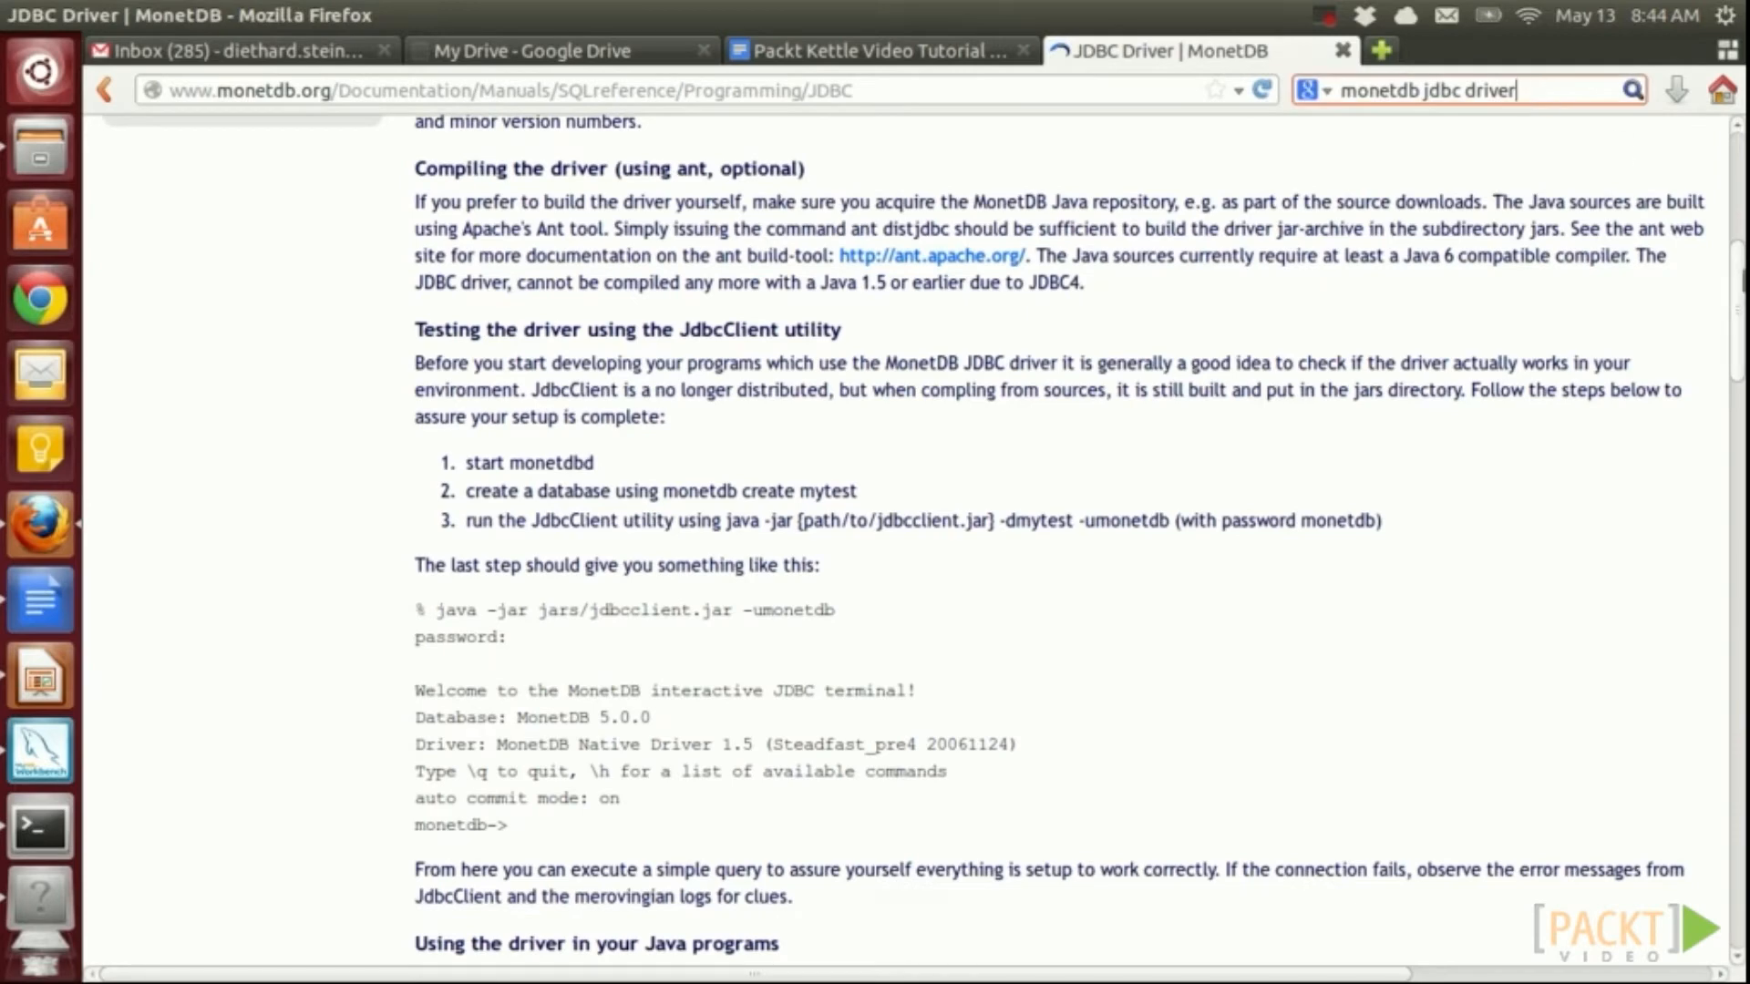
{"action": "key", "text": "Return"}
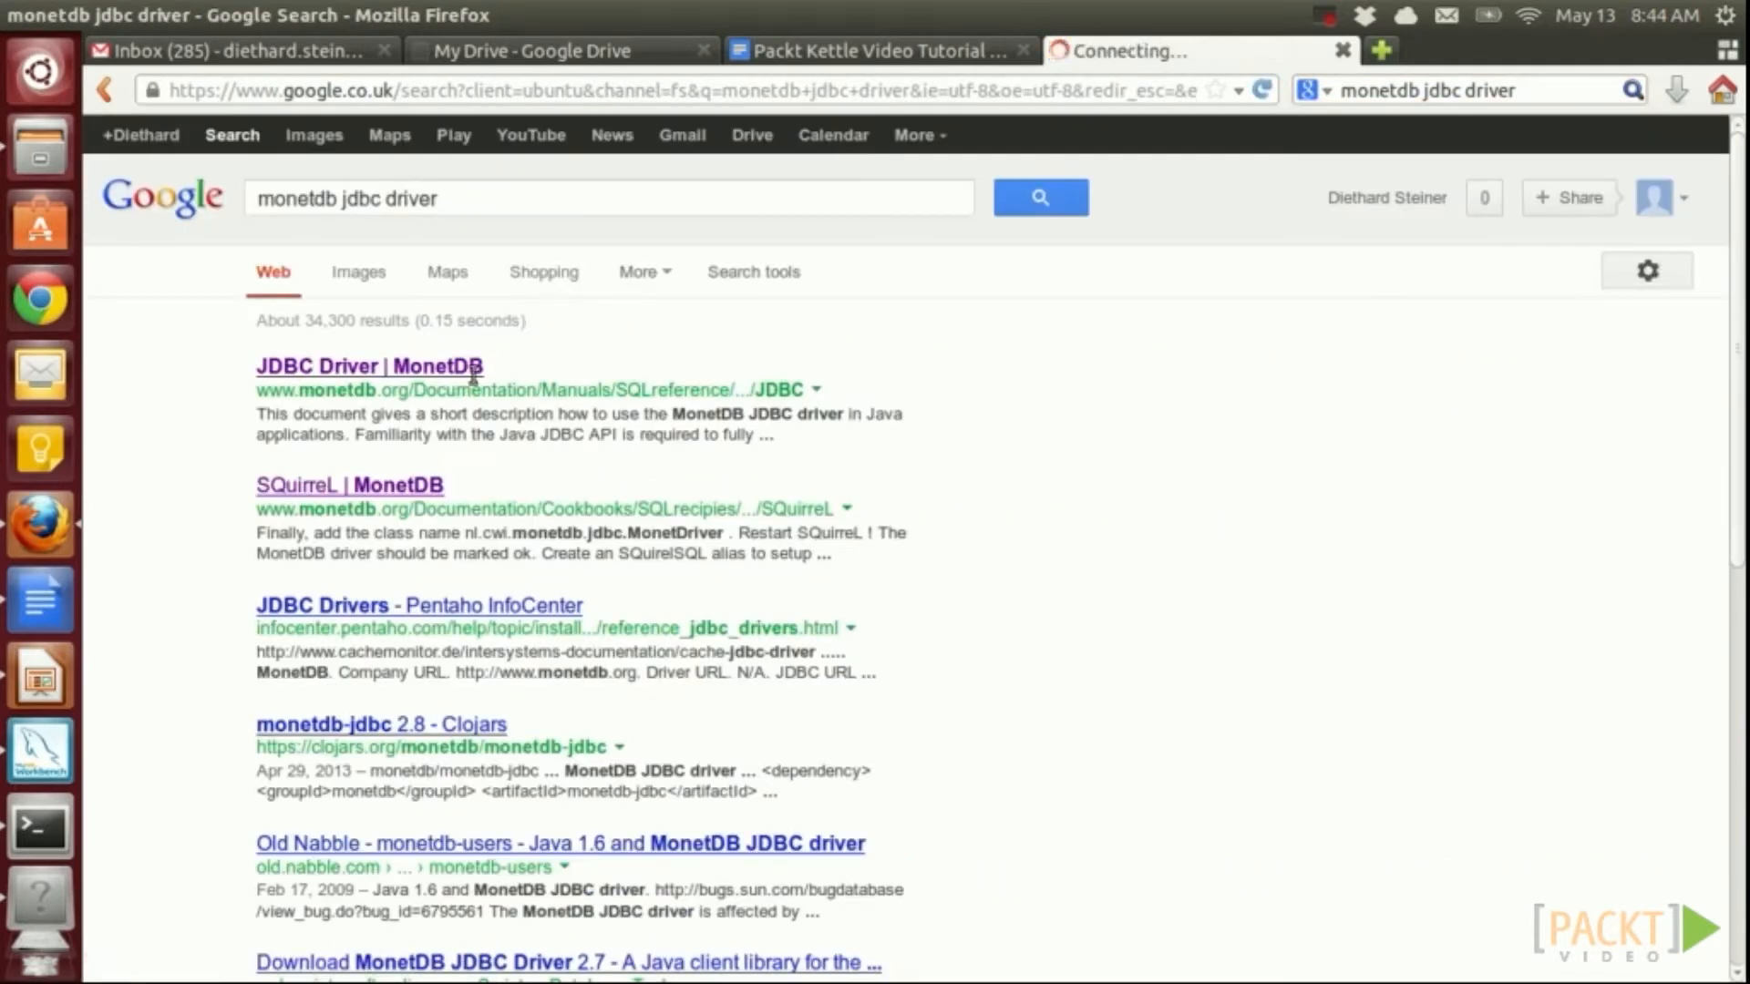
{"action": "left_click", "coordinate": [441, 368]}
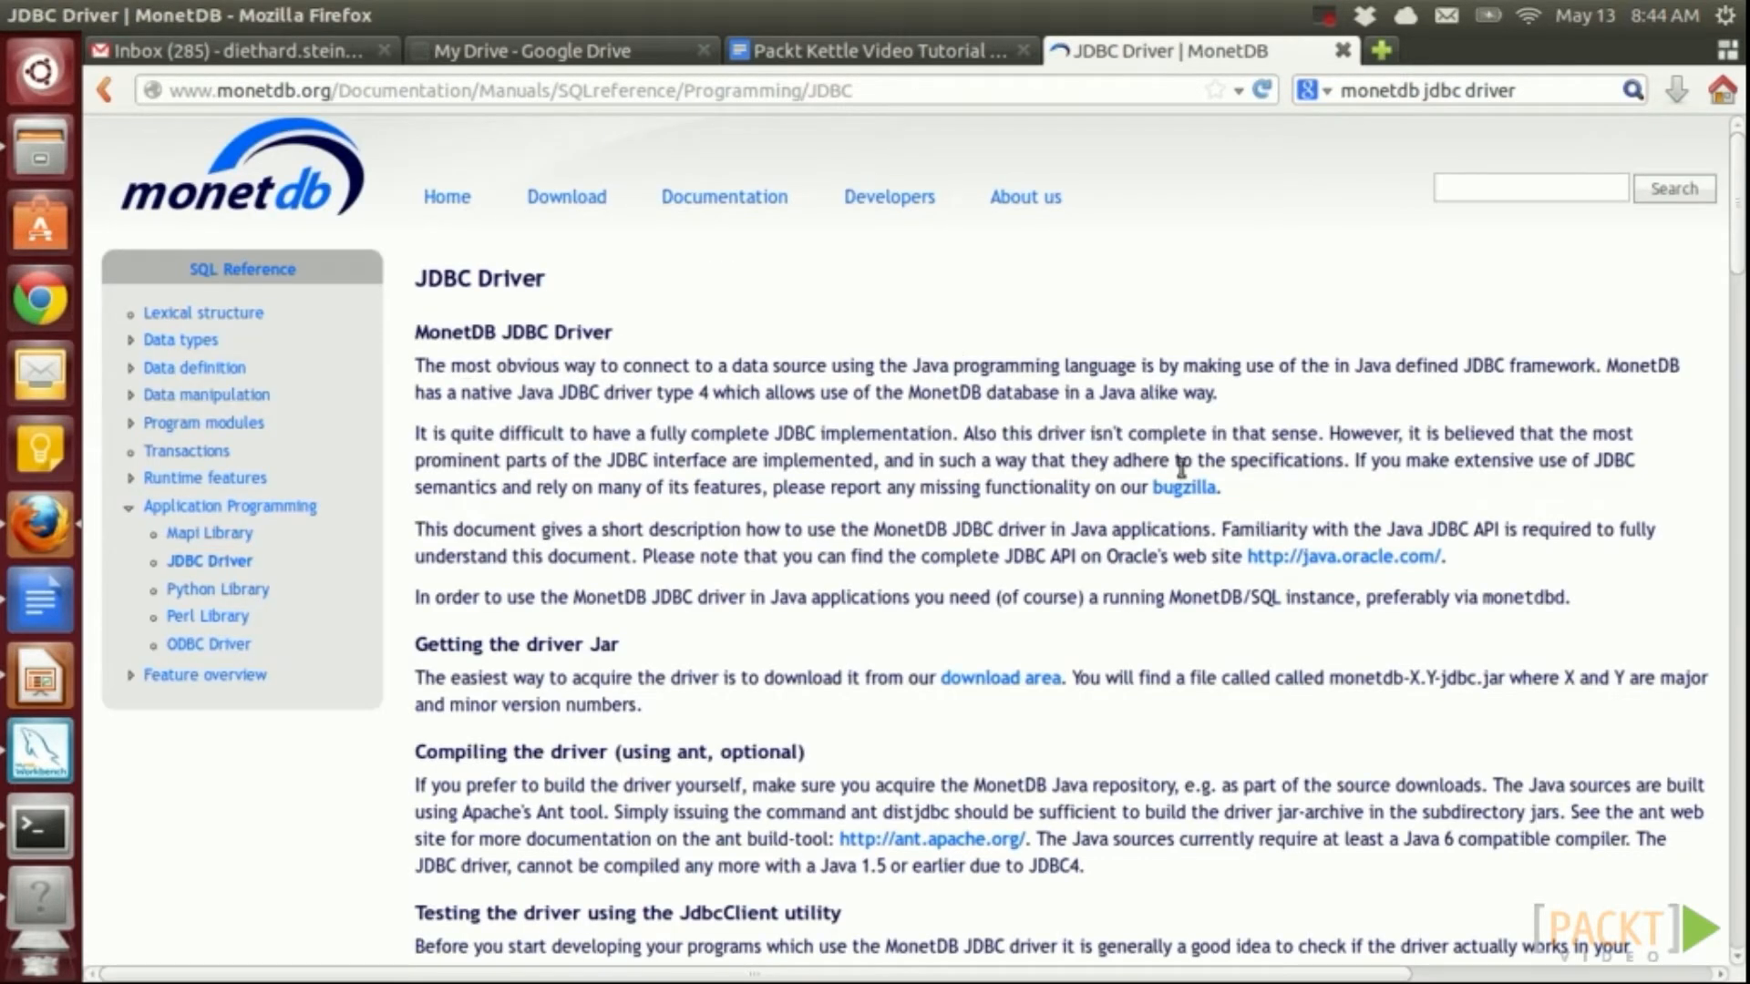
{"action": "scroll", "coordinate": [1185, 474], "scroll_direction": "down", "scroll_amount": 3}
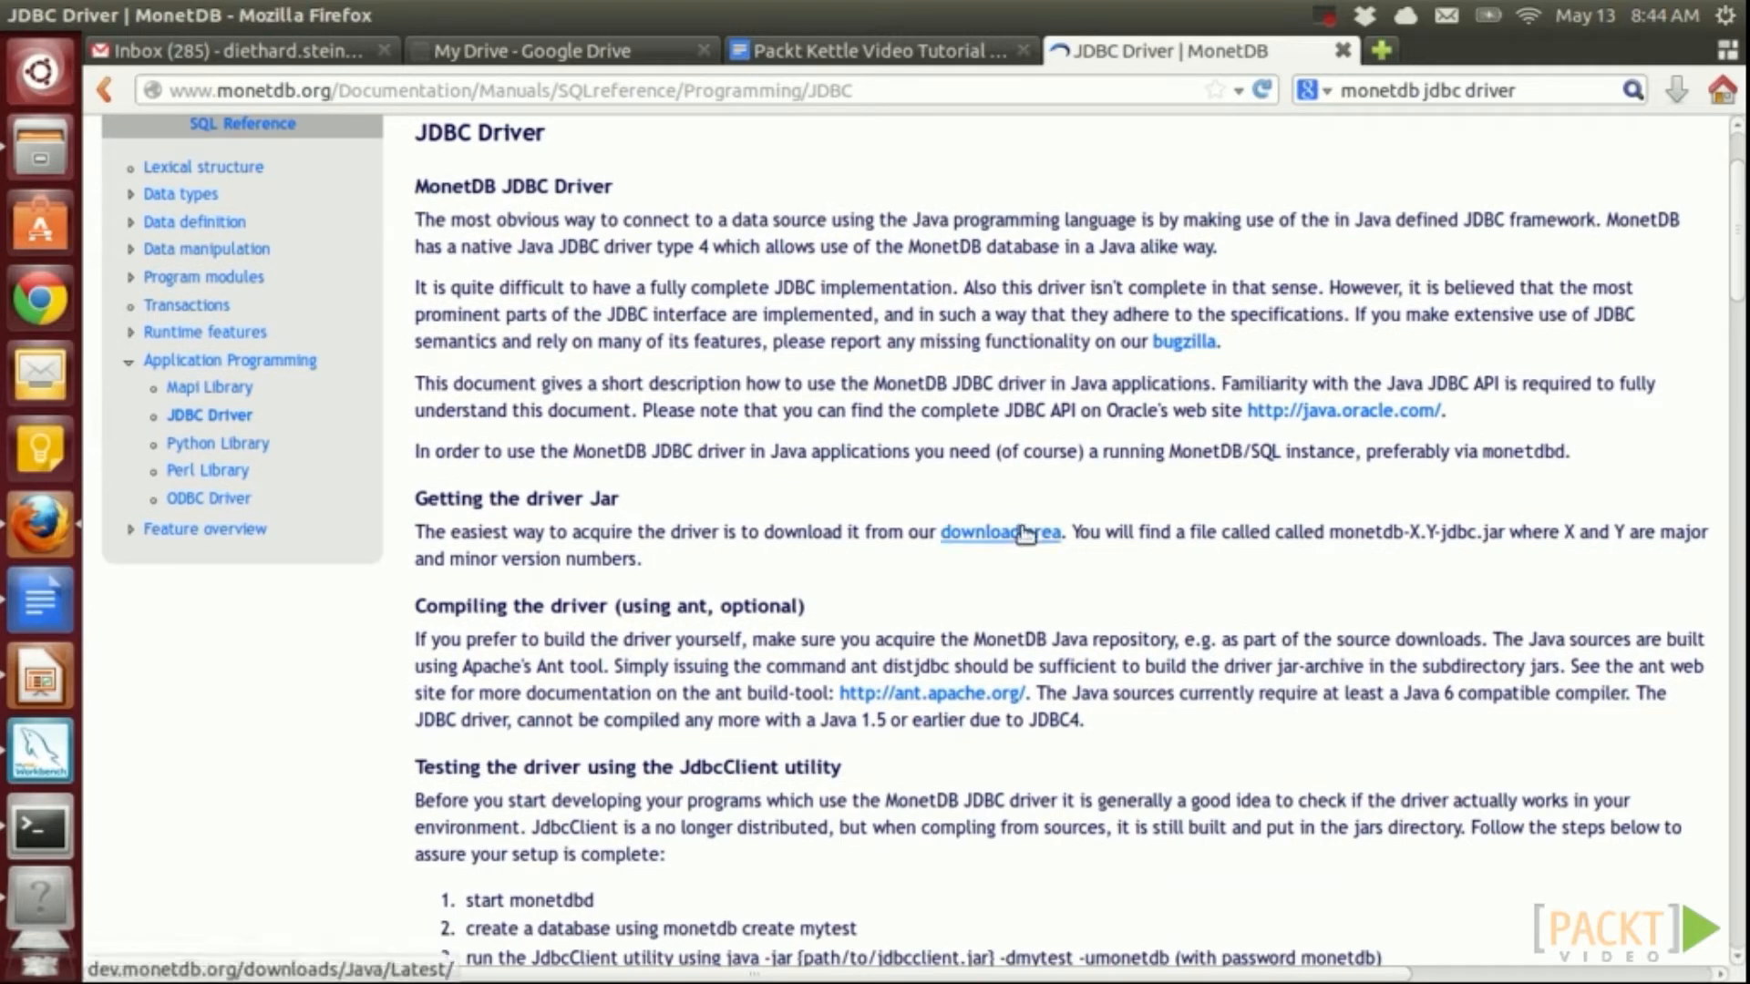
In a new tab, search 'mysql jdbc driver' and open the Connector/J 5.1.25 download page
{"action": "left_click", "coordinate": [1382, 50]}
{"action": "left_click", "coordinate": [1423, 92]}
{"action": "left_click_drag", "start_coordinate": [1415, 91], "coordinate": [1321, 94]}
{"action": "type", "text": "mysql"}
{"action": "key", "text": "Return"}
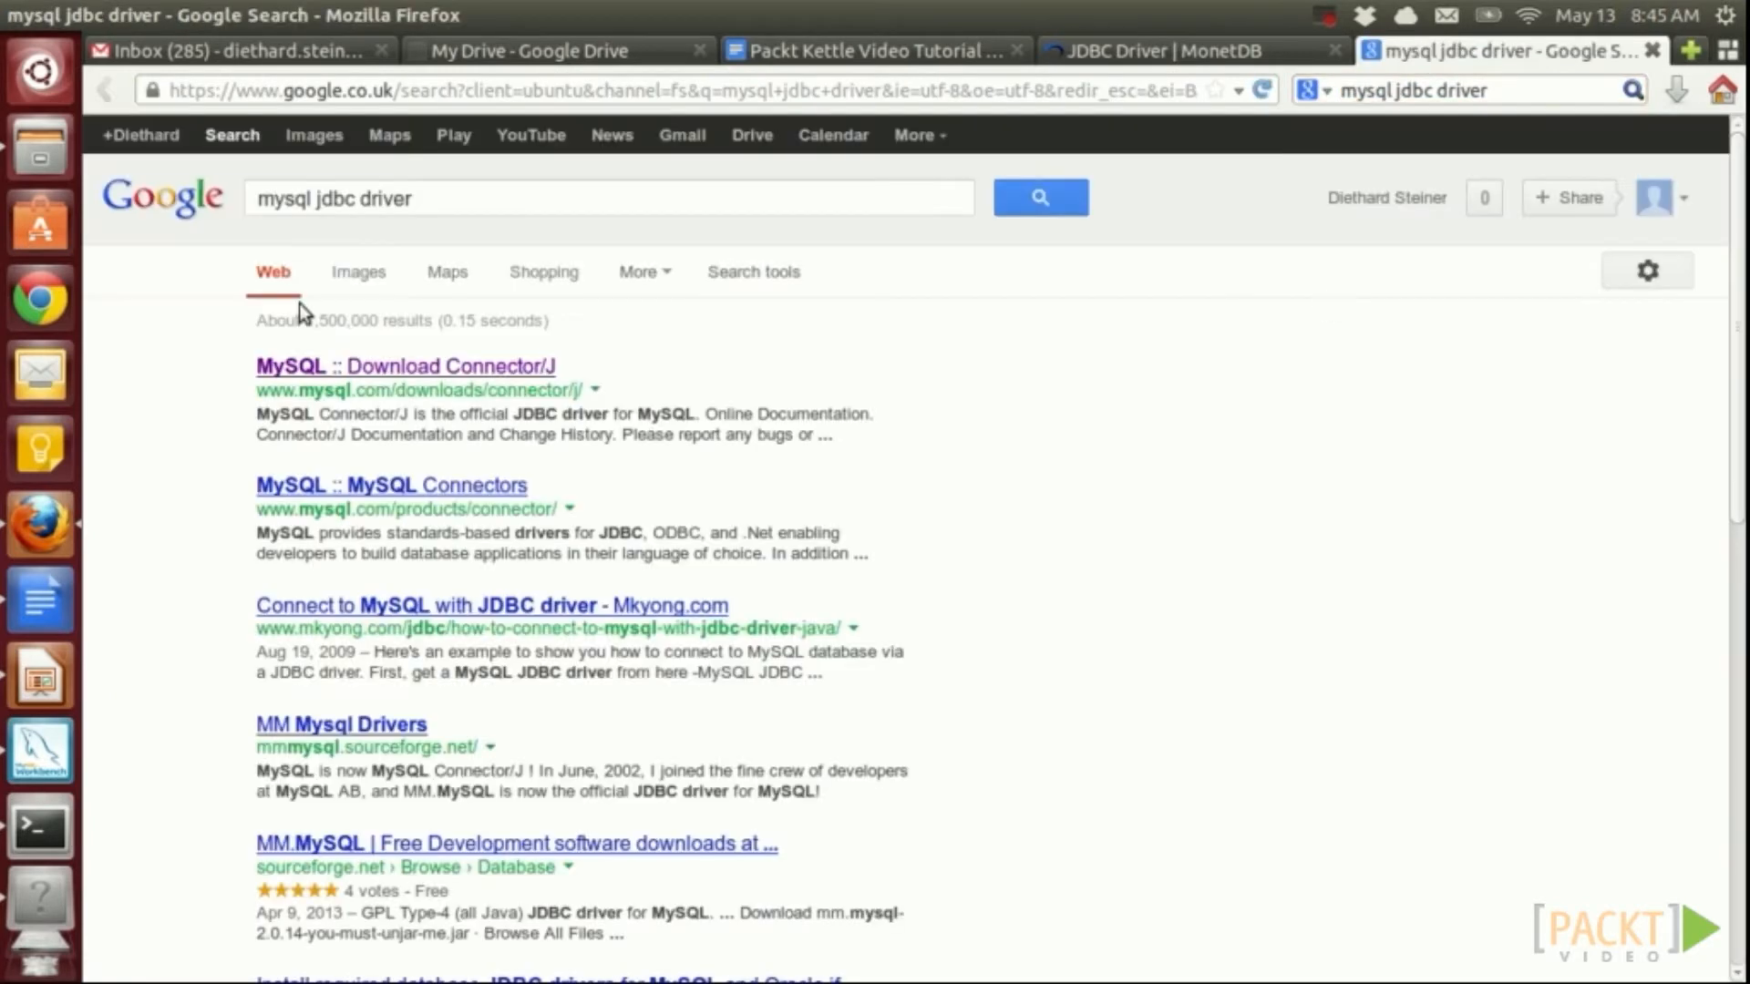
{"action": "left_click", "coordinate": [360, 369]}
{"action": "scroll", "coordinate": [1063, 638], "scroll_direction": "down", "scroll_amount": 3}
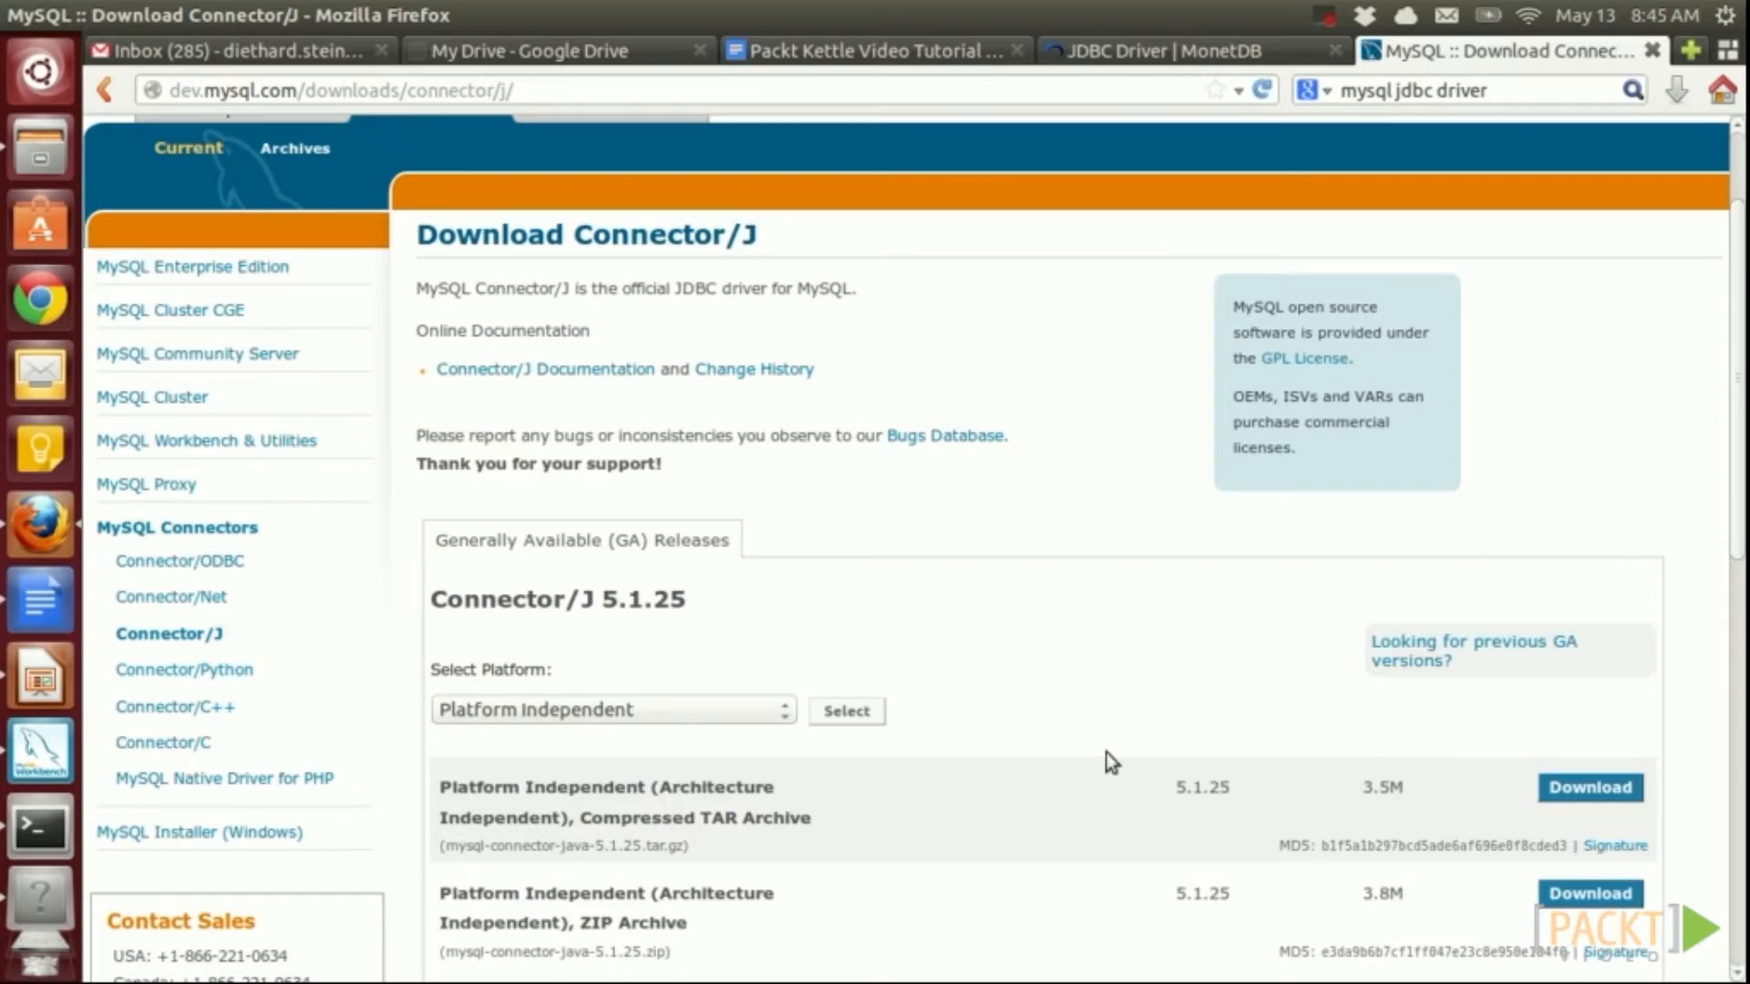
{"action": "key", "text": "alt+Tab"}
List the pdi-ce-5-trunk folder, discard the partial 'cd libext/JDBC' command, and switch to Eclipse's jdbc.properties
{"action": "type", "text": "ls"}
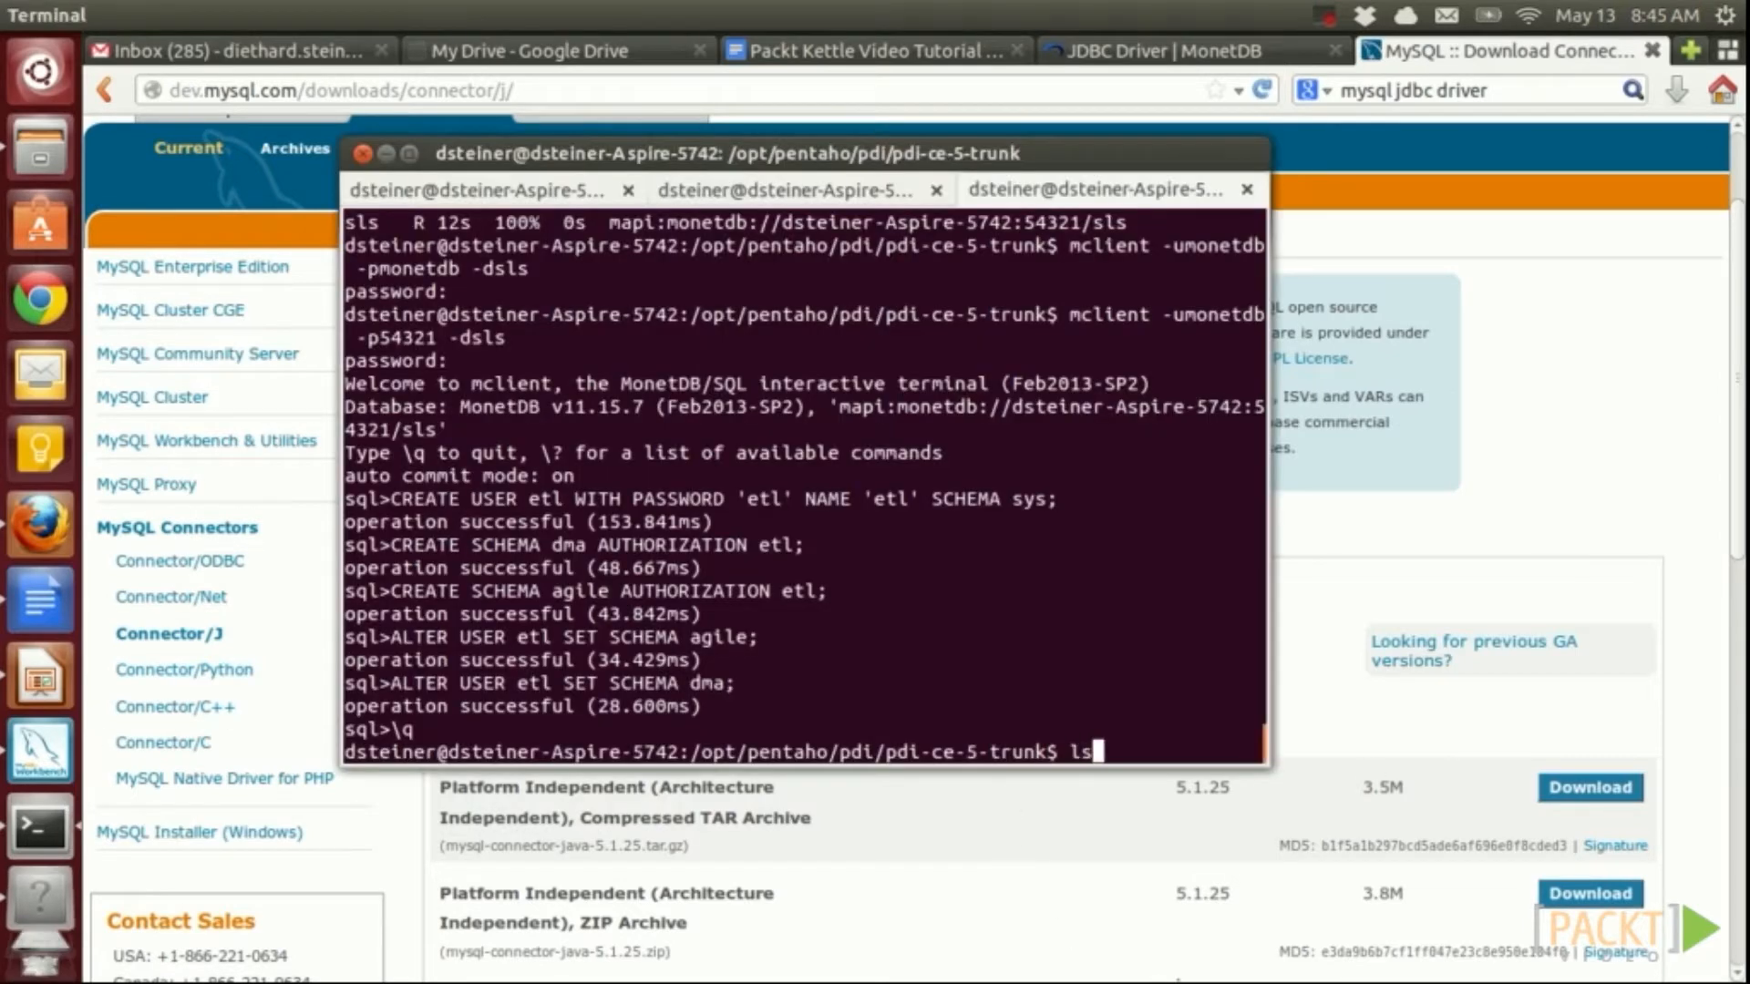
{"action": "key", "text": "Return"}
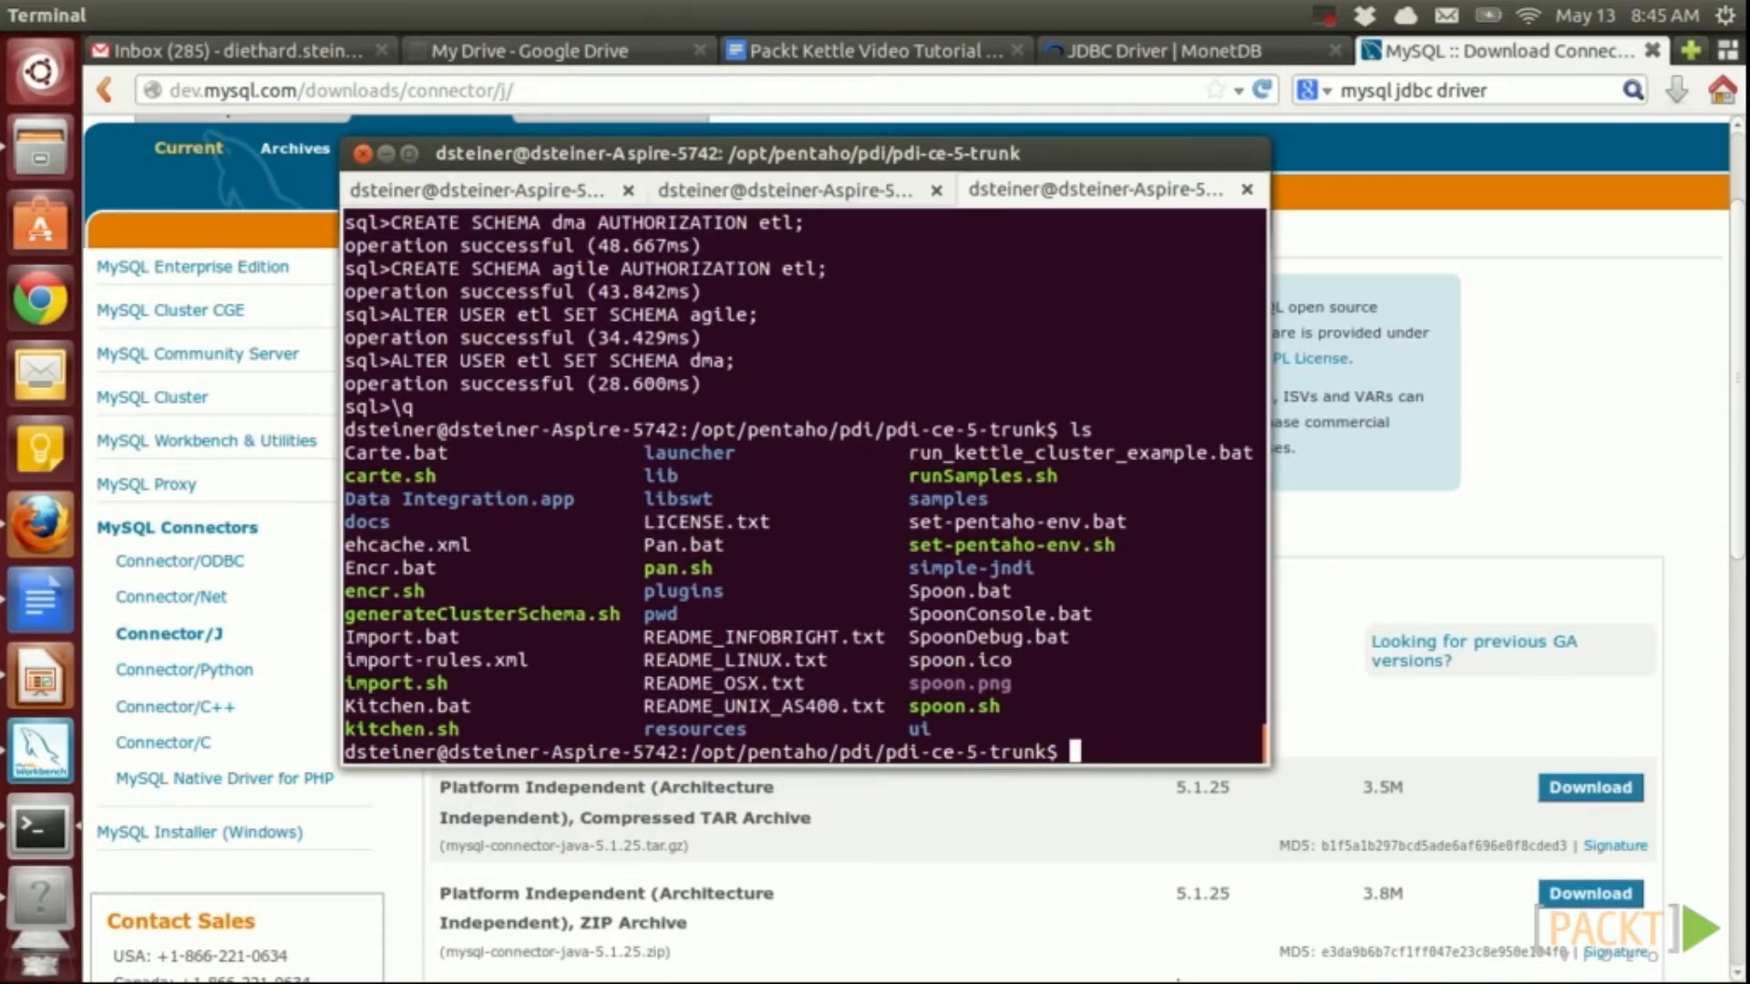
{"action": "type", "text": "cd libext/JDBC"}
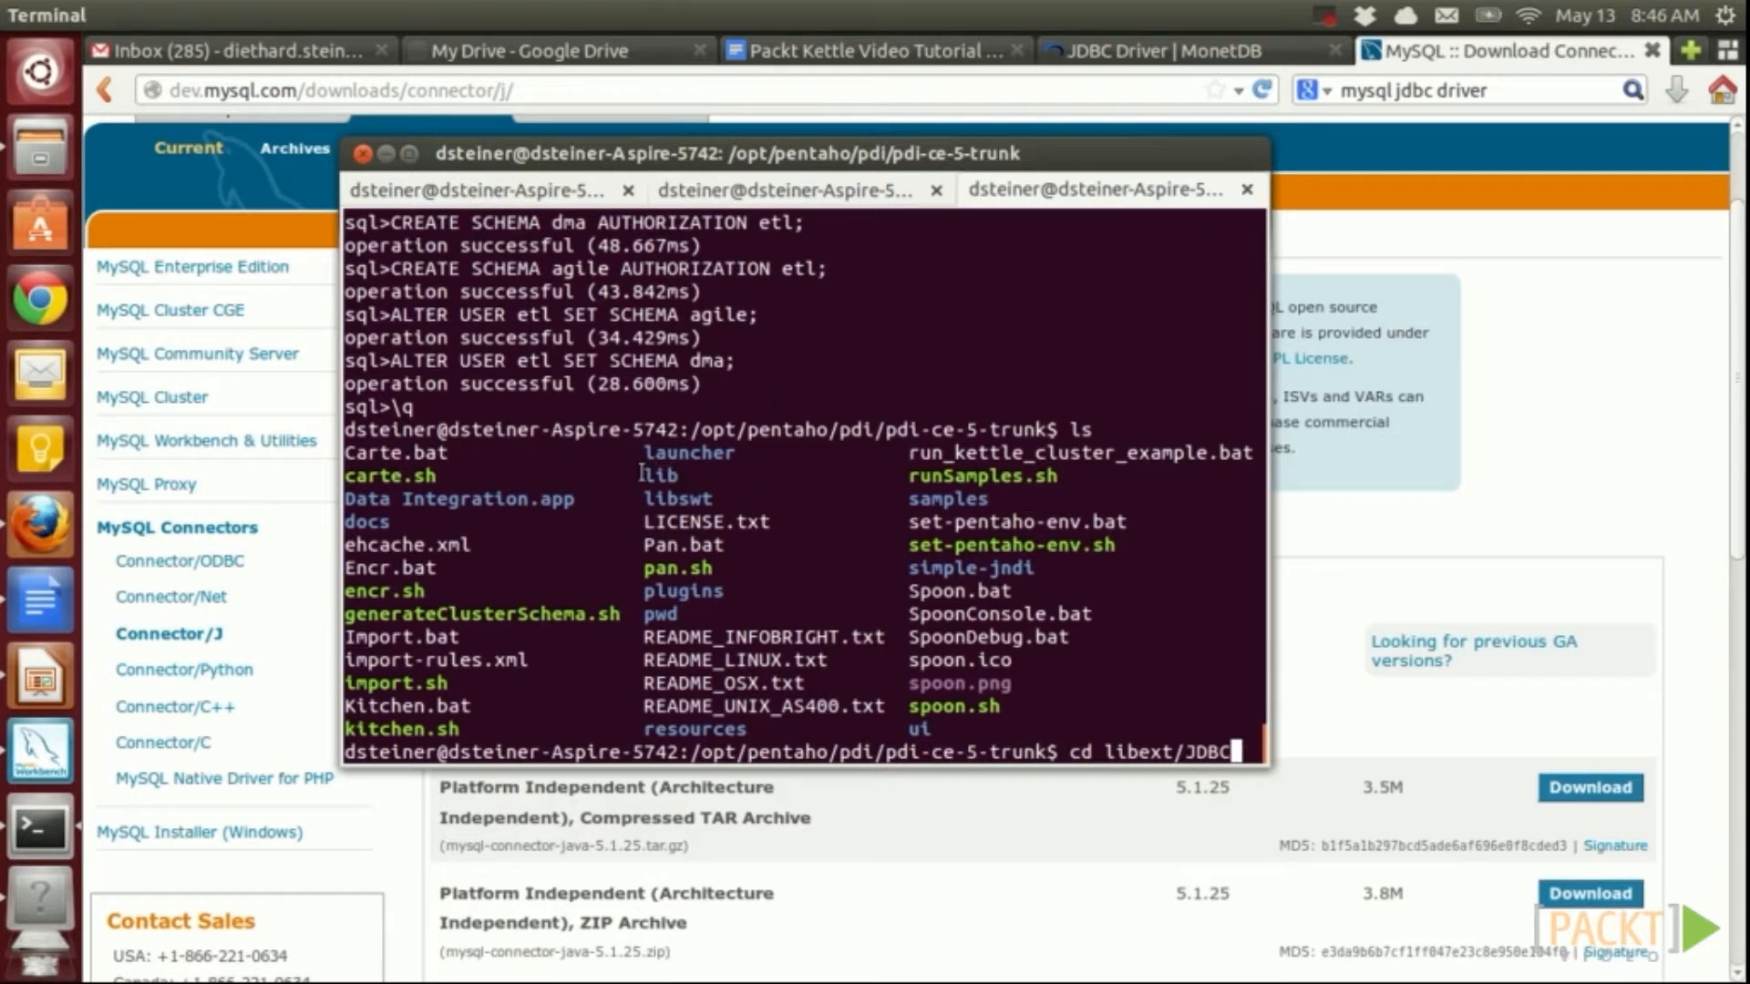
{"action": "left_click_drag", "start_coordinate": [642, 473], "coordinate": [675, 470]}
{"action": "key", "text": "BackSpace"}
{"action": "key", "text": "BackSpace"}
{"action": "key", "text": "BackSpace"}
{"action": "key", "text": "BackSpace"}
{"action": "key", "text": "BackSpace"}
{"action": "key", "text": "BackSpace"}
{"action": "key", "text": "BackSpace"}
{"action": "key", "text": "BackSpace"}
{"action": "key", "text": "BackSpace"}
{"action": "key", "text": "BackSpace"}
{"action": "key", "text": "BackSpace"}
{"action": "key", "text": "BackSpace"}
{"action": "key", "text": "BackSpace"}
{"action": "key", "text": "BackSpace"}
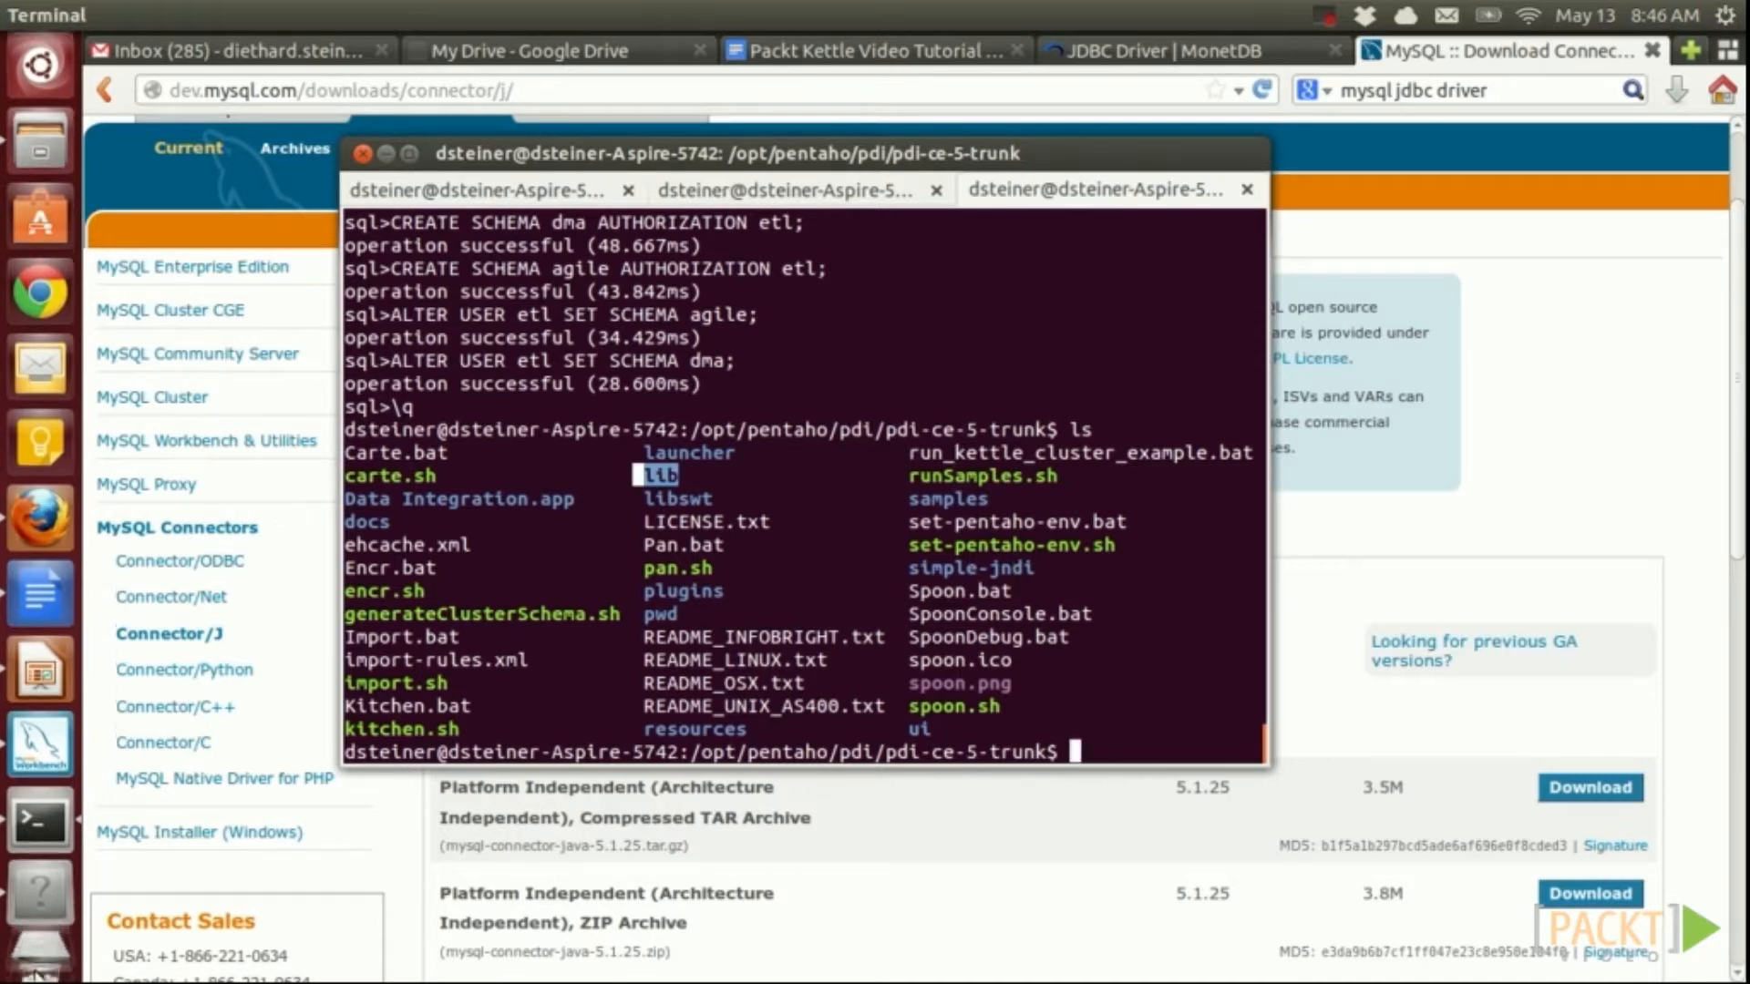
{"action": "key", "text": "alt+Tab"}
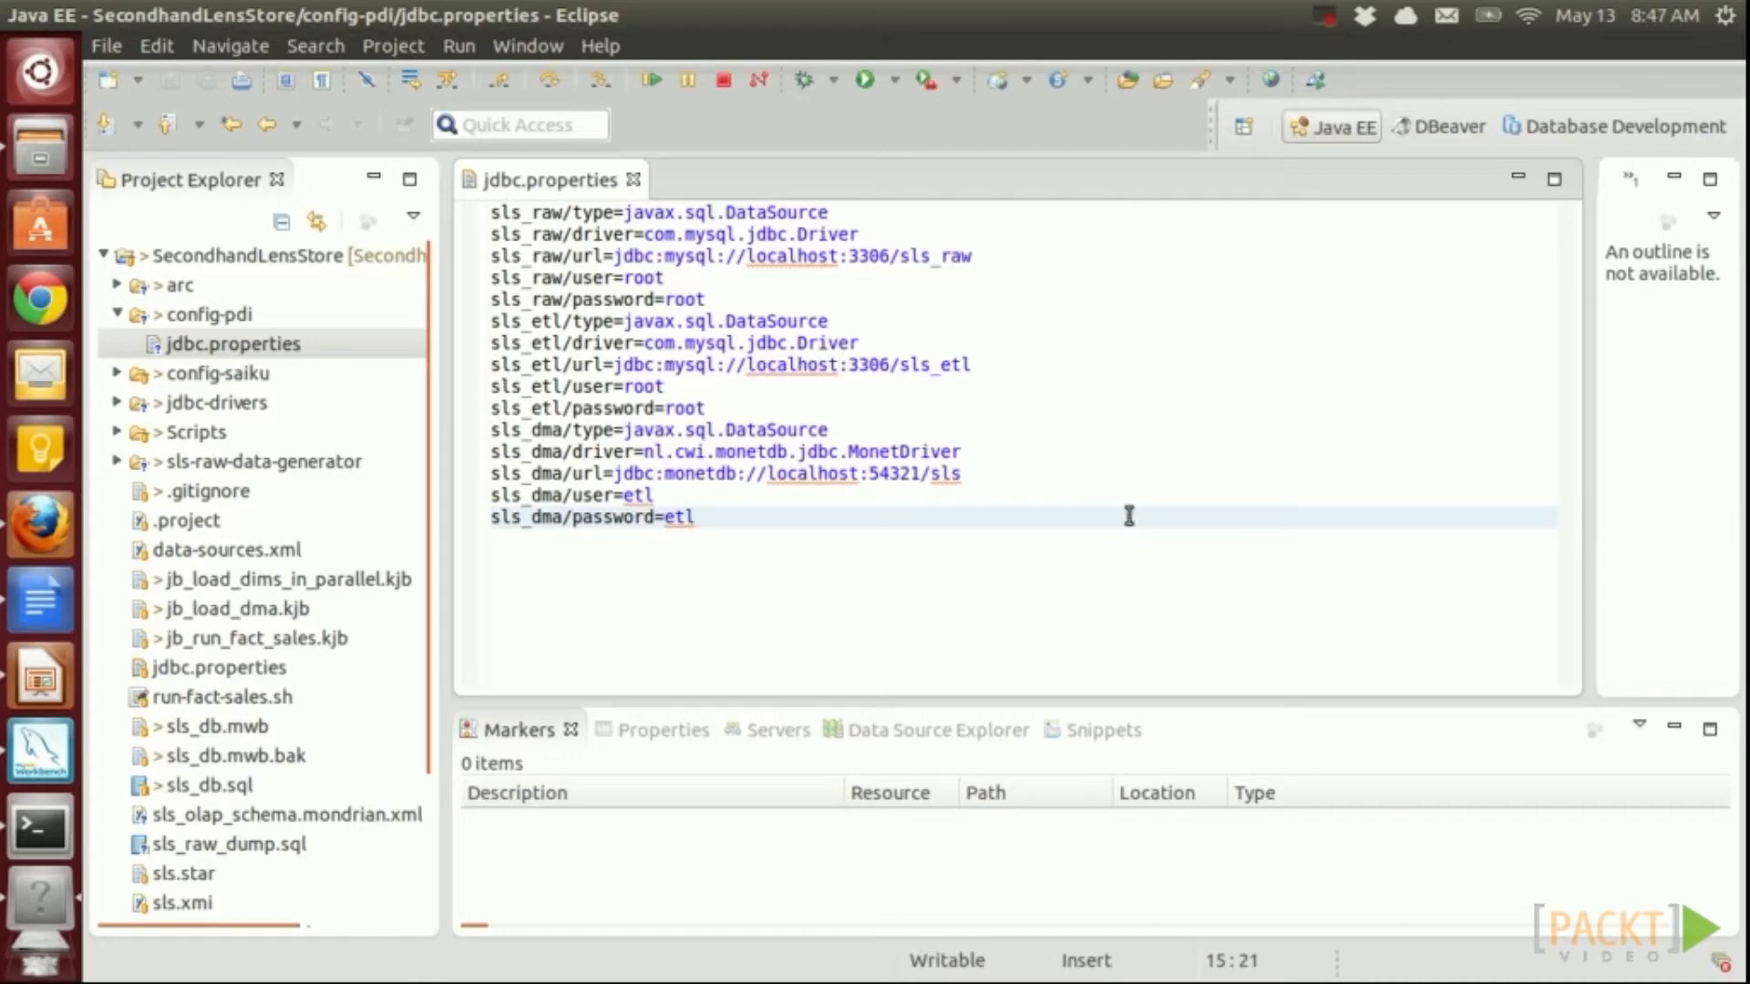
Walk through the sls_raw keys: name, type, driver, url, user and password
{"action": "mouse_move", "coordinate": [490, 212]}
{"action": "left_mouse_down"}
{"action": "mouse_move", "coordinate": [565, 213]}
{"action": "mouse_move", "coordinate": [563, 247]}
{"action": "mouse_move", "coordinate": [557, 212]}
{"action": "mouse_move", "coordinate": [491, 210]}
{"action": "left_mouse_up"}
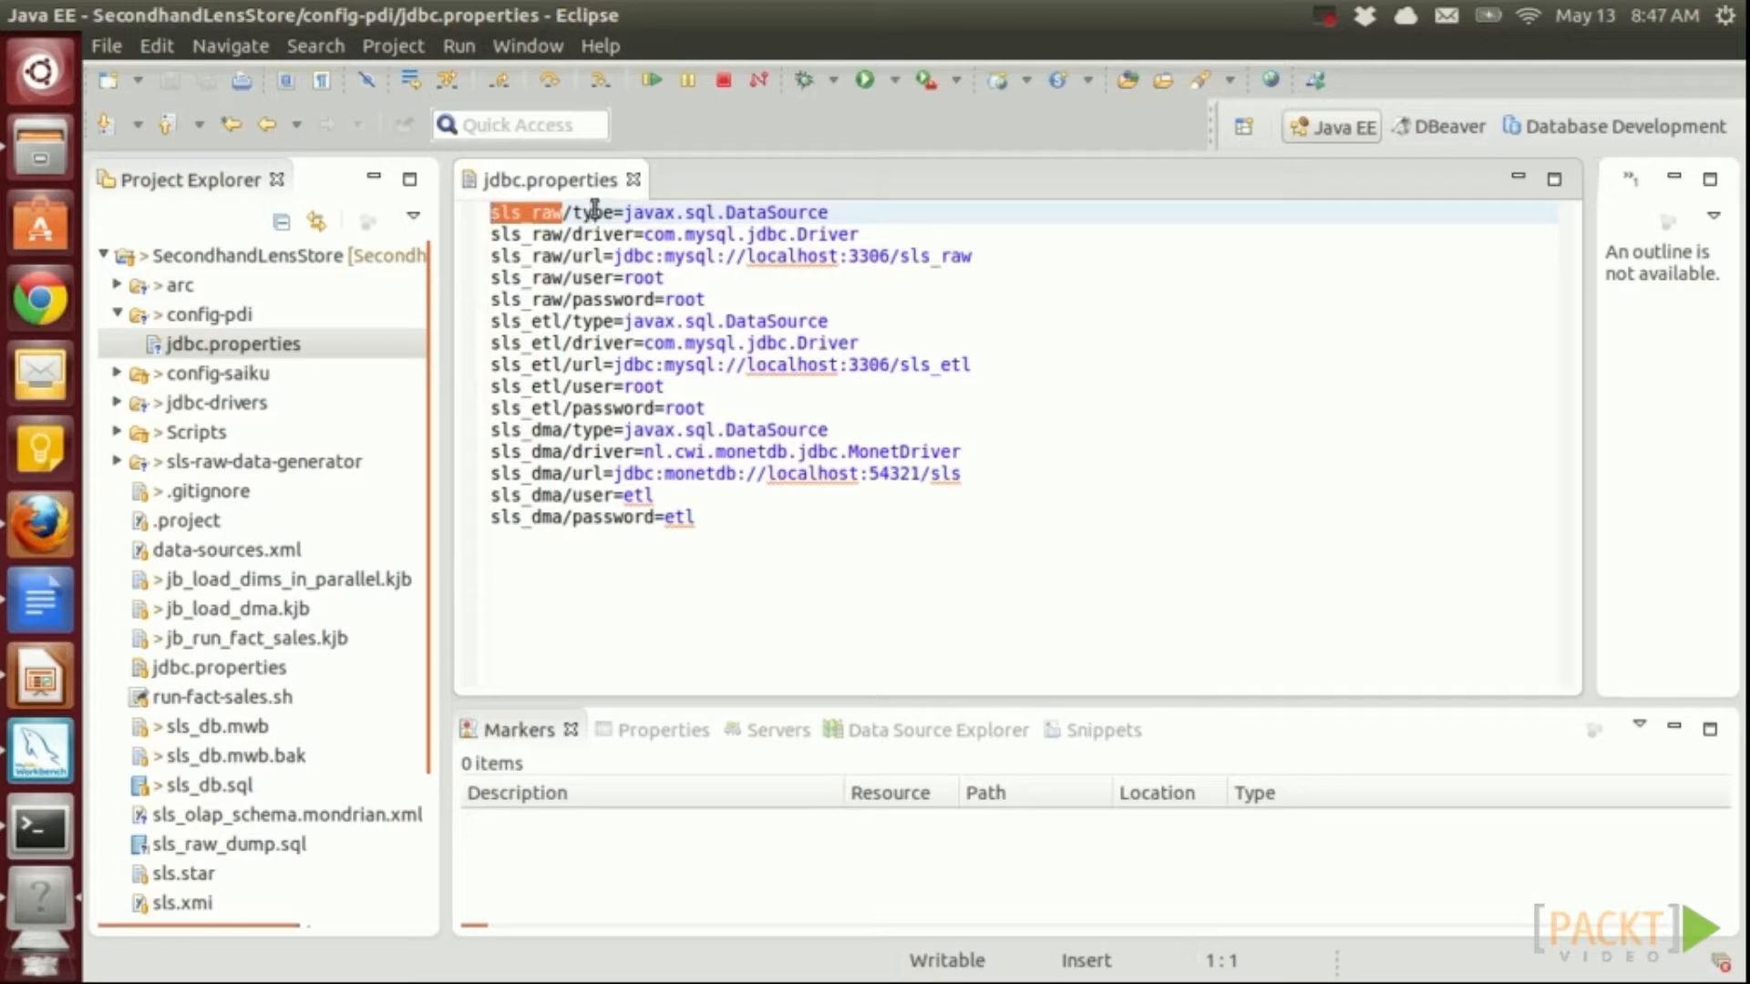
{"action": "left_click", "coordinate": [595, 212]}
{"action": "left_click", "coordinate": [594, 234]}
{"action": "left_click", "coordinate": [593, 256]}
{"action": "left_click", "coordinate": [587, 278]}
{"action": "left_click", "coordinate": [593, 301]}
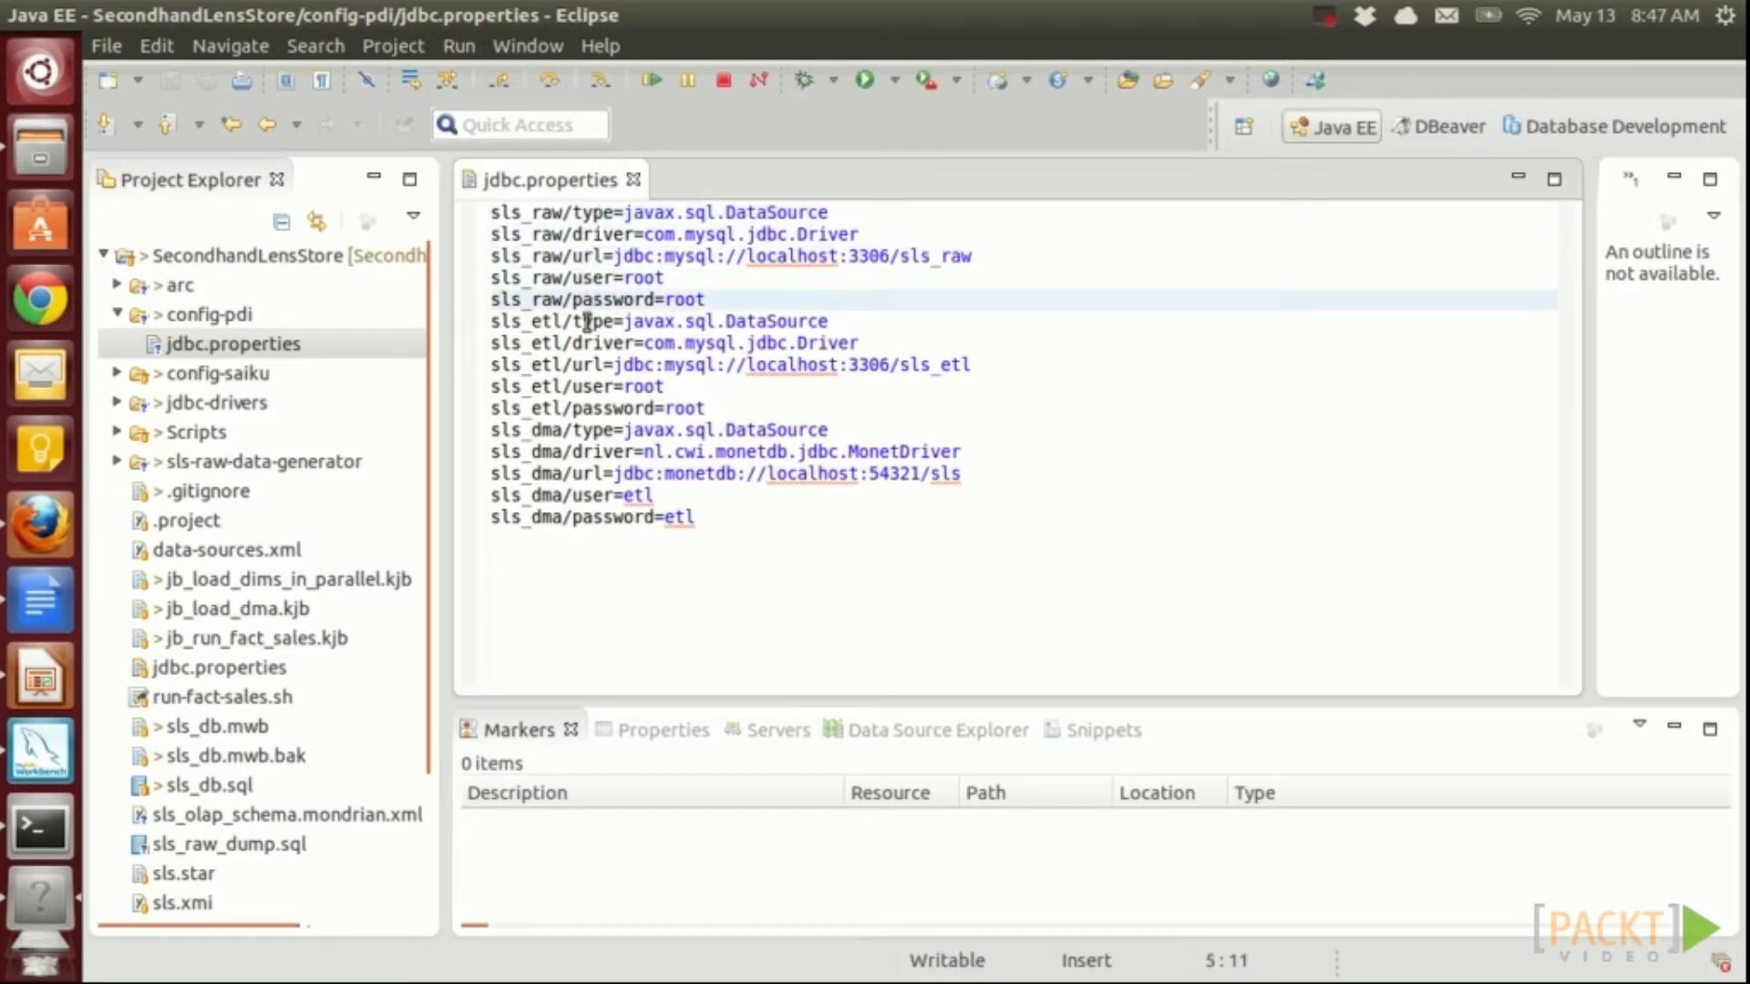
Highlight sls_raw's values (DataSource type, MySQL driver, jdbc:mysql URL, user root), then select all entries
{"action": "left_click", "coordinate": [777, 212]}
{"action": "left_click", "coordinate": [776, 234]}
{"action": "left_click", "coordinate": [786, 256]}
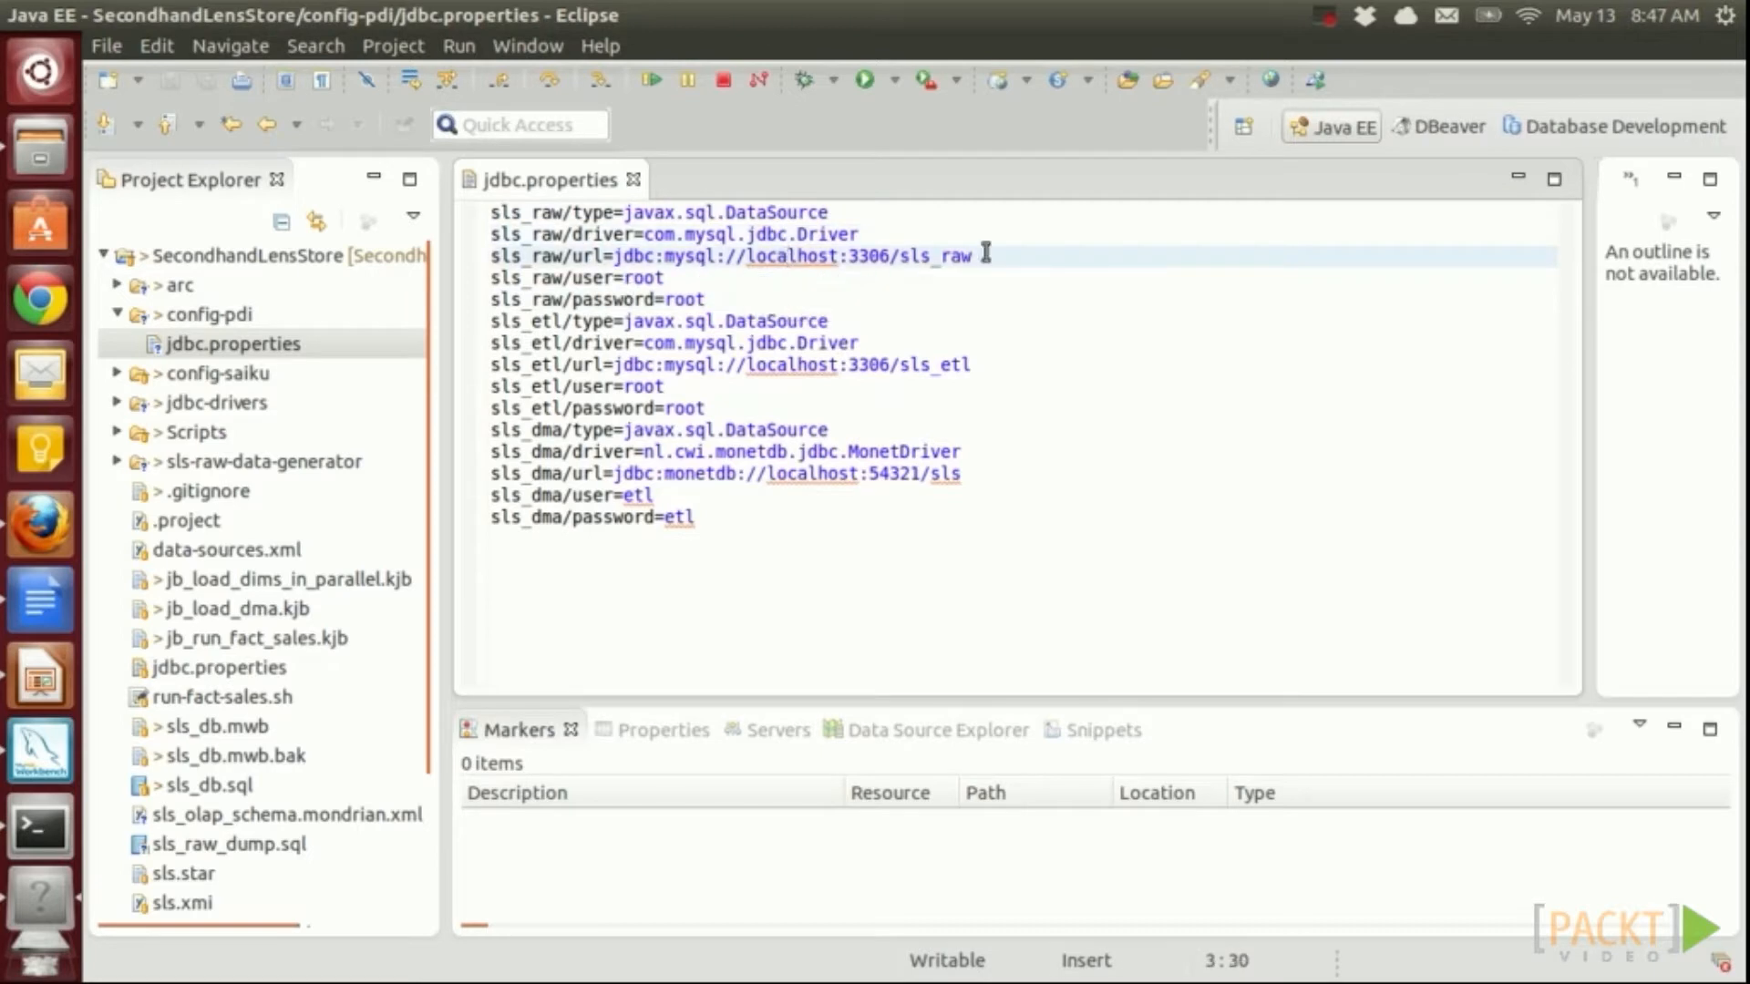
{"action": "left_click_drag", "start_coordinate": [977, 256], "coordinate": [613, 256]}
{"action": "left_click", "coordinate": [658, 278]}
{"action": "left_click", "coordinate": [697, 299]}
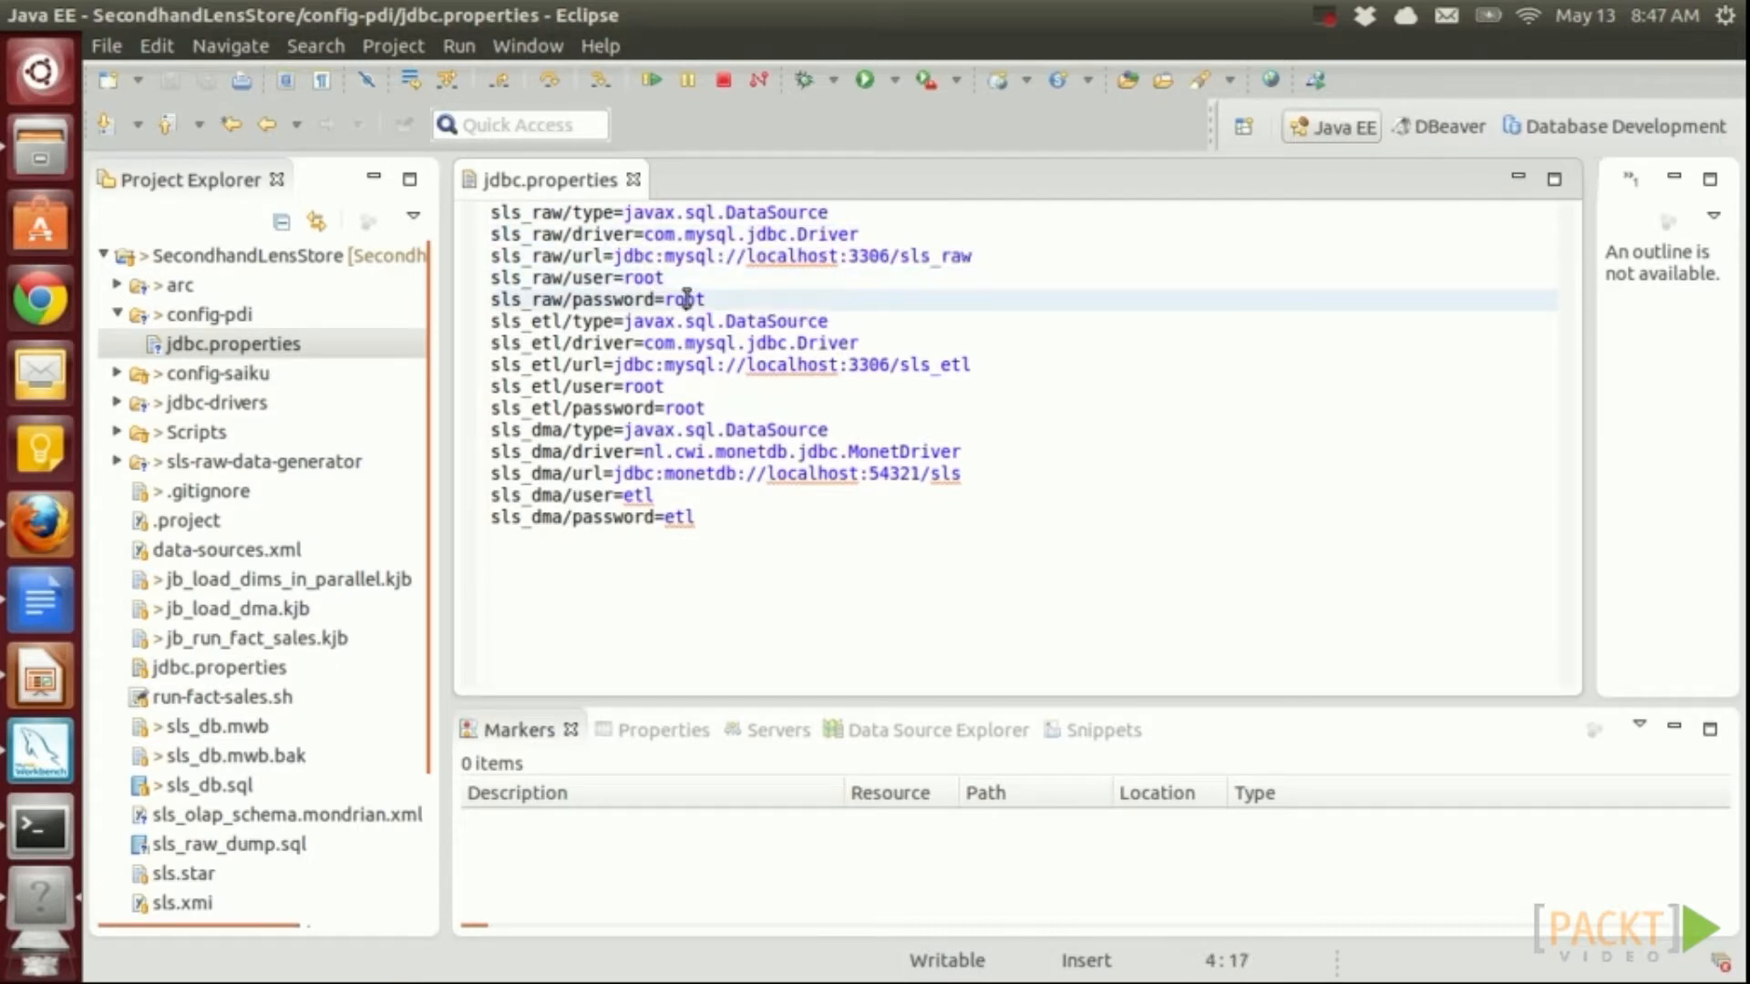
{"action": "left_click_drag", "start_coordinate": [706, 517], "coordinate": [405, 208]}
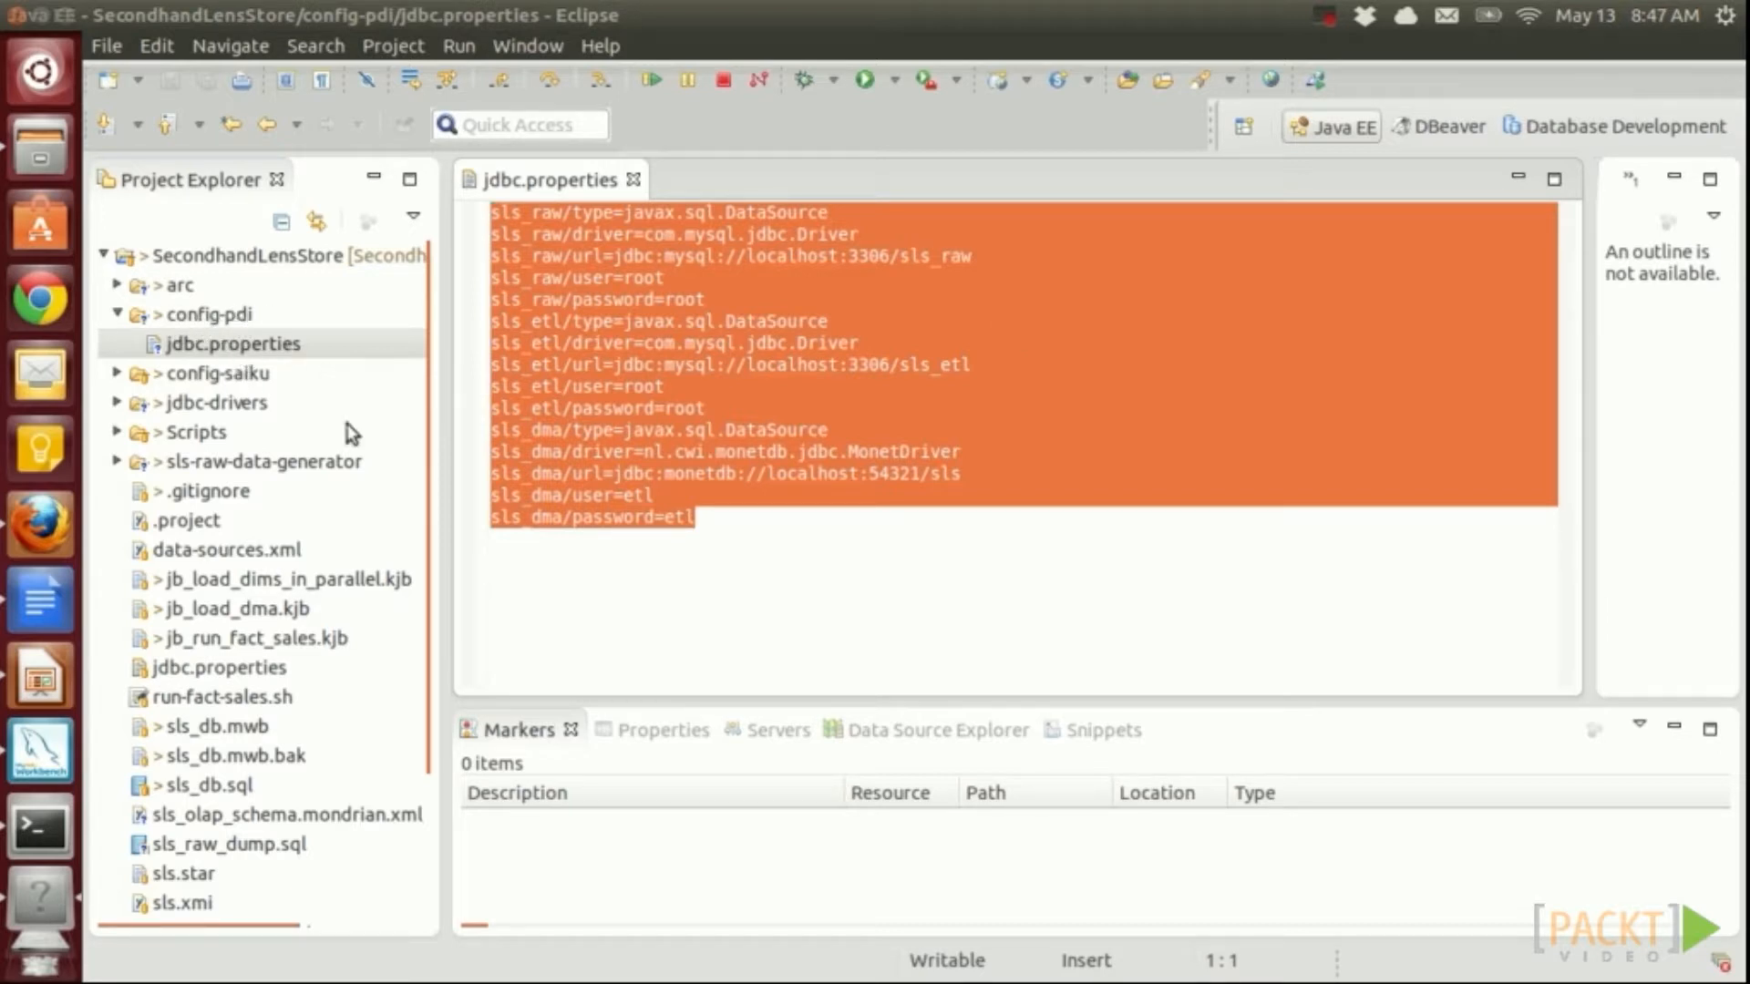
{"action": "key", "text": "alt+Tab"}
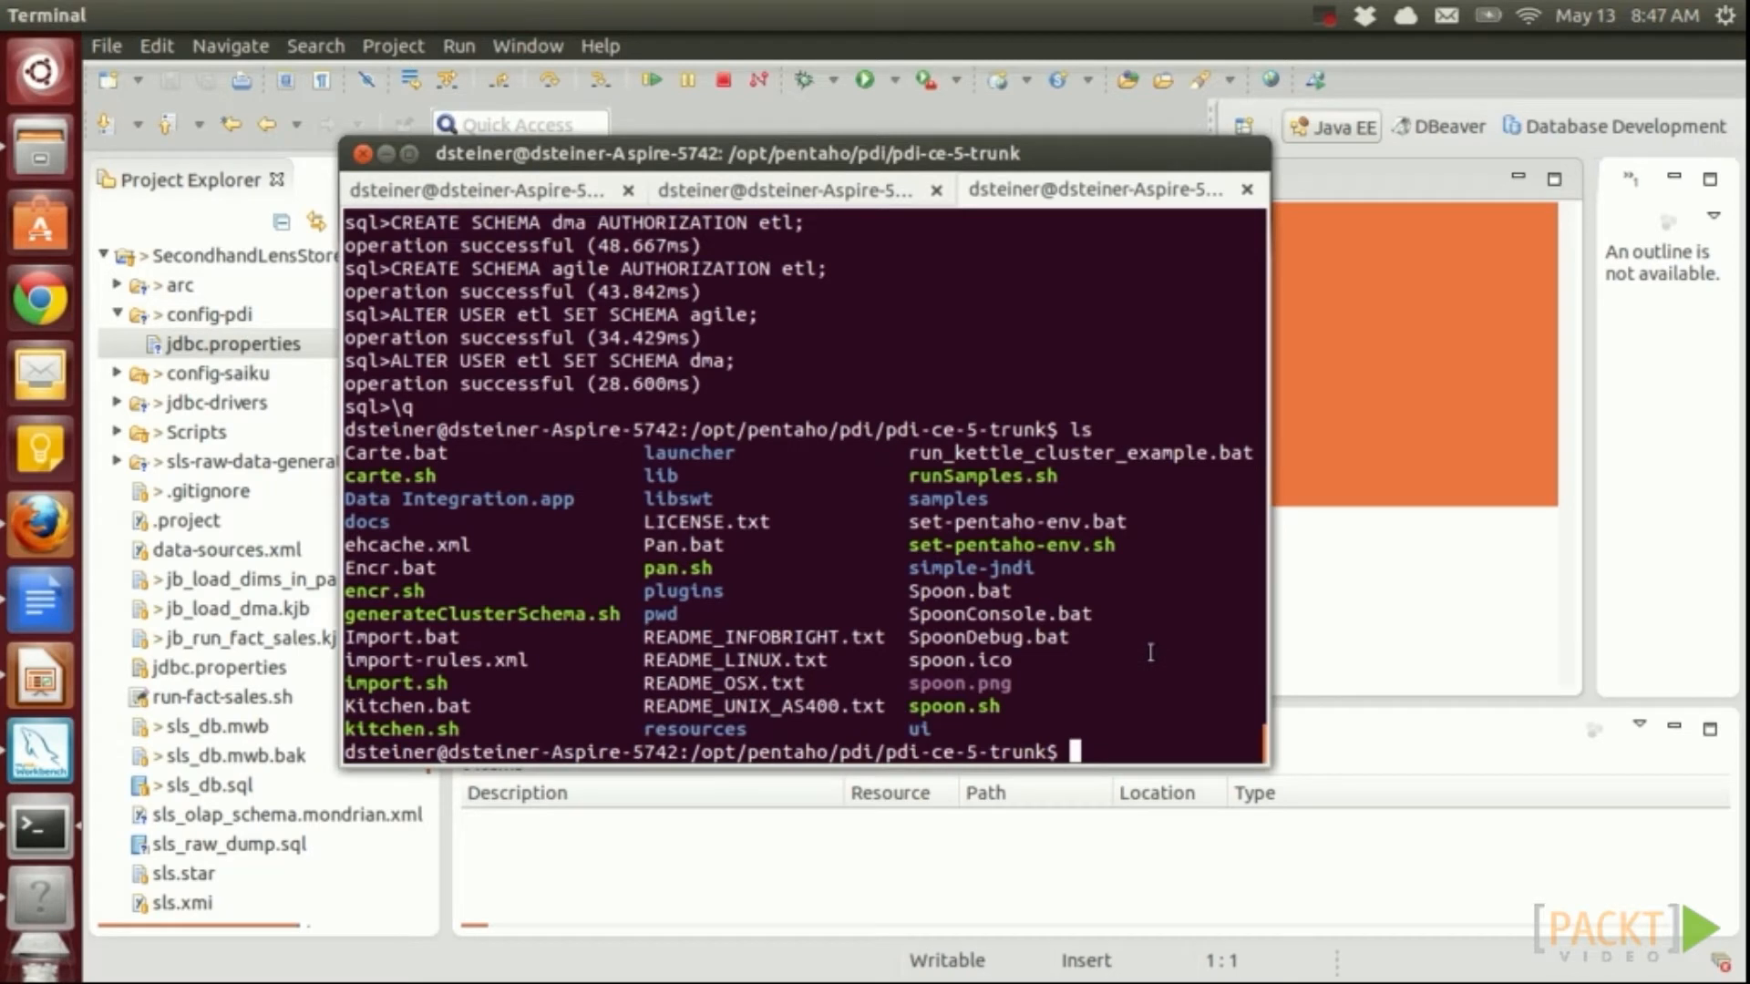
Append the sls_raw, sls_etl and sls_dma JNDI entries to simple-jndi/jdbc.properties in vi and save
{"action": "type", "text": "vi "}
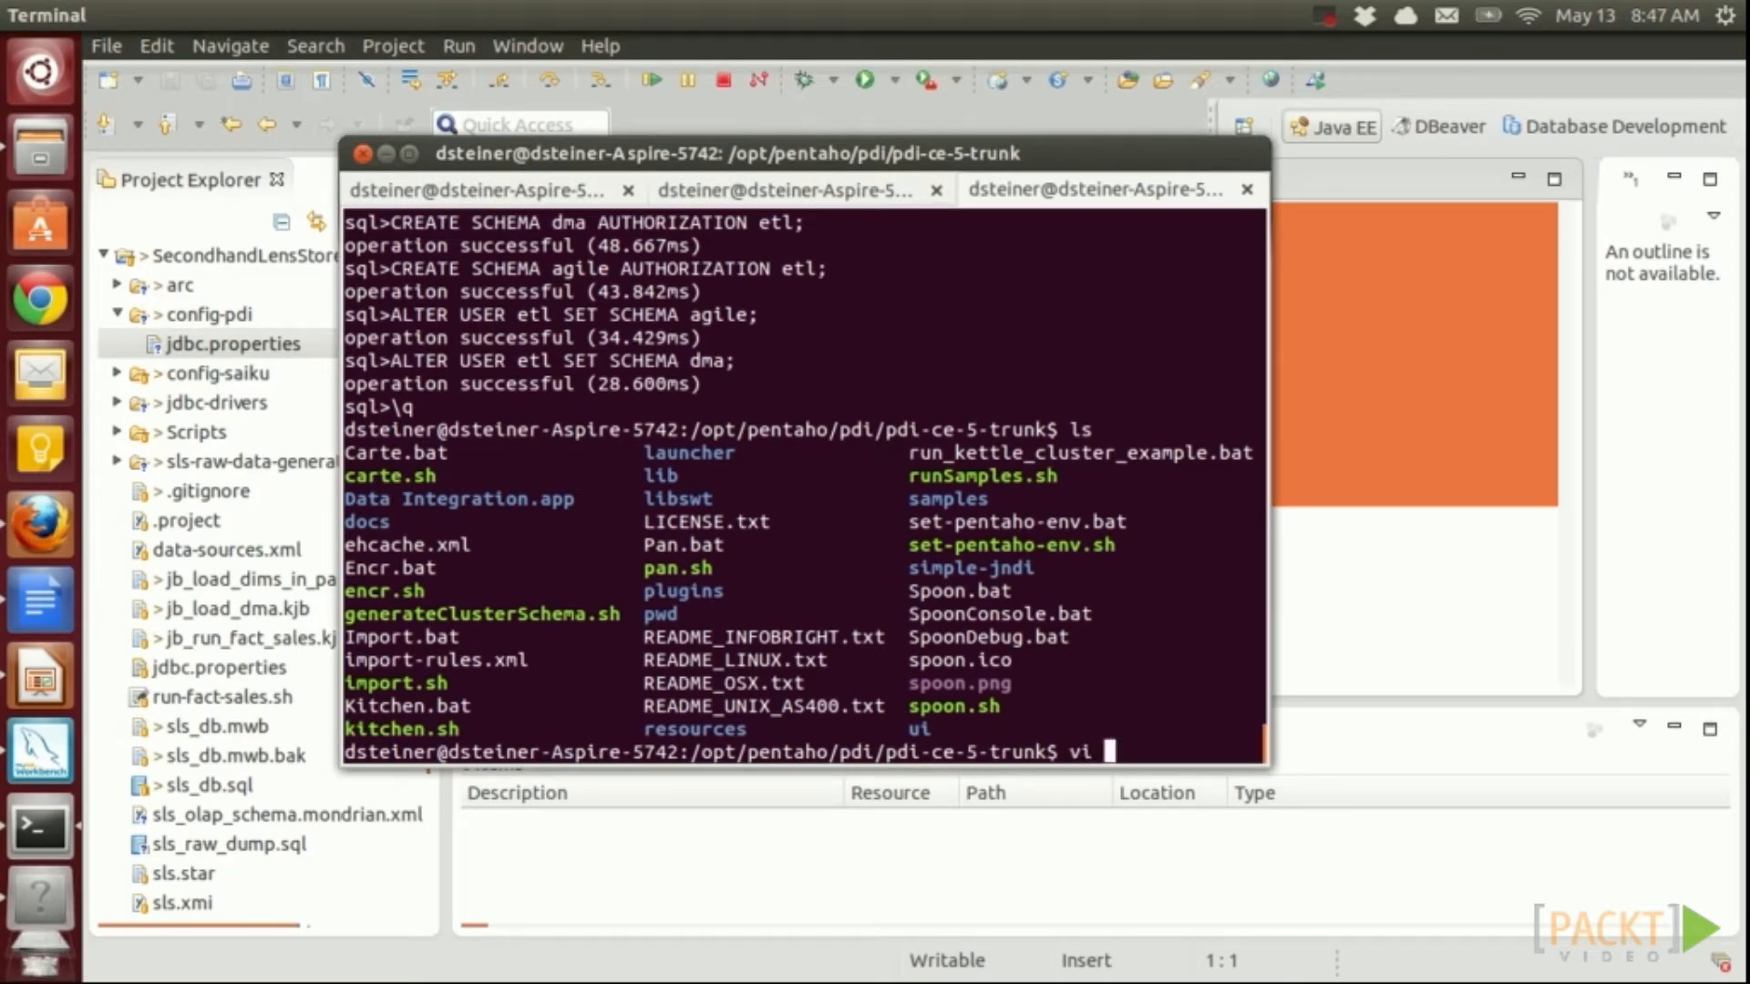
{"action": "type", "text": "si"}
{"action": "key", "text": "Tab"}
{"action": "type", "text": "j"}
{"action": "key", "text": "Tab"}
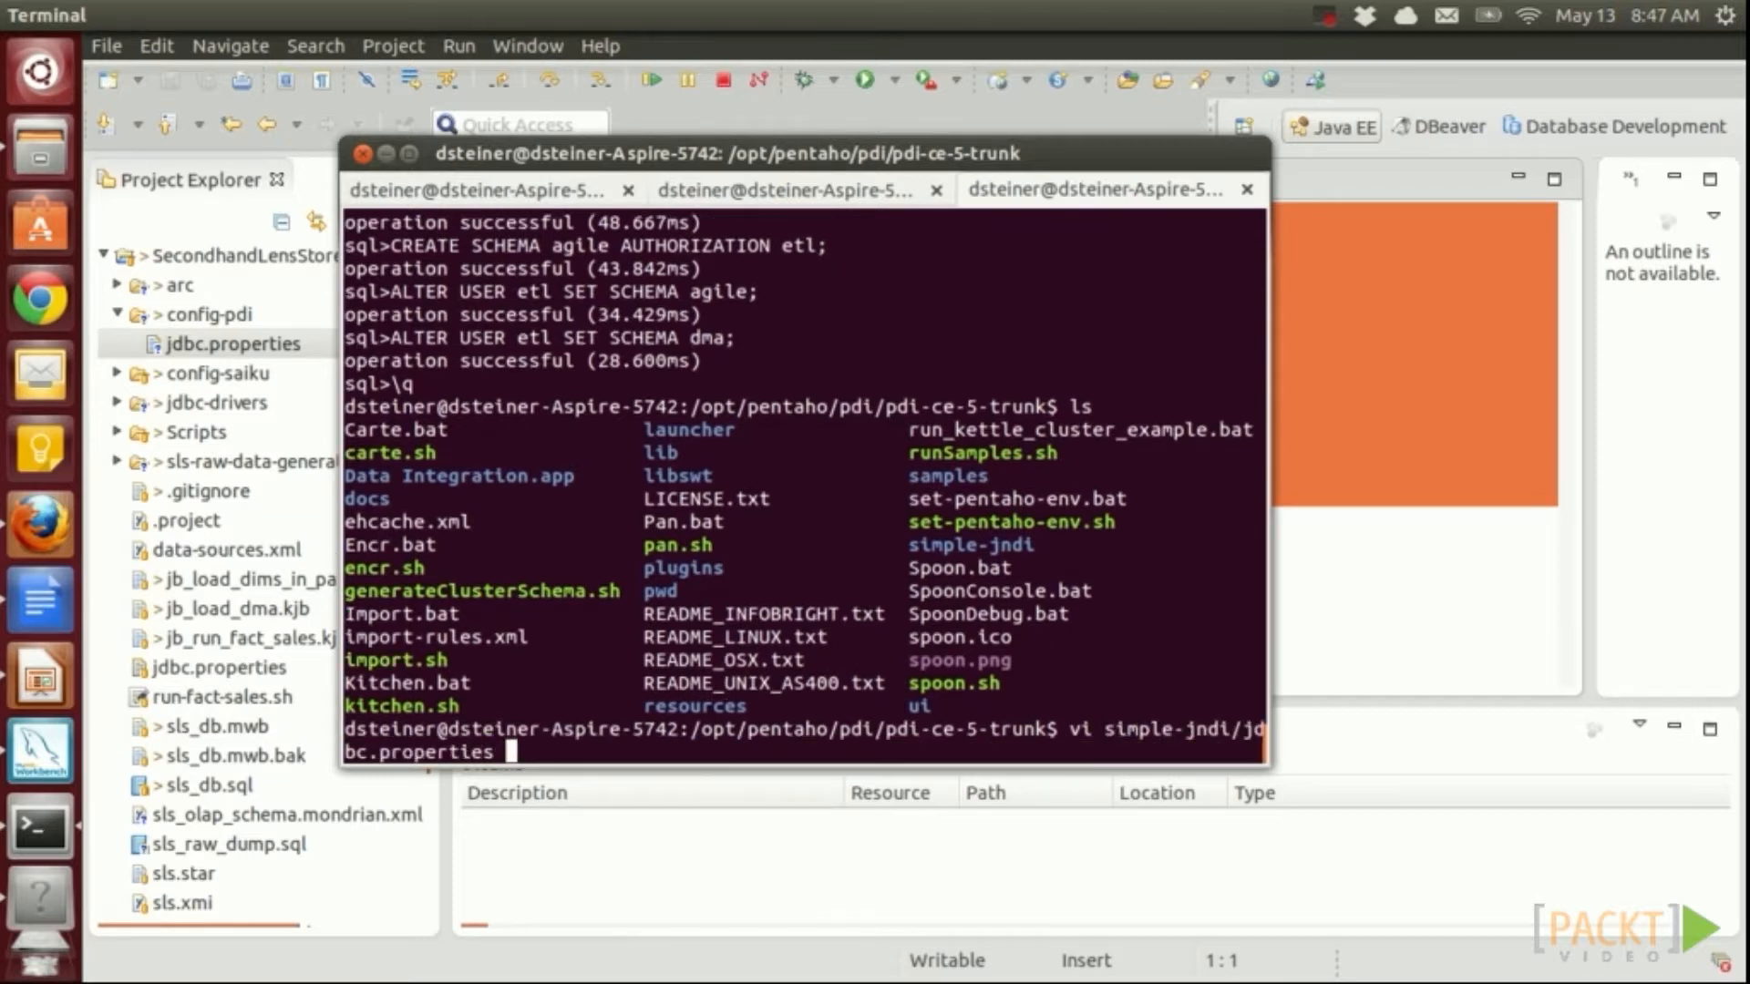
{"action": "key", "text": "Return"}
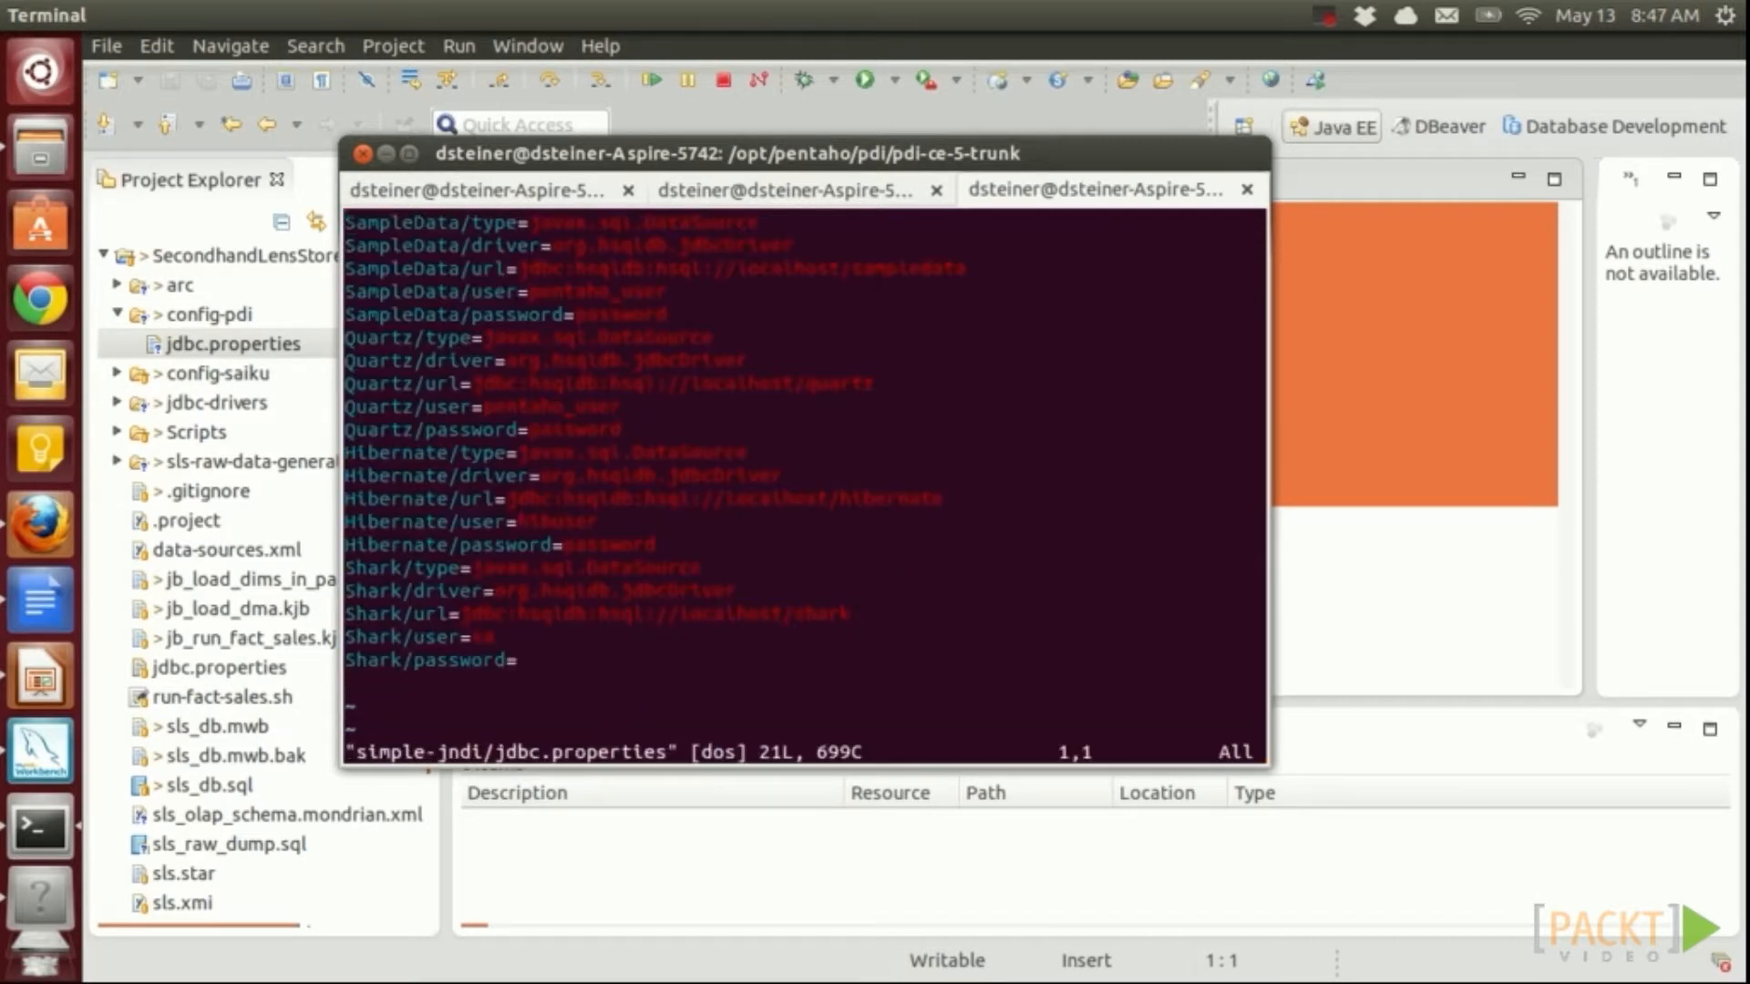
{"action": "key", "text": "shift+g"}
{"action": "key", "text": "i"}
{"action": "key", "text": "Return"}
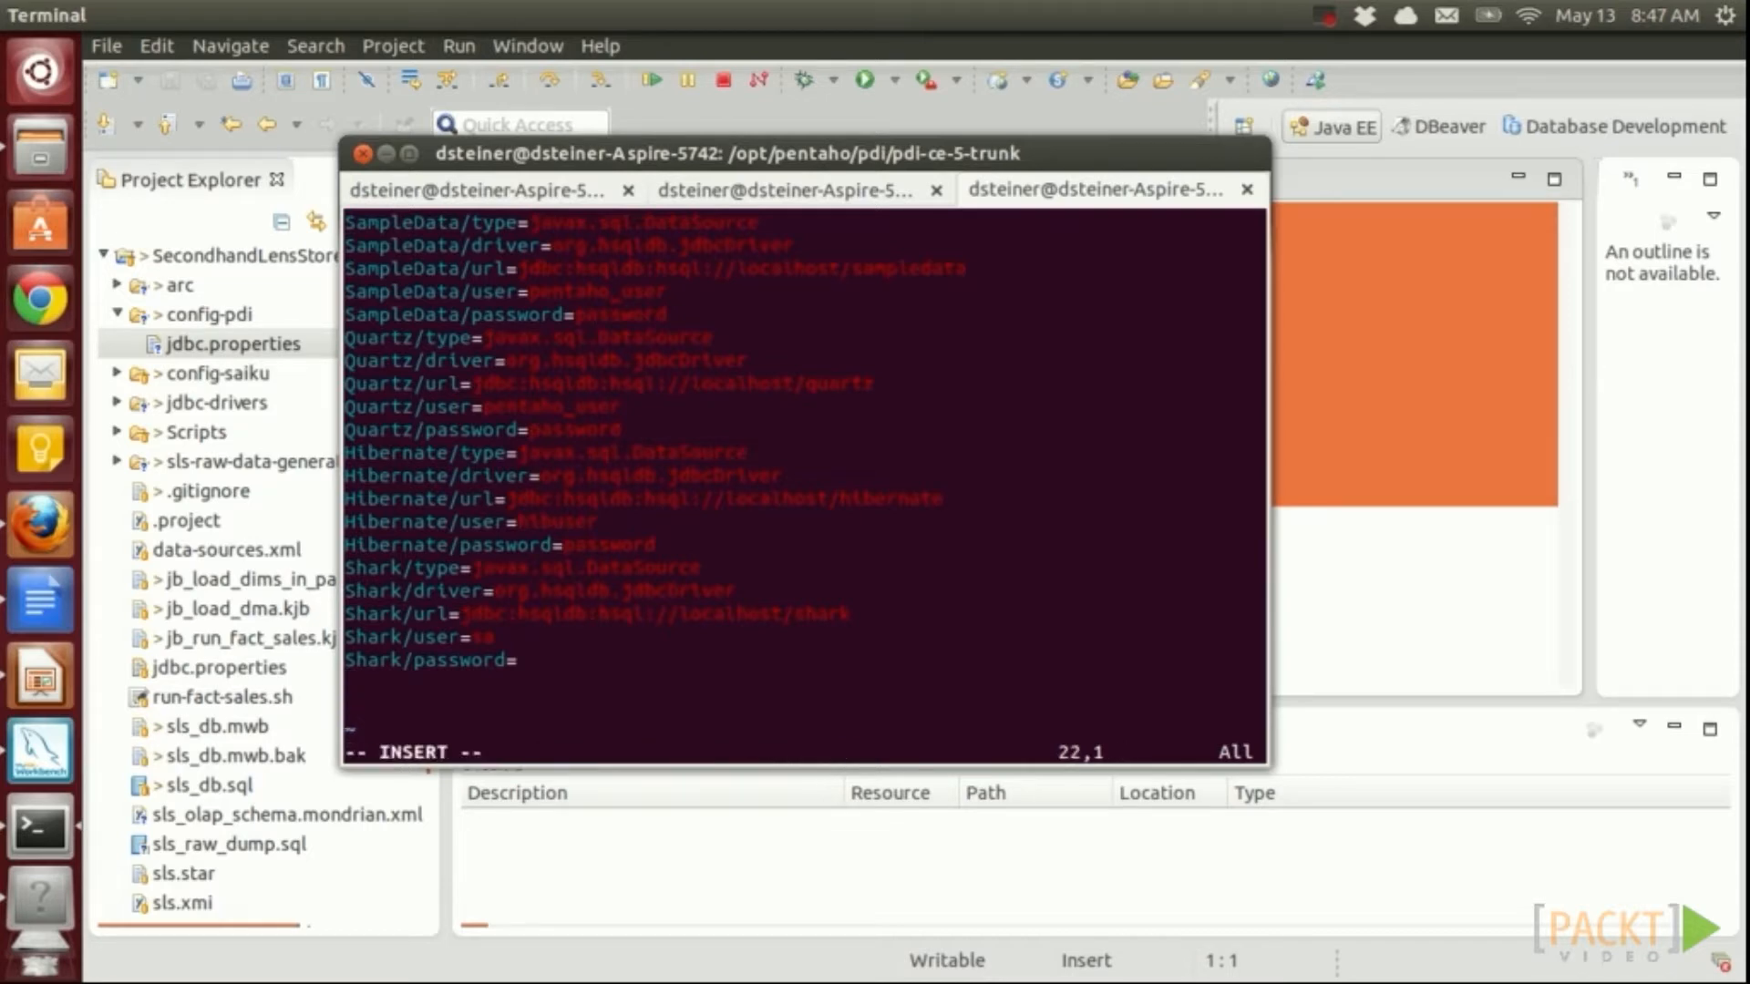
{"action": "key", "text": "ctrl+shift+v"}
{"action": "key", "text": "Escape"}
{"action": "type", "text": ":wq"}
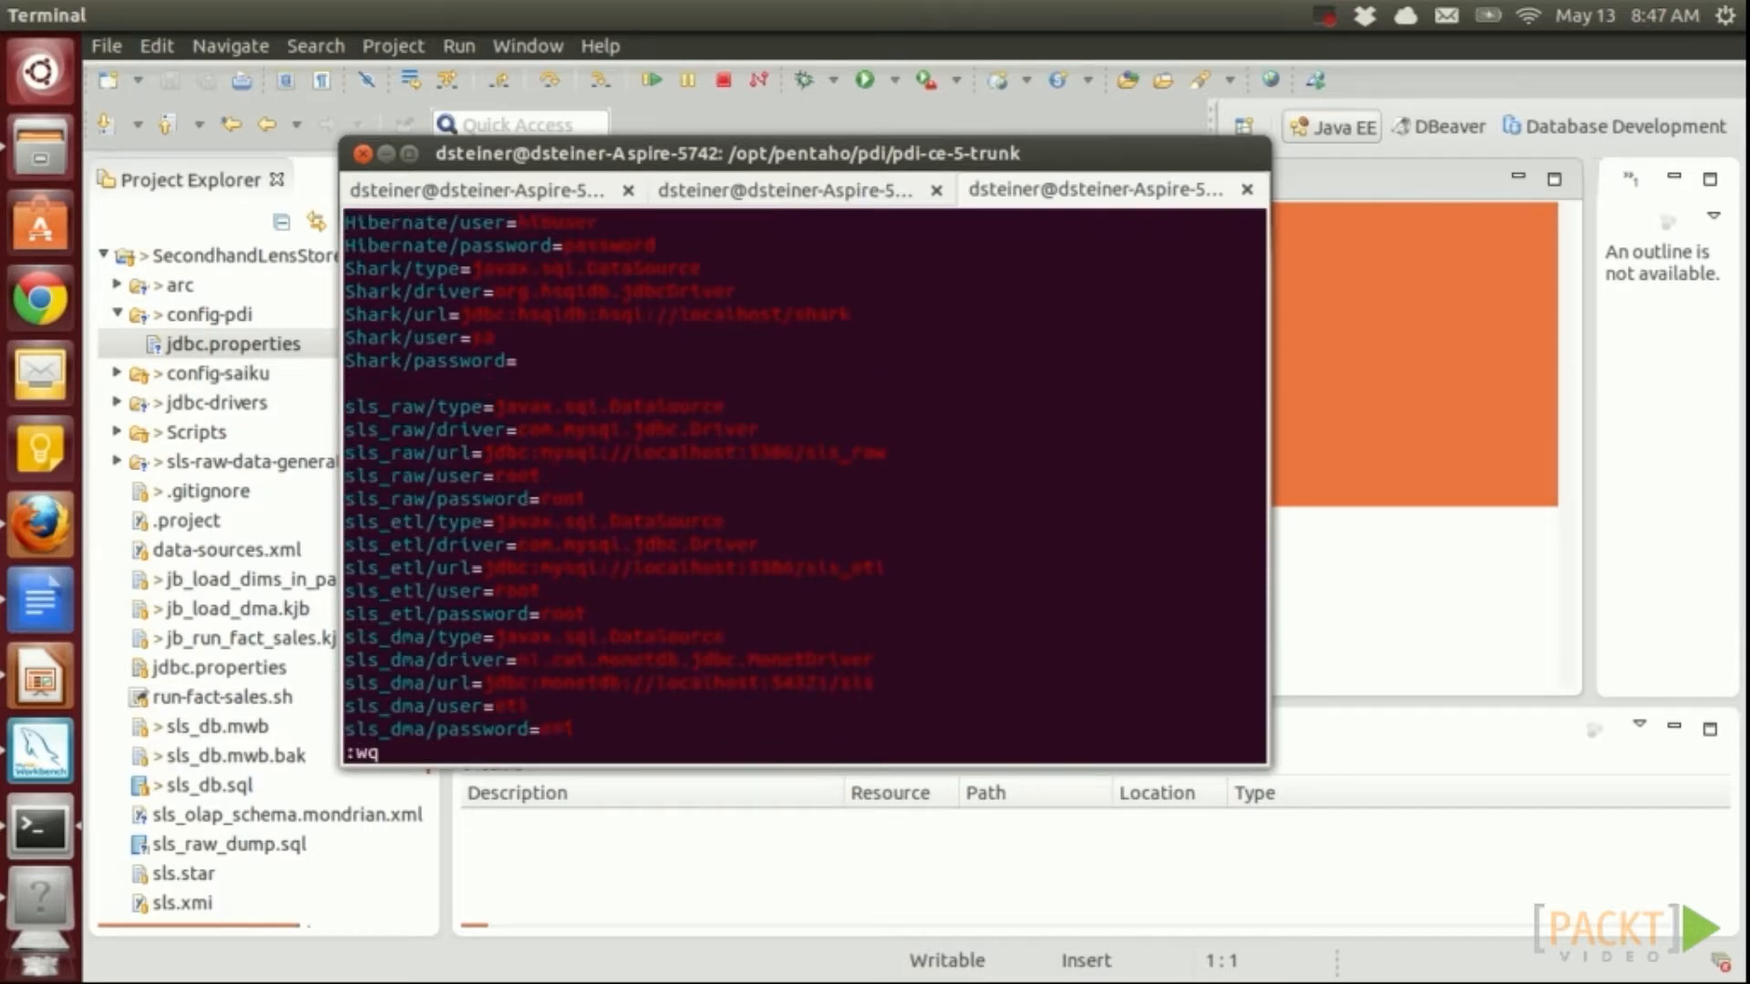
{"action": "key", "text": "Return"}
Make the .sh scripts executable with chmod 700 and launch Spoon via spoon.sh
{"action": "type", "text": "chmod"}
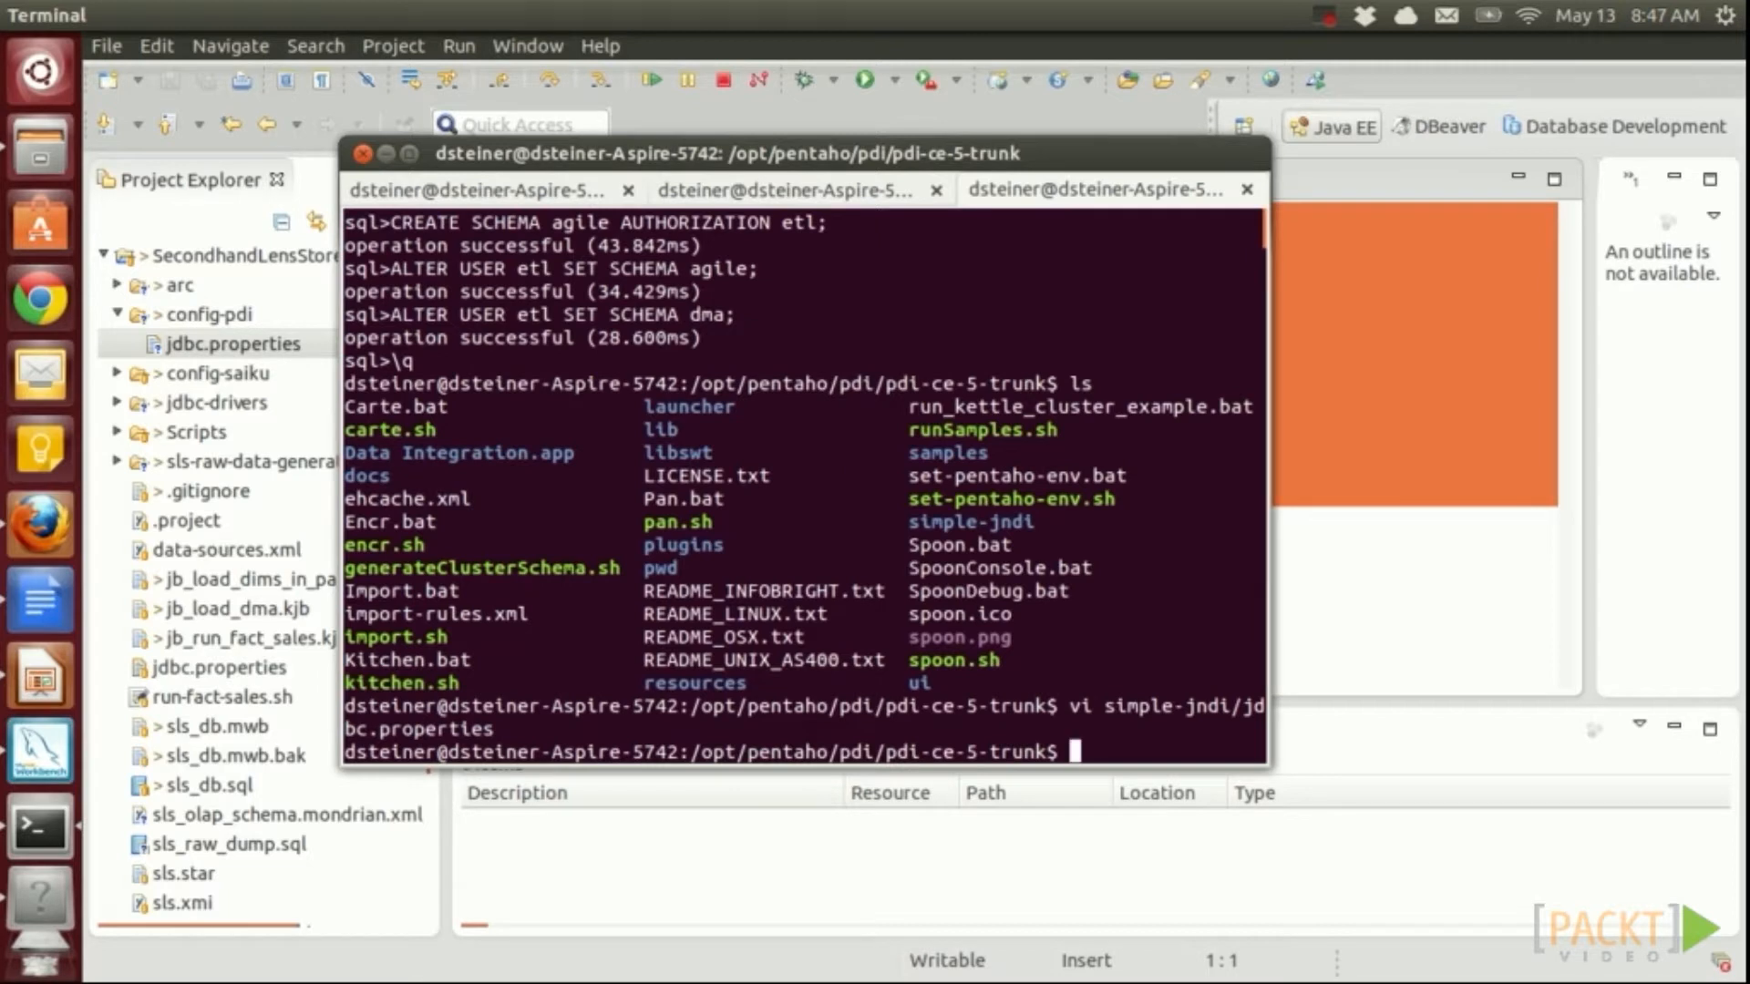
{"action": "type", "text": " 70"}
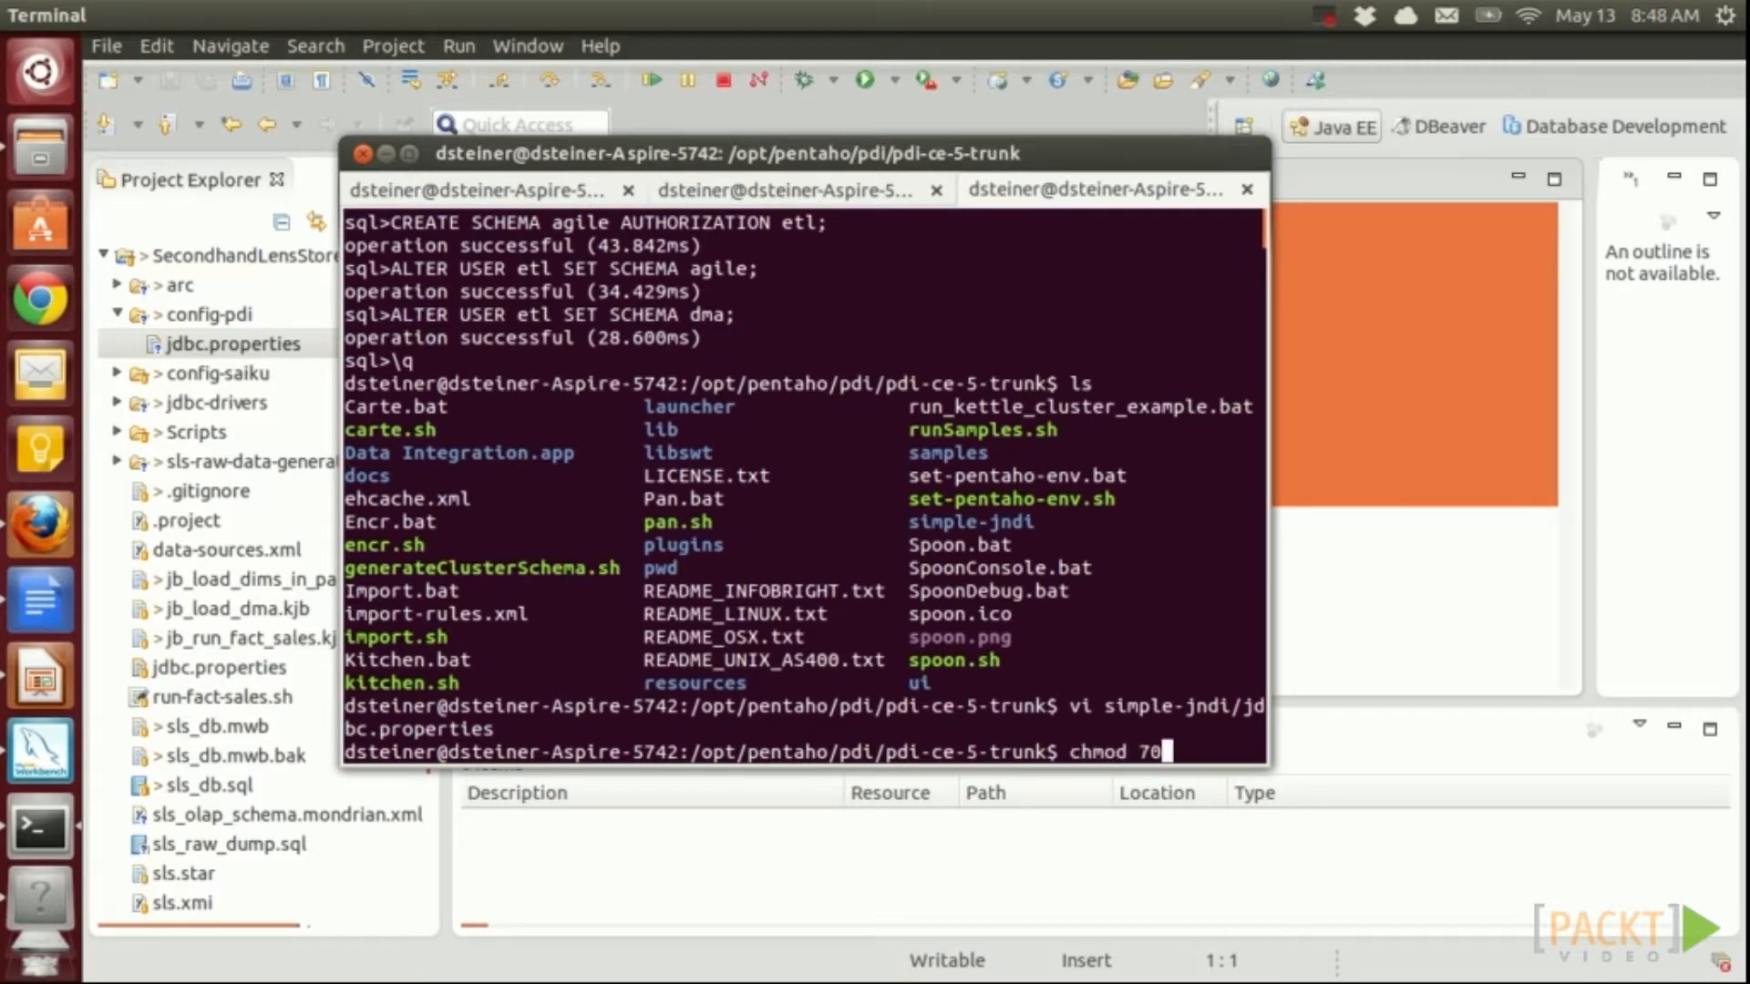
{"action": "type", "text": "0 *.sh"}
{"action": "key", "text": "Return"}
{"action": "type", "text": "sh ./spoon.sh"}
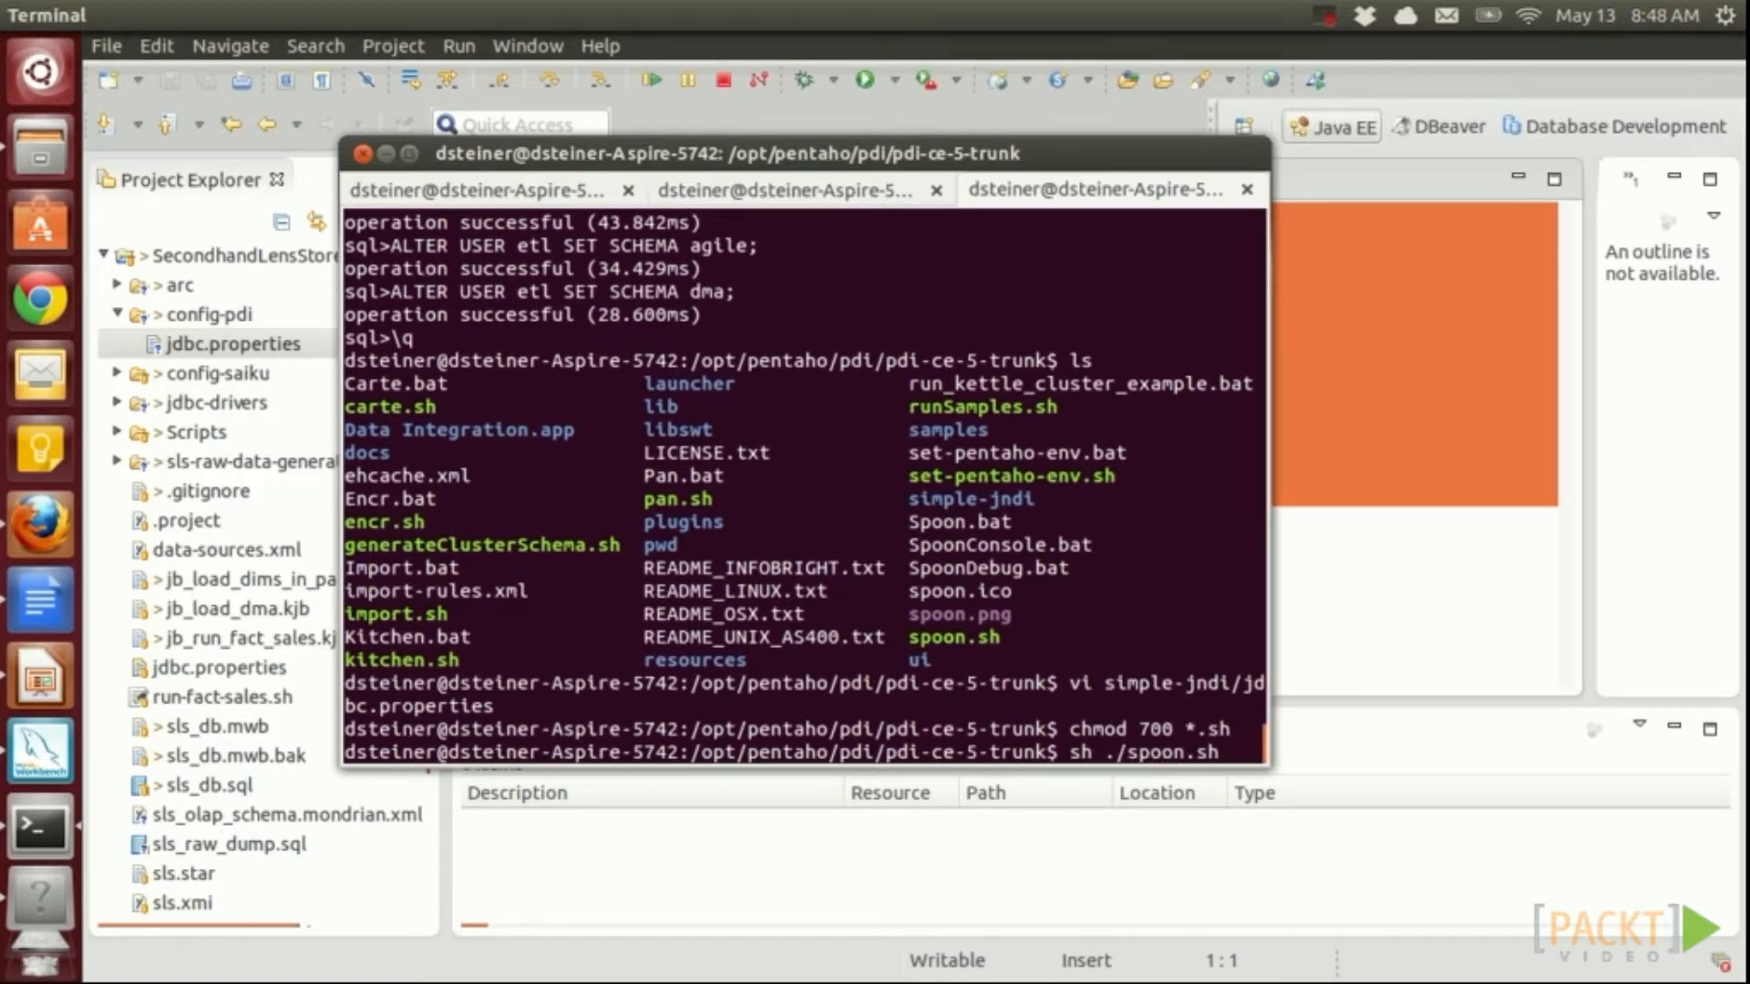
{"action": "key", "text": "Return"}
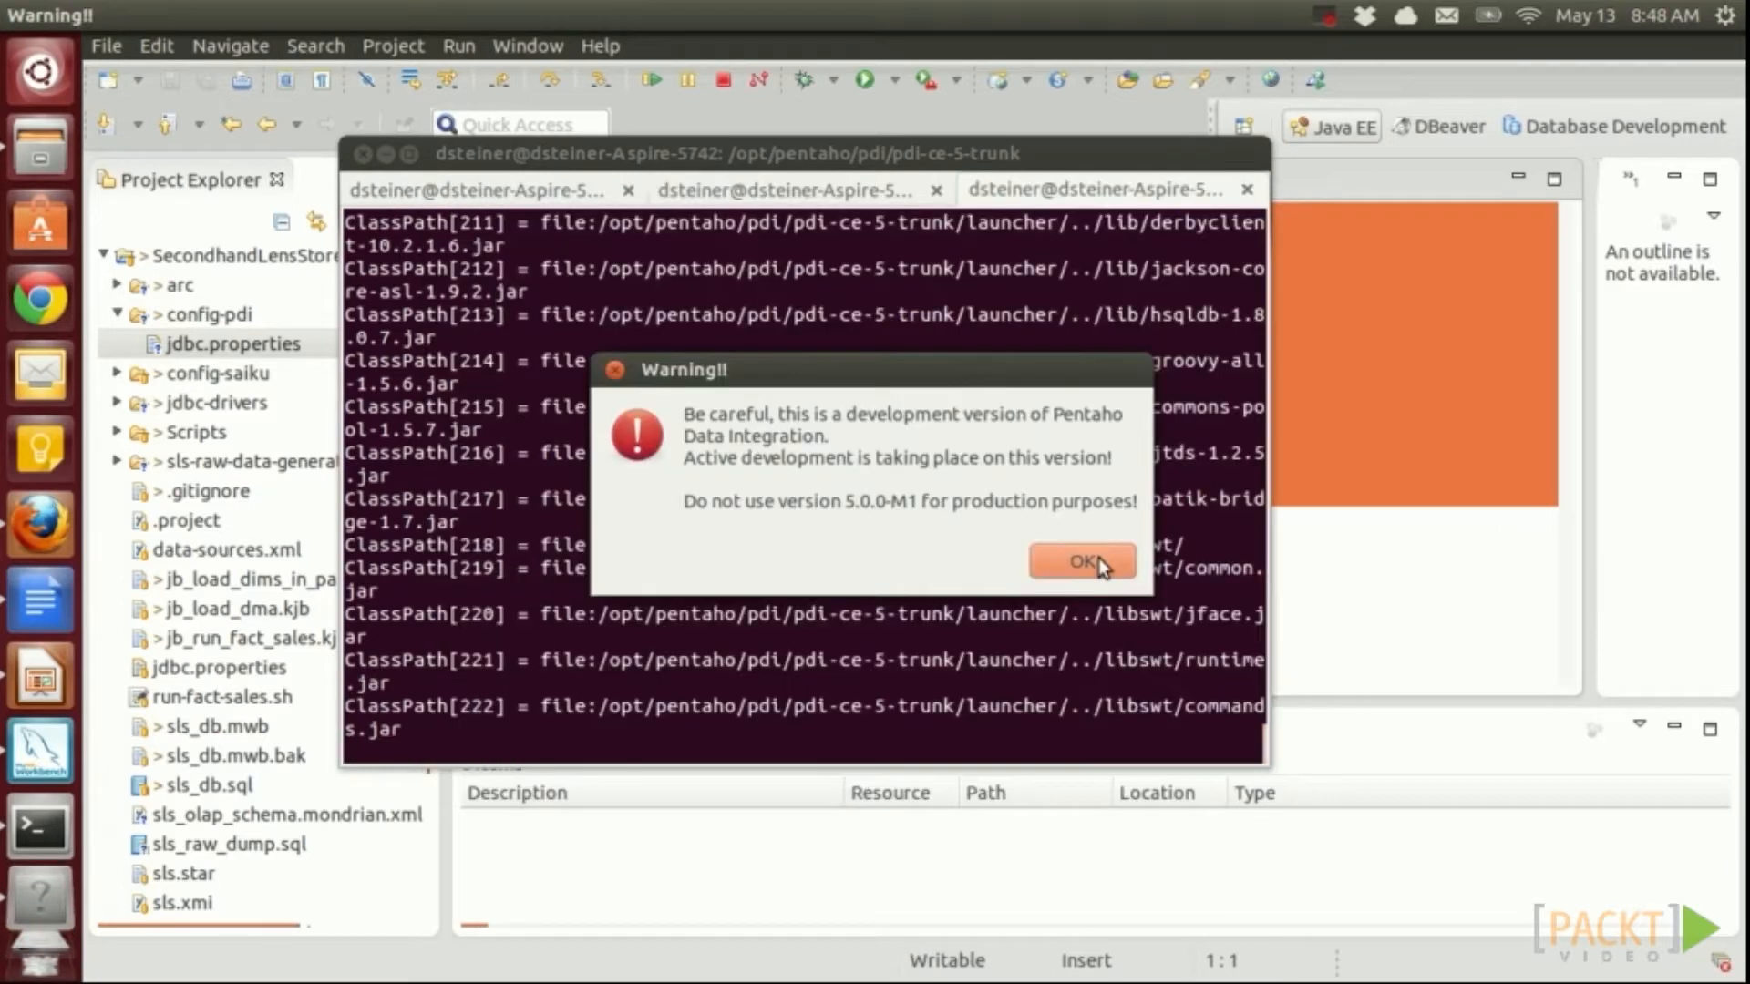
Dismiss the development-release warning and create a new transformation, selecting its Database connections folder
{"action": "left_click", "coordinate": [1082, 561]}
{"action": "left_click", "coordinate": [102, 88]}
{"action": "left_click", "coordinate": [141, 152]}
{"action": "left_click", "coordinate": [135, 129]}
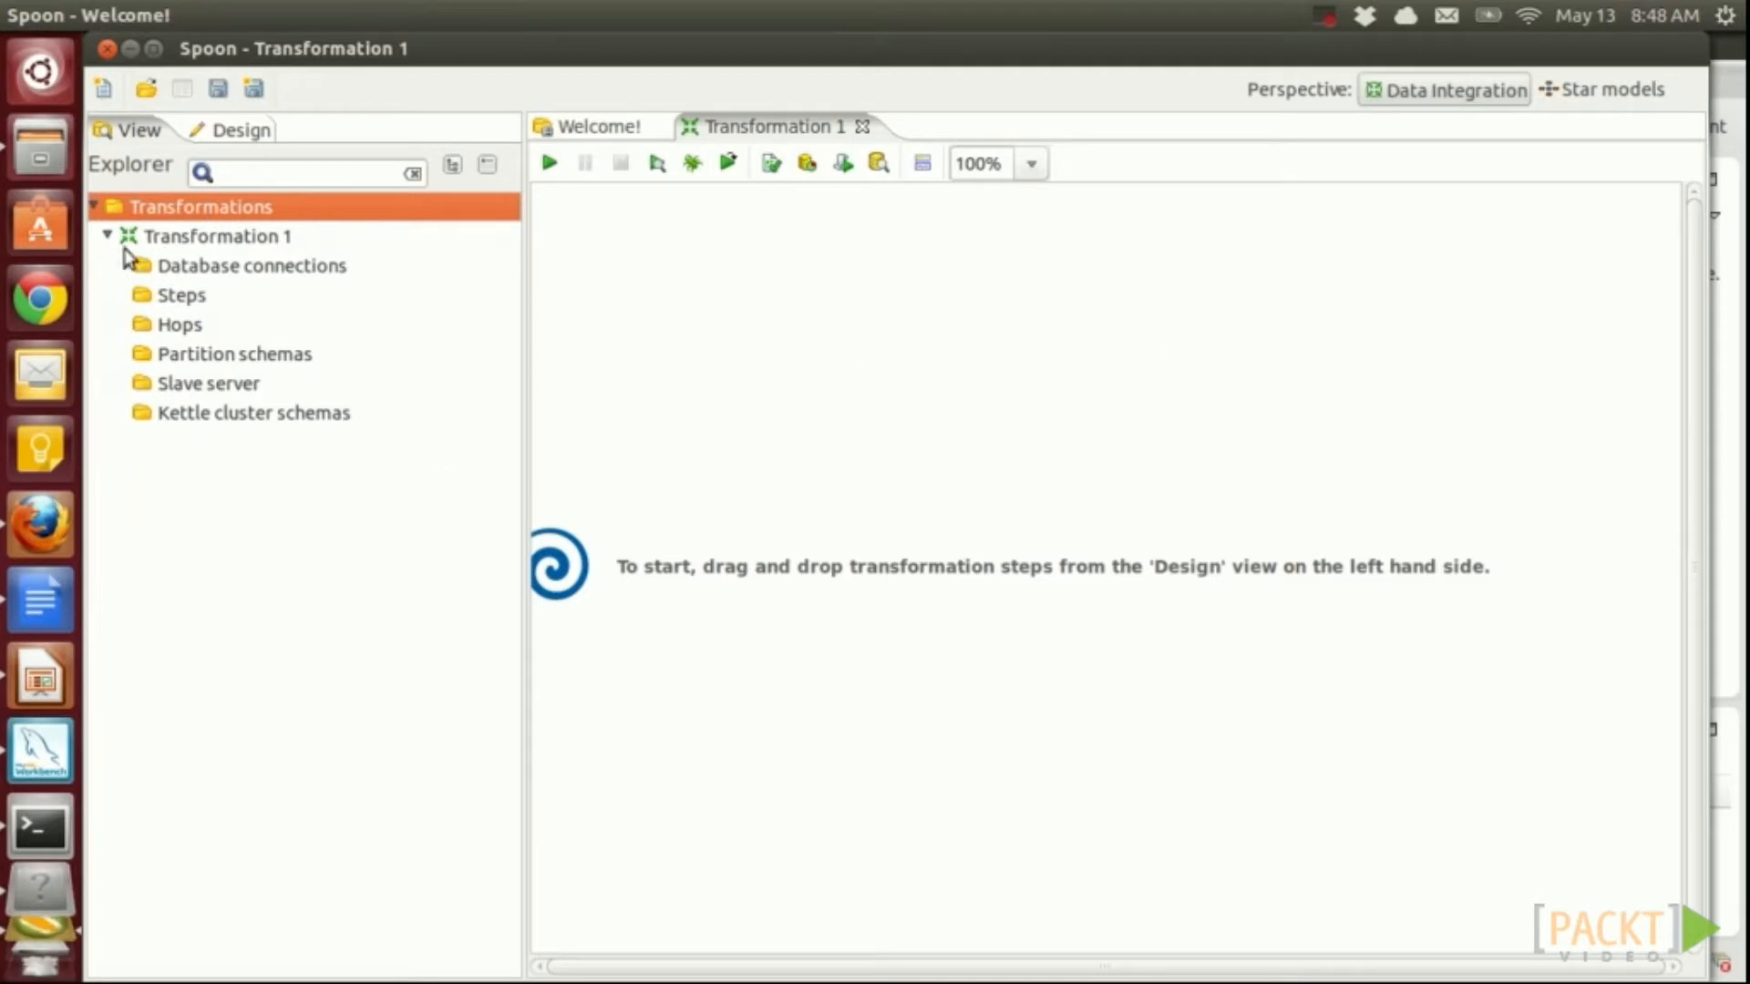
{"action": "left_click", "coordinate": [288, 274]}
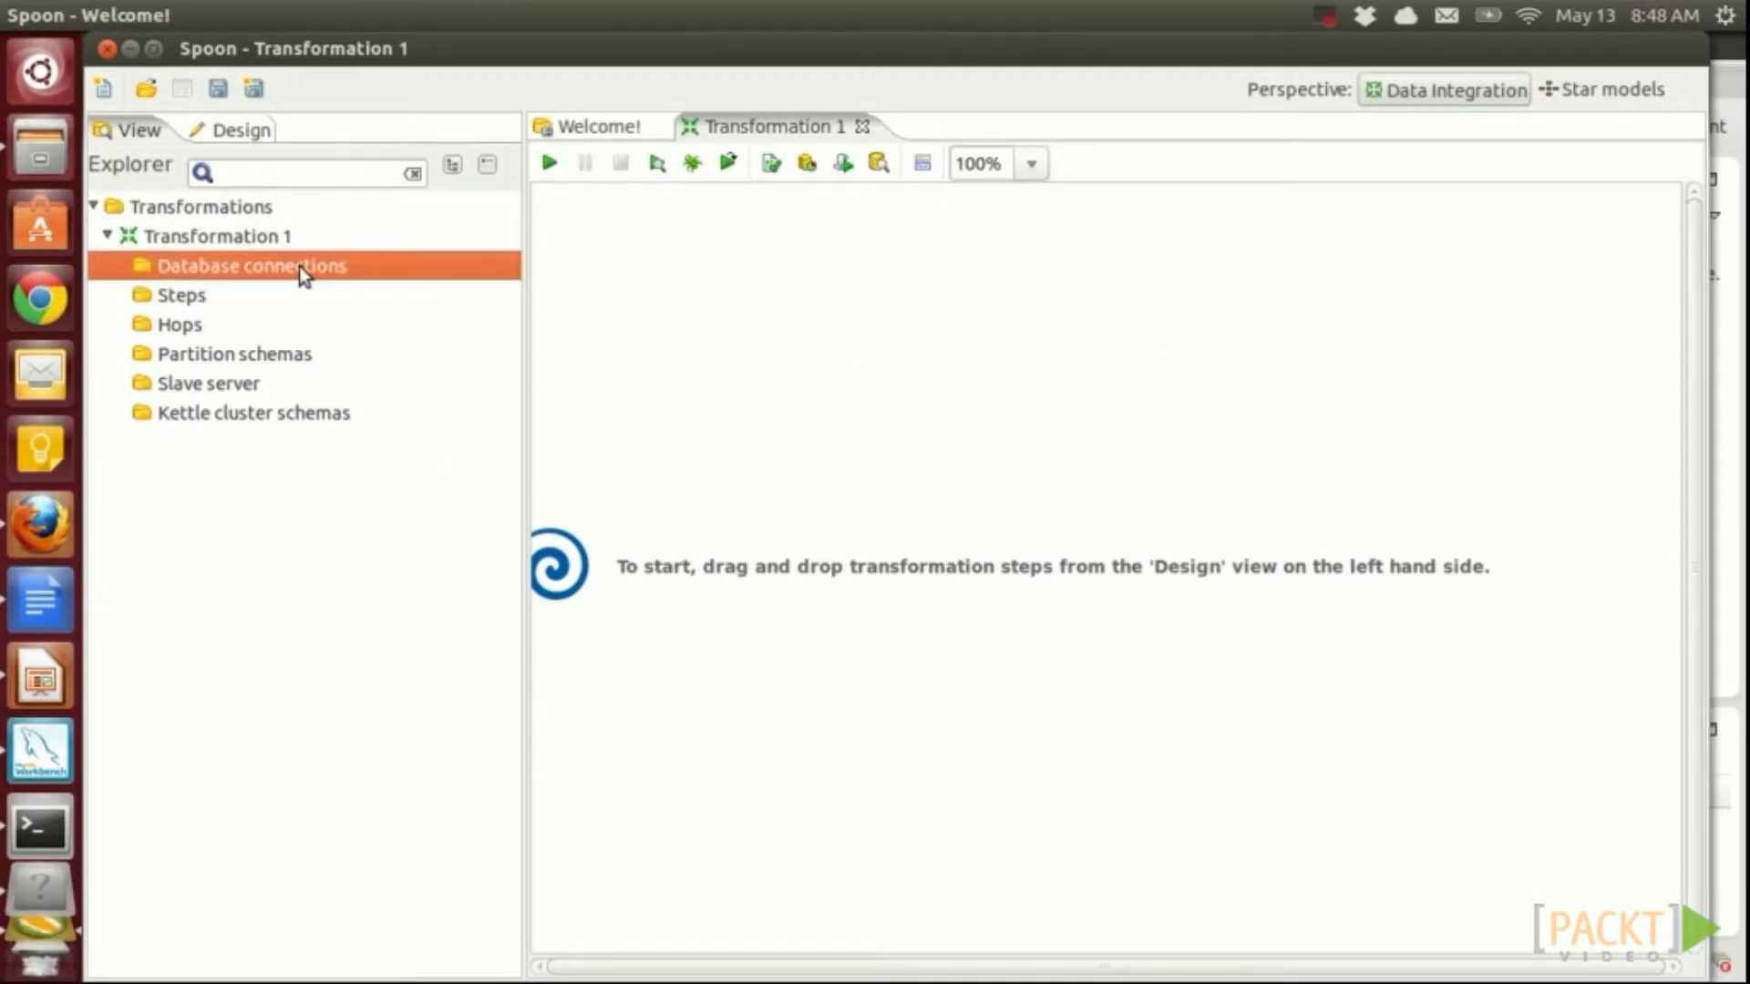
{"action": "right_click", "coordinate": [300, 267]}
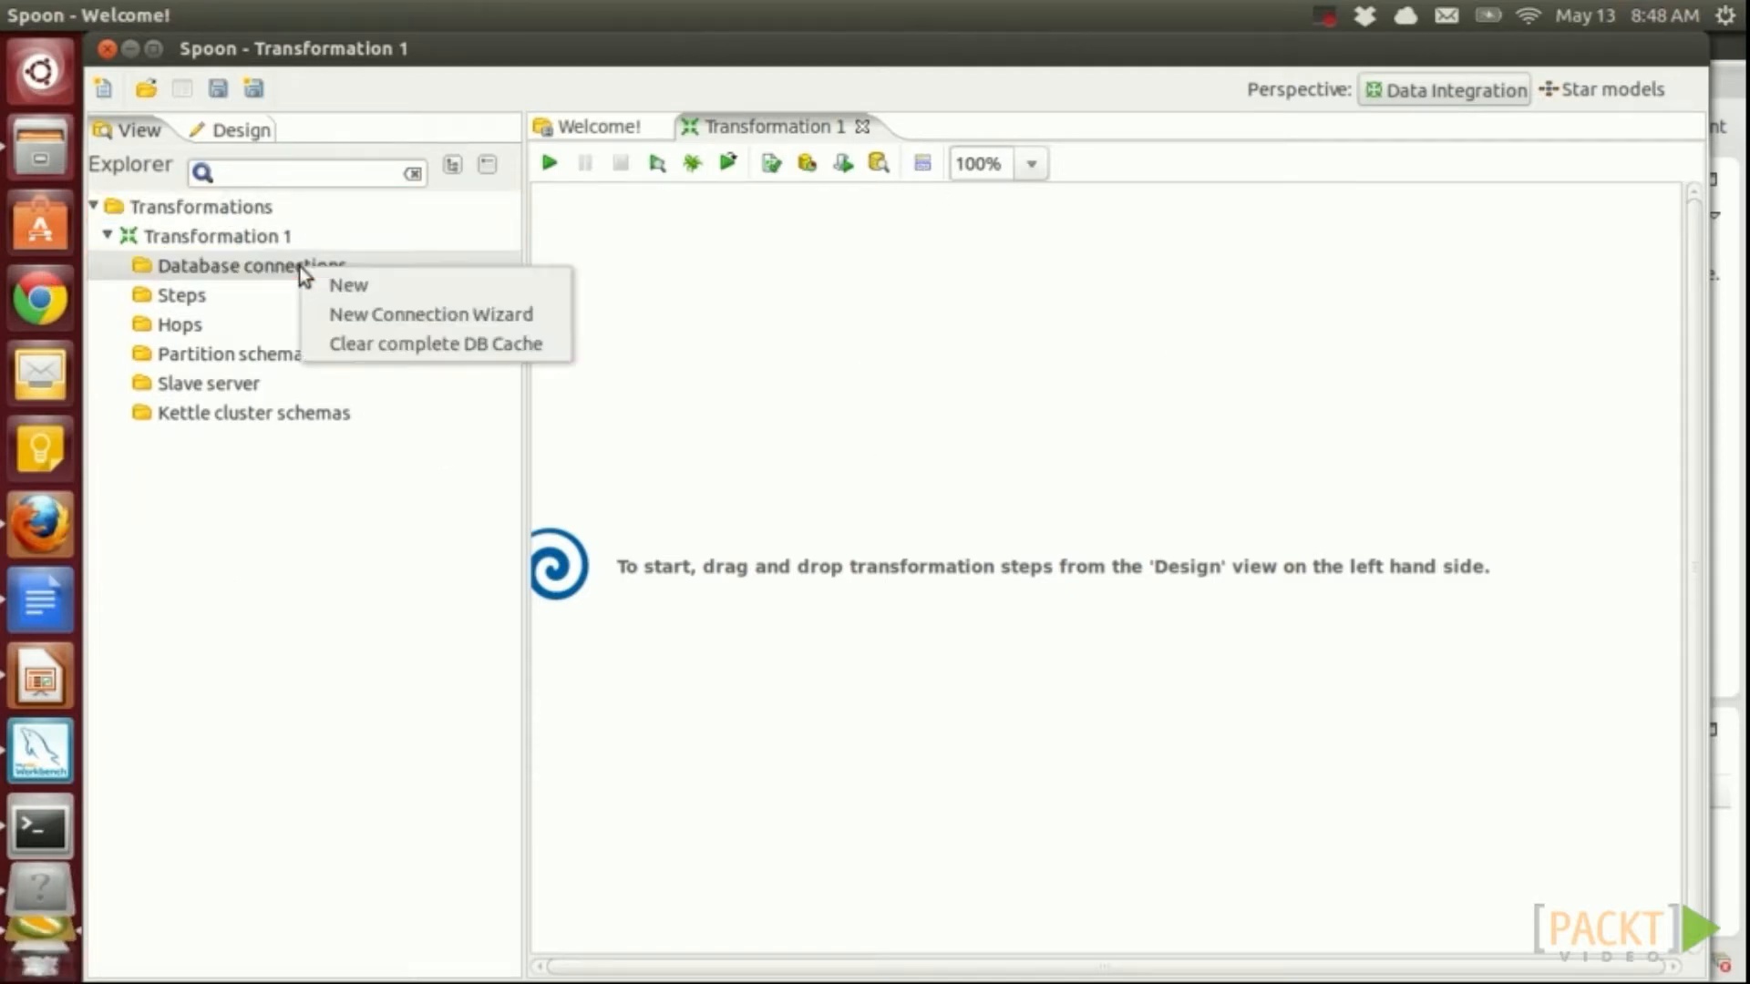
Define MySQL connection sls_raw with JNDI name sls_raw, test it successfully and save it
{"action": "left_click", "coordinate": [392, 288]}
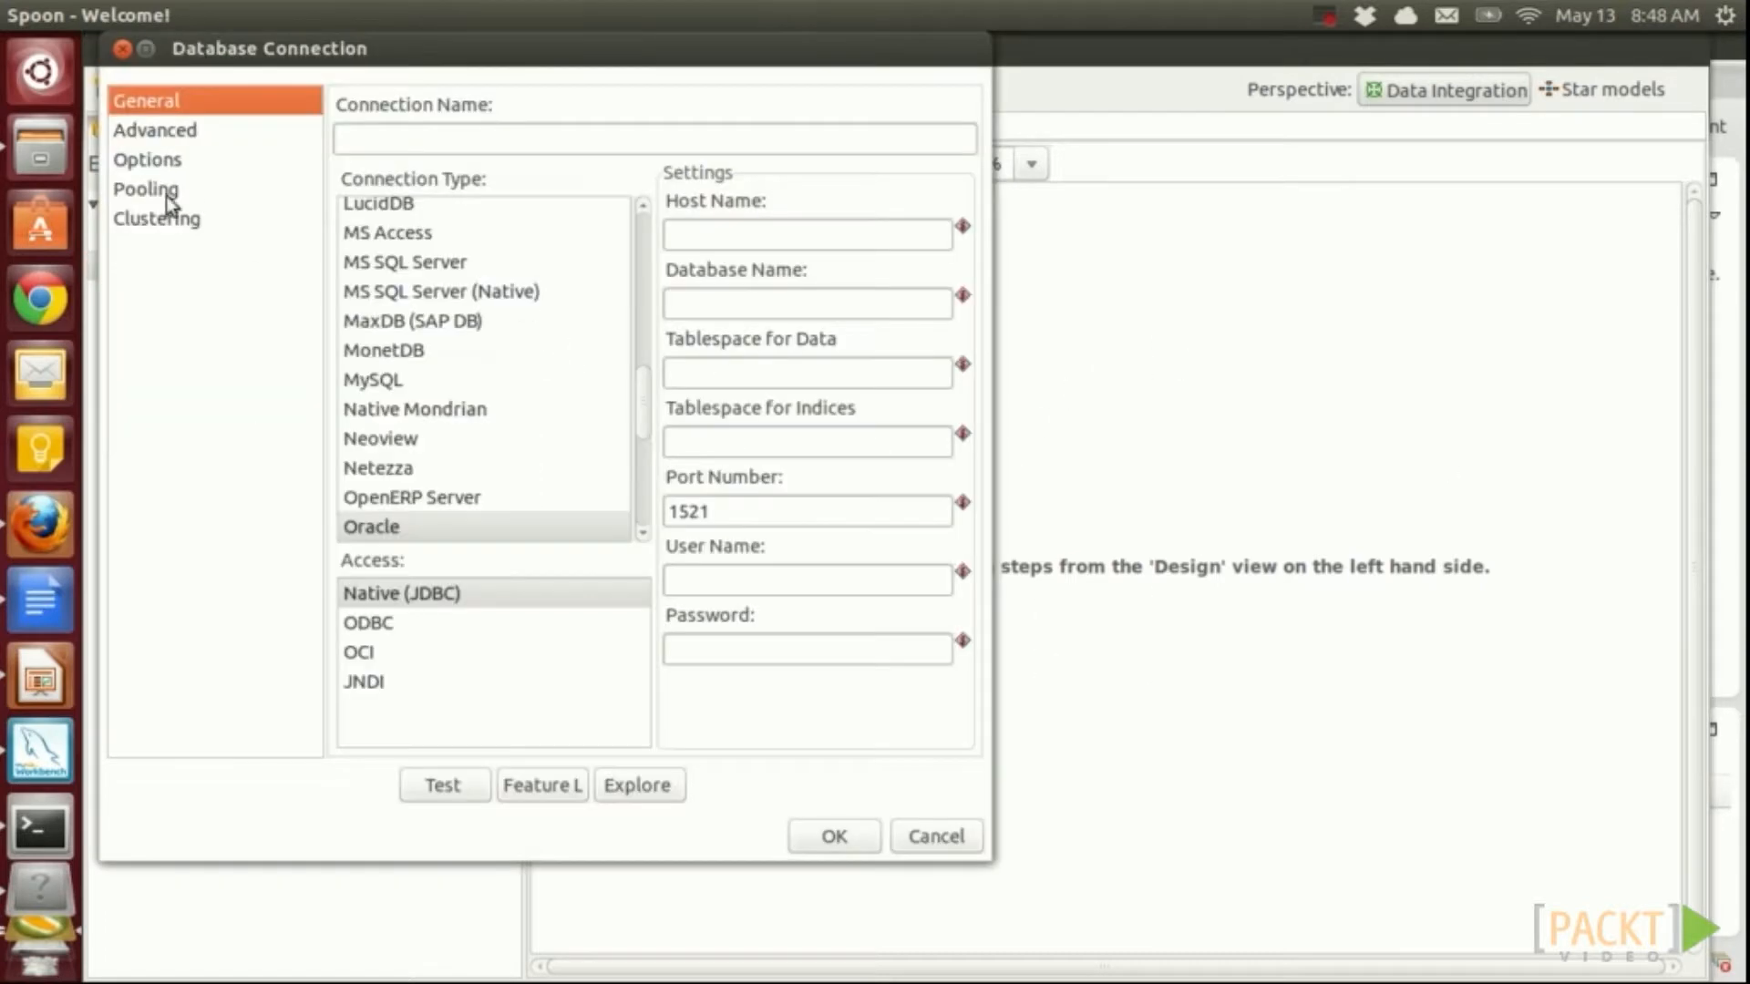
{"action": "type", "text": "sls_raw"}
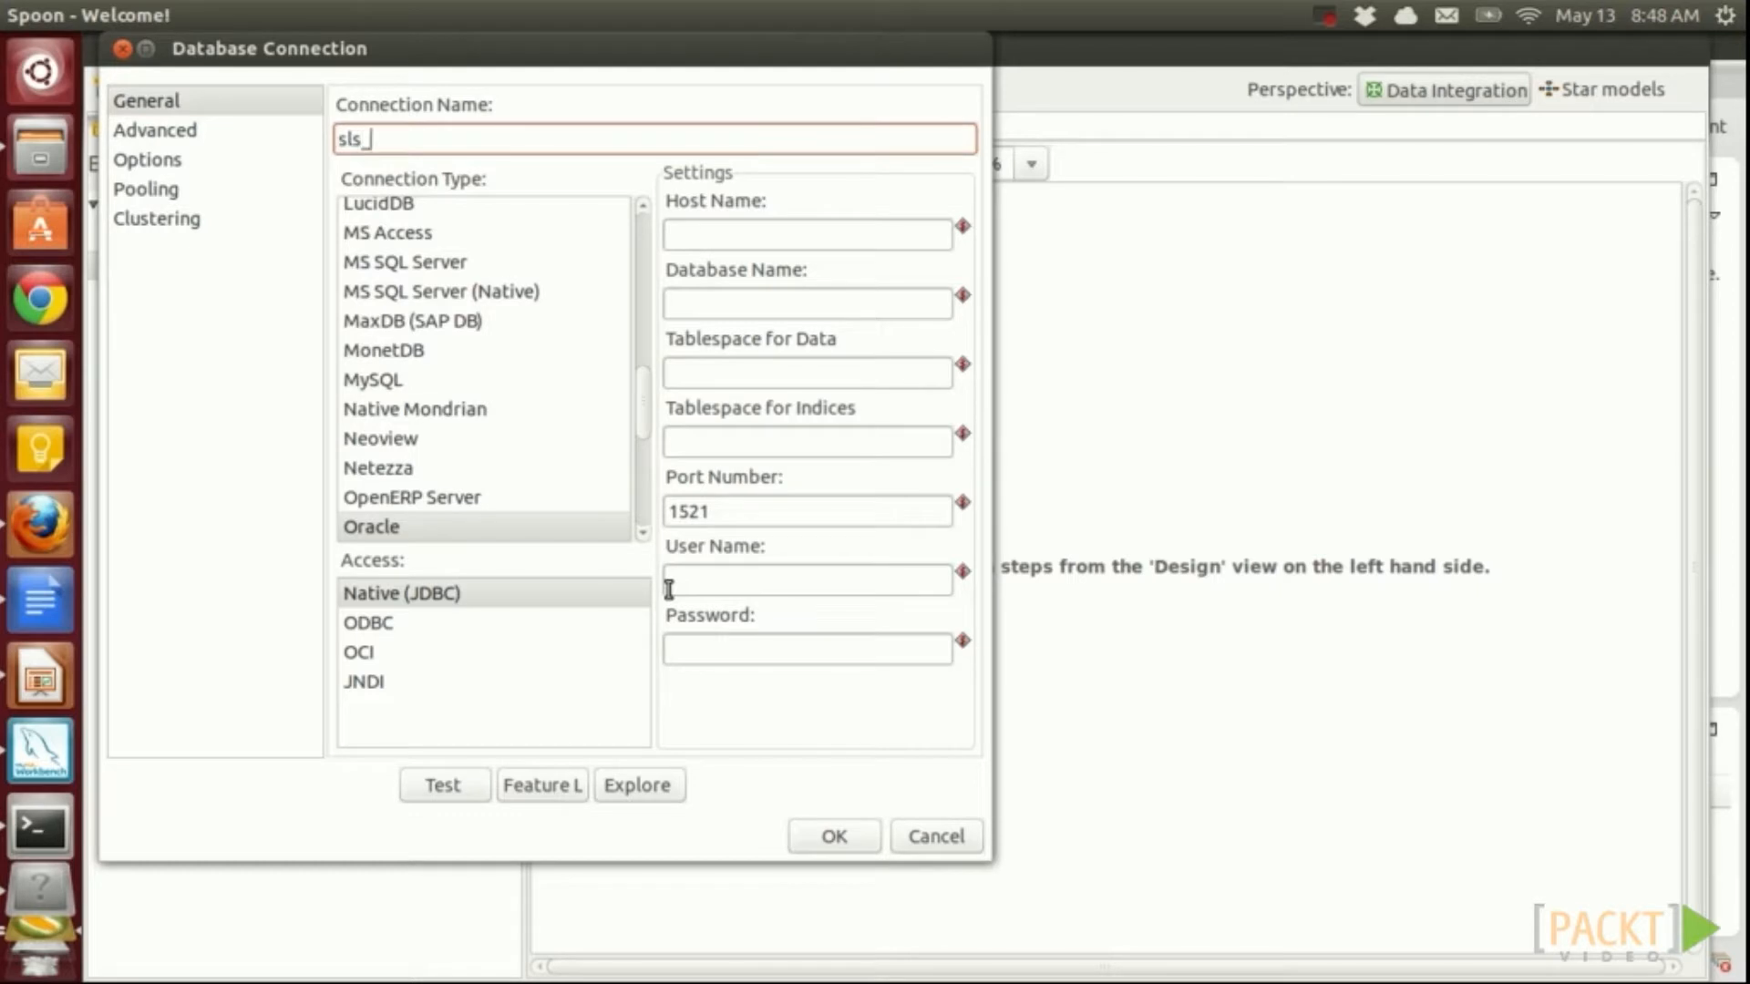
{"action": "left_click", "coordinate": [387, 378]}
{"action": "left_click", "coordinate": [375, 653]}
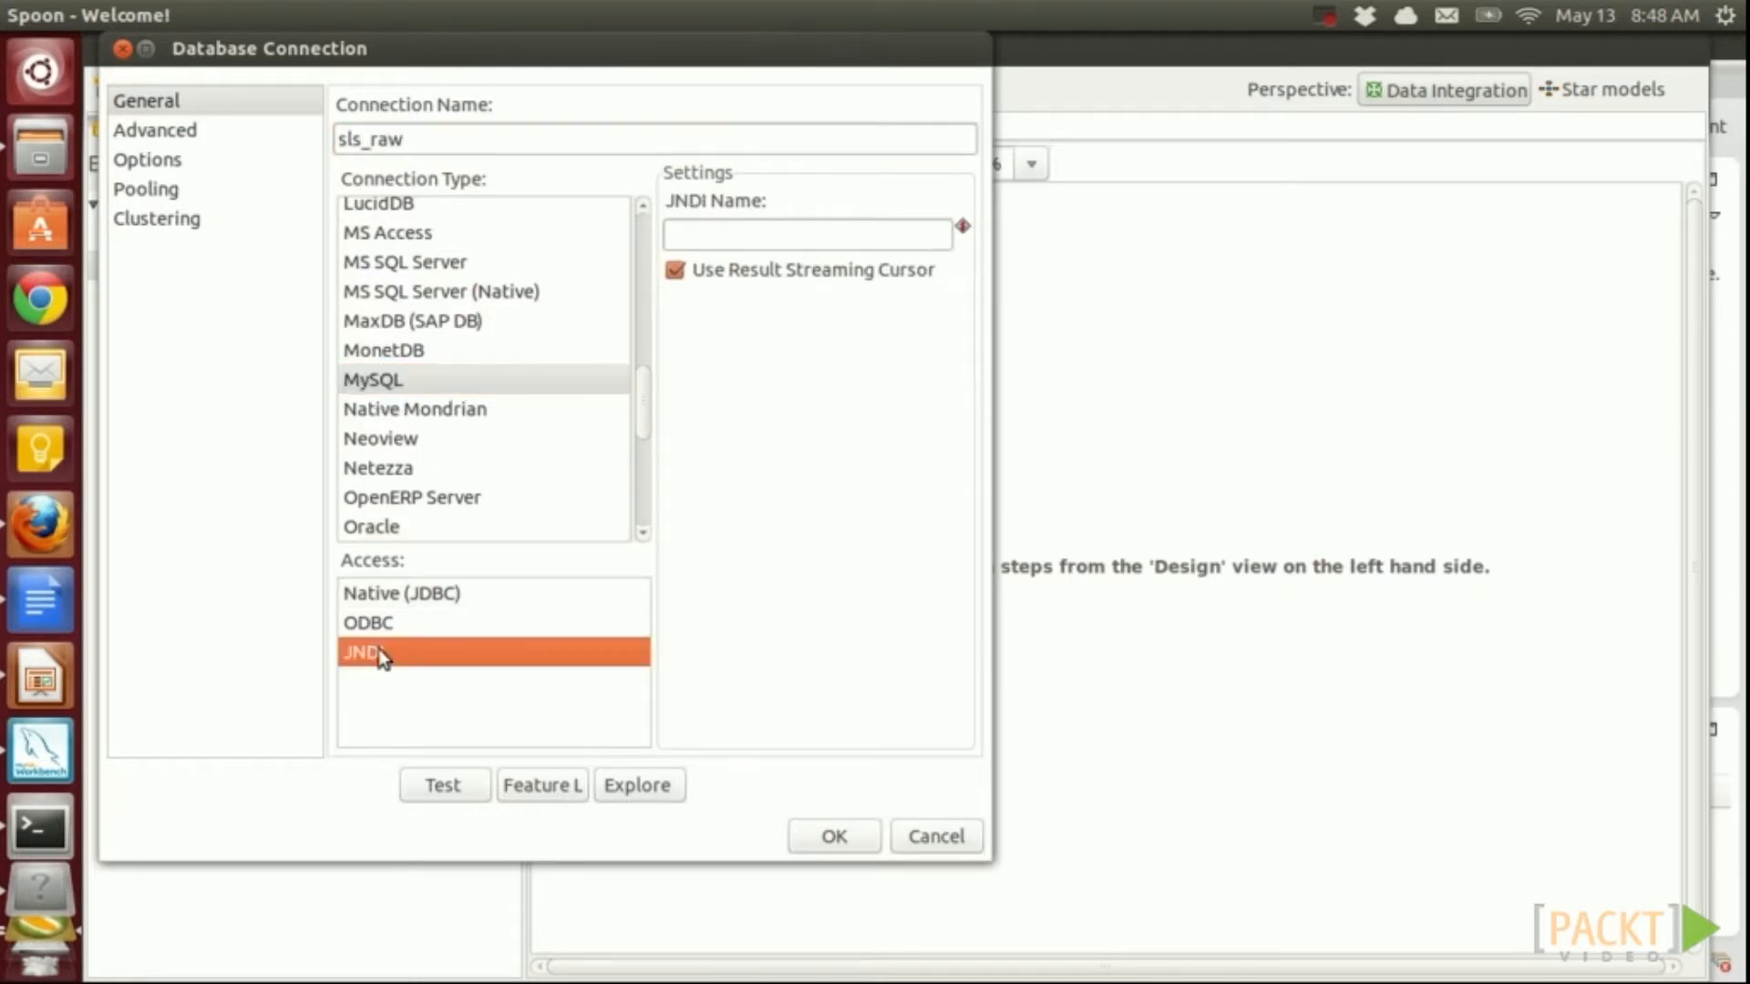
{"action": "left_click", "coordinate": [820, 234]}
{"action": "type", "text": "sls_raw"}
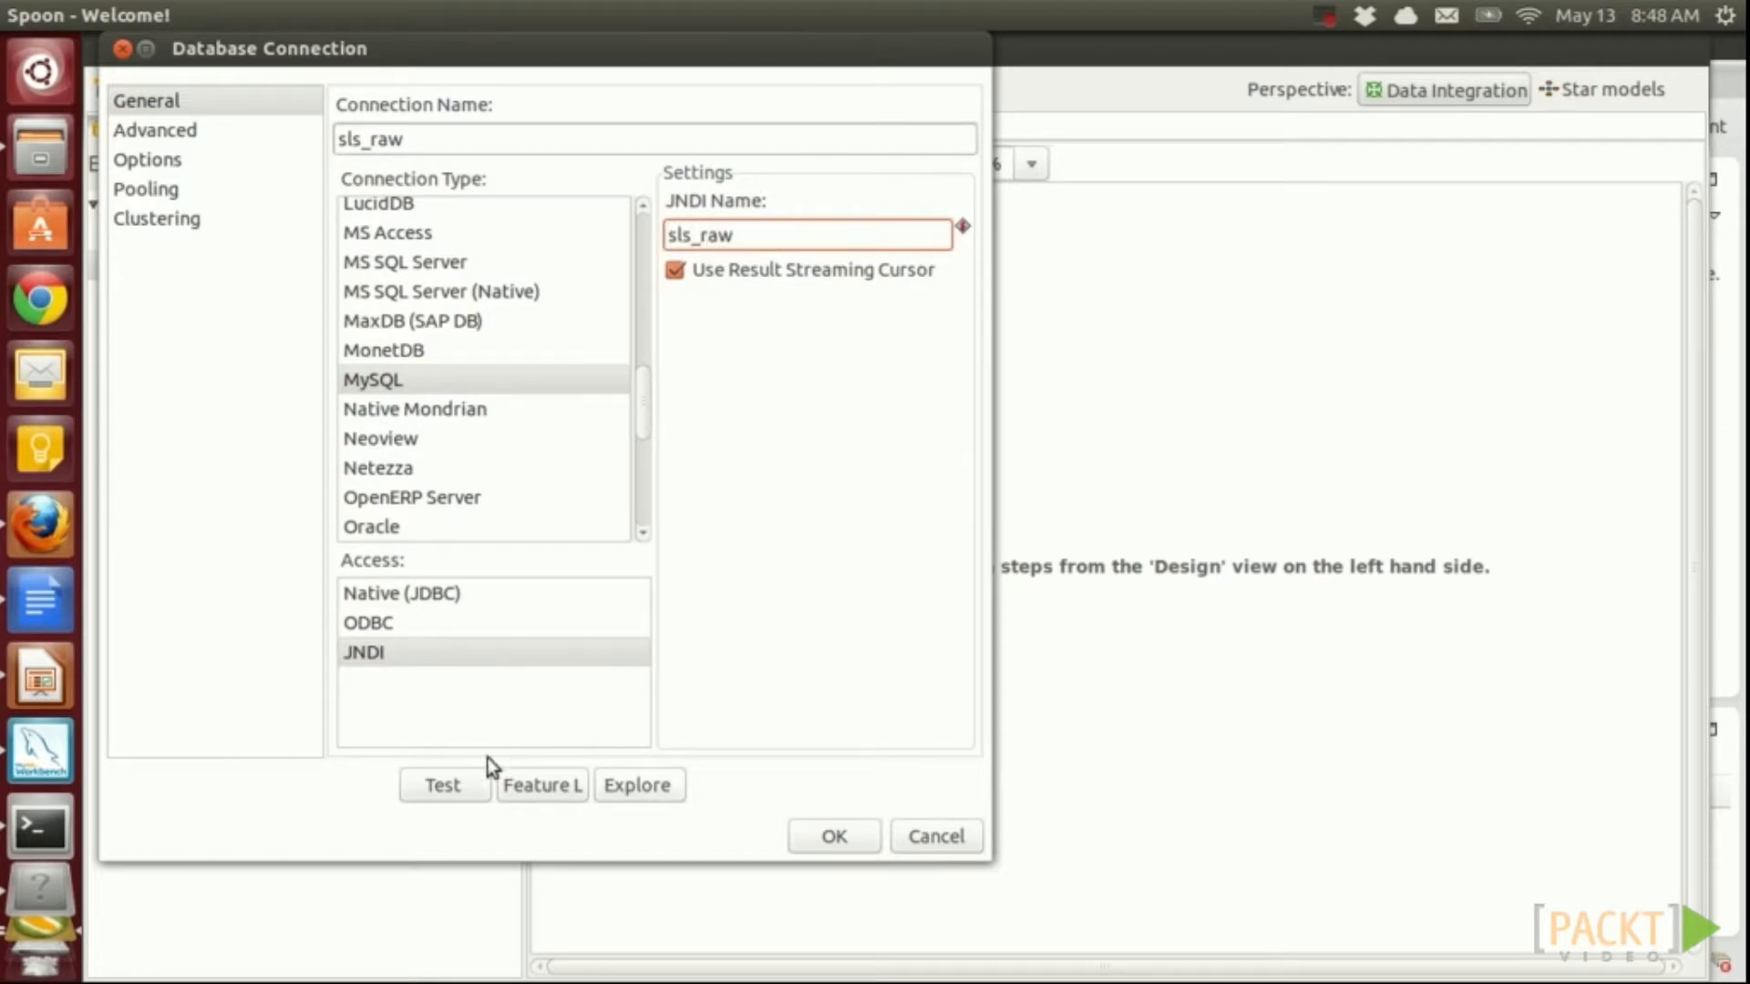
{"action": "left_click", "coordinate": [452, 785]}
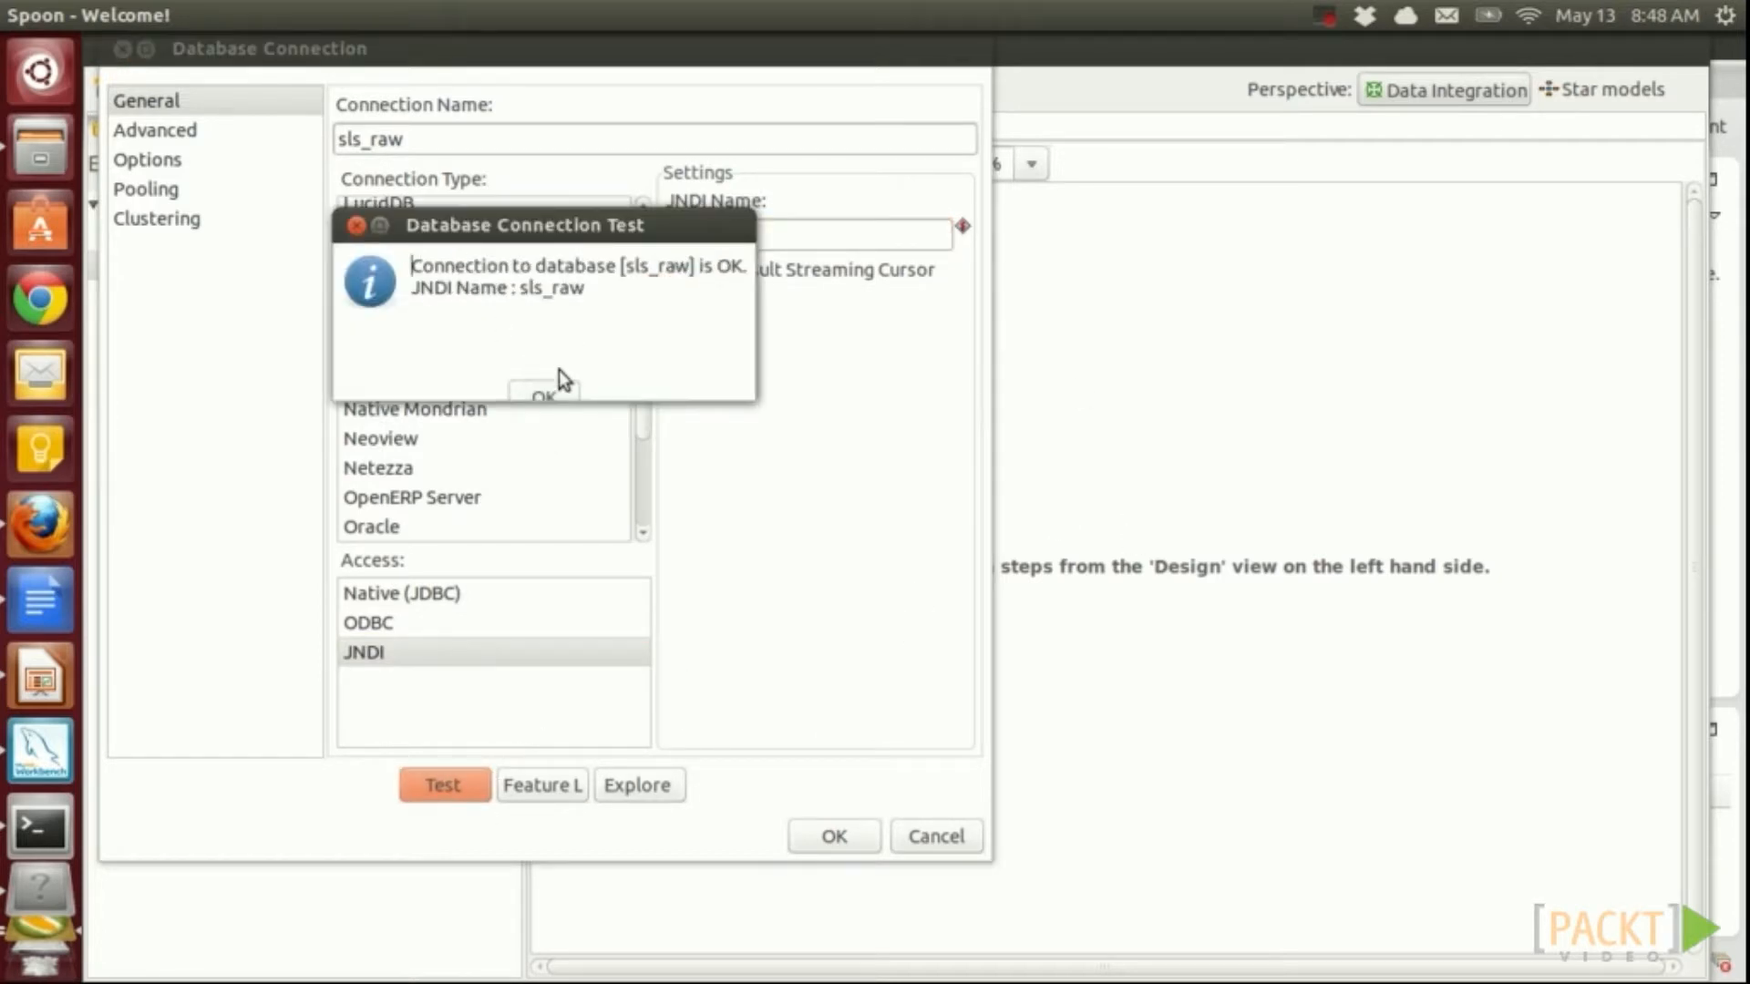
{"action": "left_click", "coordinate": [543, 390]}
{"action": "left_click", "coordinate": [832, 833]}
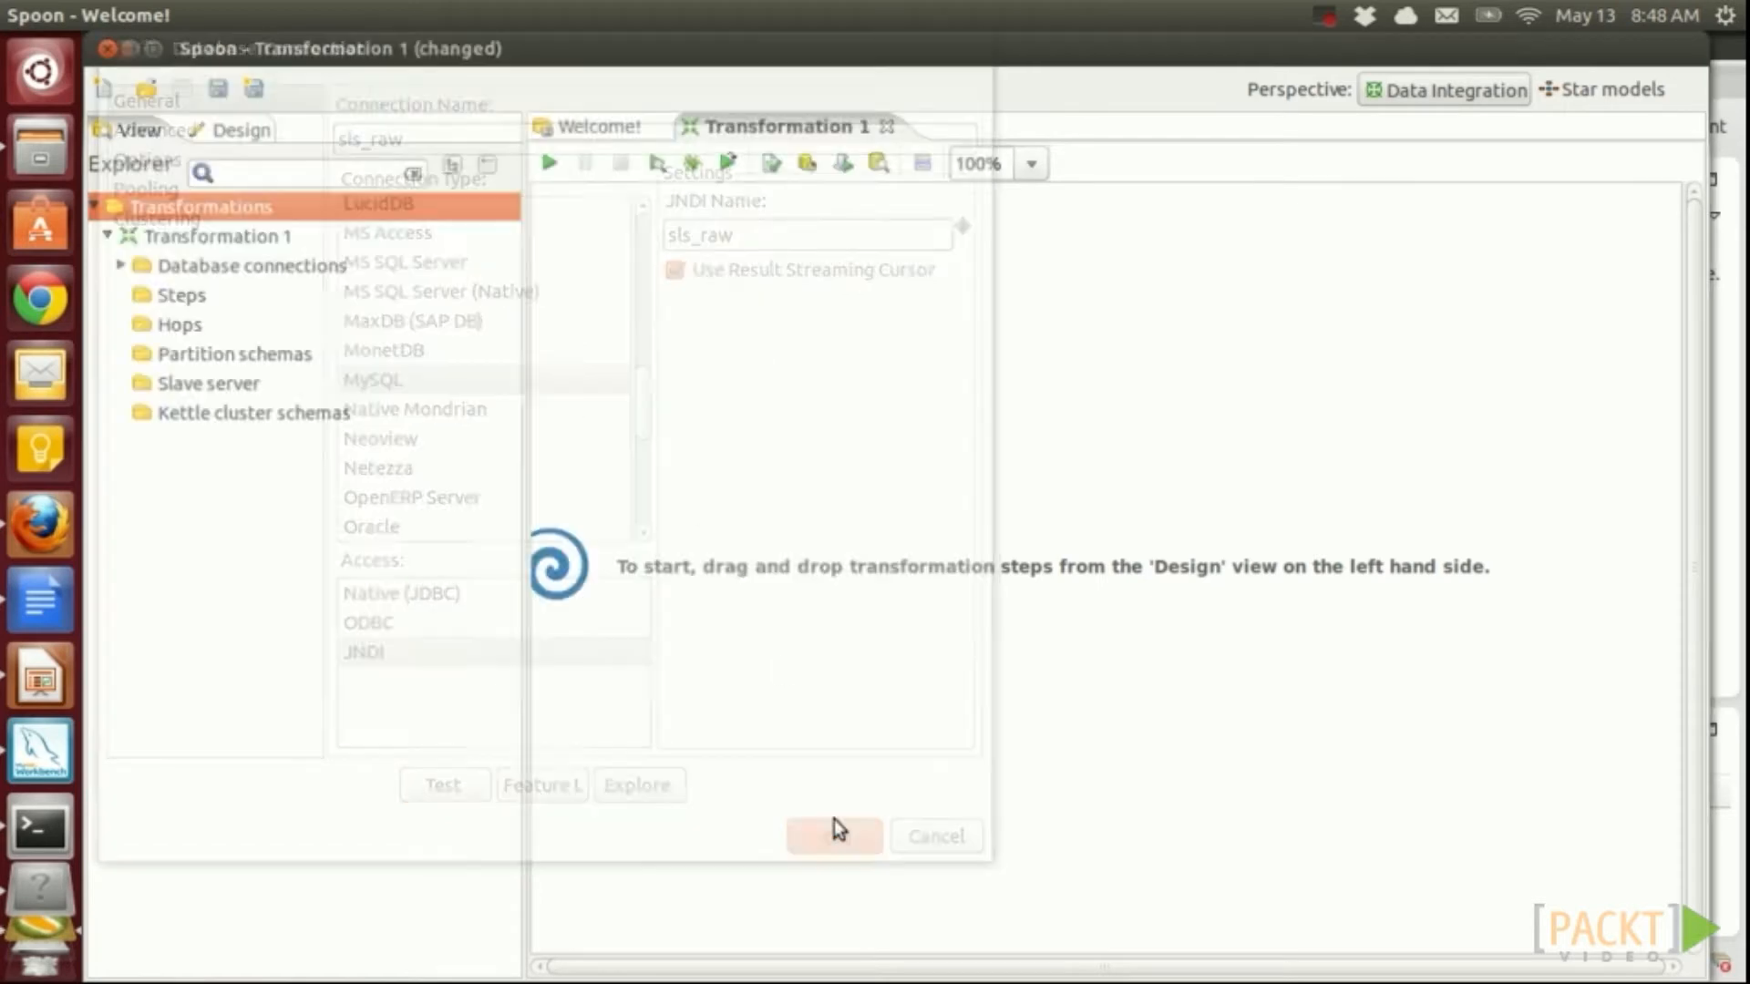
Share the sls_raw connection across transformations
{"action": "left_click", "coordinate": [121, 265]}
{"action": "left_click", "coordinate": [224, 300]}
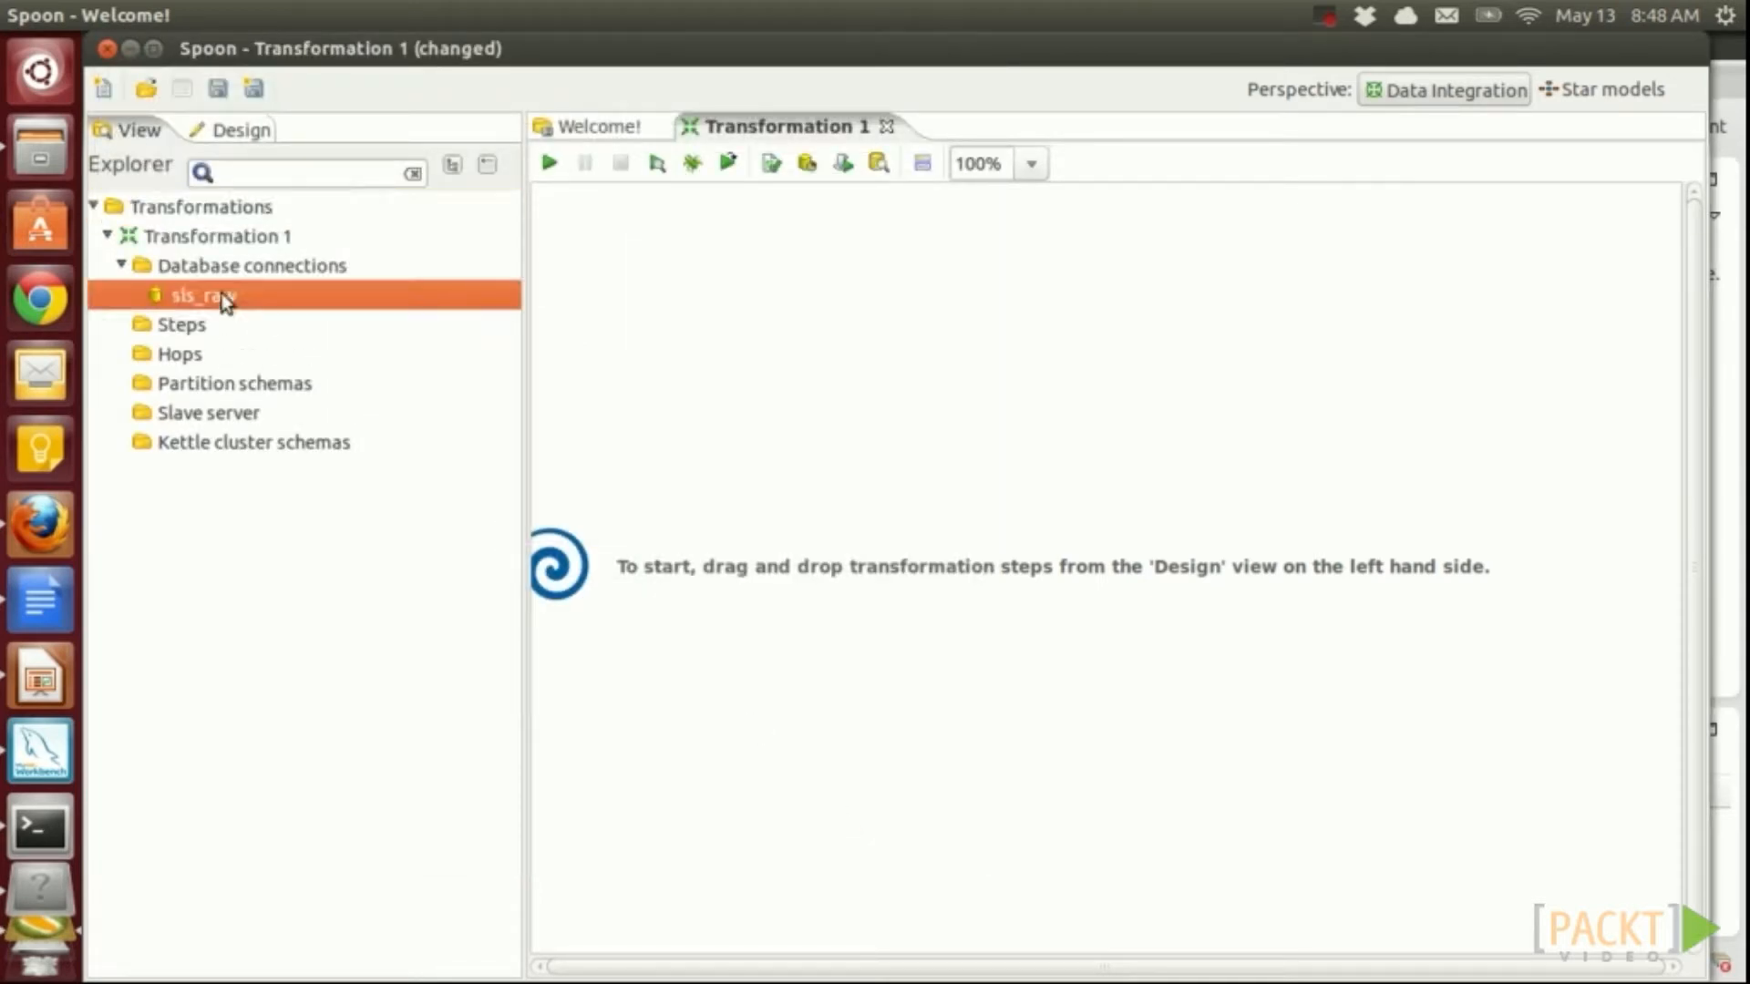
{"action": "right_click", "coordinate": [224, 299]}
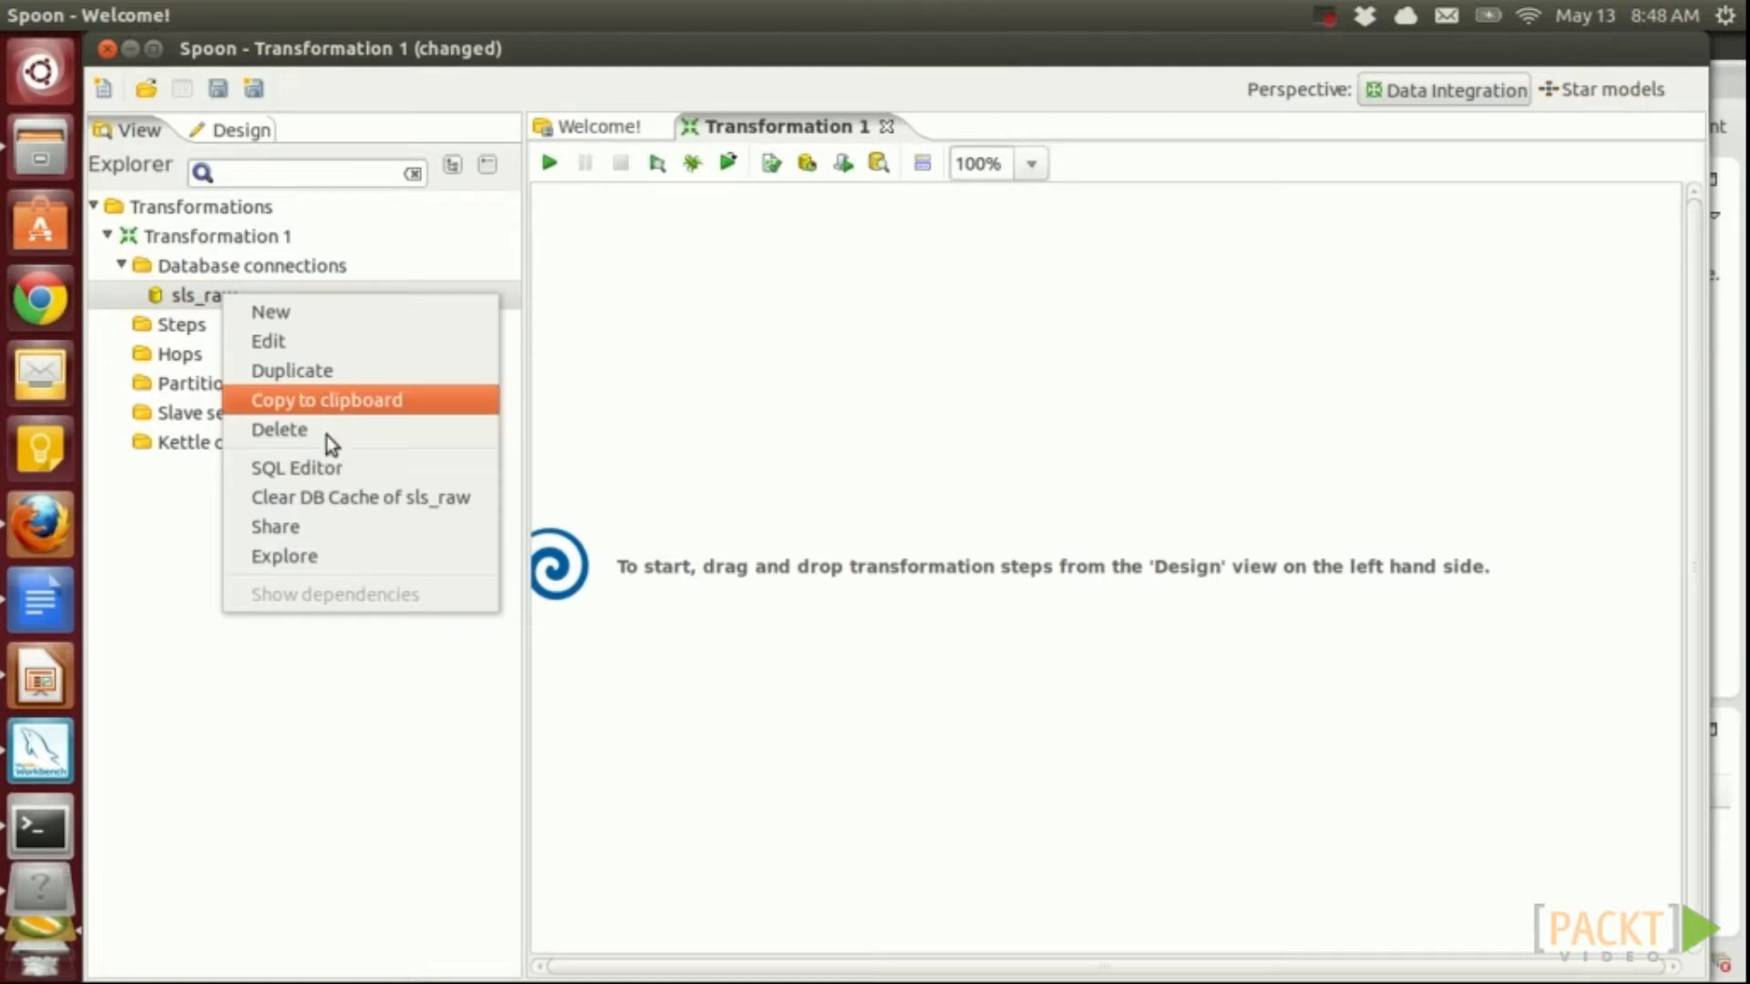
{"action": "left_click", "coordinate": [330, 528]}
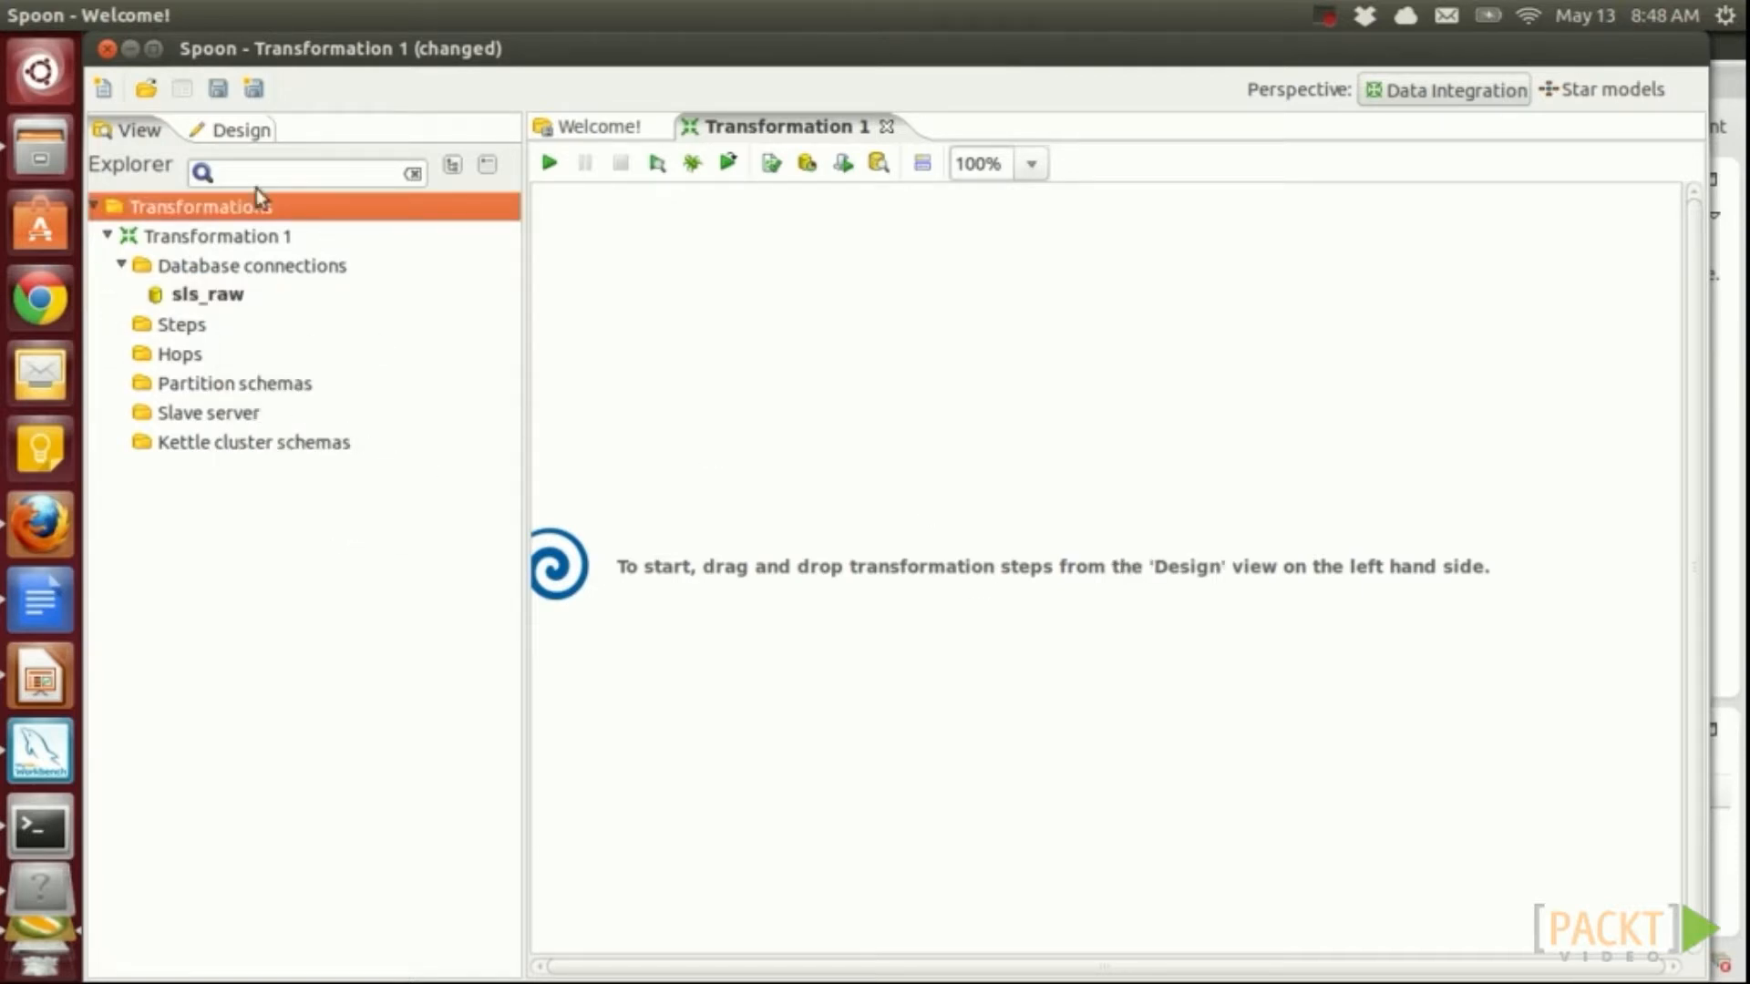
Add MonetDB connection sls_dma with JNDI name sls_dma, test it successfully and save it
{"action": "left_click", "coordinate": [206, 264]}
{"action": "right_click", "coordinate": [204, 264]}
{"action": "left_click", "coordinate": [215, 274]}
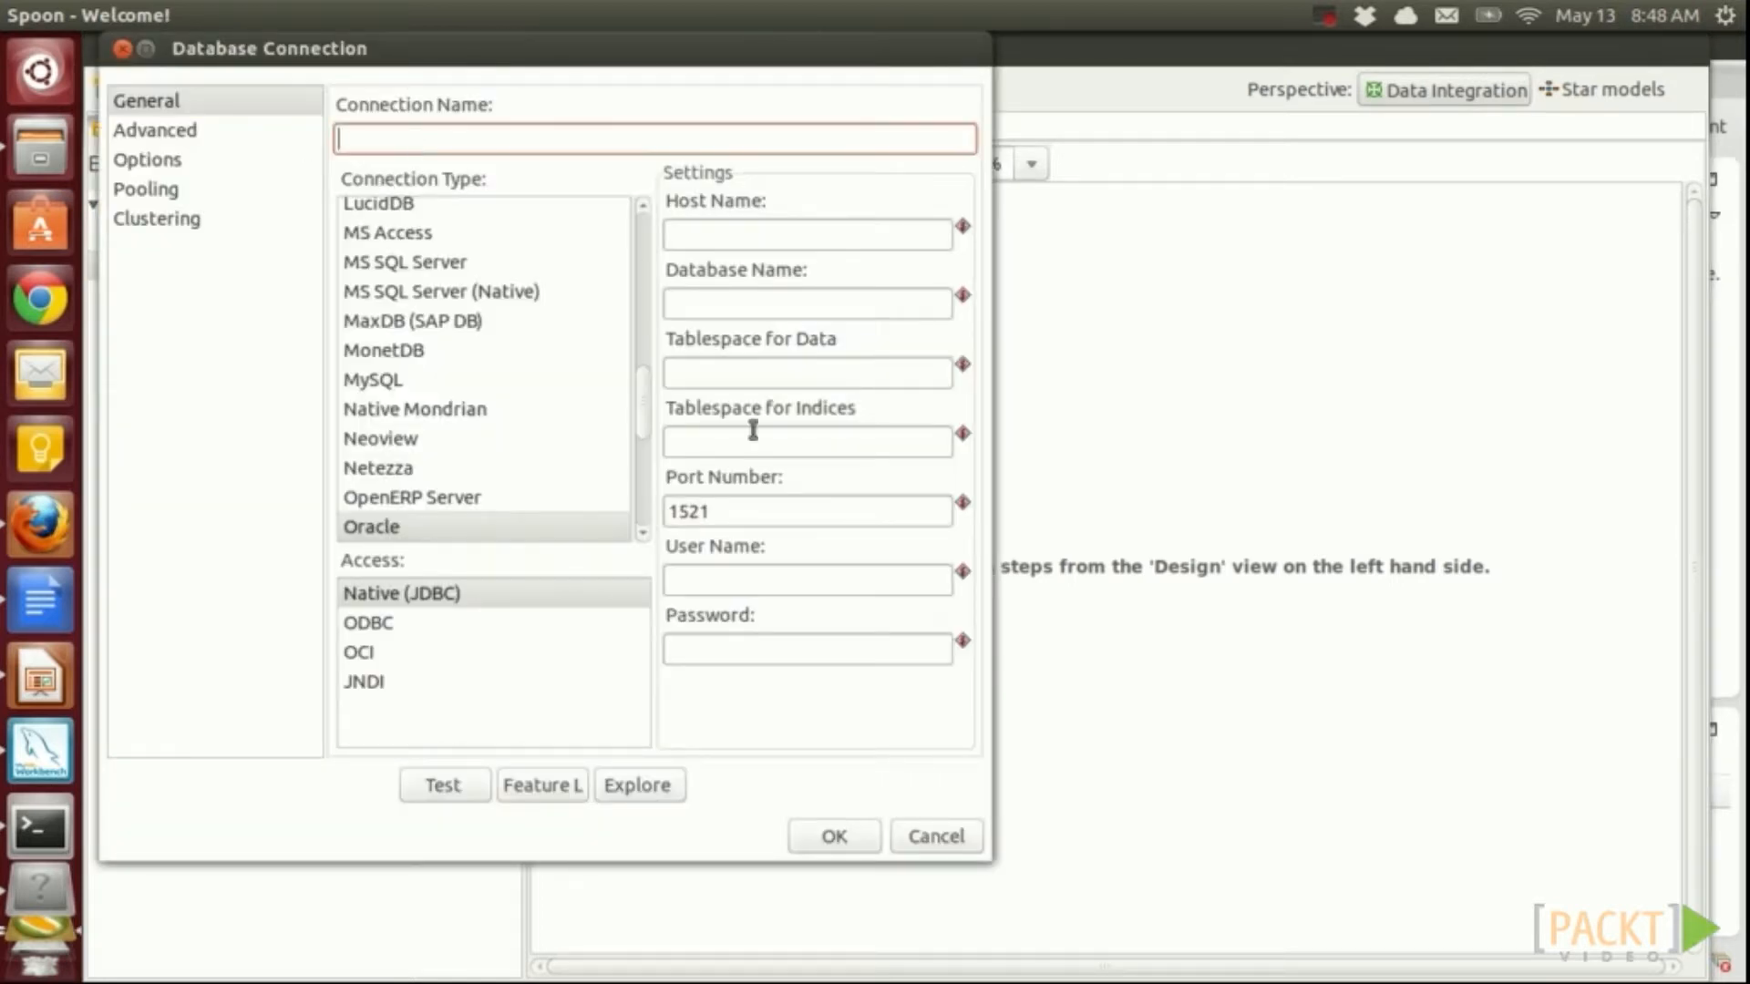
{"action": "type", "text": "sls_dma"}
{"action": "left_click", "coordinate": [381, 682]}
{"action": "left_click", "coordinate": [428, 350]}
{"action": "left_click", "coordinate": [747, 236]}
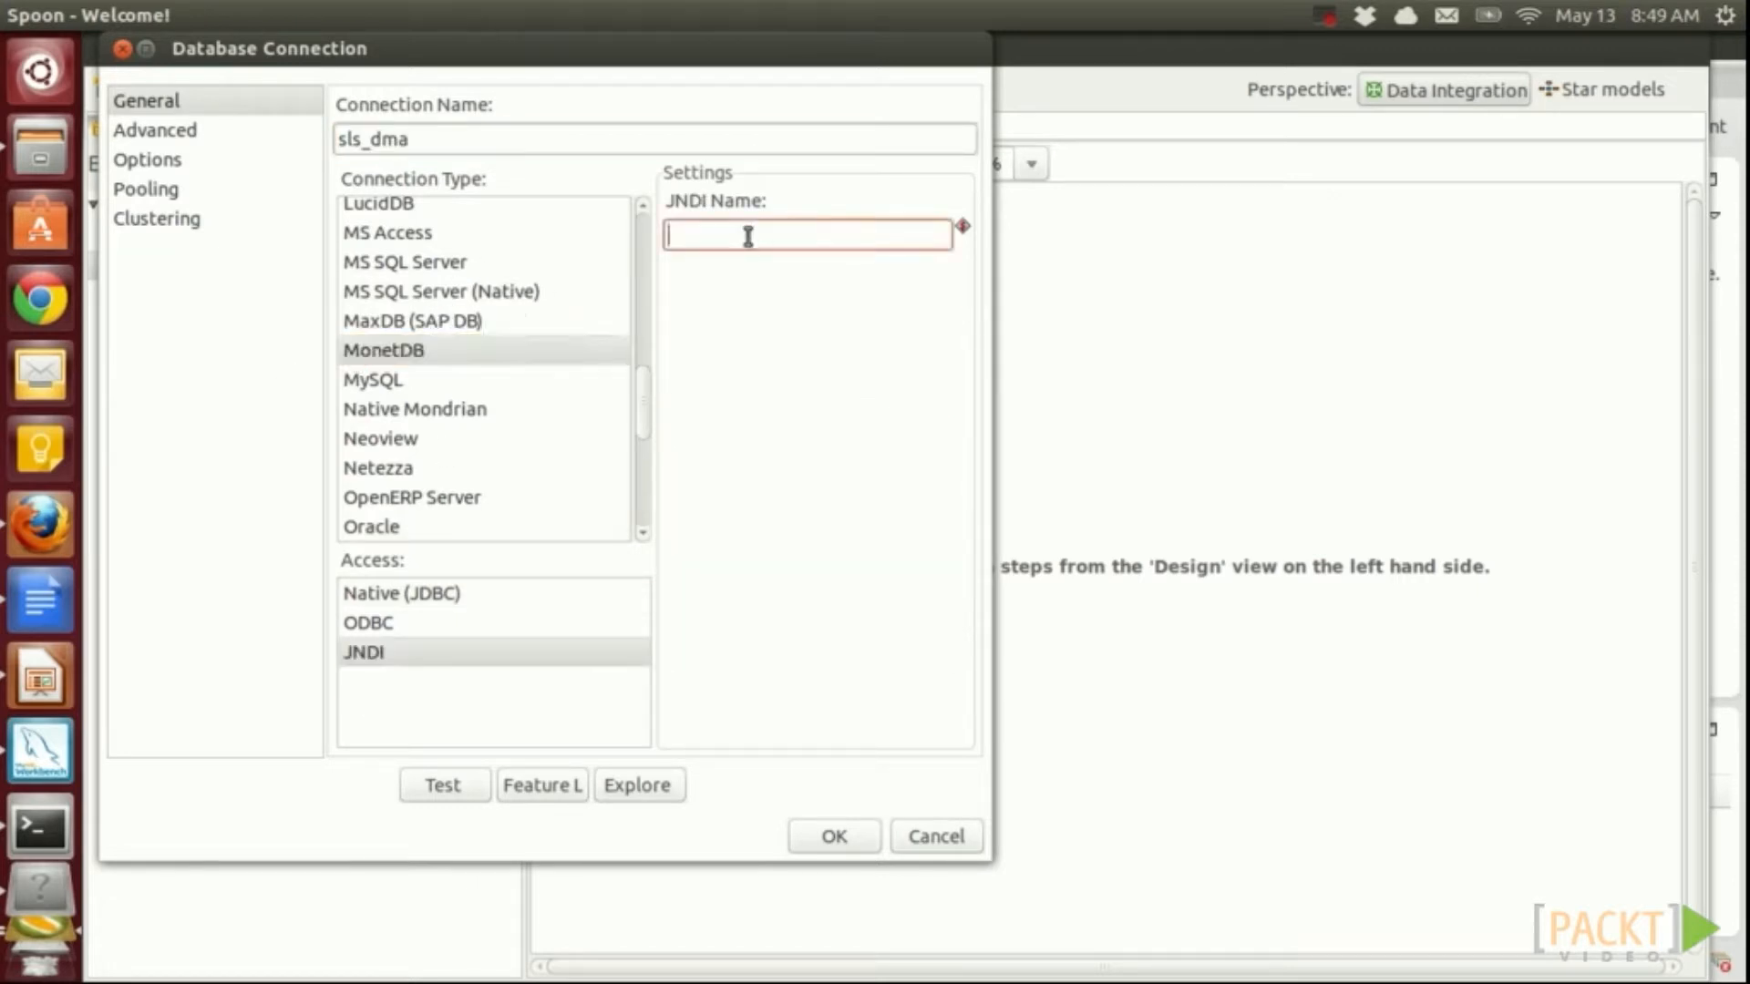
{"action": "type", "text": "sls_dma"}
{"action": "left_click", "coordinate": [443, 786]}
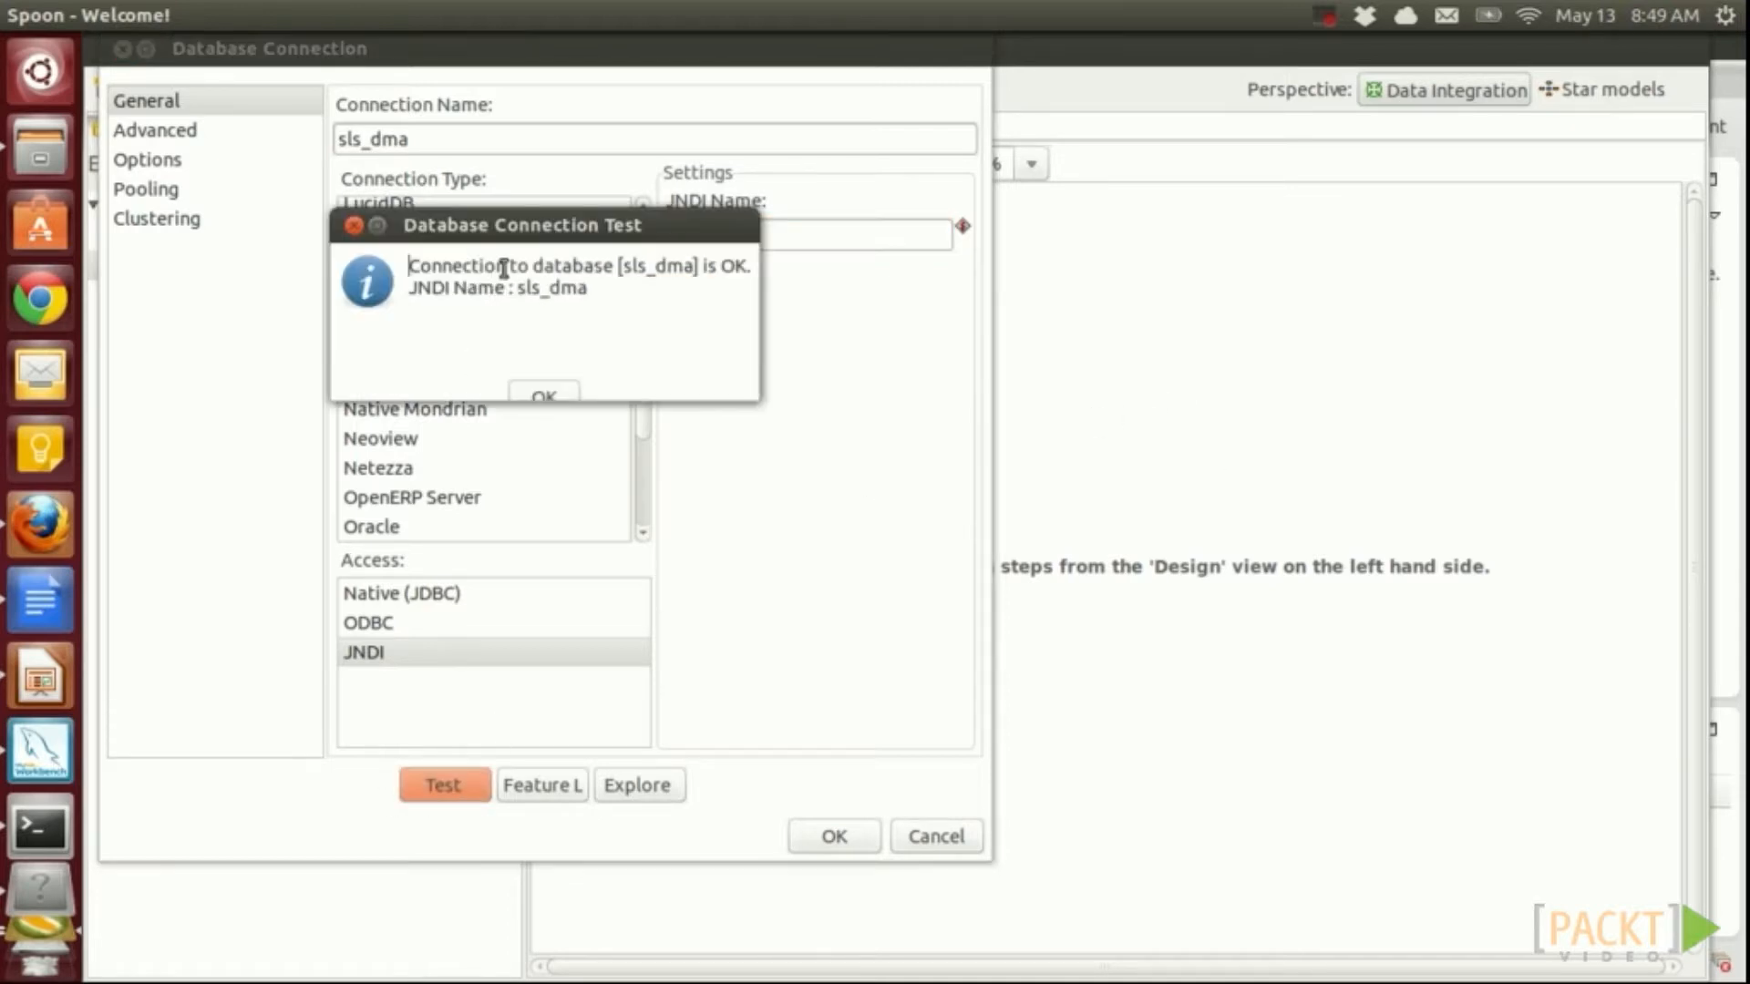
{"action": "left_click", "coordinate": [552, 392]}
{"action": "left_click", "coordinate": [833, 827]}
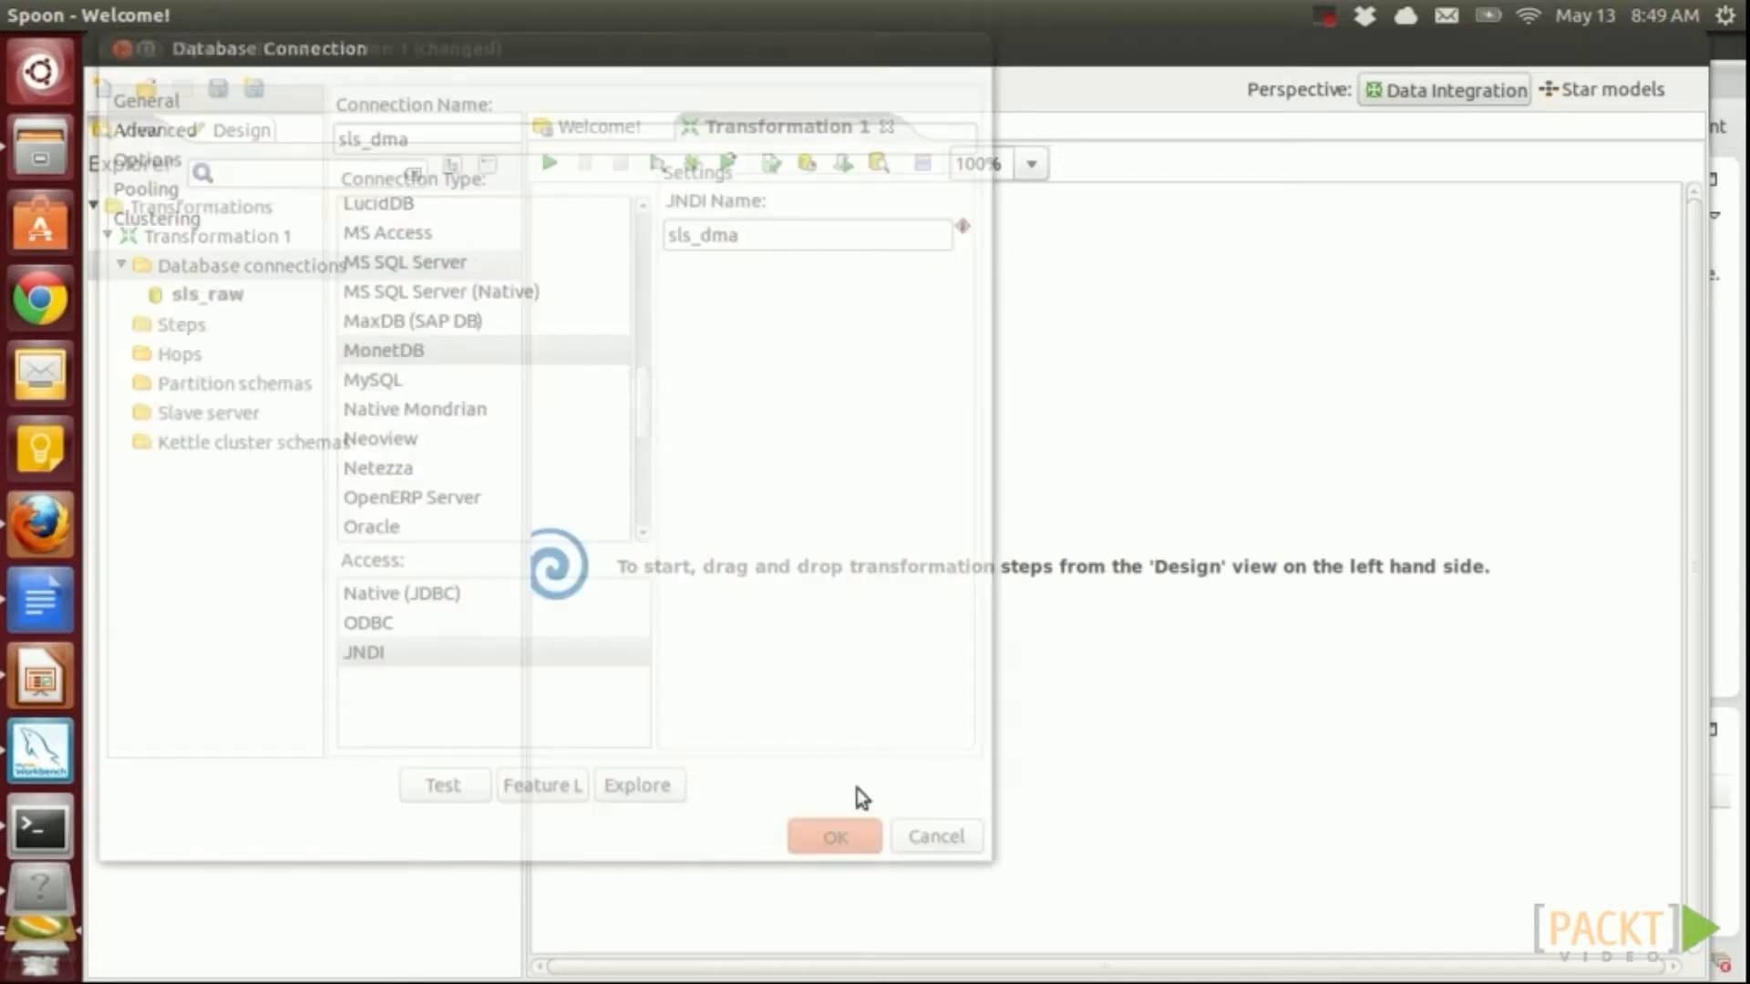
Share the sls_dma connection across transformations
{"action": "key", "text": "ctrl+s"}
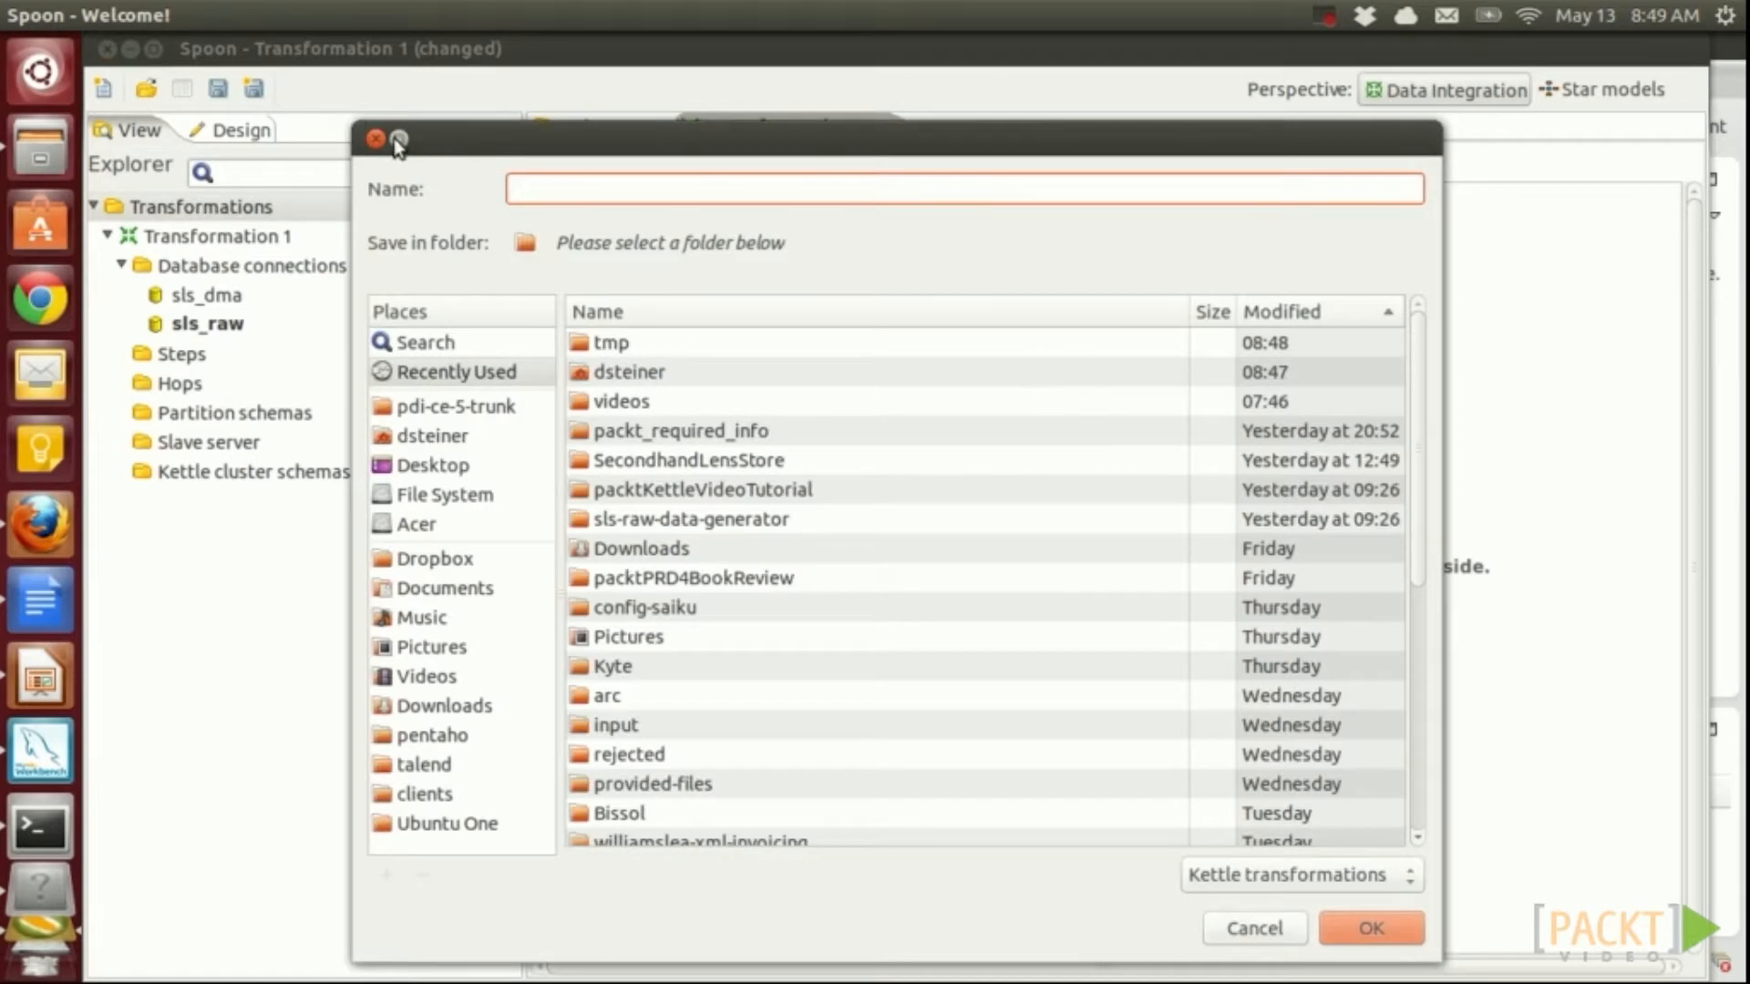
{"action": "left_click", "coordinate": [376, 139]}
{"action": "left_click", "coordinate": [228, 308]}
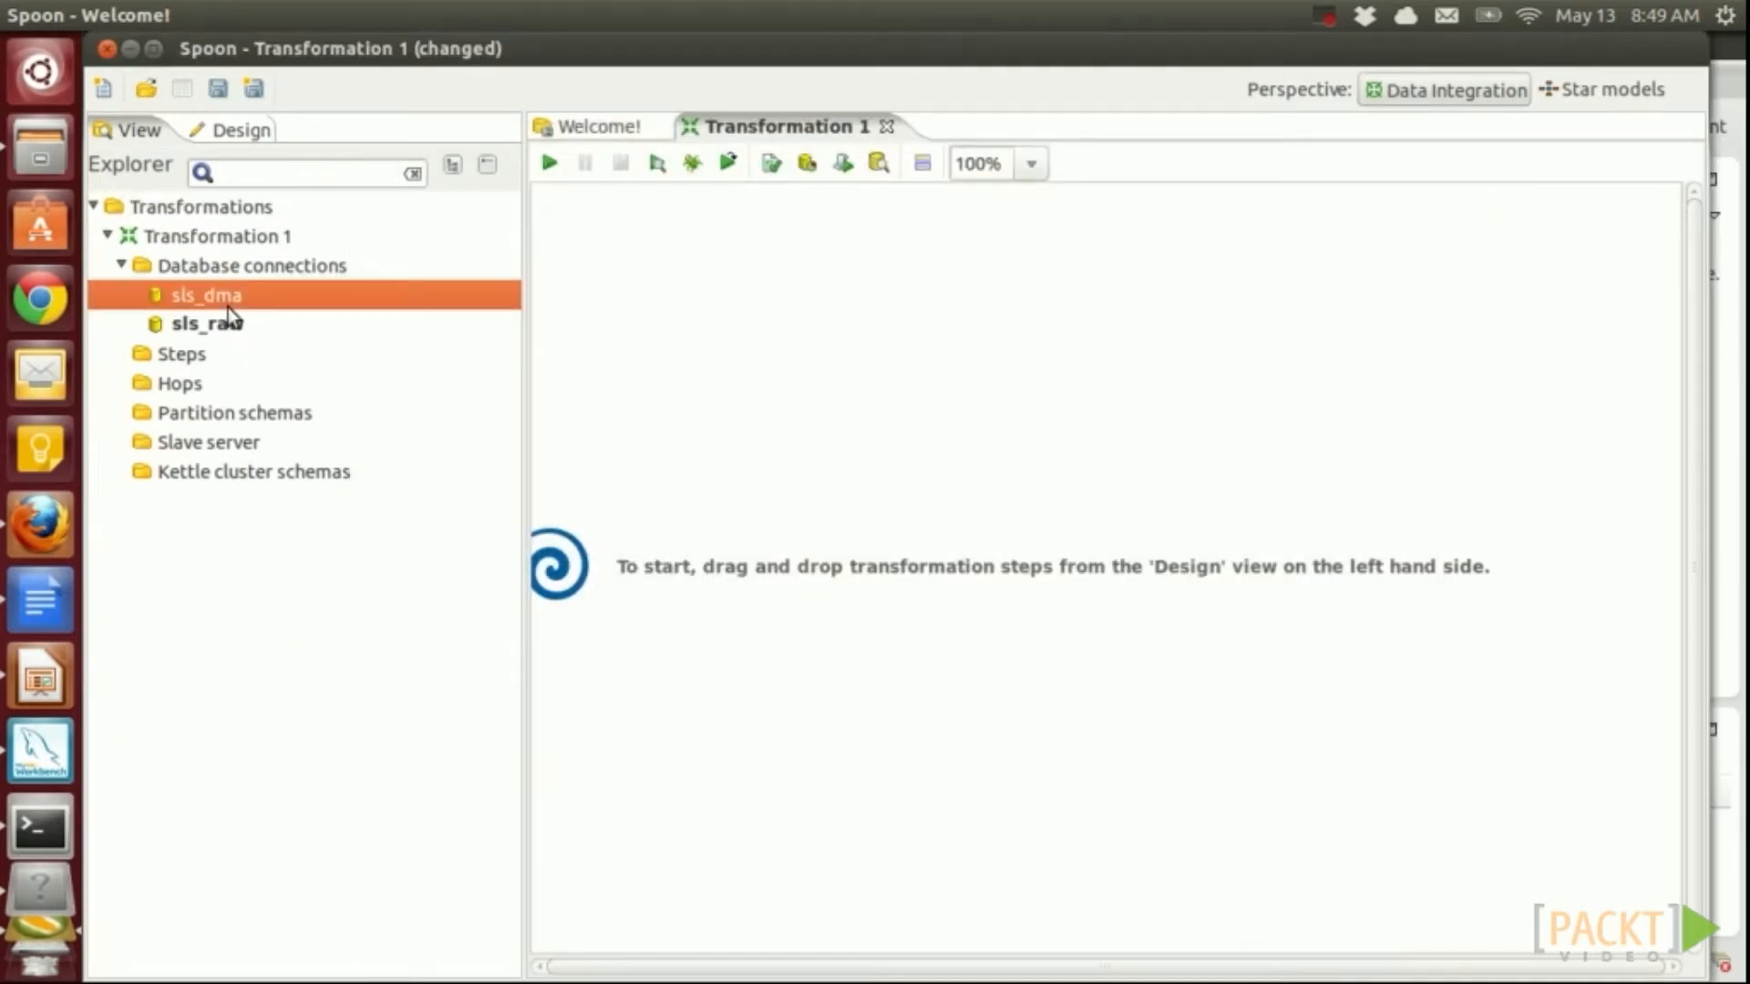
{"action": "right_click", "coordinate": [228, 308]}
{"action": "left_click", "coordinate": [329, 541]}
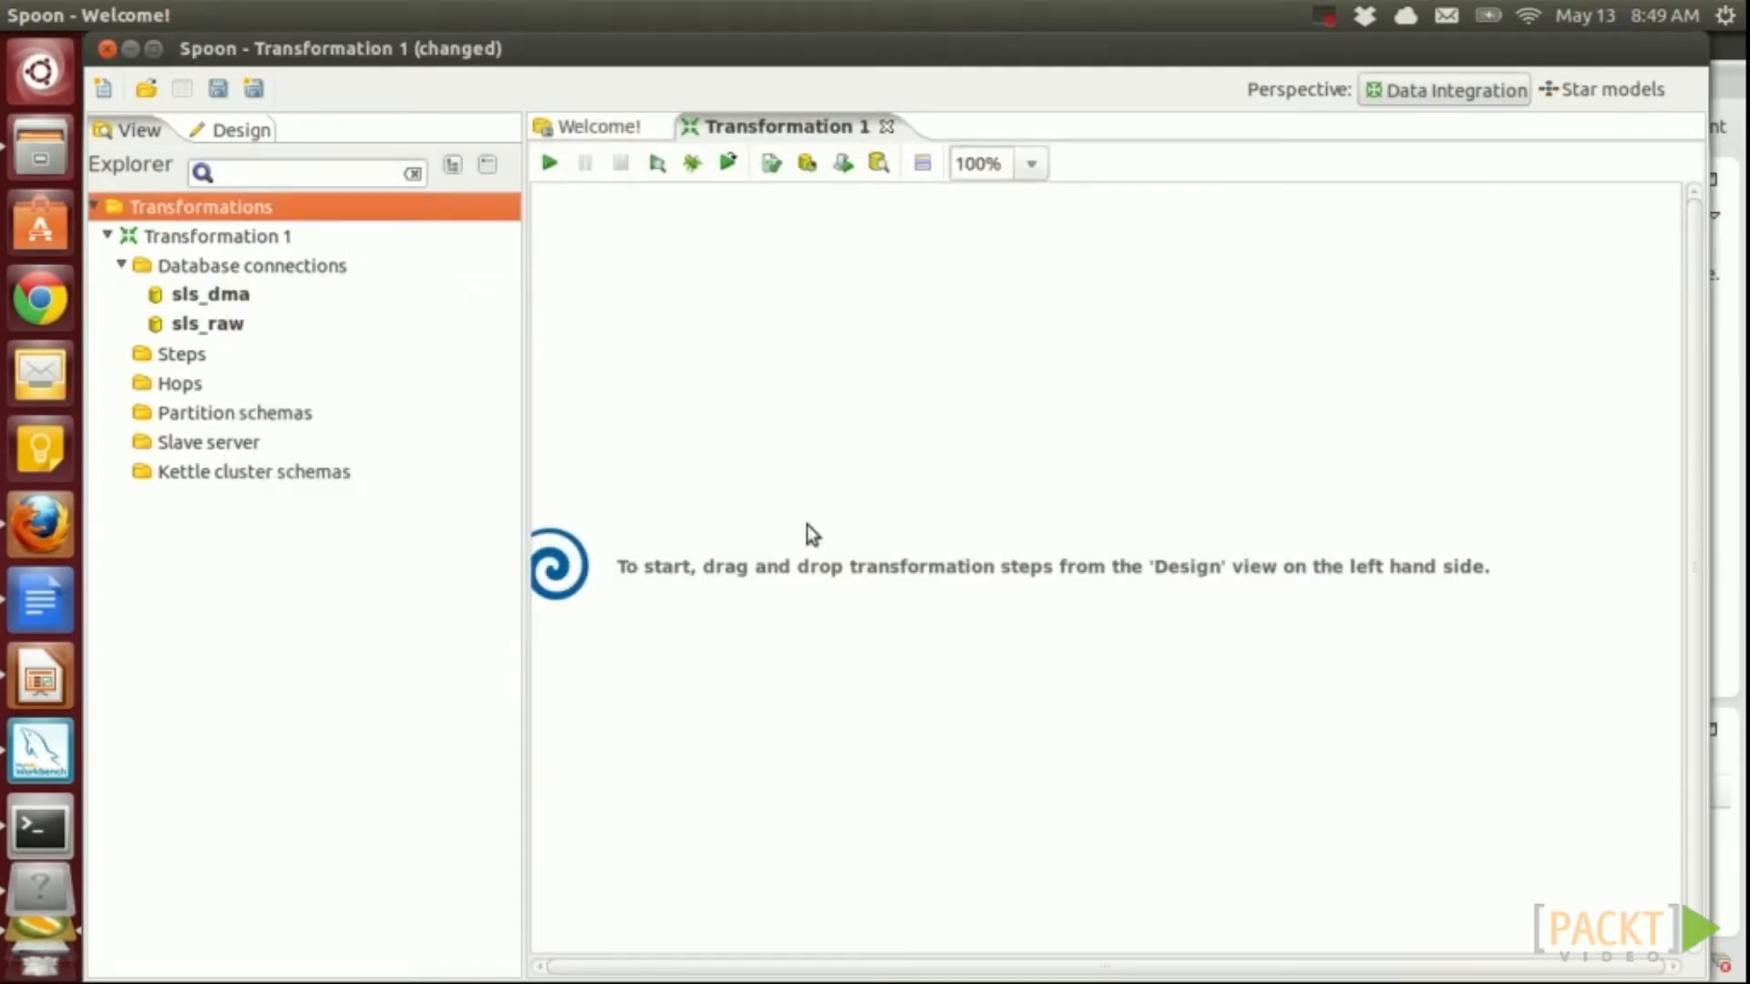
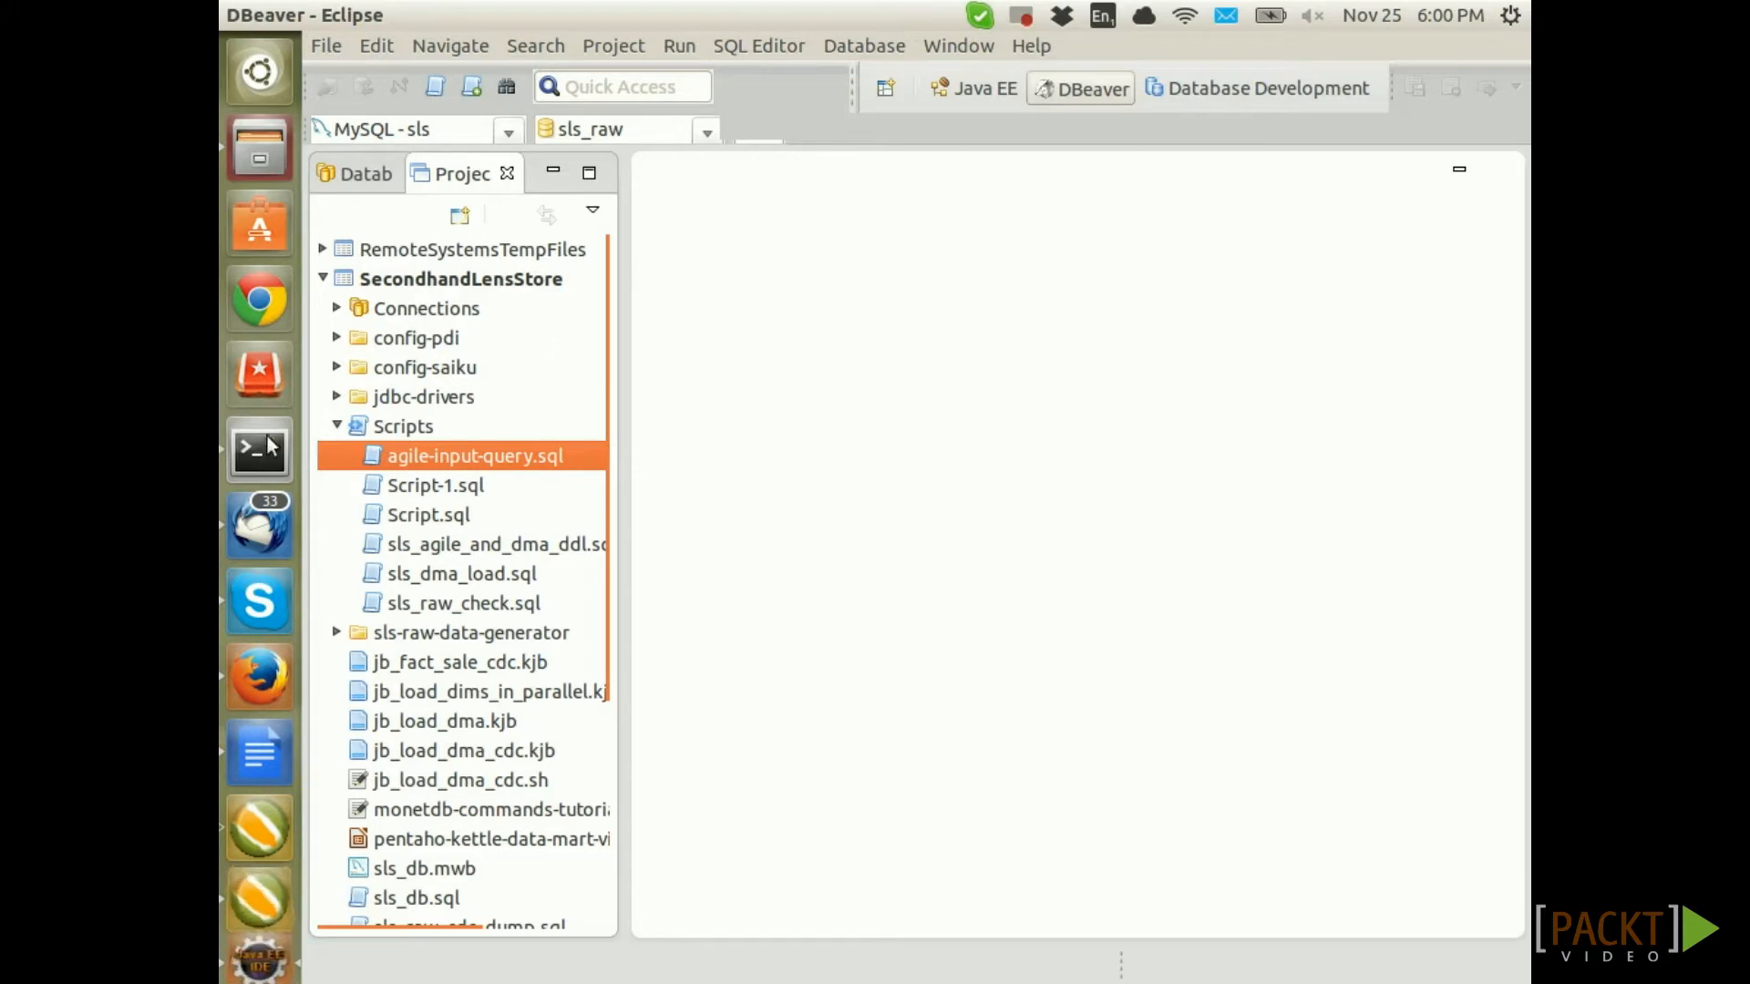
Open agile-input-query.sql from the project's Scripts folder and scroll through the query
{"action": "left_click", "coordinate": [412, 427]}
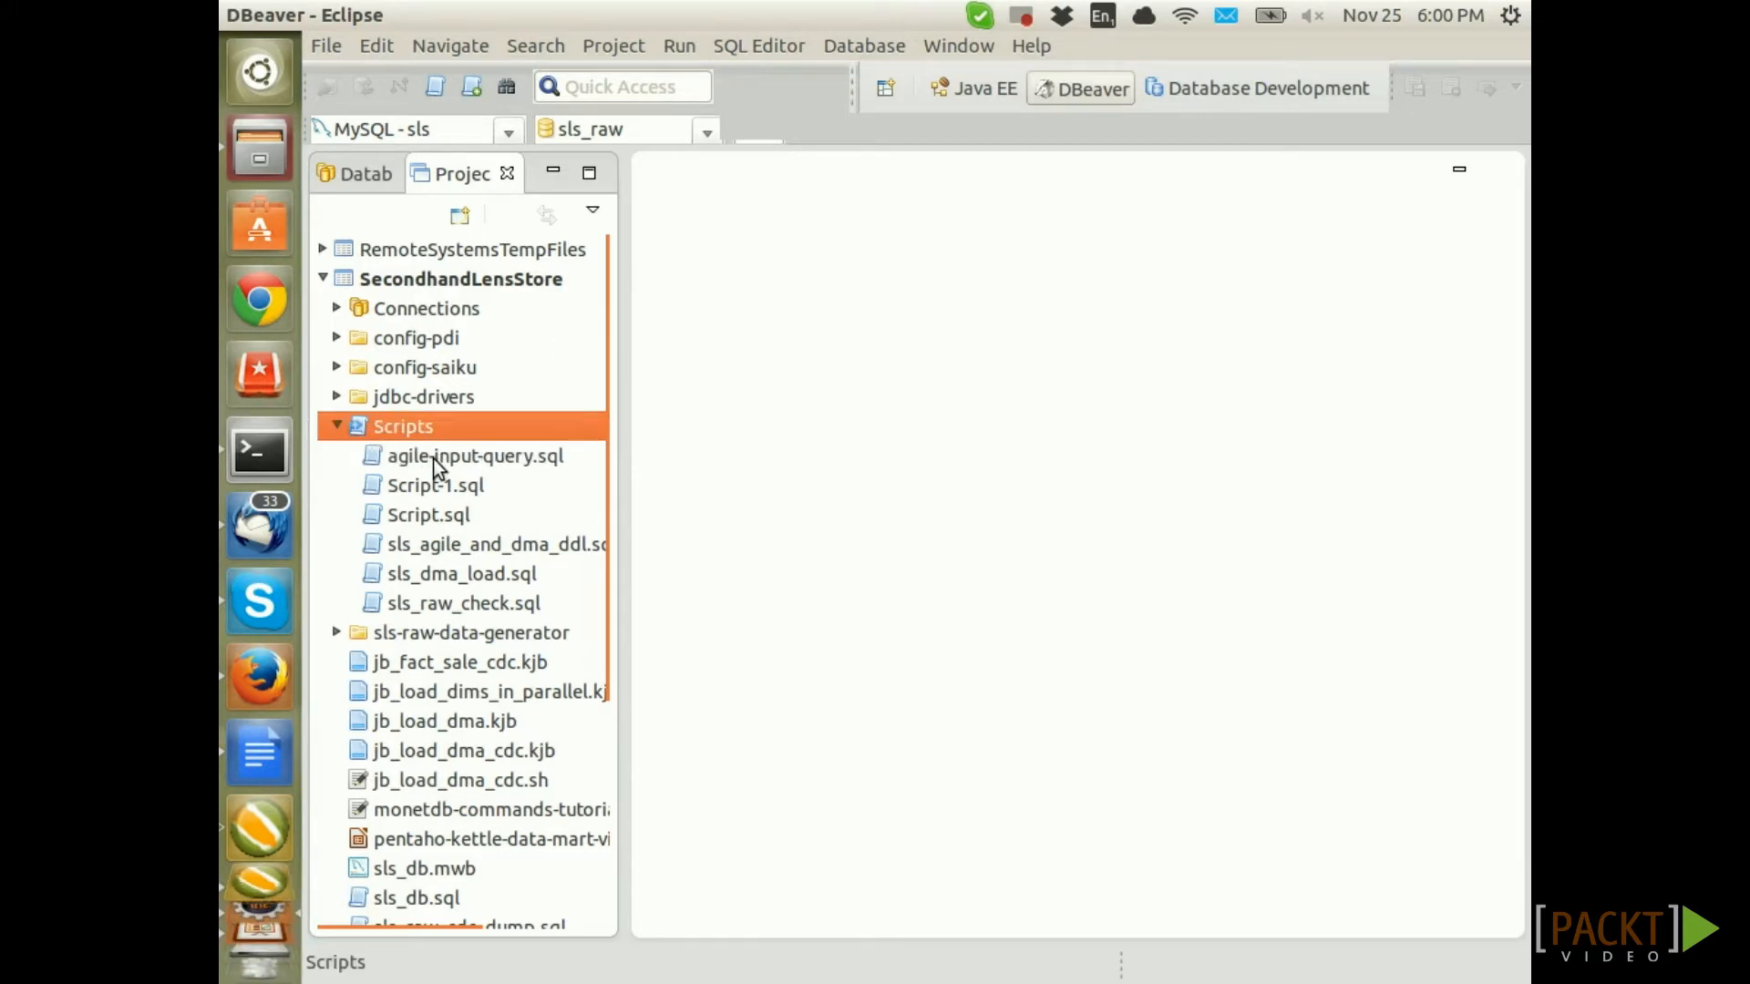
{"action": "left_click", "coordinate": [436, 465]}
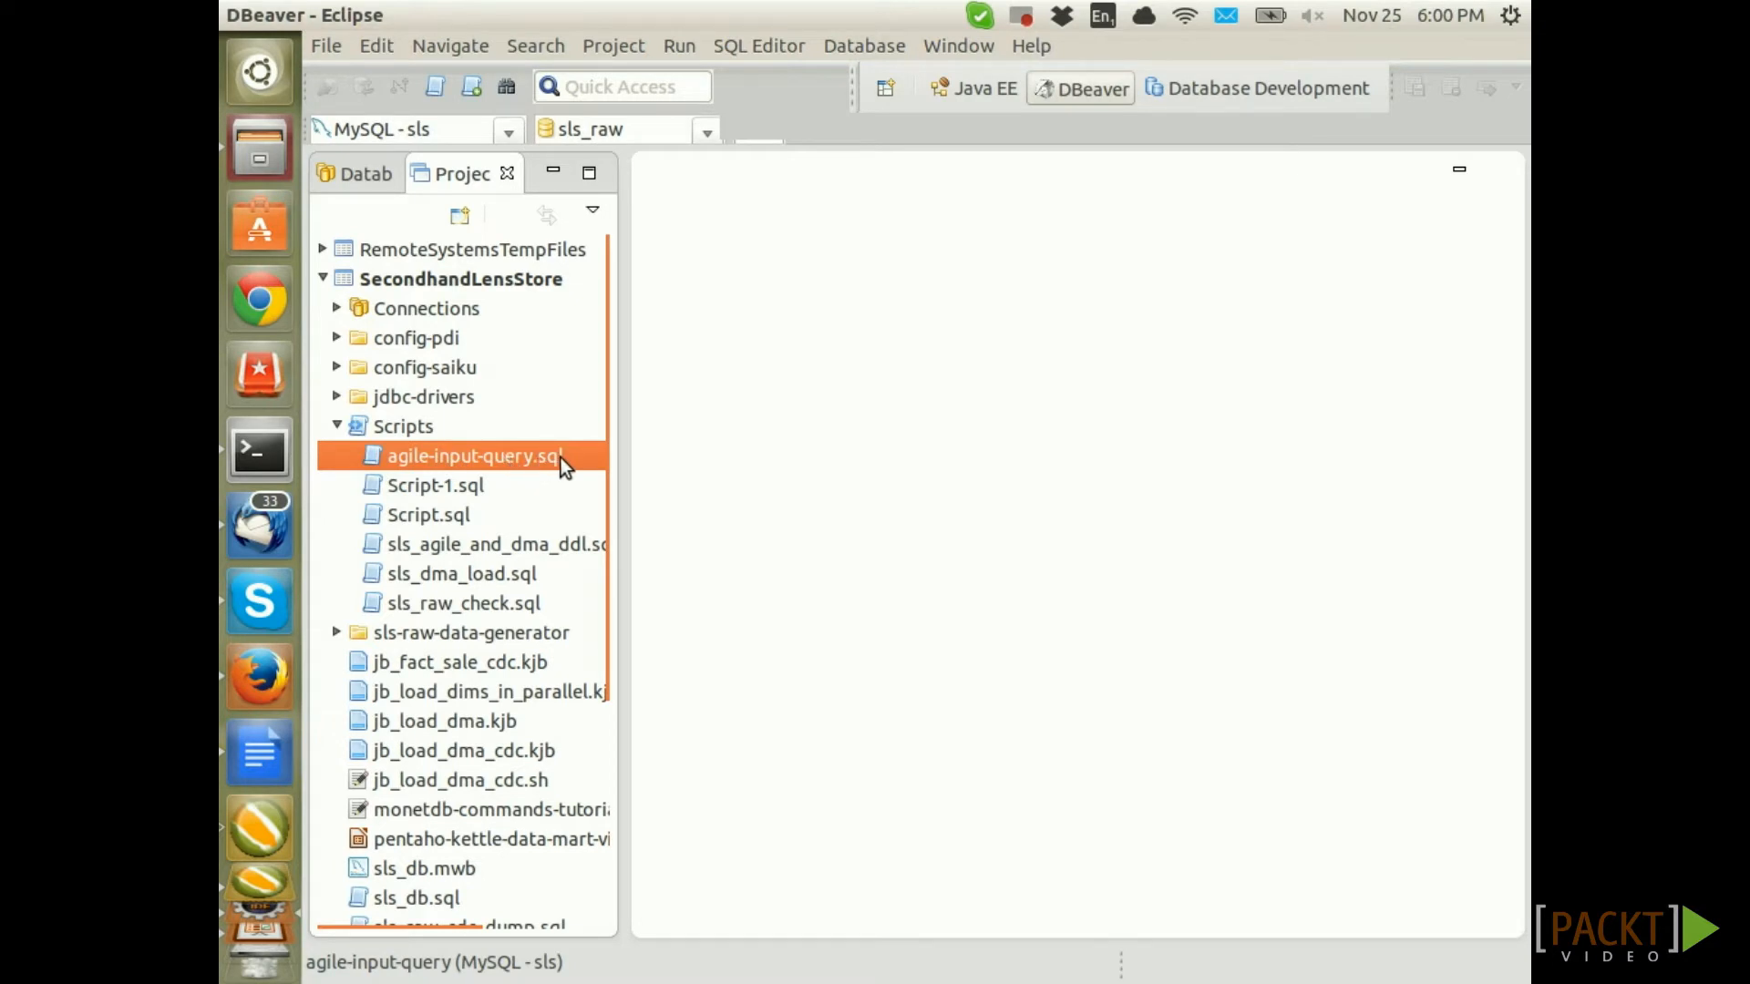
{"action": "double_click", "coordinate": [565, 464]}
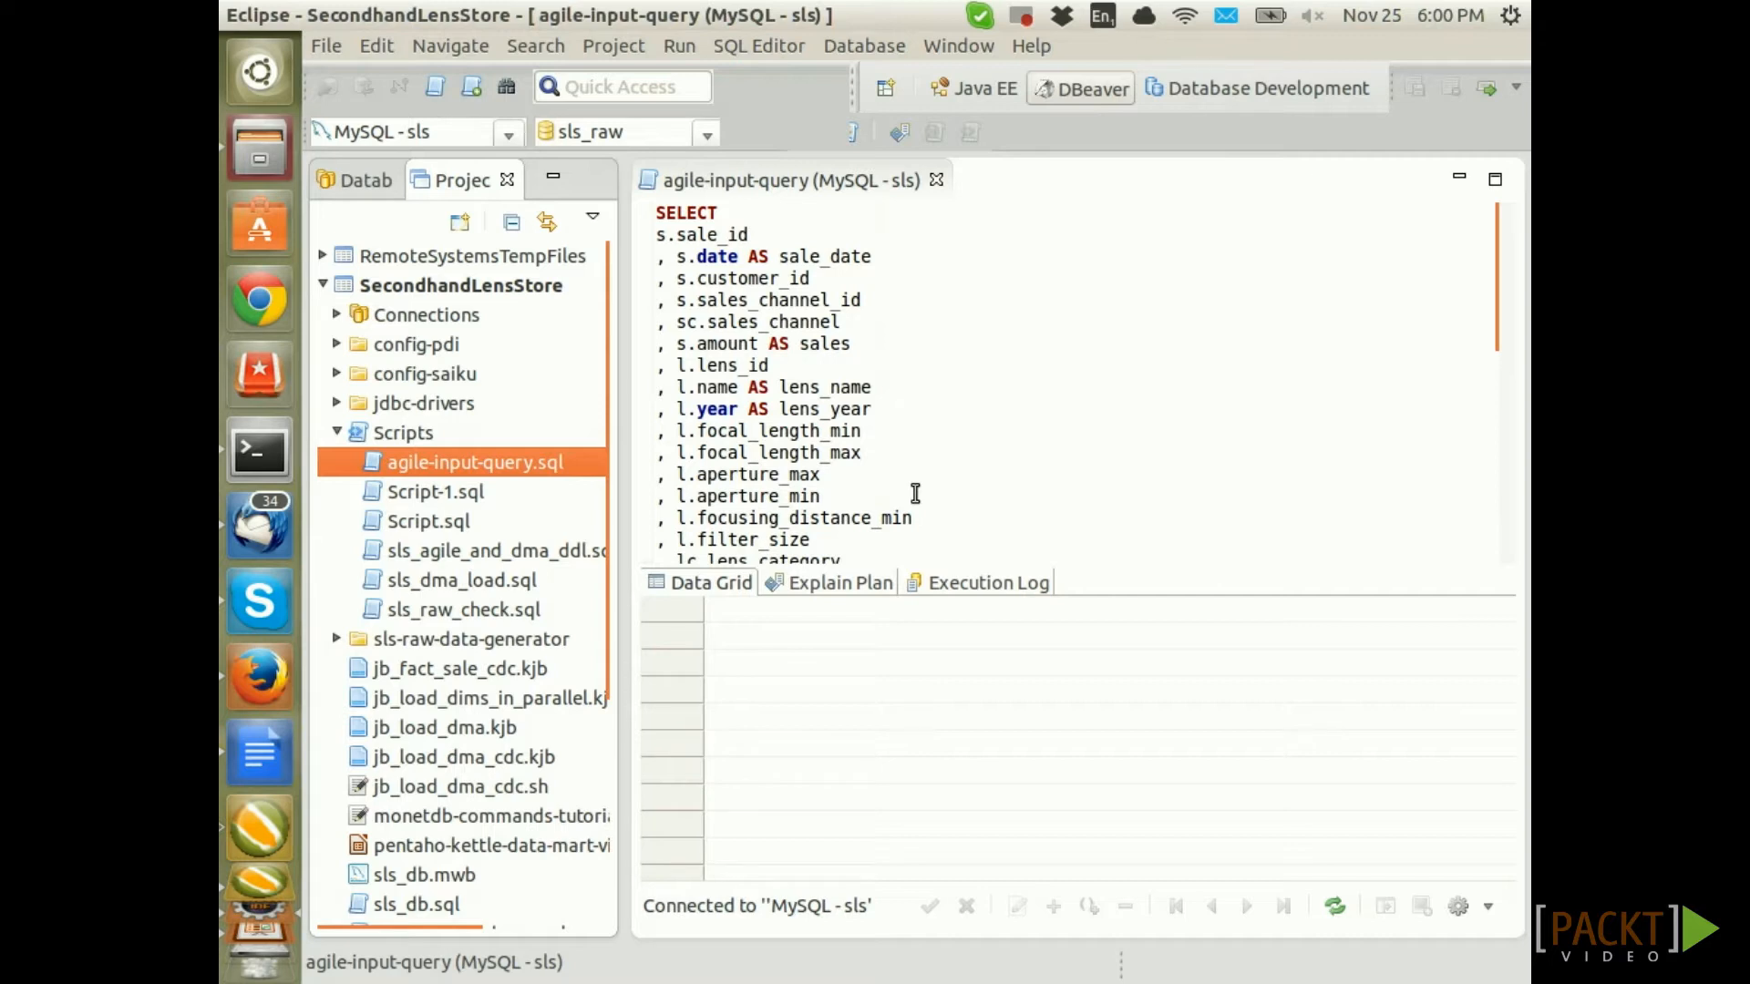
{"action": "scroll", "coordinate": [992, 449], "scroll_direction": "down", "scroll_amount": 5}
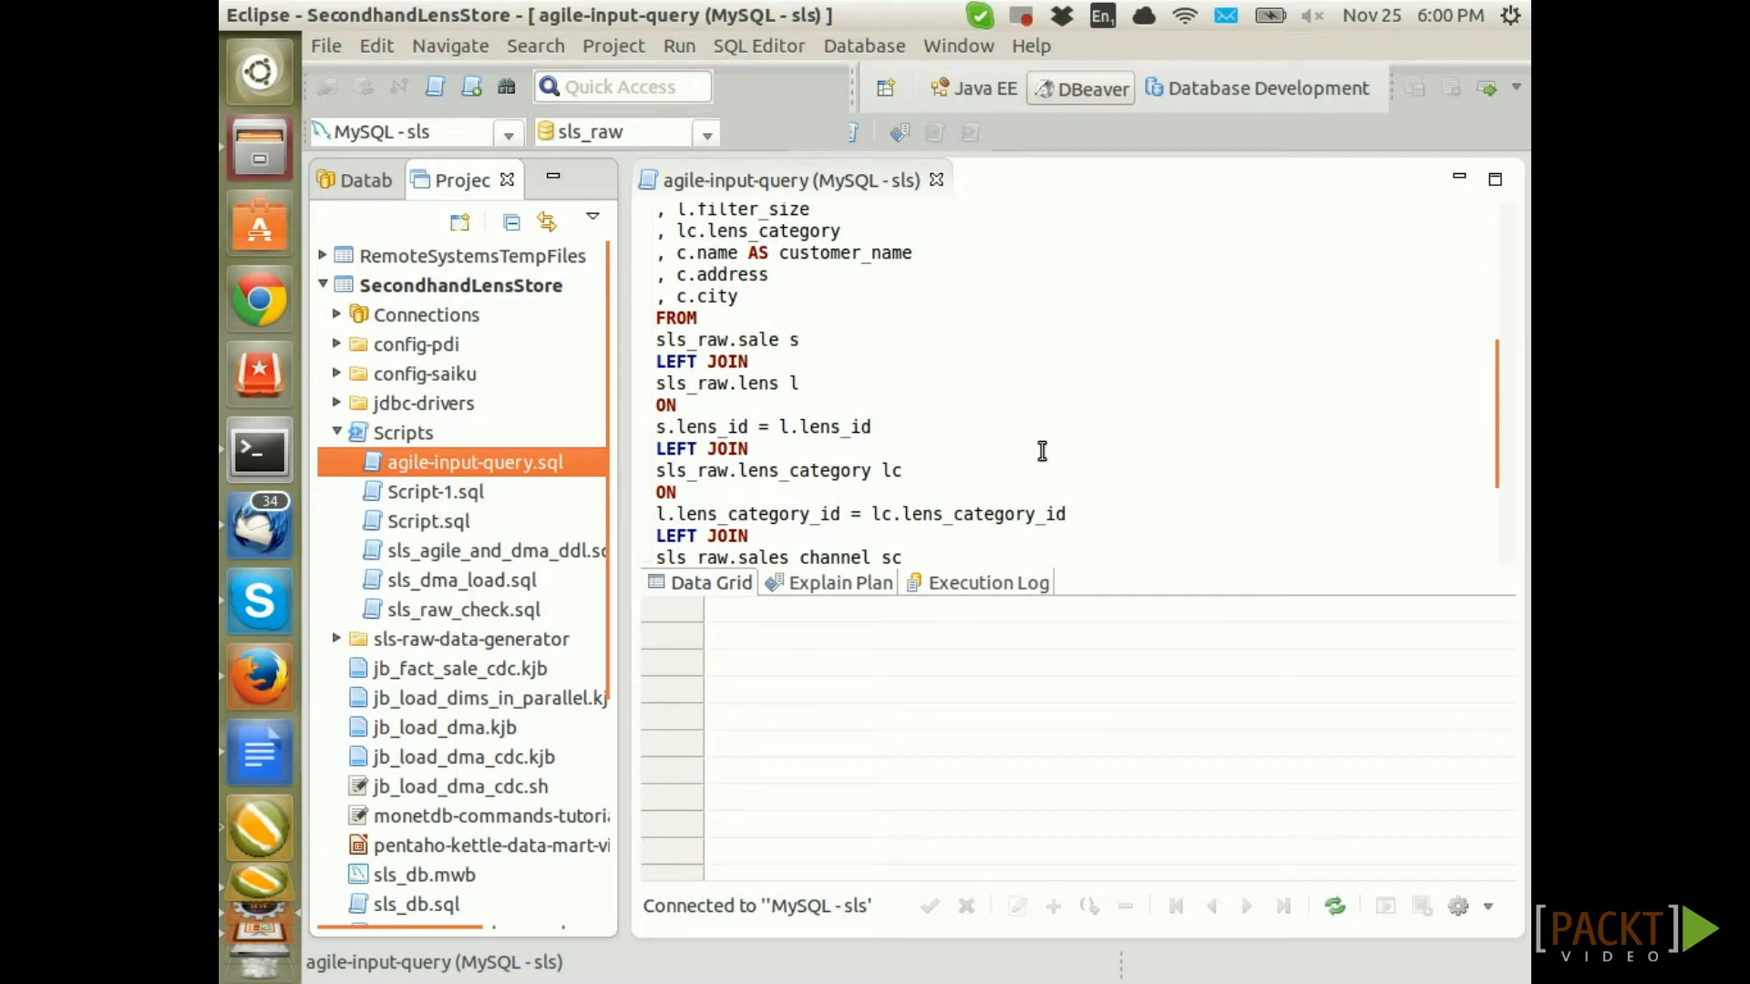
{"action": "scroll", "coordinate": [1042, 451], "scroll_direction": "down", "scroll_amount": 1}
{"action": "scroll", "coordinate": [1043, 451], "scroll_direction": "up", "scroll_amount": 8}
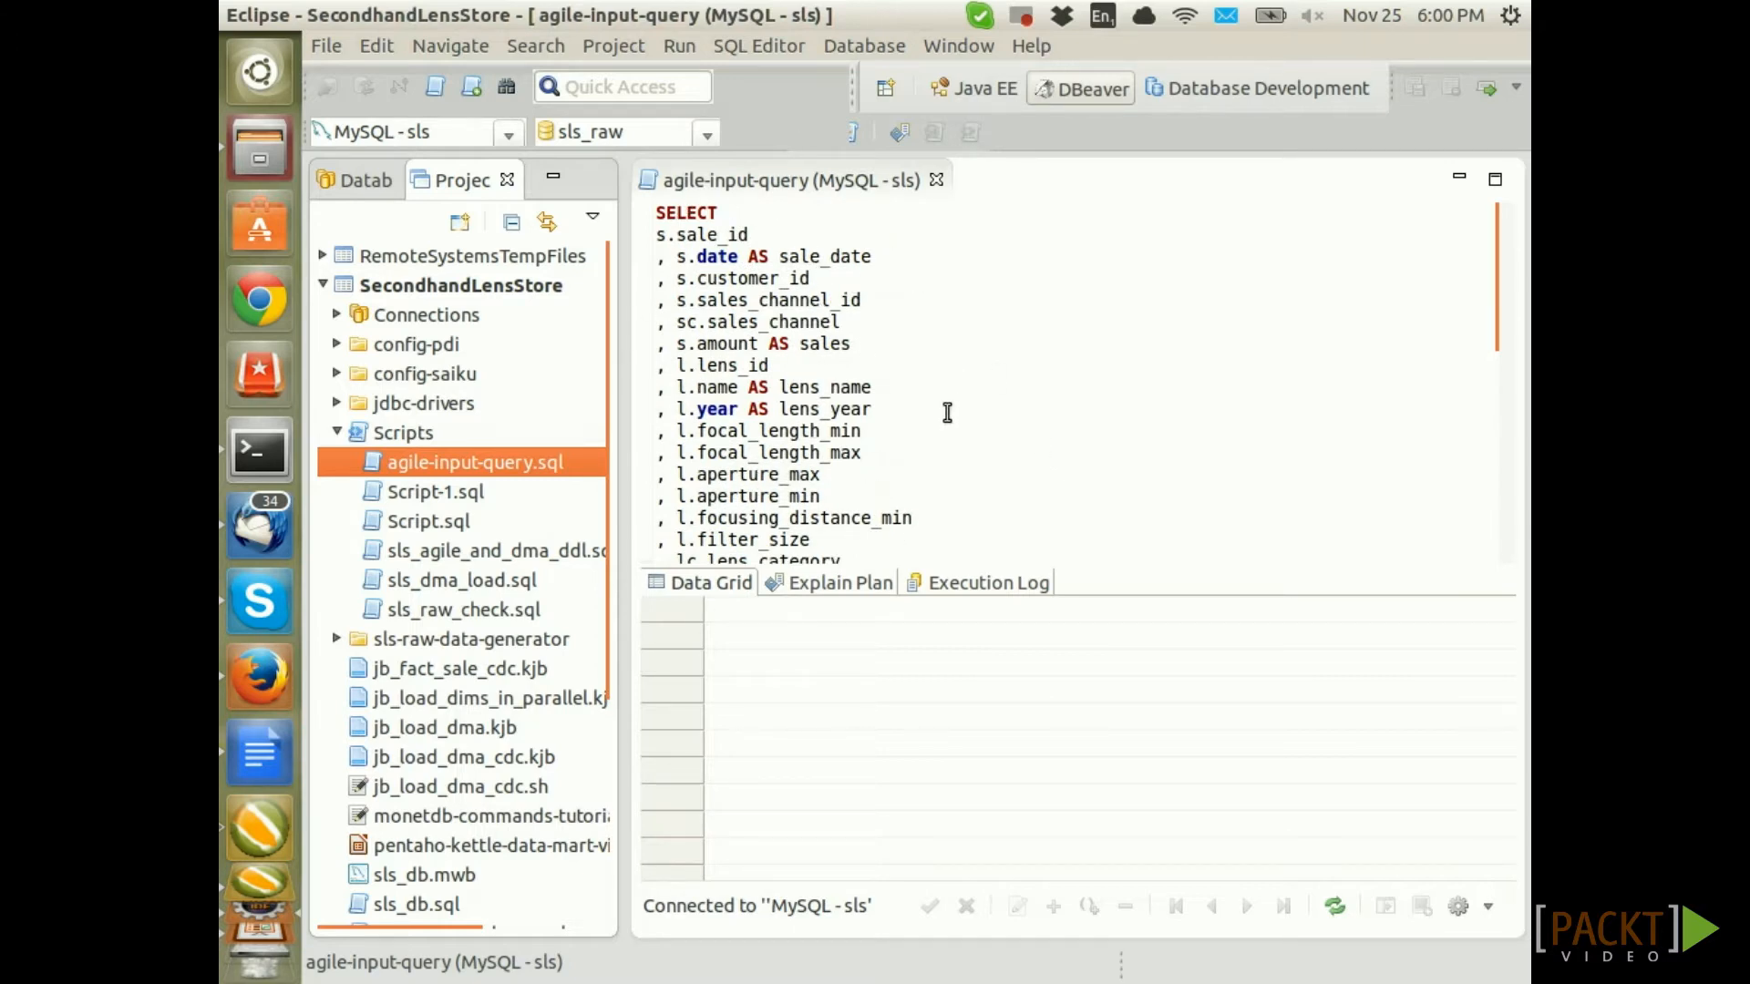
{"action": "scroll", "coordinate": [949, 410], "scroll_direction": "down", "scroll_amount": 3}
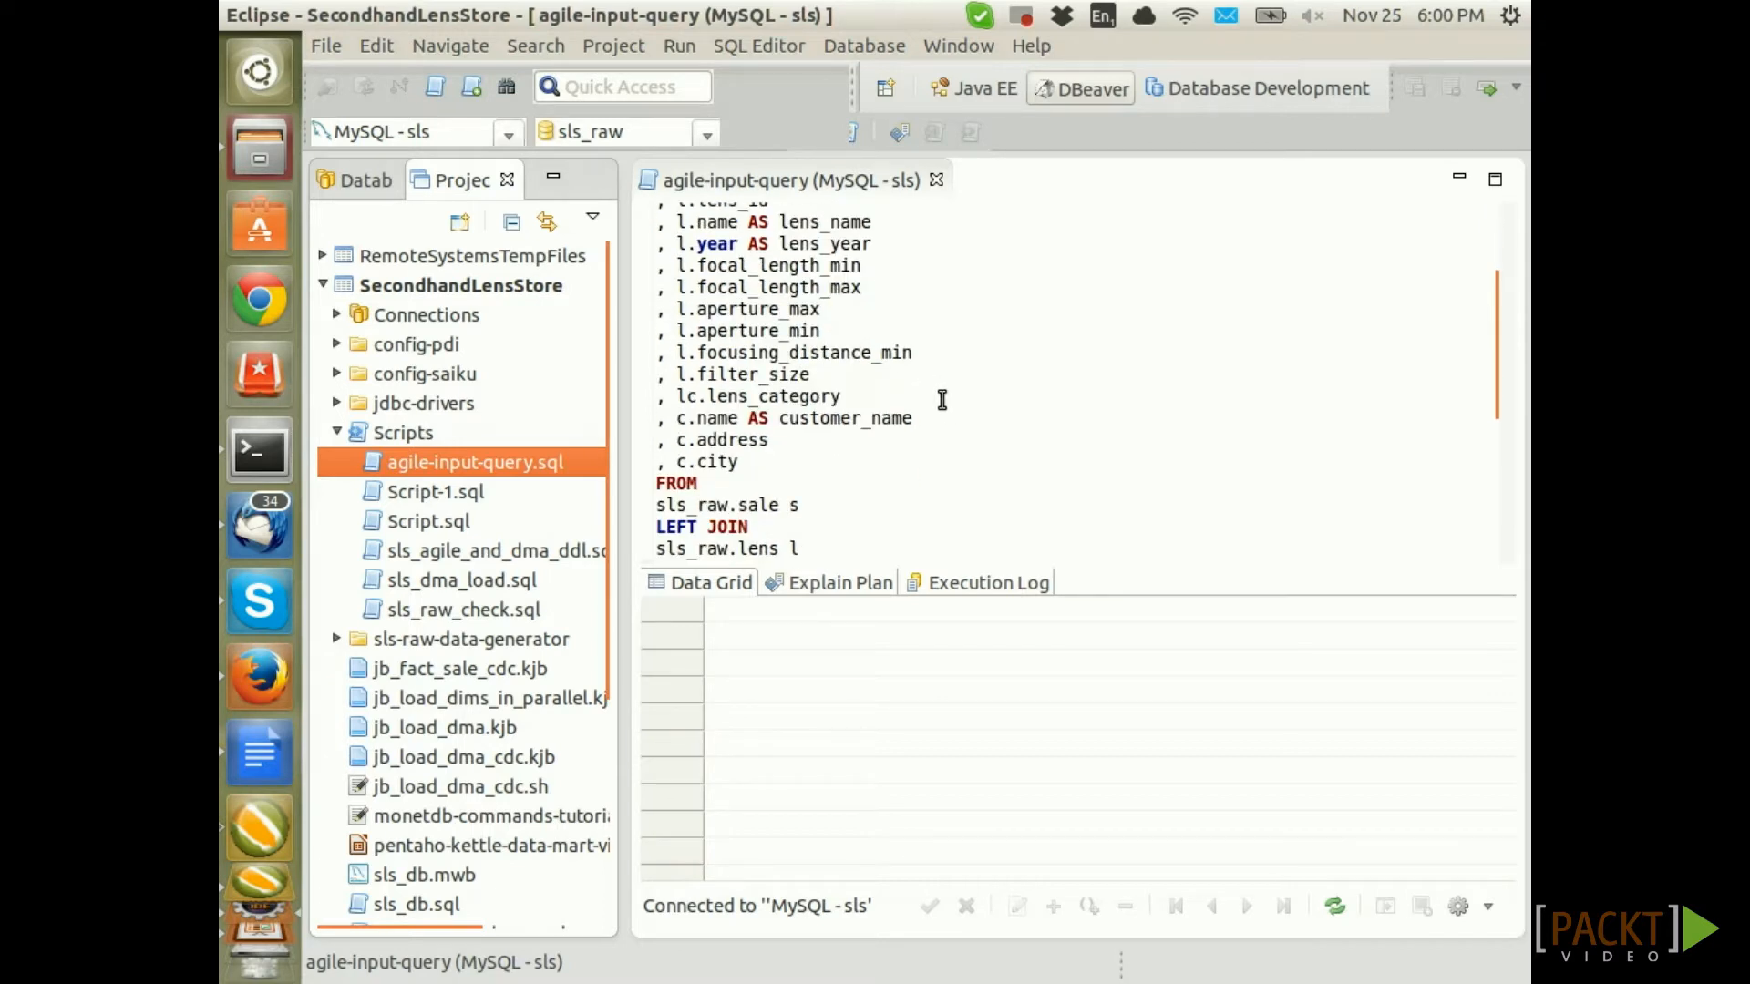
{"action": "scroll", "coordinate": [938, 405], "scroll_direction": "up", "scroll_amount": 3}
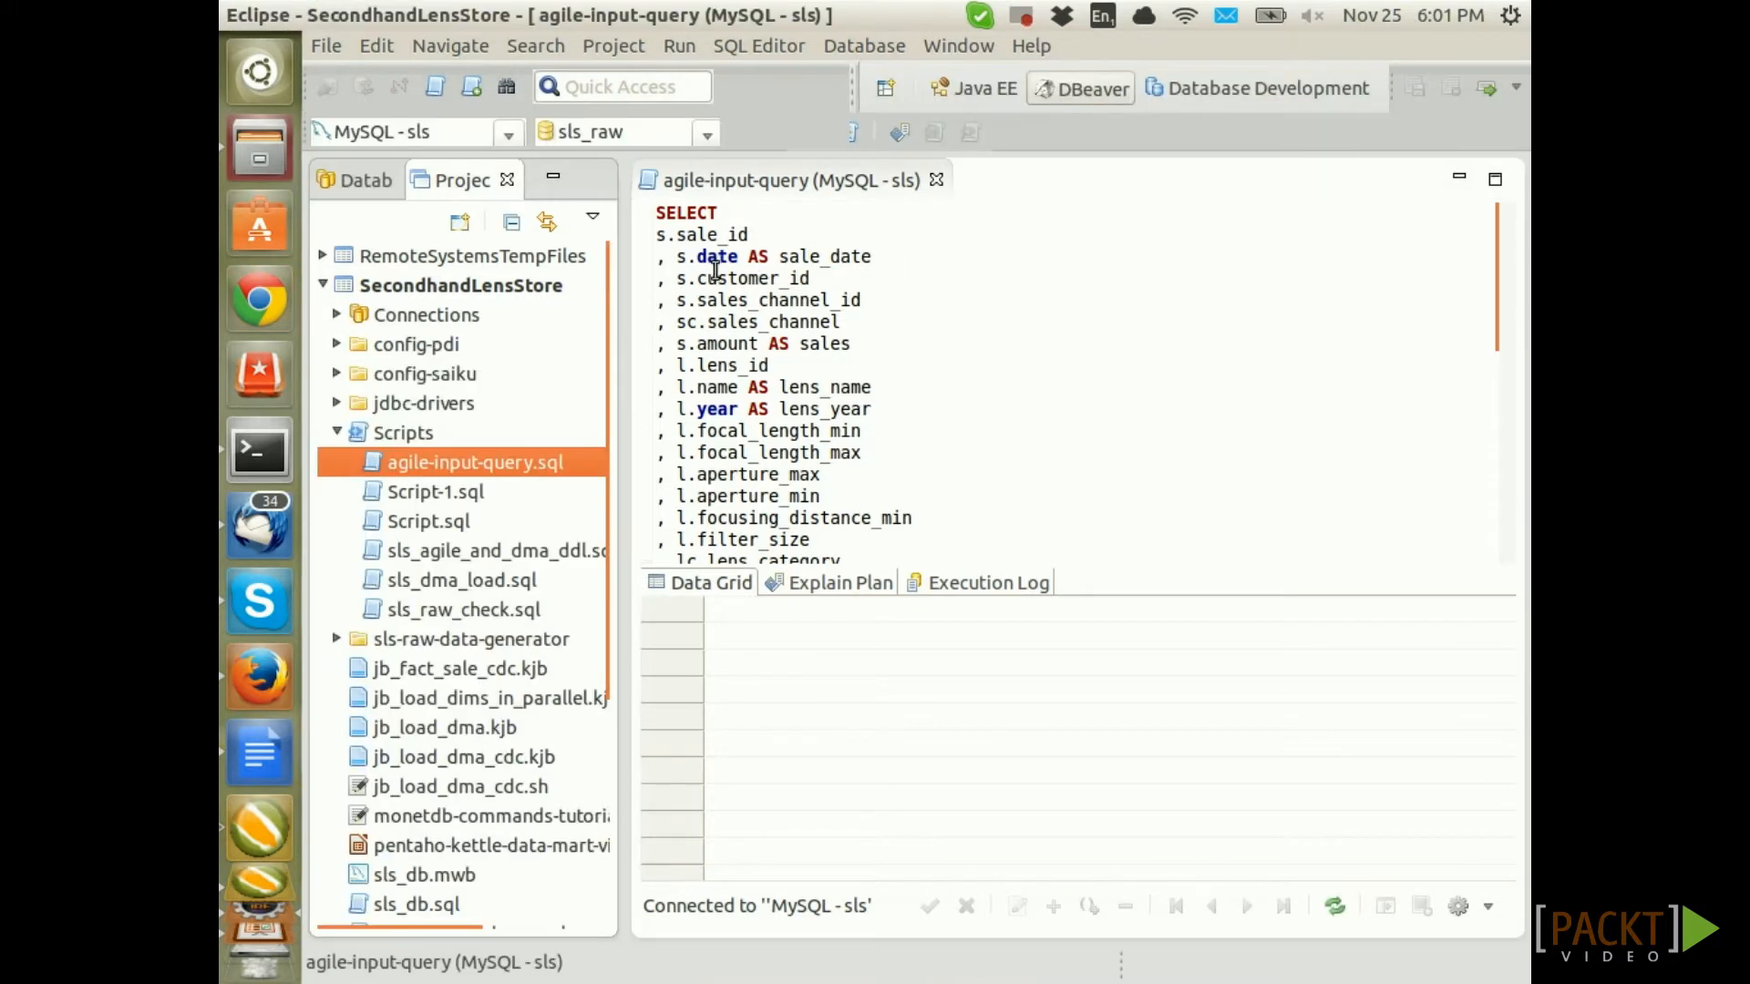
Review the sale_date alias, then run the query to fetch 16 sale rows
{"action": "left_click", "coordinate": [717, 235]}
{"action": "left_click", "coordinate": [730, 393]}
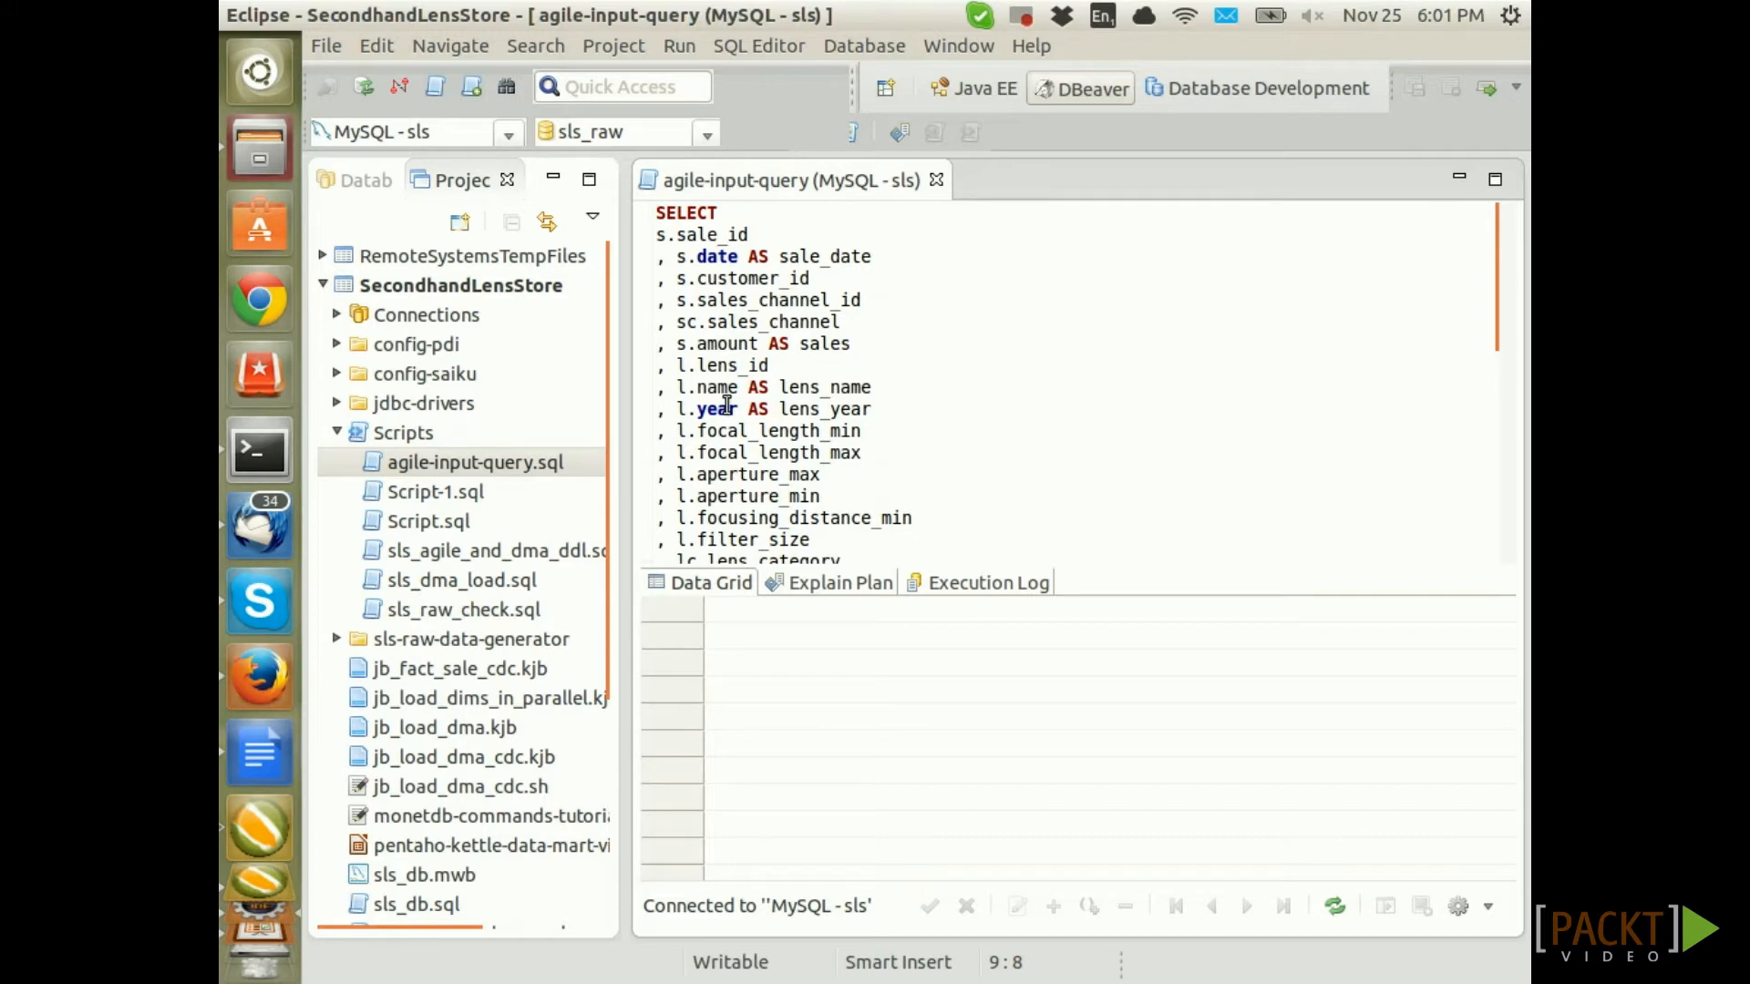
{"action": "left_click_drag", "start_coordinate": [780, 256], "coordinate": [872, 260]}
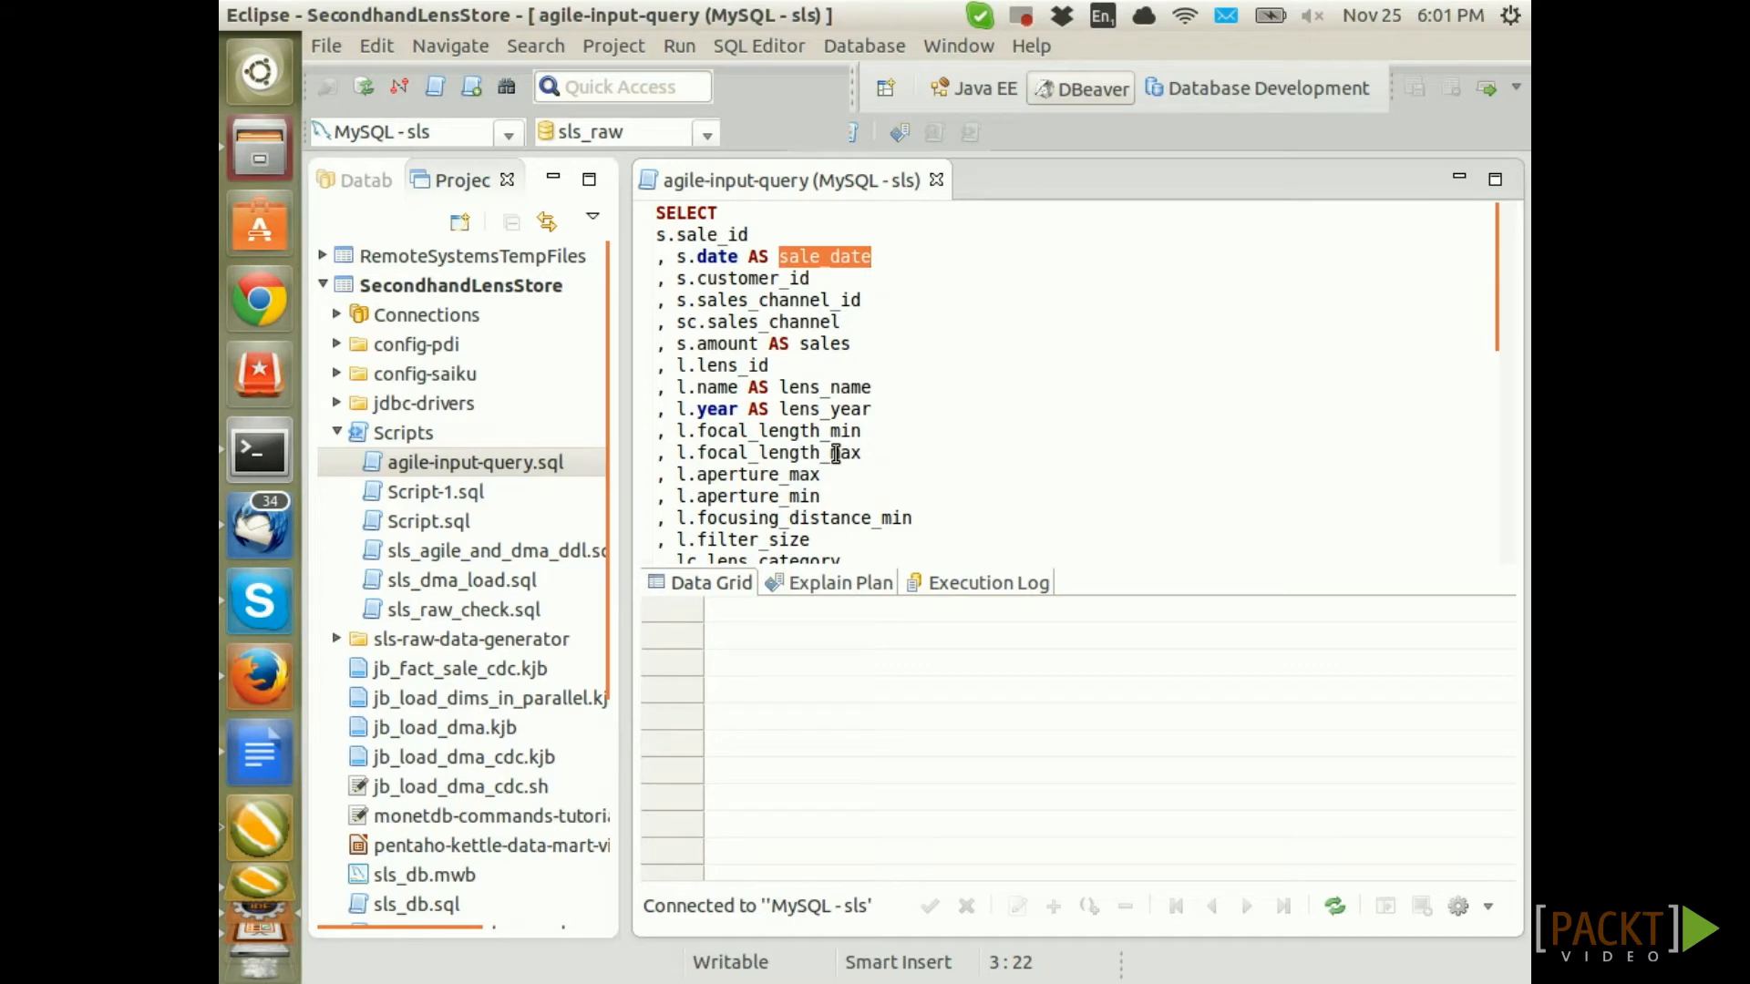
{"action": "scroll", "coordinate": [768, 395], "scroll_direction": "down", "scroll_amount": 3}
{"action": "scroll", "coordinate": [768, 396], "scroll_direction": "down", "scroll_amount": 3}
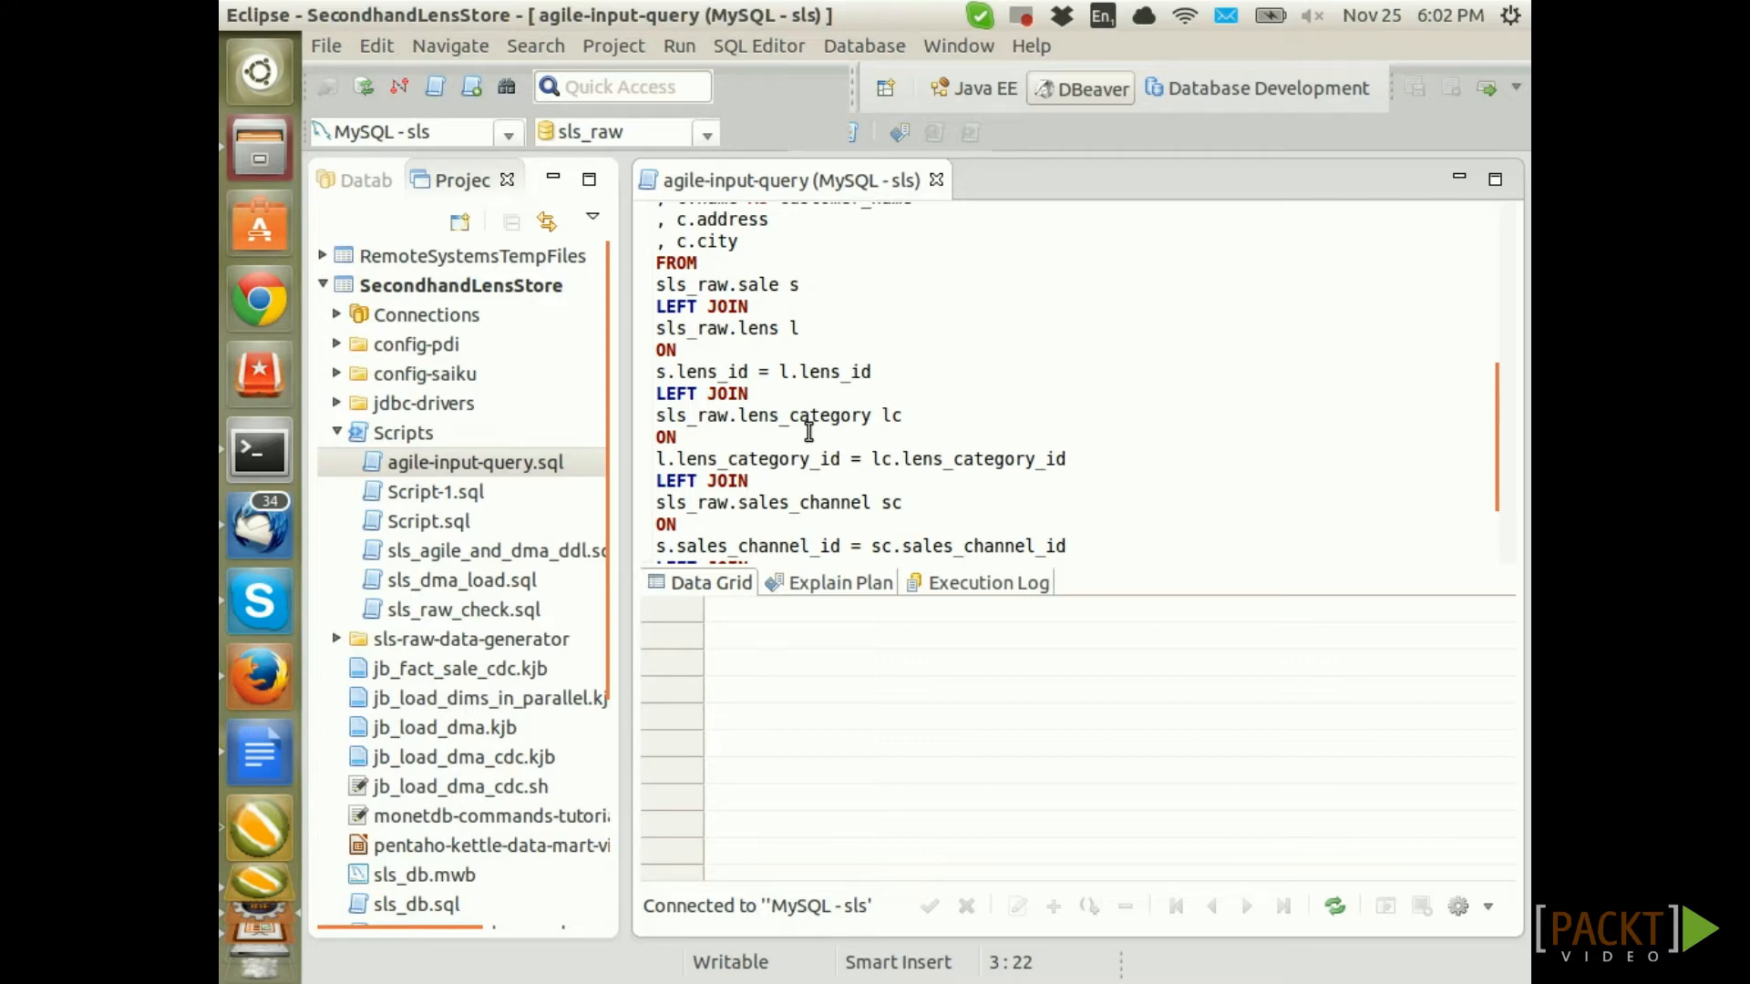
{"action": "left_click", "coordinate": [808, 431]}
{"action": "key", "text": "ctrl+Return"}
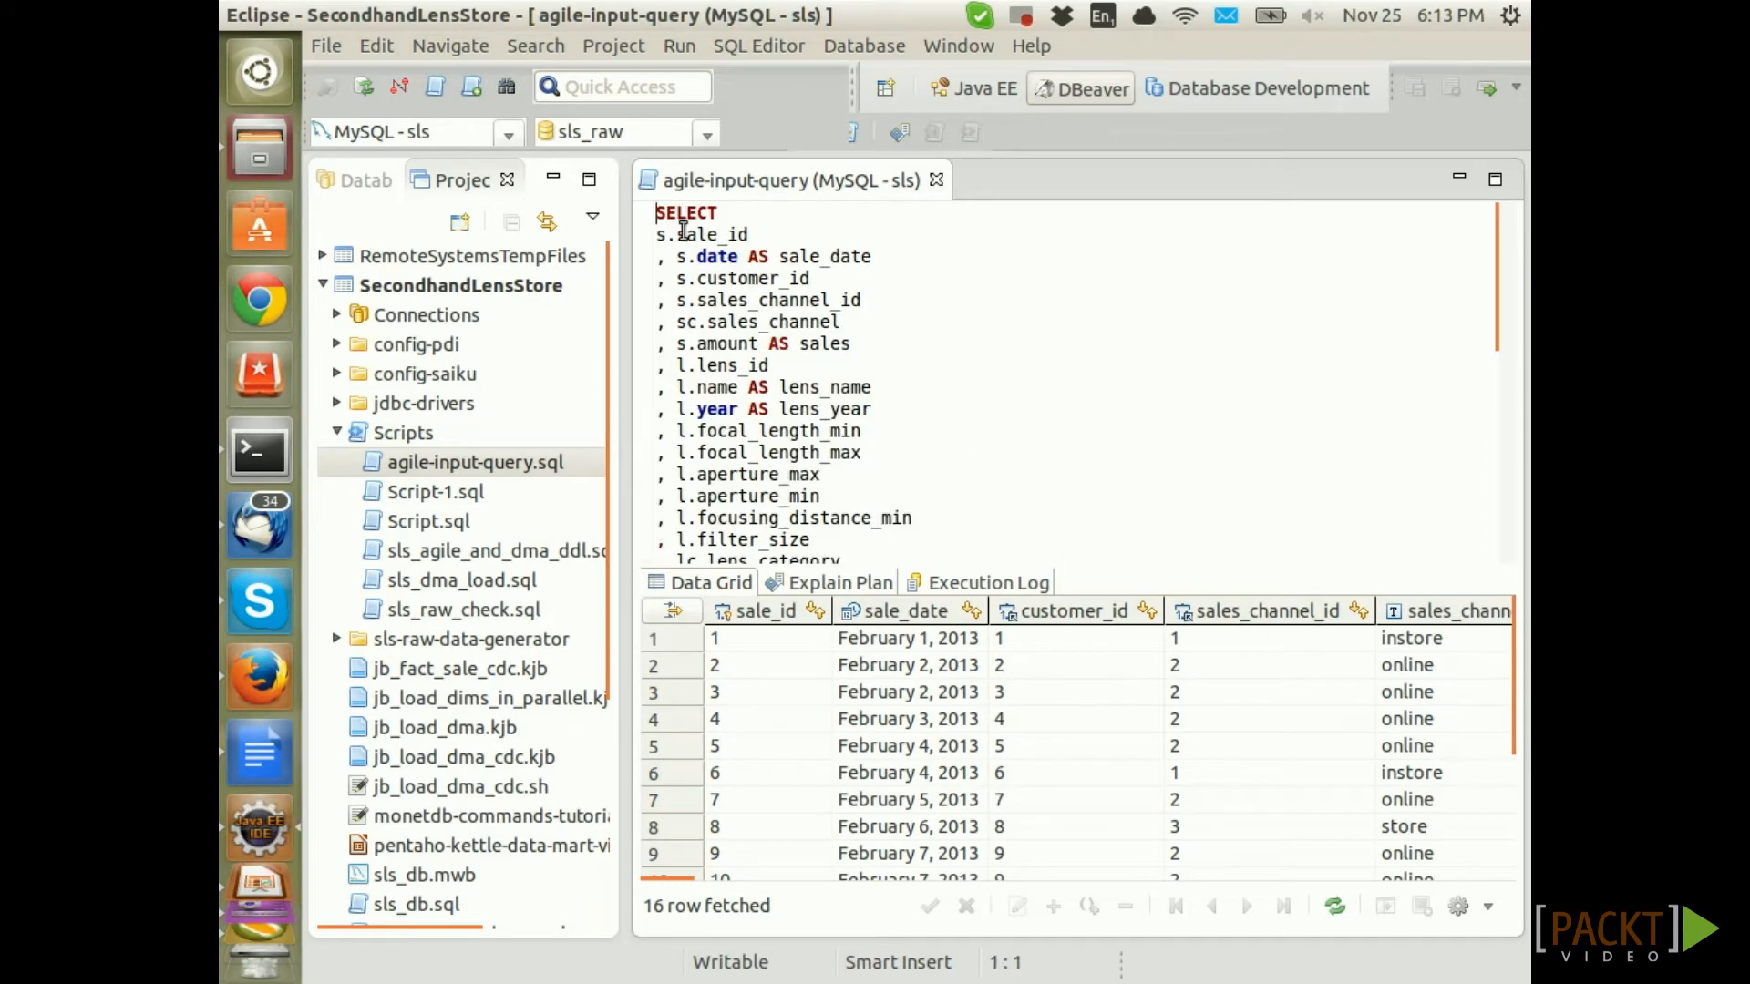
{"action": "scroll", "coordinate": [776, 465], "scroll_direction": "down", "scroll_amount": 10}
Copy the sale query and create a new transformation in Spoon
{"action": "left_click", "coordinate": [1007, 511], "text": "shift"}
{"action": "key", "text": "alt+Tab"}
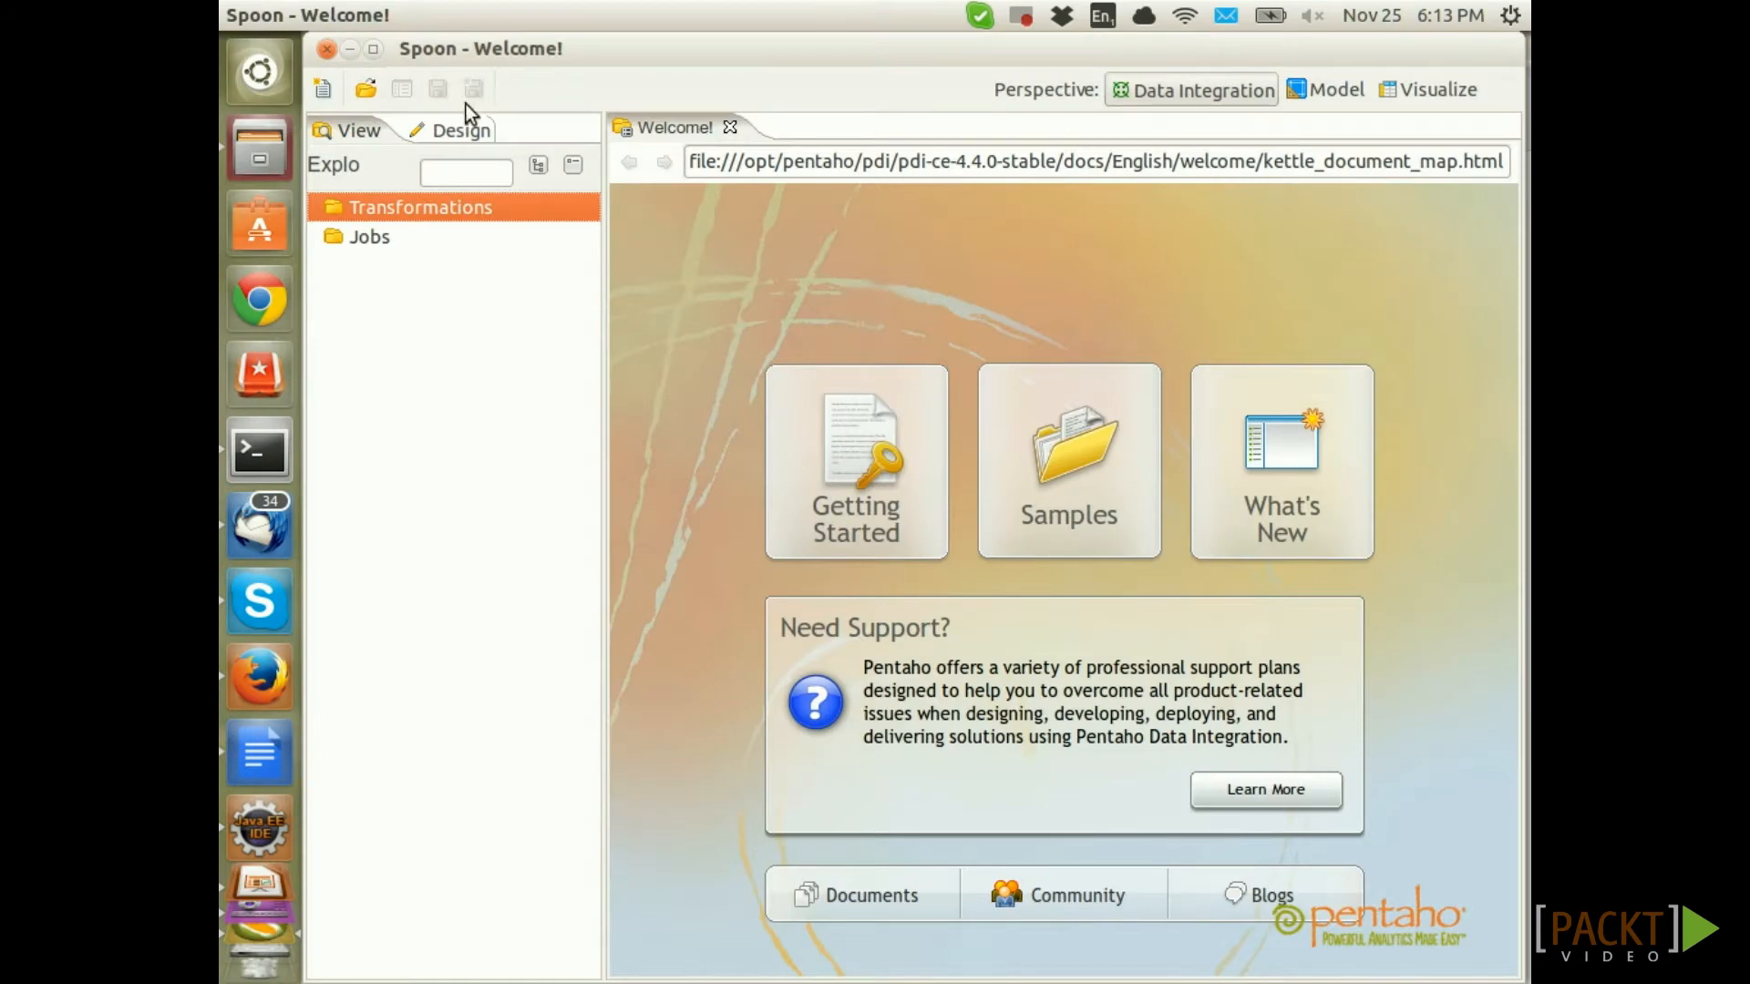
{"action": "left_click", "coordinate": [330, 87]}
{"action": "left_click", "coordinate": [364, 150]}
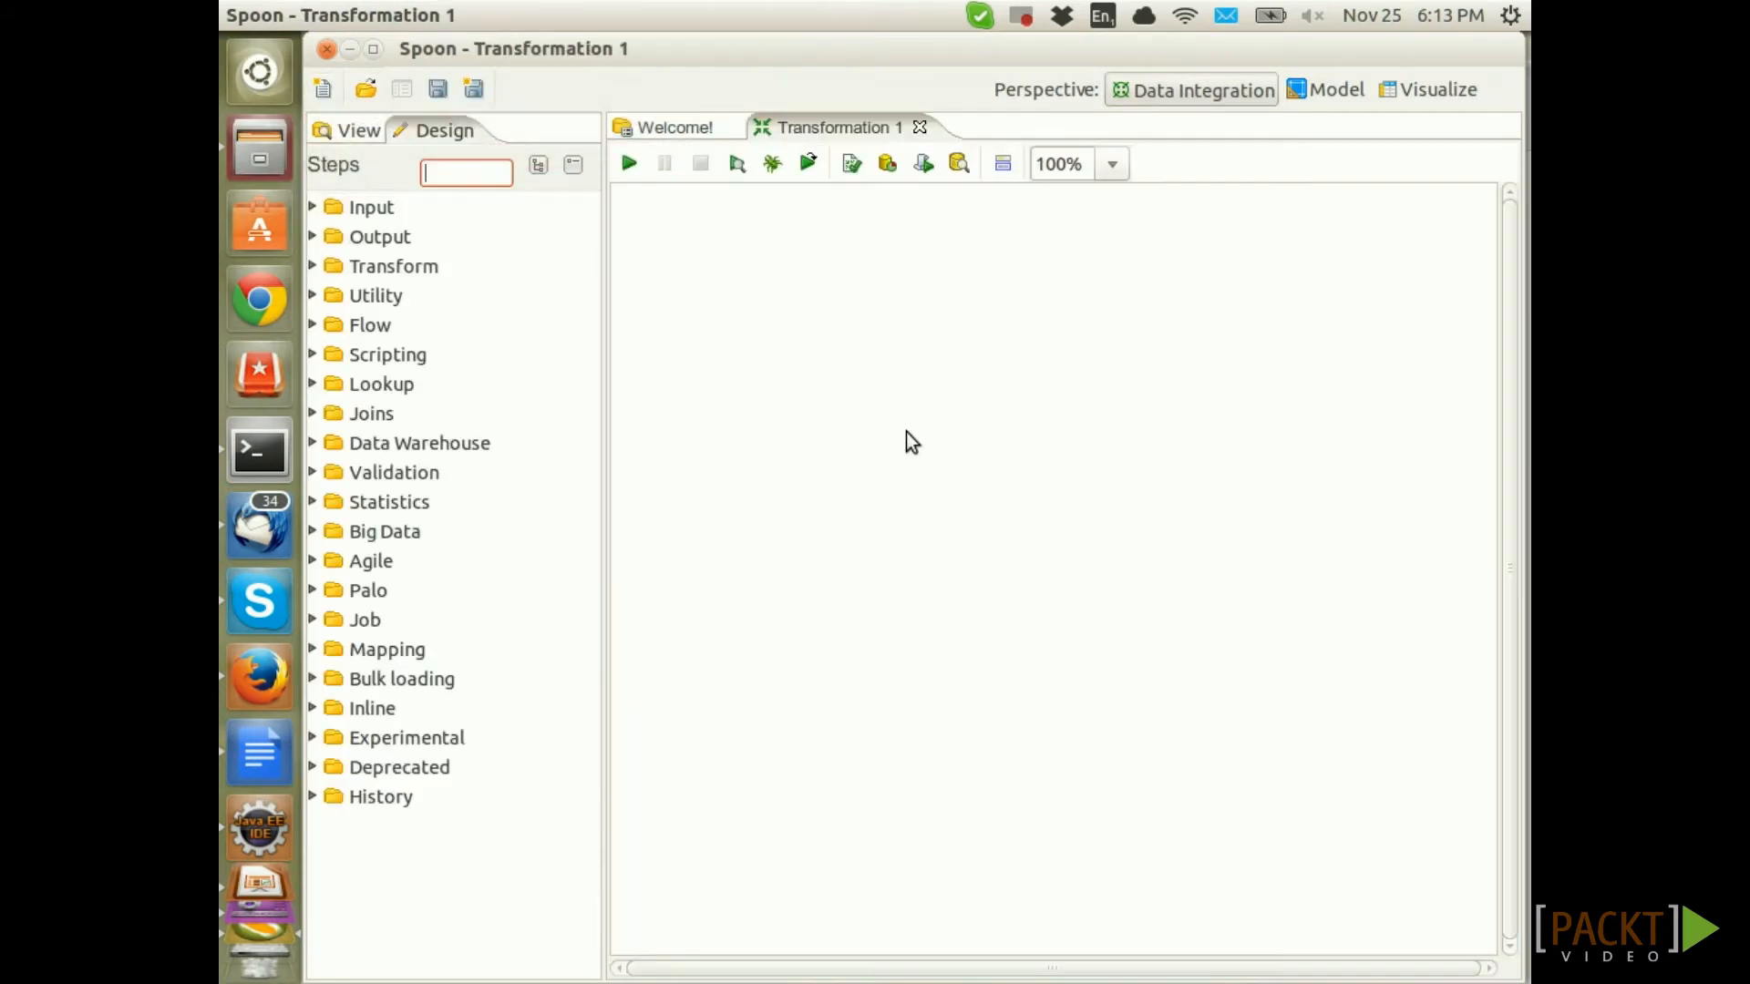
Save the transformation as tr_fact_sale_agile in a new sls folder on the Desktop
{"action": "key", "text": "ctrl+s"}
{"action": "left_click", "coordinate": [444, 402]}
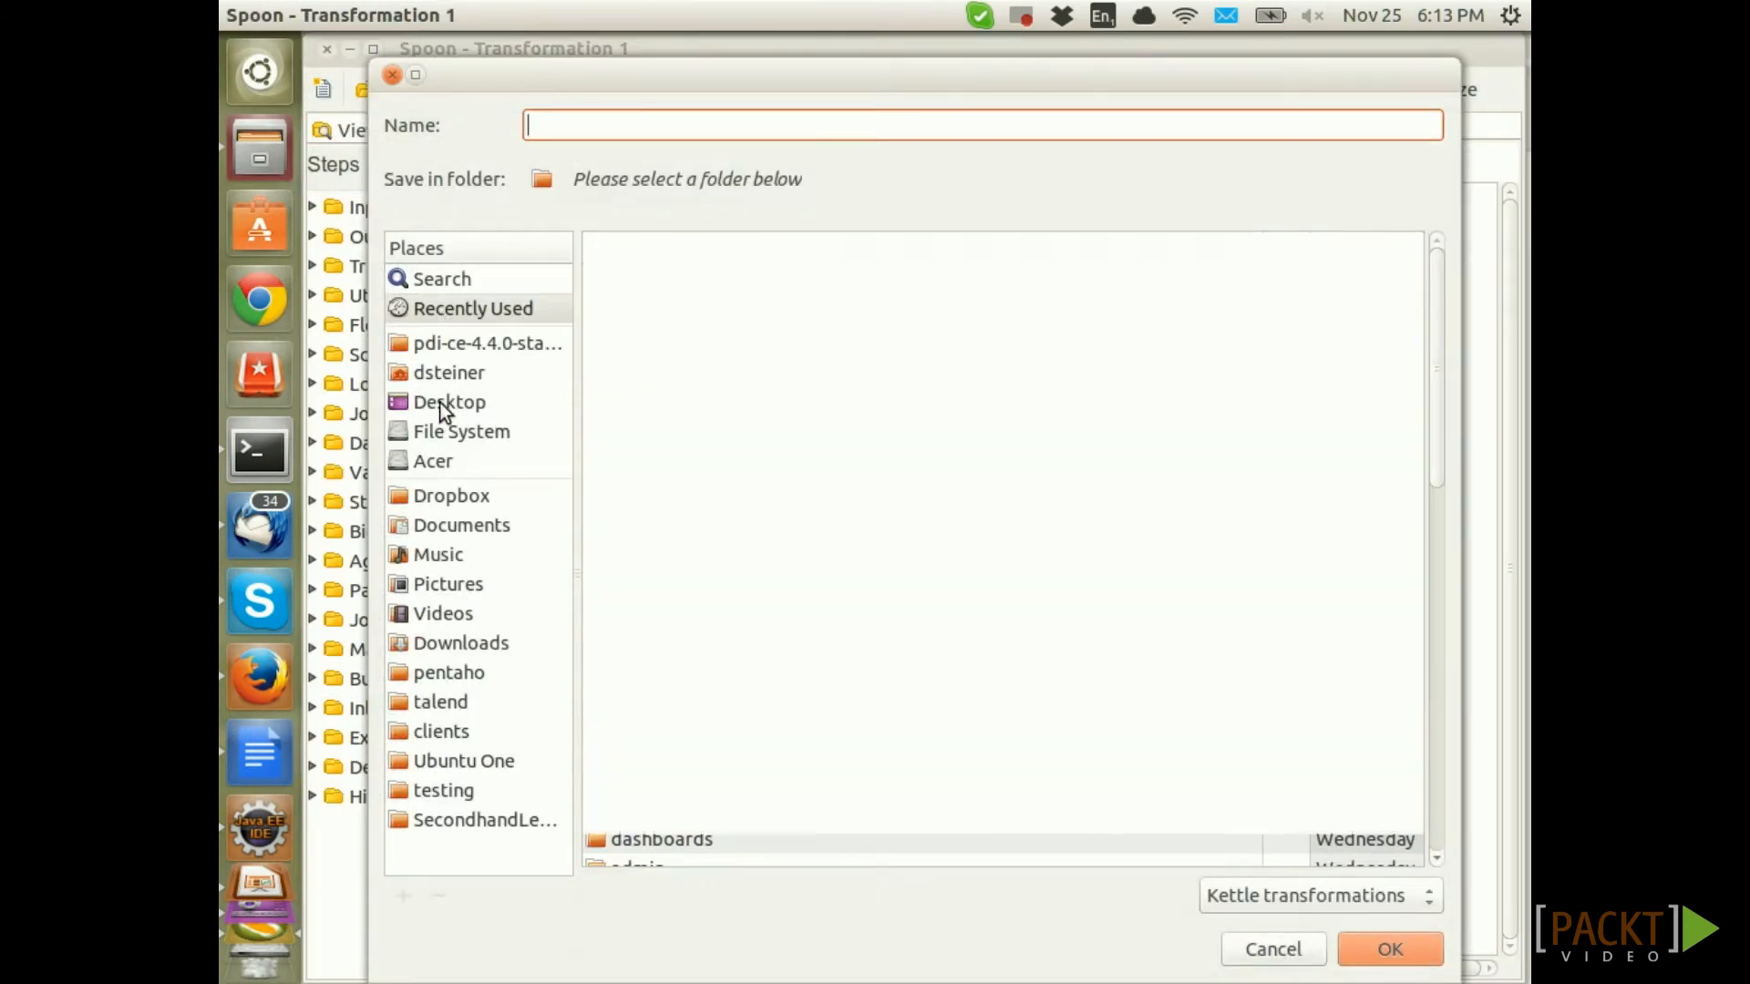
{"action": "left_click", "coordinate": [1333, 188]}
{"action": "type", "text": "sls"}
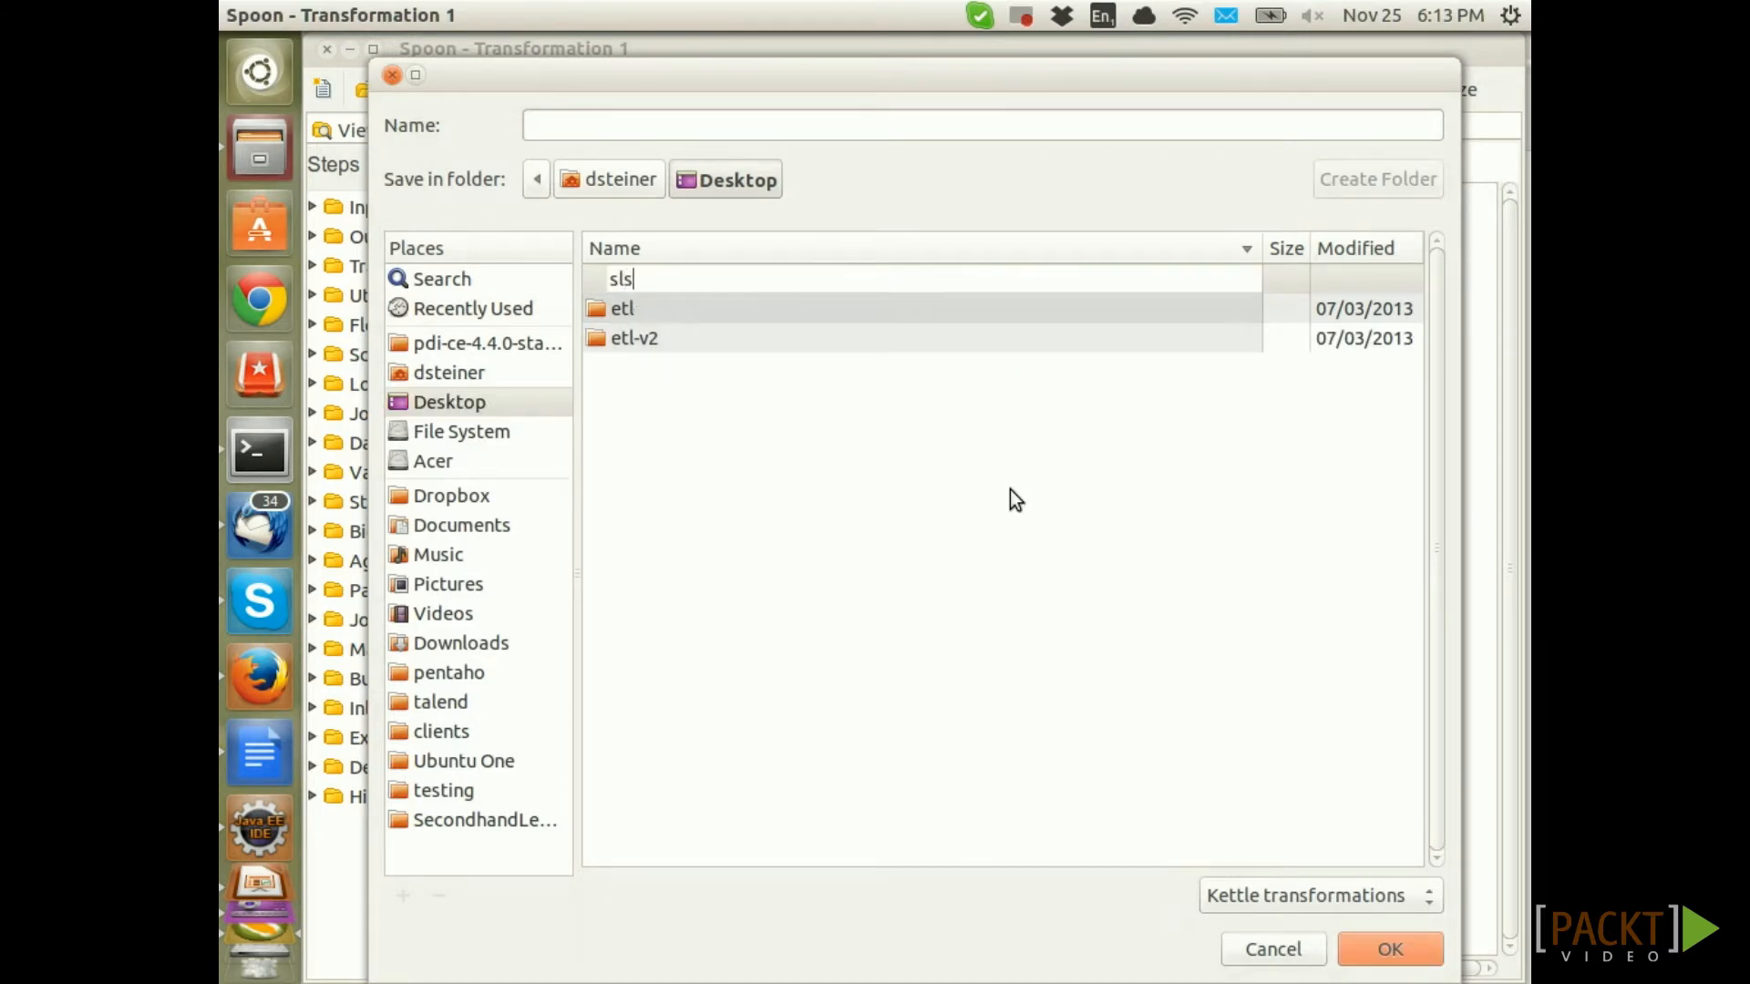
{"action": "key", "text": "Return"}
{"action": "left_click", "coordinate": [633, 124]}
{"action": "type", "text": "tr_fact_s"}
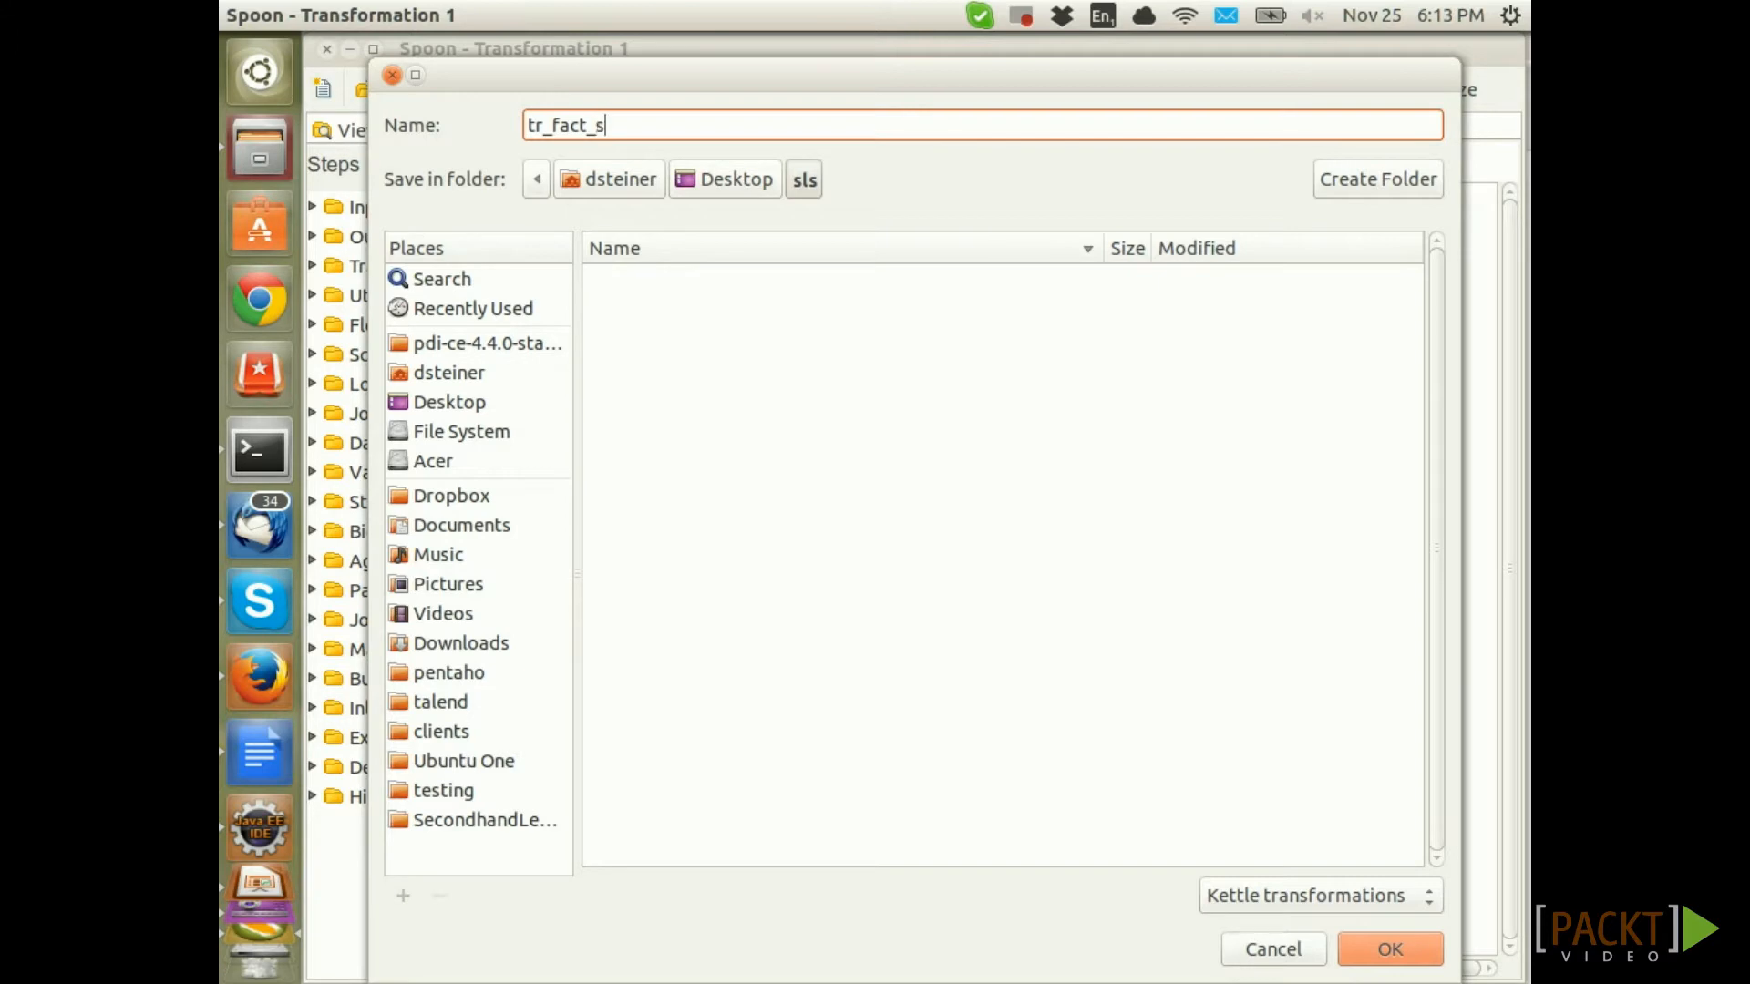
{"action": "type", "text": "ale_agile"}
{"action": "key", "text": "Return"}
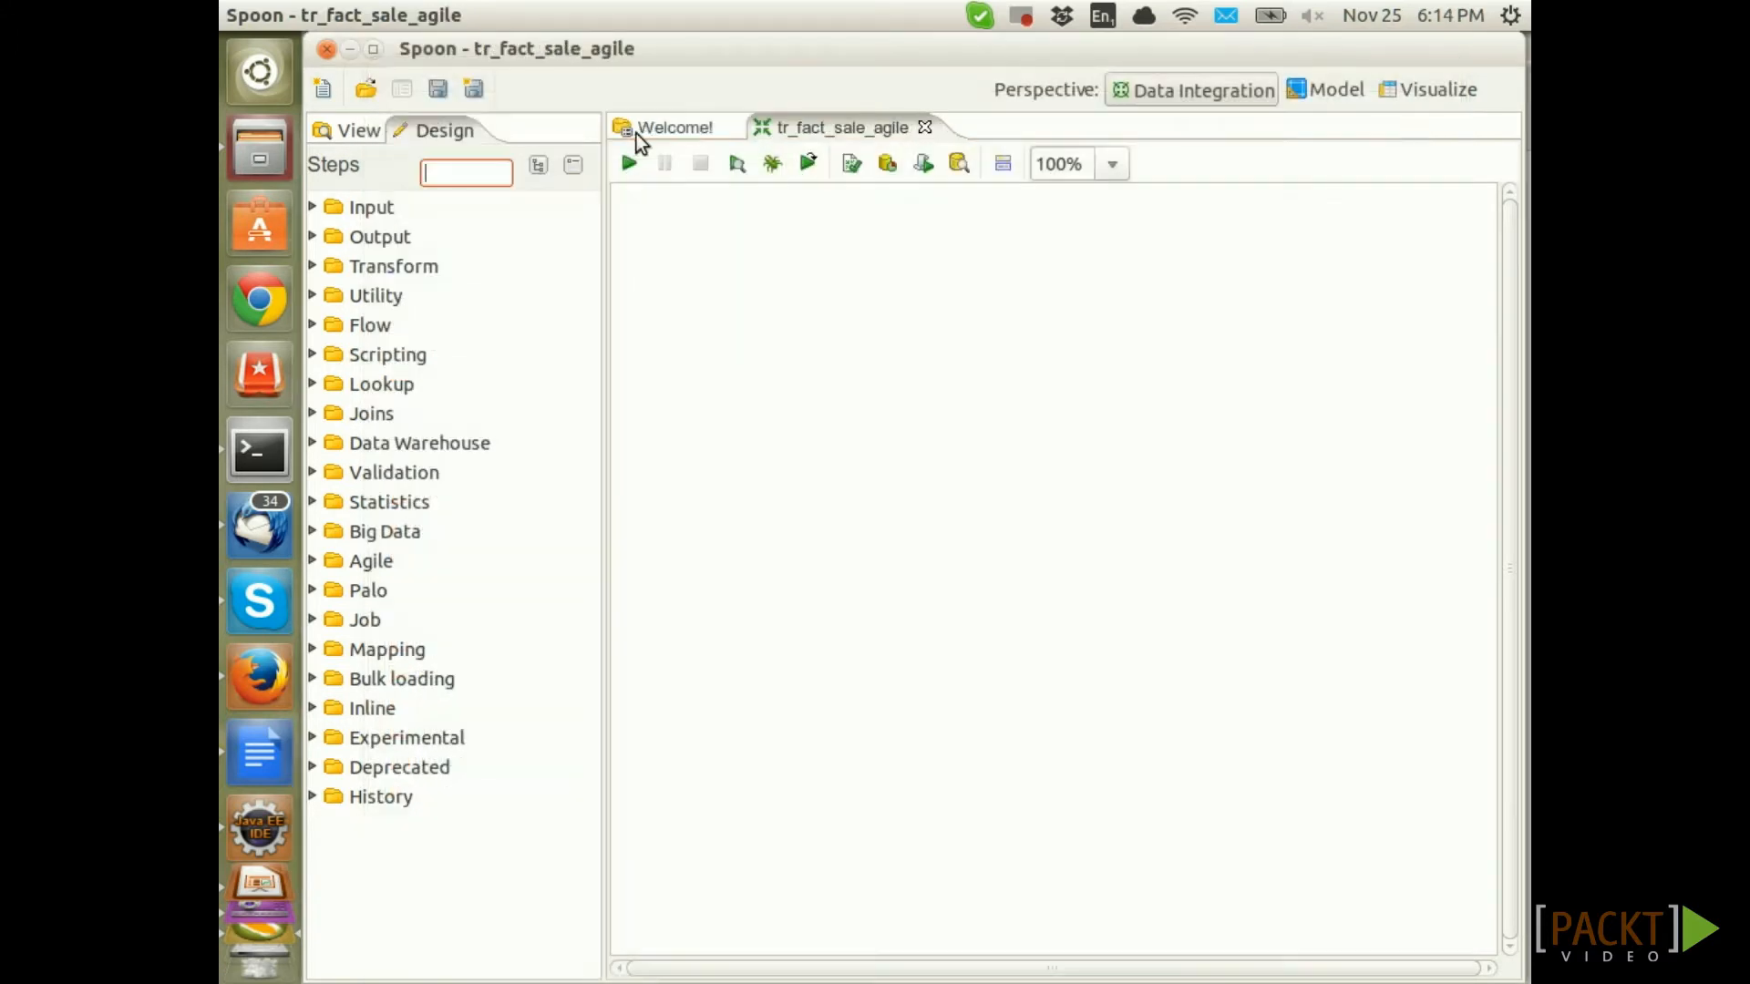
{"action": "left_click", "coordinate": [315, 208]}
Add a Table input step using the pasted sale query on the sls_raw connection
{"action": "scroll", "coordinate": [509, 470], "scroll_direction": "down", "scroll_amount": 5}
{"action": "scroll", "coordinate": [511, 472], "scroll_direction": "down", "scroll_amount": 3}
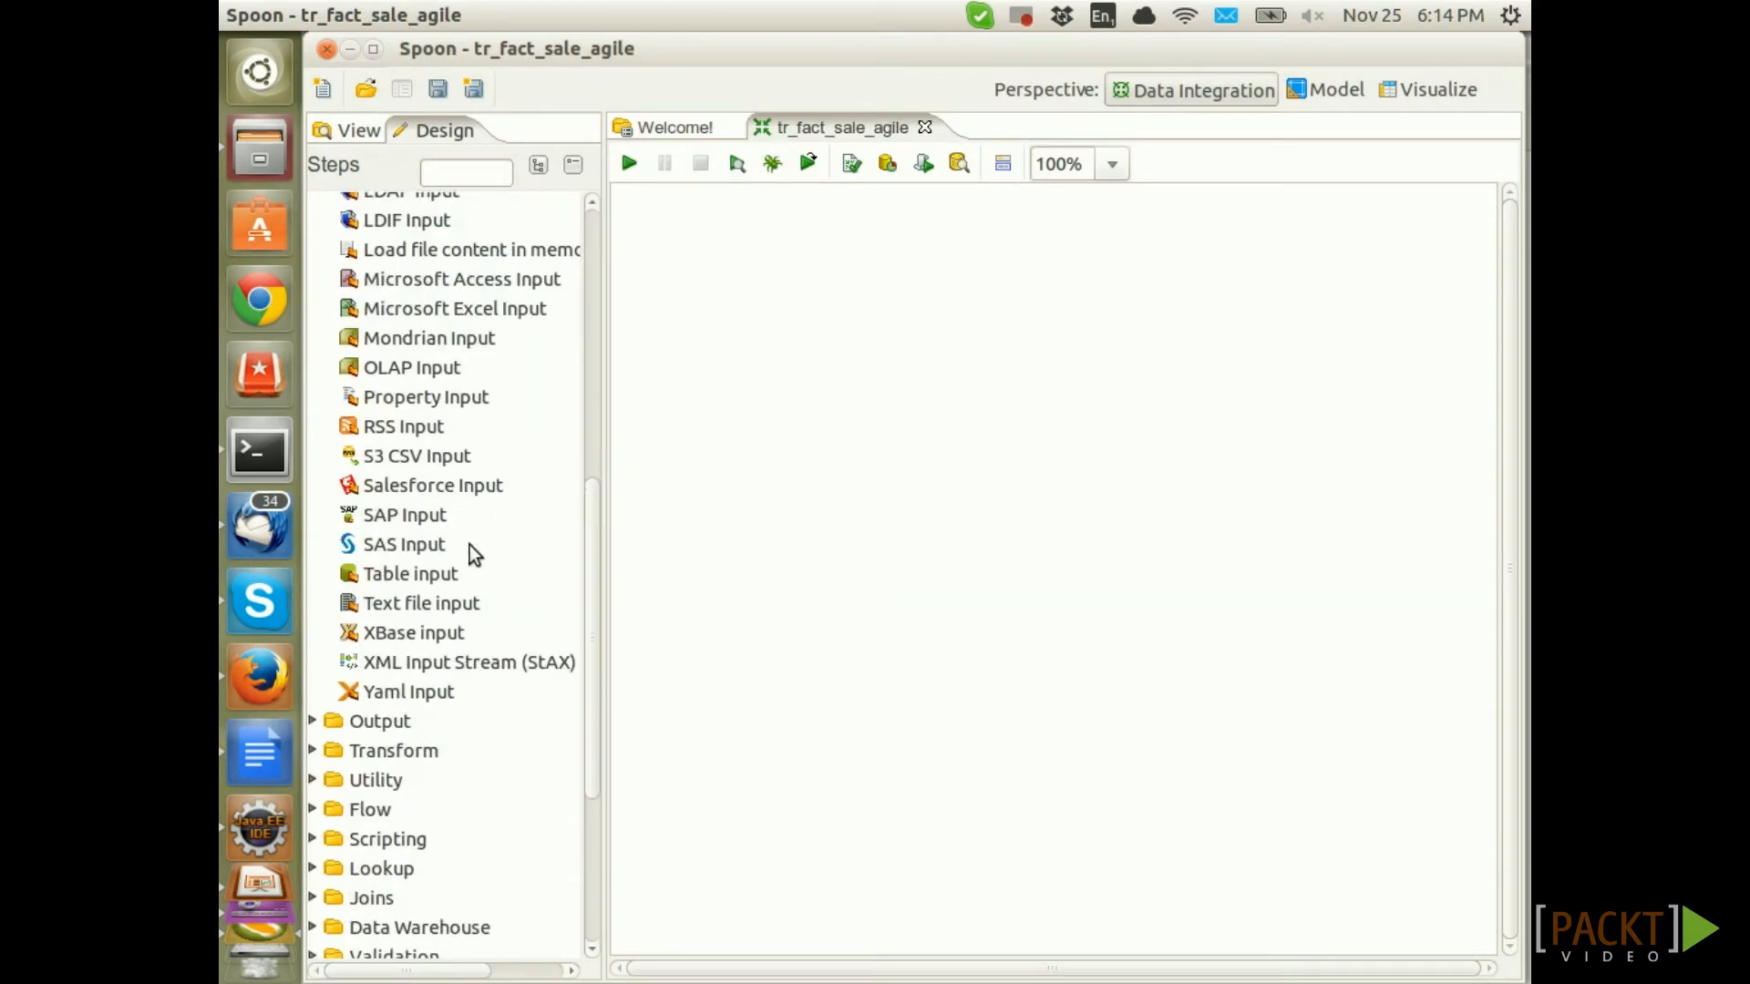
{"action": "left_click_drag", "start_coordinate": [414, 574], "coordinate": [801, 275]}
{"action": "double_click", "coordinate": [801, 274]}
{"action": "left_click_drag", "start_coordinate": [1285, 219], "coordinate": [781, 217]}
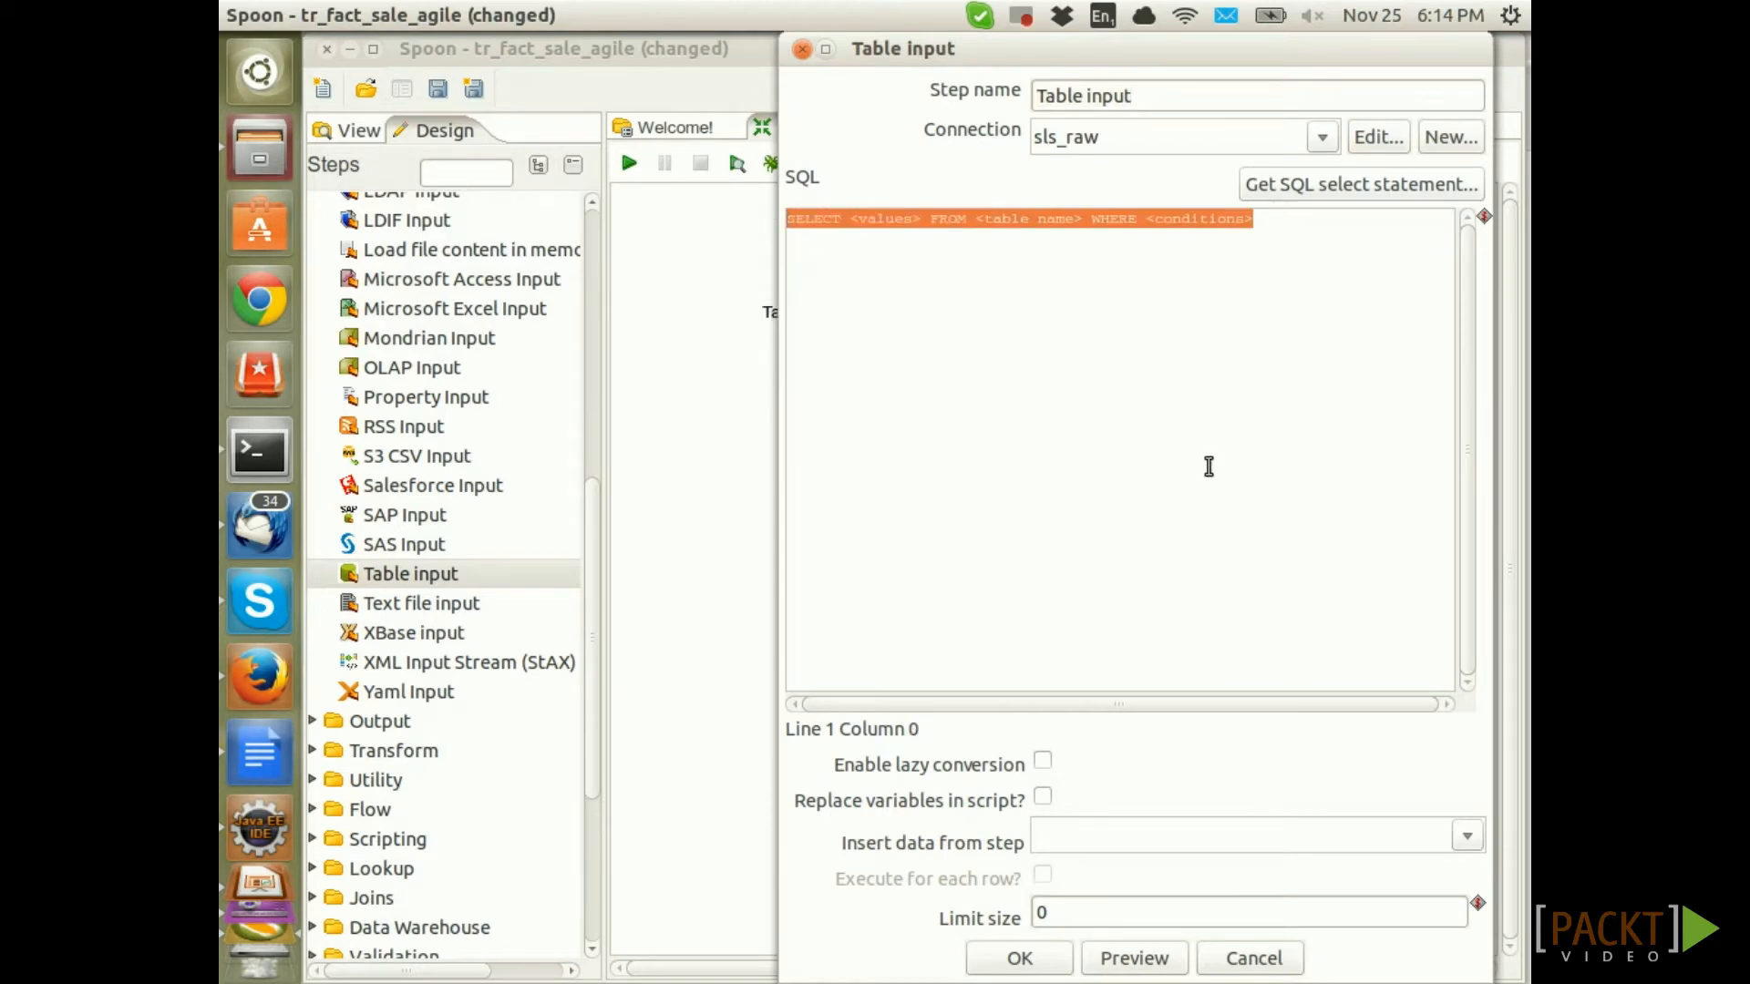
{"action": "key", "text": "ctrl+v"}
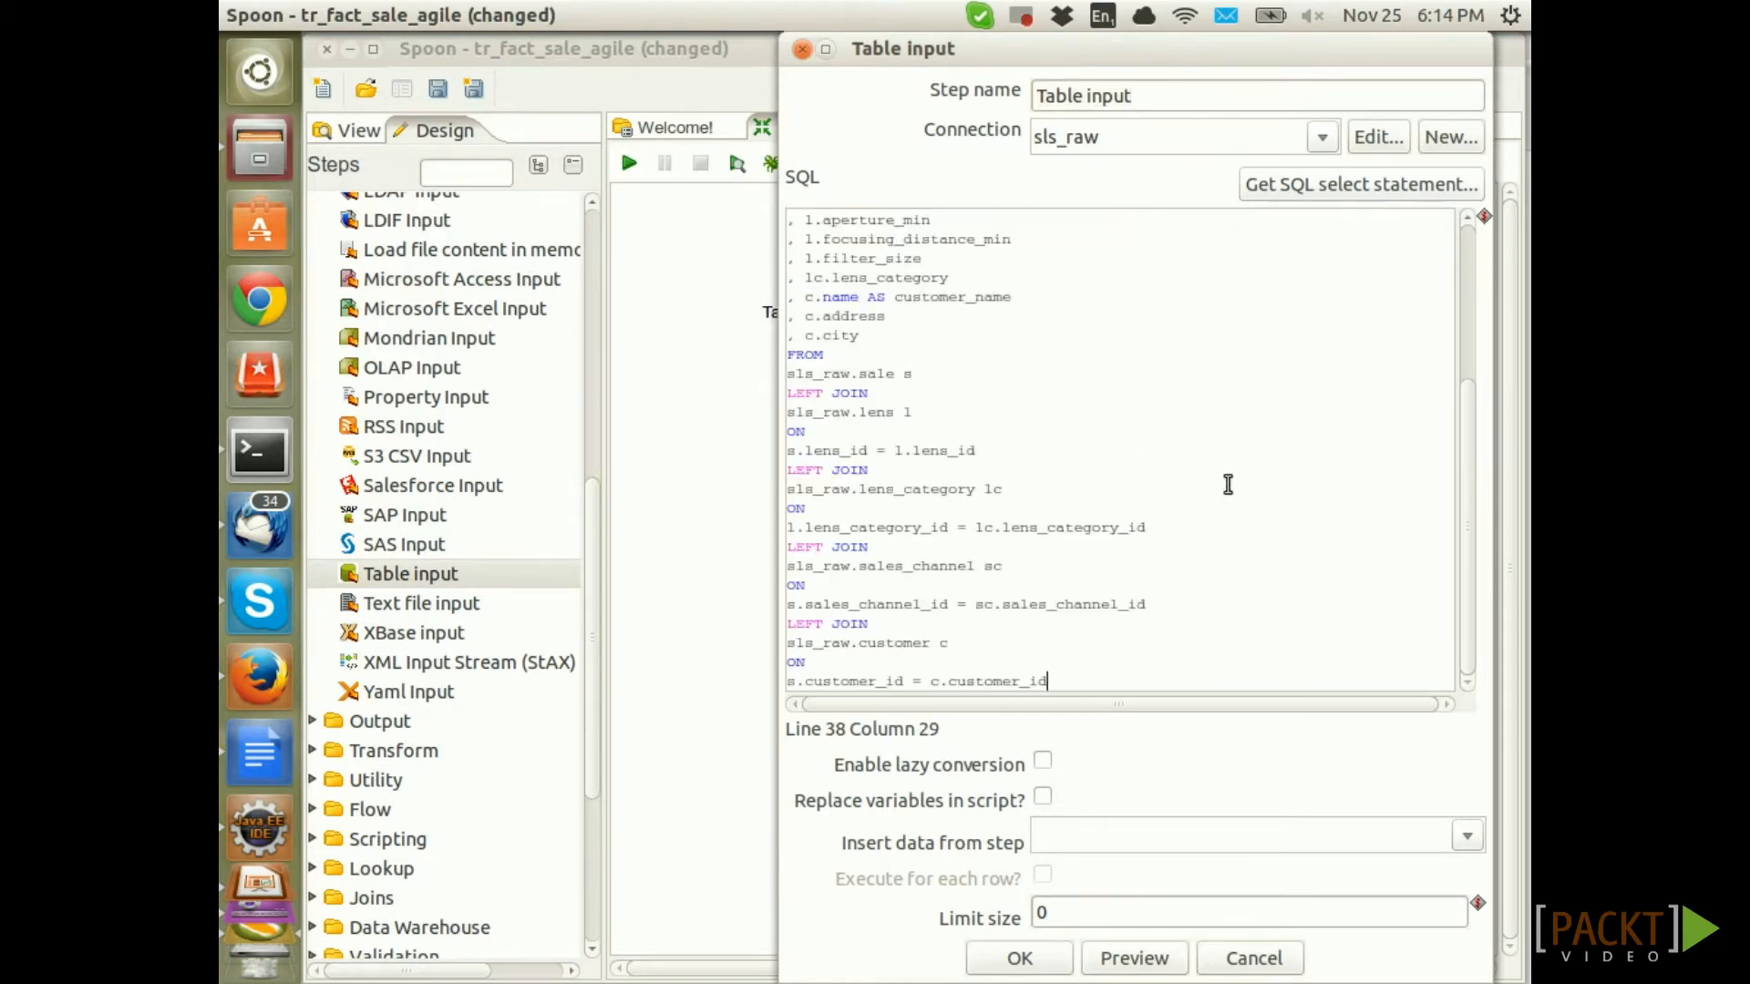
{"action": "left_click", "coordinate": [1321, 136]}
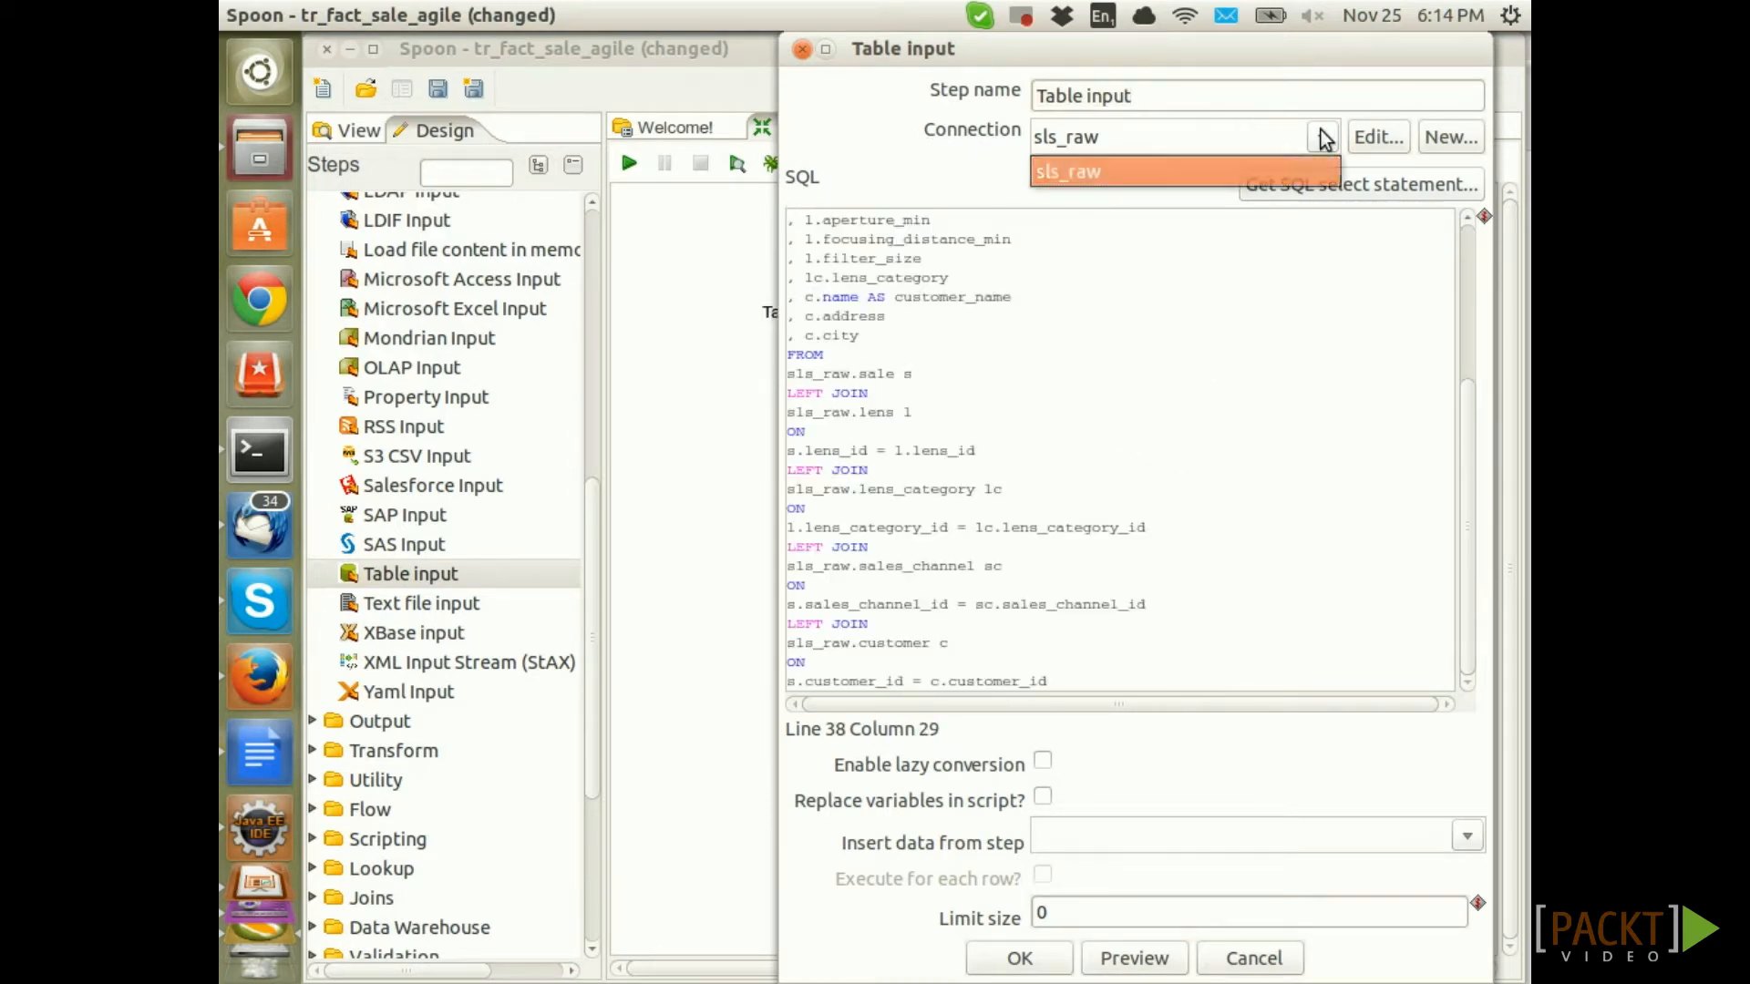
{"action": "left_click", "coordinate": [1075, 172]}
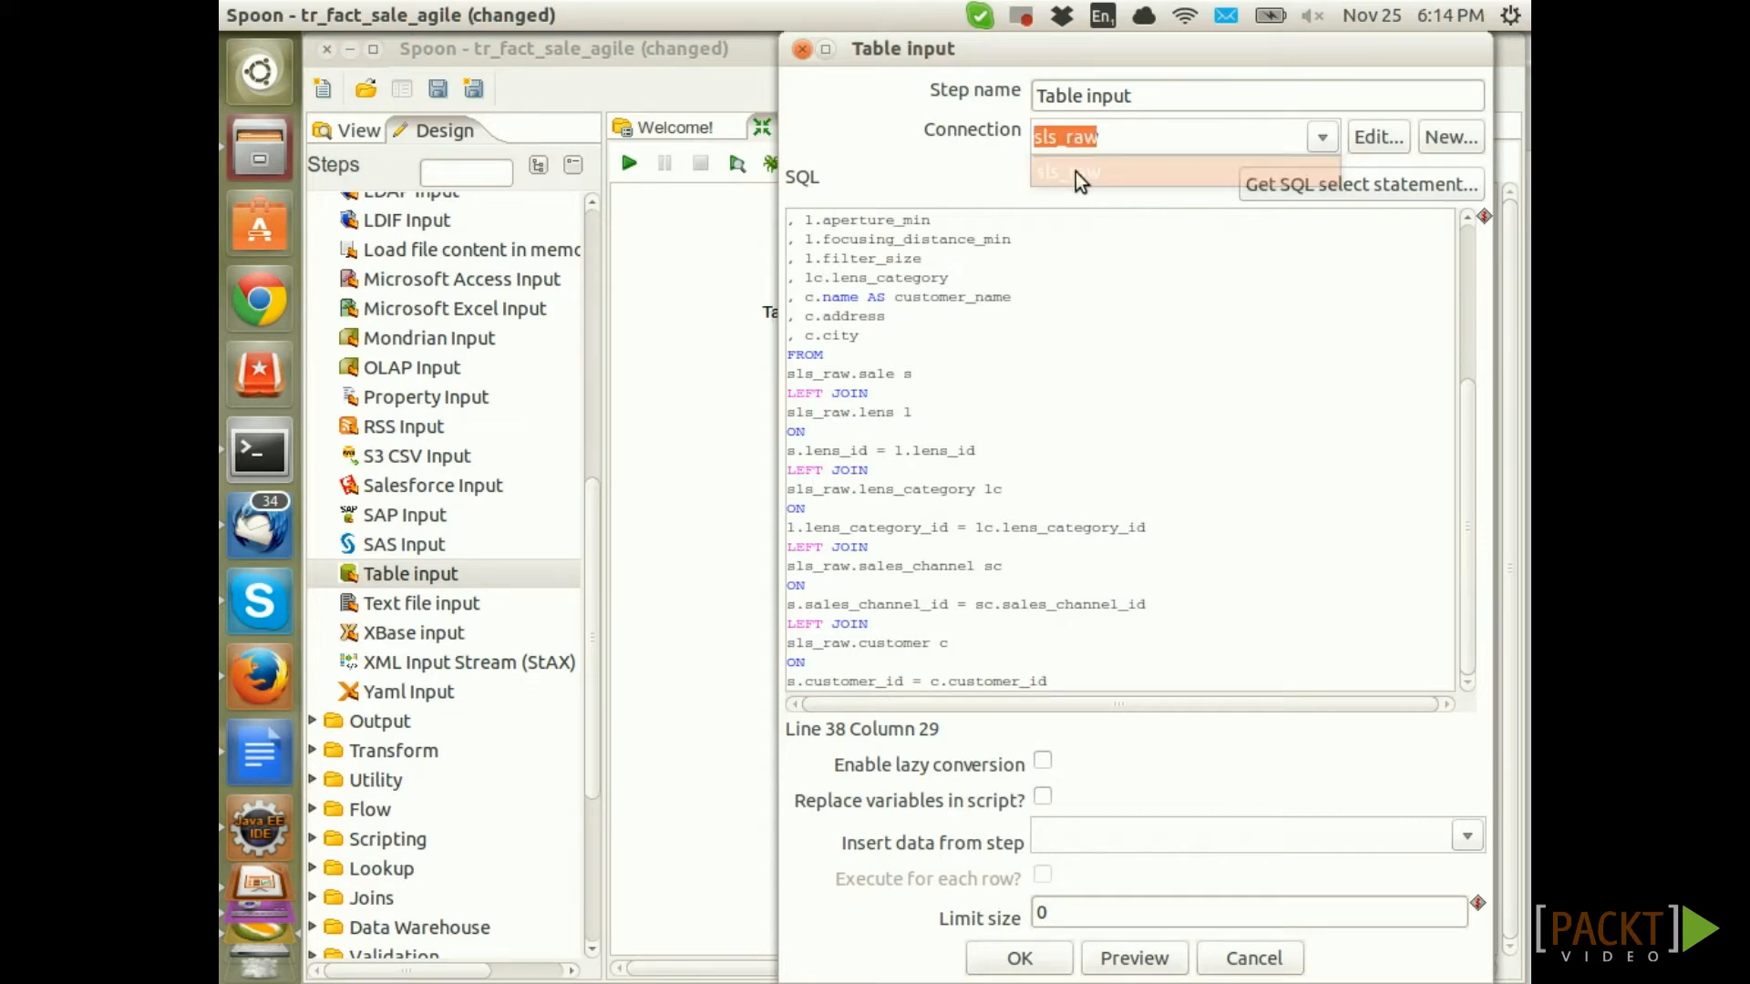
Preview the query's 16 rows, then close the Table input settings
{"action": "left_click", "coordinate": [1150, 959]}
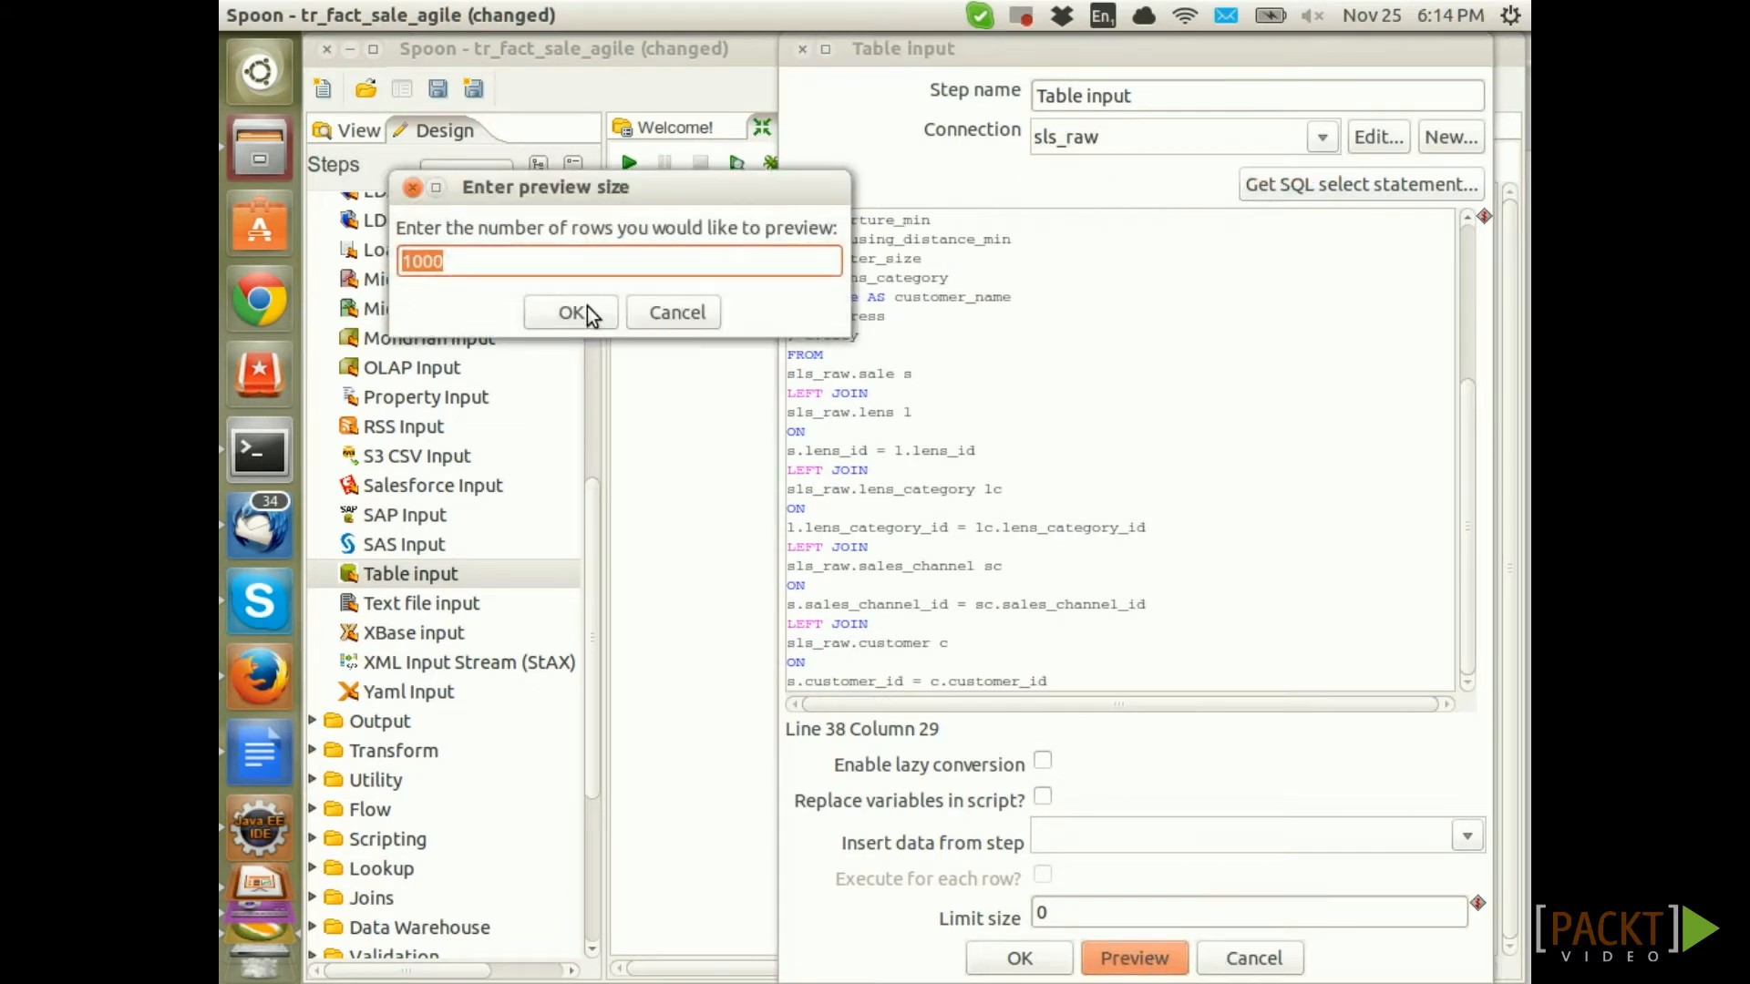
{"action": "left_click", "coordinate": [583, 308]}
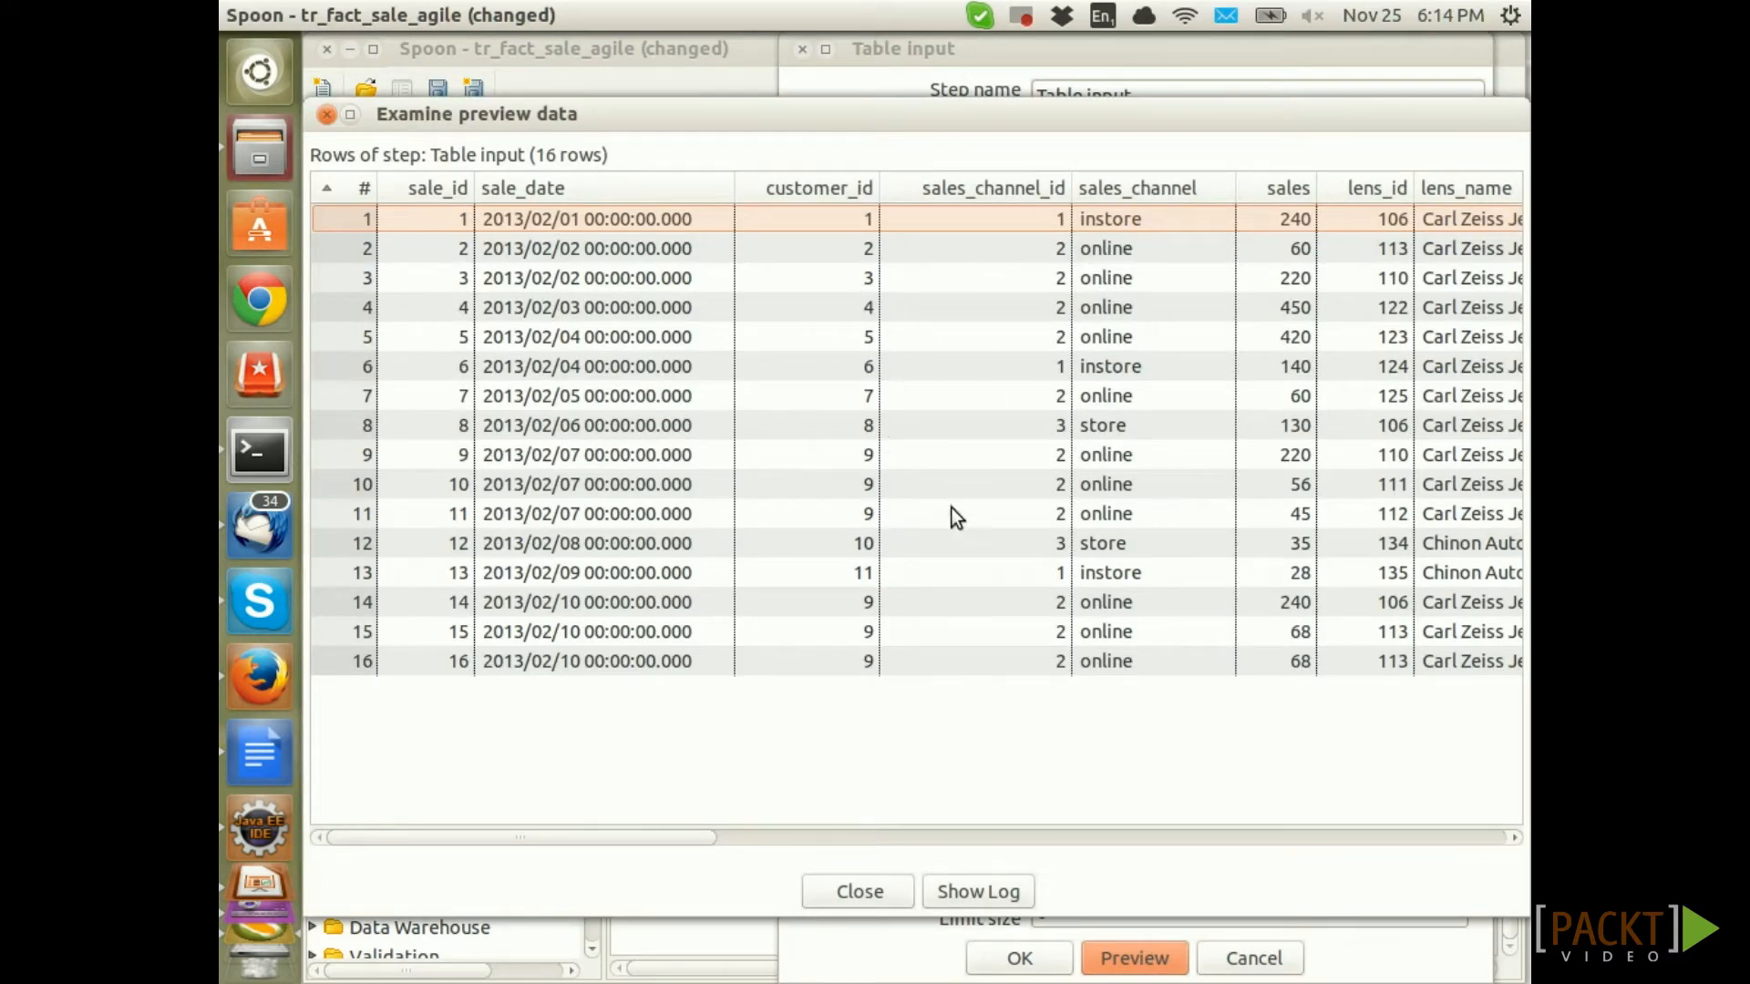
{"action": "left_click", "coordinate": [866, 895]}
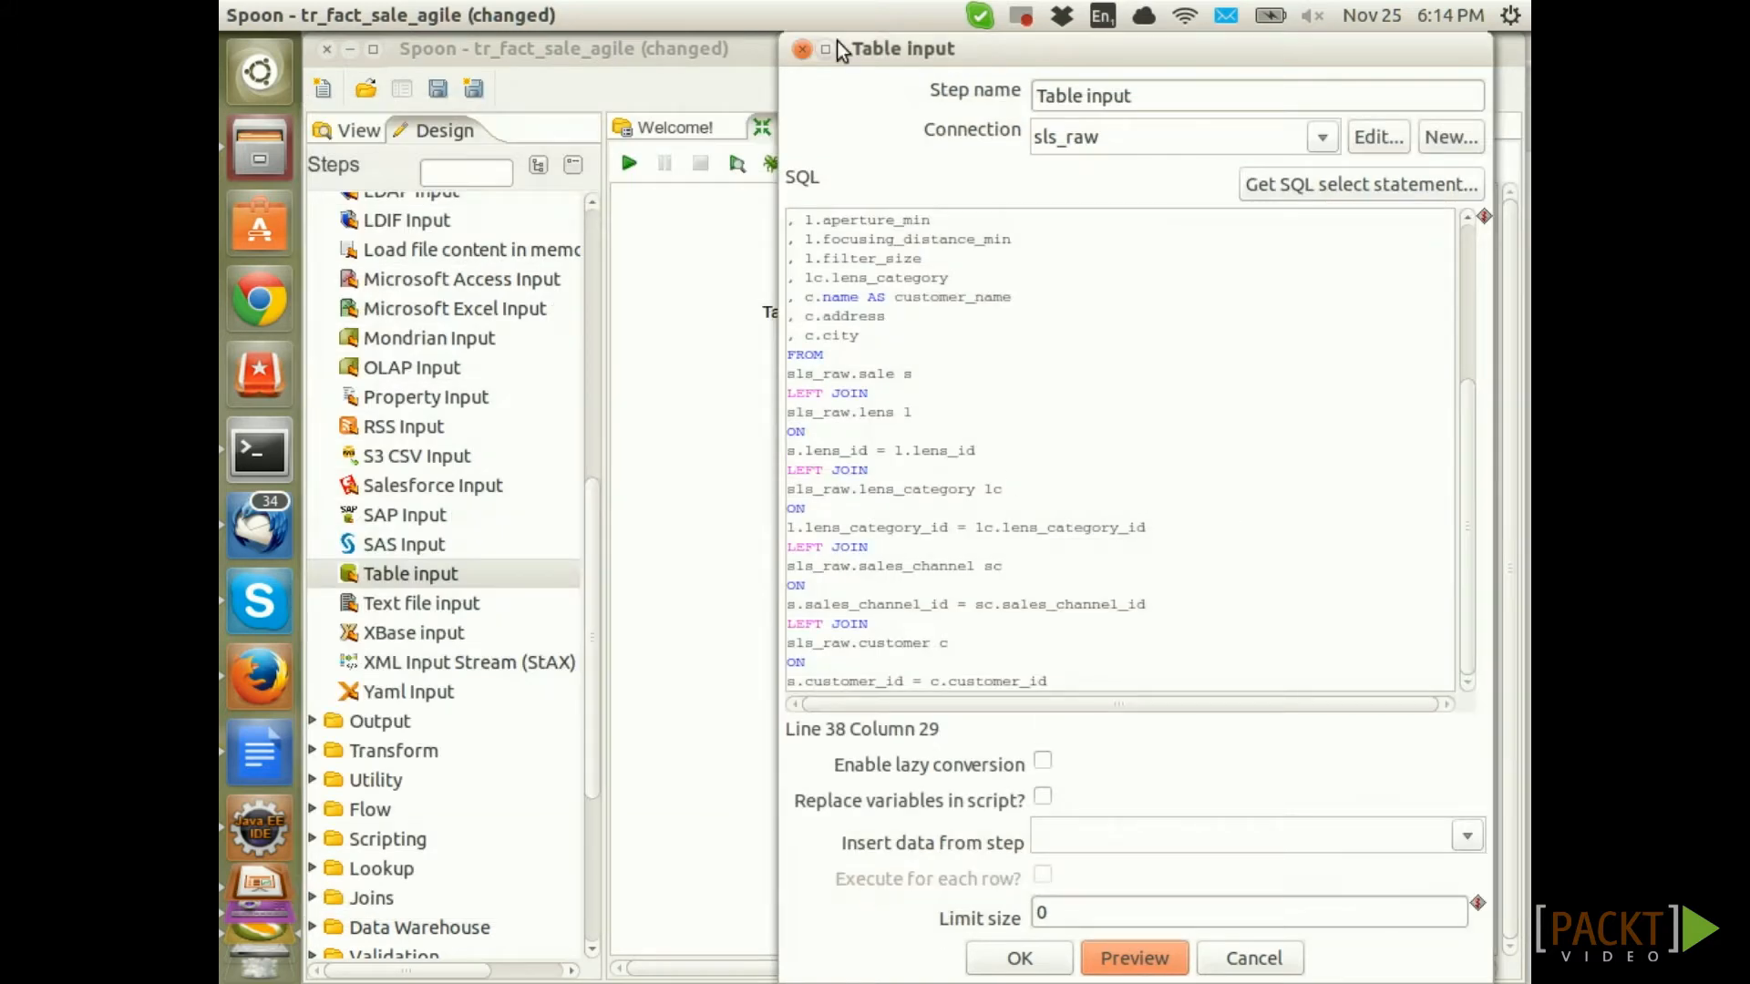
{"action": "left_click", "coordinate": [801, 48]}
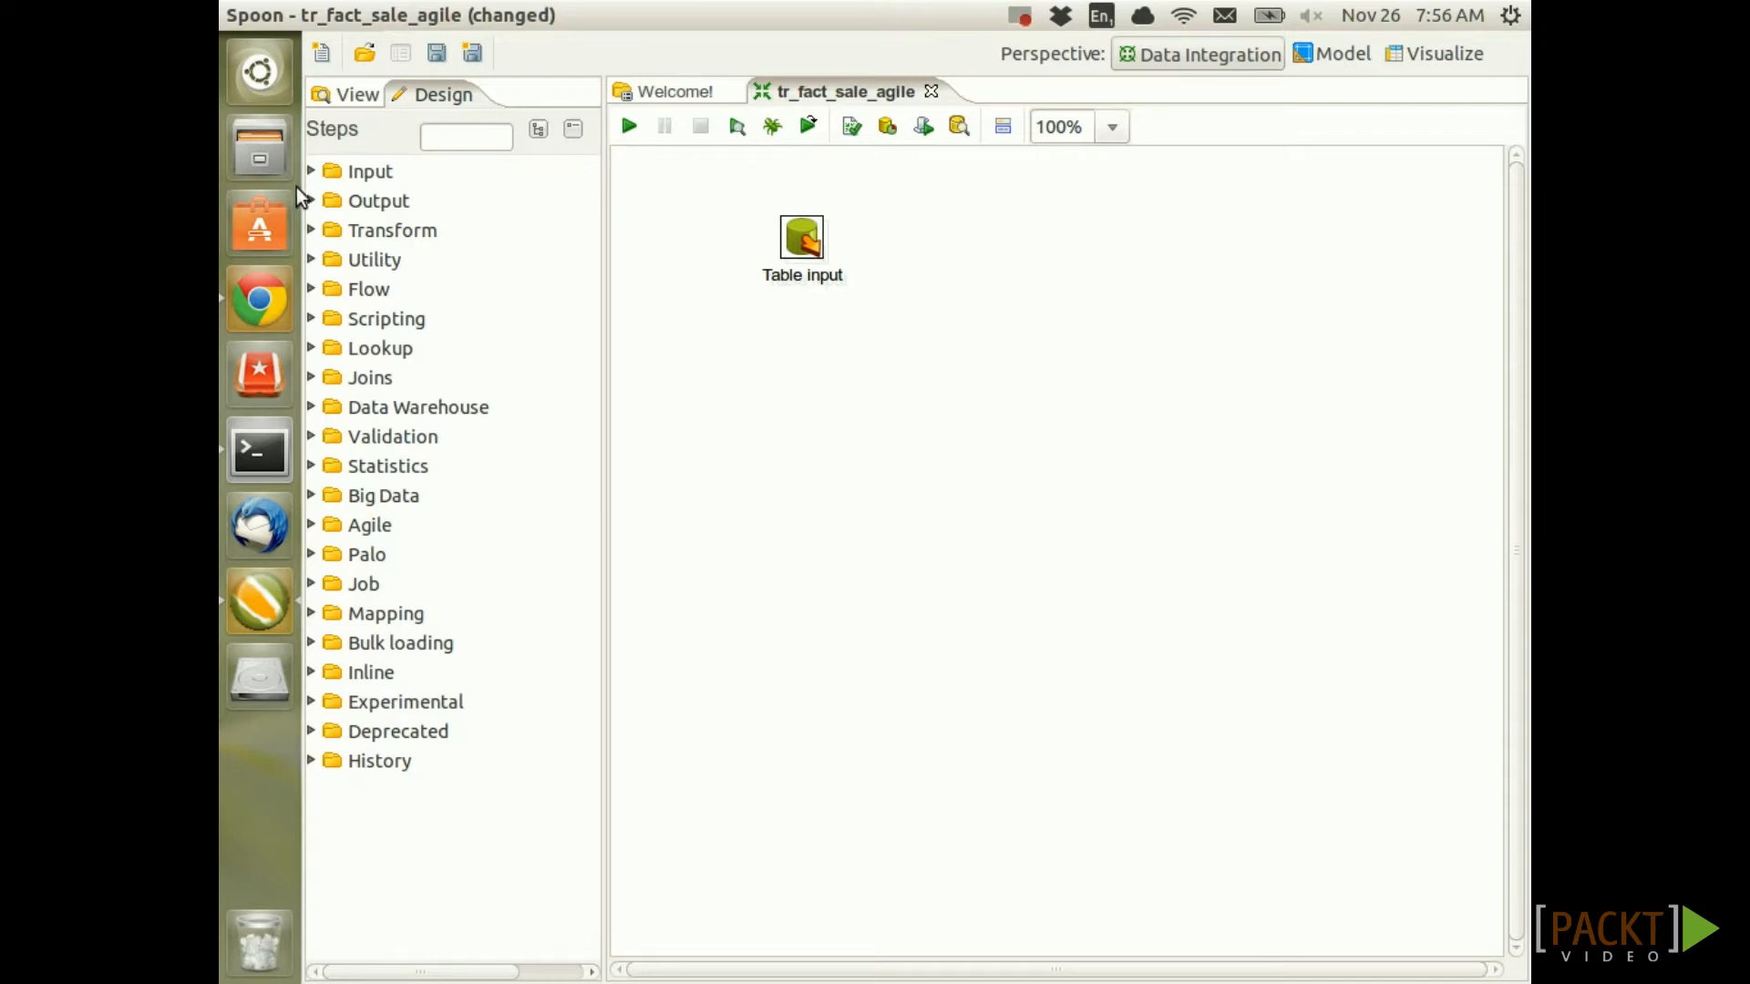
Place a Table output step to the right of Table input
{"action": "left_click", "coordinate": [328, 198]}
{"action": "scroll", "coordinate": [369, 638], "scroll_direction": "down", "scroll_amount": 3}
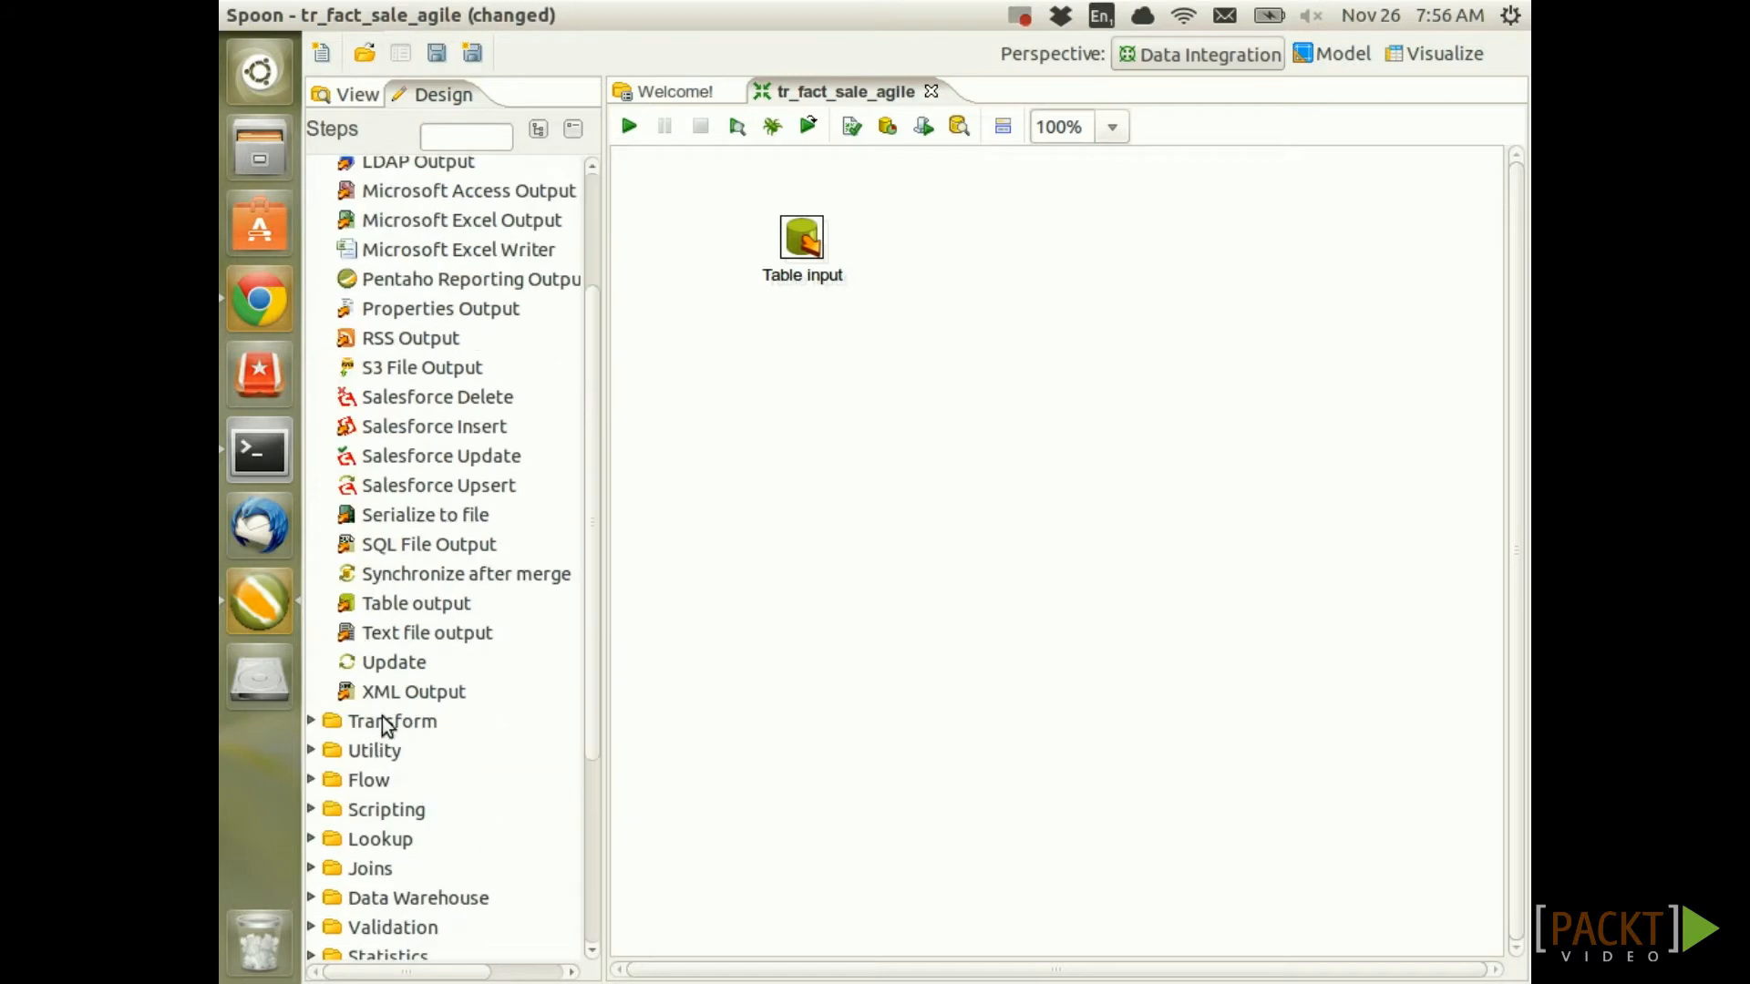
{"action": "left_click", "coordinate": [417, 605]}
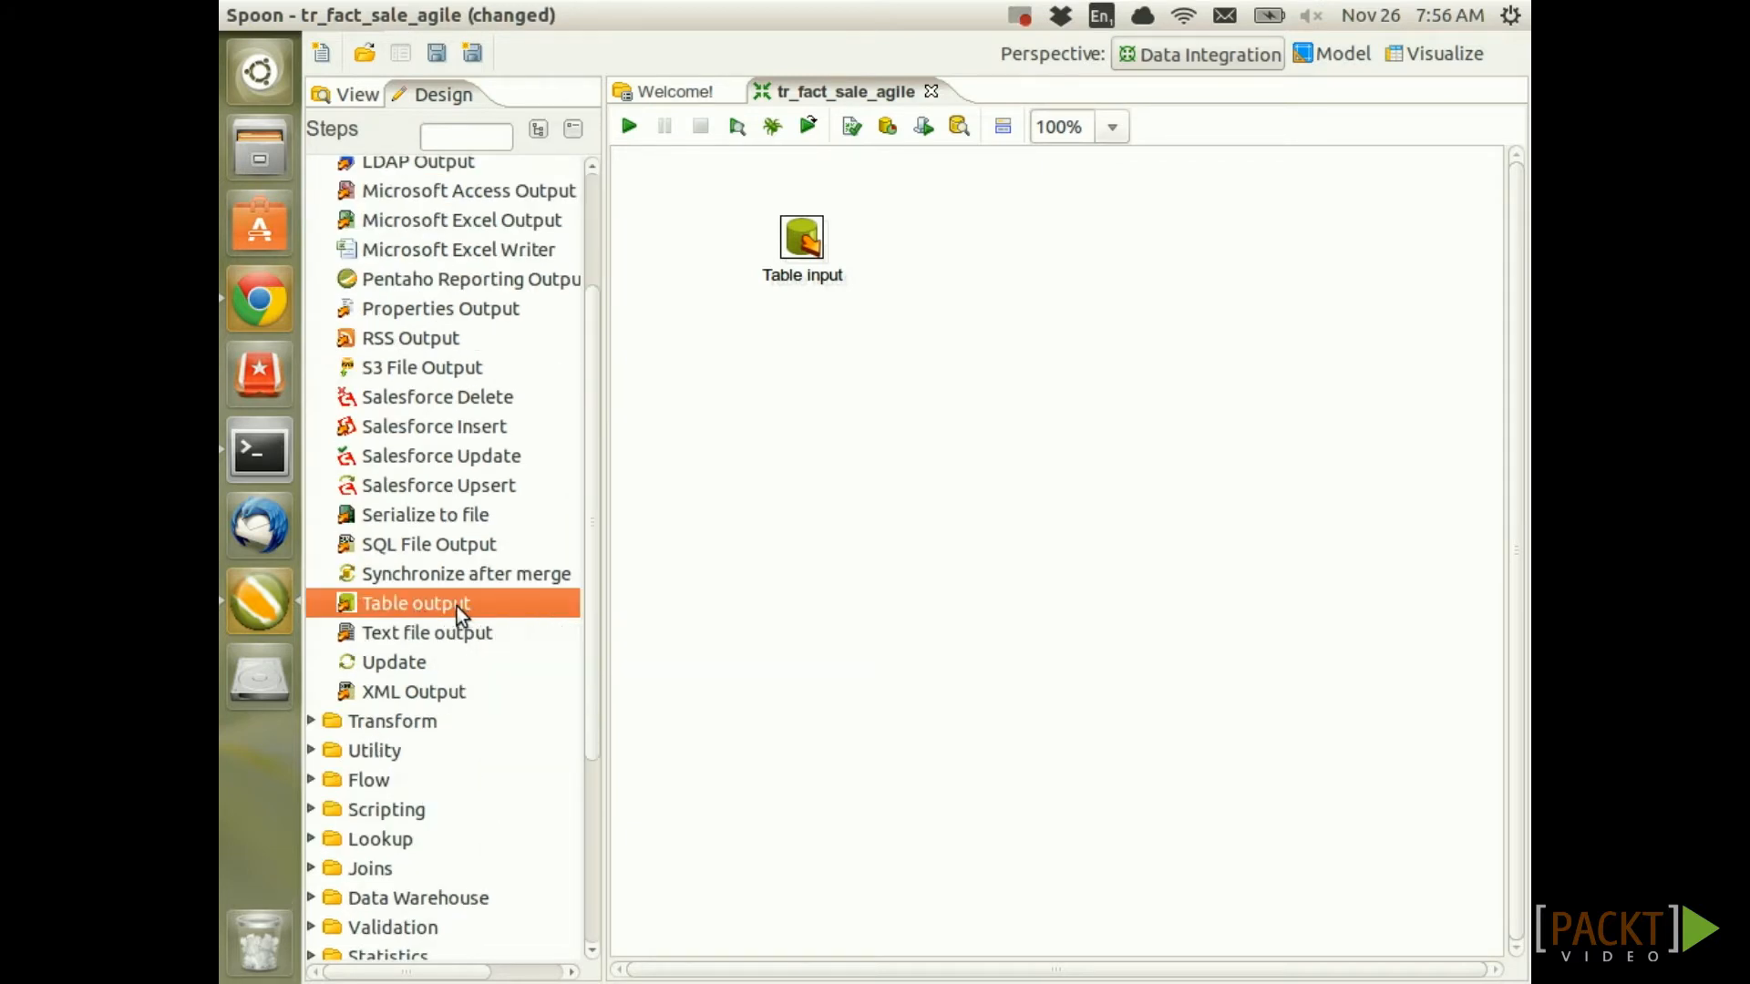
{"action": "left_click_drag", "start_coordinate": [454, 606], "coordinate": [1017, 310]}
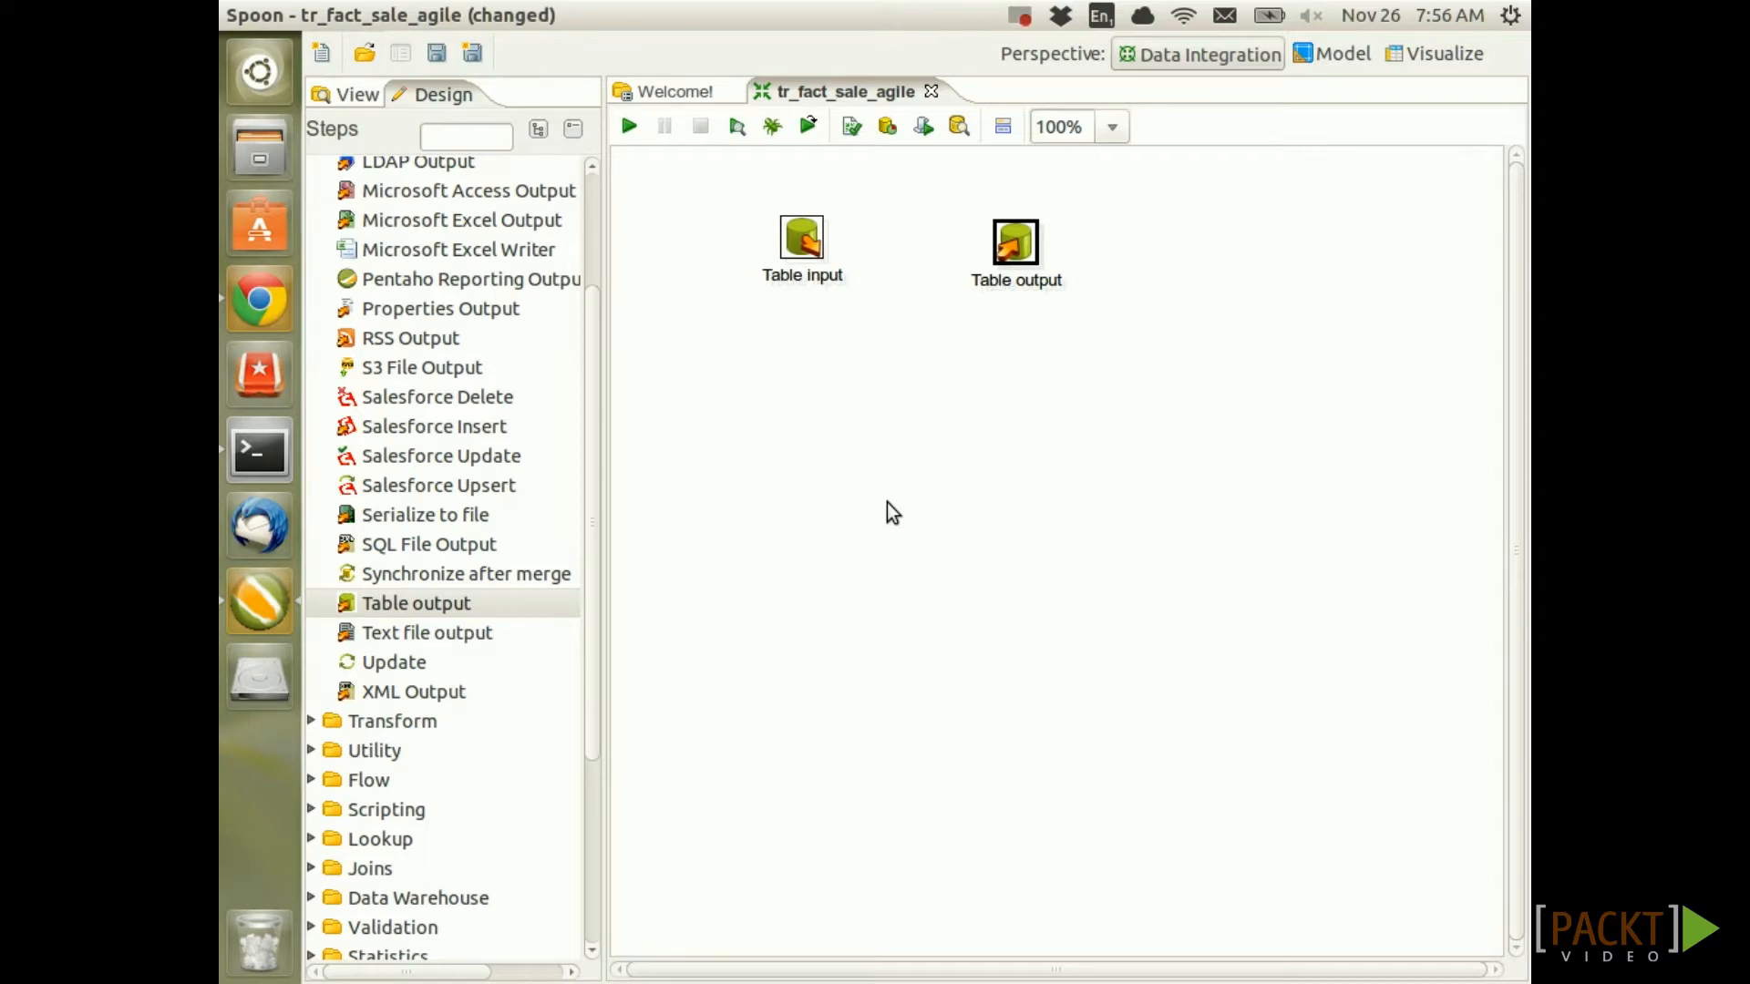
{"action": "scroll", "coordinate": [489, 291], "scroll_direction": "up", "scroll_amount": 2}
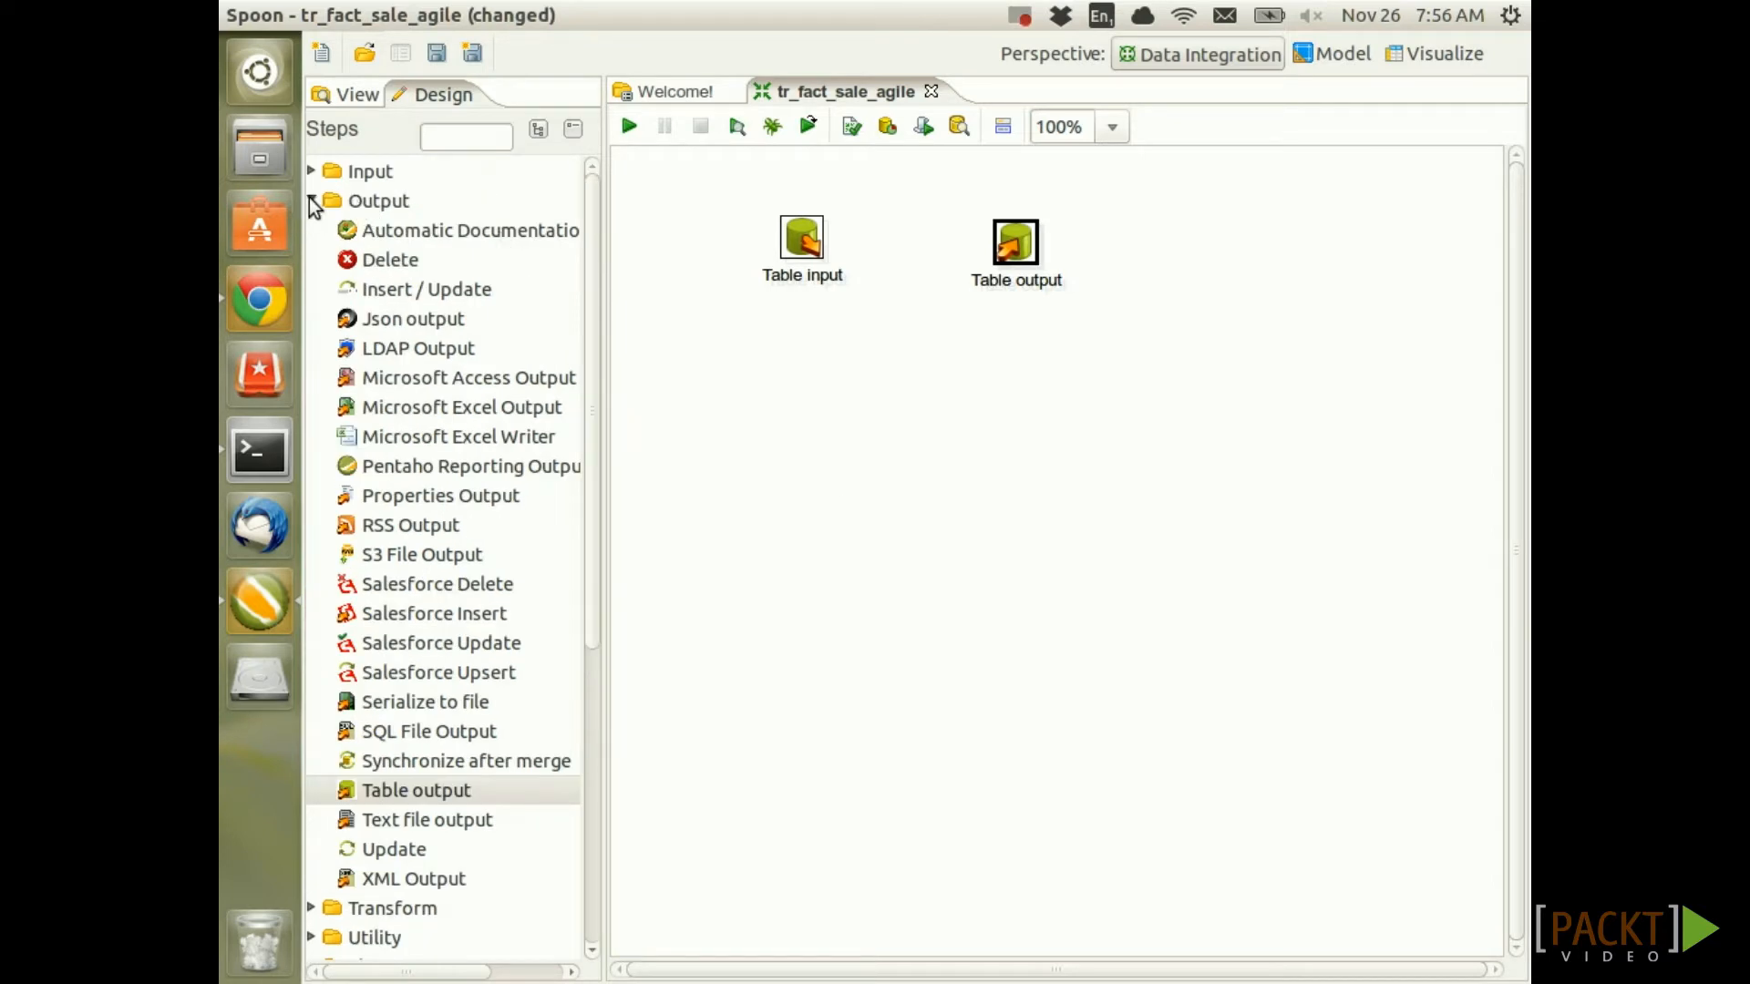
{"action": "left_click", "coordinate": [312, 202]}
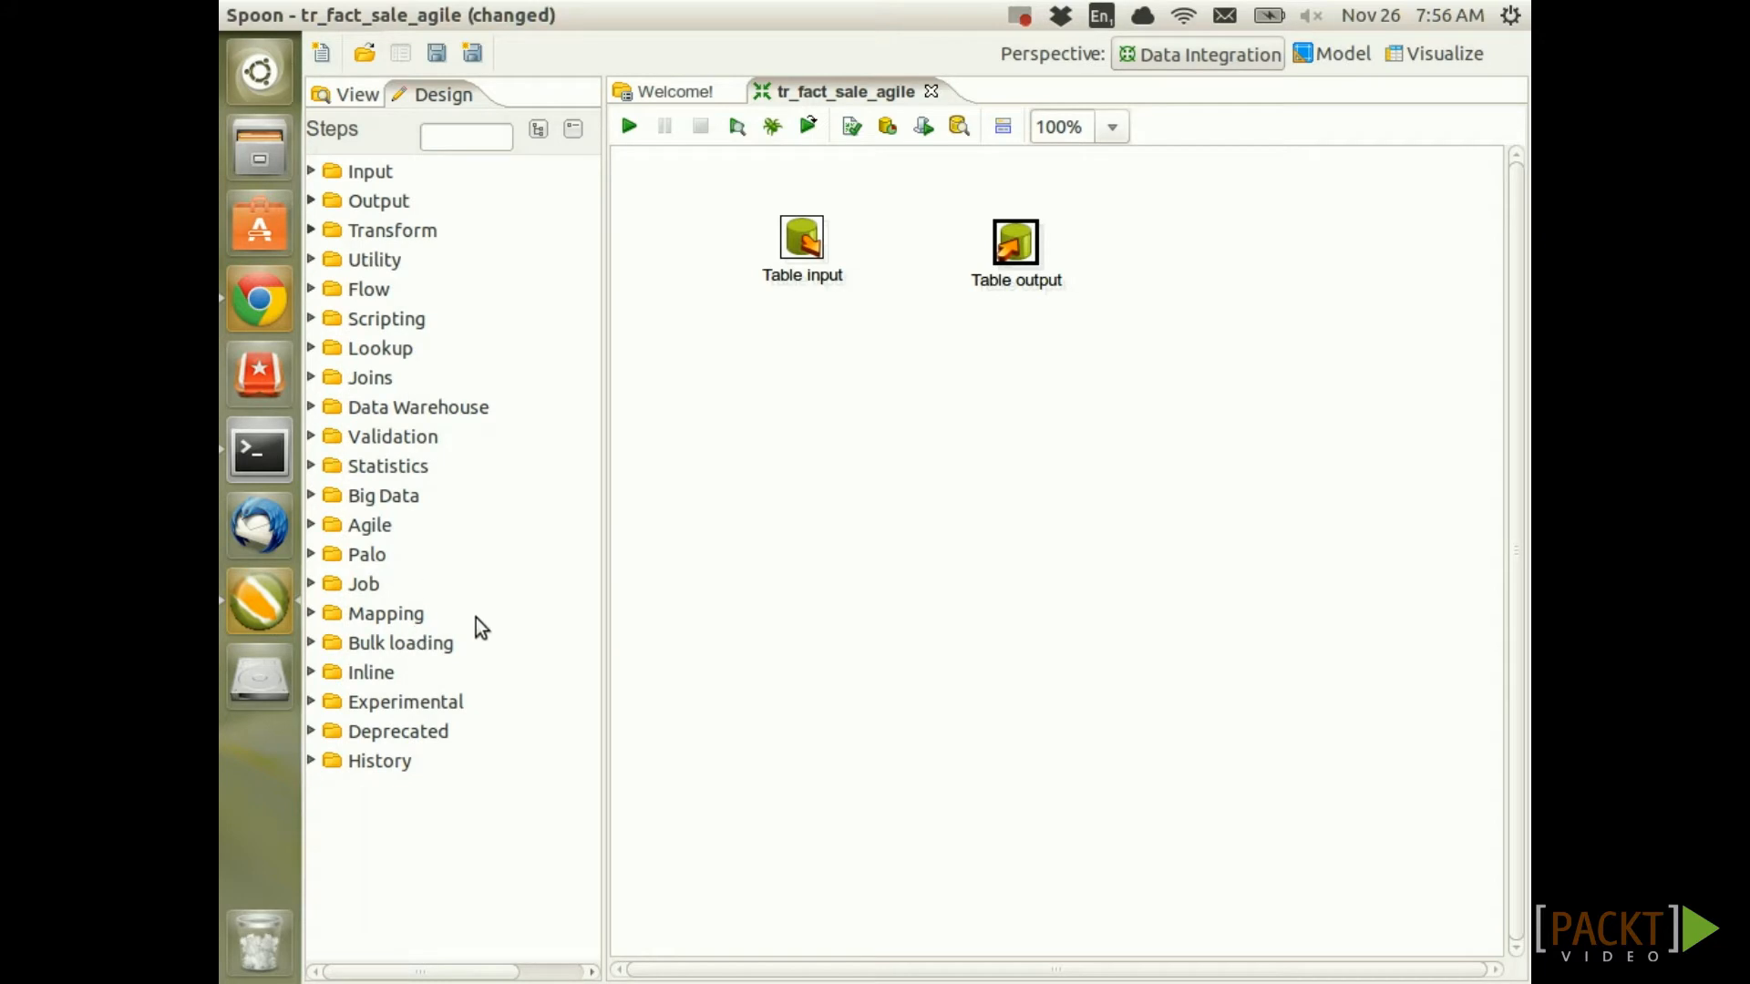
Try adding a MonetDB Bulk Loader step from the Bulk loading category
{"action": "left_click", "coordinate": [310, 643]}
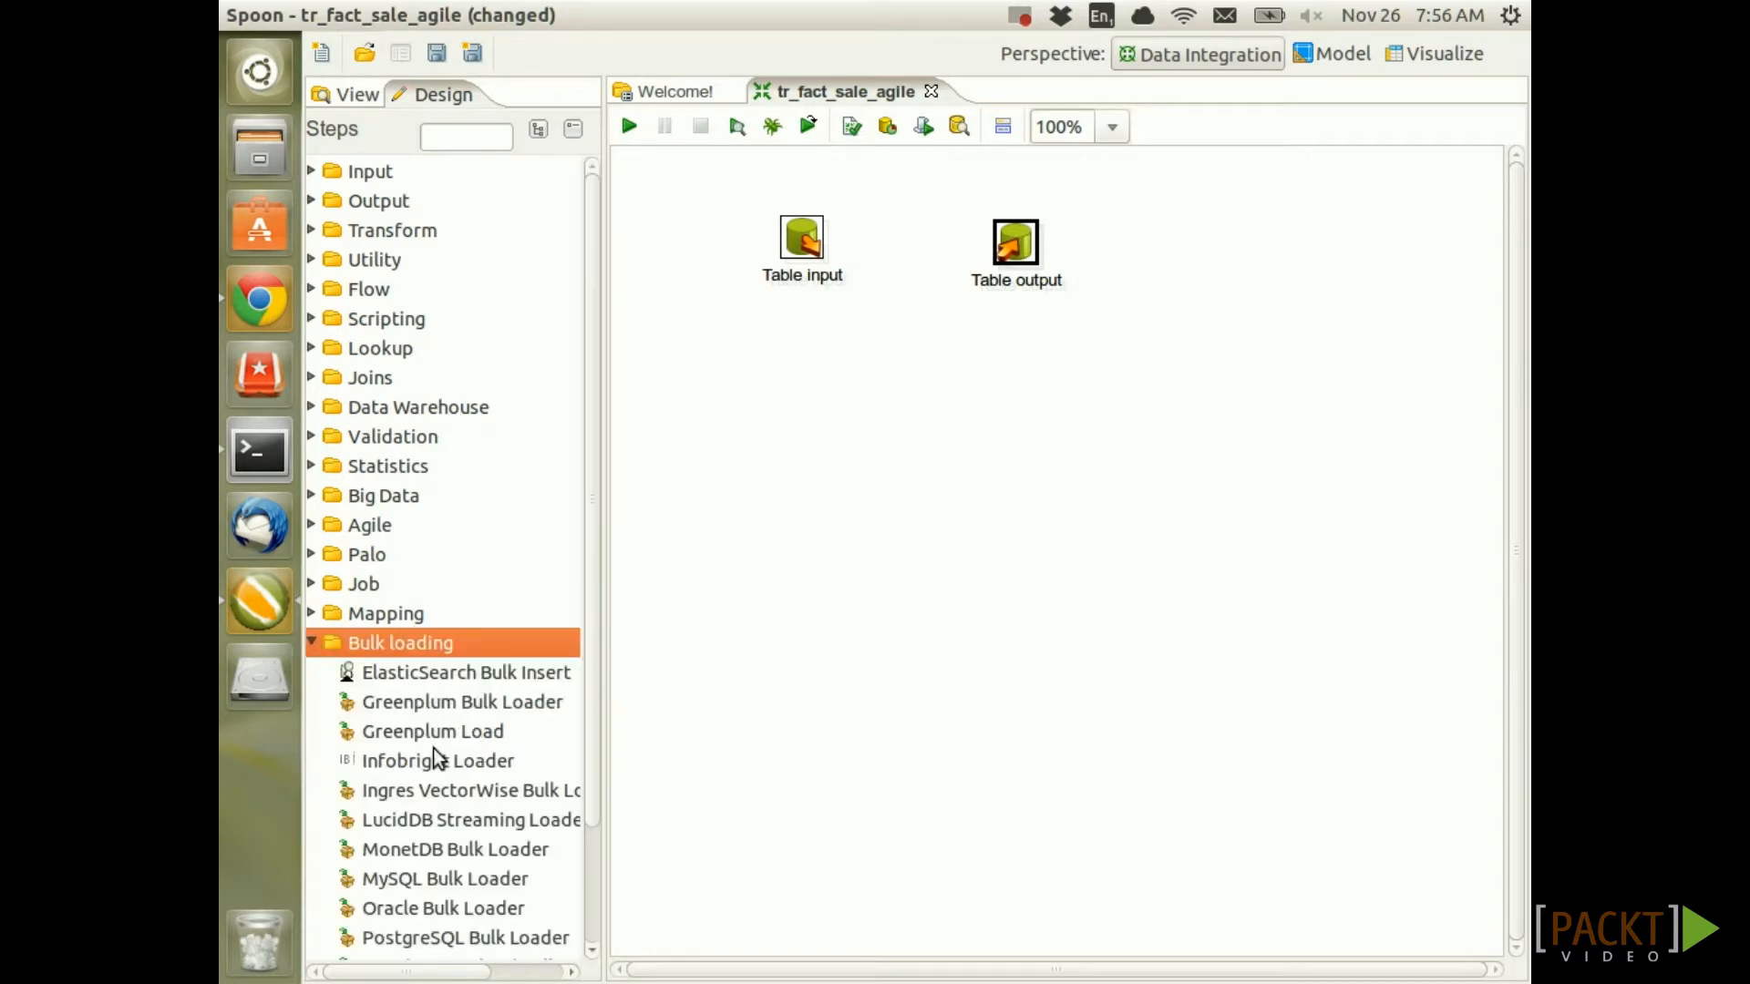
{"action": "scroll", "coordinate": [428, 752], "scroll_direction": "down", "scroll_amount": 2}
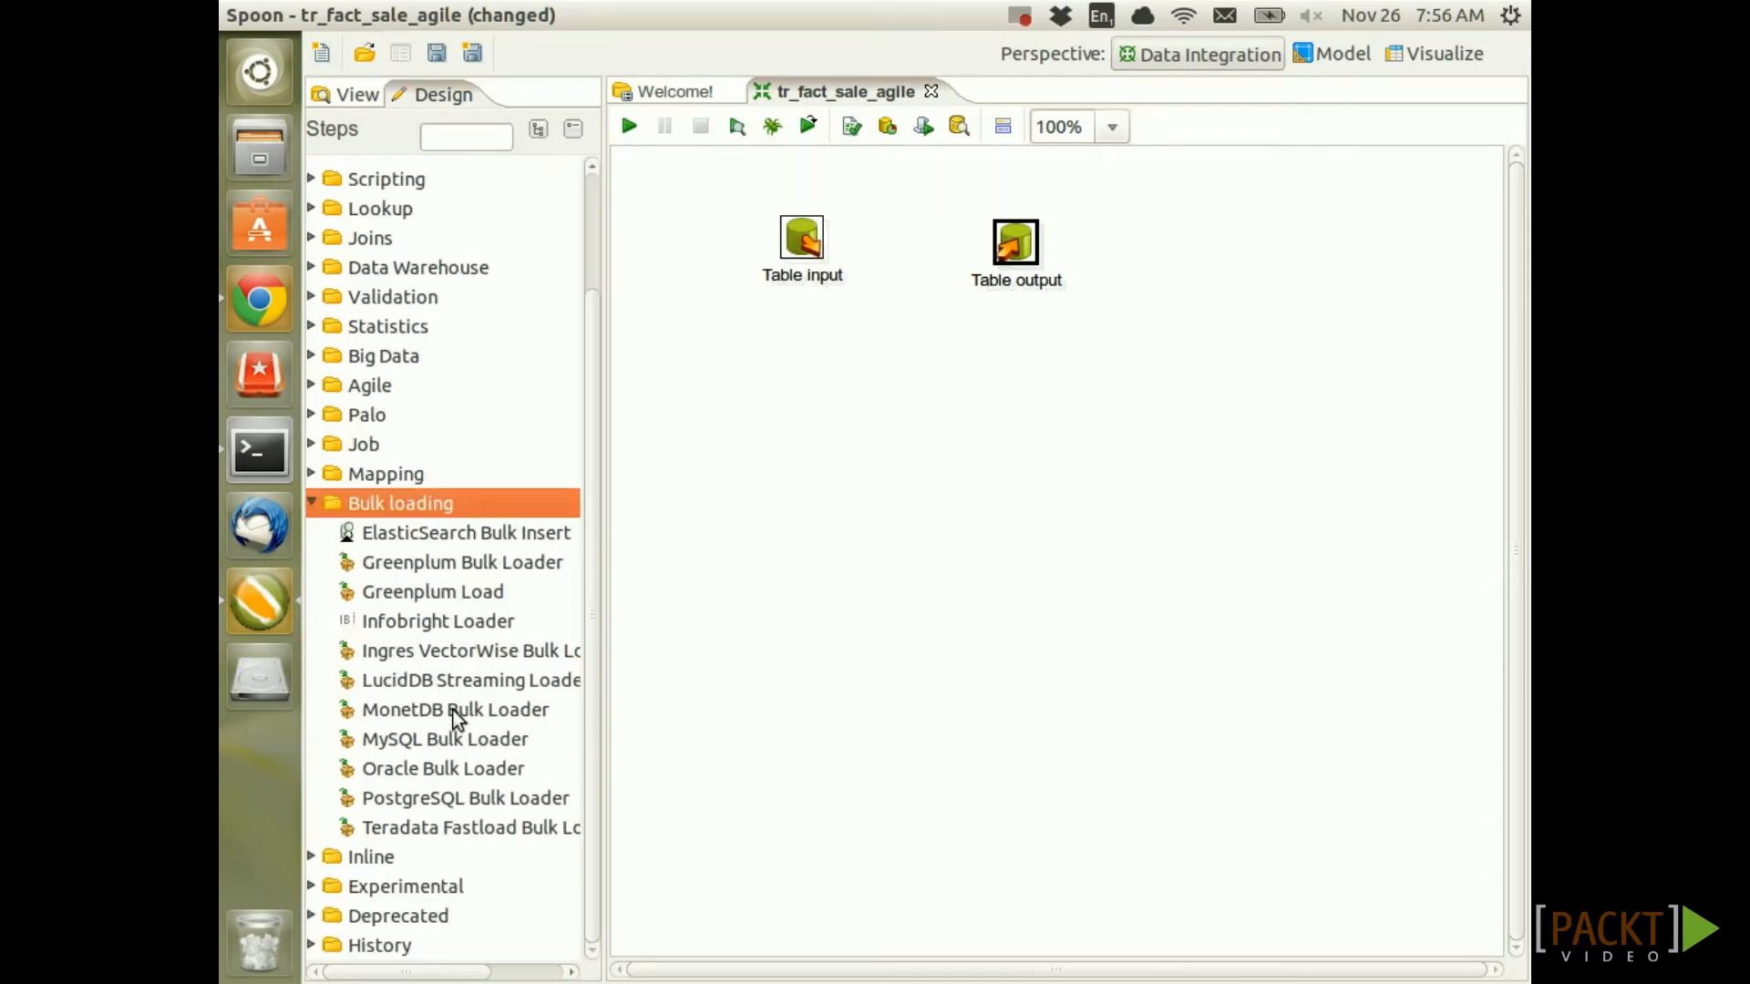
{"action": "left_click_drag", "start_coordinate": [455, 713], "coordinate": [833, 780]}
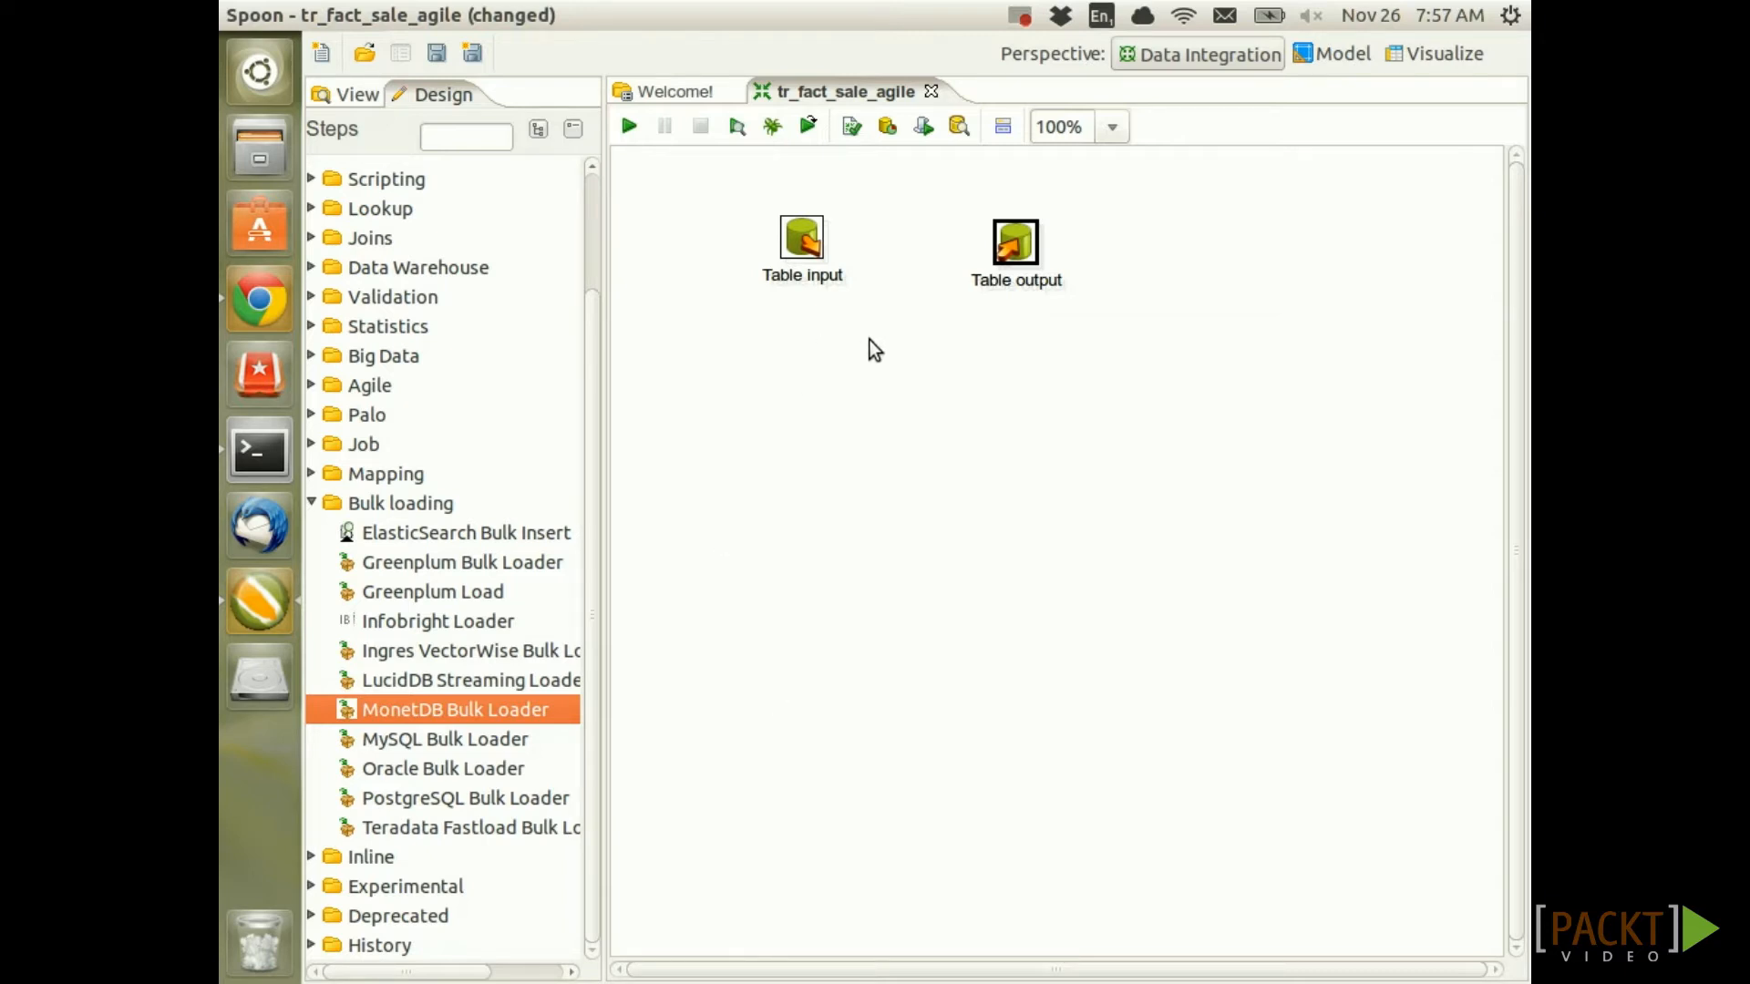
{"action": "left_click", "coordinate": [910, 377]}
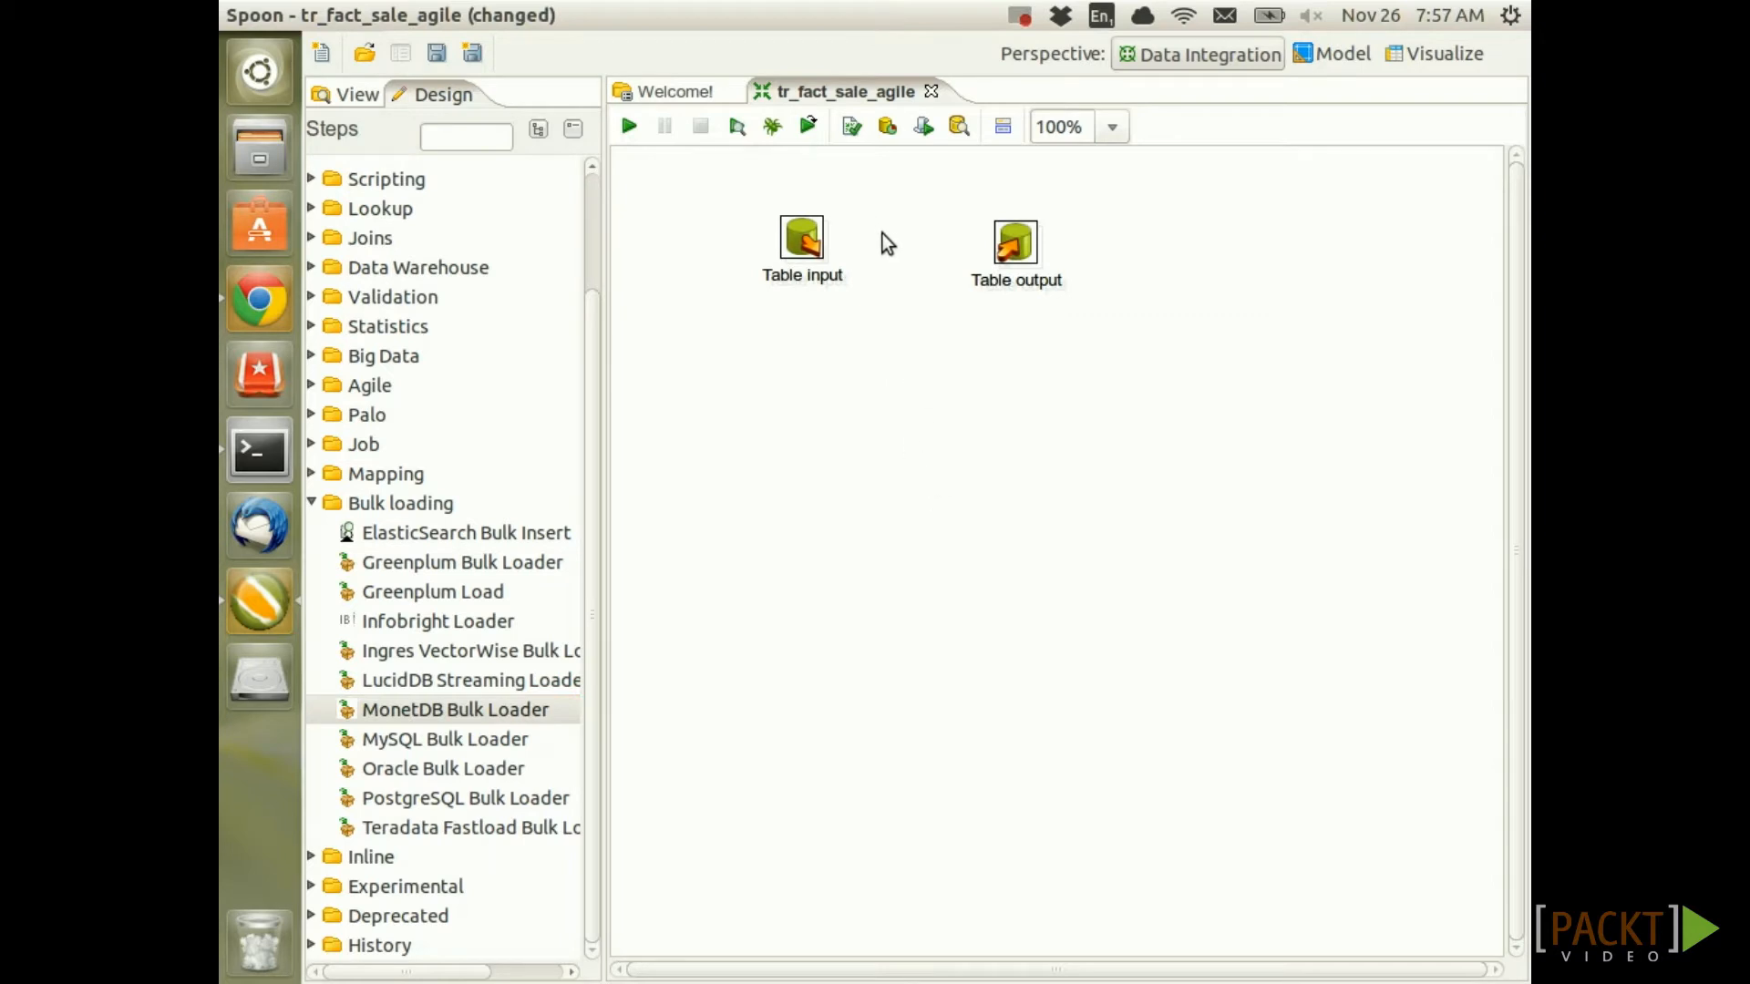
Draw a hop from Table input to Table output and align both steps horizontally
{"action": "mouse_move", "coordinate": [818, 243]}
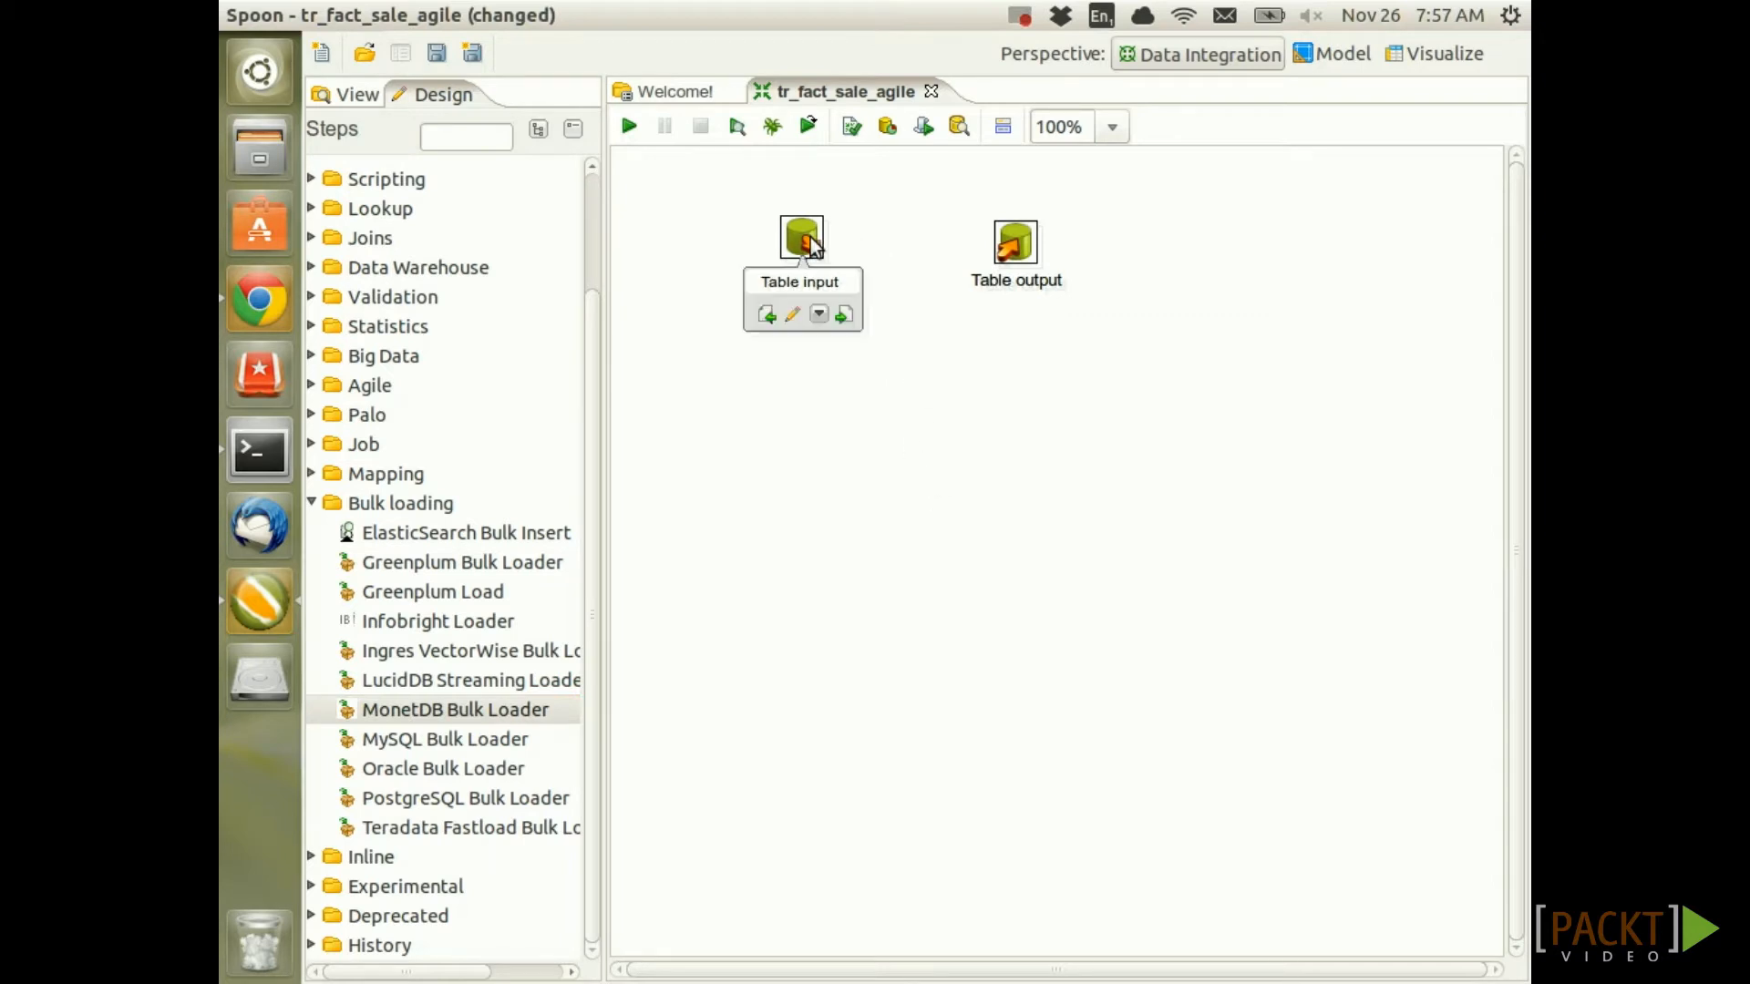
{"action": "left_click_drag", "start_coordinate": [819, 243], "coordinate": [1014, 238]}
{"action": "mouse_move", "coordinate": [1015, 237]}
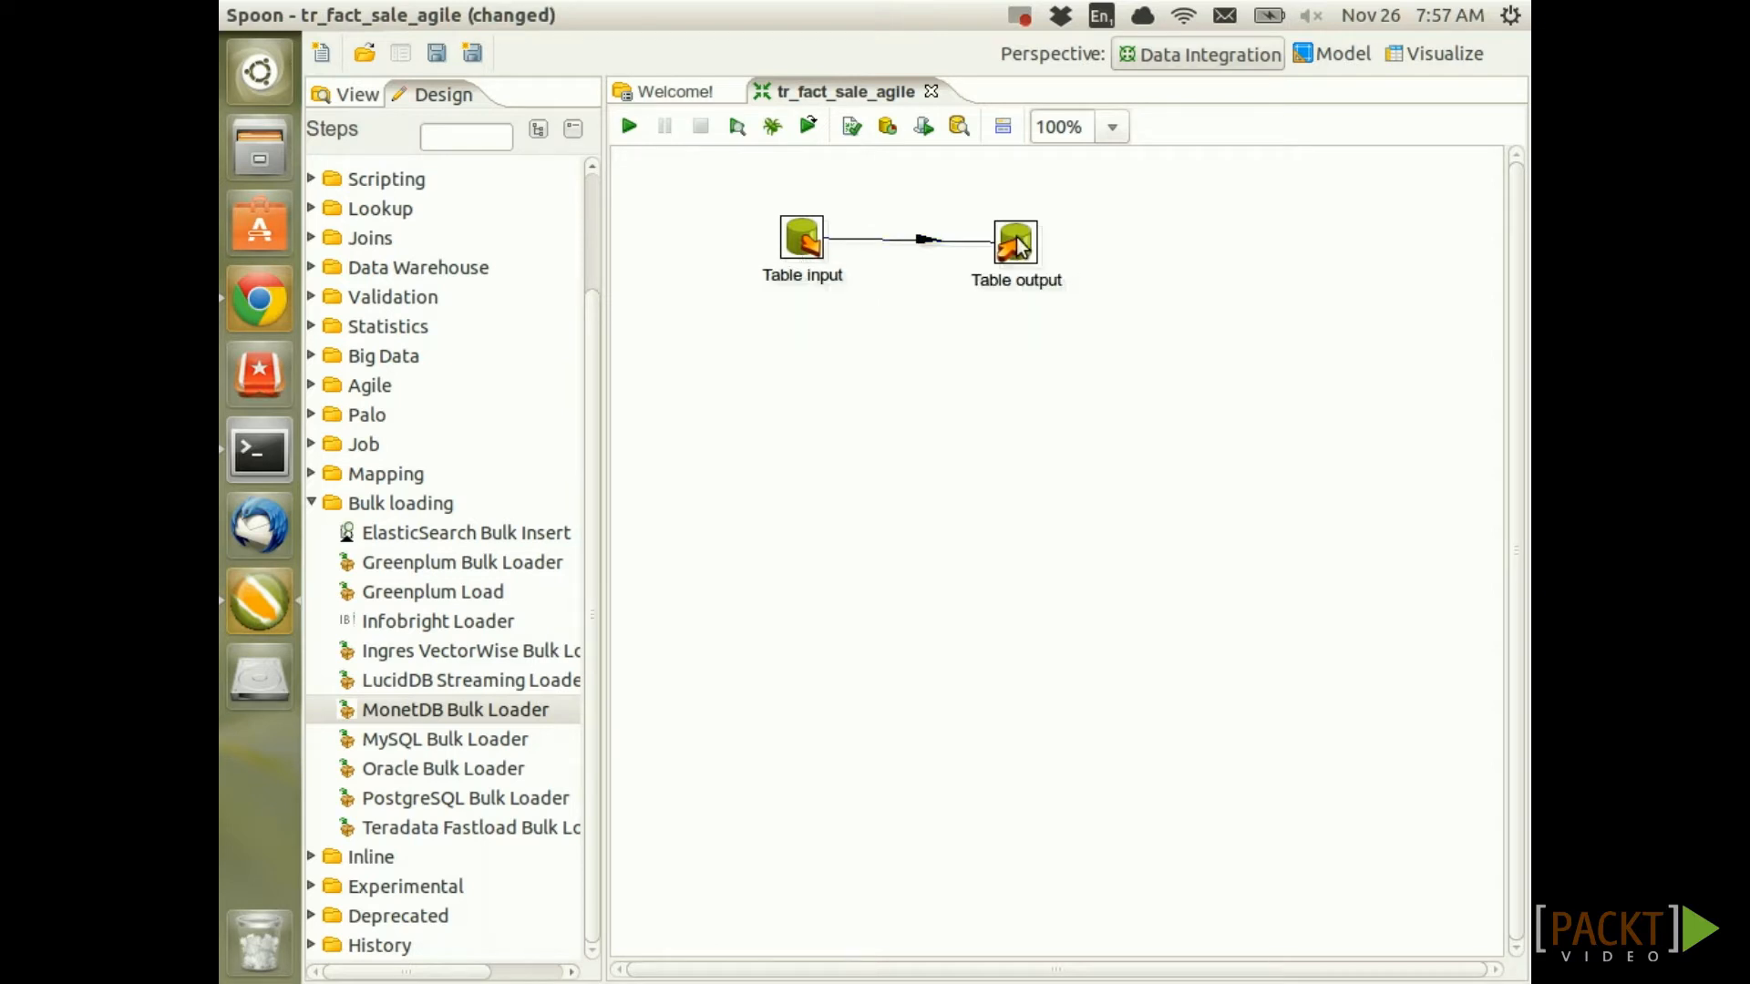
{"action": "left_click_drag", "start_coordinate": [825, 196], "coordinate": [1080, 360]}
{"action": "key", "text": "ctrl+Up"}
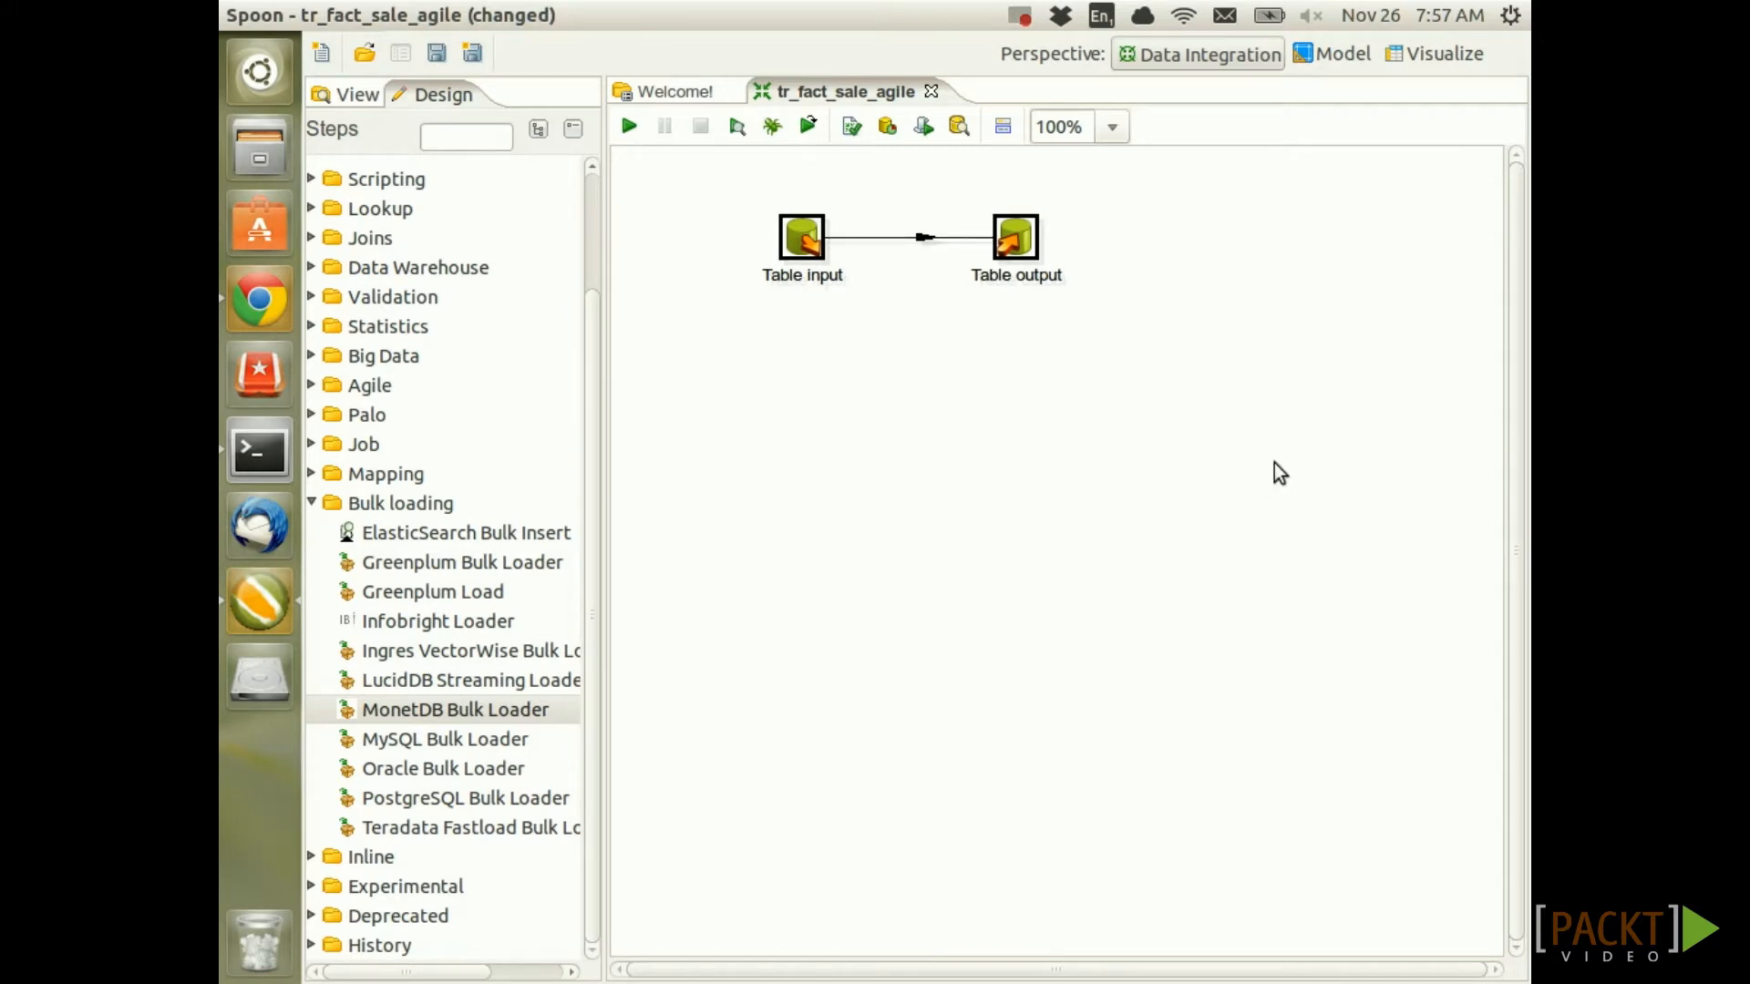
{"action": "left_click", "coordinate": [1273, 463]}
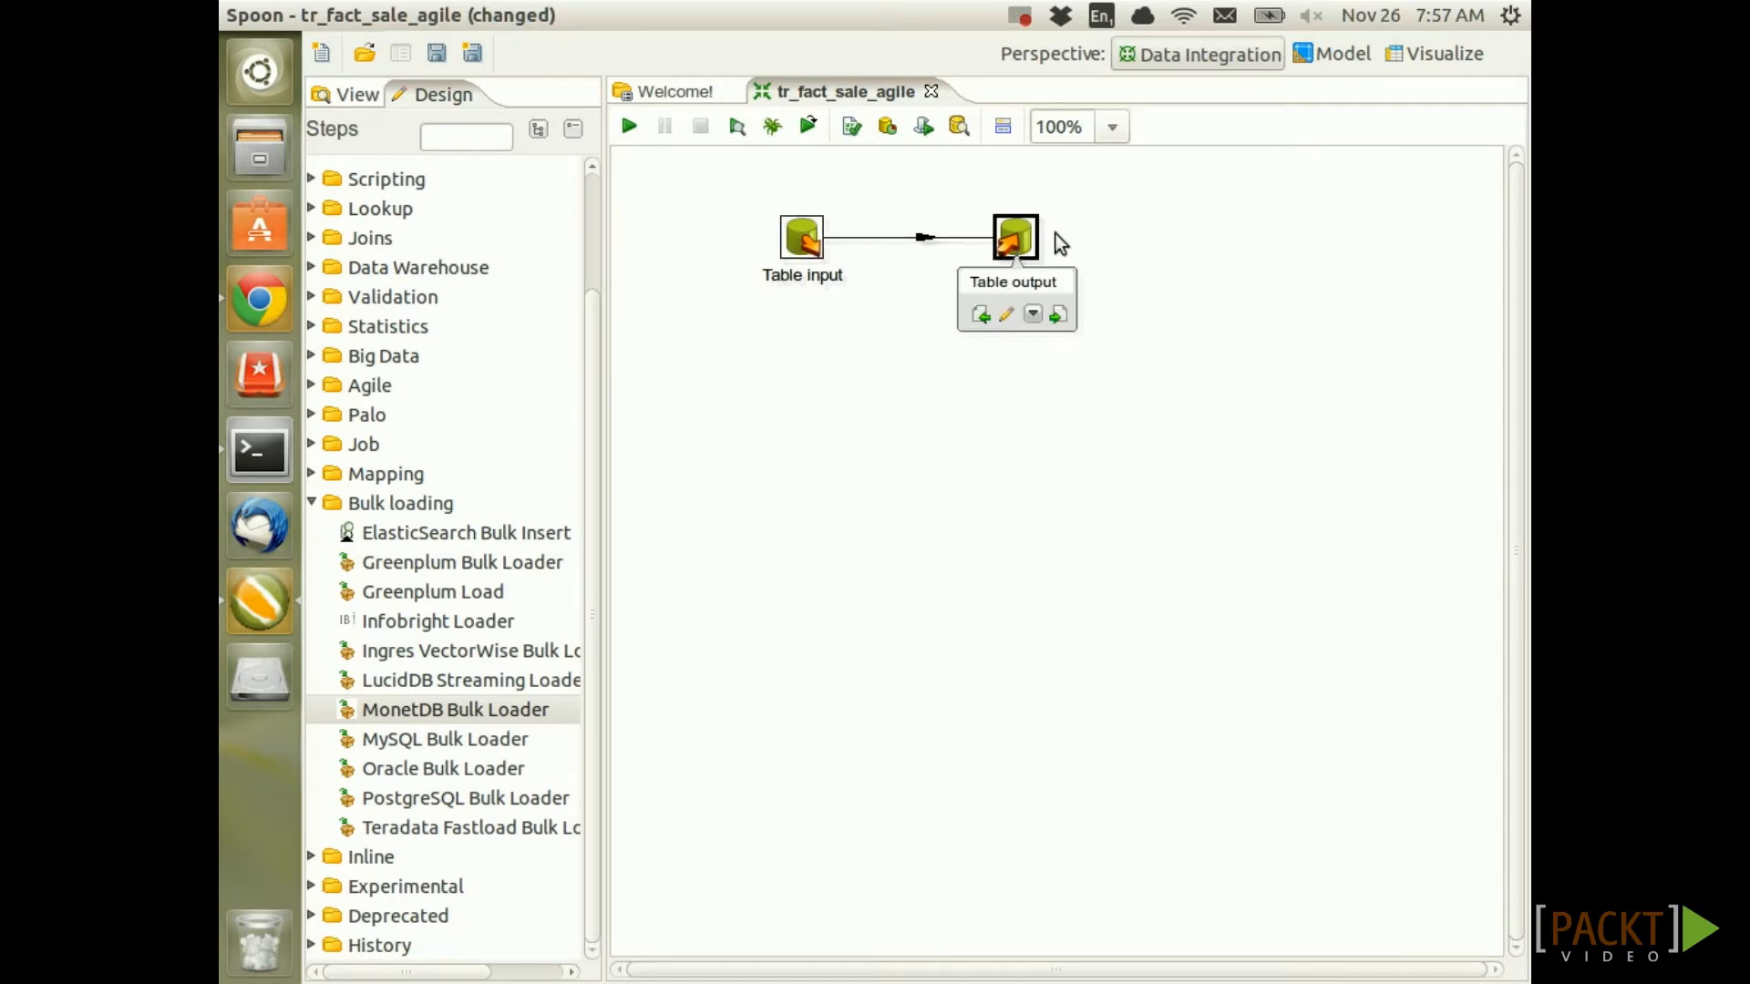
Point Table output at the sls_dma connection and the agile schema
{"action": "double_click", "coordinate": [1034, 235]}
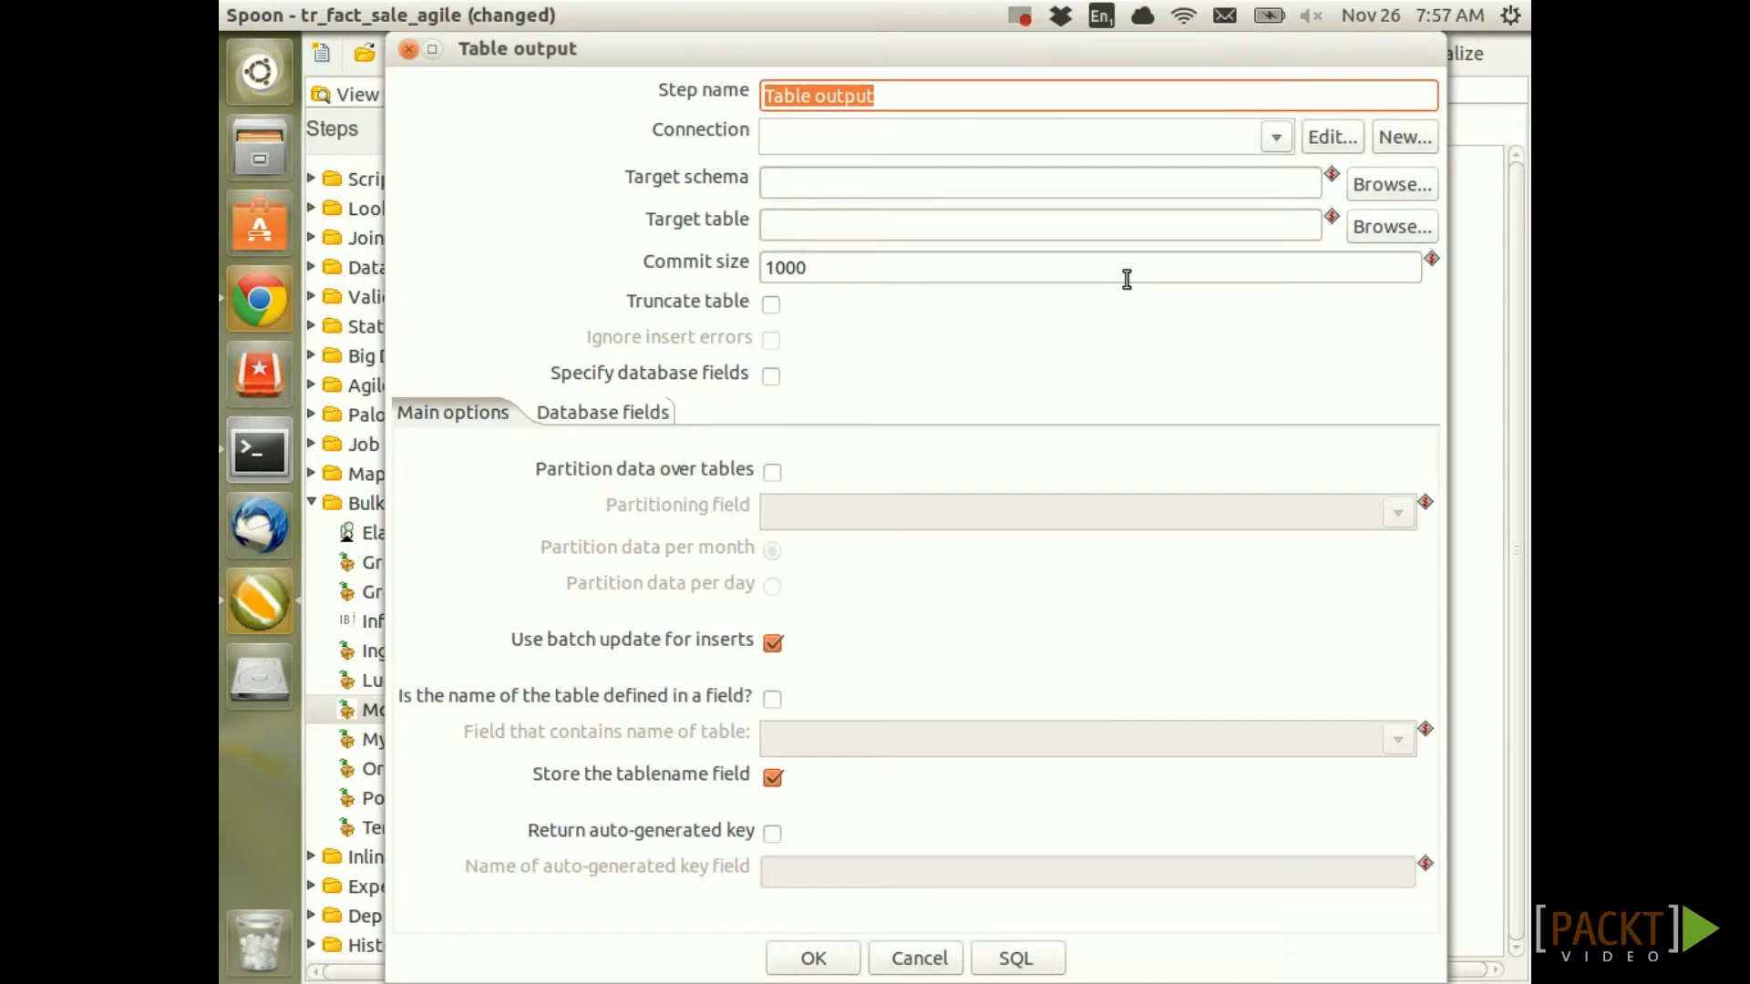
{"action": "left_click", "coordinate": [1278, 139]}
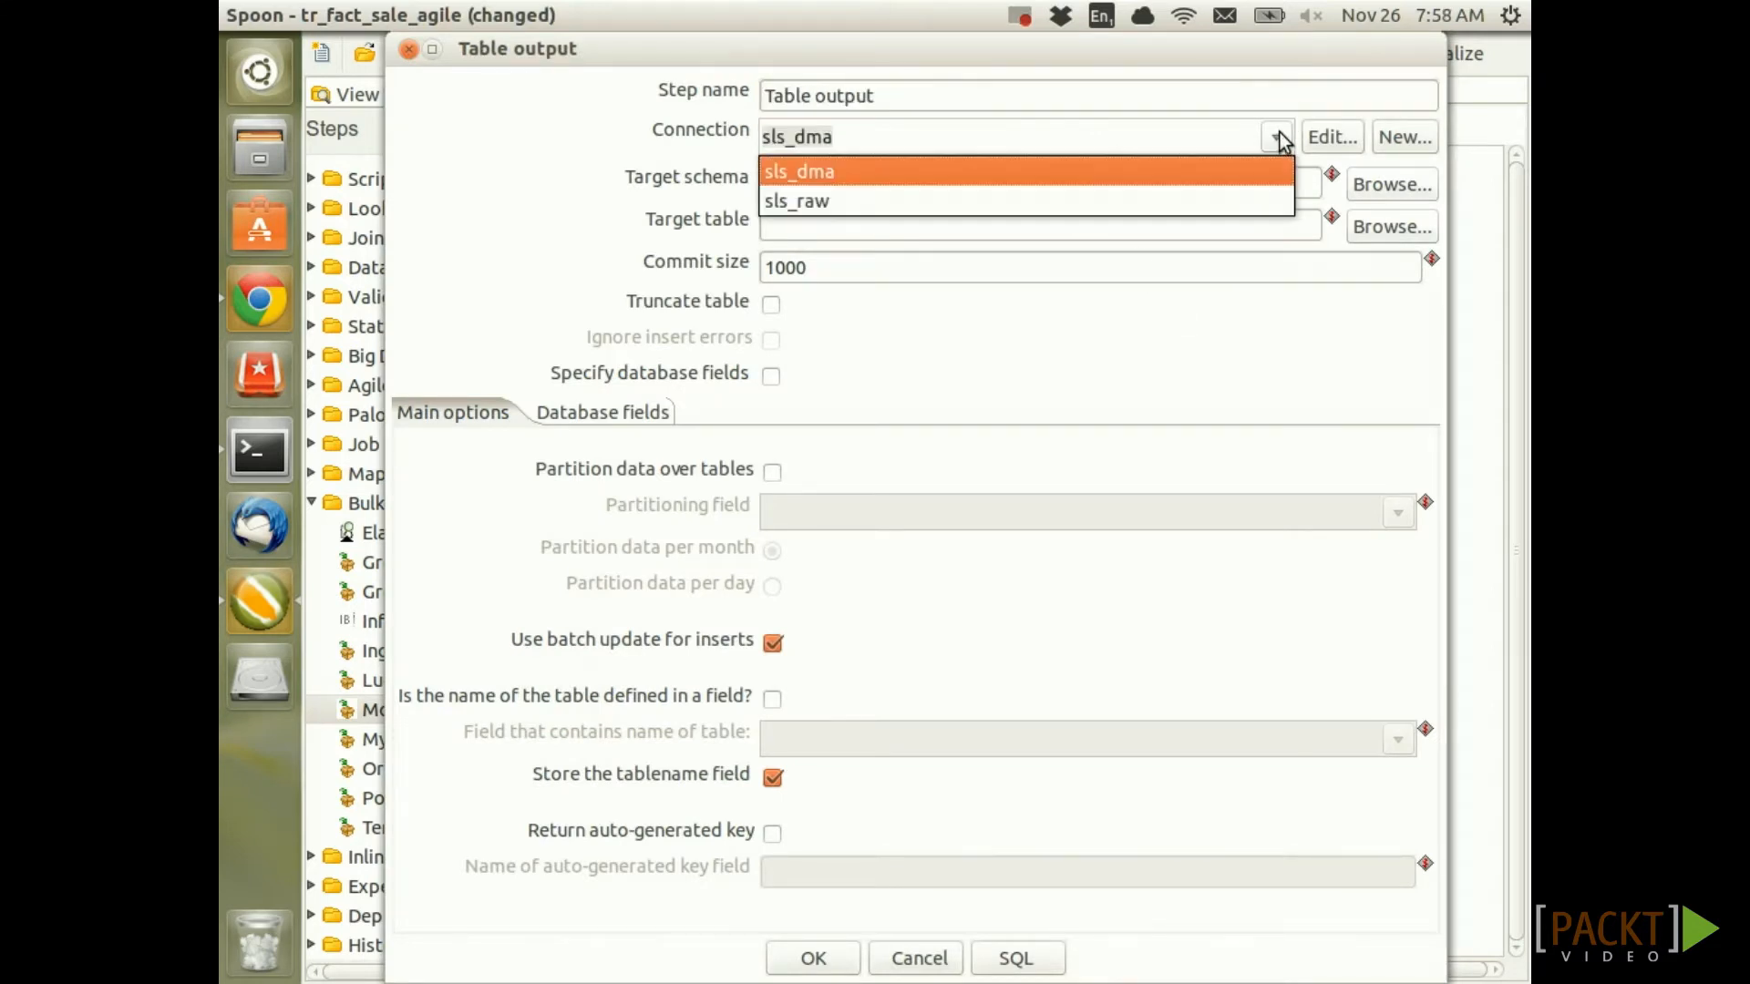
{"action": "left_click", "coordinate": [823, 171]}
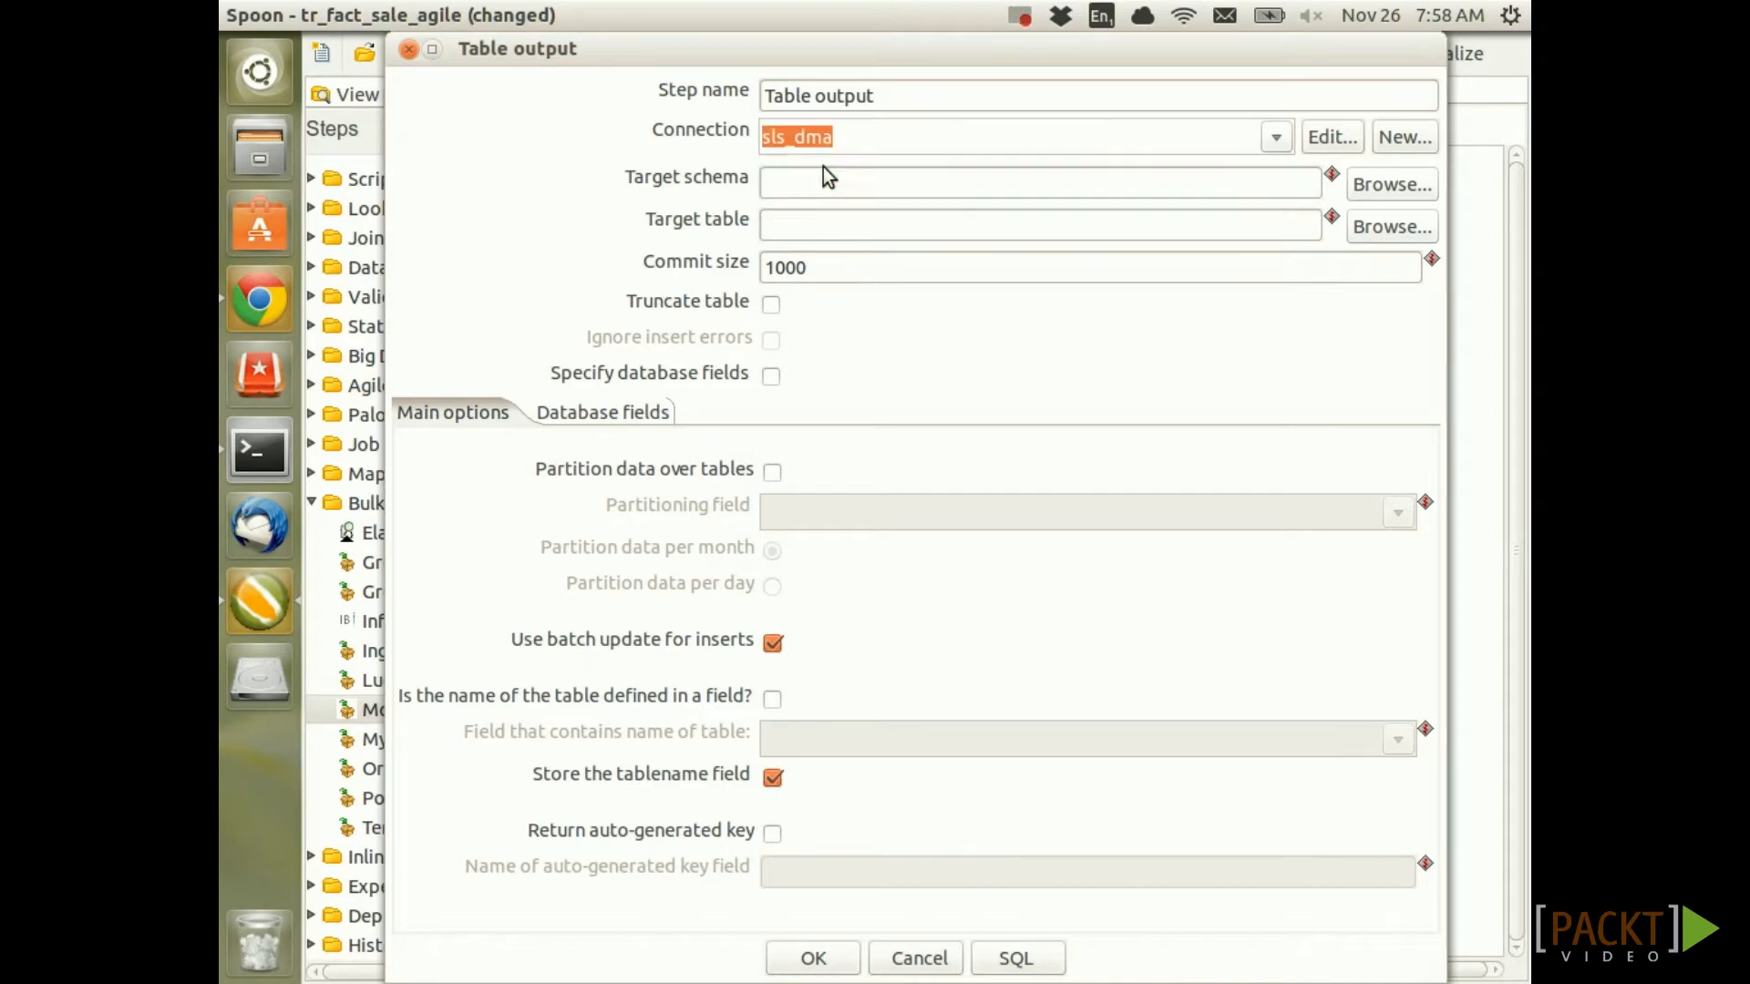
{"action": "left_click", "coordinate": [1411, 192]}
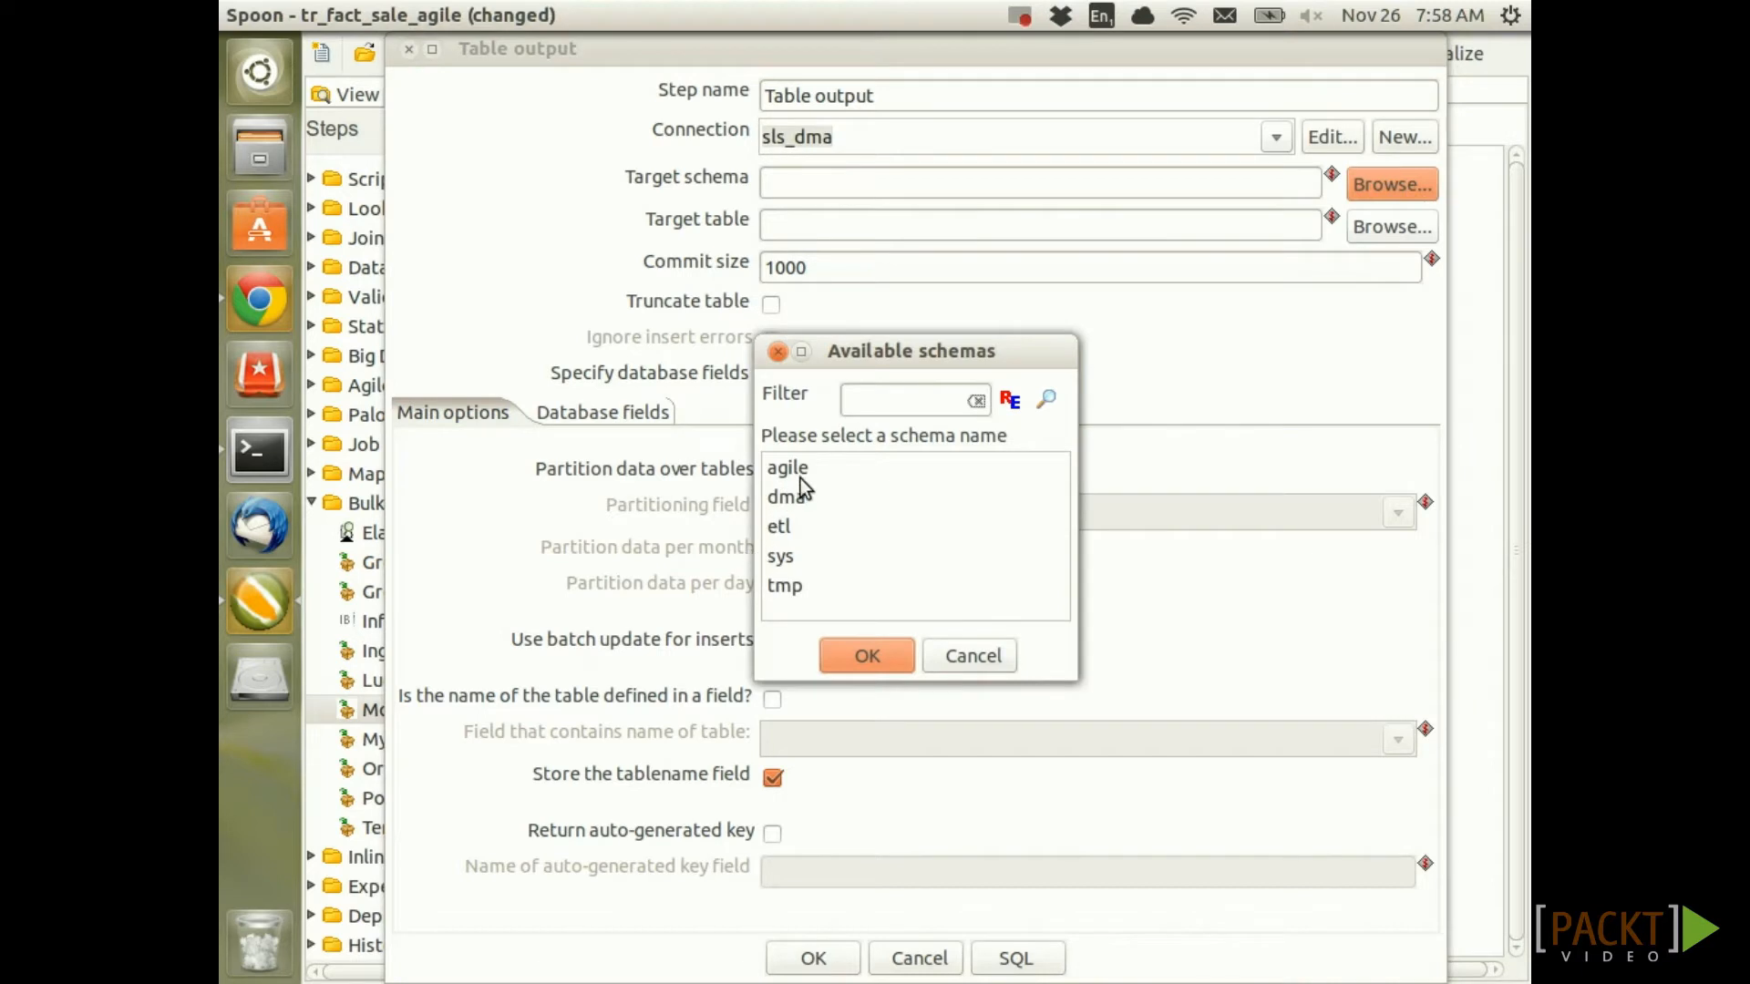
{"action": "left_click", "coordinate": [800, 471]}
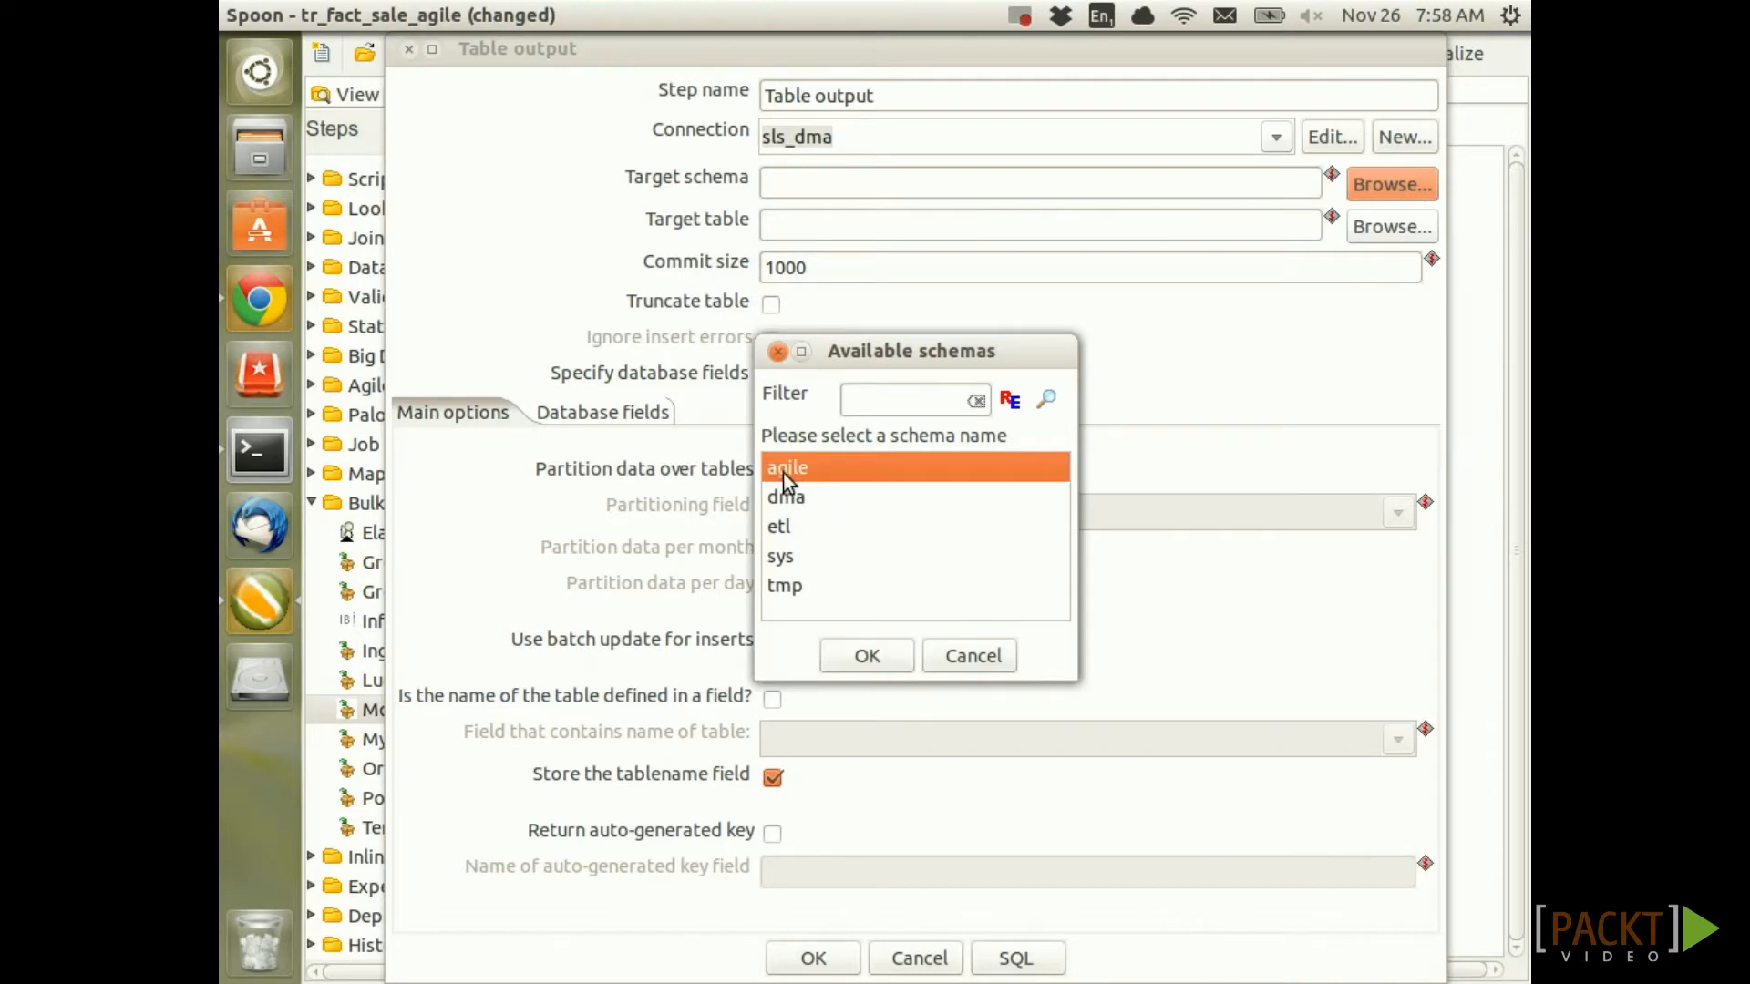
{"action": "double_click", "coordinate": [828, 467]}
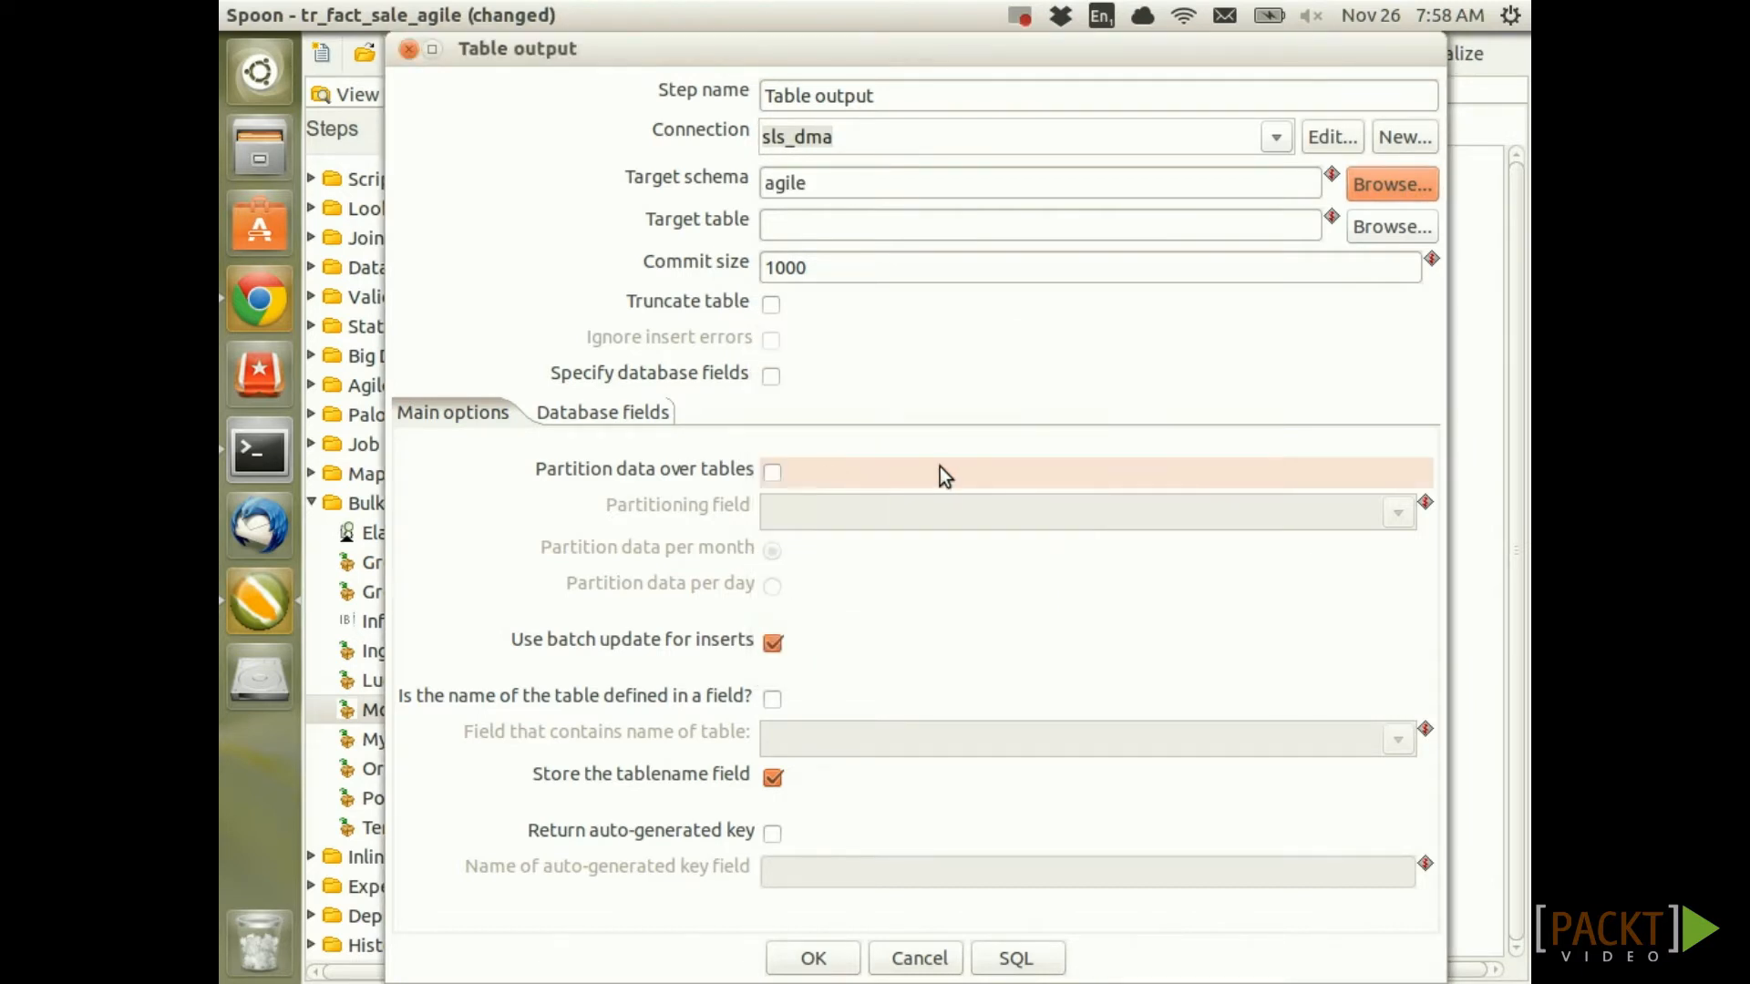
Set target table fact_sale with Truncate table on and batch updates off
{"action": "left_click", "coordinate": [787, 227]}
{"action": "type", "text": "fa"}
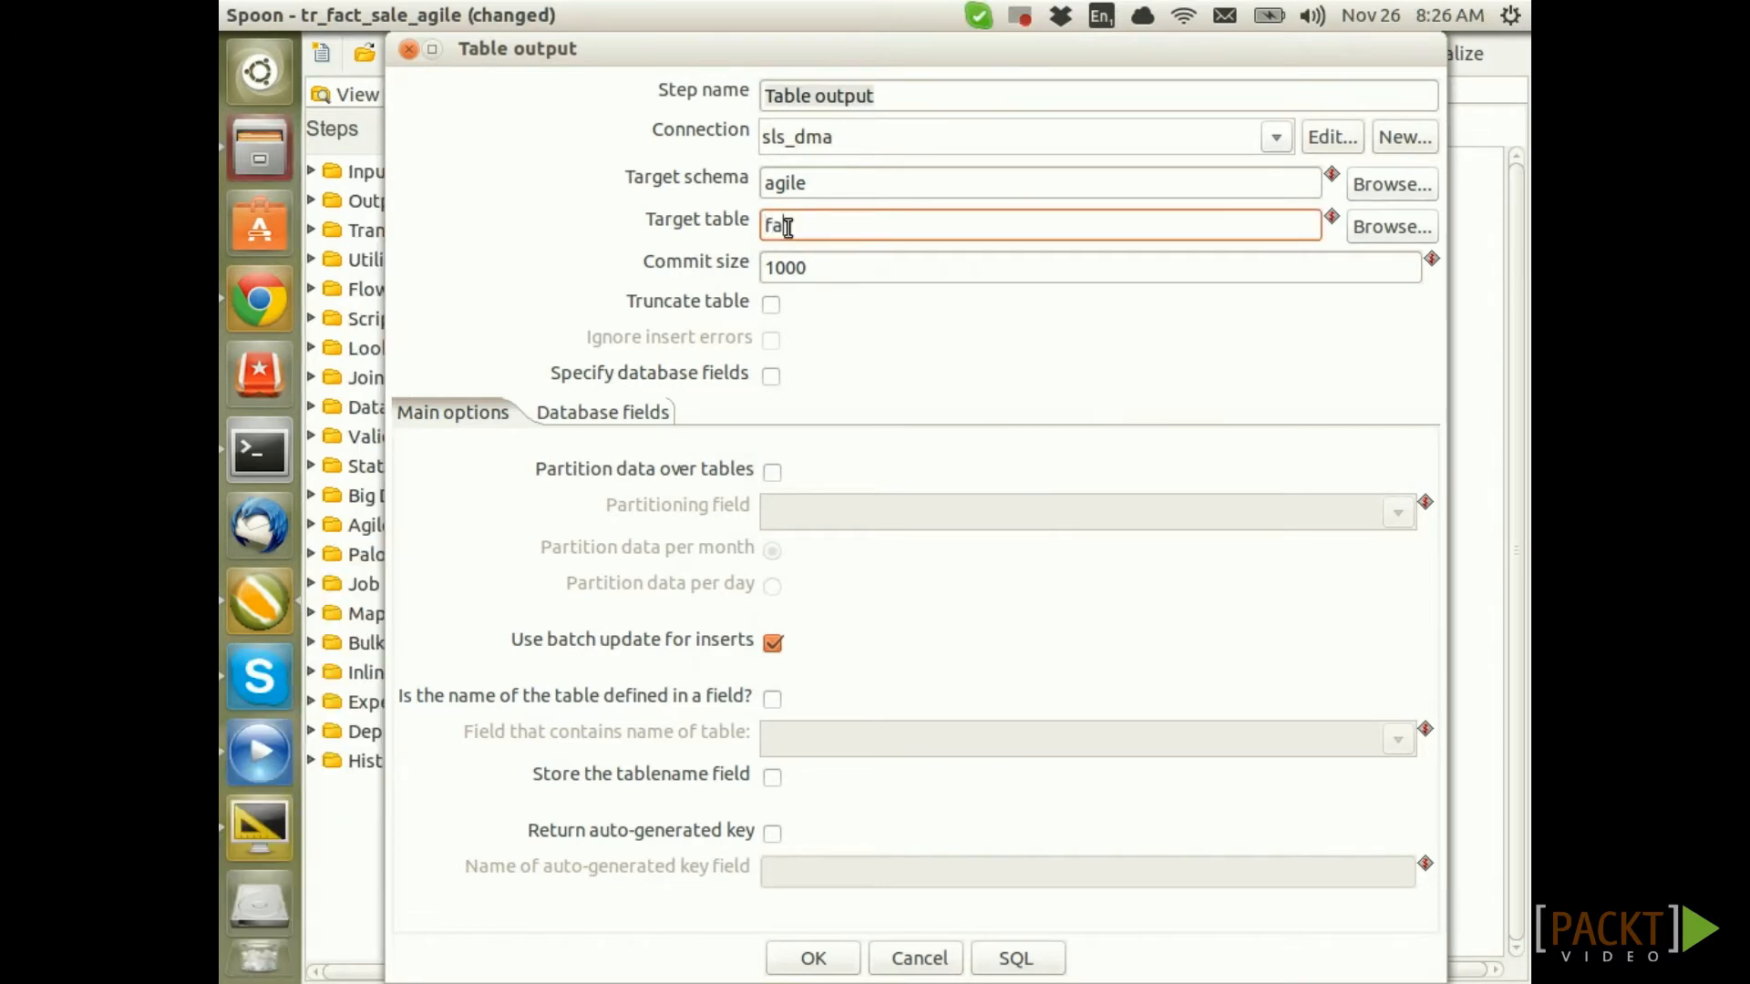
{"action": "type", "text": "ct_sale"}
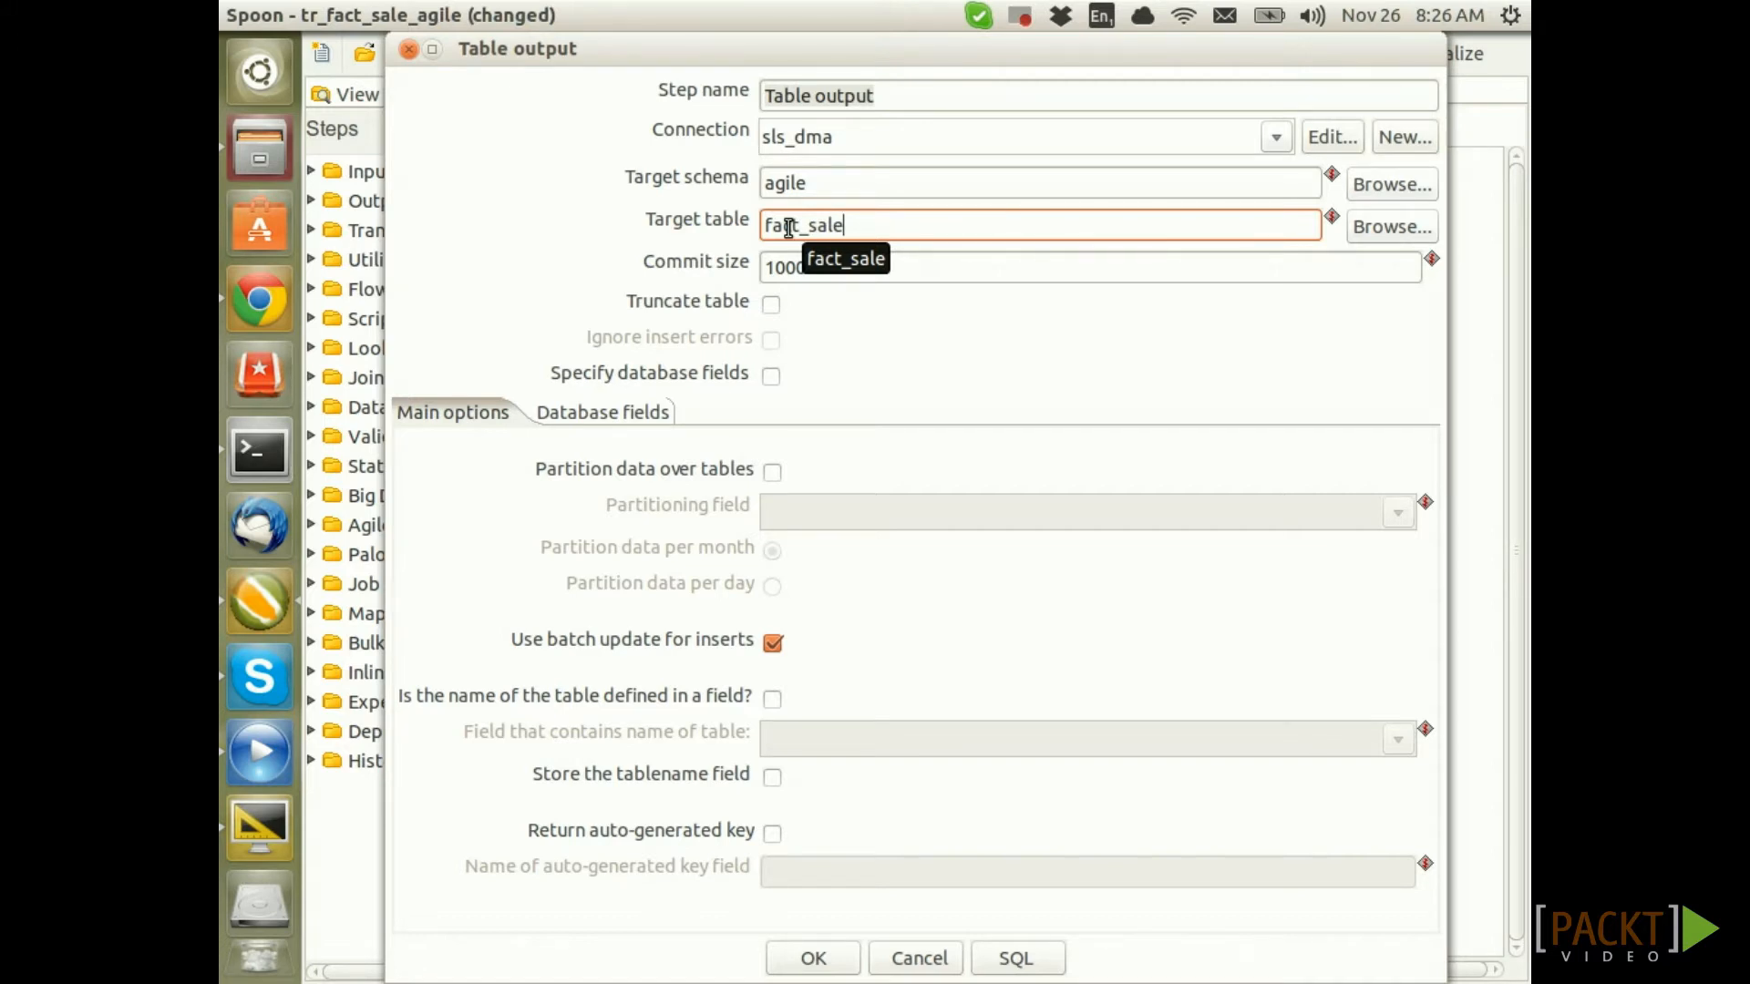
{"action": "left_click", "coordinate": [772, 305]}
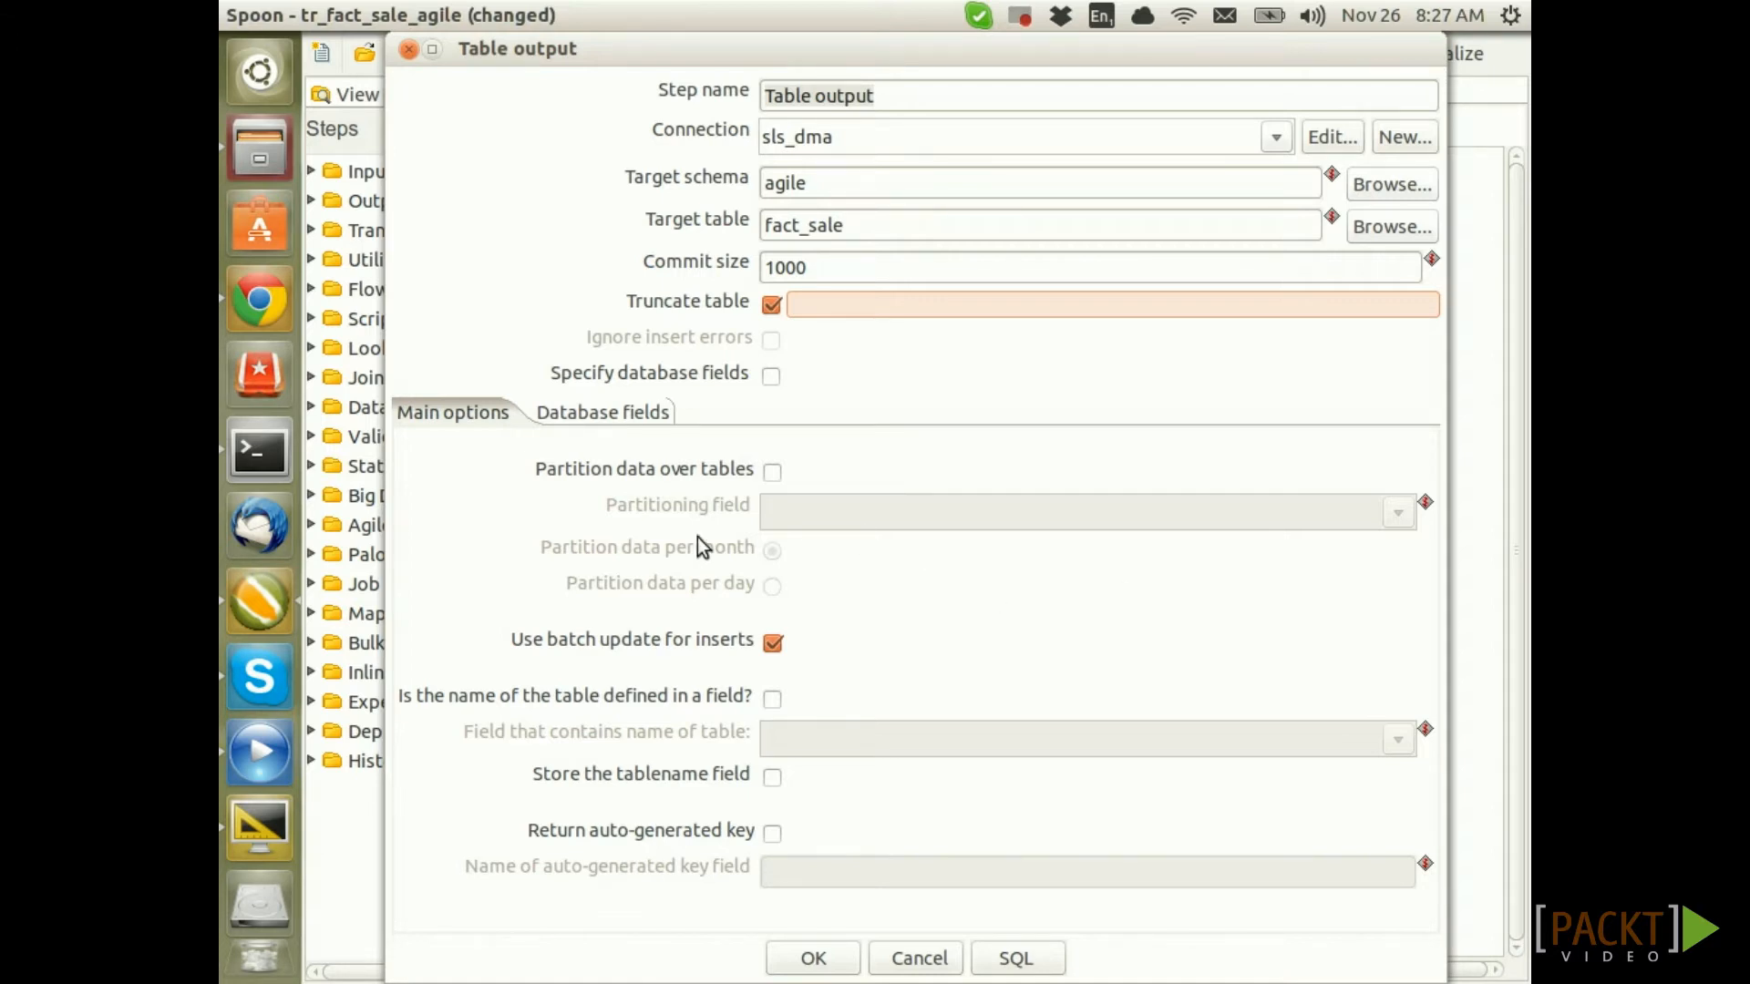
{"action": "left_click", "coordinate": [775, 642]}
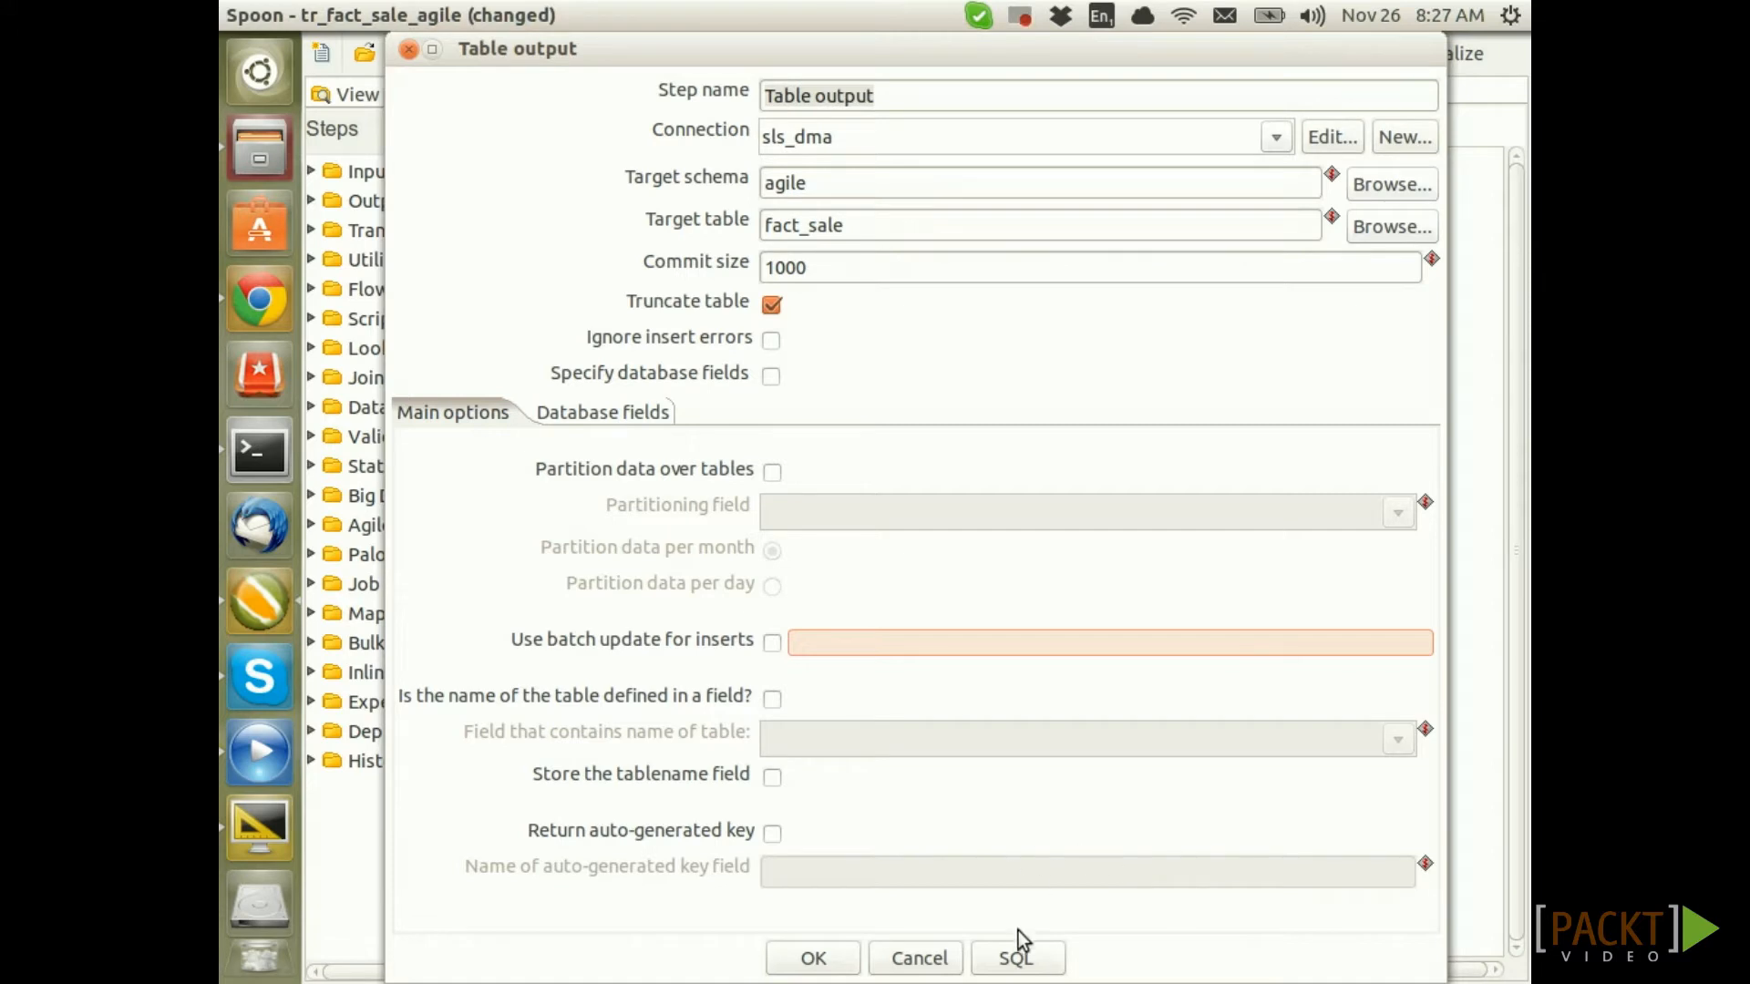
{"action": "left_click", "coordinate": [1022, 954]}
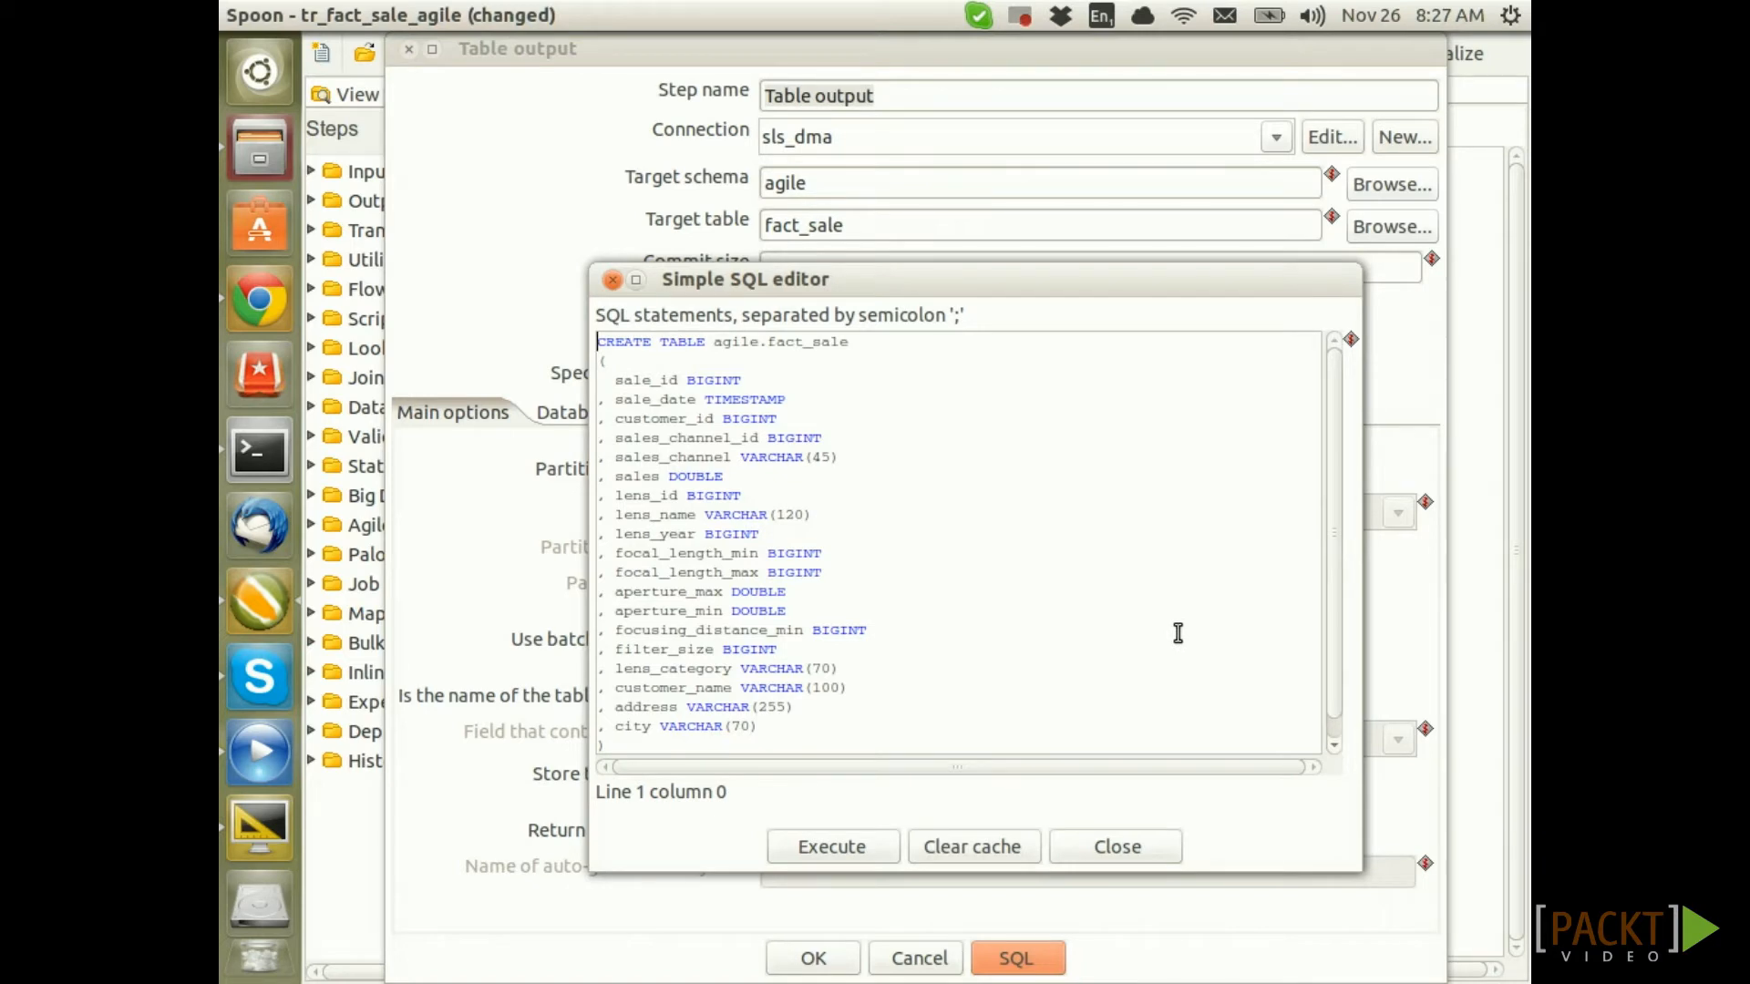
Review and execute the CREATE TABLE for agile.fact_sale, then confirm the Table output settings
{"action": "left_click", "coordinate": [733, 382]}
{"action": "left_click", "coordinate": [749, 400]}
{"action": "left_click", "coordinate": [758, 420]}
{"action": "left_click", "coordinate": [721, 492]}
{"action": "left_click", "coordinate": [871, 845]}
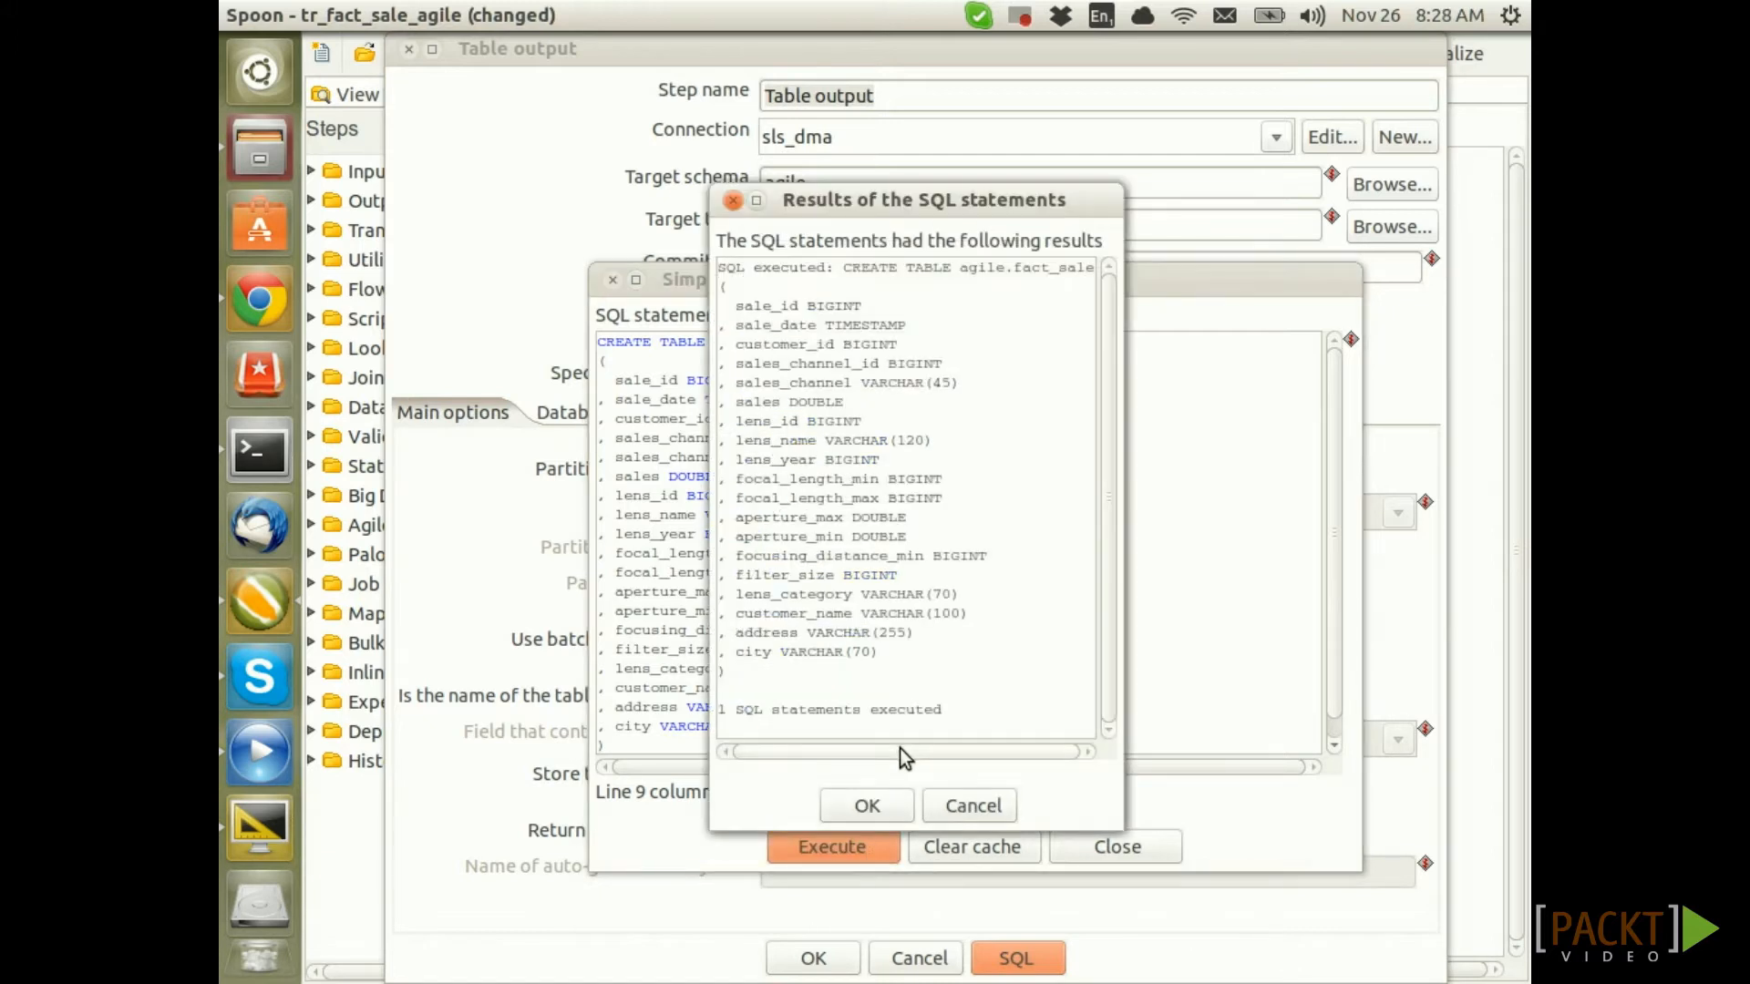
{"action": "left_click_drag", "start_coordinate": [942, 709], "coordinate": [744, 709]}
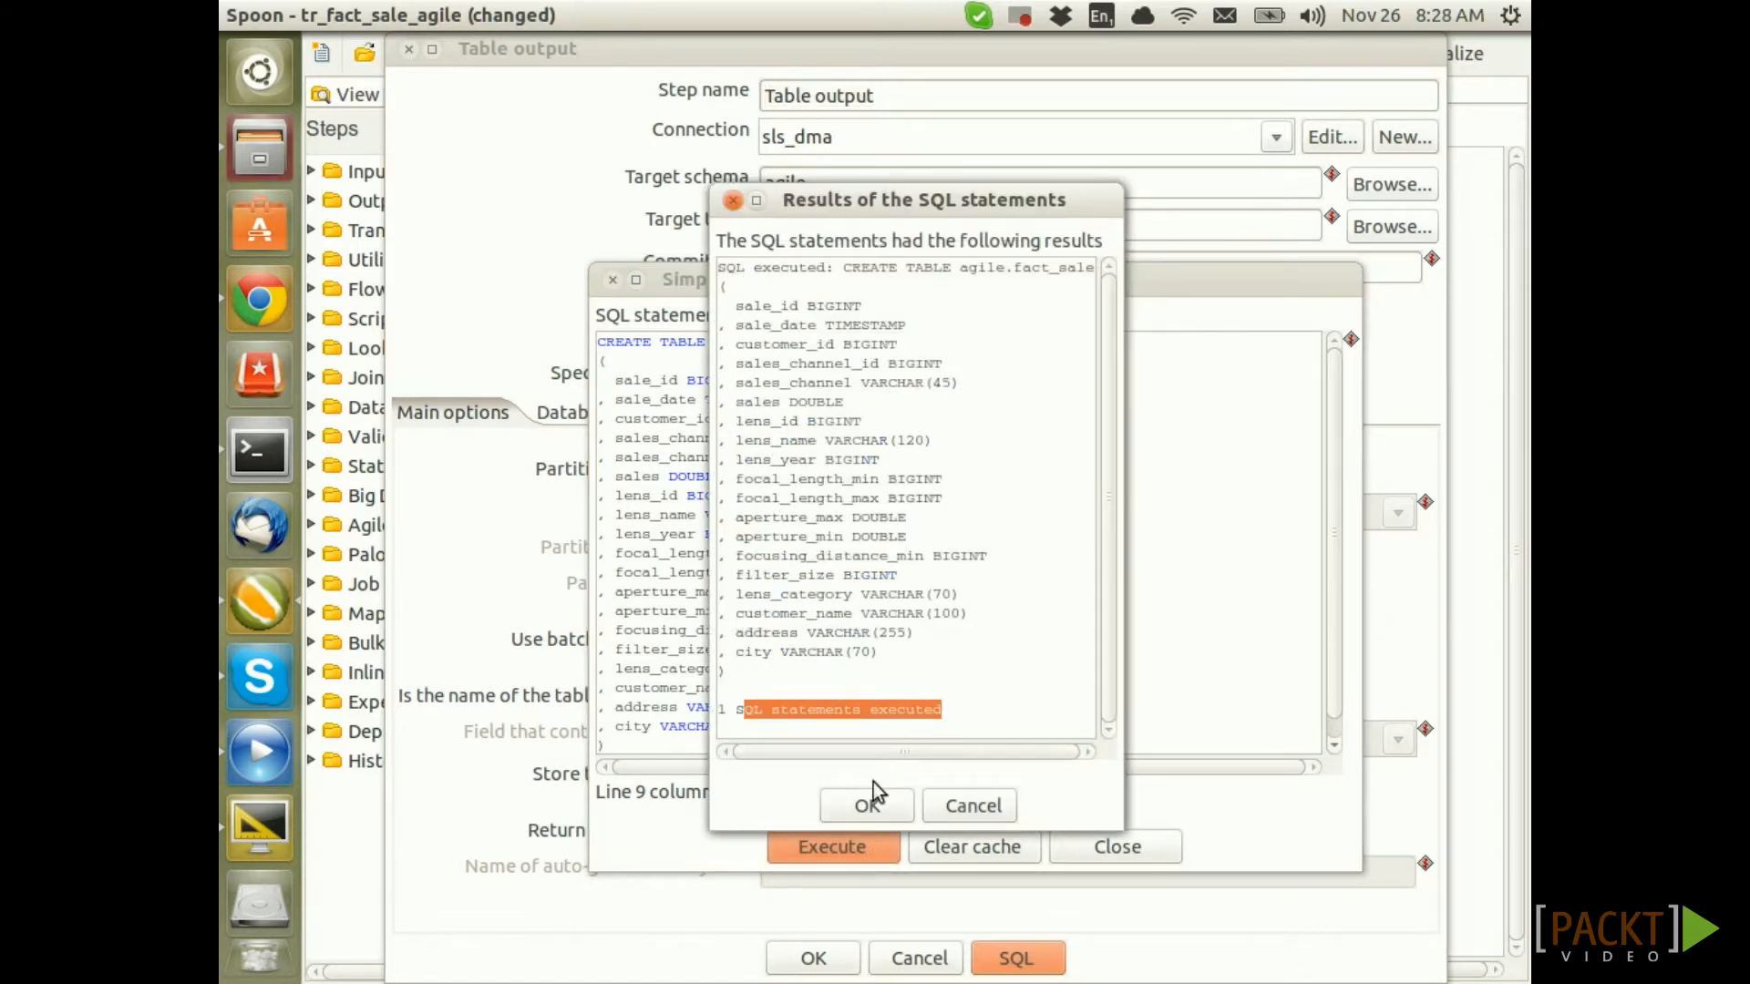
{"action": "left_click", "coordinate": [868, 806]}
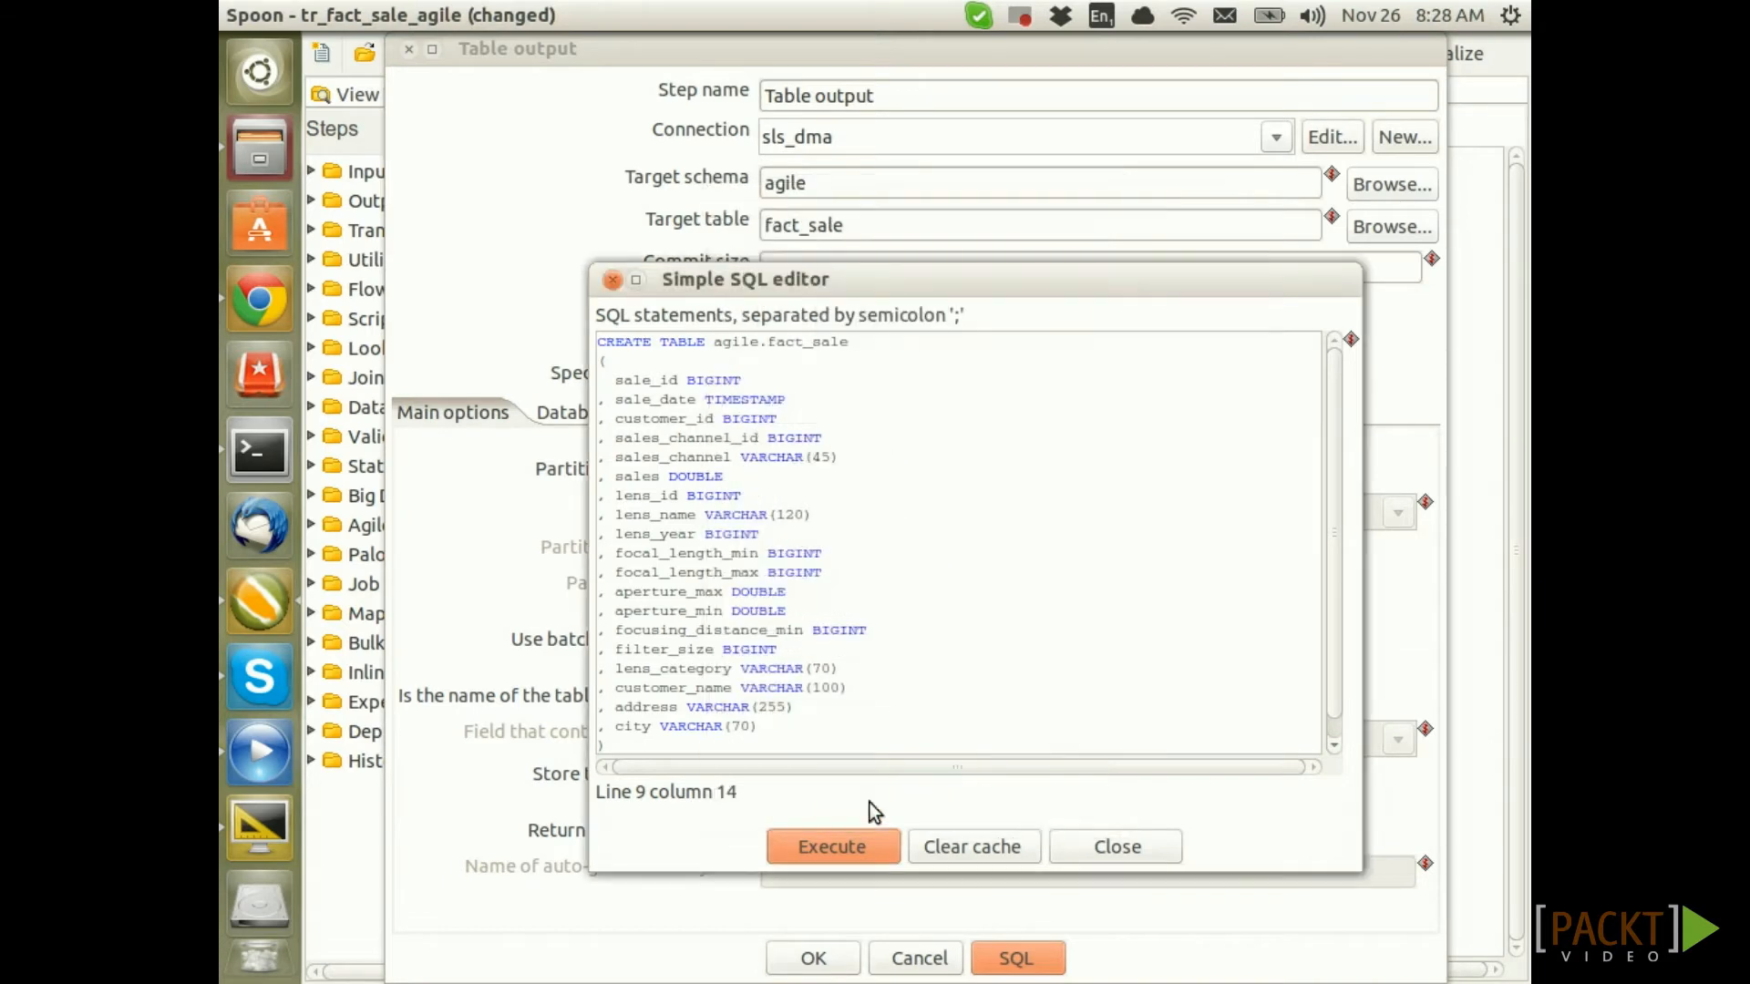
{"action": "left_click", "coordinate": [1117, 851]}
{"action": "left_click", "coordinate": [809, 955]}
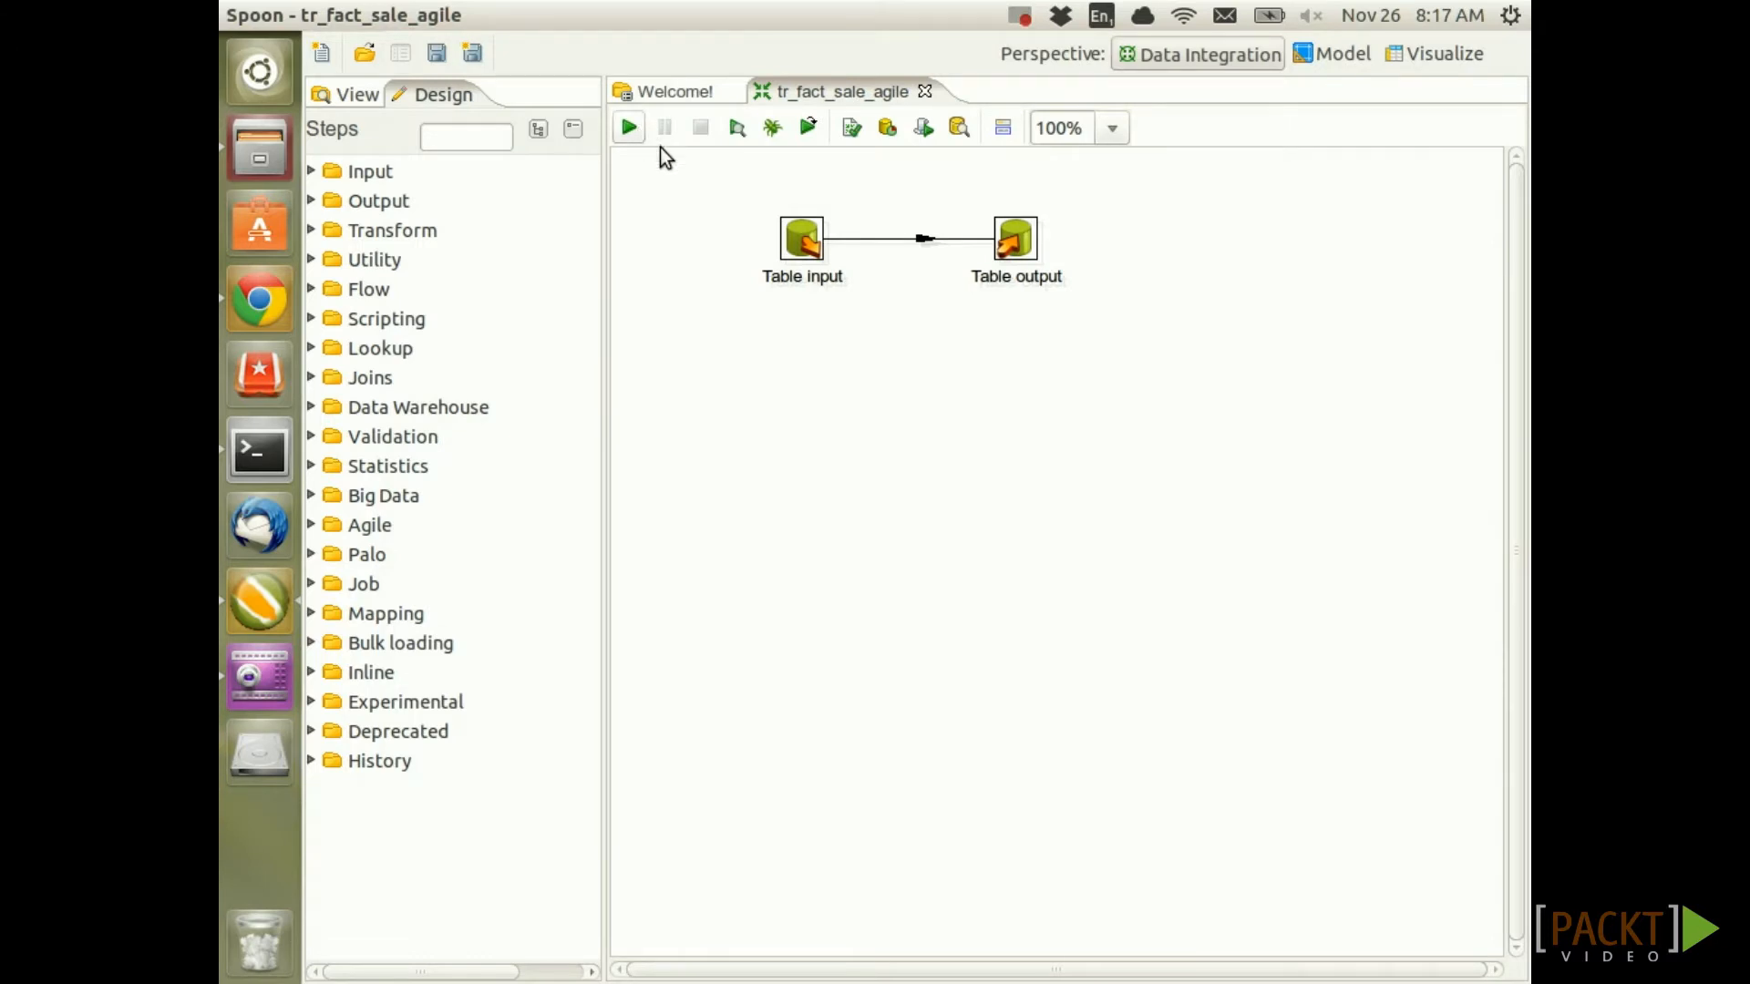
Run tr_fact_sale_agile and check Table output's row counts in Step Metrics
{"action": "left_click", "coordinate": [639, 135]}
{"action": "left_click", "coordinate": [895, 955]}
{"action": "left_click", "coordinate": [1257, 833]}
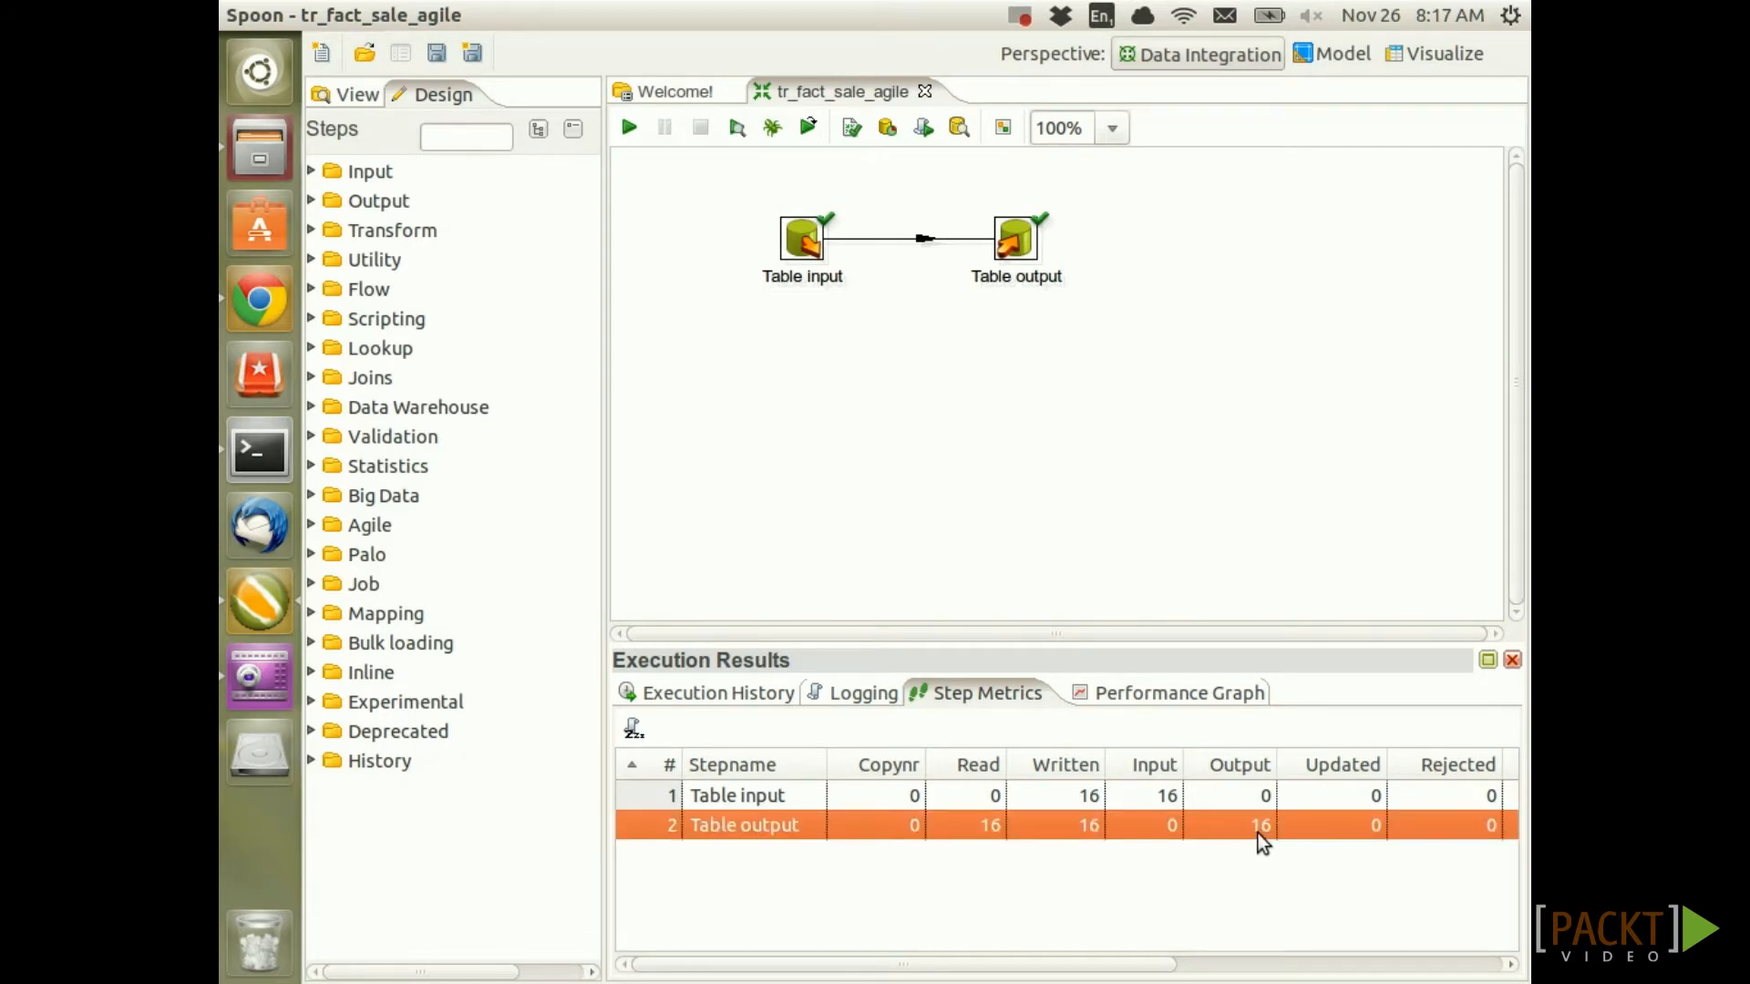
Confirm the load with SELECT * FROM agile.fact_sale LIMIT 10; in the terminal
{"action": "left_click", "coordinate": [261, 459]}
{"action": "type", "text": "SELECT * FROM agile.fact_sale LIMIT 10;"}
{"action": "key", "text": "Return"}
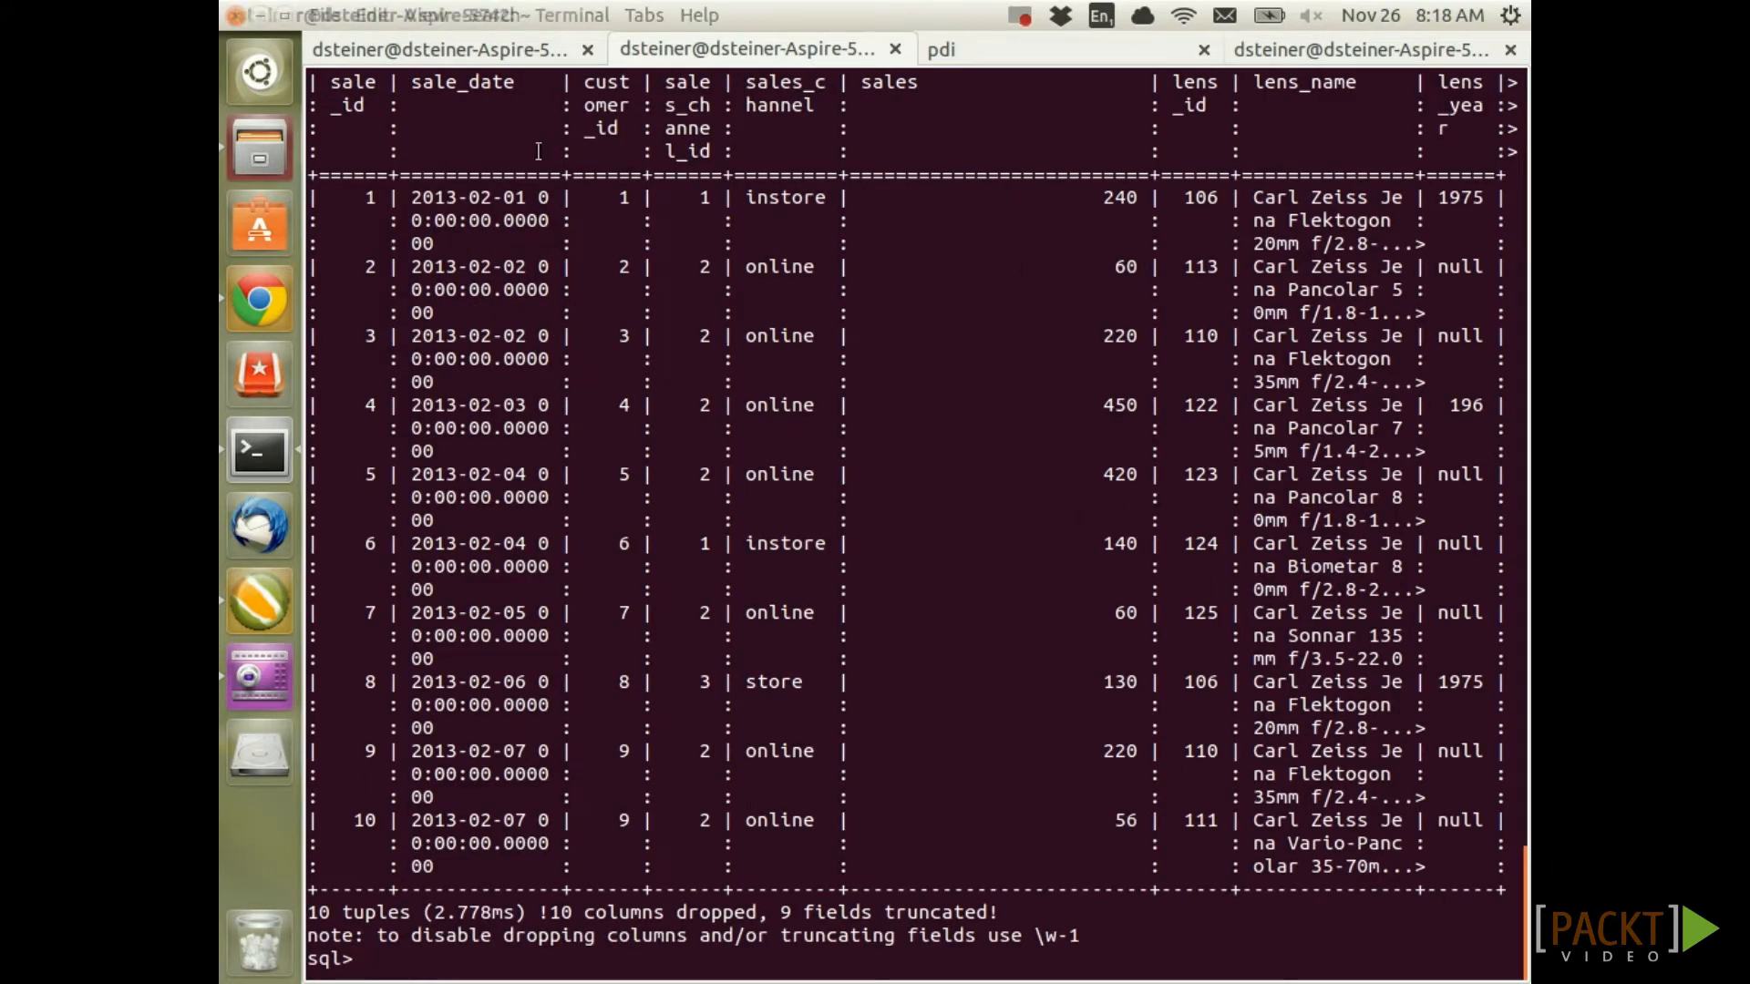
{"action": "left_click", "coordinate": [263, 615]}
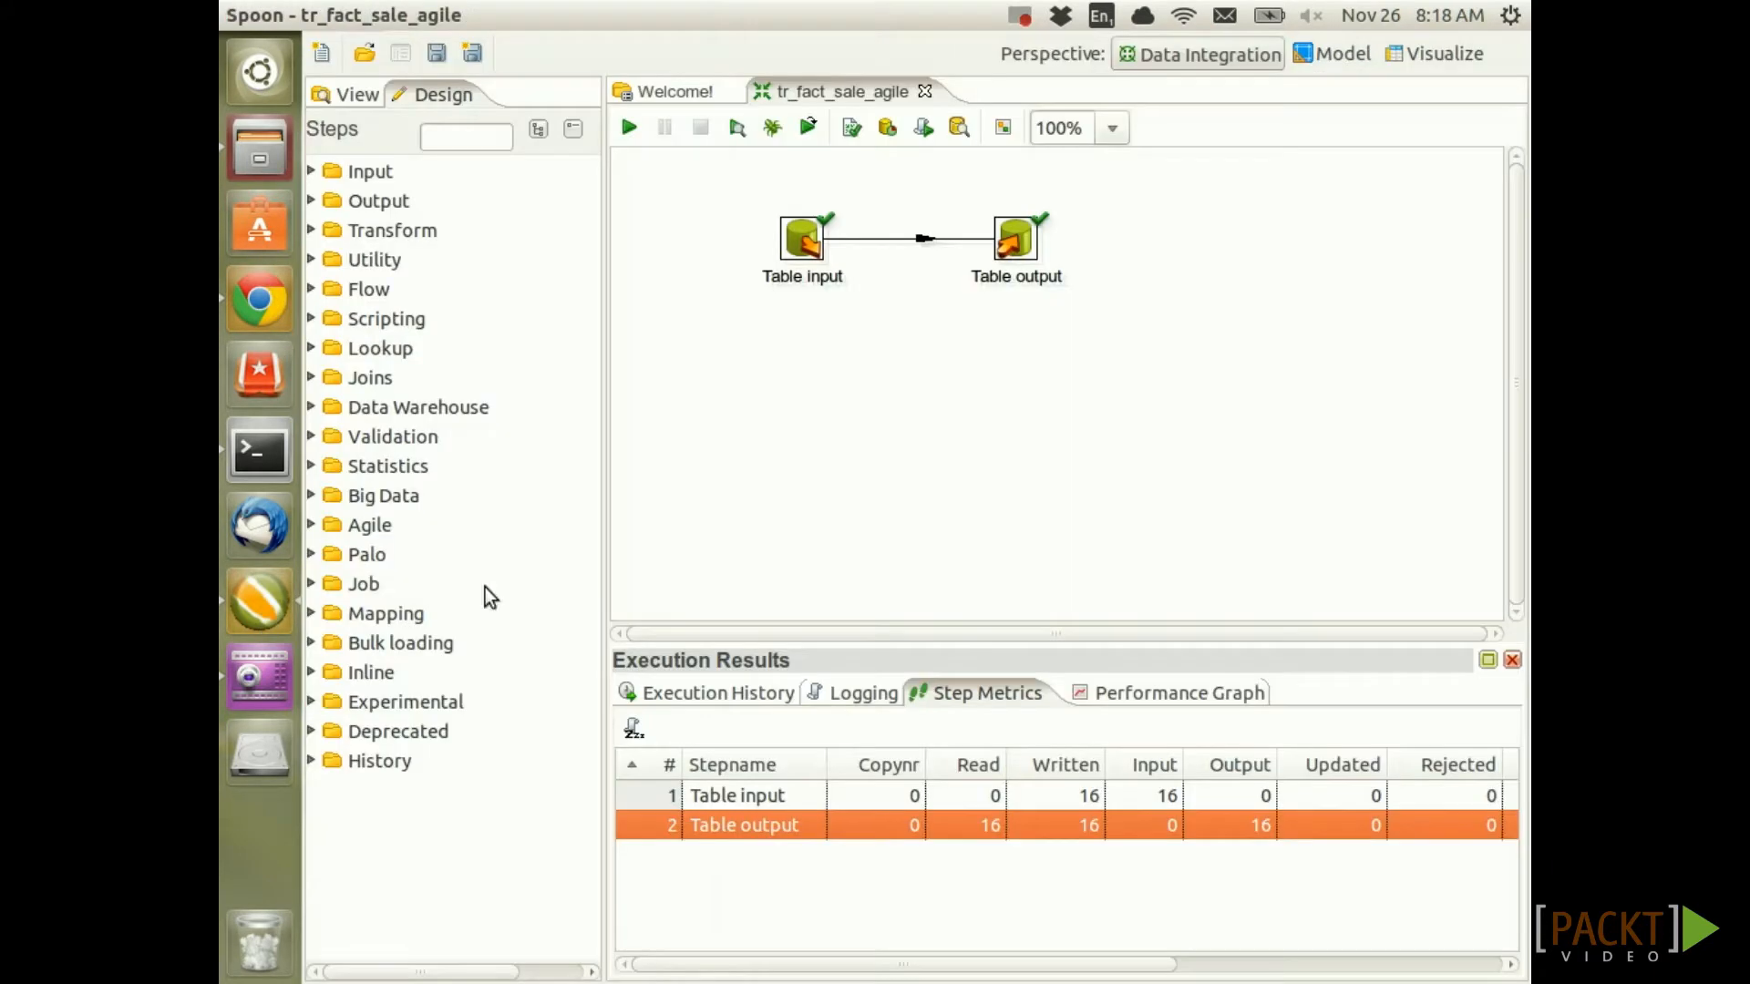
Show the run's log messages in the Logging tab
{"action": "left_click", "coordinate": [854, 703]}
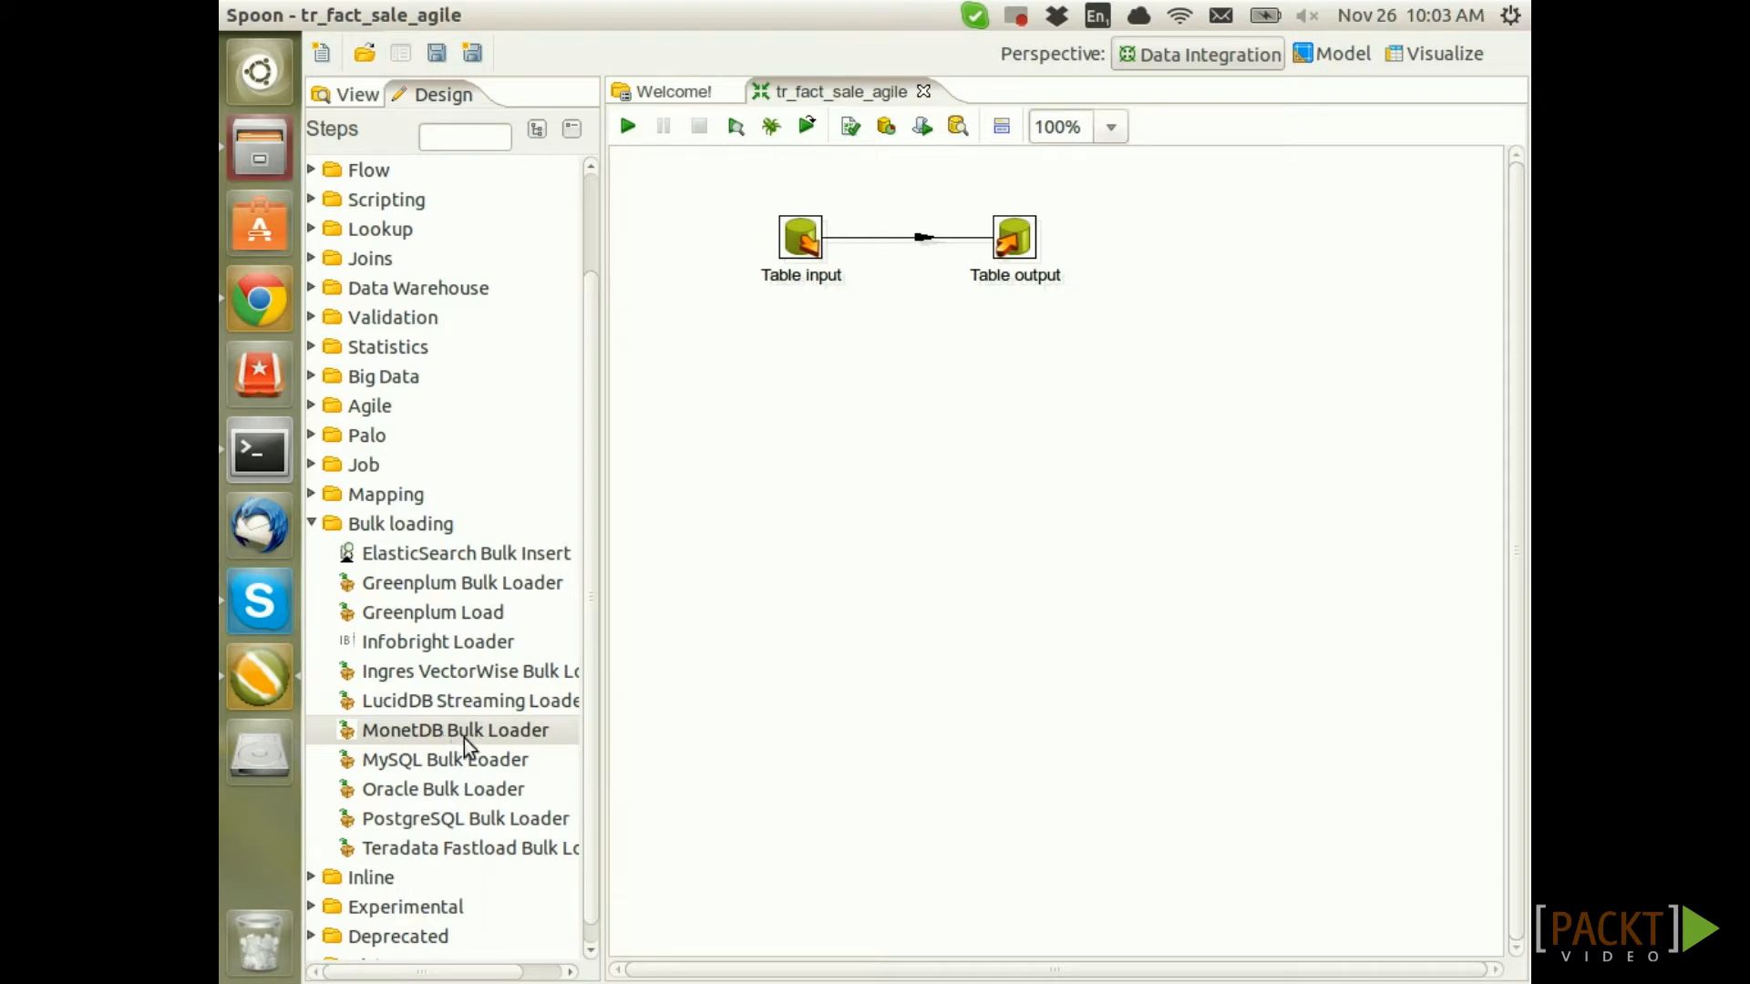
Add a MonetDB Bulk Loader, disable the Table output hop, and feed it from Table input
{"action": "left_click_drag", "start_coordinate": [467, 736], "coordinate": [1024, 425]}
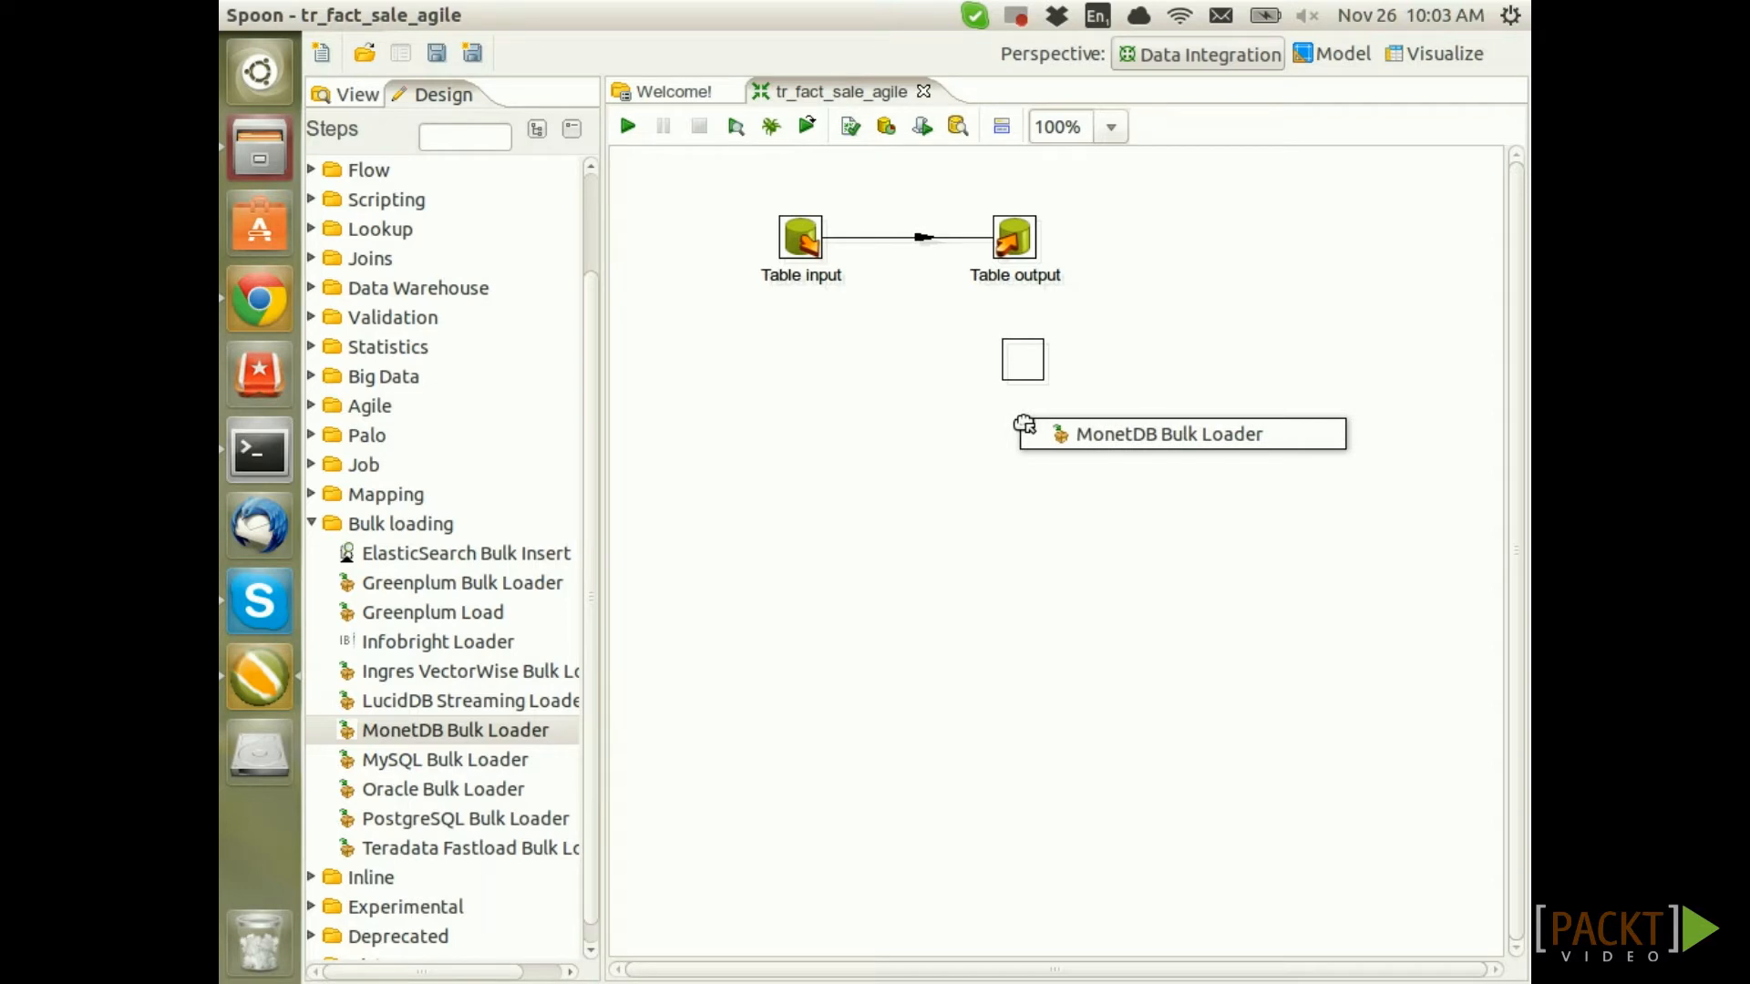
{"action": "left_click_drag", "start_coordinate": [1024, 425], "coordinate": [1024, 424]}
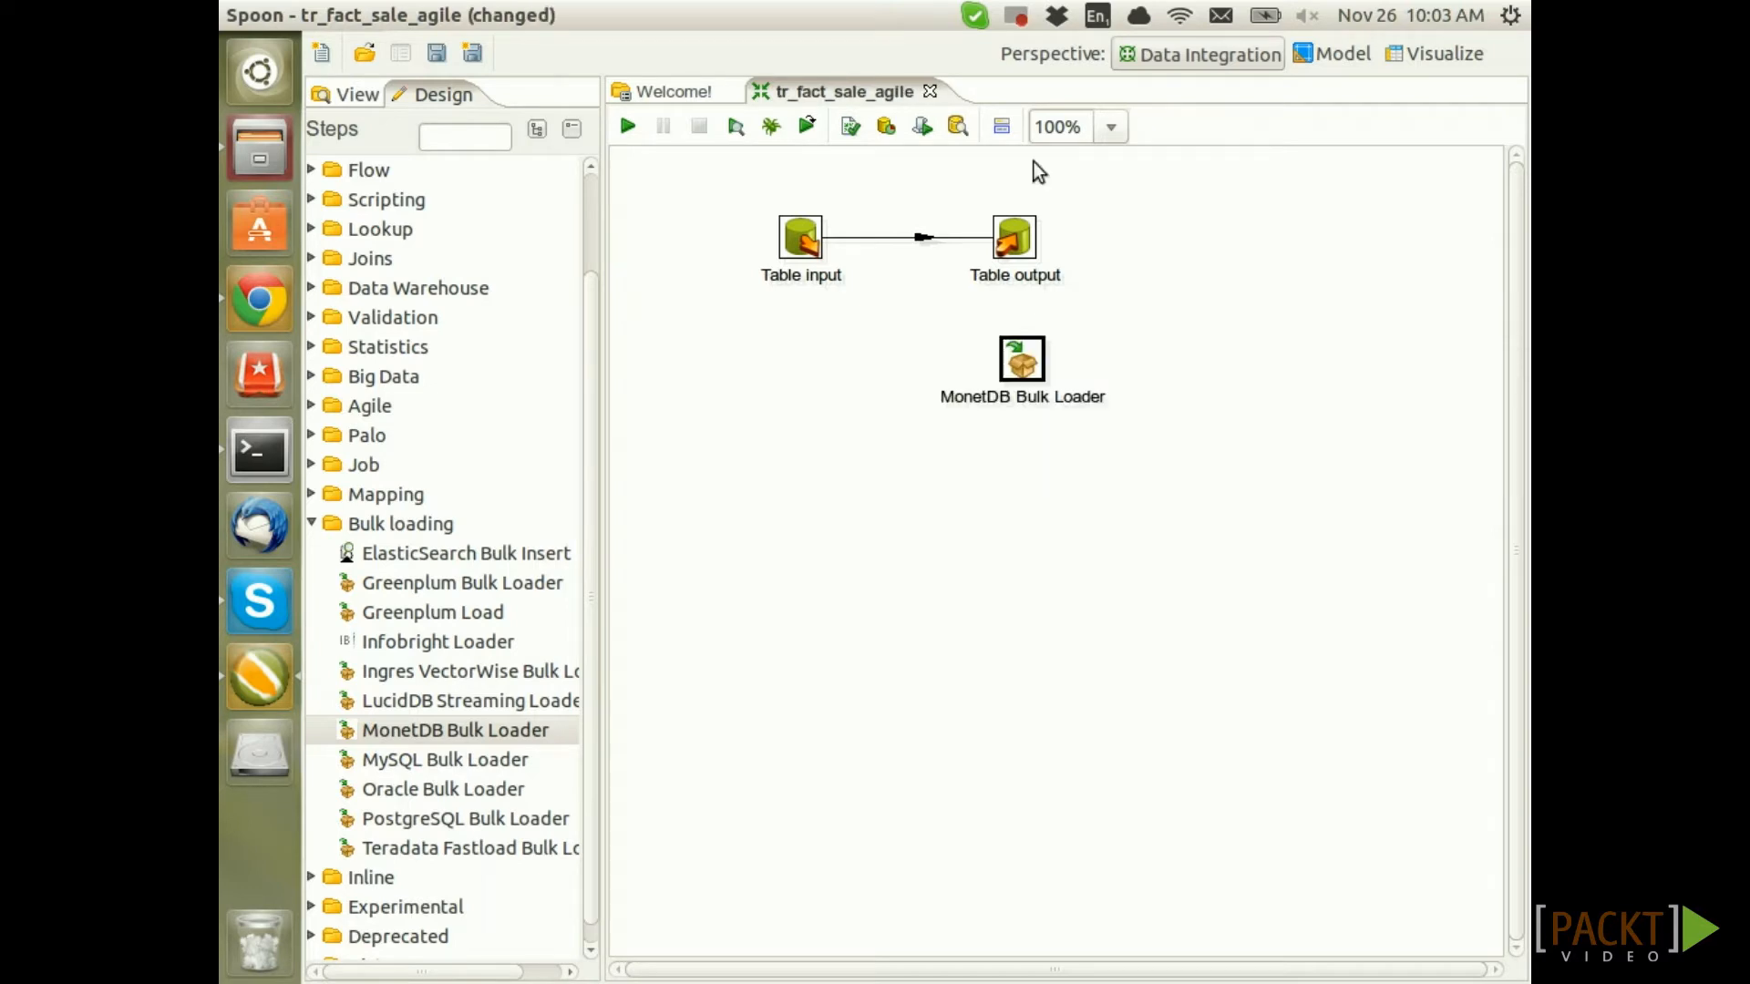
{"action": "left_click", "coordinate": [917, 237]}
{"action": "left_click_drag", "start_coordinate": [815, 241], "coordinate": [1035, 357]}
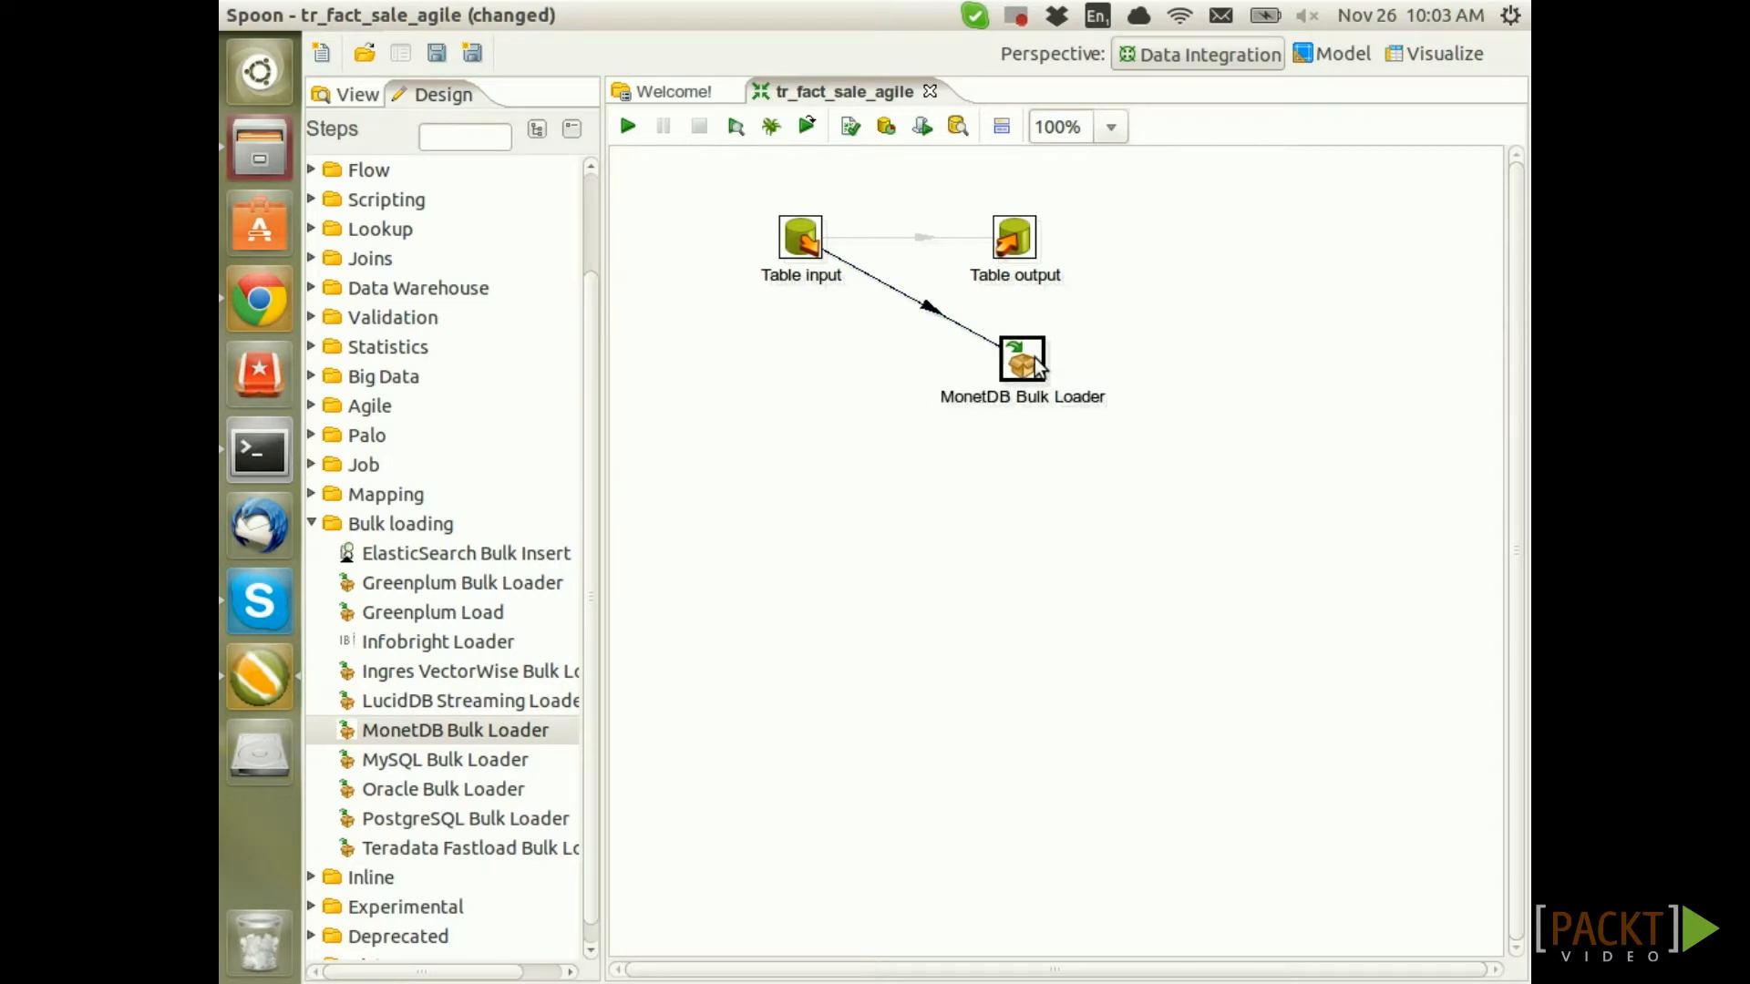
{"action": "double_click", "coordinate": [1035, 357]}
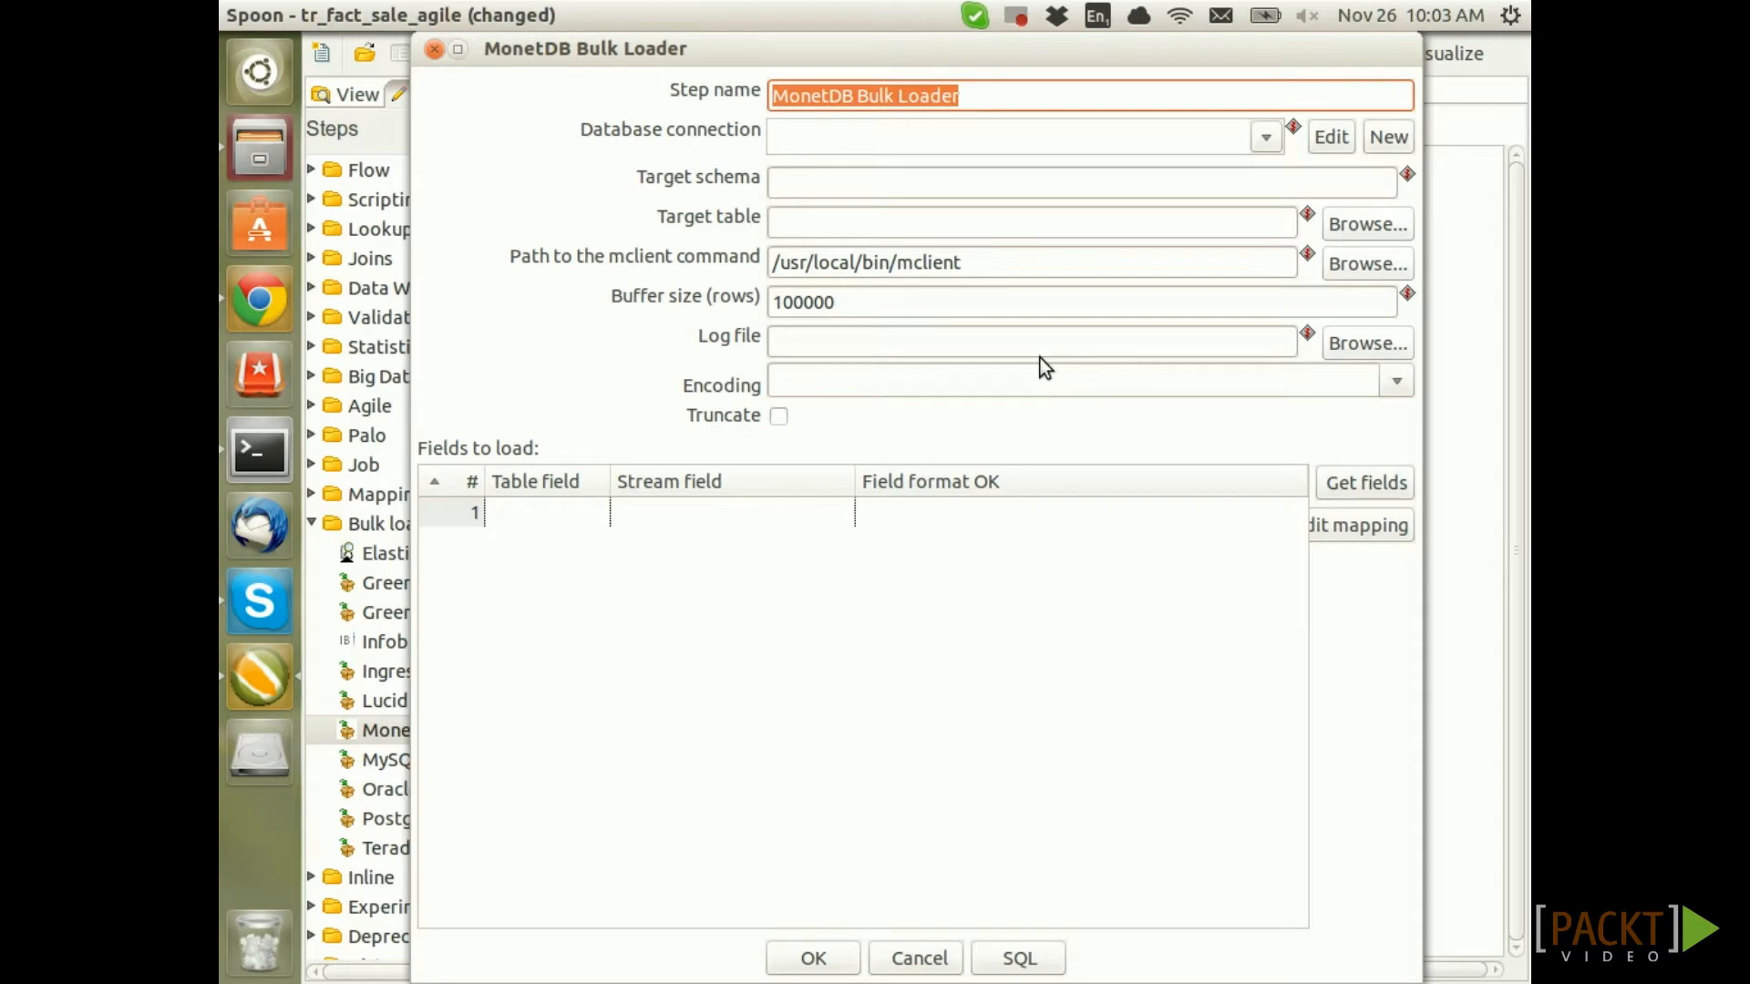
Set the MonetDB Bulk Loader's connection to sls_dma and confirm its settings
{"action": "left_click", "coordinate": [1265, 137]}
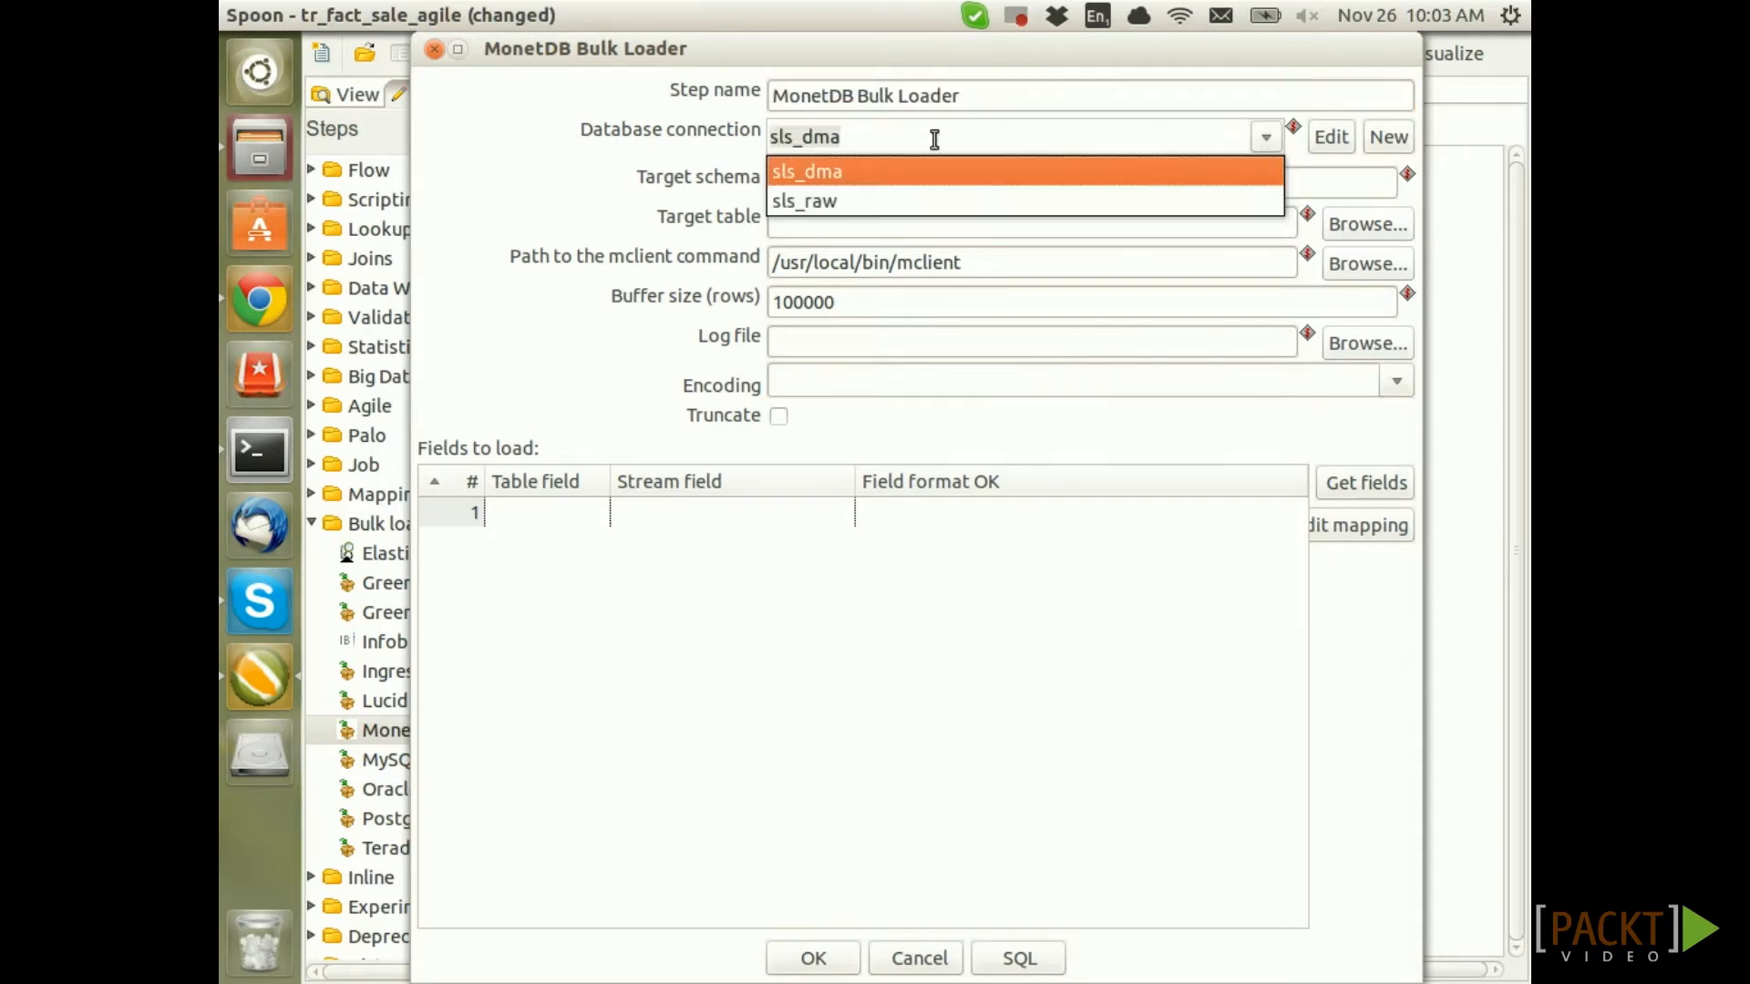
{"action": "left_click", "coordinate": [845, 173]}
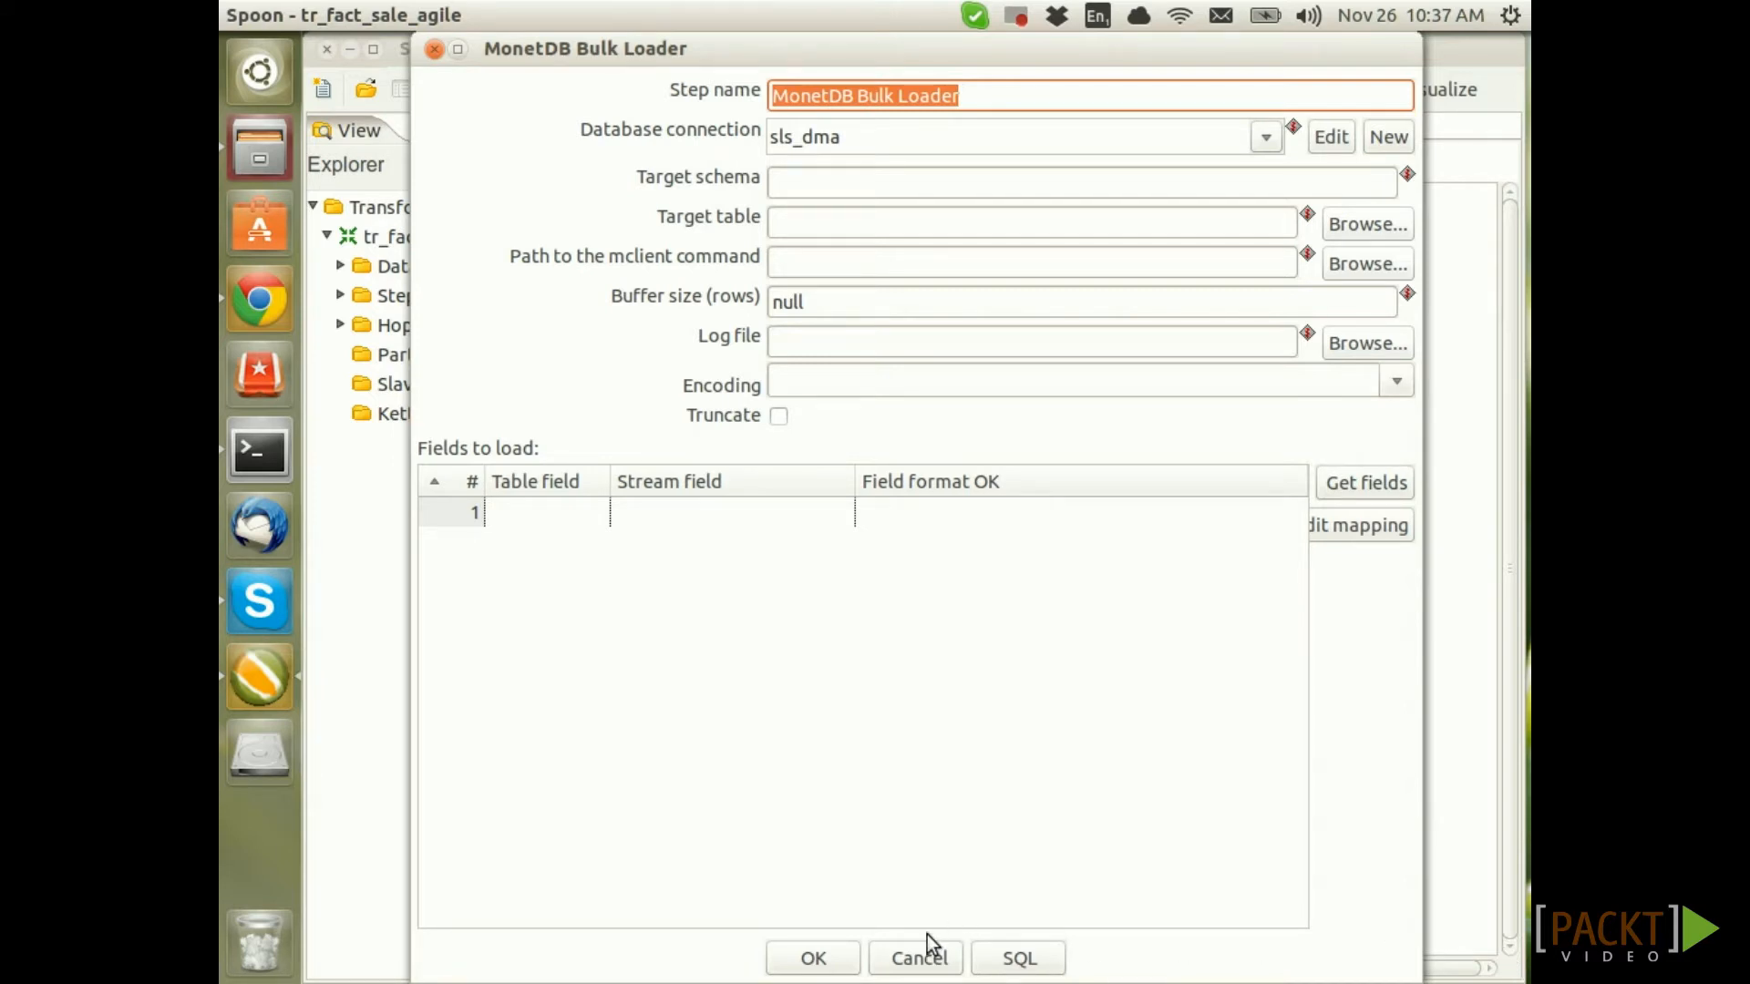
{"action": "left_click", "coordinate": [815, 958]}
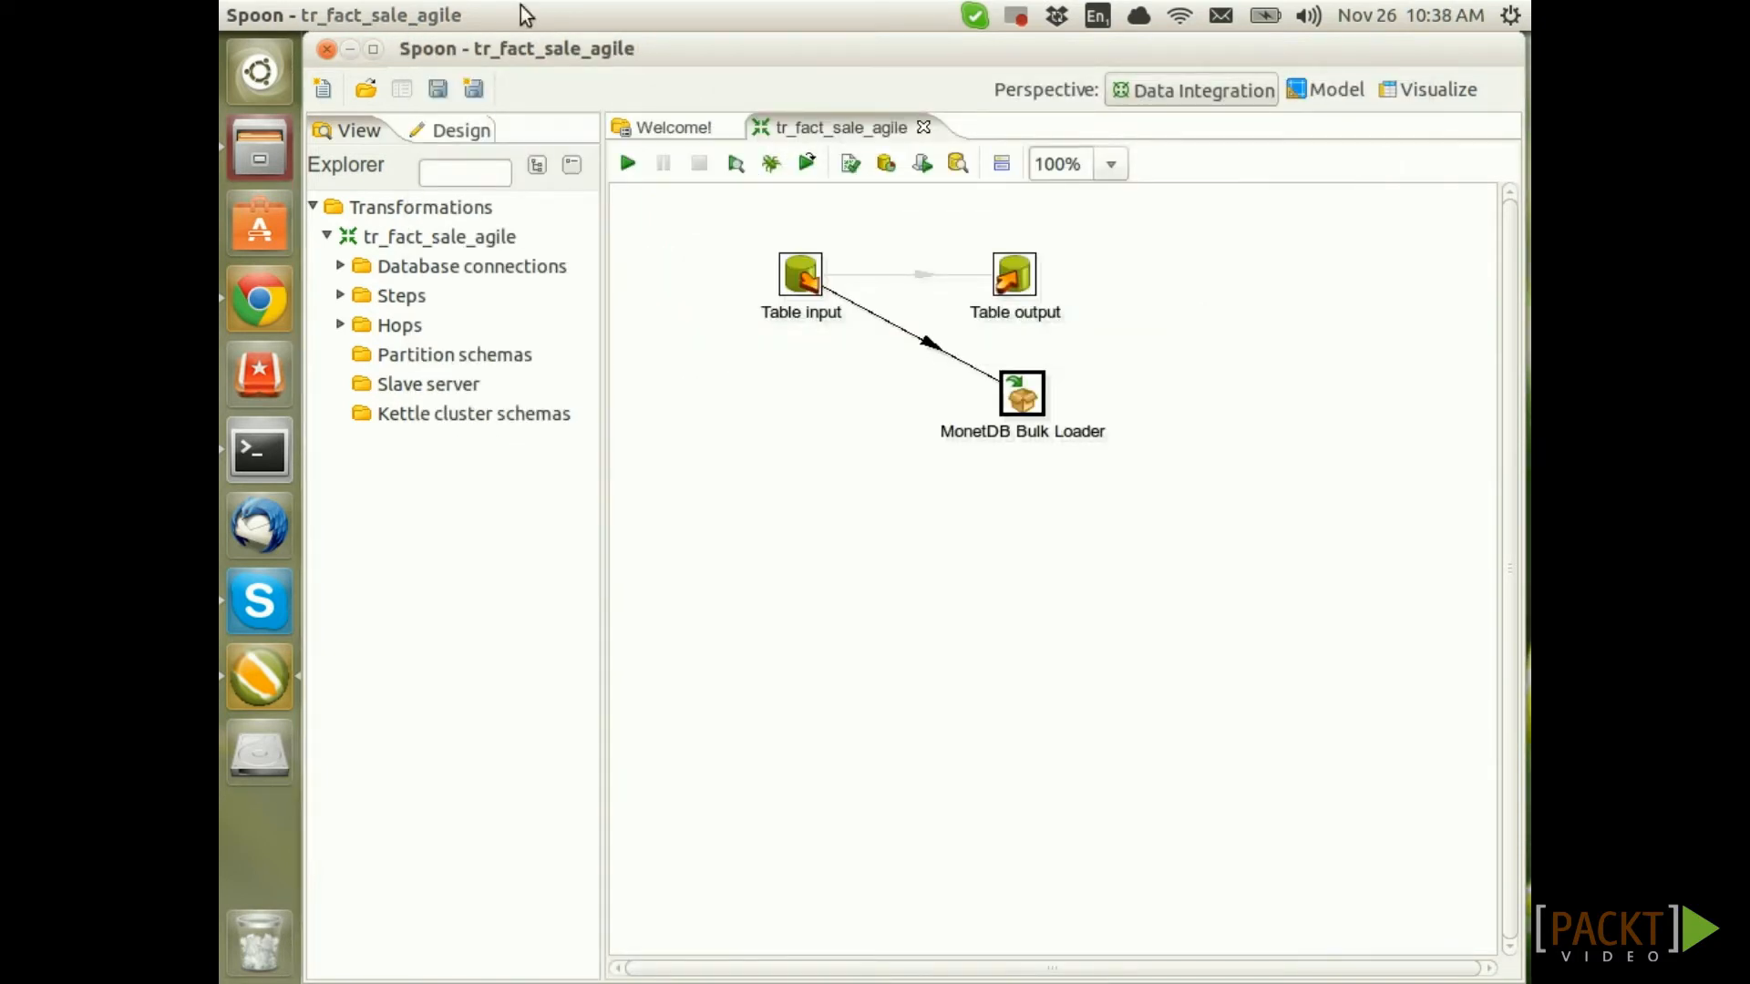
Review the VAR_MONETDB_BULK_LOADER_* entries in kettle.properties, save them, and switch to the vim terminal
{"action": "left_click", "coordinate": [369, 15]}
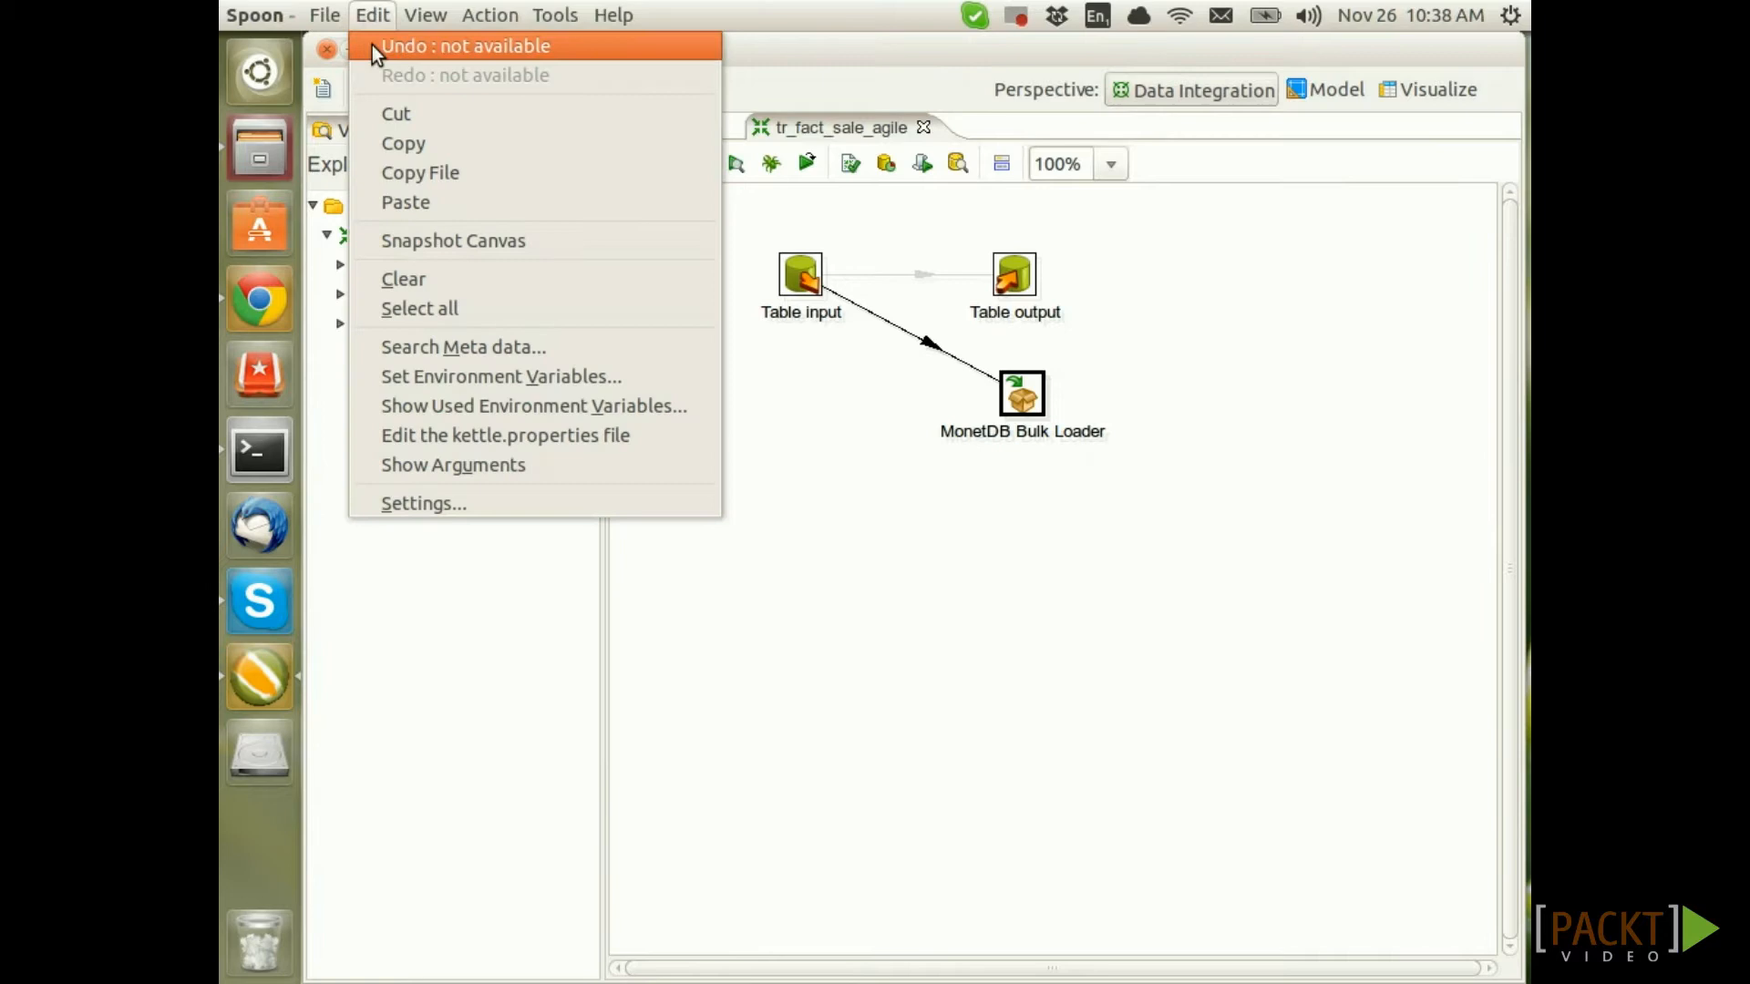
{"action": "left_click", "coordinate": [515, 436]}
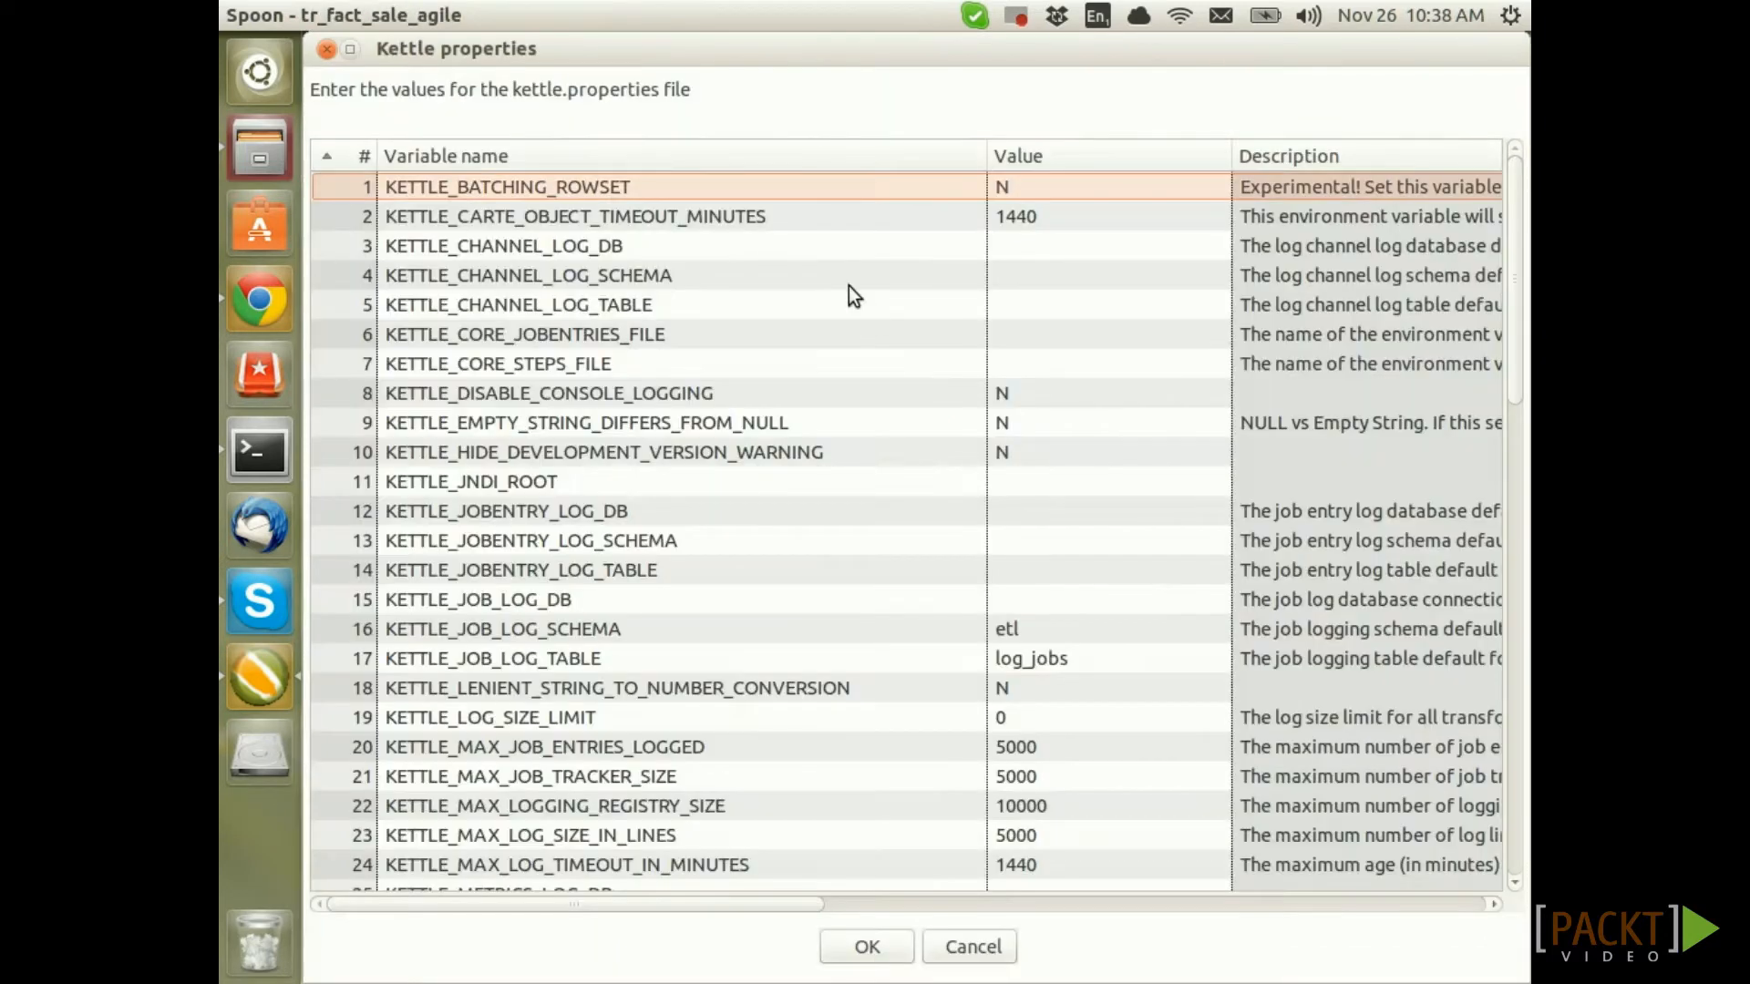
{"action": "left_click_drag", "start_coordinate": [1518, 293], "coordinate": [1517, 829]}
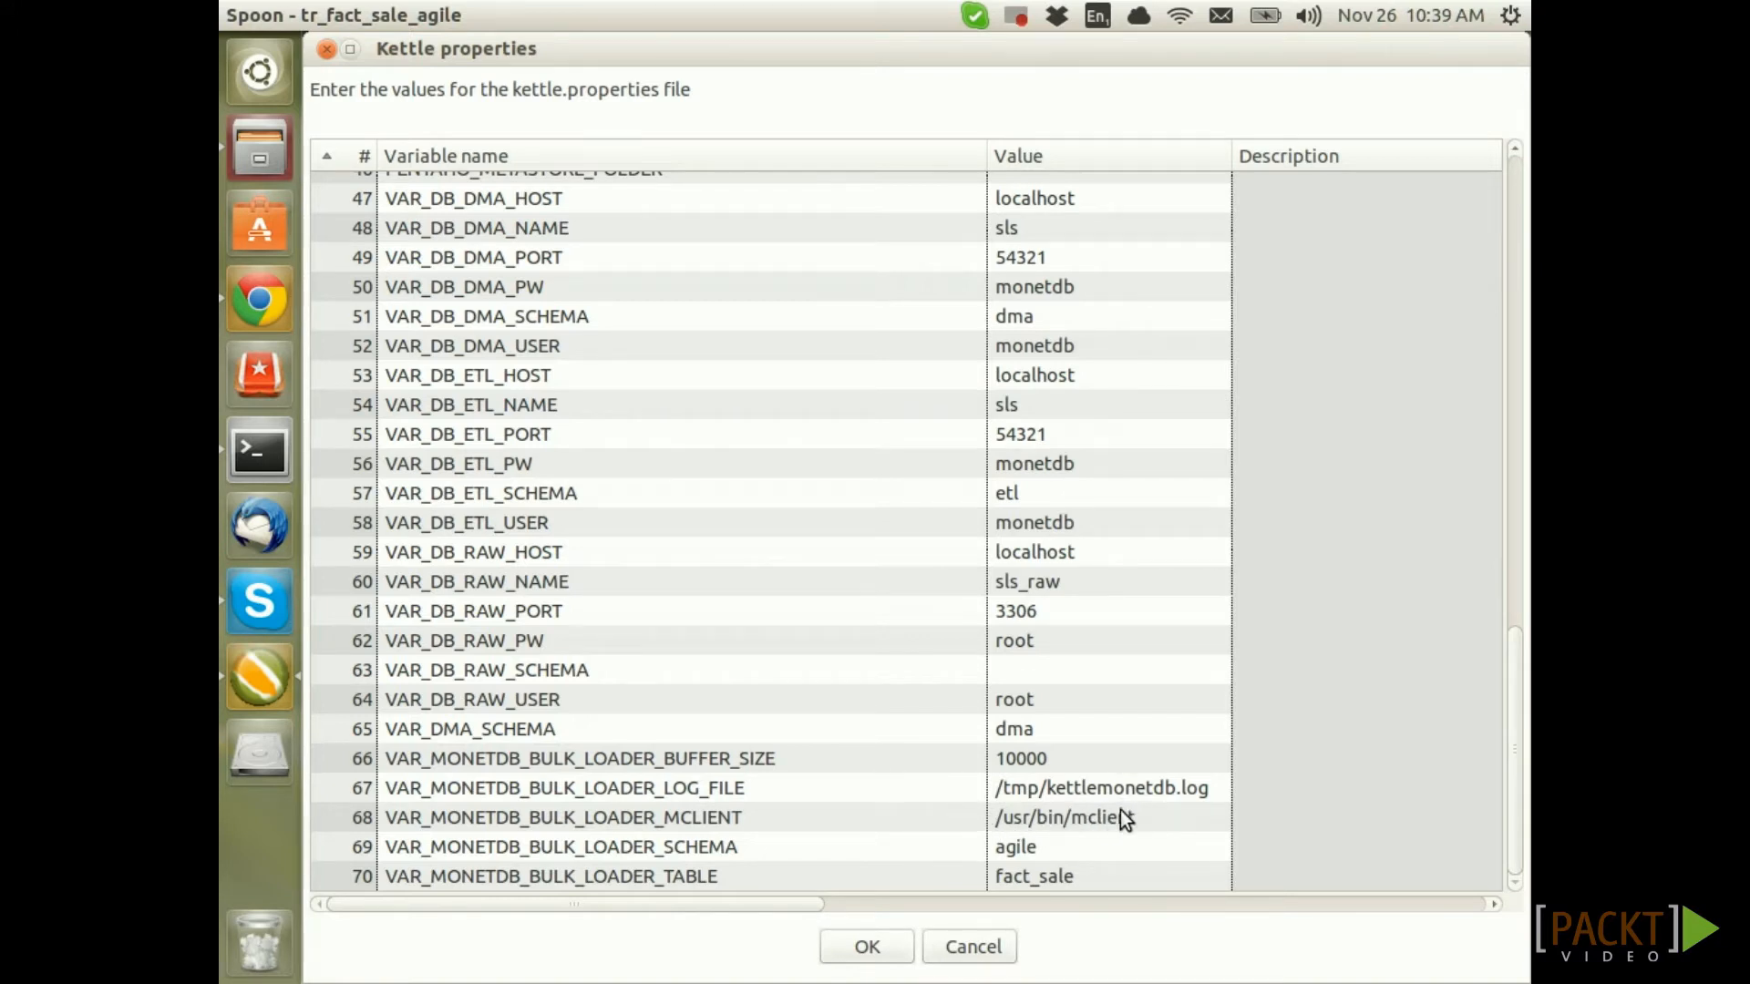
{"action": "left_click", "coordinate": [868, 948]}
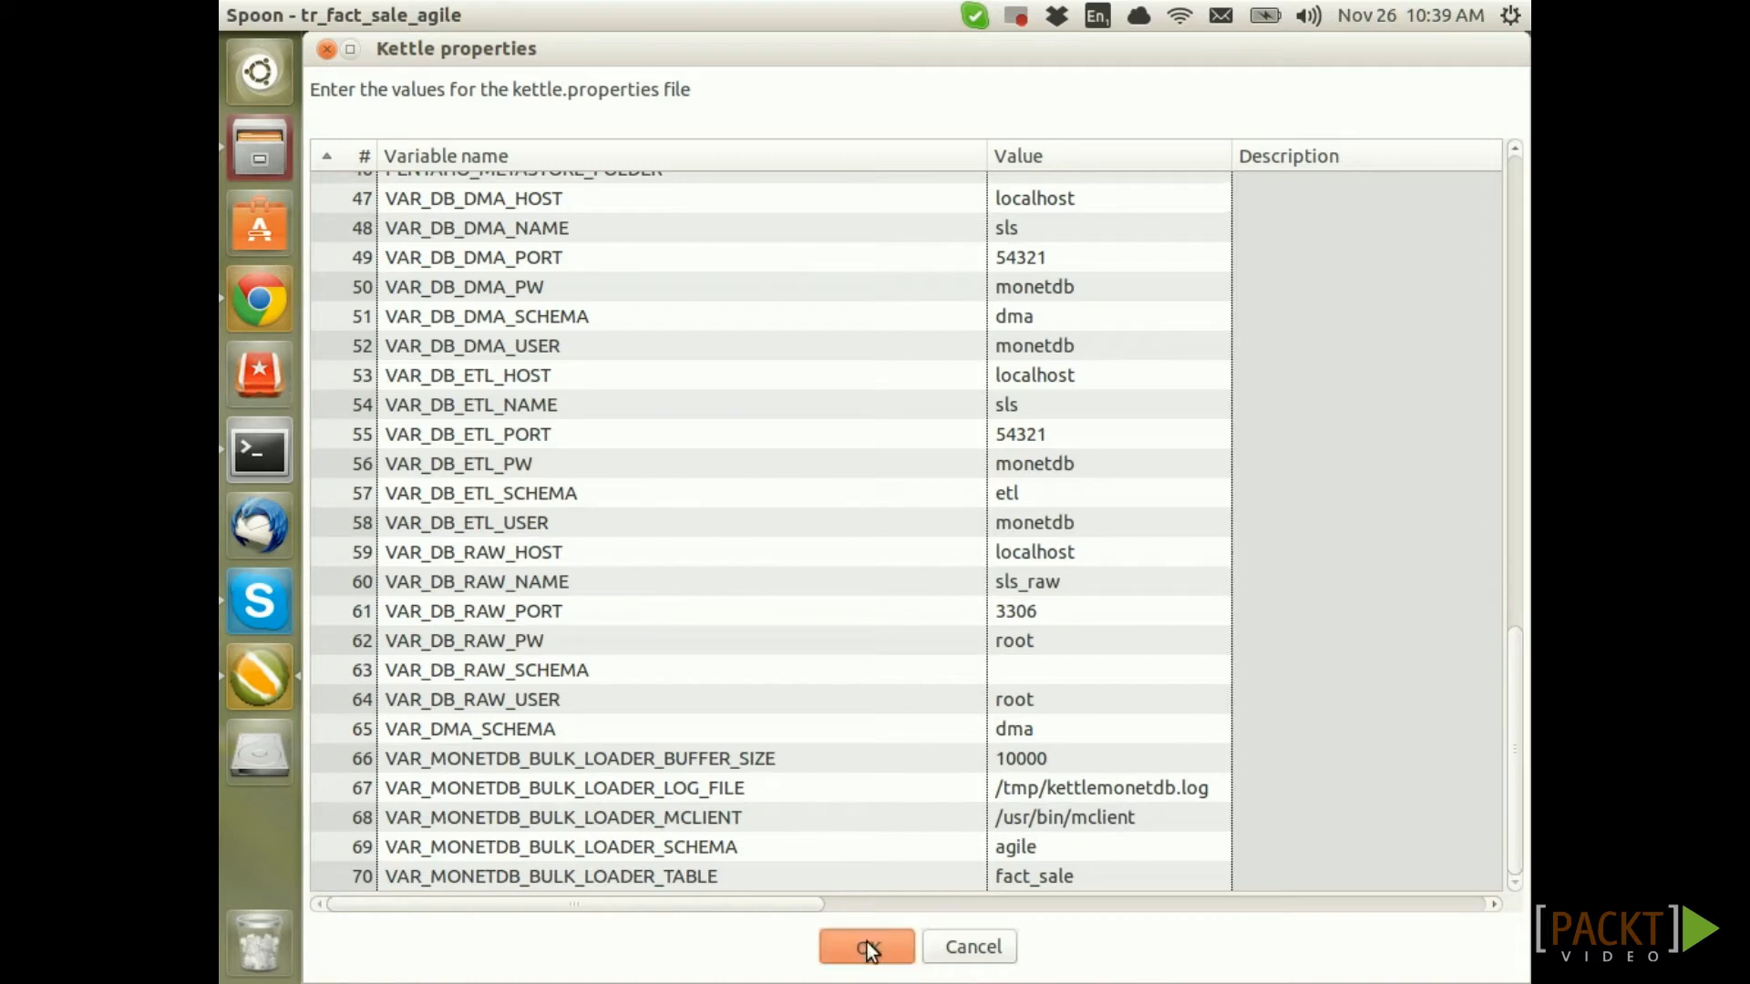
{"action": "left_click", "coordinate": [867, 942]}
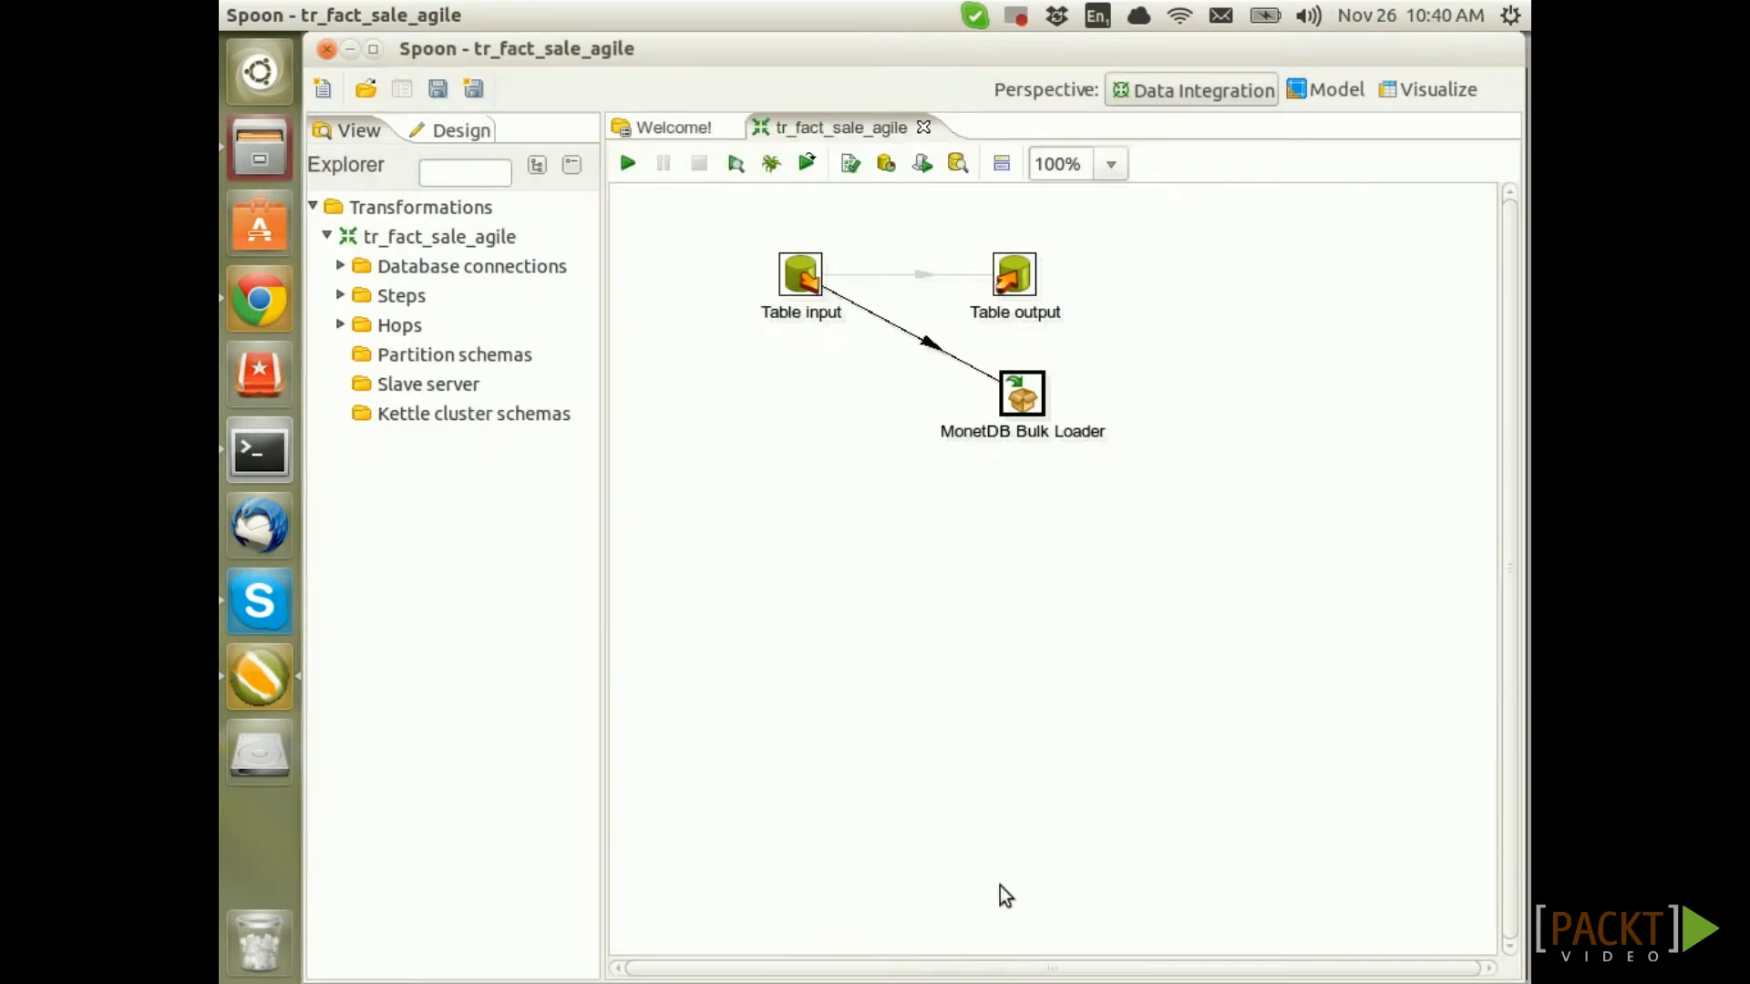
{"action": "left_click", "coordinate": [274, 465]}
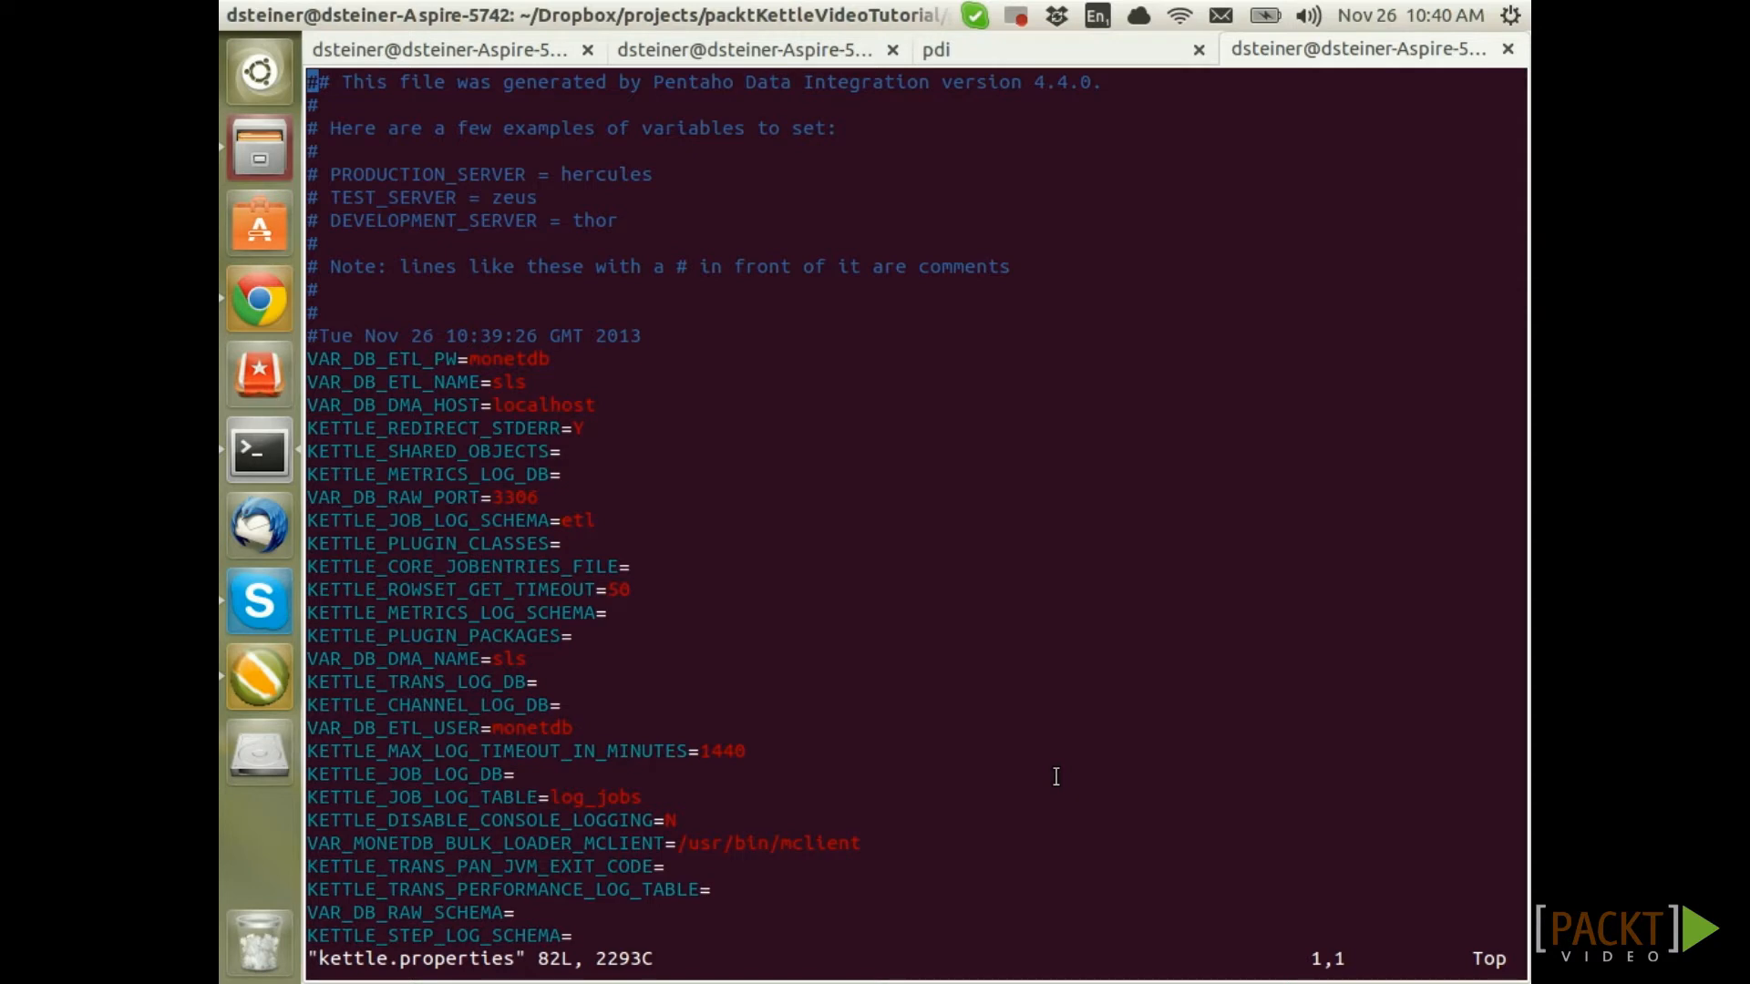
Scroll through kettle.properties in vim to confirm schema agile, table fact_sale and buffer size 10000
{"action": "key", "text": "Down"}
{"action": "key", "text": "Down"}
{"action": "key", "text": "Down"}
{"action": "key", "text": "Down"}
{"action": "key", "text": "Down"}
{"action": "key", "text": "Down"}
{"action": "key", "text": "Down"}
{"action": "key", "text": "Down"}
{"action": "key", "text": "Down"}
{"action": "key", "text": "Down"}
{"action": "key", "text": "Down"}
{"action": "key", "text": "Down"}
{"action": "key", "text": "Down"}
{"action": "key", "text": "Down"}
{"action": "key", "text": "Down"}
{"action": "key", "text": "Down"}
{"action": "key", "text": "Down"}
{"action": "key", "text": "Down"}
{"action": "key", "text": "Down"}
{"action": "key", "text": "Down"}
{"action": "key", "text": "Down"}
{"action": "key", "text": "Down"}
{"action": "key", "text": "Down"}
{"action": "key", "text": "Down"}
{"action": "key", "text": "Down"}
{"action": "key", "text": "Down"}
{"action": "key", "text": "Down"}
{"action": "key", "text": "Down"}
{"action": "key", "text": "Down"}
{"action": "key", "text": "Down"}
{"action": "key", "text": "Down"}
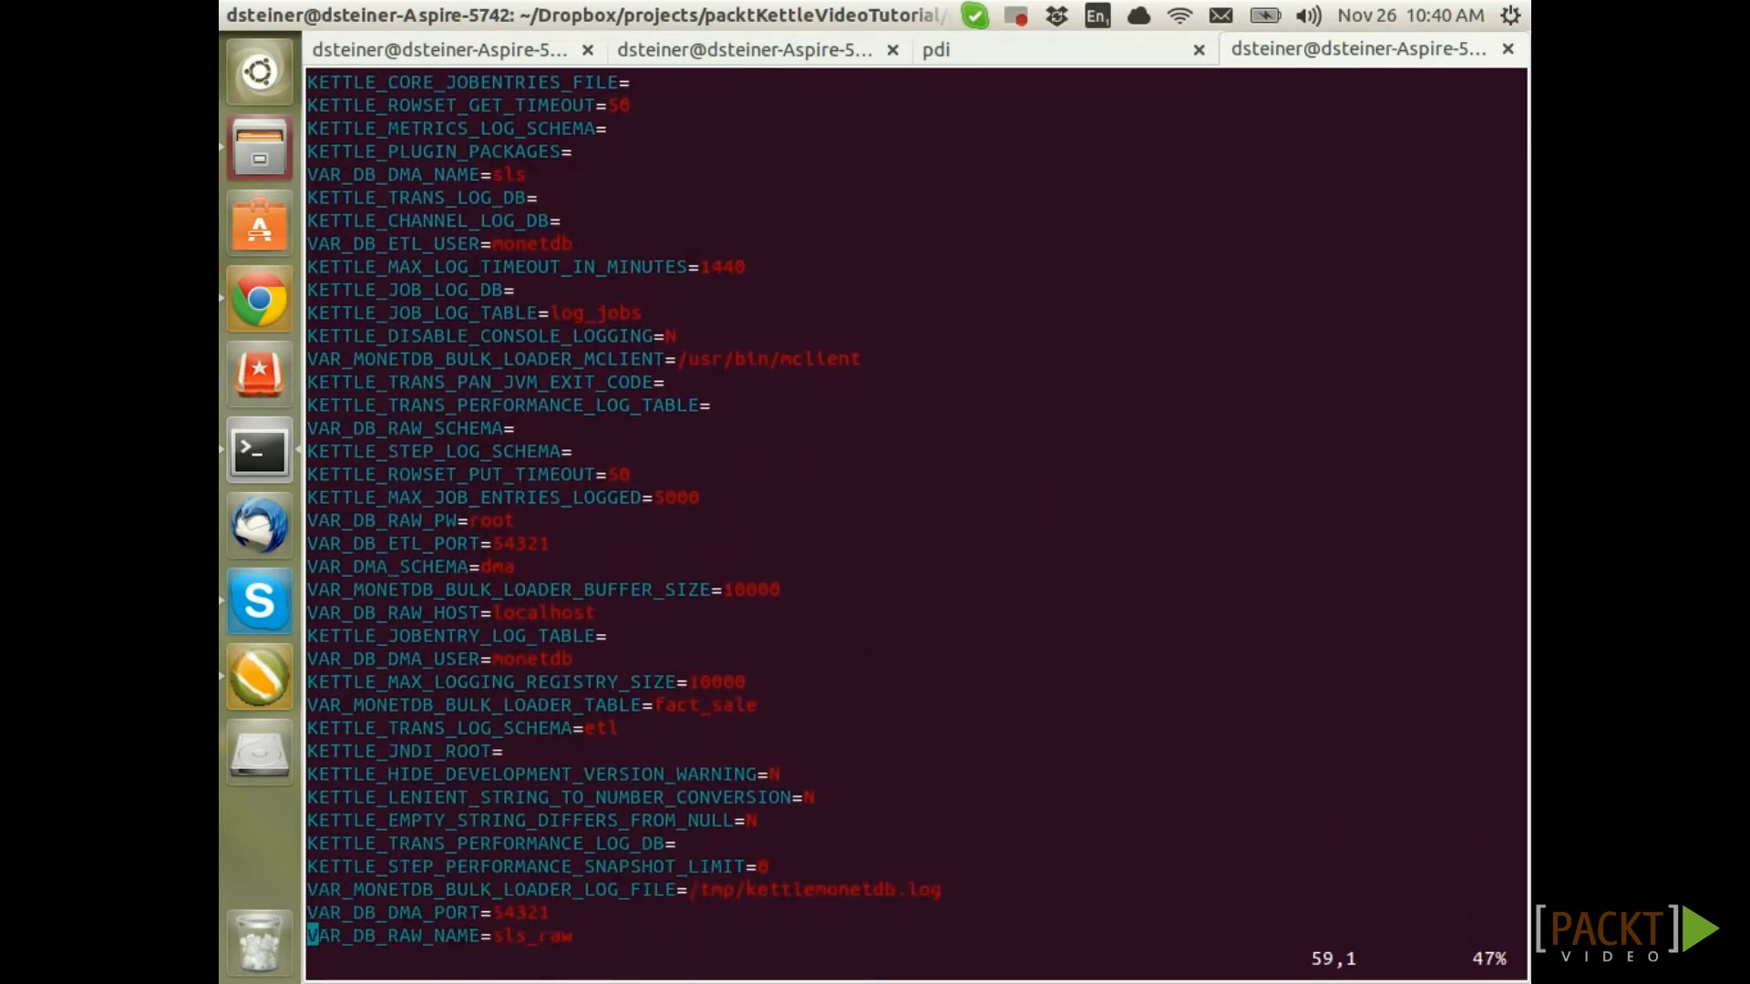
{"action": "key", "text": "Down"}
{"action": "key", "text": "Down"}
{"action": "key", "text": "Down"}
{"action": "key", "text": "Down"}
{"action": "key", "text": "Down"}
{"action": "key", "text": "Down"}
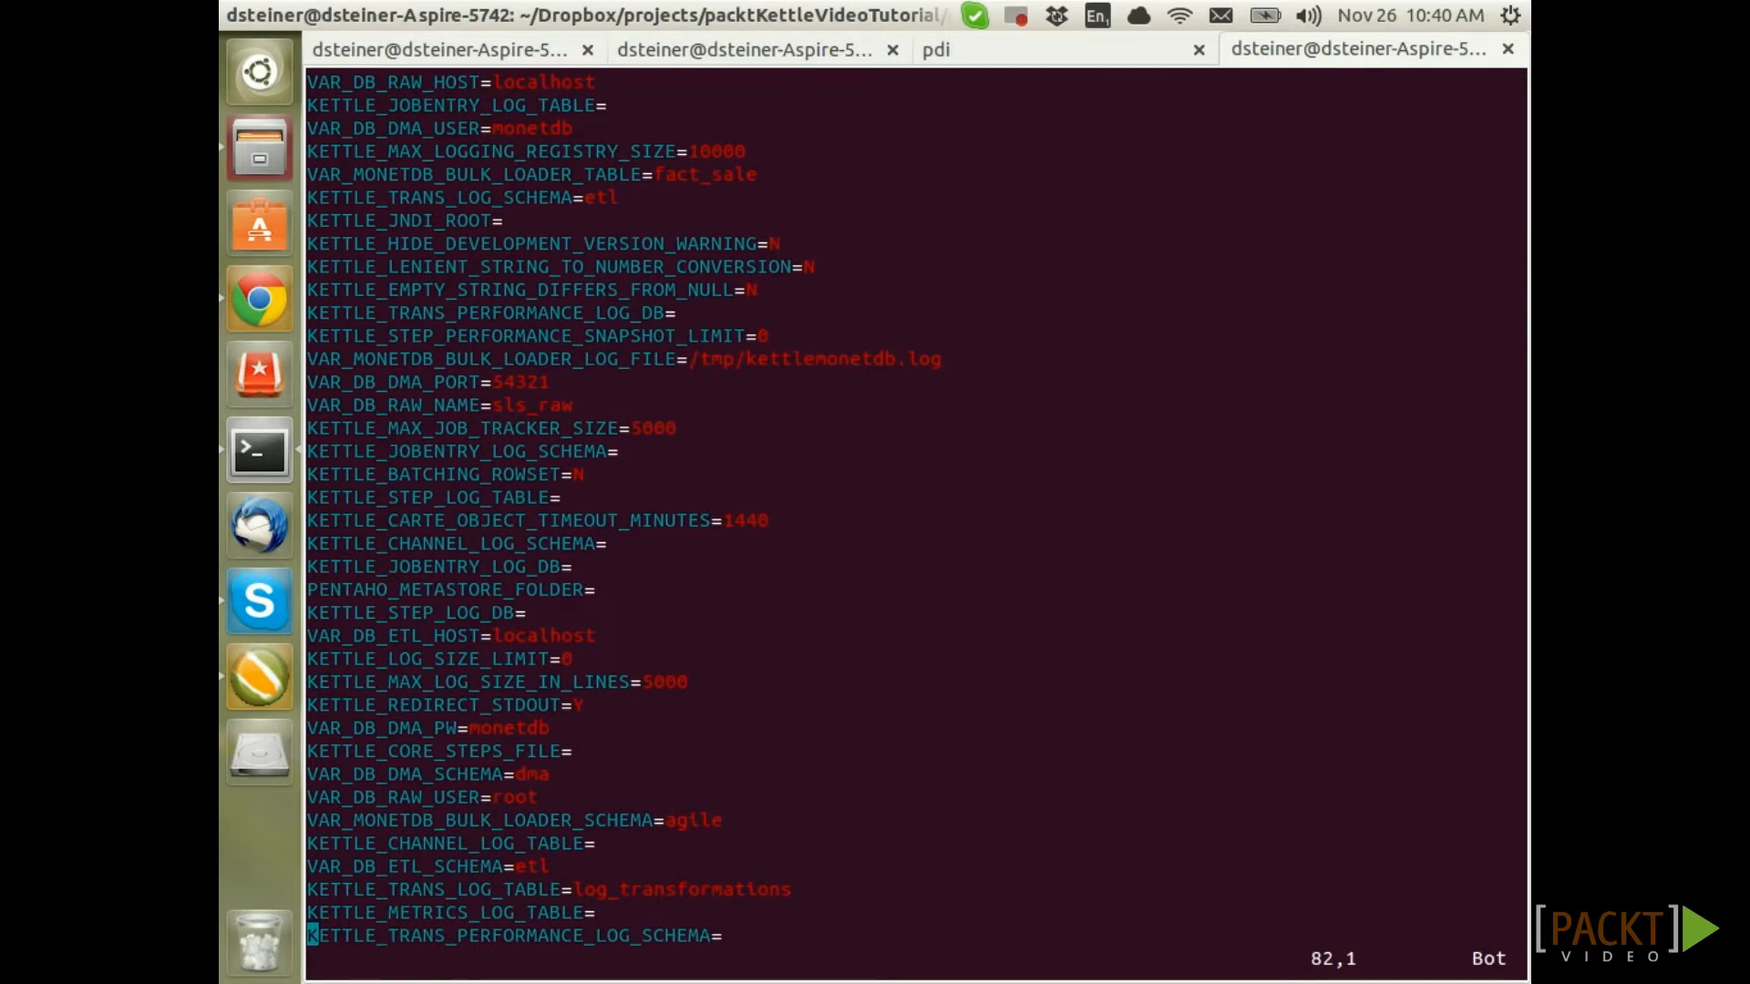
{"action": "left_click", "coordinate": [260, 678]}
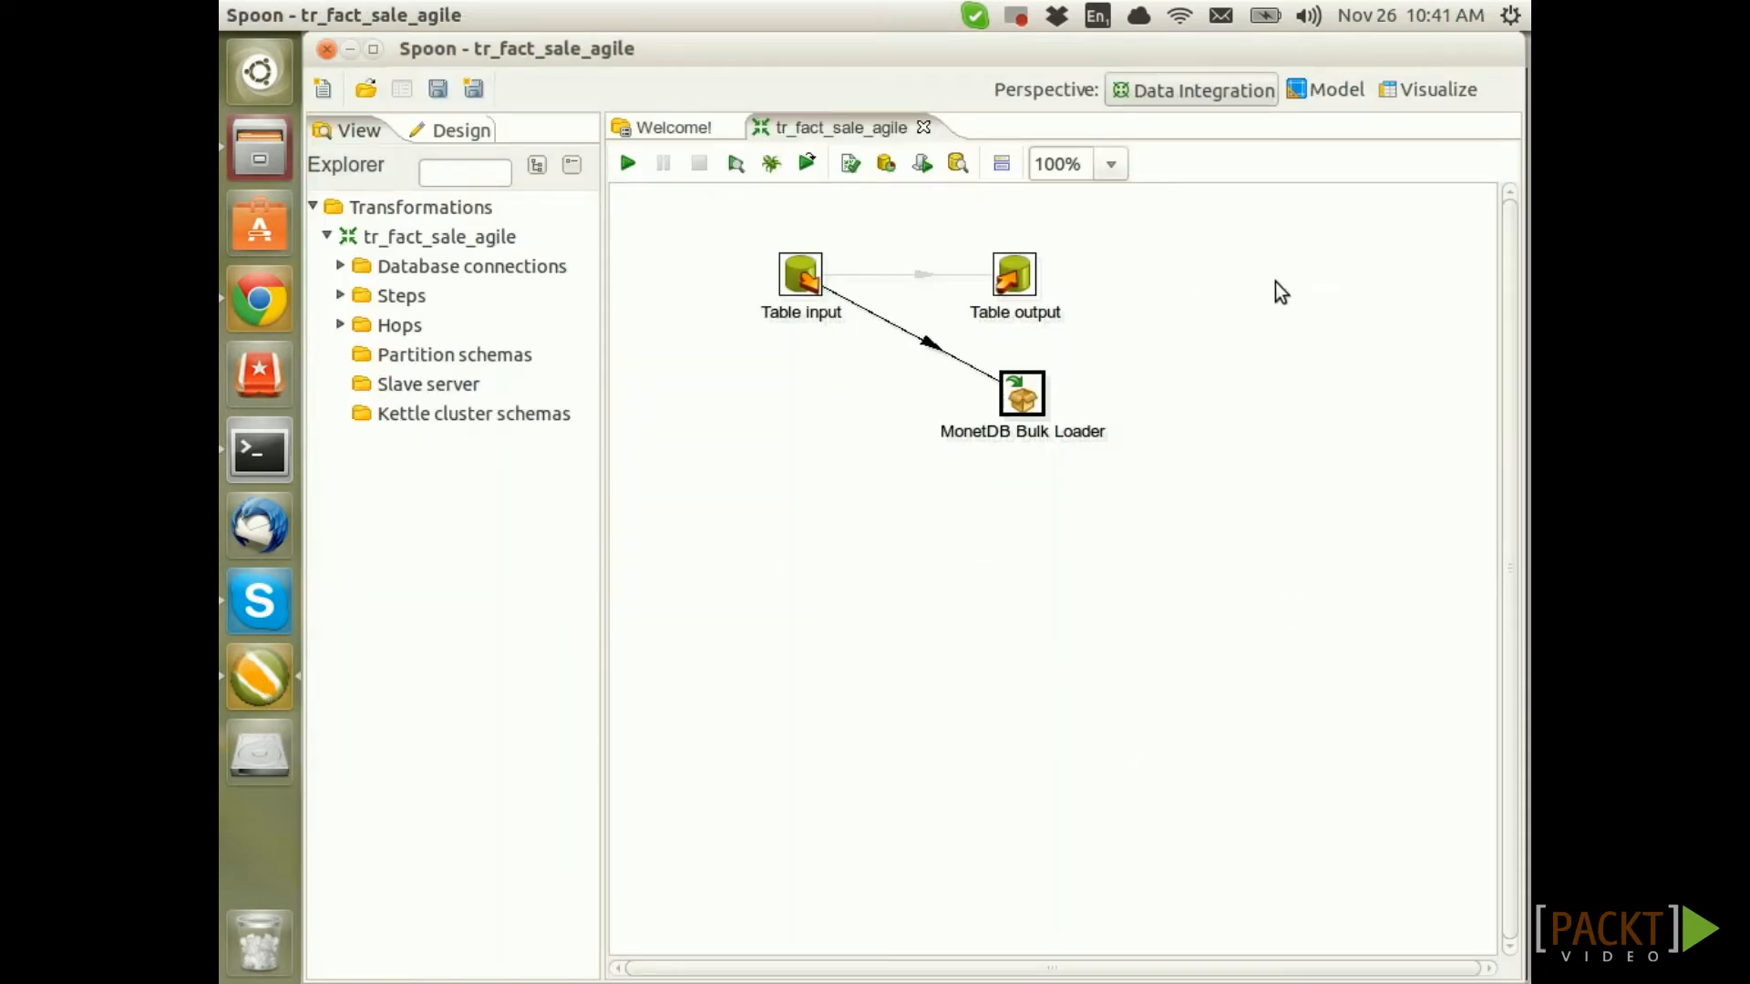
Set the bulk loader's target schema and table to VAR_MONETDB_BULK_LOADER_SCHEMA and VAR_MONETDB_BULK_LOADER_TABLE
{"action": "double_click", "coordinate": [1022, 391]}
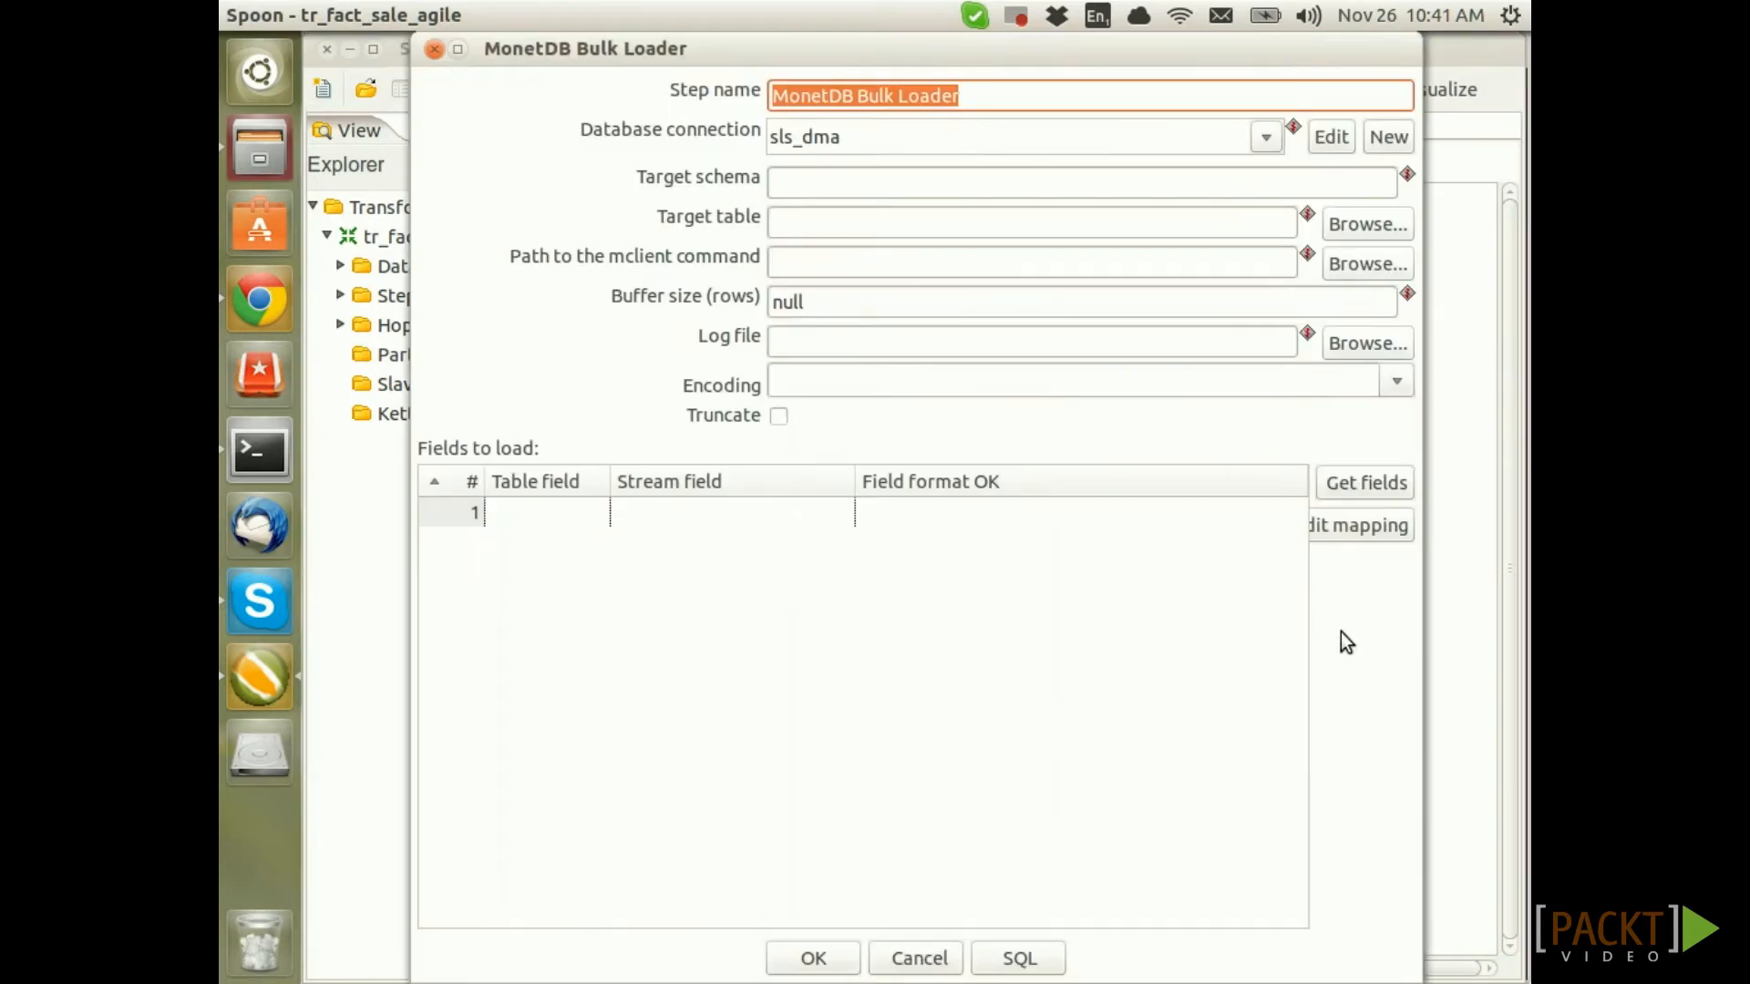
{"action": "left_click", "coordinate": [791, 185]}
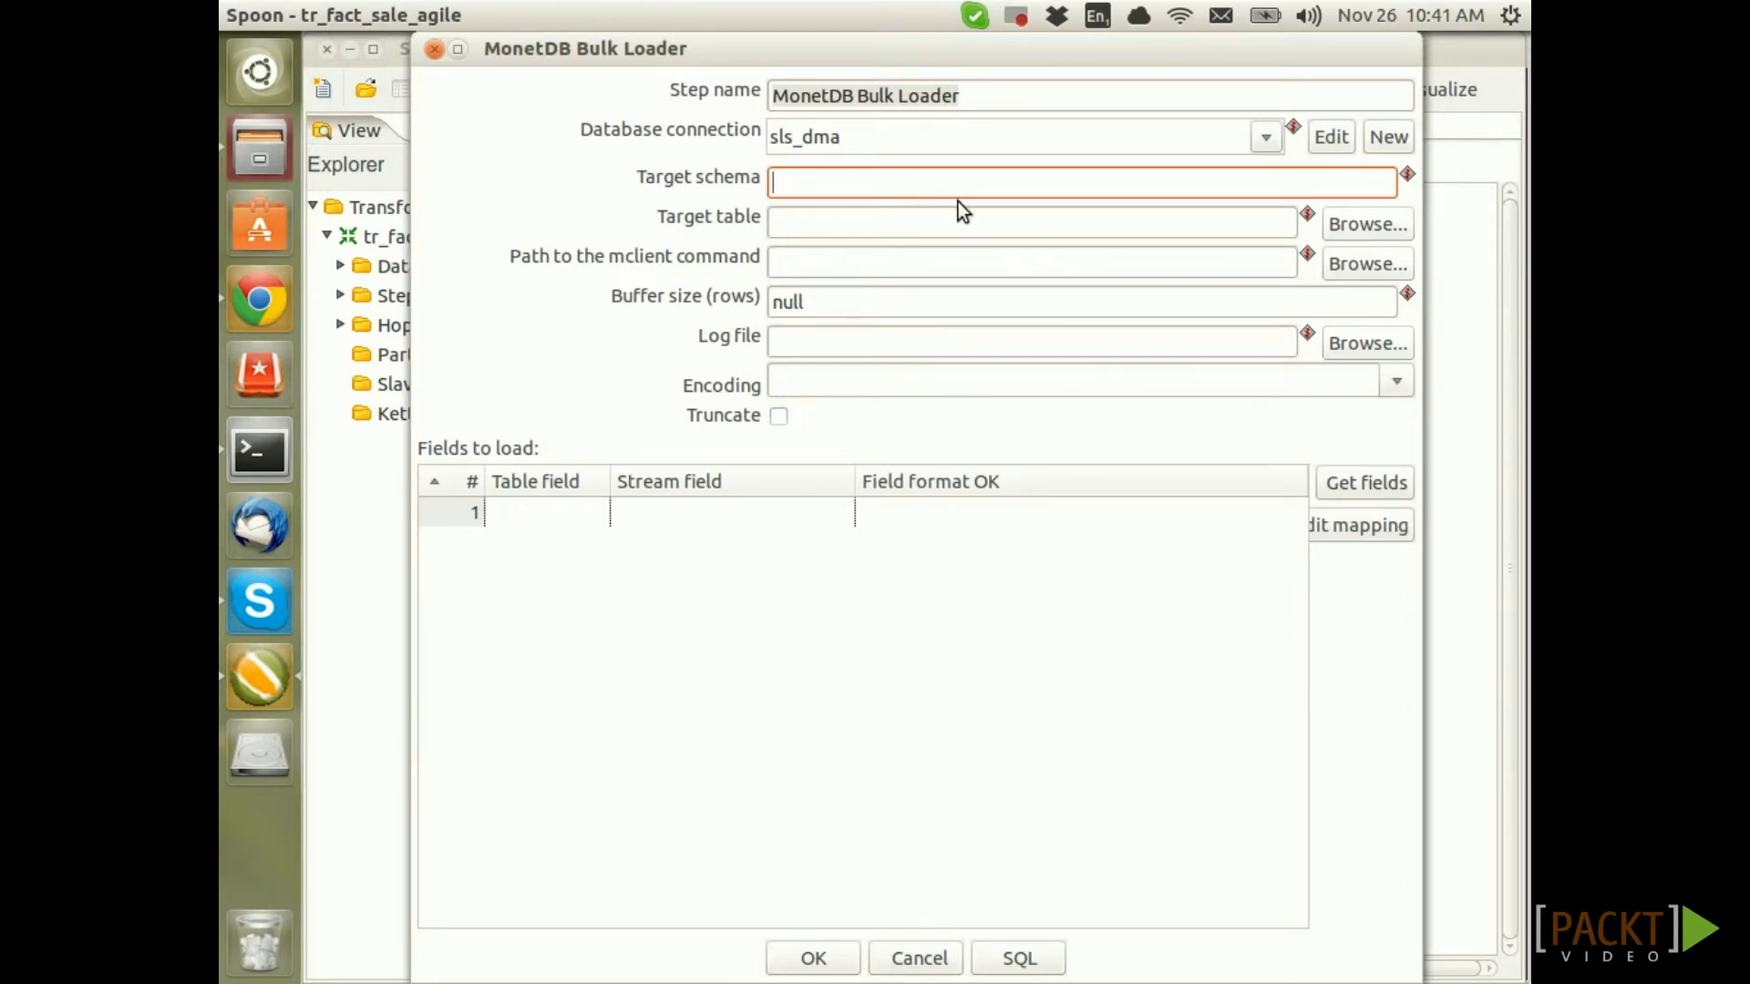
{"action": "key", "text": "ctrl+space"}
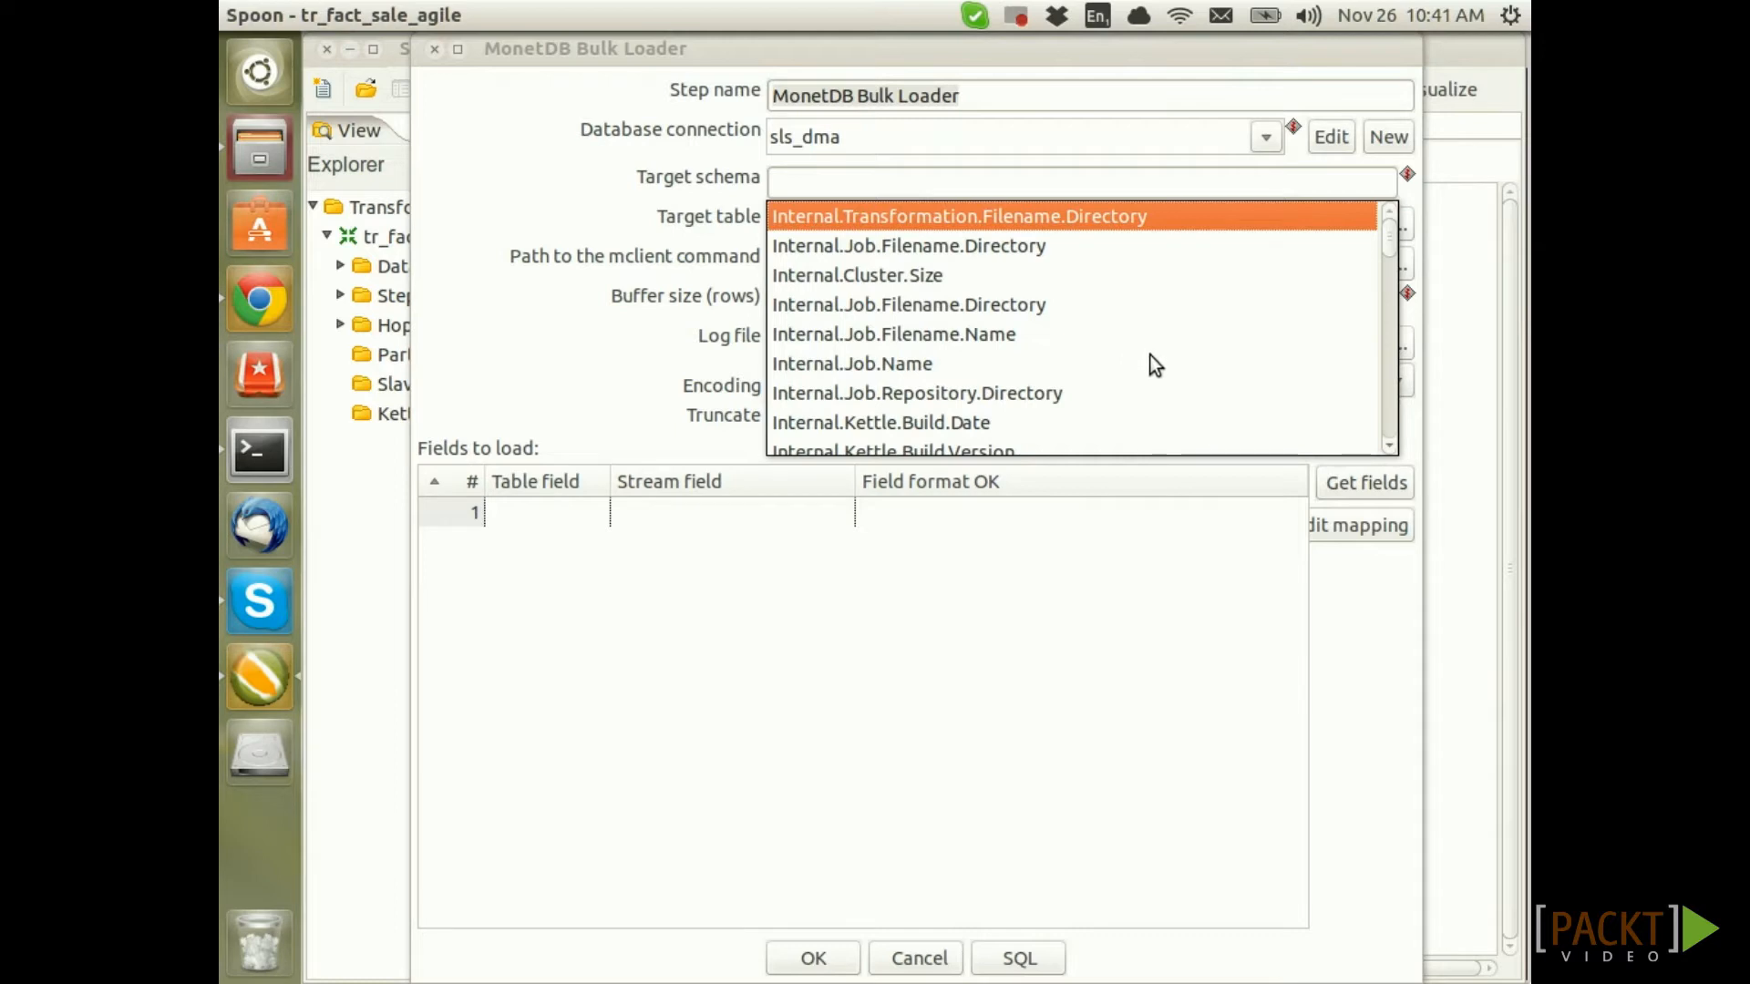
{"action": "type", "text": "V"}
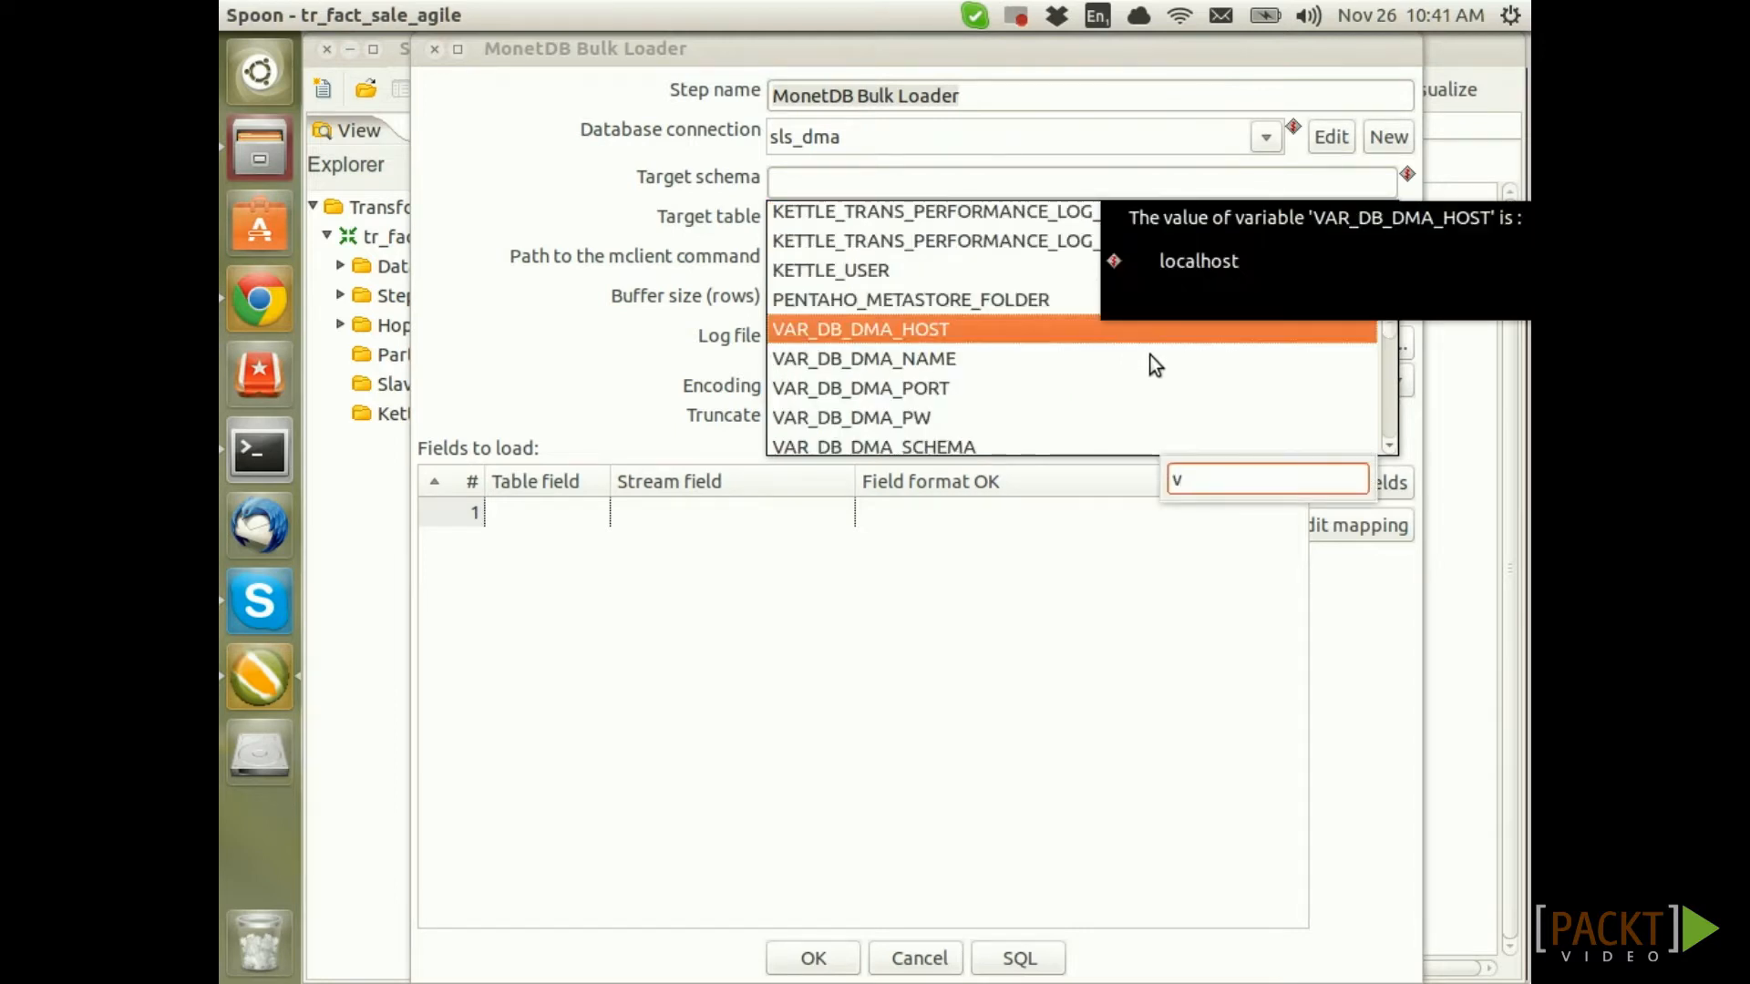
{"action": "key", "text": "Down"}
{"action": "key", "text": "Down"}
{"action": "key", "text": "Down"}
{"action": "key", "text": "Down"}
{"action": "key", "text": "Down"}
{"action": "key", "text": "Down"}
{"action": "key", "text": "Down"}
{"action": "key", "text": "Down"}
{"action": "key", "text": "Down"}
{"action": "key", "text": "Down"}
{"action": "key", "text": "Down"}
{"action": "key", "text": "Down"}
{"action": "key", "text": "Down"}
{"action": "key", "text": "Down"}
{"action": "key", "text": "Down"}
{"action": "key", "text": "Down"}
{"action": "key", "text": "Down"}
{"action": "key", "text": "Down"}
{"action": "key", "text": "Down"}
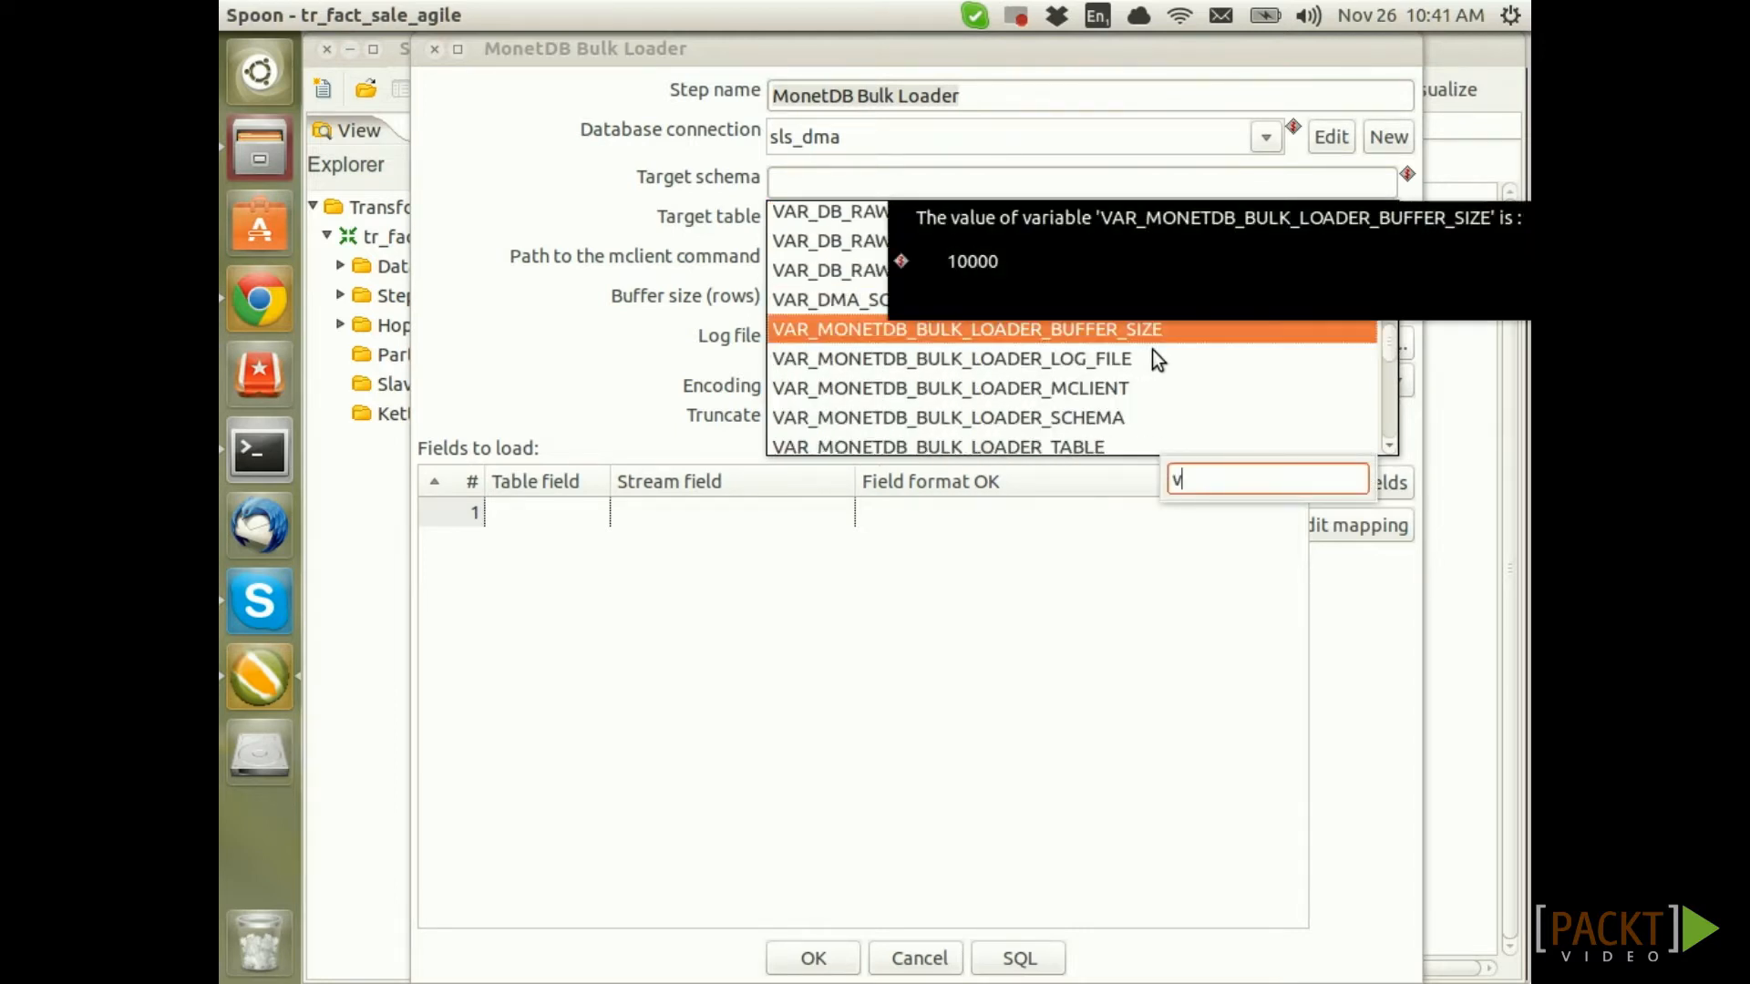
{"action": "scroll", "coordinate": [1123, 401], "scroll_direction": "down", "scroll_amount": 1}
{"action": "double_click", "coordinate": [1097, 378]}
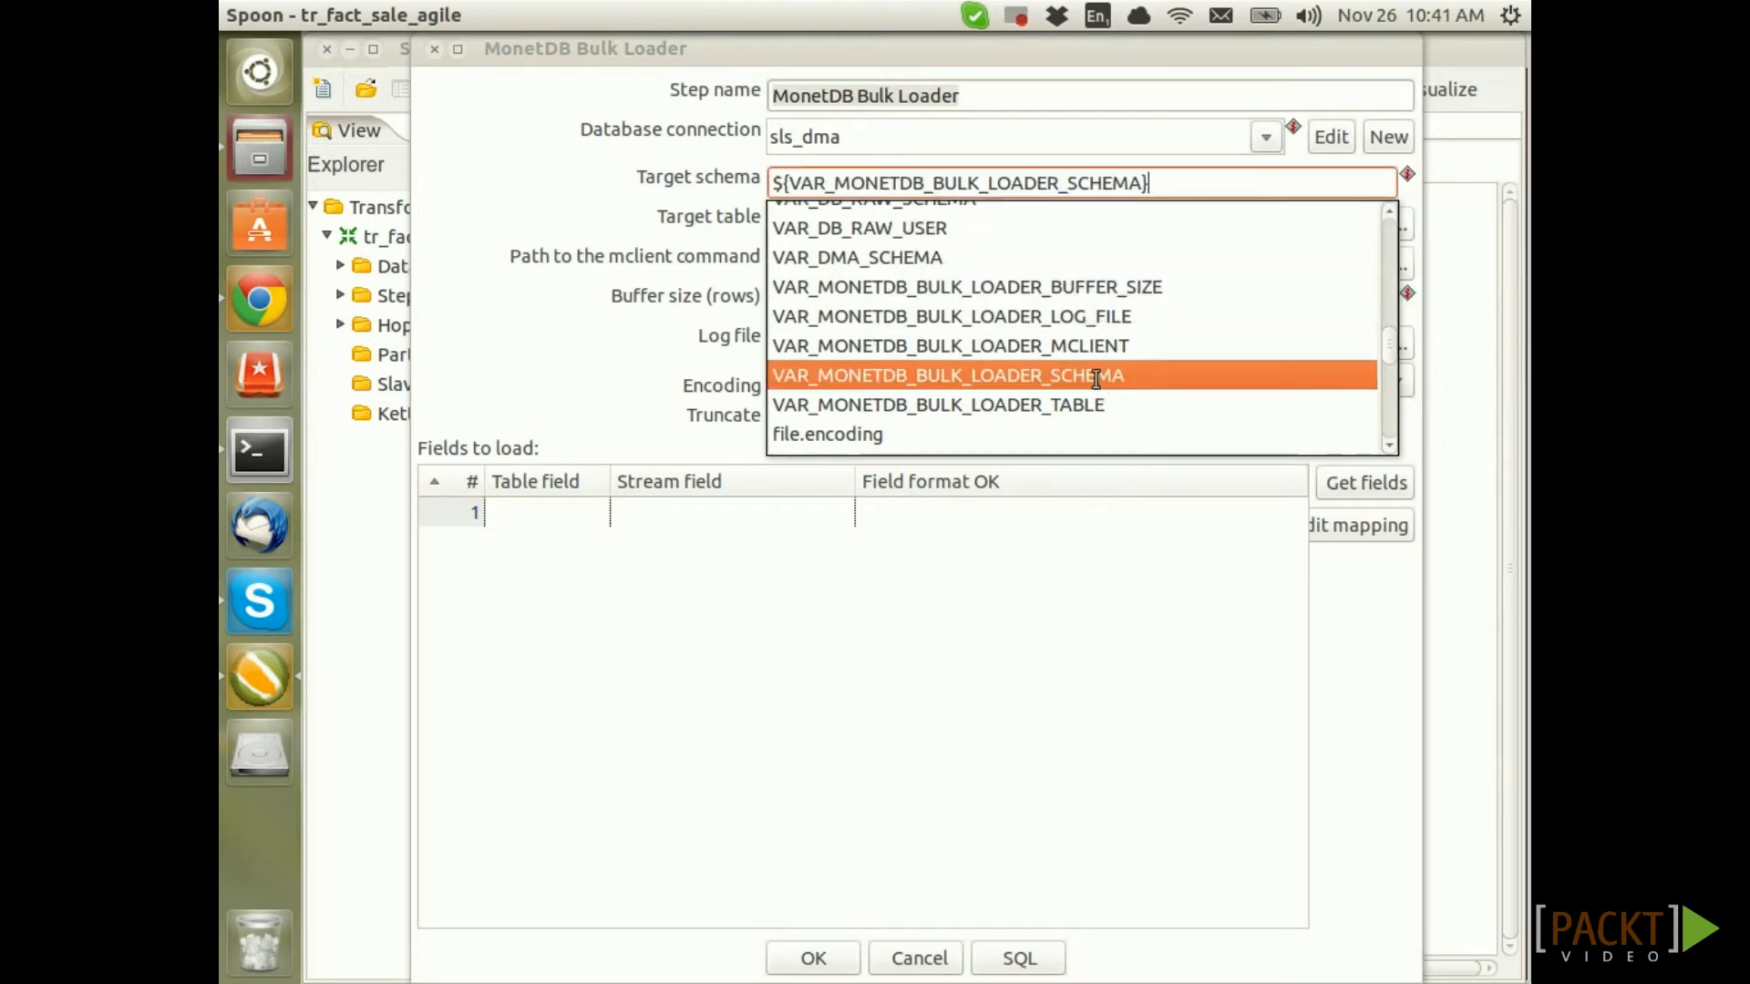
{"action": "left_click", "coordinate": [884, 218]}
{"action": "type", "text": "v"}
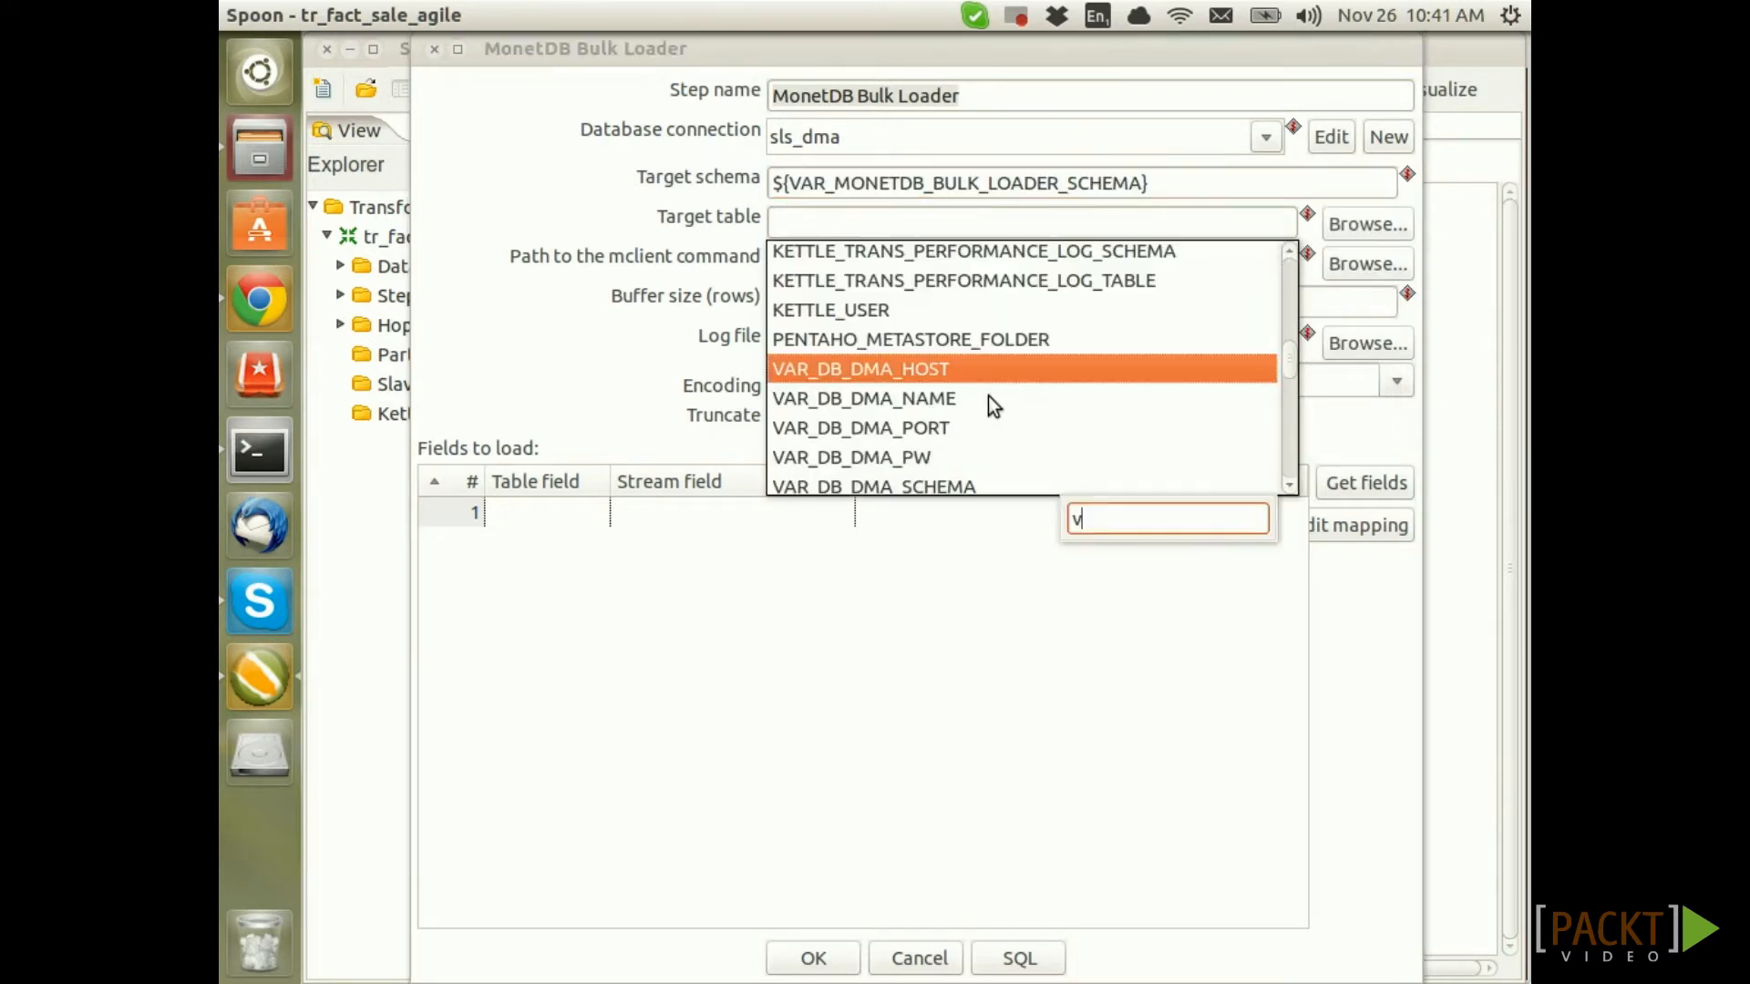
{"action": "key", "text": "Down"}
{"action": "key", "text": "Down"}
{"action": "key", "text": "Down"}
{"action": "key", "text": "Down"}
{"action": "key", "text": "Down"}
{"action": "key", "text": "Down"}
{"action": "key", "text": "Down"}
{"action": "key", "text": "Down"}
{"action": "key", "text": "Down"}
{"action": "key", "text": "Down"}
{"action": "key", "text": "Down"}
{"action": "key", "text": "Down"}
{"action": "key", "text": "Down"}
{"action": "key", "text": "Down"}
{"action": "key", "text": "Down"}
{"action": "key", "text": "Down"}
{"action": "key", "text": "Down"}
{"action": "scroll", "coordinate": [993, 397], "scroll_direction": "down", "scroll_amount": 4}
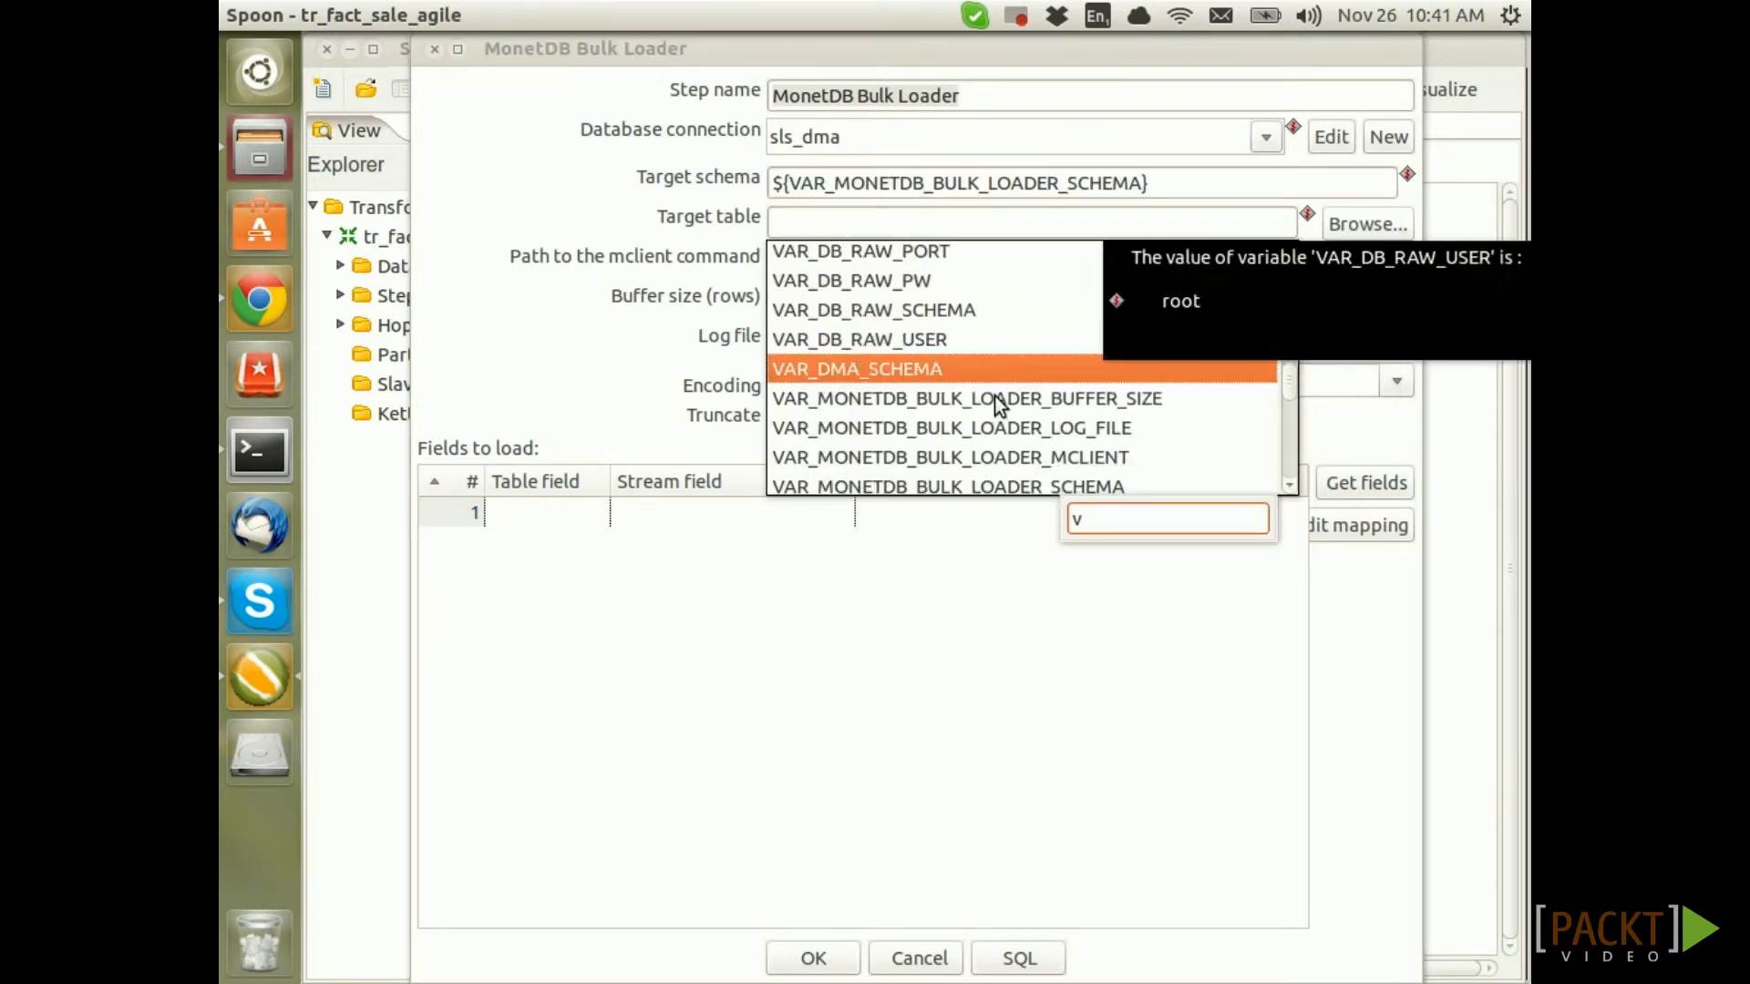
{"action": "left_click", "coordinate": [1042, 426]}
{"action": "double_click", "coordinate": [1046, 417]}
Set the mclient path and buffer size to VAR_MONETDB_BULK_LOADER_MCLIENT and VAR_MONETDB_BULK_LOADER_BUFFER_SIZE
{"action": "left_click", "coordinate": [898, 263]}
{"action": "key", "text": "ctrl+space"}
{"action": "type", "text": "v"}
{"action": "scroll", "coordinate": [1084, 481], "scroll_direction": "down", "scroll_amount": 15}
{"action": "left_click", "coordinate": [1097, 432]}
{"action": "double_click", "coordinate": [1097, 432]}
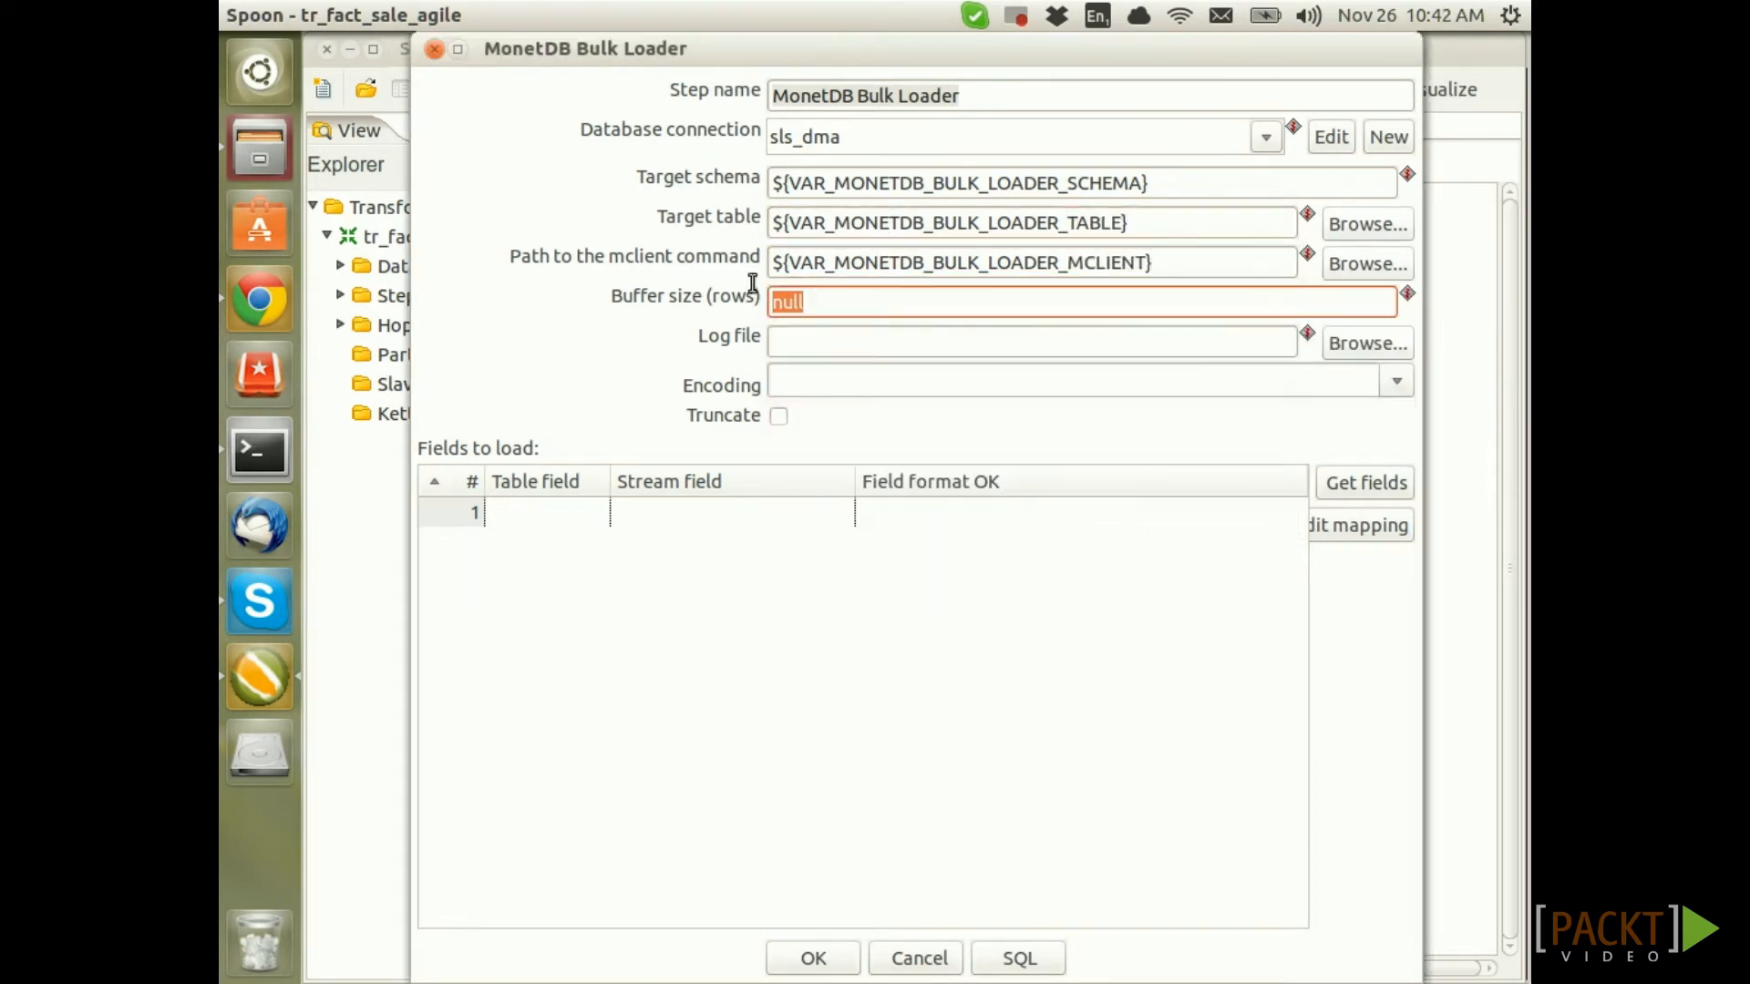
{"action": "double_click", "coordinate": [812, 299]}
{"action": "key", "text": "ctrl+space"}
{"action": "type", "text": "v"}
{"action": "scroll", "coordinate": [1150, 483], "scroll_direction": "down", "scroll_amount": 8}
{"action": "scroll", "coordinate": [1149, 483], "scroll_direction": "down", "scroll_amount": 5}
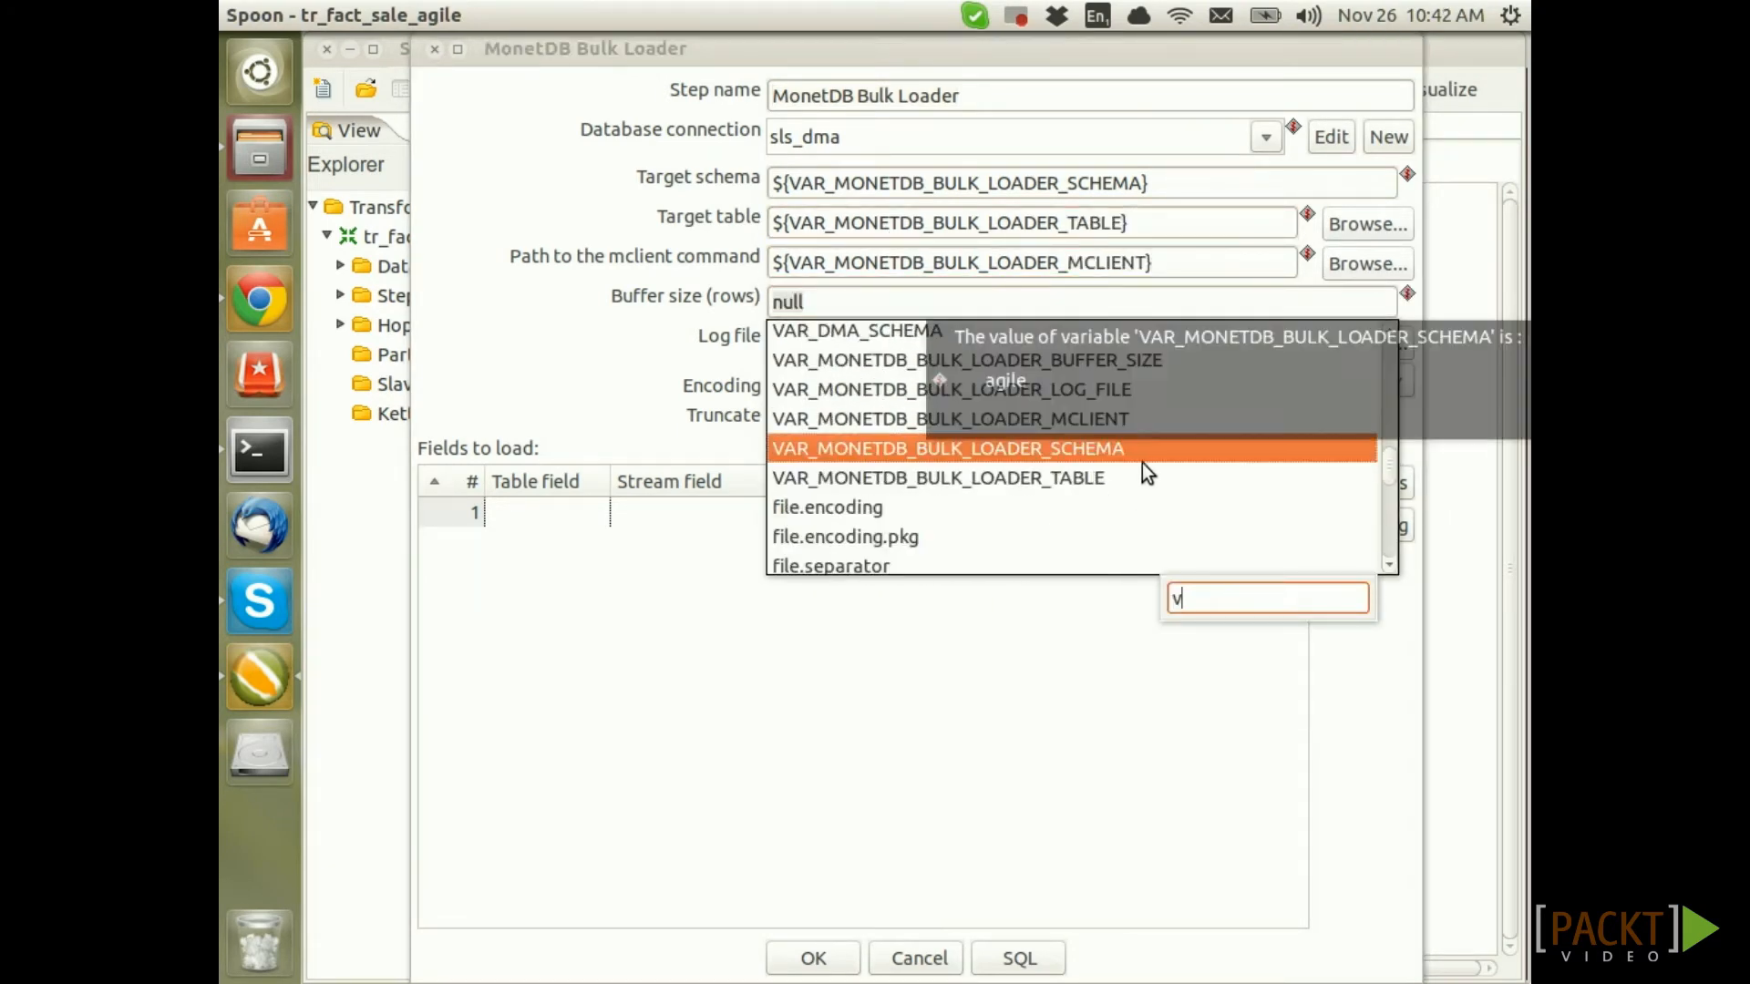
{"action": "left_click", "coordinate": [873, 359]}
Set the log file to the VAR_MONETDB_BULK_LOADER_LOG_FILE variable
{"action": "double_click", "coordinate": [873, 359]}
{"action": "left_click", "coordinate": [874, 344]}
{"action": "key", "text": "ctrl+space"}
{"action": "type", "text": "v"}
{"action": "scroll", "coordinate": [994, 521], "scroll_direction": "down", "scroll_amount": 16}
{"action": "scroll", "coordinate": [966, 510], "scroll_direction": "up", "scroll_amount": 3}
{"action": "double_click", "coordinate": [867, 514]}
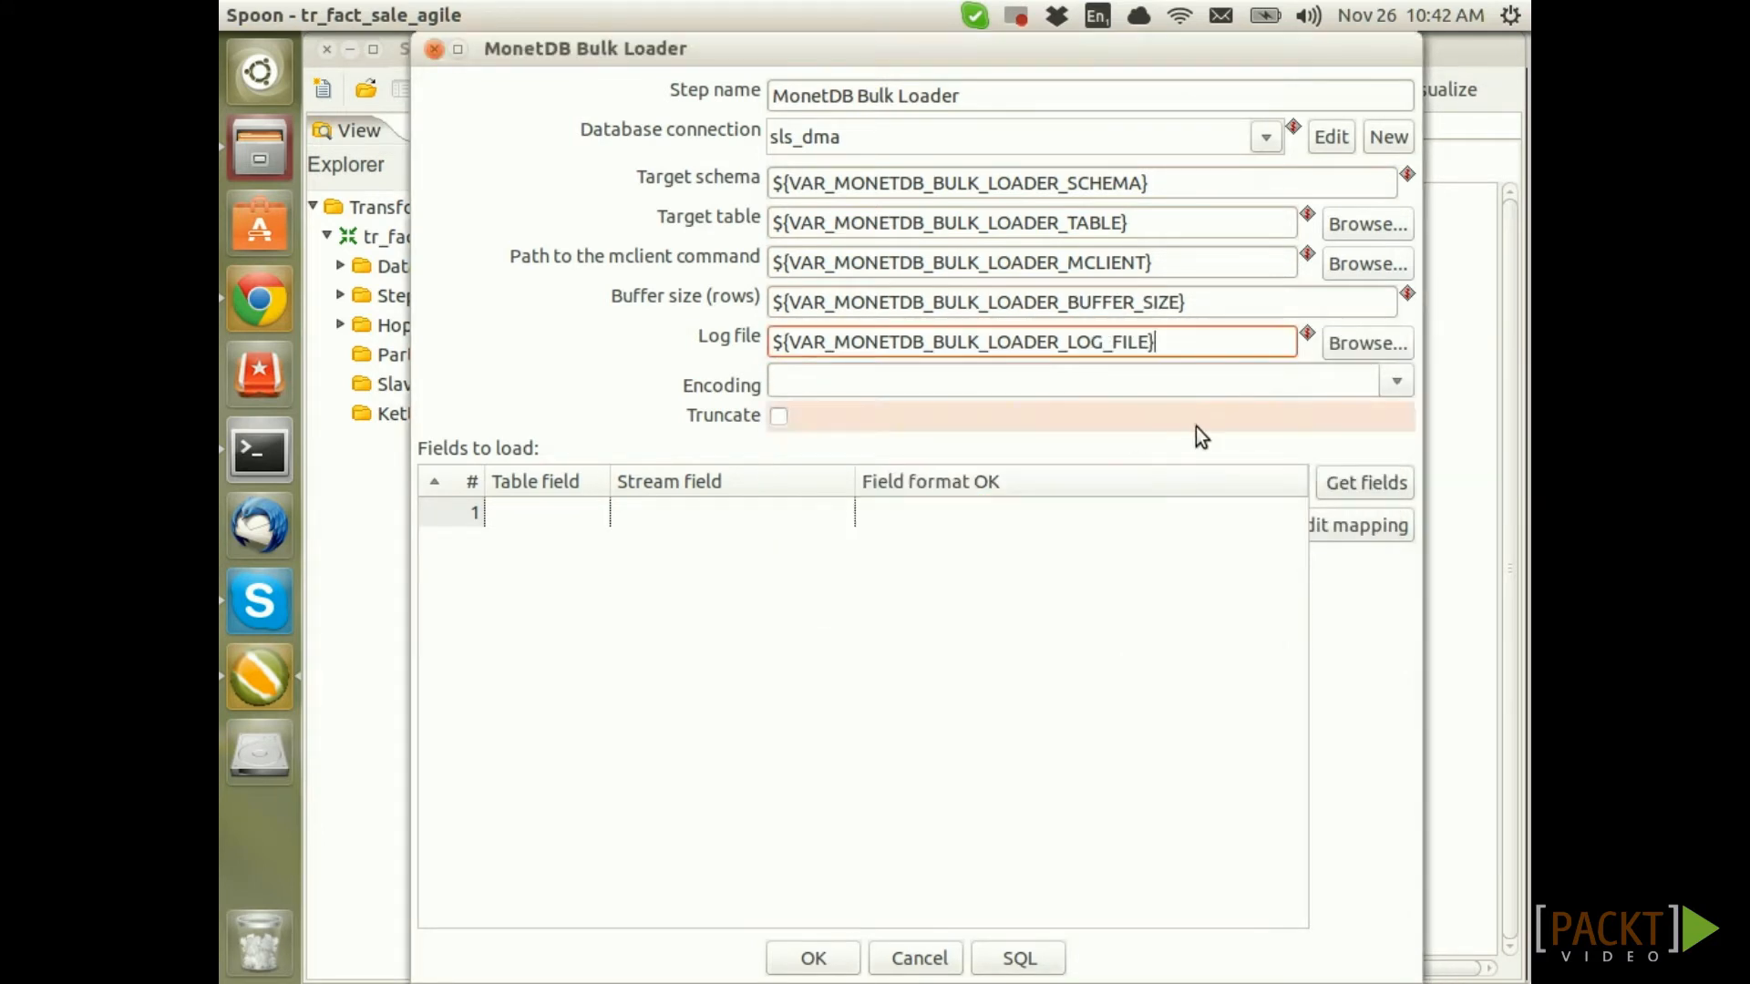
Choose UTF-8 encoding and enable truncating the target table before loading
{"action": "left_click", "coordinate": [1396, 381]}
{"action": "left_click", "coordinate": [867, 499]}
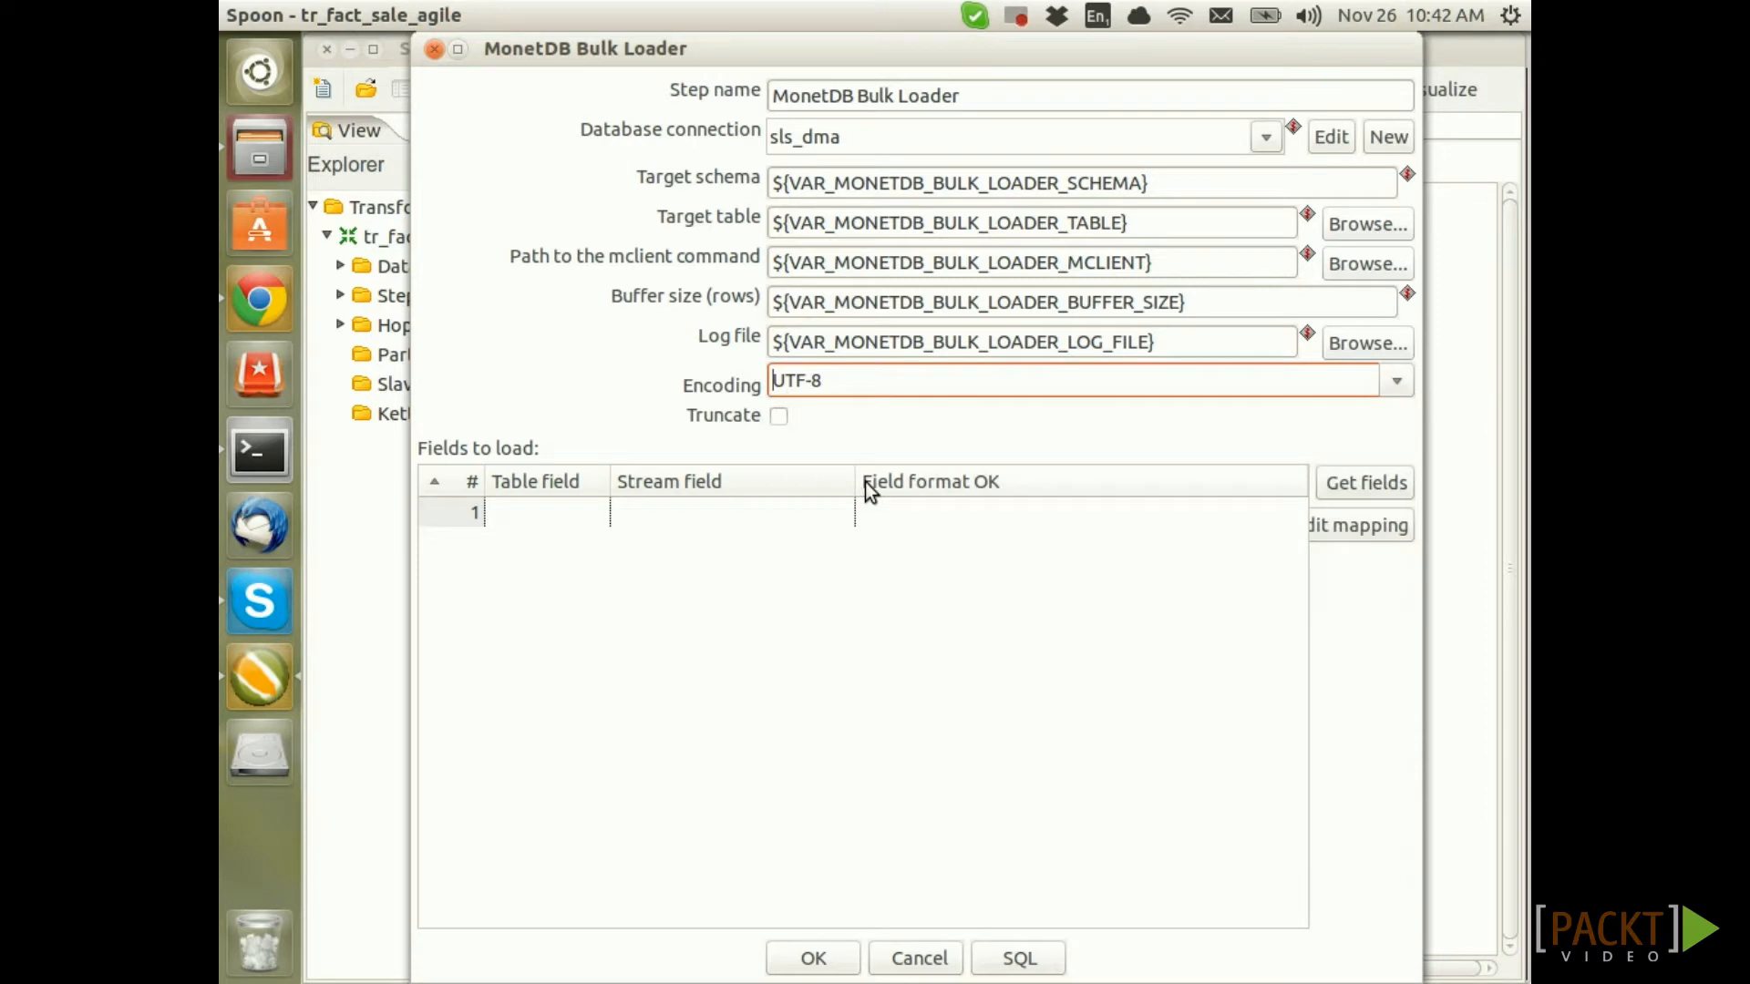
{"action": "left_click", "coordinate": [778, 417]}
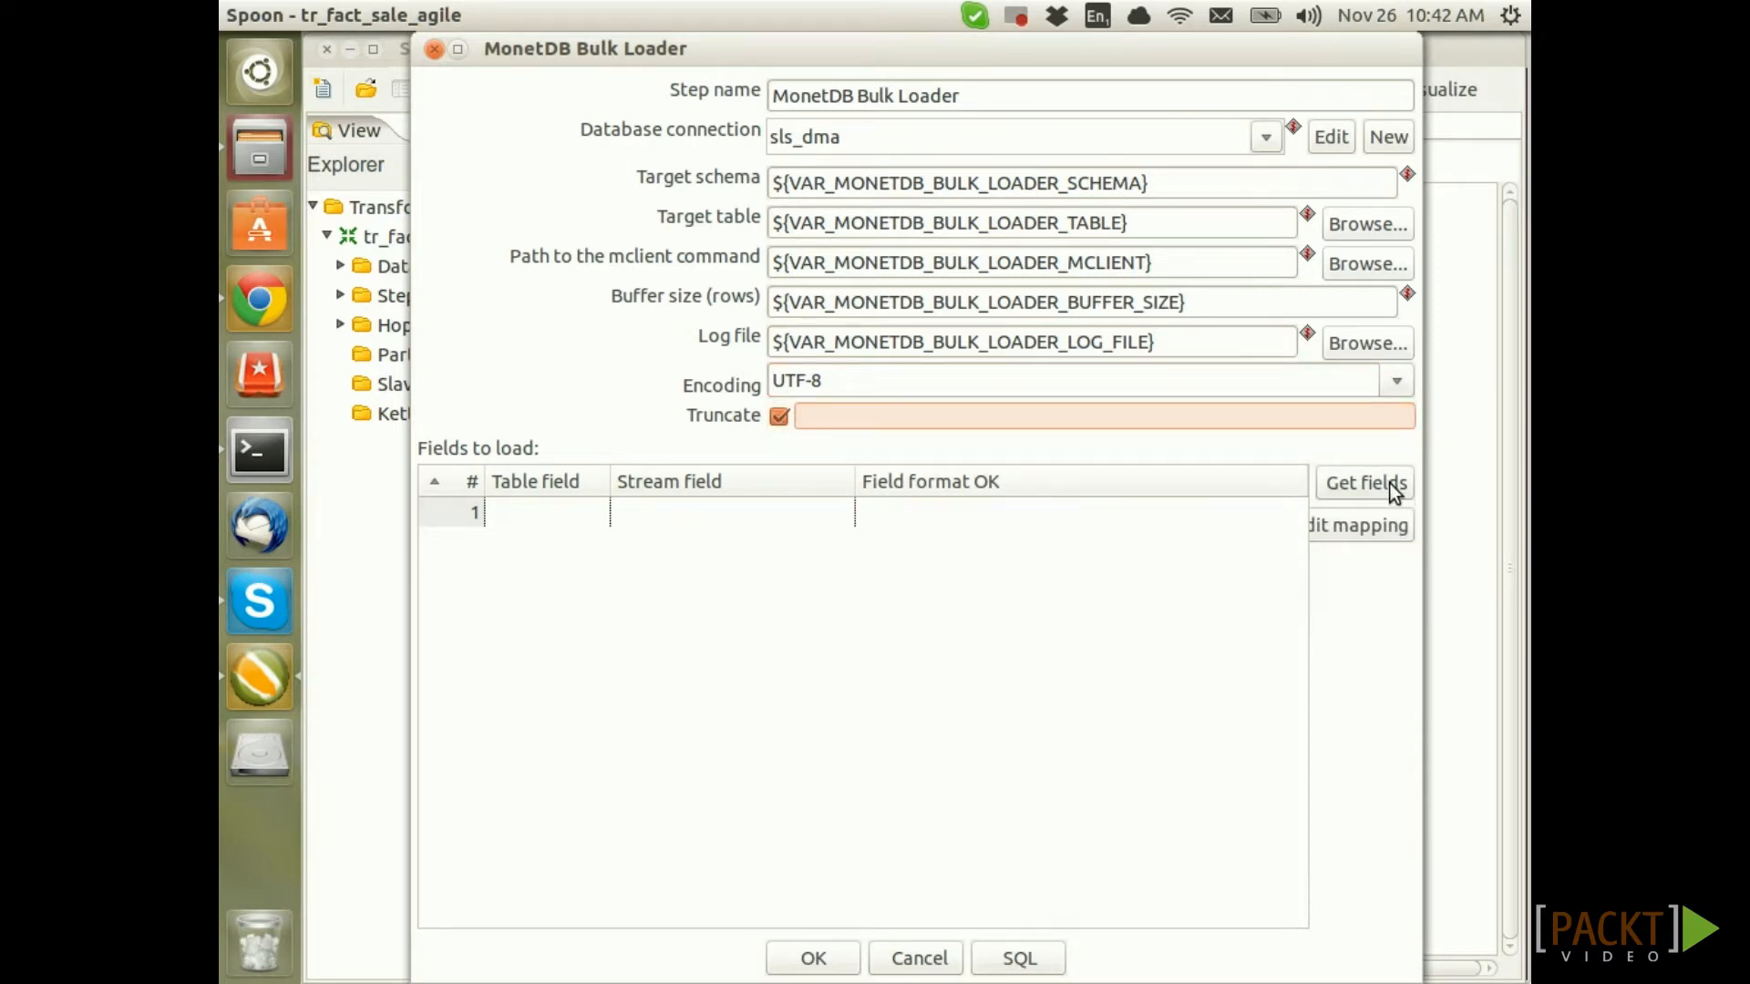
Fill the field mapping from the incoming stream fields, confirm, and save the transformation
{"action": "left_click", "coordinate": [1394, 492]}
{"action": "scroll", "coordinate": [1287, 855], "scroll_direction": "down", "scroll_amount": 3}
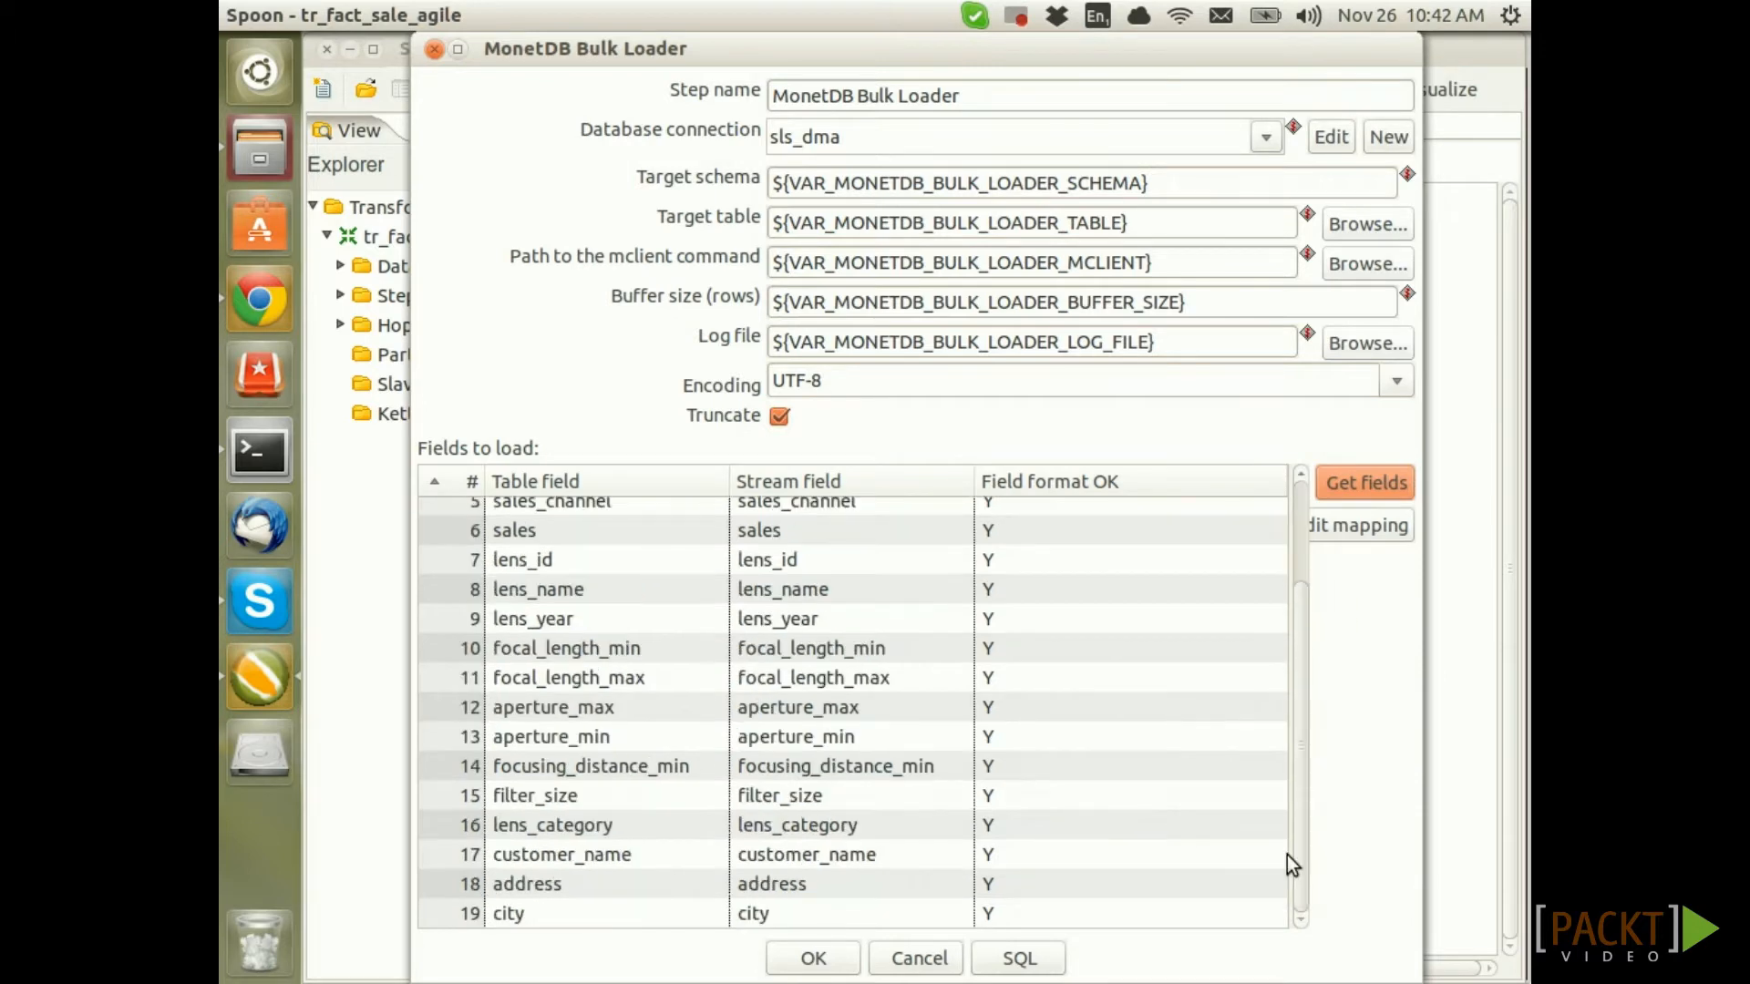
{"action": "scroll", "coordinate": [1286, 854], "scroll_direction": "up", "scroll_amount": 3}
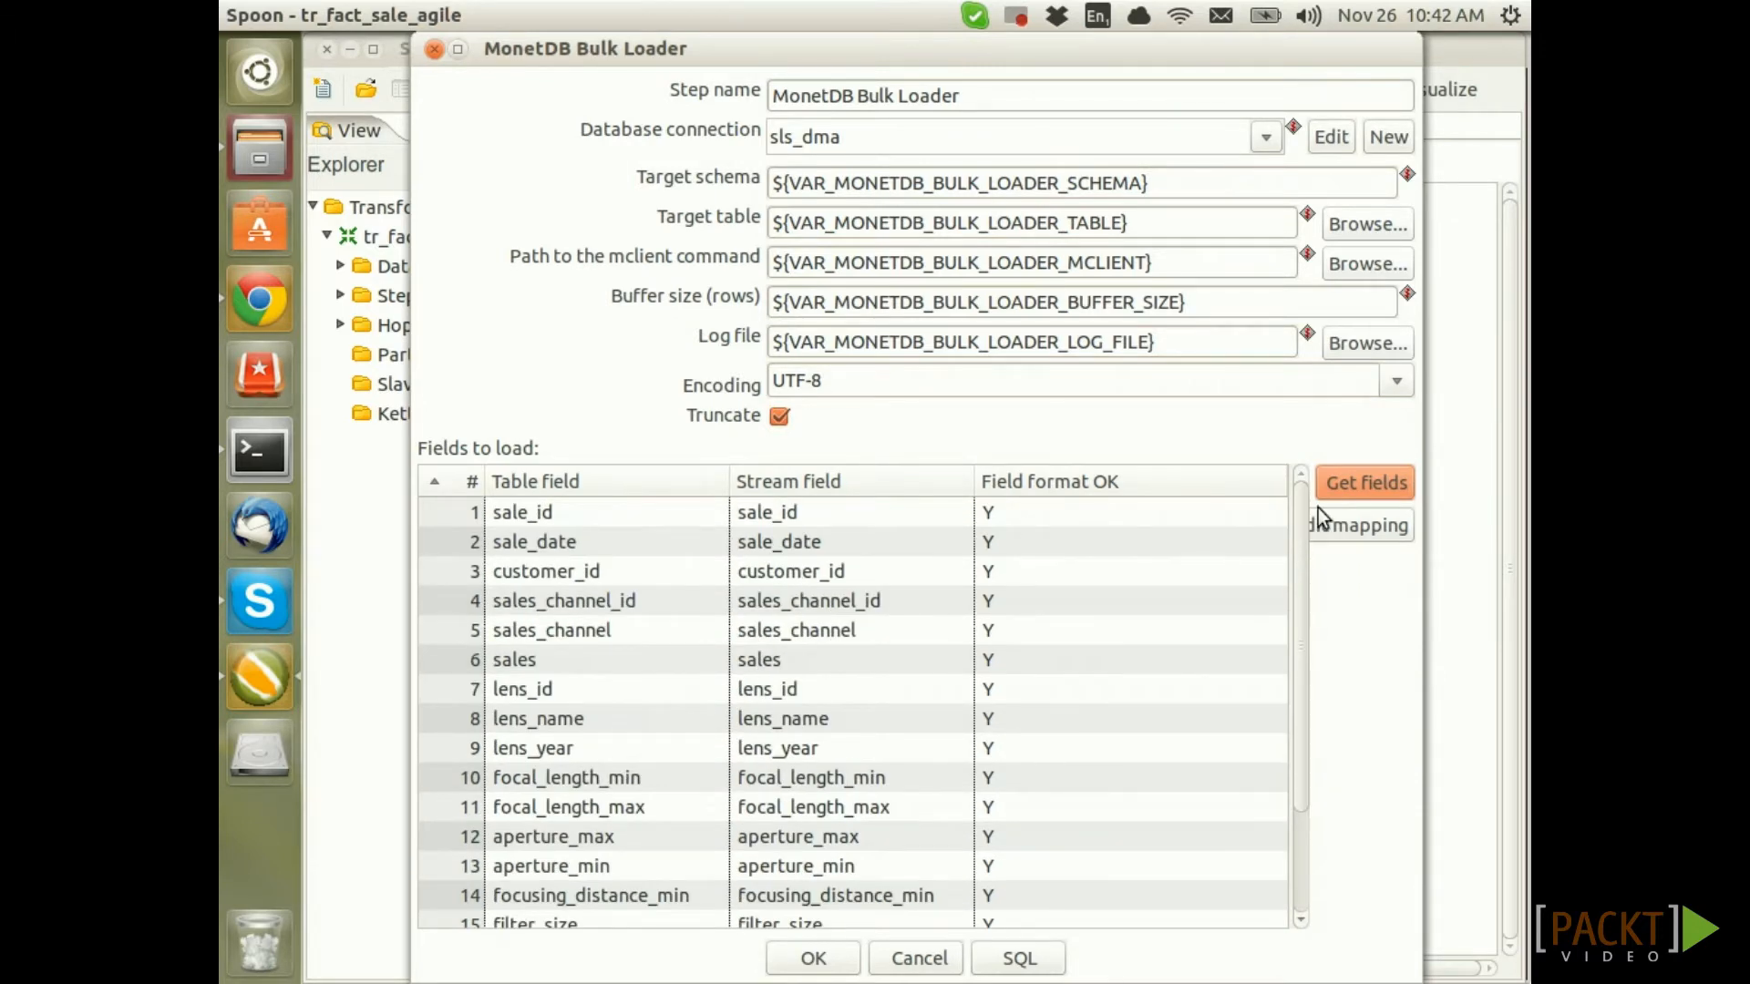
{"action": "scroll", "coordinate": [1298, 905], "scroll_direction": "down", "scroll_amount": 3}
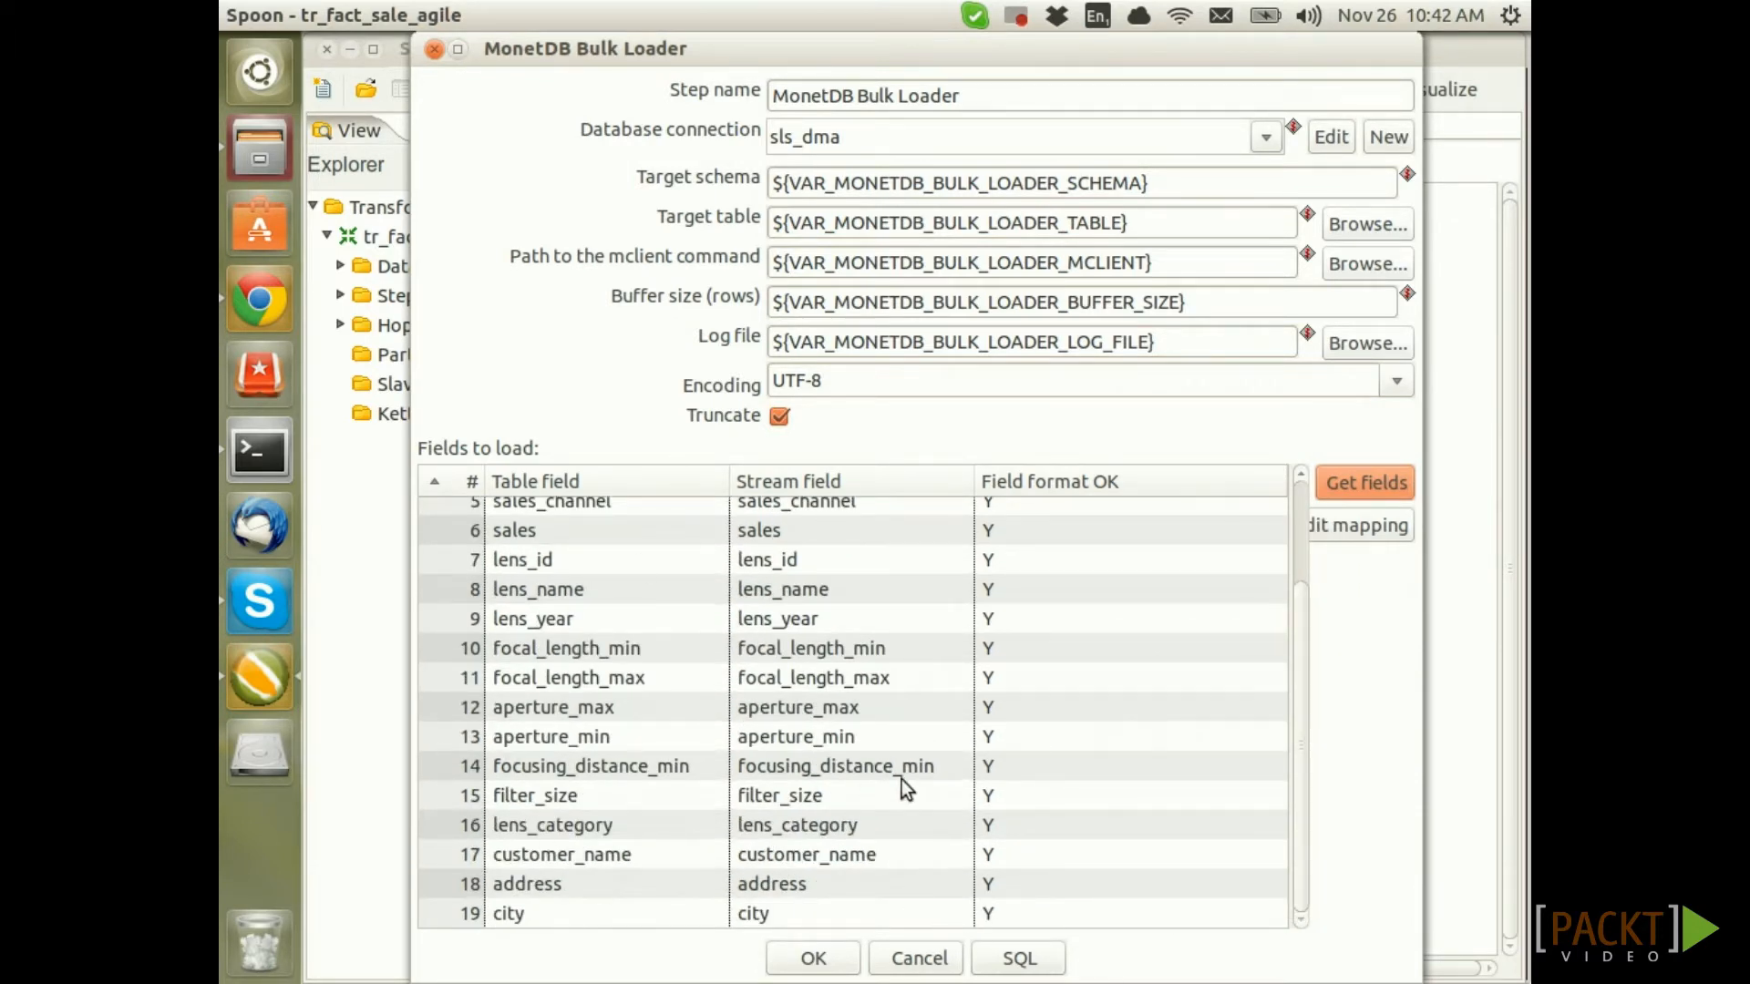
{"action": "left_click", "coordinate": [816, 959]}
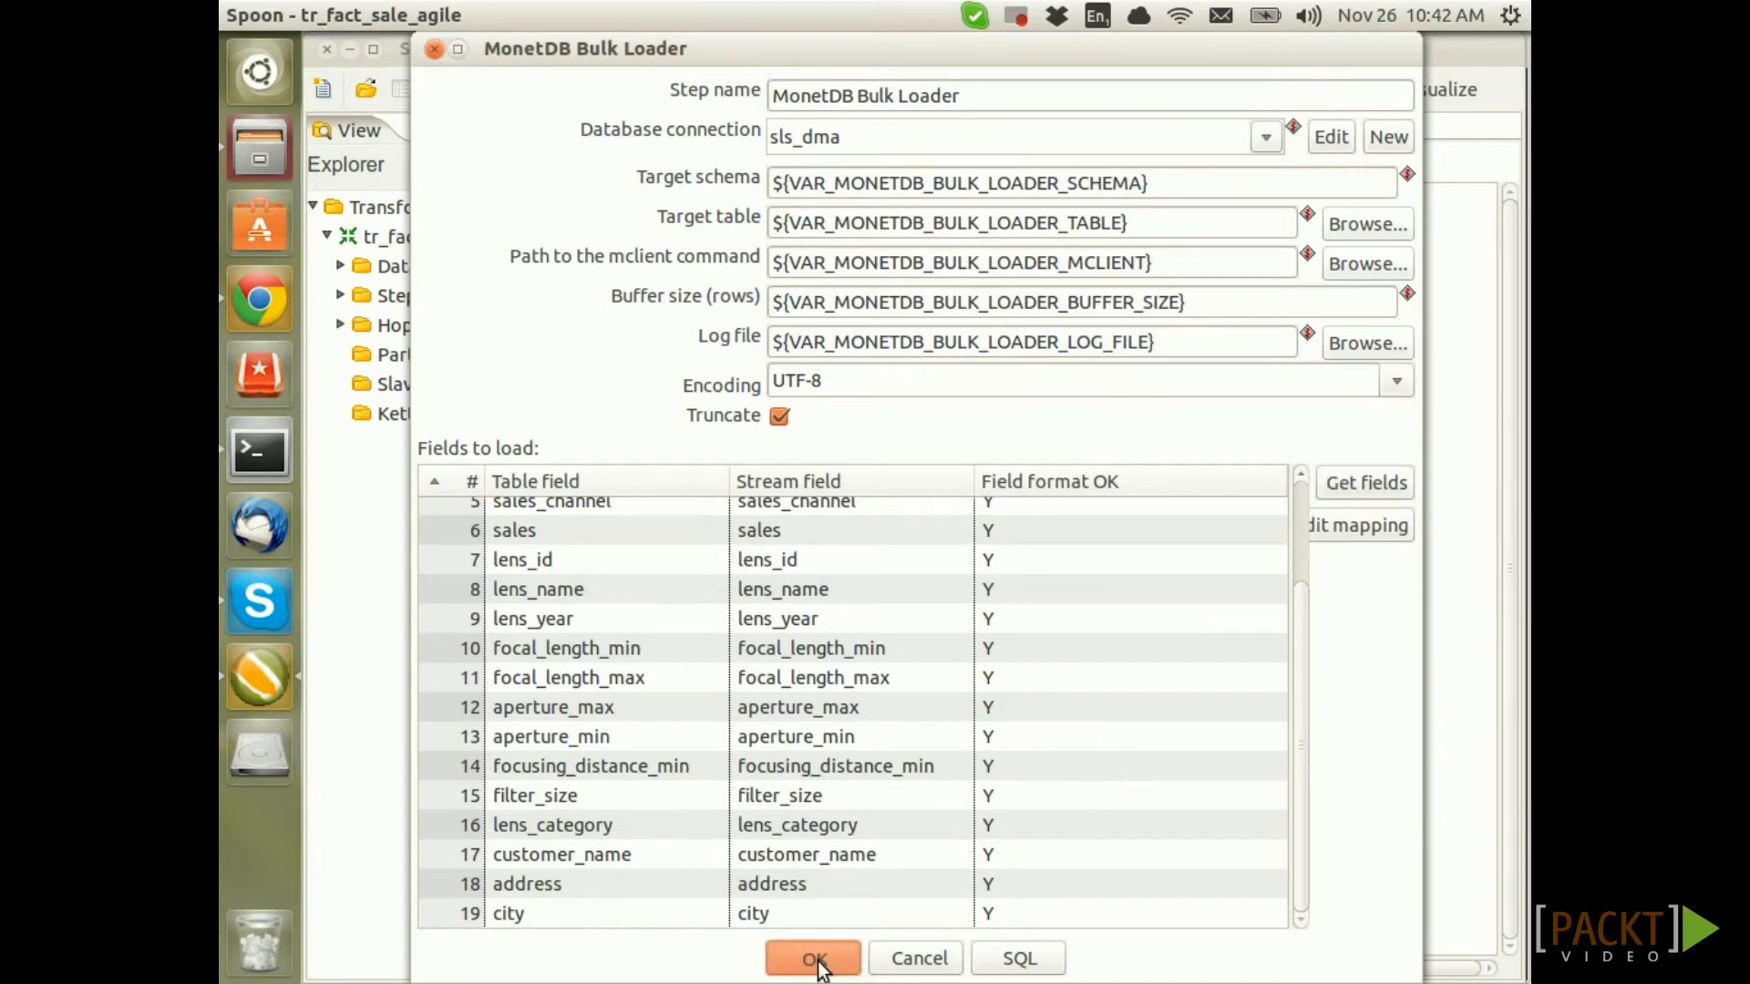
{"action": "key", "text": "ctrl+s"}
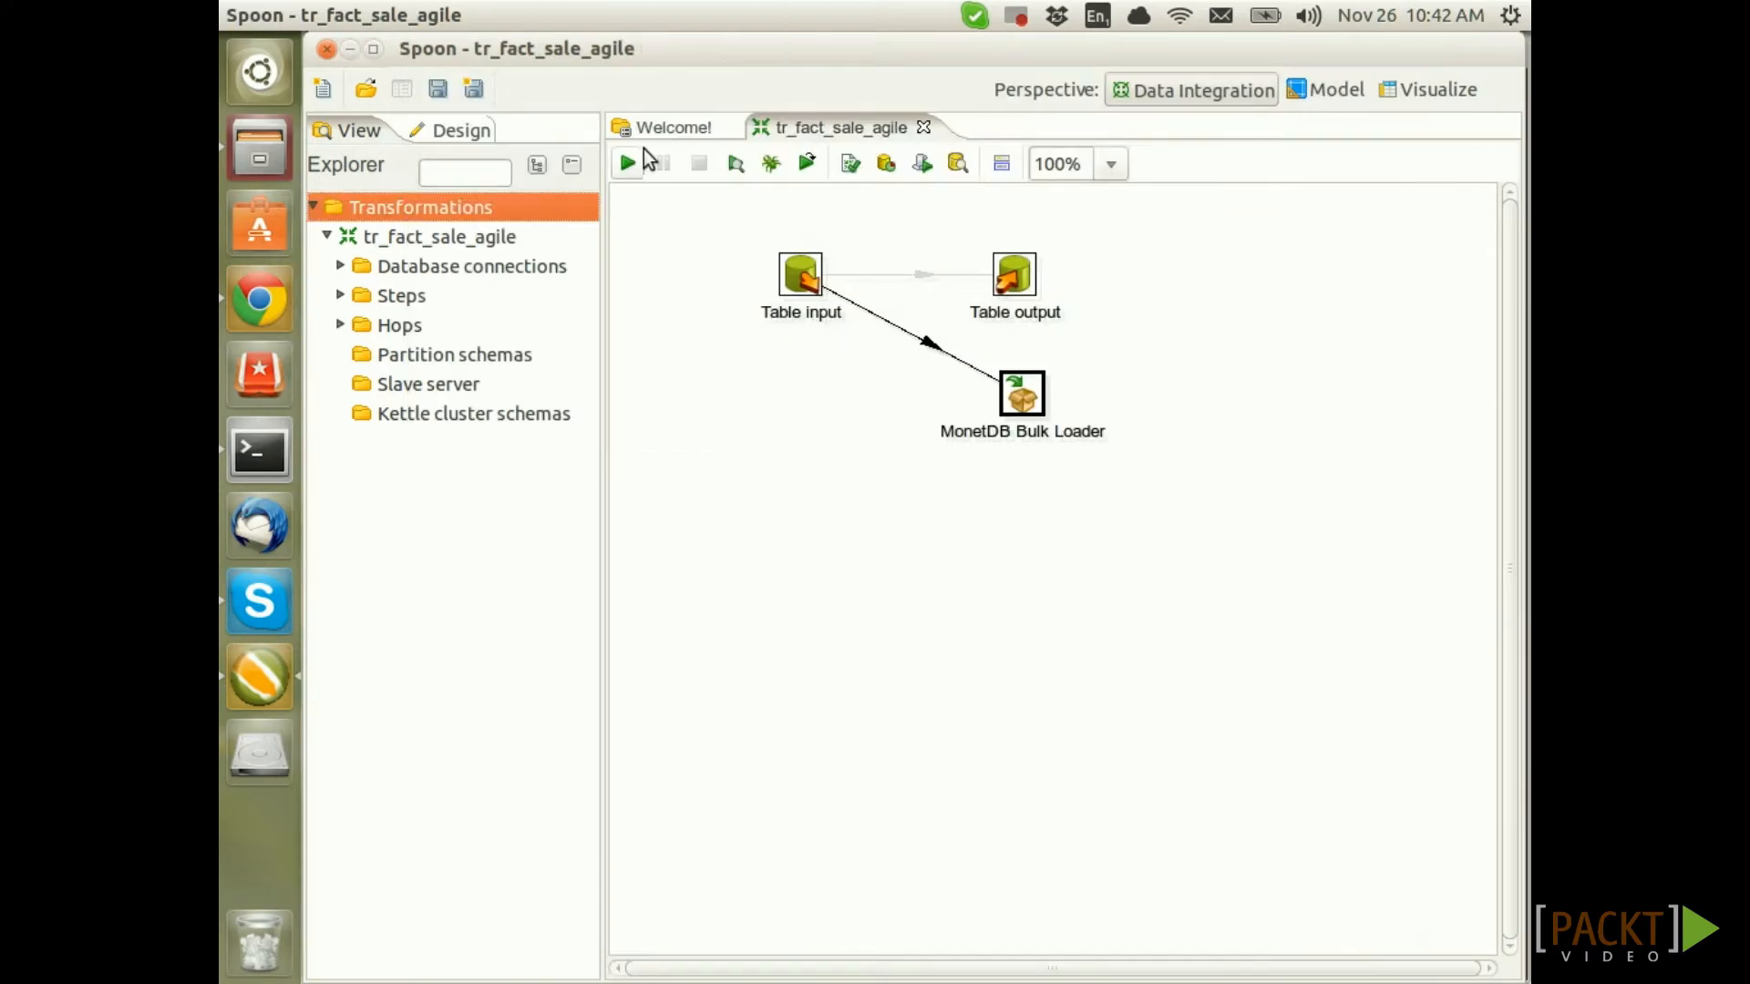
Run tr_fact_sale_agile and check Step Metrics show 16 rows read and output by the bulk loader
{"action": "left_click", "coordinate": [625, 165]}
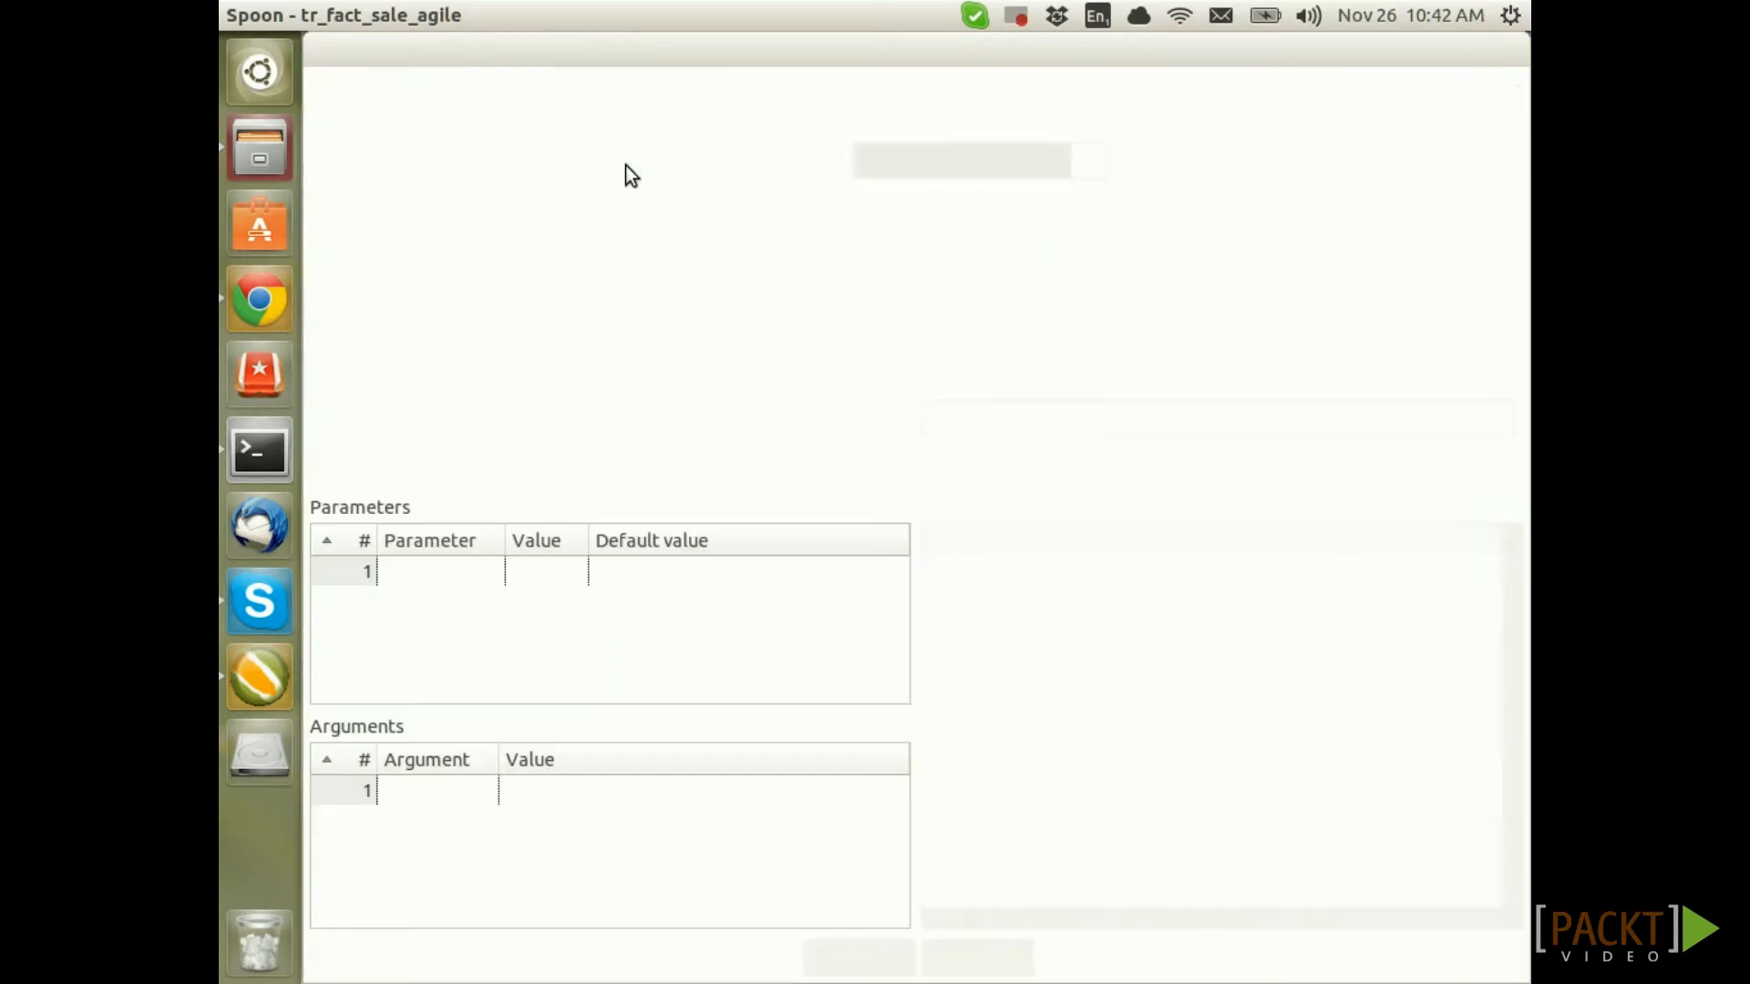
{"action": "left_click", "coordinate": [840, 949]}
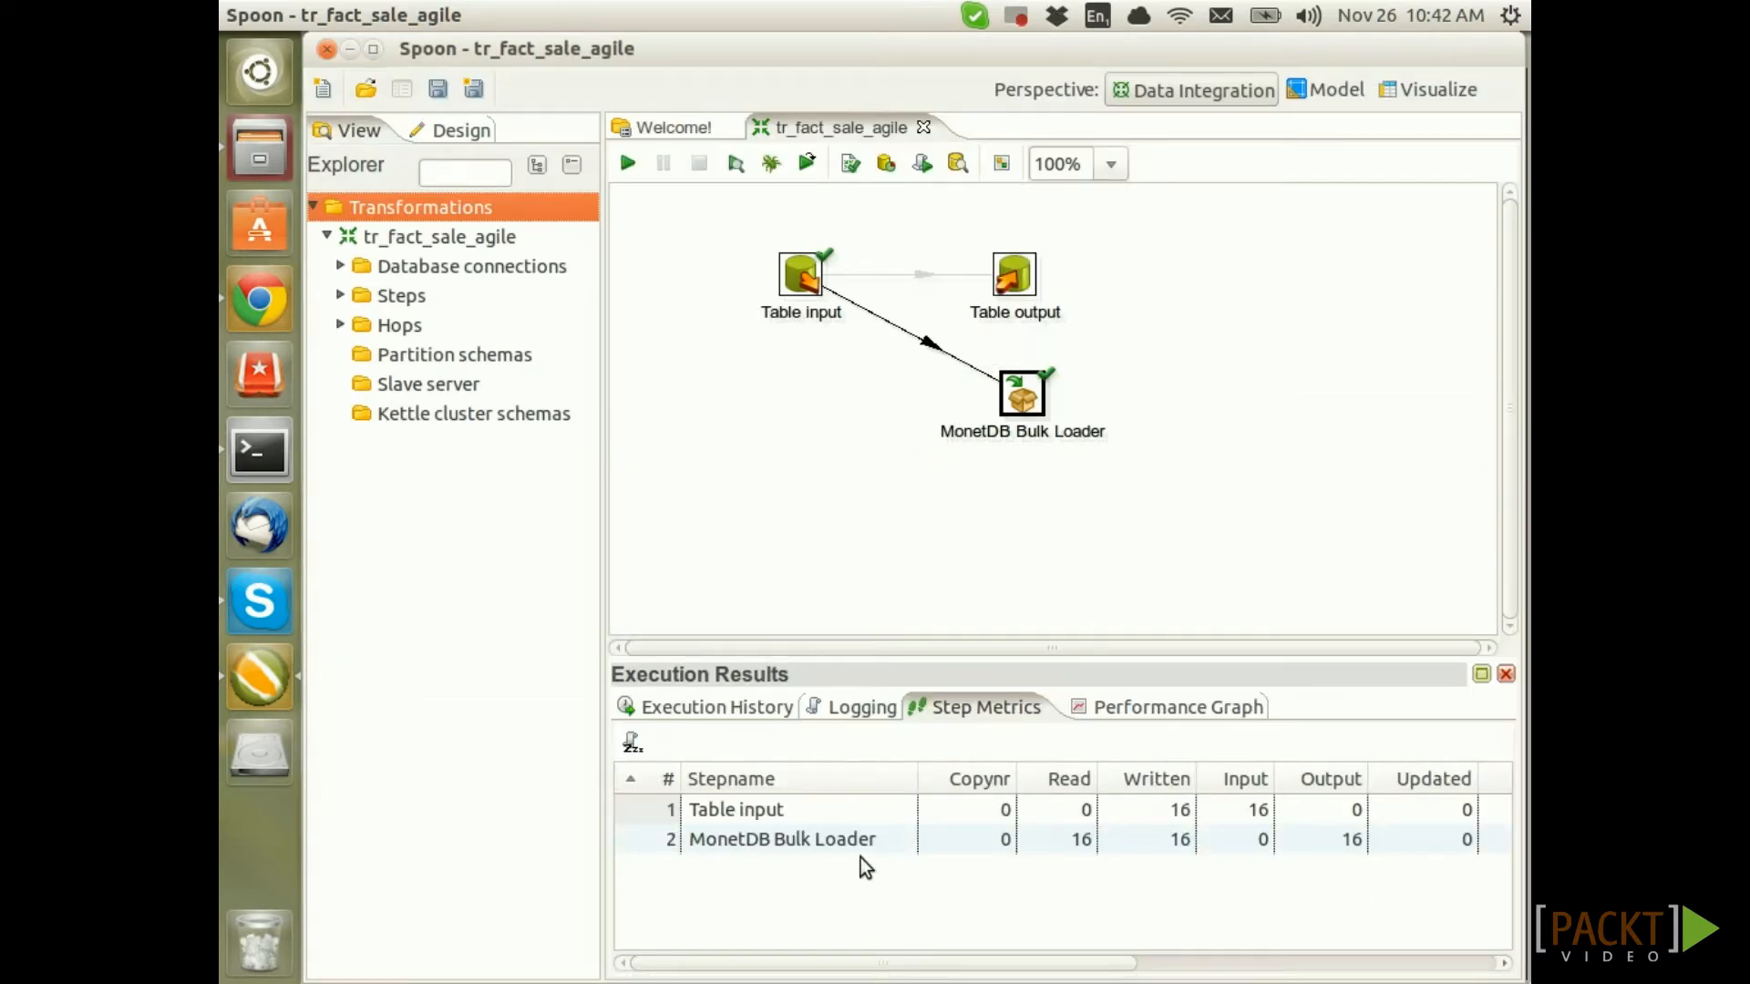
{"action": "left_click", "coordinate": [1165, 845]}
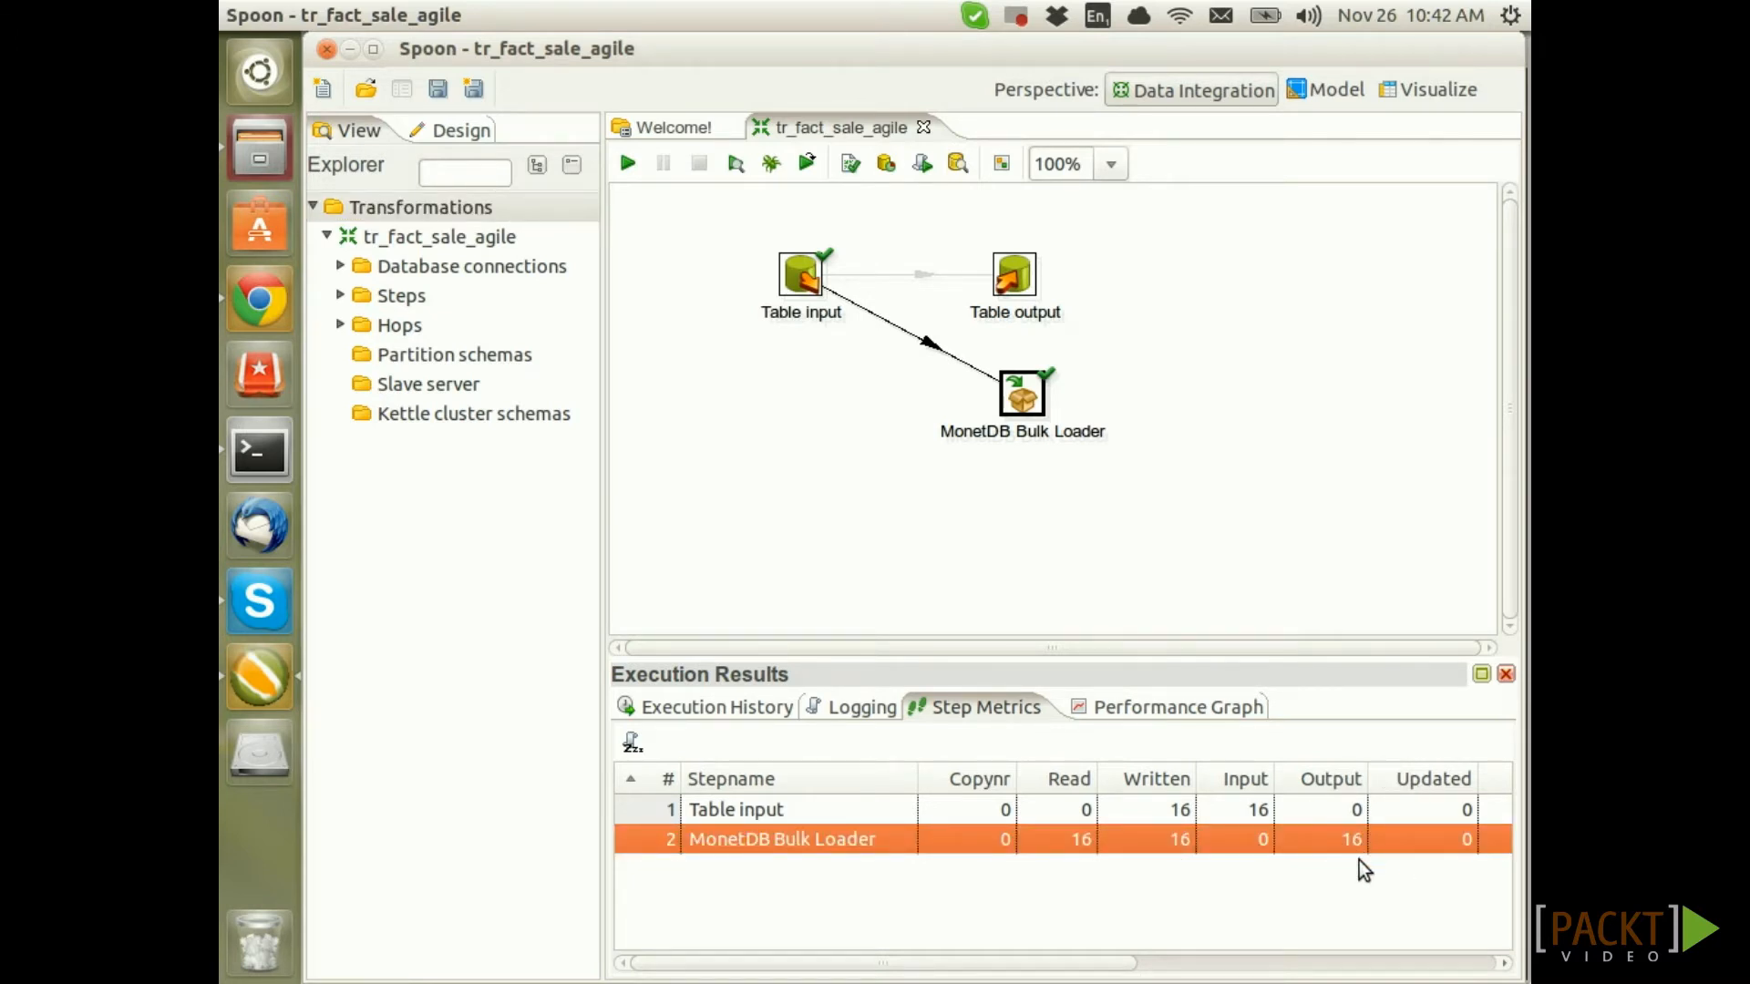
{"action": "left_click", "coordinate": [1407, 555]}
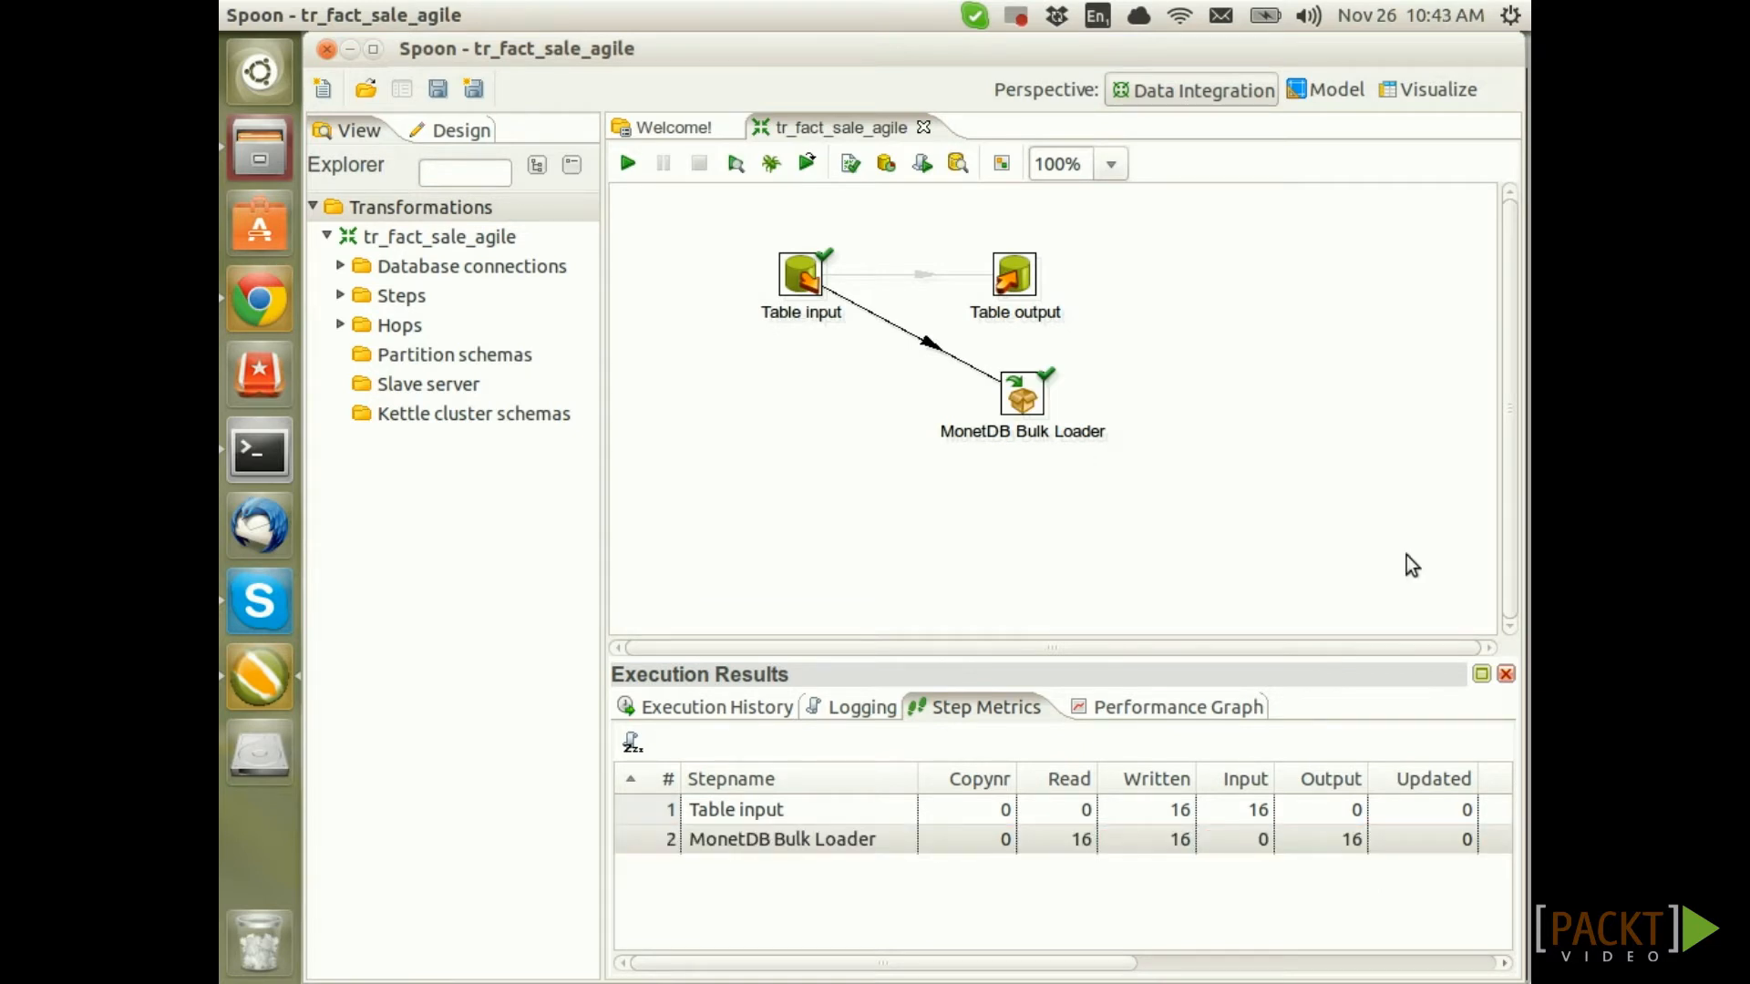
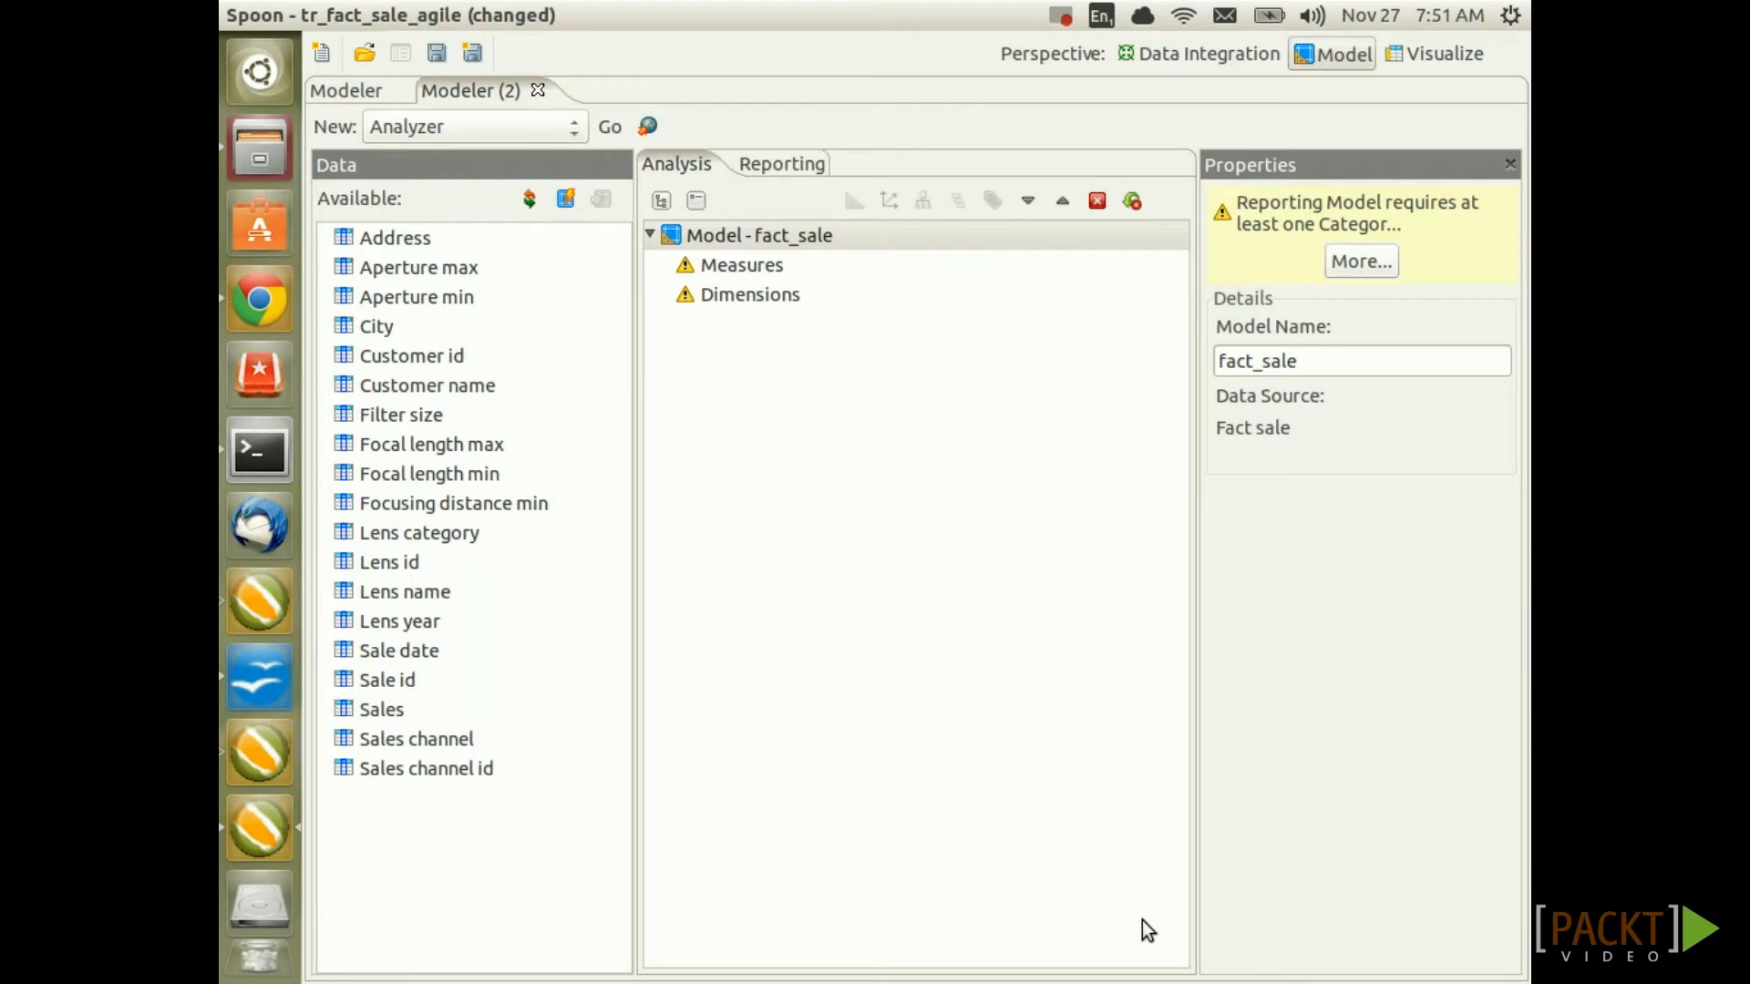
Make Sales the measure, then add Sale date, Sales channel, Lens name and Customer name as dimensions
{"action": "left_click_drag", "start_coordinate": [373, 711], "coordinate": [744, 267]}
{"action": "left_click", "coordinate": [573, 533]}
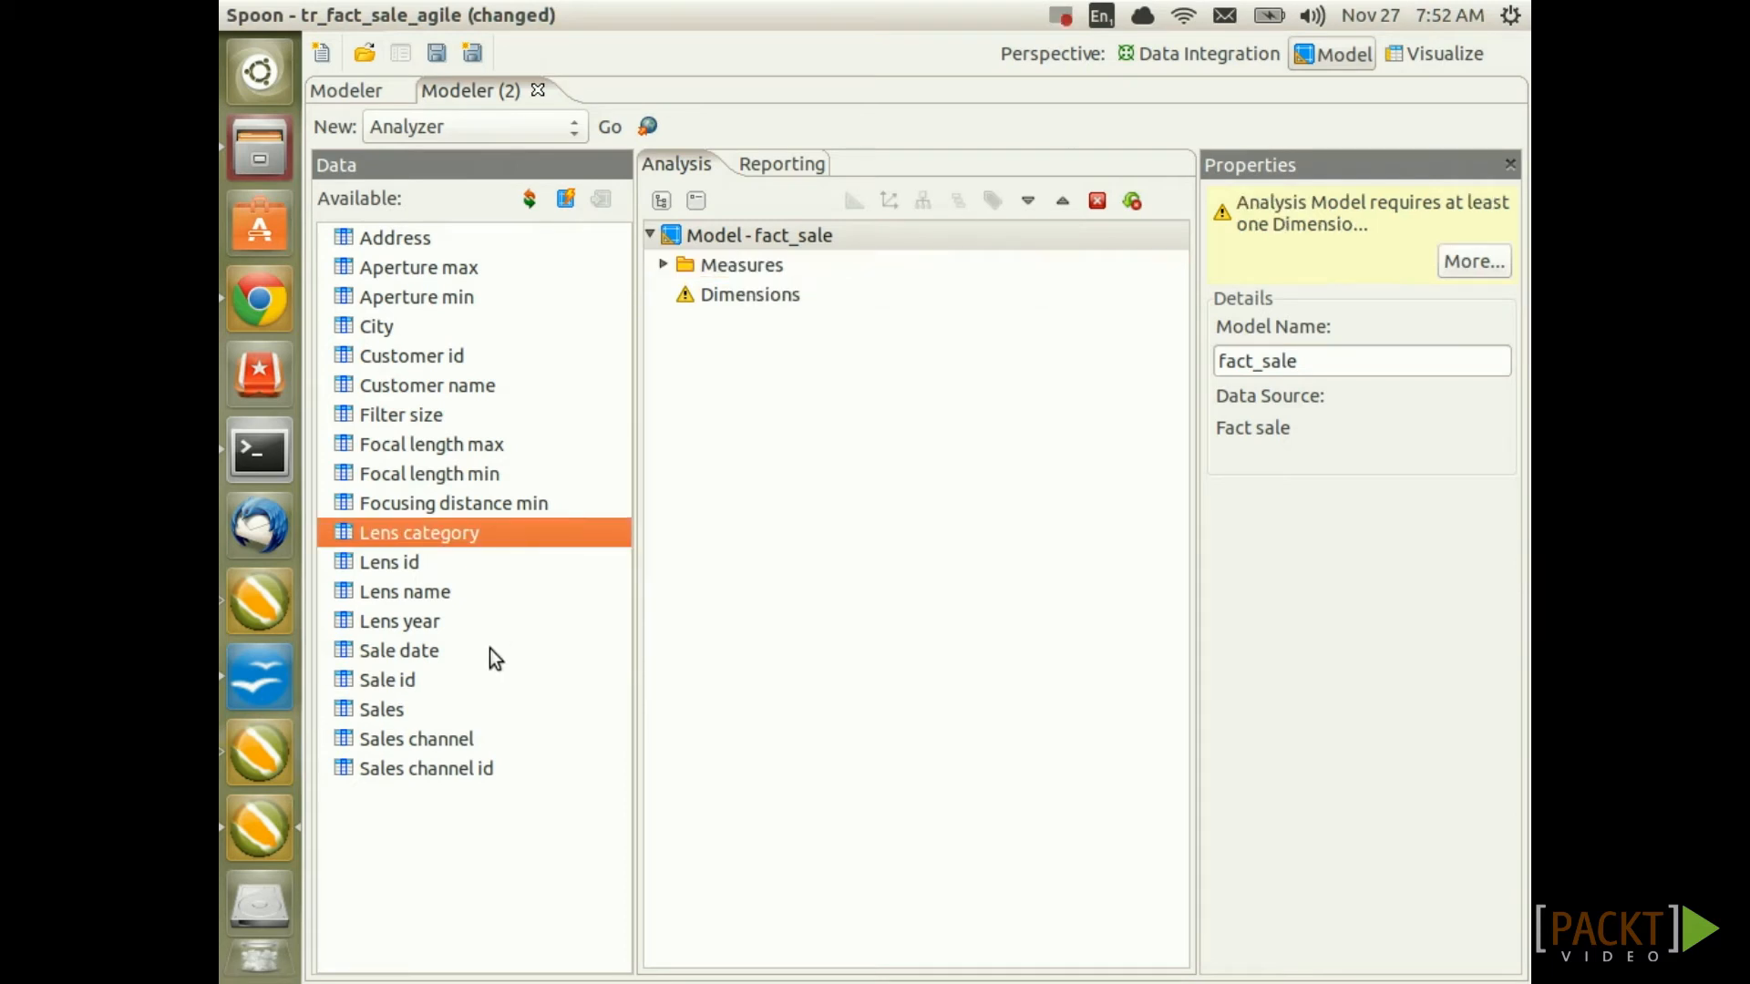
{"action": "left_click_drag", "start_coordinate": [379, 658], "coordinate": [688, 298]}
{"action": "left_click_drag", "start_coordinate": [425, 743], "coordinate": [749, 301]}
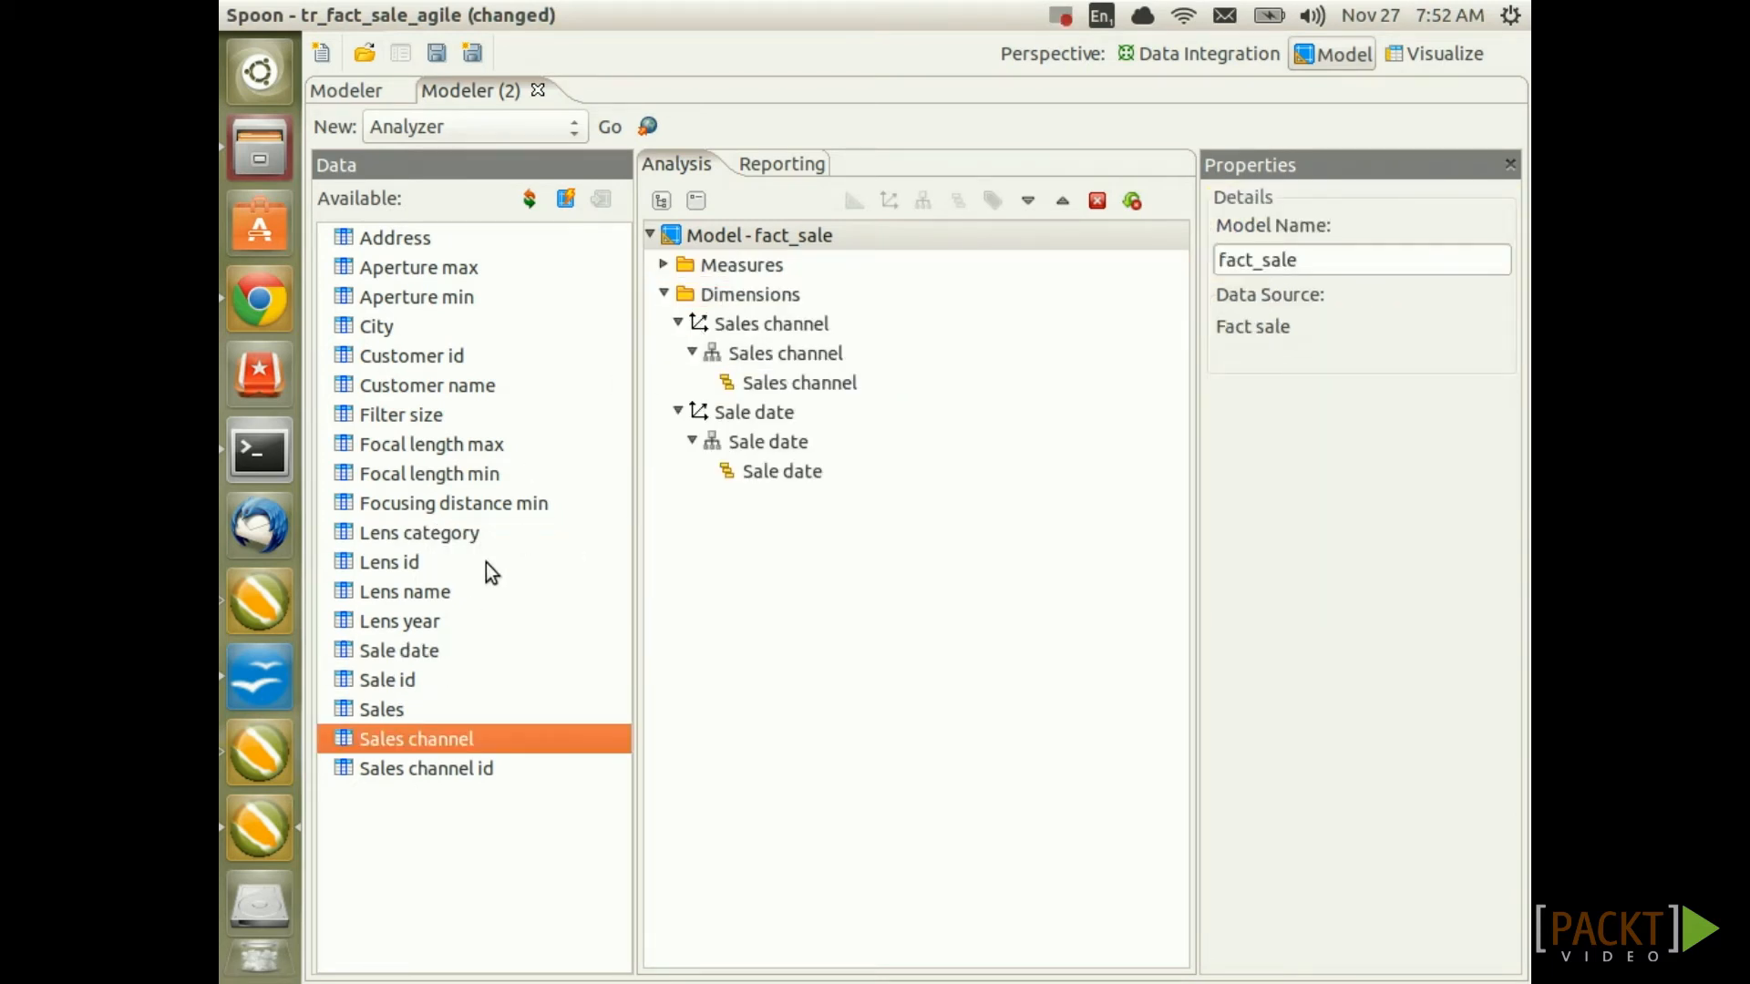
{"action": "left_click_drag", "start_coordinate": [427, 592], "coordinate": [726, 293]}
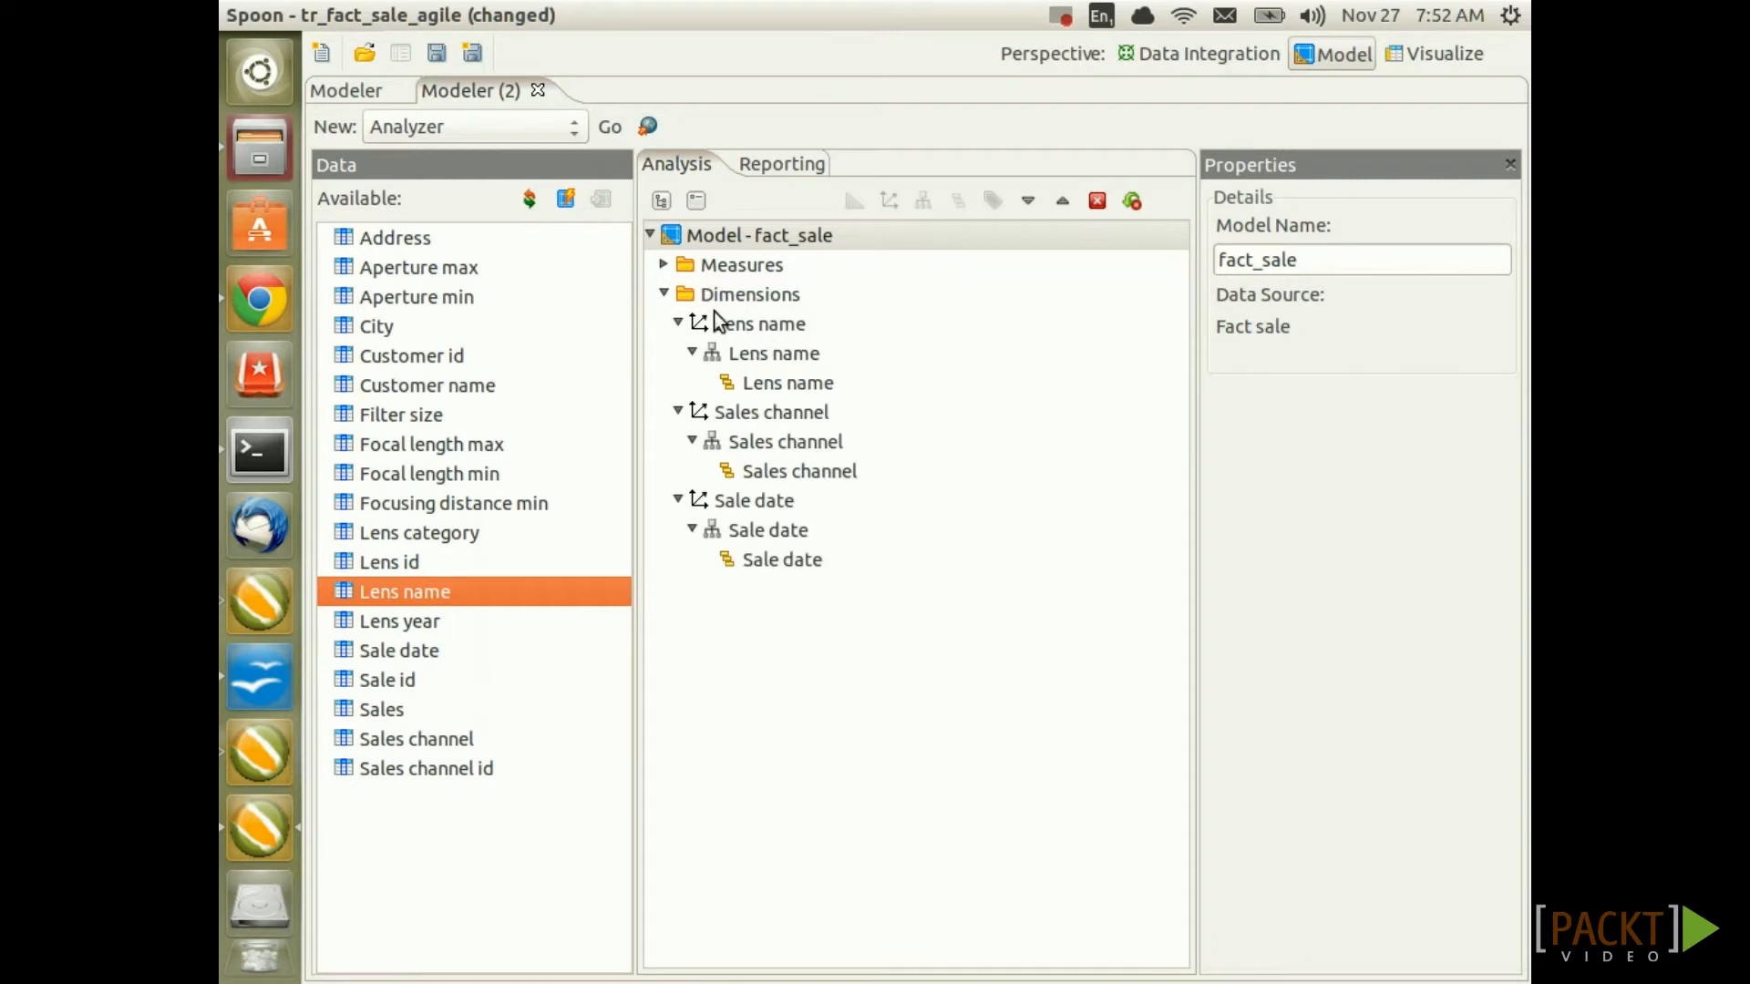
{"action": "left_click_drag", "start_coordinate": [480, 390], "coordinate": [736, 306]}
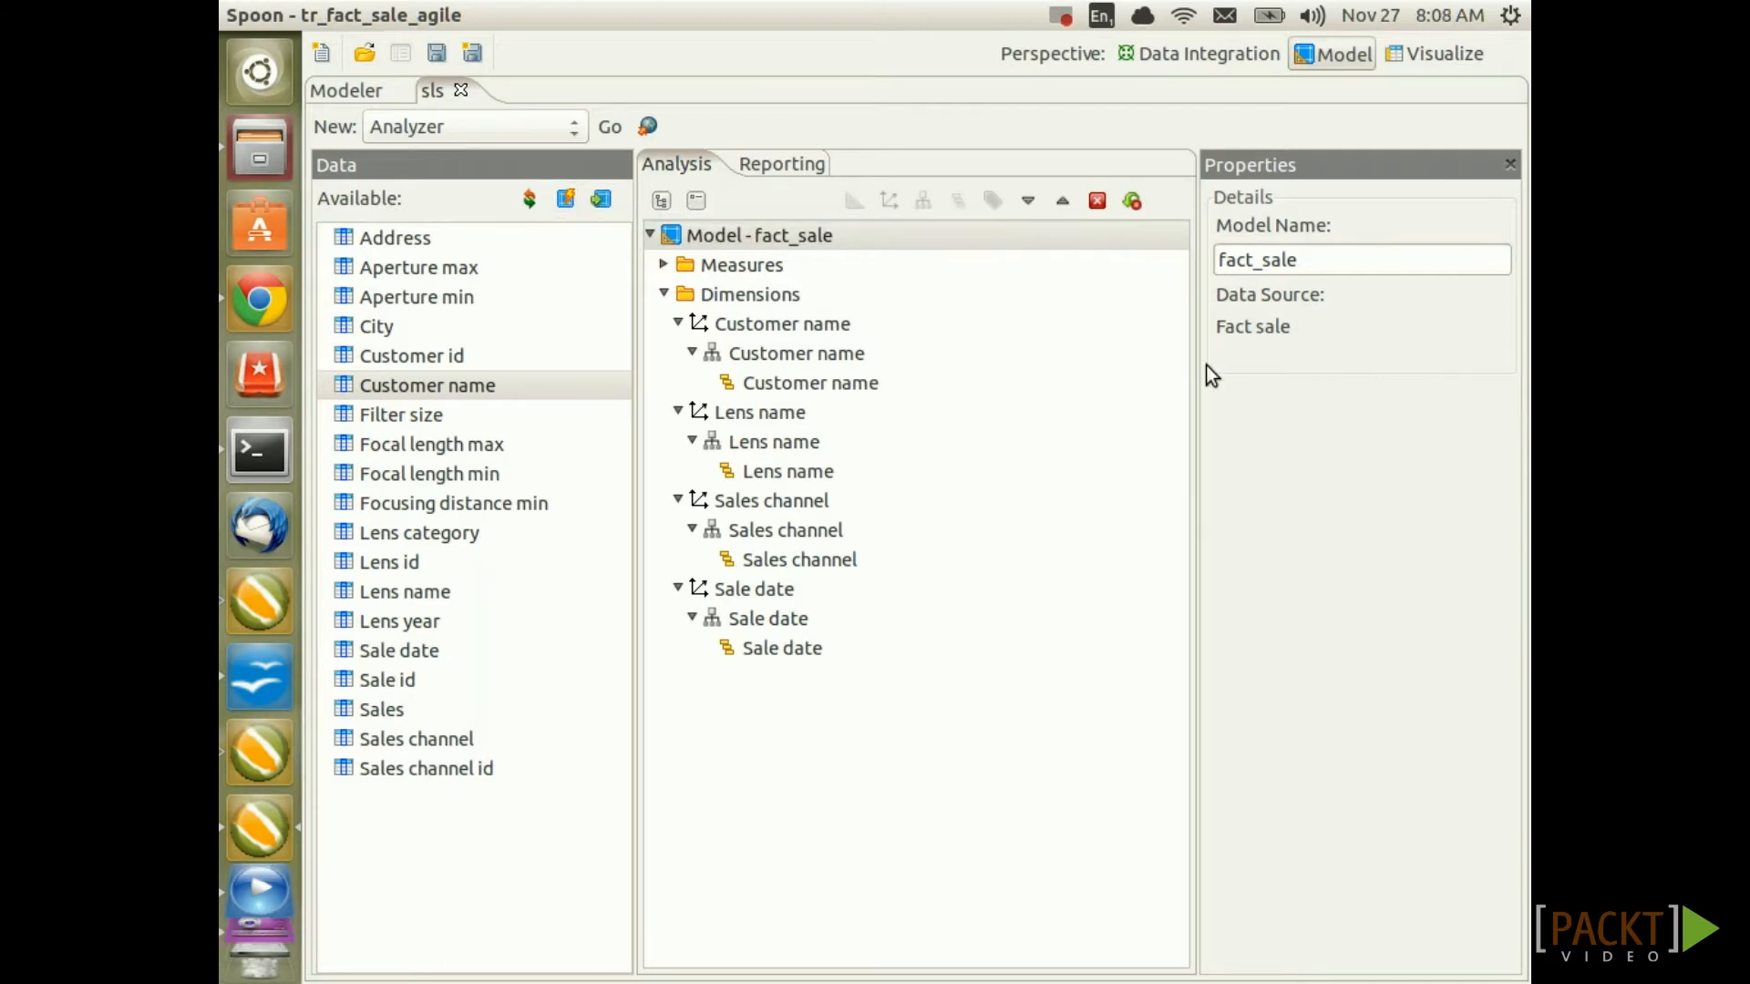
Add Customer name under Categories in the reporting model, then return to the analysis model
{"action": "left_click", "coordinate": [795, 165]}
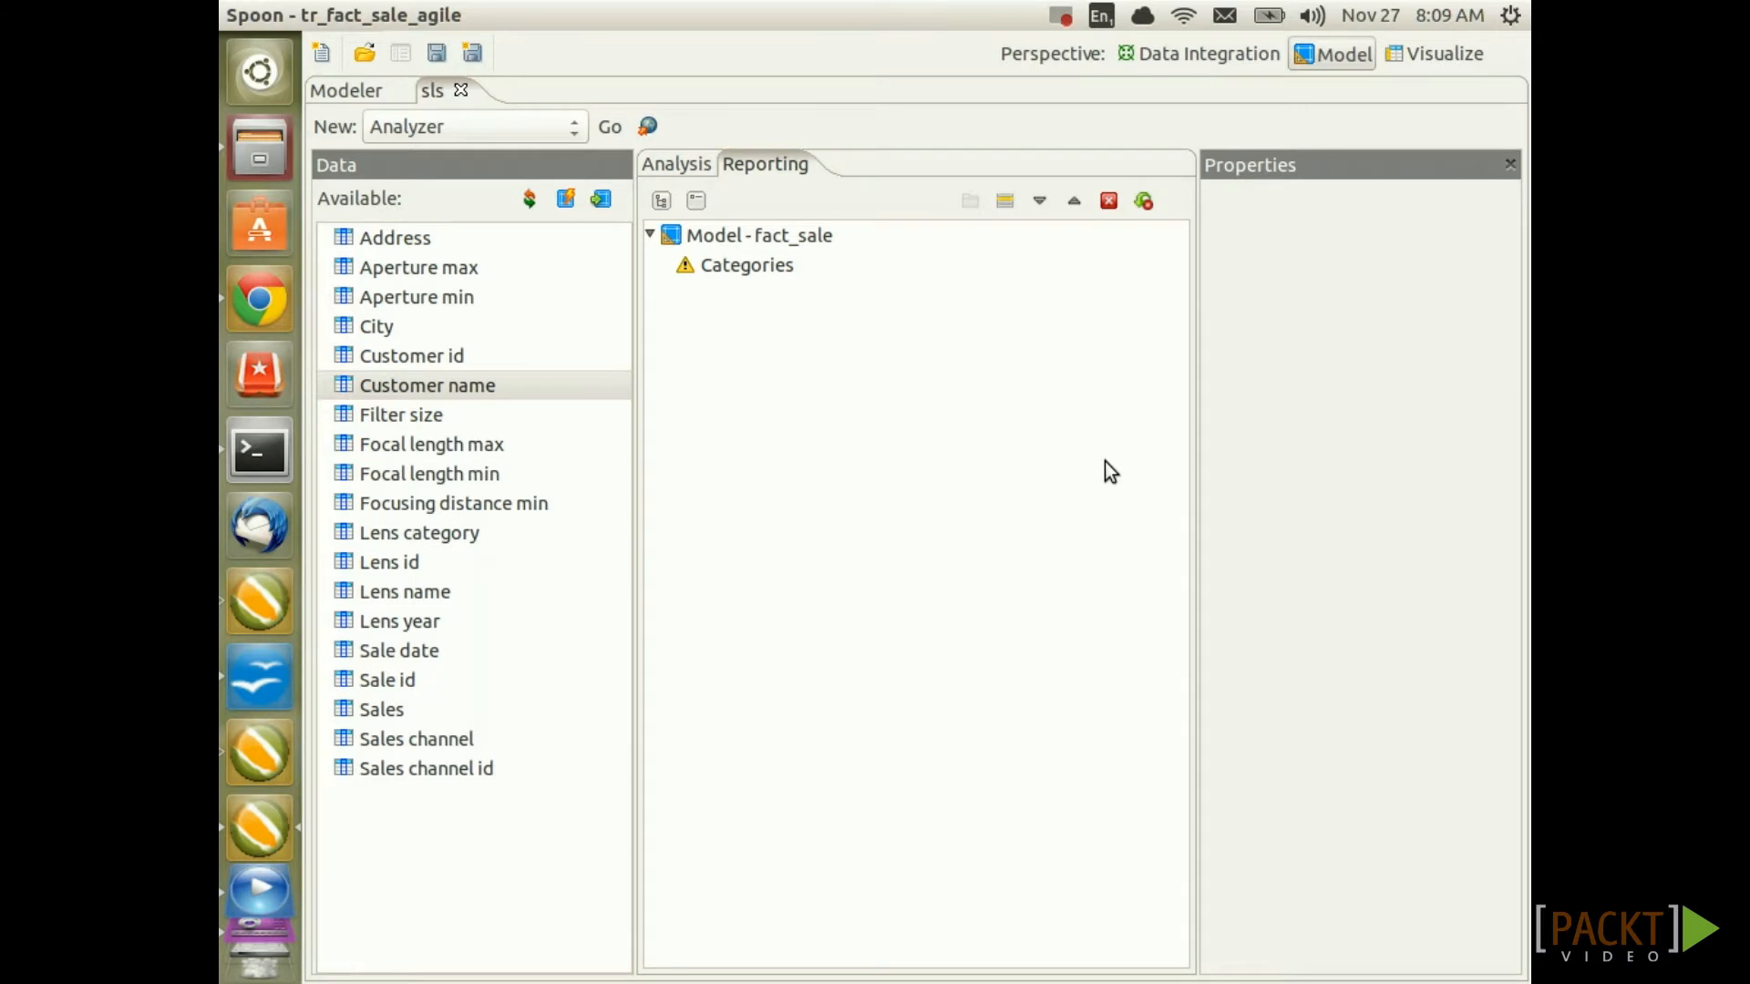
{"action": "left_click_drag", "start_coordinate": [463, 387], "coordinate": [762, 266]}
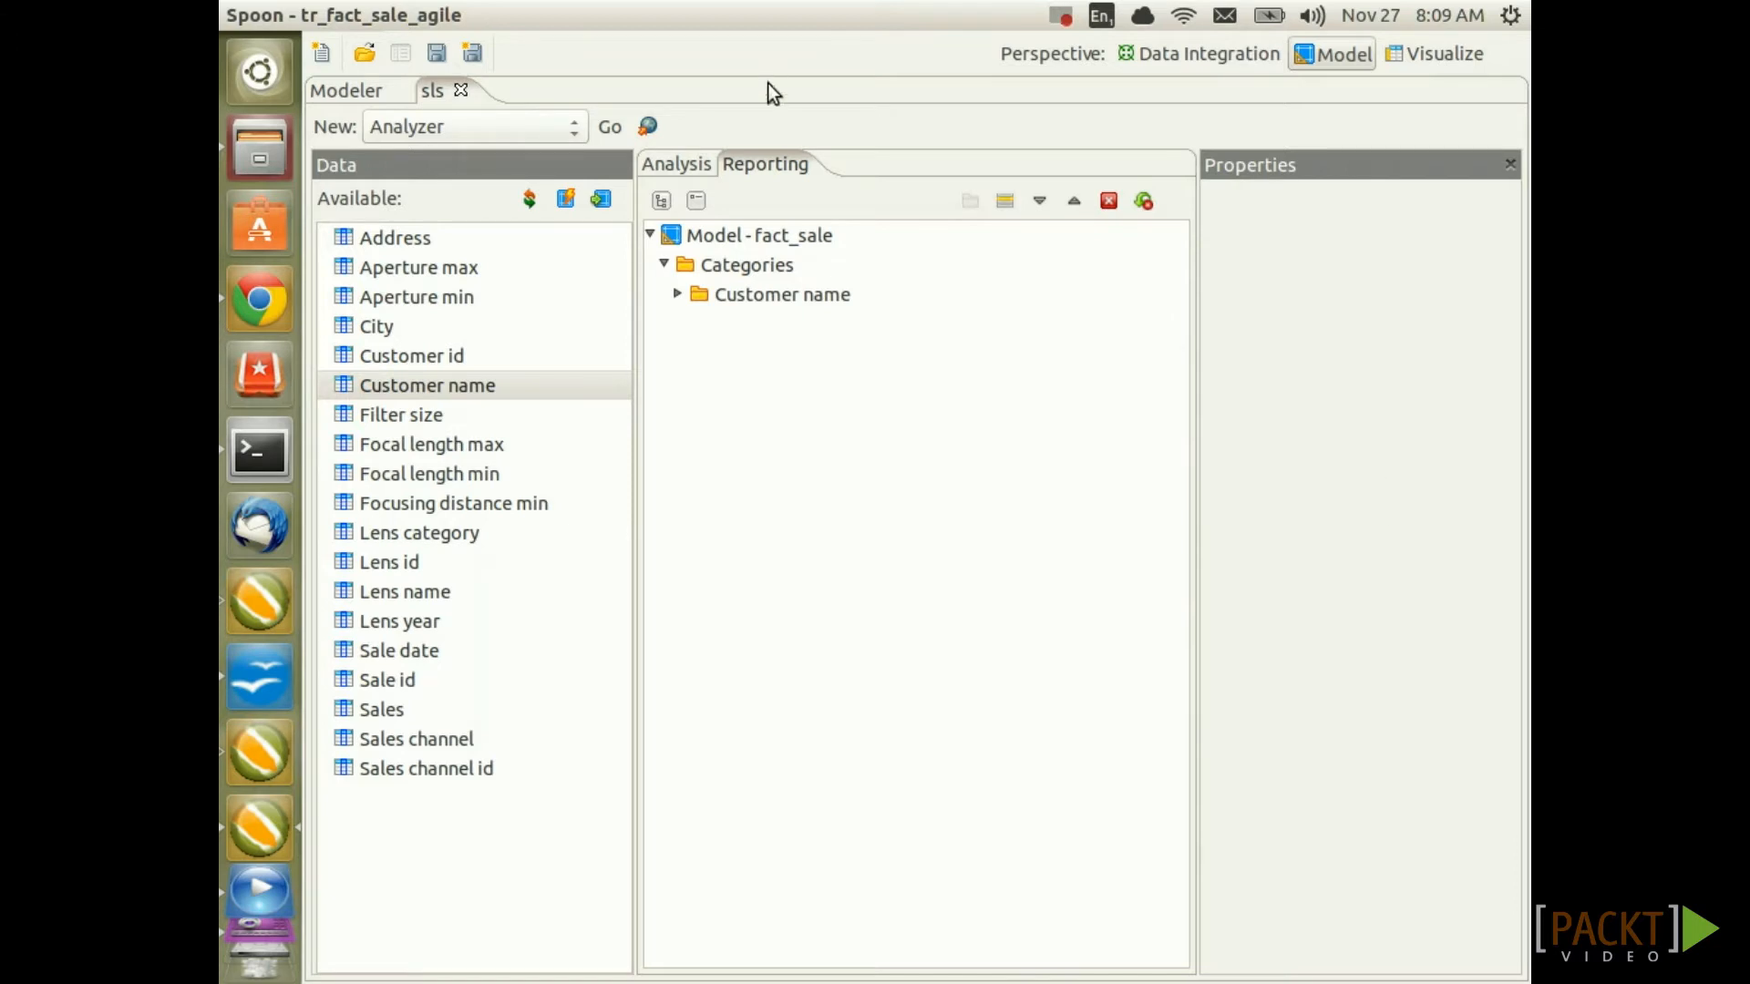
{"action": "left_click", "coordinate": [675, 164]}
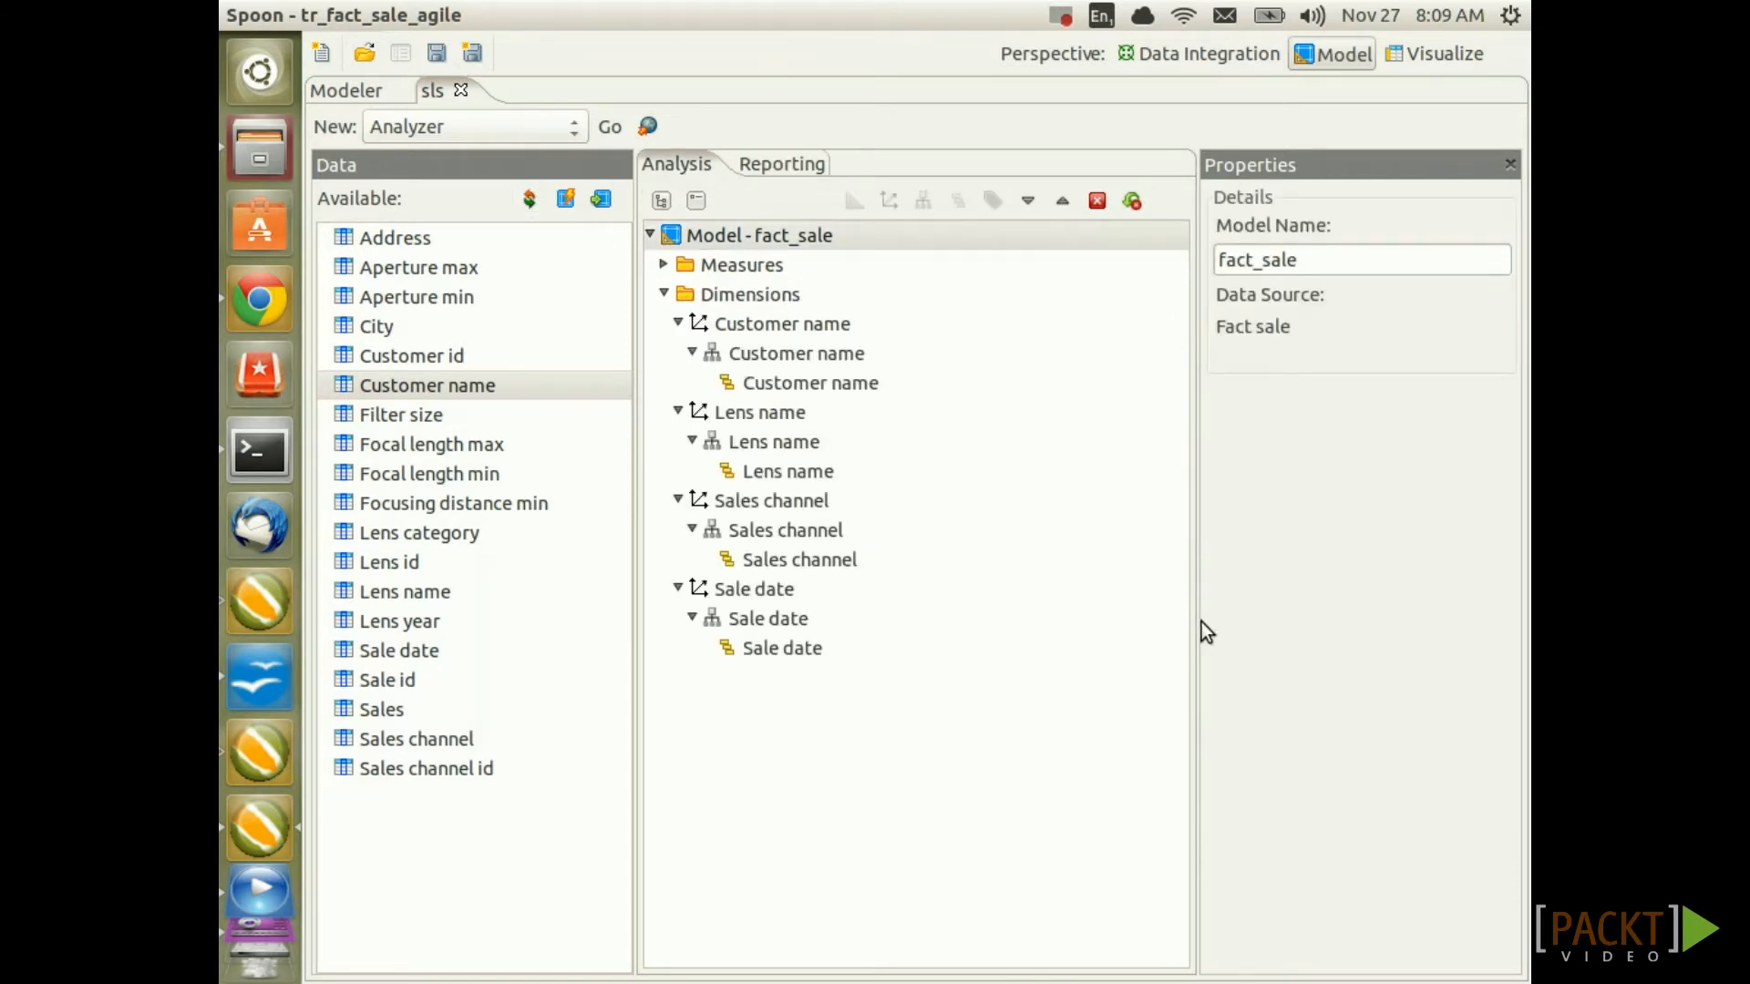
Save the fact_sale model as sls.xmi, overwriting the existing file
{"action": "left_click", "coordinate": [472, 53]}
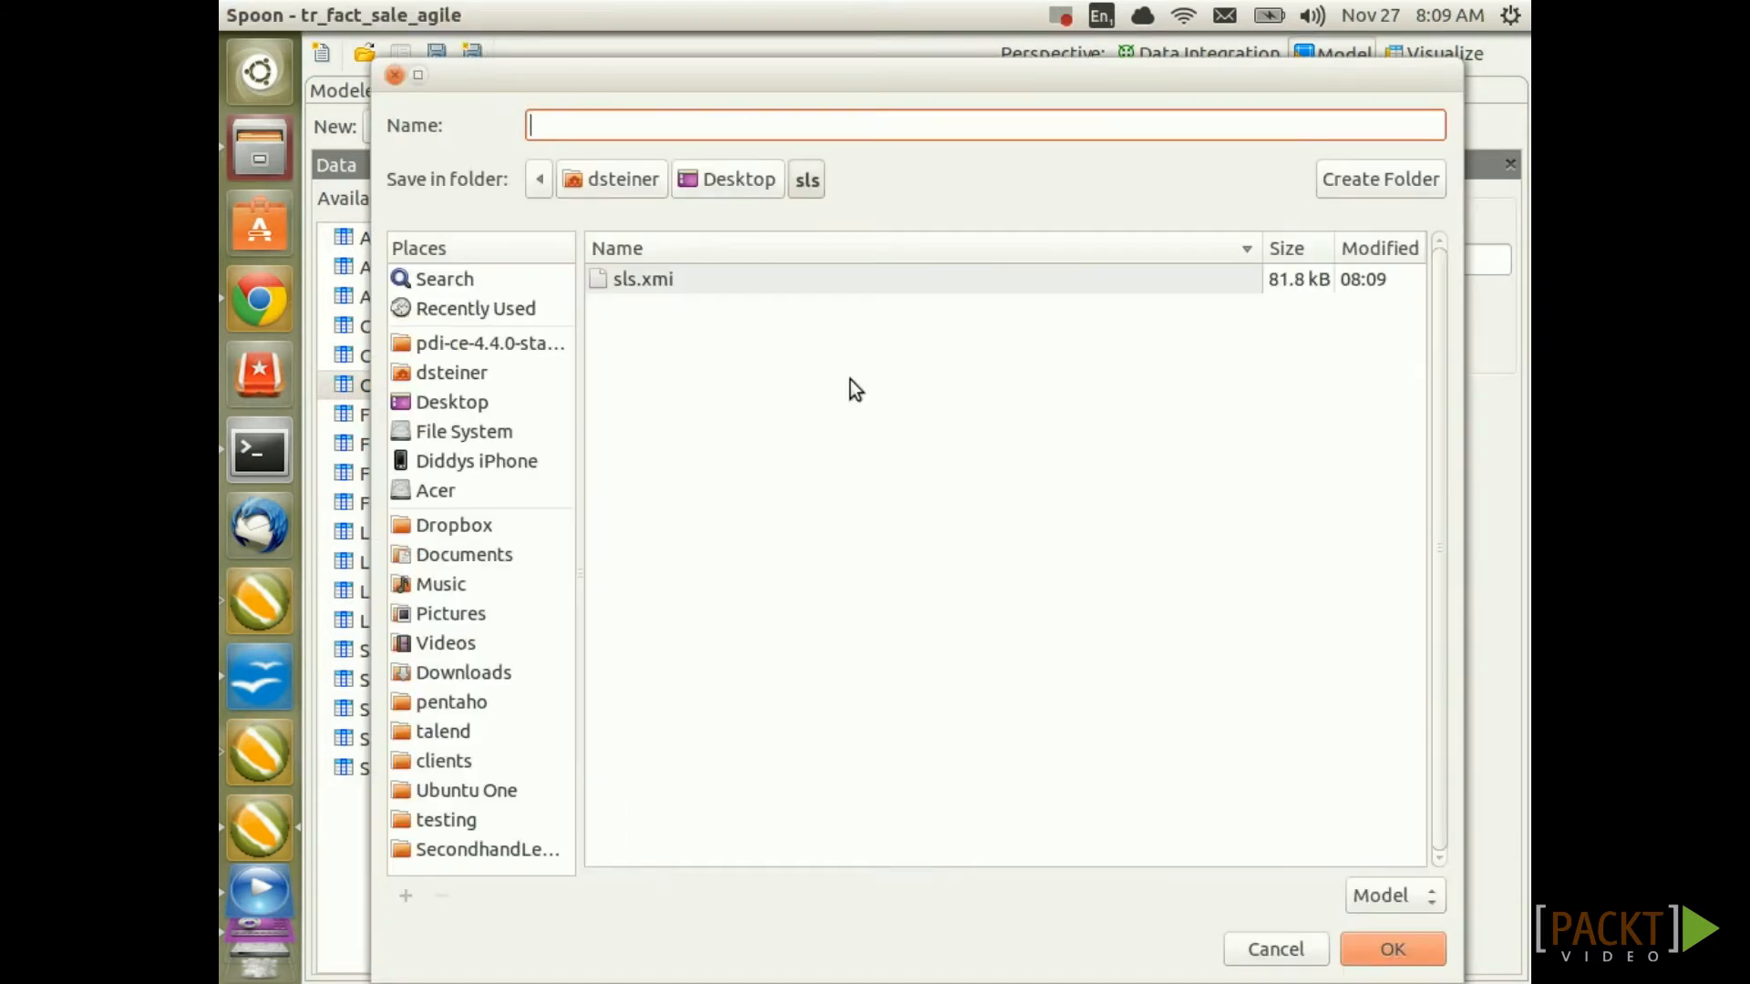
{"action": "left_click", "coordinate": [650, 284]}
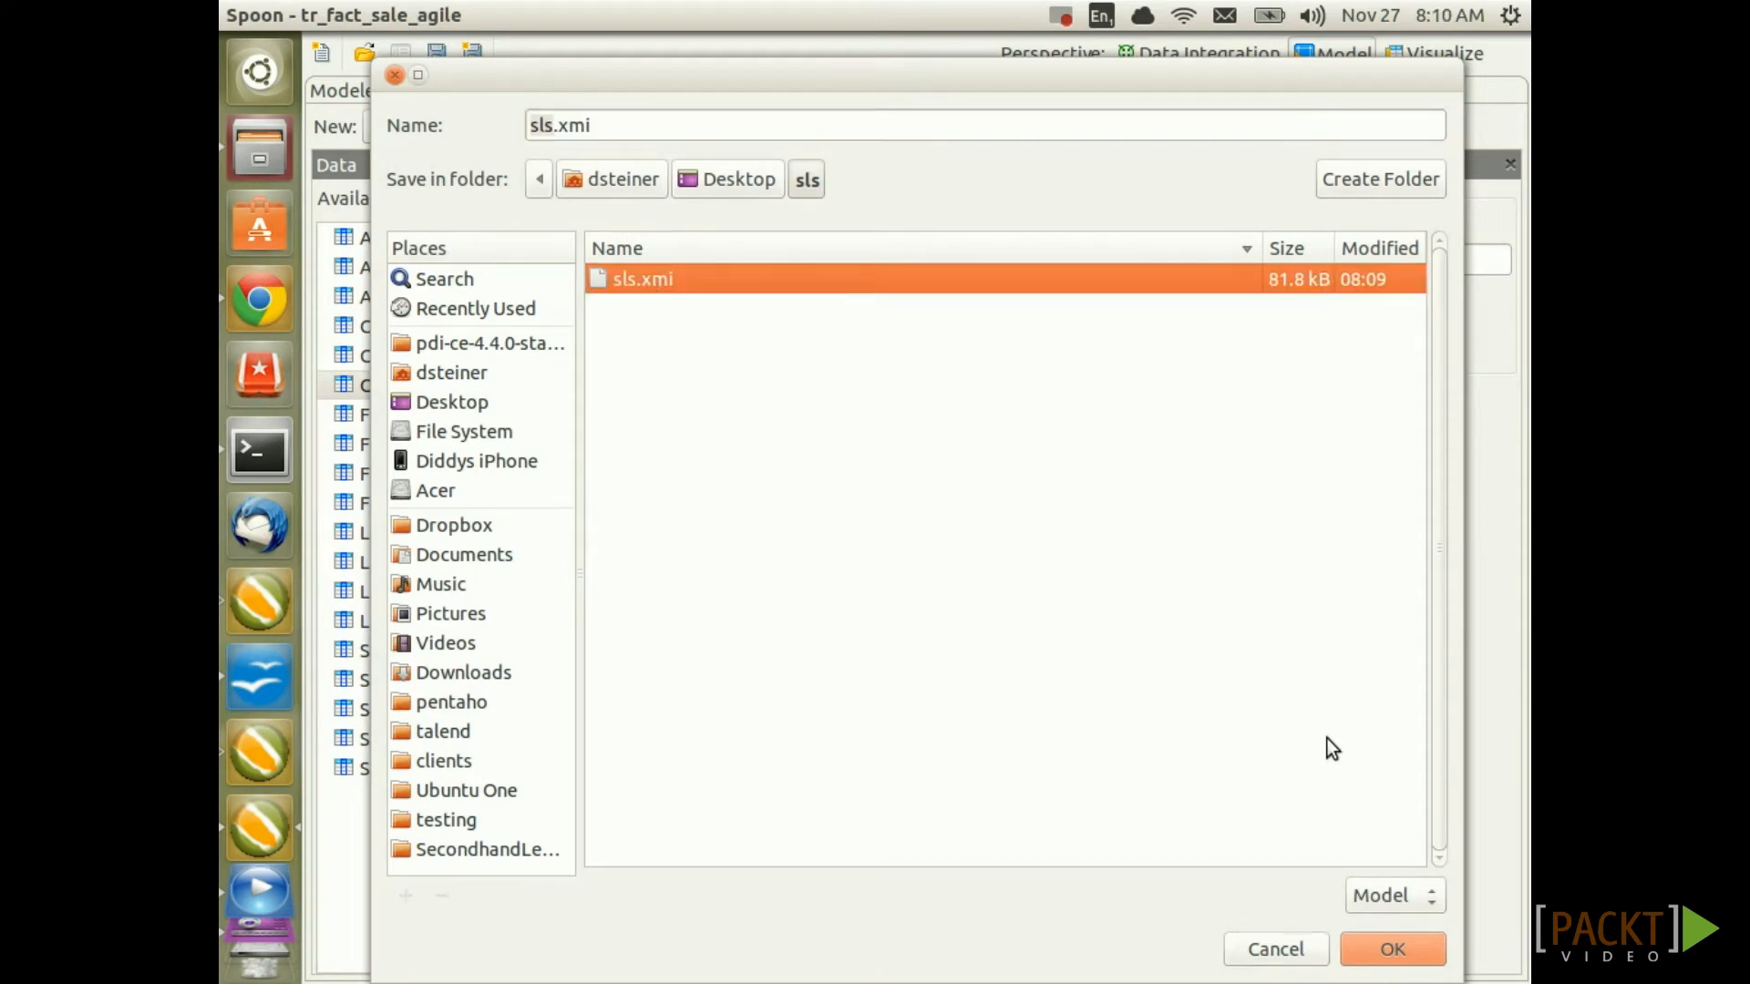
{"action": "left_click", "coordinate": [1374, 949]}
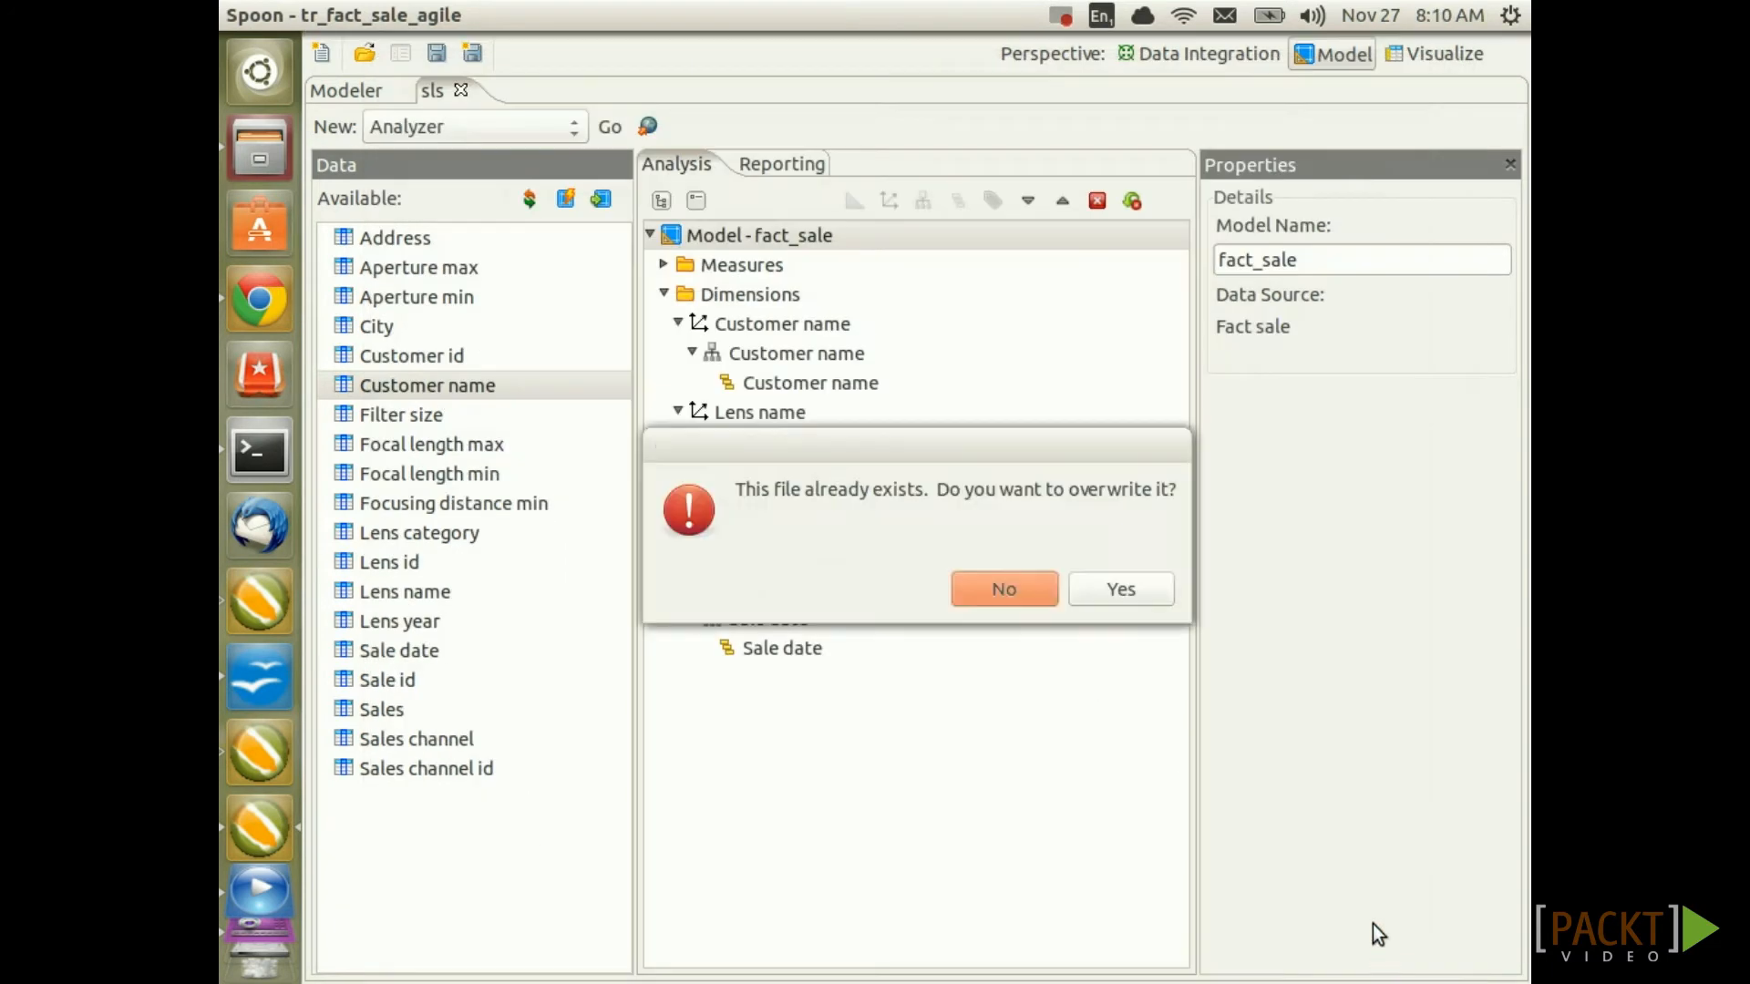
{"action": "left_click", "coordinate": [1104, 591]}
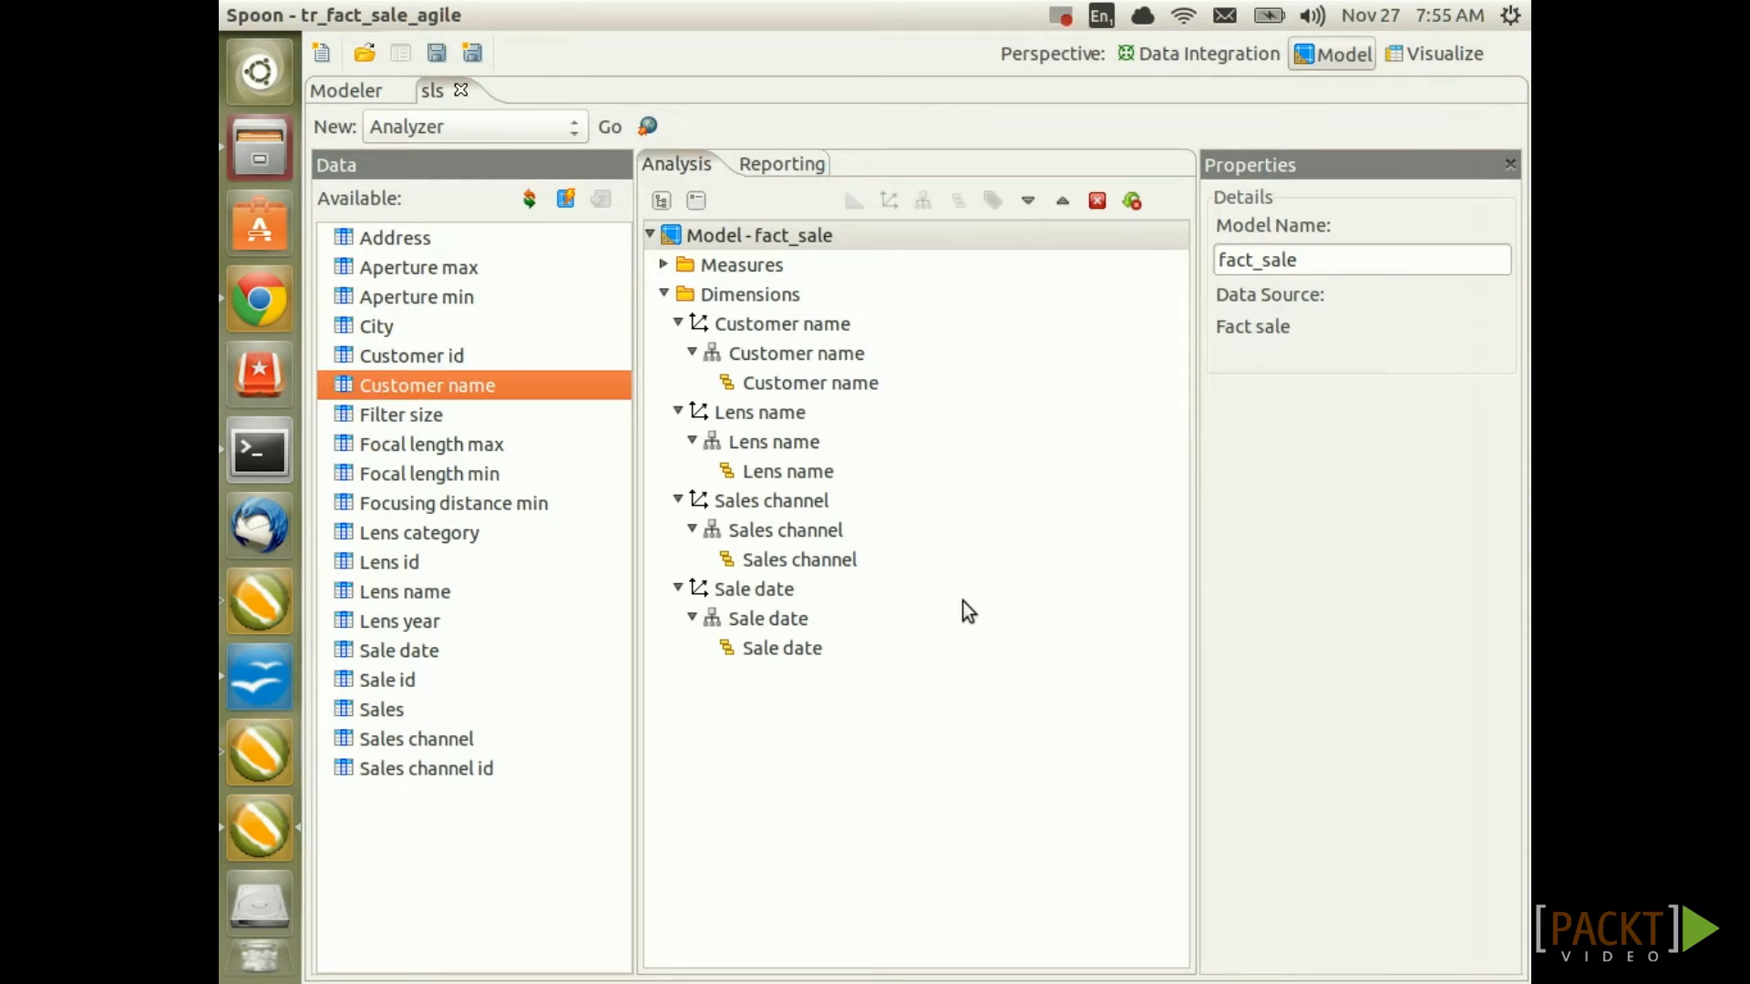
Create a new Analyzer report and reload the fact_sale model into it
{"action": "left_click", "coordinate": [611, 135]}
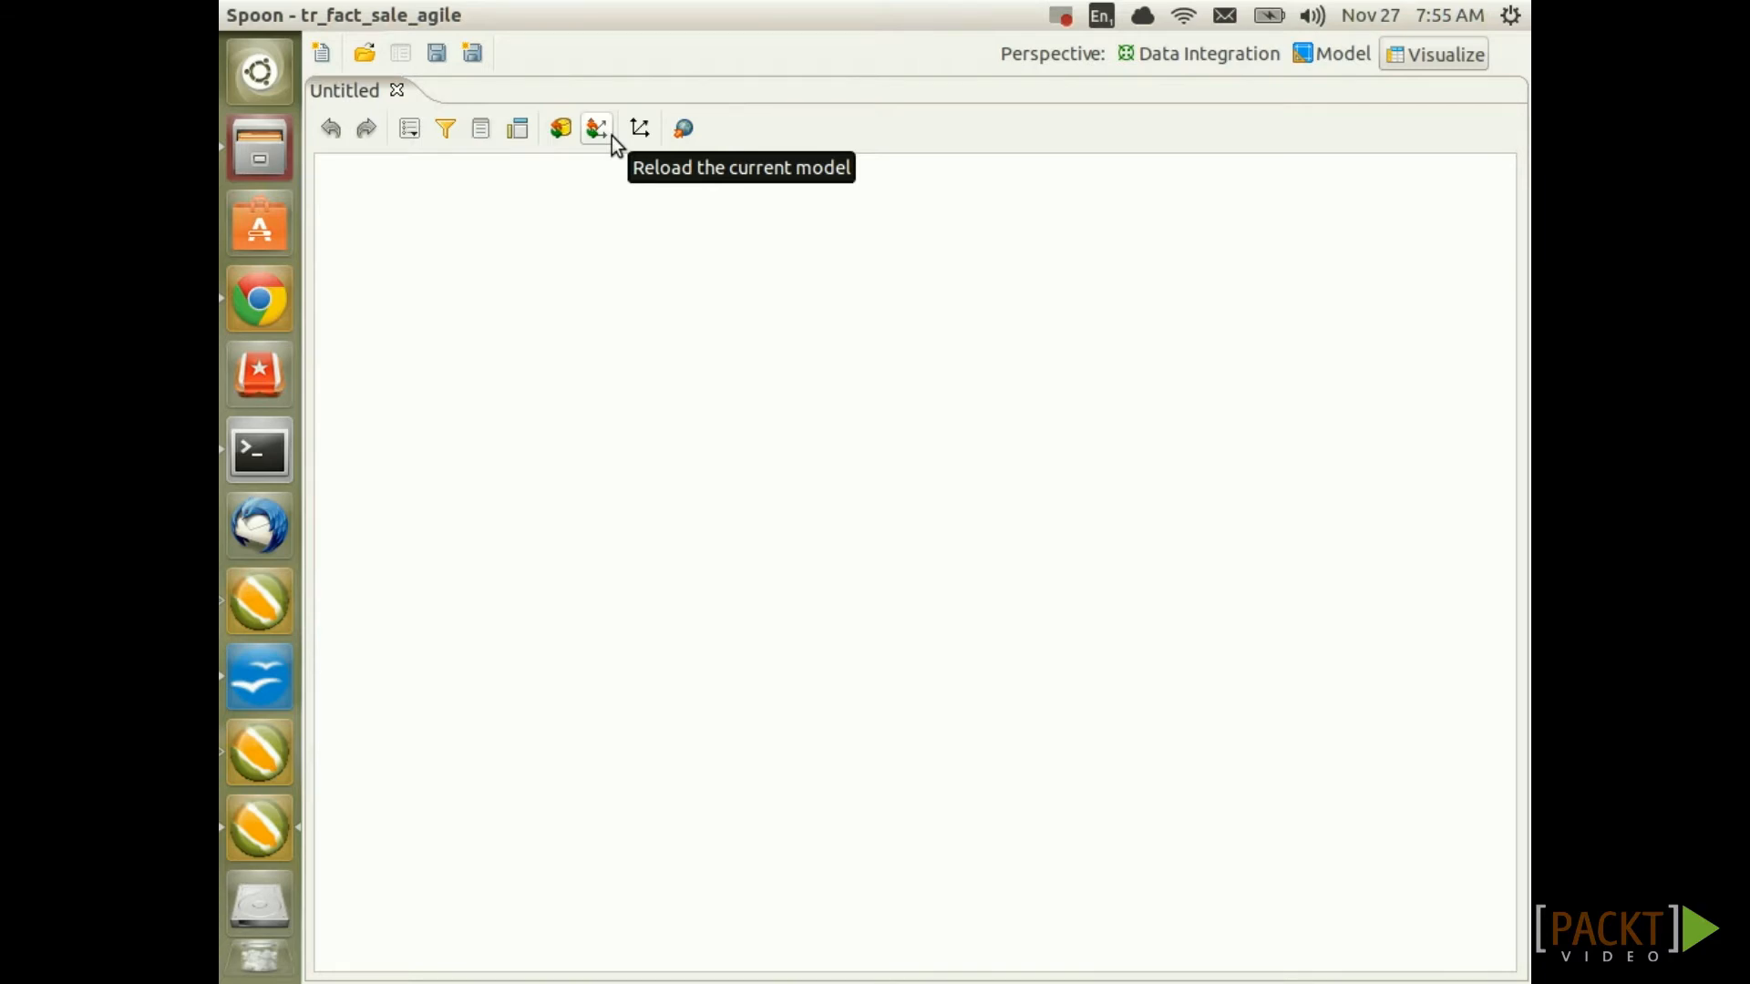
{"action": "left_click", "coordinate": [597, 128]}
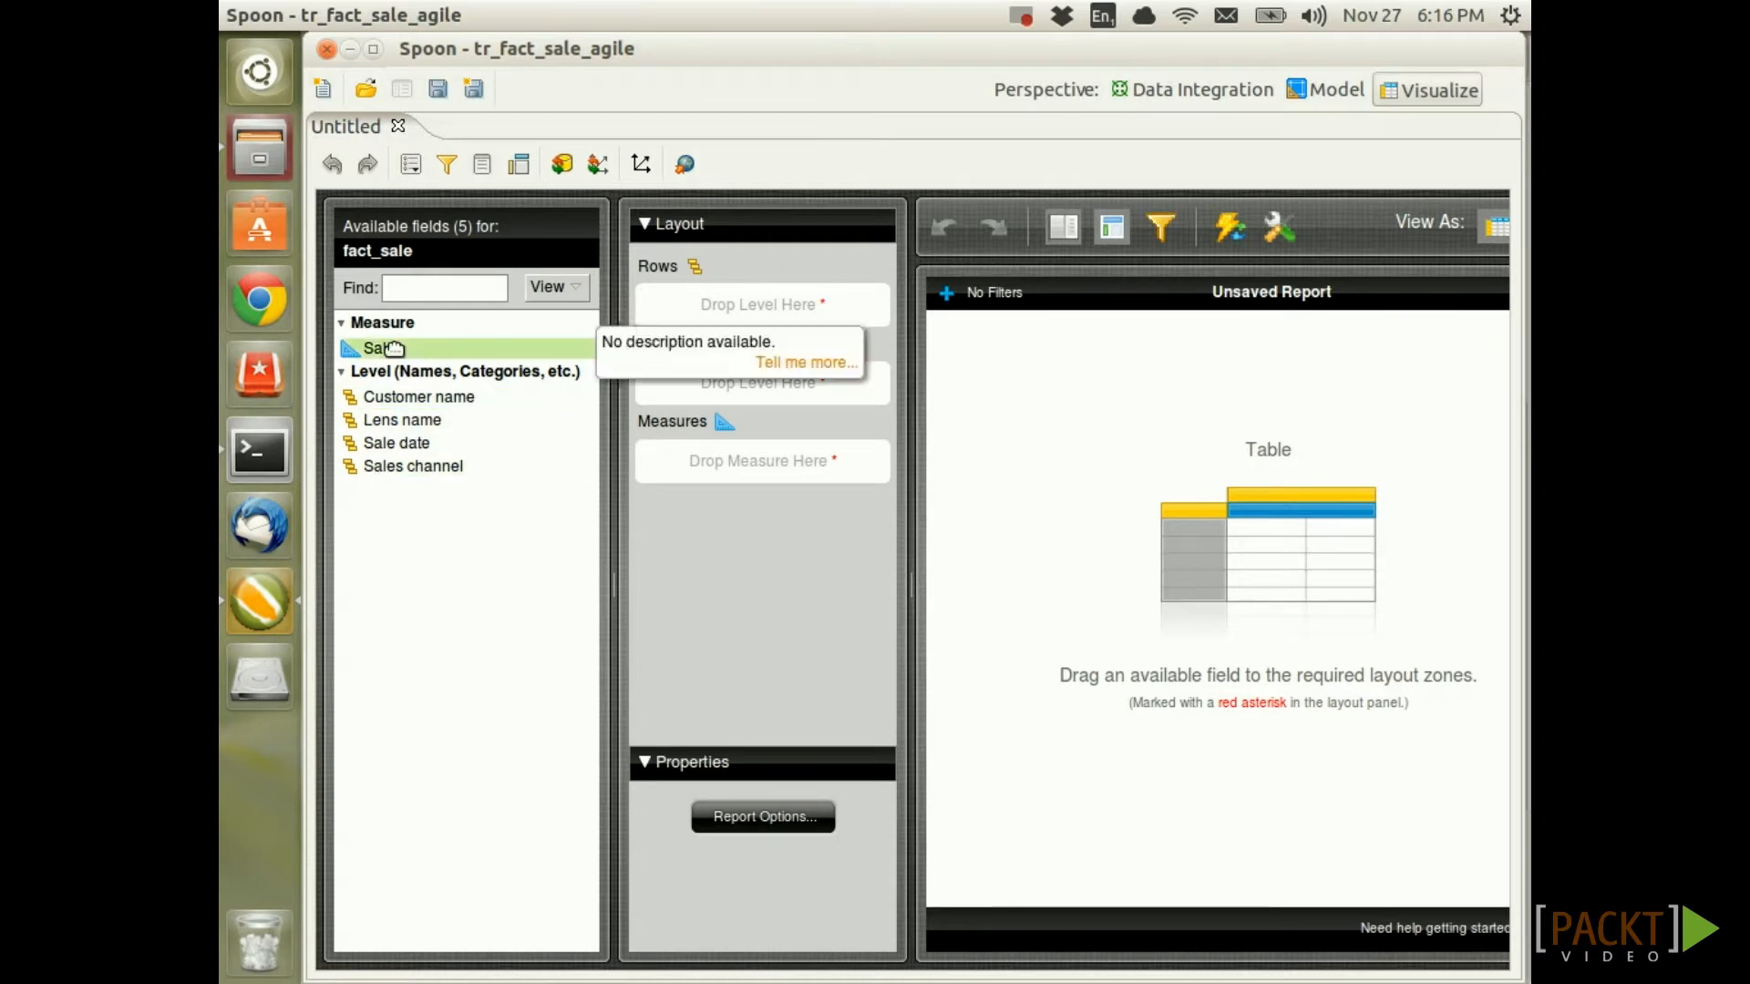
Show Sales by Lens name rows against Sales channel columns, collapsing the Layout panel
{"action": "left_click_drag", "start_coordinate": [375, 348], "coordinate": [693, 464]}
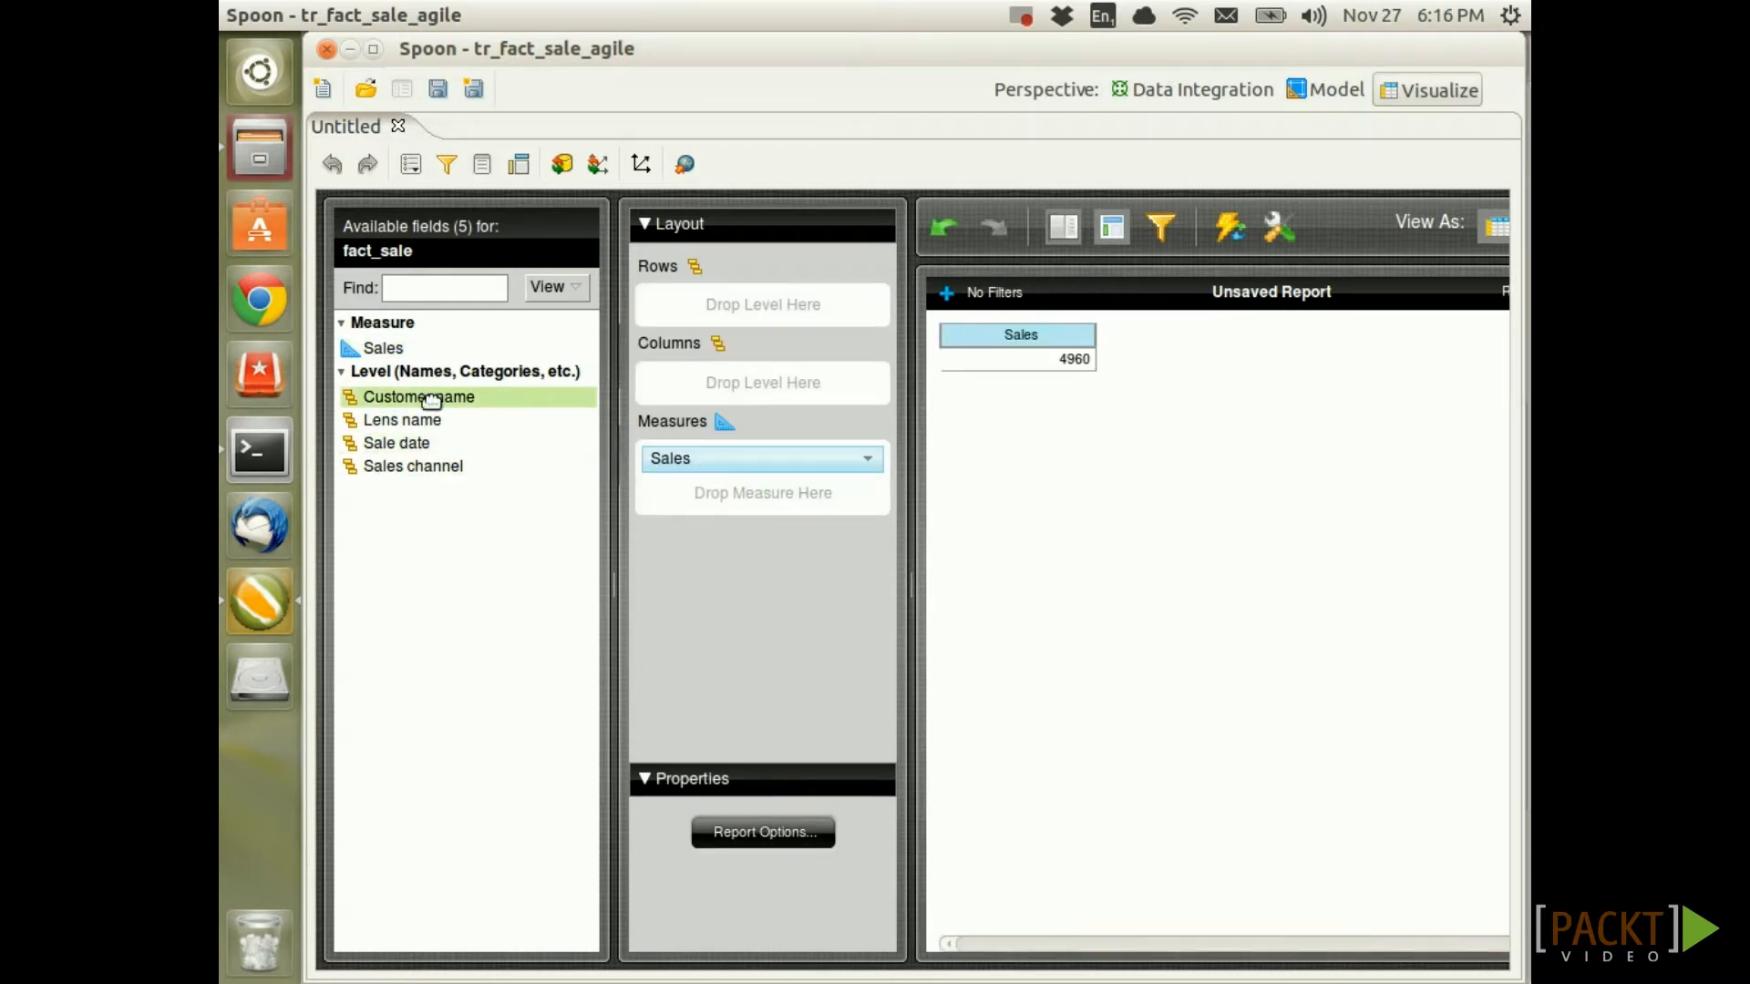
{"action": "left_click_drag", "start_coordinate": [431, 422], "coordinate": [654, 301]}
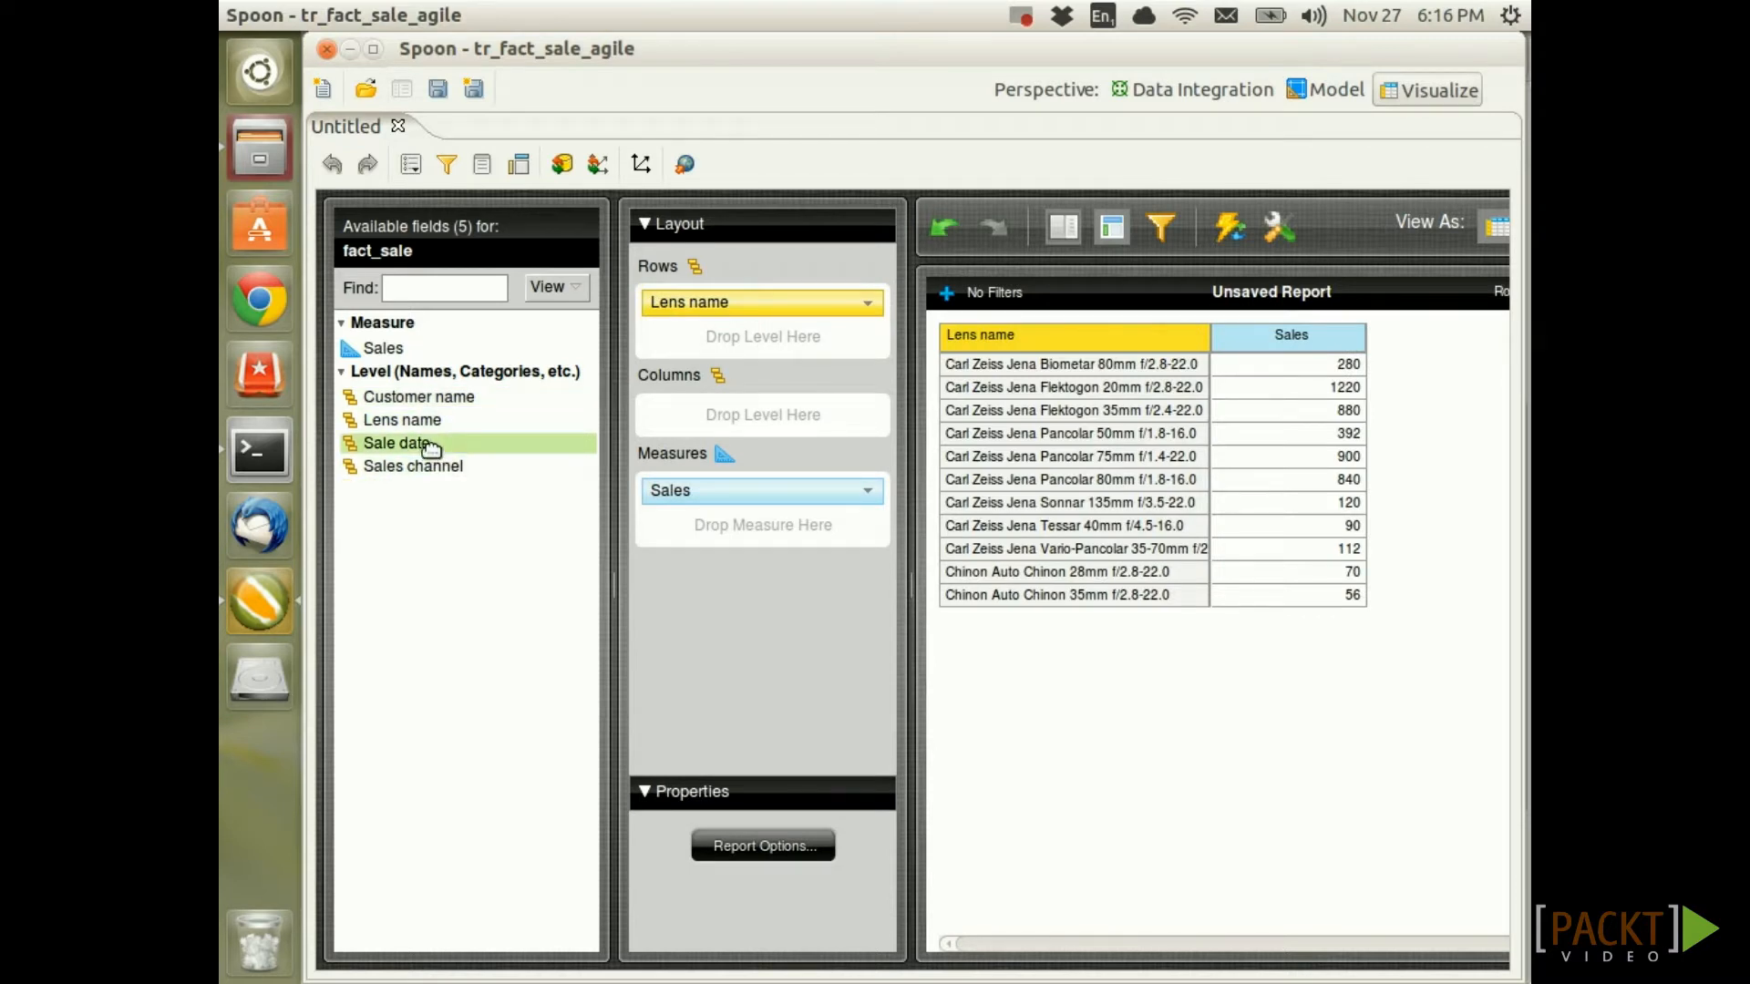
{"action": "left_click_drag", "start_coordinate": [446, 465], "coordinate": [761, 410]}
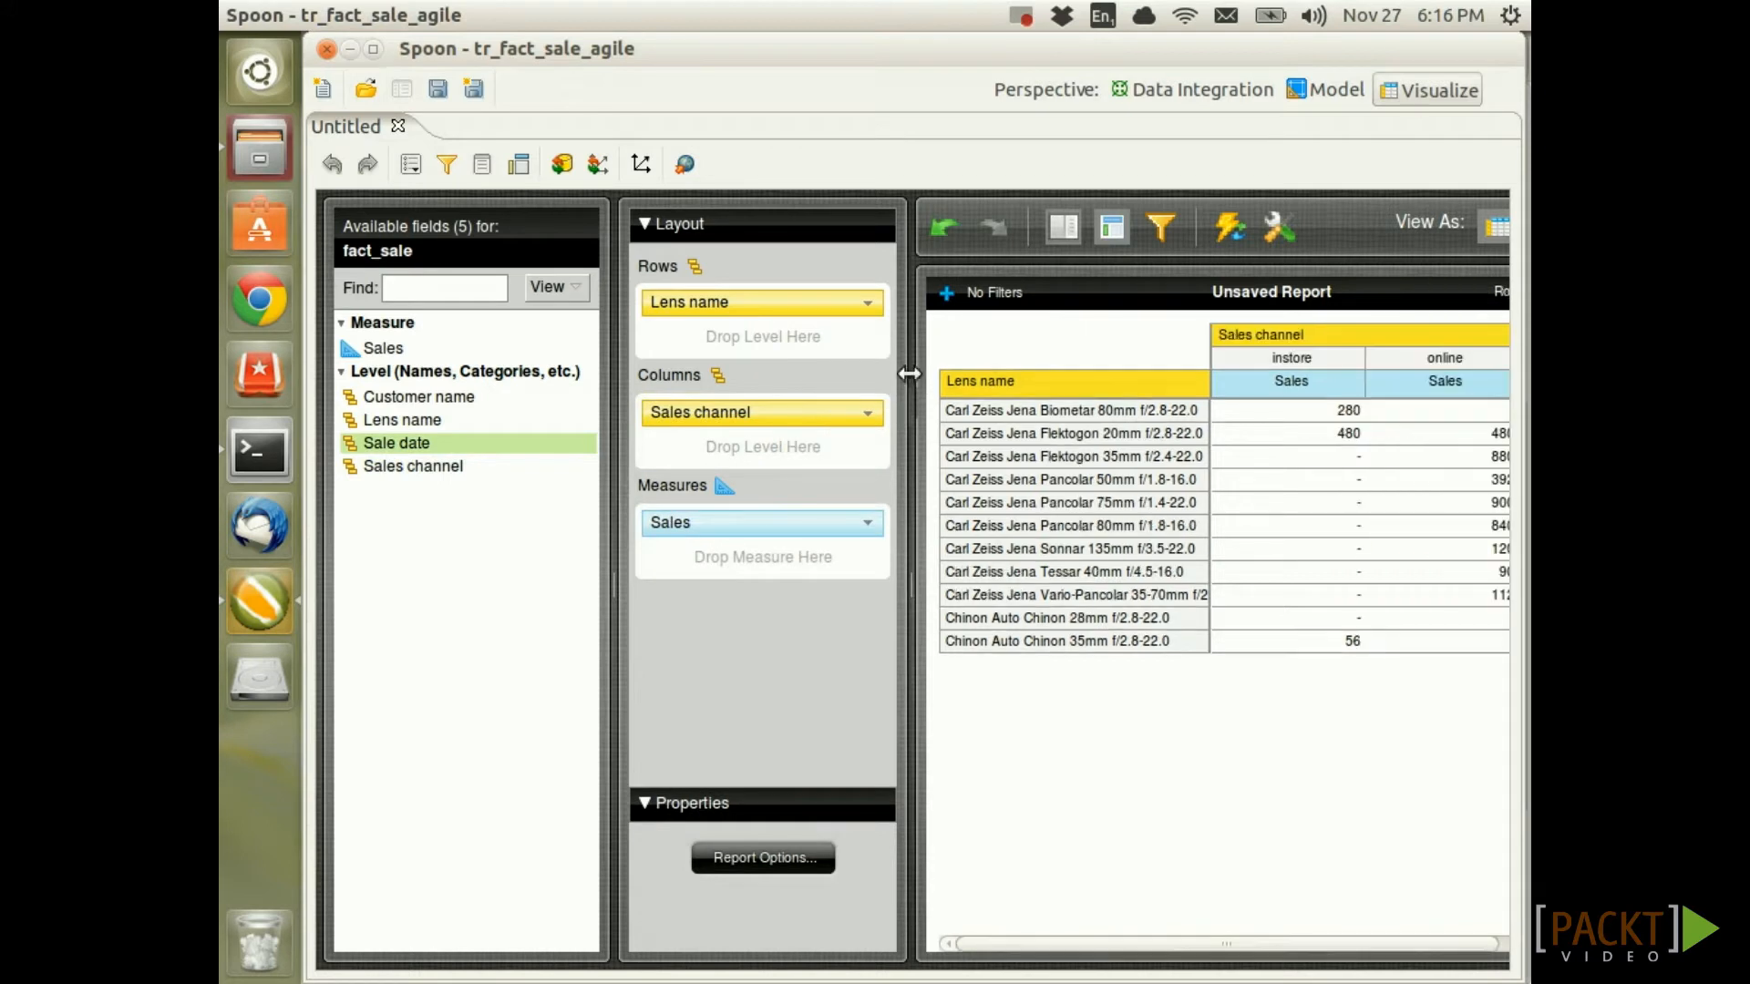
{"action": "left_click_drag", "start_coordinate": [904, 359], "coordinate": [602, 374]}
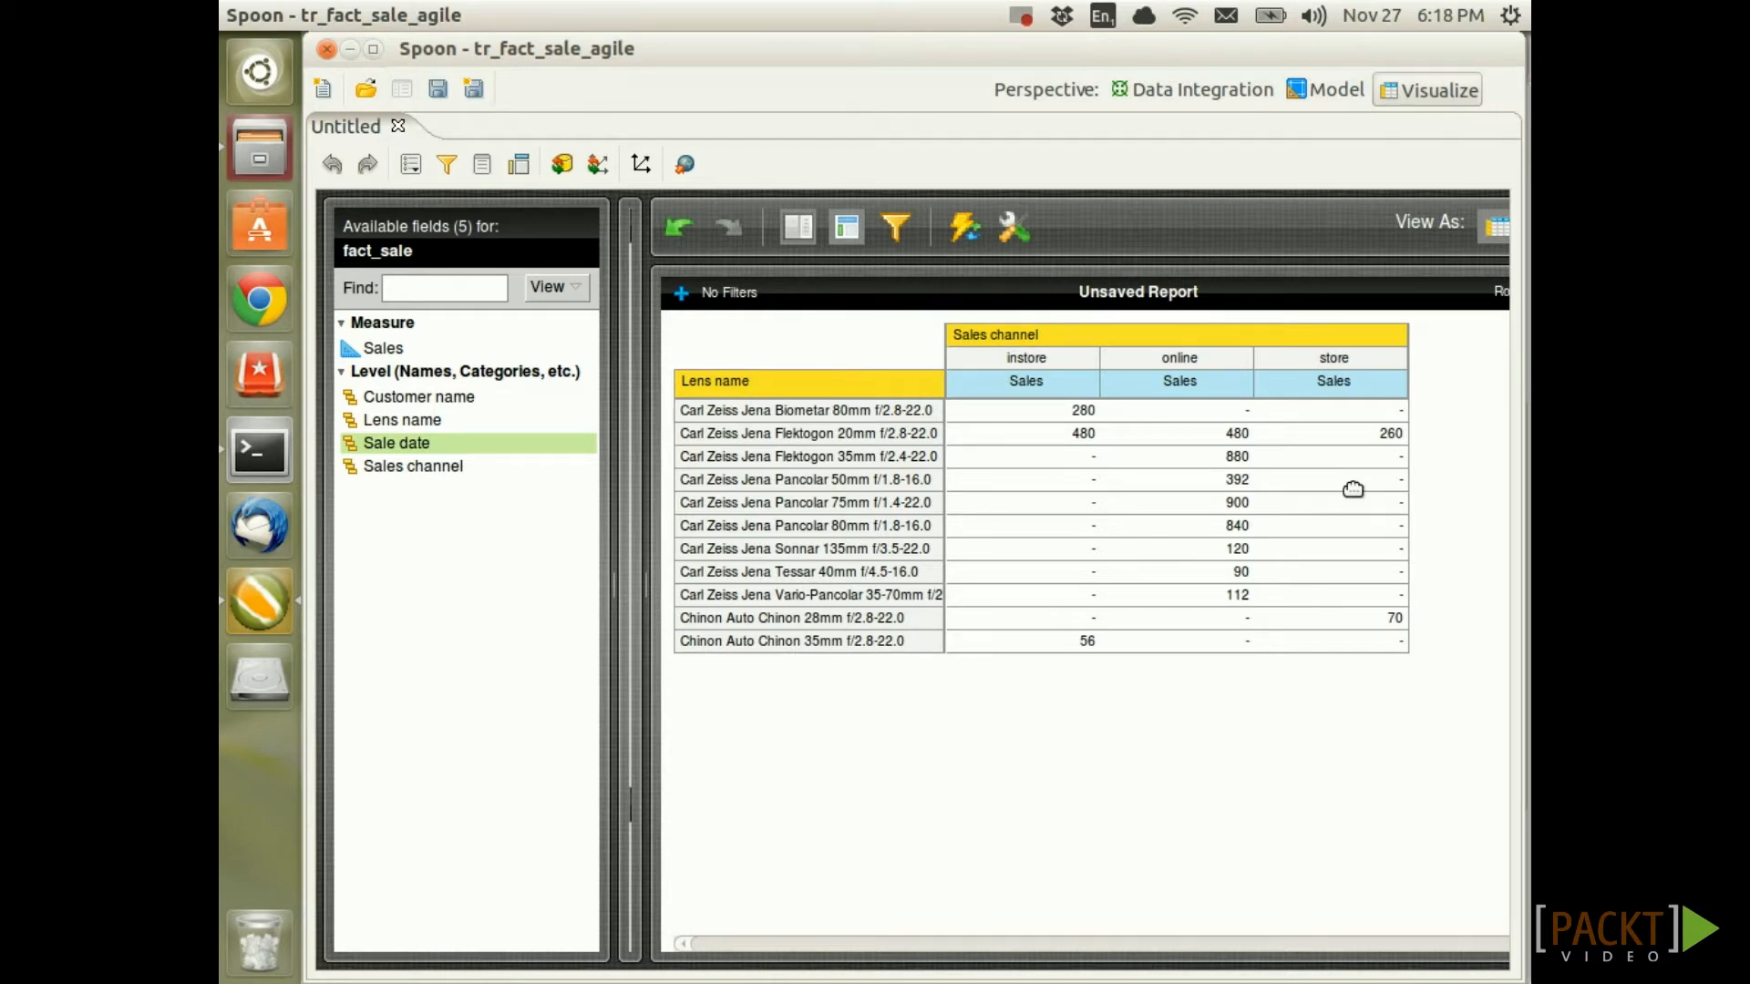
Drop a Value Mapper step from Transform onto the Table input → Table output hop
{"action": "left_click", "coordinate": [1196, 91]}
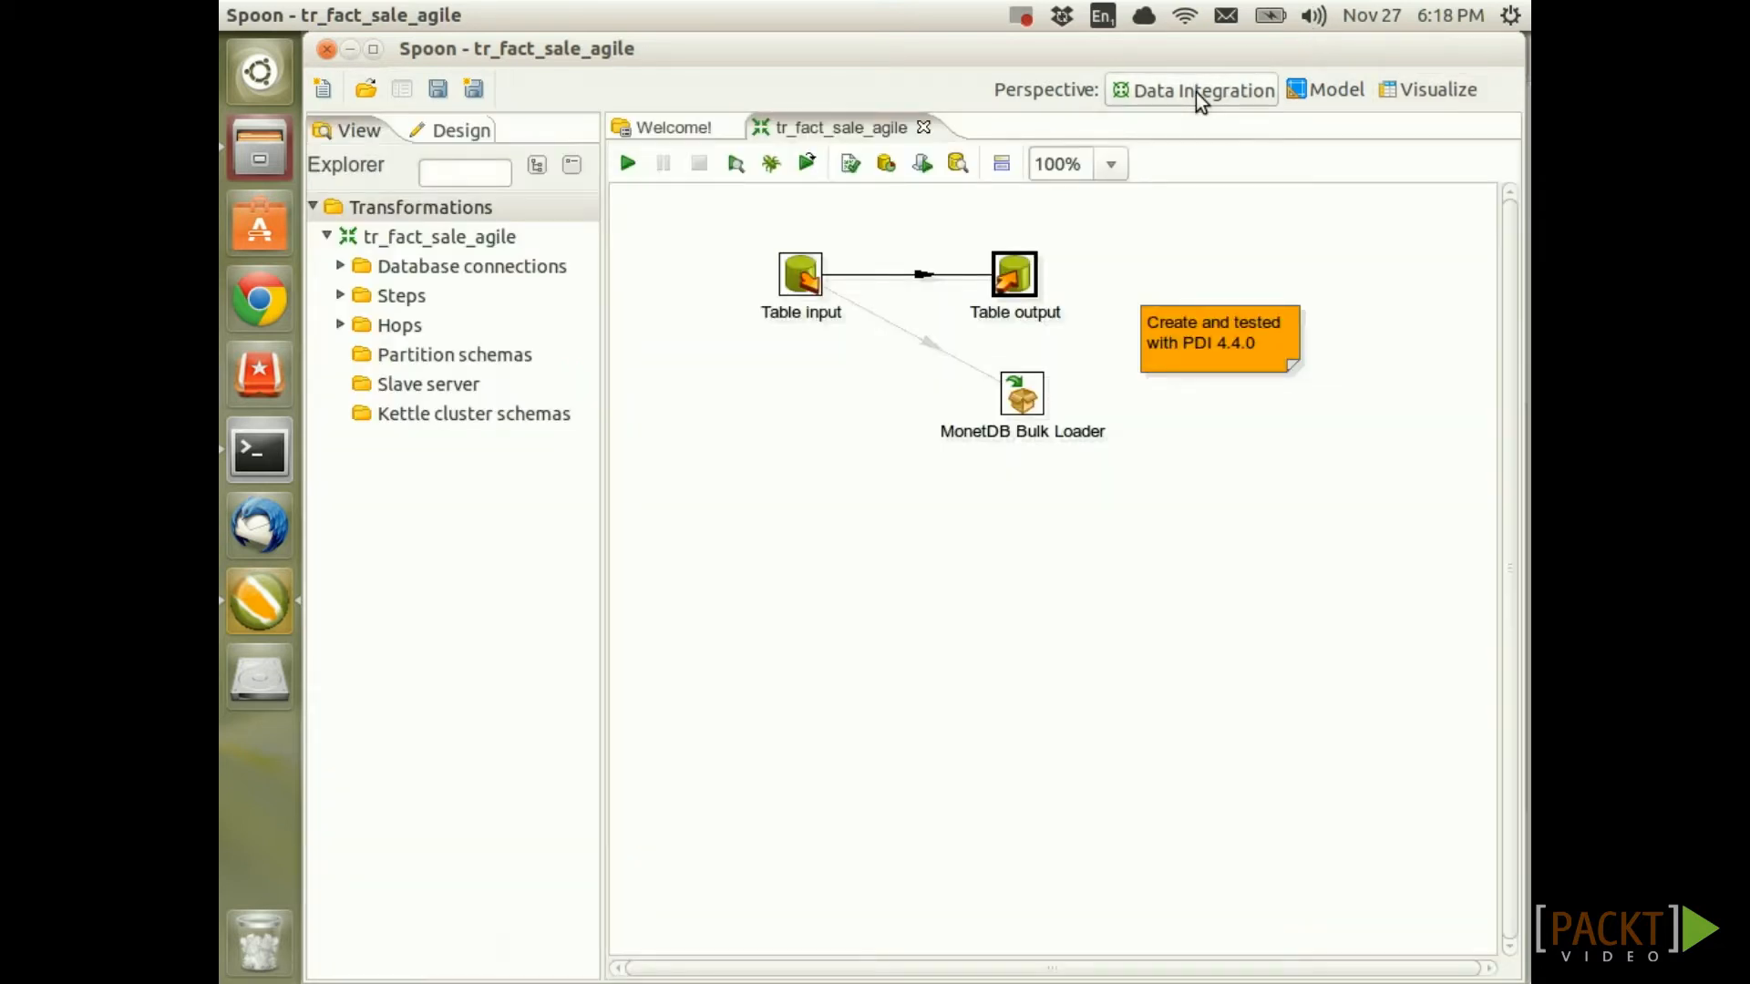
{"action": "left_click", "coordinate": [446, 130]}
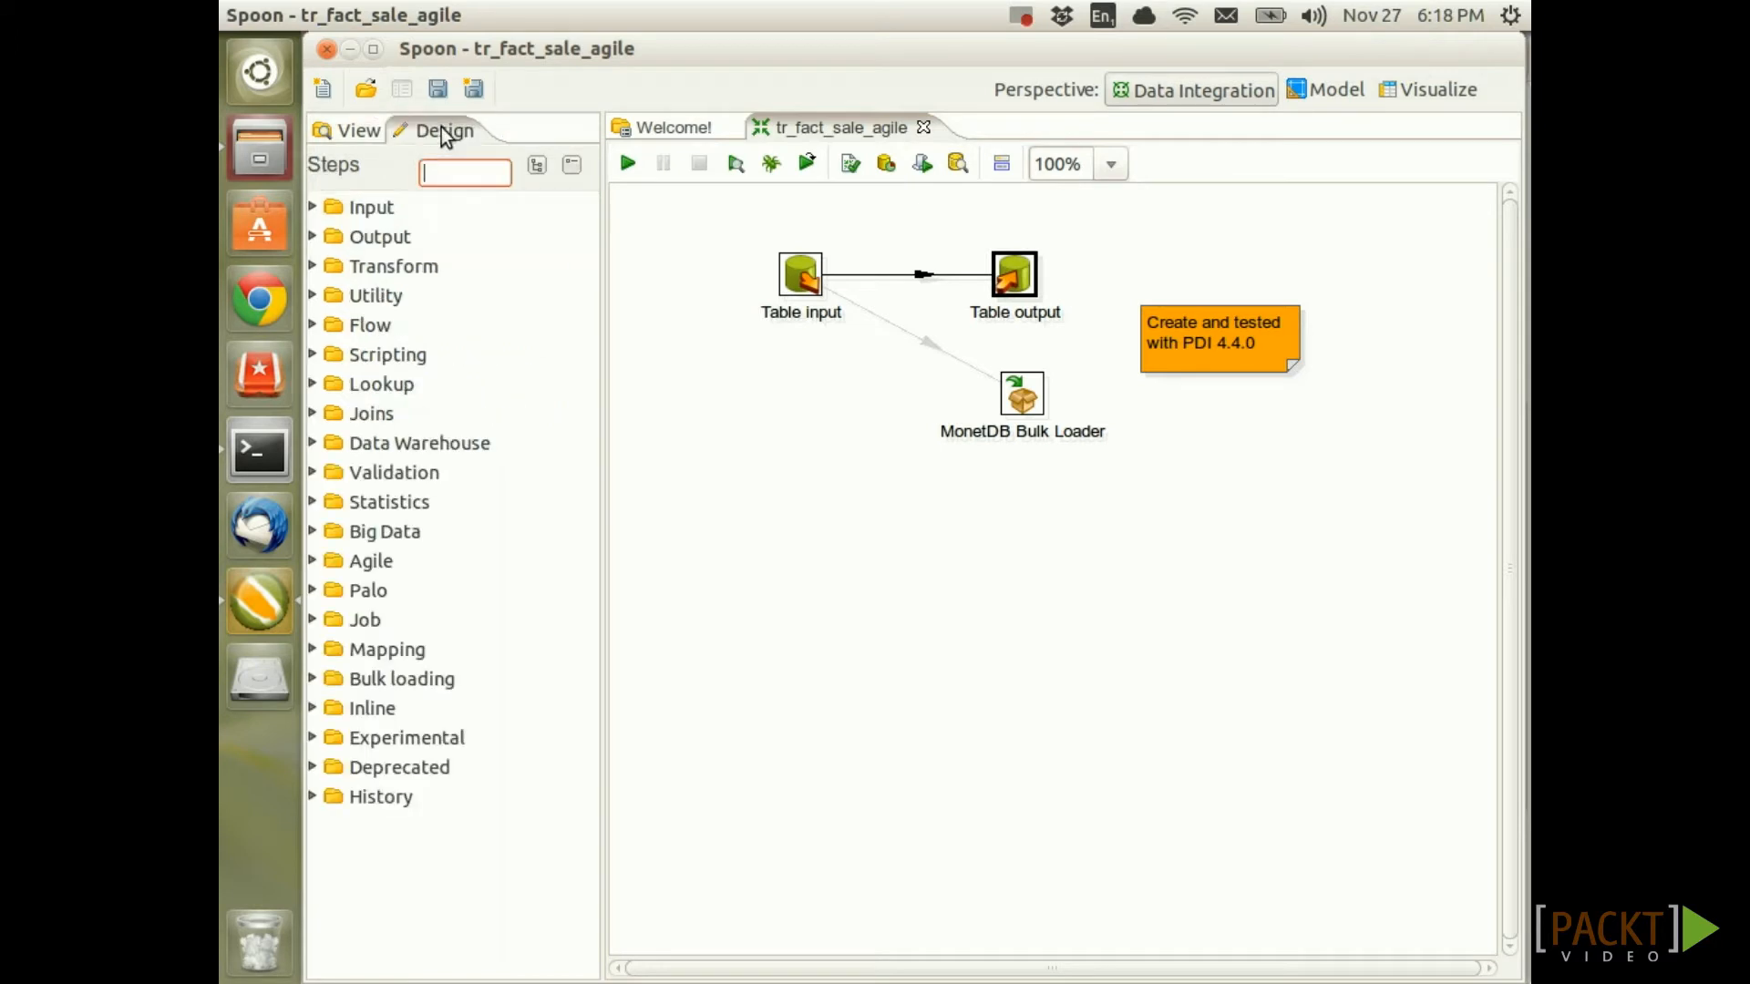
{"action": "left_click", "coordinate": [312, 265]}
{"action": "scroll", "coordinate": [529, 649], "scroll_direction": "down", "scroll_amount": 3}
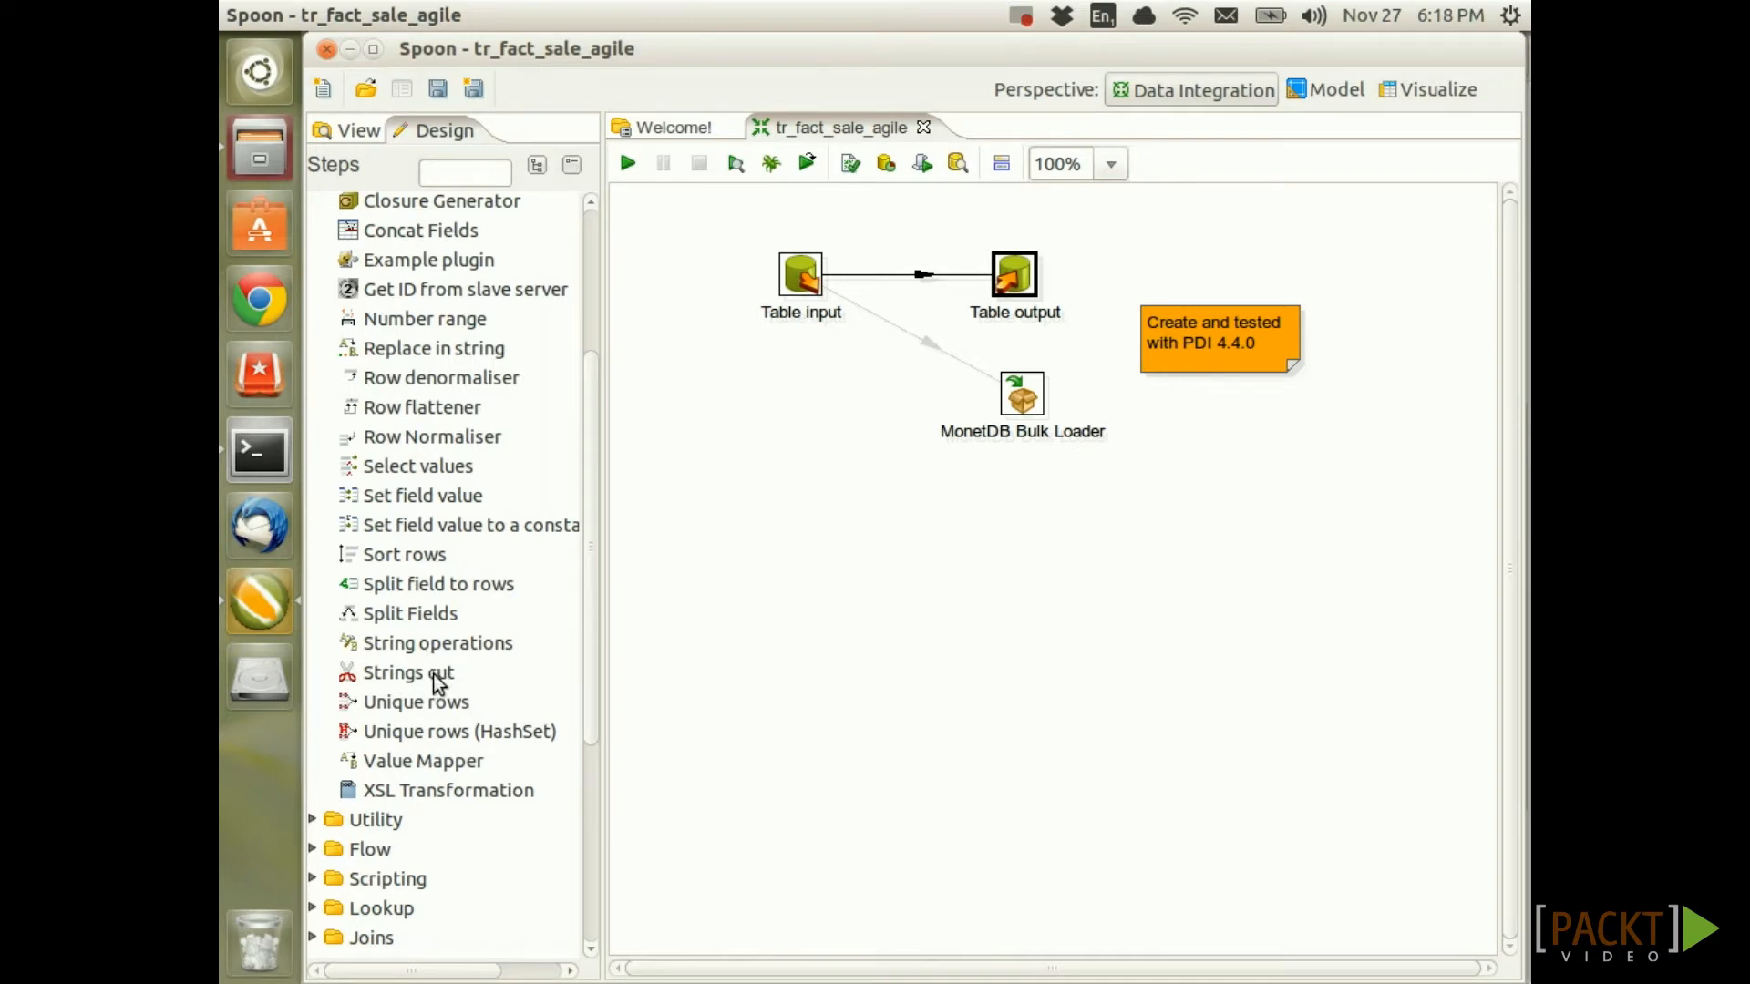
{"action": "left_click_drag", "start_coordinate": [444, 762], "coordinate": [904, 303]}
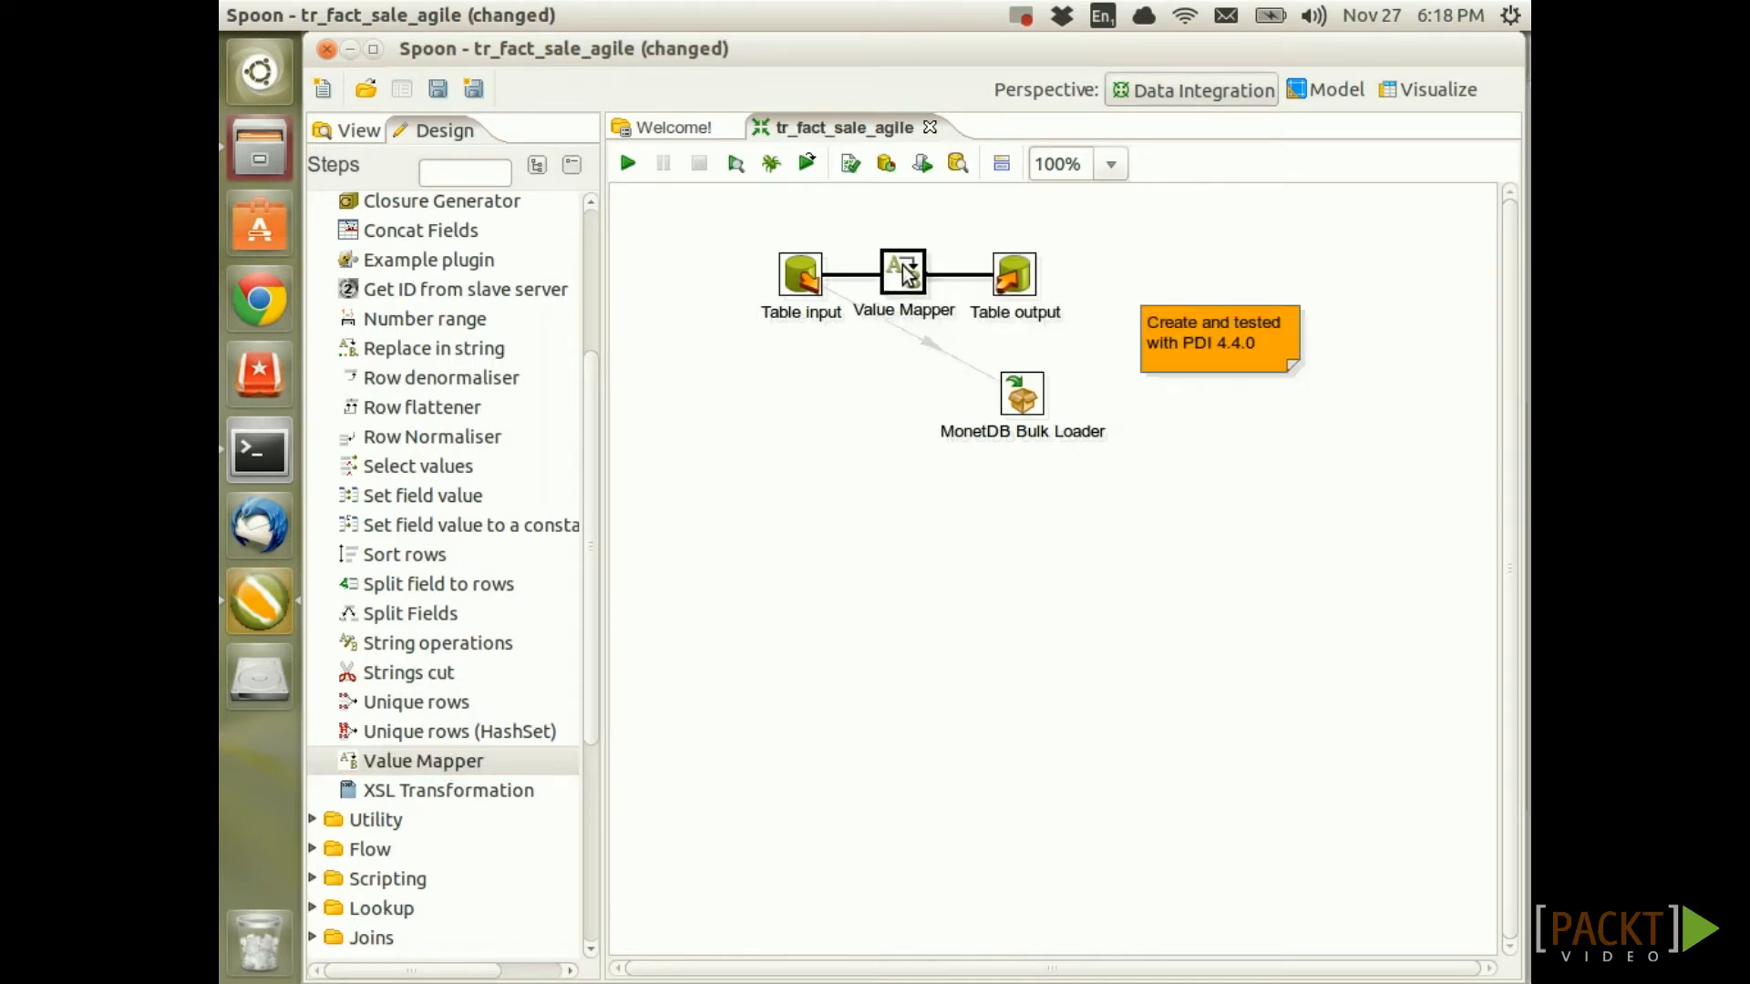
{"action": "mouse_move", "coordinate": [906, 278]}
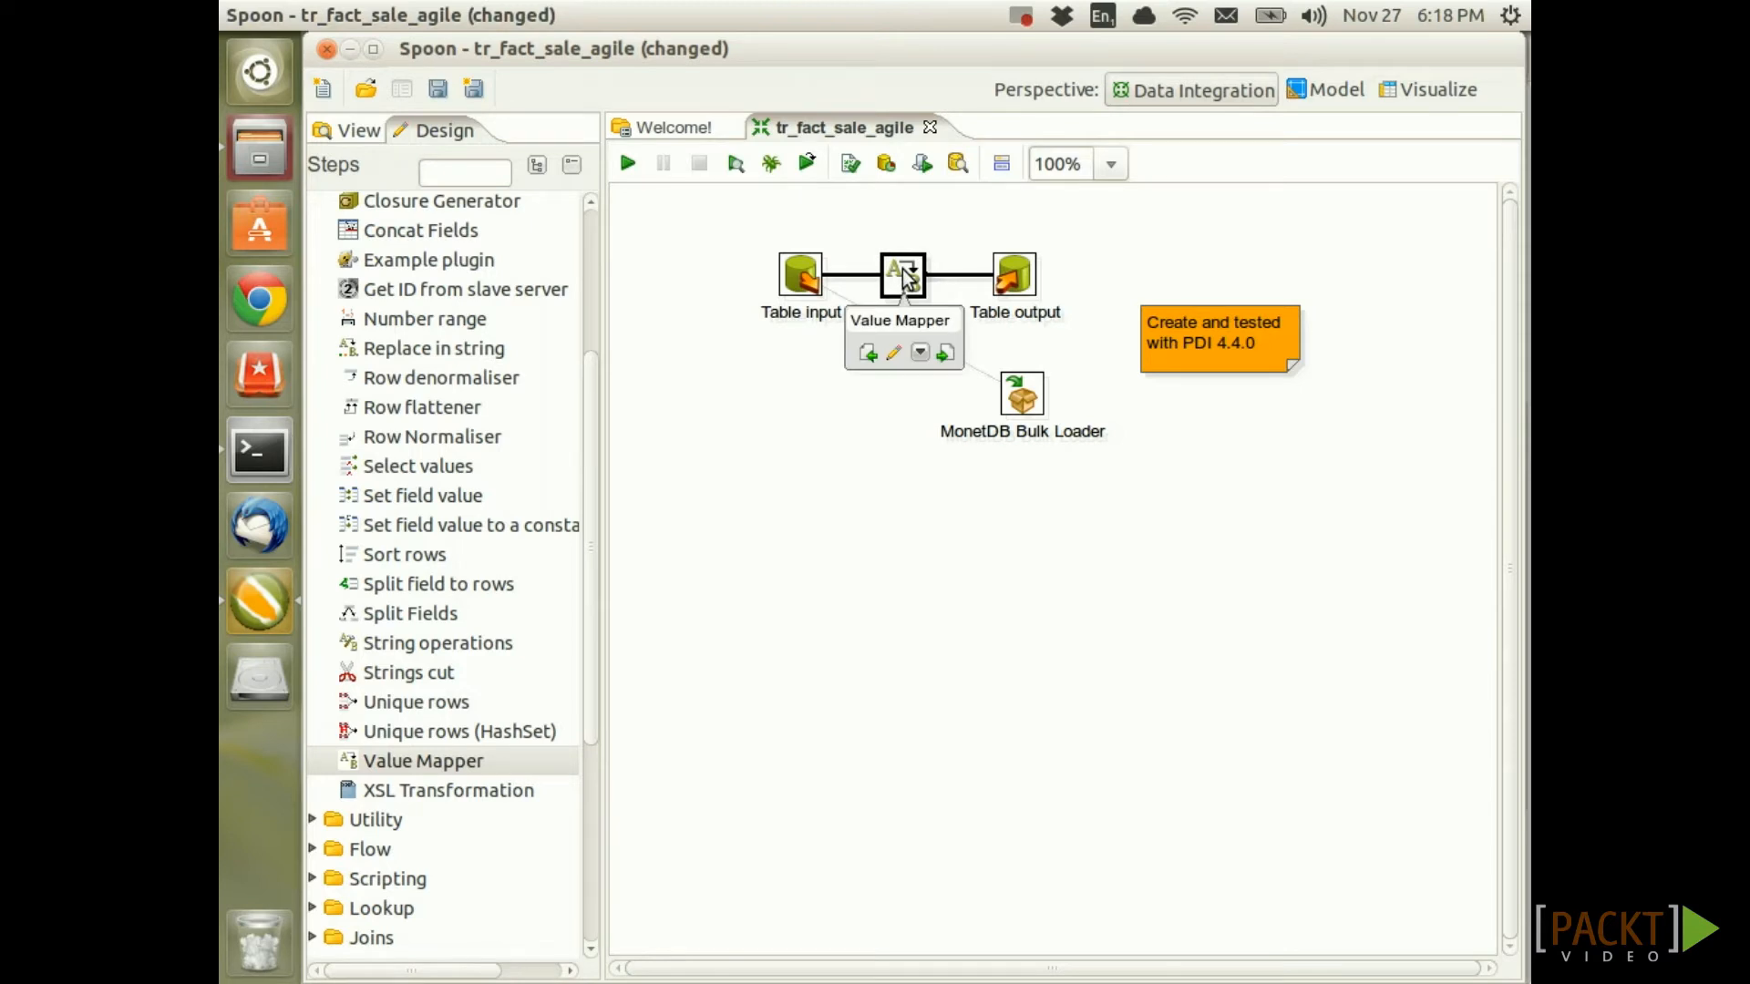
{"action": "mouse_move", "coordinate": [907, 278]}
{"action": "left_mouse_down"}
{"action": "mouse_move", "coordinate": [906, 262]}
{"action": "mouse_move", "coordinate": [914, 278]}
{"action": "left_mouse_up"}
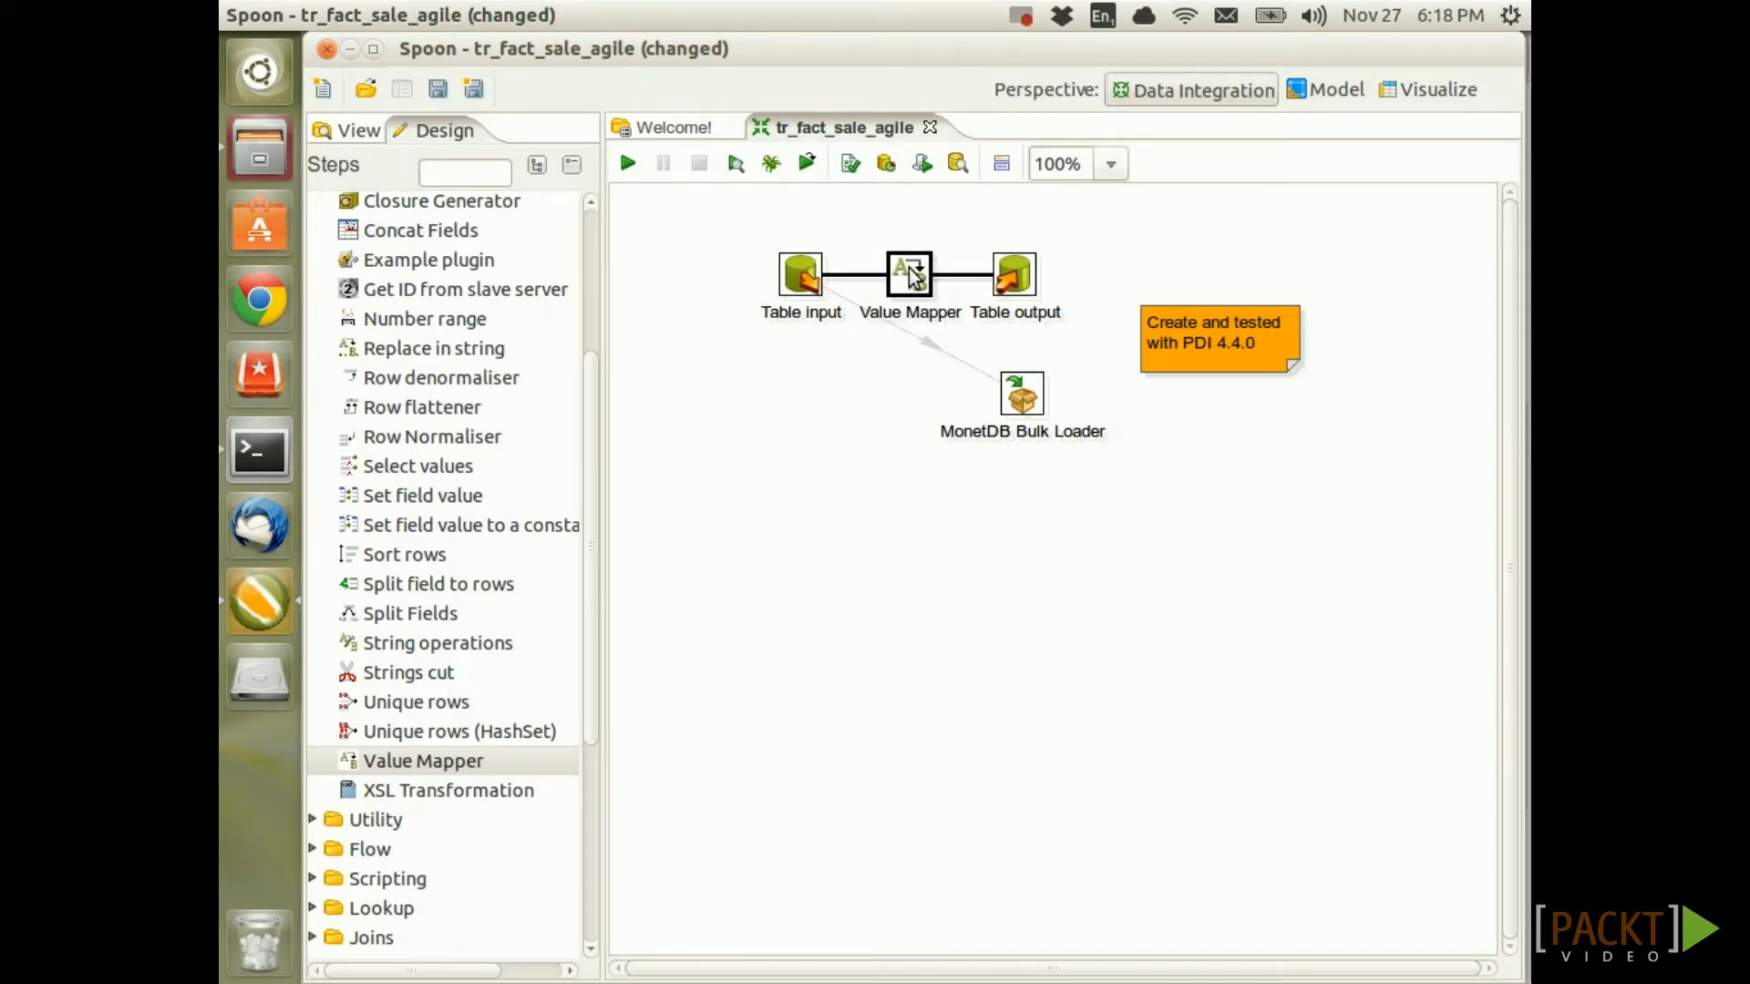
{"action": "mouse_move", "coordinate": [915, 278]}
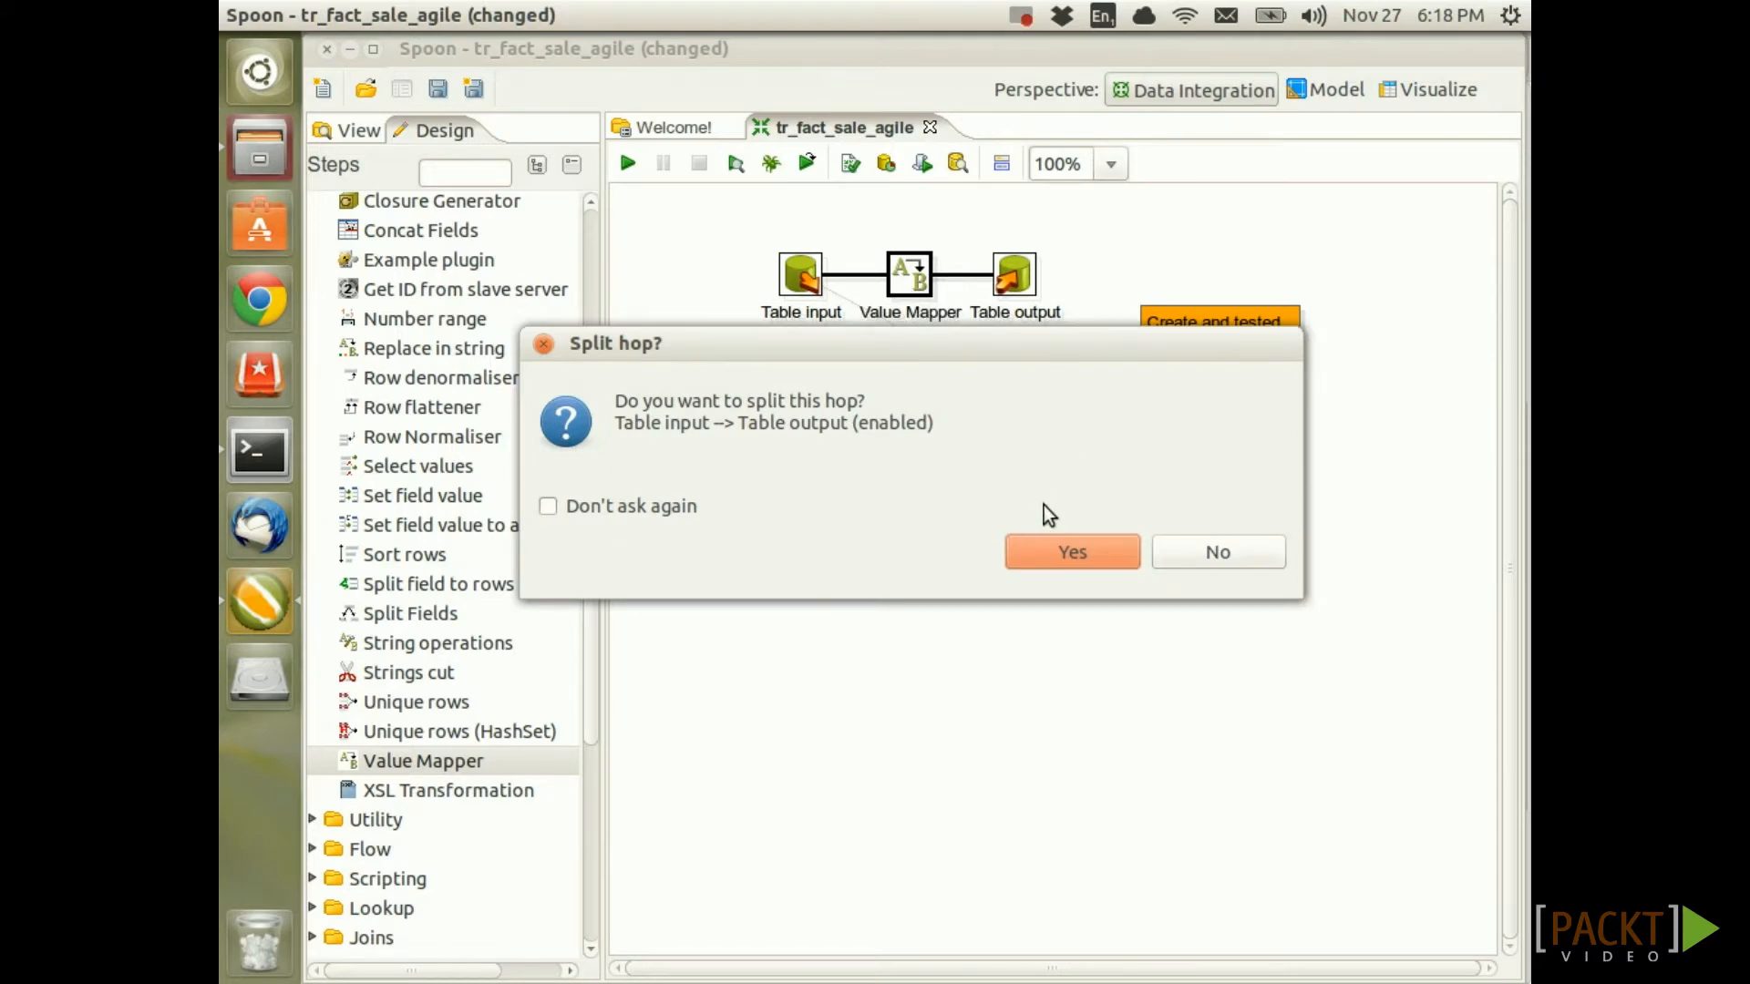
Split the hop with Value Mapper and map sales_channel value instore to store
{"action": "left_click", "coordinate": [1073, 552]}
{"action": "double_click", "coordinate": [908, 287]}
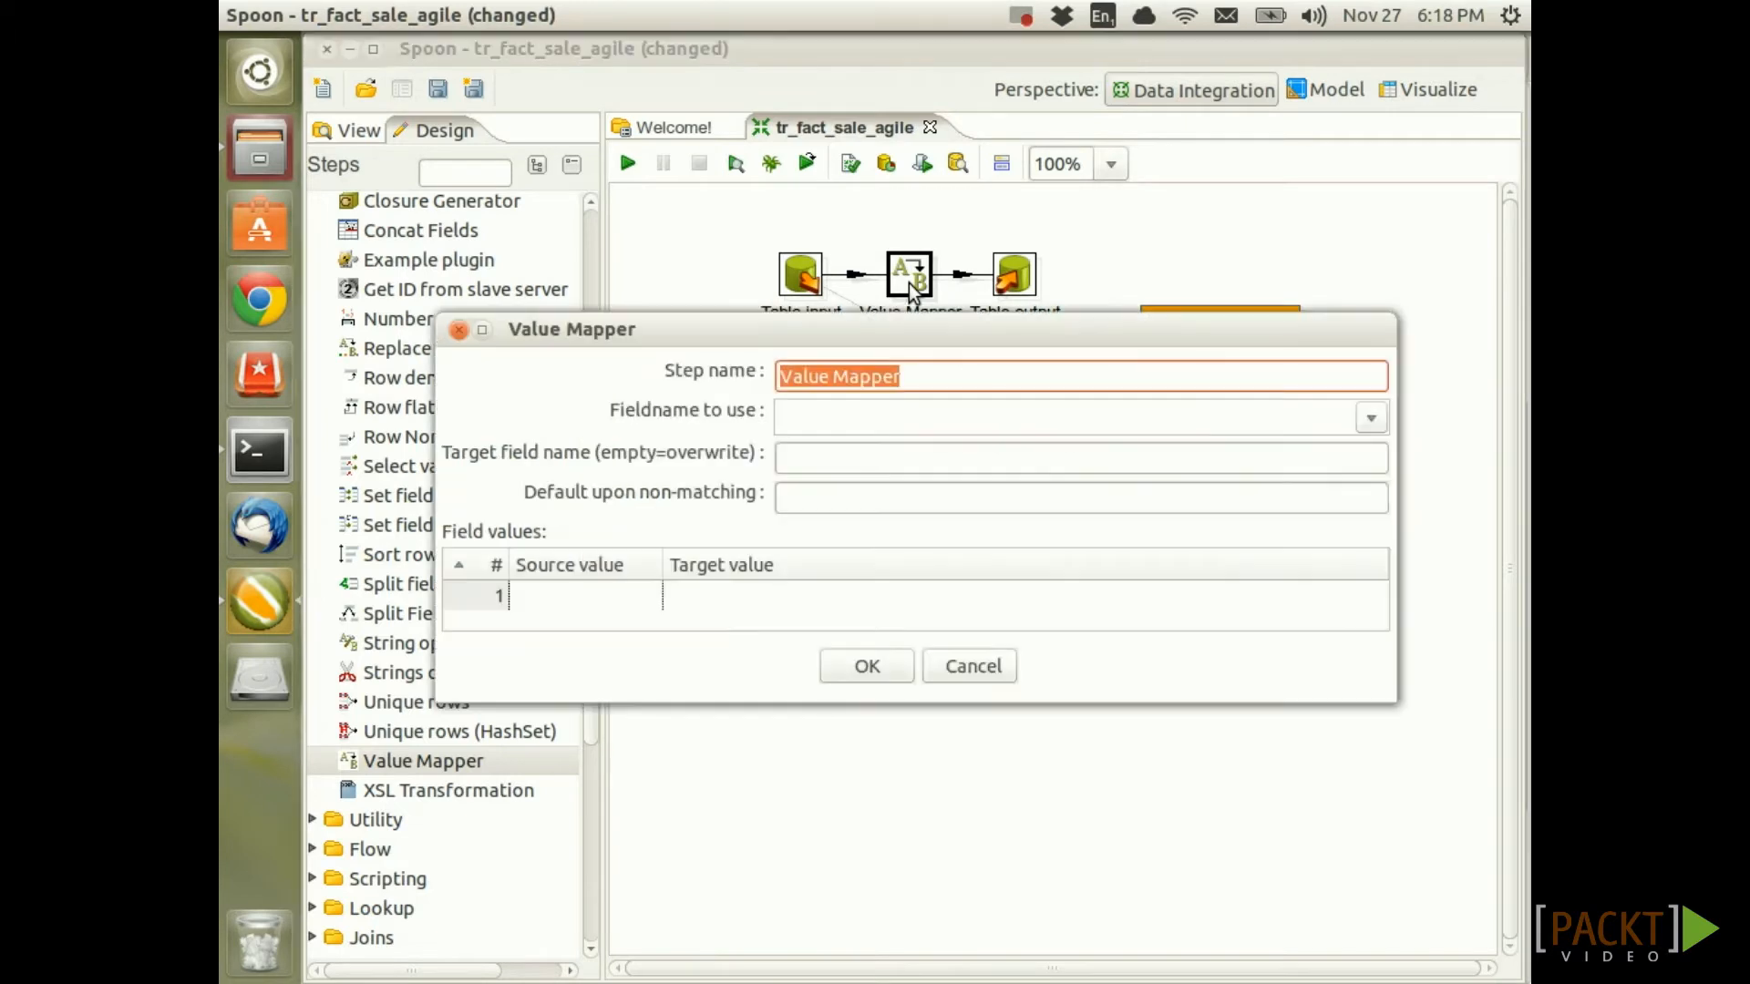
{"action": "left_click", "coordinate": [1371, 418]}
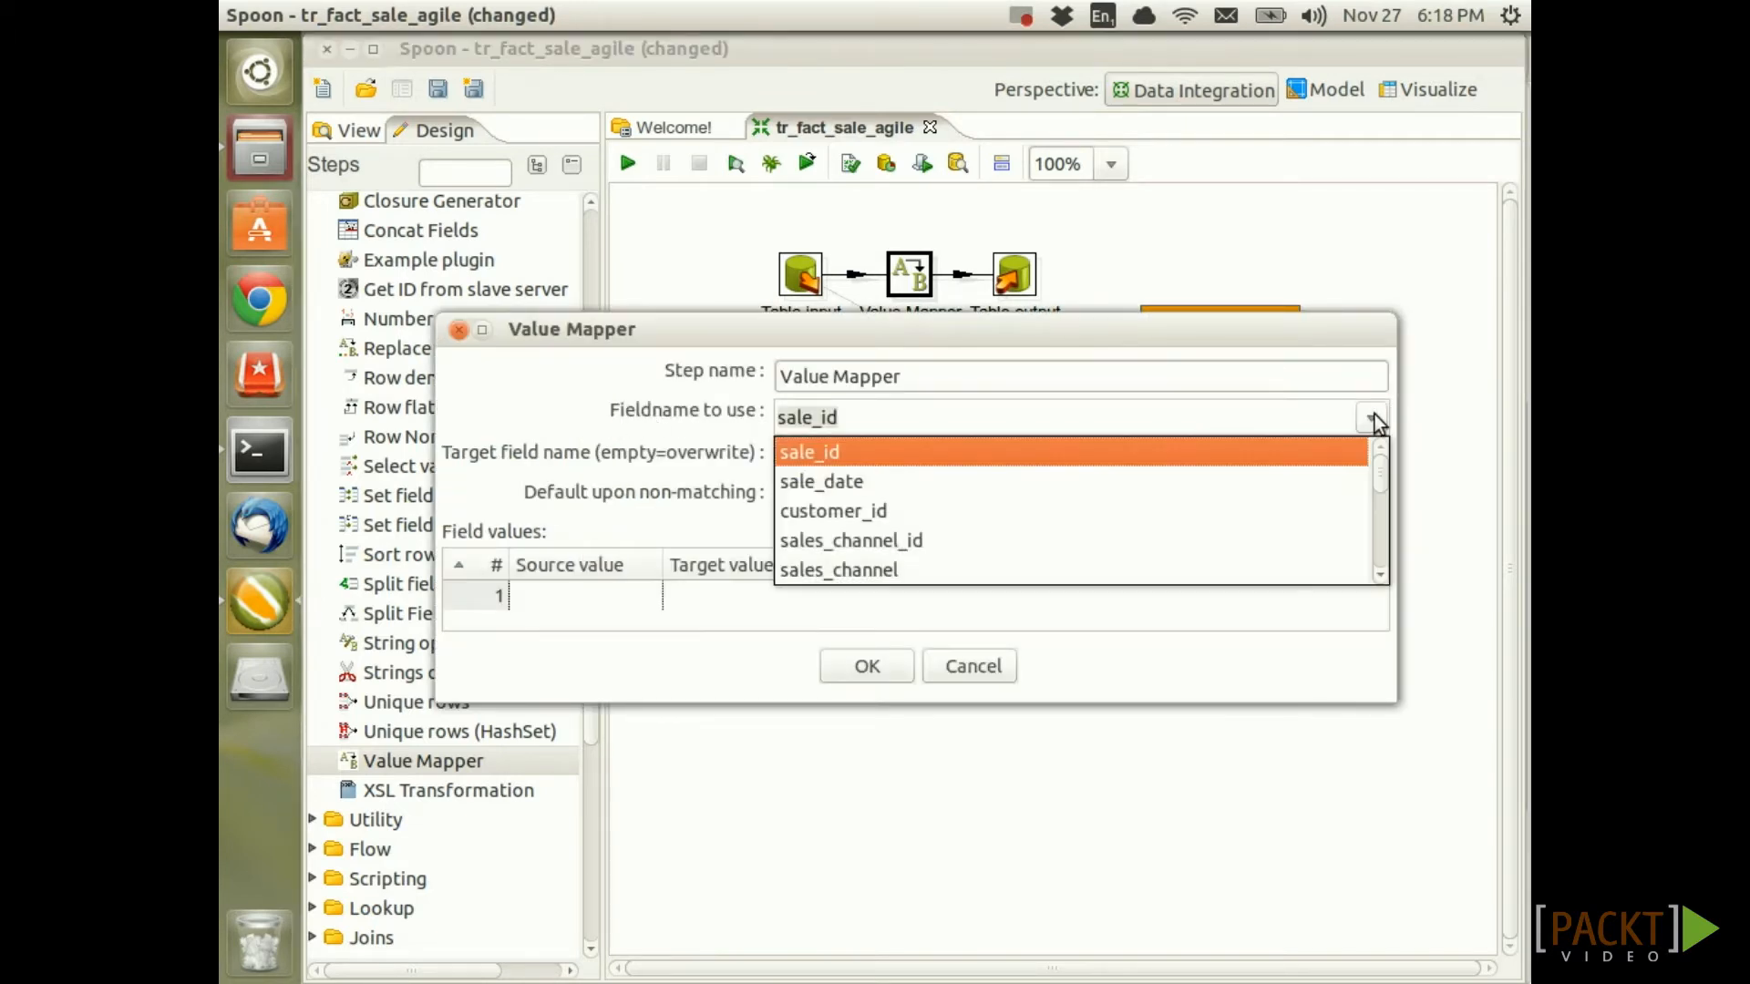
{"action": "left_click", "coordinate": [864, 571]}
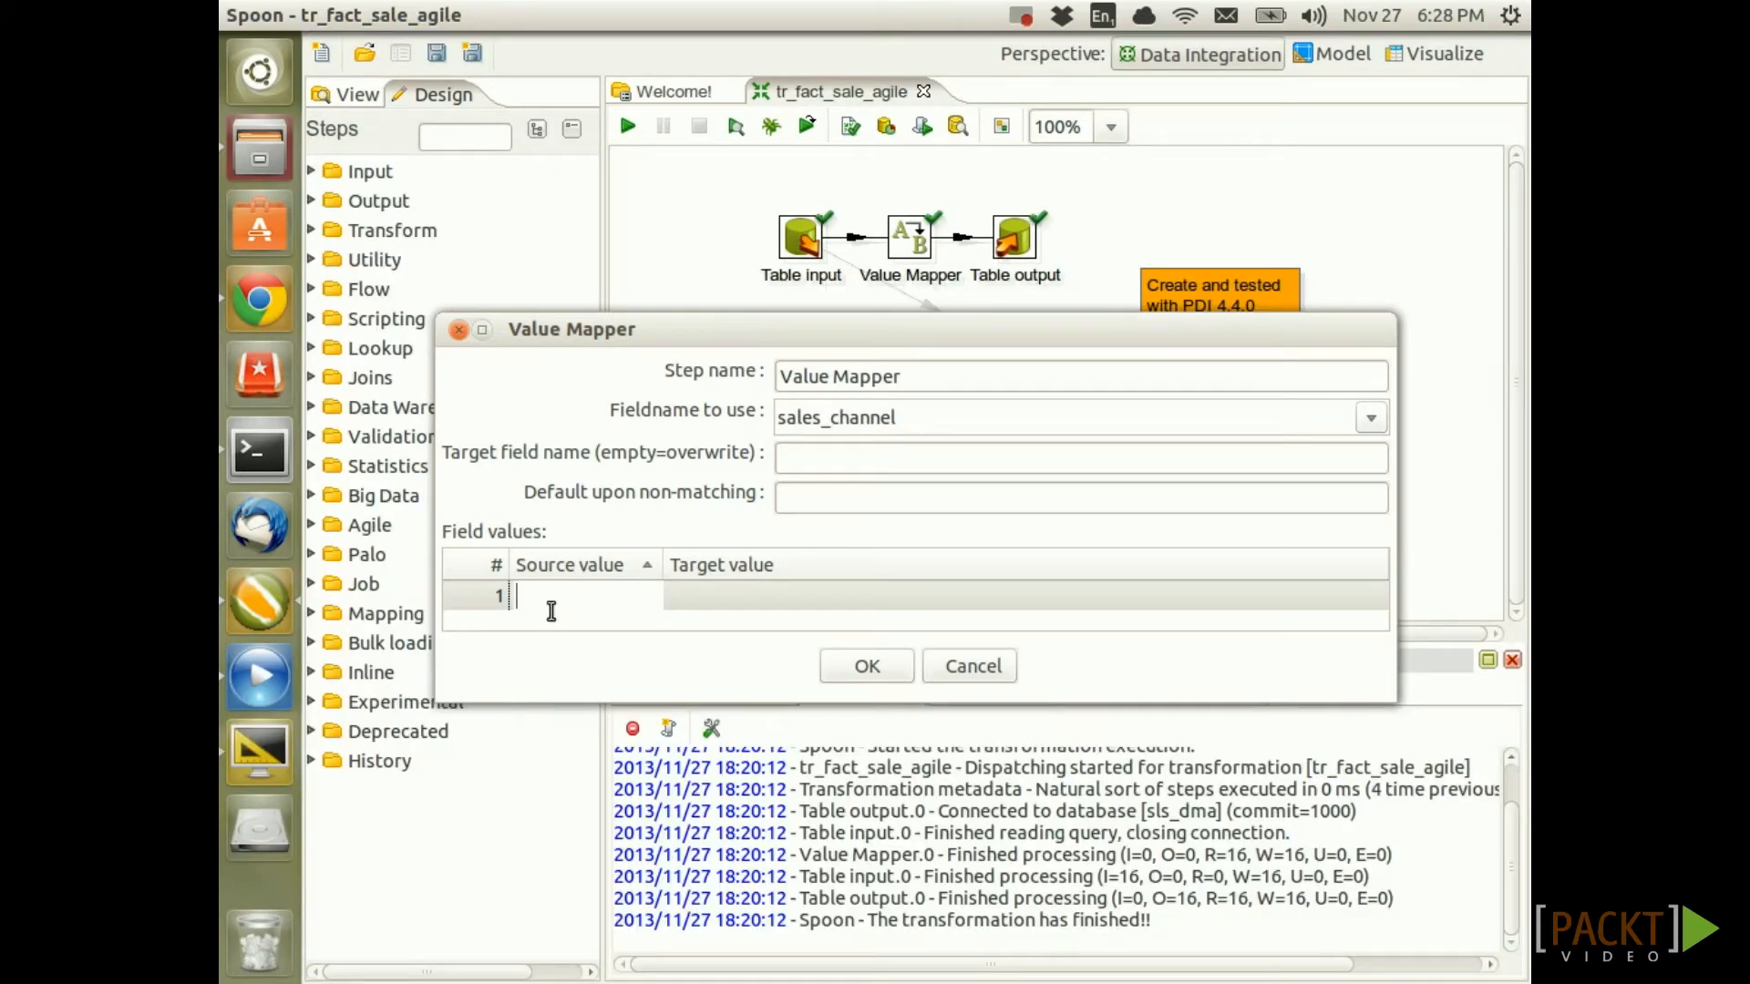
{"action": "type", "text": "instore"}
{"action": "key", "text": "Tab"}
{"action": "type", "text": "st"}
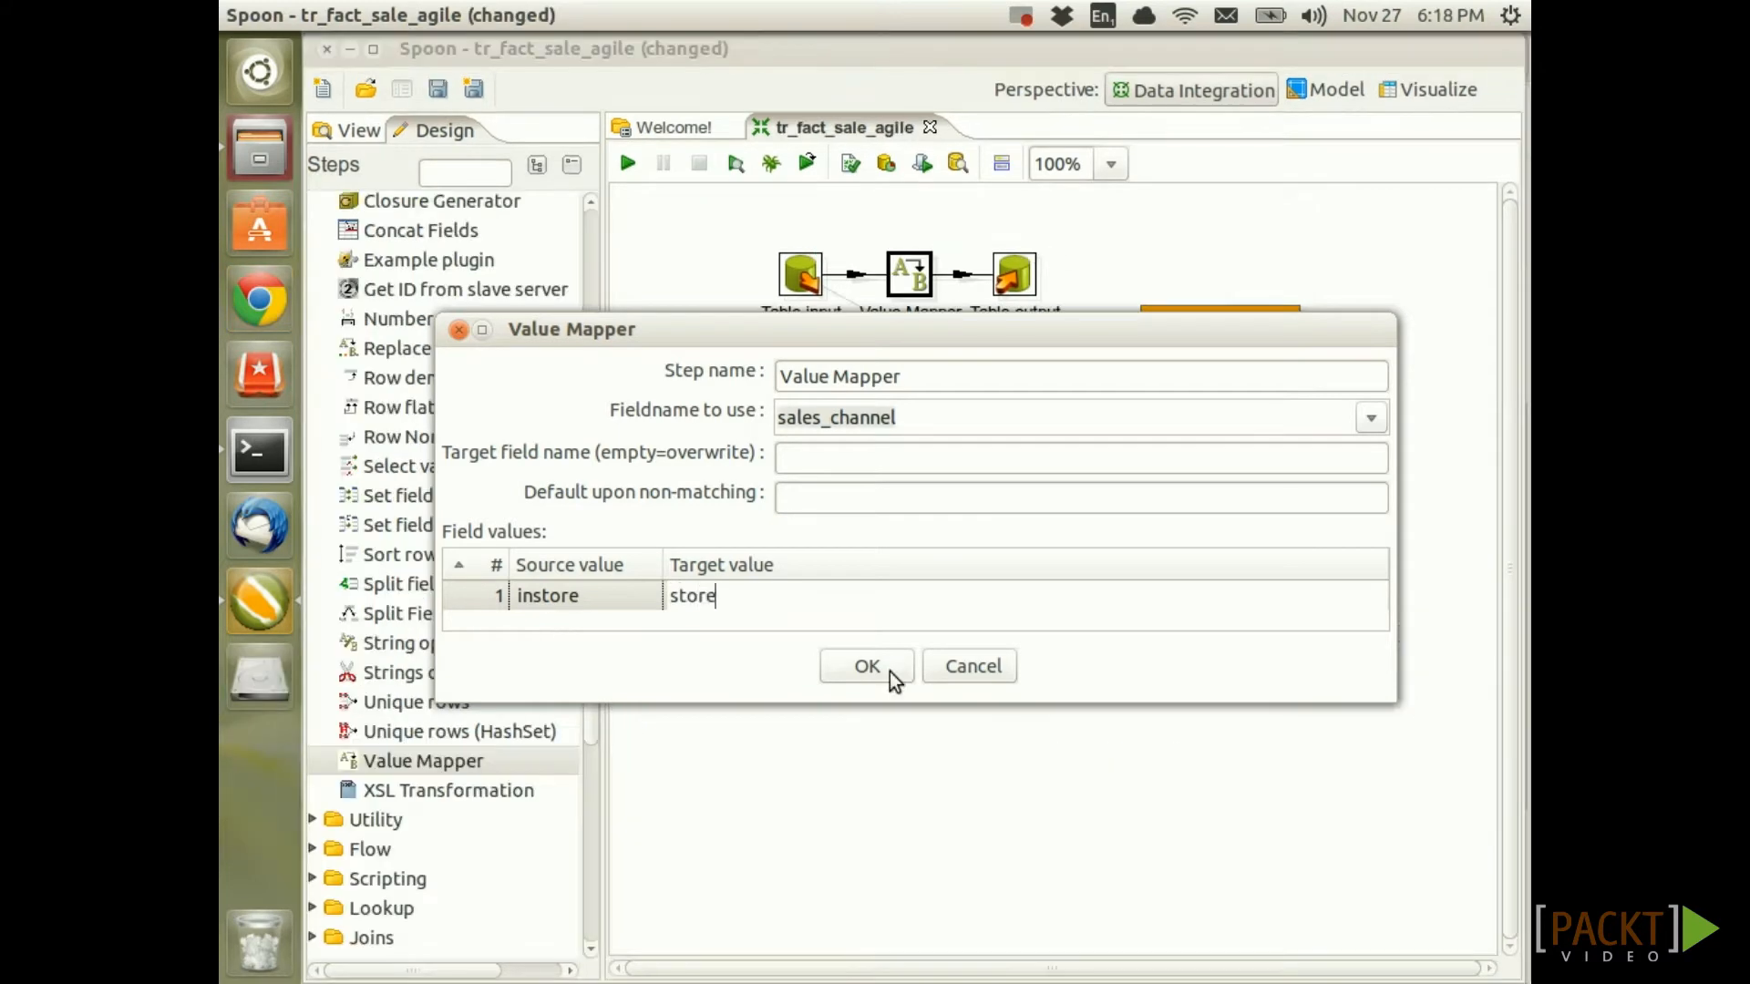
{"action": "left_click", "coordinate": [888, 670]}
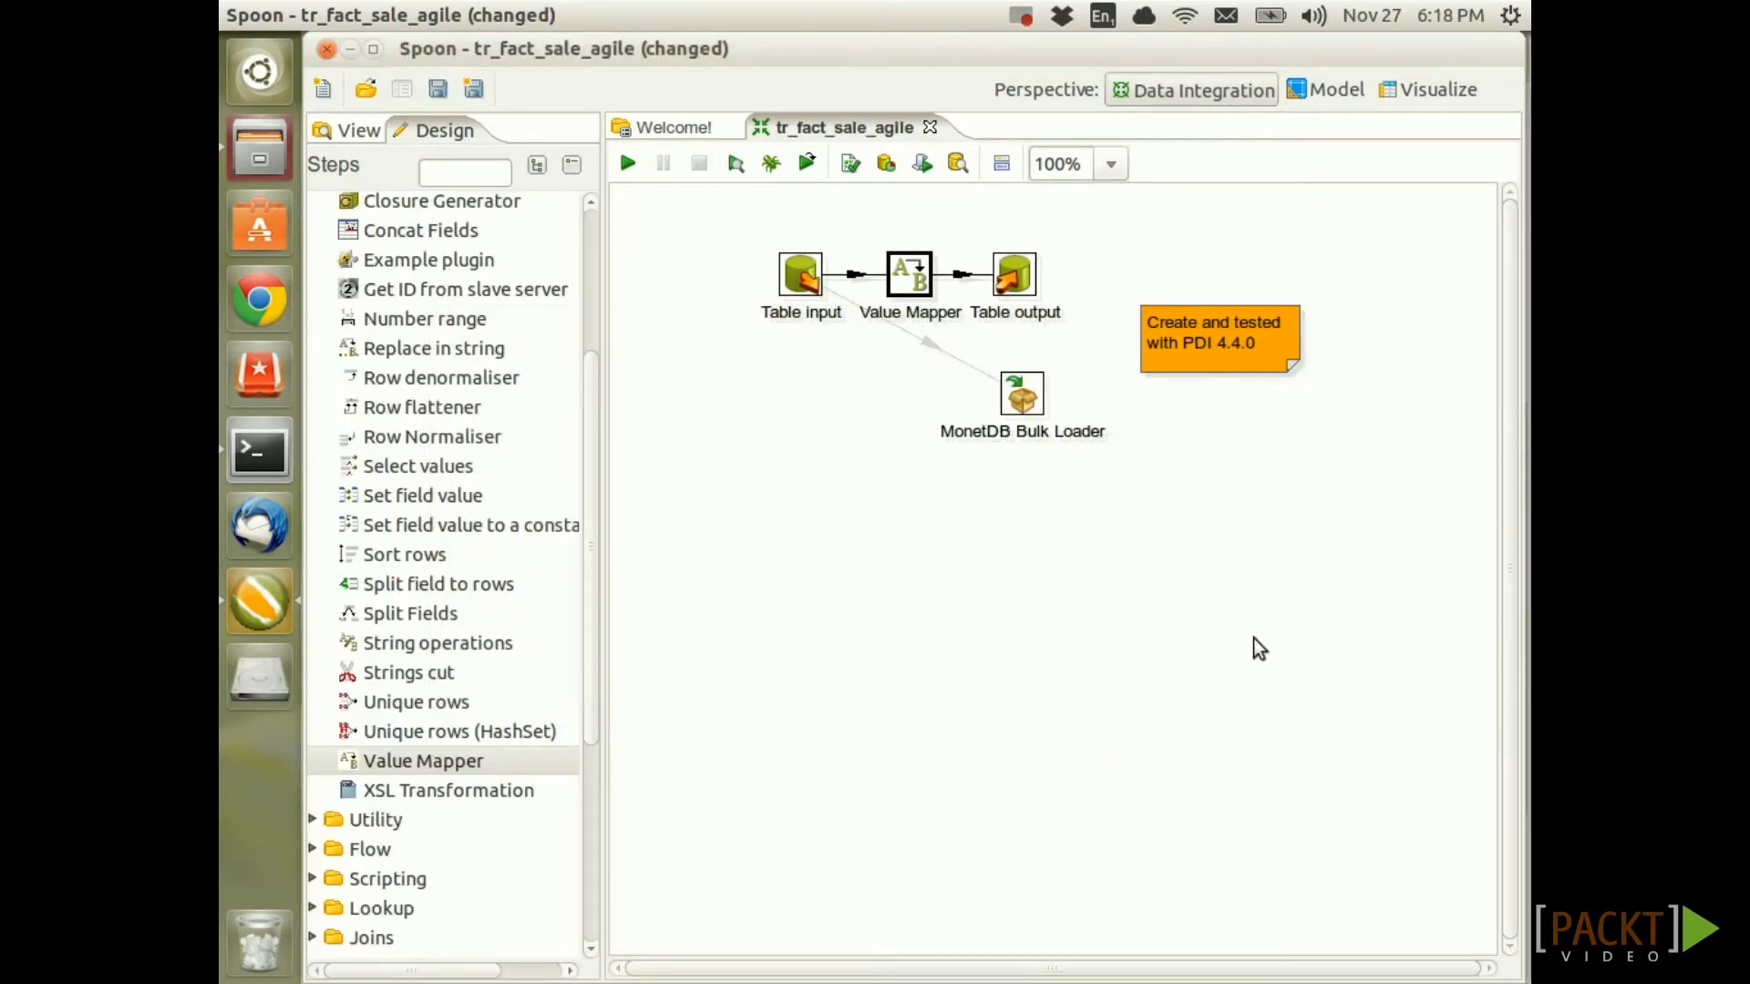
Save and run tr_fact_sale_agile
{"action": "key", "text": "ctrl+s"}
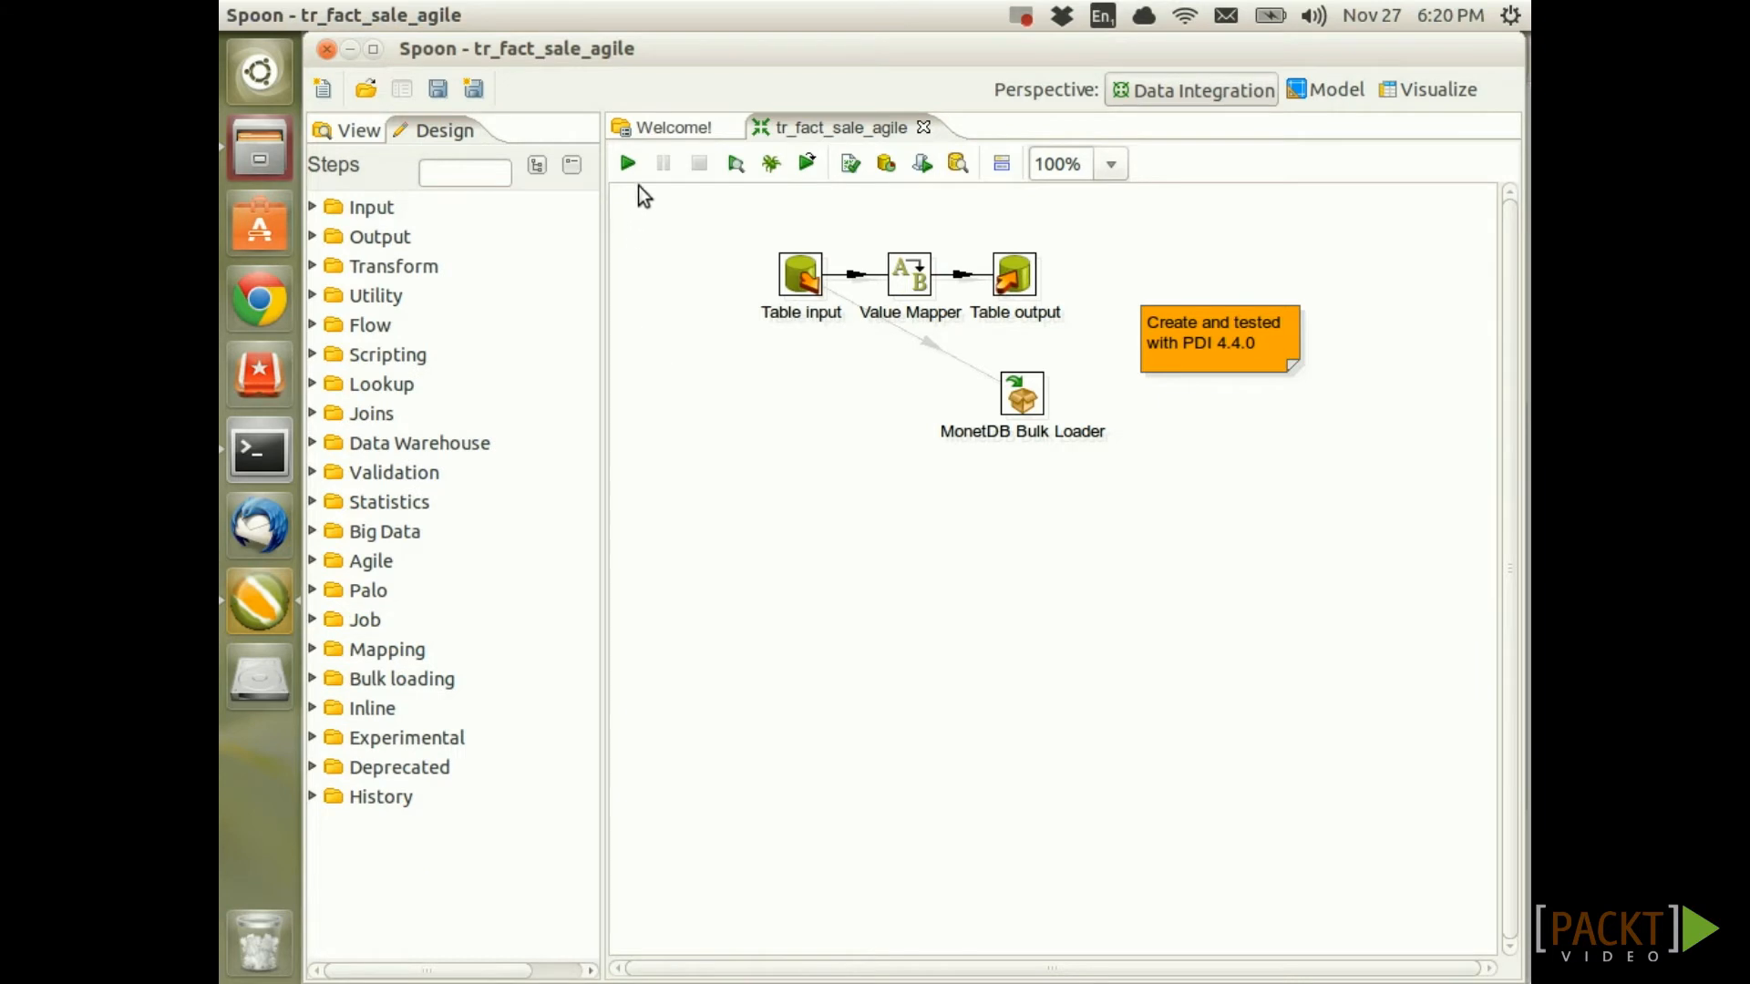
{"action": "left_click", "coordinate": [630, 164]}
{"action": "left_click", "coordinate": [882, 963]}
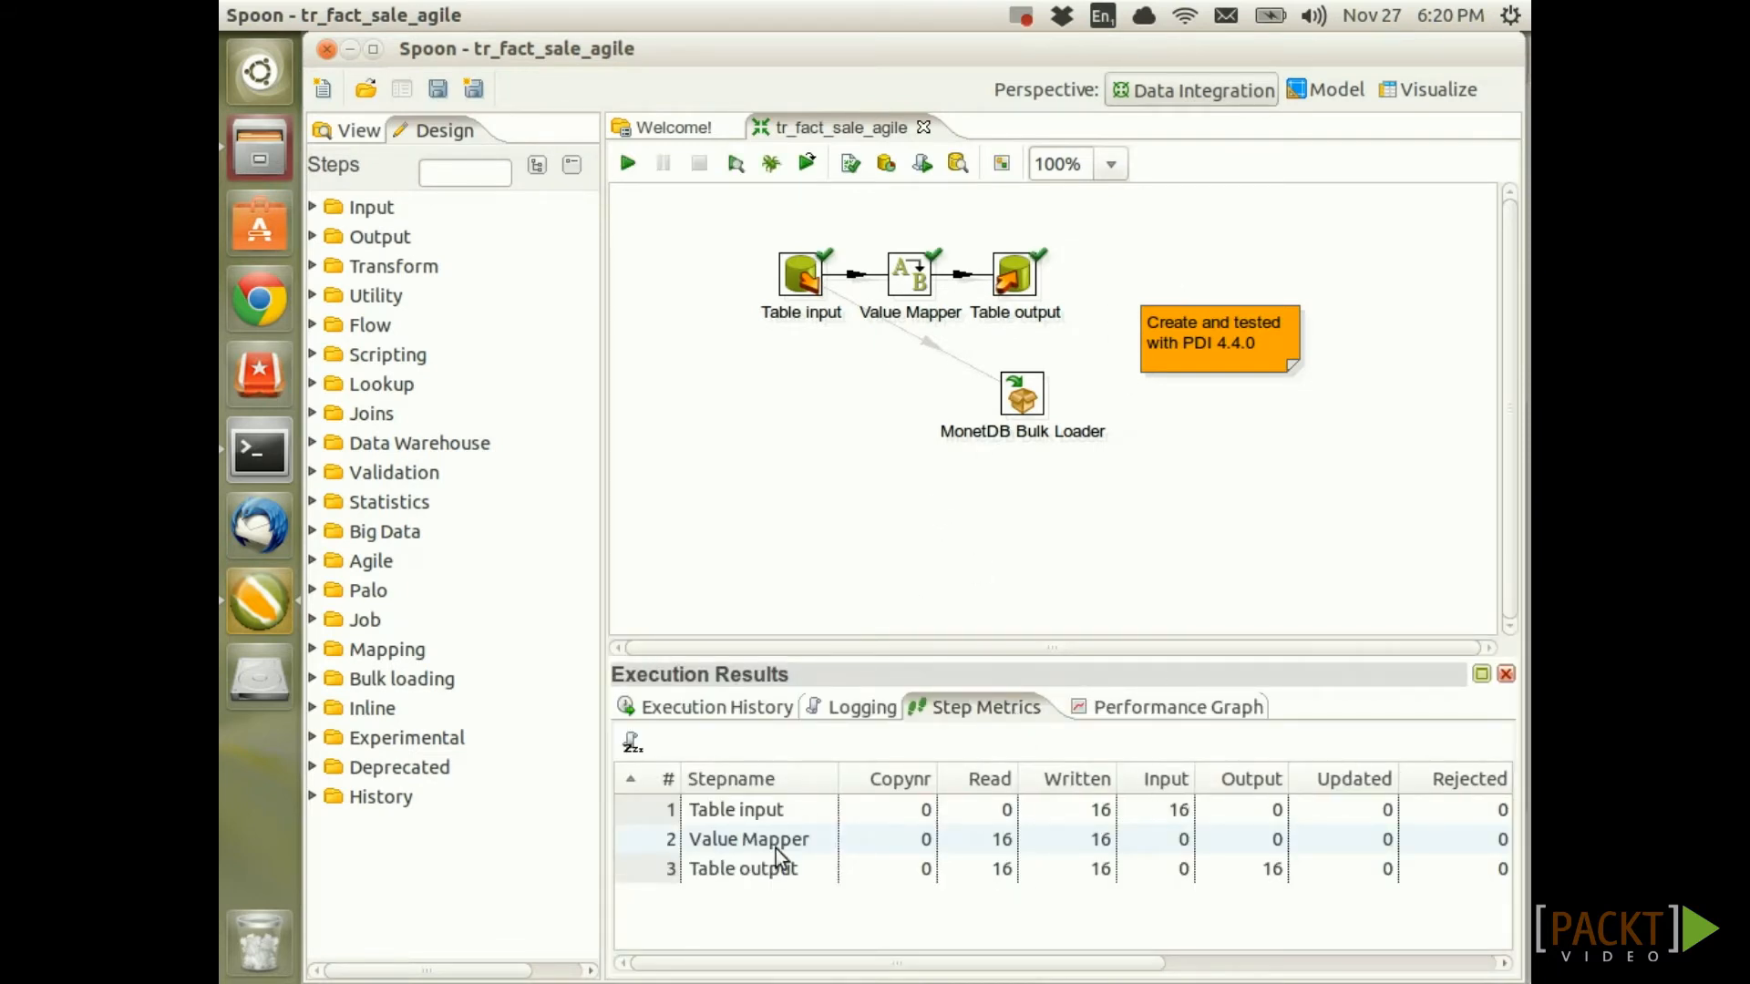
Check Table output's row counts and the Execution Results log showing 16 rows written
{"action": "left_click", "coordinate": [1068, 873]}
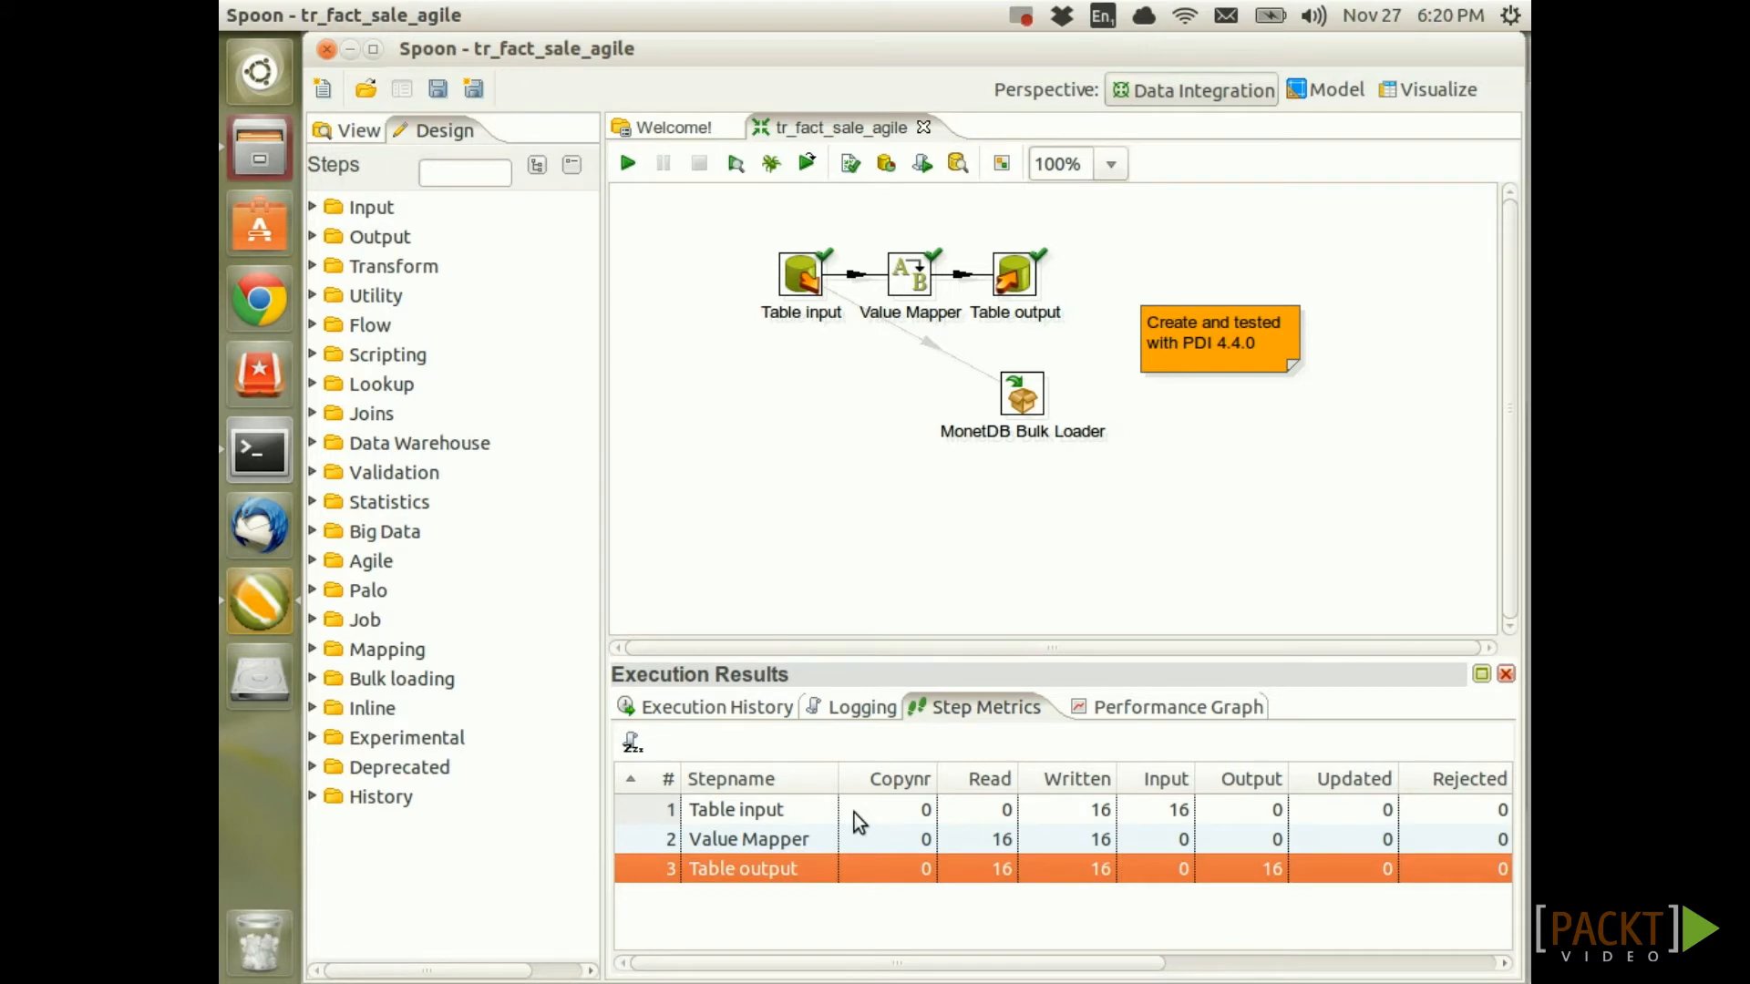
{"action": "left_click", "coordinate": [873, 707]}
{"action": "scroll", "coordinate": [1287, 867], "scroll_direction": "up", "scroll_amount": 2}
{"action": "scroll", "coordinate": [1292, 866], "scroll_direction": "down", "scroll_amount": 2}
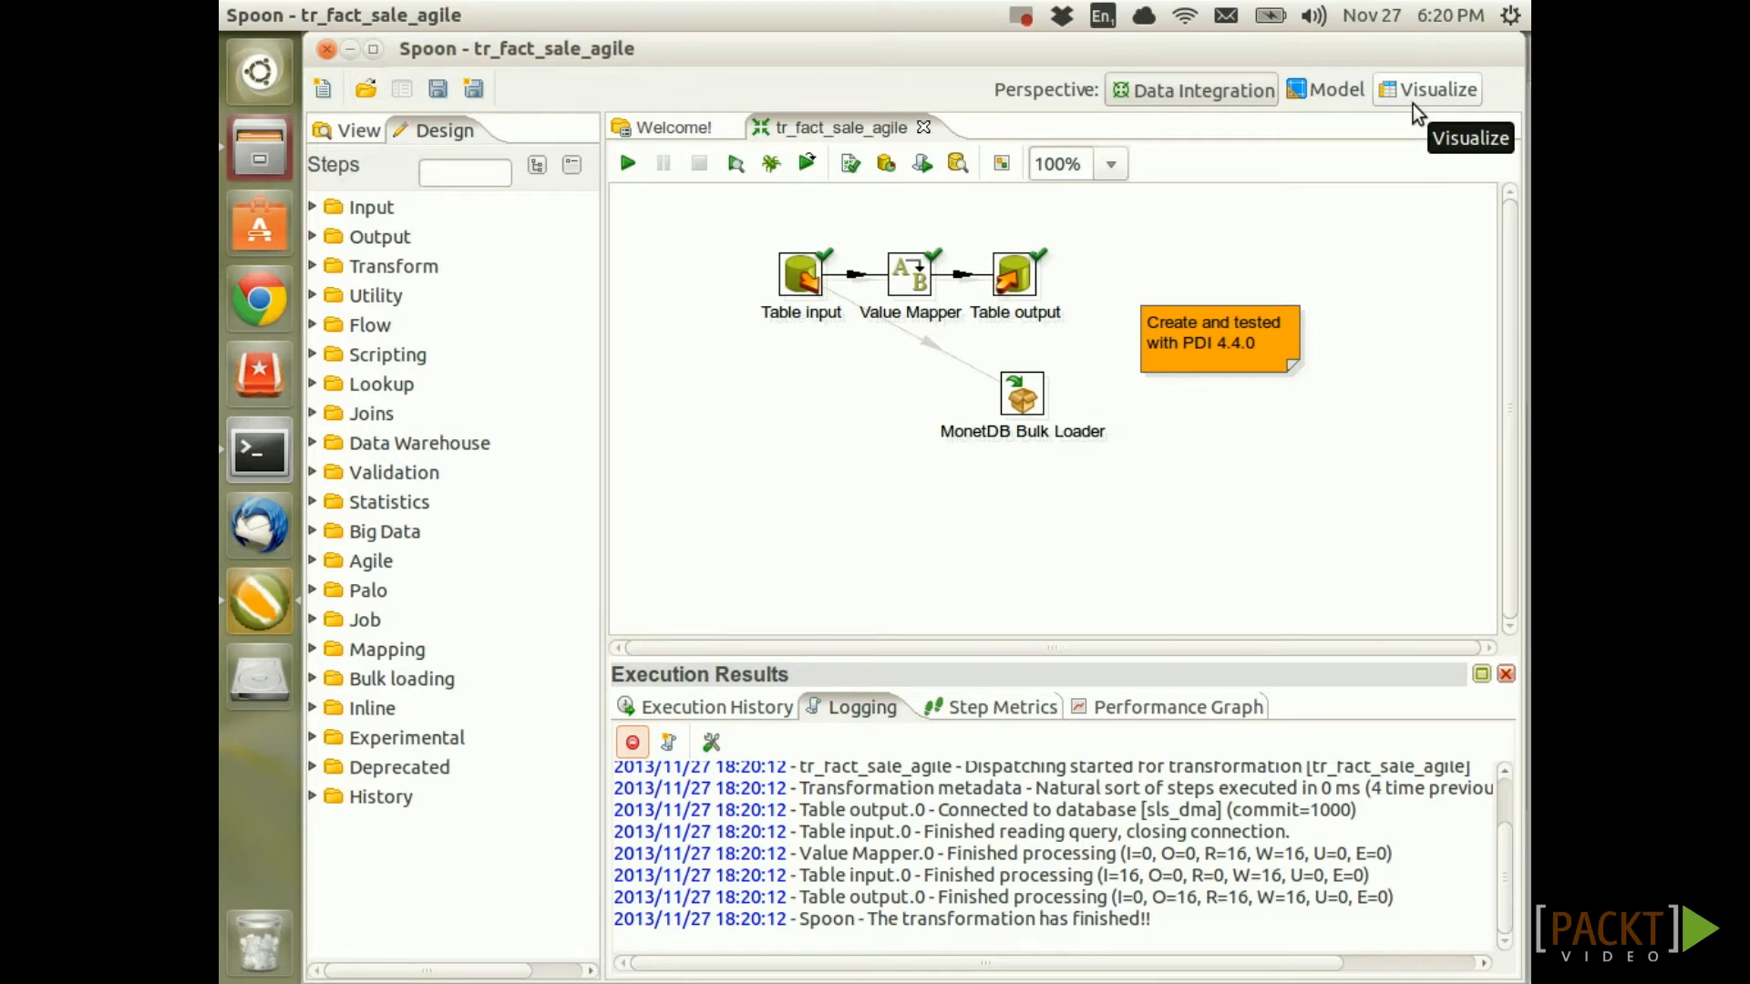
Refresh the Sales by lens name and sales channel report in Visualize with the new data
{"action": "left_click", "coordinate": [1412, 98]}
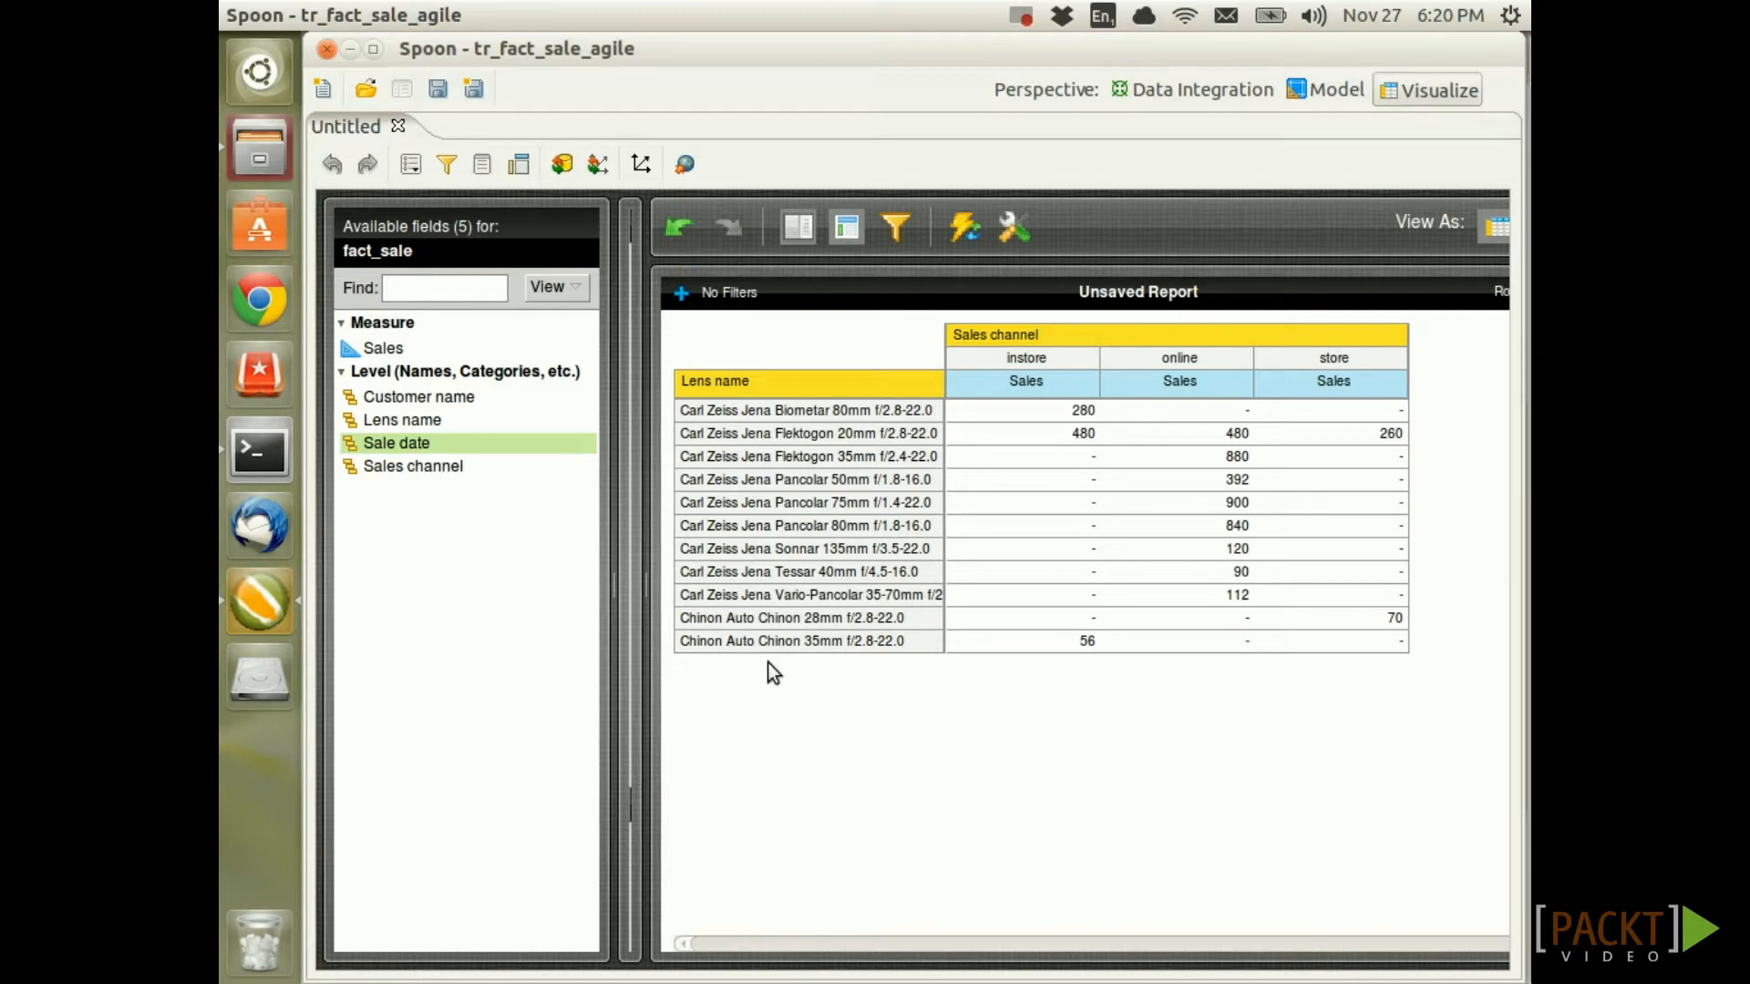
{"action": "left_click_drag", "start_coordinate": [642, 352], "coordinate": [938, 359]}
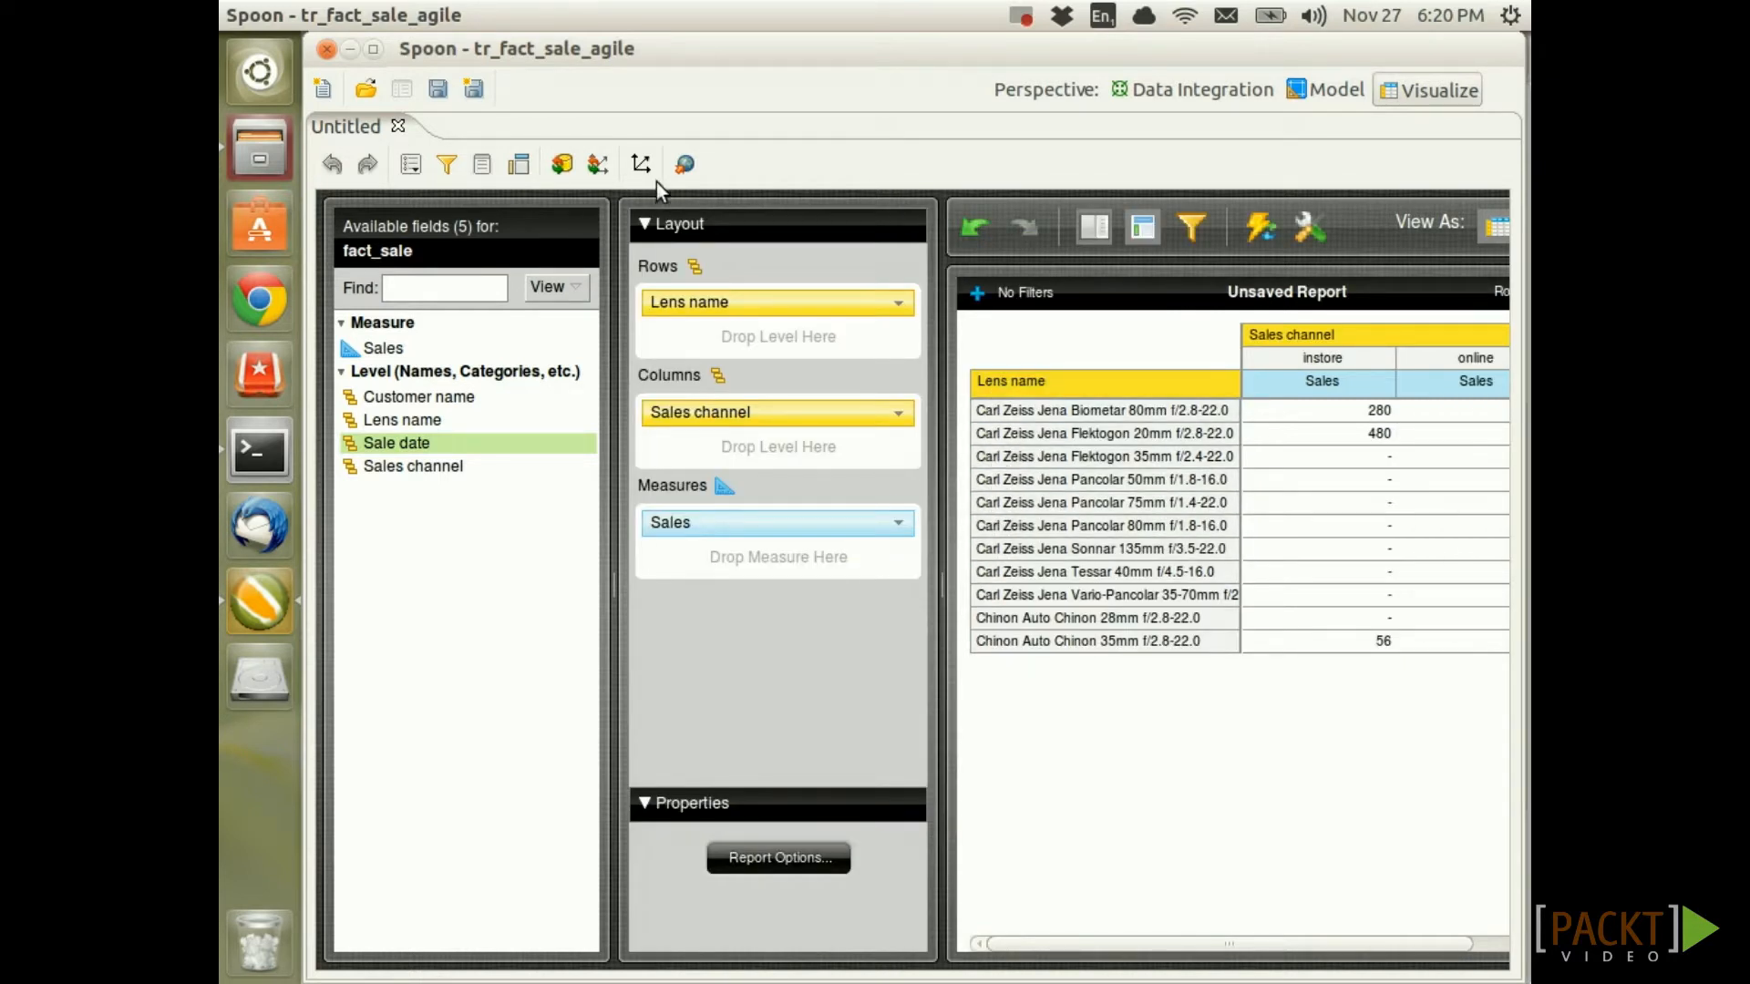
{"action": "left_click", "coordinate": [562, 165]}
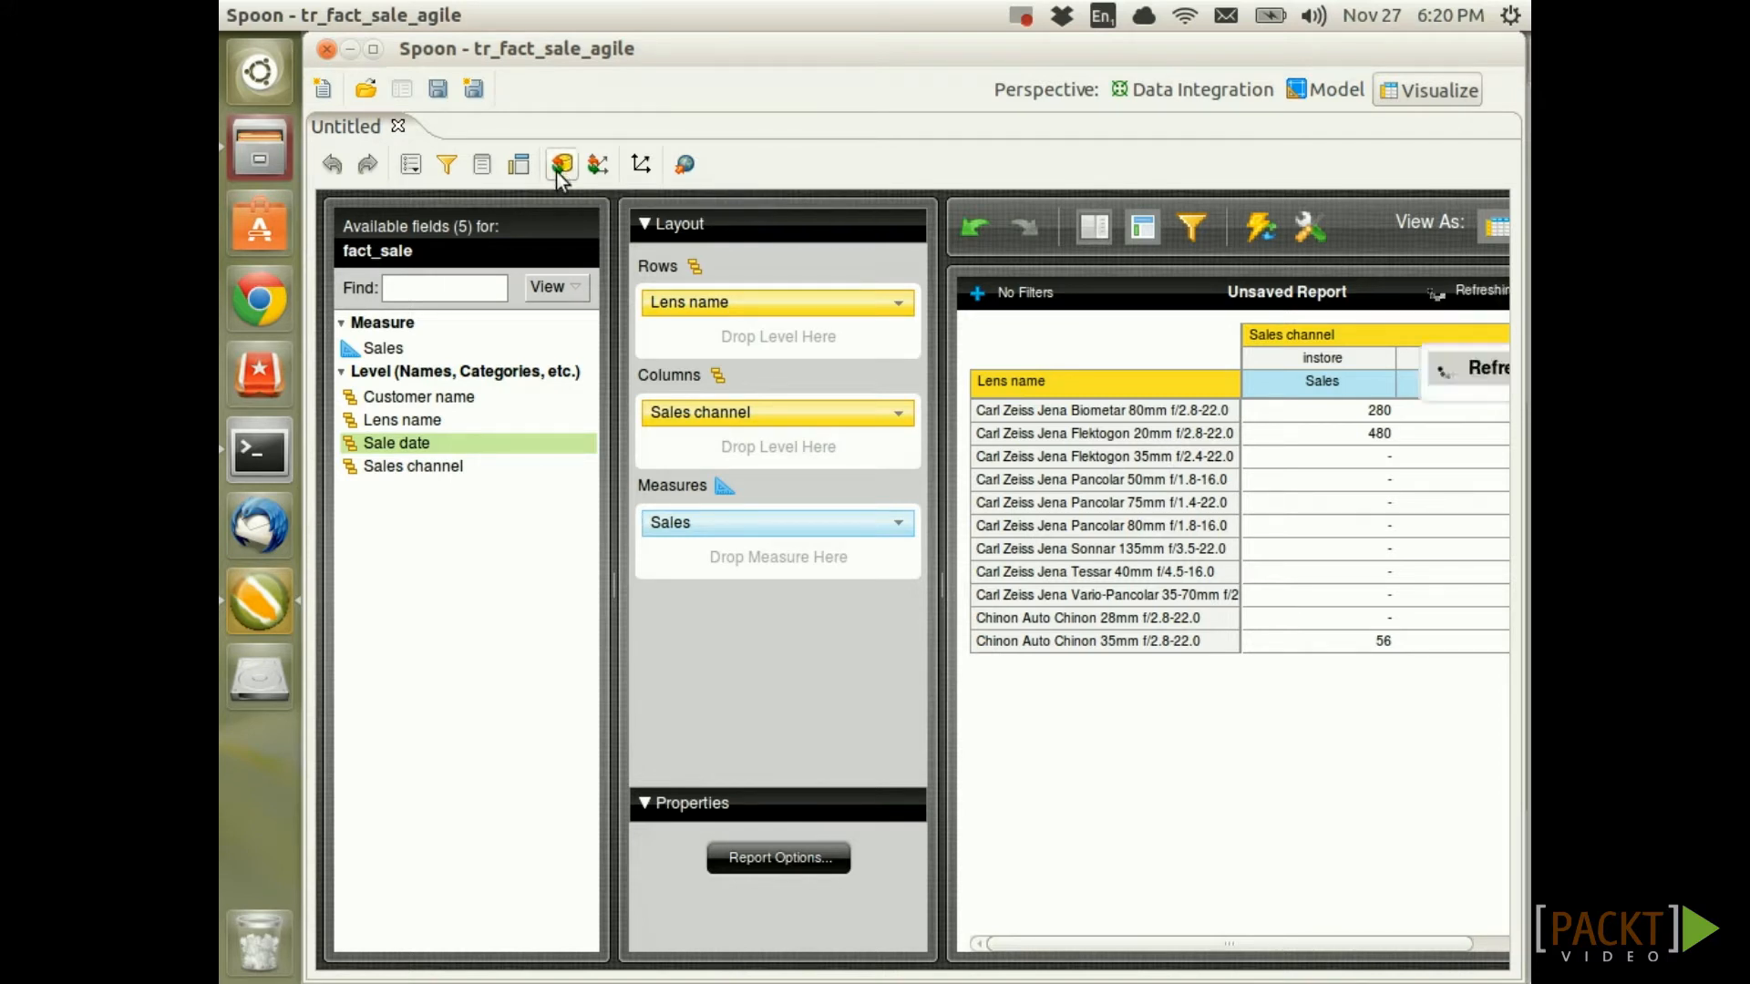
{"action": "left_click_drag", "start_coordinate": [942, 305], "coordinate": [643, 318]}
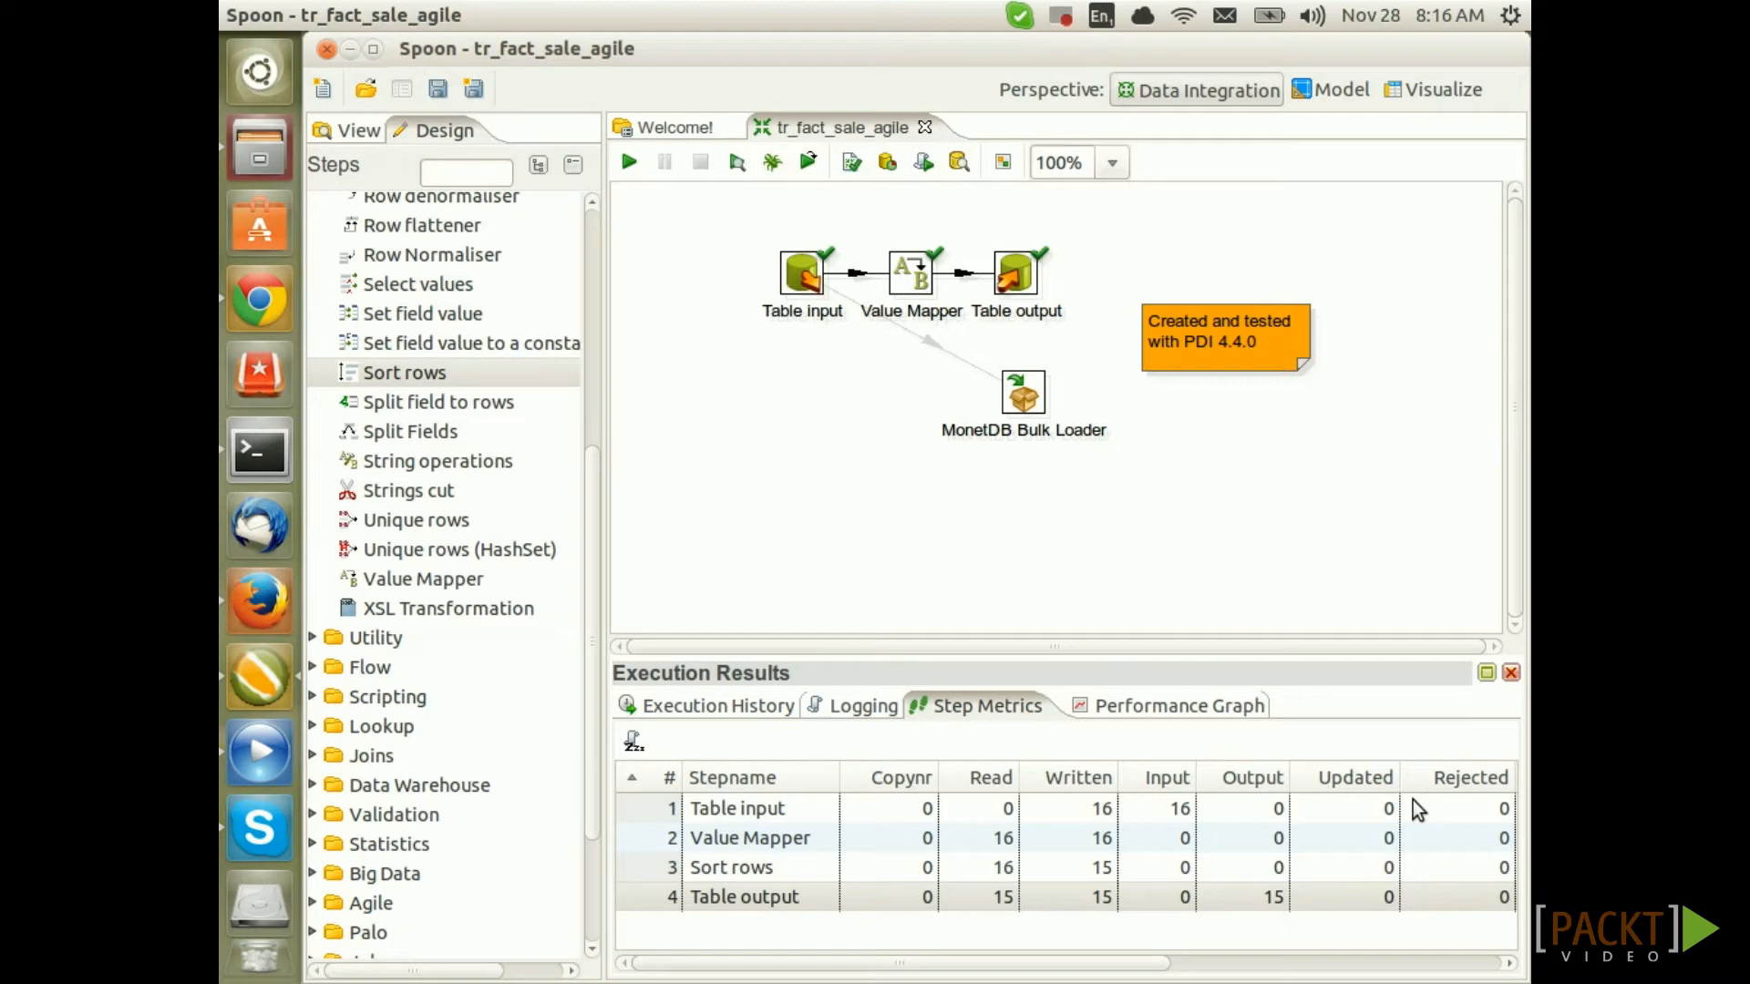
Switch to Firefox showing the Pentaho wiki Human Inference DataCleaner page
{"action": "left_click", "coordinate": [260, 594]}
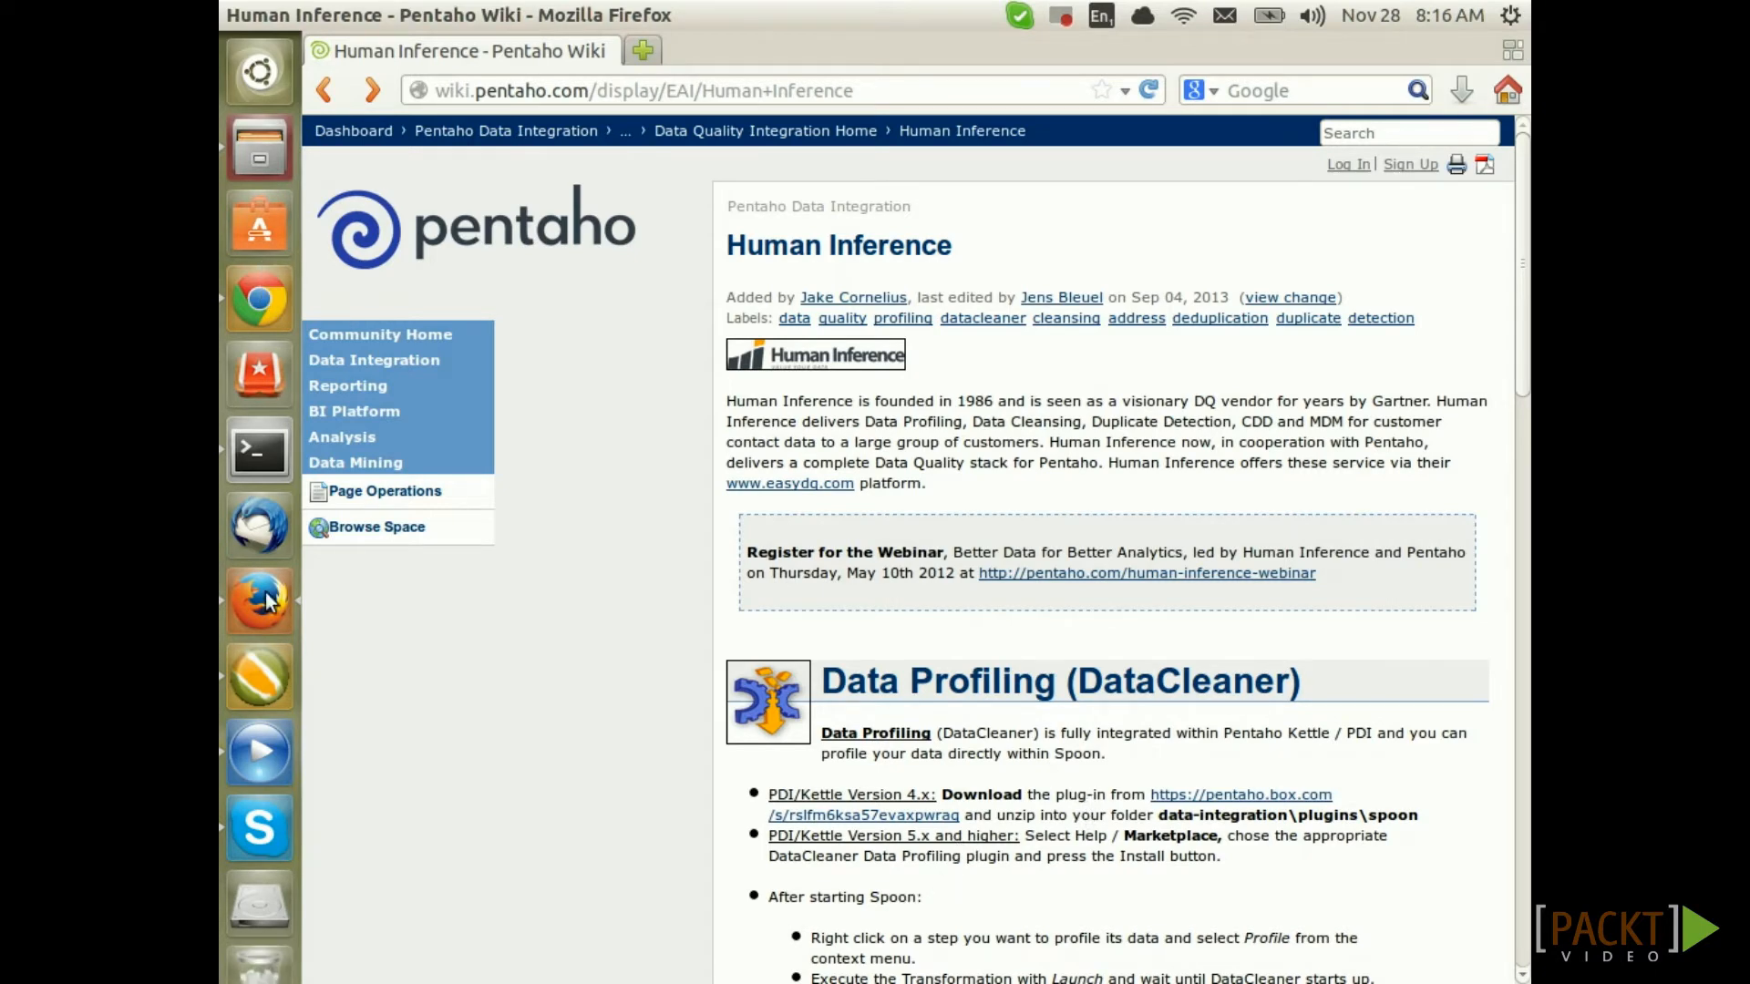
Switch from Firefox back to the tr_fact_sale_agile transformation in Spoon
{"action": "left_click", "coordinate": [260, 676]}
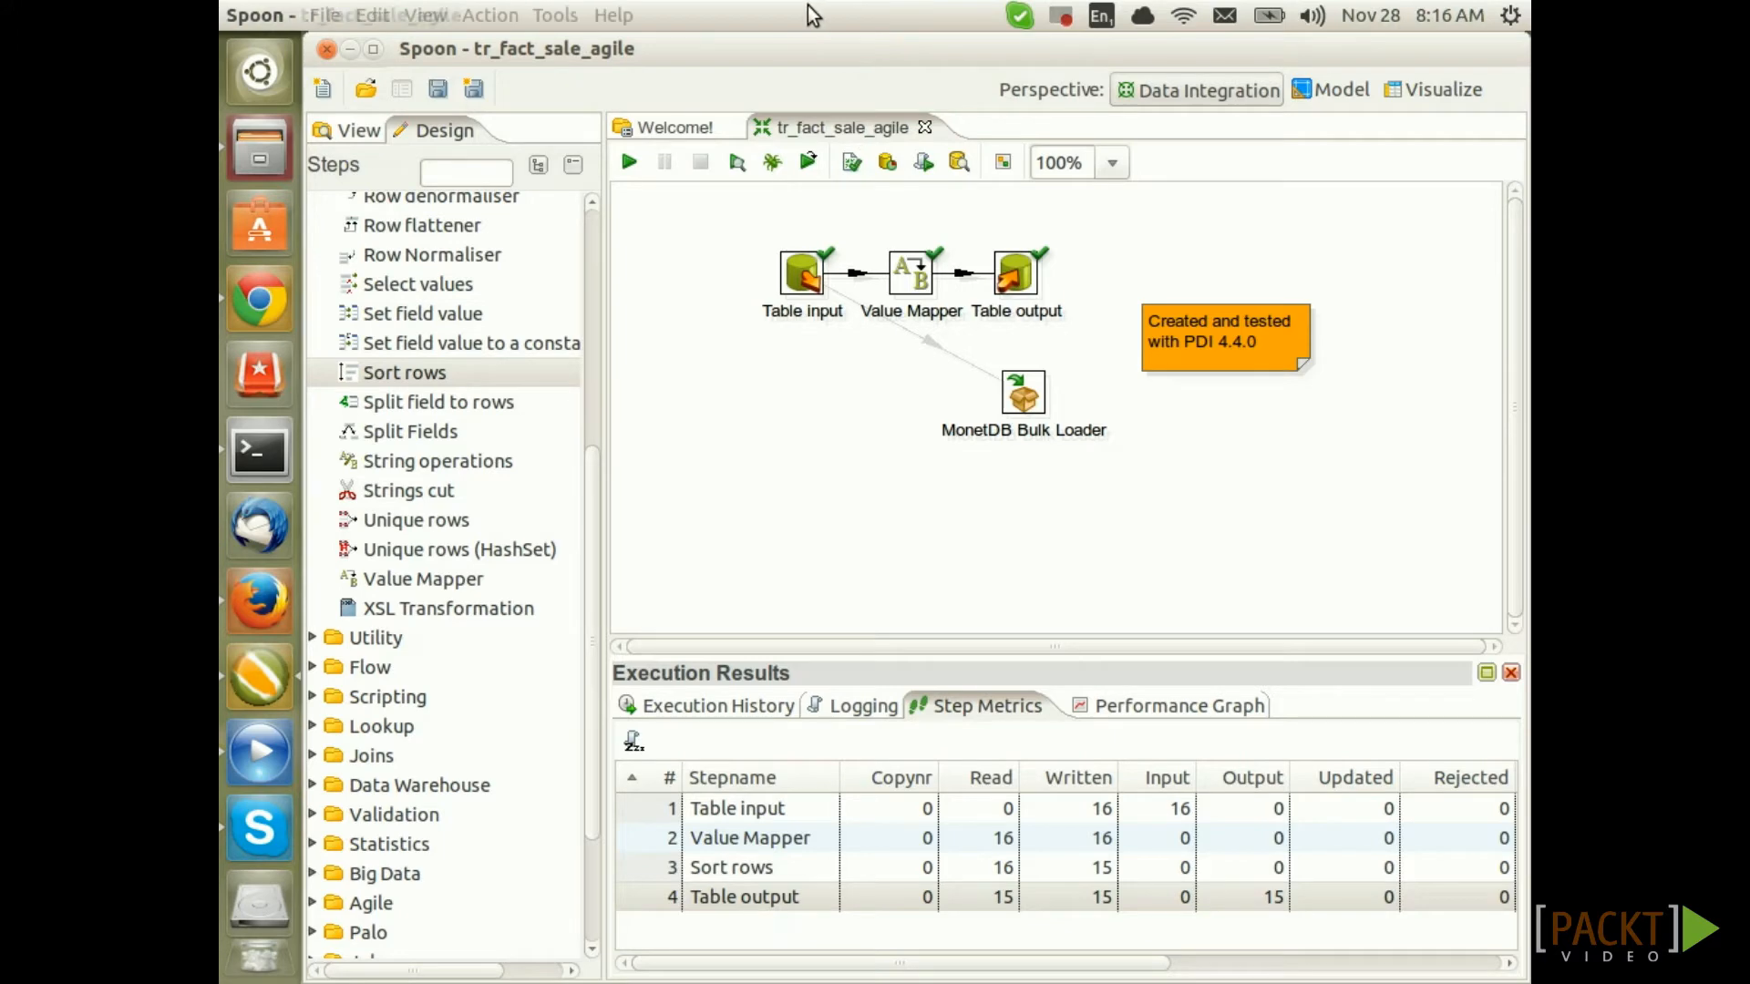
Profile the Value Mapper step's output, launching the transformation into a DataCleaner analysis job
{"action": "right_click", "coordinate": [907, 283]}
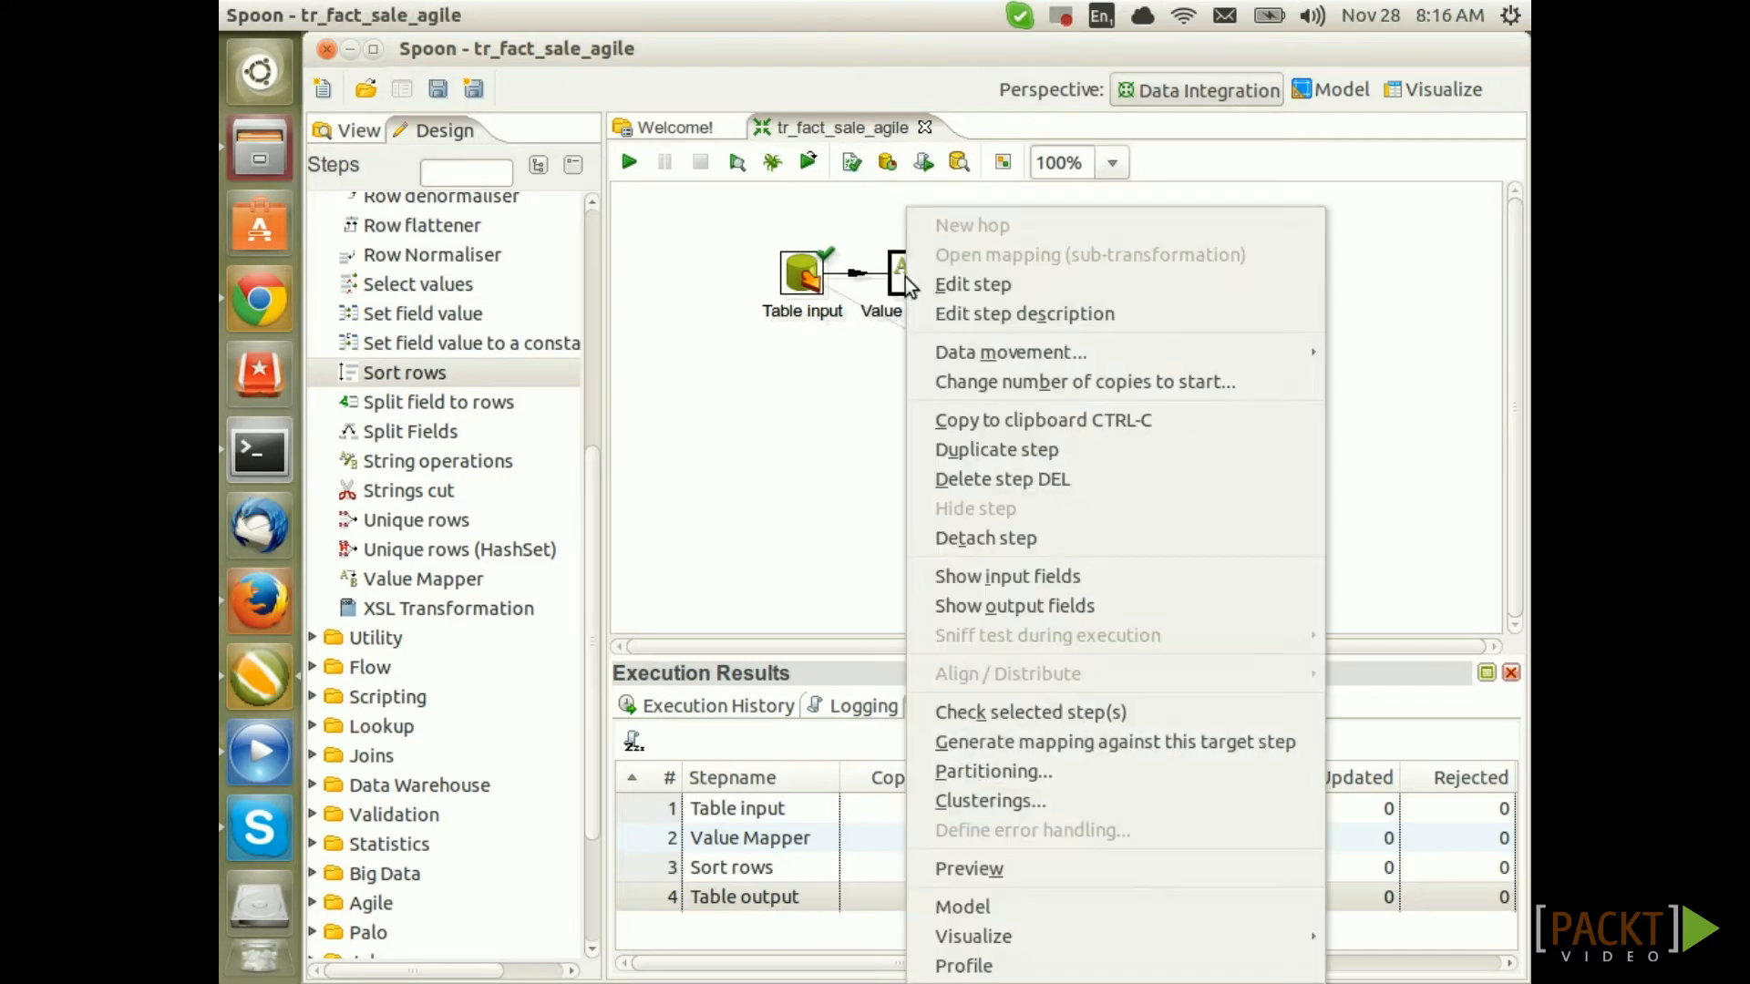
{"action": "left_click", "coordinate": [1073, 962]}
{"action": "left_click", "coordinate": [858, 958]}
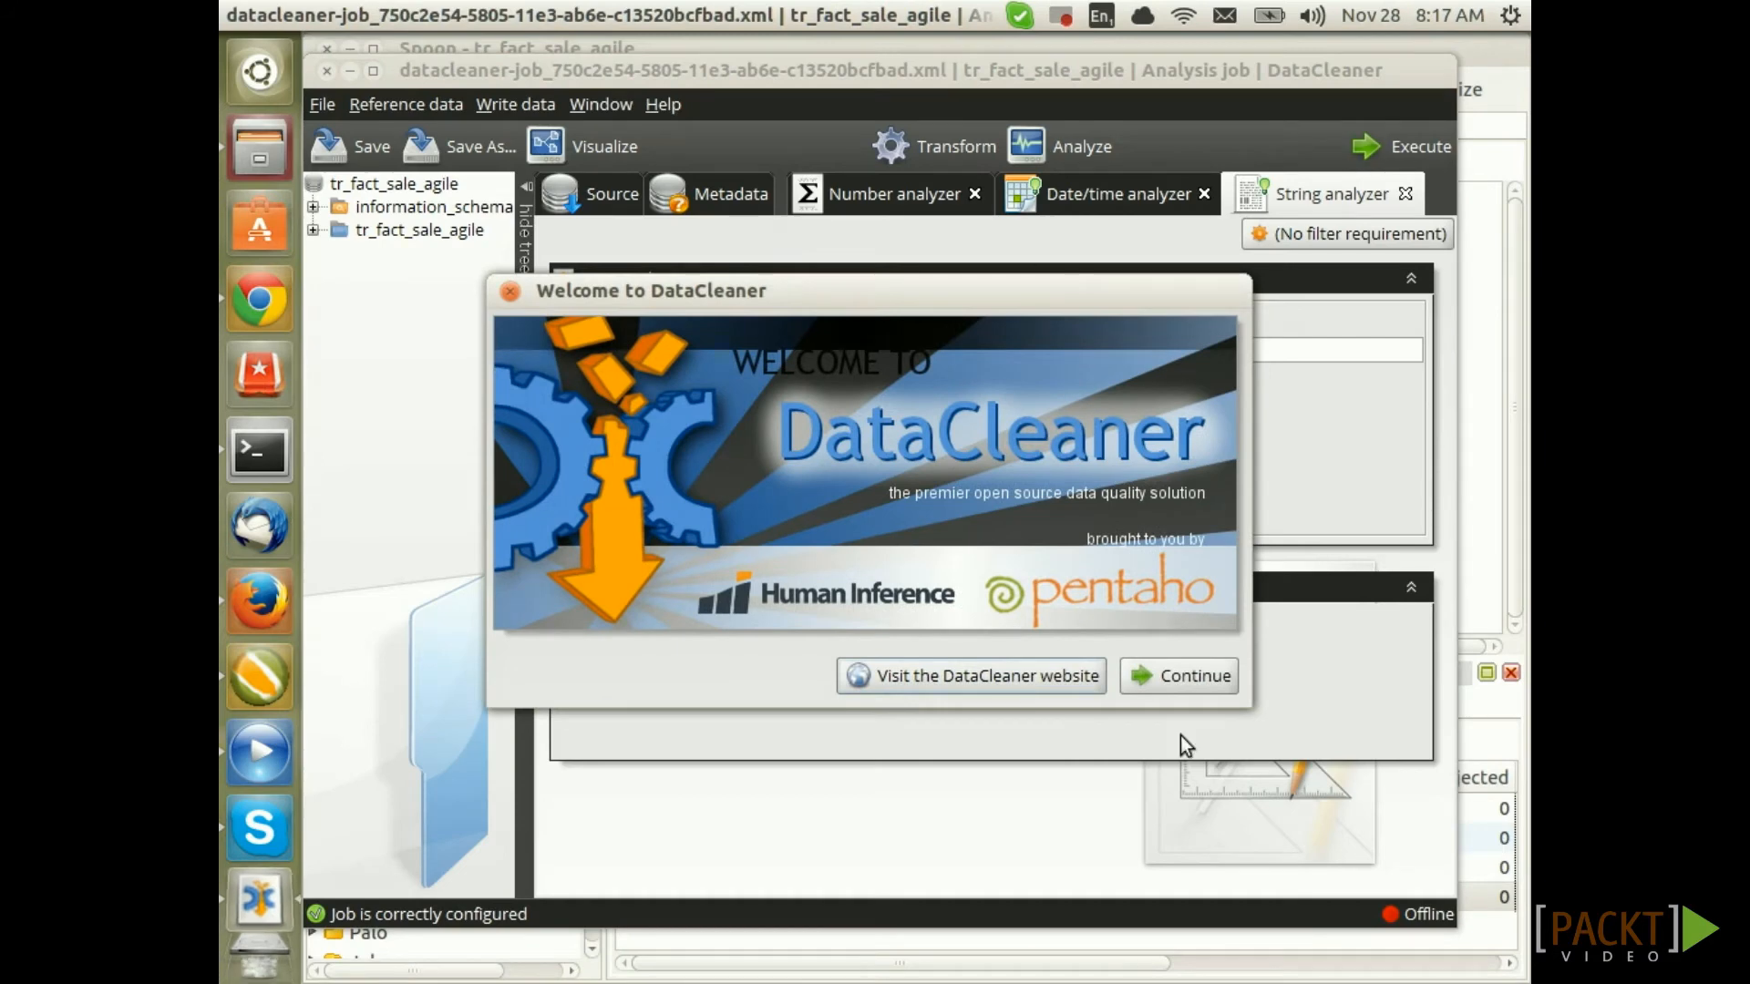
Run the DataCleaner profiling job to get results for the 16 sales rows
{"action": "left_click", "coordinate": [1193, 685]}
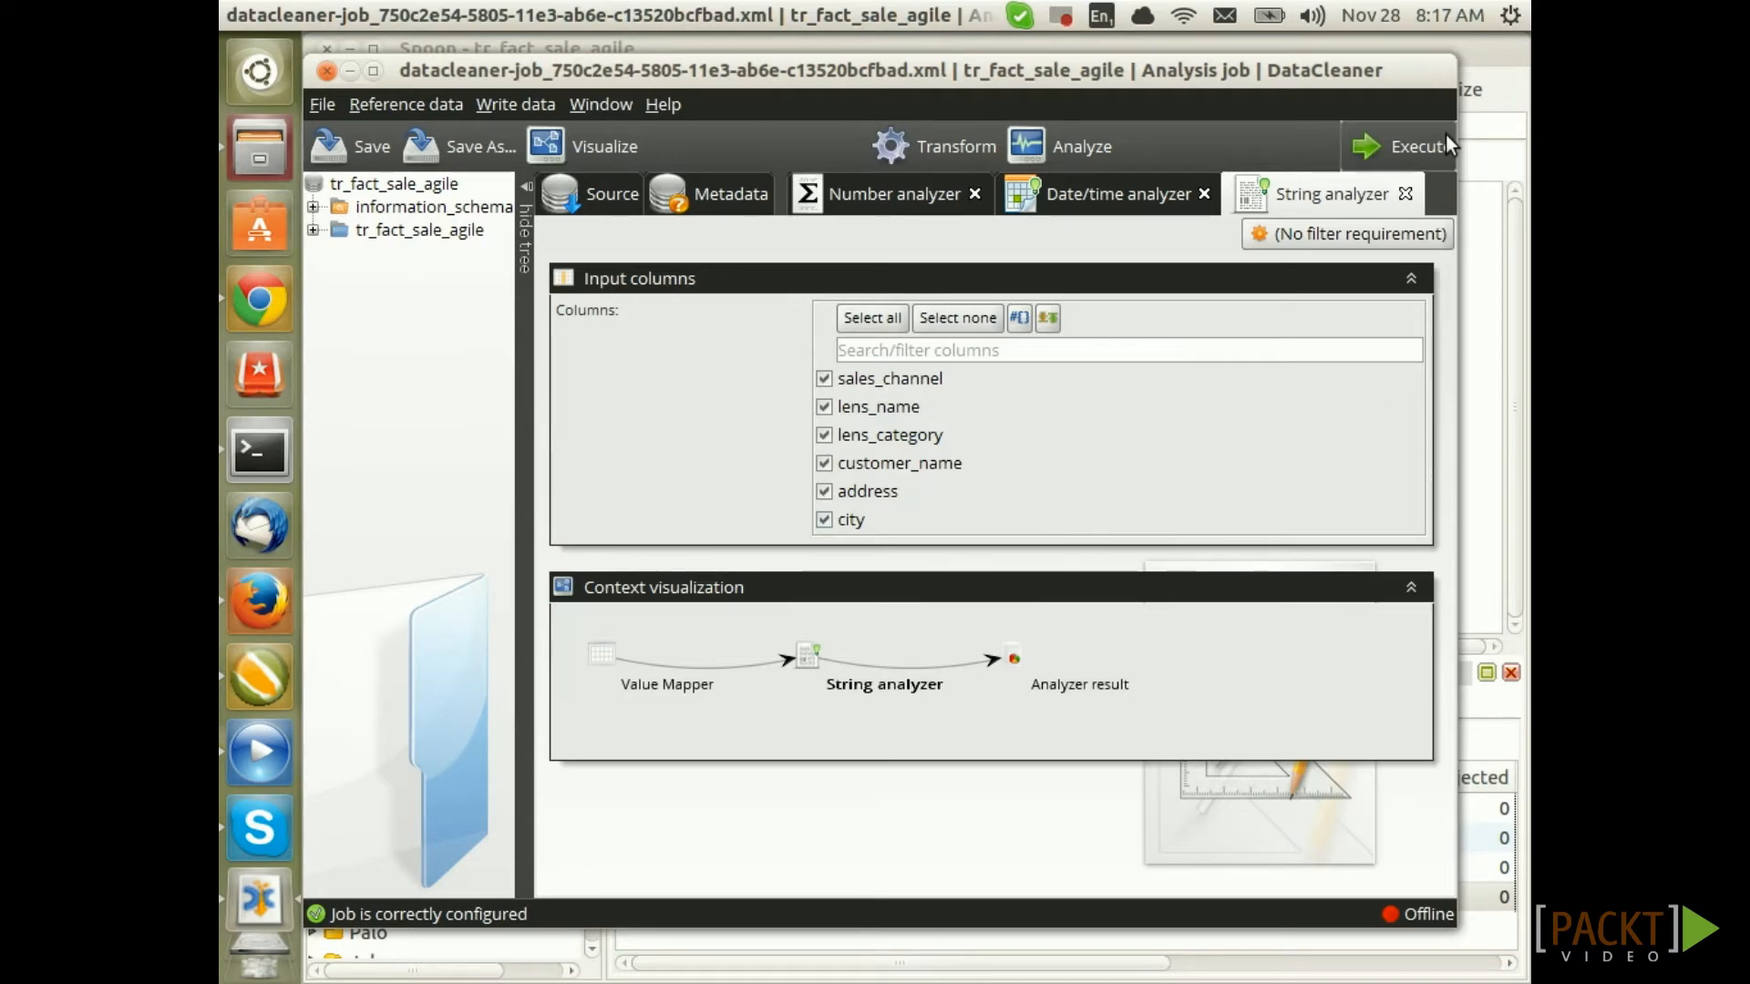
{"action": "left_click", "coordinate": [1413, 146]}
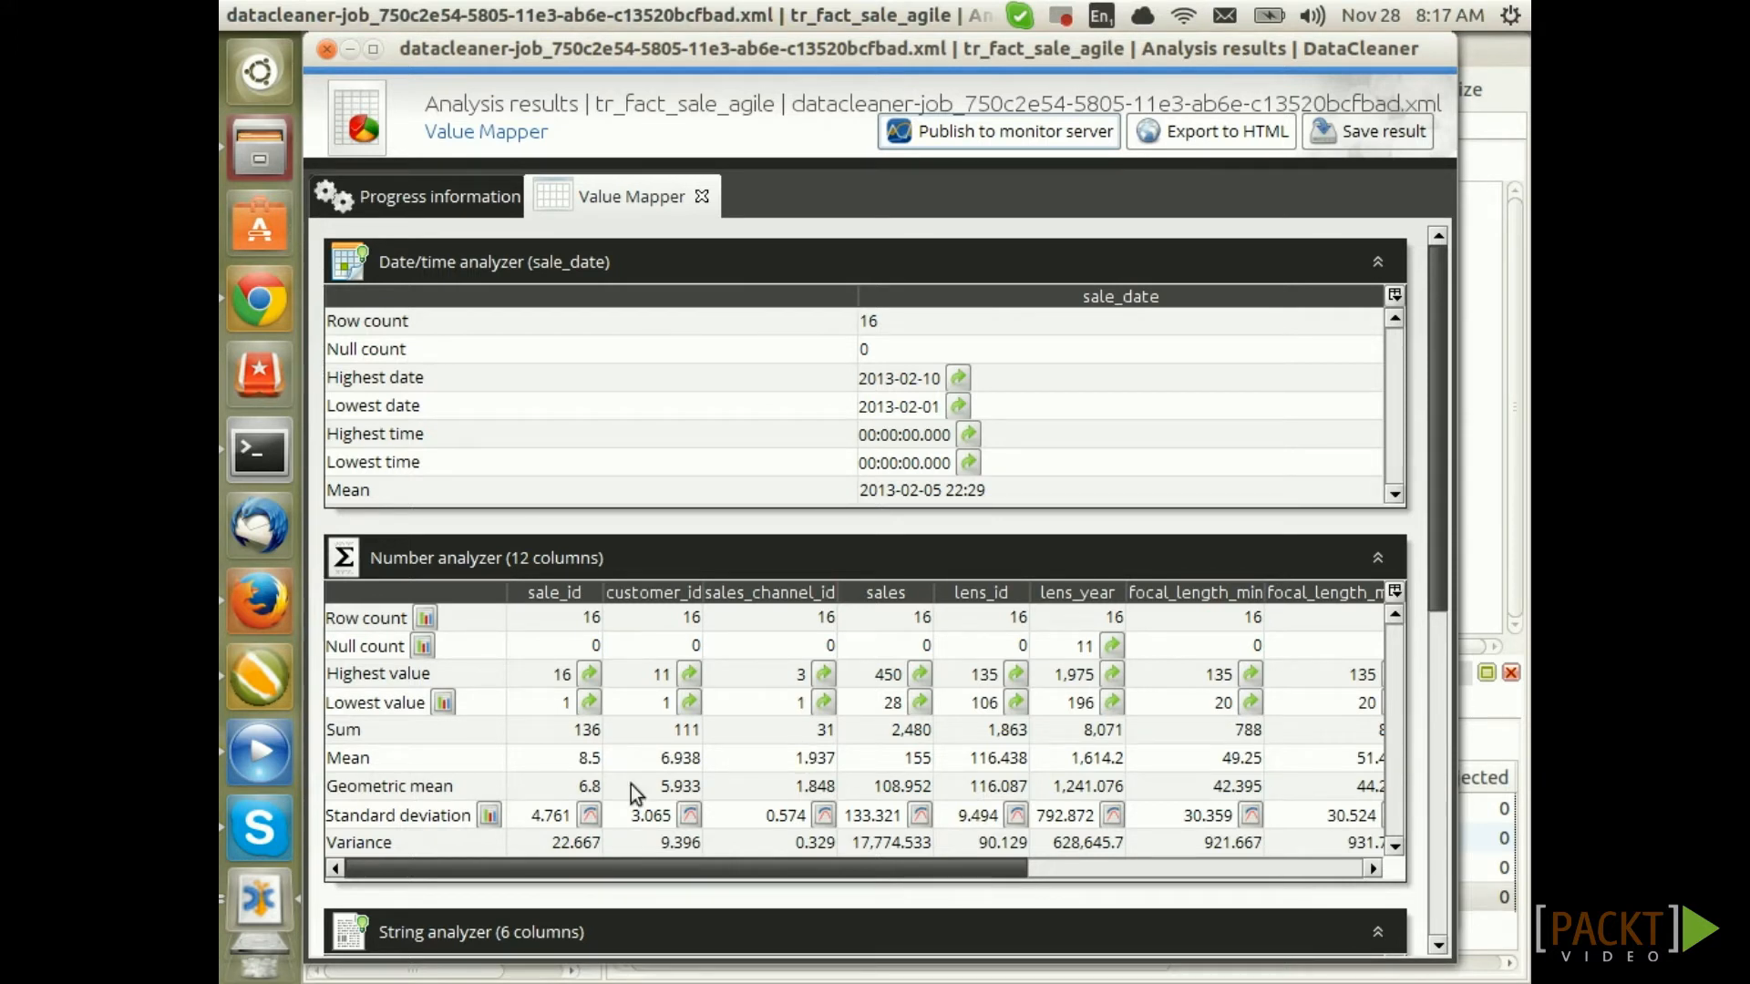
Review the string analyzer results for six text columns, then close results and exit DataCleaner
{"action": "left_click_drag", "start_coordinate": [1438, 548], "coordinate": [1397, 851]}
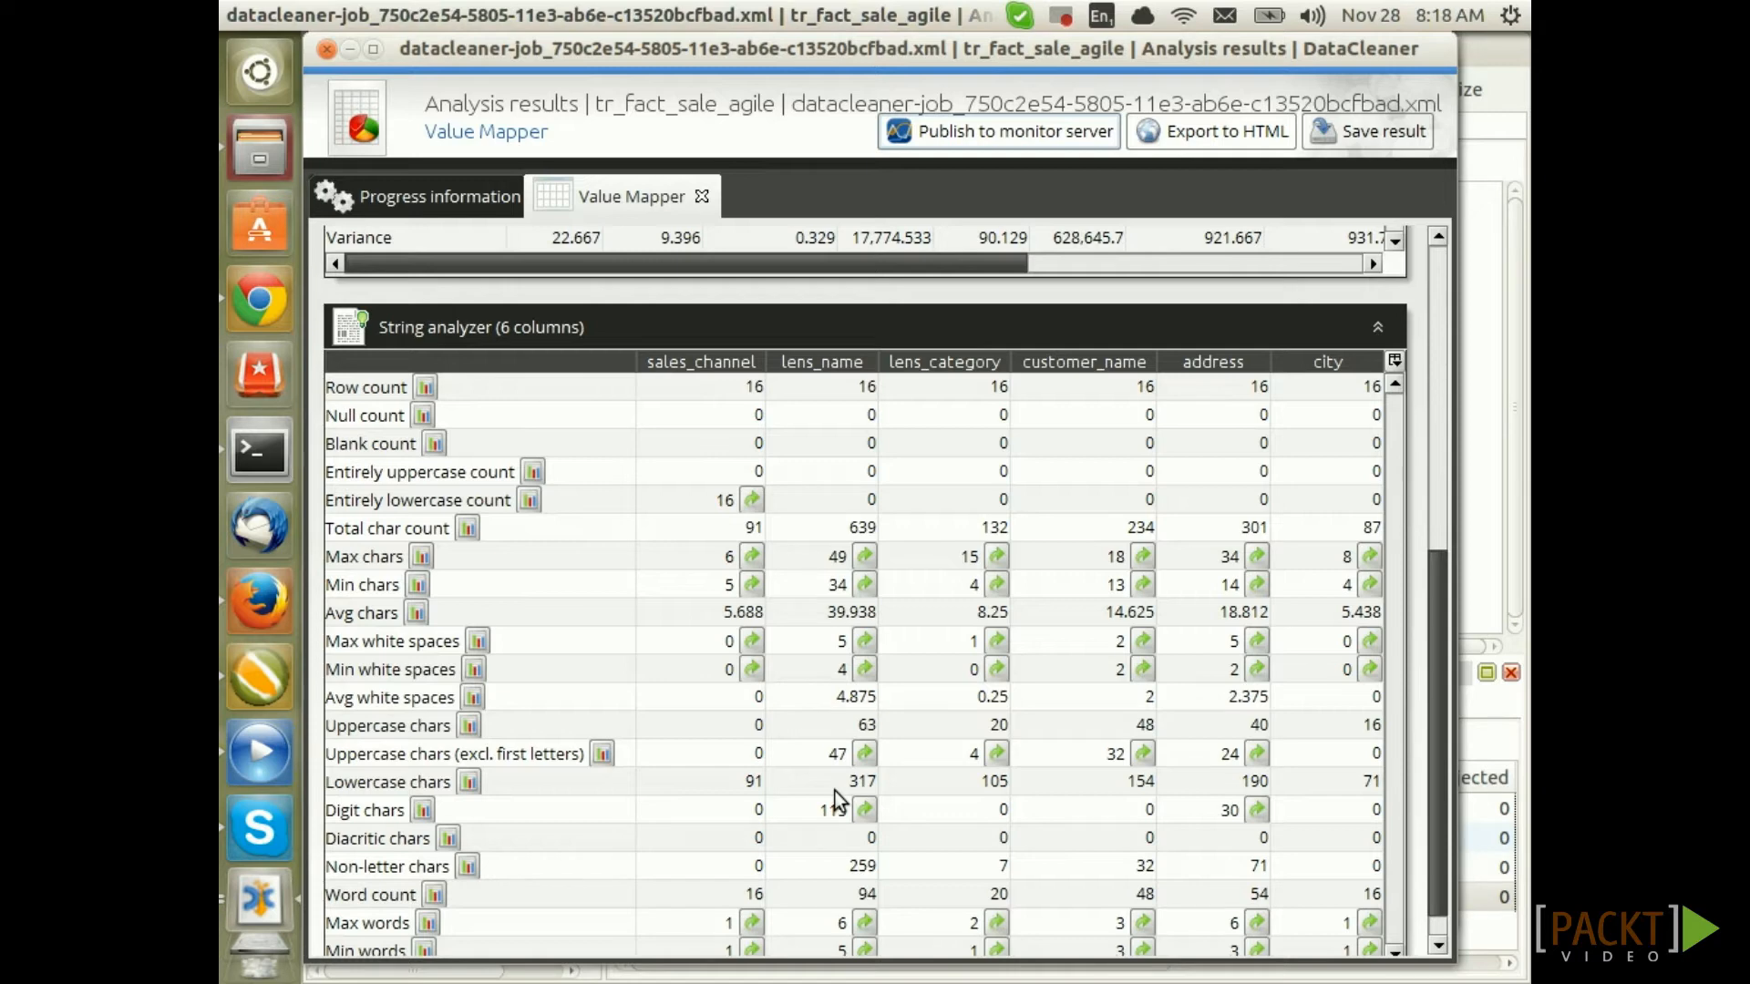
{"action": "left_click", "coordinate": [325, 50]}
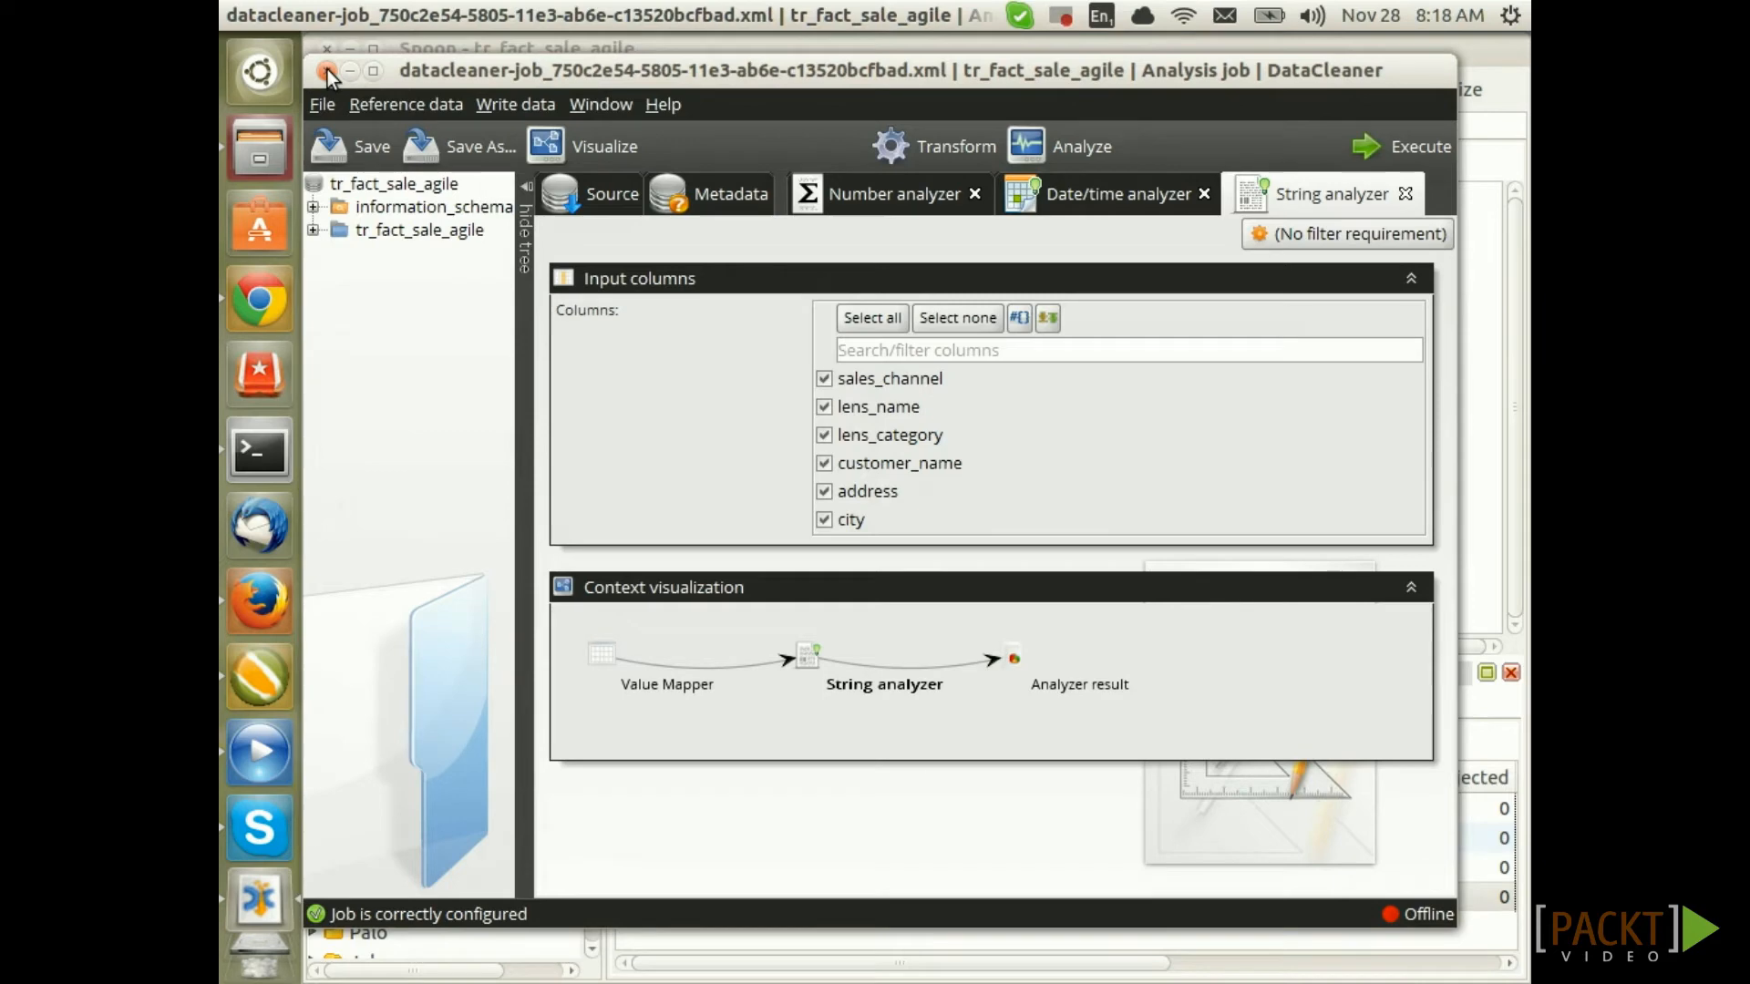
{"action": "left_click", "coordinate": [326, 70]}
{"action": "left_click", "coordinate": [865, 527]}
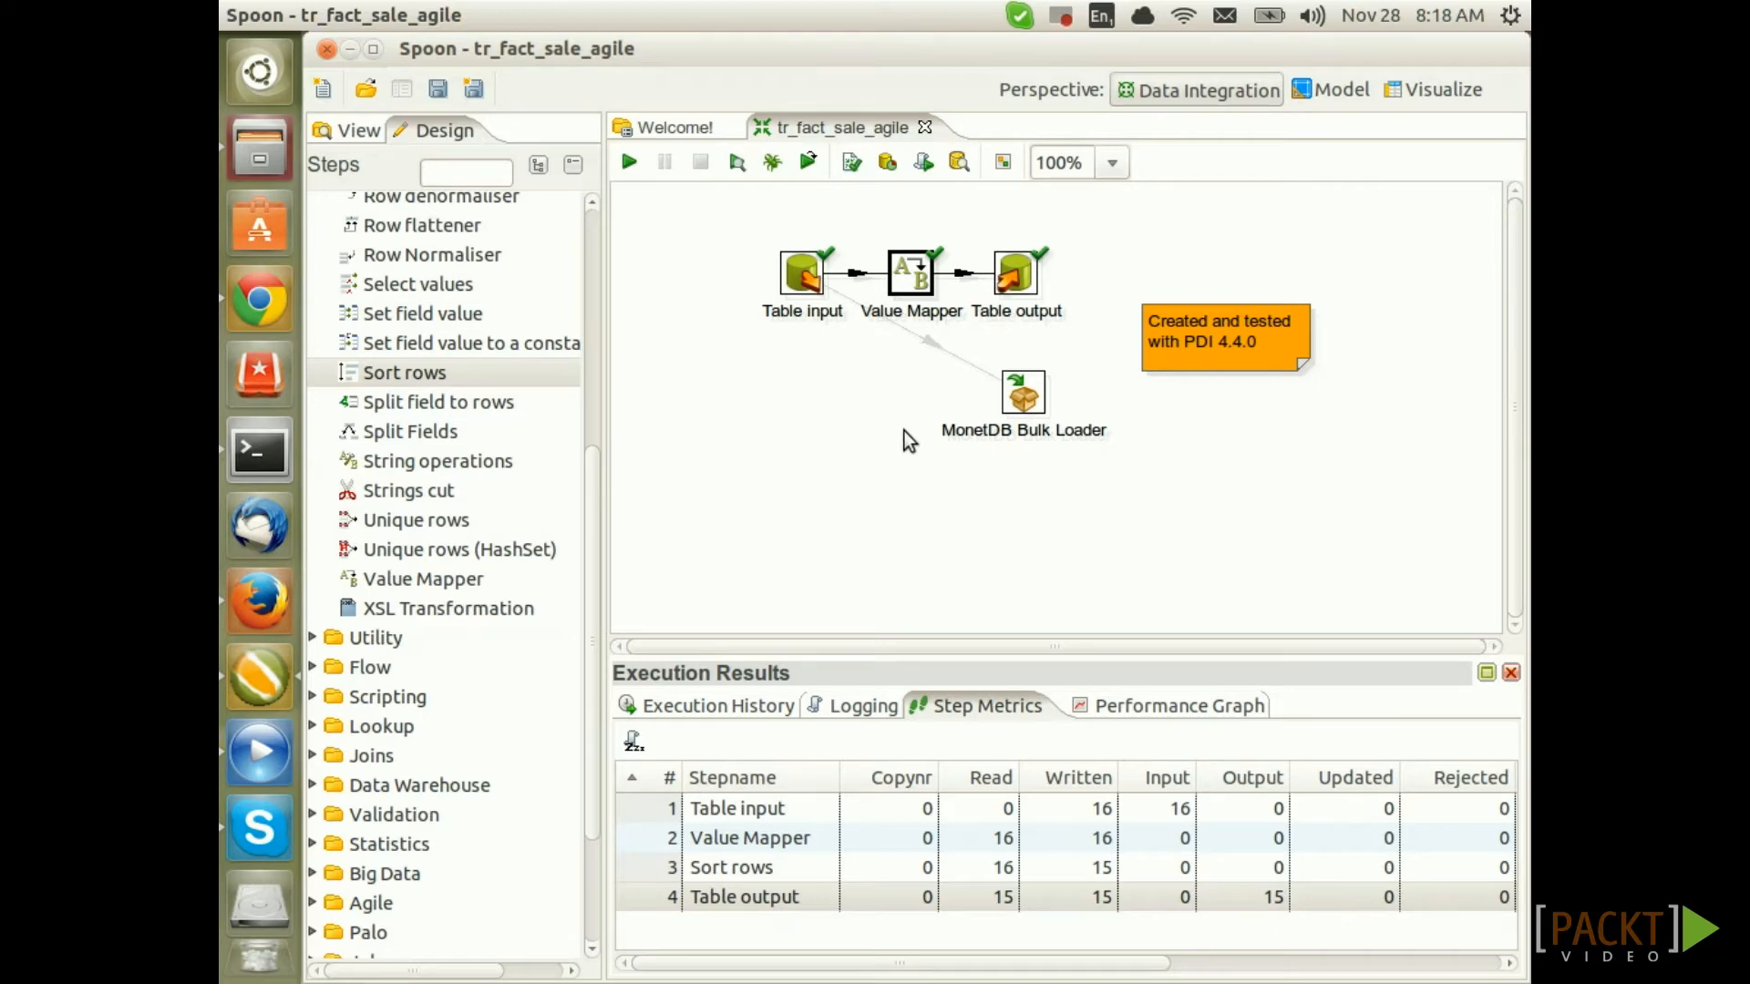
Insert a Sort rows step into the hop between Value Mapper and Table output
{"action": "scroll", "coordinate": [443, 443], "scroll_direction": "up", "scroll_amount": 3}
{"action": "scroll", "coordinate": [443, 443], "scroll_direction": "down", "scroll_amount": 2}
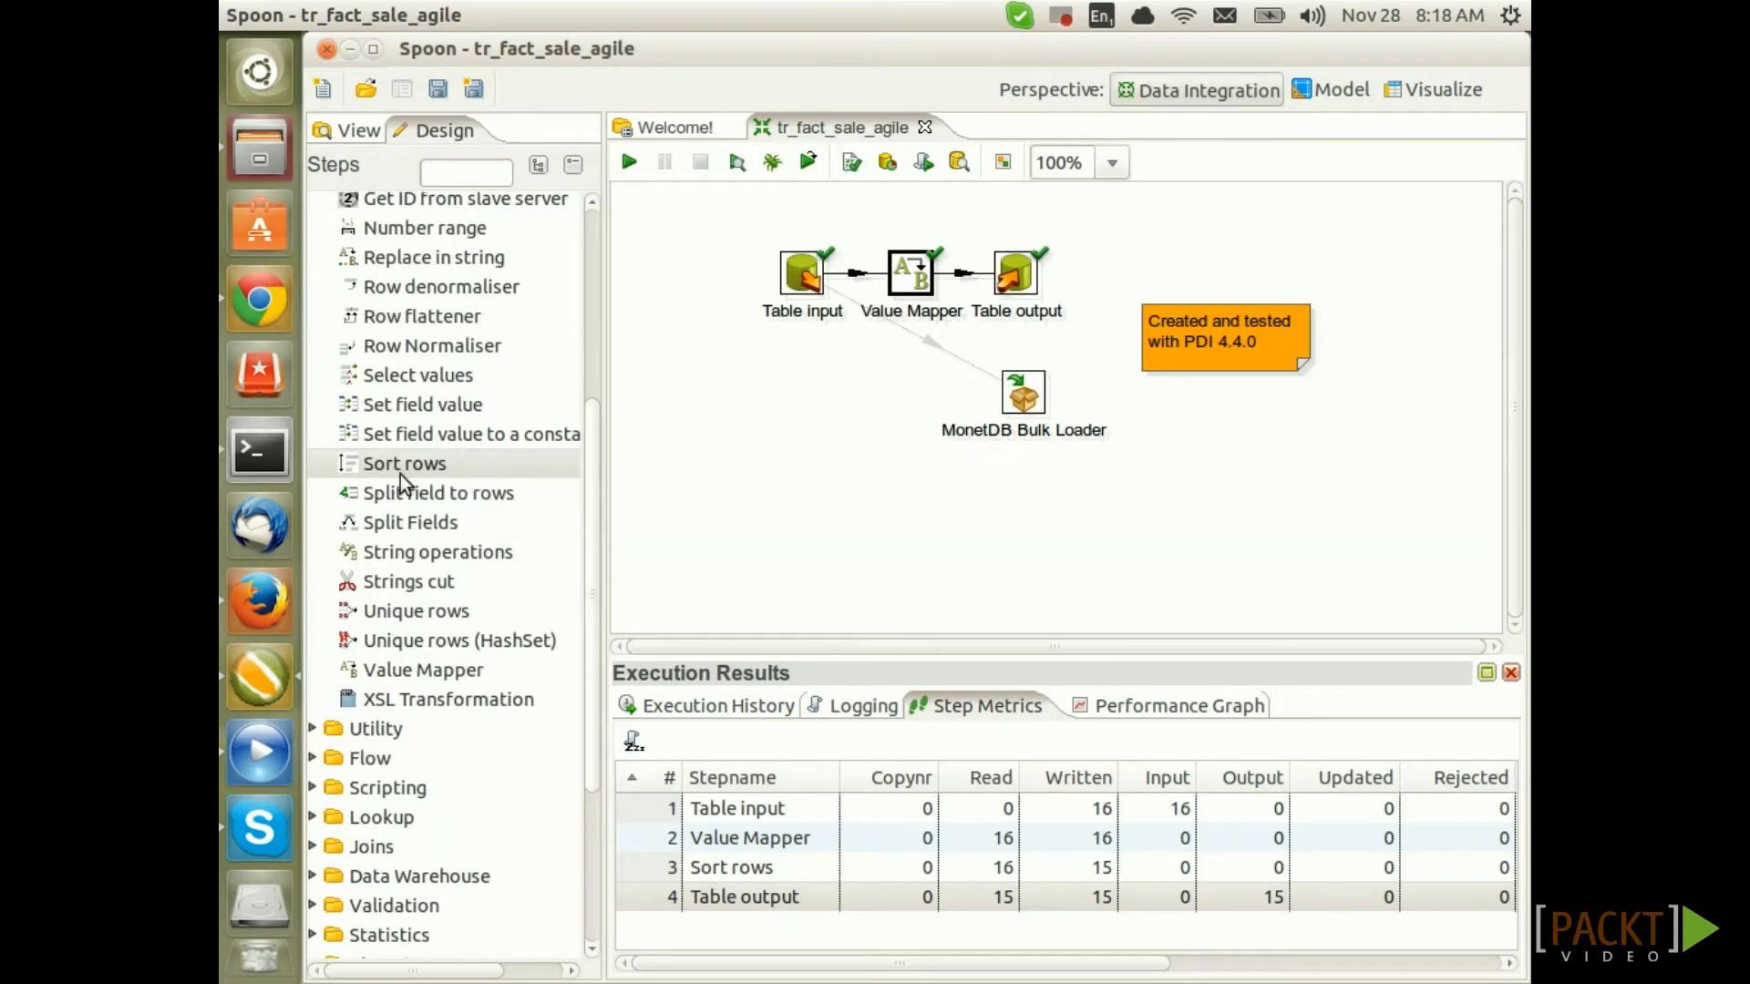
{"action": "left_click_drag", "start_coordinate": [401, 465], "coordinate": [870, 434]}
{"action": "left_click_drag", "start_coordinate": [1014, 277], "coordinate": [1088, 286]}
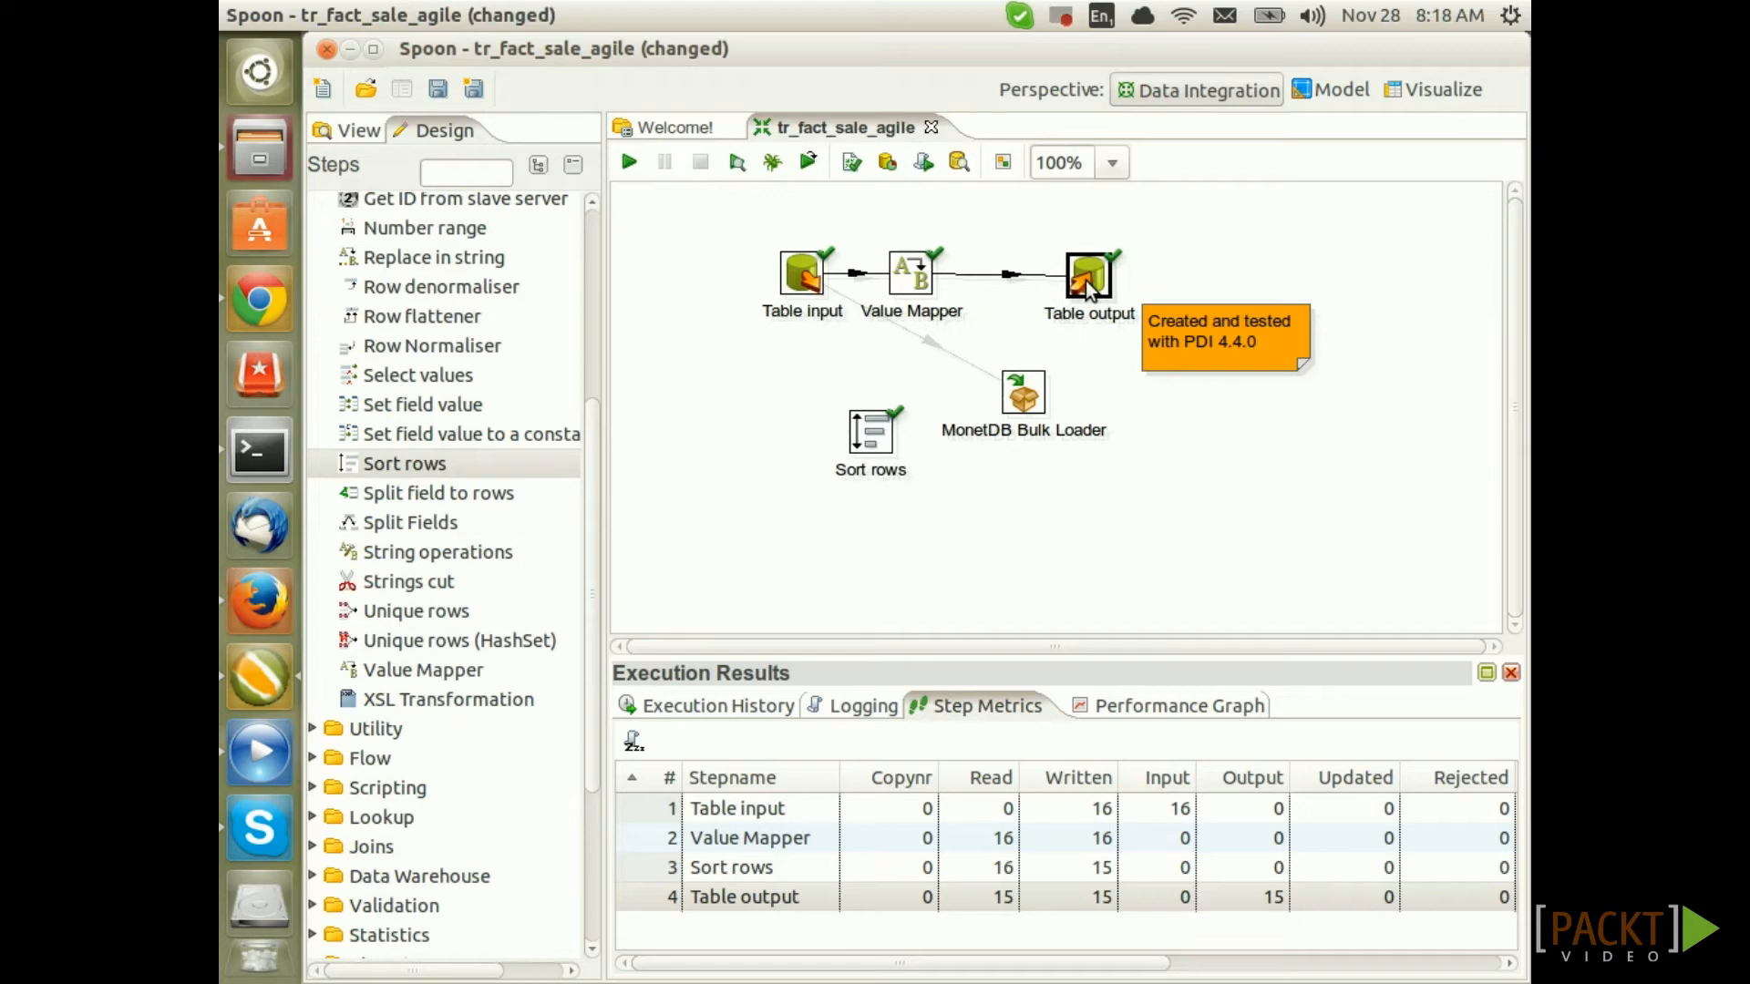
{"action": "left_click_drag", "start_coordinate": [871, 433], "coordinate": [999, 288]}
{"action": "left_click", "coordinate": [1092, 550]}
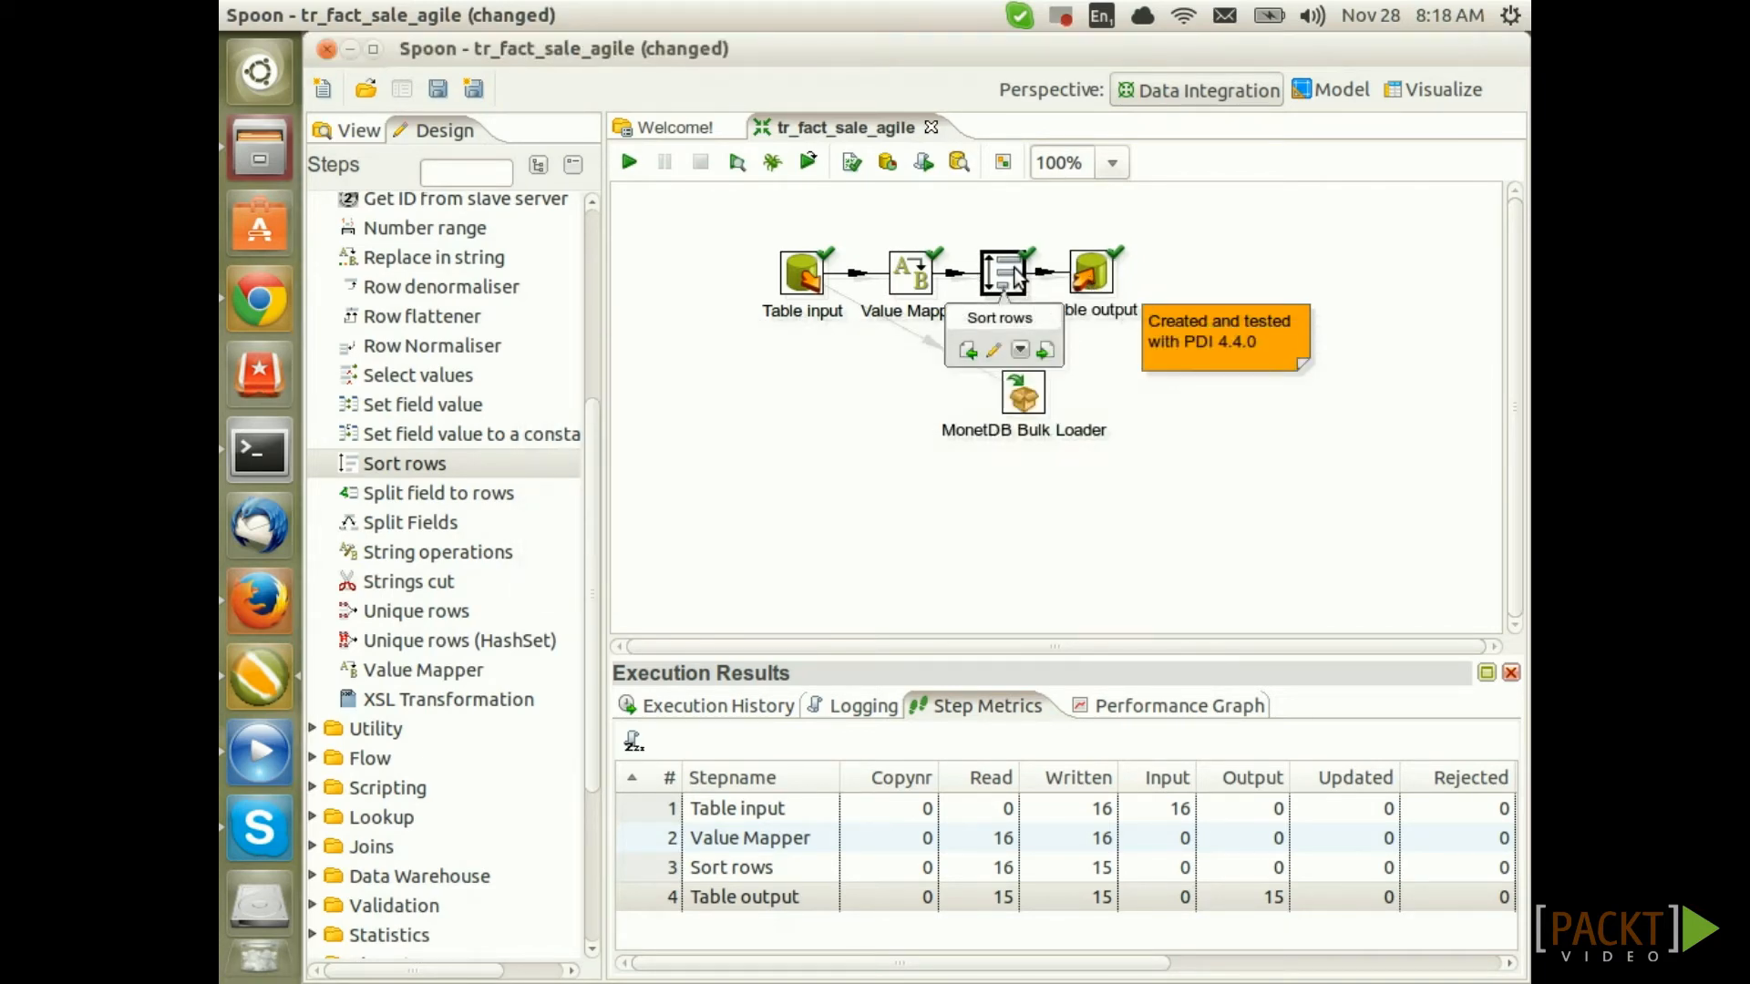
Make Sort rows pass only unique rows, keyed first on lens_name and sales_channel
{"action": "double_click", "coordinate": [1014, 268]}
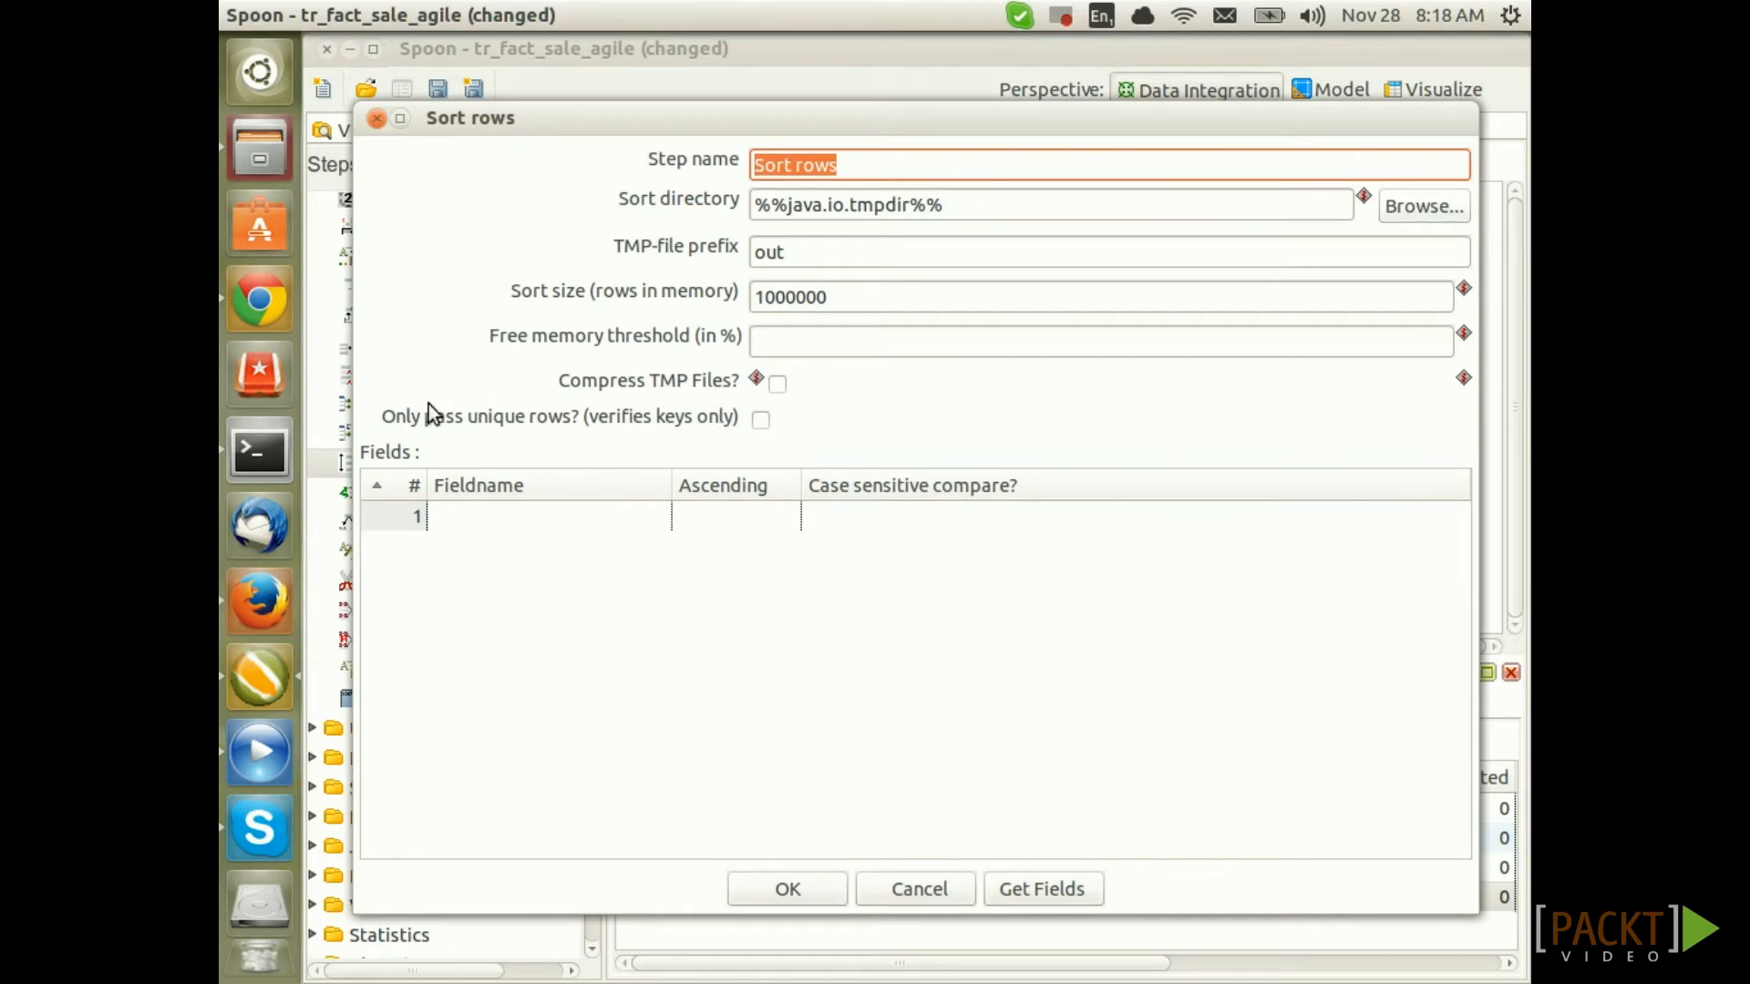
{"action": "left_click", "coordinate": [763, 418]}
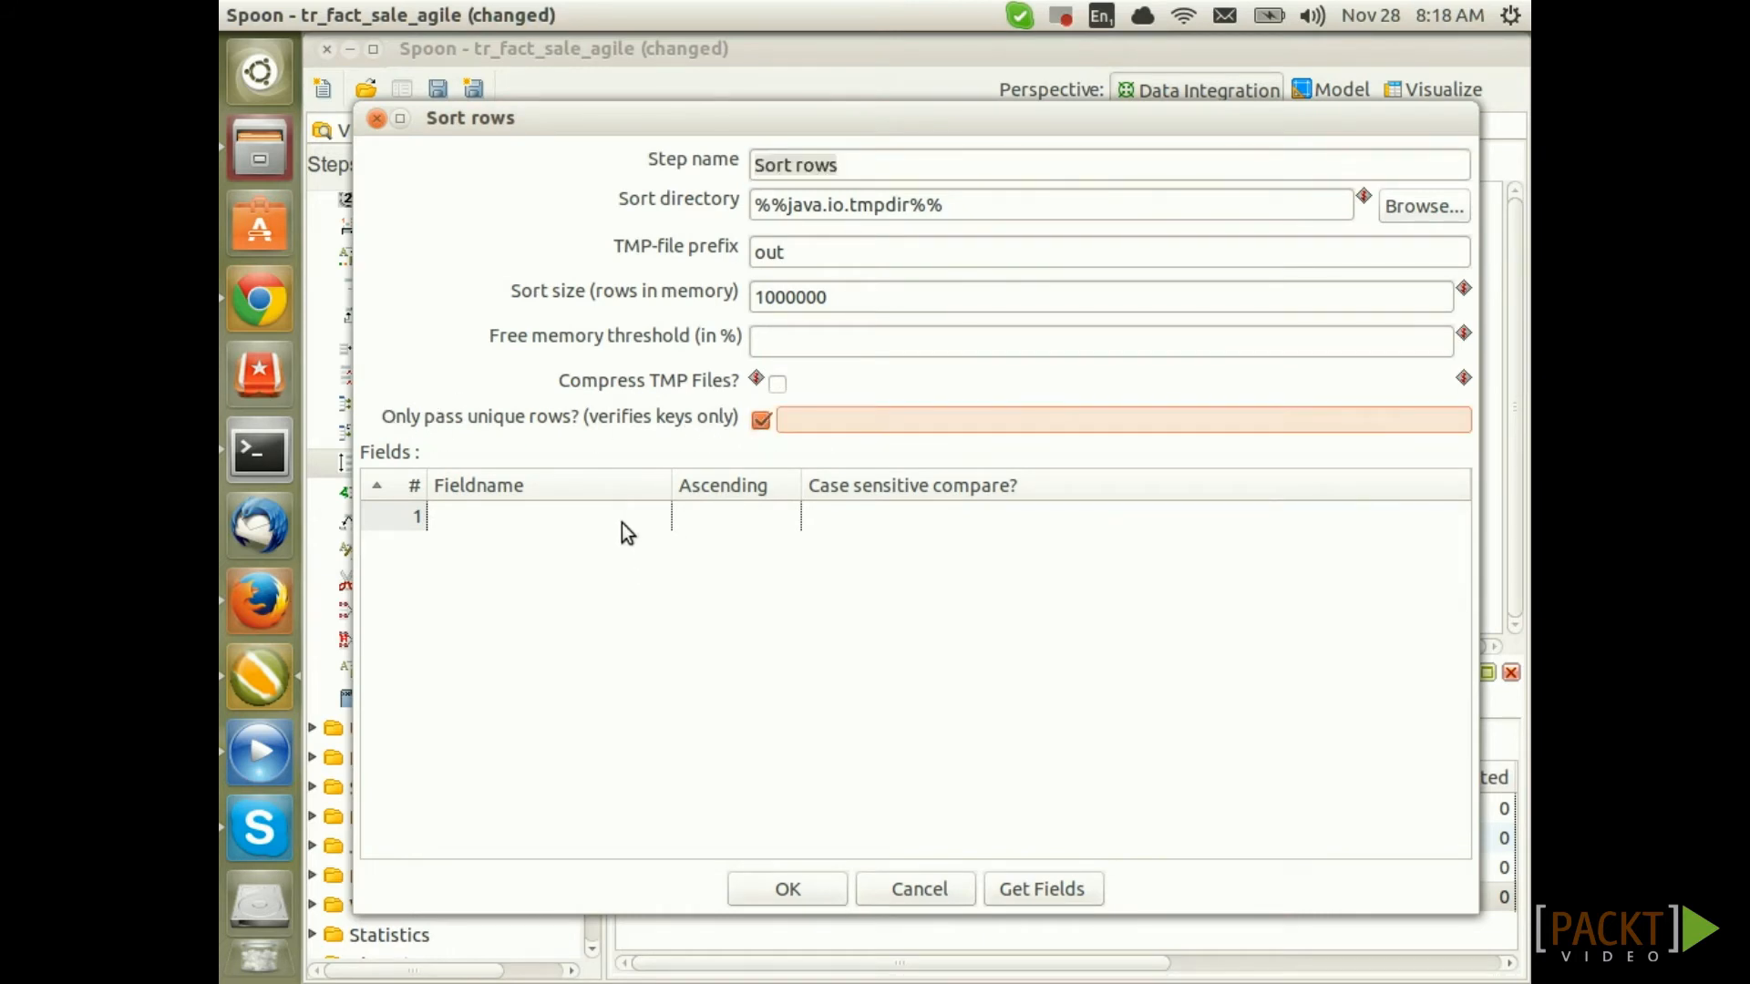
{"action": "left_click", "coordinate": [644, 514]}
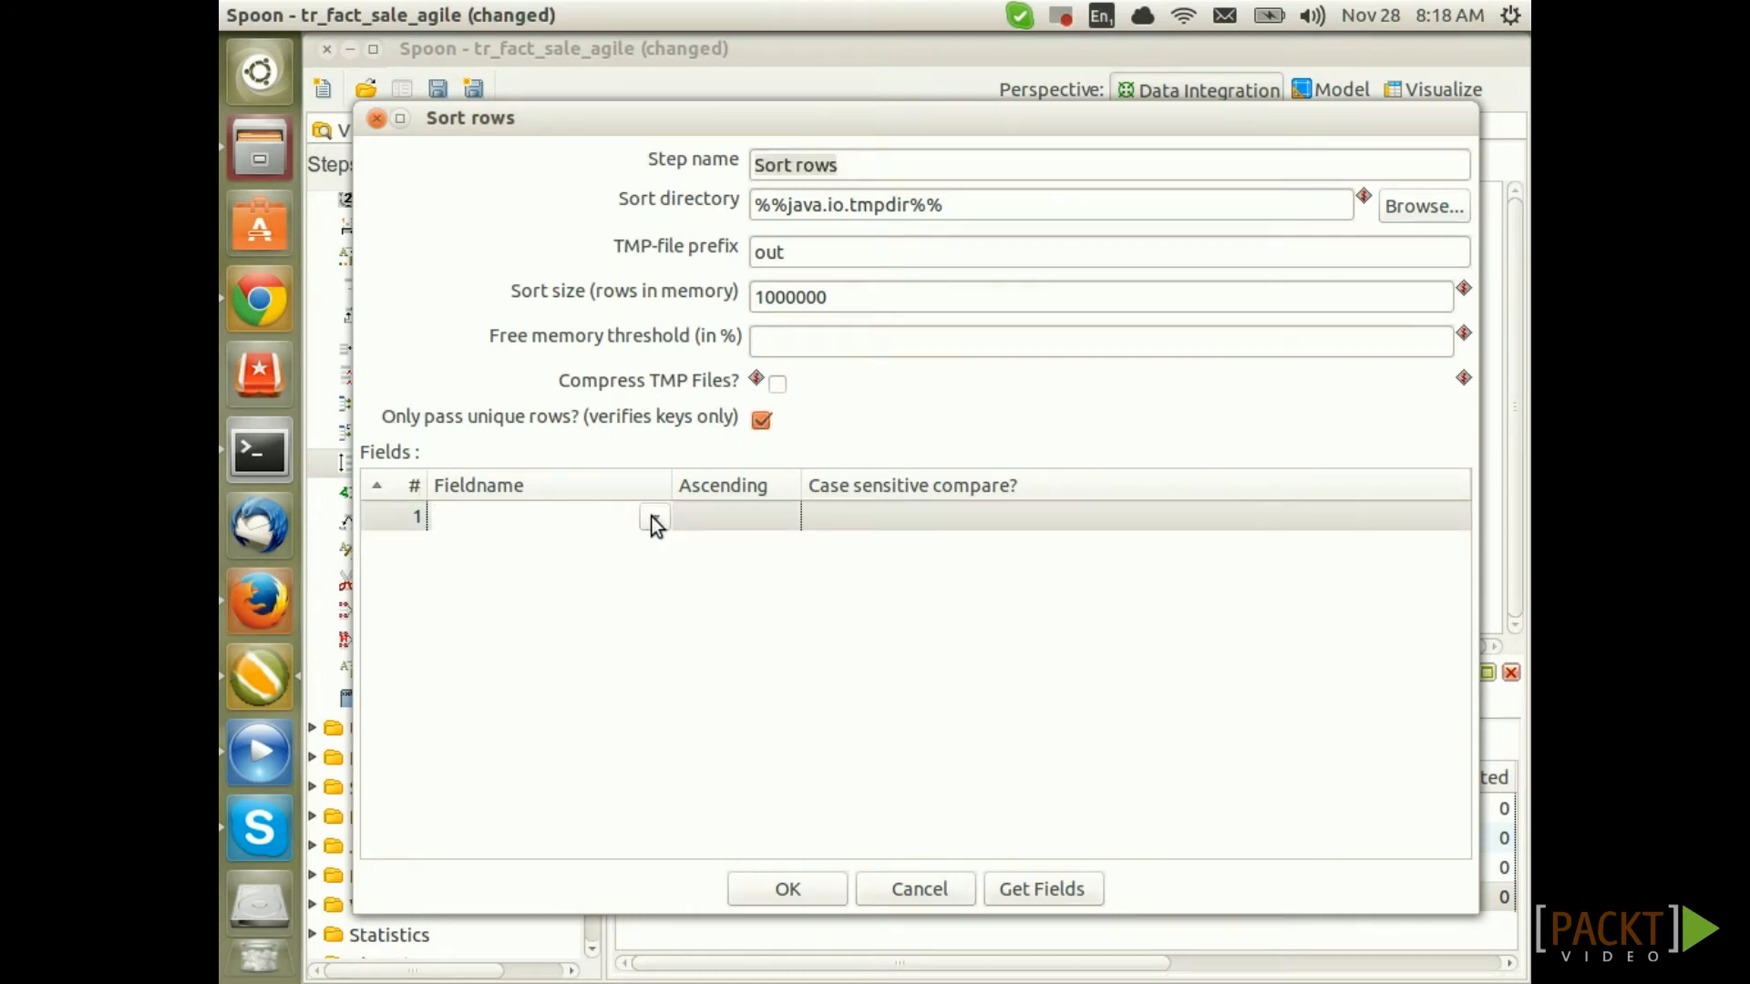
{"action": "left_click", "coordinate": [649, 517]}
{"action": "scroll", "coordinate": [622, 574], "scroll_direction": "down", "scroll_amount": 2}
{"action": "scroll", "coordinate": [625, 582], "scroll_direction": "down", "scroll_amount": 1}
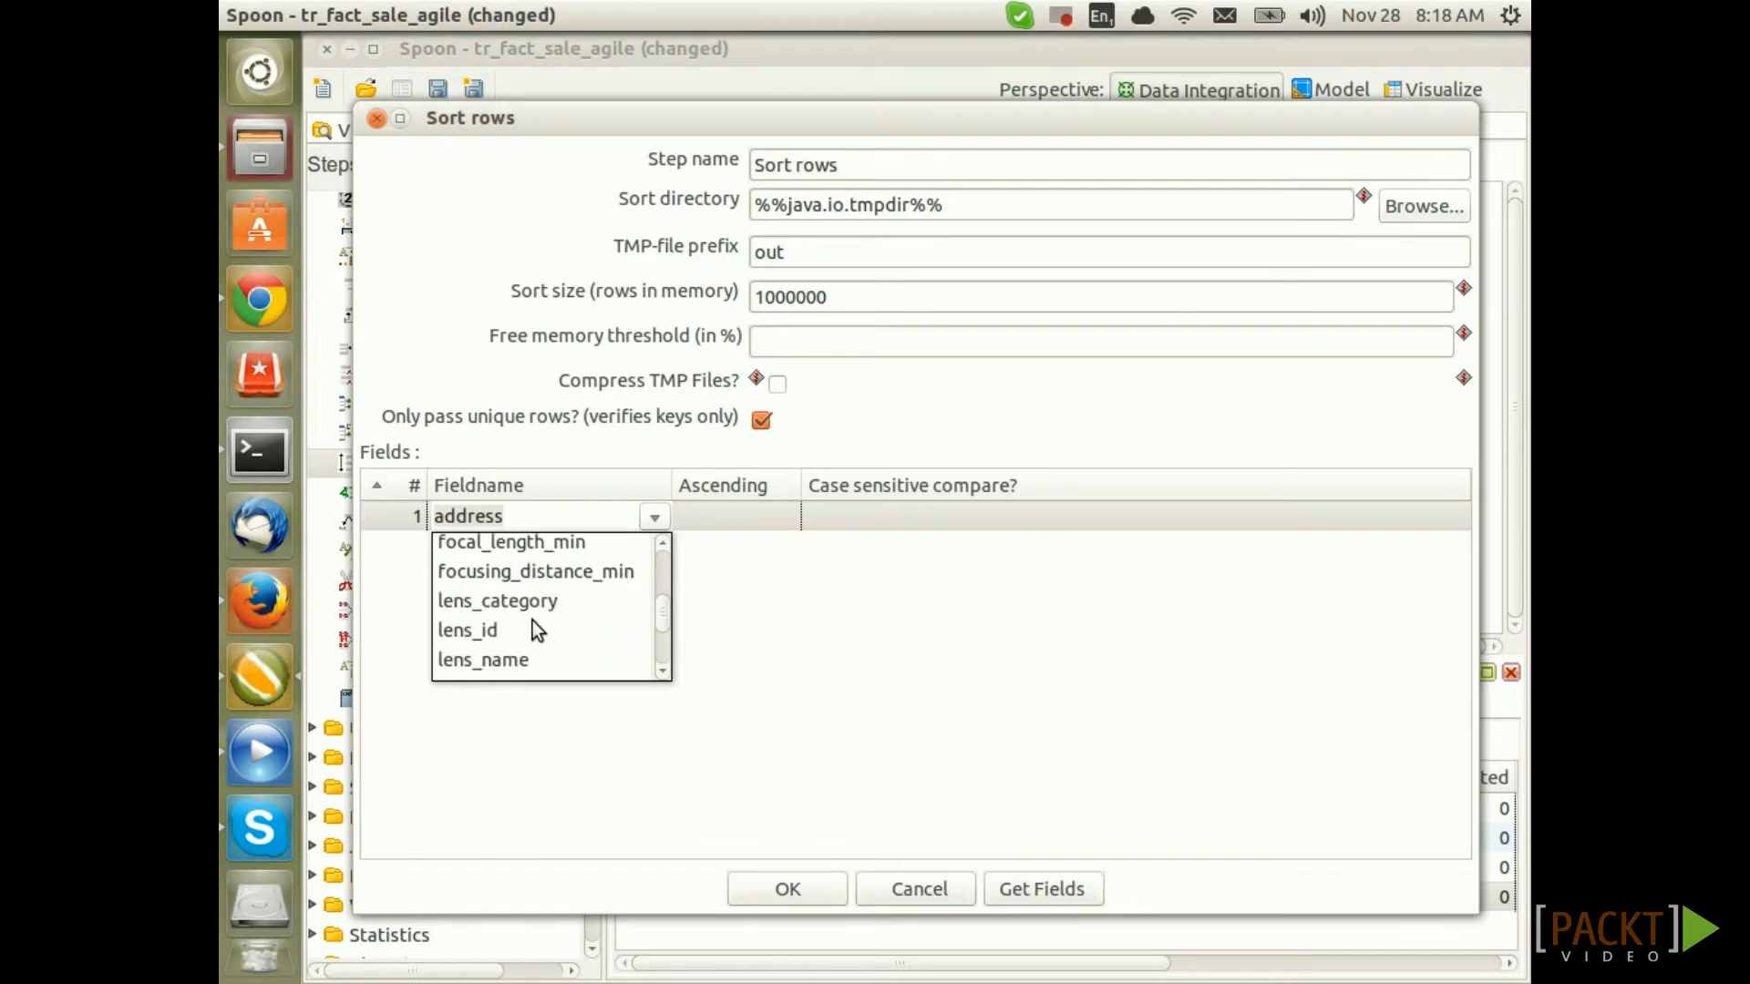
{"action": "left_click", "coordinate": [514, 658]}
{"action": "left_click", "coordinate": [637, 547]}
{"action": "left_click", "coordinate": [654, 547]}
{"action": "scroll", "coordinate": [627, 615], "scroll_direction": "down", "scroll_amount": 4}
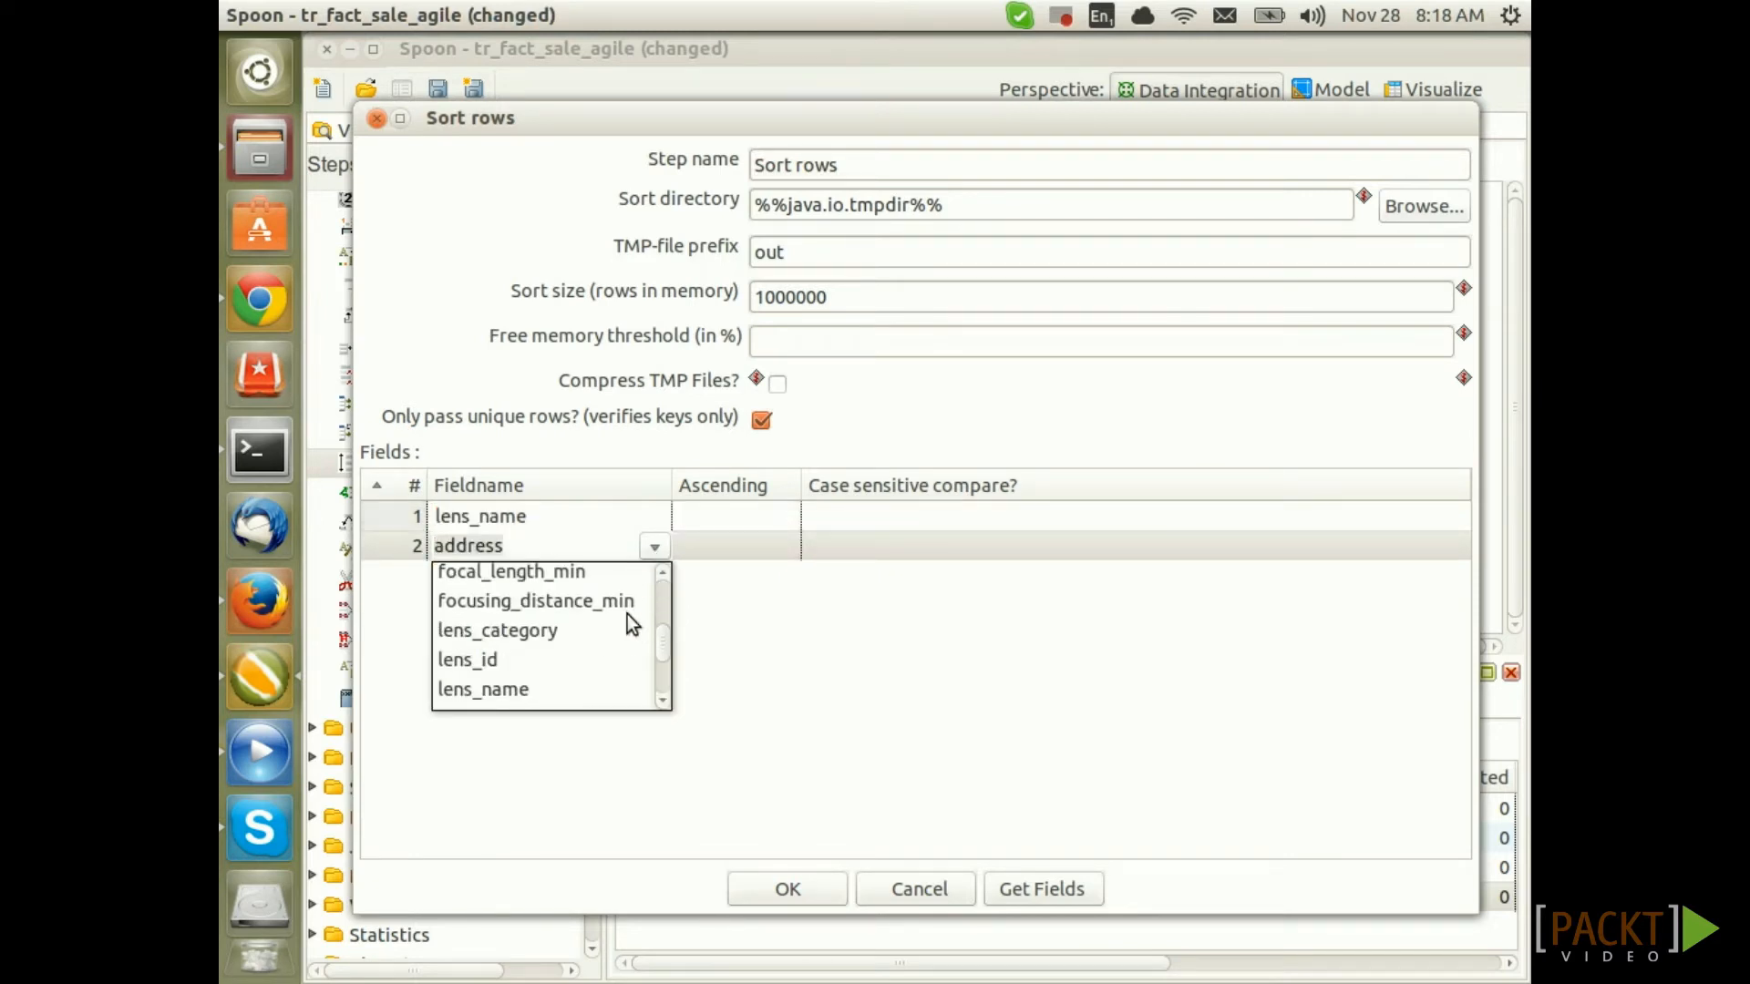
{"action": "left_click", "coordinate": [566, 682]}
Add sale_date and customer_name as further sort keys, confirm, and save the transformation
{"action": "left_click", "coordinate": [614, 576]}
{"action": "left_click", "coordinate": [654, 576]}
{"action": "scroll", "coordinate": [613, 637], "scroll_direction": "down", "scroll_amount": 5}
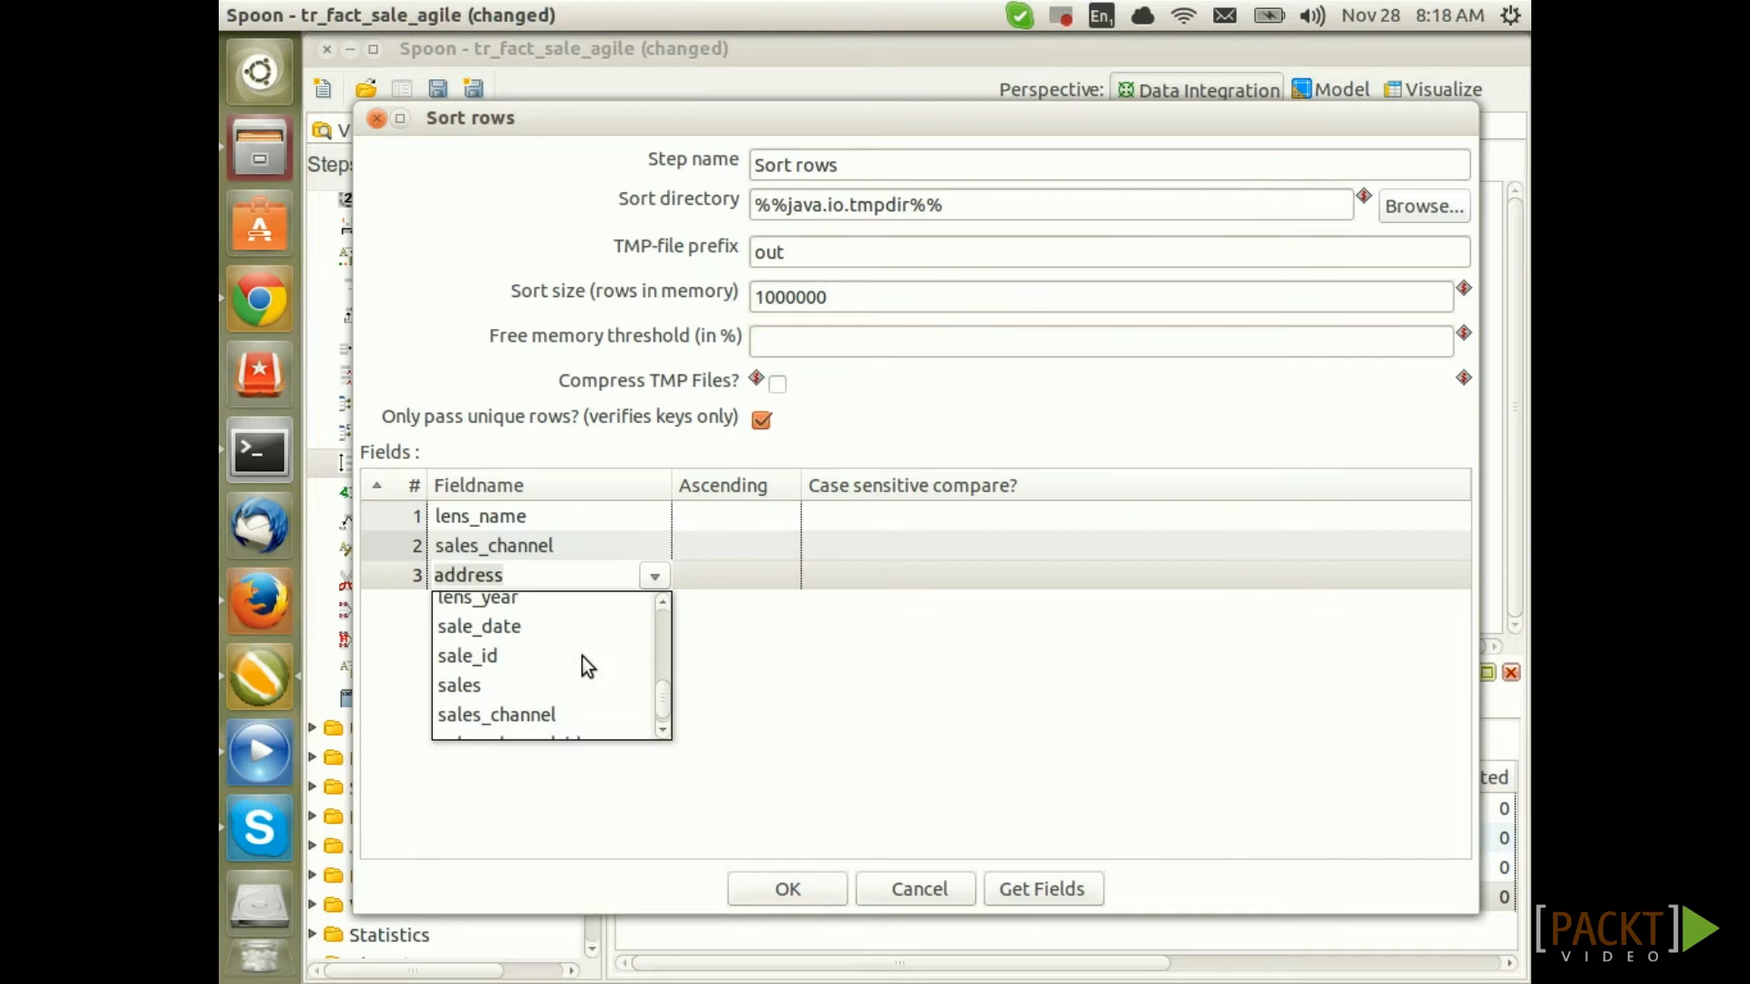
{"action": "scroll", "coordinate": [538, 674], "scroll_direction": "up", "scroll_amount": 1}
{"action": "left_click", "coordinate": [500, 638]}
{"action": "left_click", "coordinate": [614, 605]}
{"action": "left_click", "coordinate": [654, 605]}
{"action": "scroll", "coordinate": [592, 685], "scroll_direction": "down", "scroll_amount": 3}
{"action": "left_click", "coordinate": [552, 689]}
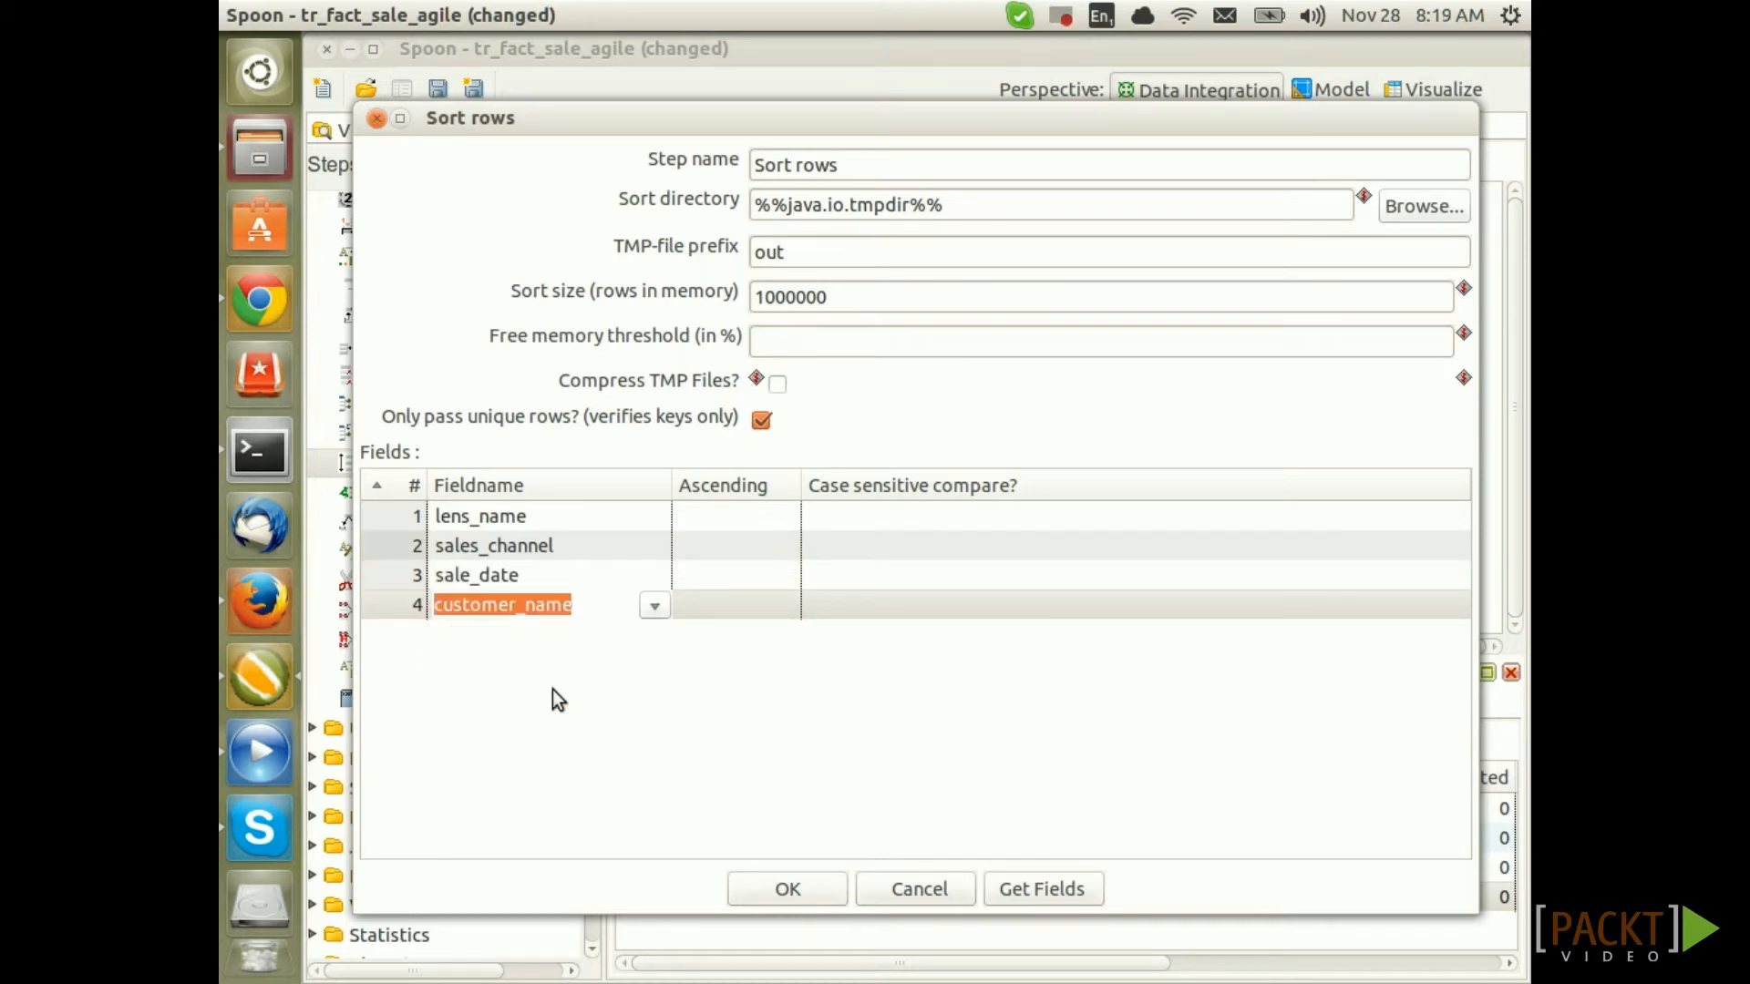
{"action": "left_click", "coordinate": [815, 884]}
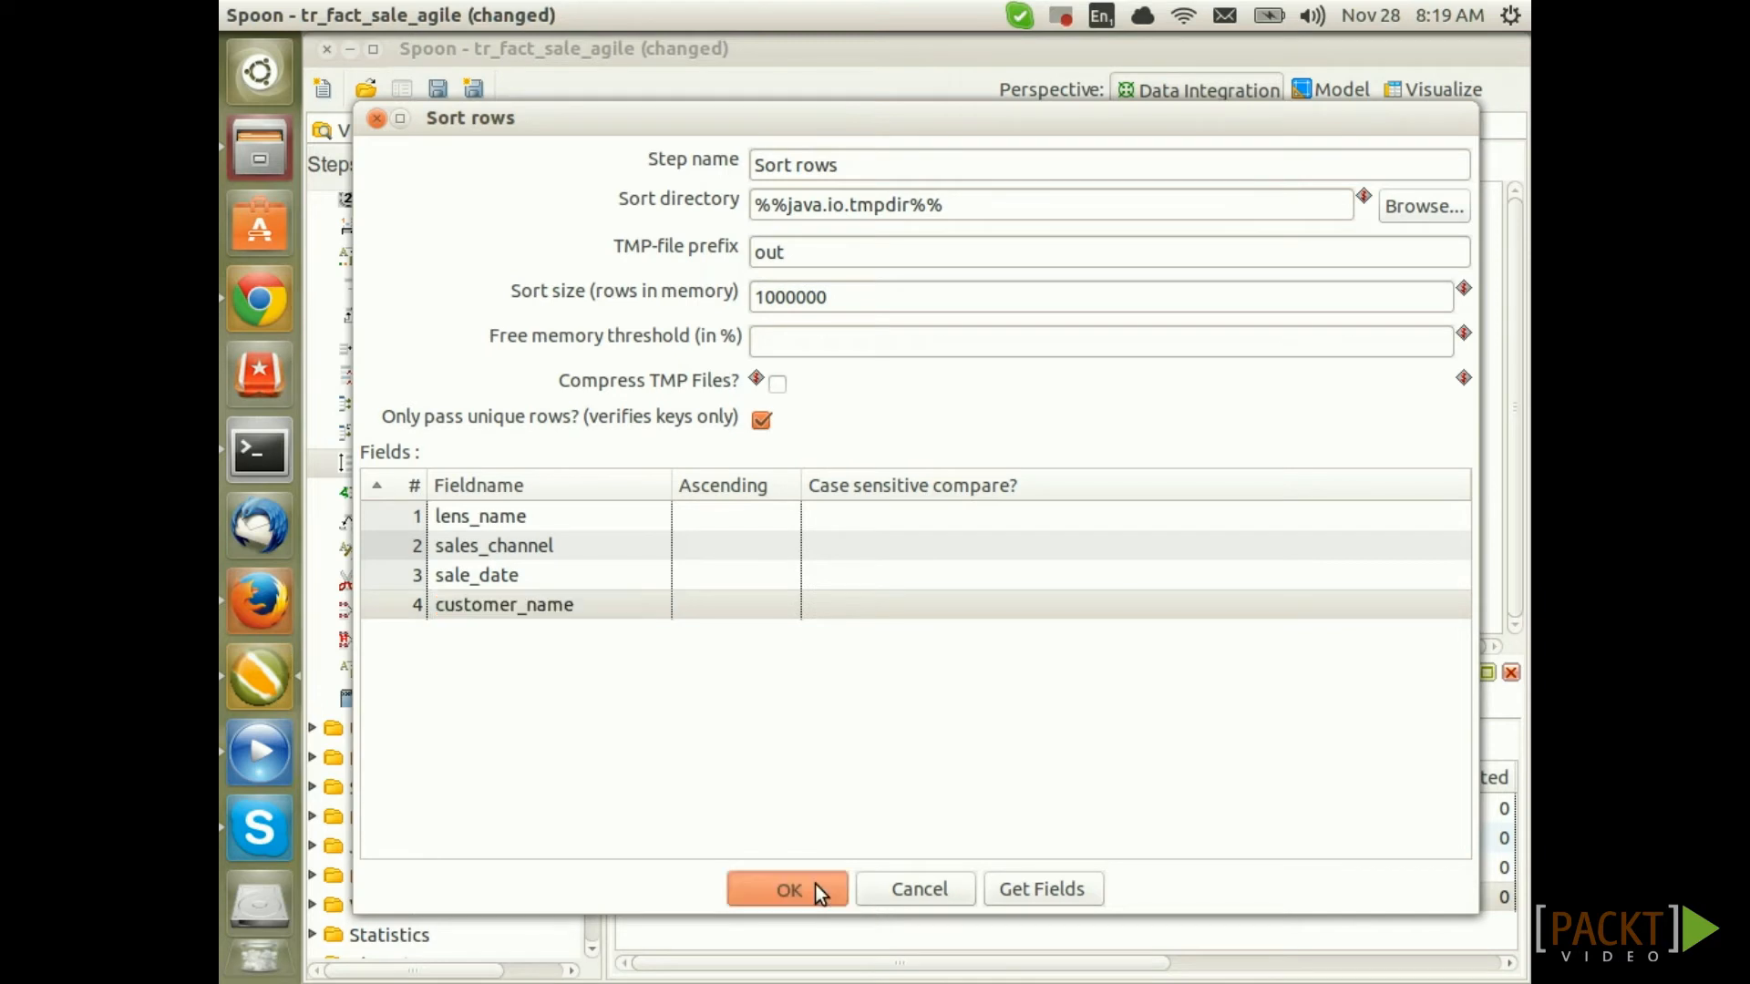
{"action": "left_click", "coordinate": [437, 90]}
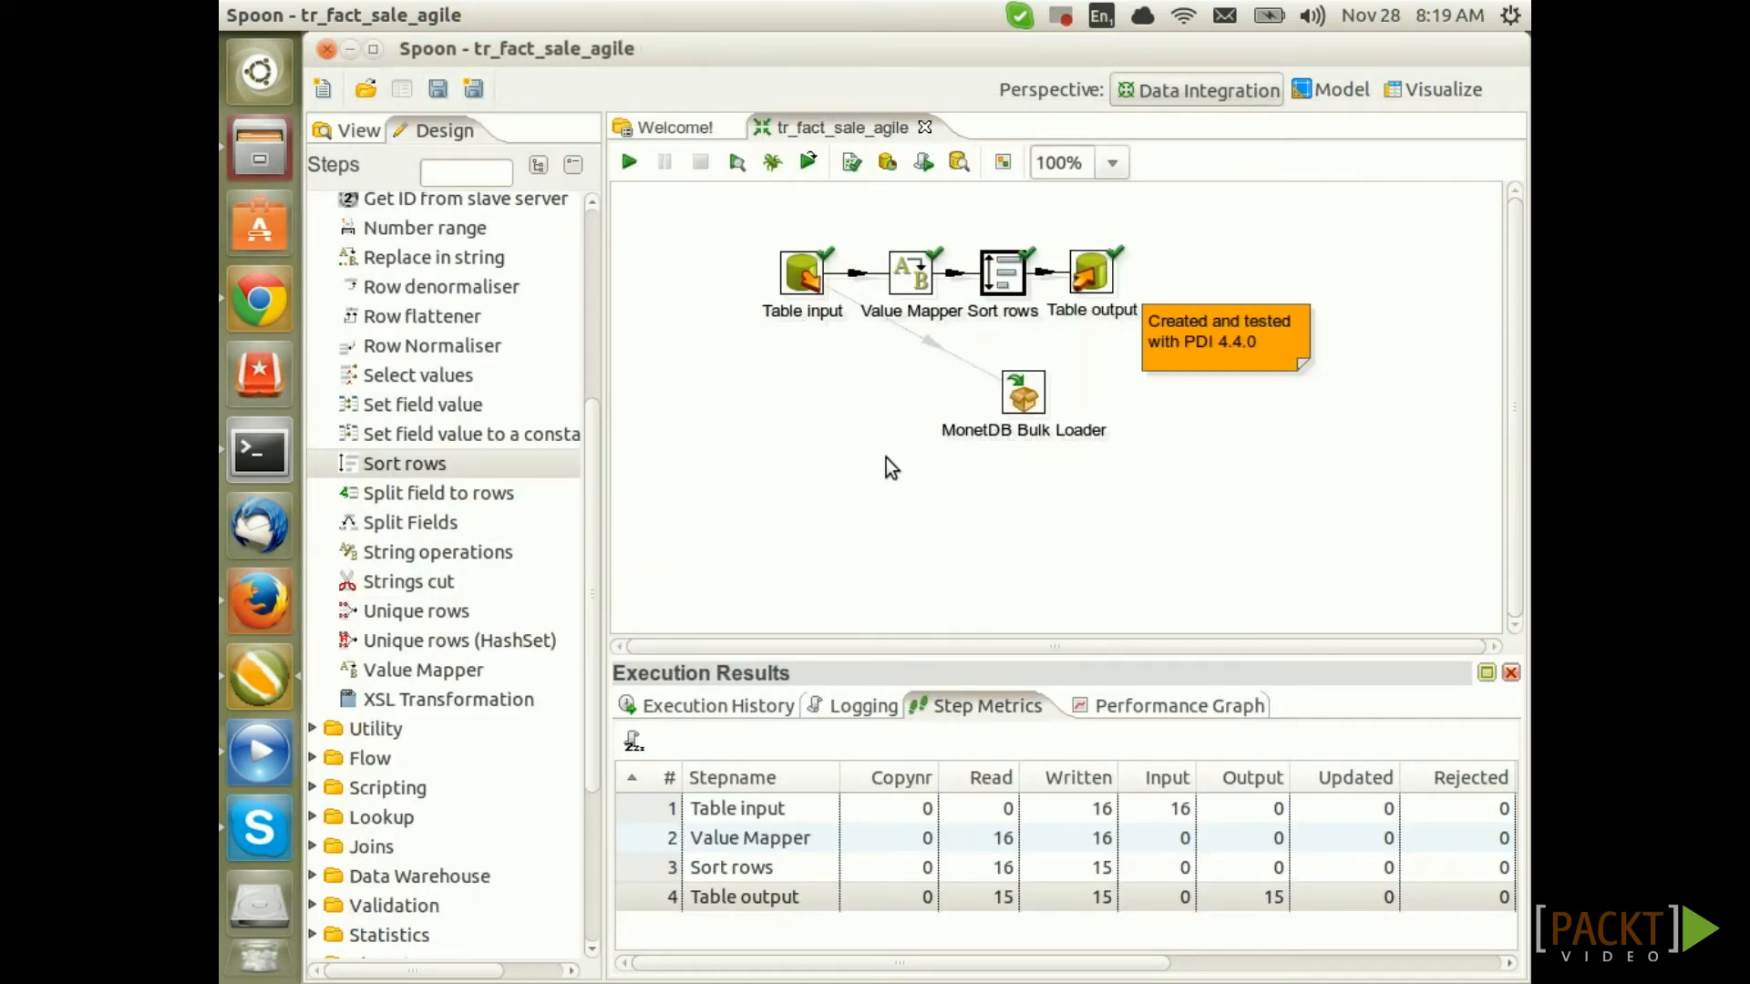
Rerun tr_fact_sale_agile and check that Table output receives 15 of 16 rows
{"action": "left_click", "coordinate": [627, 165]}
{"action": "left_click", "coordinate": [857, 961]}
{"action": "left_click", "coordinate": [714, 815]}
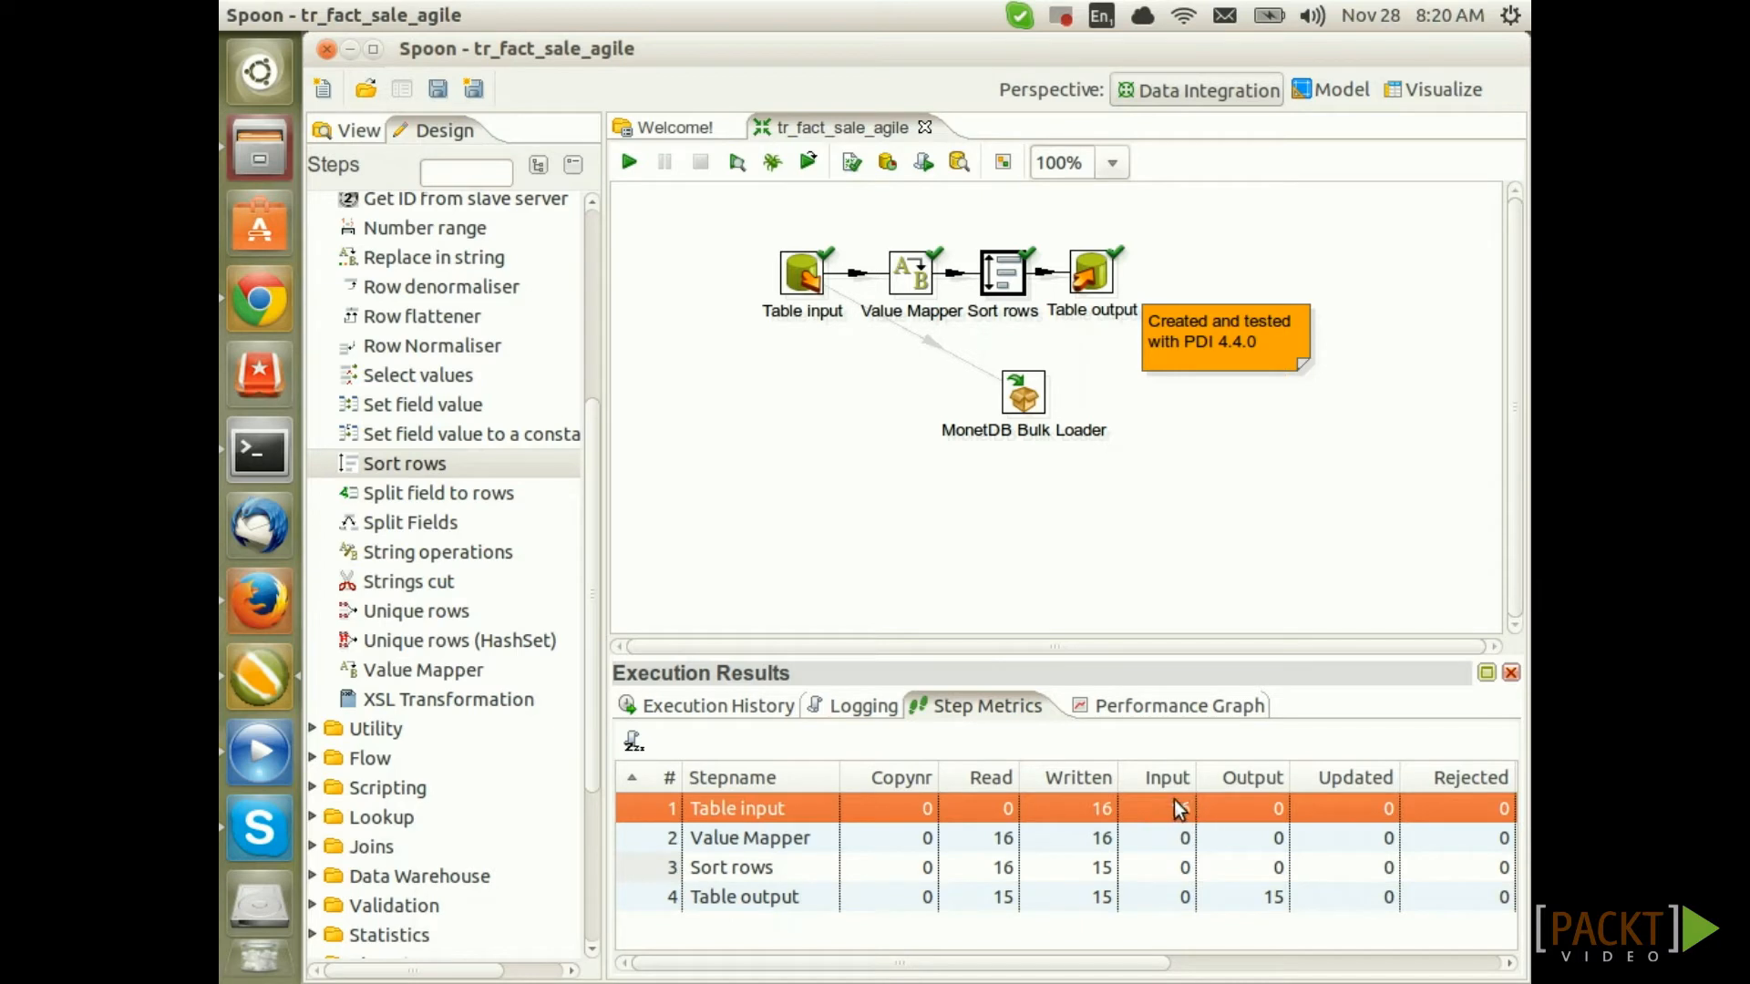
{"action": "left_click", "coordinate": [691, 901]}
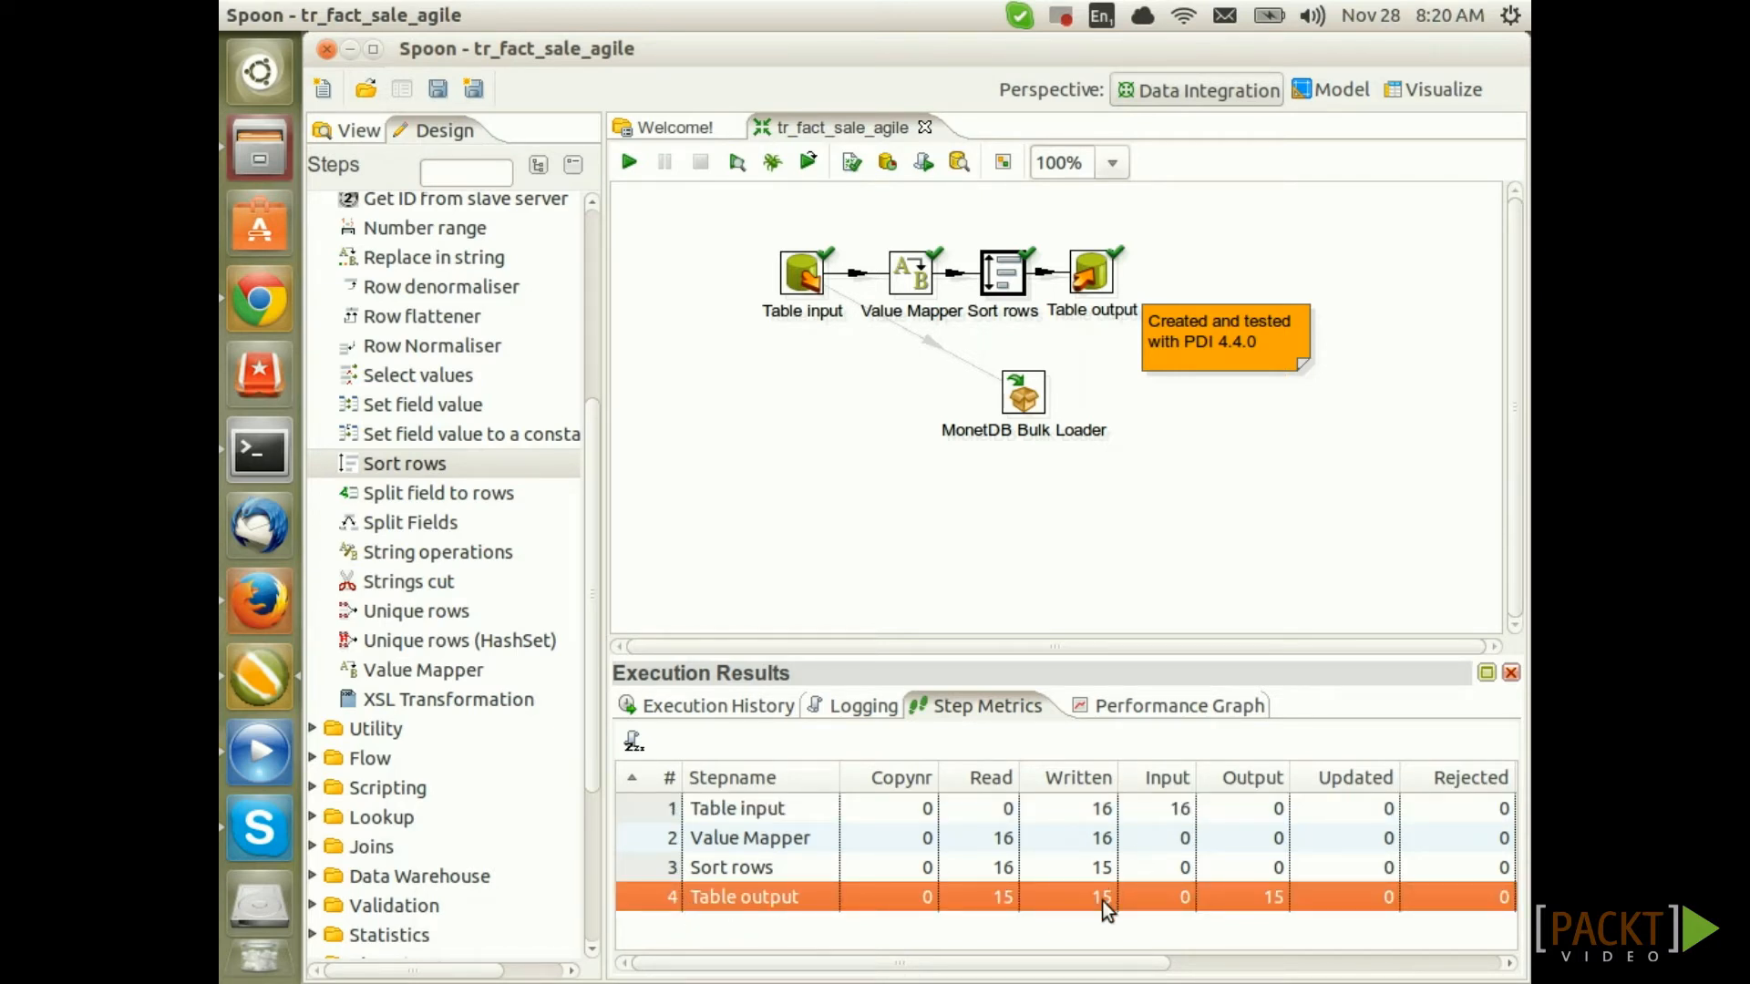
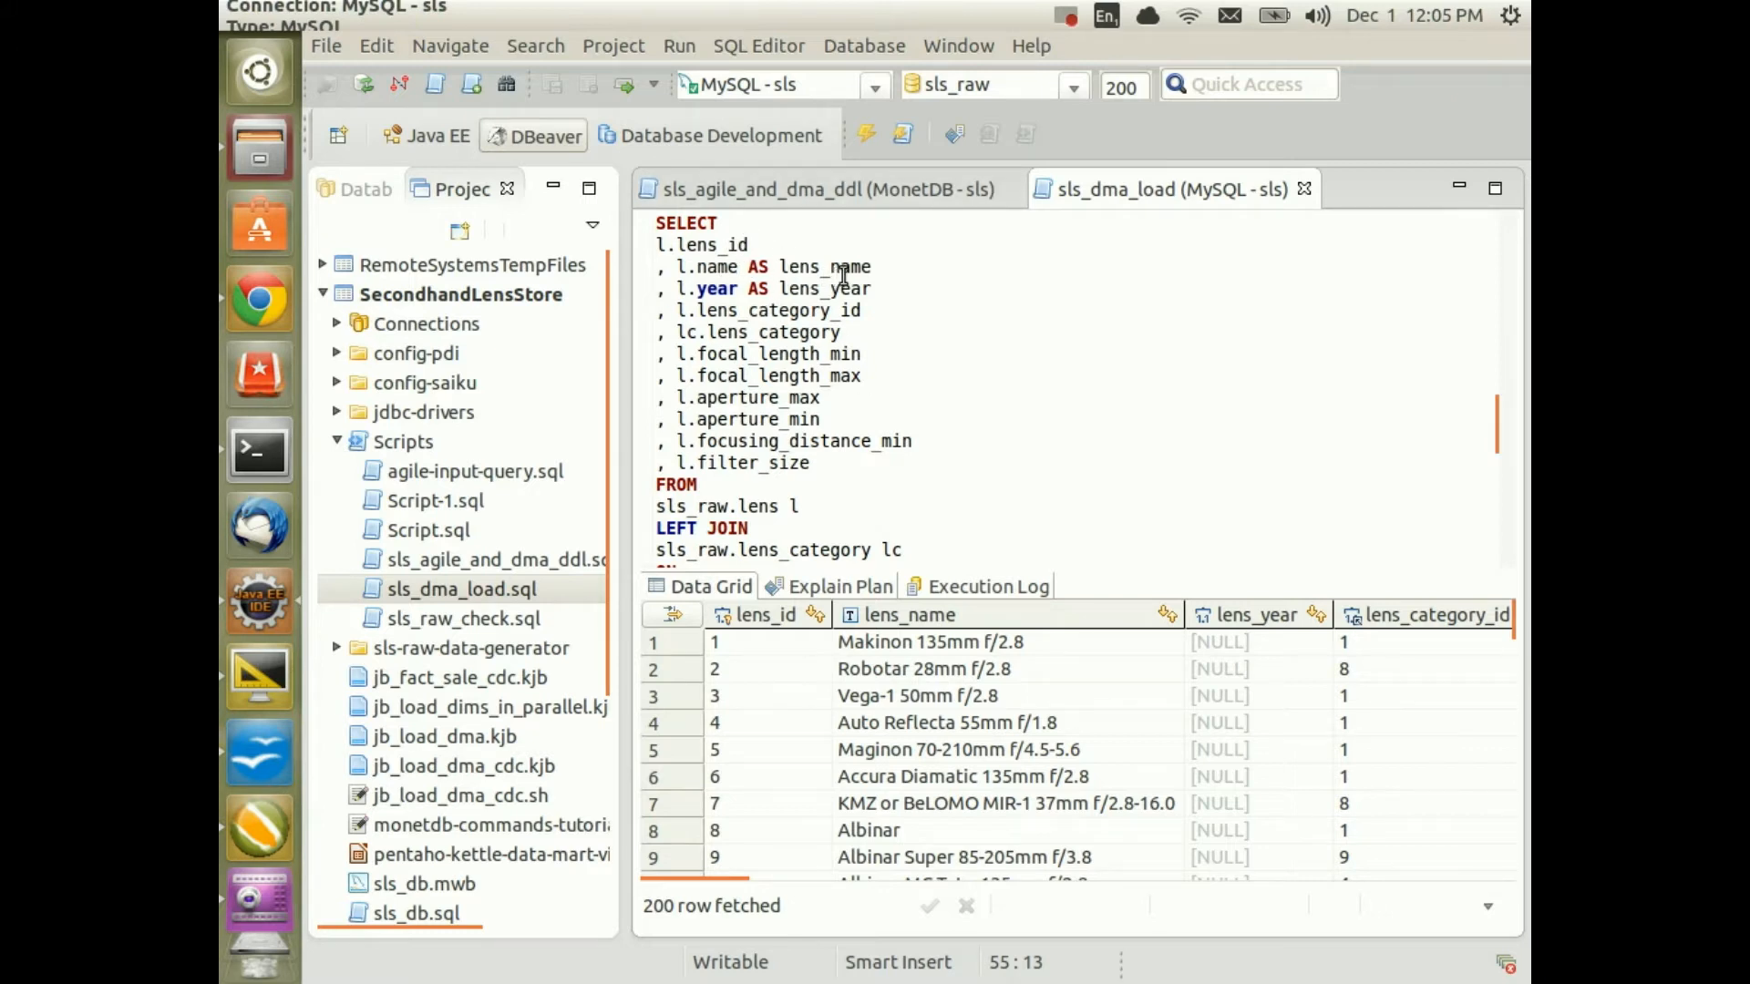
Re-run the lens SELECT with its lens_name alias to fetch the 200 lens rows
{"action": "left_click", "coordinate": [710, 267]}
{"action": "left_click", "coordinate": [820, 266]}
{"action": "scroll", "coordinate": [1021, 408], "scroll_direction": "down", "scroll_amount": 3}
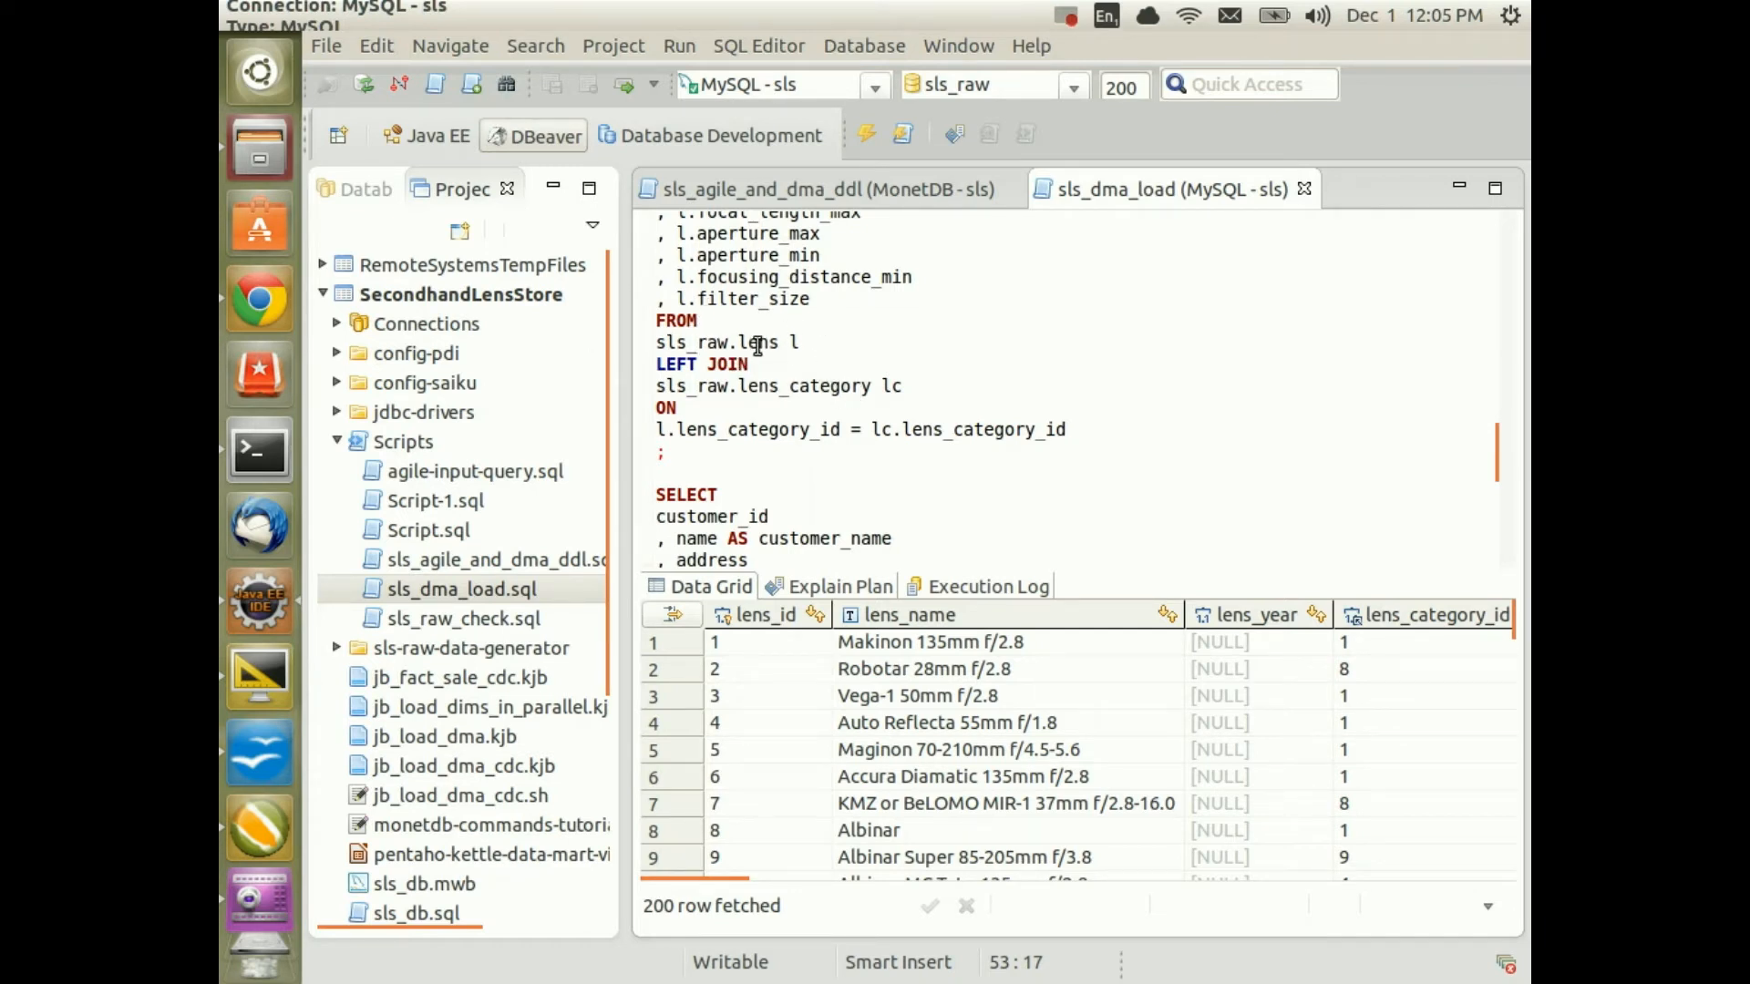
{"action": "scroll", "coordinate": [745, 305], "scroll_direction": "up", "scroll_amount": 3}
{"action": "left_click", "coordinate": [747, 301]}
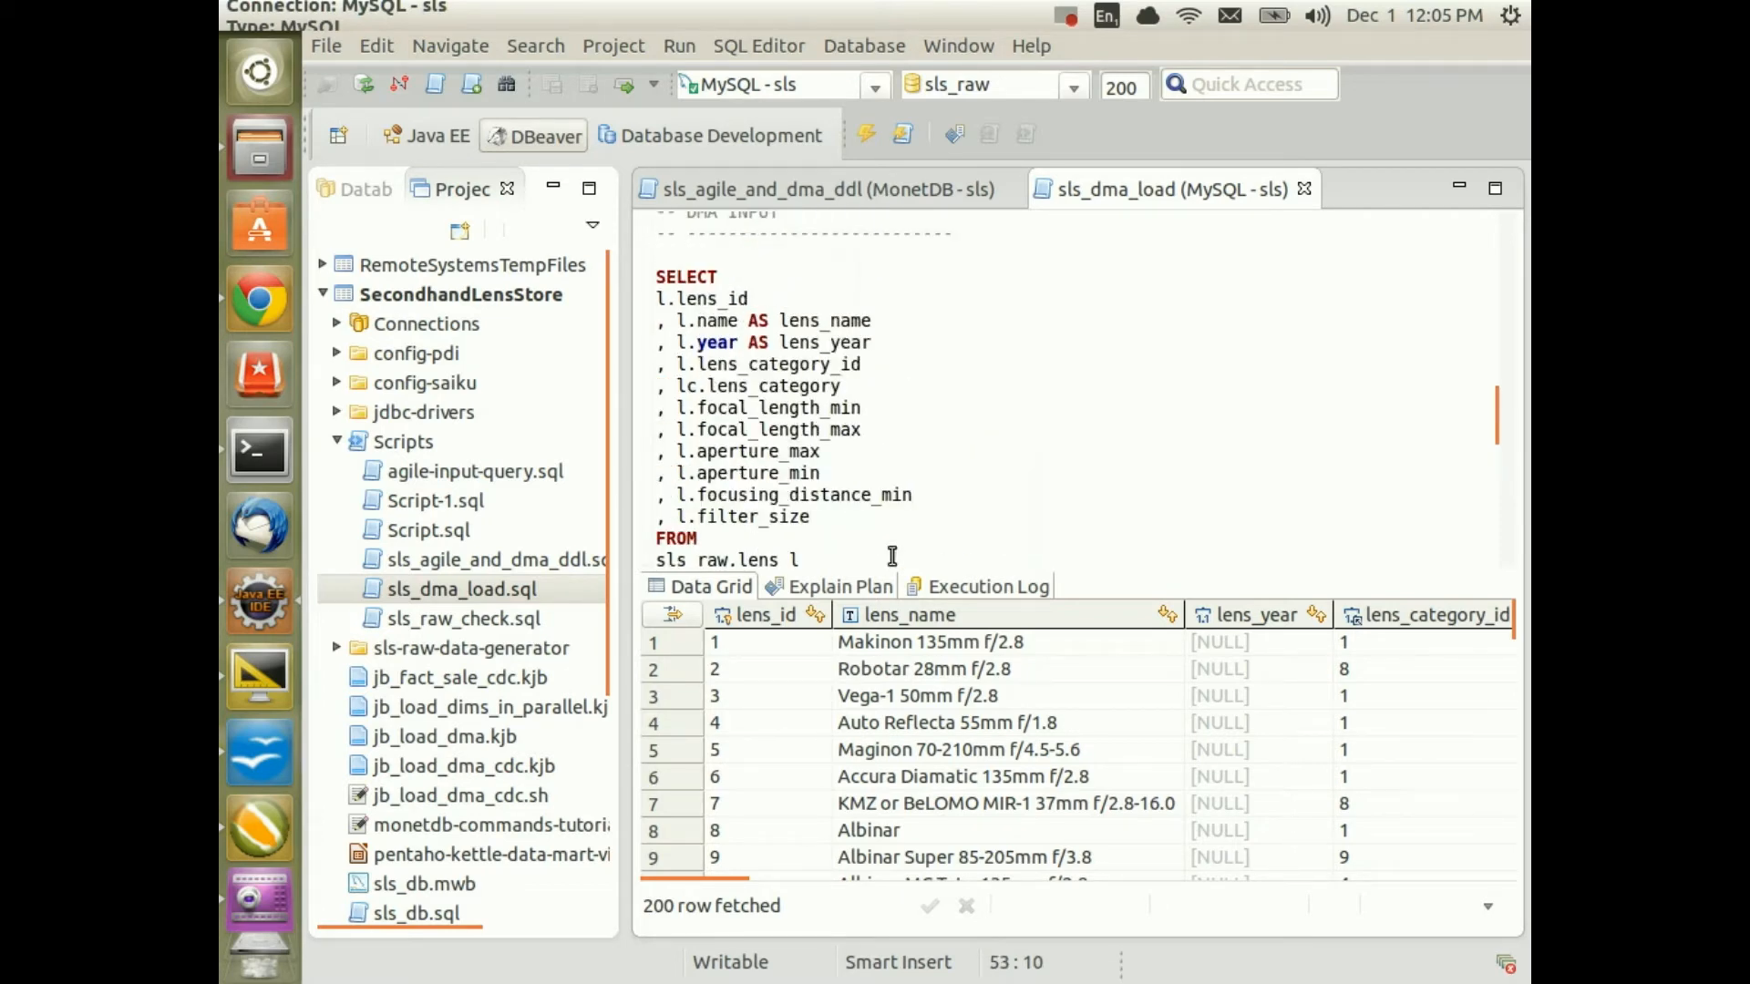
{"action": "key", "text": "ctrl+Return"}
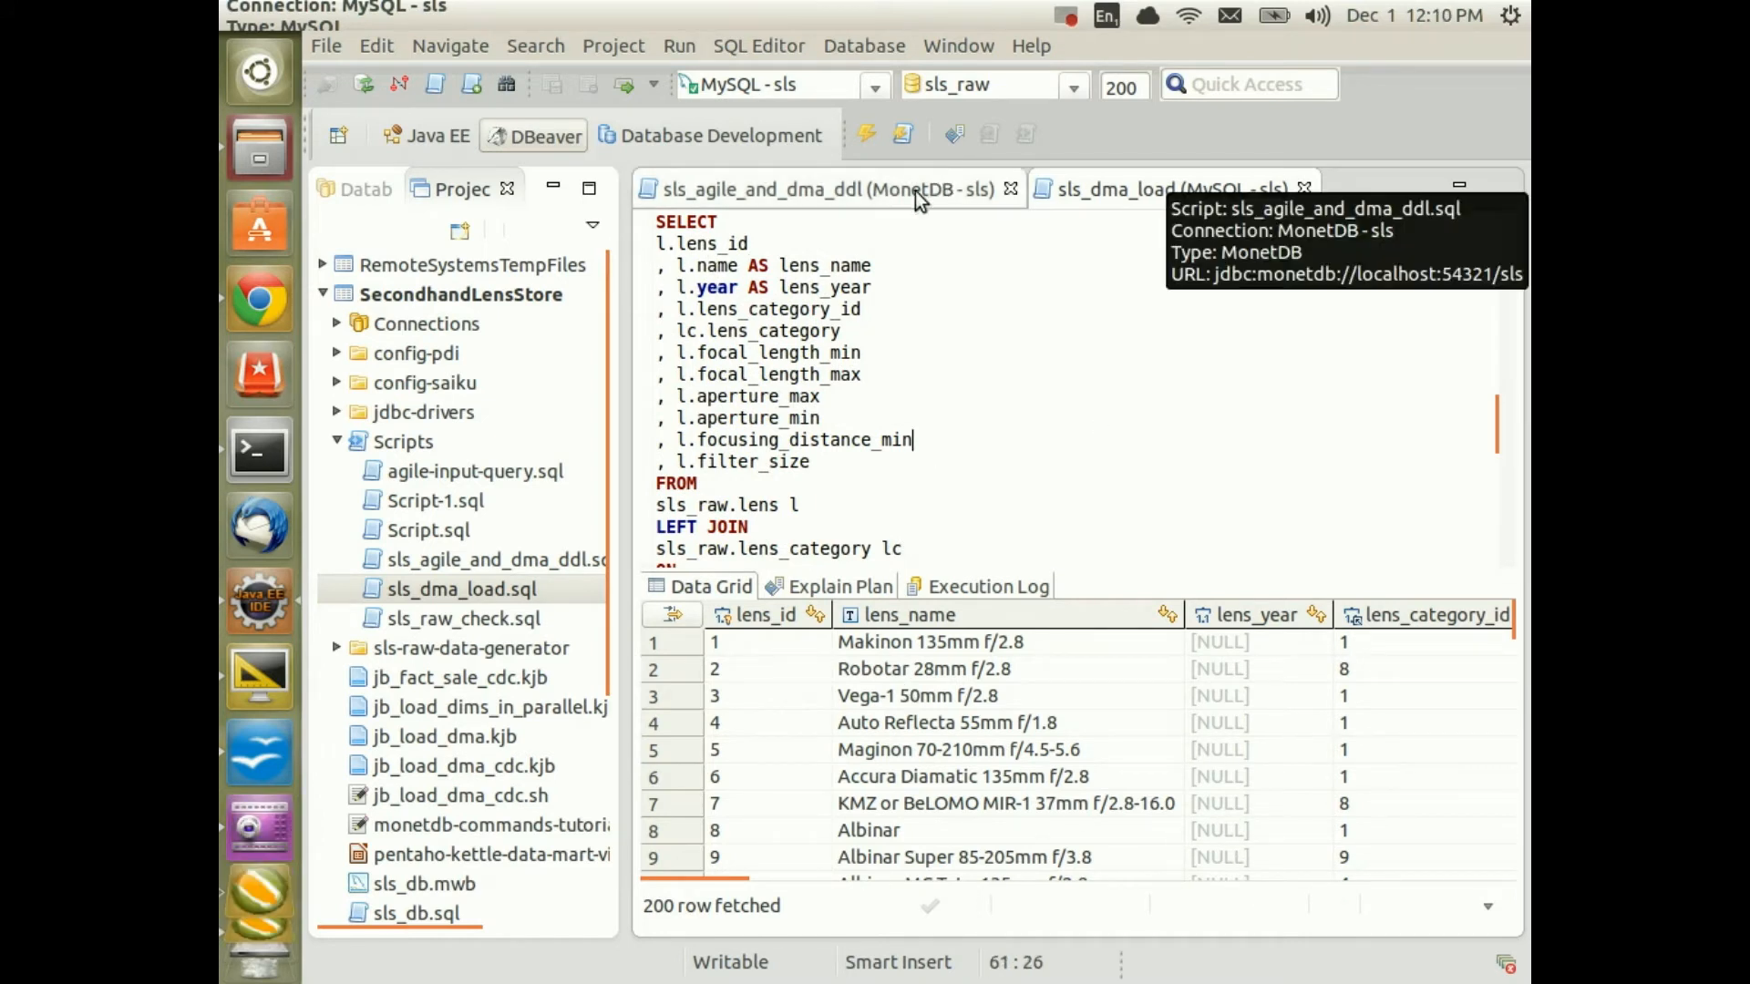
Execute the CREATE TABLE dma.dim_lens_simple statement in the MonetDB DDL script
{"action": "left_click", "coordinate": [834, 189]}
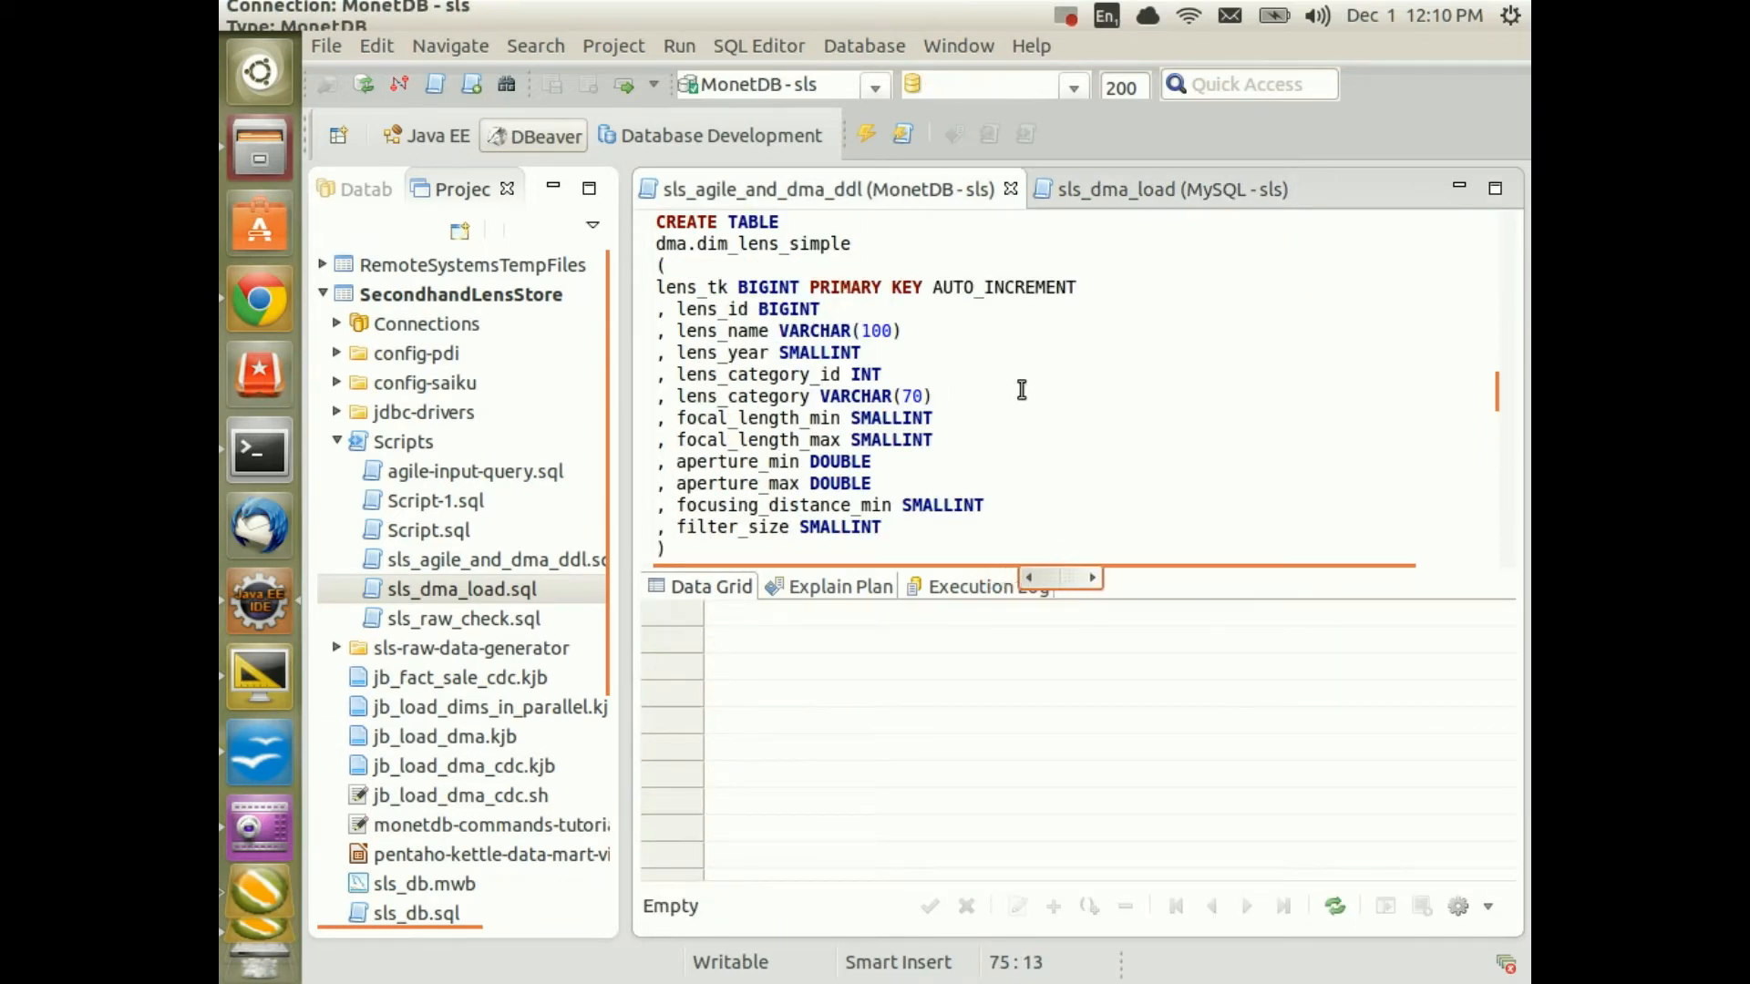
{"action": "left_click_drag", "start_coordinate": [658, 243], "coordinate": [700, 243]}
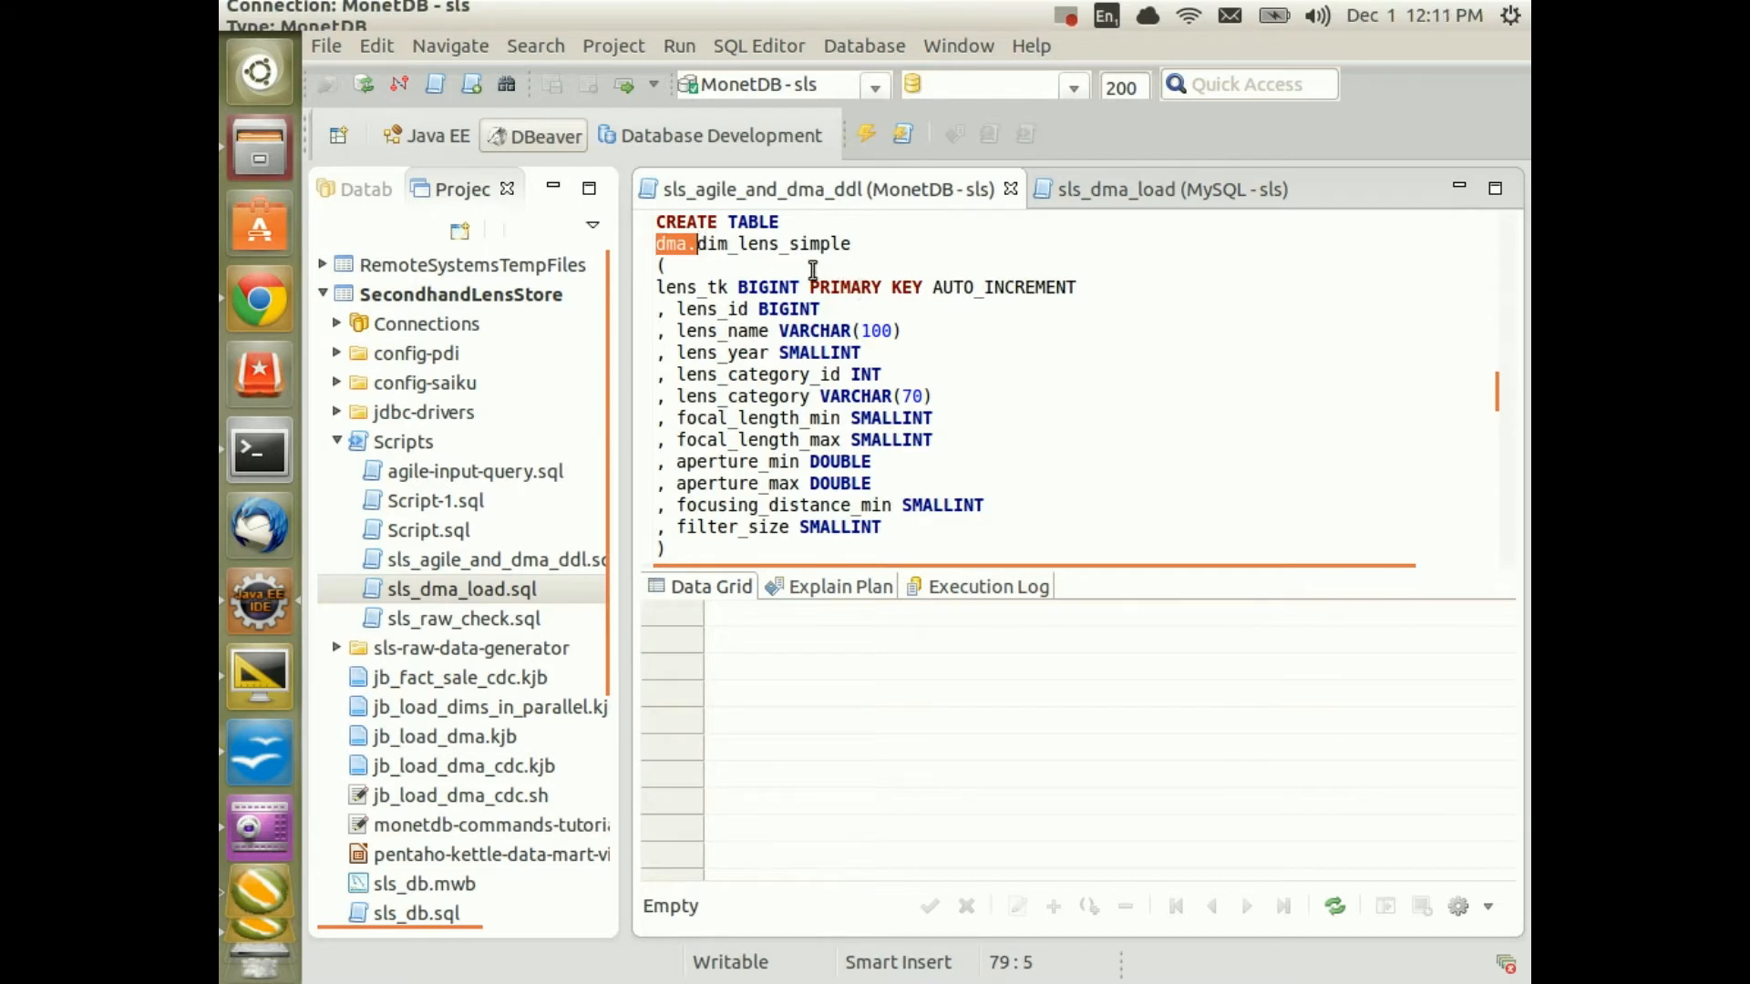
{"action": "left_click_drag", "start_coordinate": [741, 244], "coordinate": [696, 242]}
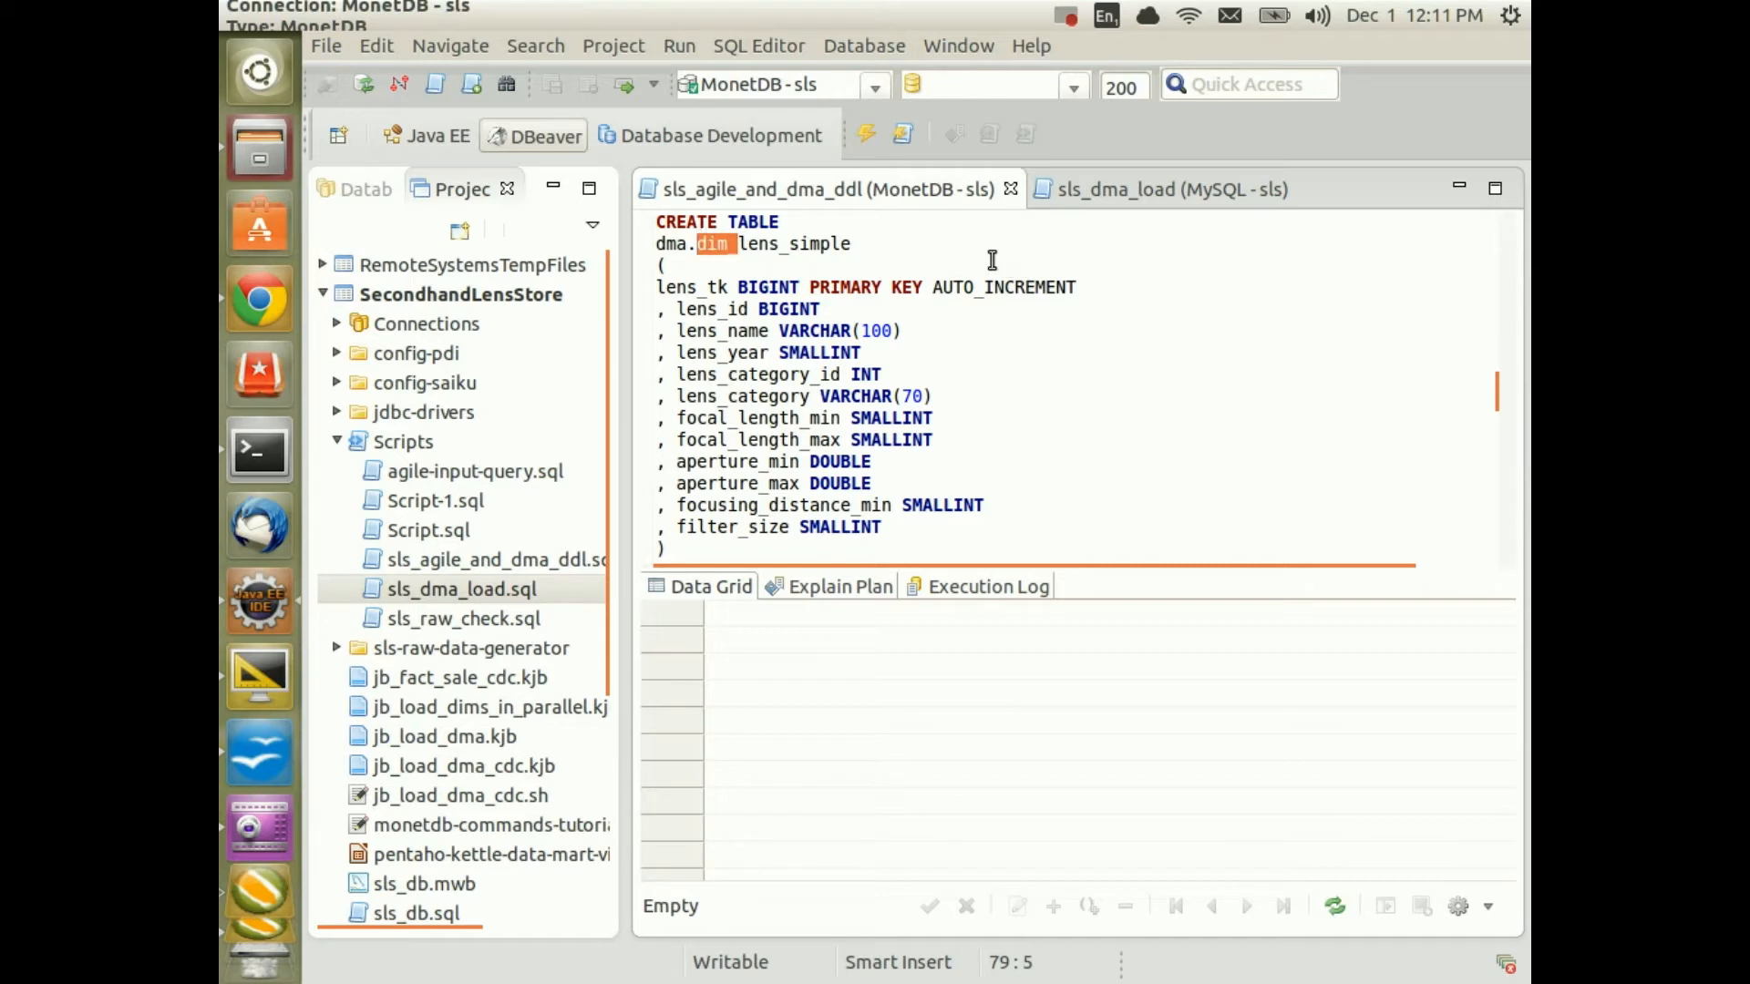
{"action": "left_click_drag", "start_coordinate": [779, 242], "coordinate": [920, 240]}
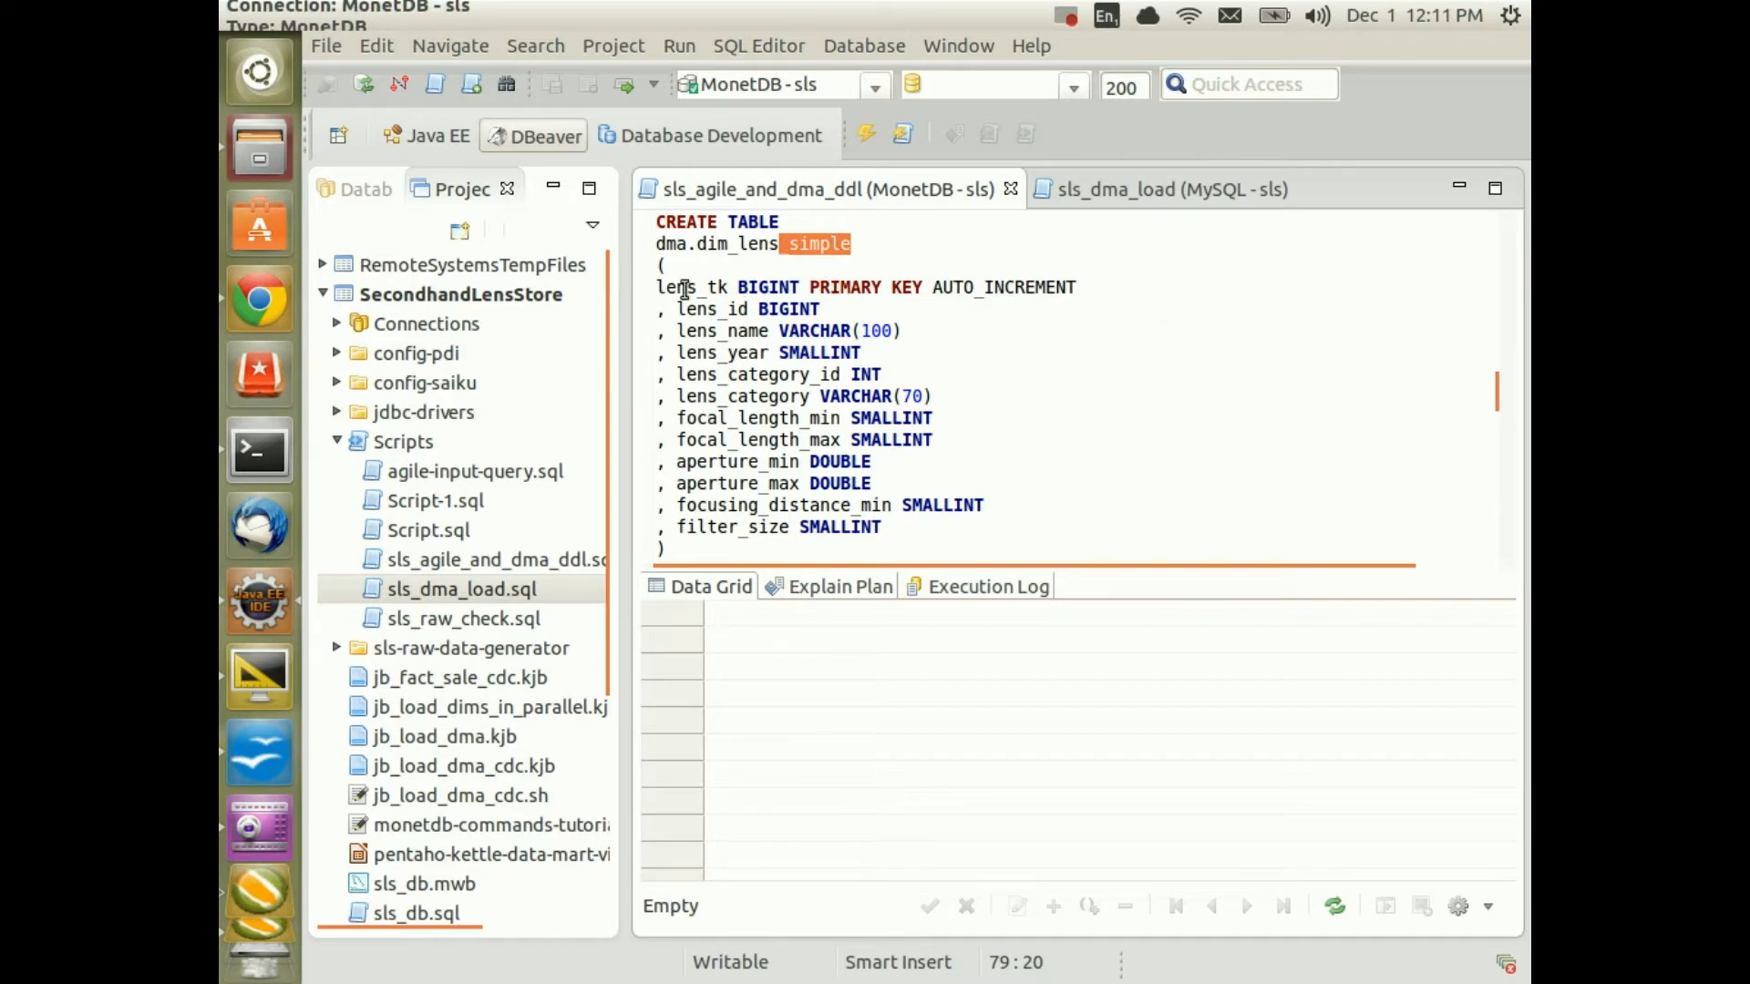
{"action": "left_click_drag", "start_coordinate": [729, 290], "coordinate": [698, 288]}
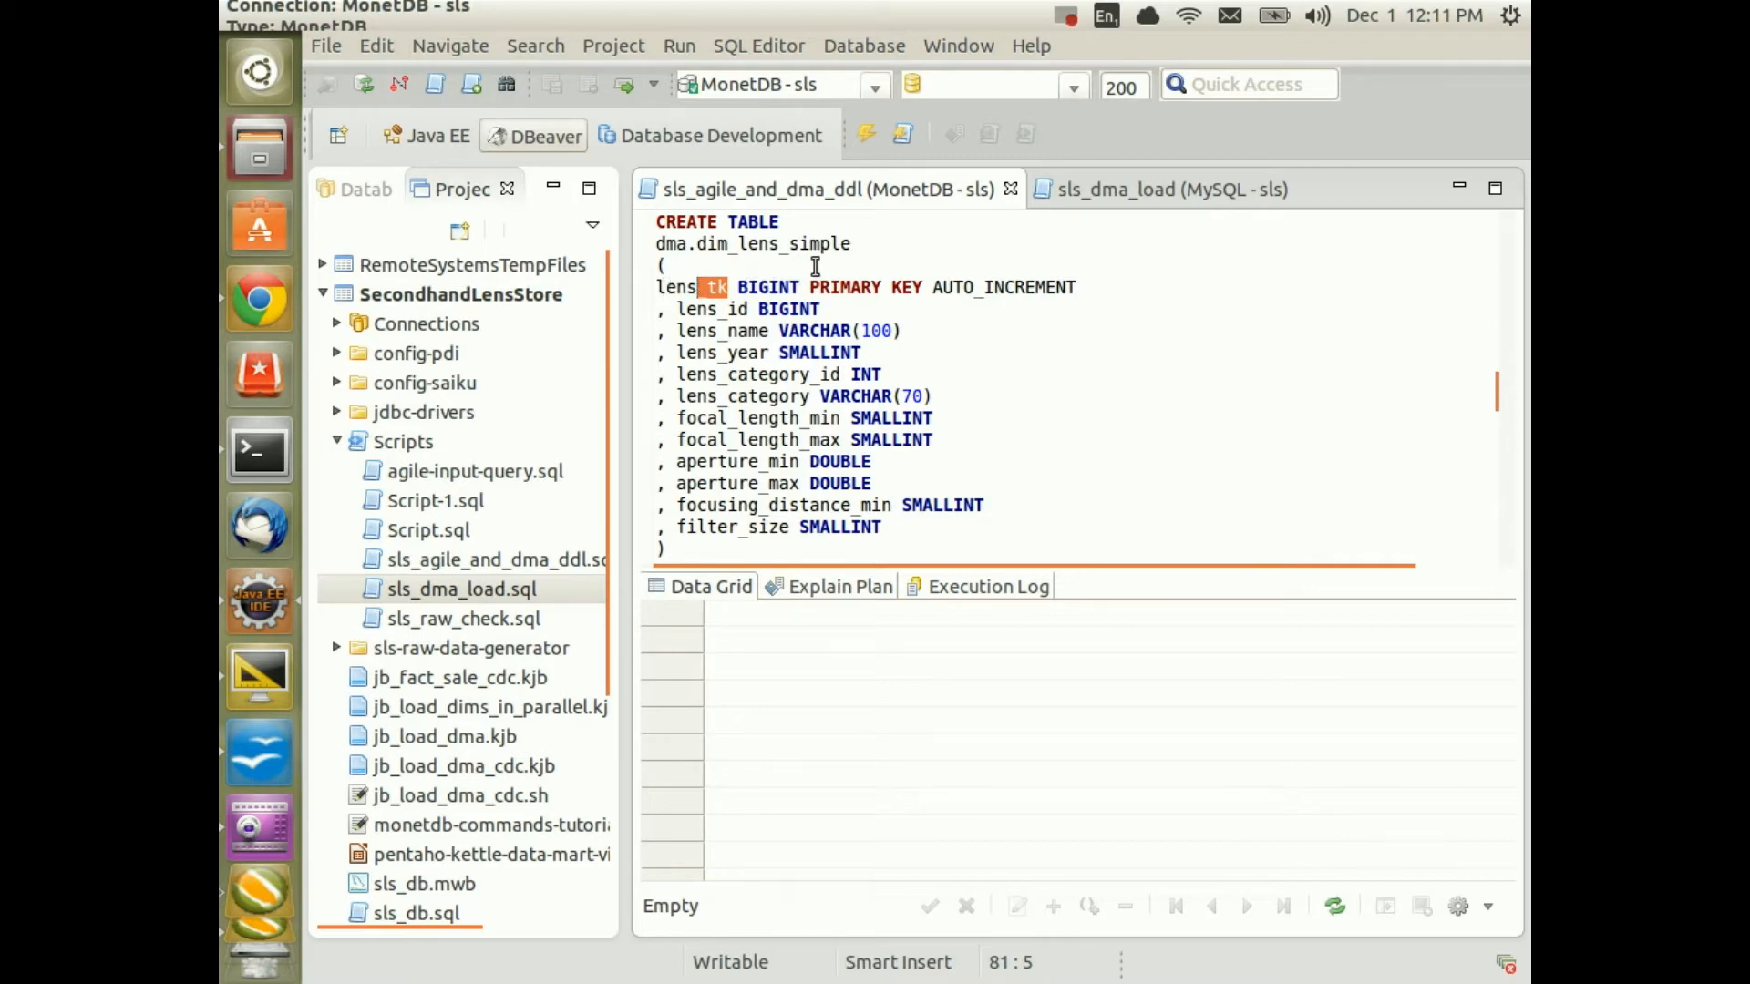
{"action": "left_click", "coordinate": [839, 286]}
{"action": "scroll", "coordinate": [1039, 340], "scroll_direction": "down", "scroll_amount": 1}
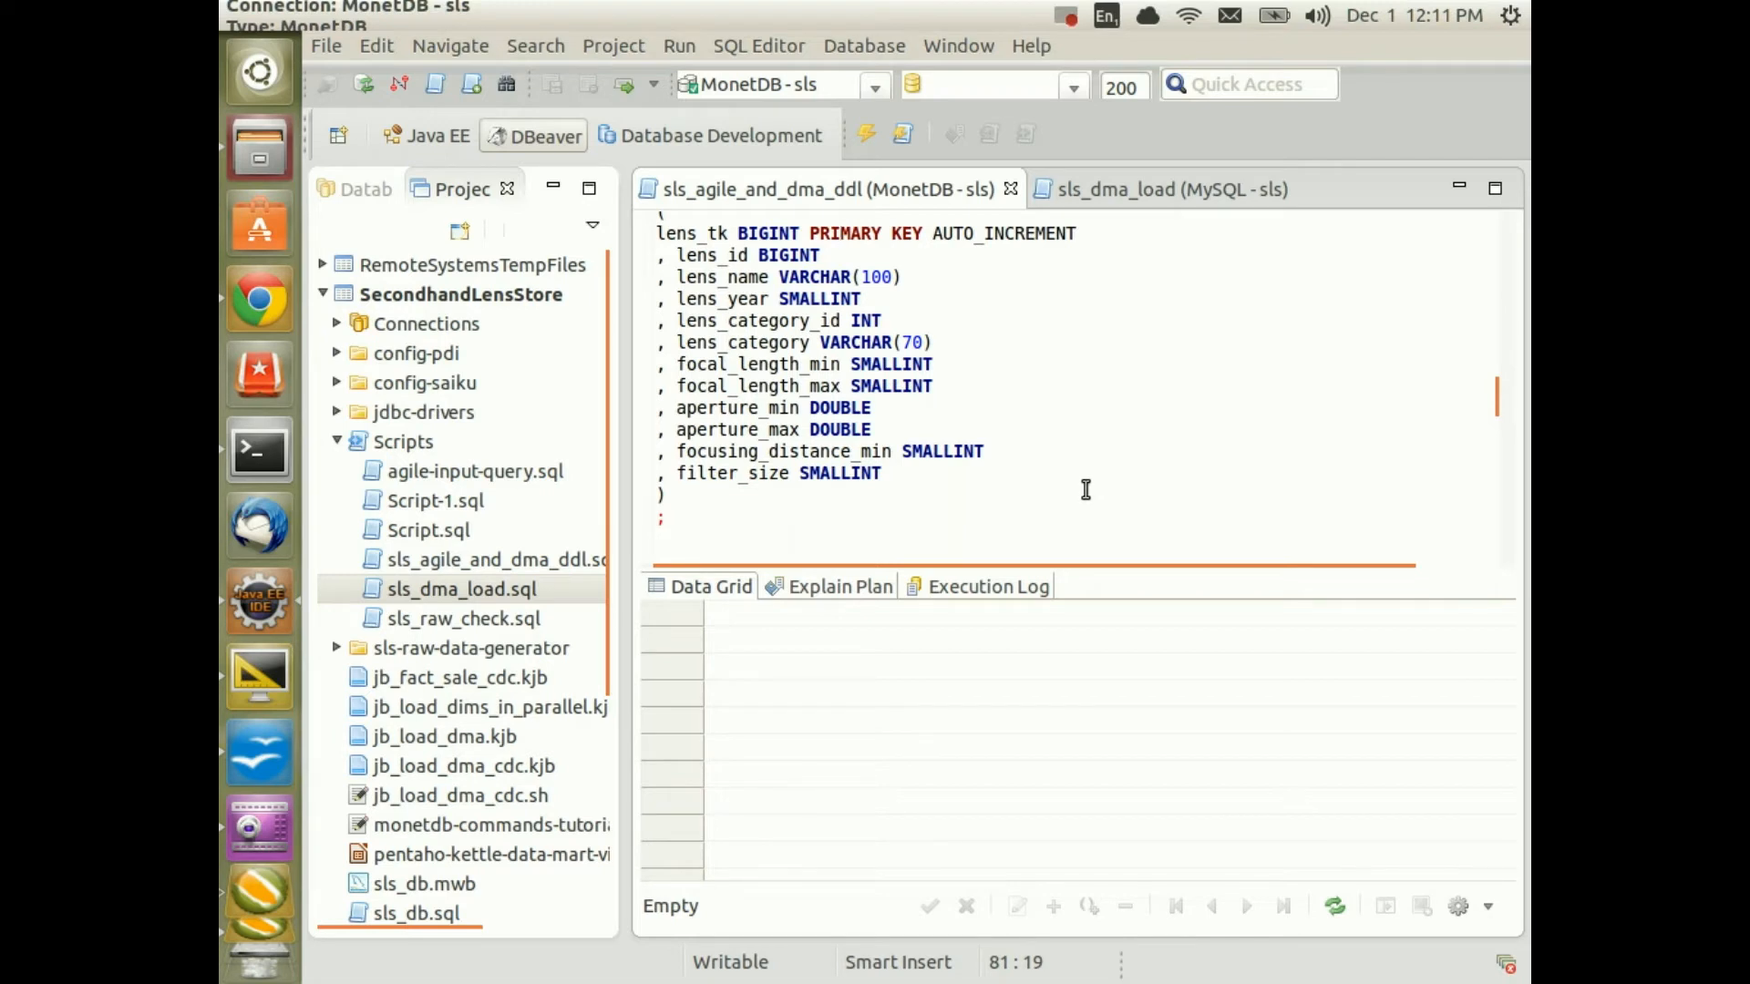
{"action": "scroll", "coordinate": [1085, 489], "scroll_direction": "up", "scroll_amount": 2}
{"action": "left_click", "coordinate": [748, 298]}
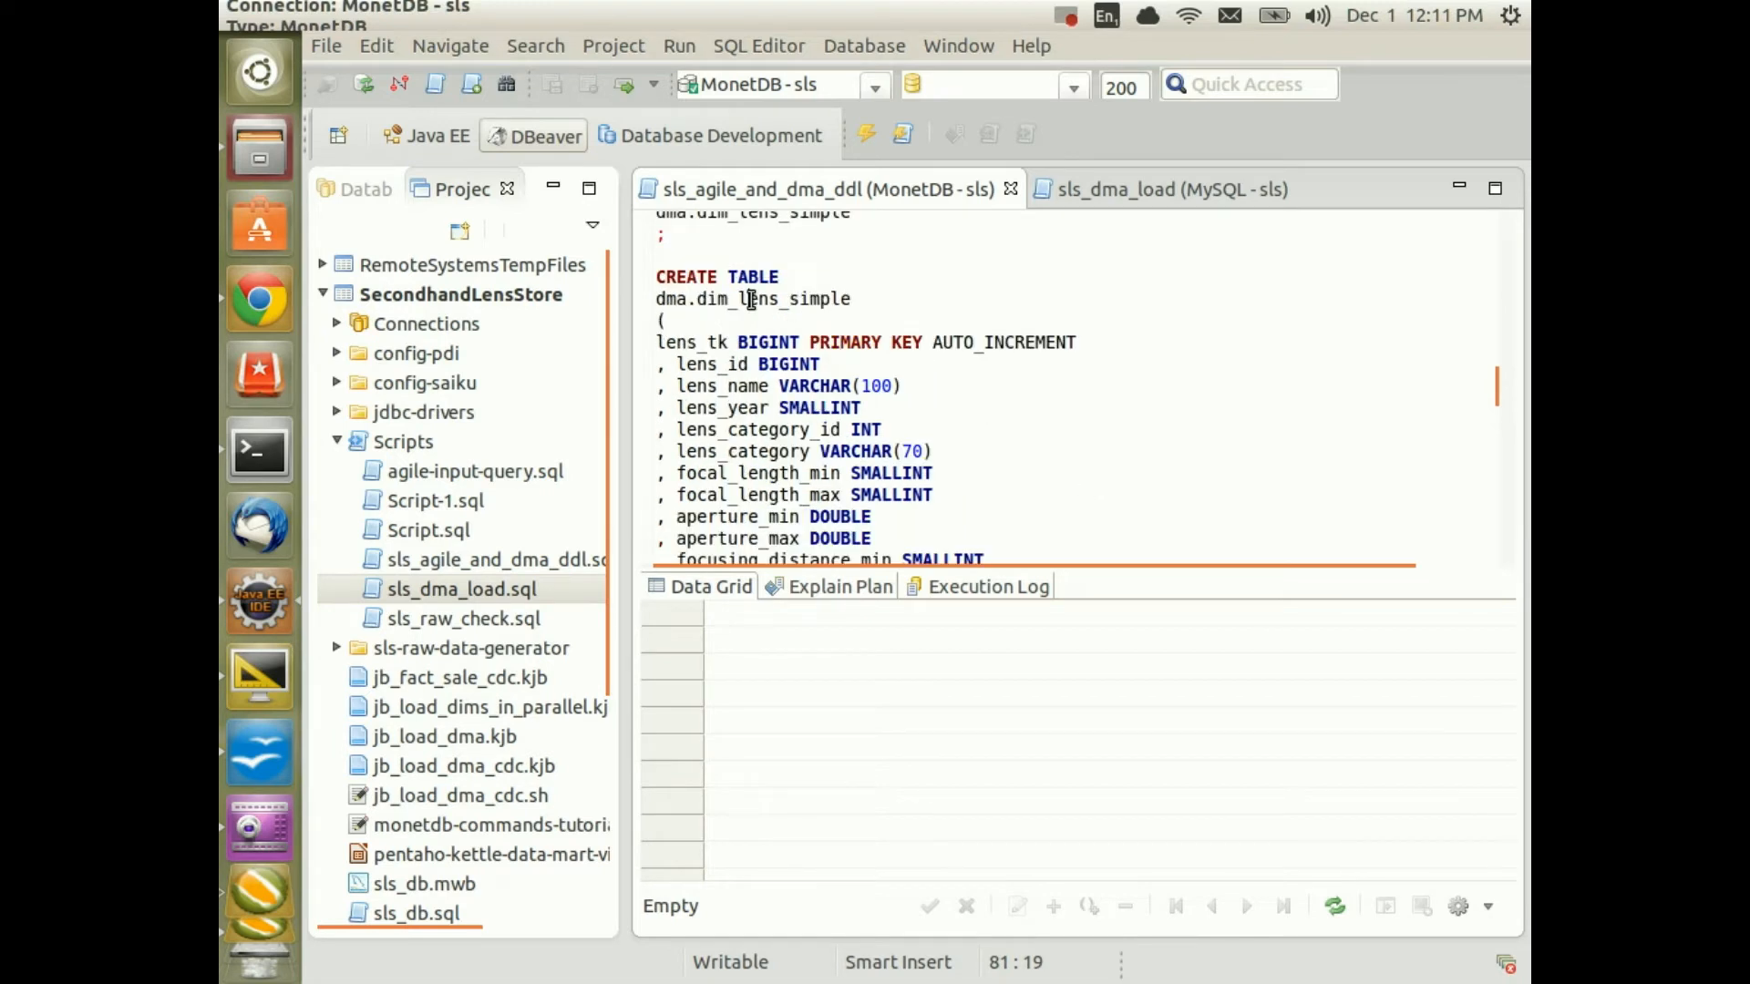
{"action": "key", "text": "ctrl+Return"}
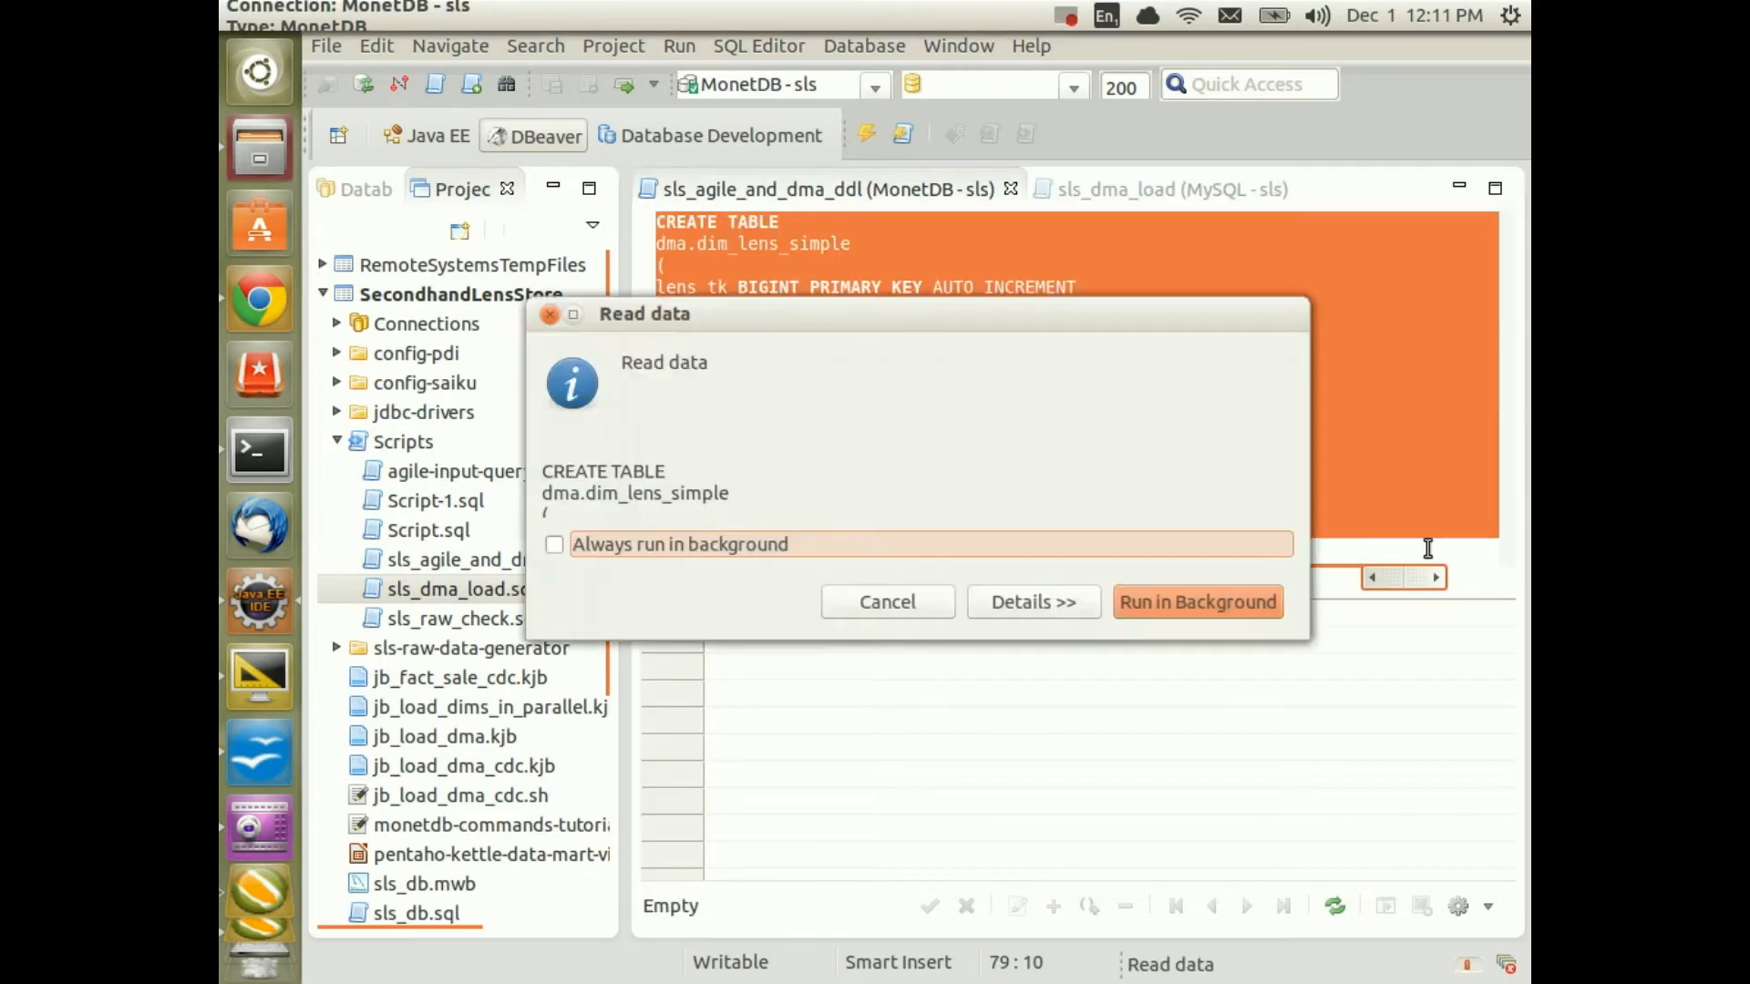
Select the complete lens SELECT statement in the sls_dma_load script
{"action": "left_click", "coordinate": [1189, 193]}
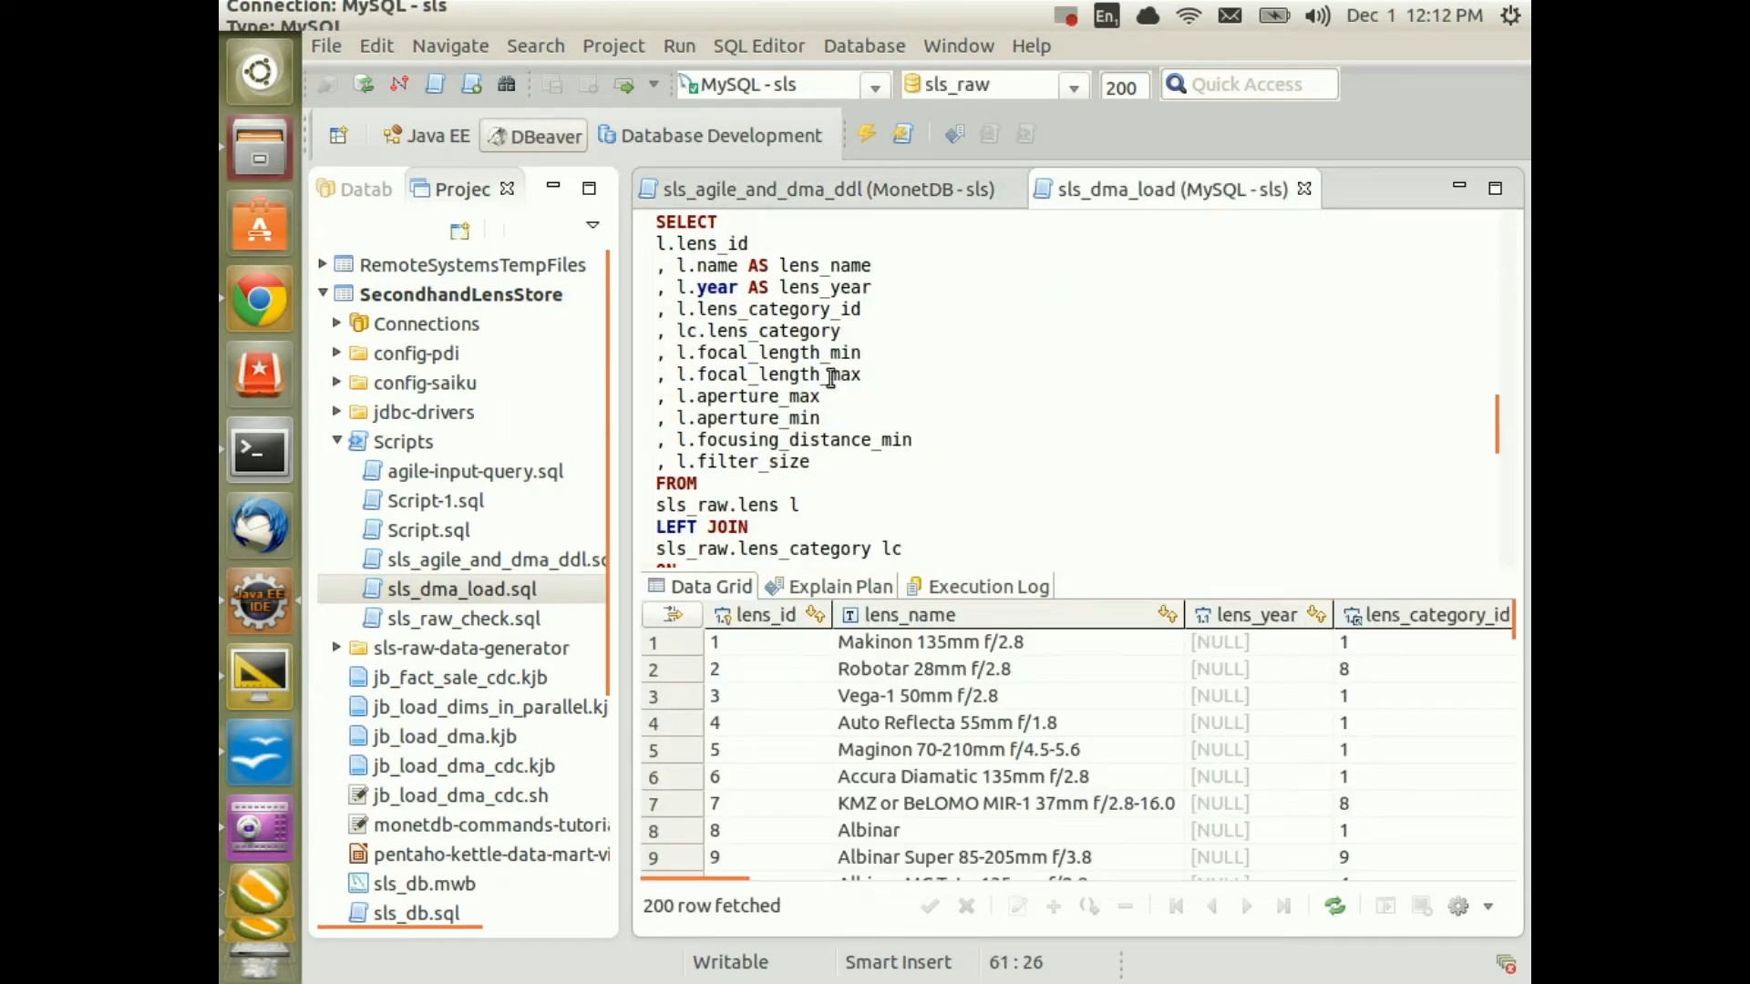
{"action": "left_click", "coordinate": [648, 226]}
{"action": "scroll", "coordinate": [761, 367], "scroll_direction": "down", "scroll_amount": 2}
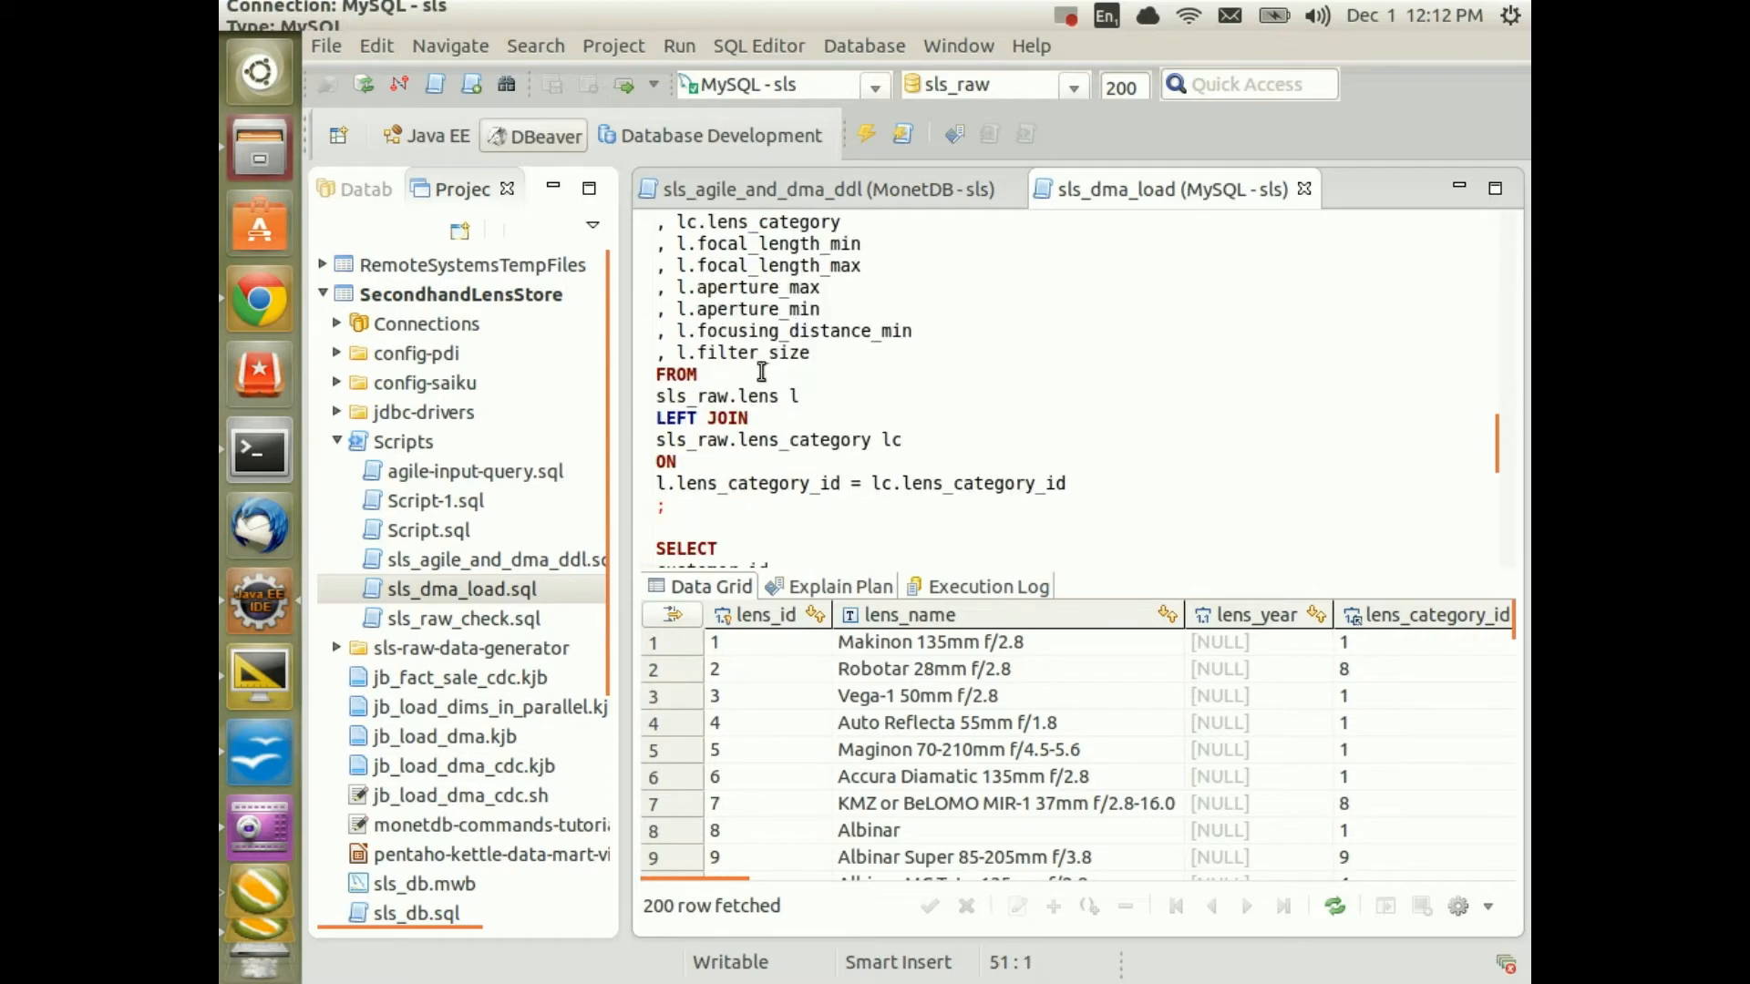
{"action": "left_click", "coordinate": [1066, 483], "text": "shift"}
{"action": "key", "text": "ctrl+c"}
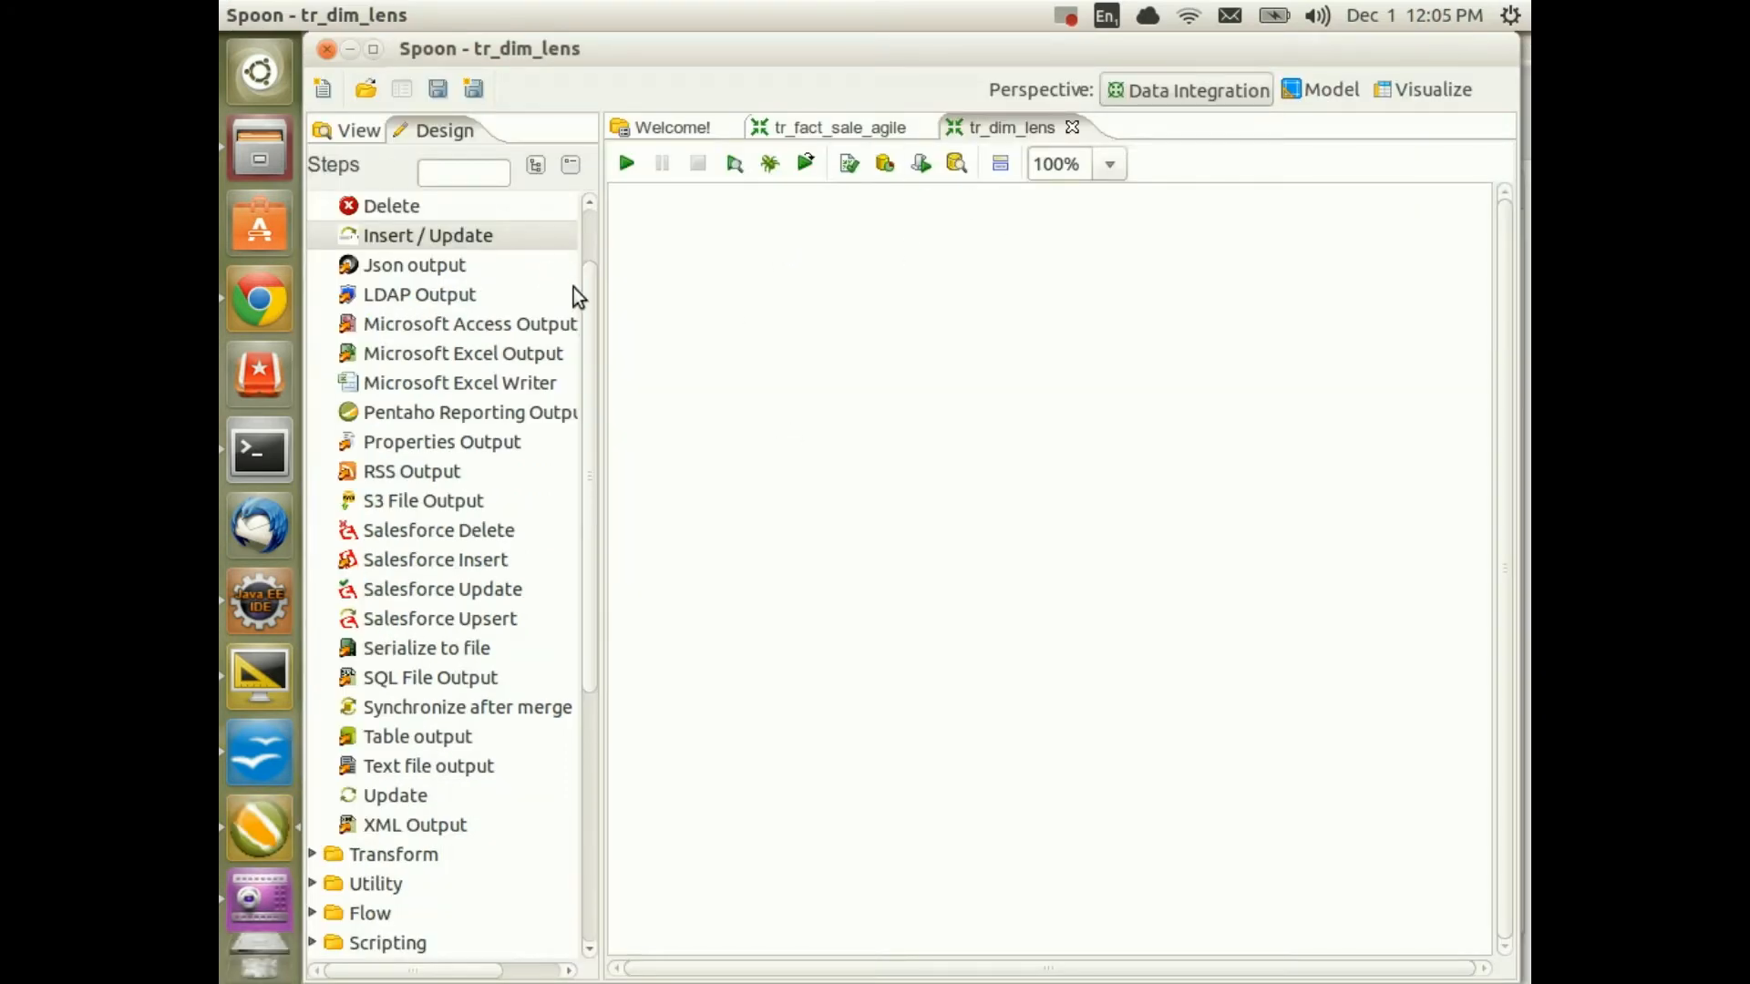
Add a Table input step holding the pasted lens query on the sls_raw connection
{"action": "scroll", "coordinate": [583, 274], "scroll_direction": "up", "scroll_amount": 3}
{"action": "left_click", "coordinate": [311, 208]}
{"action": "scroll", "coordinate": [547, 566], "scroll_direction": "down", "scroll_amount": 7}
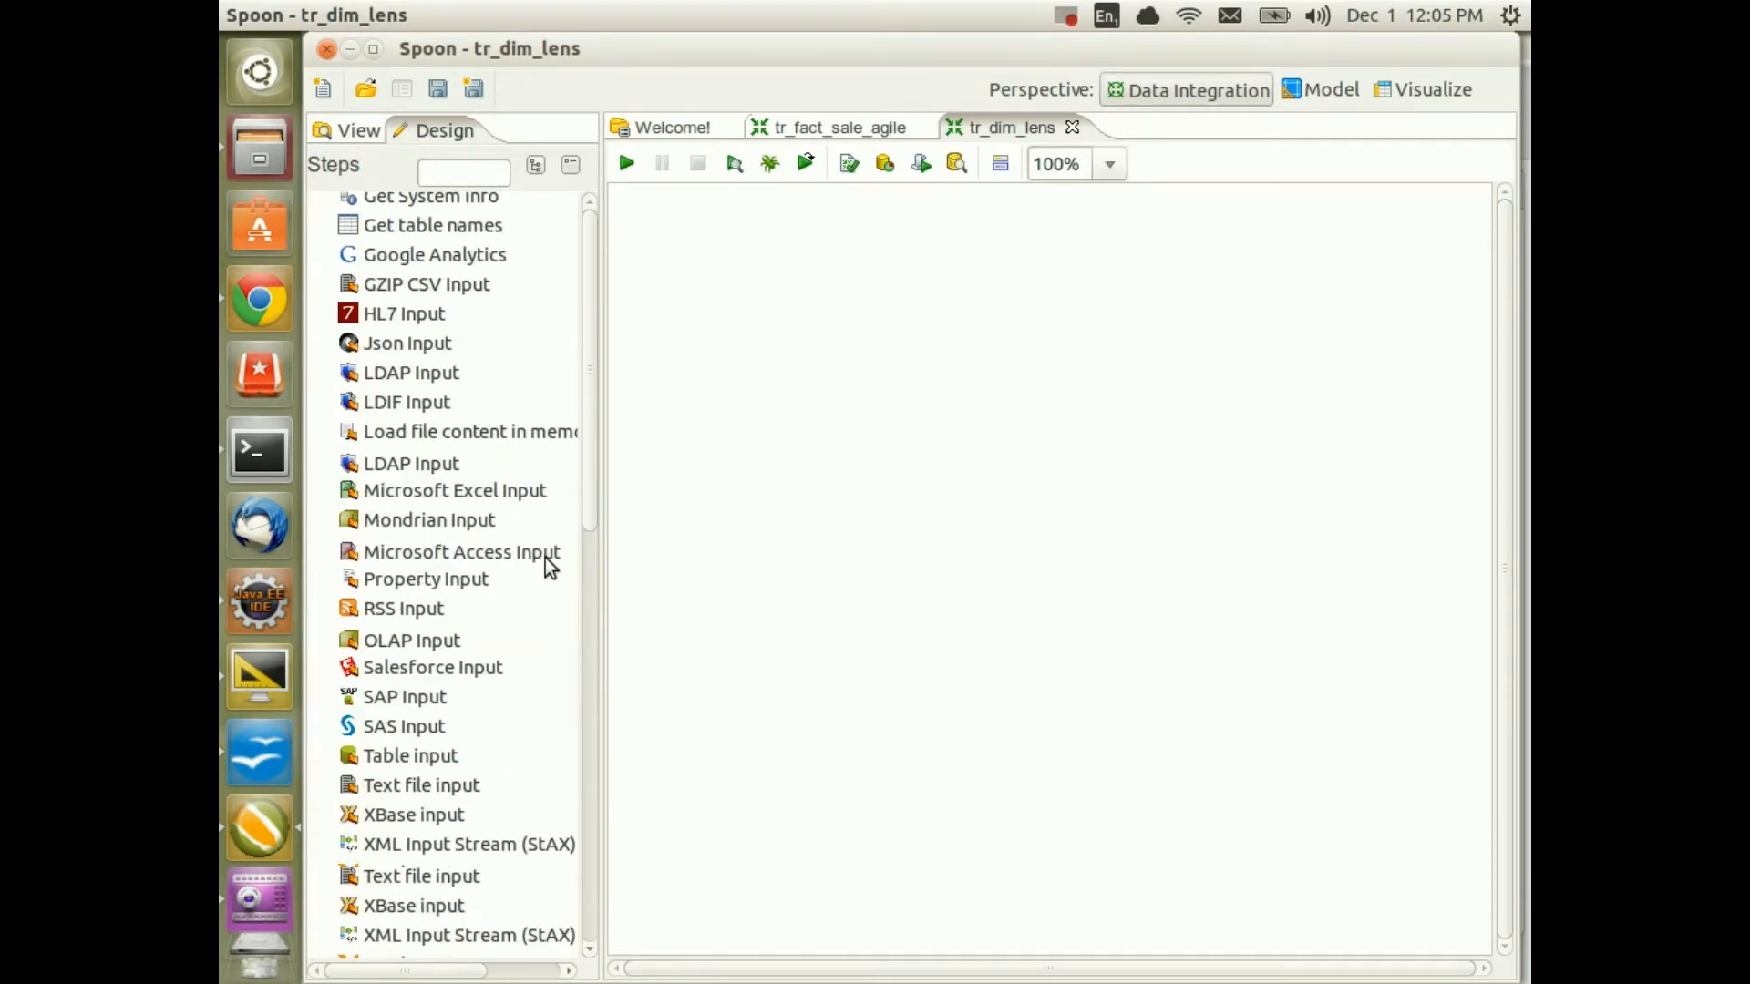
{"action": "left_click_drag", "start_coordinate": [437, 766], "coordinate": [740, 273]}
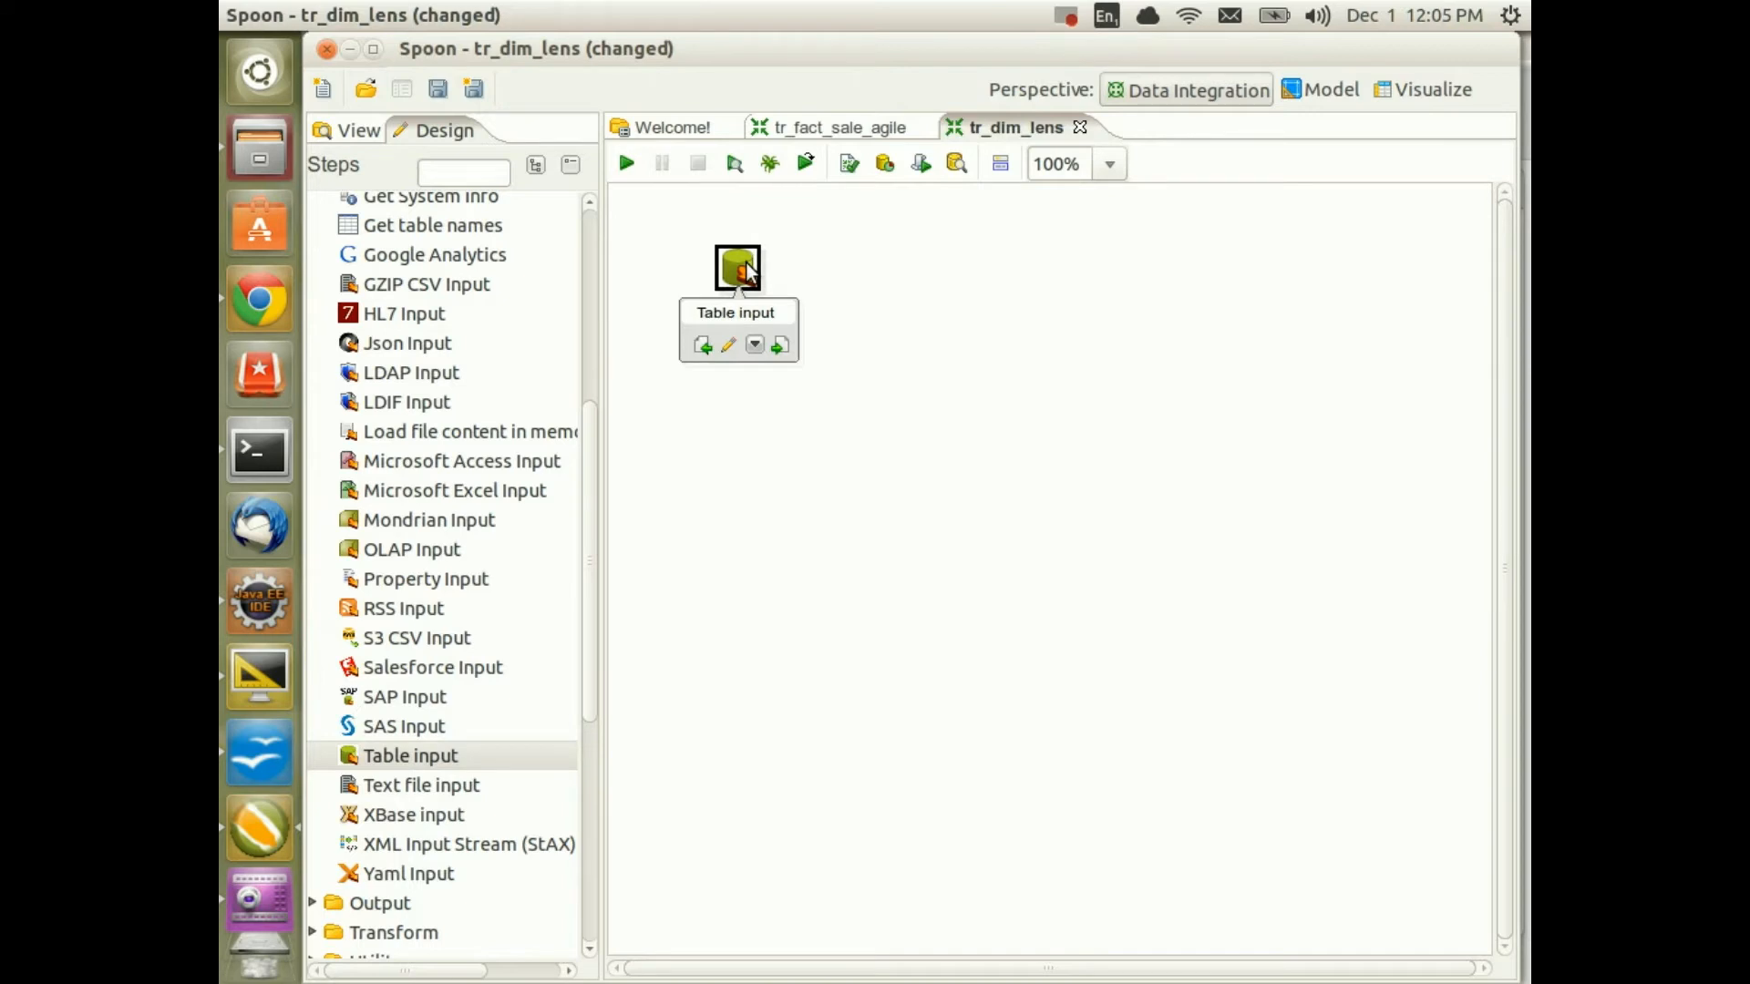
{"action": "double_click", "coordinate": [740, 268]}
{"action": "left_click", "coordinate": [1109, 246]}
{"action": "key", "text": "ctrl+a"}
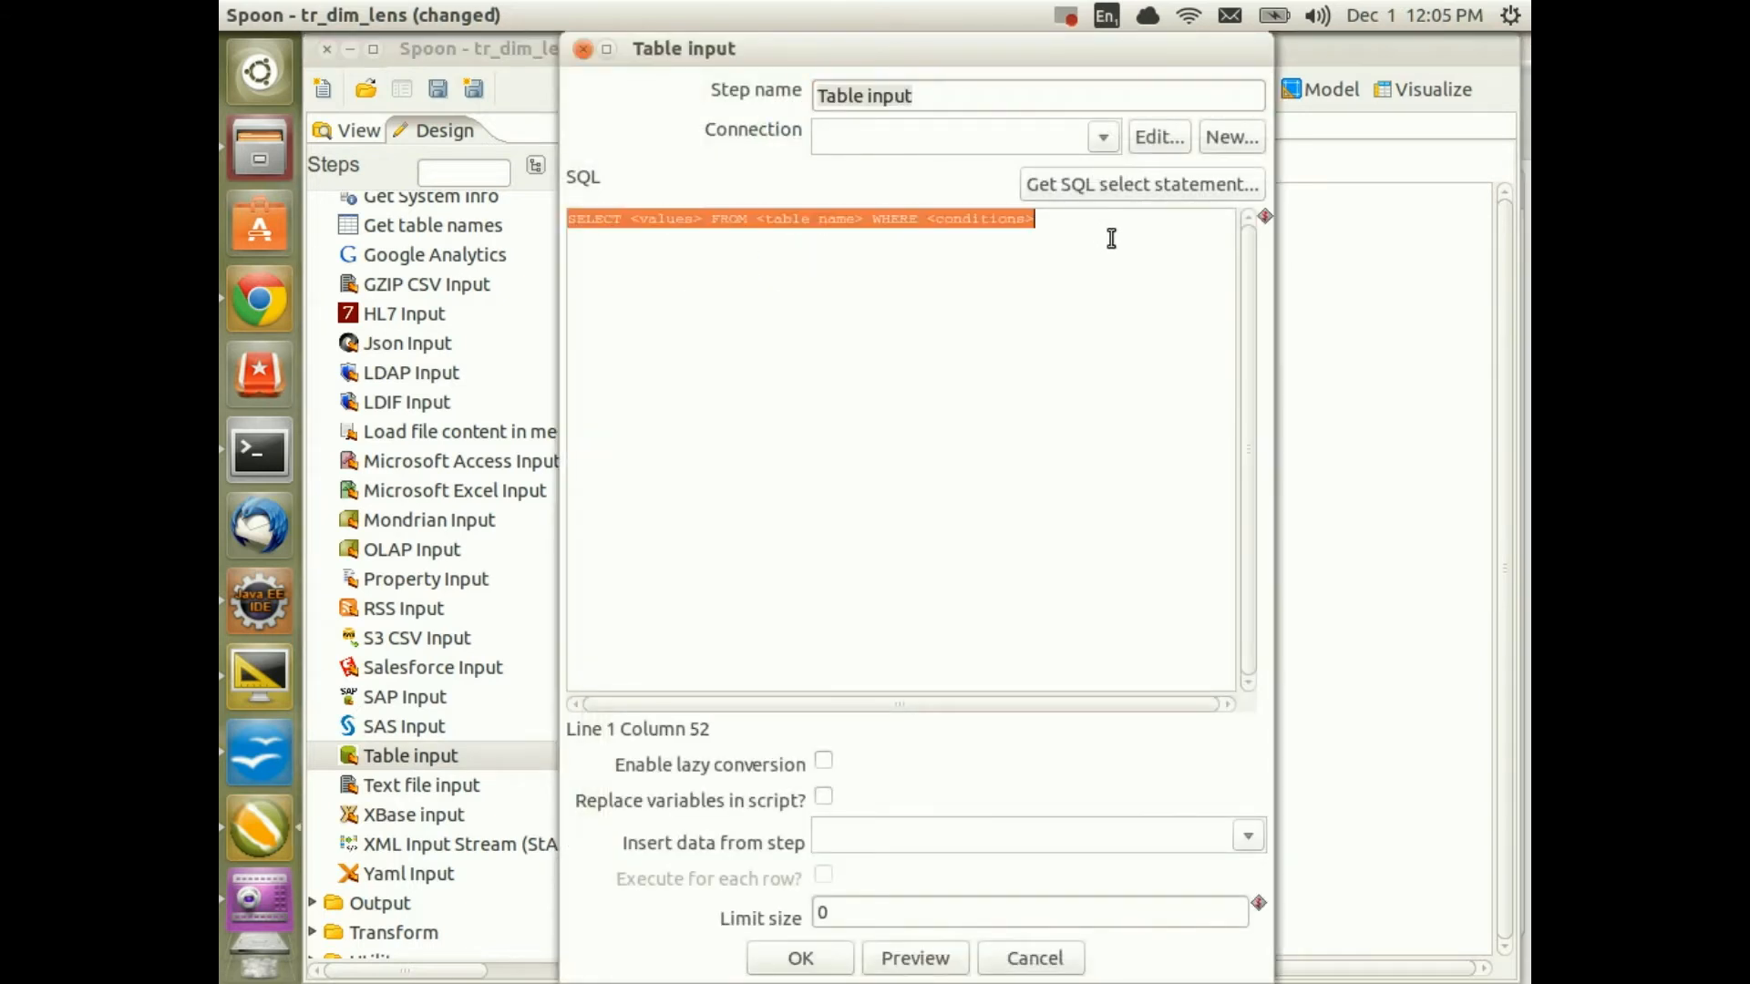
{"action": "key", "text": "ctrl+v"}
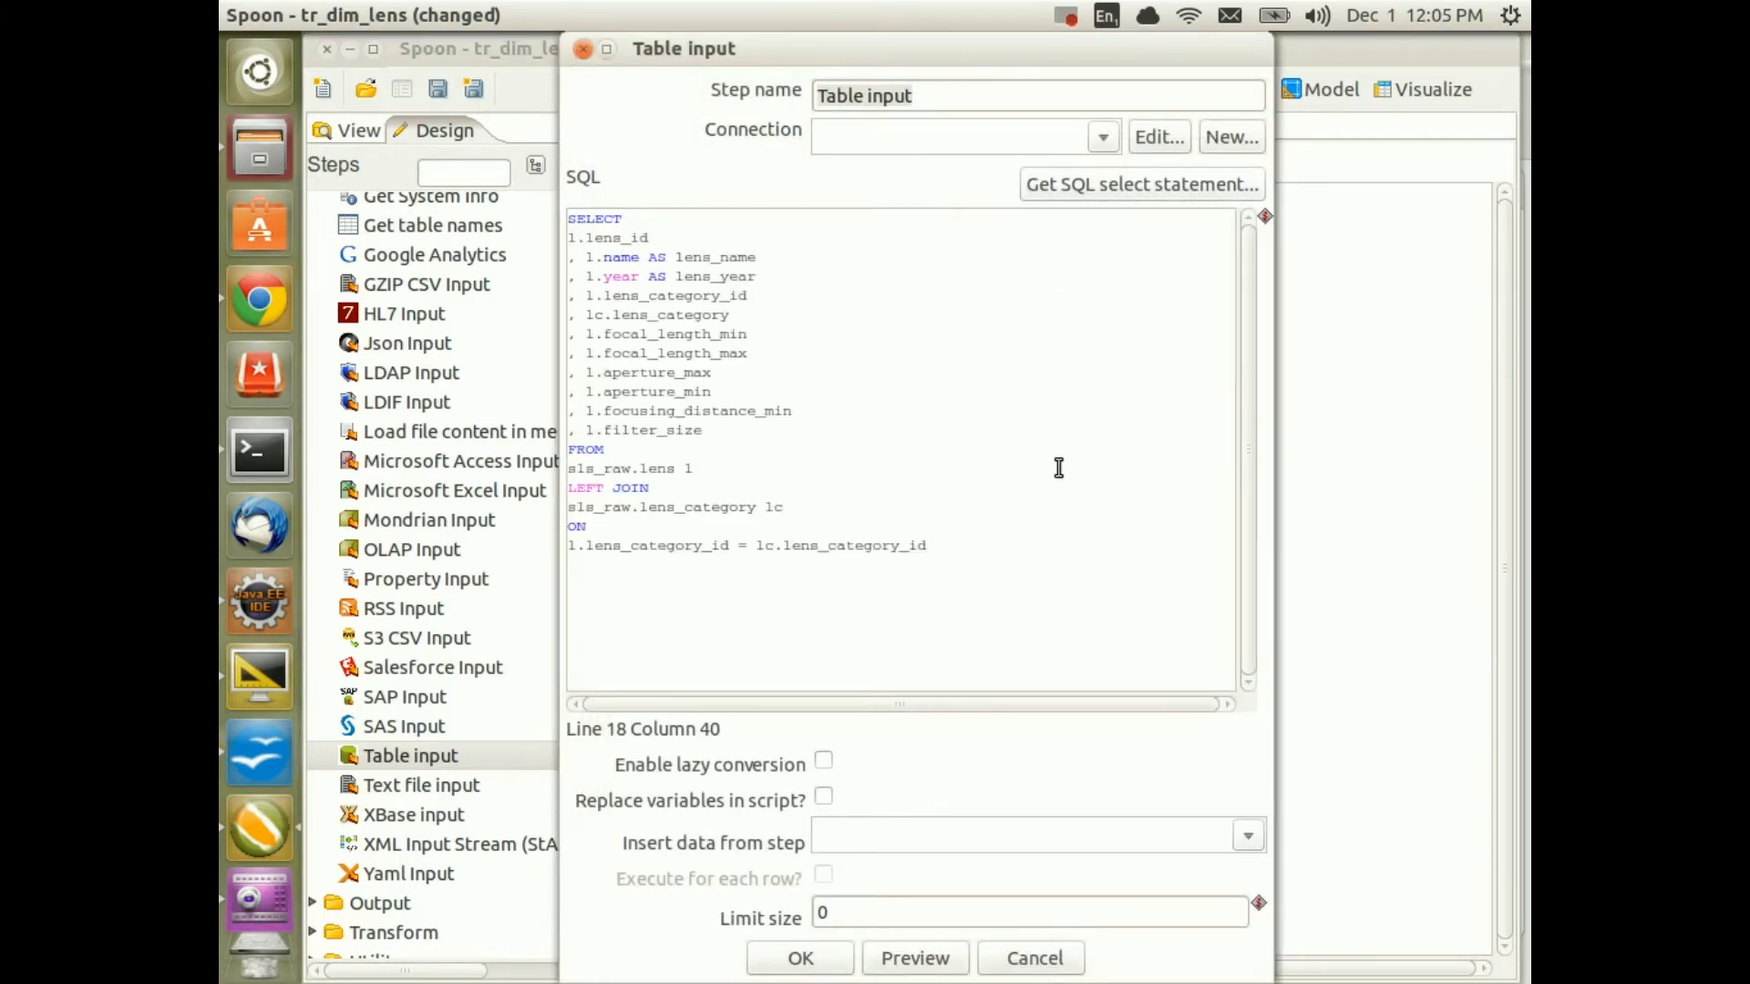
{"action": "left_click", "coordinate": [1104, 137]}
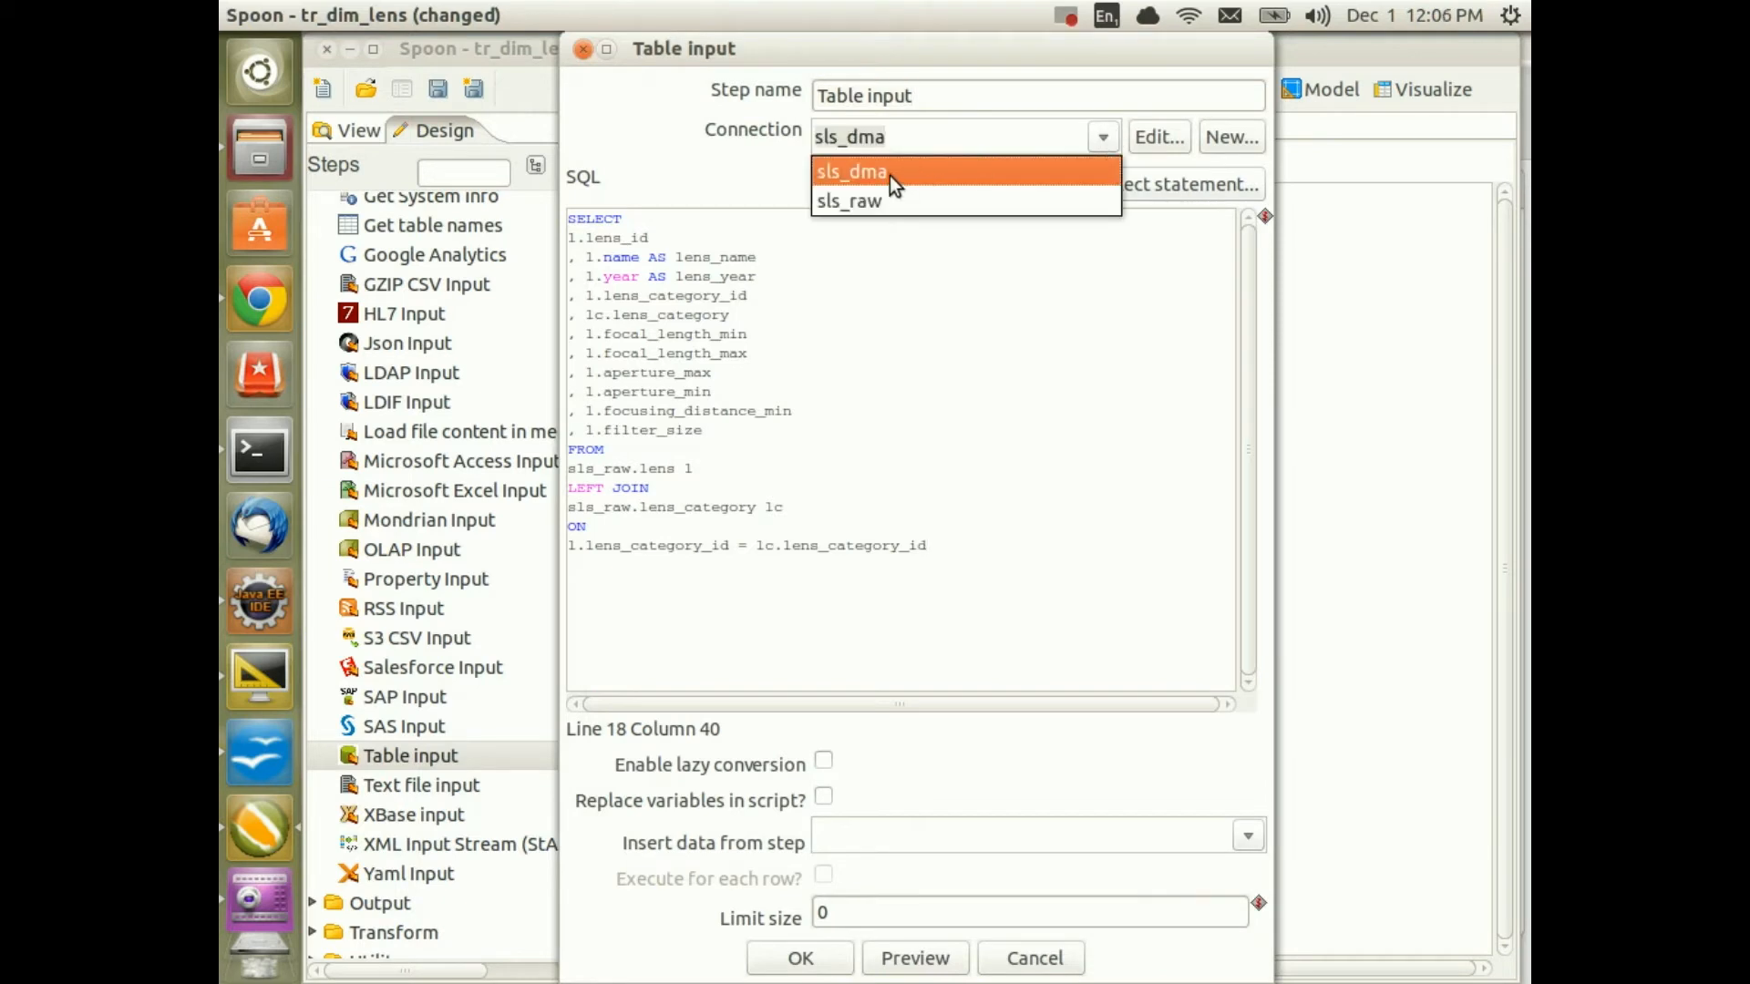
{"action": "left_click", "coordinate": [866, 202]}
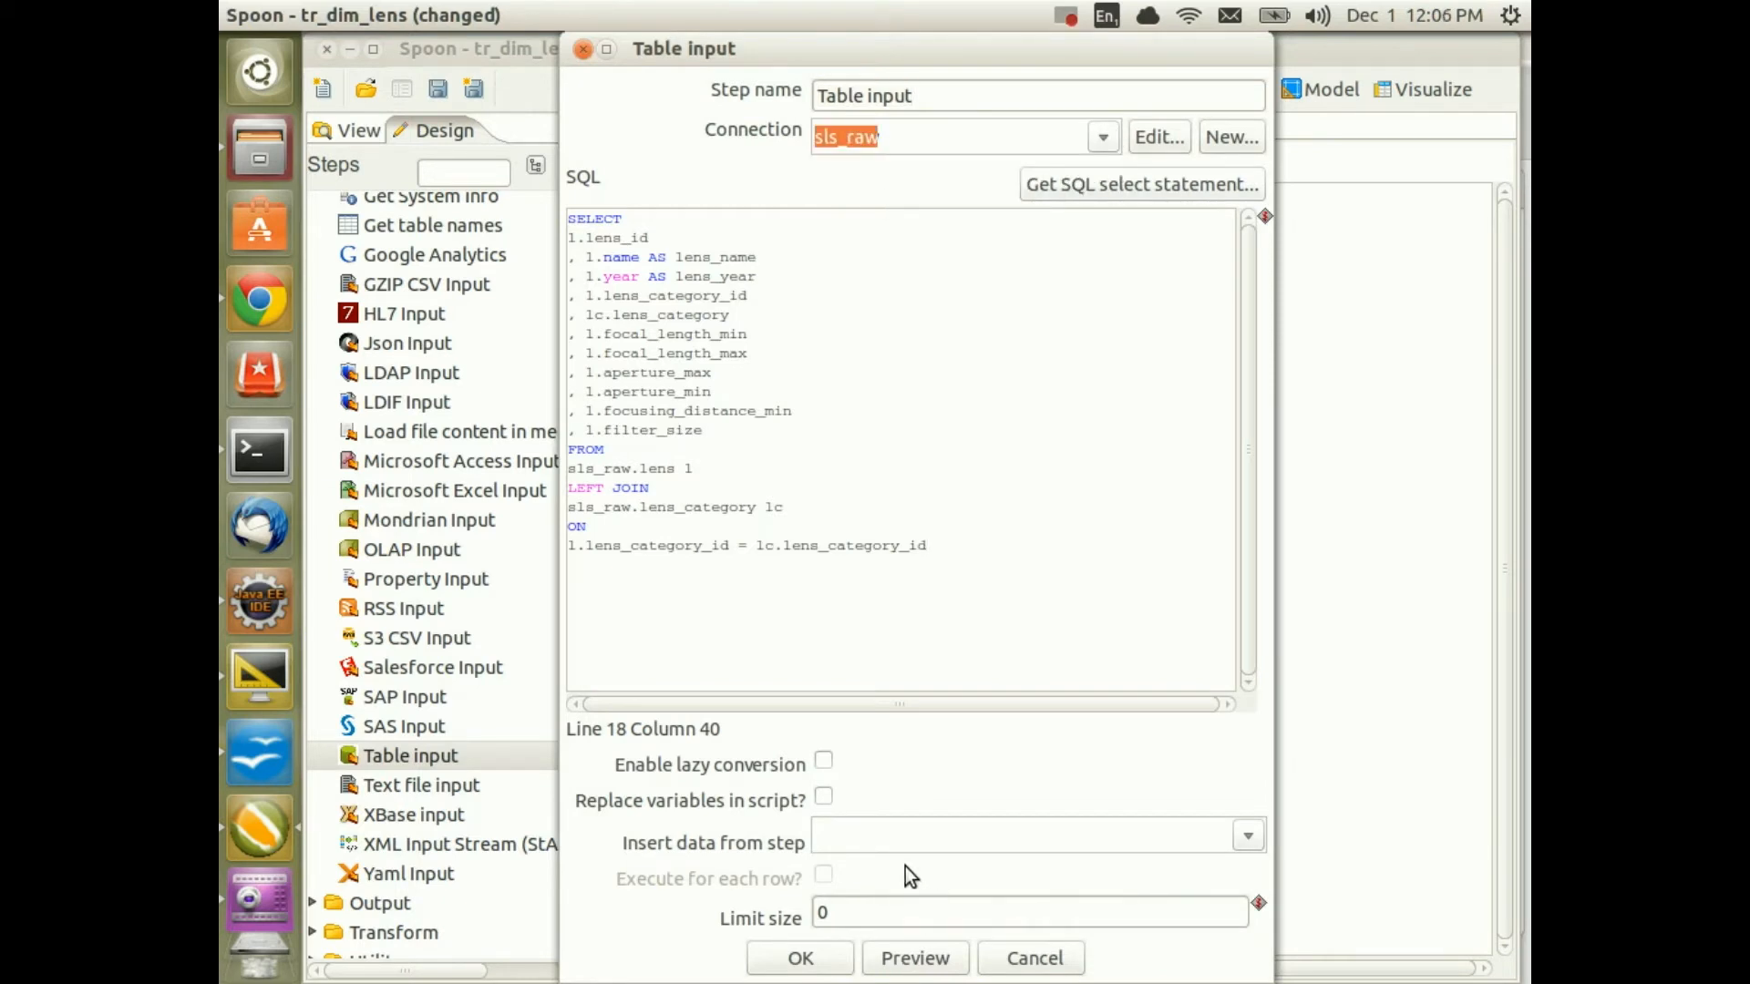
Preview the 456 lens rows, accept the Table input, and save tr_dim_lens
{"action": "left_click", "coordinate": [642, 295]}
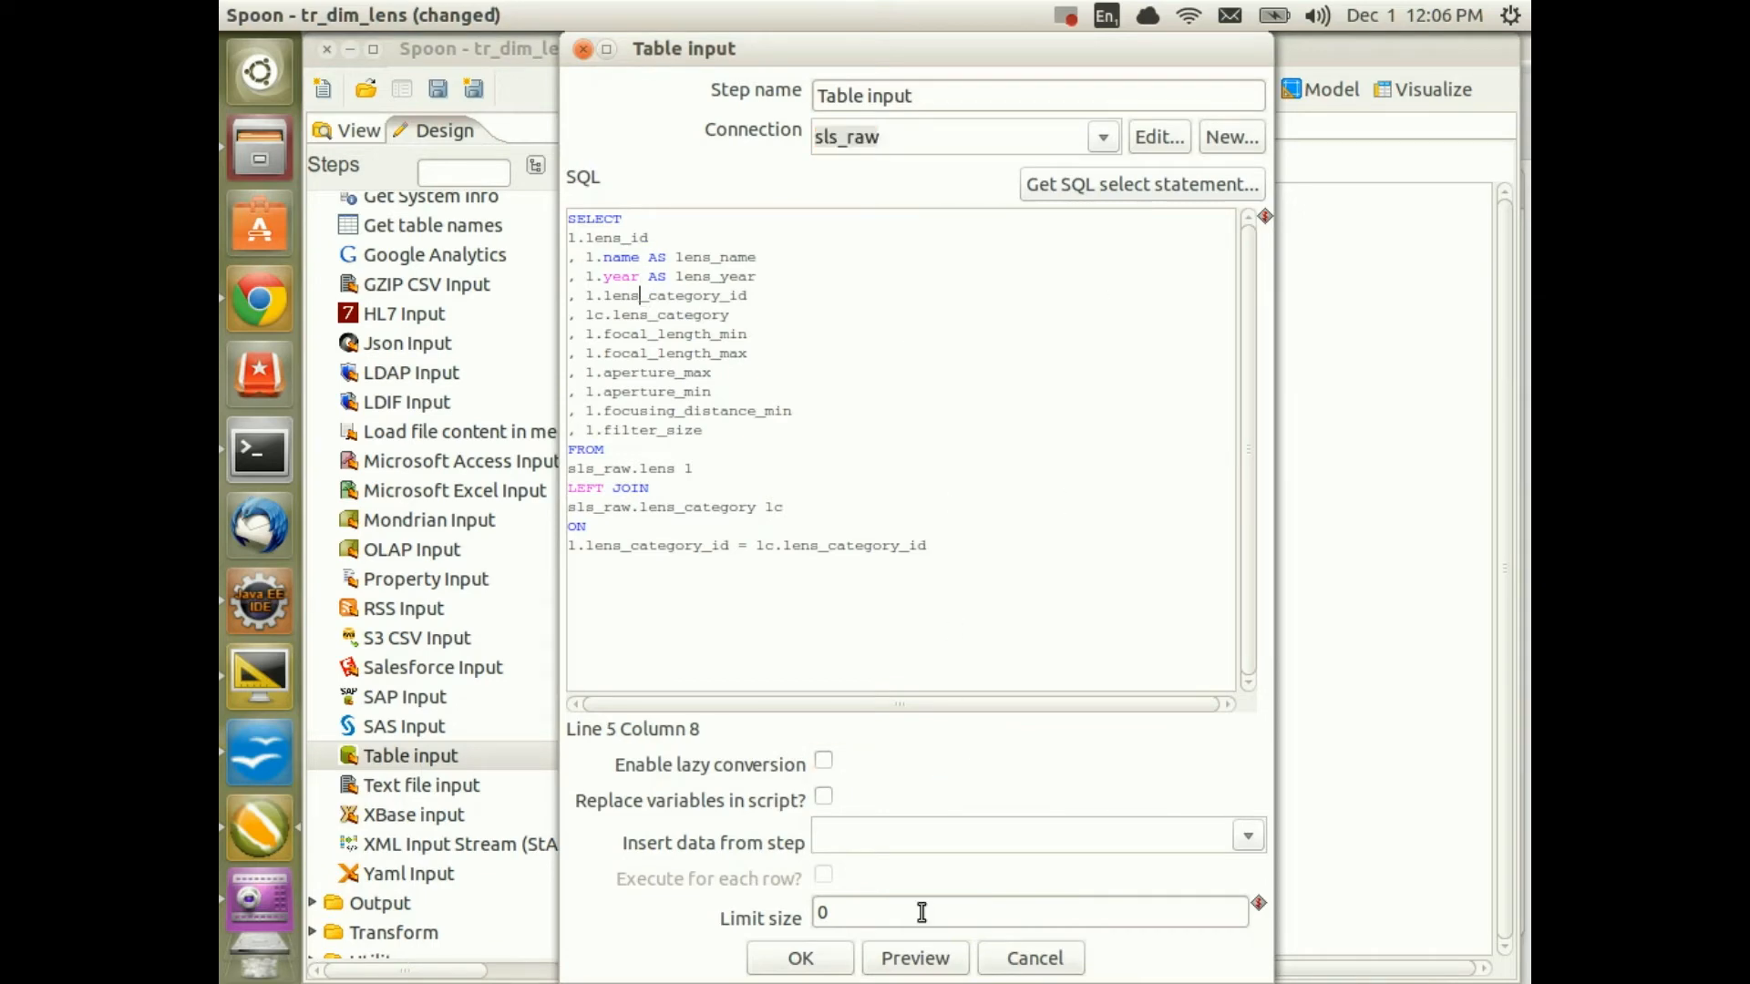
{"action": "left_click", "coordinate": [915, 958]}
{"action": "left_click", "coordinate": [574, 313]}
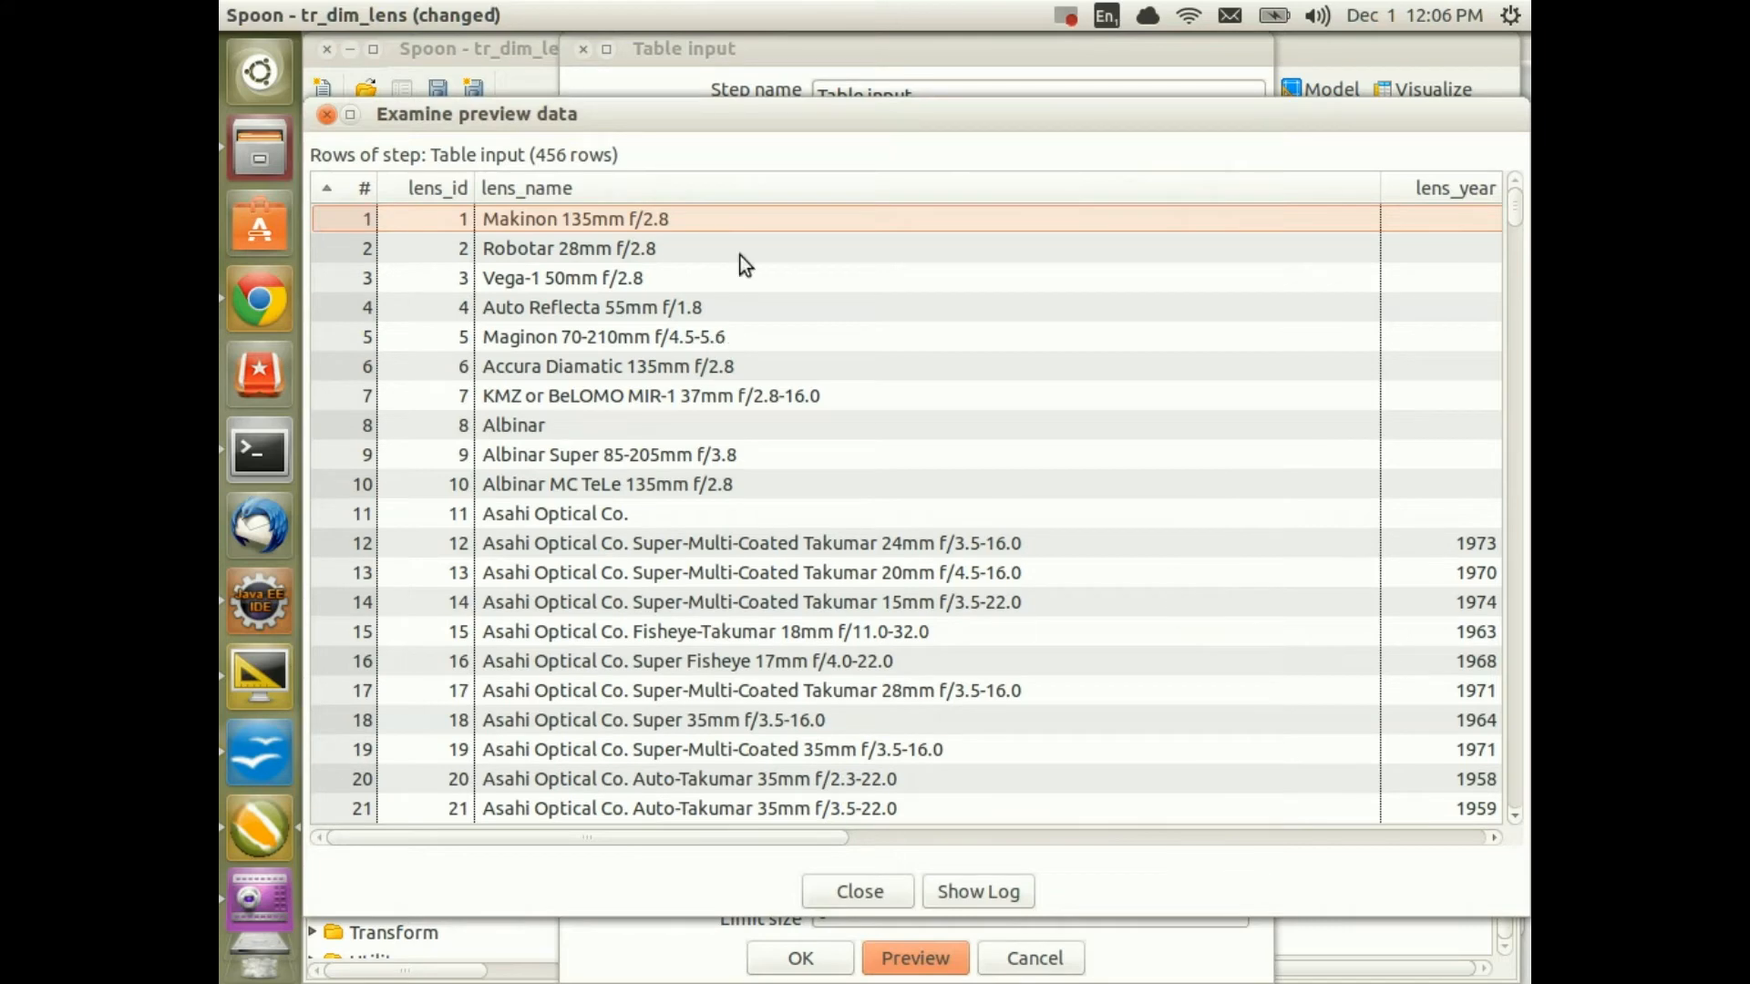
{"action": "left_click", "coordinate": [859, 891]}
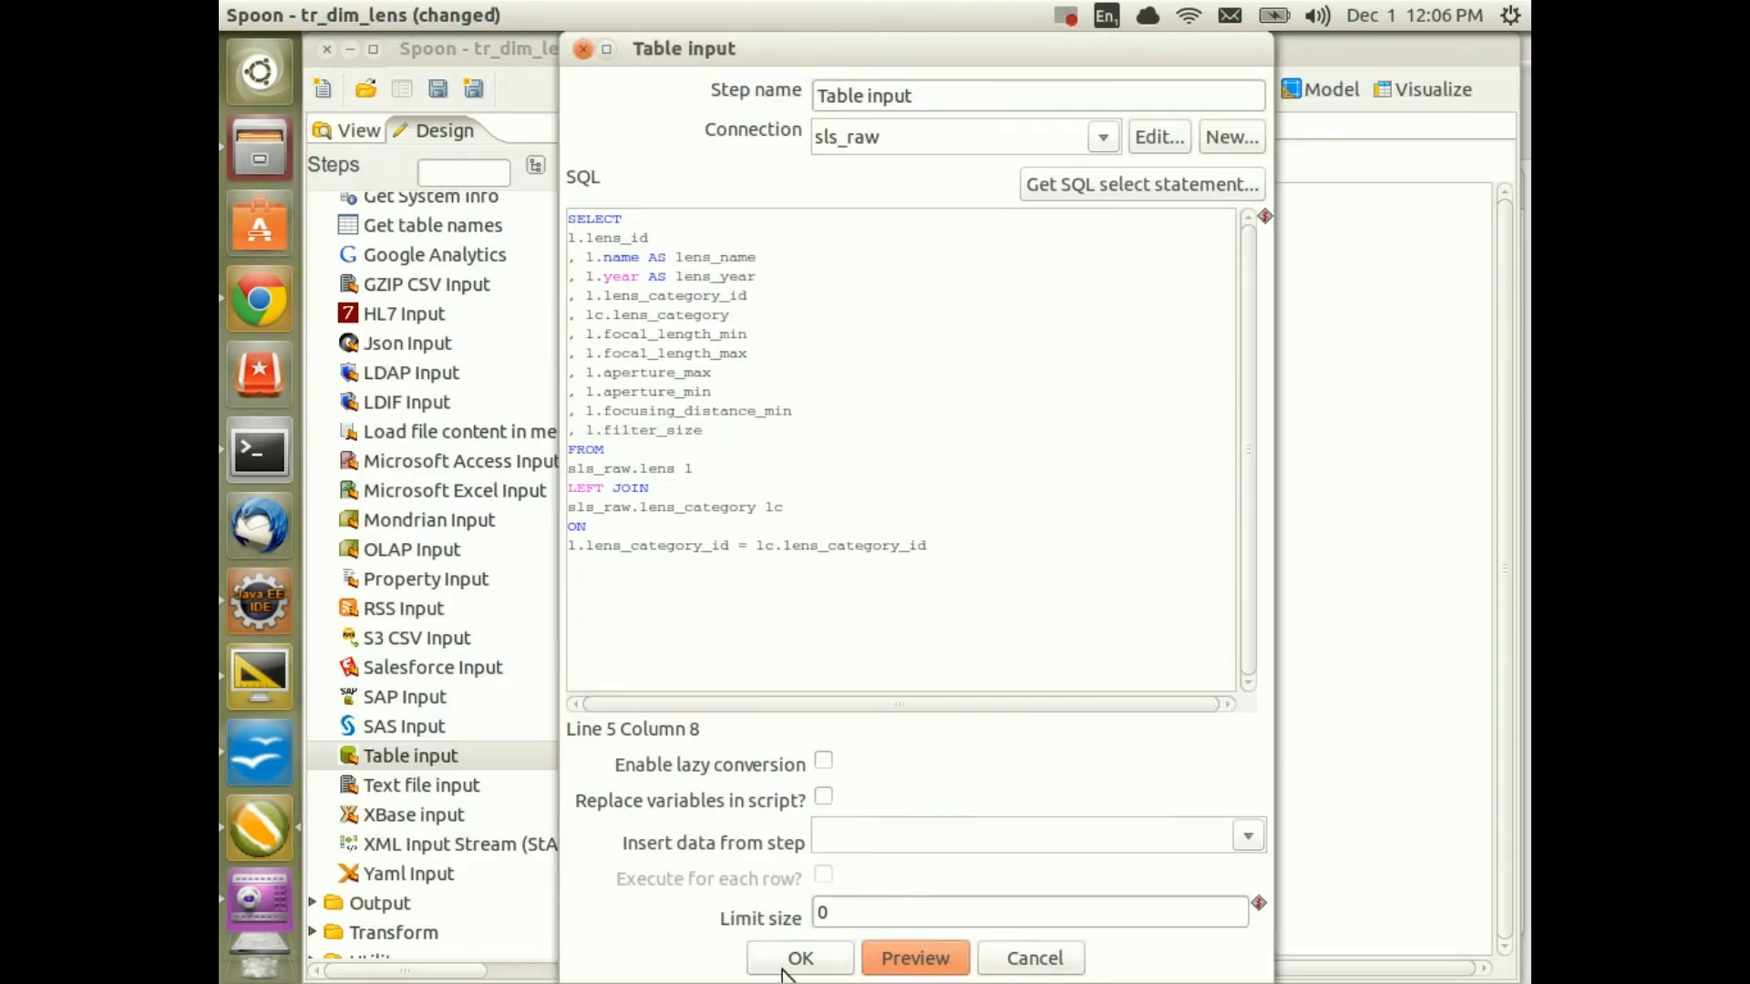
{"action": "left_click", "coordinate": [797, 958]}
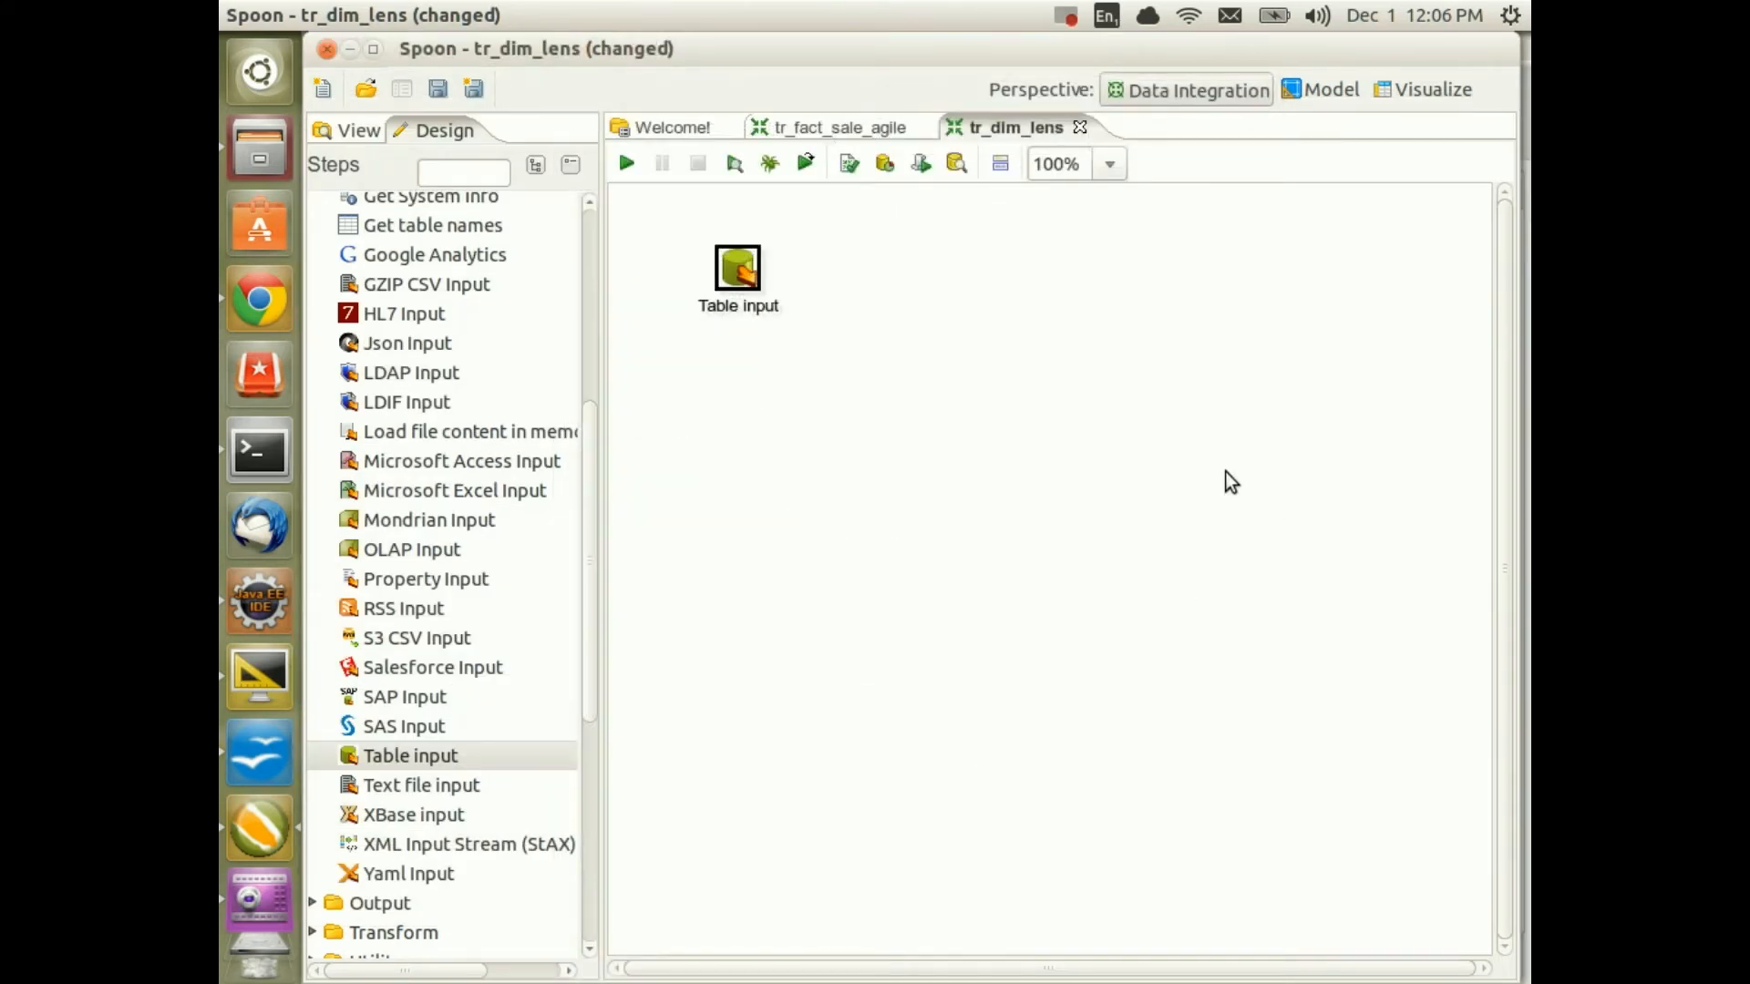
{"action": "key", "text": "ctrl+s"}
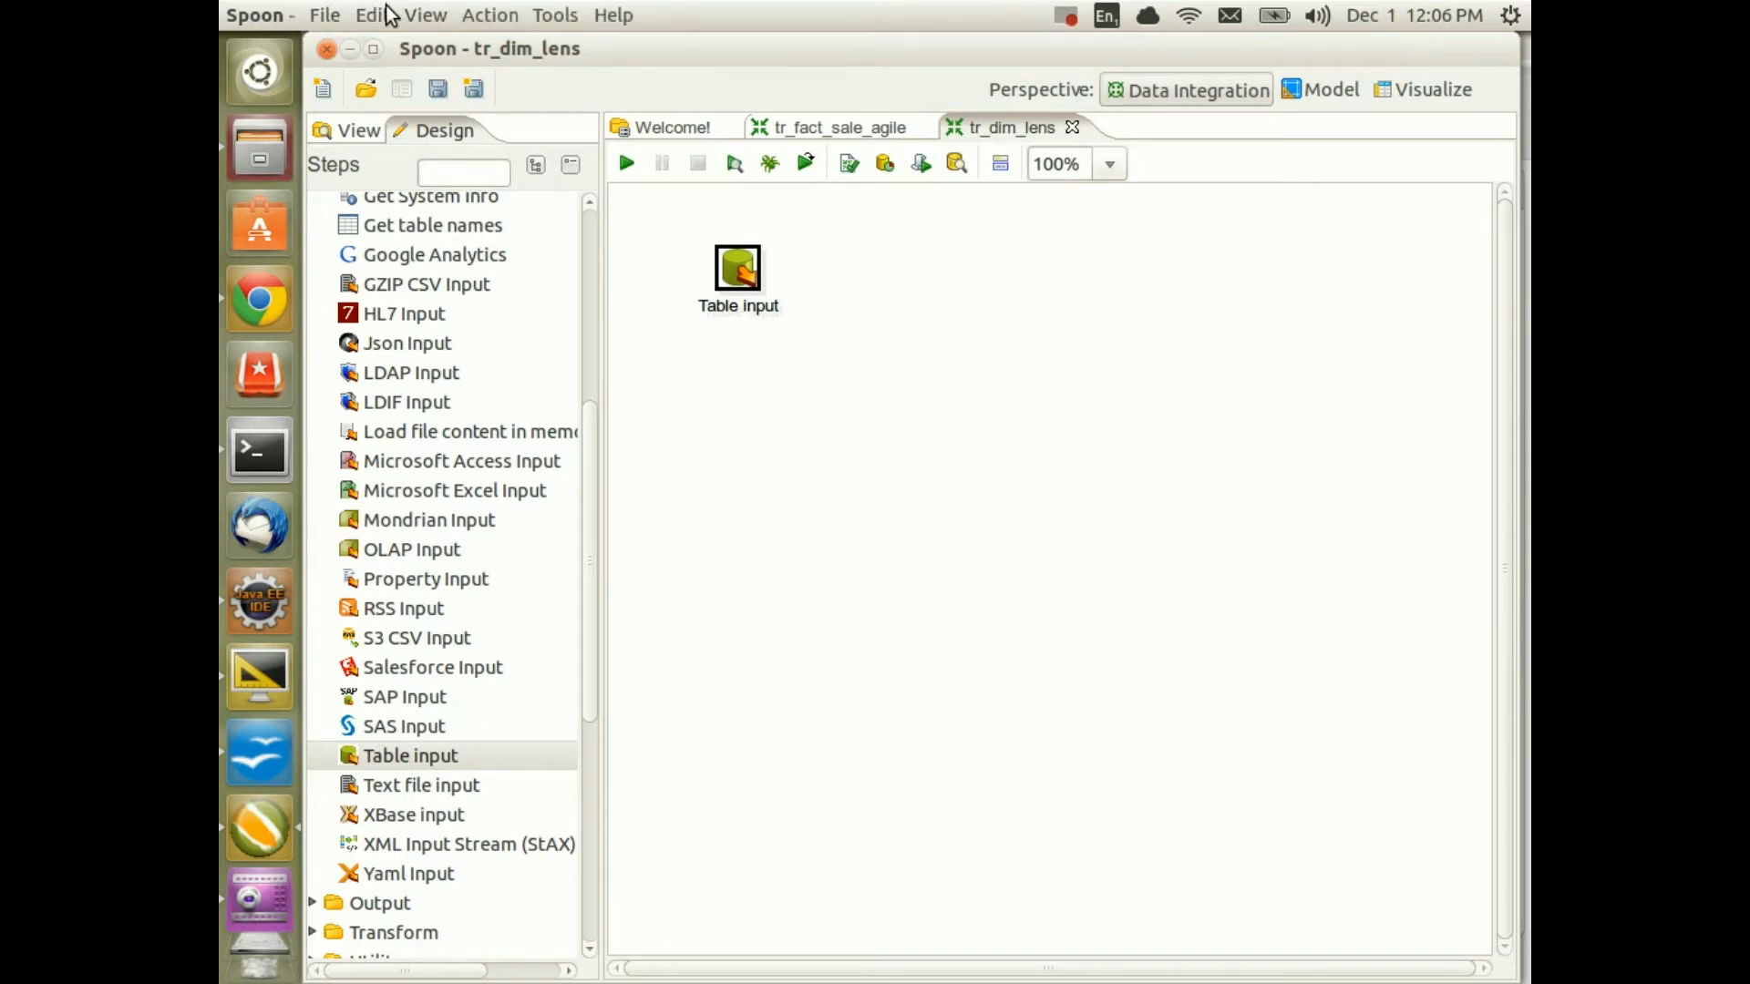
Change VAR_MONETDB_BULK_LOADER_SCHEMA from agile to dma in kettle.properties, then quit Spoon
{"action": "left_click", "coordinate": [387, 15]}
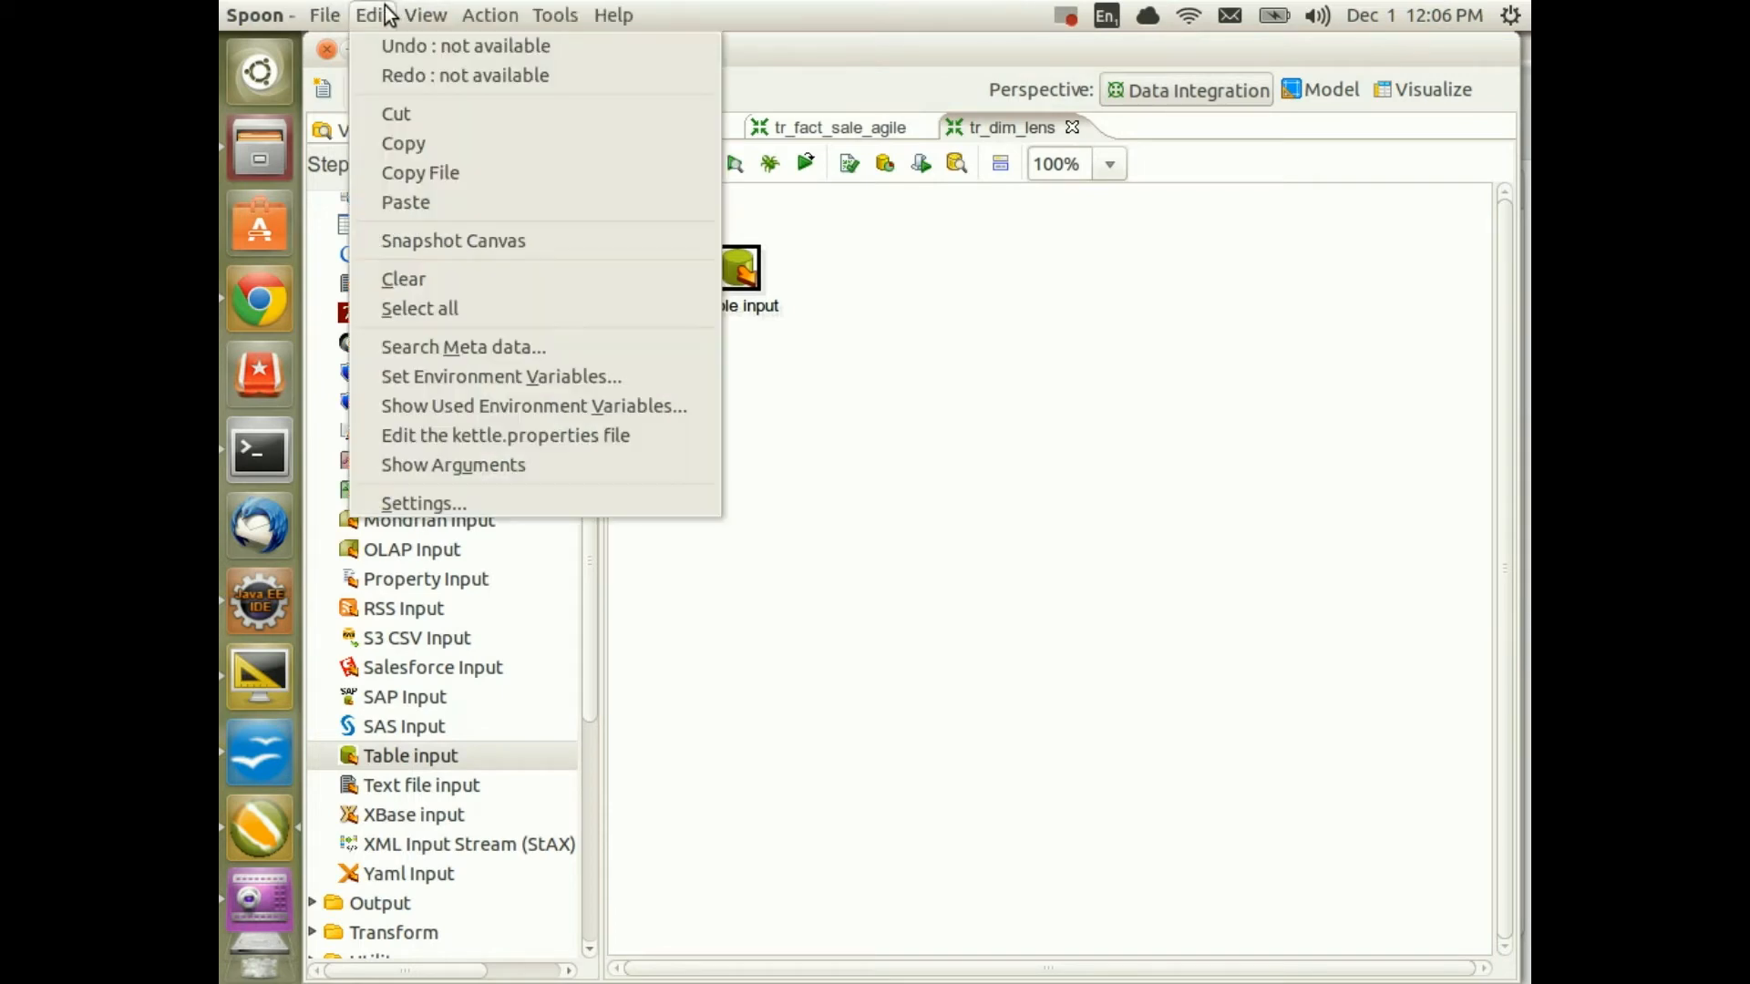
{"action": "left_click", "coordinate": [438, 435]}
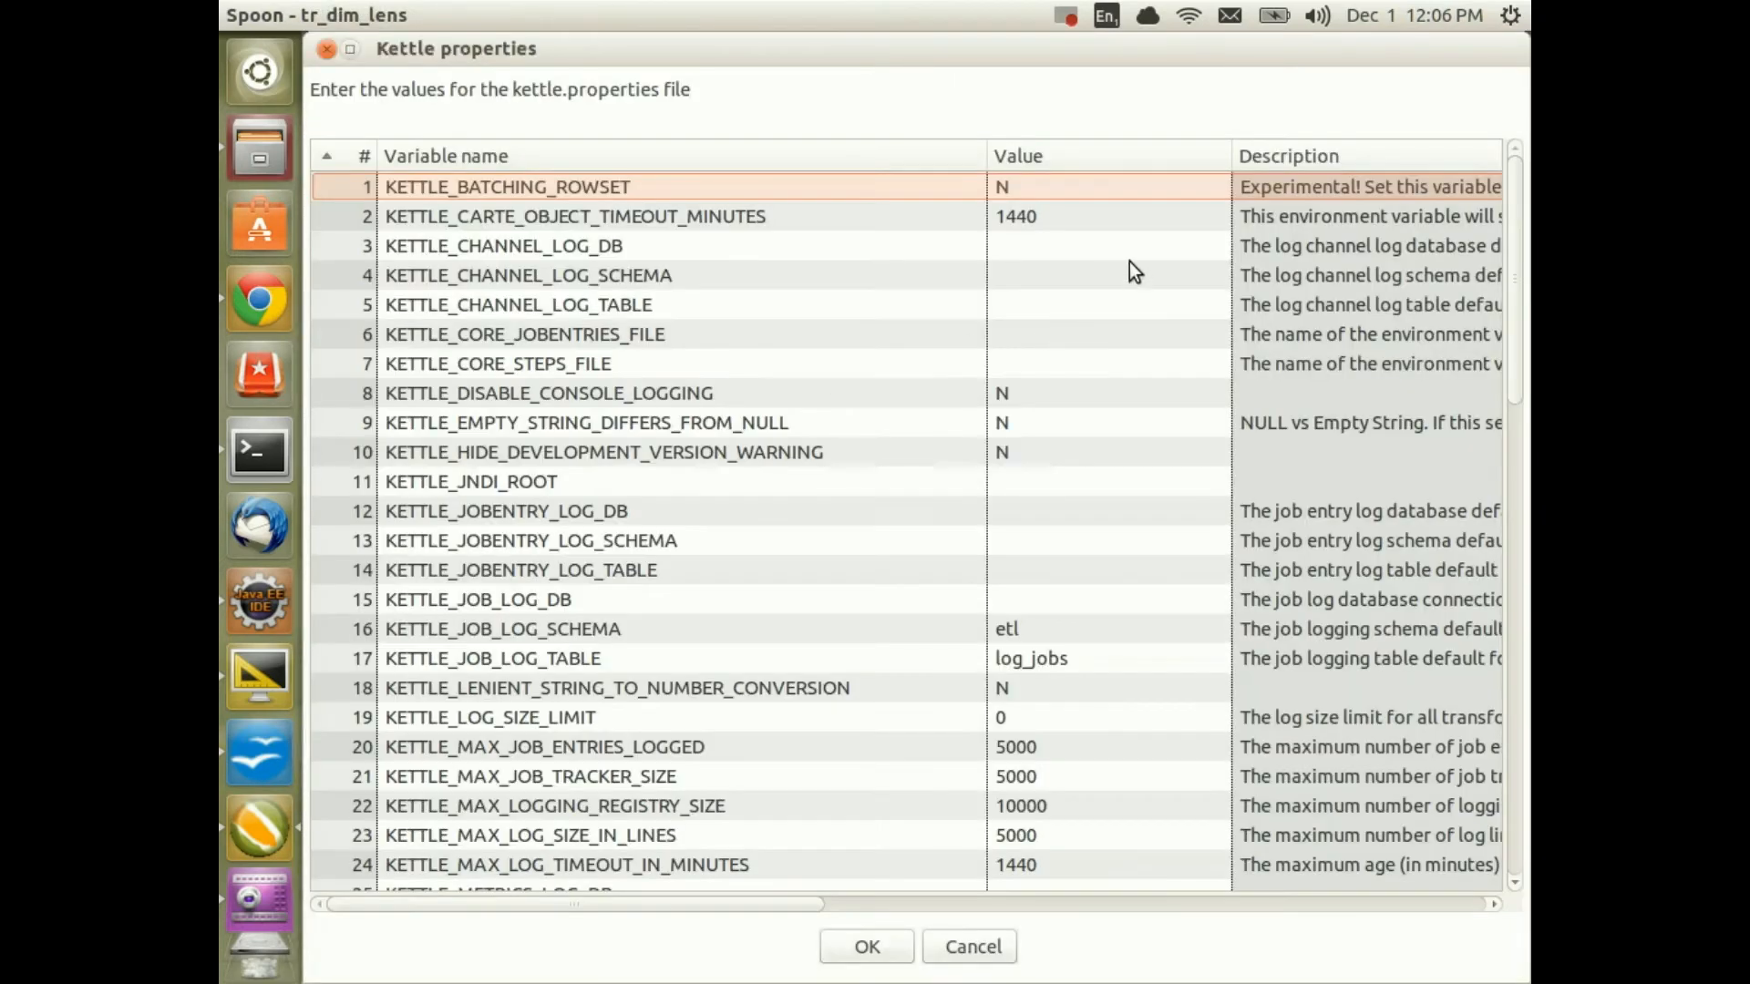
{"action": "left_click_drag", "start_coordinate": [1517, 216], "coordinate": [1332, 801]}
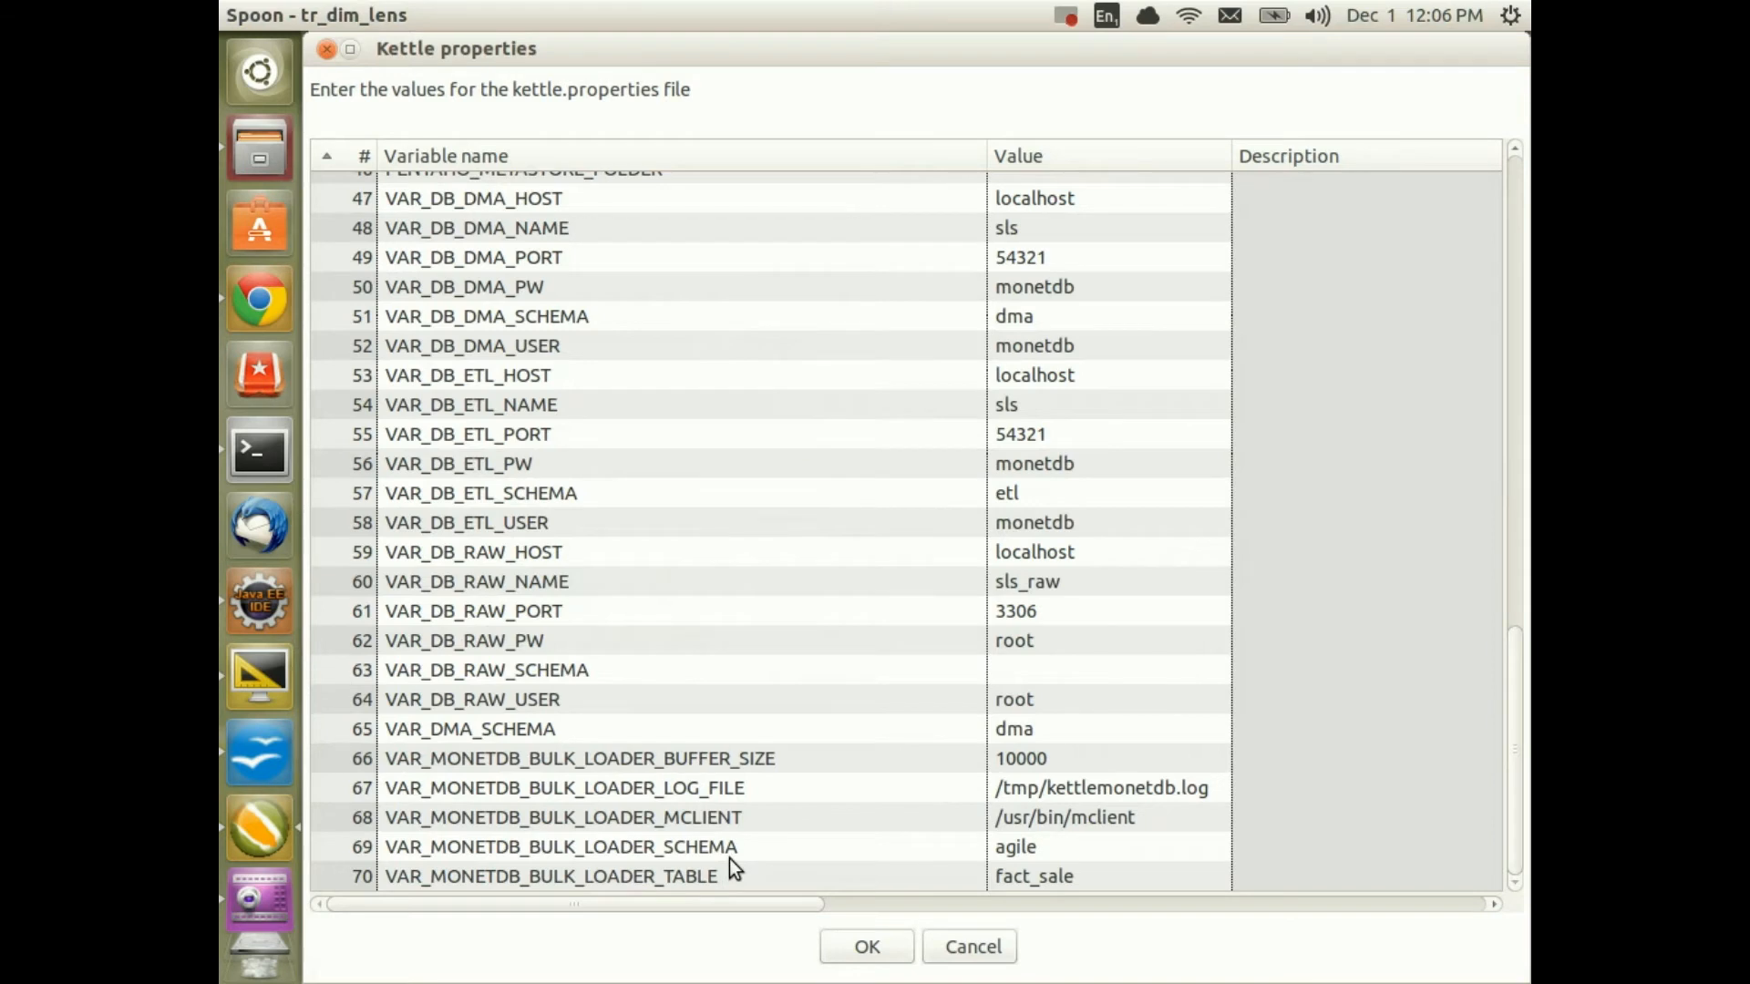
{"action": "left_click", "coordinate": [1093, 845]}
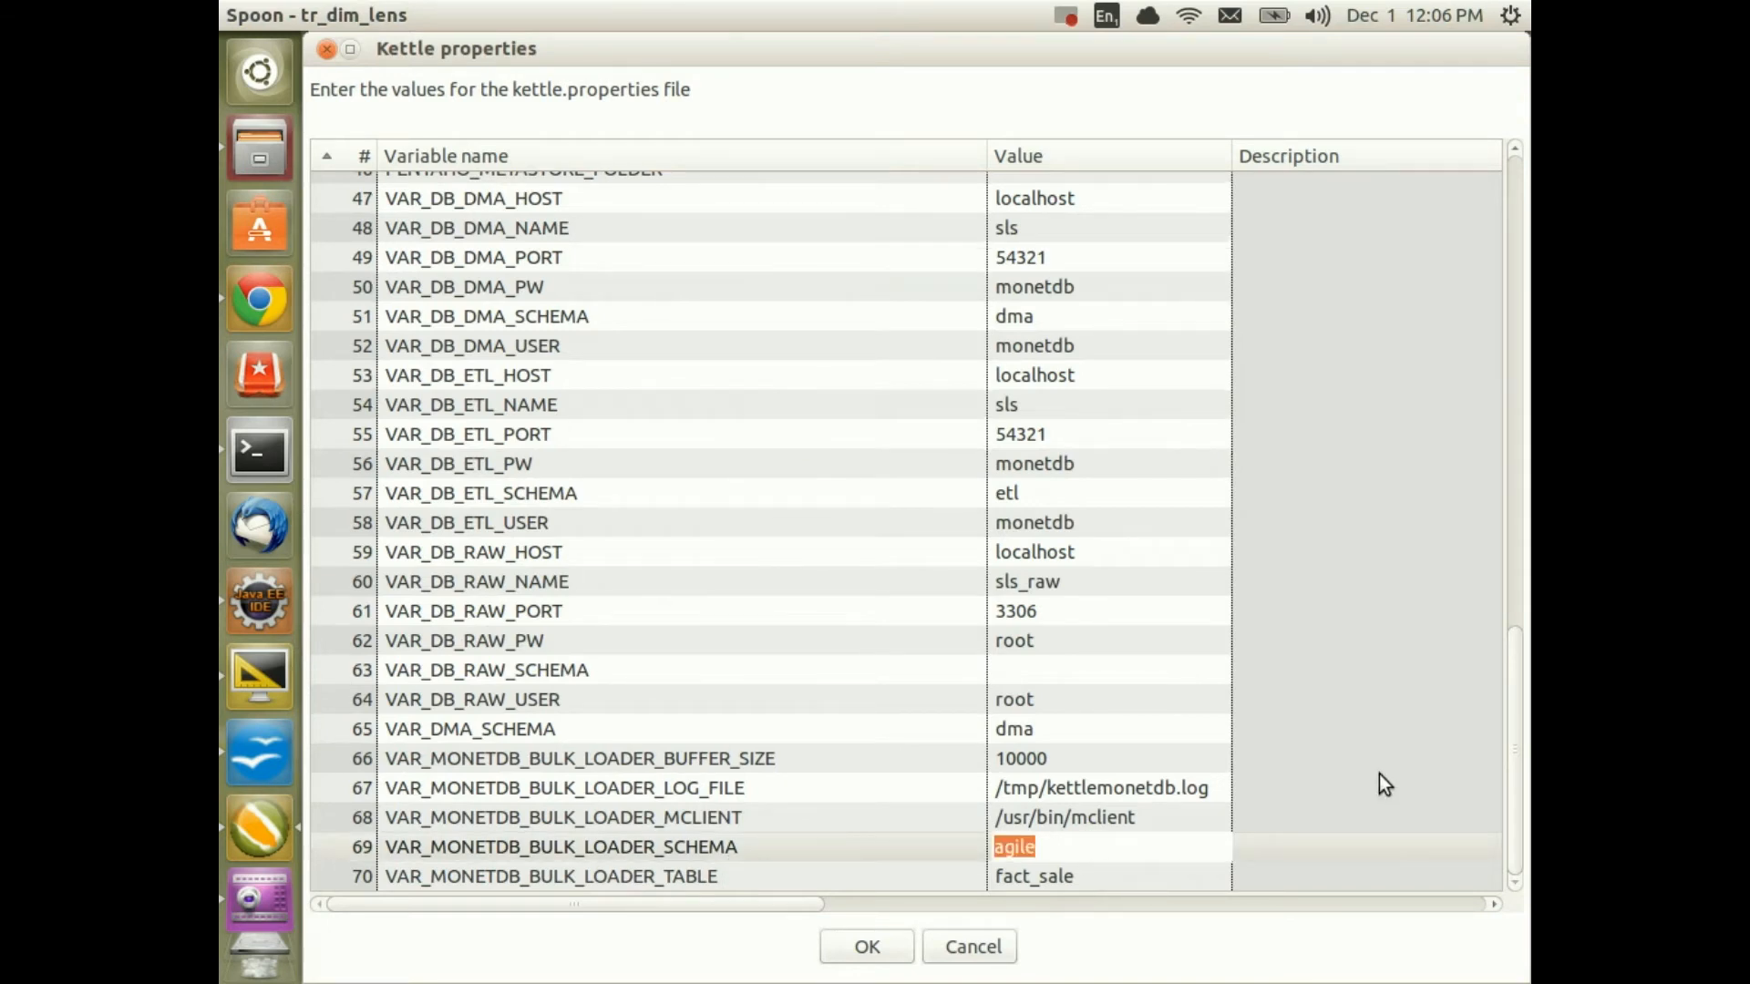
{"action": "type", "text": "dm"}
{"action": "left_click", "coordinate": [856, 947]}
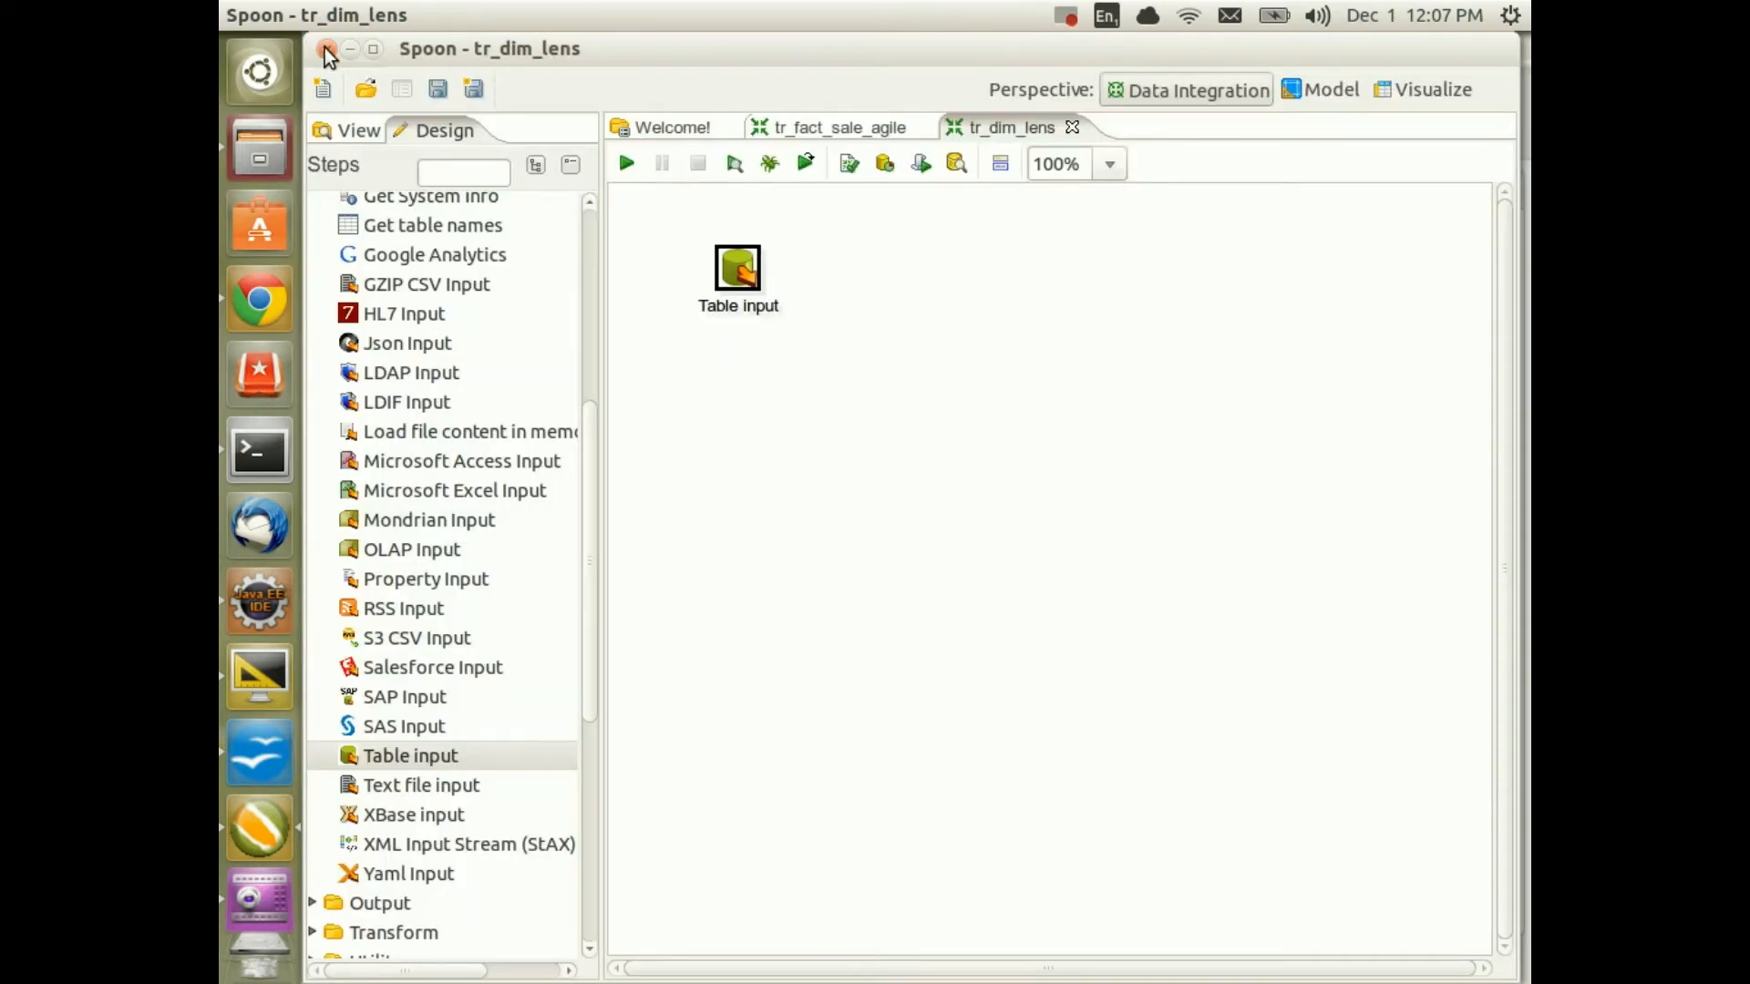
{"action": "left_click", "coordinate": [244, 675]}
Rerun sh ./spoon.sh from the terminal, skipping the repository login and startup tip
{"action": "left_click", "coordinate": [260, 451]}
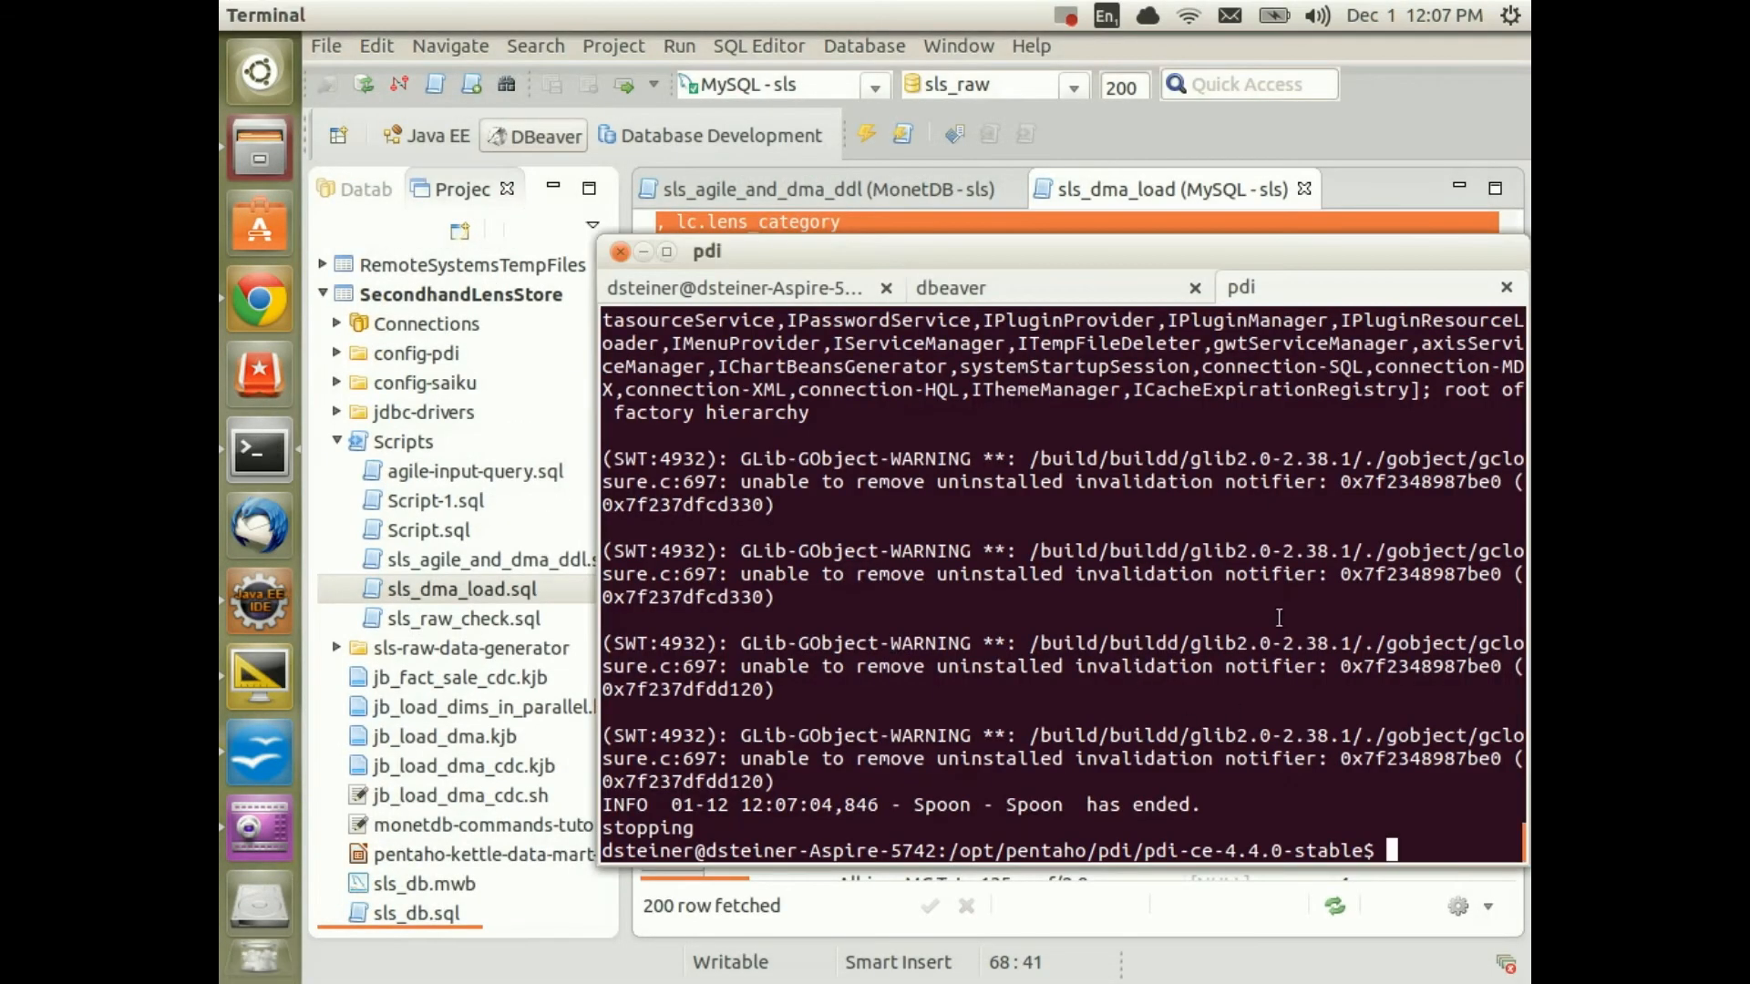
{"action": "key", "text": "Up"}
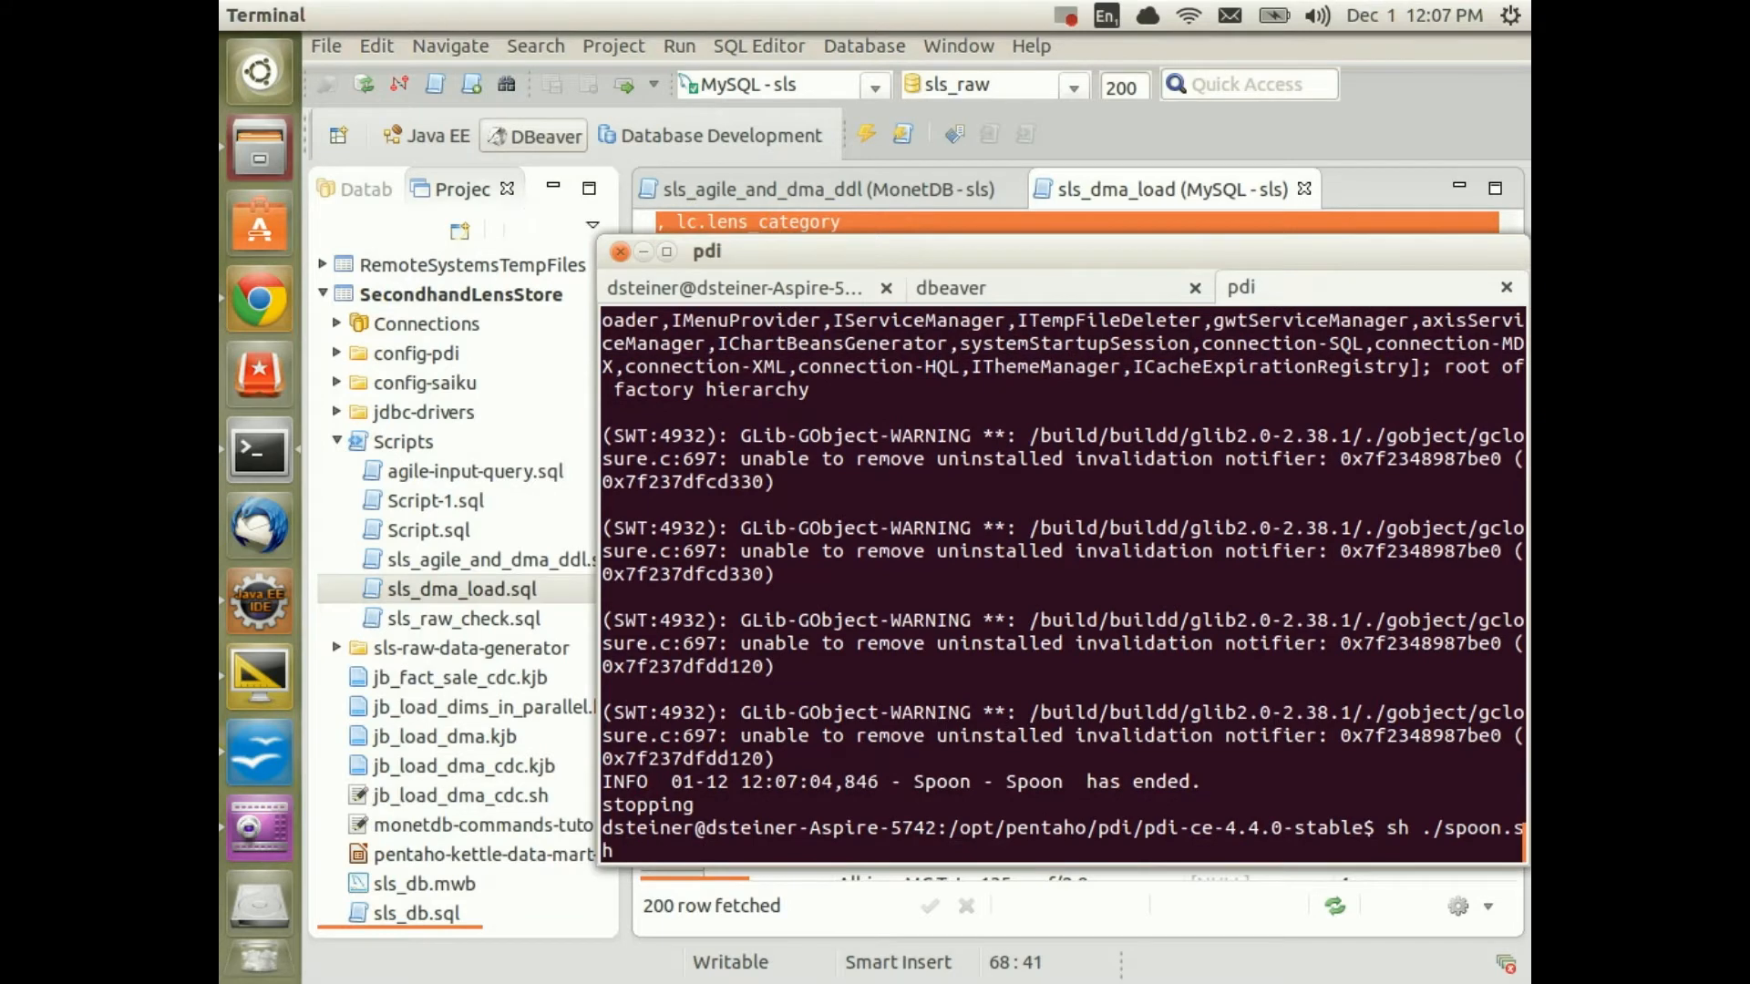
{"action": "key", "text": "Return"}
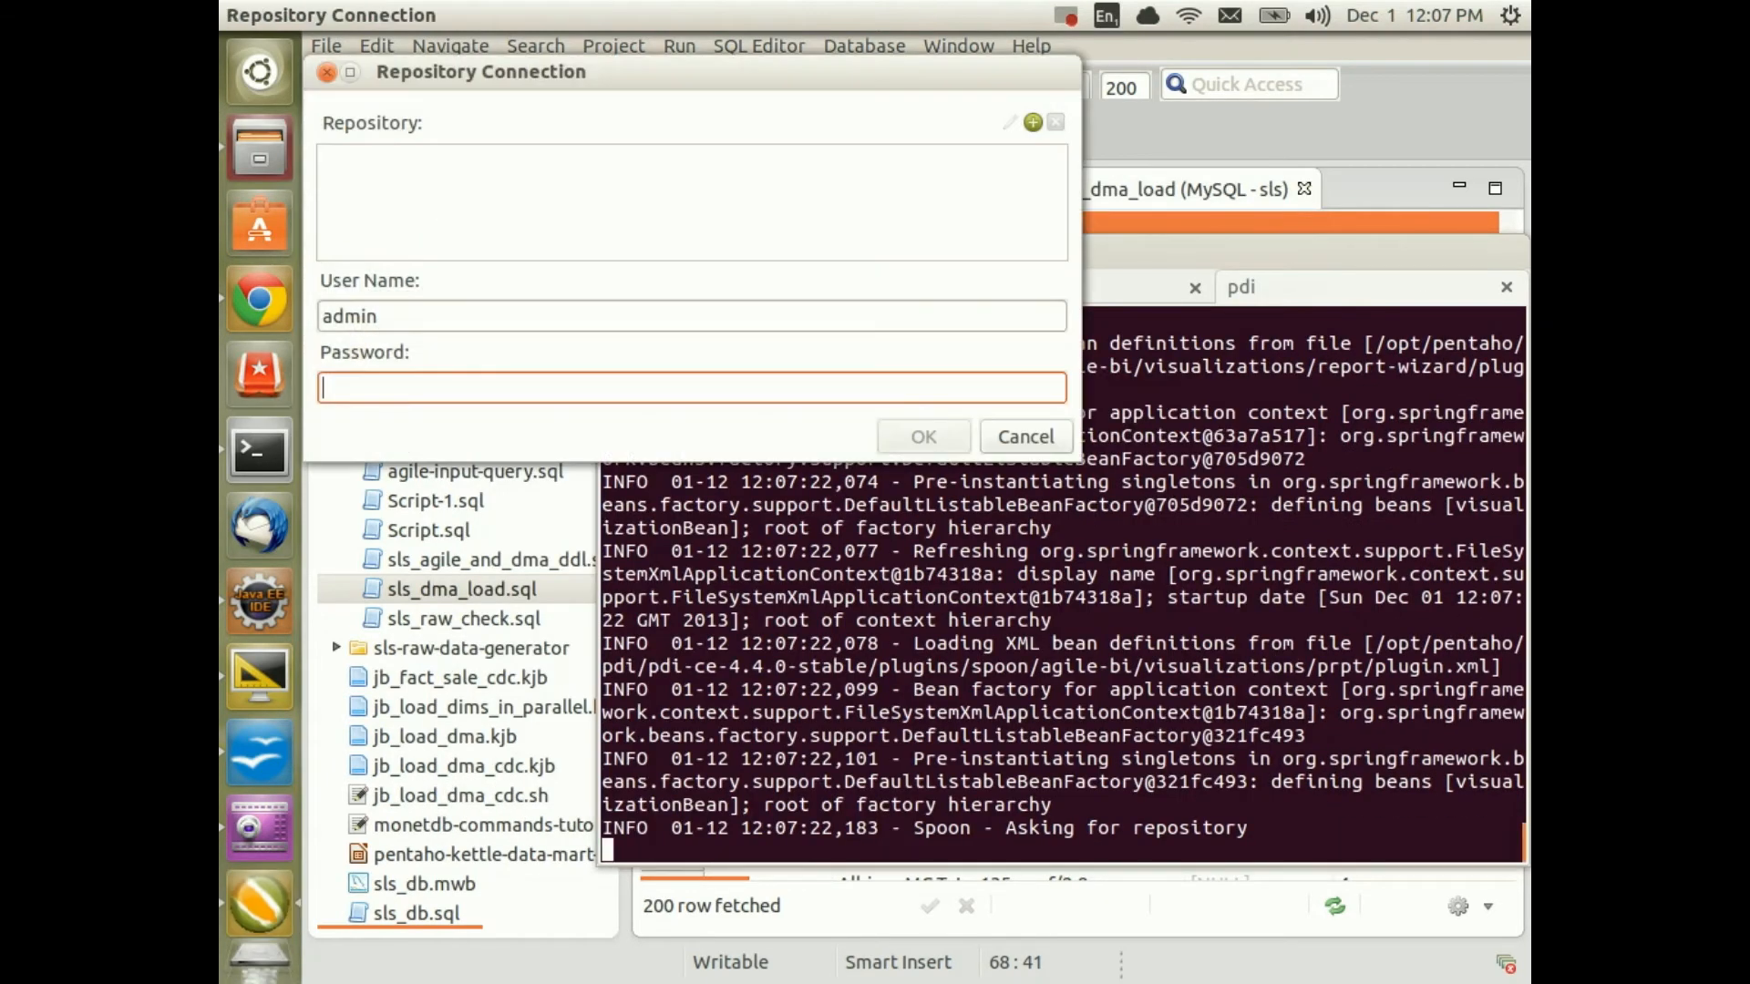
{"action": "left_click", "coordinate": [1024, 437]}
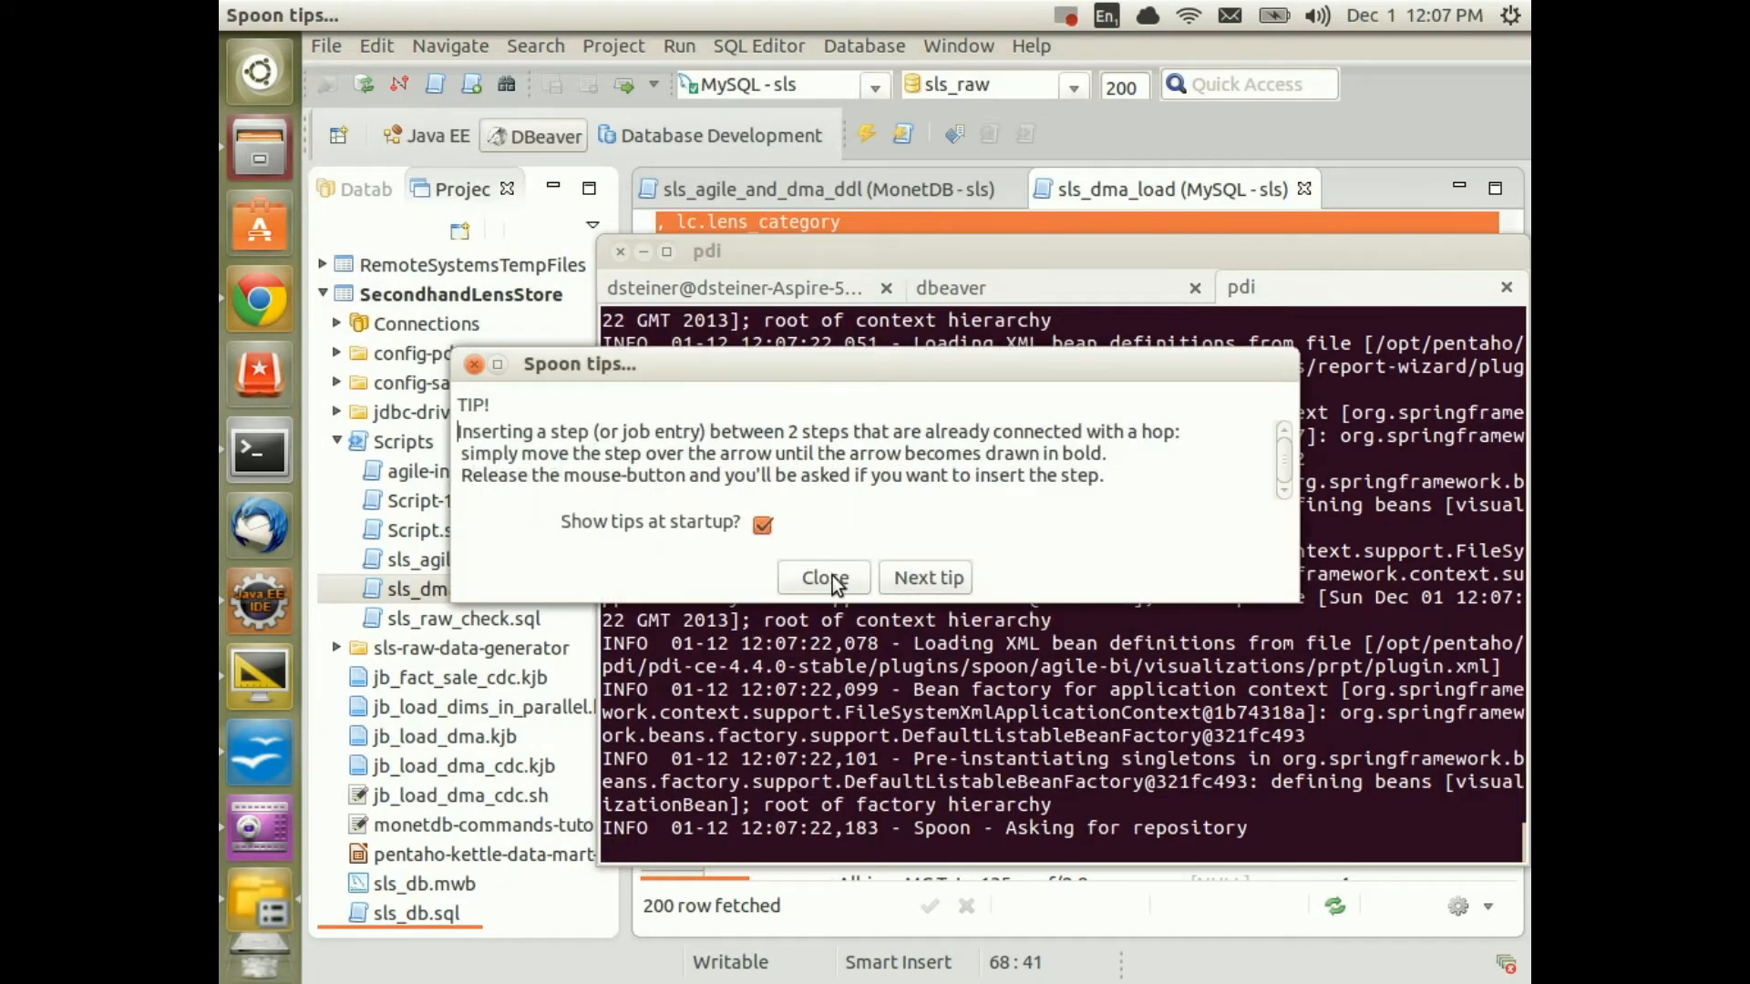
{"action": "left_click", "coordinate": [836, 578]}
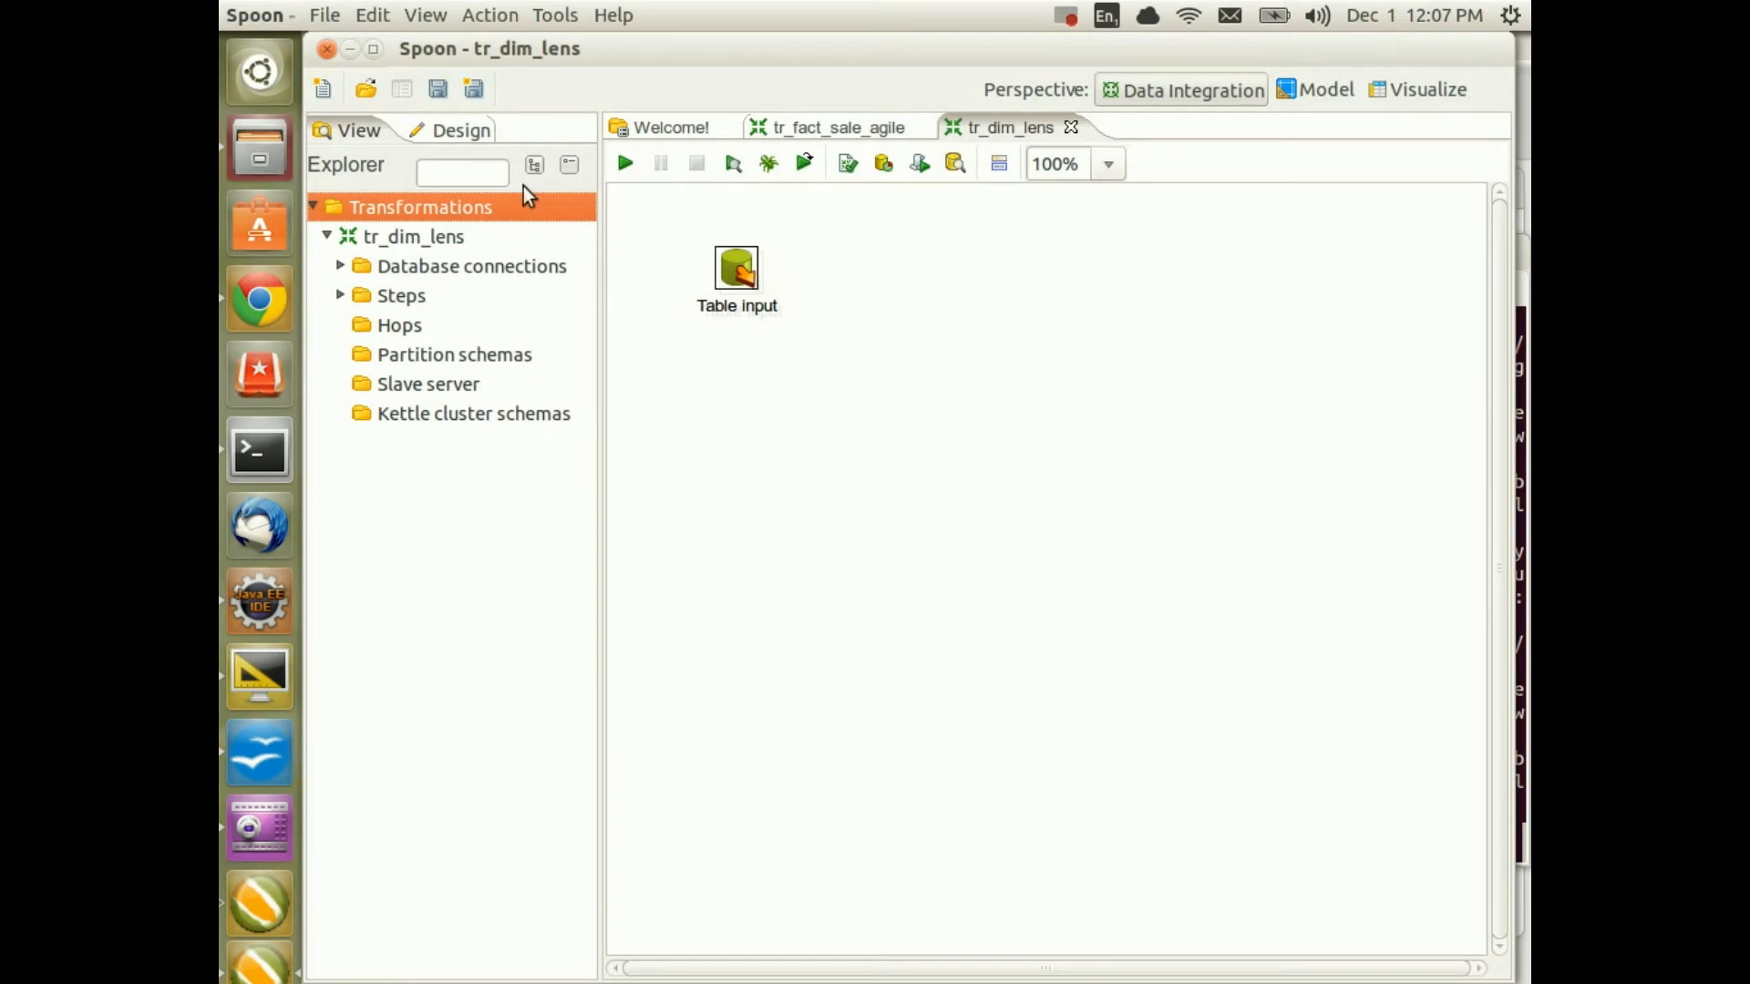
Add an Insert / Update step and connect Table input to it
{"action": "left_click", "coordinate": [480, 139]}
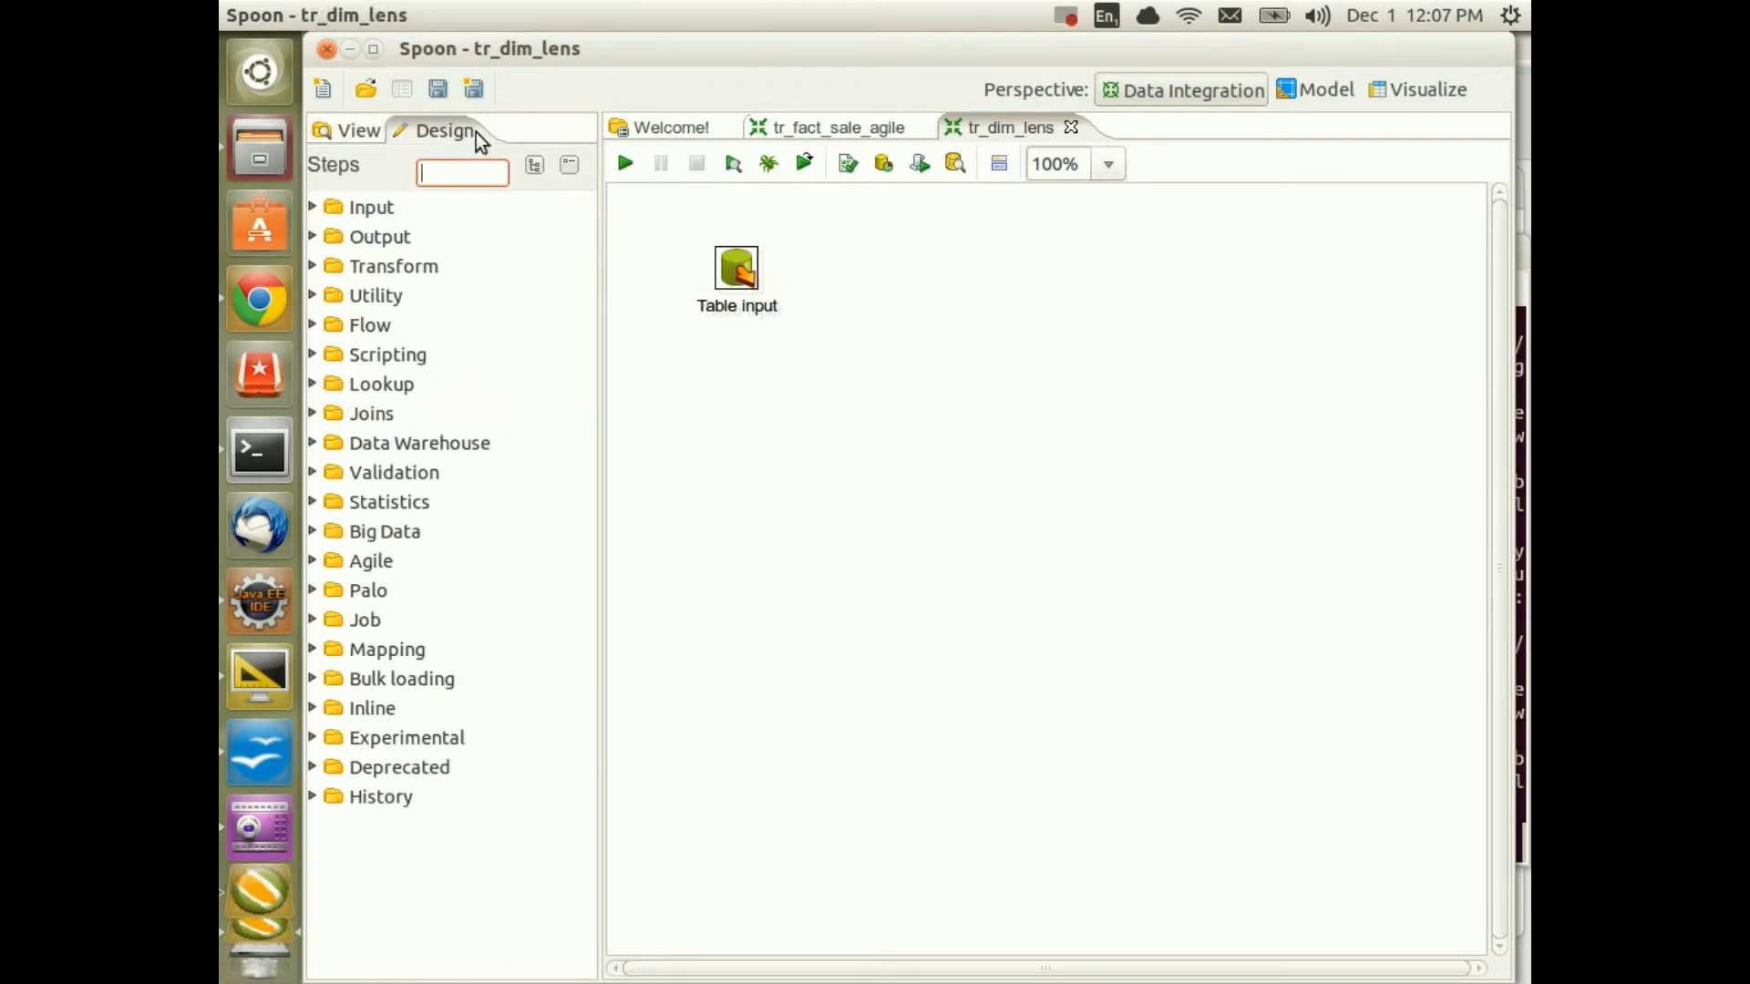
{"action": "left_click", "coordinate": [325, 239]}
{"action": "scroll", "coordinate": [556, 559], "scroll_direction": "down", "scroll_amount": 6}
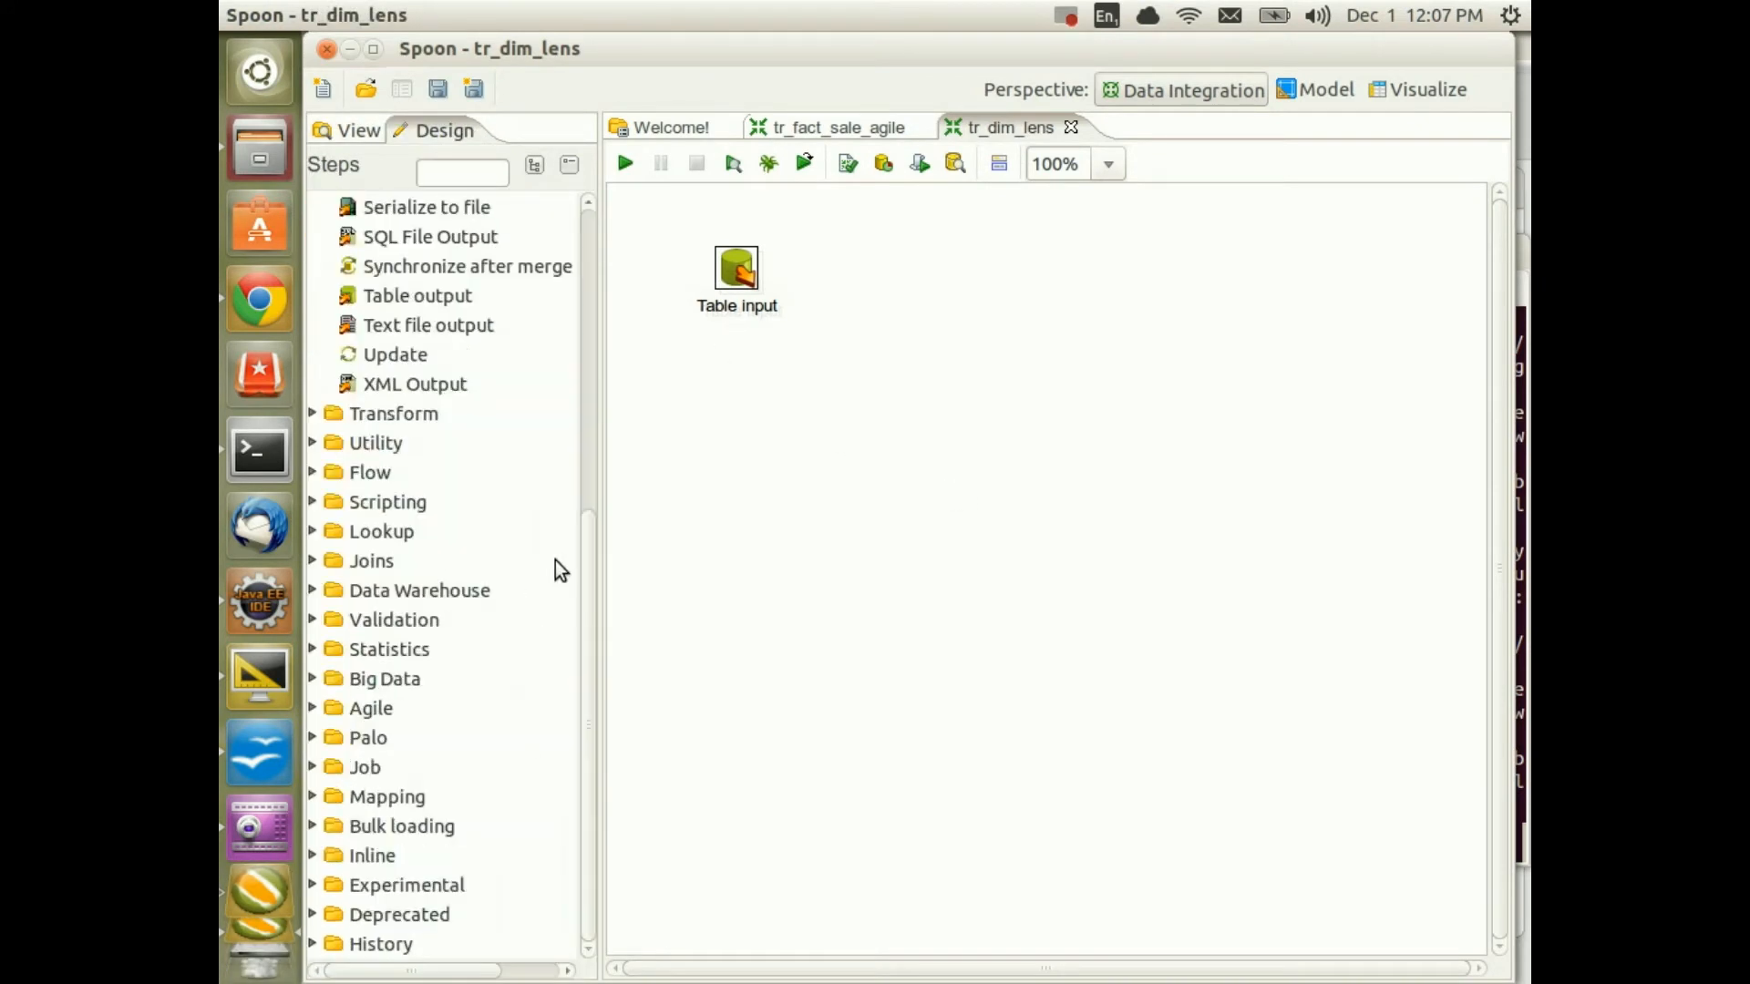
{"action": "scroll", "coordinate": [478, 392], "scroll_direction": "up", "scroll_amount": 2}
{"action": "left_click", "coordinate": [473, 420]}
{"action": "scroll", "coordinate": [441, 363], "scroll_direction": "up", "scroll_amount": 4}
{"action": "left_click_drag", "start_coordinate": [429, 330], "coordinate": [1014, 301]}
{"action": "left_click_drag", "start_coordinate": [735, 272], "coordinate": [1026, 275]}
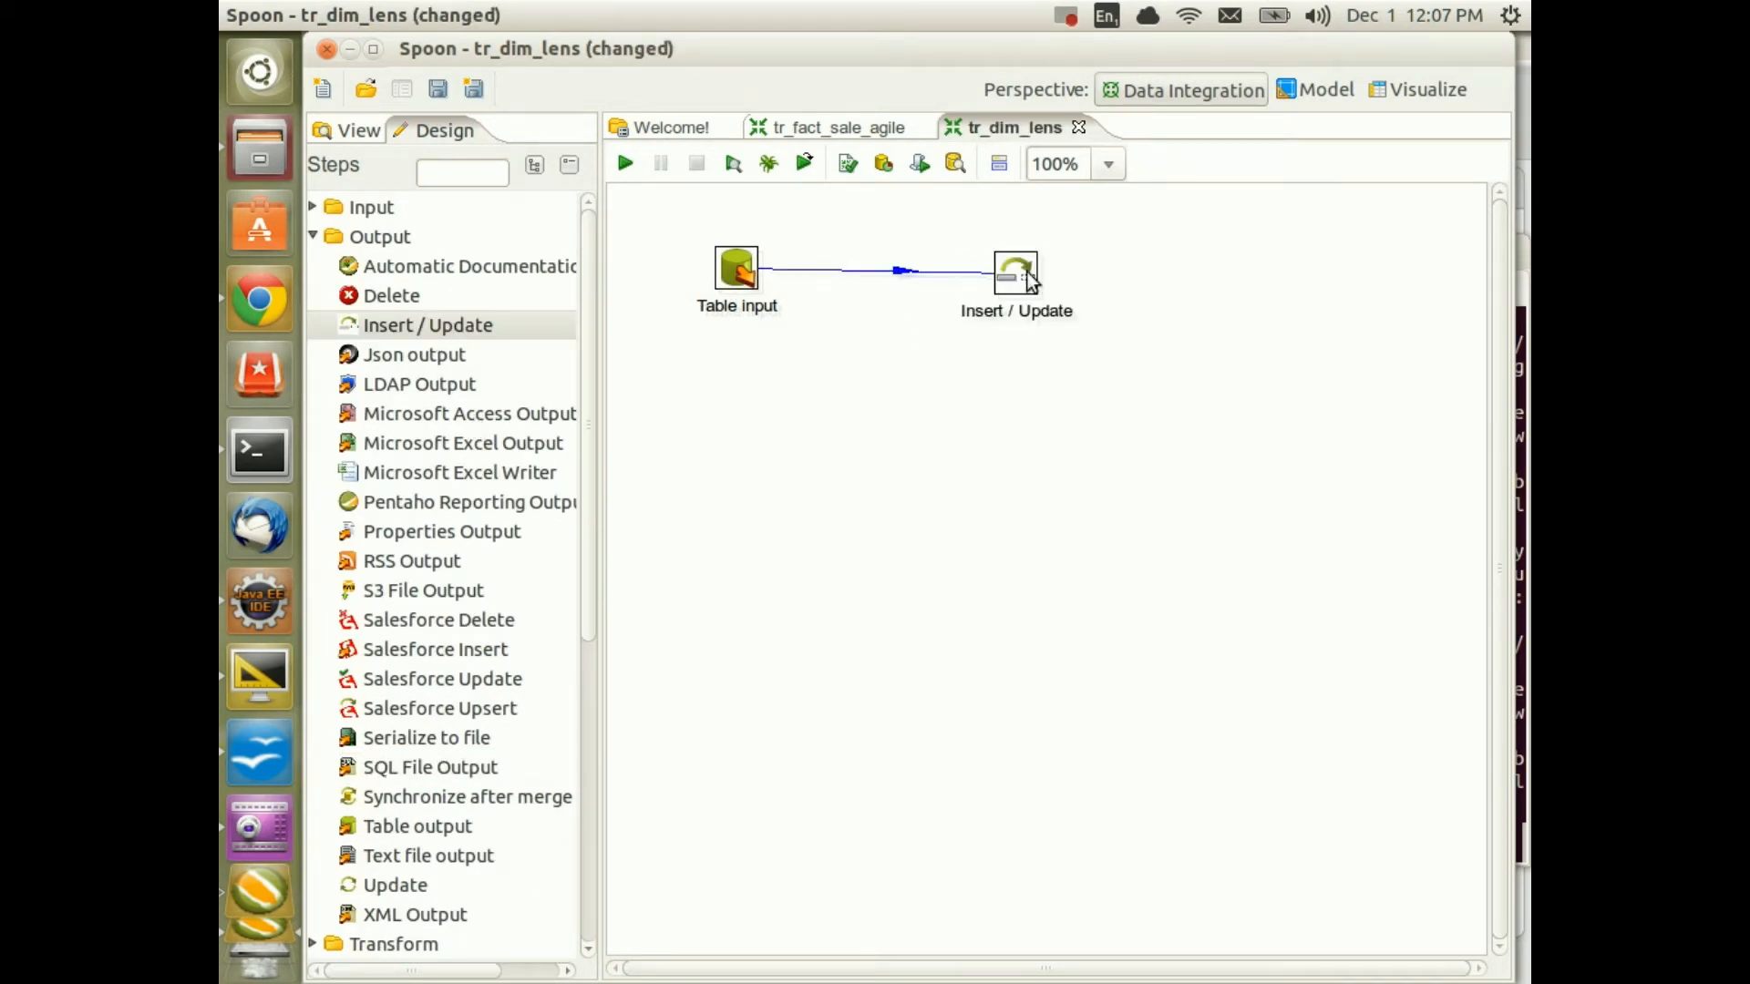
Target table dim_lens_simple on sls_dma, using the bulk loader schema variable as schema
{"action": "double_click", "coordinate": [1026, 281]}
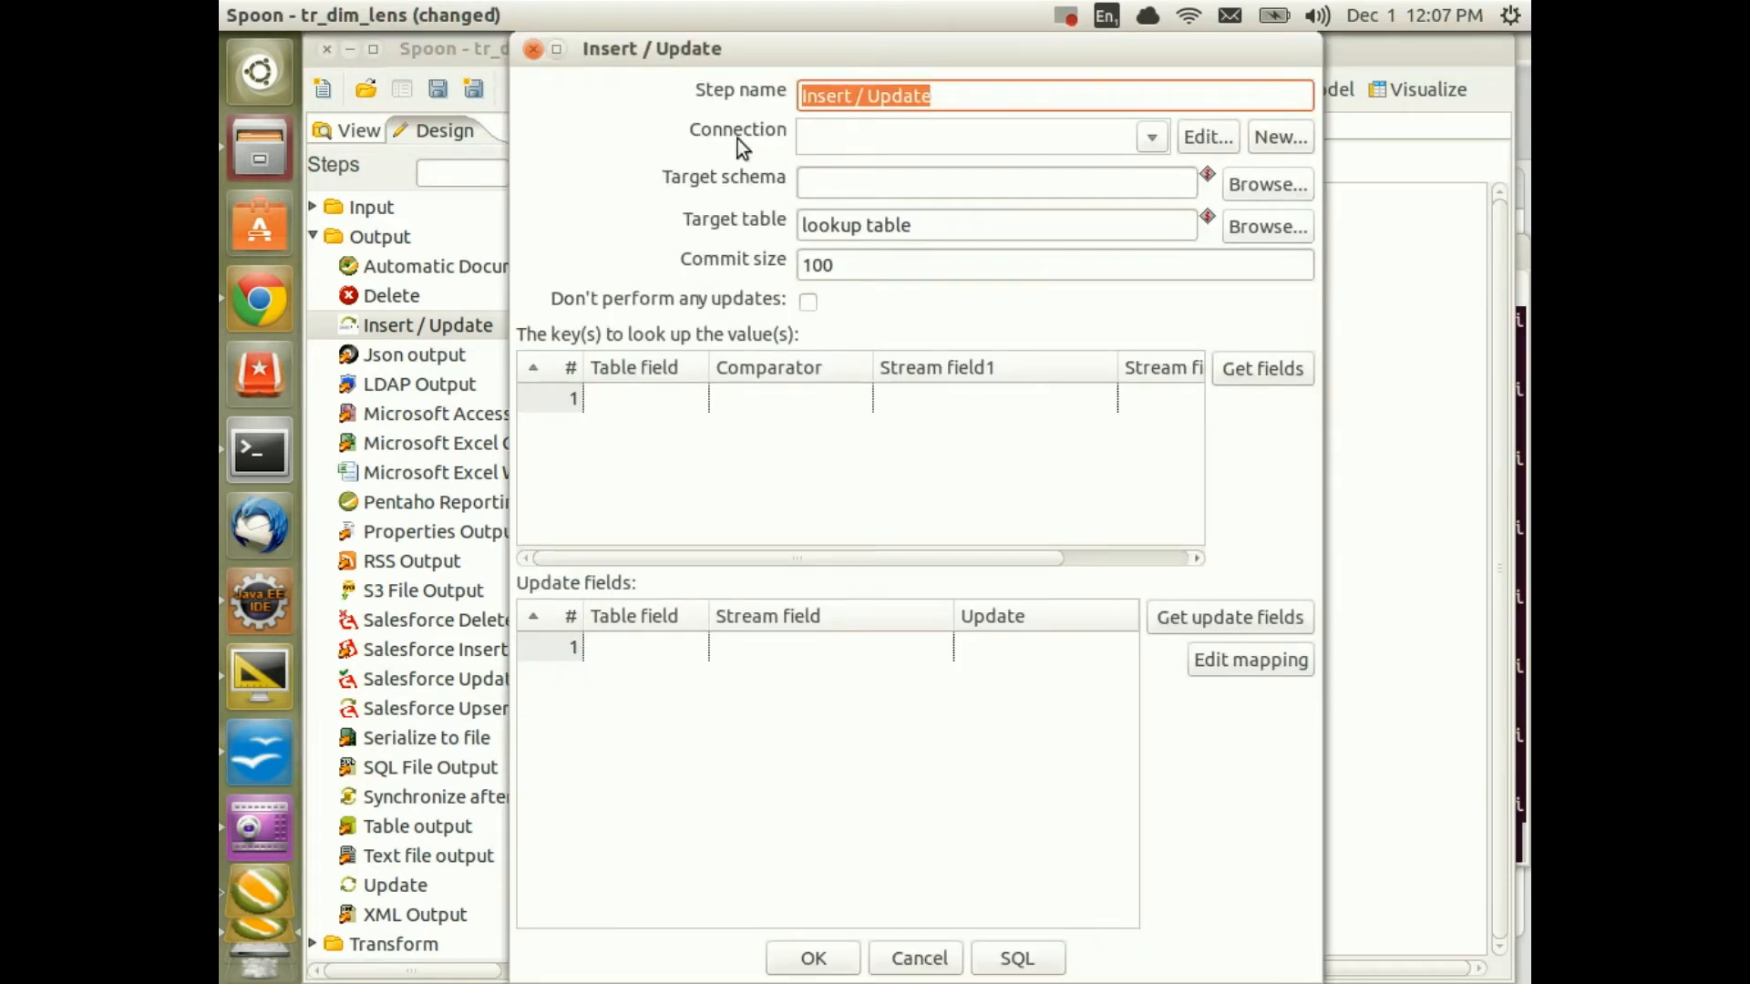
{"action": "left_click", "coordinate": [1153, 137]}
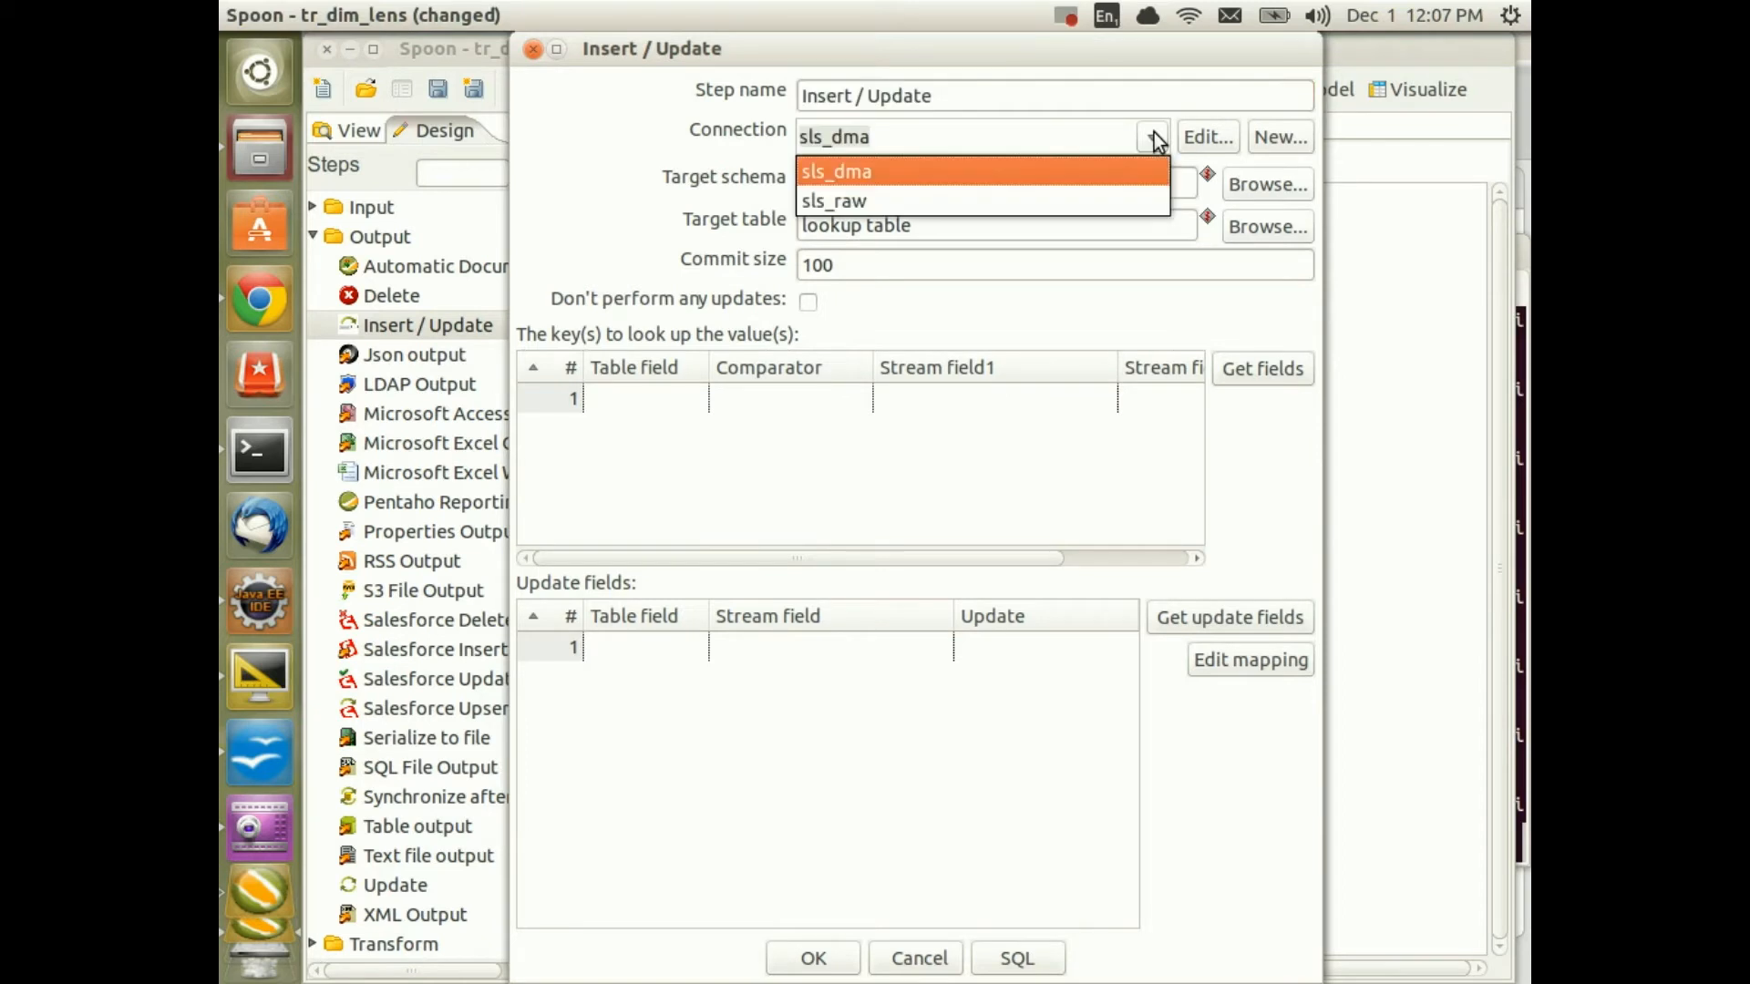
{"action": "left_click", "coordinate": [898, 173]}
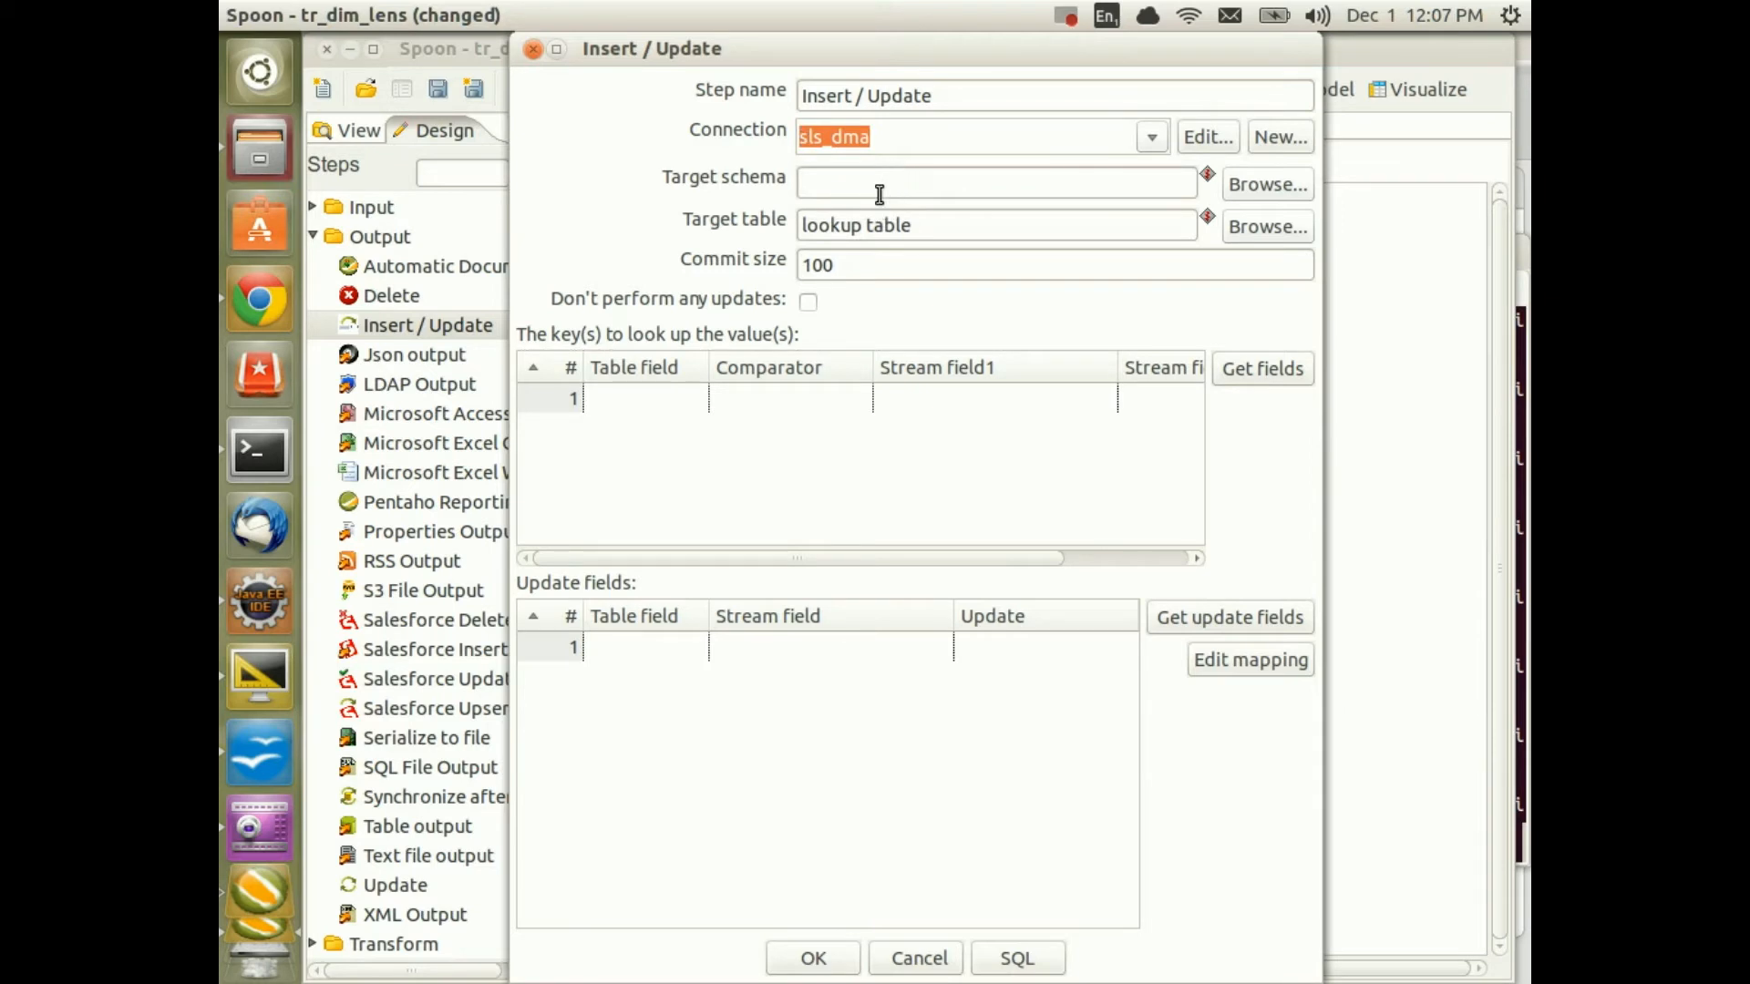
{"action": "left_click", "coordinate": [905, 182]}
{"action": "key", "text": "ctrl+space"}
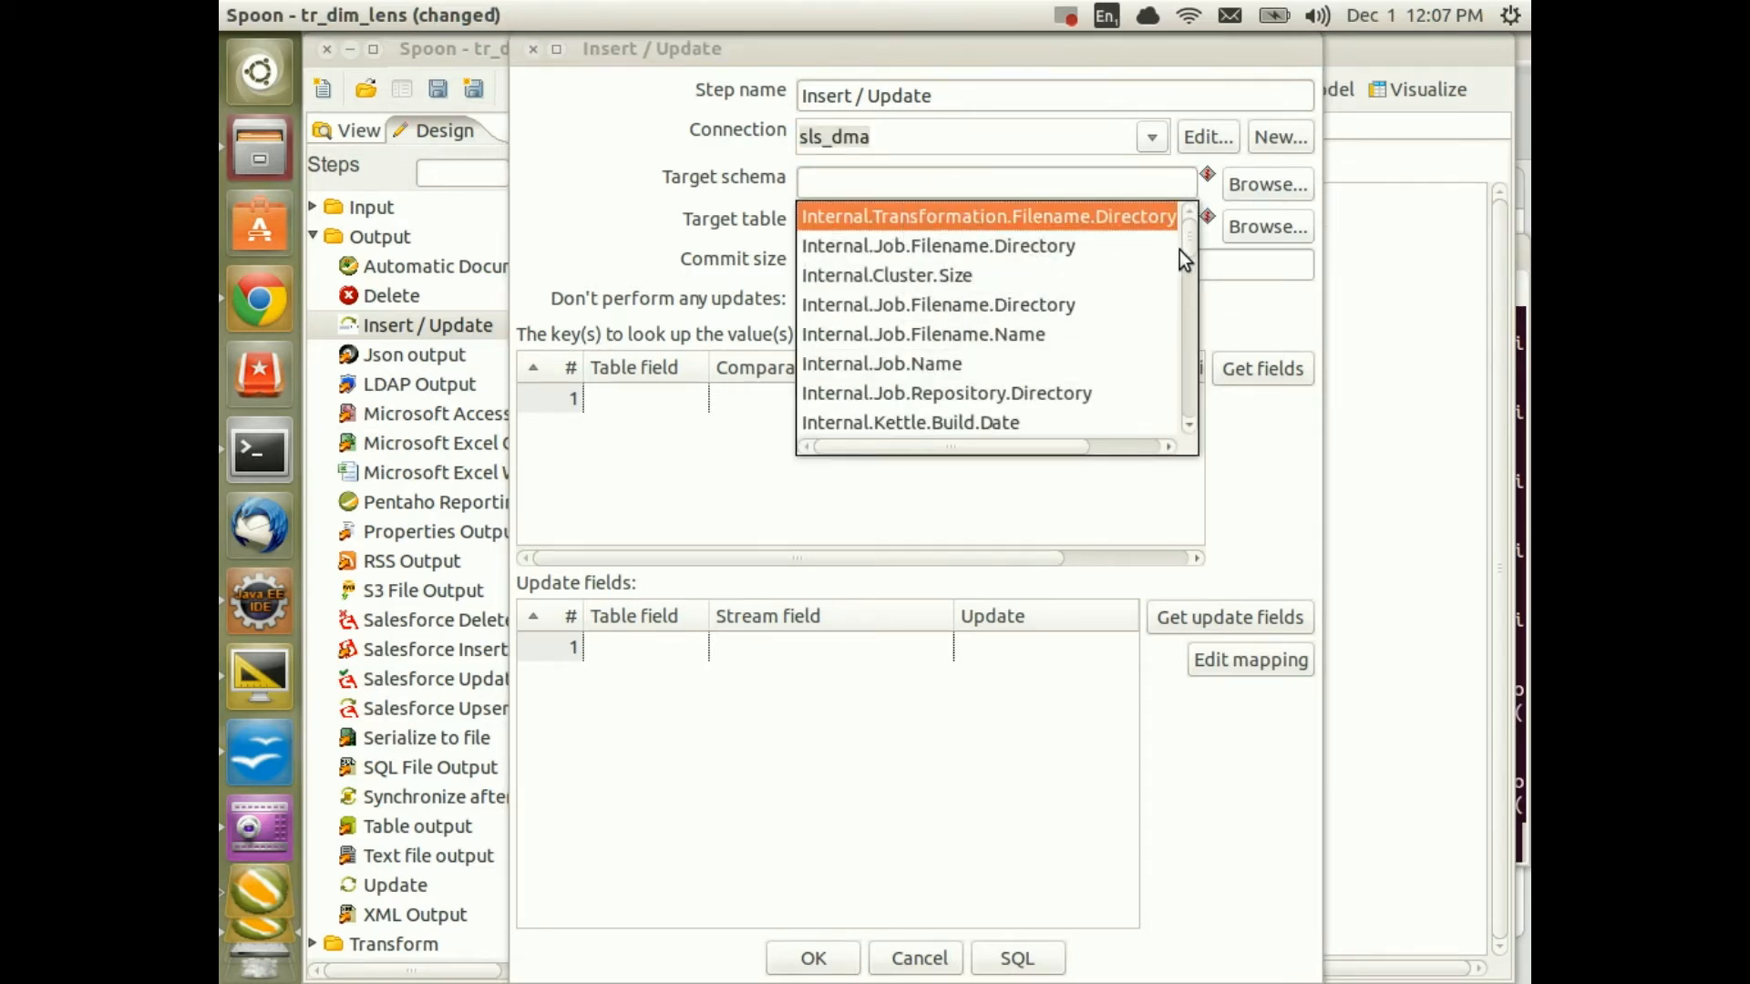
{"action": "left_click_drag", "start_coordinate": [1182, 237], "coordinate": [1210, 335]}
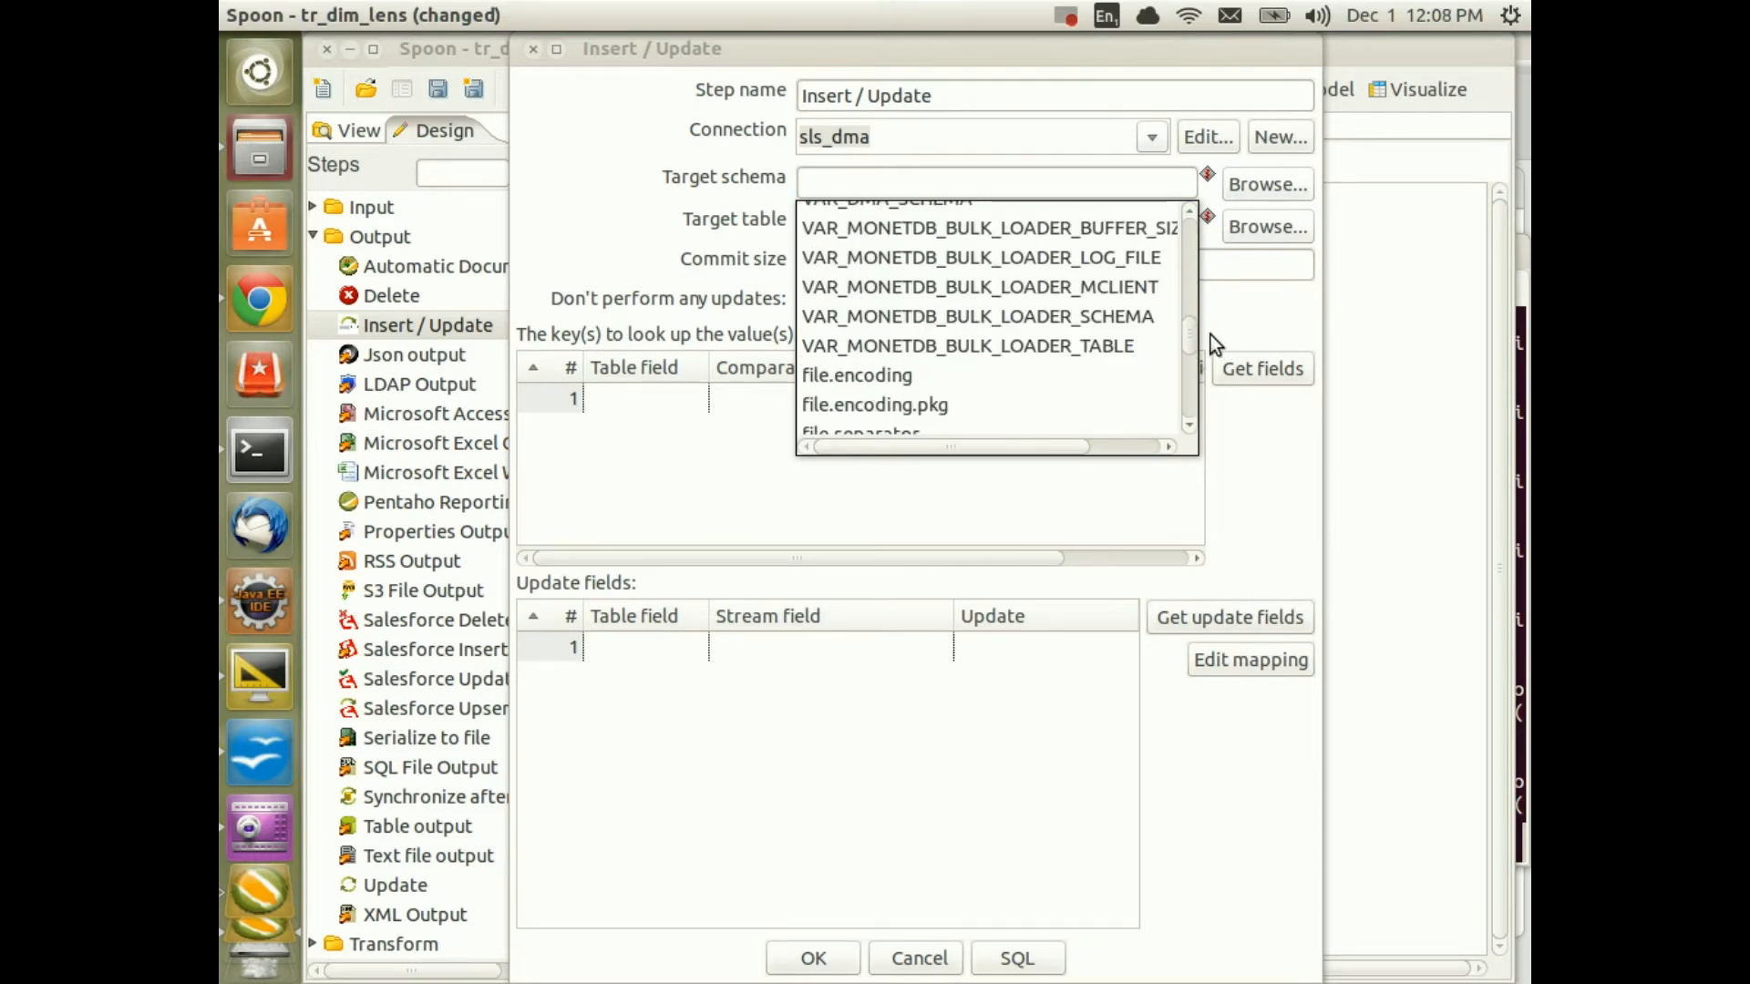
{"action": "double_click", "coordinate": [975, 315]}
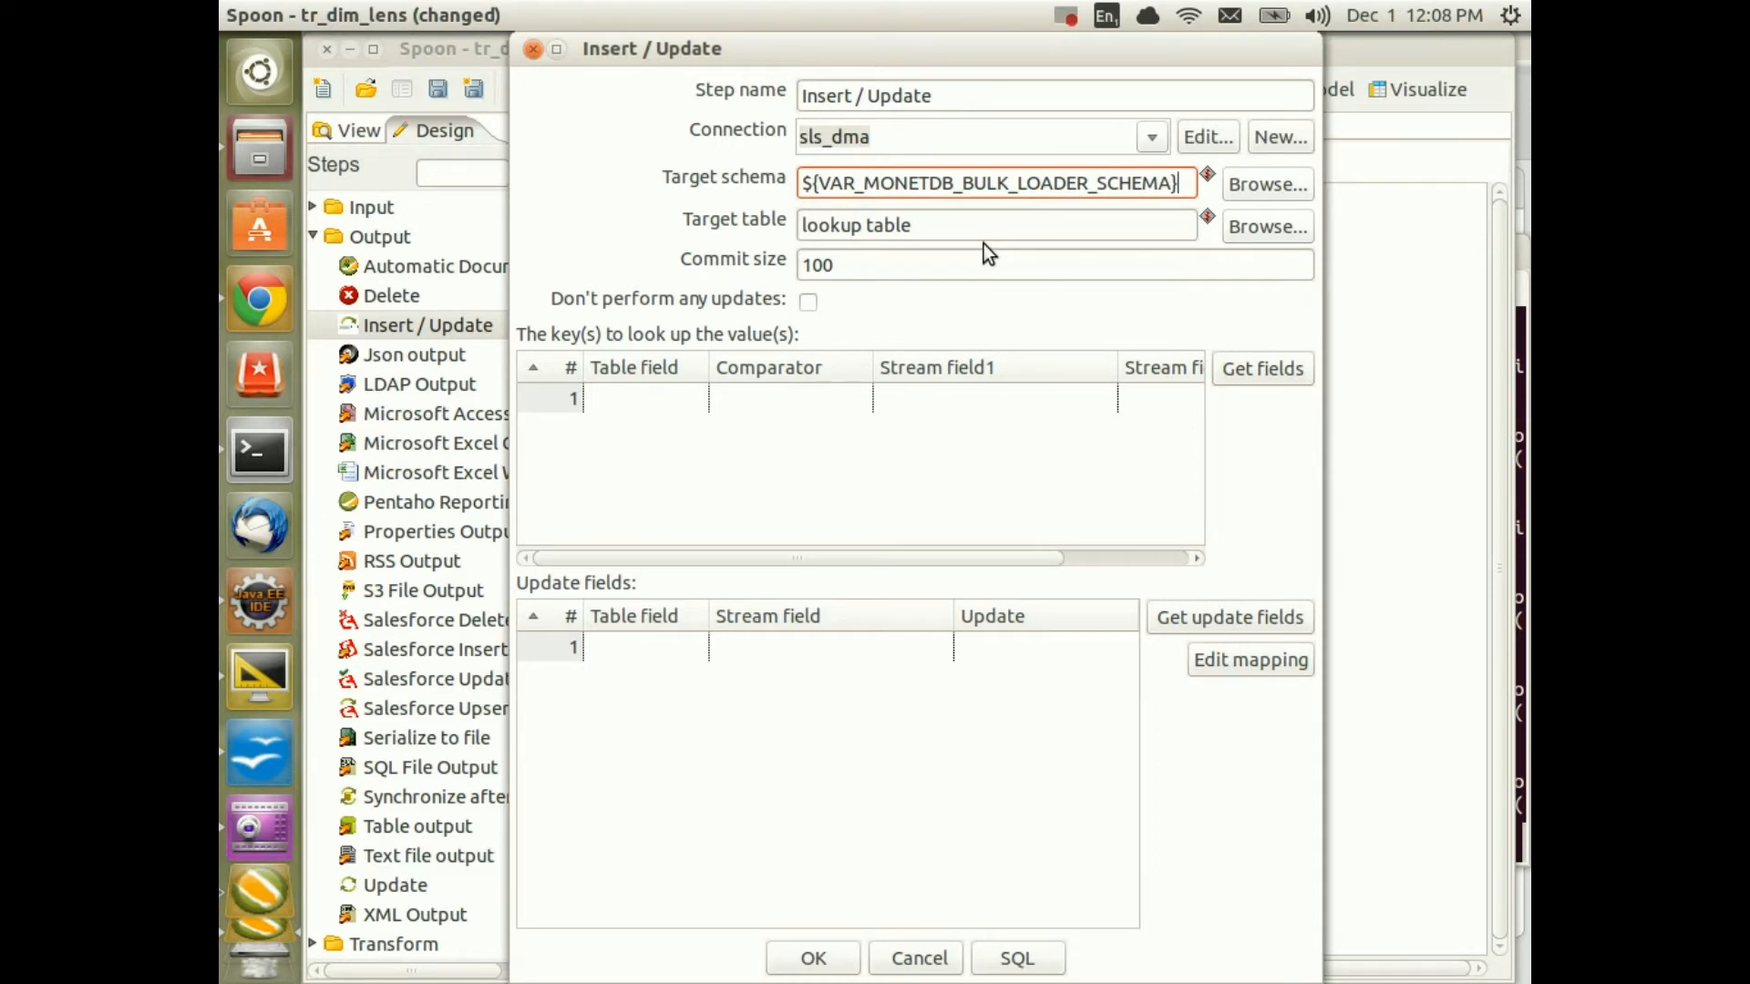
{"action": "triple_click", "coordinate": [959, 225]}
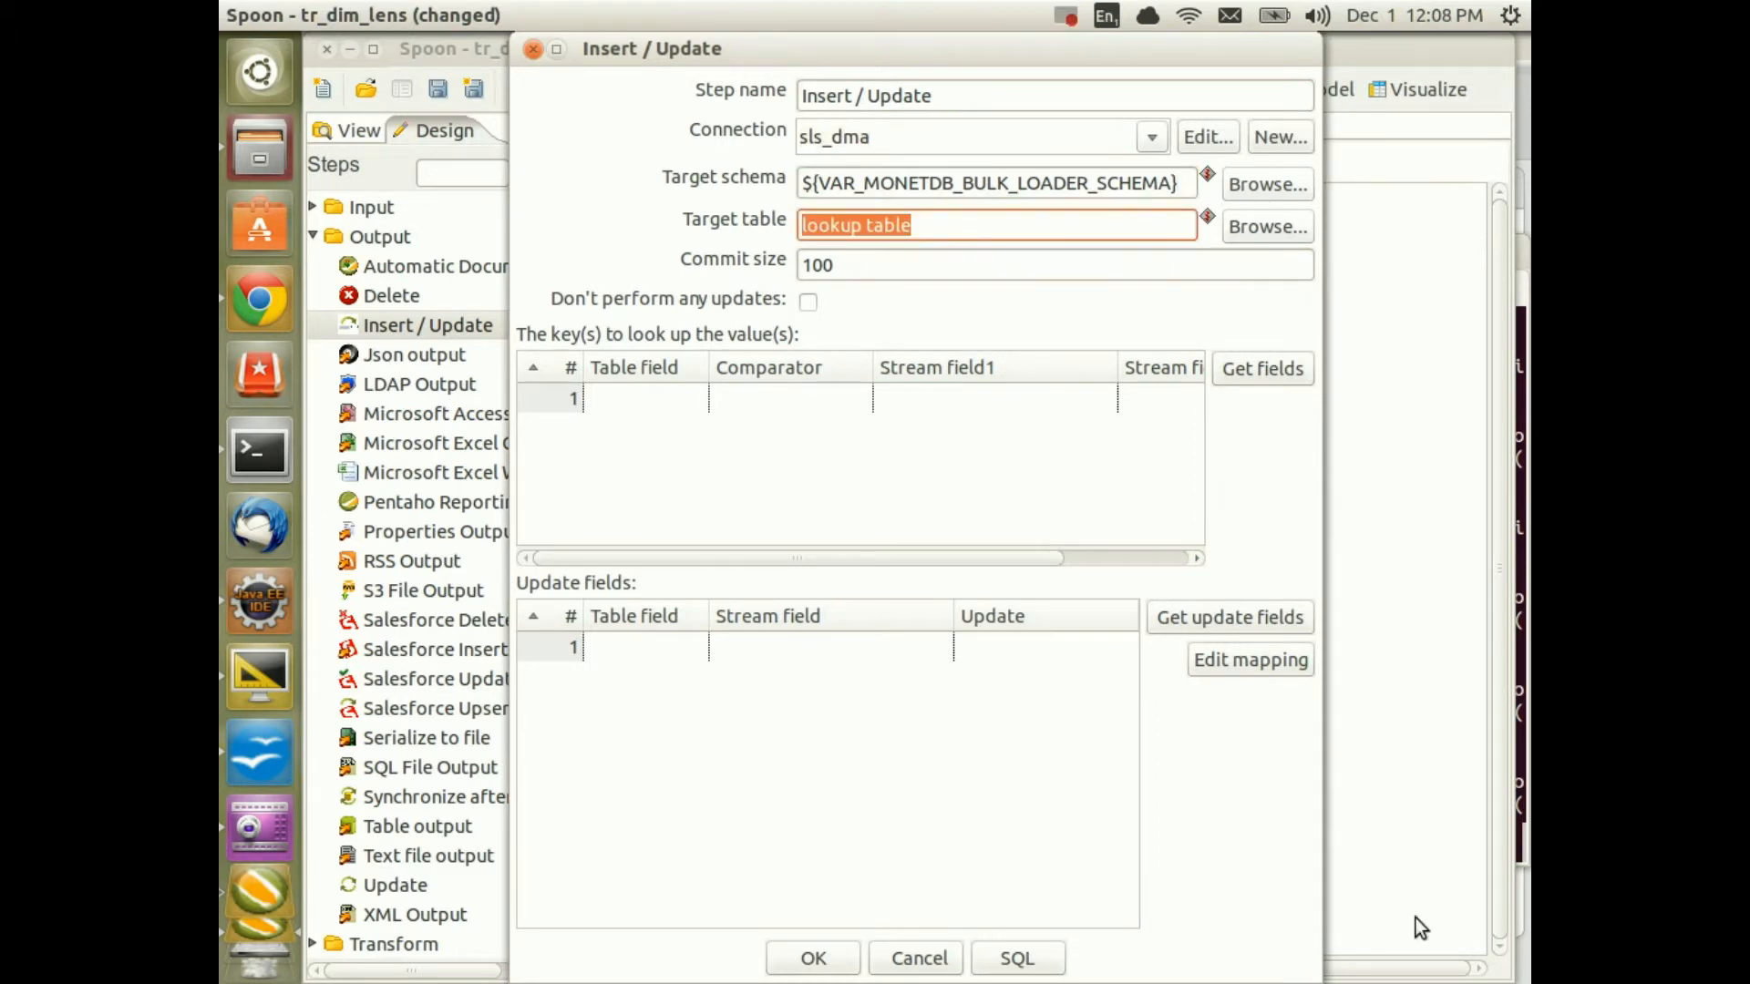
{"action": "type", "text": "dim_"}
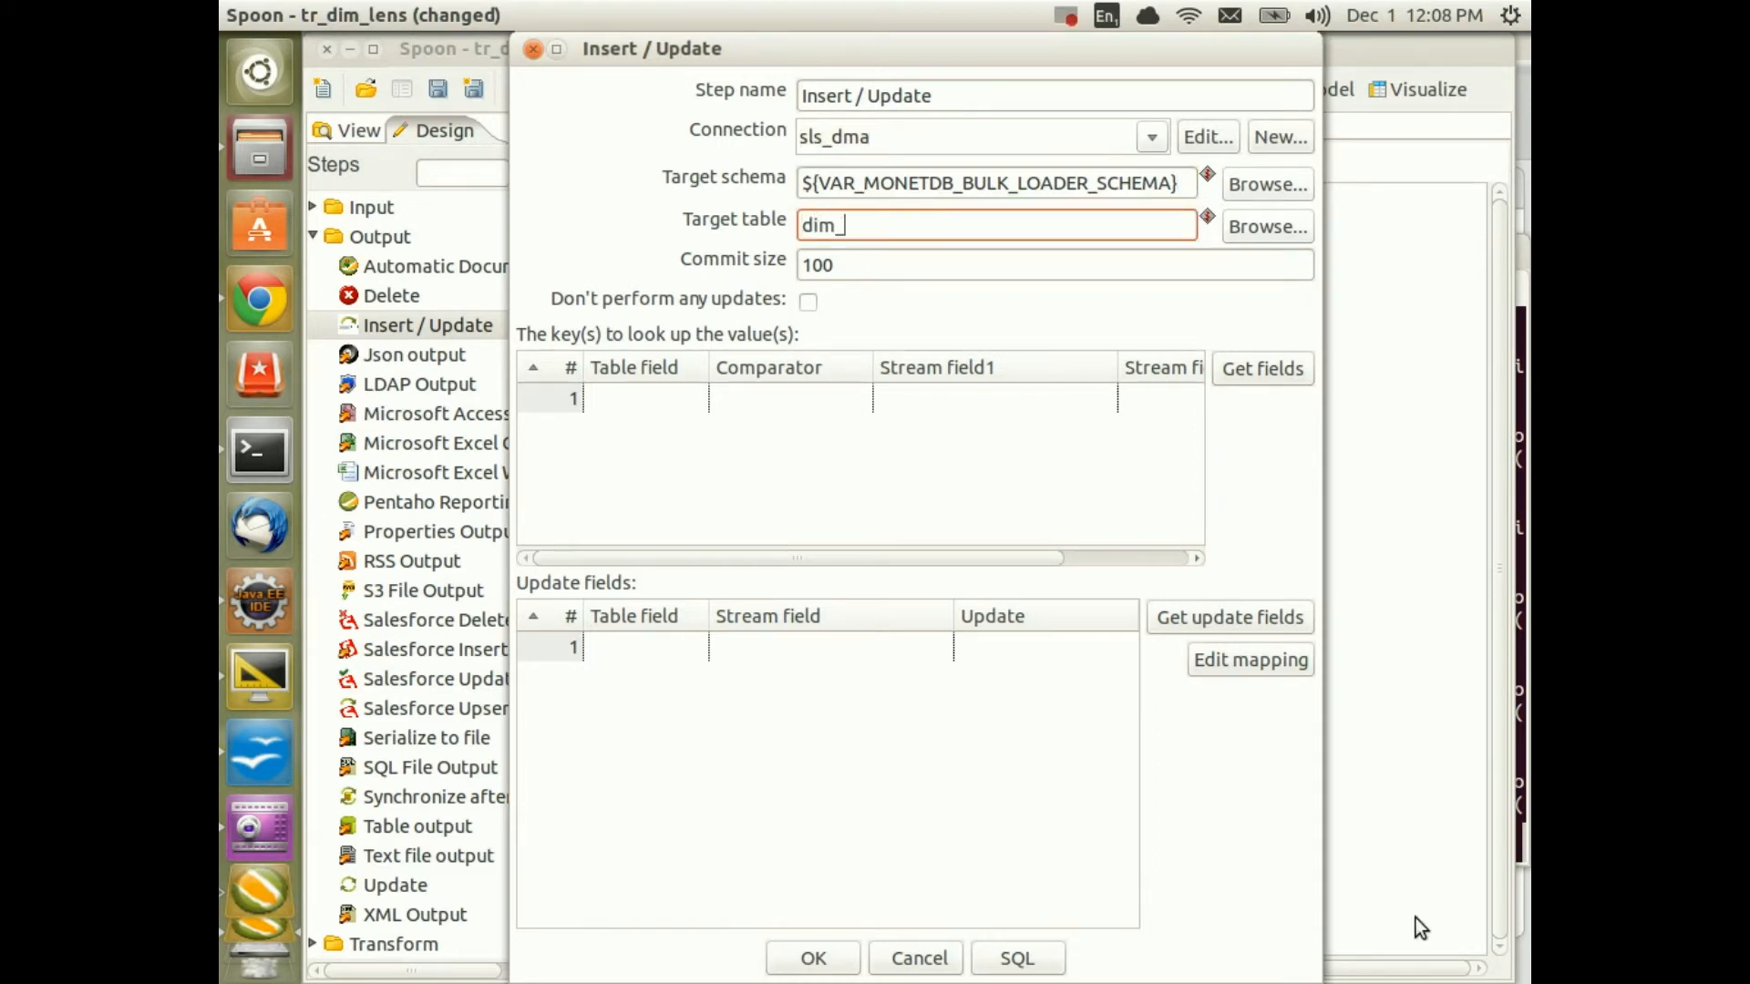
{"action": "type", "text": "lens_simple"}
Set the lookup key to table field lens_id equals stream field lens_id
{"action": "left_click", "coordinate": [668, 401]}
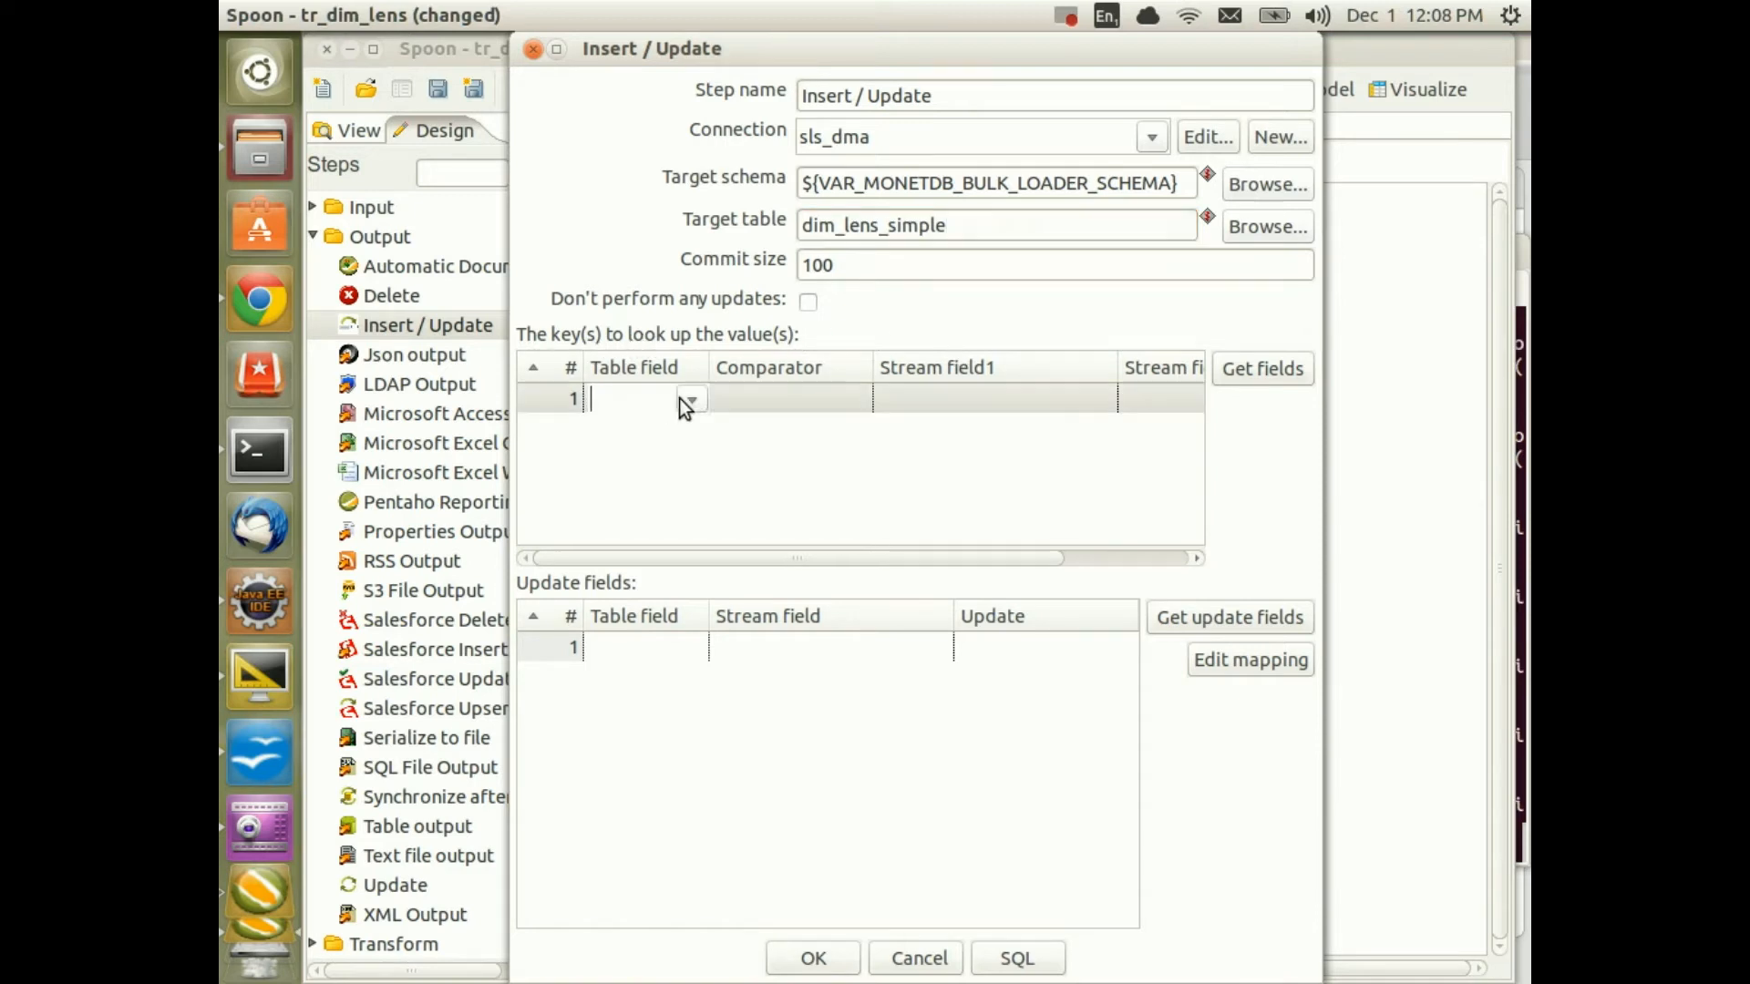
{"action": "left_click", "coordinate": [690, 398]}
{"action": "left_click", "coordinate": [654, 458]}
{"action": "left_click", "coordinate": [820, 398]}
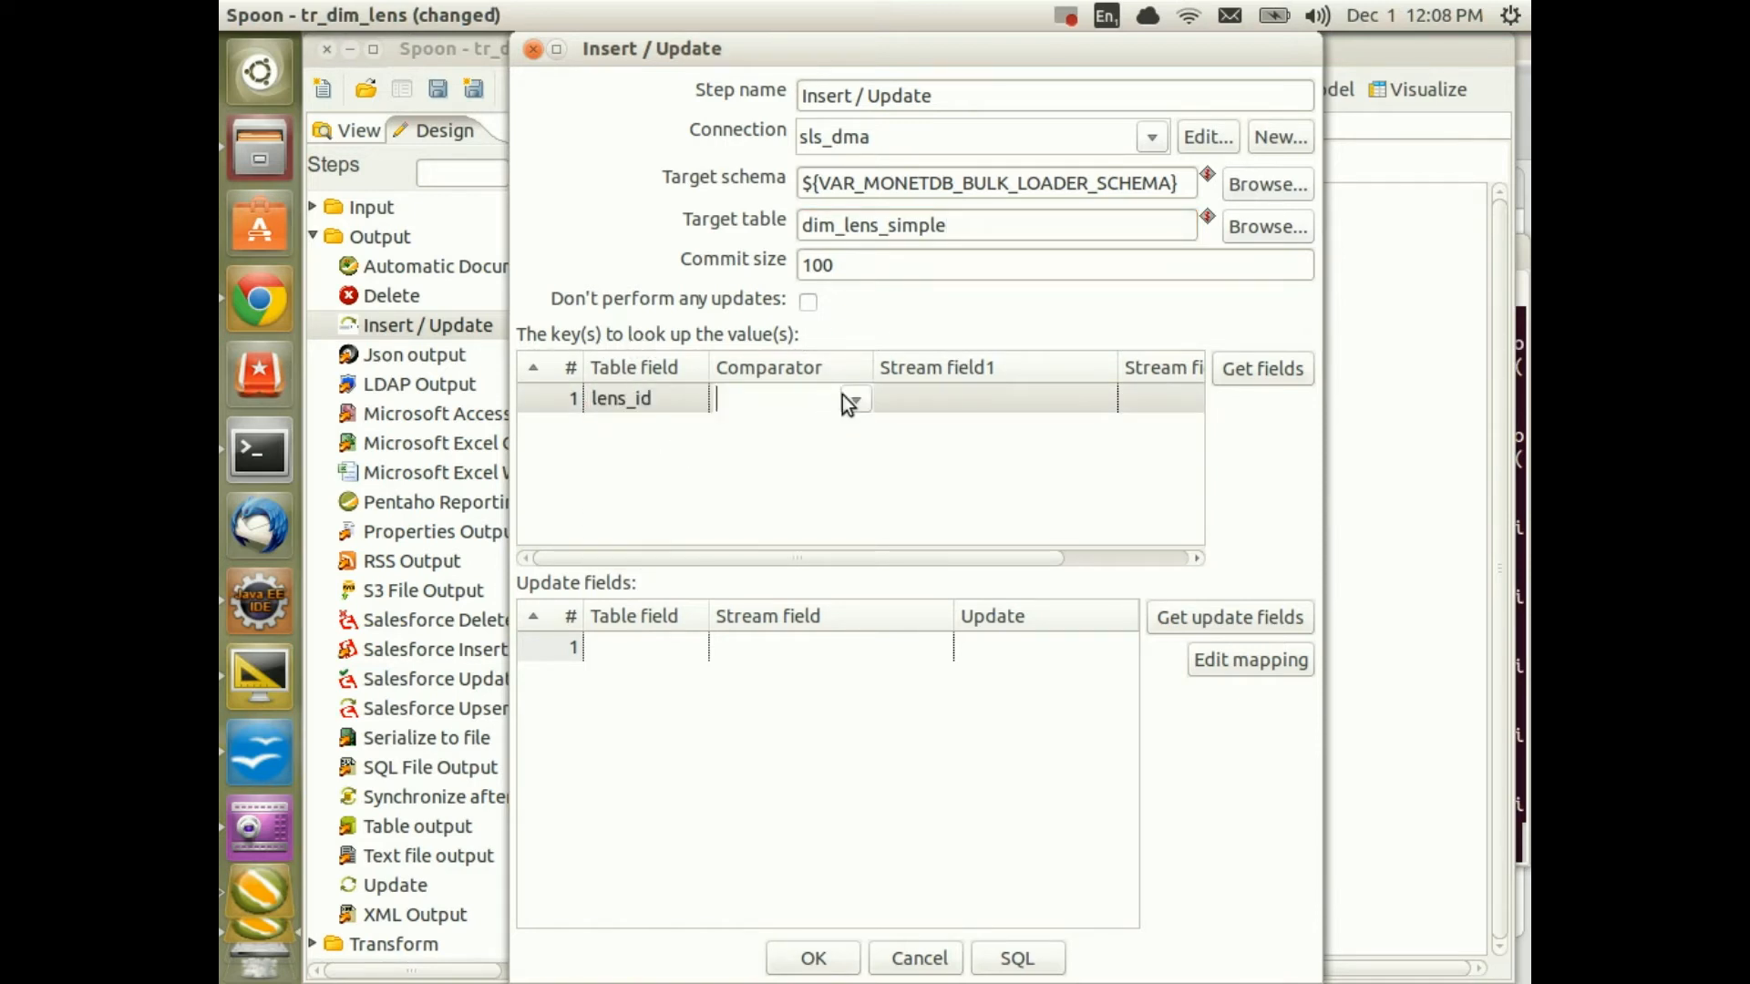
{"action": "left_click", "coordinate": [856, 397]}
{"action": "left_click", "coordinate": [837, 407]}
{"action": "left_click", "coordinate": [663, 399]}
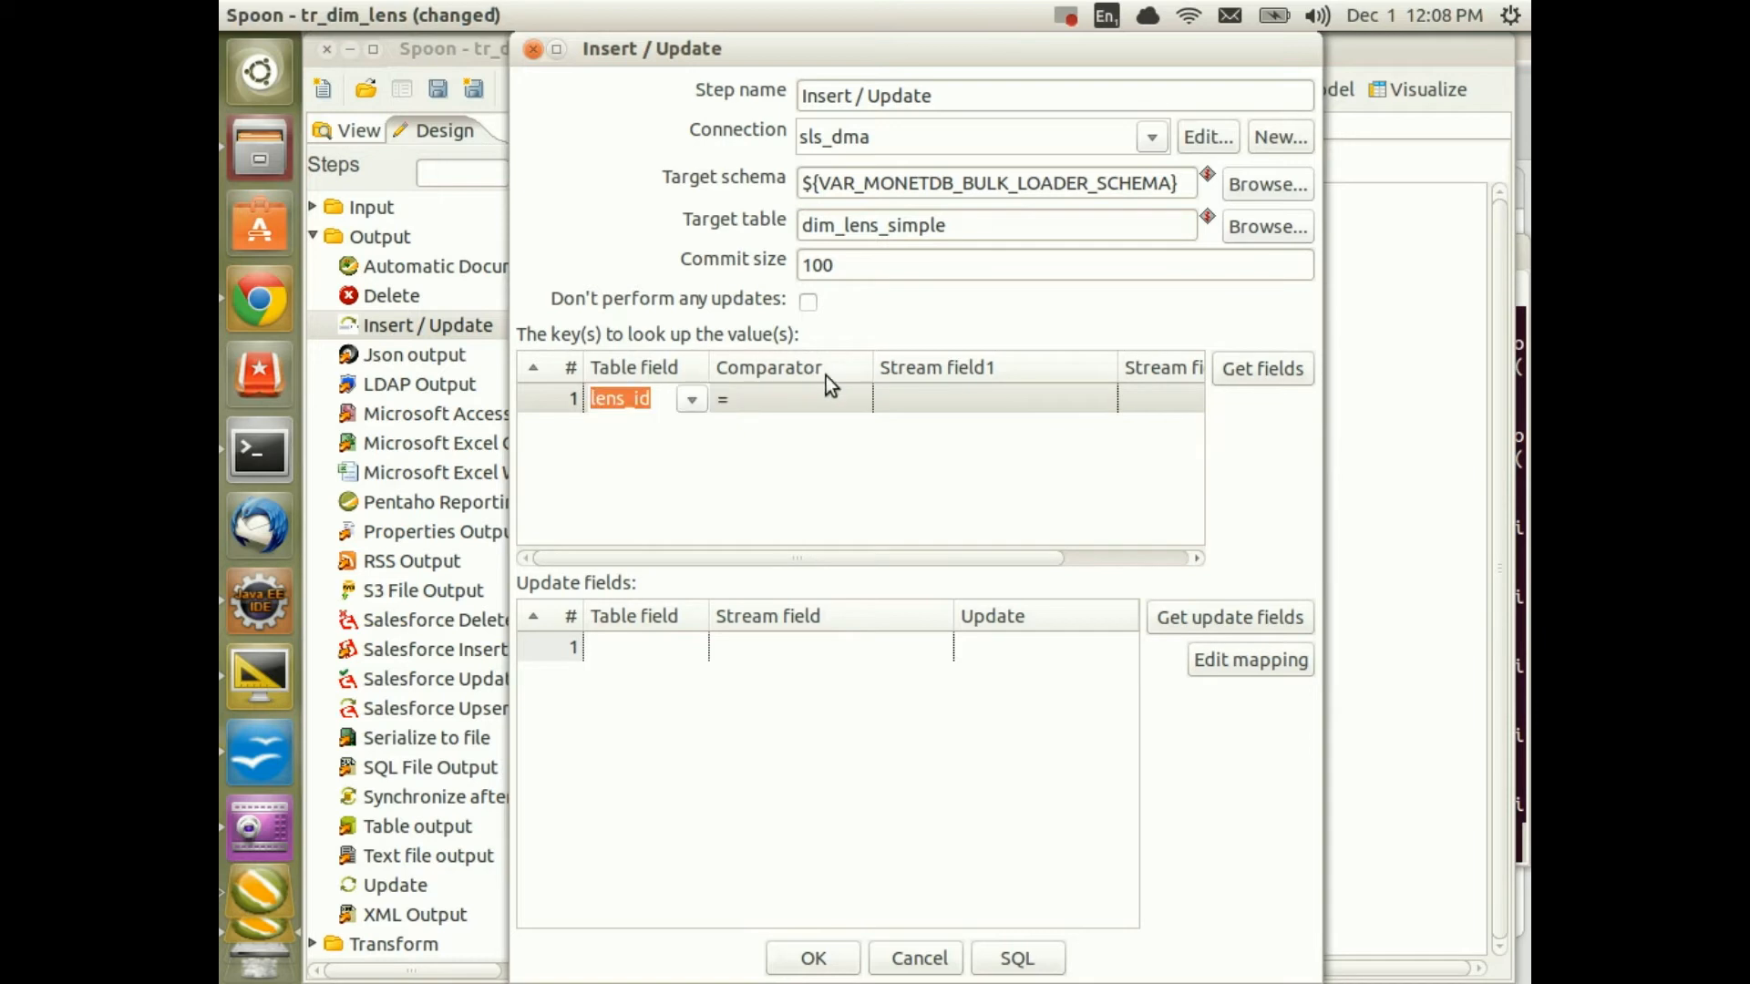
{"action": "key", "text": "ctrl+c"}
{"action": "left_click", "coordinate": [1016, 392]}
{"action": "key", "text": "ctrl+v"}
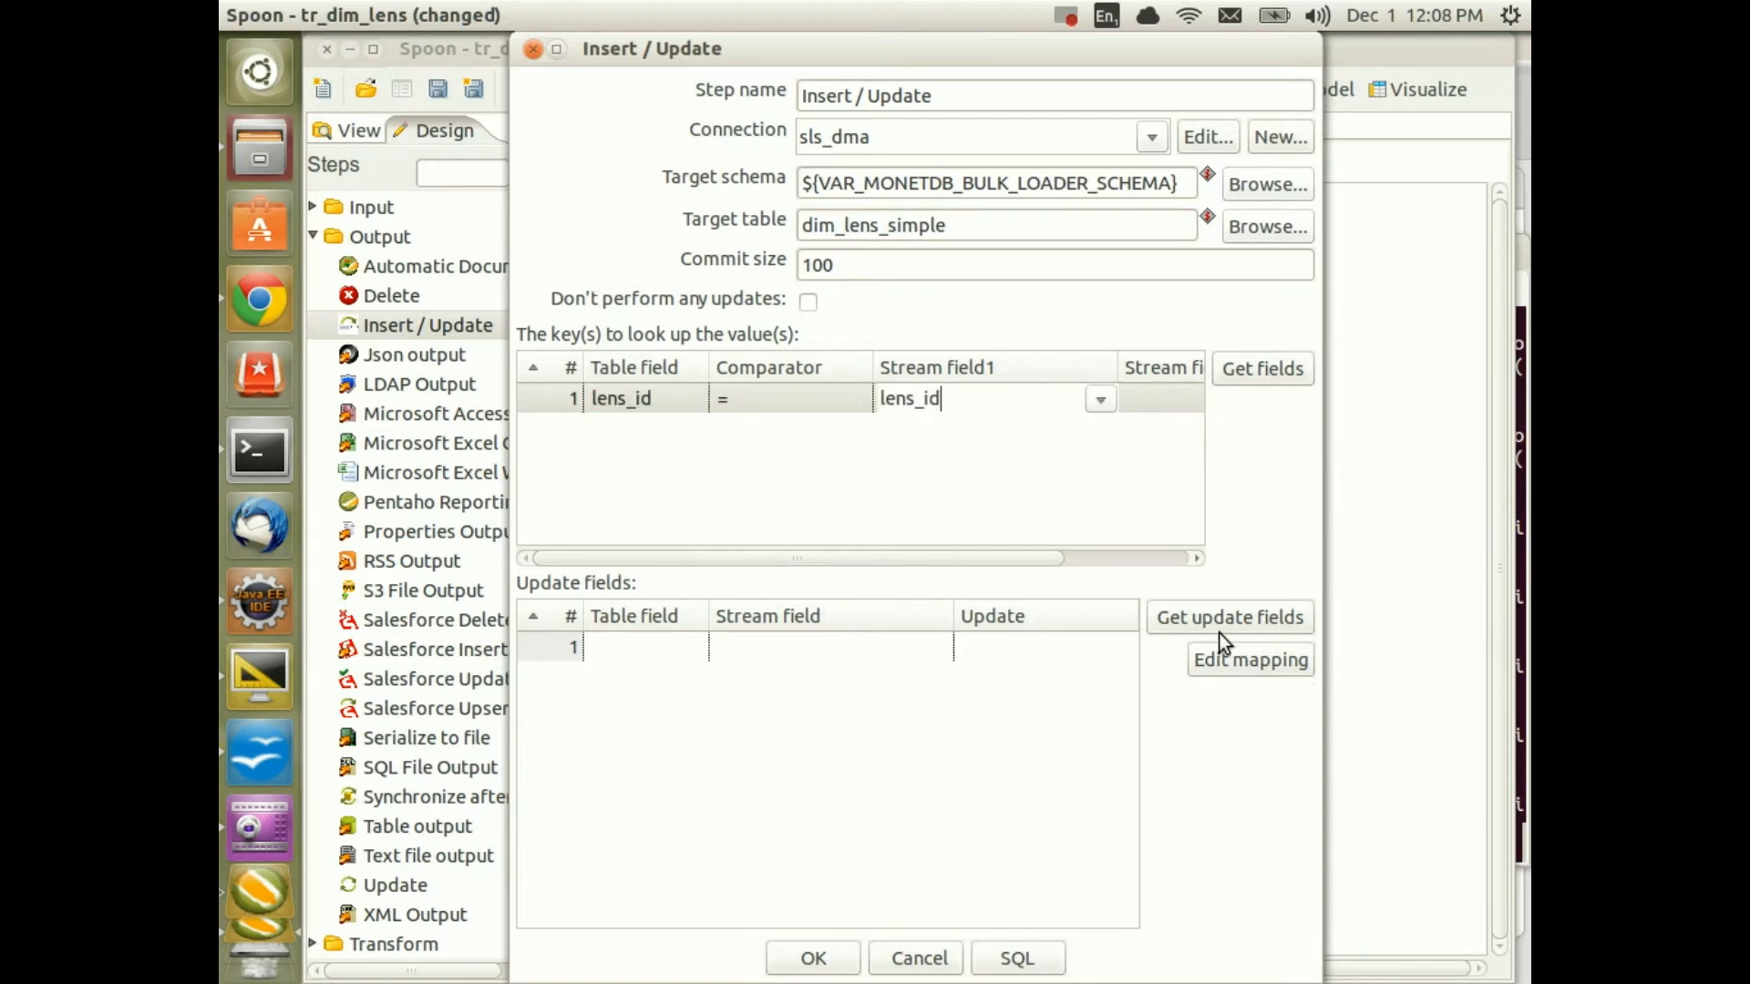
Fill the update fields from the stream with lens_id set to Update N, and confirm
{"action": "left_click", "coordinate": [1189, 626]}
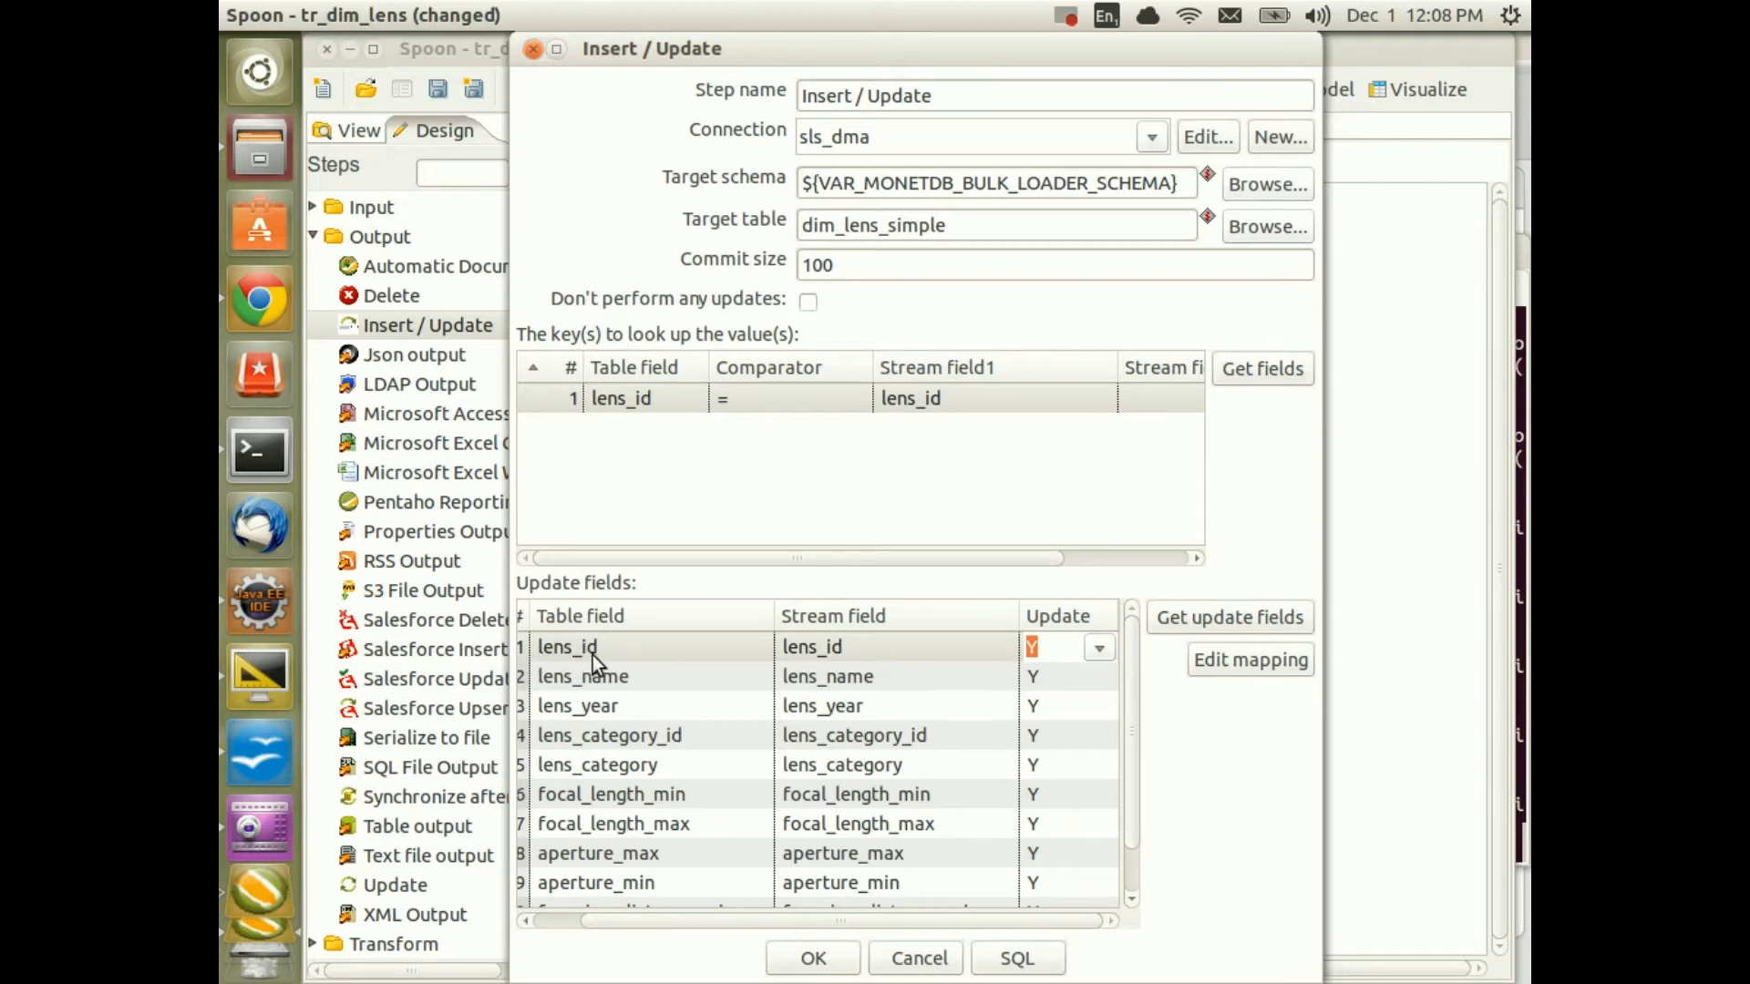
{"action": "left_click", "coordinate": [1098, 647]}
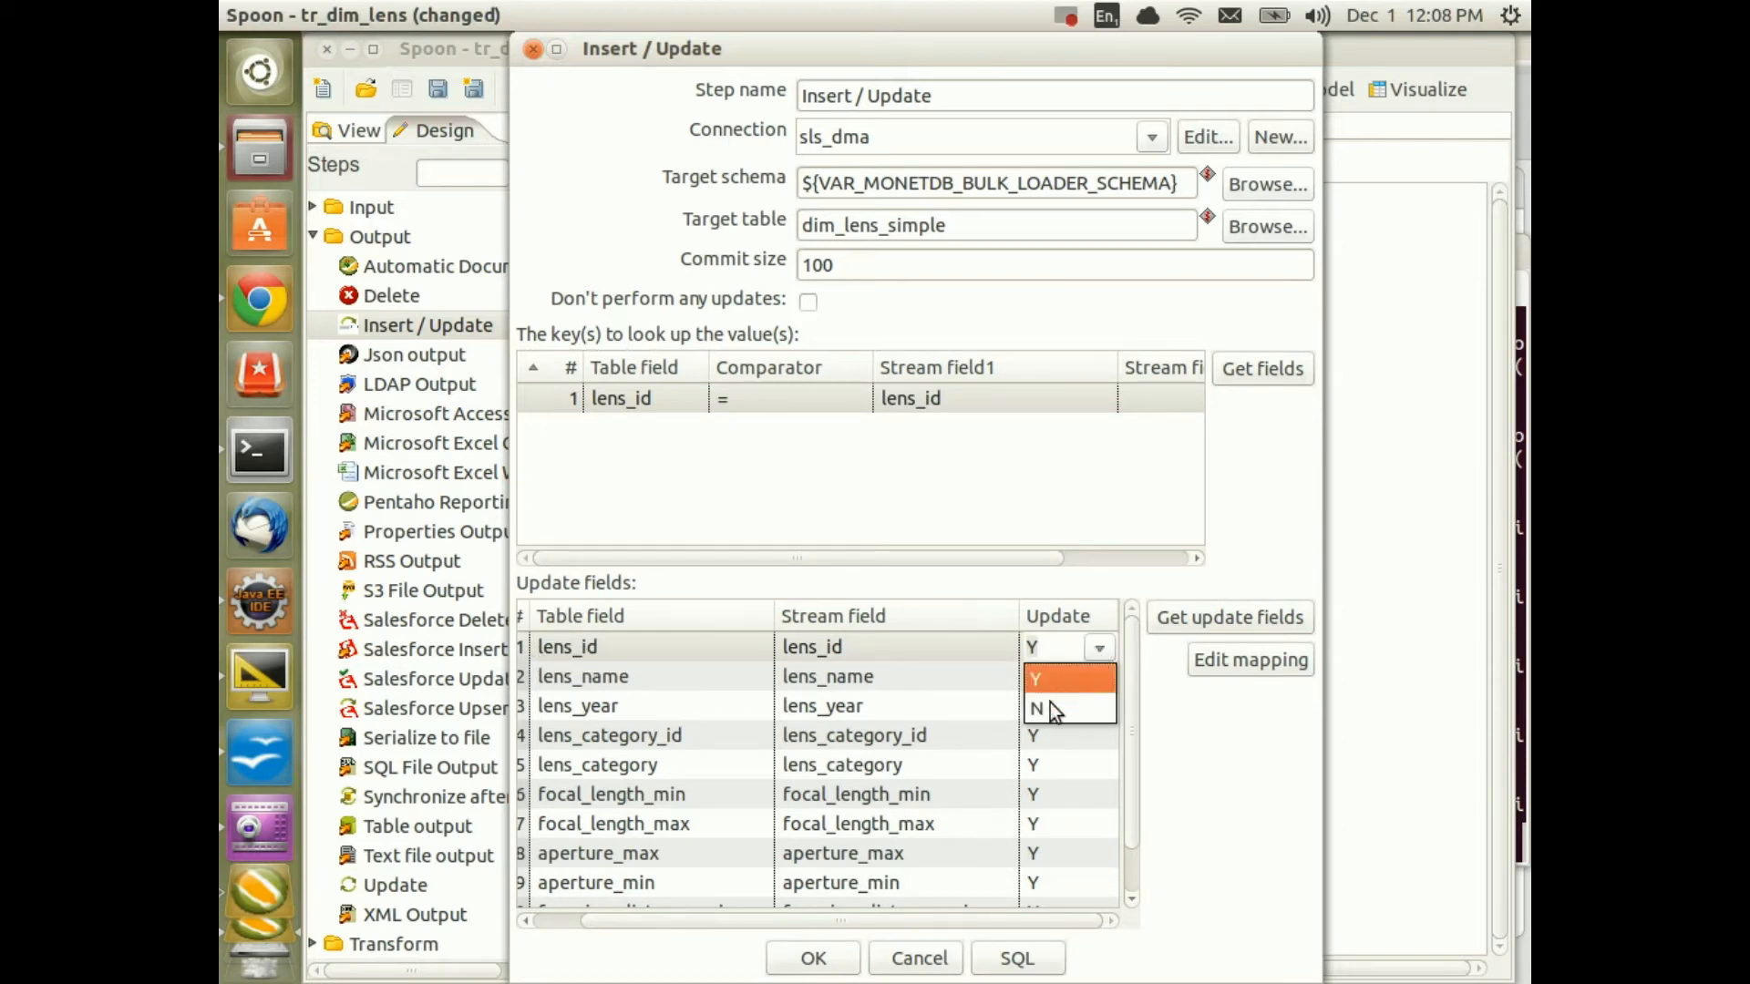
{"action": "left_click", "coordinate": [1049, 706]}
{"action": "left_click", "coordinate": [1050, 706]}
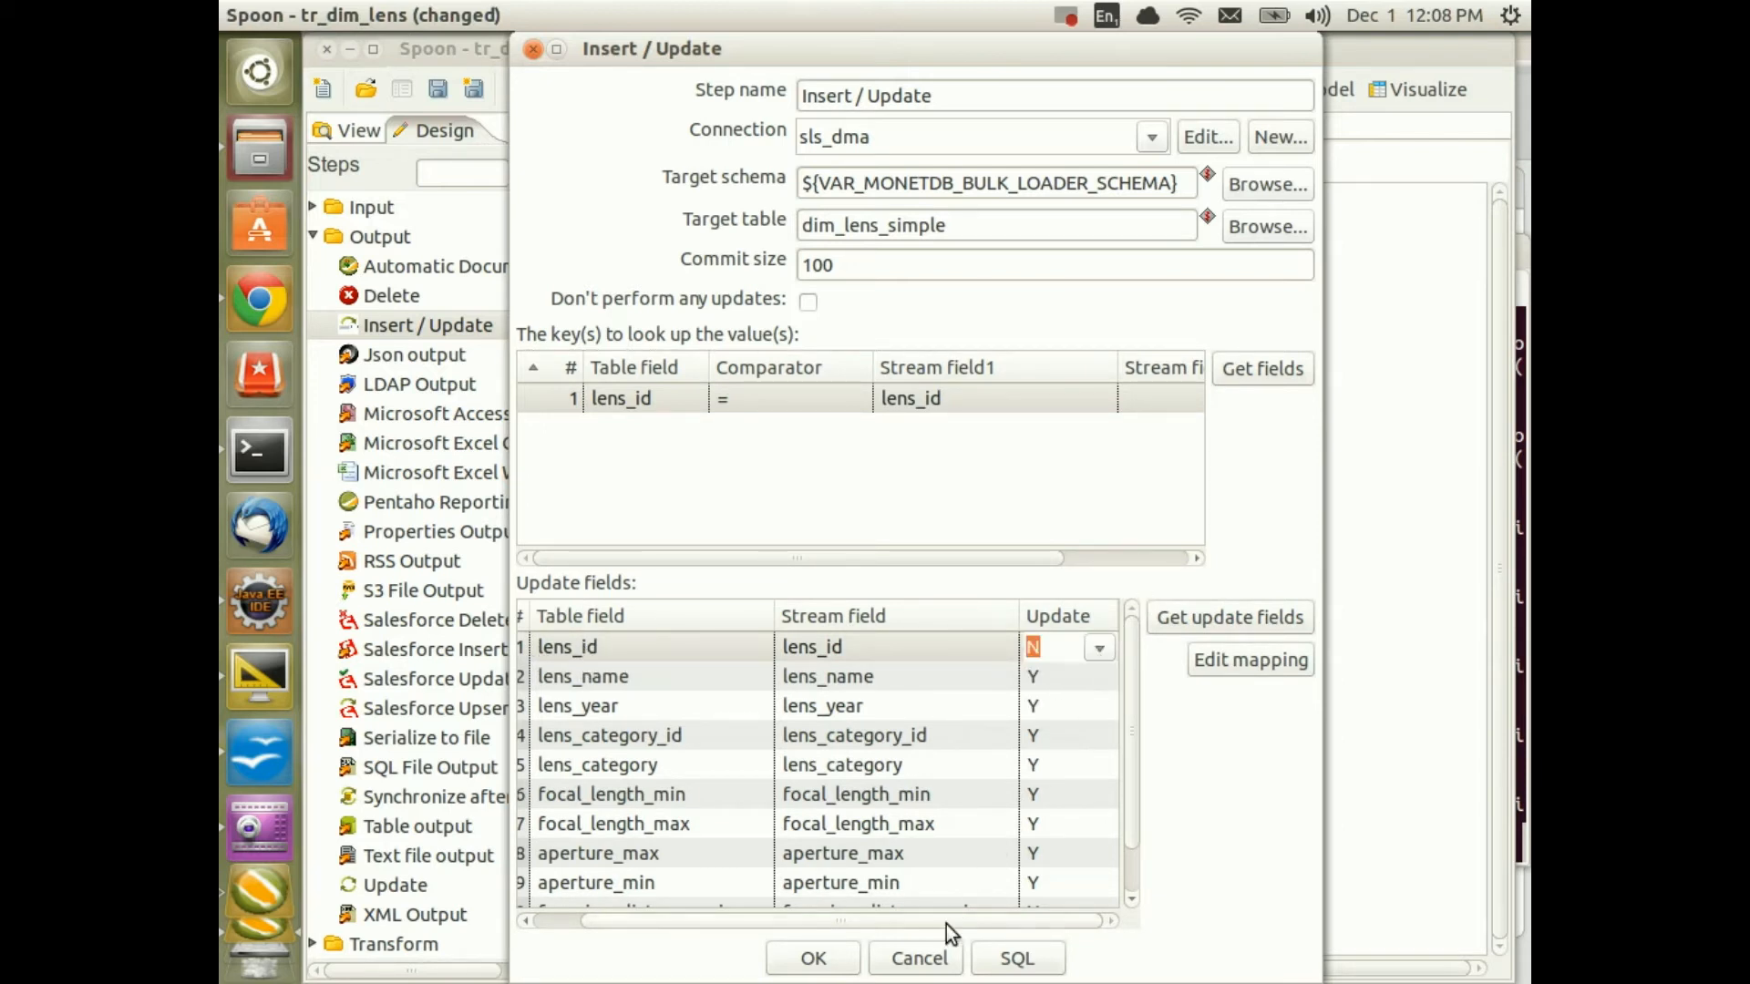
{"action": "left_click", "coordinate": [831, 968]}
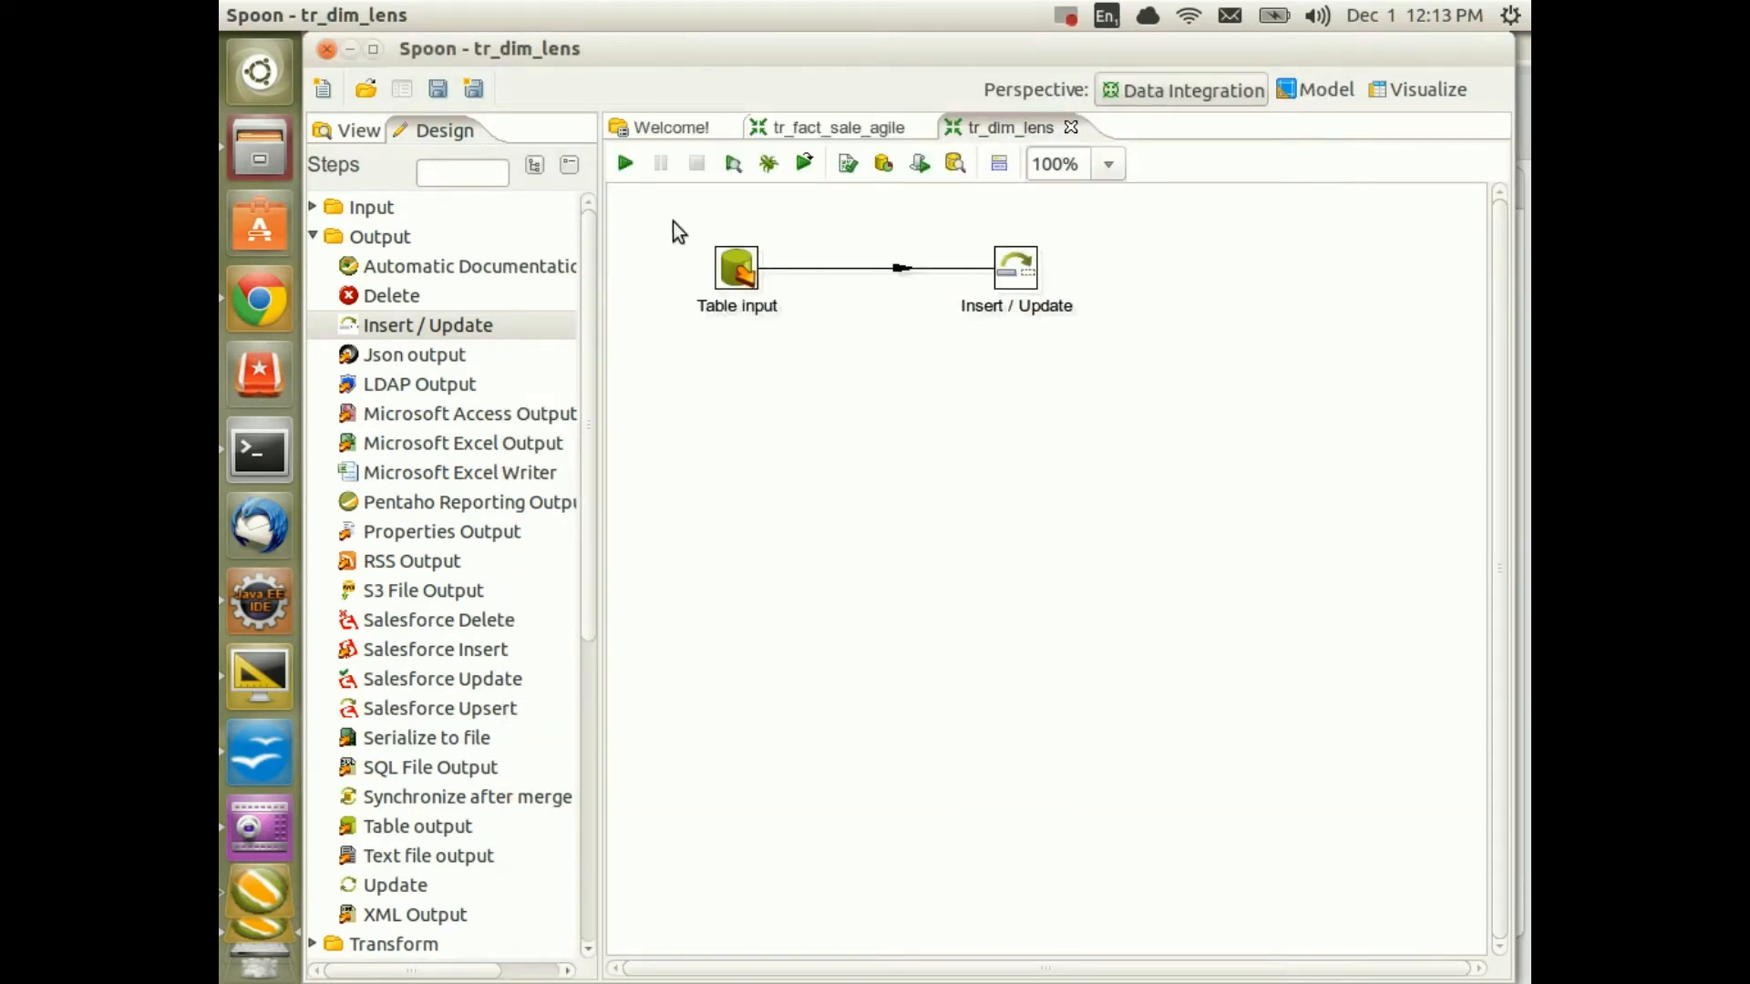
Launch tr_dim_lens so Insert / Update writes 456 rows, then bring up DBeaver
{"action": "left_click", "coordinate": [624, 163]}
{"action": "left_click", "coordinate": [858, 959]}
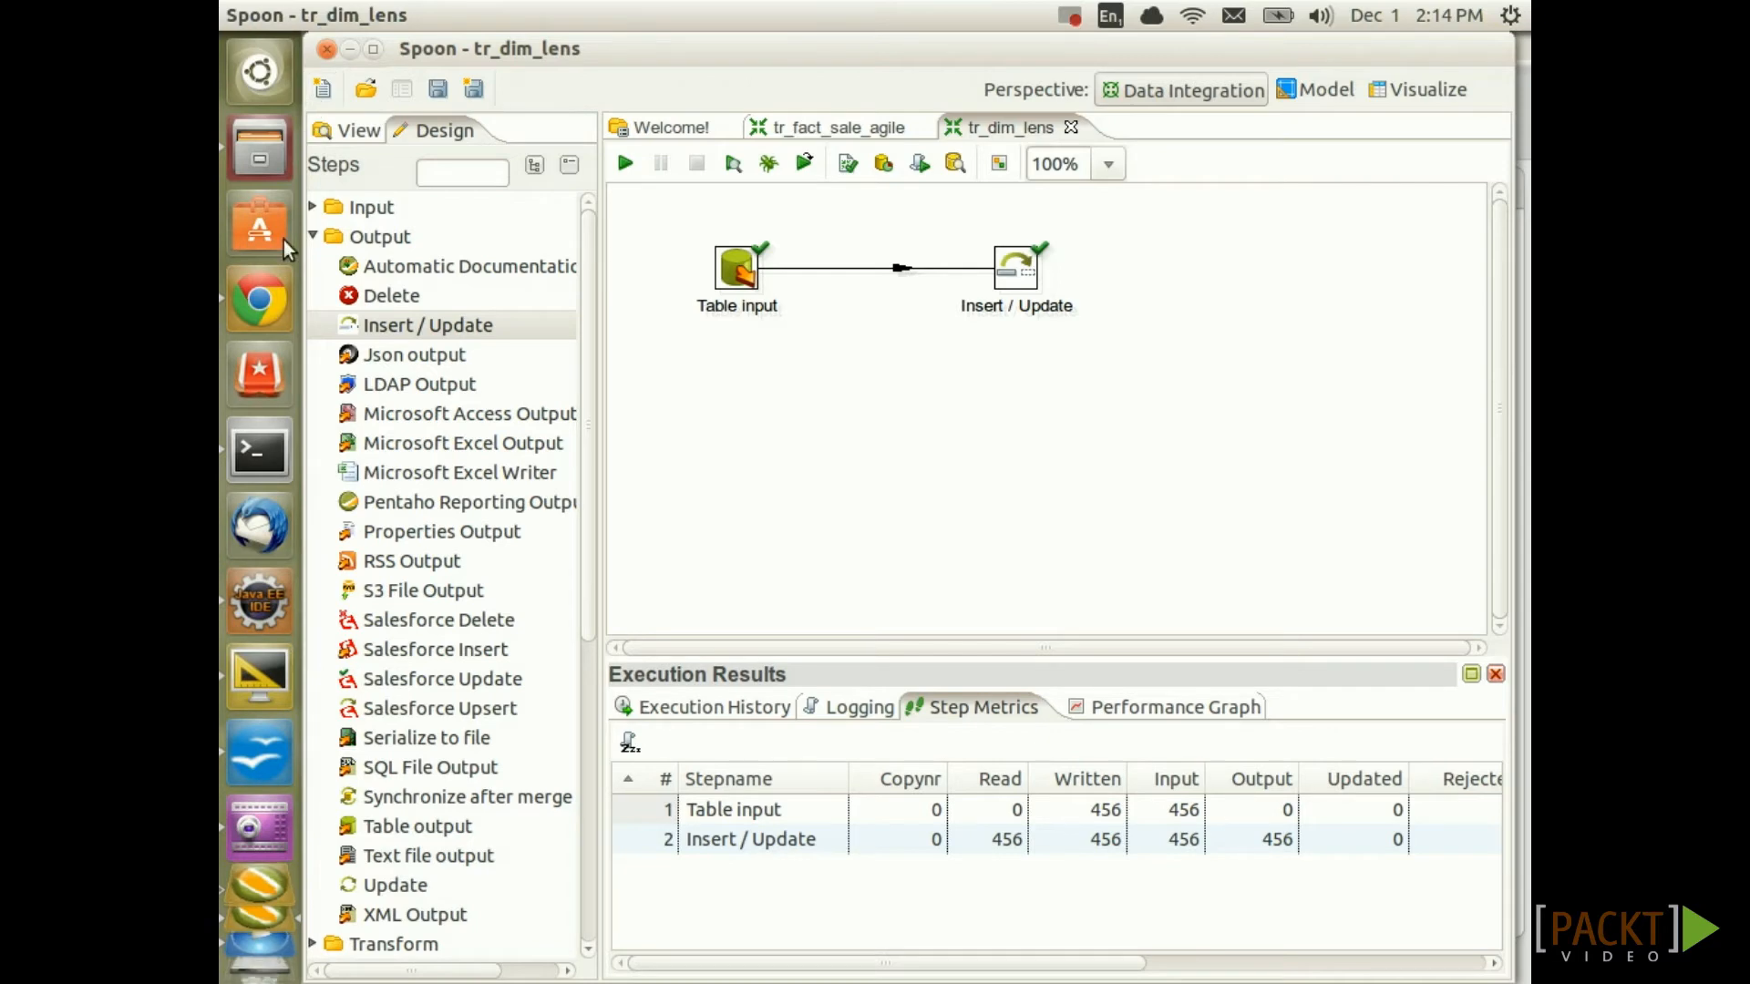
{"action": "left_click", "coordinate": [270, 603]}
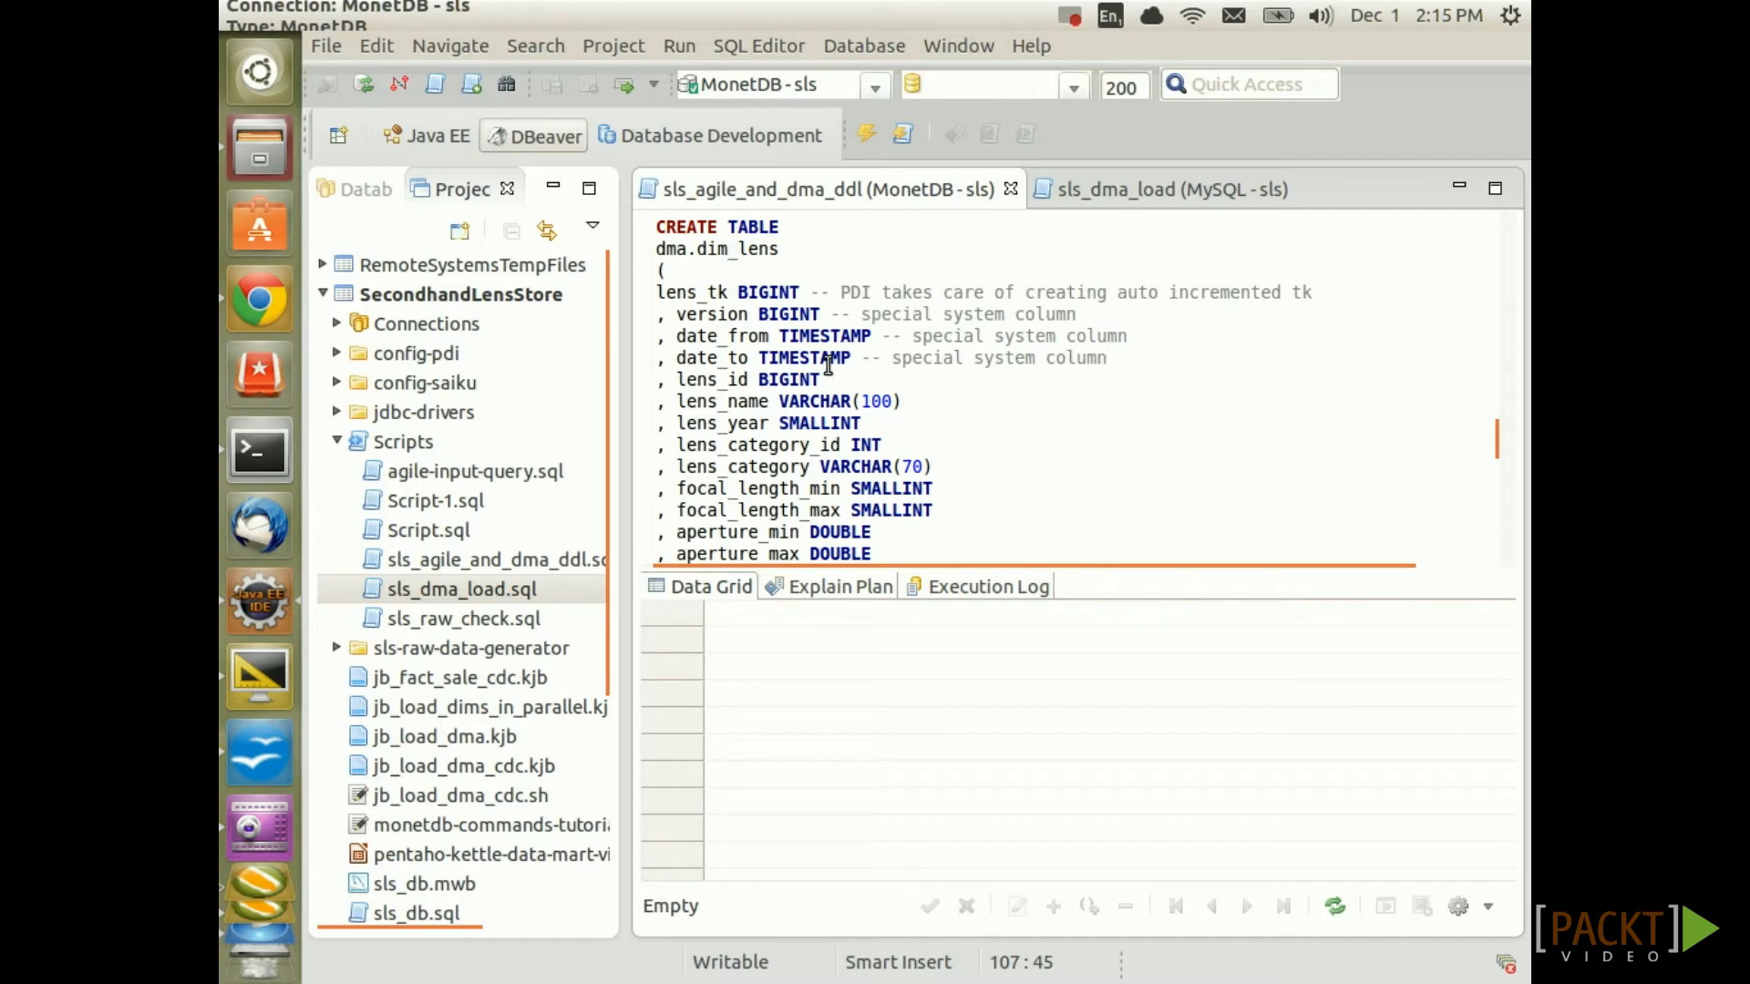
Highlight the version, date_from and date_to columns of dma.dim_lens, then return to Spoon
{"action": "left_click_drag", "start_coordinate": [1123, 356], "coordinate": [621, 314]}
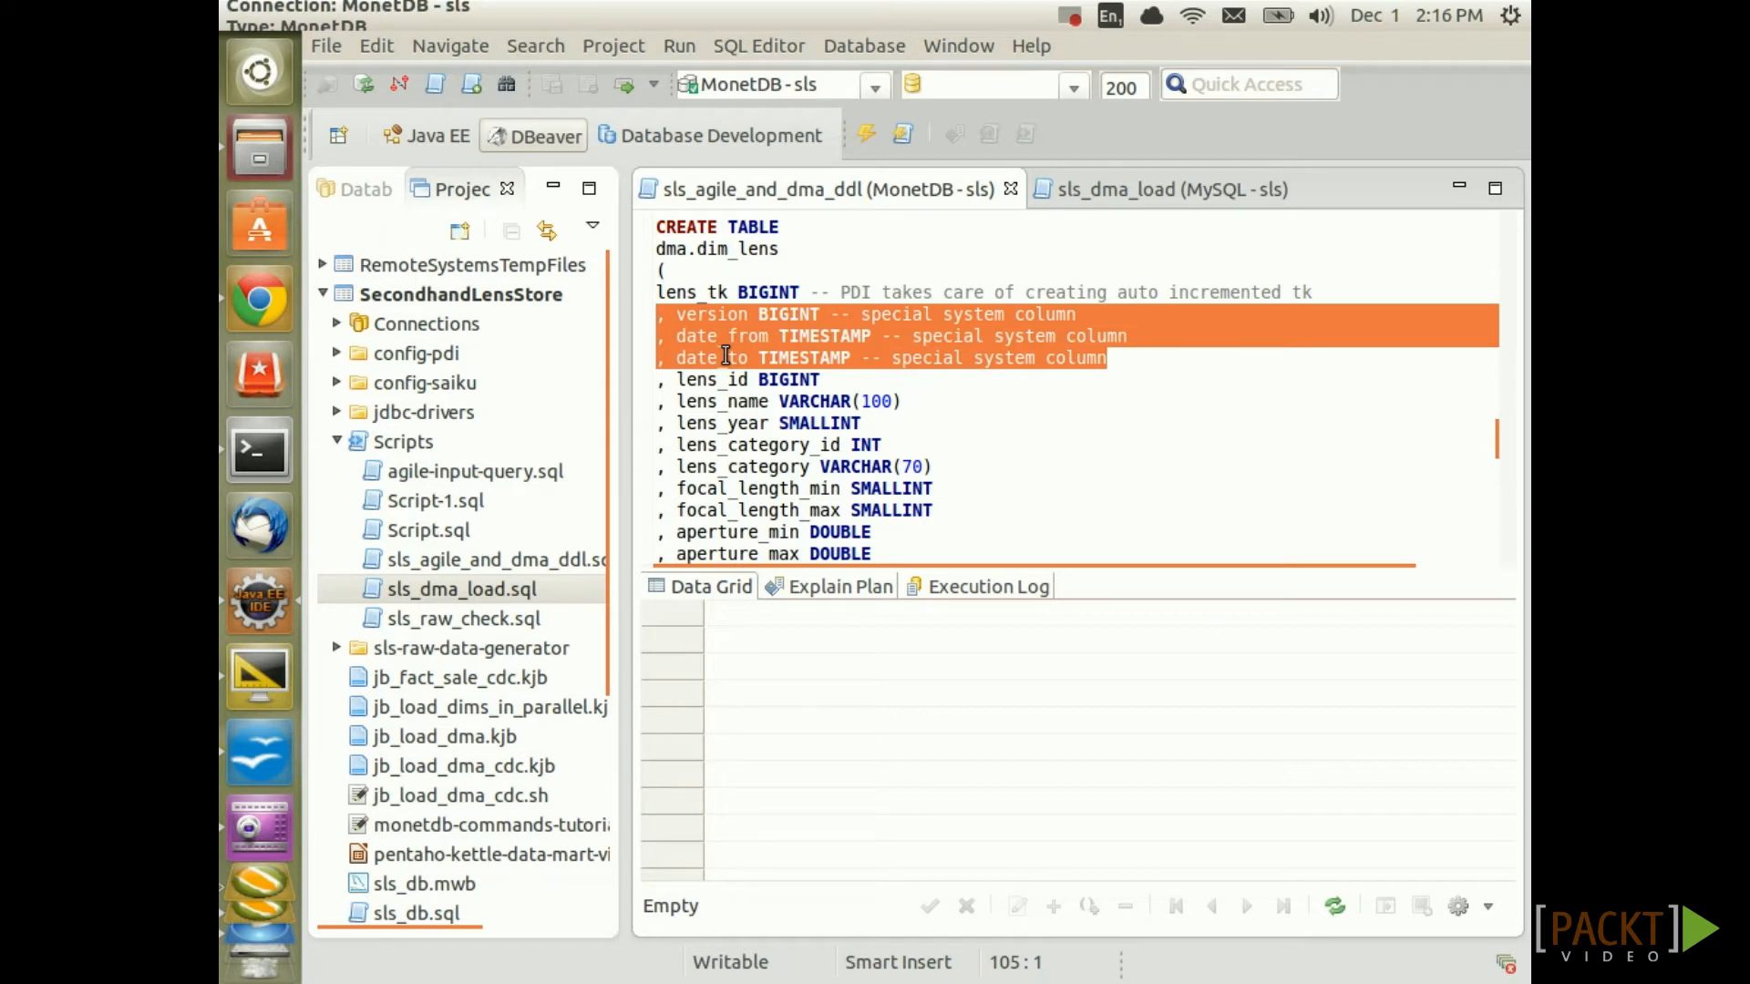
{"action": "left_click", "coordinate": [725, 356]}
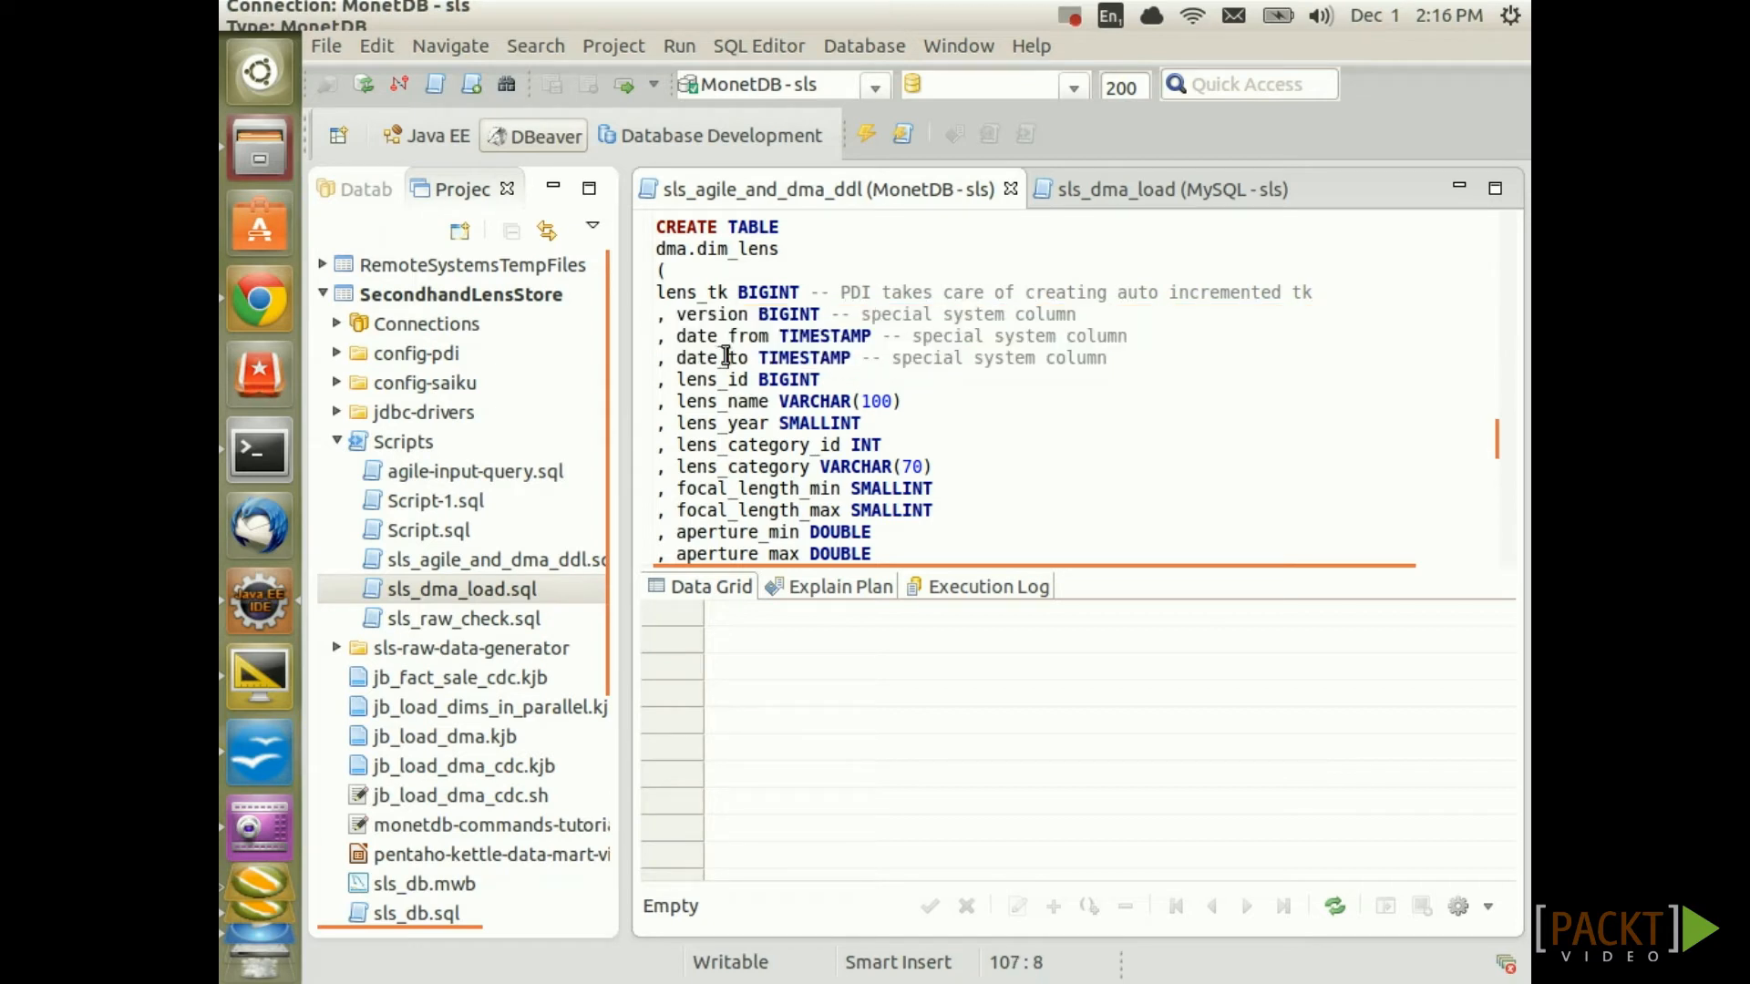
{"action": "key", "text": "ctrl+Return"}
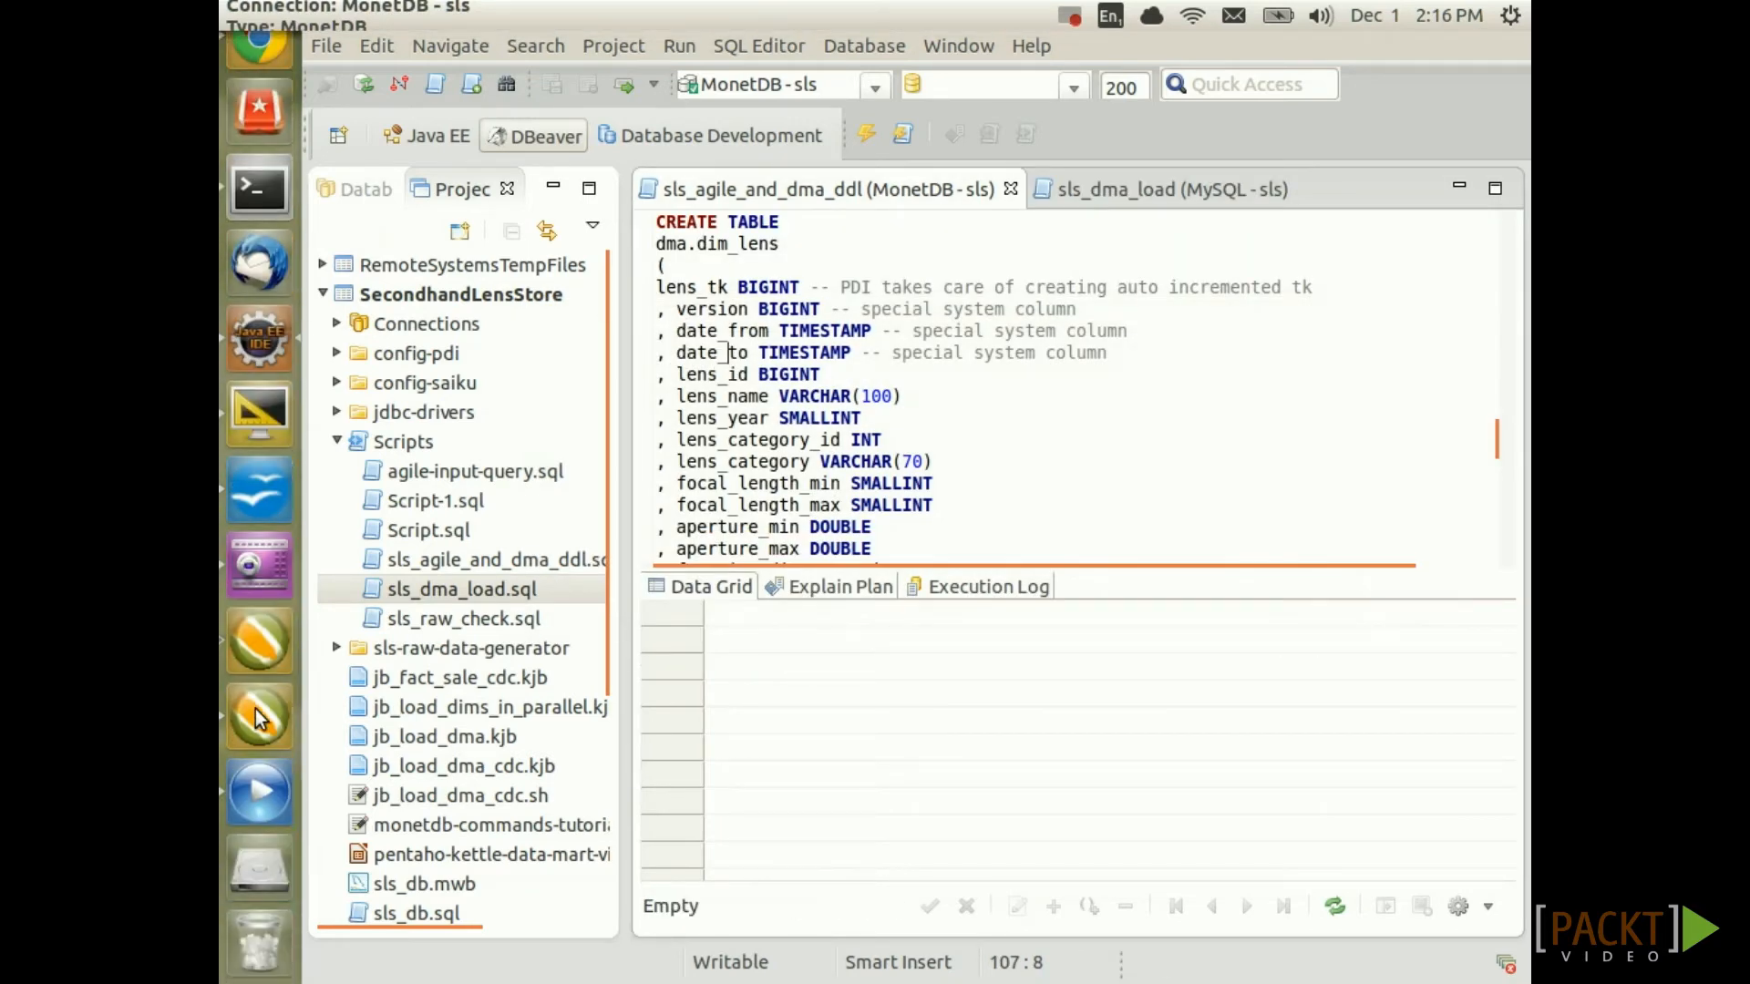
{"action": "left_click", "coordinate": [260, 717]}
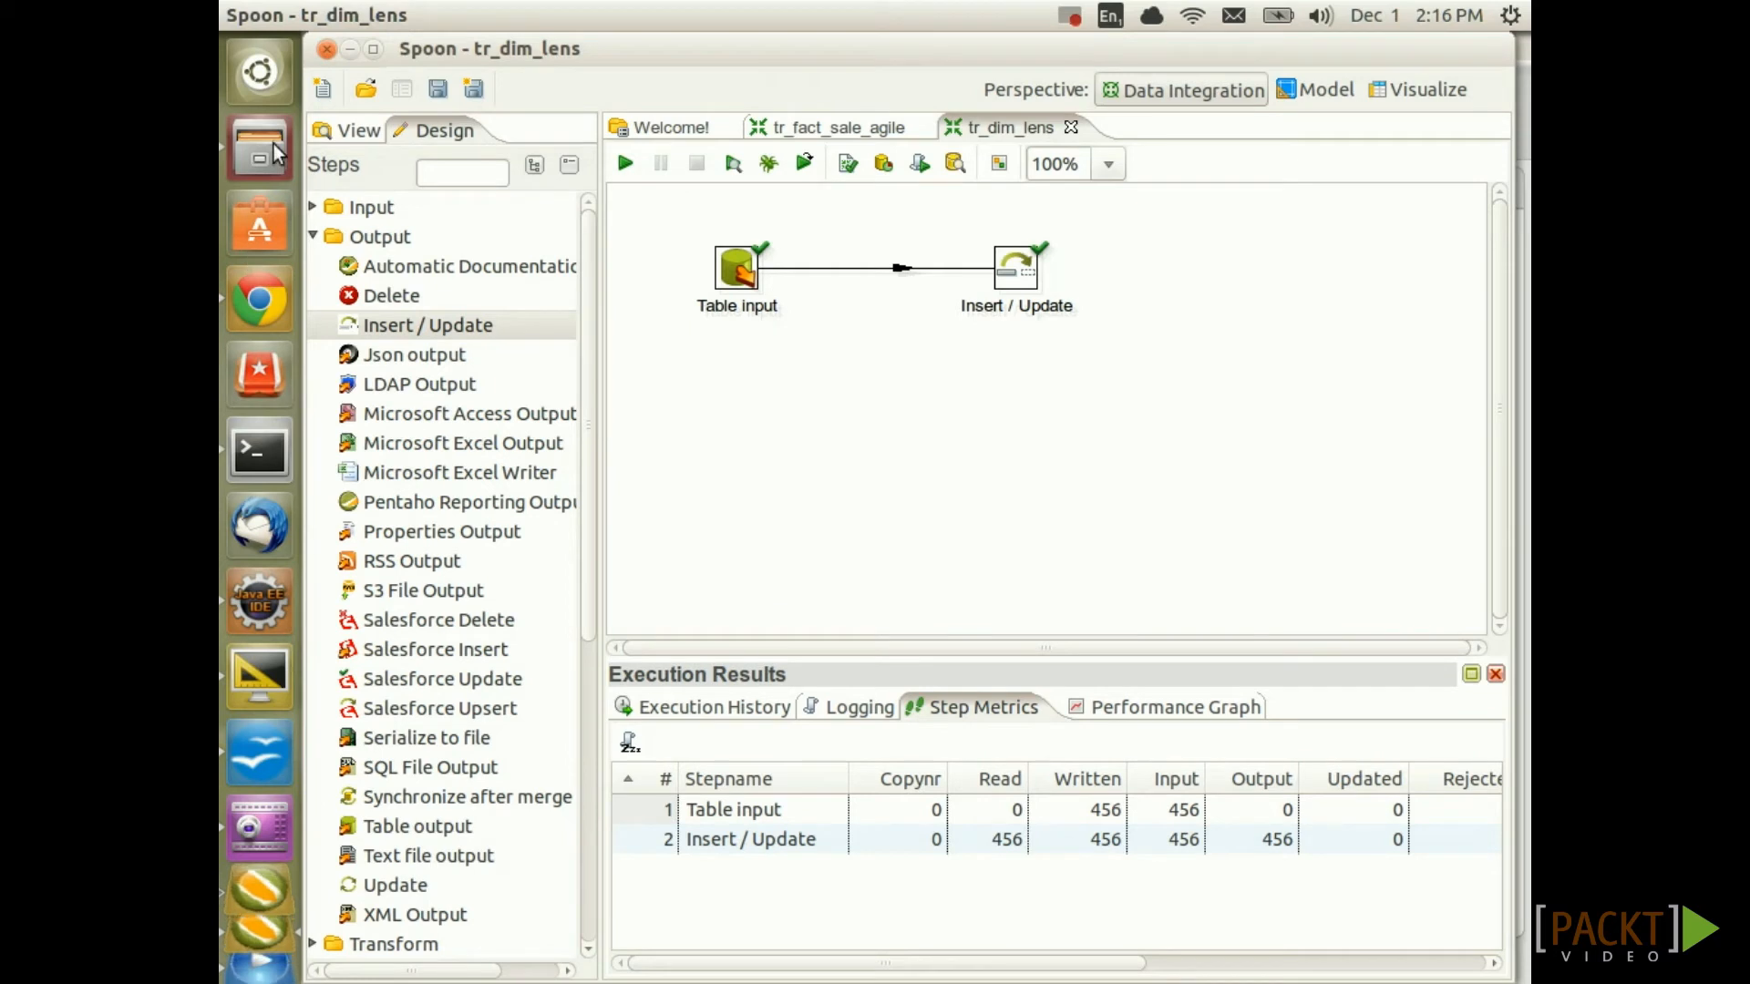
Hop Table input to a new Dimension lookup/update step under Insert / Update, choosing Copy, and save
{"action": "left_click", "coordinate": [312, 237]}
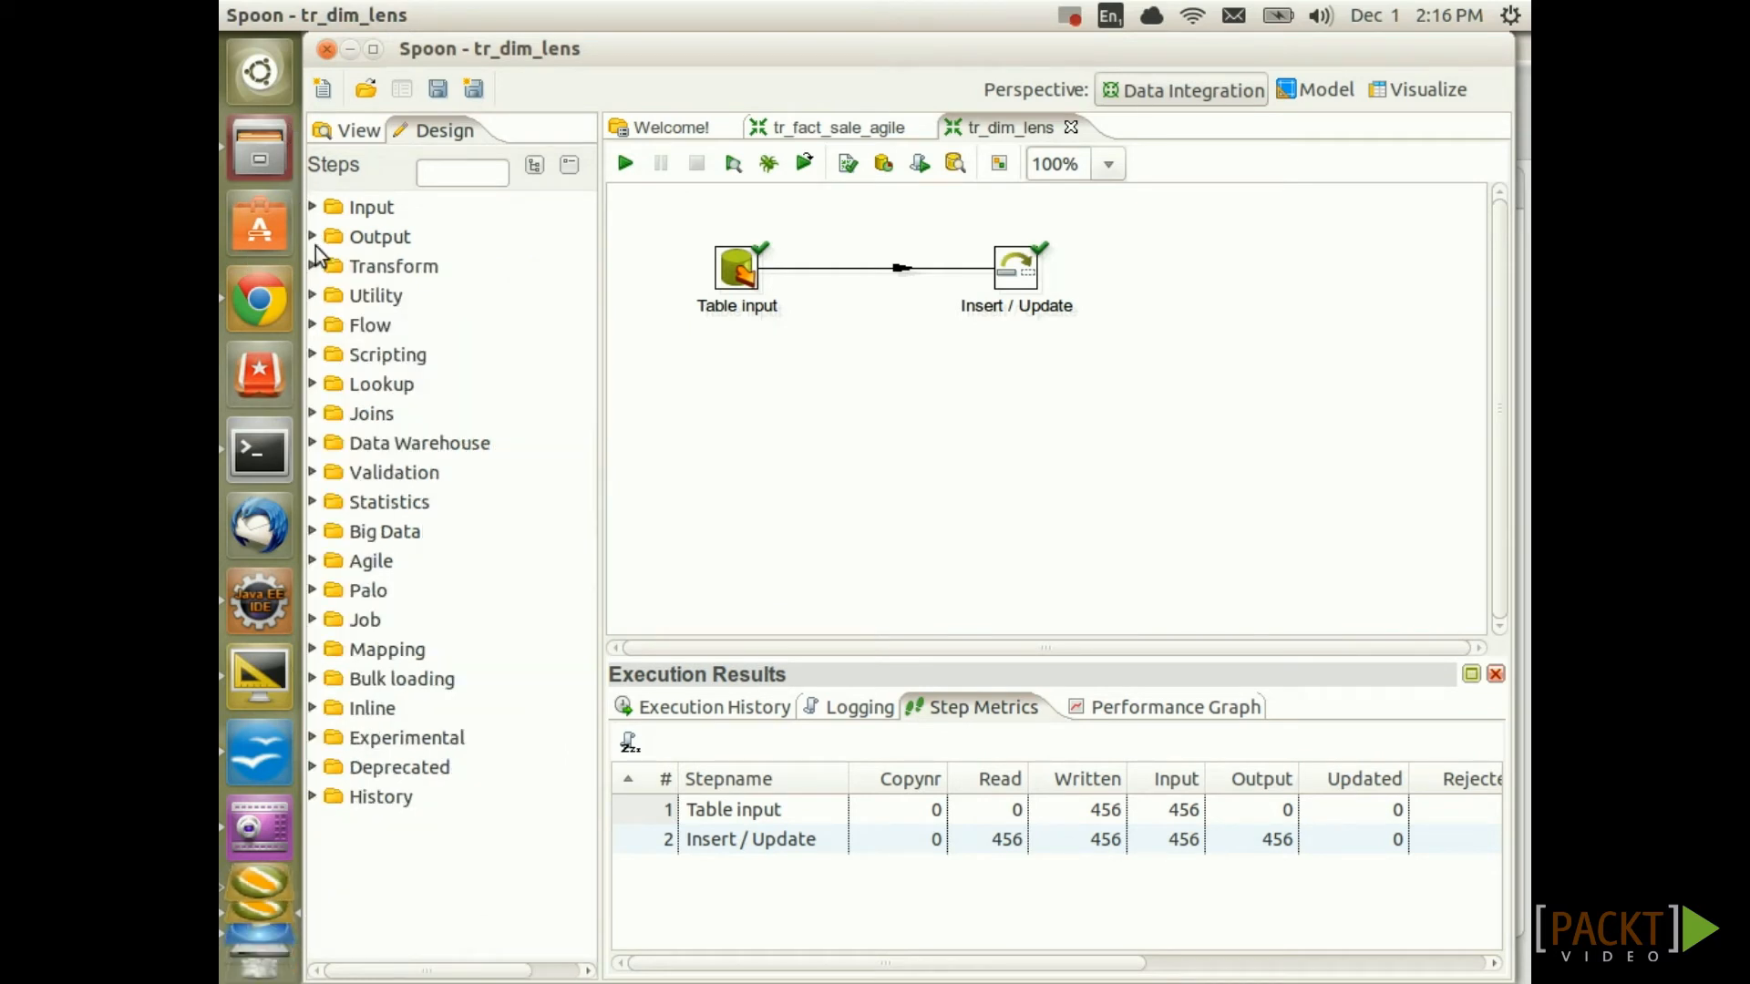
{"action": "left_click", "coordinate": [313, 444]}
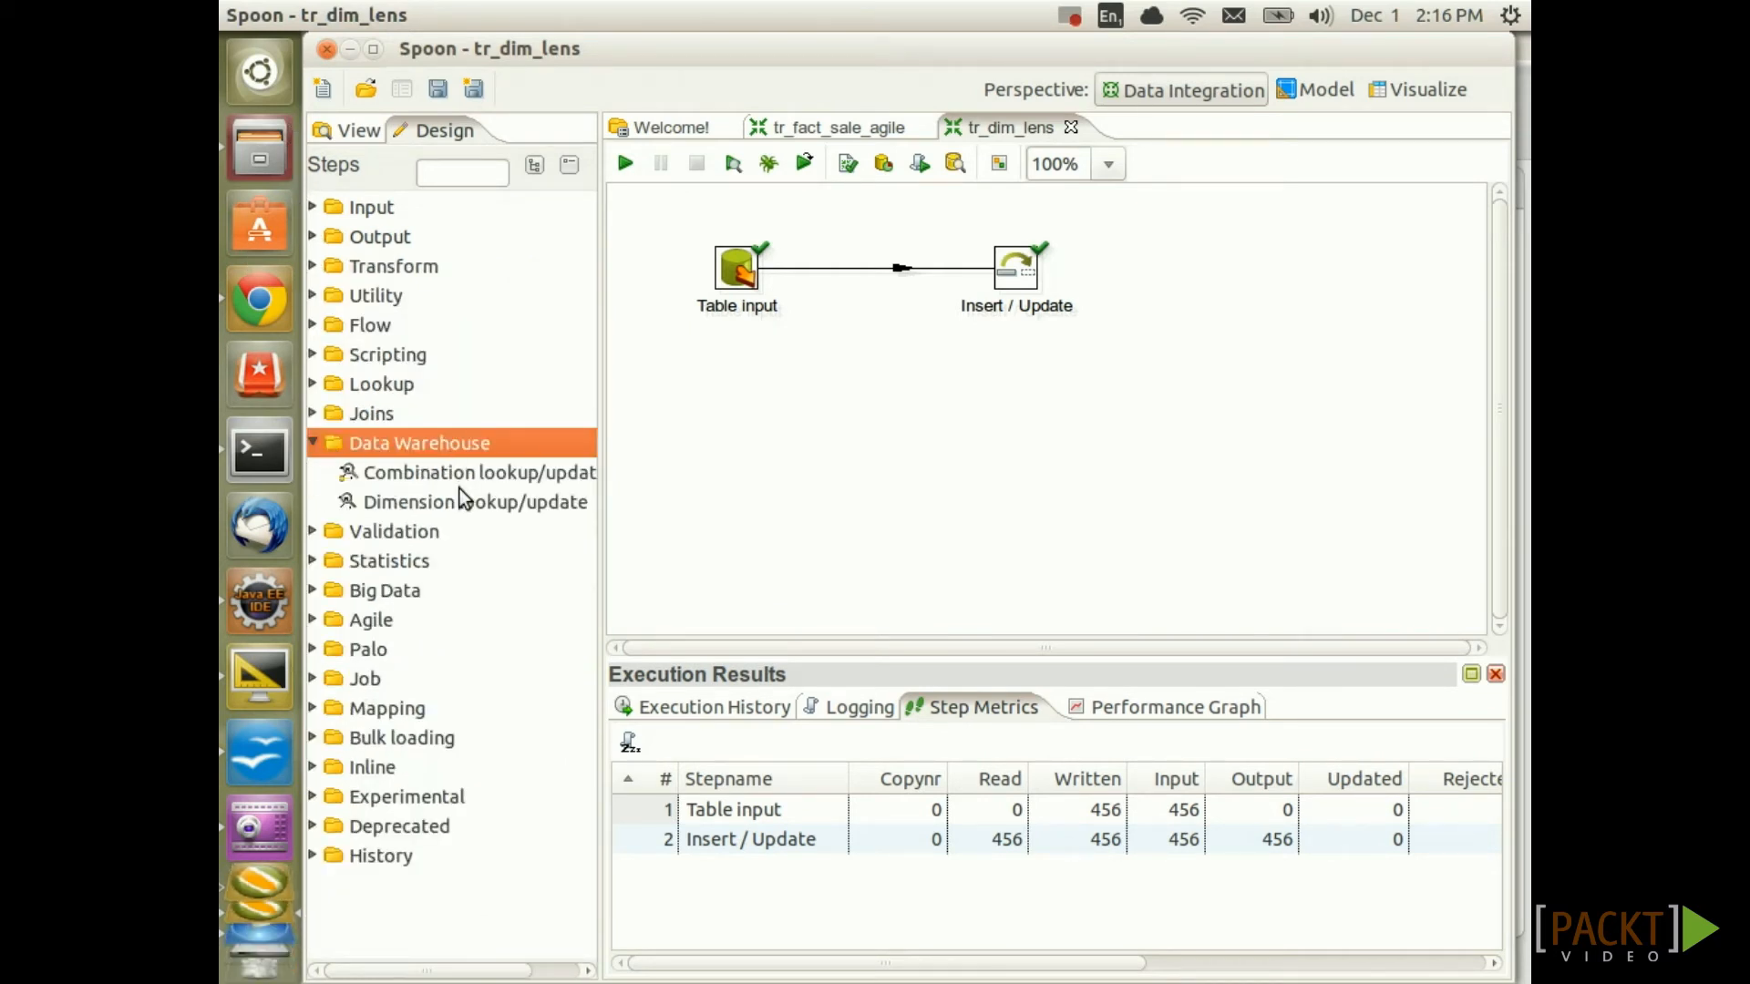
{"action": "left_click_drag", "start_coordinate": [455, 506], "coordinate": [1014, 428]}
{"action": "left_click_drag", "start_coordinate": [743, 278], "coordinate": [1025, 401]}
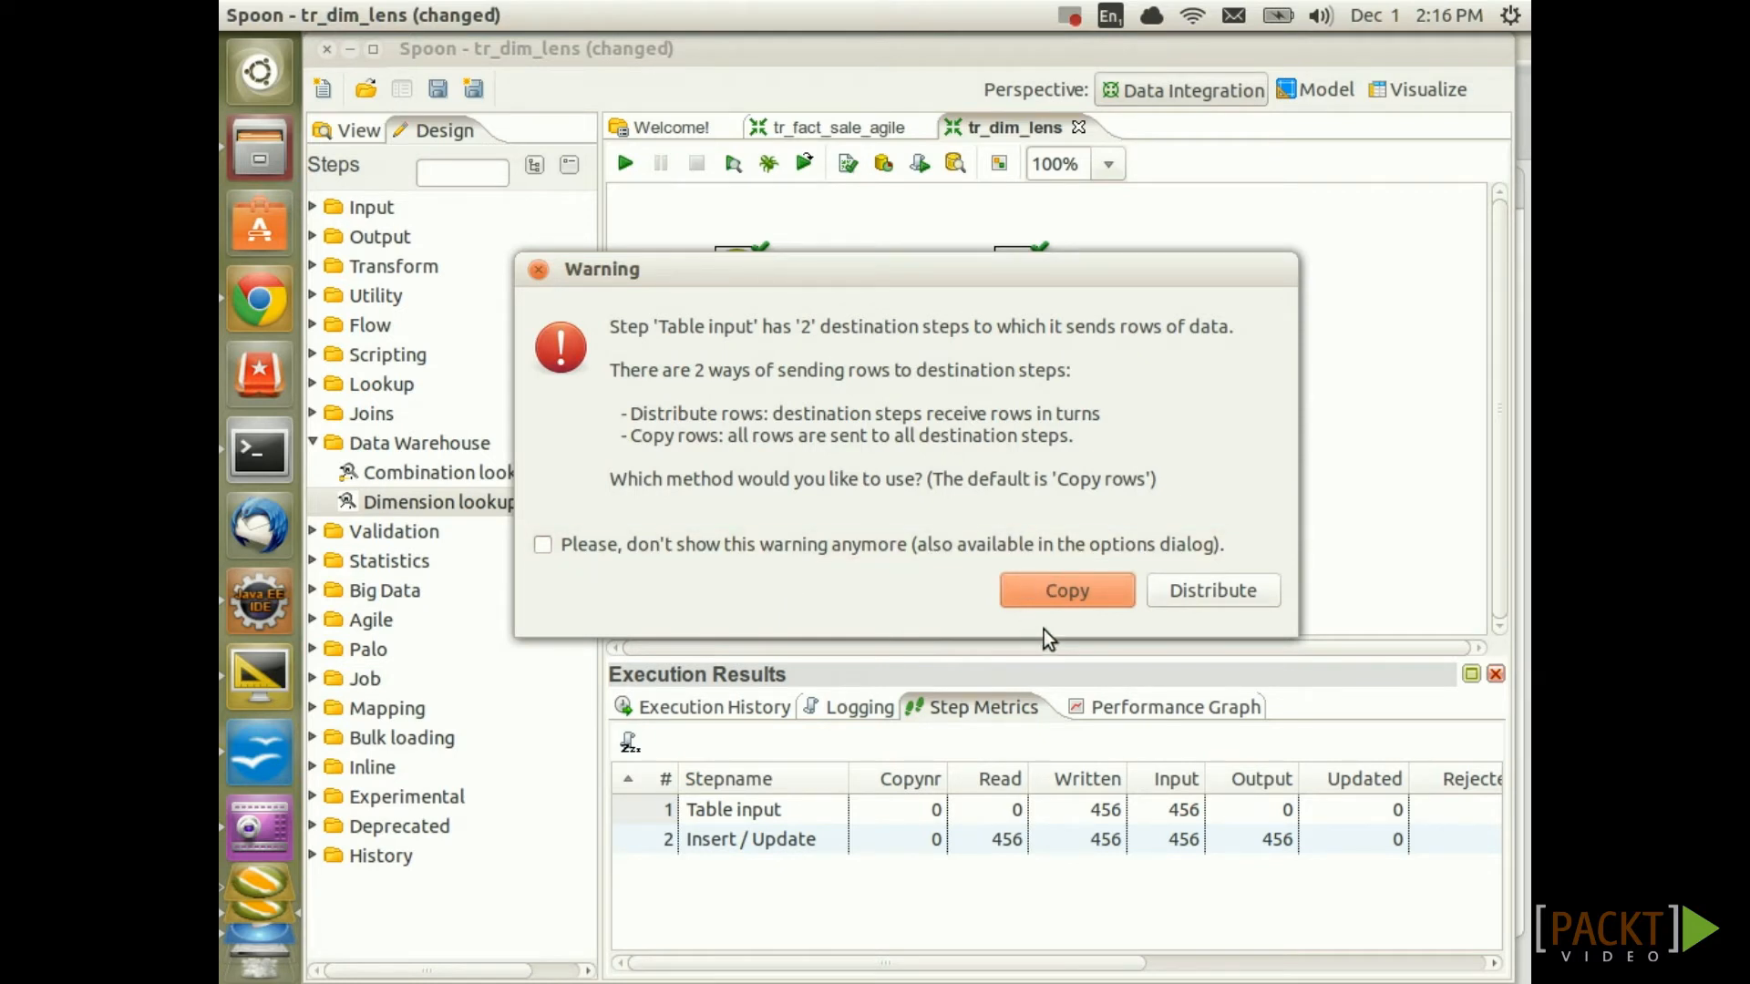
{"action": "left_click", "coordinate": [1084, 592]}
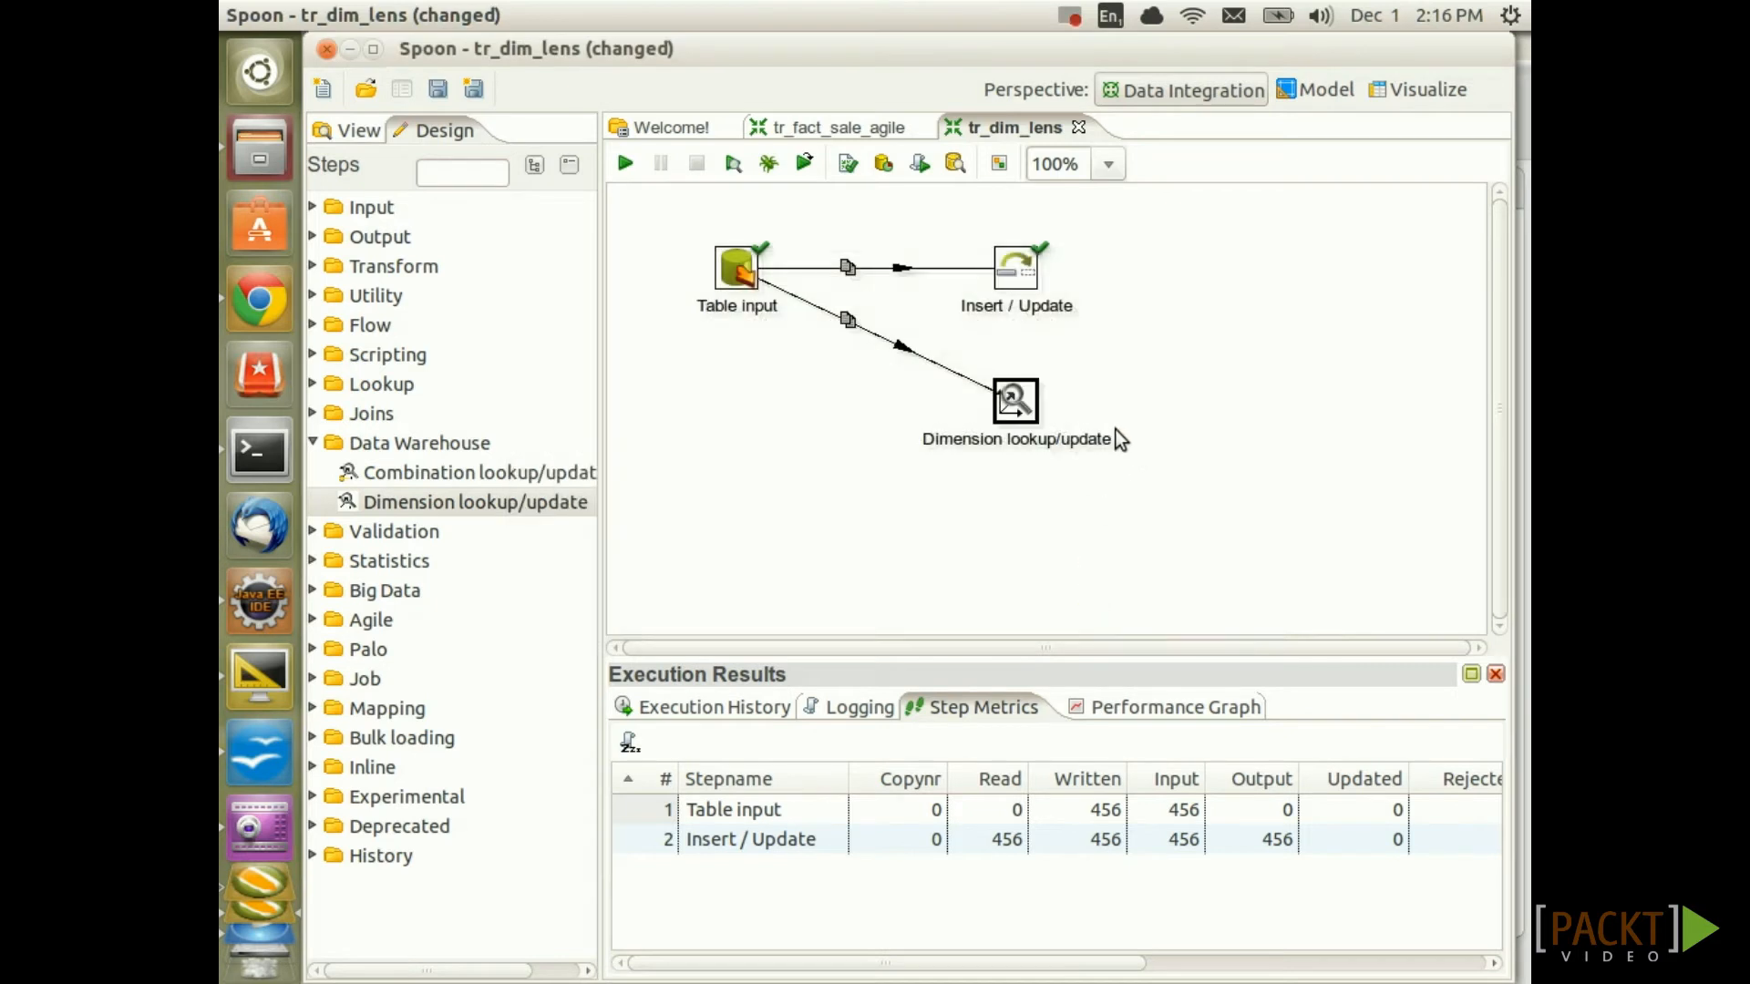
{"action": "key", "text": "ctrl+s"}
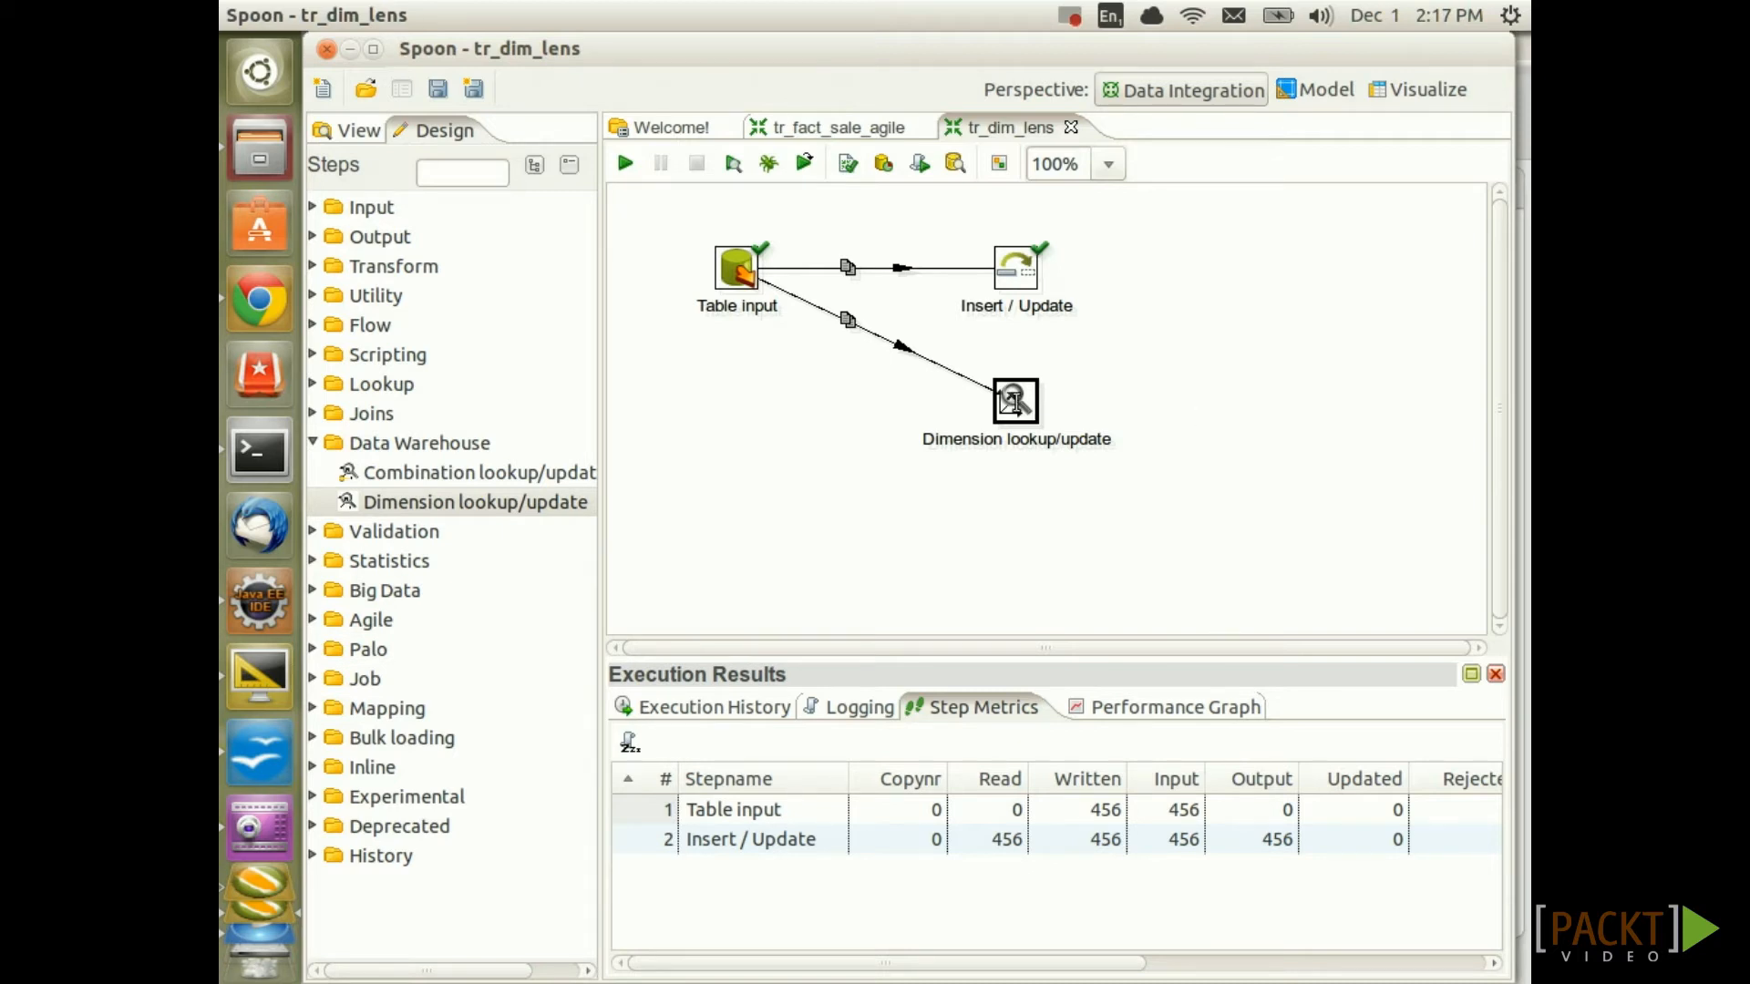
Point Dimension lookup/update at sls_dma, schema ${VAR_MONETDB_BULK_LOADER_SCHEMA}, table dim_lens
{"action": "double_click", "coordinate": [1016, 404]}
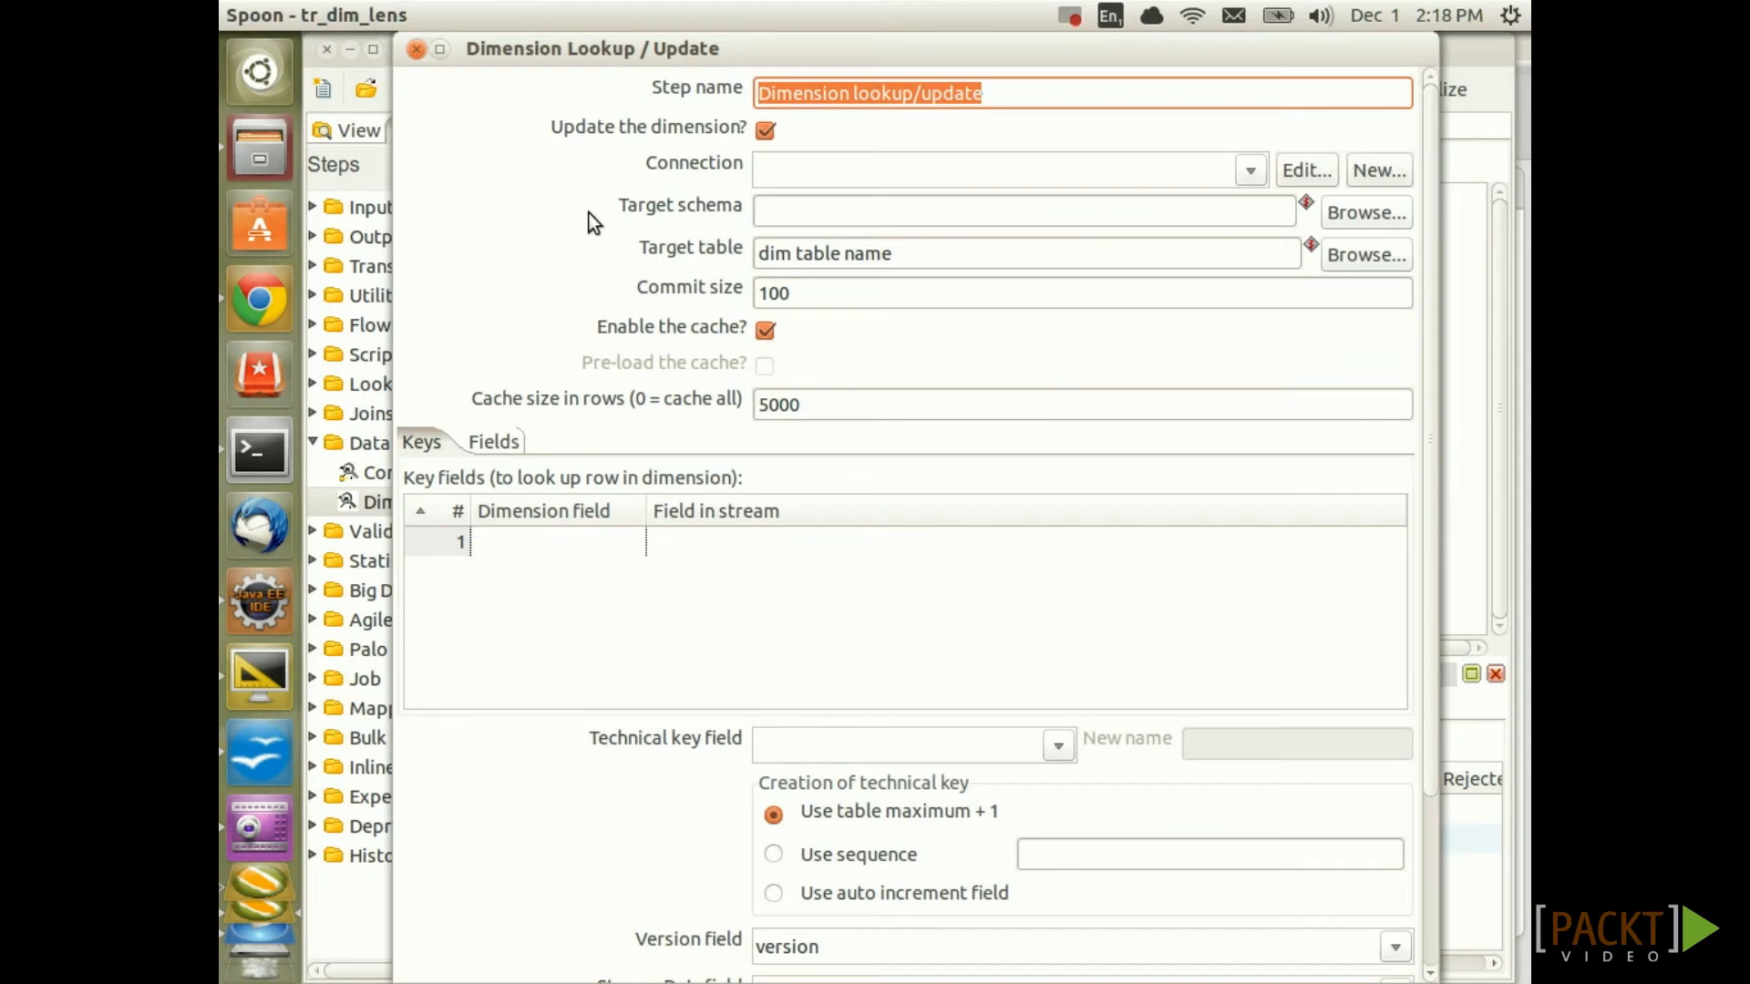
{"action": "left_click", "coordinate": [1252, 169]}
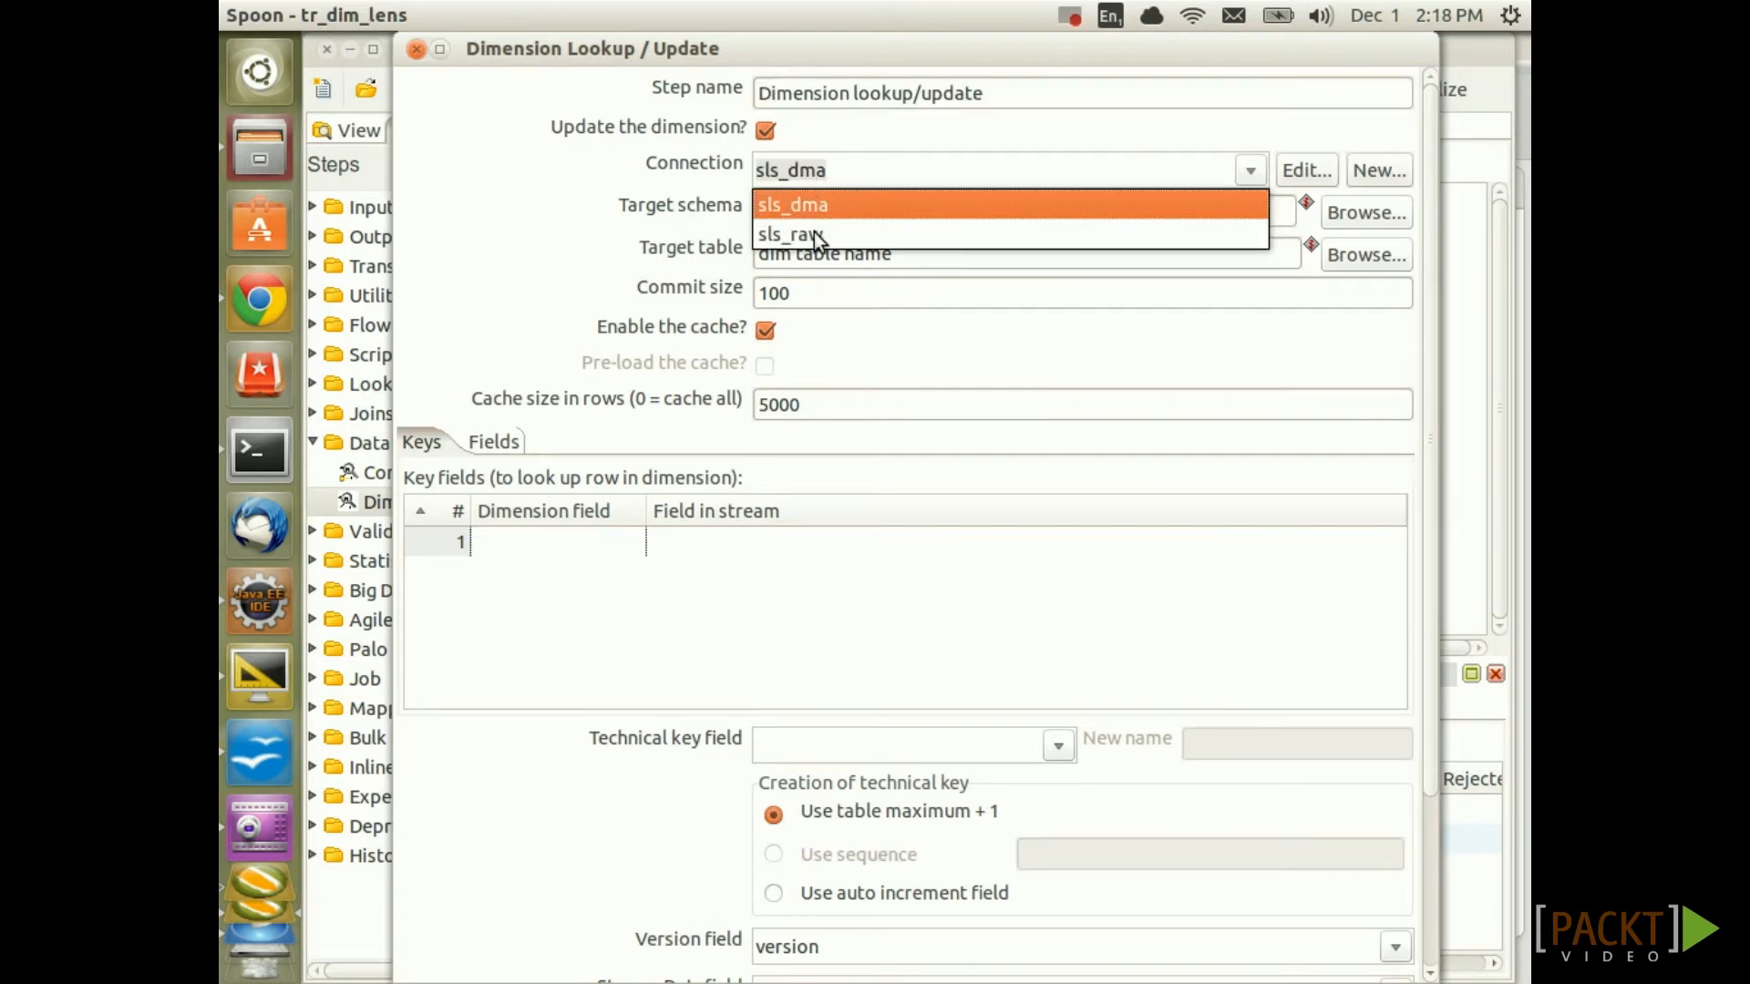
{"action": "left_click", "coordinate": [805, 206]}
{"action": "left_click", "coordinate": [807, 207]}
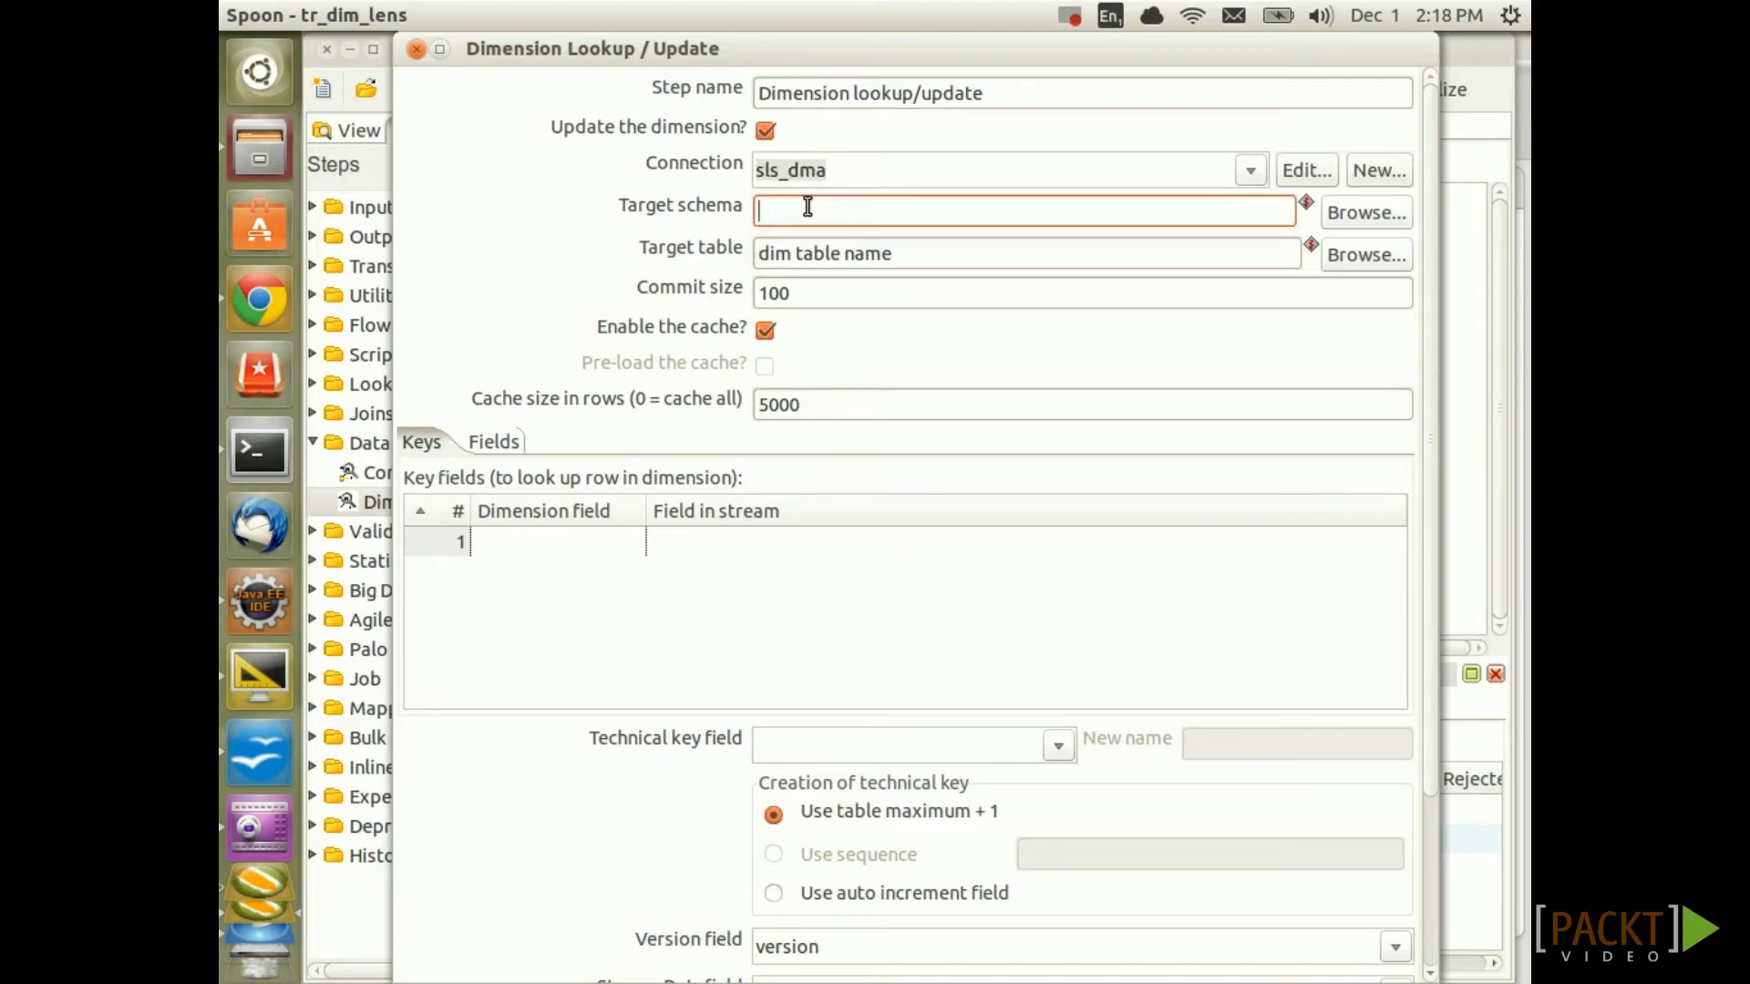
{"action": "key", "text": "ctrl+space"}
{"action": "left_click_drag", "start_coordinate": [1282, 261], "coordinate": [1286, 390]}
{"action": "type", "text": "v"}
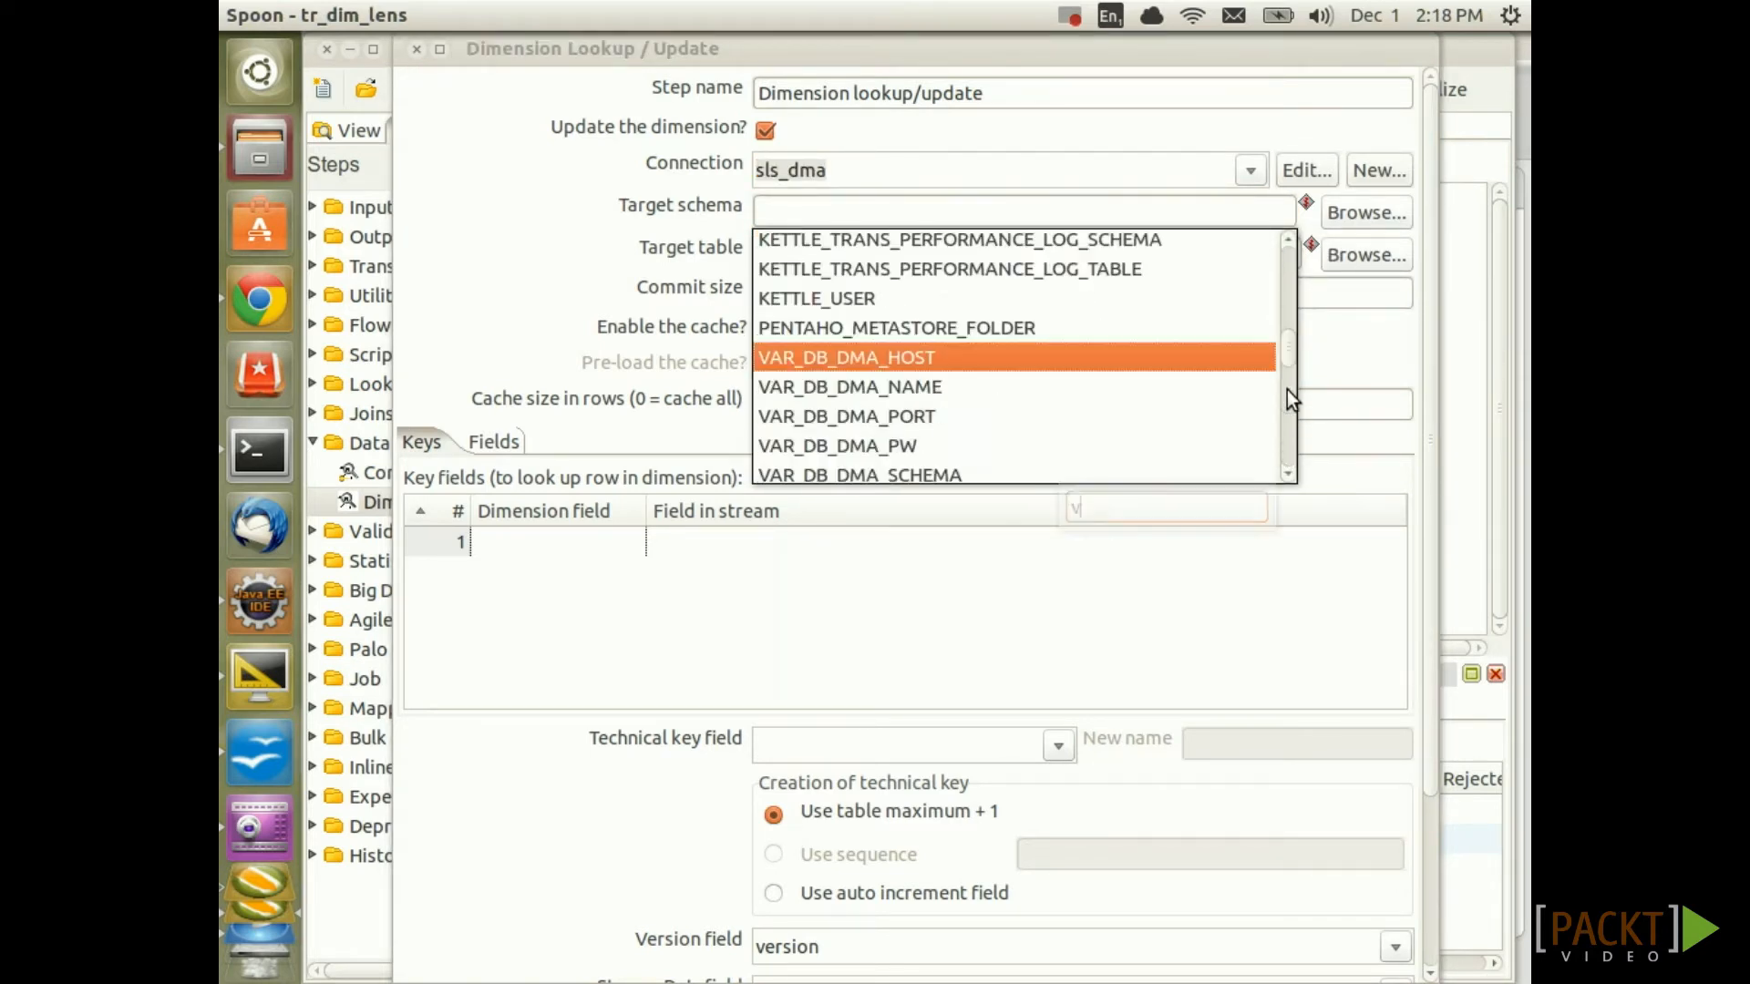
{"action": "key", "text": "Down"}
{"action": "key", "text": "Down"}
{"action": "key", "text": "Down"}
{"action": "key", "text": "Down"}
{"action": "key", "text": "Down"}
{"action": "key", "text": "Down"}
{"action": "key", "text": "Down"}
{"action": "key", "text": "Down"}
{"action": "key", "text": "Down"}
{"action": "key", "text": "Down"}
{"action": "key", "text": "Down"}
{"action": "key", "text": "Down"}
{"action": "key", "text": "Down"}
{"action": "key", "text": "Down"}
{"action": "key", "text": "Down"}
{"action": "key", "text": "Down"}
{"action": "key", "text": "Down"}
{"action": "key", "text": "Down"}
{"action": "key", "text": "Down"}
{"action": "key", "text": "Down"}
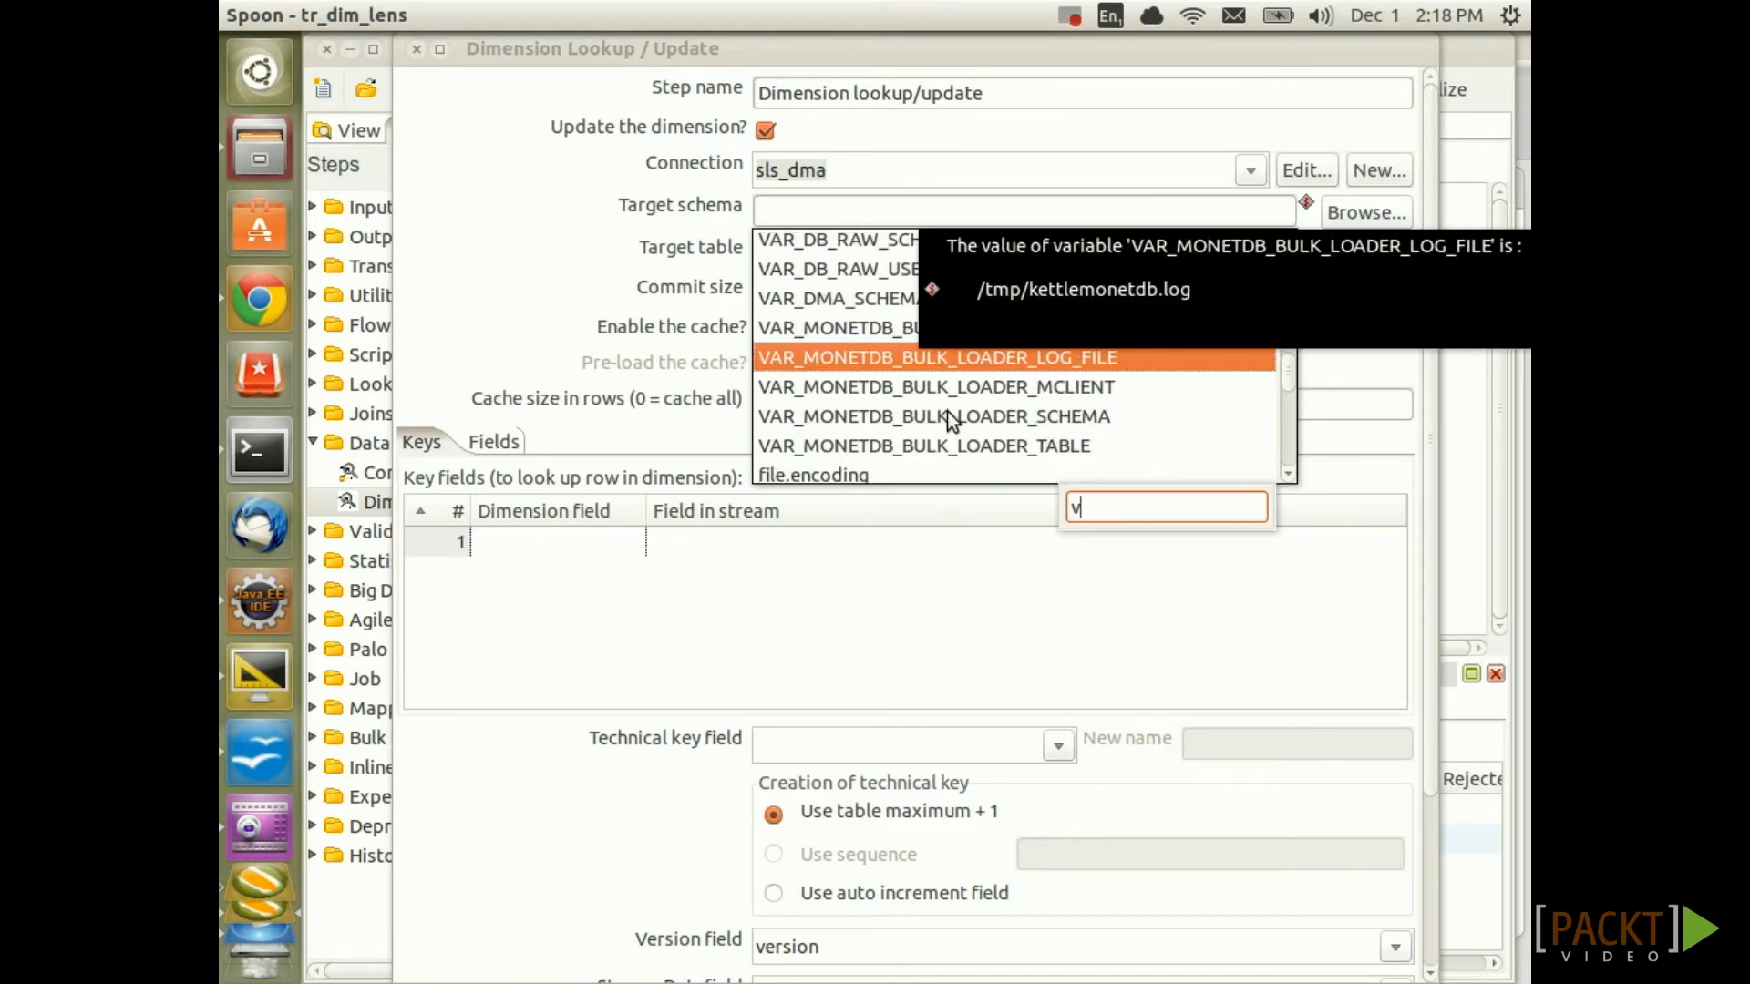
{"action": "double_click", "coordinate": [962, 415]}
{"action": "left_click_drag", "start_coordinate": [891, 253], "coordinate": [793, 261]}
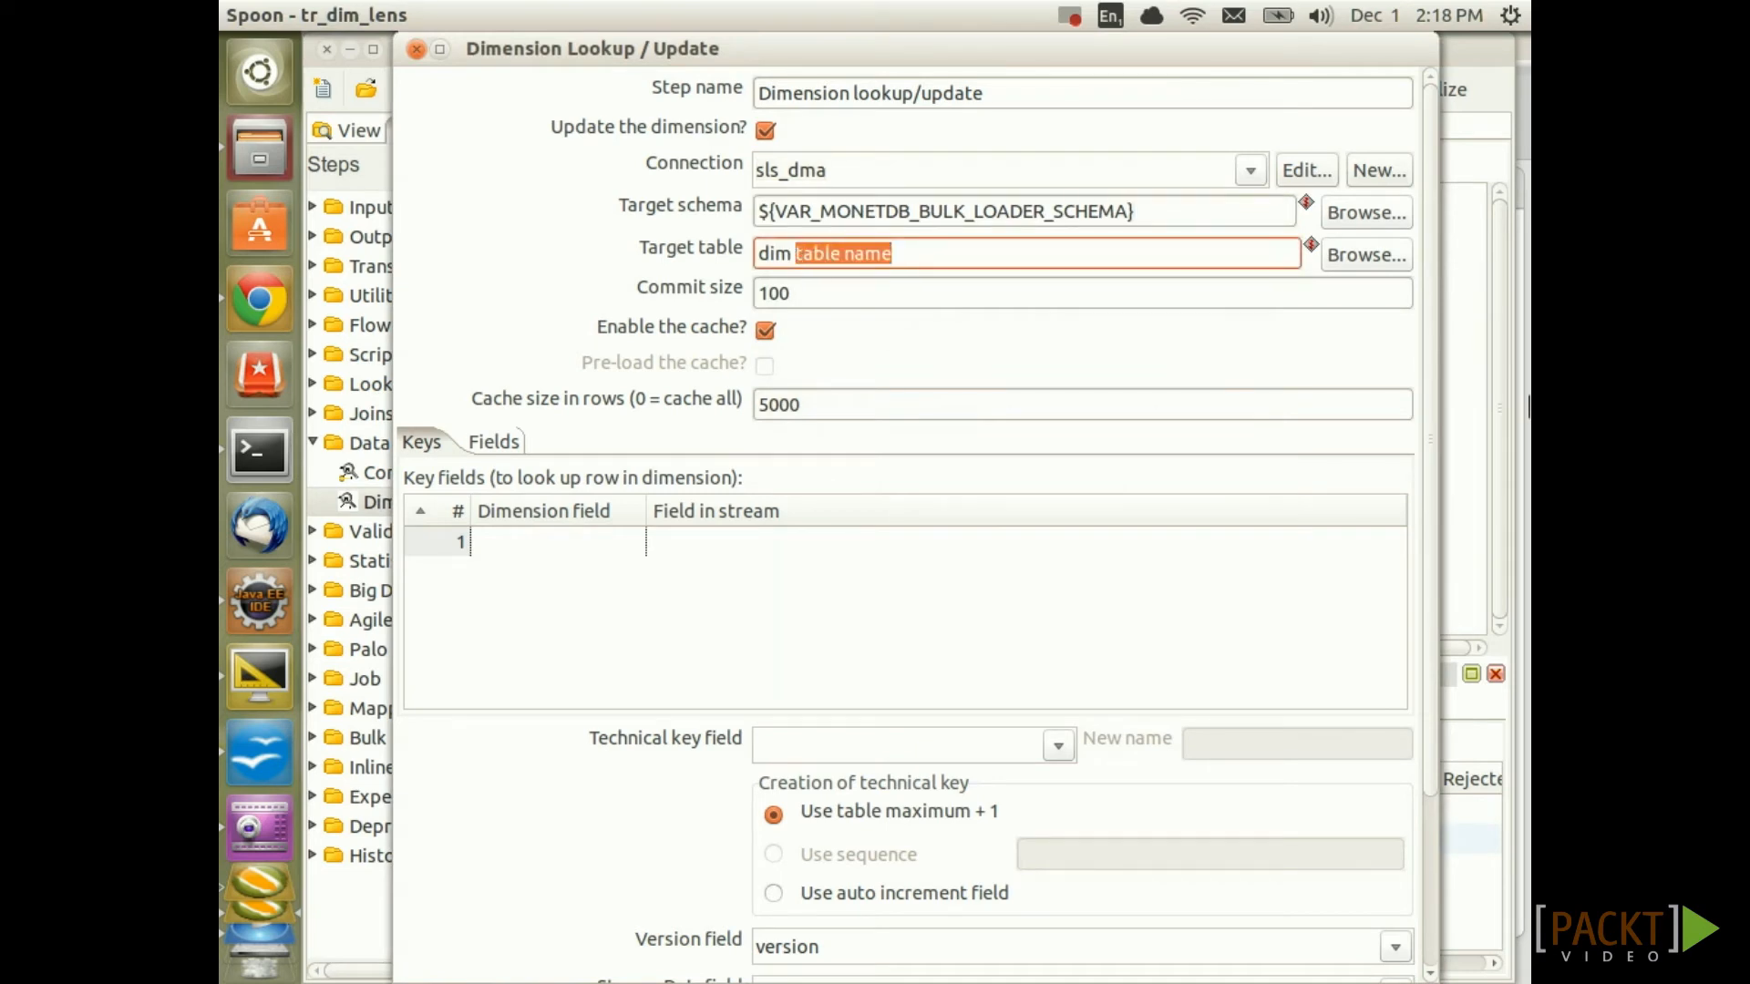
{"action": "key", "text": "BackSpace"}
{"action": "key", "text": "BackSpace"}
{"action": "type", "text": "_lens"}
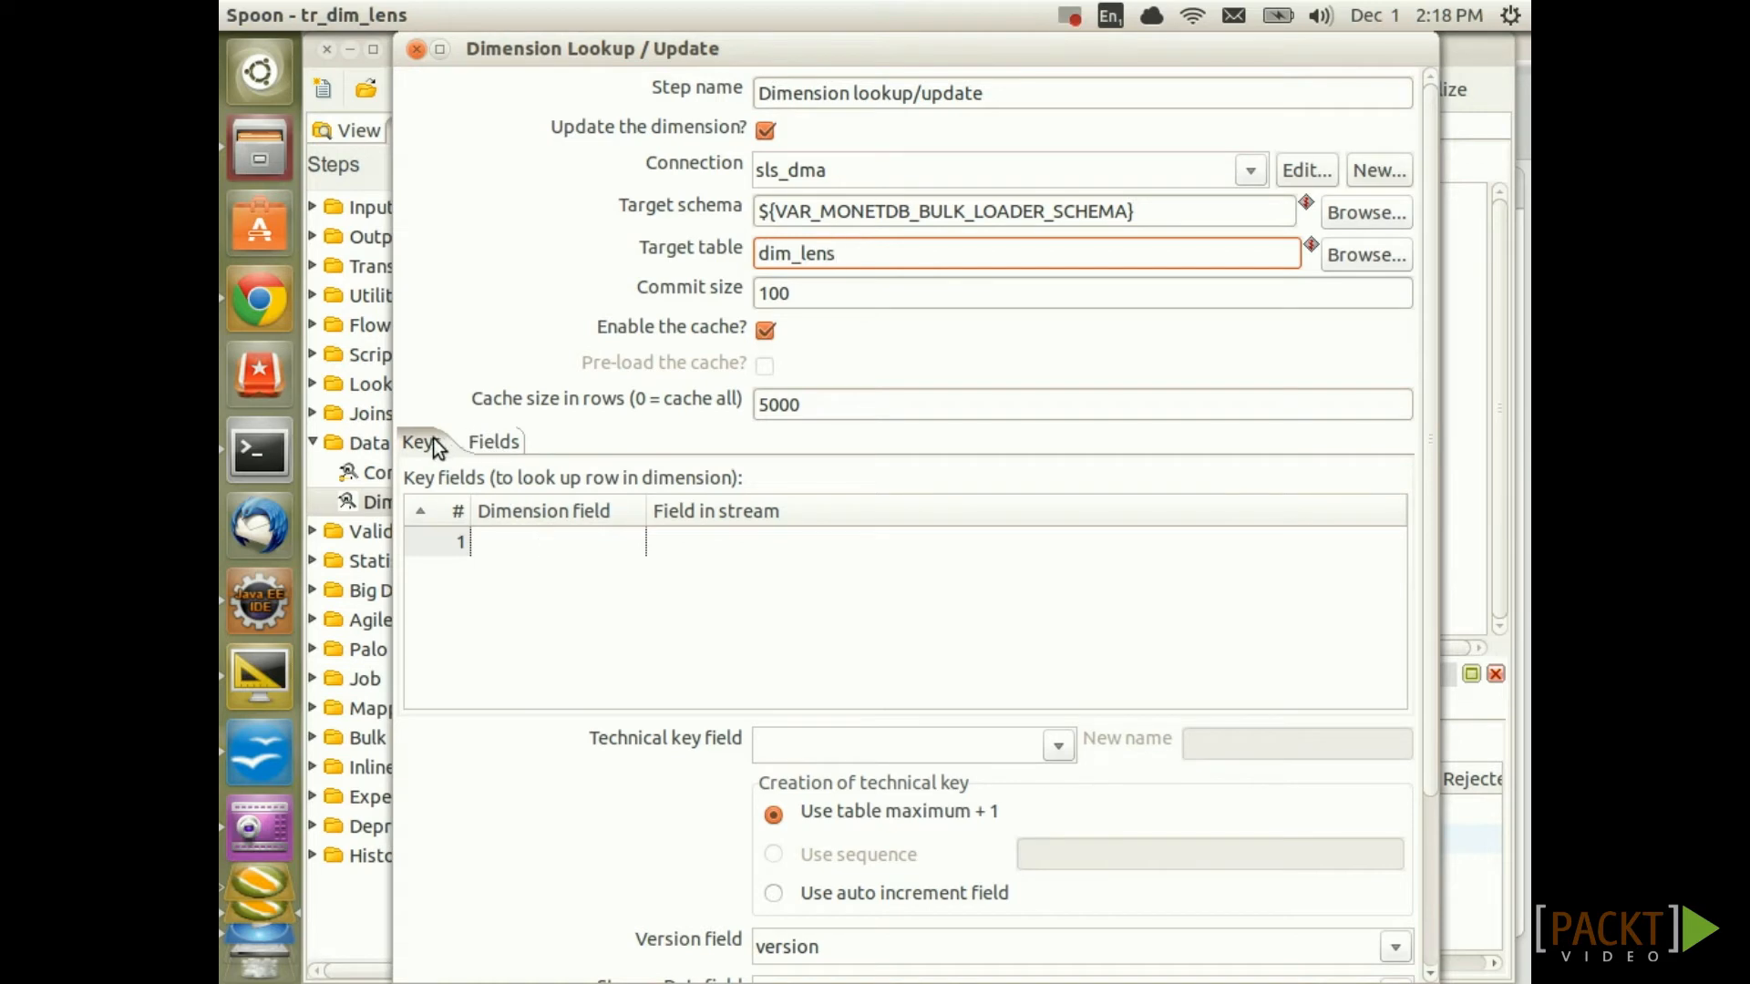
Map the dimension key lens_id to the stream field lens_id
{"action": "left_click", "coordinate": [558, 541]}
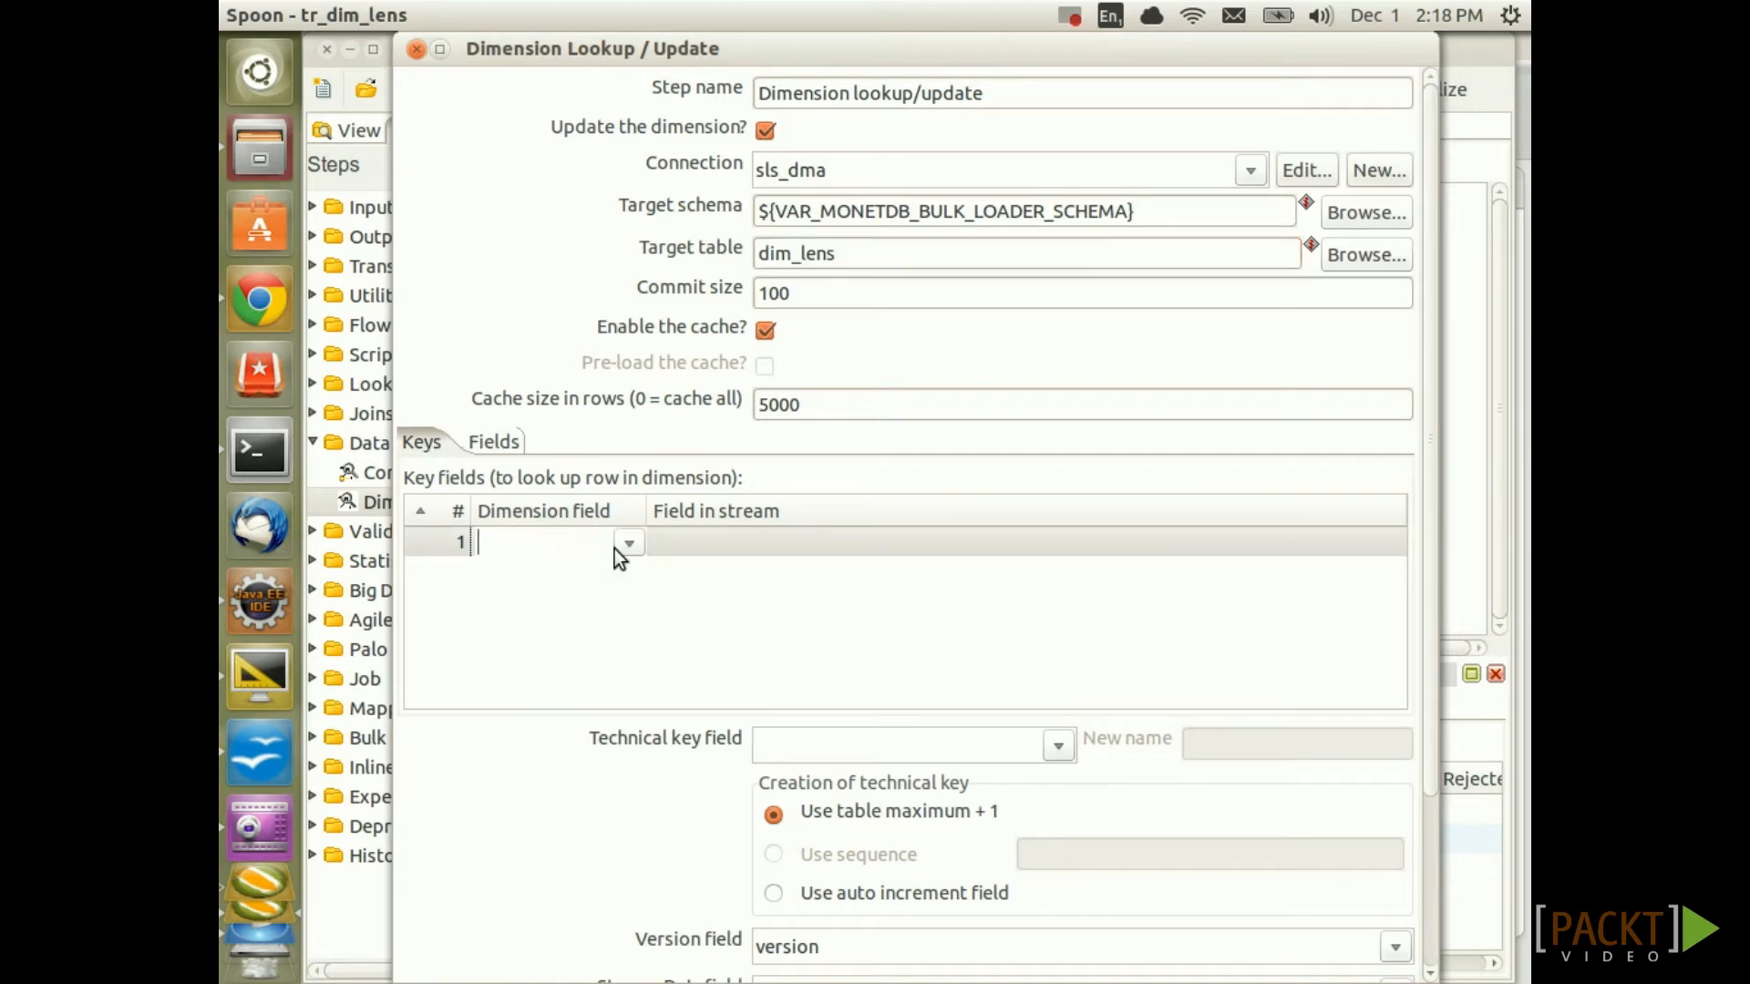
{"action": "left_click", "coordinate": [627, 539]}
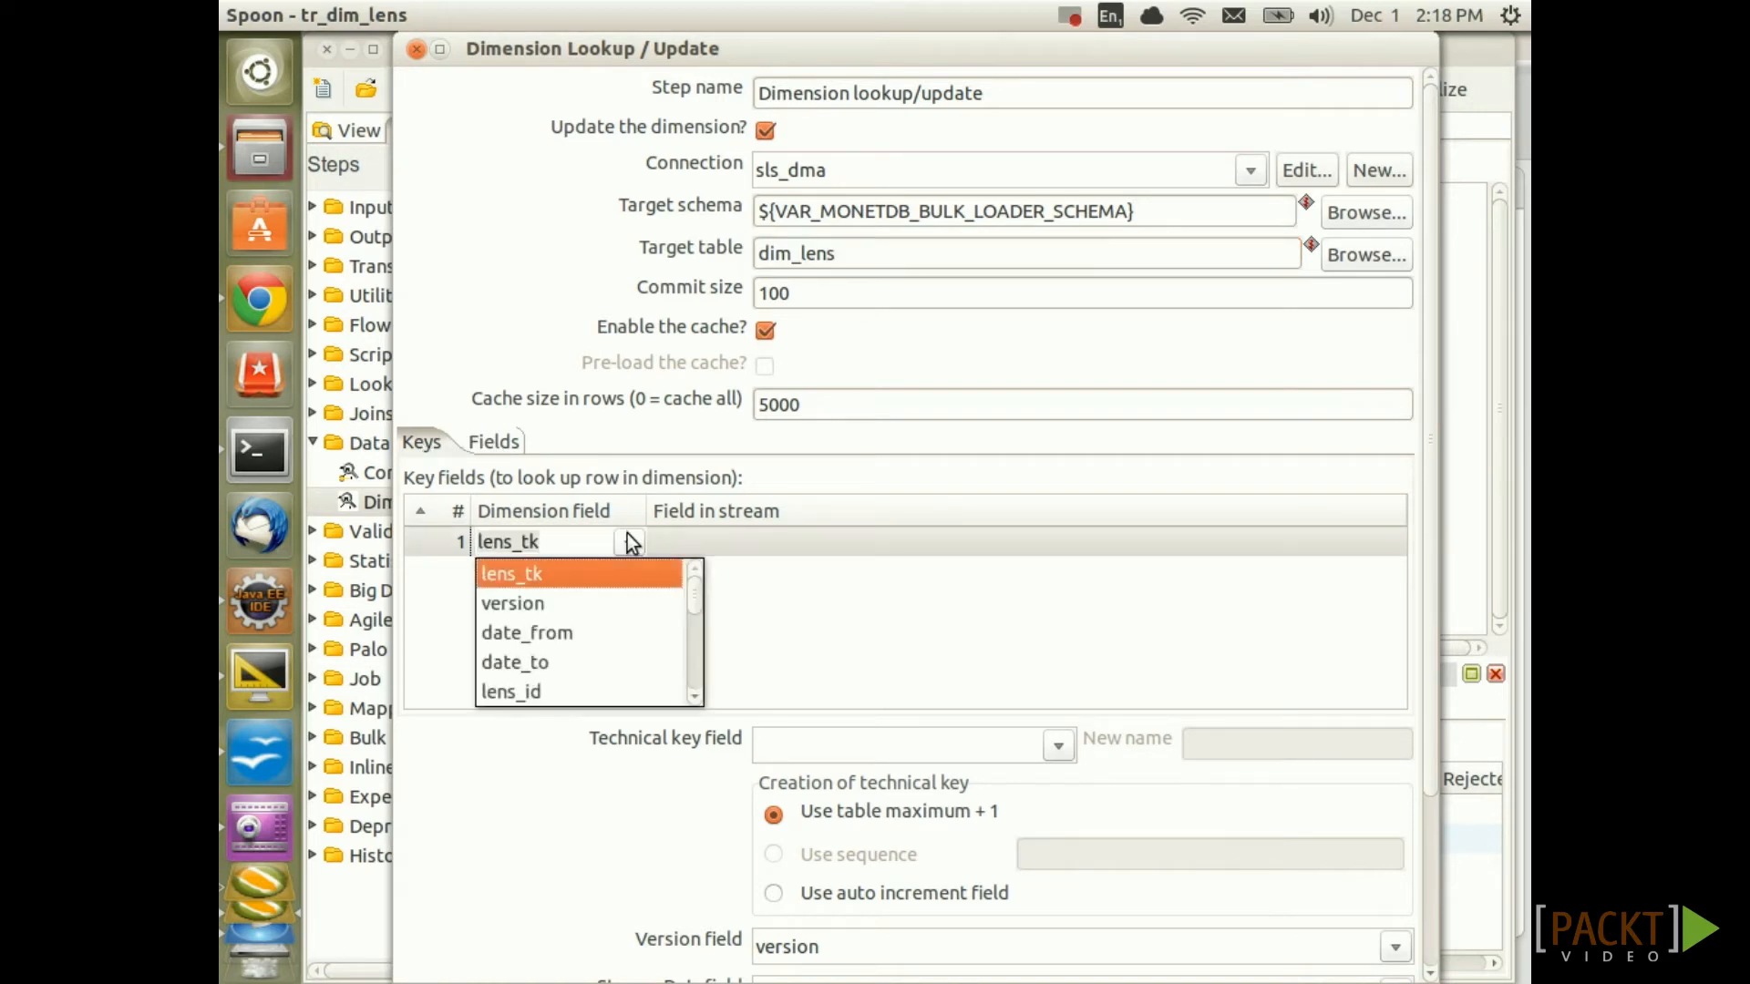
{"action": "left_click", "coordinate": [549, 690]}
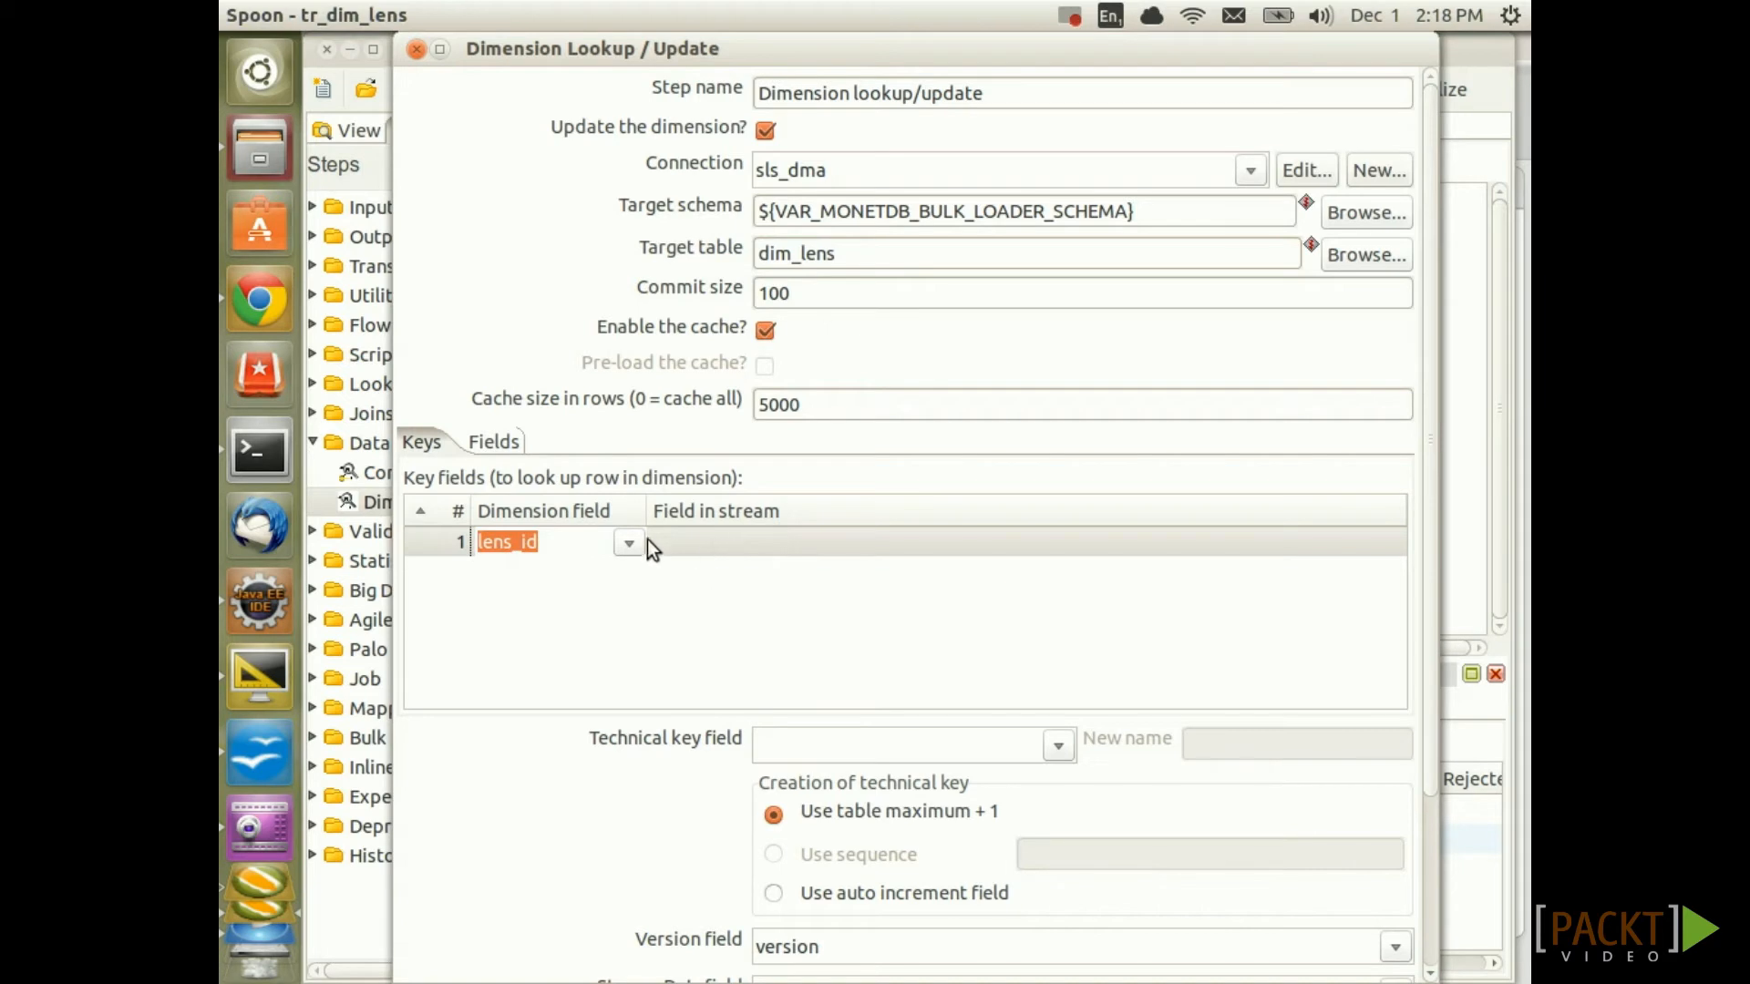
{"action": "left_click", "coordinate": [726, 544]}
{"action": "type", "text": "lens_id"}
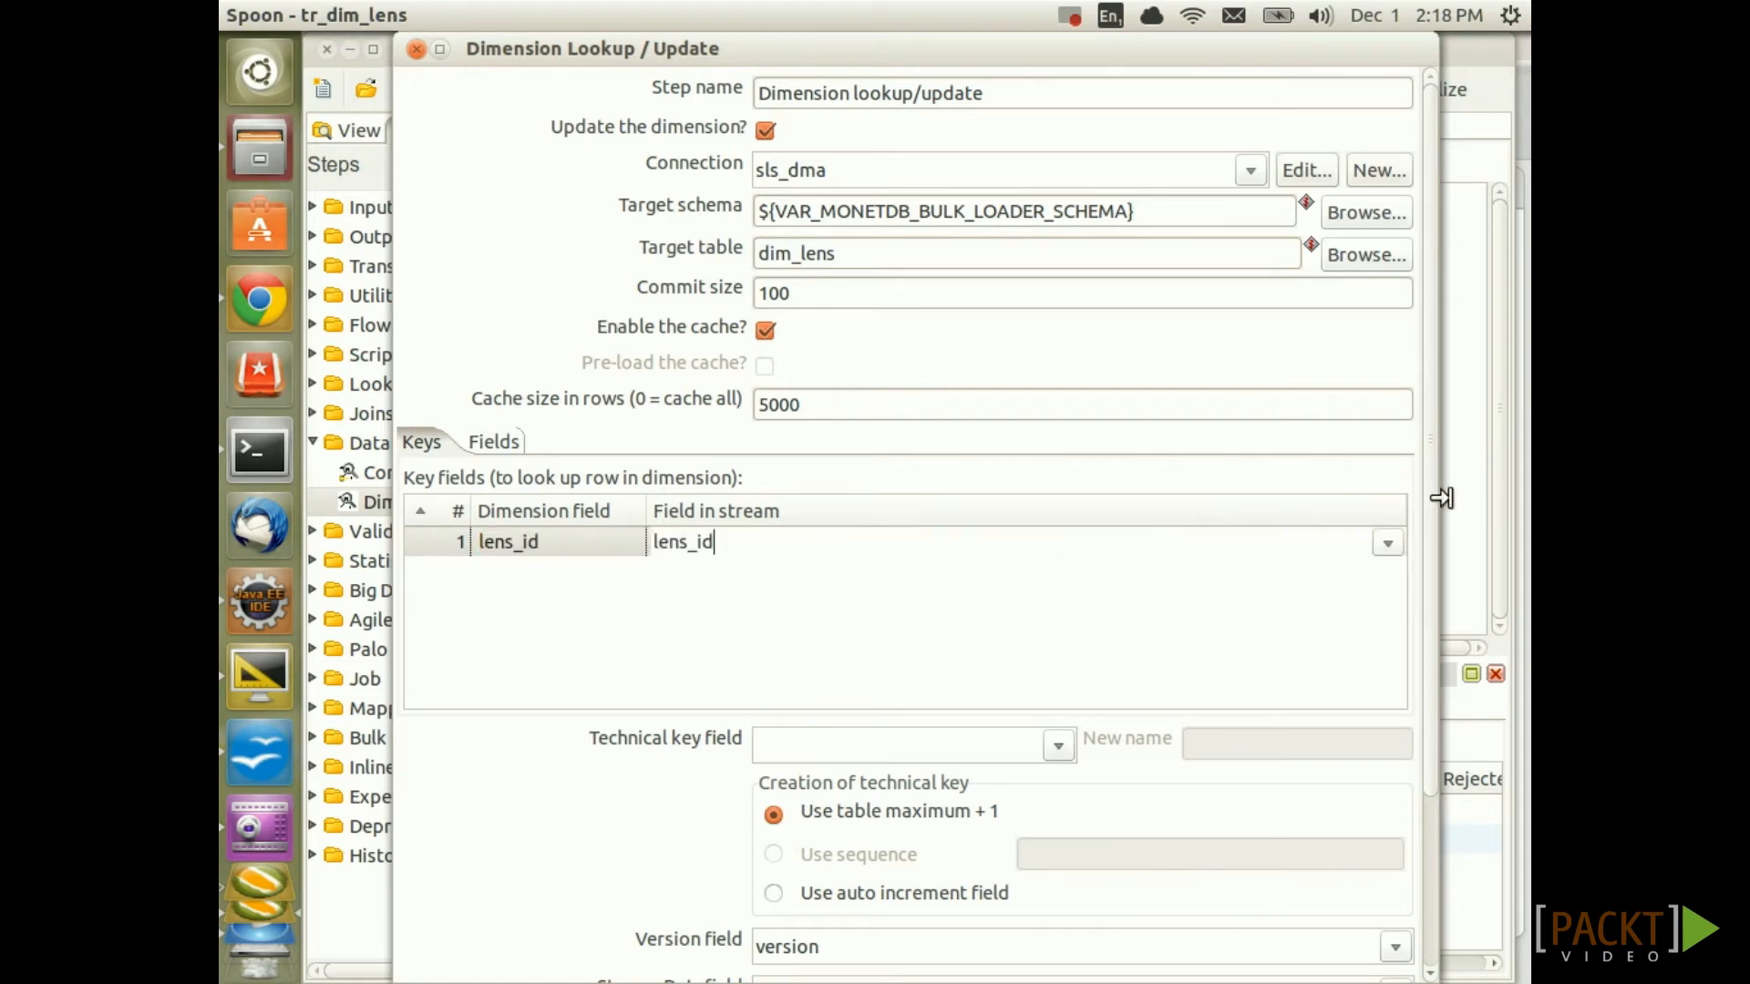
{"action": "scroll", "coordinate": [1430, 517], "scroll_direction": "down", "scroll_amount": 5}
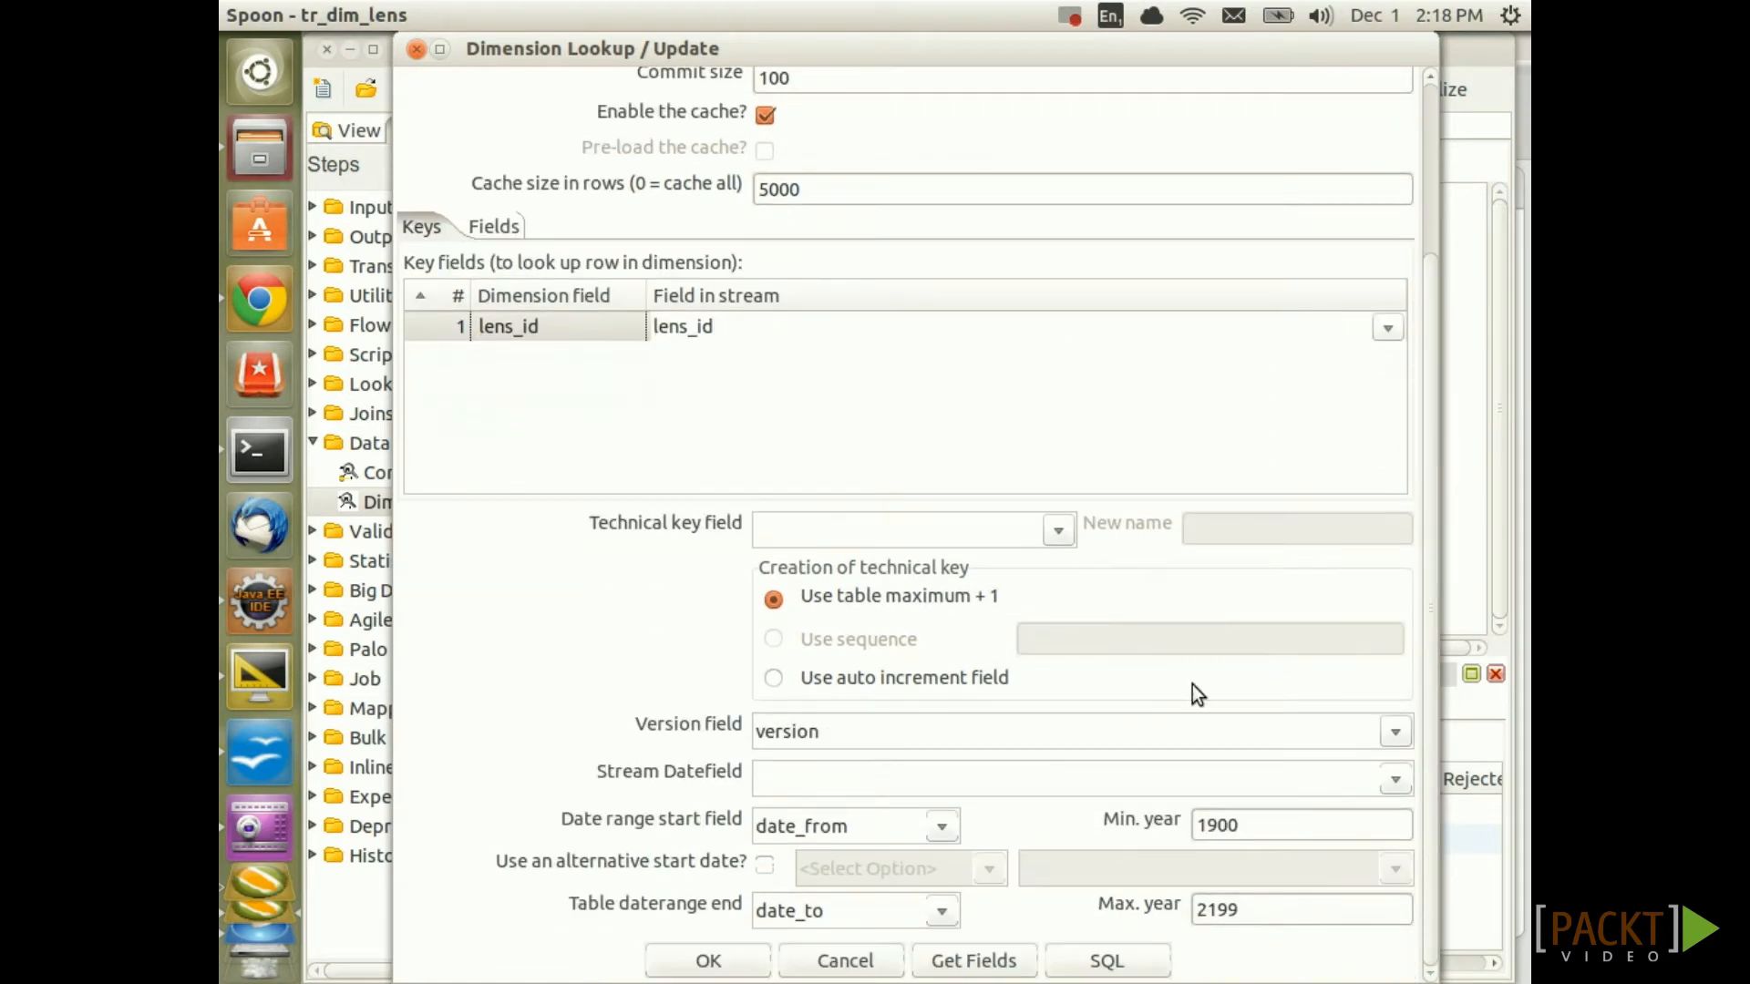
Enter lens_tk as the technical key and fetch the lookup/update fields from the dimension table
{"action": "left_click", "coordinate": [804, 518]}
{"action": "type", "text": "lens_tk"}
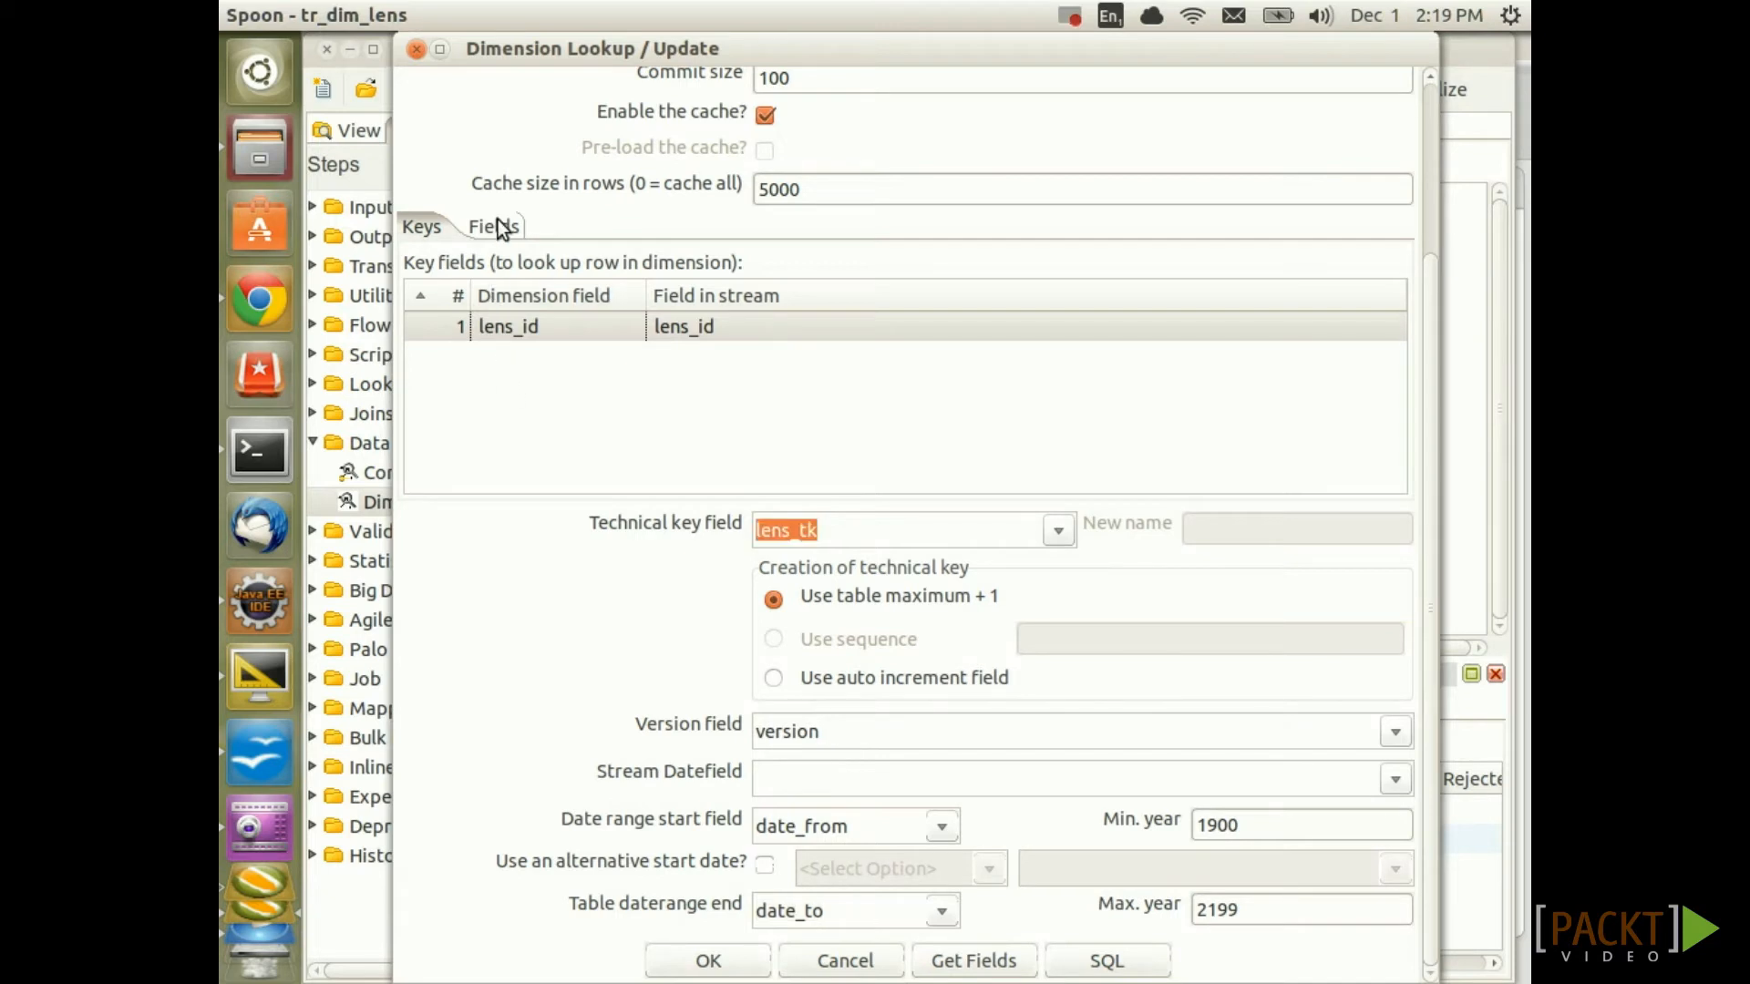
{"action": "left_click", "coordinate": [496, 227]}
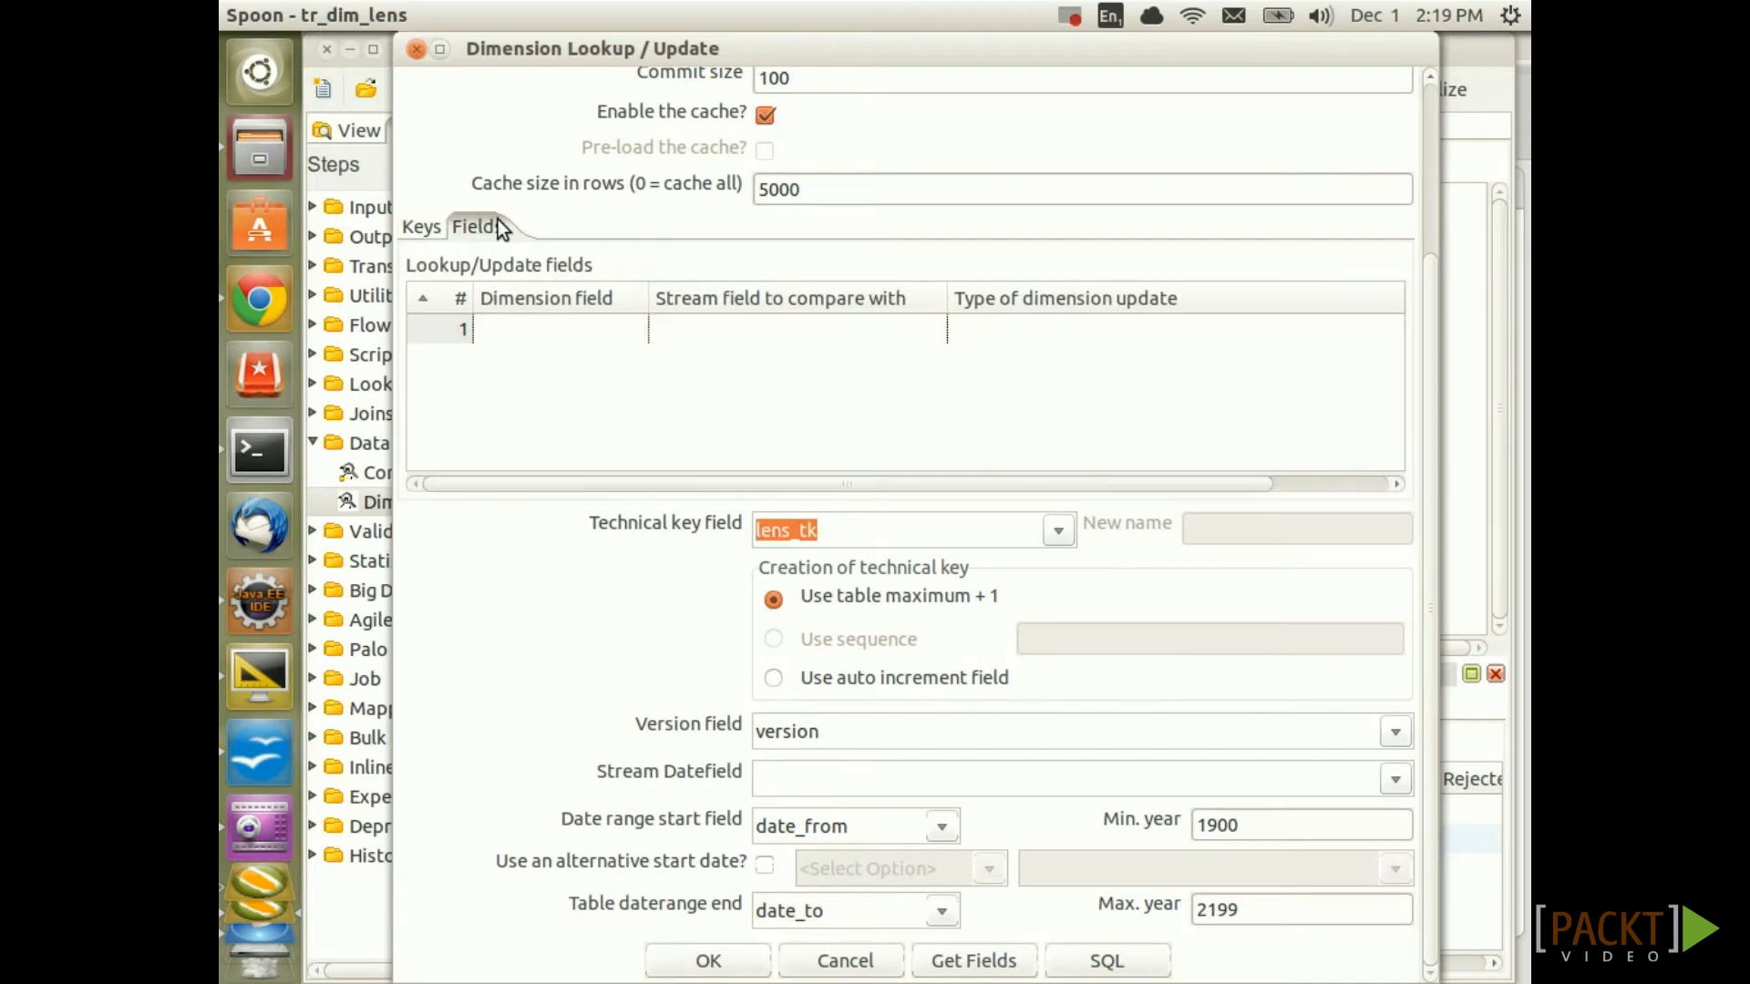
{"action": "left_click", "coordinate": [971, 961]}
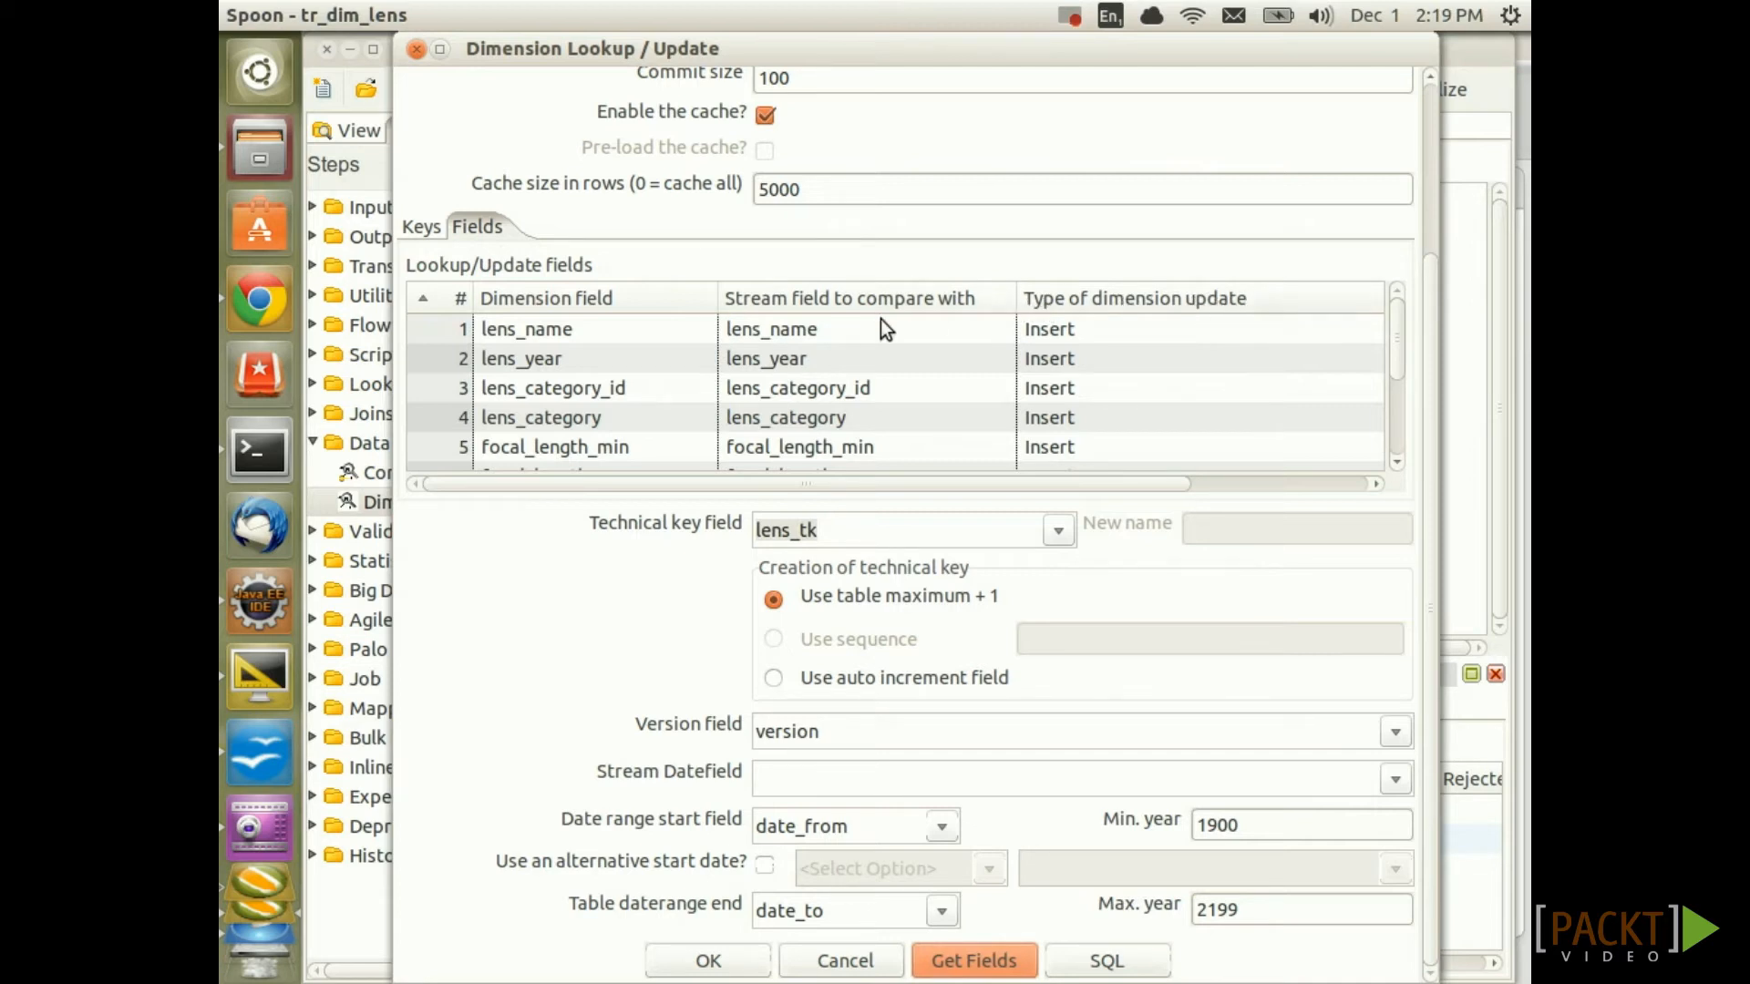
Set lens_name, lens_year, lens_category_id, lens_category and focal_length_min to Punch through
{"action": "left_click", "coordinate": [1230, 331]}
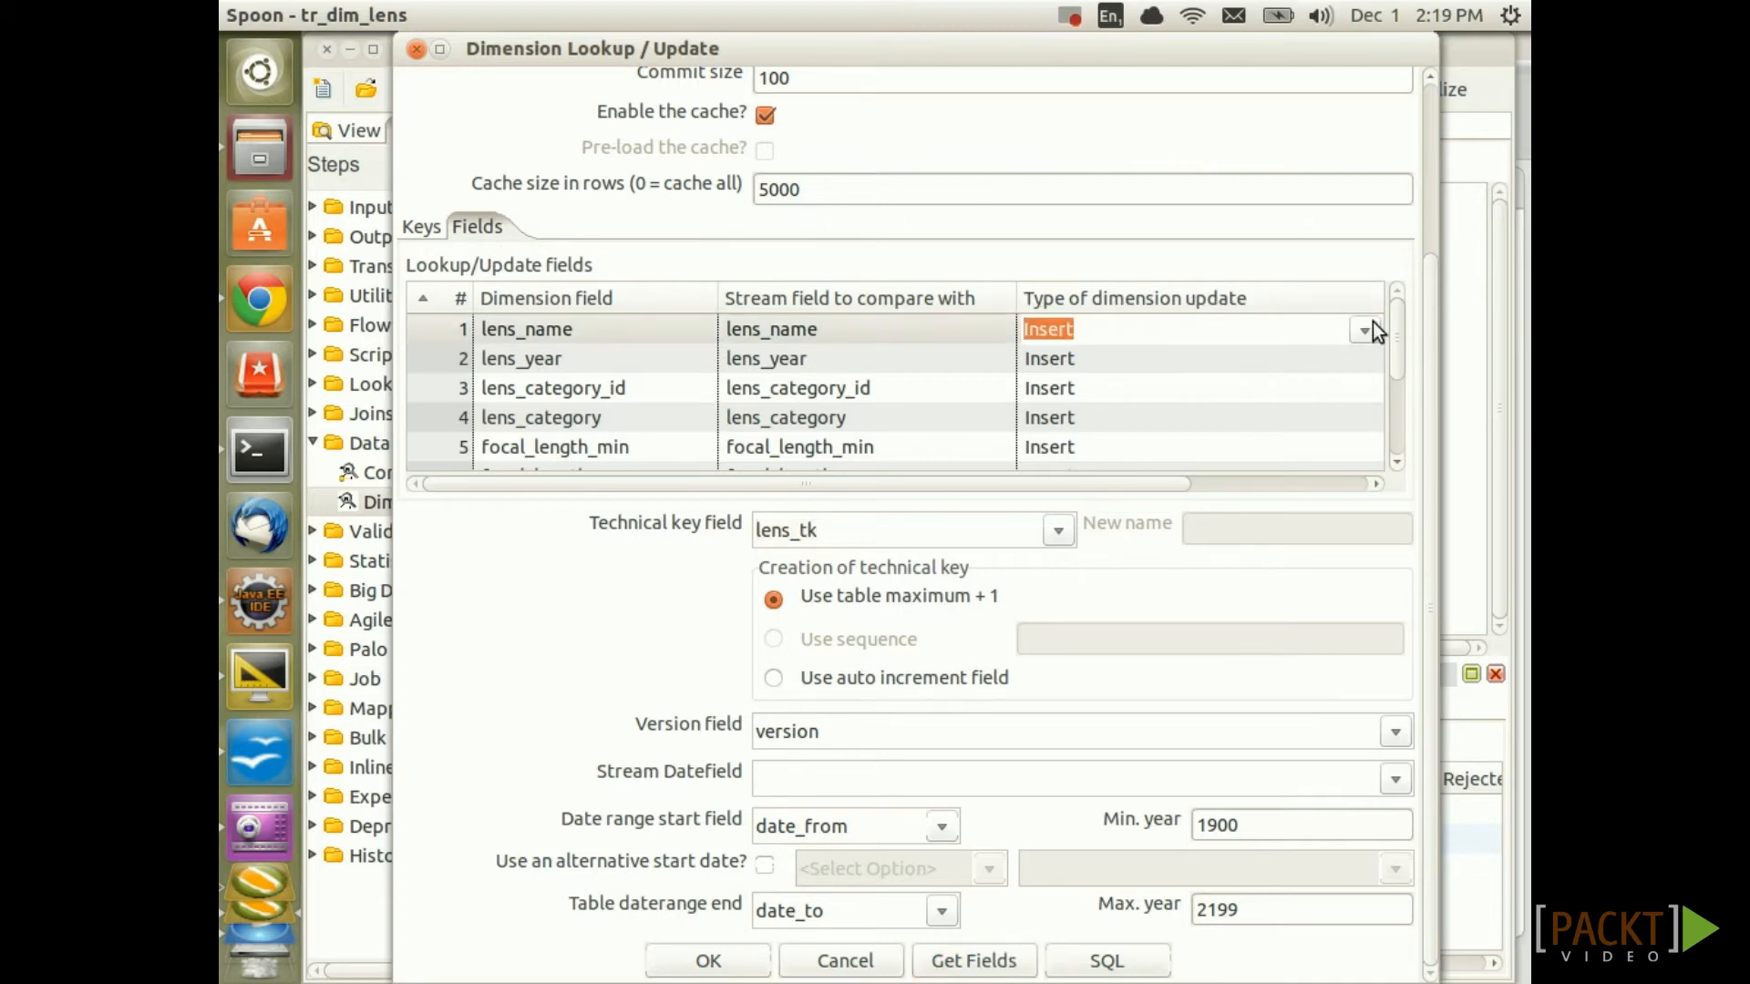
{"action": "left_click", "coordinate": [1365, 326]}
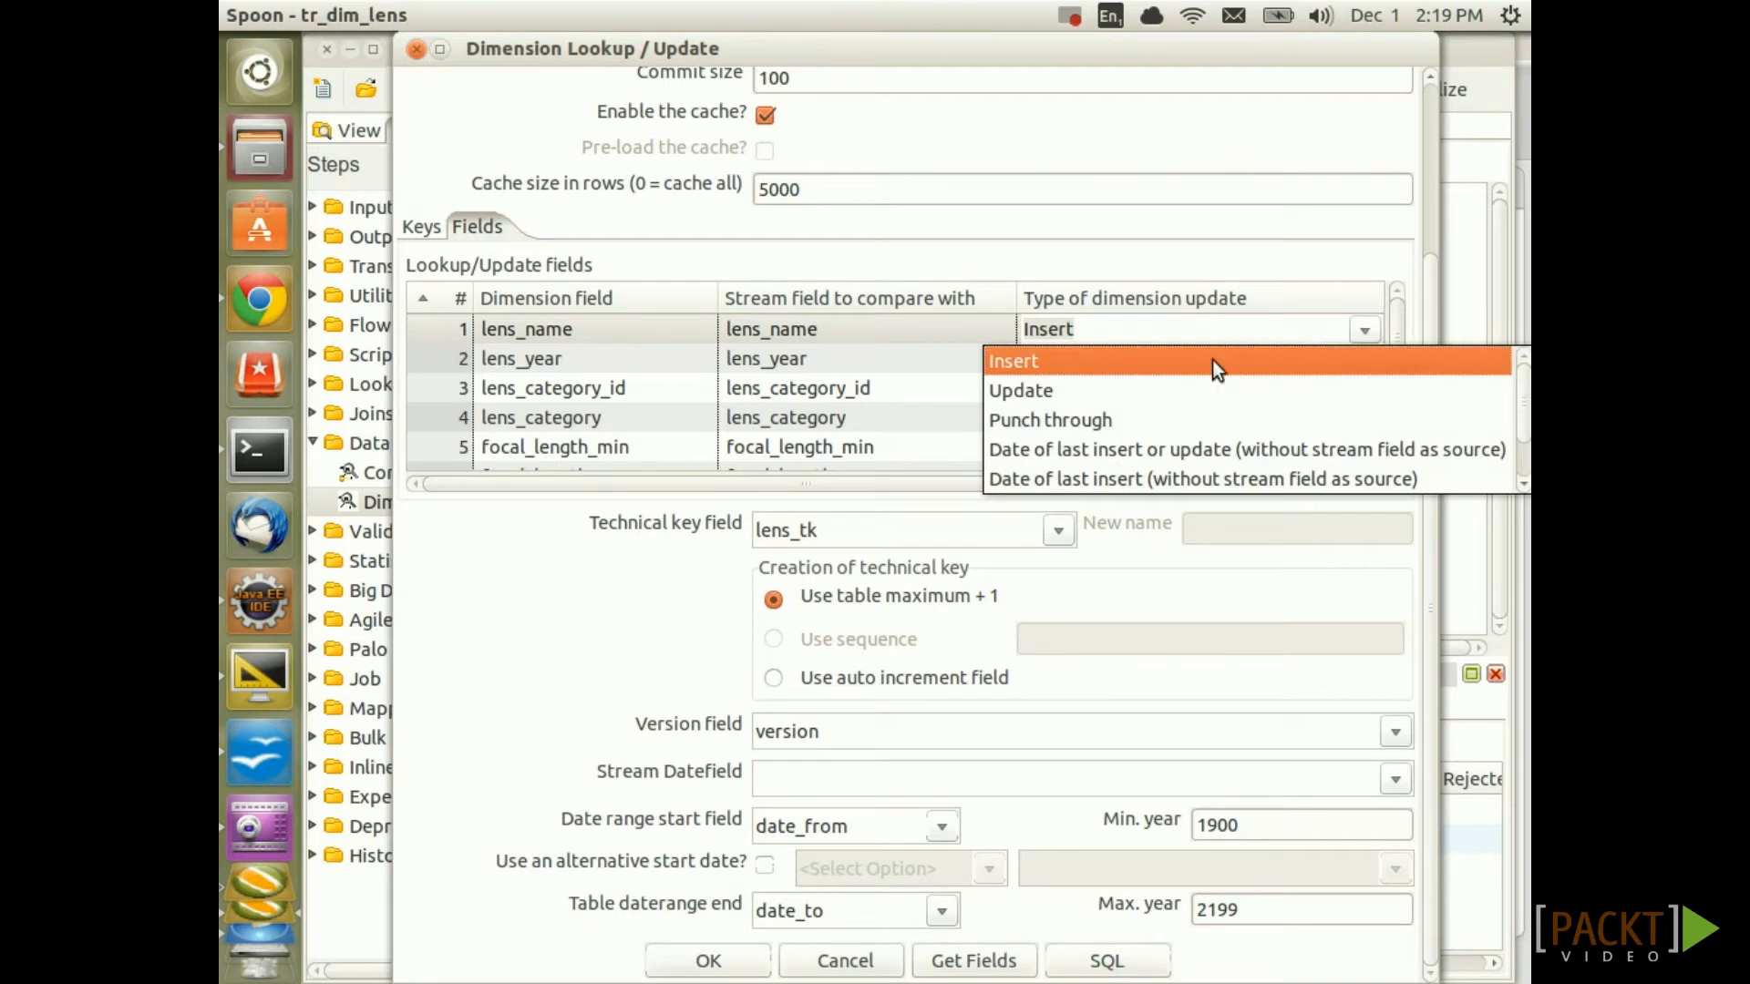
{"action": "left_click", "coordinate": [1057, 420]}
{"action": "key", "text": "ctrl+c"}
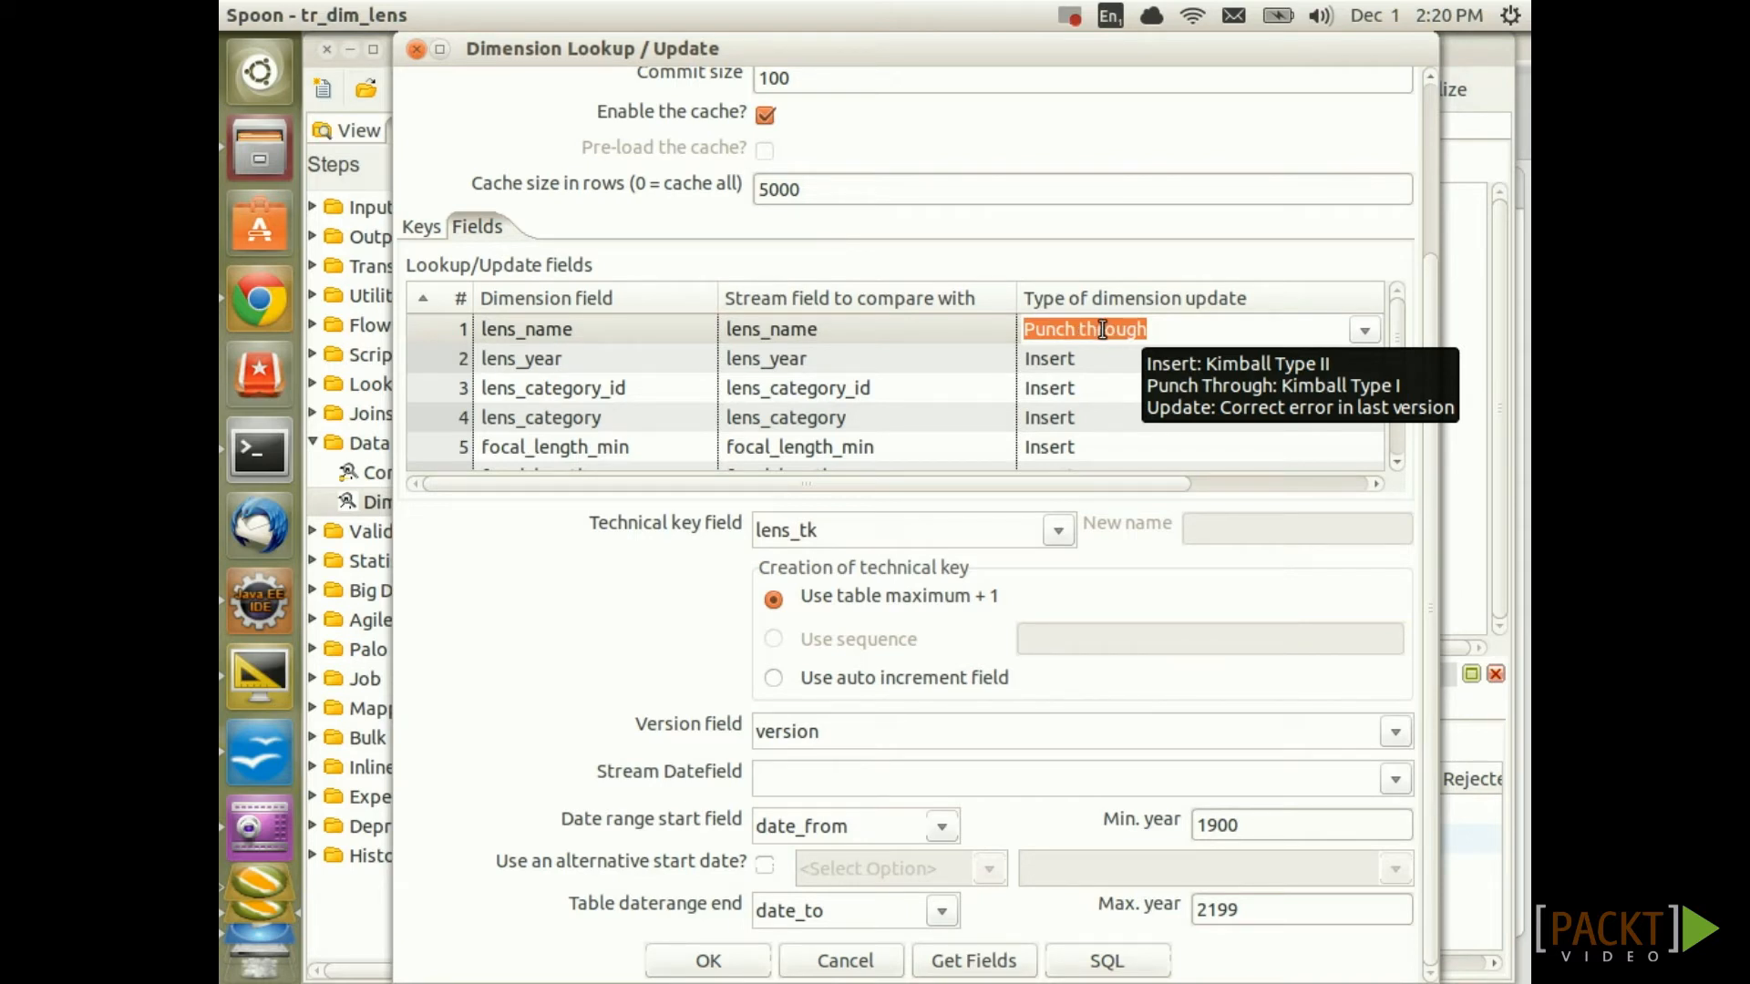
{"action": "left_click", "coordinate": [1102, 359]}
{"action": "key", "text": "ctrl+v"}
{"action": "left_click", "coordinate": [1101, 396]}
{"action": "key", "text": "ctrl+v"}
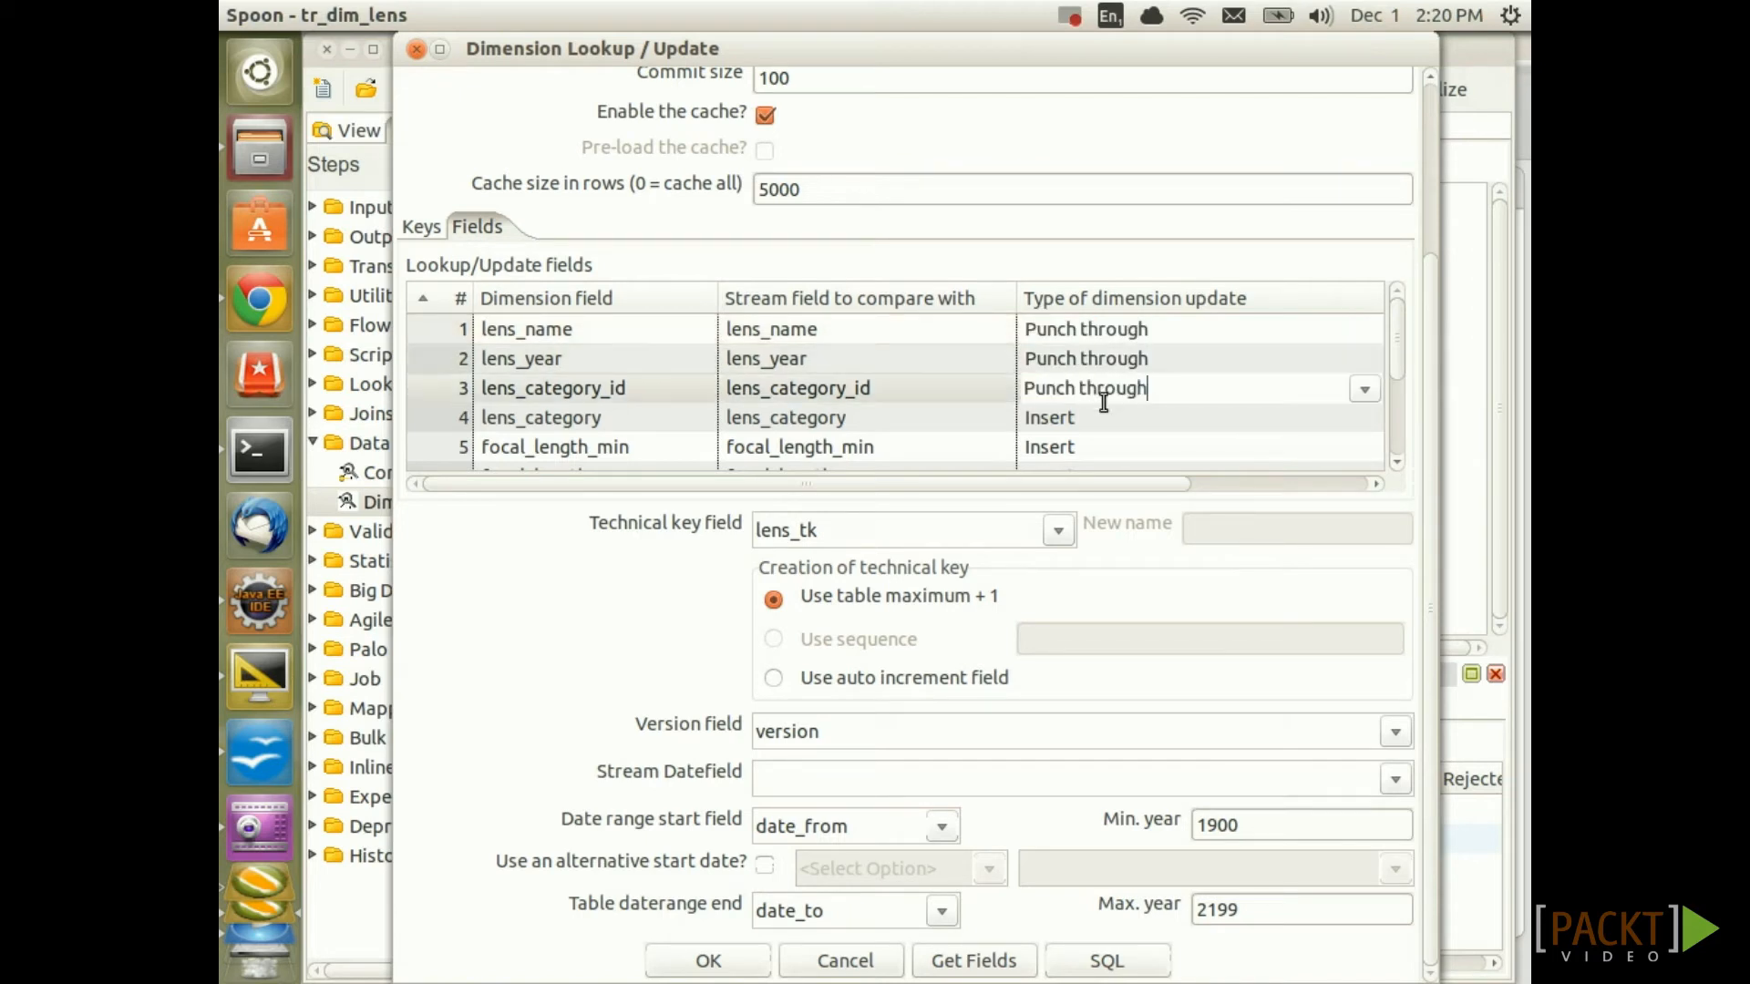
{"action": "left_click", "coordinate": [1103, 410]}
{"action": "key", "text": "ctrl+v"}
{"action": "left_click", "coordinate": [1112, 446]}
{"action": "key", "text": "ctrl+v"}
Set the remaining lens fields through filter_size to Punch through, confirm, and save tr_dim_lens
{"action": "left_click_drag", "start_coordinate": [1395, 348], "coordinate": [1418, 473]}
{"action": "left_click", "coordinate": [1136, 380]}
{"action": "key", "text": "ctrl+v"}
{"action": "left_click", "coordinate": [1125, 410]}
{"action": "key", "text": "ctrl+v"}
{"action": "left_click", "coordinate": [1125, 439]}
{"action": "key", "text": "ctrl+v"}
{"action": "left_click", "coordinate": [1169, 426]}
{"action": "key", "text": "ctrl+v"}
{"action": "left_click", "coordinate": [1160, 453]}
{"action": "key", "text": "ctrl+v"}
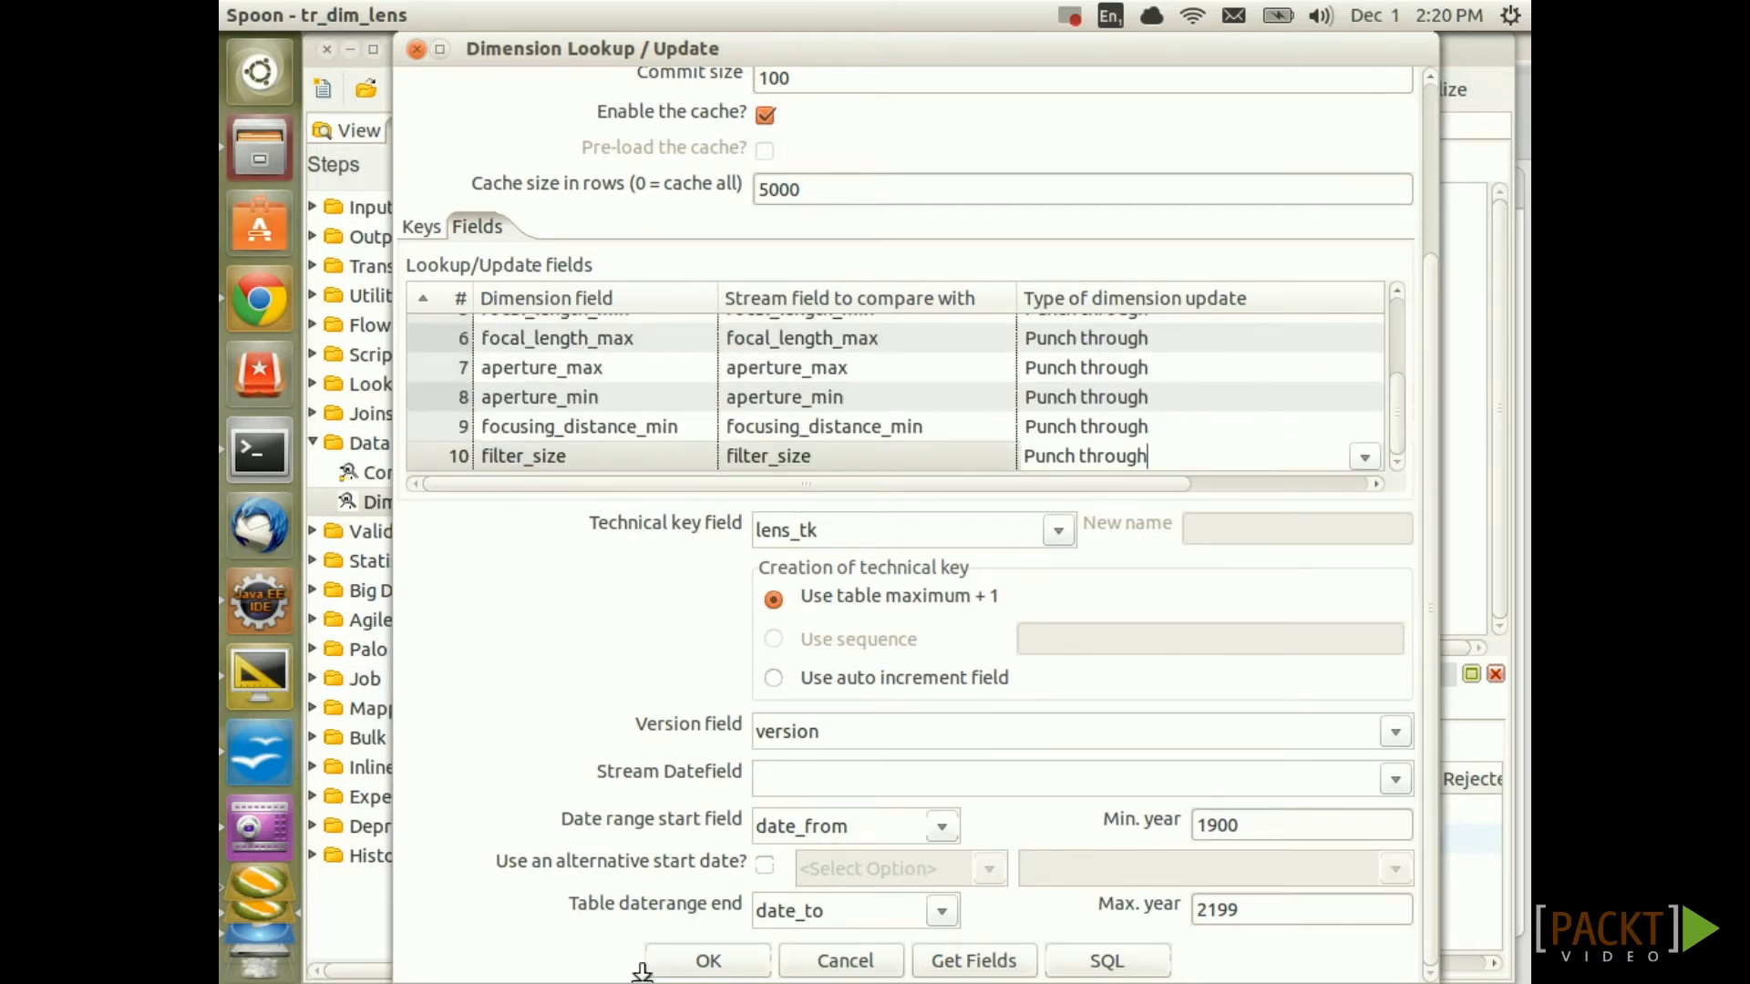
{"action": "left_click", "coordinate": [715, 960]}
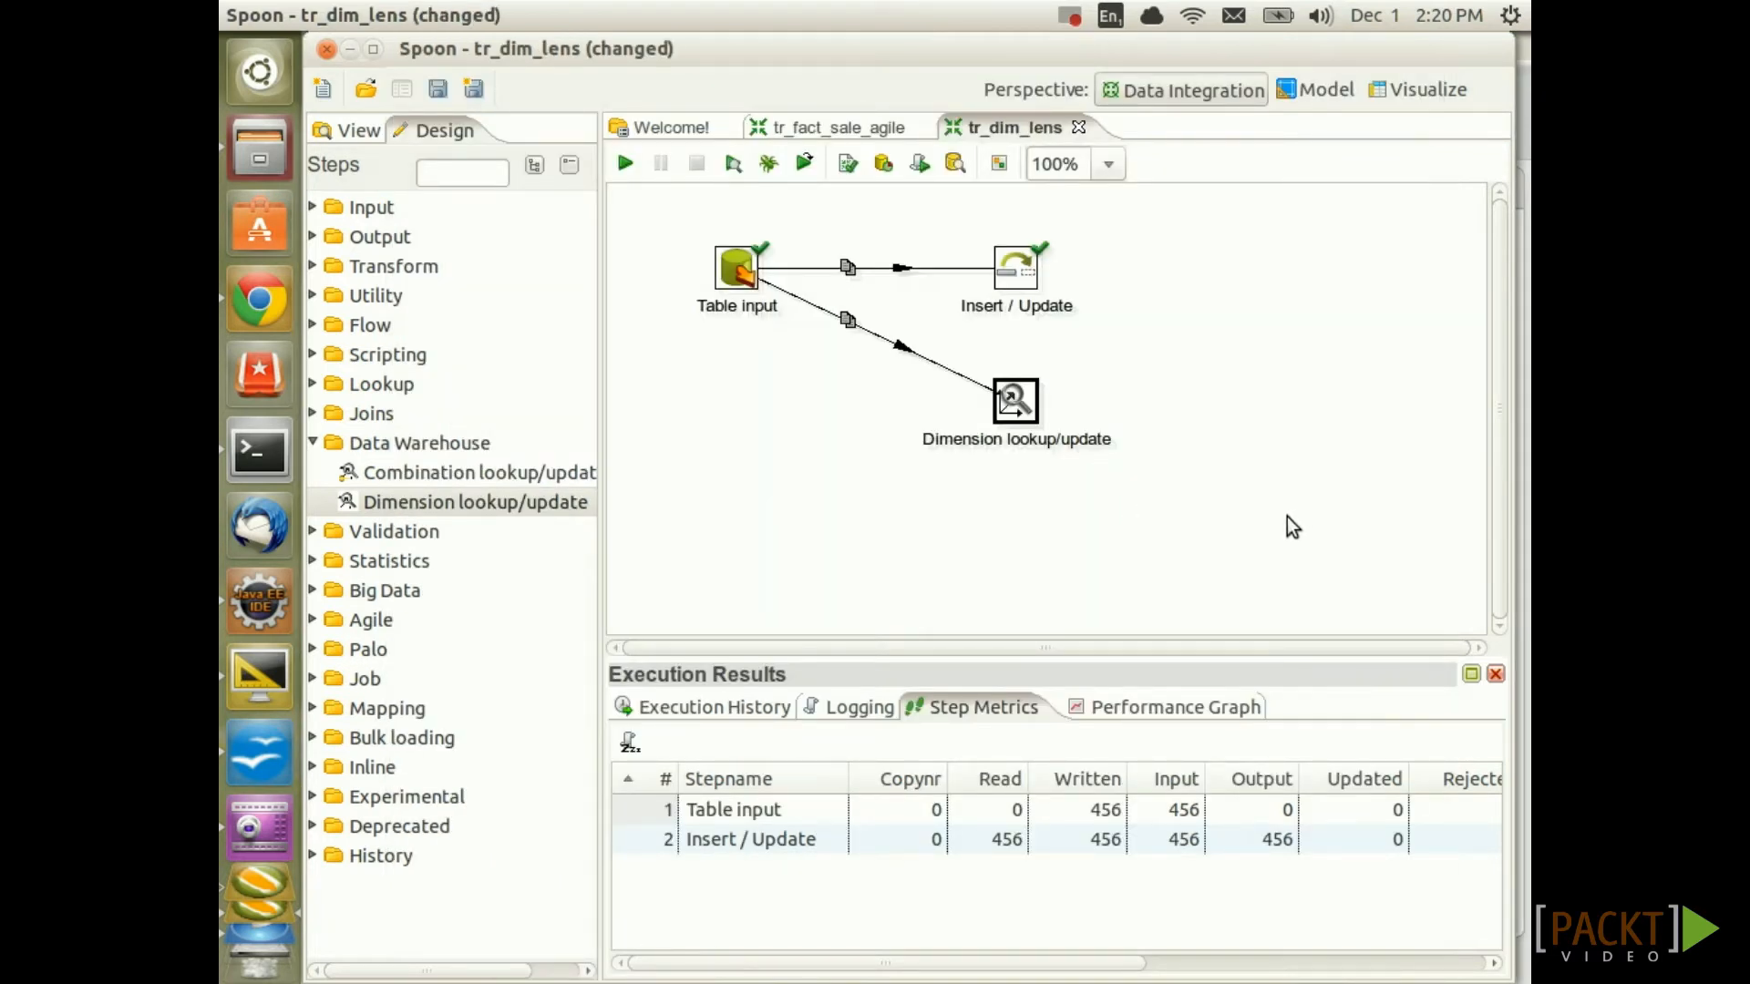
{"action": "key", "text": "ctrl+s"}
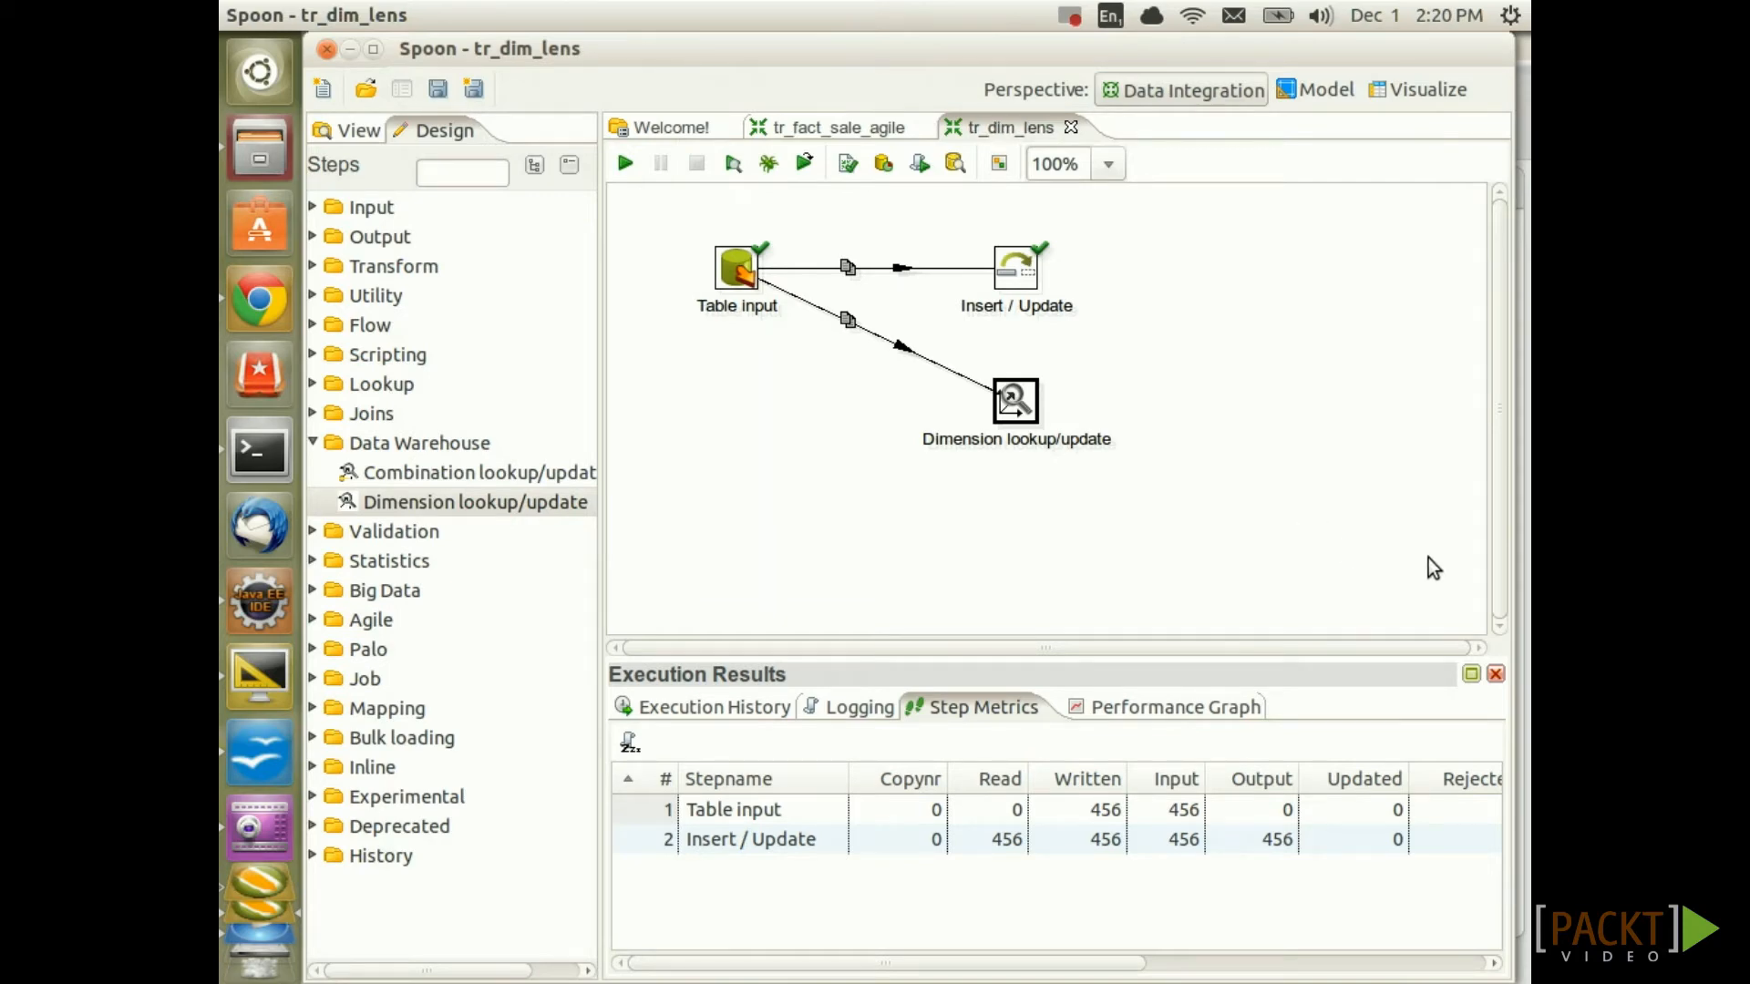
Run tr_dim_lens, which loads 435 dimension rows, and reopen the Dimension lookup/update step
{"action": "left_click", "coordinate": [626, 172]}
{"action": "left_click", "coordinate": [857, 959]}
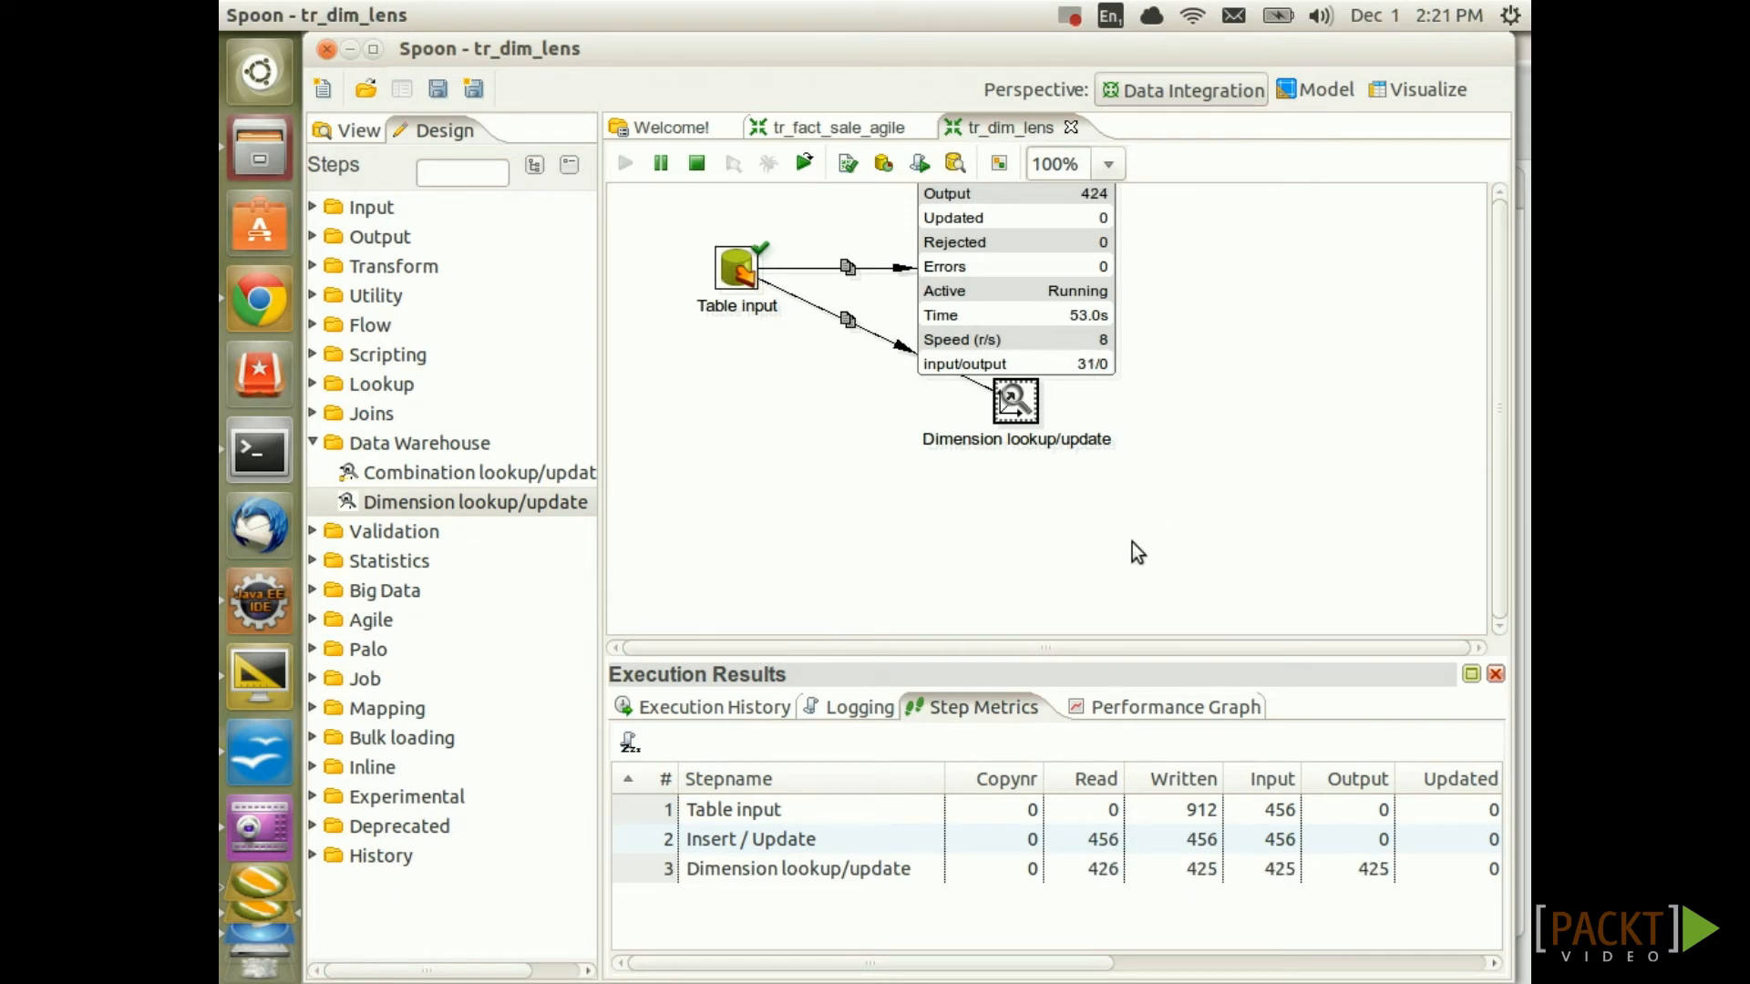
{"action": "double_click", "coordinate": [1029, 409]}
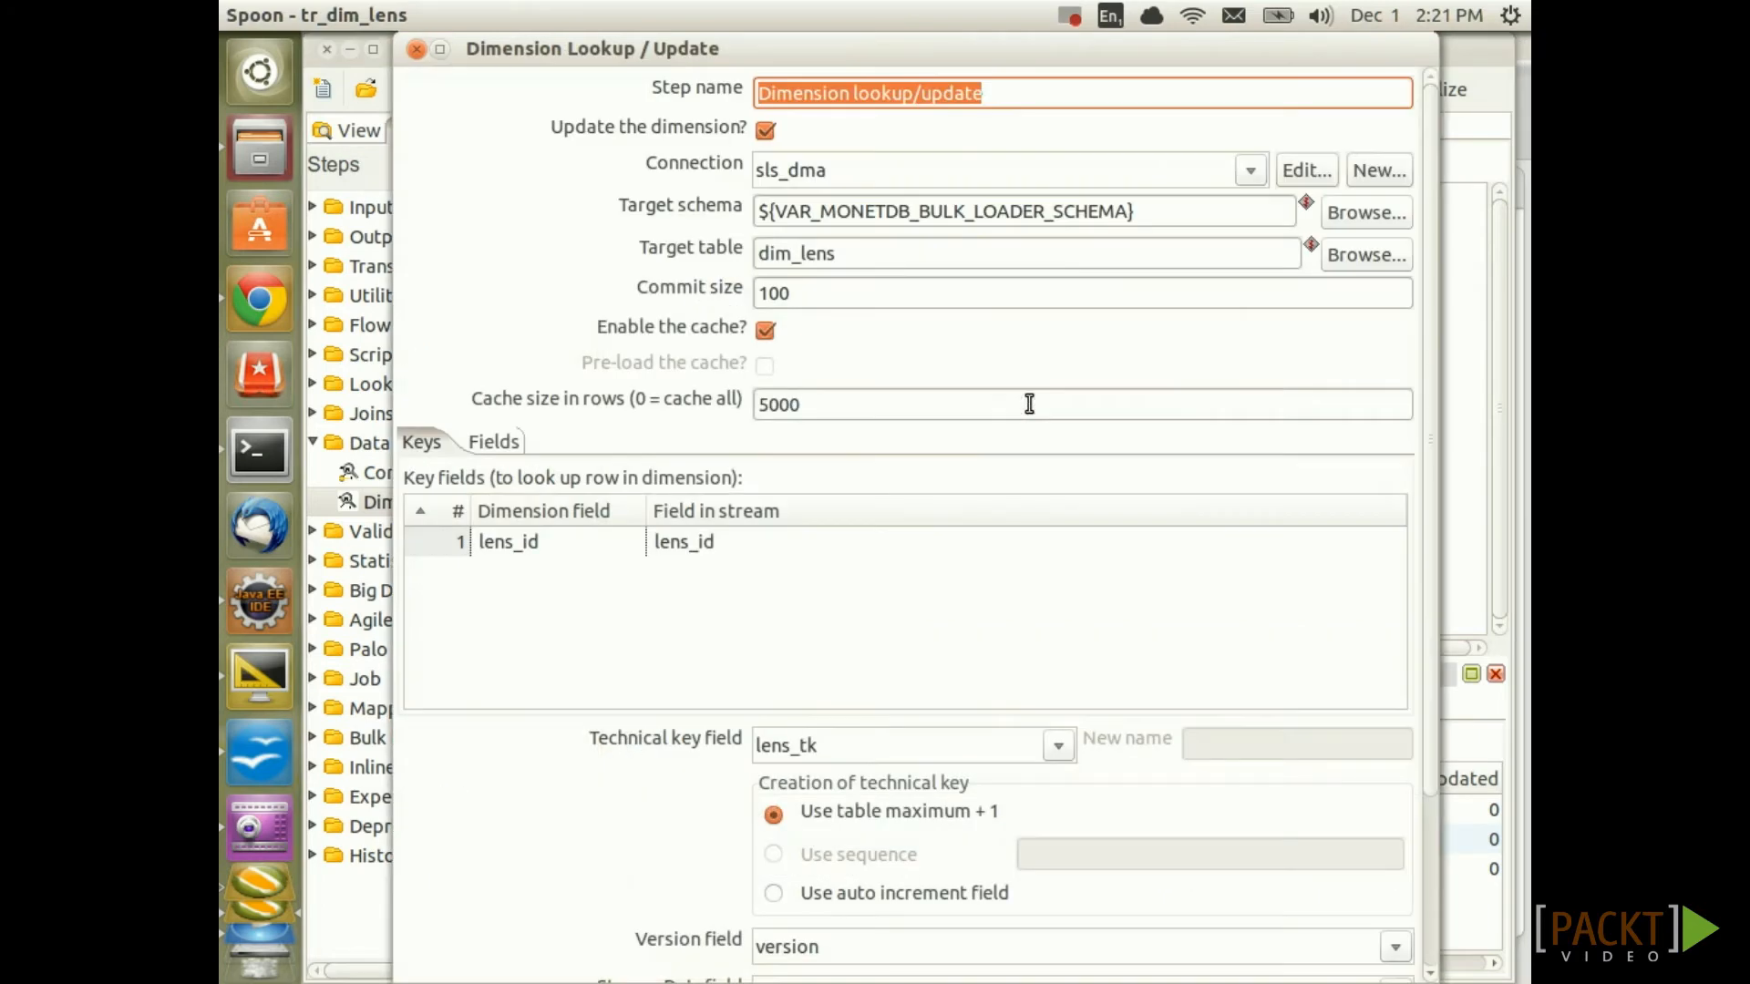
View the update type options for lens_name on the Fields tab, then close the dialog unchanged
{"action": "left_click", "coordinate": [492, 441]}
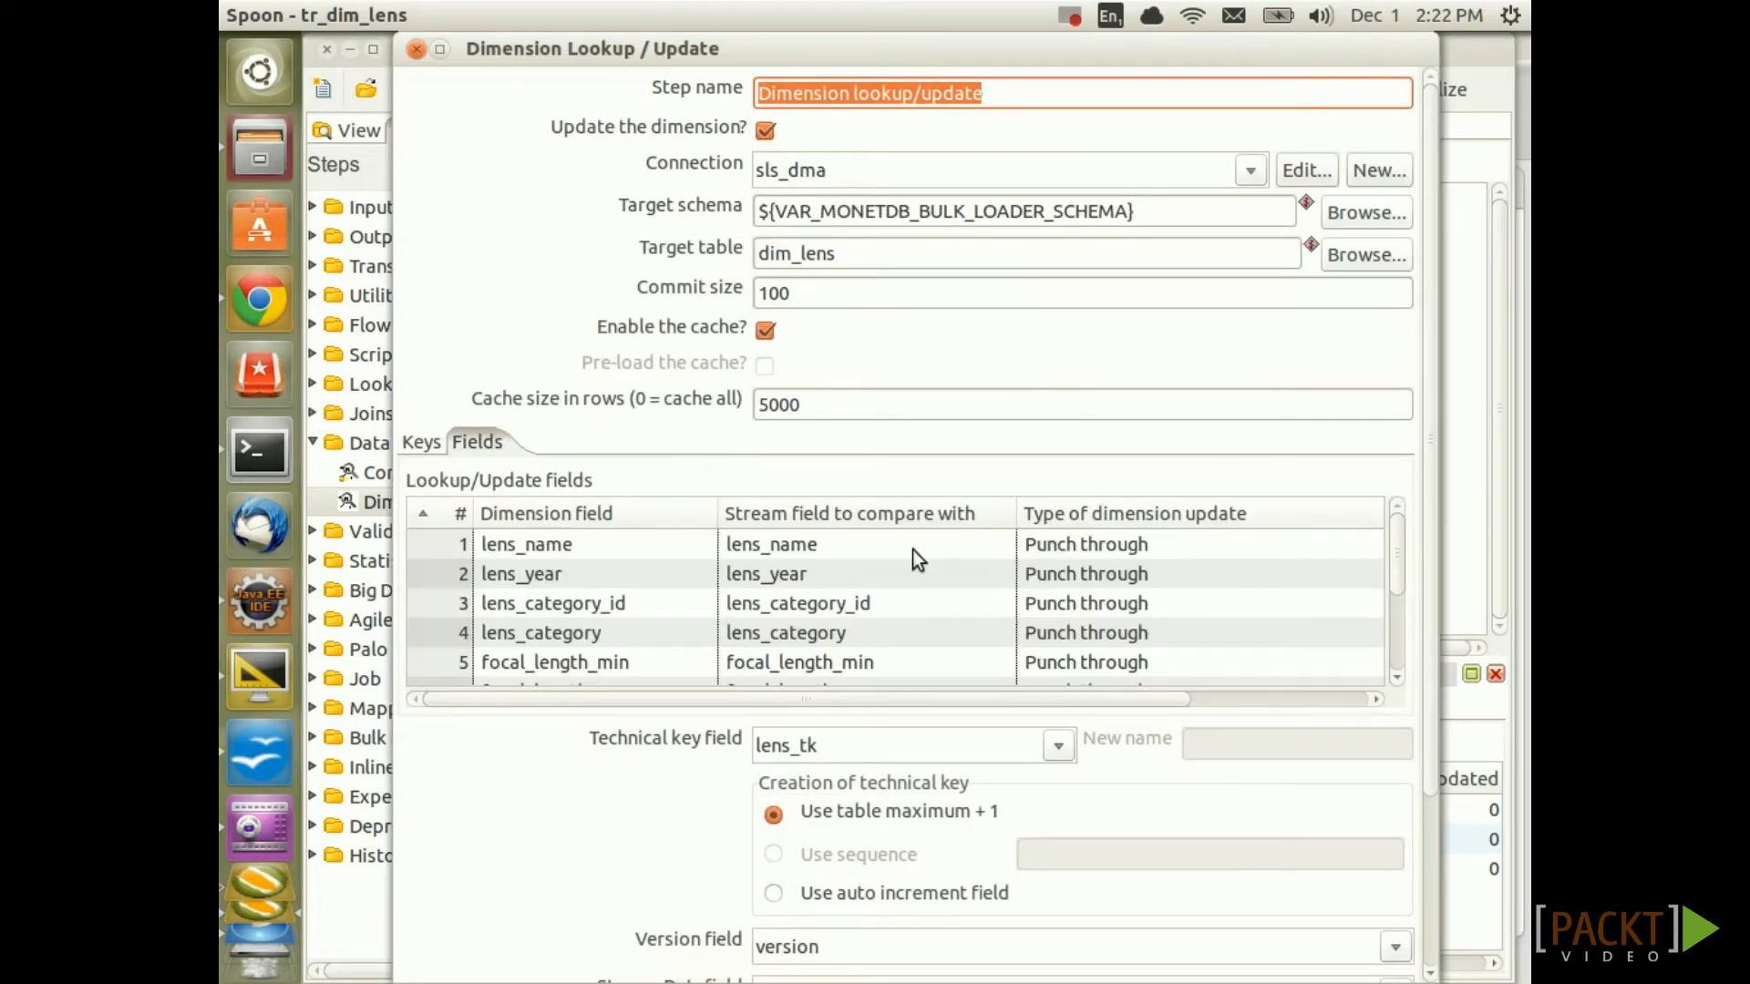
{"action": "left_click", "coordinate": [1177, 544]}
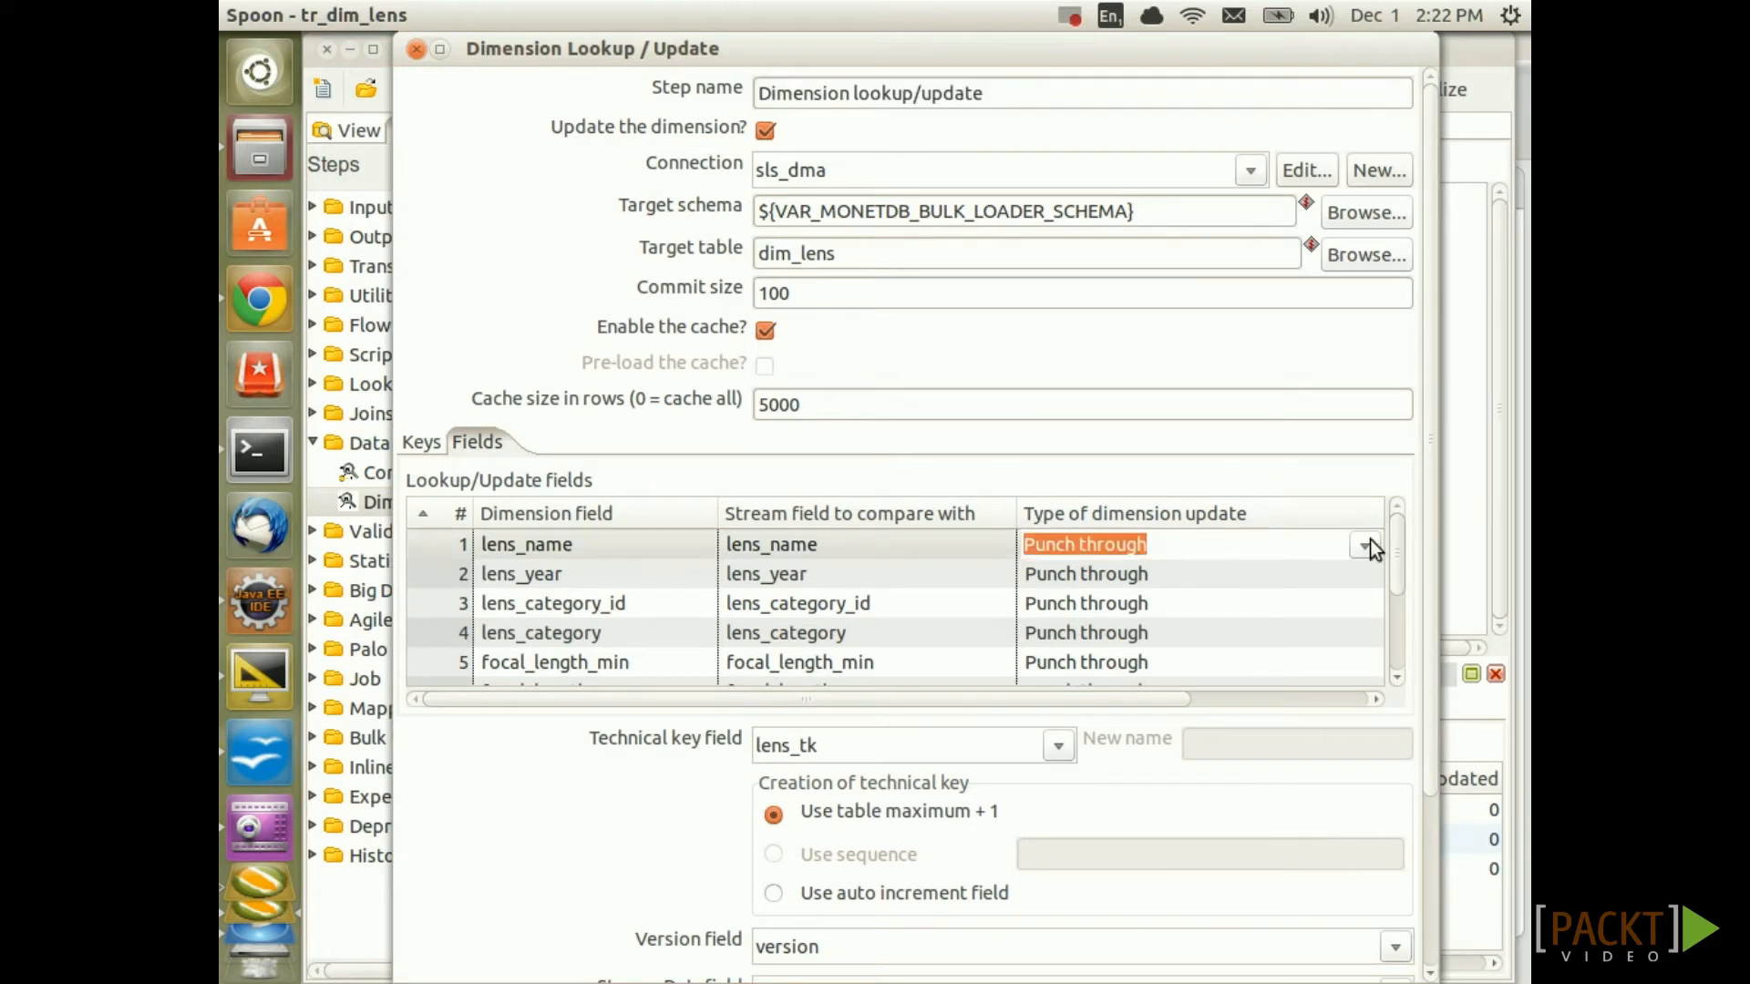
{"action": "left_click", "coordinate": [1367, 545]}
{"action": "scroll", "coordinate": [1150, 603], "scroll_direction": "up", "scroll_amount": 1}
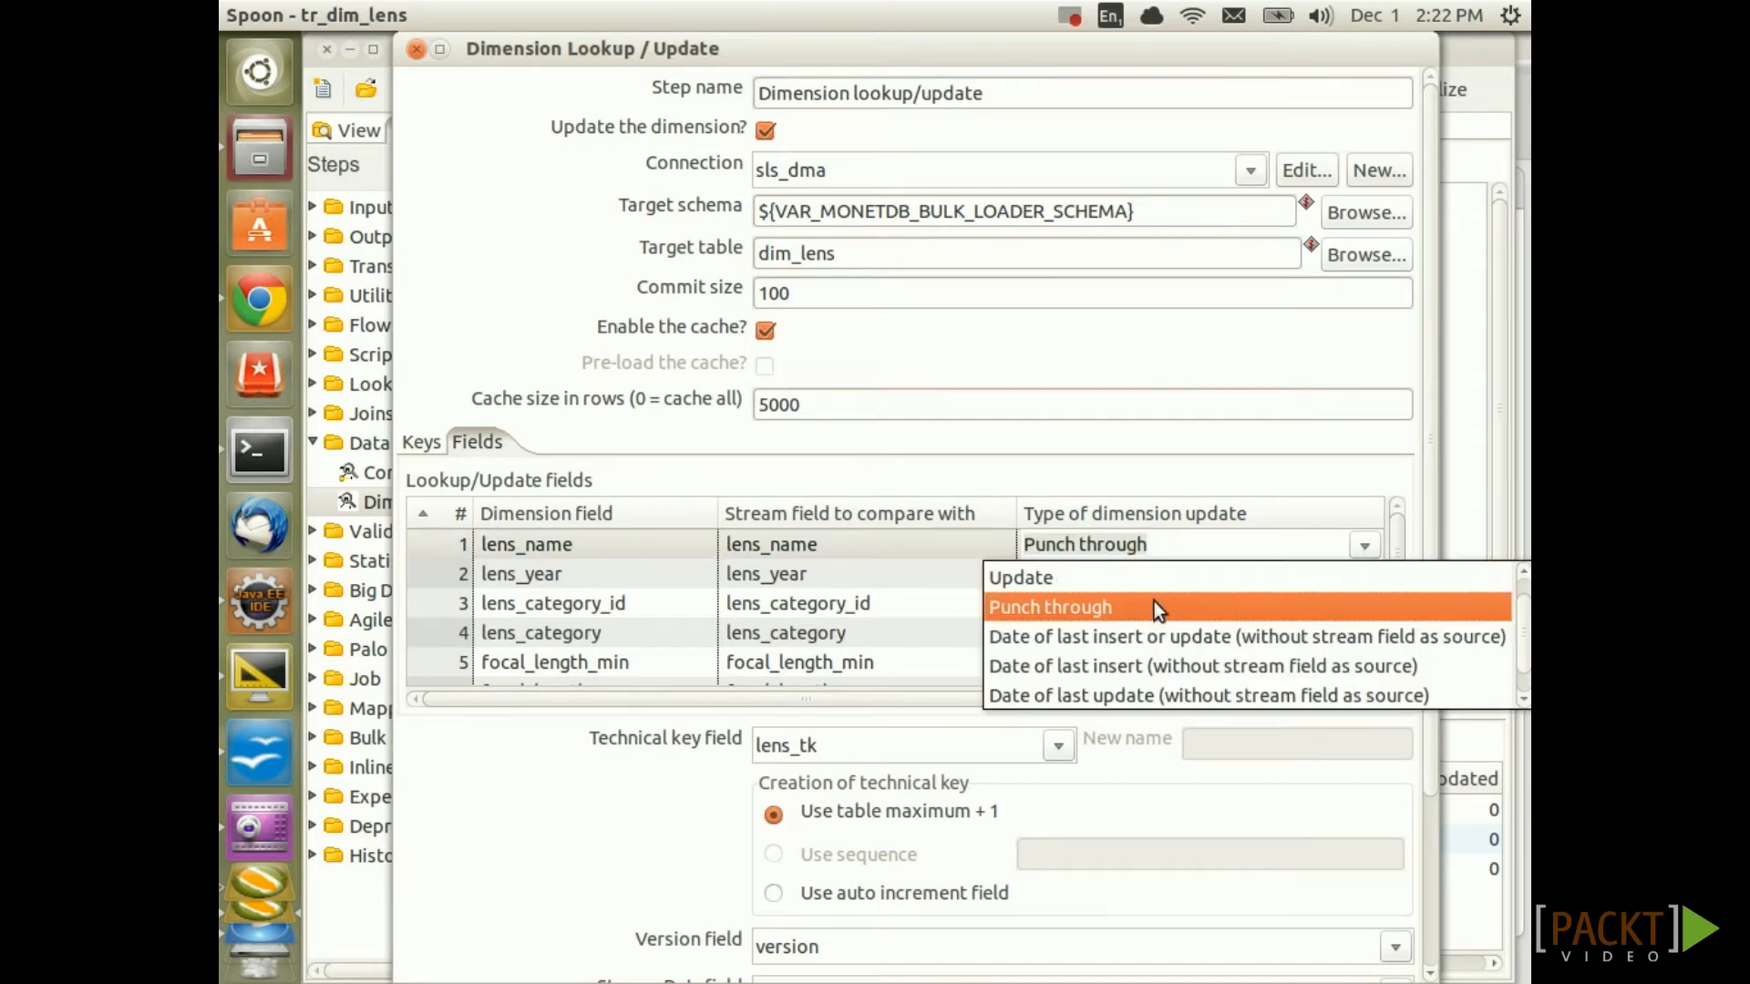
{"action": "scroll", "coordinate": [1167, 602], "scroll_direction": "down", "scroll_amount": 1}
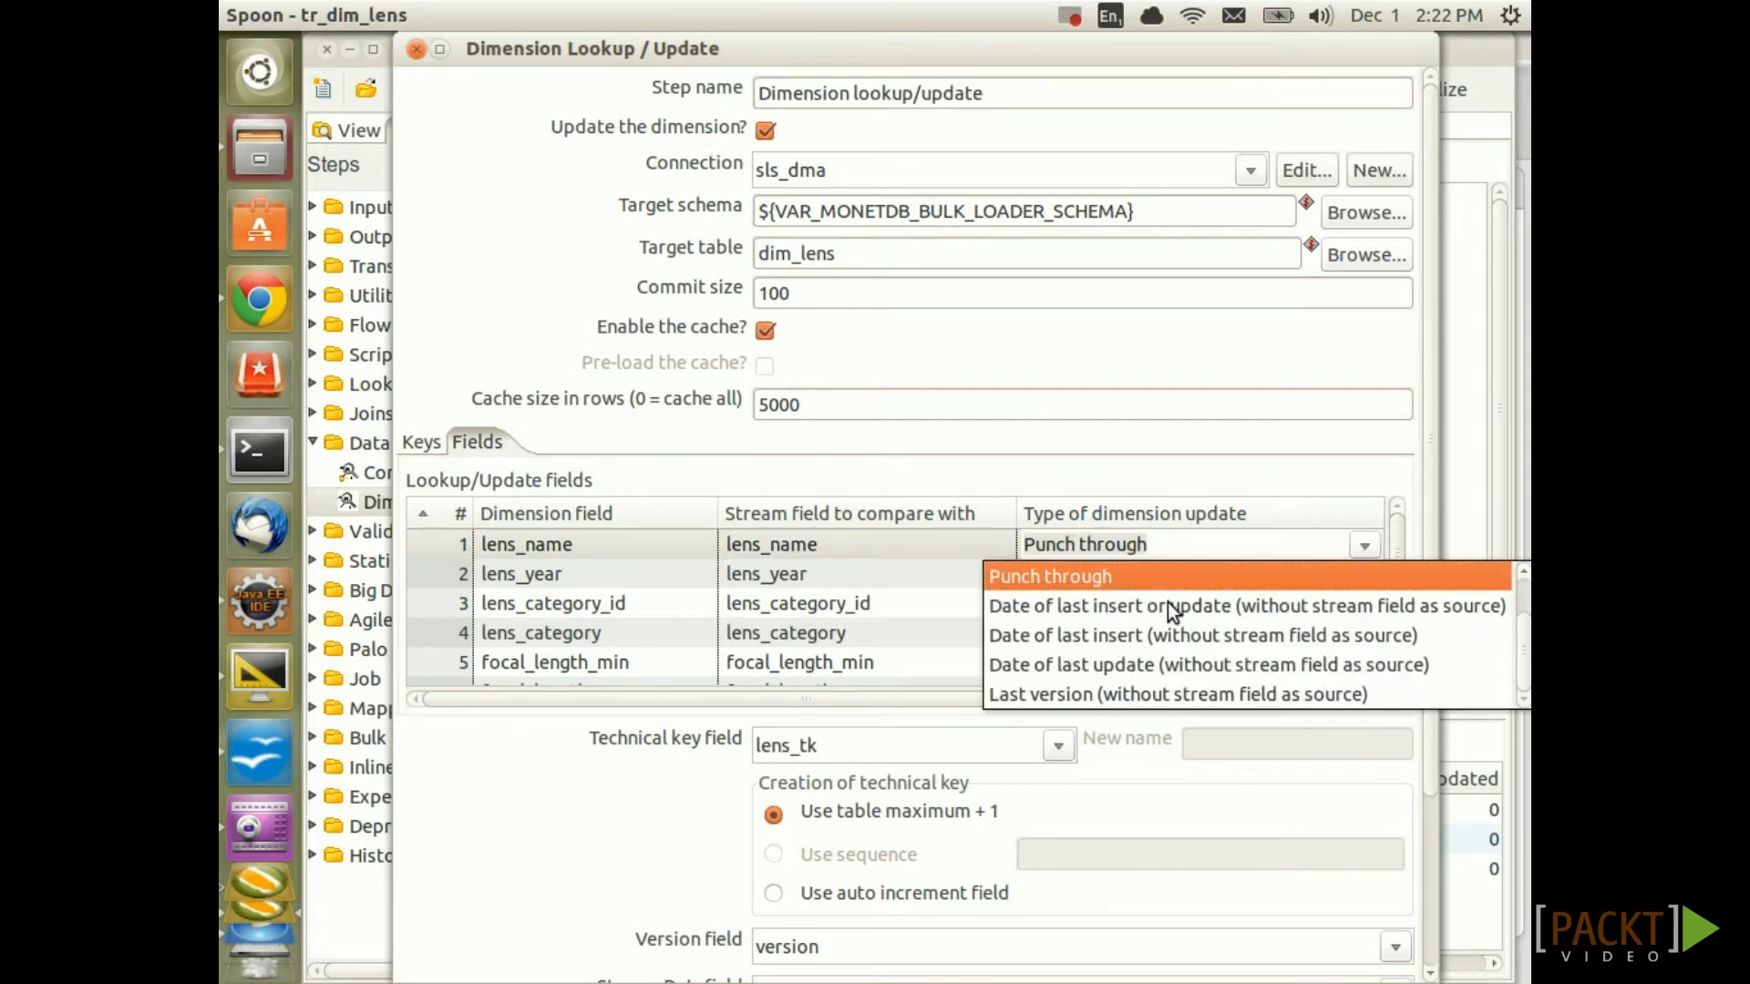
{"action": "scroll", "coordinate": [1167, 603], "scroll_direction": "up", "scroll_amount": 2}
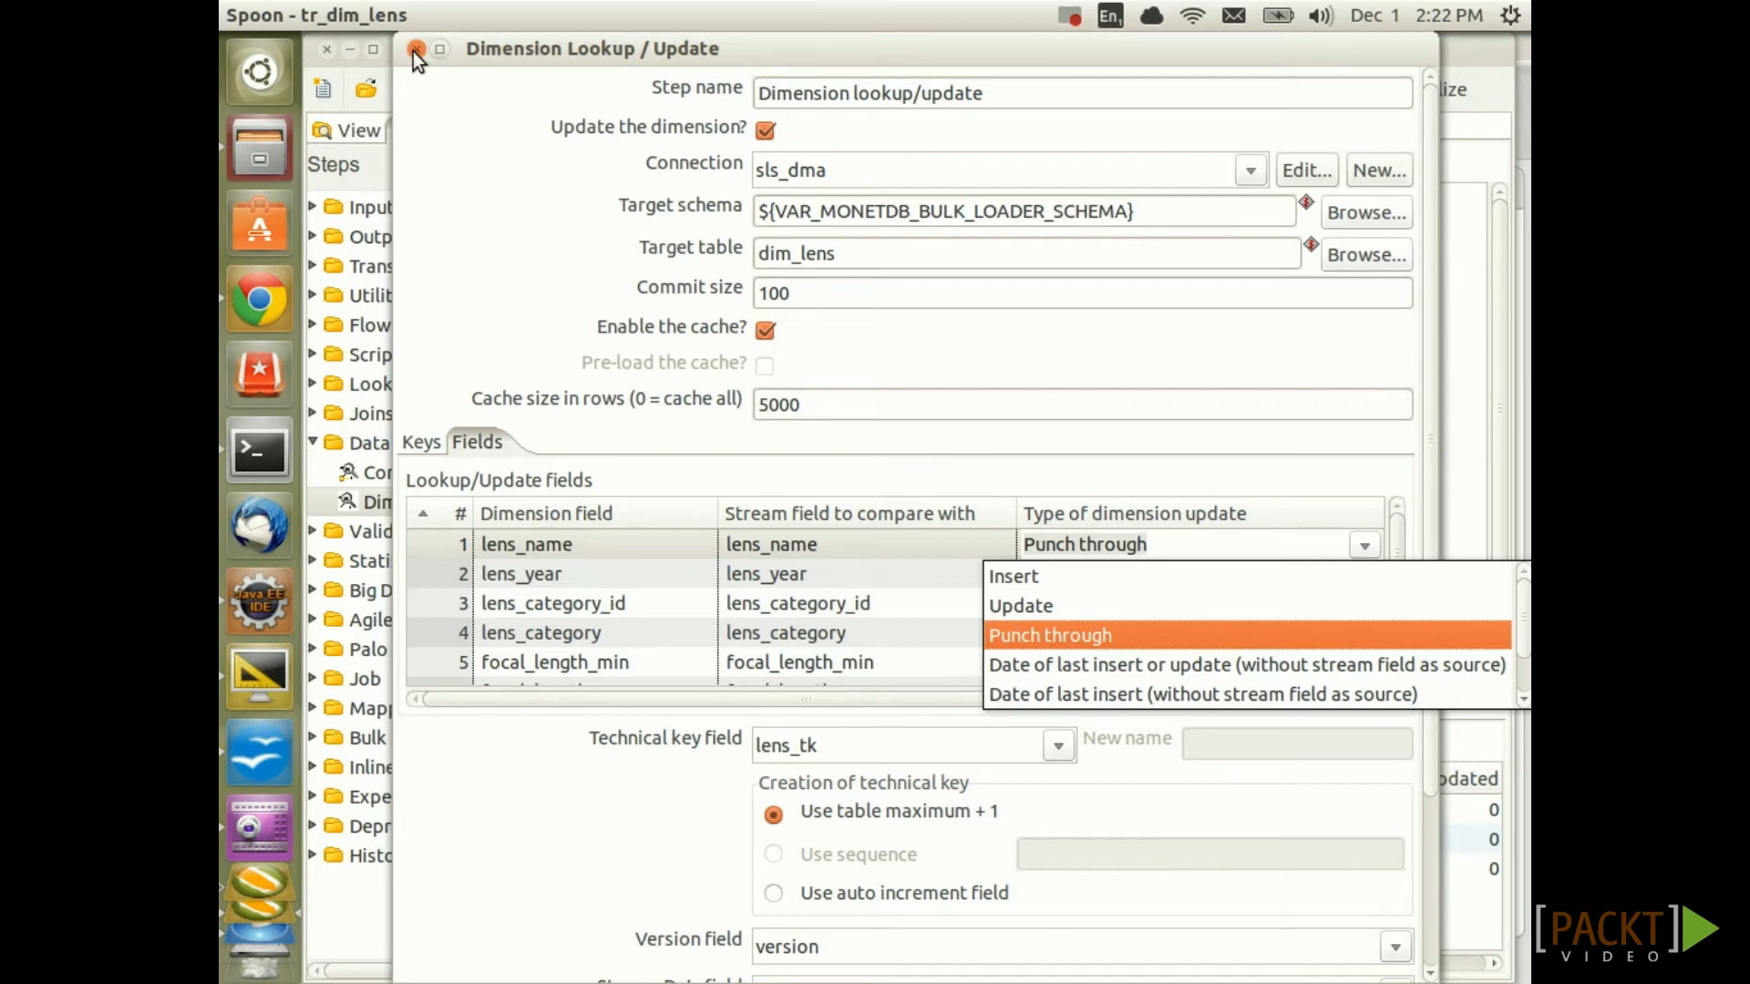
{"action": "left_click", "coordinate": [415, 49]}
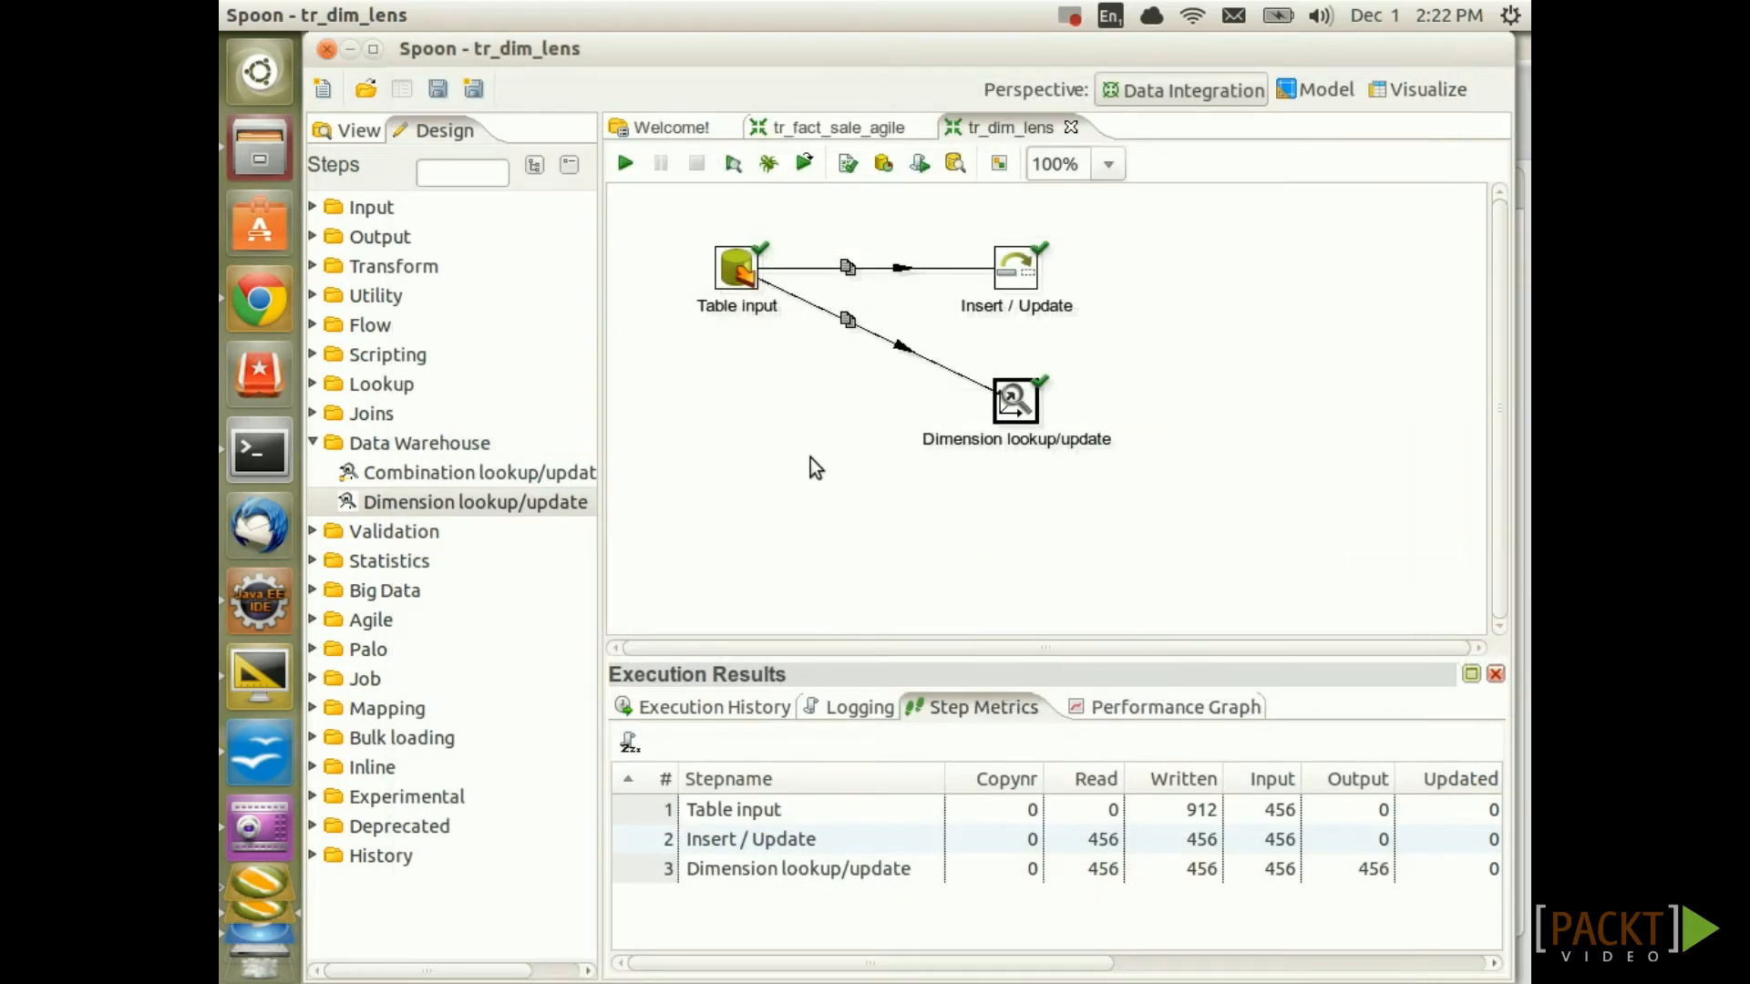
Deselect the Dimension lookup/update step on the tr_dim_lens canvas
{"action": "left_click", "coordinate": [825, 495]}
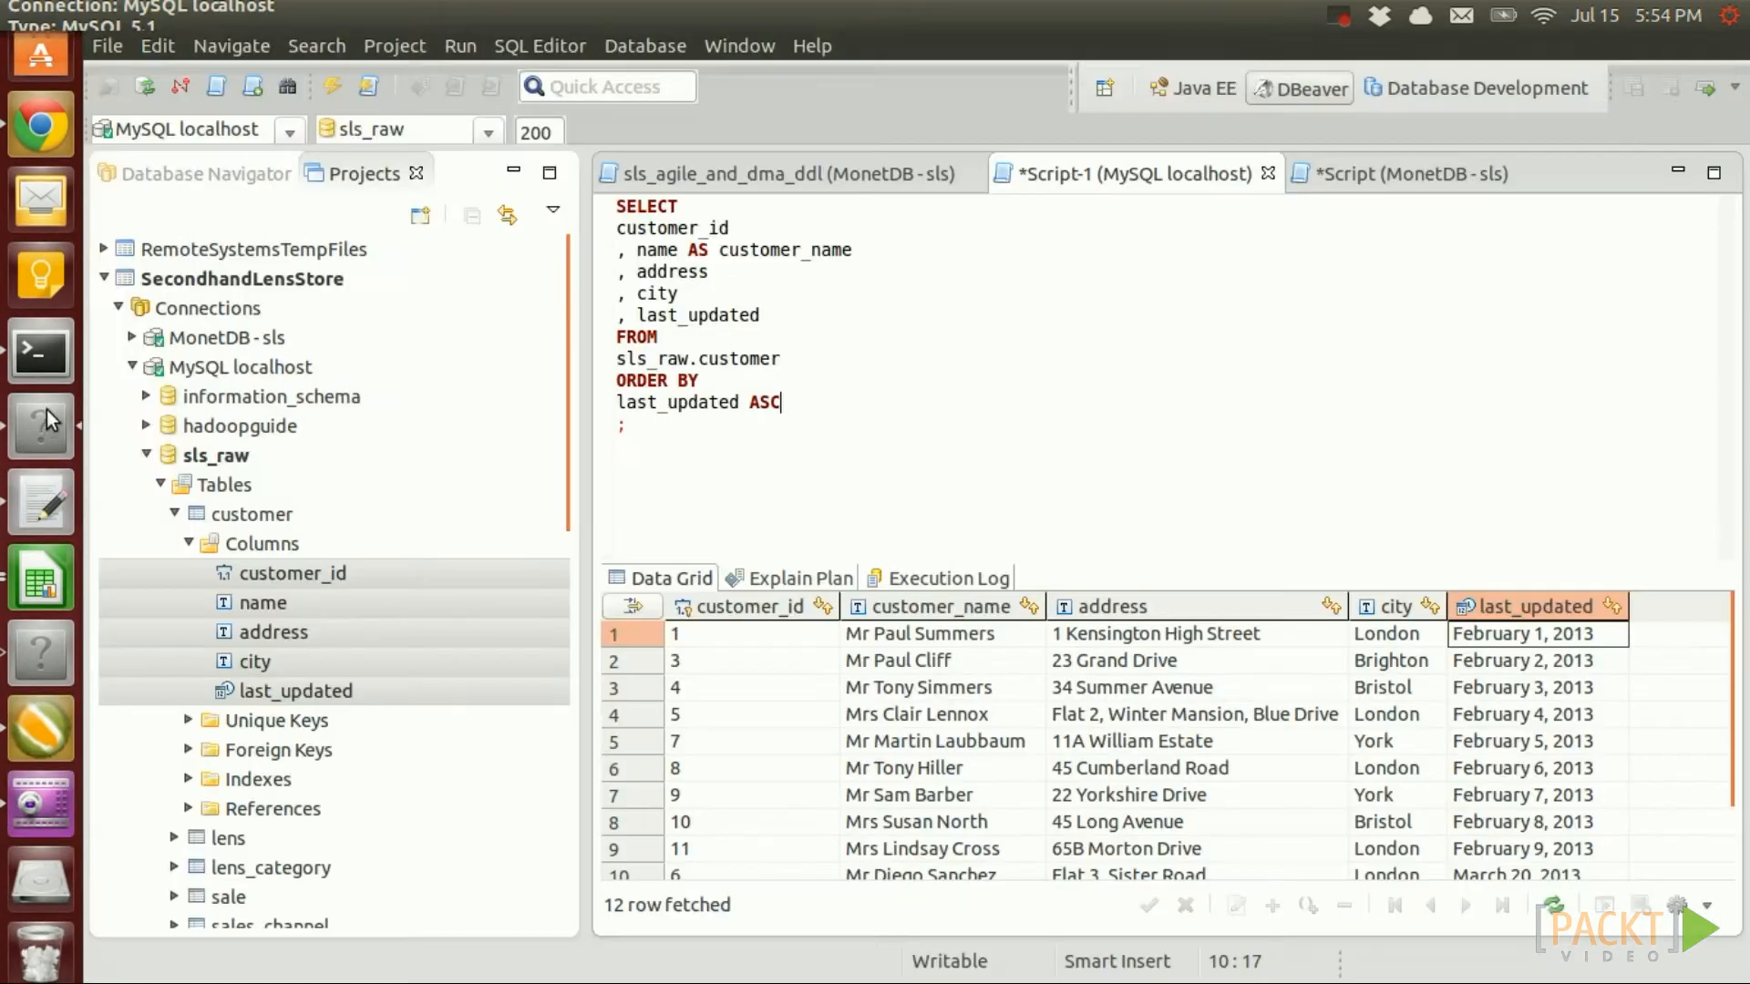
Select the entire sls_raw.customer query in the DBeaver editor
{"action": "left_click", "coordinate": [685, 235]}
{"action": "left_click", "coordinate": [661, 254]}
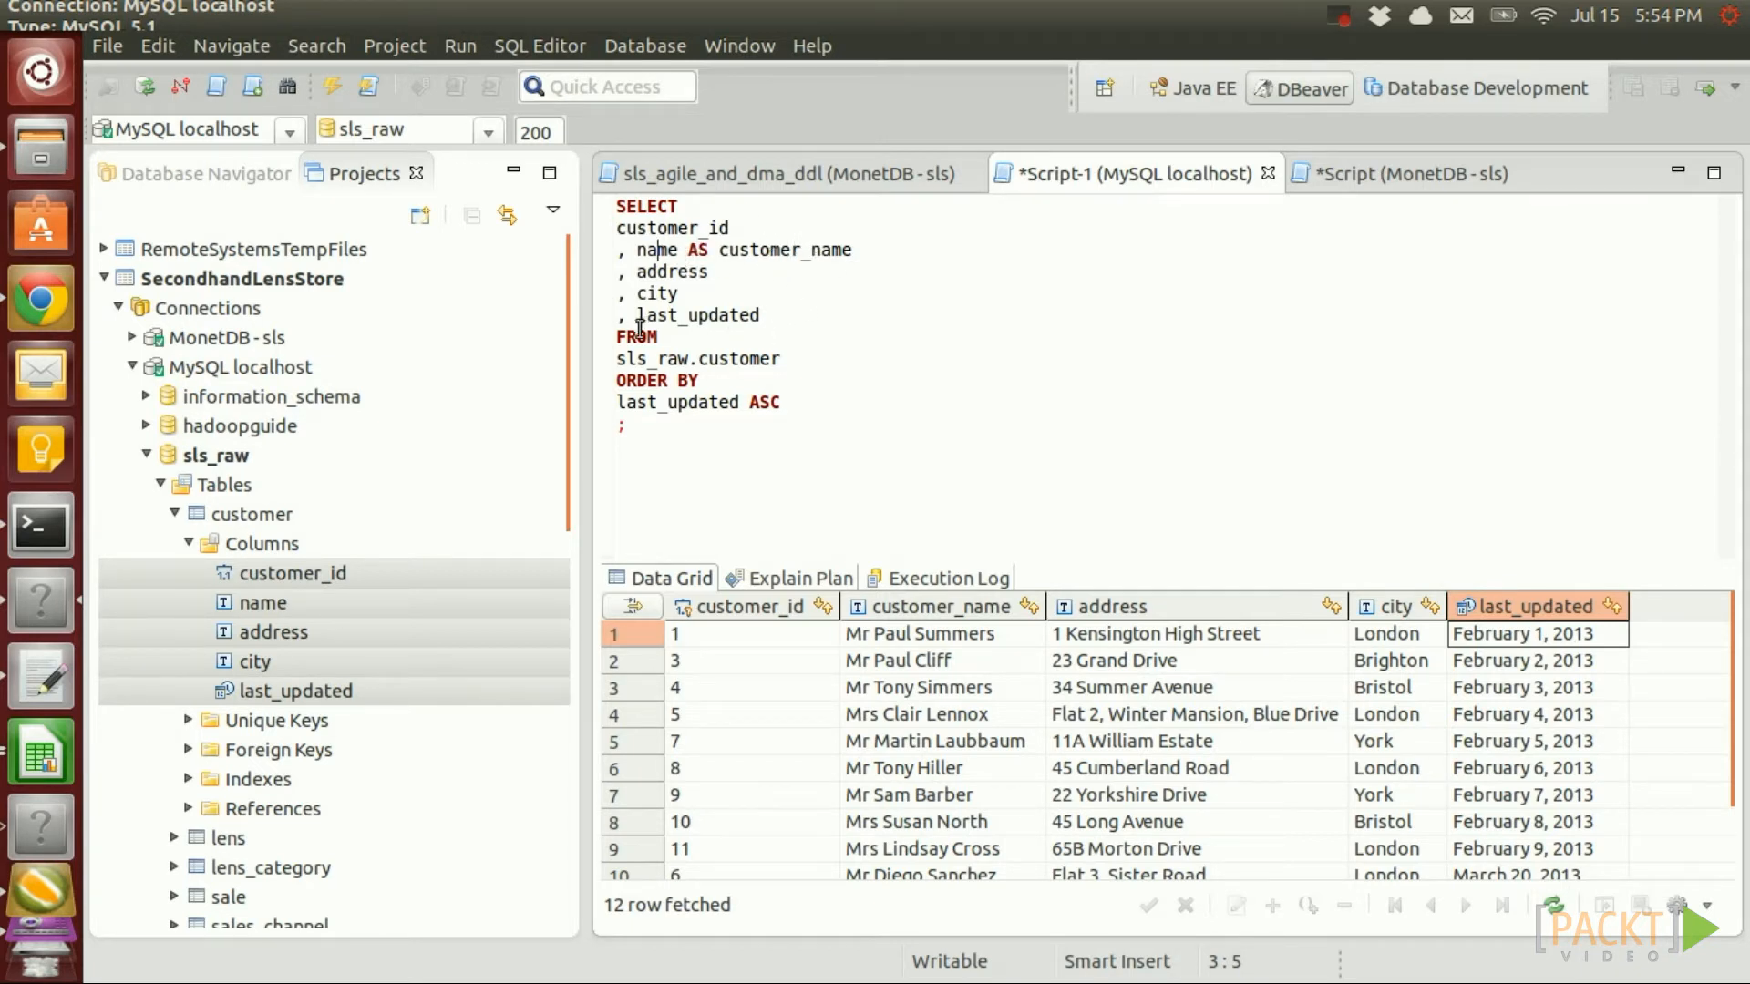
{"action": "left_click_drag", "start_coordinate": [785, 404], "coordinate": [609, 380]}
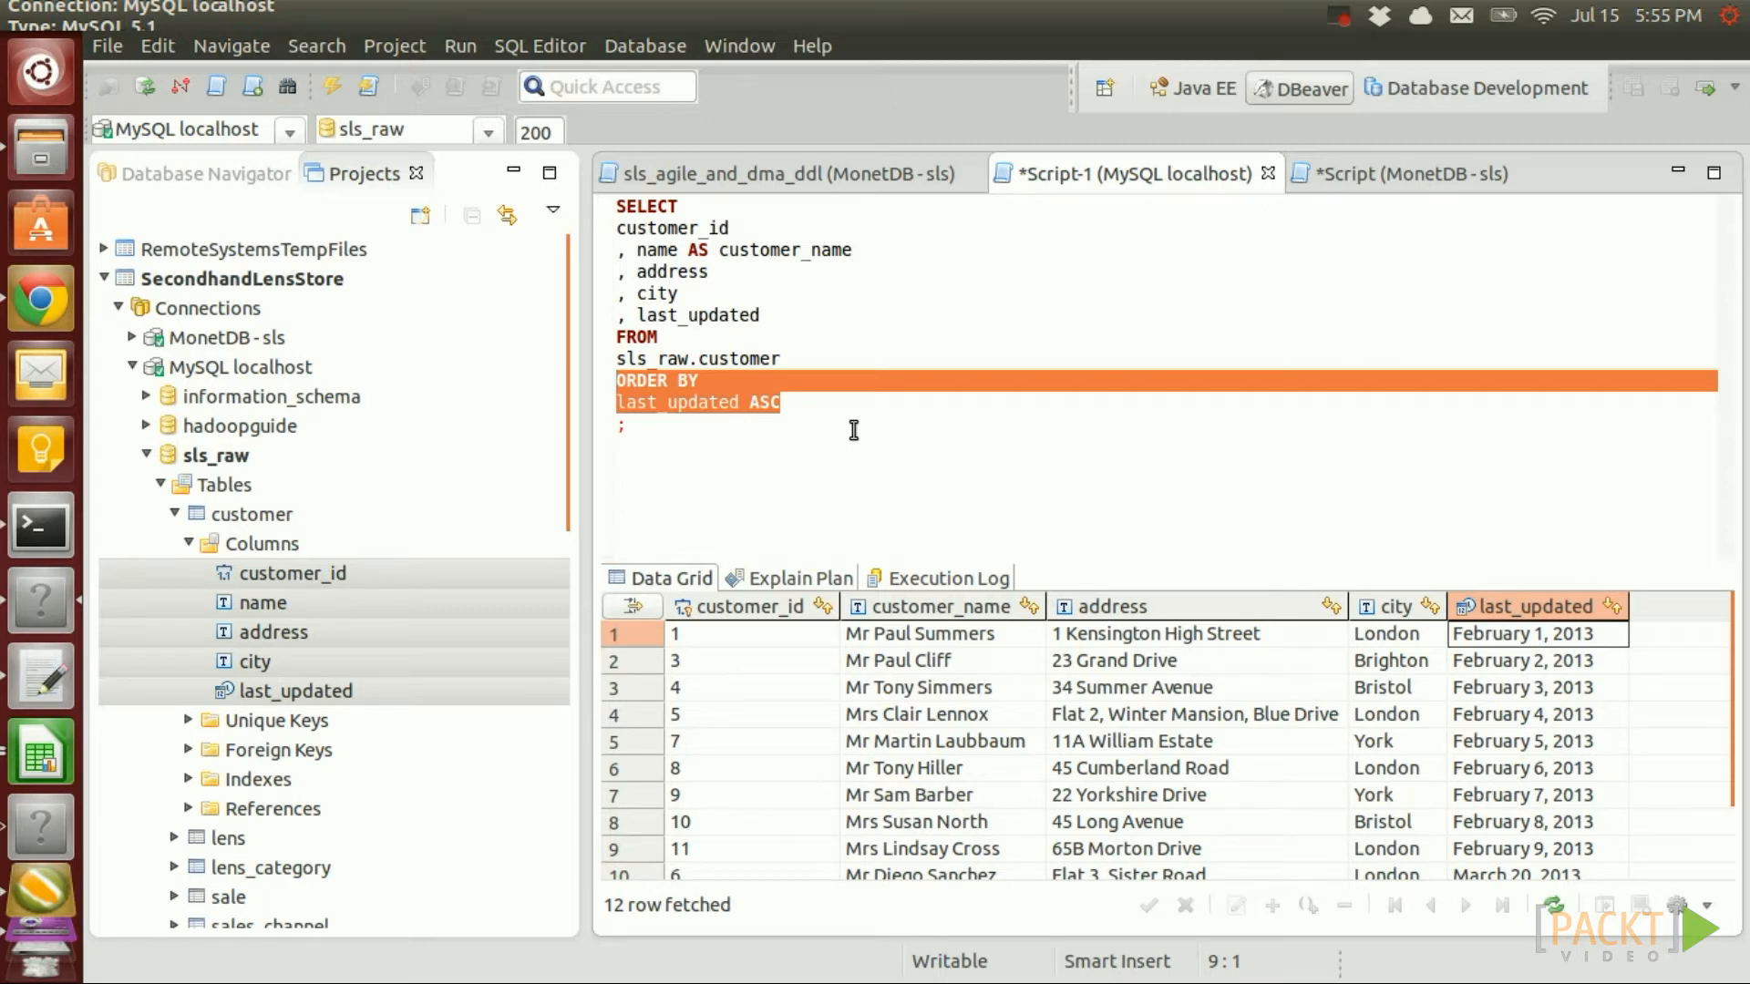
{"action": "left_click", "coordinate": [799, 403]}
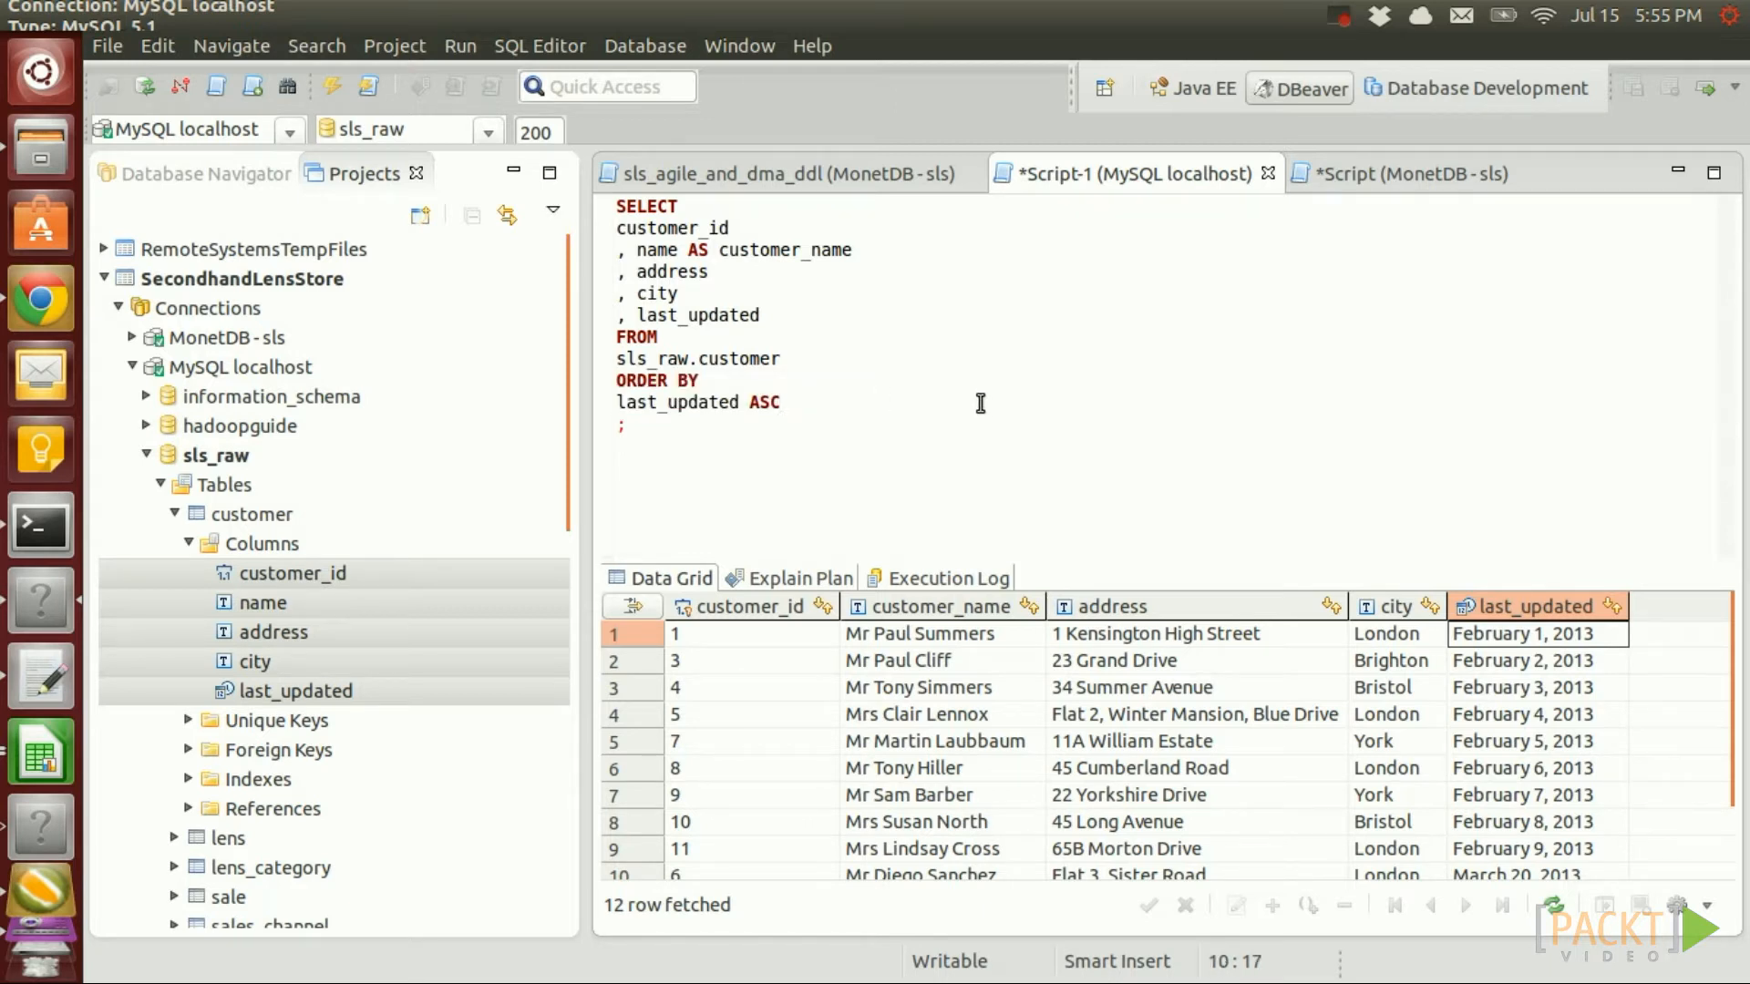
{"action": "left_click_drag", "start_coordinate": [784, 403], "coordinate": [616, 208]}
{"action": "key", "text": "ctrl+c"}
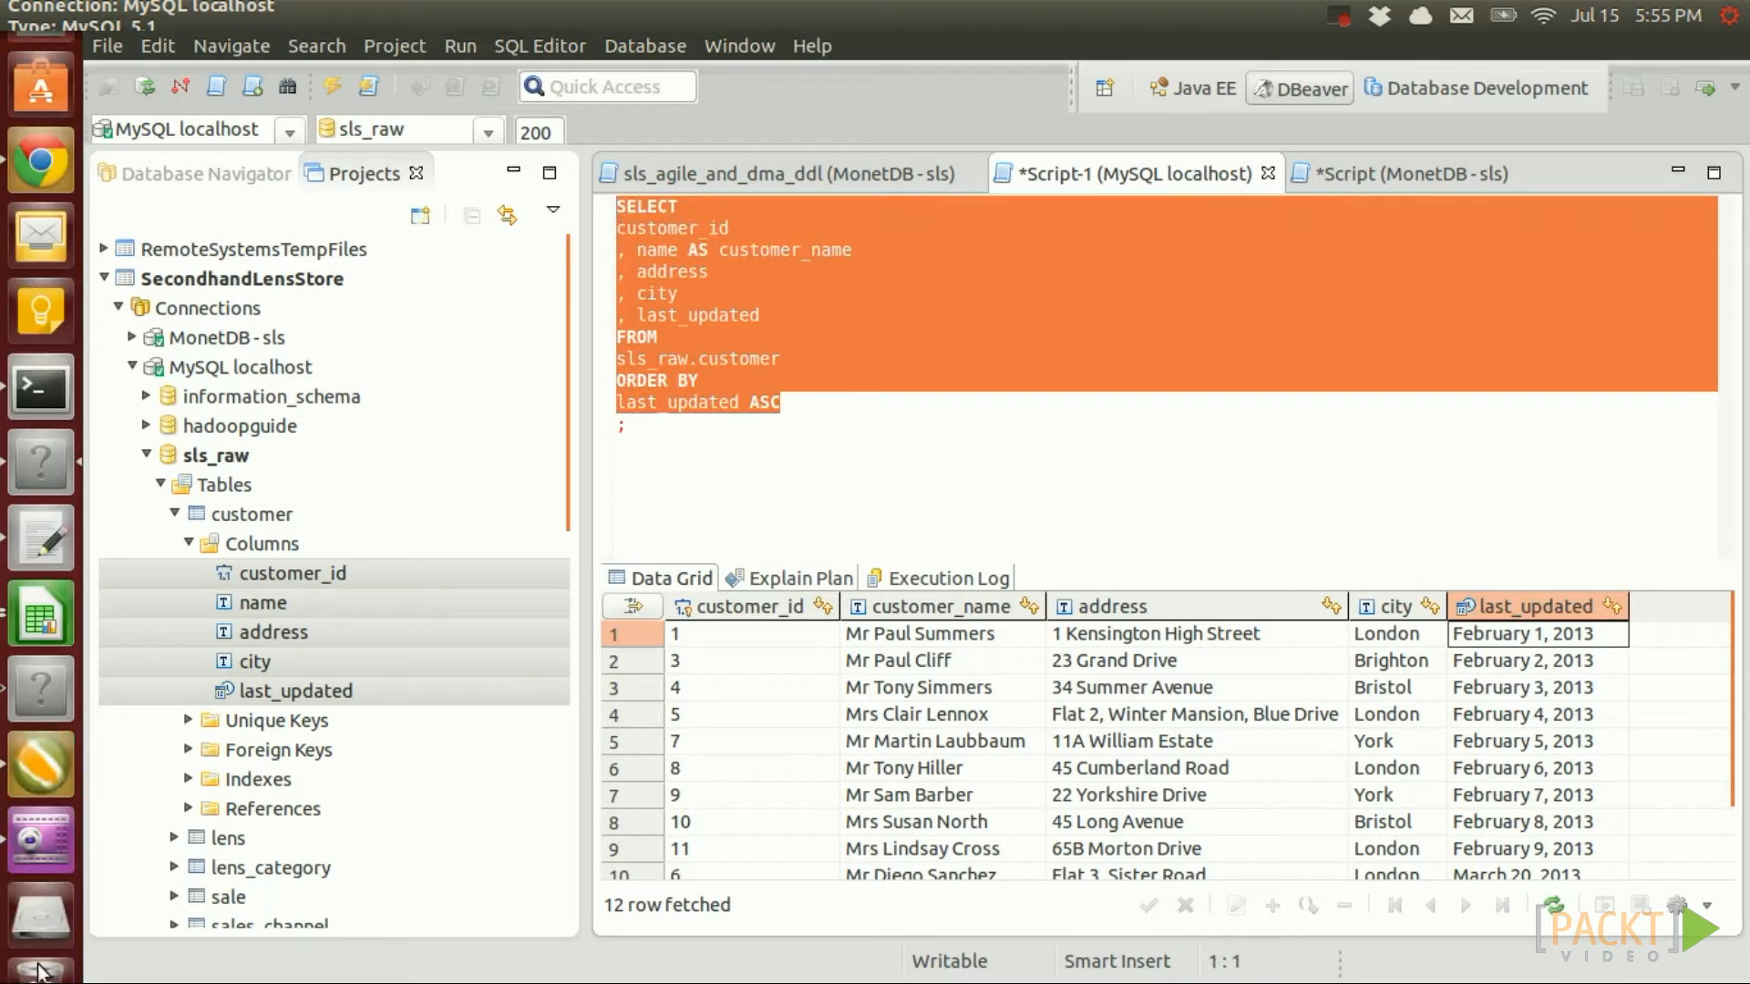
Create a new empty transformation in Spoon
{"action": "left_click", "coordinate": [51, 718]}
{"action": "left_click", "coordinate": [103, 89]}
{"action": "left_click", "coordinate": [146, 151]}
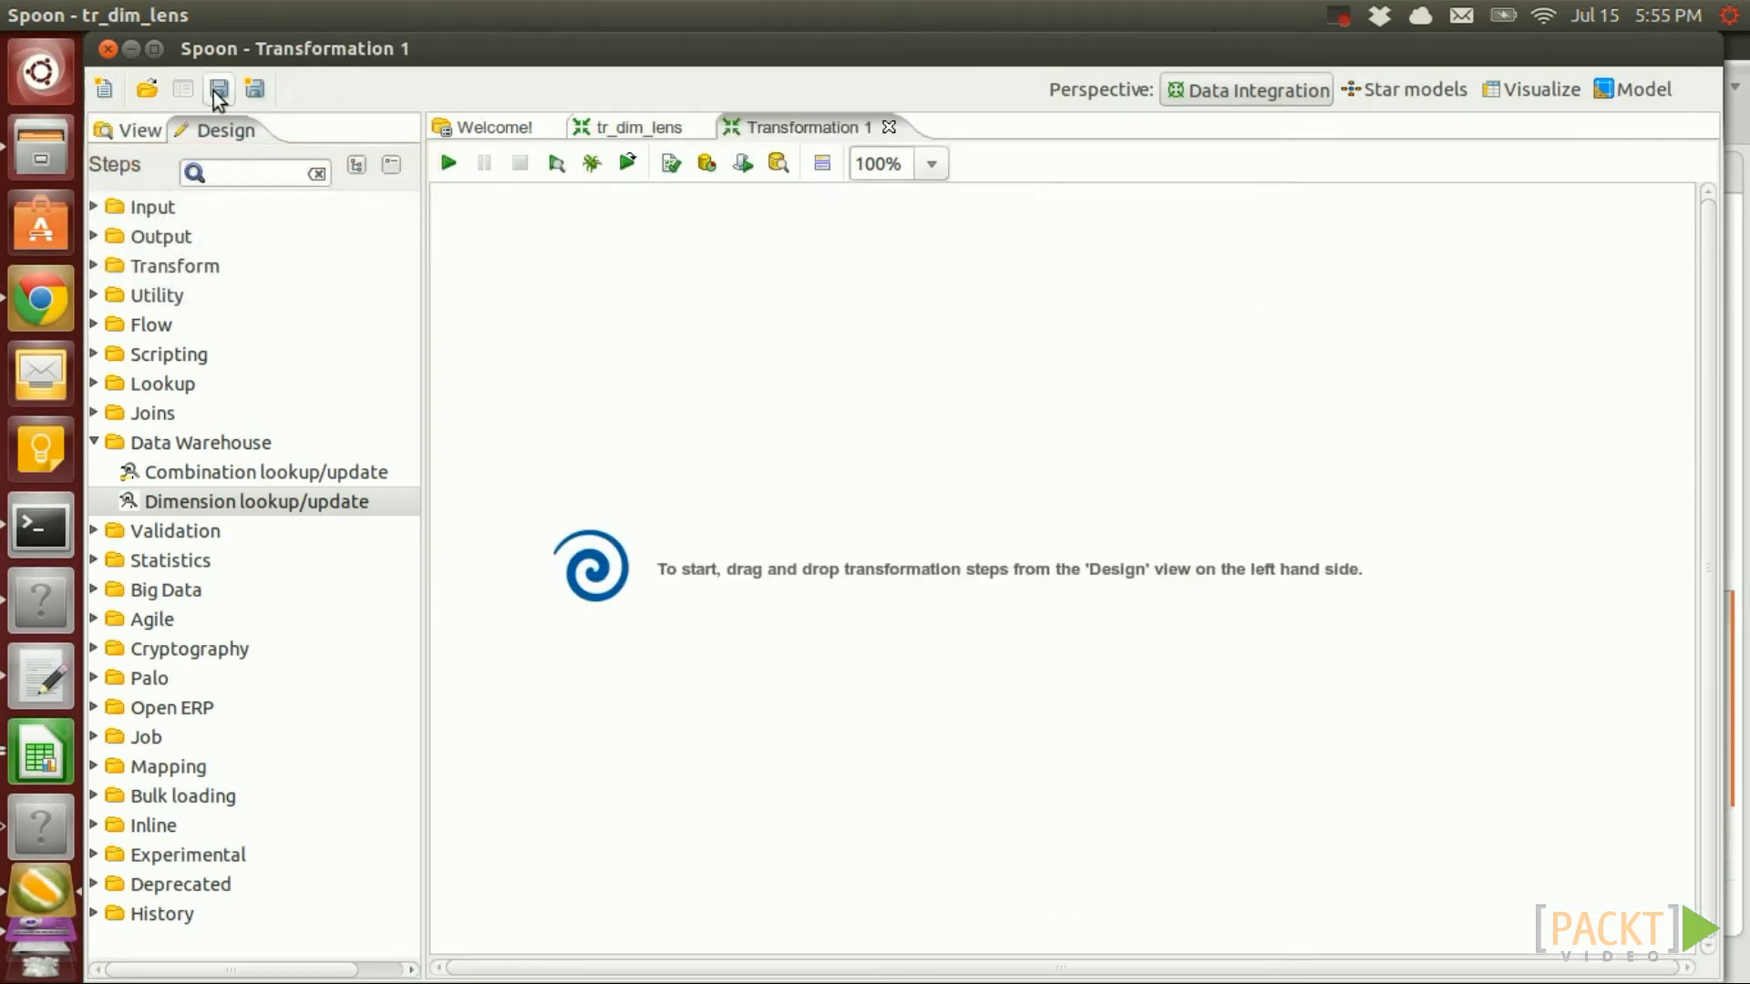
Save the new transformation as tr_dim_customer.ktr, overwriting the existing file
{"action": "left_click", "coordinate": [217, 90]}
{"action": "left_click", "coordinate": [706, 379]}
{"action": "left_click", "coordinate": [1422, 937]}
{"action": "left_click", "coordinate": [1107, 606]}
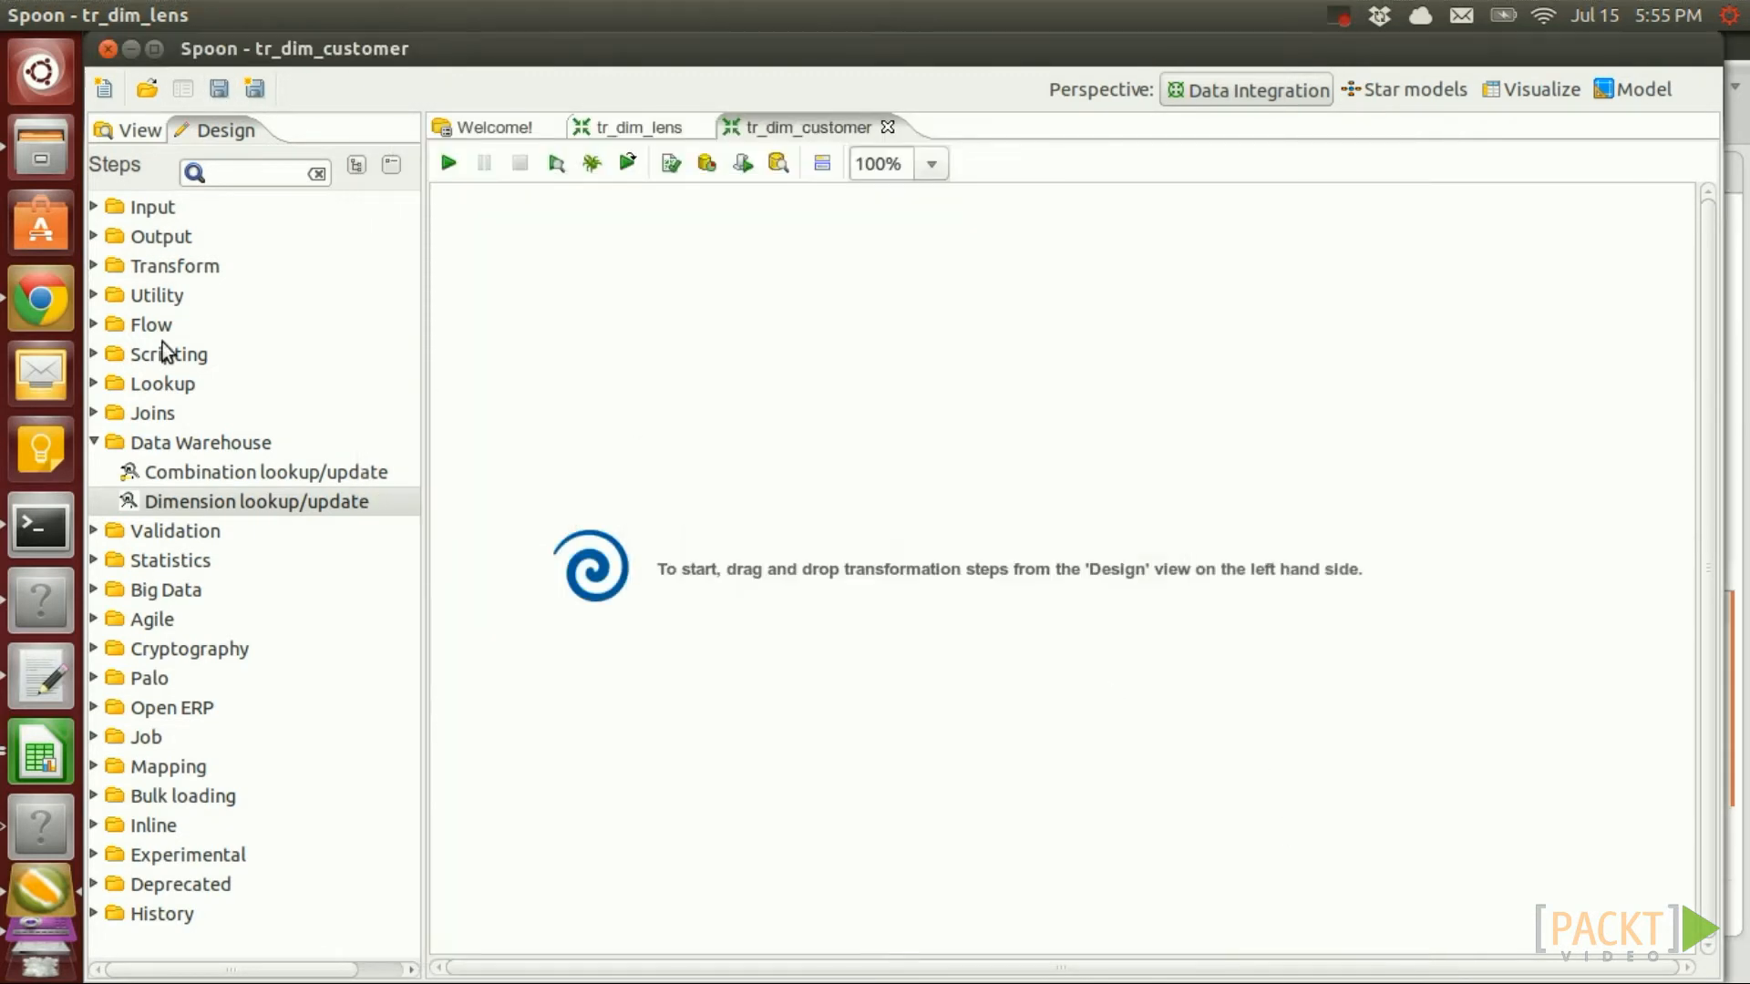
Add a Table input step and paste the customer query into its SQL box
{"action": "left_click", "coordinate": [96, 207]}
{"action": "left_click", "coordinate": [96, 207]}
{"action": "scroll", "coordinate": [232, 729], "scroll_direction": "down", "scroll_amount": 6}
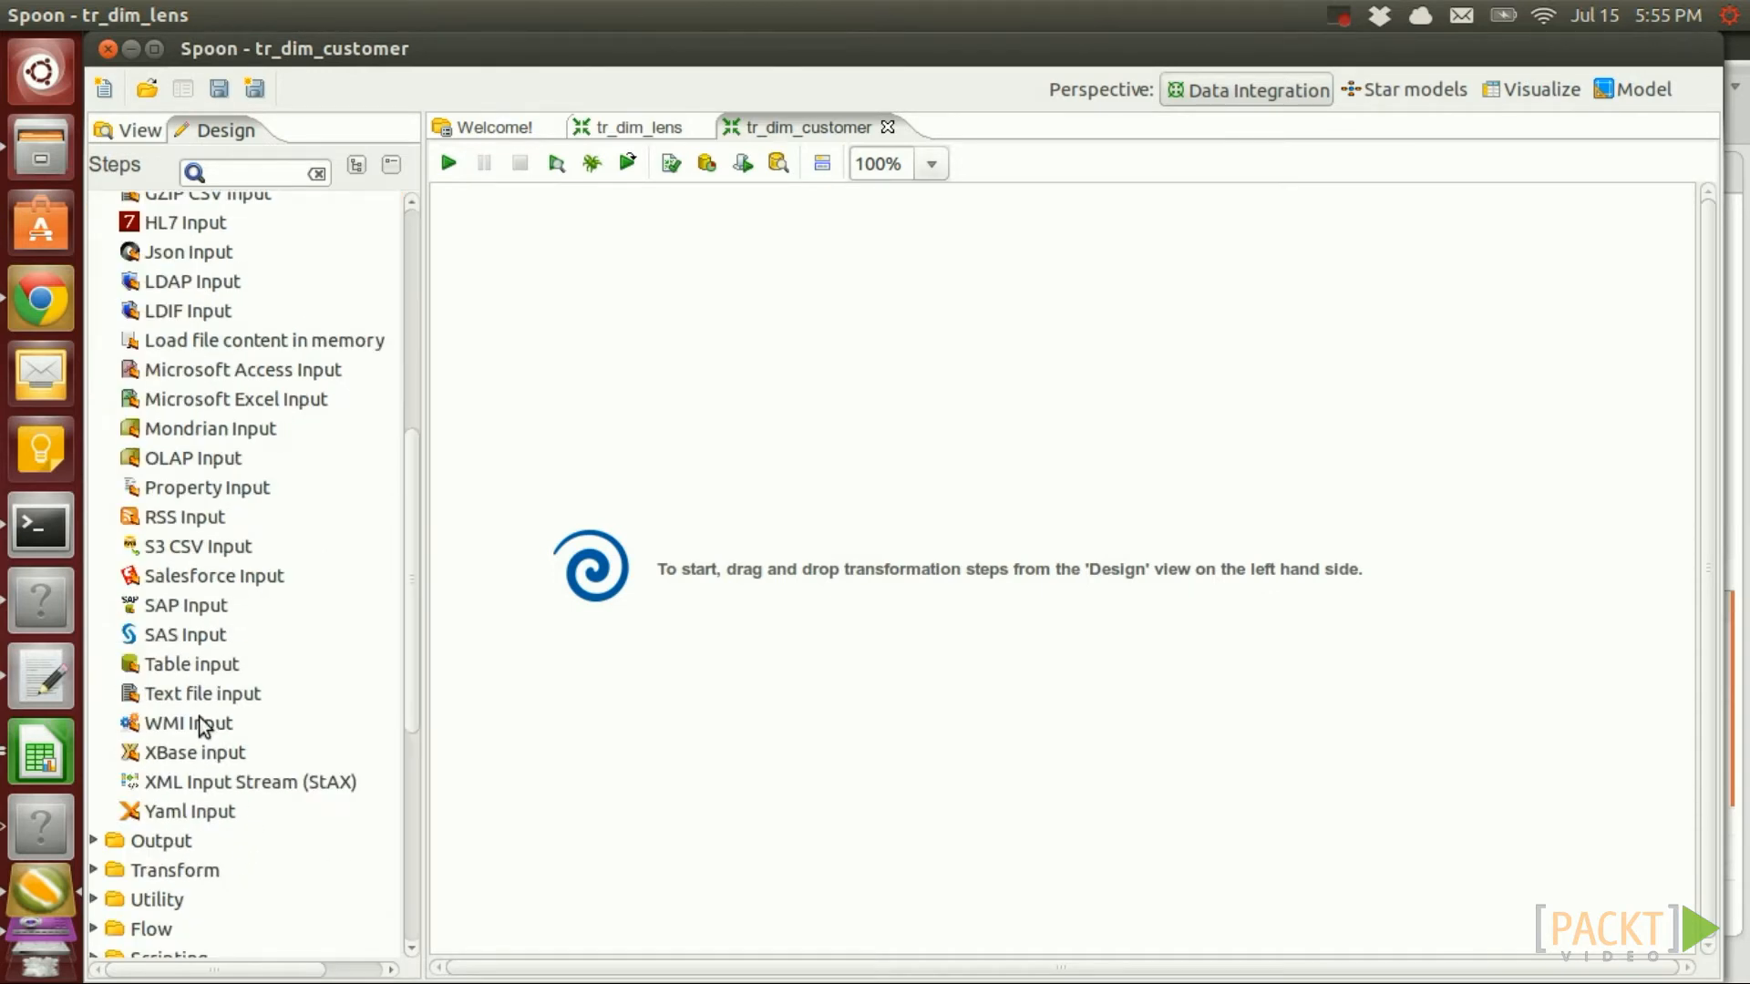
{"action": "left_click_drag", "start_coordinate": [187, 665], "coordinate": [613, 266]}
{"action": "double_click", "coordinate": [615, 266]}
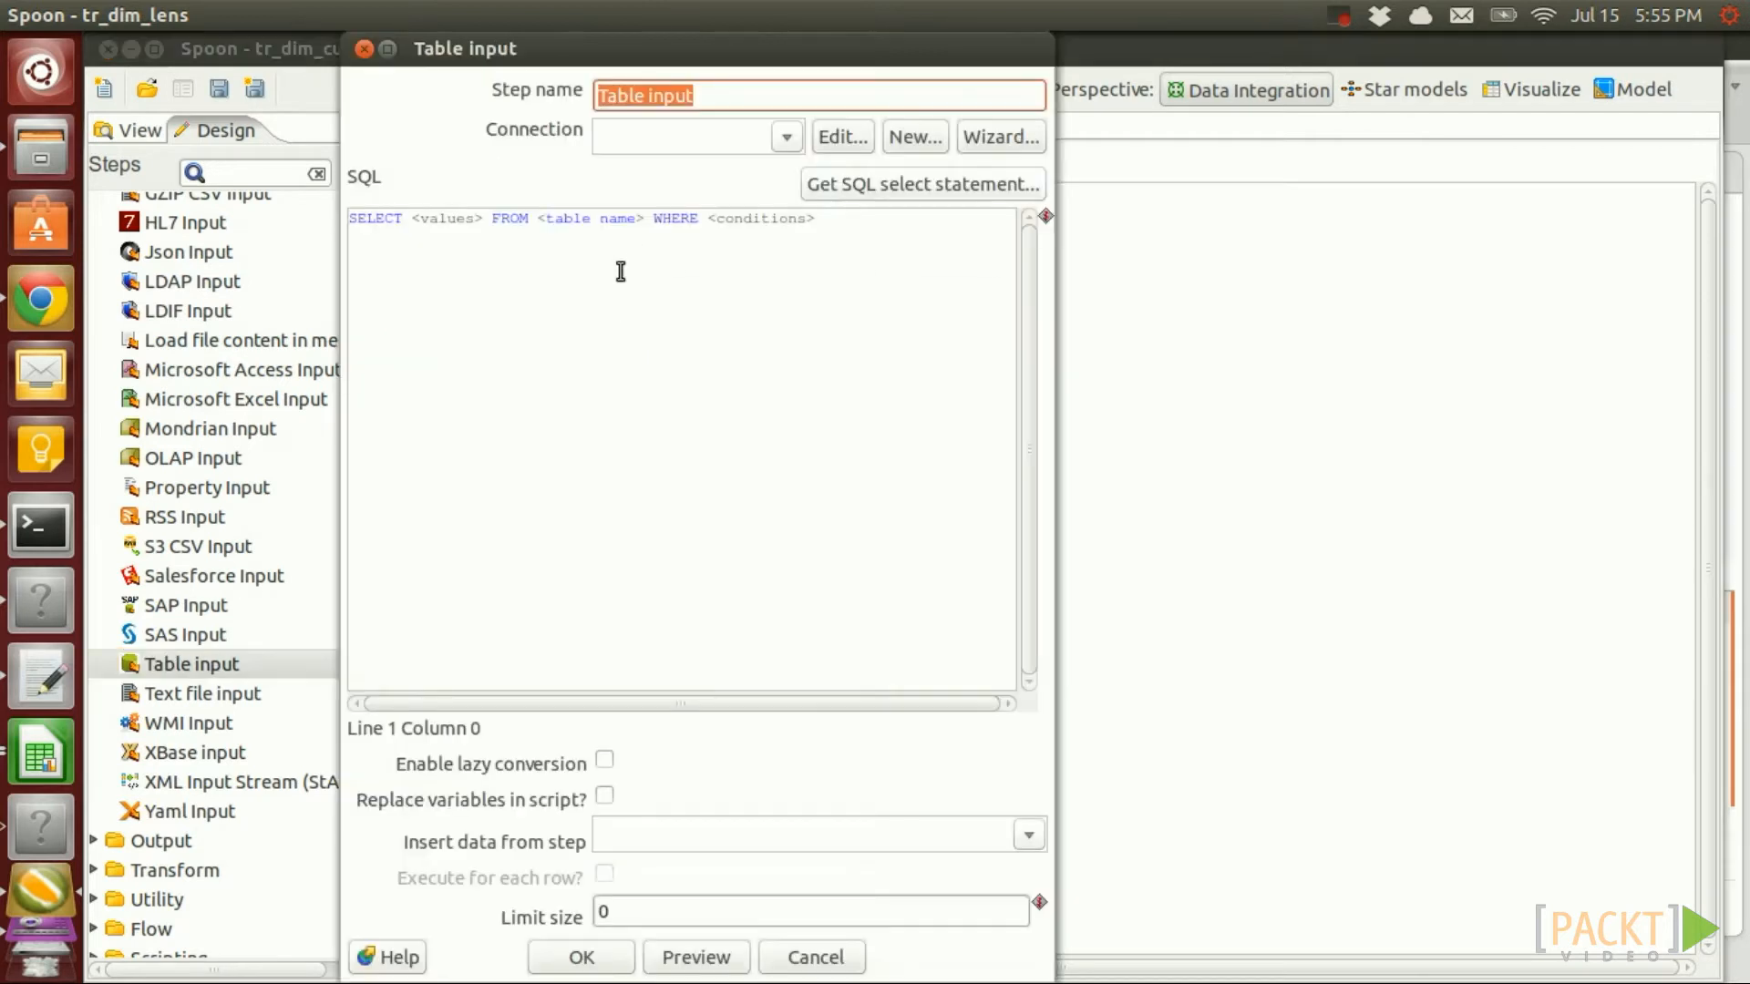
{"action": "key", "text": "ctrl+a"}
{"action": "key", "text": "ctrl+v"}
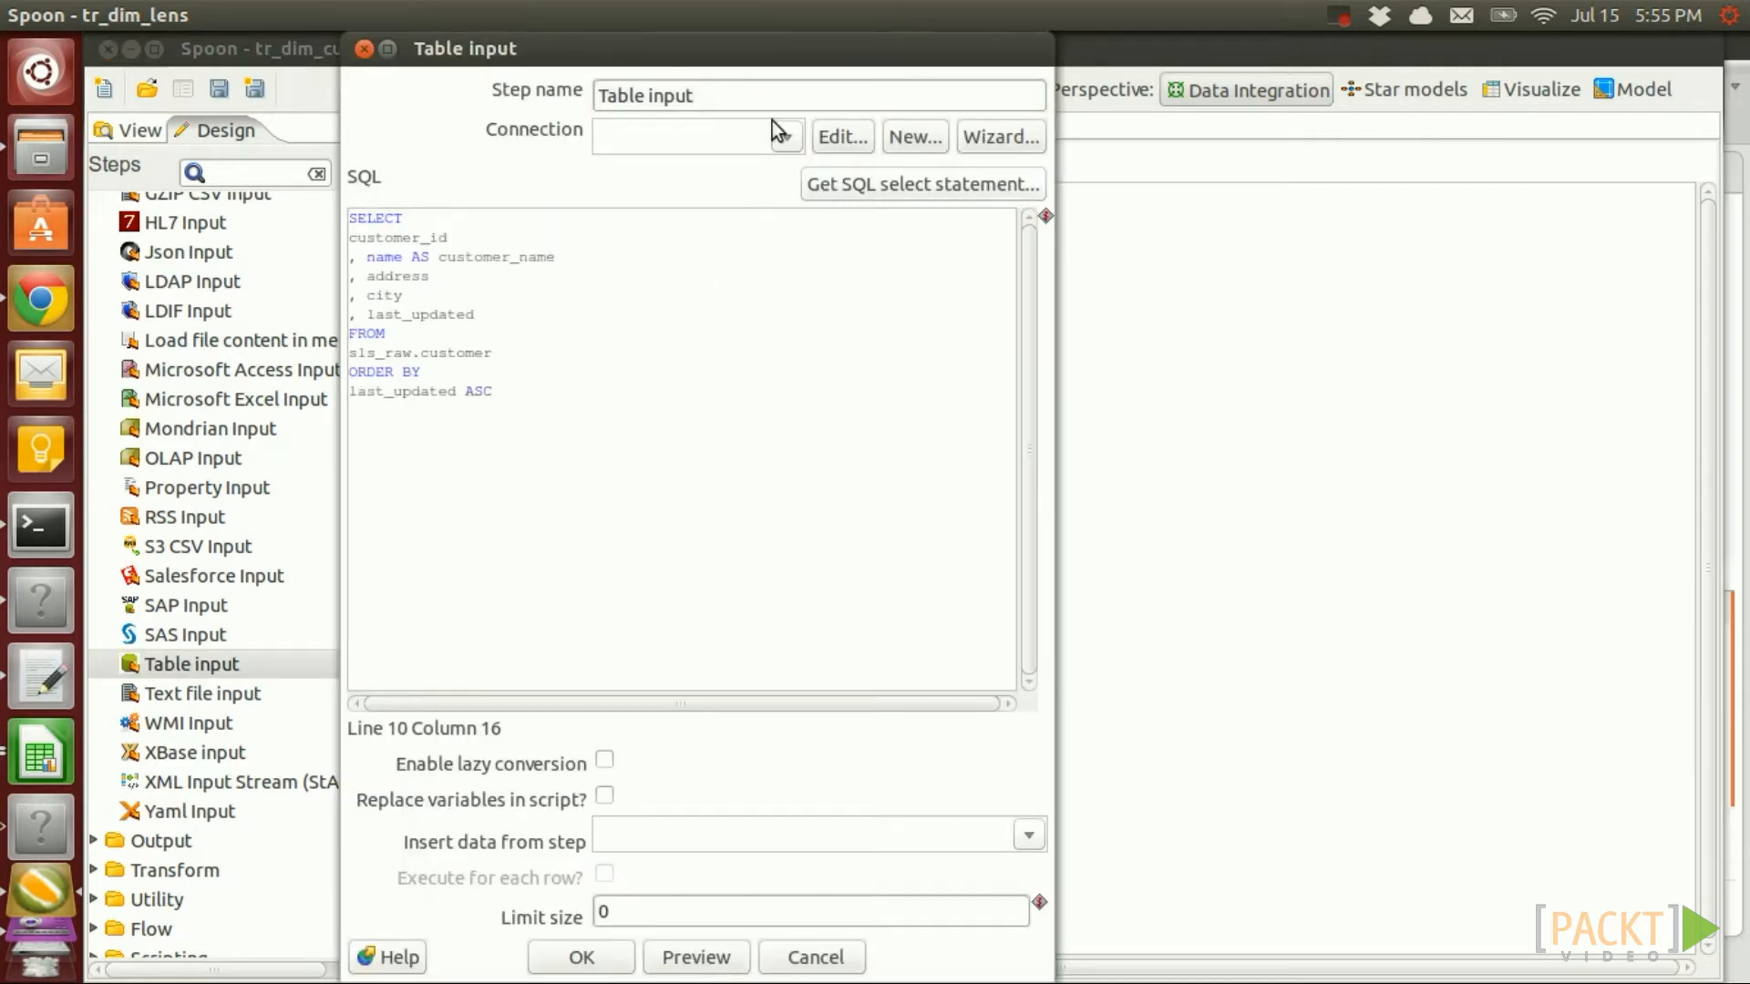
Use the sls_raw connection, preview the 11 customer rows, and accept the Table input step
{"action": "left_click", "coordinate": [786, 136]}
{"action": "left_click", "coordinate": [658, 200]}
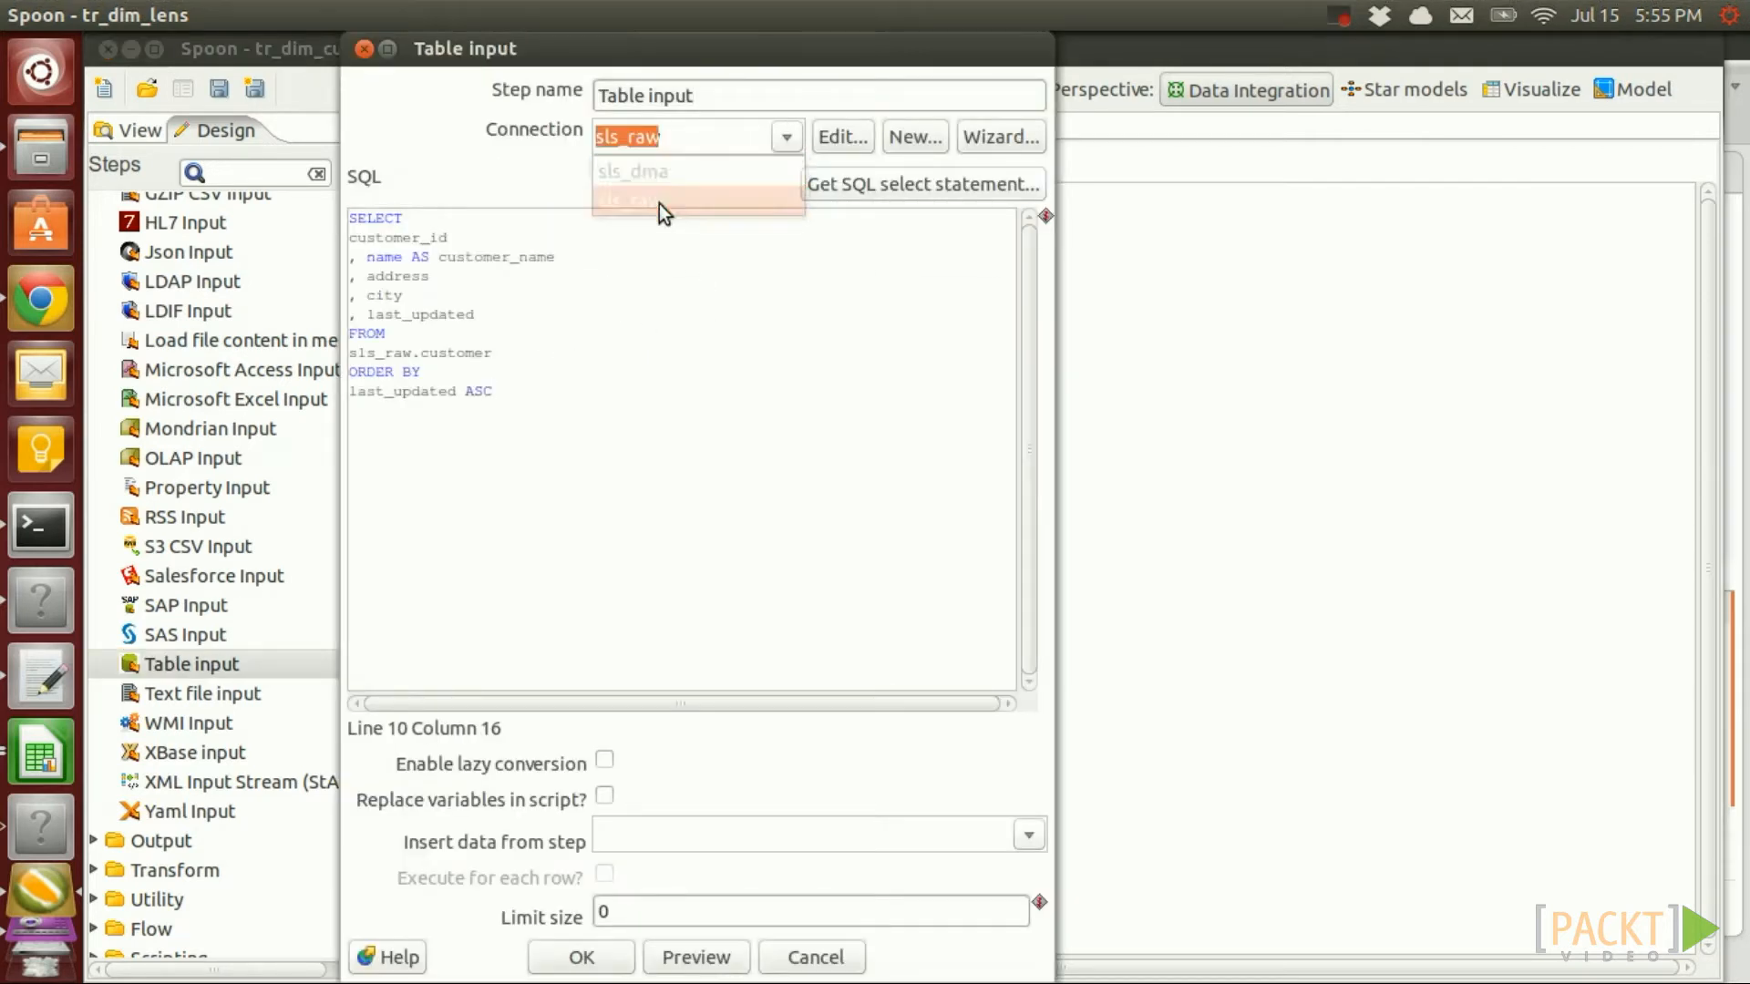
{"action": "left_click", "coordinate": [714, 958]}
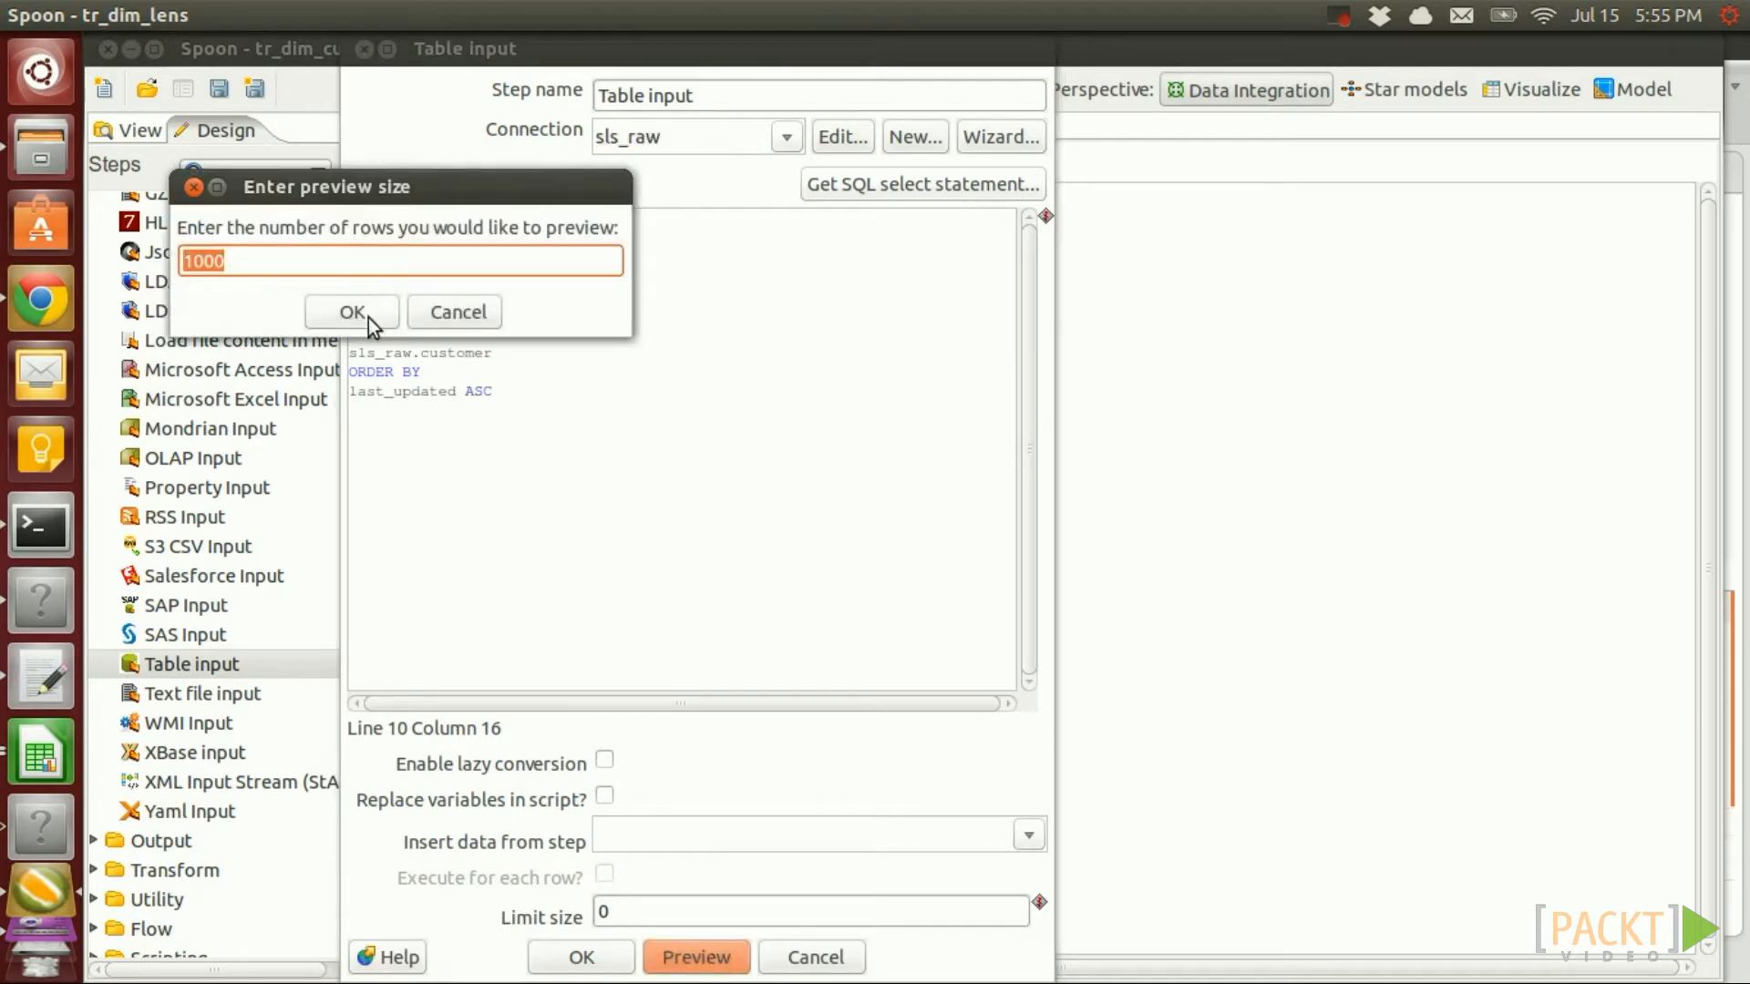
{"action": "left_click", "coordinate": [352, 312]}
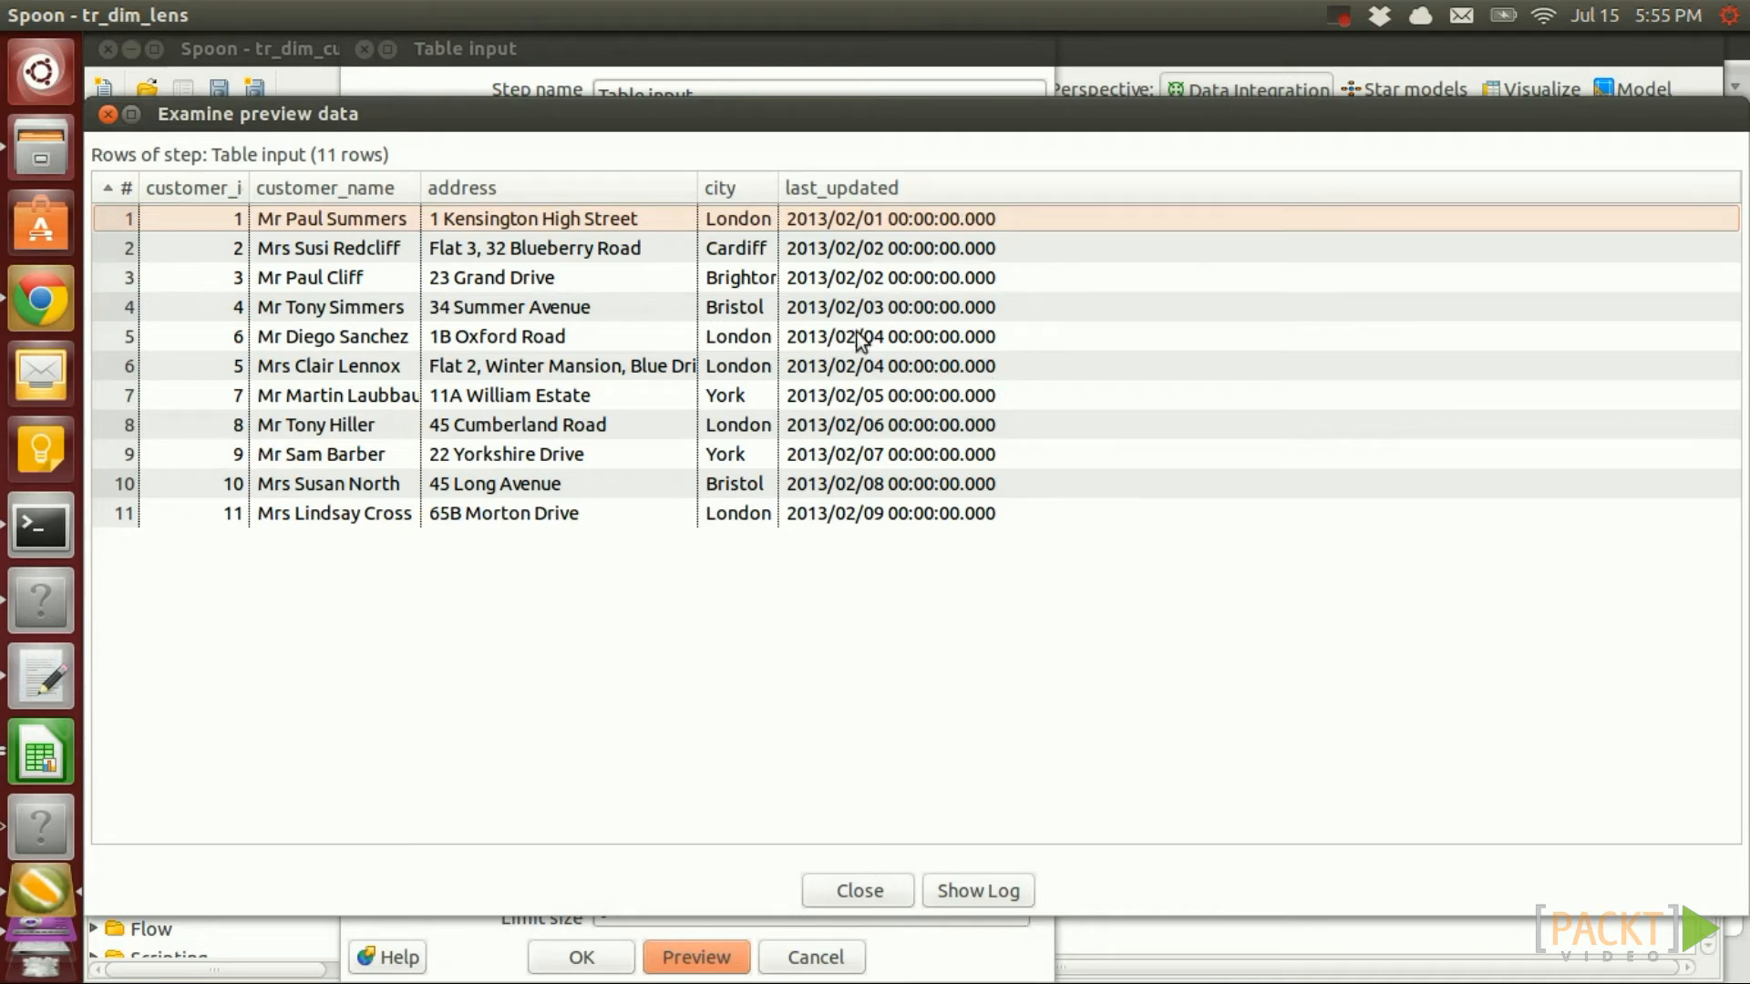
{"action": "left_click", "coordinate": [838, 895]}
{"action": "left_click", "coordinate": [581, 953]}
{"action": "scroll", "coordinate": [308, 666], "scroll_direction": "down", "scroll_amount": 5}
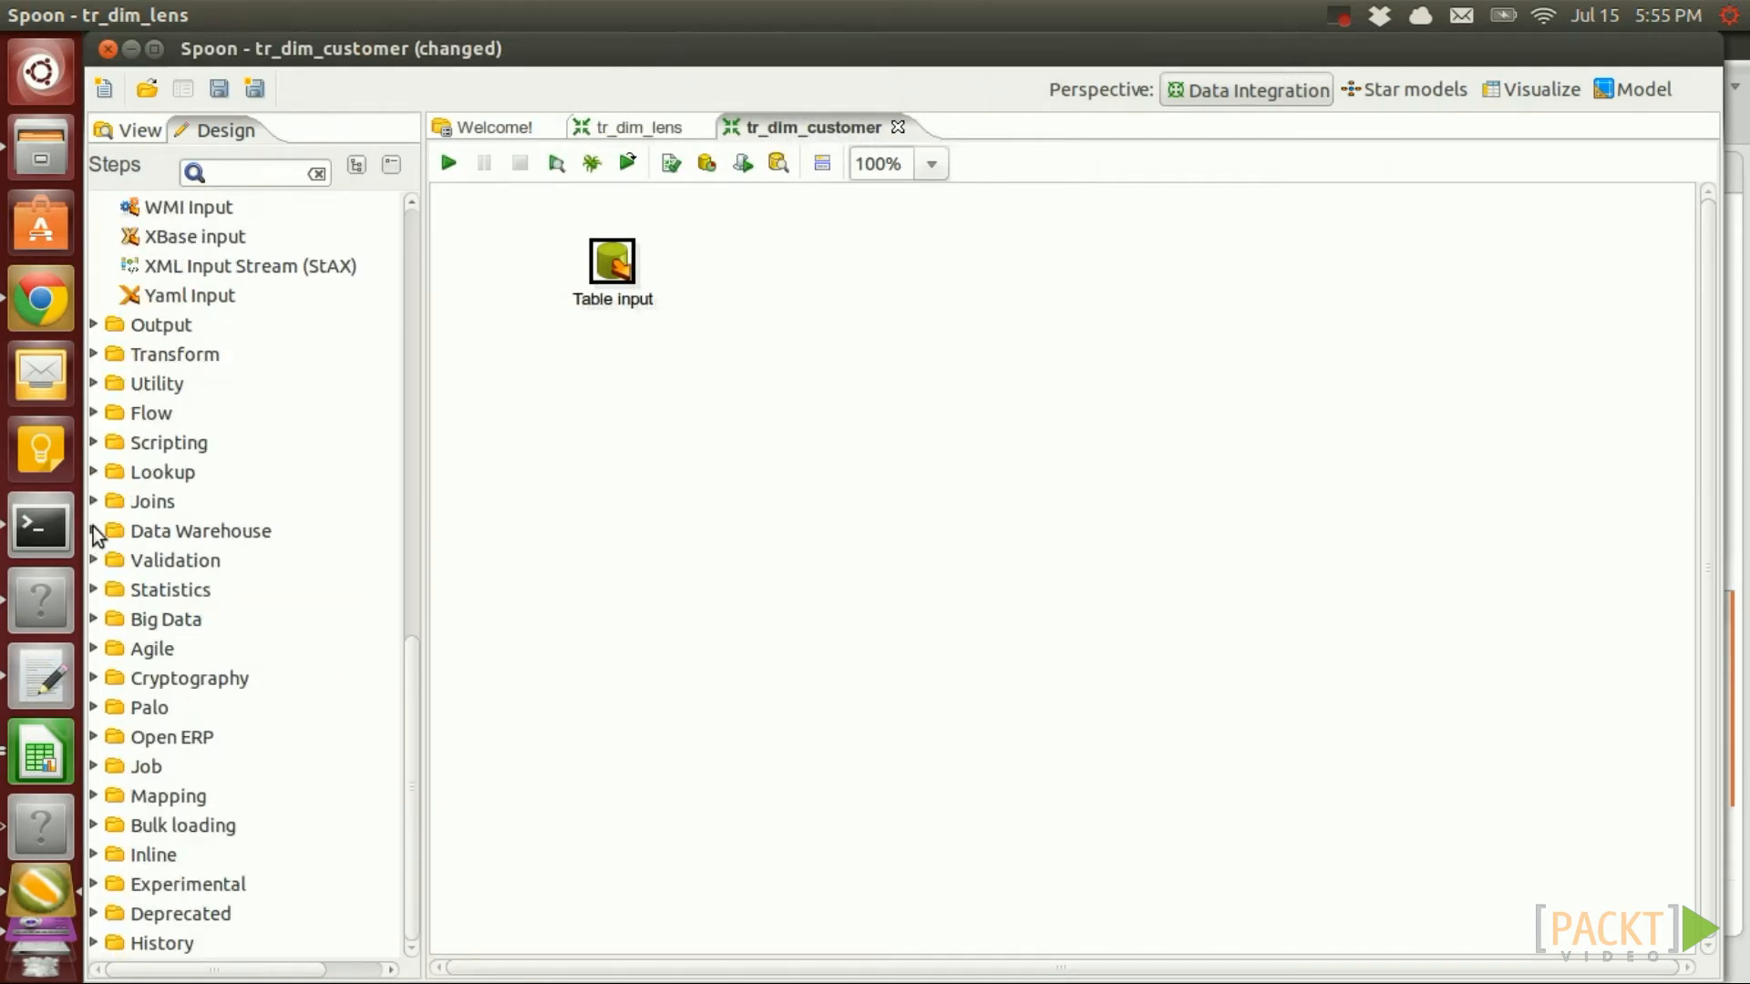
Add a Dimension lookup/update step fed by a hop from Table input
{"action": "left_click", "coordinate": [95, 533]}
{"action": "left_click_drag", "start_coordinate": [222, 507], "coordinate": [889, 282]}
{"action": "mouse_move", "coordinate": [613, 266]}
{"action": "left_mouse_down"}
{"action": "mouse_move", "coordinate": [933, 253]}
{"action": "mouse_move", "coordinate": [873, 272]}
{"action": "left_mouse_up"}
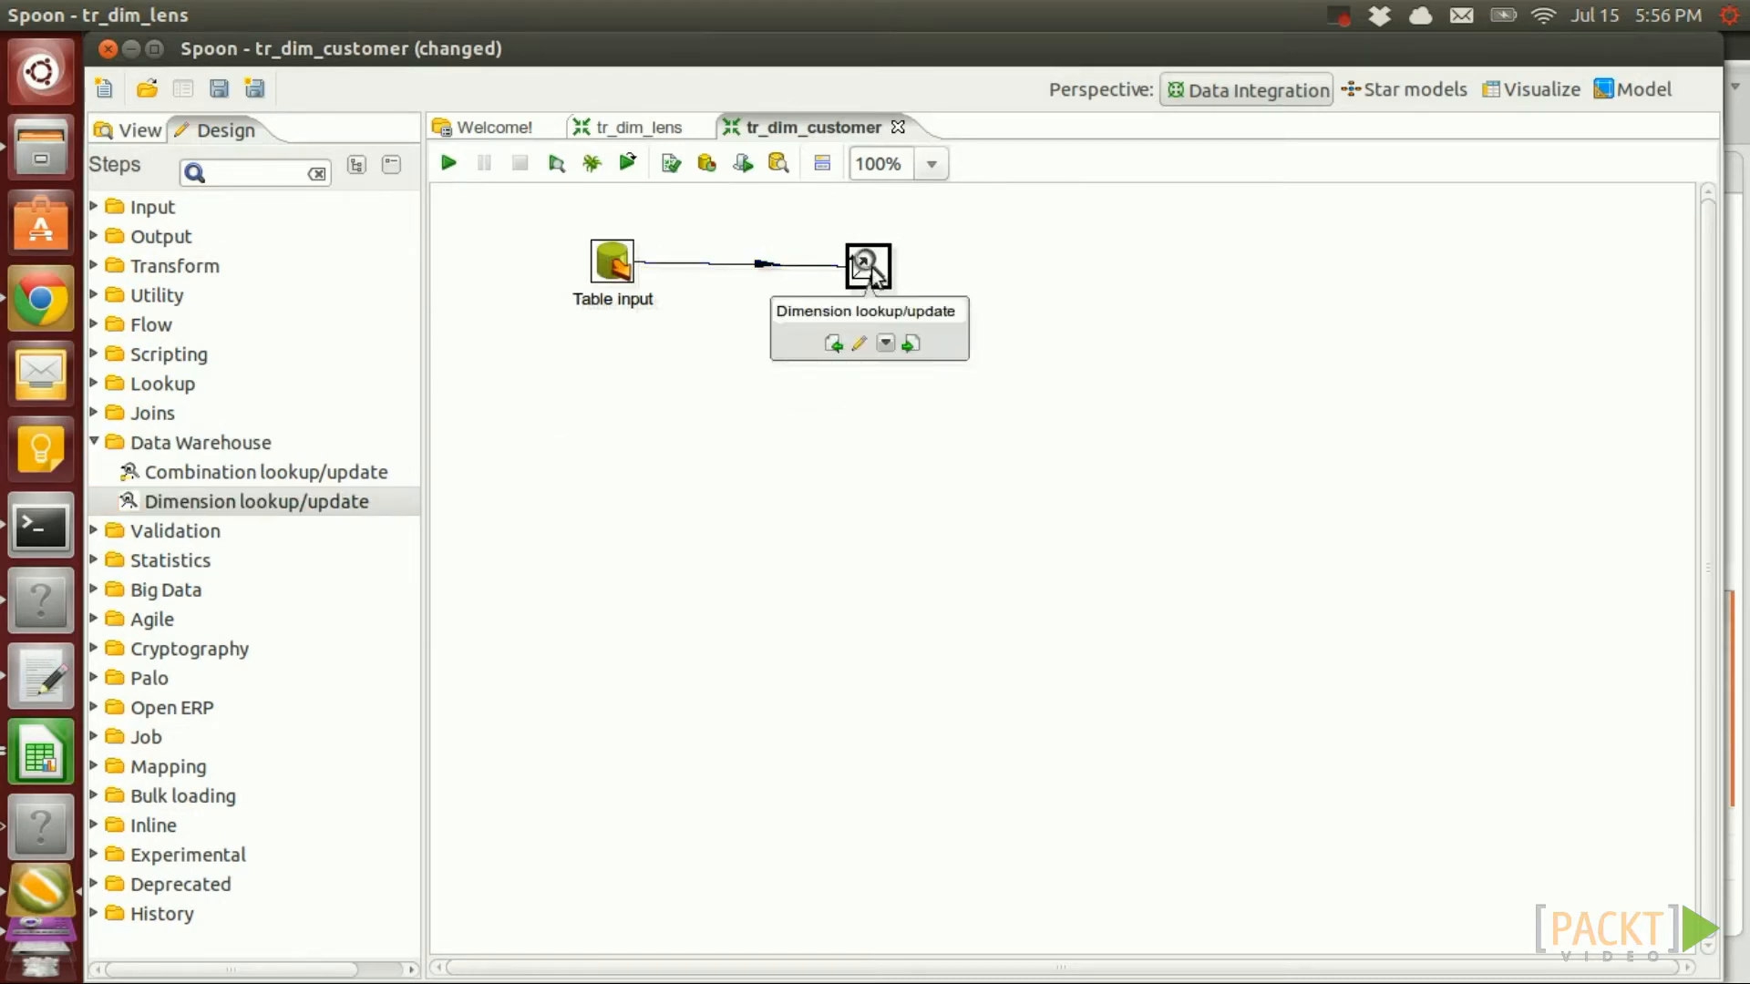
{"action": "double_click", "coordinate": [870, 269]}
Target table dim_customer on connection sls_dma with schema VAR_MONETDB_BULK_LOADER_SCHEMA
{"action": "left_click", "coordinate": [1082, 177]}
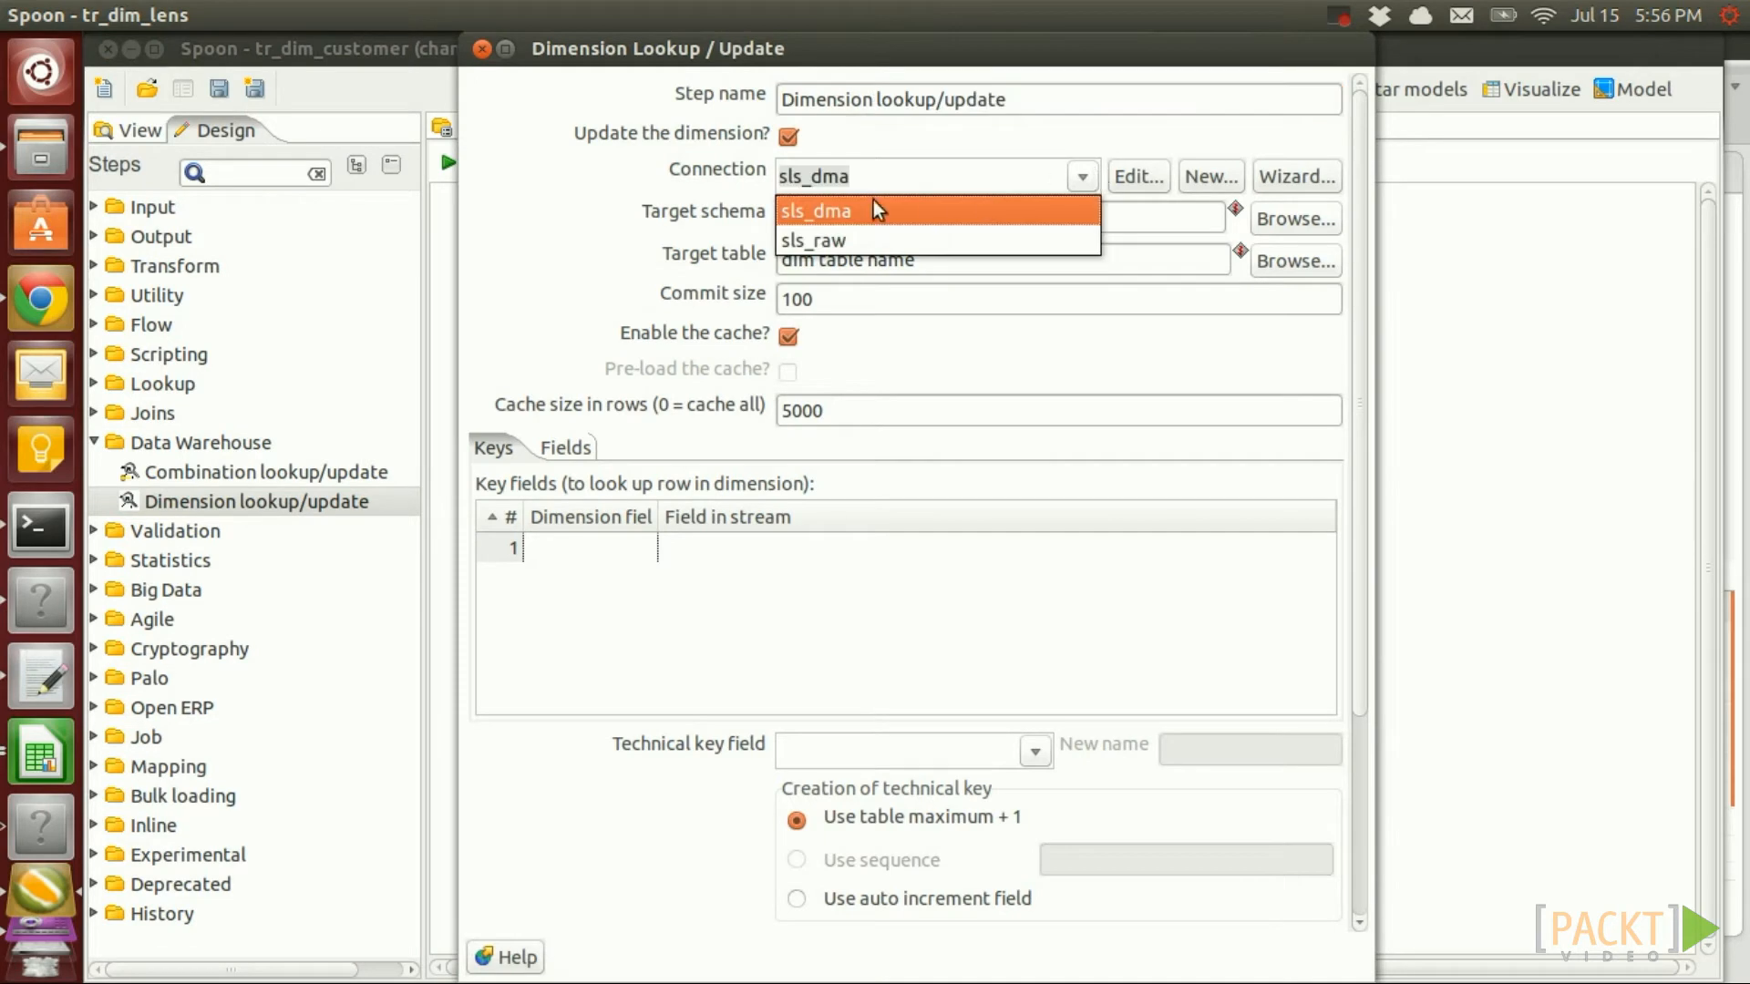
{"action": "left_click", "coordinate": [857, 215]}
{"action": "left_click", "coordinate": [861, 222]}
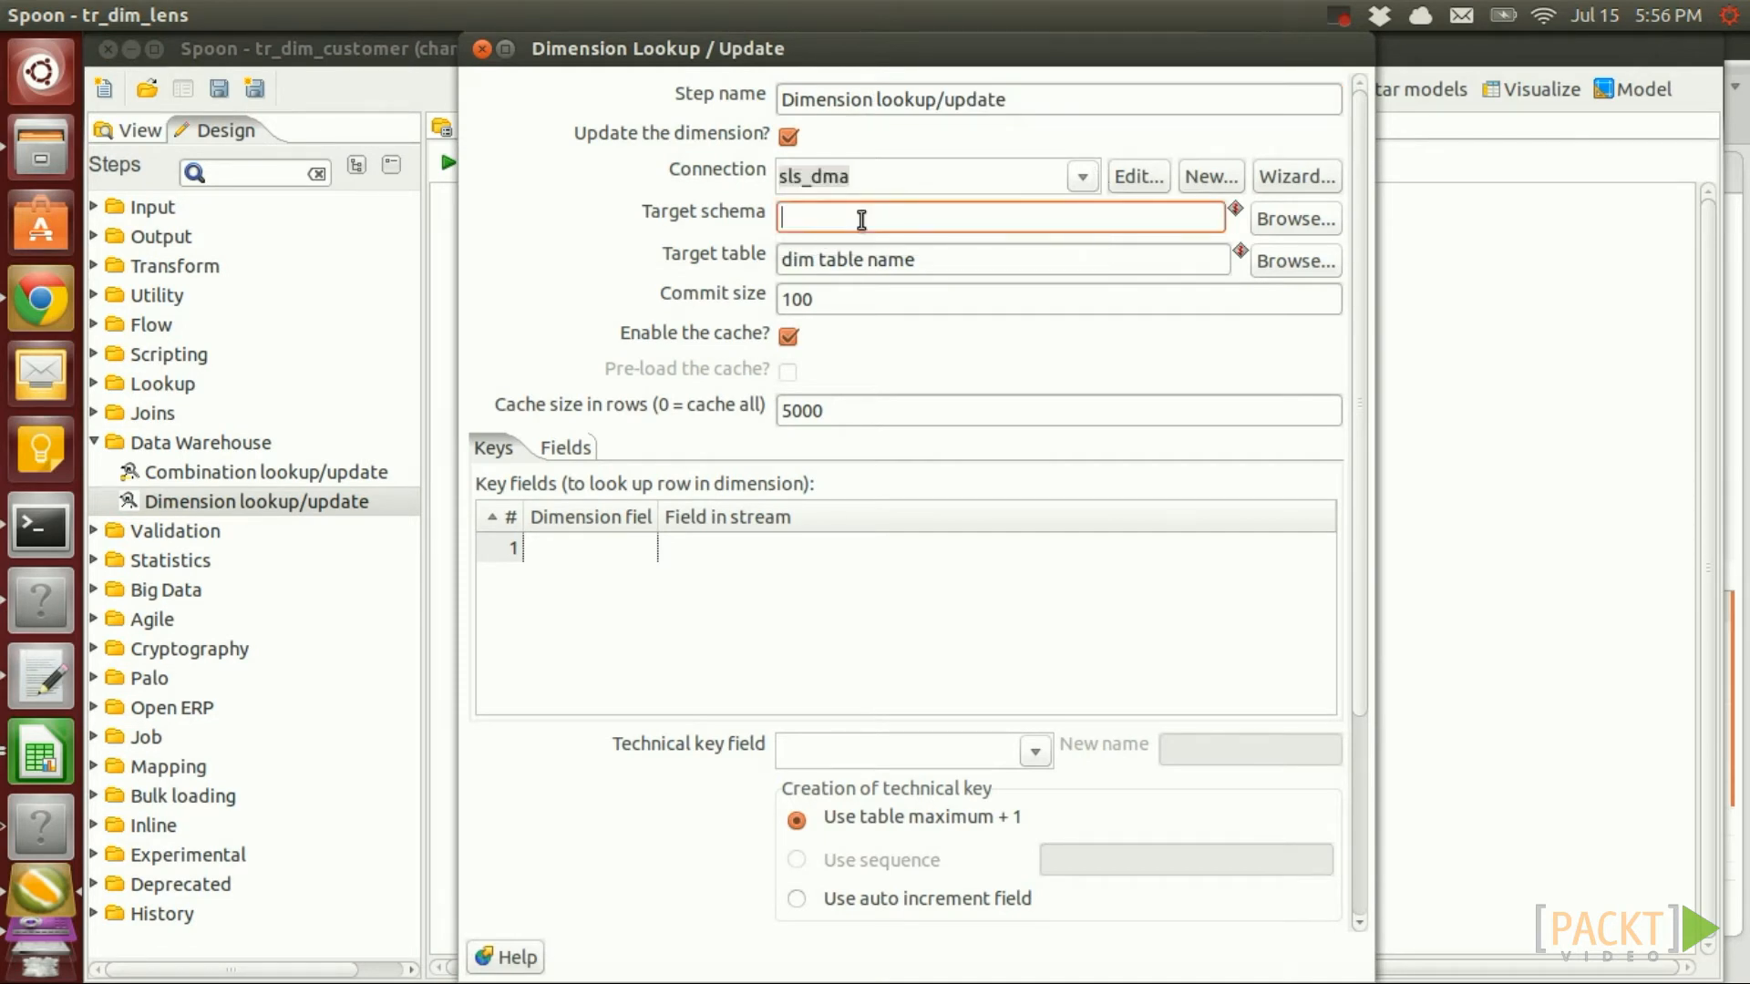
{"action": "key", "text": "ctrl+space"}
{"action": "type", "text": "v"}
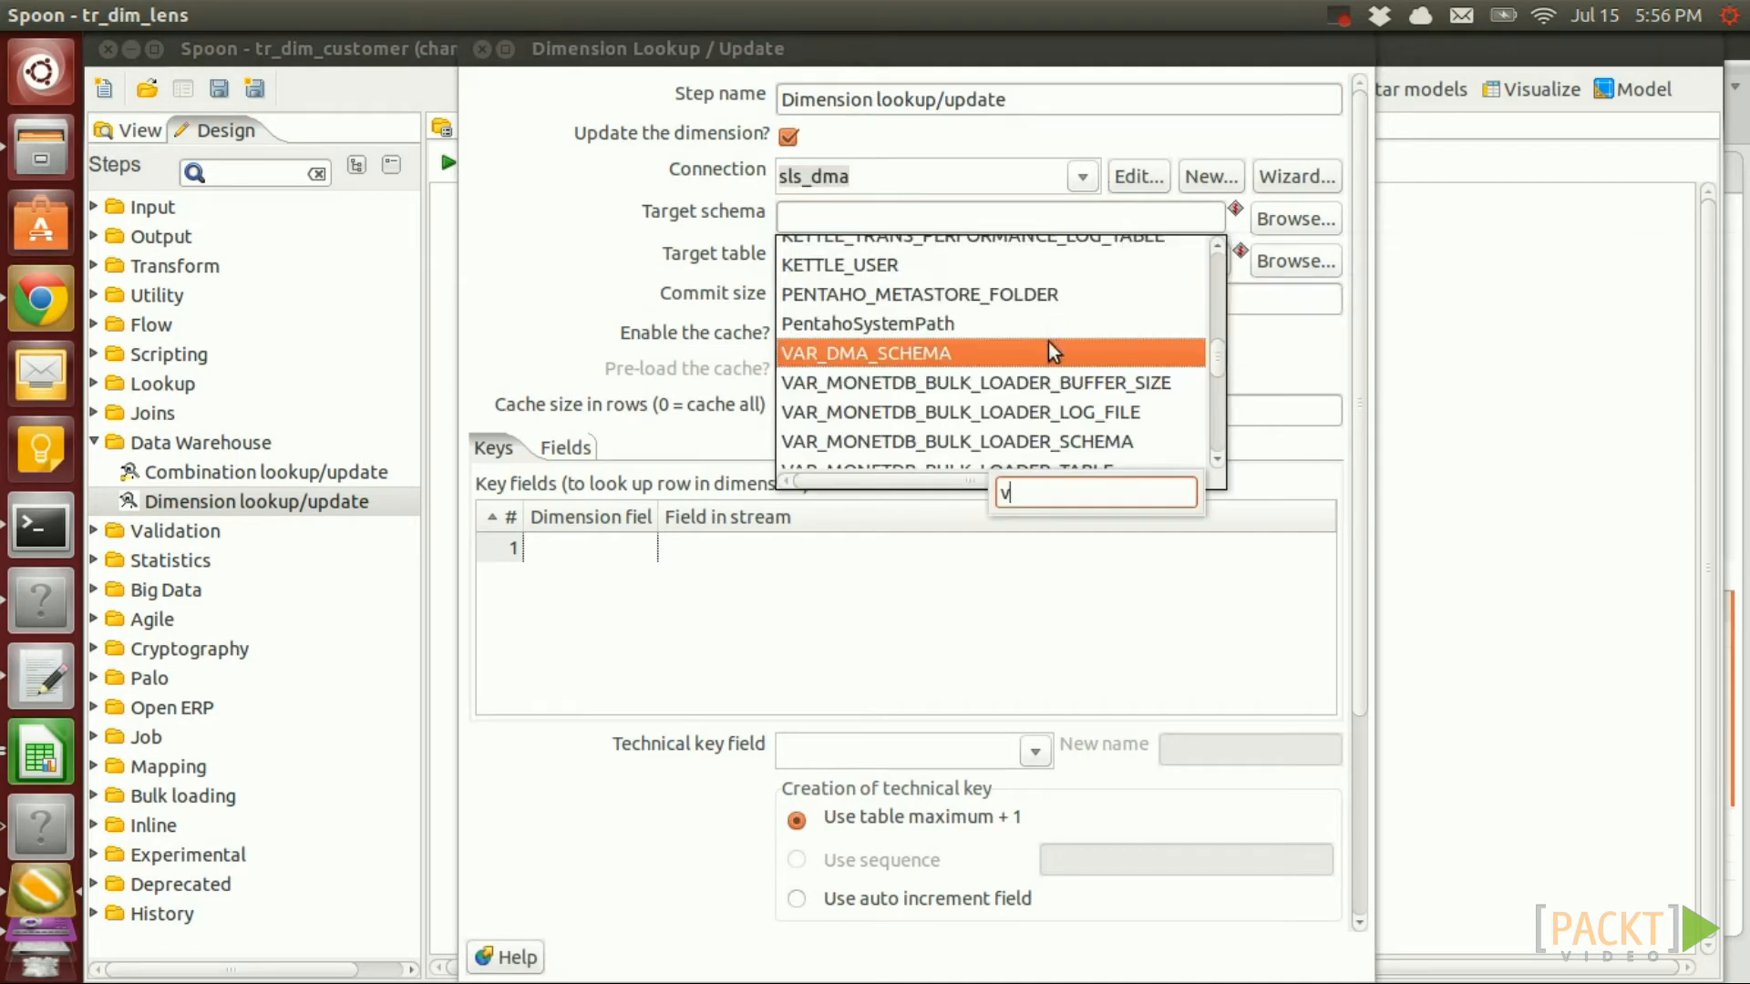
{"action": "double_click", "coordinate": [1032, 441]}
{"action": "left_click", "coordinate": [927, 266]}
{"action": "left_click_drag", "start_coordinate": [927, 266], "coordinate": [816, 264]}
{"action": "key", "text": "BackSpace"}
{"action": "type", "text": "_customer"}
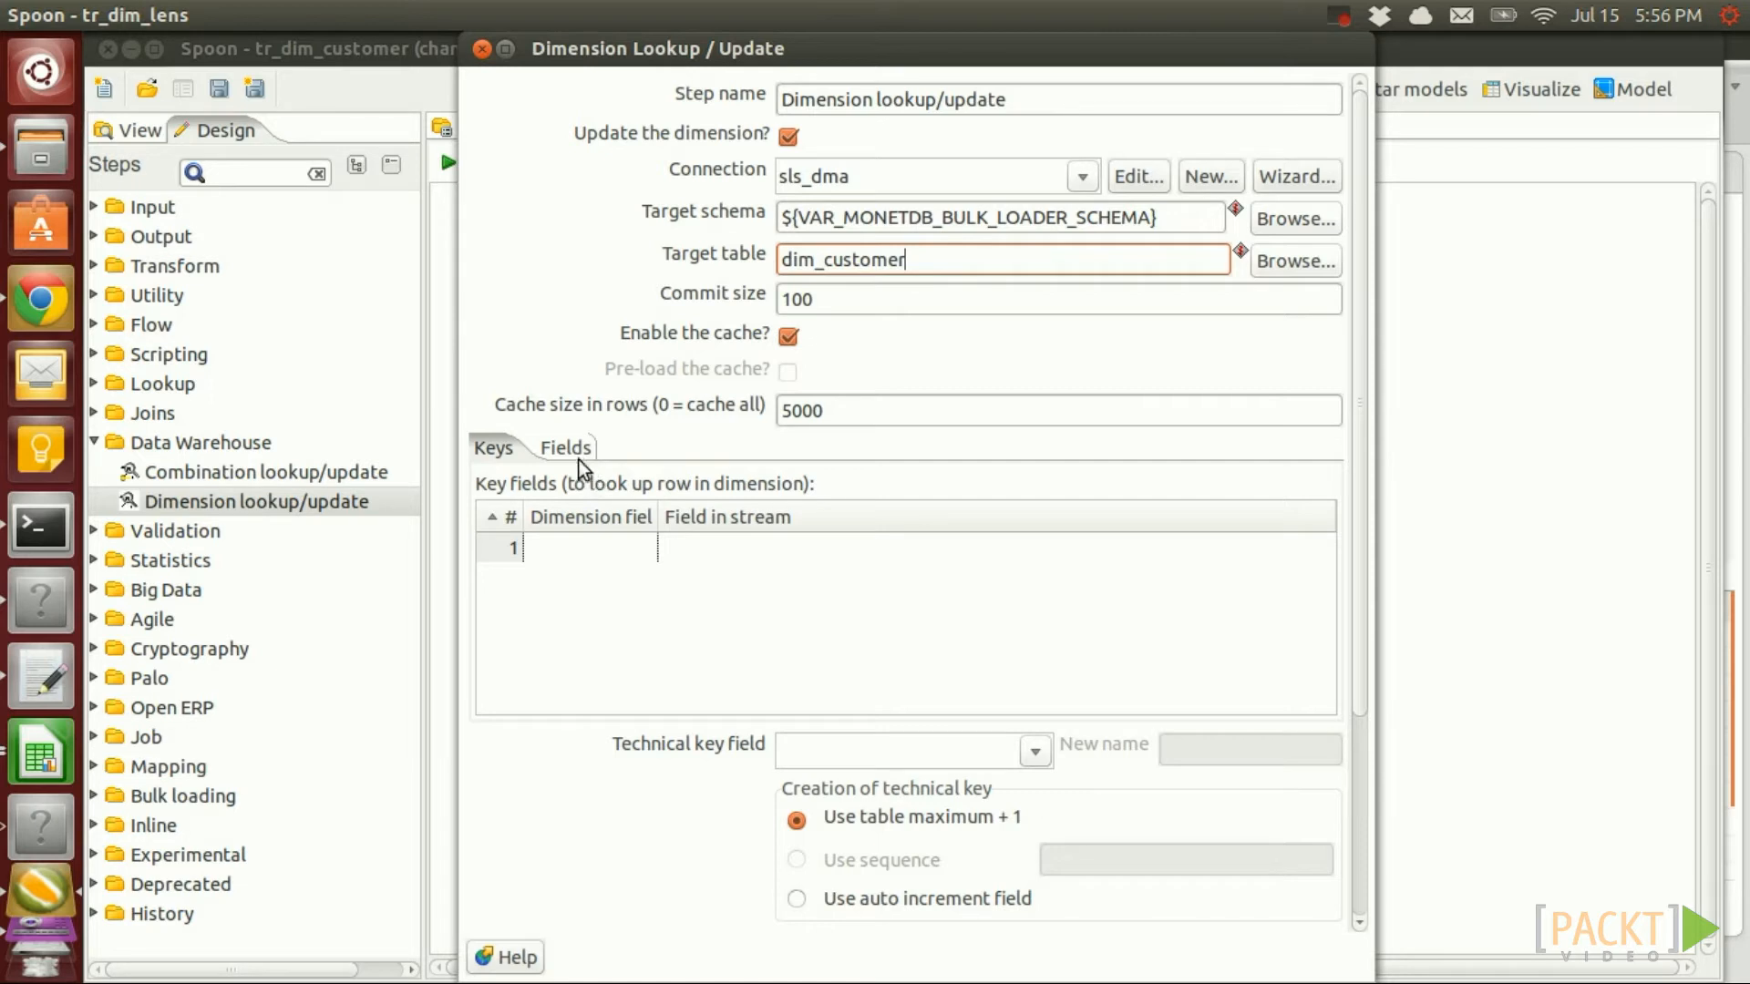
Map lookup key customer_id to dimension field customer_id and enter customer_tk as technical key
{"action": "left_click", "coordinate": [603, 574]}
{"action": "left_click", "coordinate": [1212, 558]}
{"action": "left_click", "coordinate": [1314, 550]}
{"action": "left_click", "coordinate": [770, 644]}
{"action": "left_click", "coordinate": [587, 549]}
{"action": "type", "text": "customer_id"}
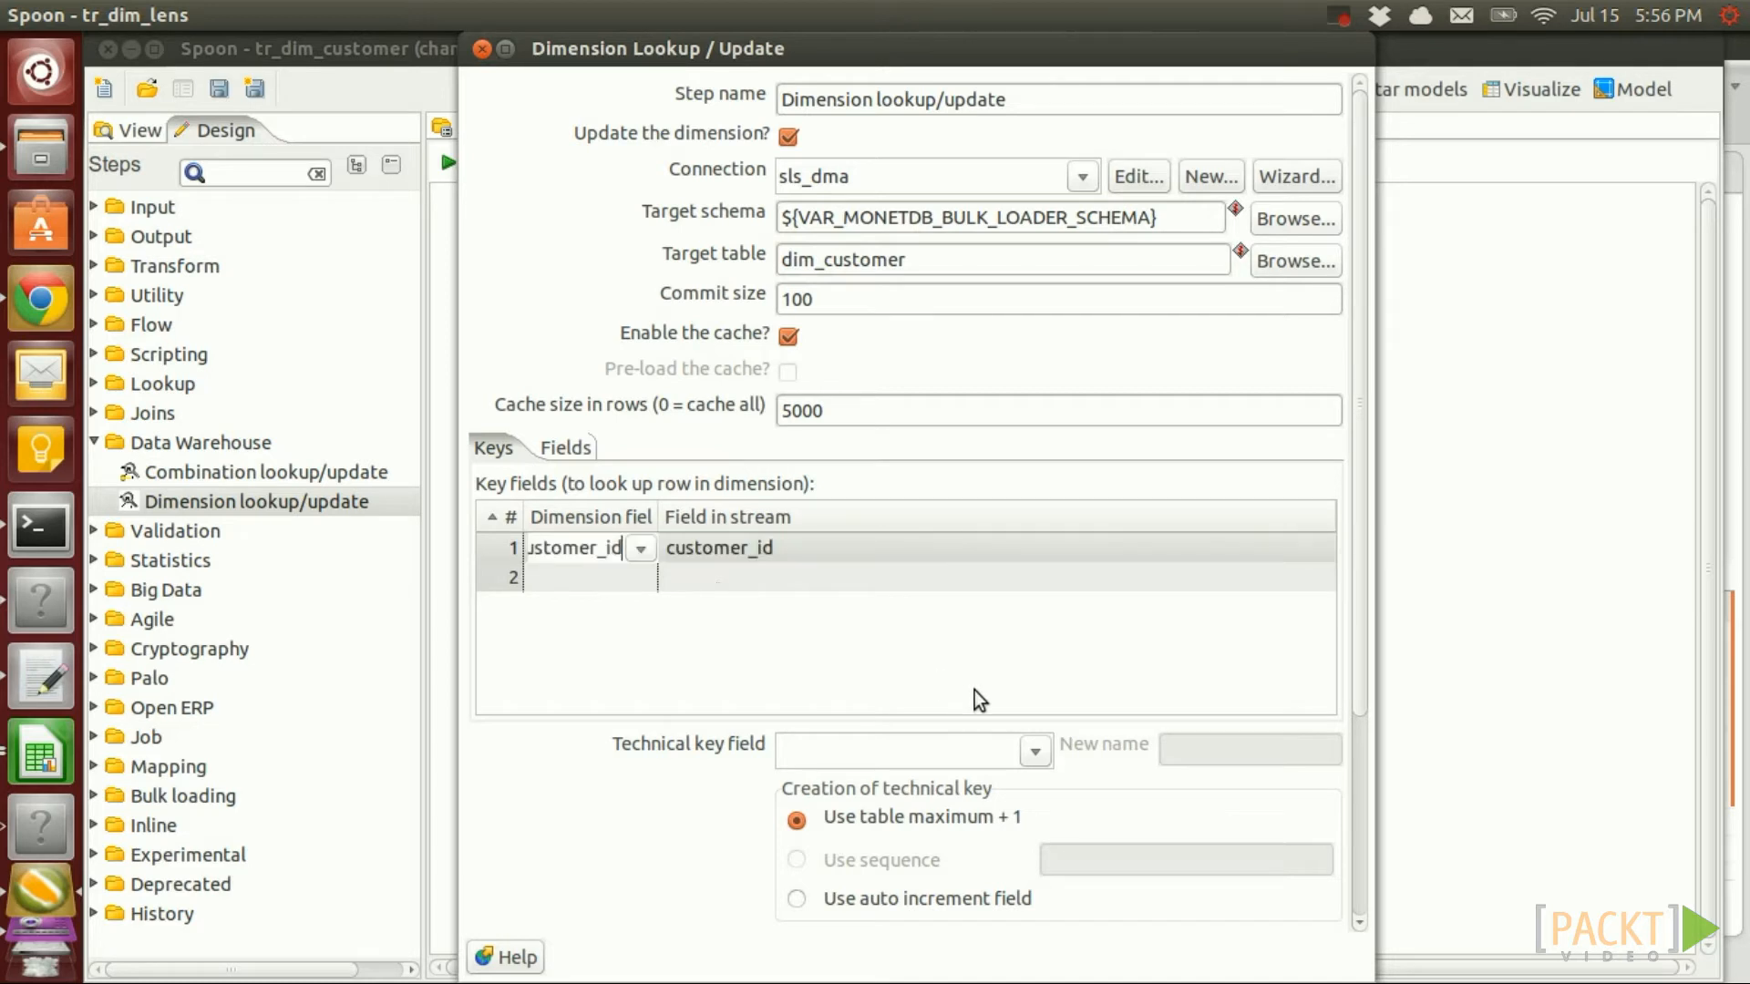
{"action": "scroll", "coordinate": [1353, 692], "scroll_direction": "down", "scroll_amount": 3}
{"action": "left_click", "coordinate": [981, 617]}
{"action": "type", "text": "custom"}
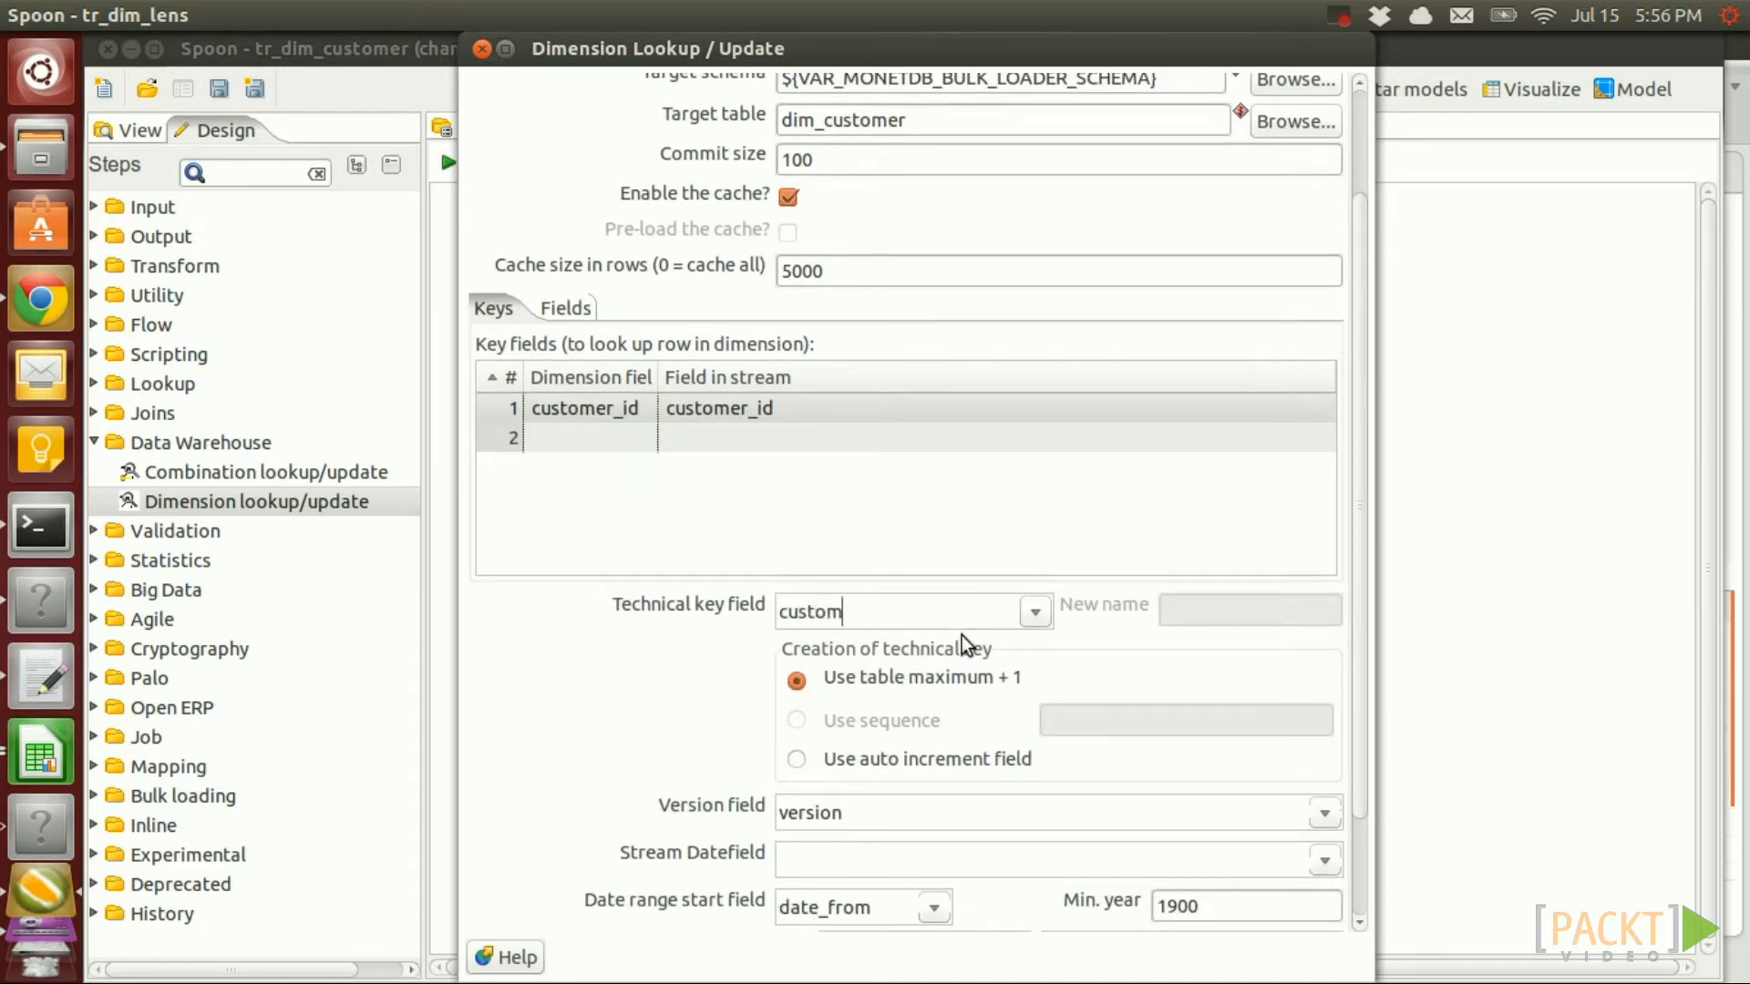
{"action": "type", "text": "er_tk"}
Use last_updated as the stream date field
{"action": "scroll", "coordinate": [1362, 693], "scroll_direction": "down", "scroll_amount": 3}
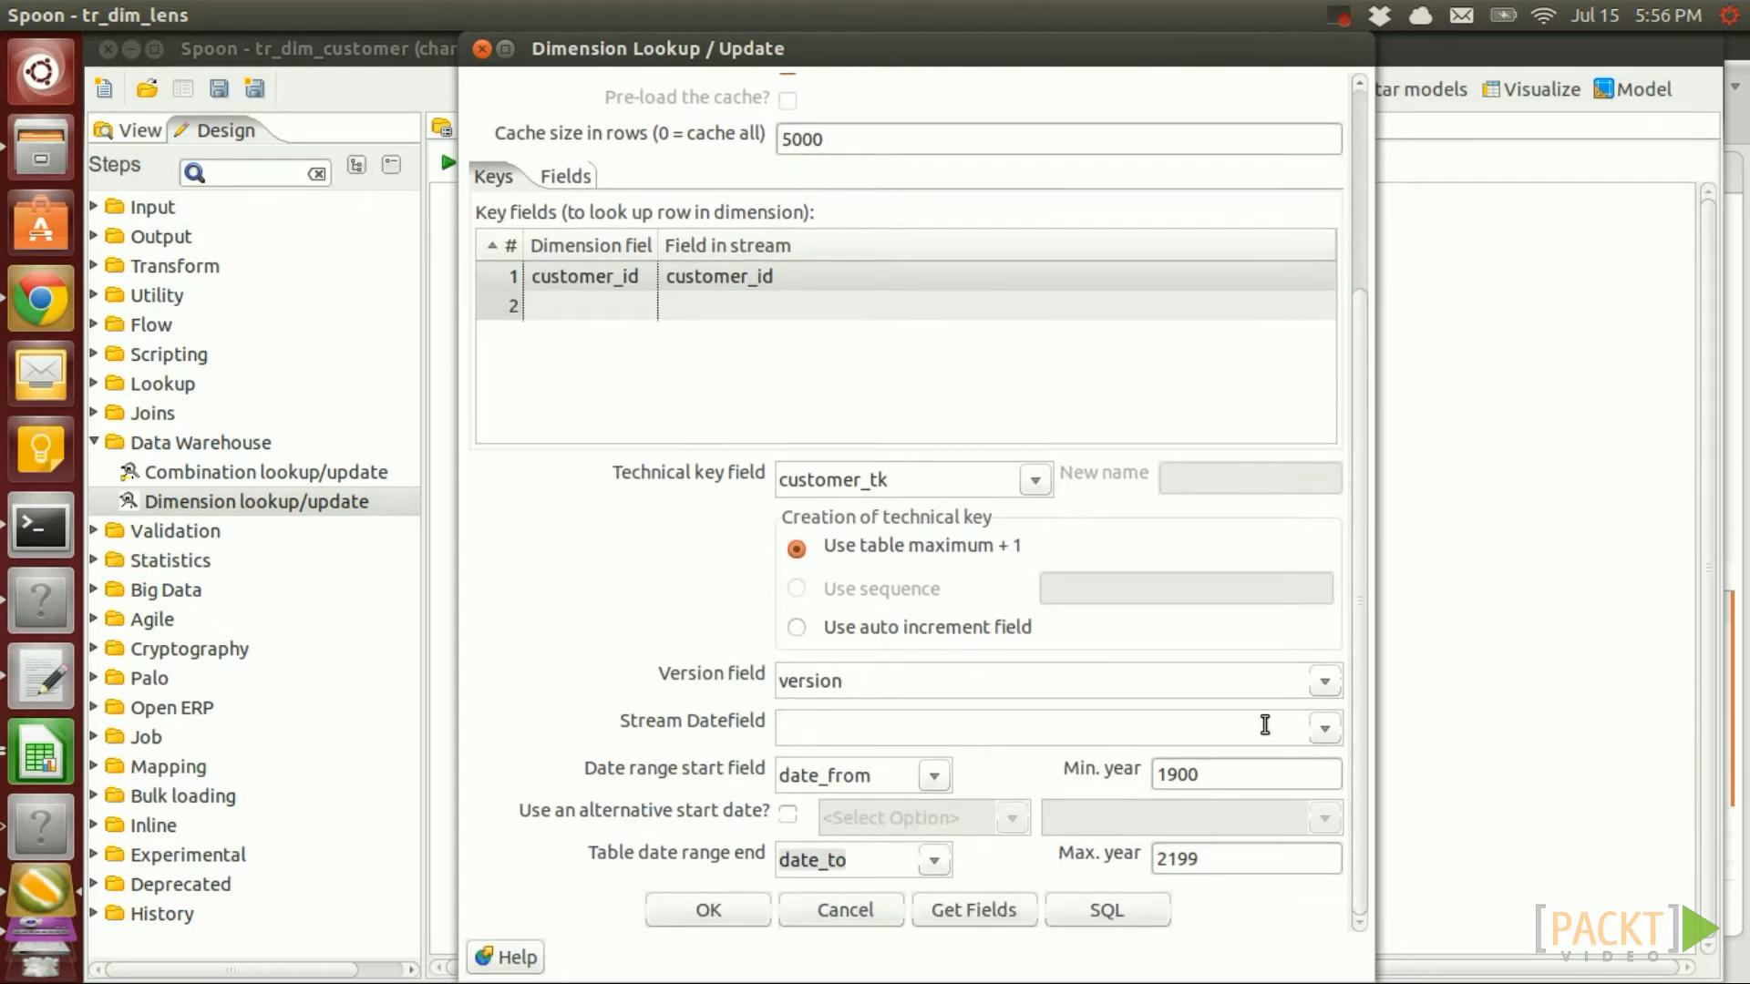
{"action": "left_click", "coordinate": [1326, 730]}
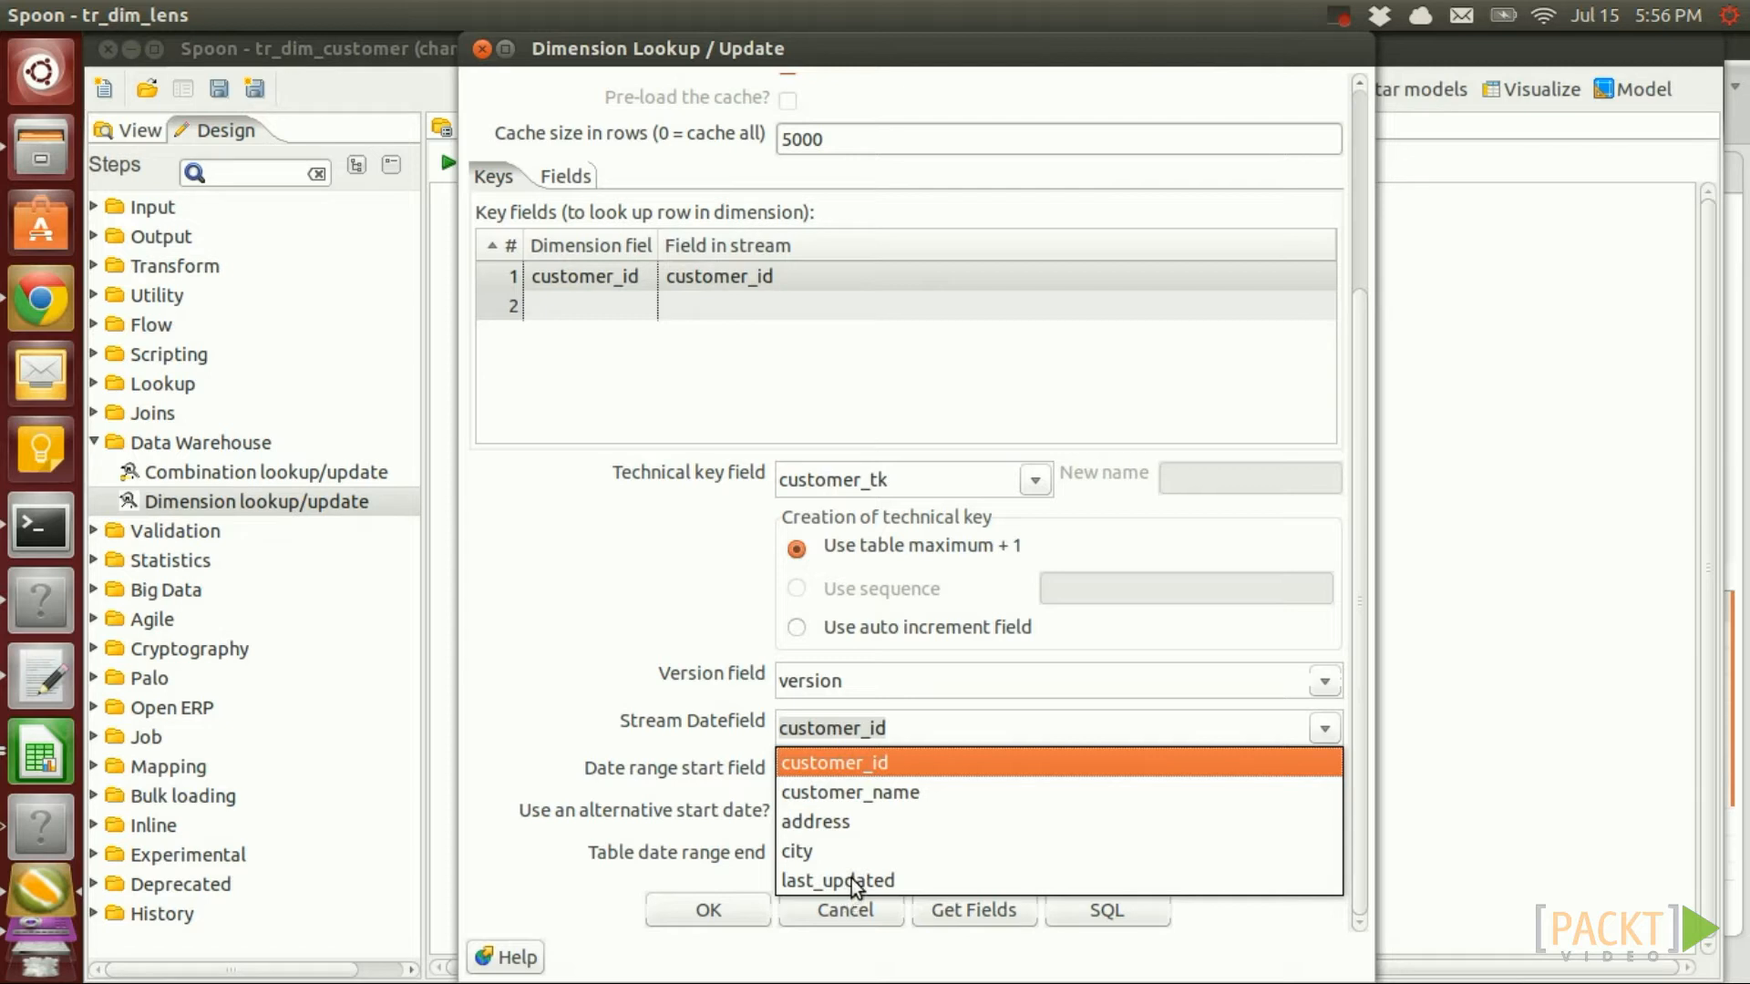
{"action": "left_click", "coordinate": [855, 881]}
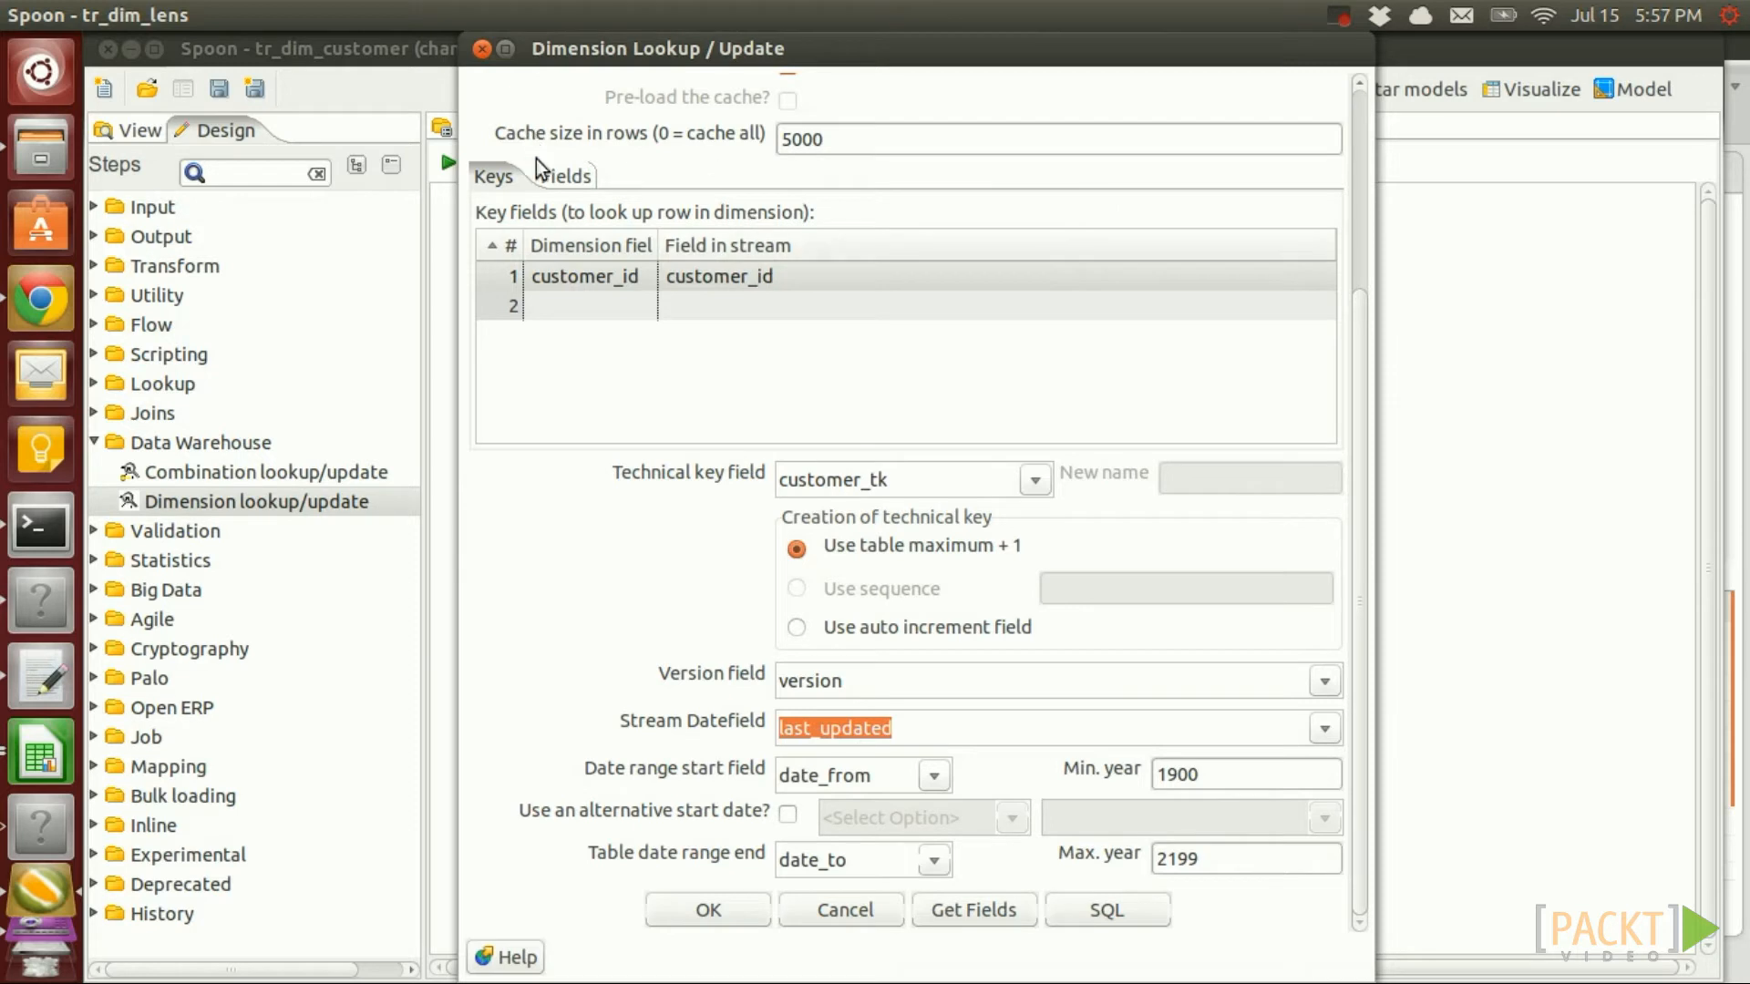
Fetch update fields, remove last_updated to keep customer_name, address and city, and generate the SQL
{"action": "left_click", "coordinate": [563, 177]}
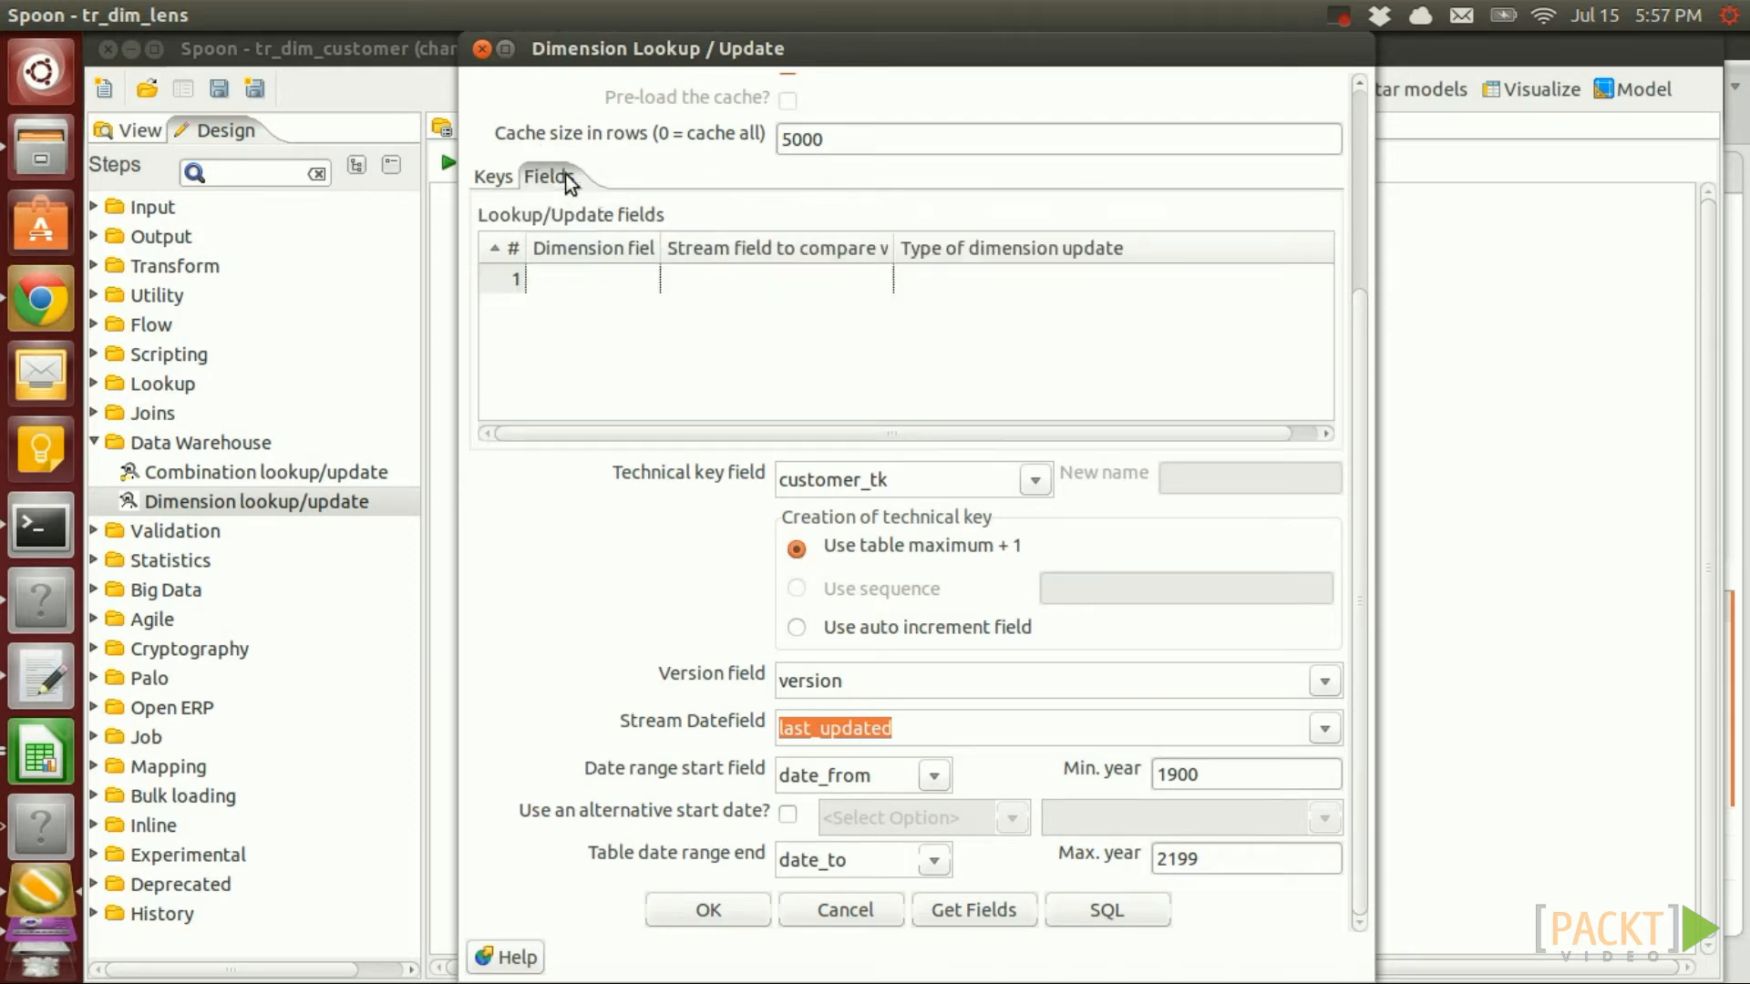
{"action": "left_click", "coordinate": [977, 910]}
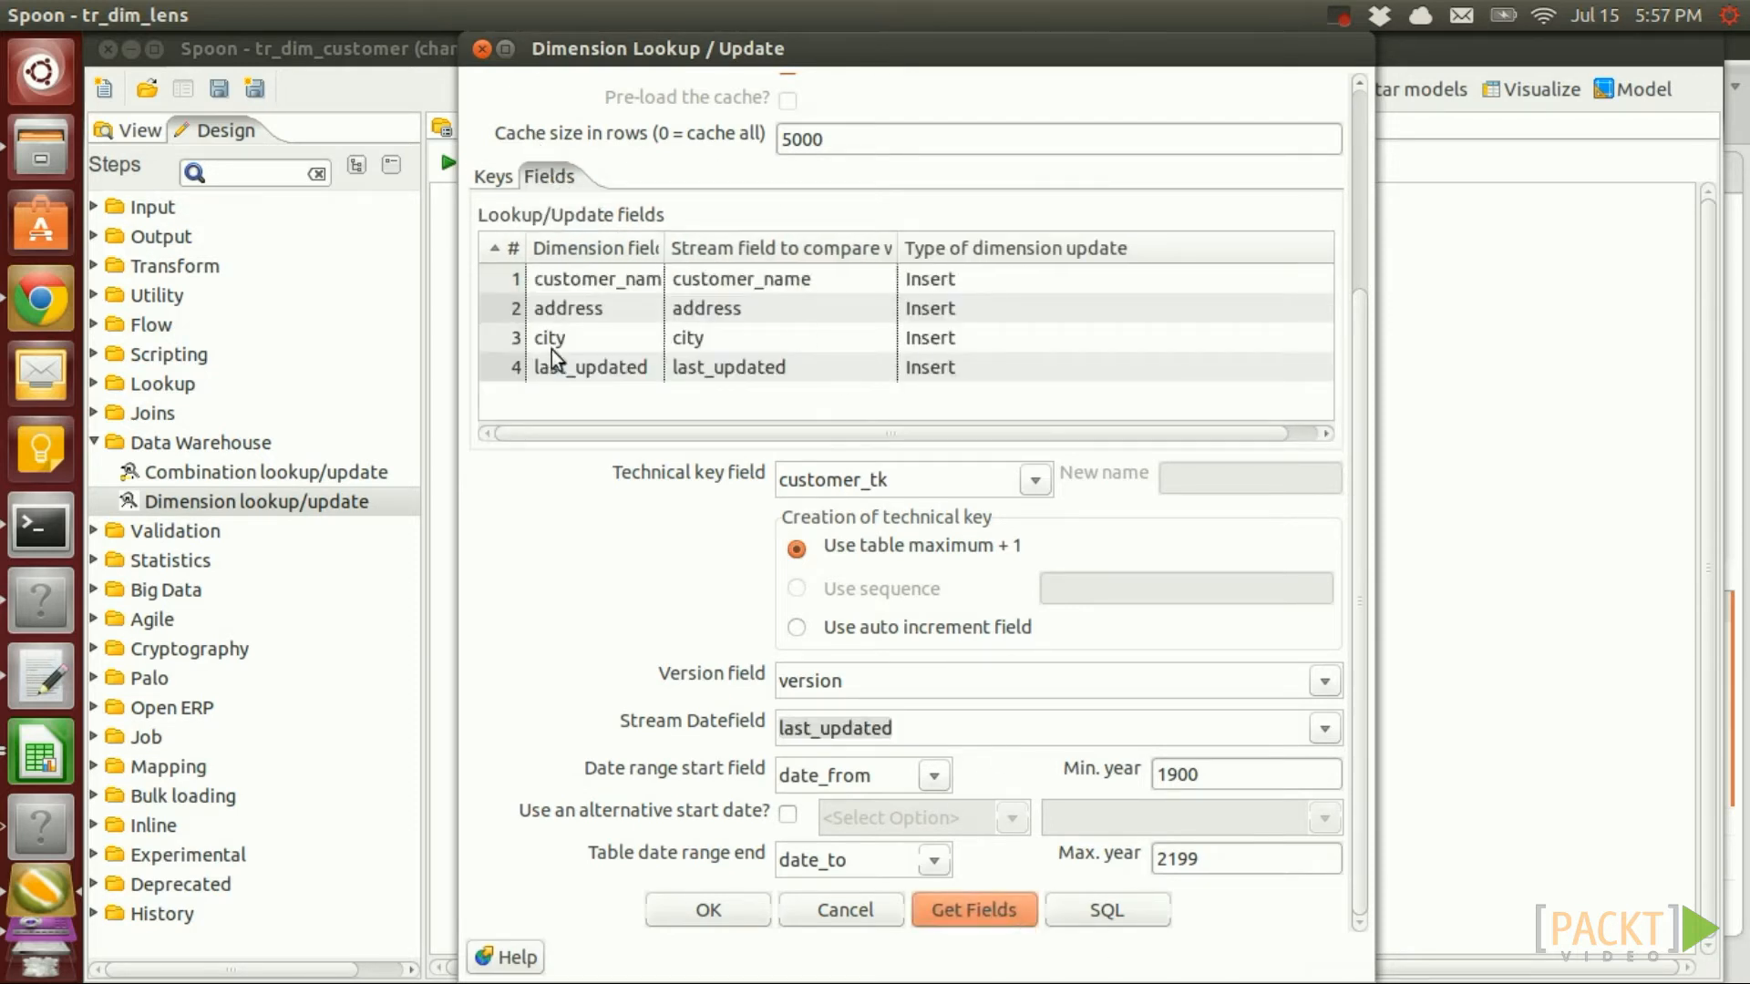
{"action": "left_click", "coordinate": [523, 376]}
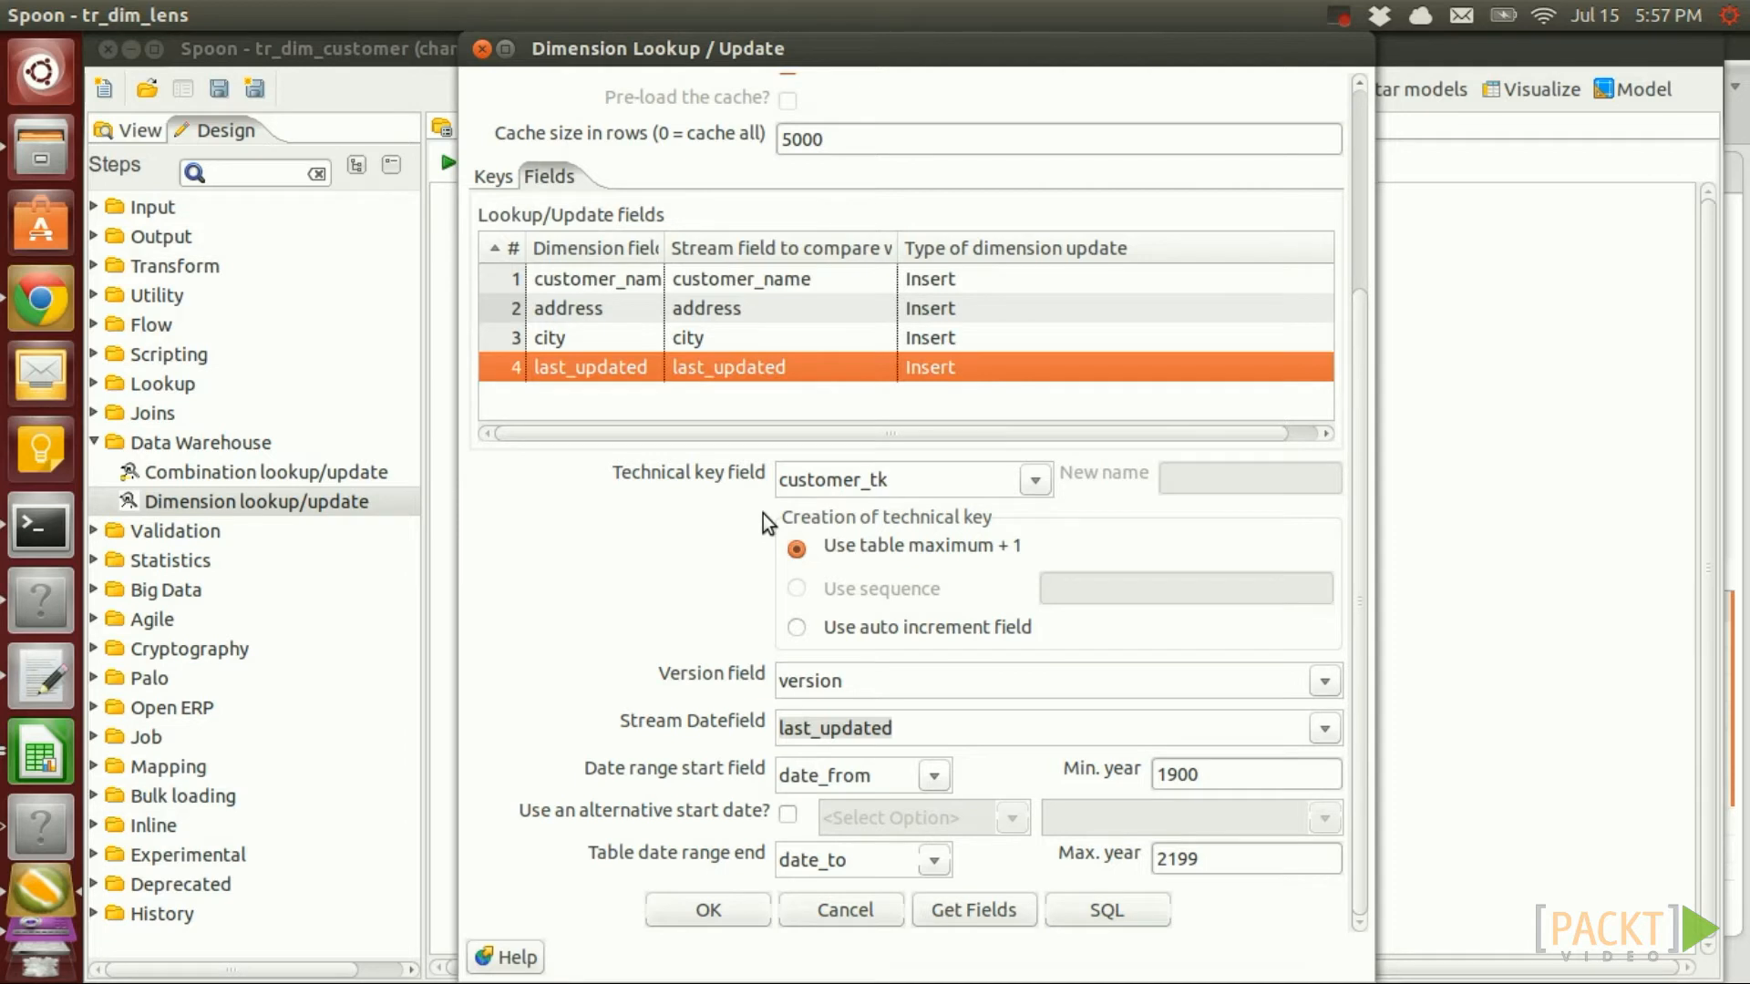
{"action": "key", "text": "Delete"}
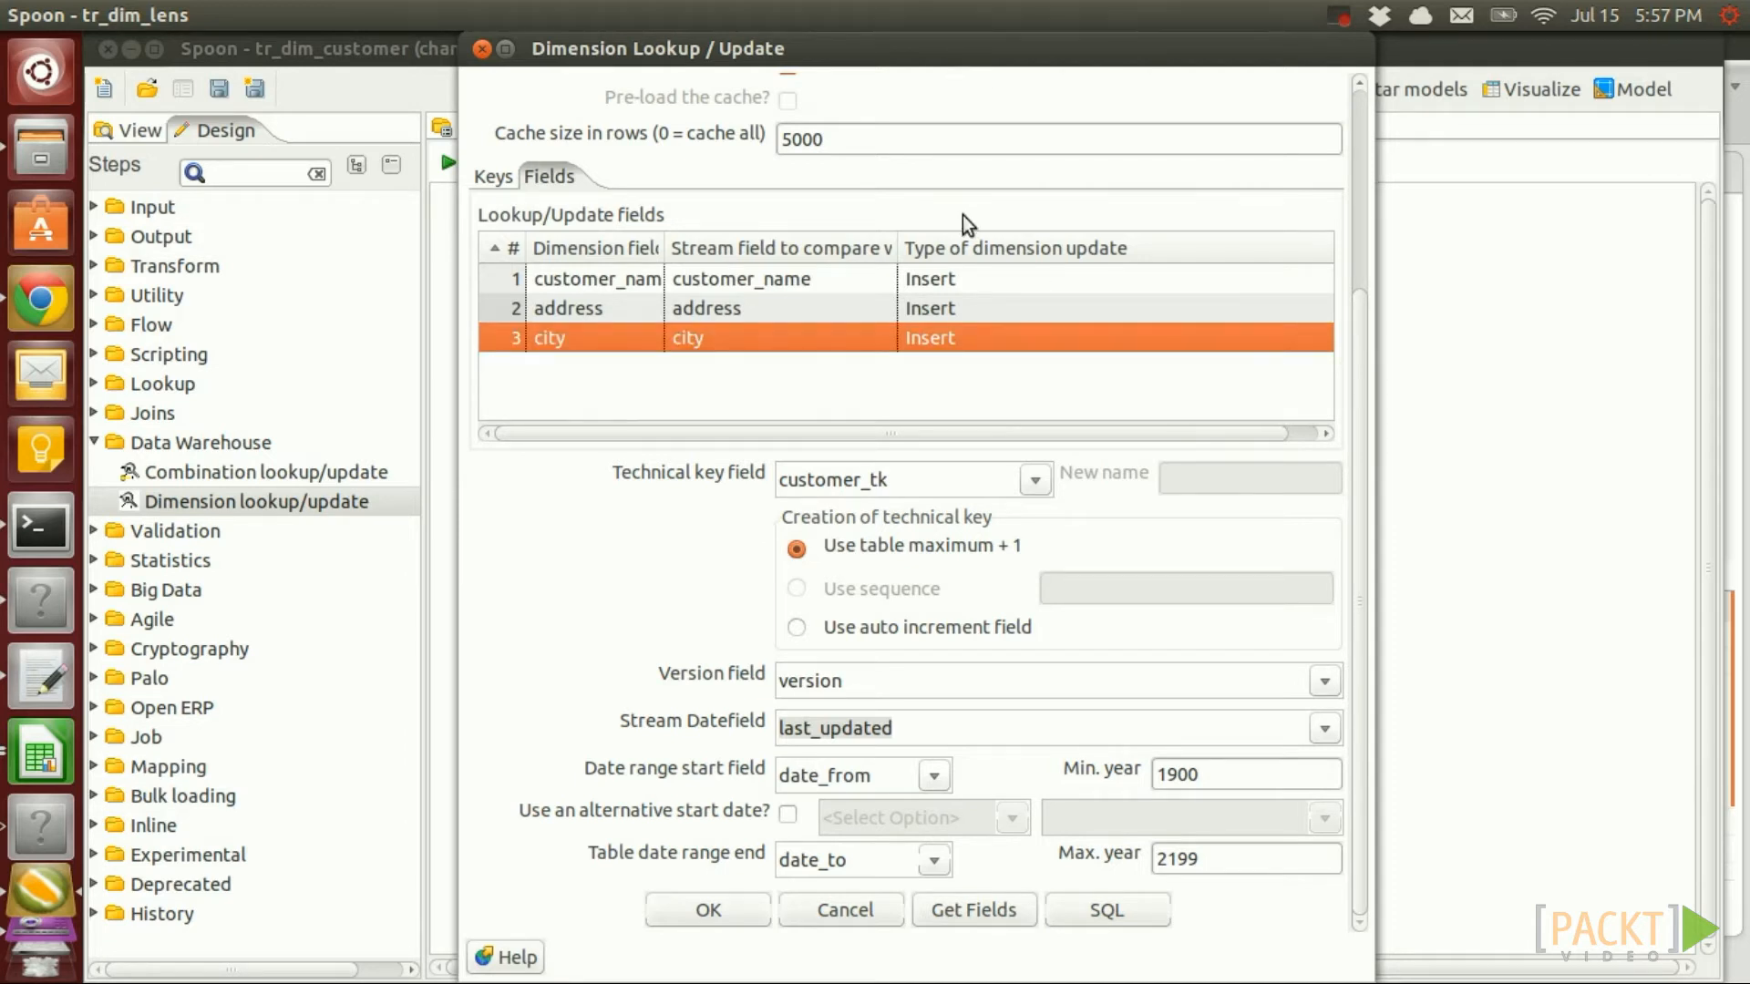
{"action": "left_click", "coordinate": [953, 282]}
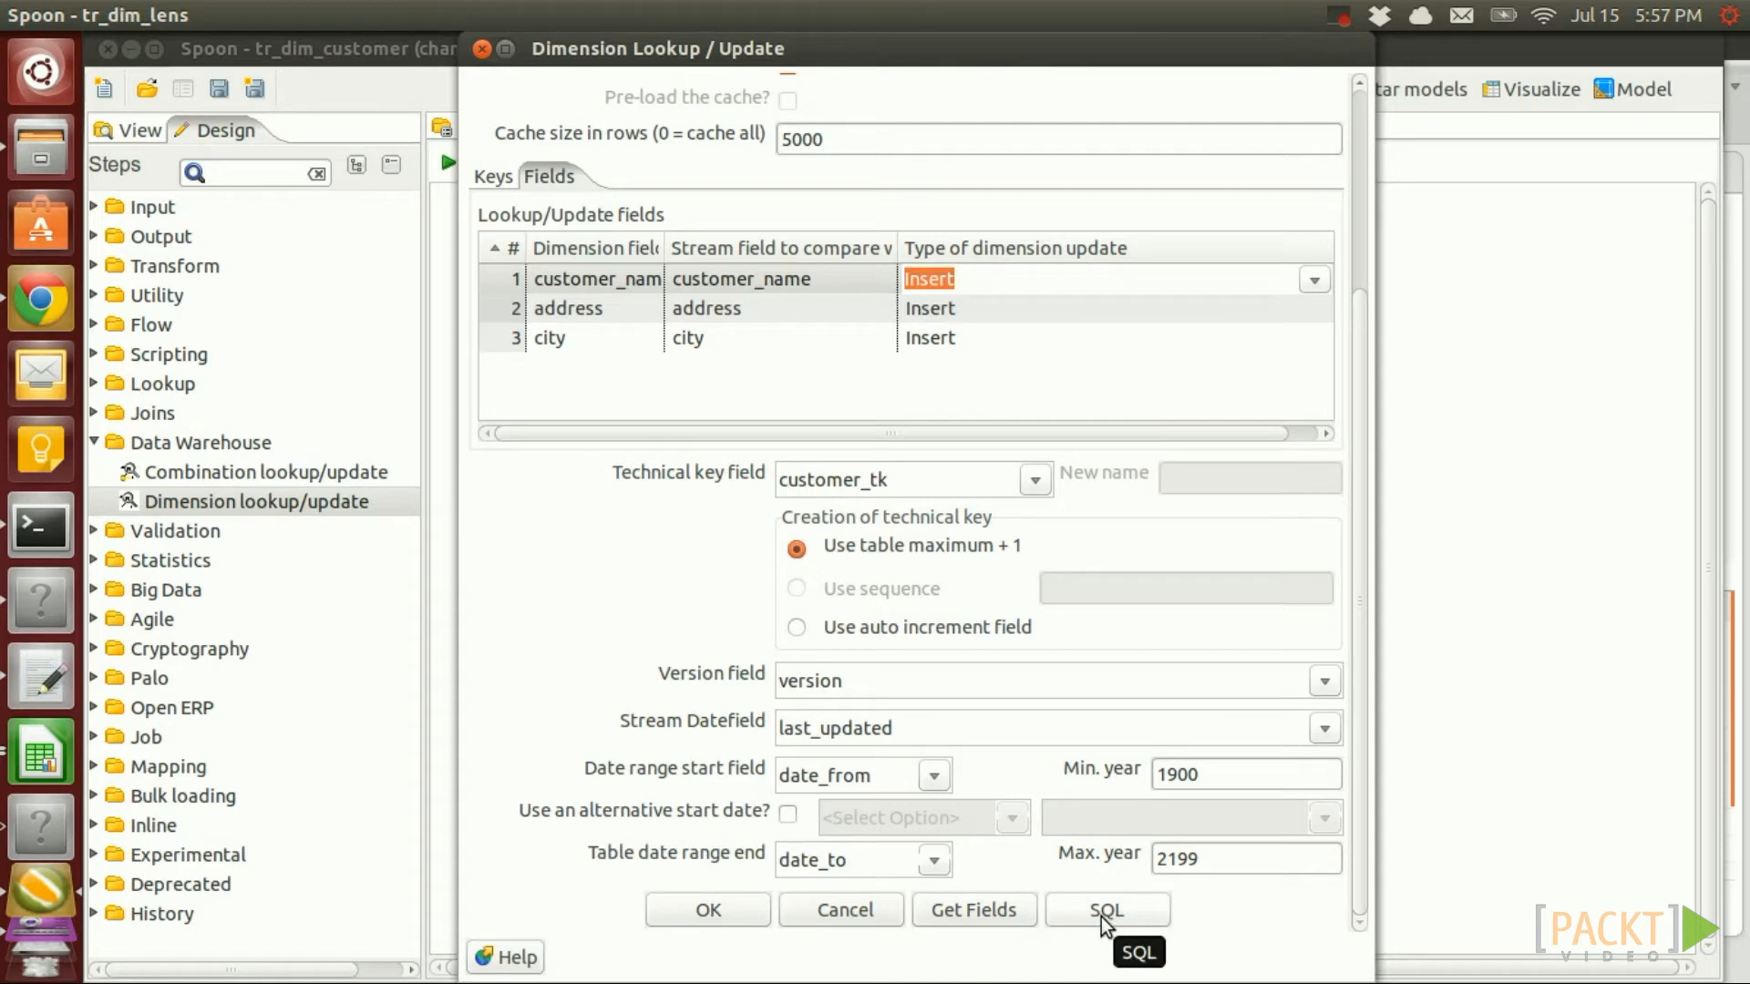
{"action": "left_click", "coordinate": [1105, 912]}
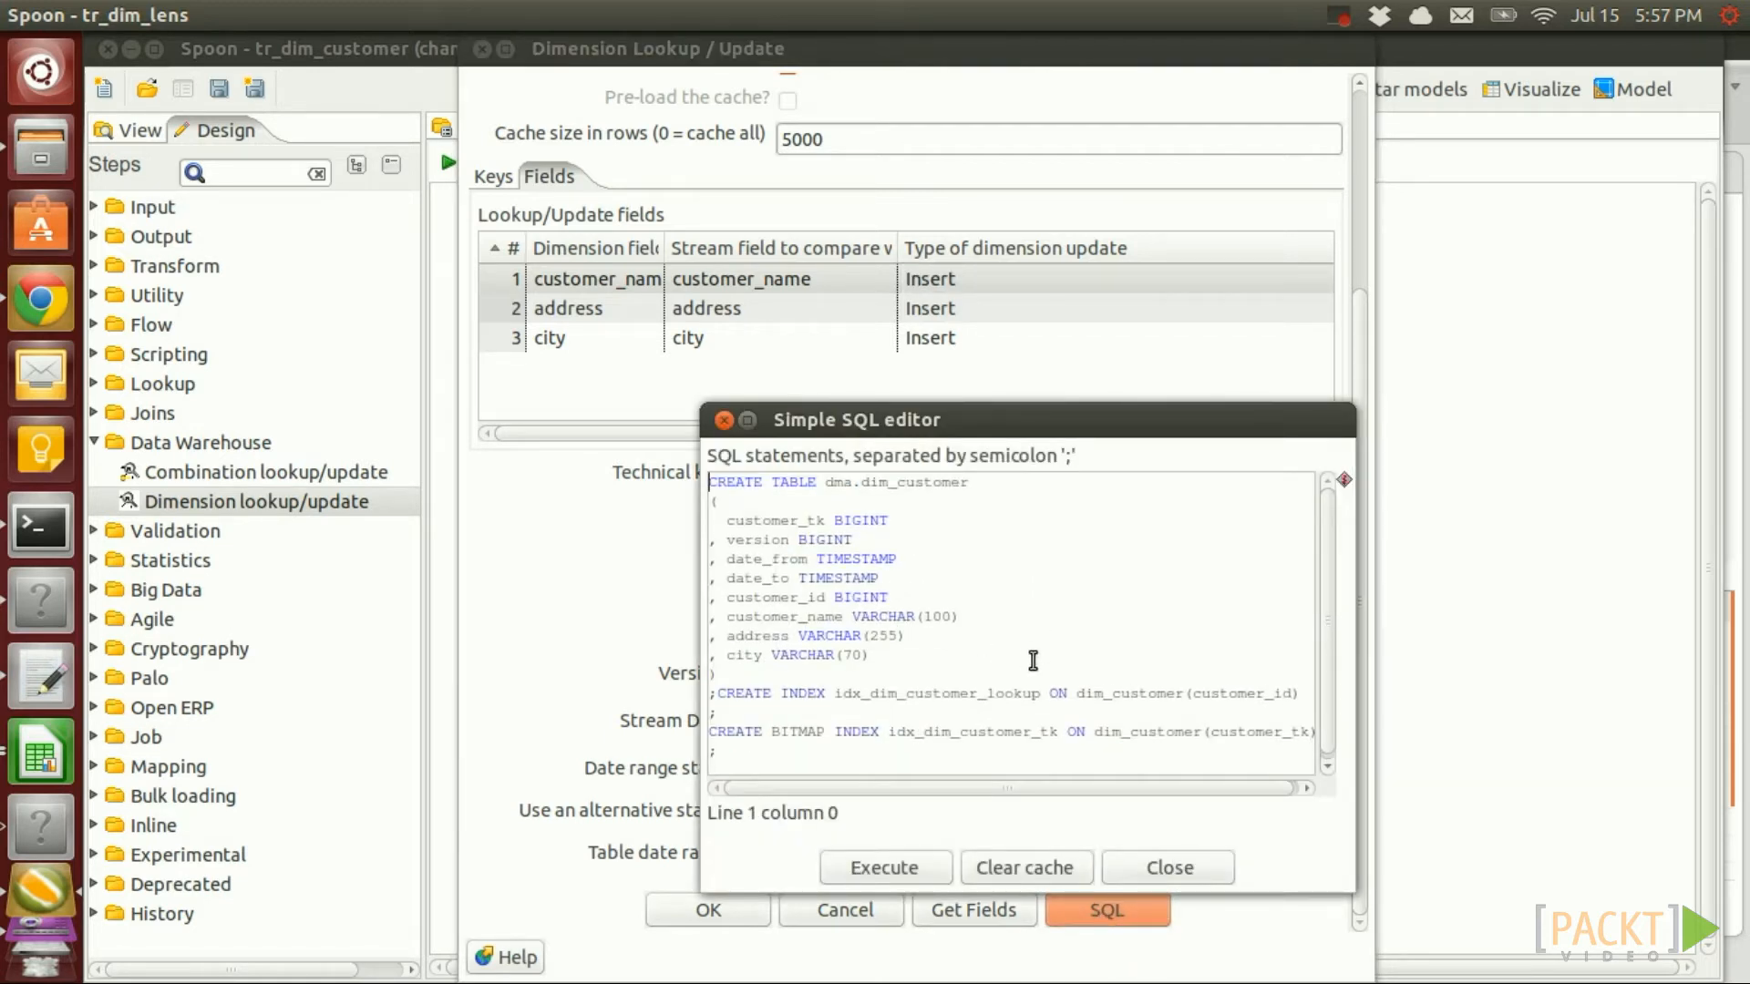
Check the dma.dim_customer CREATE TABLE in DBeaver, then accept the dimension step in Spoon
{"action": "left_click", "coordinate": [723, 419]}
{"action": "key", "text": "alt+Tab"}
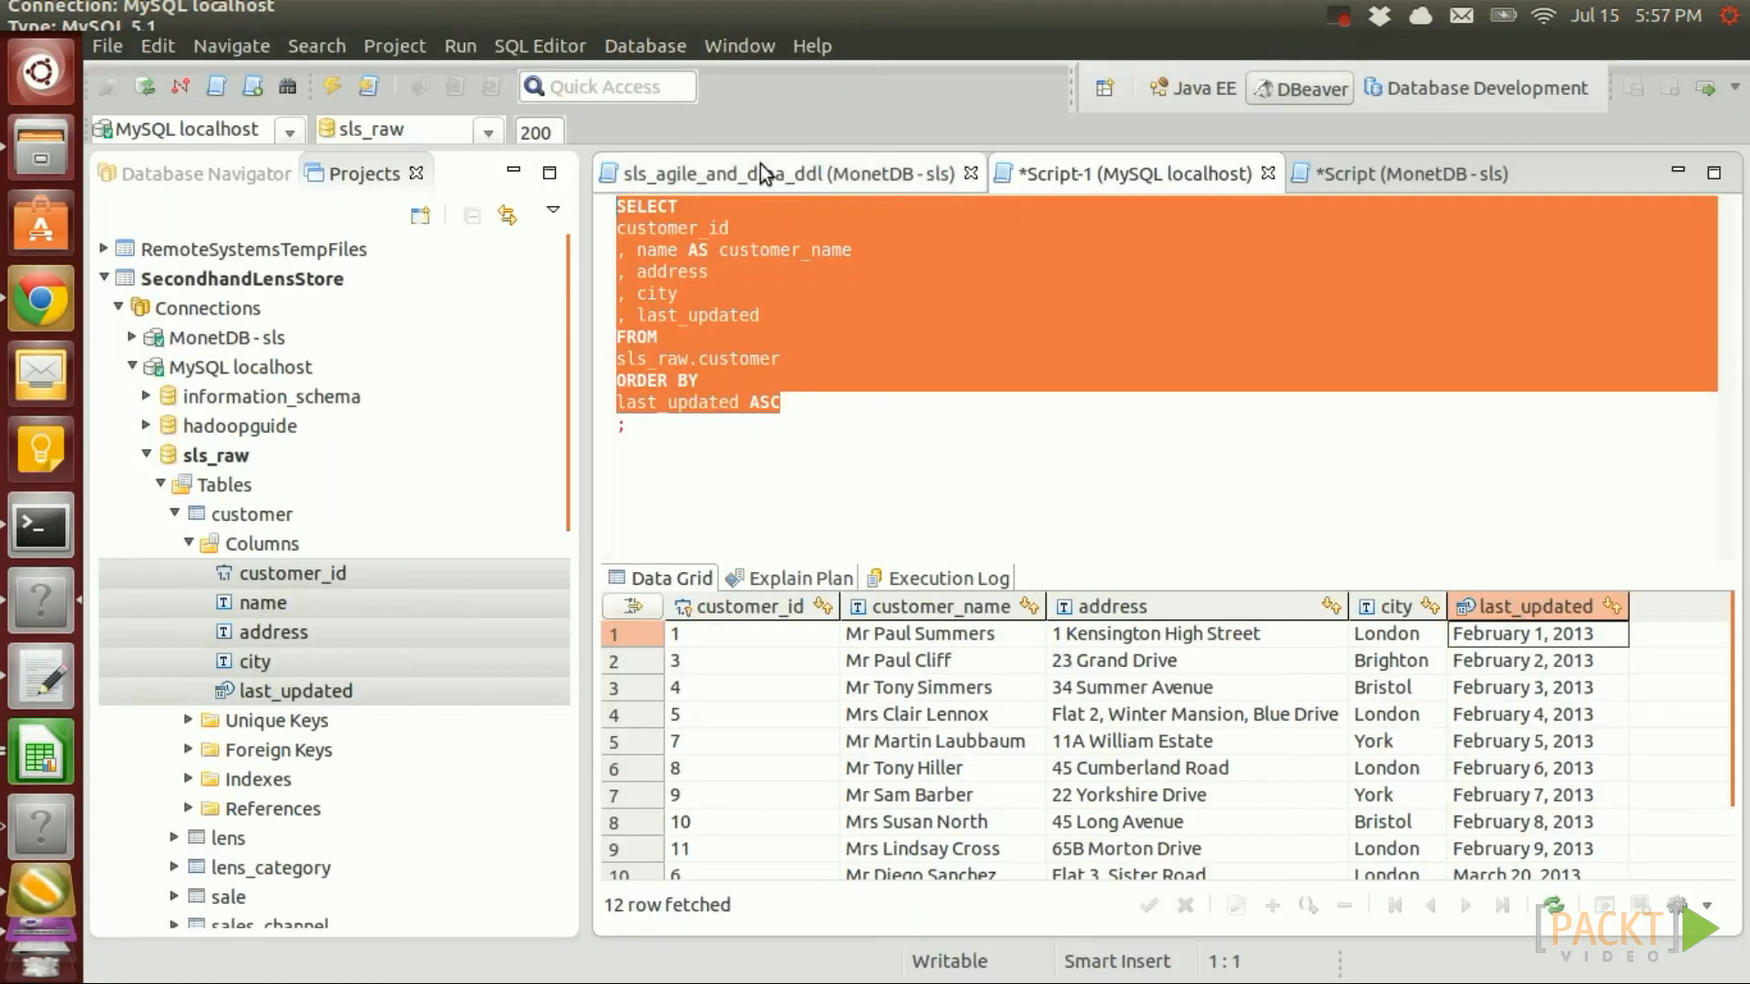
{"action": "left_click", "coordinate": [760, 173]}
{"action": "scroll", "coordinate": [653, 448], "scroll_direction": "down", "scroll_amount": 3}
{"action": "scroll", "coordinate": [653, 449], "scroll_direction": "up", "scroll_amount": 1}
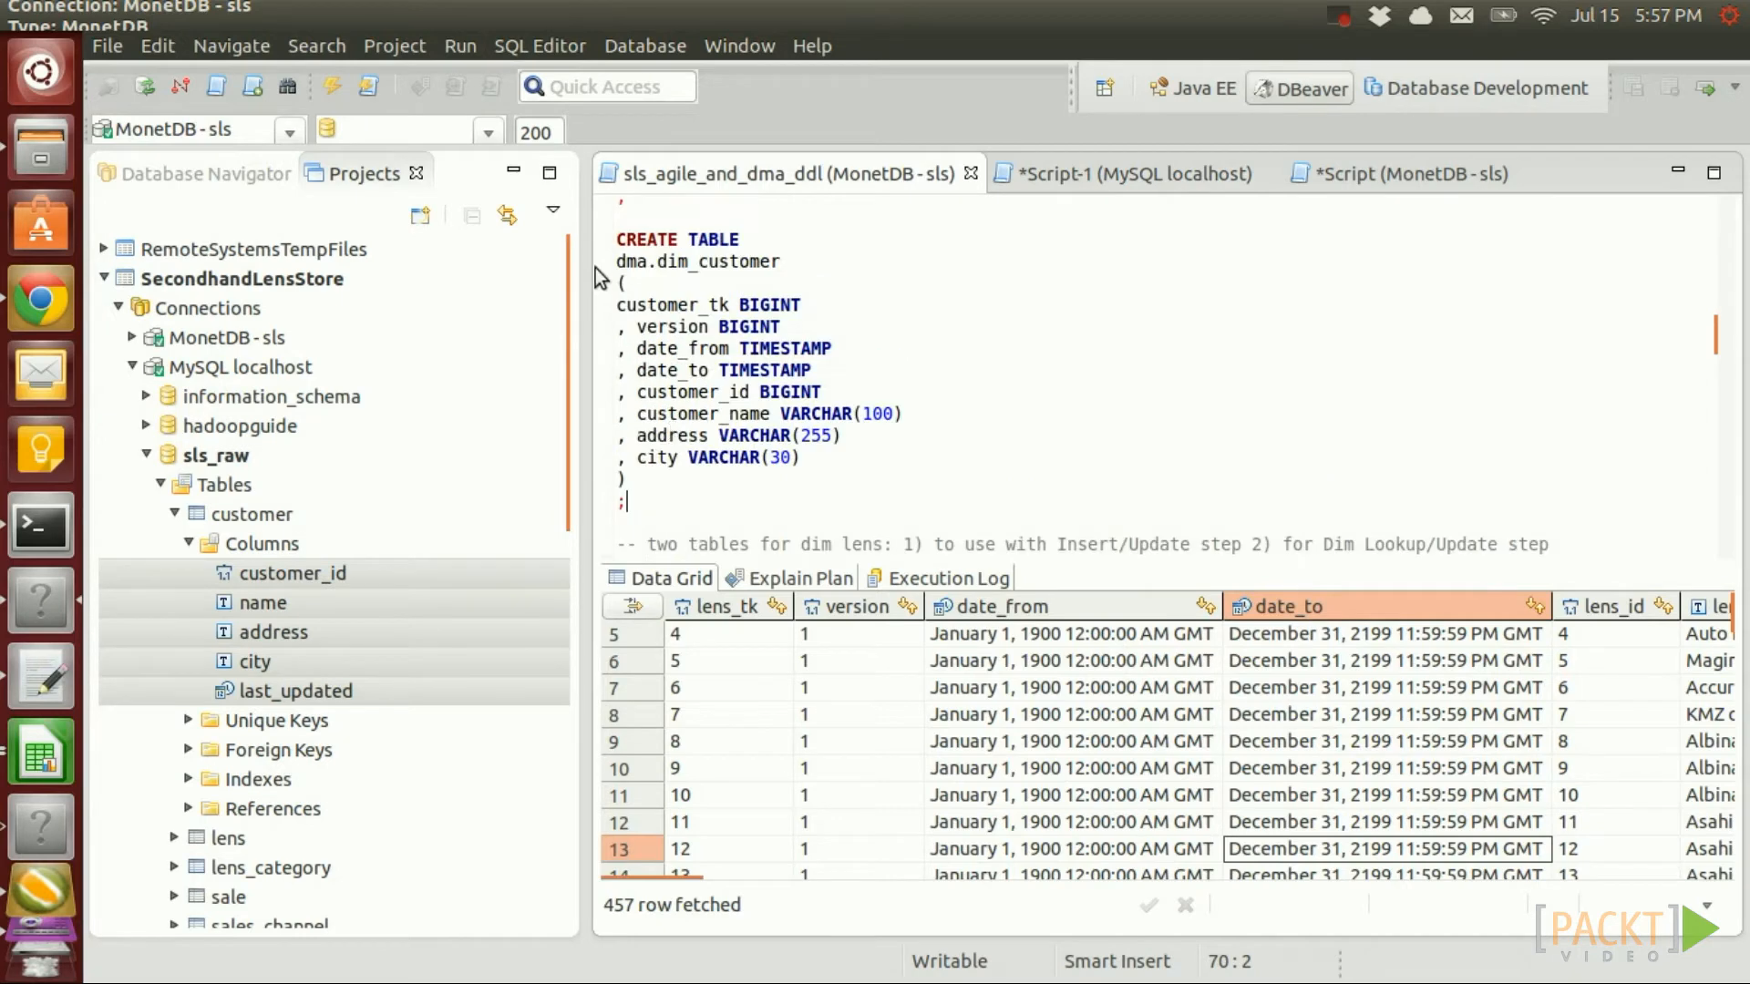
{"action": "left_click", "coordinate": [619, 243]}
{"action": "left_click", "coordinate": [656, 496], "text": "shift"}
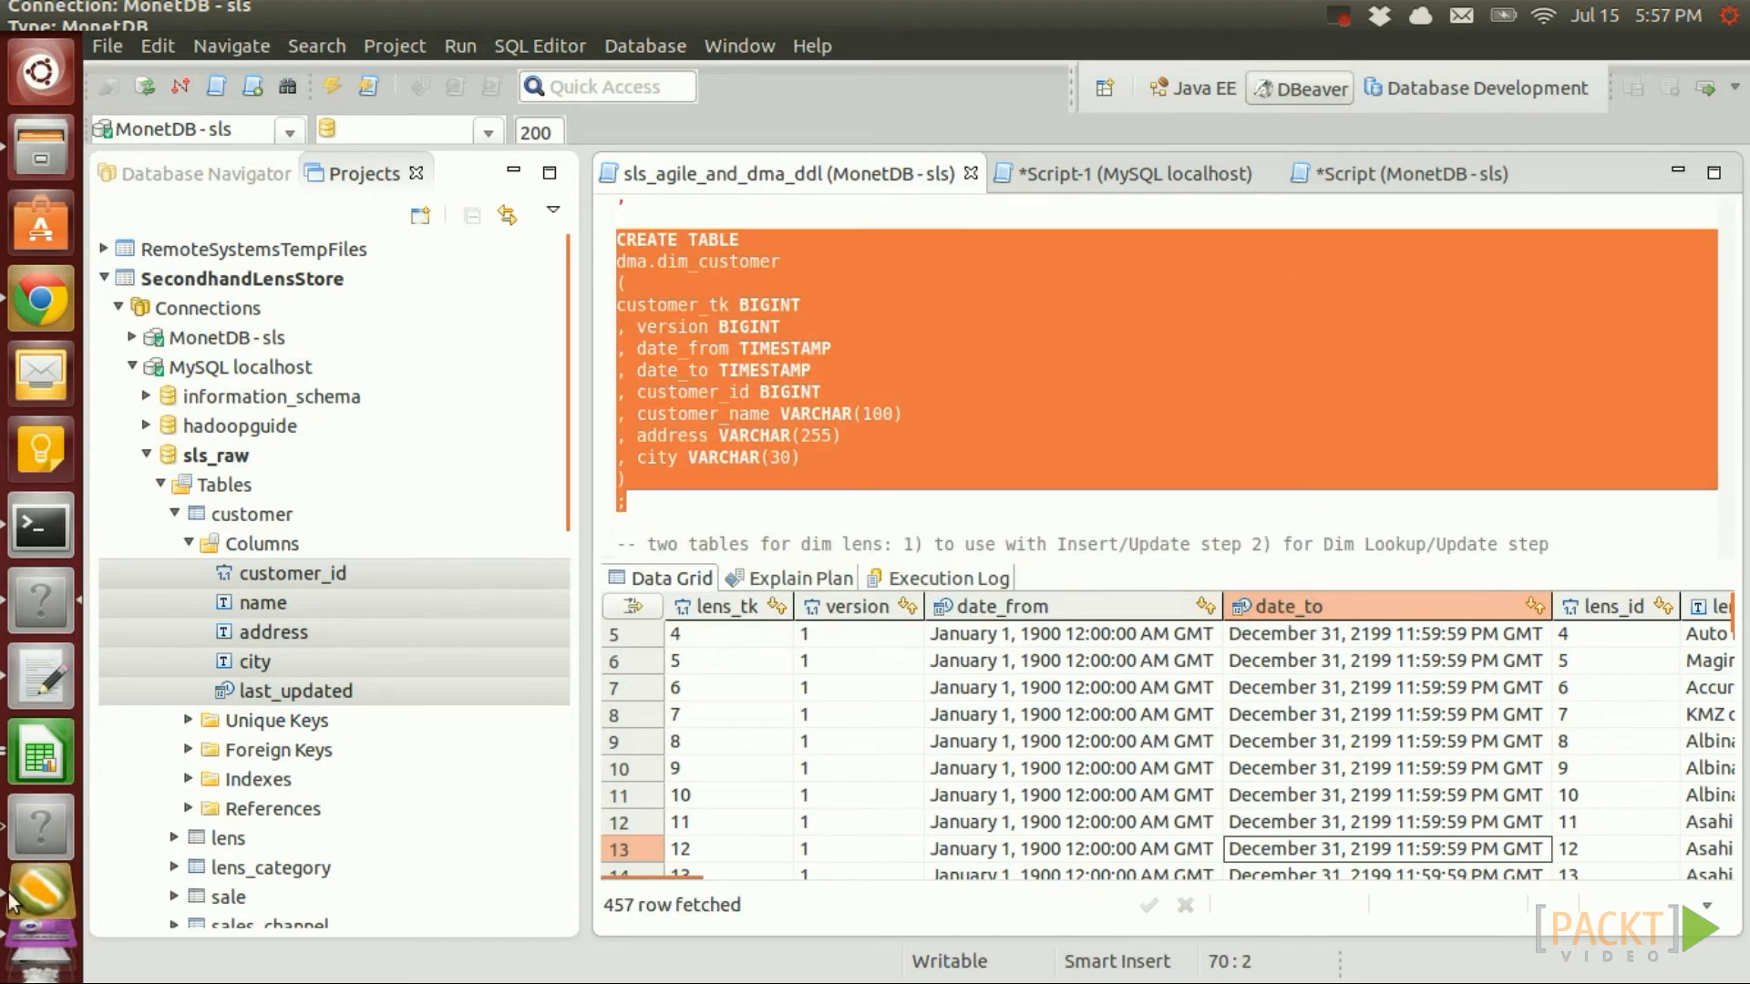
{"action": "left_click", "coordinate": [38, 907]}
{"action": "left_click", "coordinate": [711, 907]}
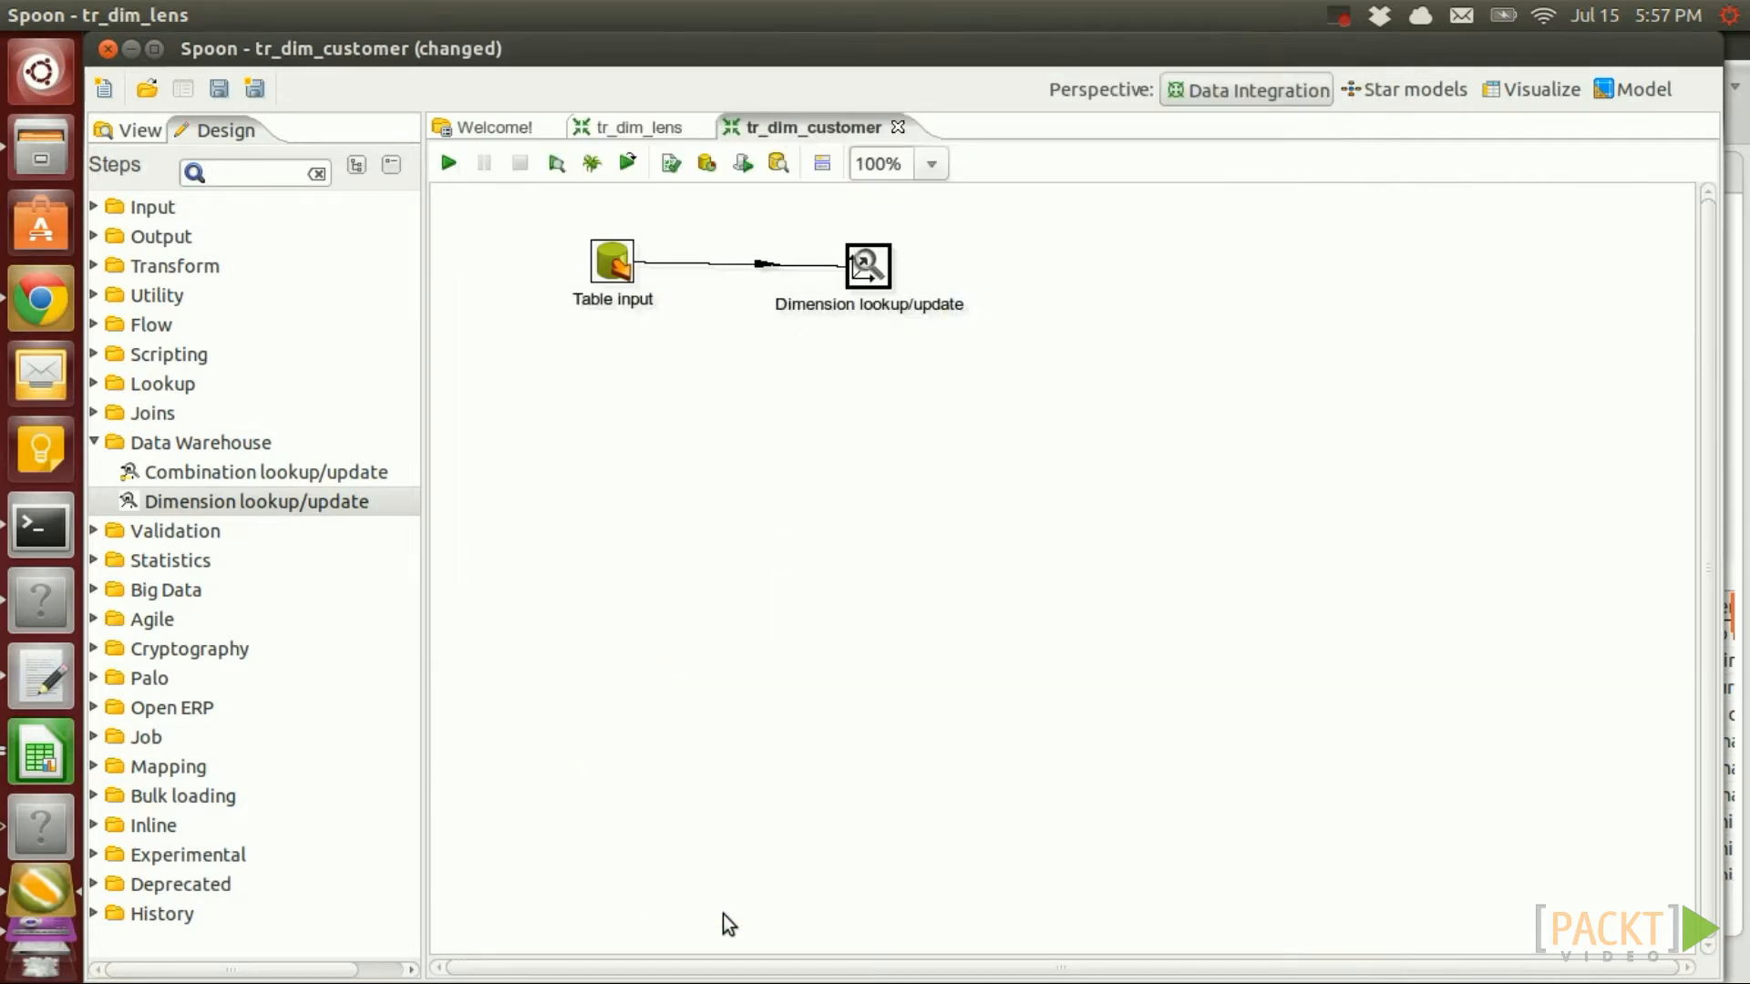
Save and run tr_dim_customer, writing 11 rows, then bring up the customers sheet in Calc
{"action": "left_click", "coordinate": [448, 163]}
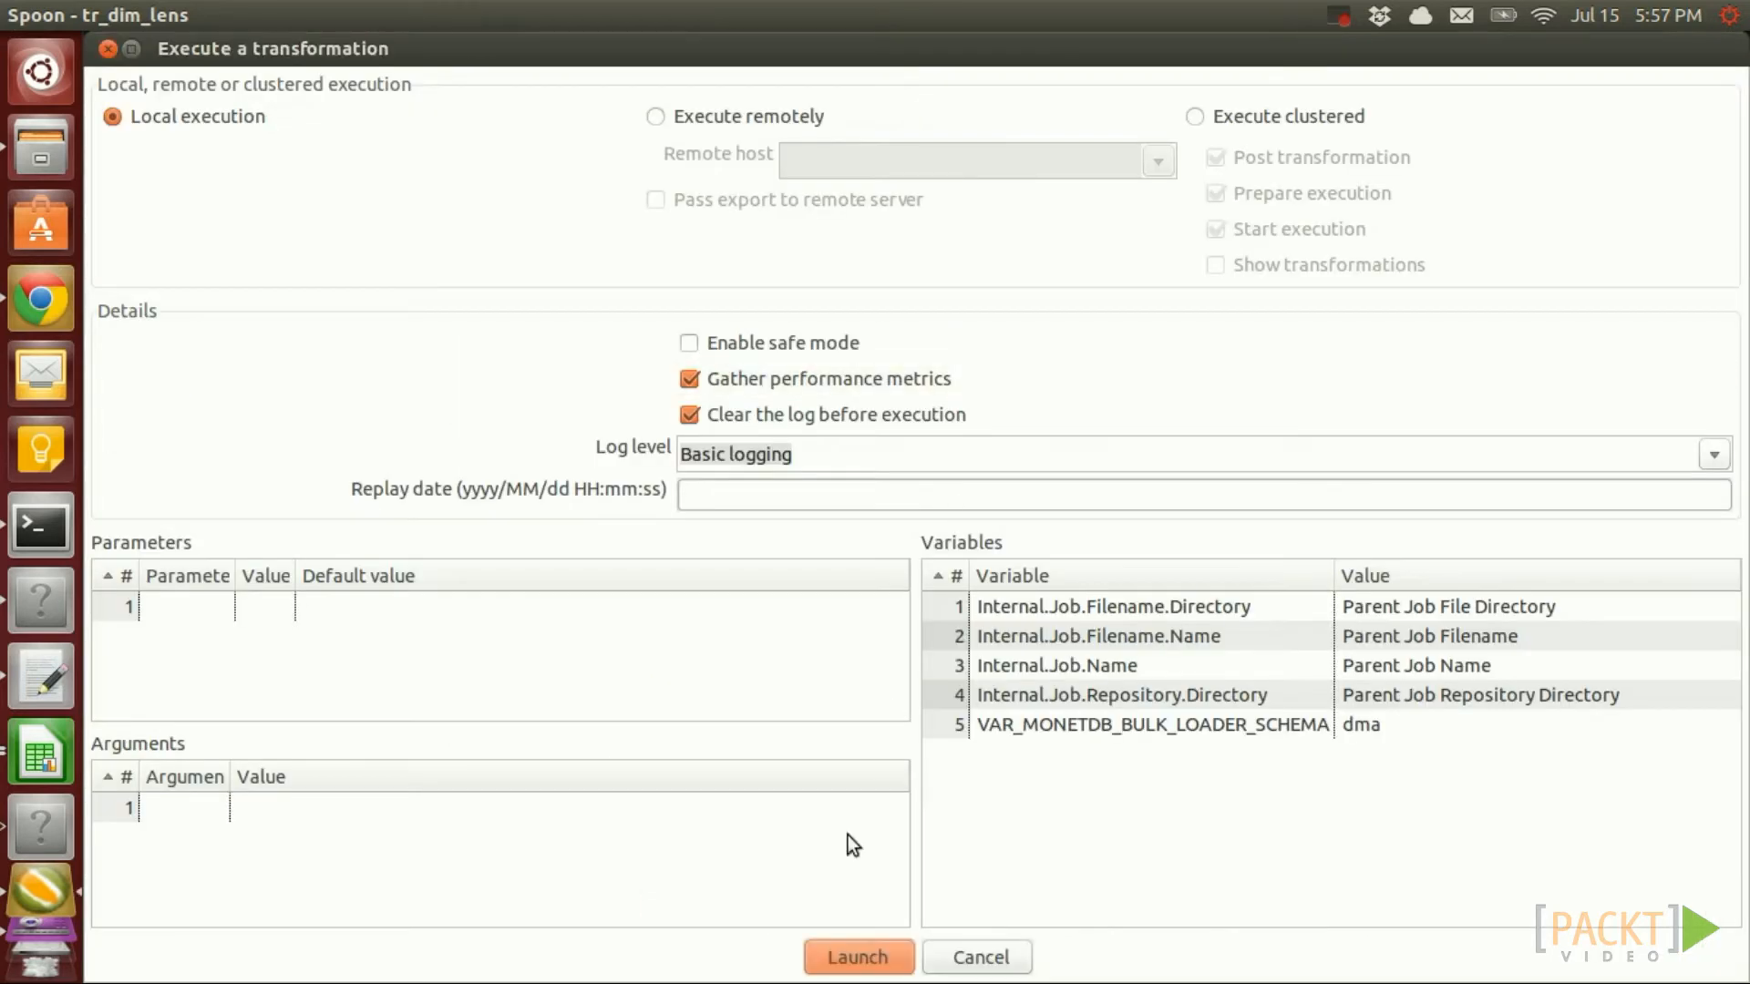
{"action": "left_click", "coordinate": [858, 958]}
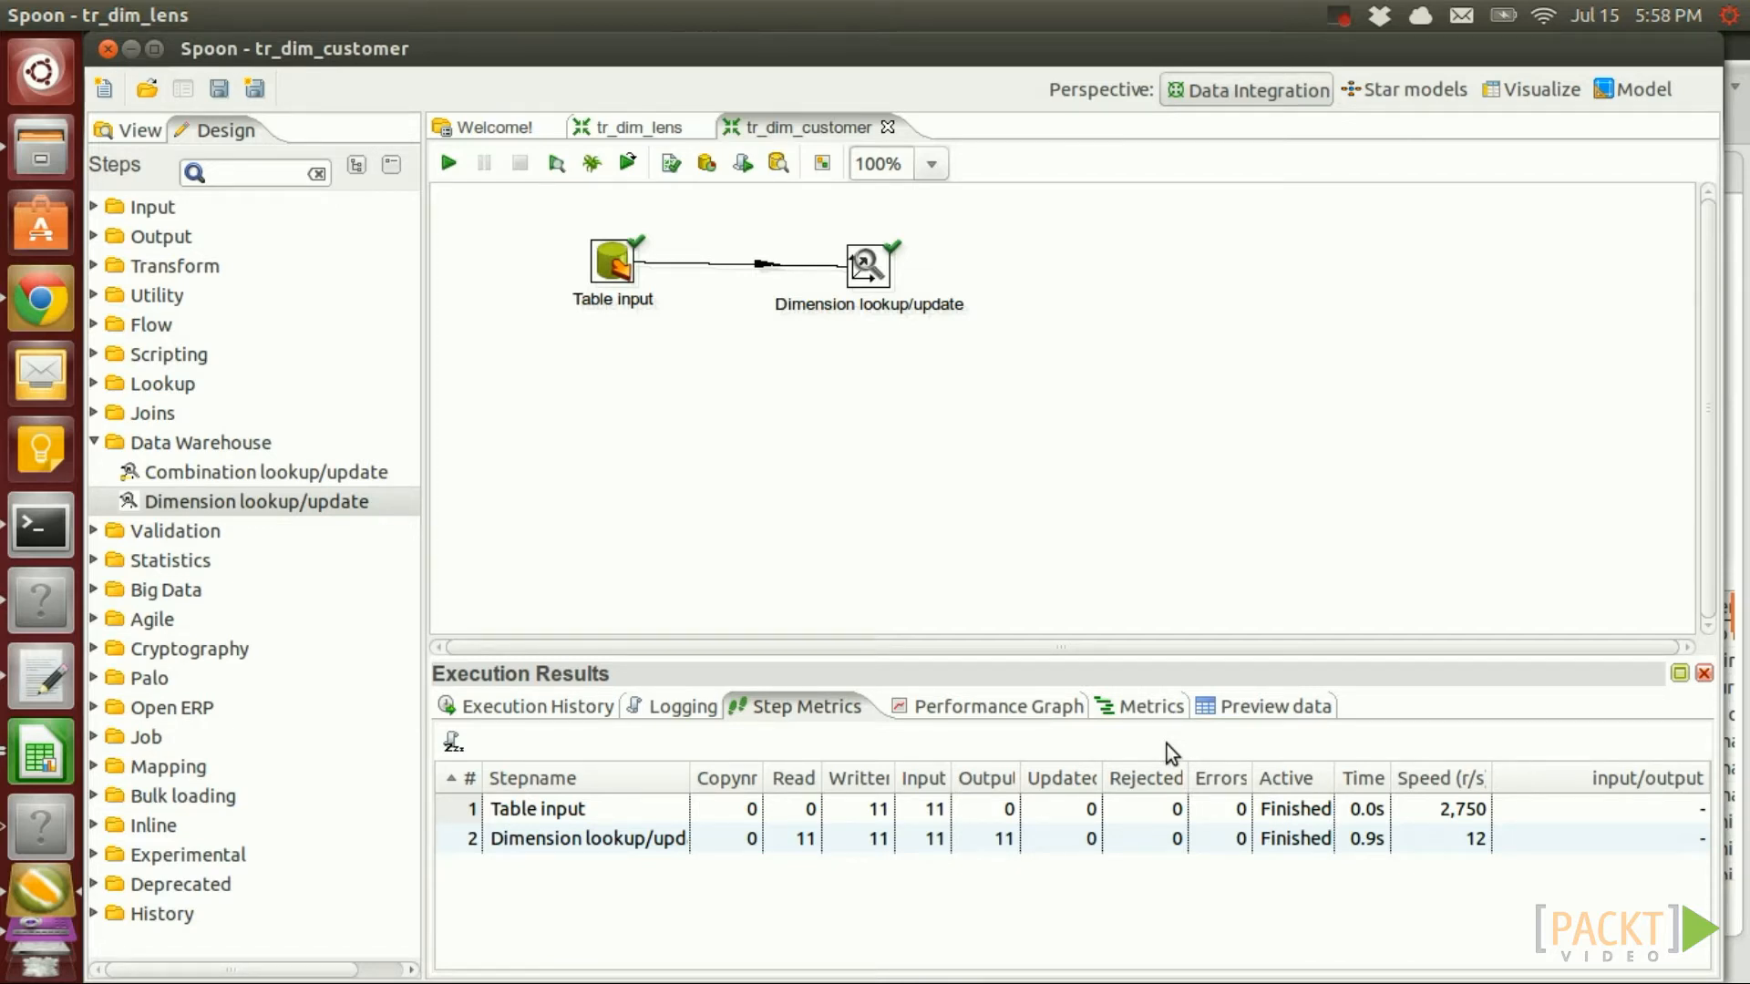
{"action": "left_click", "coordinate": [36, 782]}
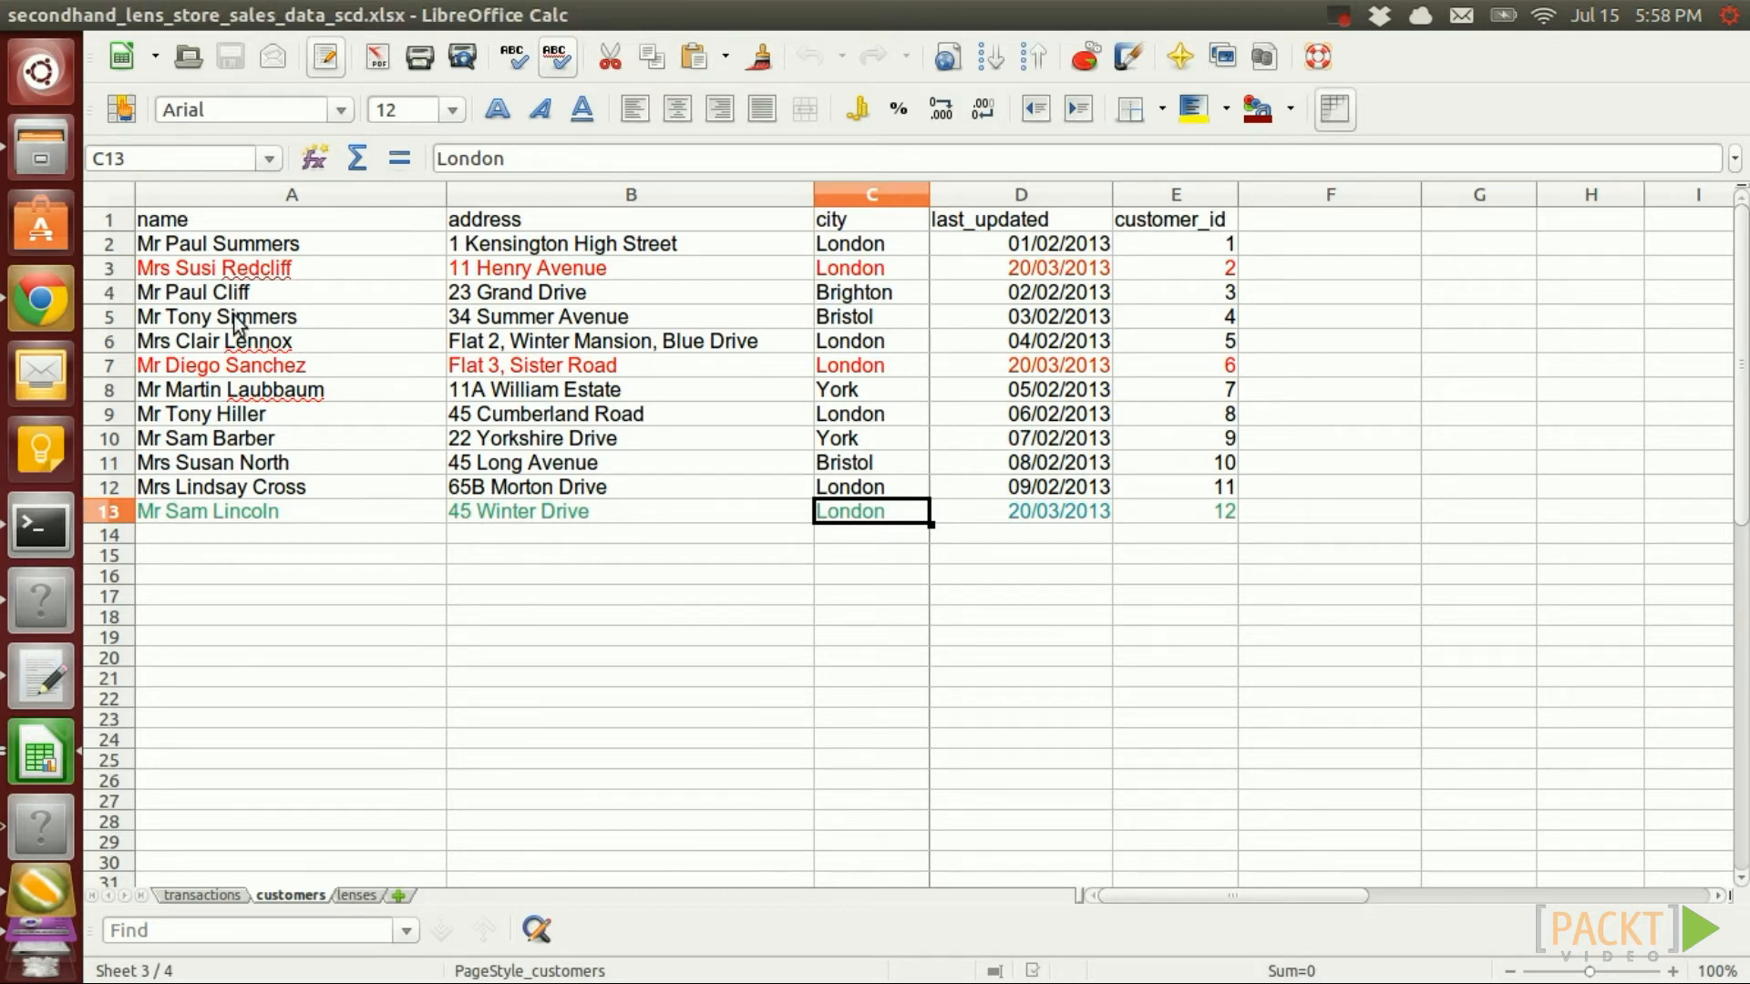
Step through the changed customer rows and check the second customer's new address, then bring the Terminal forward
{"action": "left_click", "coordinate": [220, 270]}
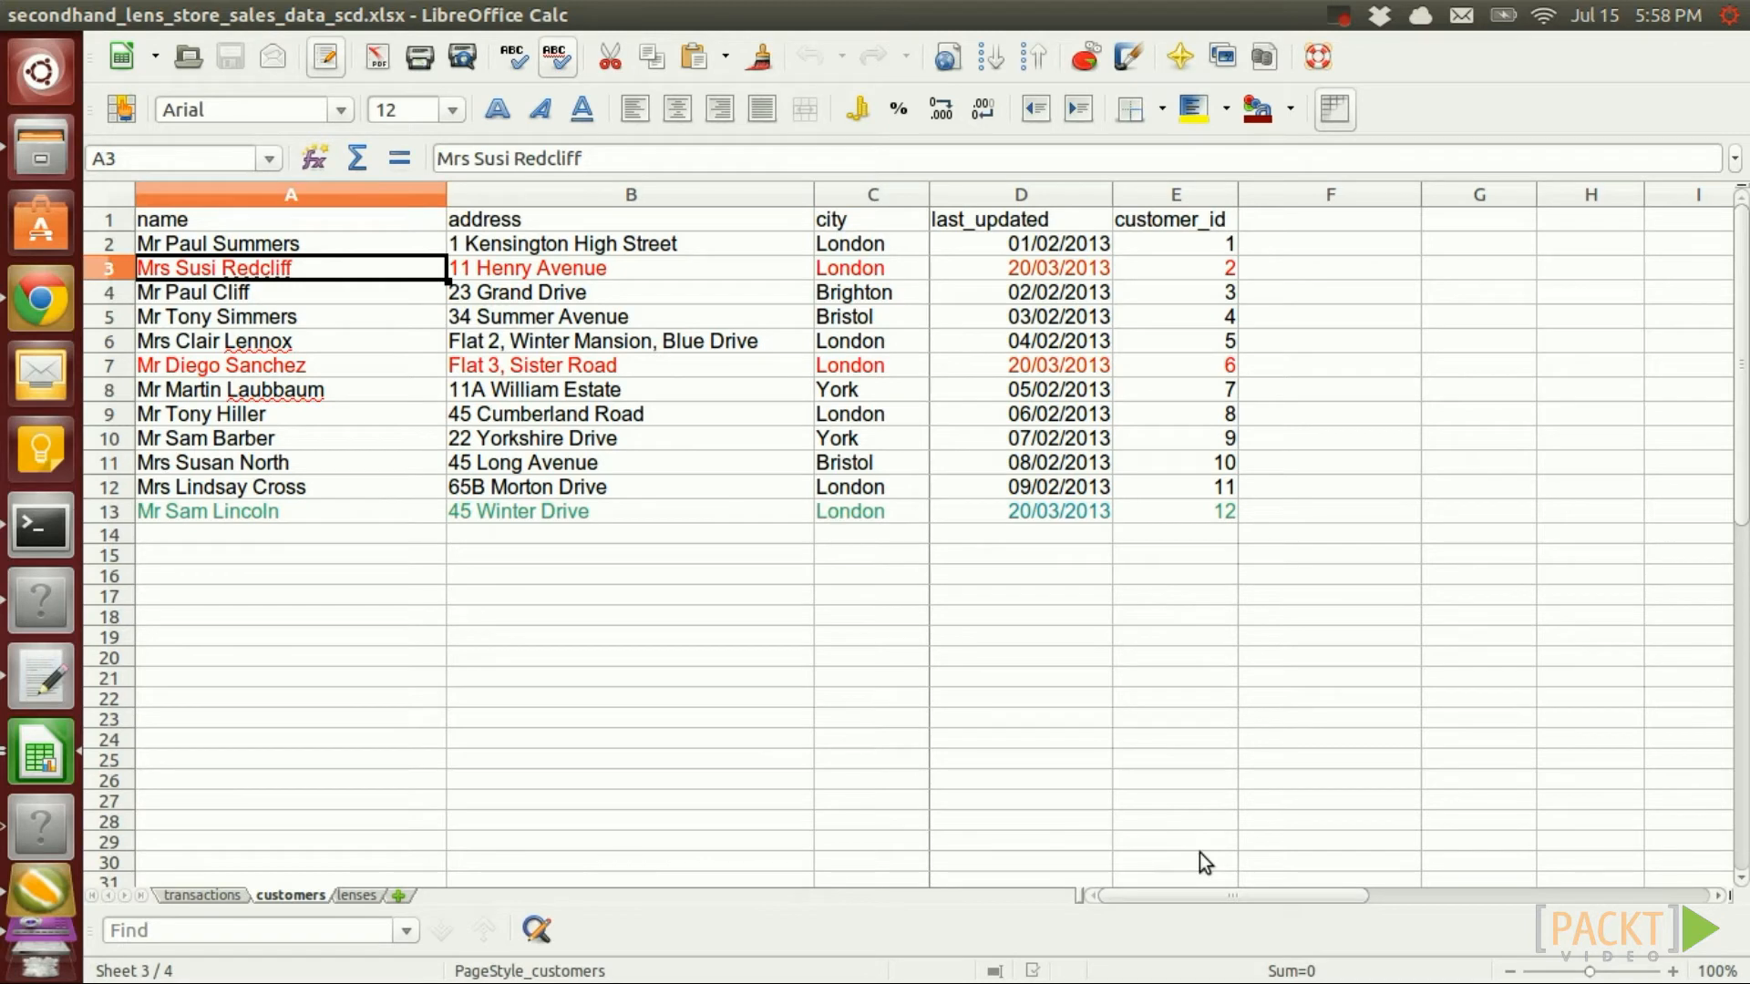
{"action": "key", "text": "Down"}
{"action": "key", "text": "Up"}
{"action": "key", "text": "Down"}
{"action": "key", "text": "Down"}
{"action": "key", "text": "Down"}
{"action": "key", "text": "Down"}
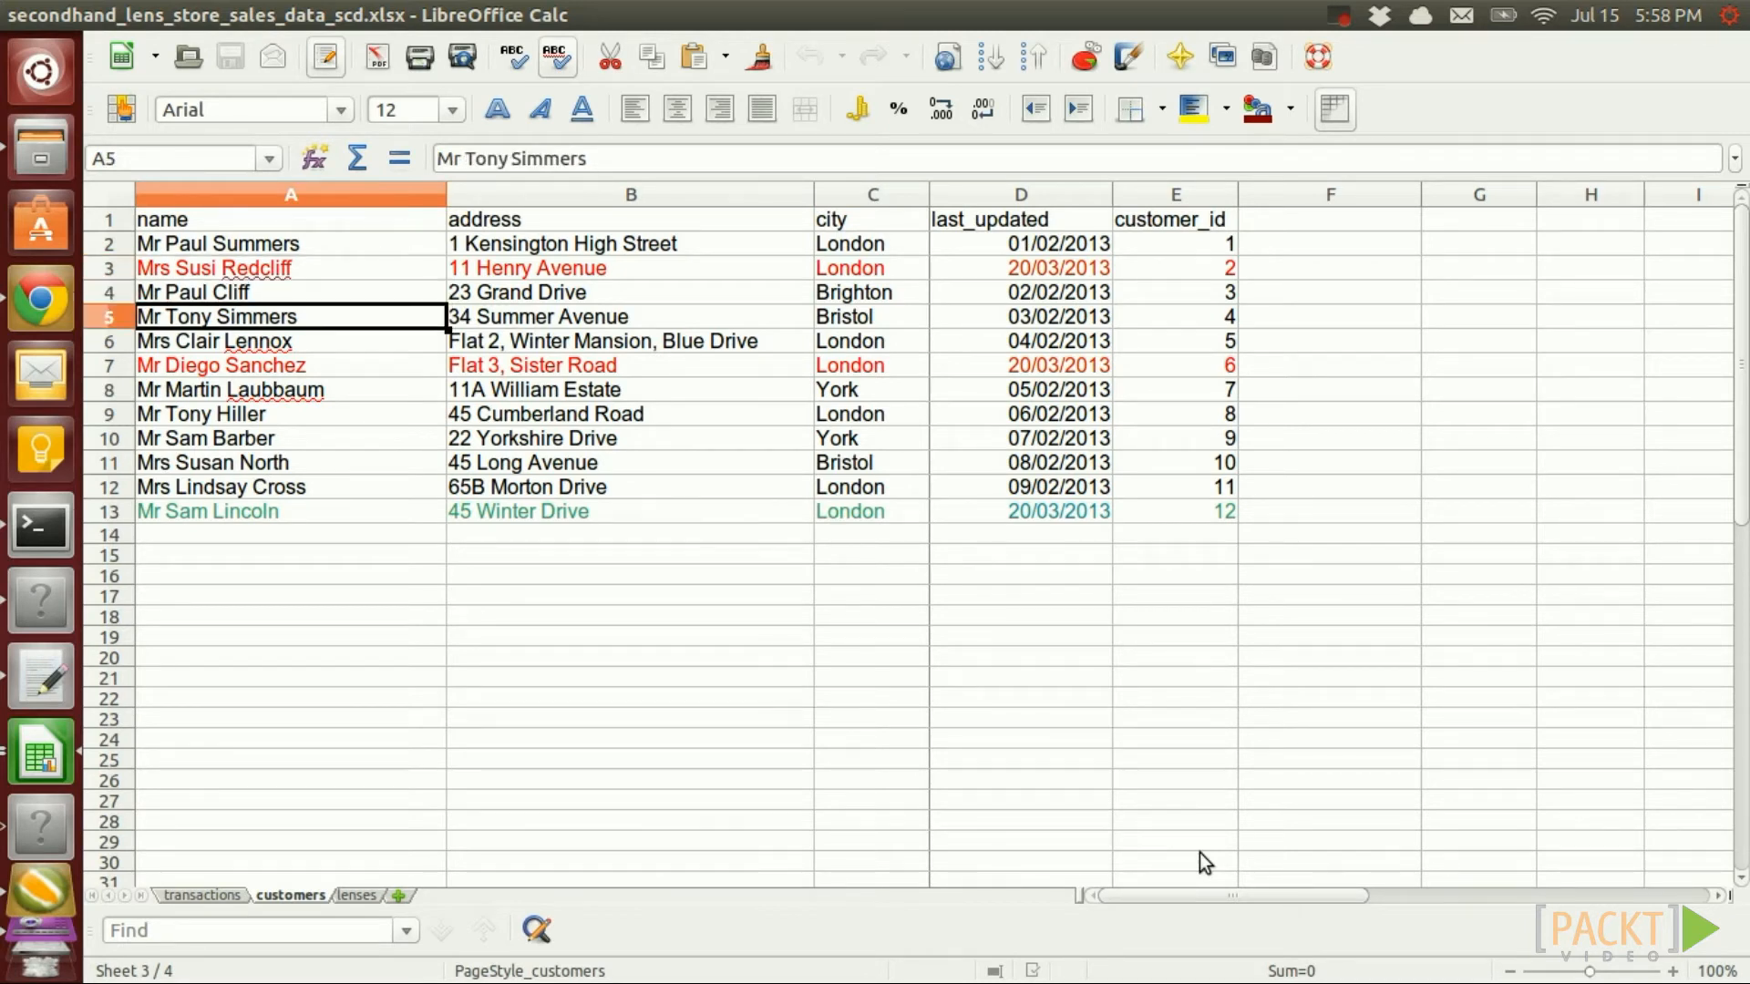
{"action": "key", "text": "Down"}
{"action": "key", "text": "Down"}
{"action": "key", "text": "Down"}
{"action": "key", "text": "Down"}
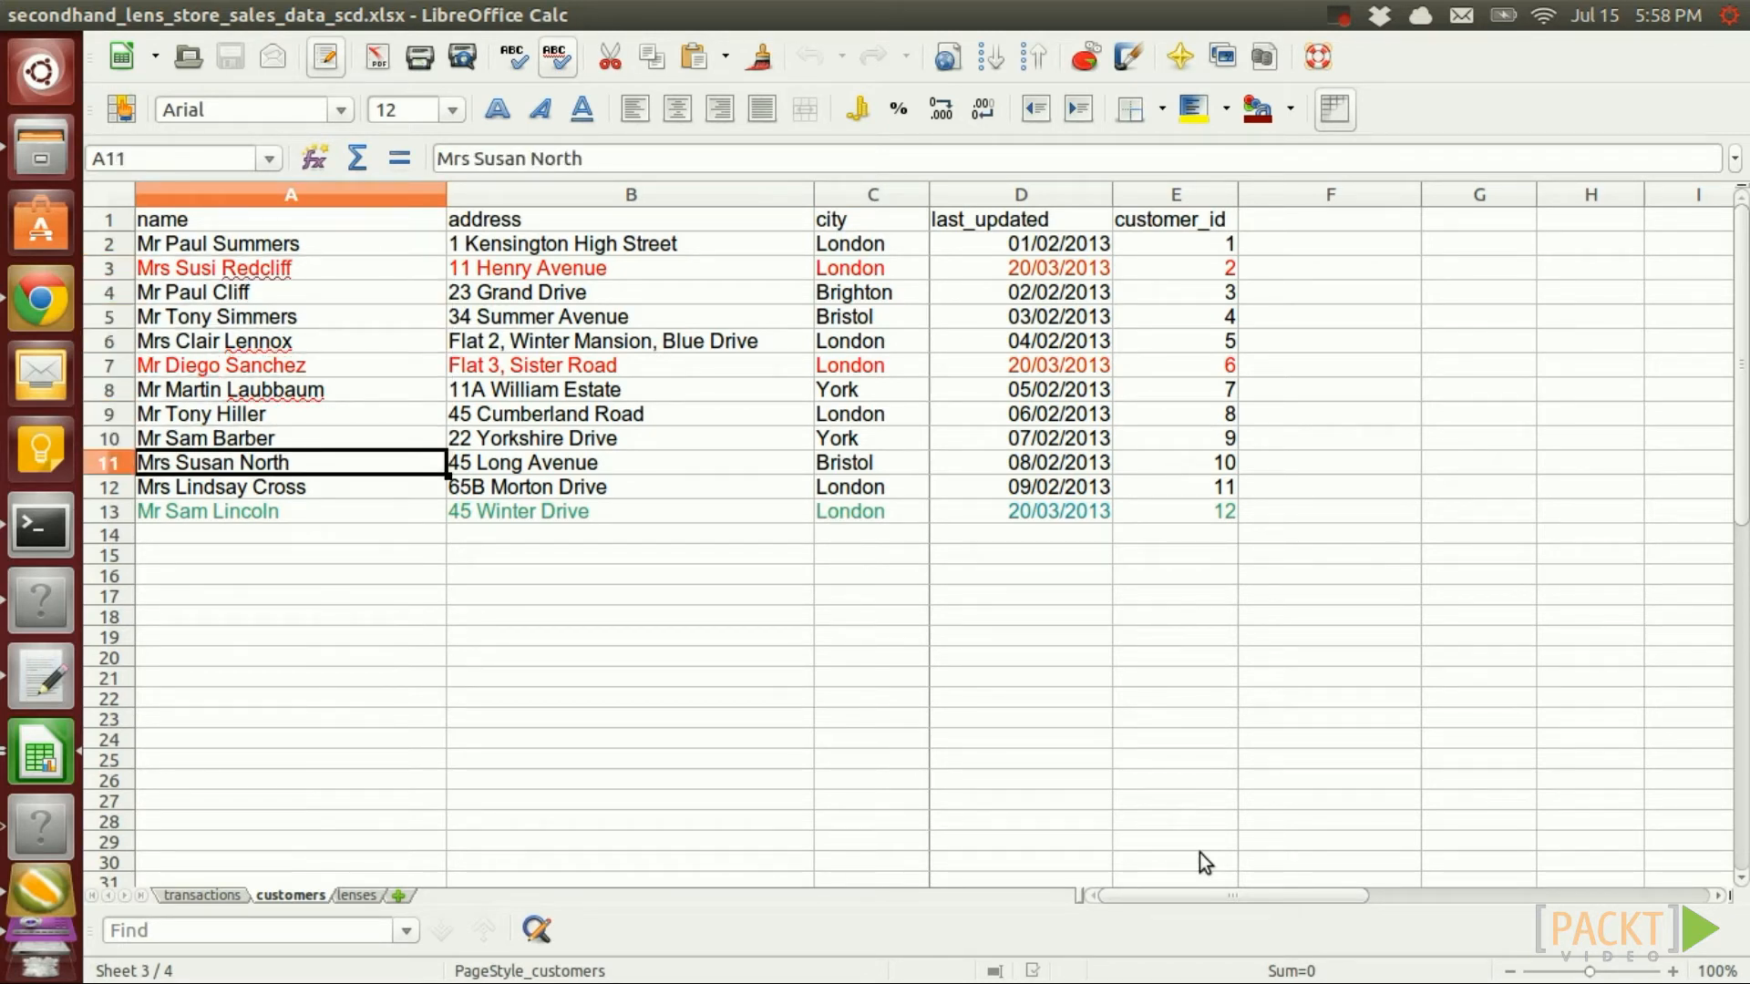
{"action": "left_click", "coordinate": [647, 507]}
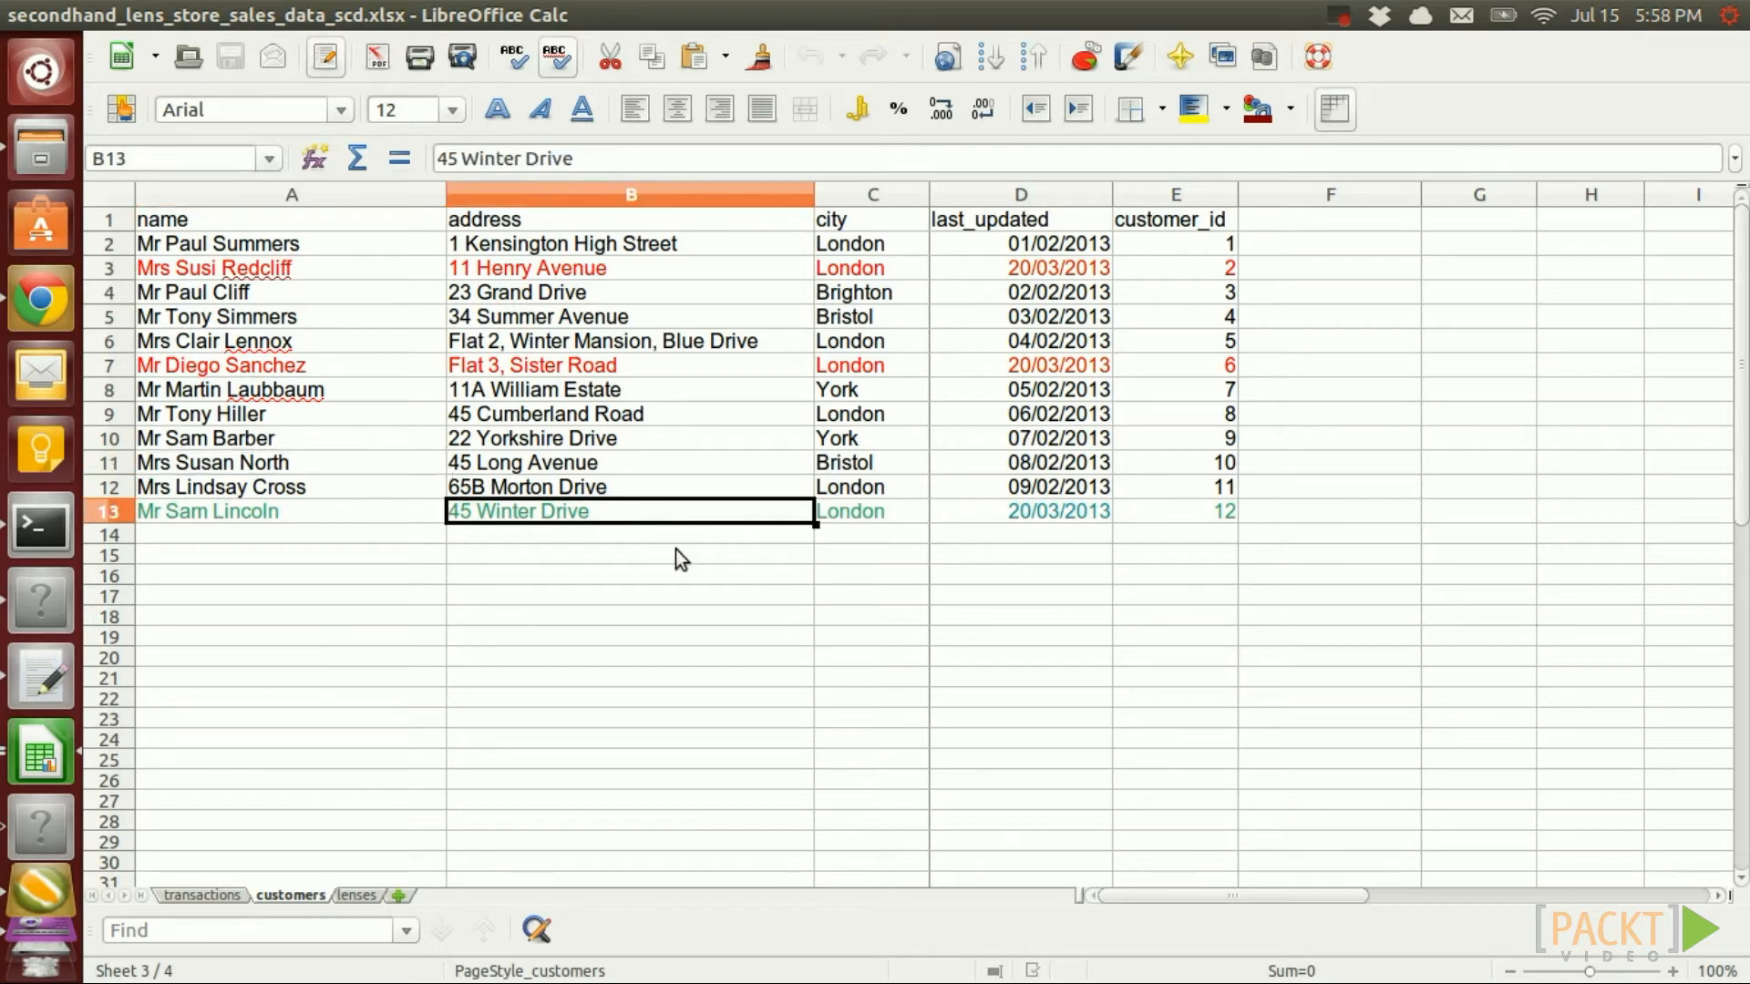
{"action": "left_click", "coordinate": [36, 525]}
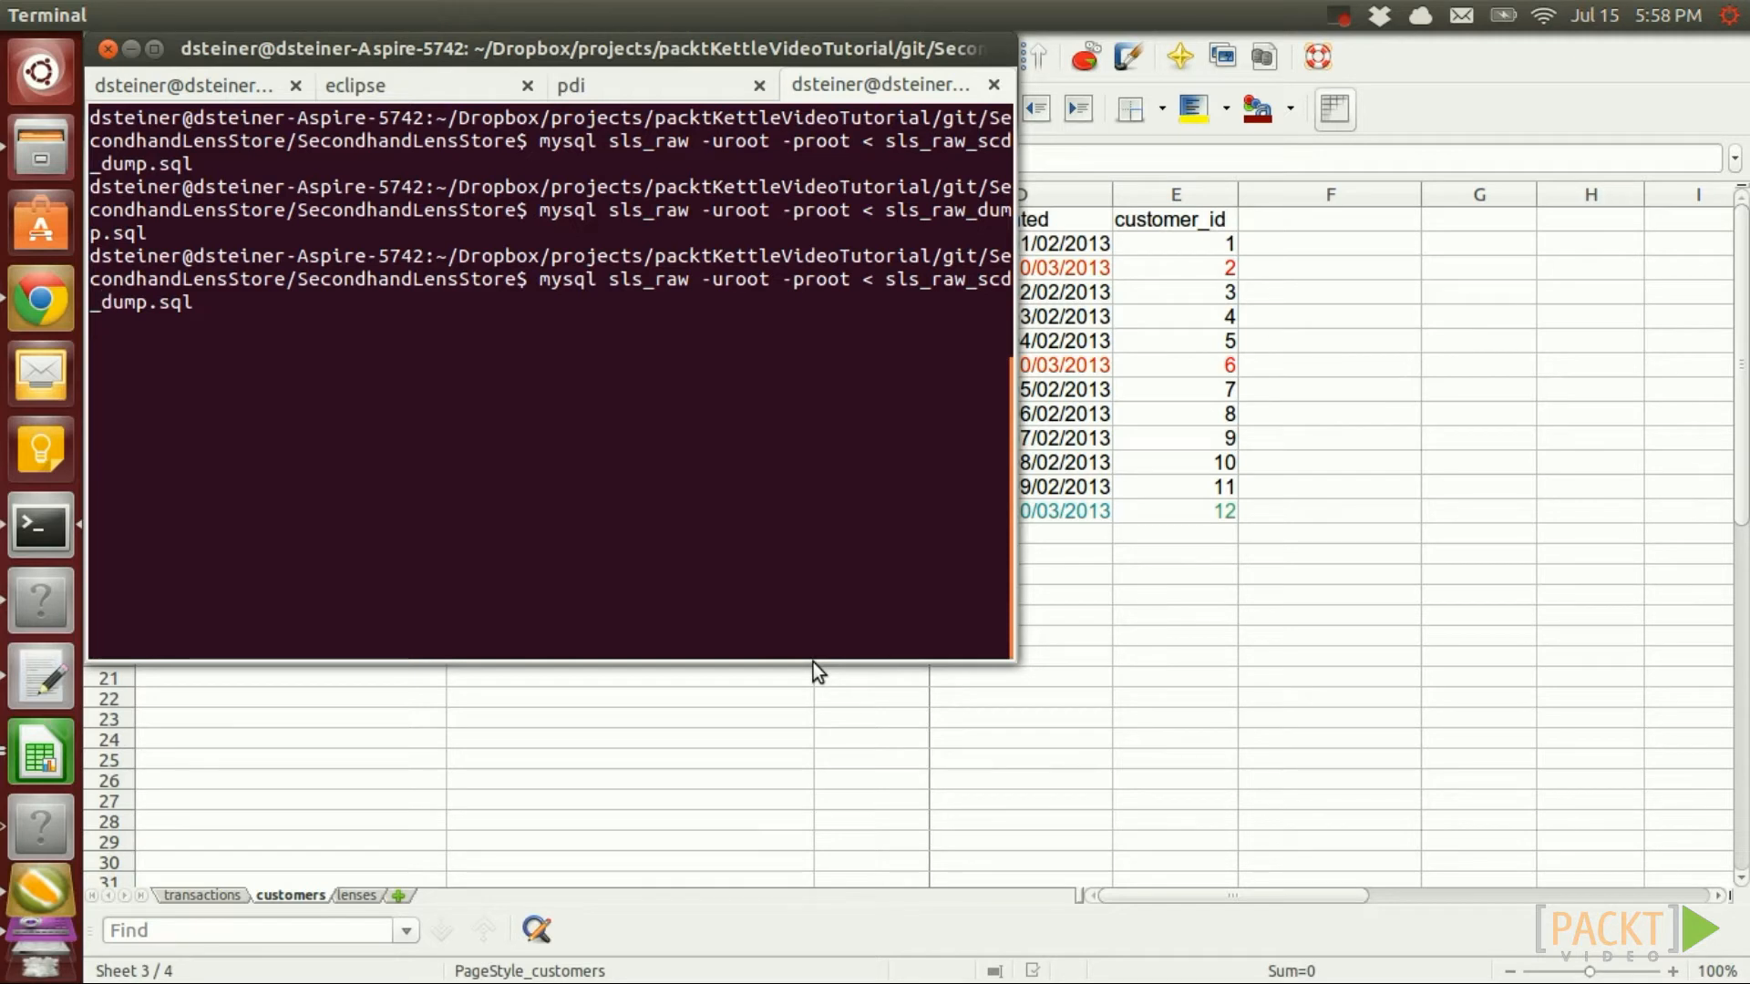
Move back along the mysql command that loads sls_raw_scd_dump.sql into sls_raw
{"action": "key", "text": "Left"}
{"action": "key", "text": "Left"}
{"action": "key", "text": "Left"}
{"action": "key", "text": "Left"}
{"action": "key", "text": "Left"}
{"action": "key", "text": "Left"}
{"action": "key", "text": "Left"}
{"action": "key", "text": "Left"}
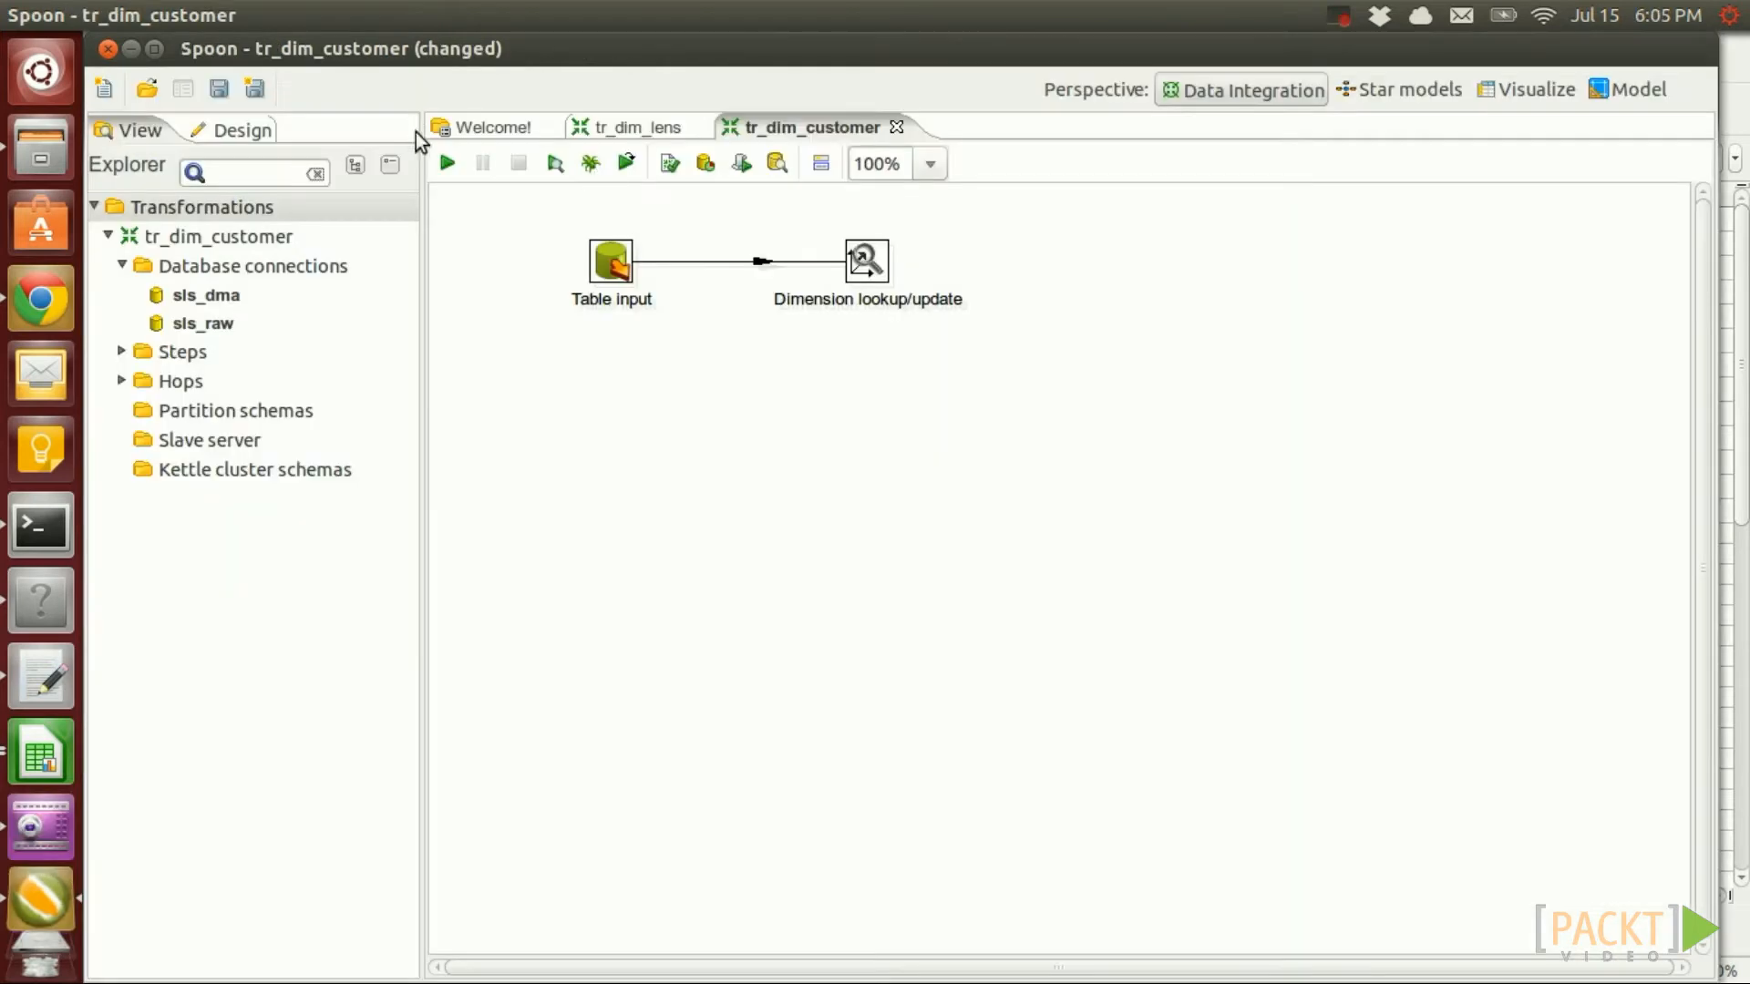
Save and rerun the tr_dim_customer transformation locally
{"action": "left_click", "coordinate": [447, 165]}
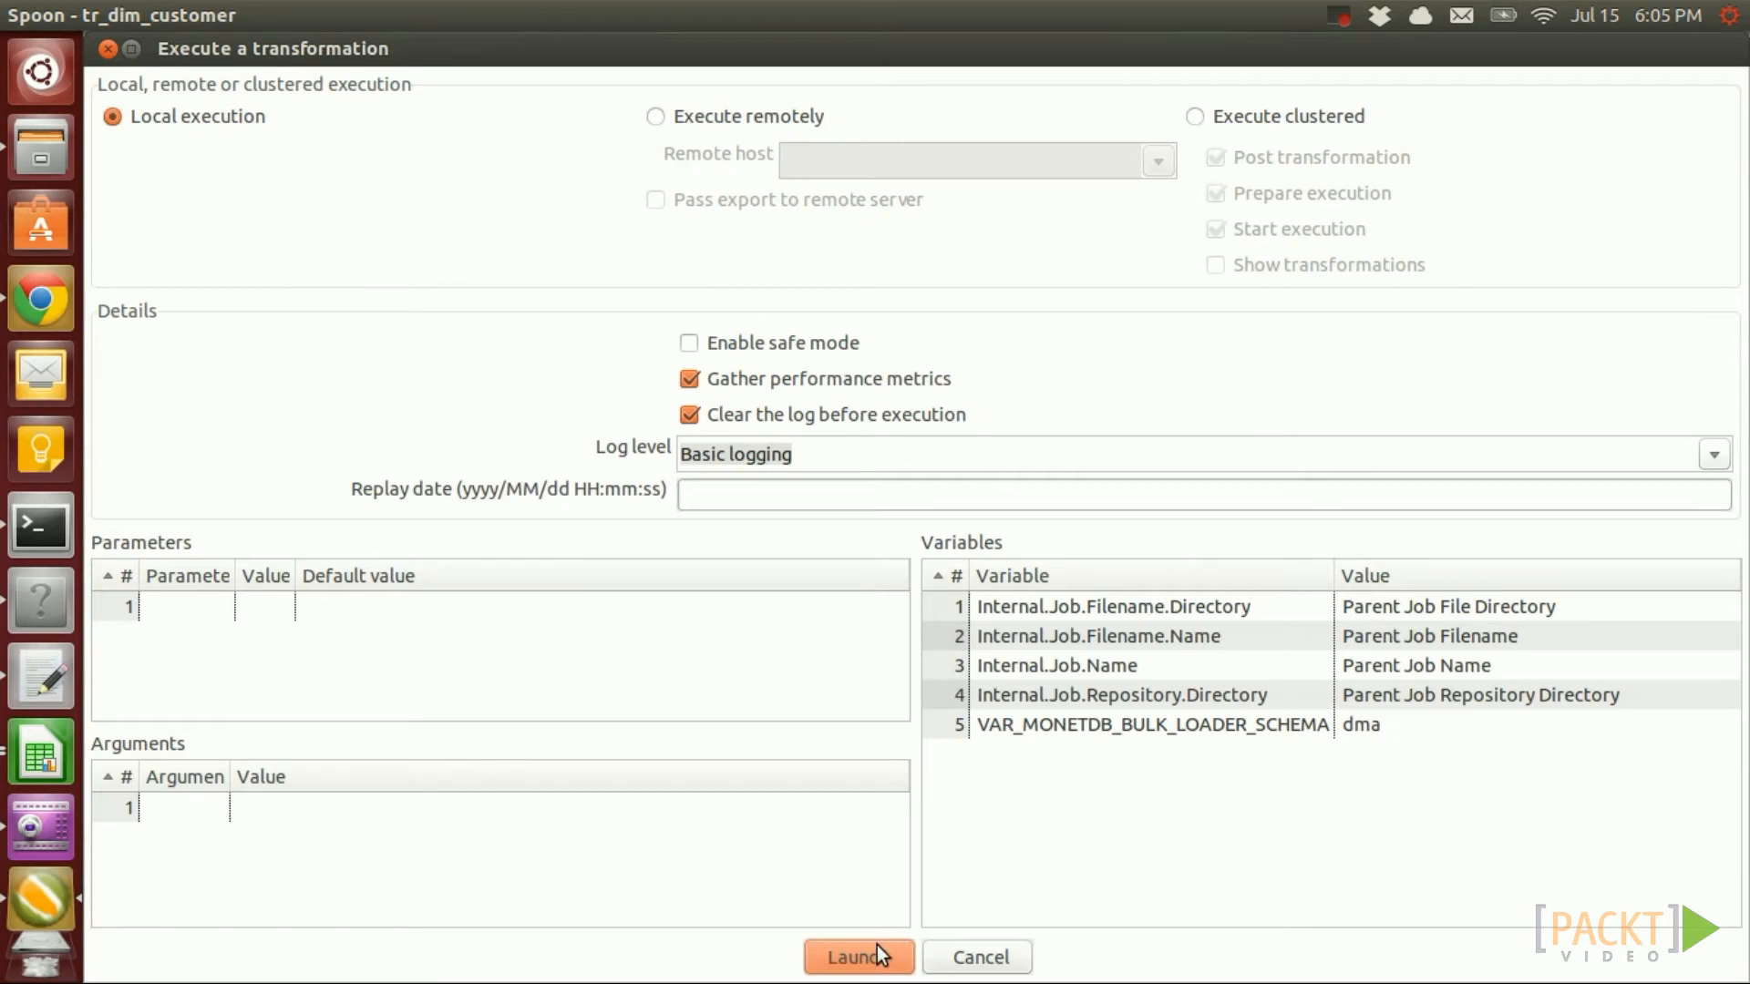
{"action": "left_click", "coordinate": [877, 944]}
{"action": "left_click", "coordinate": [1059, 553]}
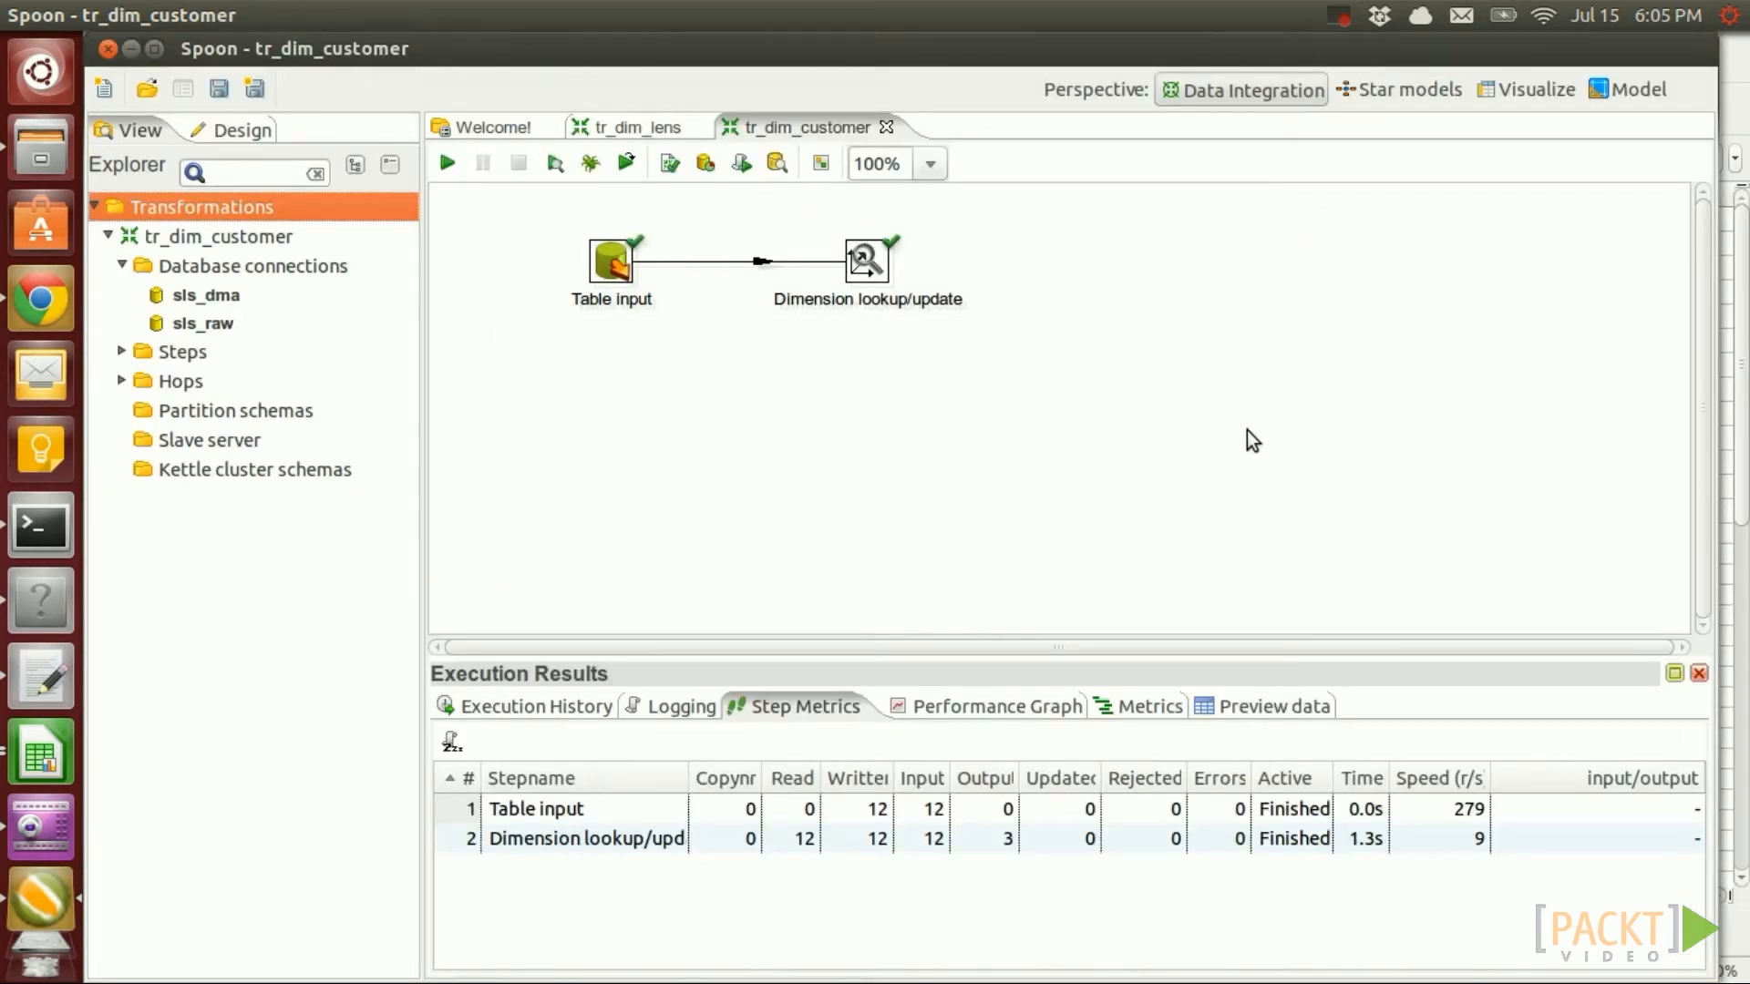
Launch a local run of the tr_dim_lens transformation
{"action": "left_click", "coordinate": [647, 128]}
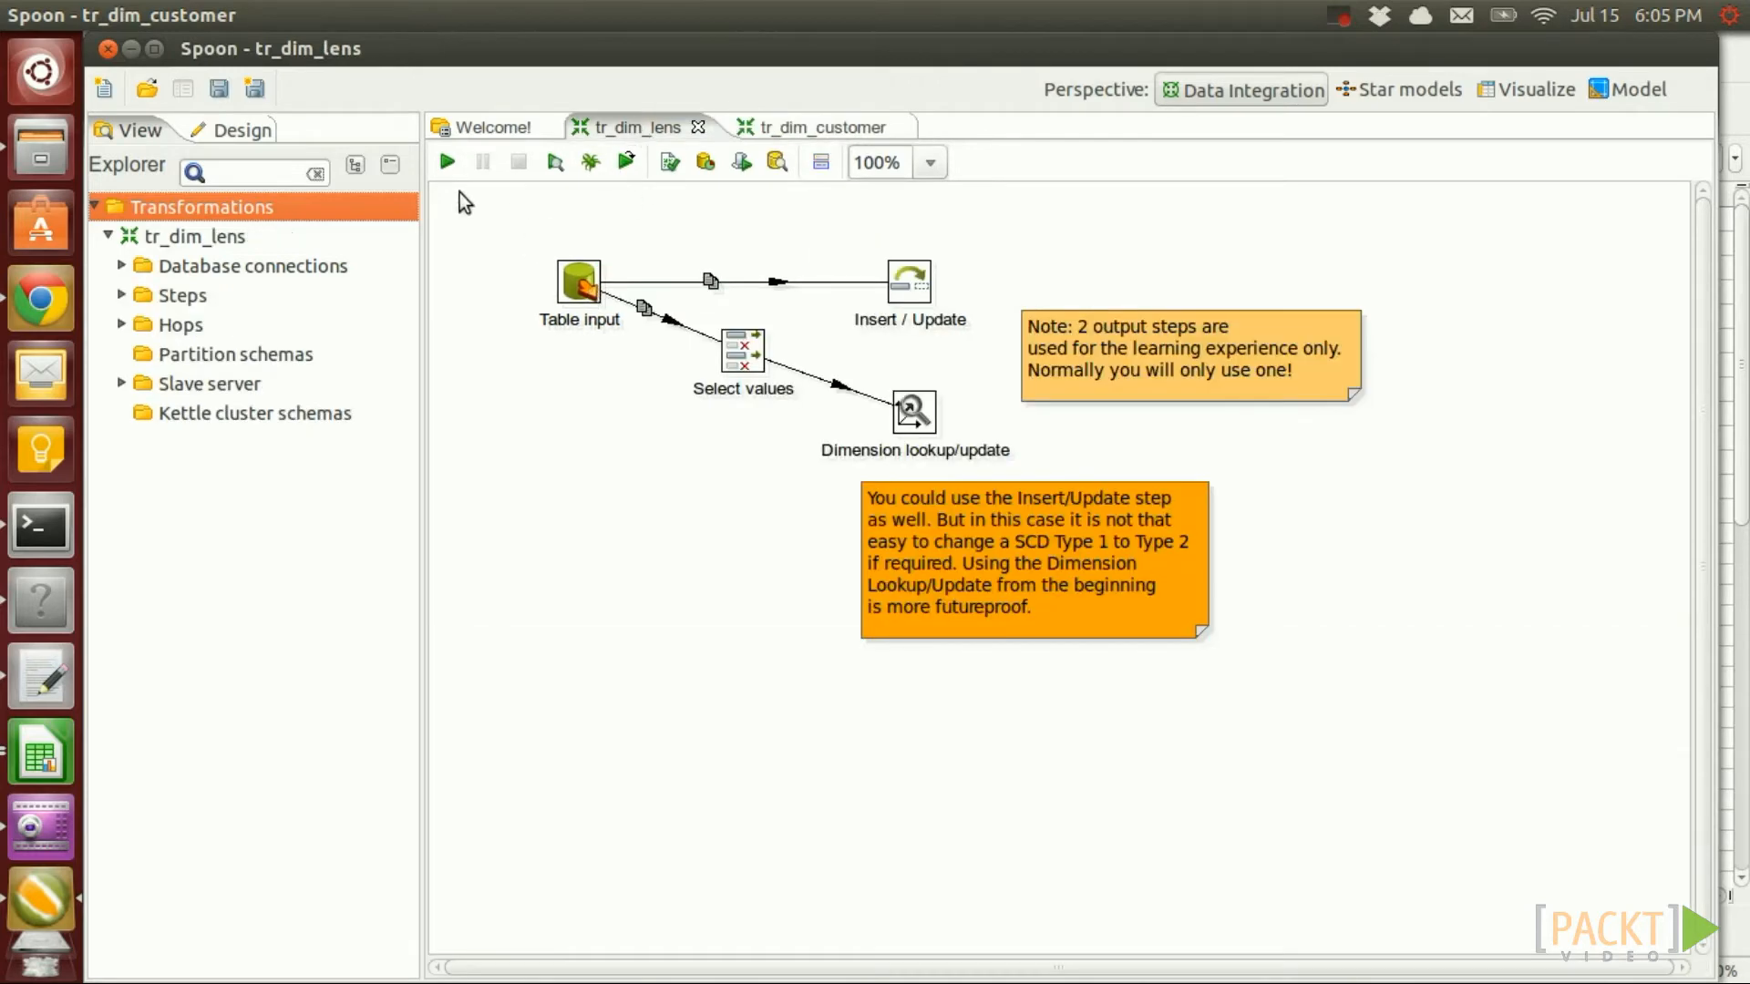
{"action": "left_click", "coordinate": [447, 165]}
{"action": "left_click", "coordinate": [861, 951]}
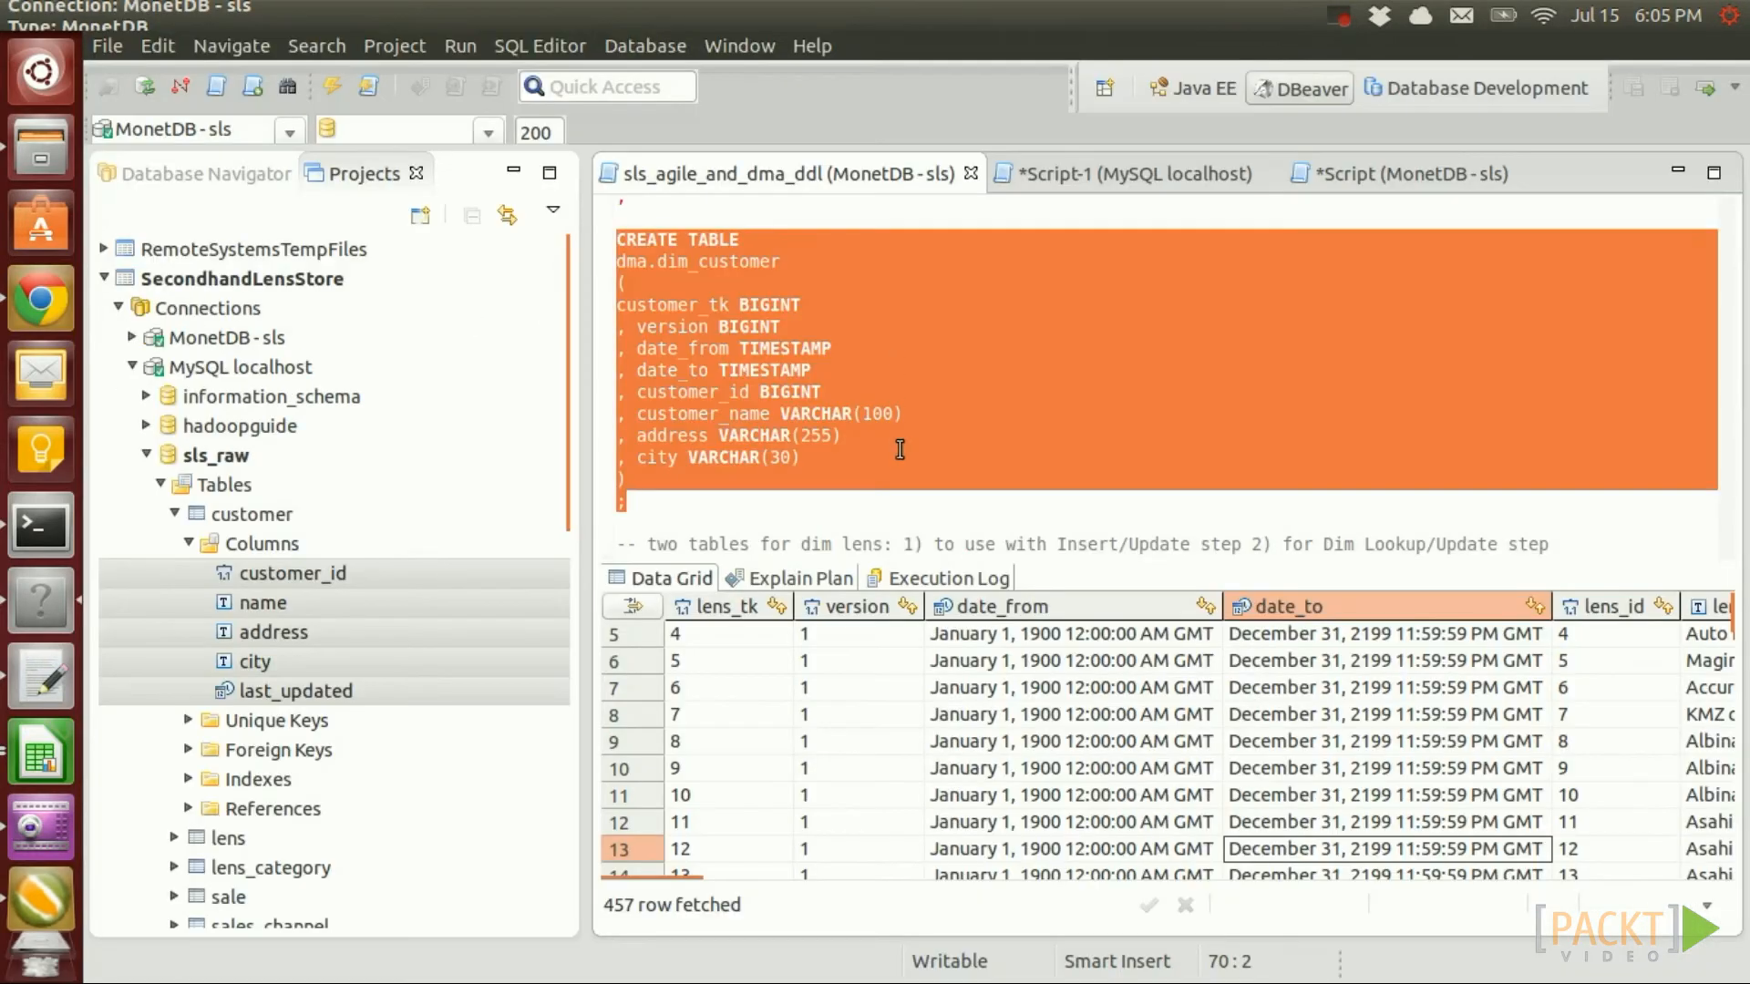
Run the dma.dim_customer SELECT query in DBeaver
{"action": "scroll", "coordinate": [951, 421], "scroll_direction": "down", "scroll_amount": 5}
{"action": "scroll", "coordinate": [950, 421], "scroll_direction": "down", "scroll_amount": 10}
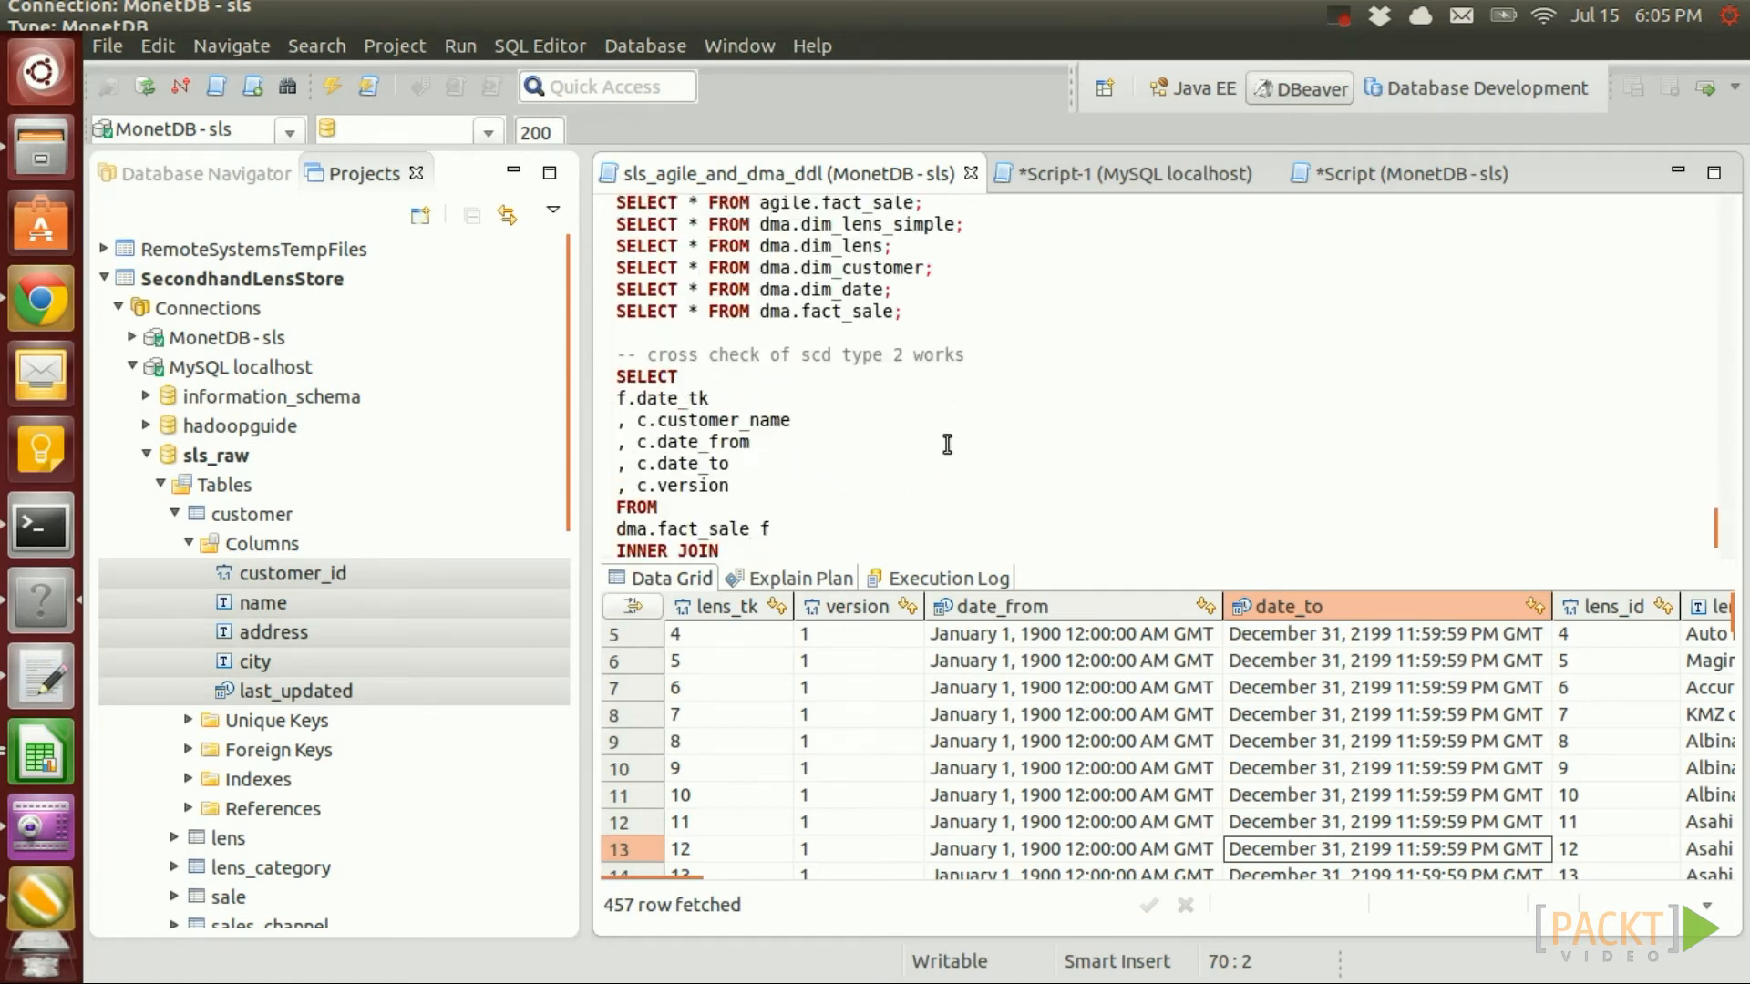
{"action": "left_click", "coordinate": [801, 316]}
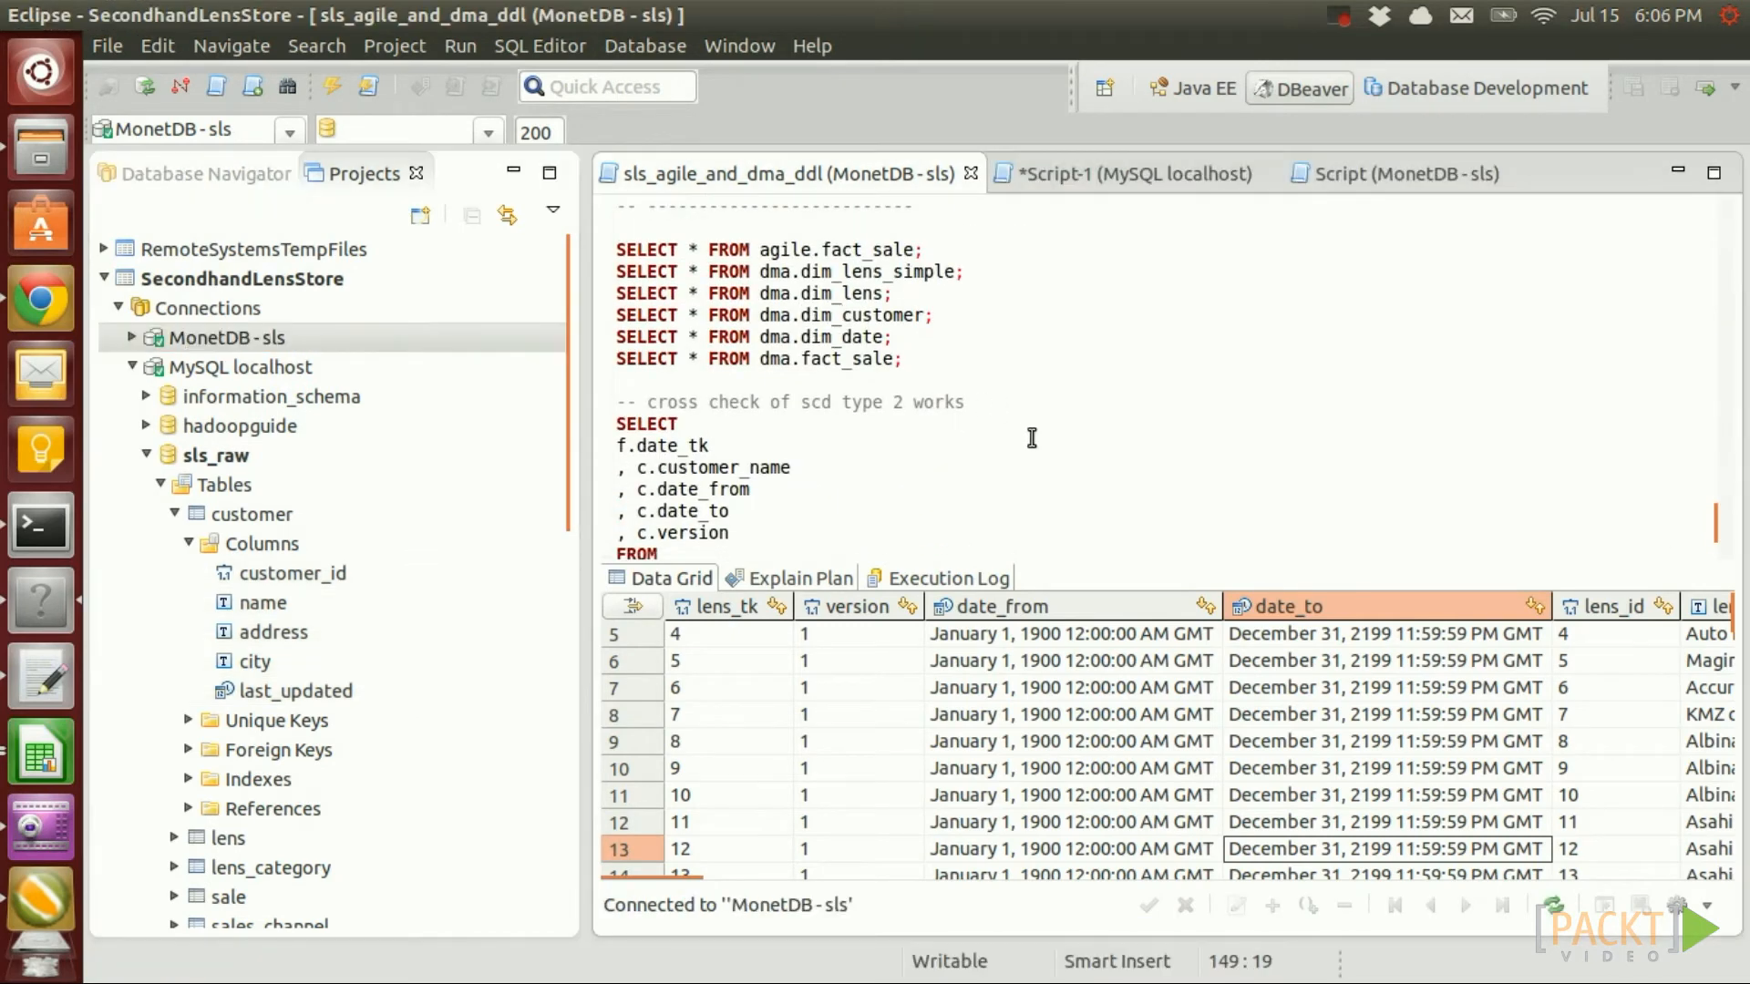
{"action": "key", "text": "ctrl+Return"}
Inspect the version column to find the version-2 rows for customers 6 and 2
{"action": "scroll", "coordinate": [932, 741], "scroll_direction": "down", "scroll_amount": 1}
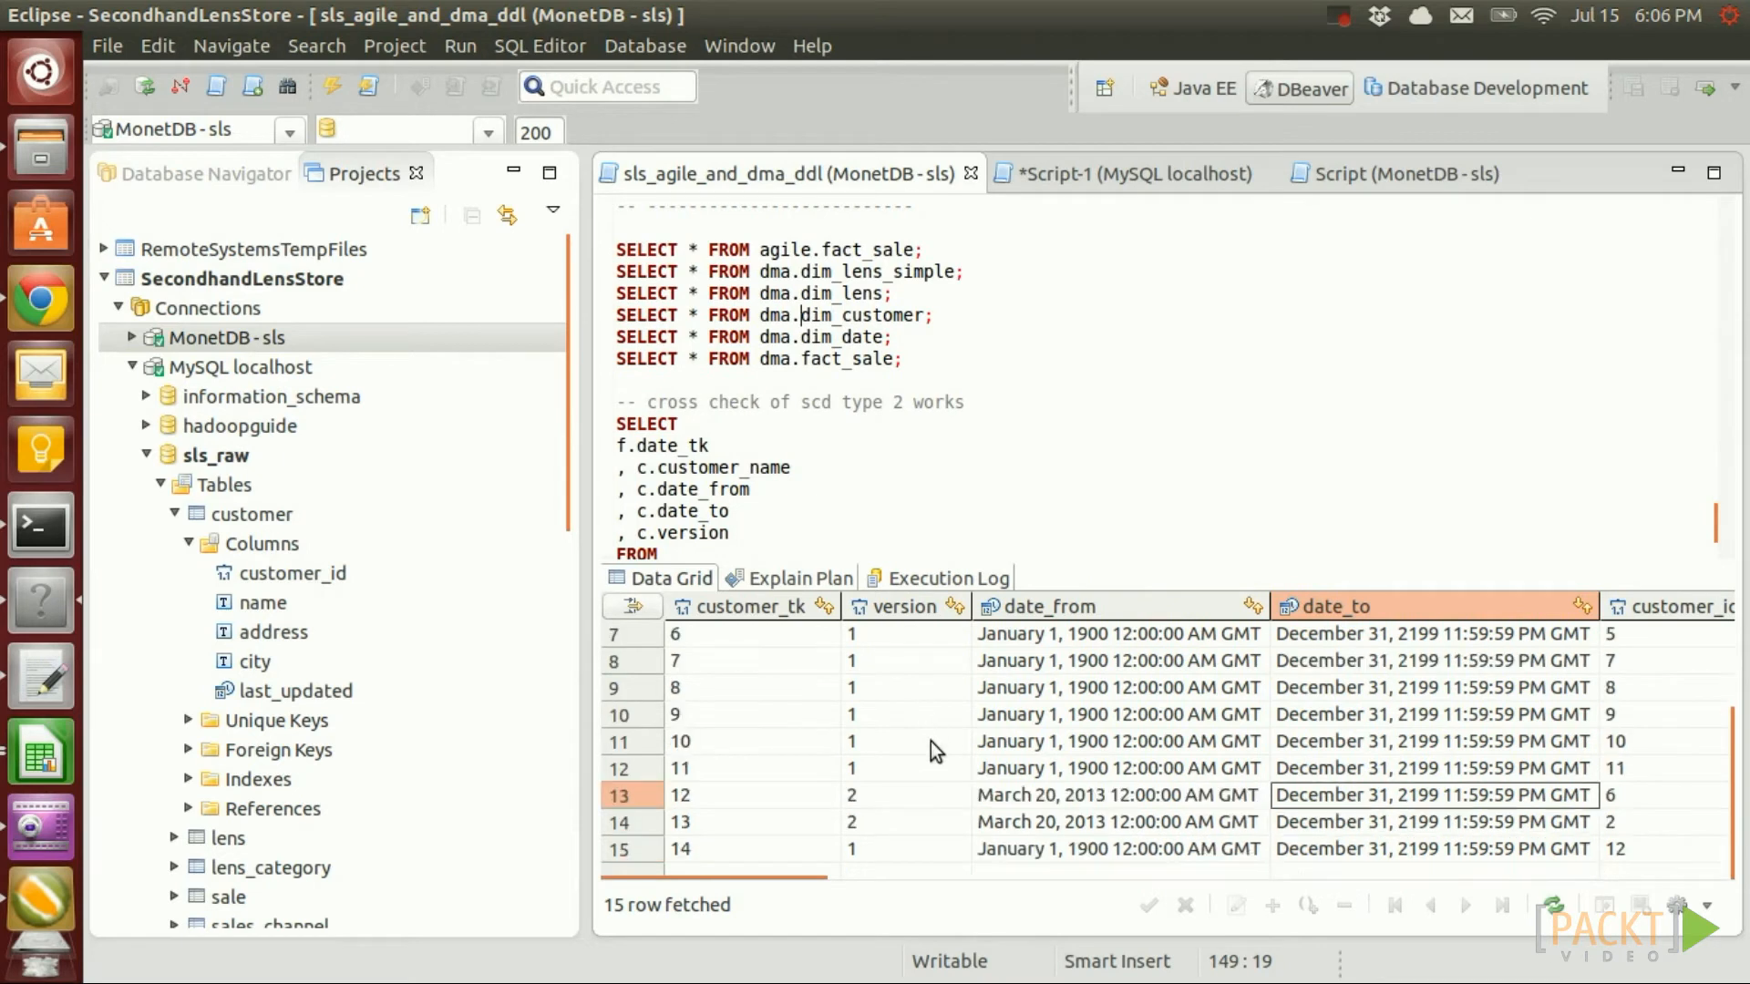
{"action": "left_click", "coordinate": [867, 796]}
{"action": "left_click", "coordinate": [876, 821]}
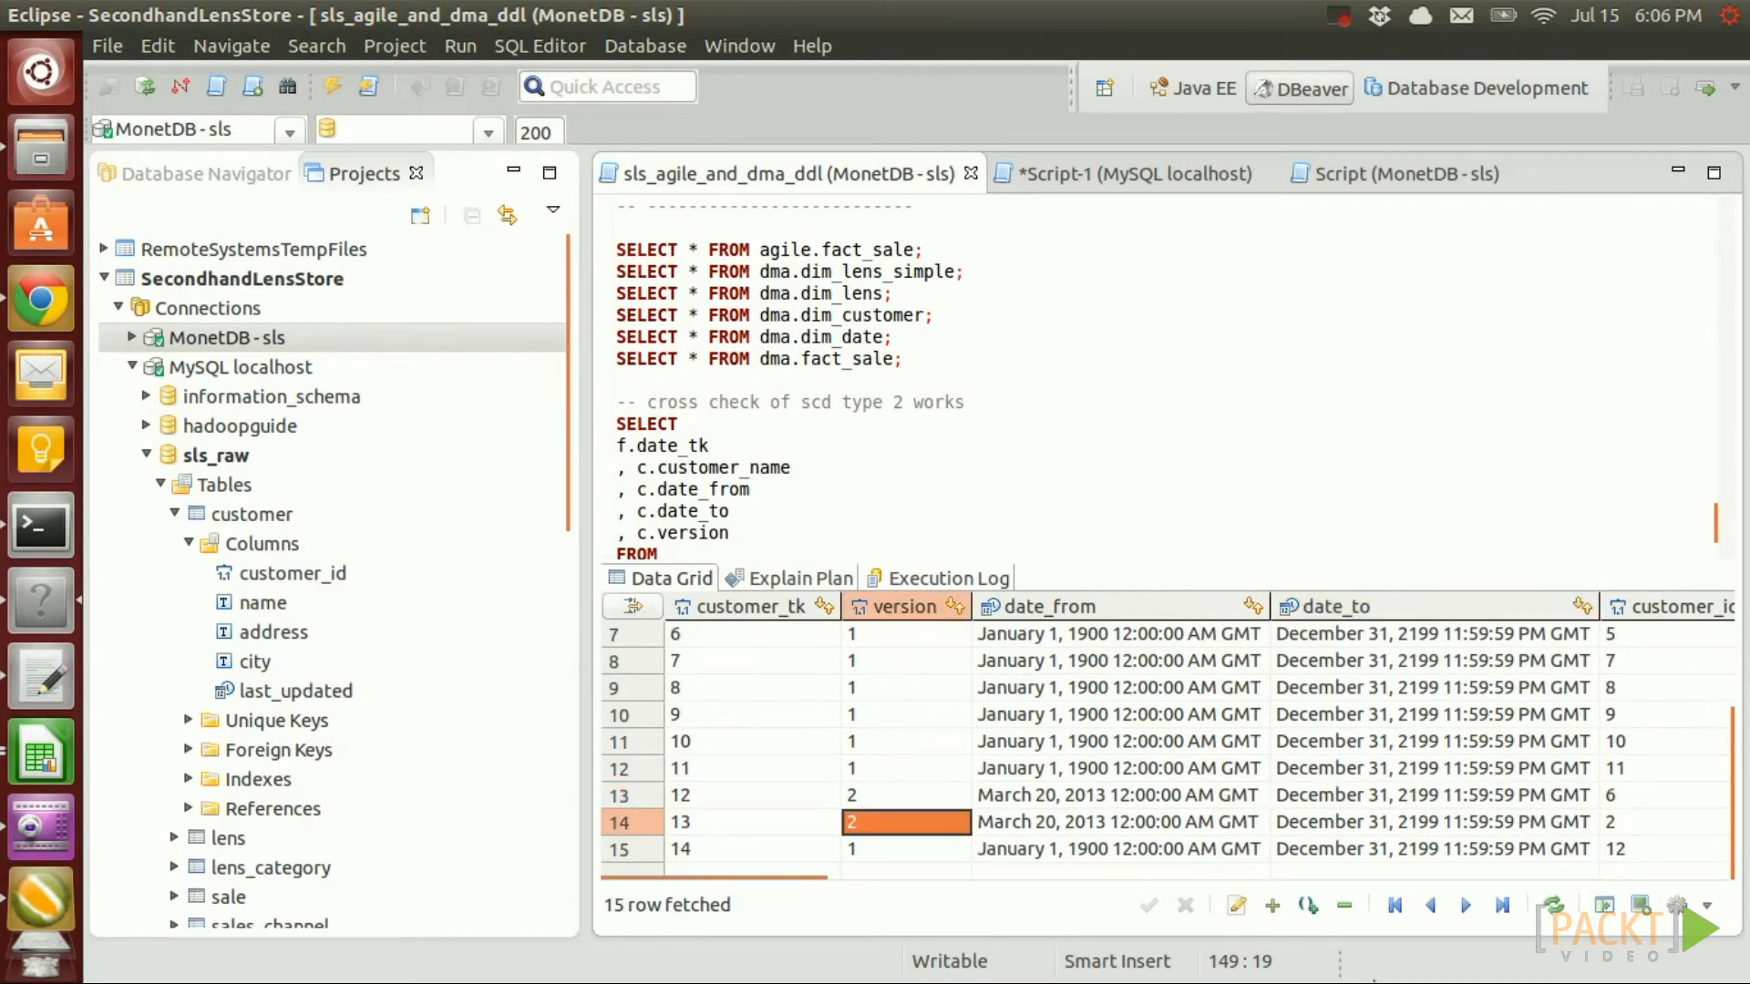
{"action": "left_click", "coordinate": [876, 795]}
{"action": "left_click", "coordinate": [876, 769]}
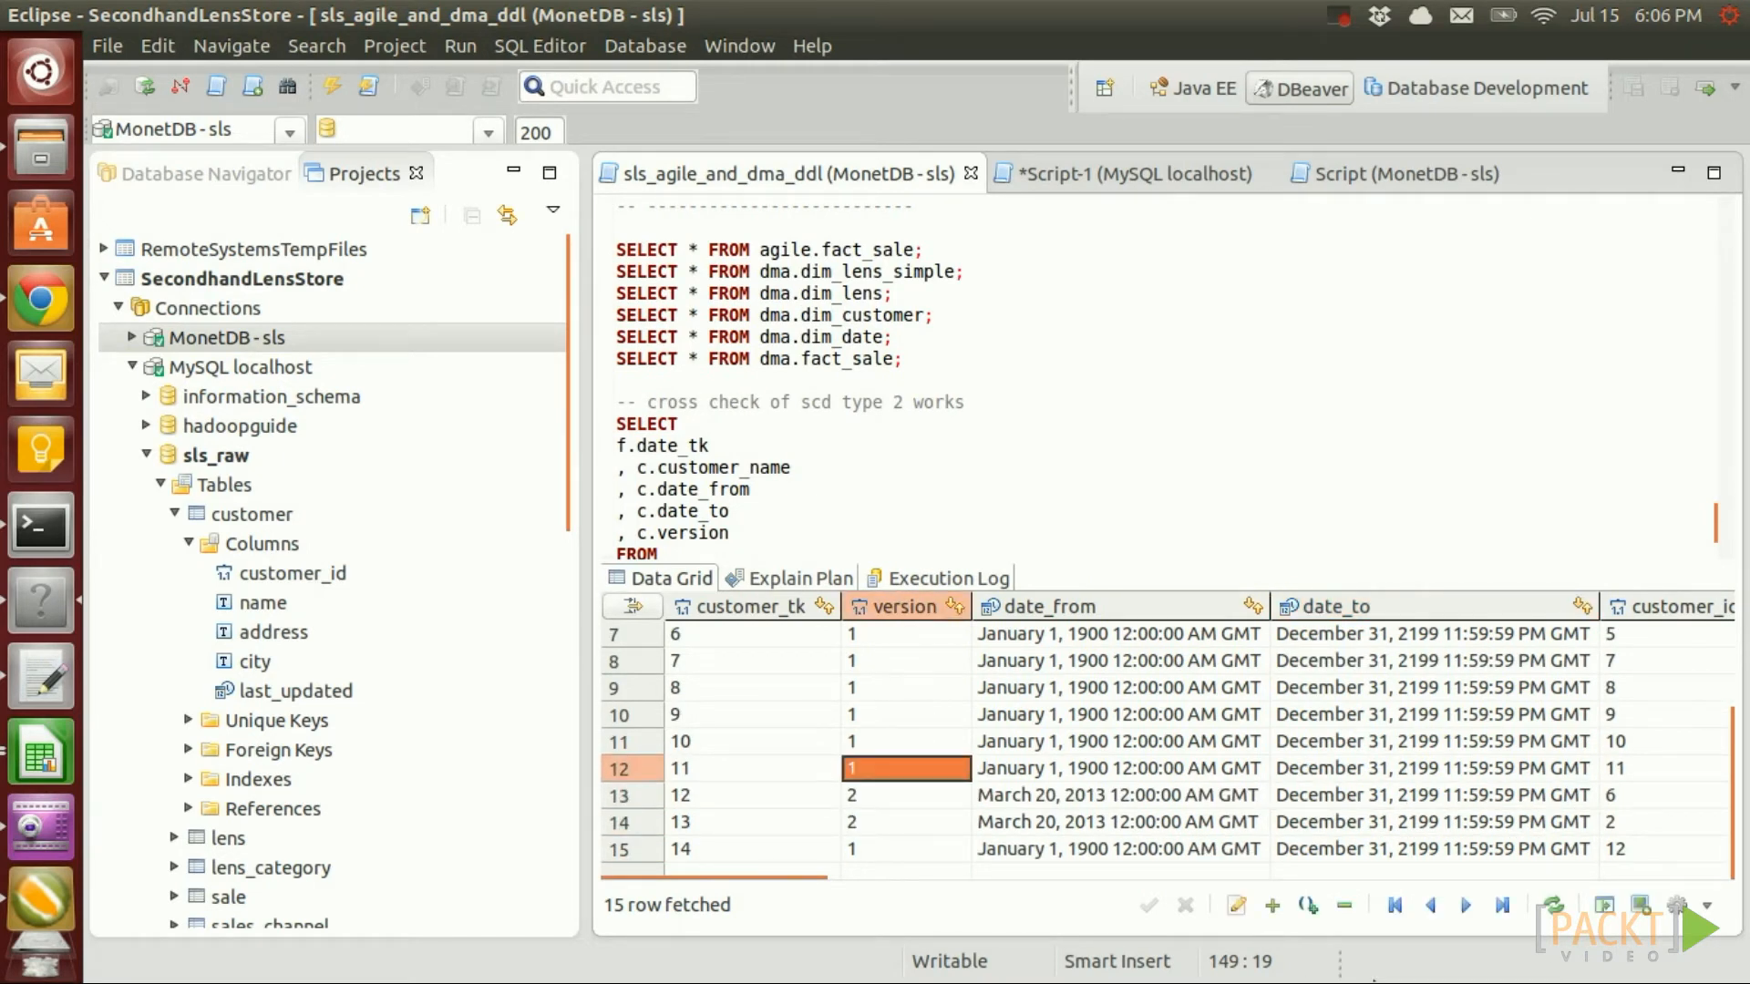
{"action": "key", "text": "Down"}
{"action": "key", "text": "Down"}
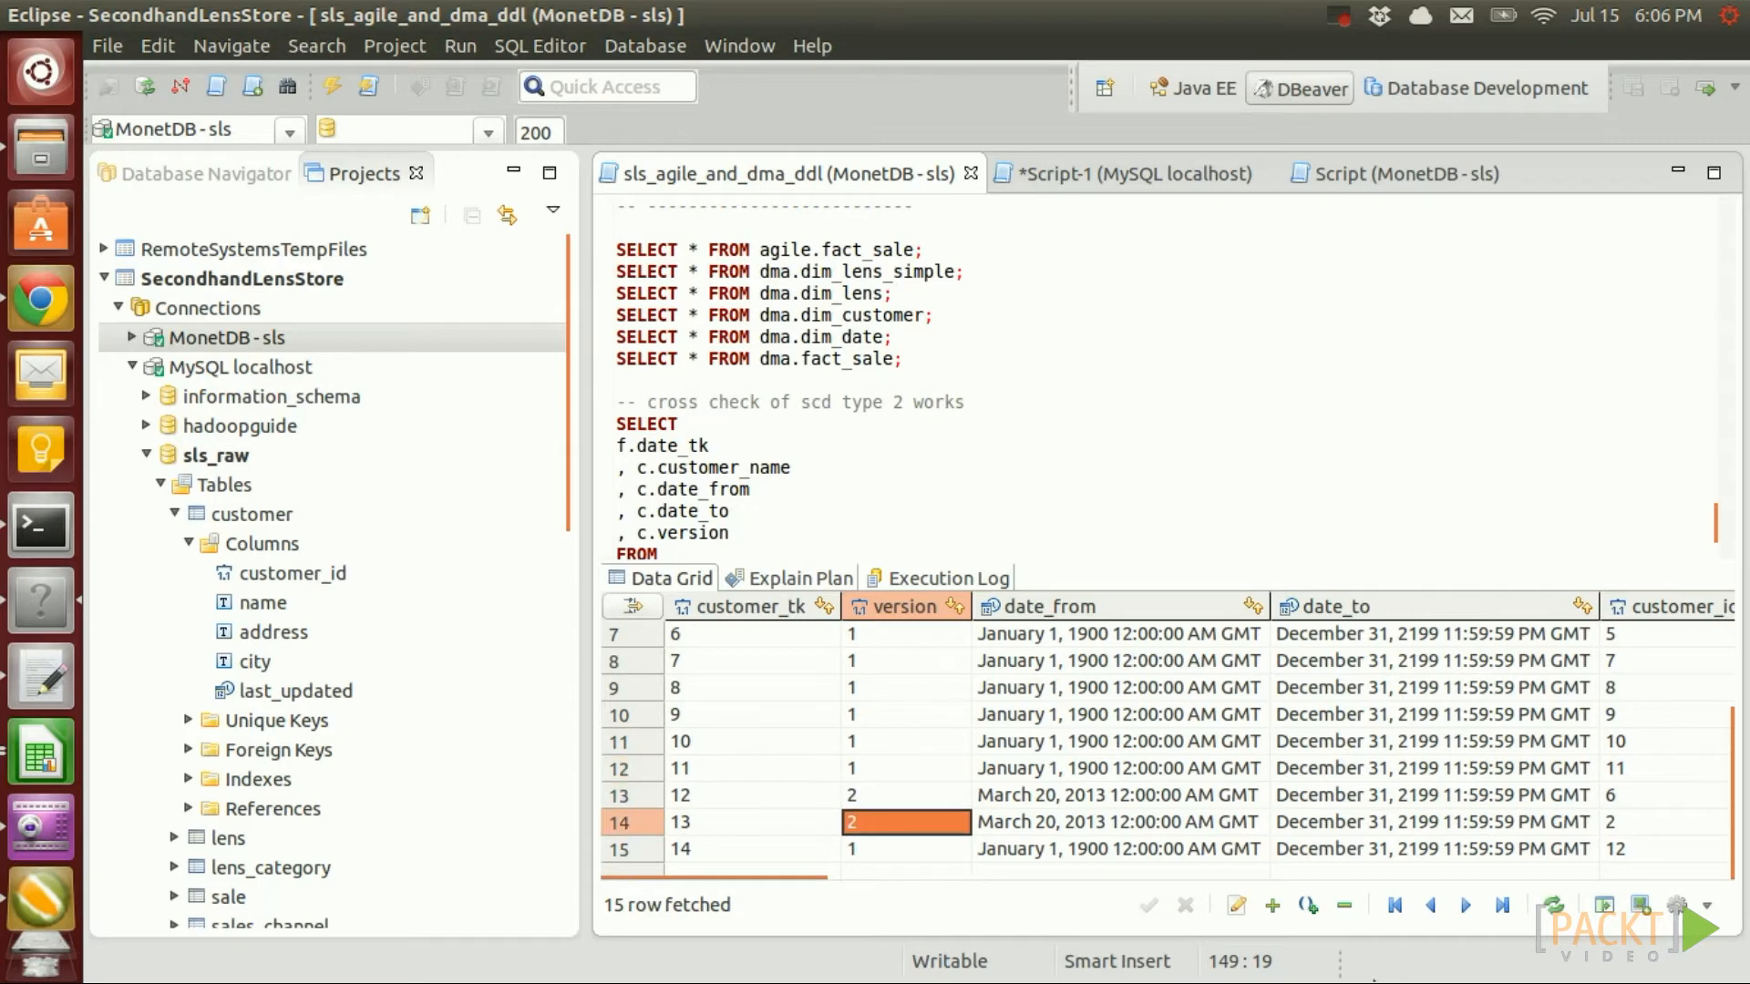
{"action": "key", "text": "Right"}
{"action": "key", "text": "Right"}
{"action": "key", "text": "Right"}
{"action": "key", "text": "Right"}
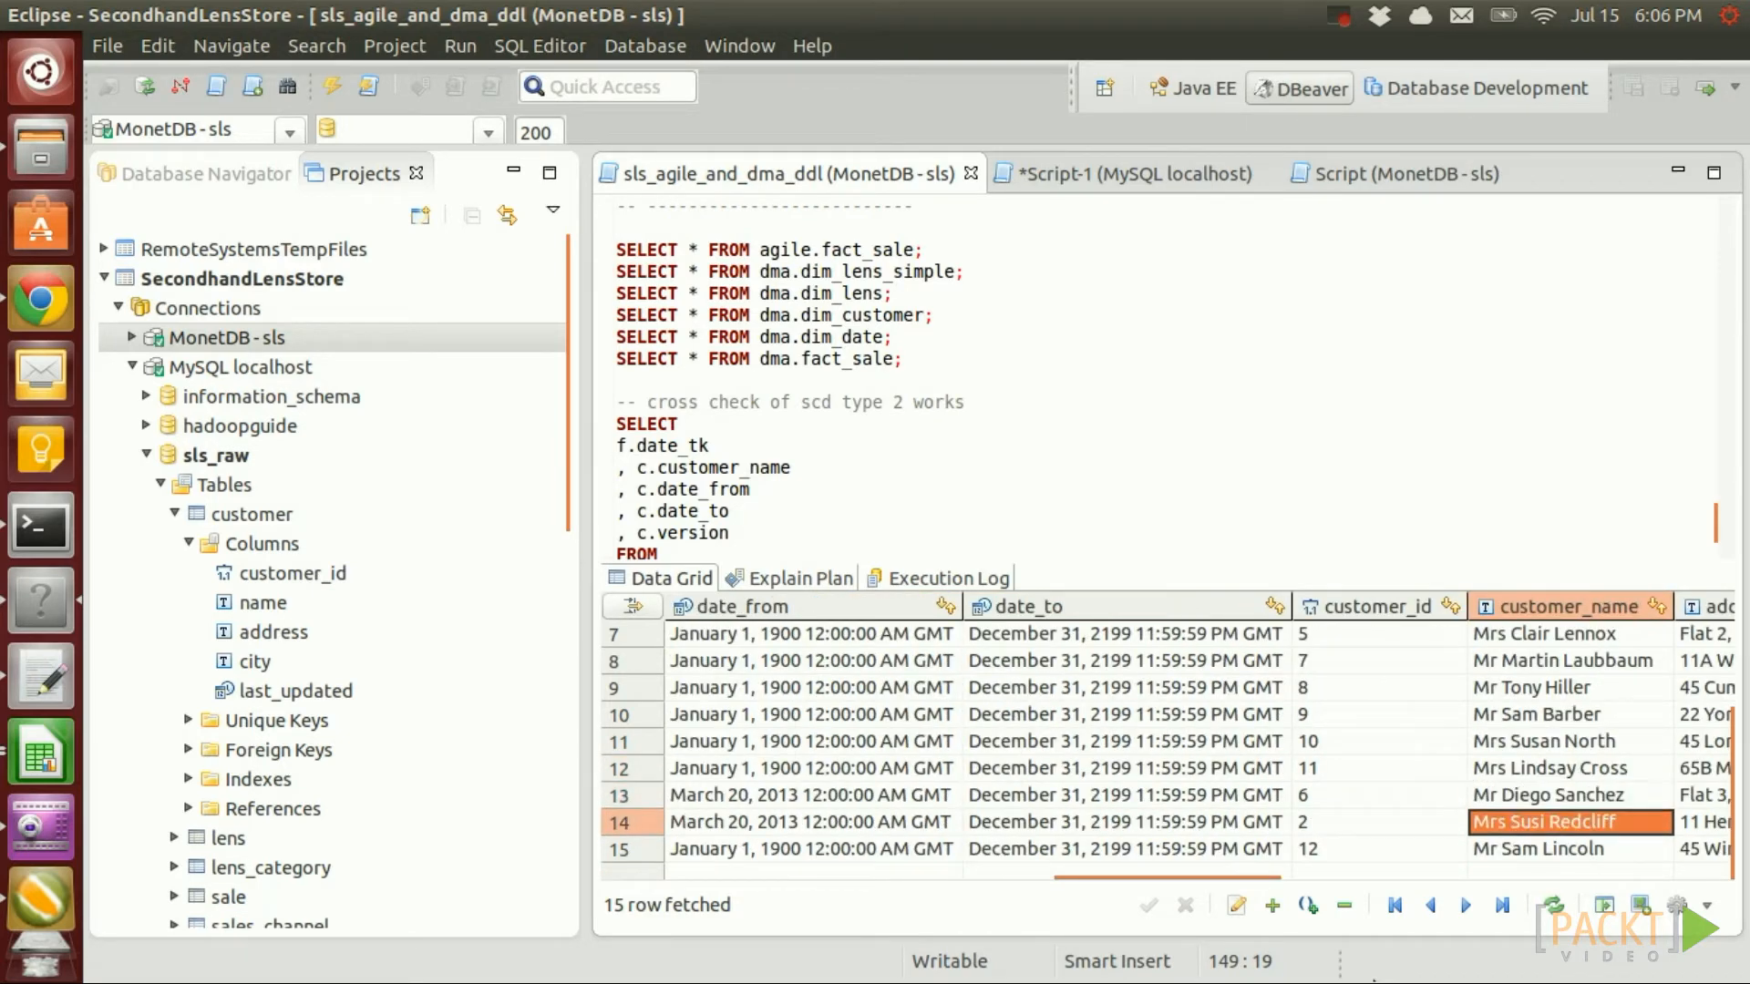
Confirm both version-2 rows have a date_from of March 20, 2013
{"action": "key", "text": "Left"}
{"action": "key", "text": "Left"}
{"action": "key", "text": "Left"}
{"action": "key", "text": "Left"}
{"action": "key", "text": "Left"}
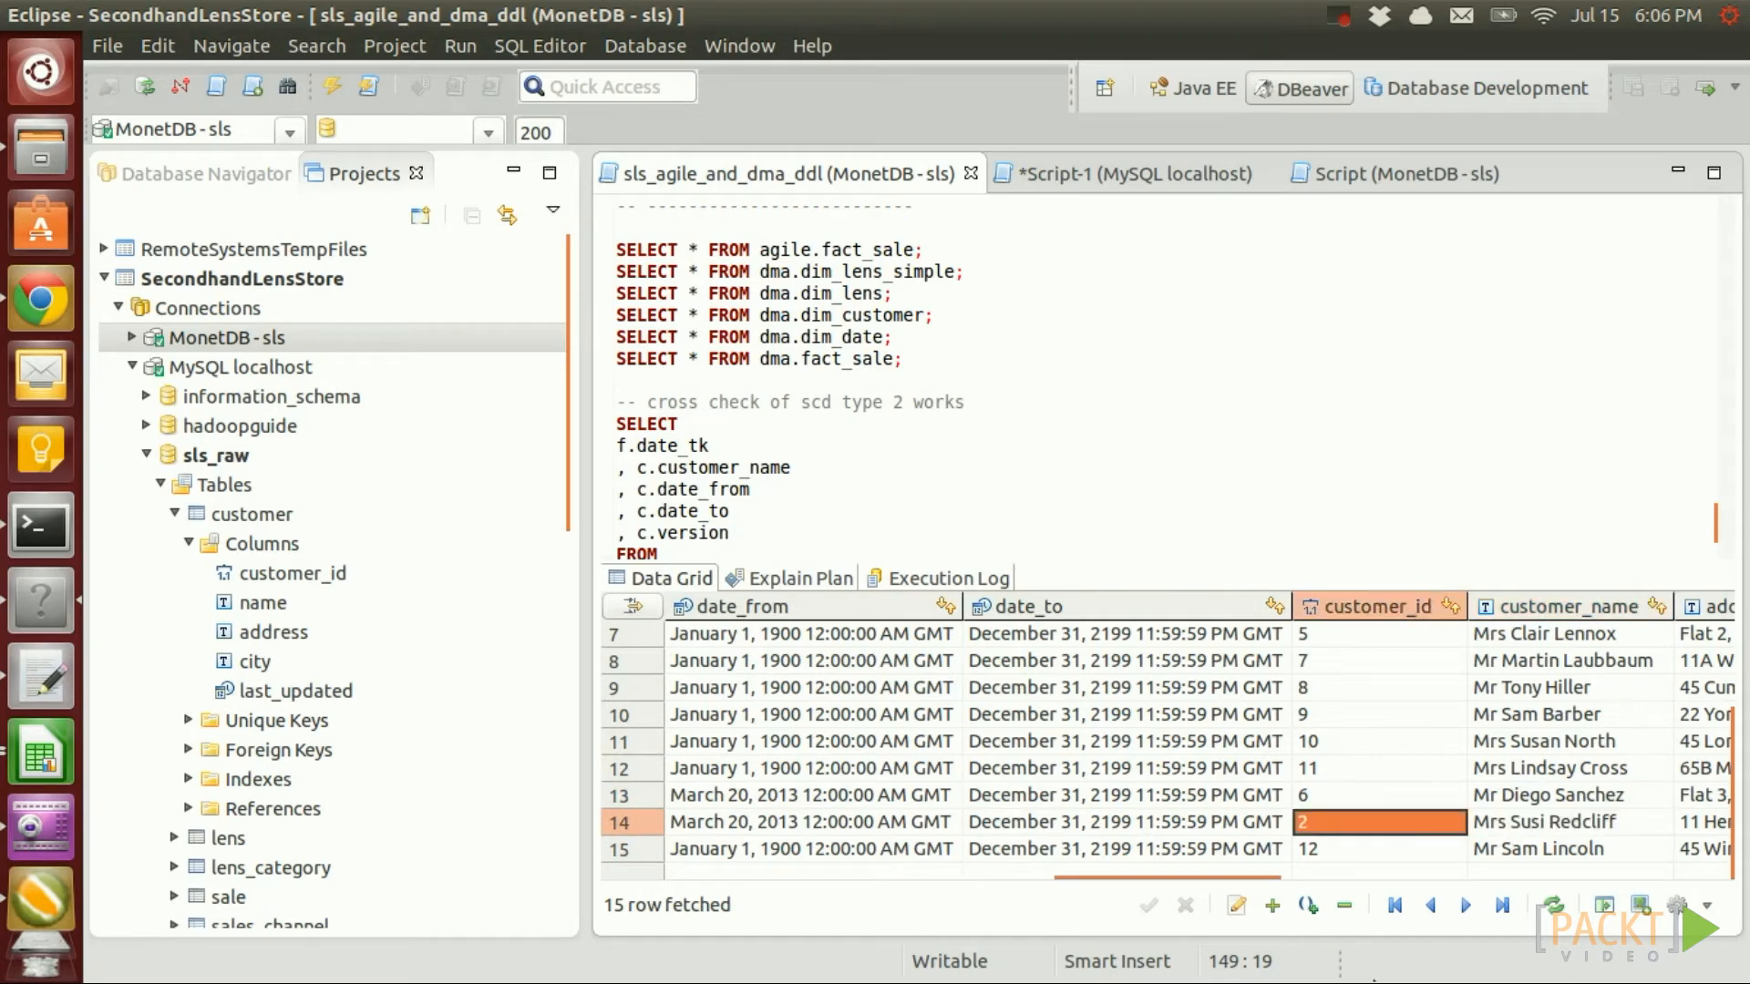
{"action": "key", "text": "Right"}
{"action": "key", "text": "Right"}
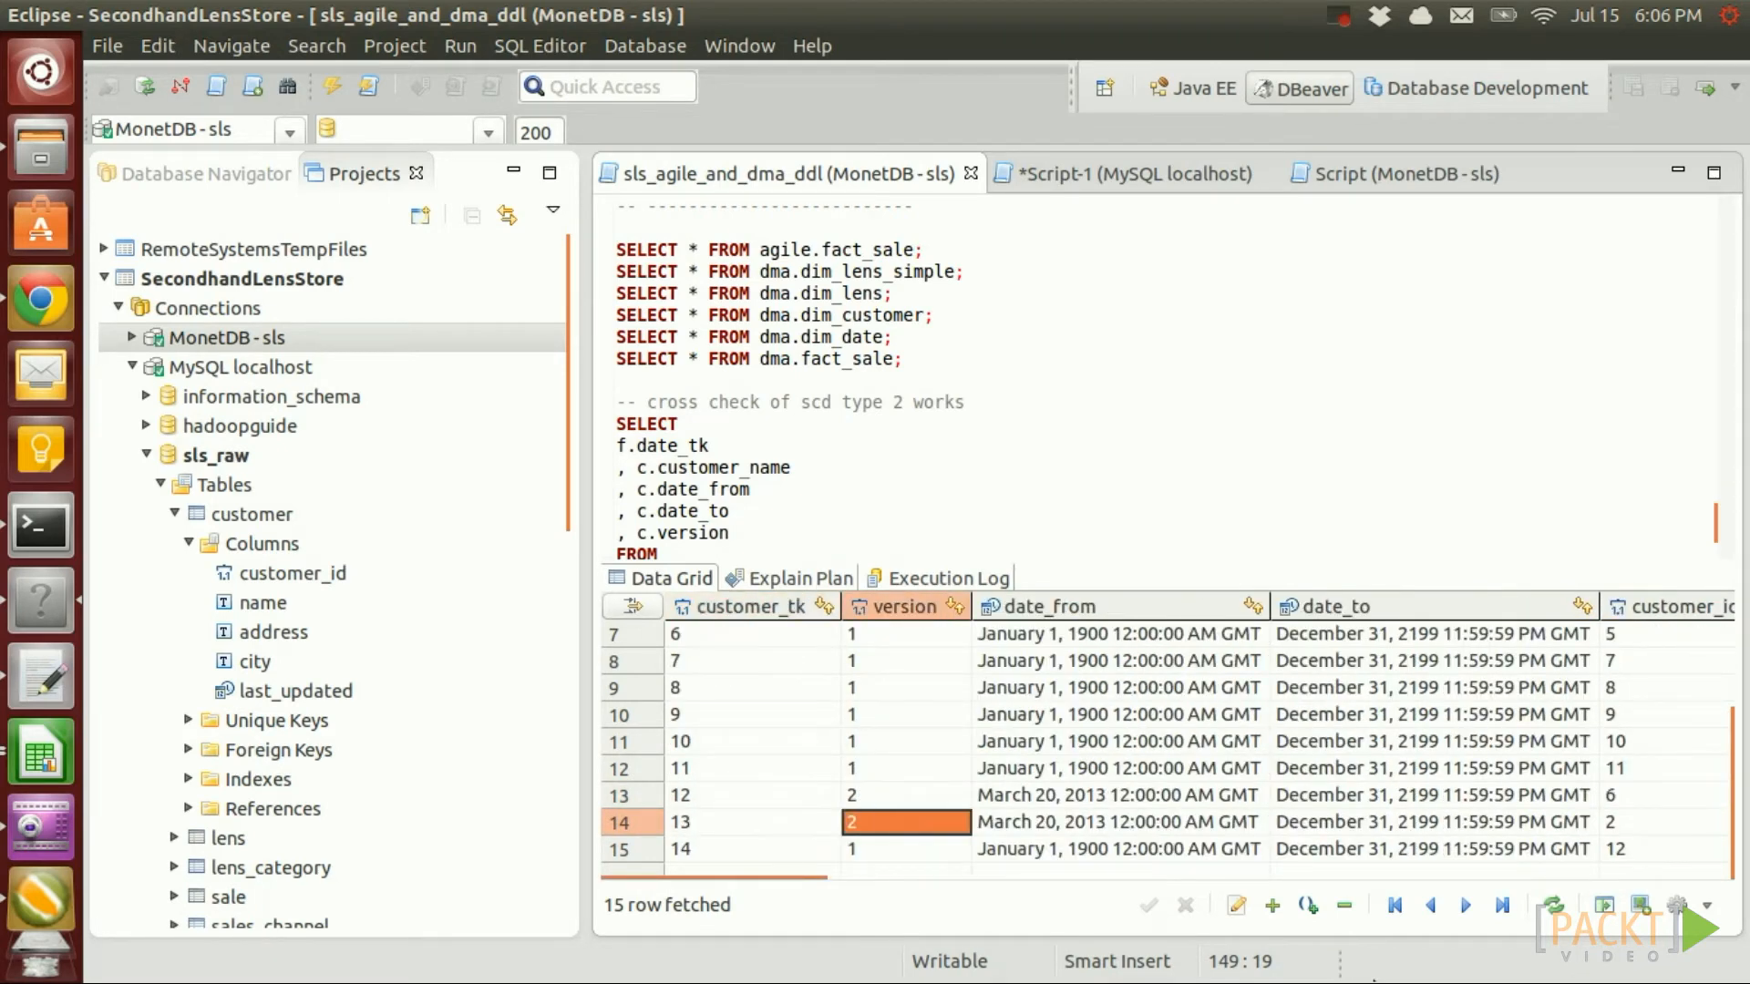
{"action": "key", "text": "Up"}
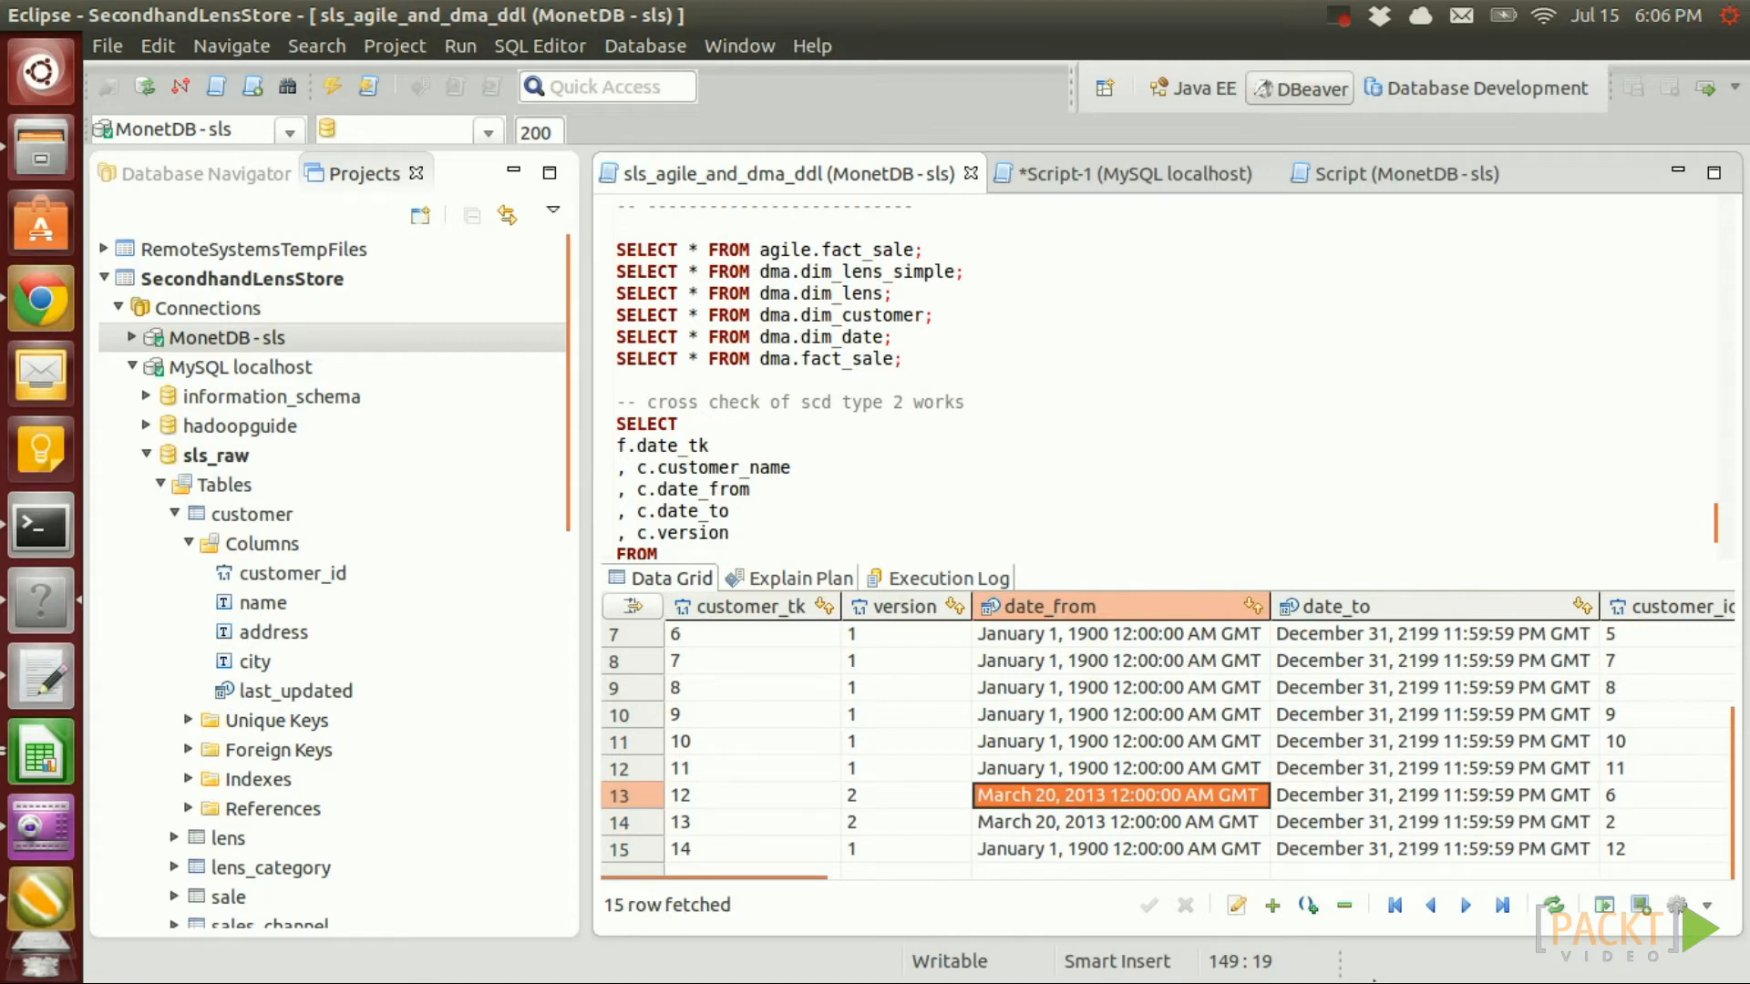
{"action": "key", "text": "Down"}
{"action": "key", "text": "Up"}
{"action": "key", "text": "Down"}
{"action": "key", "text": "Up"}
{"action": "key", "text": "Down"}
{"action": "key", "text": "Up"}
{"action": "key", "text": "Down"}
{"action": "key", "text": "Up"}
{"action": "key", "text": "Down"}
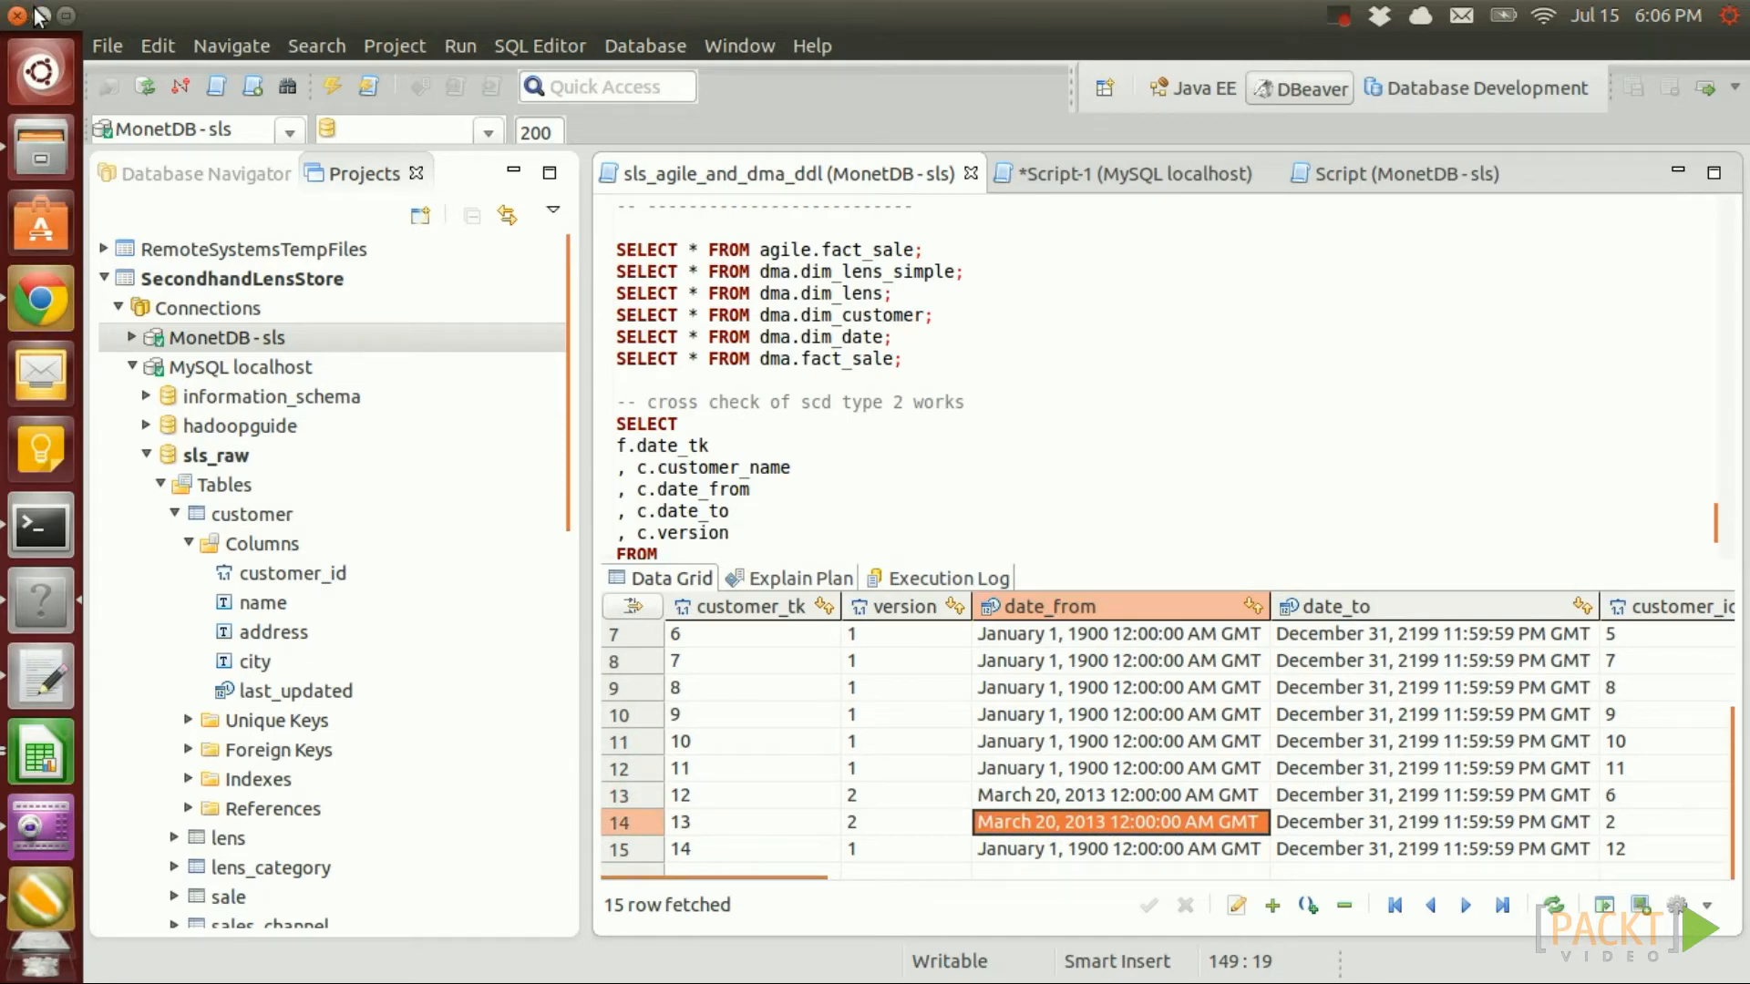
{"action": "left_click", "coordinate": [20, 906]}
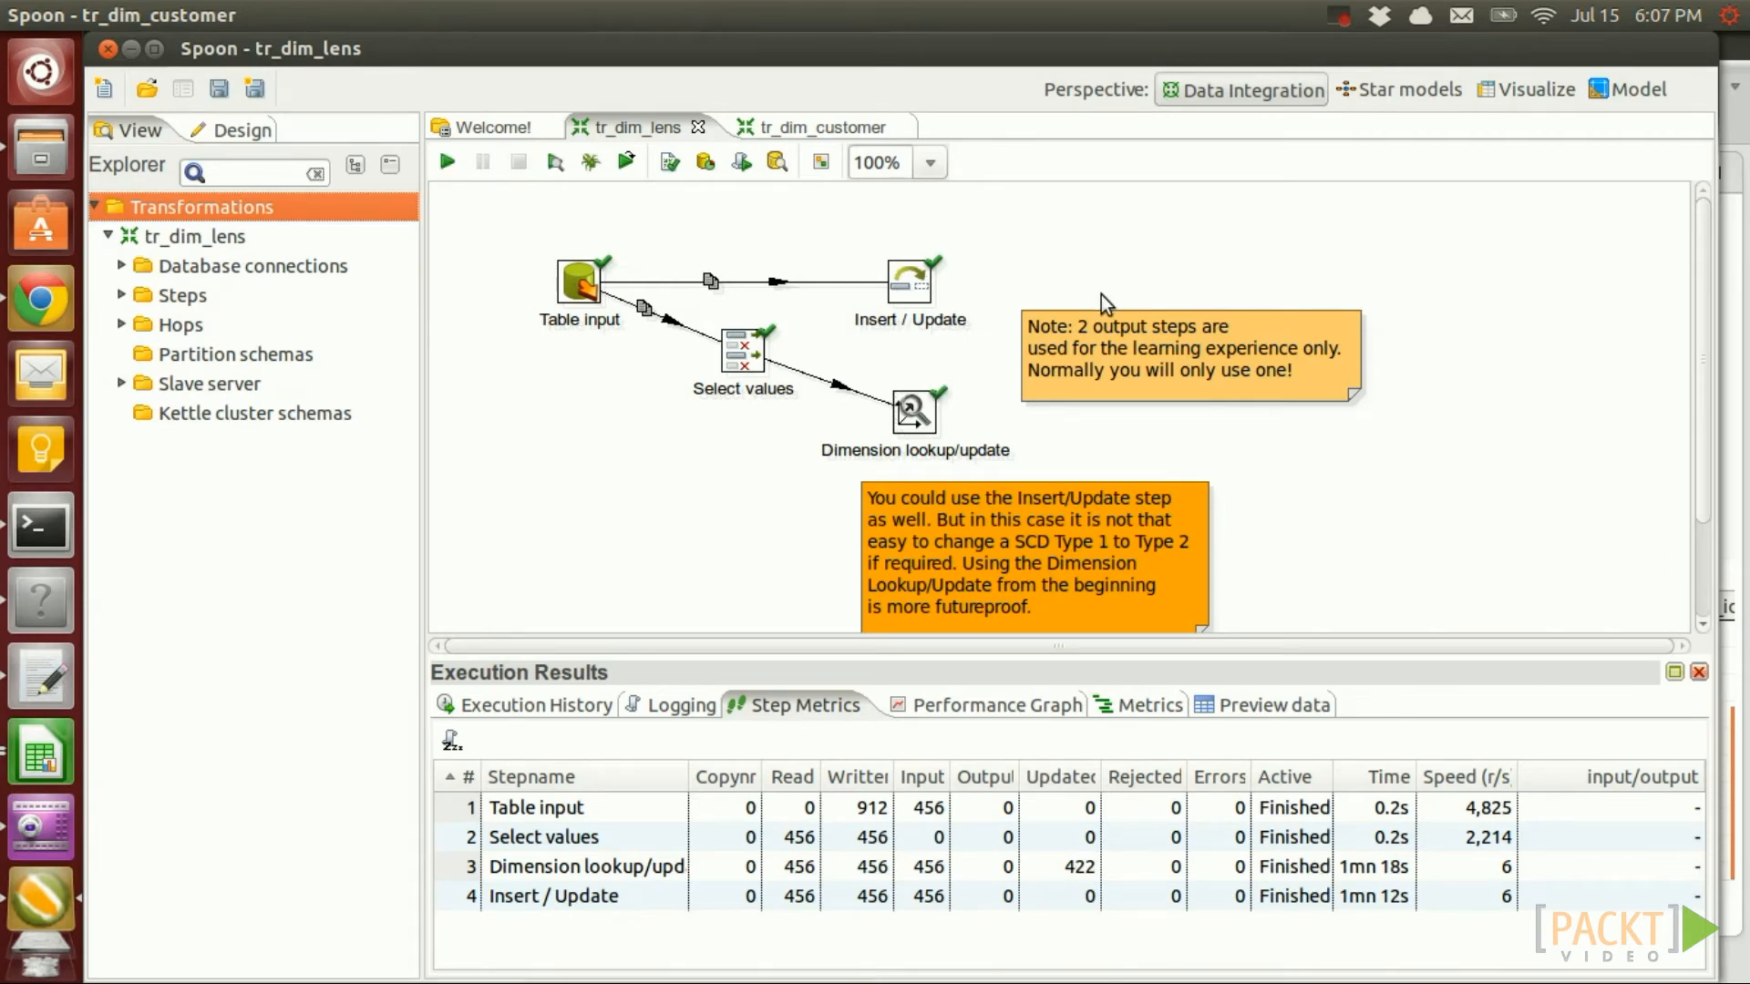
Run the dma.dim_lens SELECT query and scroll its rows, then show tr_dim_customer in Spoon
{"action": "left_click", "coordinate": [33, 597]}
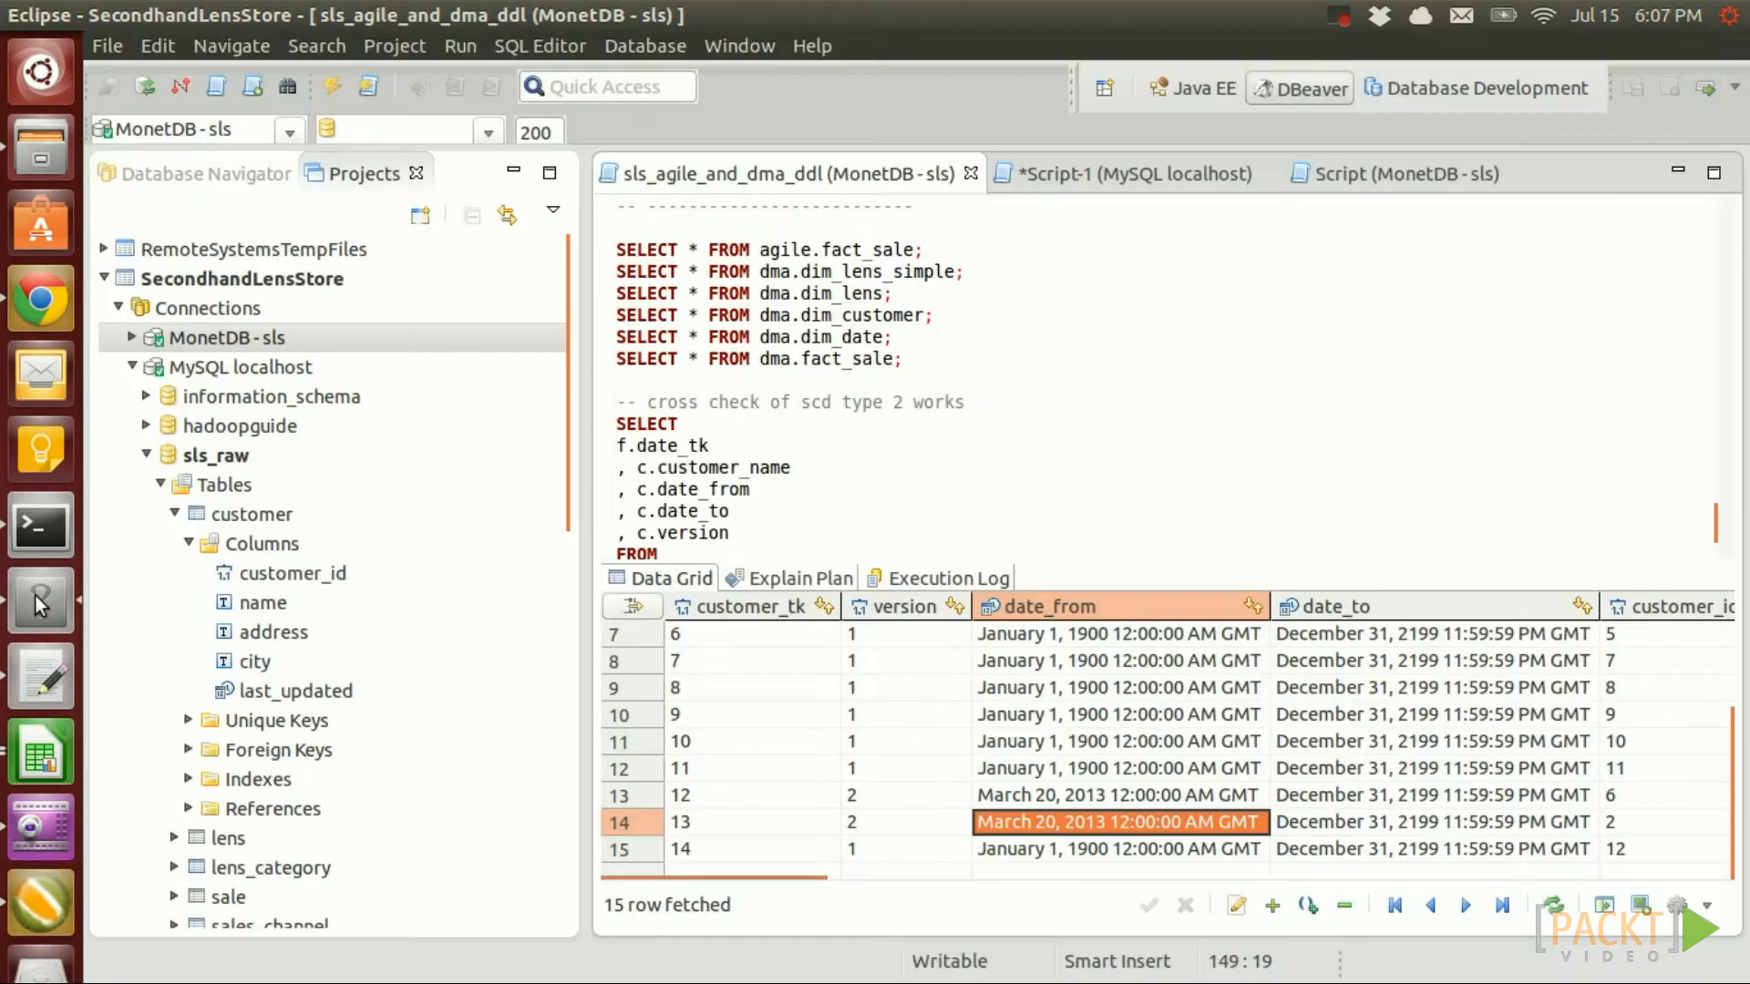
{"action": "left_click", "coordinate": [801, 292]}
{"action": "key", "text": "ctrl+Return"}
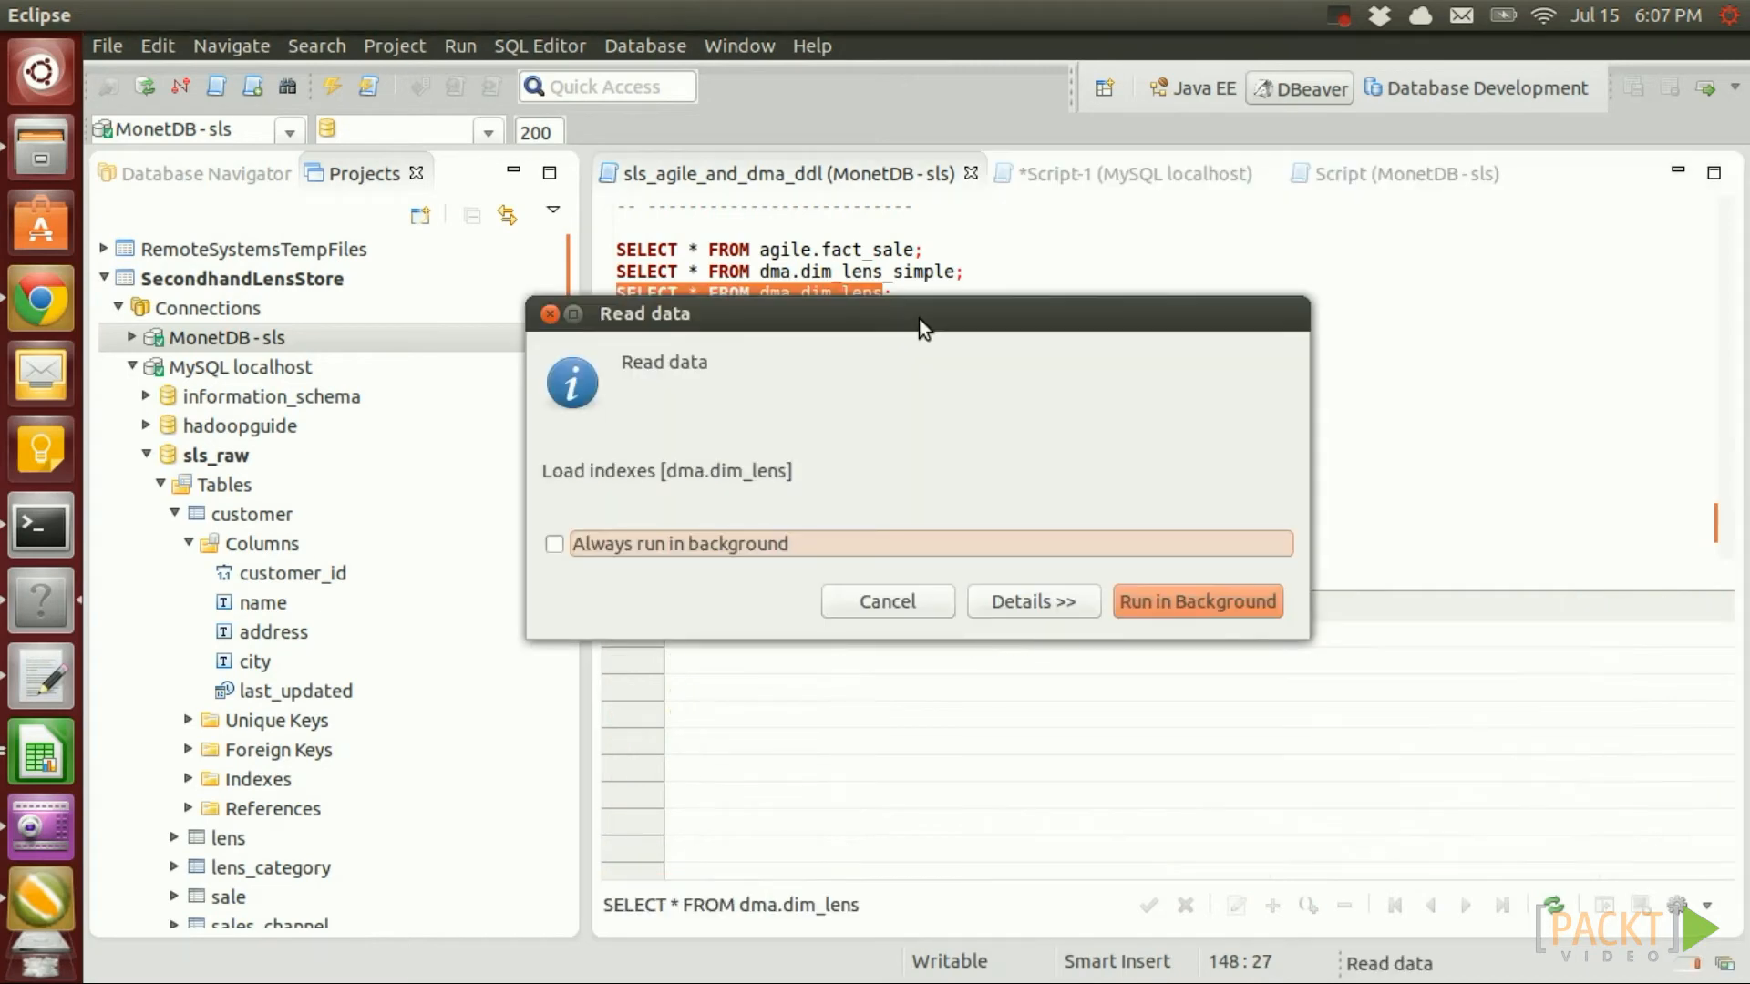
{"action": "scroll", "coordinate": [1249, 761], "scroll_direction": "down", "scroll_amount": 11}
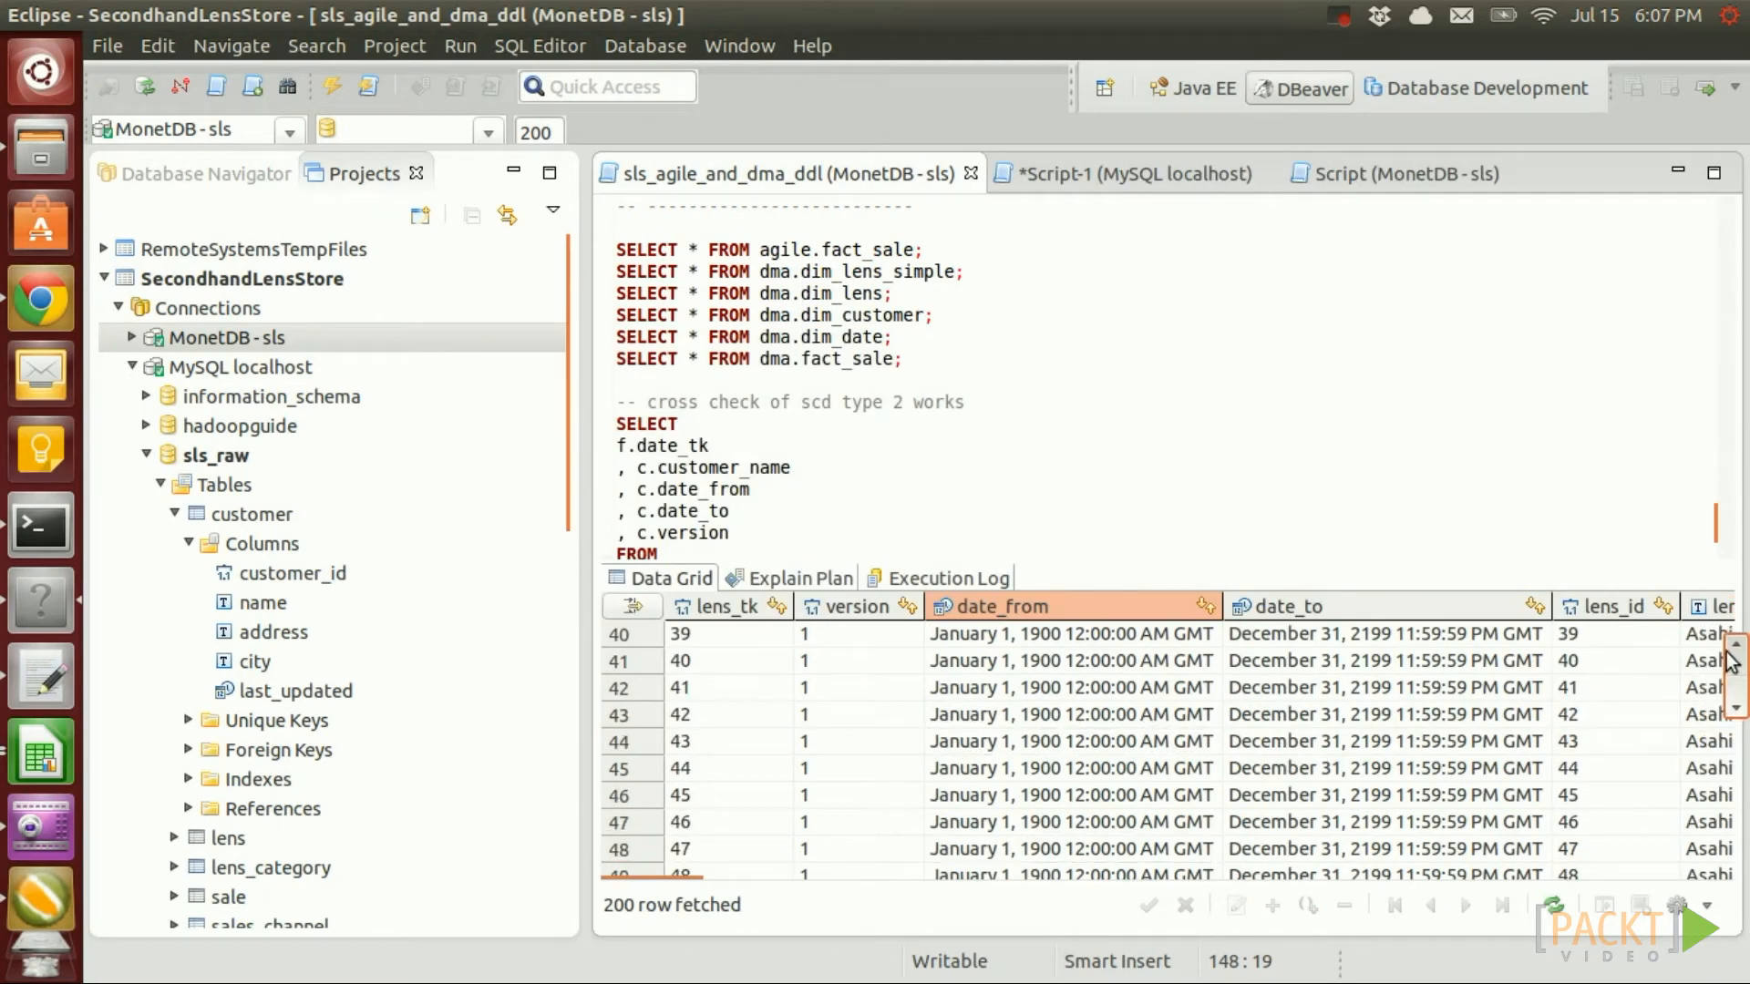
{"action": "left_click_drag", "start_coordinate": [1730, 658], "coordinate": [1736, 850]}
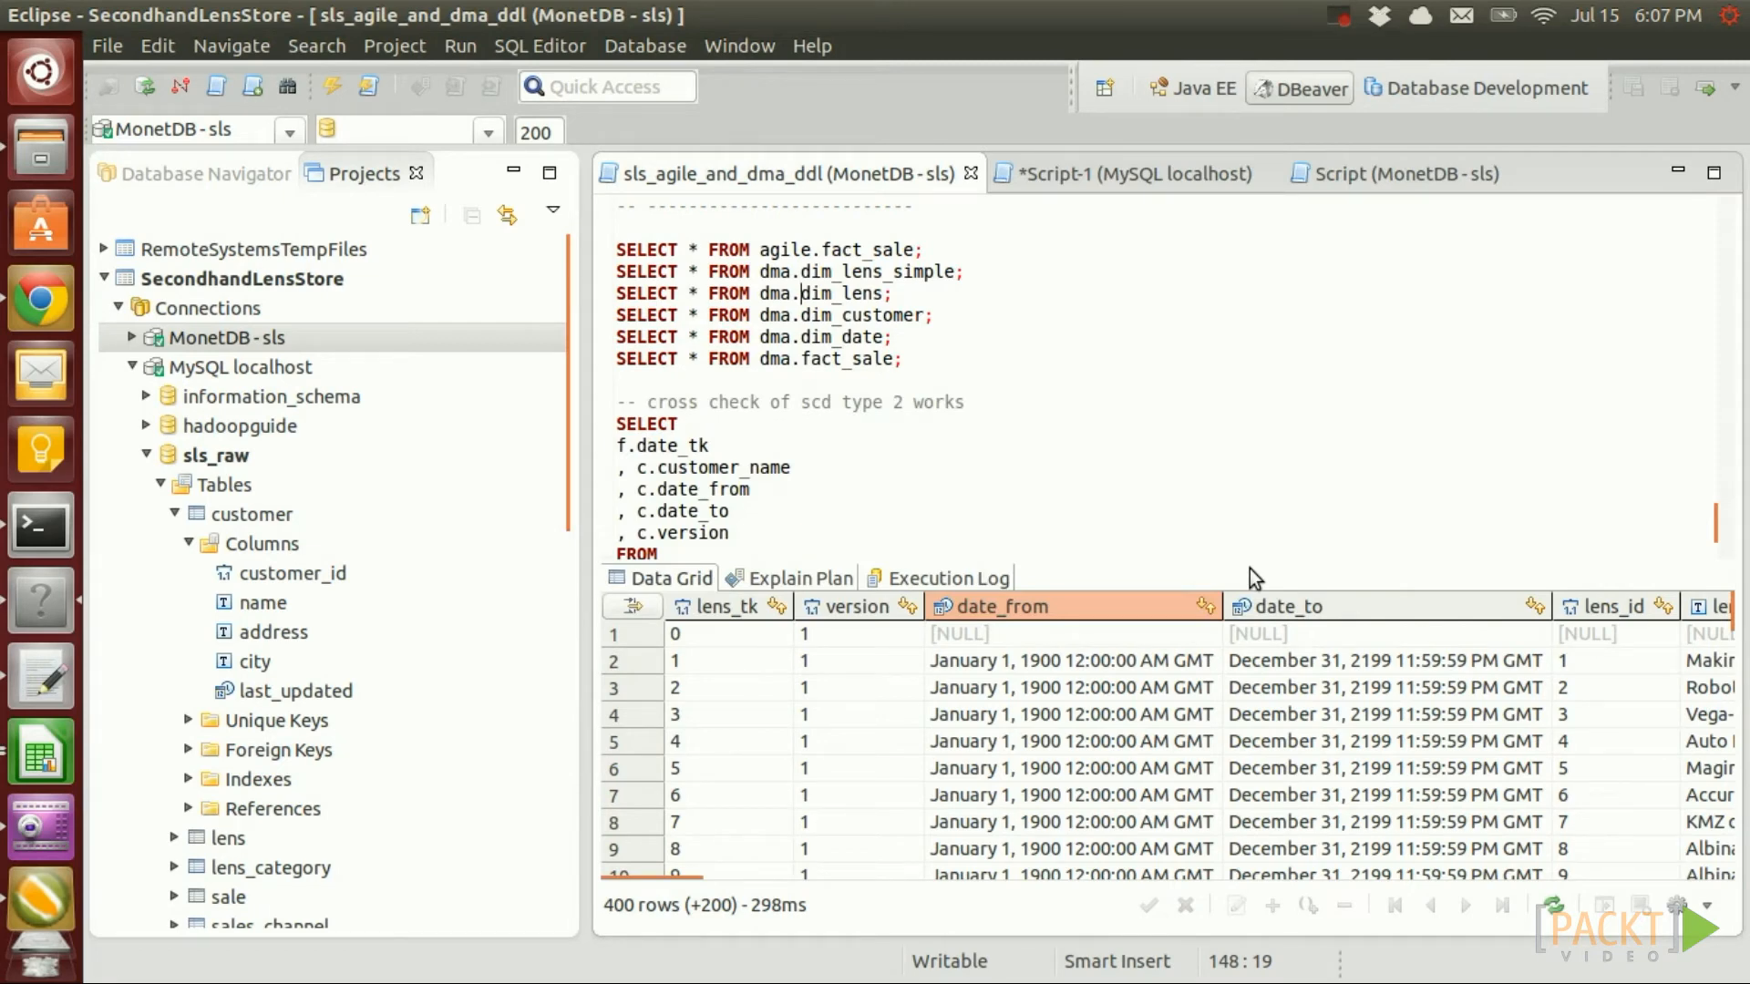
{"action": "left_click", "coordinate": [50, 915]}
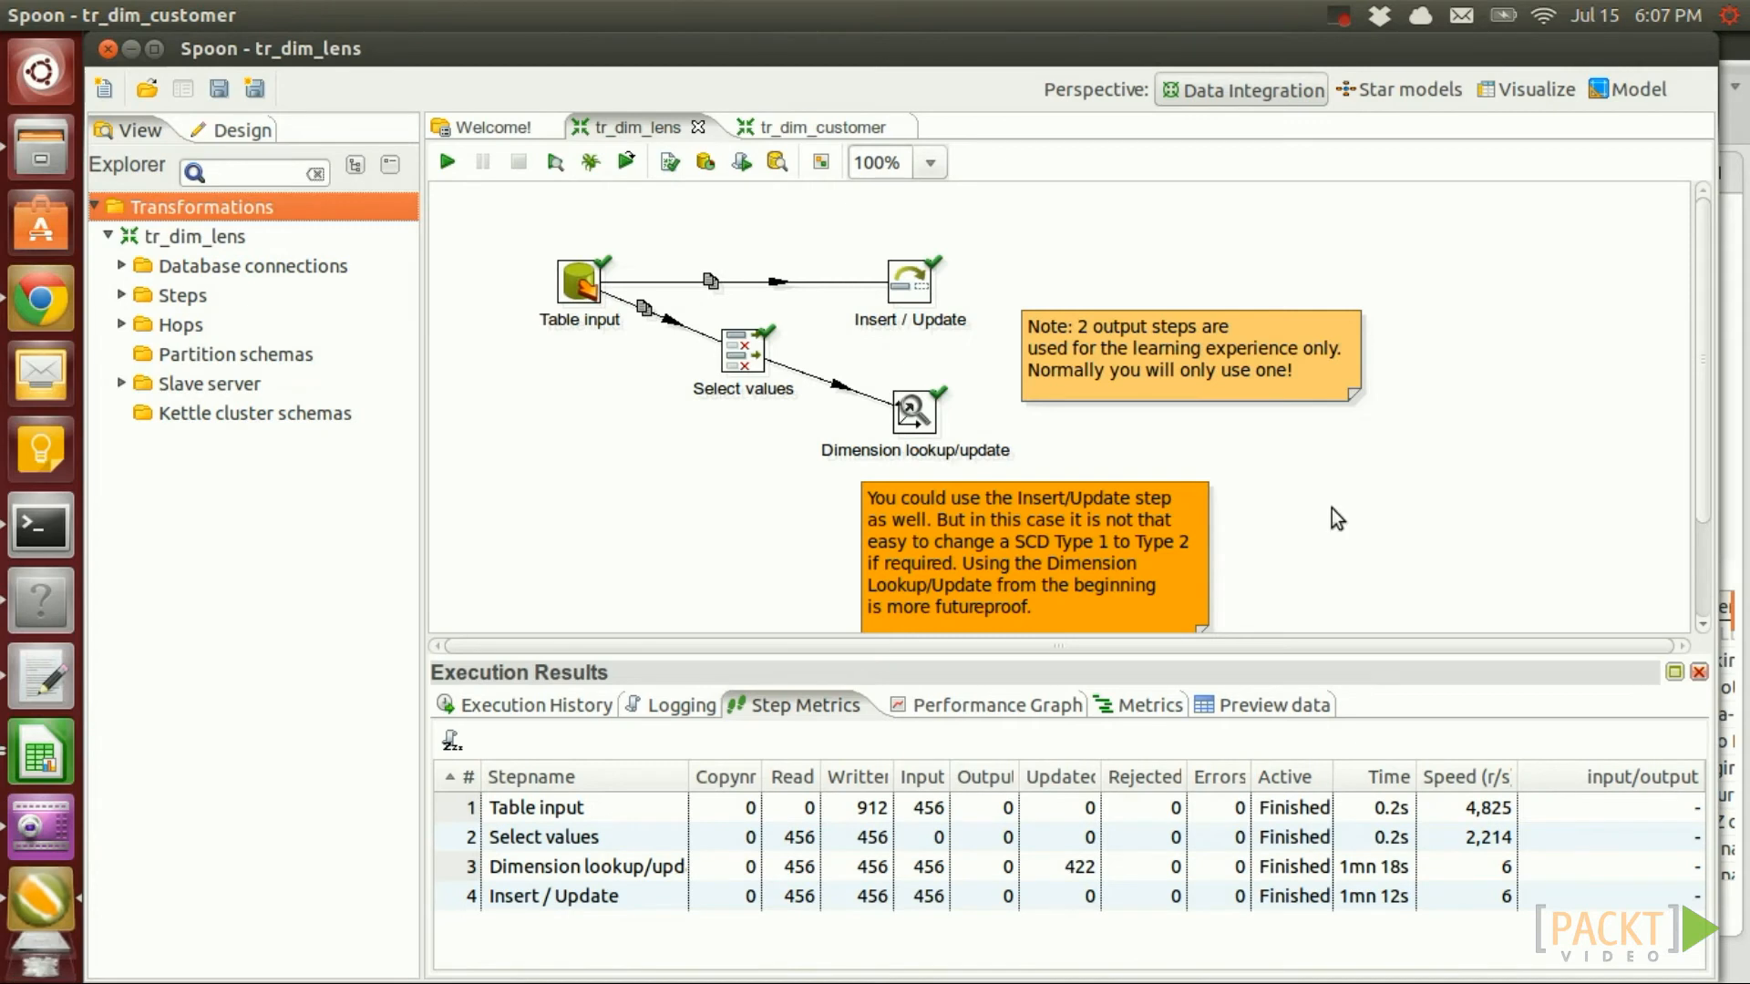
{"action": "left_click", "coordinate": [823, 128]}
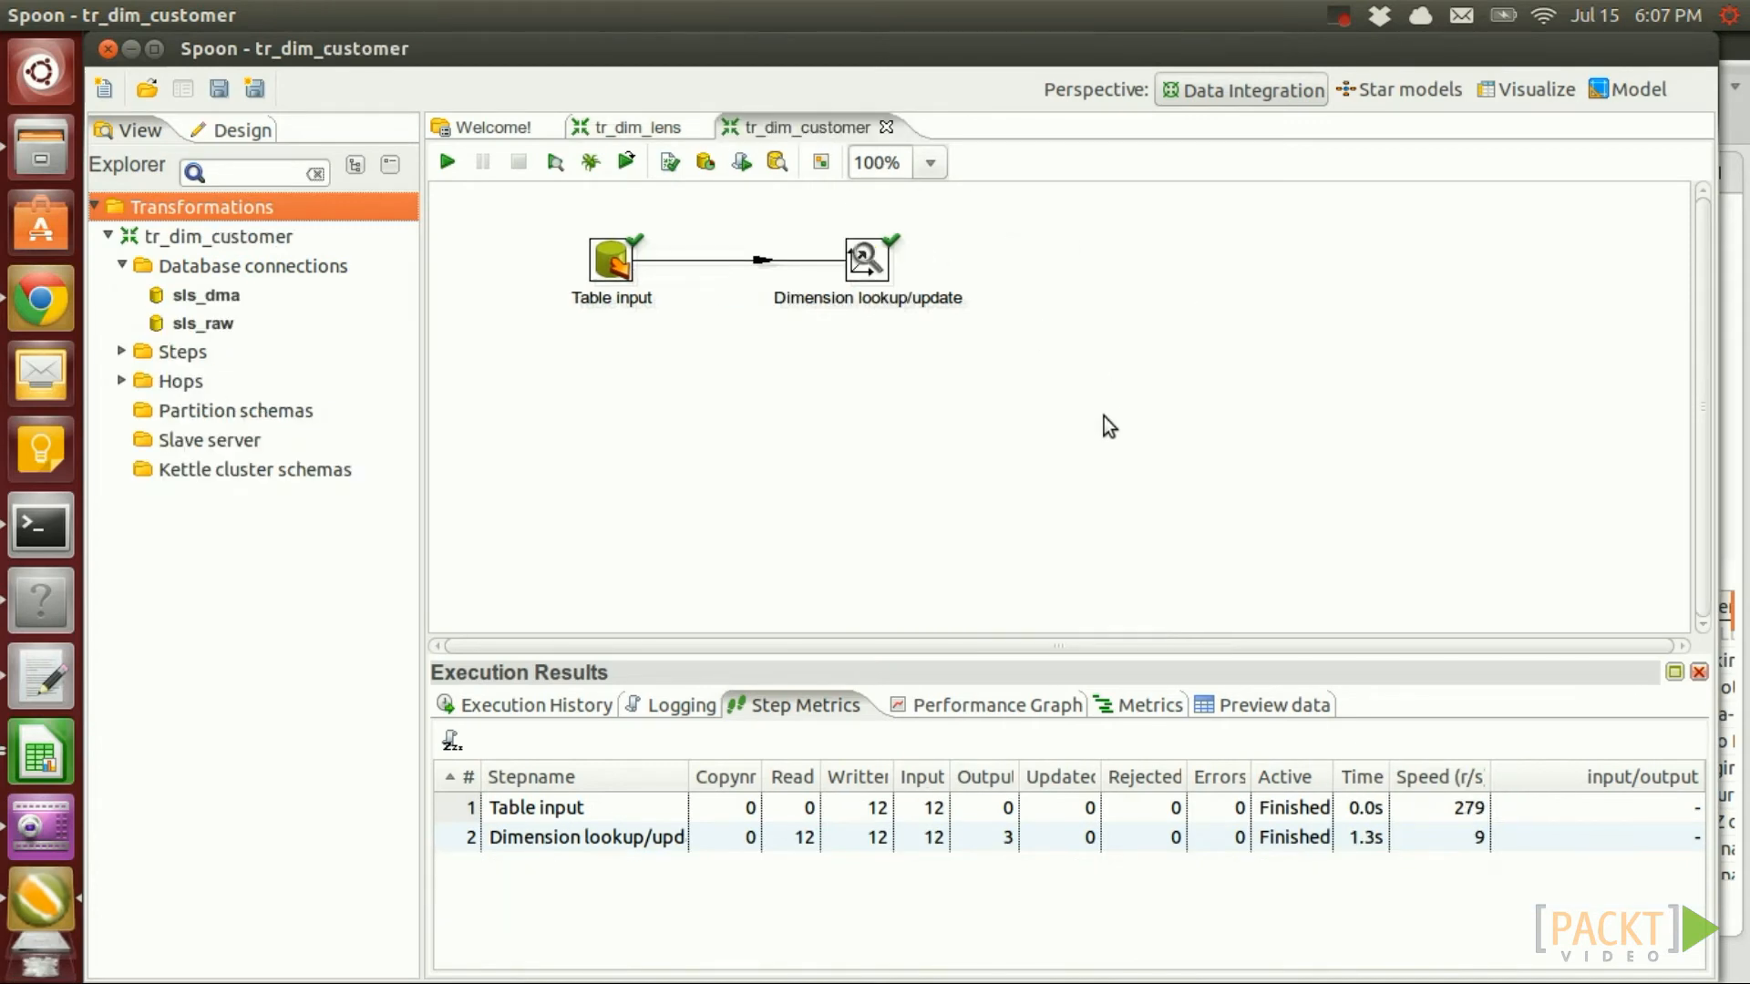
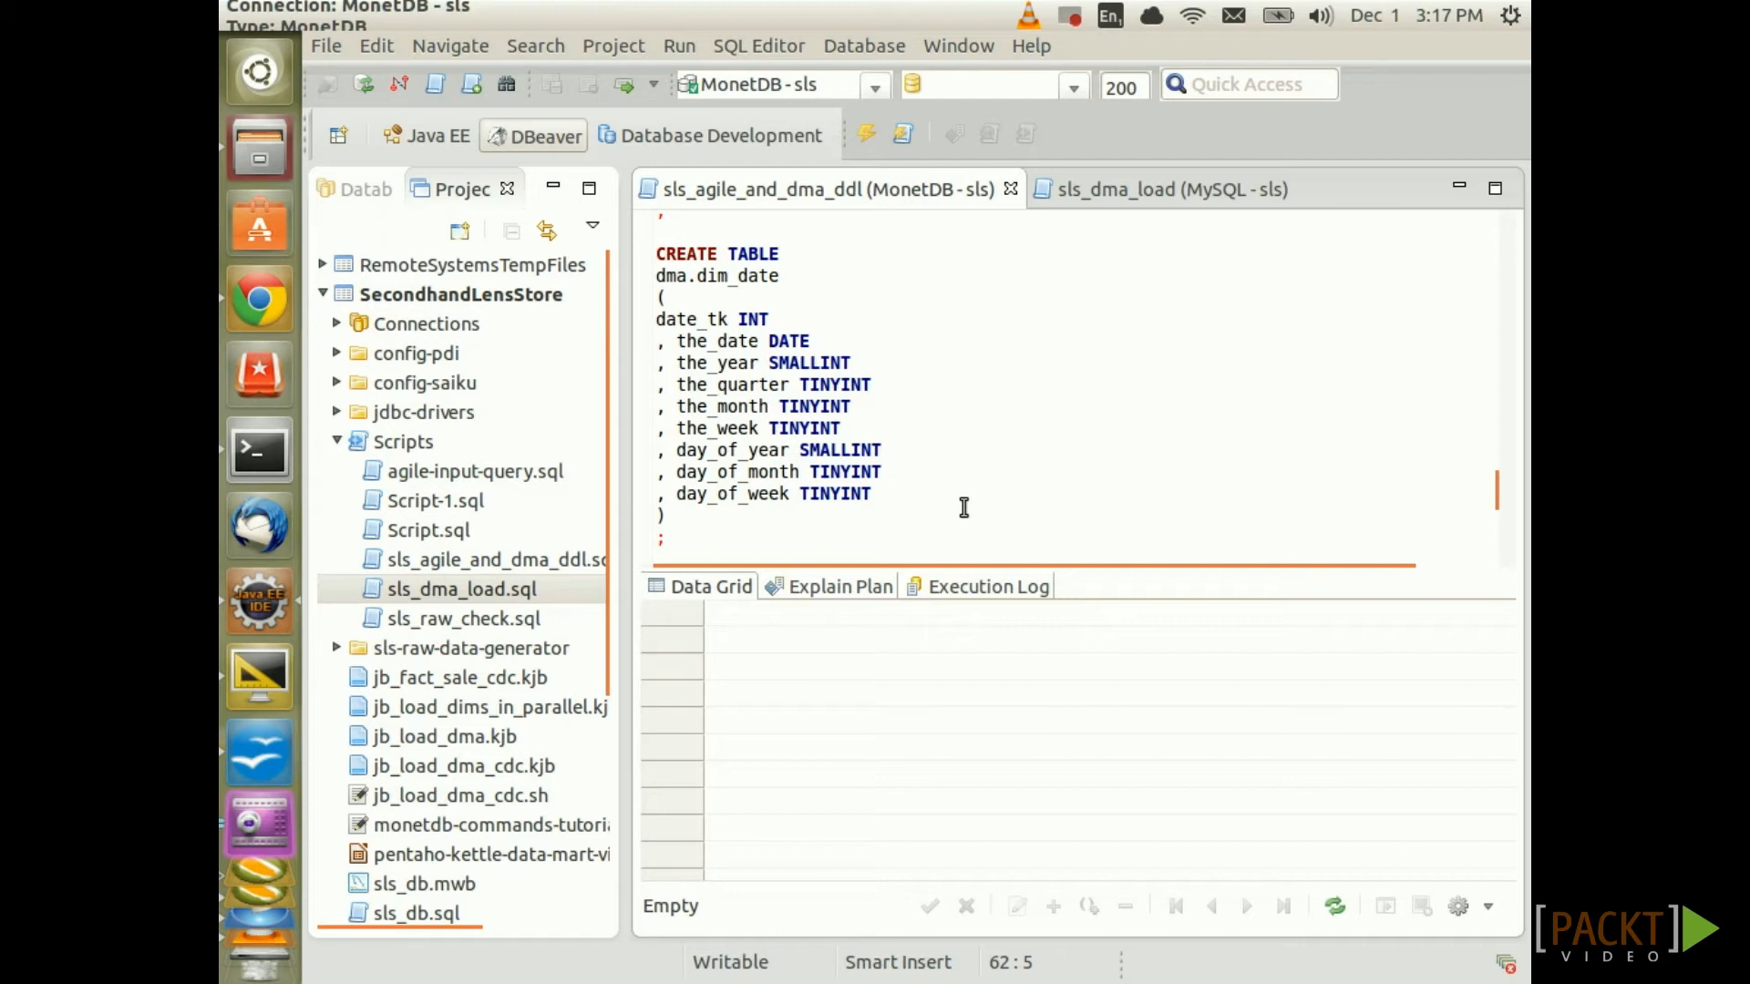
Leave the dim_date DDL in DBeaver and switch to Spoon's tr_dim_customer transformation
{"action": "left_click", "coordinate": [698, 407]}
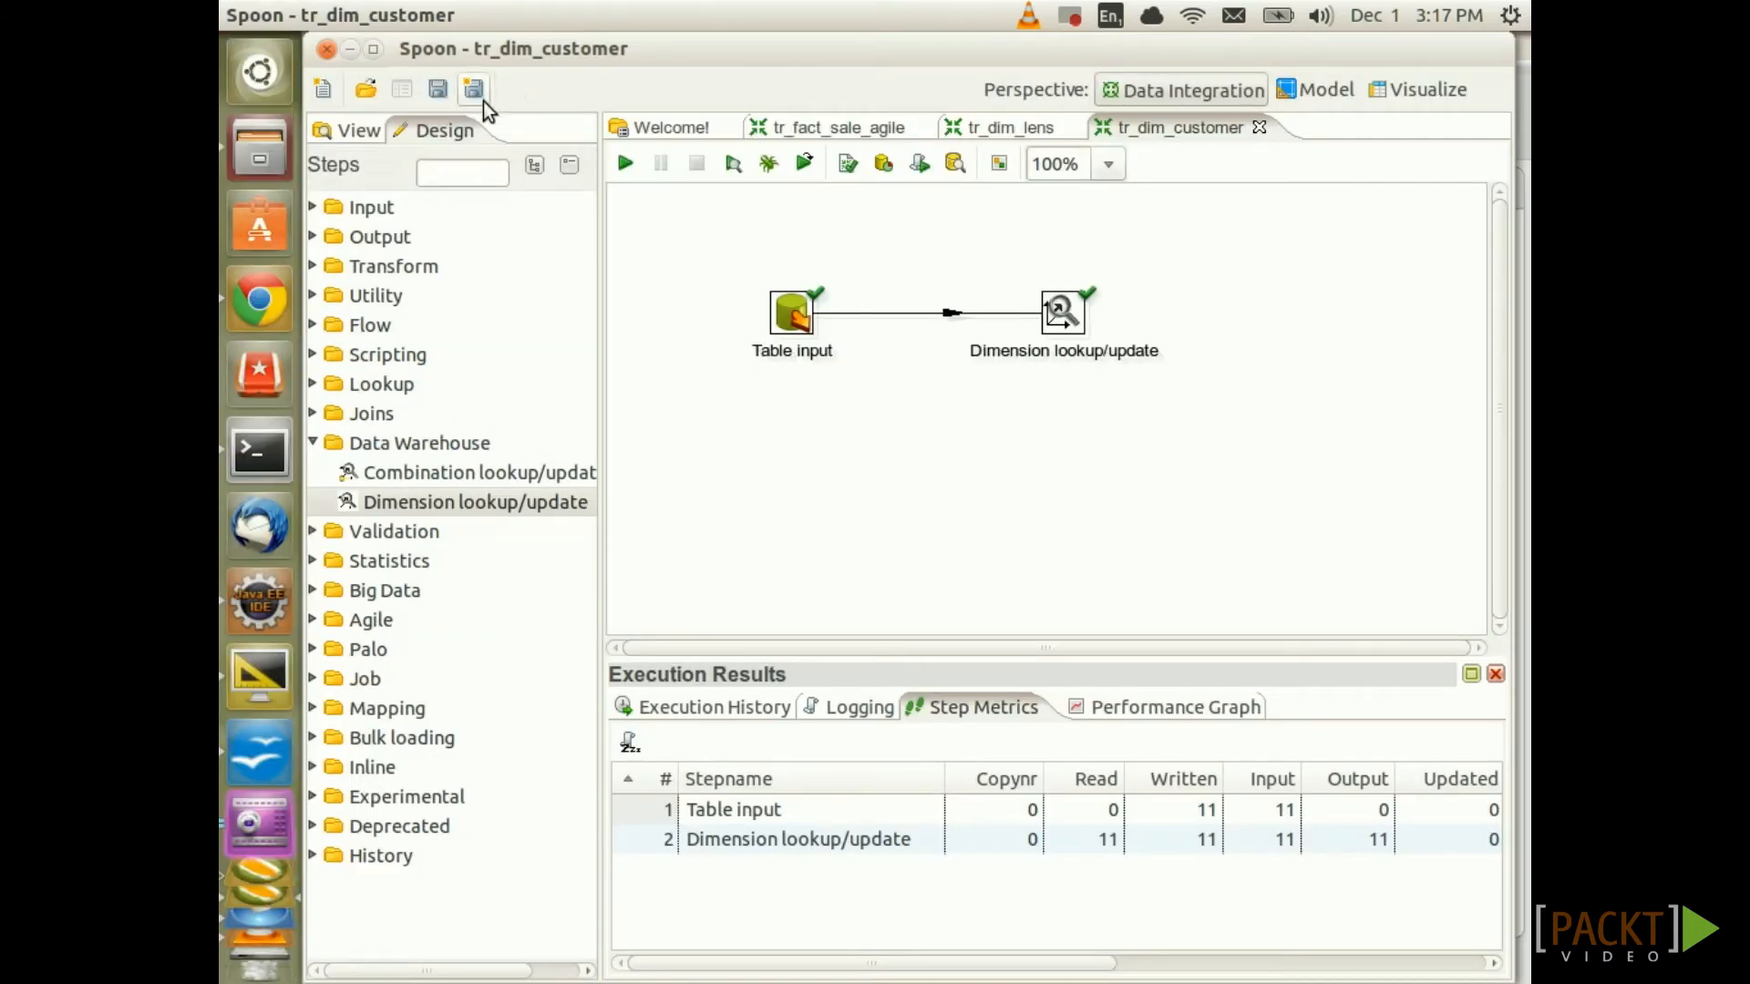
{"action": "left_click", "coordinate": [324, 87]}
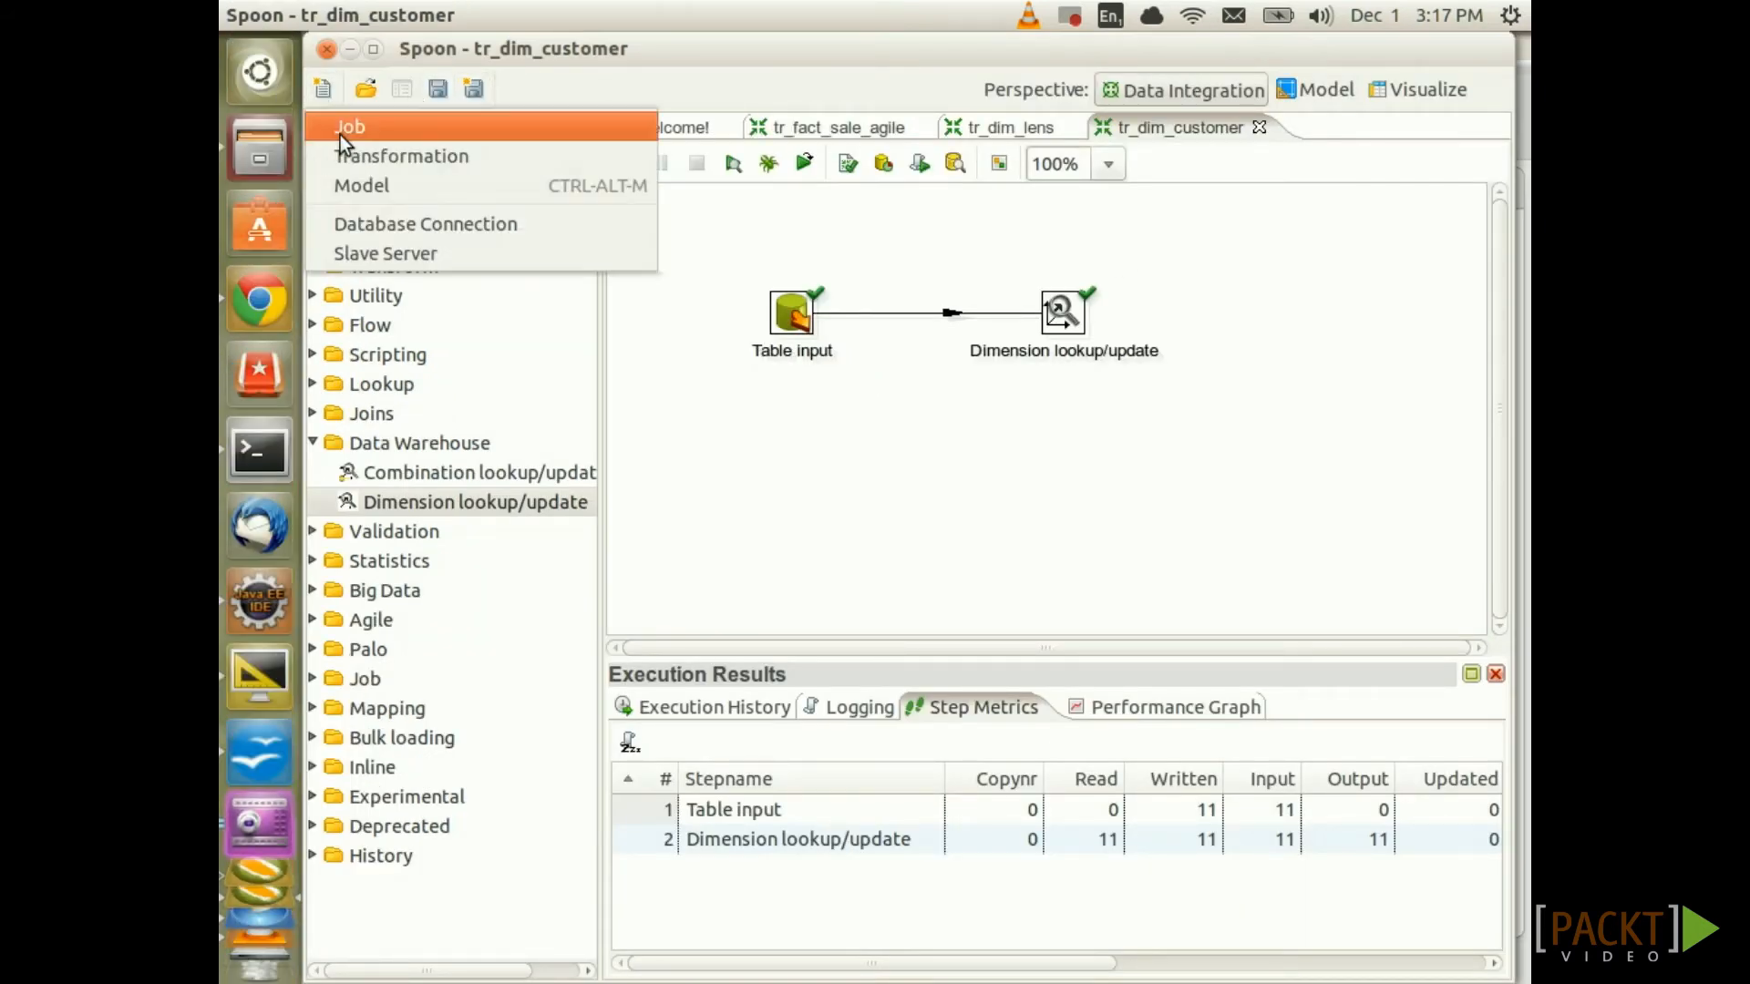
Create a new blank transformation and save it as tr_dim_date
{"action": "left_click", "coordinate": [365, 157]}
{"action": "key", "text": "ctrl+s"}
{"action": "type", "text": "tr_"}
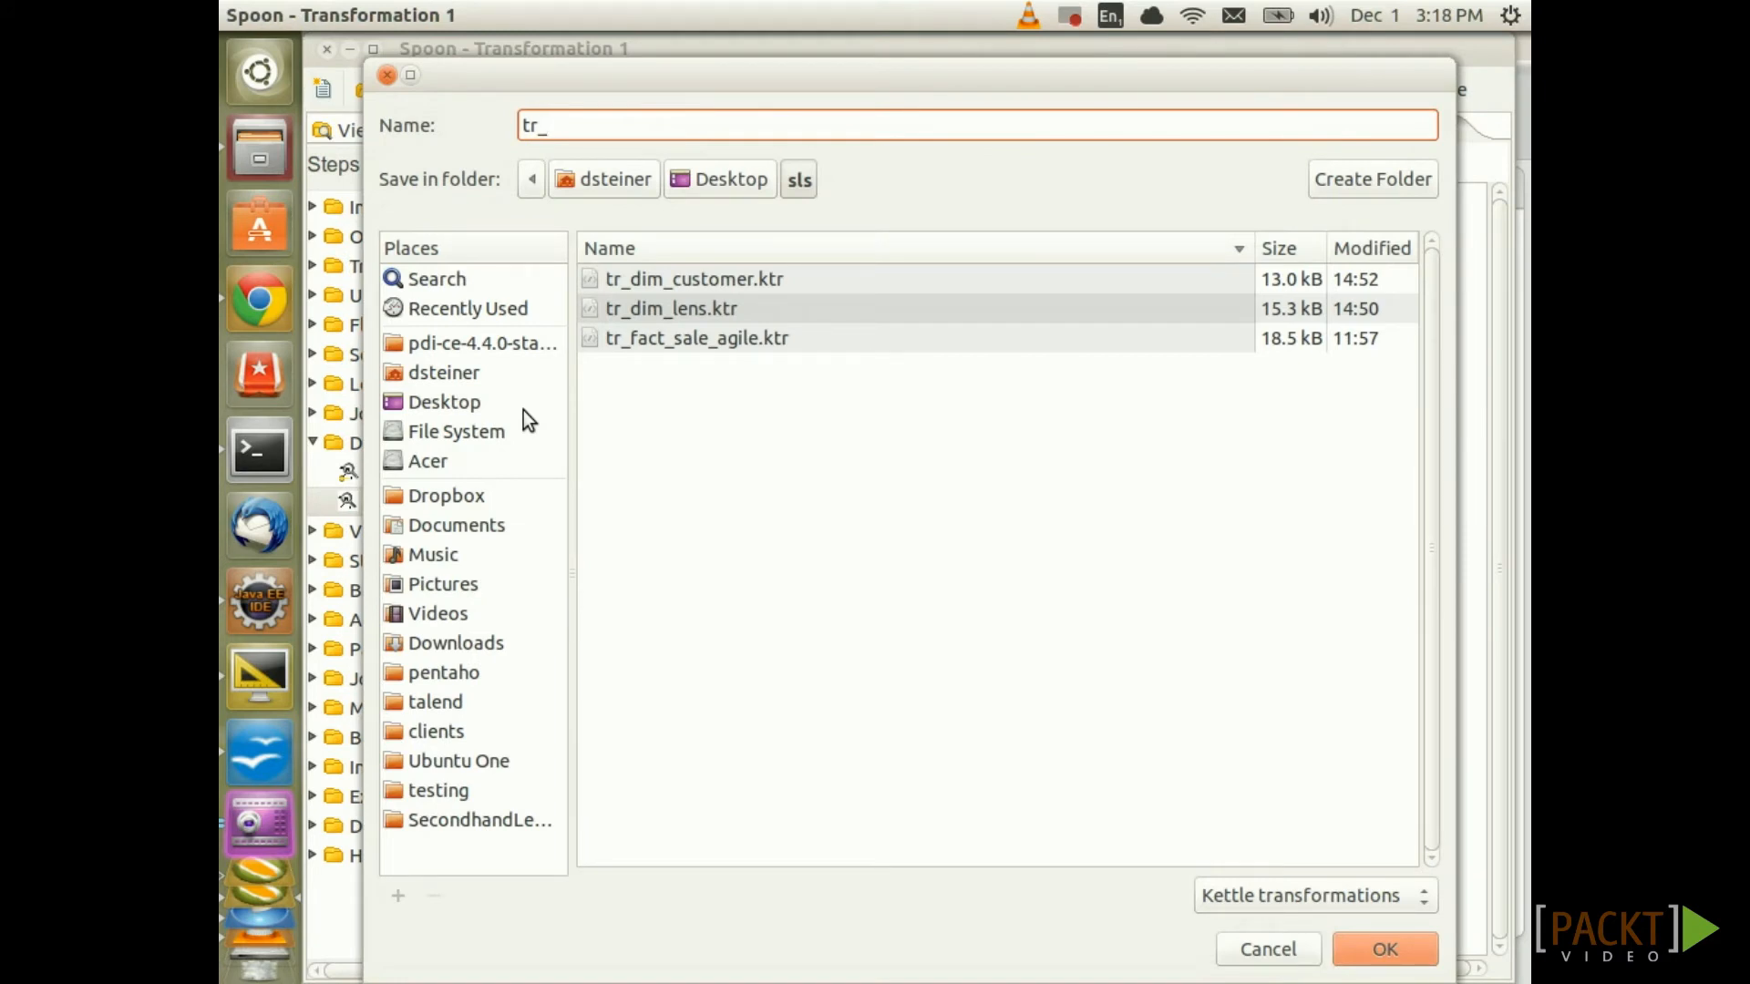
{"action": "type", "text": "dim_date"}
{"action": "key", "text": "Return"}
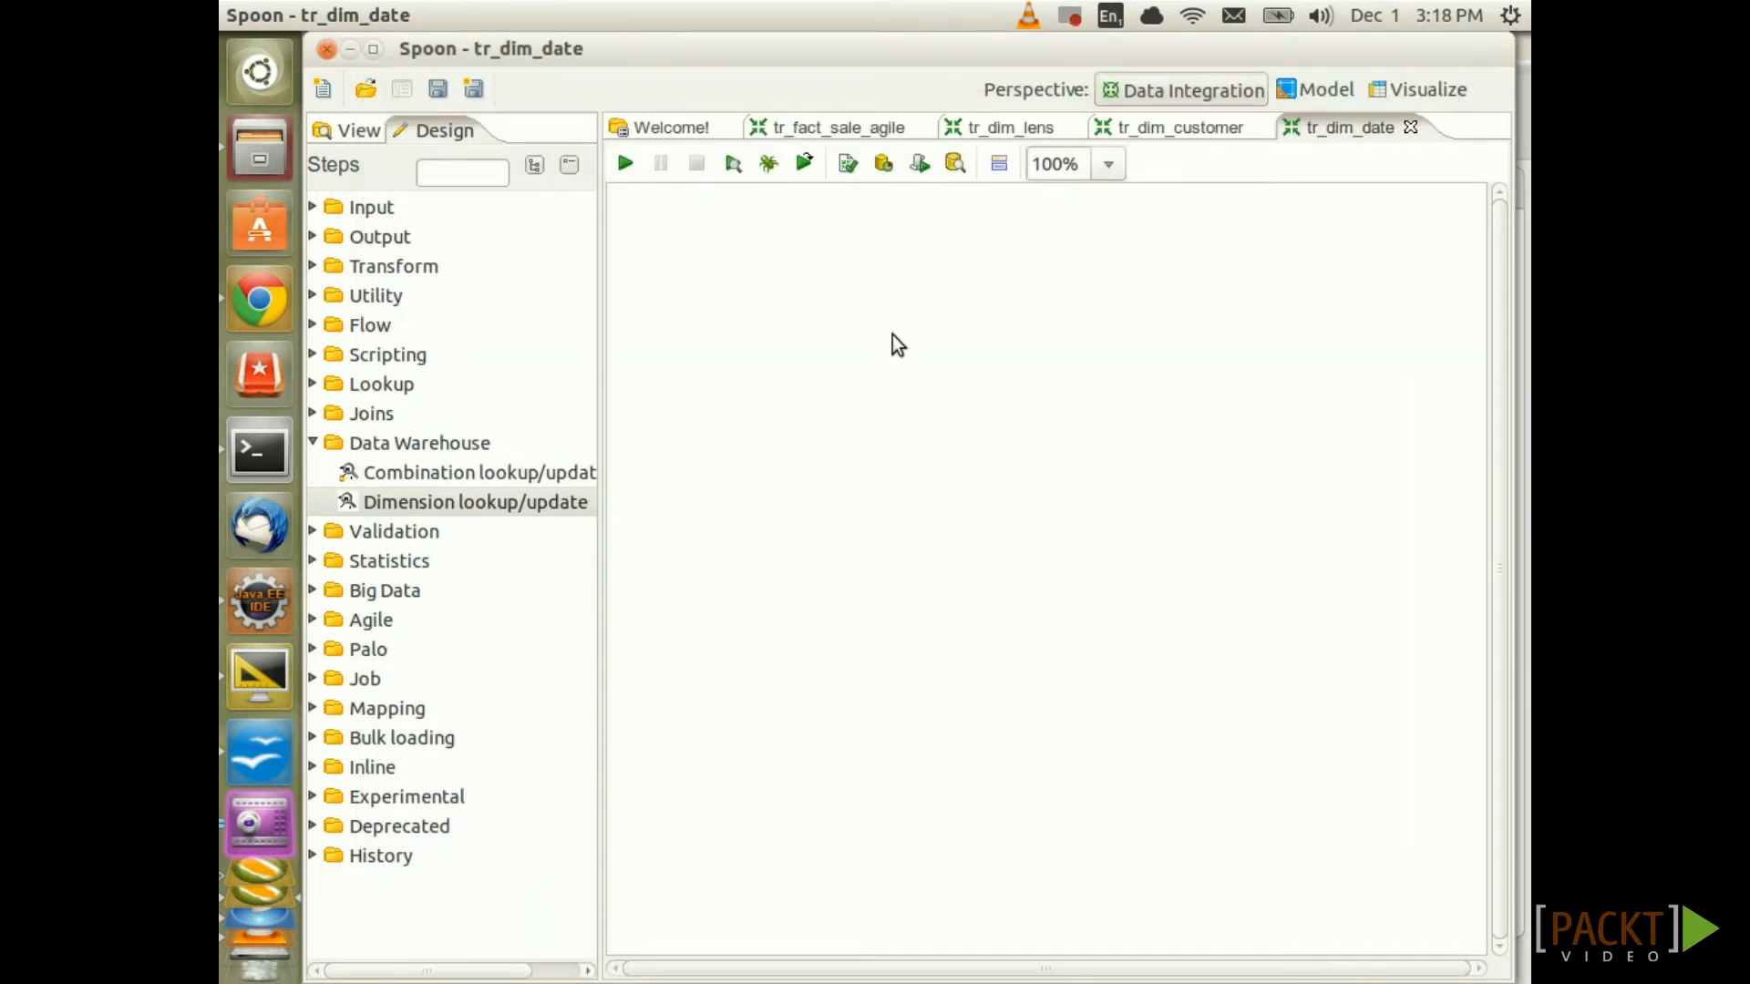
Add transformation parameters VAR_START_DATE defaulting to 2013-01-01 and VAR_END_DATE defaulting to 2014-01-01
{"action": "right_click", "coordinate": [860, 249]}
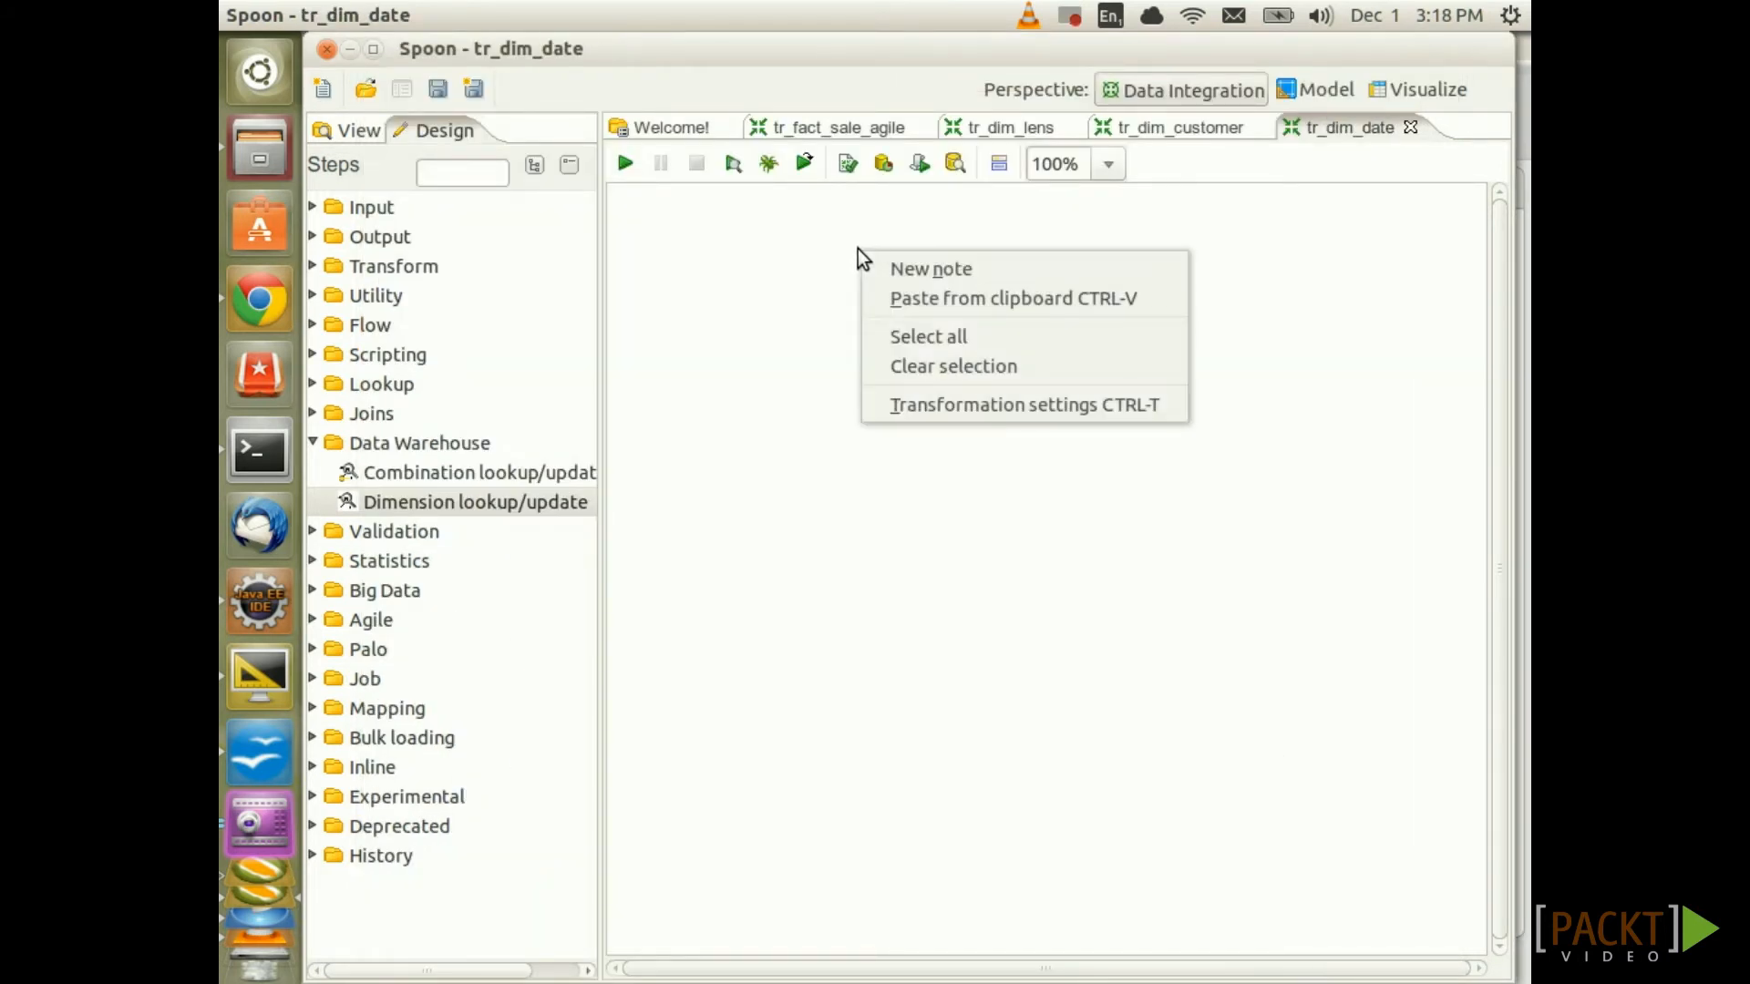
{"action": "left_click", "coordinate": [959, 410]}
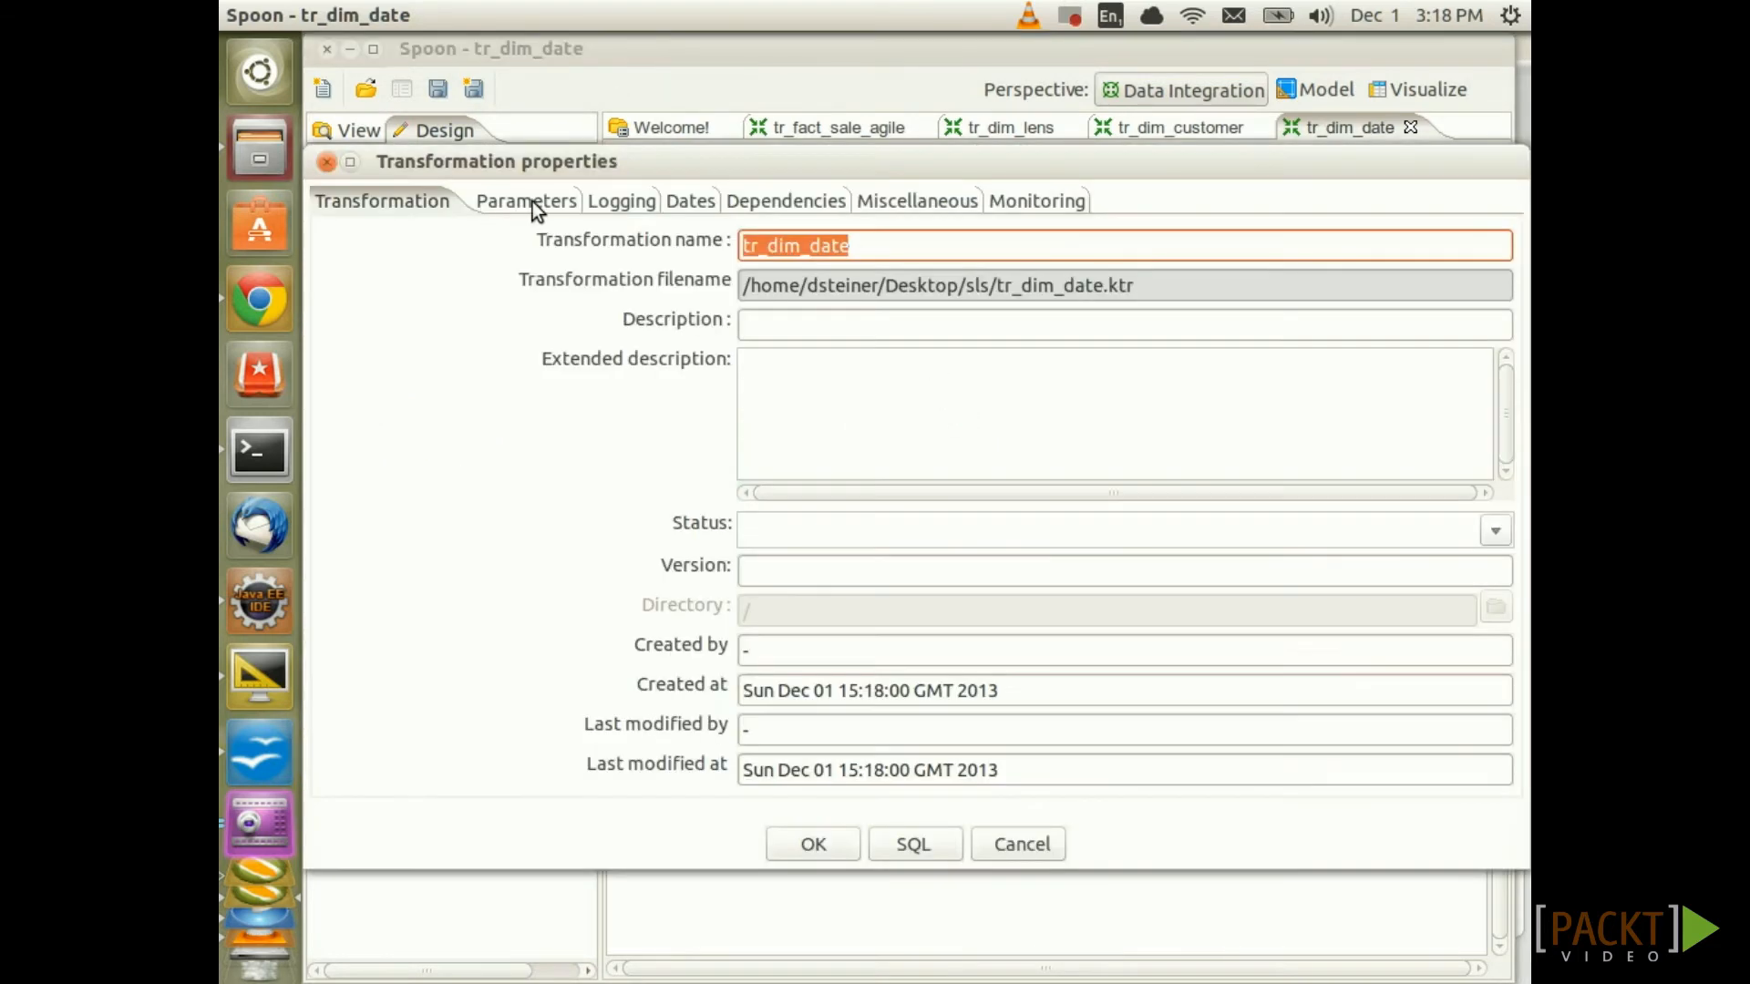
{"action": "left_click", "coordinate": [536, 206]}
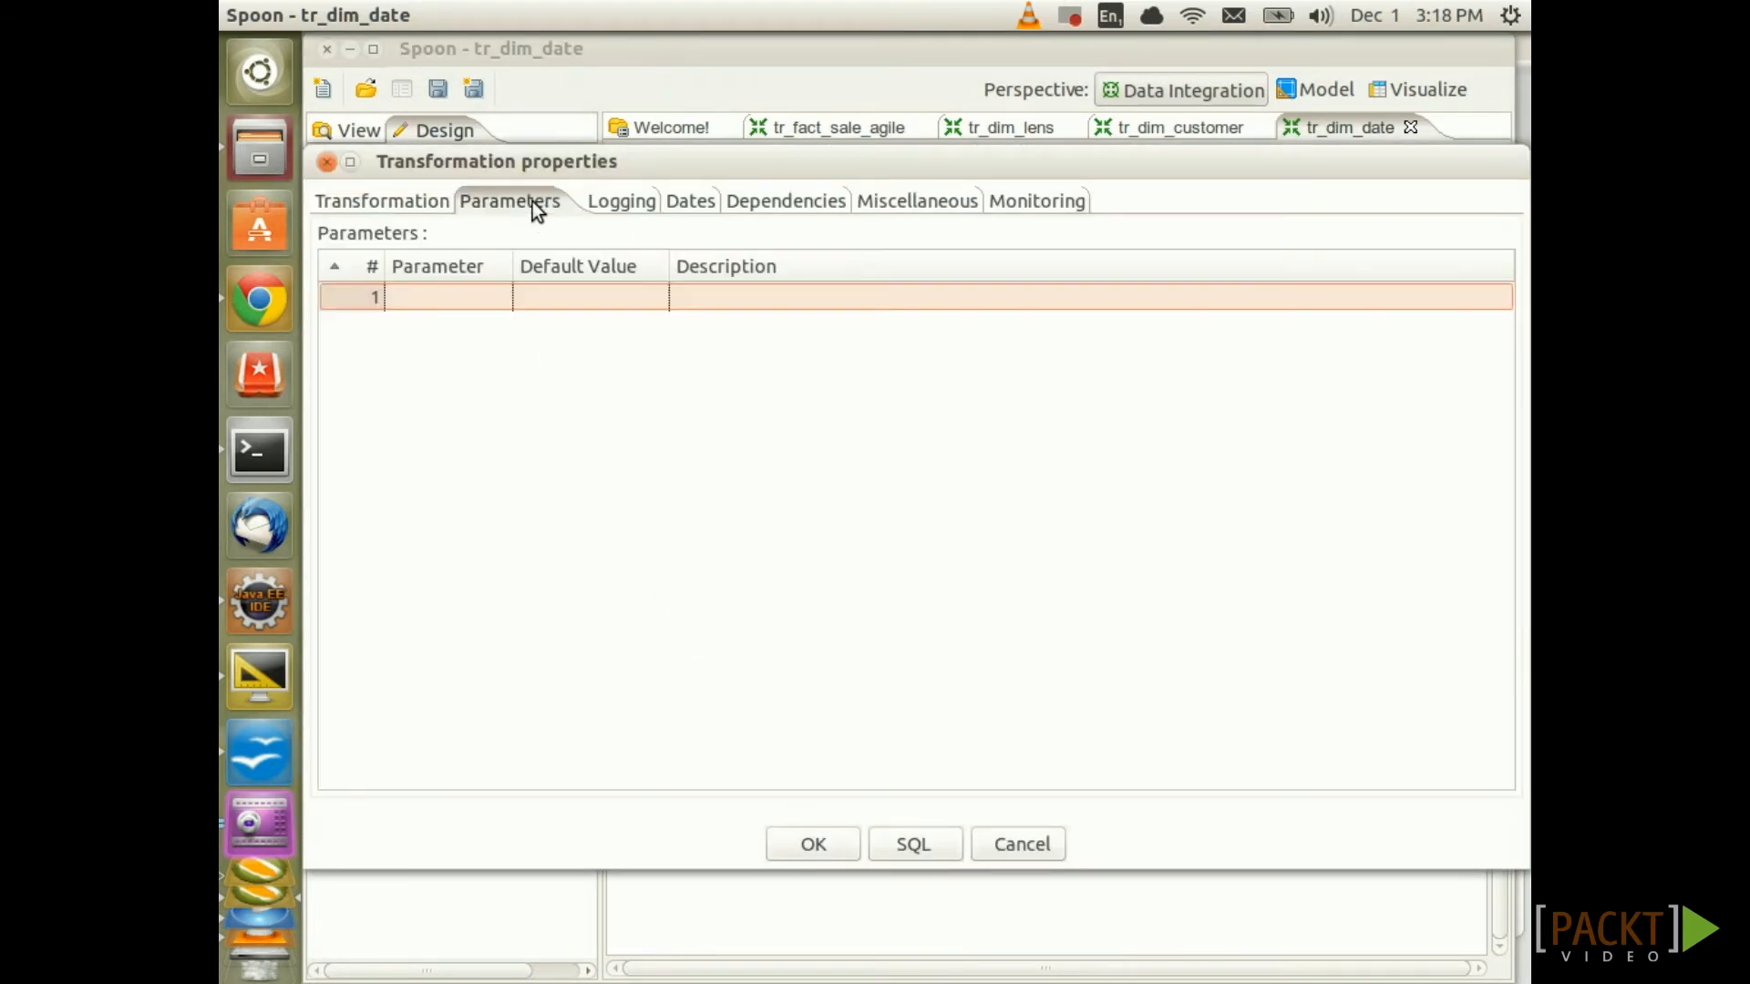
{"action": "left_click", "coordinate": [474, 298]}
{"action": "type", "text": "V"}
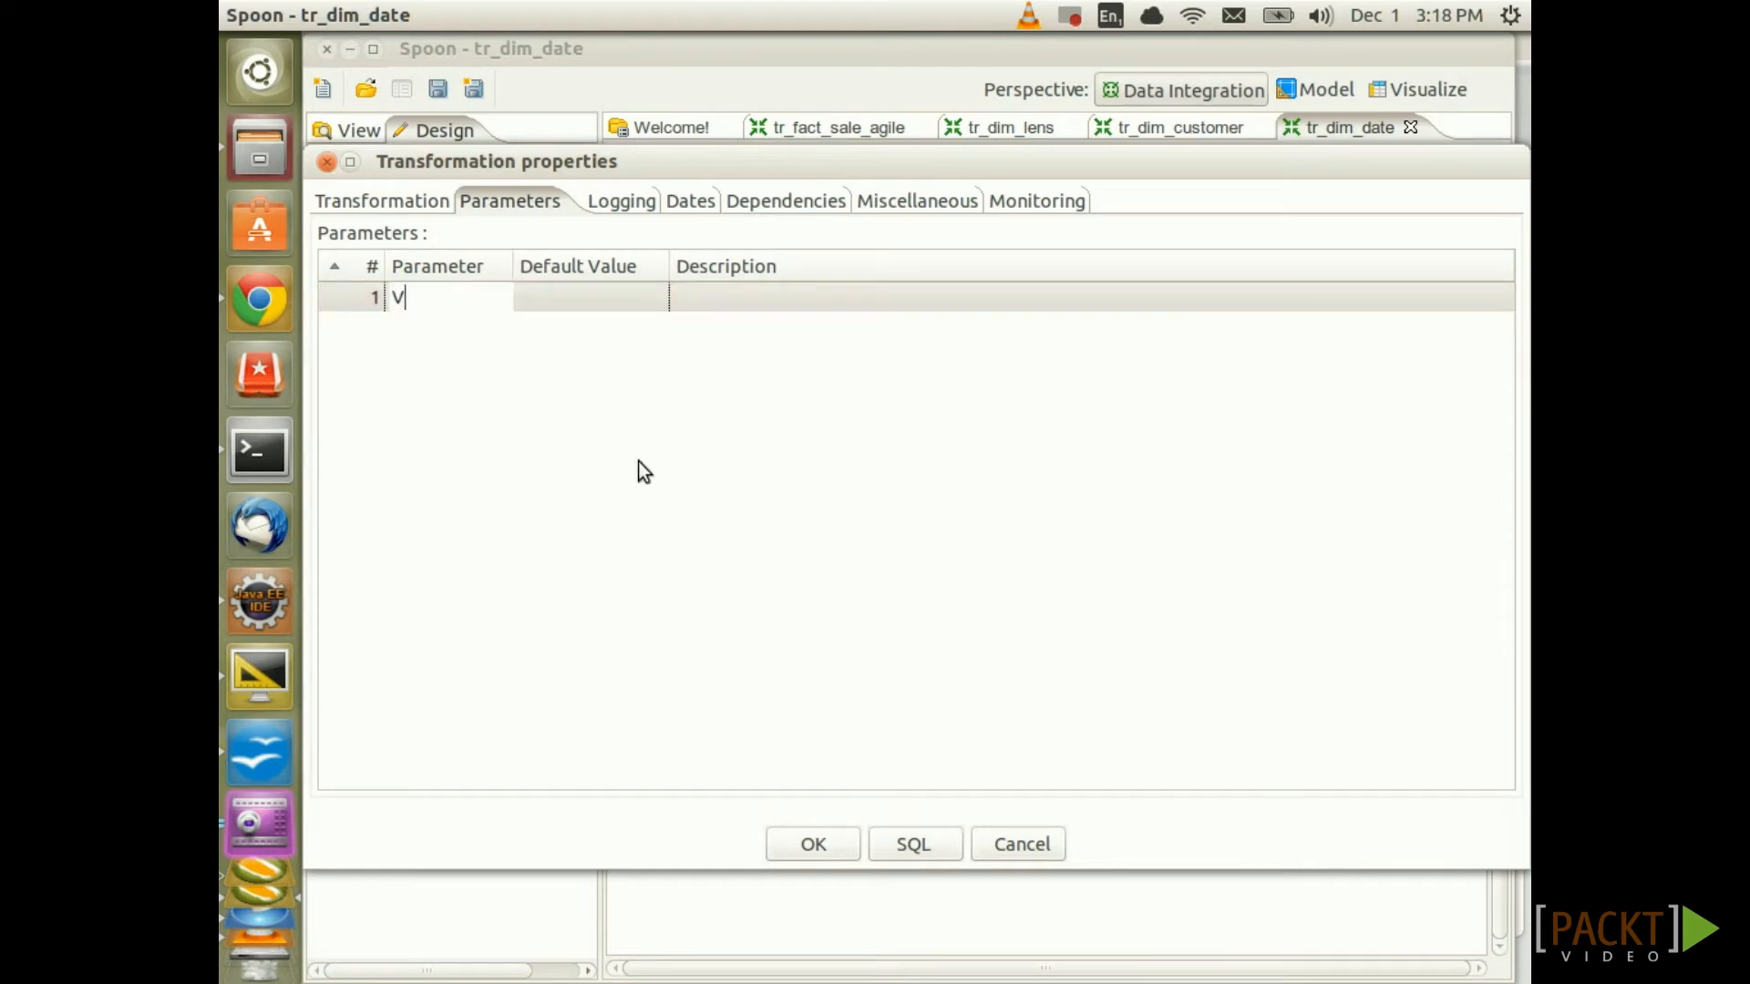
{"action": "type", "text": "AR_START_DATE"}
{"action": "key", "text": "Tab"}
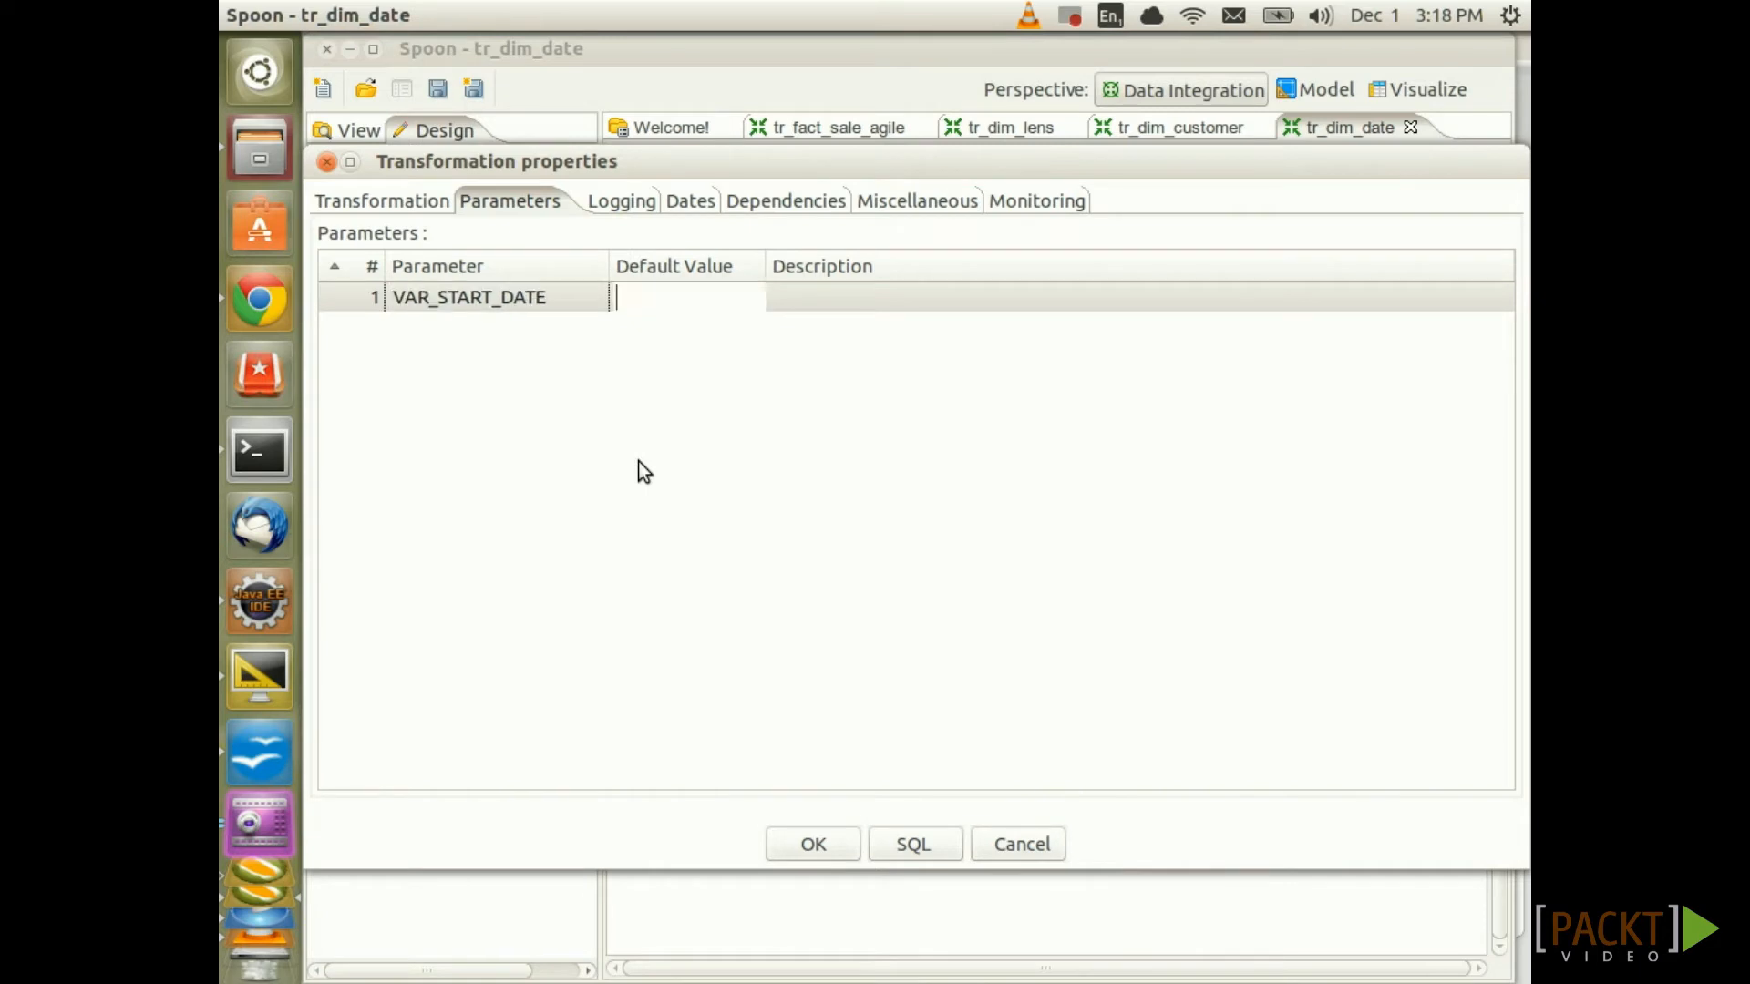
{"action": "type", "text": "2013-01-01"}
{"action": "left_click", "coordinate": [496, 328]}
{"action": "type", "text": "VAR_END_DATE"}
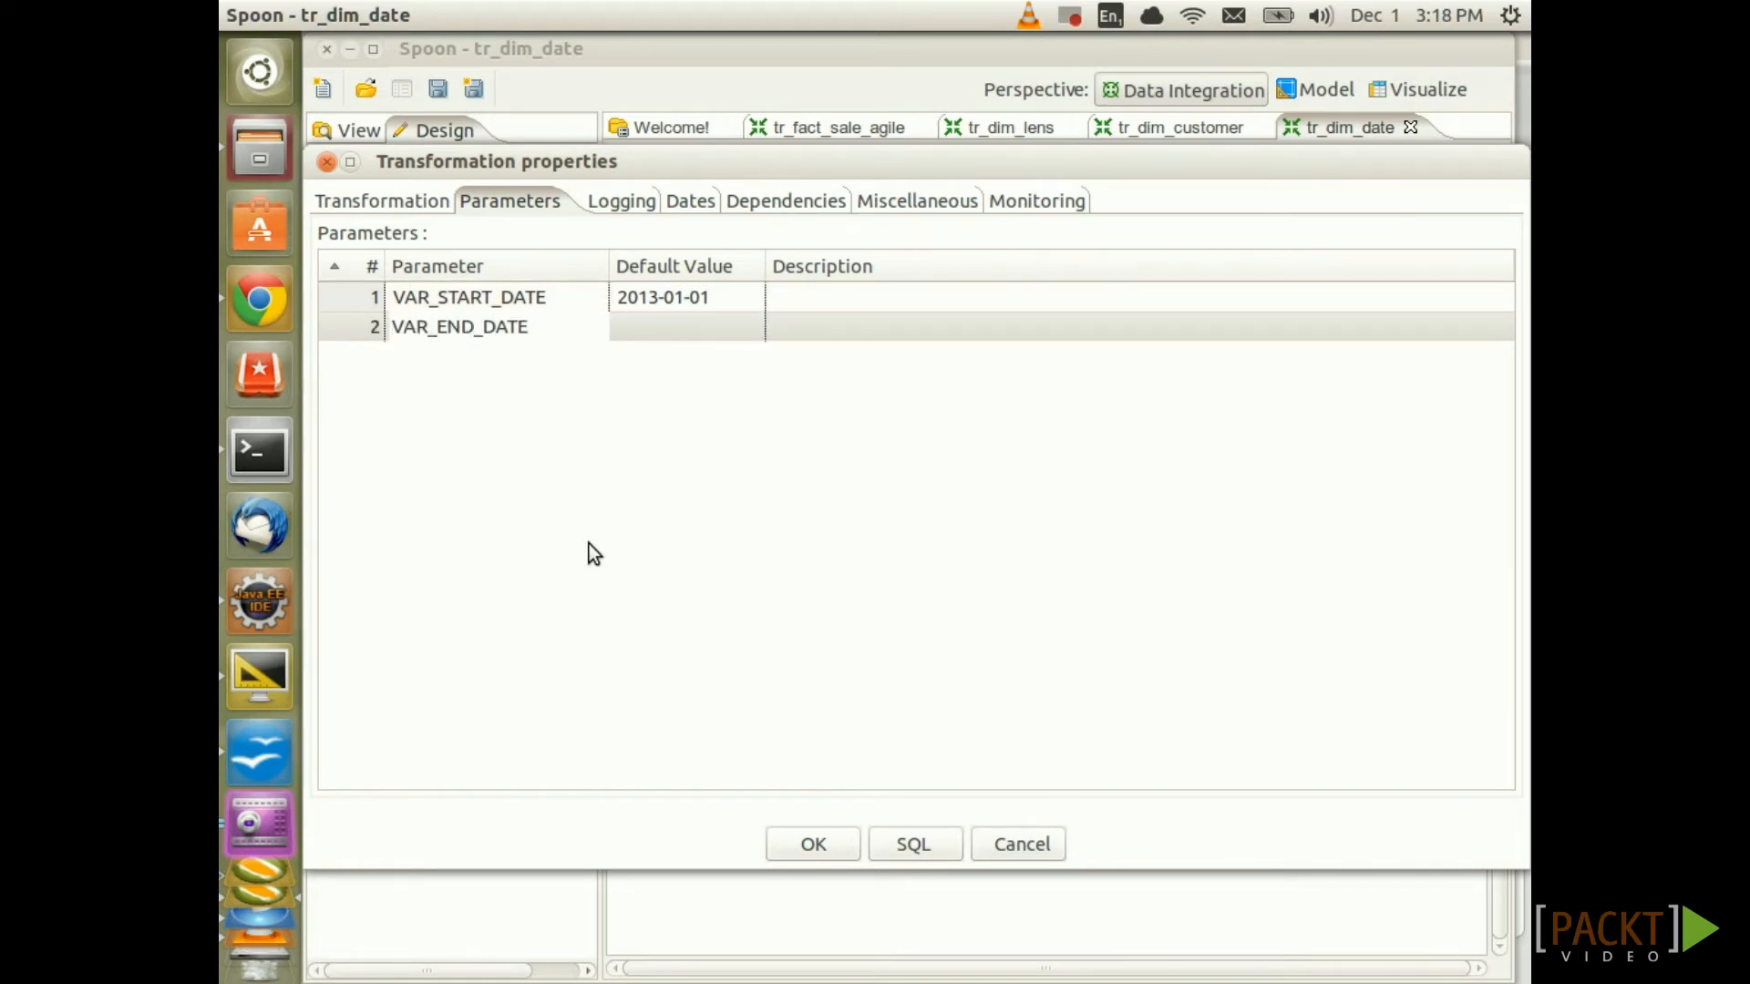
{"action": "key", "text": "Tab"}
{"action": "type", "text": "2014"}
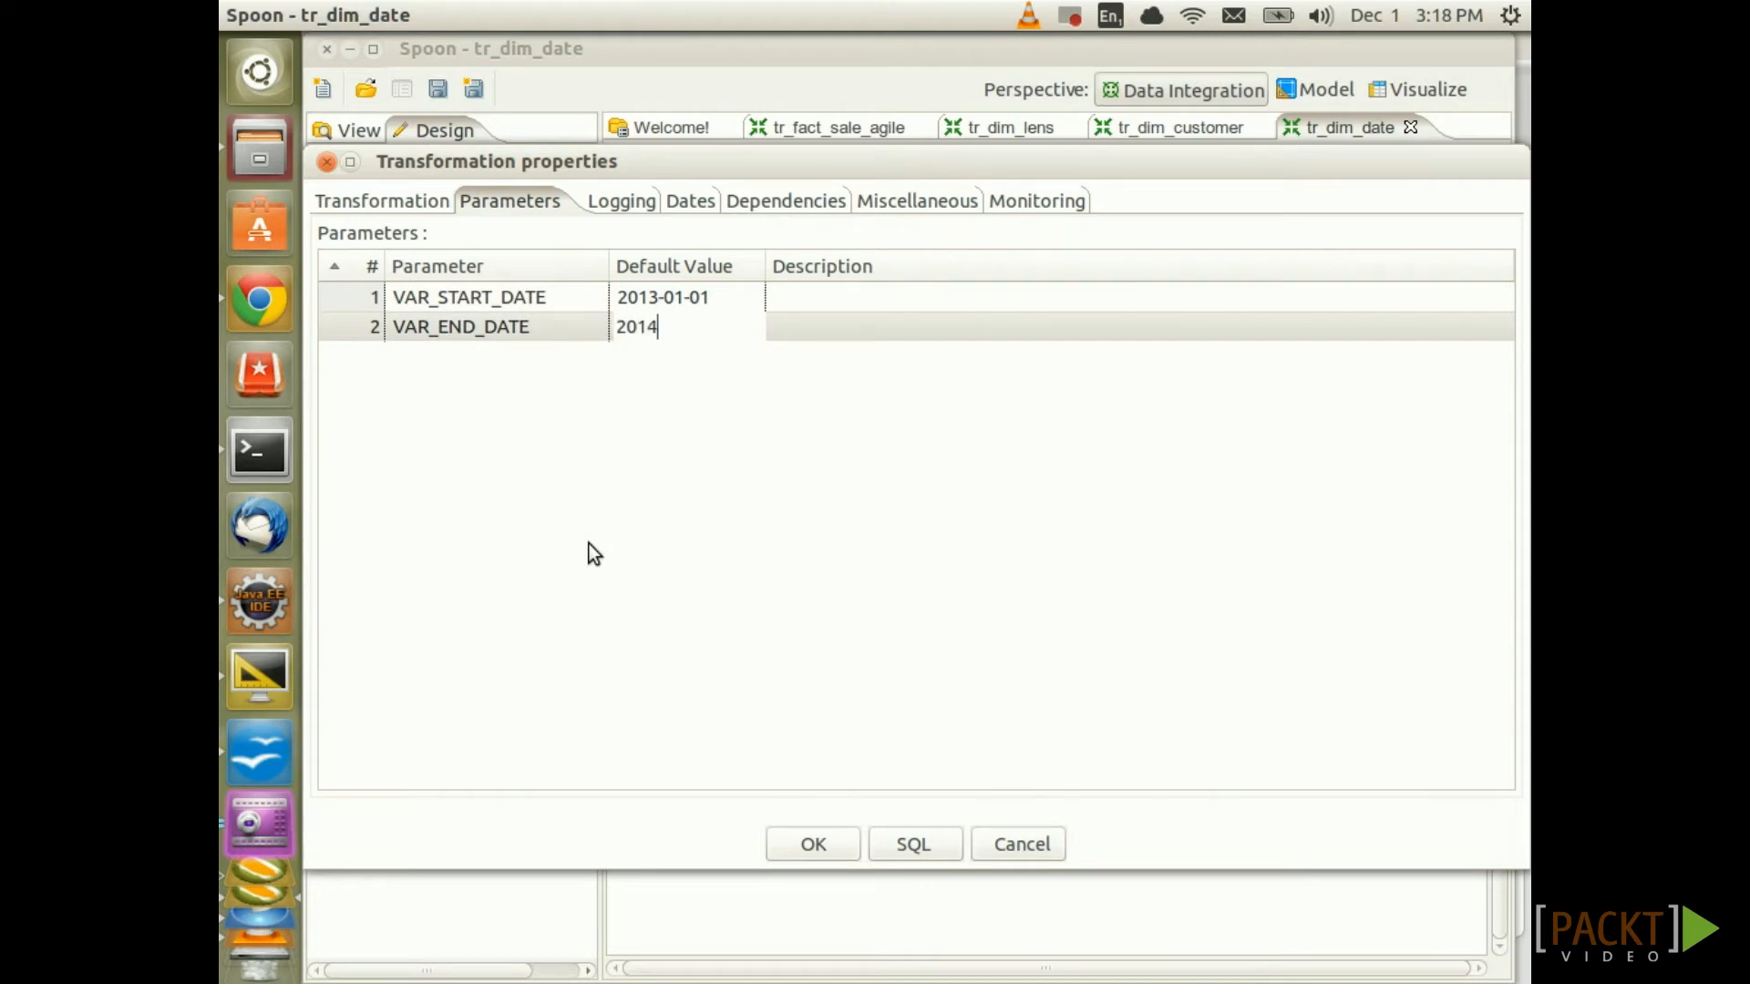
{"action": "type", "text": "-01-01"}
{"action": "left_click", "coordinate": [847, 844]}
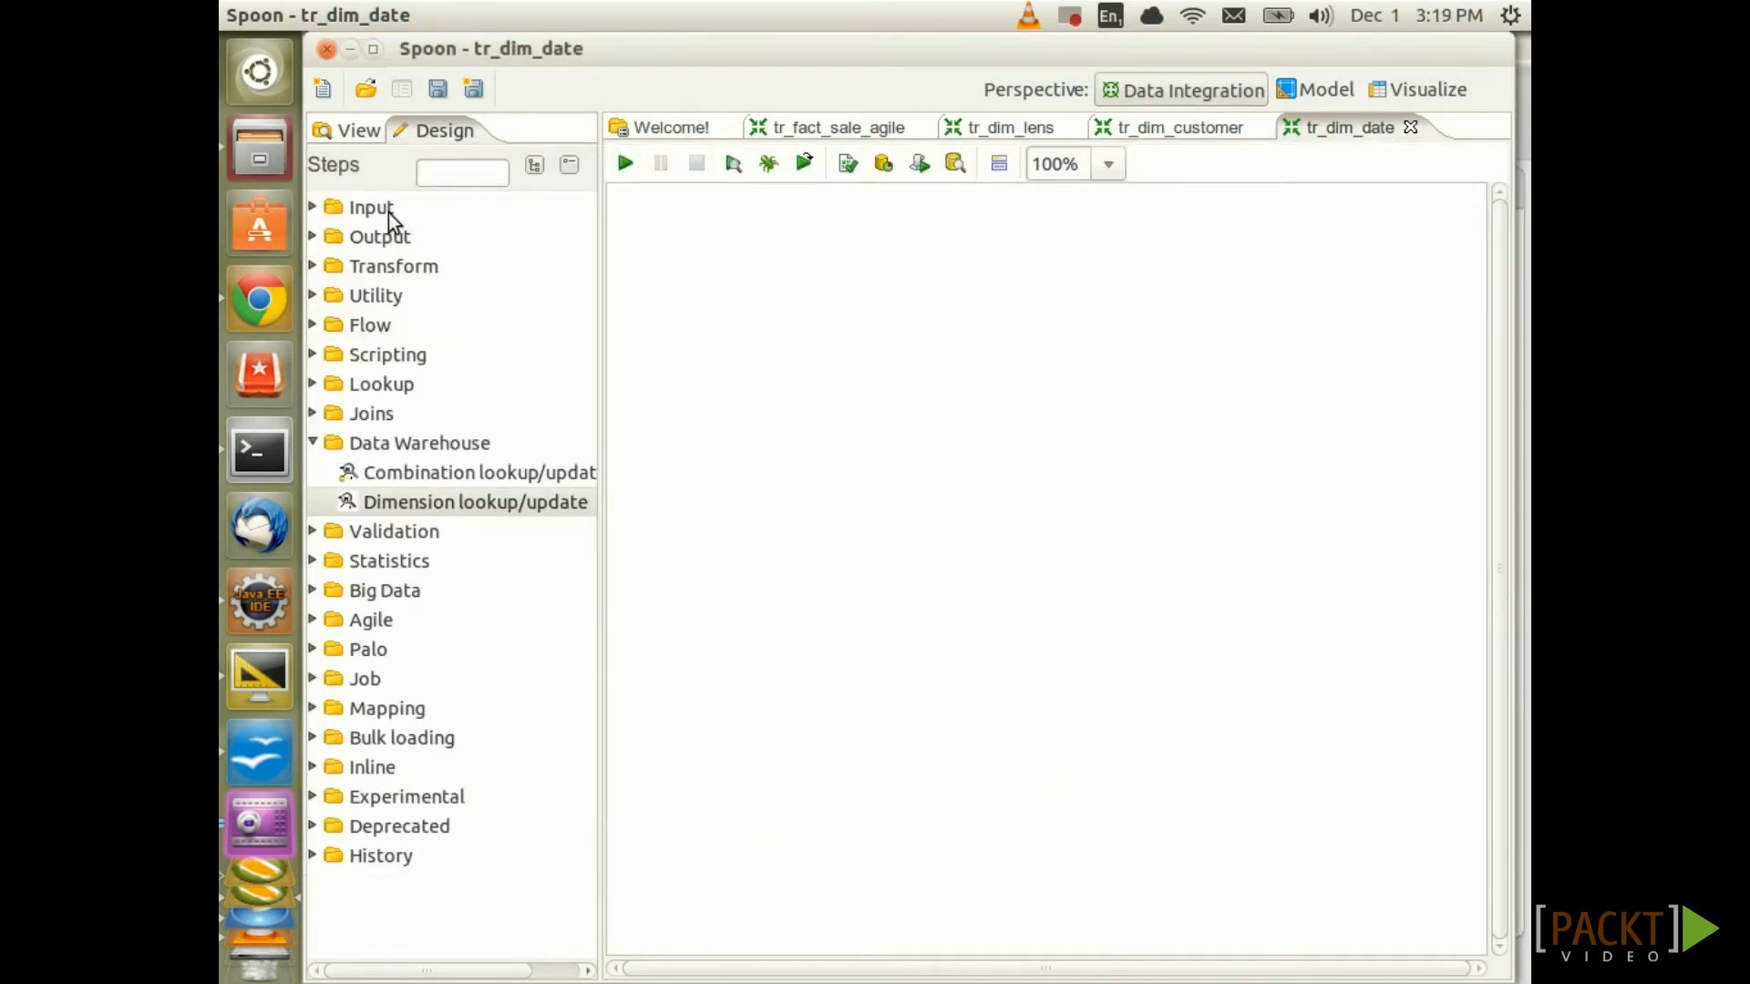
Add a Generate Rows step with its row limit set to 1, and save
{"action": "left_click", "coordinate": [312, 207]}
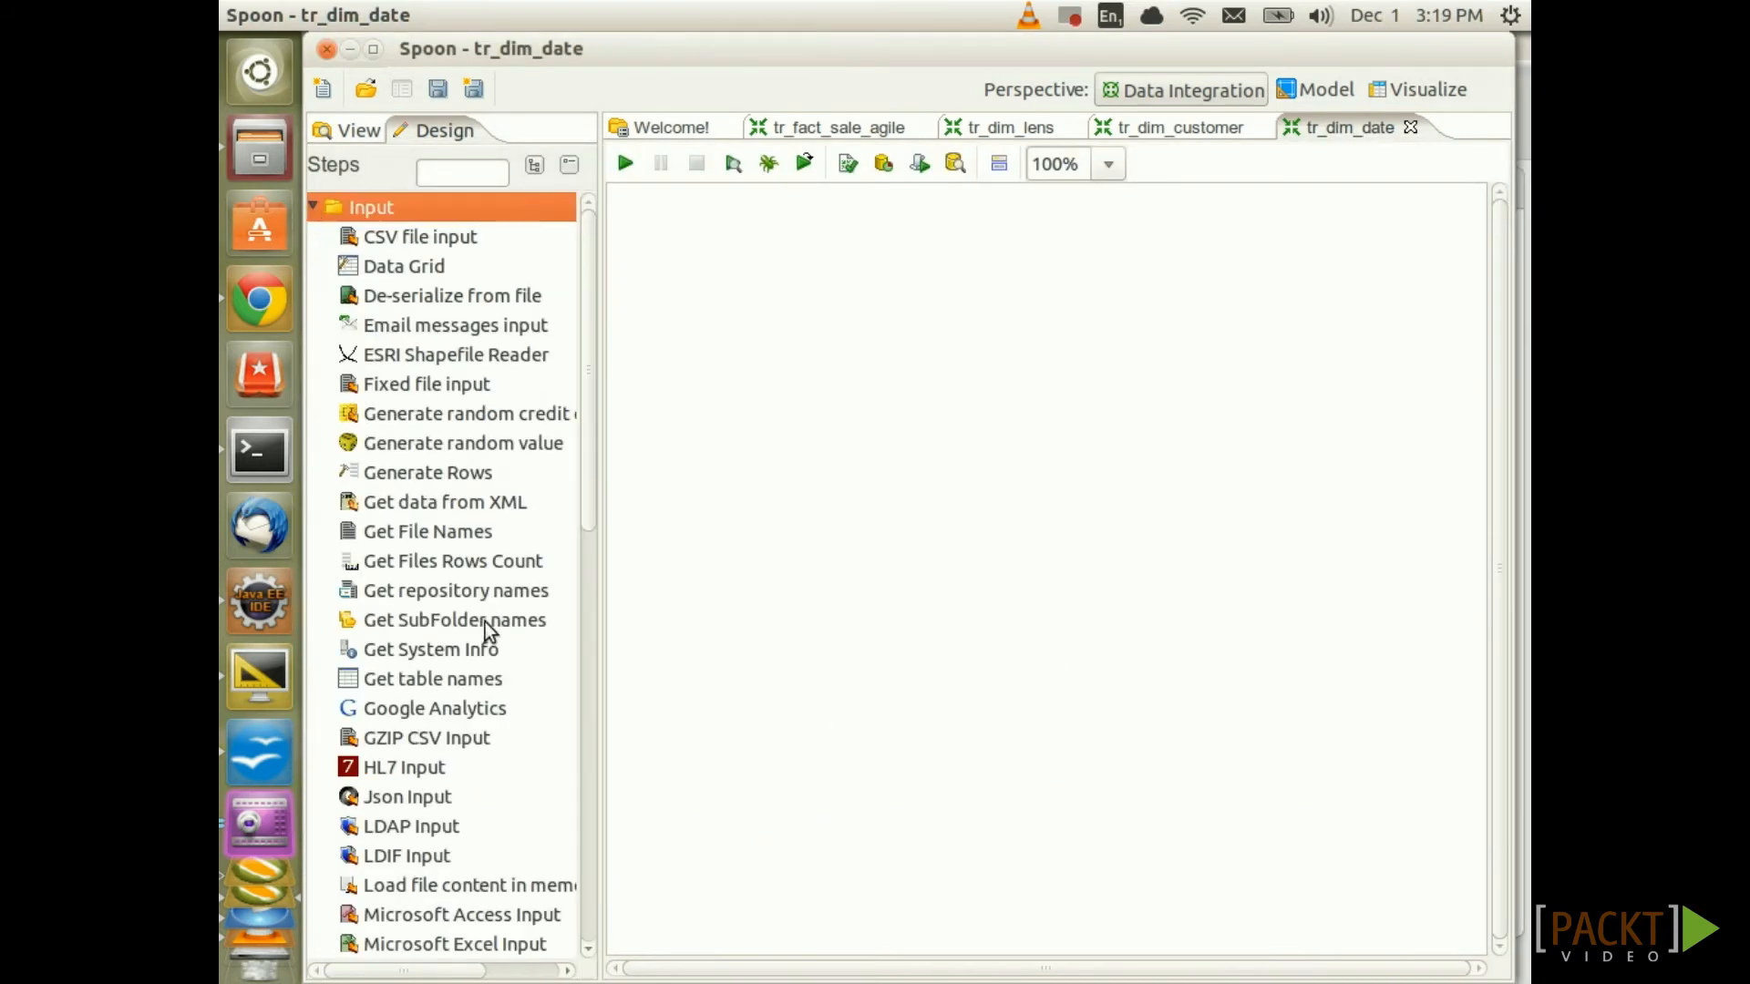
{"action": "left_click_drag", "start_coordinate": [432, 473], "coordinate": [839, 261]}
{"action": "double_click", "coordinate": [838, 253]}
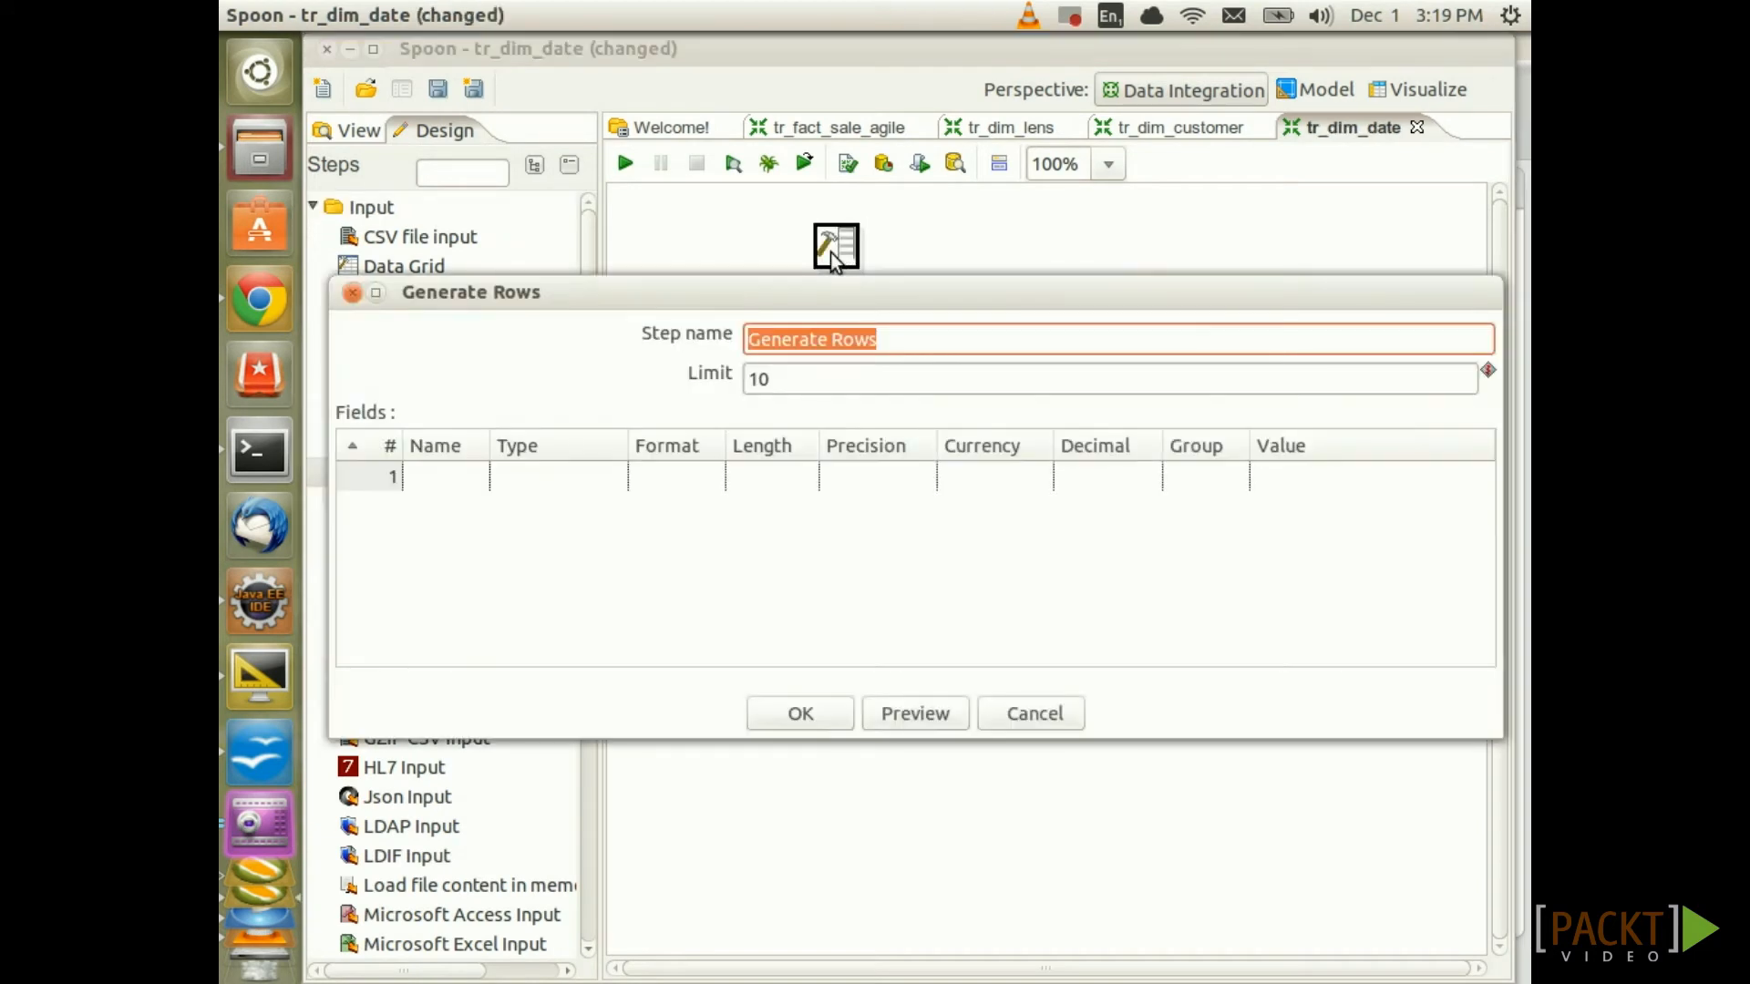
{"action": "left_click", "coordinate": [776, 382]}
{"action": "key", "text": "BackSpace"}
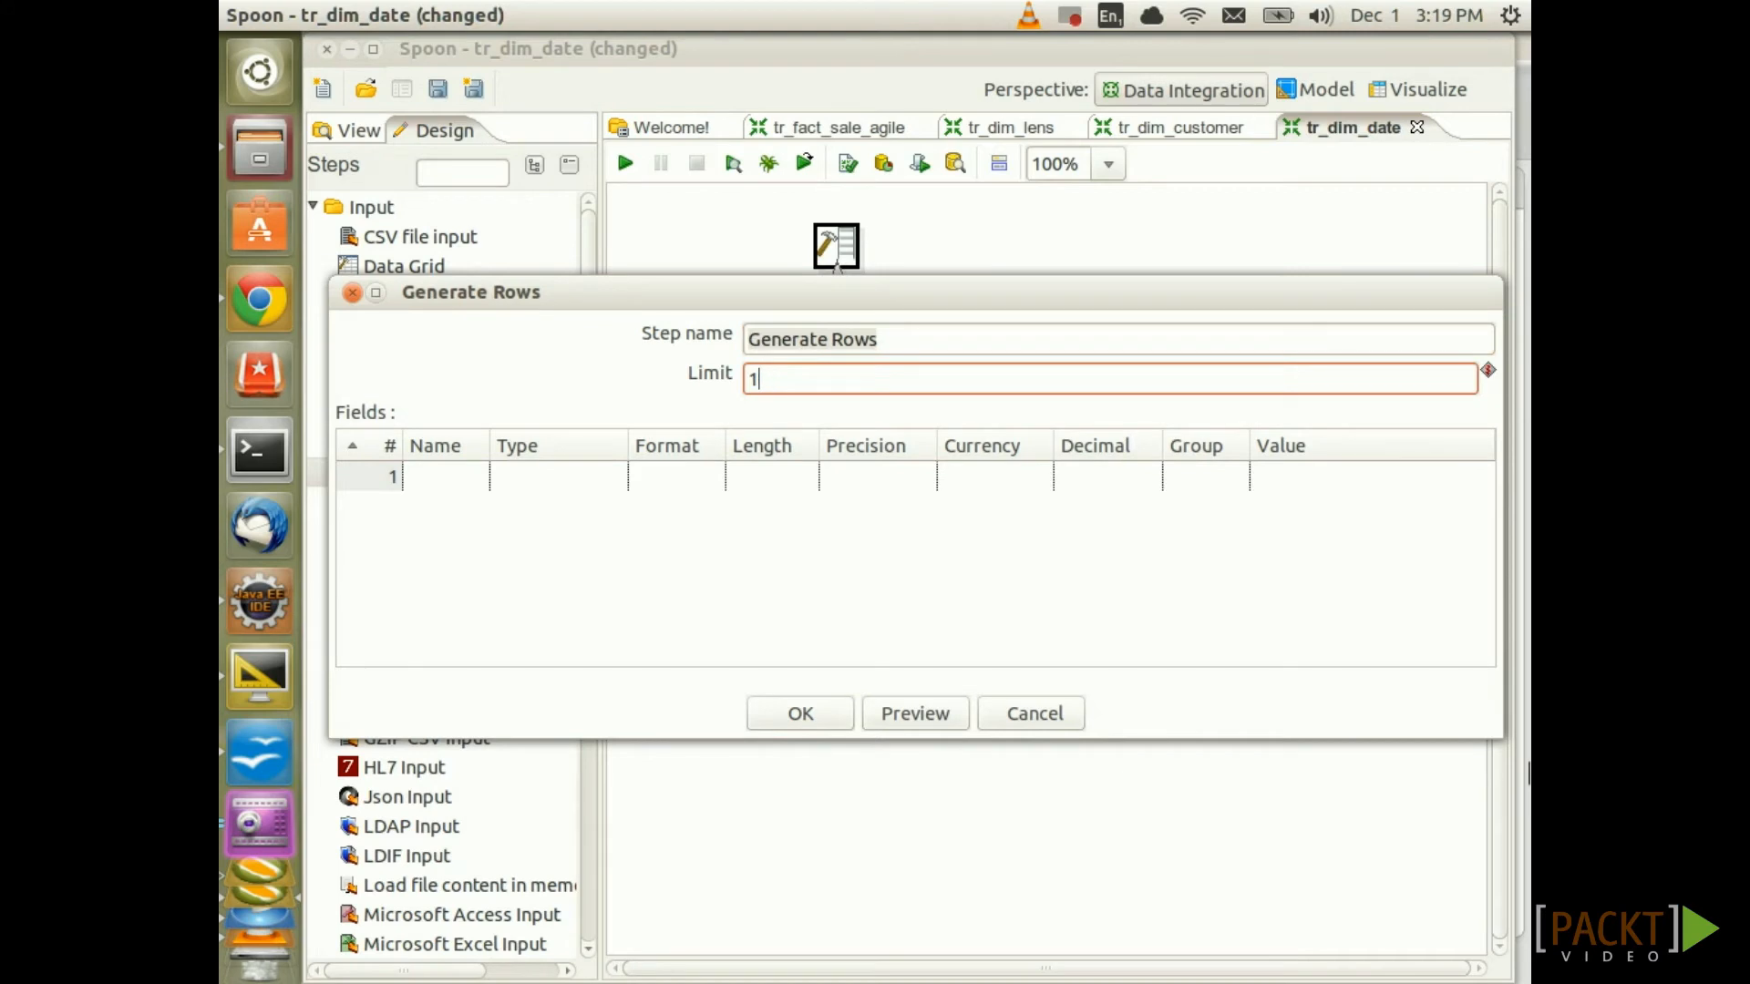
{"action": "left_click", "coordinate": [797, 719]}
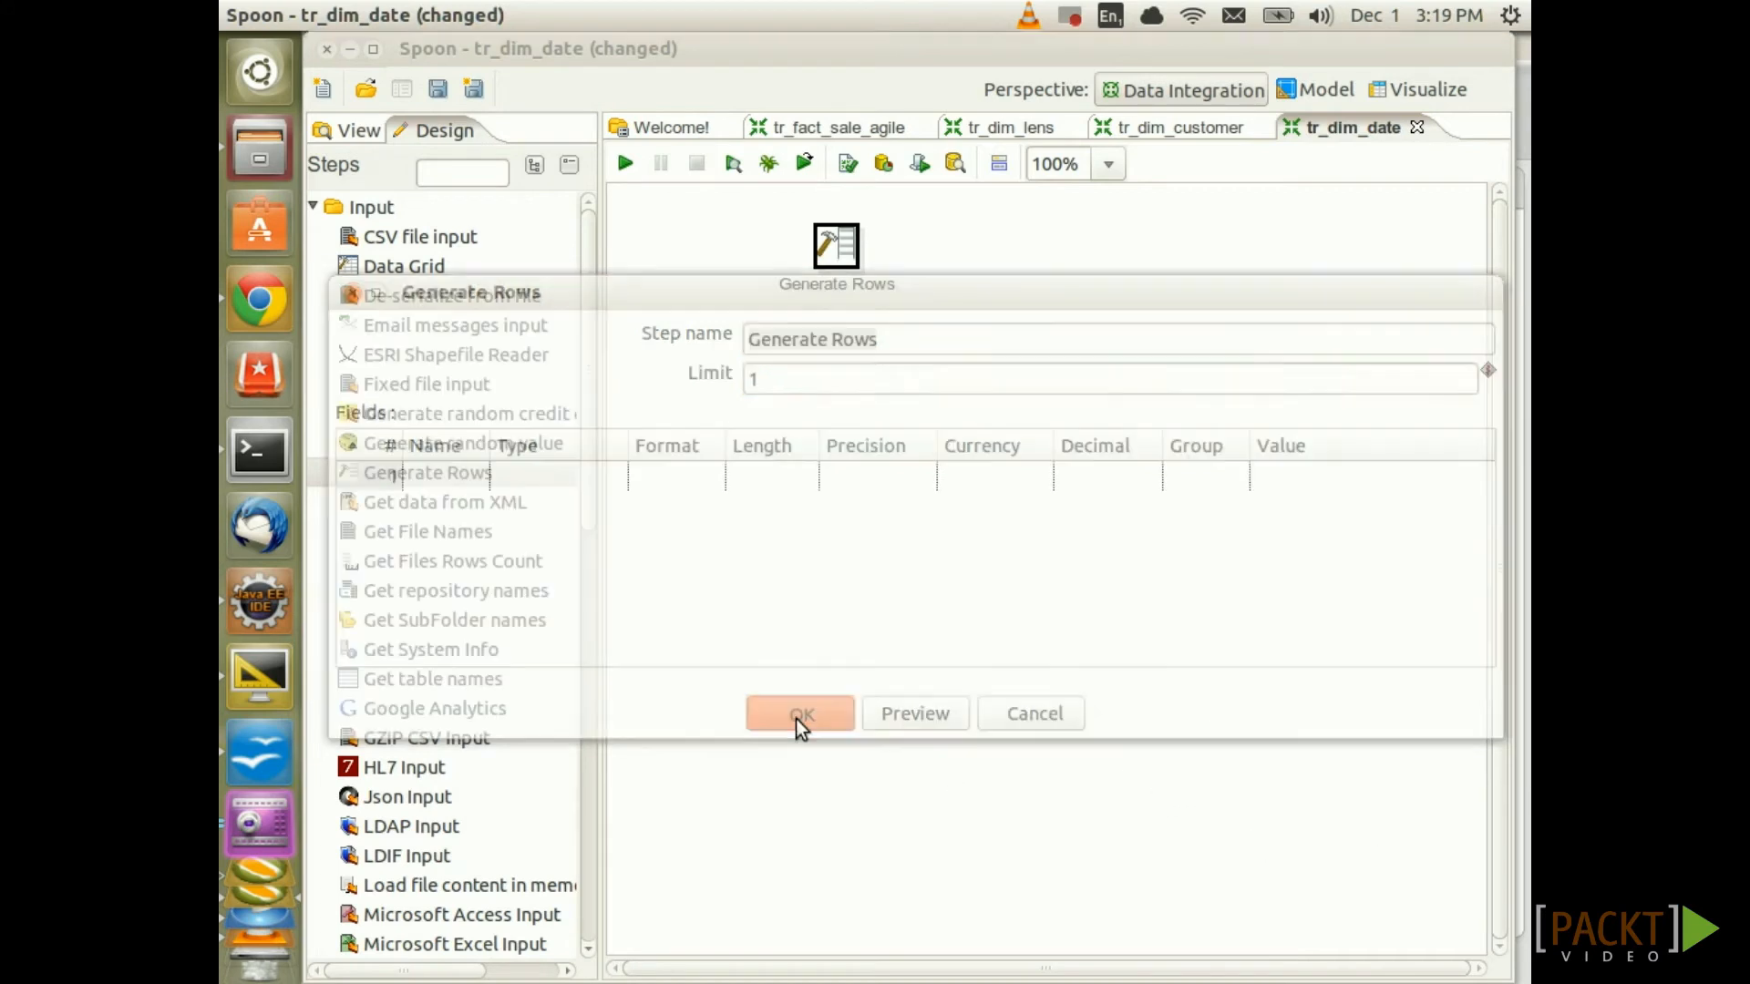
{"action": "key", "text": "ctrl+s"}
Place a Get Variables step below Generate Rows and connect them with a hop
{"action": "left_click", "coordinate": [314, 619]}
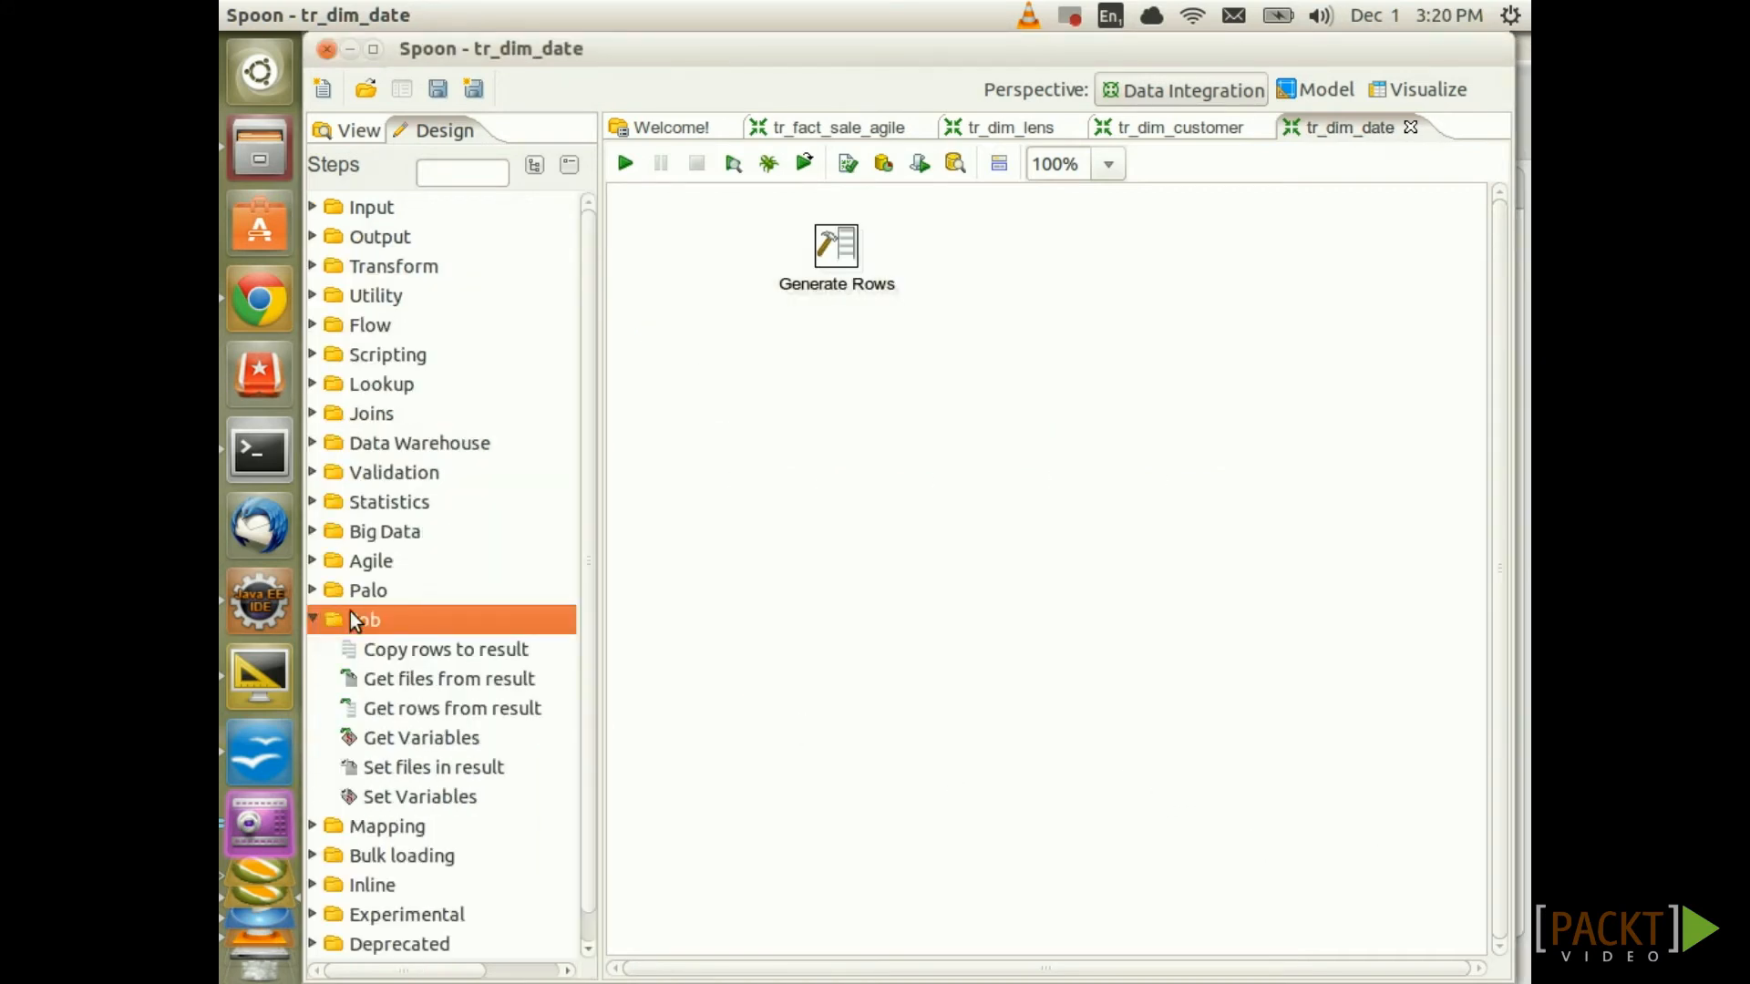
{"action": "left_click", "coordinate": [420, 737]}
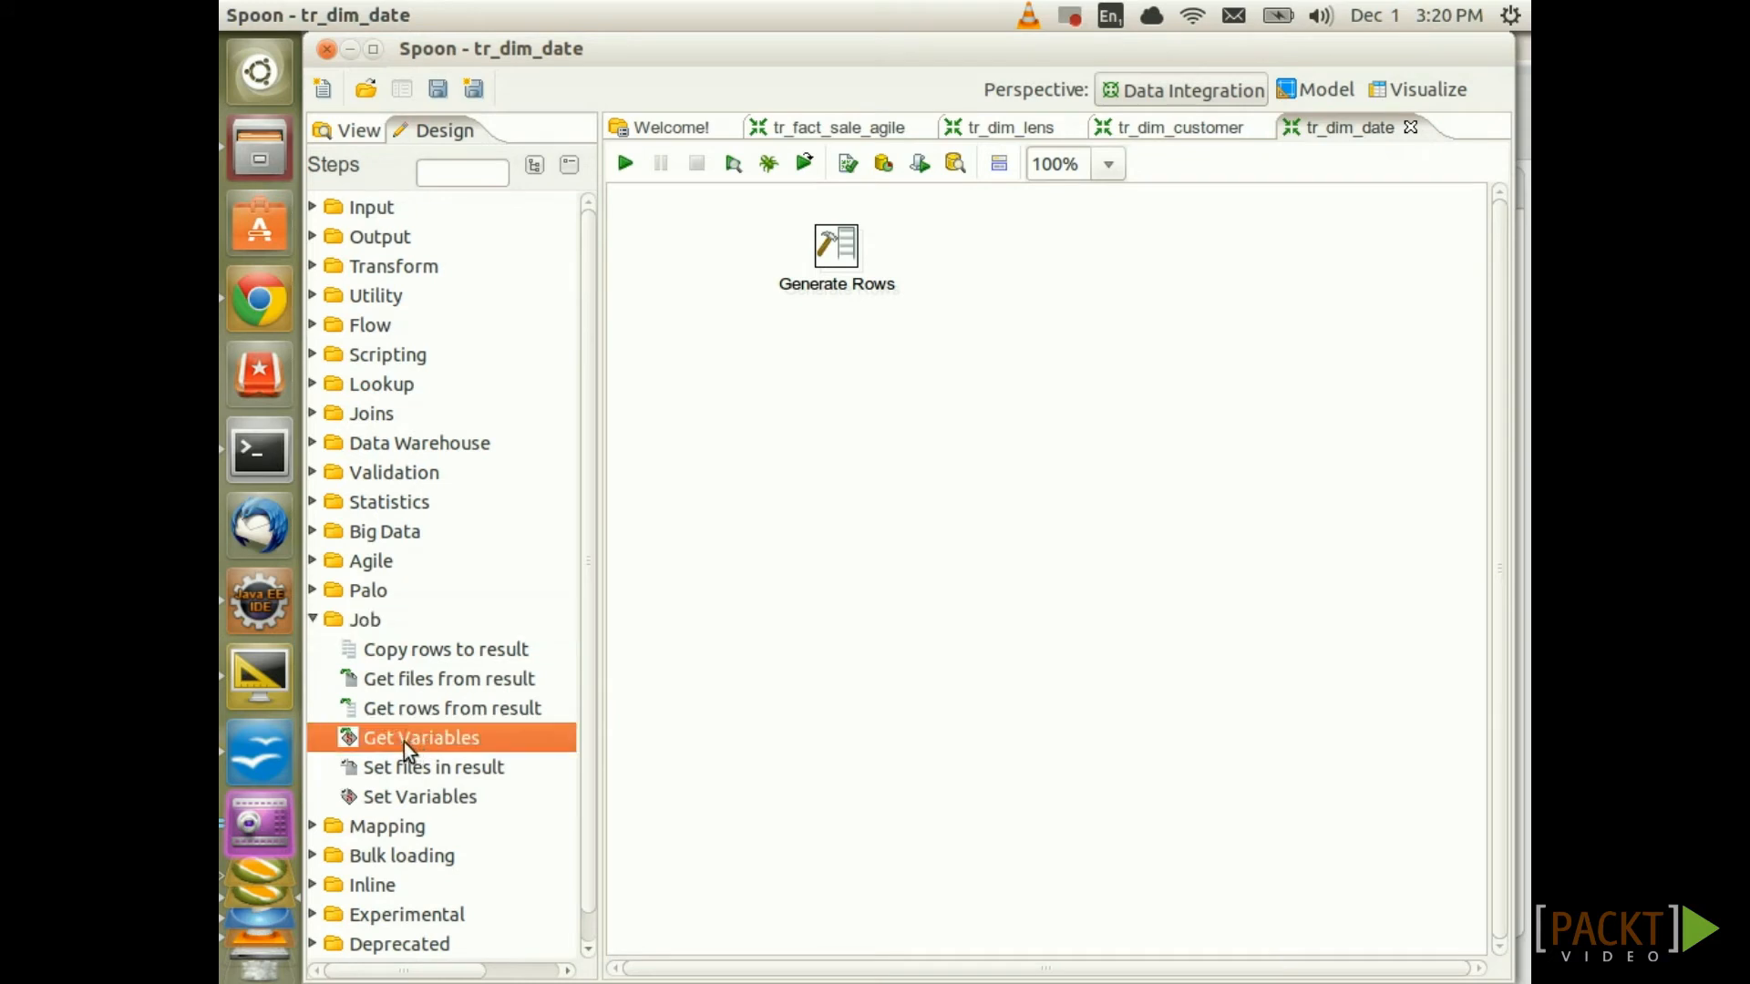
{"action": "left_click_drag", "start_coordinate": [402, 742], "coordinate": [840, 392]}
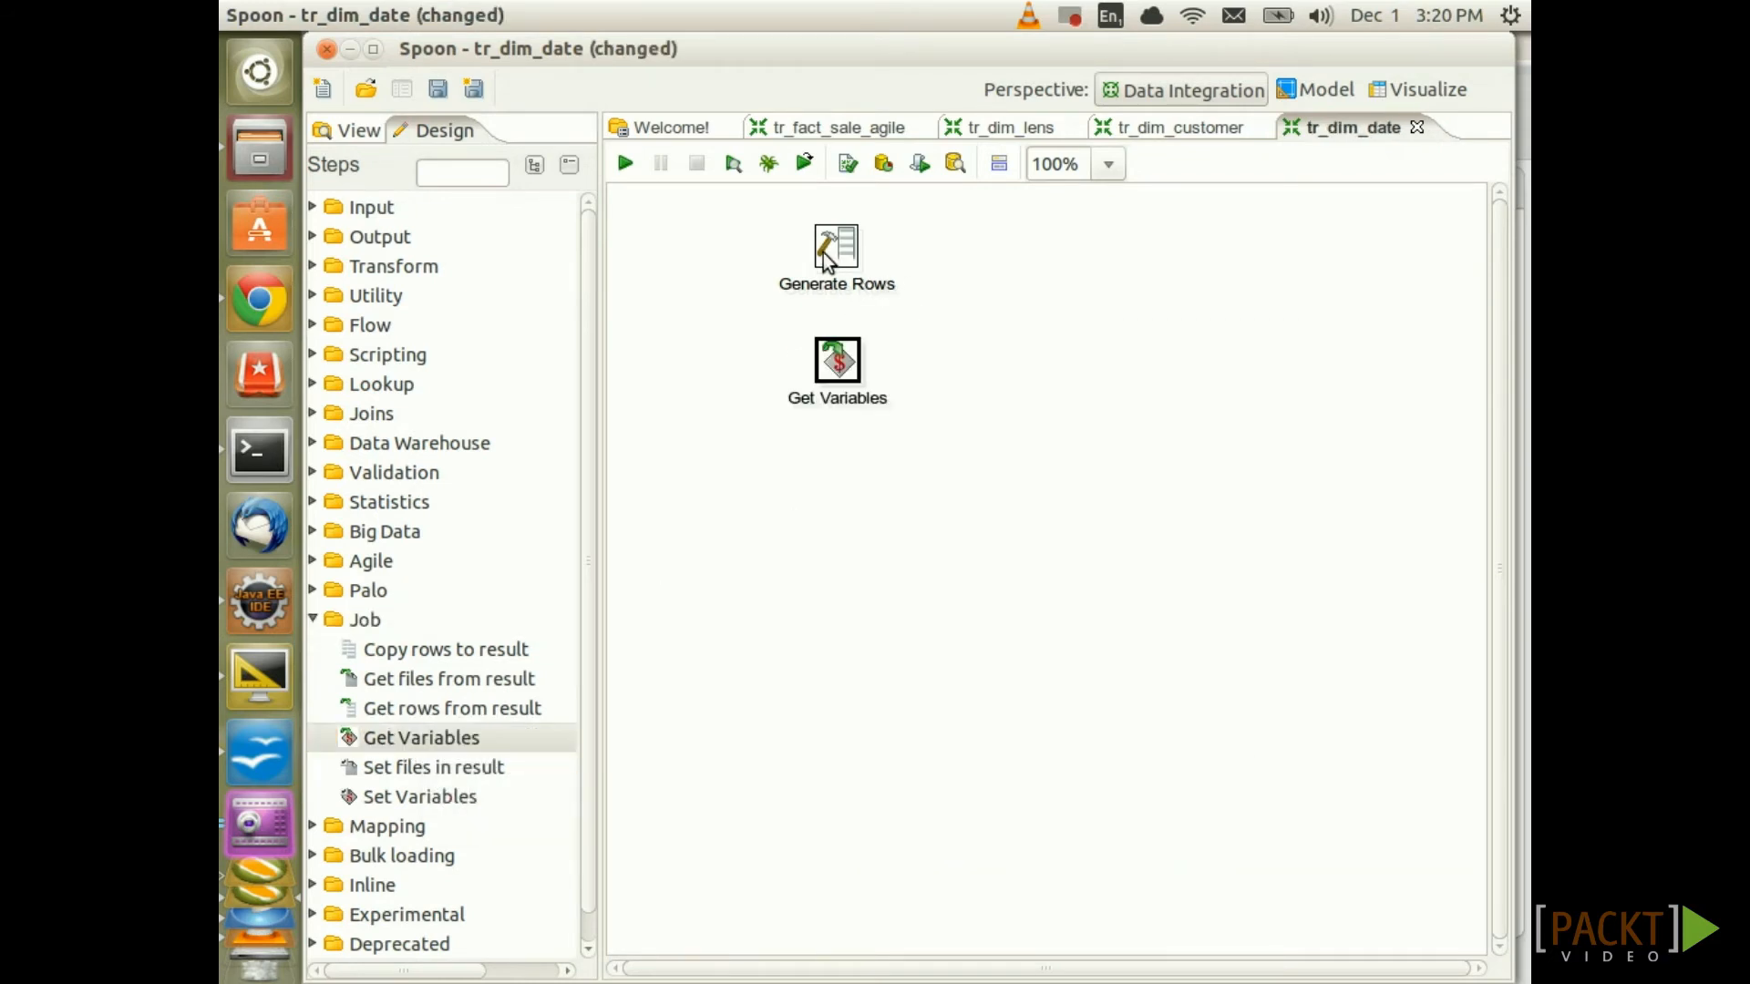
{"action": "left_click_drag", "start_coordinate": [840, 259], "coordinate": [840, 365], "text": "shift"}
{"action": "double_click", "coordinate": [838, 364]}
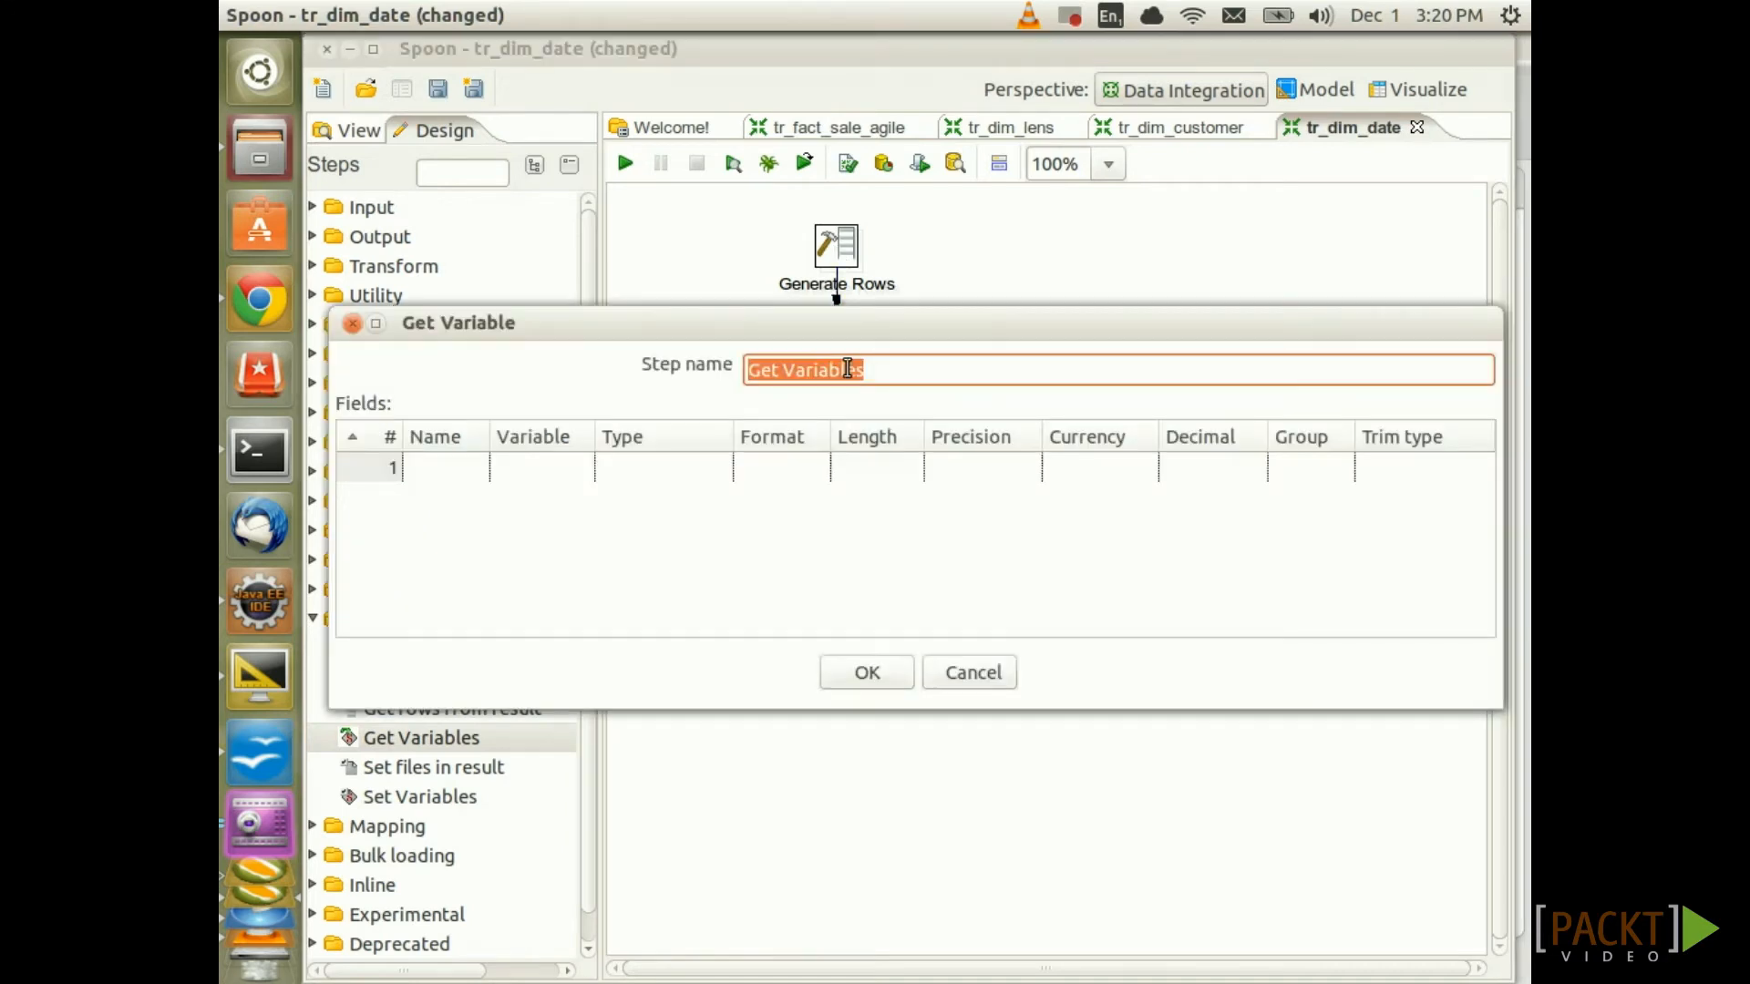
Define field start_date from ${VAR_START_DATE} as a Date with format yyyy-MM-dd
{"action": "left_click", "coordinate": [437, 472]}
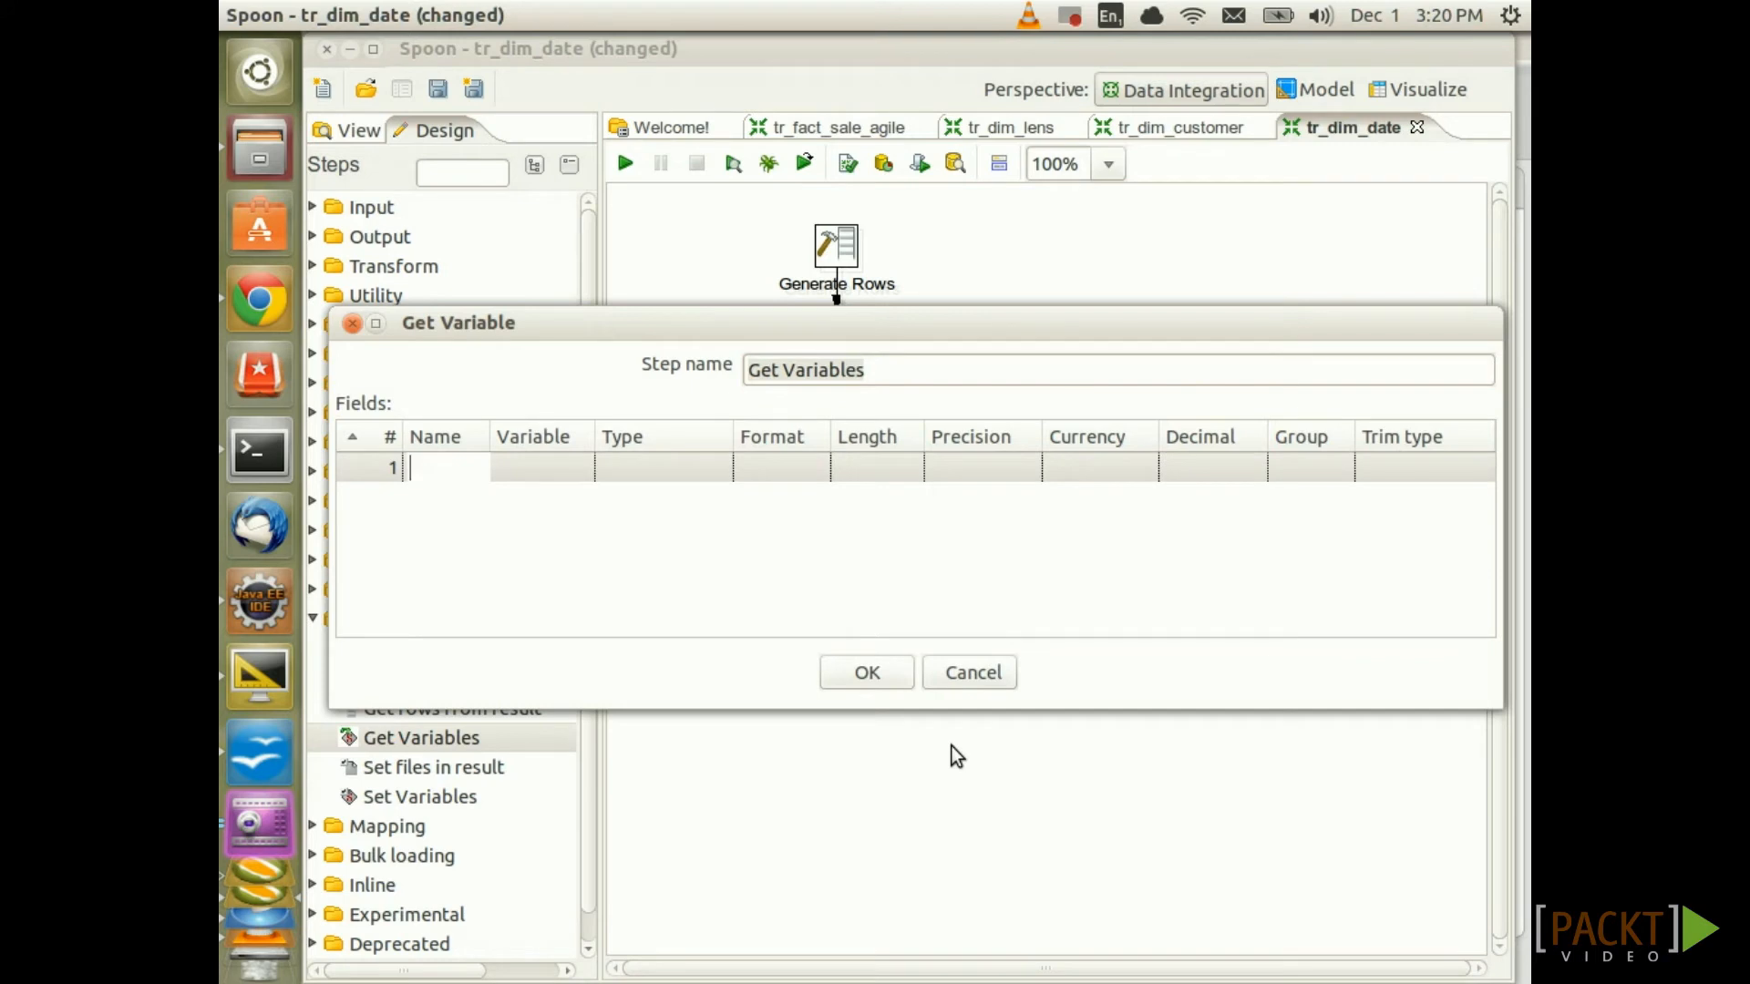
{"action": "type", "text": "start_date"}
{"action": "key", "text": "Tab"}
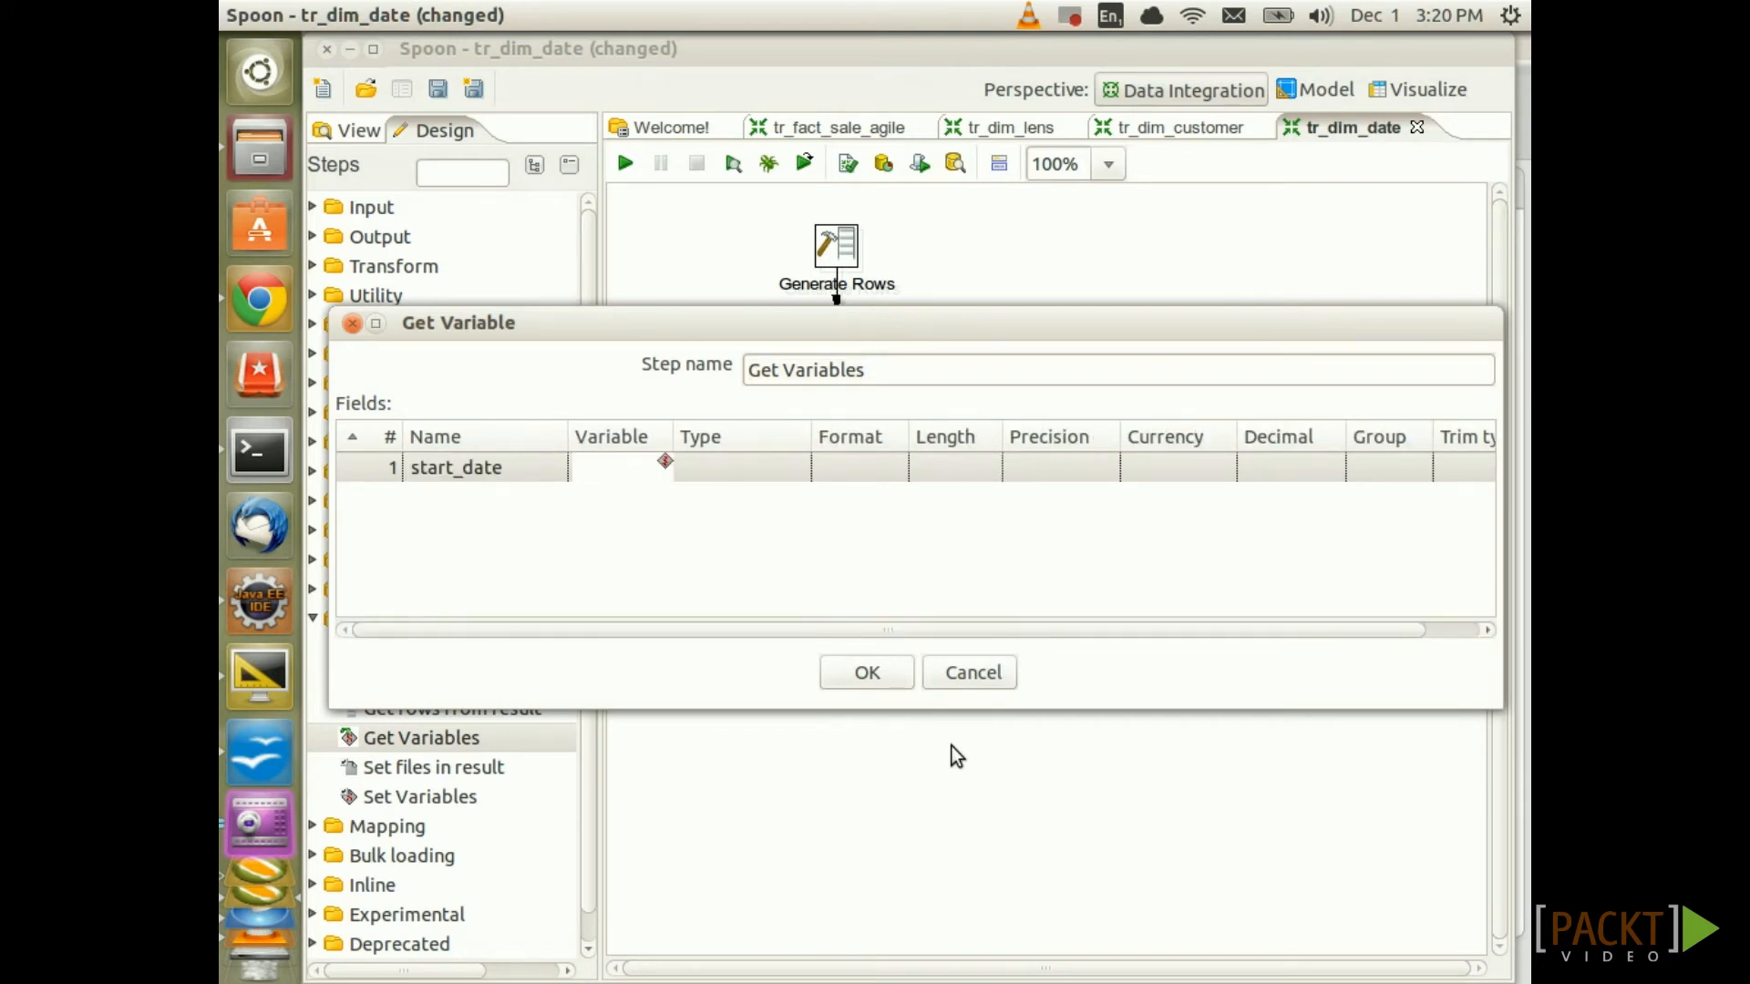
{"action": "type", "text": "${VAR_STAR"}
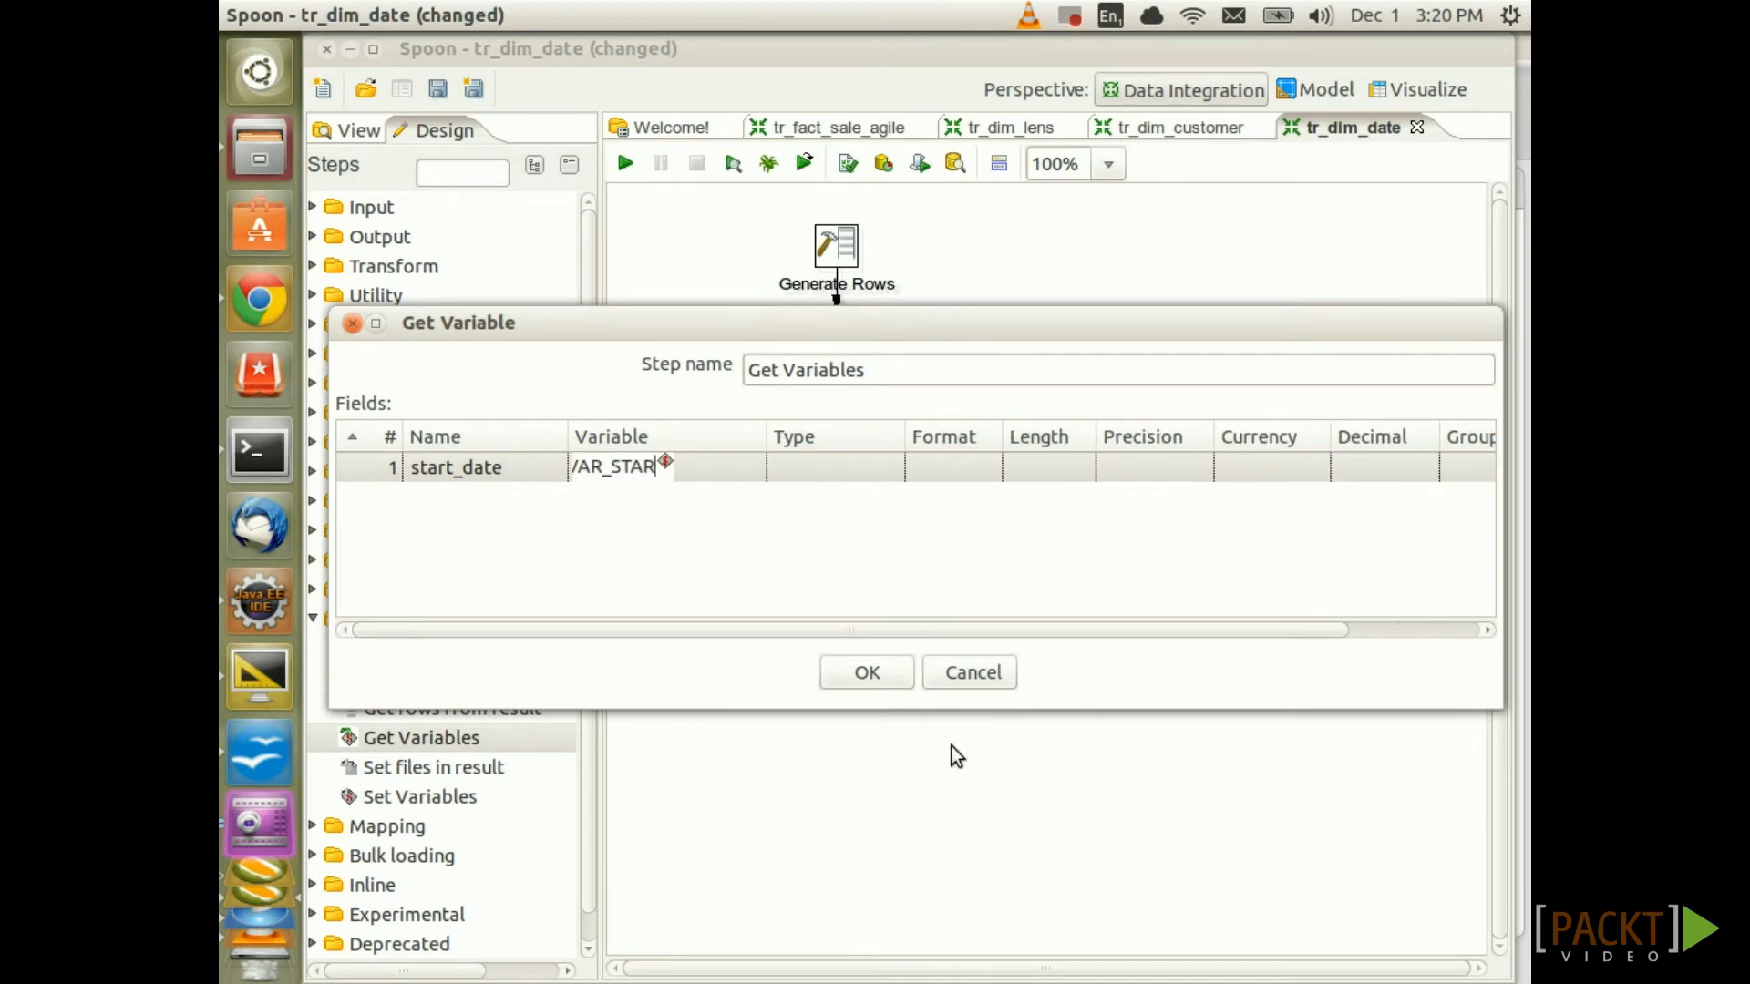
{"action": "type", "text": "T_DATE}"}
{"action": "left_click", "coordinate": [862, 467]}
{"action": "left_click", "coordinate": [886, 463]}
{"action": "left_click", "coordinate": [824, 558]}
{"action": "left_click", "coordinate": [971, 465]}
{"action": "left_click", "coordinate": [985, 468]}
{"action": "left_click", "coordinate": [989, 618]}
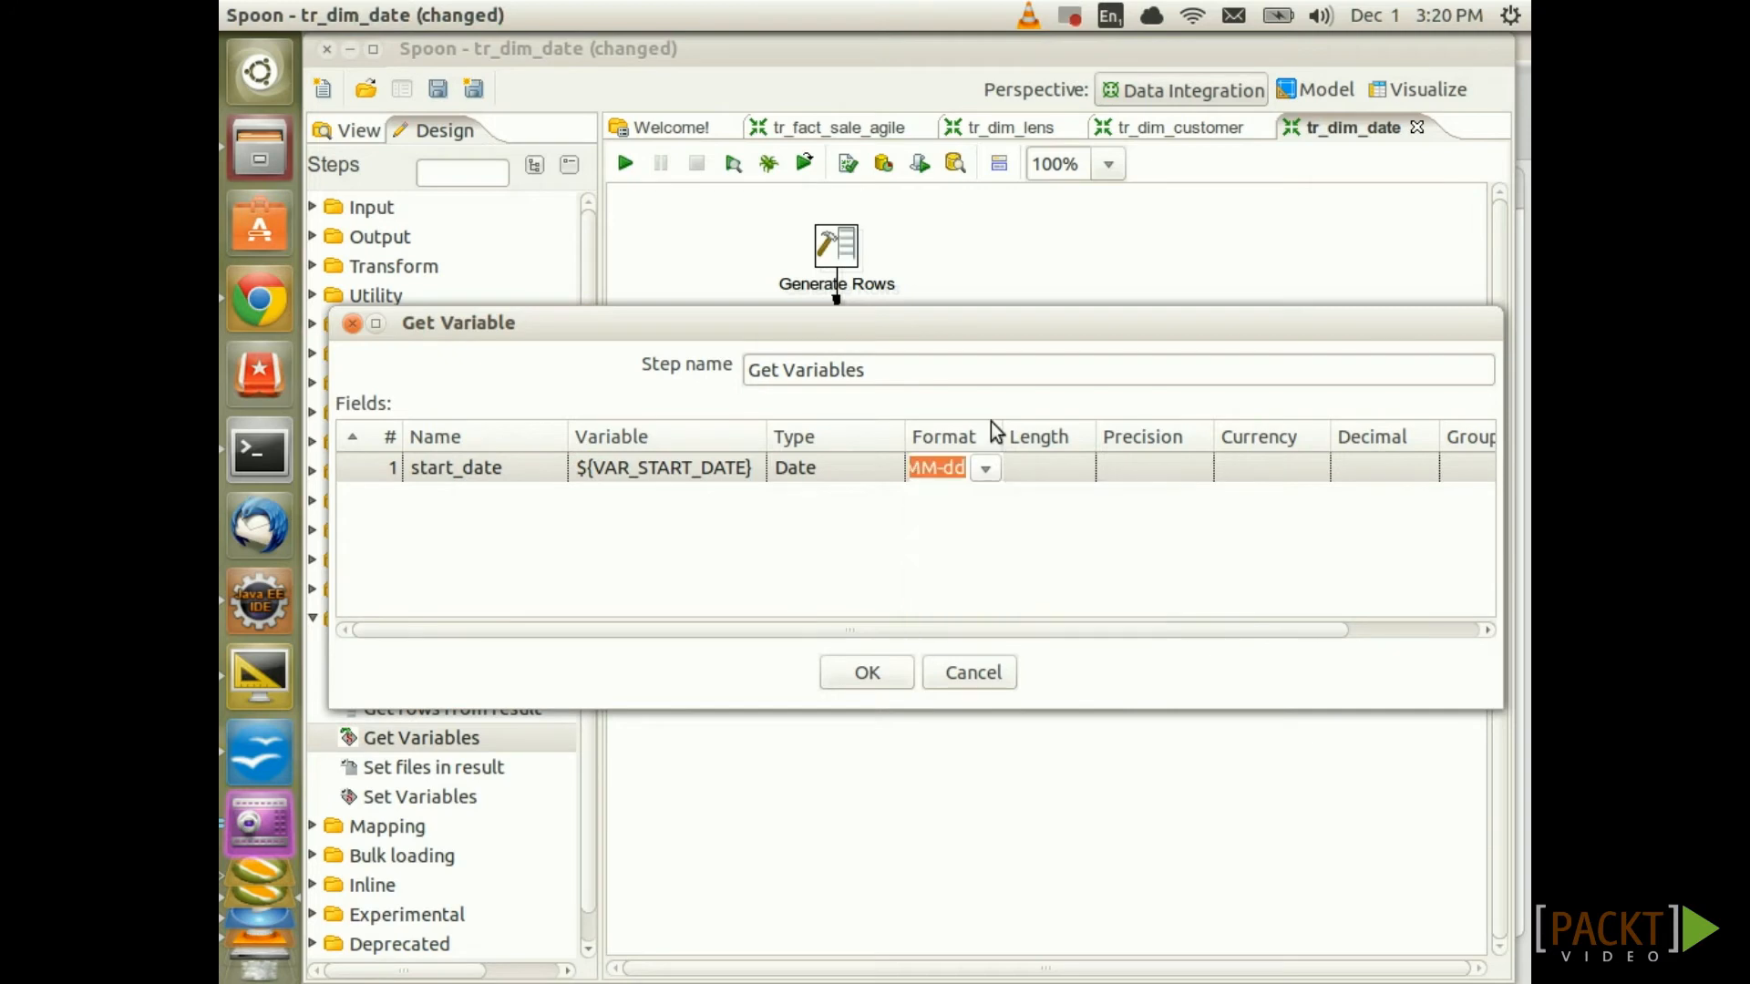
Add field end_date from ${VAR_END_DATE} as a Date with format yyyy-MM-dd
{"action": "left_click", "coordinate": [519, 499]}
{"action": "type", "text": "end_date"}
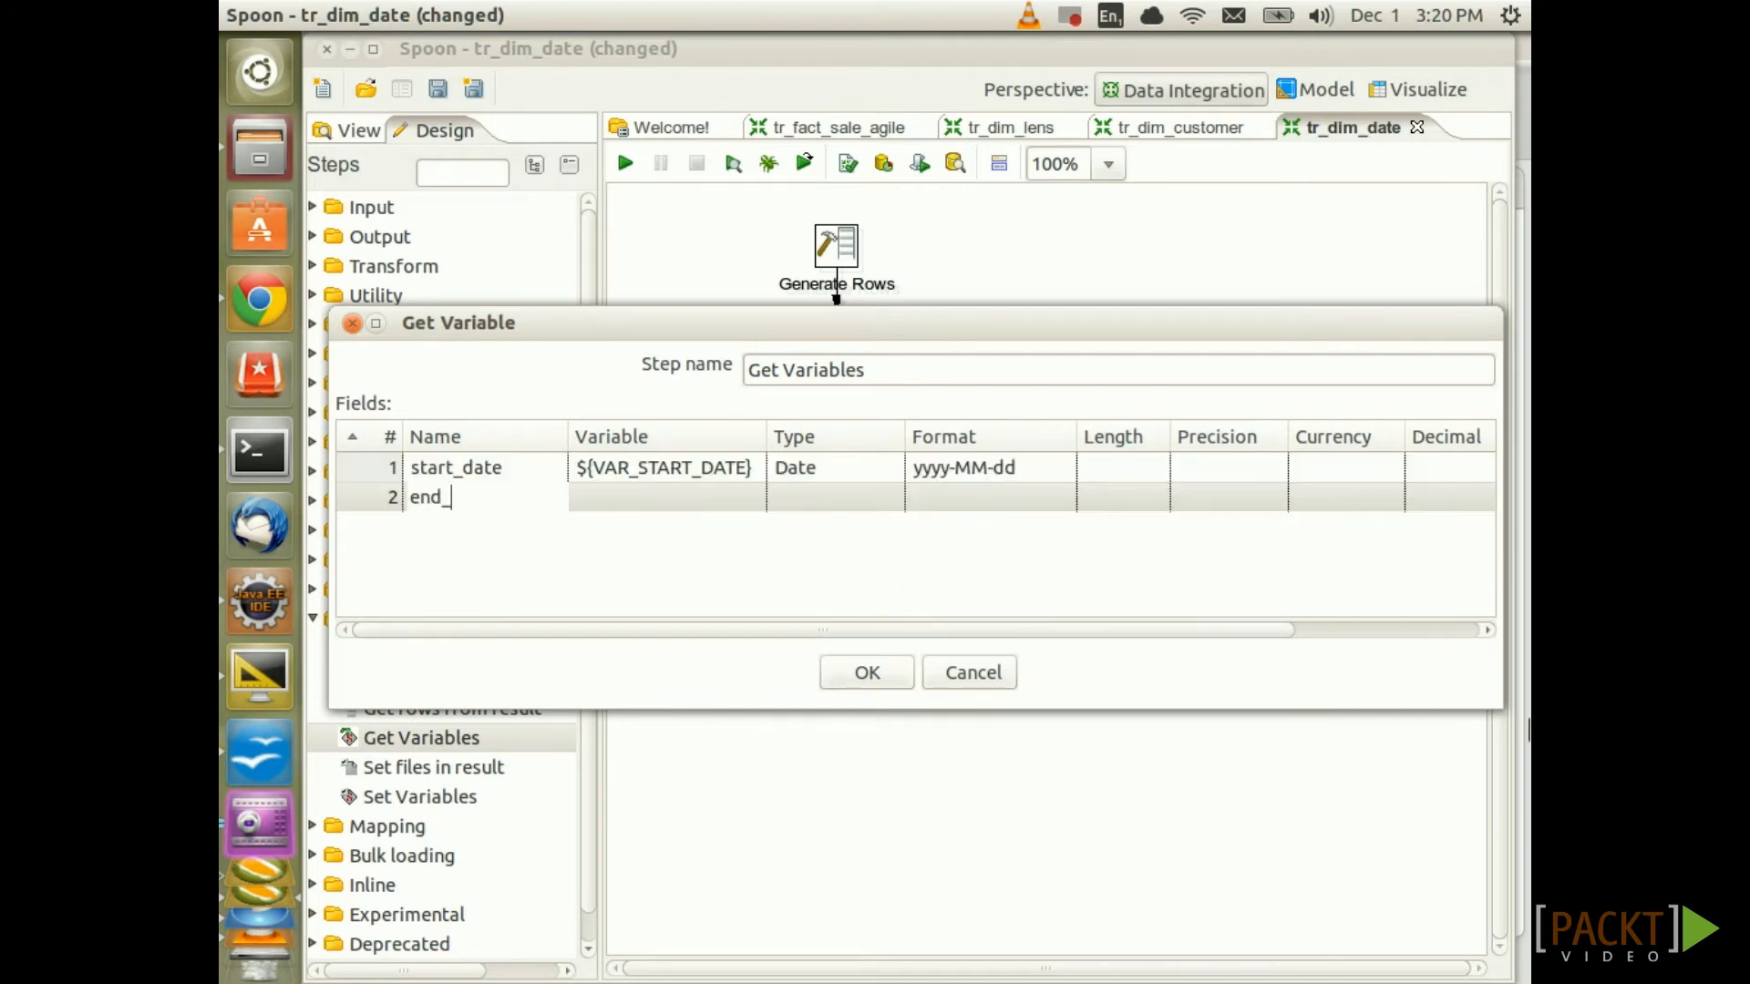
{"action": "key", "text": "Tab"}
{"action": "type", "text": "${VAR_END"}
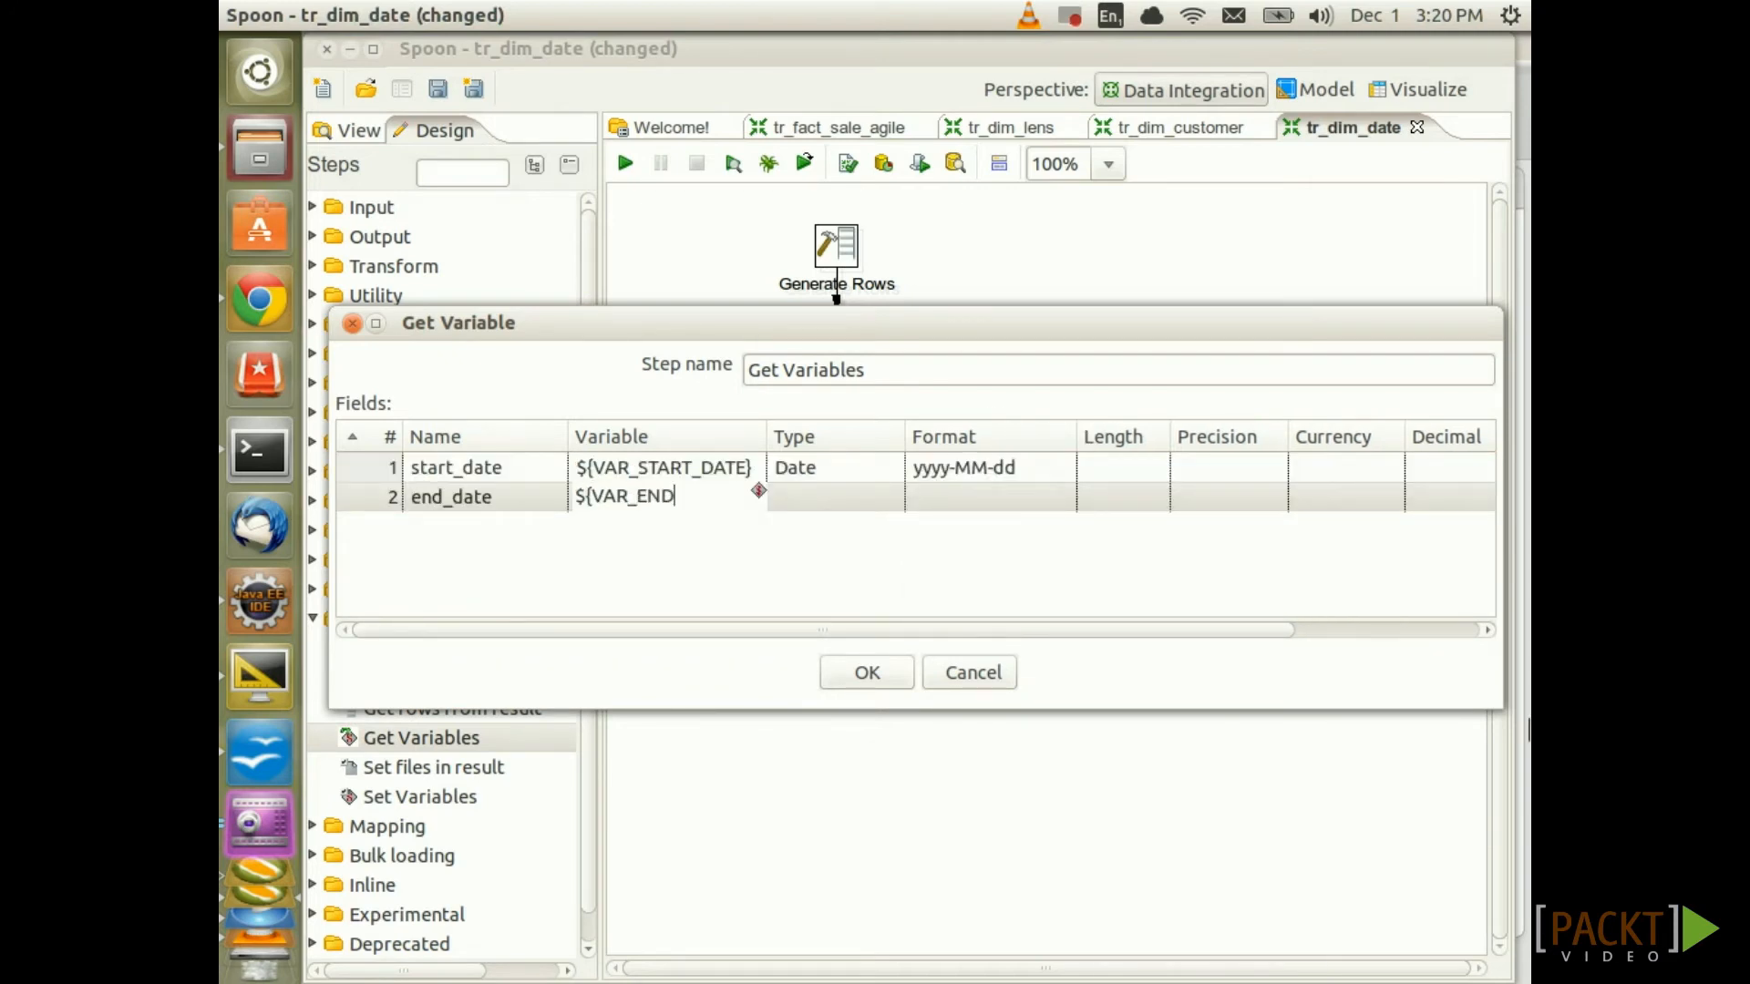
{"action": "type", "text": "_DATE}"}
{"action": "key", "text": "Tab"}
{"action": "type", "text": "Date"}
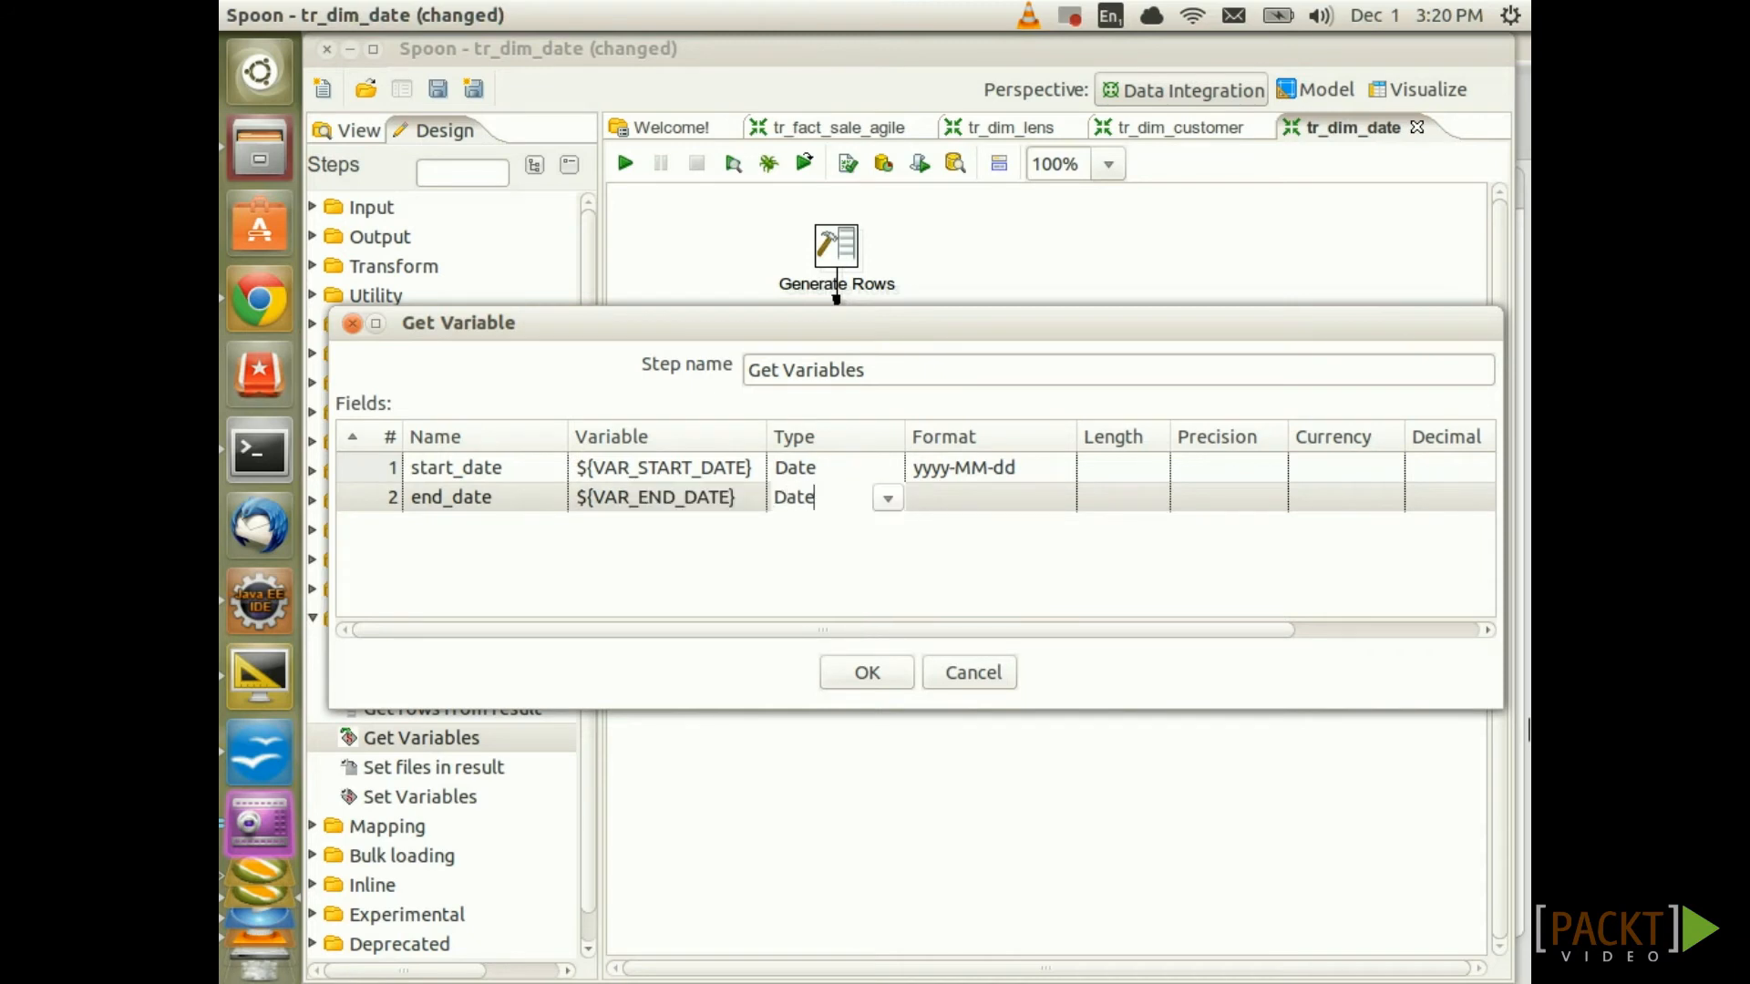
{"action": "key", "text": "Tab"}
{"action": "left_click", "coordinate": [1058, 498]}
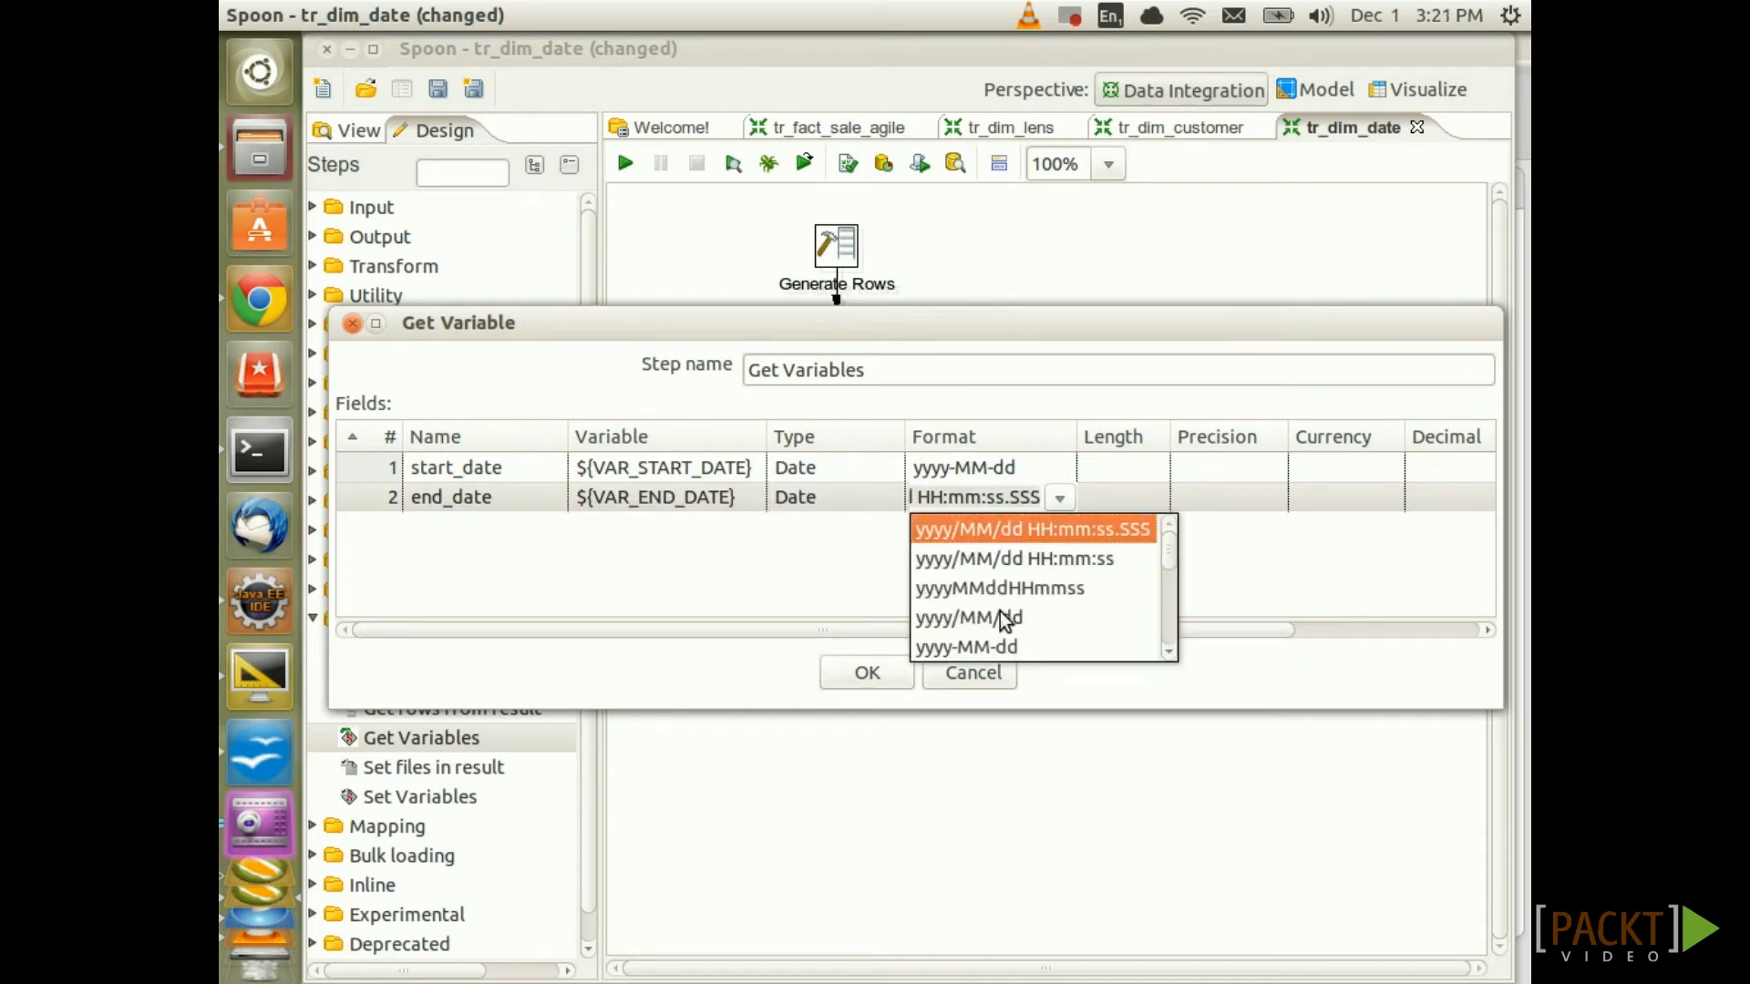
{"action": "left_click", "coordinate": [977, 642]}
{"action": "left_click", "coordinate": [871, 676]}
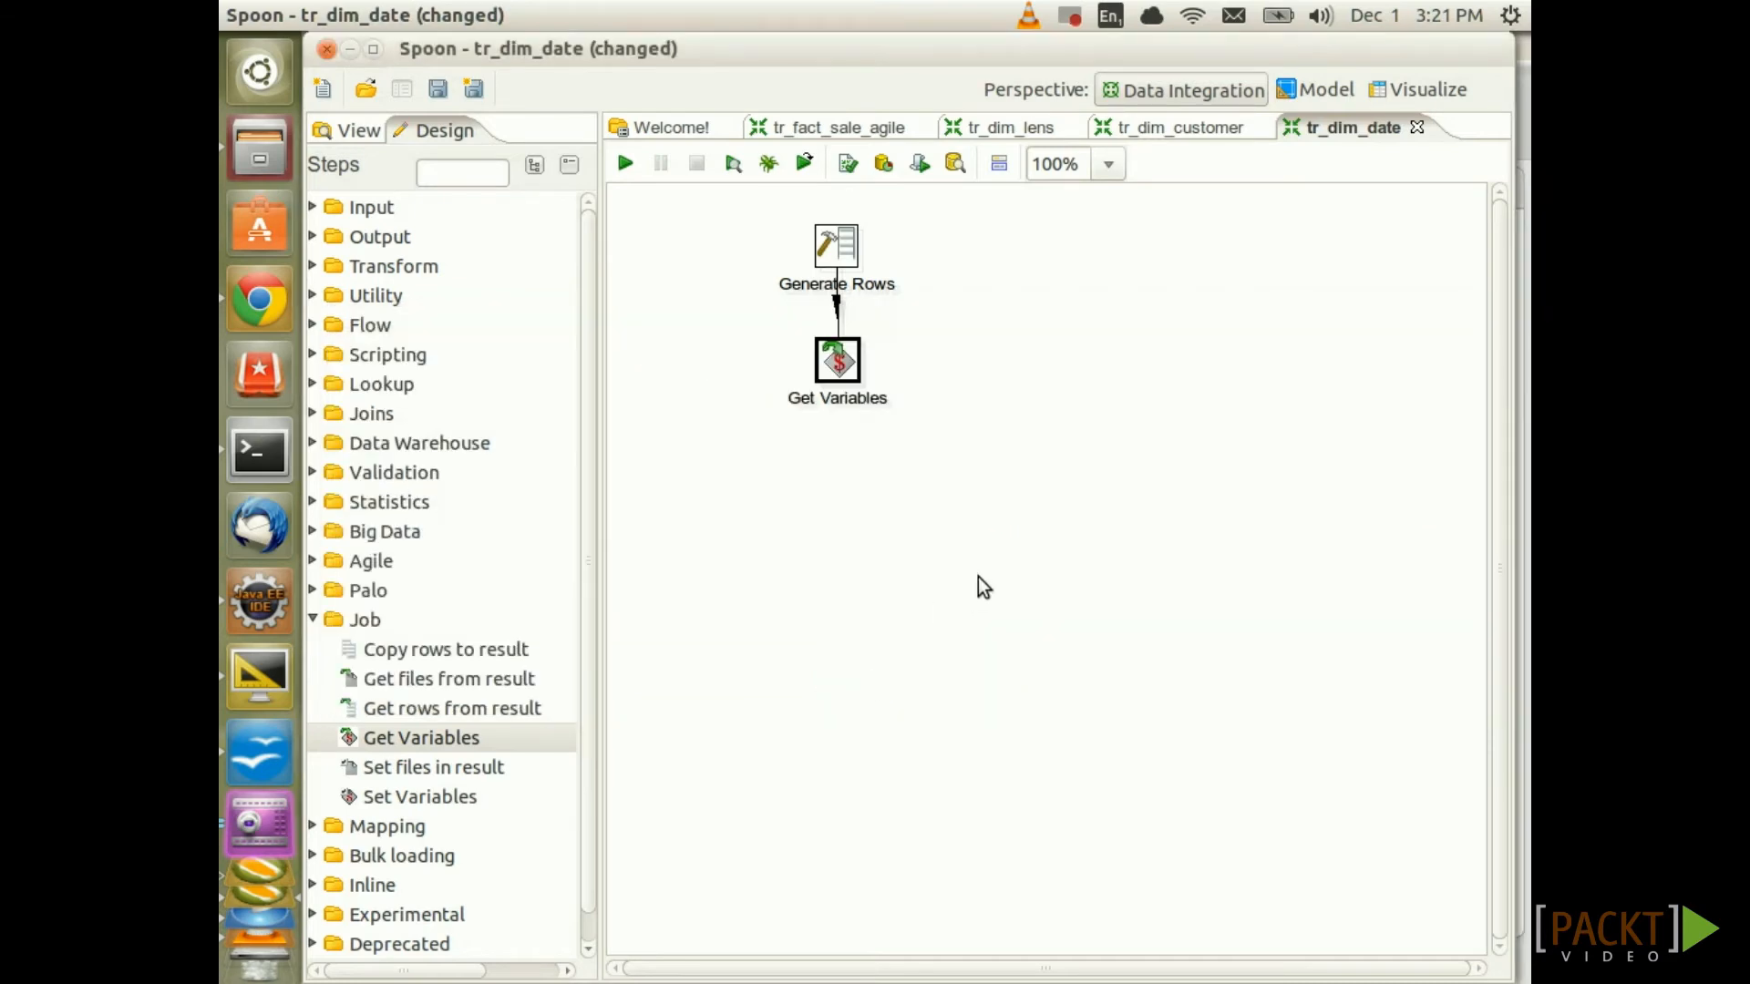
Save and preview Get Variables, confirming start_date 2013-01-01 and end_date 2014-01-01
{"action": "key", "text": "ctrl+s"}
{"action": "right_click", "coordinate": [840, 370]}
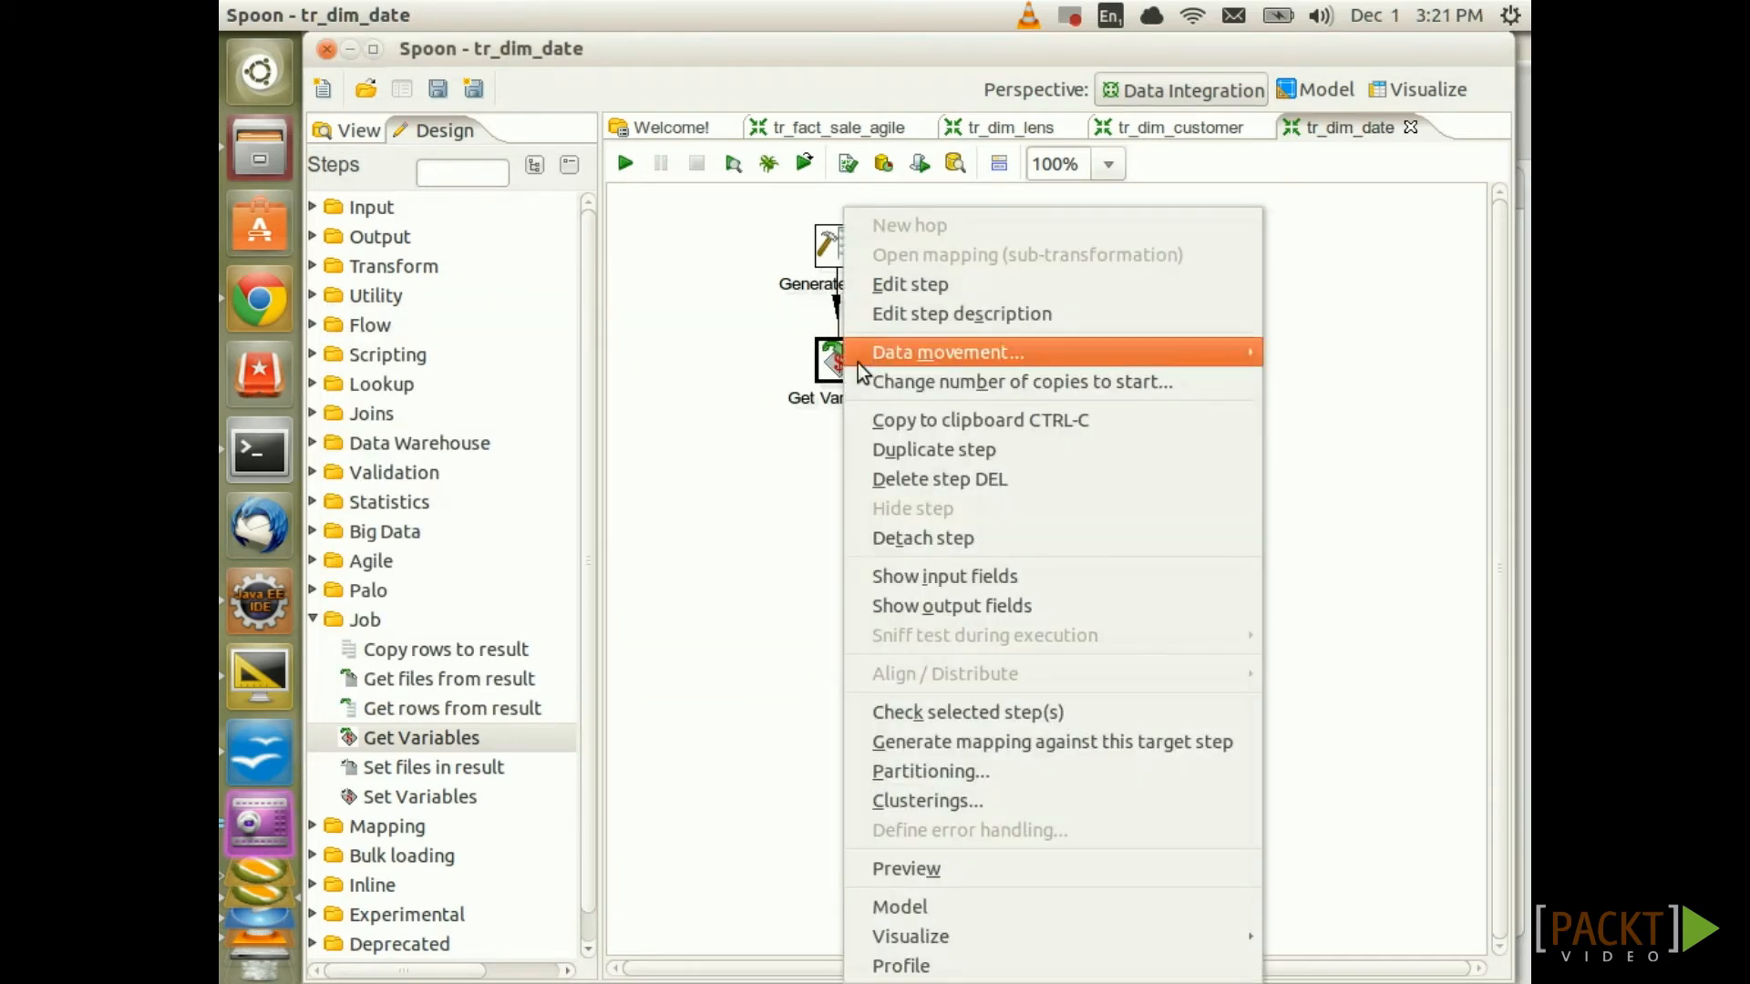
{"action": "left_click", "coordinate": [948, 870]}
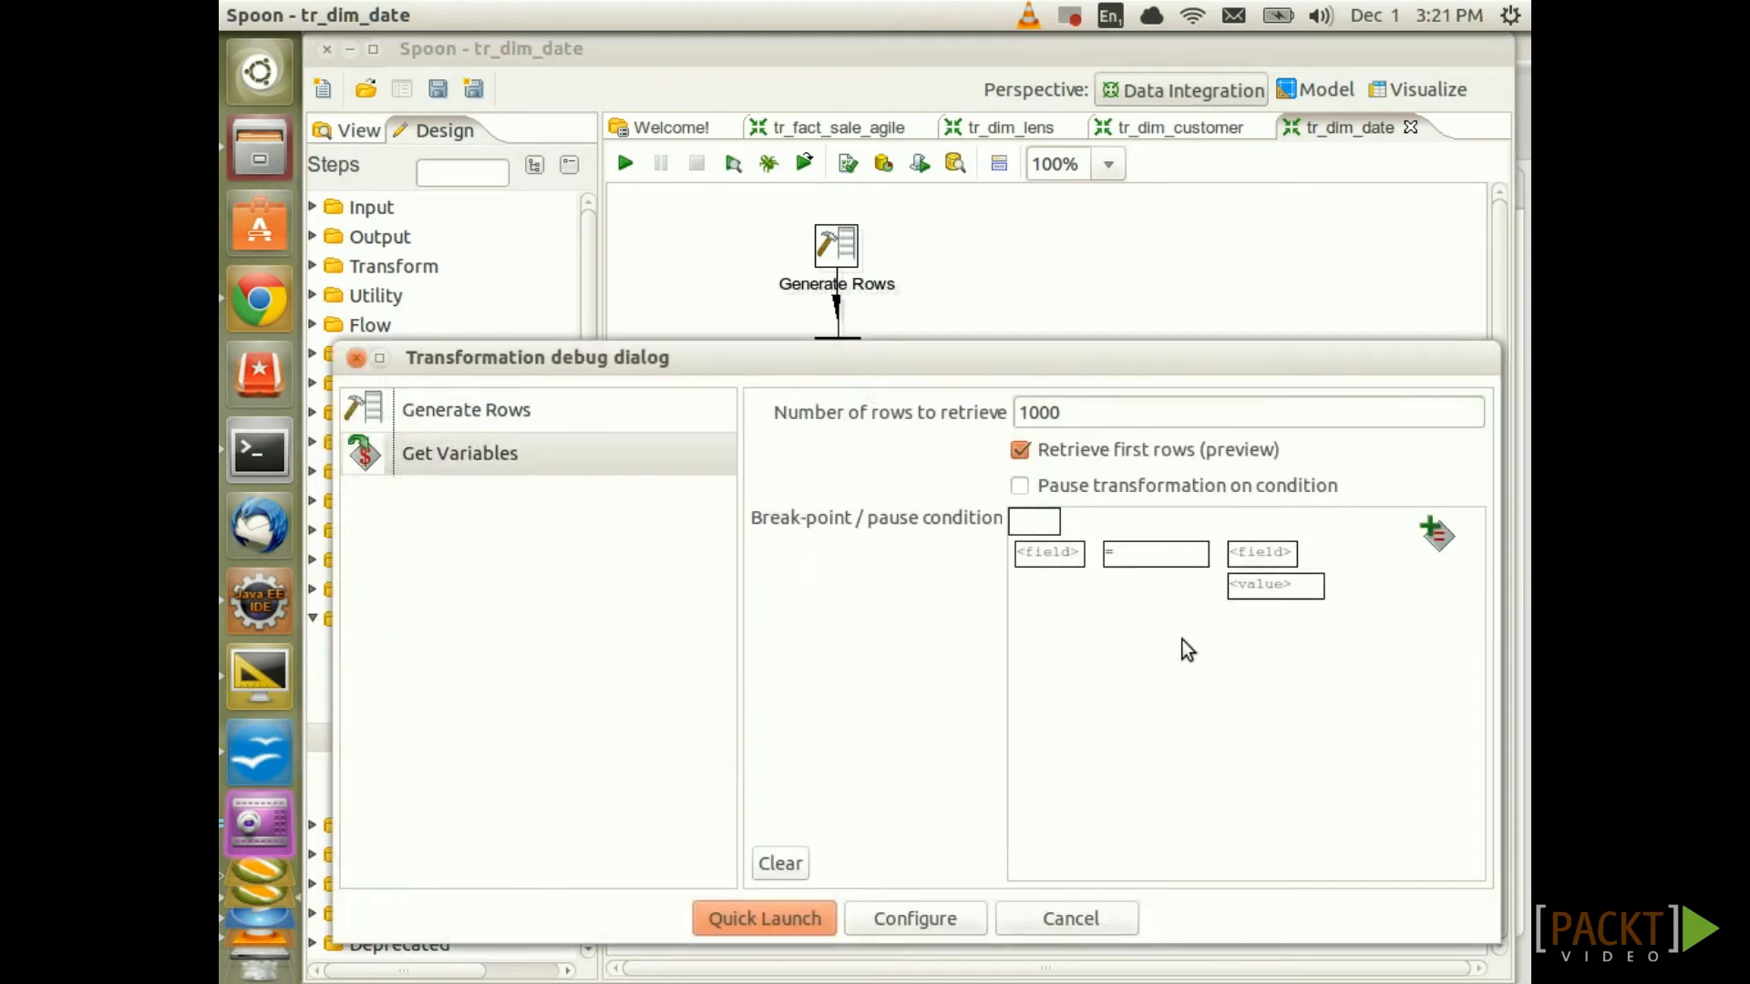
{"action": "left_click", "coordinate": [729, 913]}
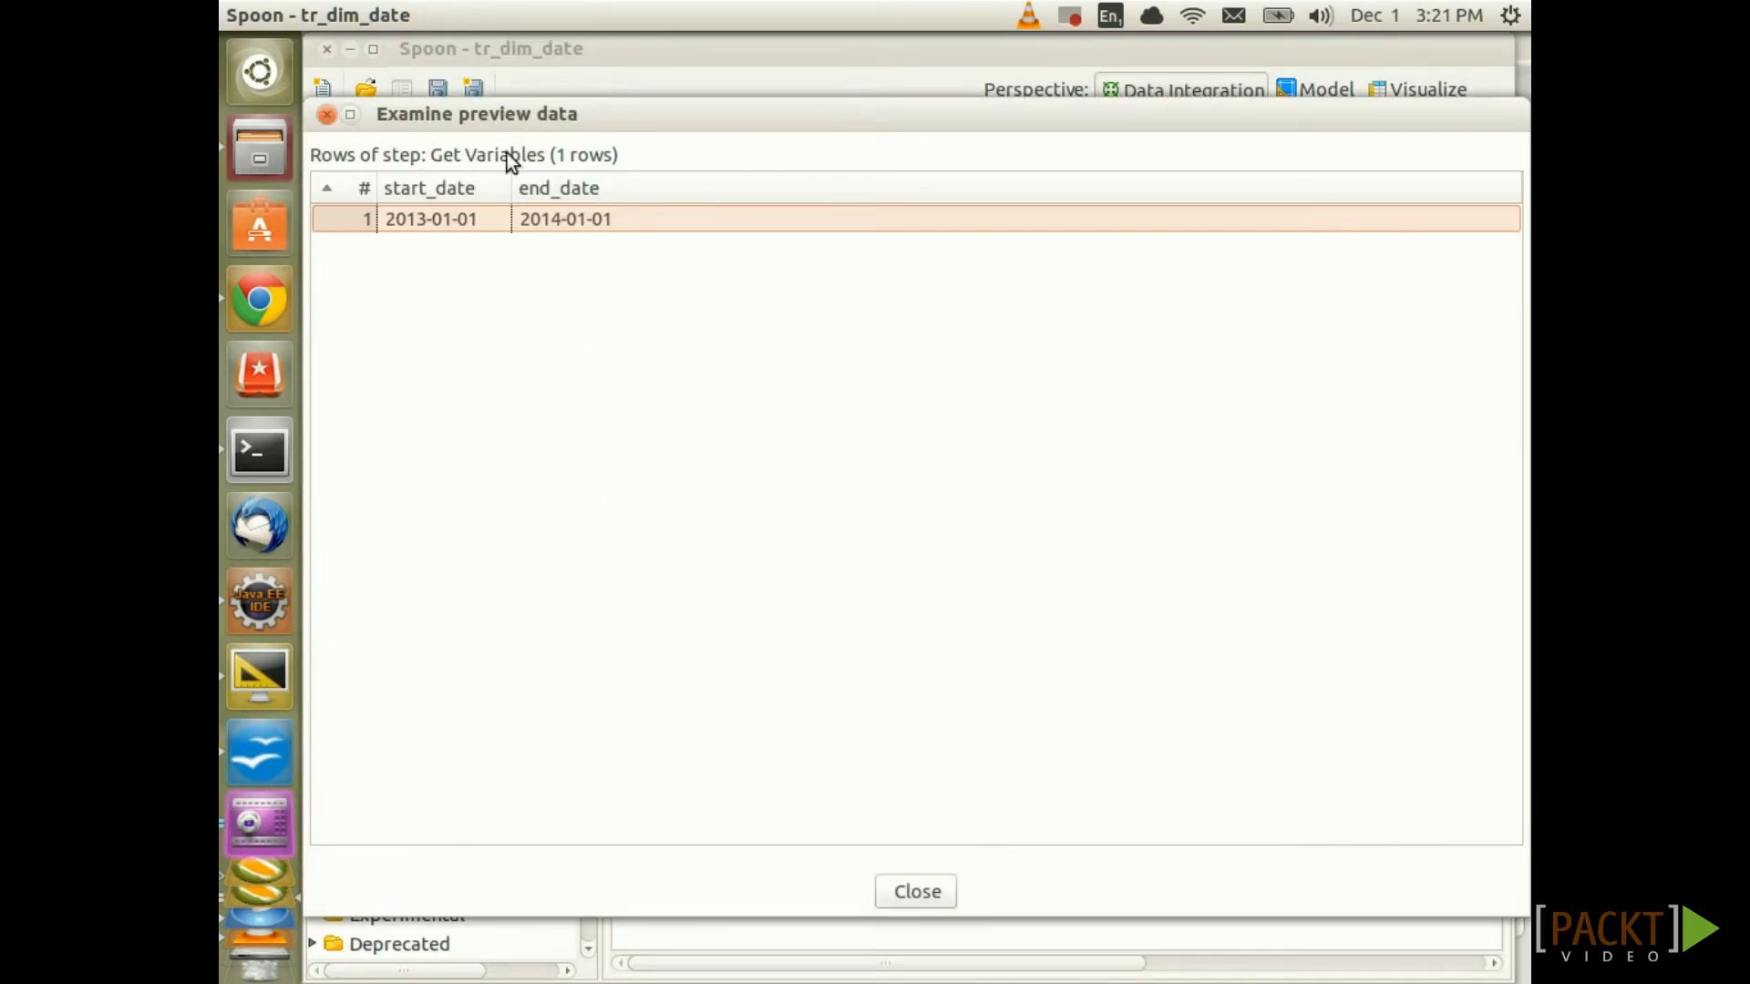
{"action": "left_click", "coordinate": [914, 893]}
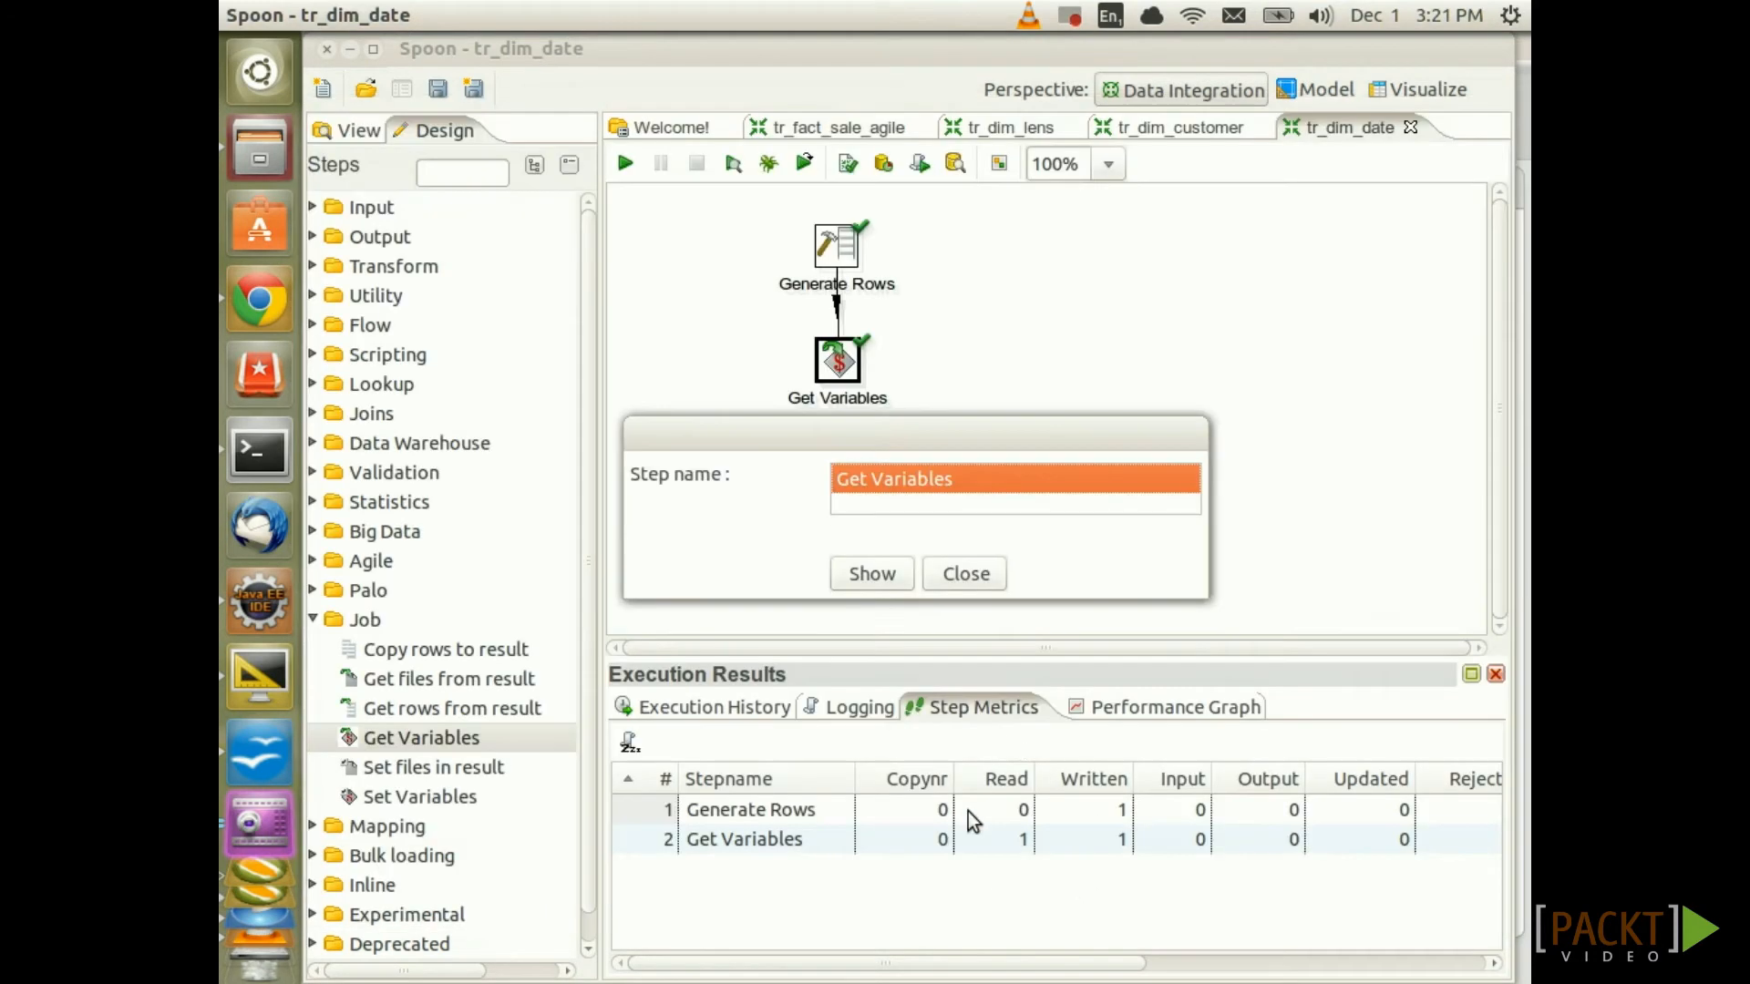
{"action": "left_click", "coordinate": [968, 576]}
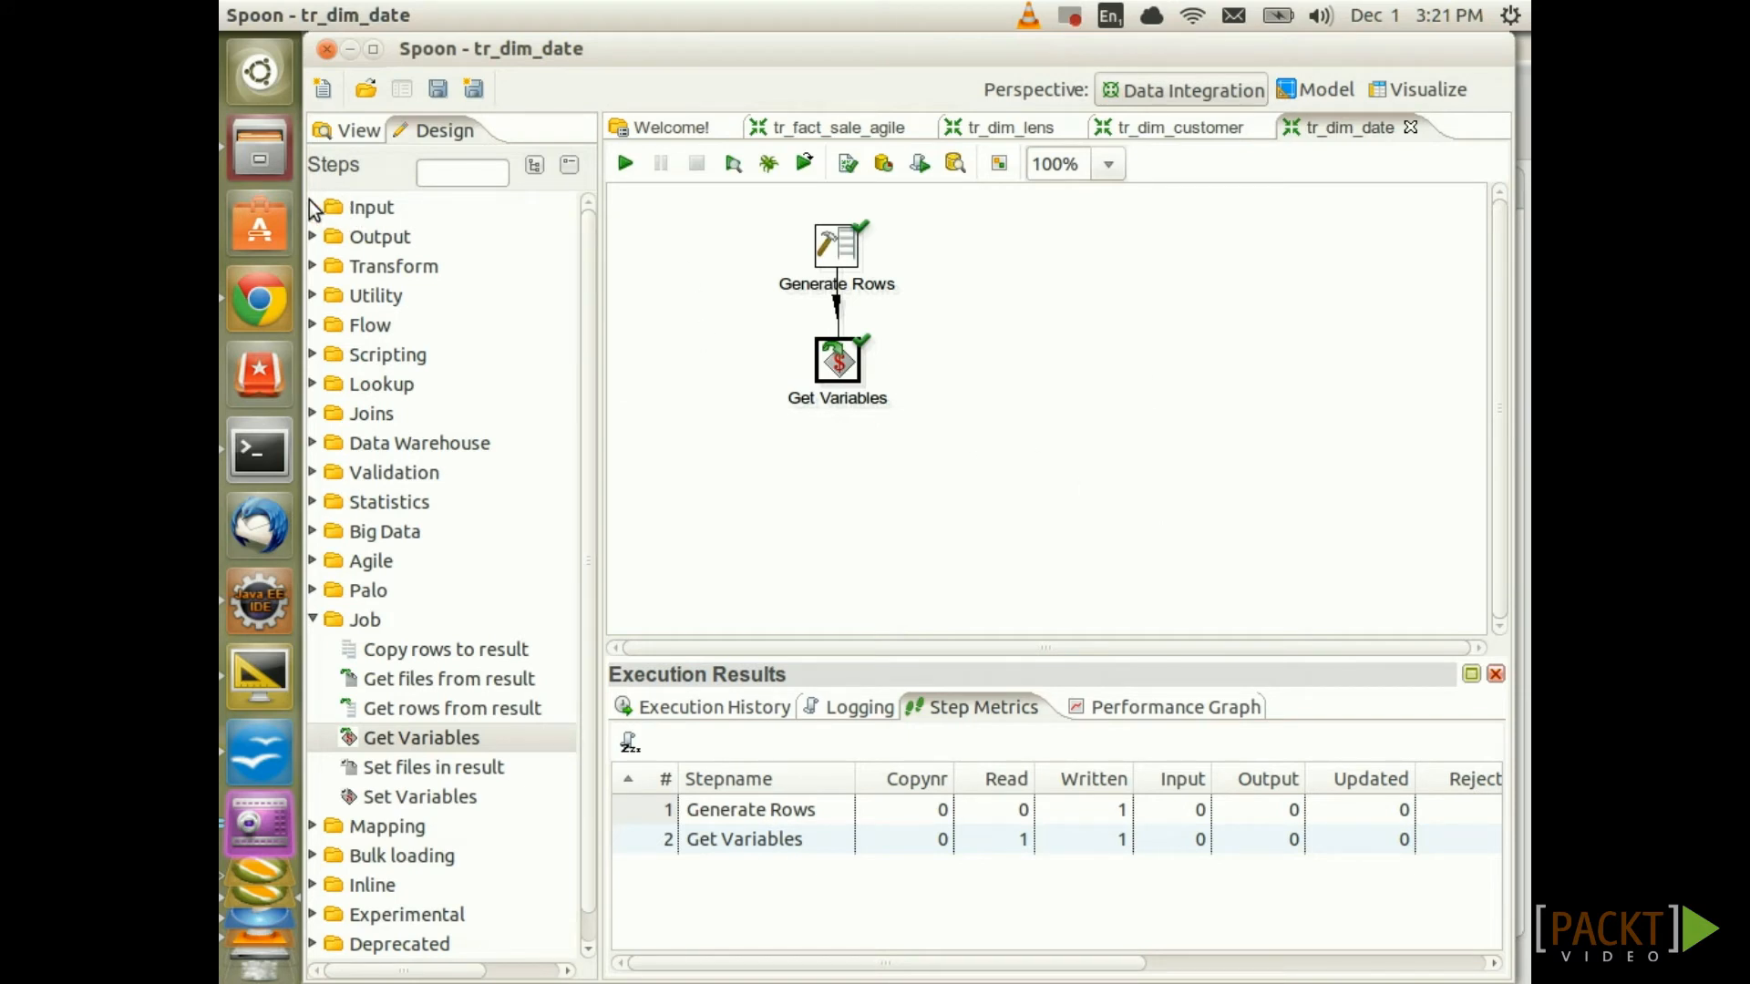
{"action": "left_click", "coordinate": [314, 267]}
Add a Calculator after Get Variables with new field days using Date A - Date B (in days)
{"action": "scroll", "coordinate": [392, 516], "scroll_direction": "down", "scroll_amount": 3}
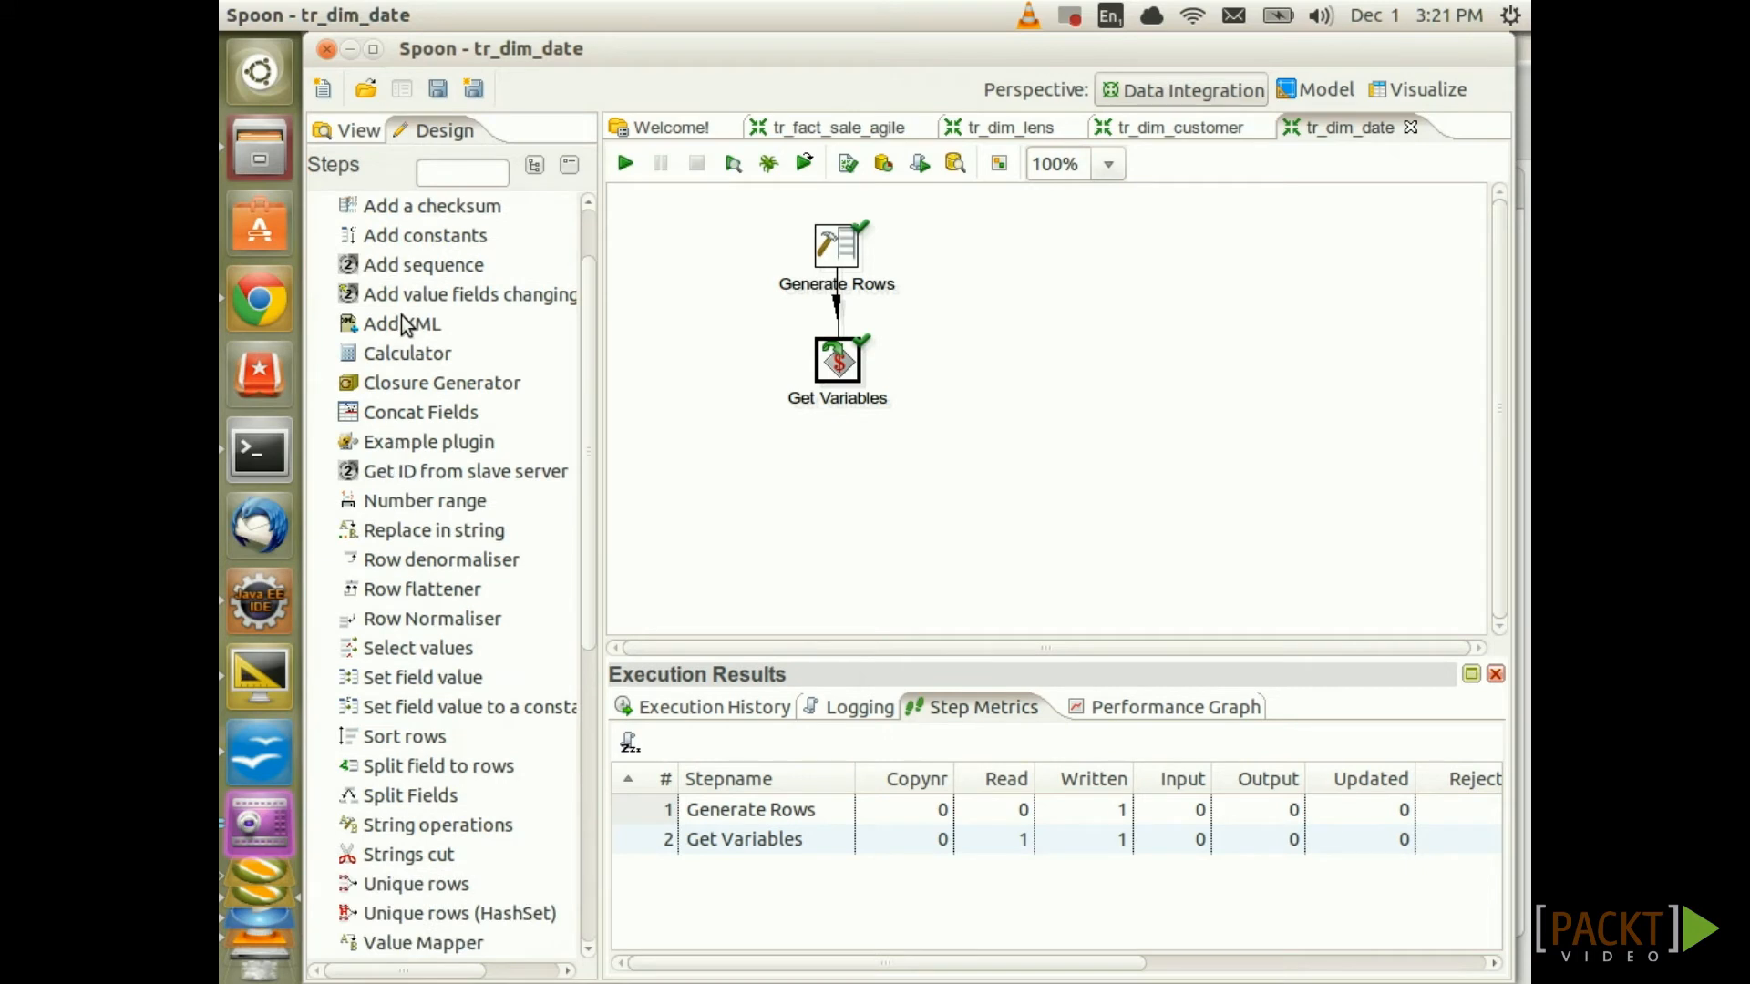
{"action": "left_click_drag", "start_coordinate": [407, 352], "coordinate": [866, 469]}
{"action": "left_click_drag", "start_coordinate": [838, 360], "coordinate": [840, 488]}
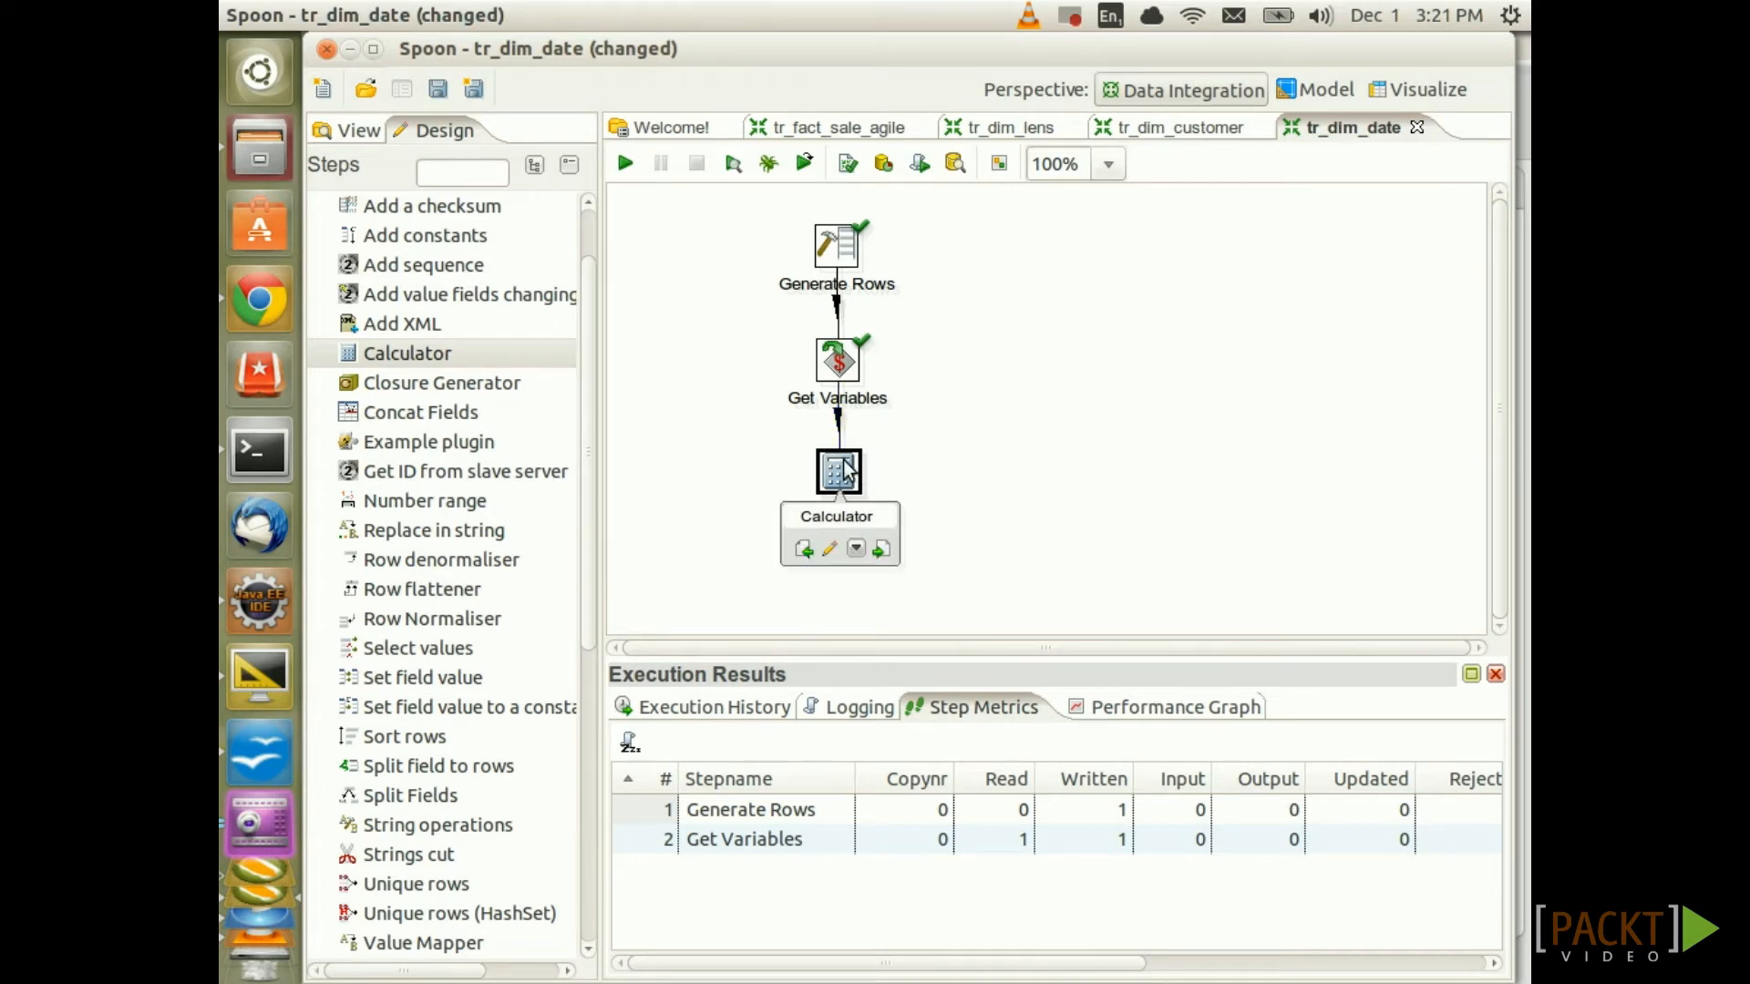
{"action": "double_click", "coordinate": [845, 470]}
{"action": "left_click", "coordinate": [423, 431]}
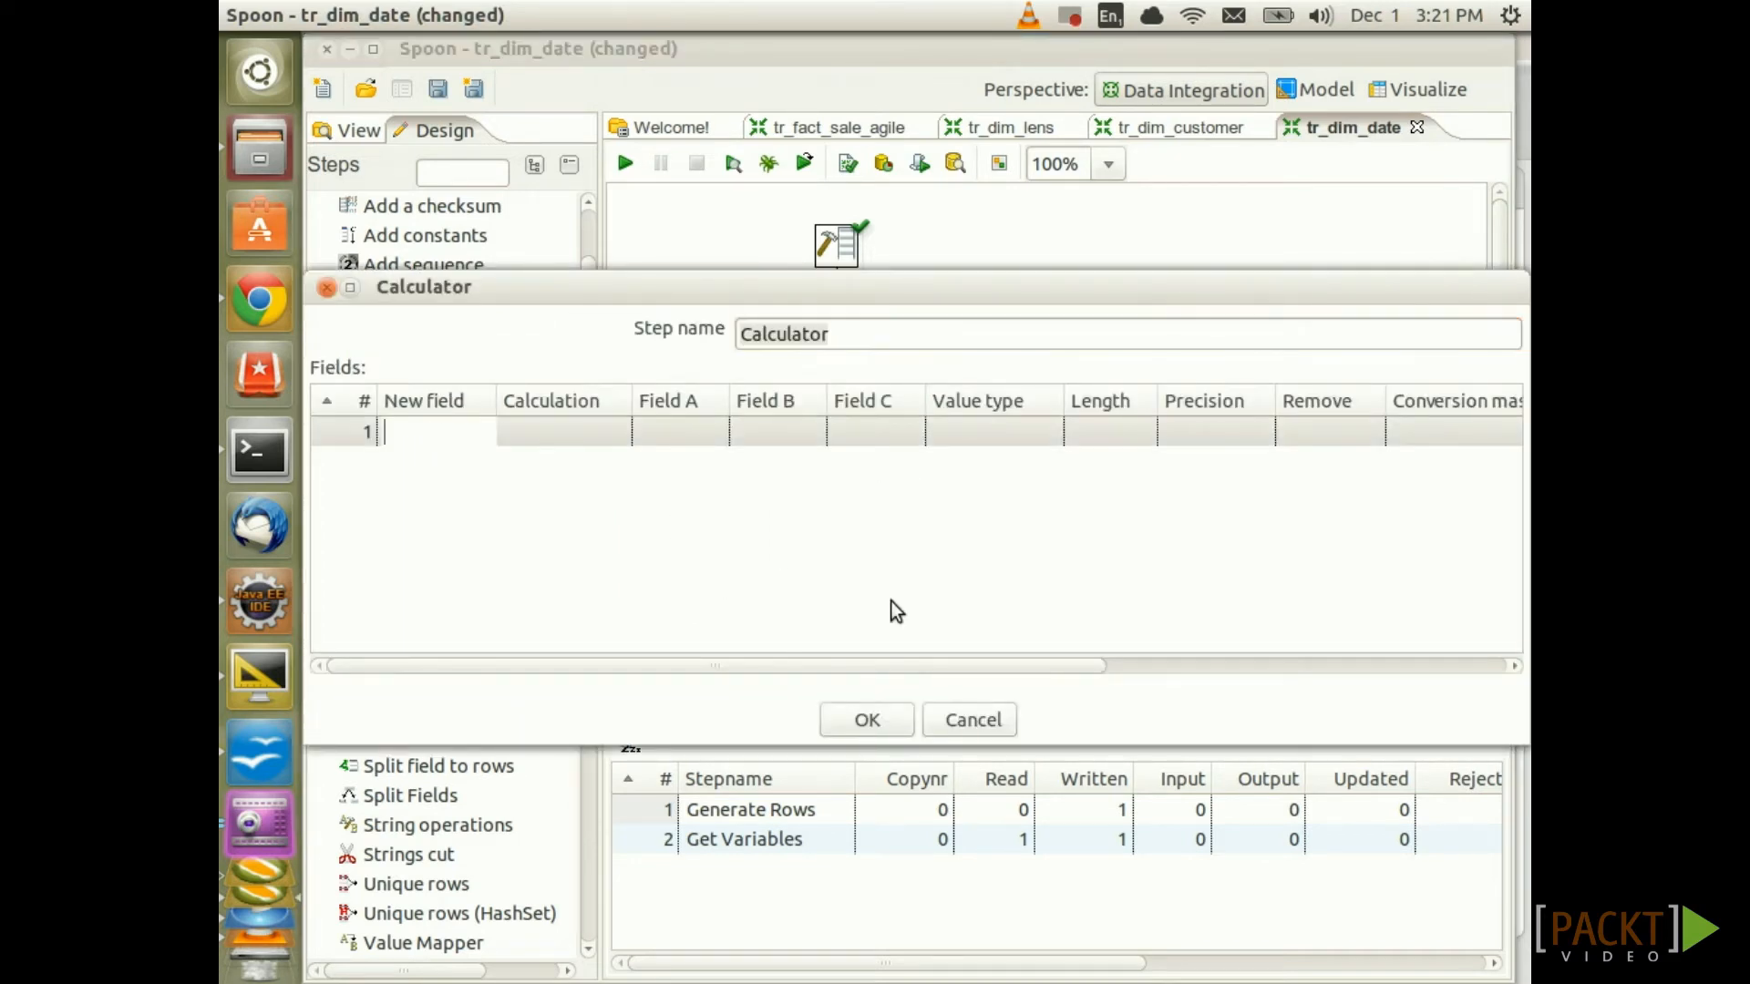
{"action": "type", "text": "days"}
{"action": "key", "text": "Tab"}
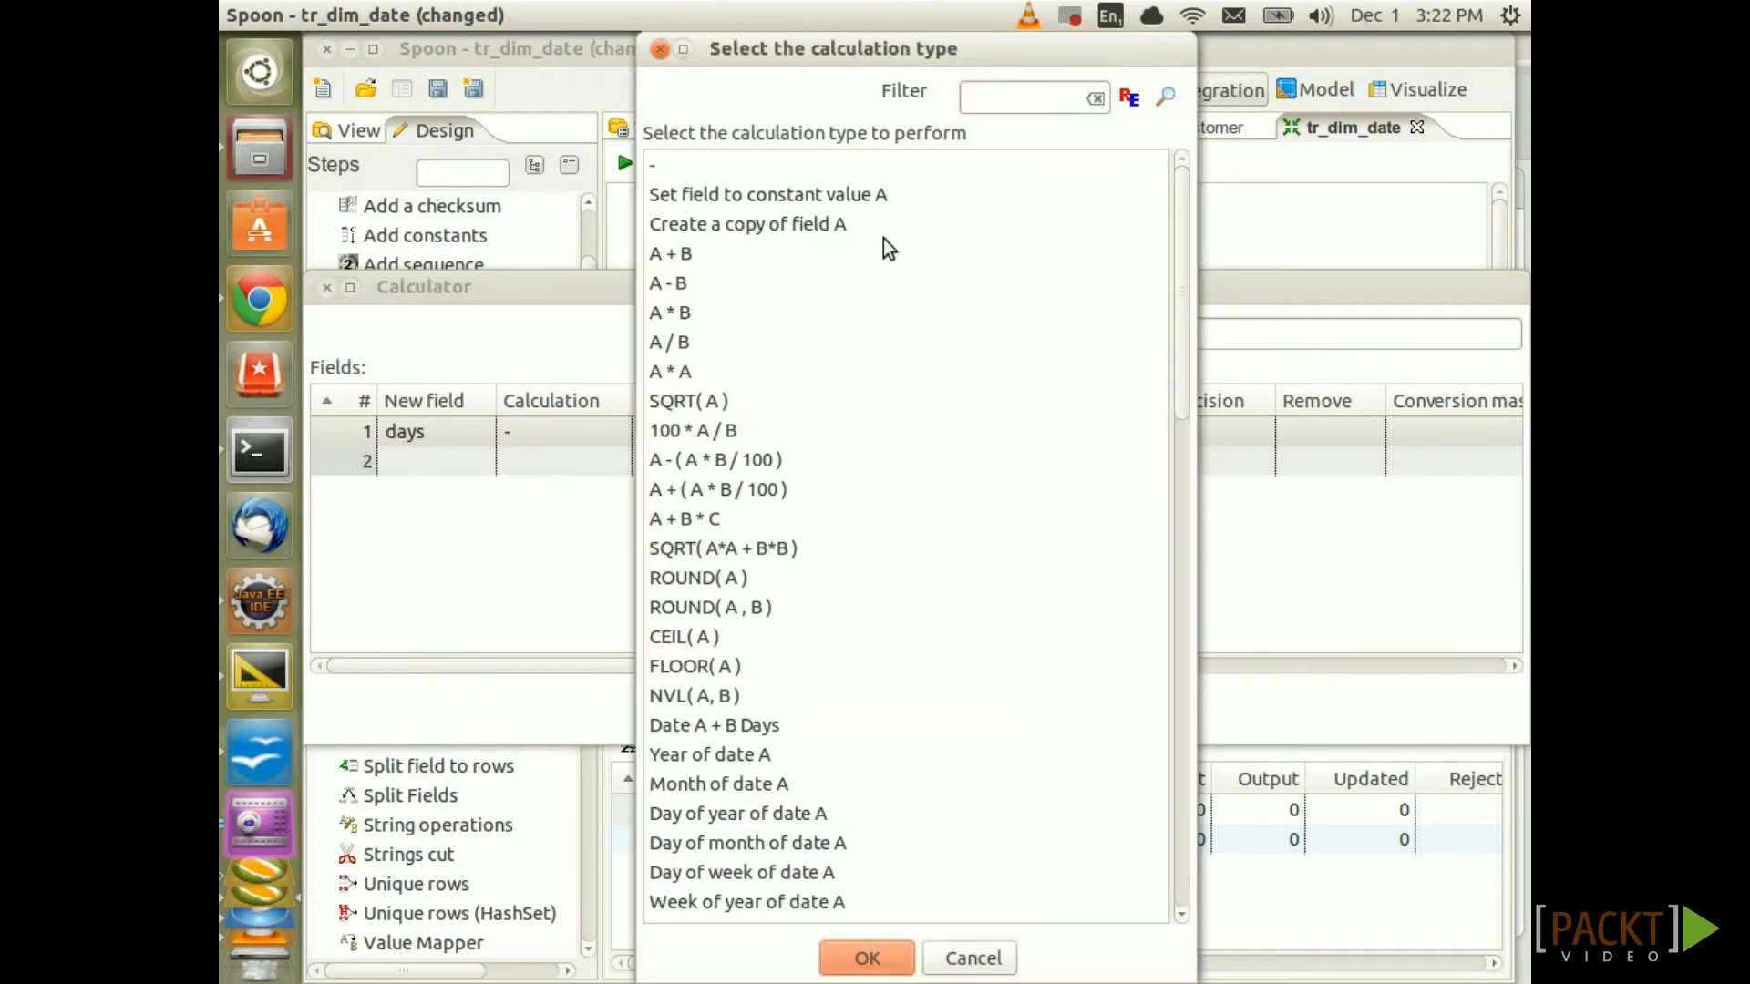
{"action": "left_click", "coordinate": [1000, 88]}
{"action": "type", "text": "date"}
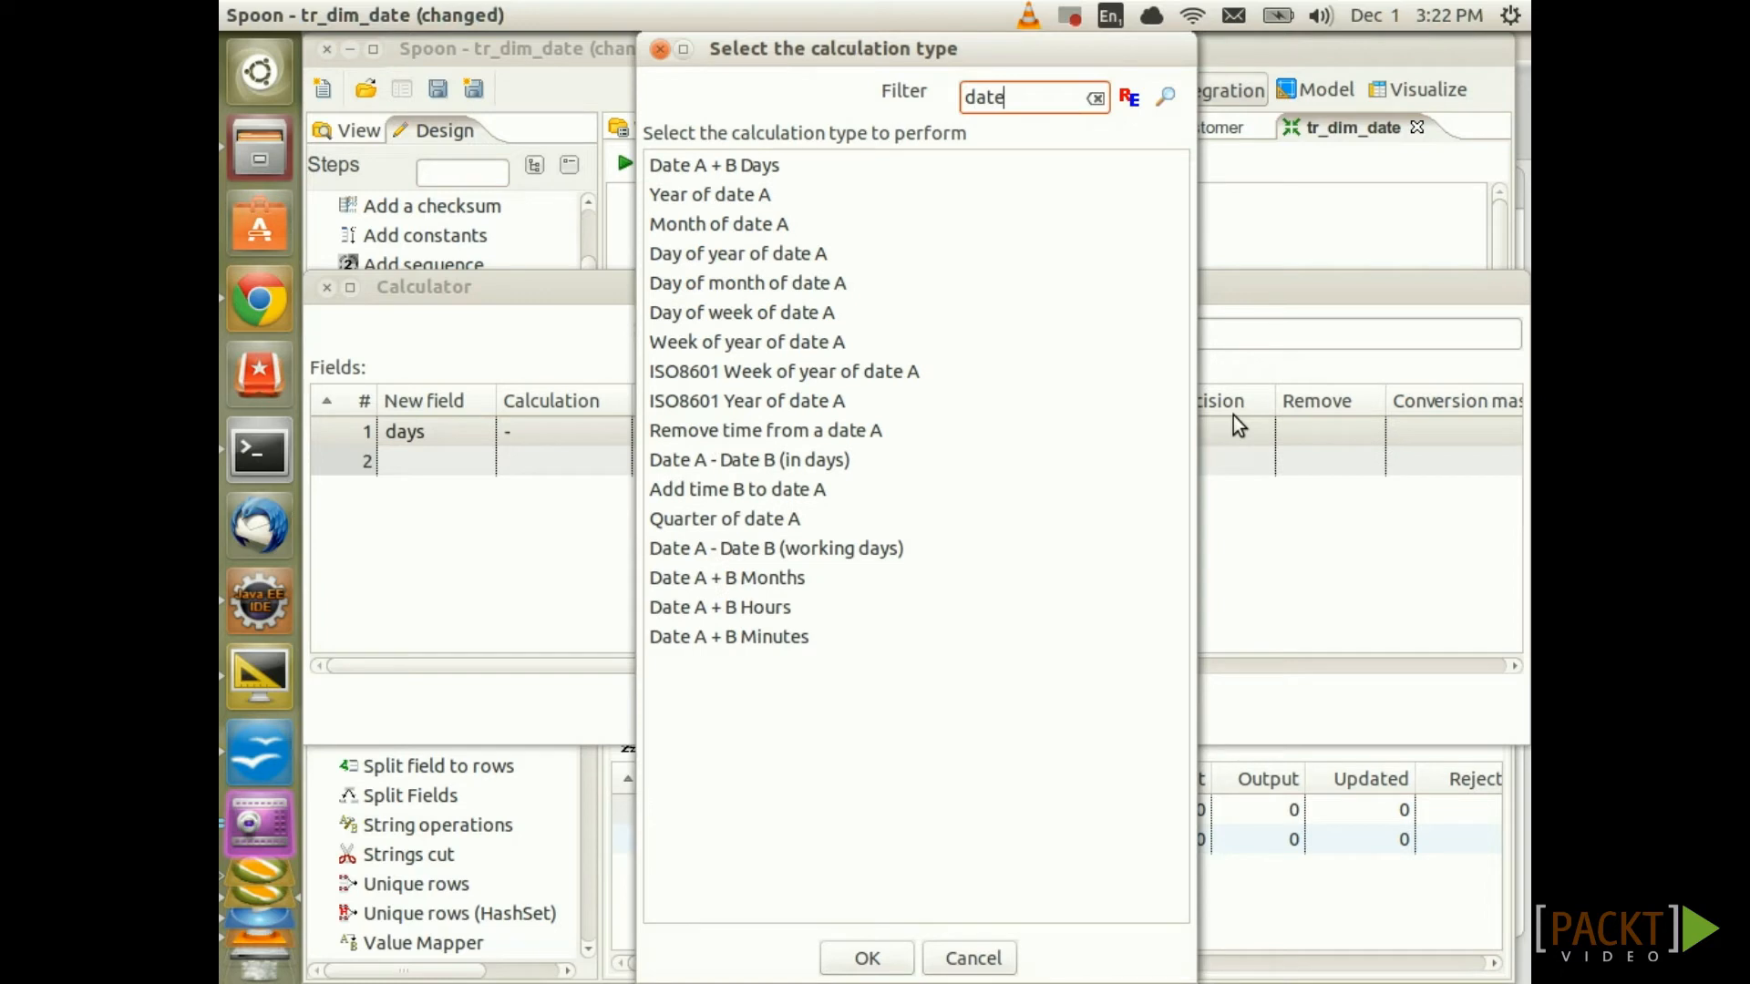
{"action": "left_click", "coordinate": [729, 461]}
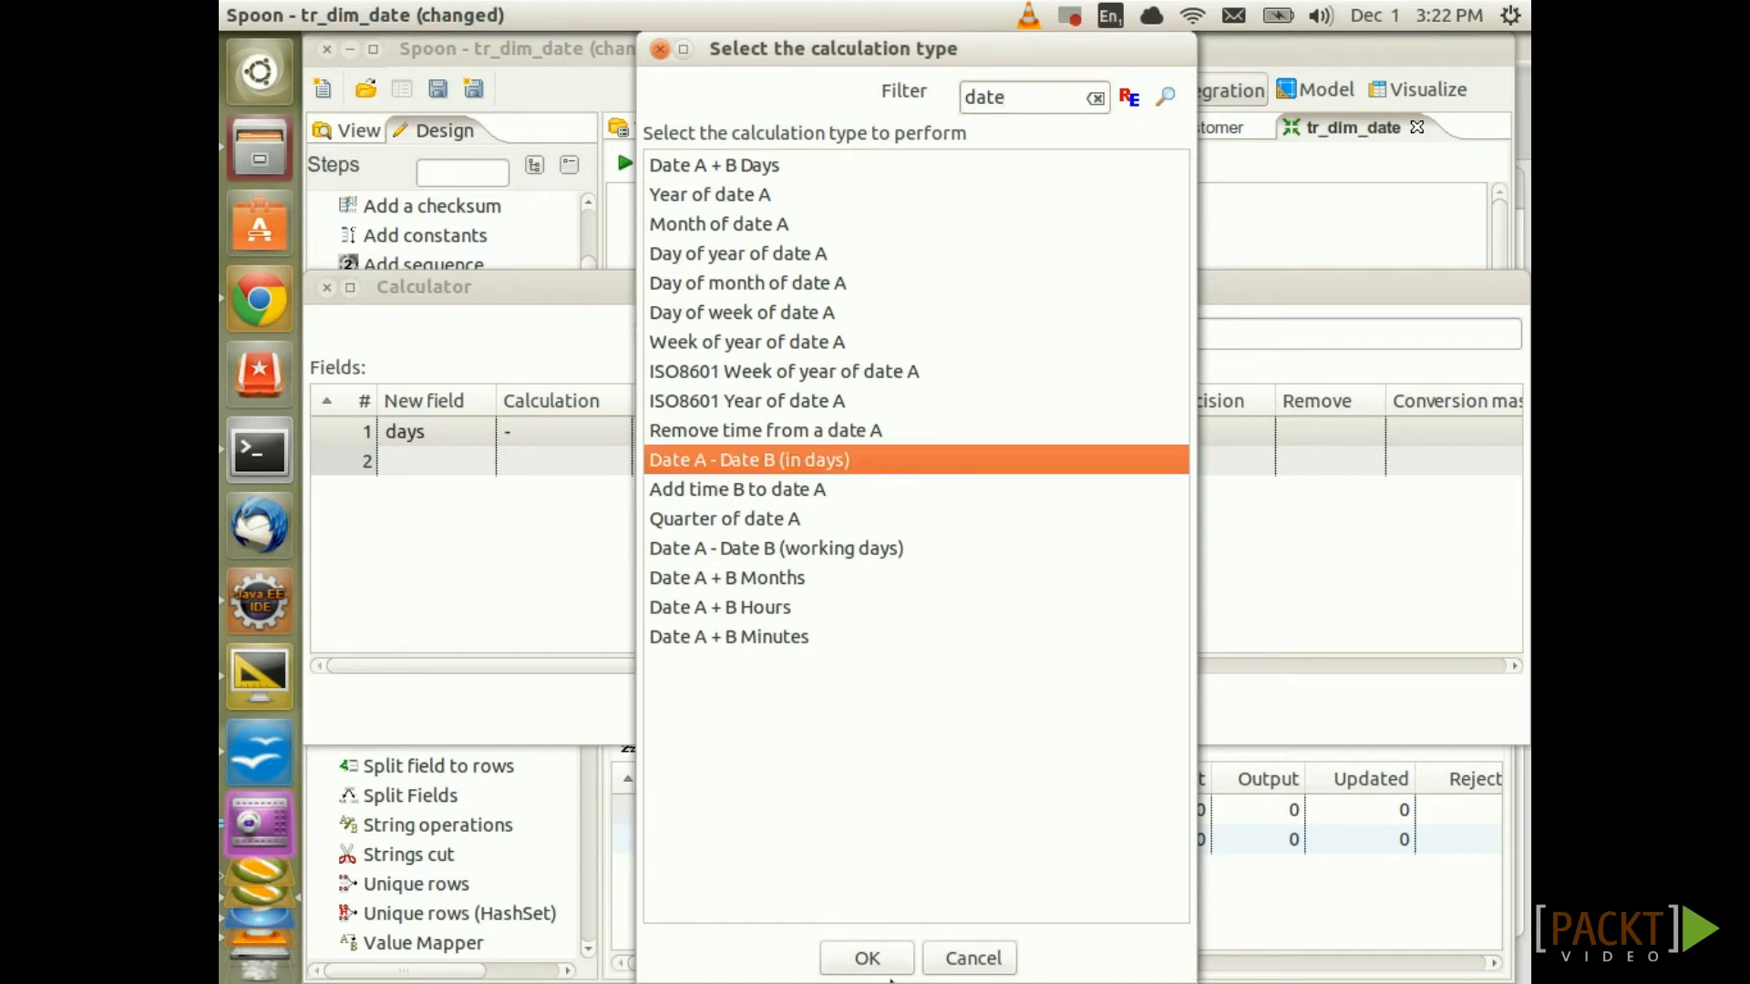
{"action": "left_click", "coordinate": [871, 958]}
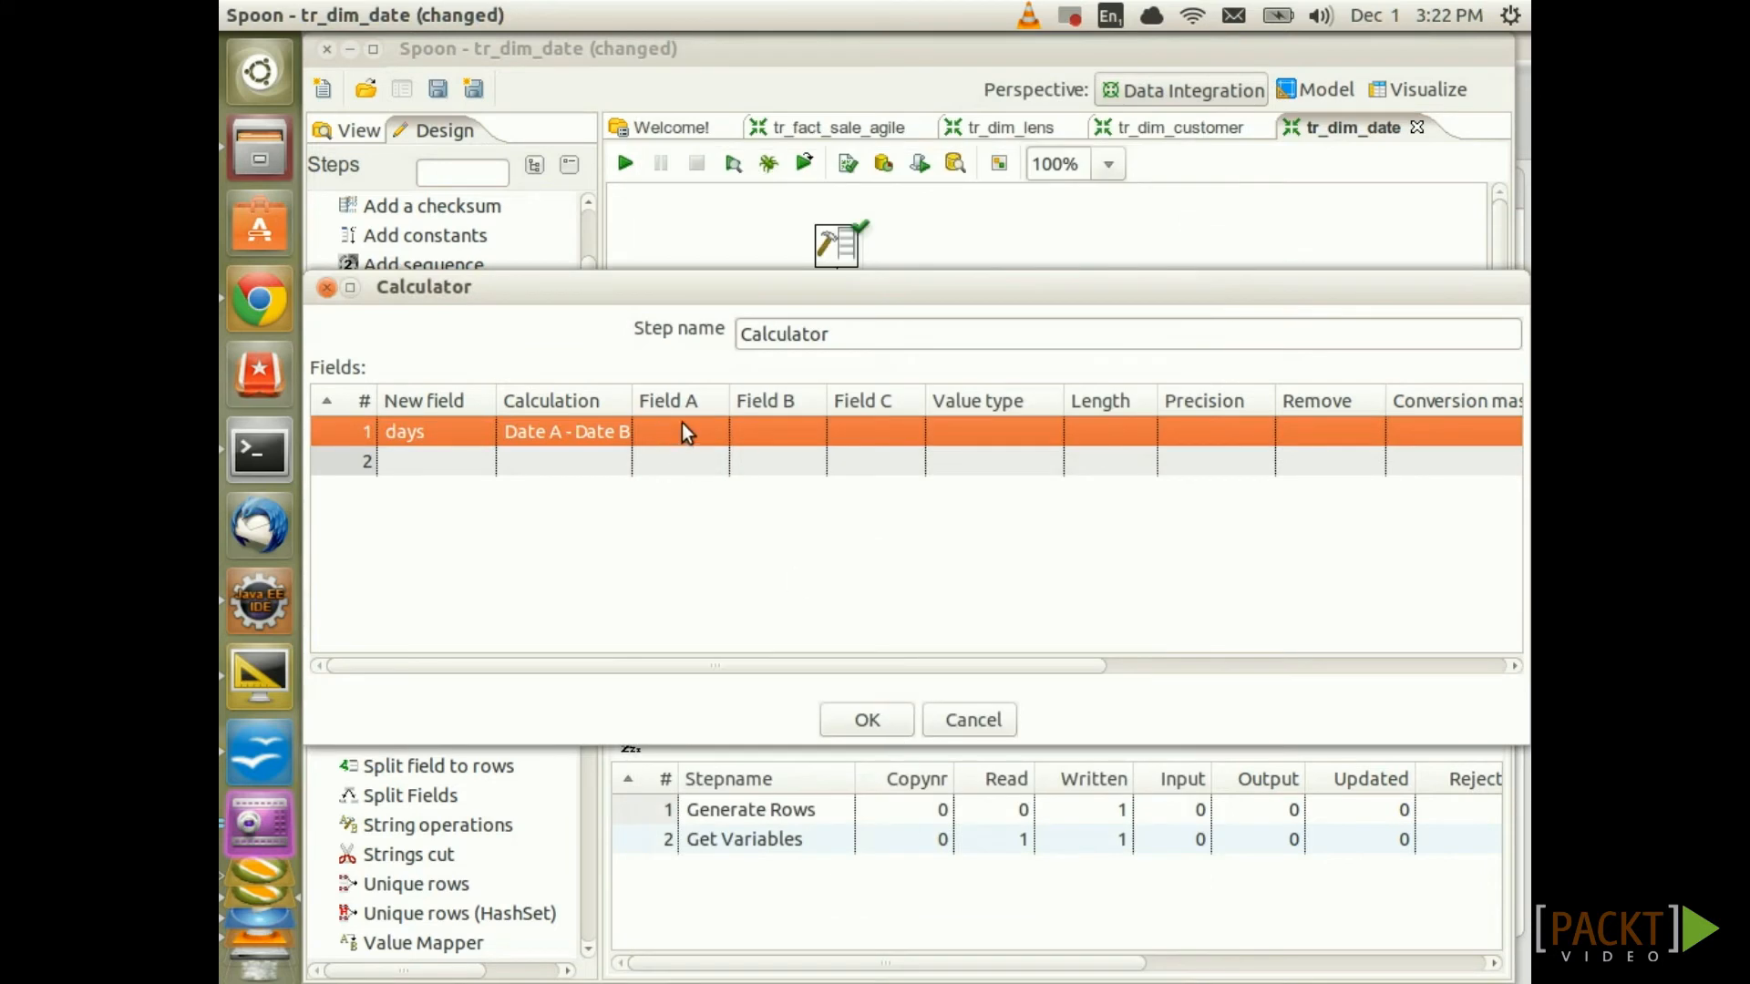
Compute days from end_date minus start_date as an Integer, and save
{"action": "left_click", "coordinate": [685, 430]}
{"action": "left_click", "coordinate": [711, 433]}
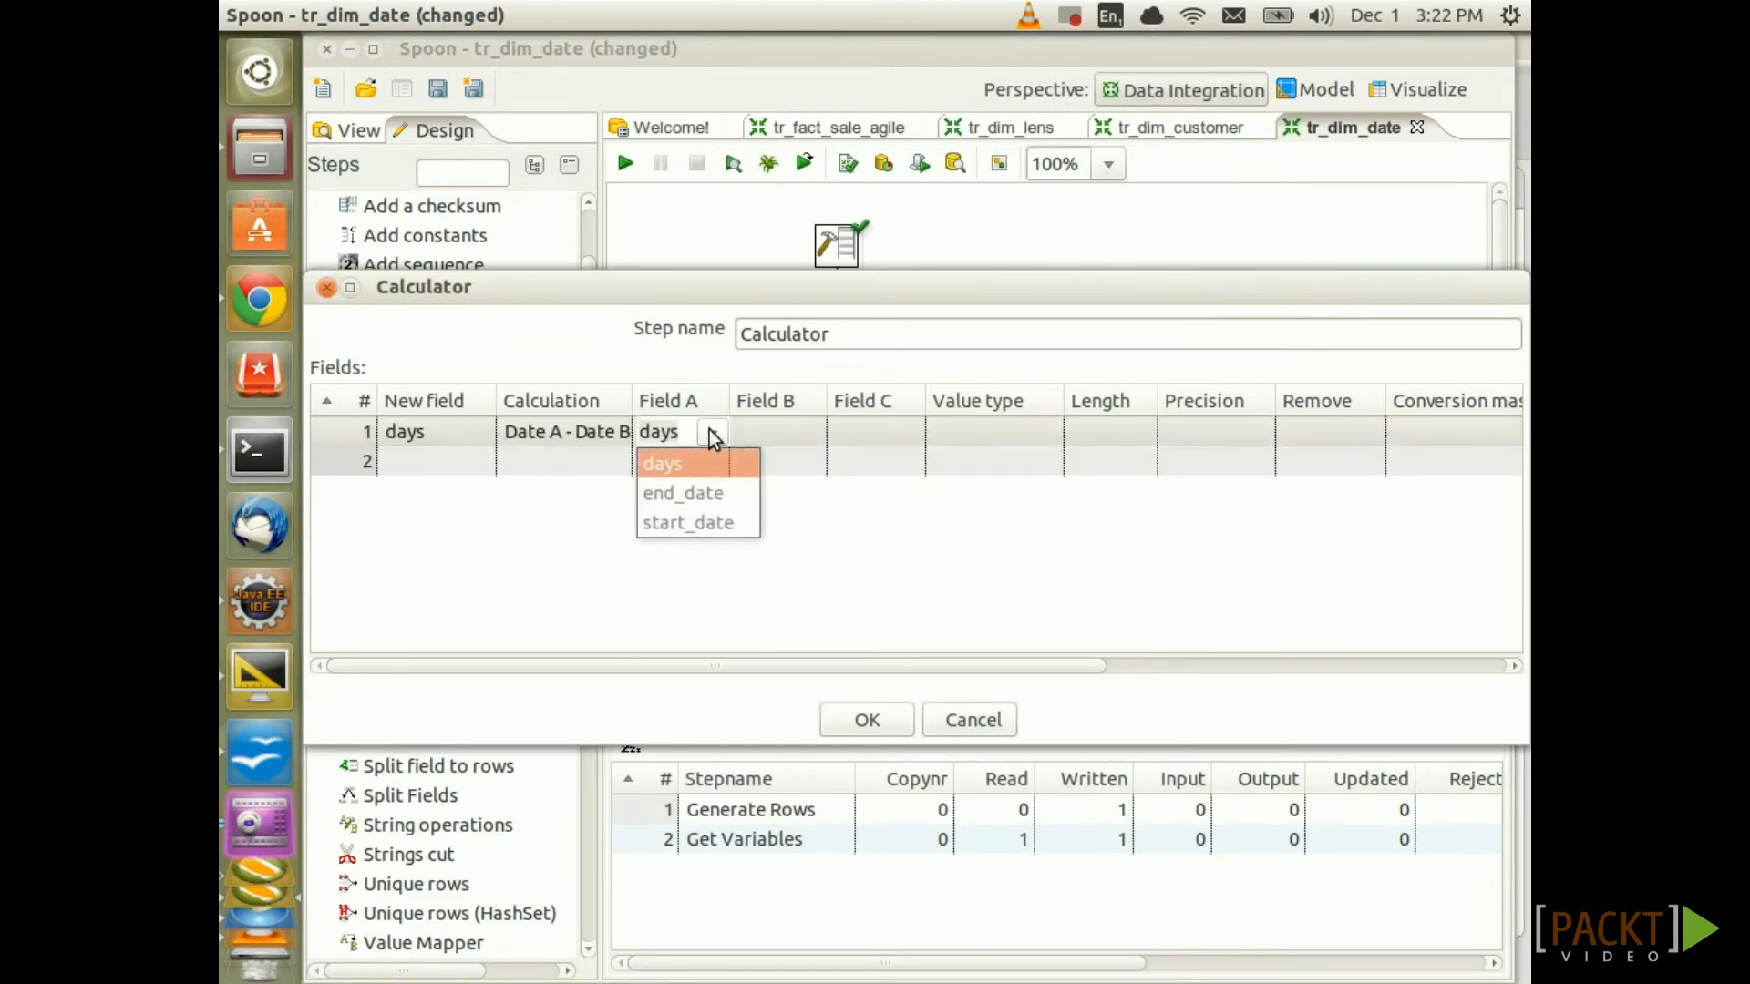
{"action": "left_click", "coordinate": [703, 495]}
{"action": "left_click", "coordinate": [769, 436]}
{"action": "left_click", "coordinate": [810, 433]}
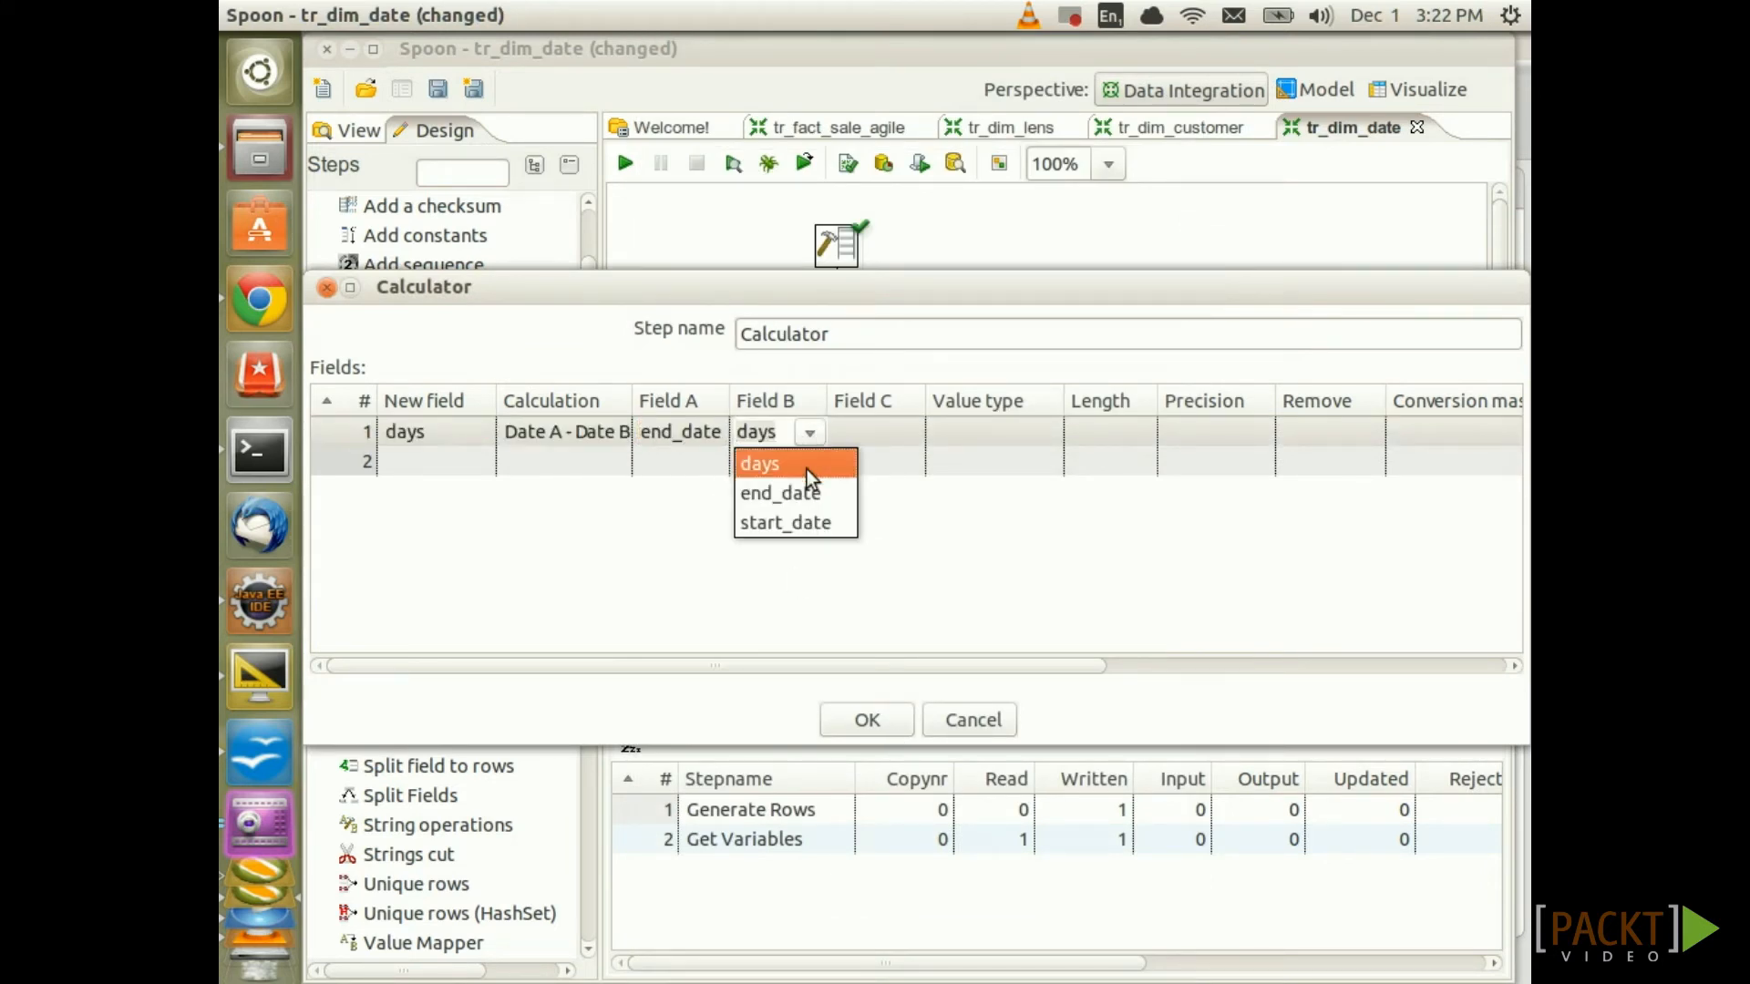
{"action": "left_click", "coordinate": [798, 522]}
{"action": "left_click", "coordinate": [1045, 443]}
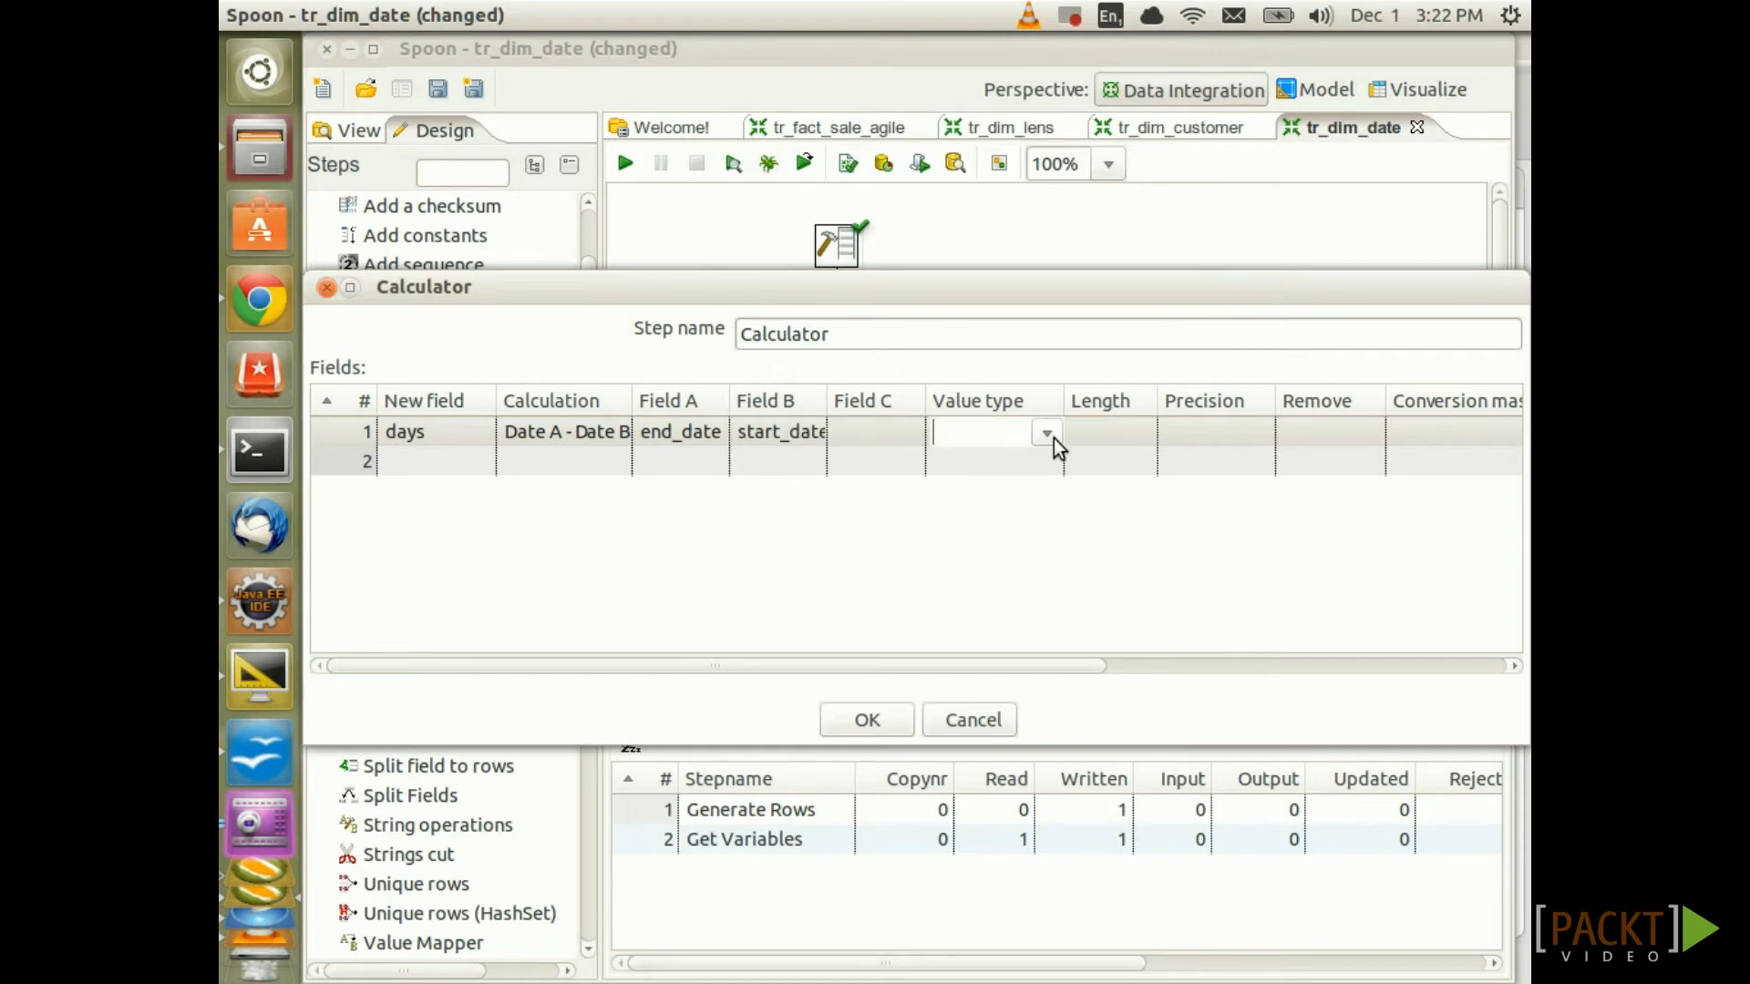
{"action": "left_click", "coordinate": [1047, 434]}
{"action": "left_click", "coordinate": [972, 584]}
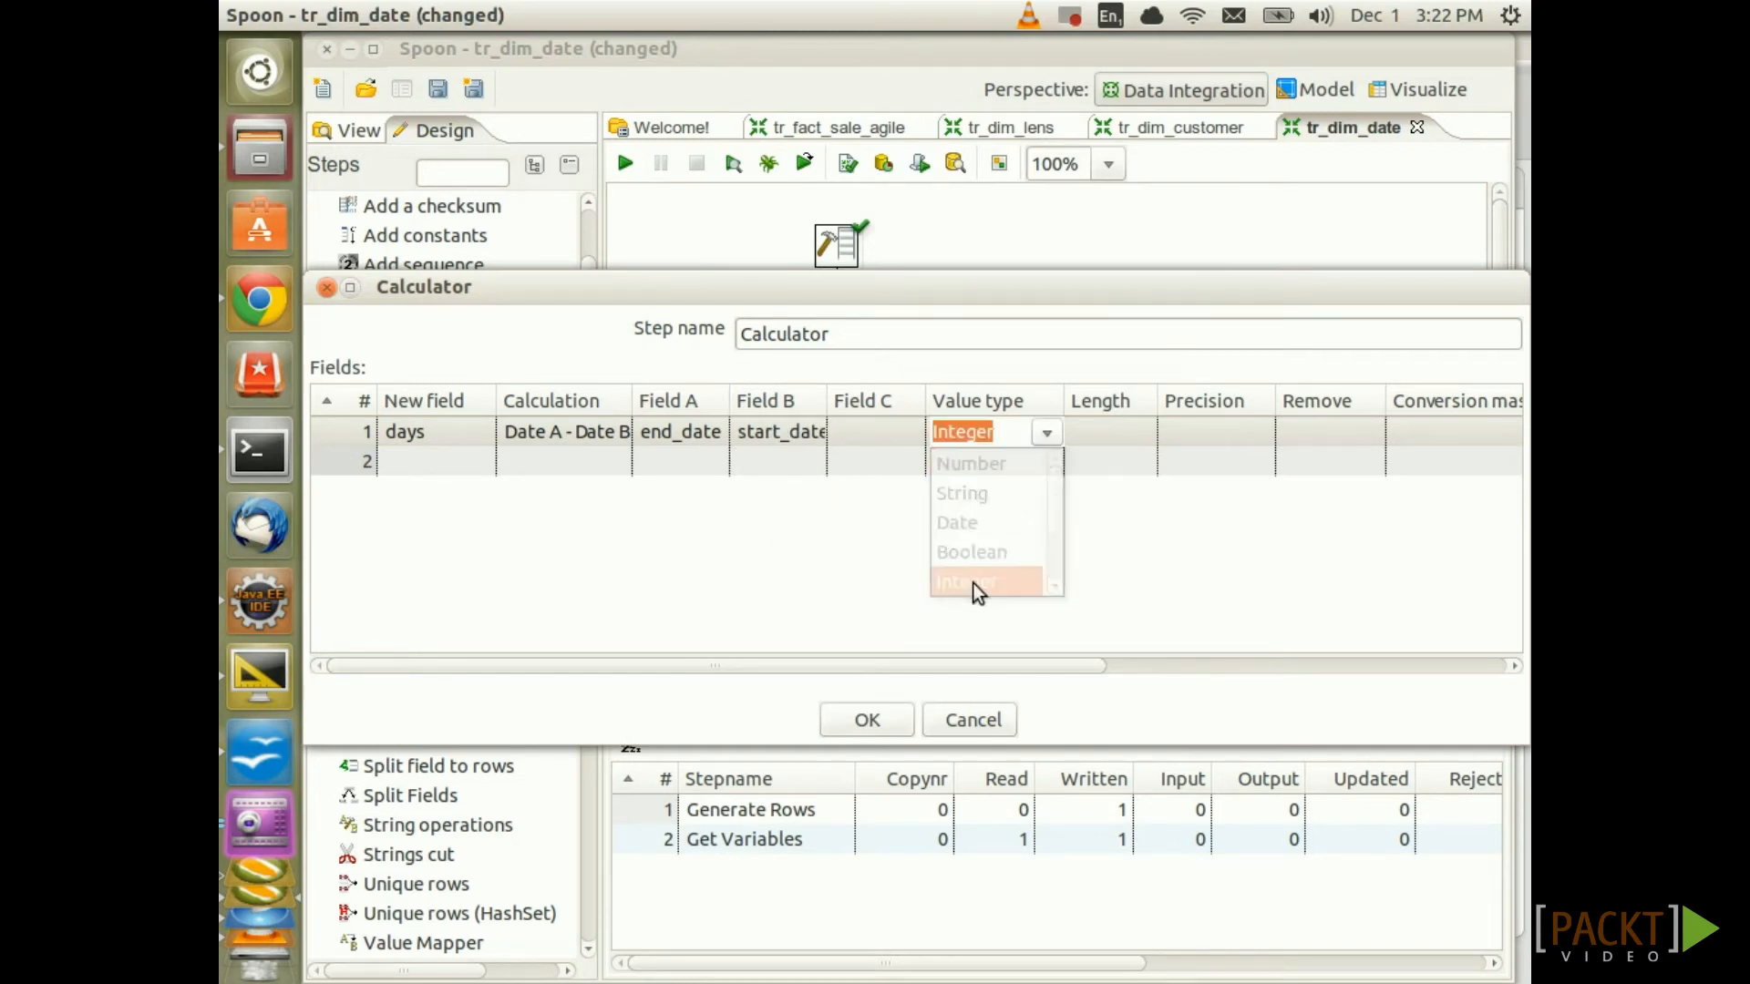
{"action": "left_click", "coordinate": [866, 721]}
{"action": "key", "text": "ctrl+s"}
Preview the Calculator output to confirm days equals 365
{"action": "right_click", "coordinate": [852, 472]}
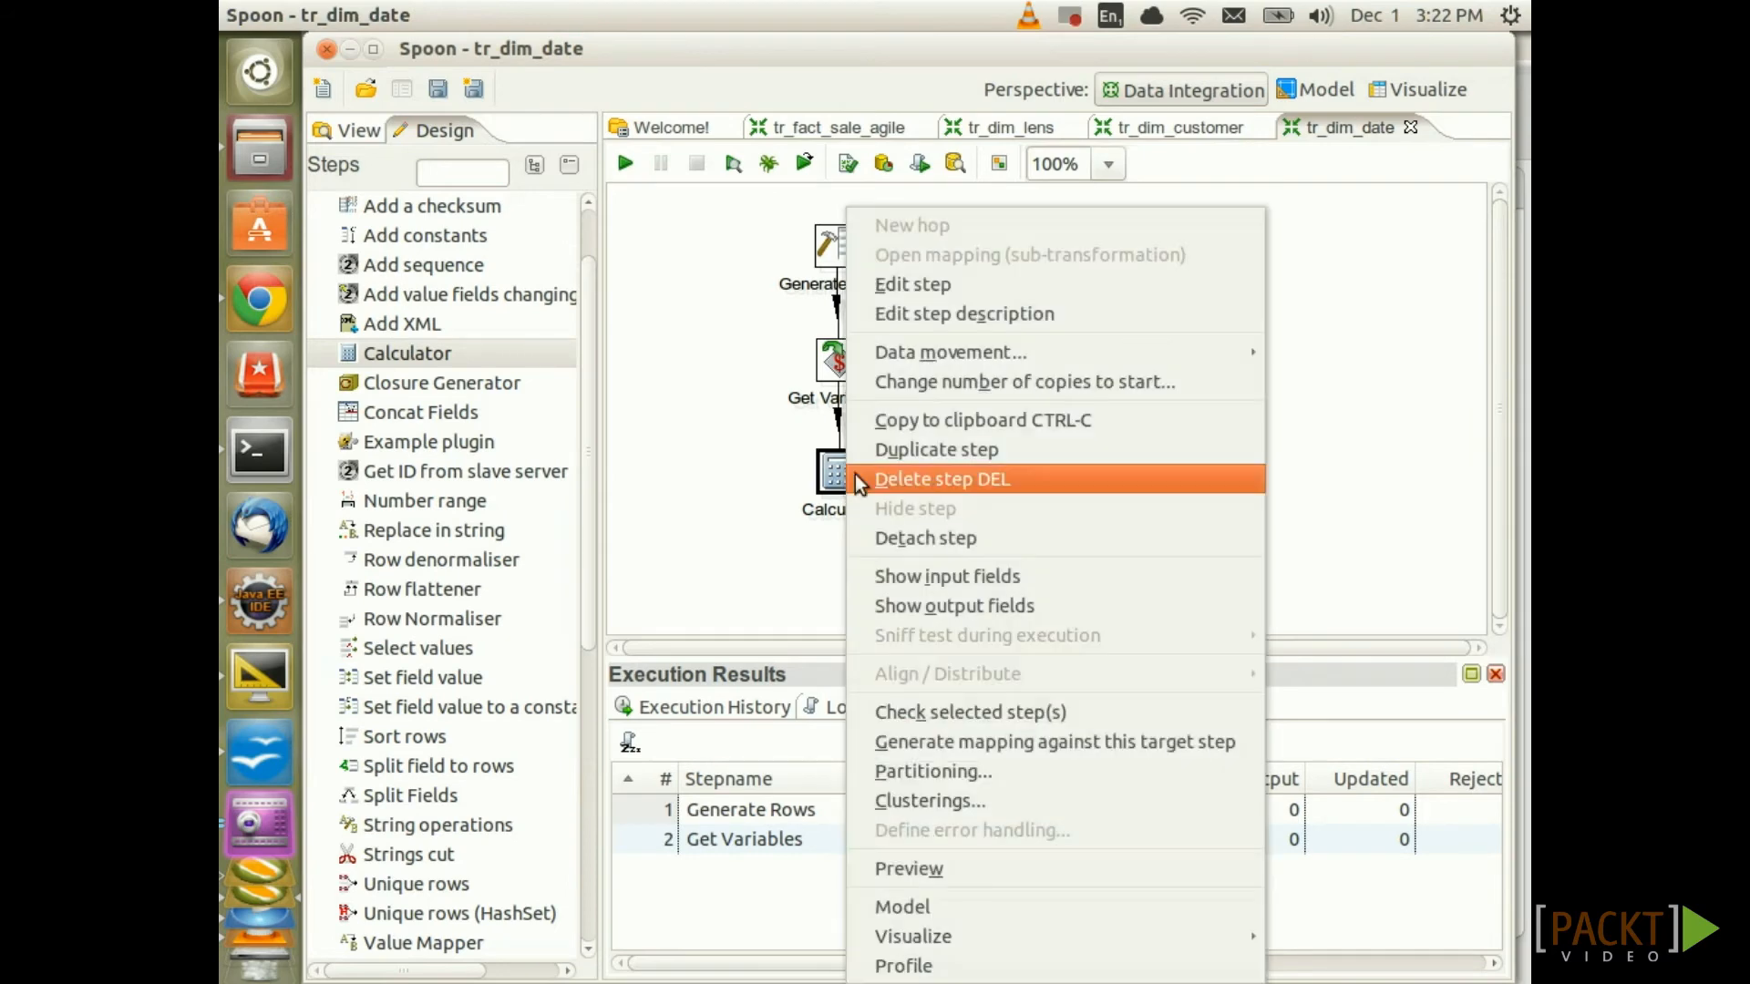
{"action": "left_click", "coordinate": [1035, 867]}
{"action": "left_click", "coordinate": [791, 916]}
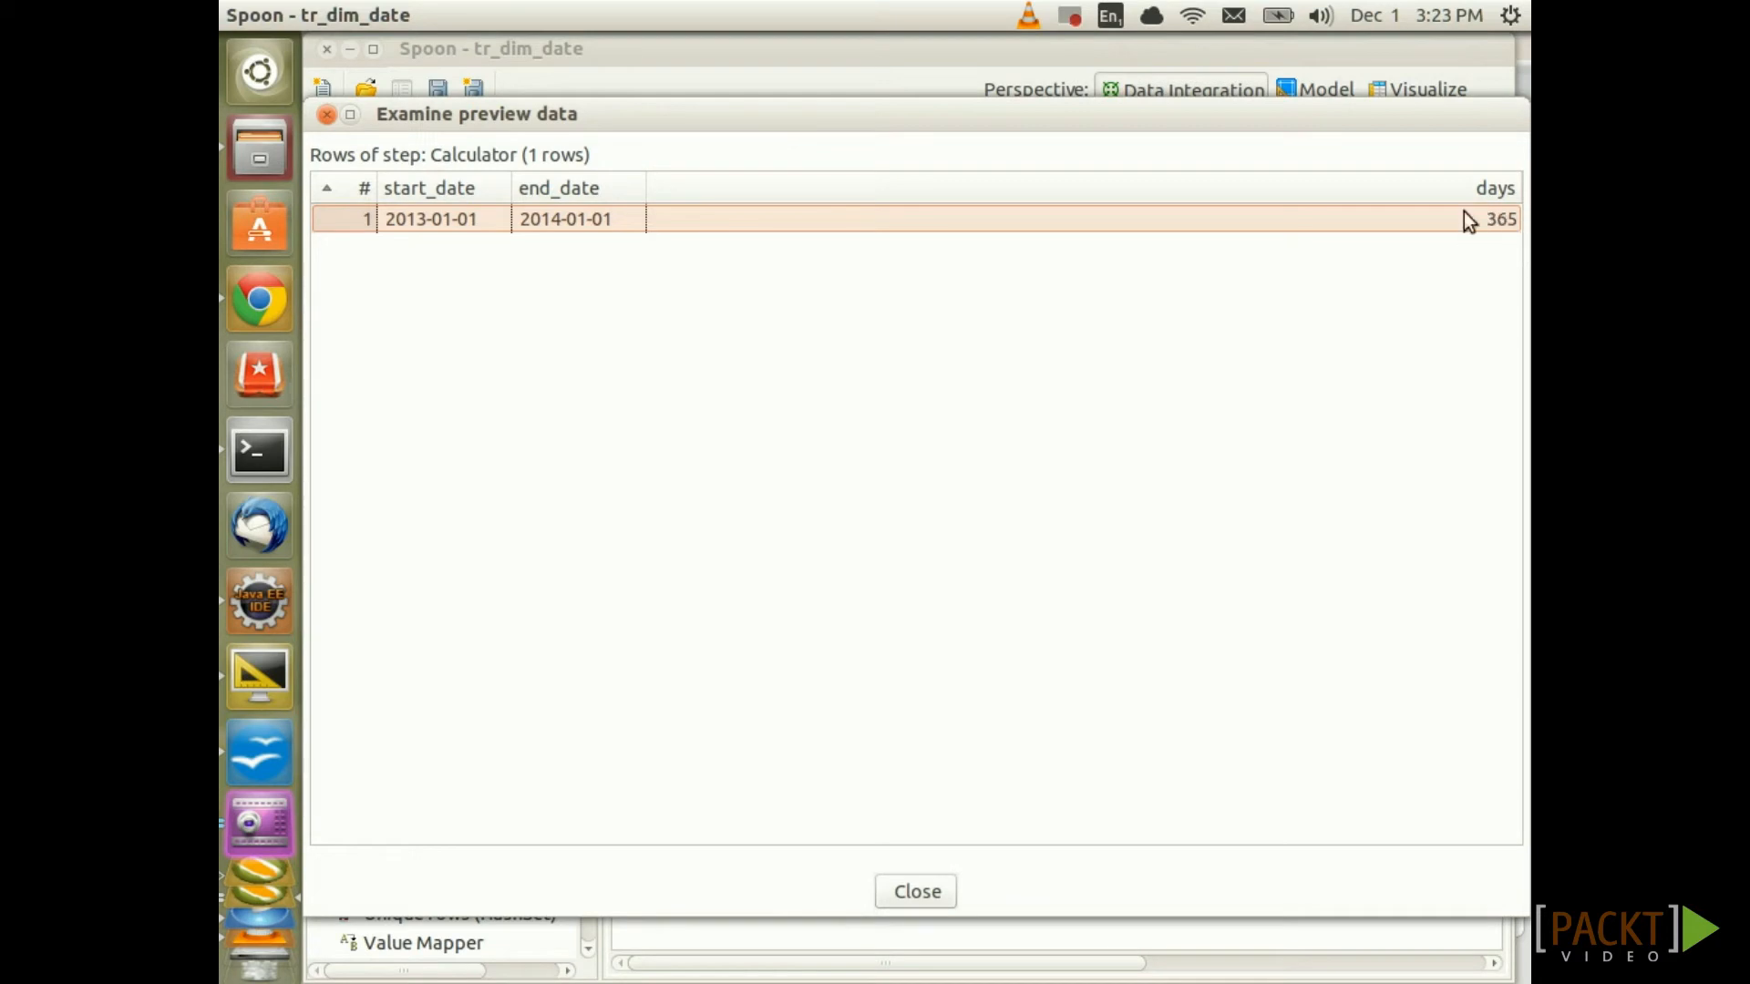
{"action": "left_click", "coordinate": [919, 894]}
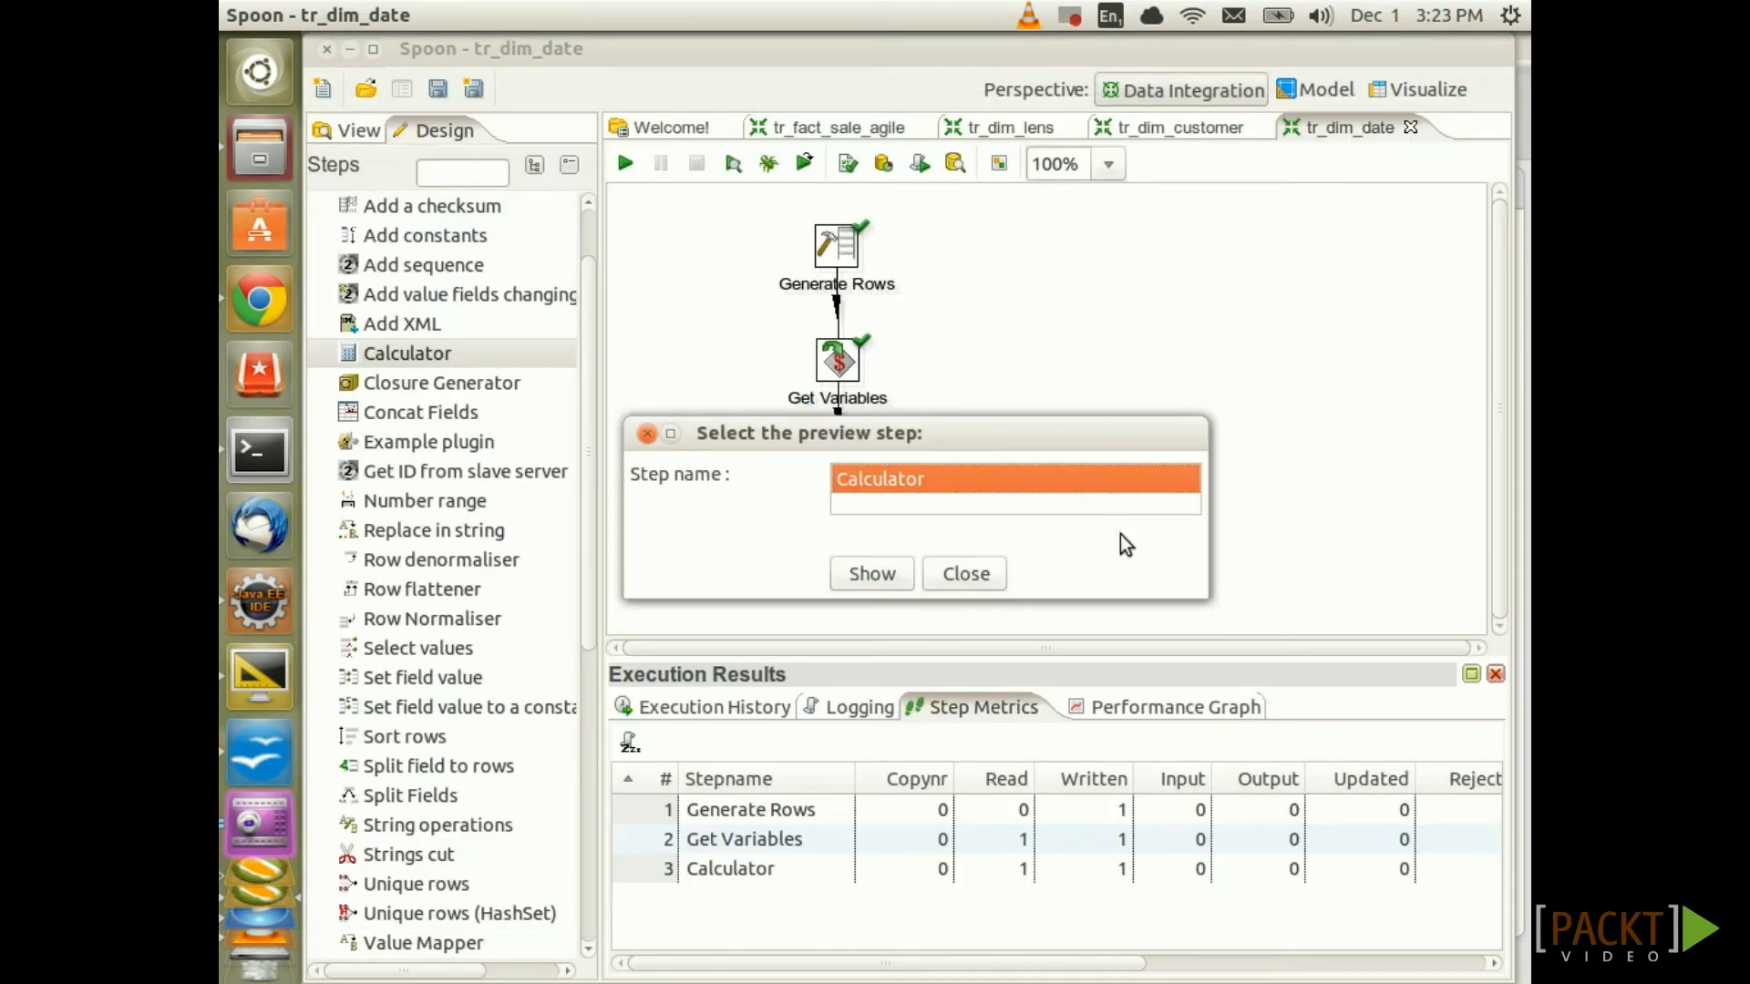
{"action": "left_click", "coordinate": [967, 576]}
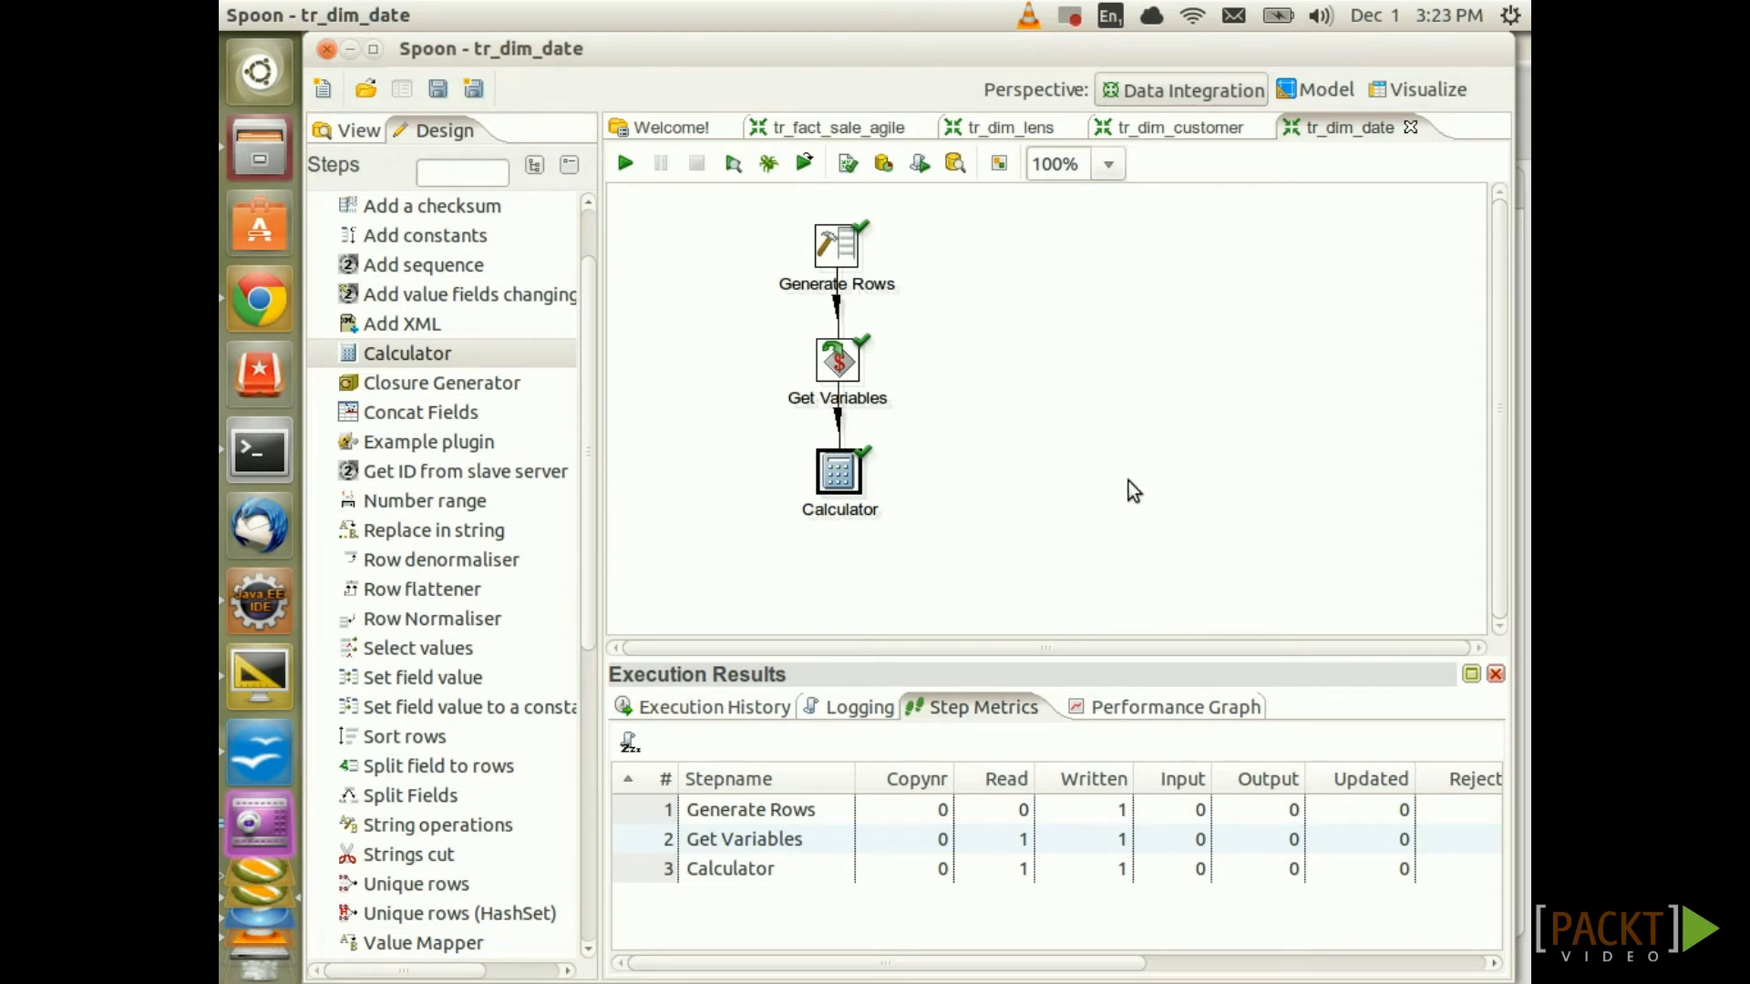
{"action": "scroll", "coordinate": [484, 410], "scroll_direction": "up", "scroll_amount": 2}
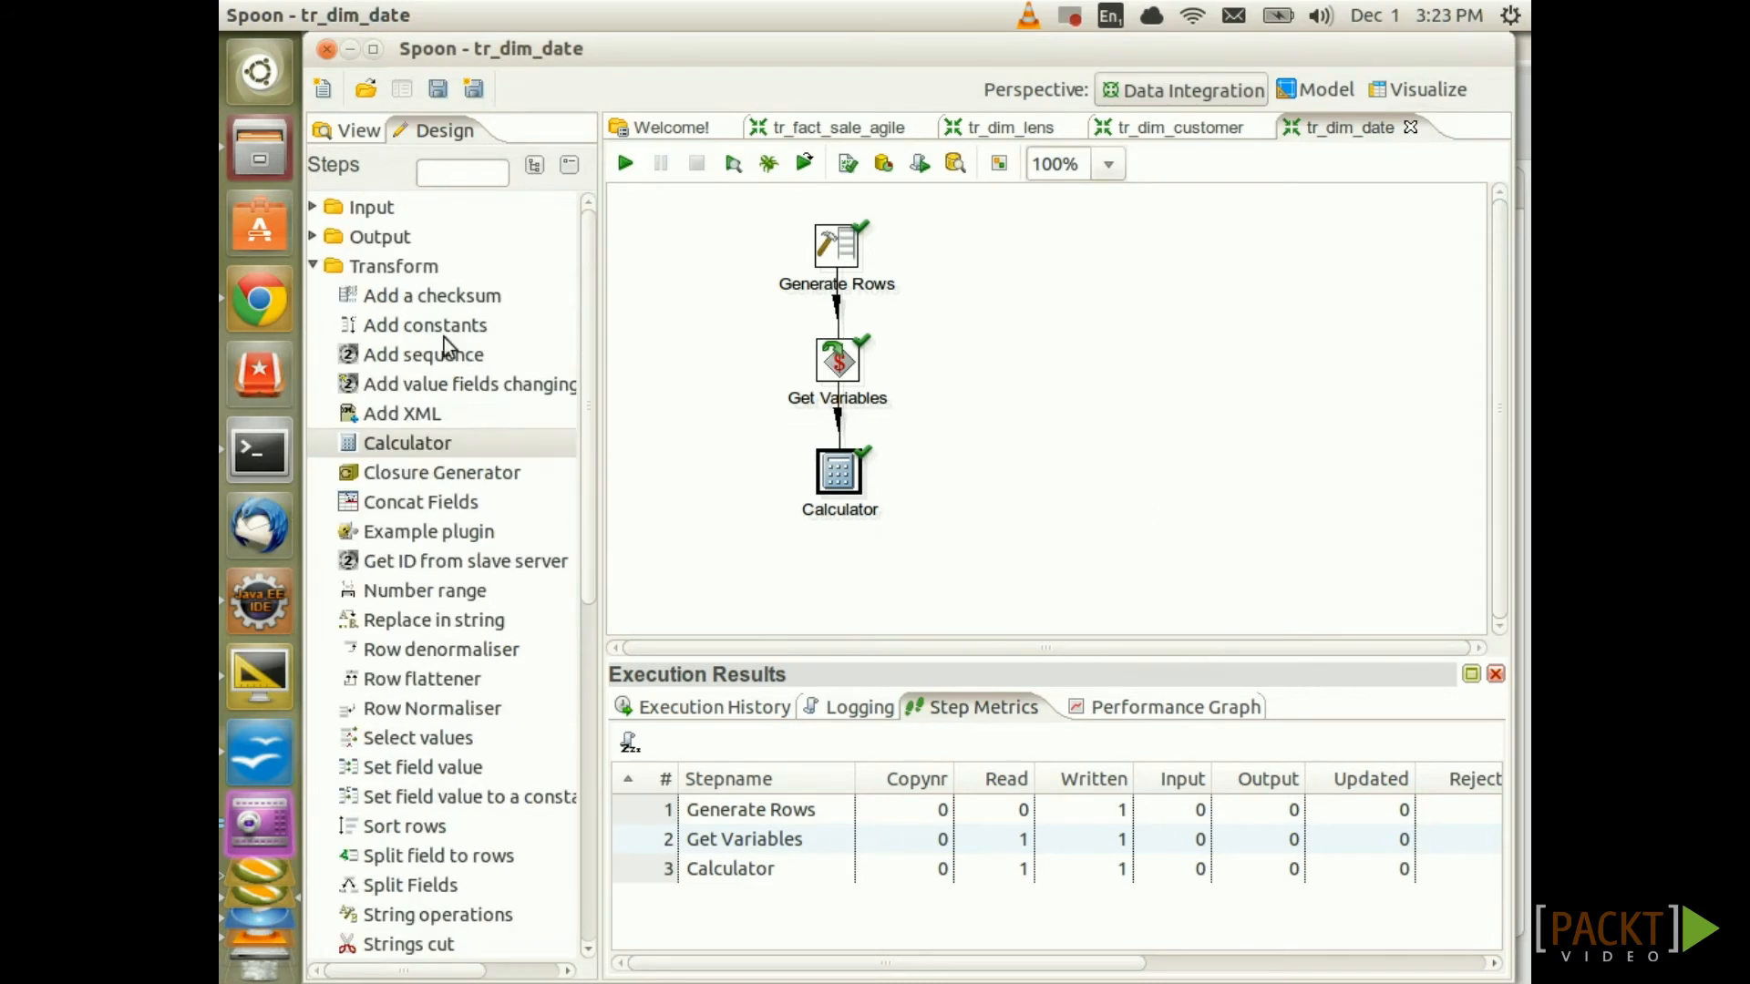
Find the Clone row step via 'clo', place it below Calculator, and hop them
{"action": "left_click", "coordinate": [456, 173]}
{"action": "type", "text": "clo"}
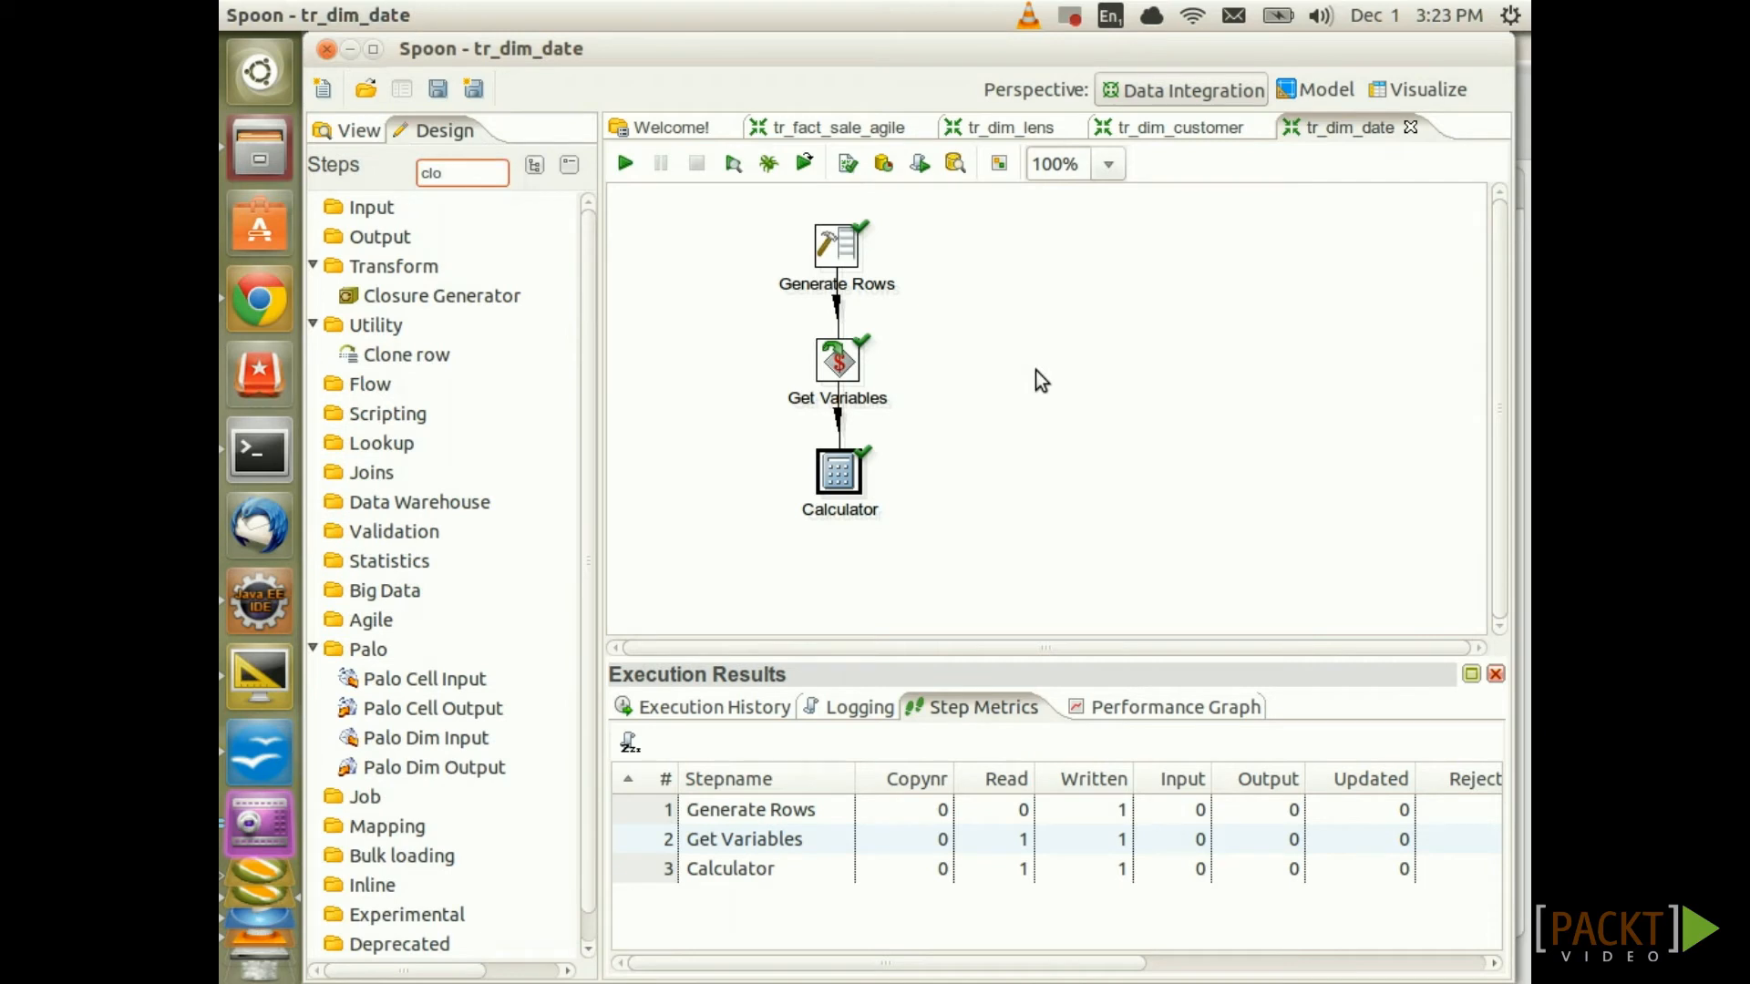
{"action": "mouse_move", "coordinate": [408, 360]}
{"action": "left_mouse_down"}
{"action": "mouse_move", "coordinate": [836, 539]}
{"action": "mouse_move", "coordinate": [838, 571]}
{"action": "left_mouse_up"}
{"action": "left_click_drag", "start_coordinate": [838, 479], "coordinate": [833, 567]}
{"action": "left_click", "coordinate": [1051, 532]}
{"action": "left_click_drag", "start_coordinate": [825, 466], "coordinate": [841, 570]}
Set Clone row to take its clone count from days and output the clone number as cloneno
{"action": "double_click", "coordinate": [839, 574]}
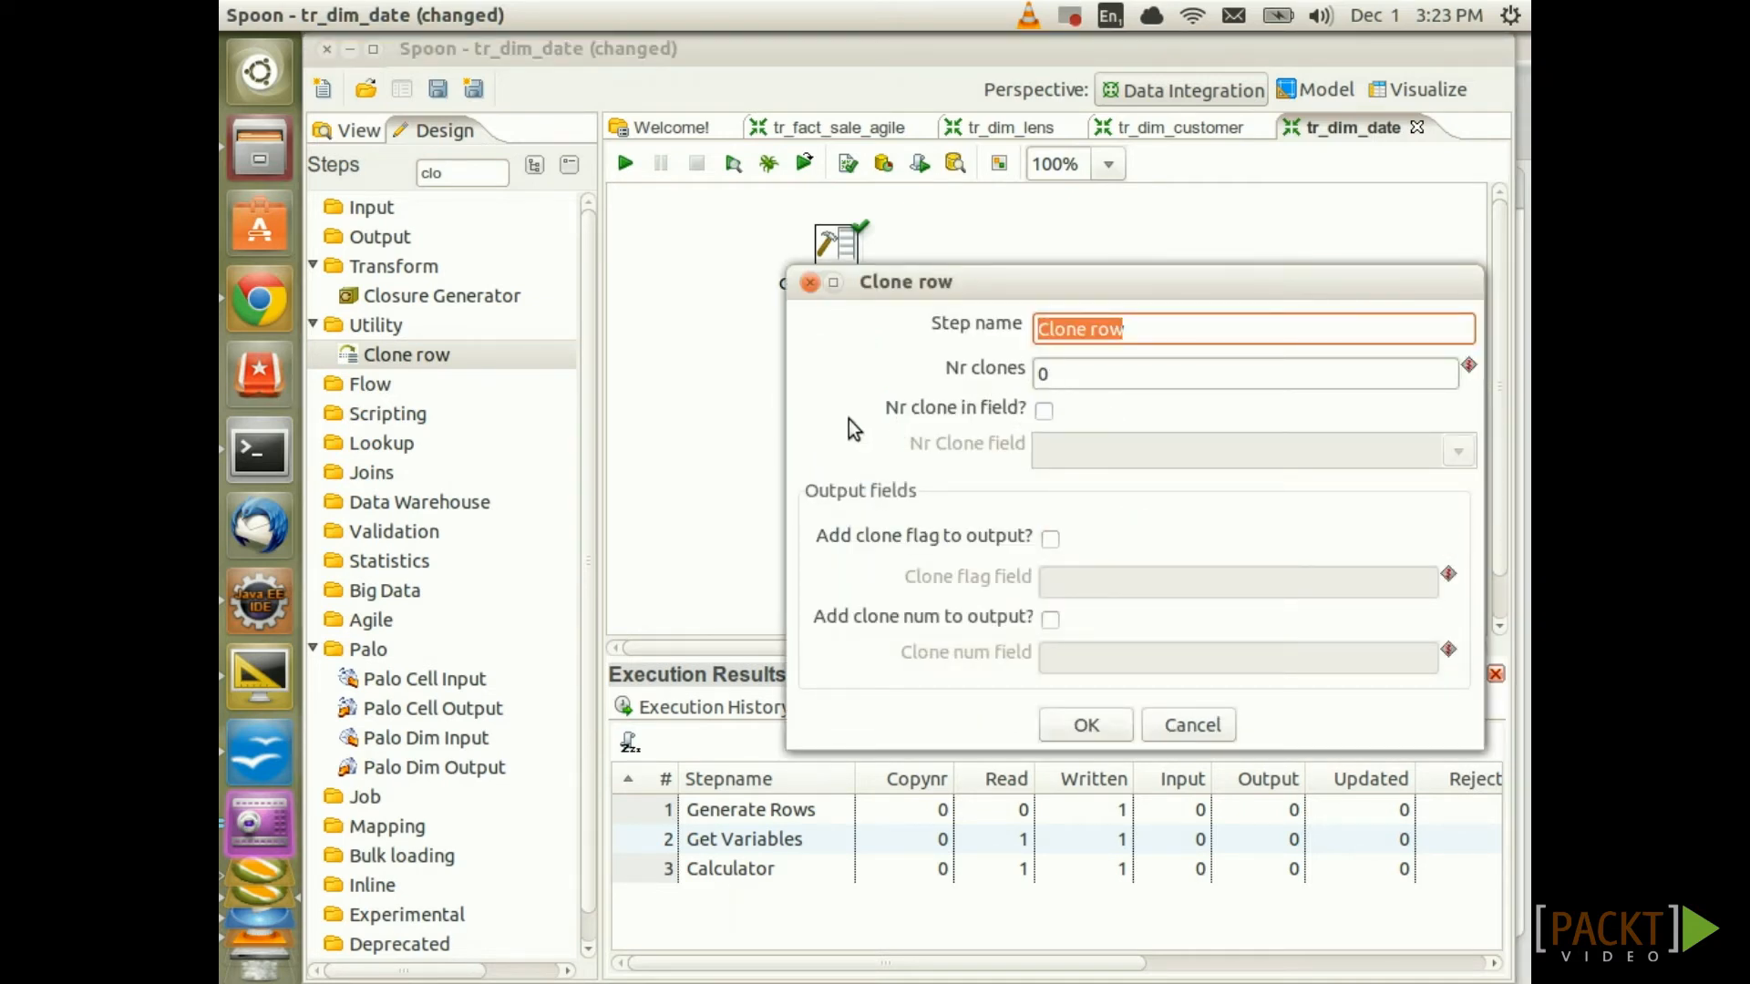
{"action": "left_click", "coordinate": [1045, 412]}
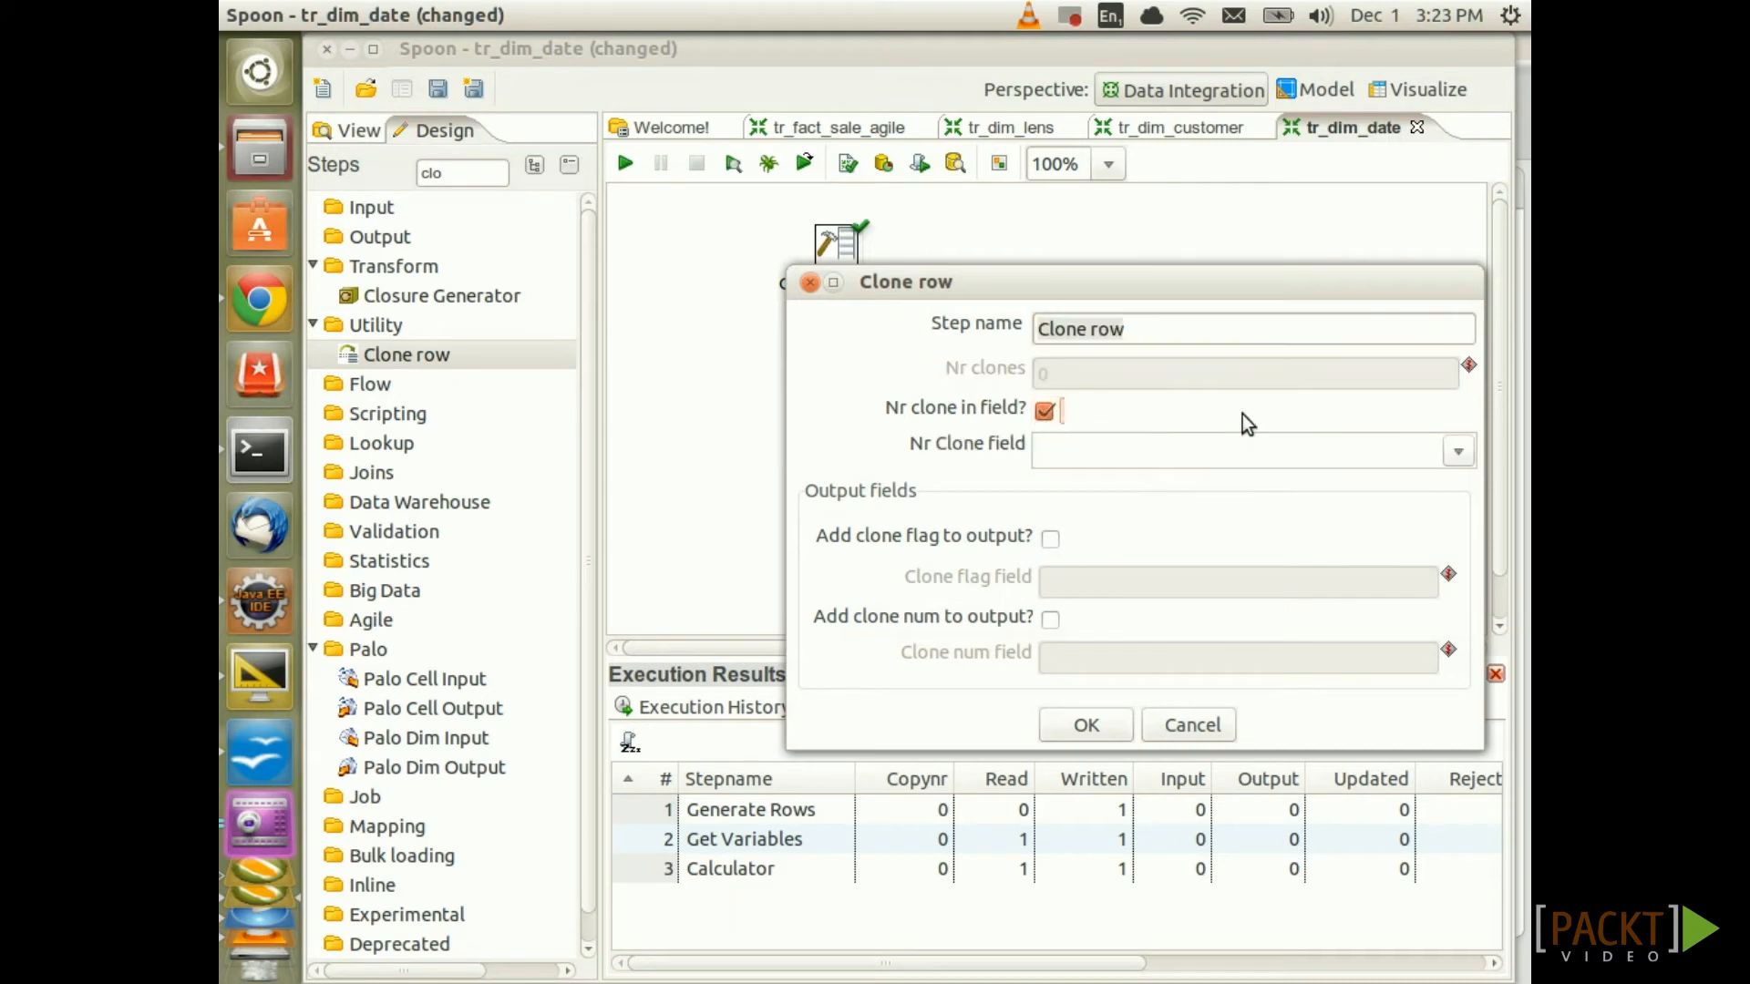
{"action": "left_click", "coordinate": [1459, 453]}
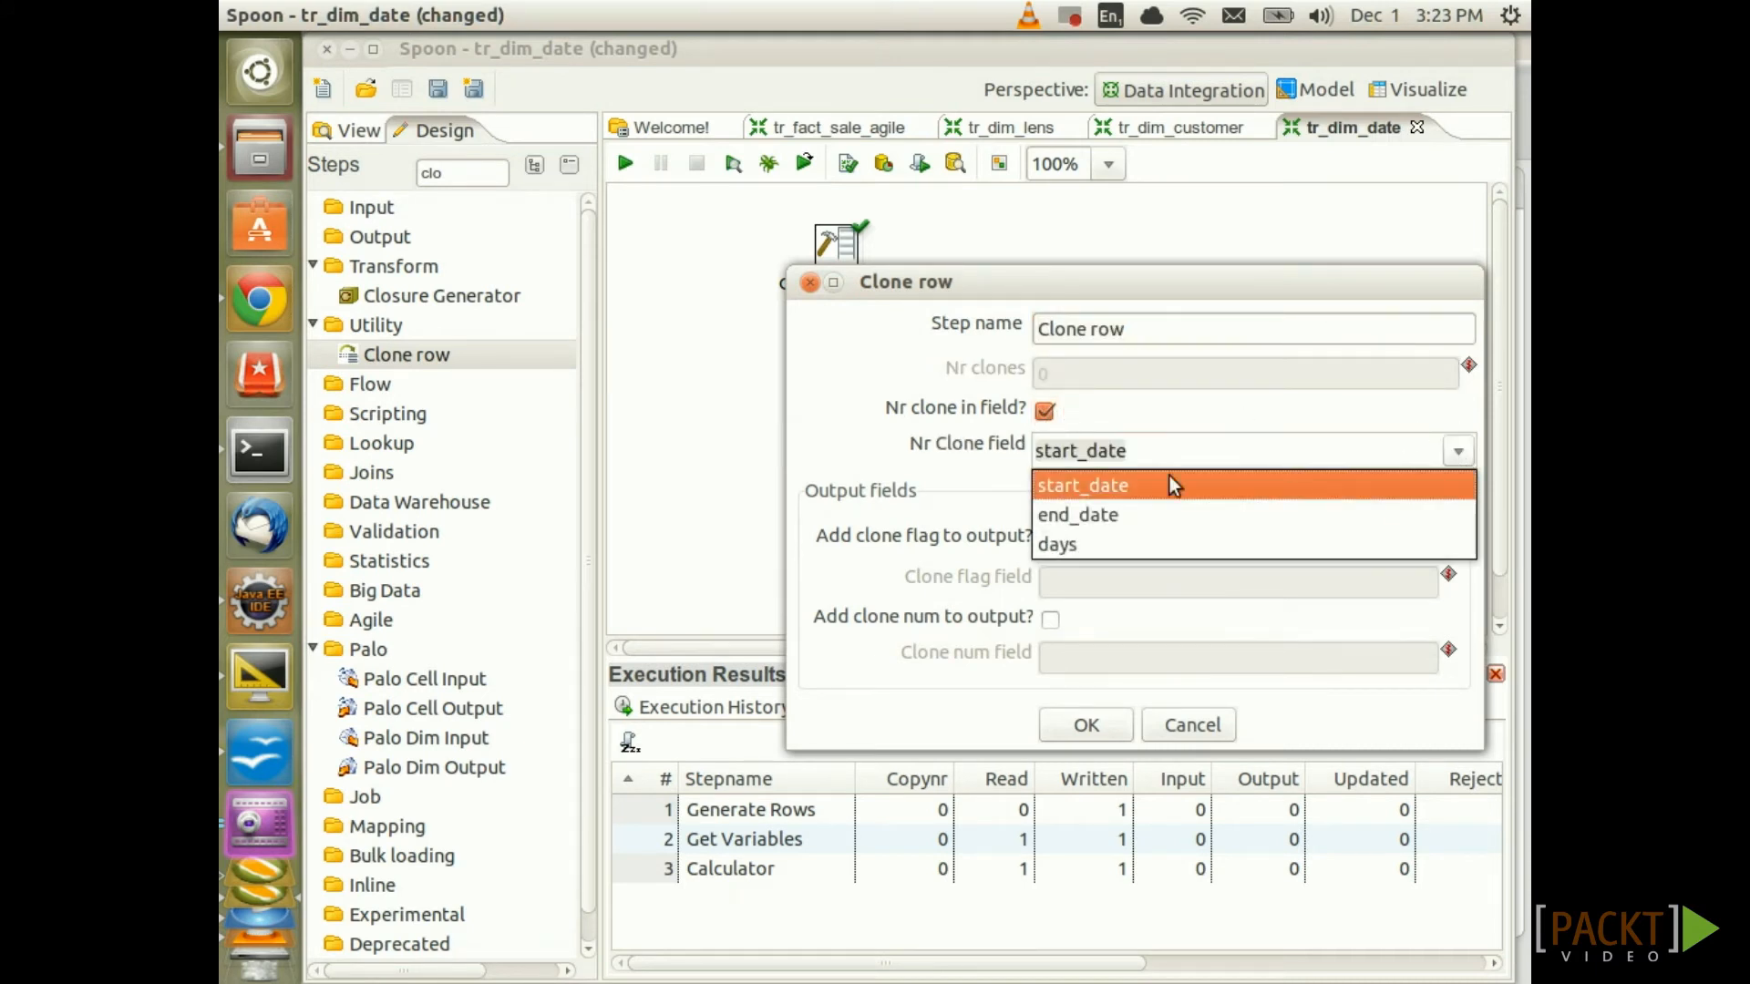
{"action": "left_click", "coordinate": [1061, 544]}
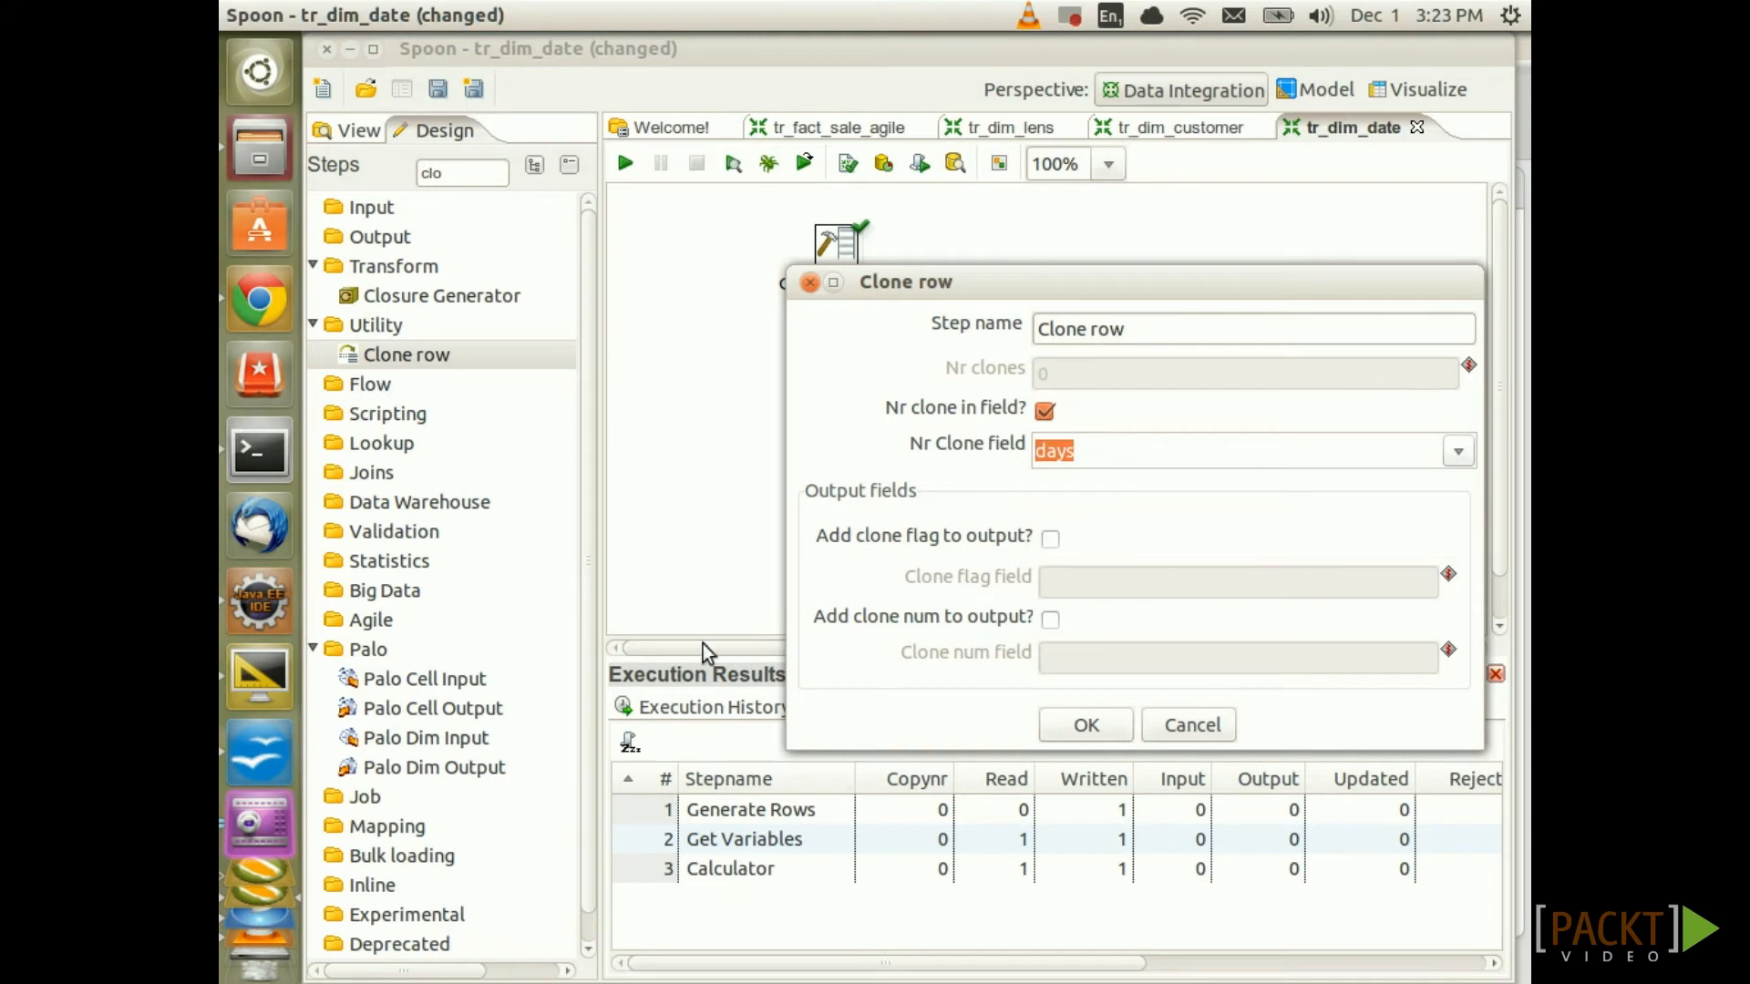
{"action": "left_click", "coordinate": [1049, 620]}
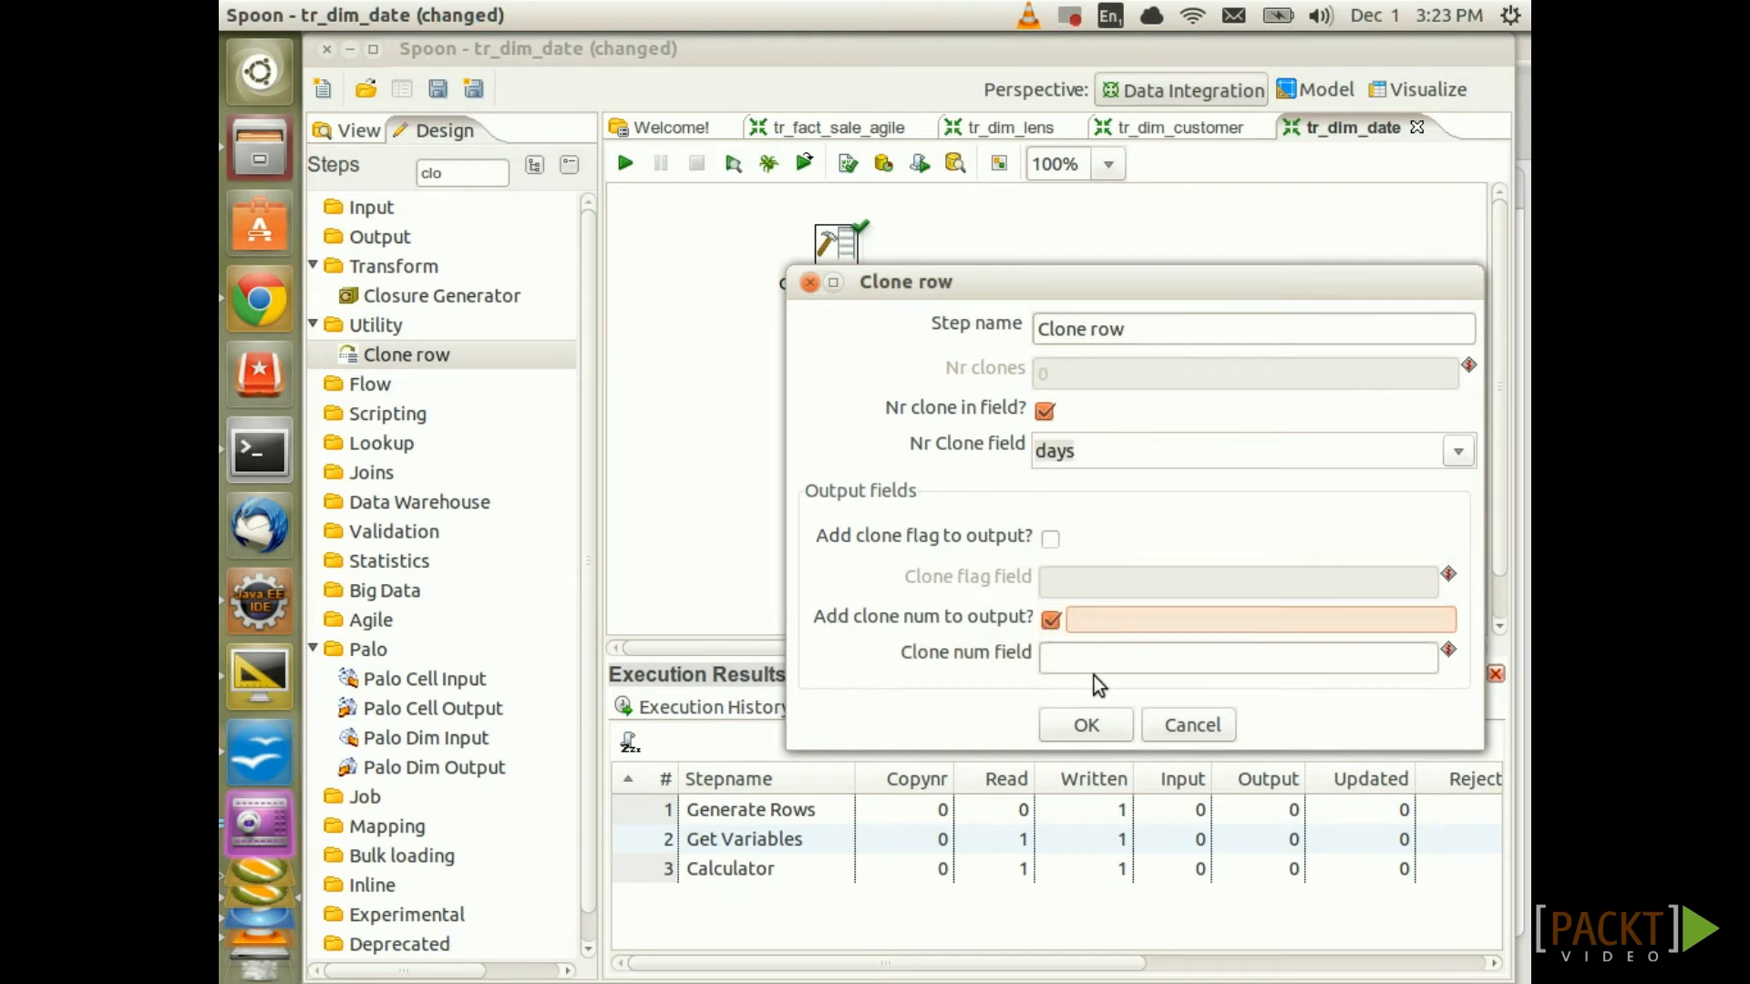
{"action": "left_click", "coordinate": [1094, 658]}
{"action": "type", "text": "cloneno"}
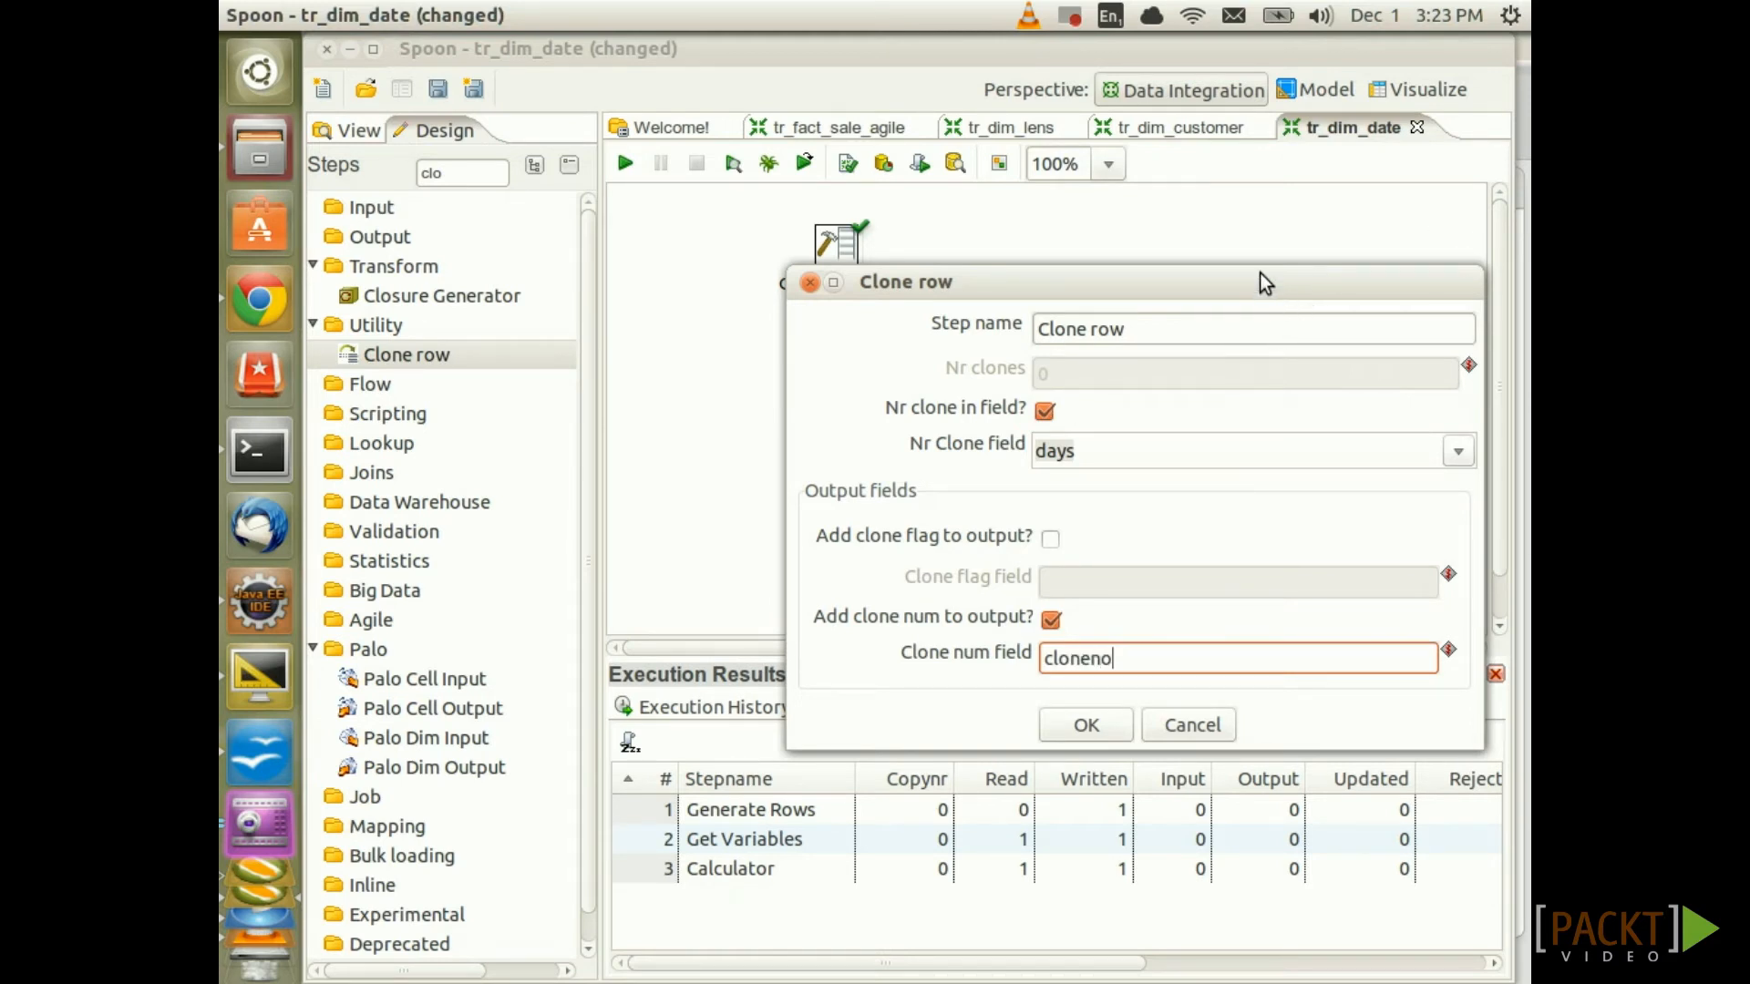
{"action": "left_click", "coordinate": [1097, 727]}
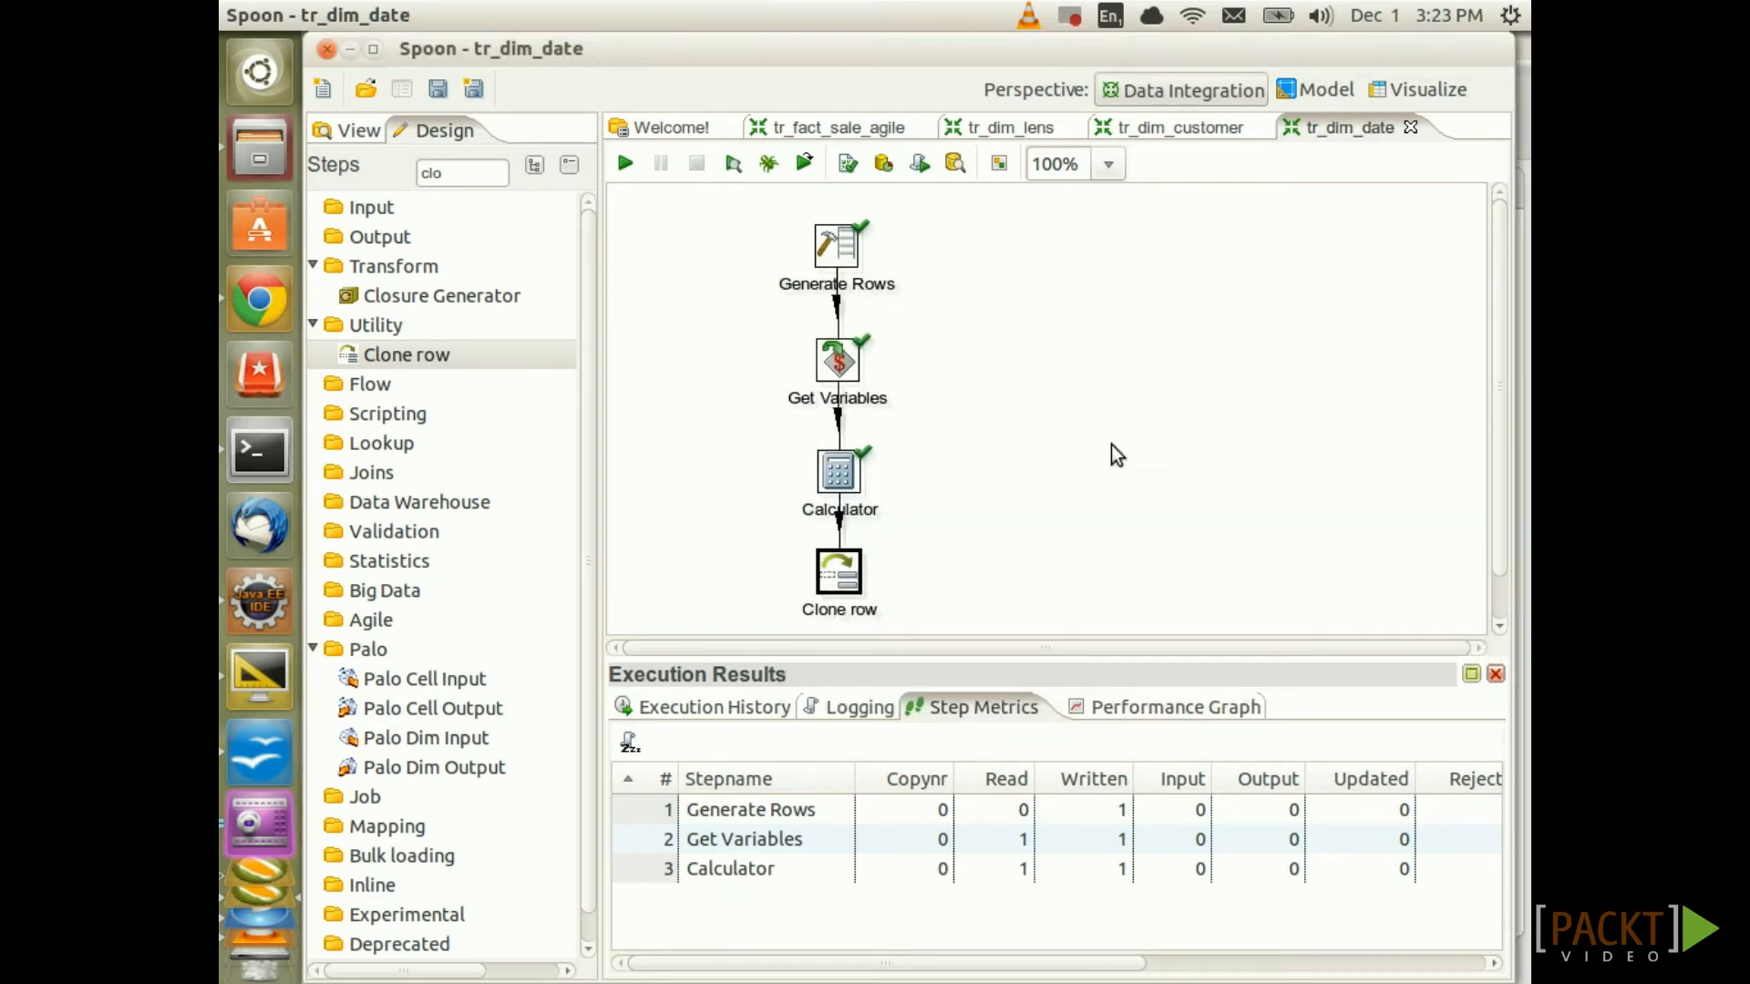
Preview the Clone row output, sorting the 366 rows by cloneno
{"action": "scroll", "coordinate": [1112, 445], "scroll_direction": "down", "scroll_amount": 3}
{"action": "right_click", "coordinate": [839, 519]}
{"action": "left_click", "coordinate": [1011, 660]}
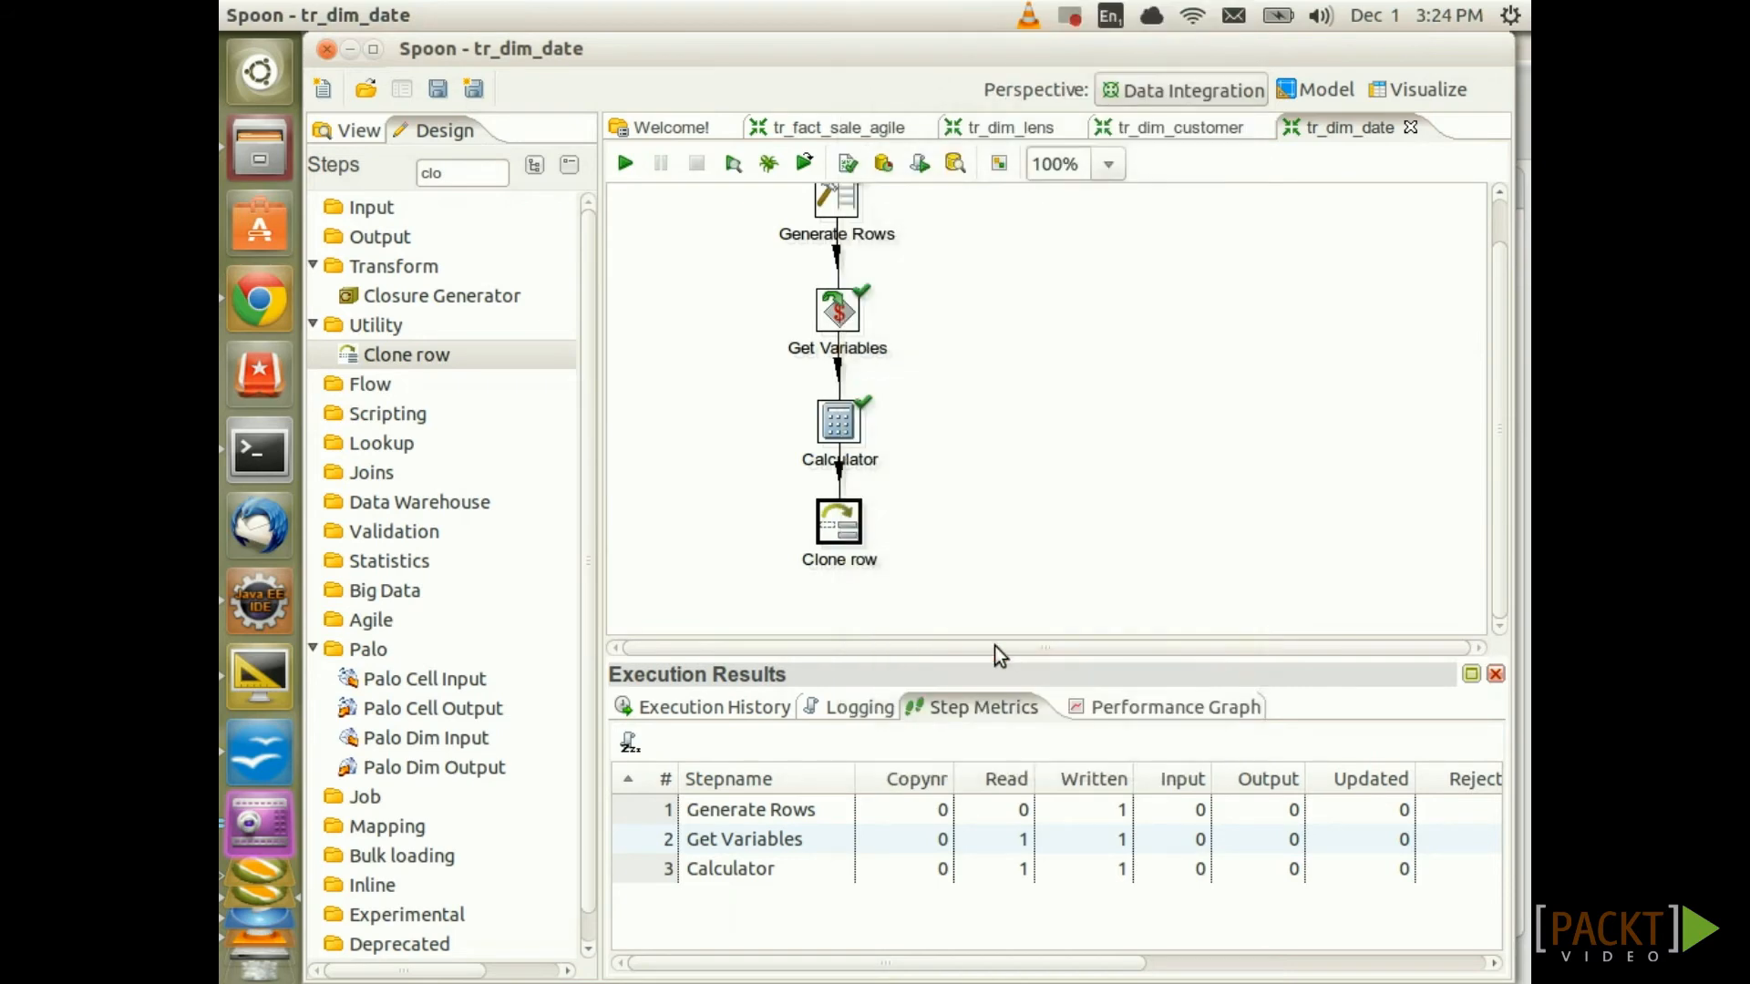
{"action": "left_click", "coordinate": [739, 926]}
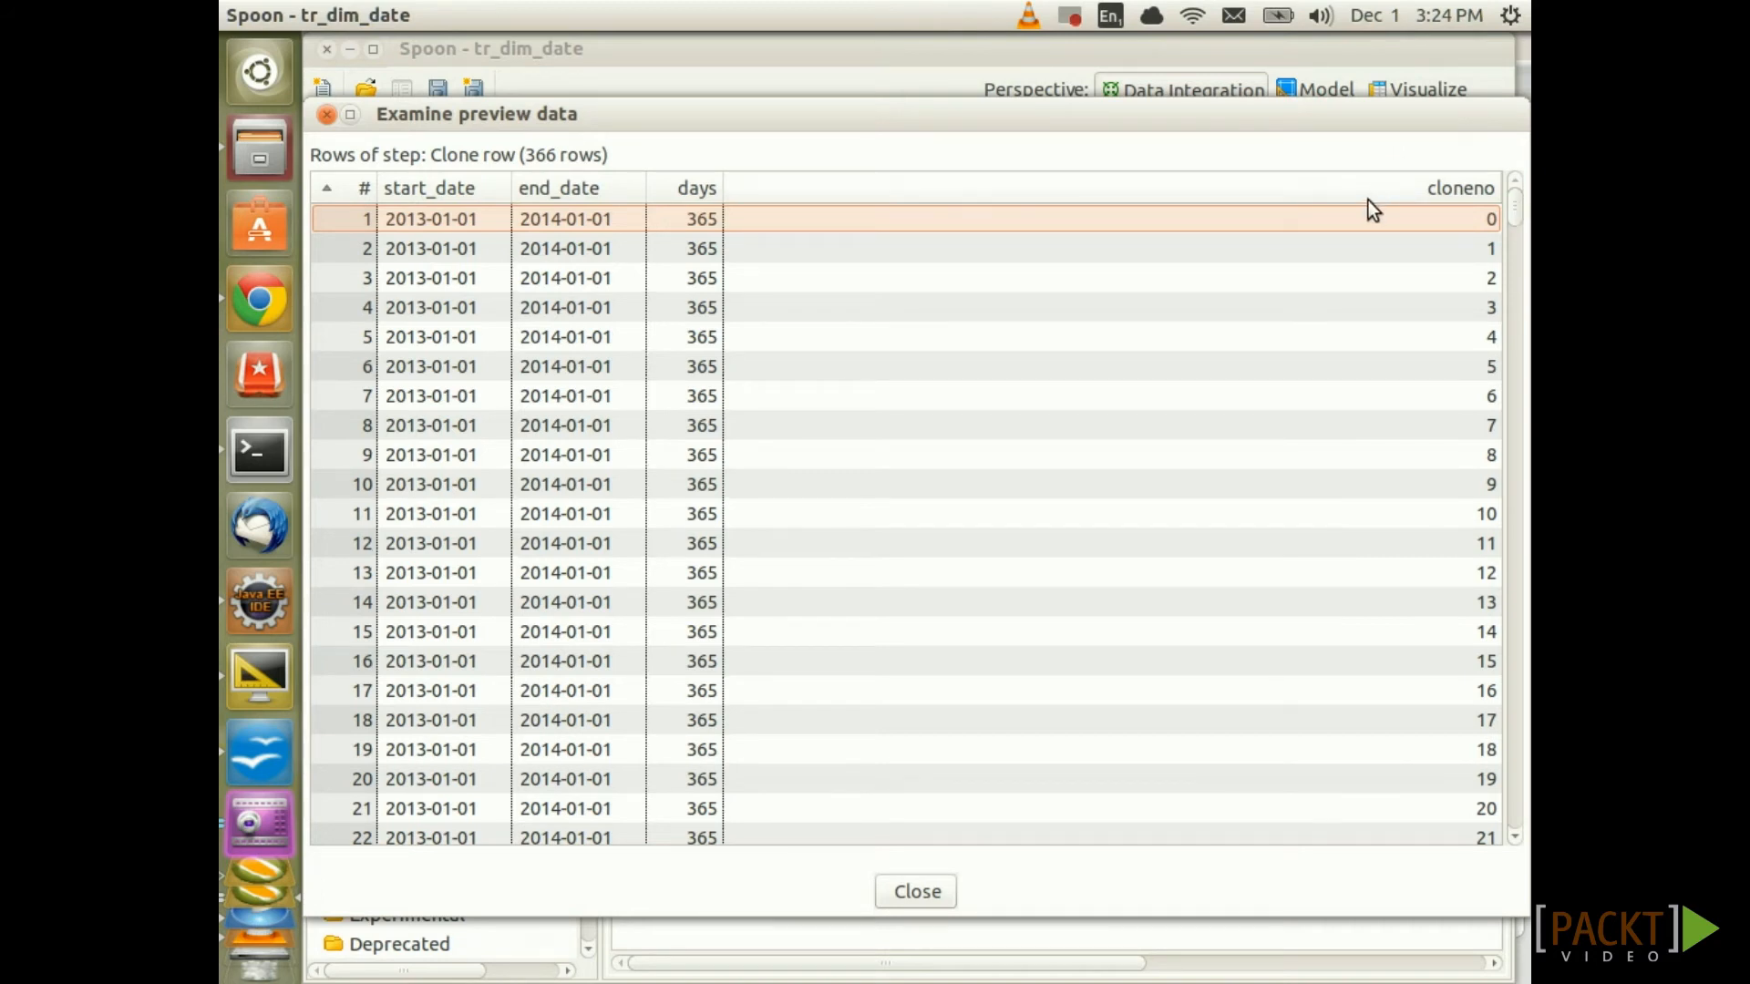
{"action": "left_click", "coordinate": [1413, 186]}
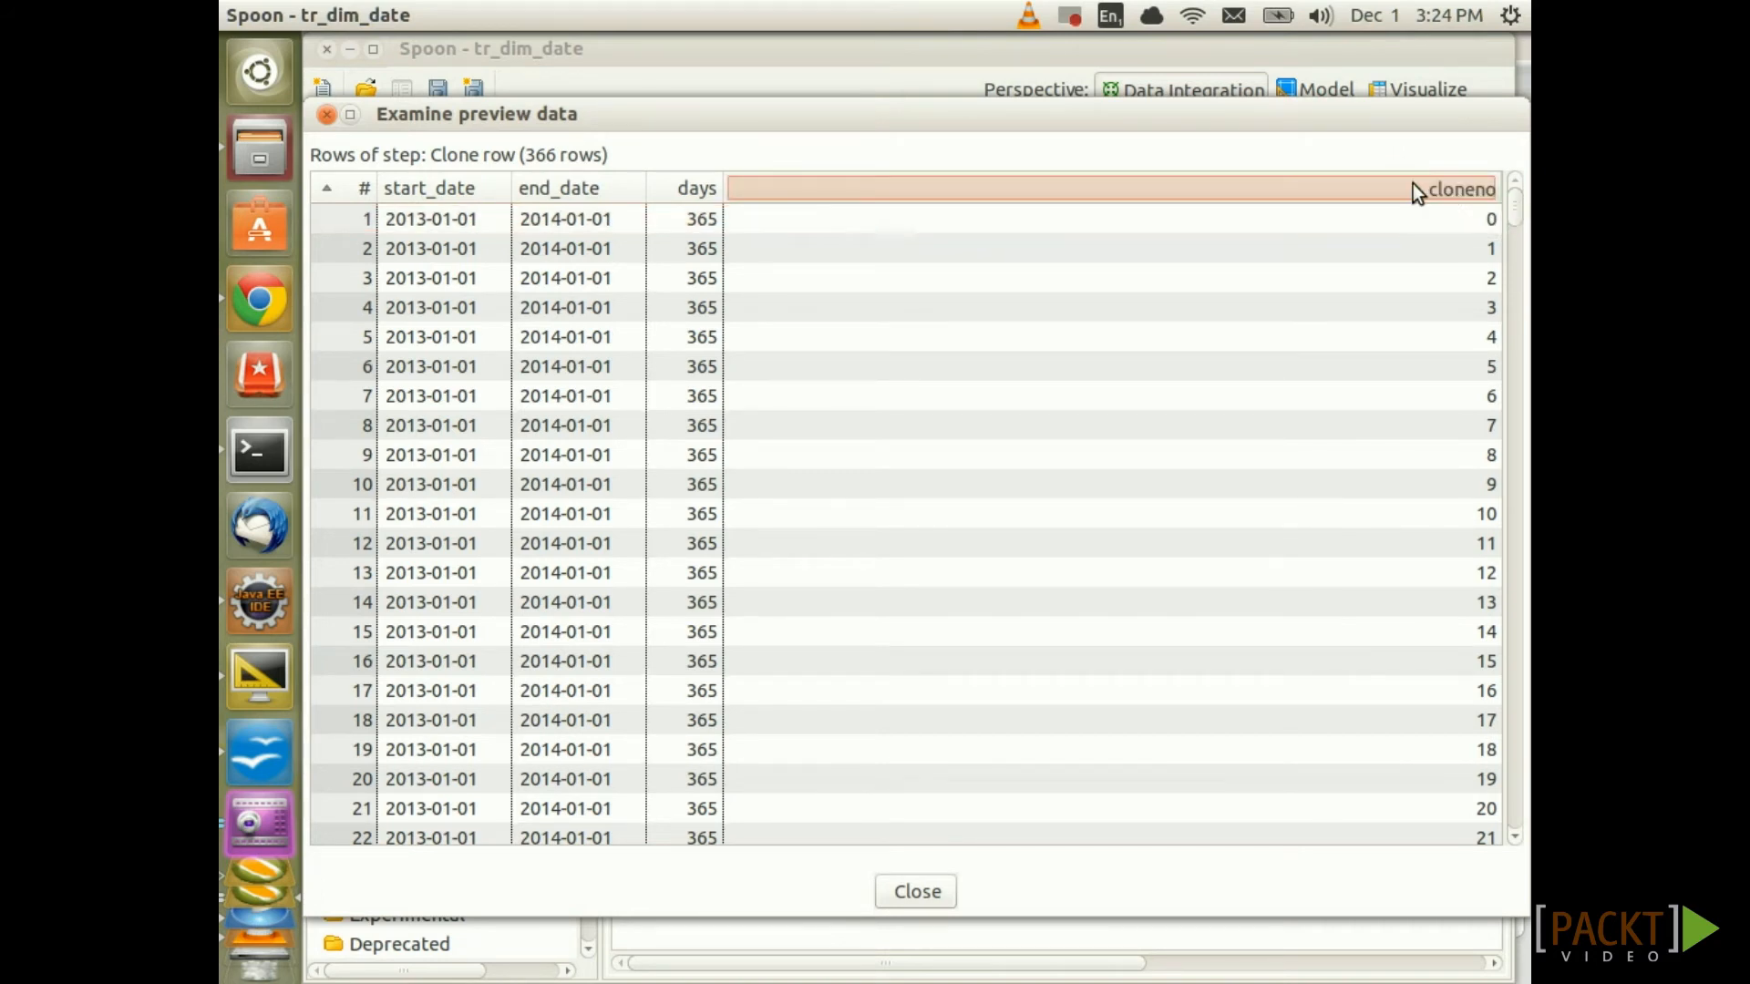
{"action": "mouse_move", "coordinate": [1514, 211]}
{"action": "left_mouse_down"}
{"action": "mouse_move", "coordinate": [1501, 829]}
{"action": "mouse_move", "coordinate": [1514, 196]}
{"action": "left_mouse_up"}
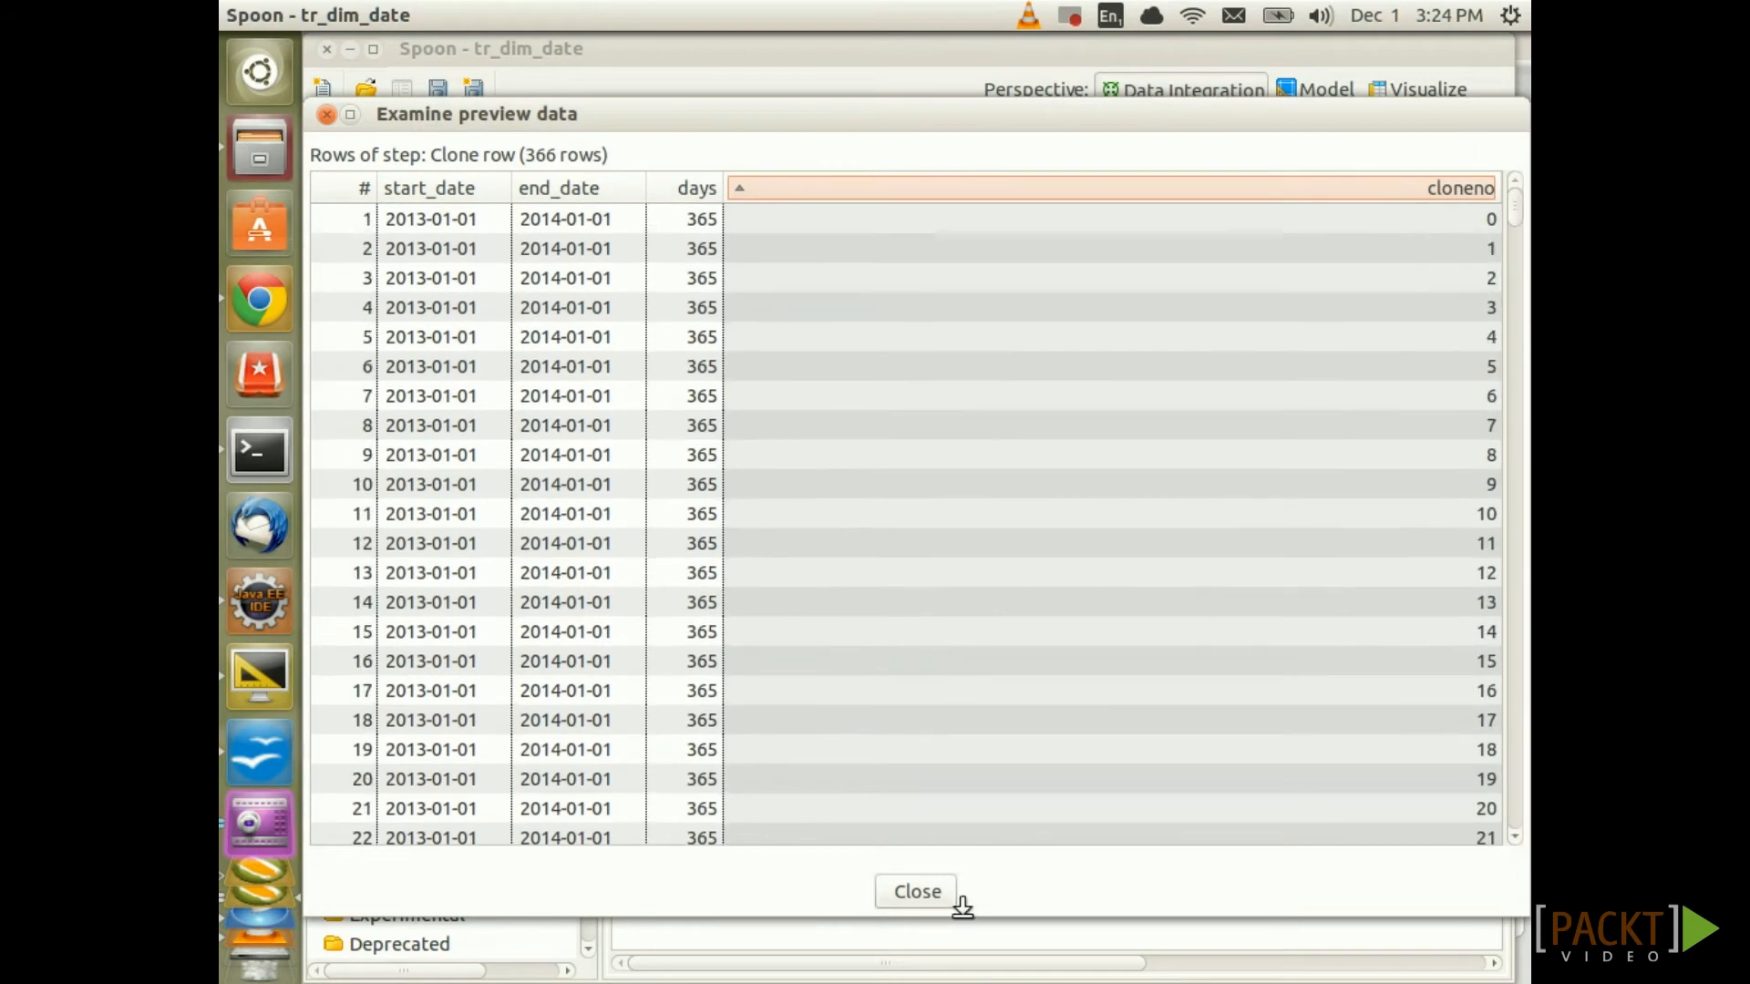
{"action": "left_click", "coordinate": [933, 900]}
{"action": "left_click", "coordinate": [966, 574]}
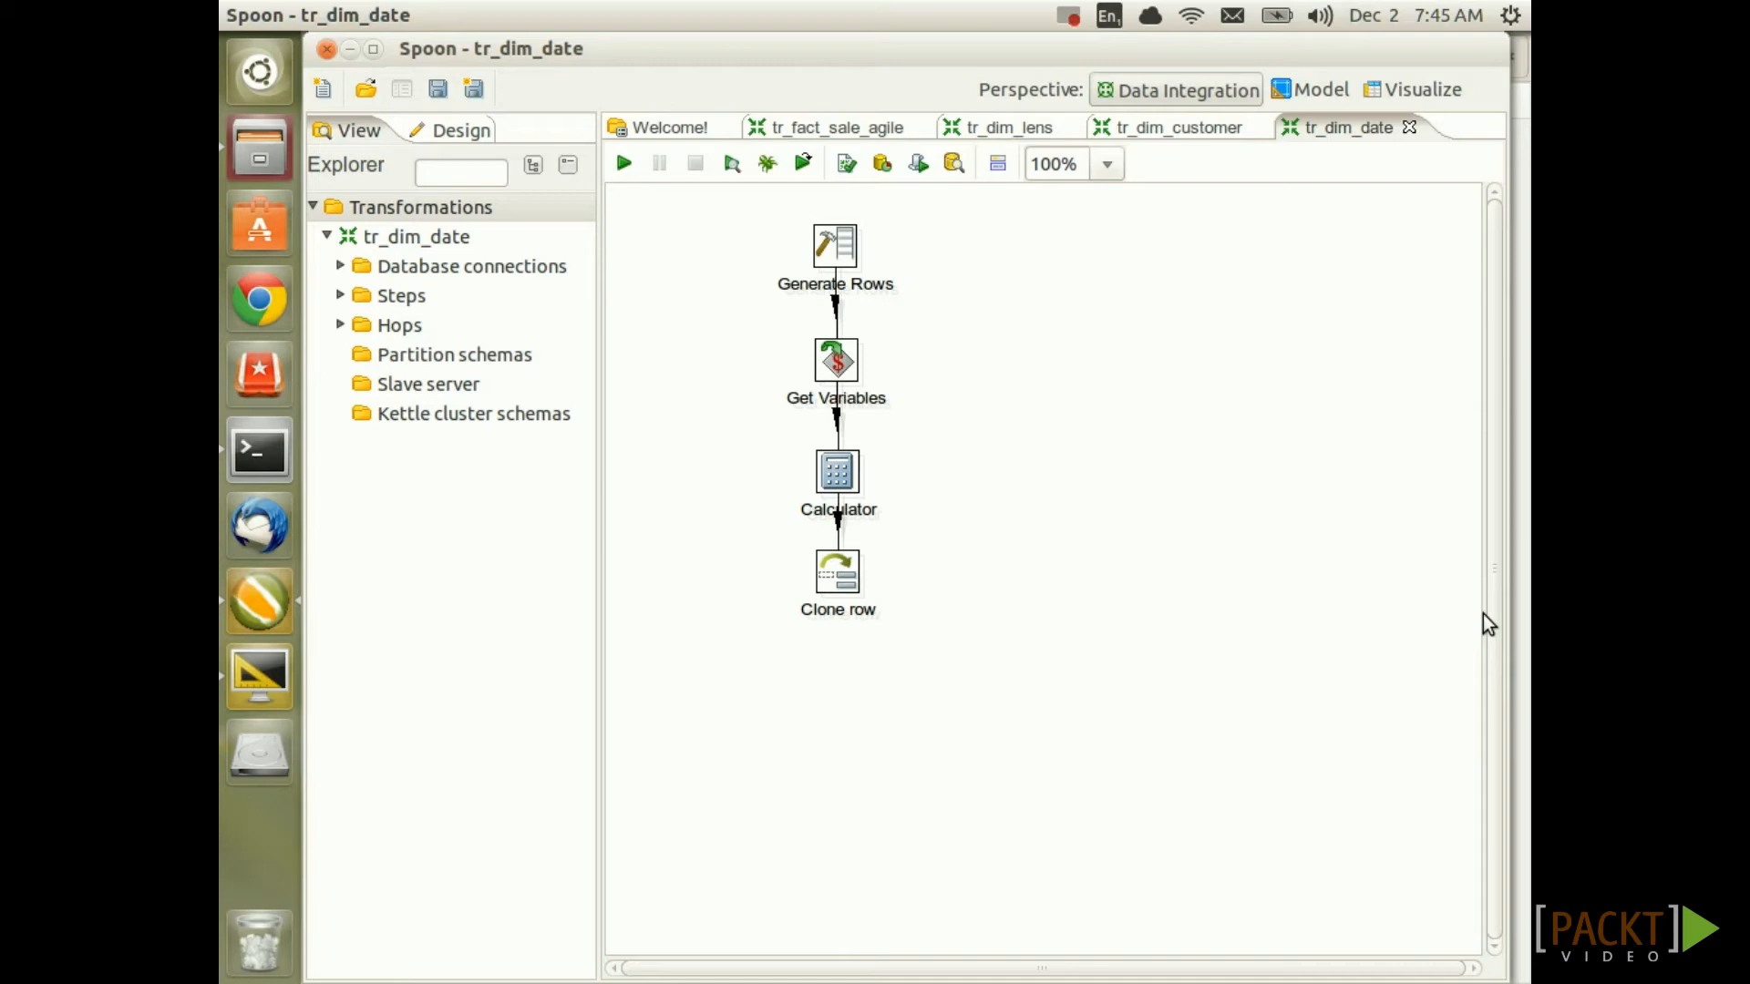
Show the Design panel's list of available transformation steps
{"action": "left_click", "coordinate": [452, 129]}
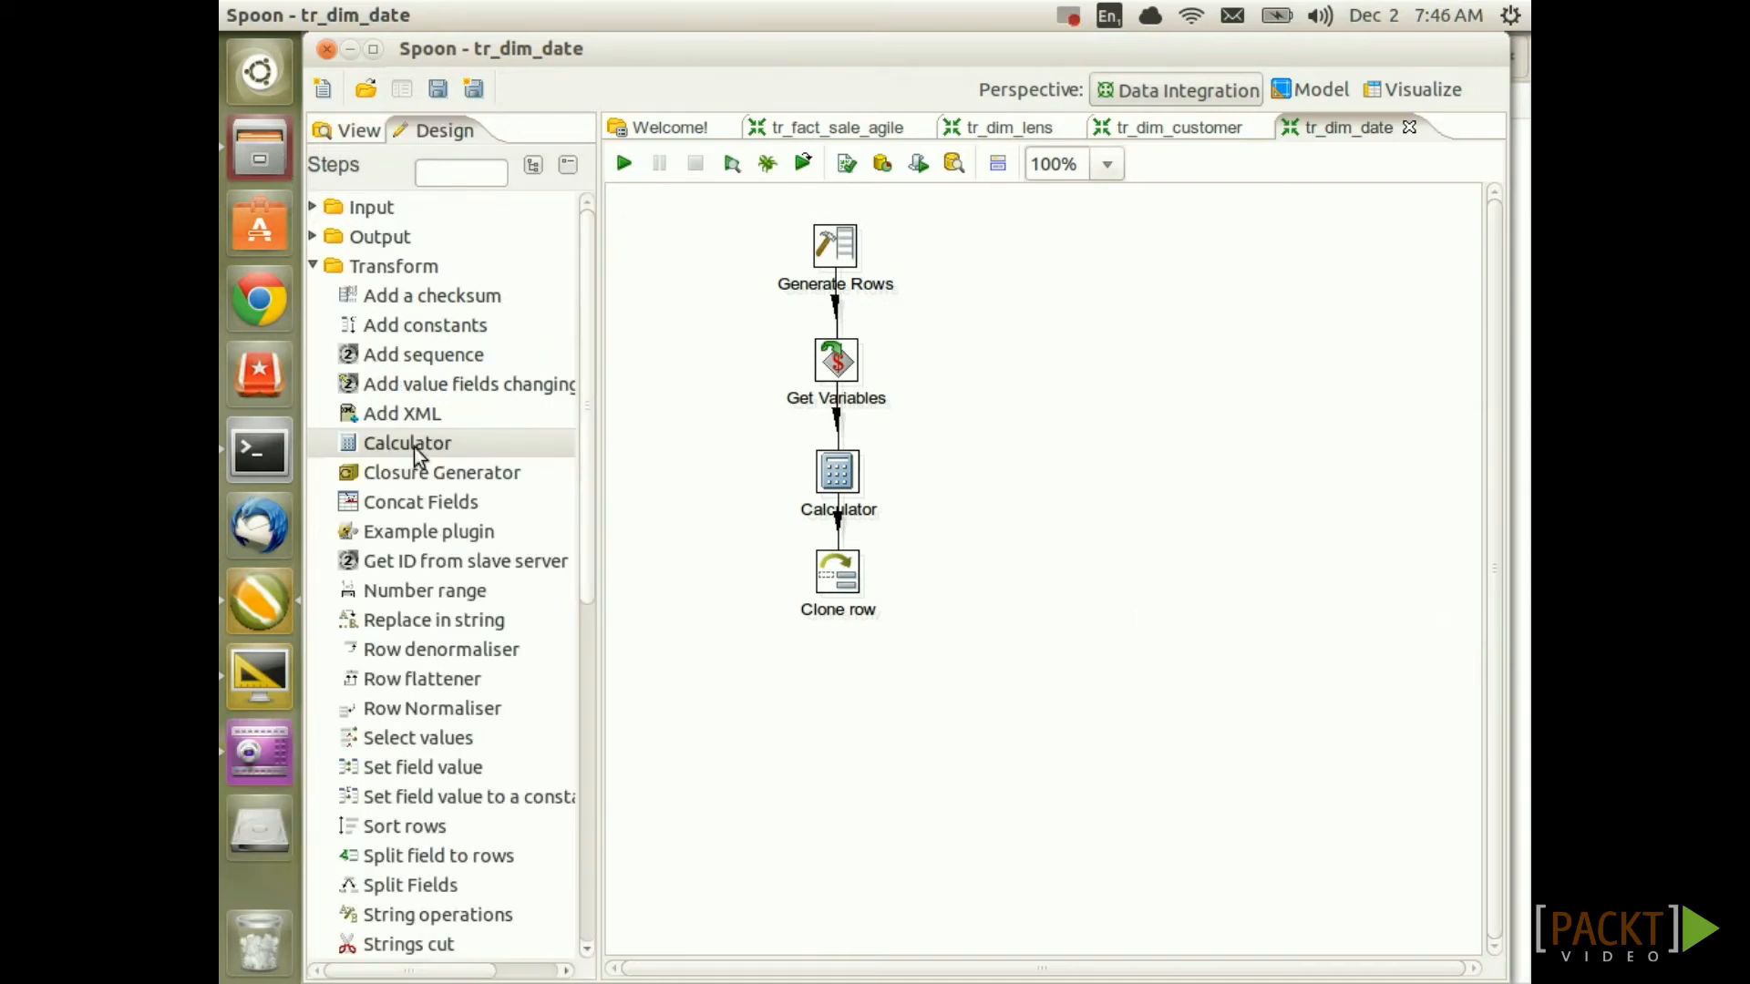
Add a Calculator 2 step linked below Clone row, defining field the_date as Date A + B Days
{"action": "mouse_move", "coordinate": [409, 450]}
{"action": "left_mouse_down"}
{"action": "mouse_move", "coordinate": [771, 616]}
{"action": "mouse_move", "coordinate": [831, 702]}
{"action": "left_mouse_up"}
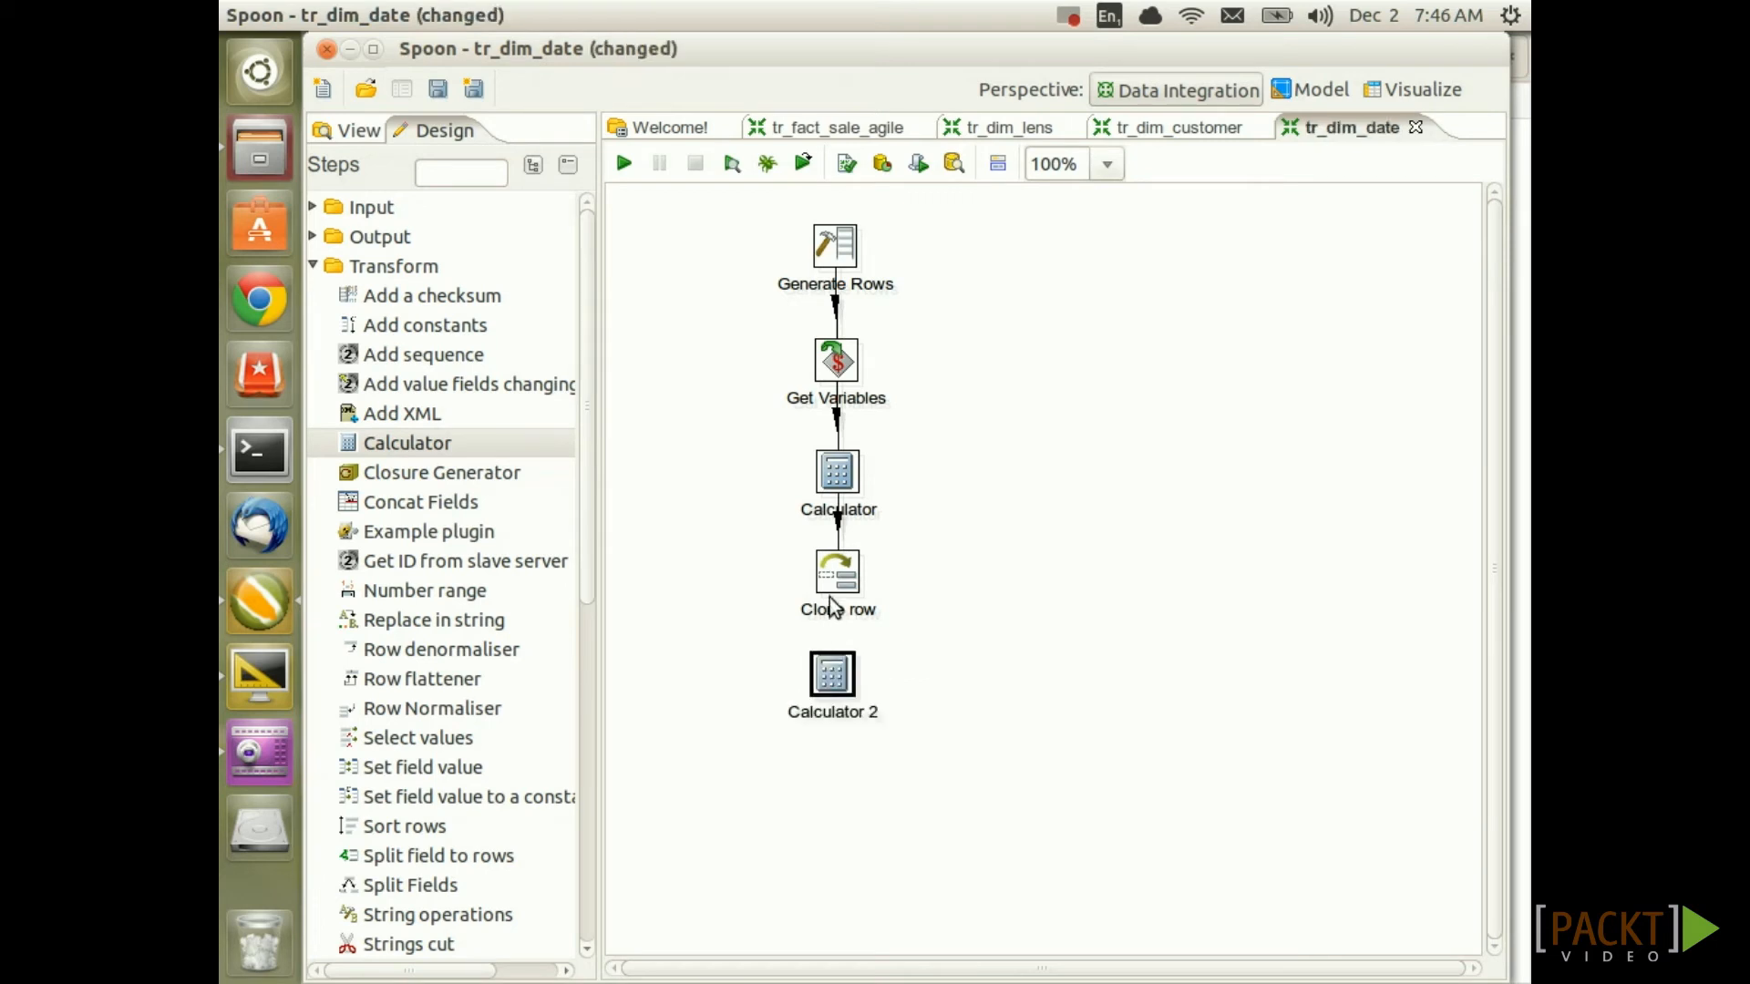
{"action": "left_click_drag", "start_coordinate": [837, 572], "coordinate": [836, 685]}
{"action": "double_click", "coordinate": [836, 685]}
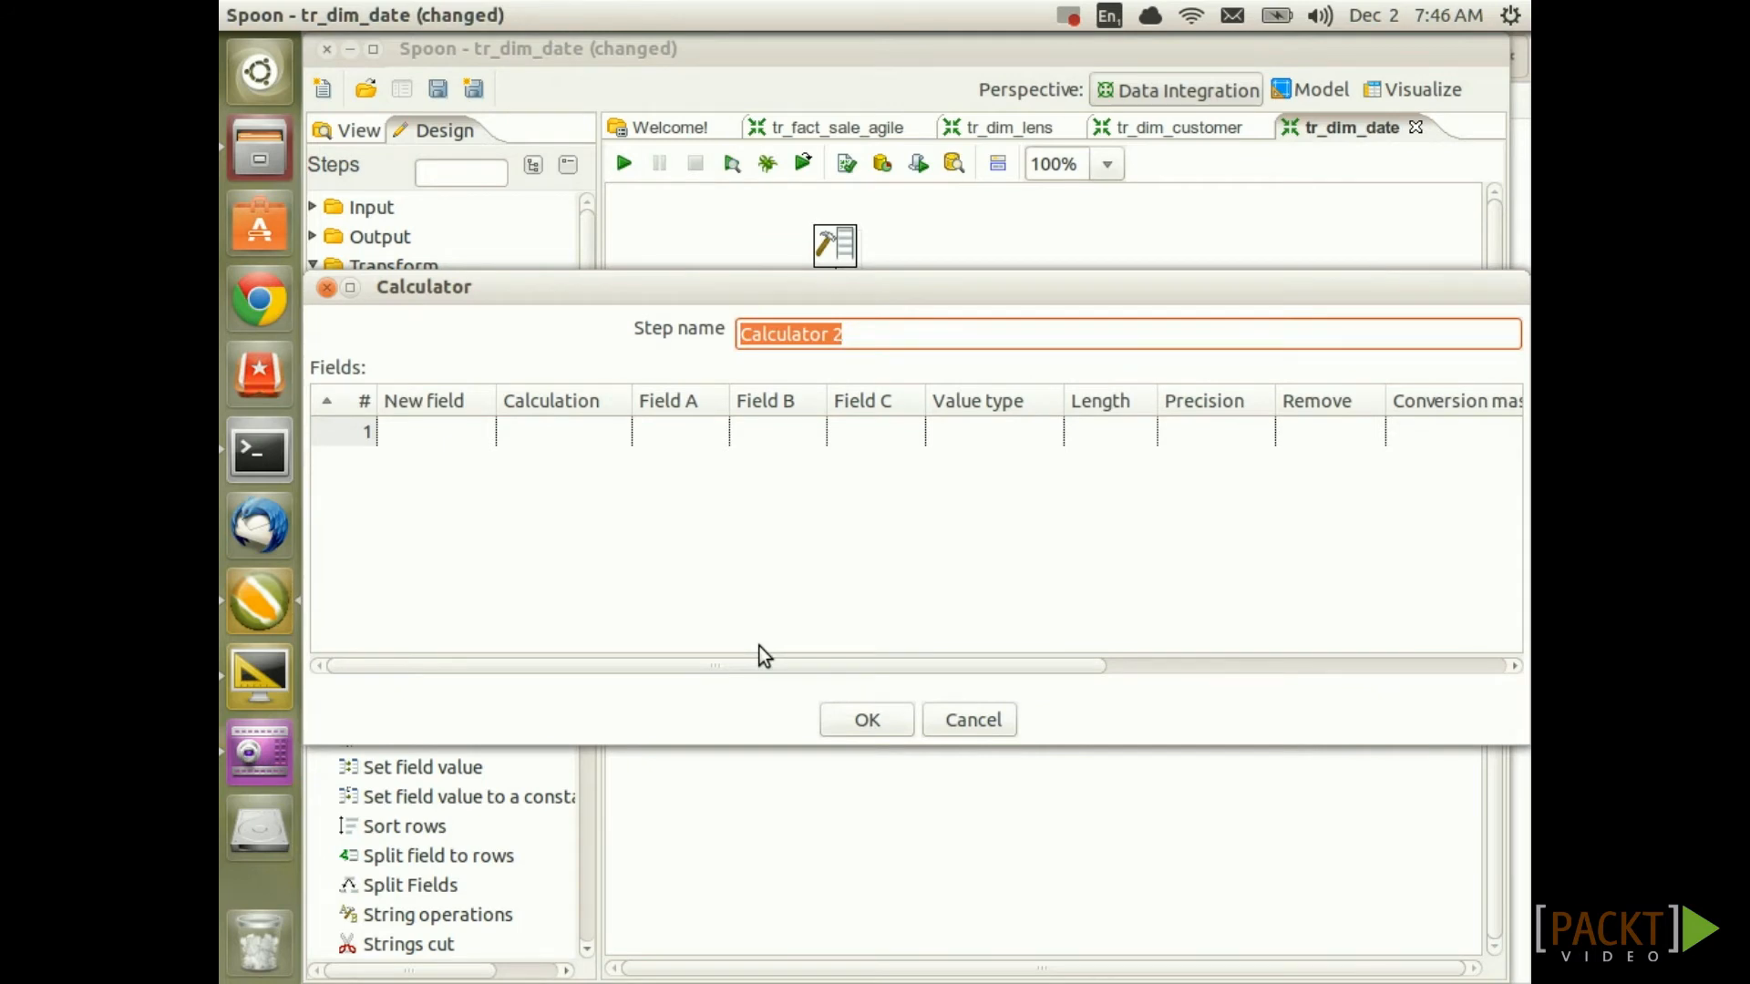
{"action": "left_click", "coordinate": [433, 435]}
{"action": "type", "text": "th"}
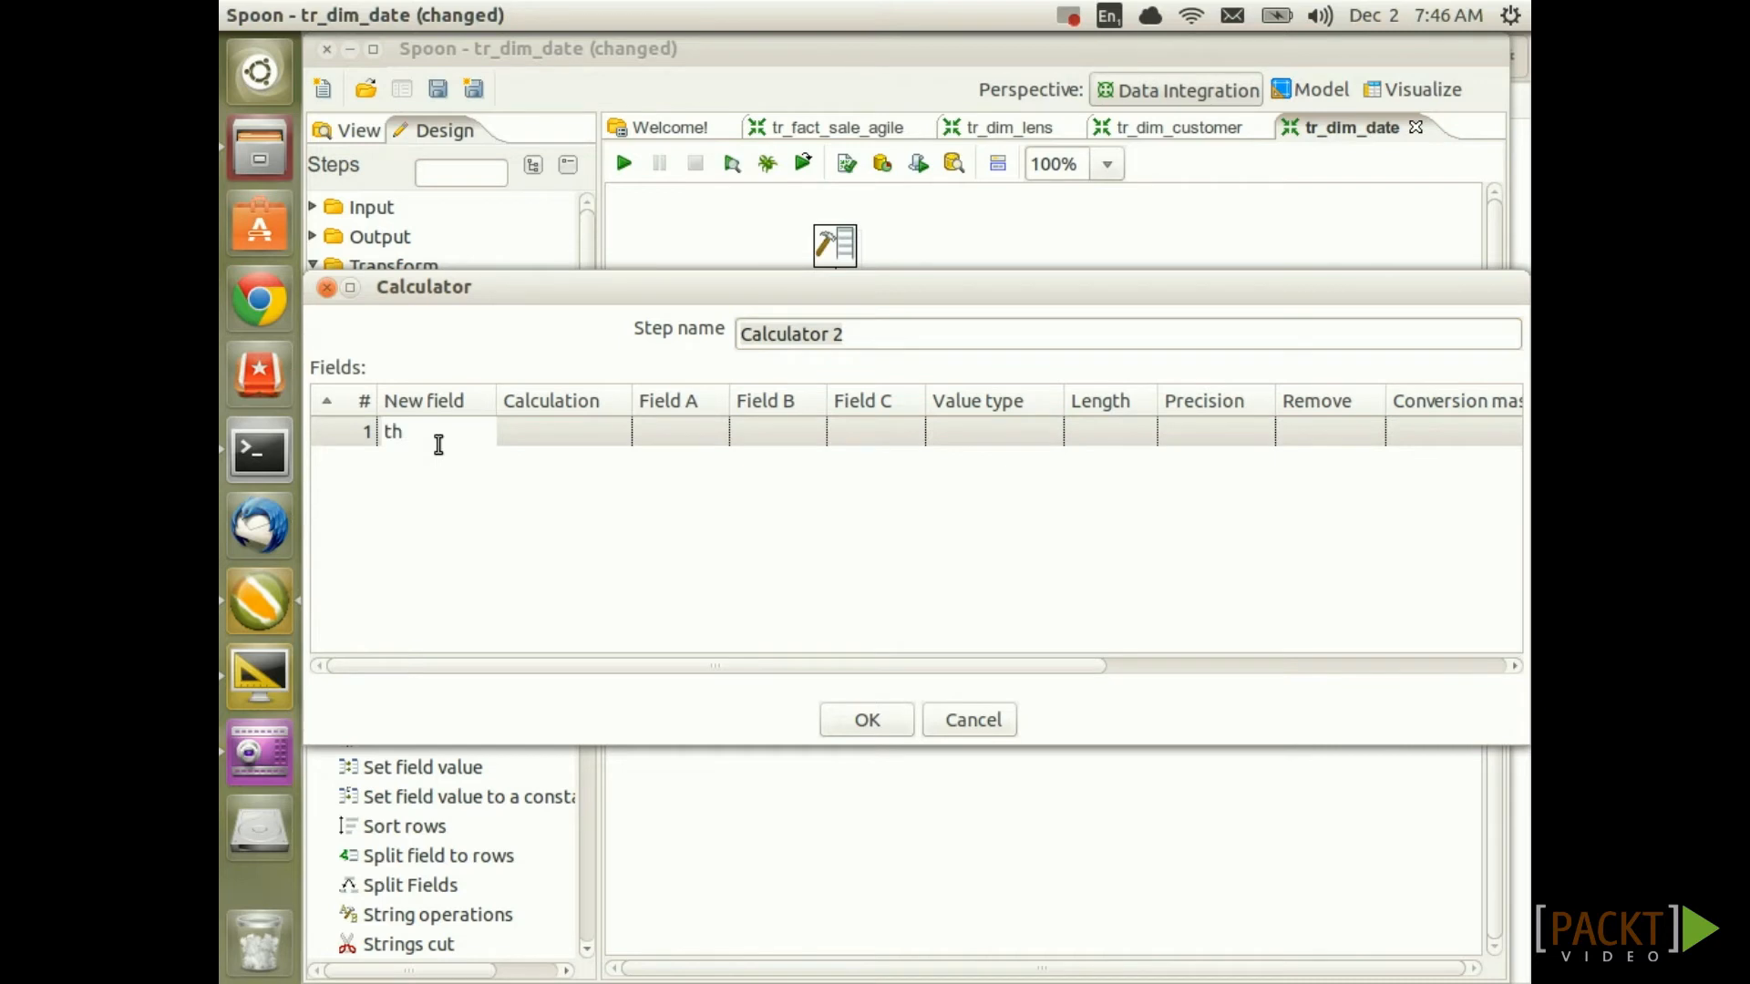
{"action": "type", "text": "e_date"}
{"action": "left_click", "coordinate": [545, 431]}
{"action": "left_click", "coordinate": [1057, 96]}
{"action": "type", "text": "Date"}
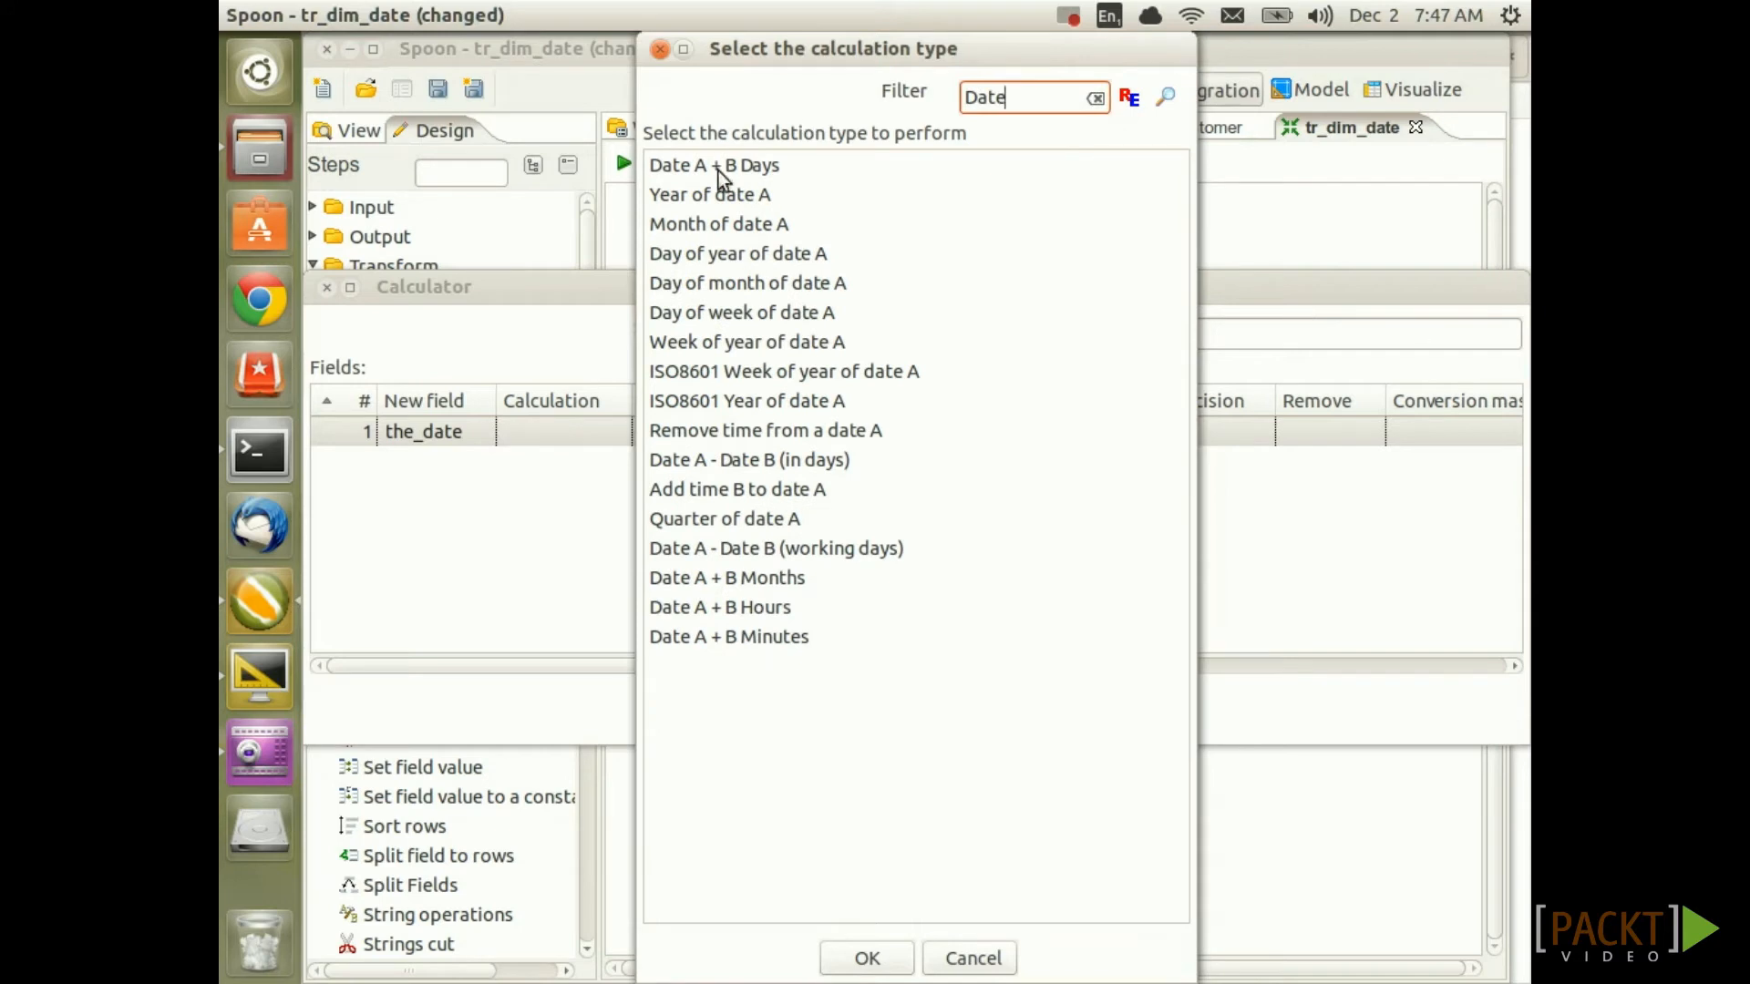
{"action": "double_click", "coordinate": [735, 167]}
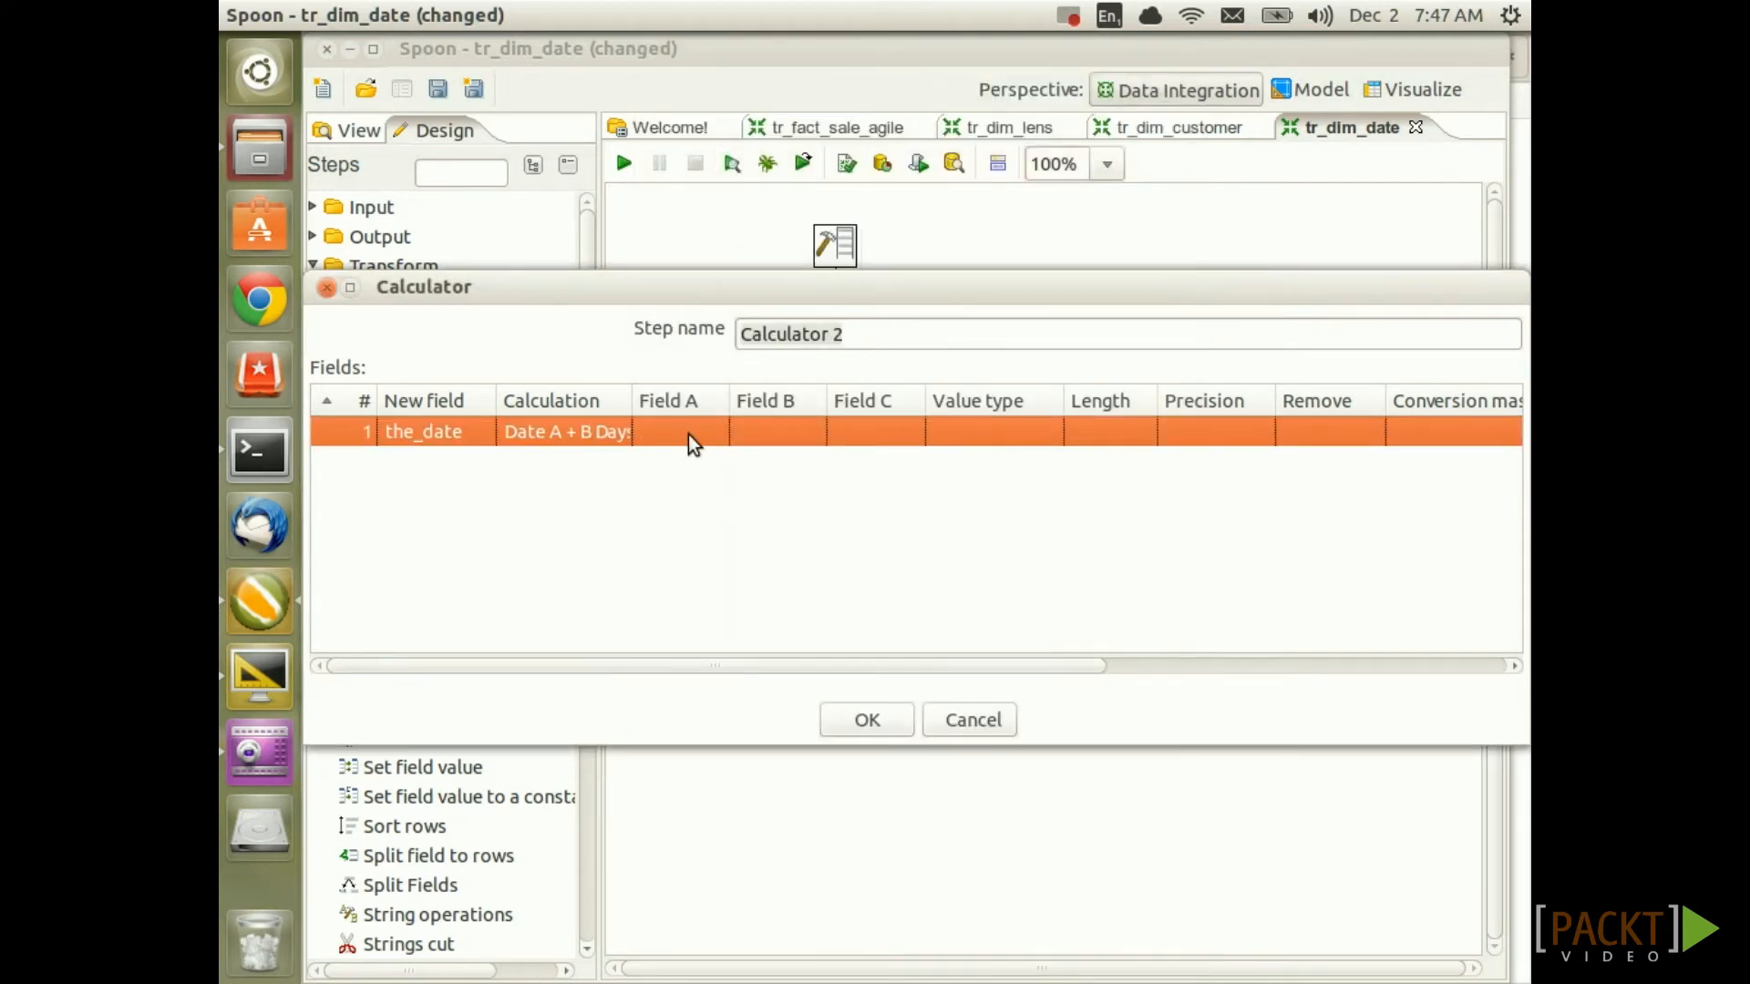
Compute the_date from start_date plus cloneno days, typed Date with yyyy-MM-dd format
{"action": "left_click", "coordinate": [687, 434]}
{"action": "left_click", "coordinate": [712, 434]}
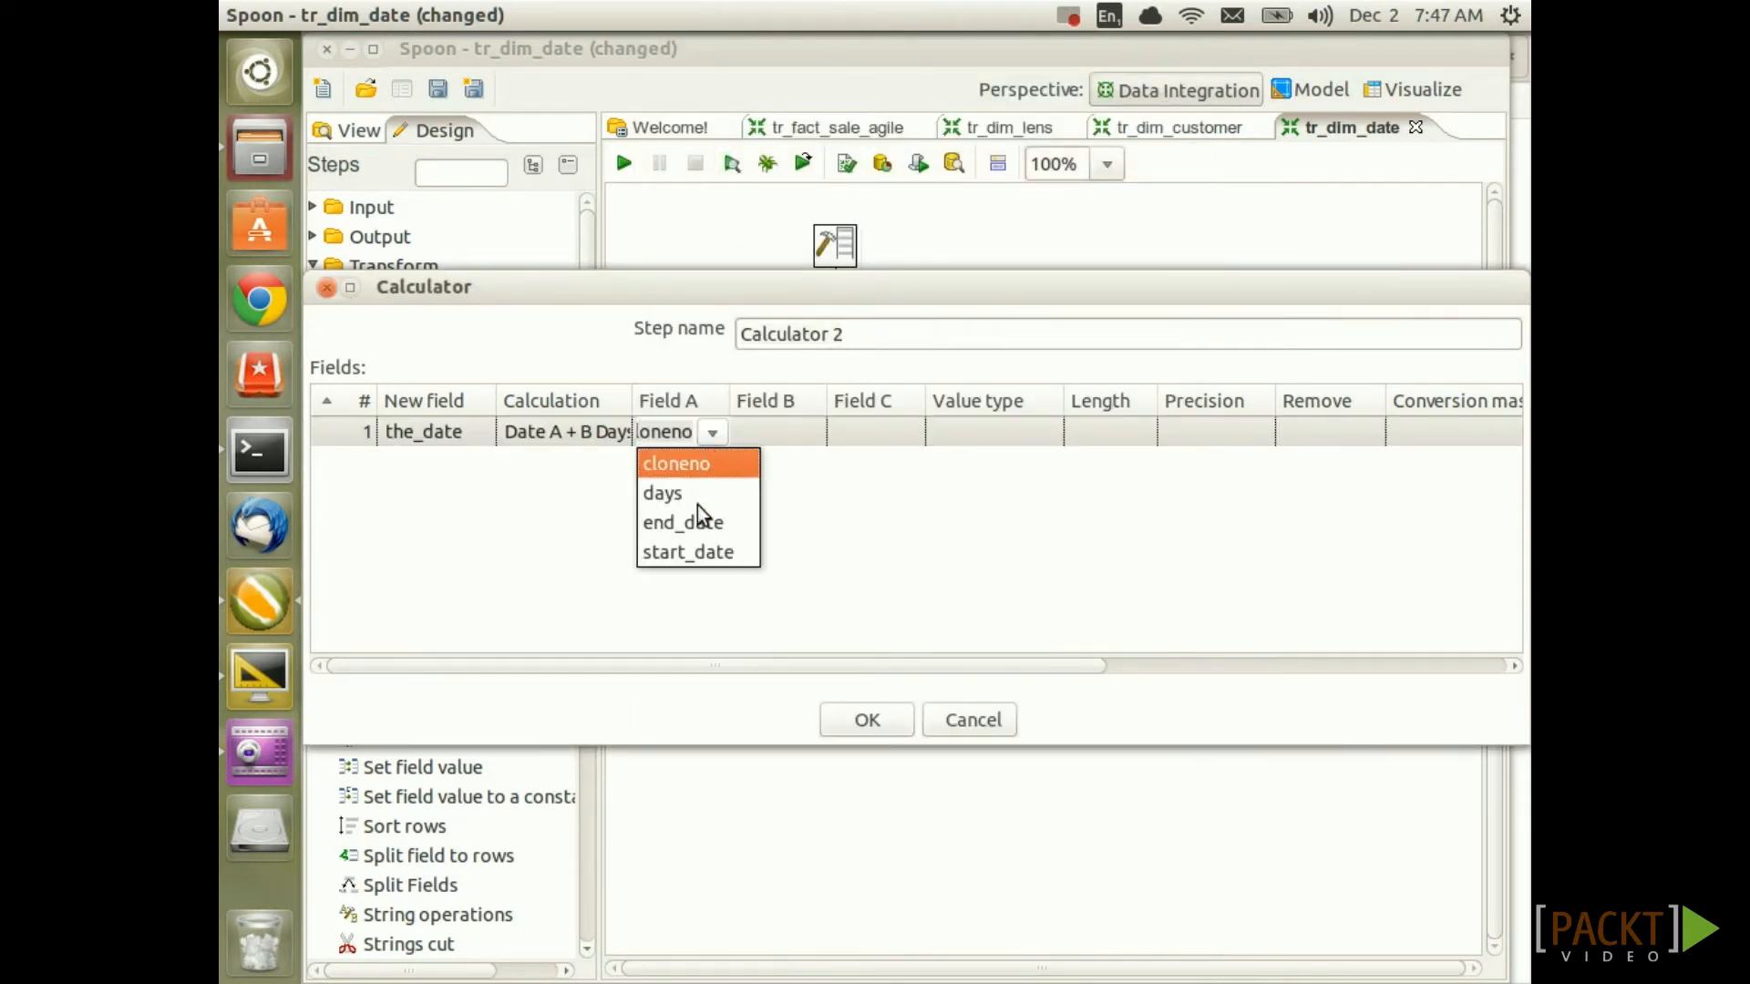
{"action": "left_click", "coordinate": [714, 550]}
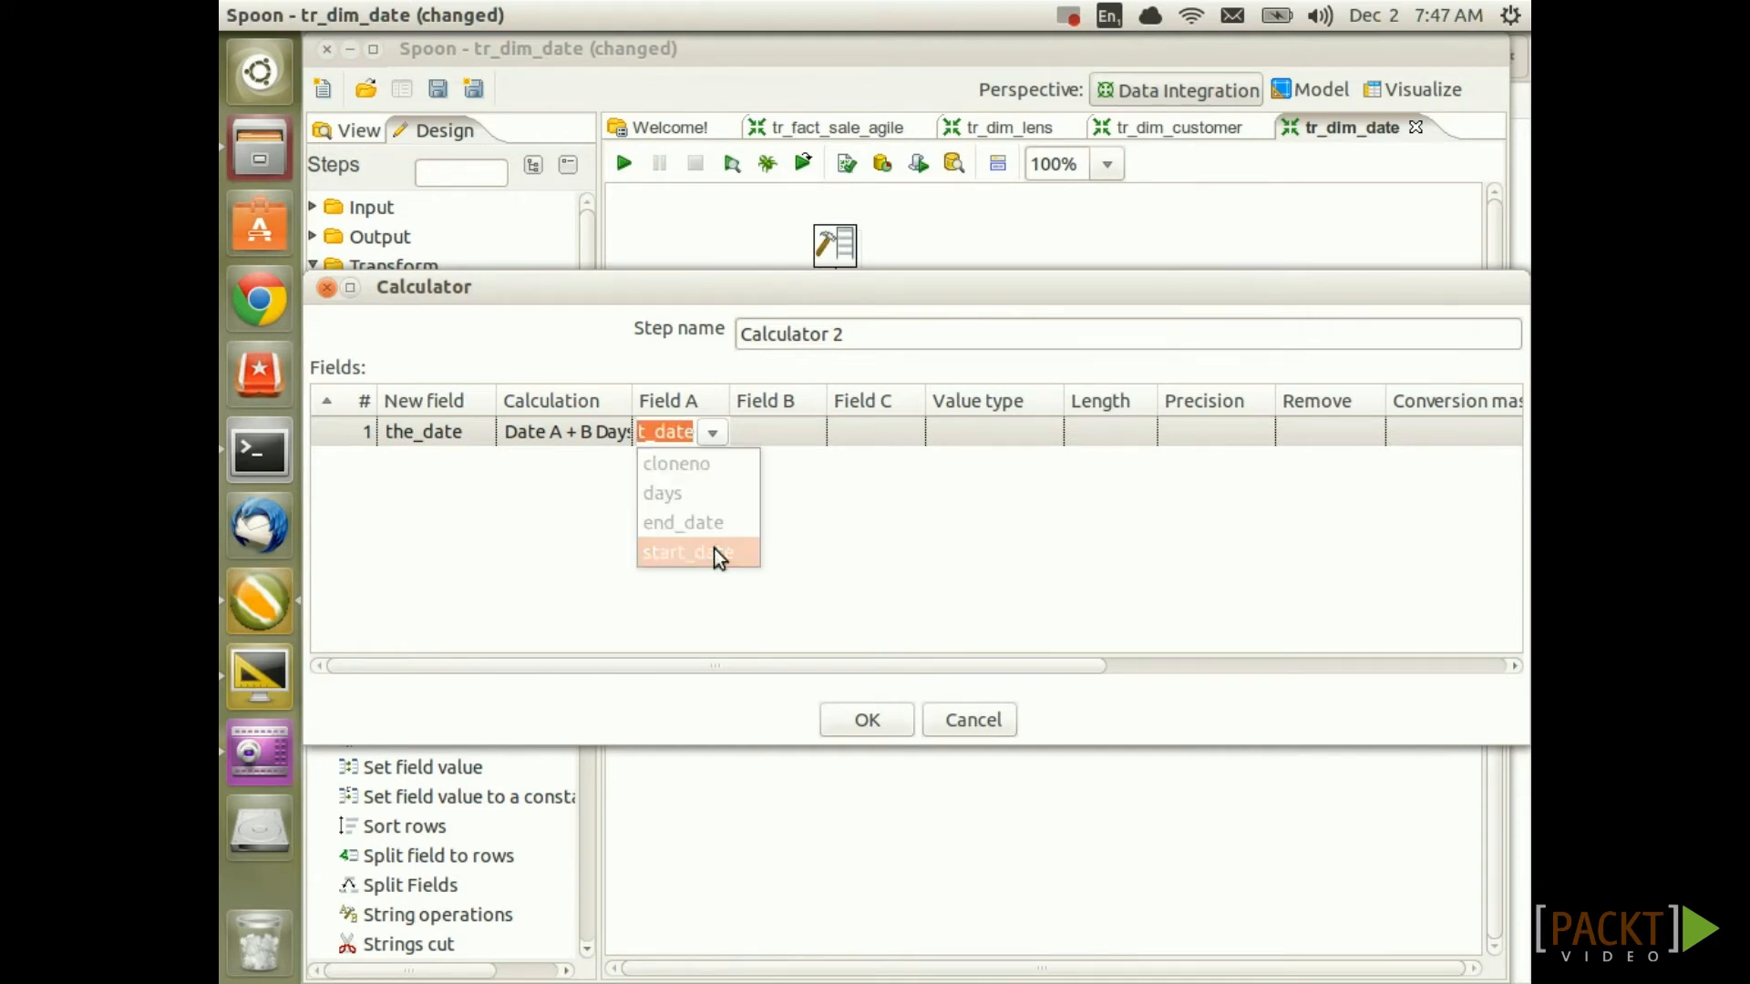
{"action": "left_click_drag", "start_coordinate": [729, 399], "coordinate": [773, 399]}
{"action": "left_click", "coordinate": [858, 434]}
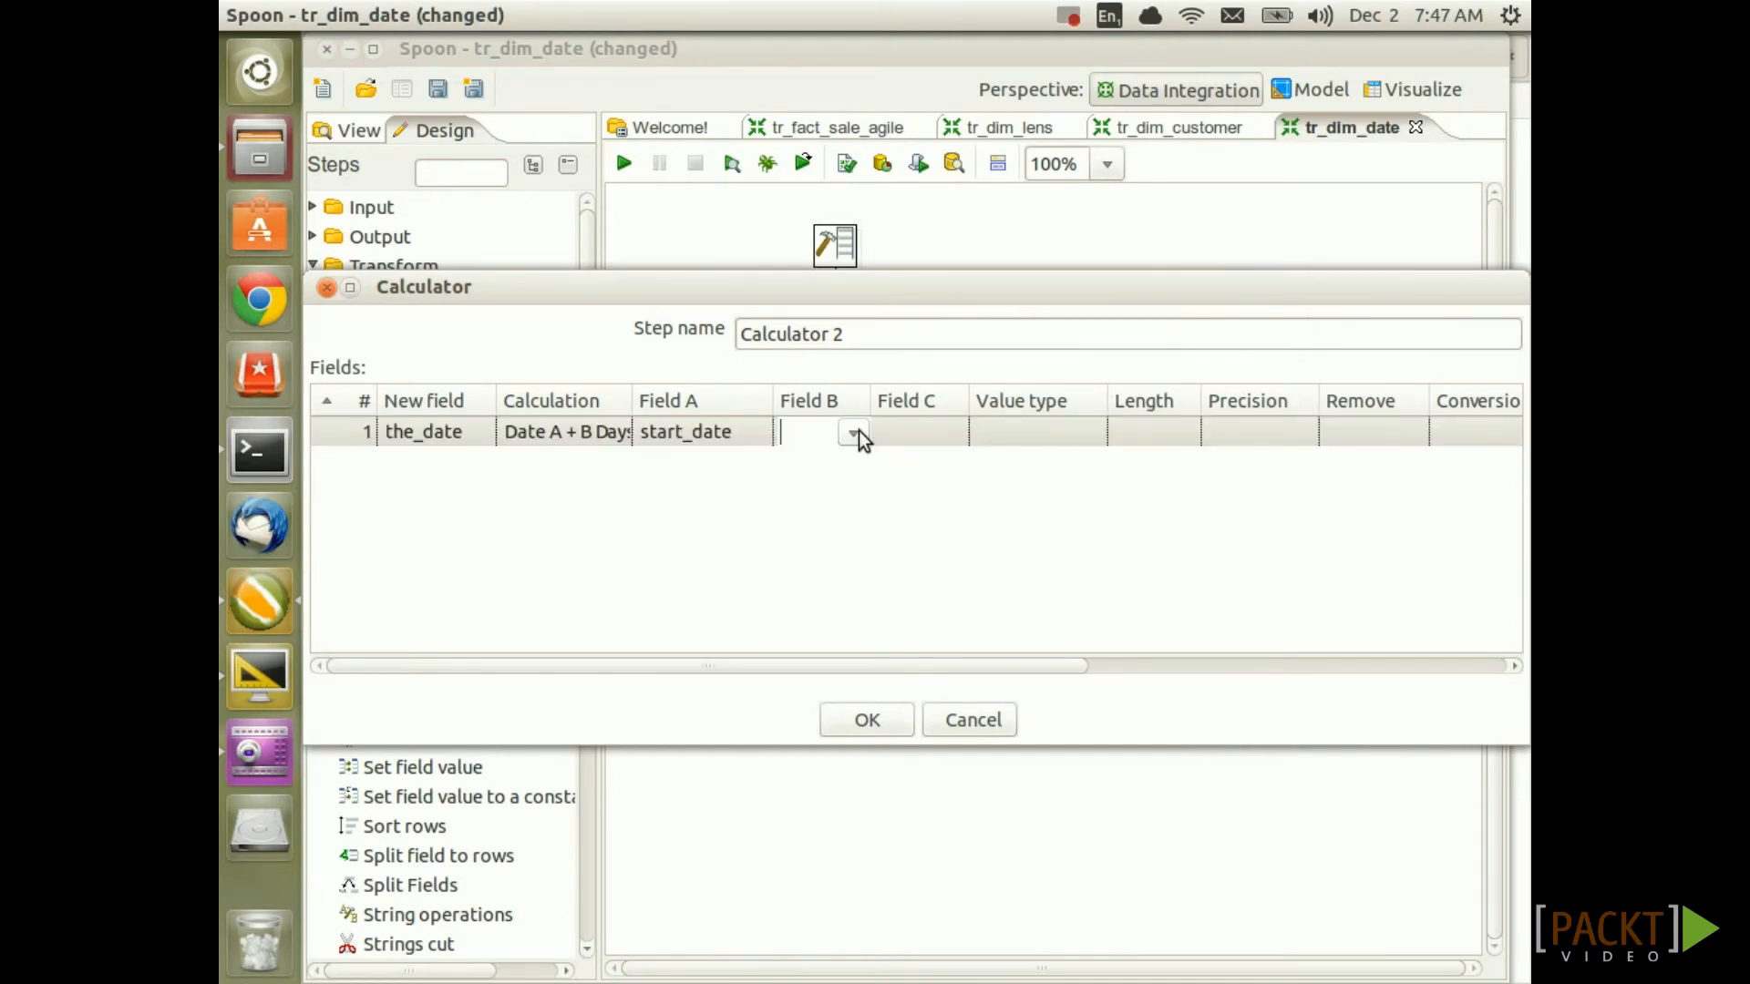
{"action": "left_click", "coordinate": [859, 432]}
{"action": "left_click", "coordinate": [853, 472]}
{"action": "left_click", "coordinate": [1095, 430]}
{"action": "left_click", "coordinate": [1095, 430]}
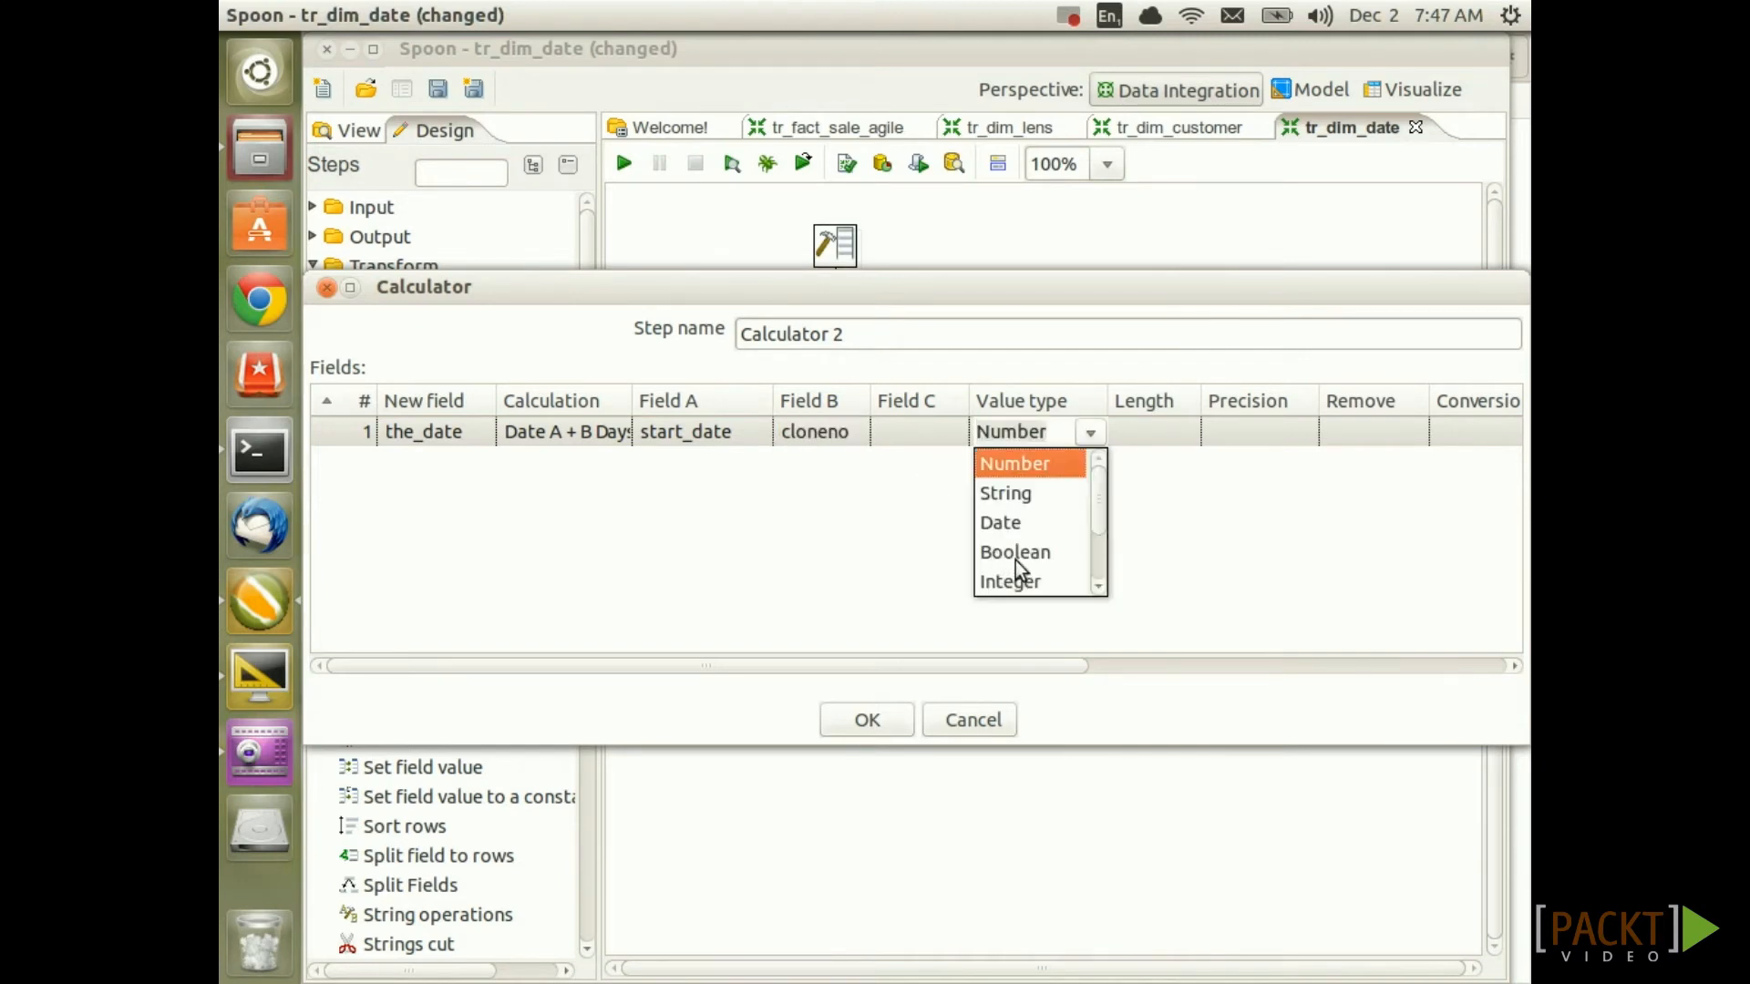
{"action": "left_click", "coordinate": [1016, 525]}
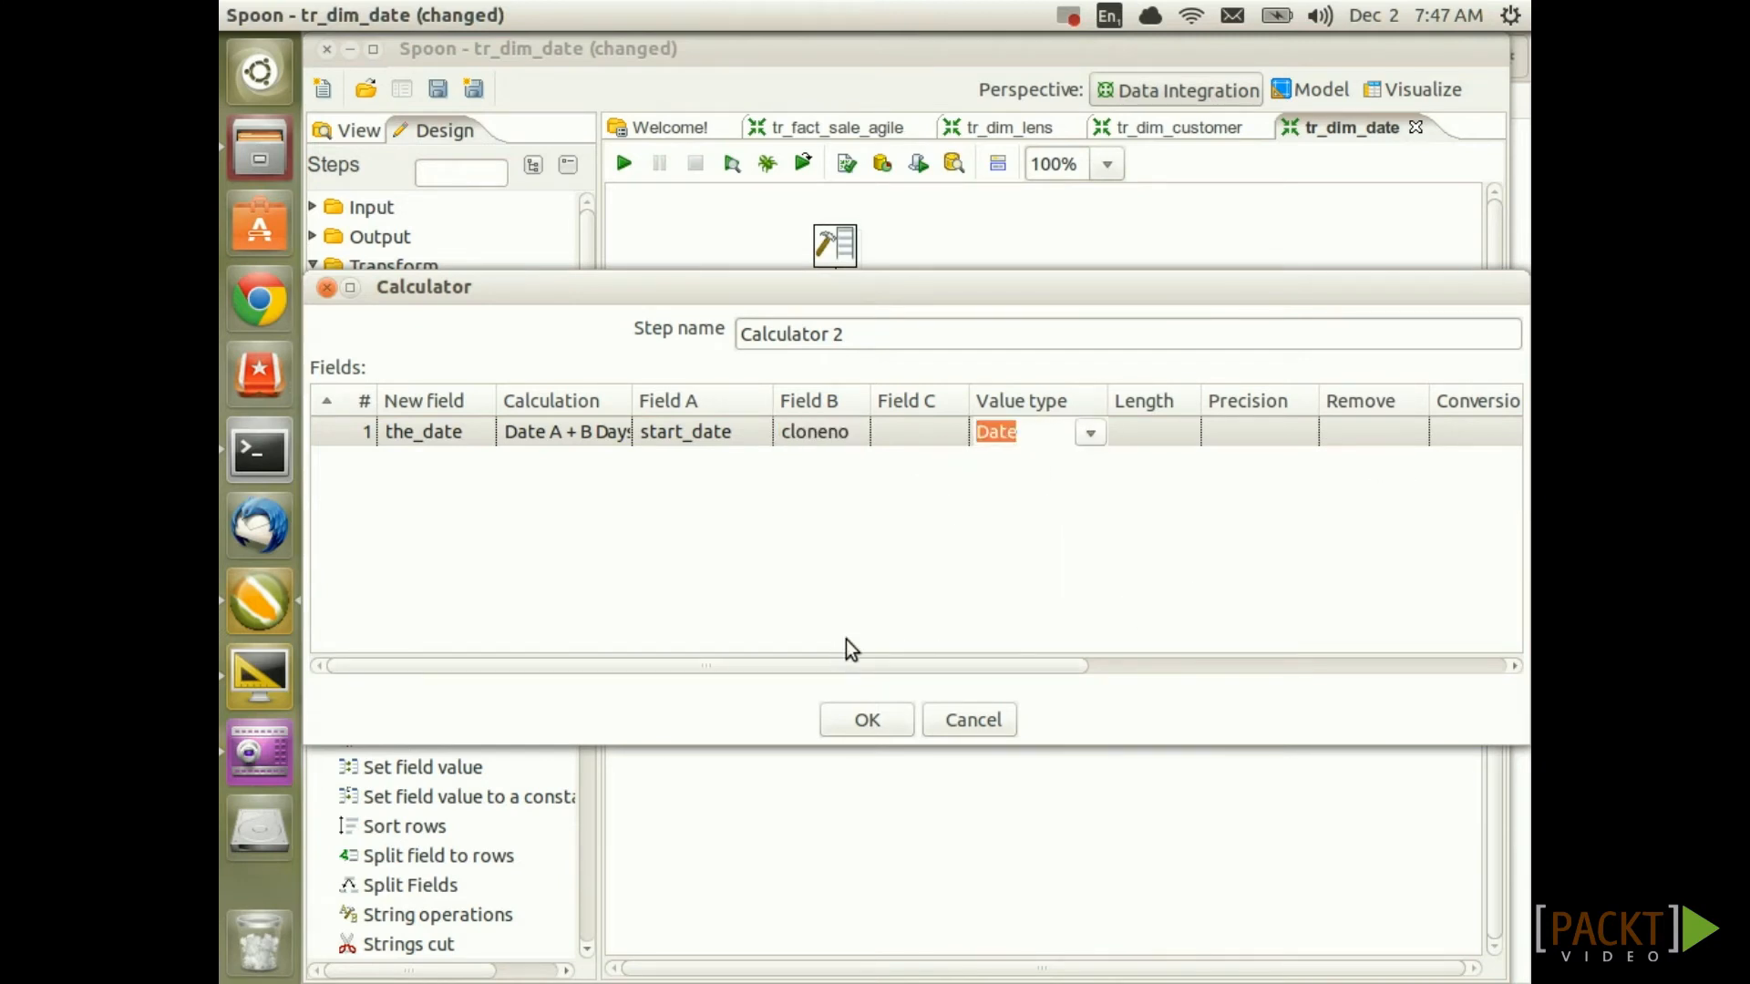
{"action": "left_click_drag", "start_coordinate": [833, 664], "coordinate": [1053, 662]}
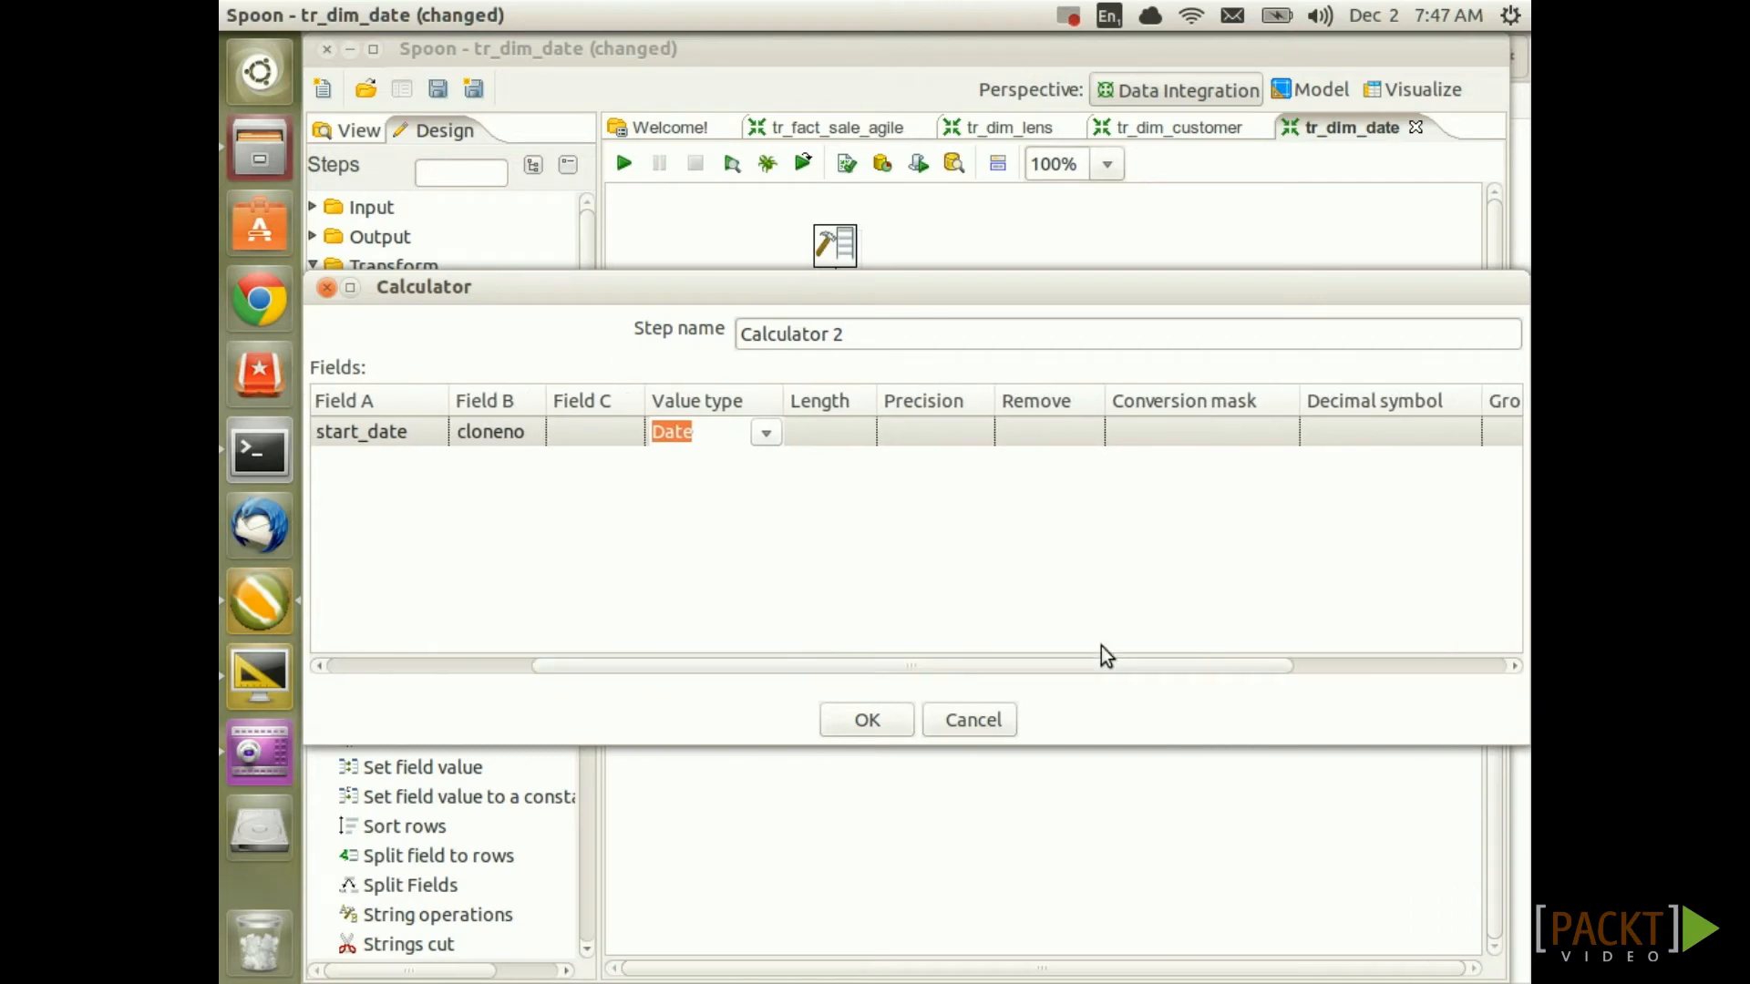
{"action": "left_click", "coordinate": [1235, 430]}
{"action": "left_click", "coordinate": [1282, 432]}
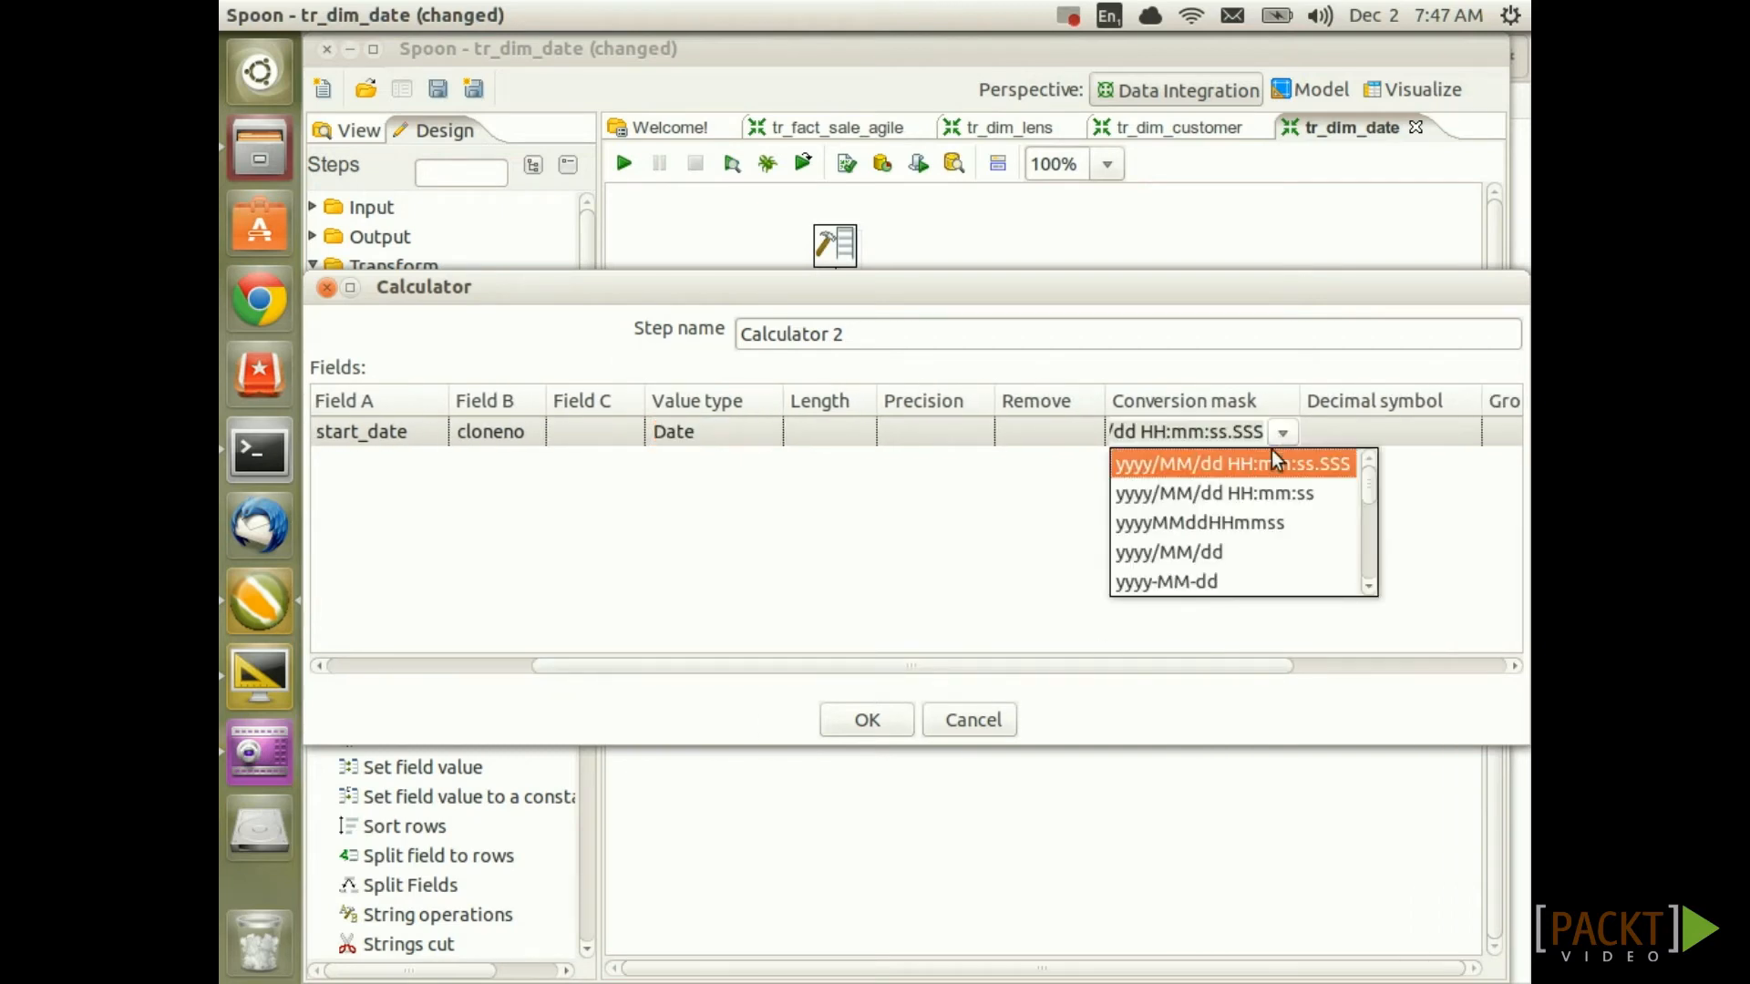
{"action": "left_click", "coordinate": [1174, 581]}
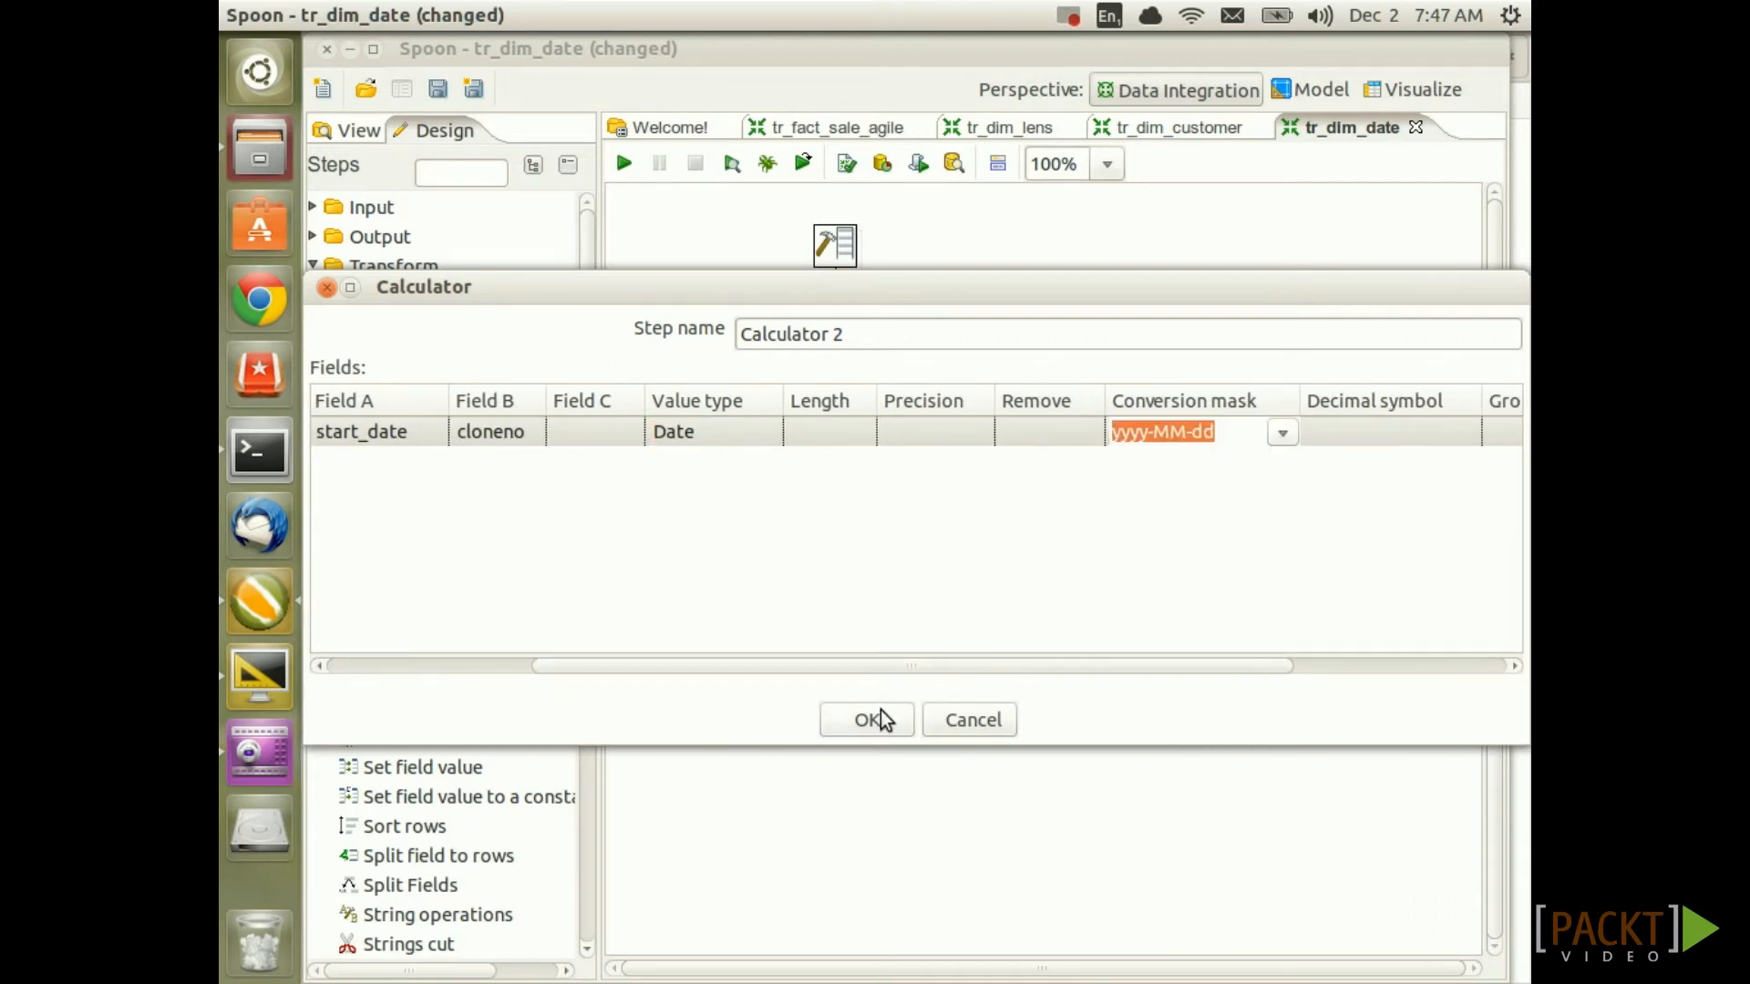
{"action": "left_click", "coordinate": [881, 714]}
Save and preview Calculator 2's 366 rows, checking the_date values starting at 2013-01-01
{"action": "key", "text": "ctrl+s"}
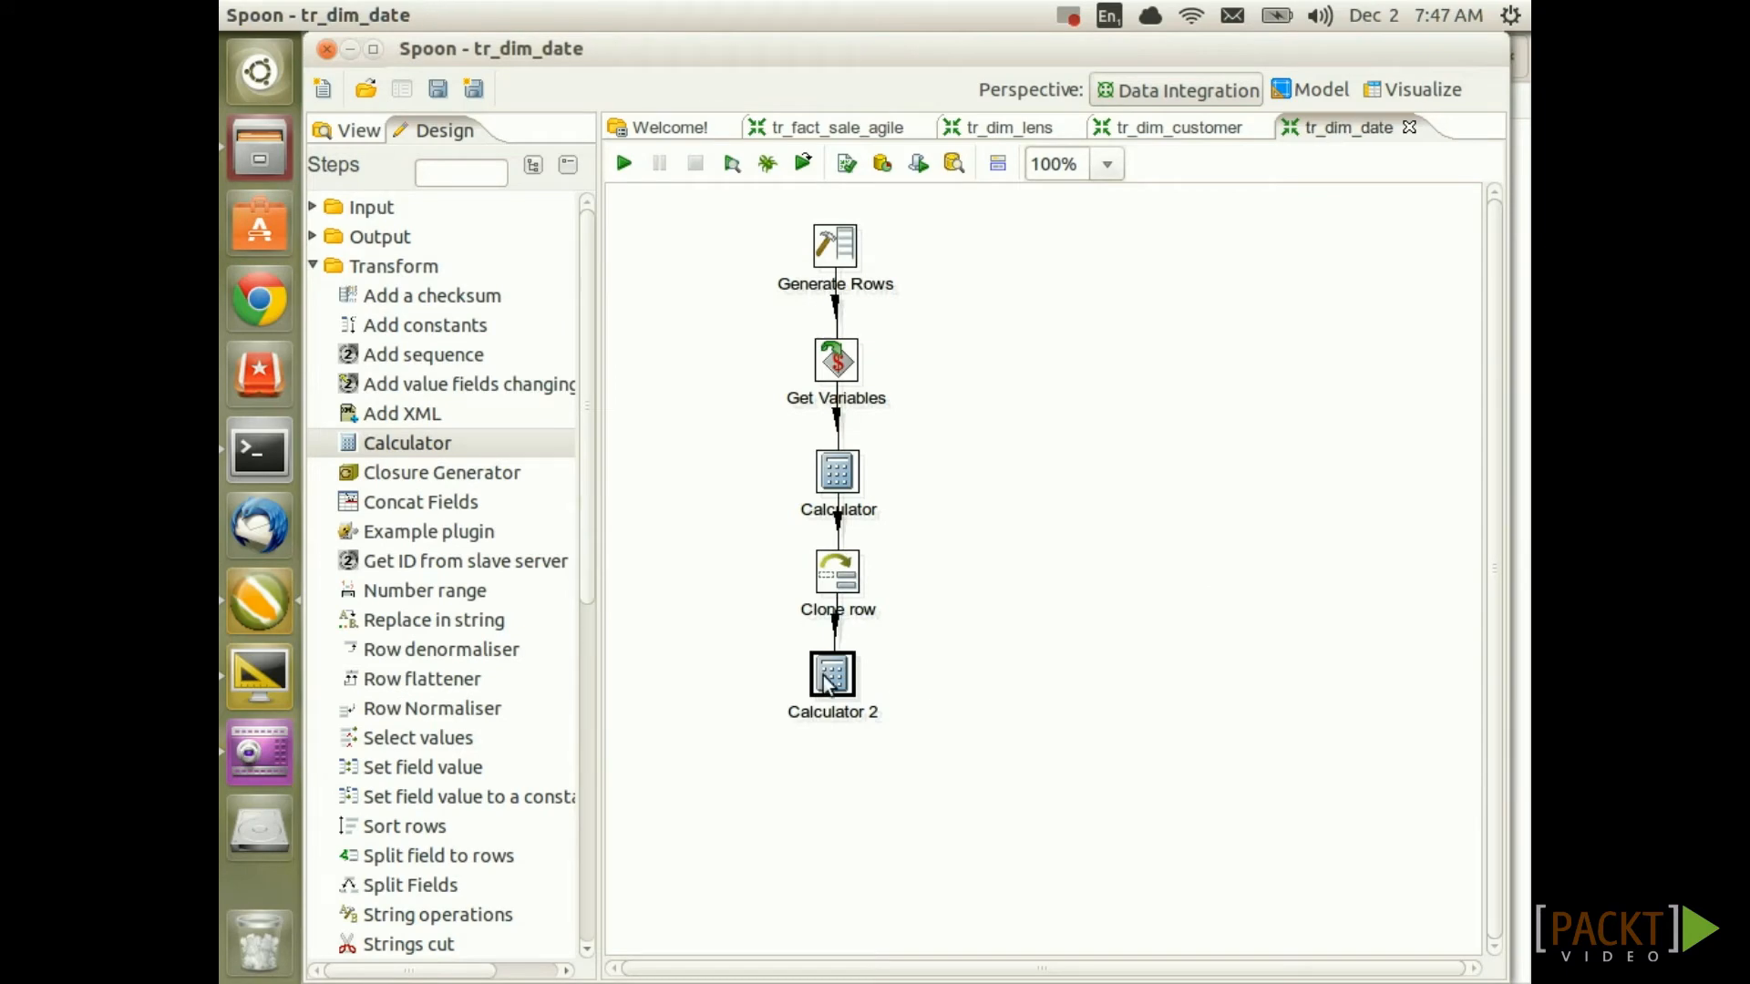
{"action": "right_click", "coordinate": [825, 683]}
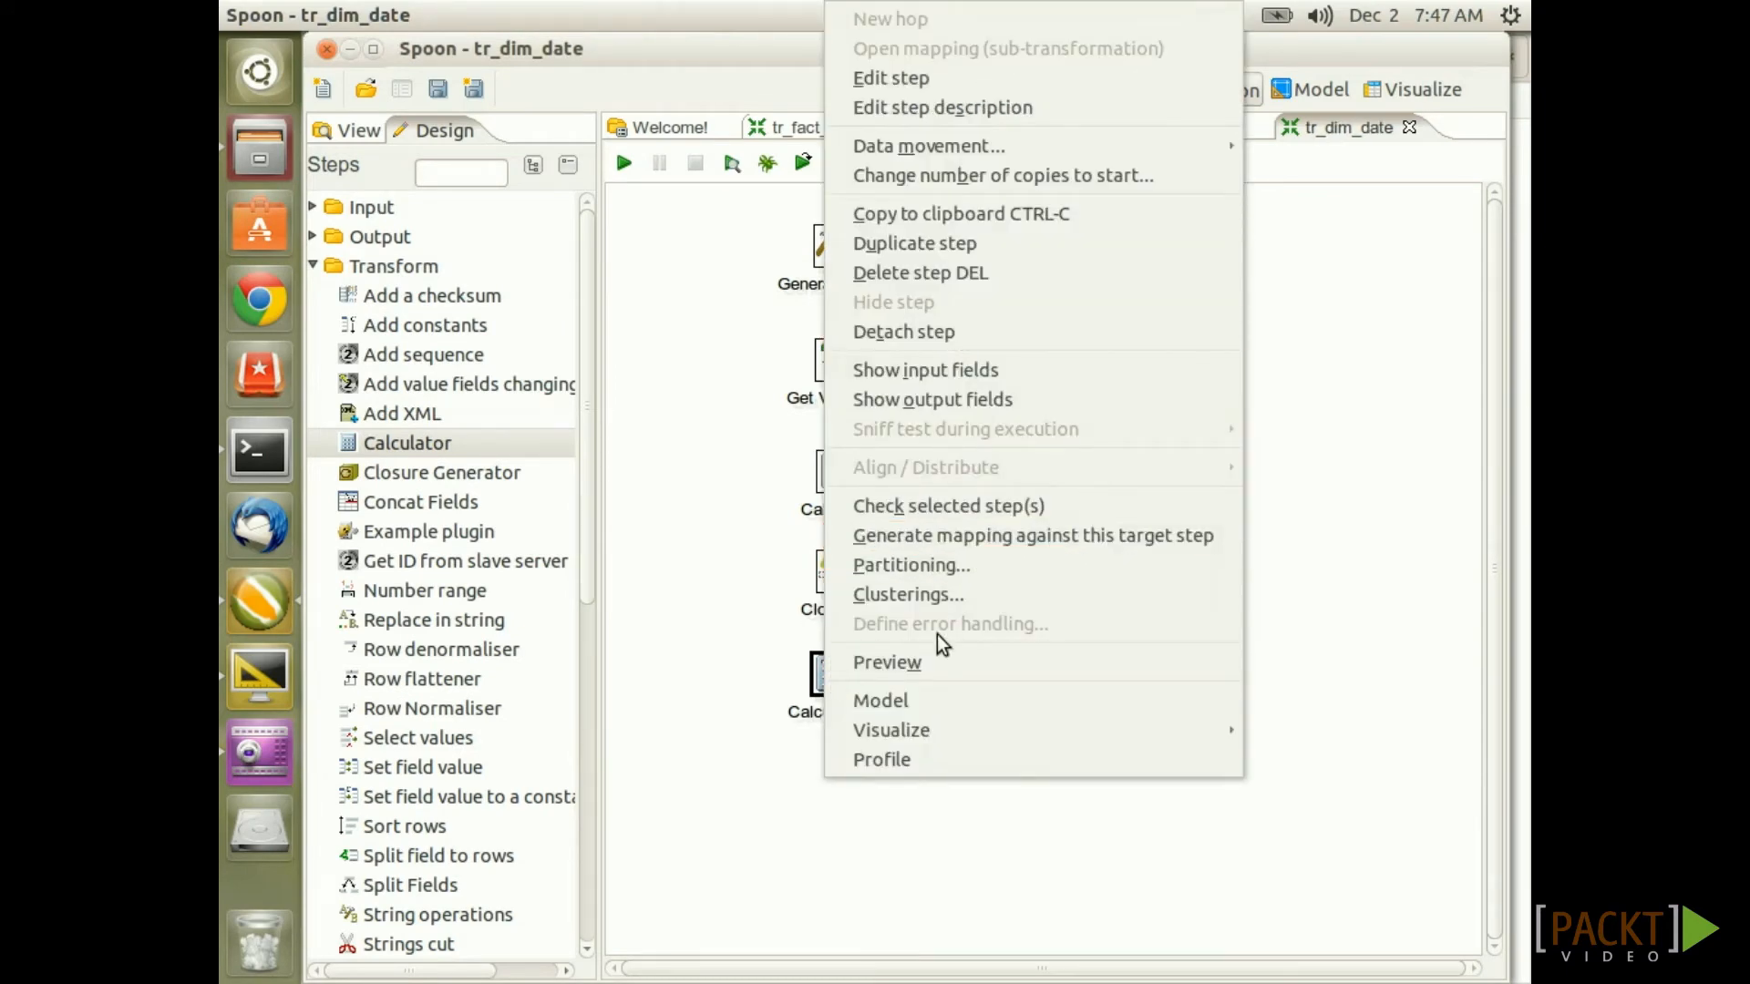
{"action": "left_click", "coordinate": [993, 663]}
{"action": "left_click", "coordinate": [798, 917]}
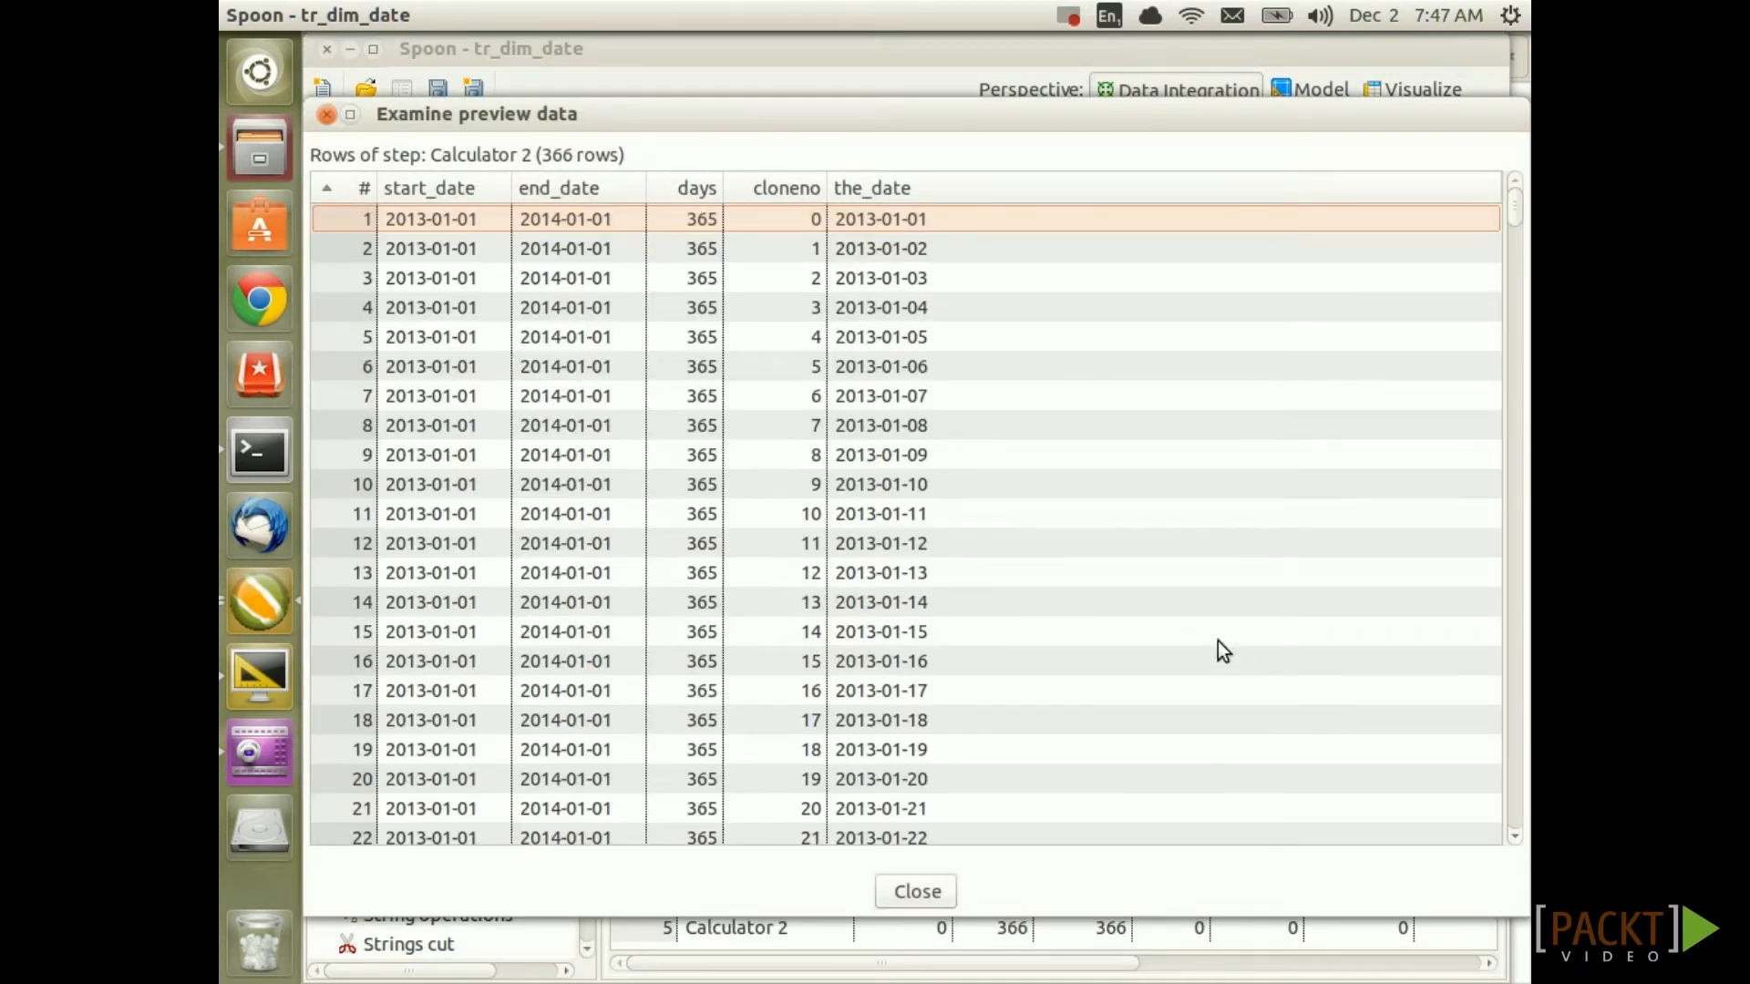
{"action": "left_click", "coordinate": [916, 221]}
{"action": "left_click", "coordinate": [917, 247]}
{"action": "left_click", "coordinate": [920, 278]}
{"action": "left_click", "coordinate": [920, 309]}
{"action": "left_click", "coordinate": [922, 340]}
{"action": "left_click", "coordinate": [927, 368]}
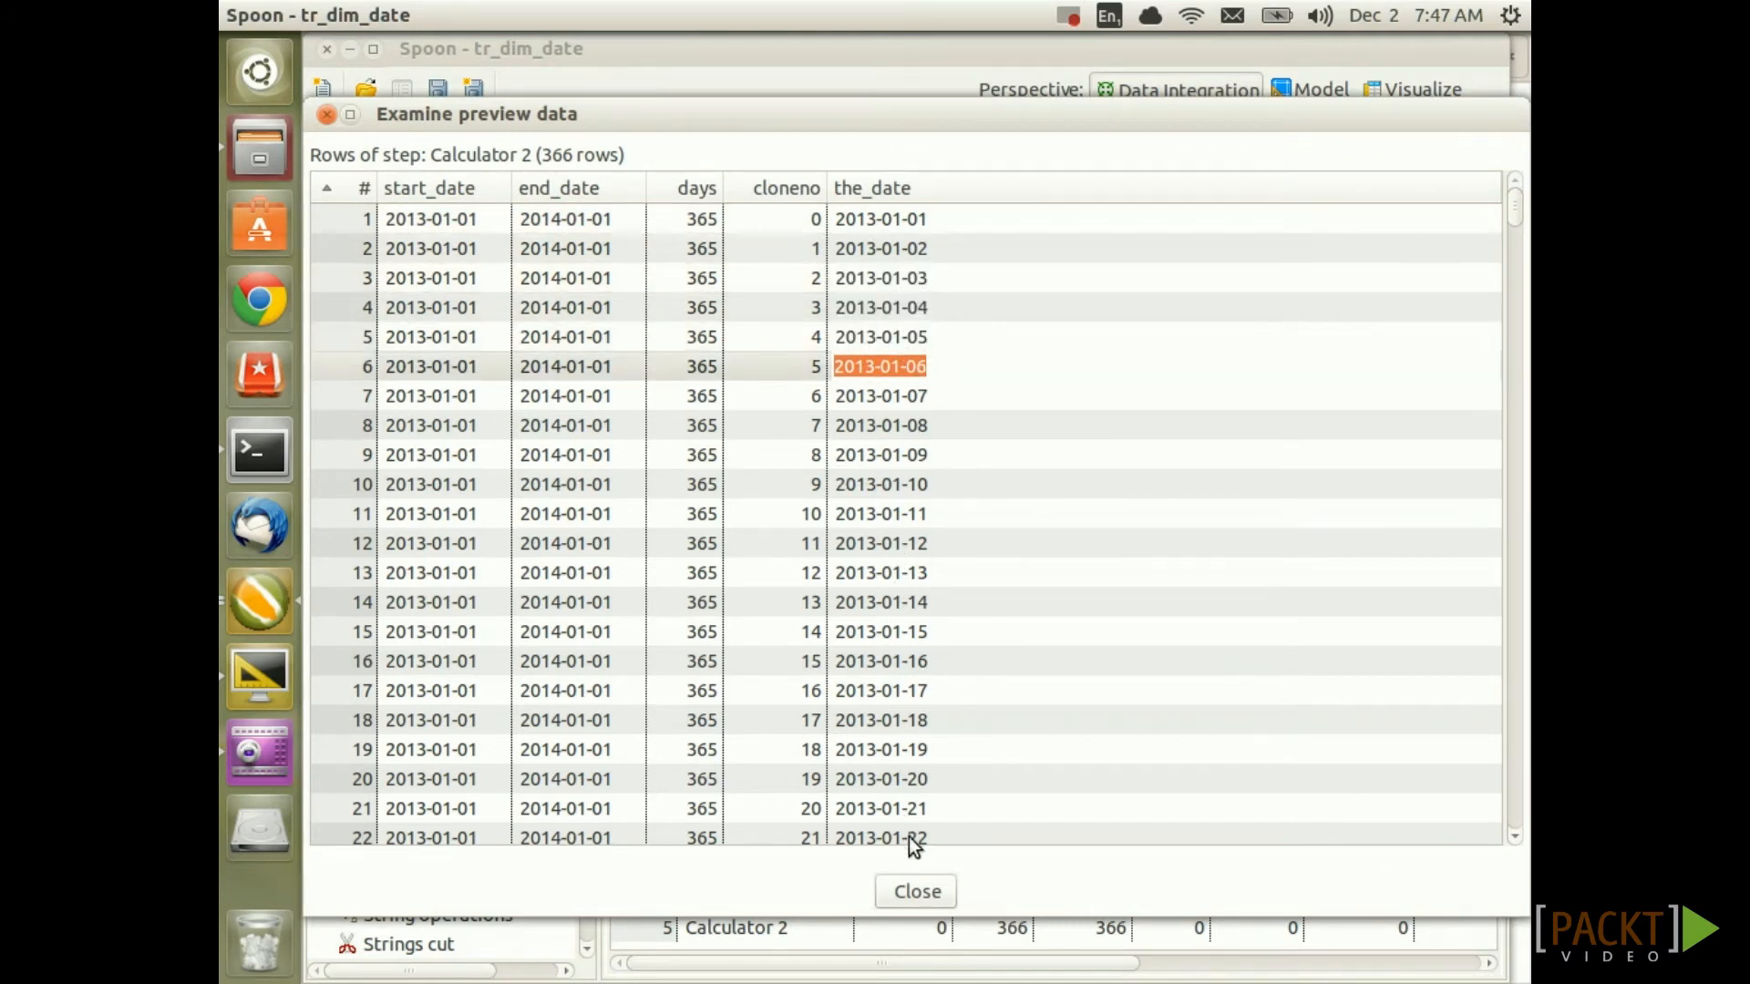
{"action": "left_click", "coordinate": [916, 892]}
{"action": "left_click", "coordinate": [965, 573]}
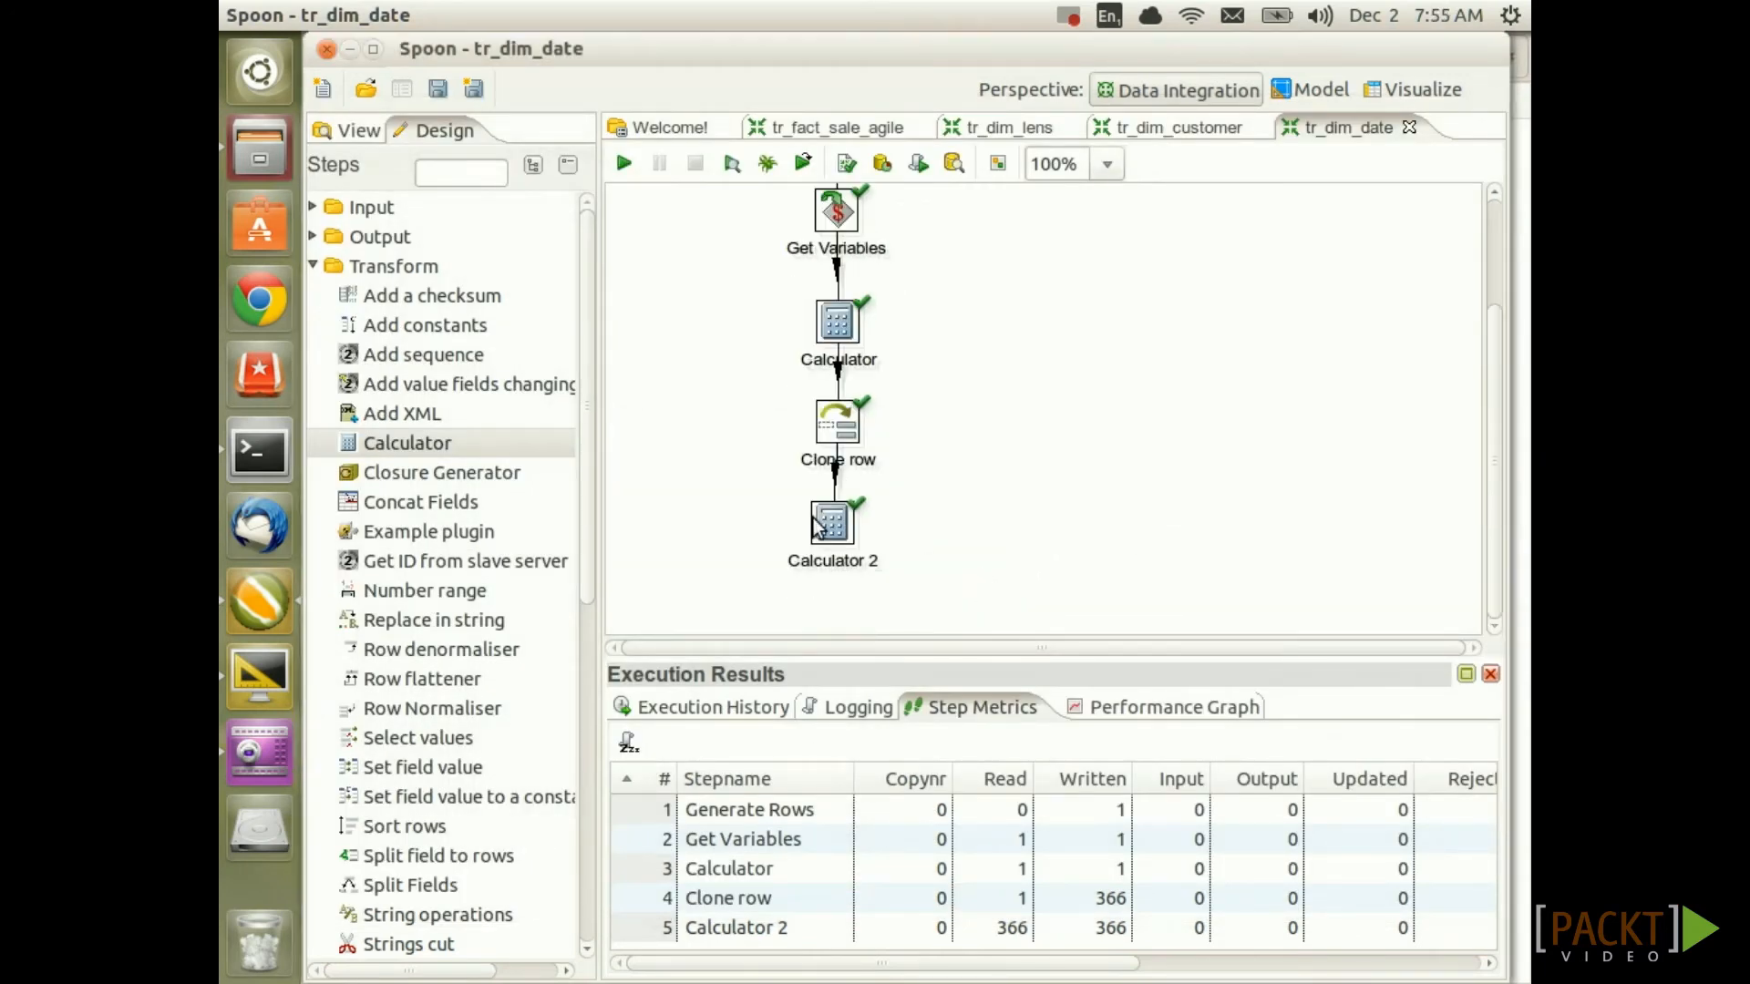
Add the_year to Calculator 2 as Year of date A from the_date, typed Integer
{"action": "mouse_move", "coordinate": [816, 527]}
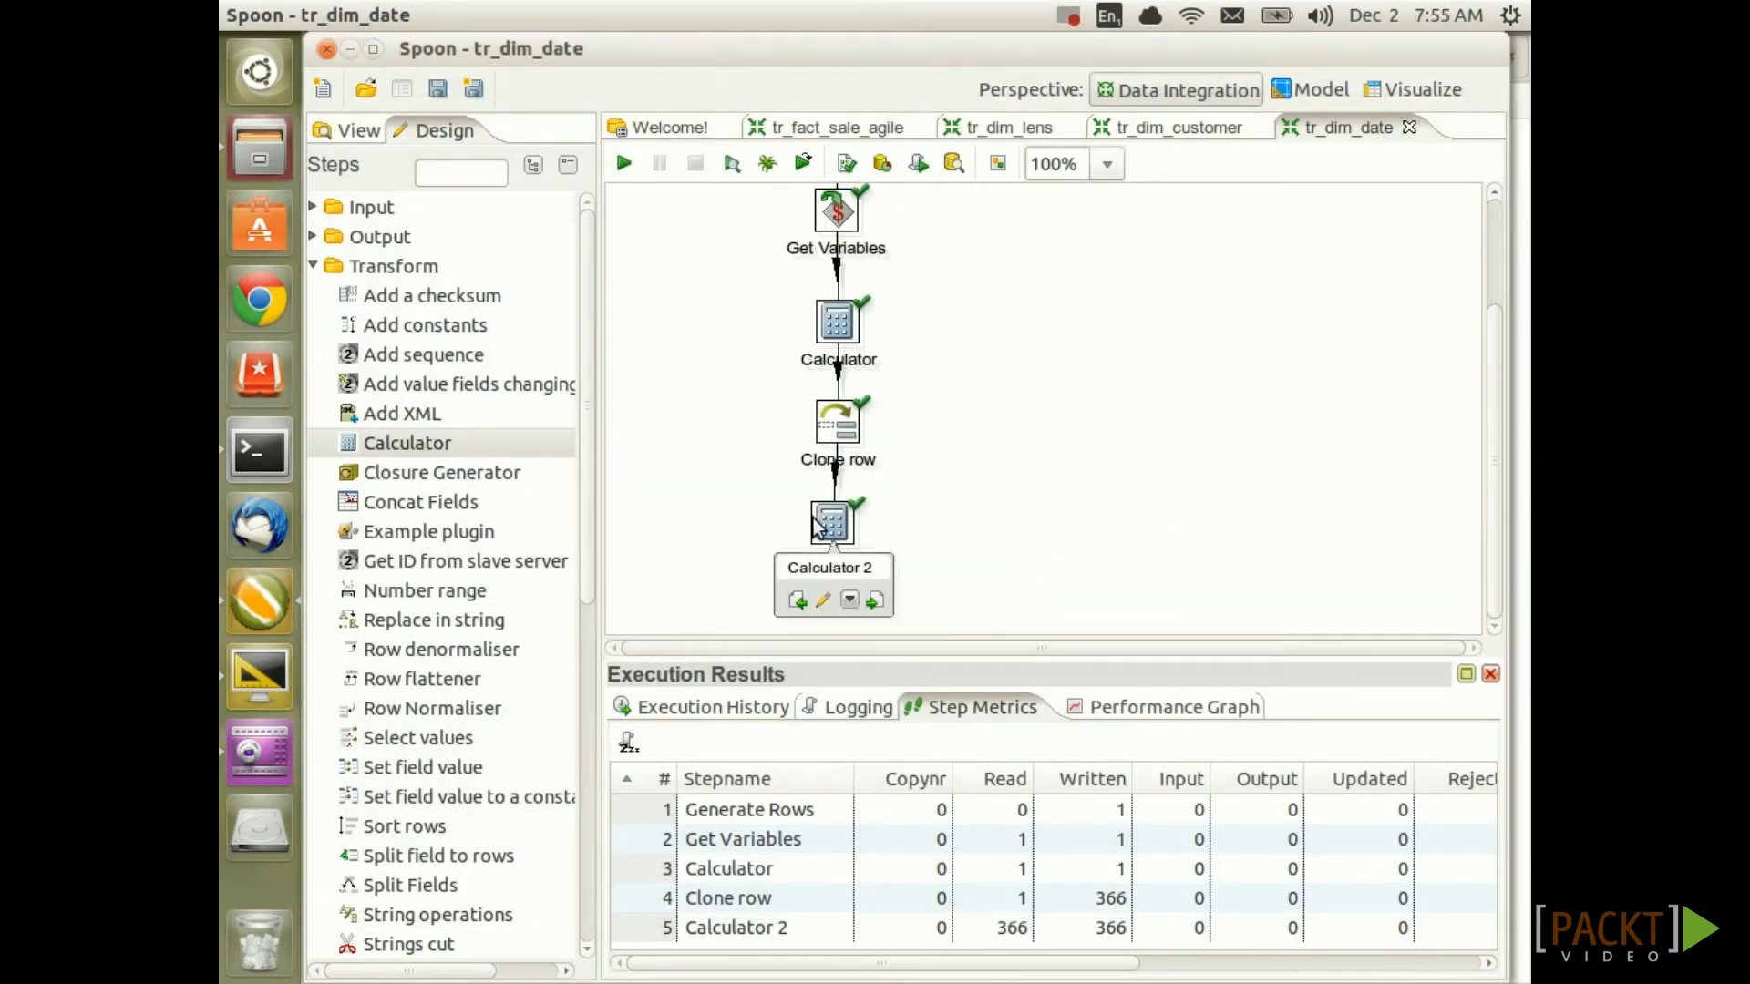
{"action": "double_click", "coordinate": [824, 524]}
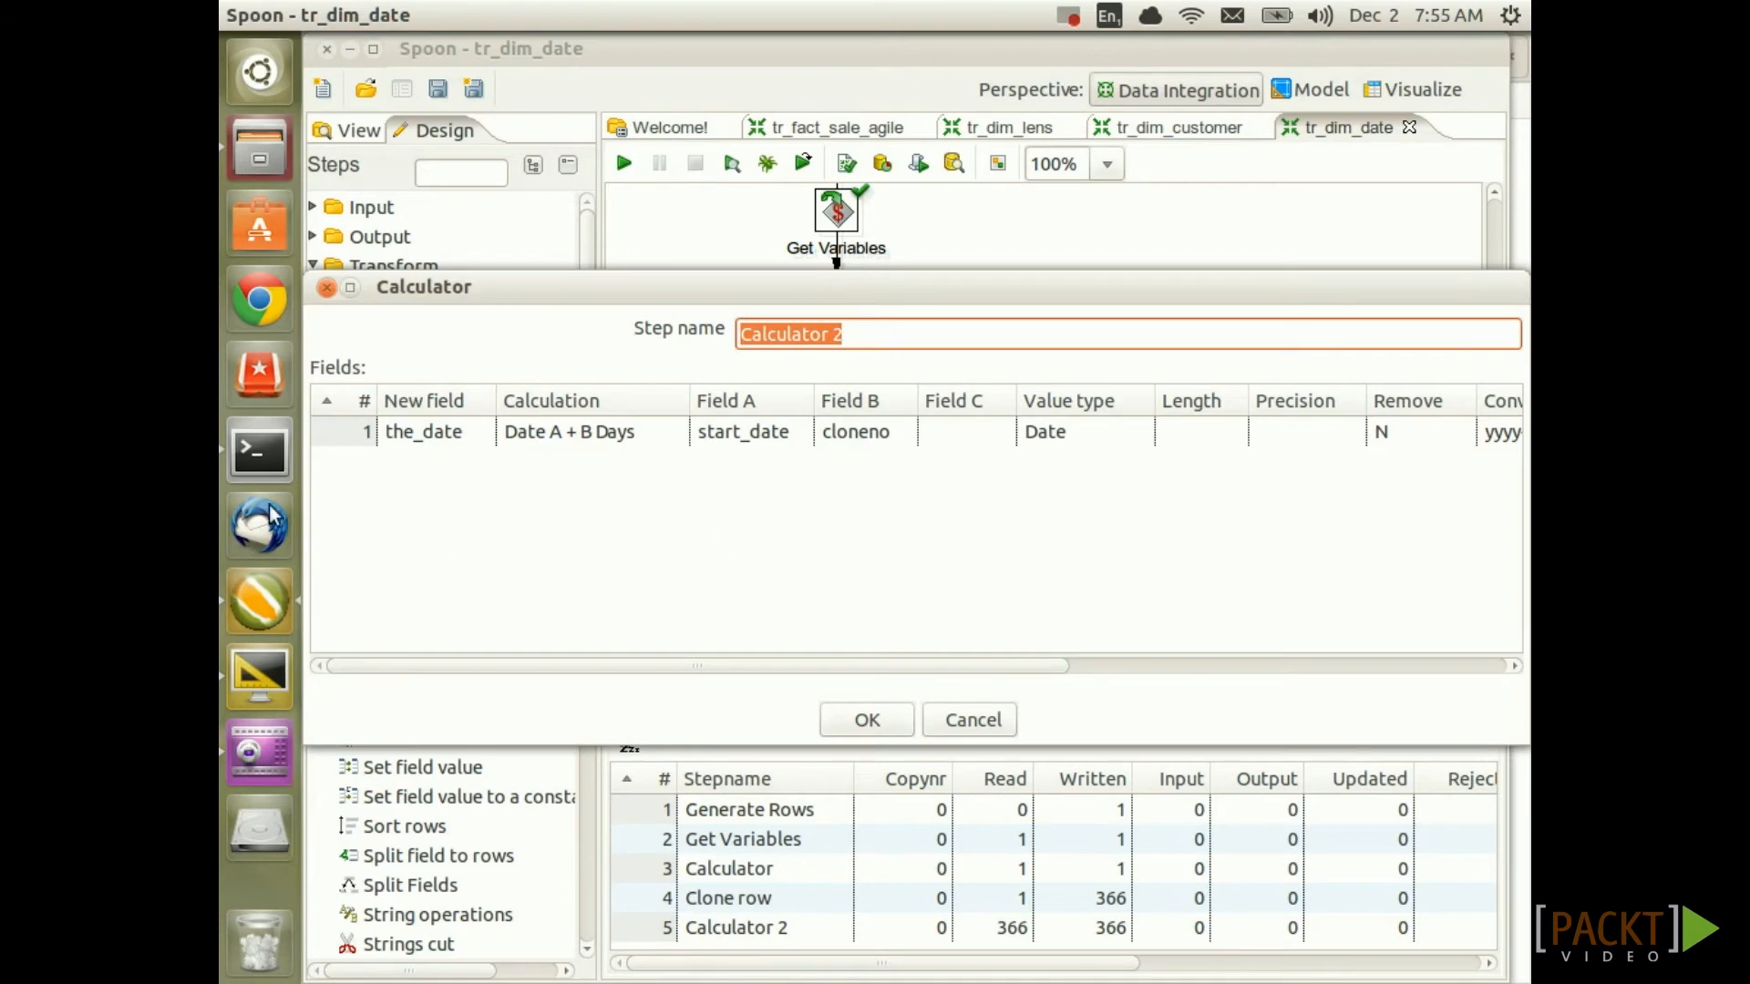
{"action": "left_click", "coordinate": [627, 597]}
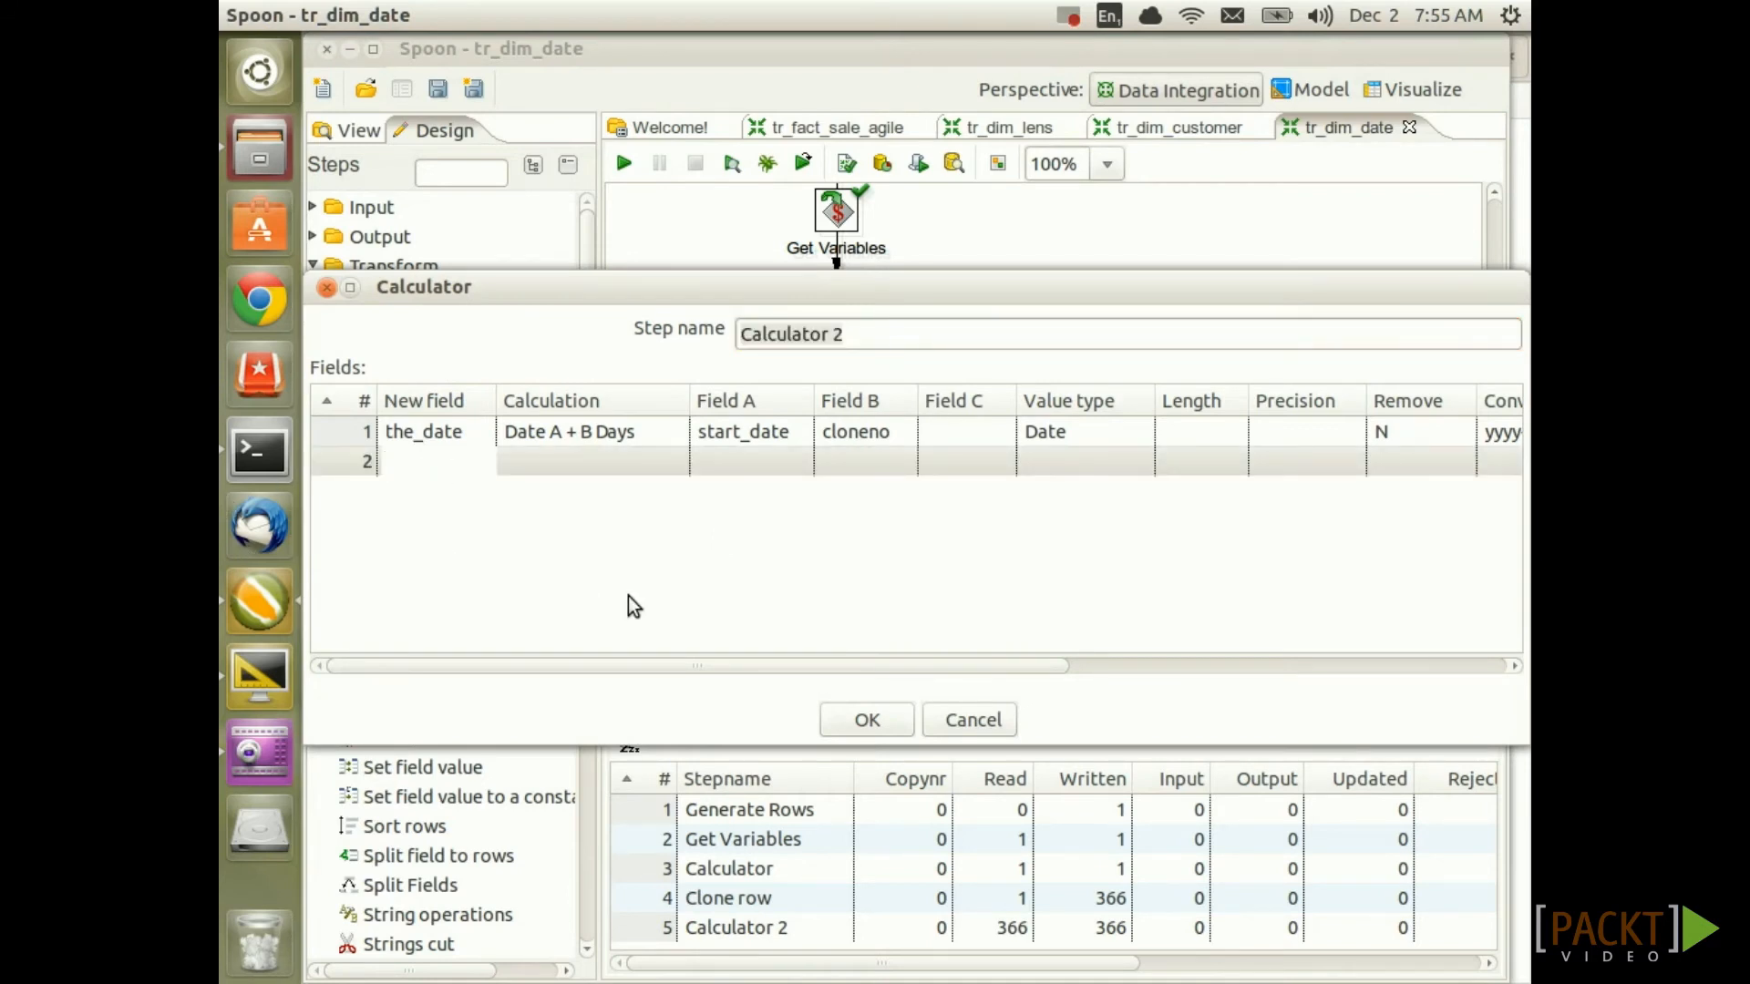
{"action": "type", "text": "the_year"}
{"action": "key", "text": "Tab"}
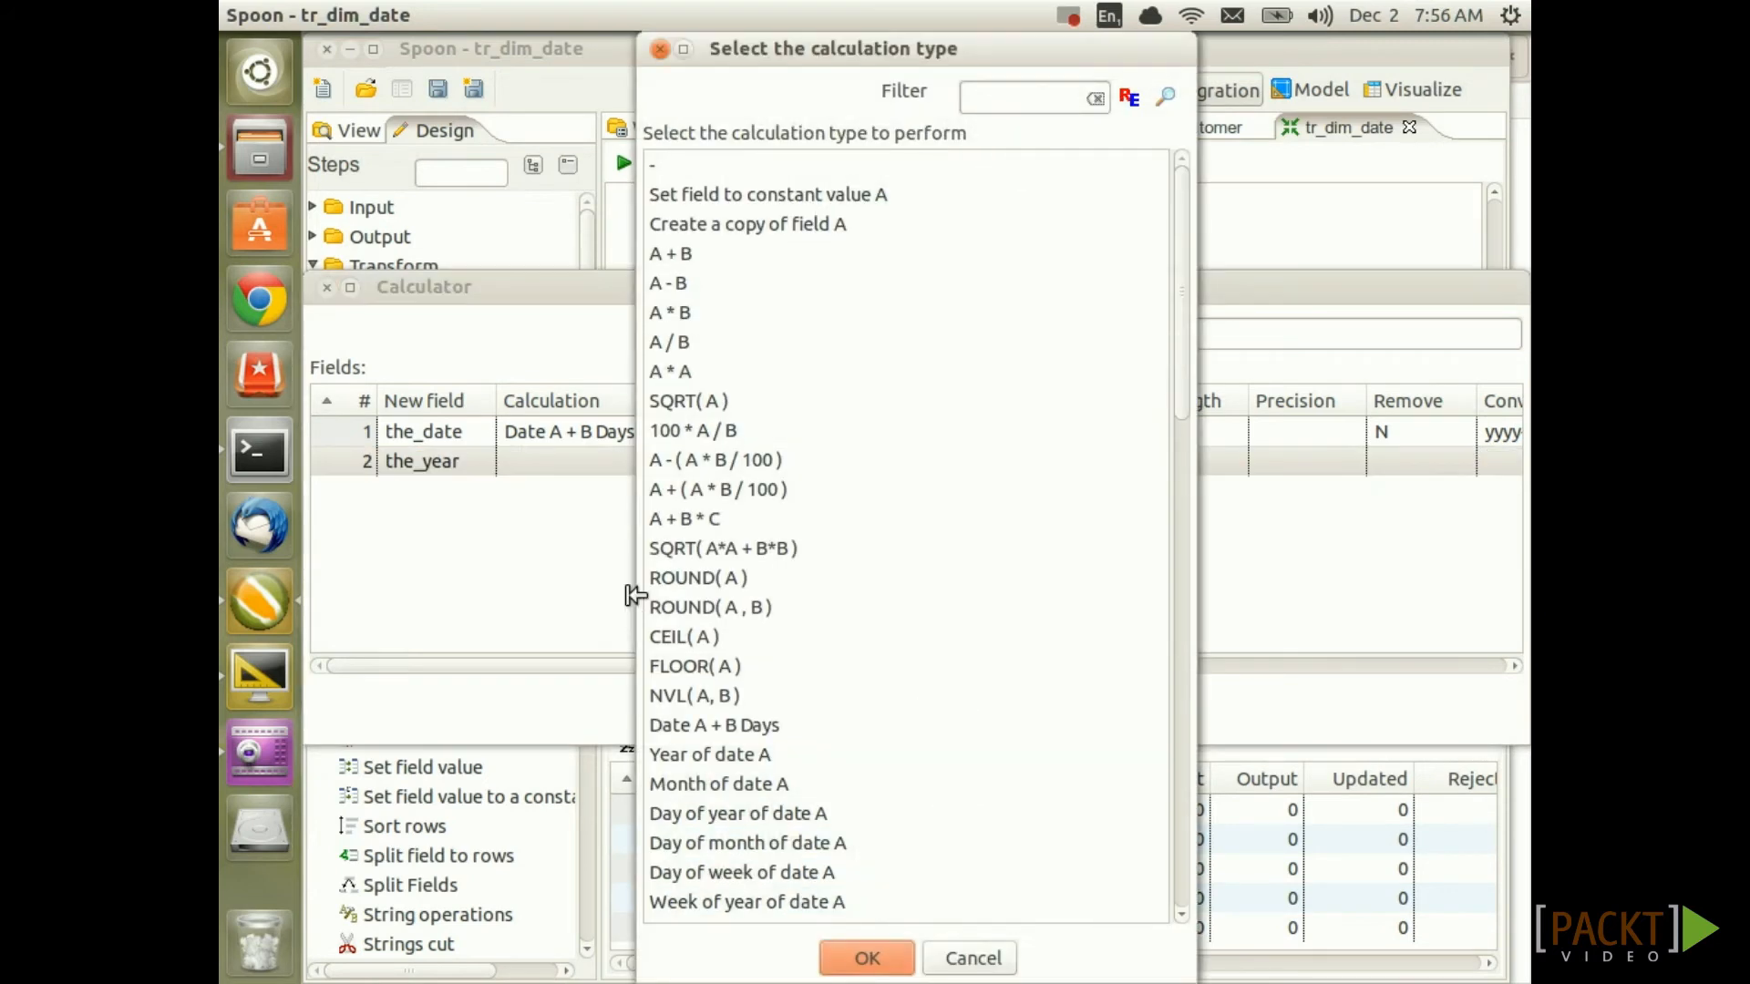
{"action": "left_click", "coordinate": [1021, 102]}
{"action": "type", "text": "year"}
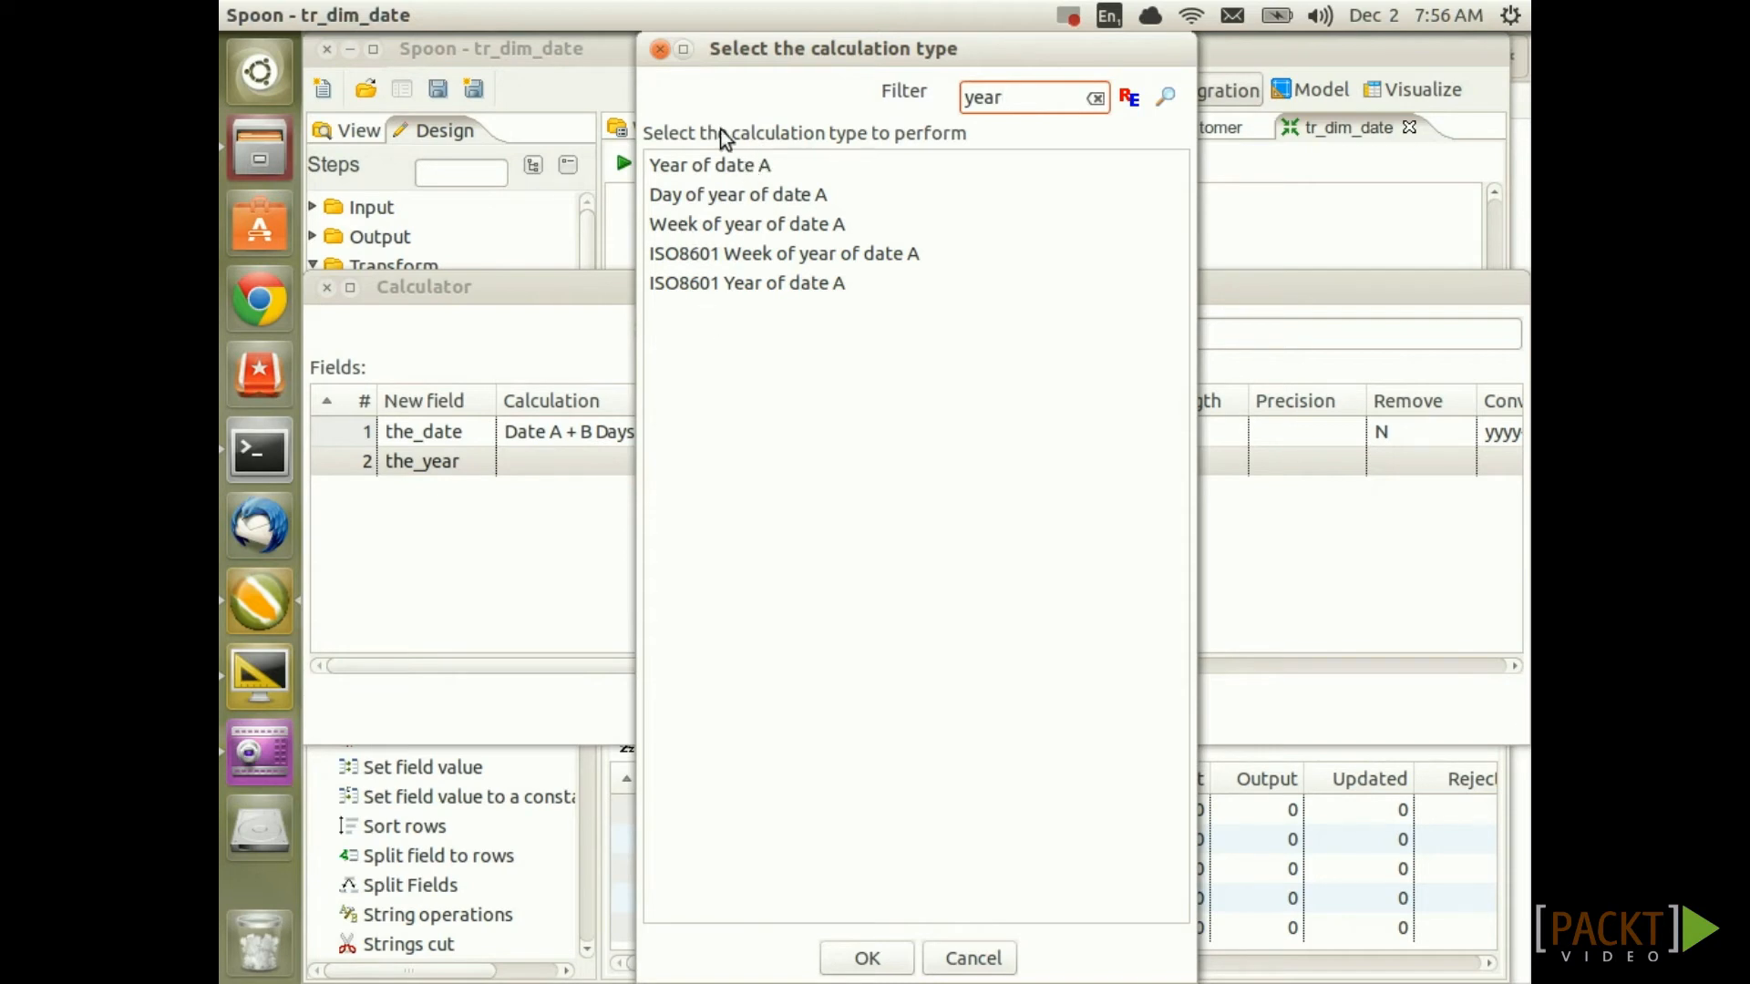
{"action": "double_click", "coordinate": [749, 168]}
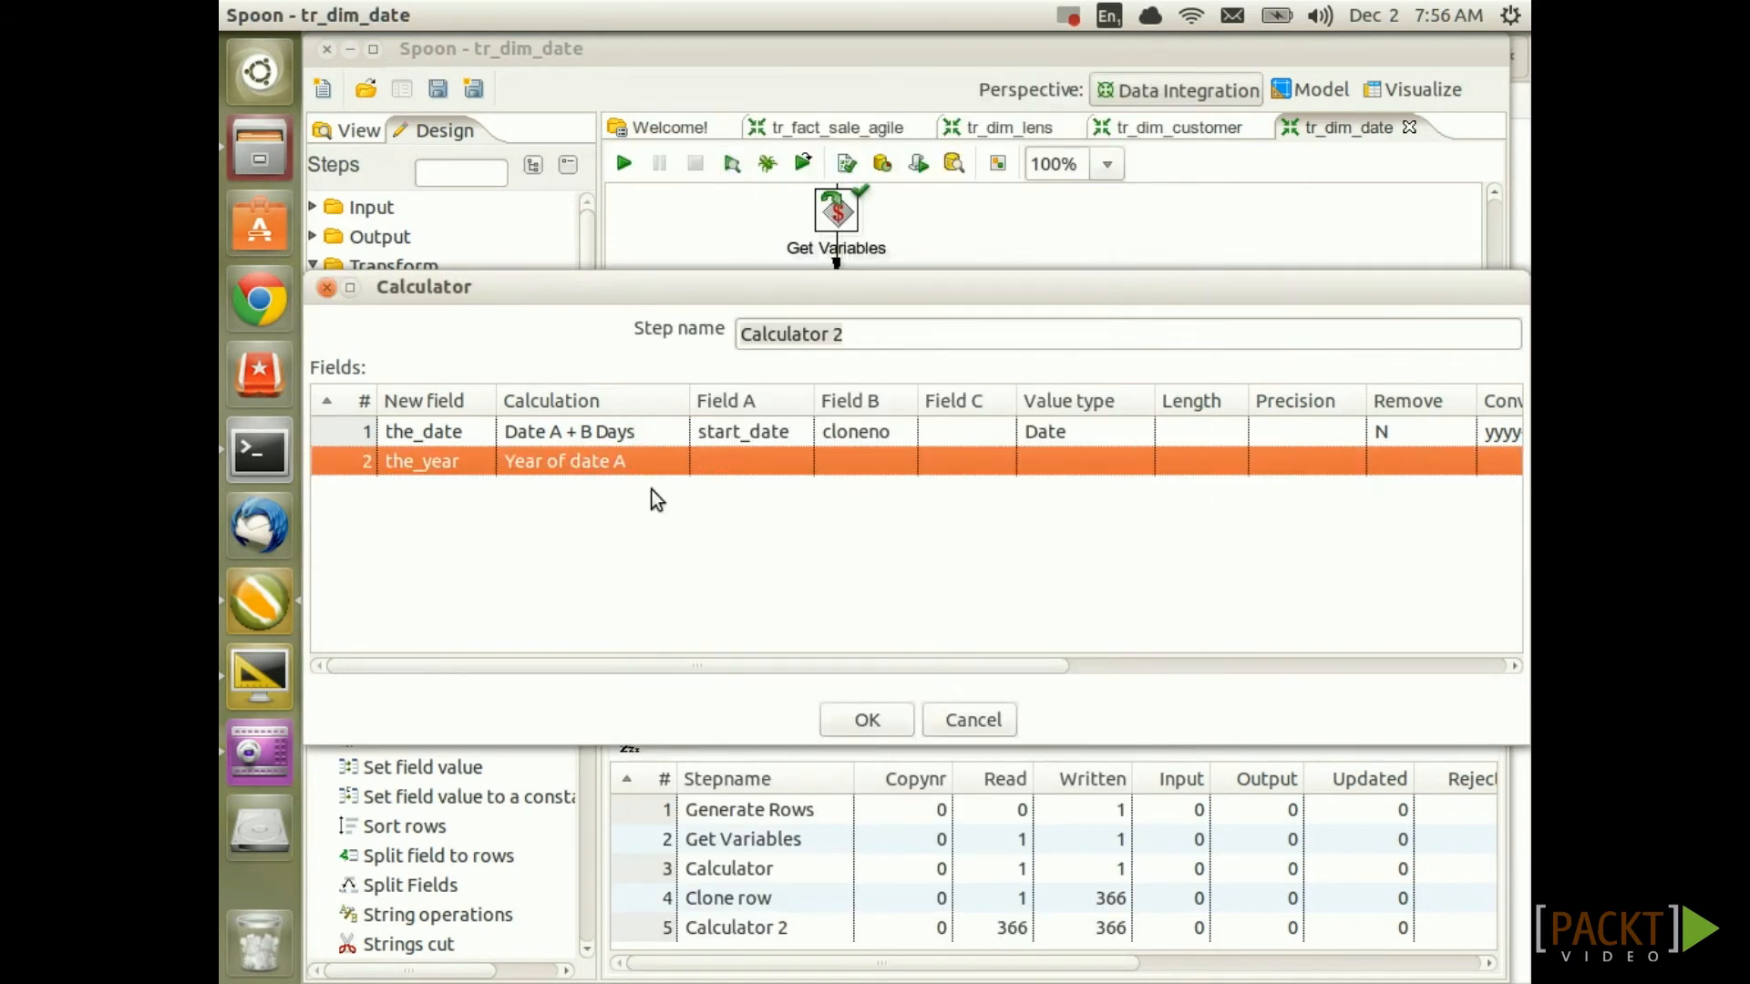
{"action": "left_click", "coordinate": [740, 461]}
{"action": "left_click", "coordinate": [797, 460]}
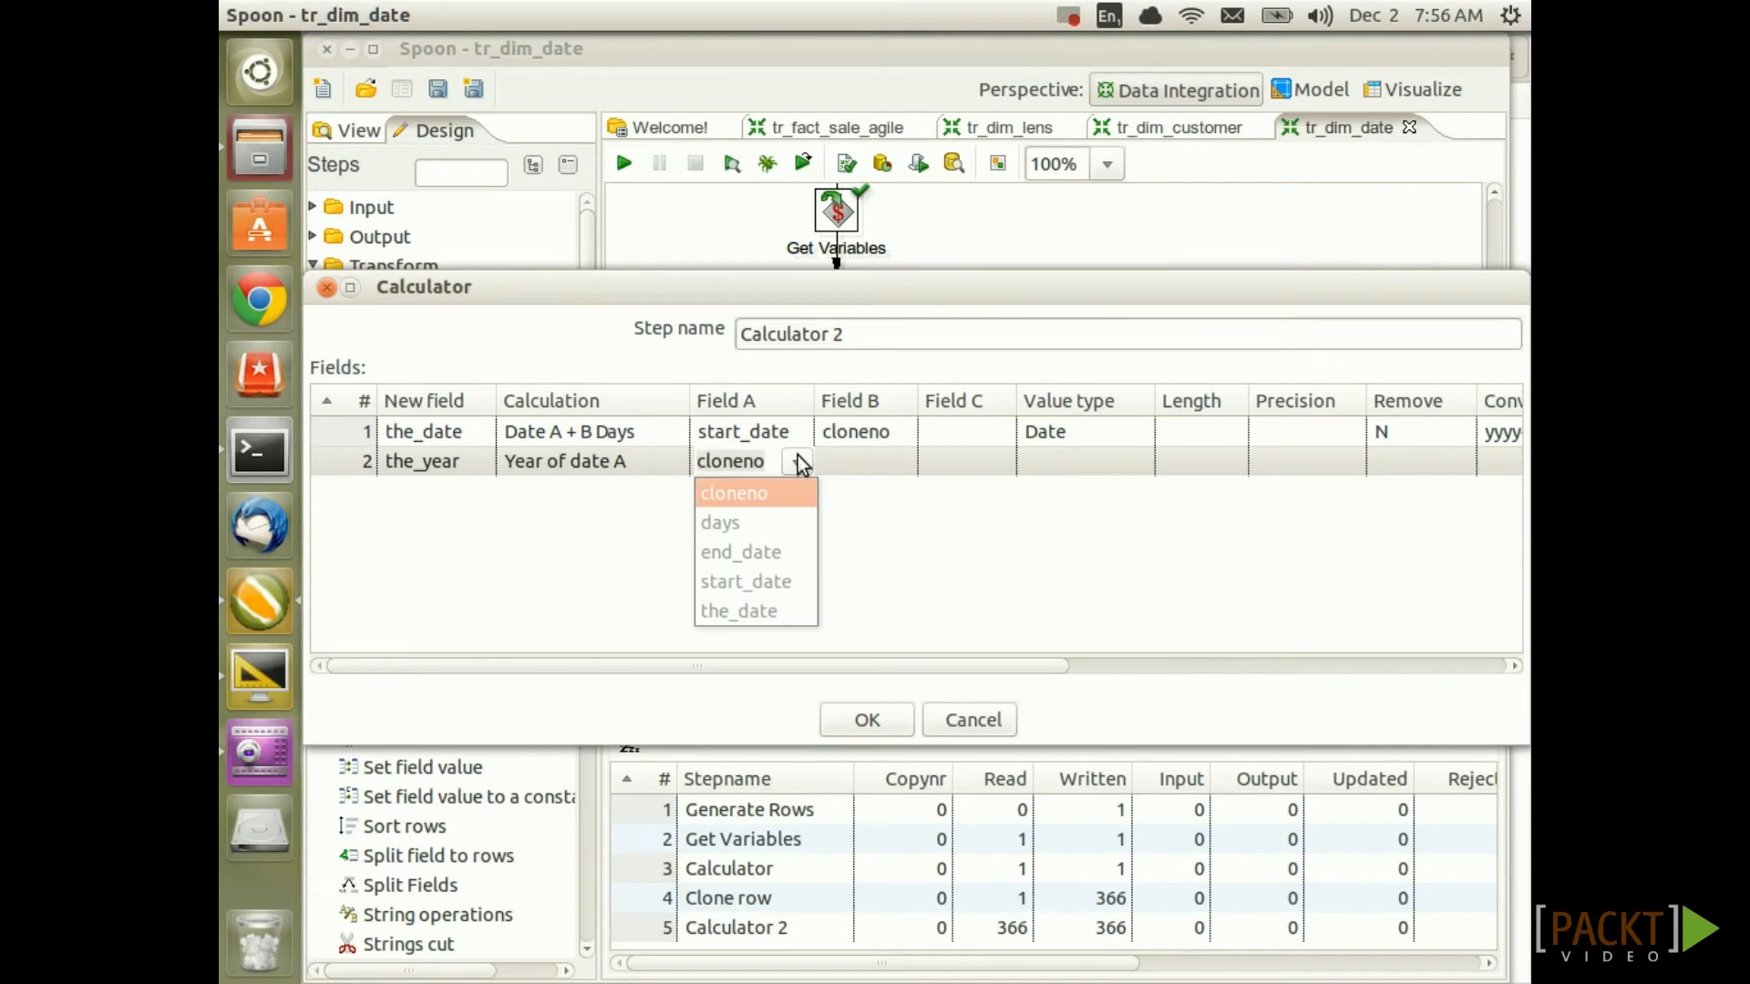
{"action": "left_click", "coordinate": [740, 606]}
{"action": "left_click", "coordinate": [1067, 462]}
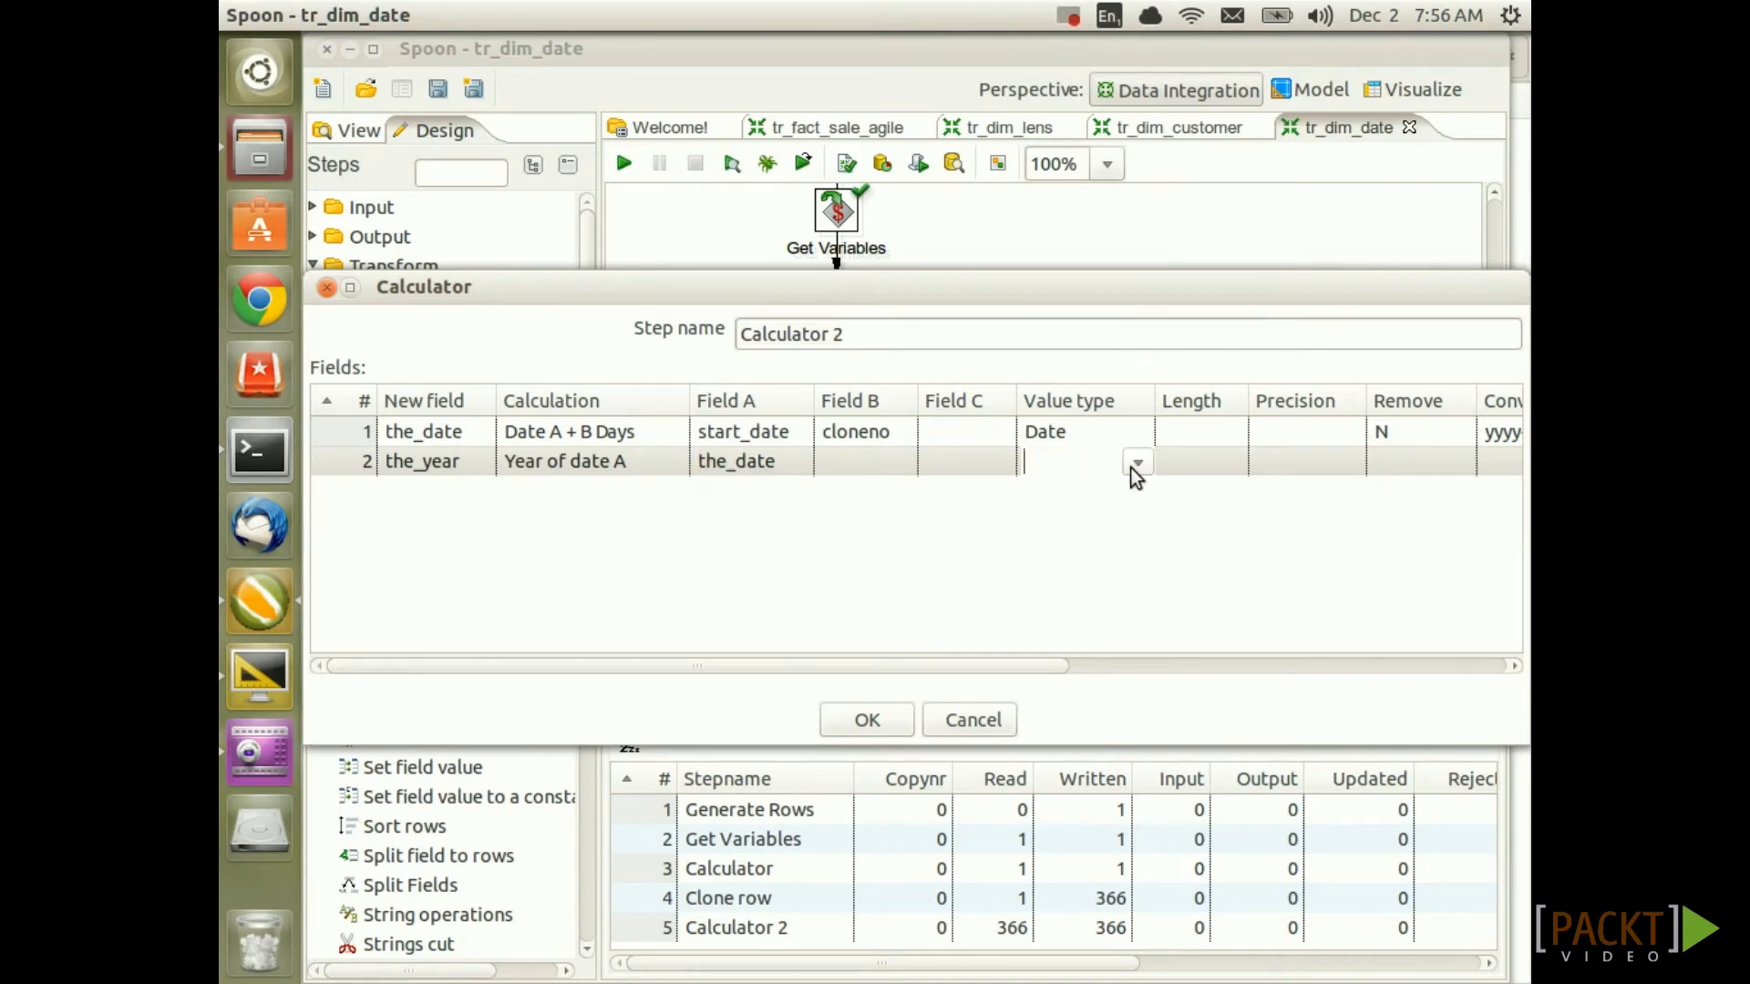
{"action": "left_click", "coordinate": [1136, 464]}
{"action": "left_click", "coordinate": [1090, 610]}
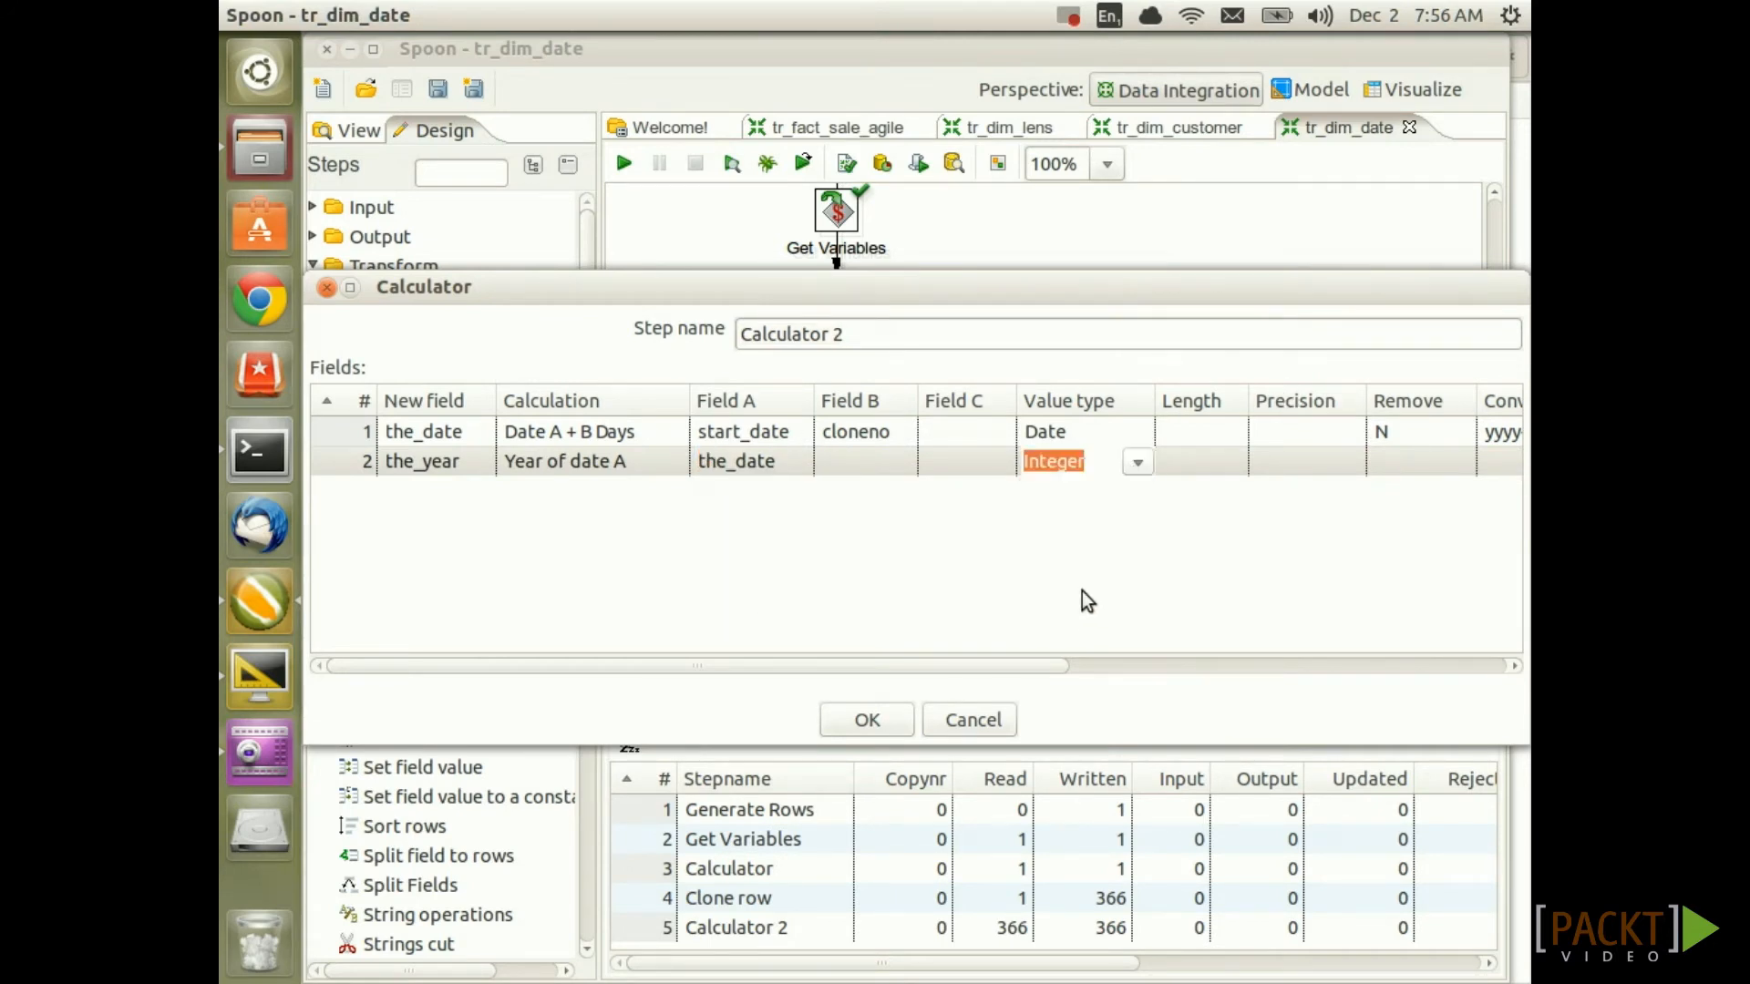
Add the_quarter as Quarter of date A from the_date, typed Integer
{"action": "left_click", "coordinate": [471, 499]}
{"action": "type", "text": "the_quart"}
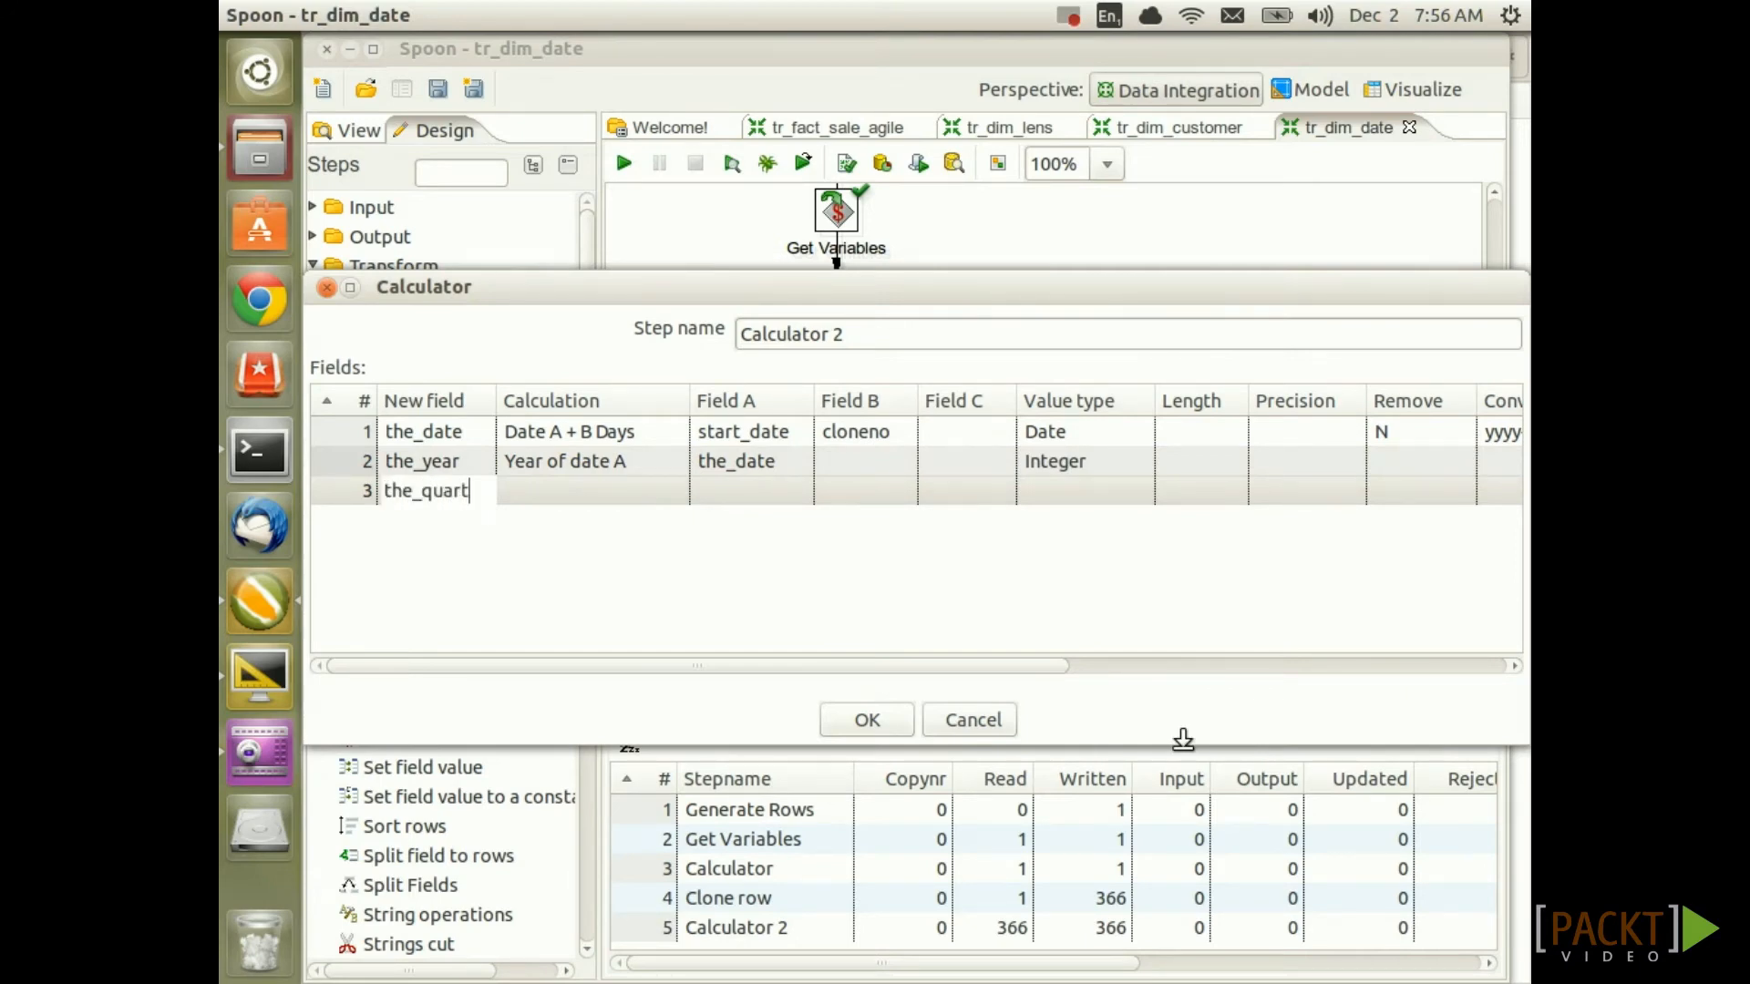
{"action": "type", "text": "er"}
{"action": "key", "text": "Tab"}
{"action": "left_click", "coordinate": [1023, 95]}
{"action": "type", "text": "quarter"}
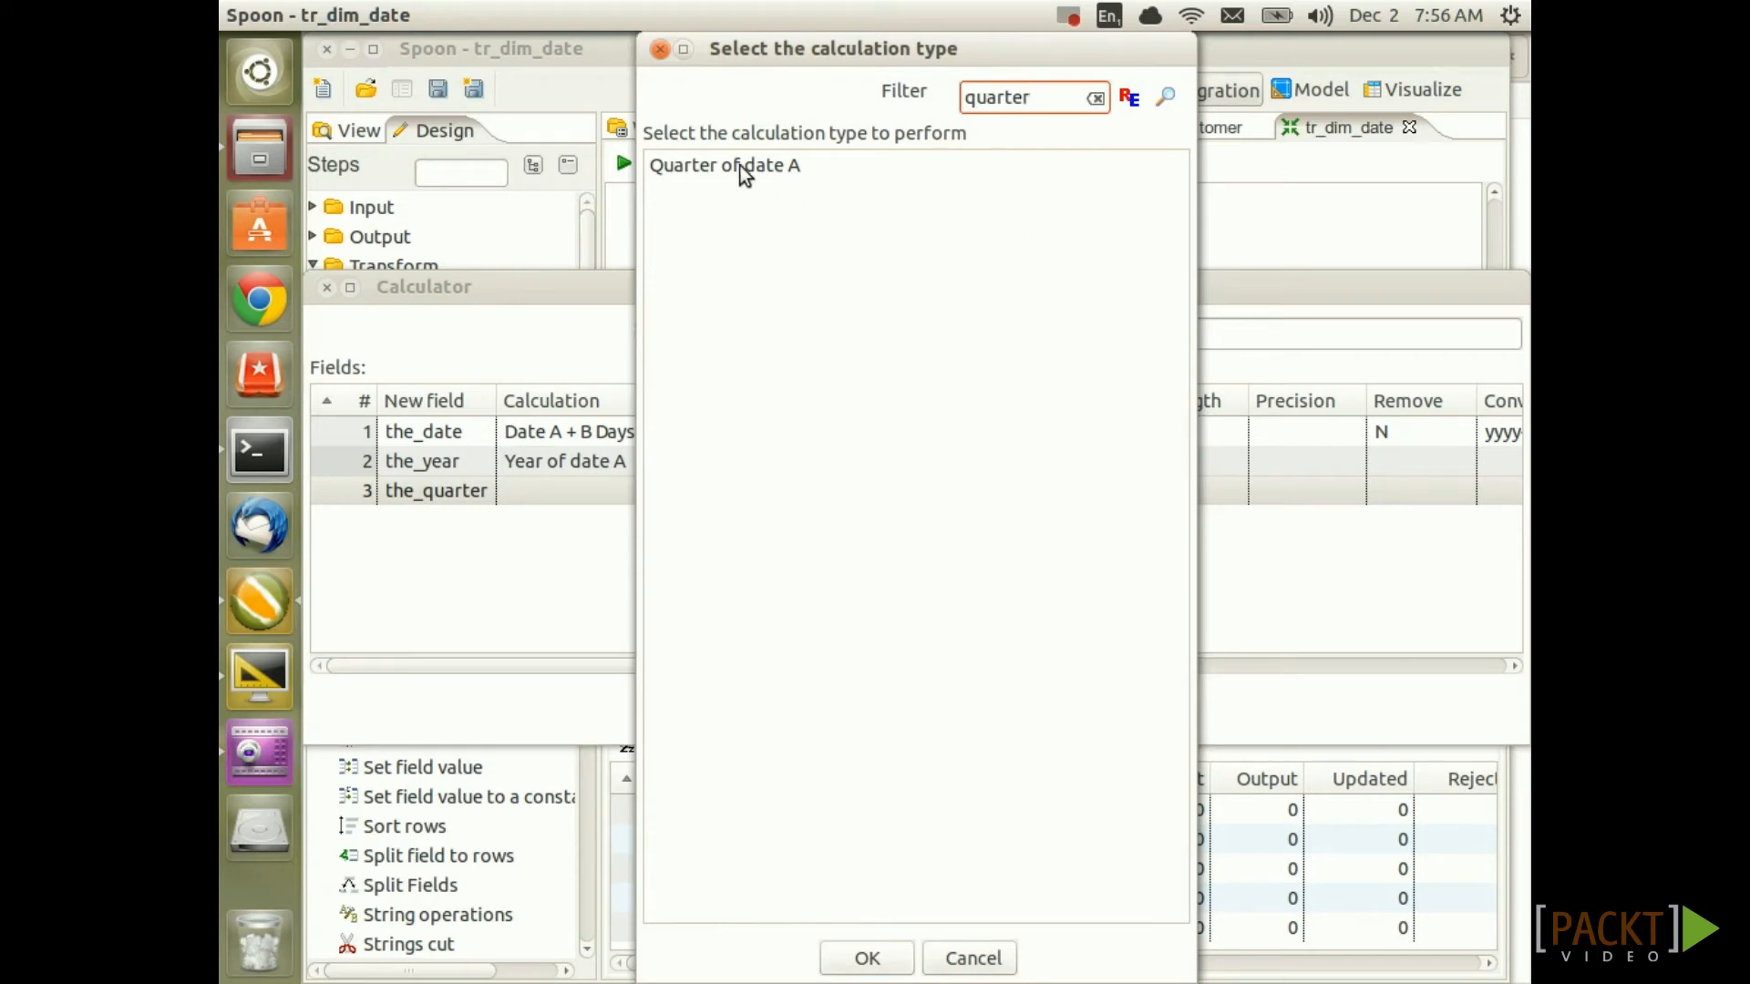
{"action": "double_click", "coordinate": [740, 166]}
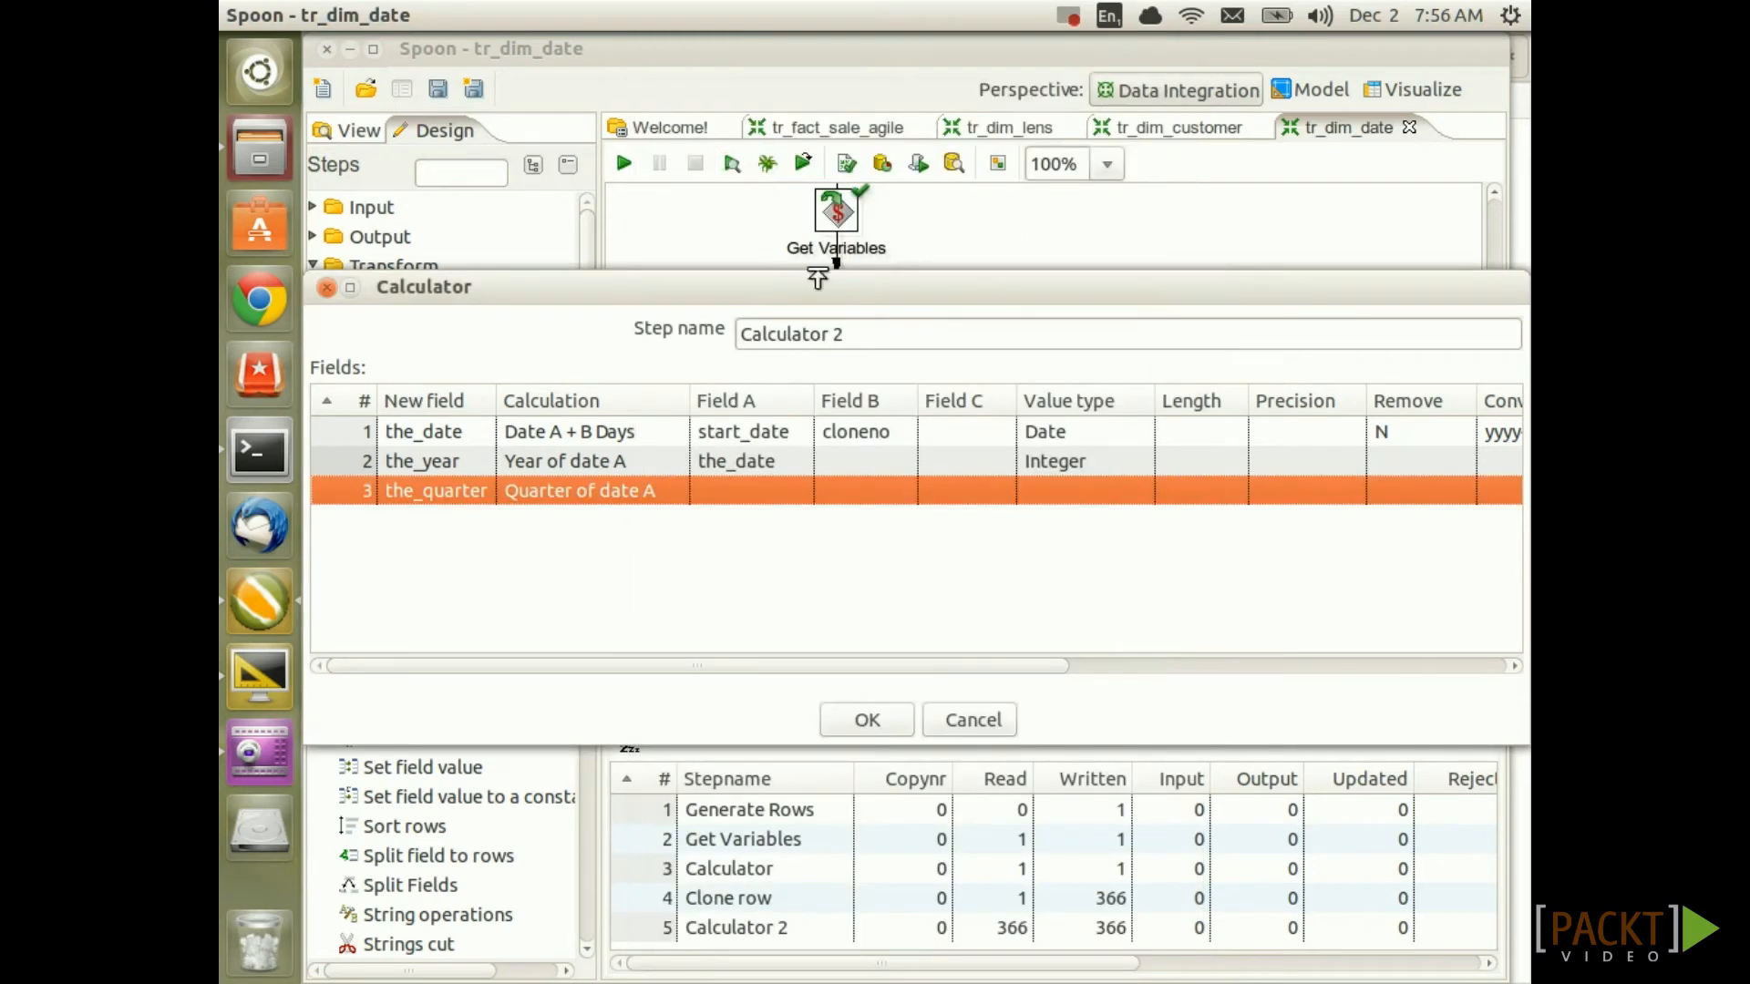
{"action": "left_click", "coordinate": [789, 490]}
{"action": "type", "text": "the_date"}
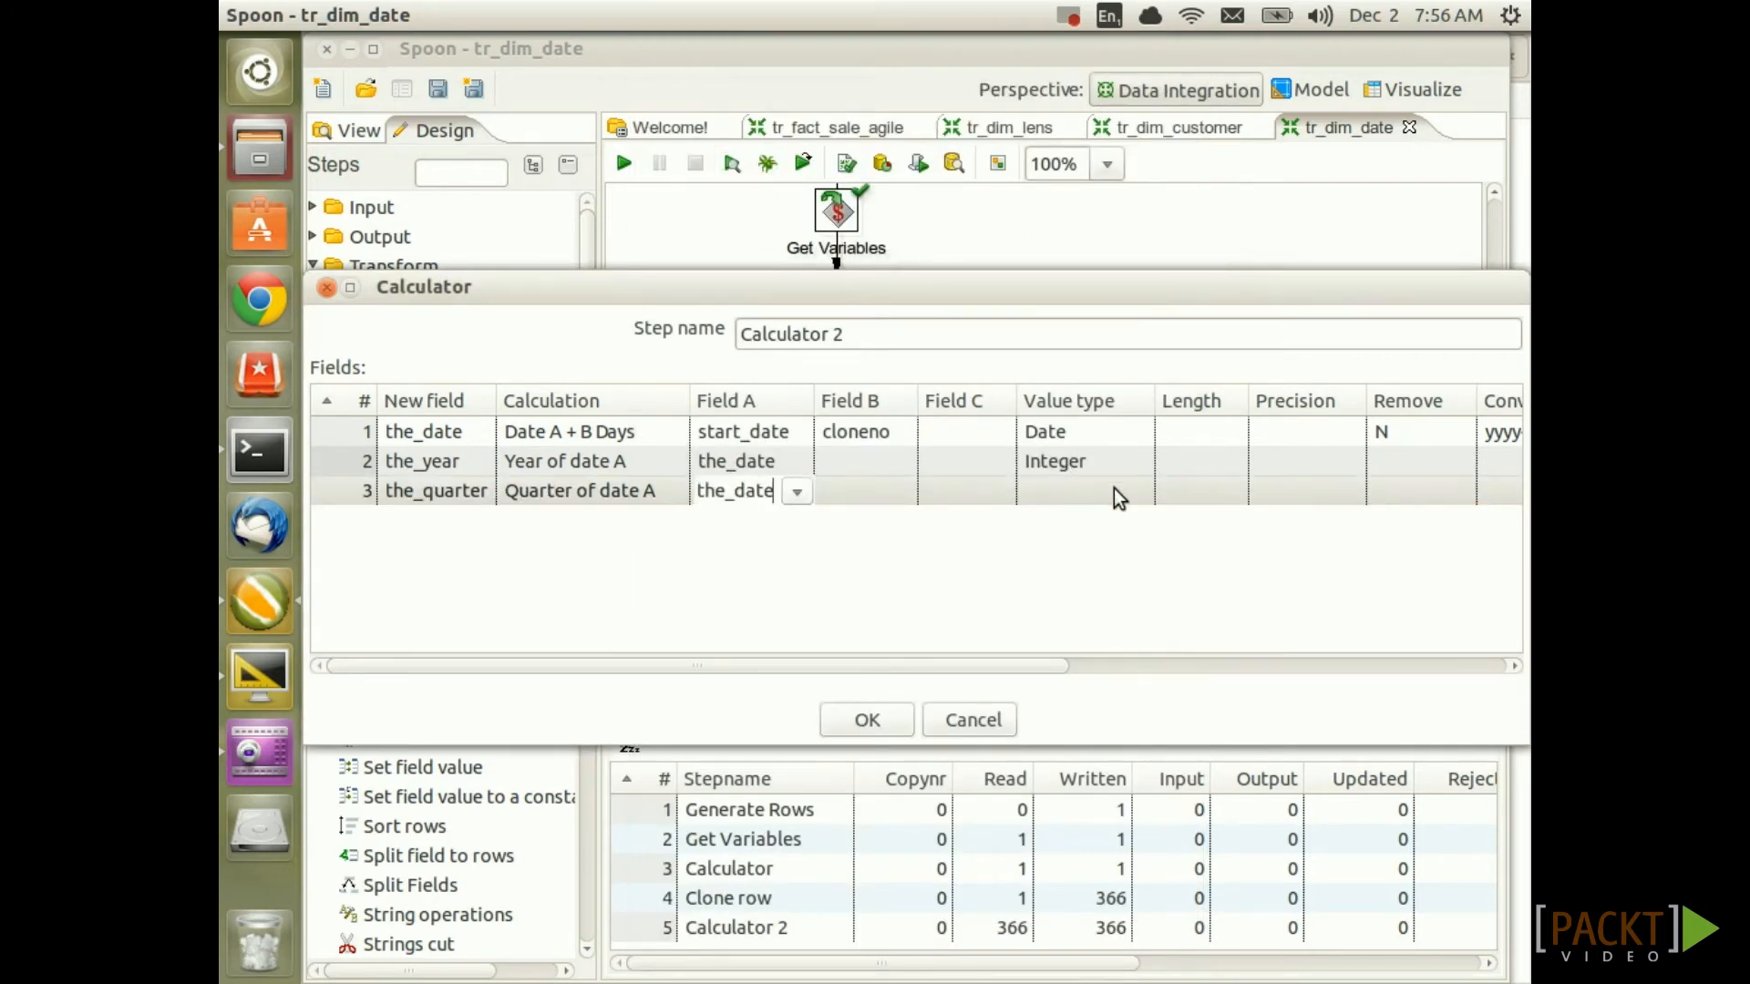
{"action": "left_click", "coordinate": [1114, 489]}
{"action": "left_click", "coordinate": [1139, 491]}
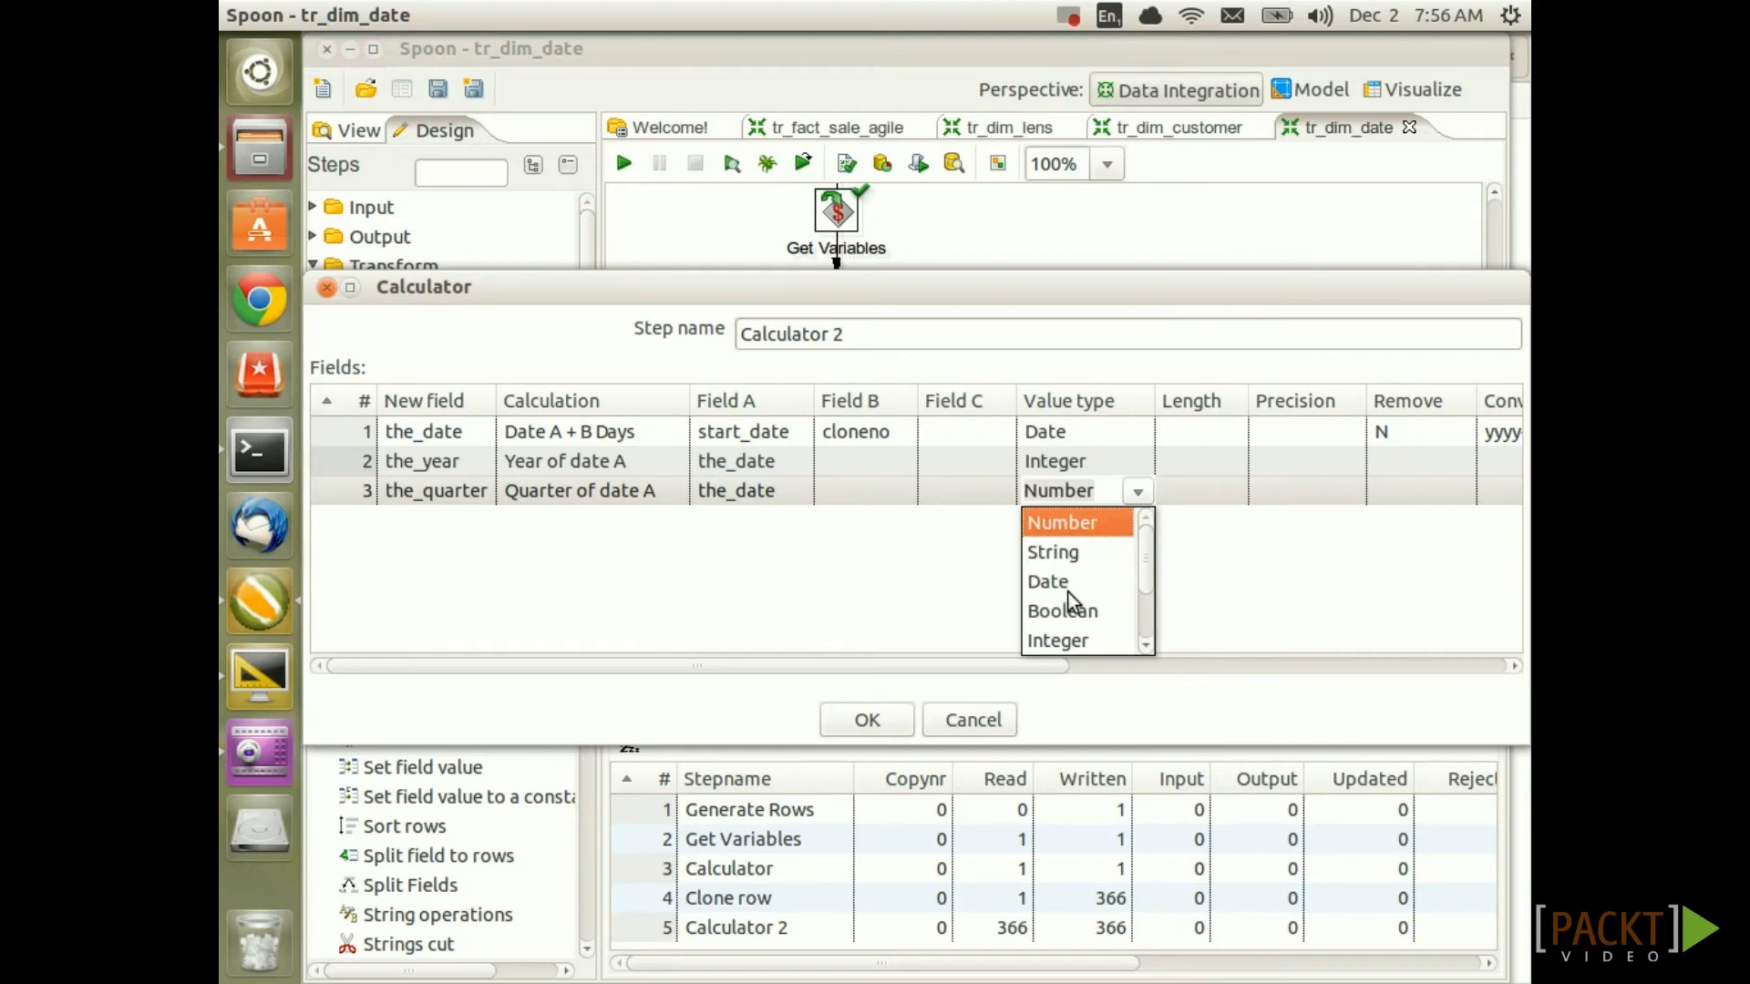
{"action": "left_click", "coordinate": [1074, 640]}
Add the_month as Month of date A from the_date, typed Integer
{"action": "left_click", "coordinate": [534, 517]}
{"action": "type", "text": "the_month"}
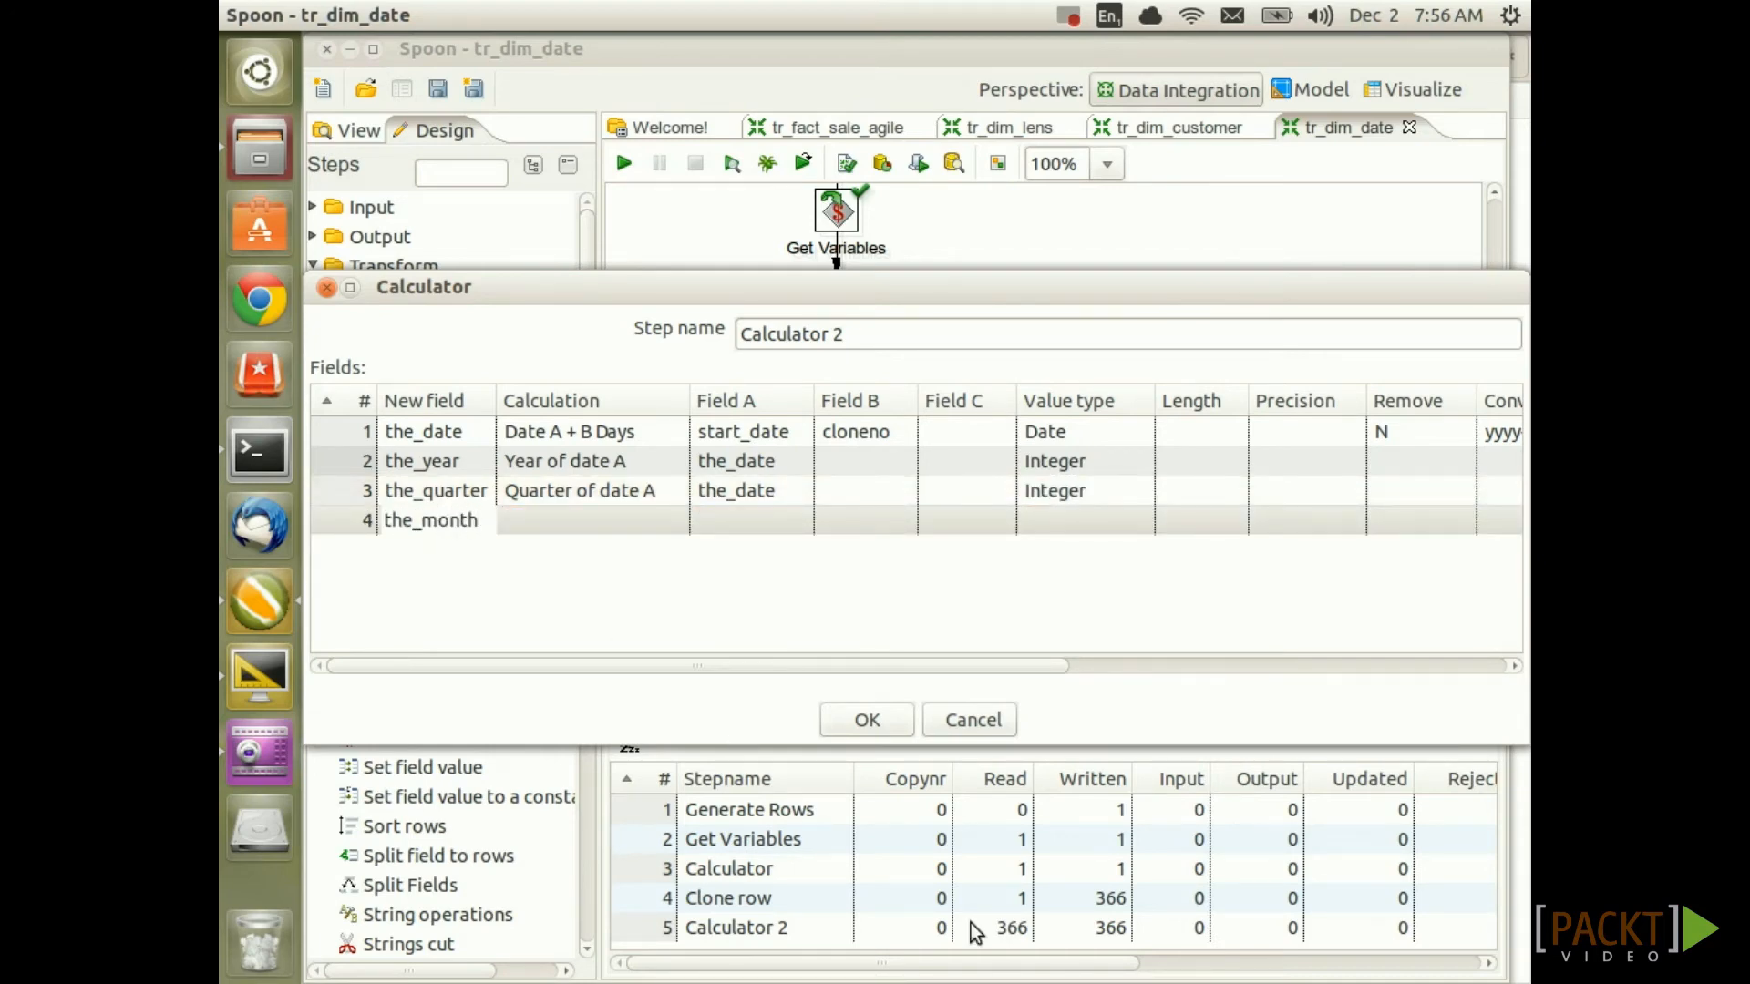
{"action": "key", "text": "Tab"}
{"action": "left_click", "coordinate": [1025, 99]}
{"action": "type", "text": "month"}
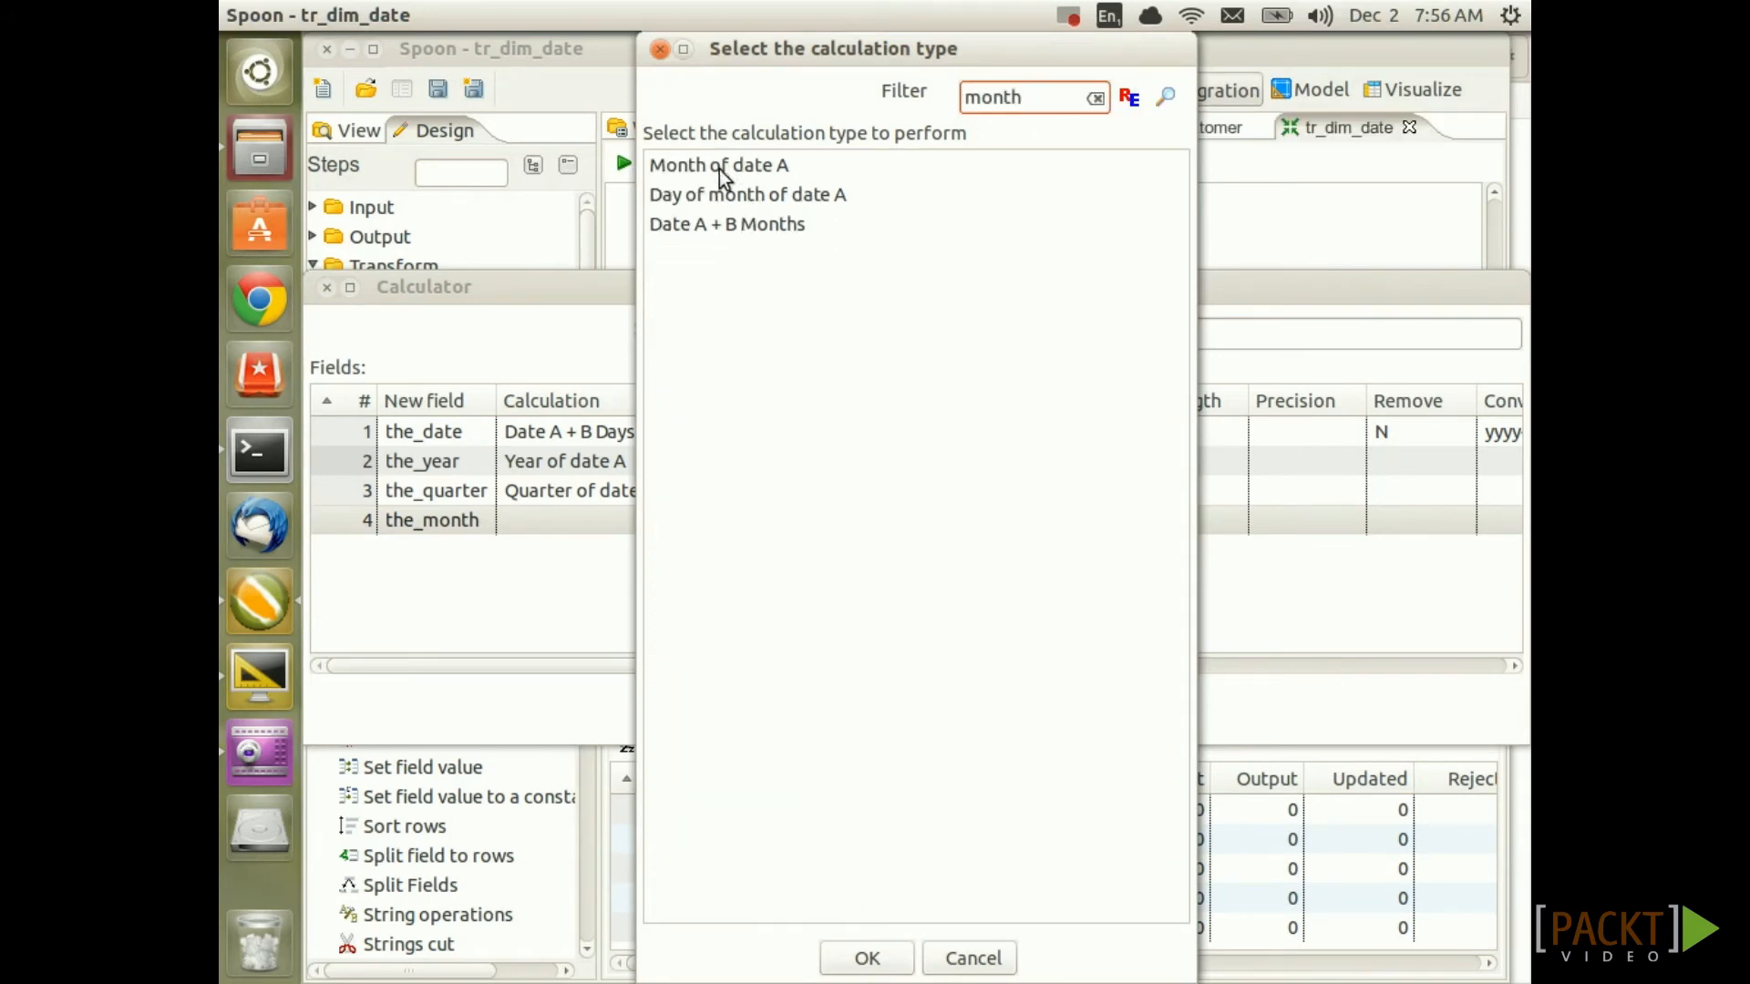
{"action": "double_click", "coordinate": [705, 172]}
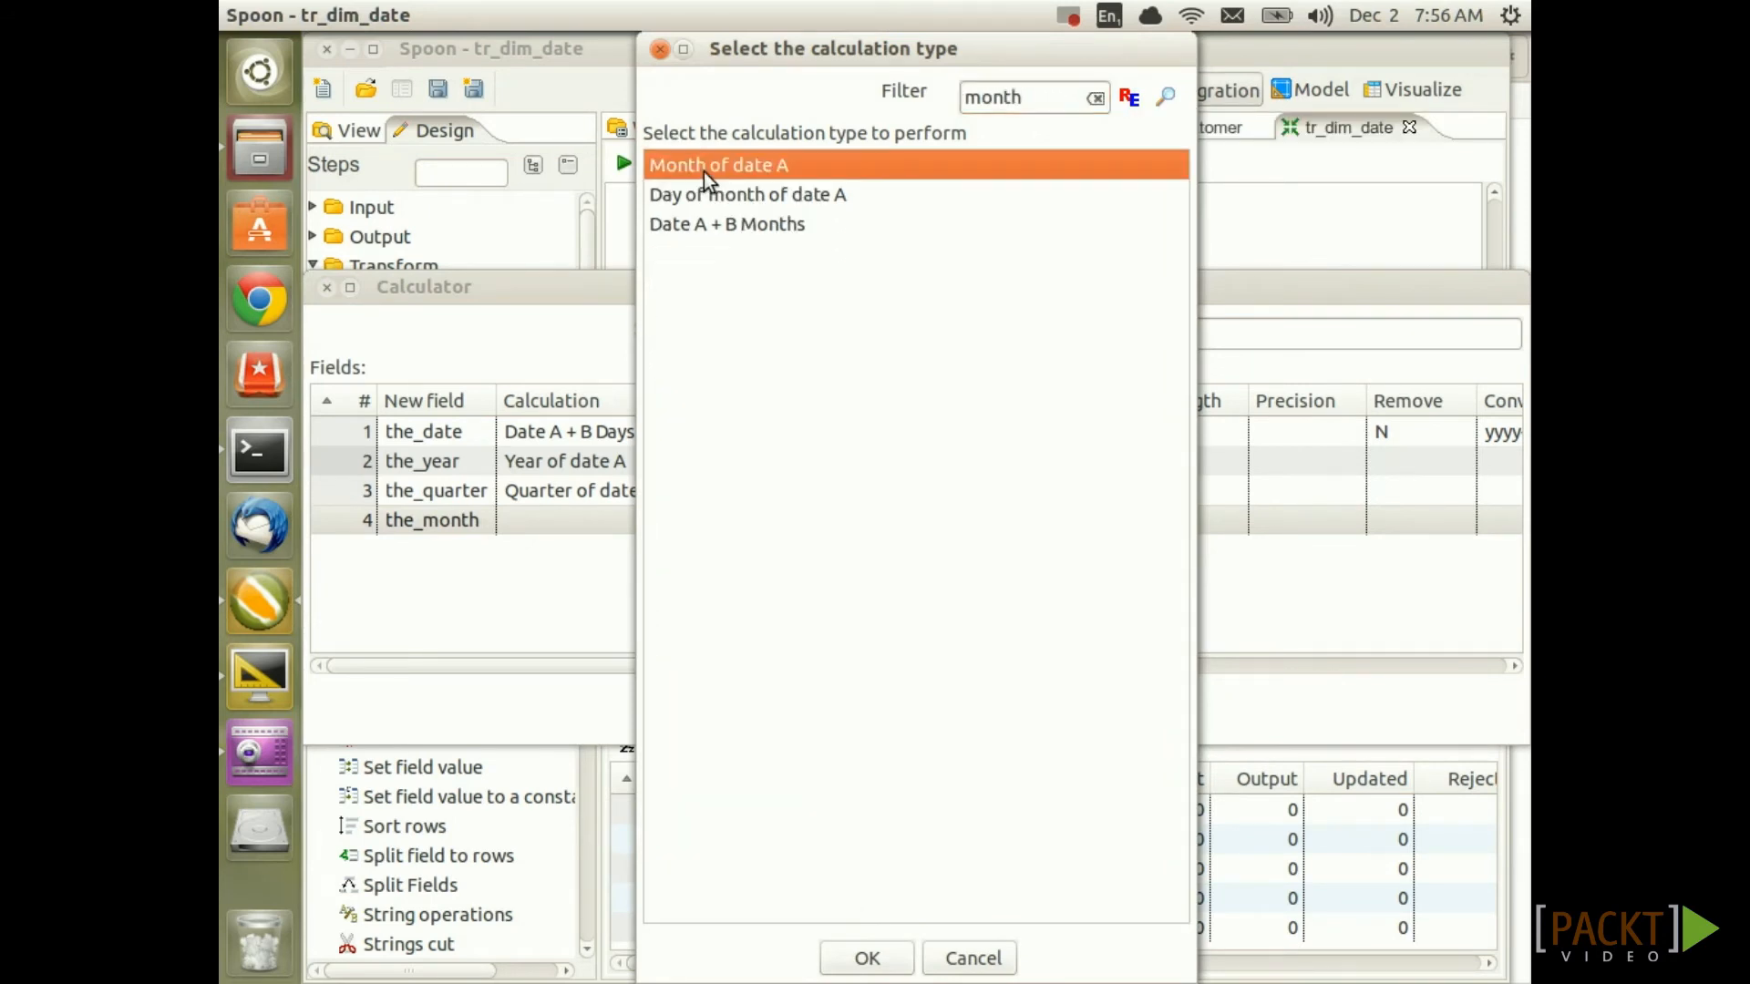
{"action": "left_click", "coordinate": [786, 517]}
{"action": "type", "text": "the_date"}
{"action": "left_click", "coordinate": [1111, 519]}
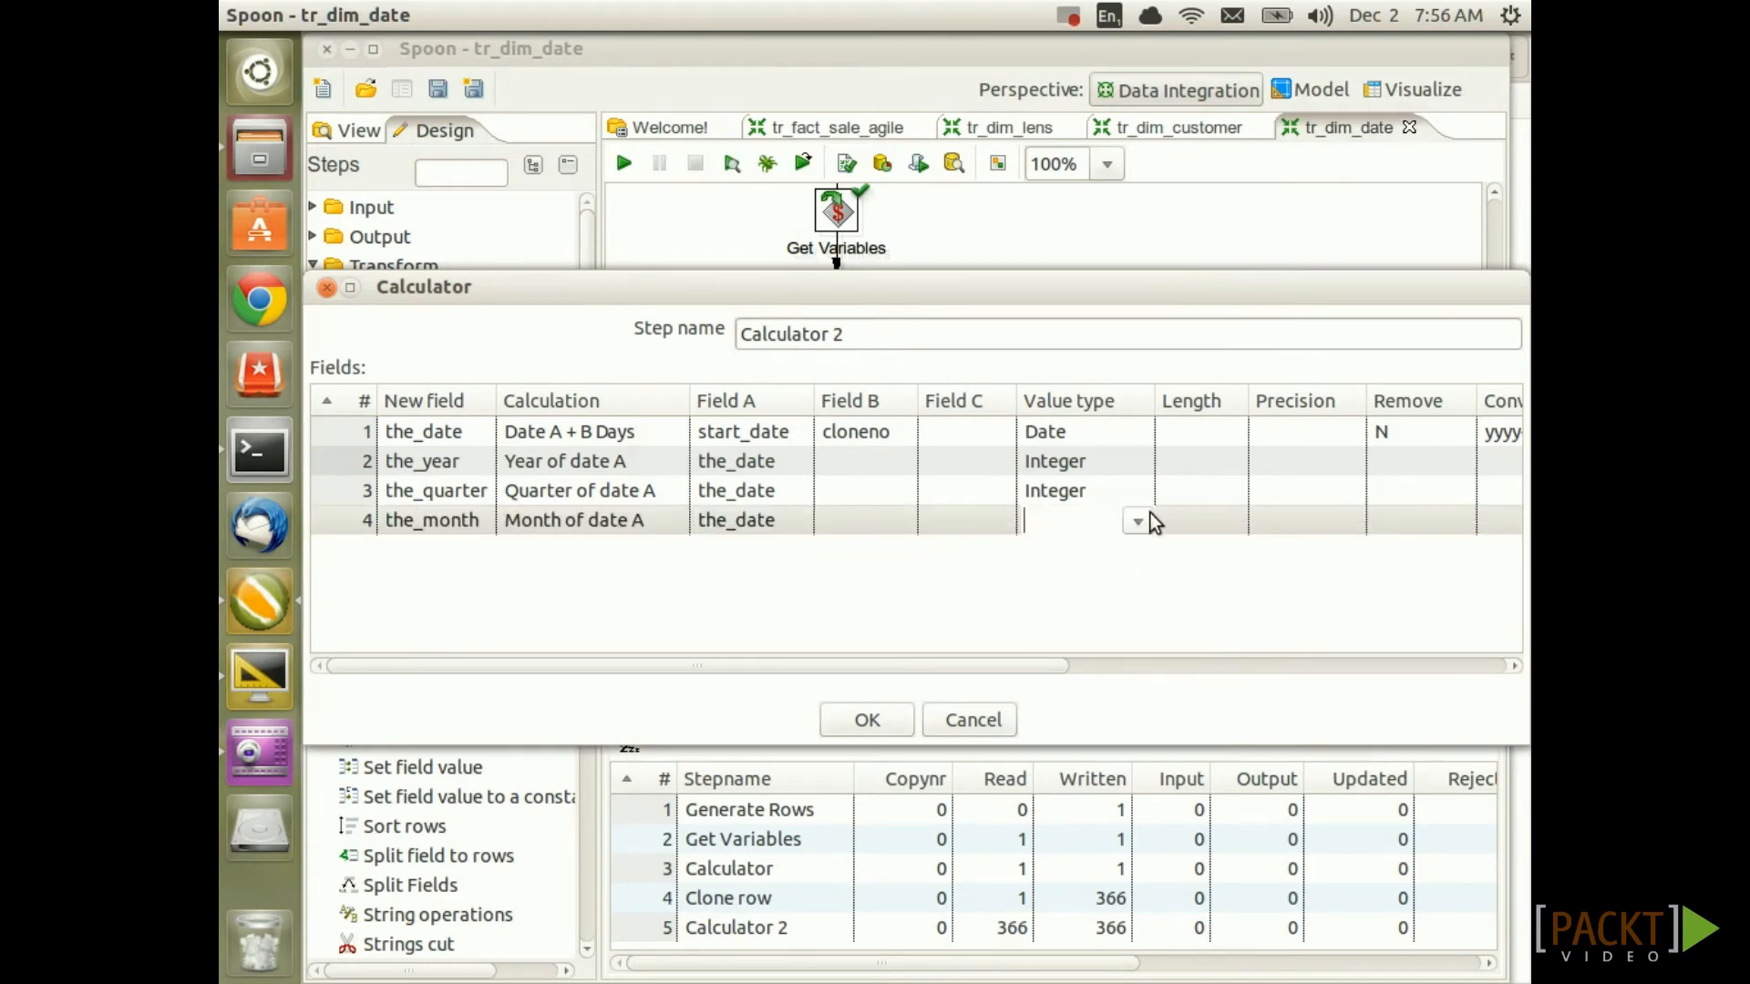
{"action": "left_click", "coordinate": [1138, 520]}
{"action": "left_click", "coordinate": [1089, 670]}
{"action": "left_click", "coordinate": [446, 556]}
Add the_week as Week of year of date A from the_date, typed Integer
{"action": "type", "text": "the_week"}
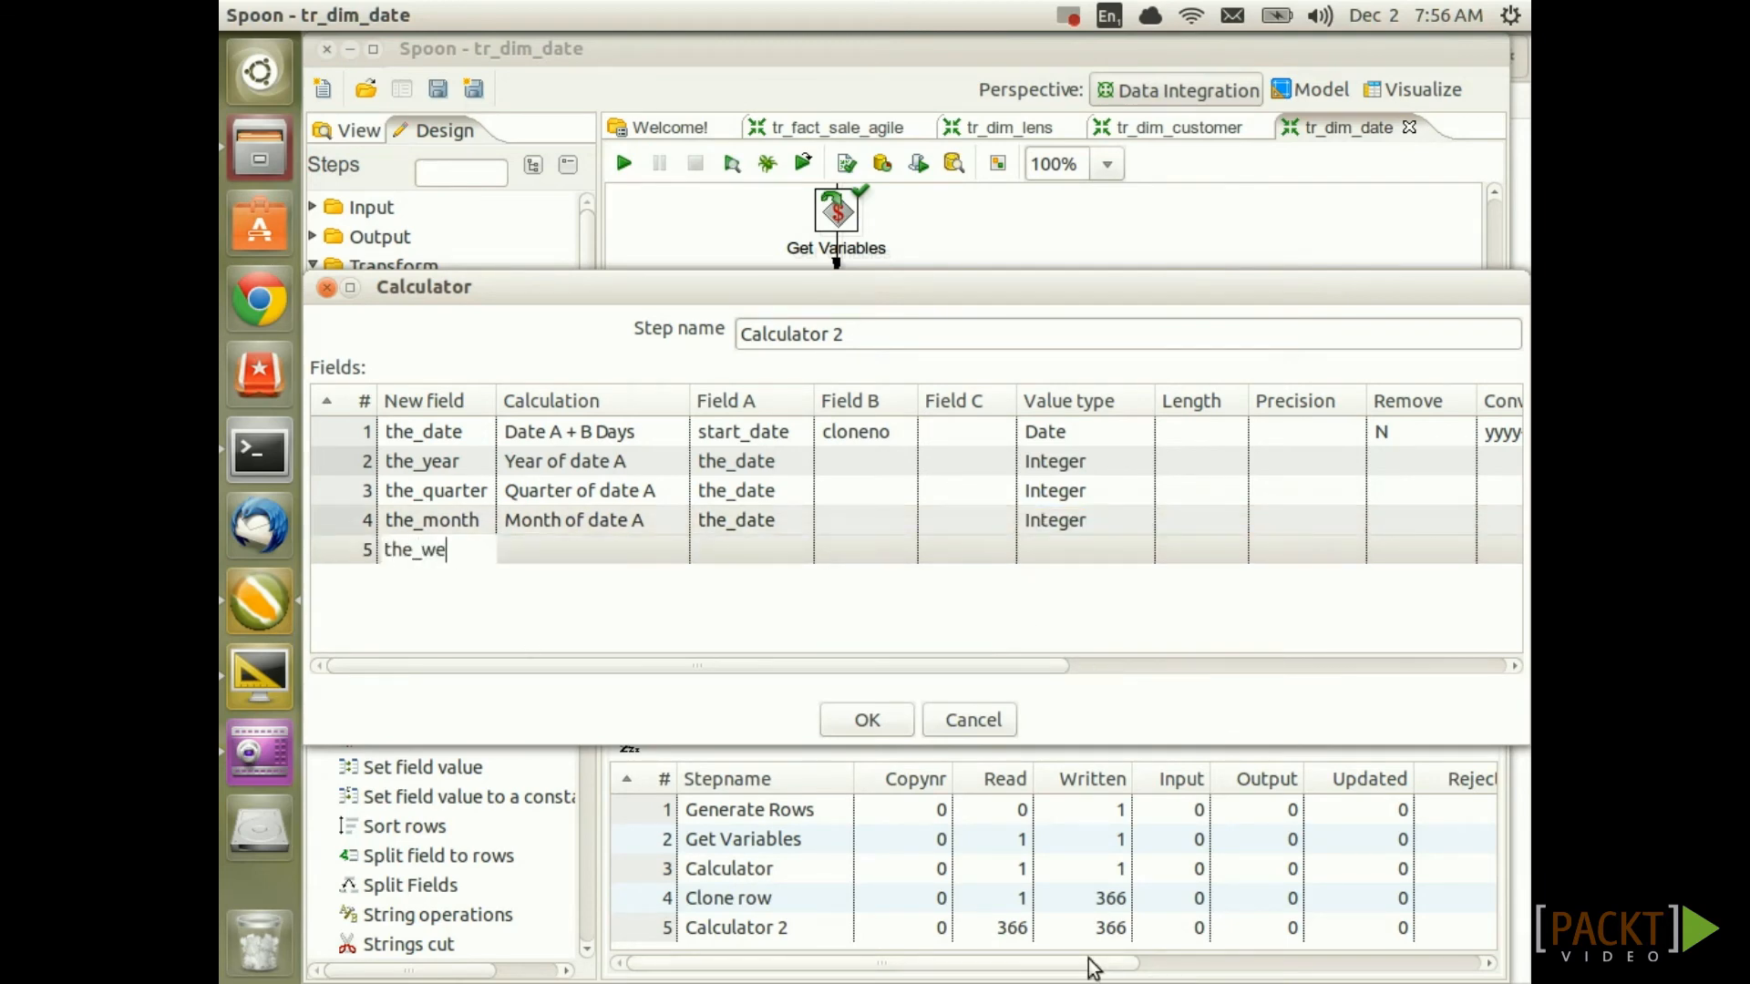
{"action": "key", "text": "Tab"}
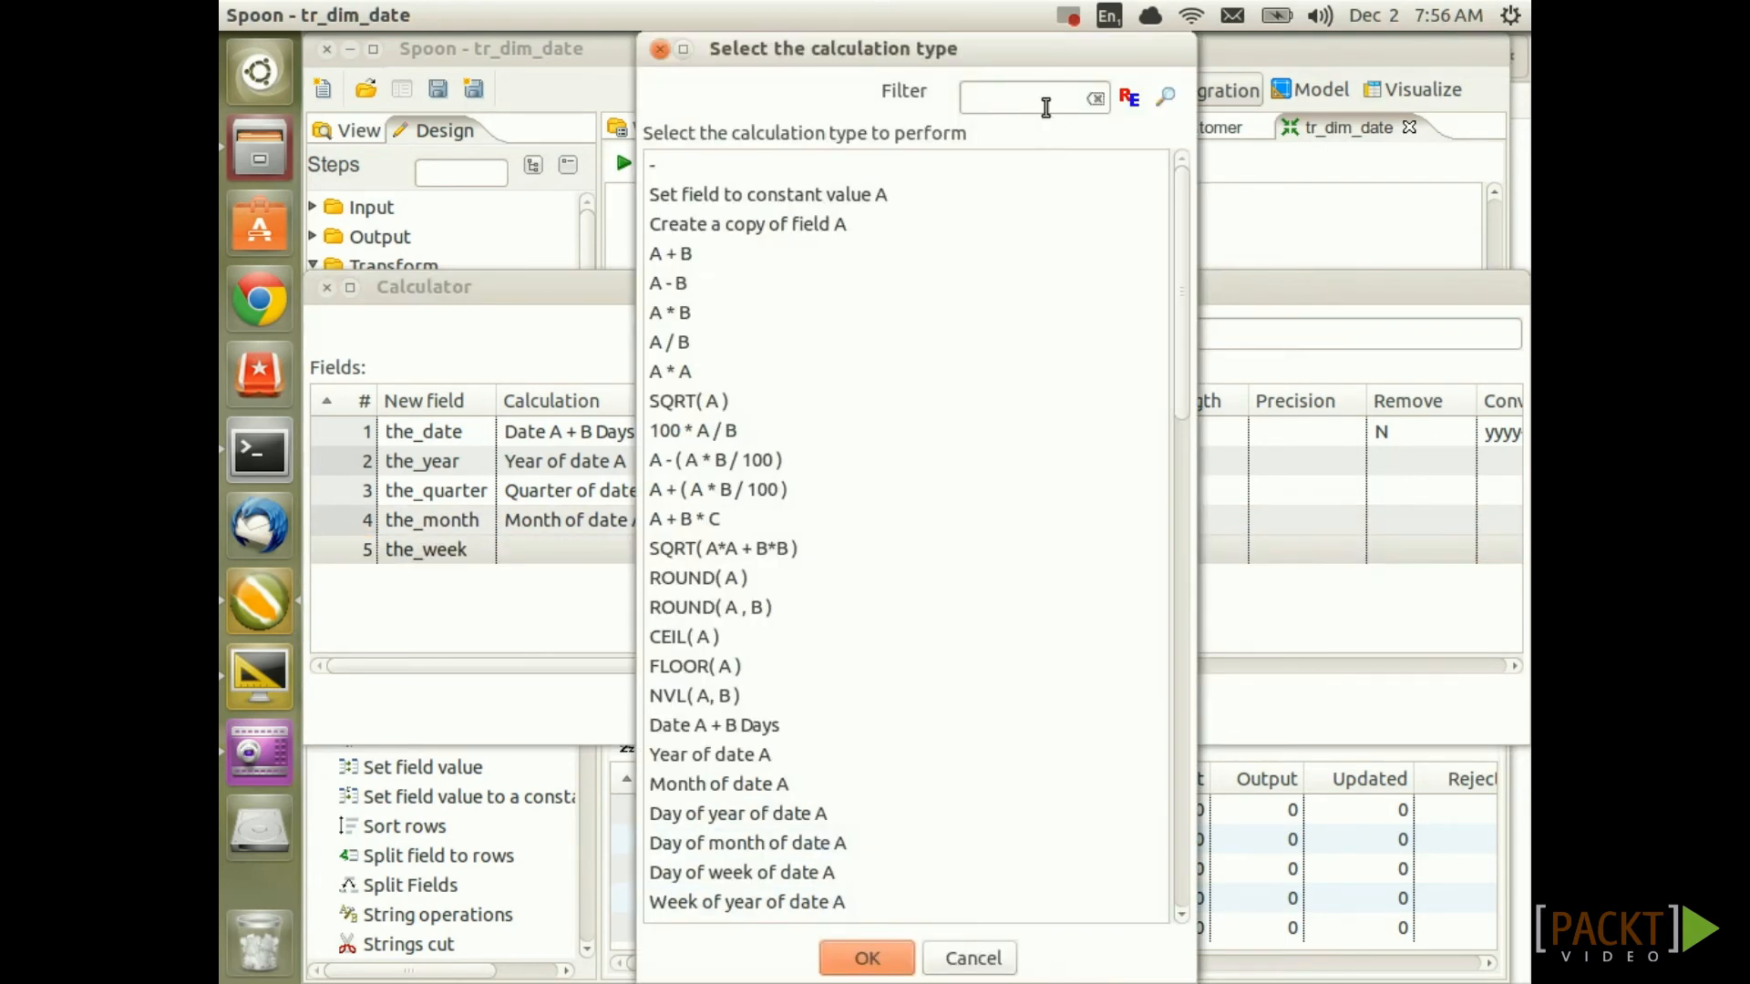
{"action": "left_click", "coordinate": [1046, 107]}
{"action": "type", "text": "week"}
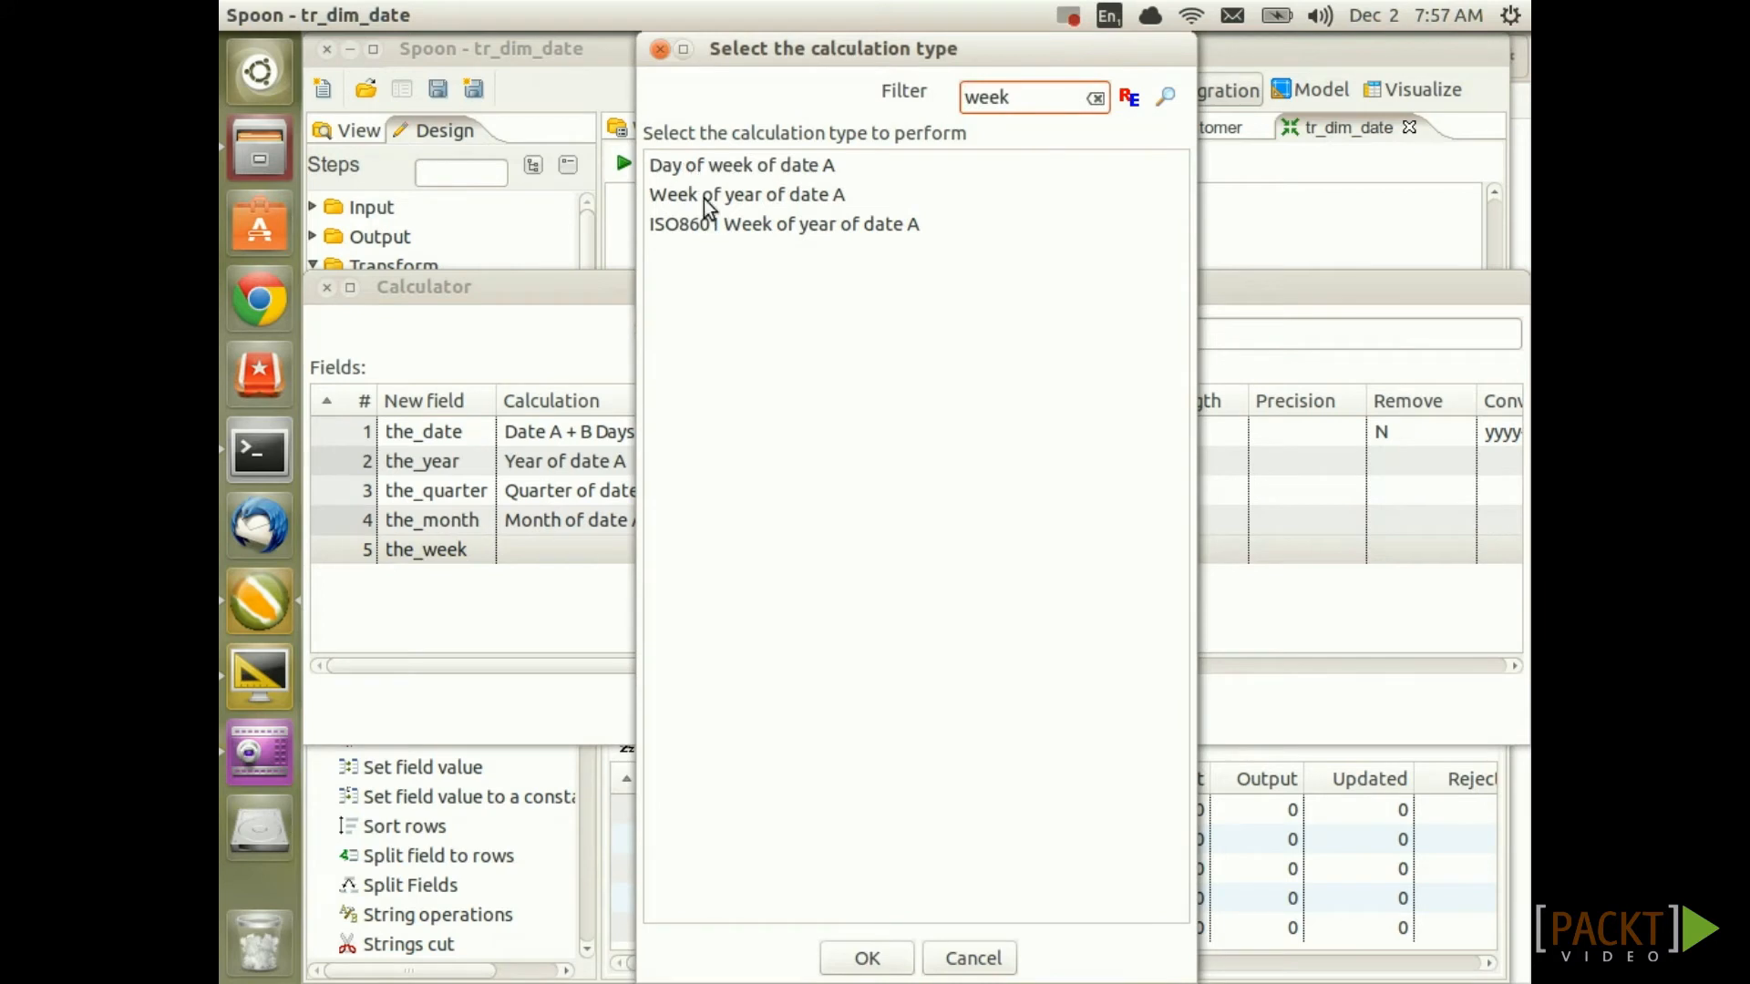
{"action": "double_click", "coordinate": [706, 196]}
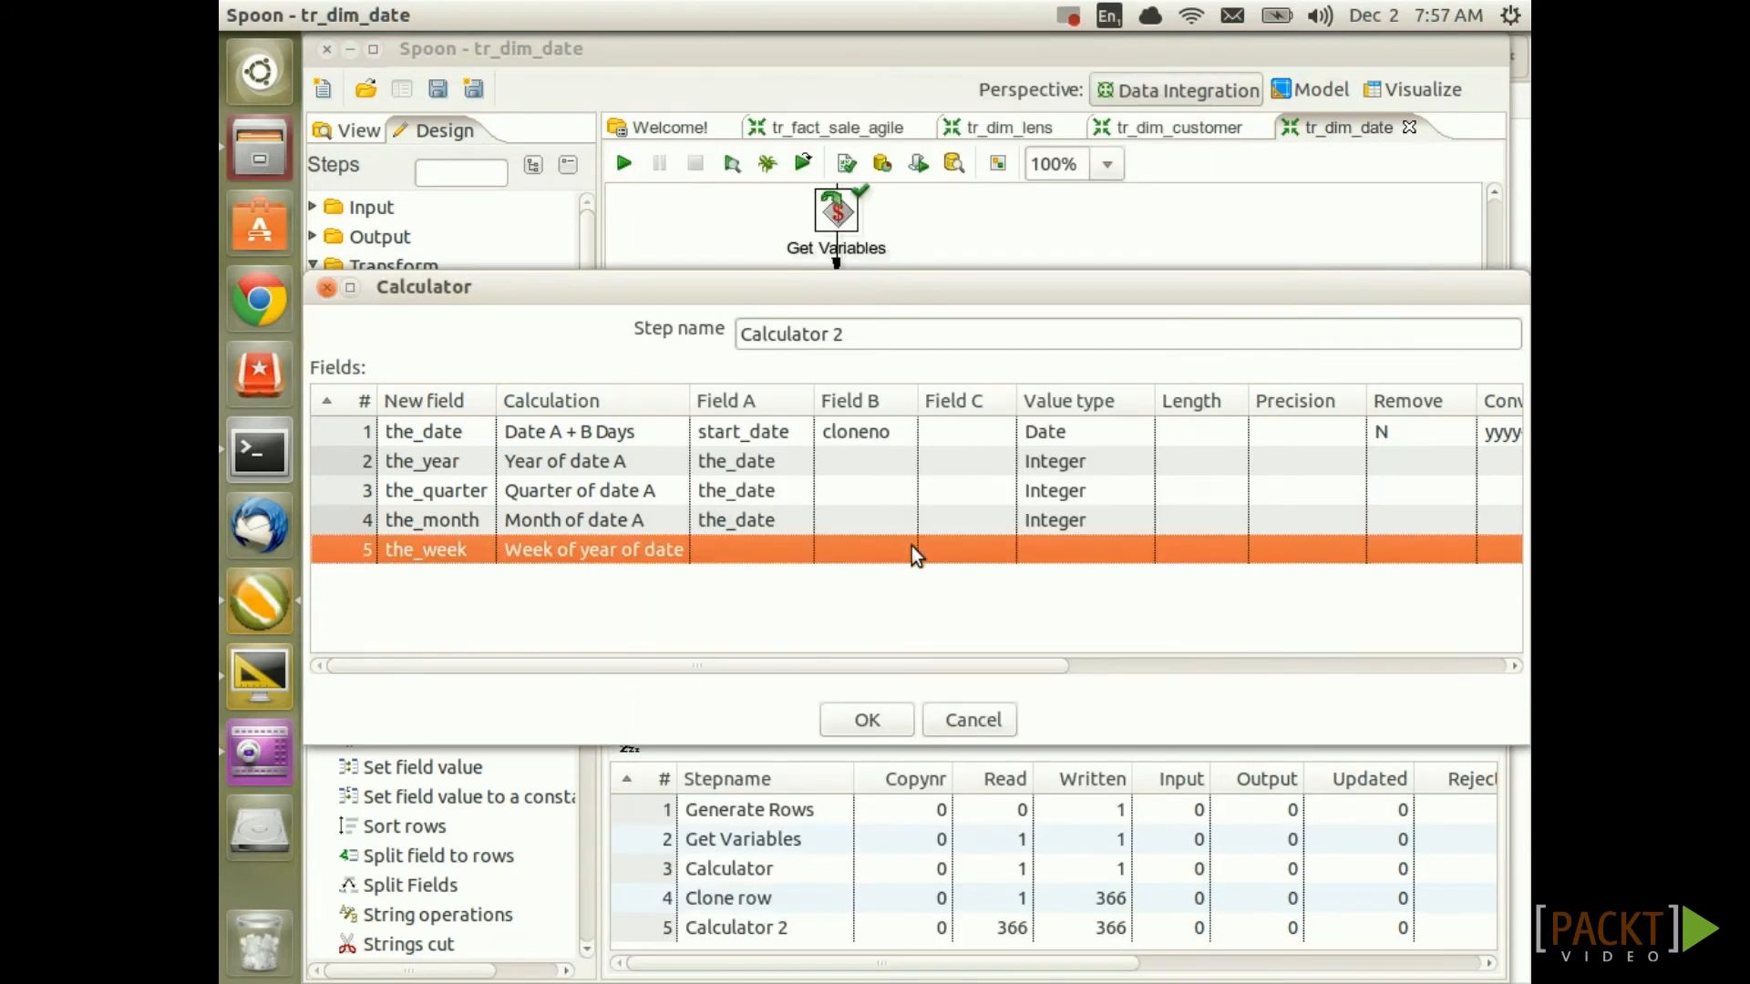
{"action": "left_click", "coordinate": [743, 546]}
{"action": "type", "text": "the_date"}
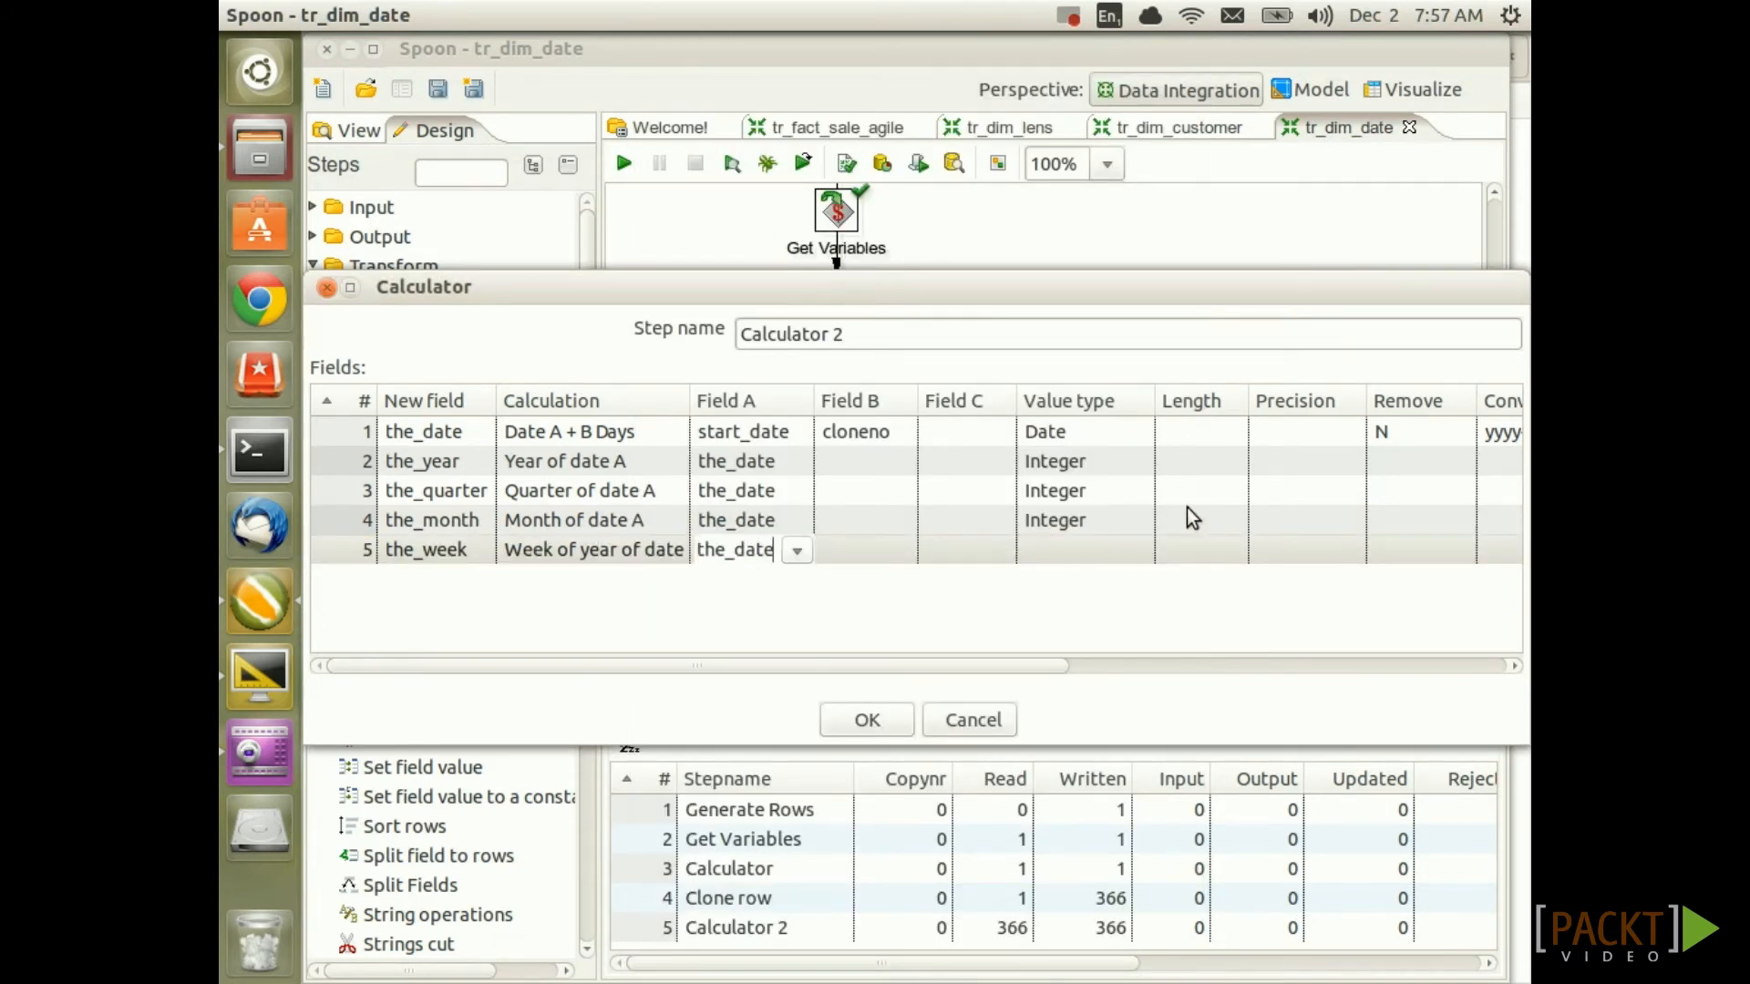
{"action": "left_click", "coordinate": [1112, 551]}
{"action": "left_click", "coordinate": [1136, 551]}
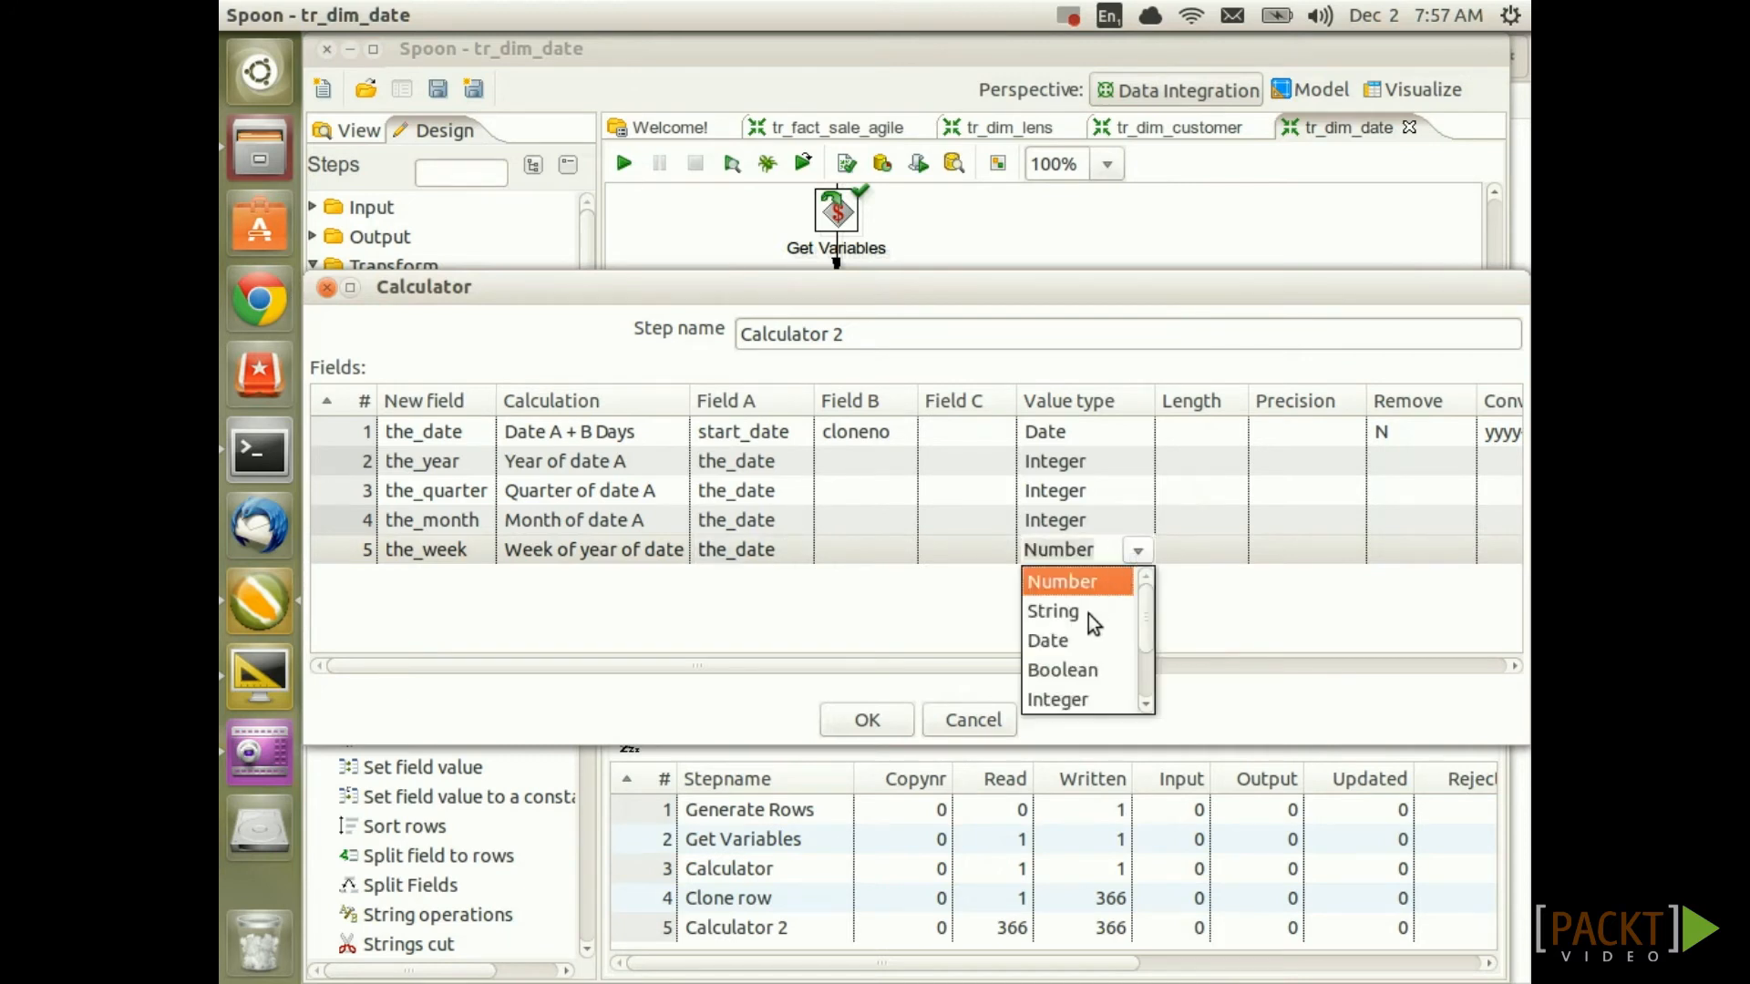
{"action": "left_click", "coordinate": [1057, 699]}
Add day_of_year as Day of year of date A from the_date, typed Integer
{"action": "key", "text": "Return"}
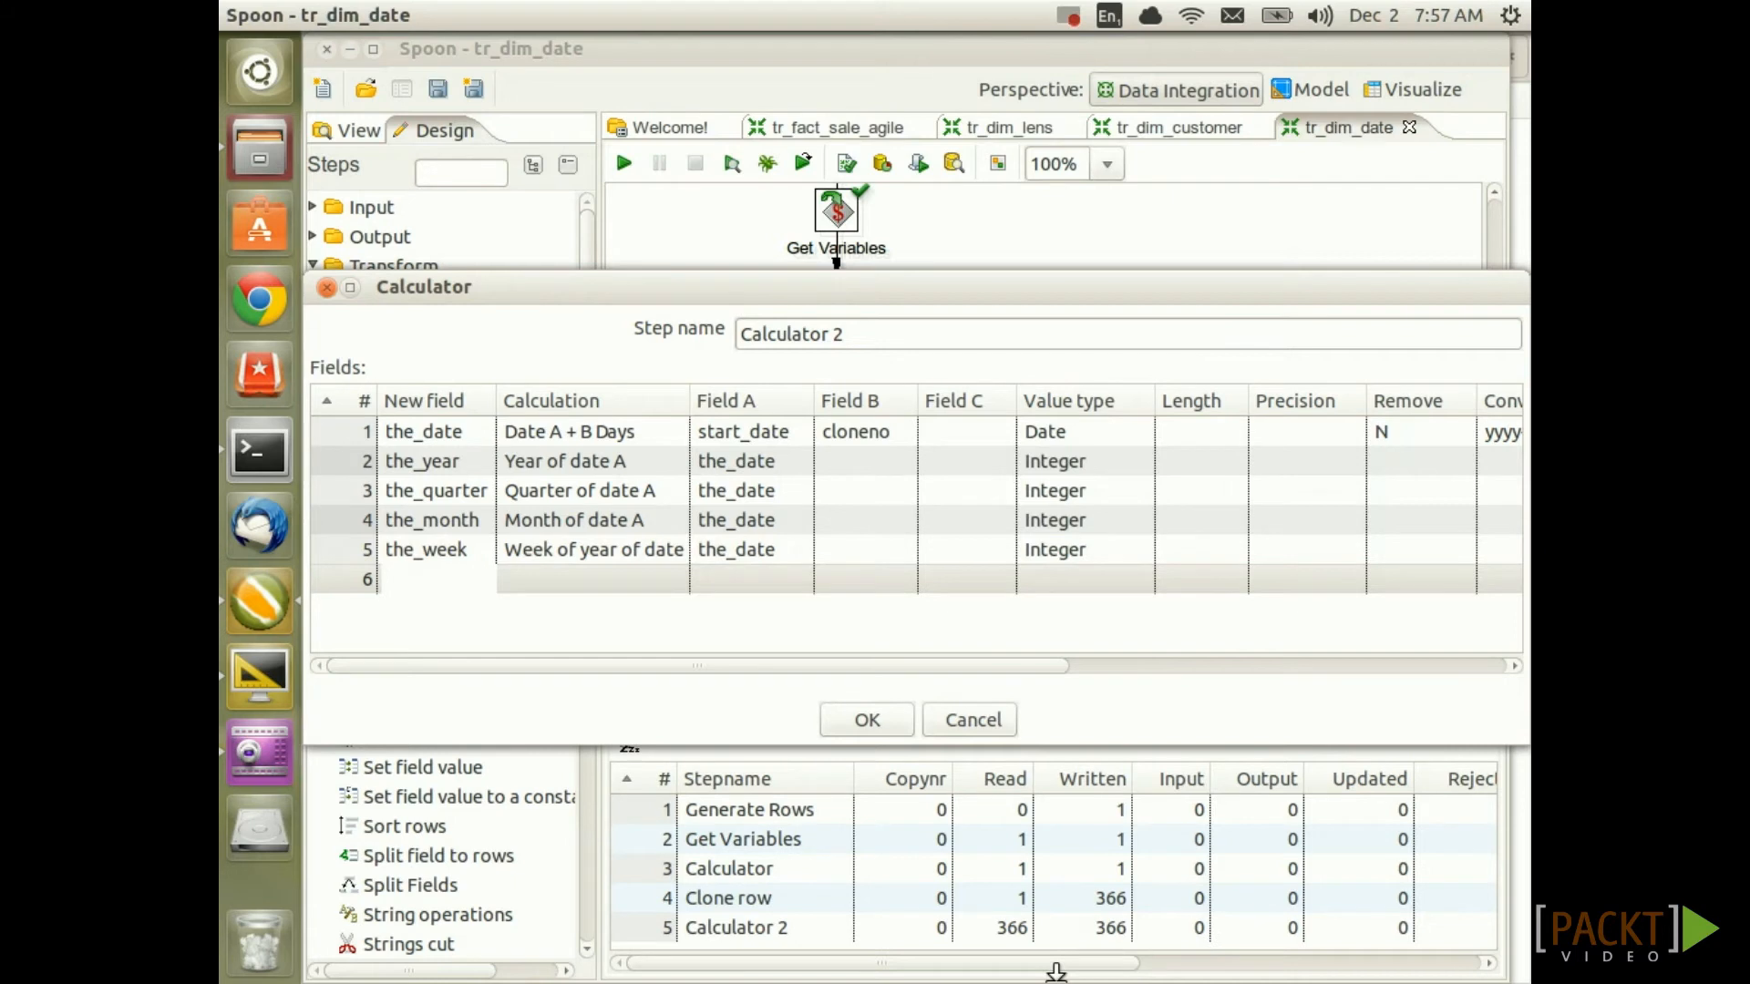
{"action": "type", "text": "day_of_year"}
{"action": "key", "text": "Tab"}
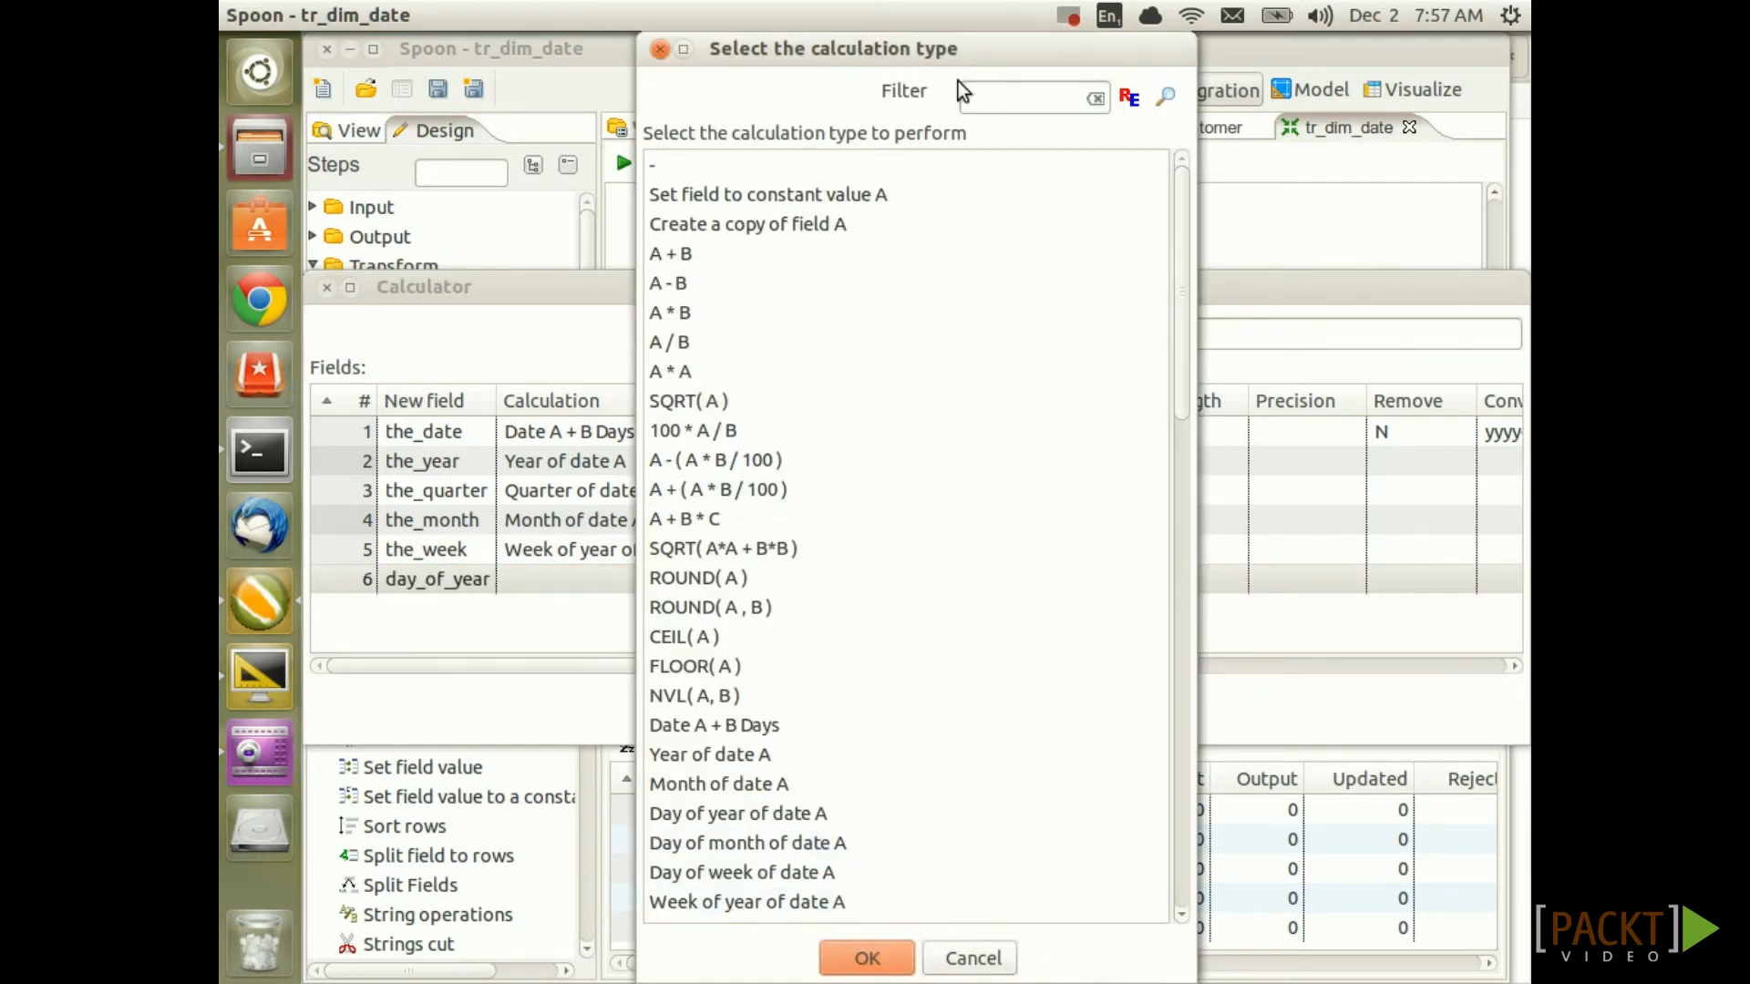
{"action": "left_click", "coordinate": [989, 98]}
{"action": "type", "text": "year"}
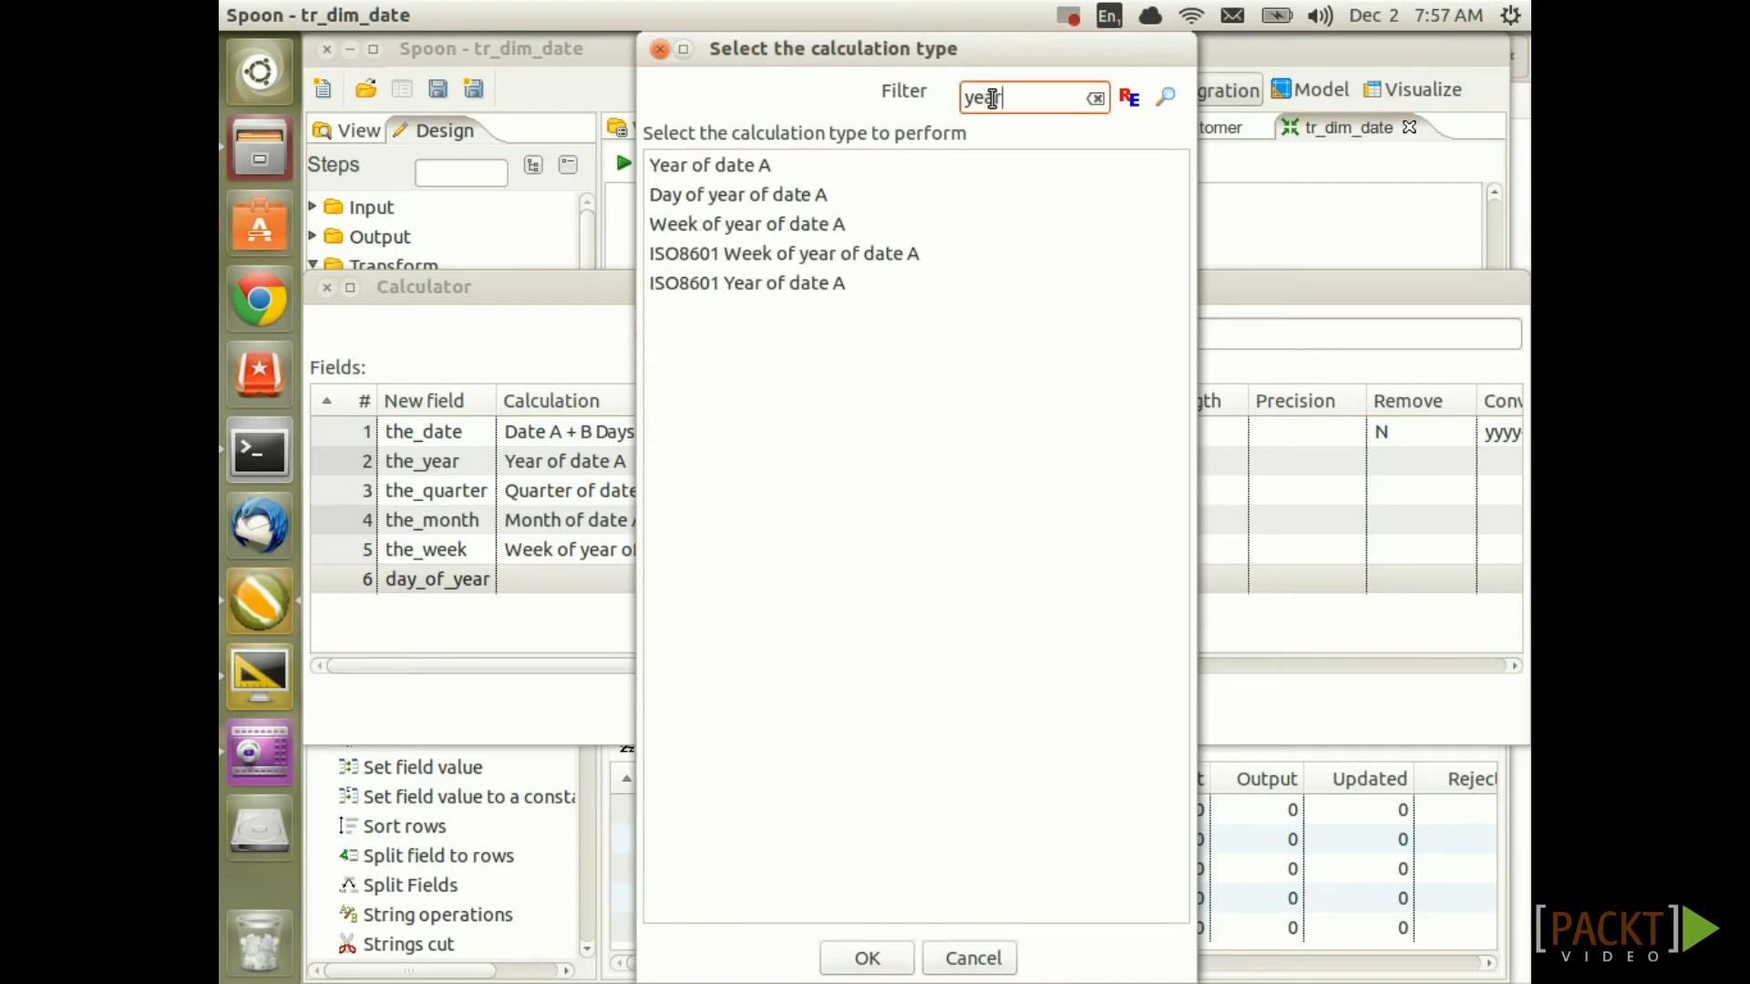
{"action": "double_click", "coordinate": [750, 196]}
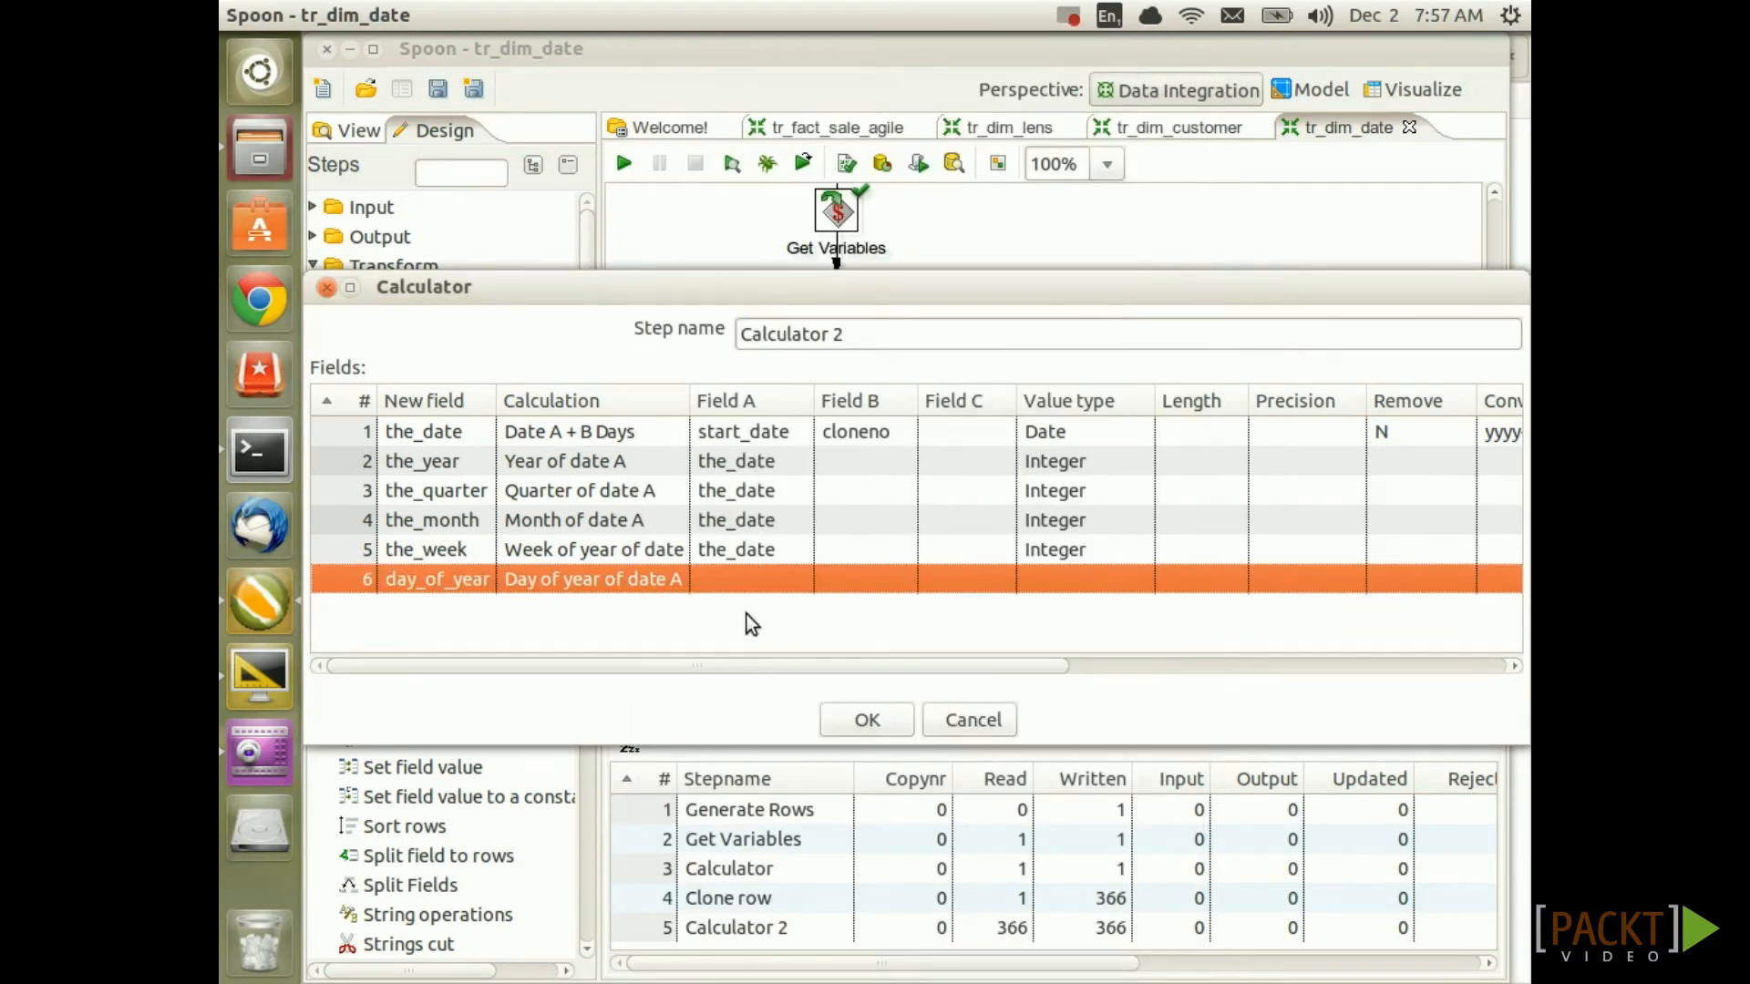
{"action": "left_click", "coordinate": [764, 574]}
{"action": "type", "text": "the_date"}
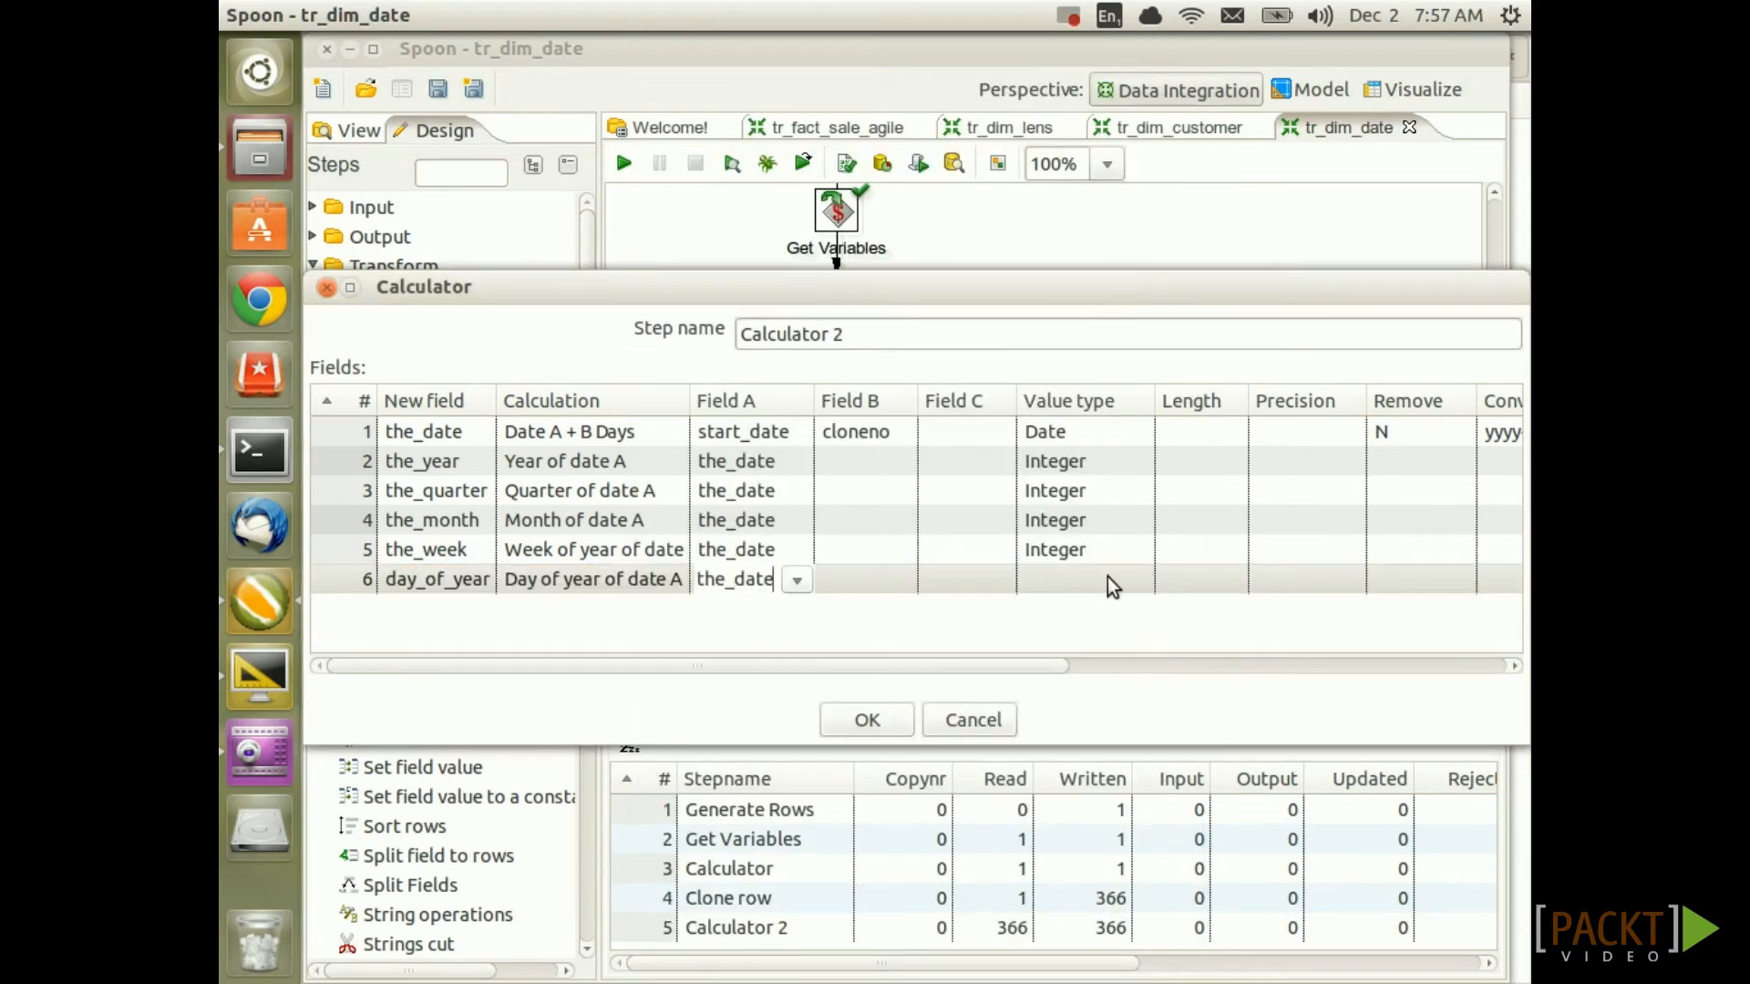
{"action": "left_click", "coordinate": [1110, 574]}
{"action": "left_click", "coordinate": [1135, 581]}
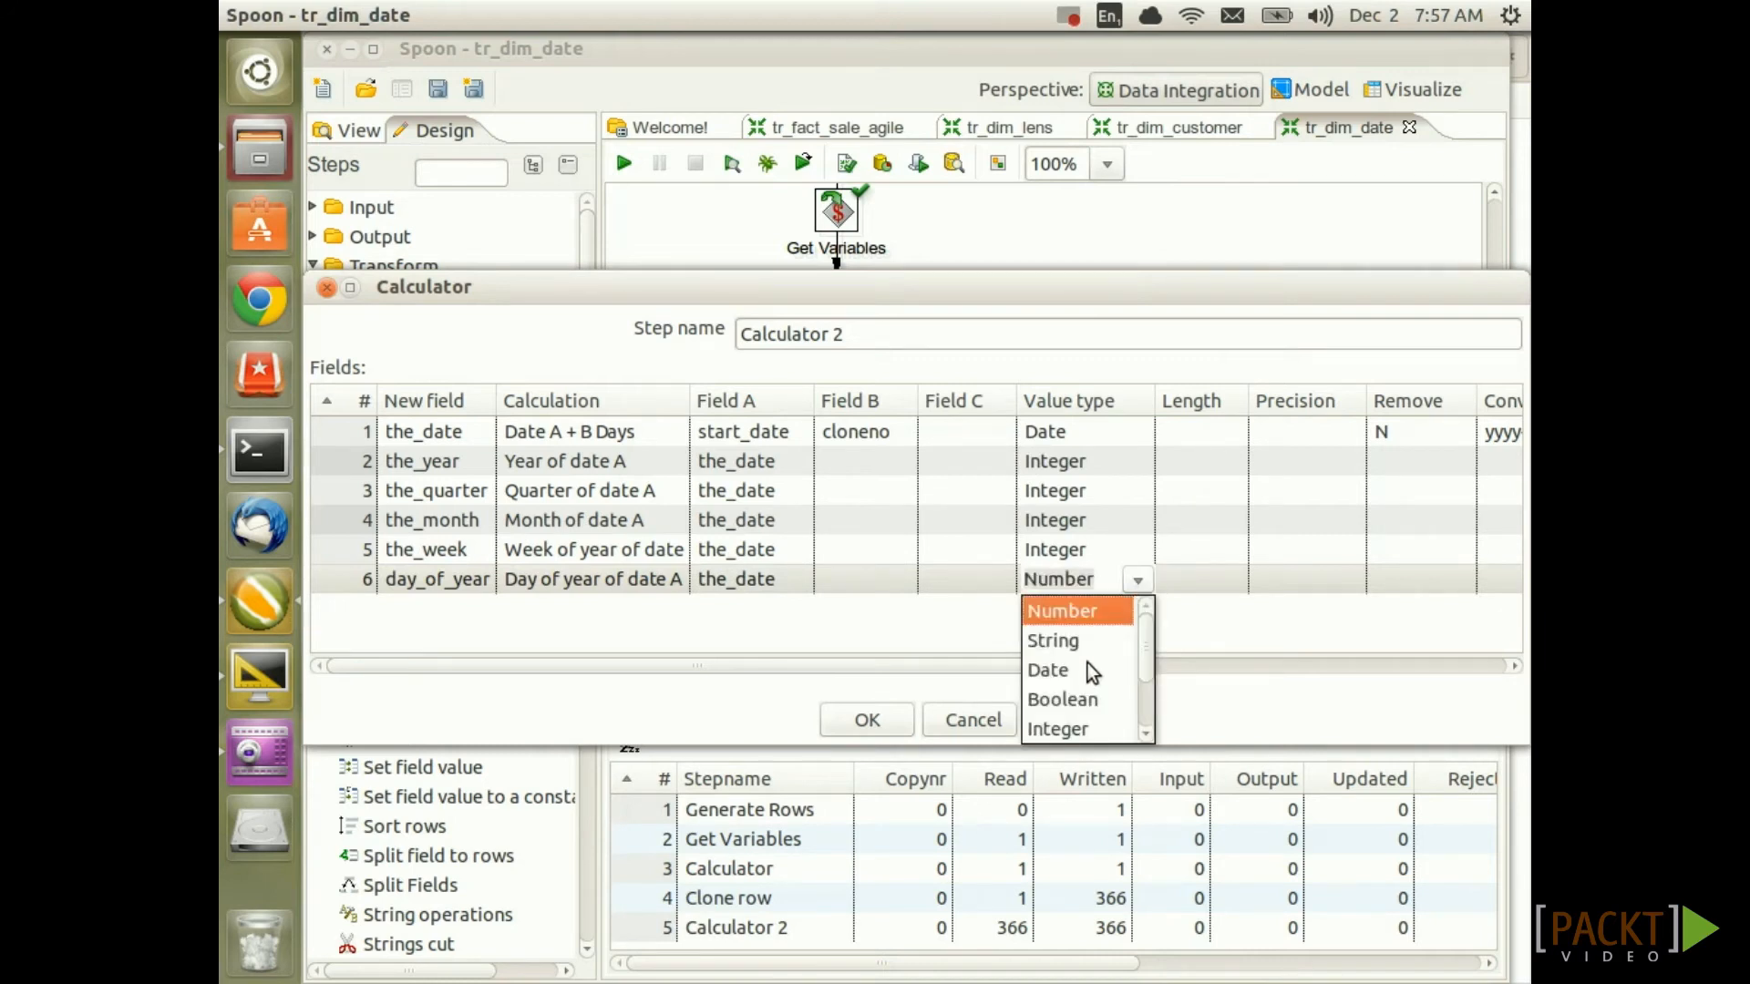
{"action": "left_click", "coordinate": [1081, 729]}
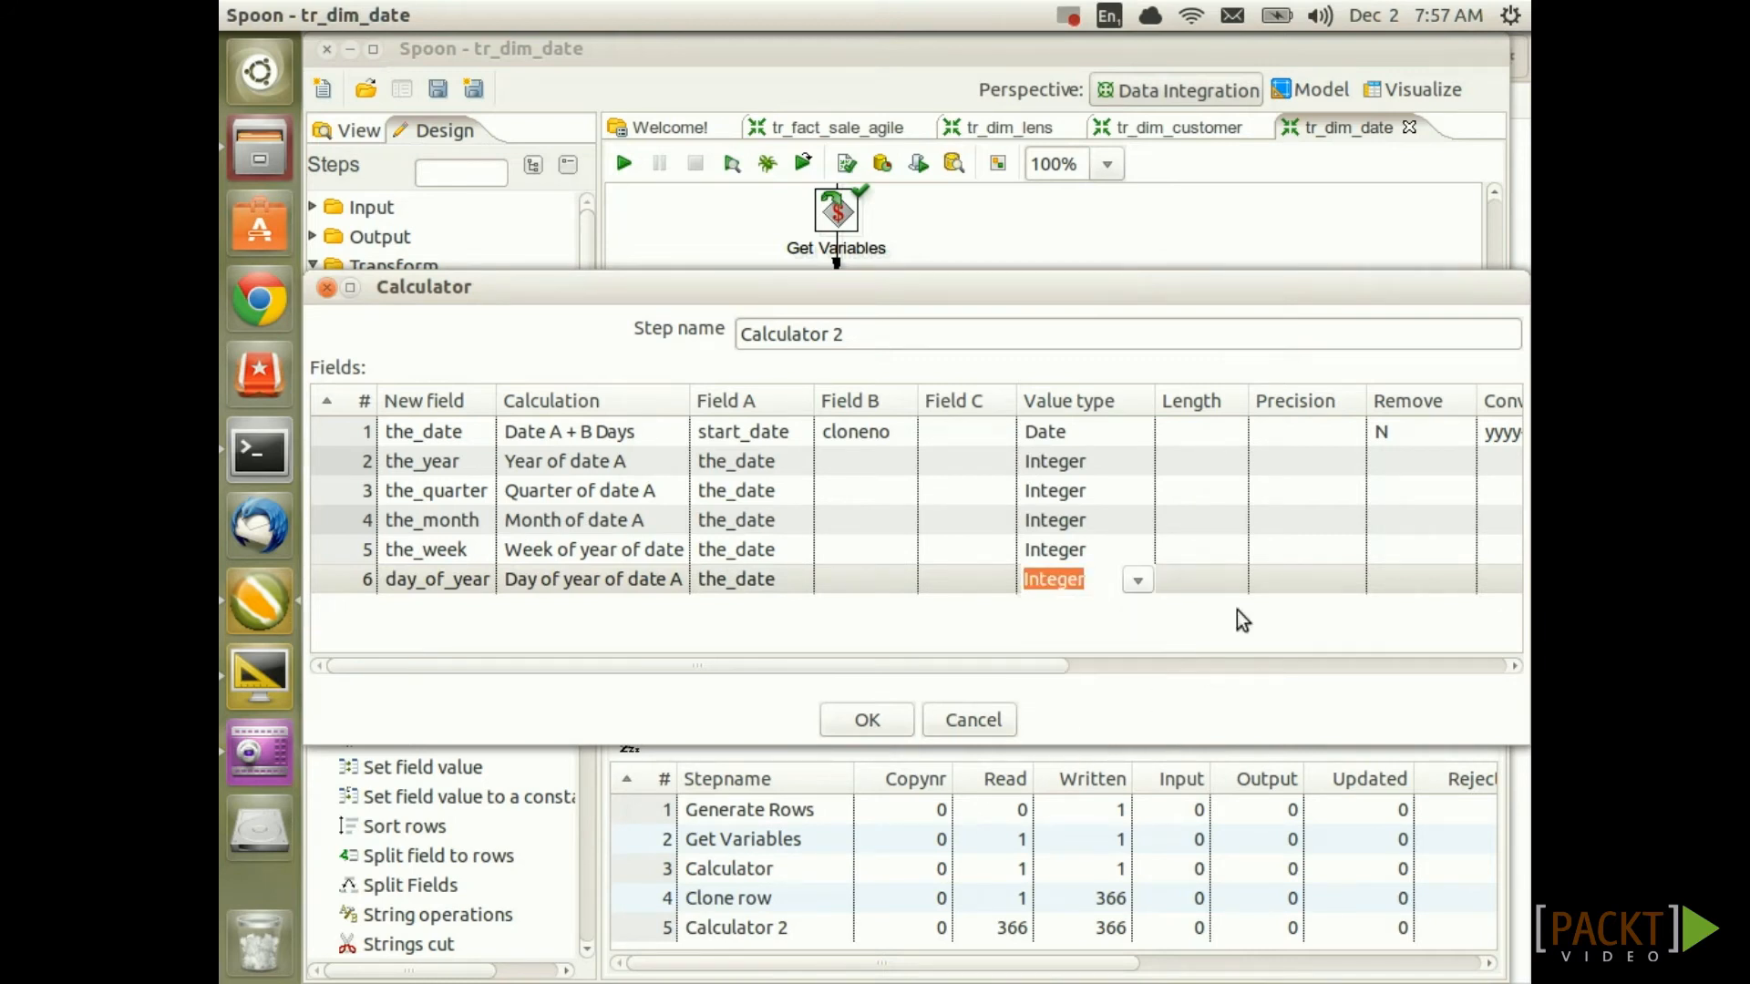
{"action": "left_click", "coordinate": [401, 607]}
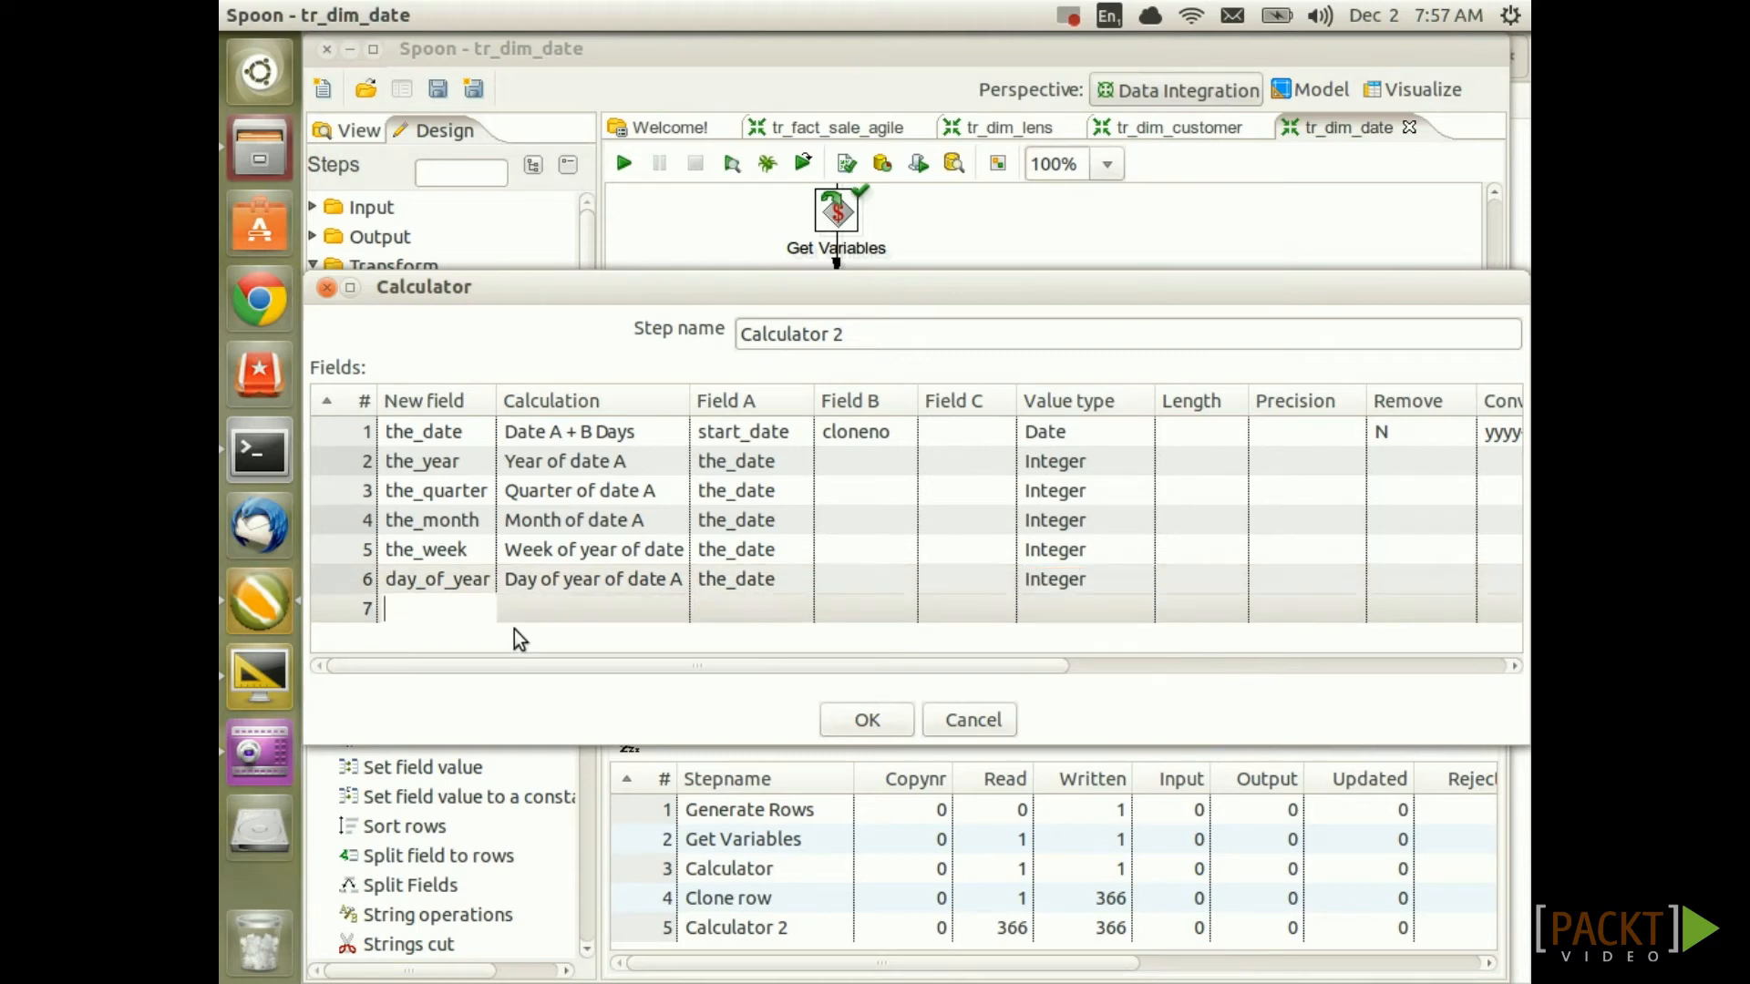
Add day_of_month as Day of month of date A from the_date, typed Integer
{"action": "type", "text": "day_of_month"}
{"action": "key", "text": "Tab"}
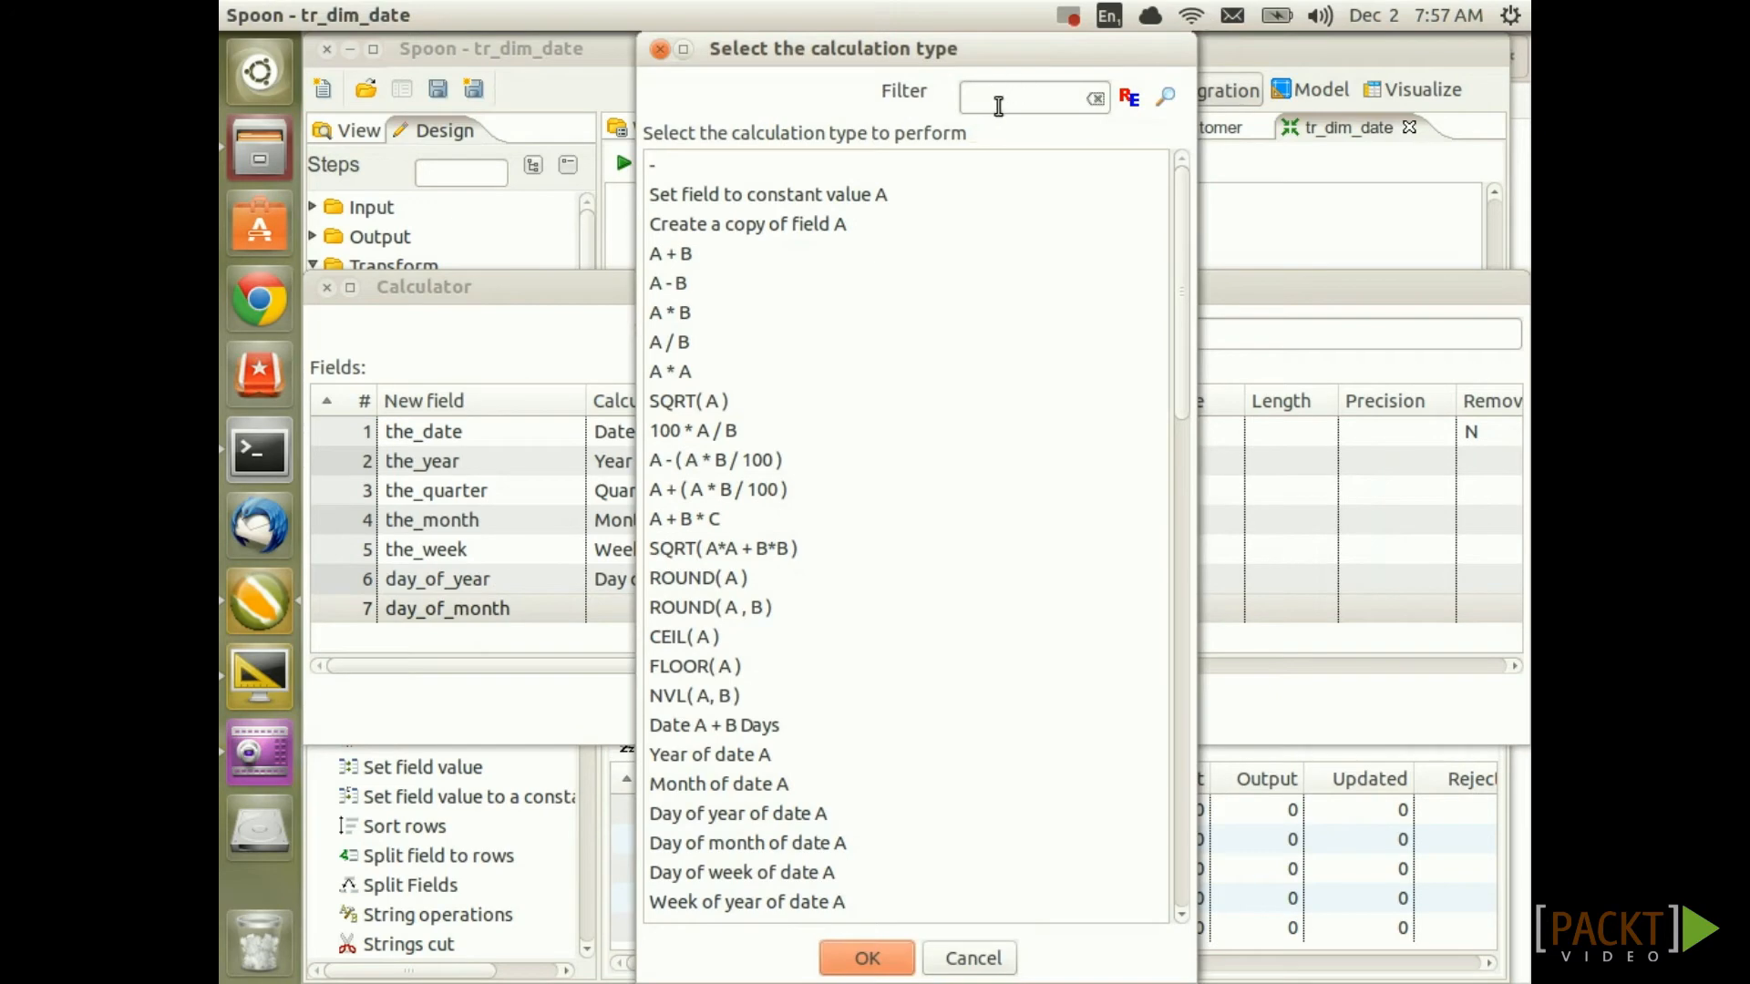
{"action": "left_click", "coordinate": [998, 106]}
{"action": "type", "text": "month"}
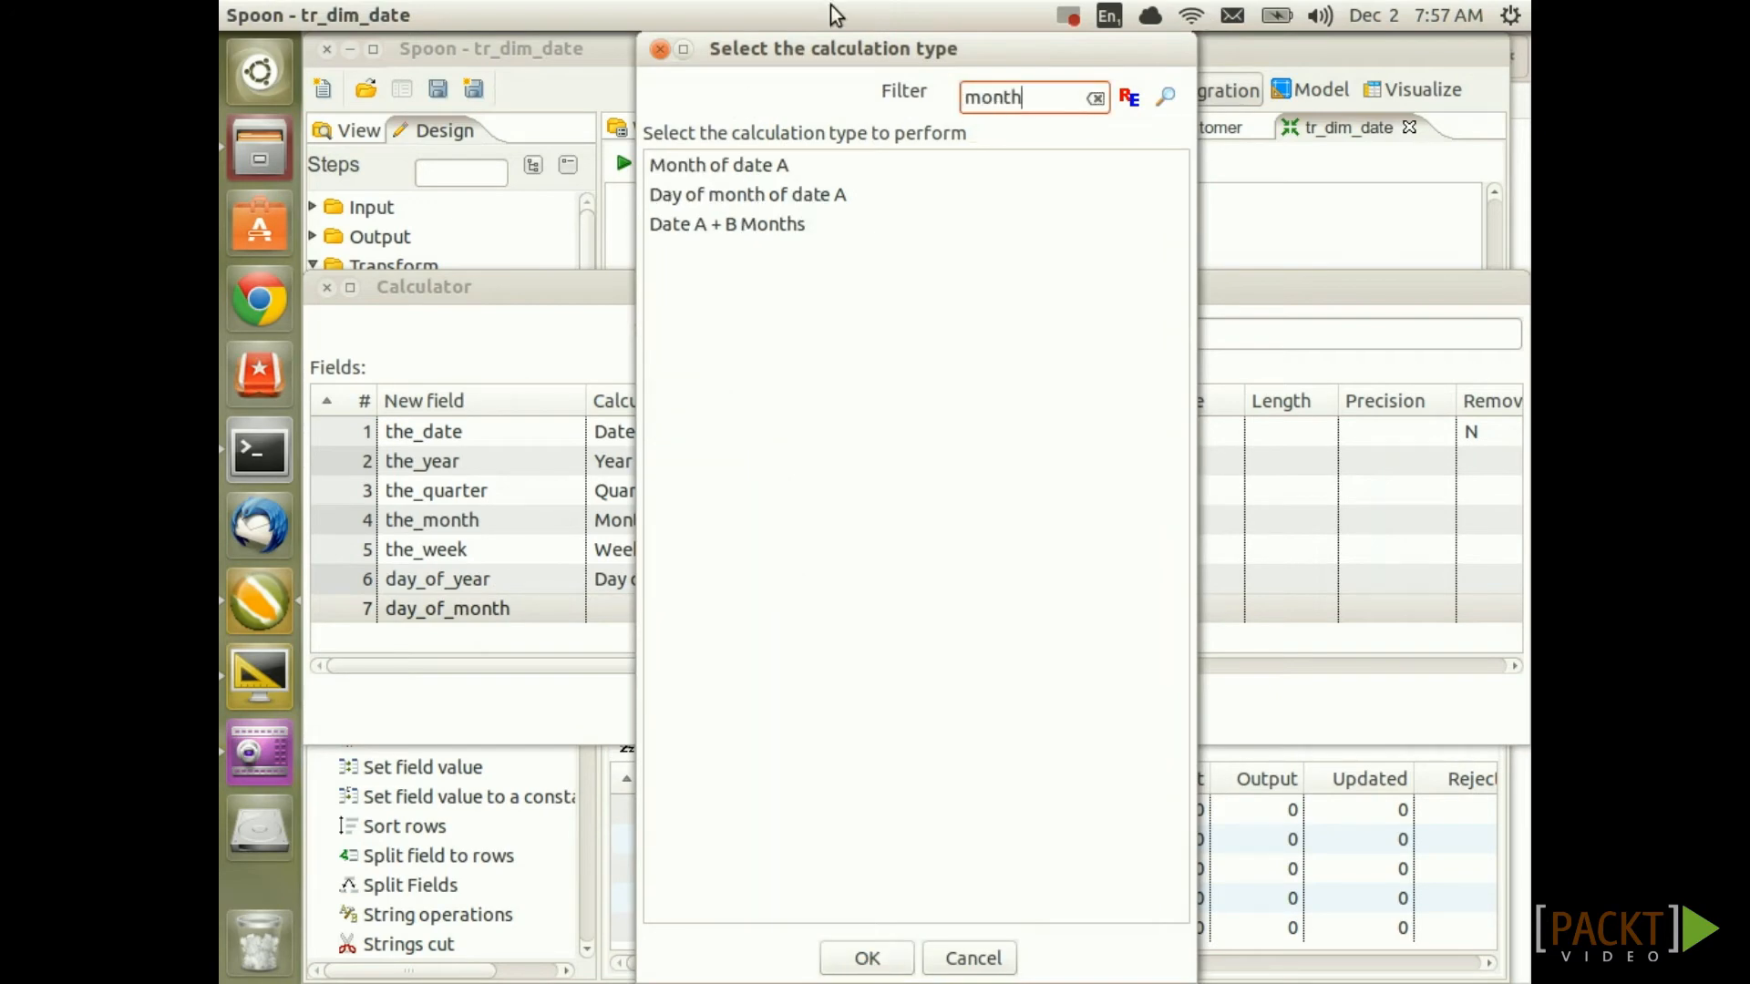
{"action": "double_click", "coordinate": [788, 195]}
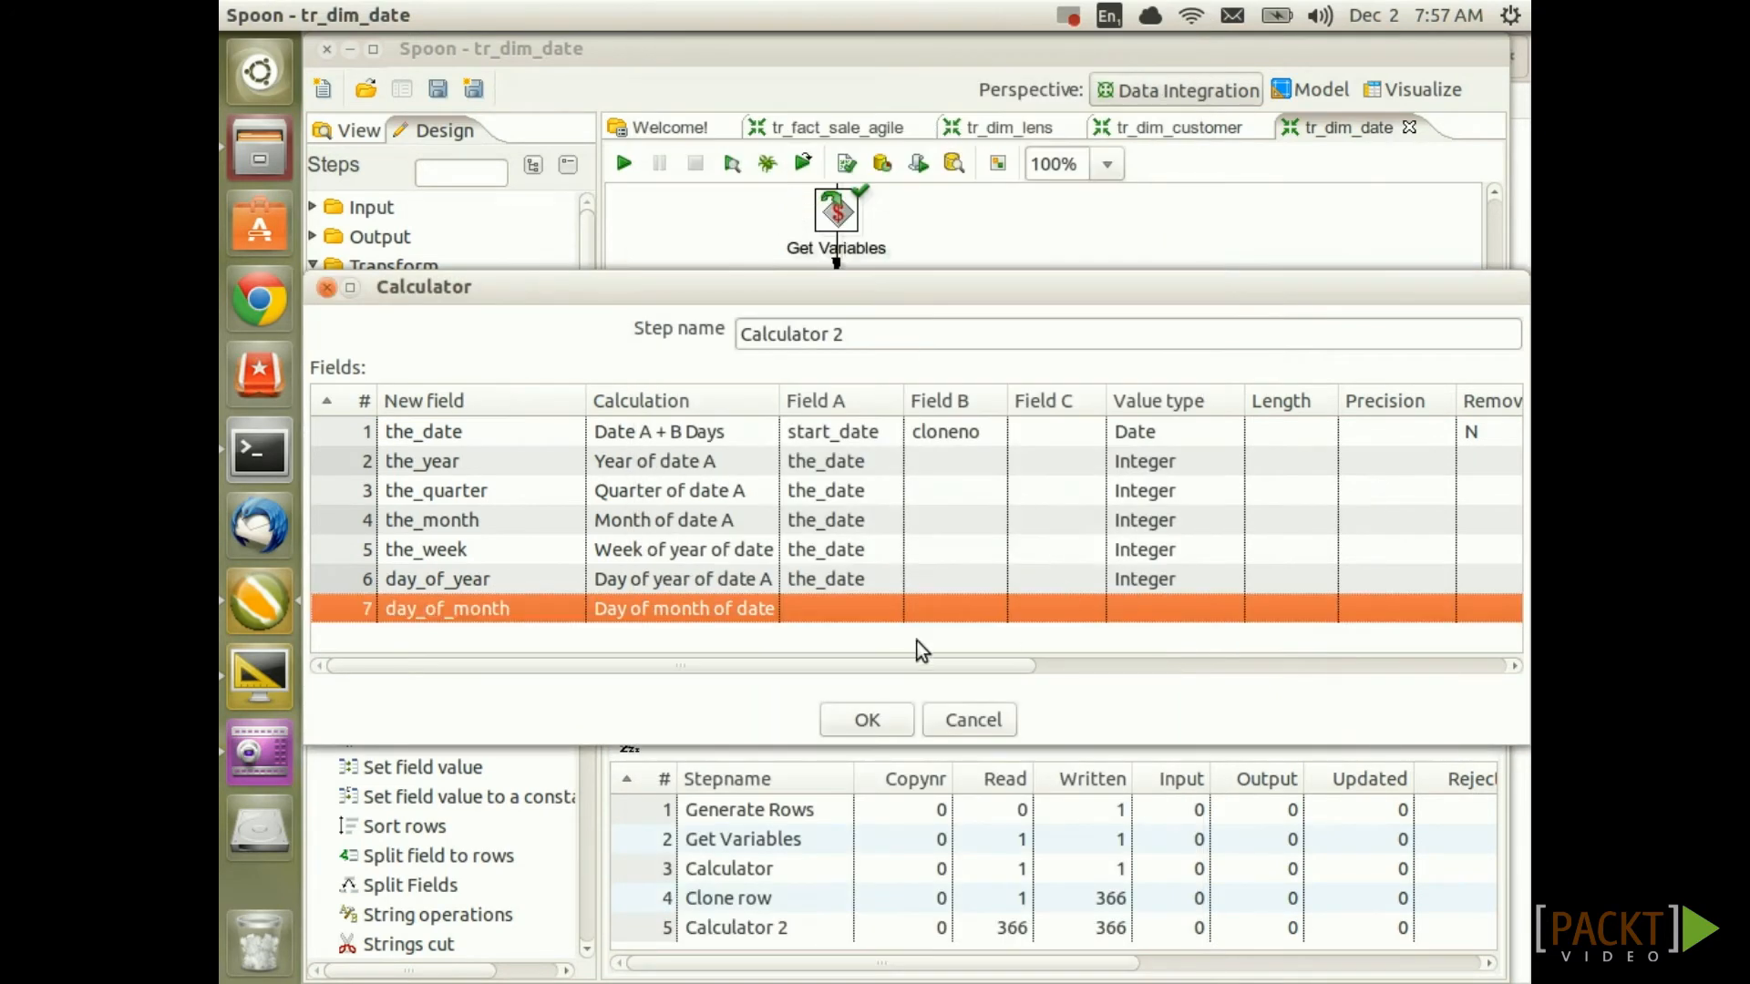
{"action": "left_click", "coordinate": [891, 606]}
{"action": "left_click", "coordinate": [1217, 606]}
{"action": "left_click", "coordinate": [1227, 609]}
{"action": "left_click", "coordinate": [1147, 758]}
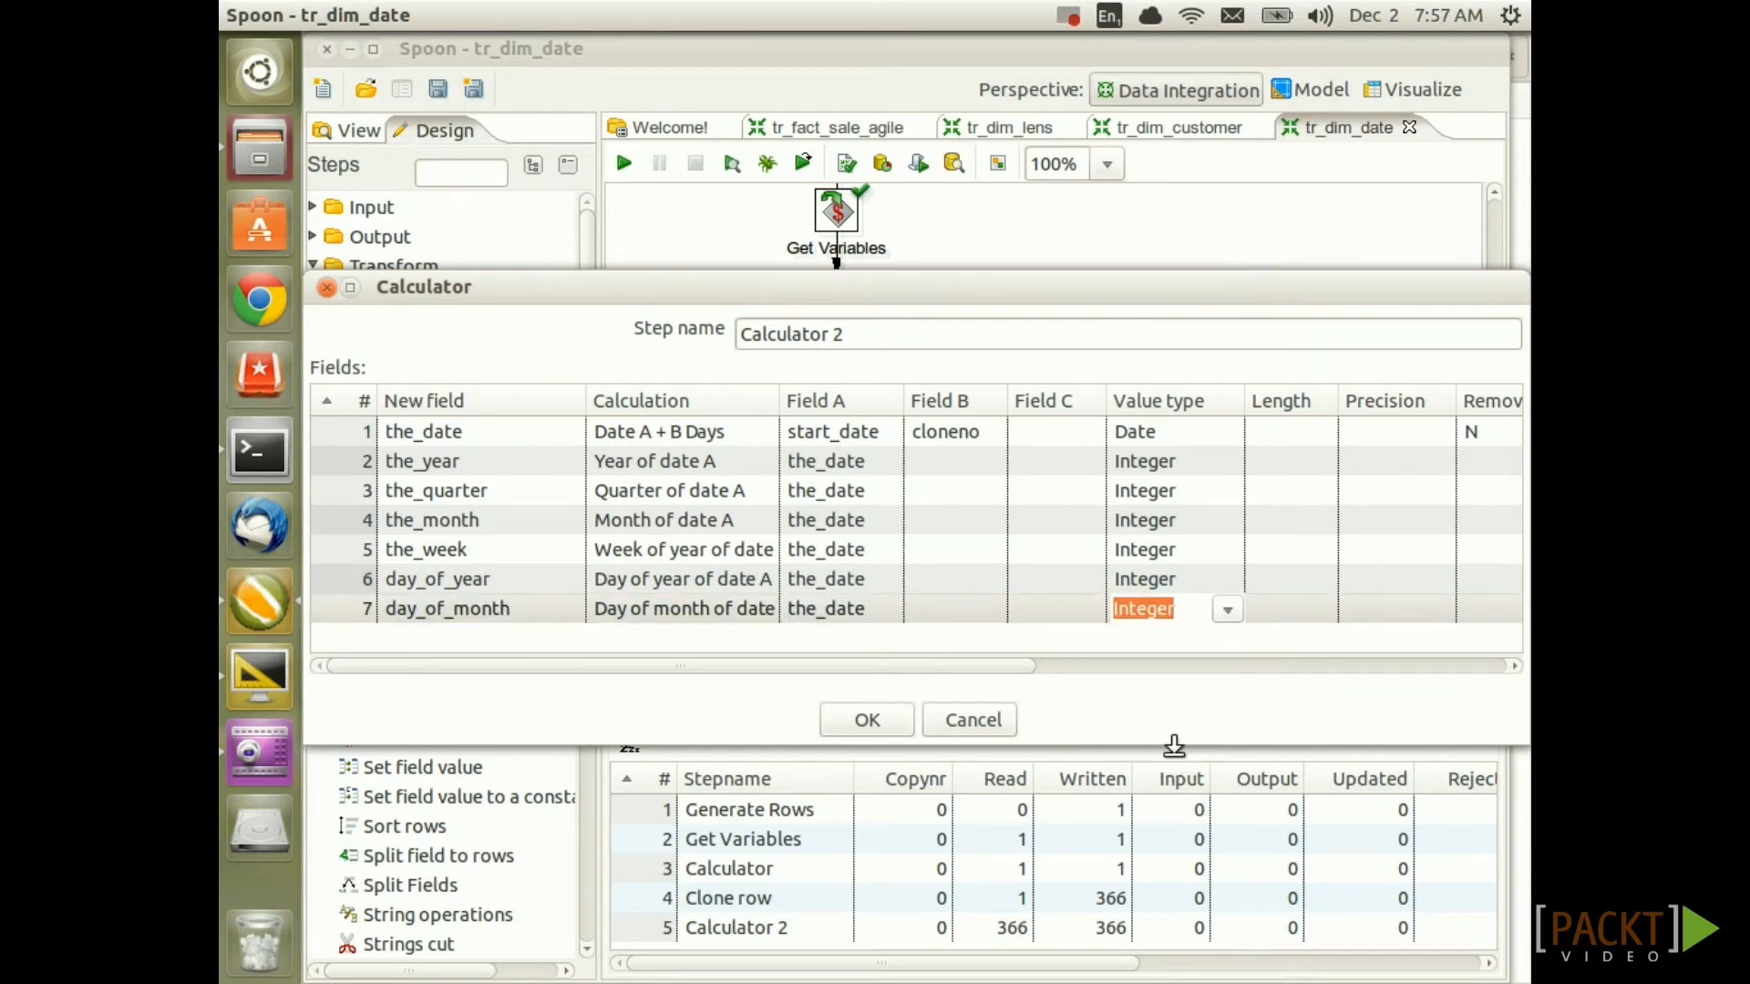
Add day_of_week as Day of week of date A from the_date, typed Integer
{"action": "left_click", "coordinate": [555, 628]}
{"action": "type", "text": "day_of_week"}
{"action": "key", "text": "Tab"}
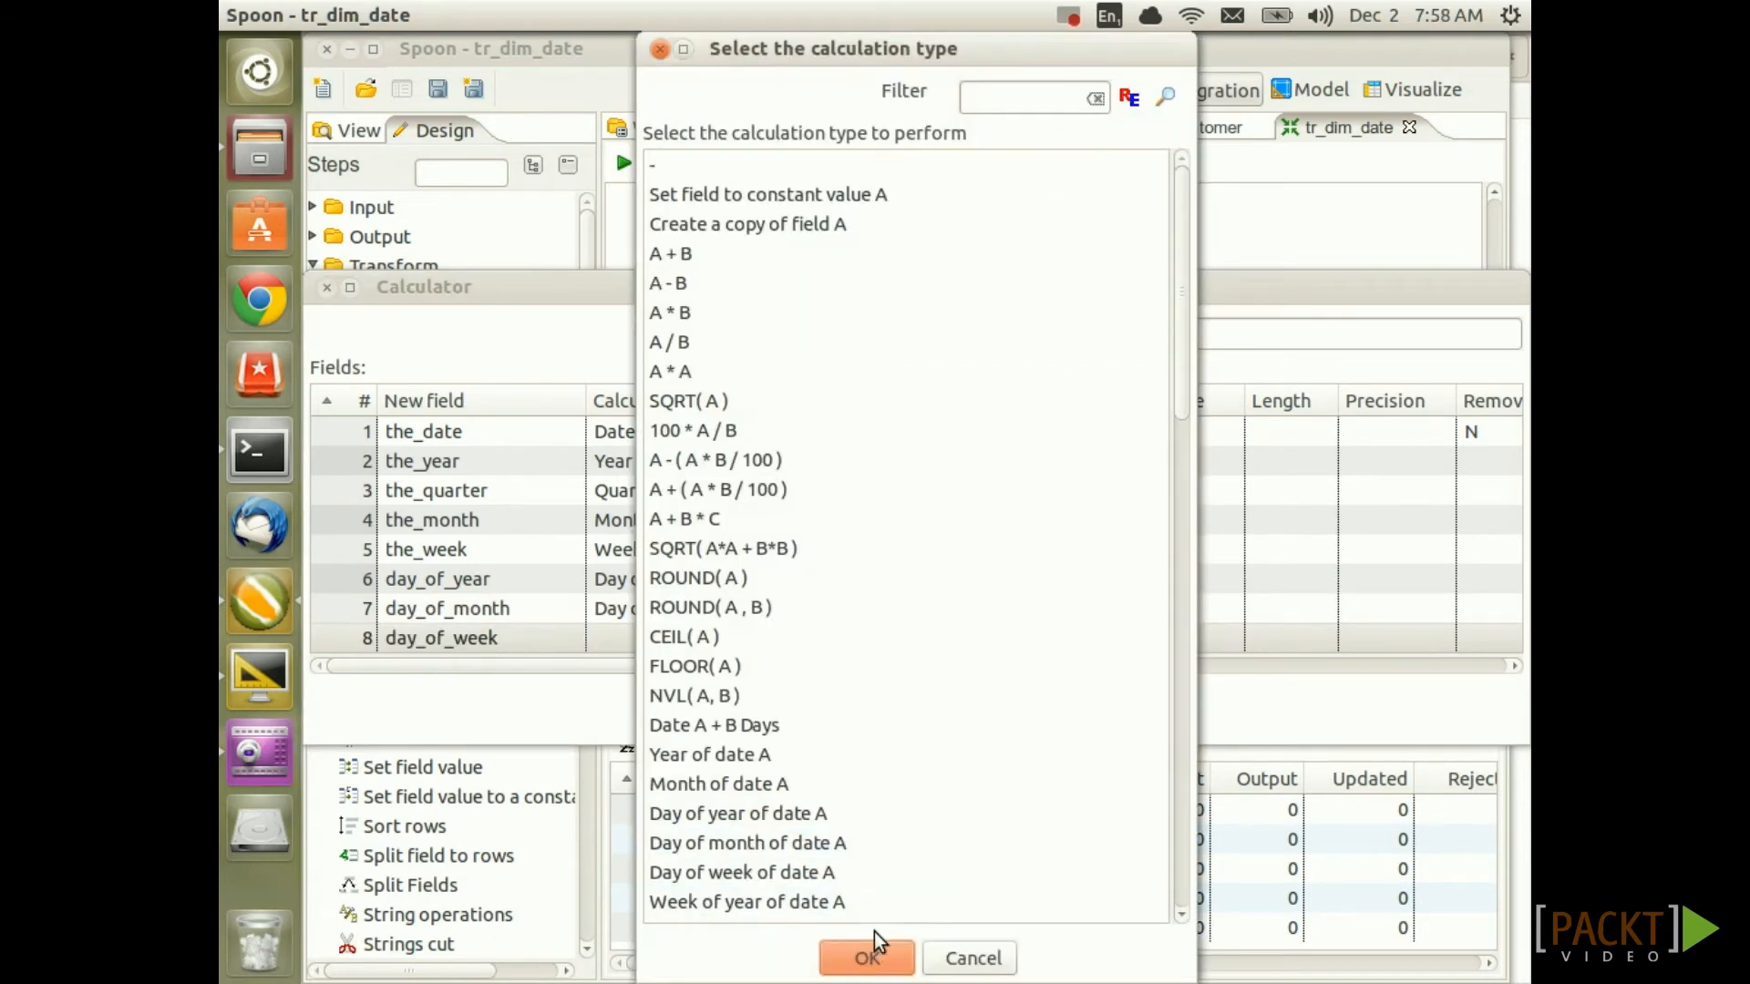
{"action": "left_click", "coordinate": [975, 108]}
{"action": "type", "text": "week"}
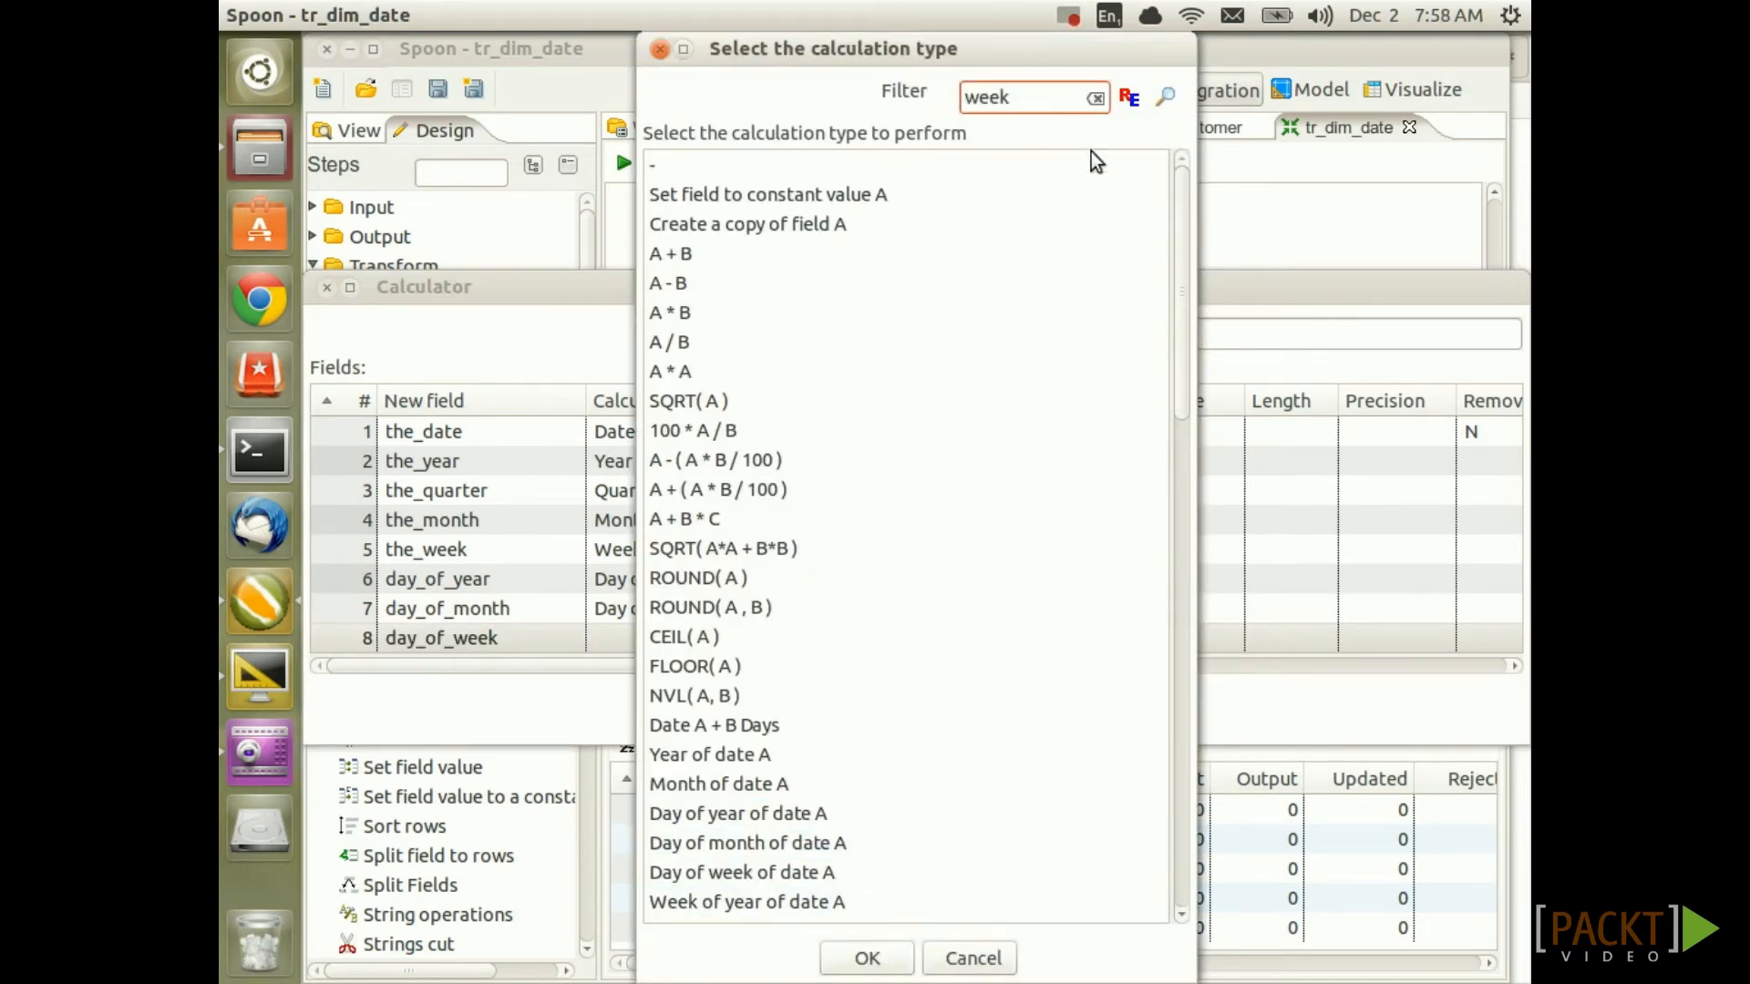
{"action": "double_click", "coordinate": [752, 169]}
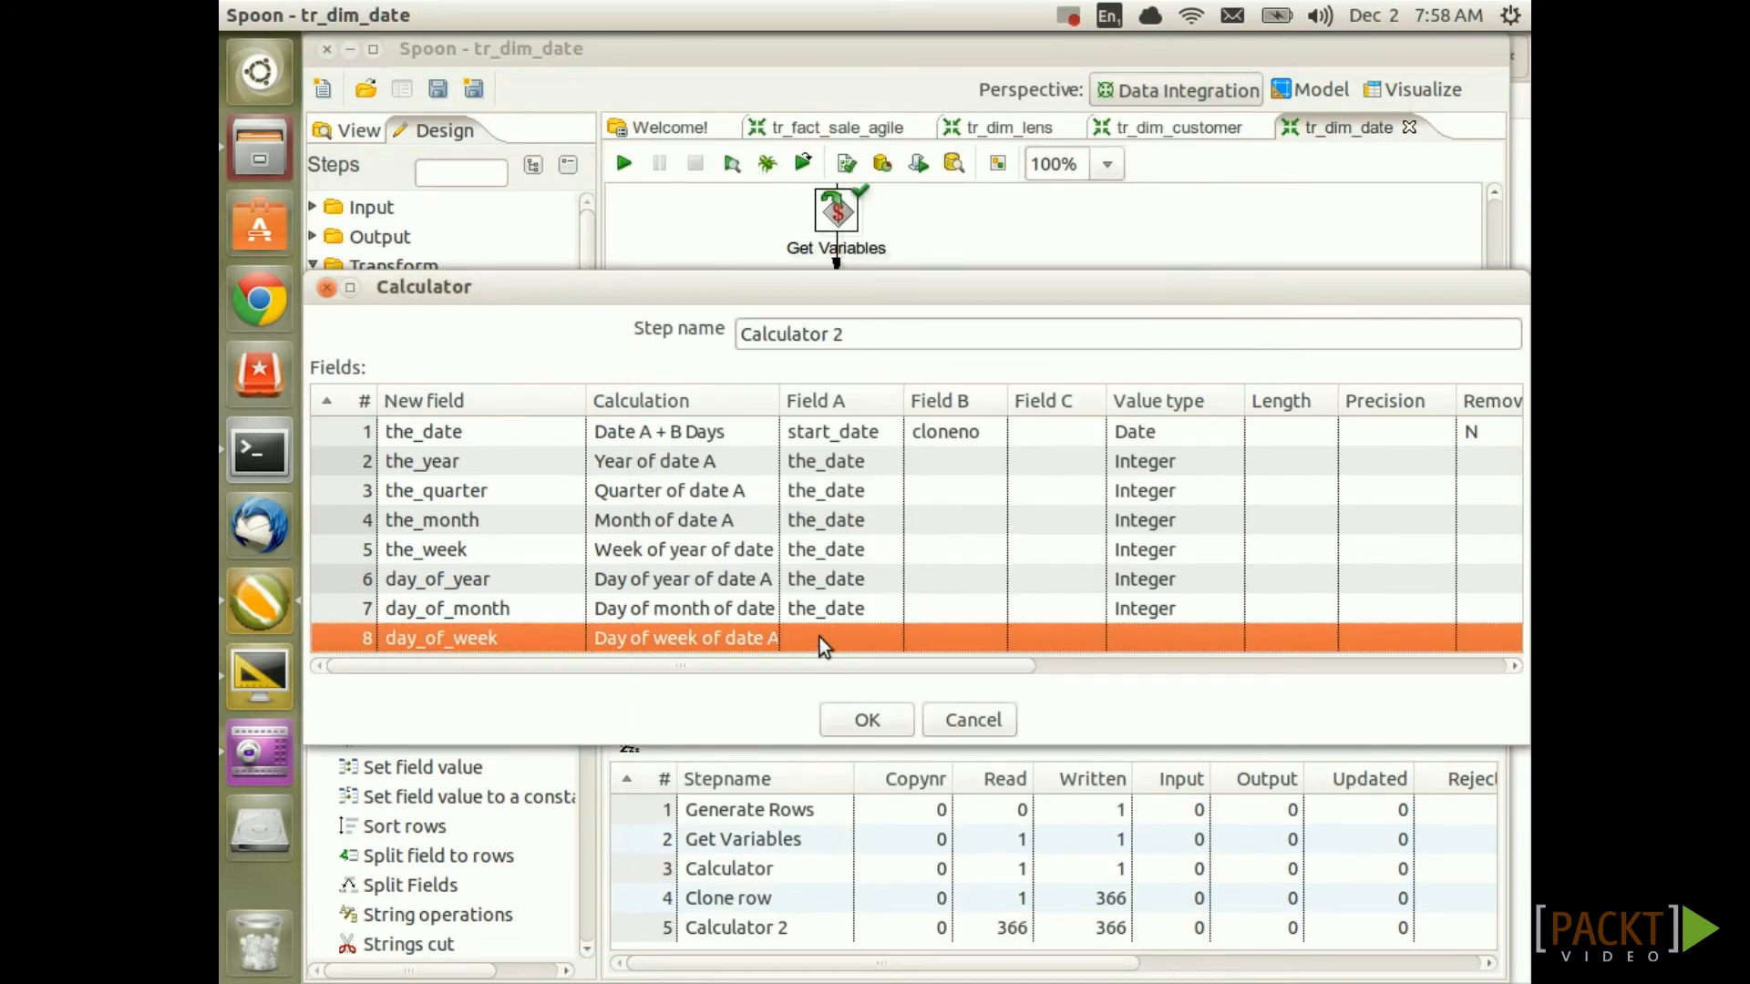
{"action": "left_click", "coordinate": [819, 637]}
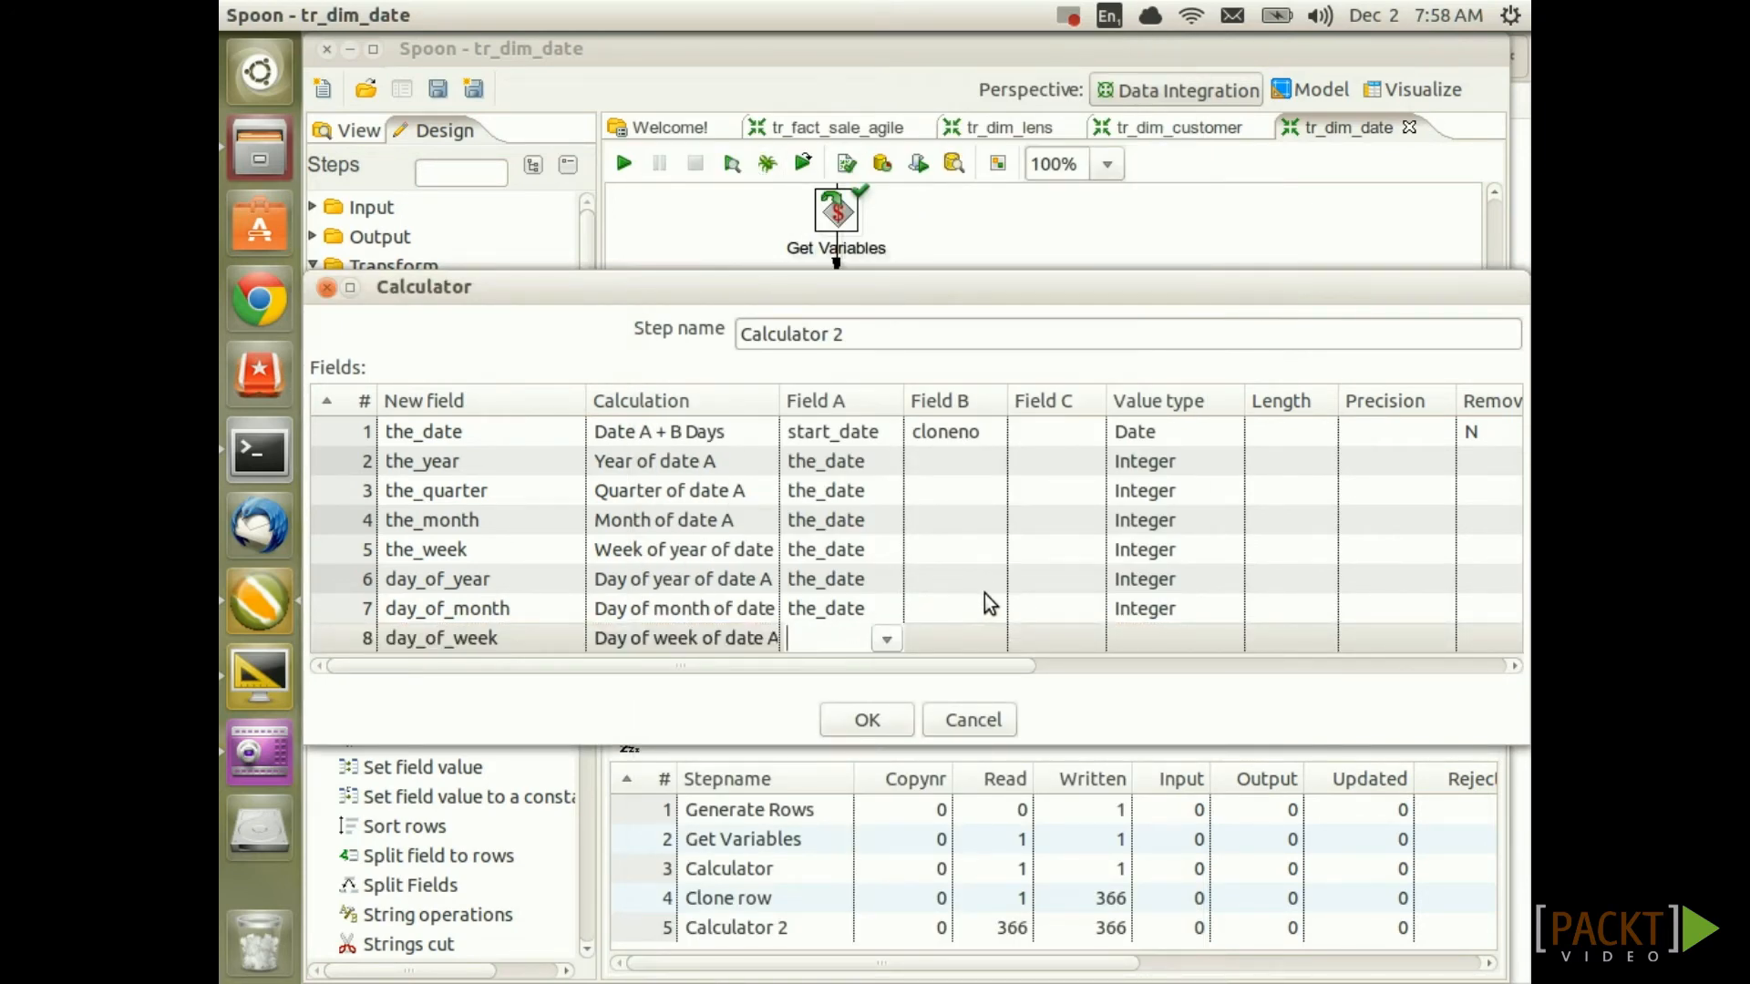
{"action": "type", "text": "the_date"}
{"action": "left_click", "coordinate": [1166, 638]}
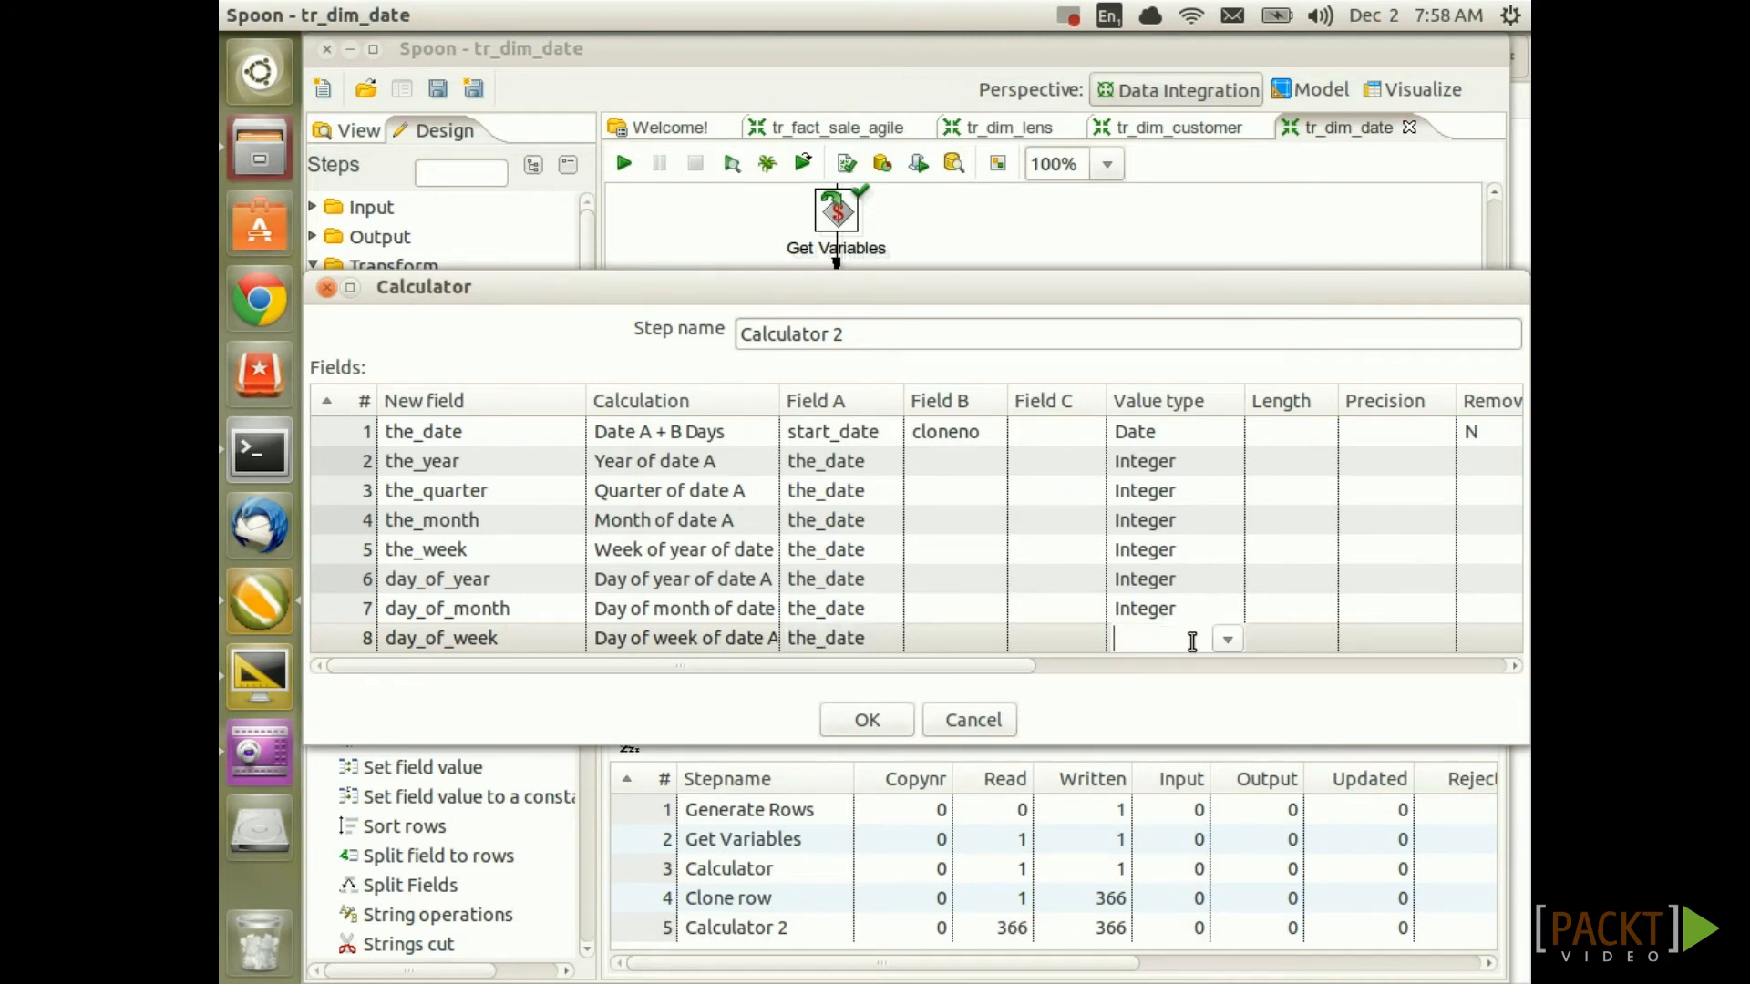
{"action": "left_click", "coordinate": [1228, 639]}
{"action": "left_click", "coordinate": [1150, 788]}
Confirm Calculator 2's eight fields, save the transformation, and run a preview
{"action": "left_click", "coordinate": [867, 721]}
{"action": "key", "text": "ctrl+s"}
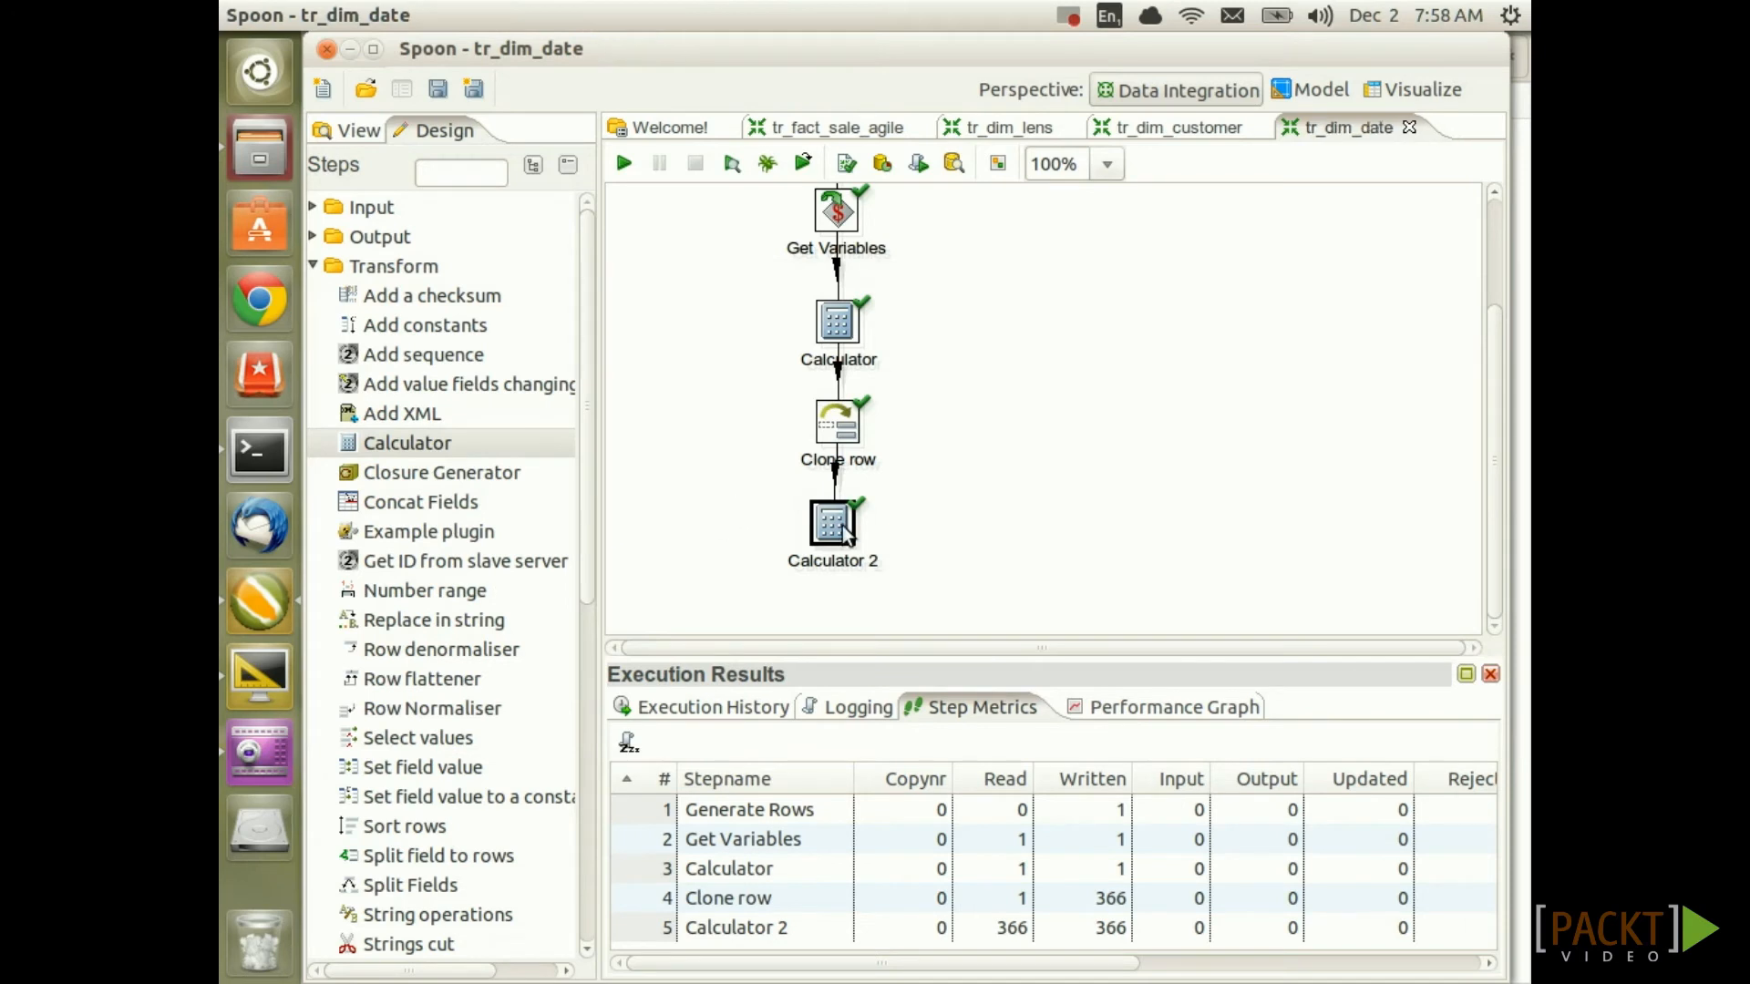
{"action": "right_click", "coordinate": [844, 535]}
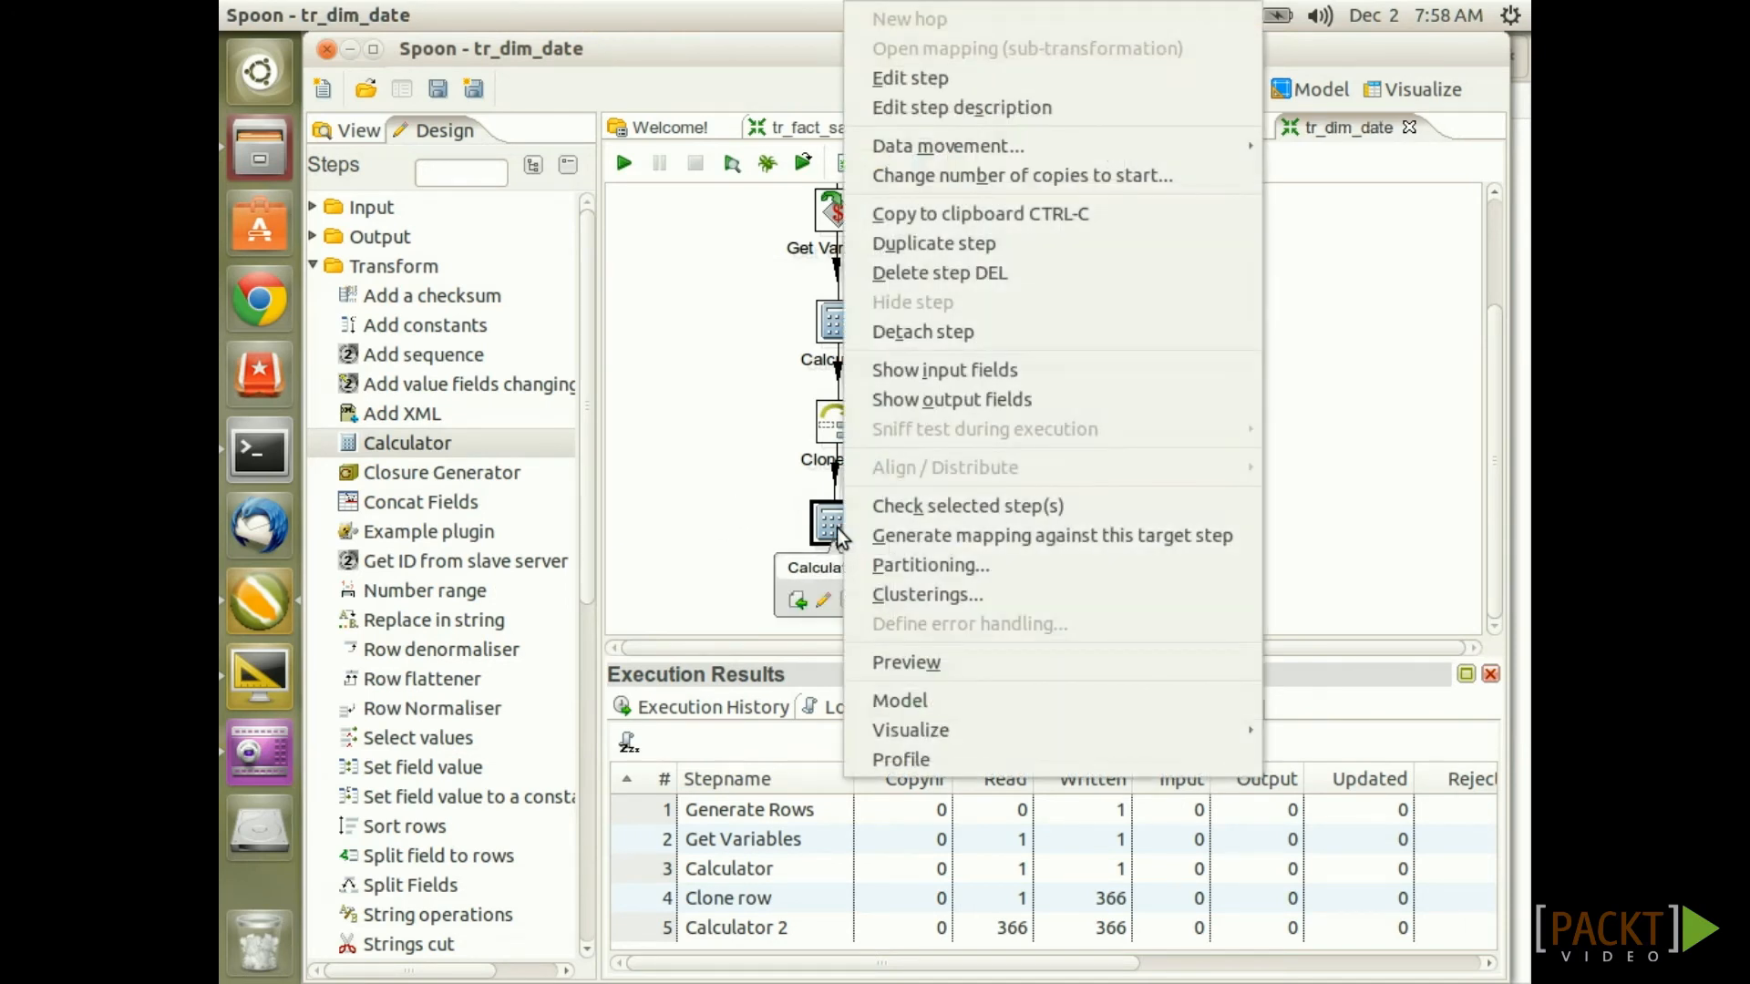
{"action": "left_click", "coordinate": [902, 662]}
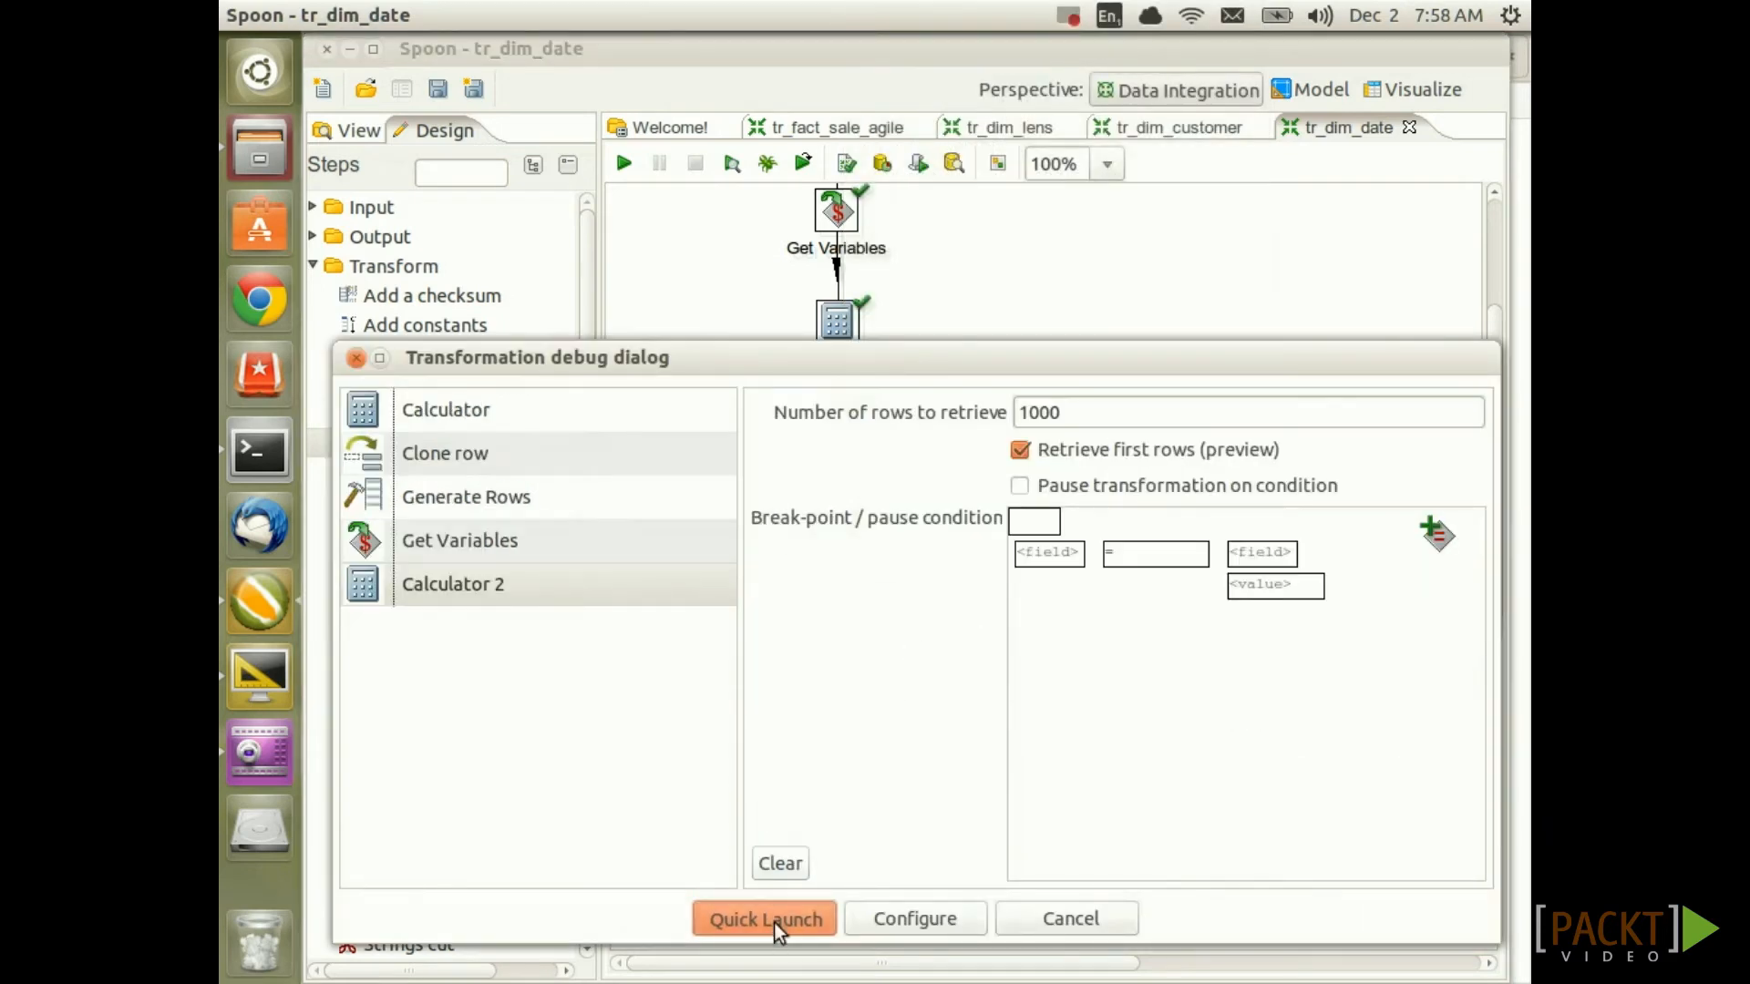
{"action": "left_click", "coordinate": [774, 920]}
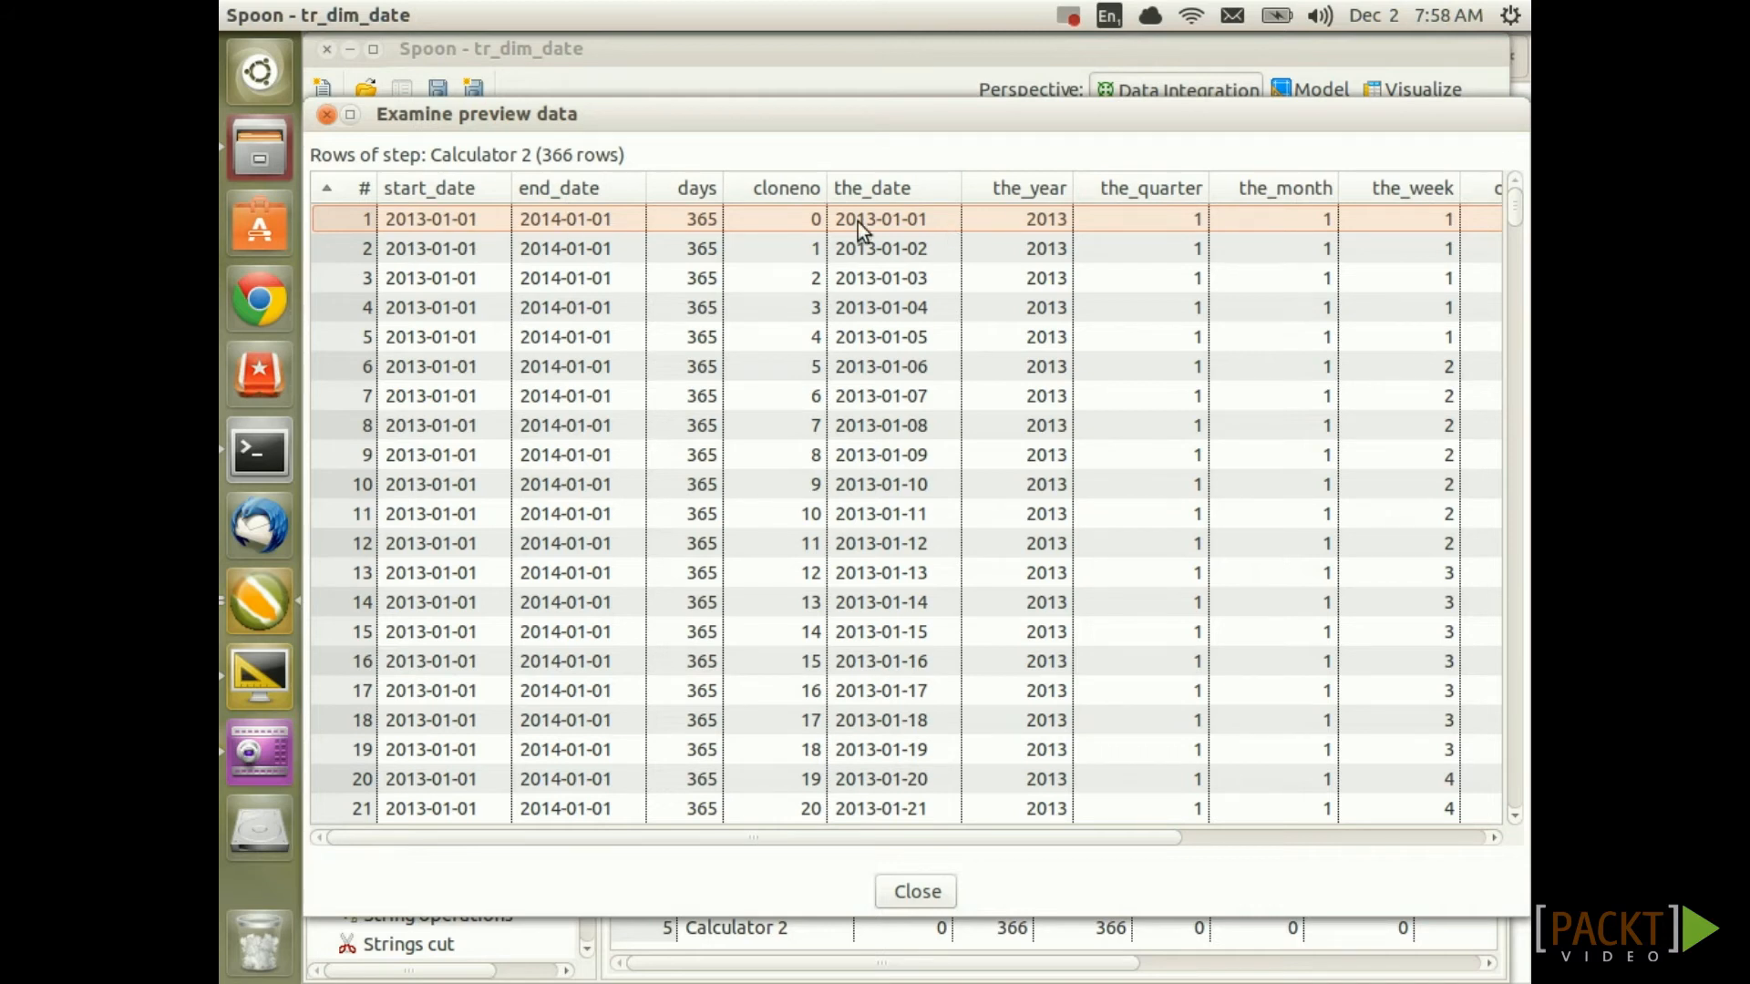
Scroll through the previewed rows checking year, quarter, month and week values, then close
{"action": "left_click_drag", "start_coordinate": [644, 836], "coordinate": [1004, 840]}
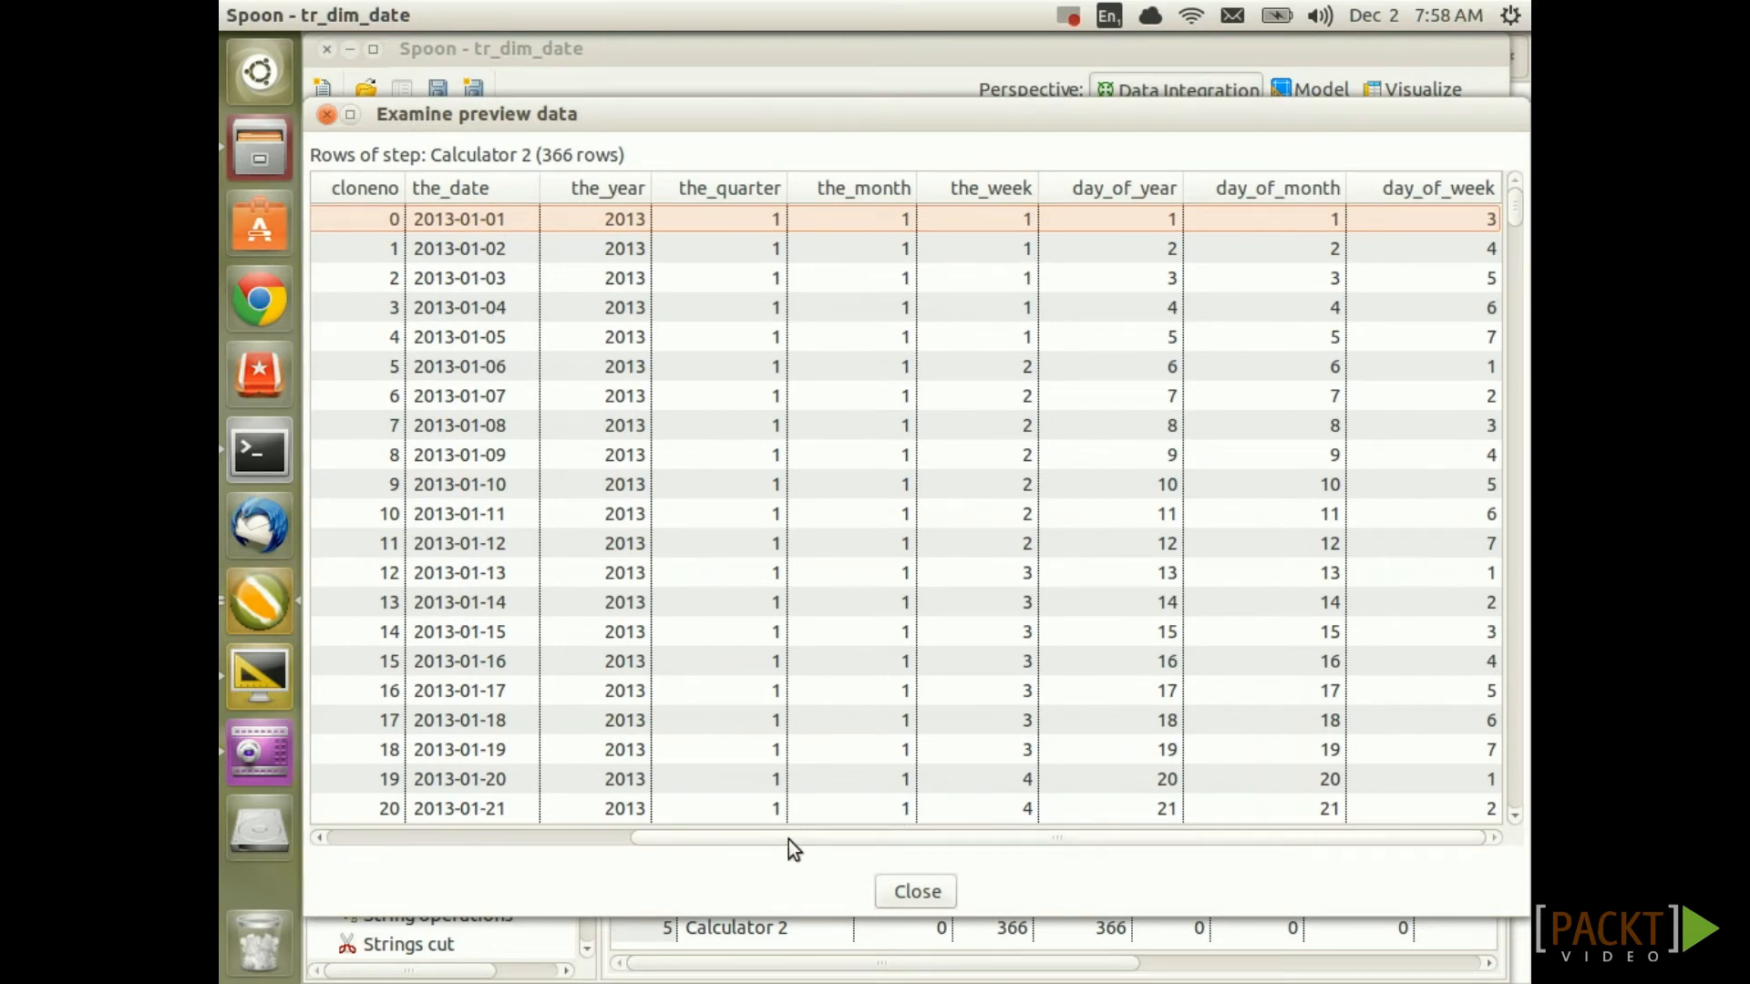
{"action": "scroll", "coordinate": [959, 605], "scroll_direction": "down", "scroll_amount": 1}
{"action": "scroll", "coordinate": [959, 605], "scroll_direction": "up", "scroll_amount": 1}
{"action": "scroll", "coordinate": [1283, 597], "scroll_direction": "down", "scroll_amount": 10}
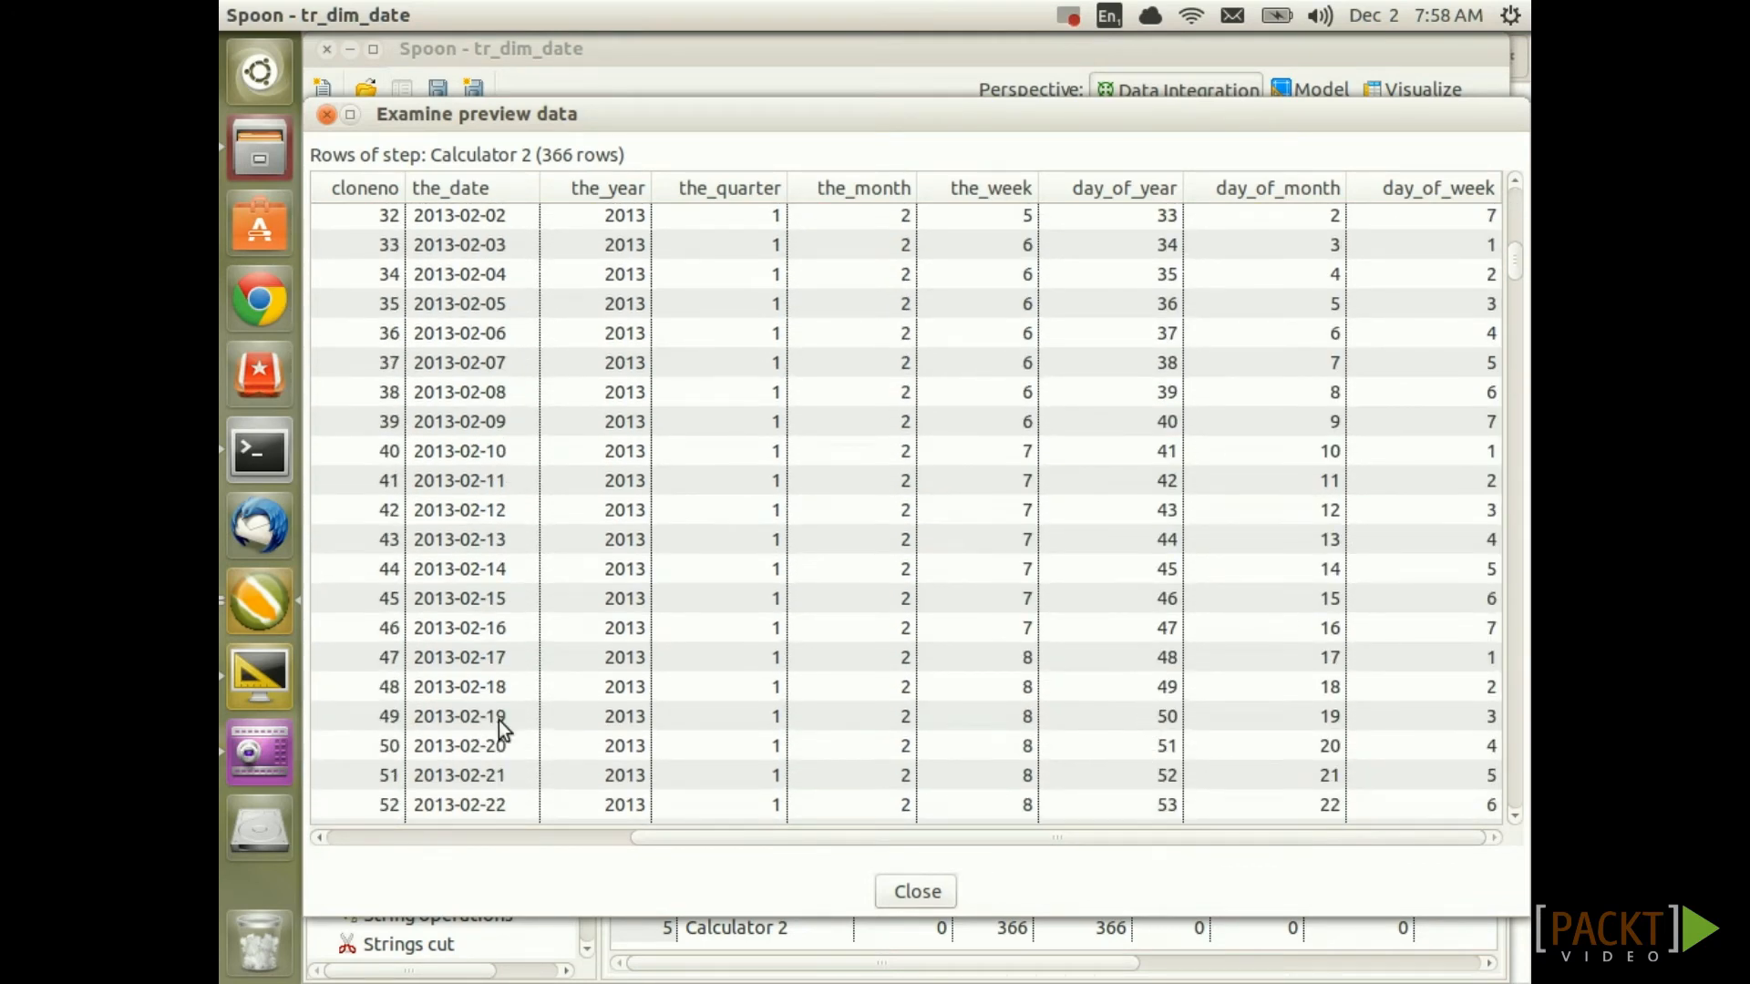
{"action": "scroll", "coordinate": [1347, 719], "scroll_direction": "down", "scroll_amount": 16}
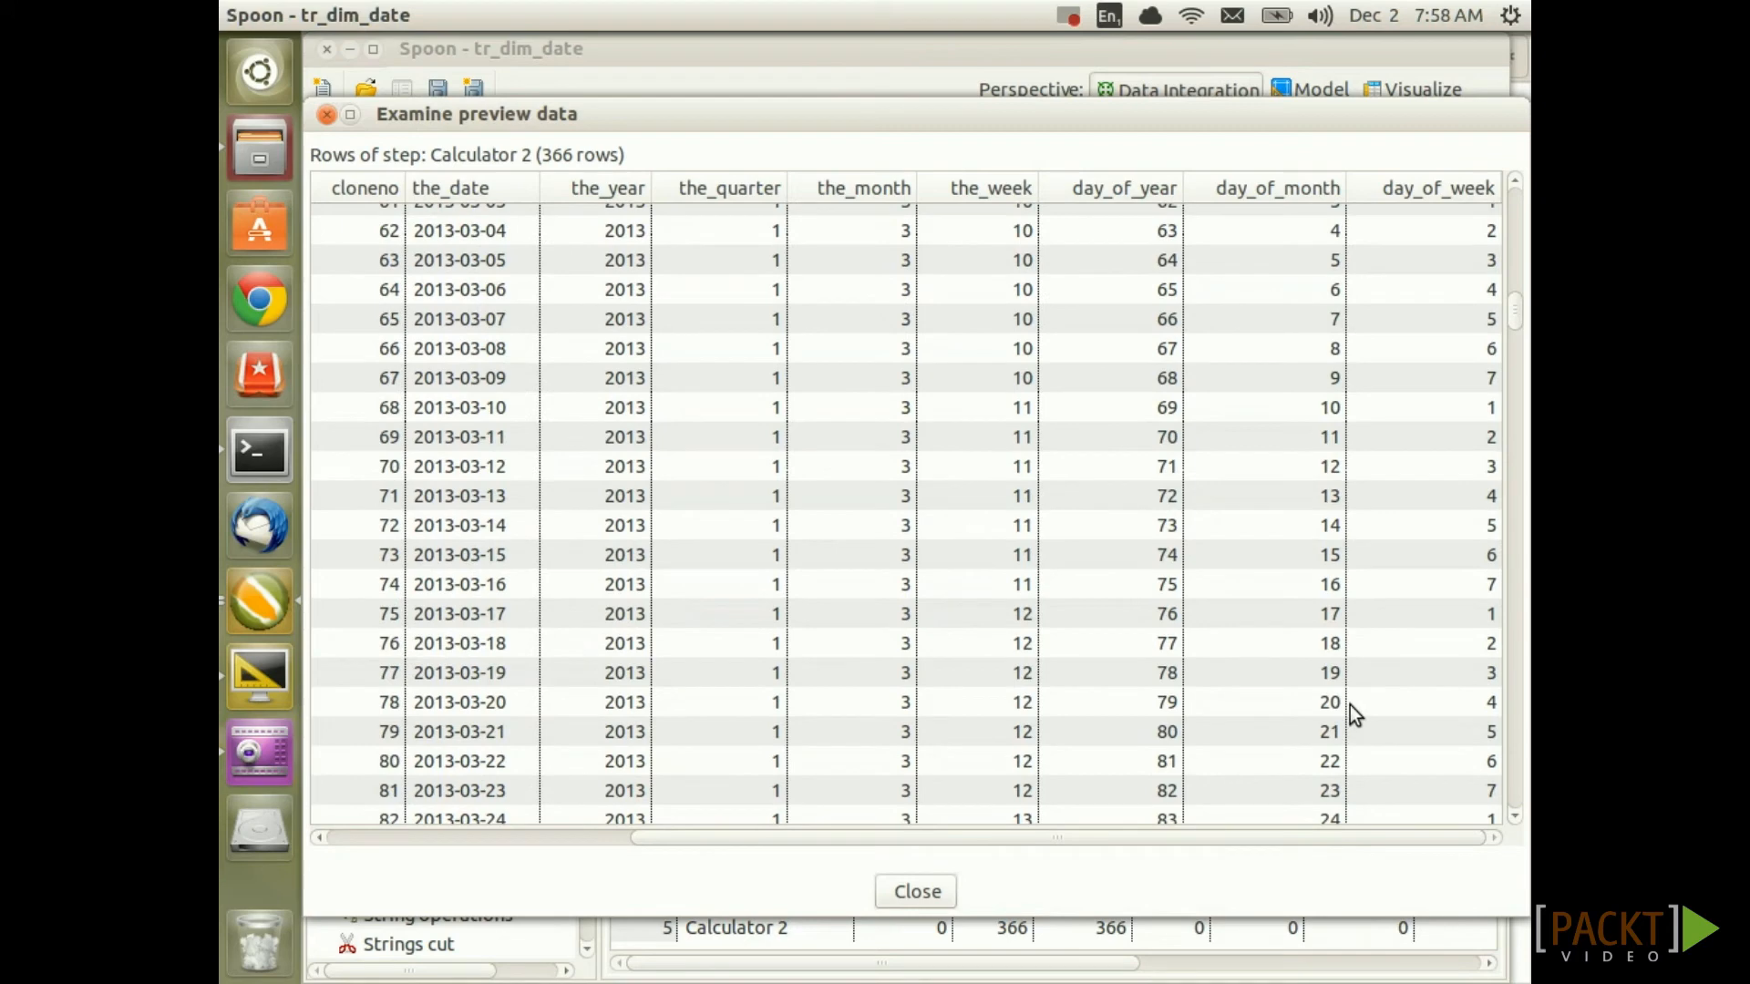
{"action": "scroll", "coordinate": [1351, 706], "scroll_direction": "down", "scroll_amount": 5}
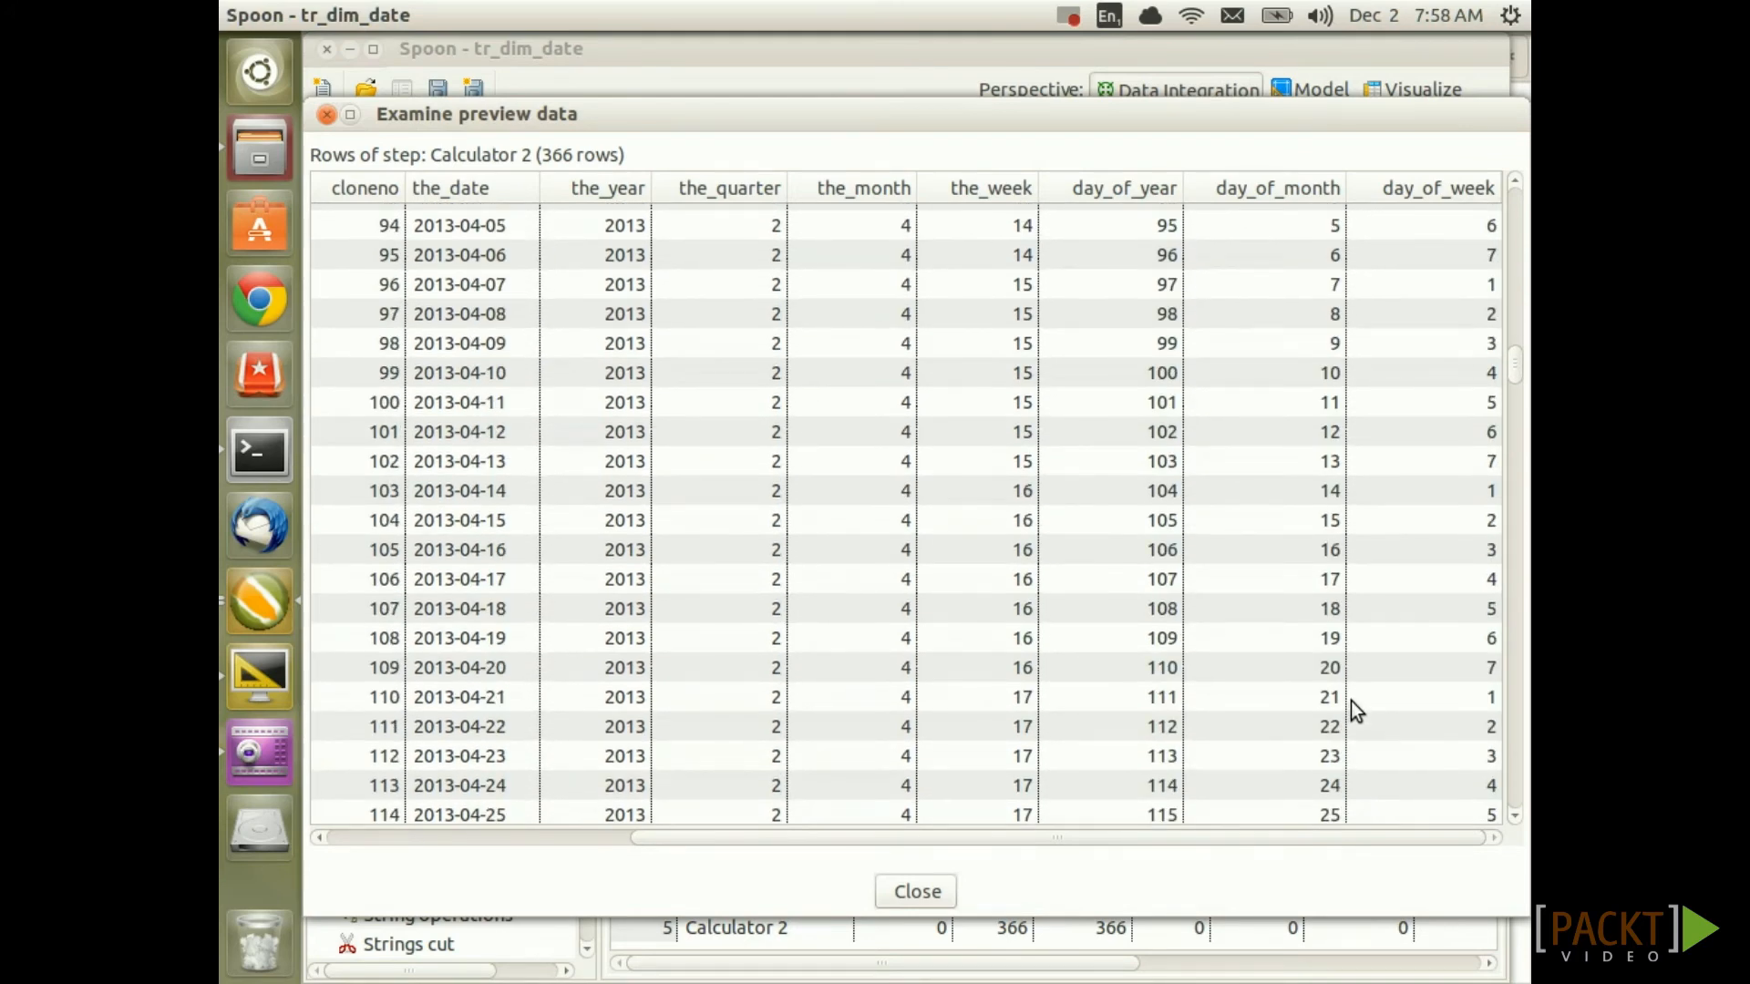
{"action": "scroll", "coordinate": [1349, 699], "scroll_direction": "down", "scroll_amount": 10}
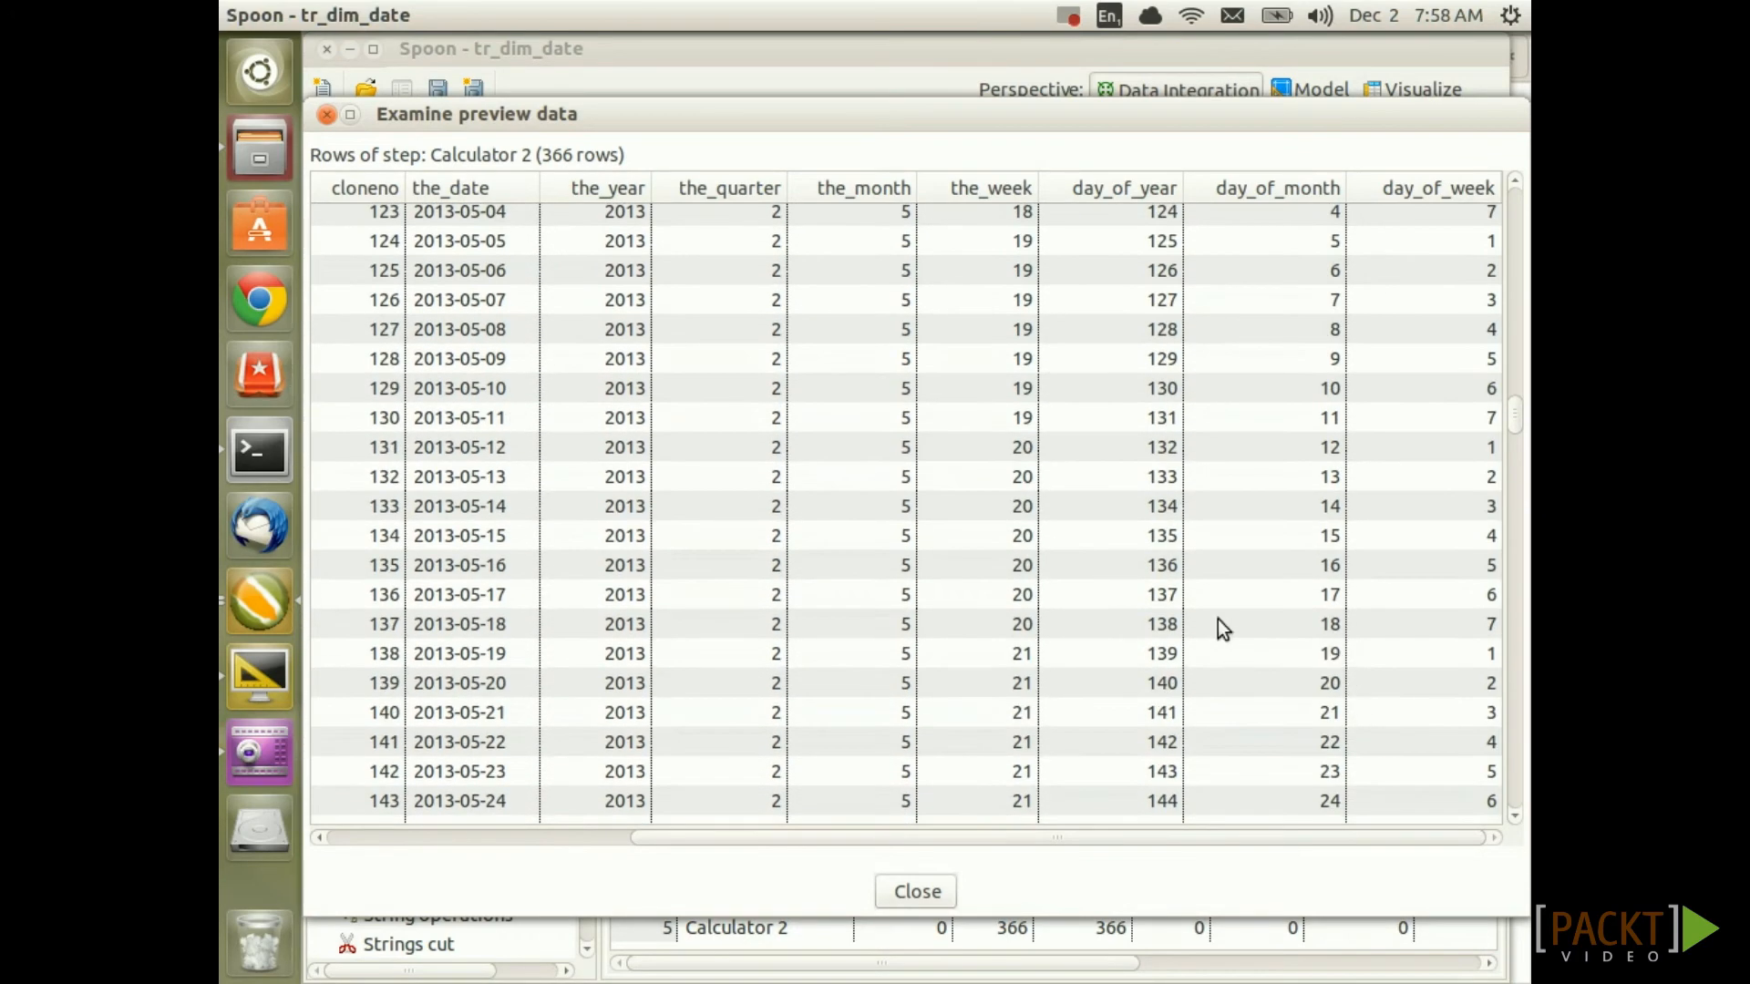
{"action": "left_click", "coordinate": [917, 893]}
{"action": "left_click", "coordinate": [960, 573]}
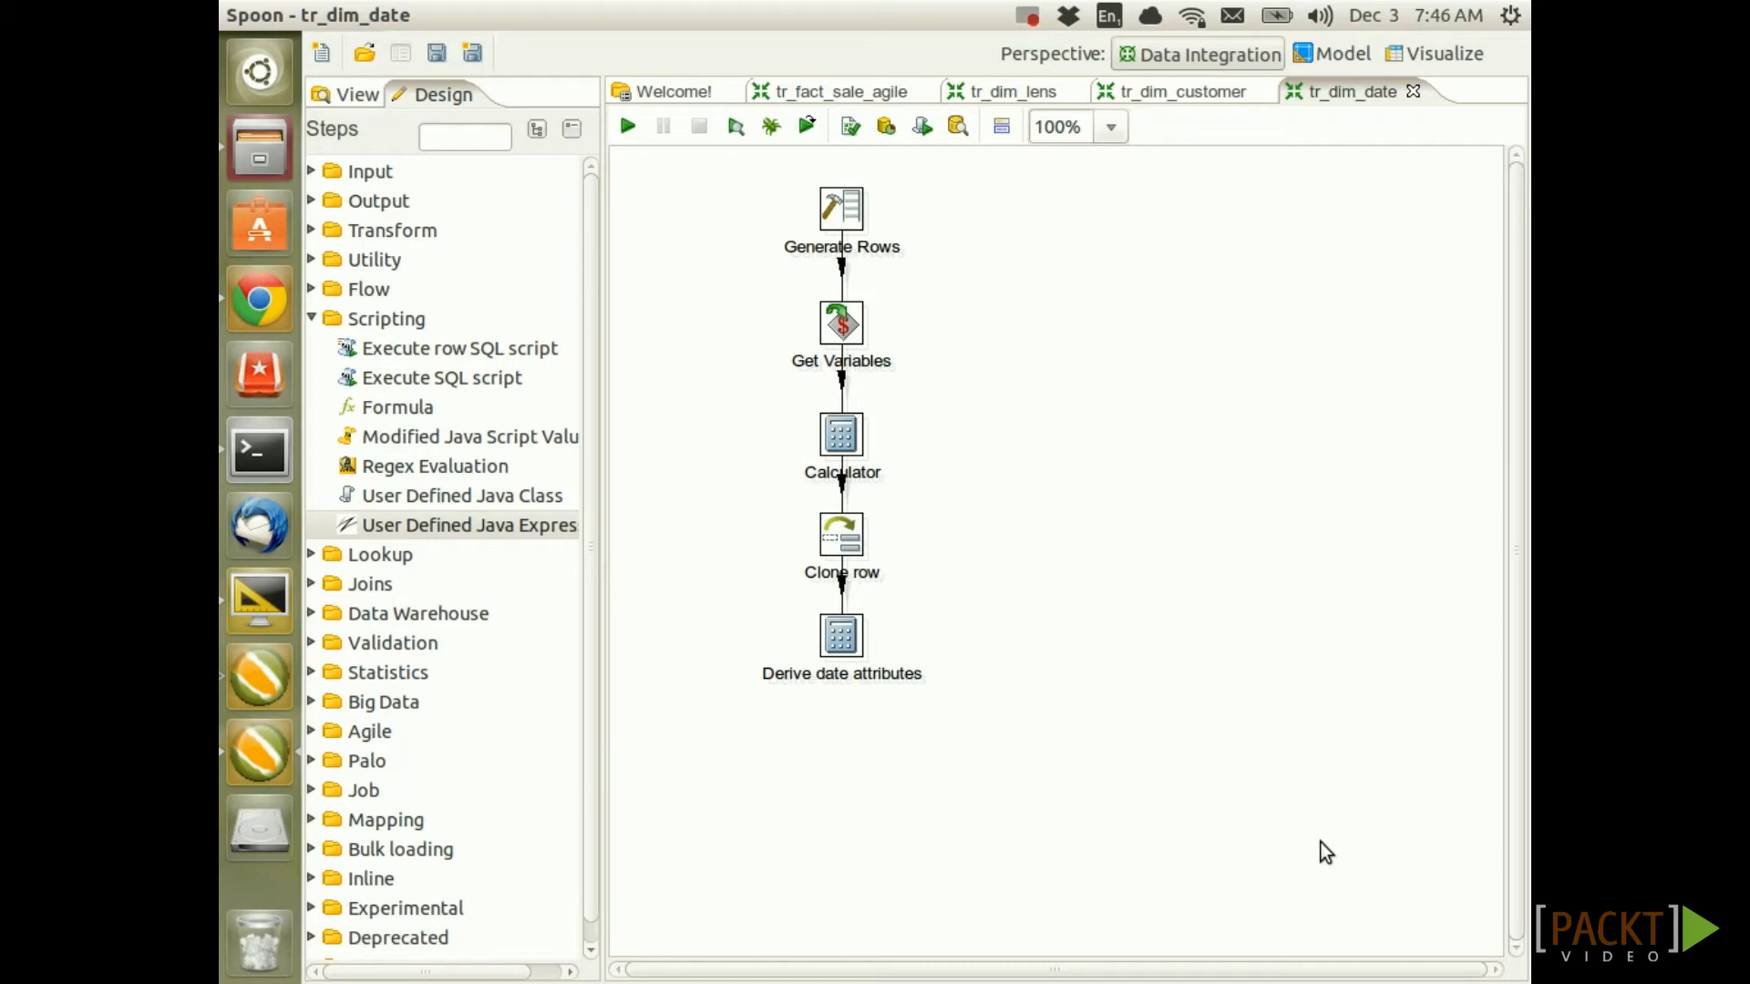
Add a User Defined Java Expression step linked from Derive date attributes
{"action": "mouse_move", "coordinate": [441, 525]}
{"action": "left_mouse_down"}
{"action": "mouse_move", "coordinate": [853, 622]}
{"action": "mouse_move", "coordinate": [841, 816]}
{"action": "left_mouse_up"}
{"action": "left_click_drag", "start_coordinate": [843, 635], "coordinate": [844, 761]}
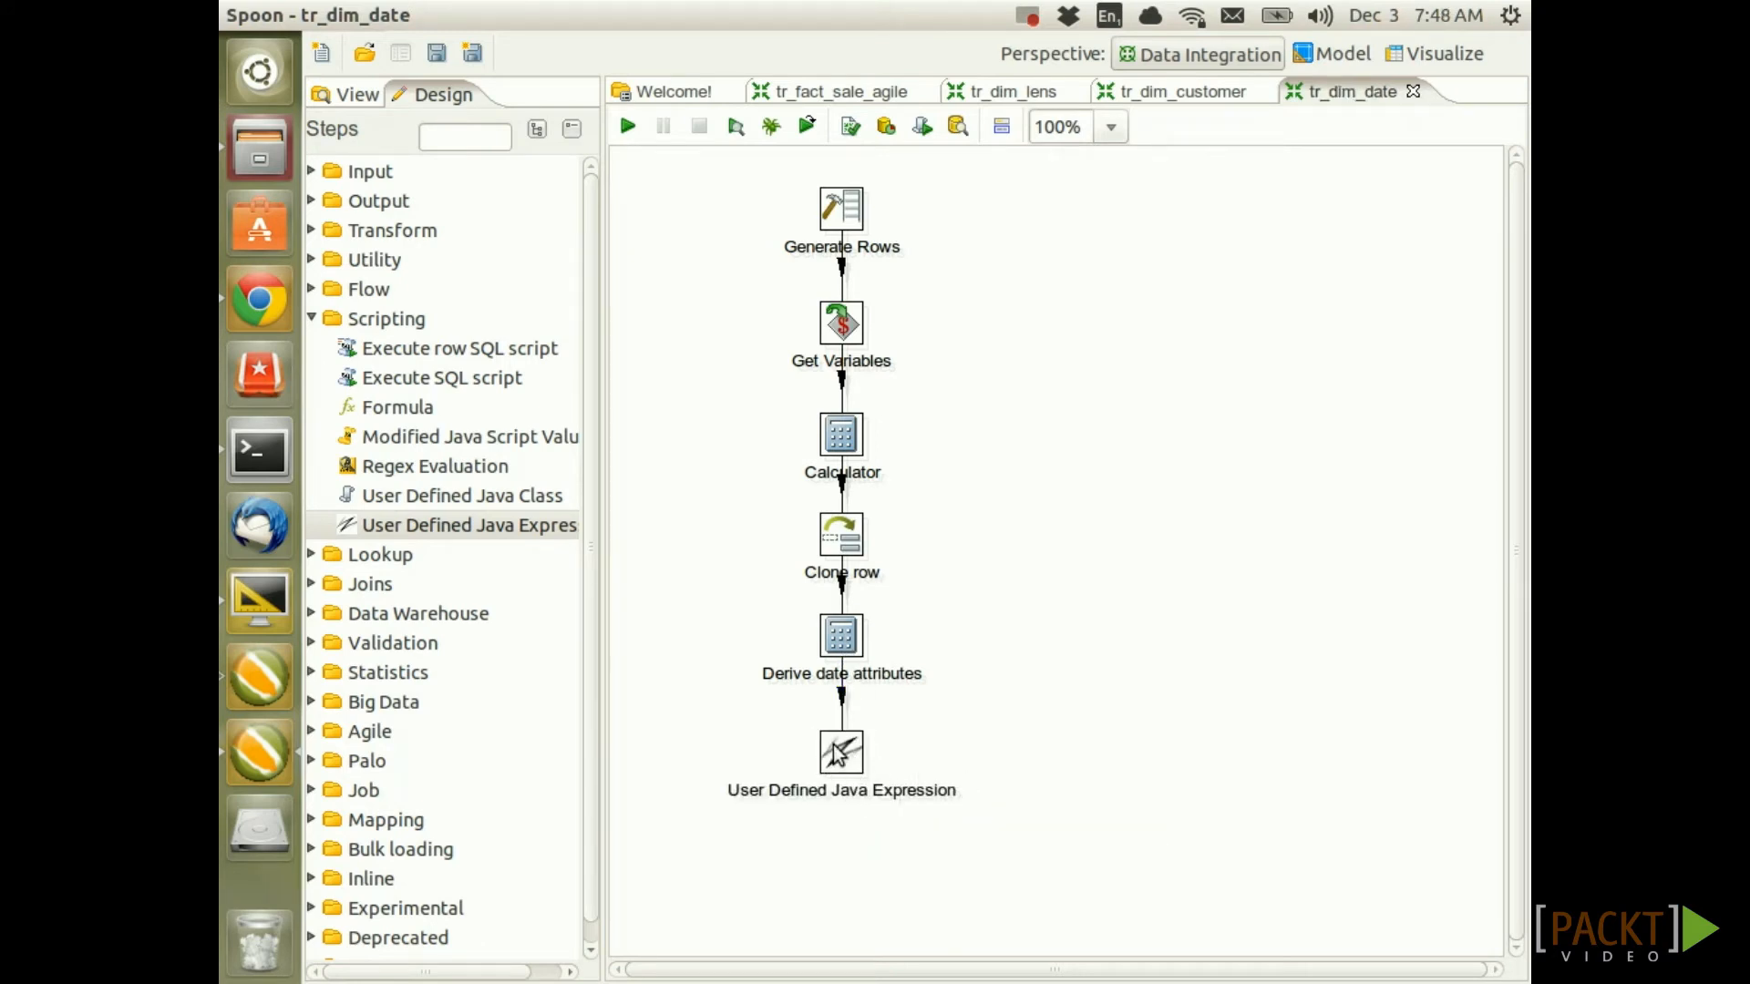
{"action": "double_click", "coordinate": [852, 754]}
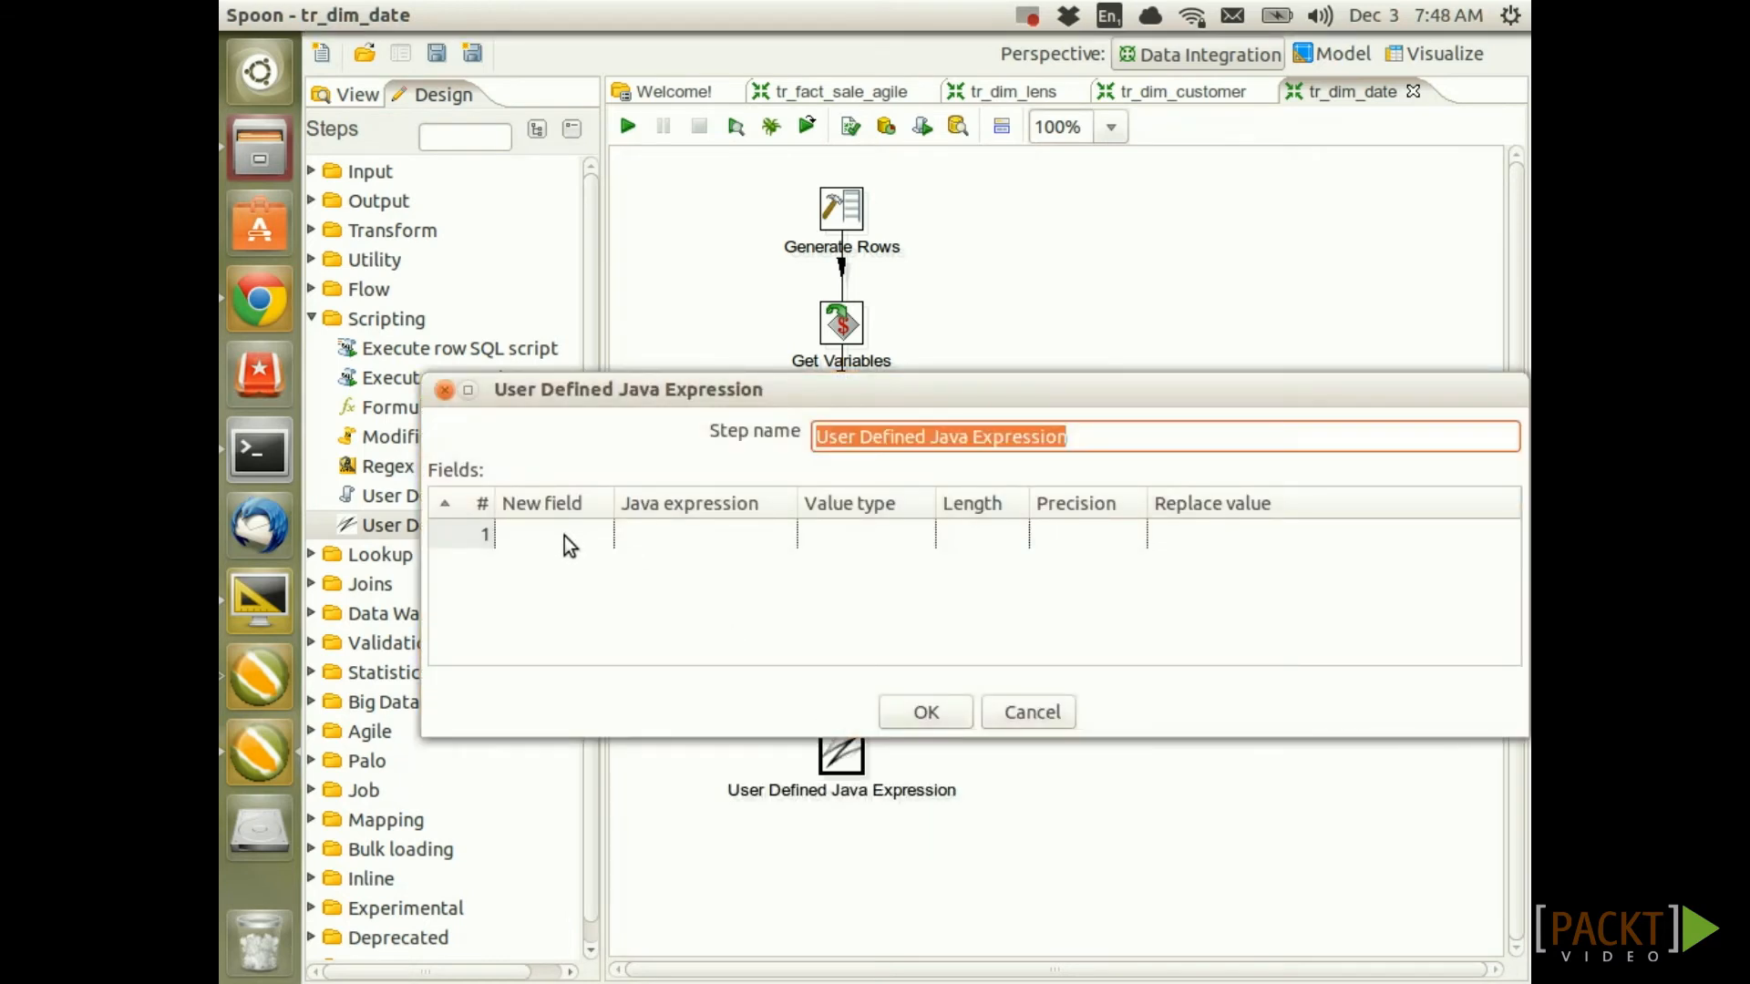
Define a new field date_tk with the pasted yyyyMMdd SimpleDateFormat expression on the_date
{"action": "left_click", "coordinate": [565, 536]}
{"action": "type", "text": "date_tk"}
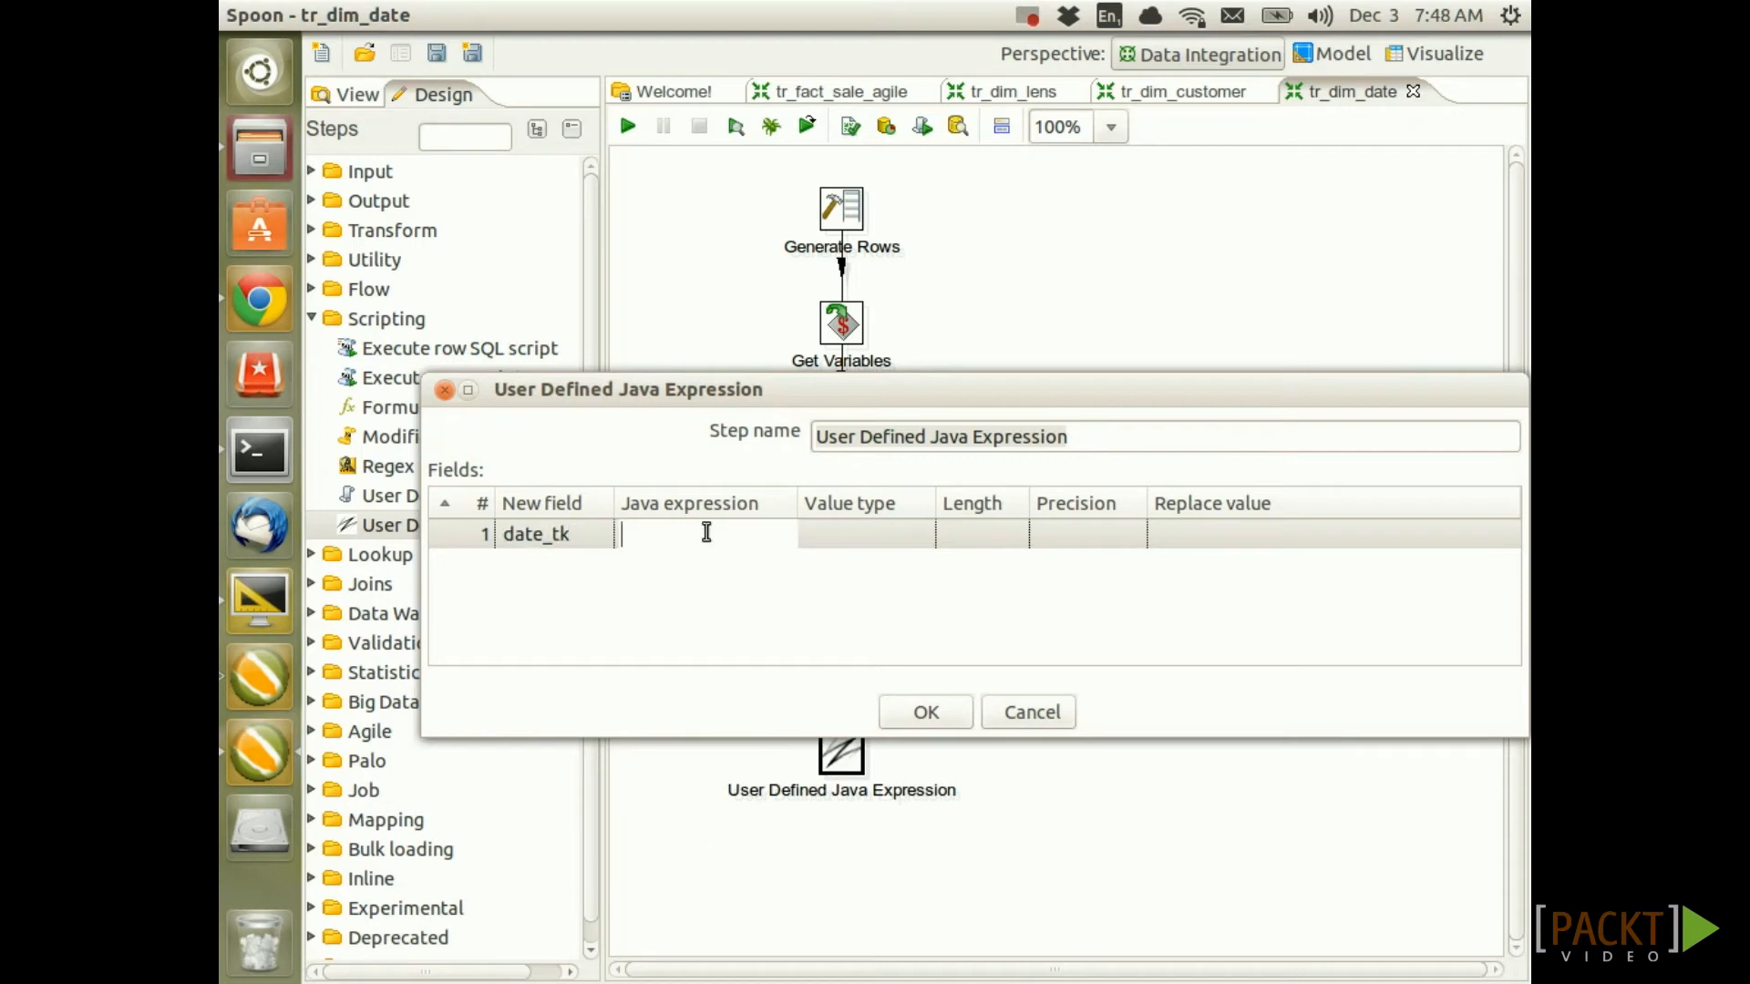
{"action": "left_click_drag", "start_coordinate": [789, 496], "coordinate": [1158, 494]}
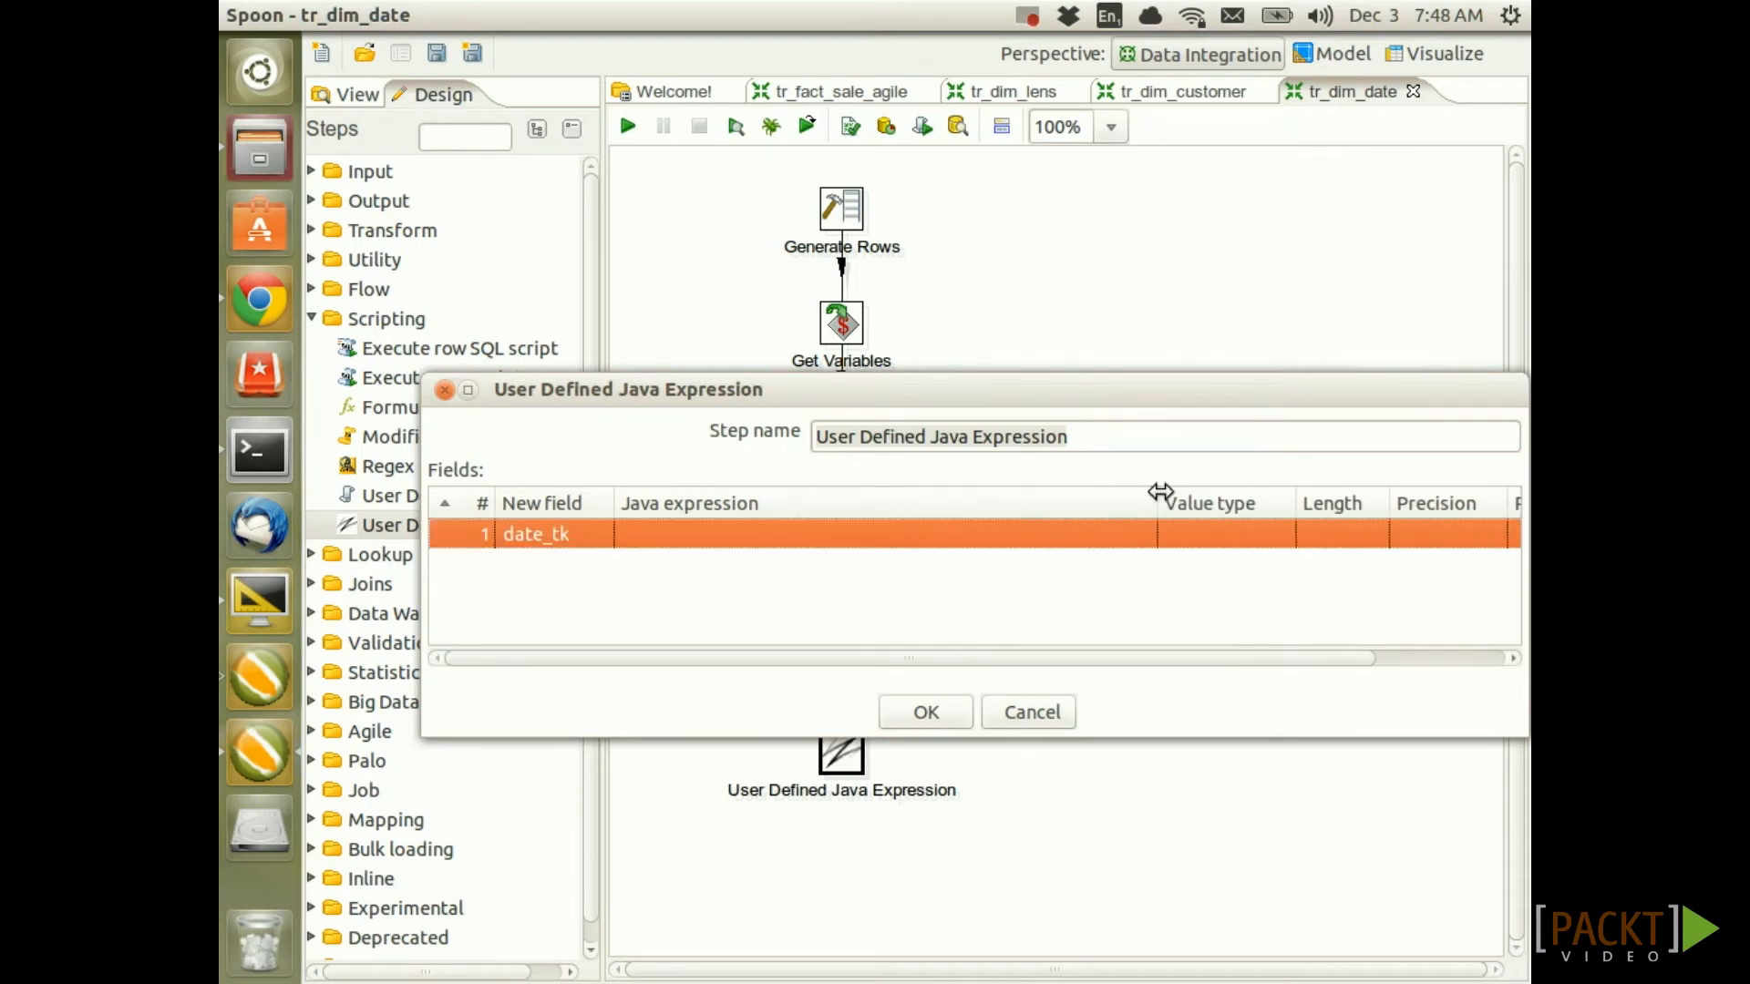
{"action": "left_click", "coordinate": [627, 538]}
{"action": "type", "text": "vjava.text.SimpleDateFormat(\"yyyyMMdd\").format(the_date))"}
{"action": "key", "text": "Return"}
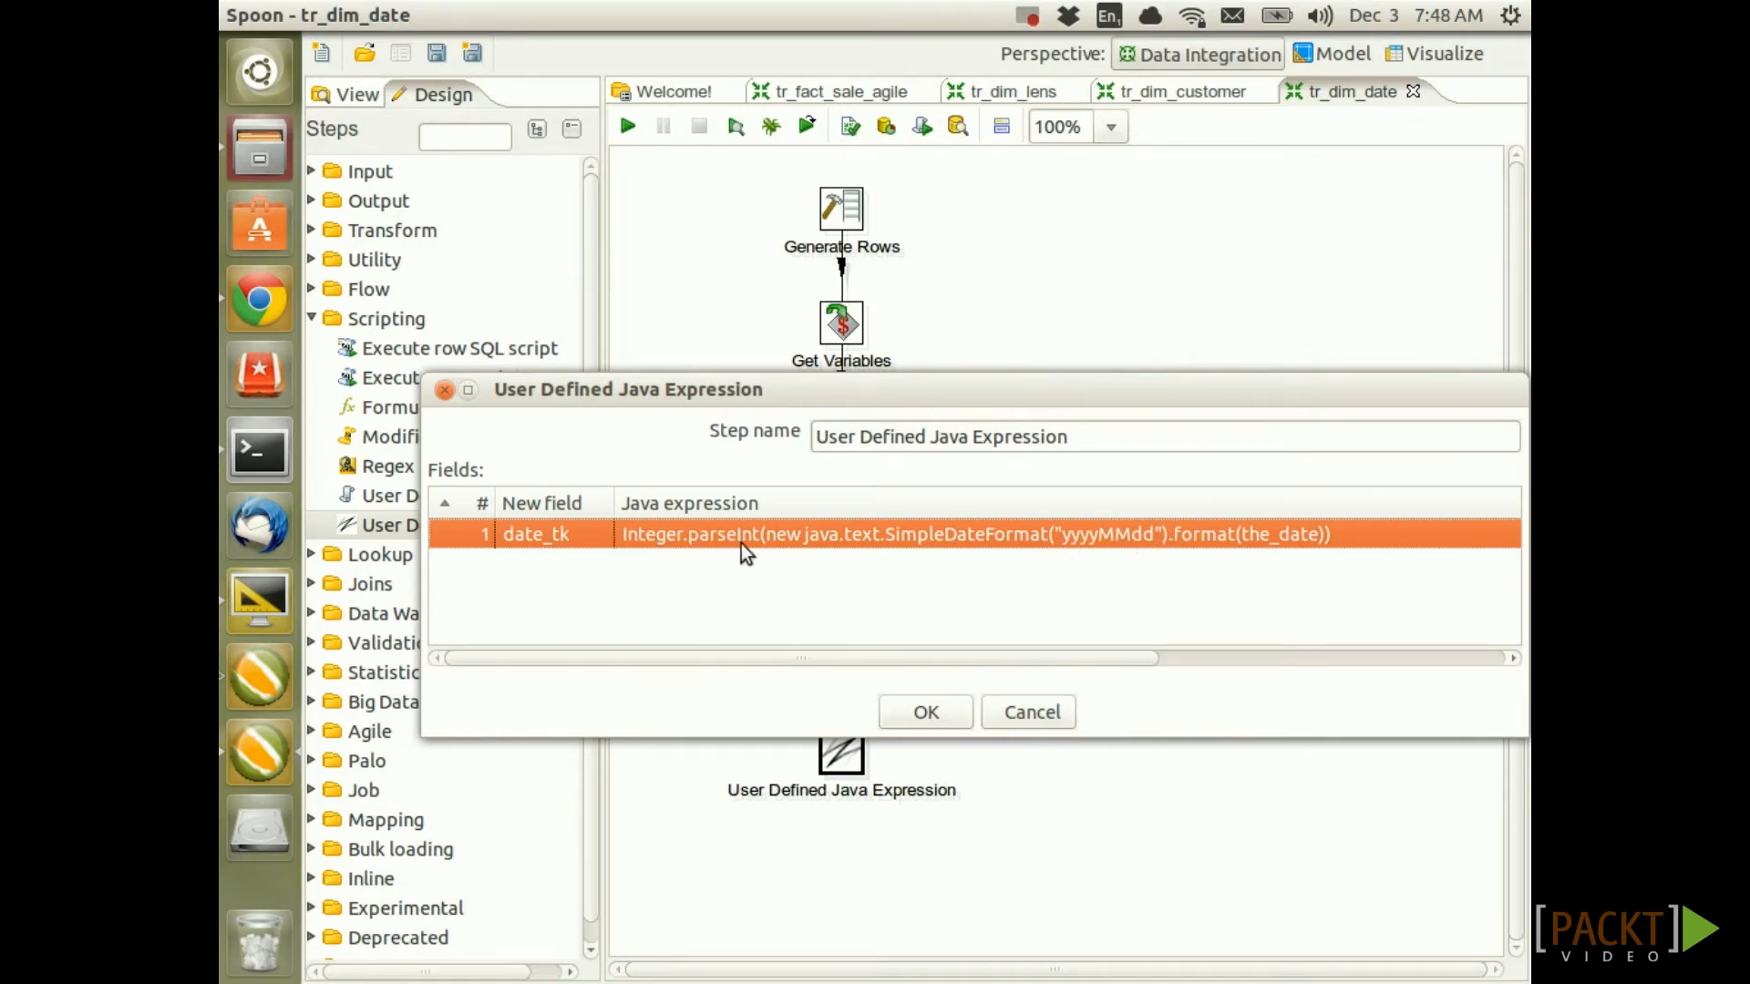
{"action": "left_click_drag", "start_coordinate": [904, 660], "coordinate": [1259, 651]}
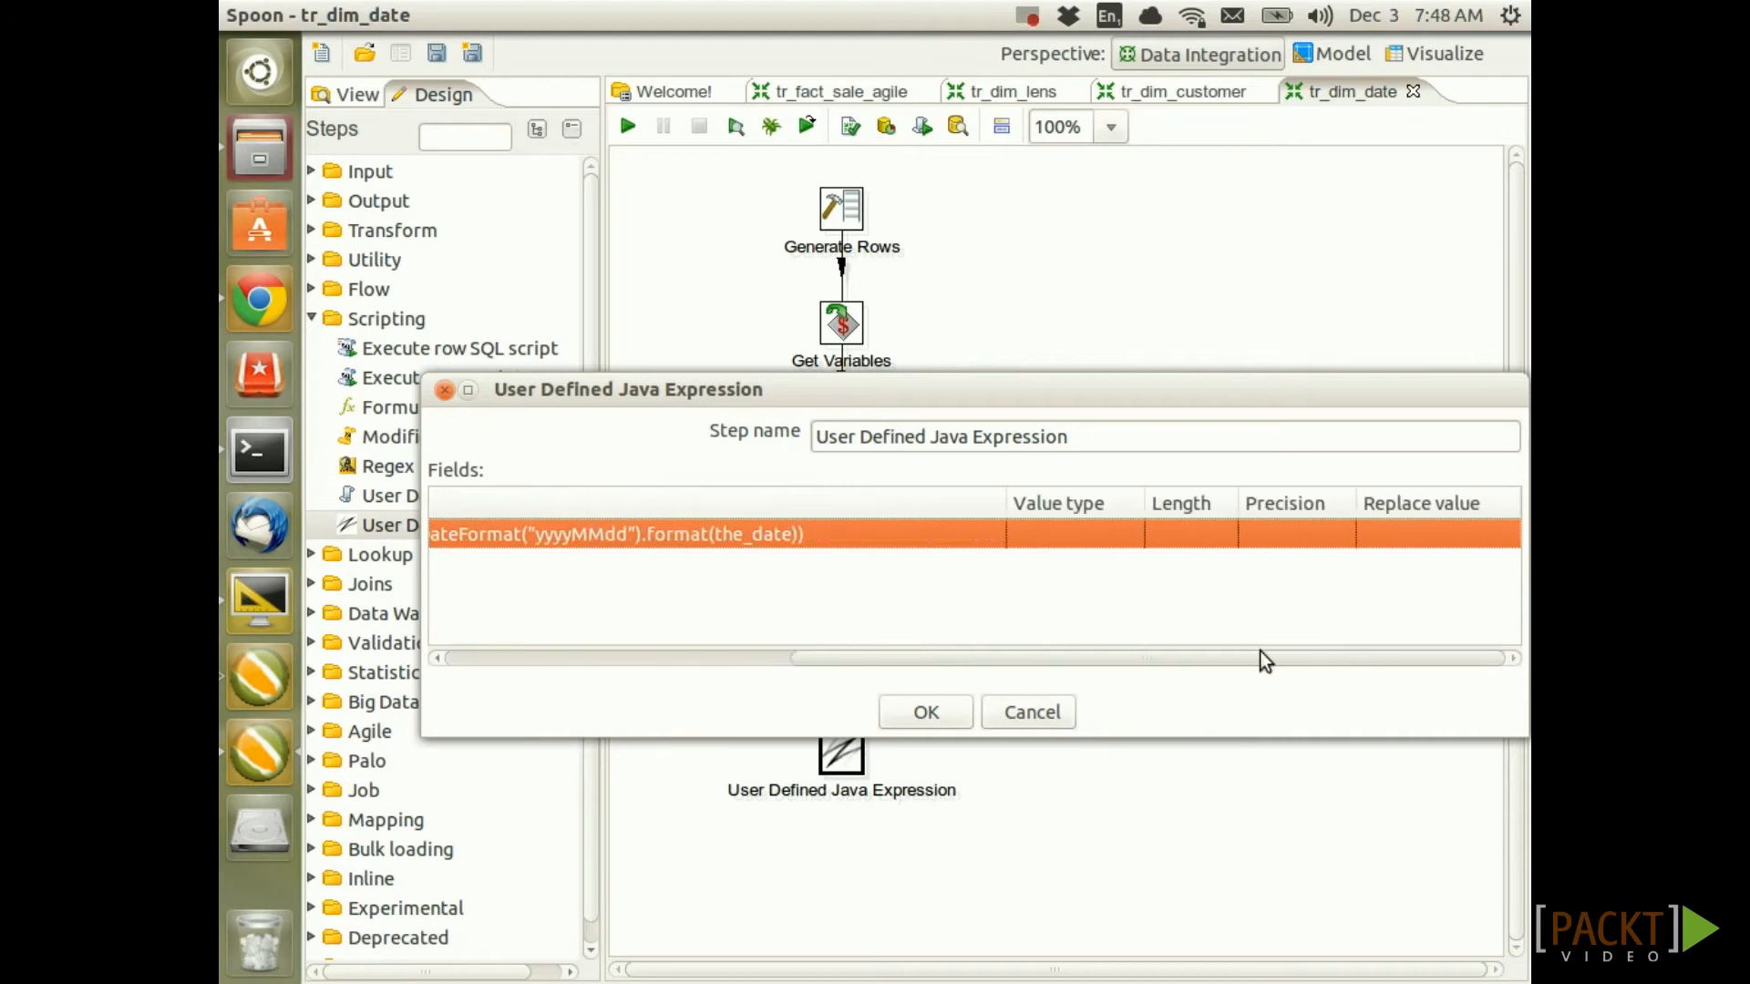
Make date_tk an Integer, confirm the expression step, and save the transformation
{"action": "left_click", "coordinate": [1085, 537]}
{"action": "left_click", "coordinate": [1127, 536]}
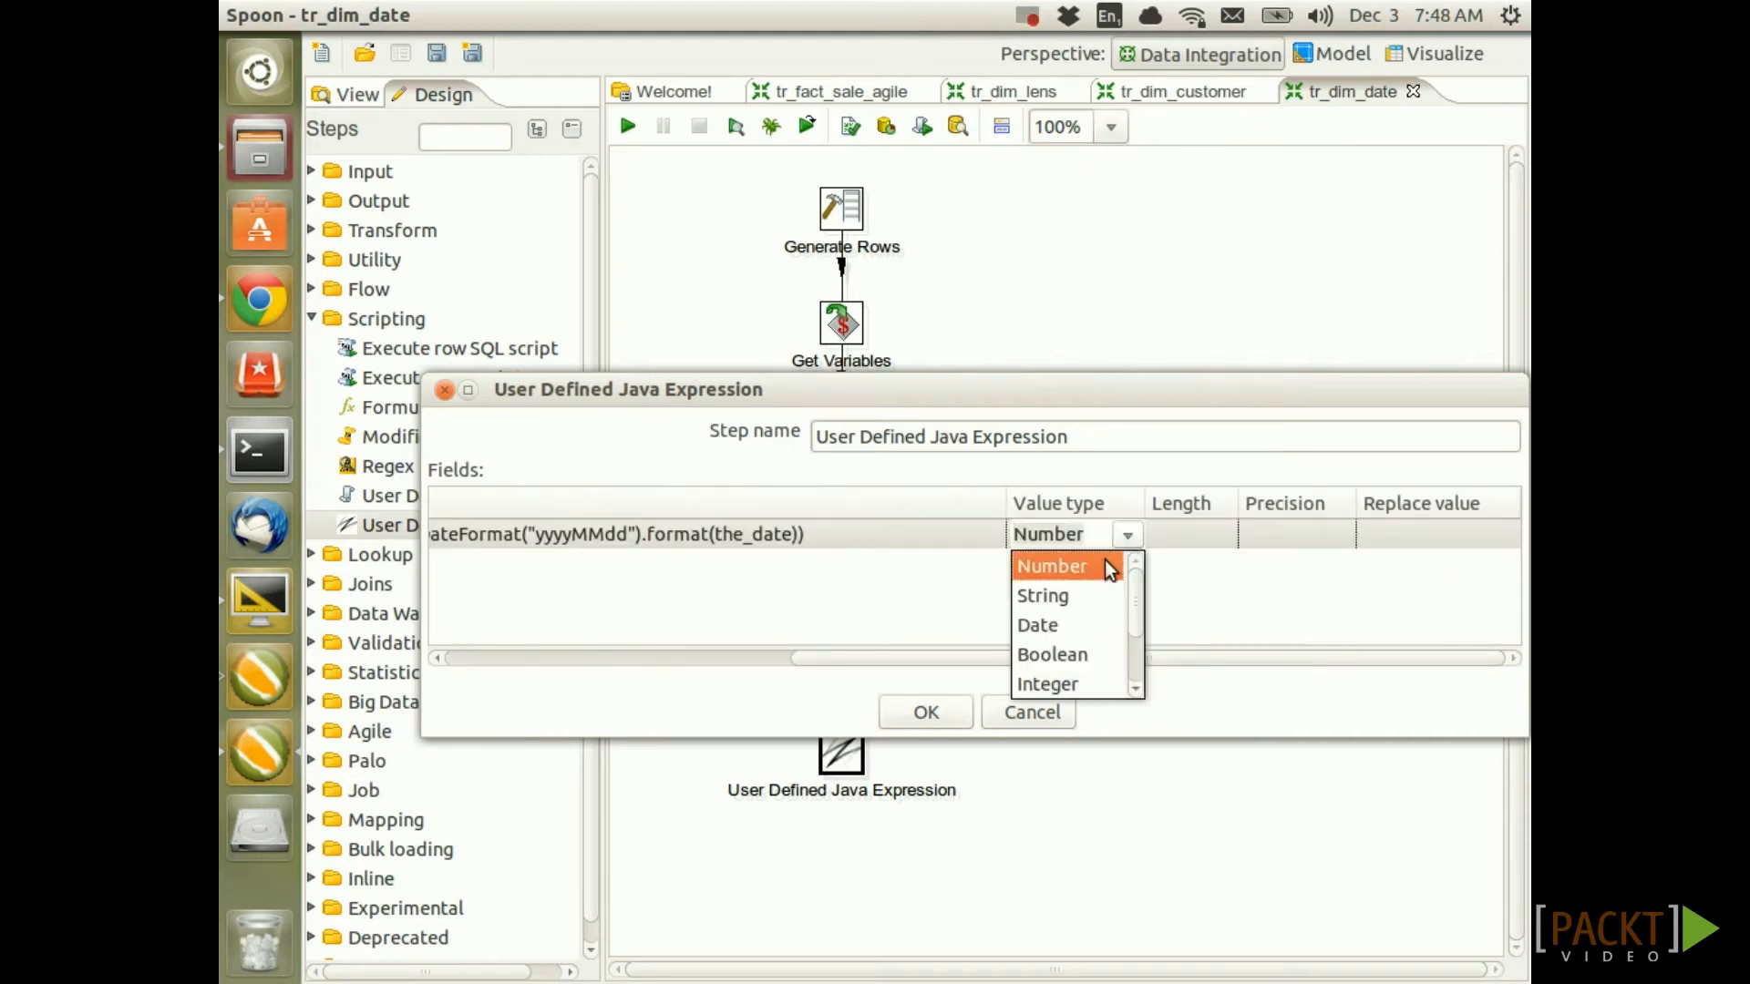
{"action": "left_click", "coordinate": [1072, 684]}
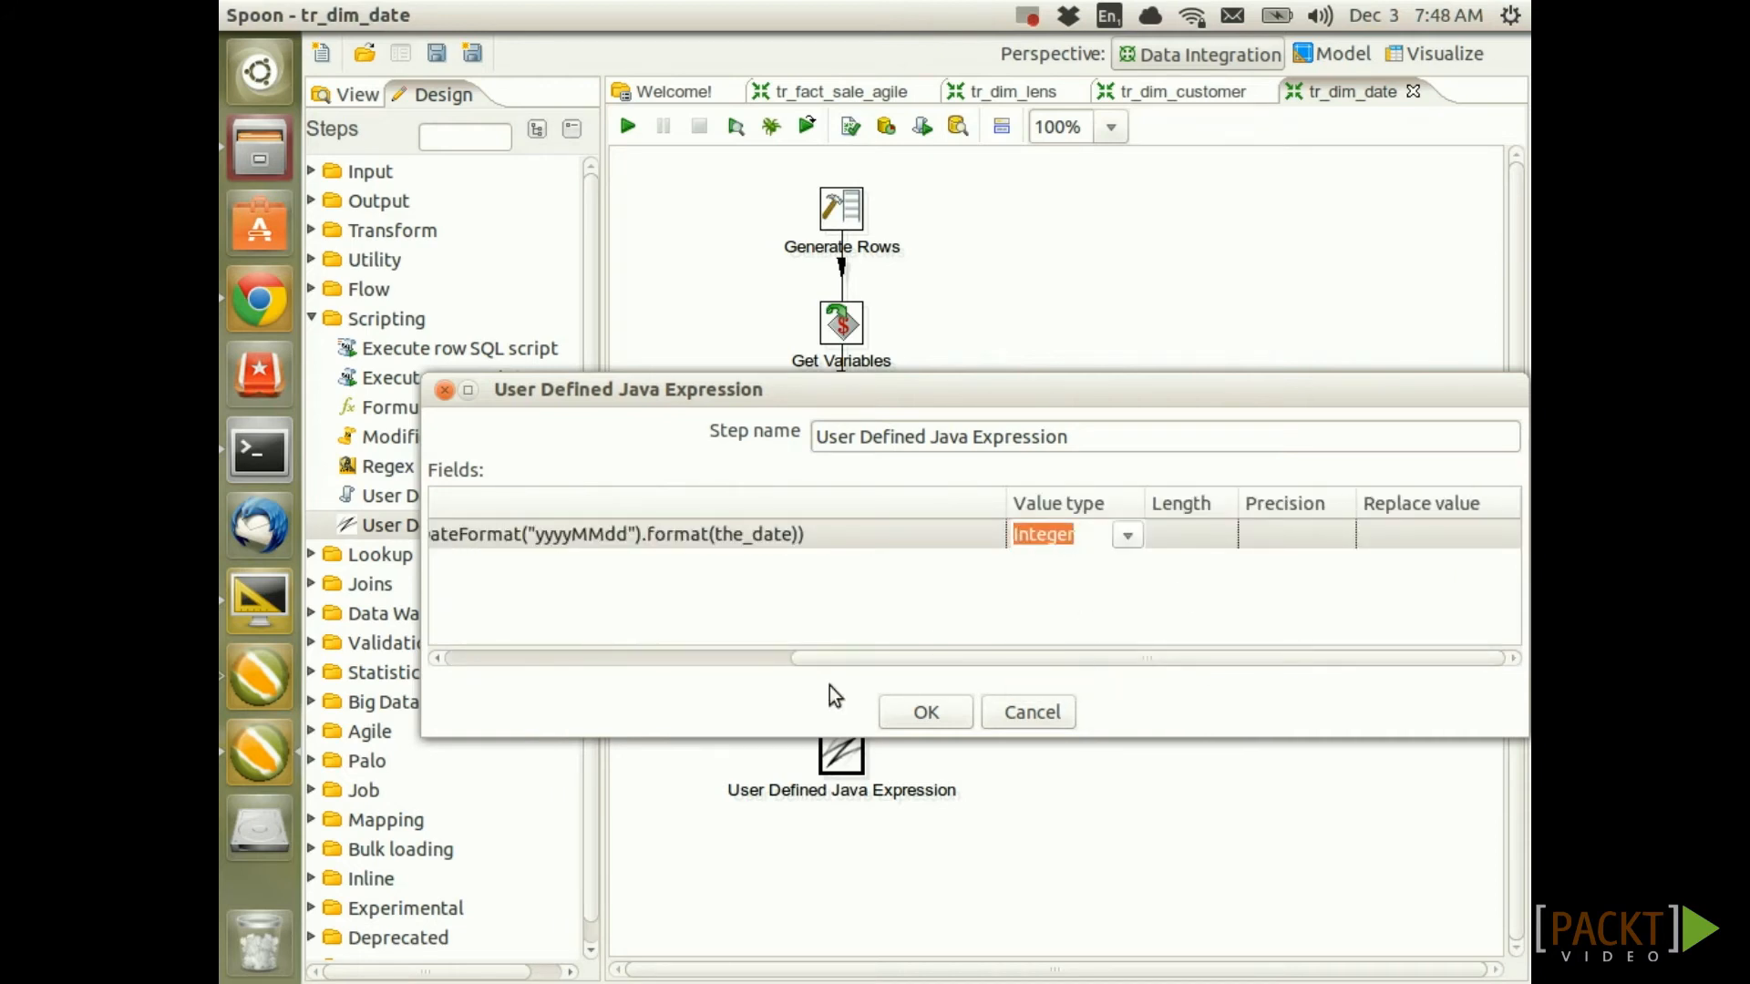
{"action": "left_click", "coordinate": [926, 713]}
{"action": "key", "text": "ctrl+s"}
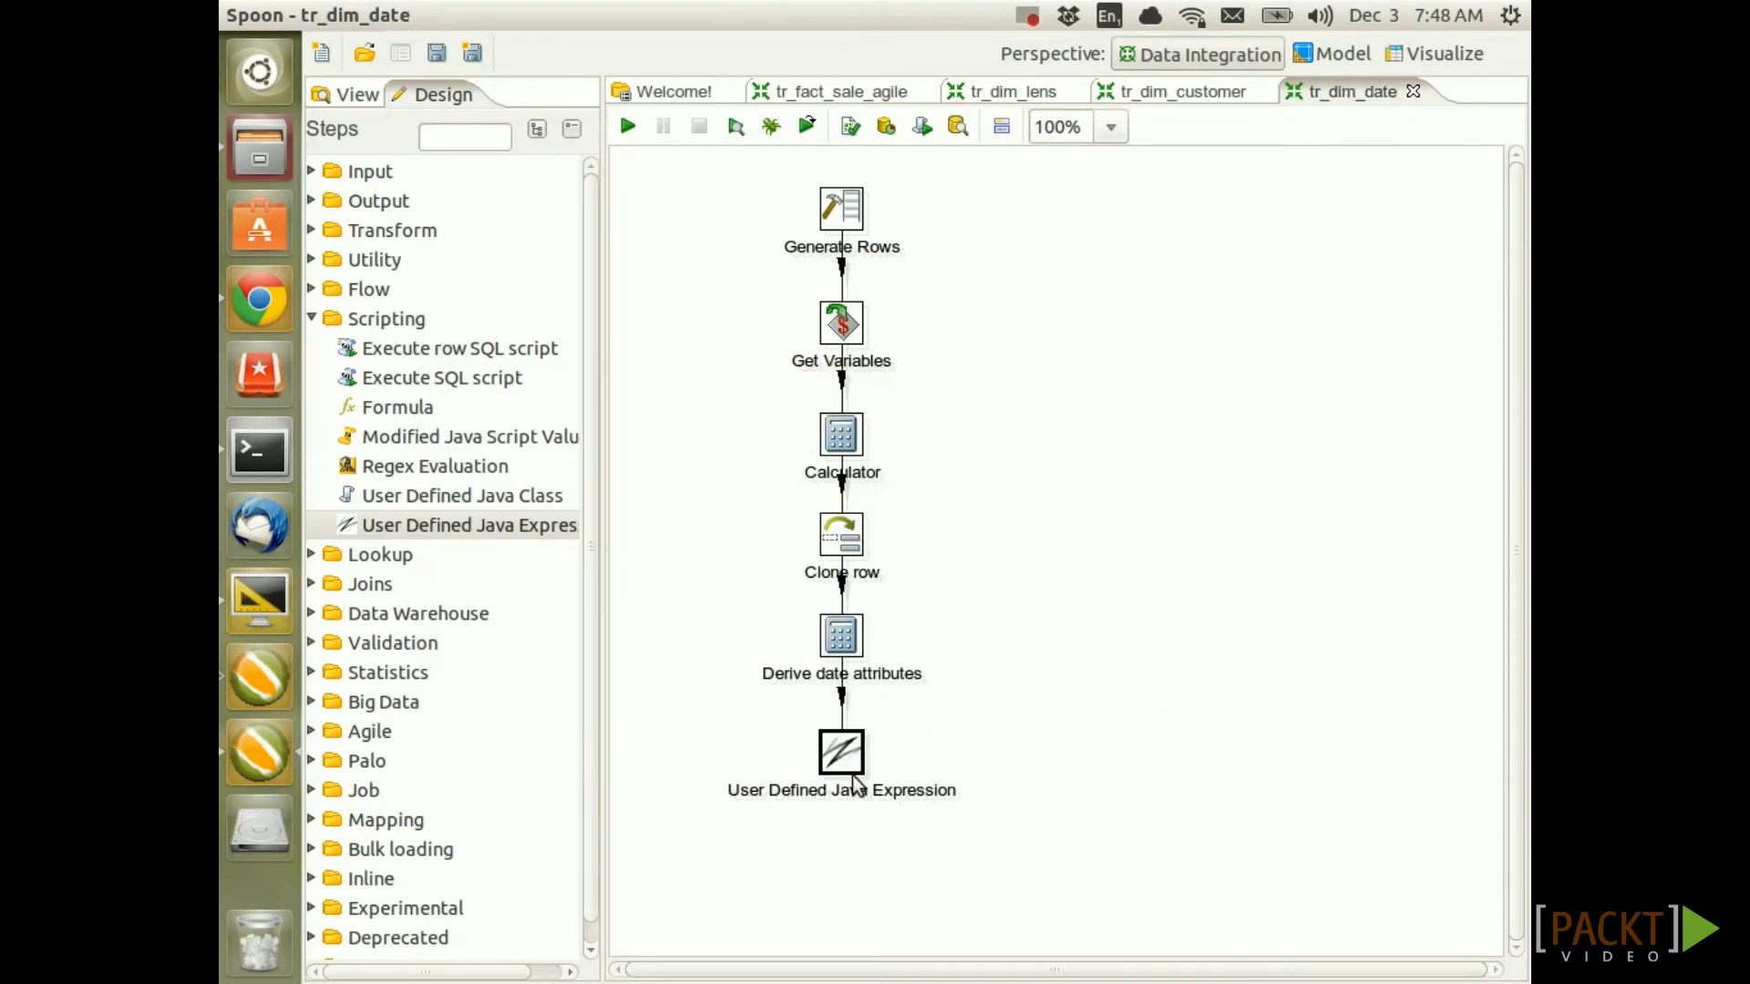
{"action": "right_click", "coordinate": [848, 757]}
Preview the expression step's 366 rows, check the date_tk values like 20130101, then close
{"action": "left_click", "coordinate": [1004, 651]}
{"action": "left_click", "coordinate": [763, 916]}
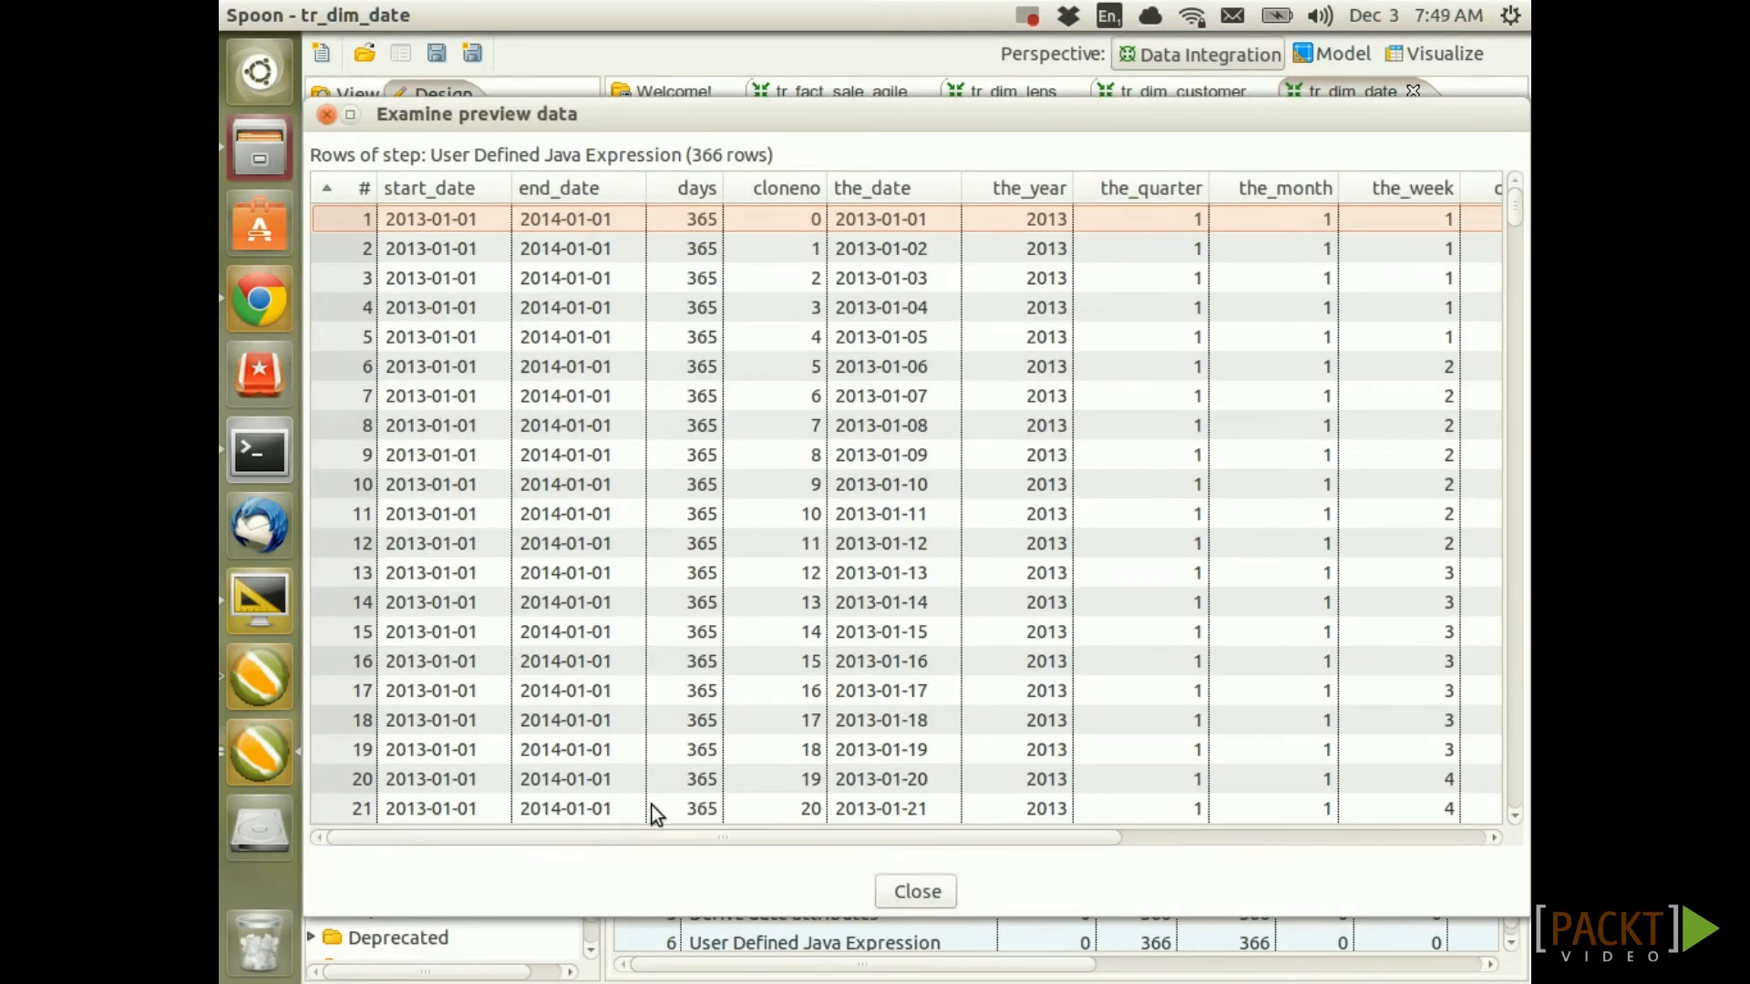
{"action": "left_click_drag", "start_coordinate": [649, 837], "coordinate": [1227, 810]}
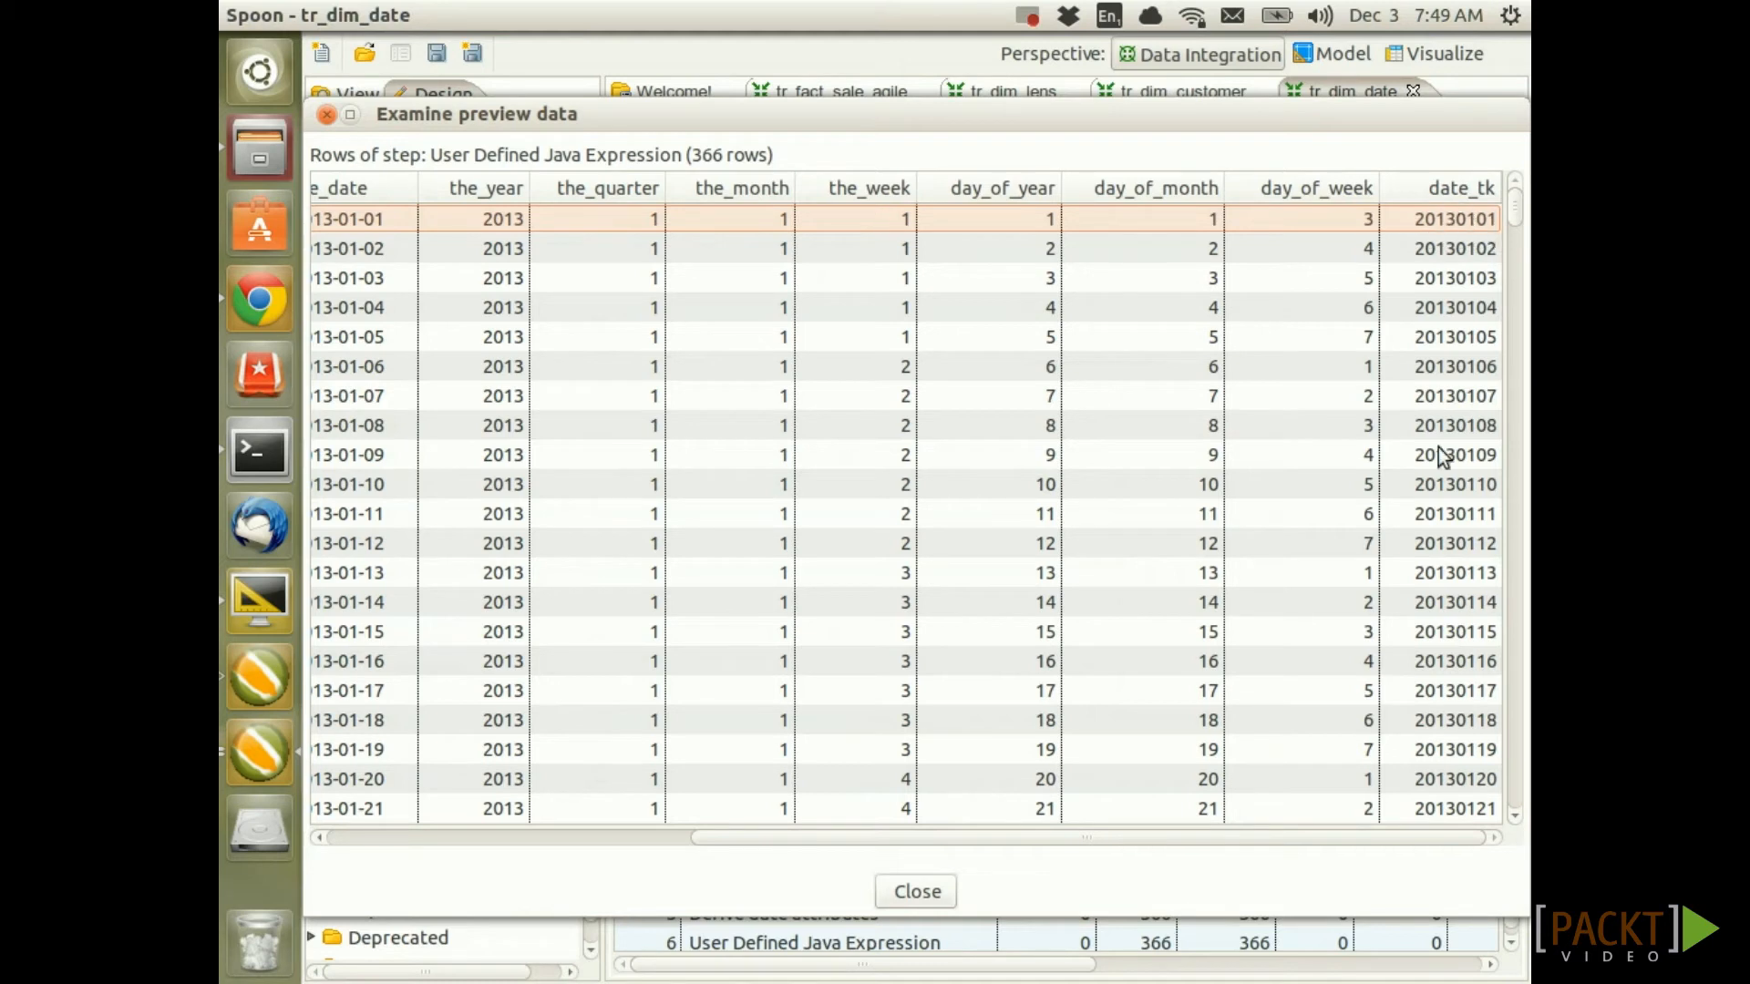
{"action": "left_click_drag", "start_coordinate": [1407, 830], "coordinate": [1227, 811]}
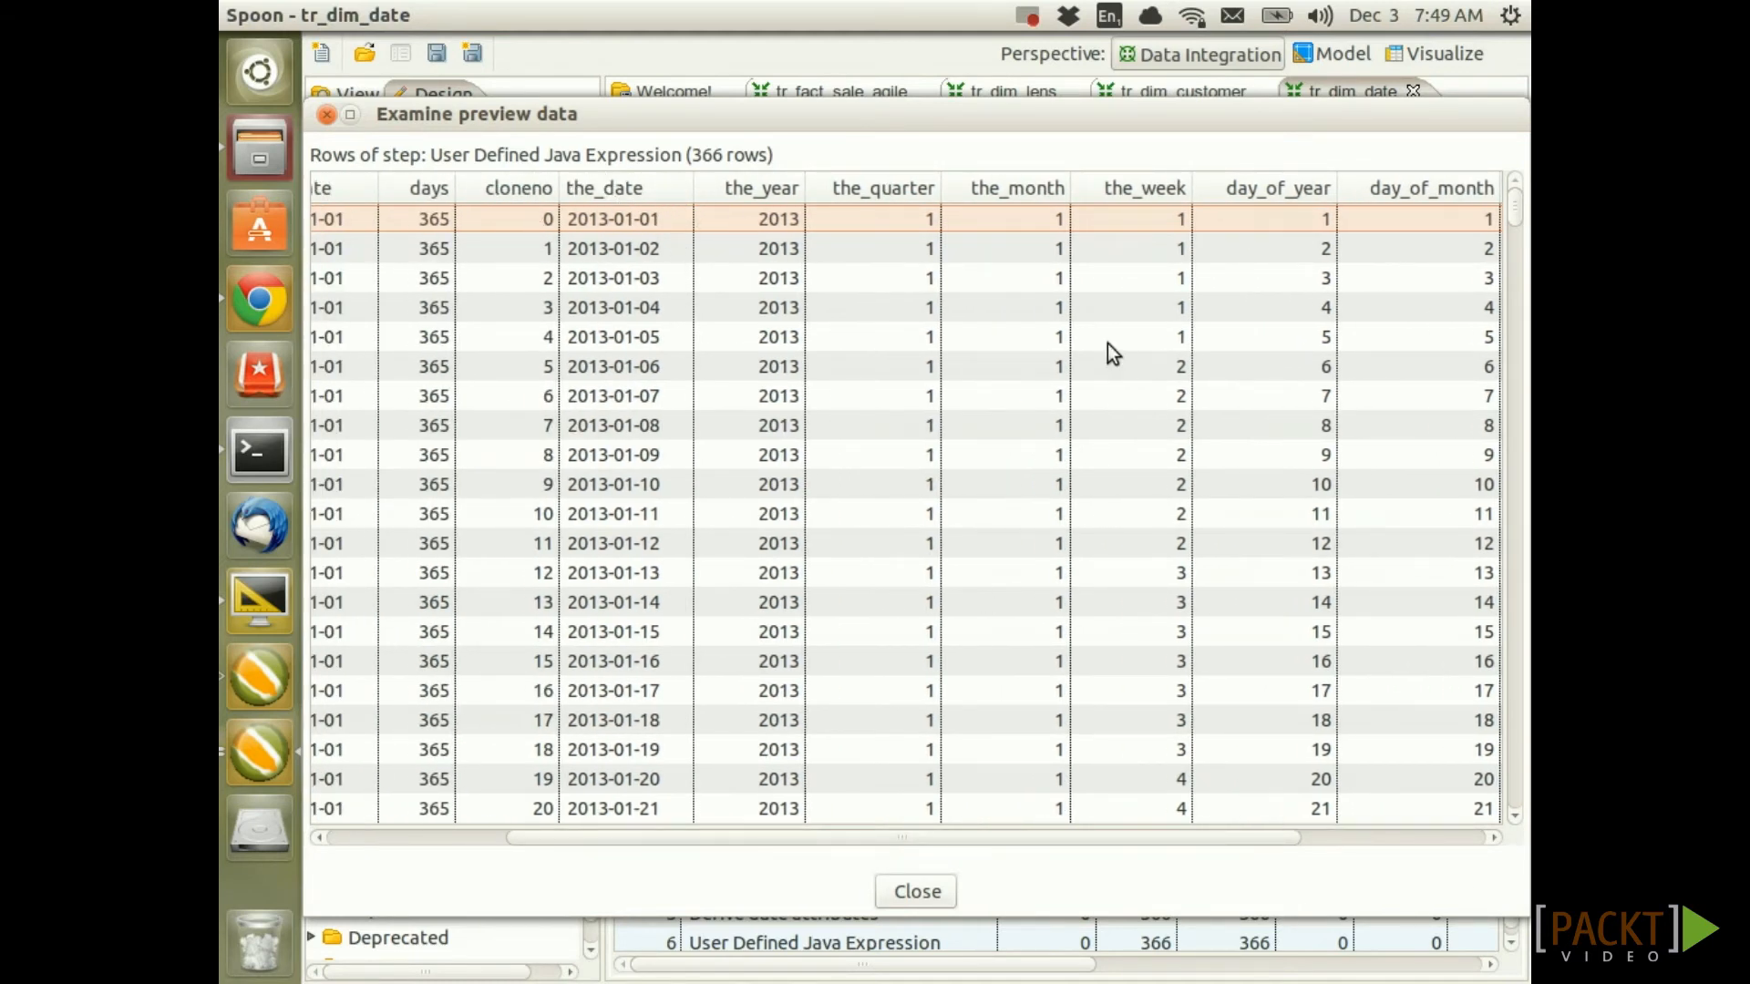
{"action": "left_click", "coordinate": [933, 891]}
{"action": "left_click", "coordinate": [969, 576]}
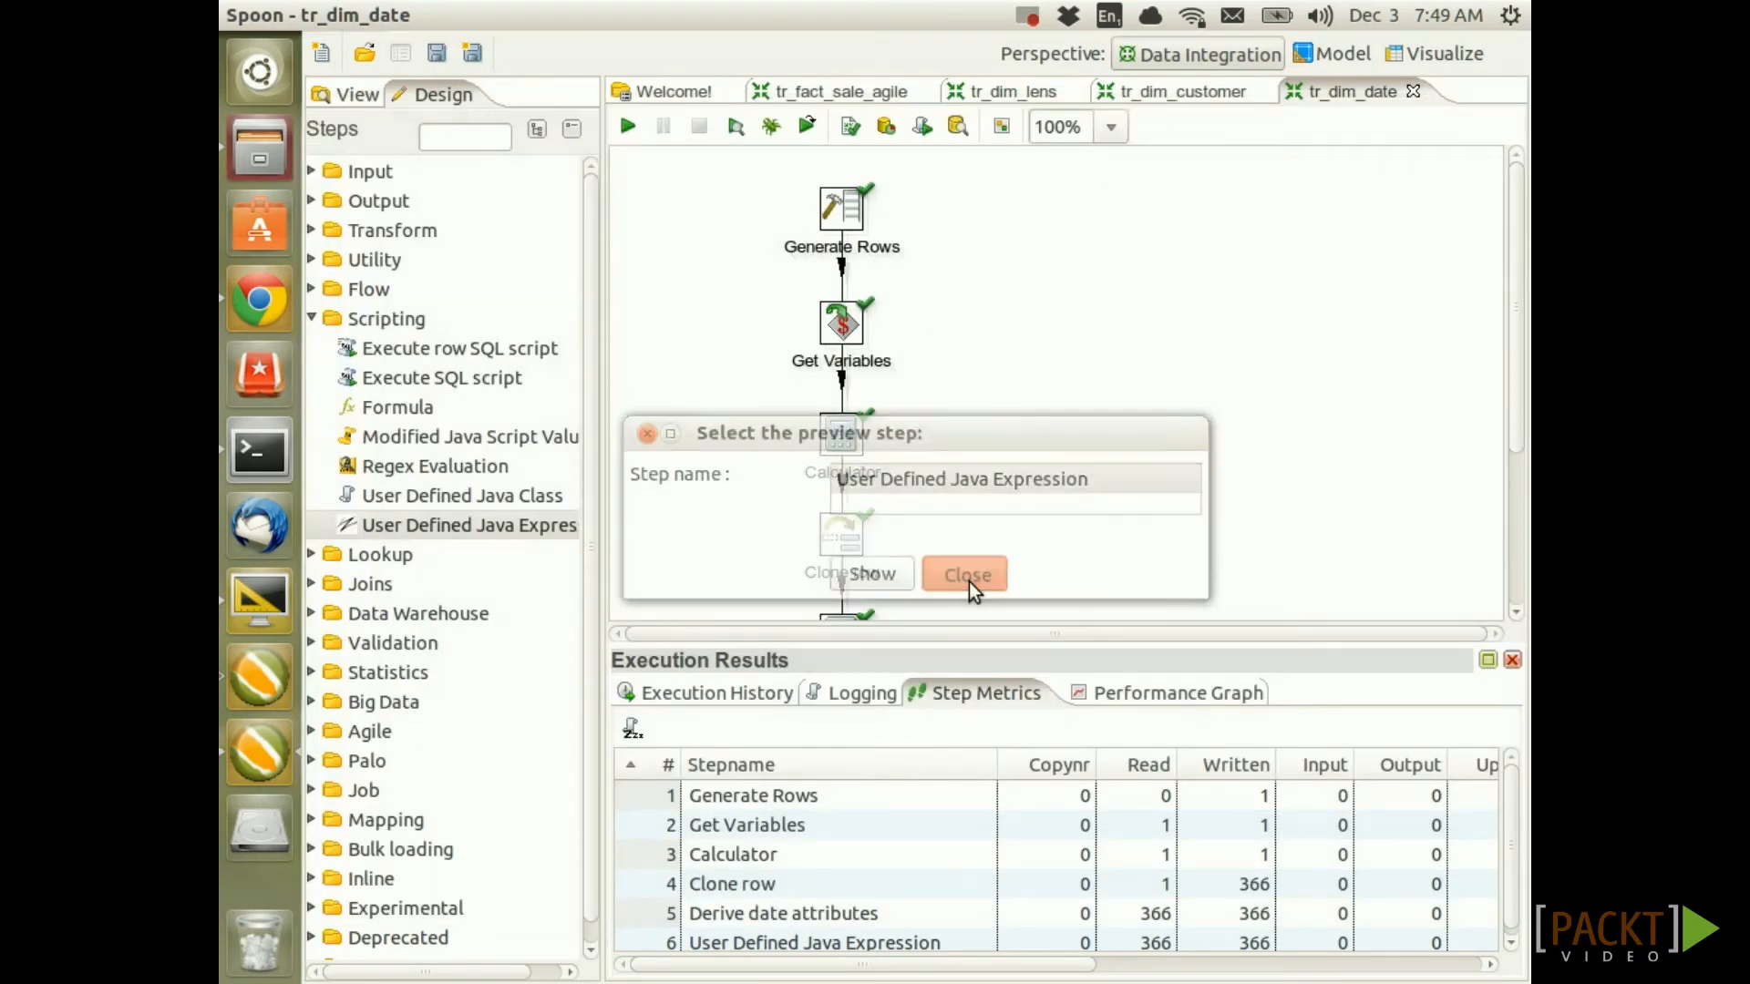
Add a Select values step after the User Defined Java Expression step
{"action": "scroll", "coordinate": [1015, 523], "scroll_direction": "down", "scroll_amount": 3}
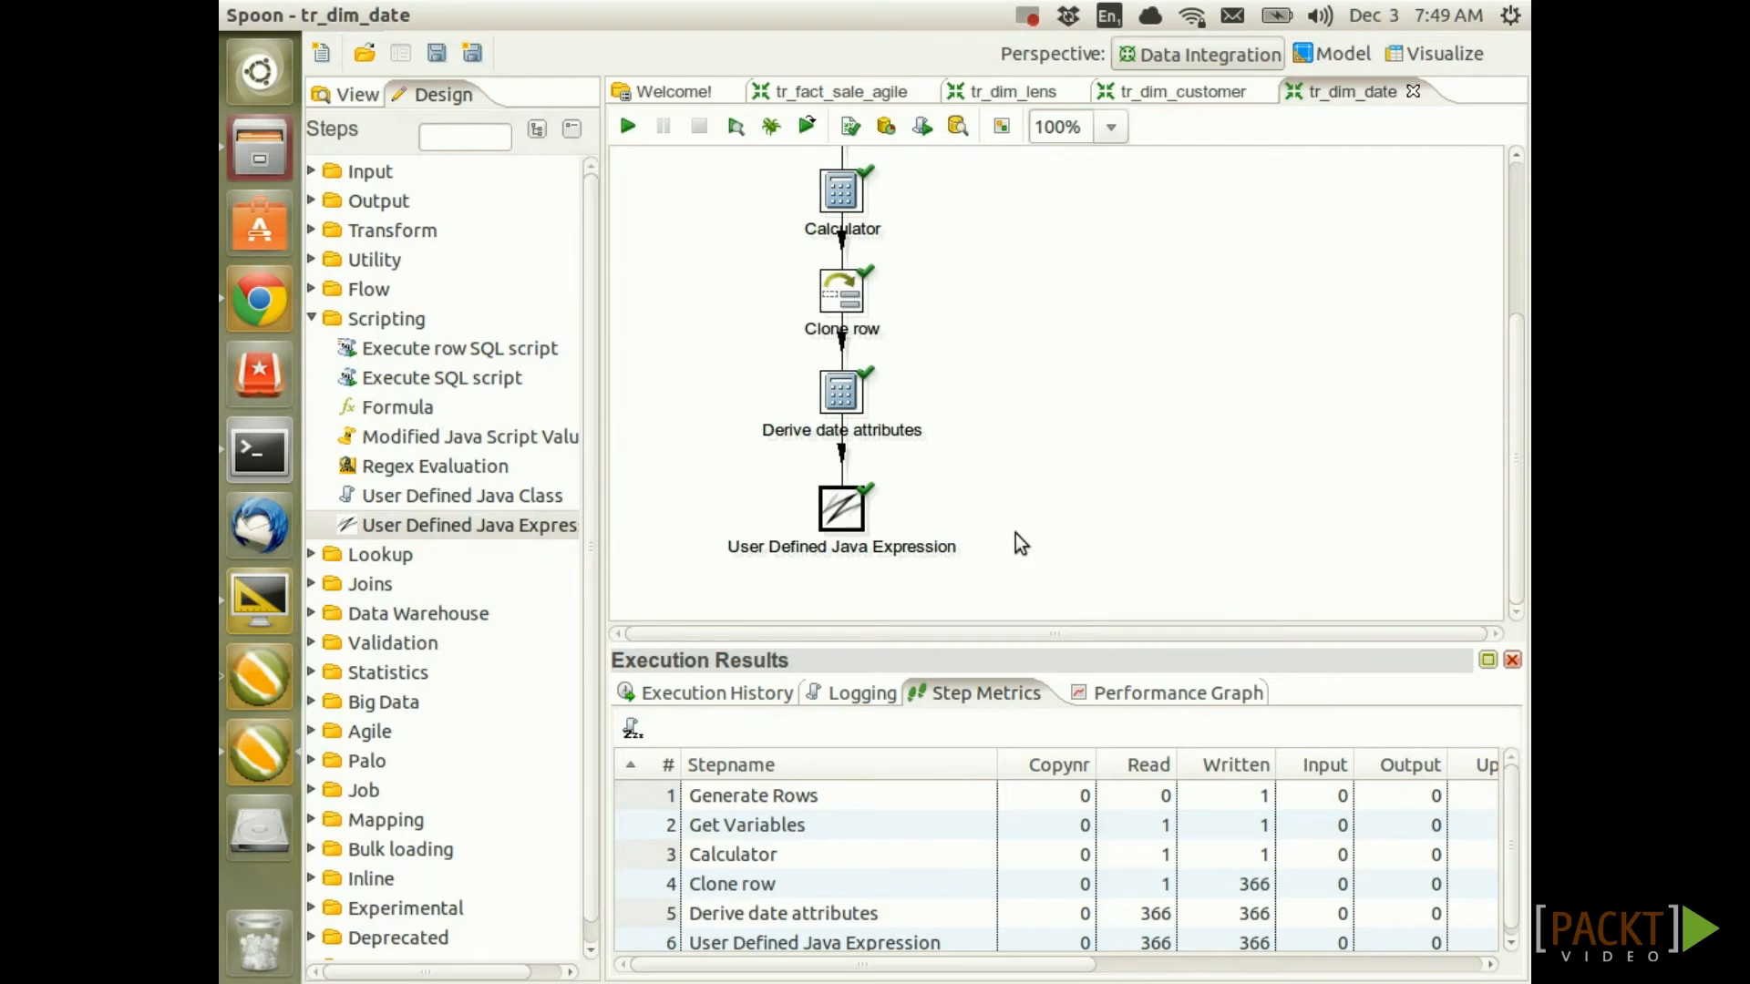
{"action": "left_click", "coordinate": [313, 230]}
{"action": "scroll", "coordinate": [428, 510], "scroll_direction": "down", "scroll_amount": 5}
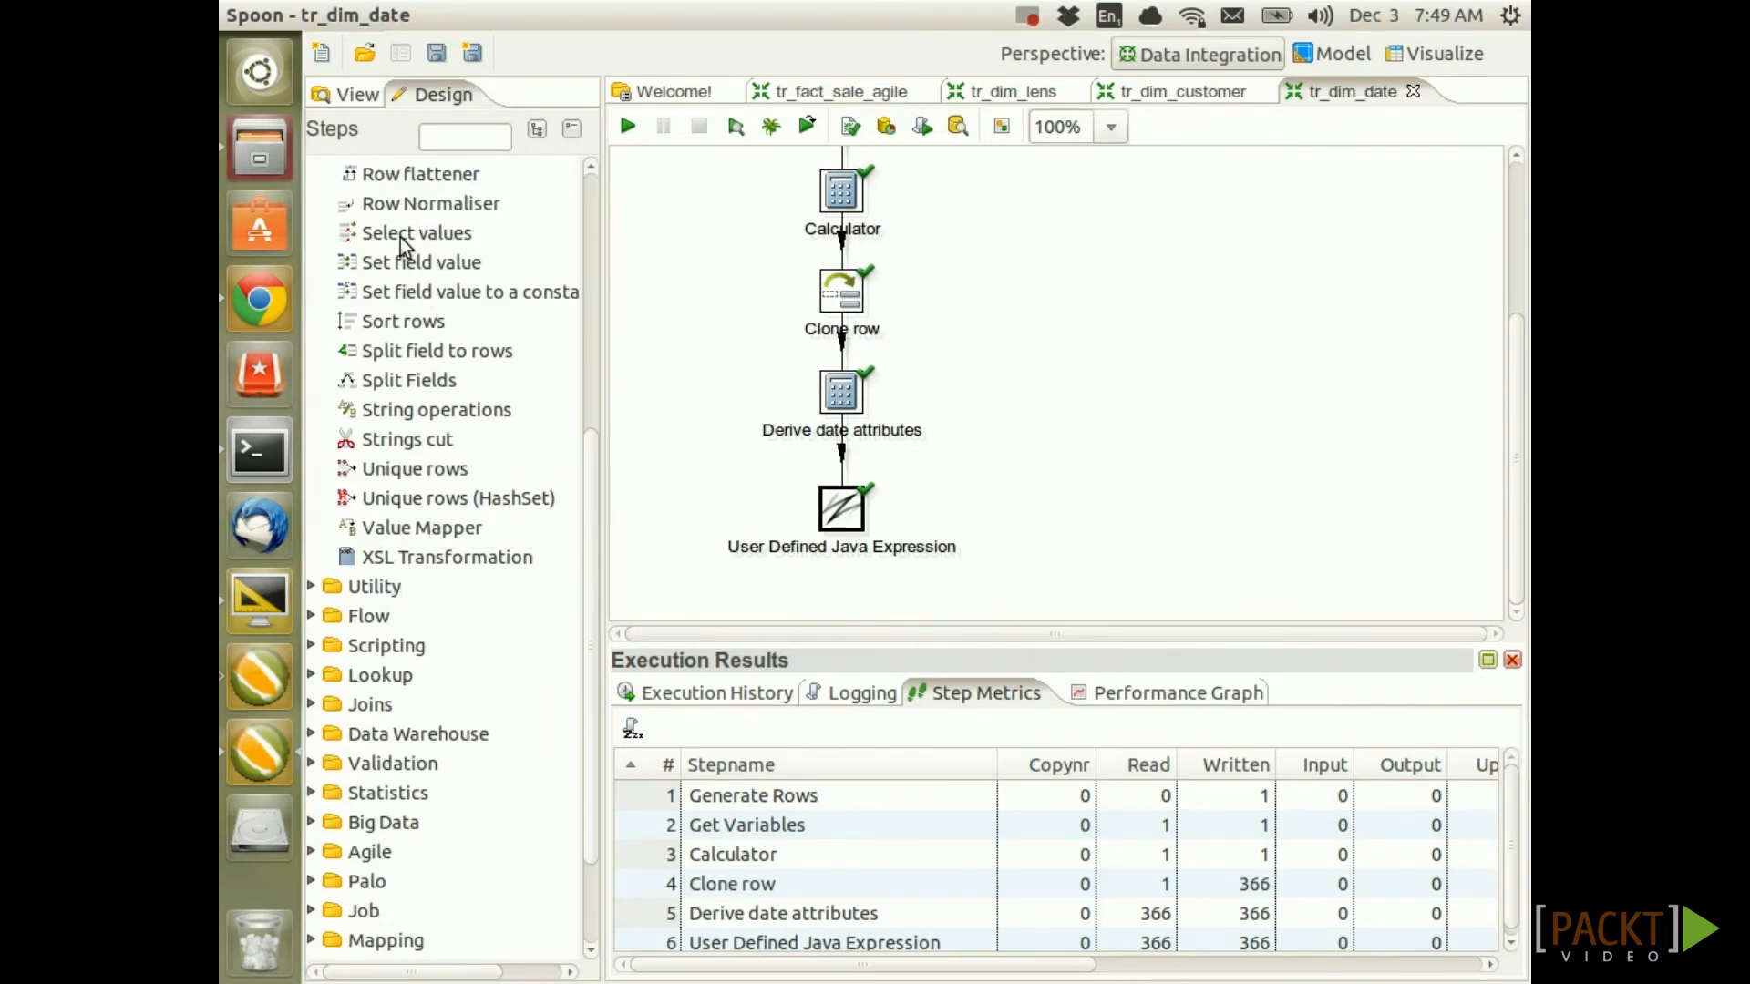
{"action": "left_click_drag", "start_coordinate": [403, 235], "coordinate": [838, 629]}
{"action": "scroll", "coordinate": [836, 546], "scroll_direction": "down", "scroll_amount": 1}
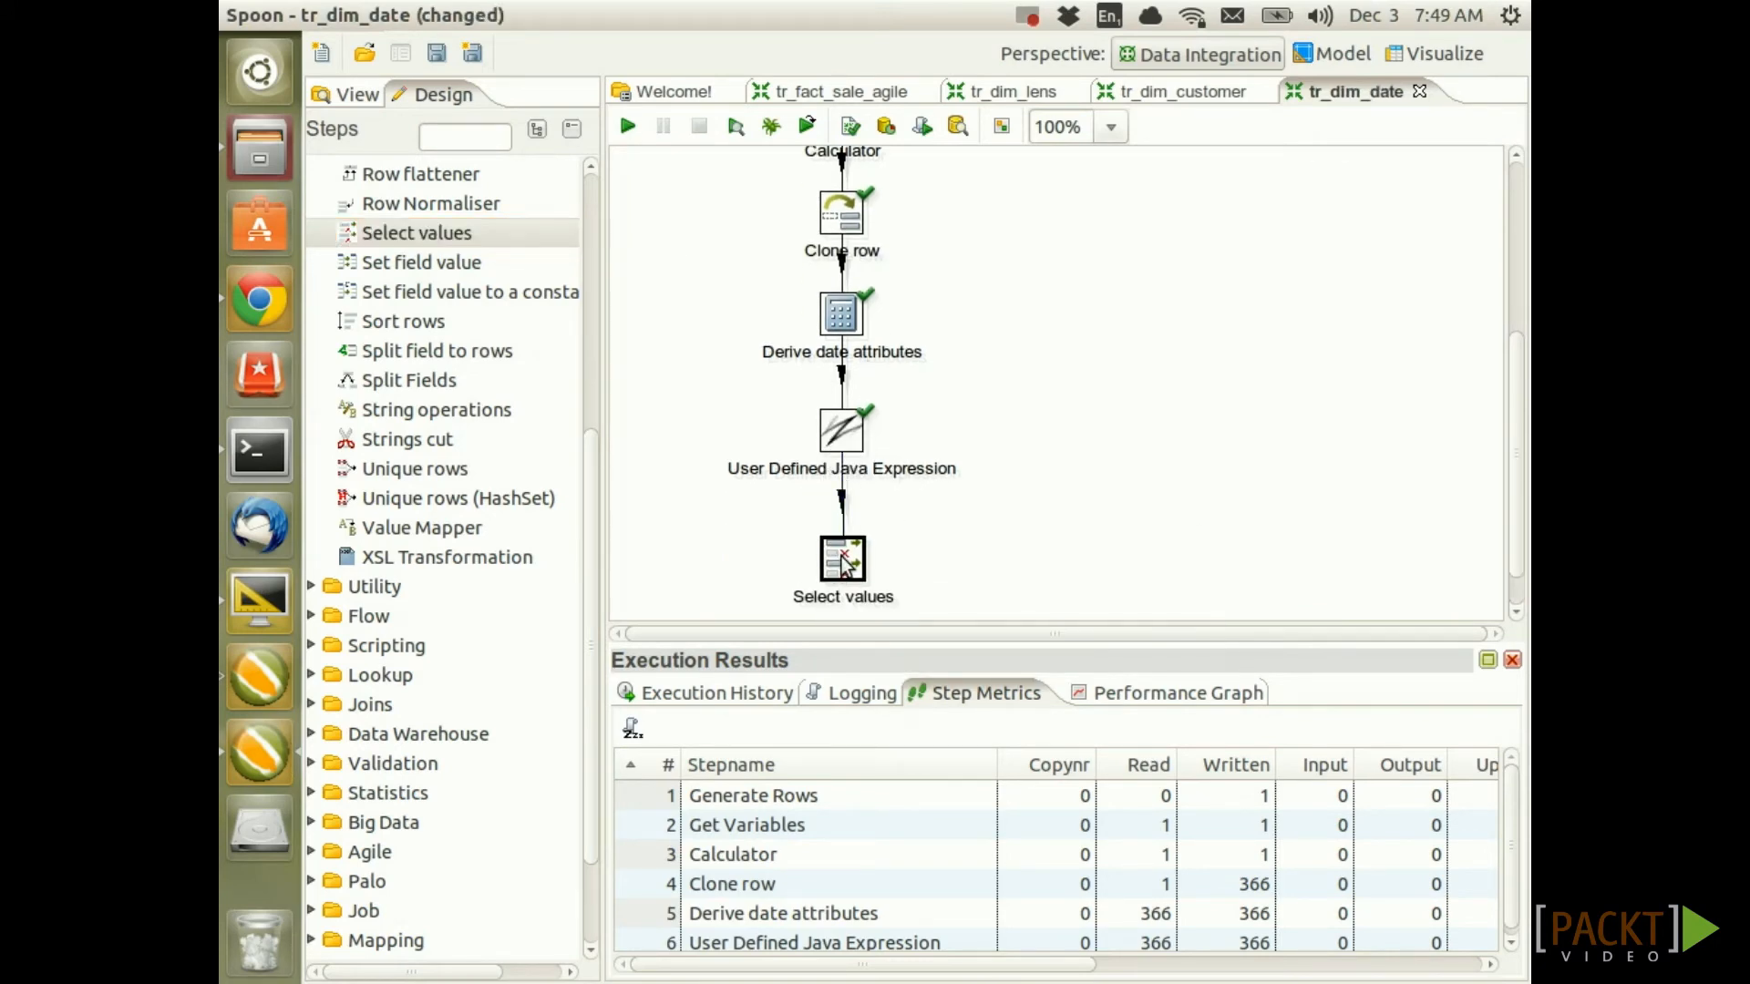
{"action": "double_click", "coordinate": [842, 558]}
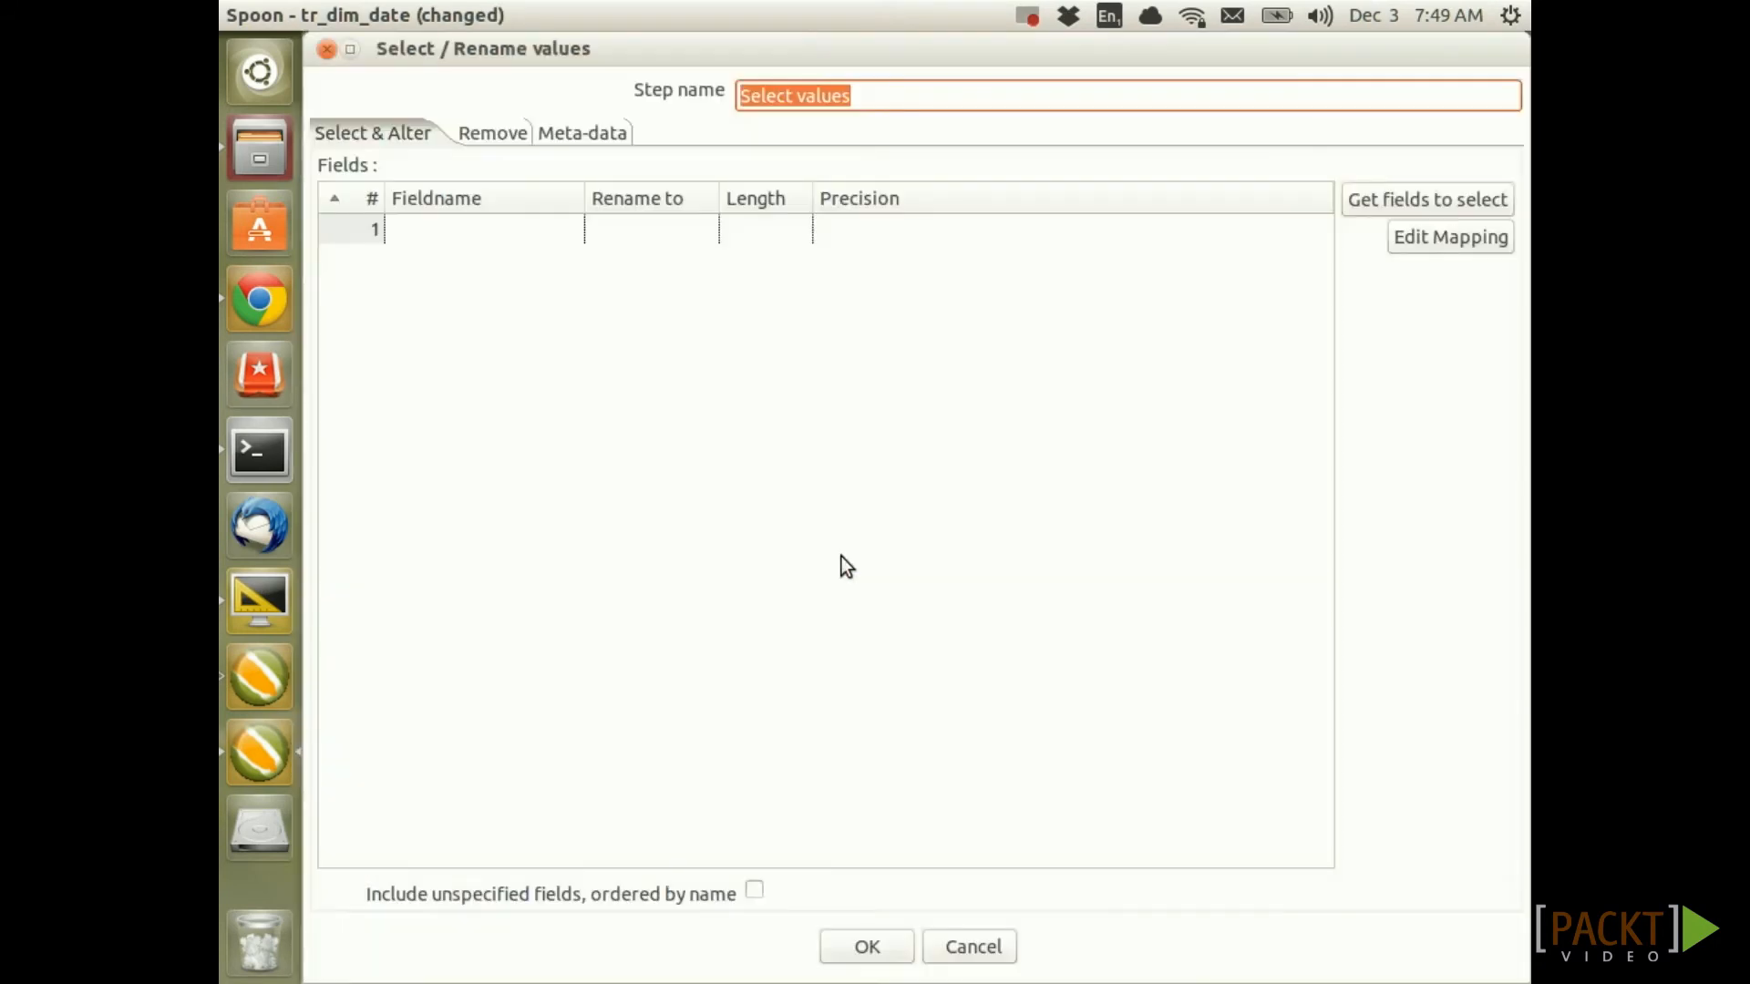
Keep the incoming fields without start_date, end_date, days and cloneno, put date_tk first, and save
{"action": "left_click", "coordinate": [1418, 203]}
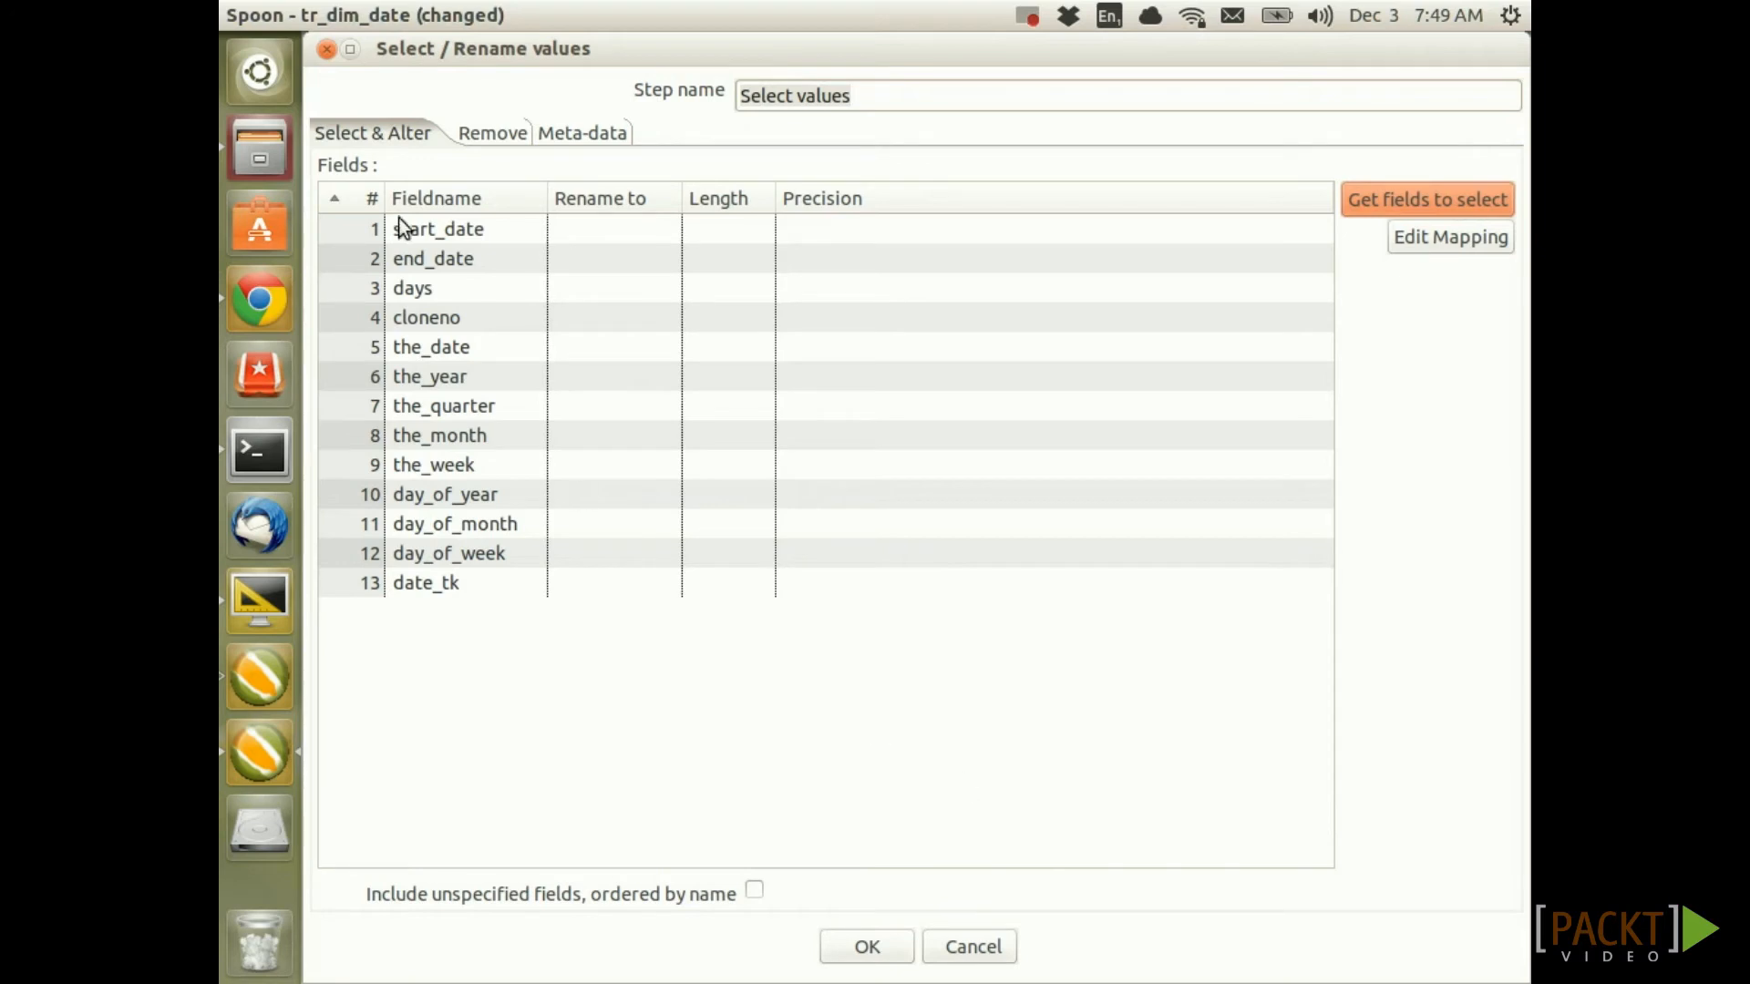
{"action": "left_click", "coordinate": [370, 222]}
{"action": "key", "text": "Delete"}
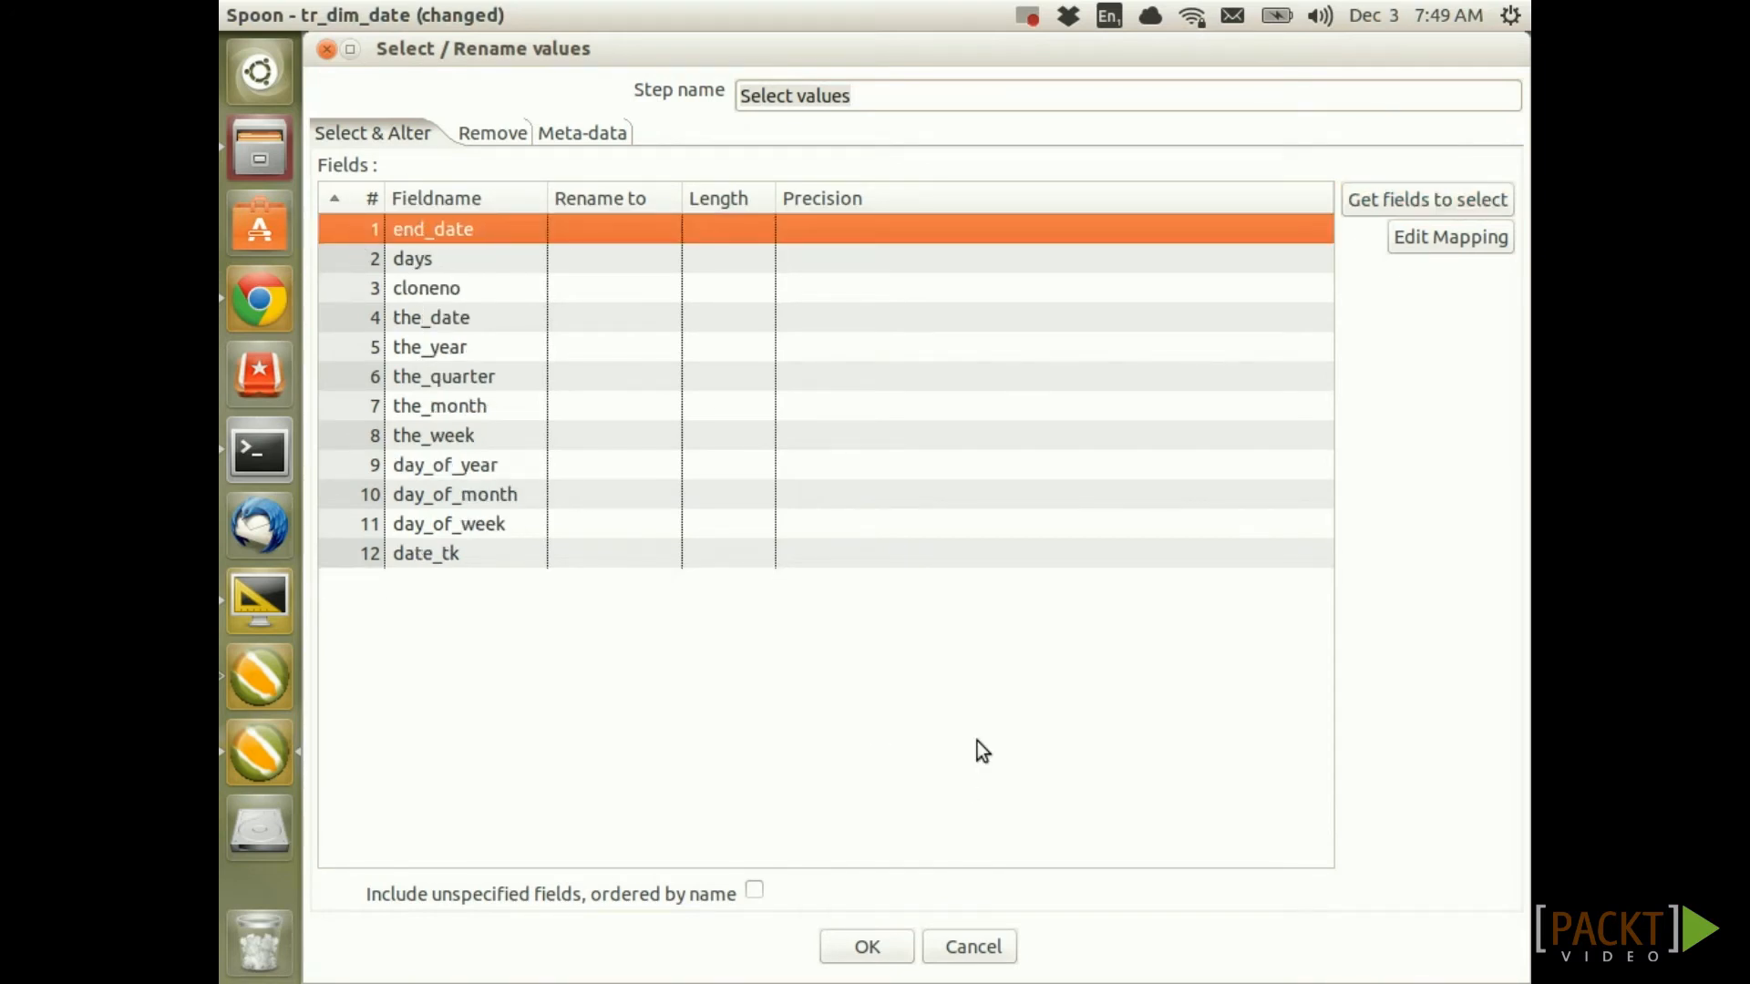
{"action": "key", "text": "Delete"}
{"action": "key", "text": "Delete"}
{"action": "key", "text": "Delete"}
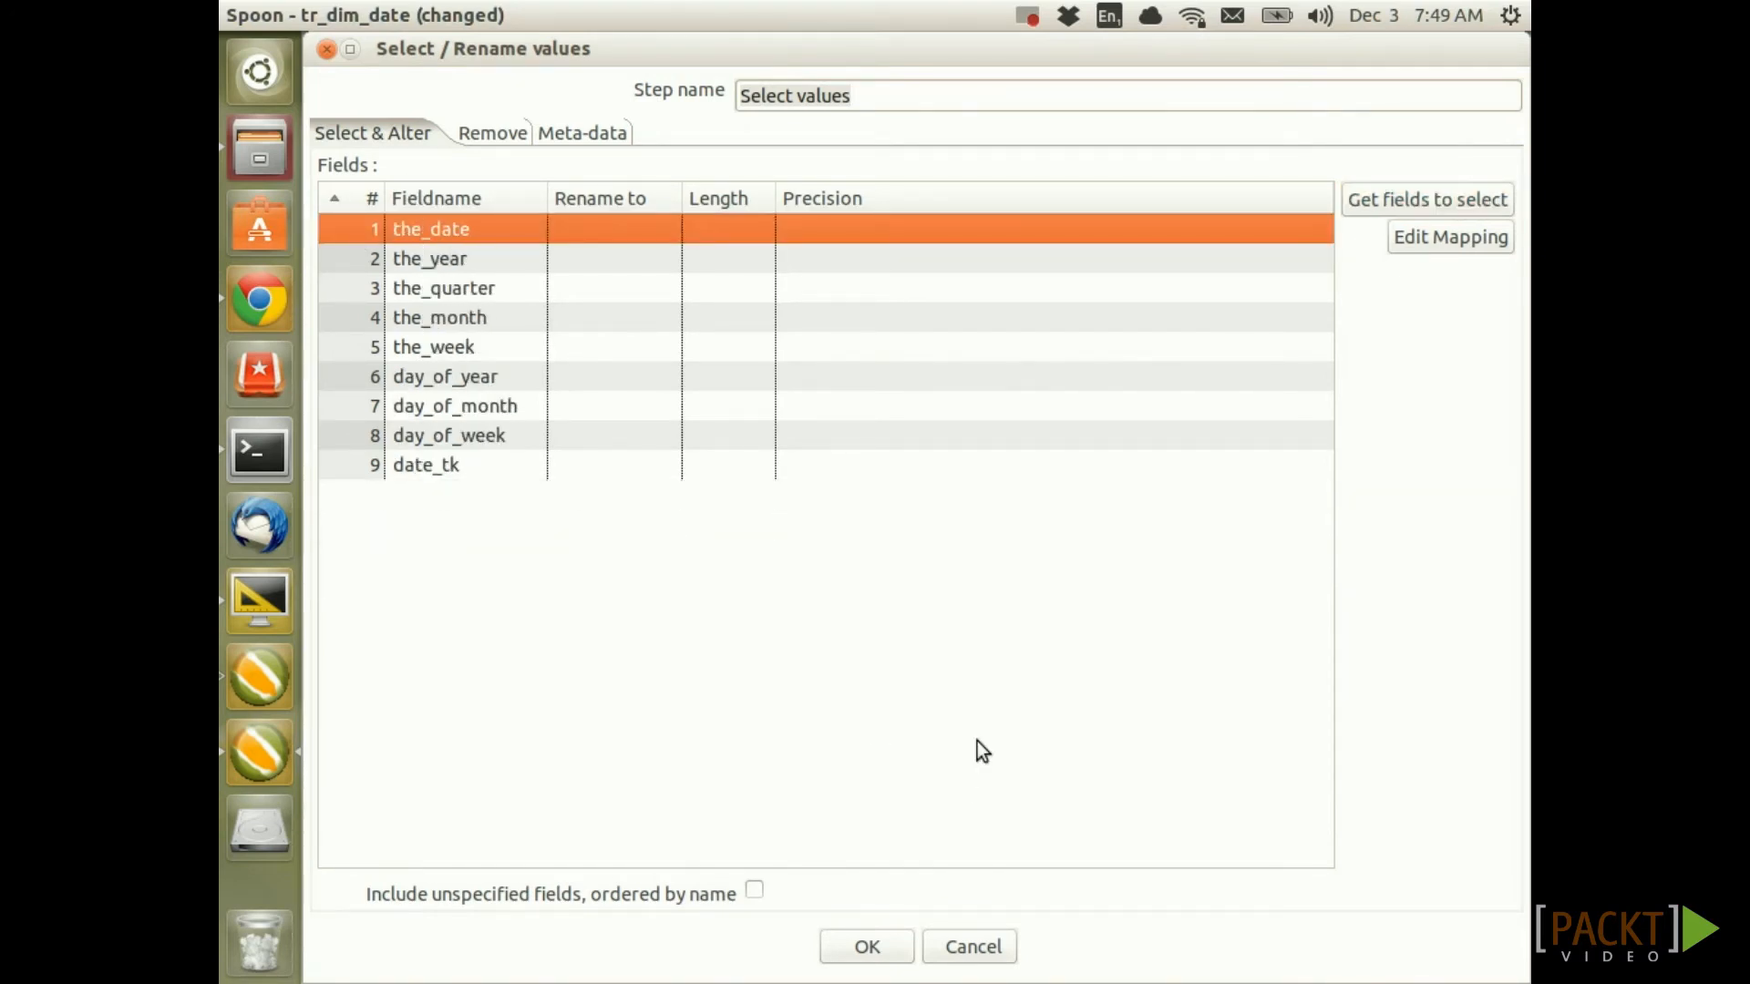
{"action": "key", "text": "Down"}
{"action": "key", "text": "Down"}
{"action": "key", "text": "Down"}
{"action": "key", "text": "Down"}
{"action": "key", "text": "Down"}
{"action": "key", "text": "Down"}
{"action": "key", "text": "Down"}
{"action": "key", "text": "Down"}
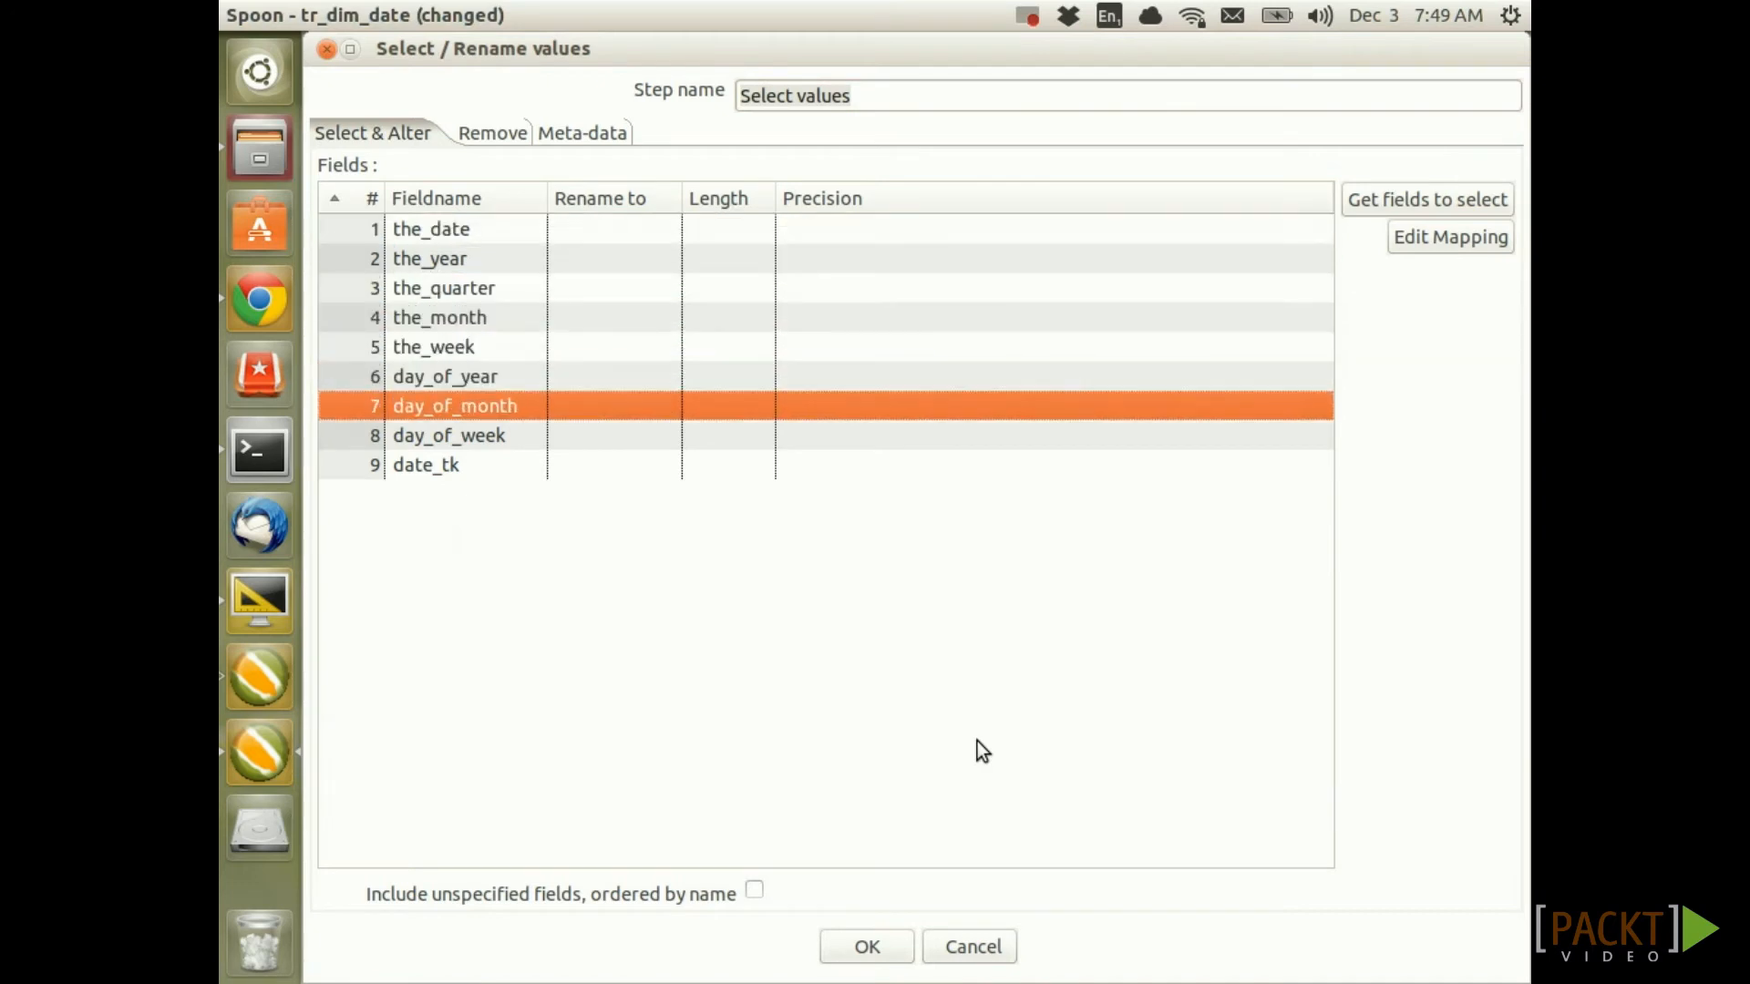
{"action": "key", "text": "ctrl+Up"}
{"action": "key", "text": "ctrl+Up"}
{"action": "key", "text": "ctrl+Up"}
{"action": "key", "text": "ctrl+Up"}
{"action": "key", "text": "ctrl+Up"}
{"action": "key", "text": "ctrl+Up"}
{"action": "key", "text": "ctrl+Up"}
{"action": "key", "text": "ctrl+Up"}
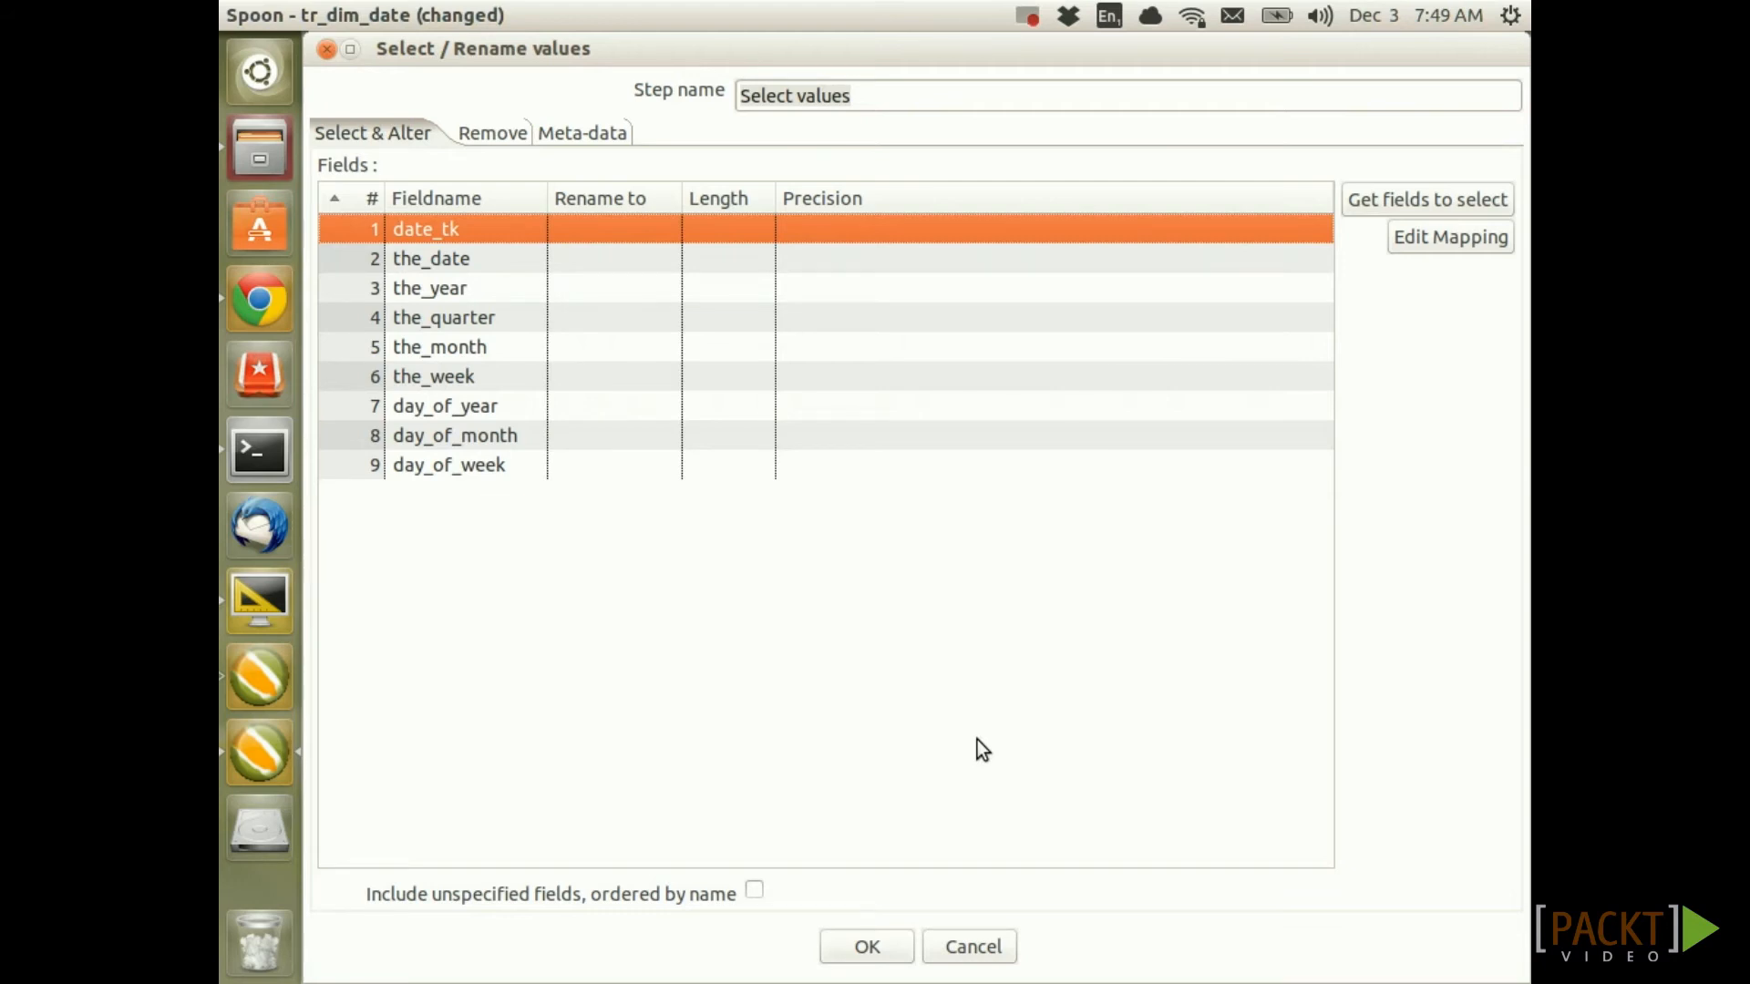
{"action": "left_click", "coordinate": [885, 951]}
{"action": "key", "text": "ctrl+s"}
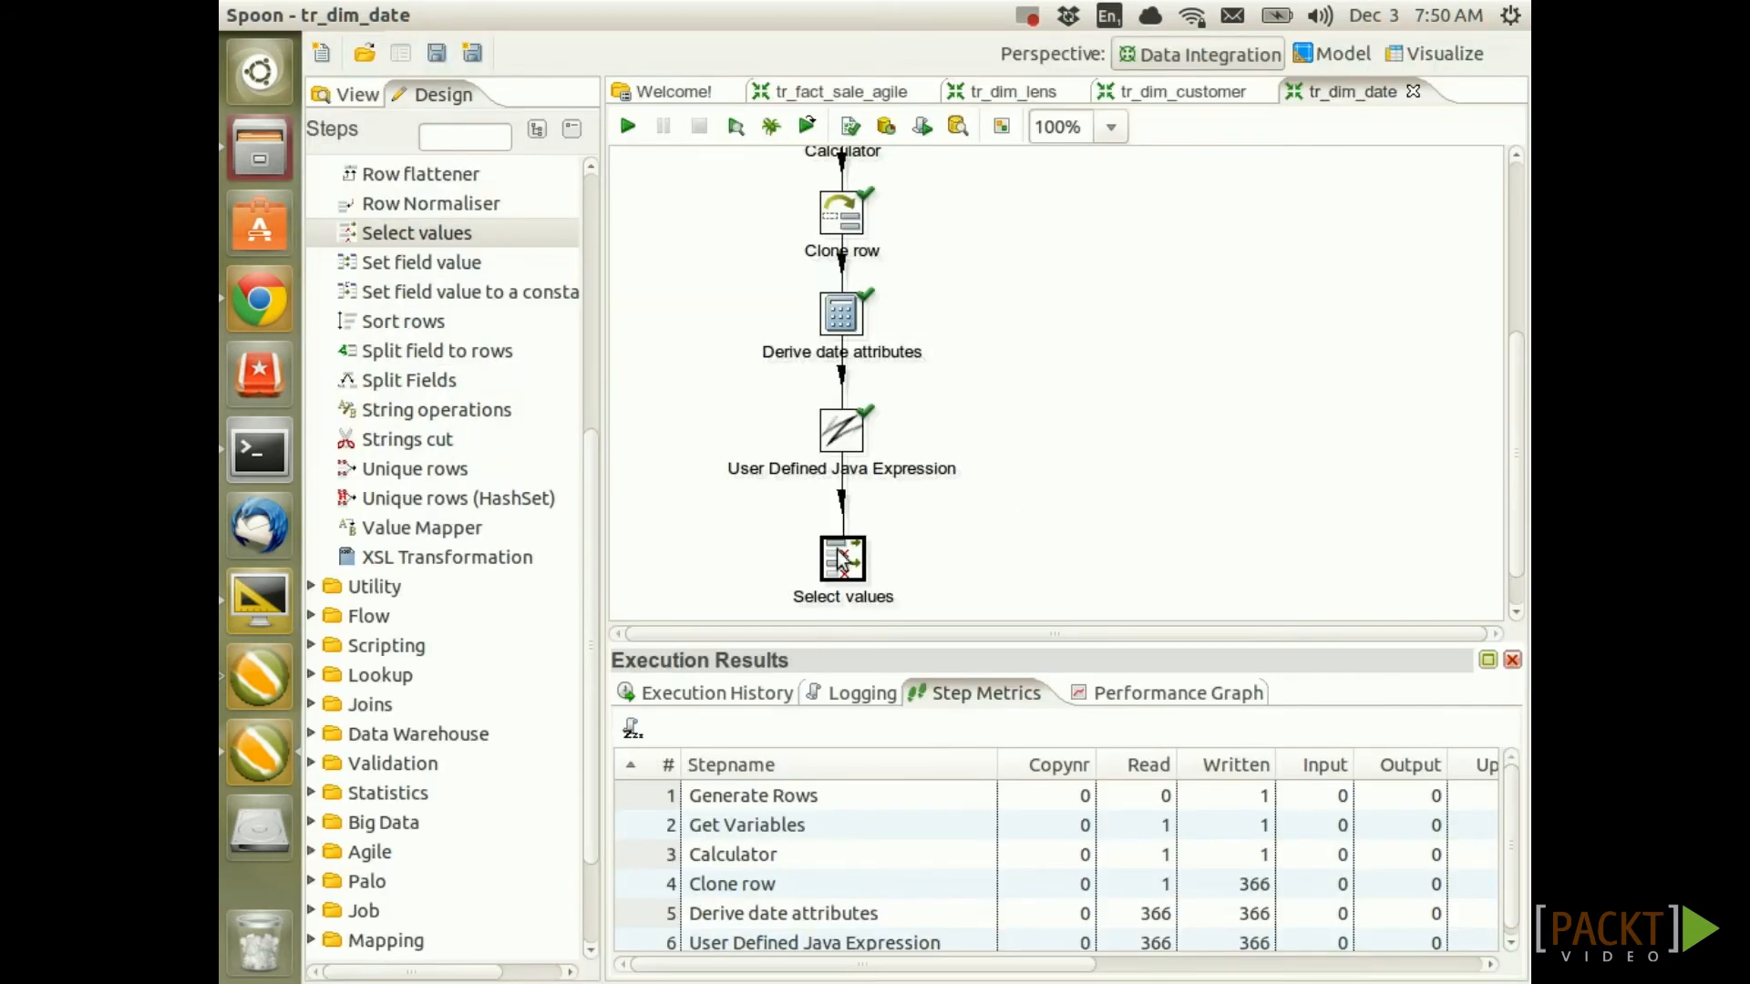
{"action": "right_click", "coordinate": [842, 557]}
{"action": "left_click", "coordinate": [939, 660]}
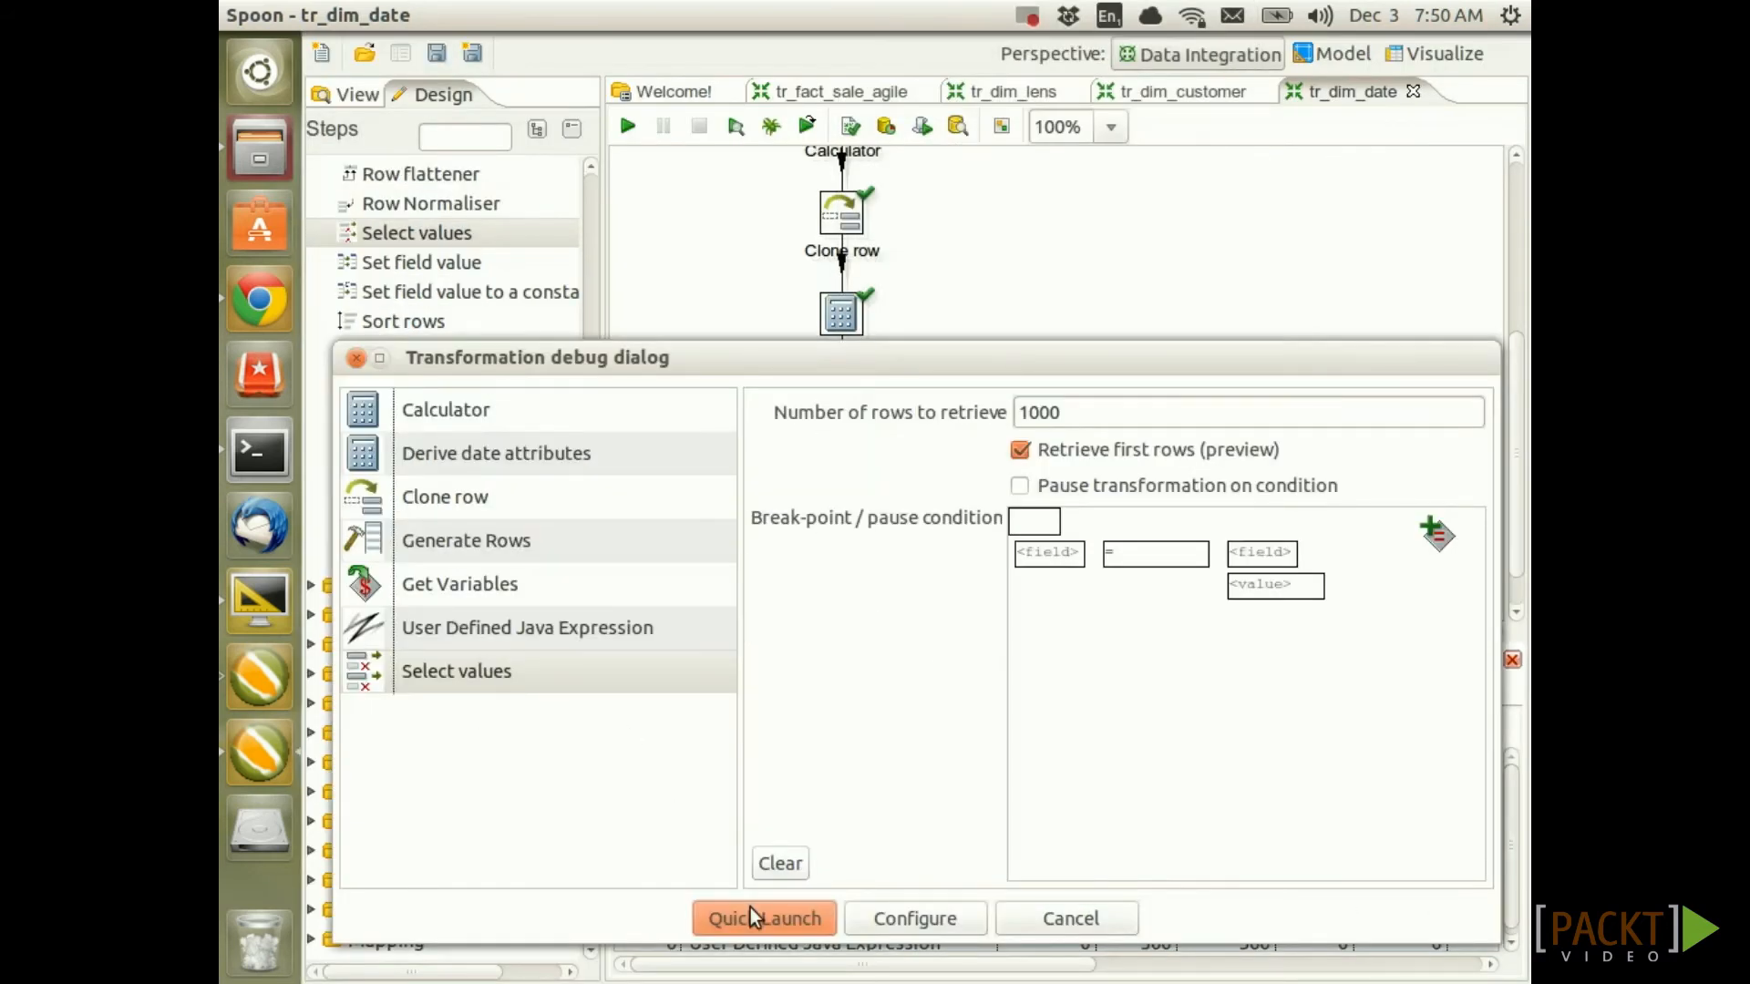
{"action": "left_click", "coordinate": [753, 915]}
{"action": "left_click_drag", "start_coordinate": [687, 839], "coordinate": [596, 871]}
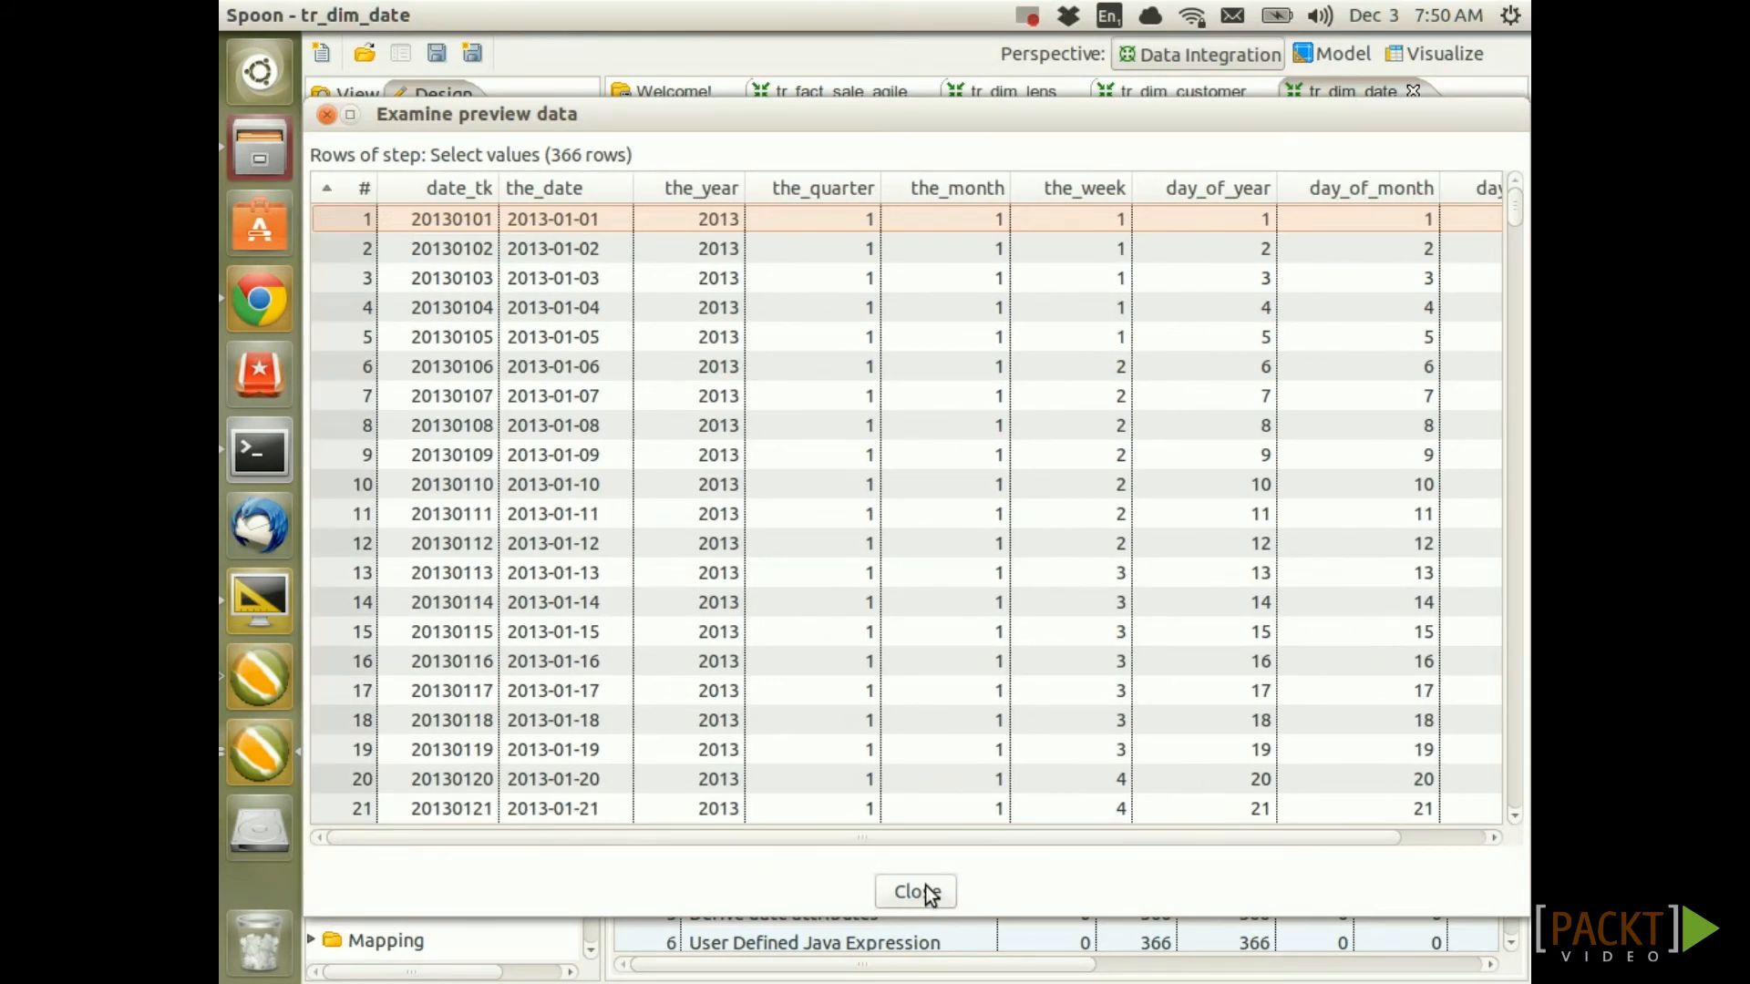
{"action": "left_click", "coordinate": [925, 888]}
{"action": "left_click", "coordinate": [963, 574]}
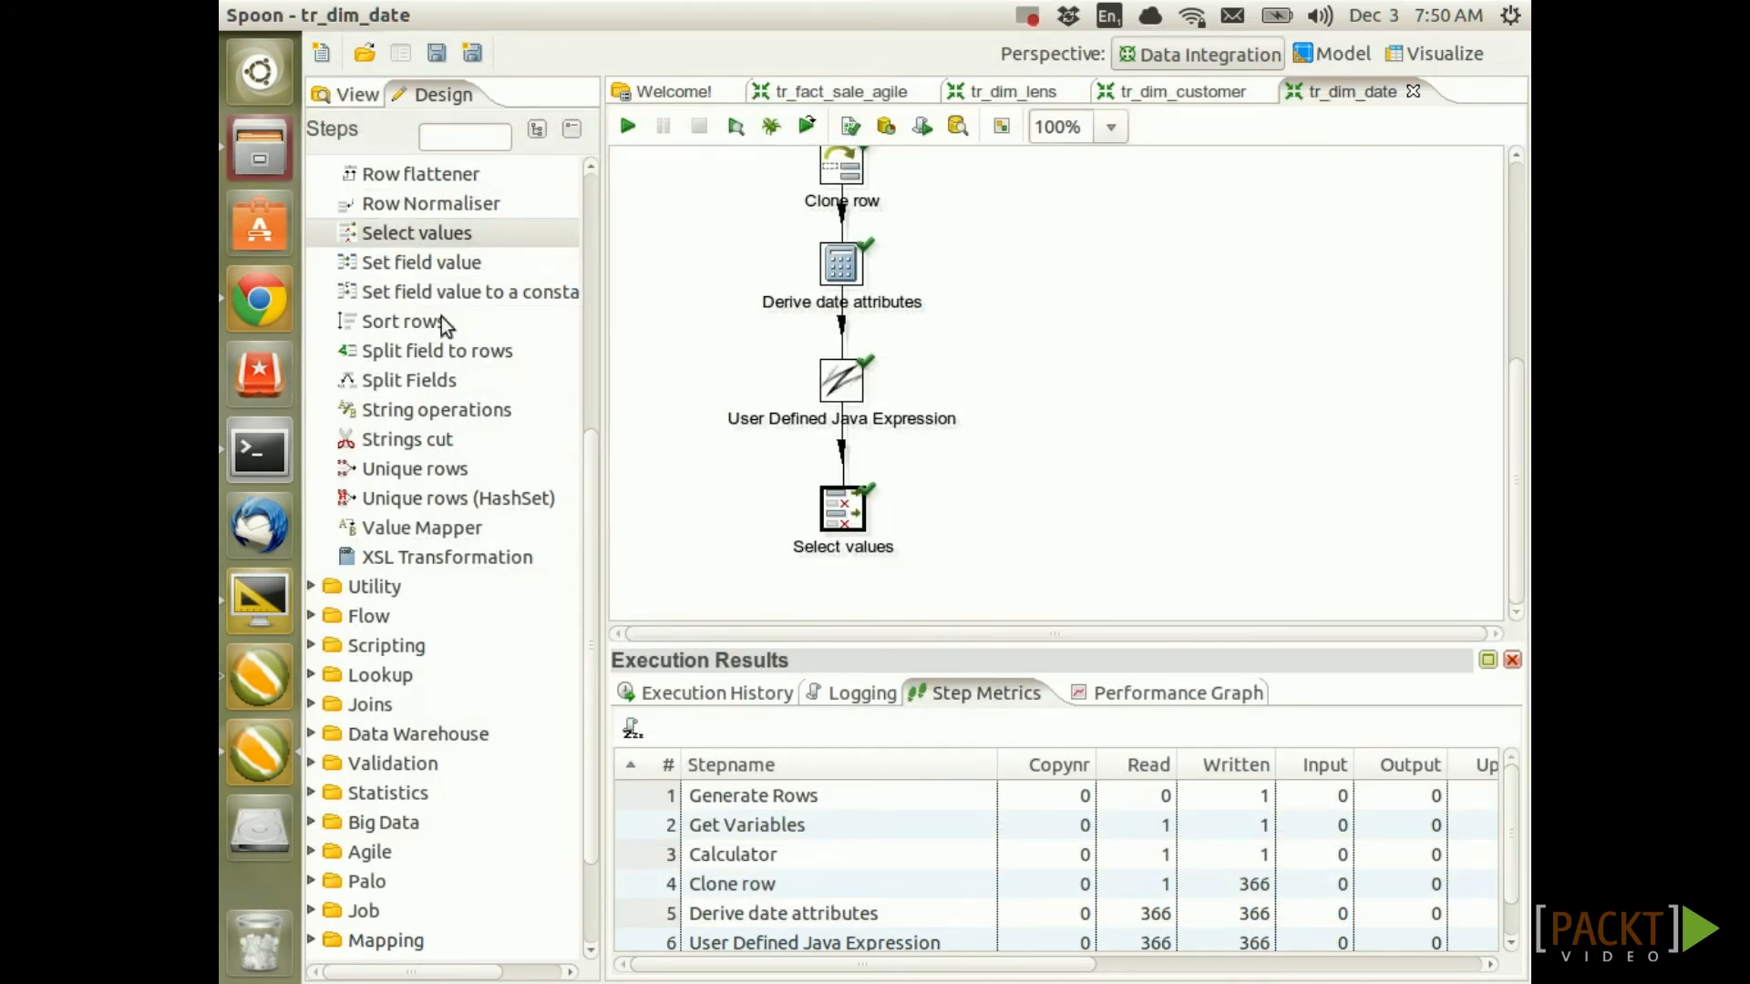
{"action": "scroll", "coordinate": [435, 328], "scroll_direction": "up", "scroll_amount": 5}
{"action": "left_click", "coordinate": [313, 203]}
Add a Table output step fed by Select values, using the sls_dma connection
{"action": "scroll", "coordinate": [524, 547], "scroll_direction": "down", "scroll_amount": 3}
{"action": "left_click_drag", "start_coordinate": [387, 606], "coordinate": [836, 588]}
{"action": "left_click_drag", "start_coordinate": [841, 457], "coordinate": [844, 576]}
{"action": "left_click", "coordinate": [995, 597]}
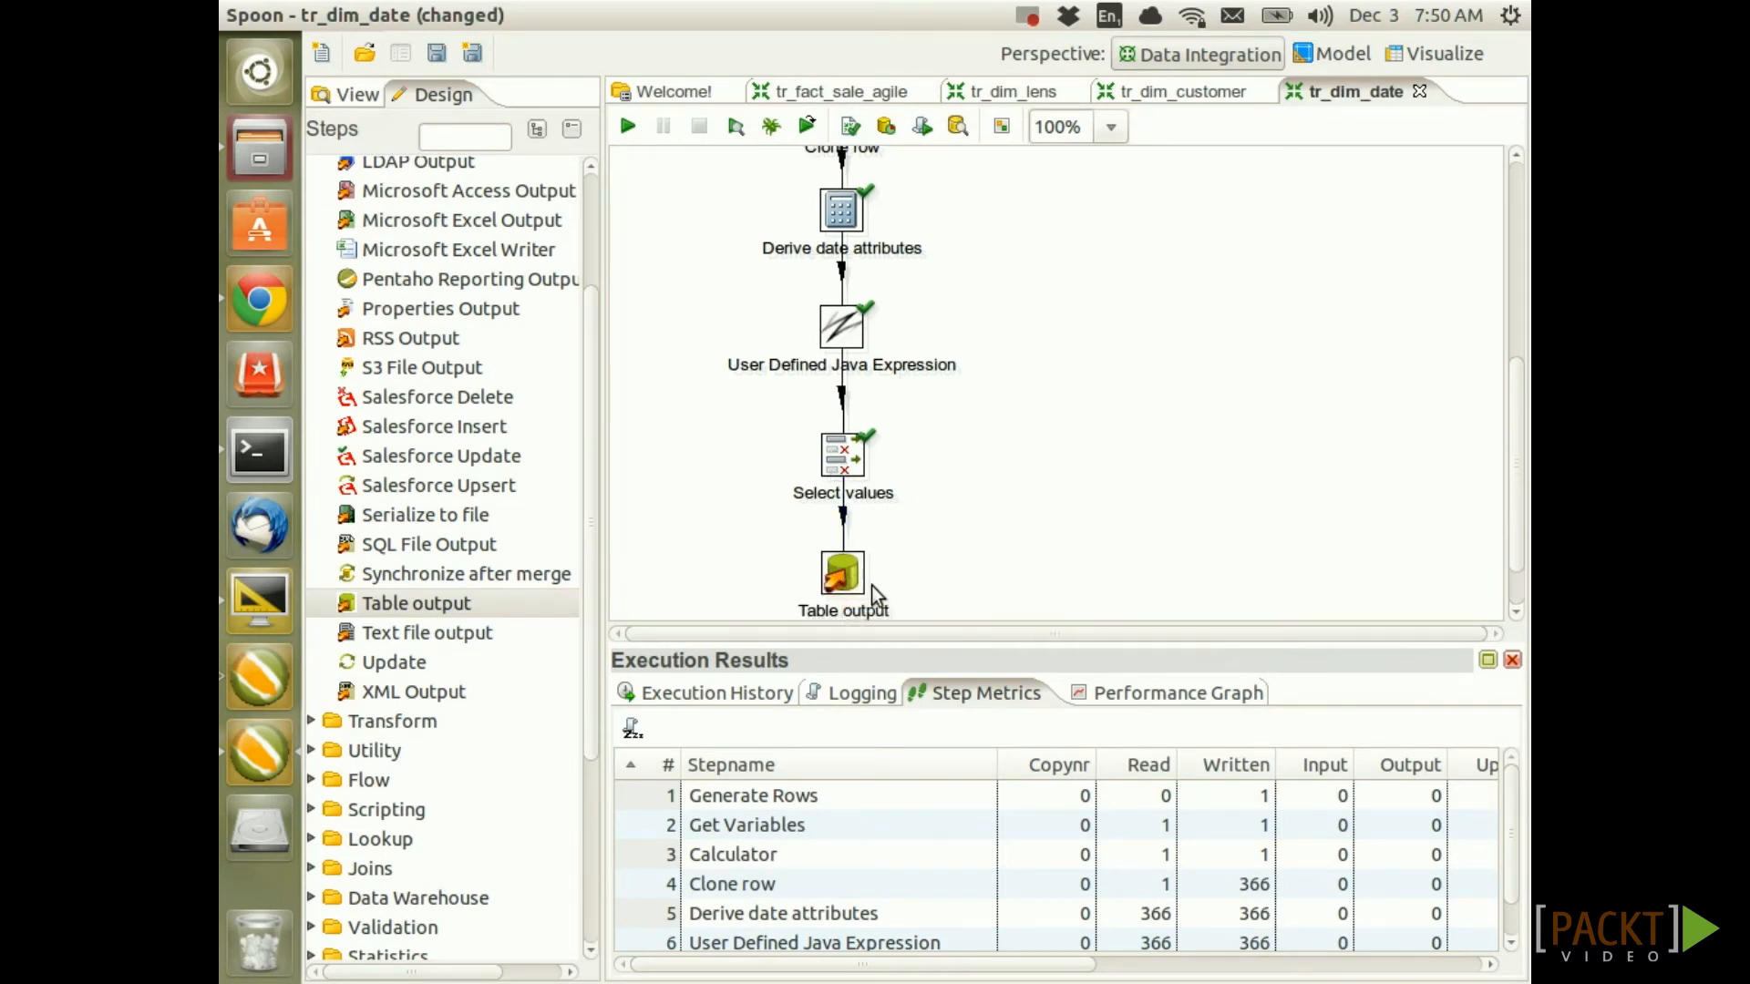
{"action": "double_click", "coordinate": [845, 578]}
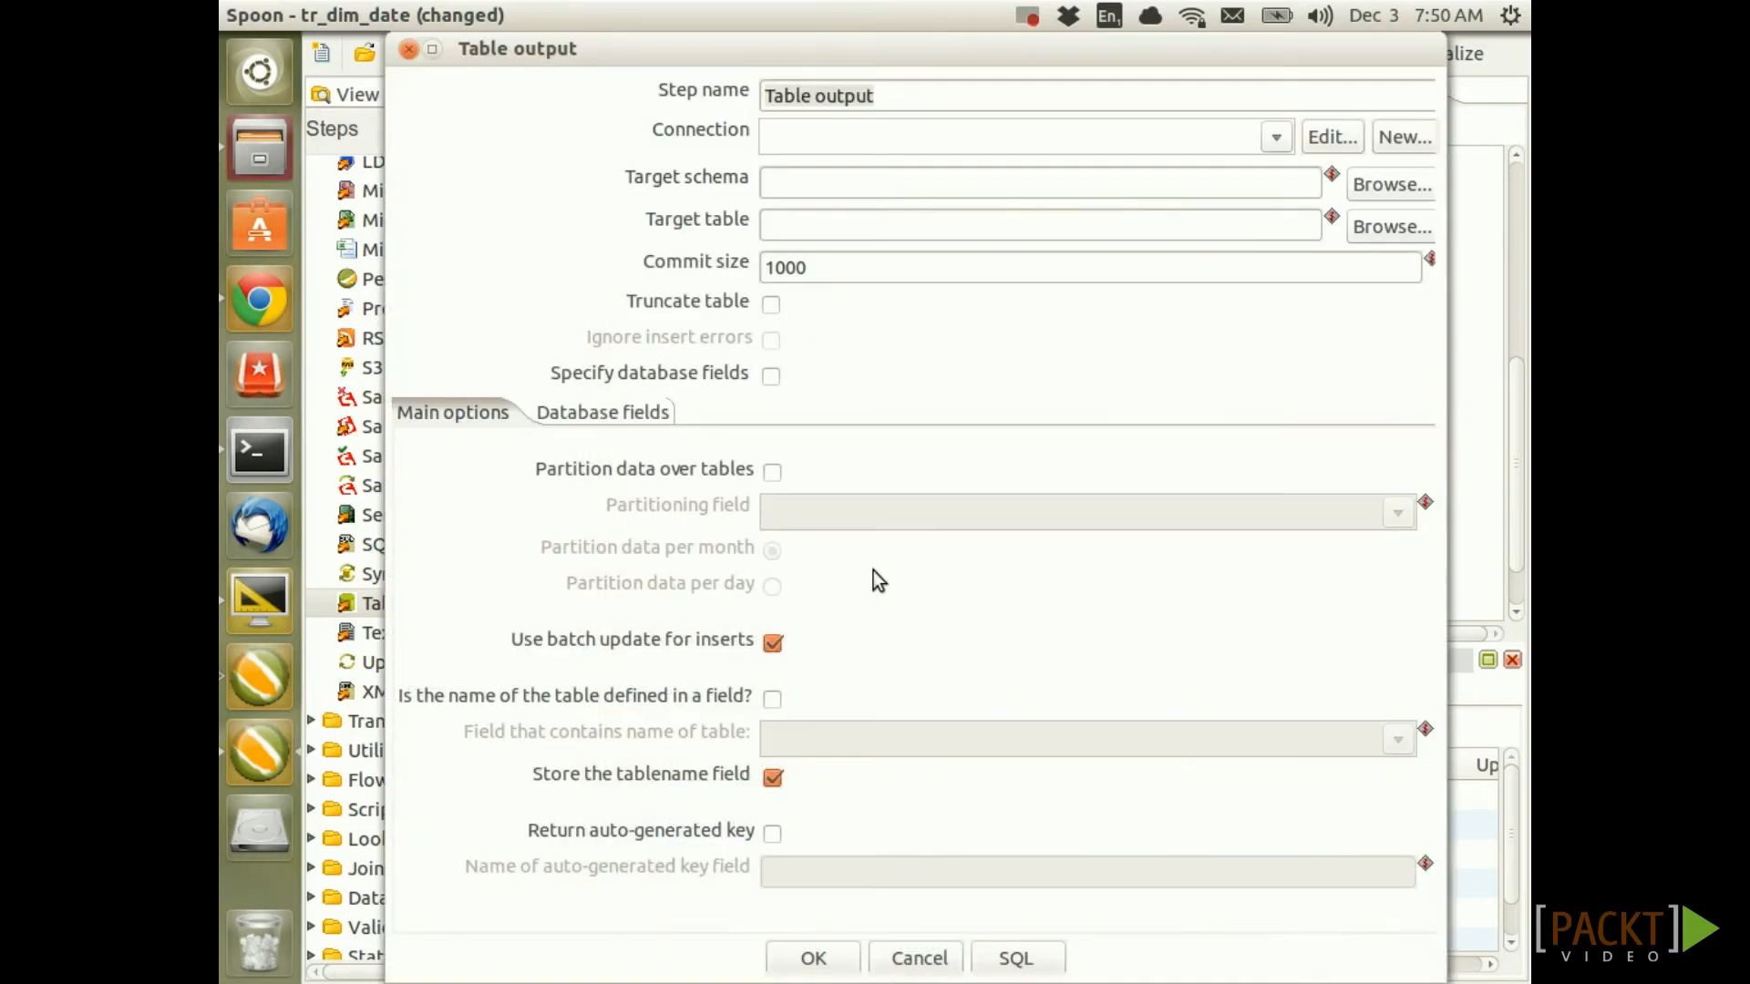
{"action": "left_click", "coordinate": [1276, 138]}
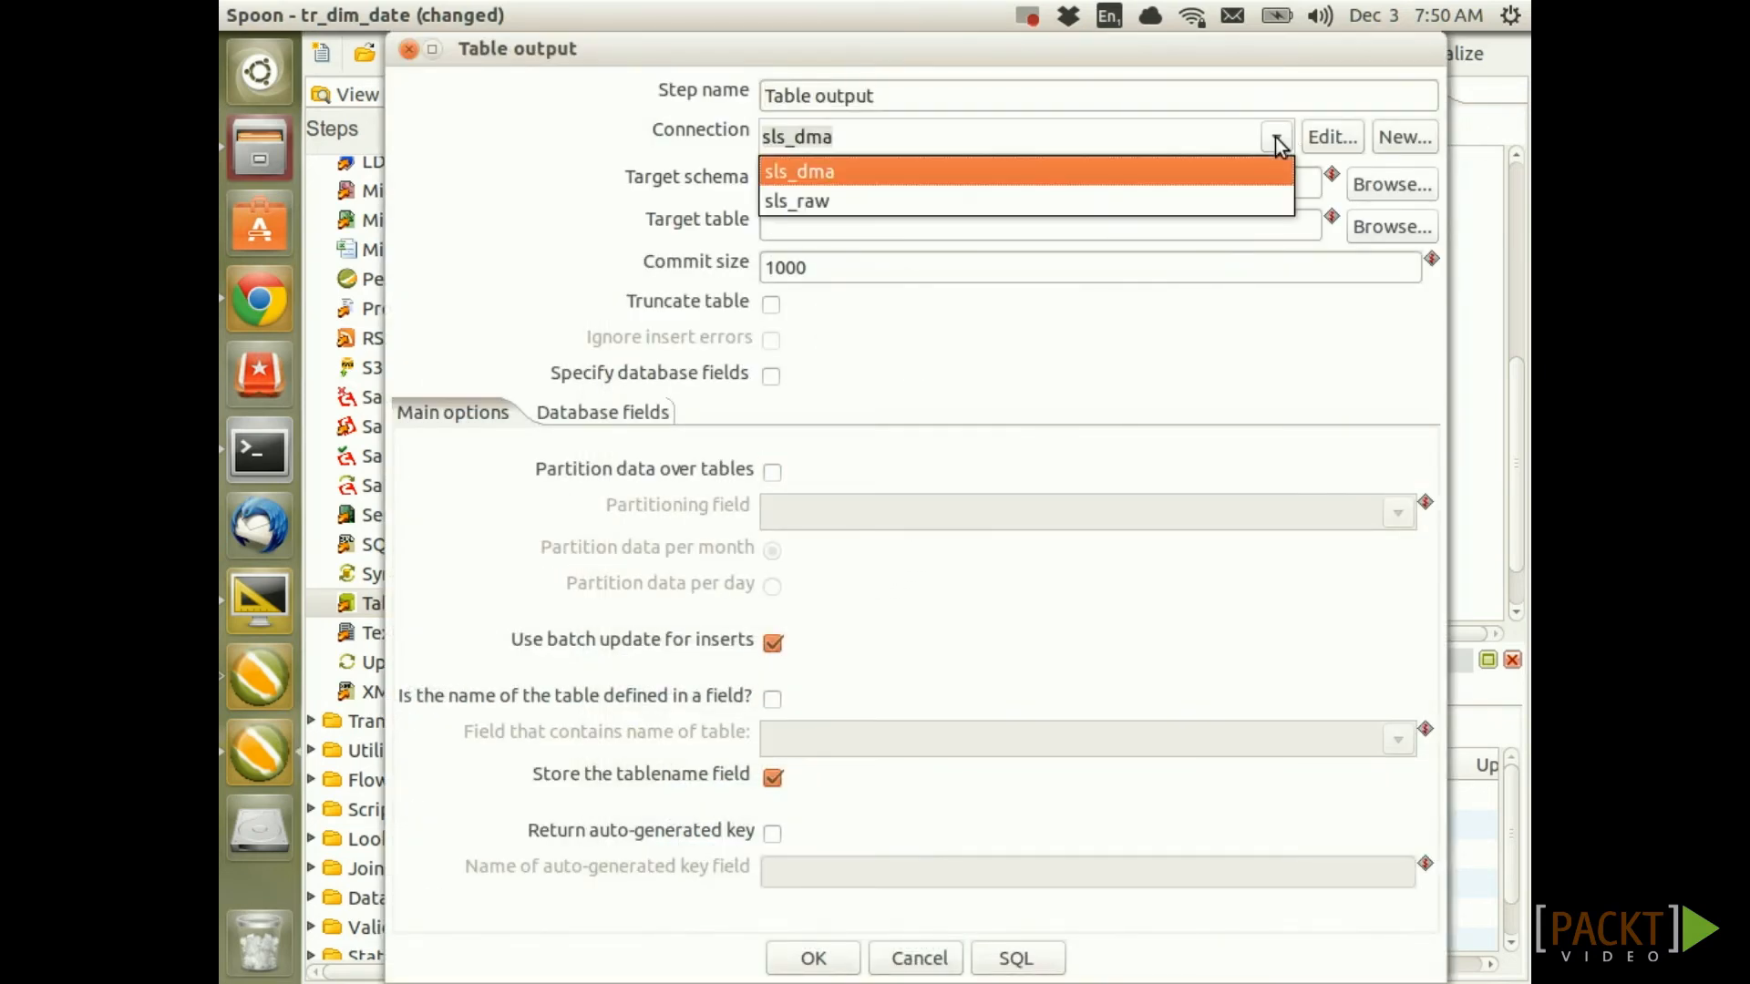
{"action": "left_click", "coordinate": [844, 175]}
Set the target schema to the MonetDB bulk loader schema variable
{"action": "left_click", "coordinate": [817, 183]}
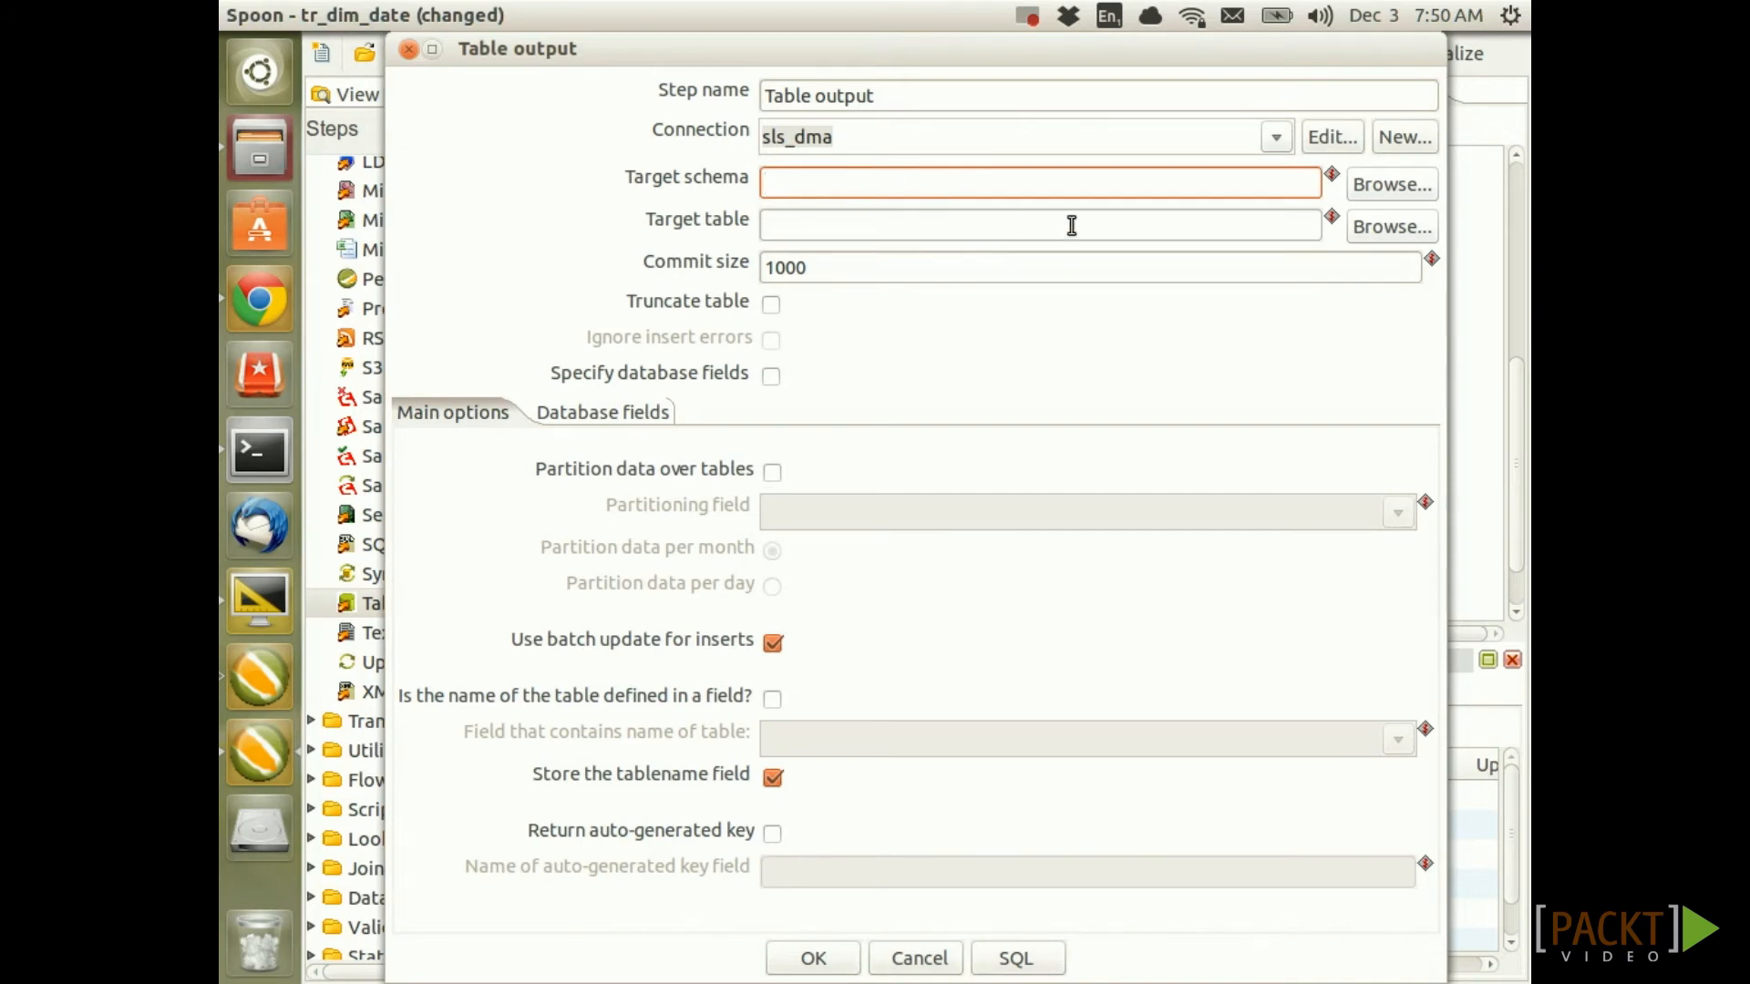
{"action": "key", "text": "ctrl+space"}
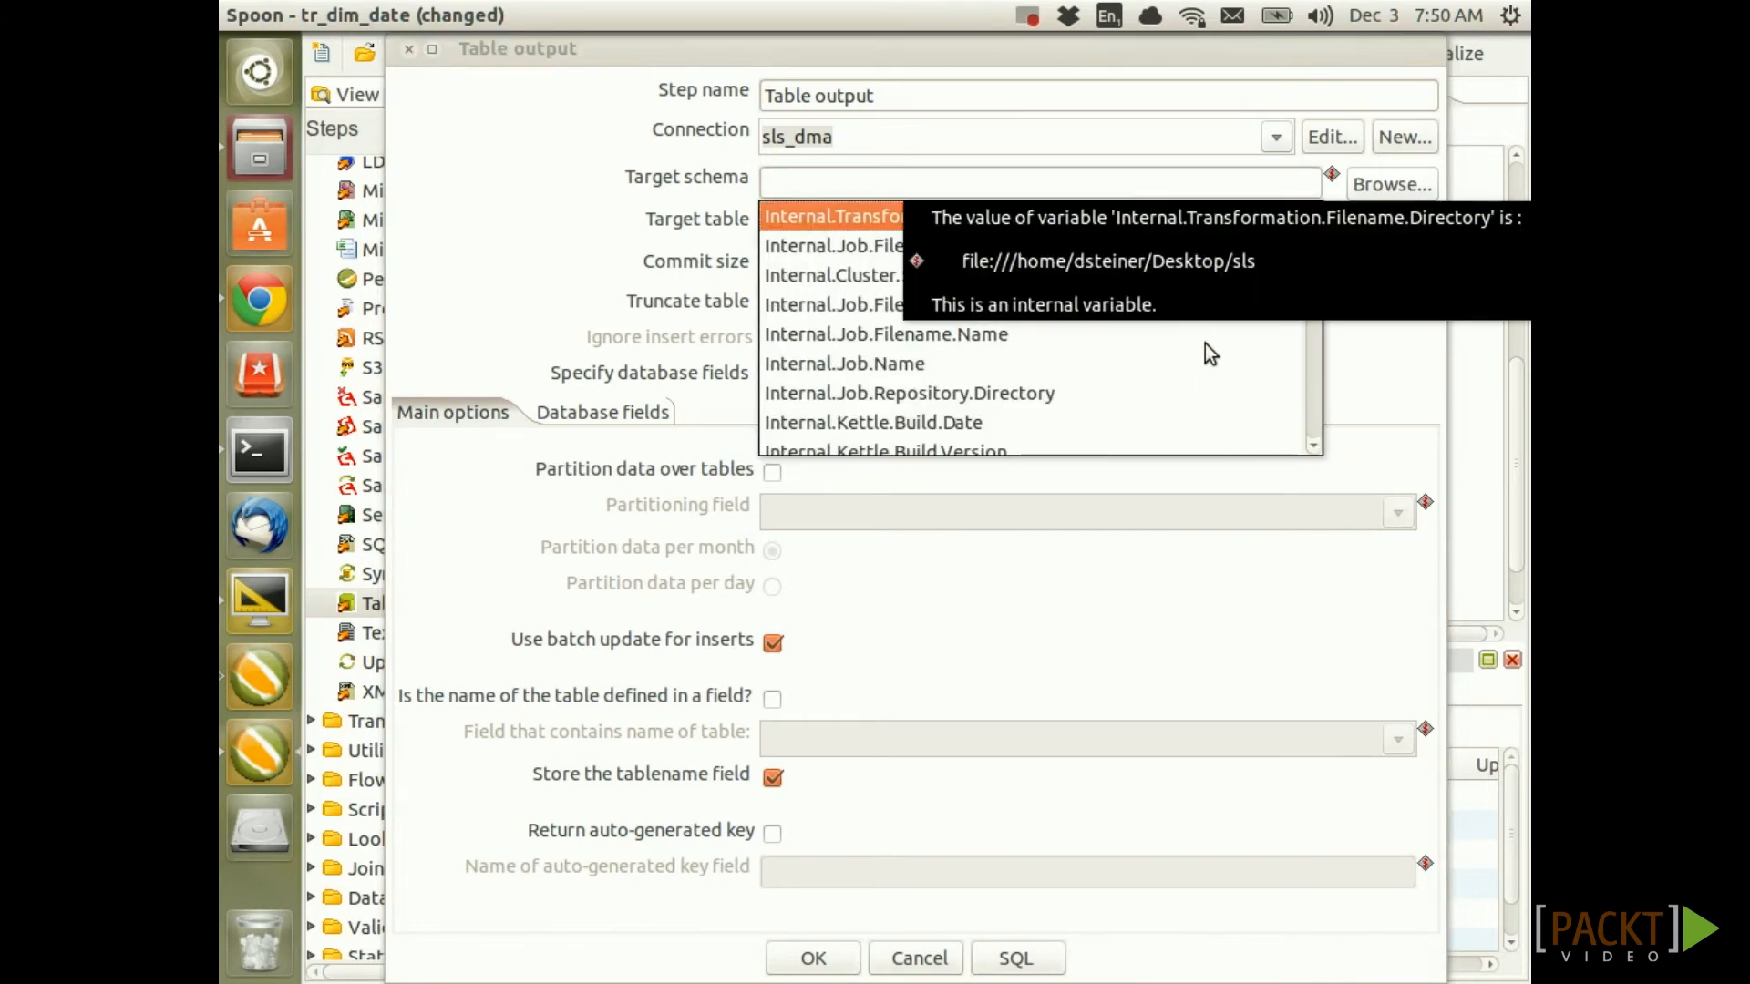
{"action": "type", "text": "v"}
{"action": "key", "text": "Down"}
{"action": "key", "text": "Down"}
{"action": "key", "text": "Down"}
{"action": "key", "text": "Down"}
{"action": "key", "text": "Down"}
{"action": "key", "text": "Down"}
{"action": "key", "text": "Down"}
{"action": "key", "text": "Down"}
{"action": "key", "text": "Down"}
{"action": "key", "text": "Down"}
{"action": "key", "text": "Down"}
{"action": "key", "text": "Down"}
{"action": "key", "text": "Down"}
{"action": "key", "text": "Down"}
{"action": "key", "text": "Down"}
{"action": "key", "text": "Down"}
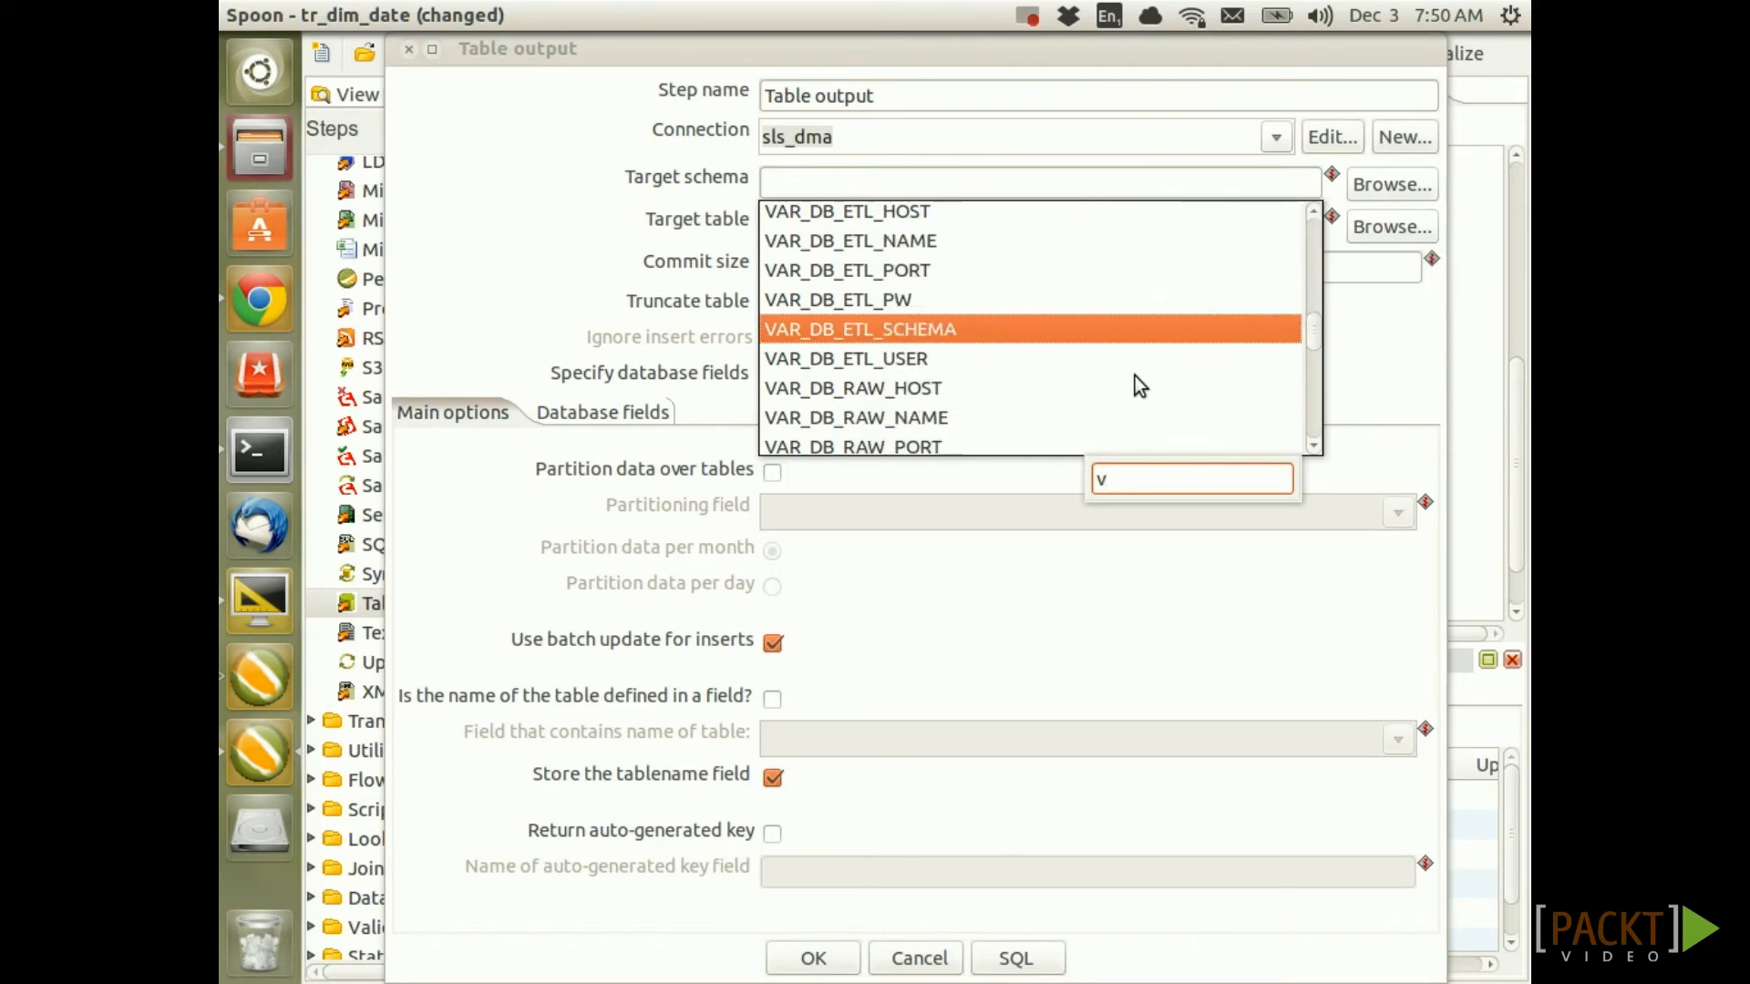
{"action": "key", "text": "Down"}
{"action": "key", "text": "Down"}
{"action": "key", "text": "Down"}
{"action": "key", "text": "Down"}
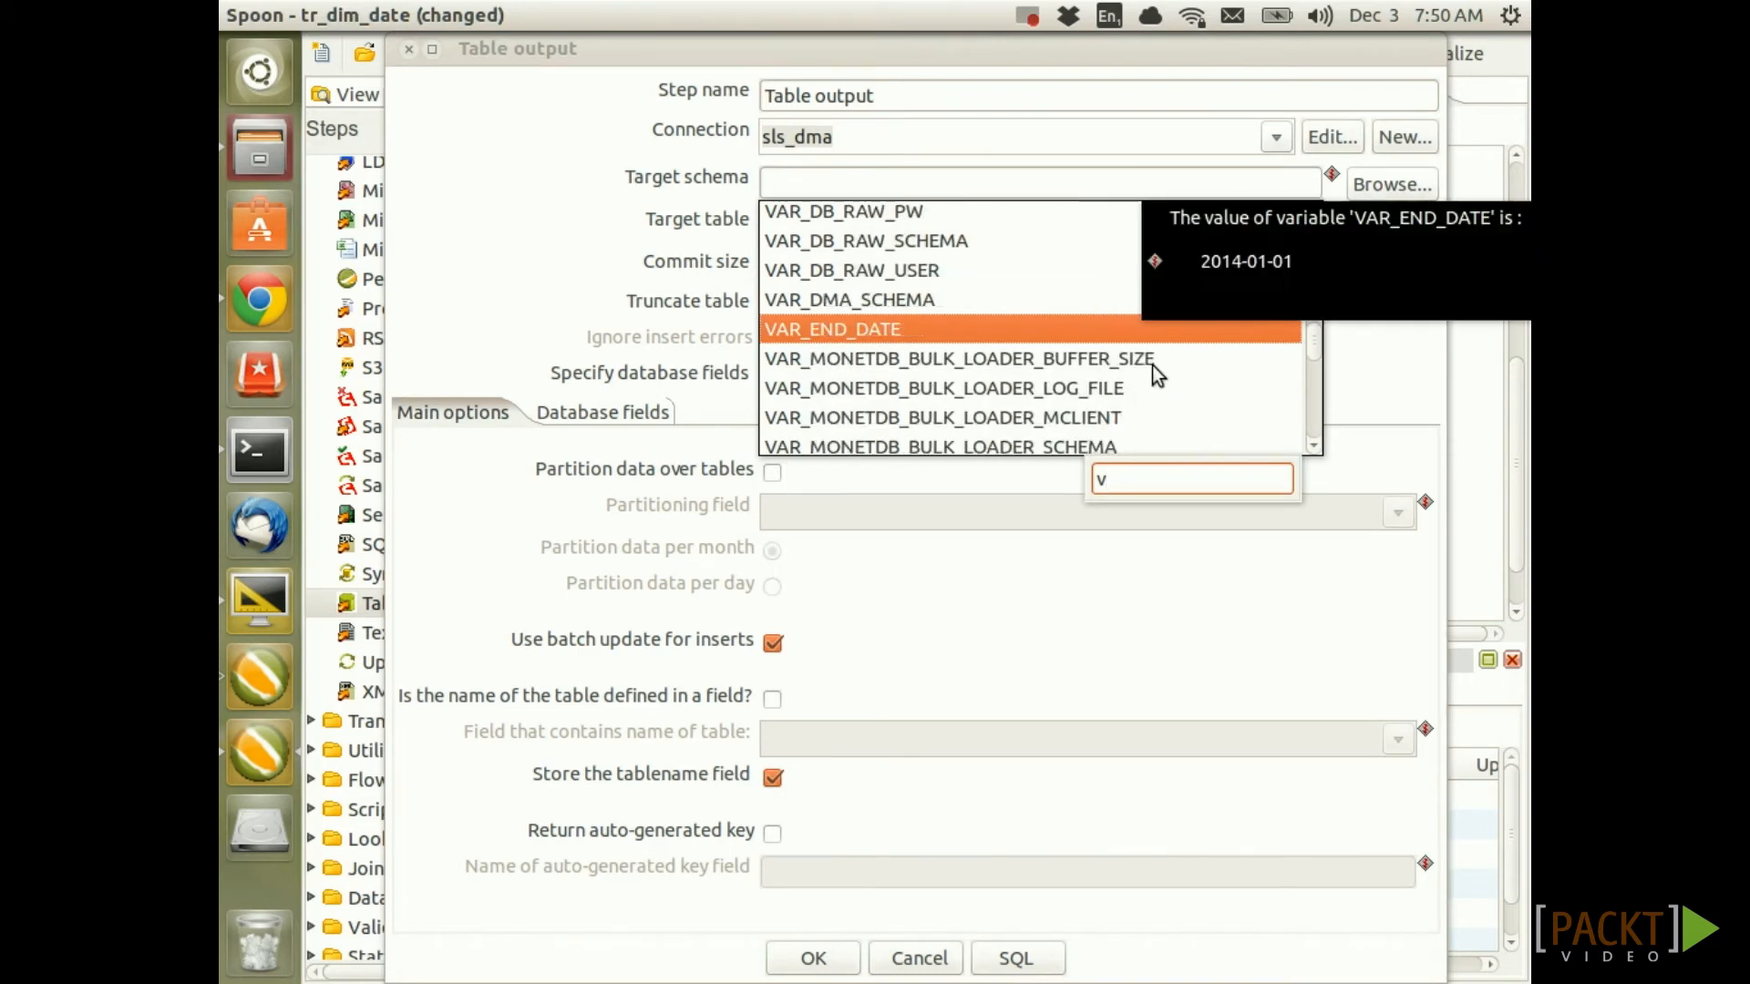
{"action": "double_click", "coordinate": [926, 421]}
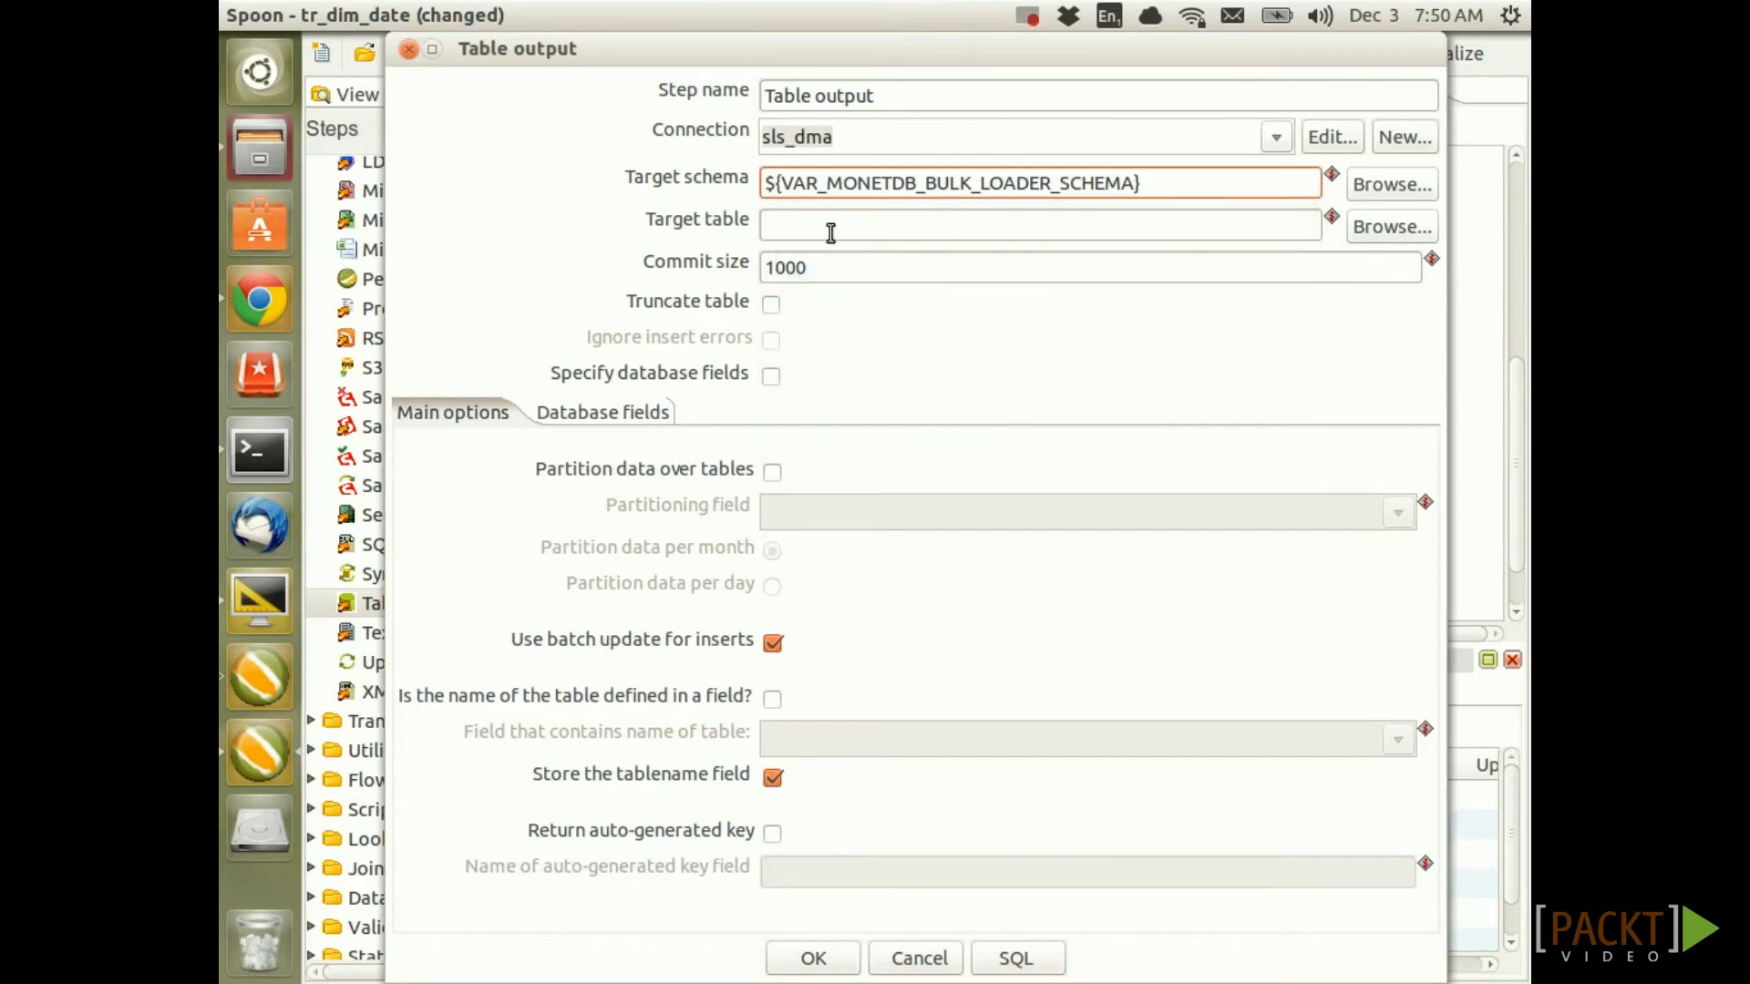
Target table dim_date with truncate on, batch updates off, and database fields specified
{"action": "left_click", "coordinate": [830, 232]}
{"action": "type", "text": "dim_date"}
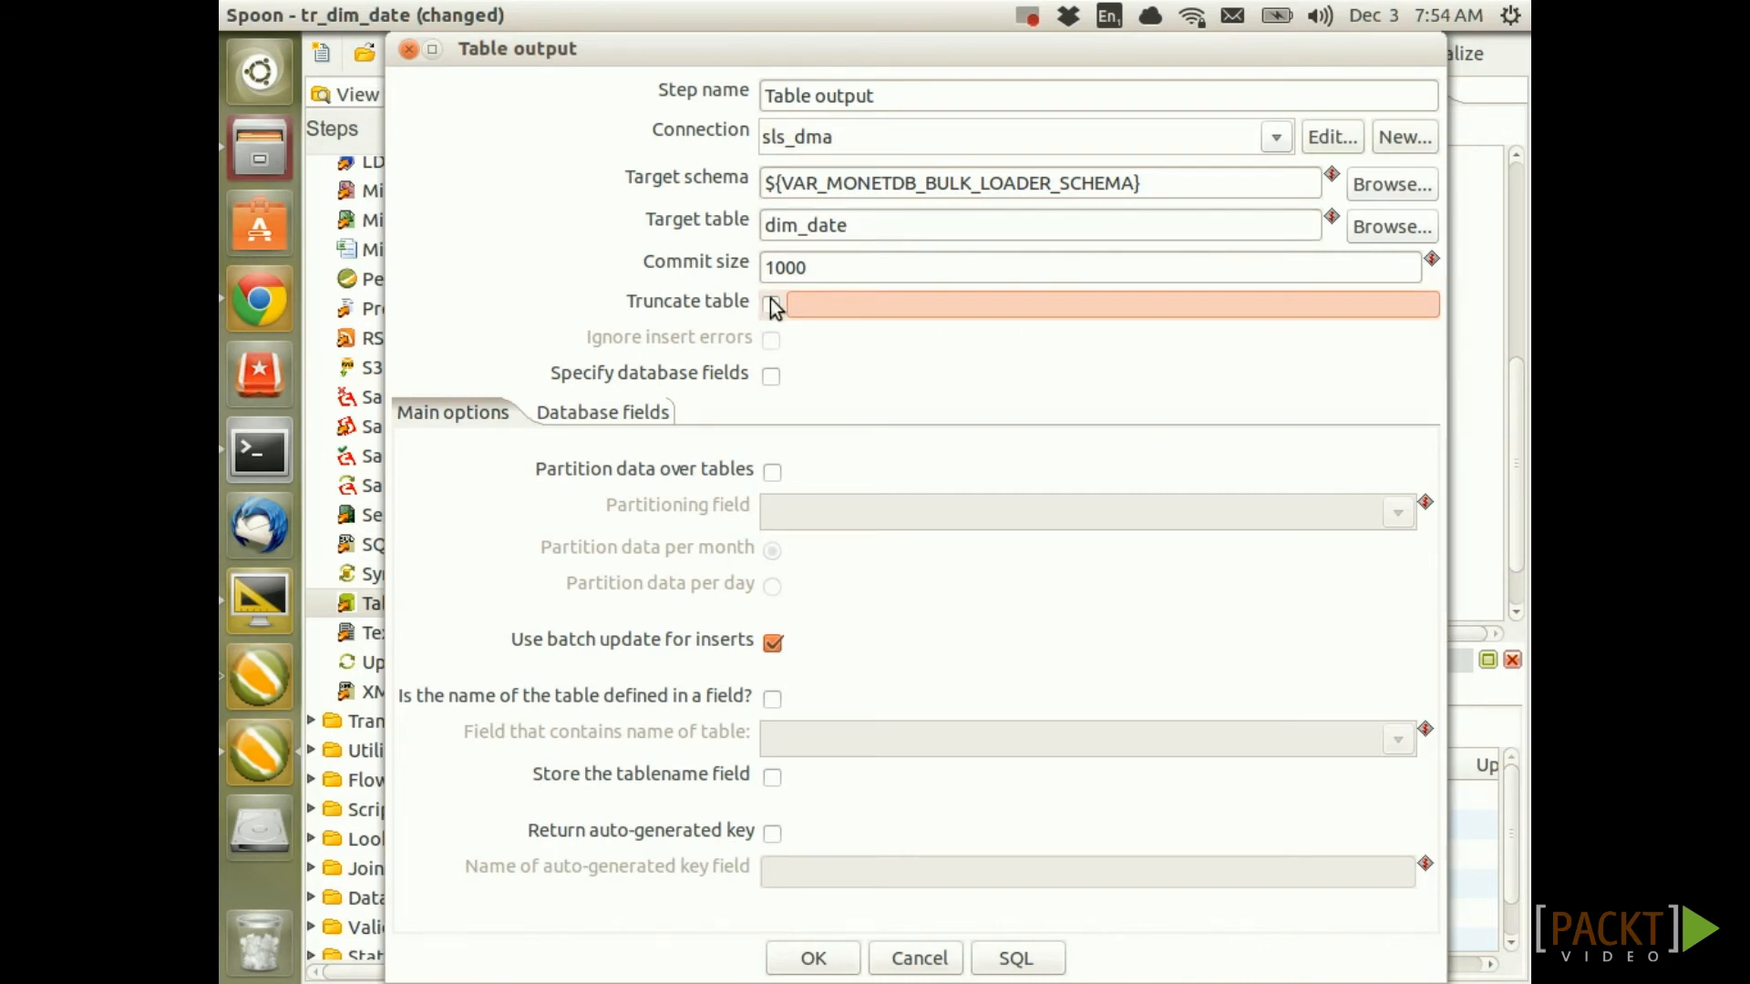
{"action": "left_click", "coordinate": [772, 305]}
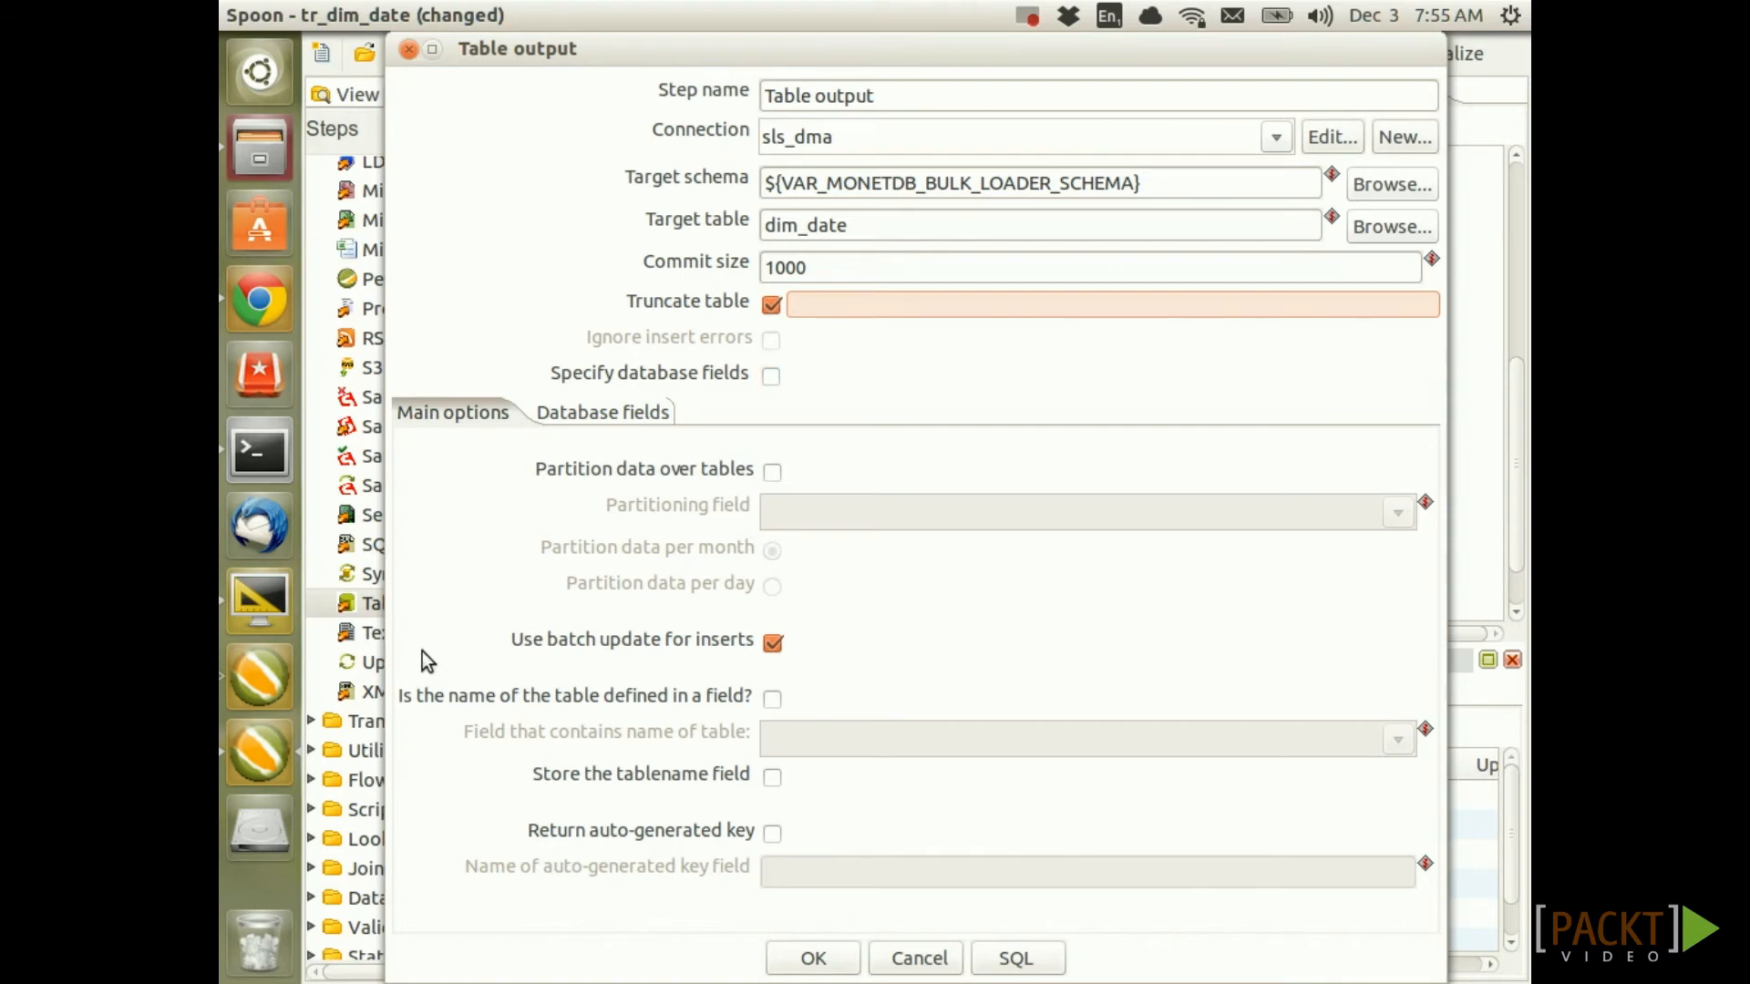
{"action": "left_click", "coordinate": [771, 644]}
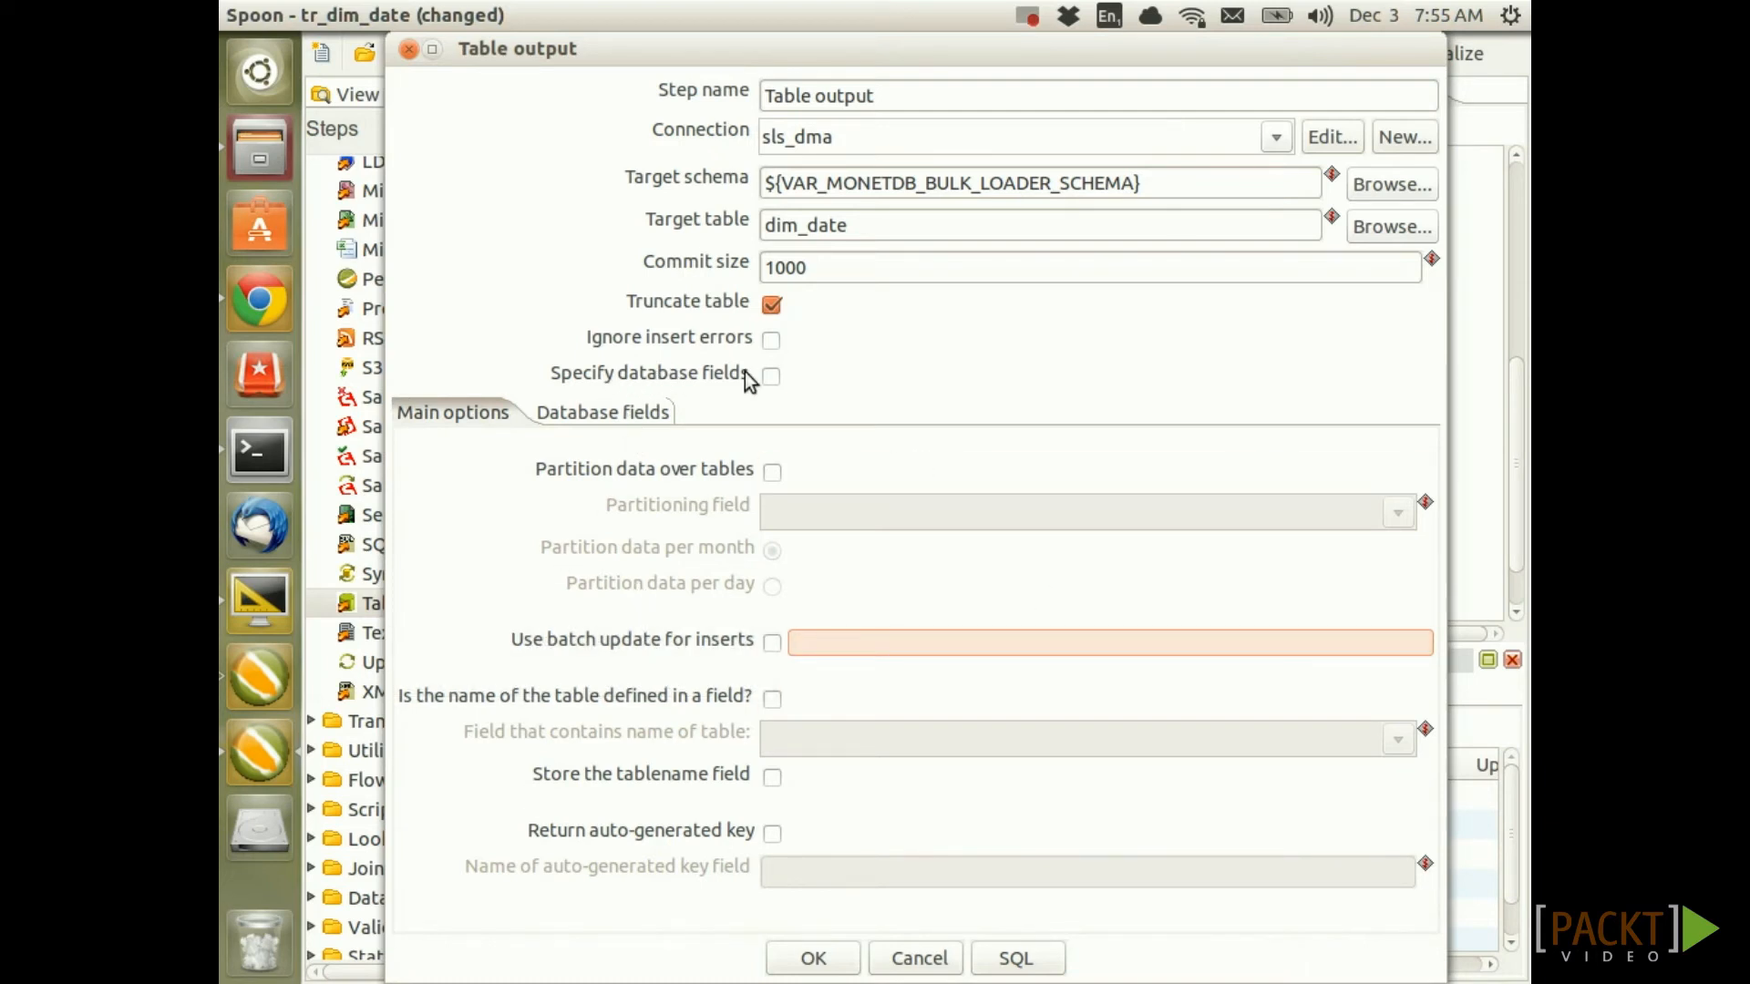
{"action": "left_click", "coordinate": [773, 374]}
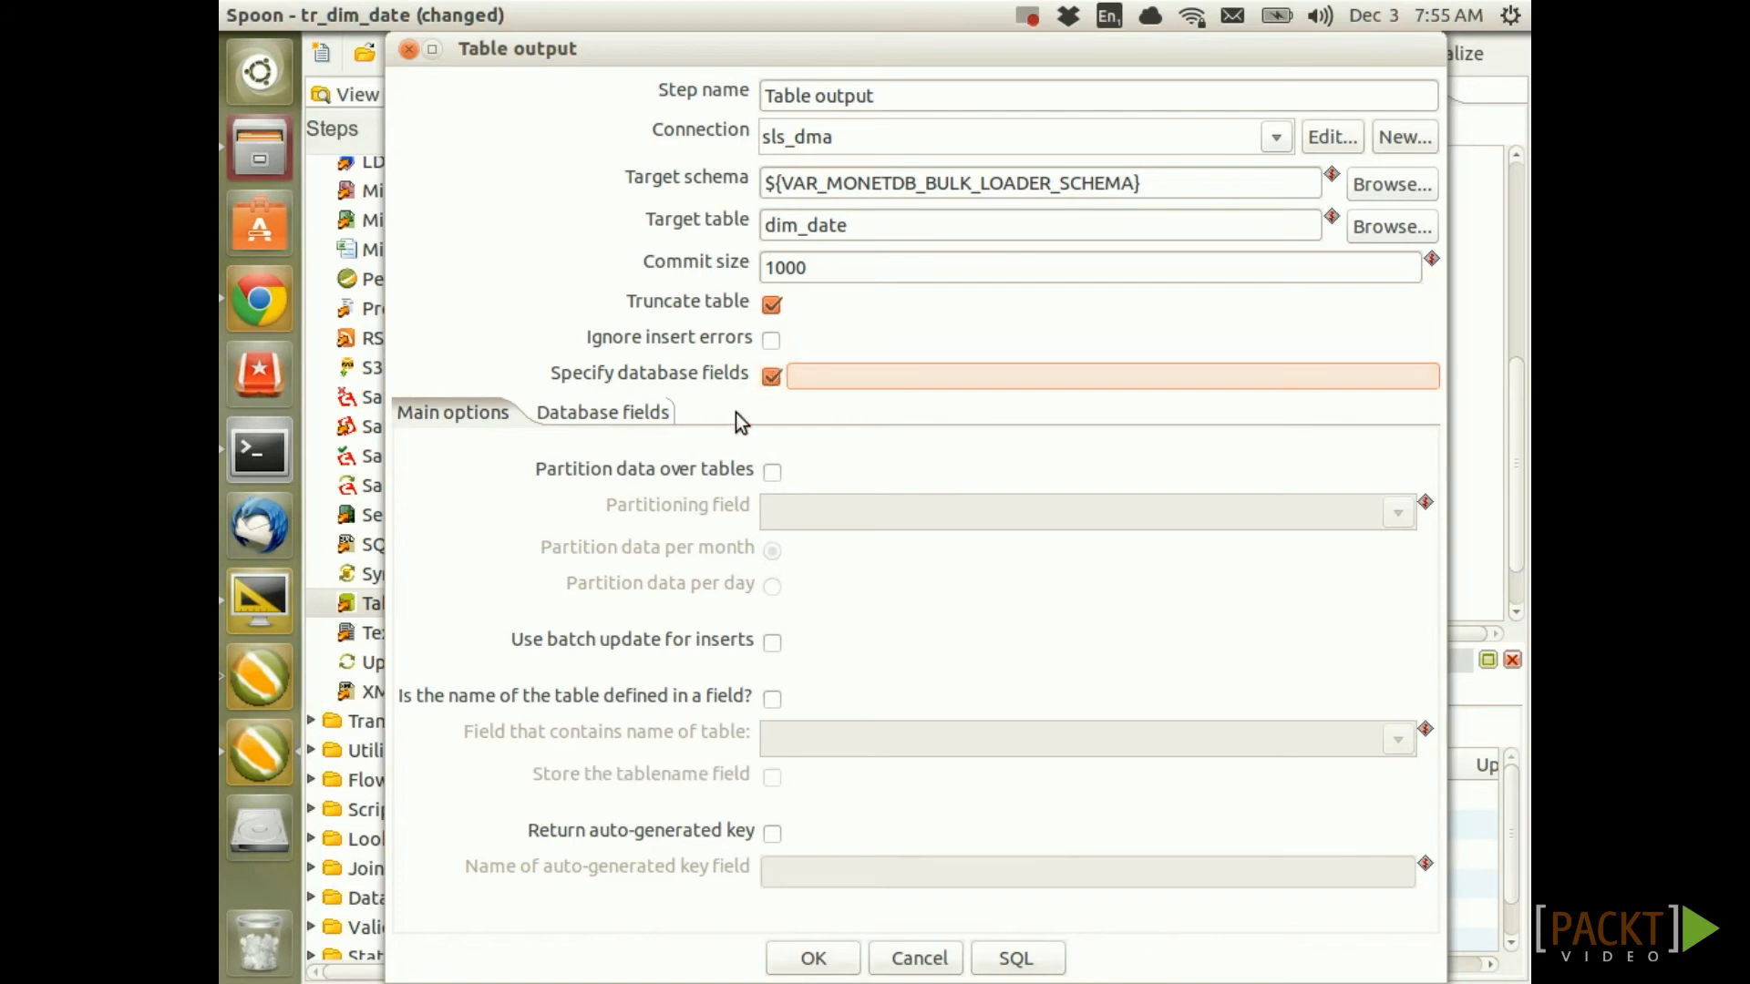
{"action": "left_click", "coordinate": [603, 414]}
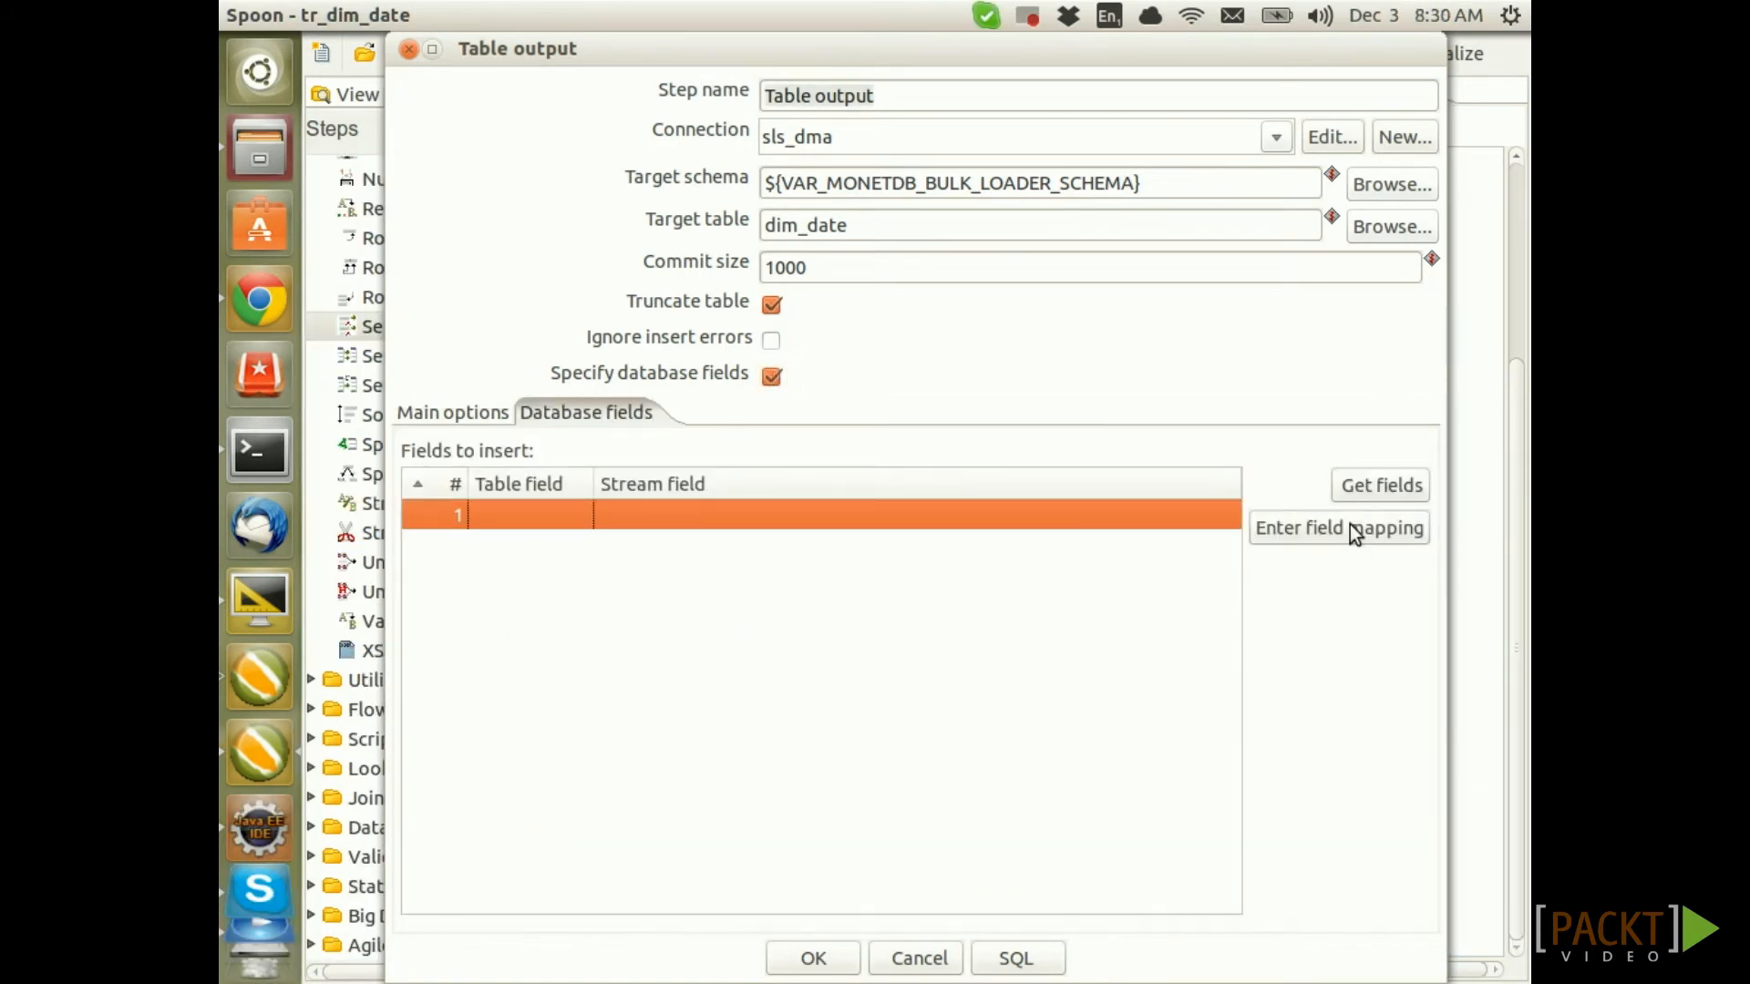
Guess the mapping of all nine stream fields to dim_date columns and close Table output
{"action": "left_click", "coordinate": [1355, 530]}
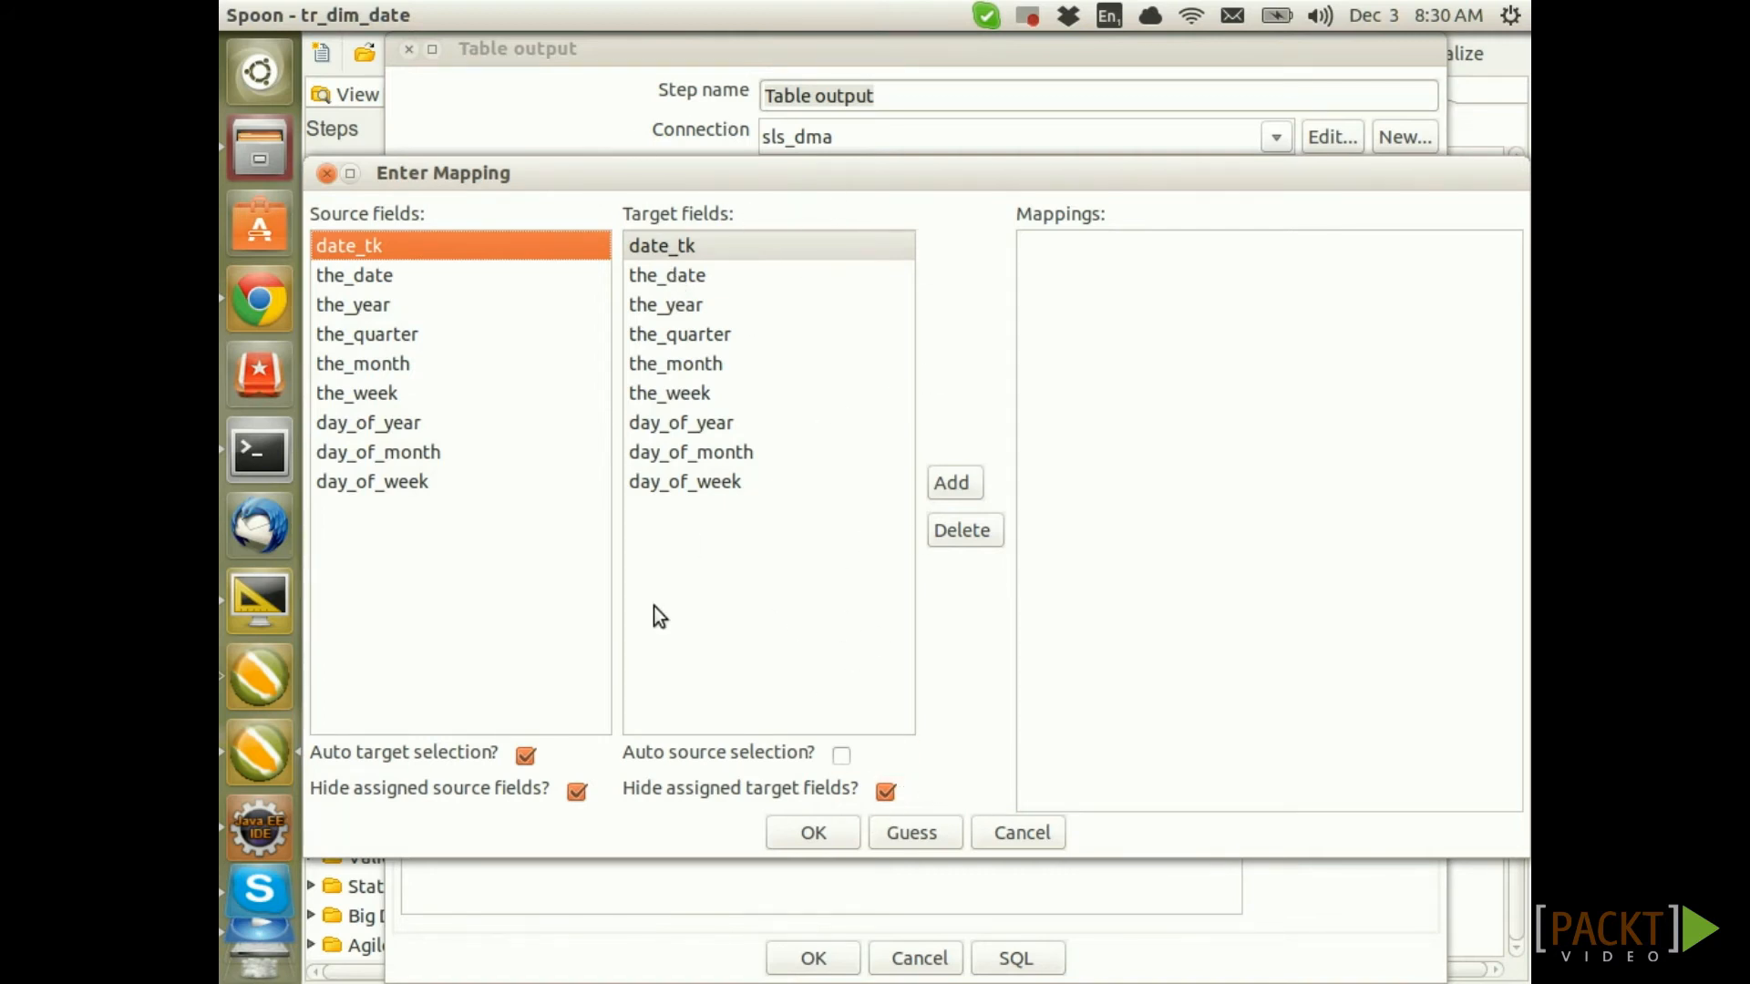
{"action": "left_click", "coordinate": [936, 835]}
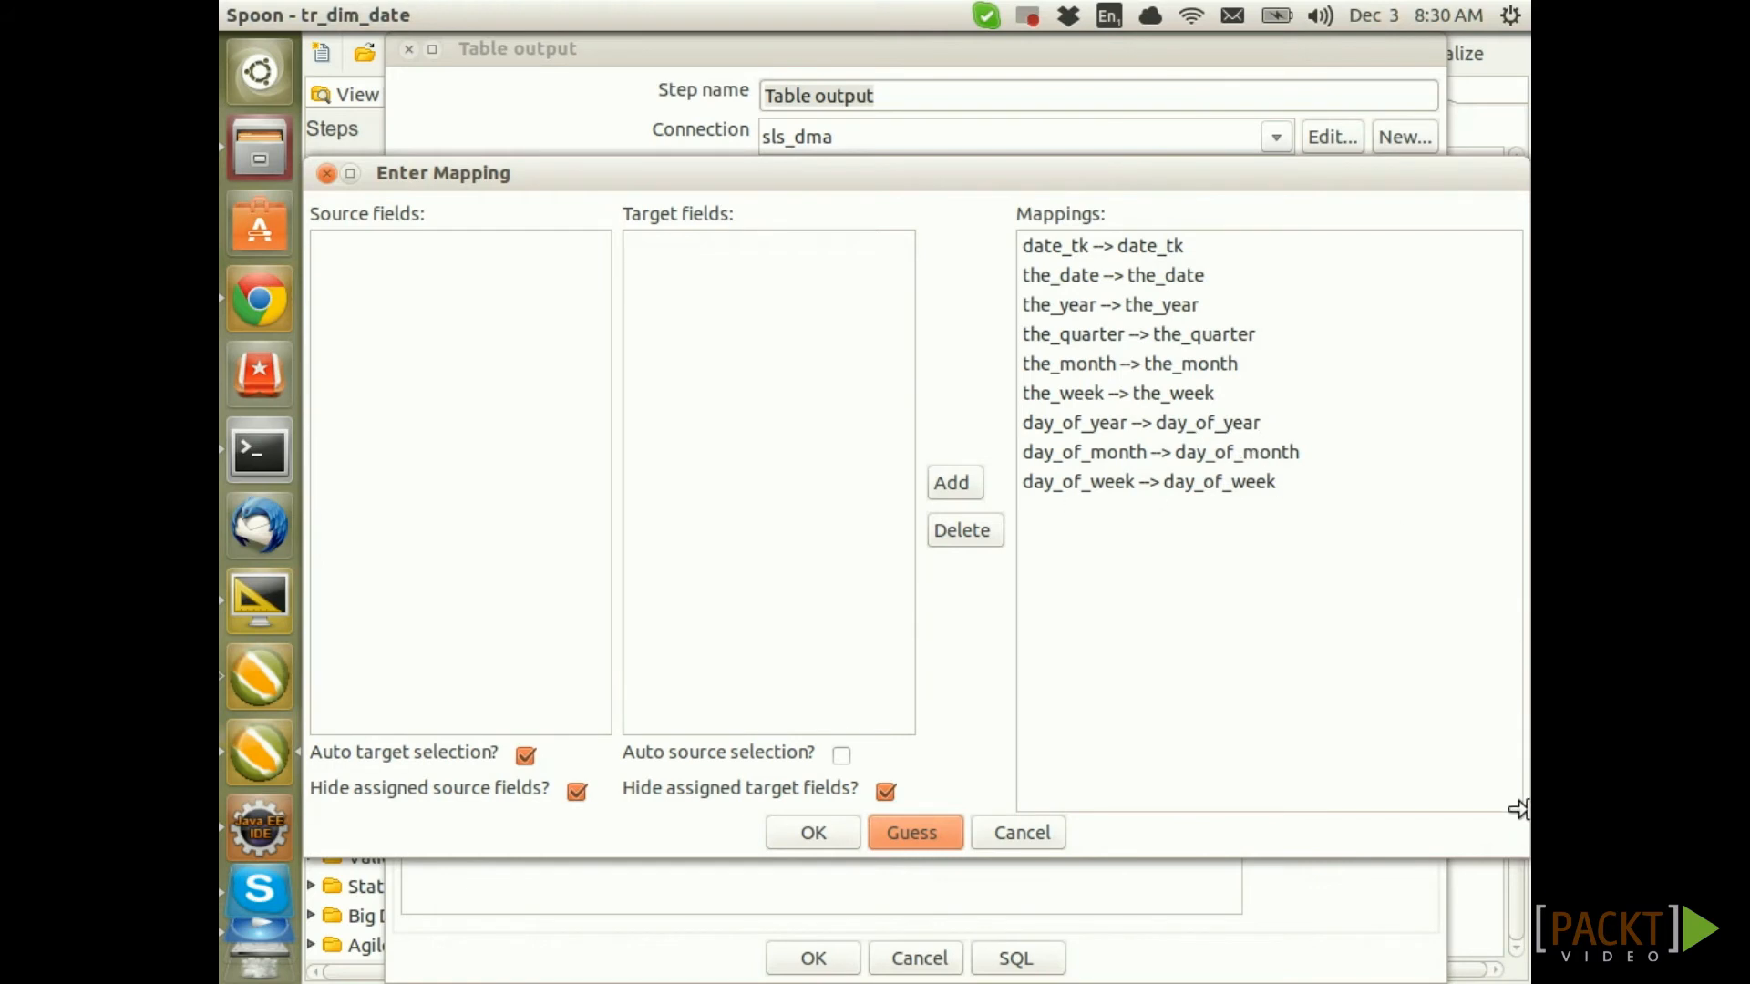
{"action": "left_click", "coordinate": [806, 842]}
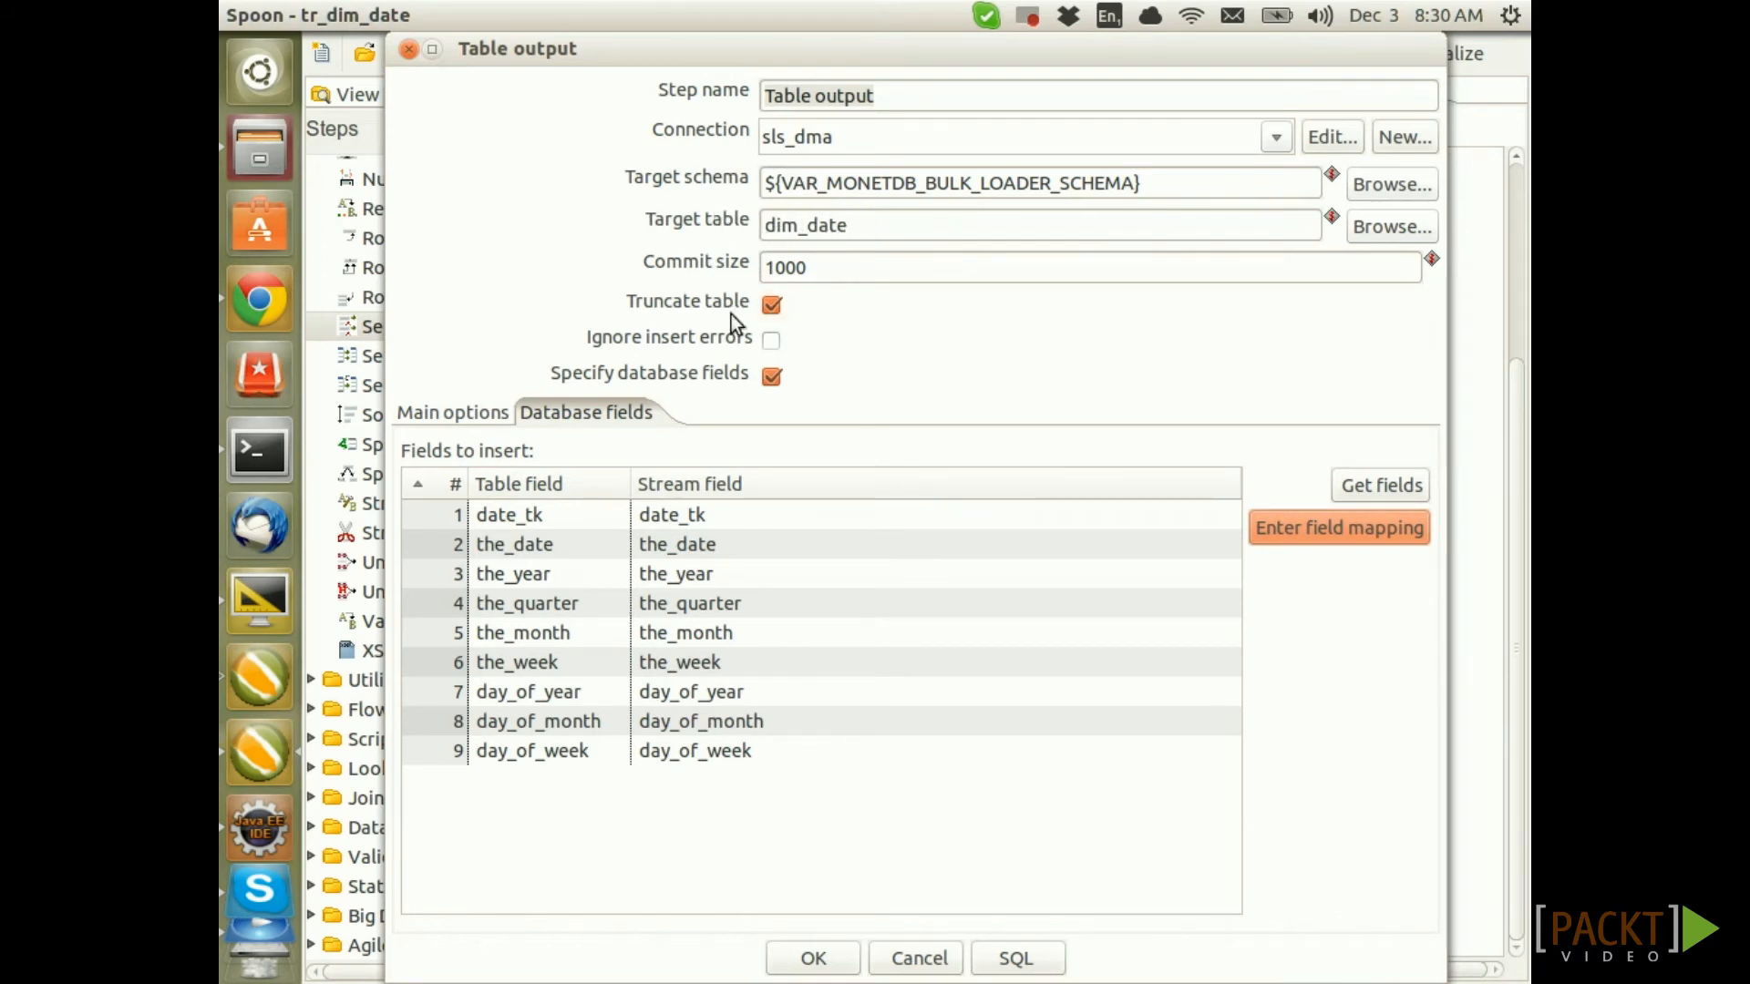
{"action": "left_click", "coordinate": [813, 959]}
{"action": "scroll", "coordinate": [447, 429], "scroll_direction": "up", "scroll_amount": 4}
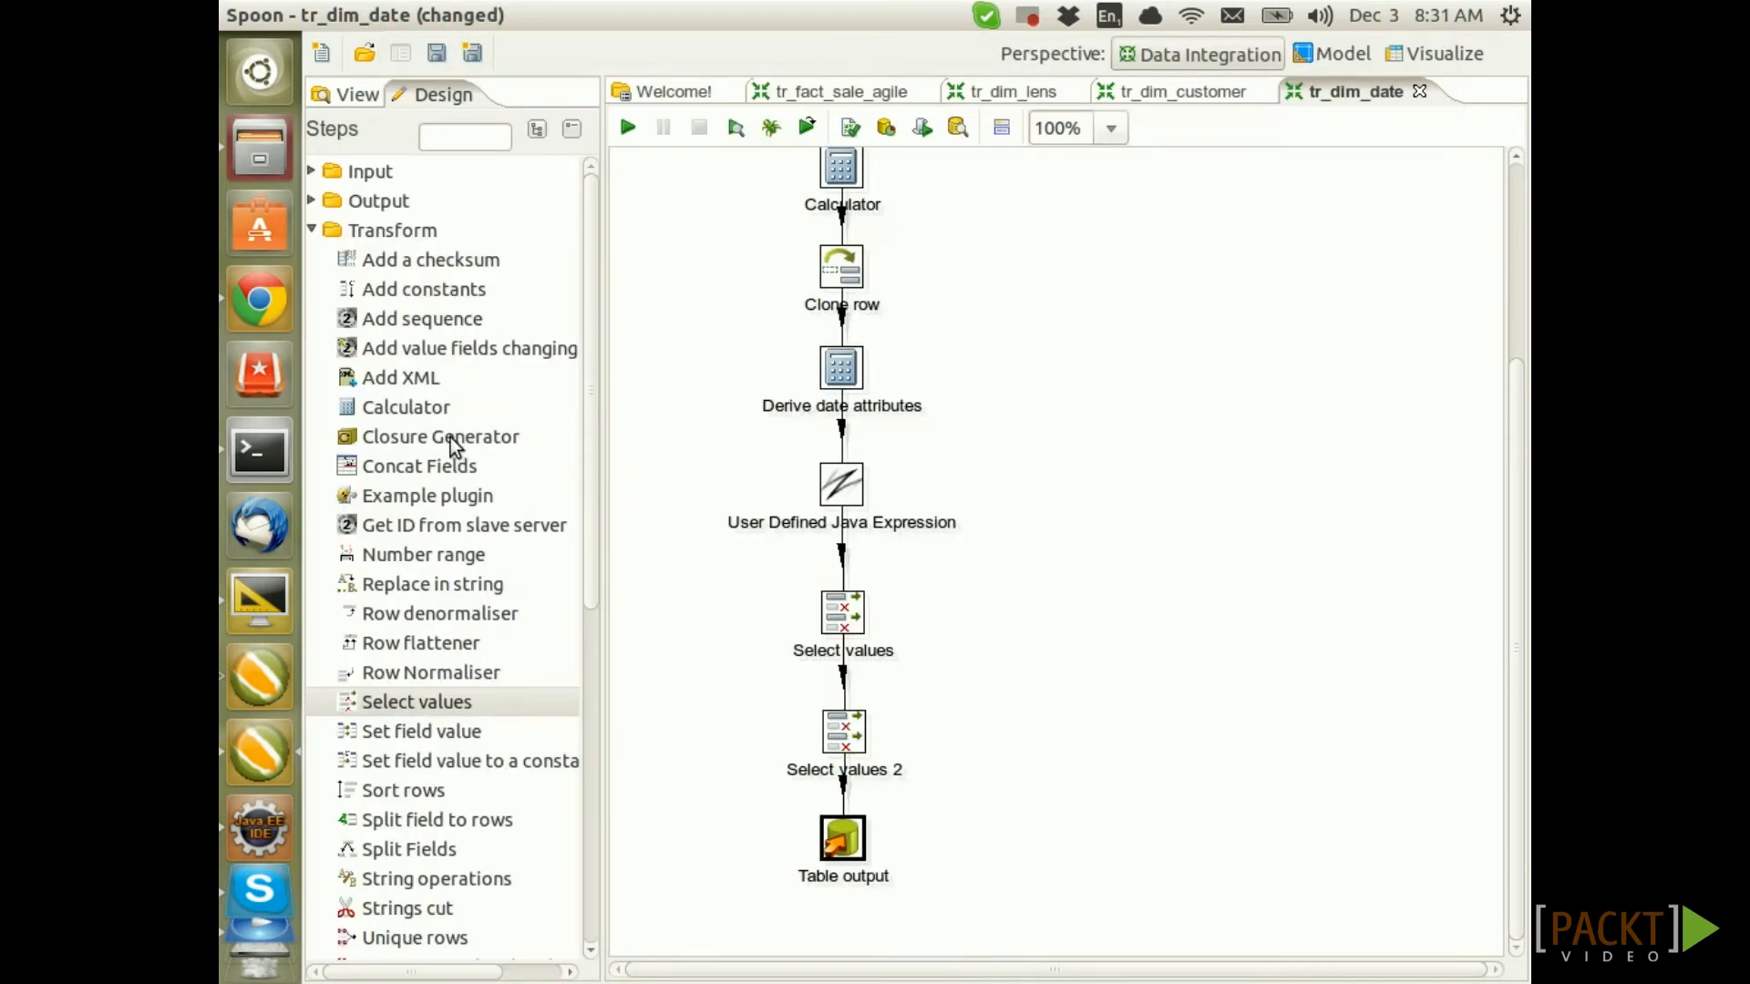
Clear the complete DB cache for the transformation's database connections
{"action": "left_click", "coordinate": [373, 98]}
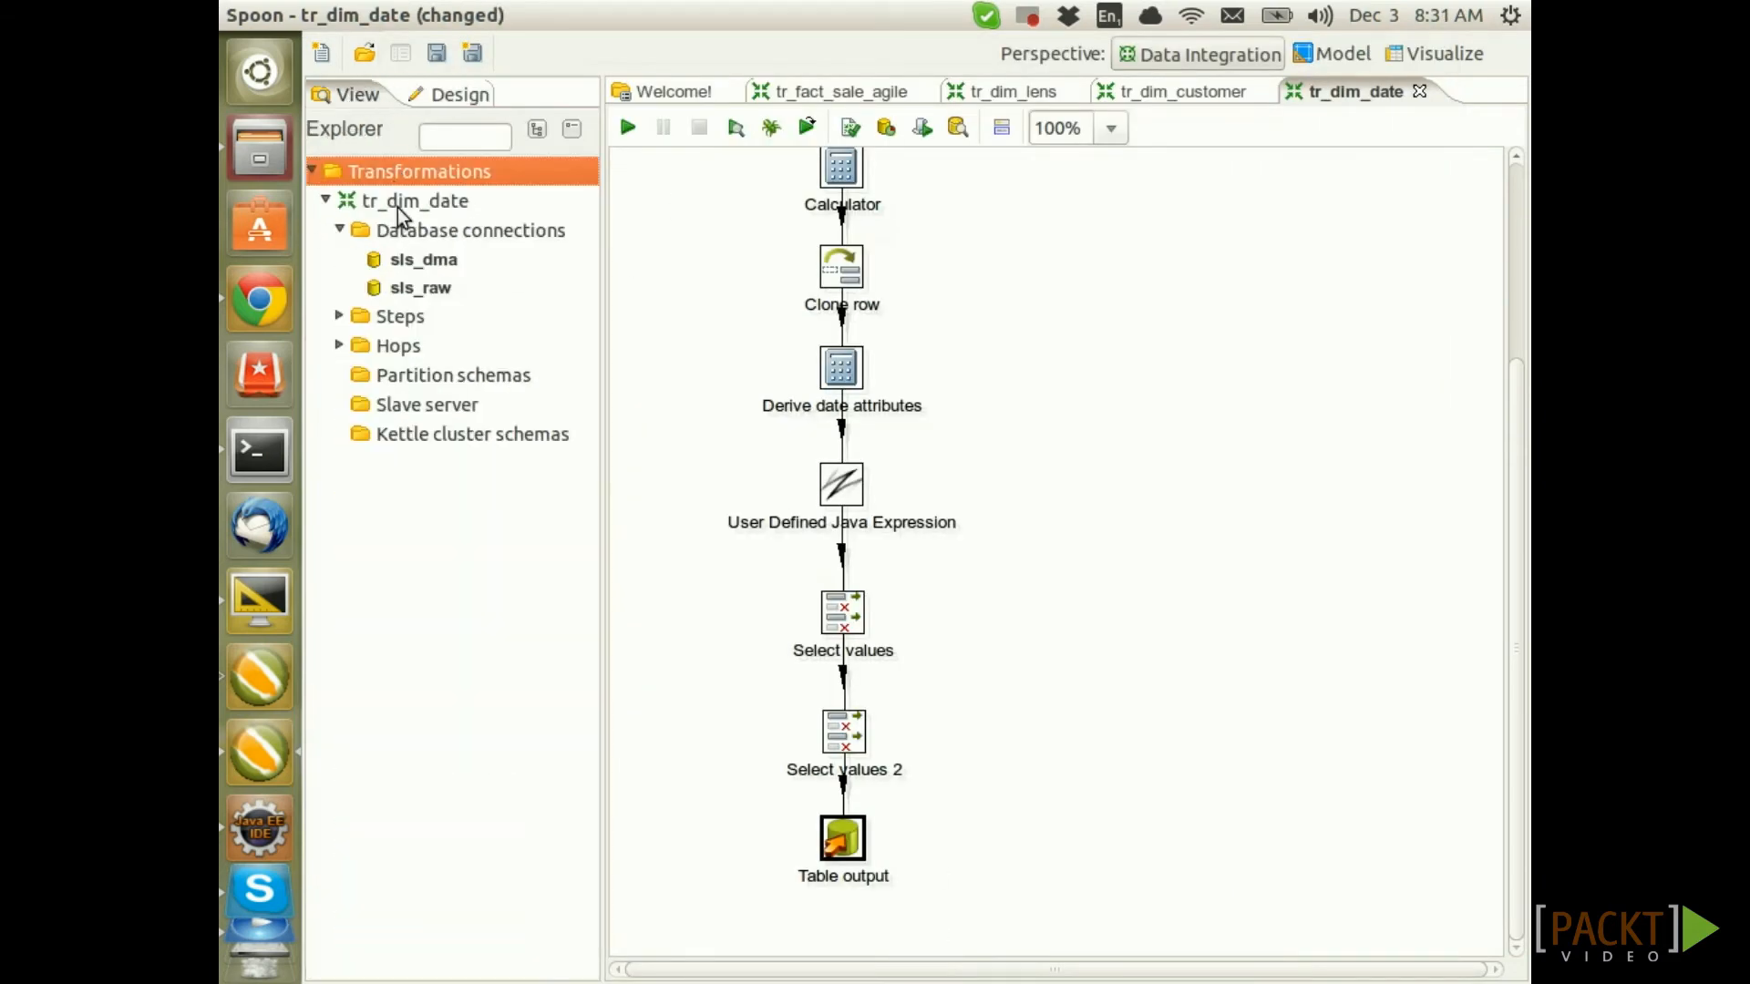
{"action": "left_click", "coordinate": [412, 232]}
{"action": "right_click", "coordinate": [423, 234]}
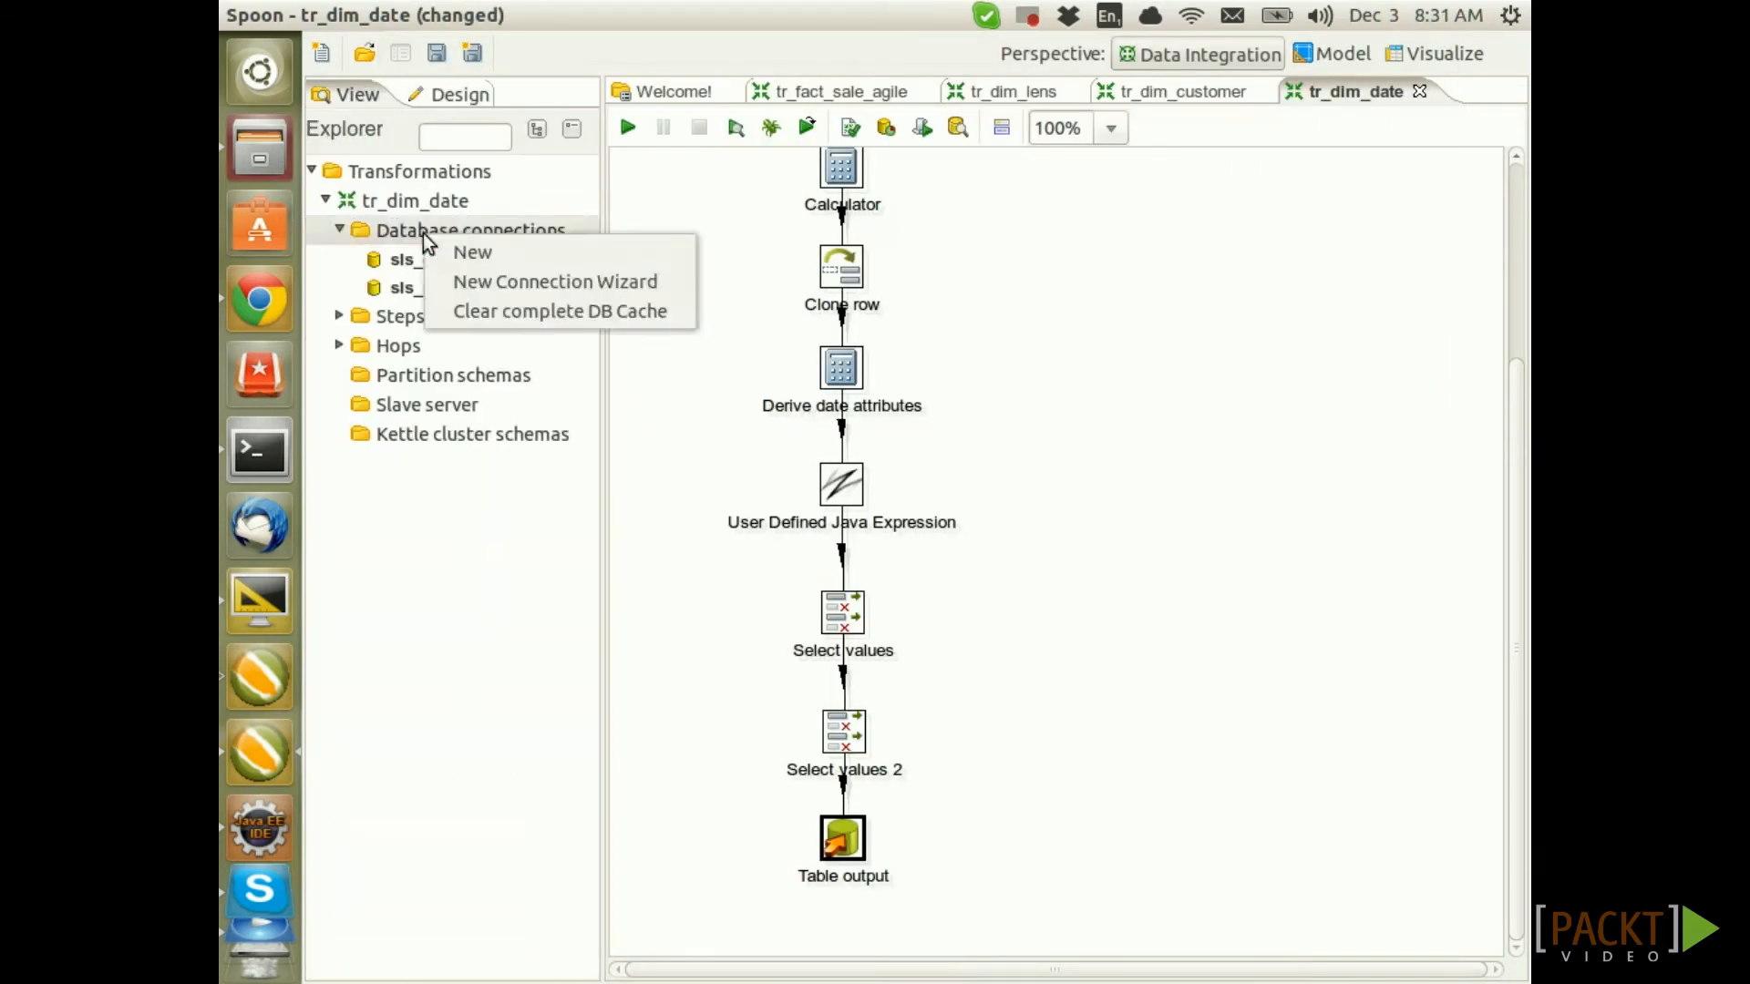
{"action": "left_click", "coordinate": [534, 310]}
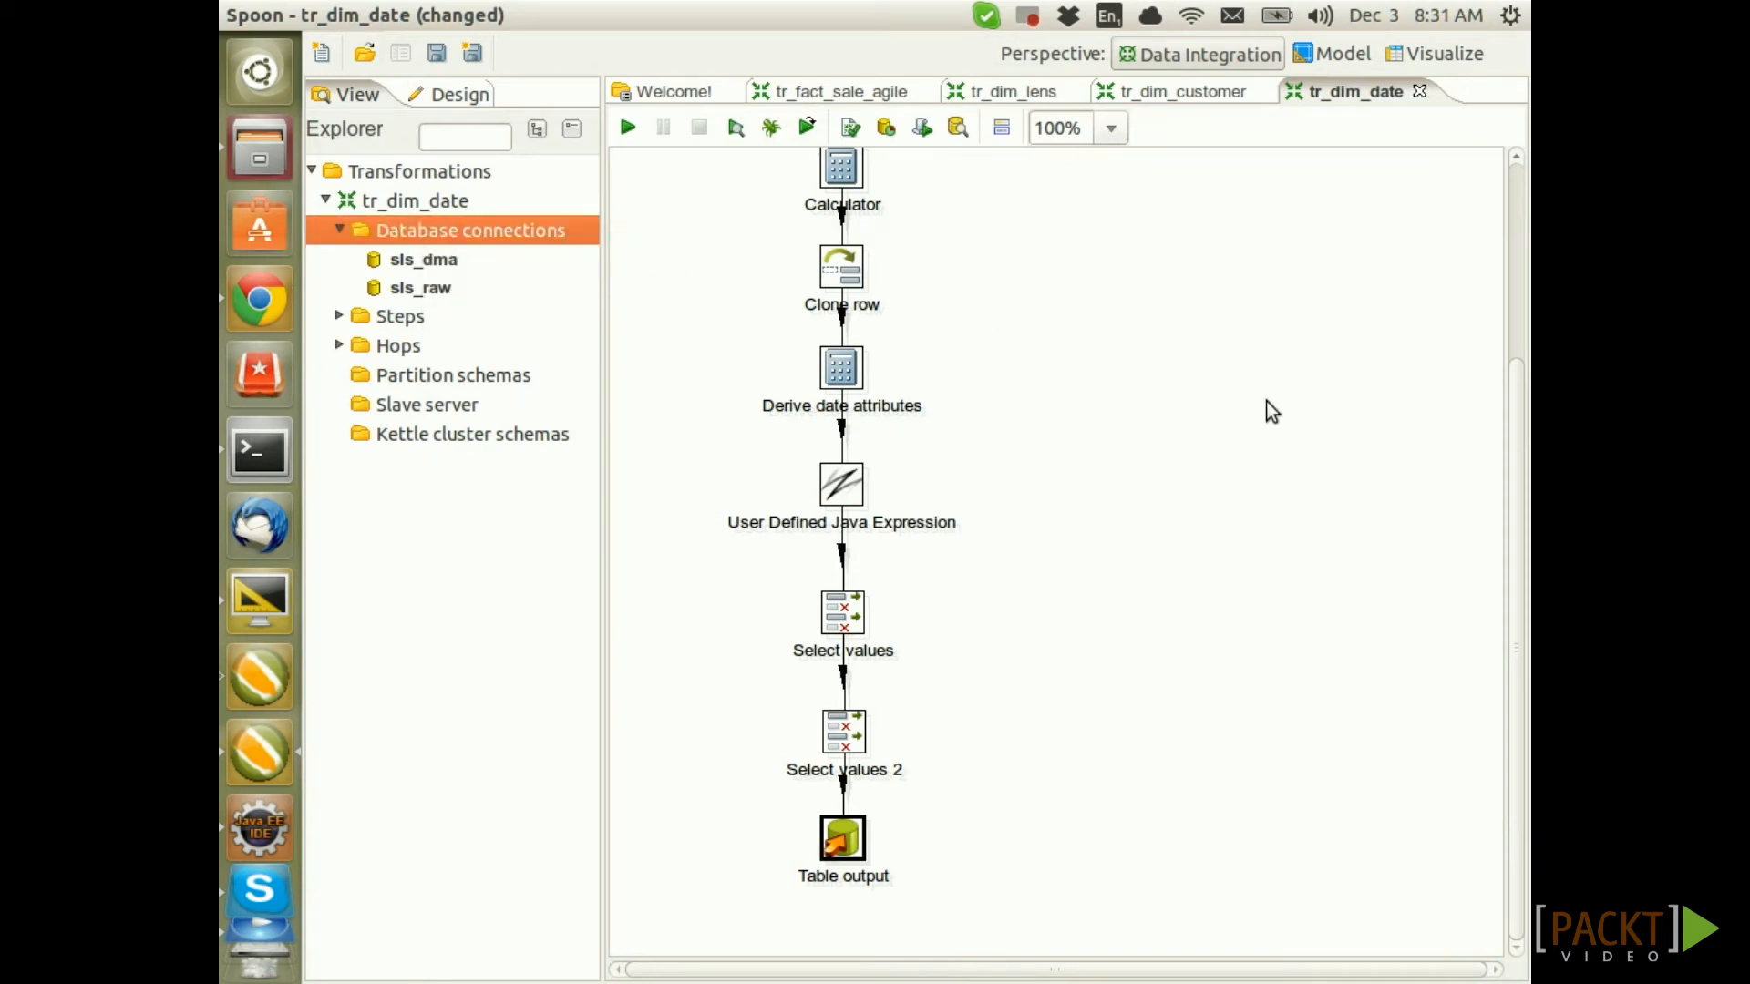
Reopen Table output and review its database field mappings again
{"action": "double_click", "coordinate": [842, 838]}
{"action": "left_click", "coordinate": [629, 413]}
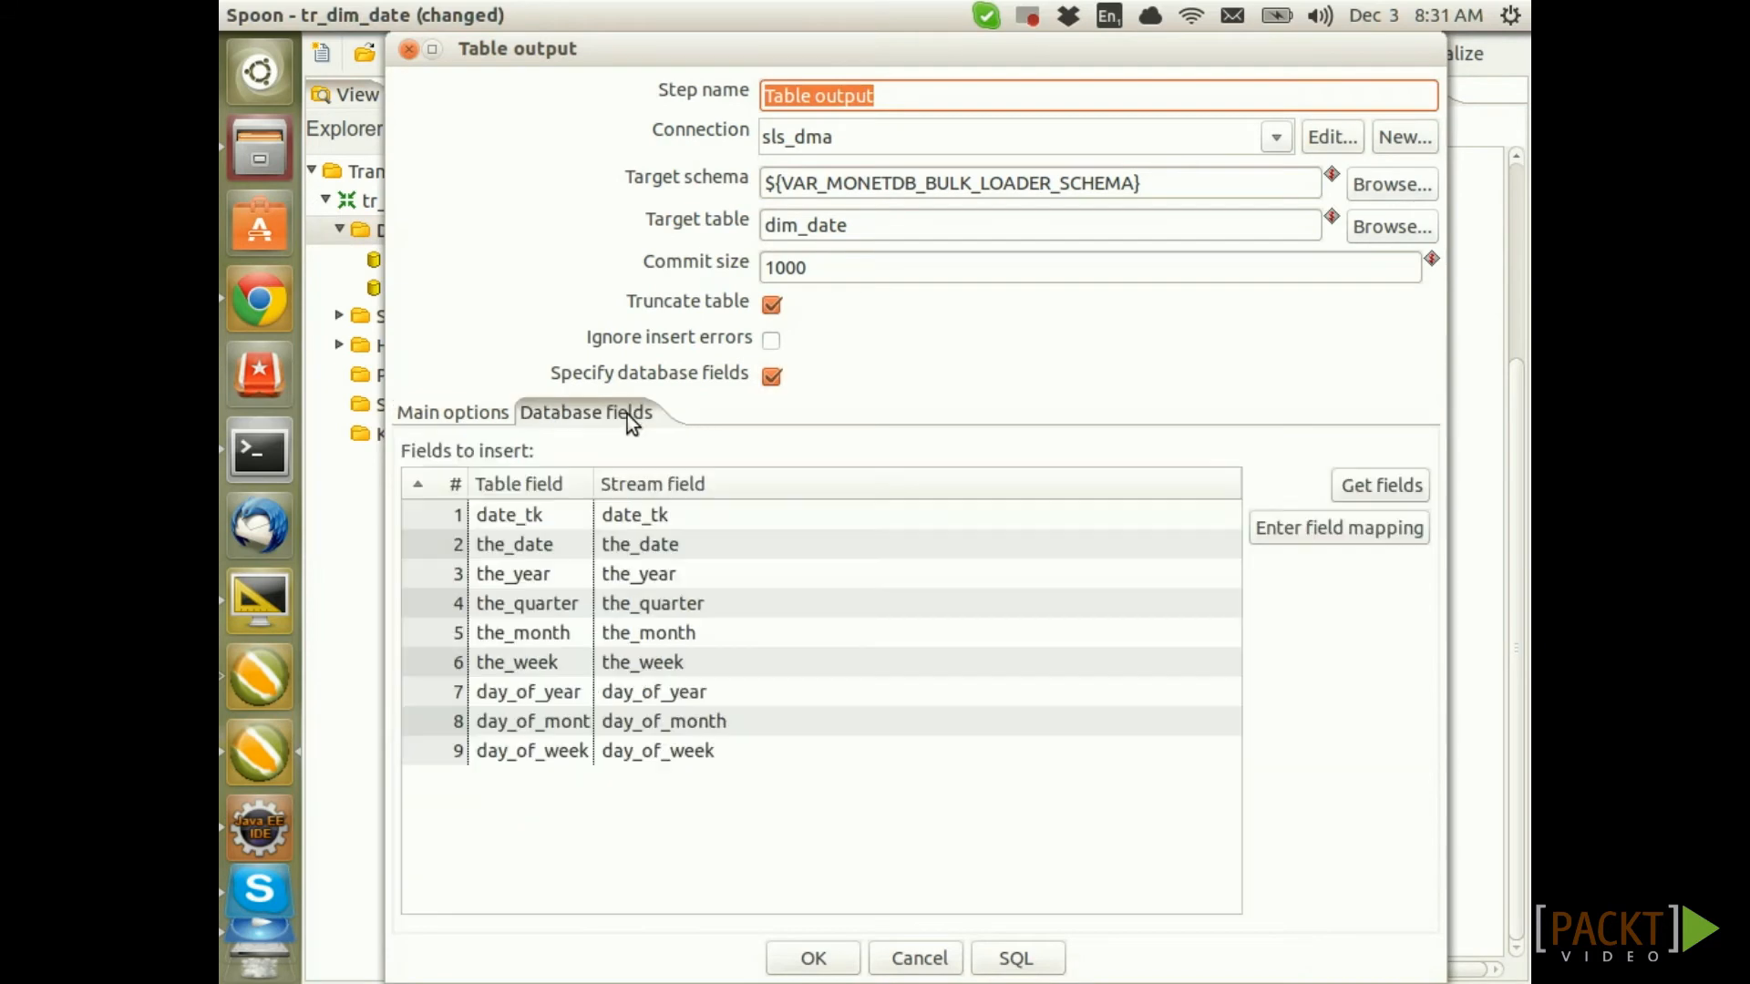
{"action": "left_click", "coordinate": [1352, 533]}
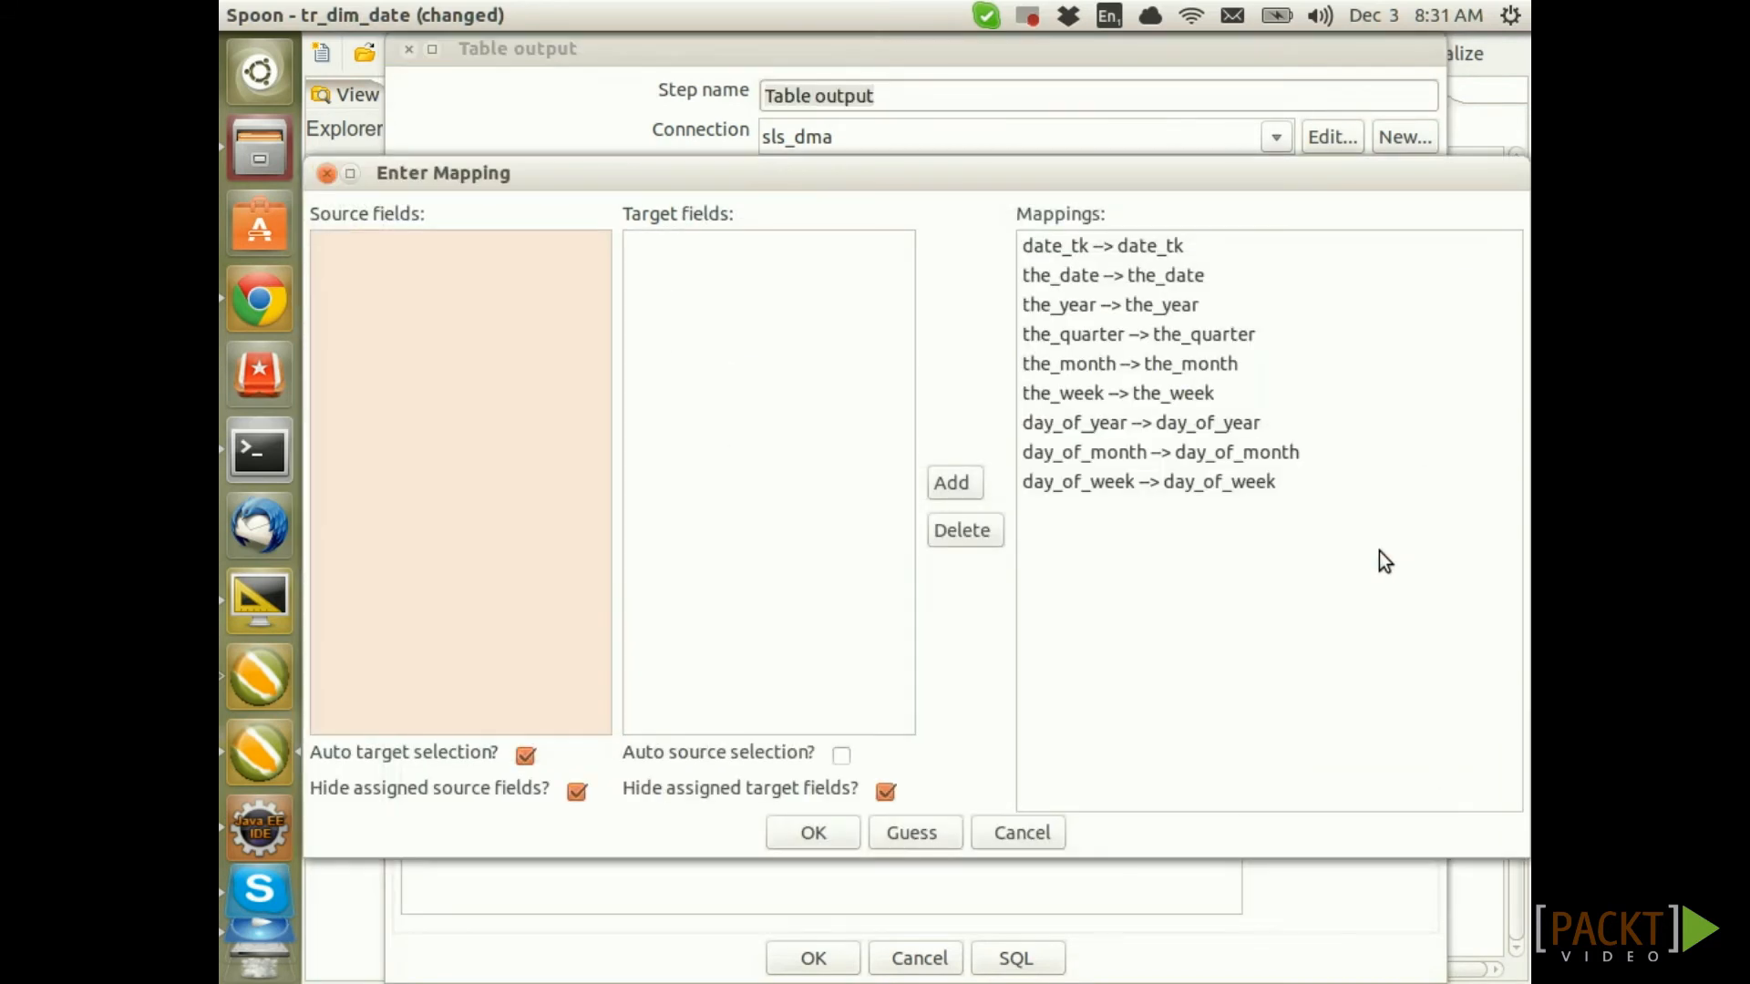
{"action": "left_click", "coordinate": [325, 174]}
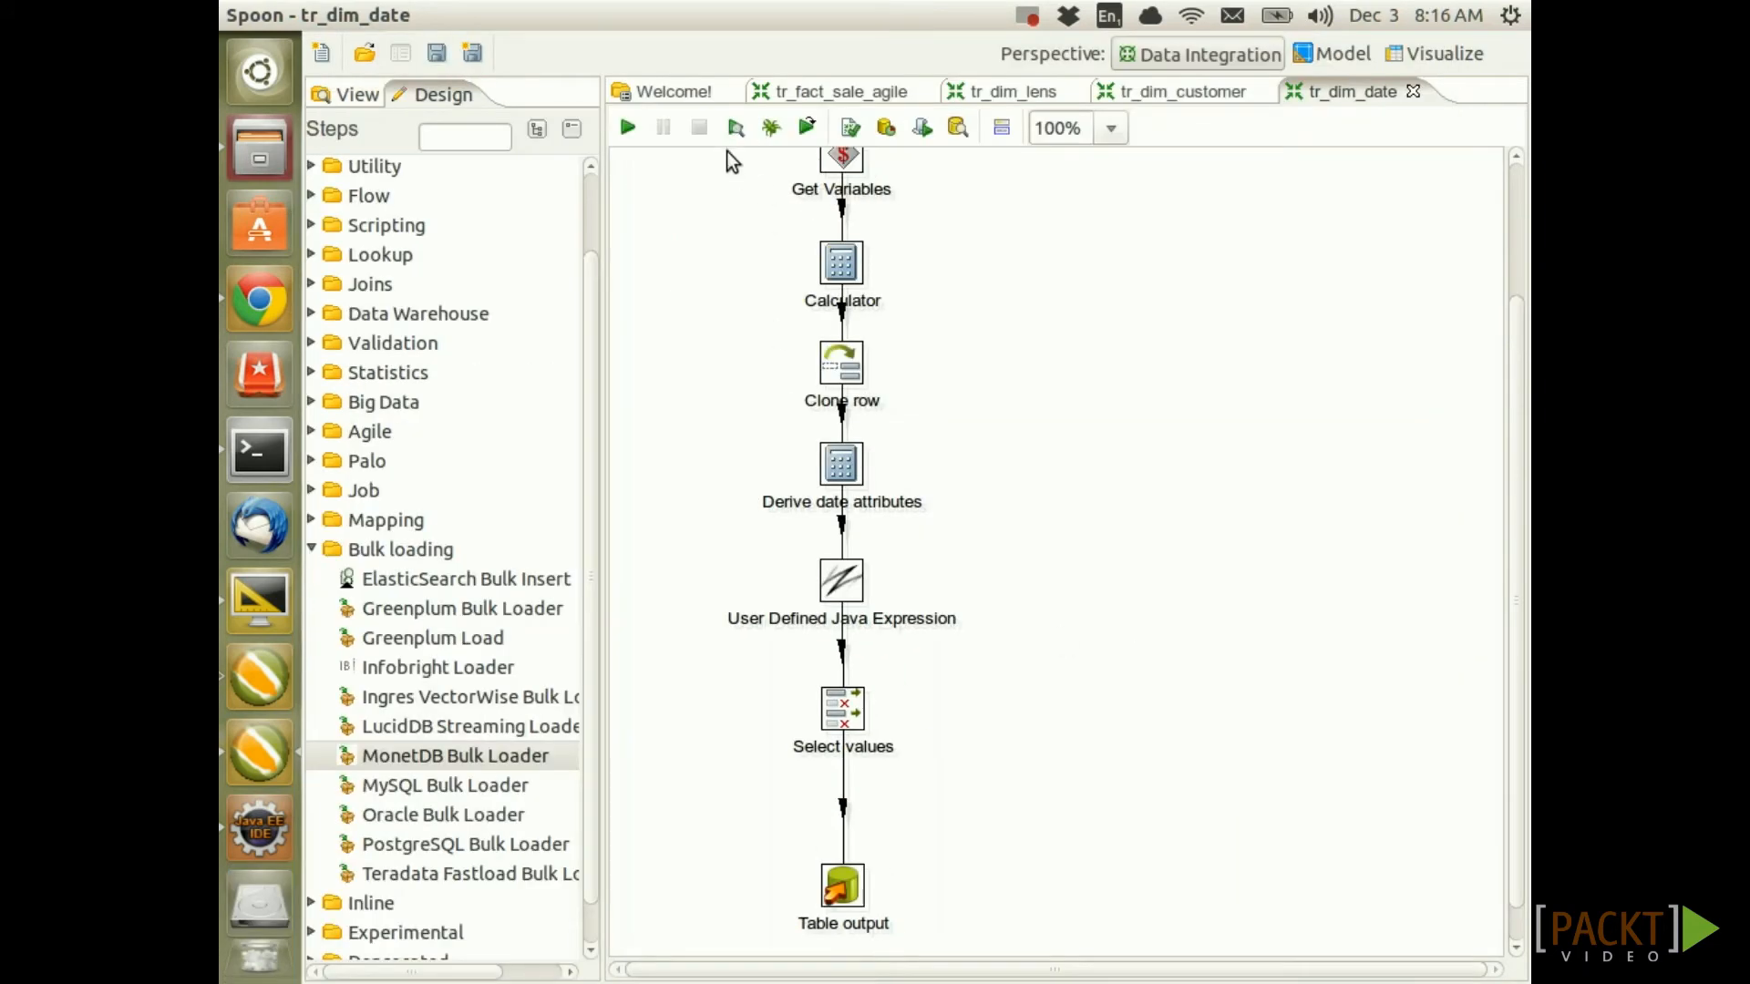
Run tr_dim_date locally and read the log showing Table output's timestamp-versus-date error
{"action": "left_click", "coordinate": [628, 129]}
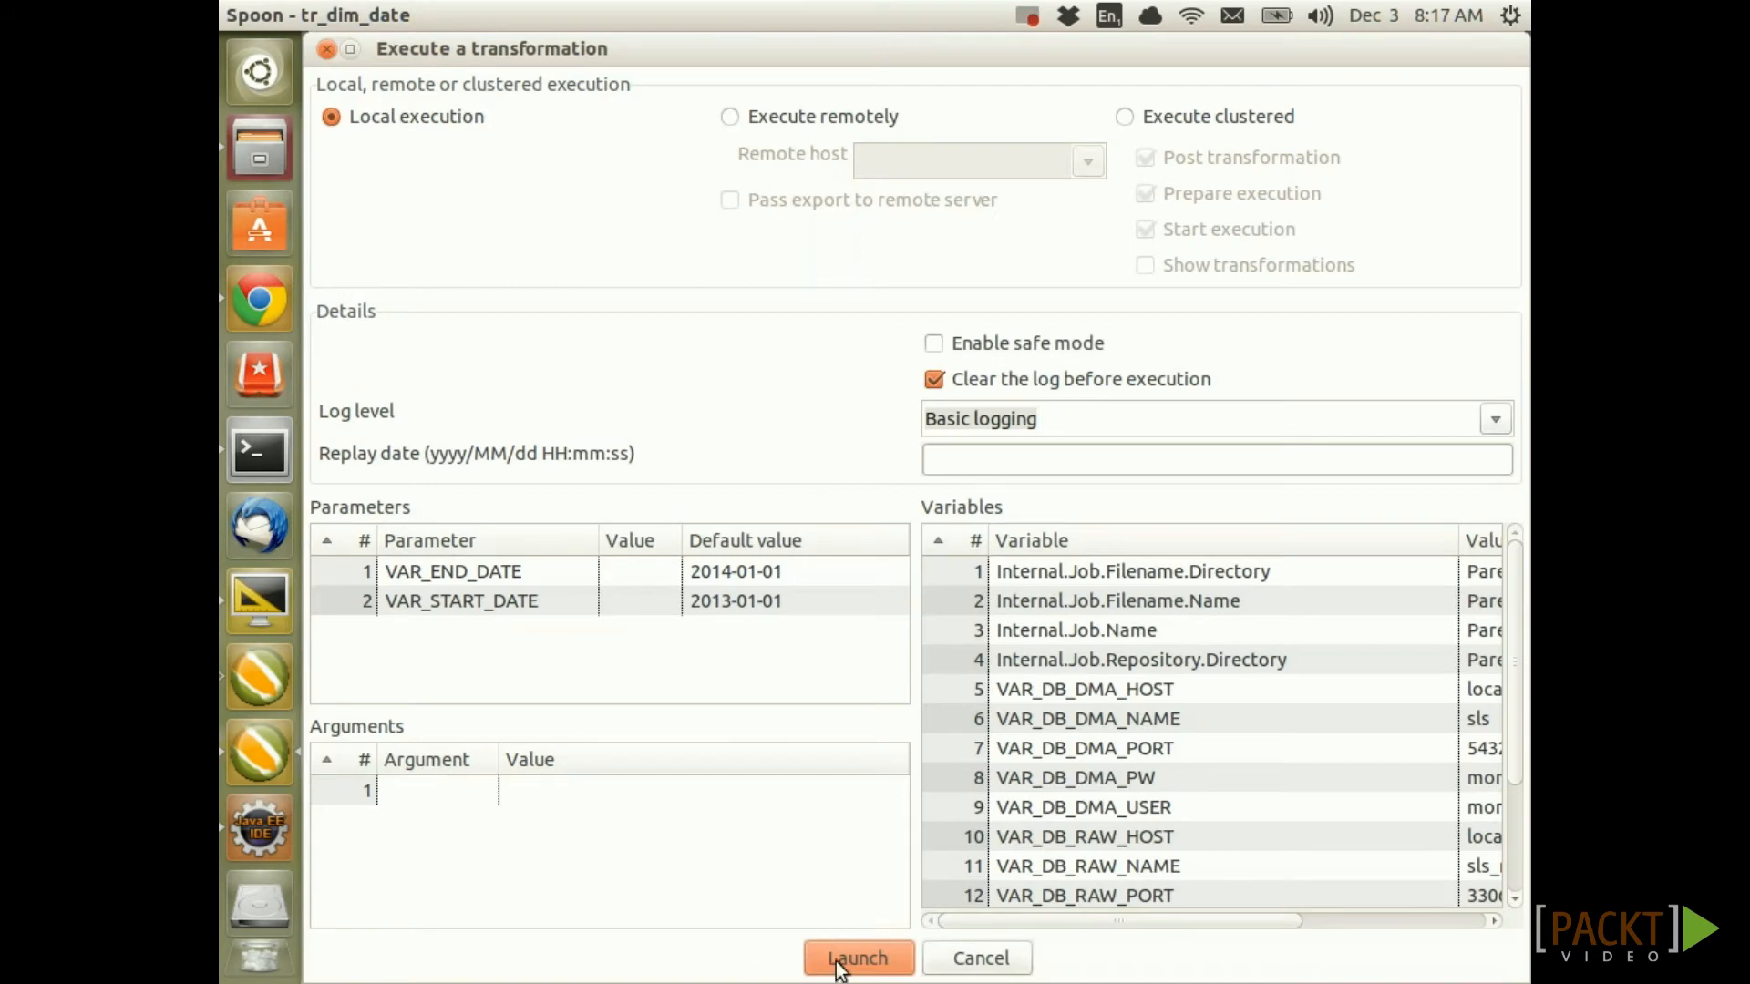
{"action": "left_click", "coordinate": [835, 958]}
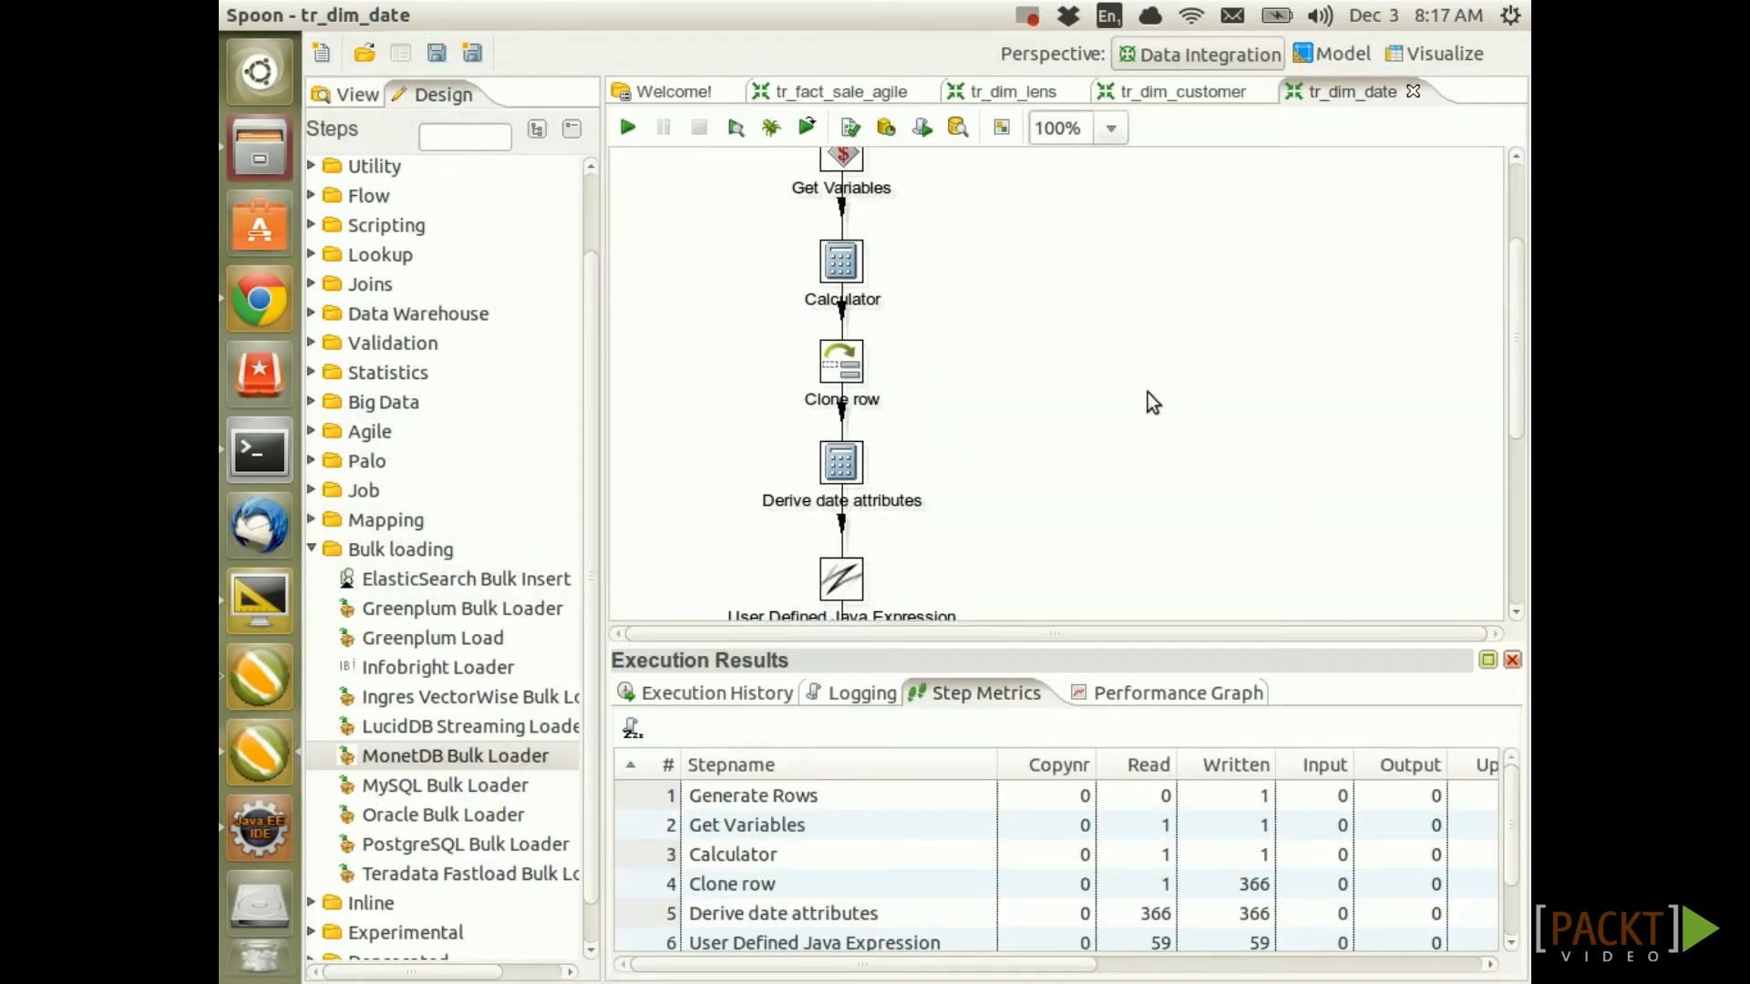
{"action": "scroll", "coordinate": [1147, 392], "scroll_direction": "down", "scroll_amount": 5}
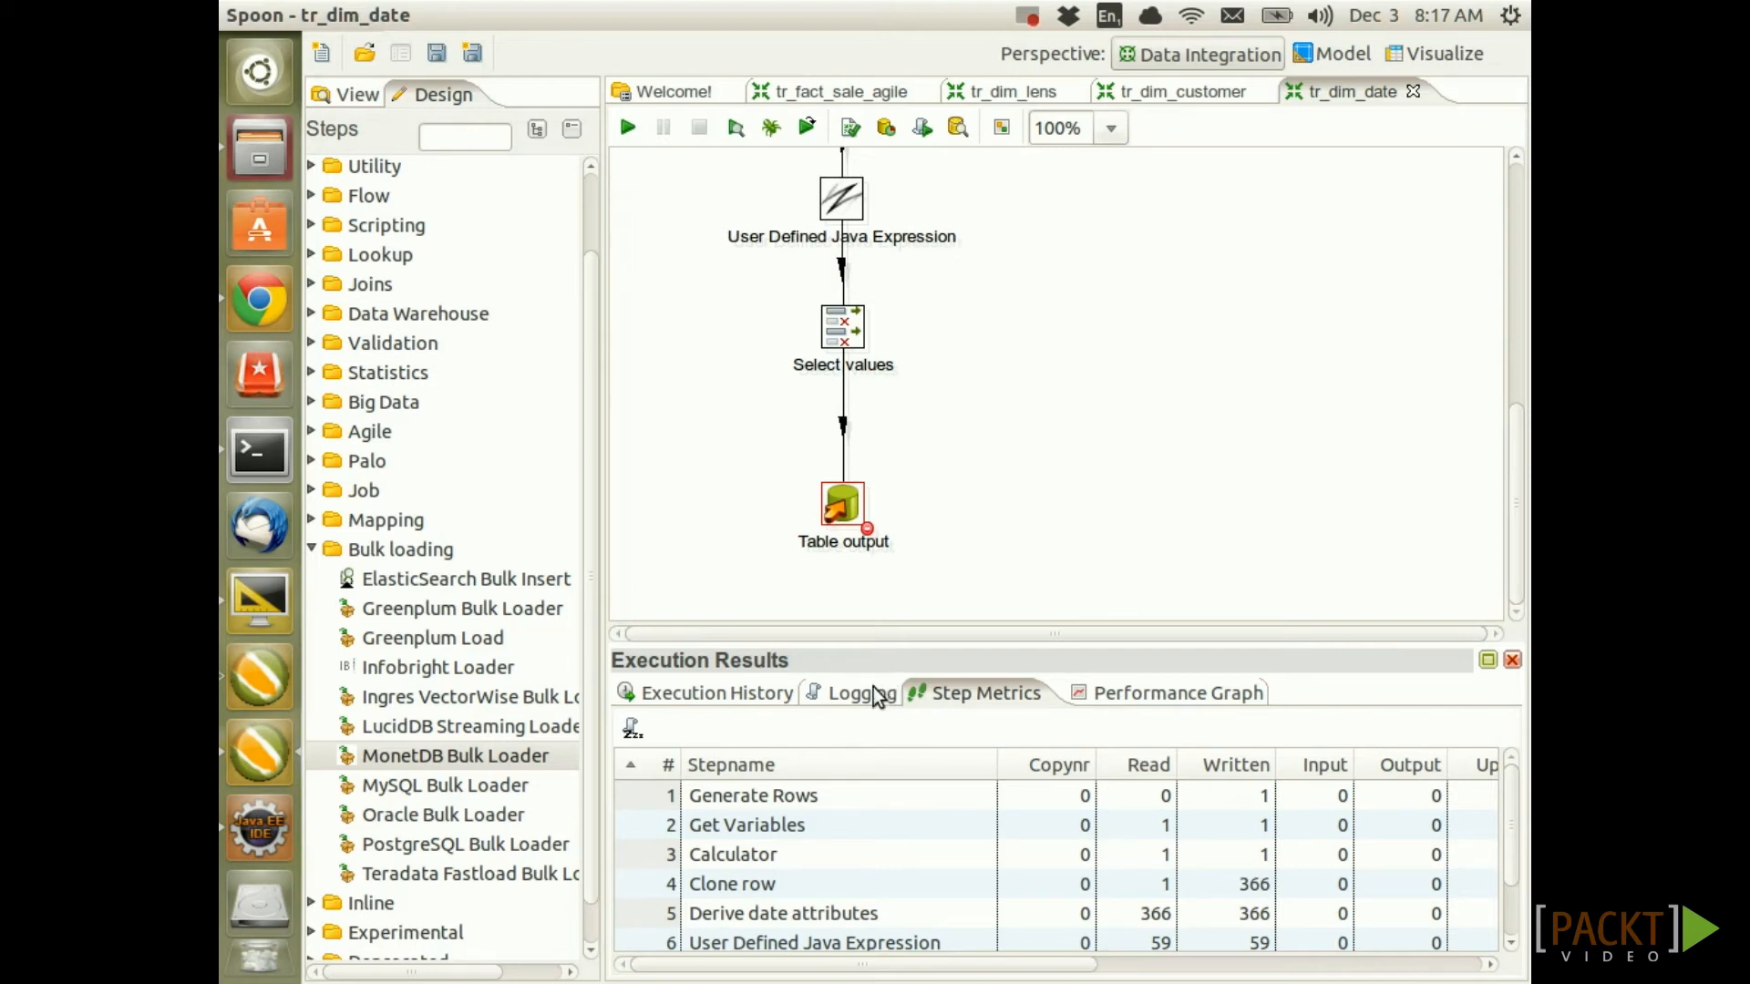
{"action": "left_click", "coordinate": [875, 696]}
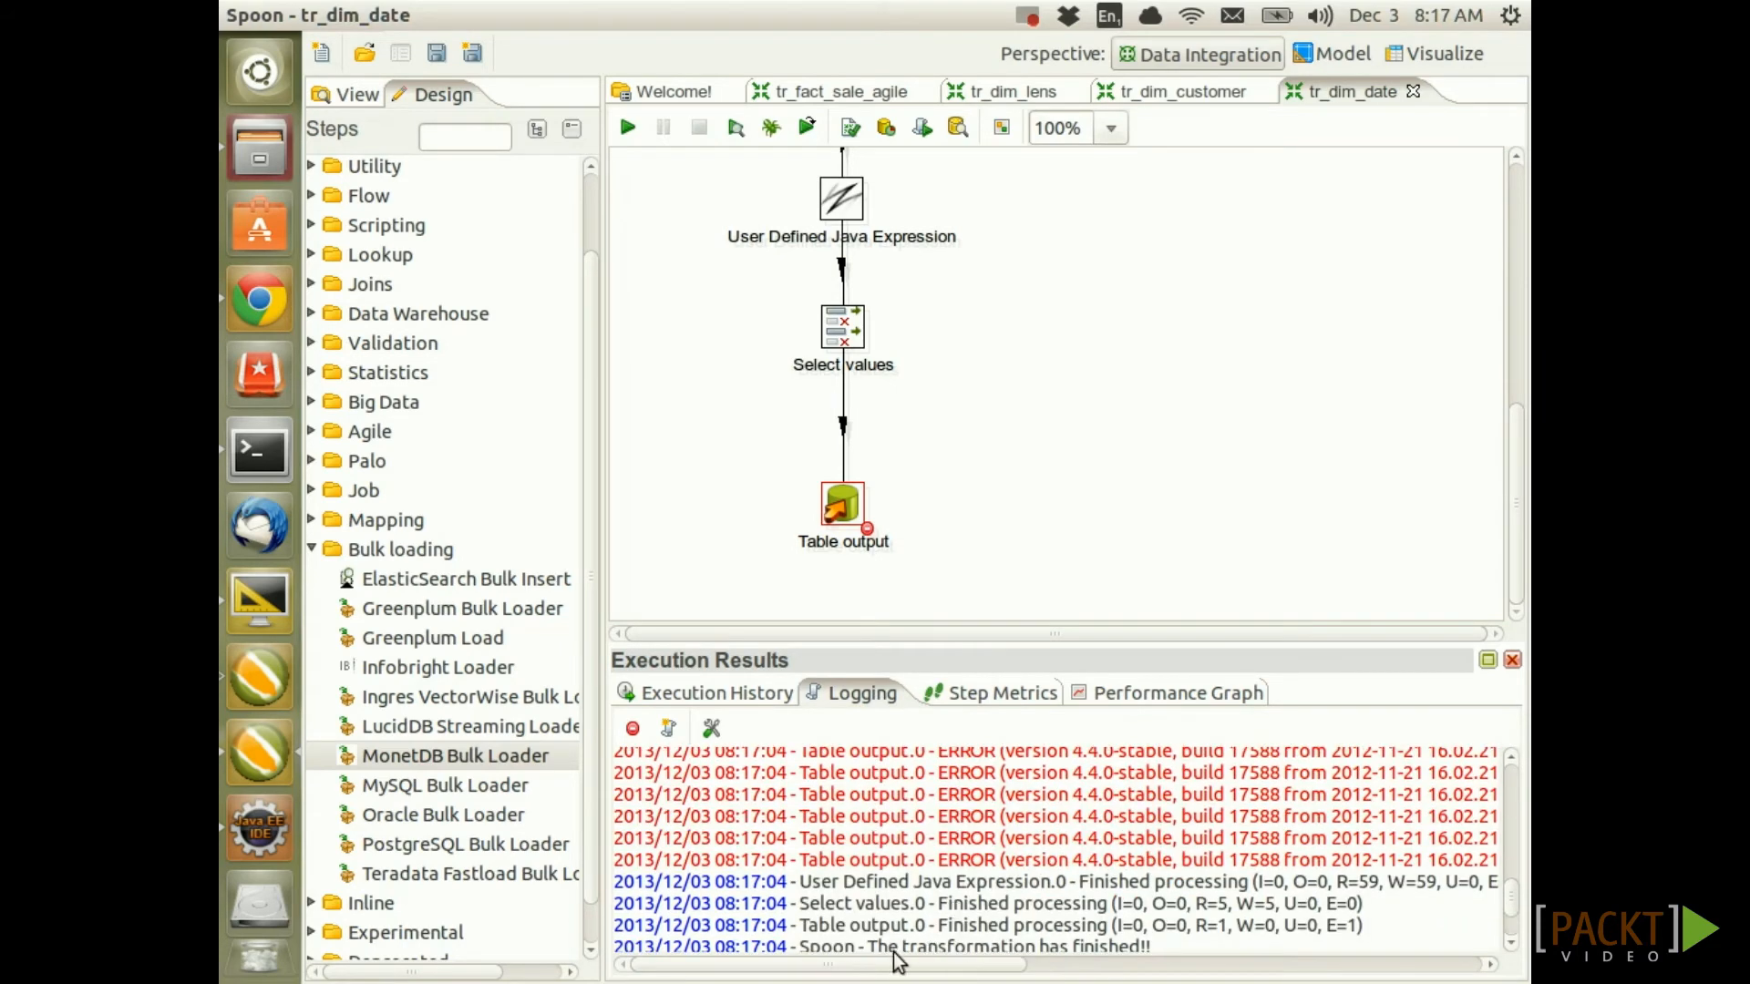
{"action": "scroll", "coordinate": [1048, 912], "scroll_direction": "right", "scroll_amount": 10}
{"action": "scroll", "coordinate": [1211, 916], "scroll_direction": "up", "scroll_amount": 3}
{"action": "scroll", "coordinate": [1212, 916], "scroll_direction": "up", "scroll_amount": 2}
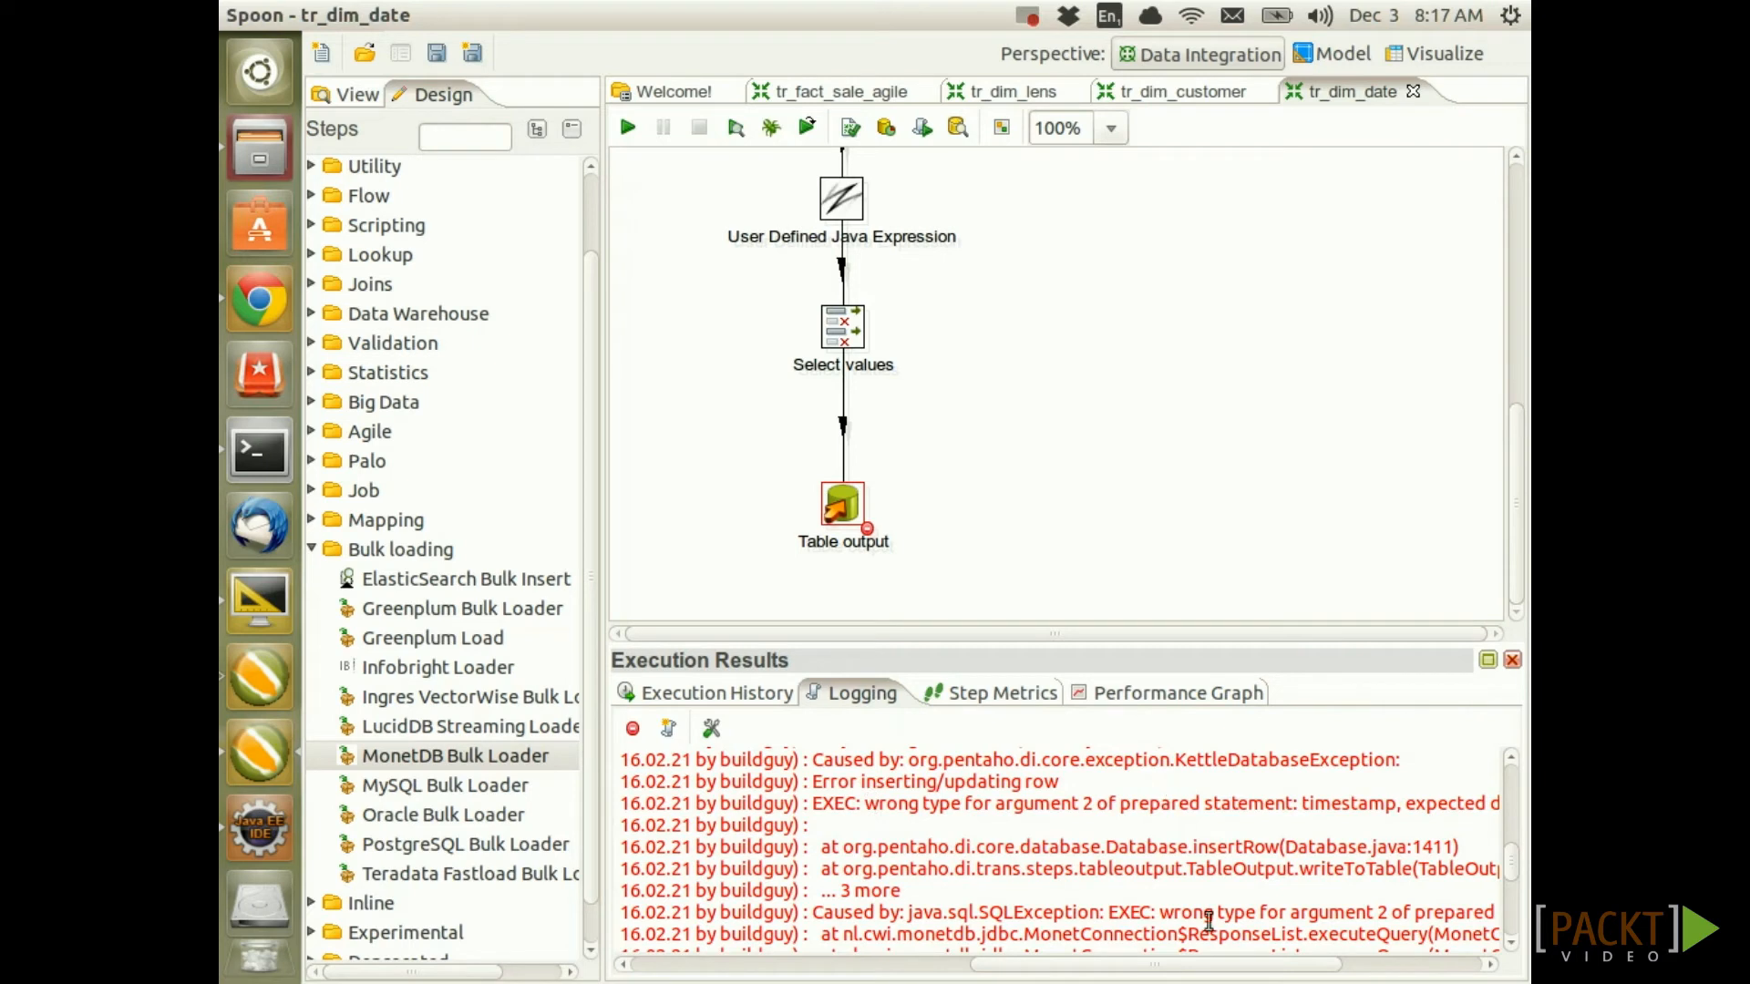
{"action": "left_click_drag", "start_coordinate": [1207, 968], "coordinate": [1342, 975]}
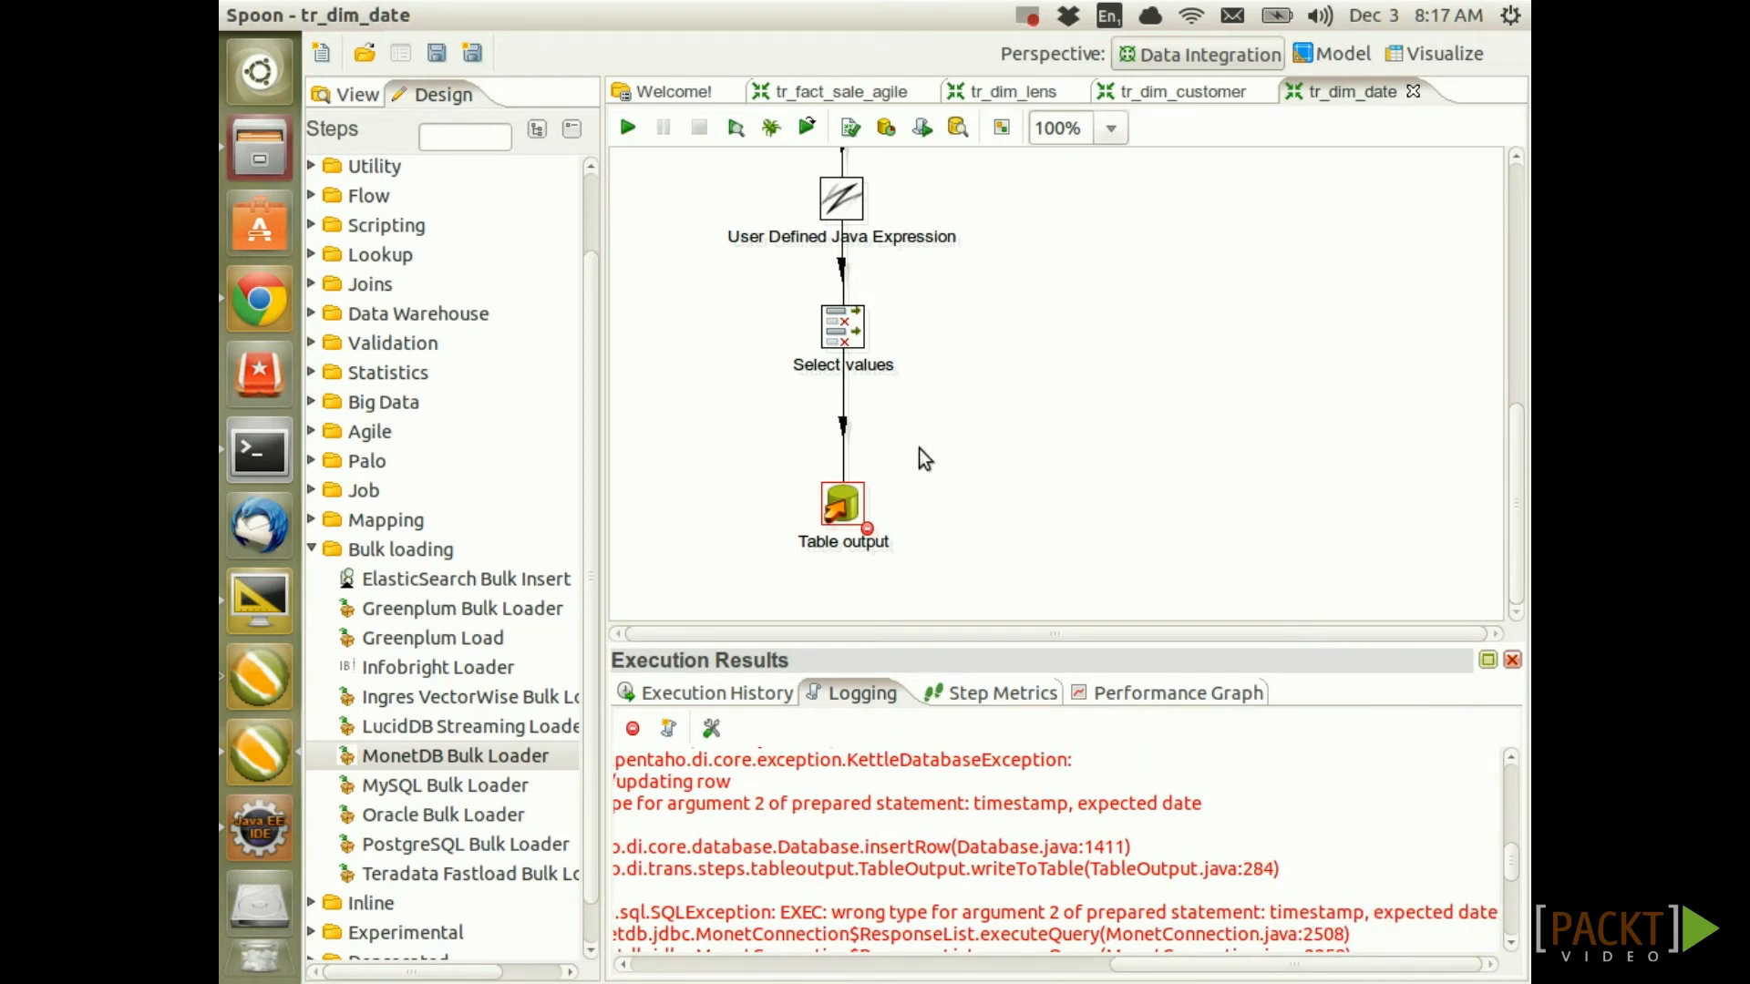
Inspect Table output's mapped database fields and the output fields of Select values
{"action": "double_click", "coordinate": [840, 511]}
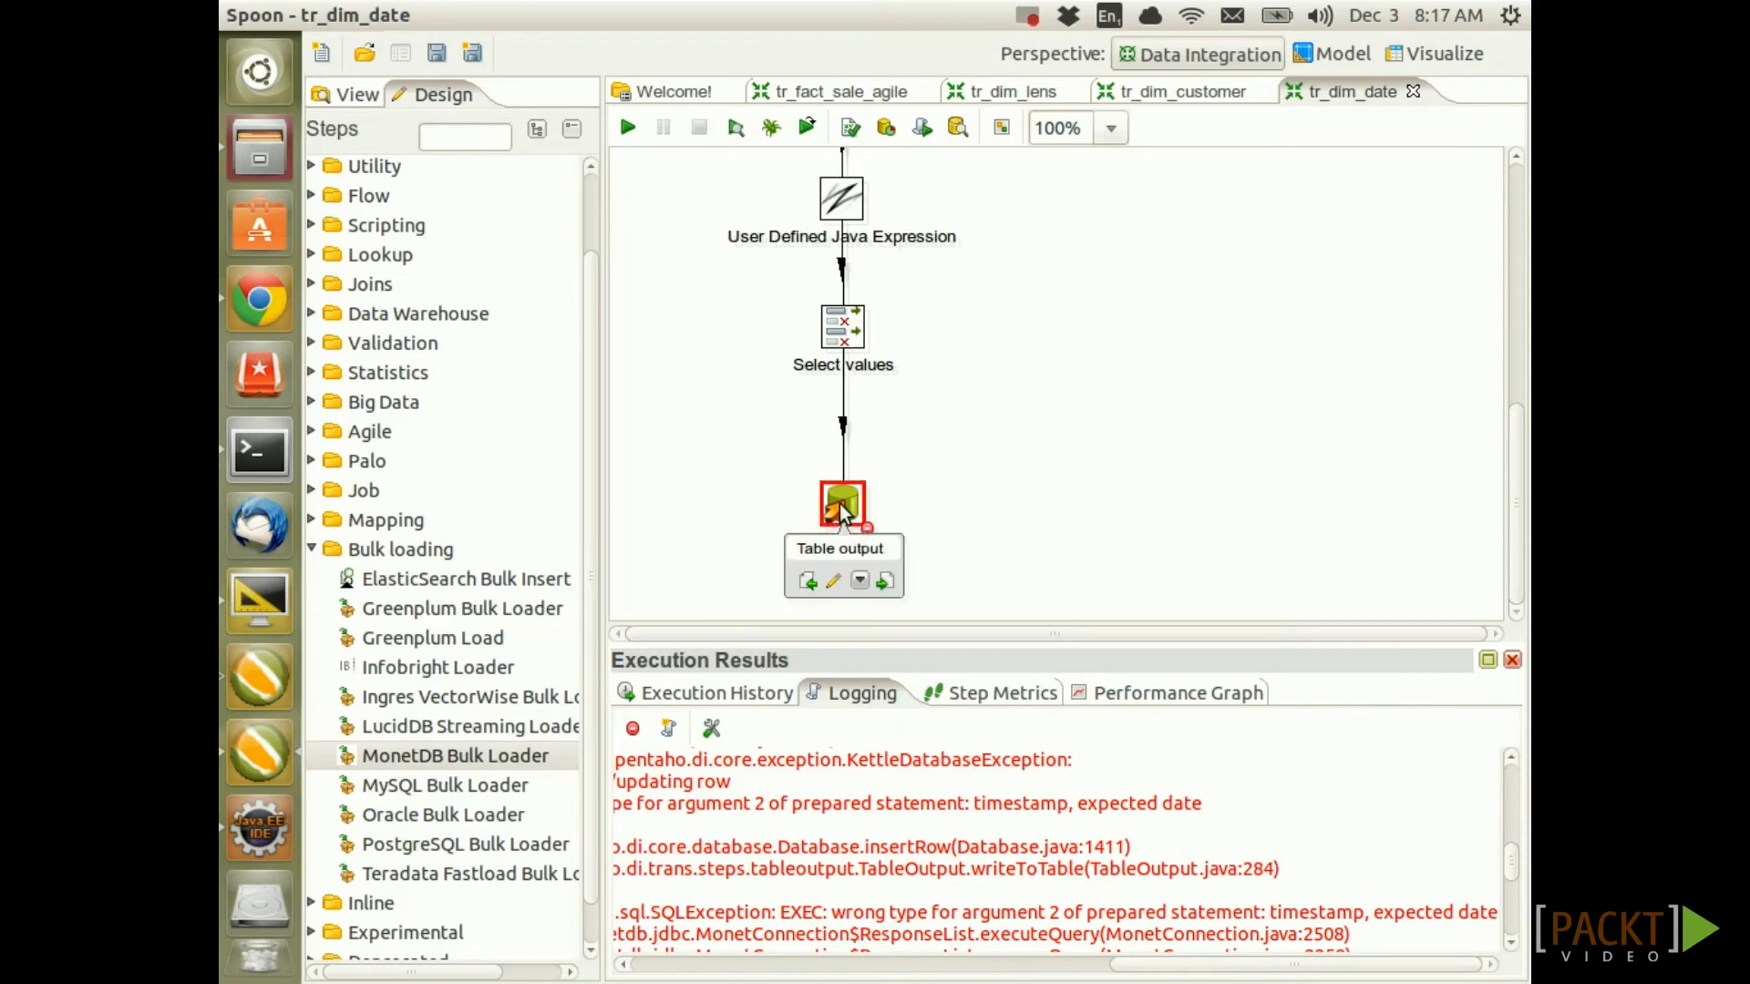
{"action": "left_click", "coordinate": [576, 412]}
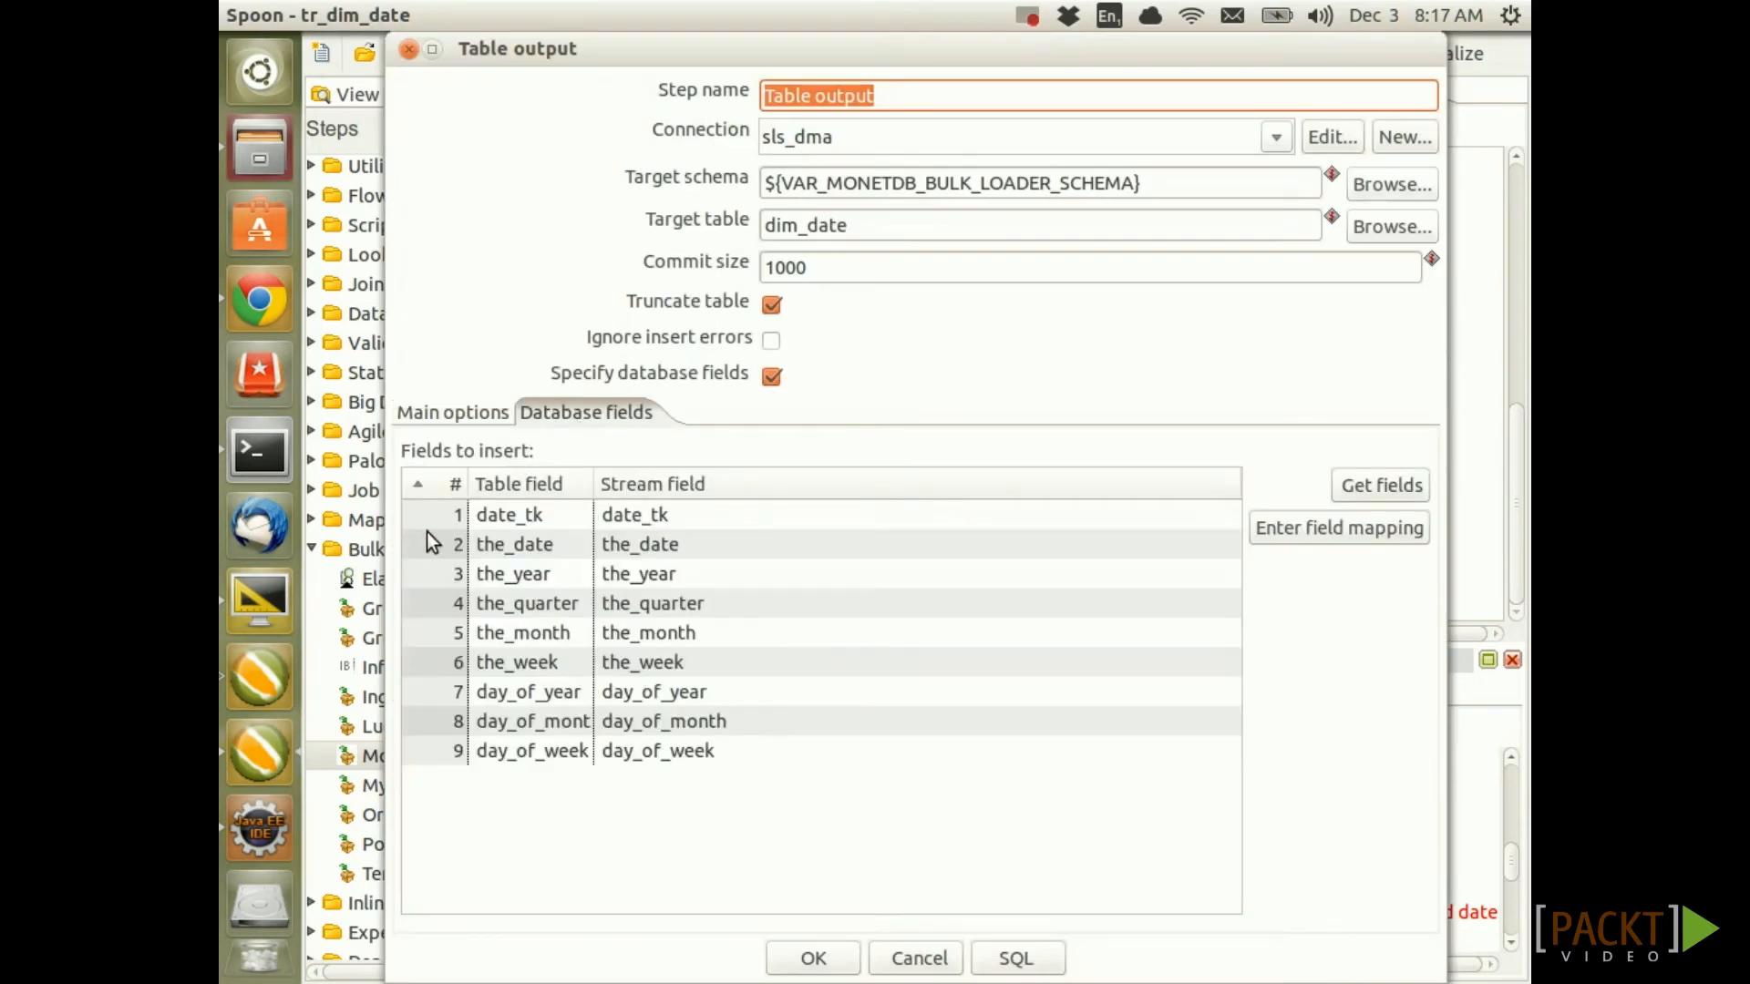
{"action": "left_click", "coordinate": [408, 48]}
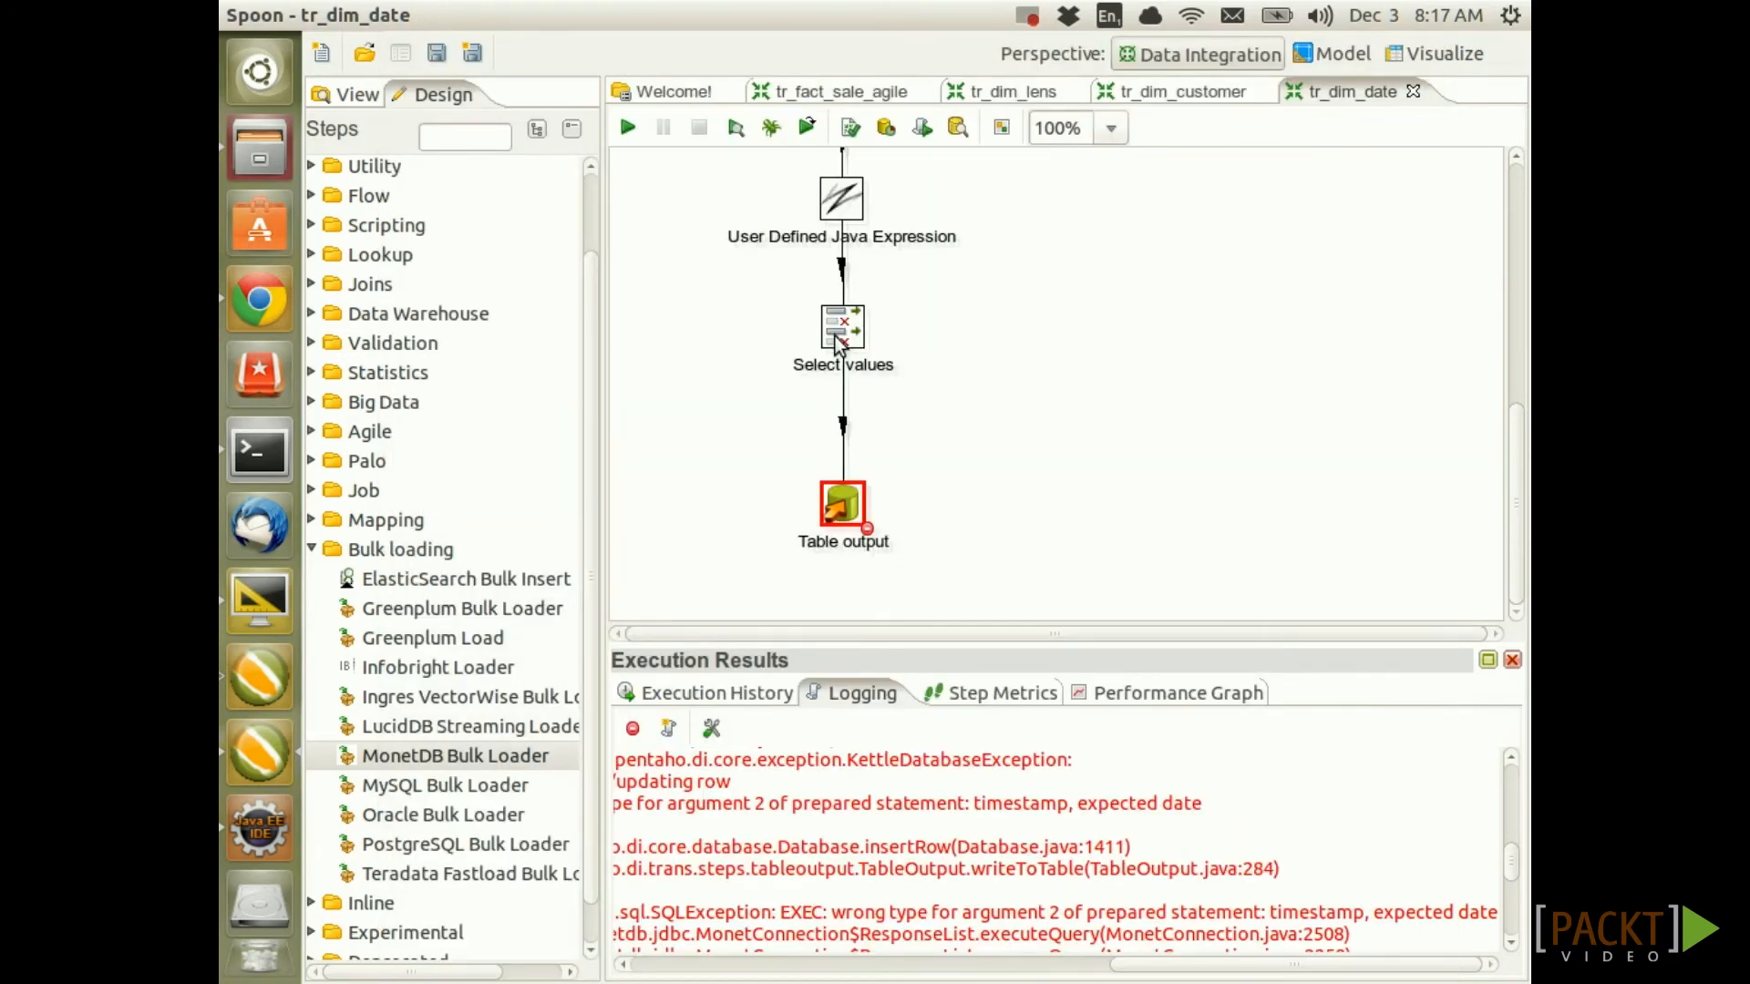
{"action": "right_click", "coordinate": [840, 342]}
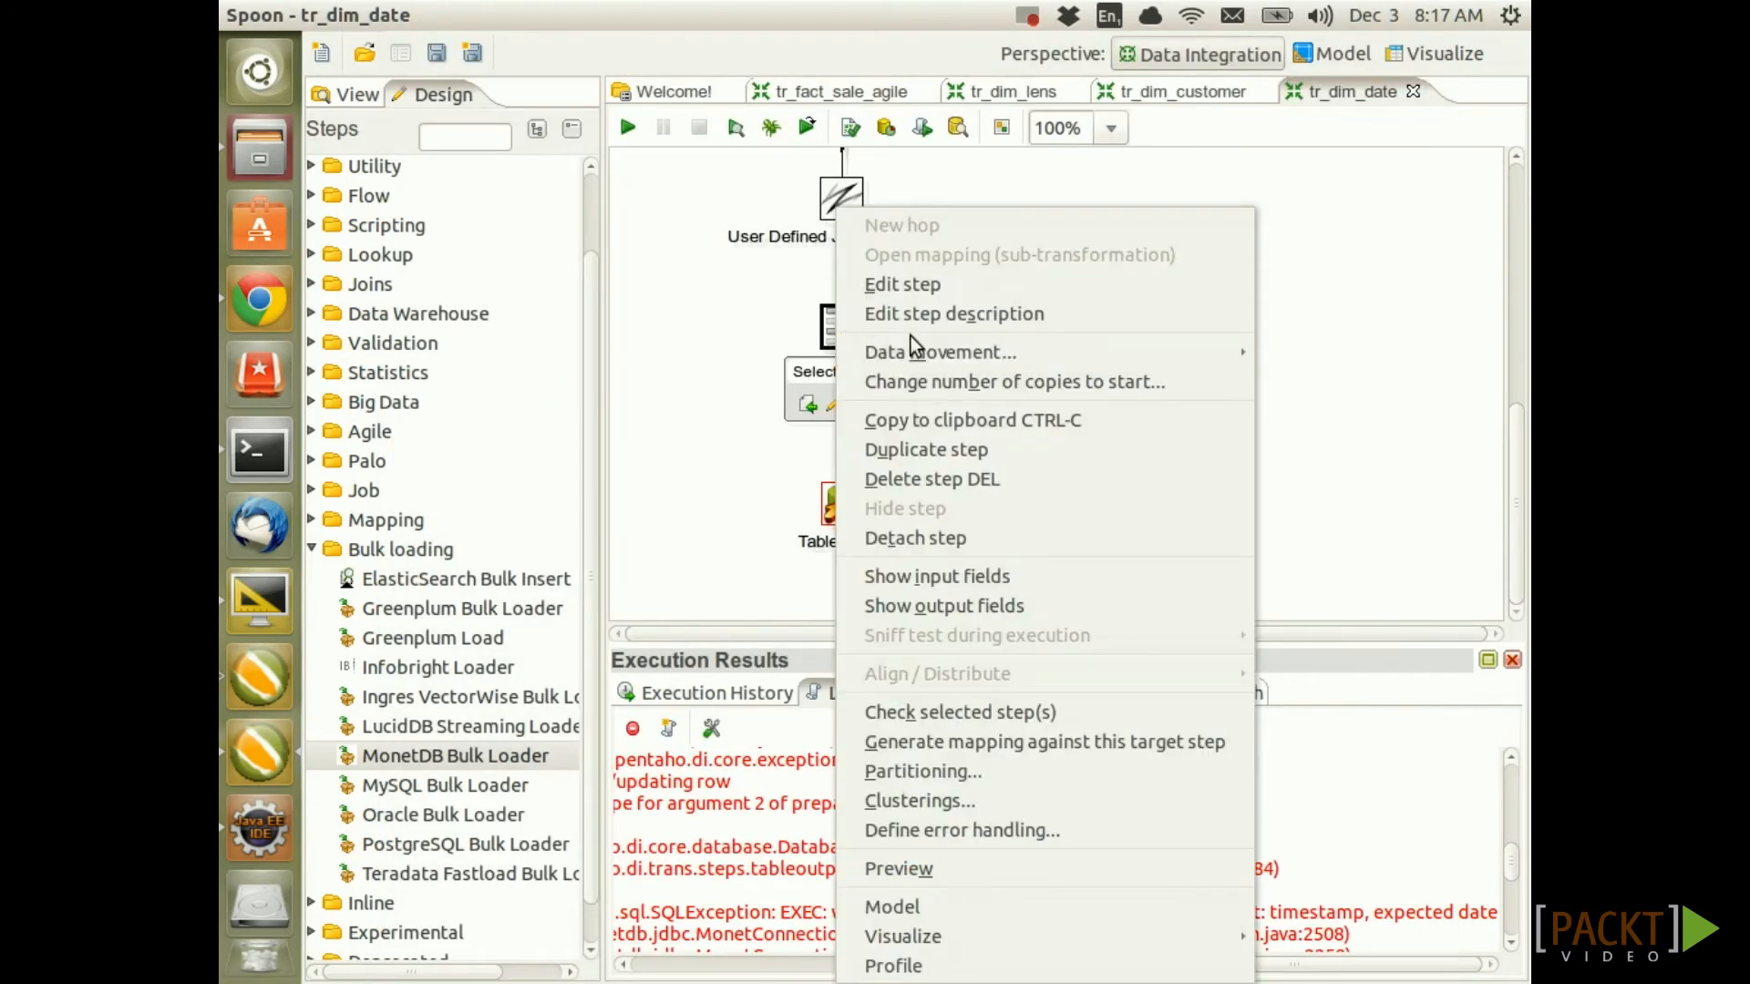
{"action": "left_click", "coordinate": [999, 605]}
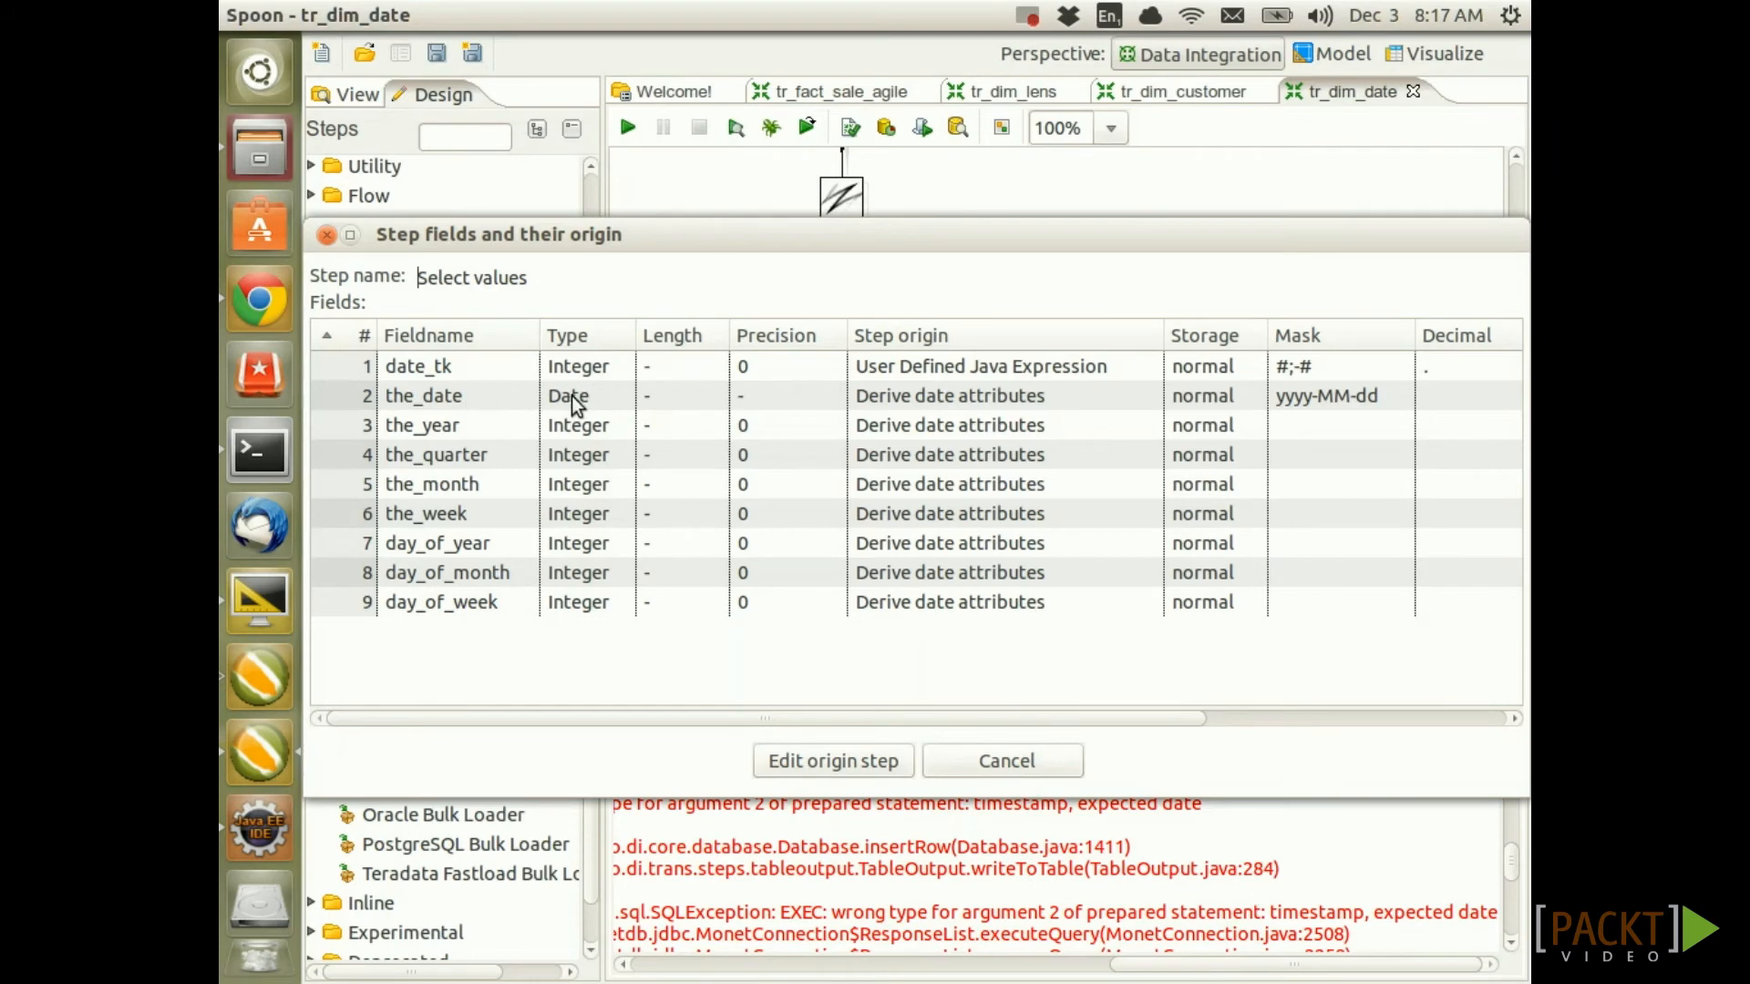
{"action": "left_click", "coordinate": [328, 235]}
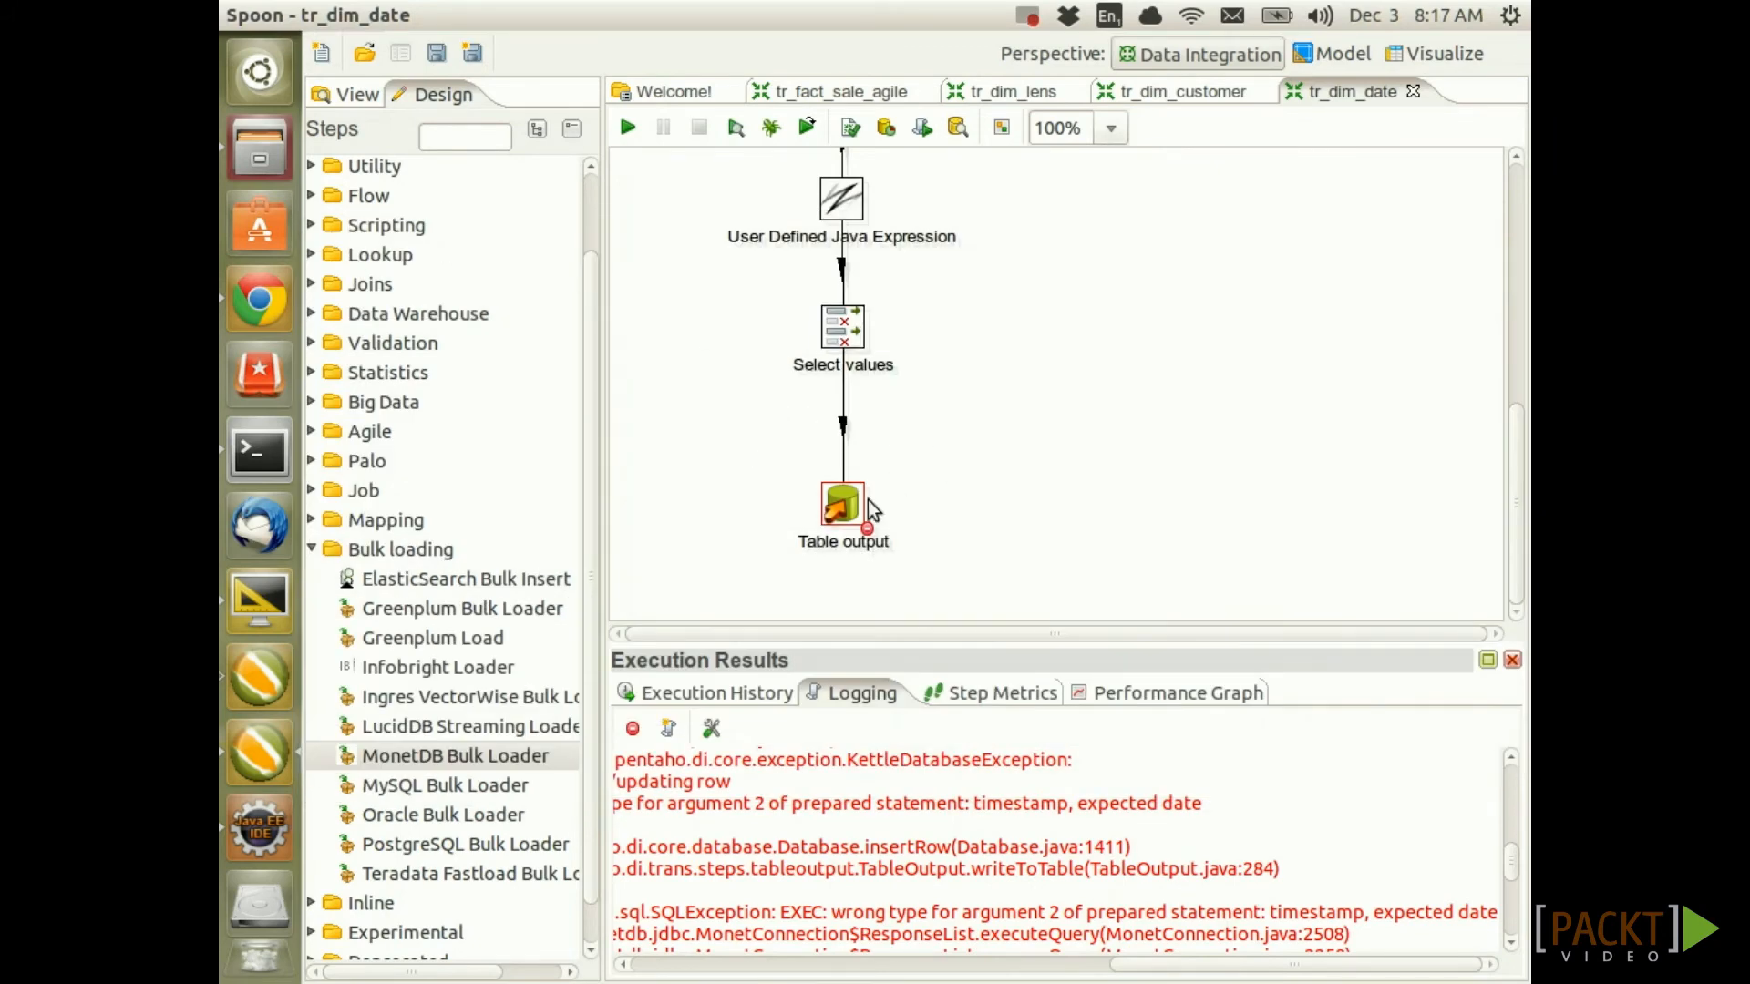
Move Table output lower on the canvas and save the transformation
{"action": "left_click_drag", "start_coordinate": [868, 499], "coordinate": [867, 524]}
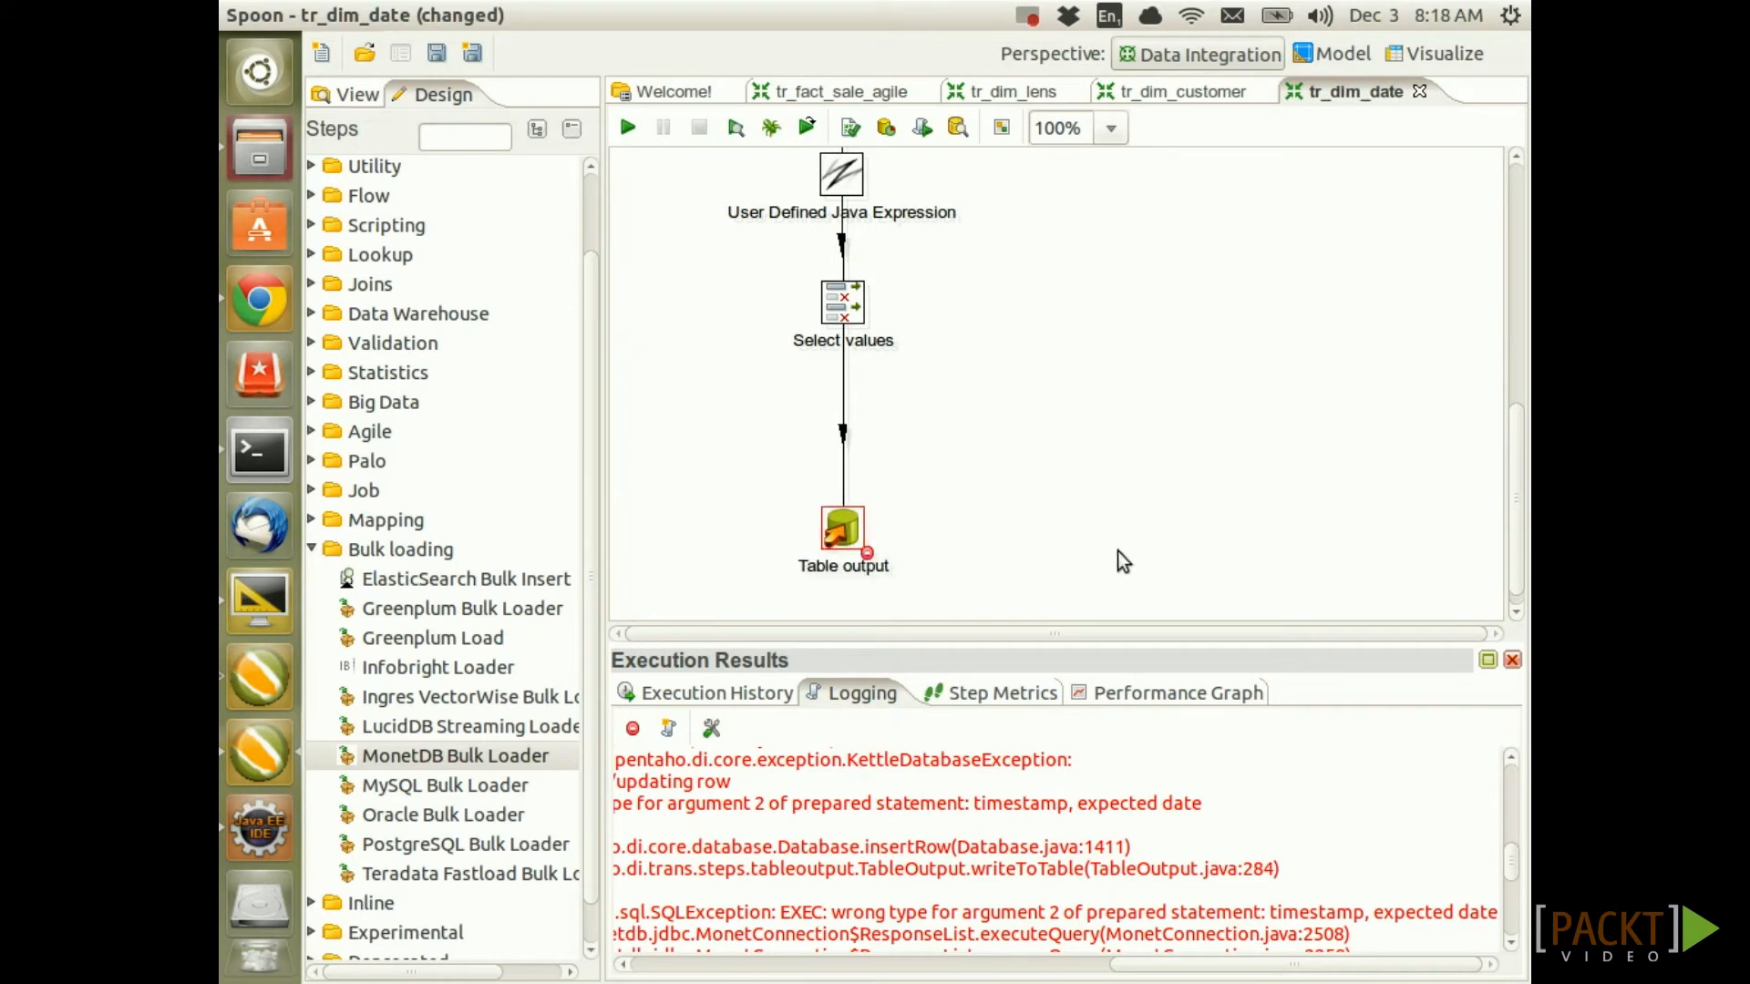
{"action": "key", "text": "ctrl+s"}
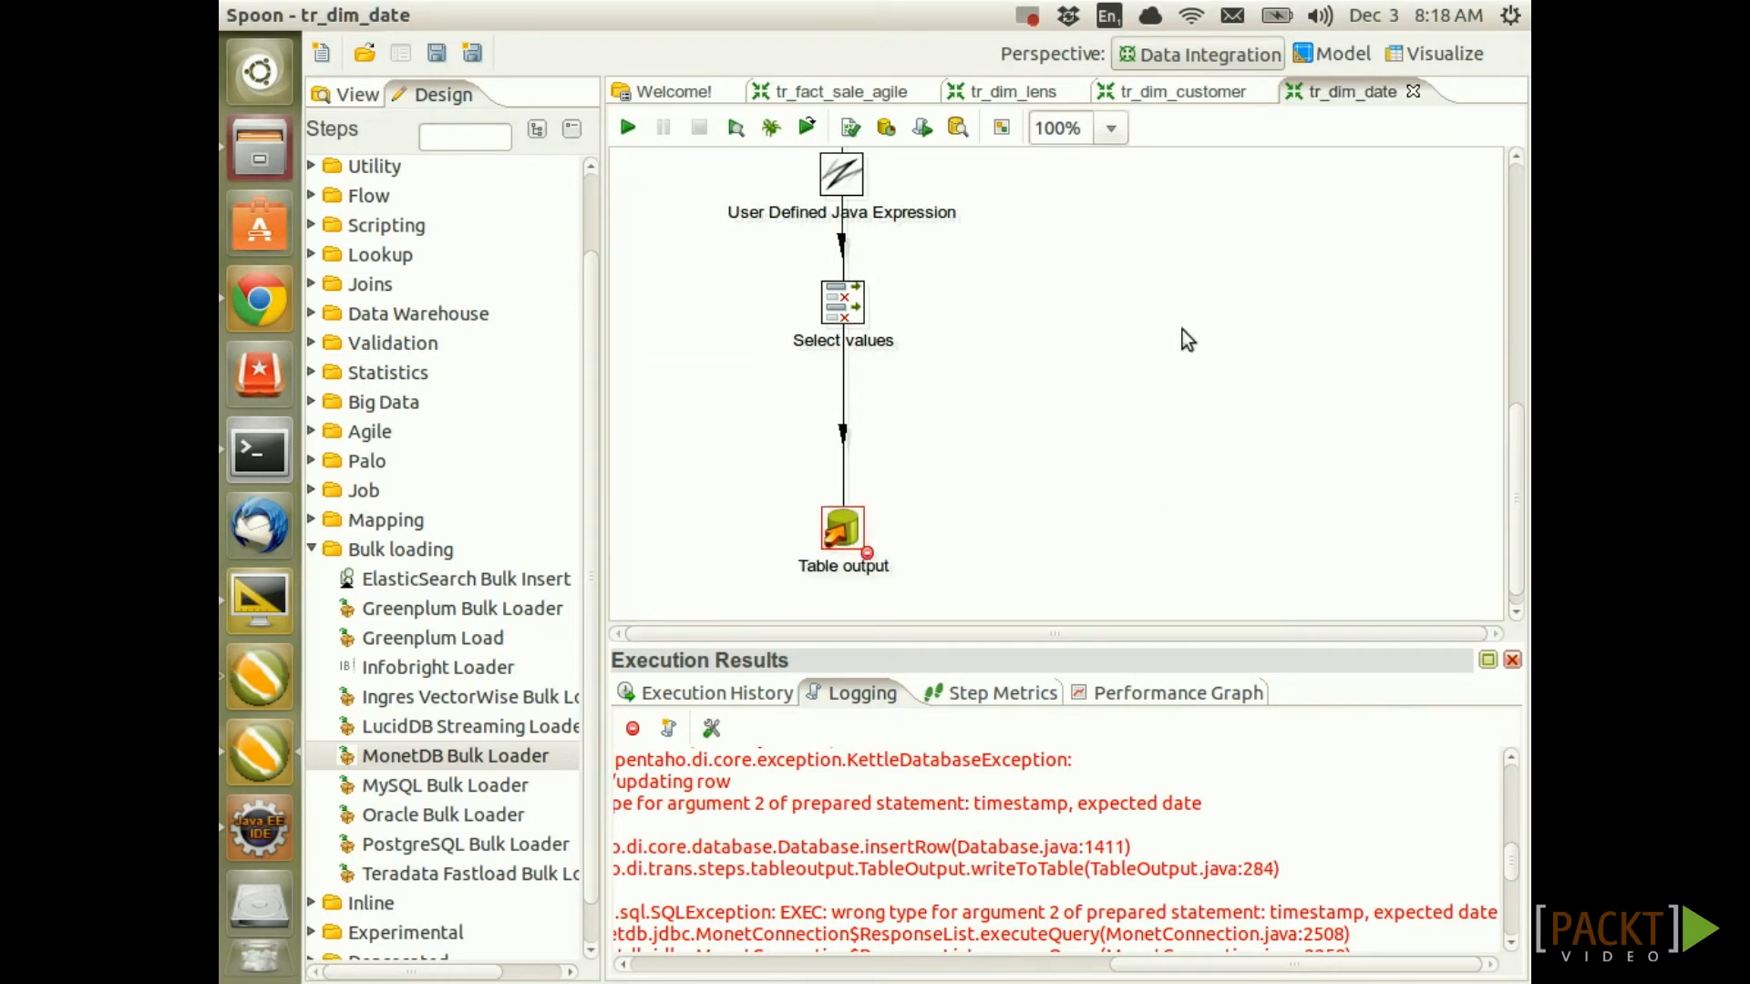
{"action": "scroll", "coordinate": [574, 284], "scroll_direction": "up", "scroll_amount": 2}
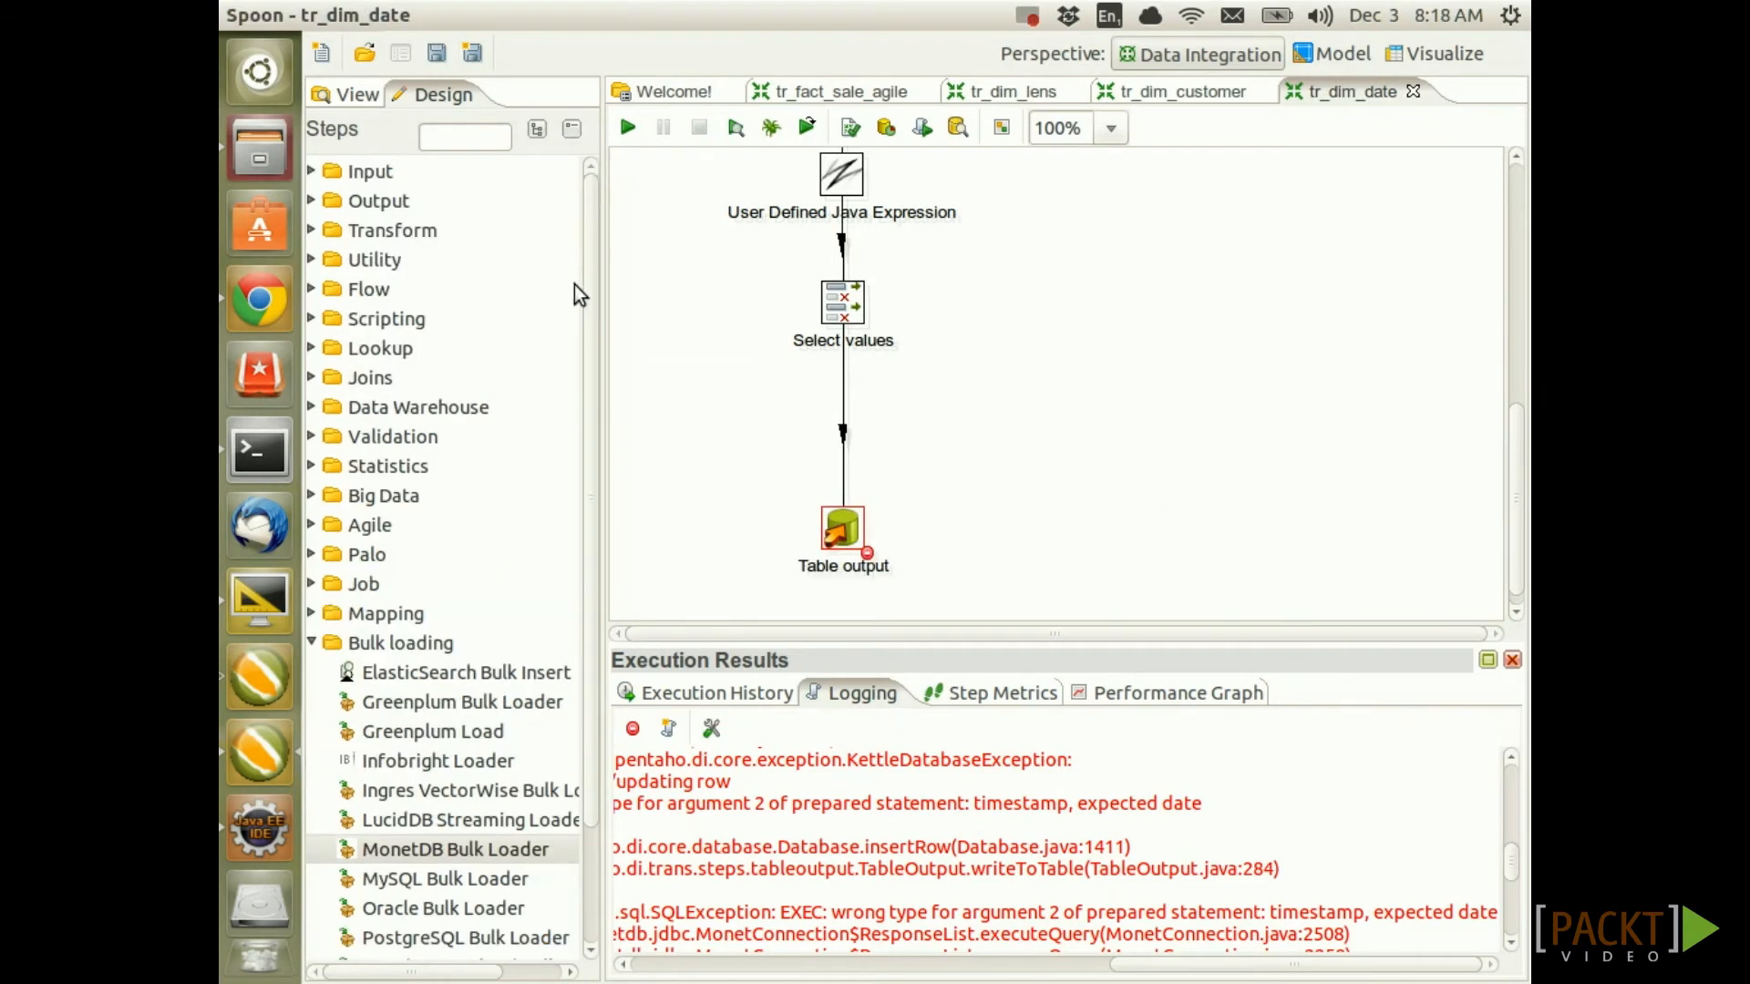
Insert a Select values 2 step on the hop just before Table output
{"action": "left_click", "coordinate": [311, 229]}
{"action": "scroll", "coordinate": [449, 600], "scroll_direction": "down", "scroll_amount": 4}
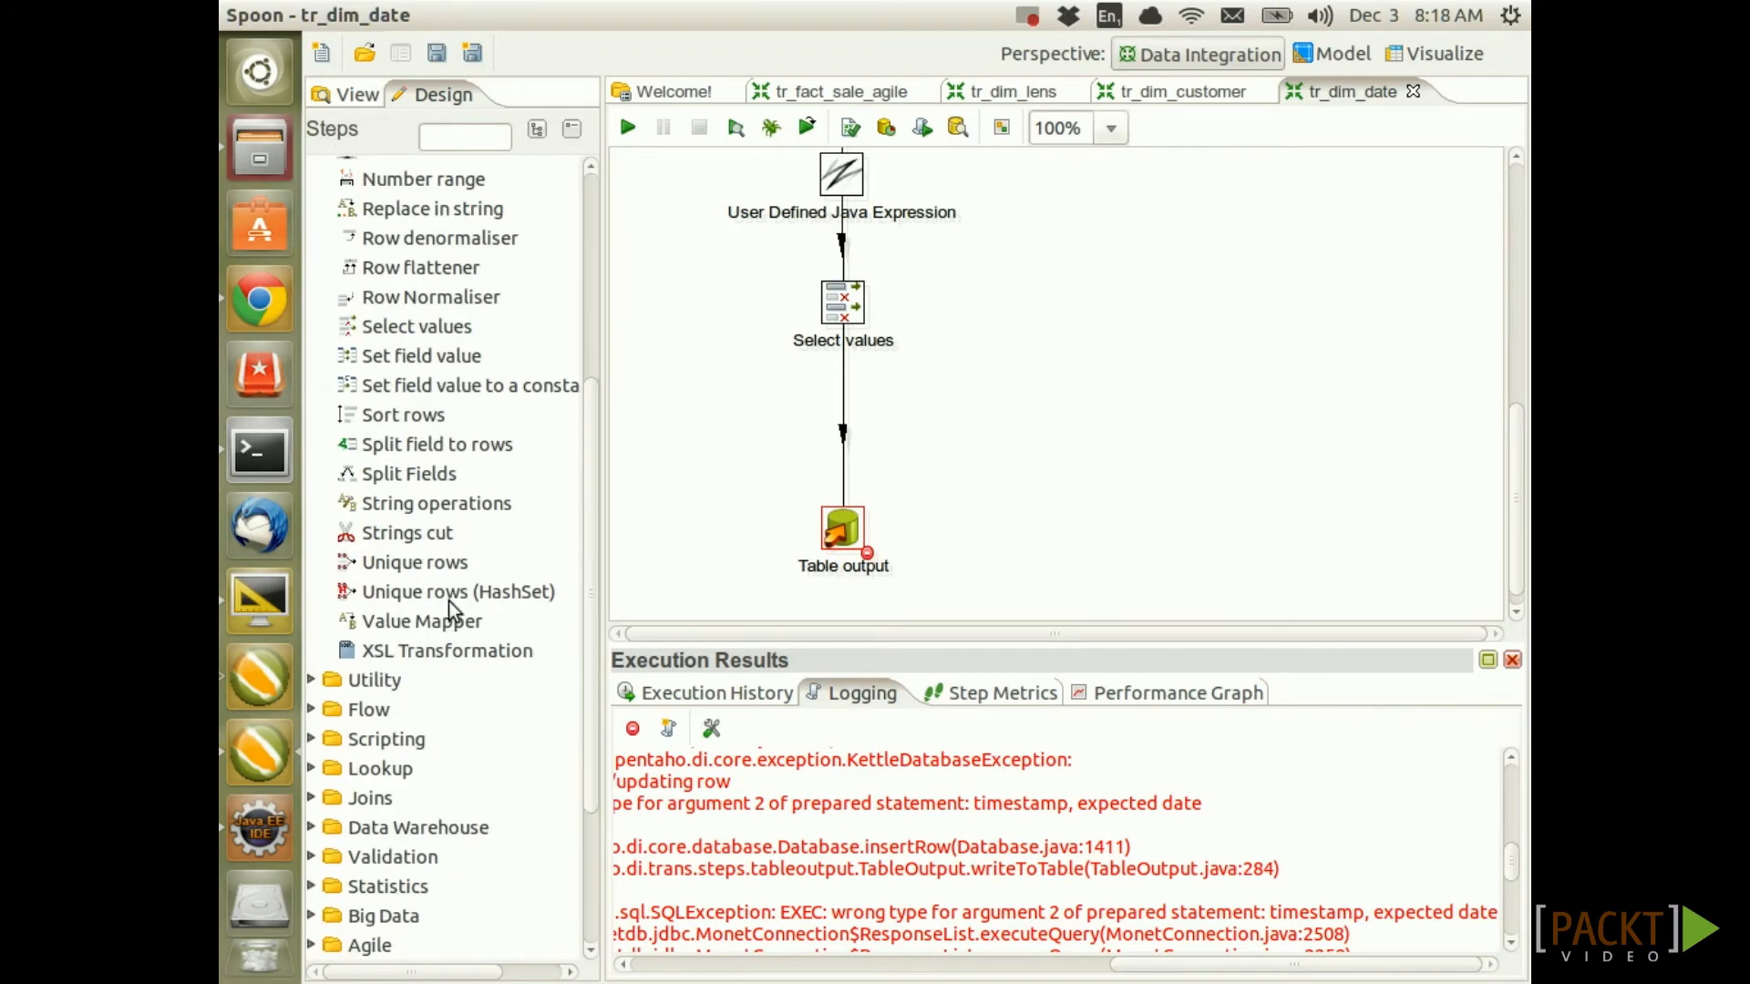
{"action": "left_click_drag", "start_coordinate": [401, 331], "coordinate": [850, 471]}
{"action": "left_click", "coordinate": [1079, 570]}
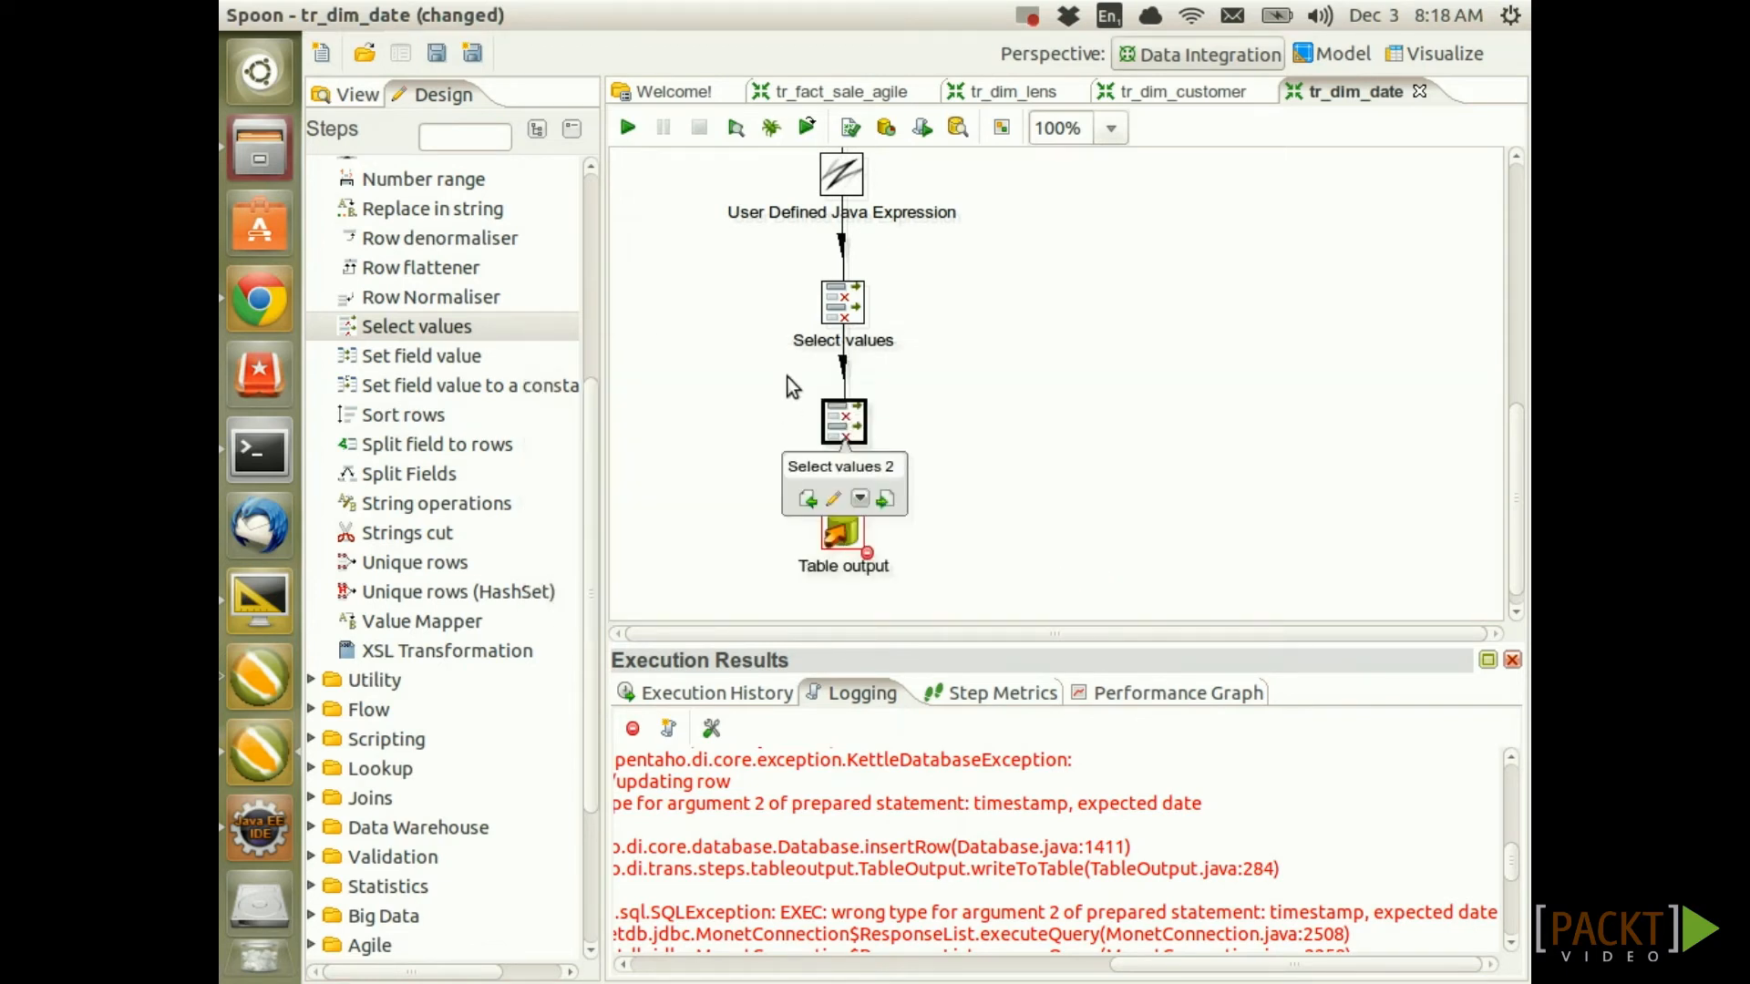
{"action": "double_click", "coordinate": [857, 418]}
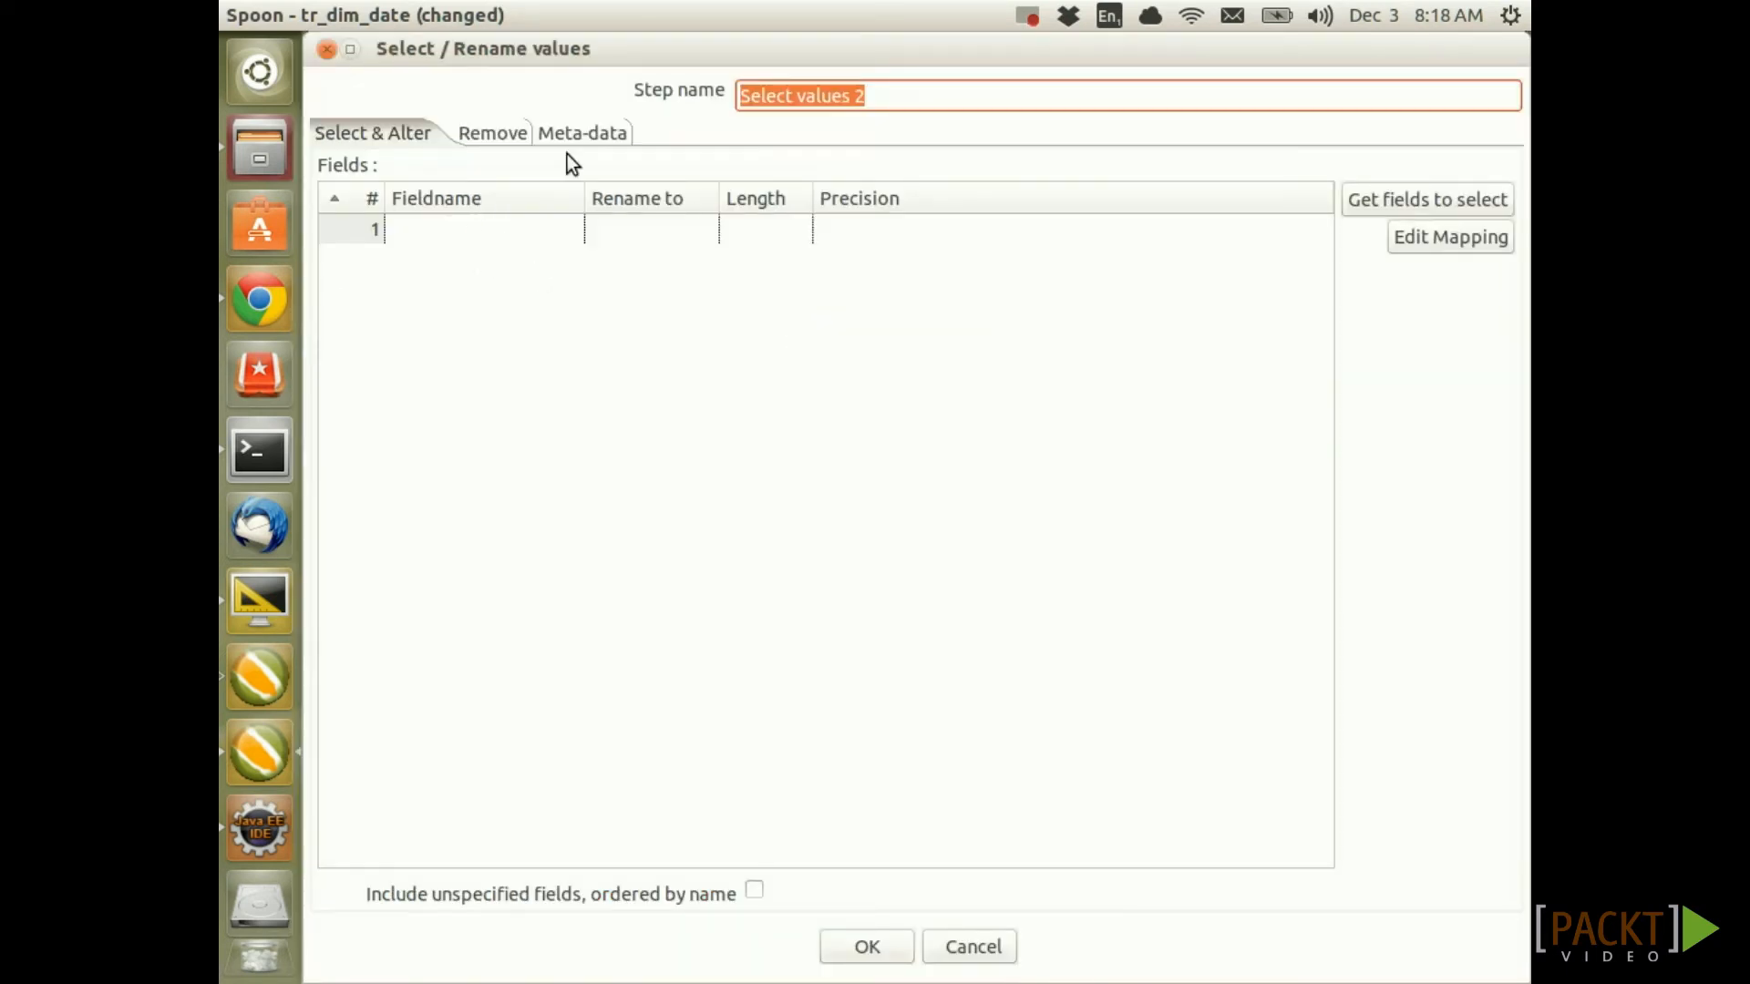
In its meta-data, make the_date a Date with precision 1 and format yyyy-MM-dd
{"action": "left_click", "coordinate": [579, 133]}
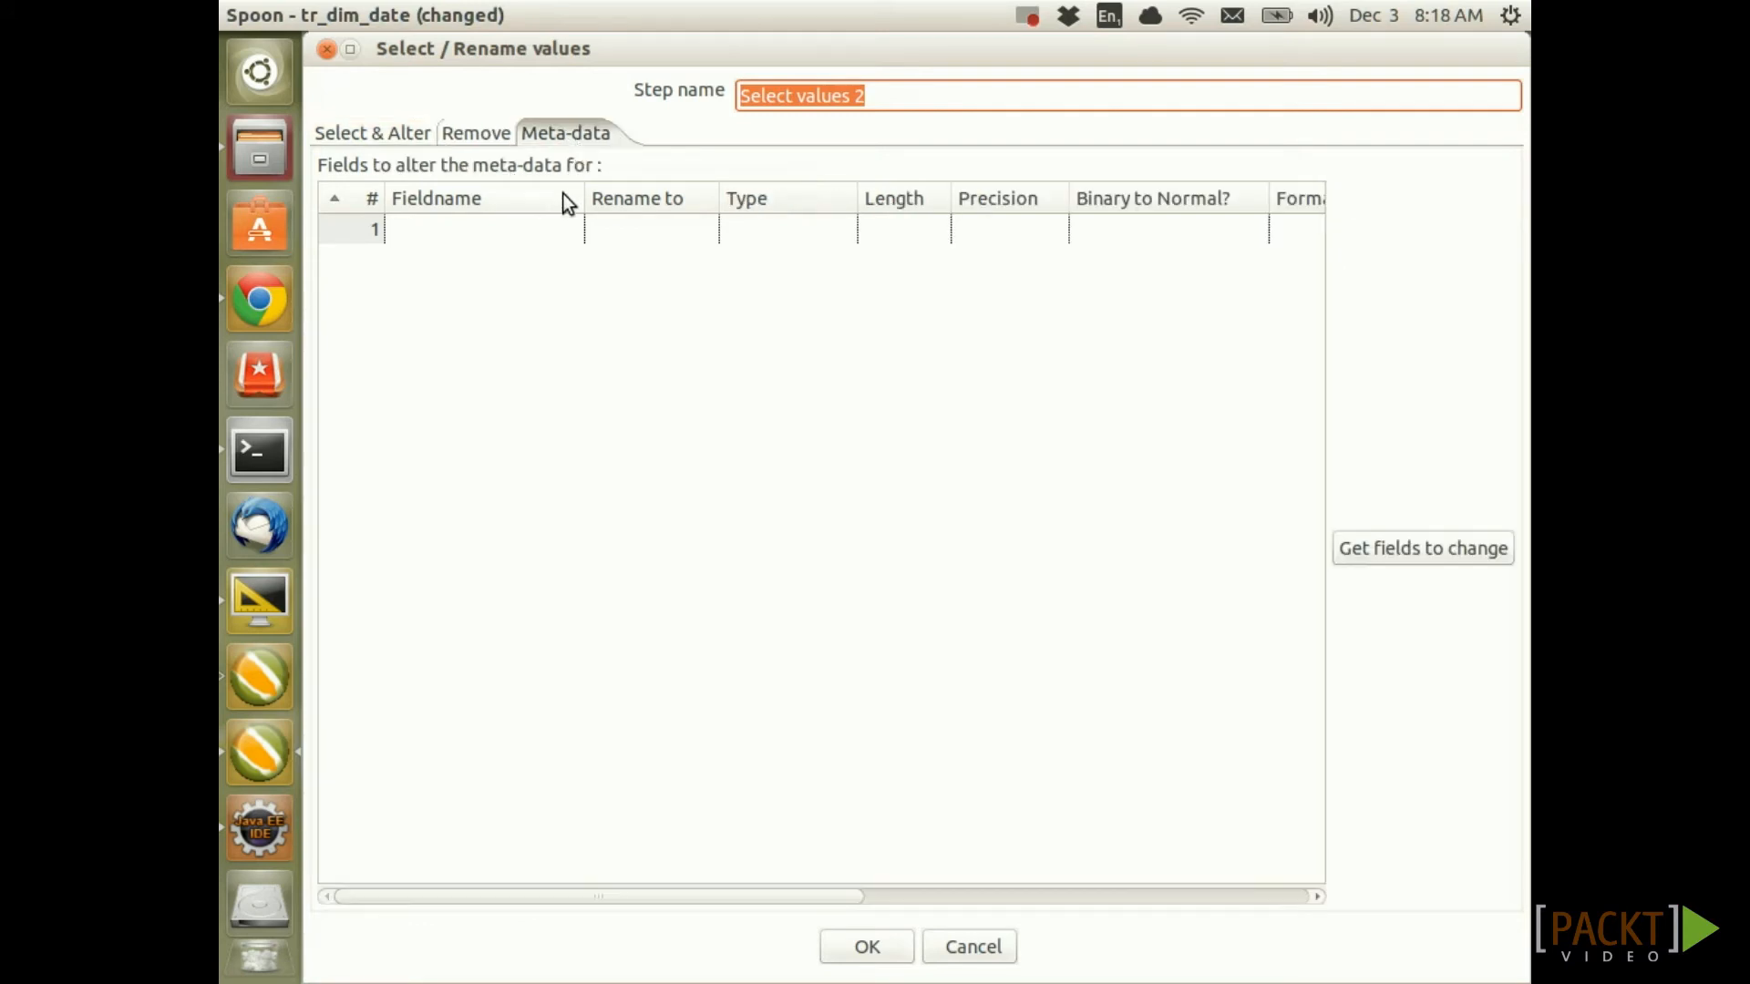
{"action": "left_click", "coordinate": [550, 228]}
{"action": "left_click", "coordinate": [565, 233]}
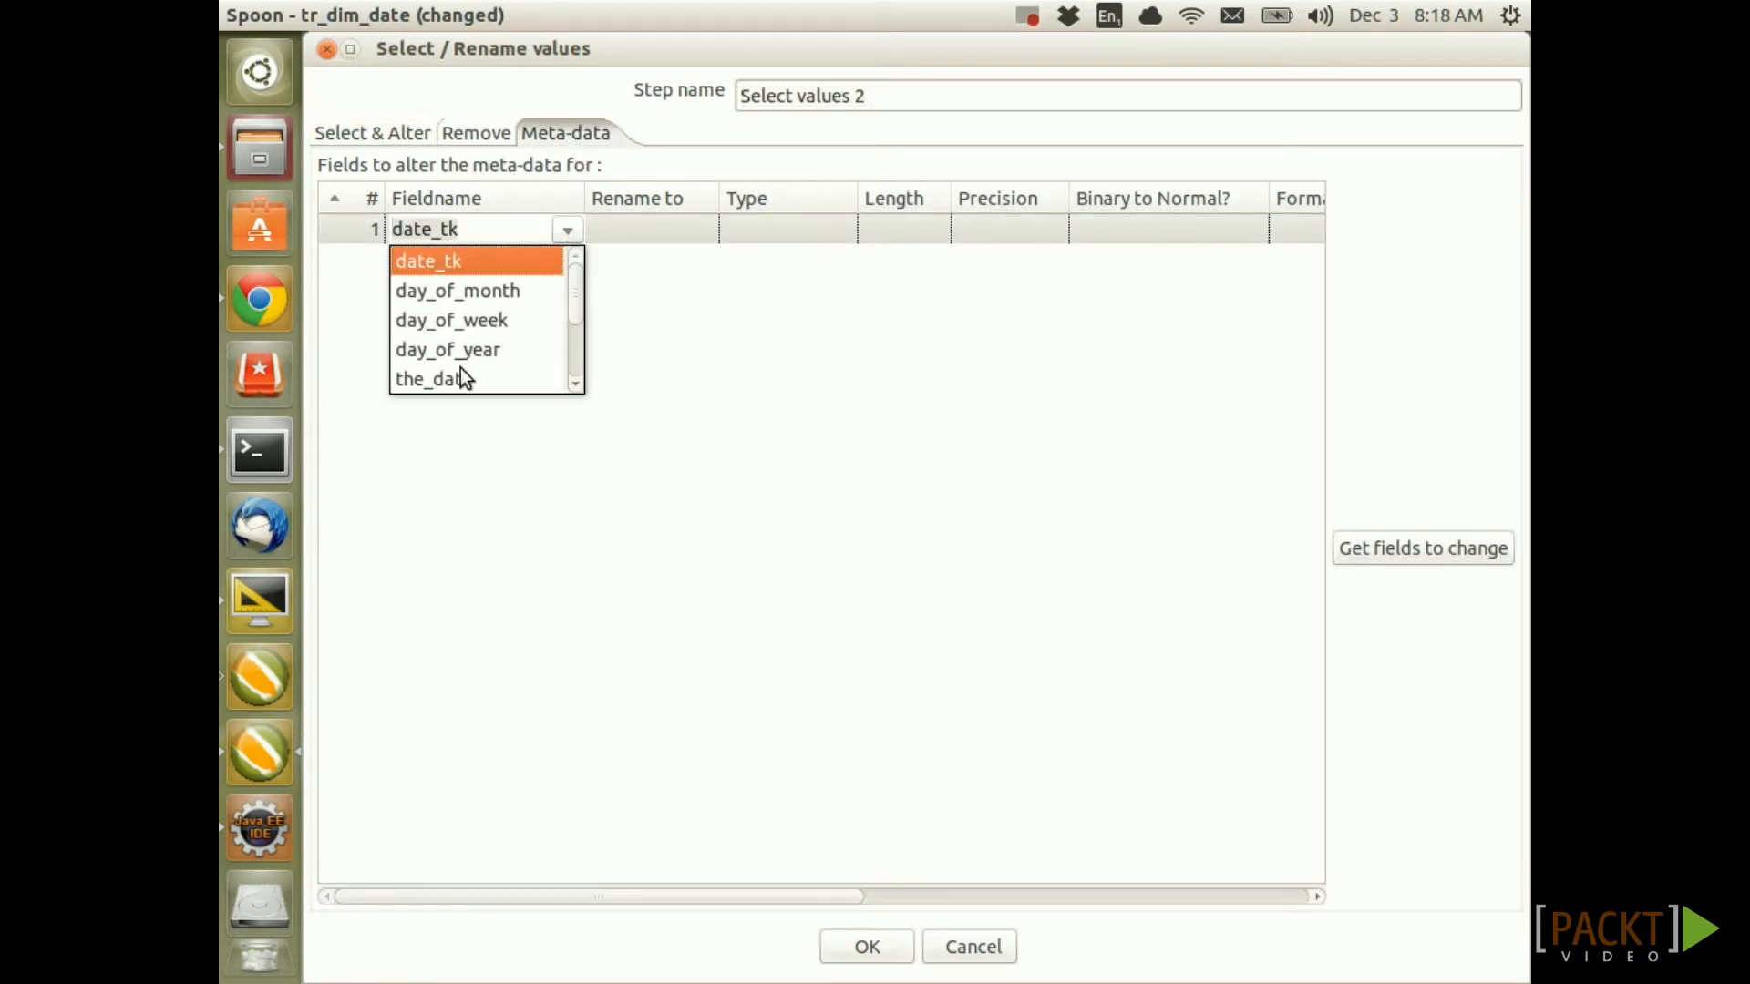
{"action": "left_click", "coordinate": [461, 375]}
{"action": "left_click", "coordinate": [844, 228]}
{"action": "left_click", "coordinate": [839, 231]}
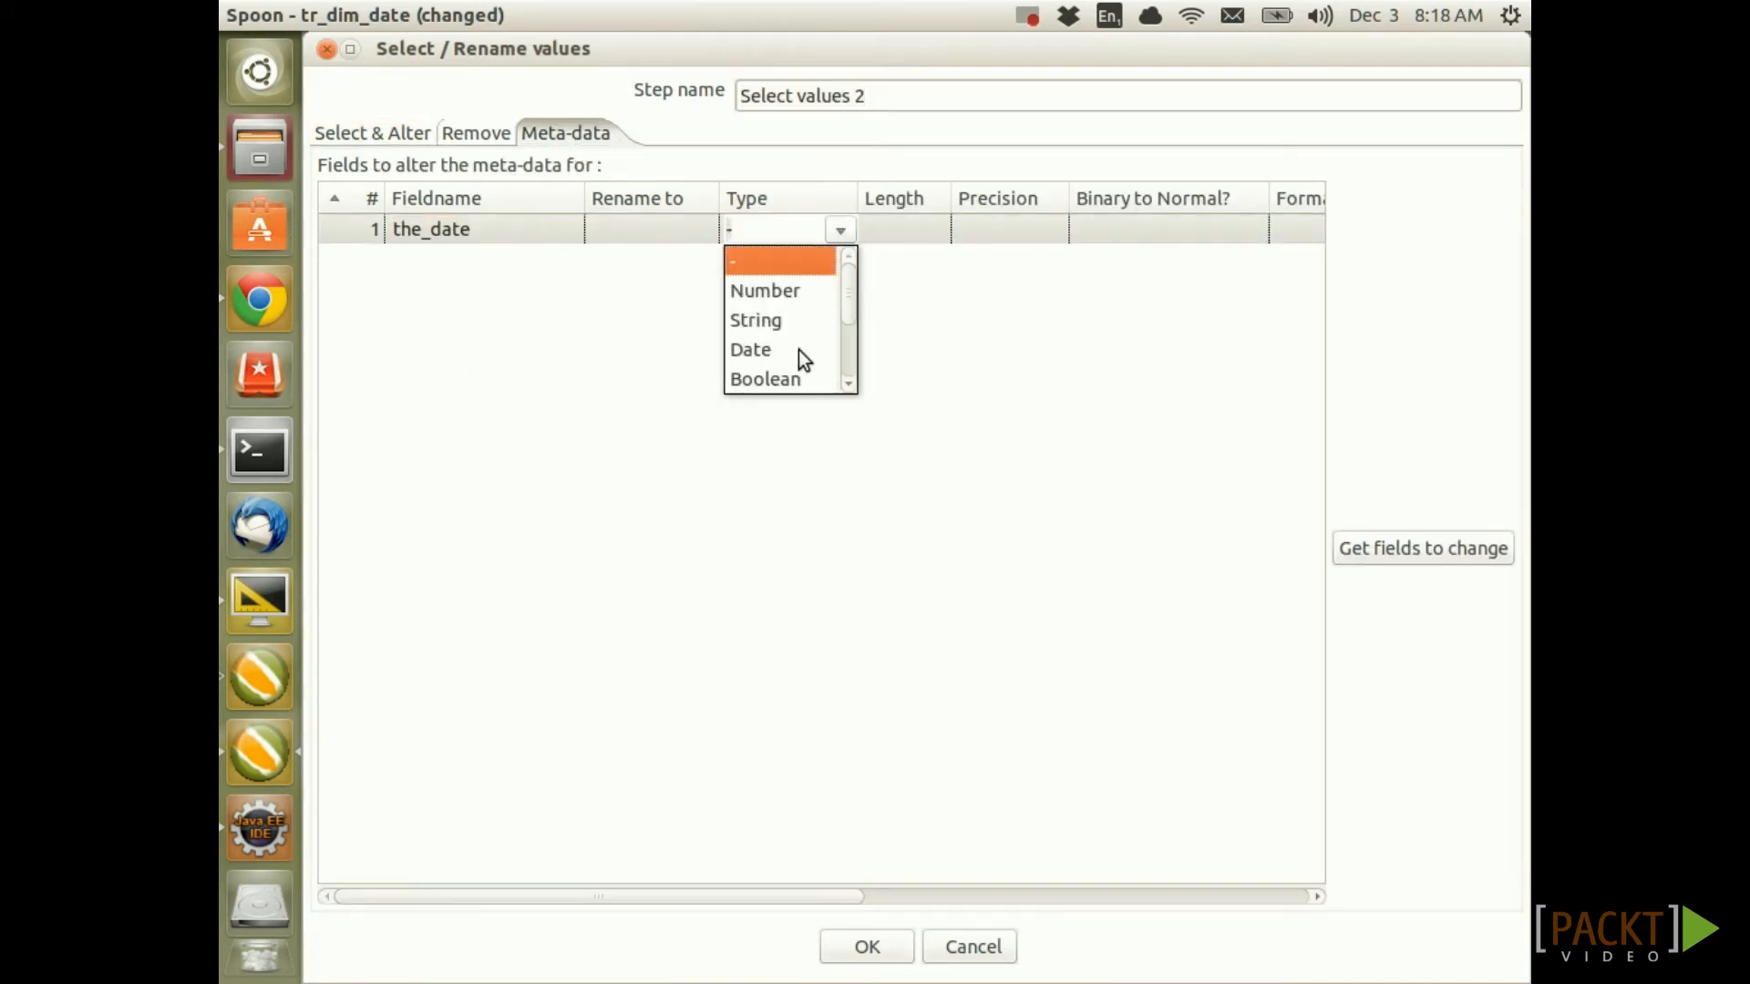
{"action": "left_click", "coordinate": [773, 348]}
{"action": "scroll", "coordinate": [960, 900], "scroll_direction": "right", "scroll_amount": 3}
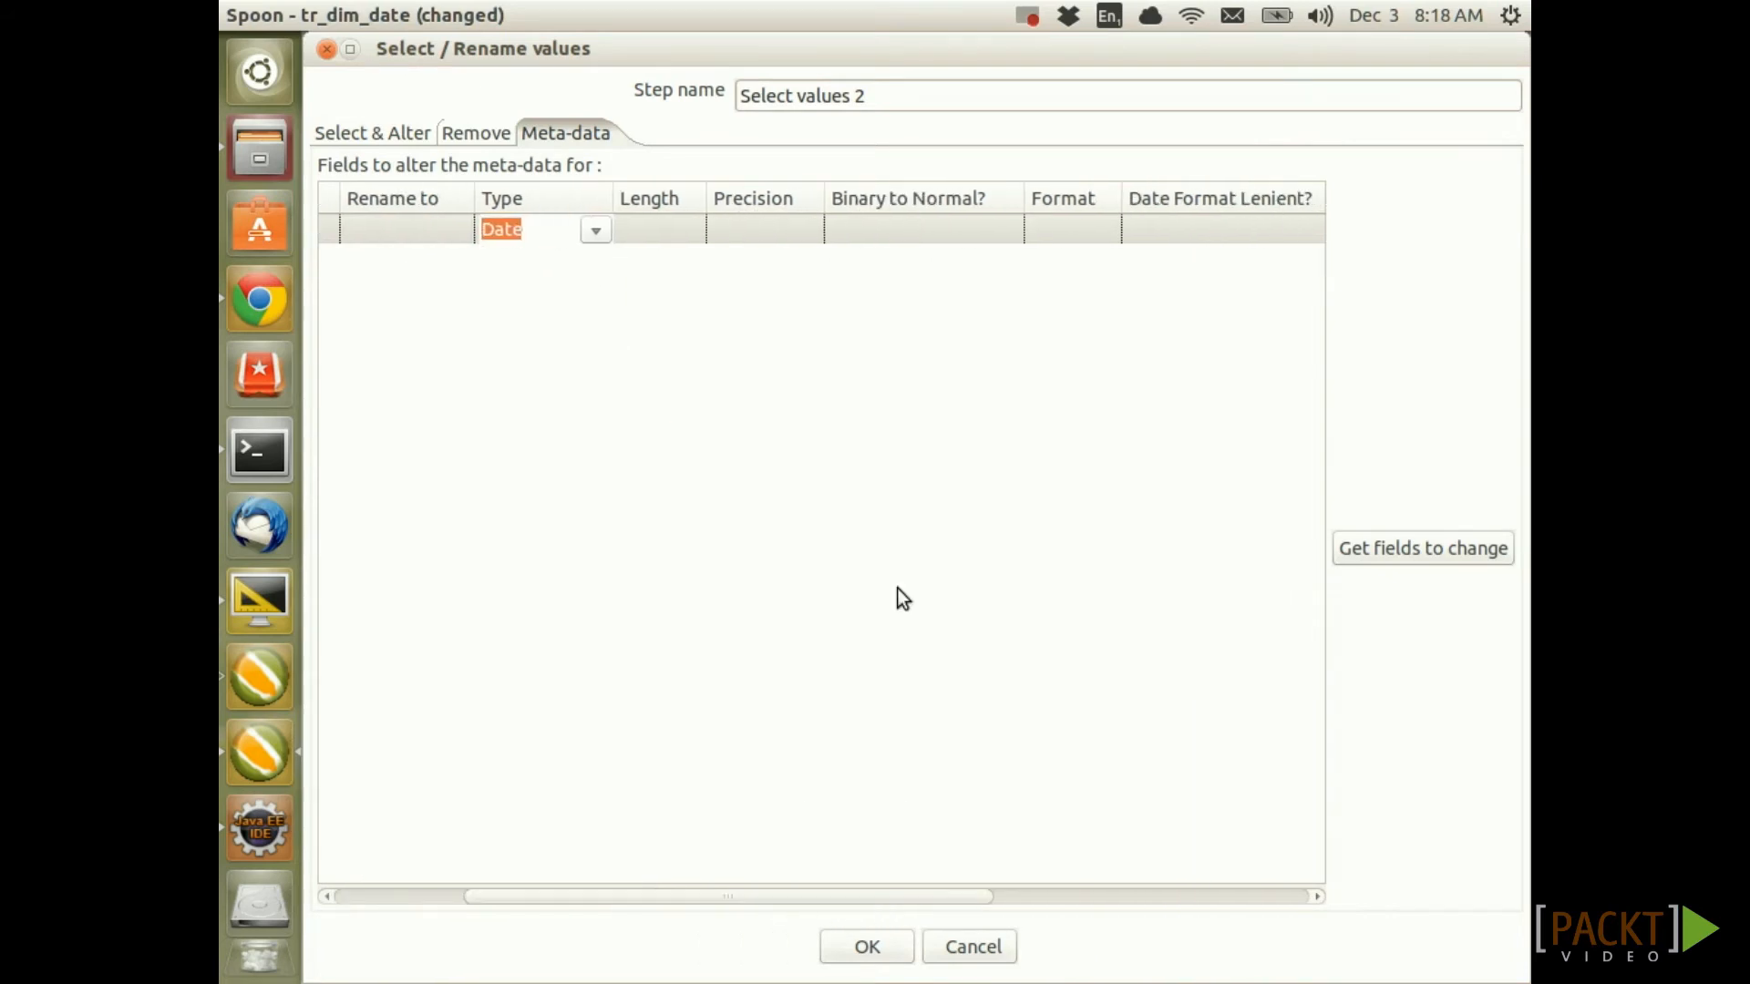
{"action": "left_click", "coordinate": [740, 232]}
{"action": "type", "text": "1"}
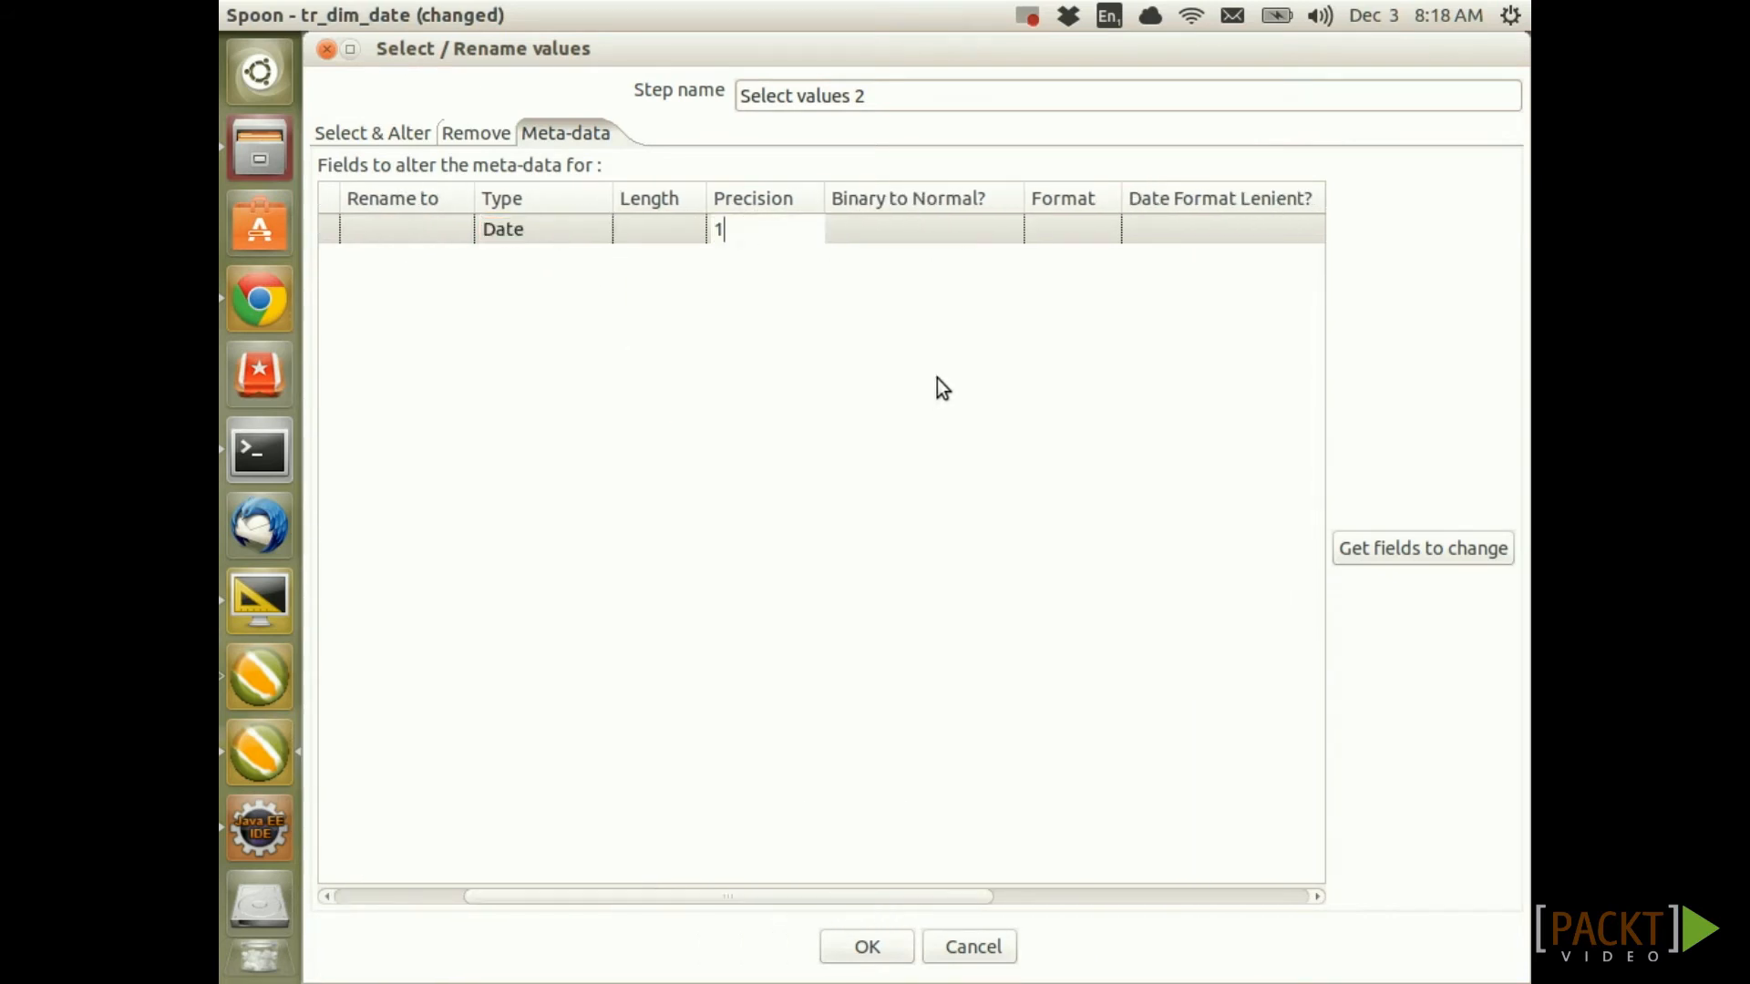
{"action": "left_click", "coordinate": [1078, 235]}
{"action": "left_click", "coordinate": [1103, 229]}
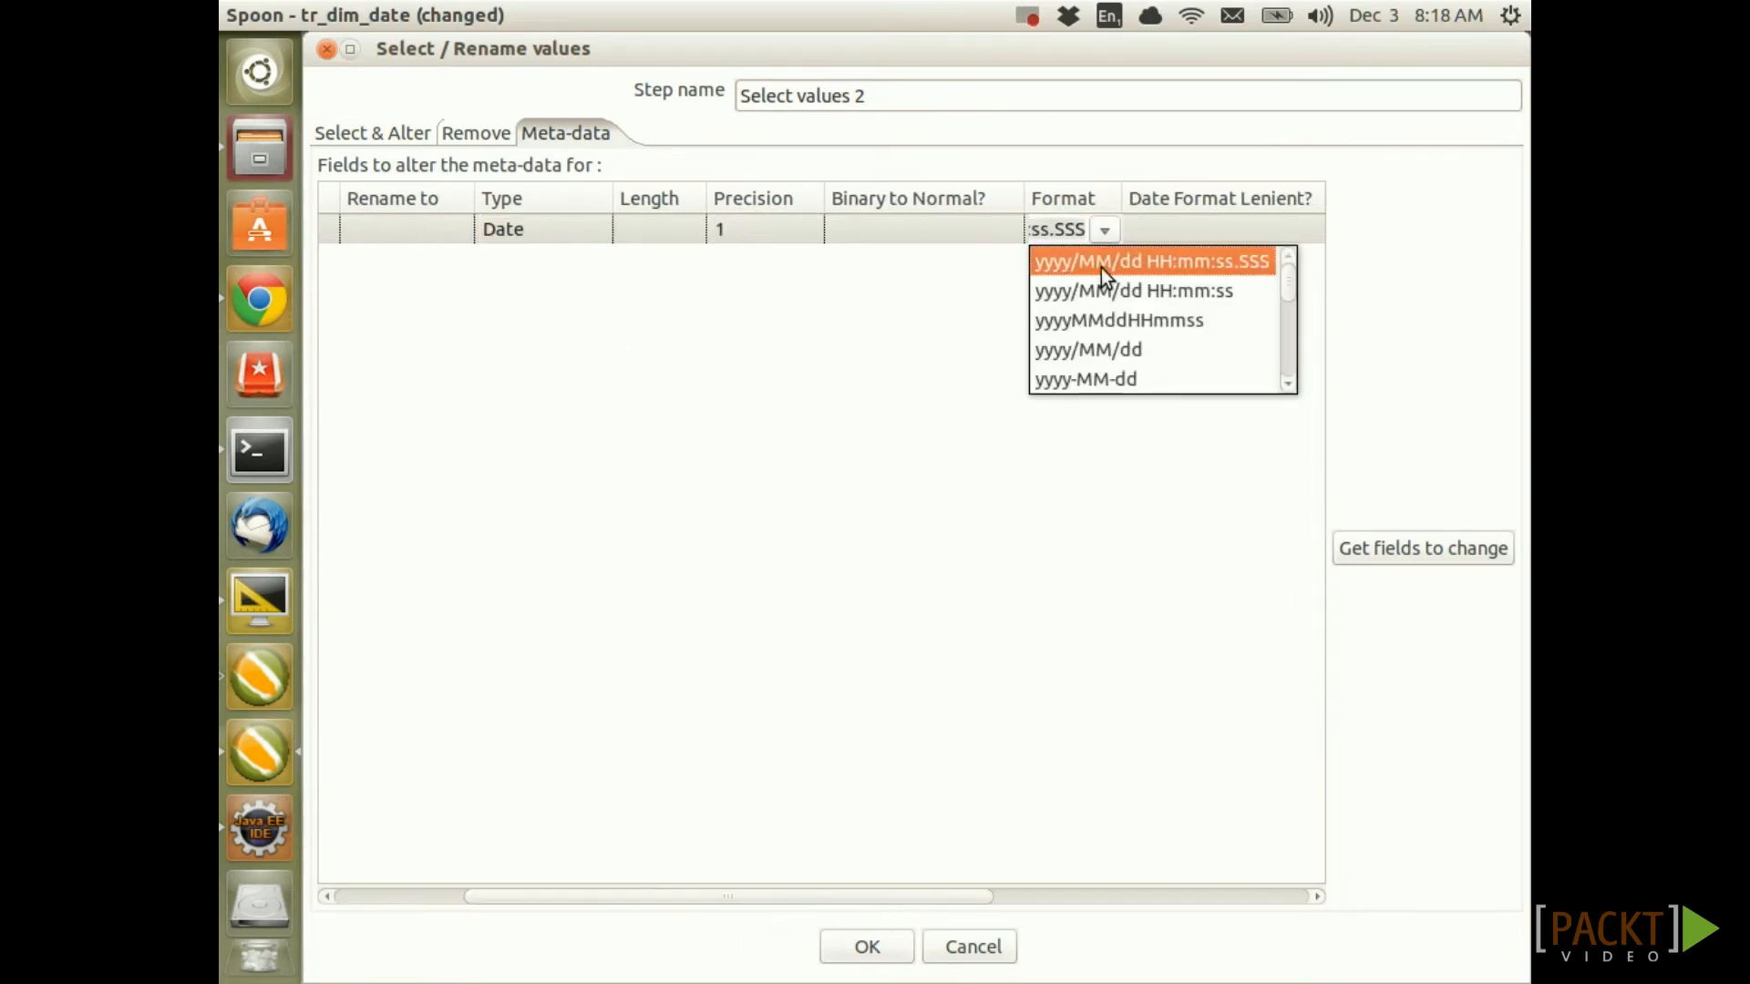
{"action": "left_click", "coordinate": [1093, 380]}
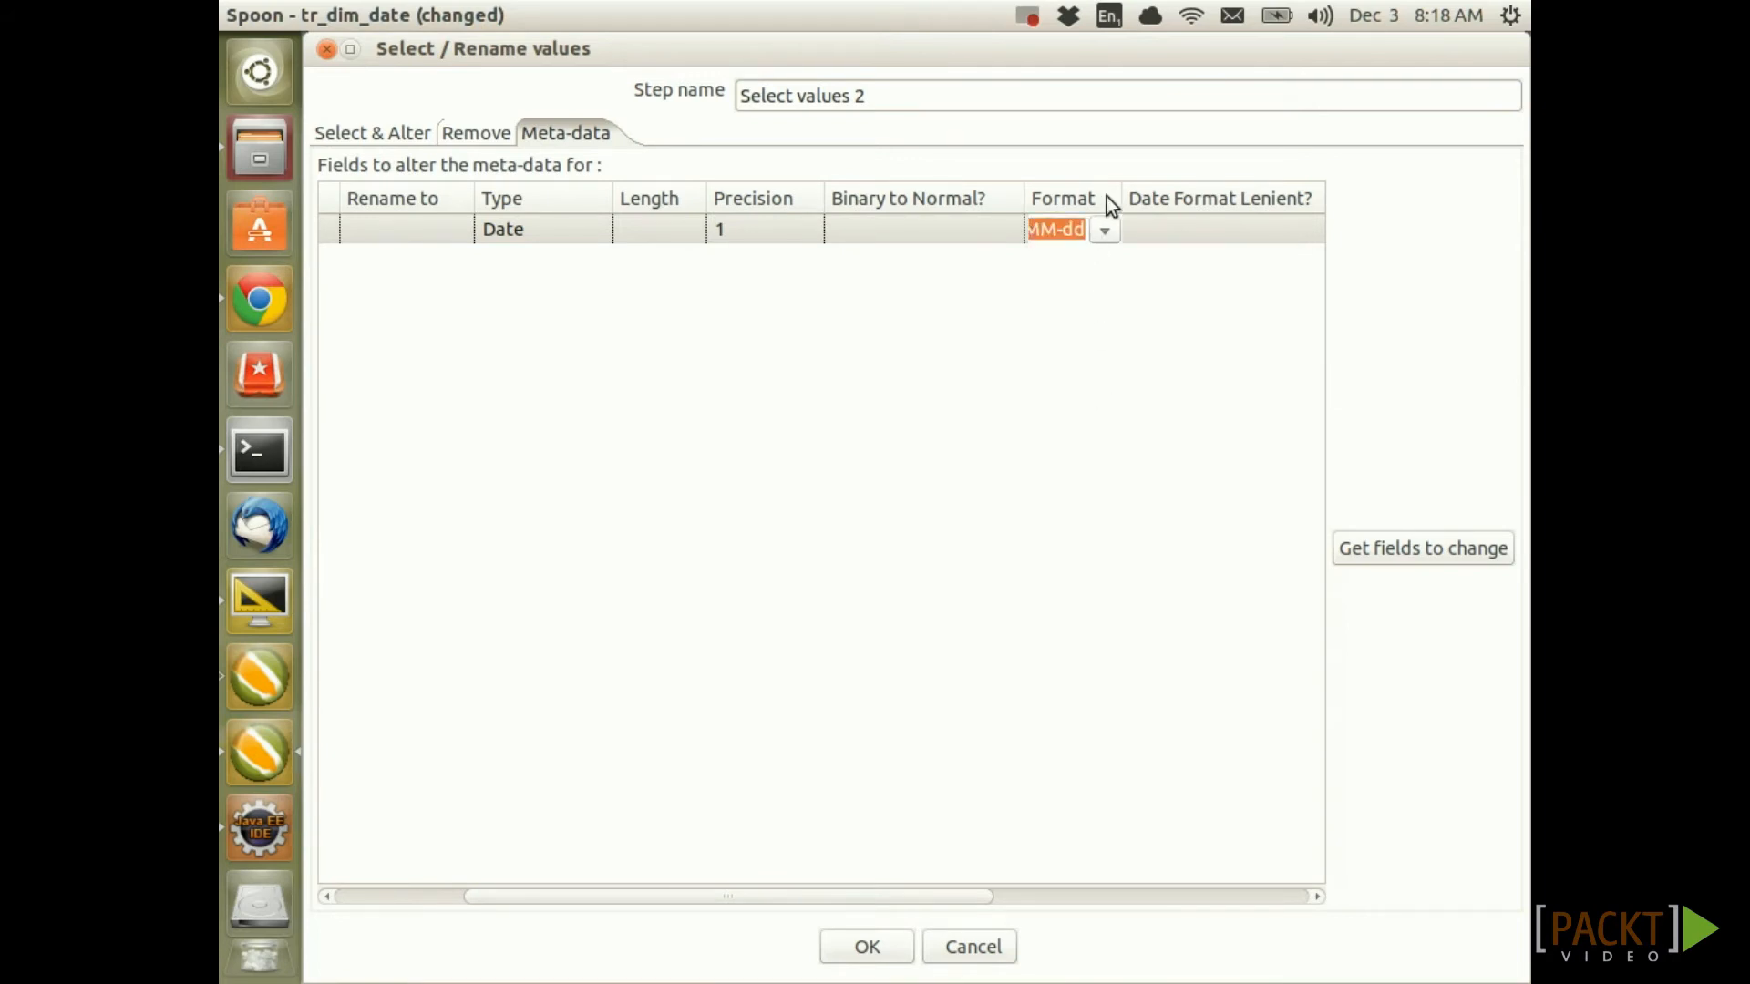
Confirm Select values 2, save, and run the transformation
{"action": "left_click", "coordinate": [869, 946]}
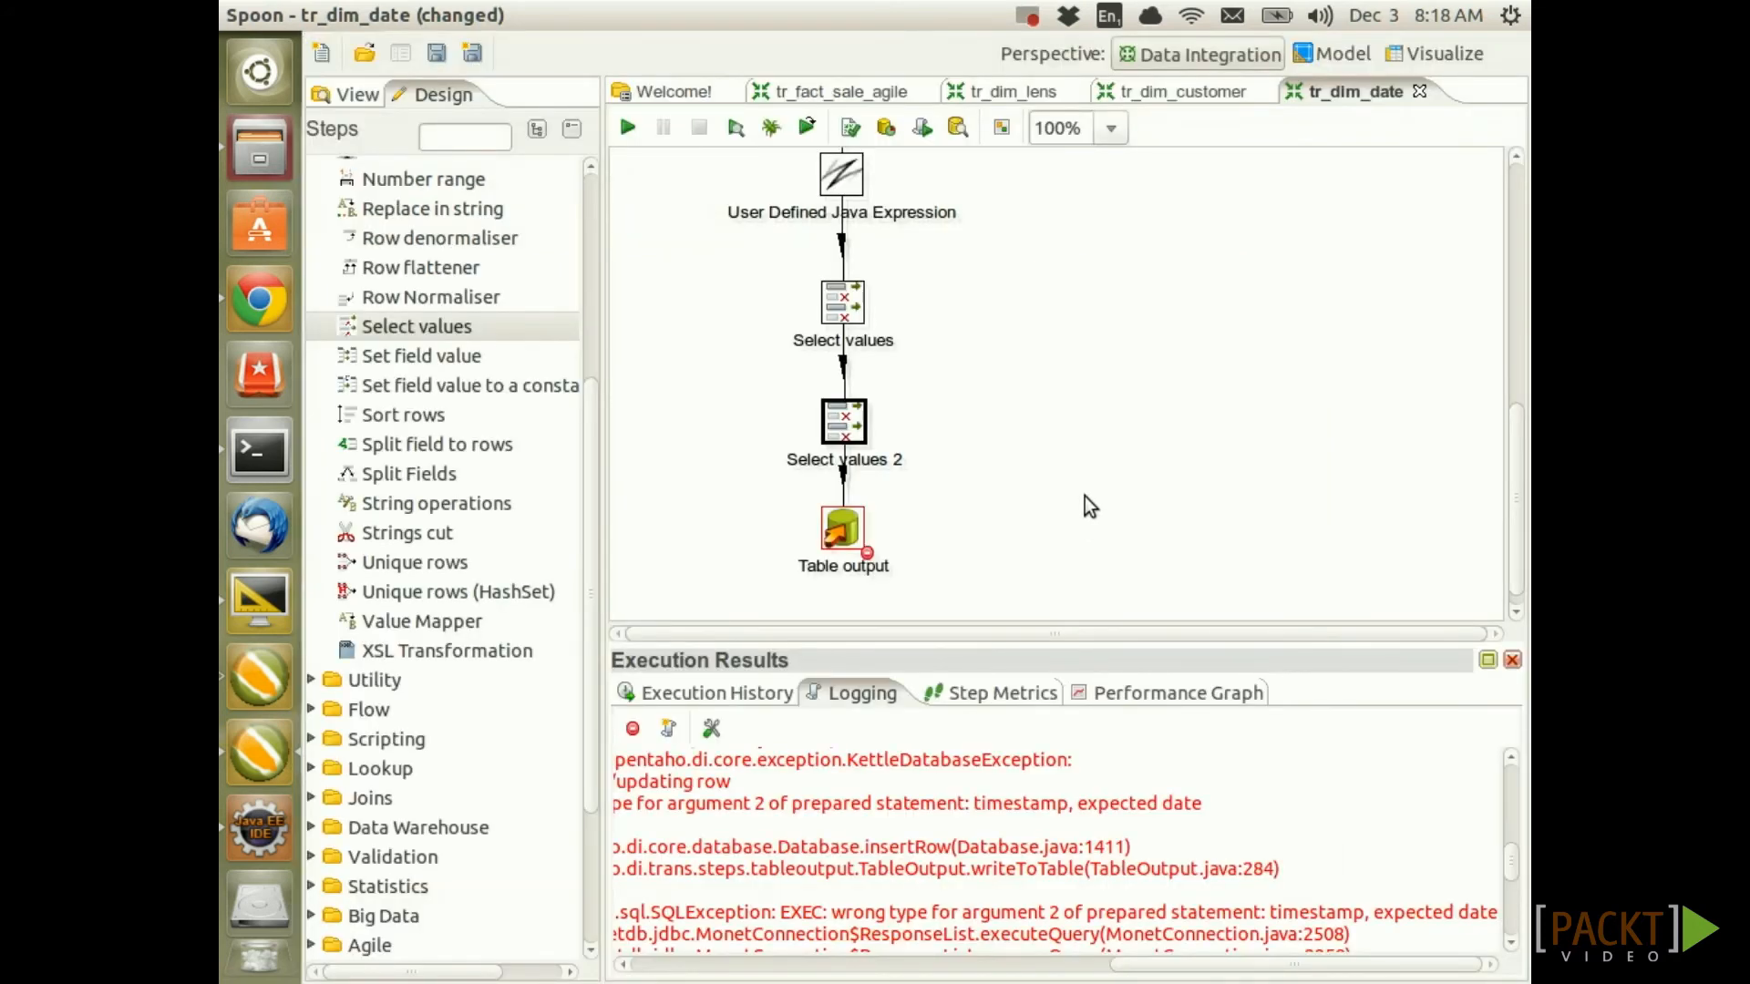
{"action": "key", "text": "ctrl+s"}
{"action": "left_click", "coordinate": [627, 128]}
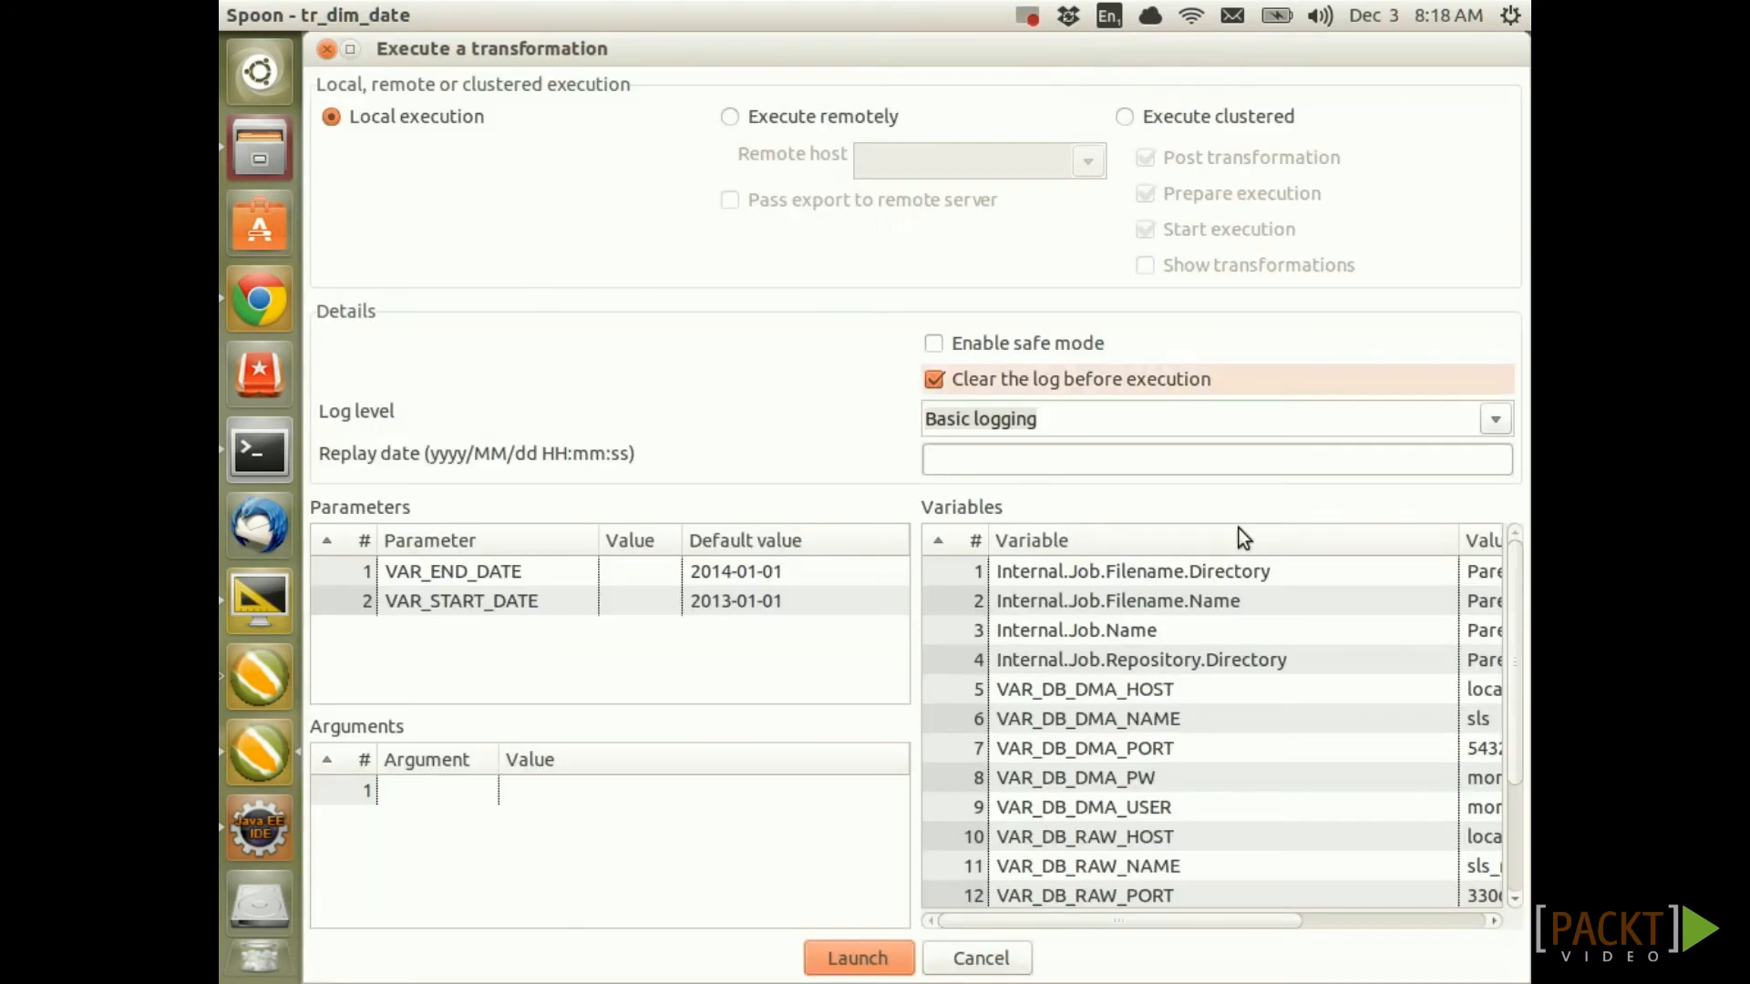
{"action": "left_click", "coordinate": [886, 960]}
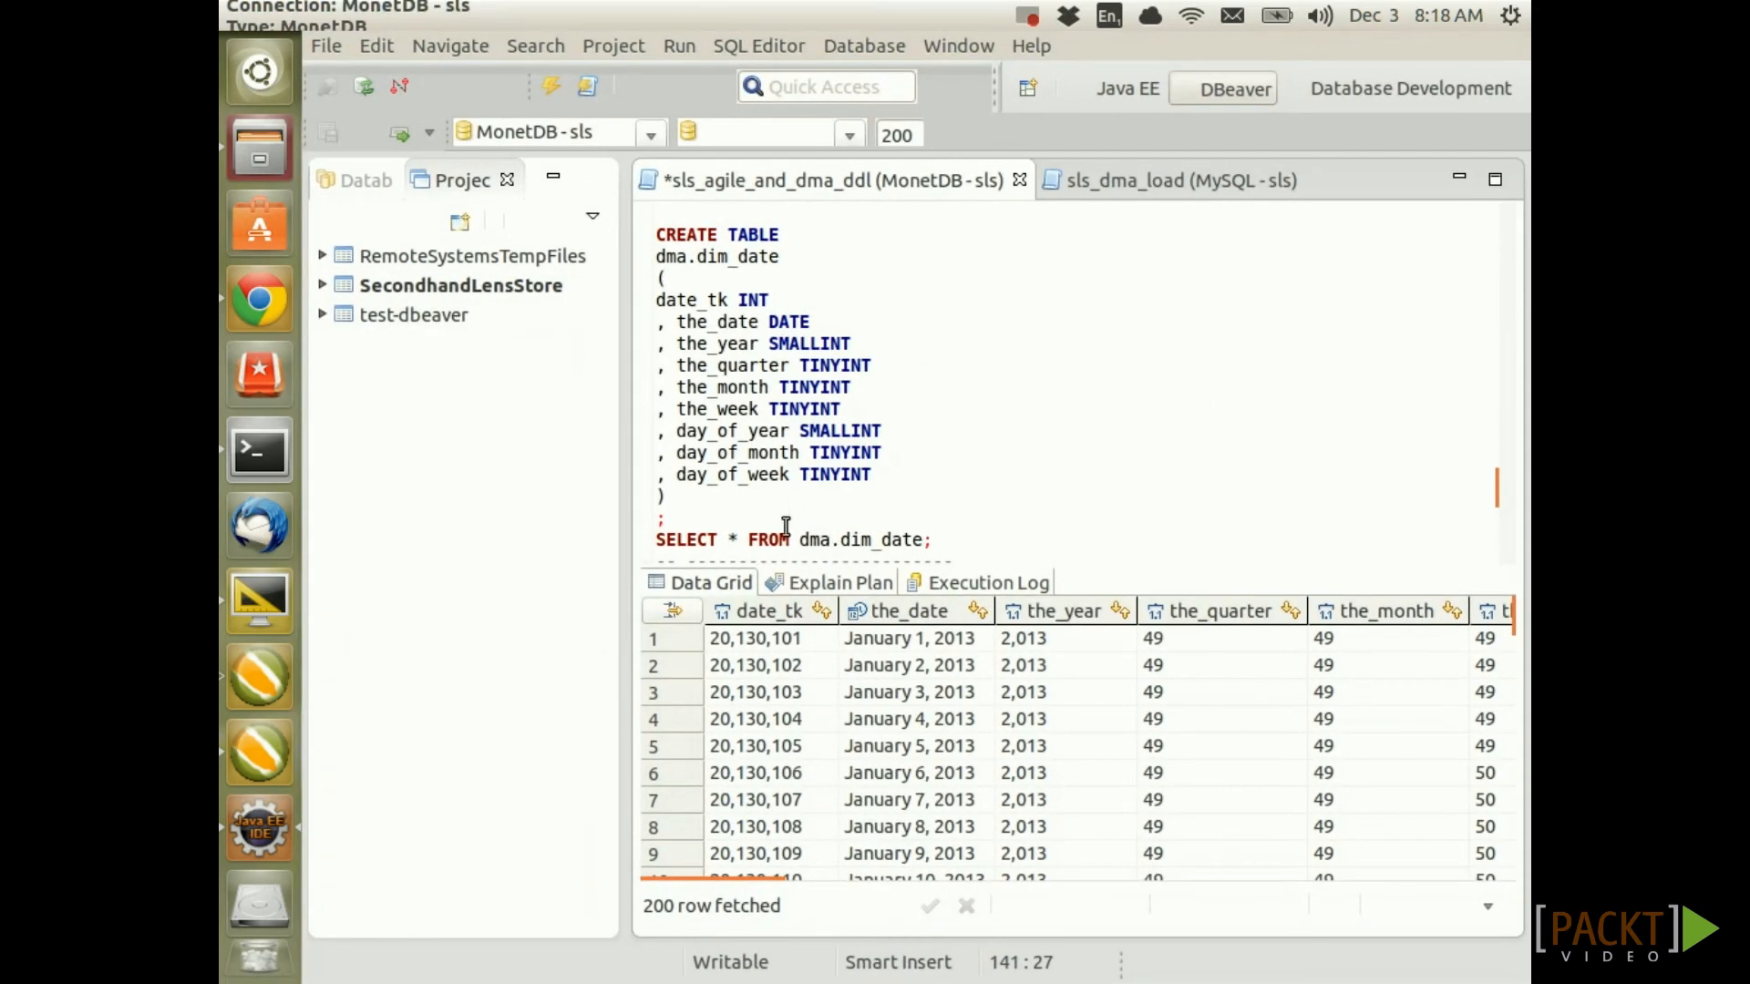
Query dma.dim_date for the rows loaded from January 1, 2013, and save the SQL script
{"action": "left_click", "coordinate": [807, 540]}
{"action": "key", "text": "ctrl+s"}
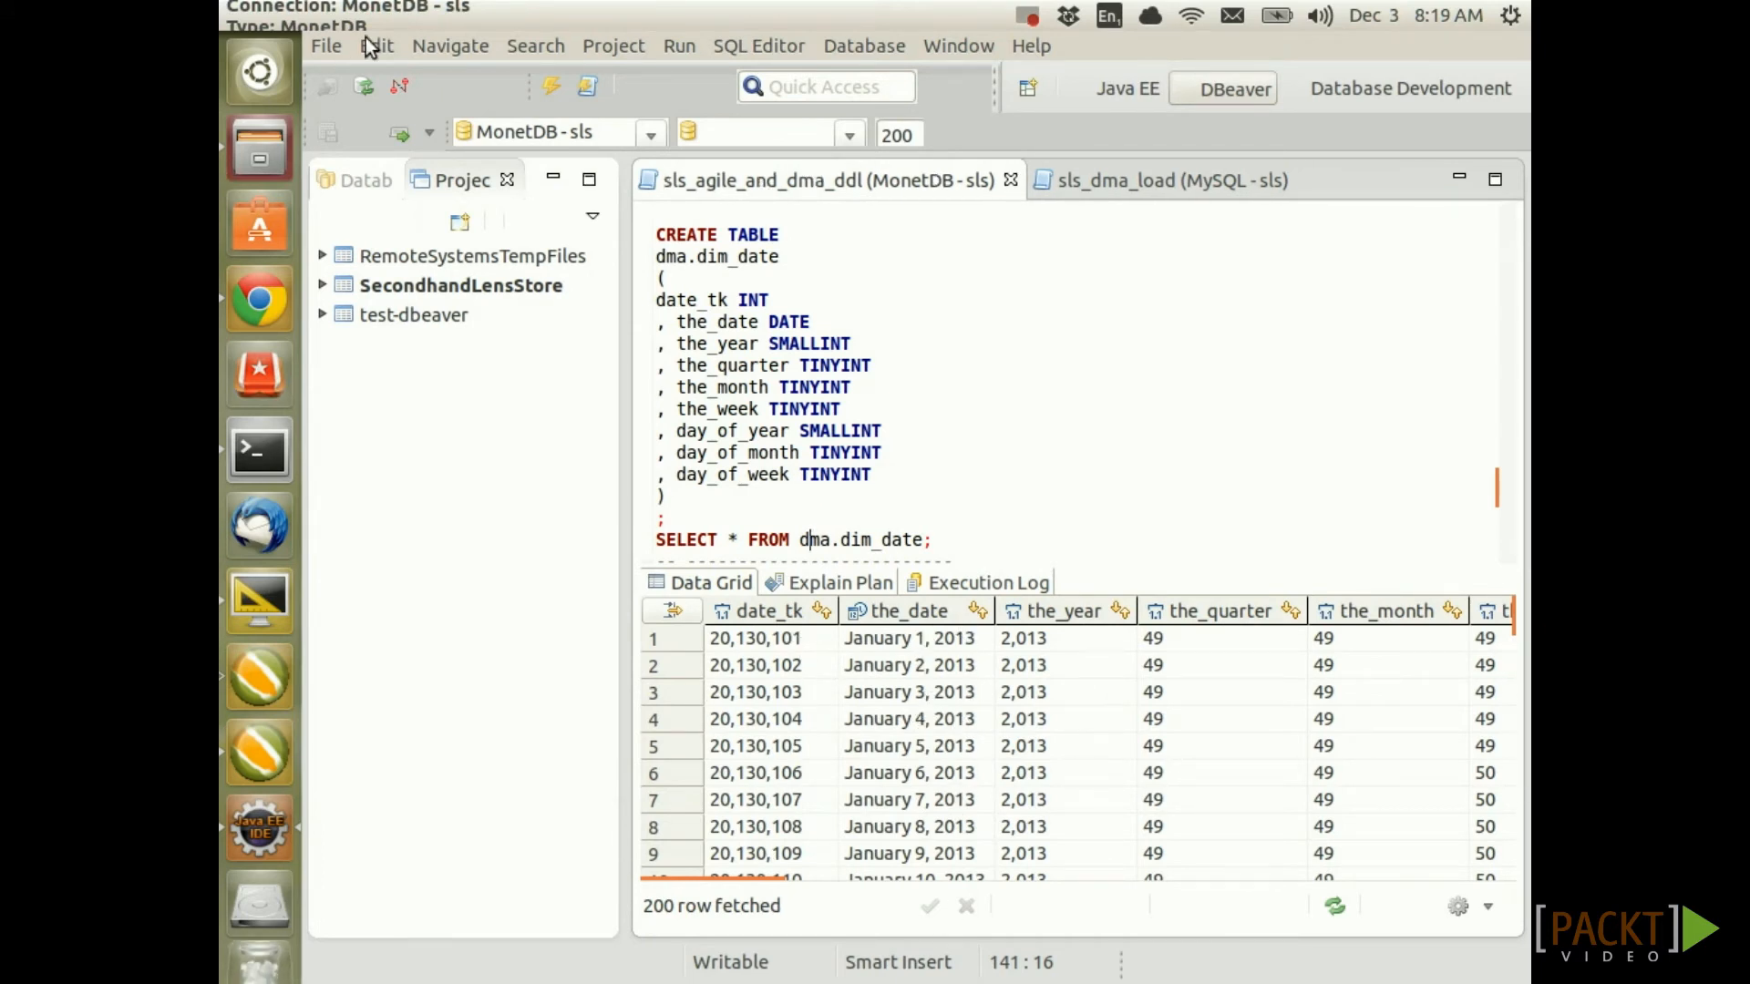
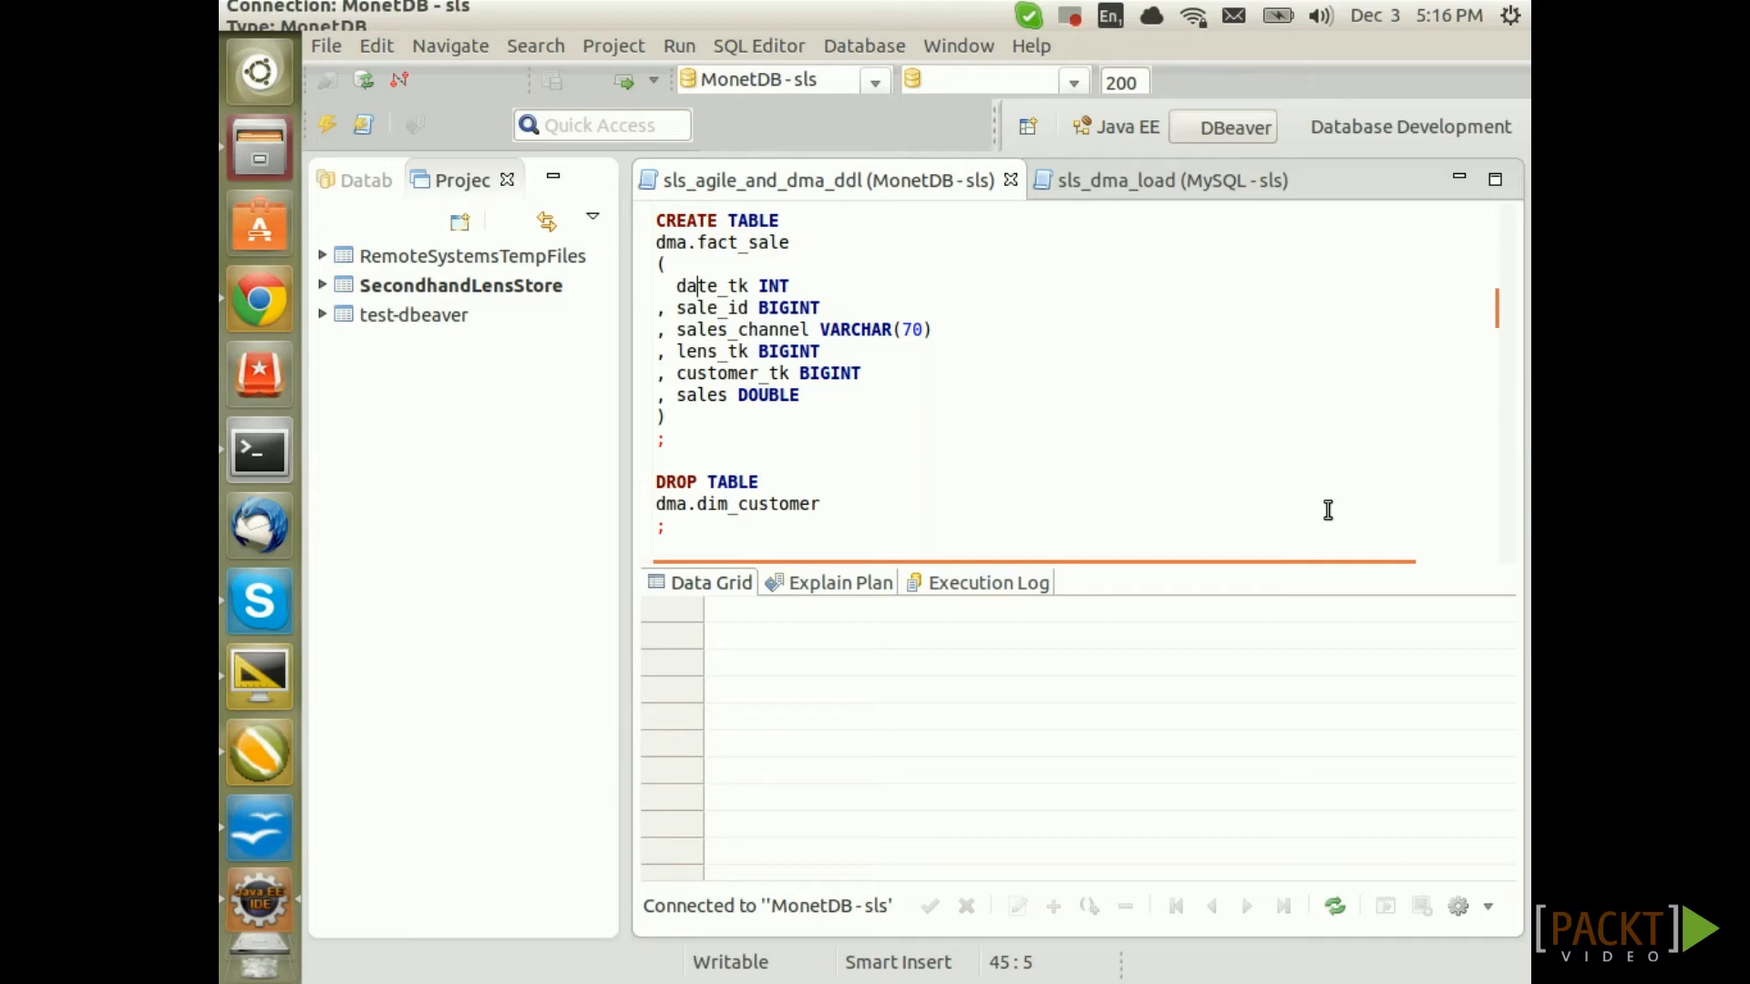
Execute the CREATE TABLE dma.fact_sale statement against the MonetDB sls connection
{"action": "key", "text": "ctrl+Return"}
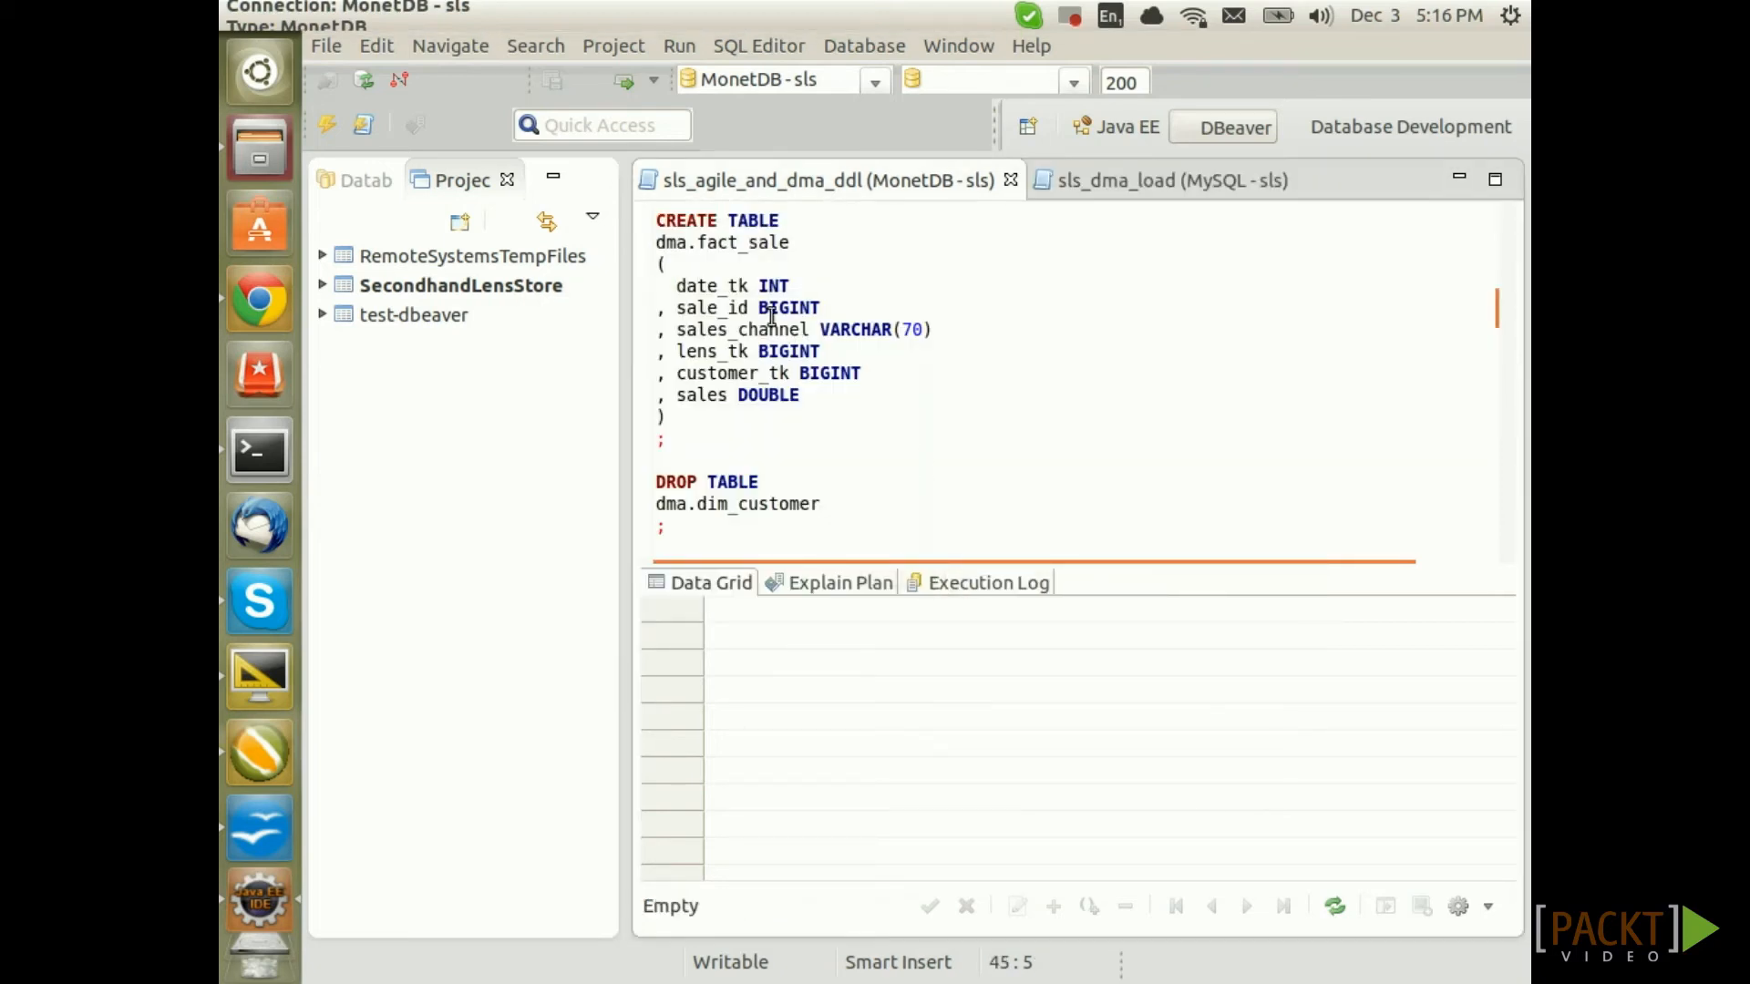
Run the sales SELECT query in the sls_dma_load MySQL script, returning 16 sale rows
{"action": "left_click", "coordinate": [1127, 185]}
{"action": "left_click", "coordinate": [735, 264]}
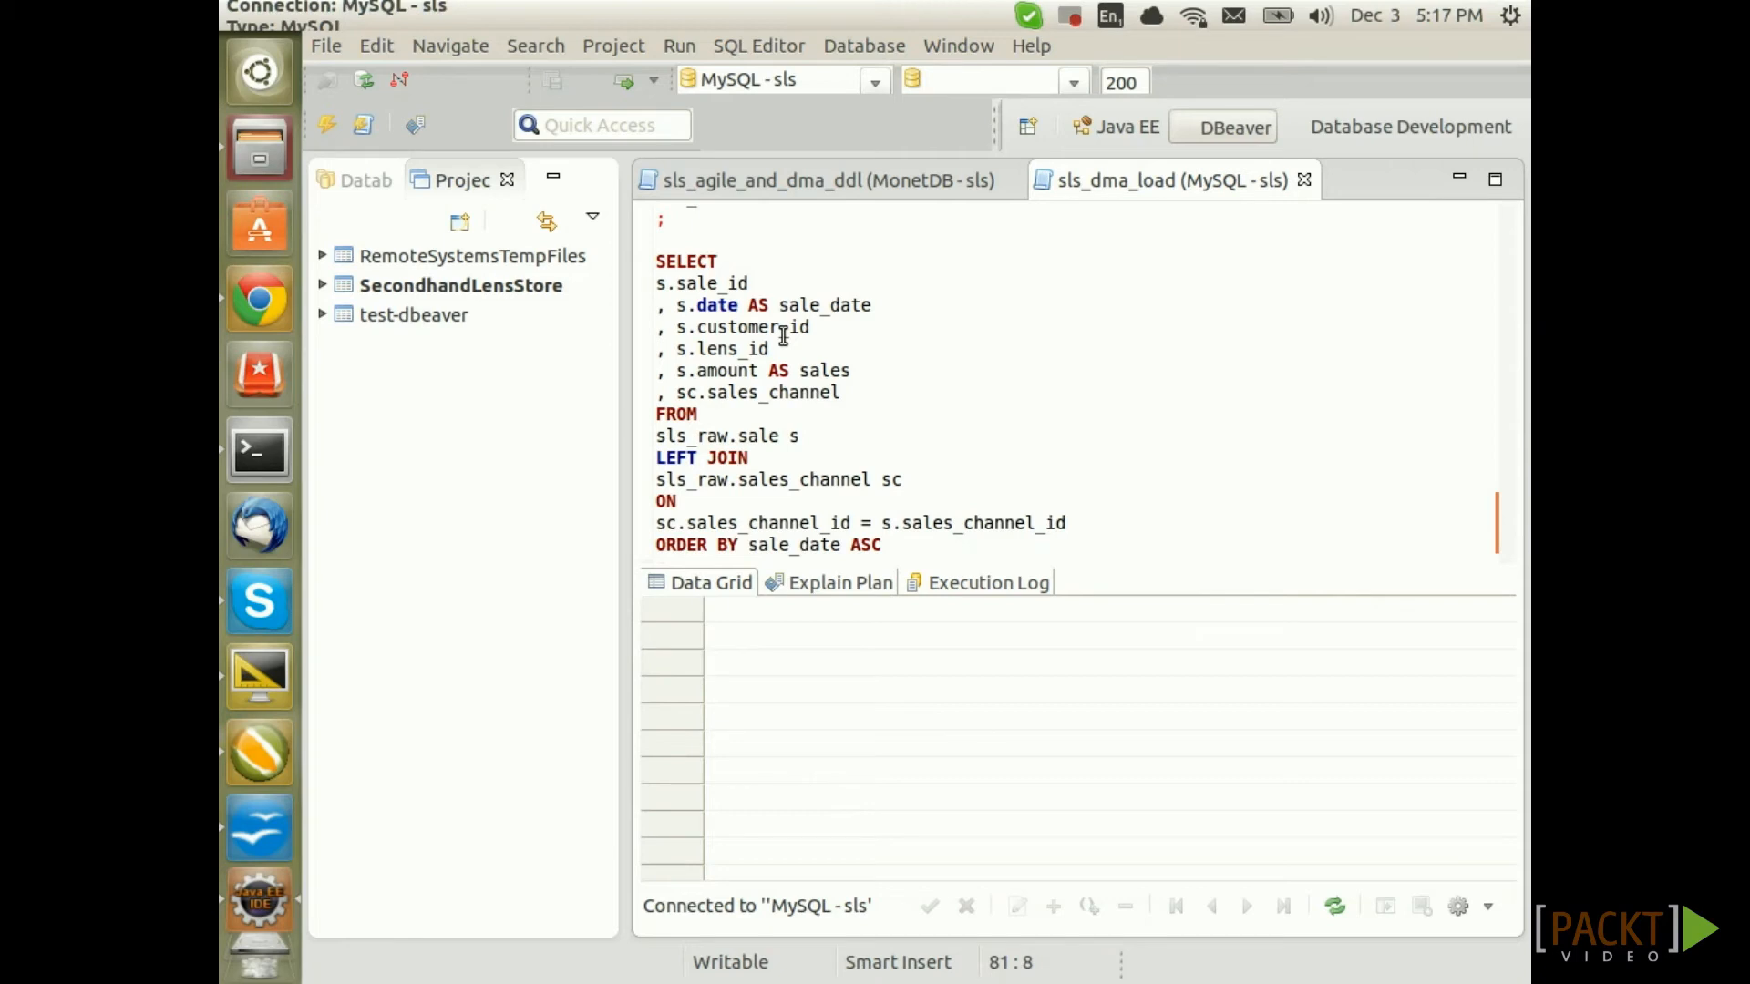
{"action": "left_click", "coordinate": [697, 459]}
{"action": "key", "text": "ctrl+Return"}
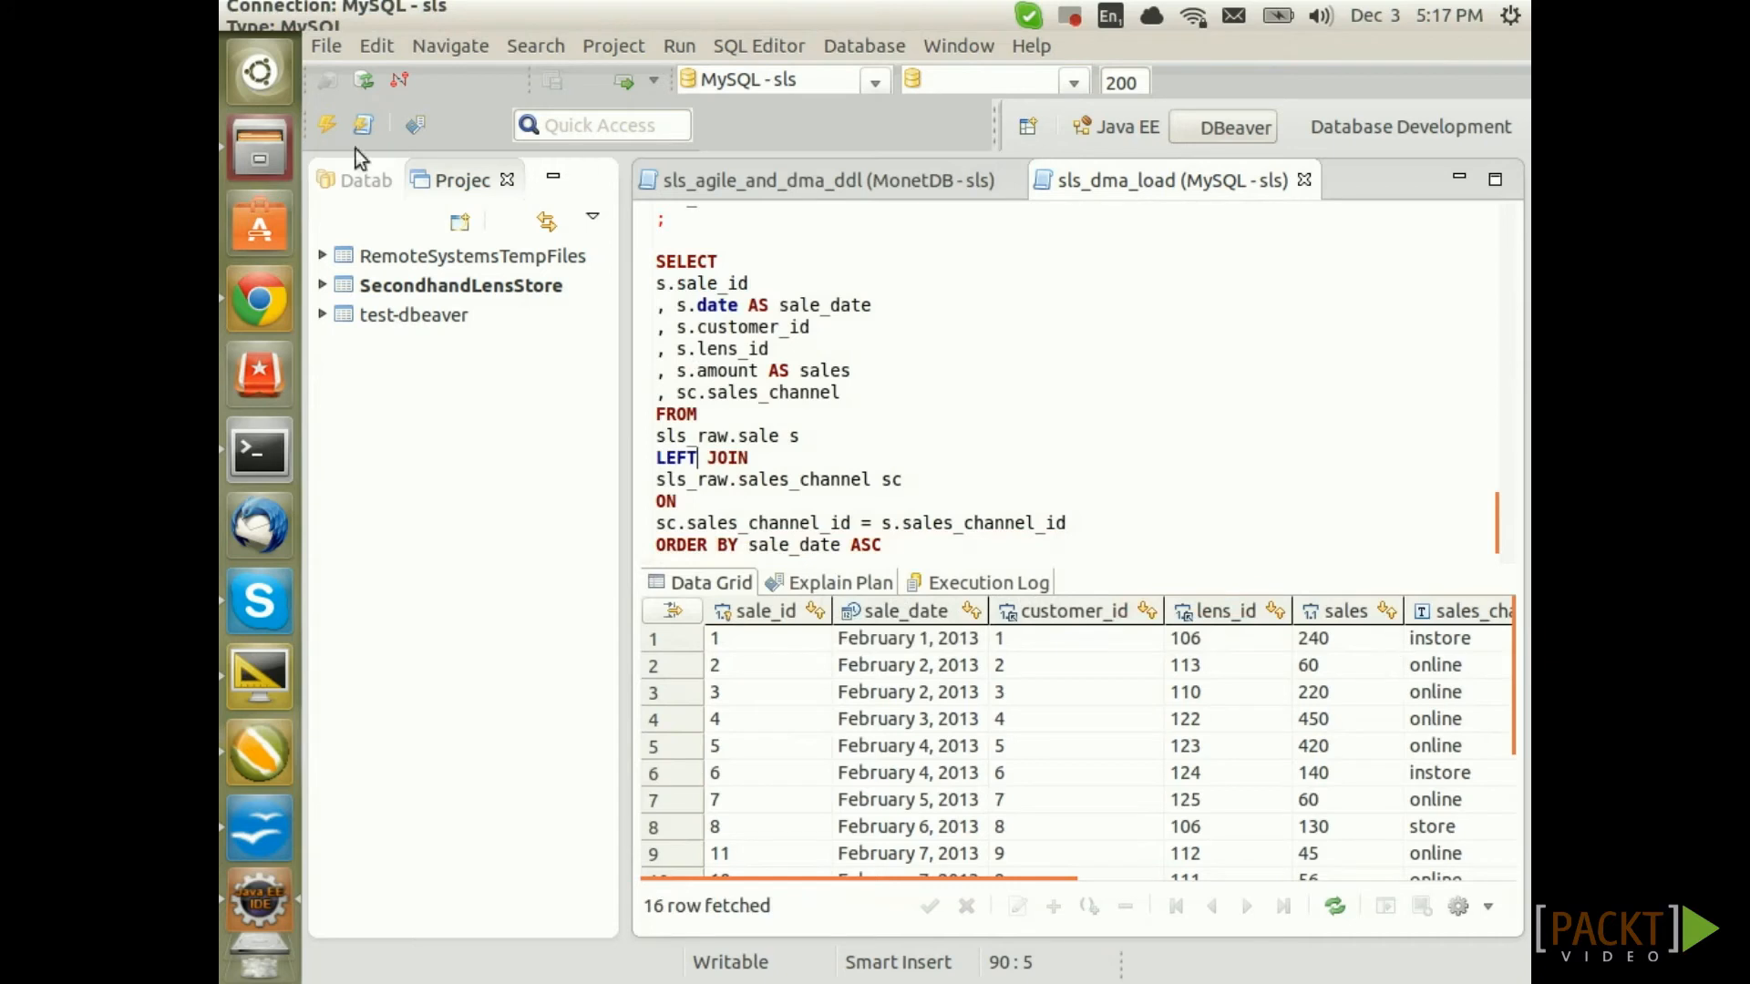
Select the whole sales query from SELECT through ORDER BY for copying into Spoon
{"action": "left_click", "coordinate": [655, 264]}
{"action": "scroll", "coordinate": [923, 337], "scroll_direction": "down", "scroll_amount": 1}
{"action": "left_click", "coordinate": [895, 486], "text": "shift"}
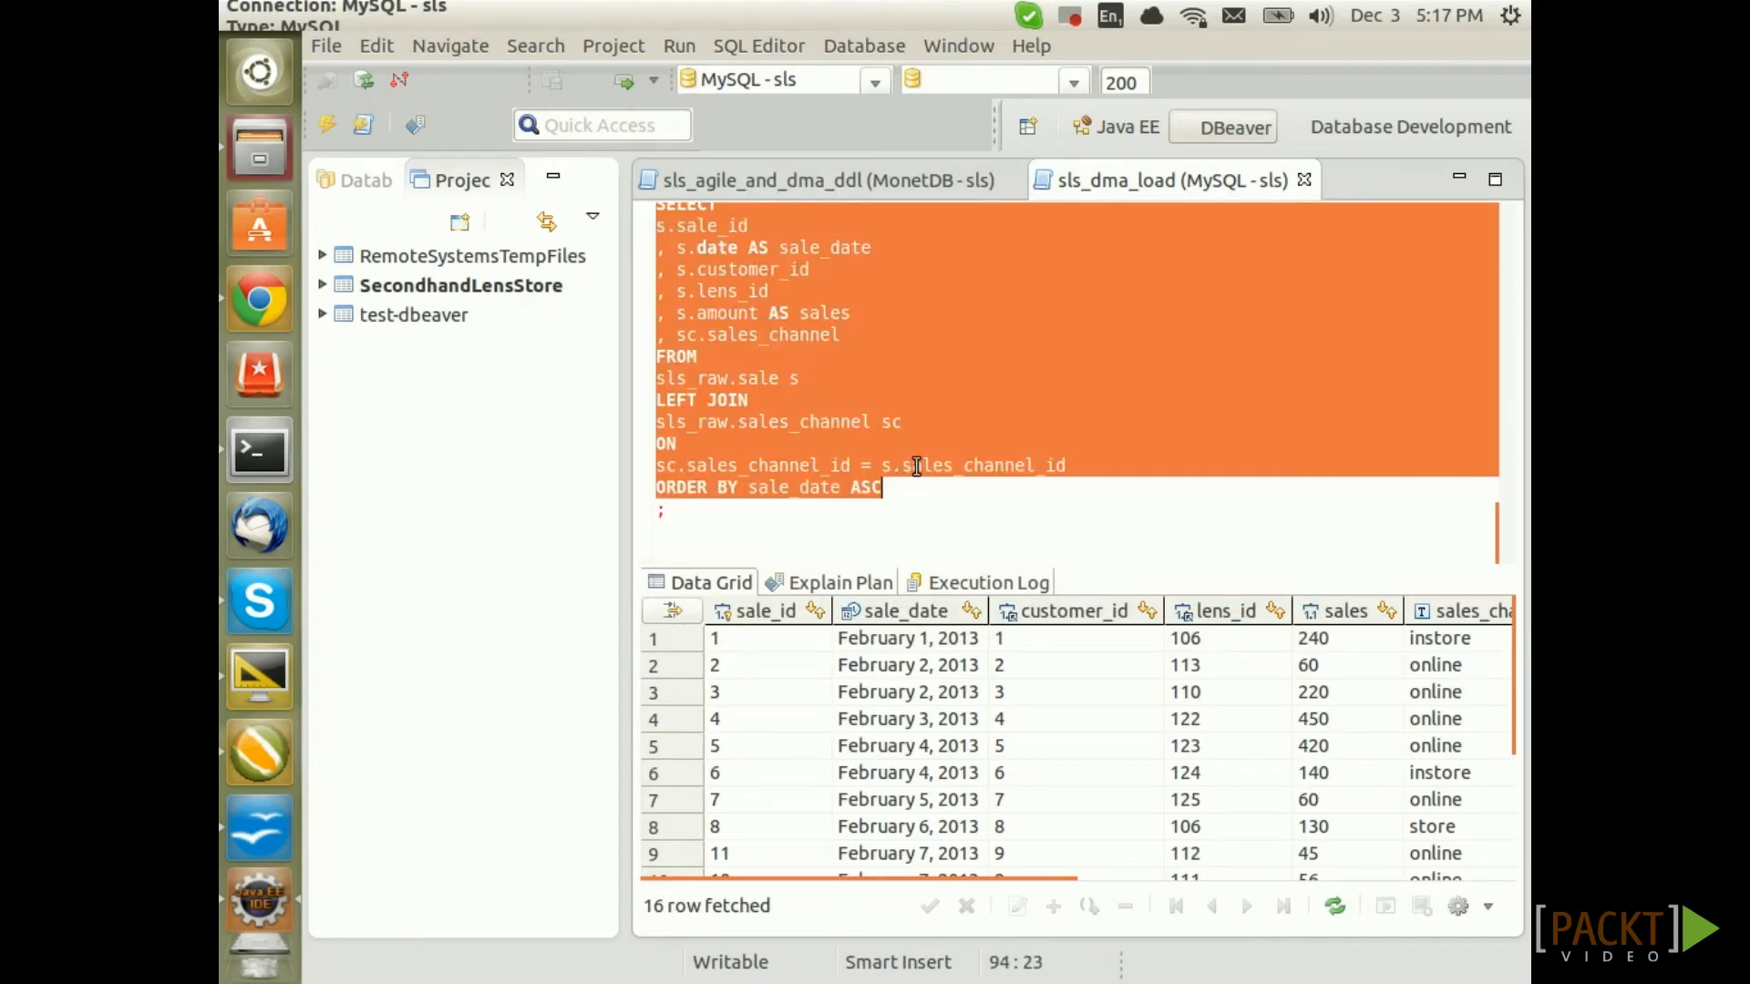
{"action": "left_click", "coordinate": [262, 749]}
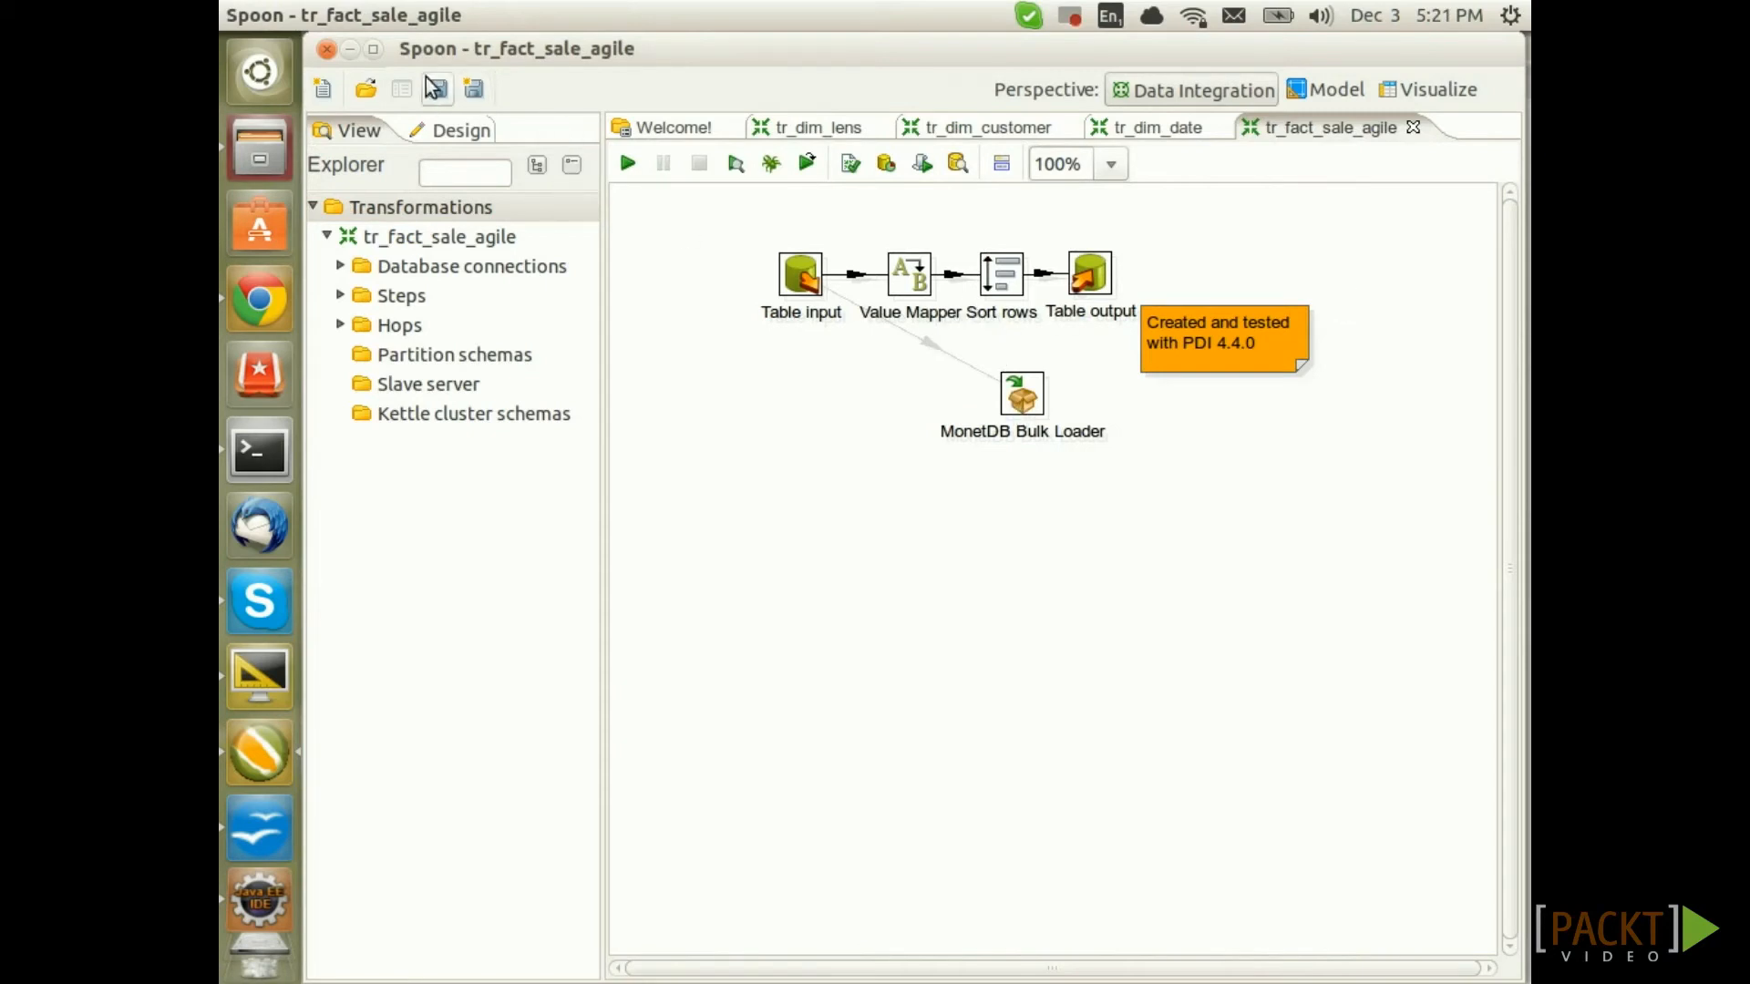
Save the transformation as tr_fact_sale in the Desktop/sls folder
{"action": "left_click", "coordinate": [467, 90]}
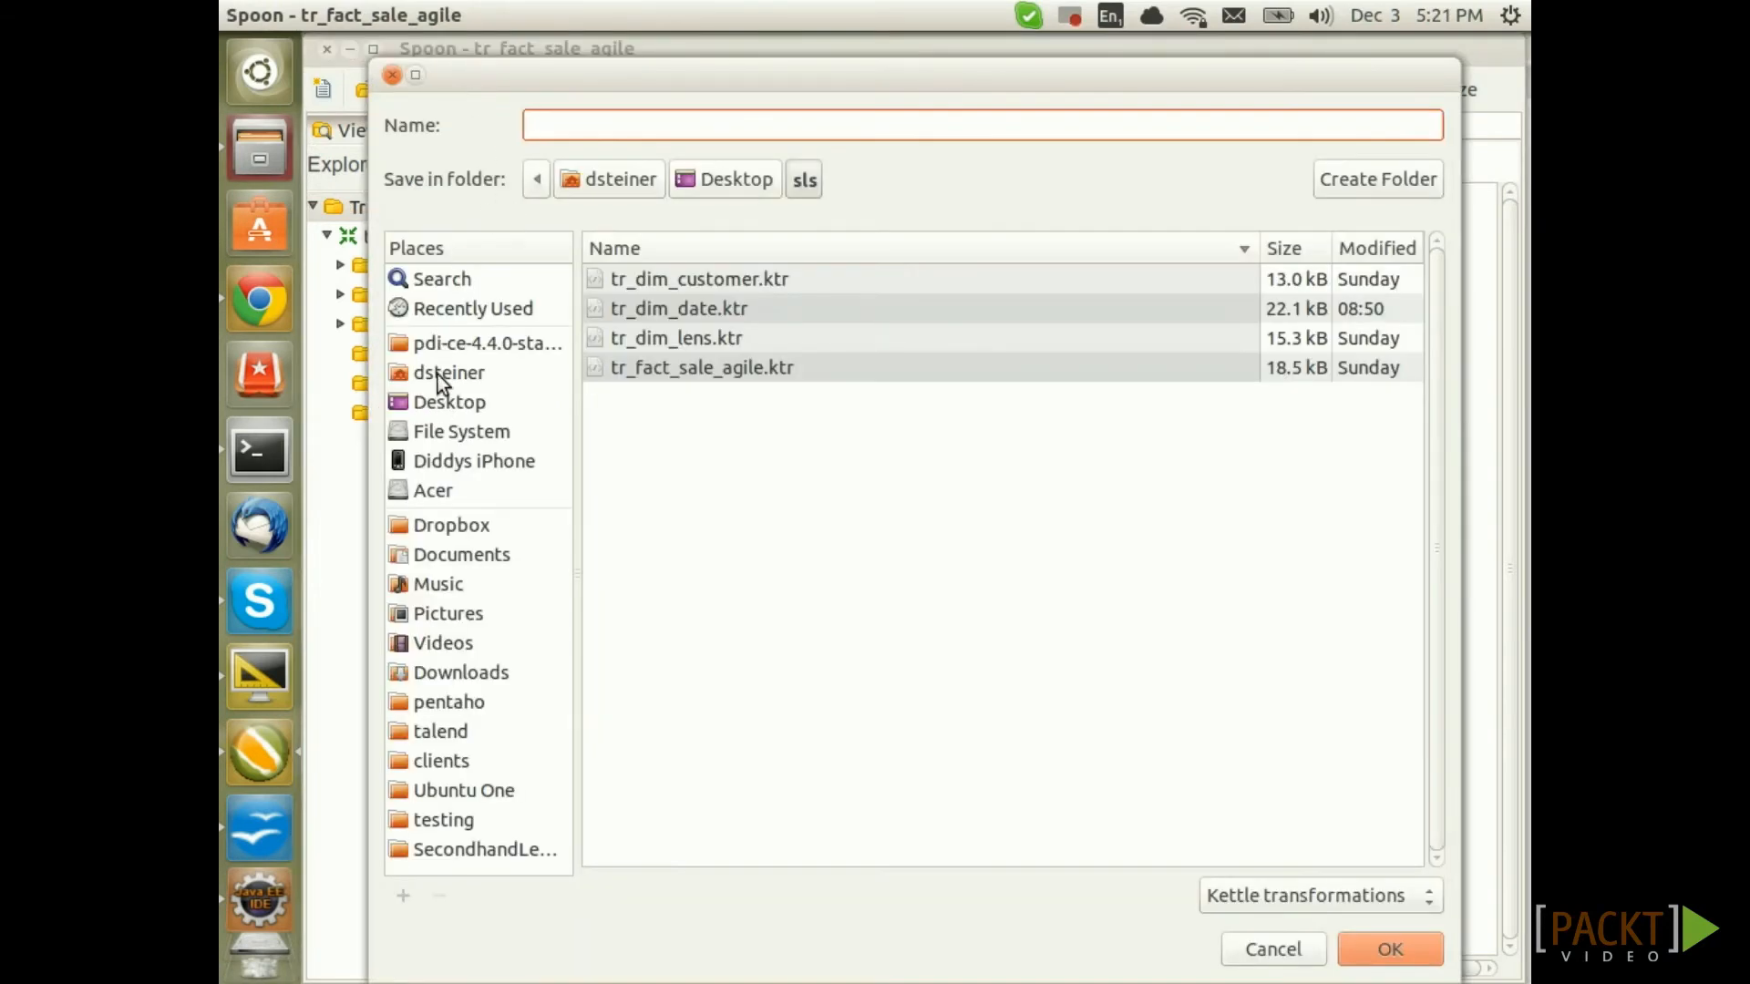
{"action": "left_click", "coordinate": [438, 373]}
{"action": "left_click", "coordinate": [438, 402]}
{"action": "double_click", "coordinate": [611, 332]}
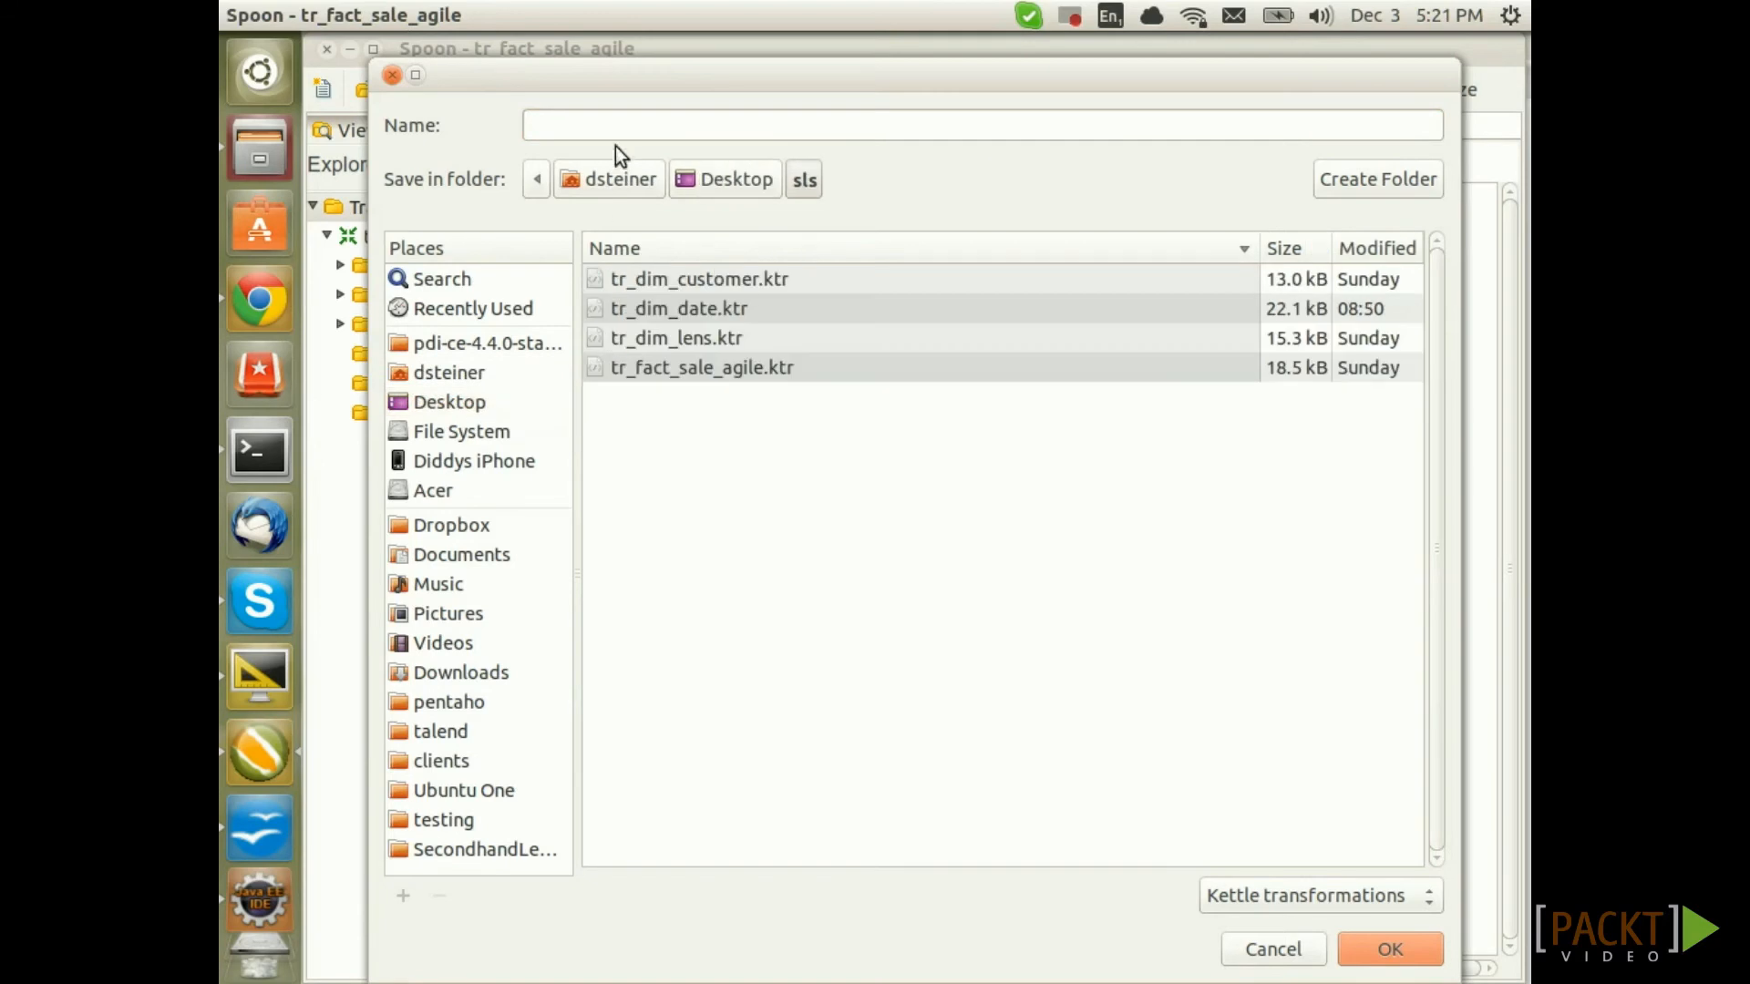
{"action": "type", "text": "tr_fac"}
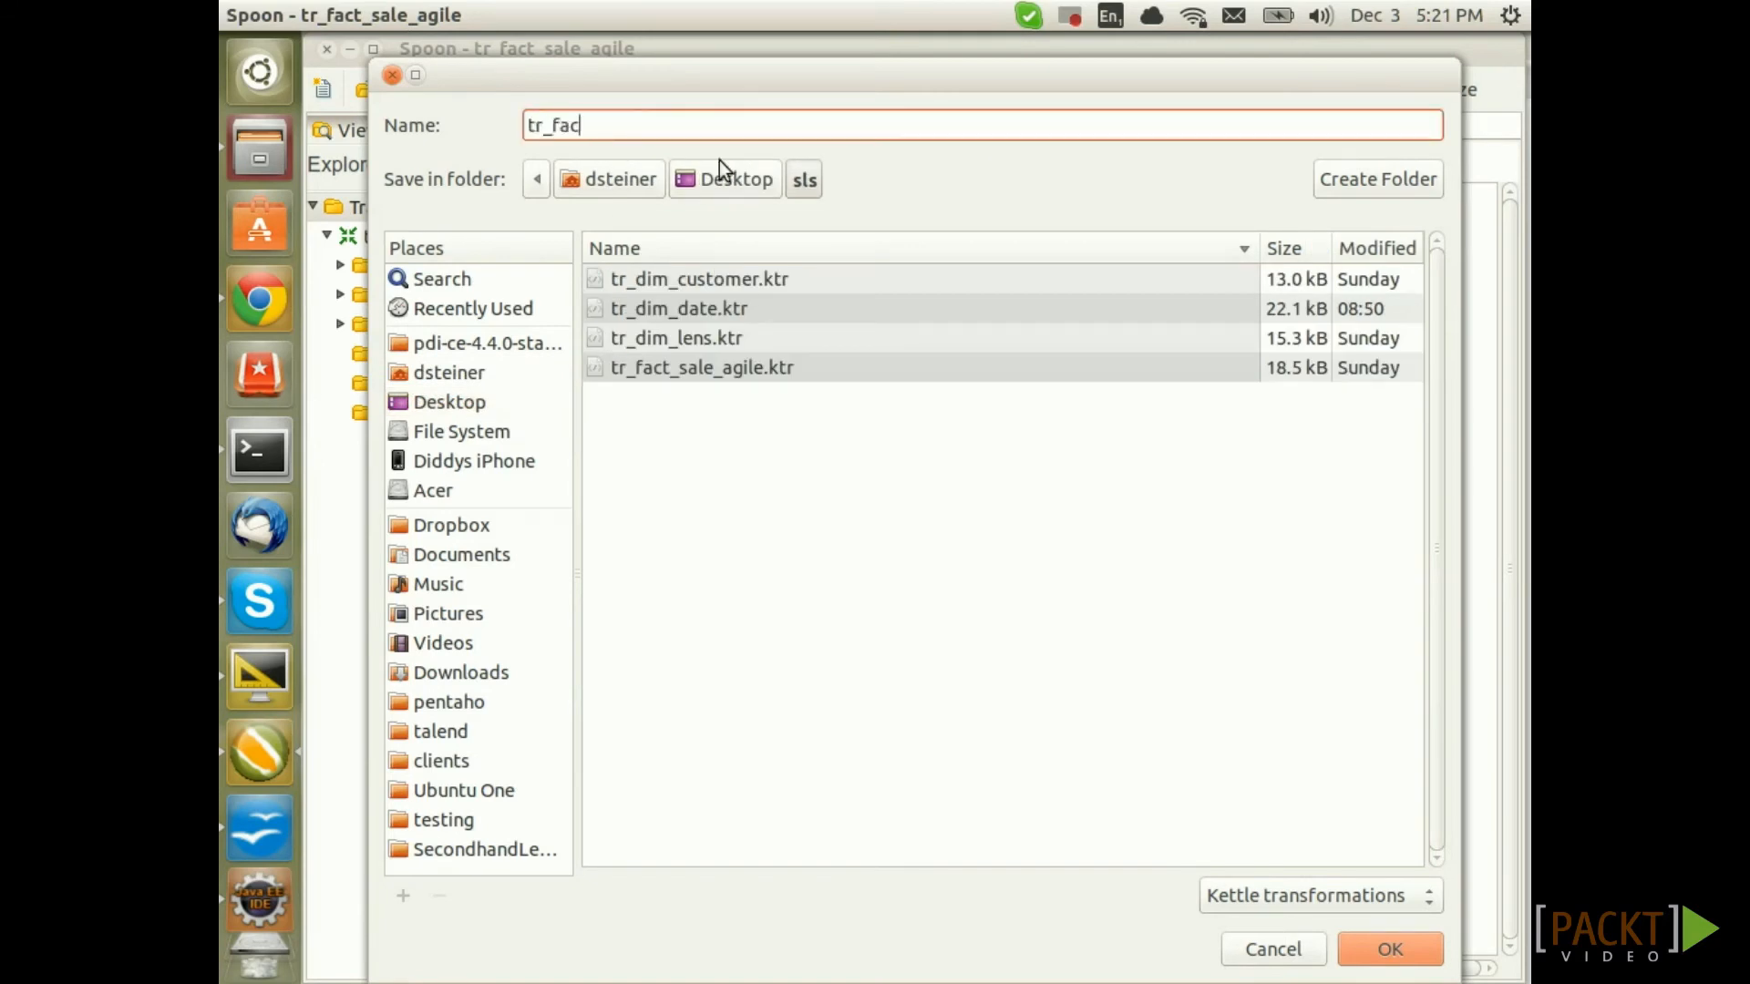
{"action": "type", "text": "t_sale"}
{"action": "key", "text": "Return"}
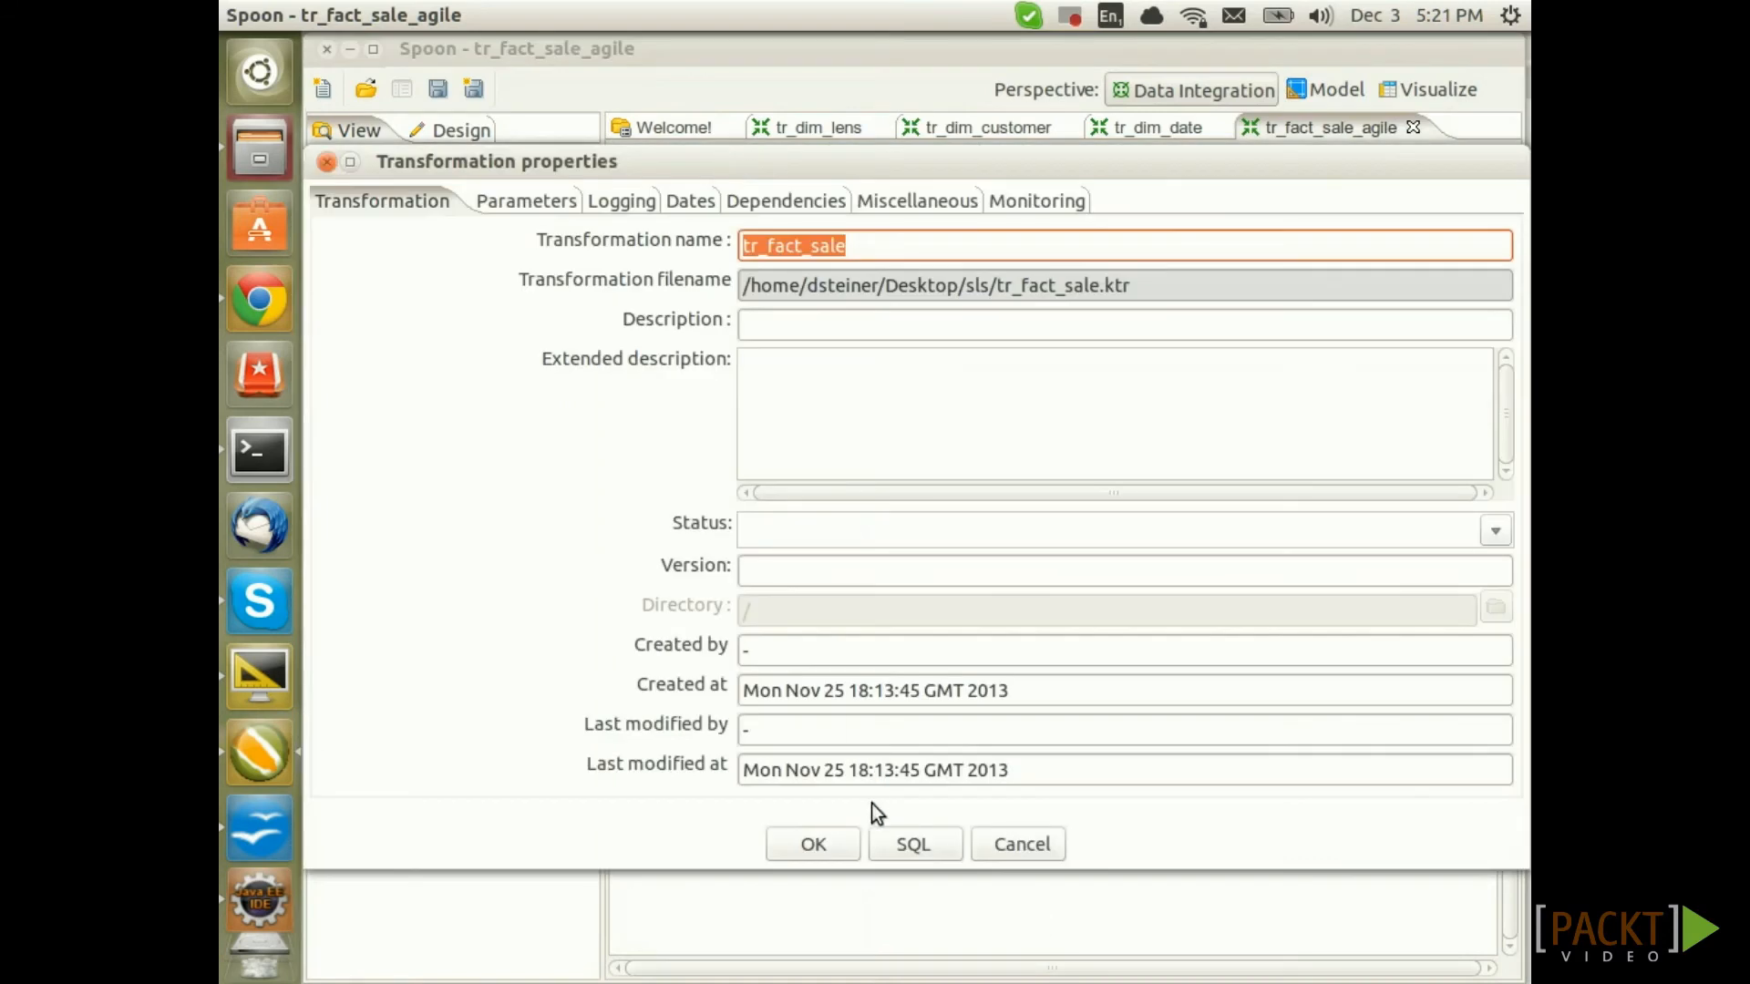
{"action": "left_click", "coordinate": [838, 844]}
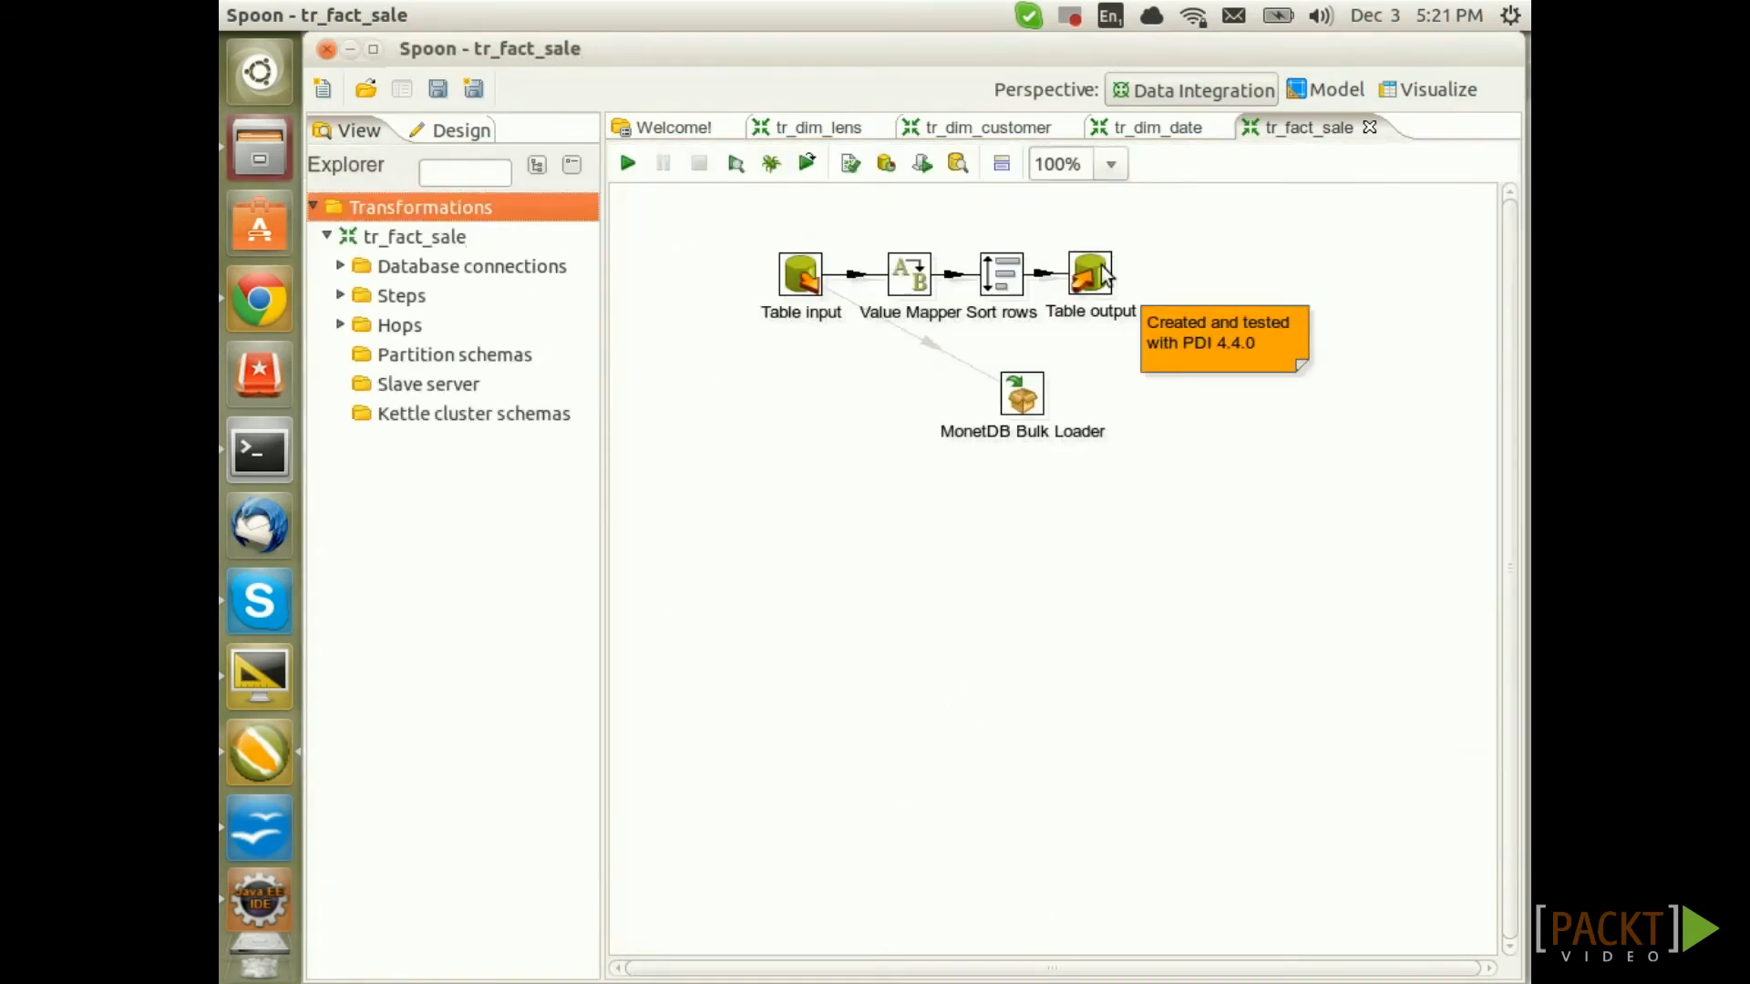
Delete the Table output and MonetDB Bulk Loader steps
{"action": "left_click", "coordinate": [1018, 407], "text": "ctrl"}
{"action": "key", "text": "Delete"}
{"action": "left_click", "coordinate": [1048, 630]}
Replace the Table input SQL with the copied sales query and preview its 16 rows
{"action": "left_click", "coordinate": [811, 282]}
{"action": "double_click", "coordinate": [809, 283]}
{"action": "left_click", "coordinate": [775, 310]}
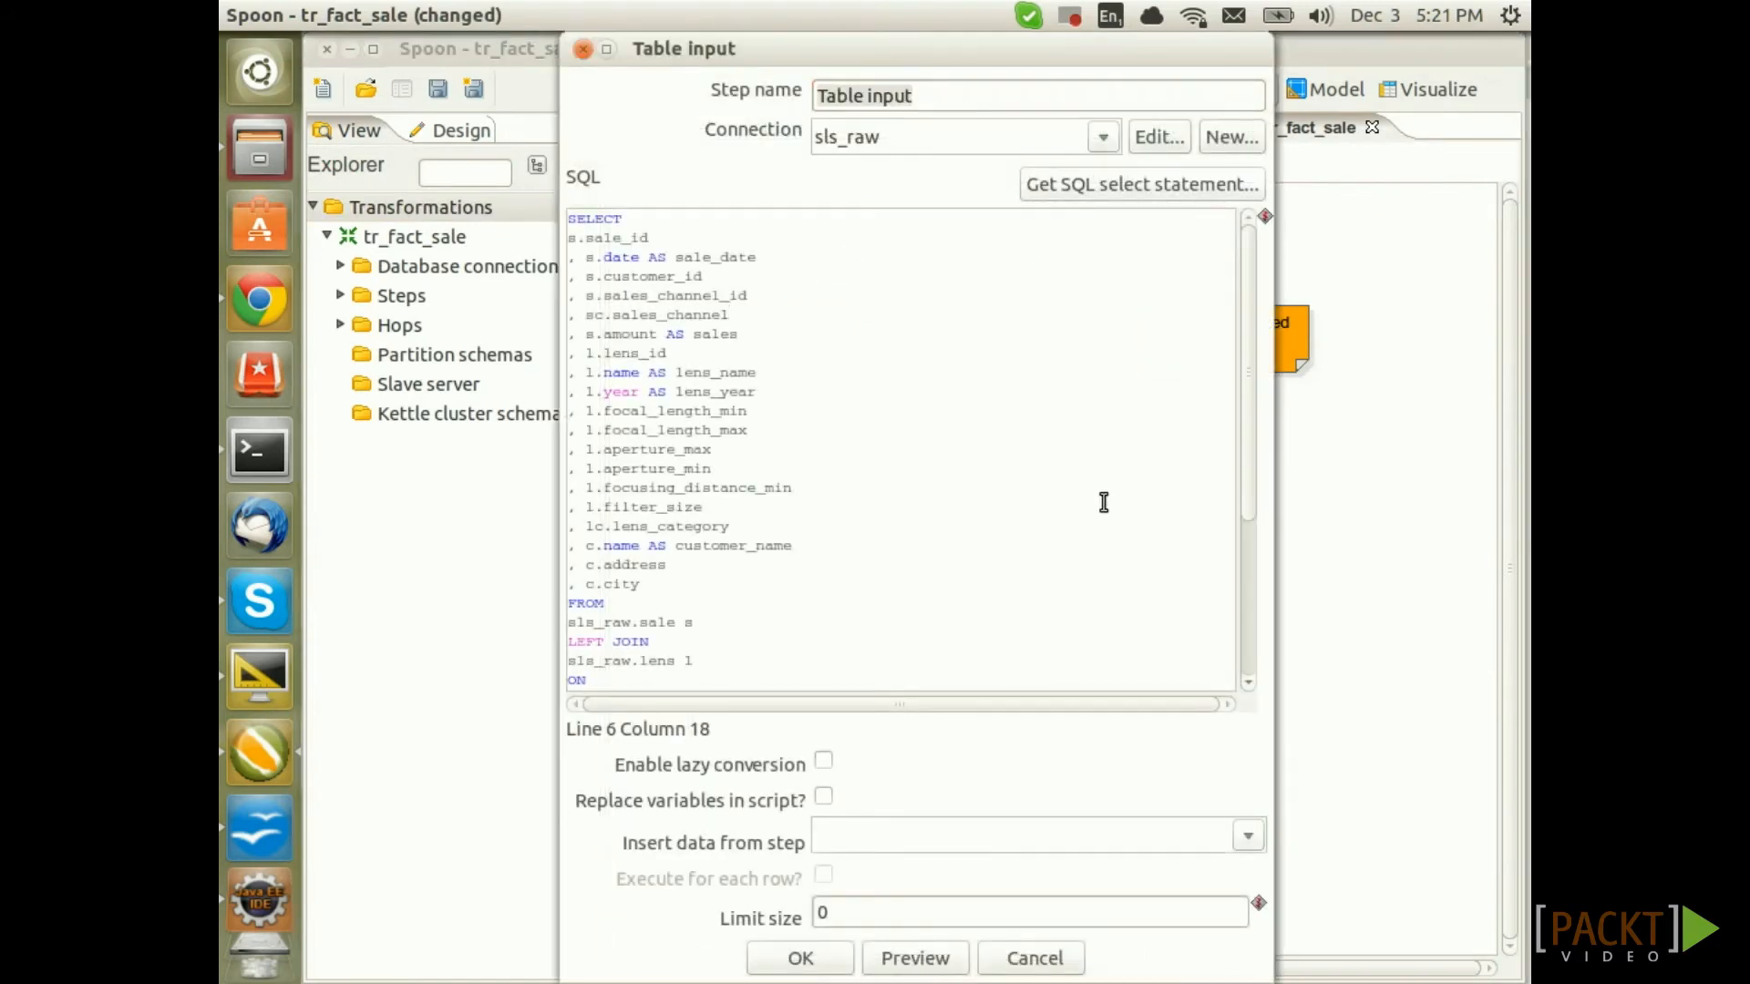
{"action": "key", "text": "ctrl+a"}
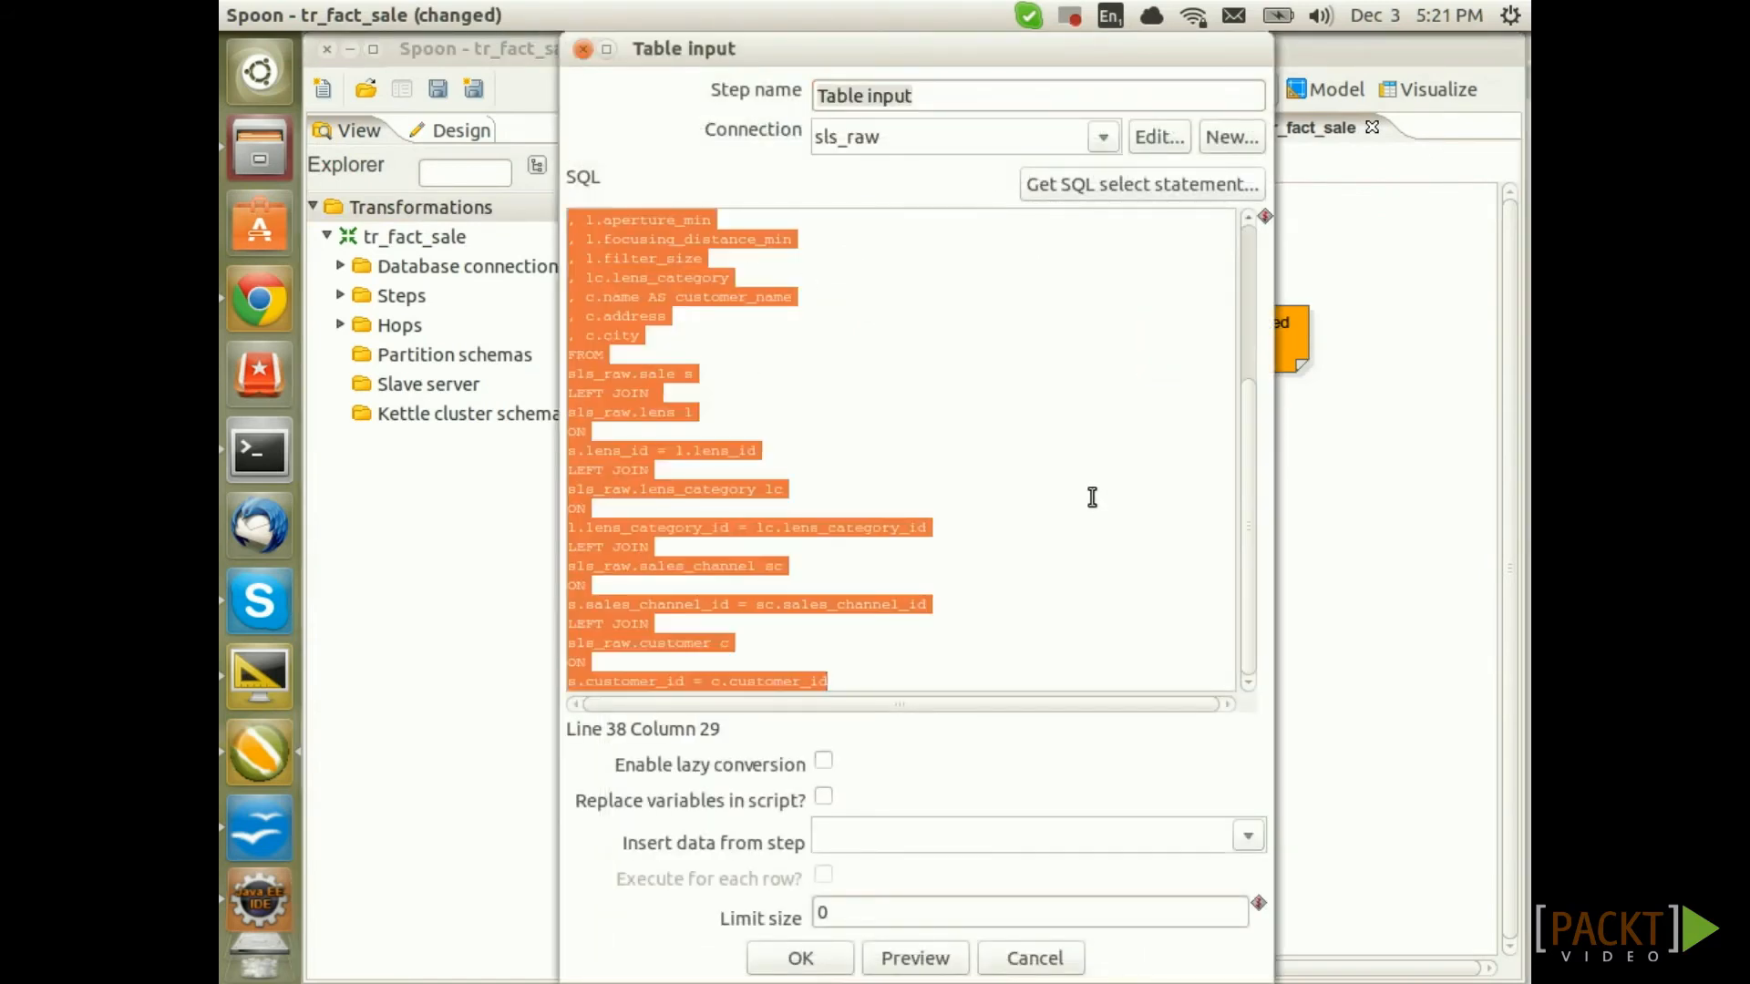
{"action": "key", "text": "ctrl+v"}
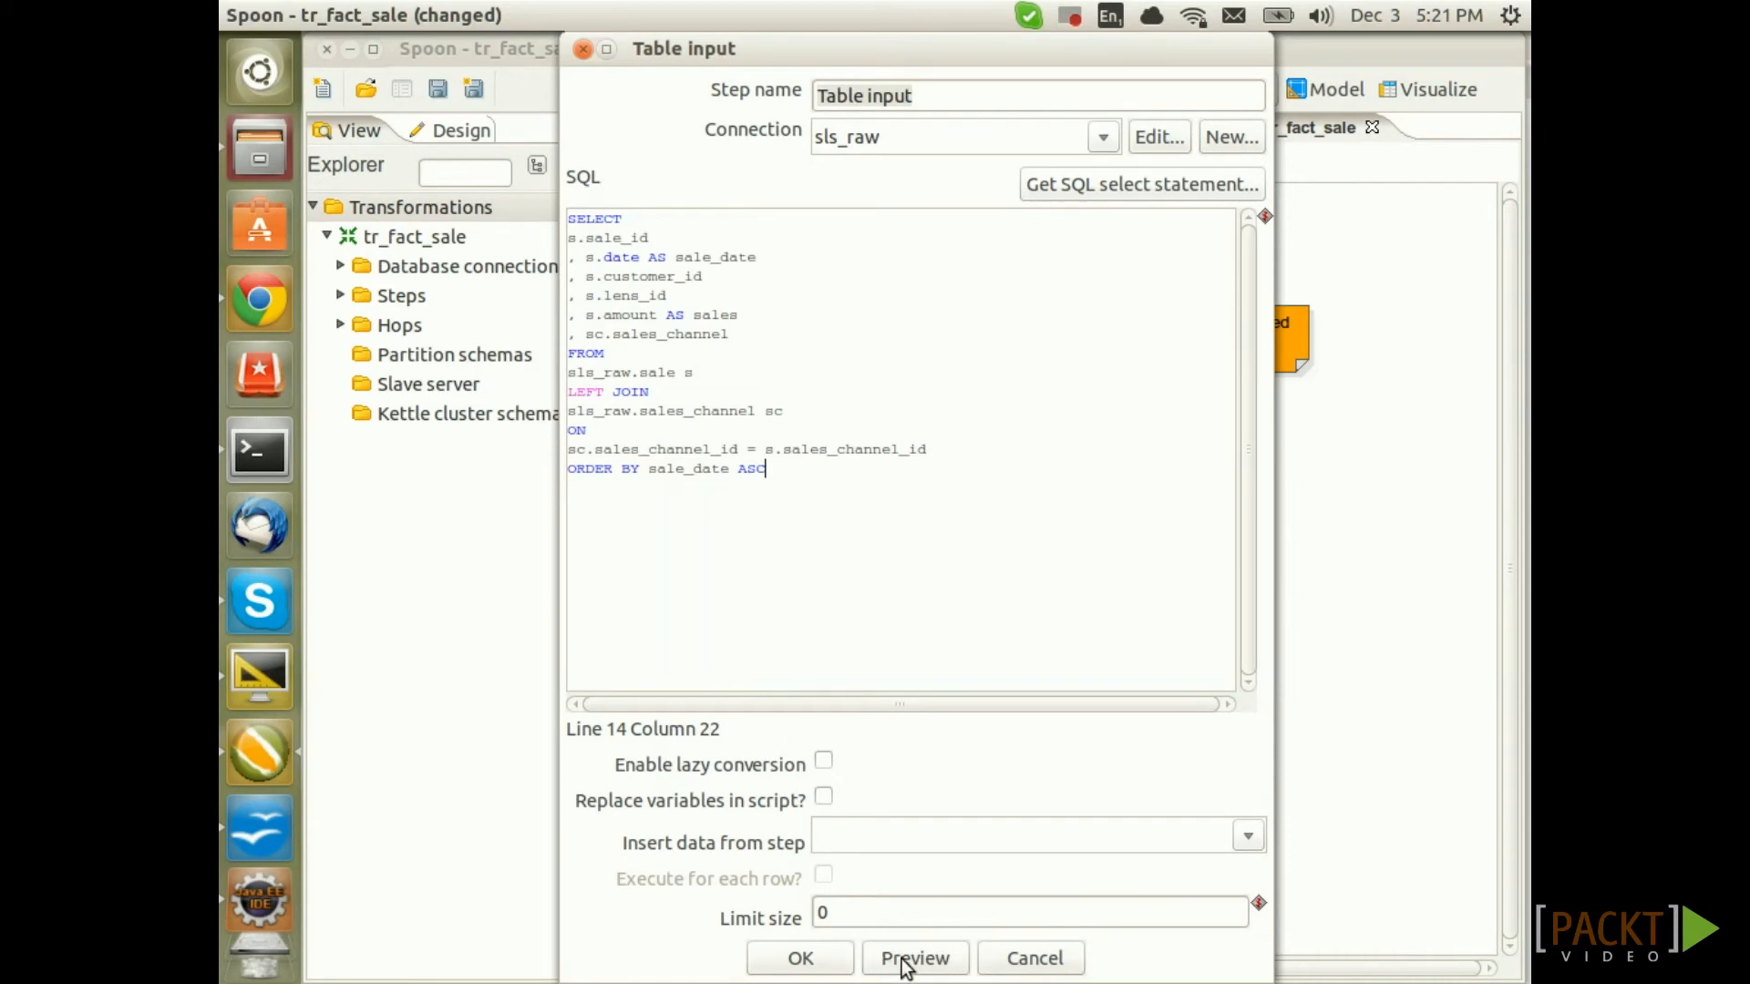
{"action": "left_click", "coordinate": [915, 958]}
{"action": "left_click", "coordinate": [569, 313]}
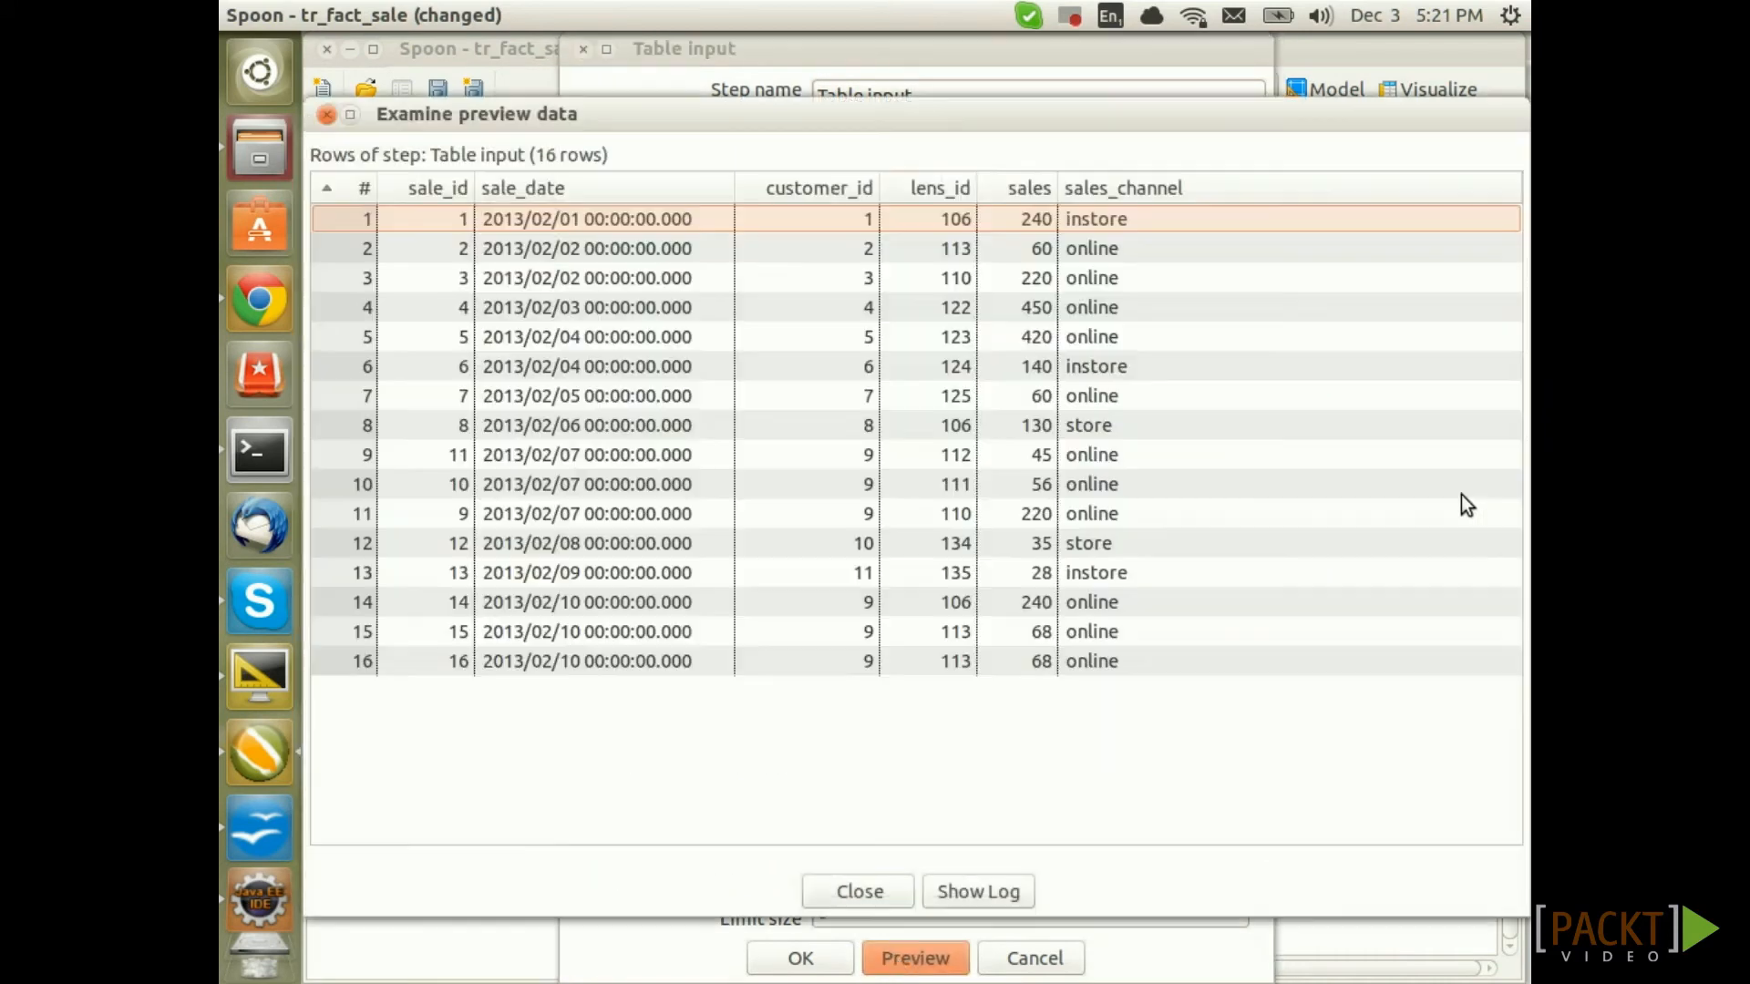
{"action": "left_click", "coordinate": [326, 114]}
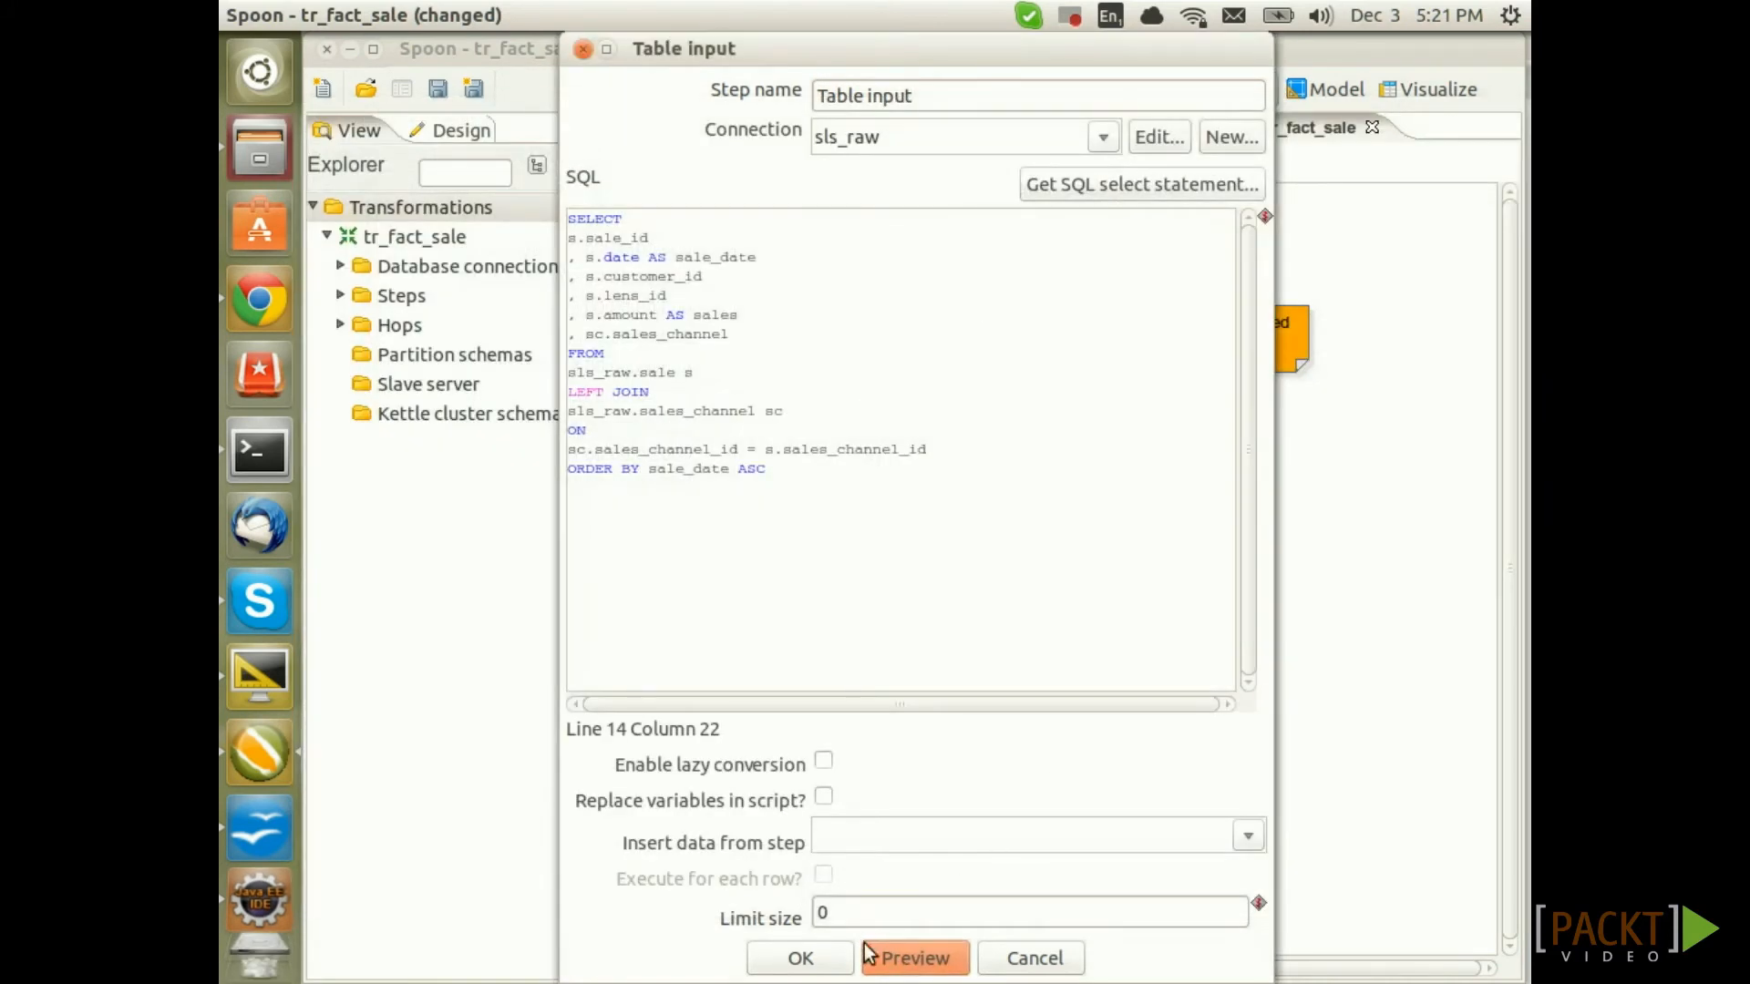
{"action": "left_click", "coordinate": [798, 959]}
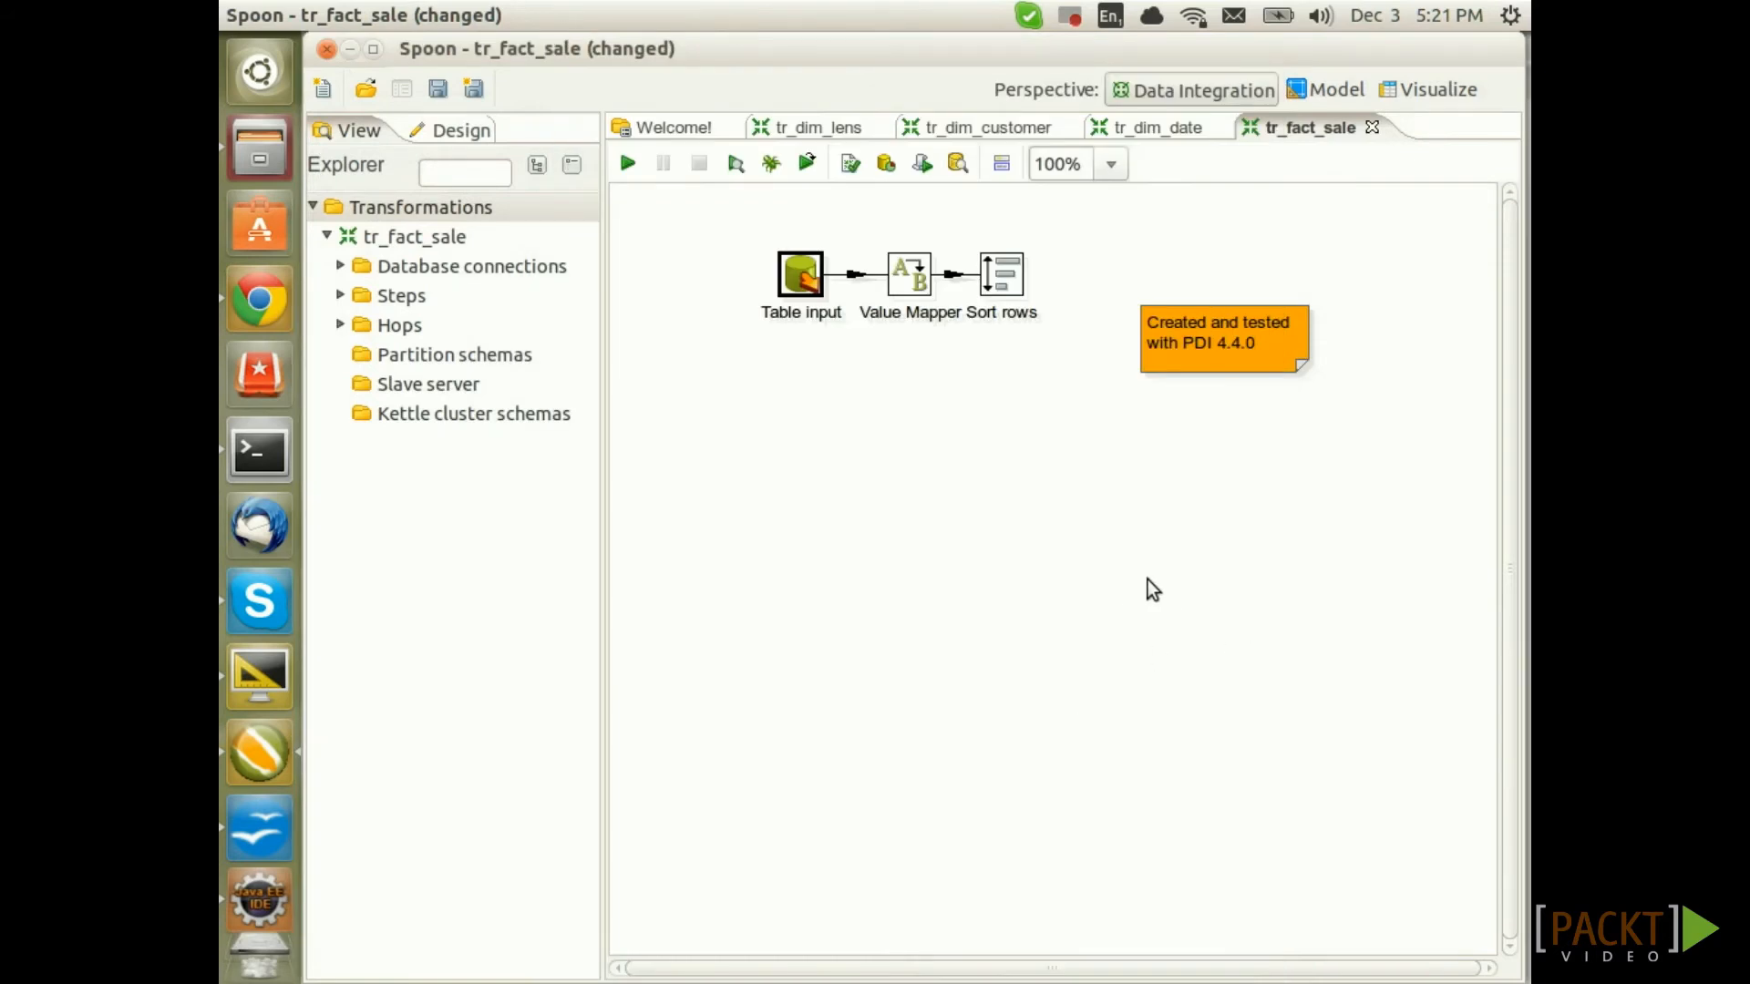
Save, then check that Value Mapper still maps the sales_channel field
{"action": "key", "text": "ctrl+s"}
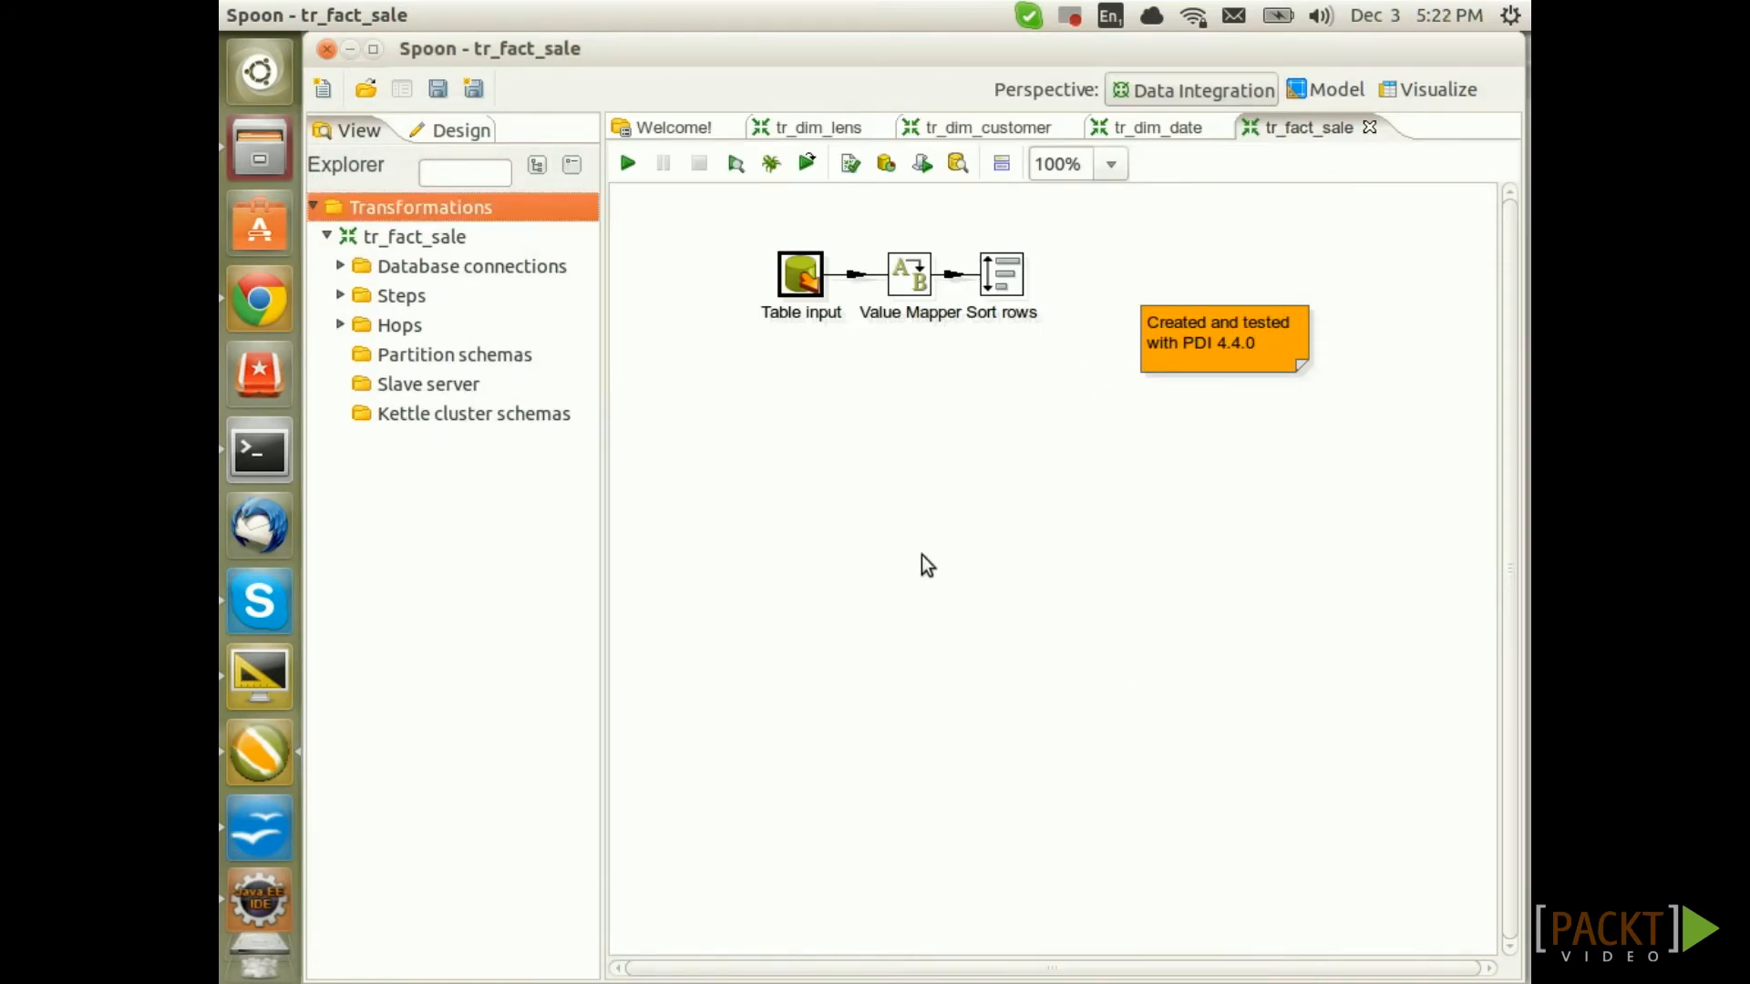
{"action": "left_click", "coordinate": [921, 562]}
{"action": "double_click", "coordinate": [898, 284]}
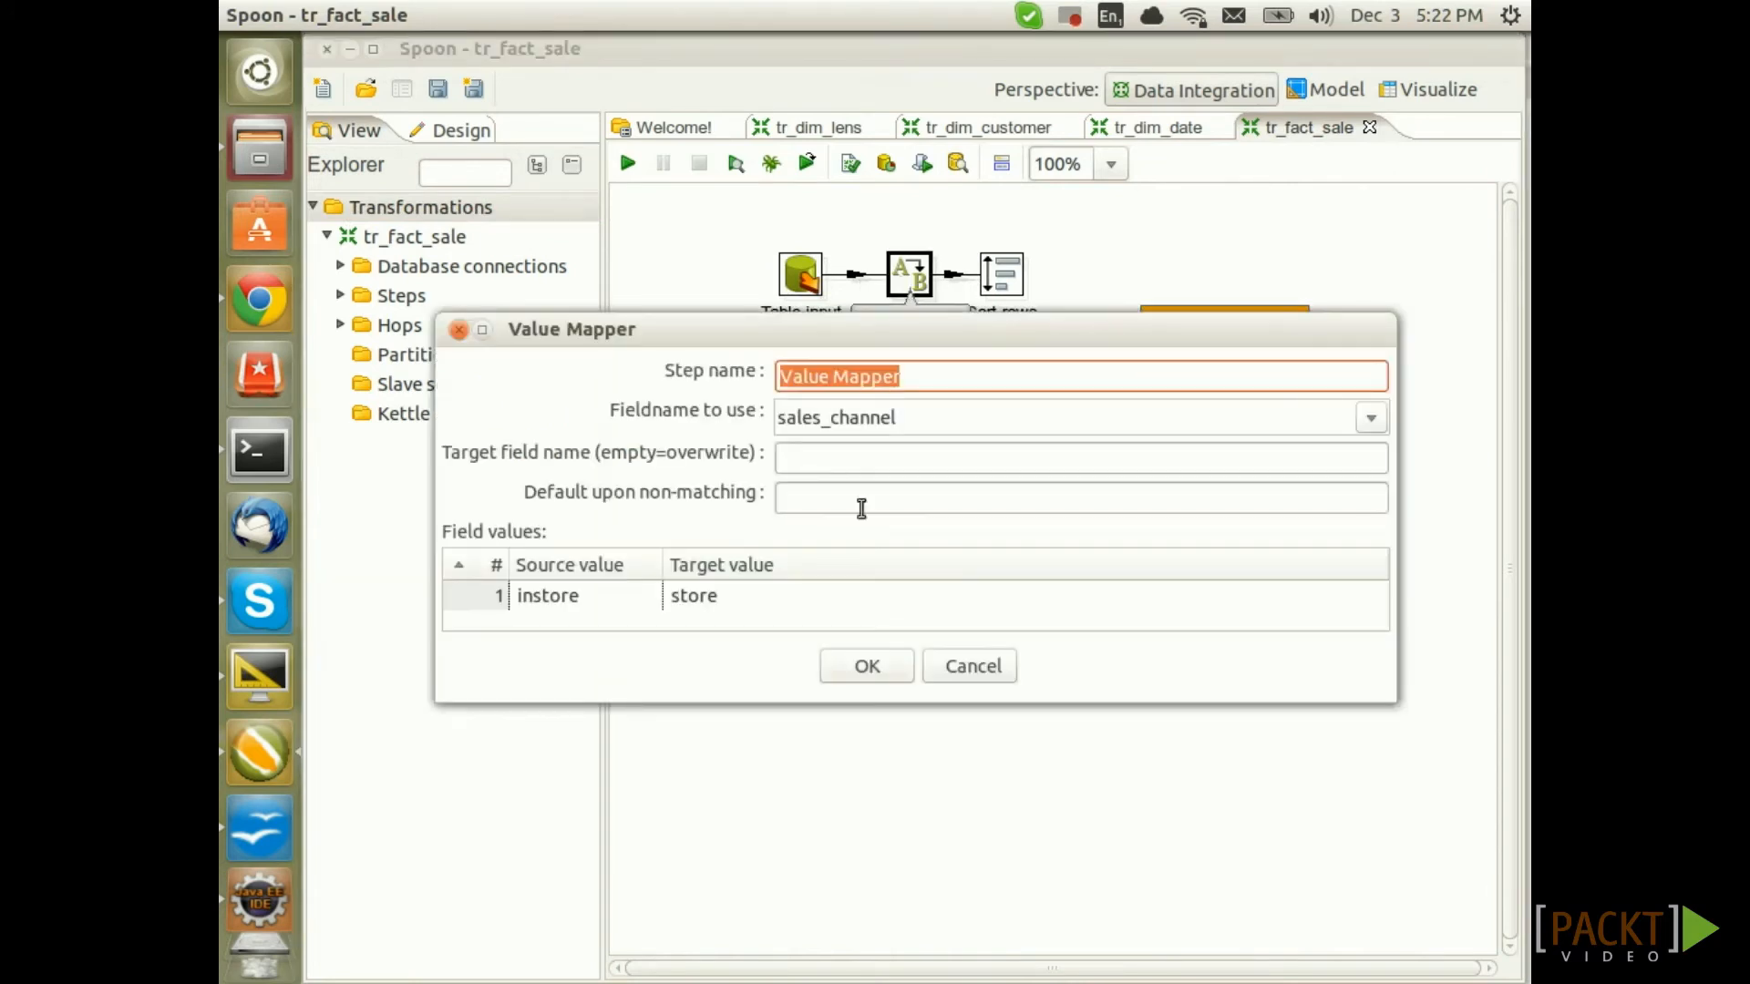
{"action": "left_click", "coordinate": [1372, 418]}
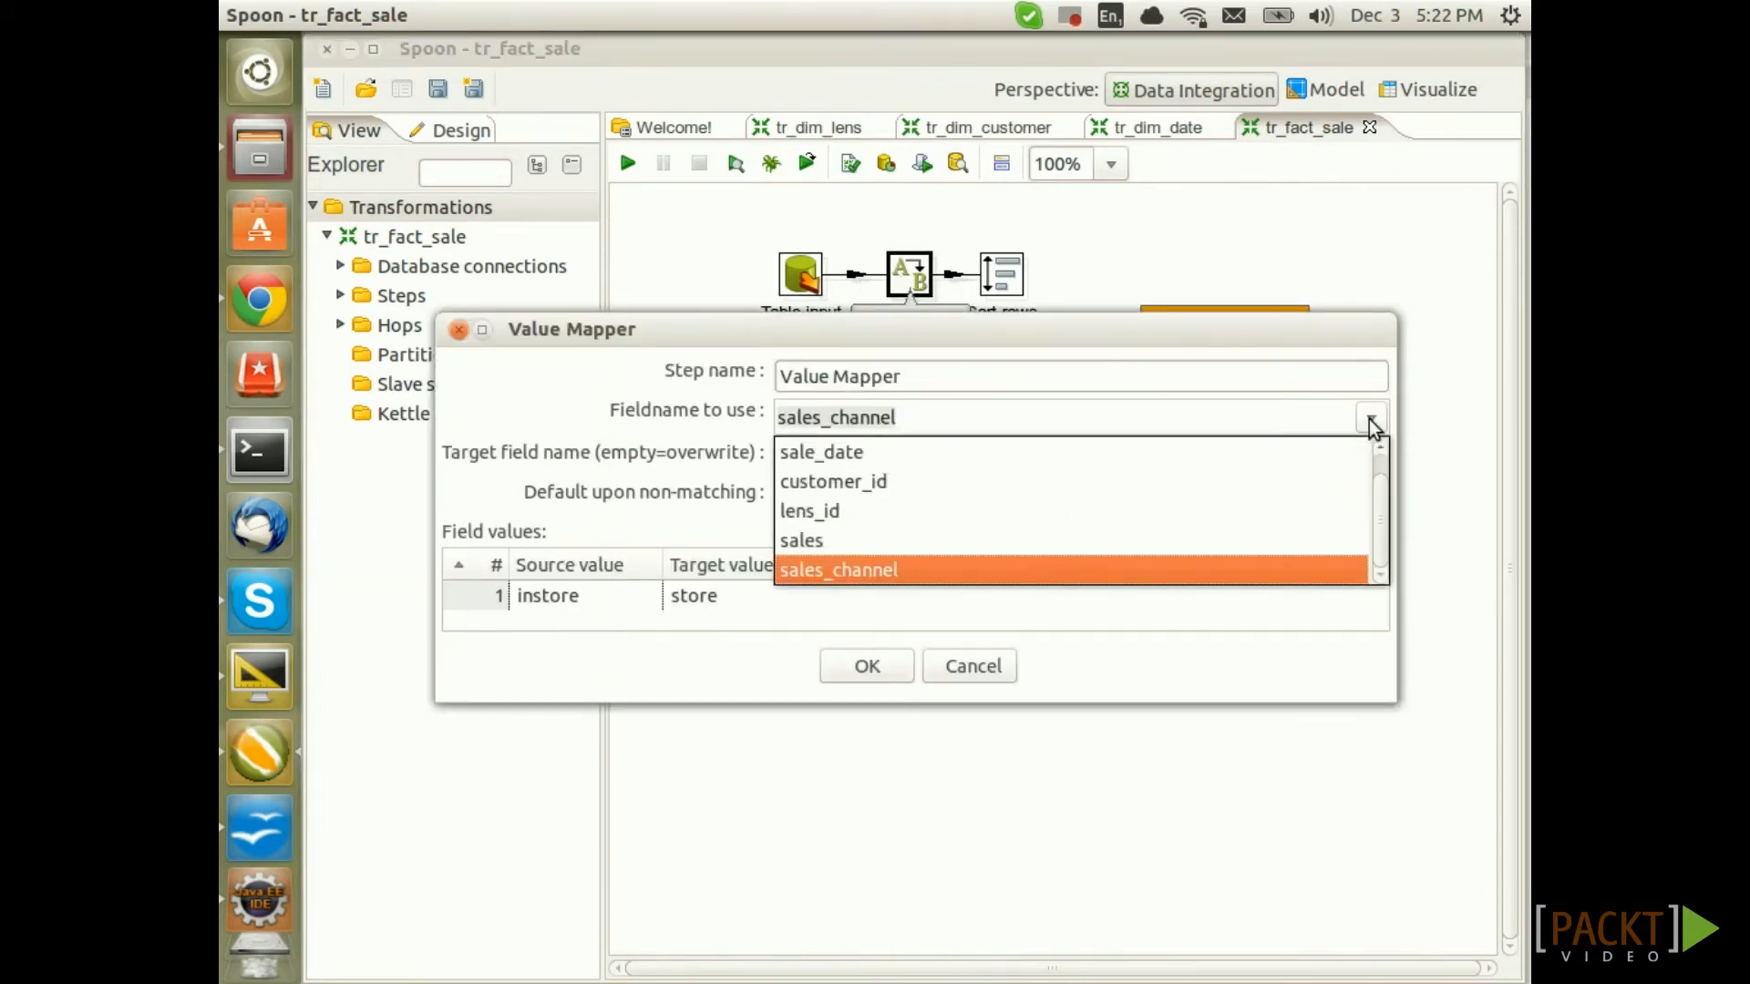
{"action": "left_click", "coordinate": [1372, 418]}
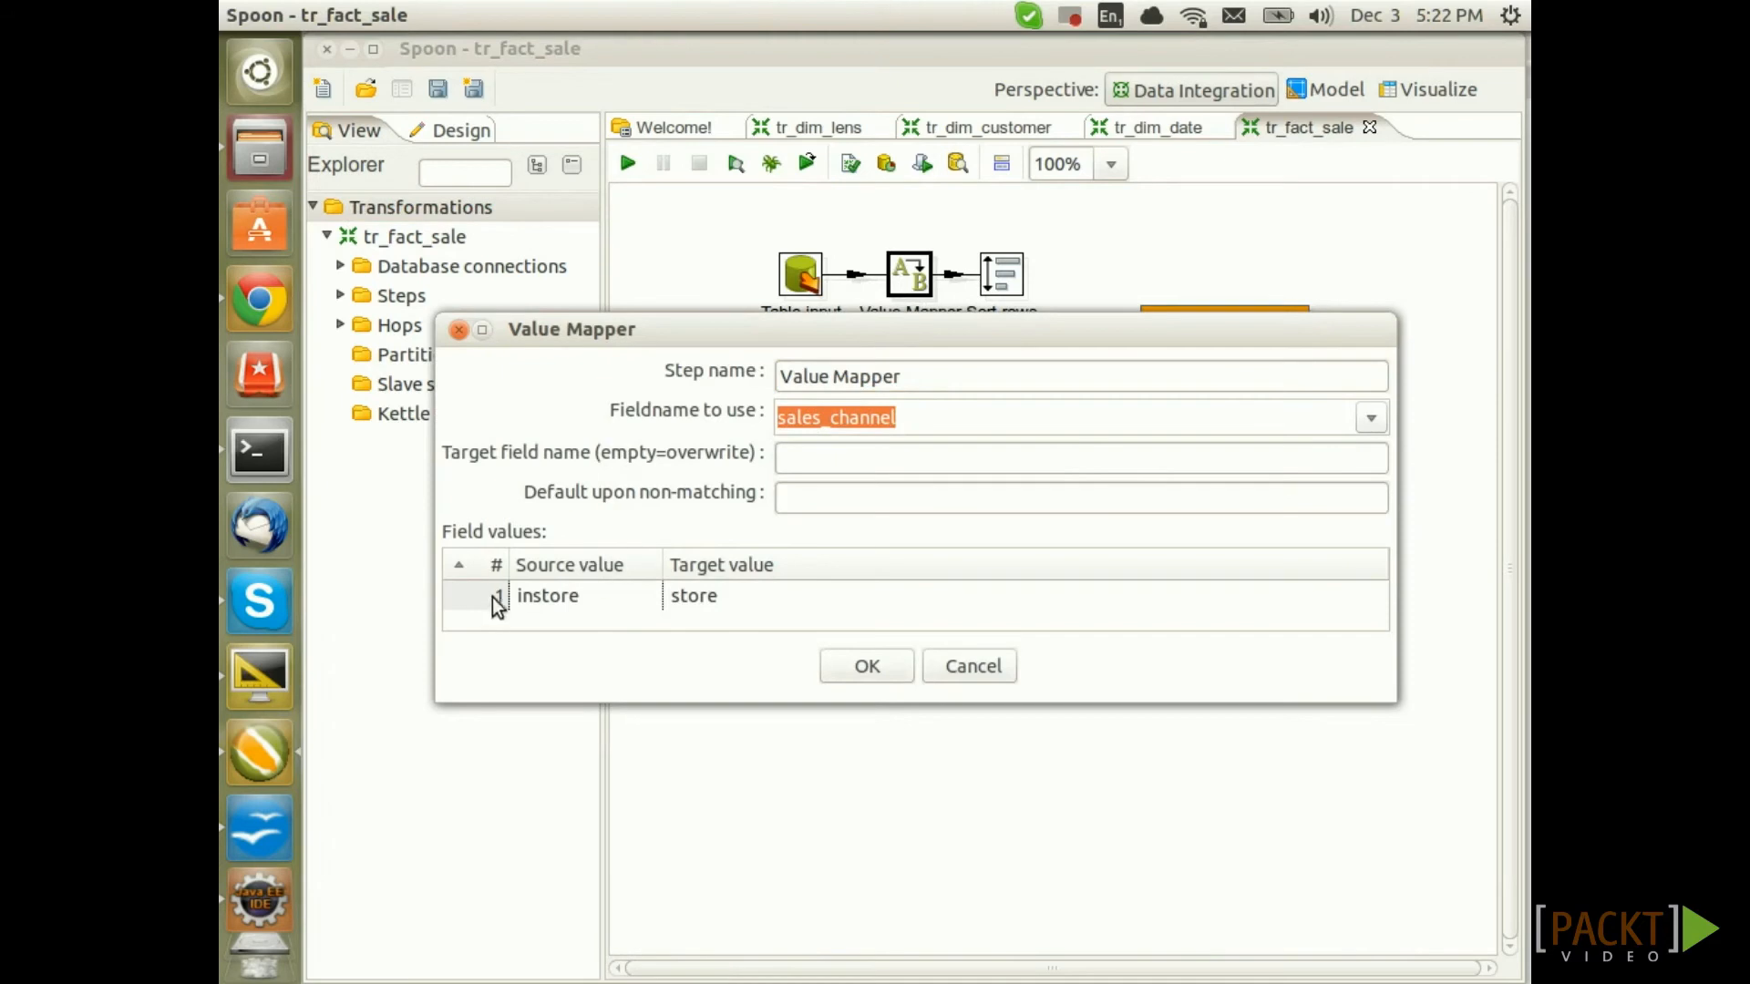
{"action": "left_click", "coordinate": [866, 668]}
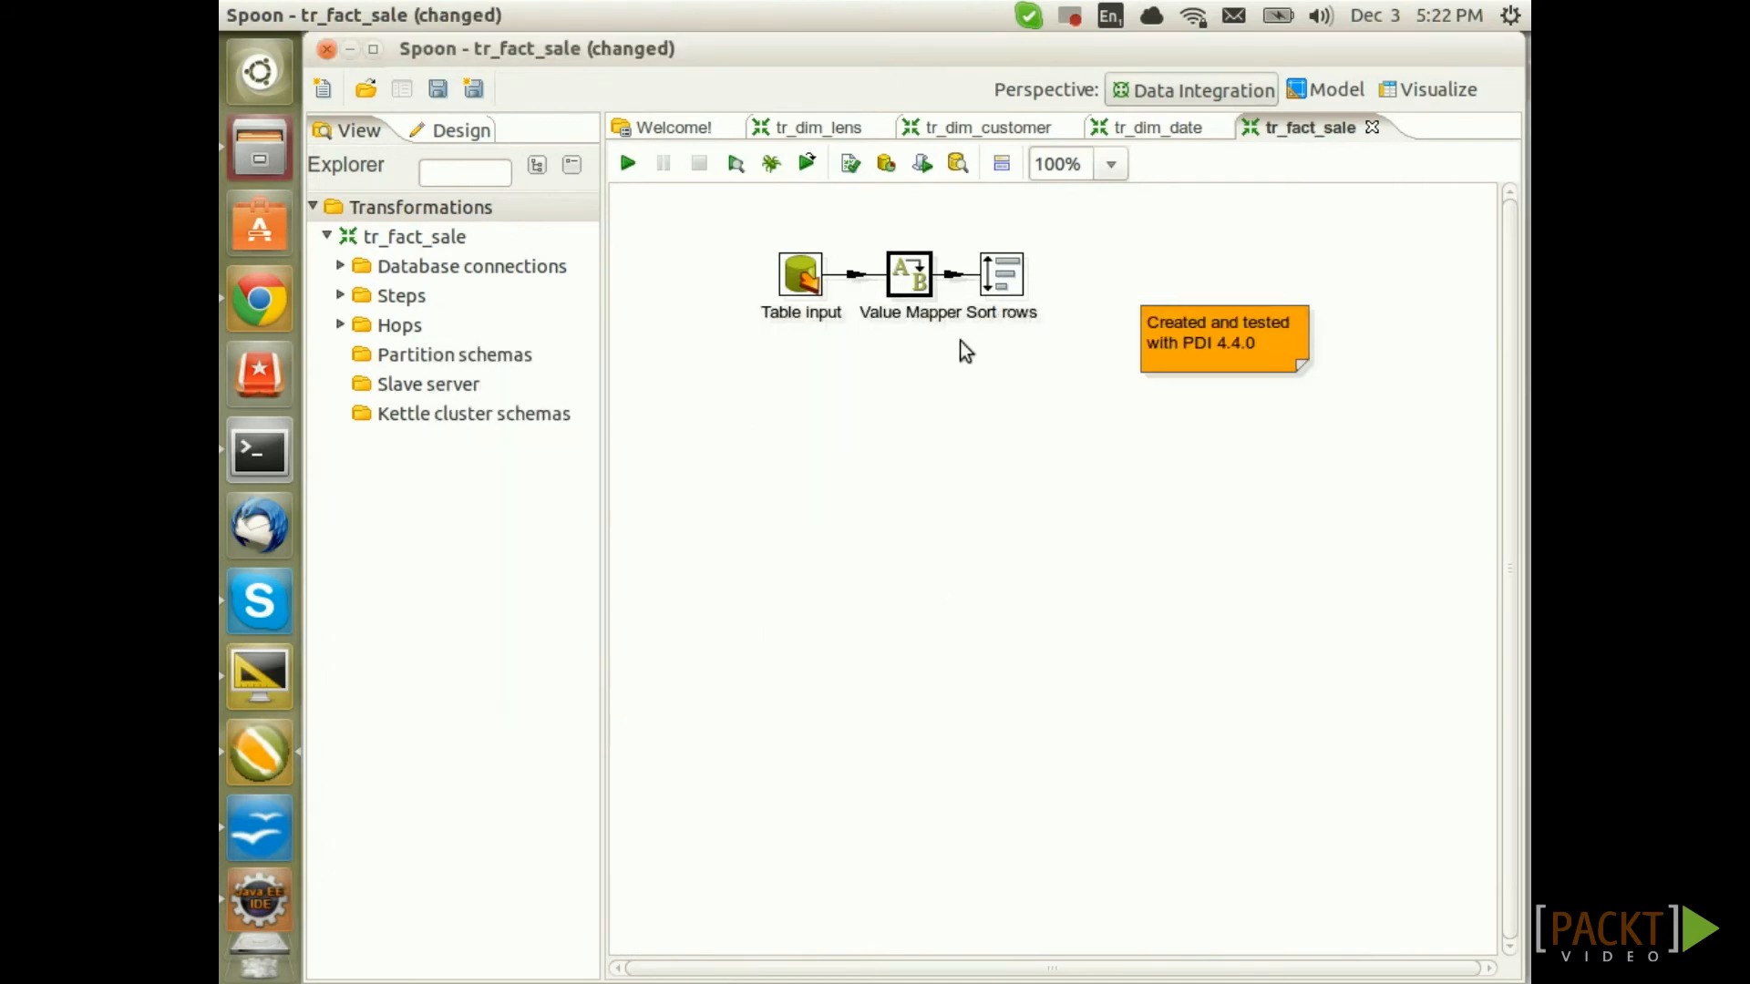
In Sort rows, replace customer_name with customer_id and lens_name with lens_id
{"action": "double_click", "coordinate": [1010, 282]}
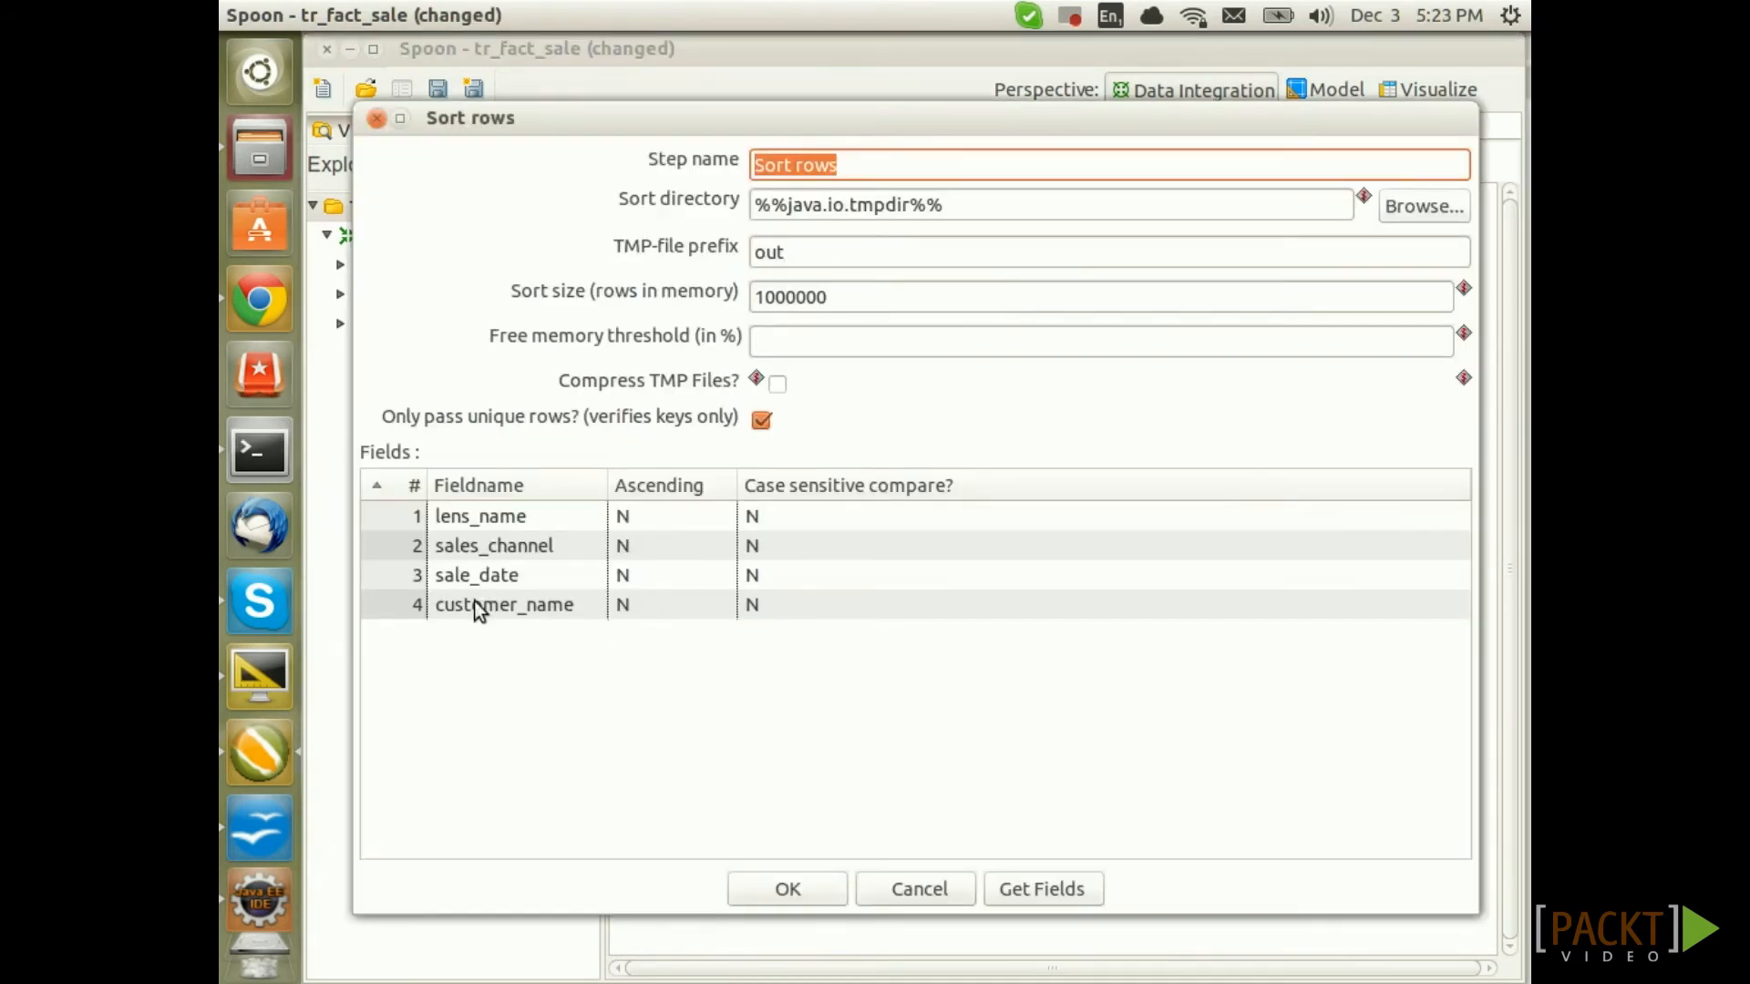
{"action": "left_click", "coordinate": [536, 608]}
{"action": "left_click", "coordinate": [589, 609]}
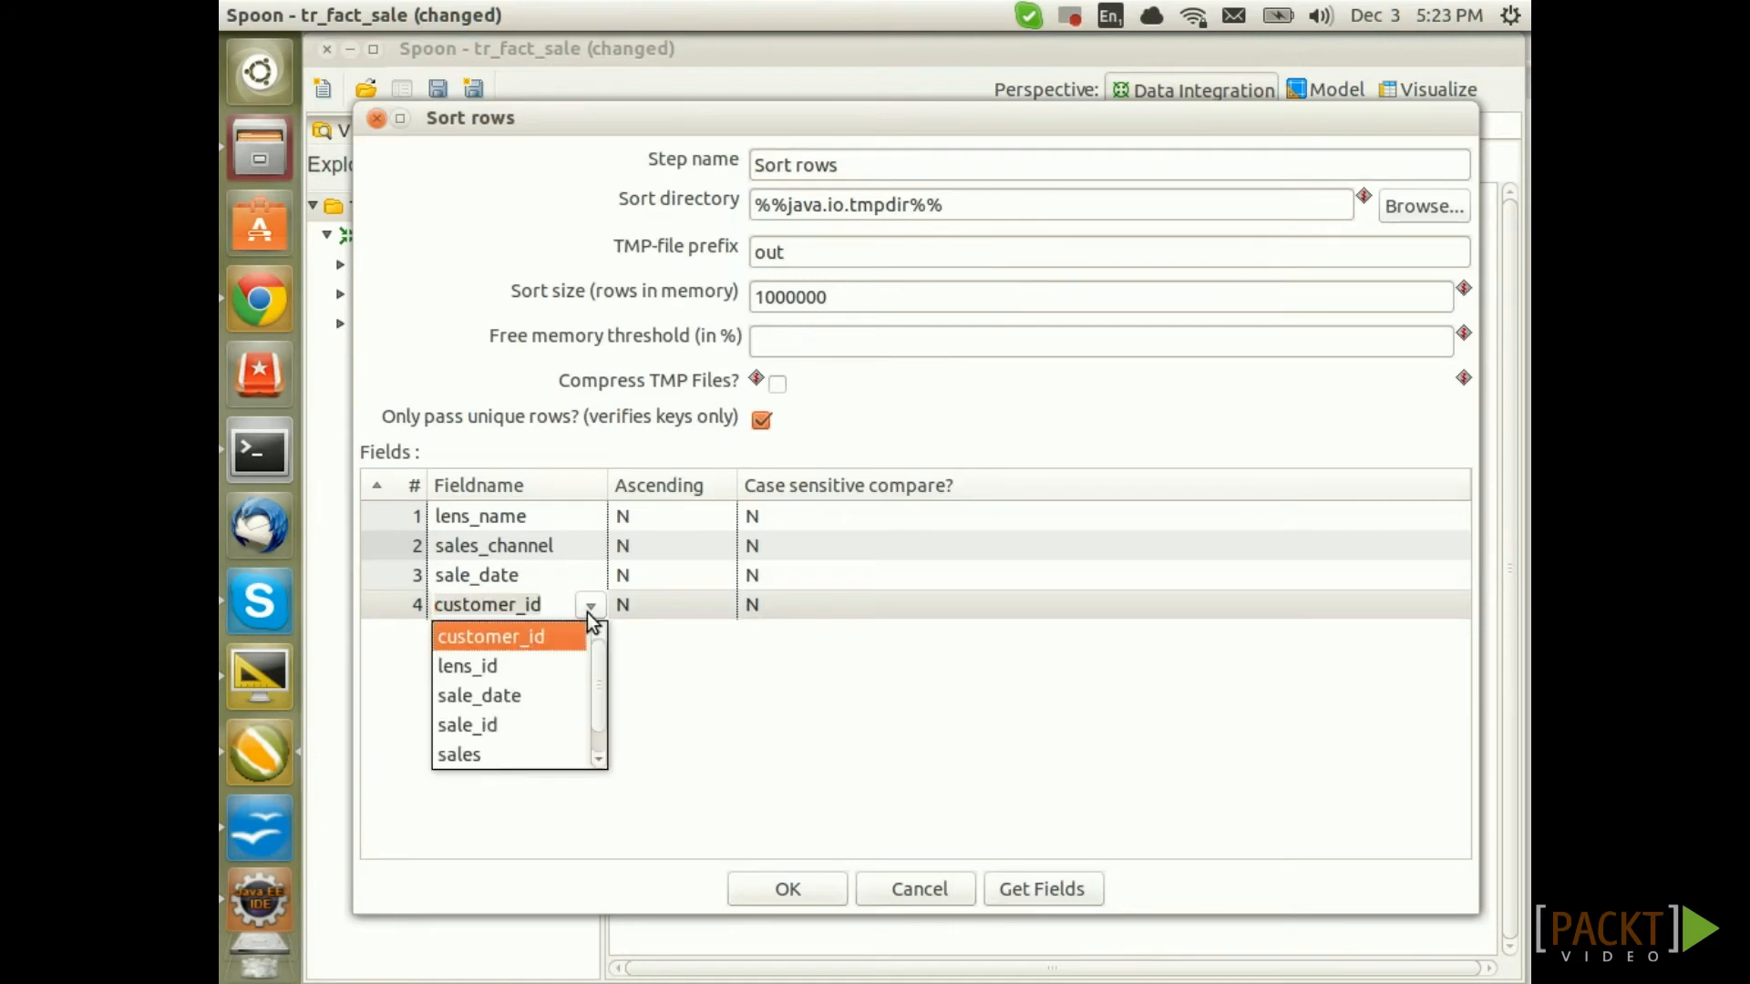
{"action": "left_click", "coordinate": [552, 637]}
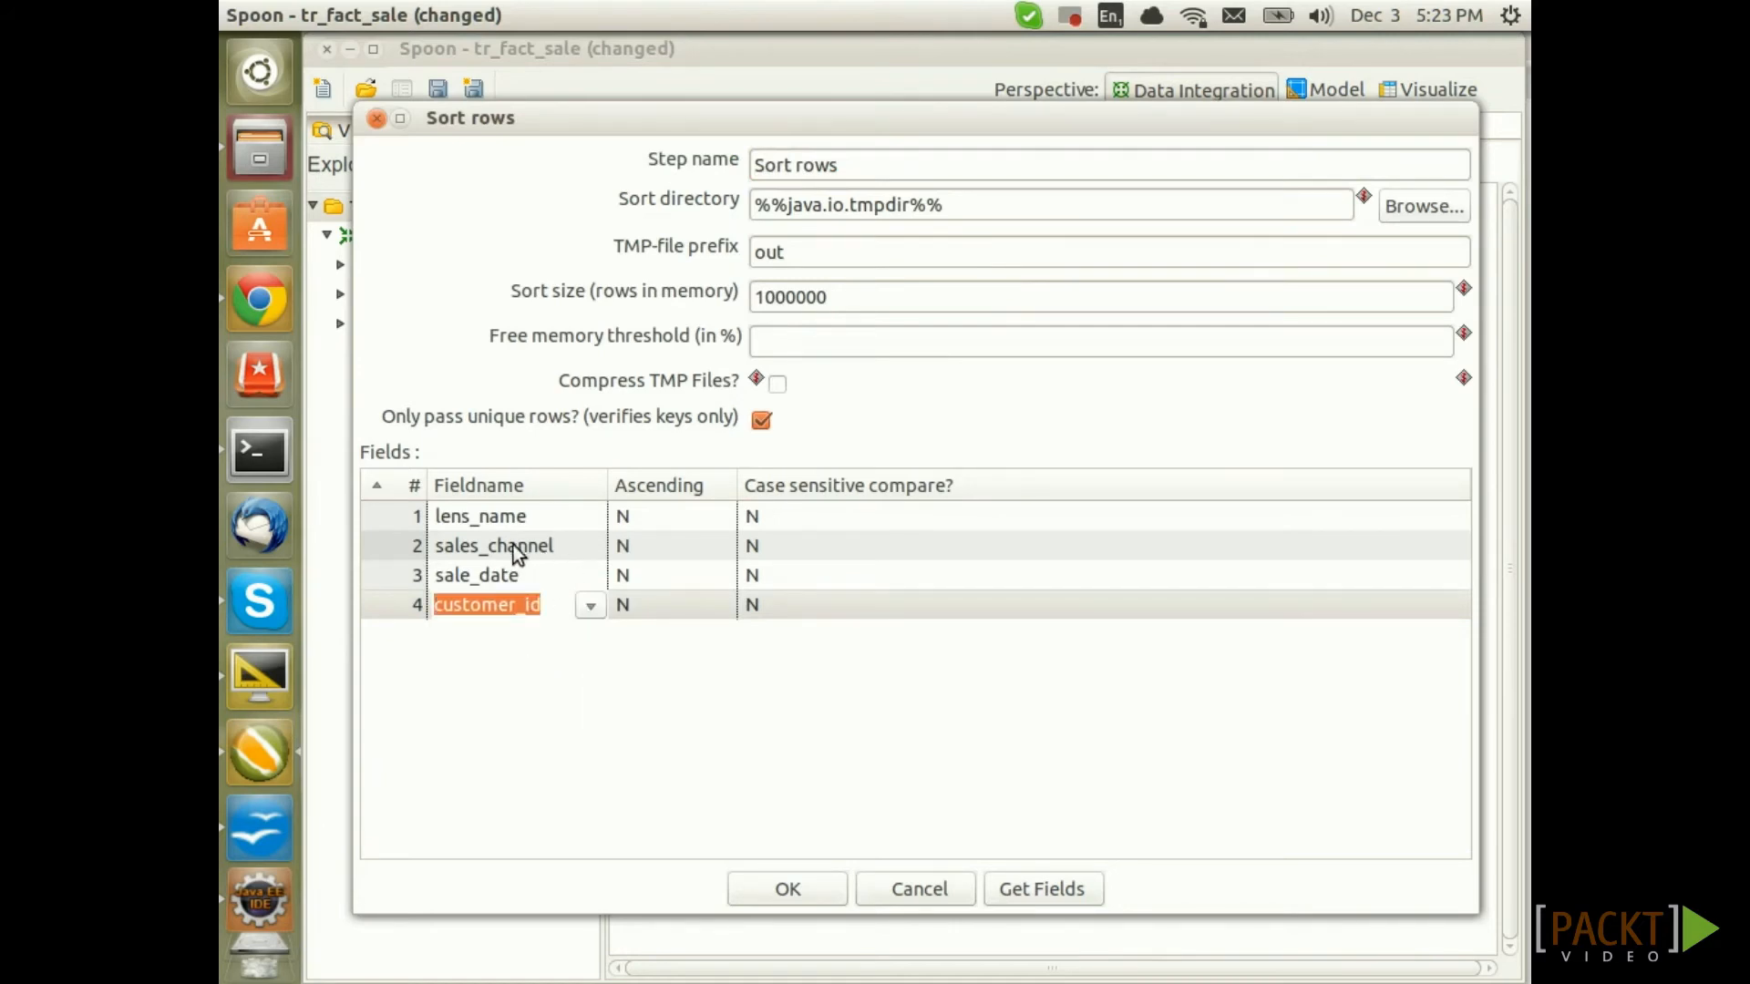
{"action": "left_click", "coordinate": [539, 511]}
{"action": "left_click", "coordinate": [592, 517]}
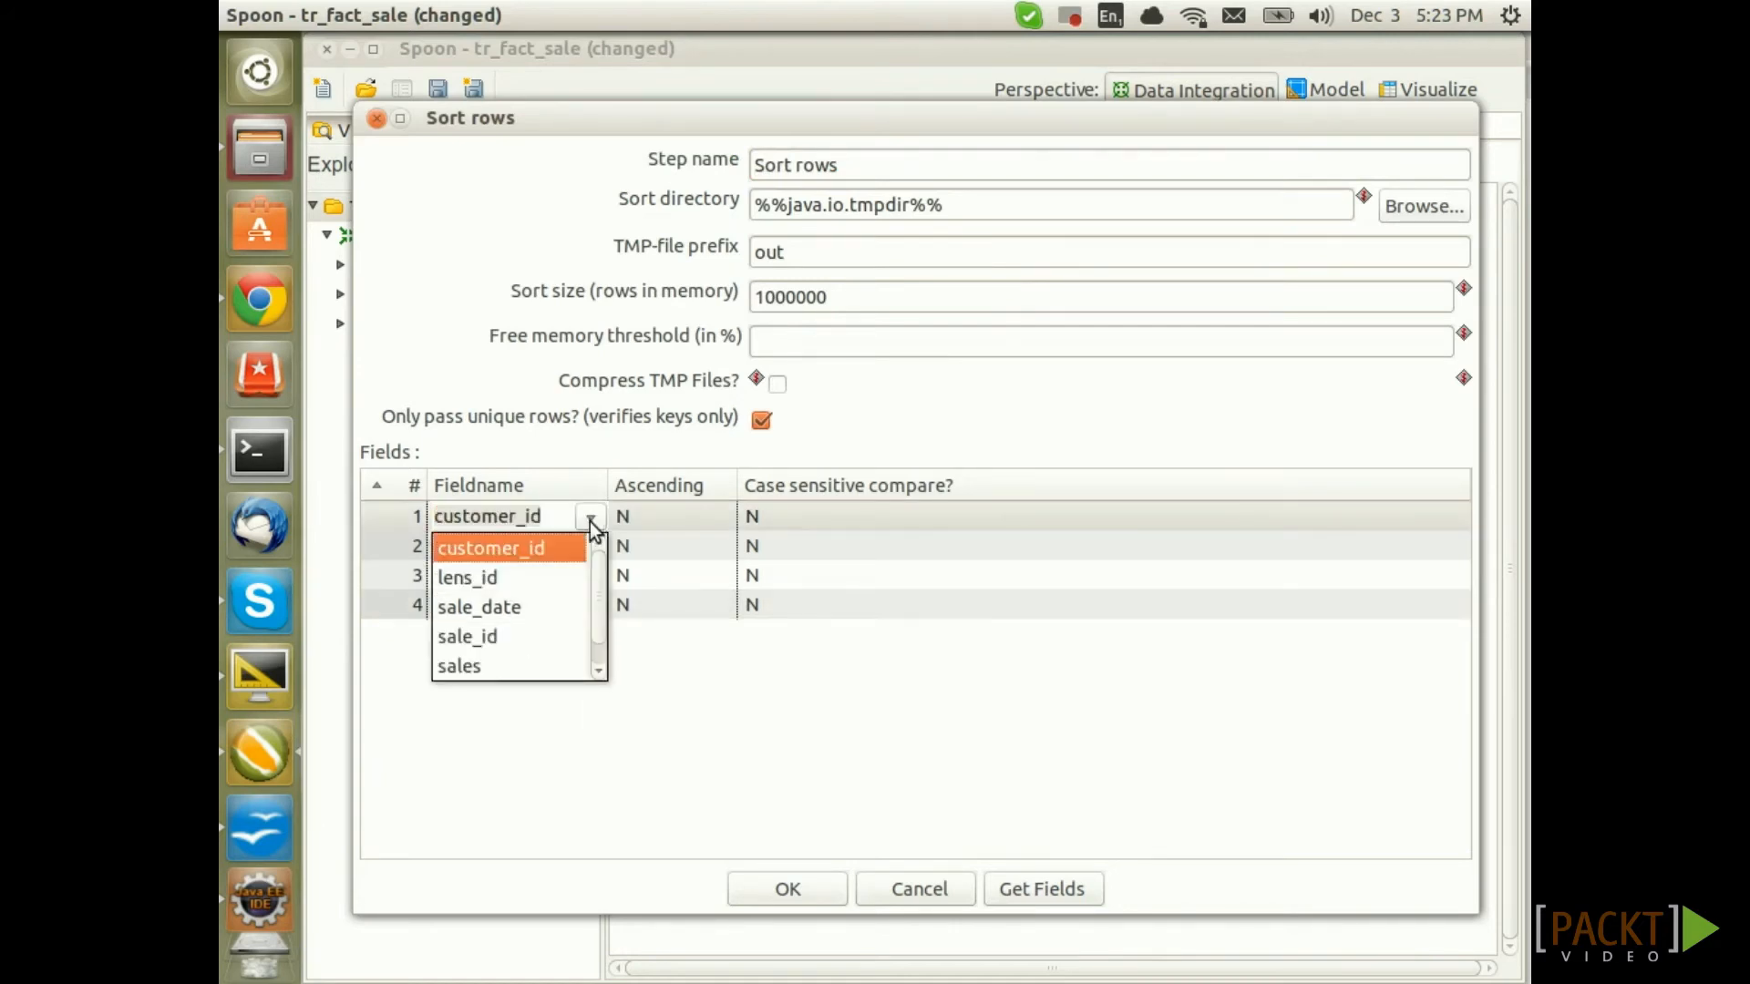
{"action": "left_click", "coordinate": [545, 578]}
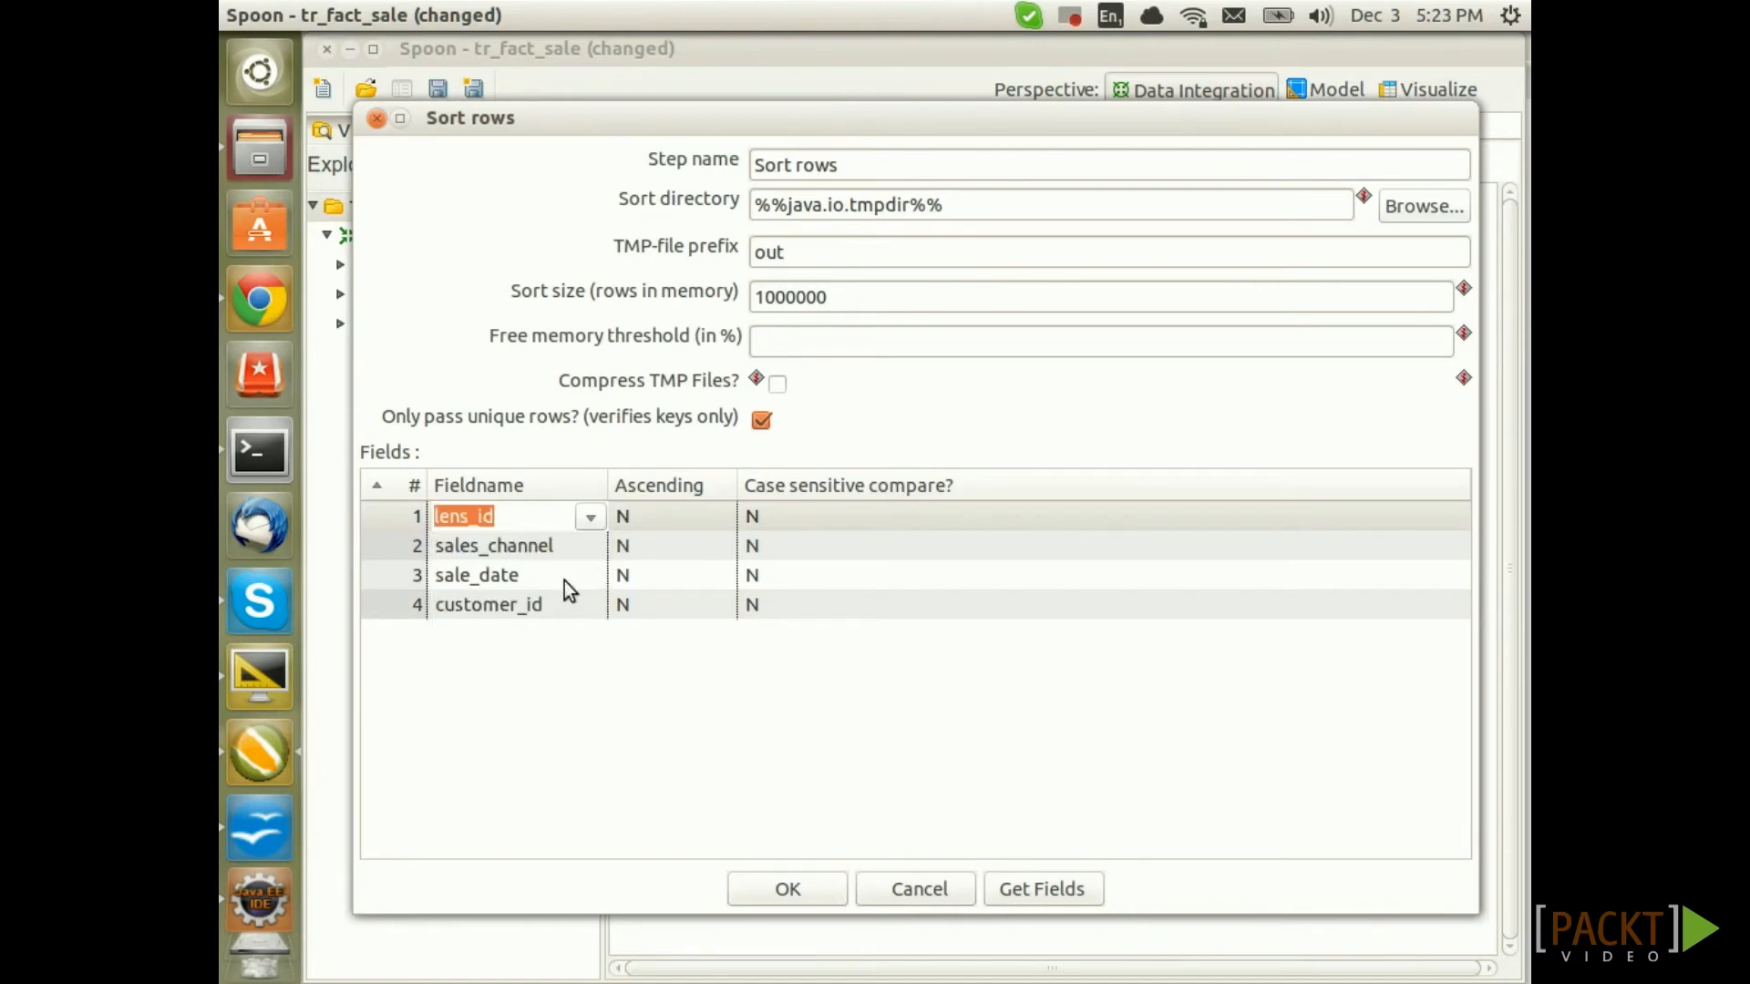
Keep sale_date and sales_channel as the other sort fields, confirm, and save
{"action": "left_click", "coordinate": [565, 578]}
{"action": "left_click", "coordinate": [591, 576]}
{"action": "left_click", "coordinate": [591, 576]}
{"action": "left_click", "coordinate": [593, 543]}
{"action": "left_click", "coordinate": [593, 545]}
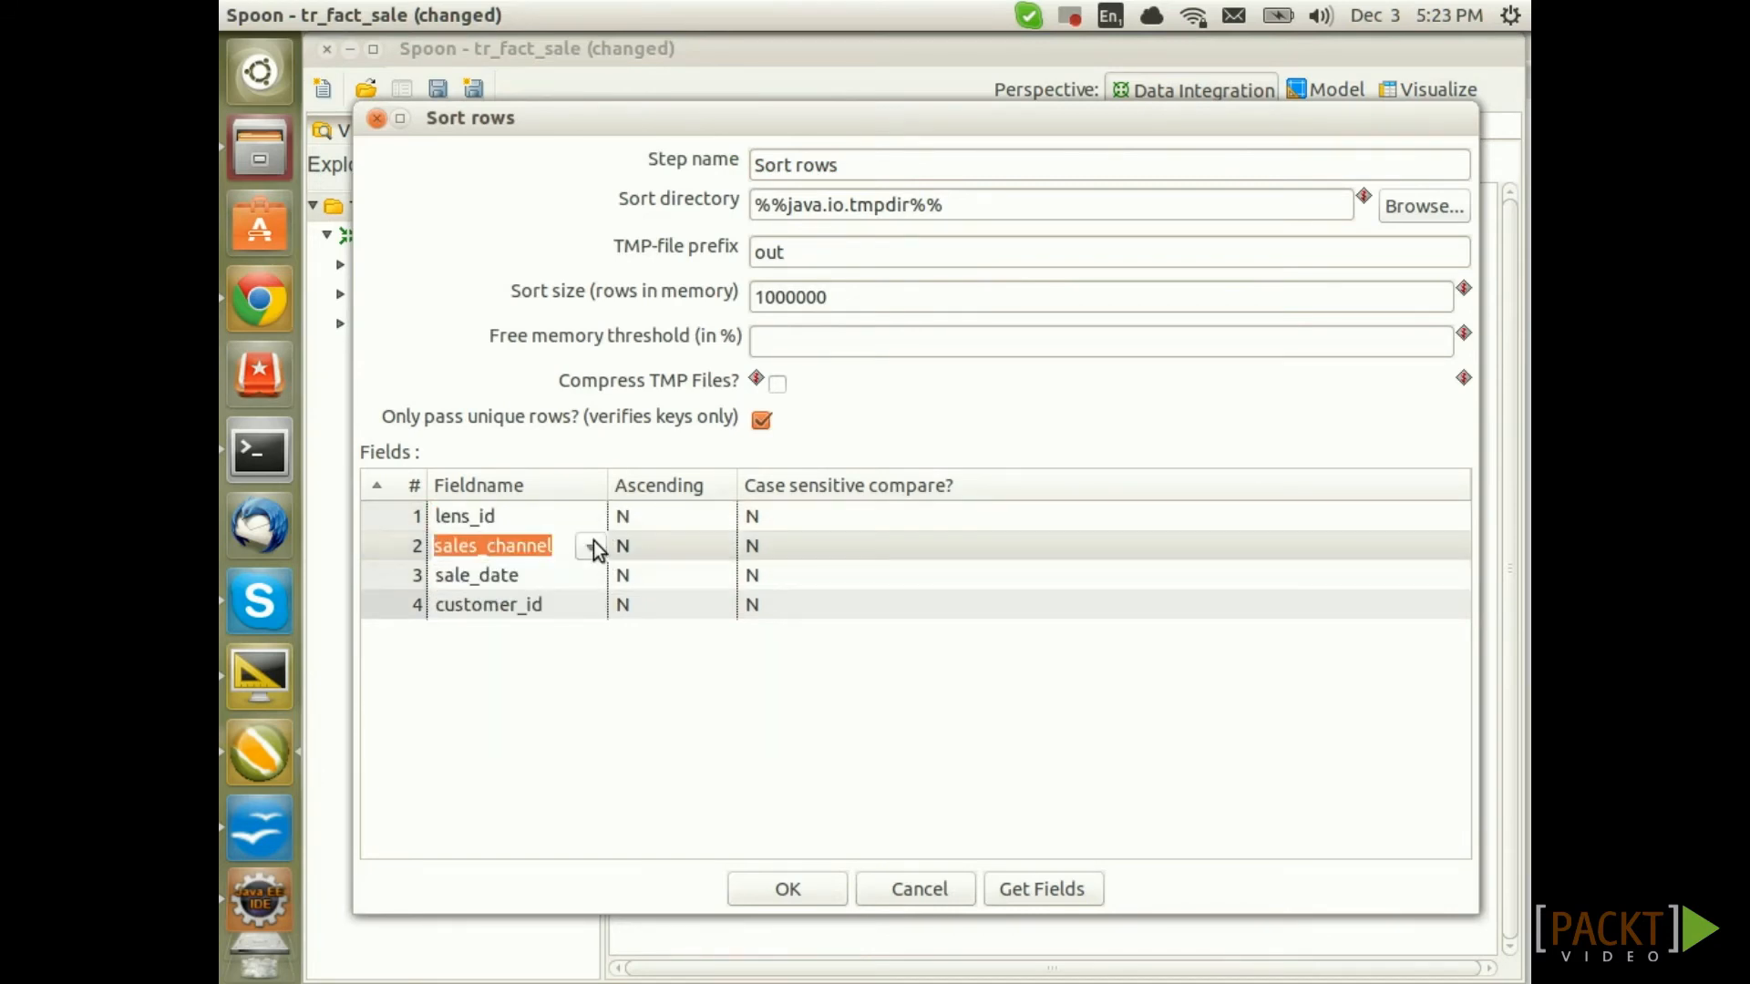
{"action": "left_click", "coordinate": [593, 545]}
{"action": "left_click", "coordinate": [786, 888]}
{"action": "key", "text": "ctrl+s"}
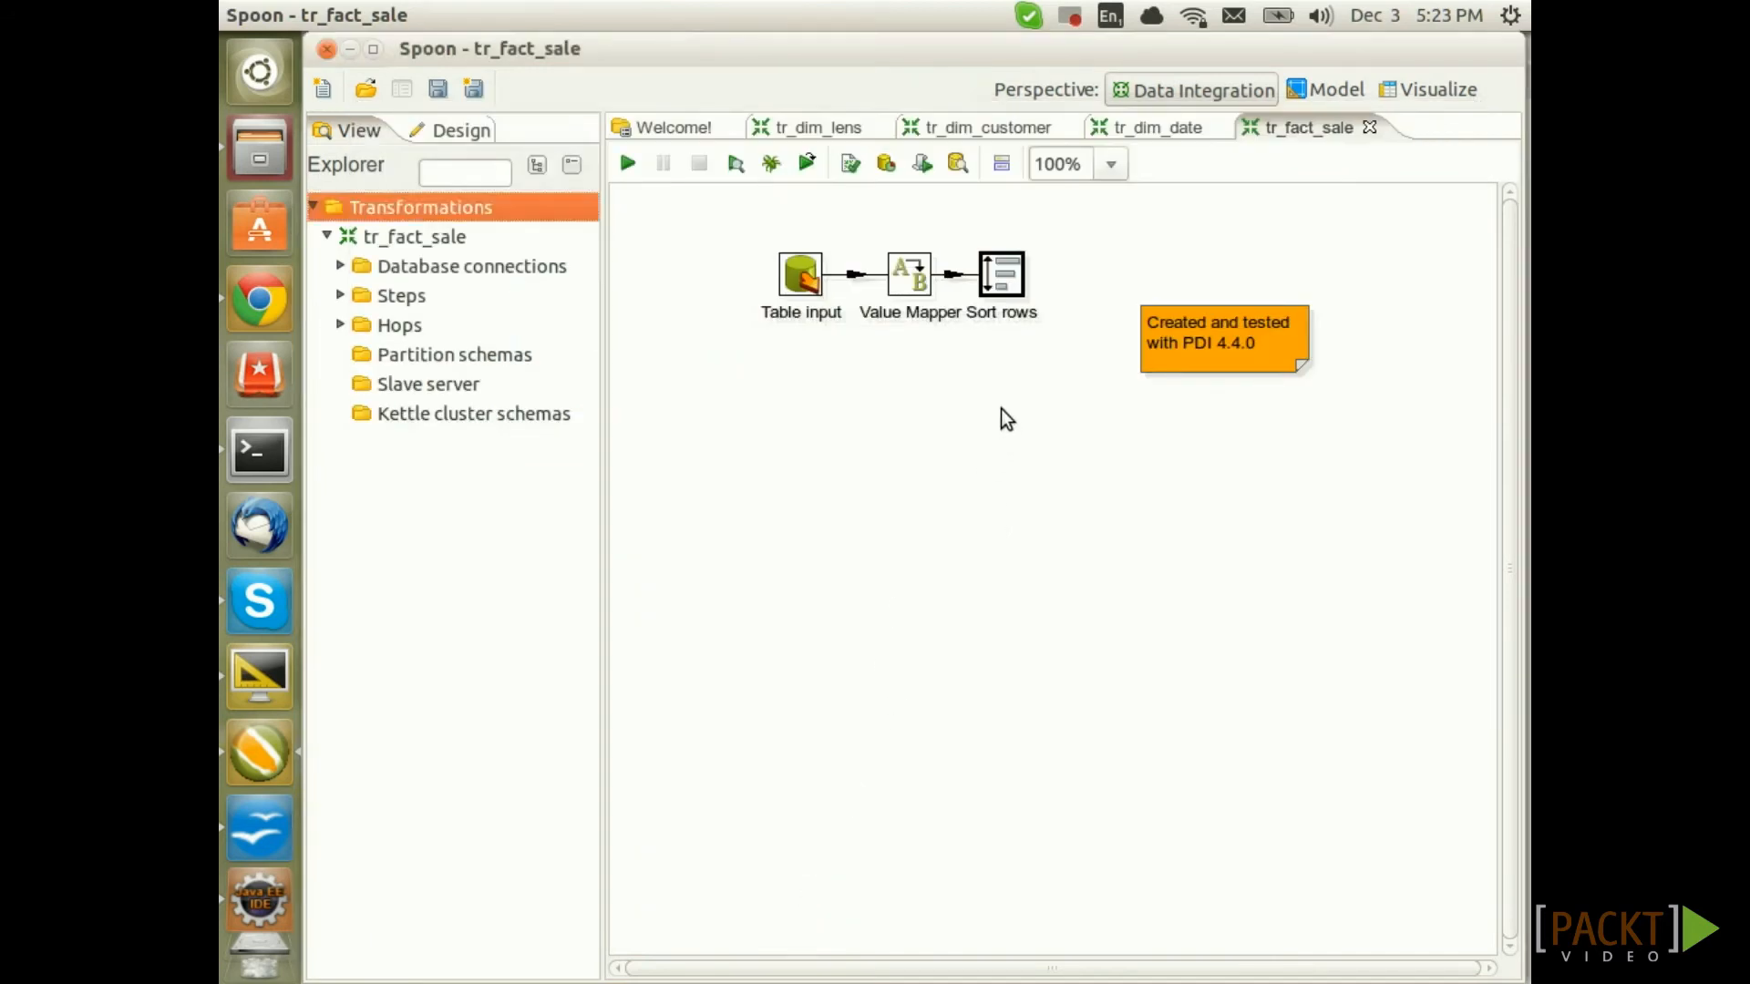
Preview the sorted rows coming out of the Sort rows step, then close the preview
{"action": "right_click", "coordinate": [996, 282]}
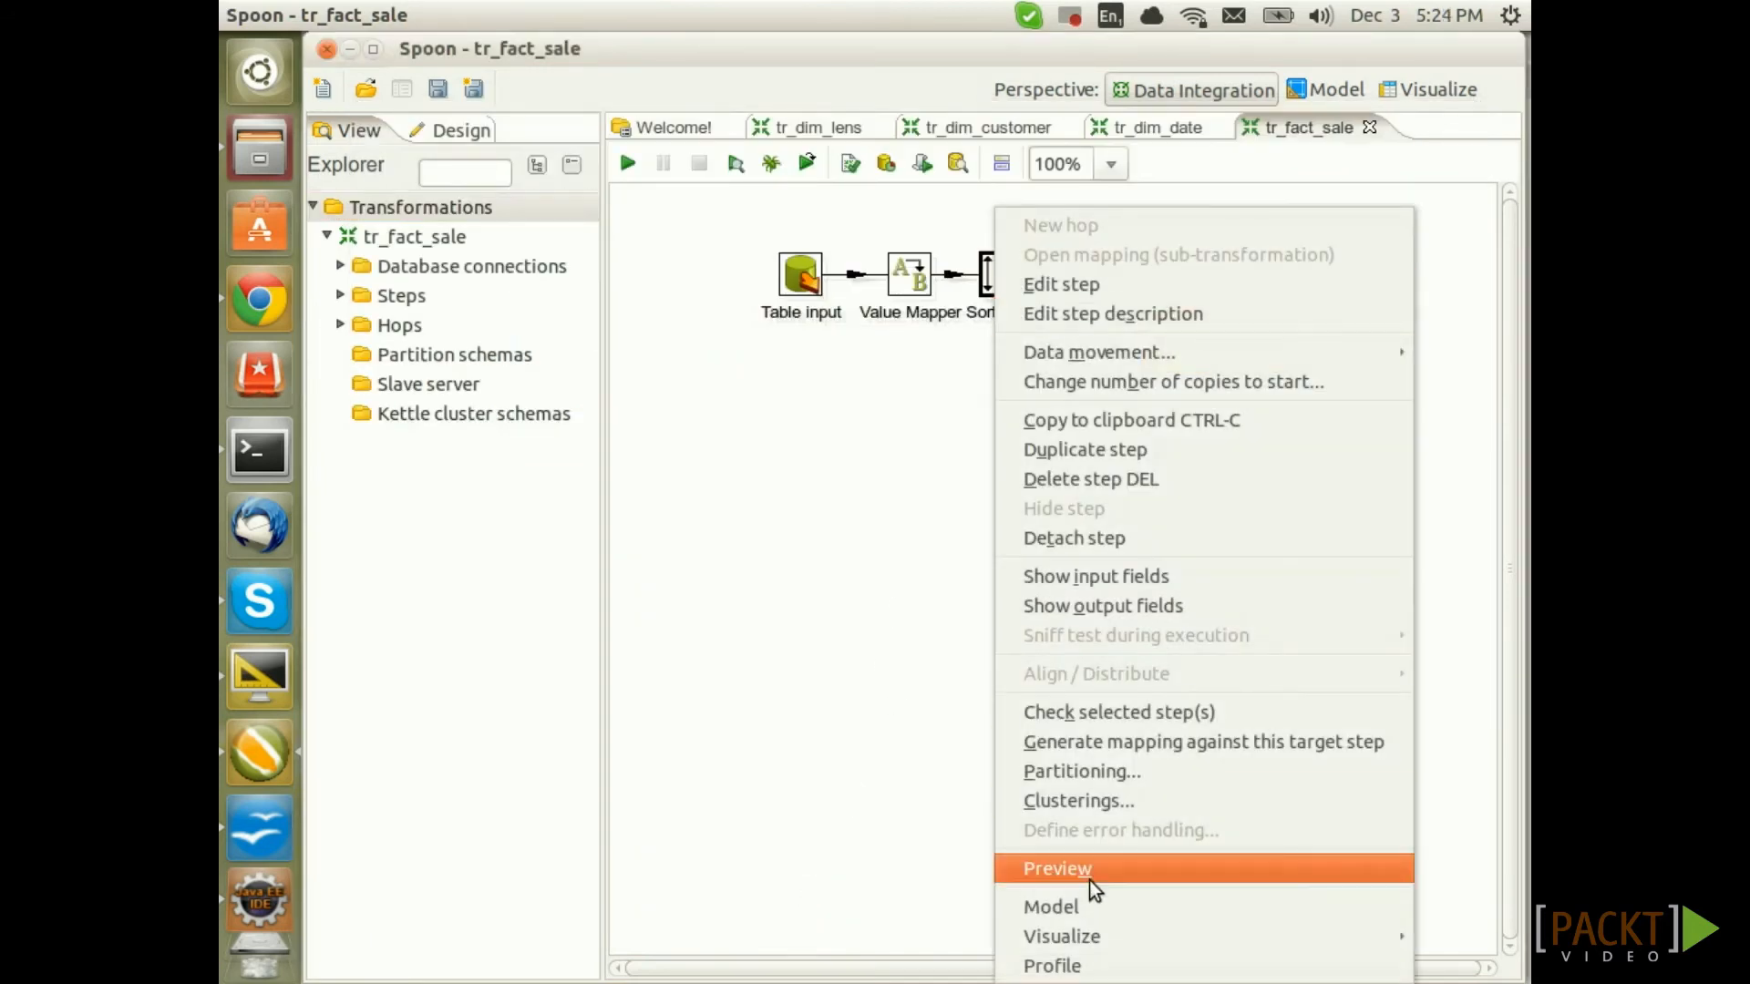
{"action": "left_click", "coordinate": [1090, 880]}
{"action": "left_click", "coordinate": [826, 921]}
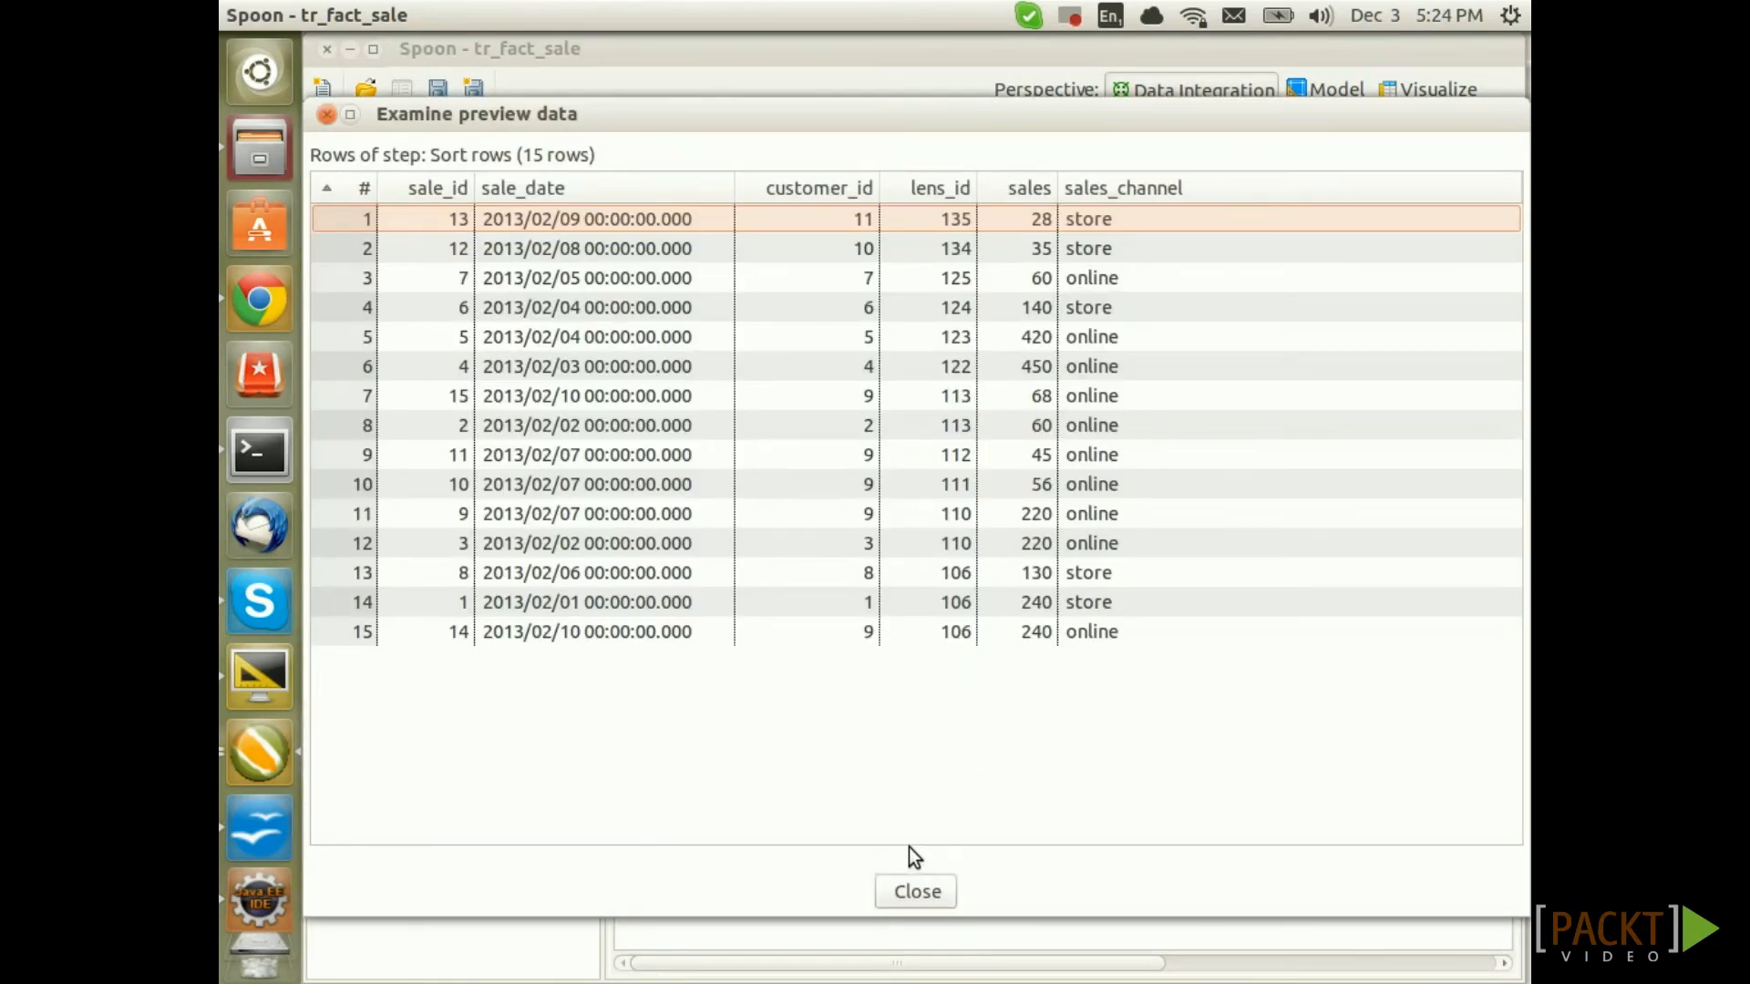
{"action": "left_click", "coordinate": [909, 898]}
{"action": "left_click", "coordinate": [952, 576]}
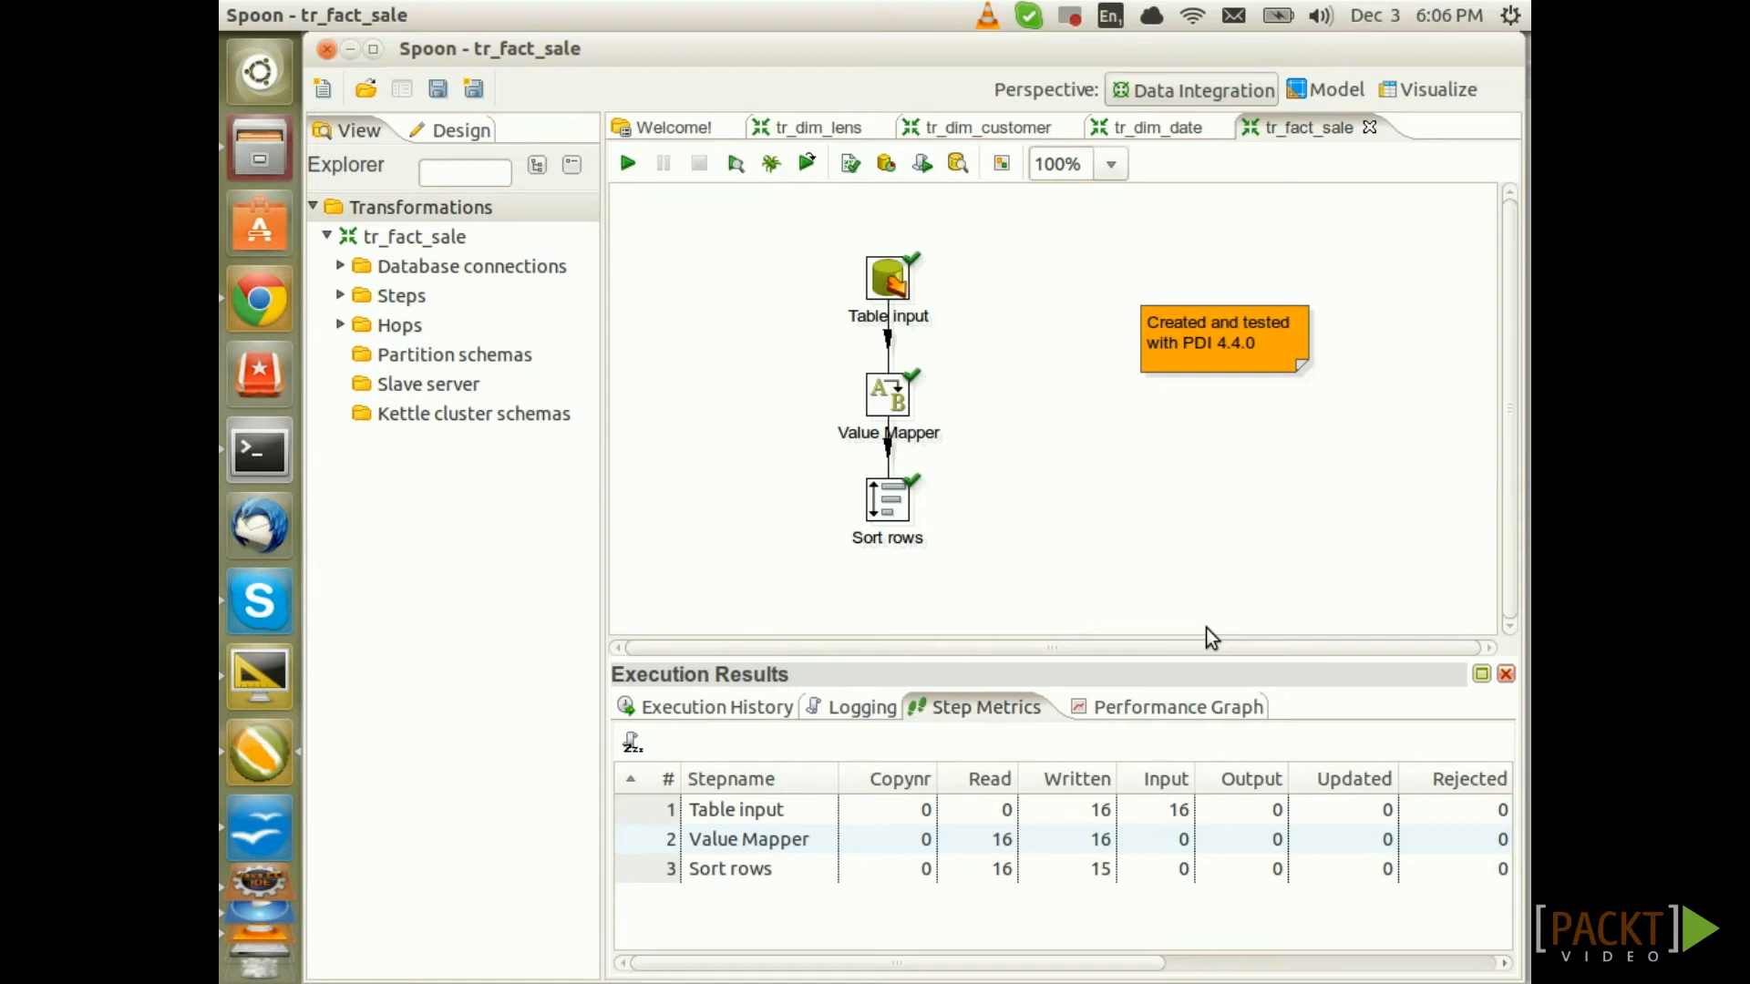
Add a Filter rows step below Sort rows and connect Sort rows to it
{"action": "left_click", "coordinate": [449, 130]}
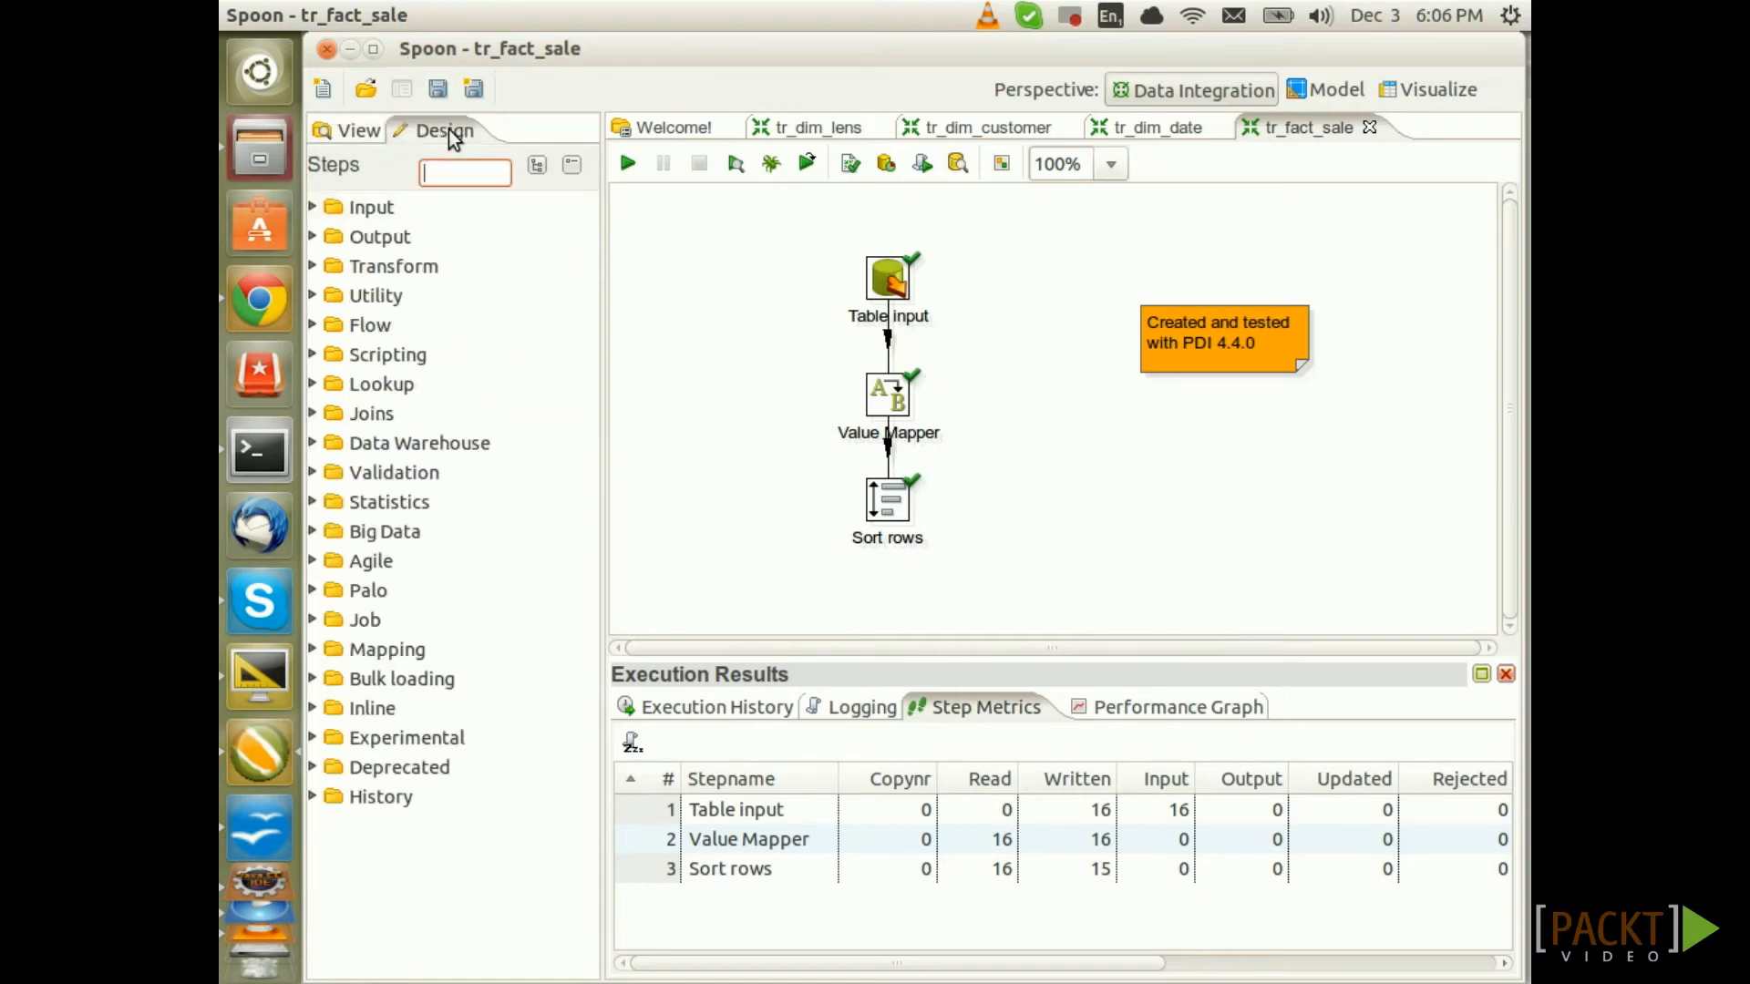
{"action": "left_click", "coordinate": [313, 326]}
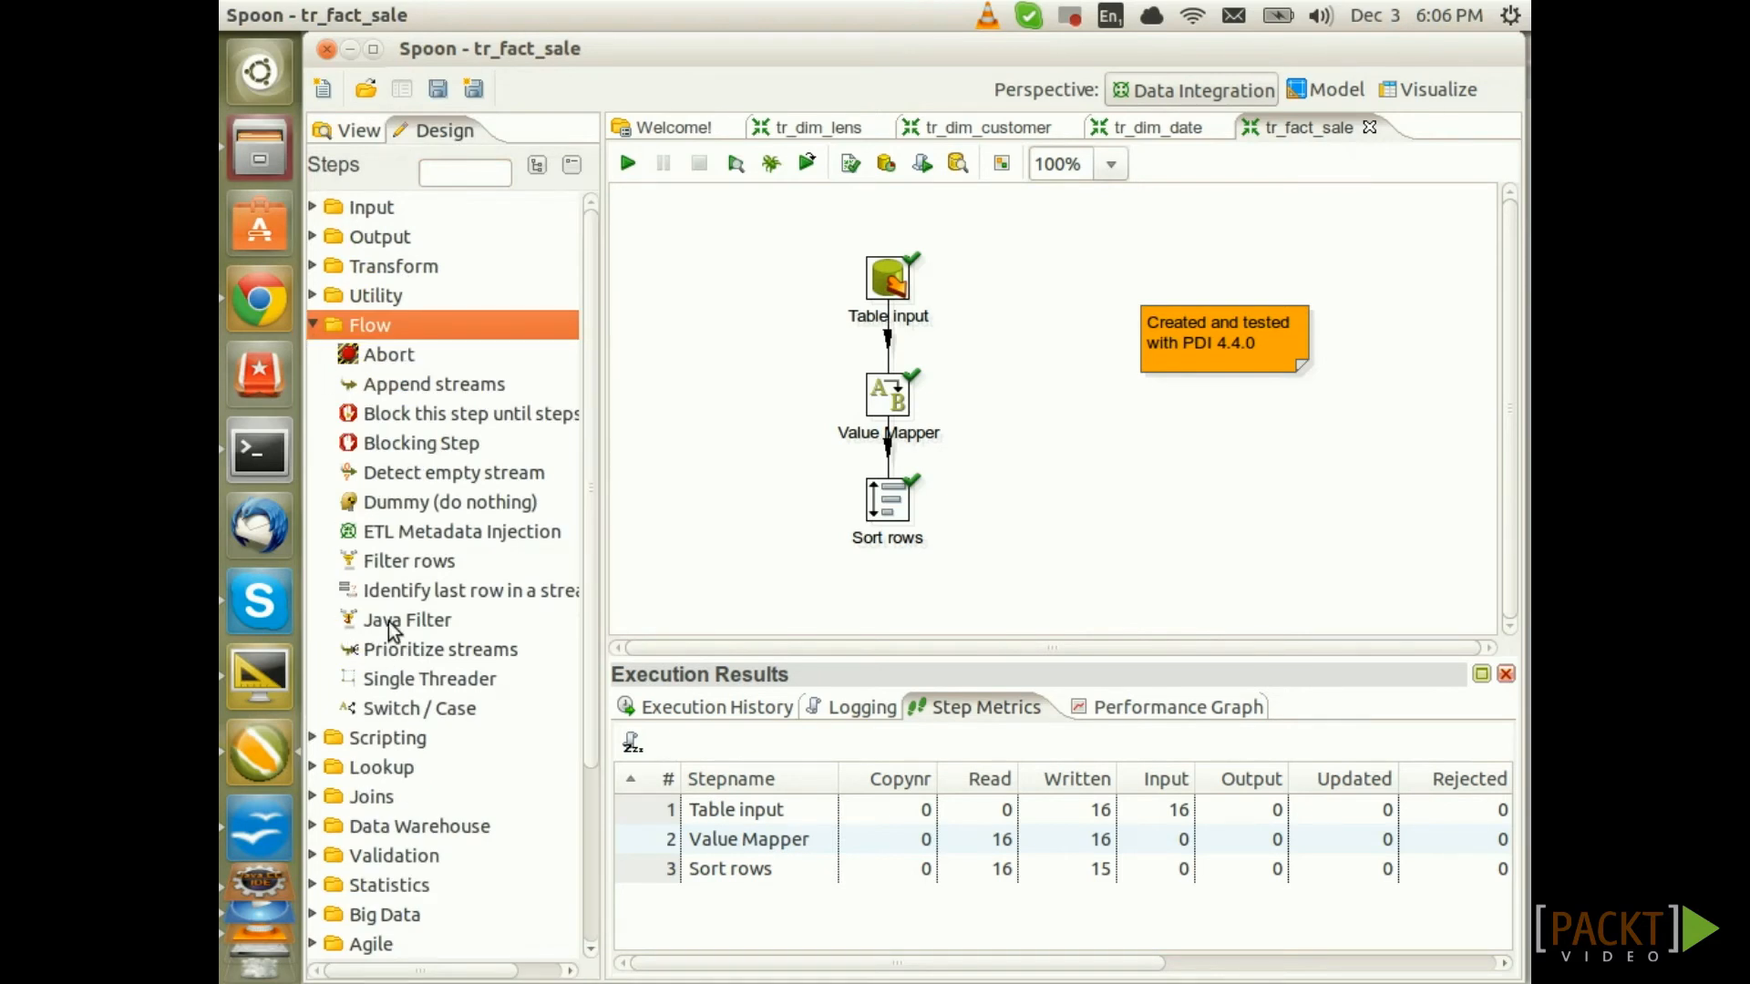
{"action": "left_click_drag", "start_coordinate": [406, 561], "coordinate": [884, 625]}
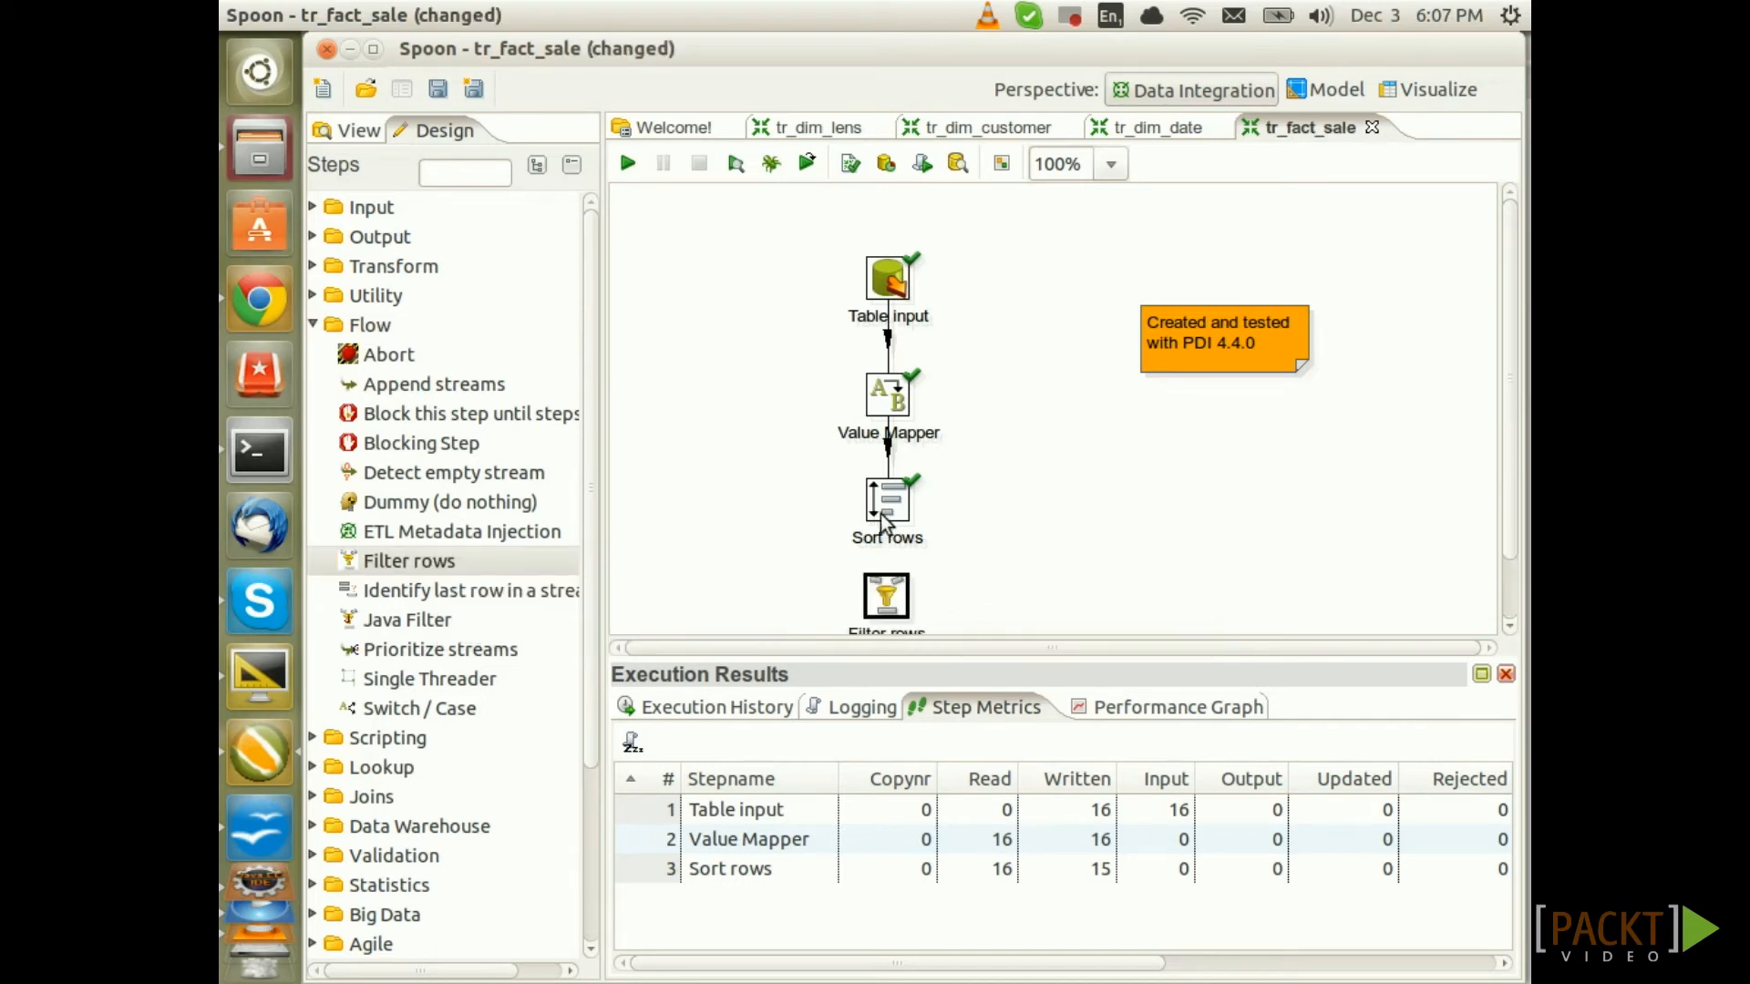
{"action": "left_click_drag", "start_coordinate": [894, 519], "coordinate": [884, 594]}
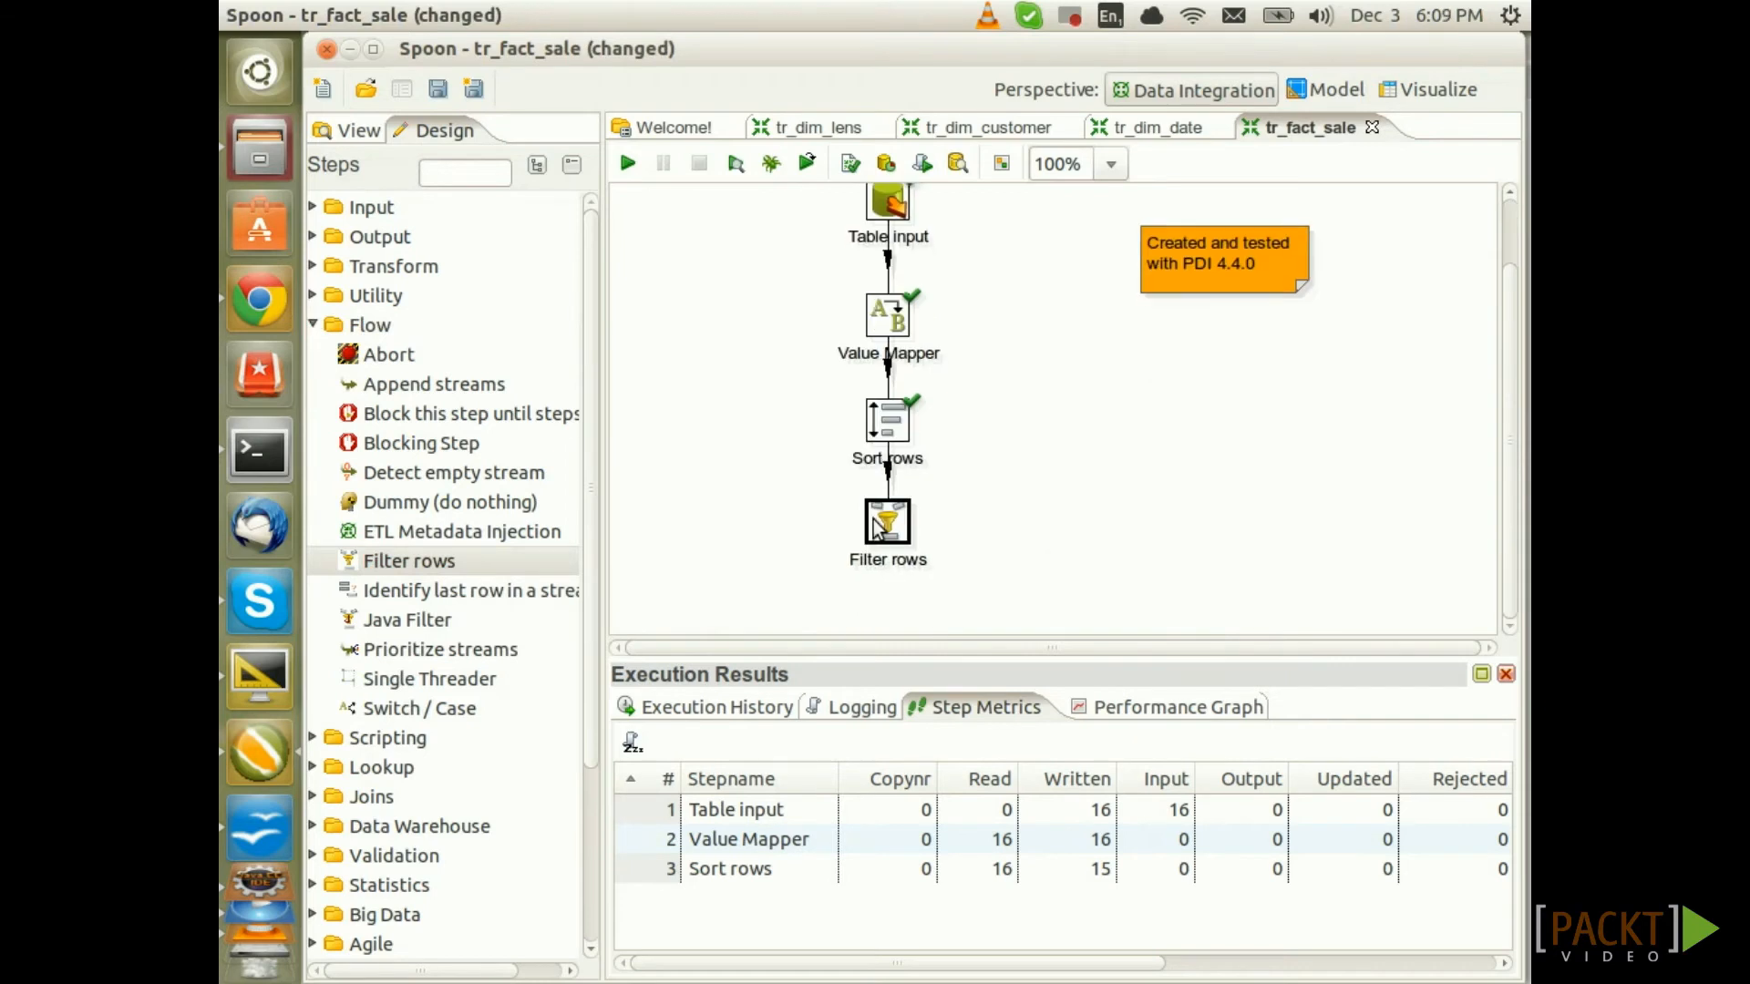
Set the filter condition to sale_date IS NOT NULL and place a Dummy step beside it
{"action": "double_click", "coordinate": [872, 518]}
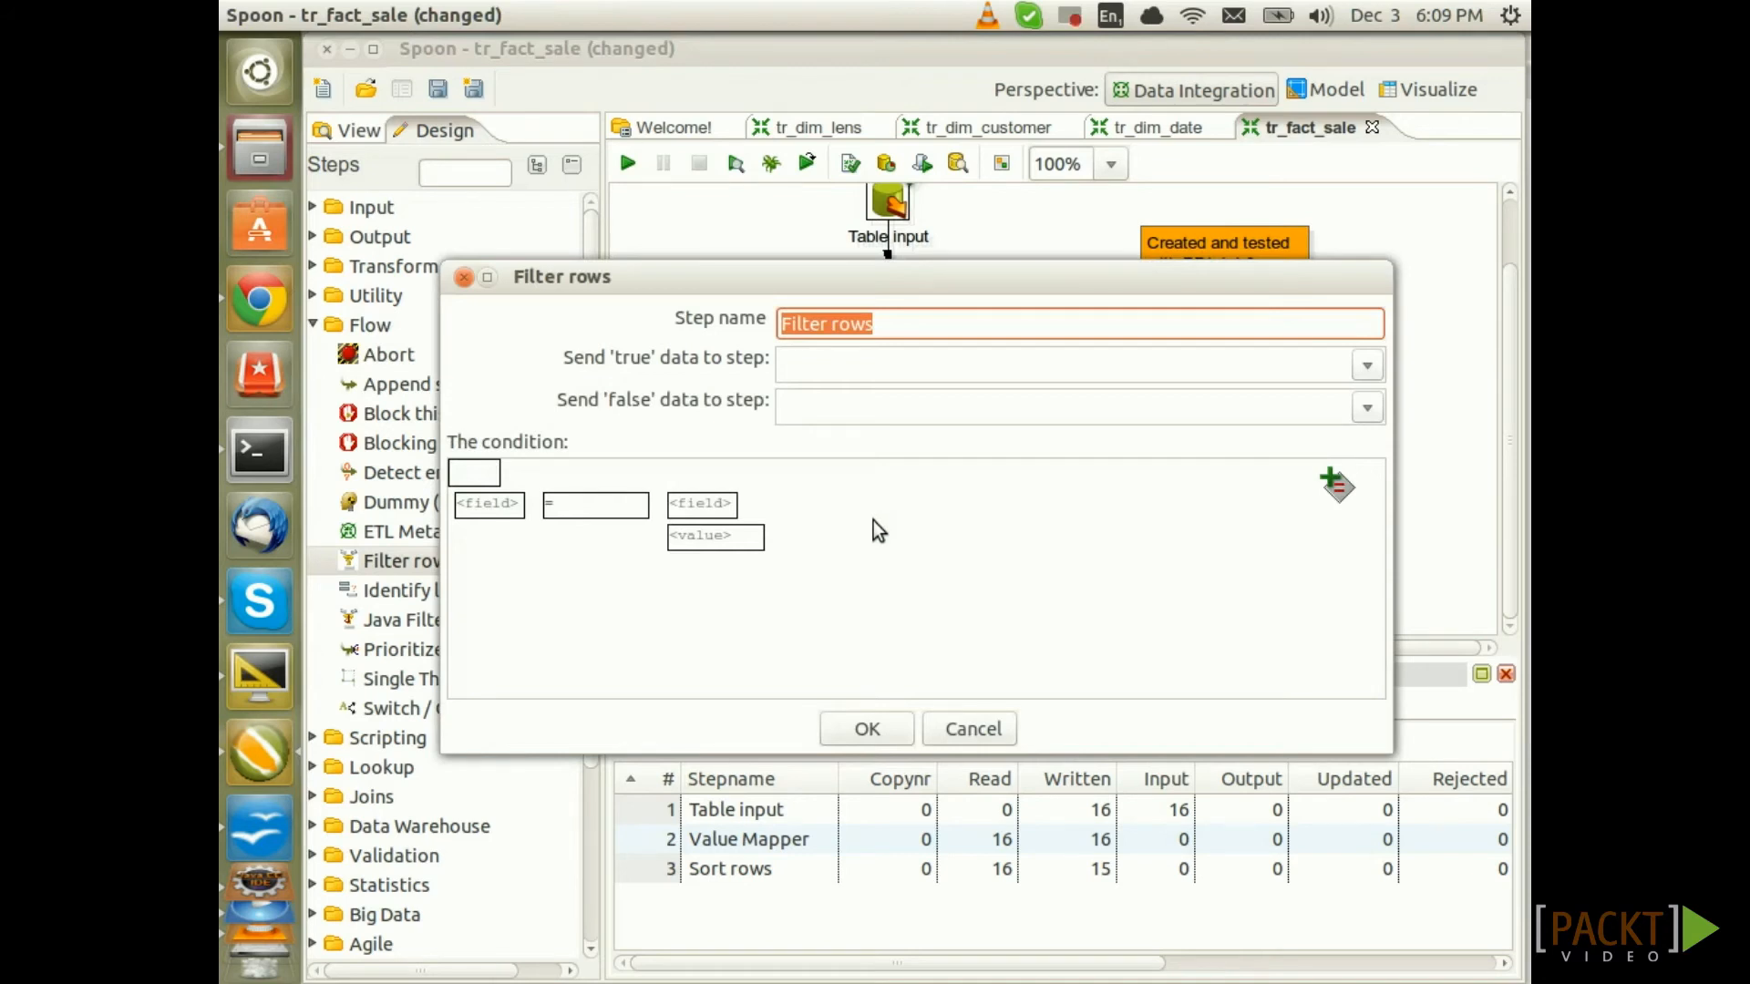
{"action": "left_click", "coordinate": [494, 511]}
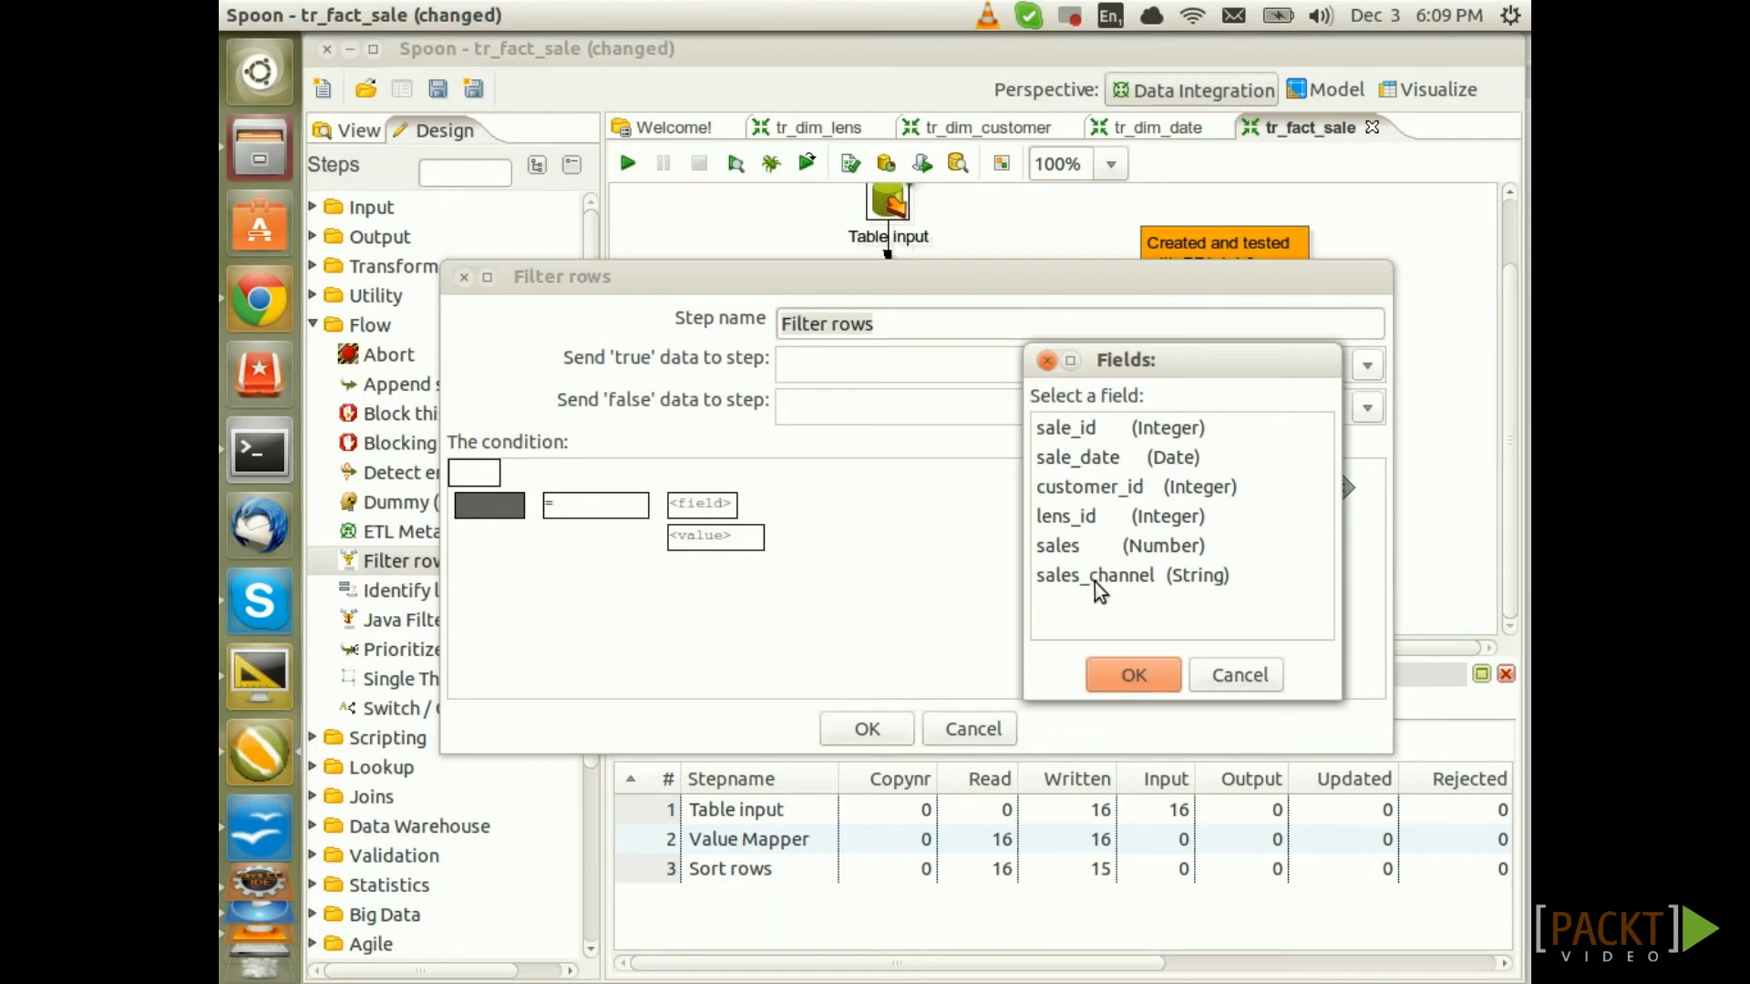
{"action": "double_click", "coordinate": [1088, 458]}
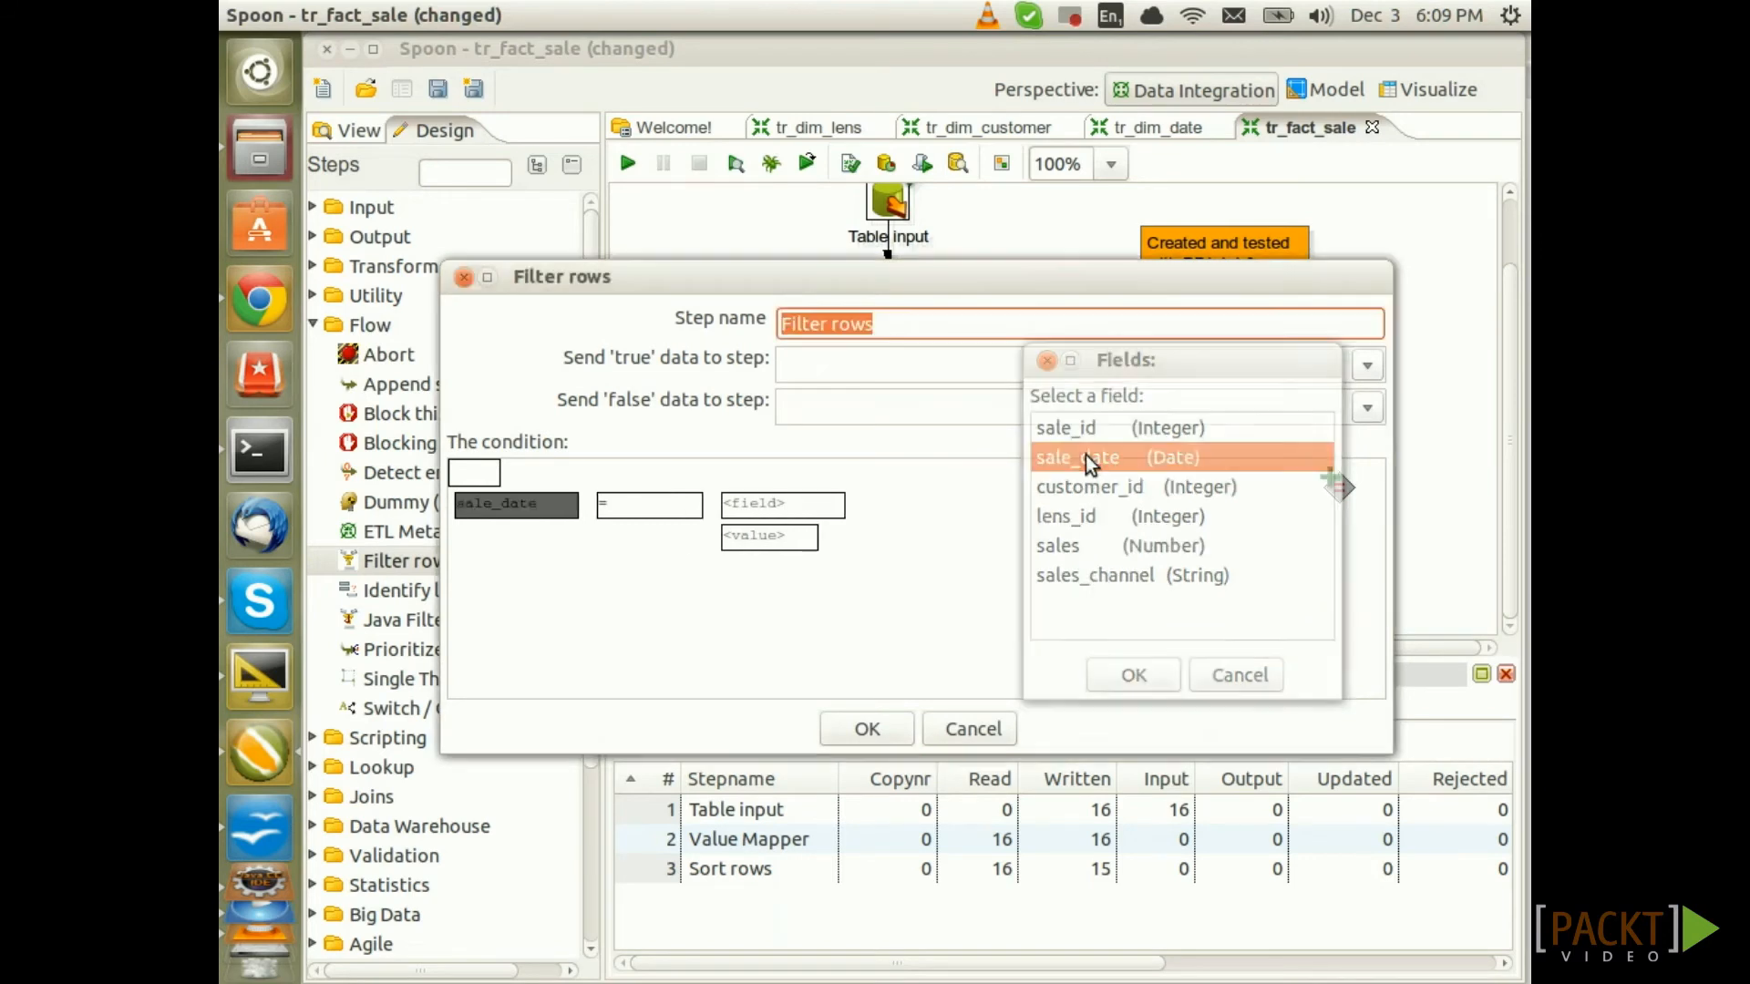
{"action": "left_click", "coordinate": [632, 506]}
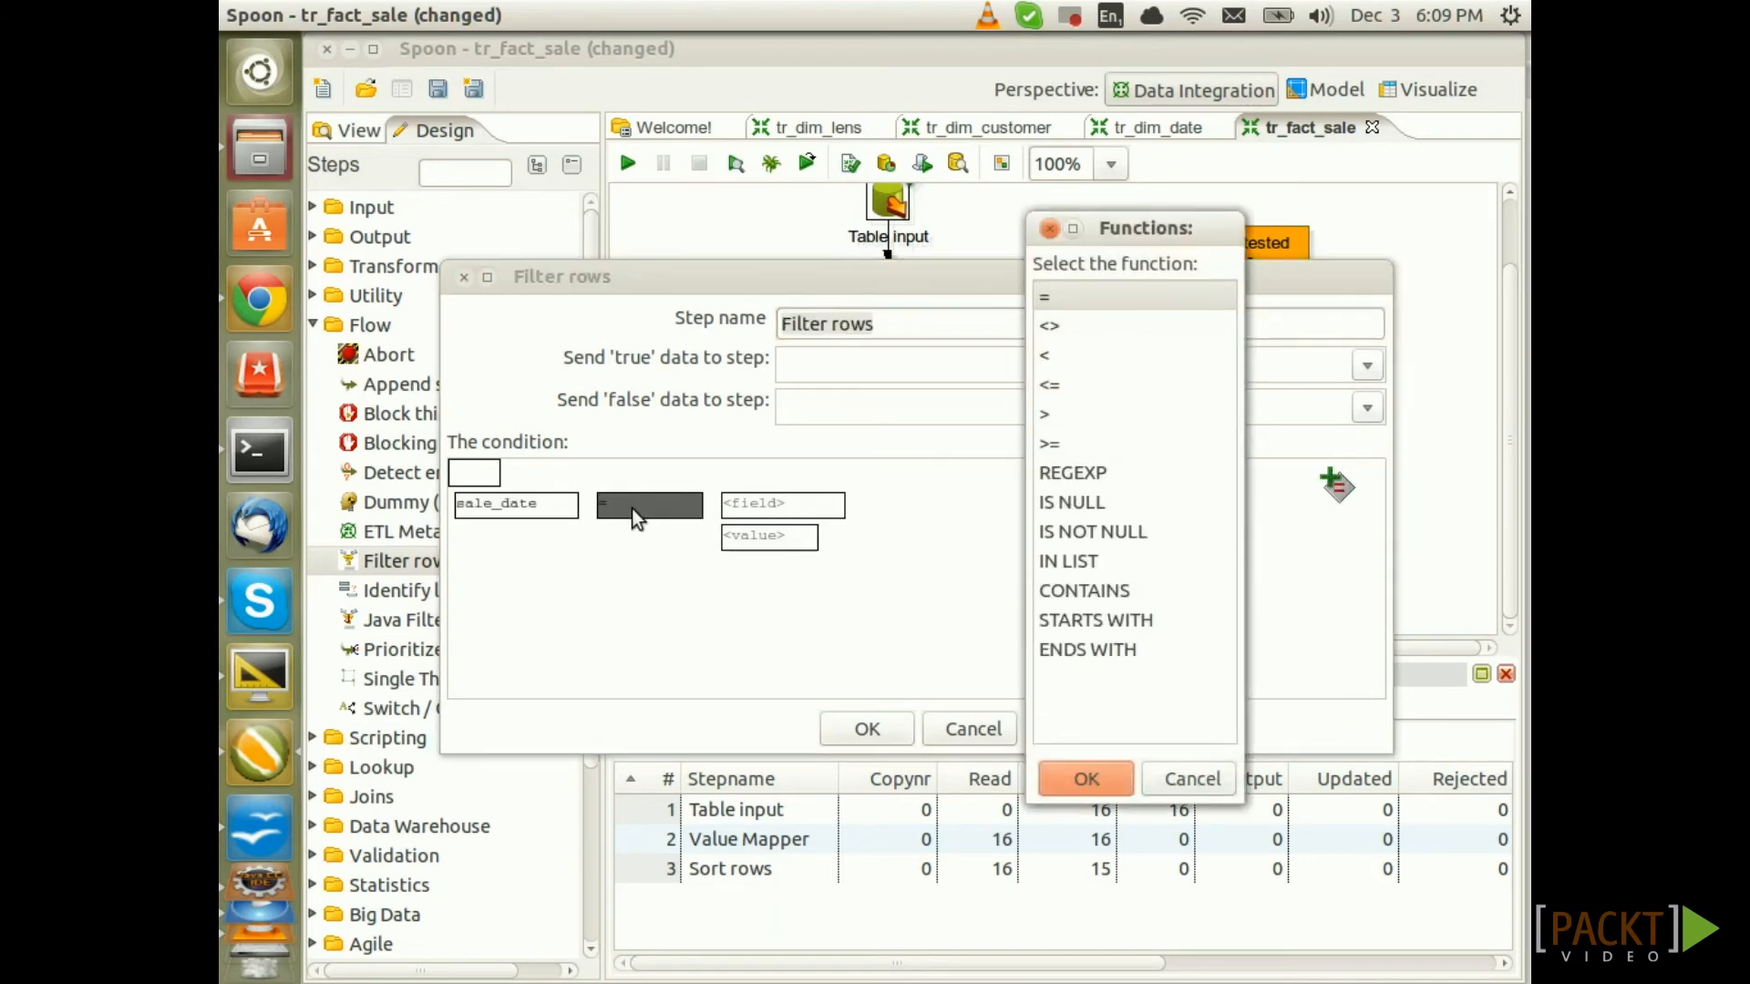
{"action": "double_click", "coordinate": [1102, 533]}
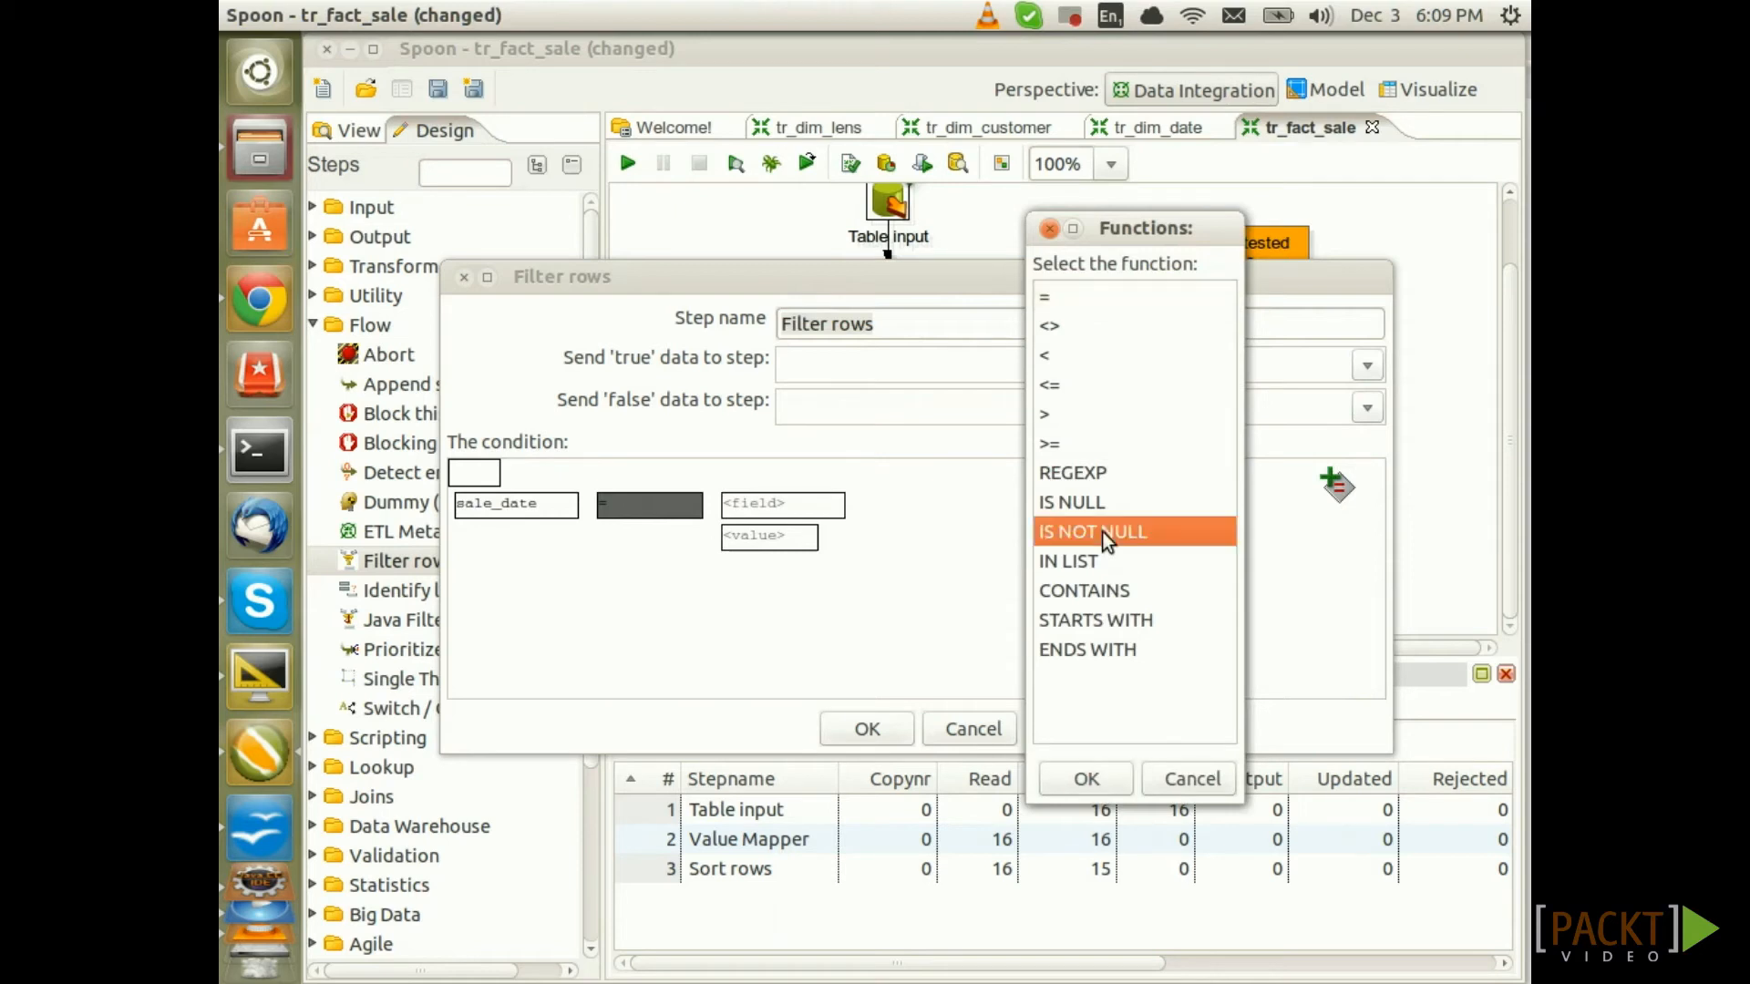
{"action": "left_click", "coordinate": [895, 731]}
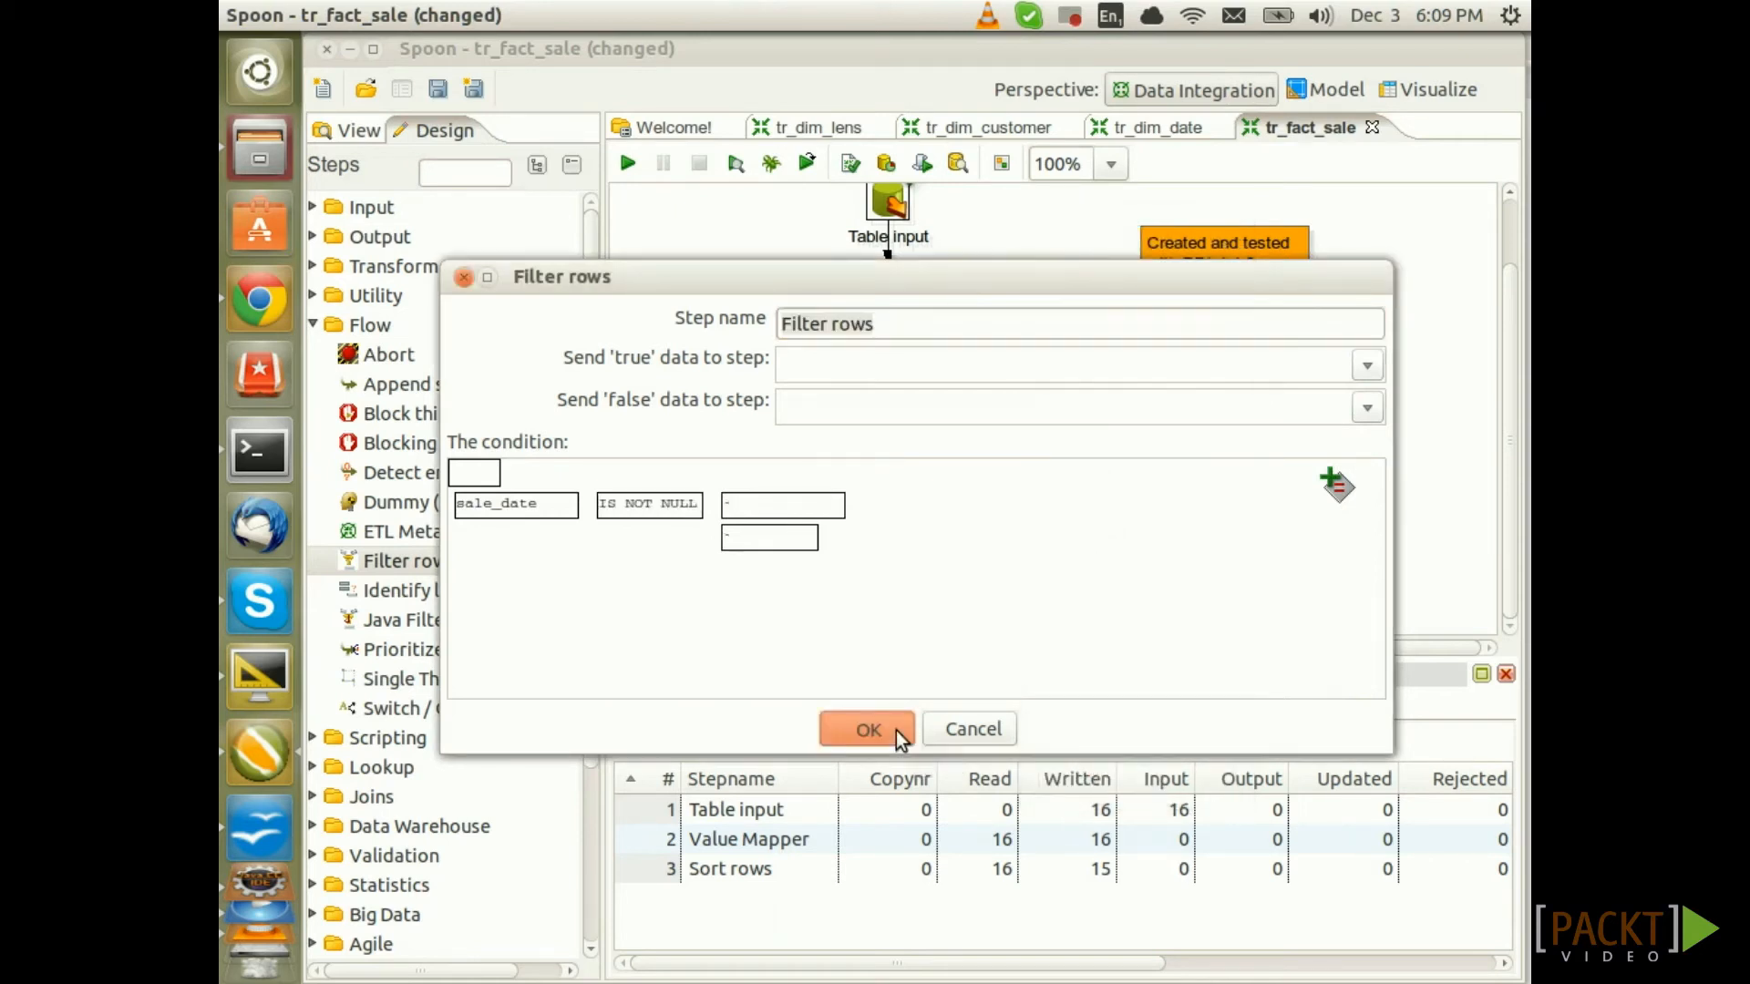
{"action": "left_click_drag", "start_coordinate": [379, 502], "coordinate": [1079, 555]}
Send Filter rows' FALSE results to the Dummy step and align both steps horizontally
{"action": "left_click_drag", "start_coordinate": [891, 526], "coordinate": [1096, 527]}
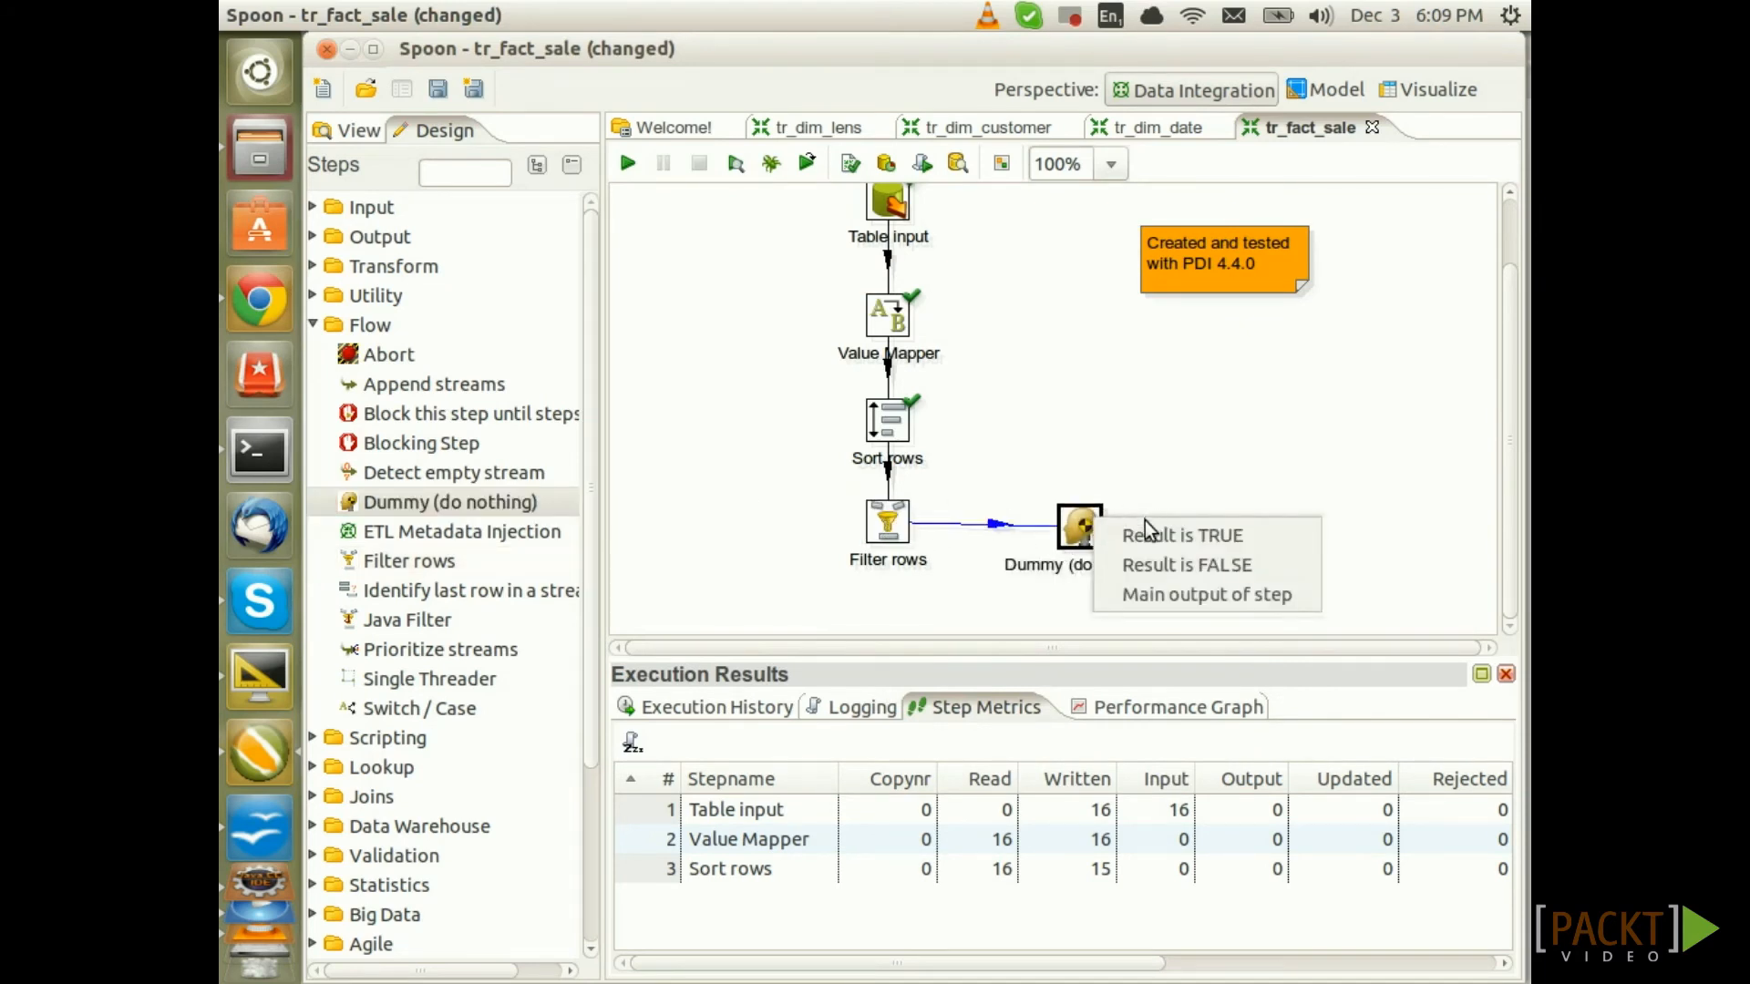
{"action": "left_click", "coordinate": [1137, 567]}
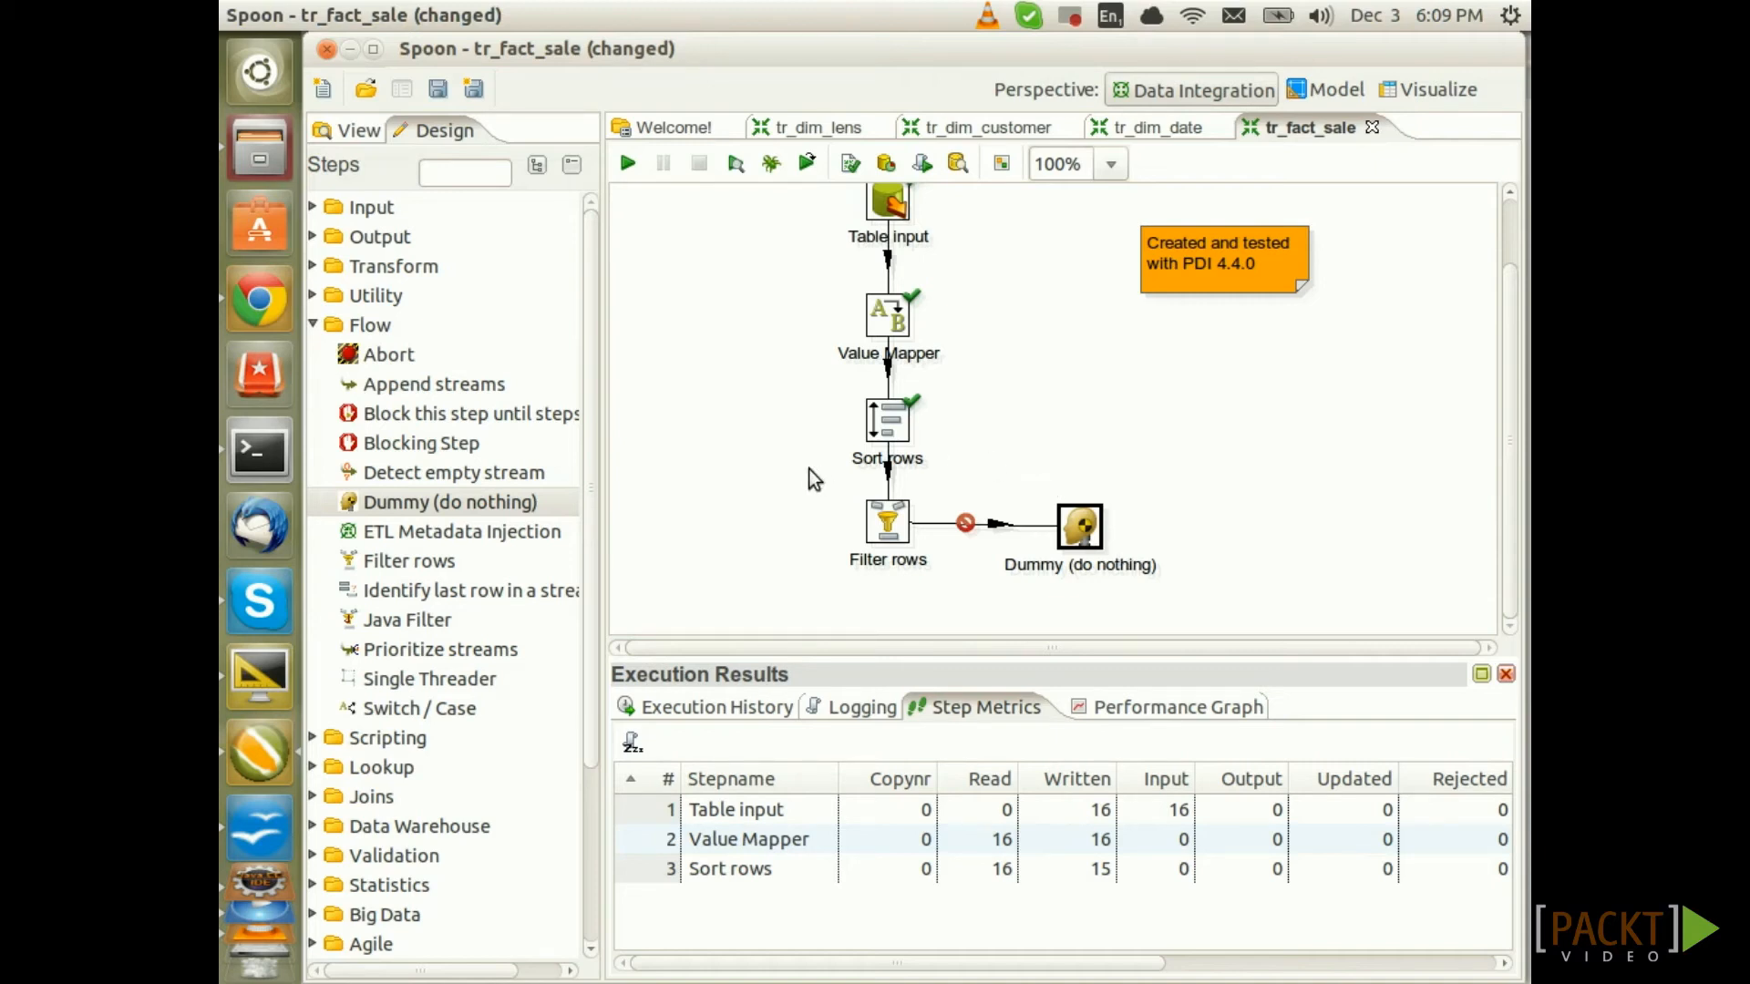
{"action": "left_click_drag", "start_coordinate": [835, 478], "coordinate": [1141, 595]}
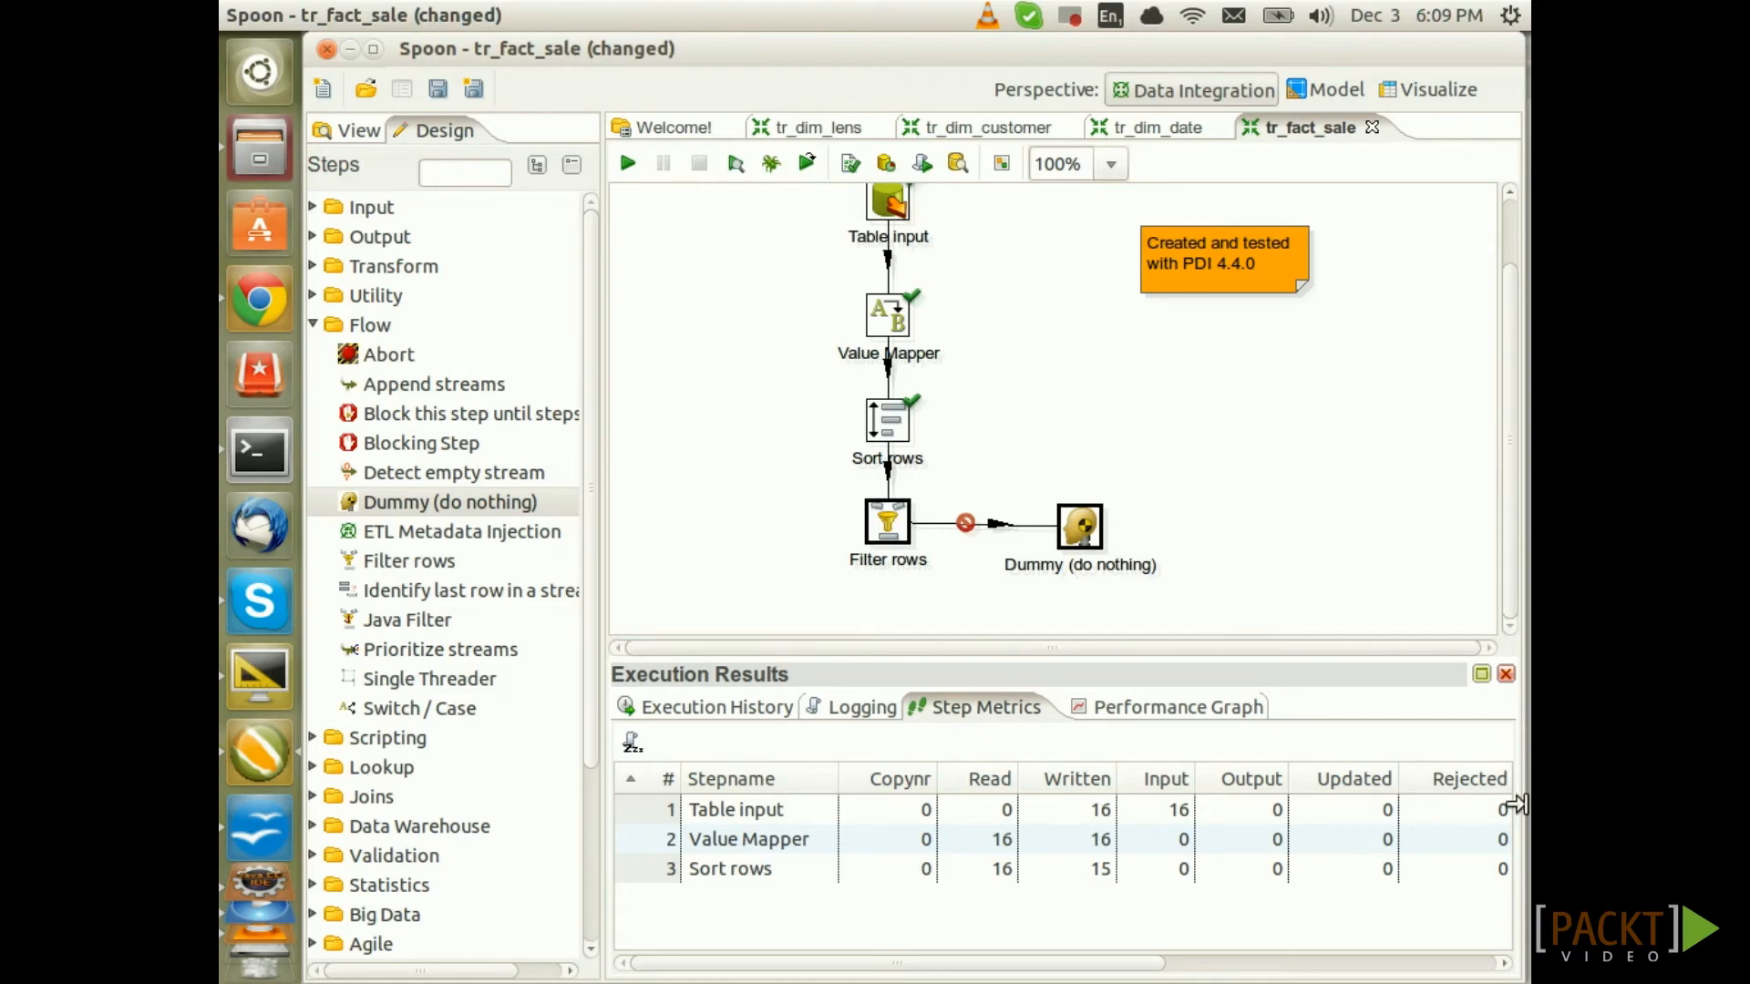
{"action": "key", "text": "ctrl+Up"}
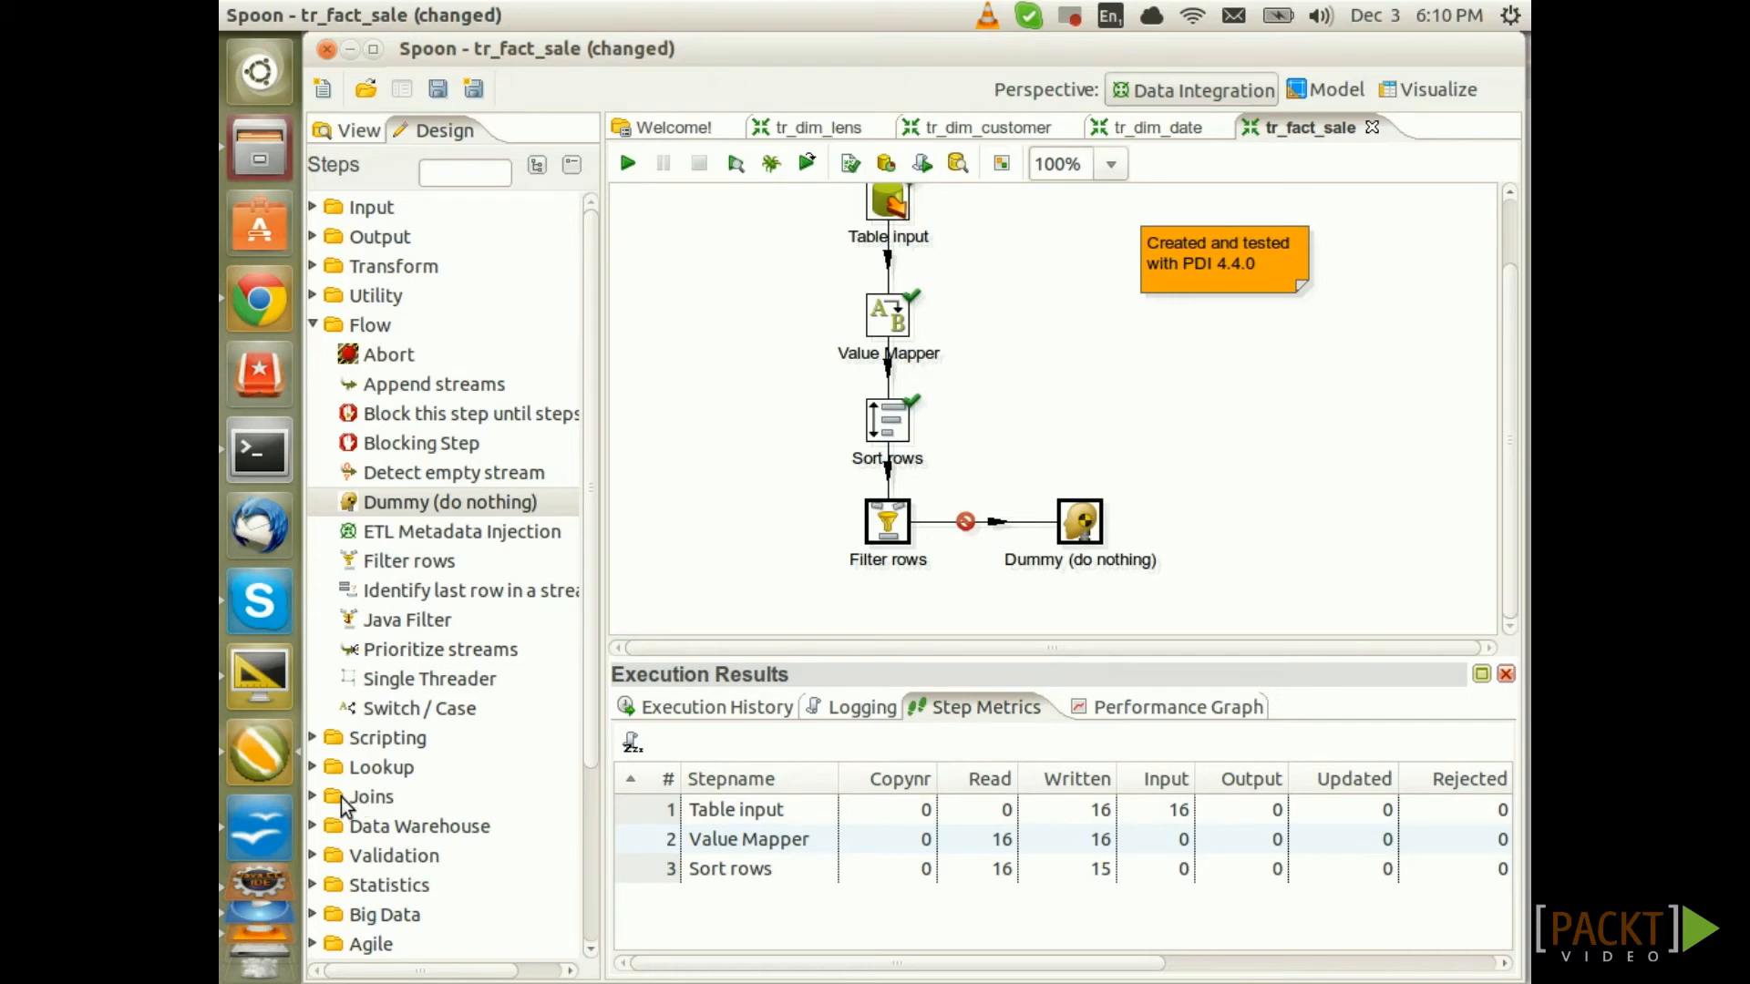
Add a Database lookup step below Filter rows, receiving its TRUE results, and open its settings
{"action": "left_click", "coordinate": [385, 776]}
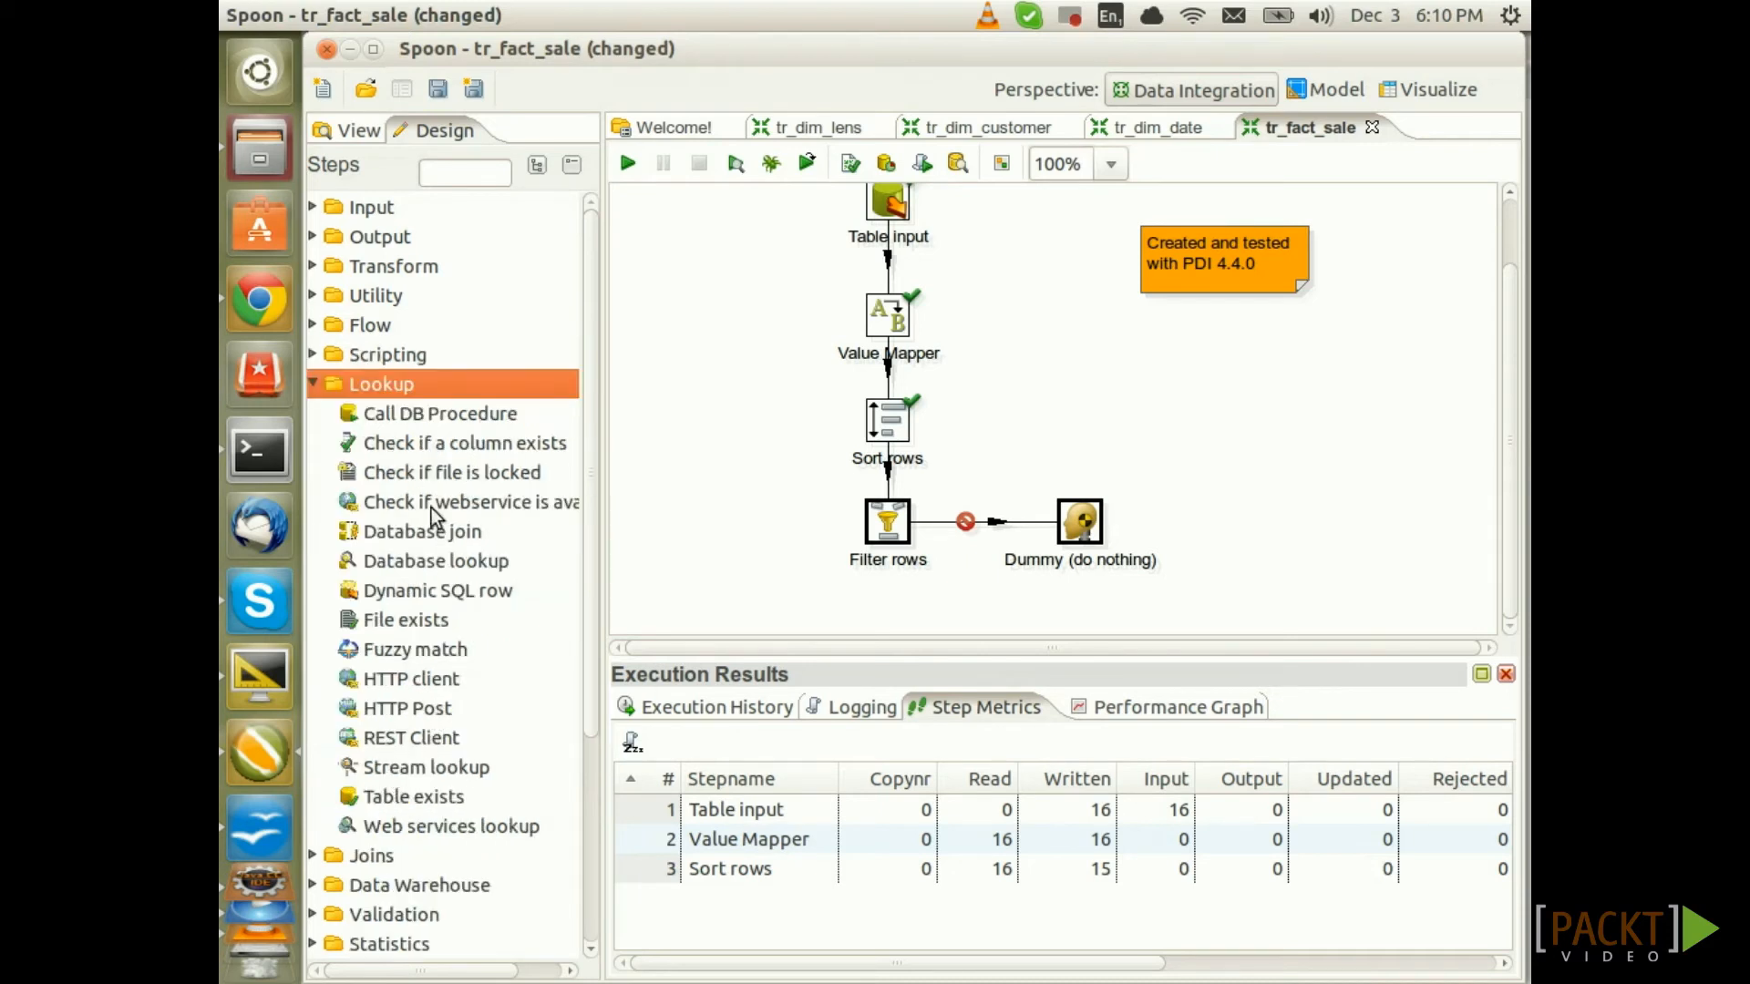
{"action": "left_click_drag", "start_coordinate": [425, 561], "coordinate": [891, 636]}
{"action": "scroll", "coordinate": [1021, 580], "scroll_direction": "down", "scroll_amount": 2}
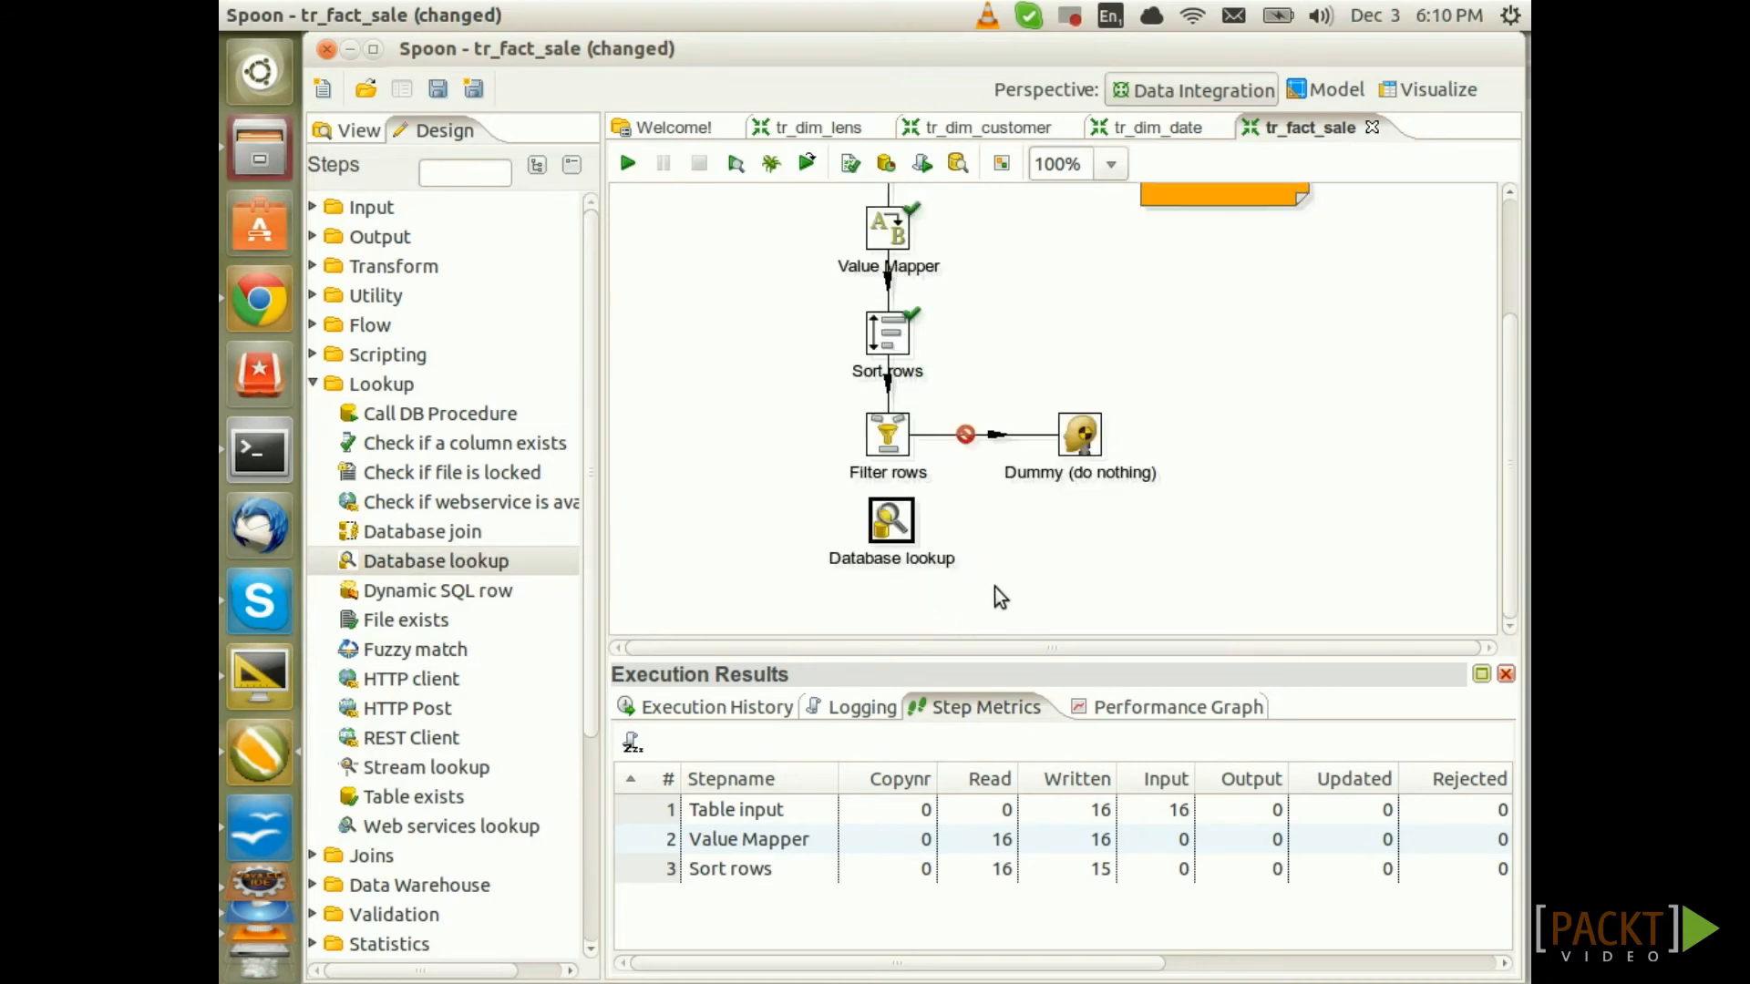
{"action": "left_click_drag", "start_coordinate": [905, 441], "coordinate": [889, 543]}
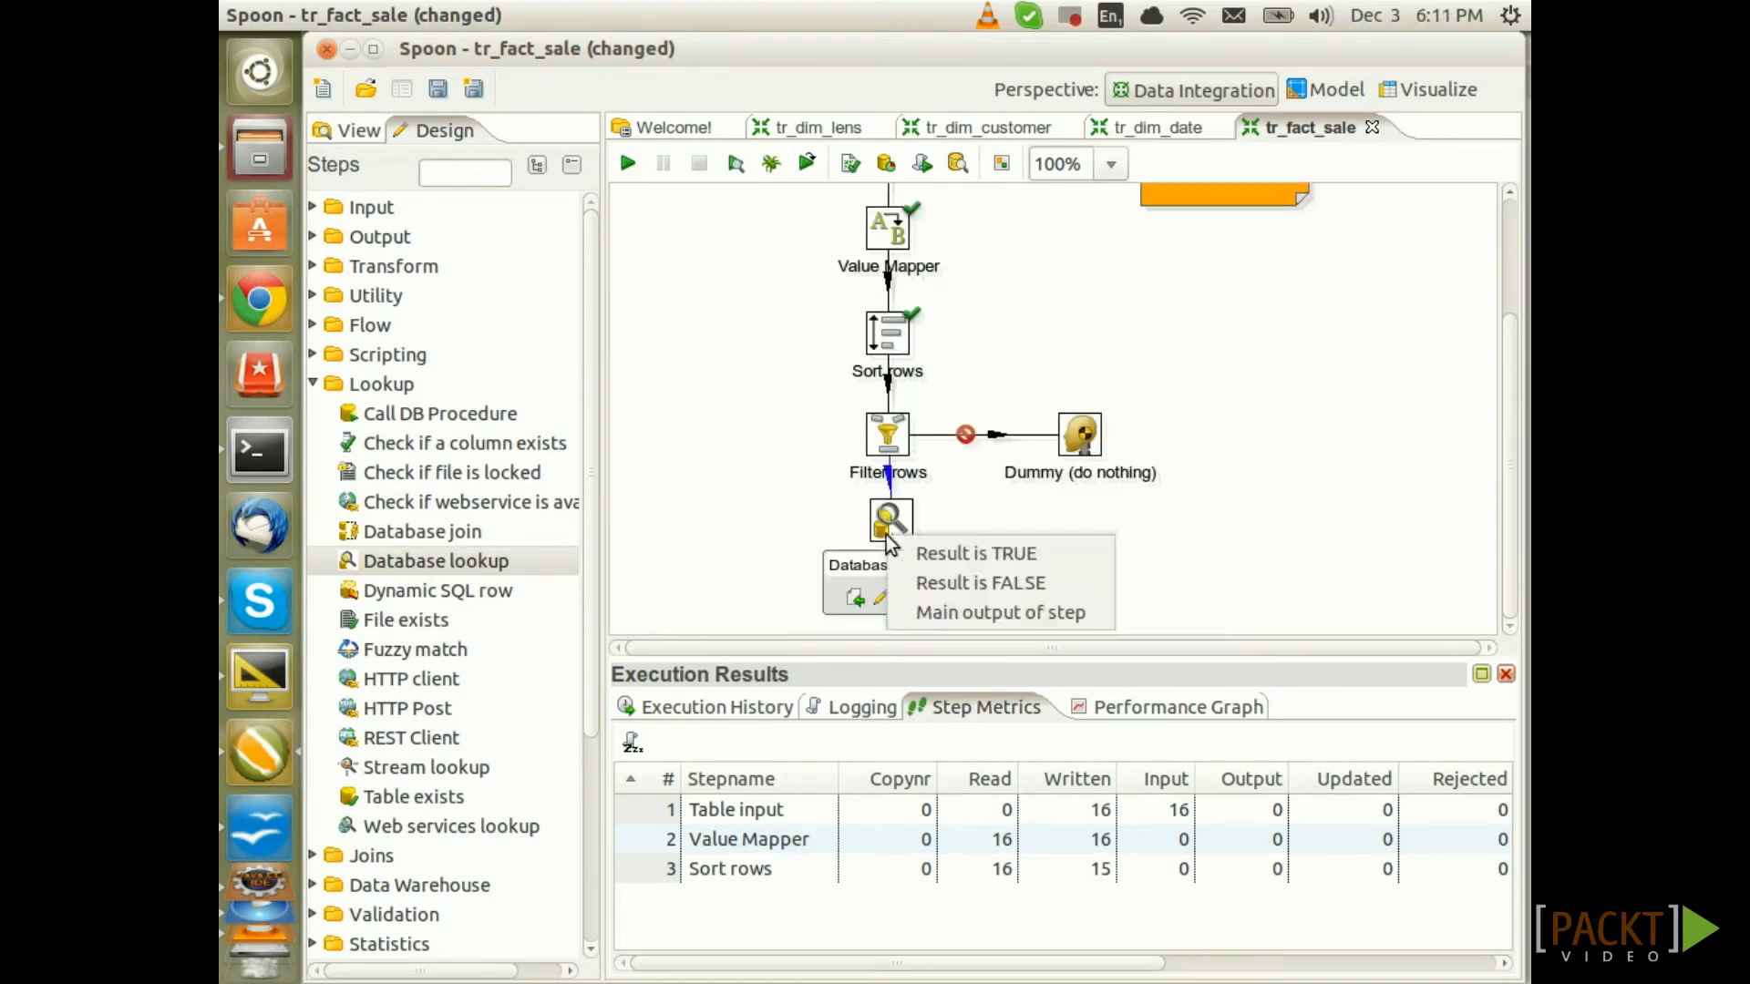
{"action": "left_click", "coordinate": [951, 552]}
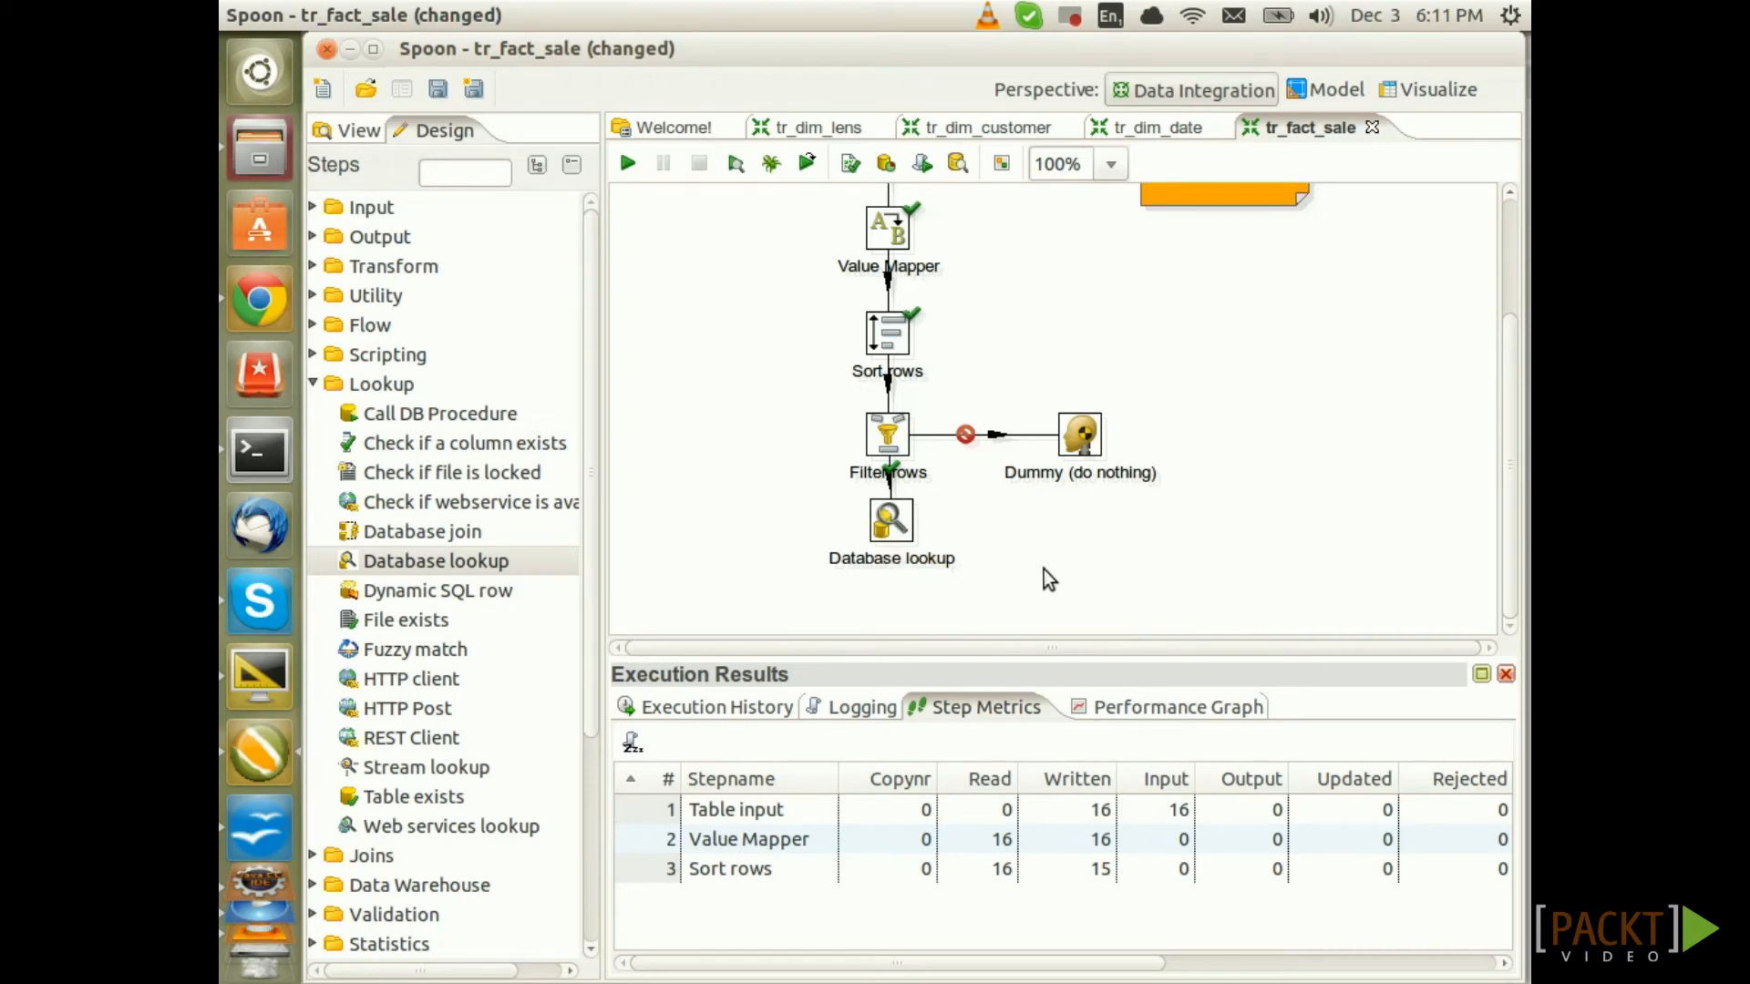
{"action": "double_click", "coordinate": [885, 529]}
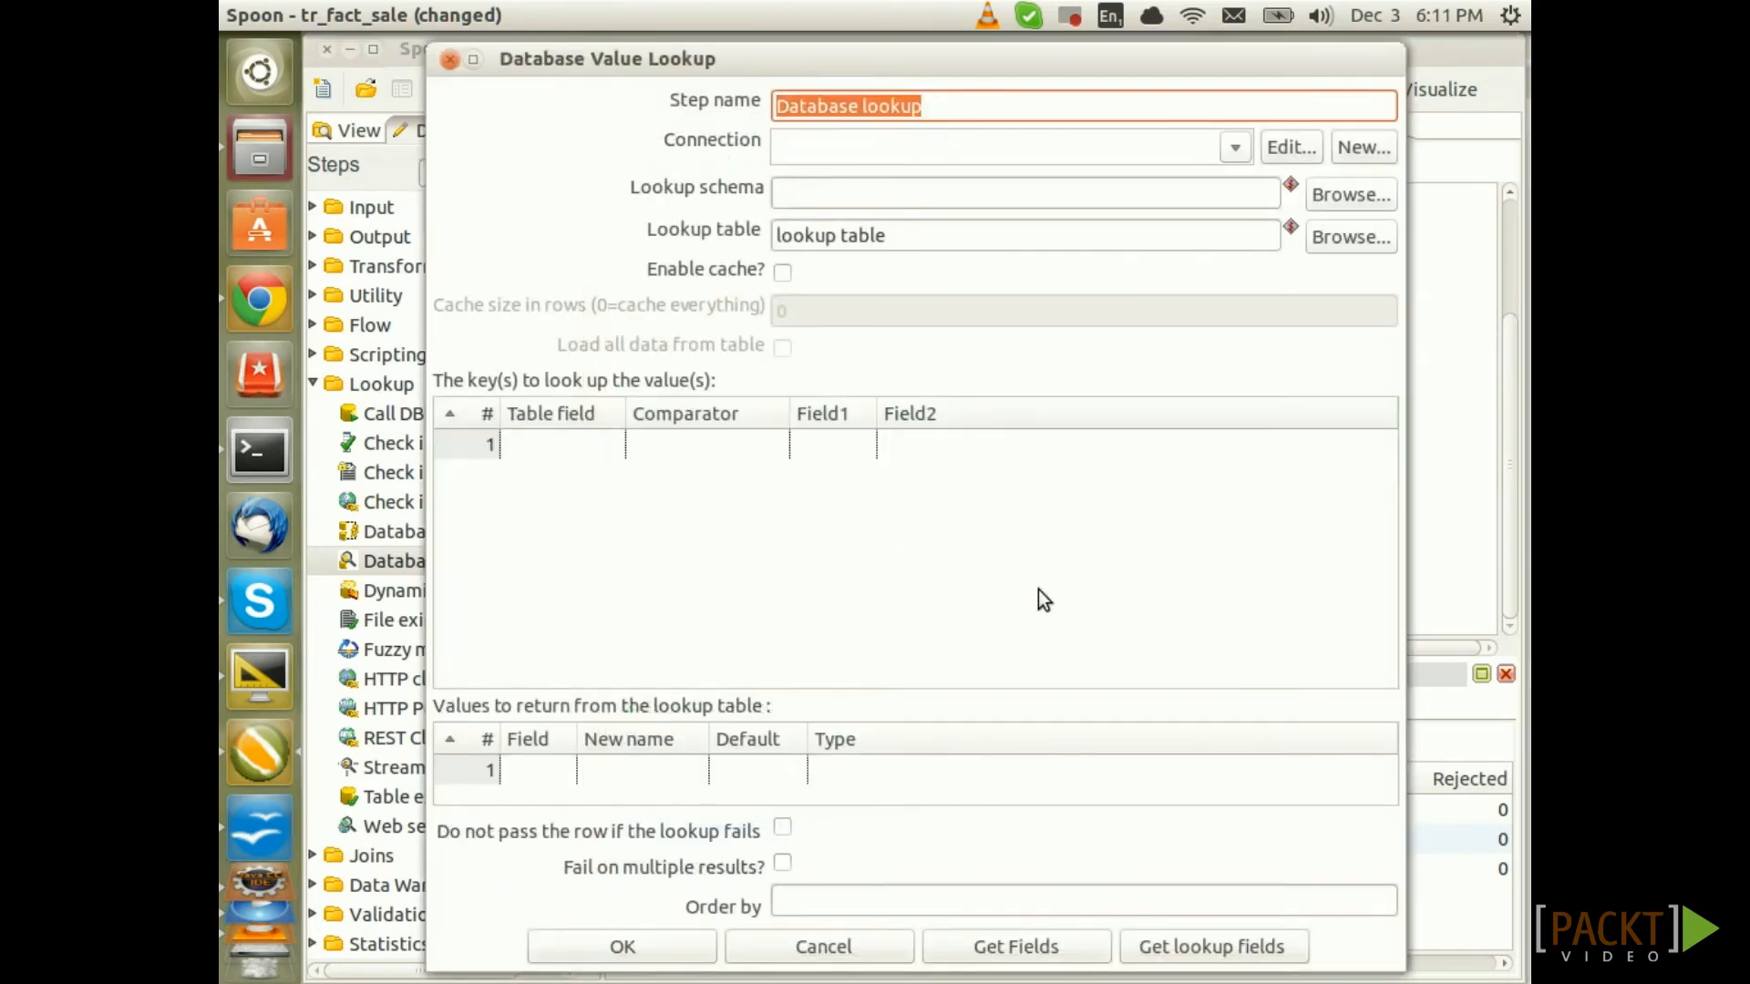
Rename the lookup step 'Lookup Lens TK' and use the sls_dma connection
{"action": "left_click_drag", "start_coordinate": [957, 105], "coordinate": [772, 105]}
{"action": "type", "text": "Lookup"}
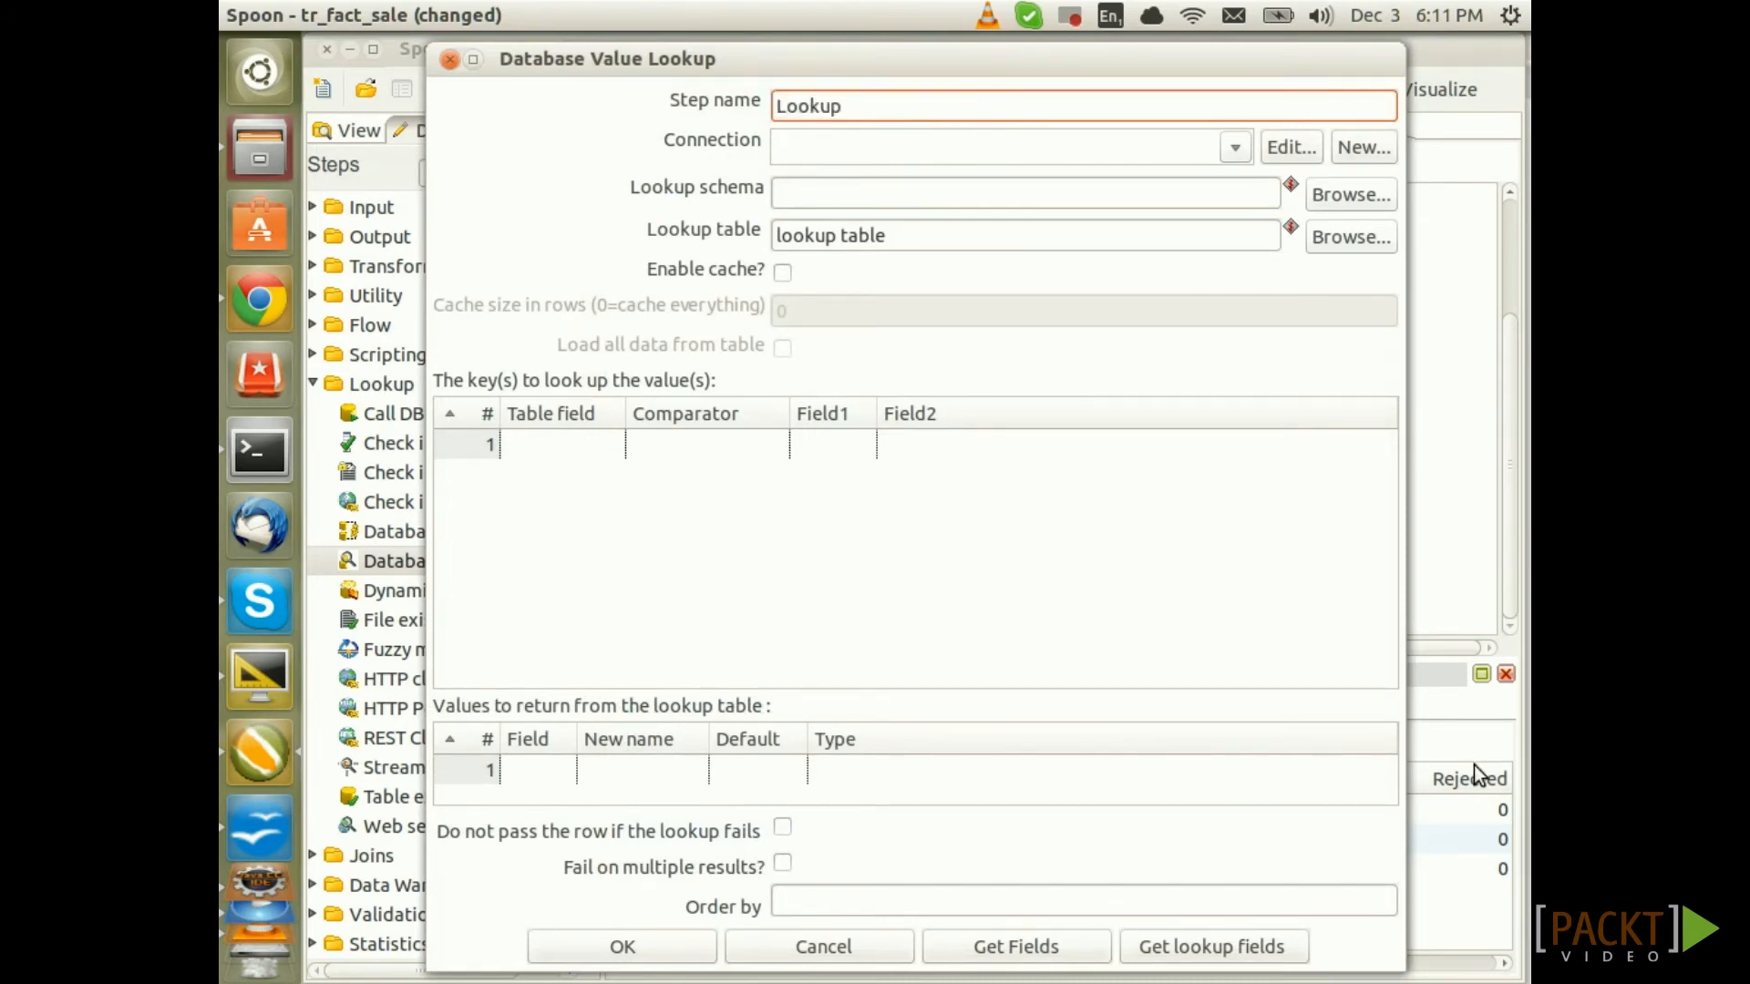
{"action": "type", "text": " Lens TK"}
{"action": "left_click", "coordinate": [1234, 146]}
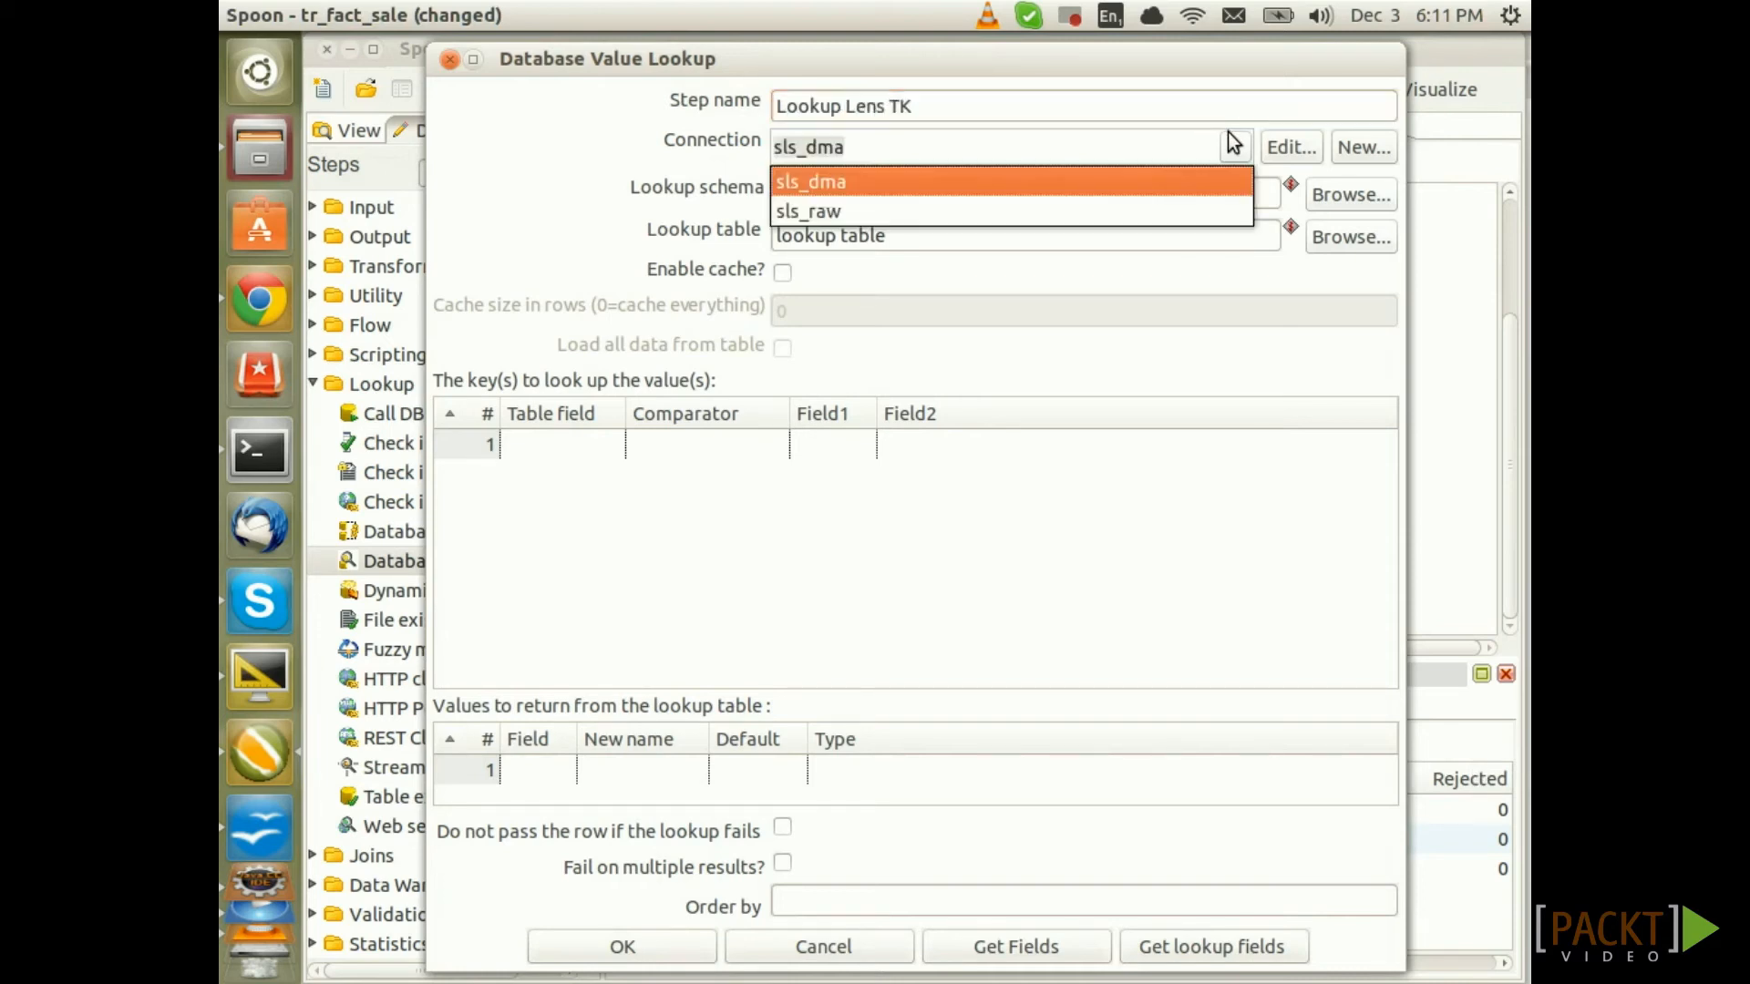
{"action": "left_click", "coordinate": [849, 184]}
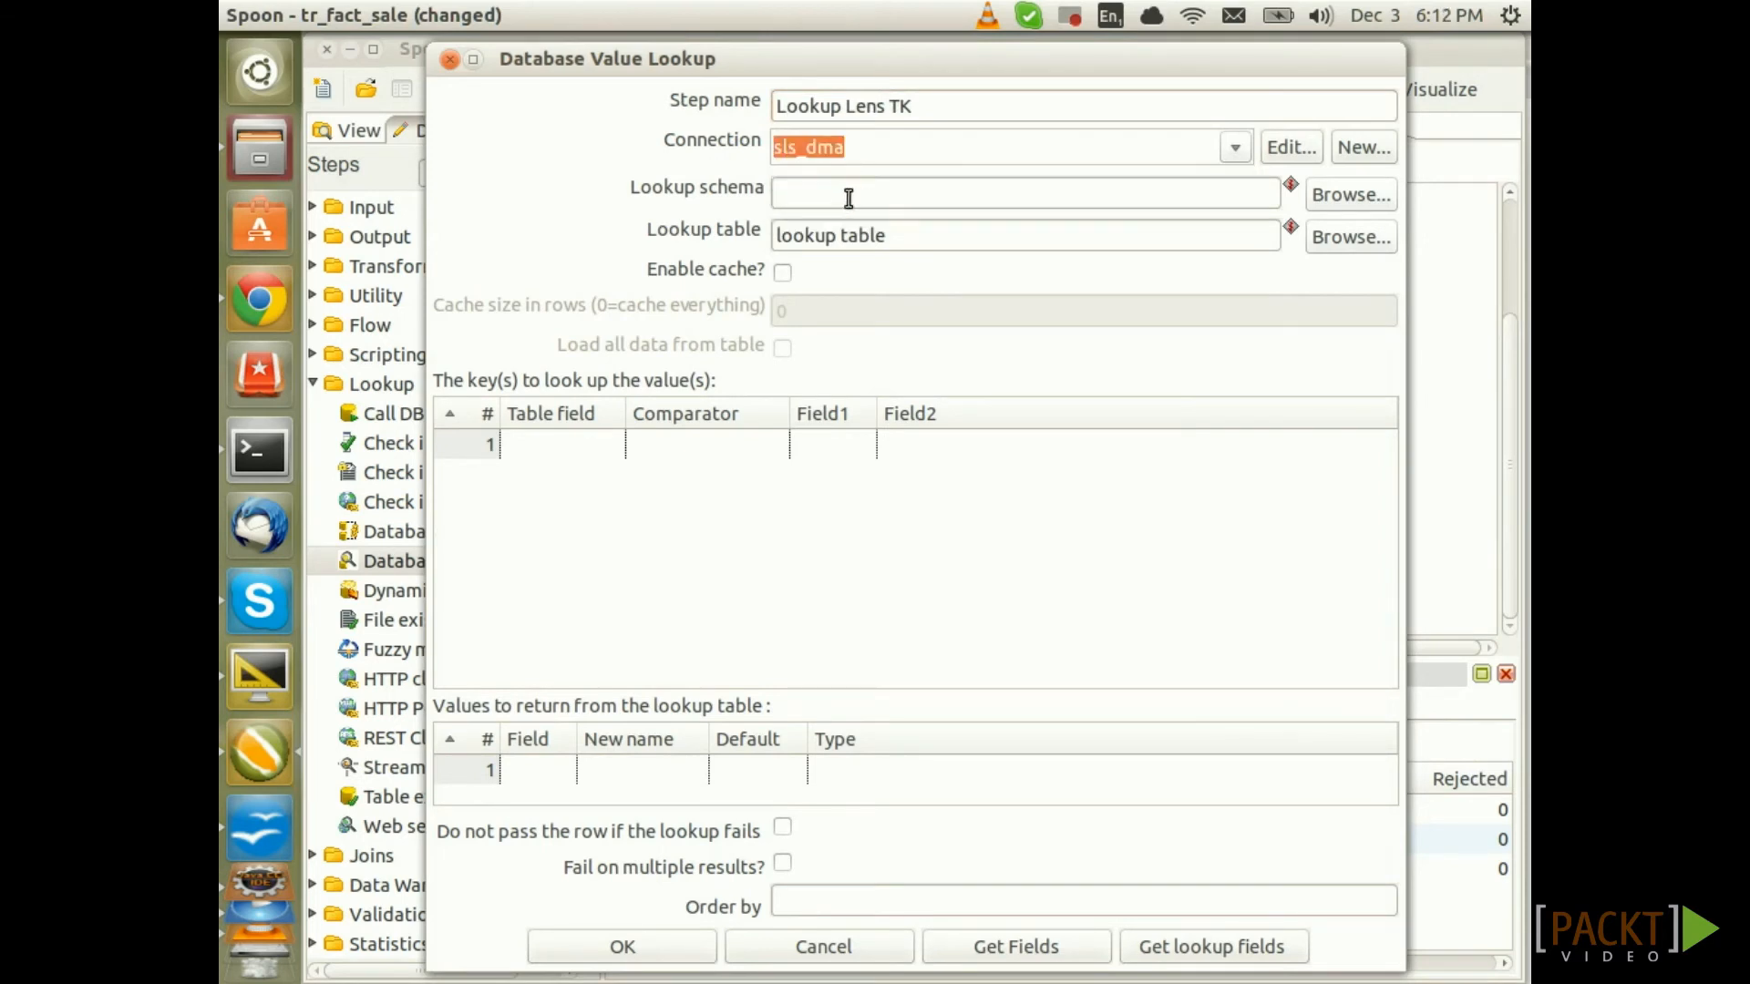
Set schema ${VAR_DB_DMA_SCHEMA}, lookup table dim_lens_simple, and enable the cache
{"action": "left_click", "coordinate": [848, 197]}
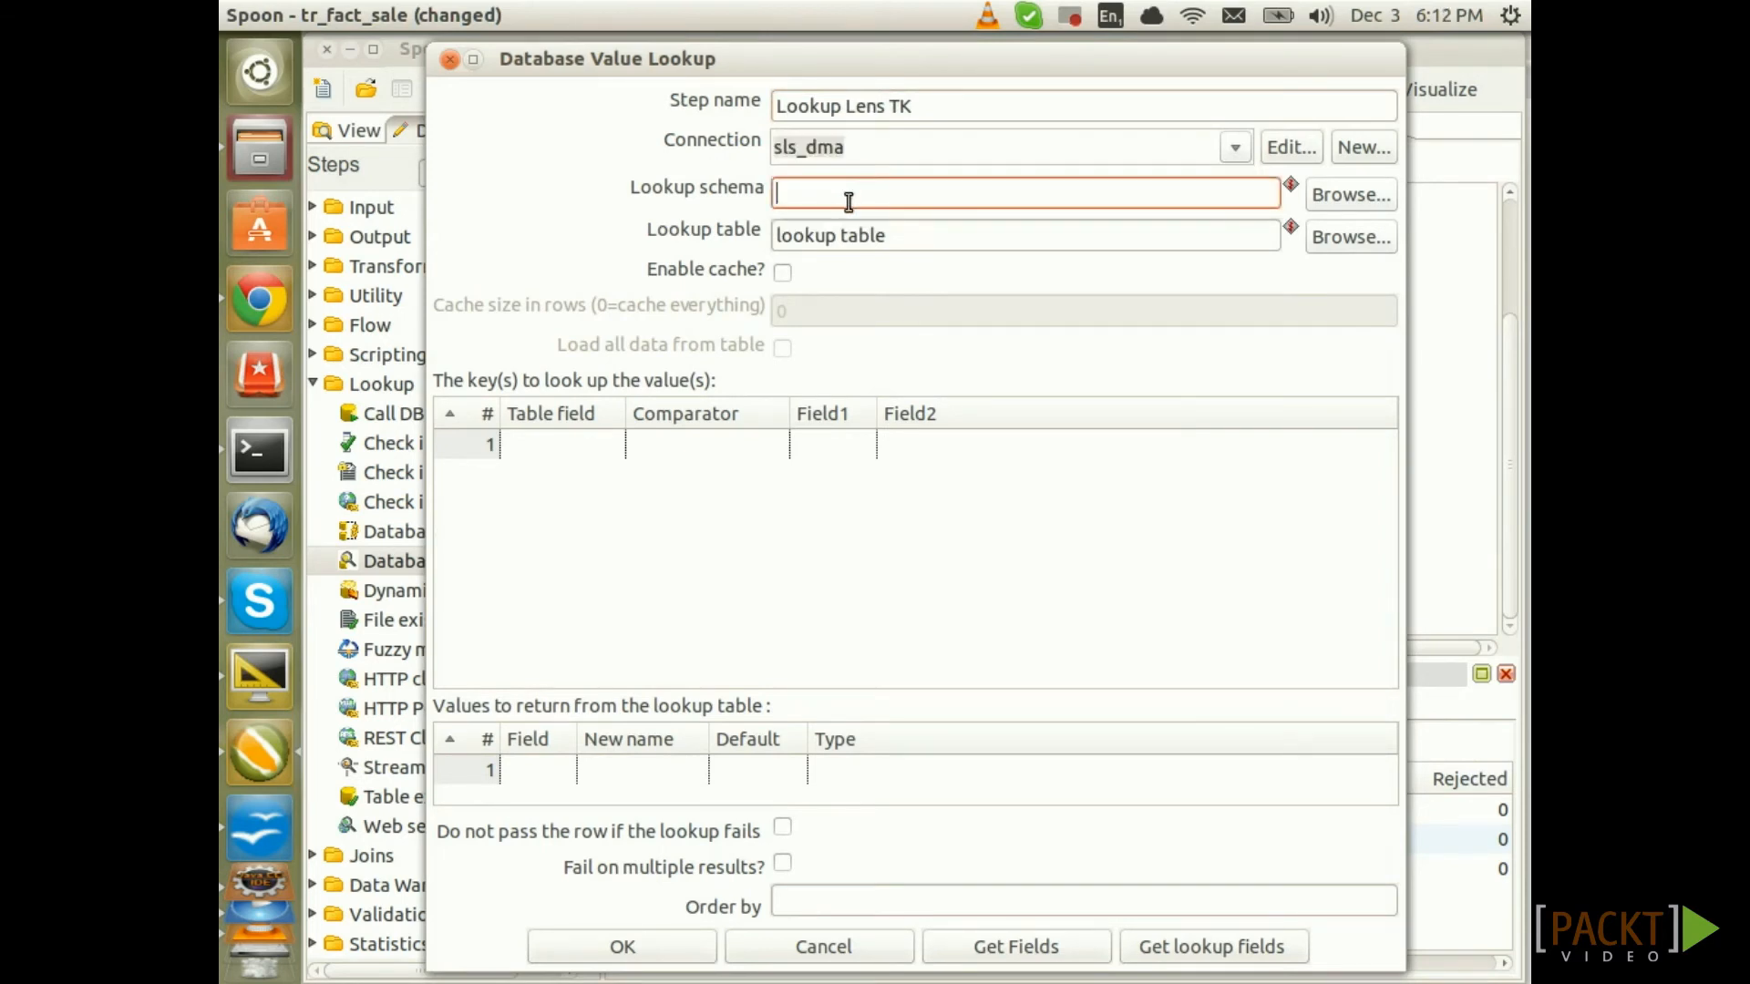
{"action": "key", "text": "ctrl+space"}
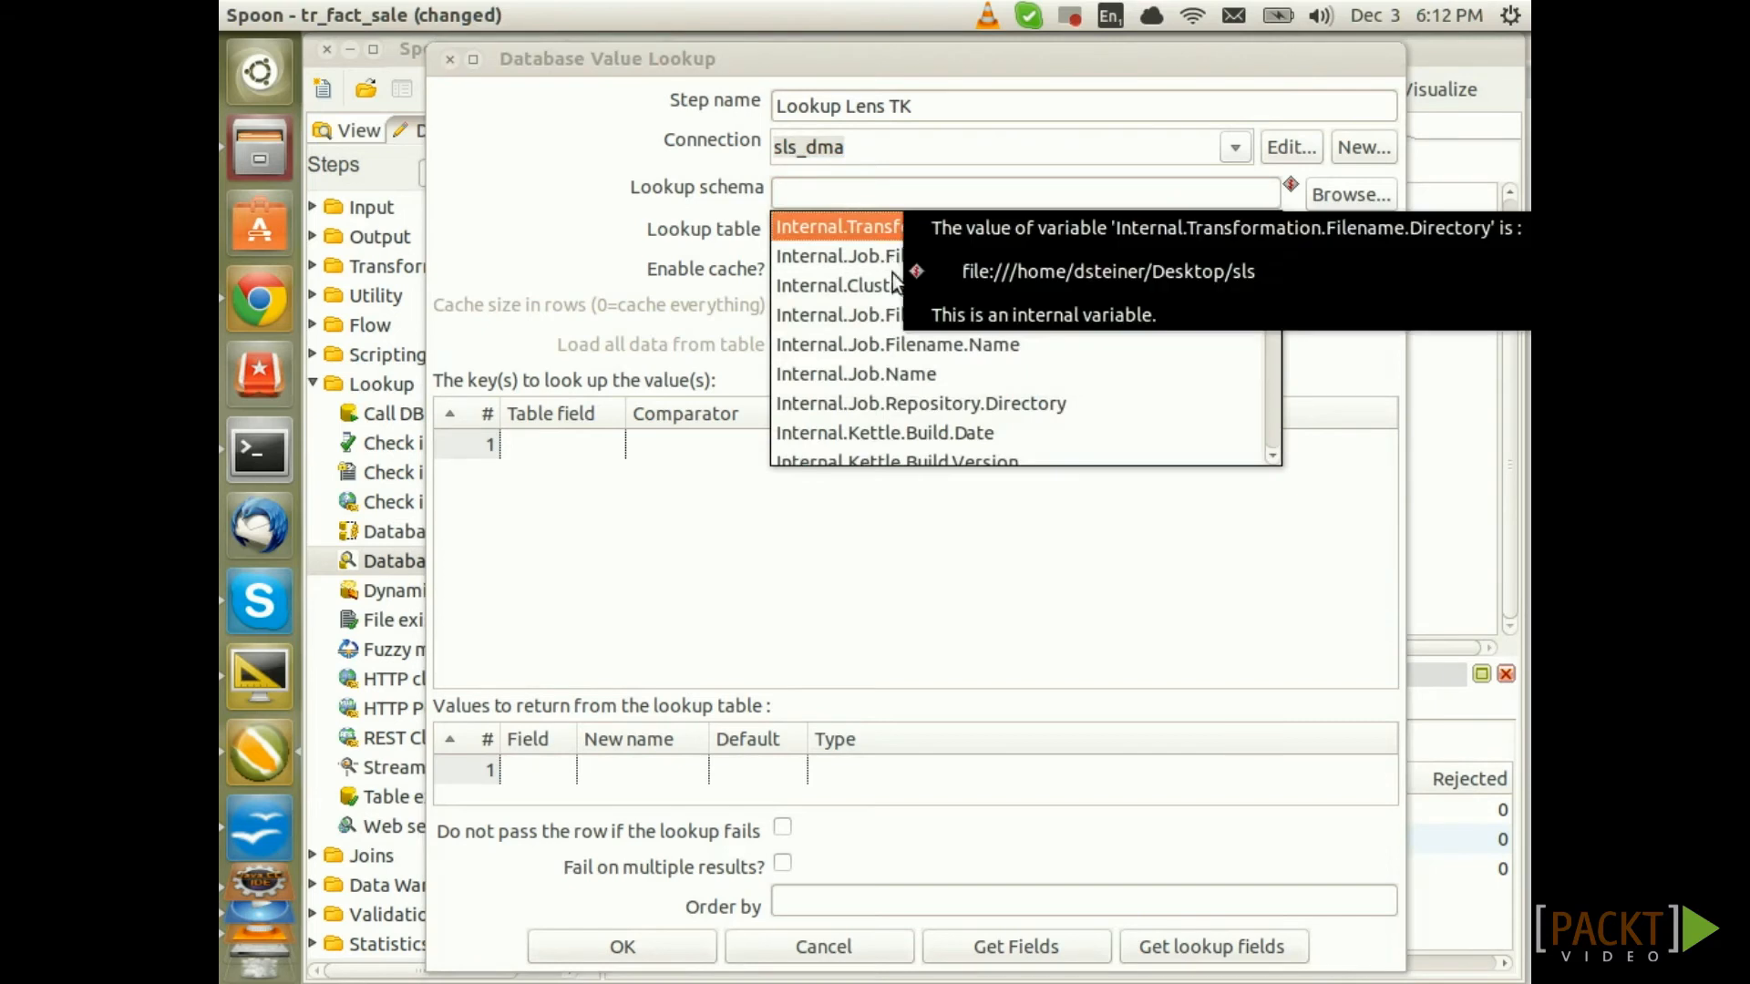
{"action": "type", "text": "v"}
{"action": "key", "text": "Down"}
{"action": "key", "text": "Down"}
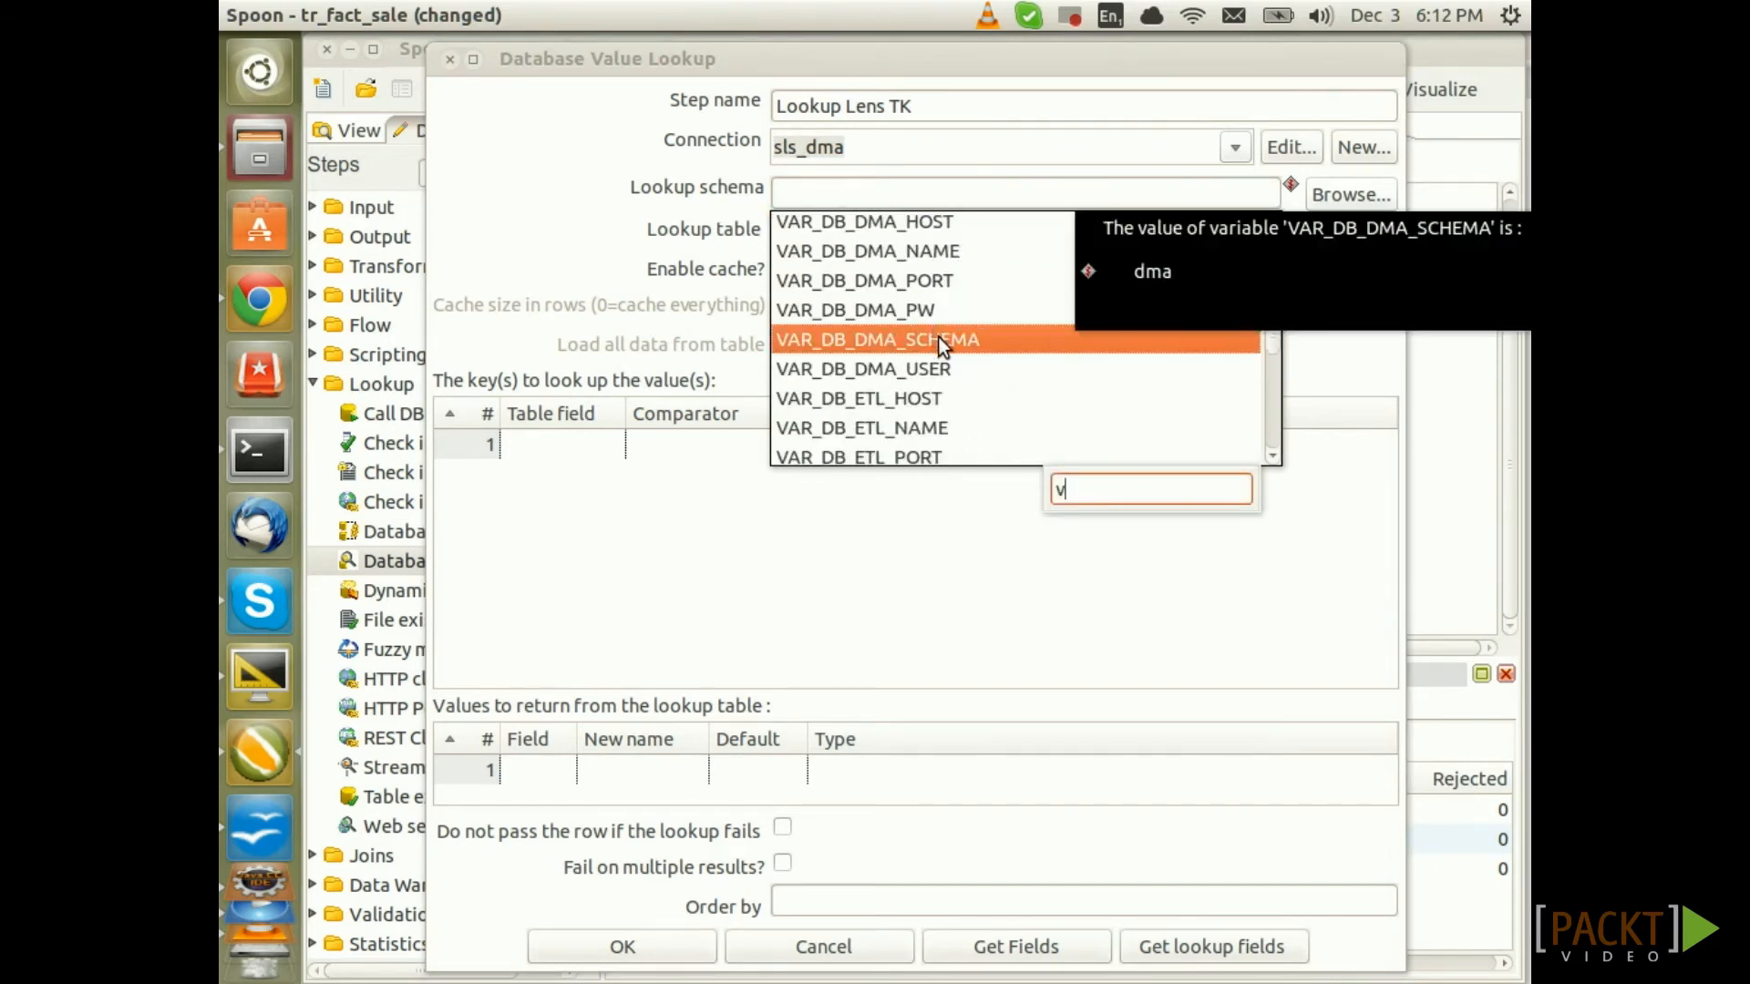
{"action": "key", "text": "Return"}
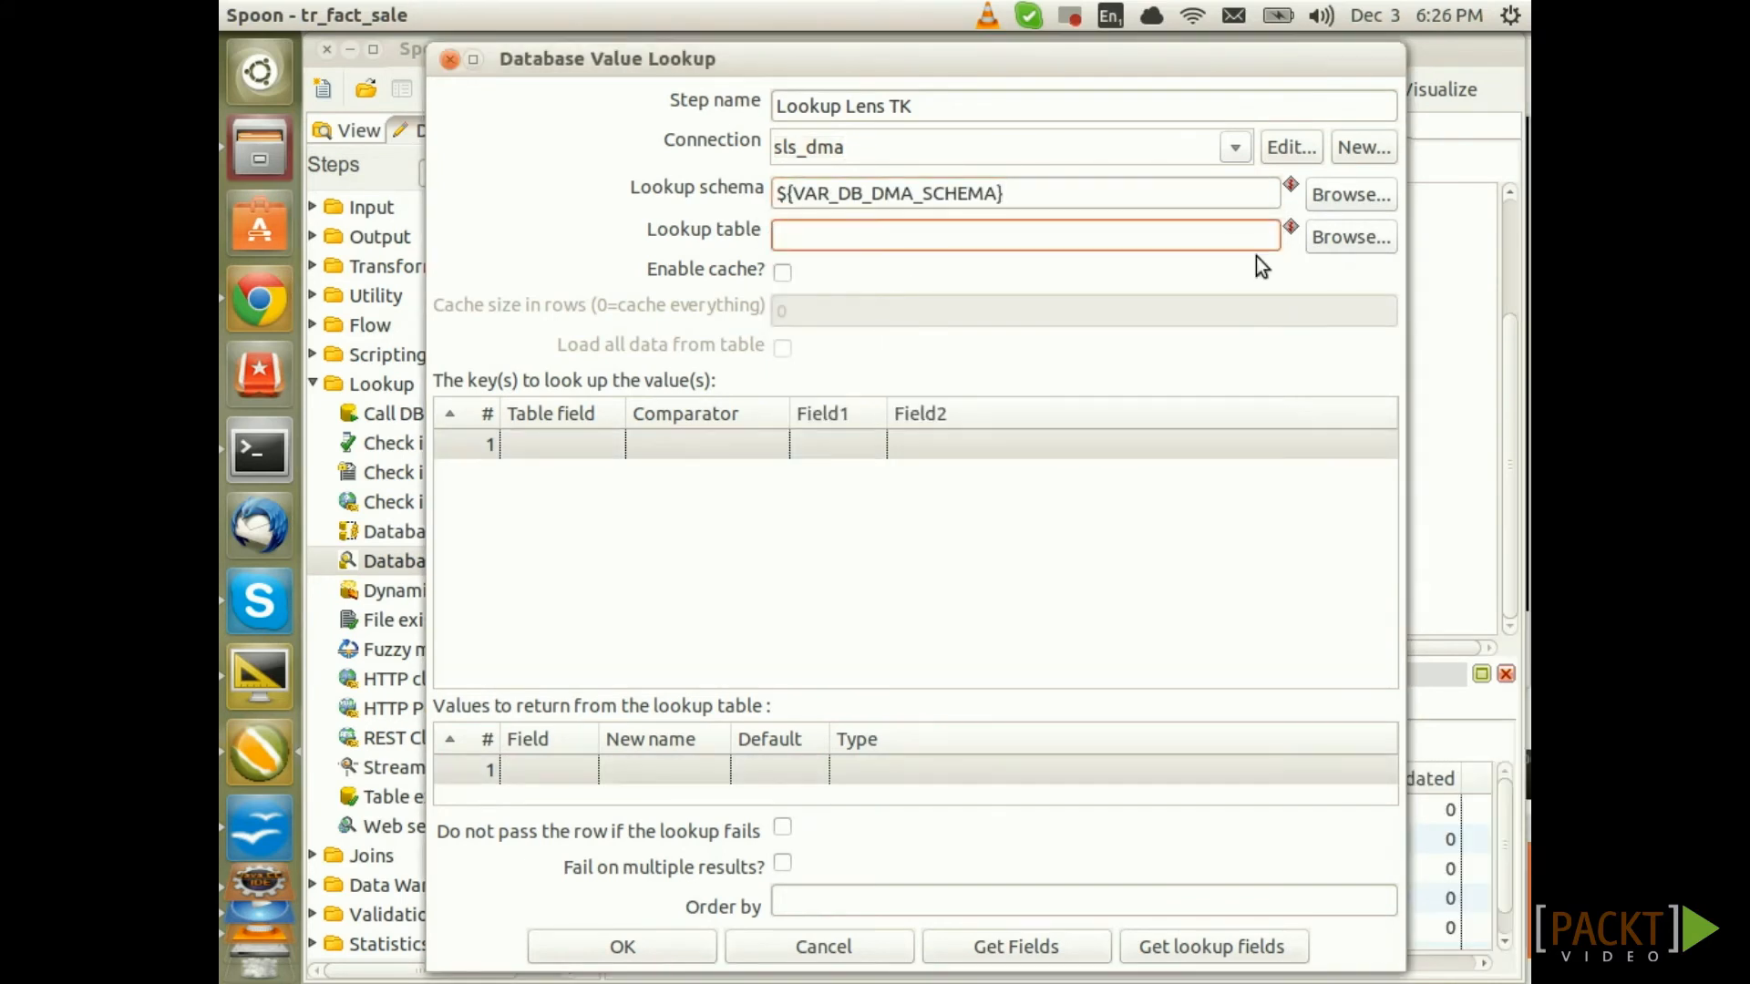
{"action": "type", "text": "dim_lens_simple"}
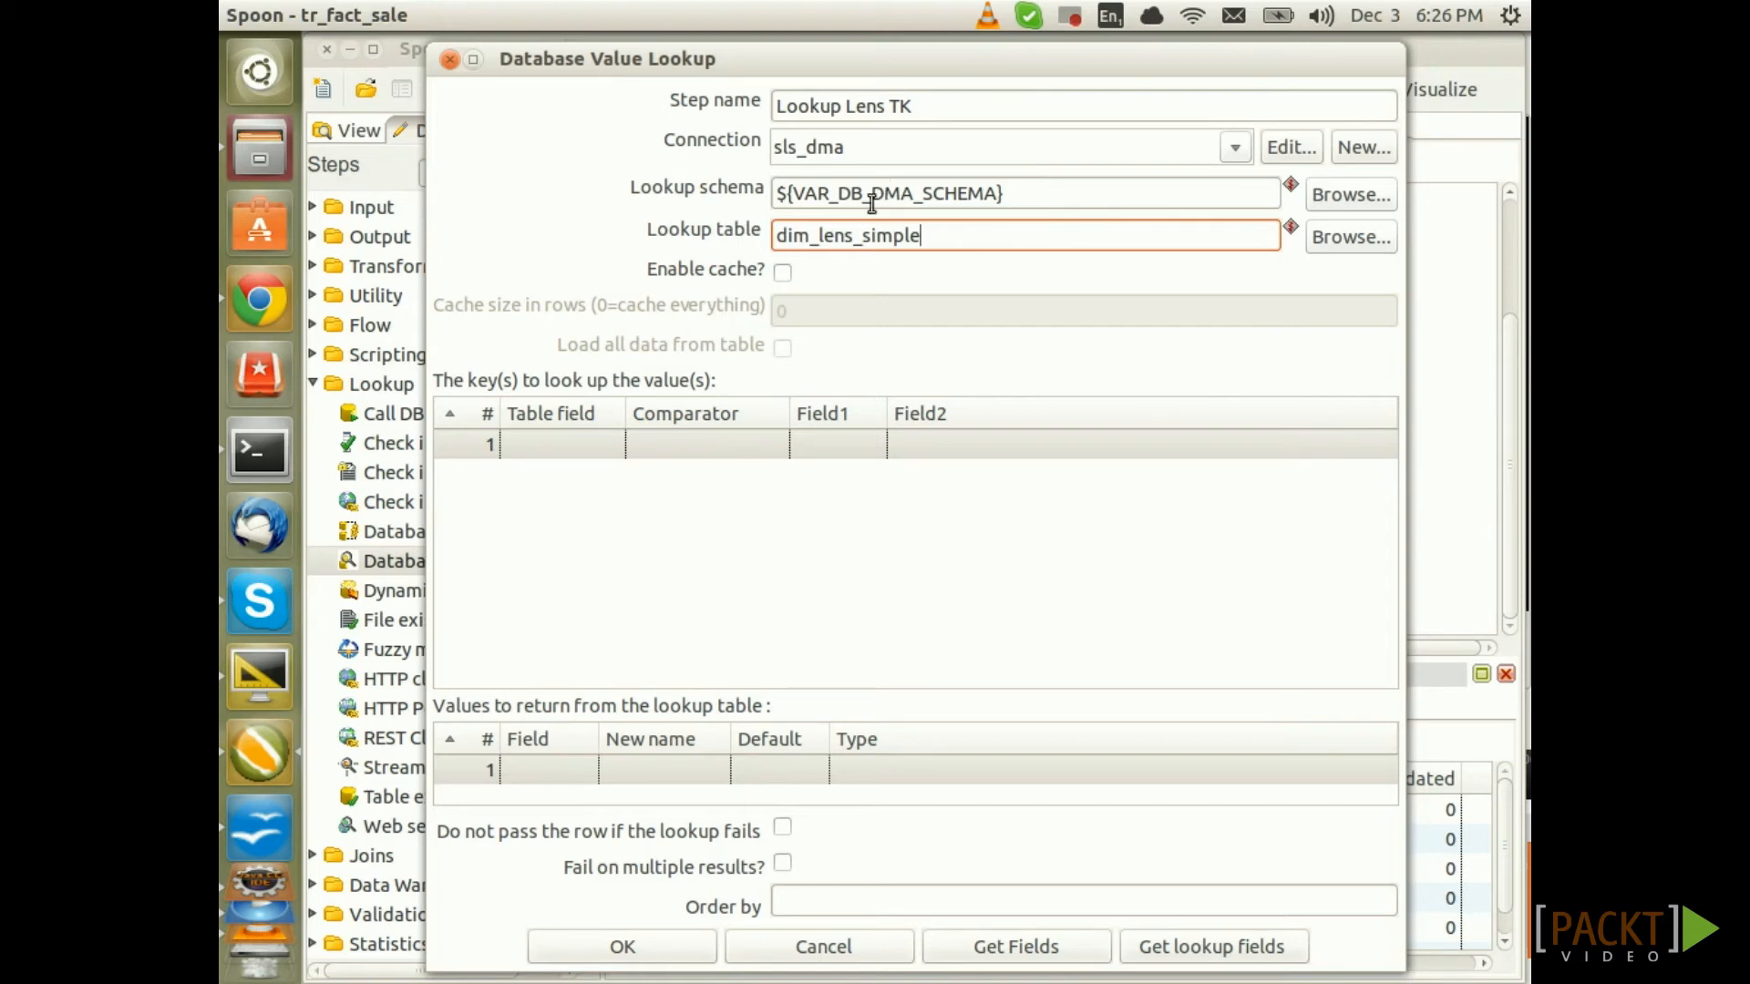
{"action": "left_click", "coordinate": [786, 277]}
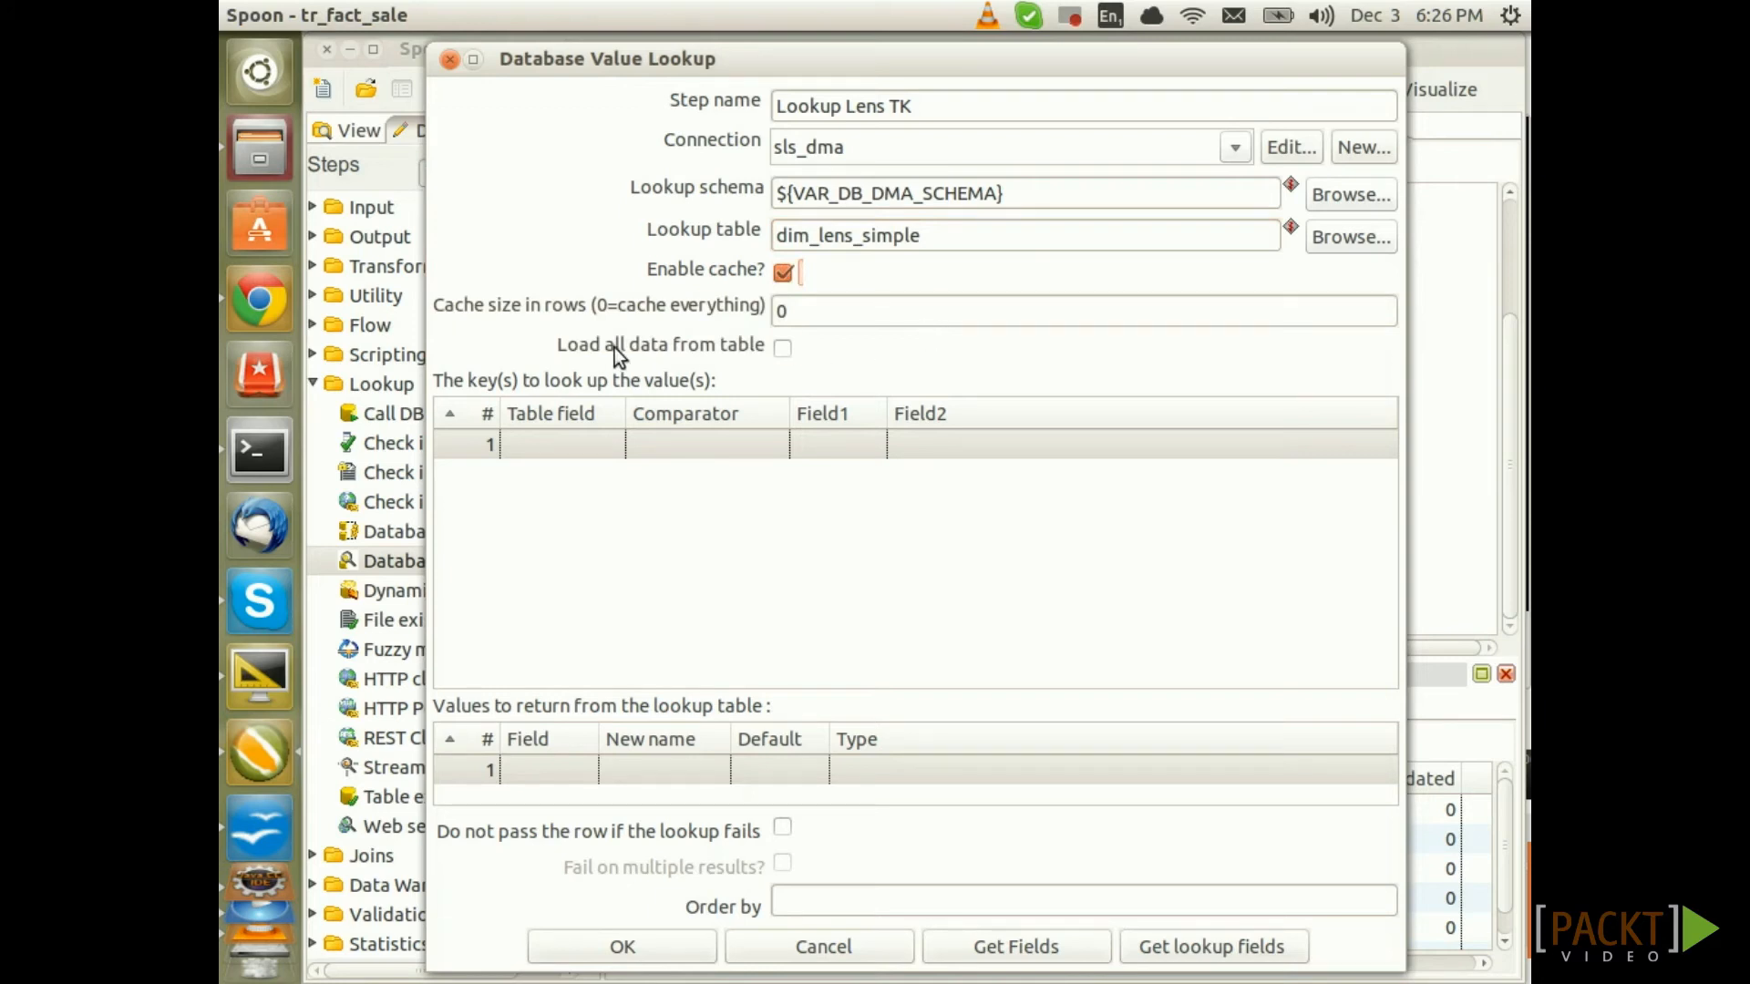
Load all table data and match on the key lens_id = lens_id
{"action": "left_click", "coordinate": [784, 347]}
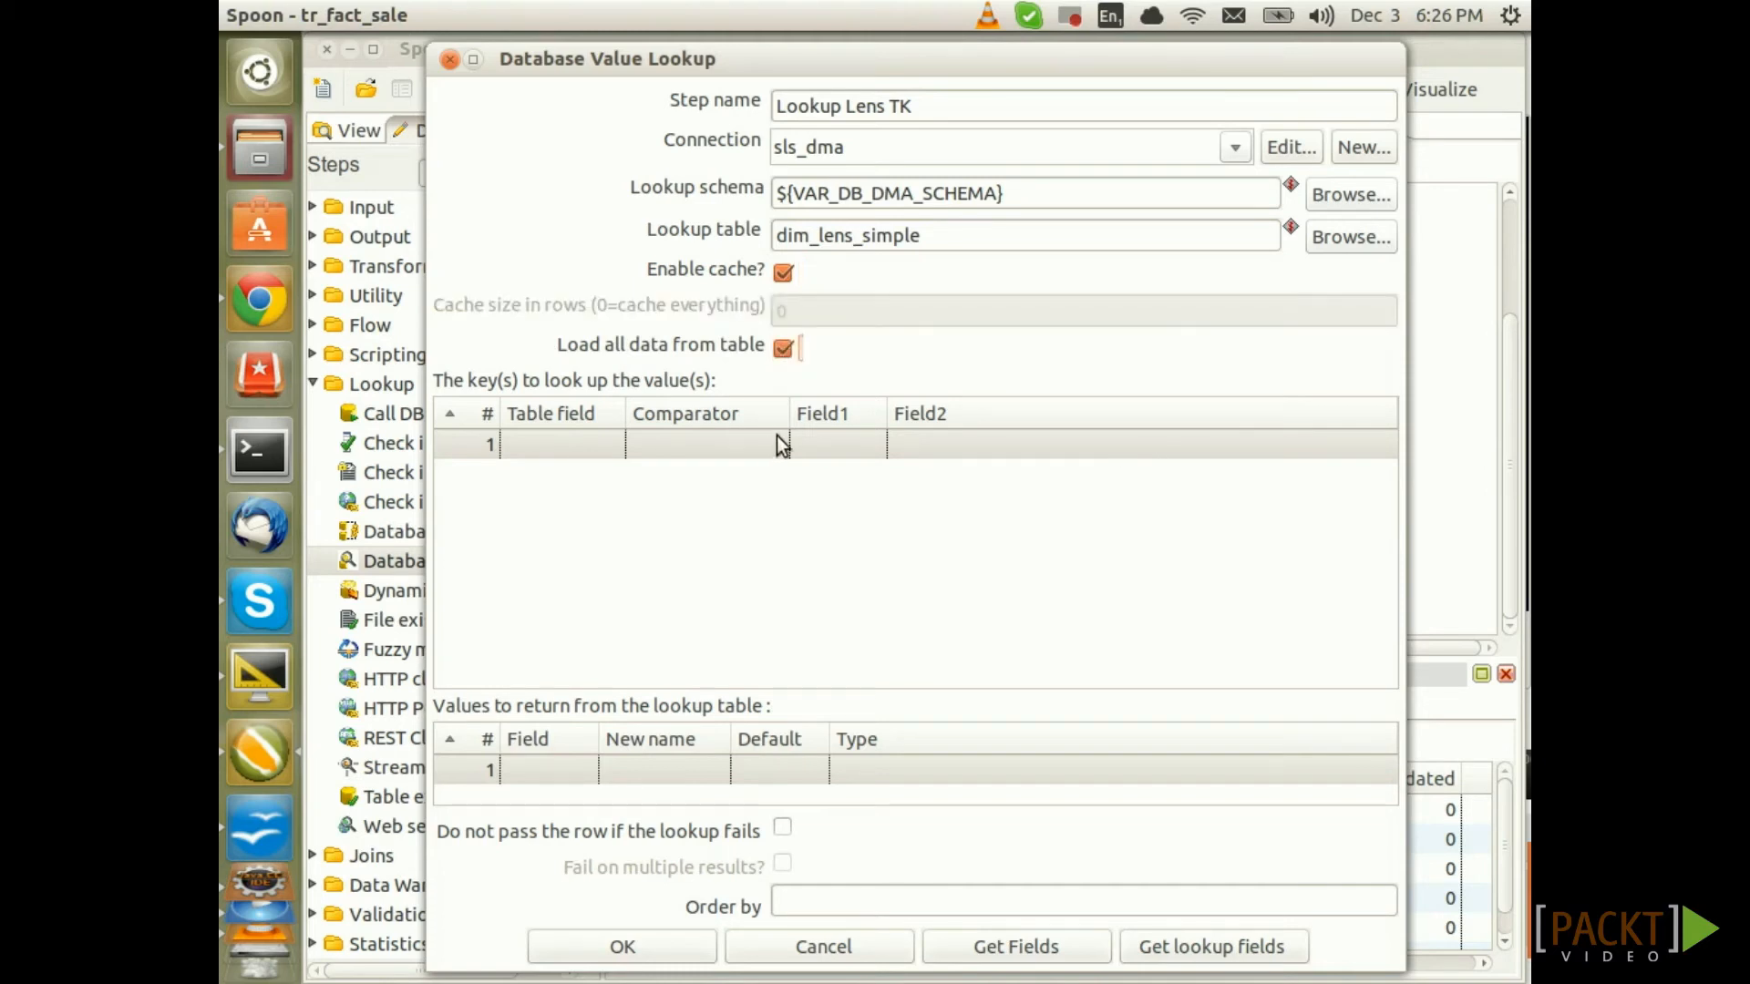
{"action": "left_click", "coordinate": [570, 441]}
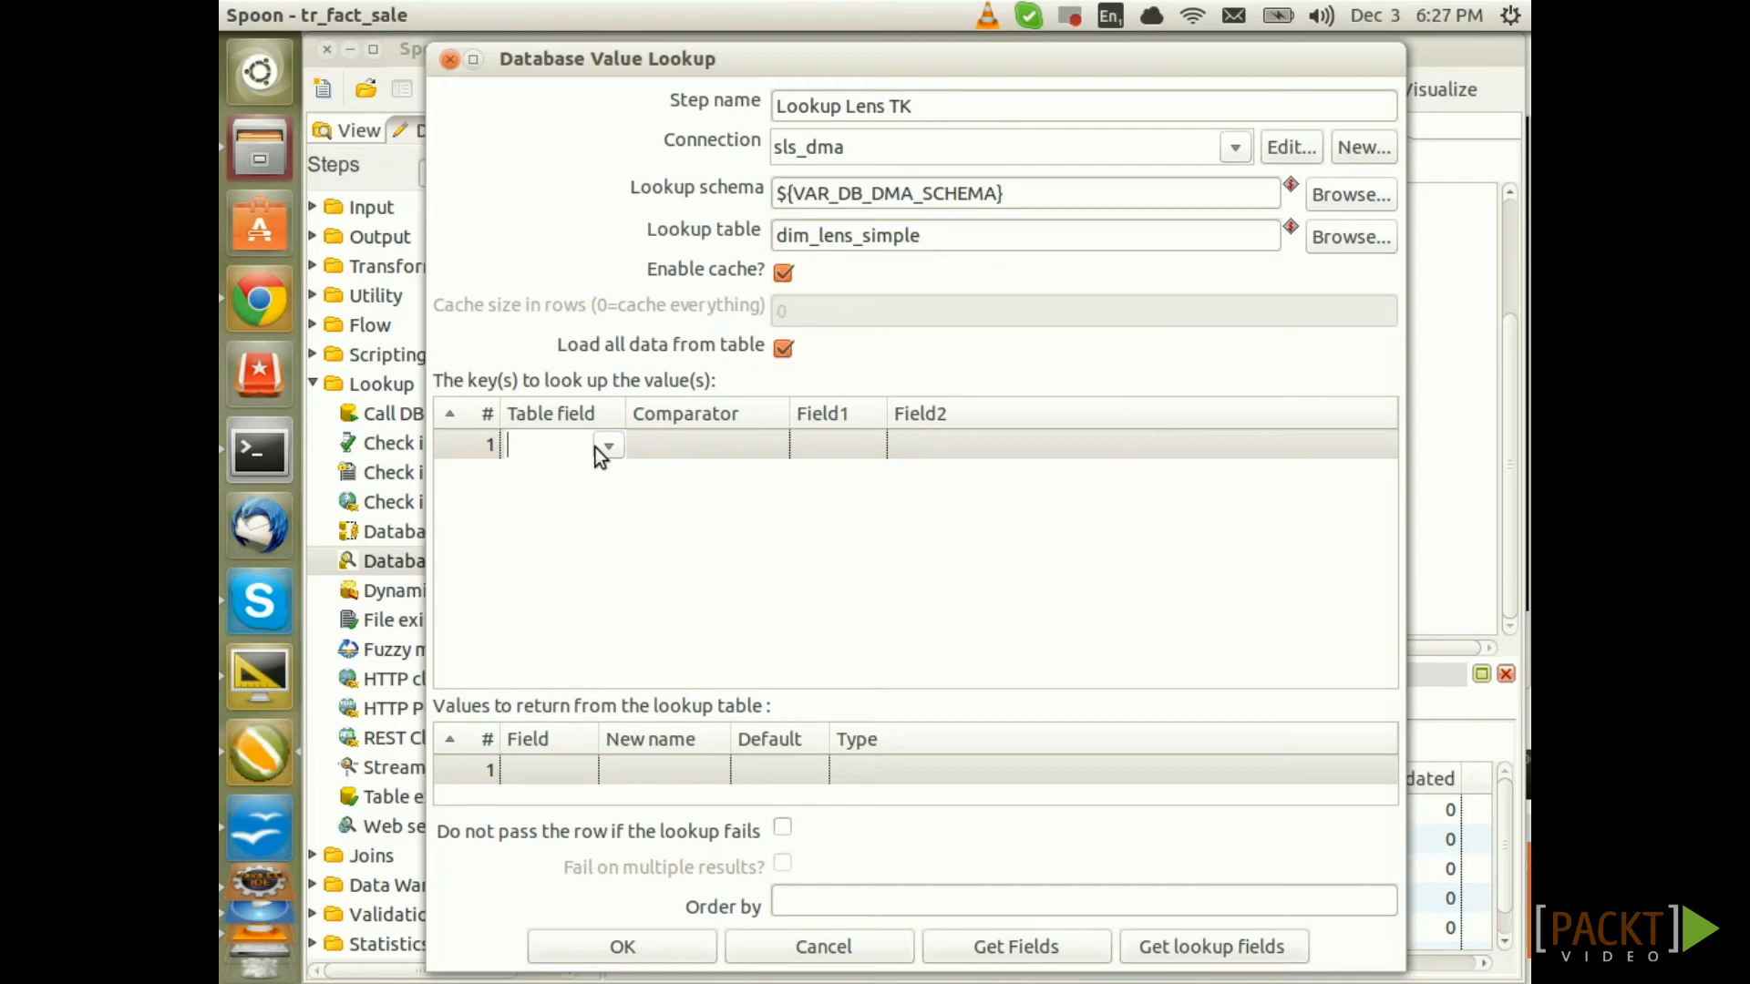
{"action": "left_click", "coordinate": [608, 446]}
{"action": "left_click", "coordinate": [572, 505]}
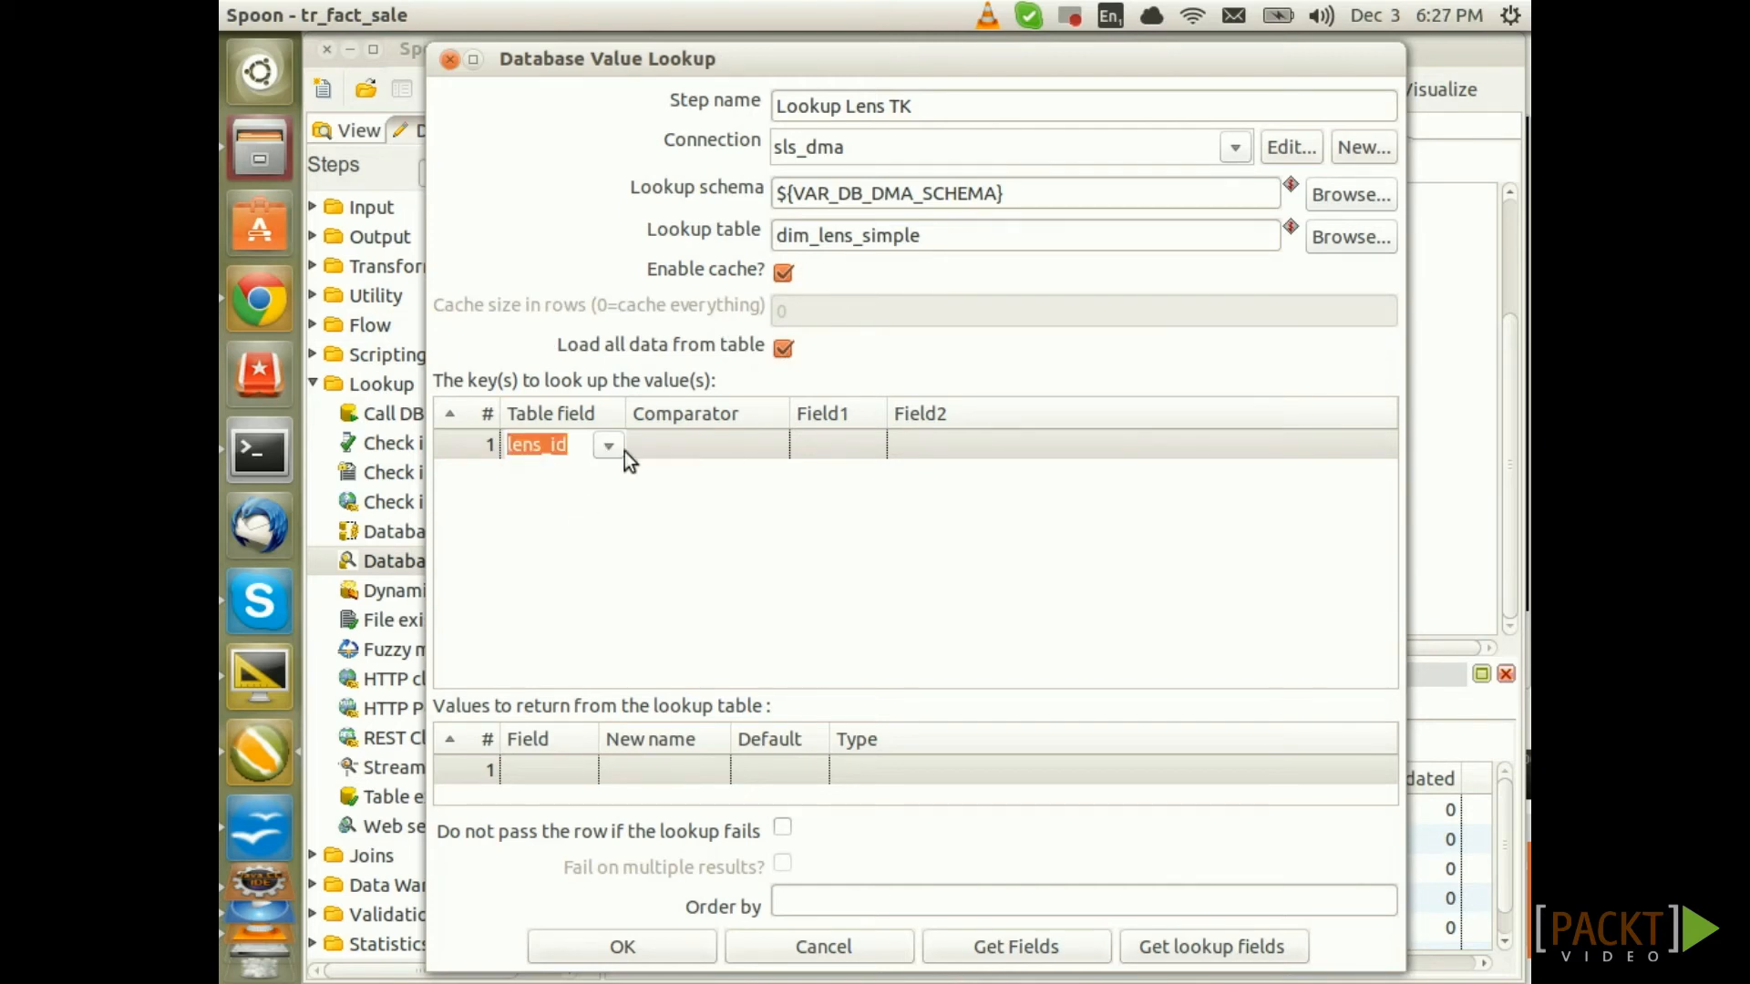
{"action": "left_click", "coordinate": [725, 450]}
{"action": "type", "text": "="}
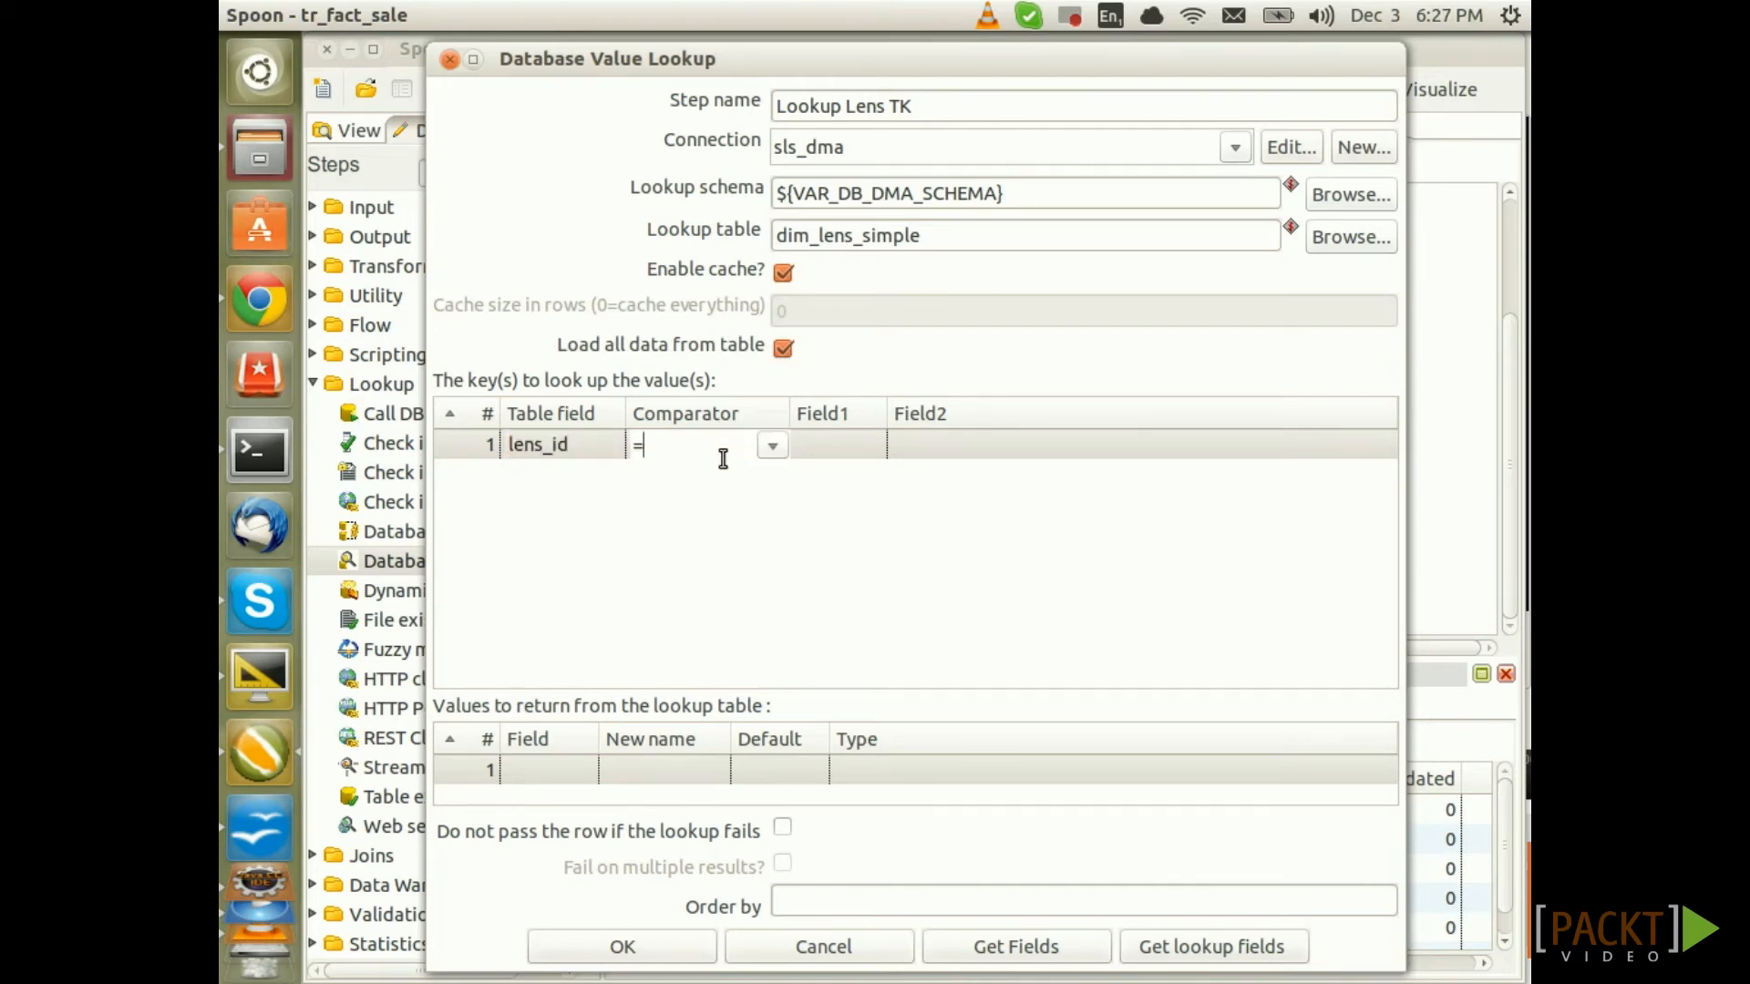
{"action": "left_click", "coordinate": [835, 446]}
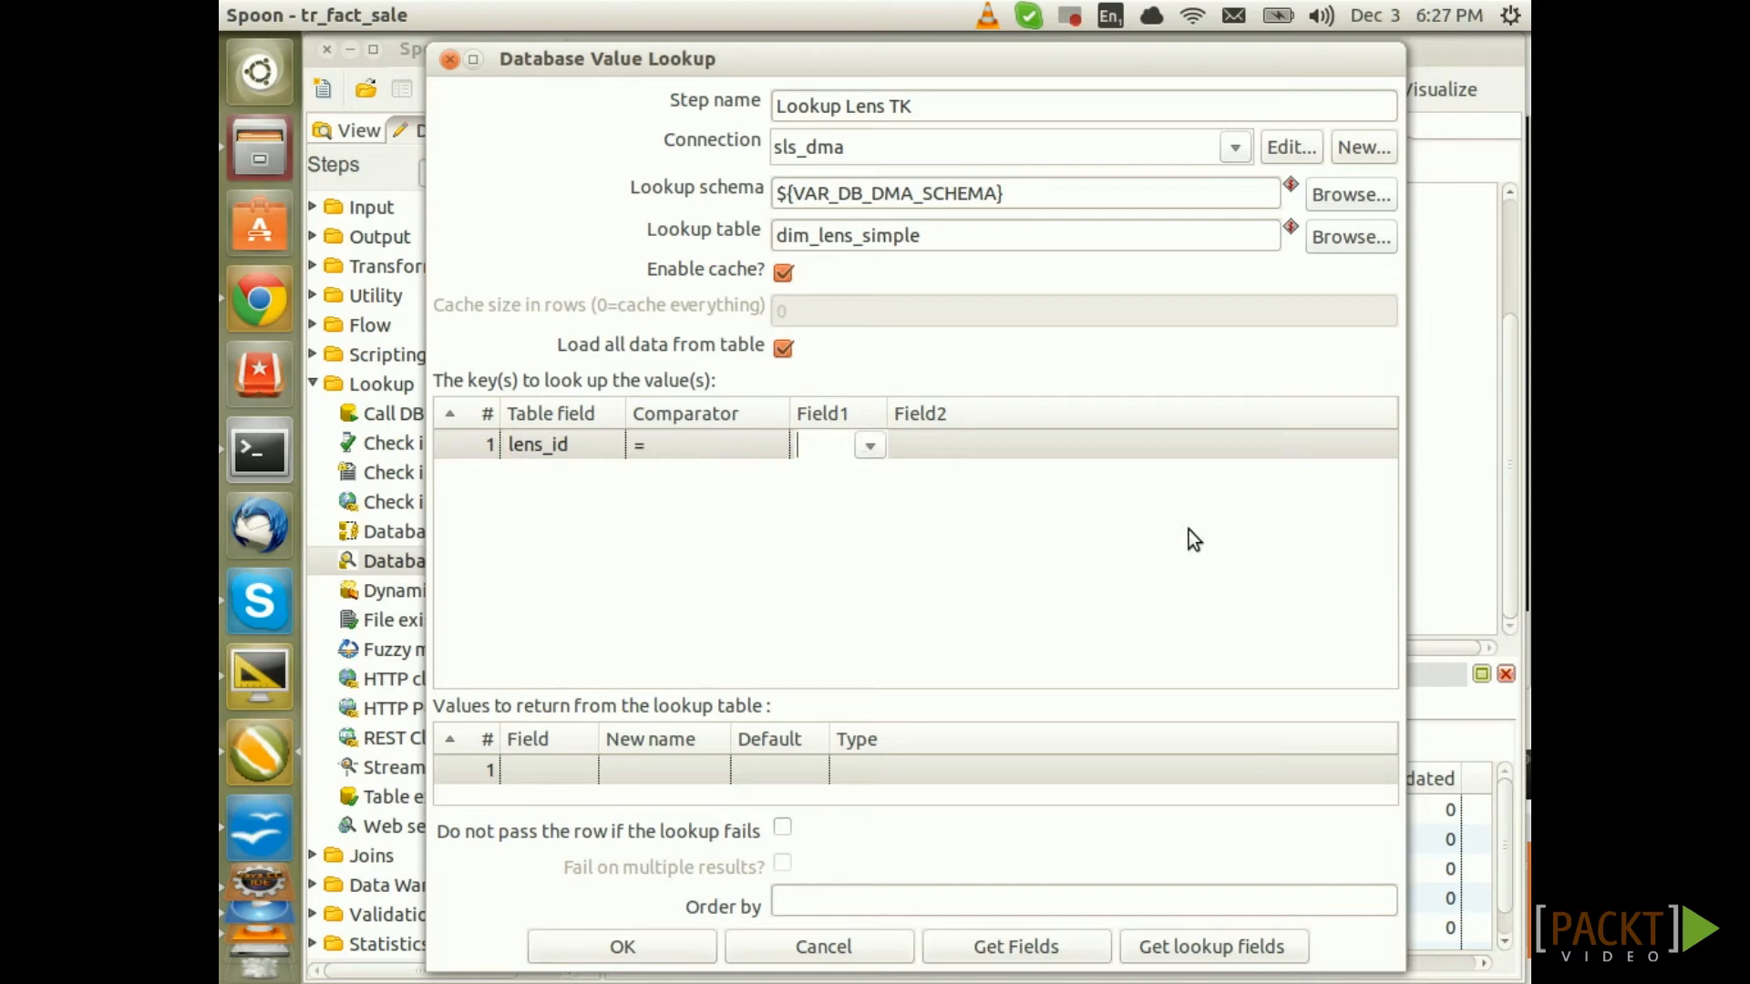
{"action": "type", "text": "lens_id"}
Return lens_tk as an Integer with default value 0
{"action": "left_click", "coordinate": [543, 768]}
{"action": "left_click", "coordinate": [580, 765]}
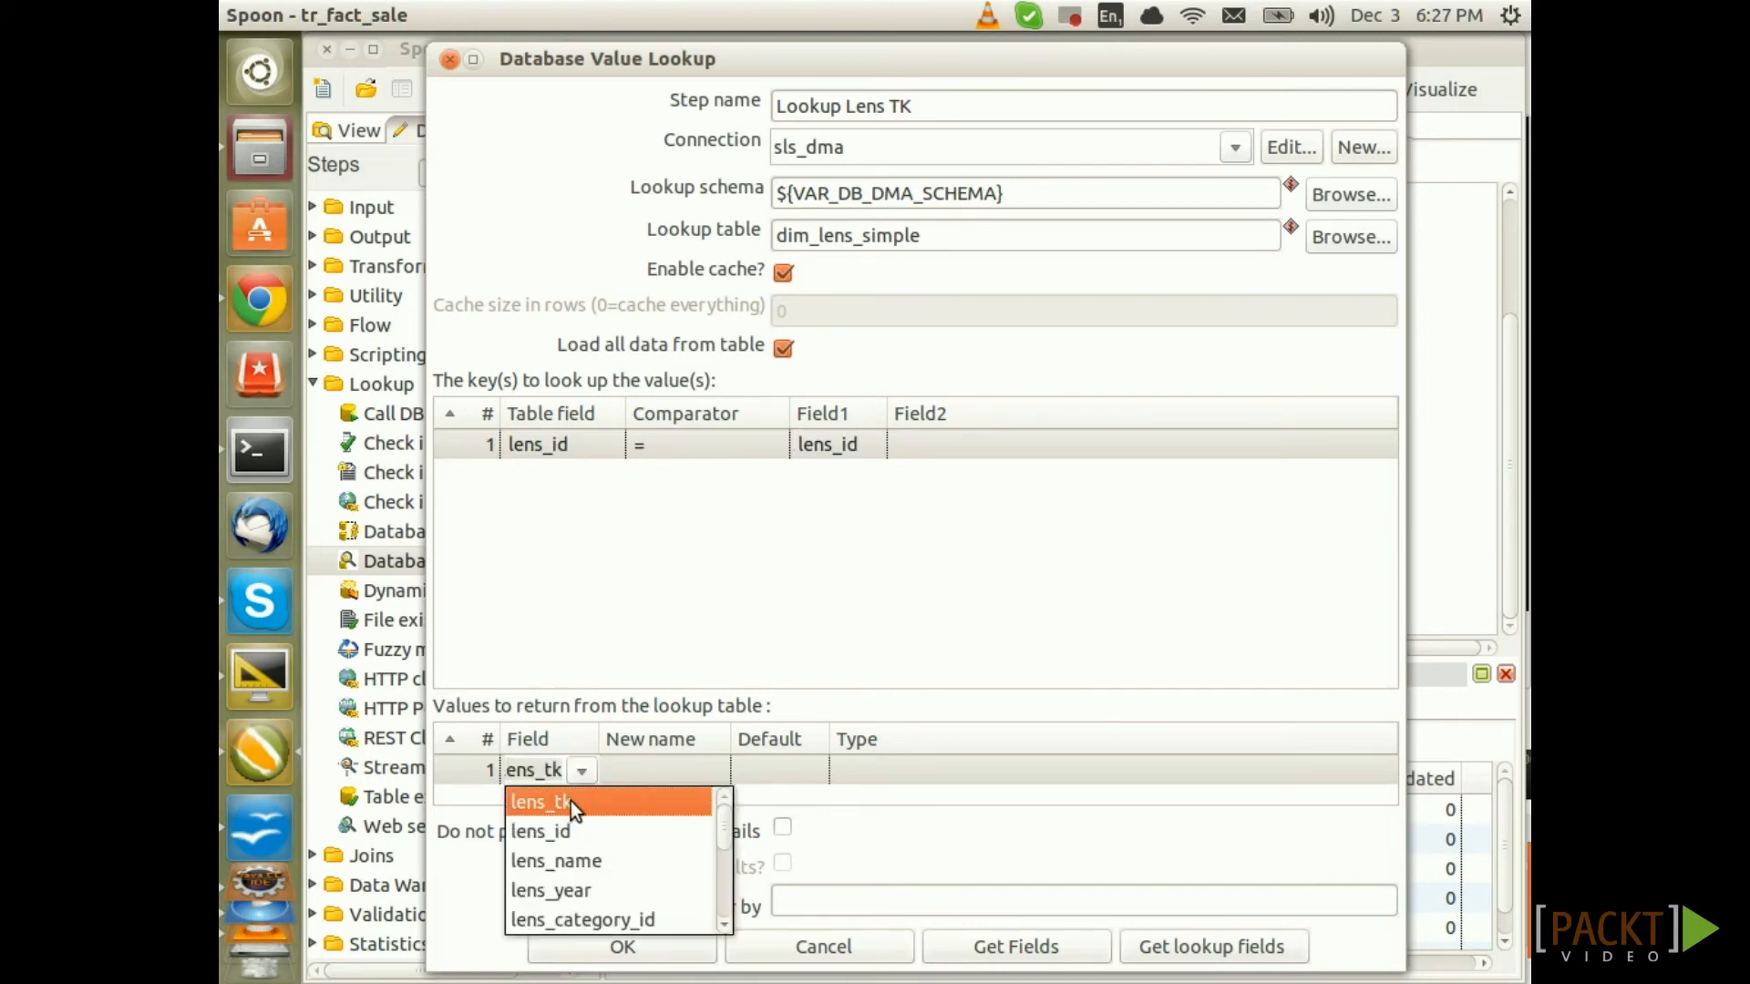
{"action": "left_click", "coordinate": [575, 804]}
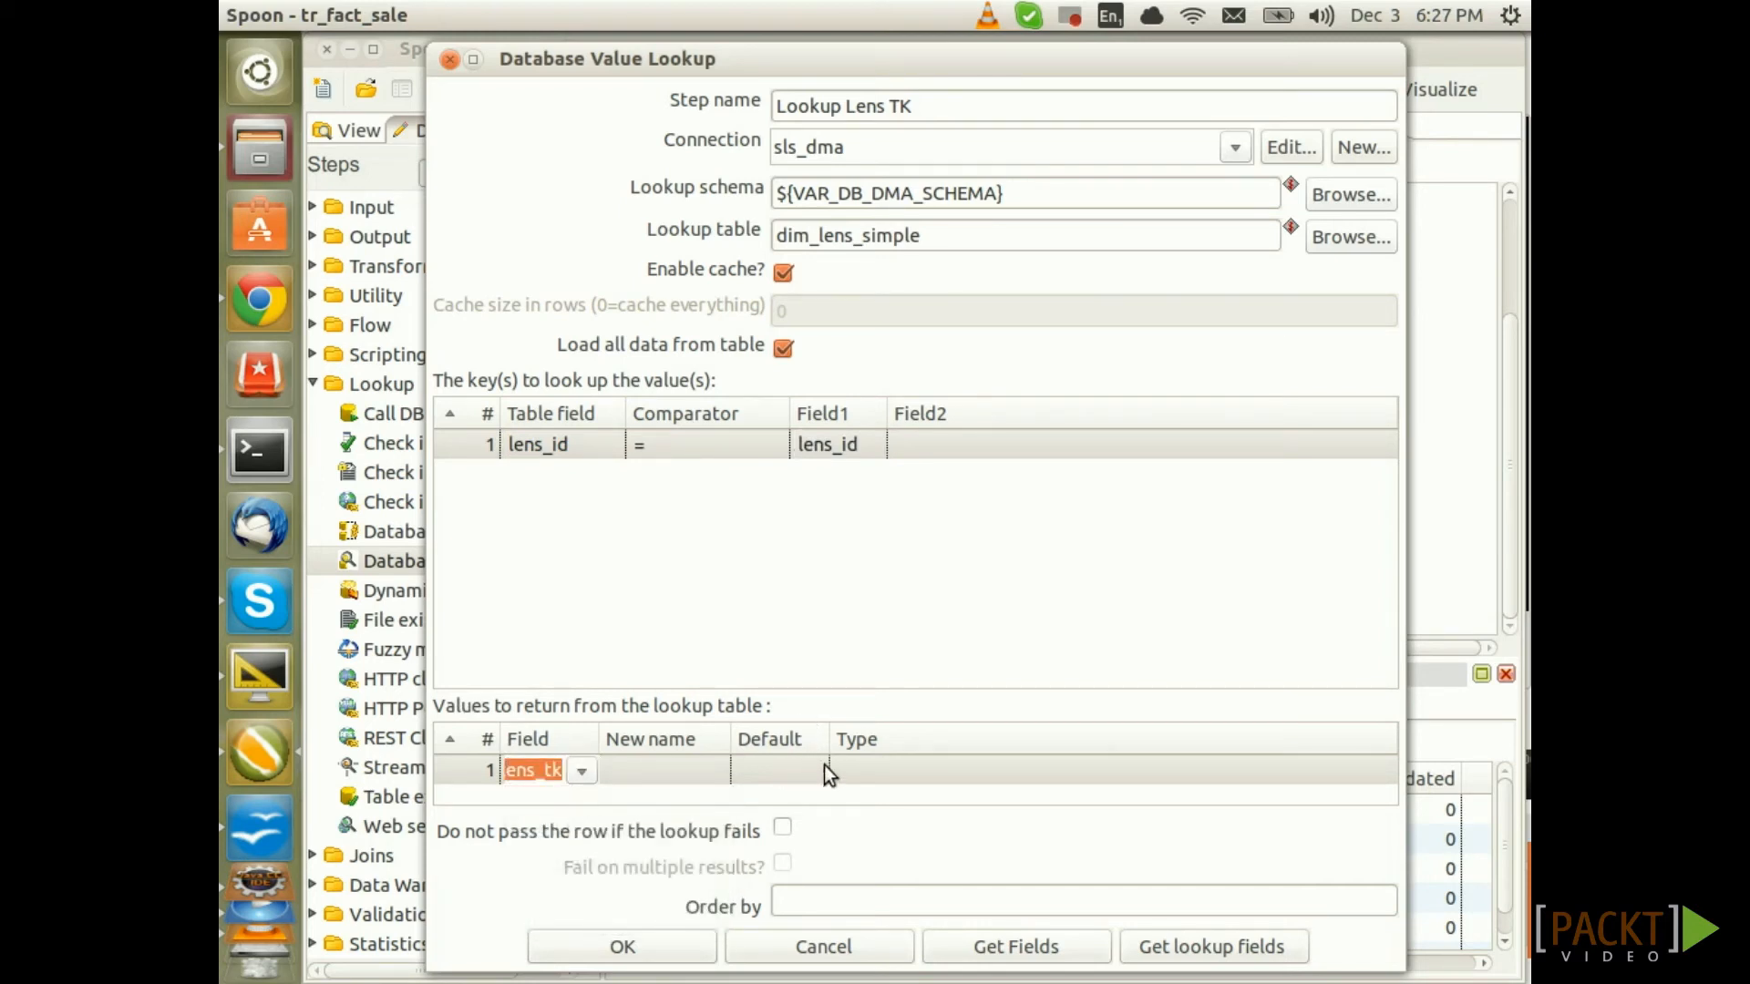
{"action": "left_click", "coordinate": [859, 767]}
{"action": "left_click", "coordinate": [1375, 766]}
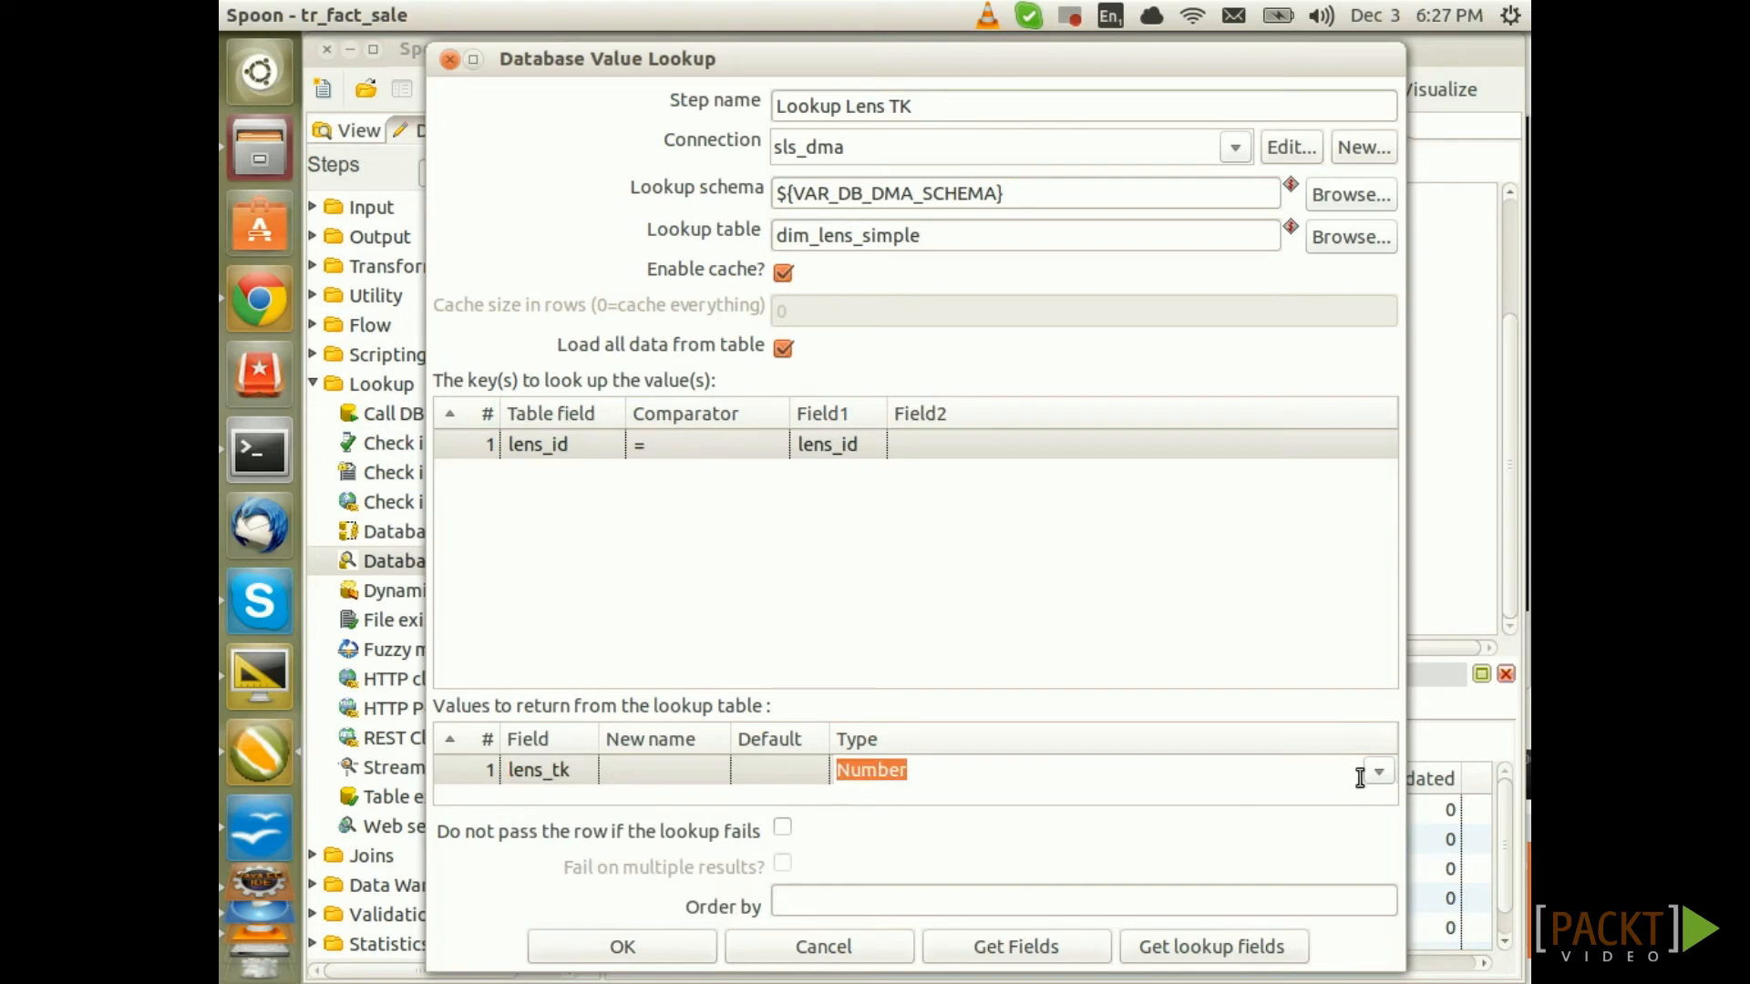
{"action": "left_click", "coordinate": [1381, 767]}
{"action": "left_click", "coordinate": [880, 919]}
{"action": "left_click", "coordinate": [775, 770]}
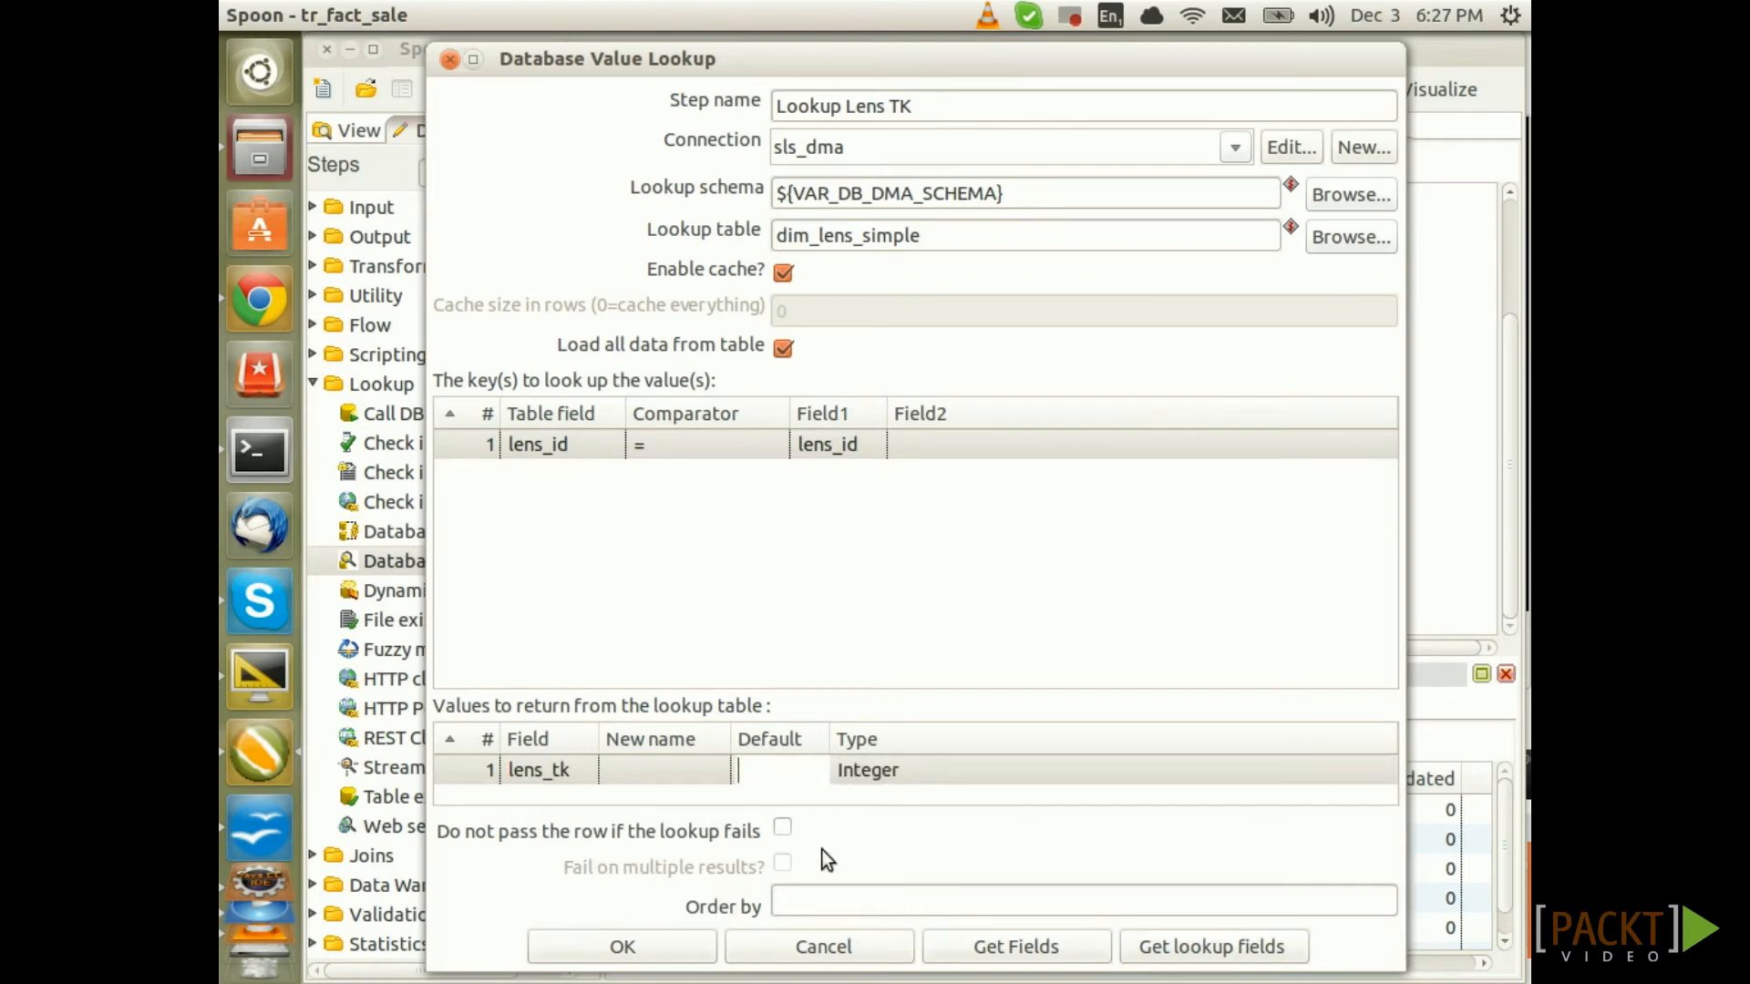
{"action": "type", "text": "0"}
Save the lookup settings and preview the output rows of the Lookup Lens TK step
{"action": "left_click", "coordinate": [654, 948]}
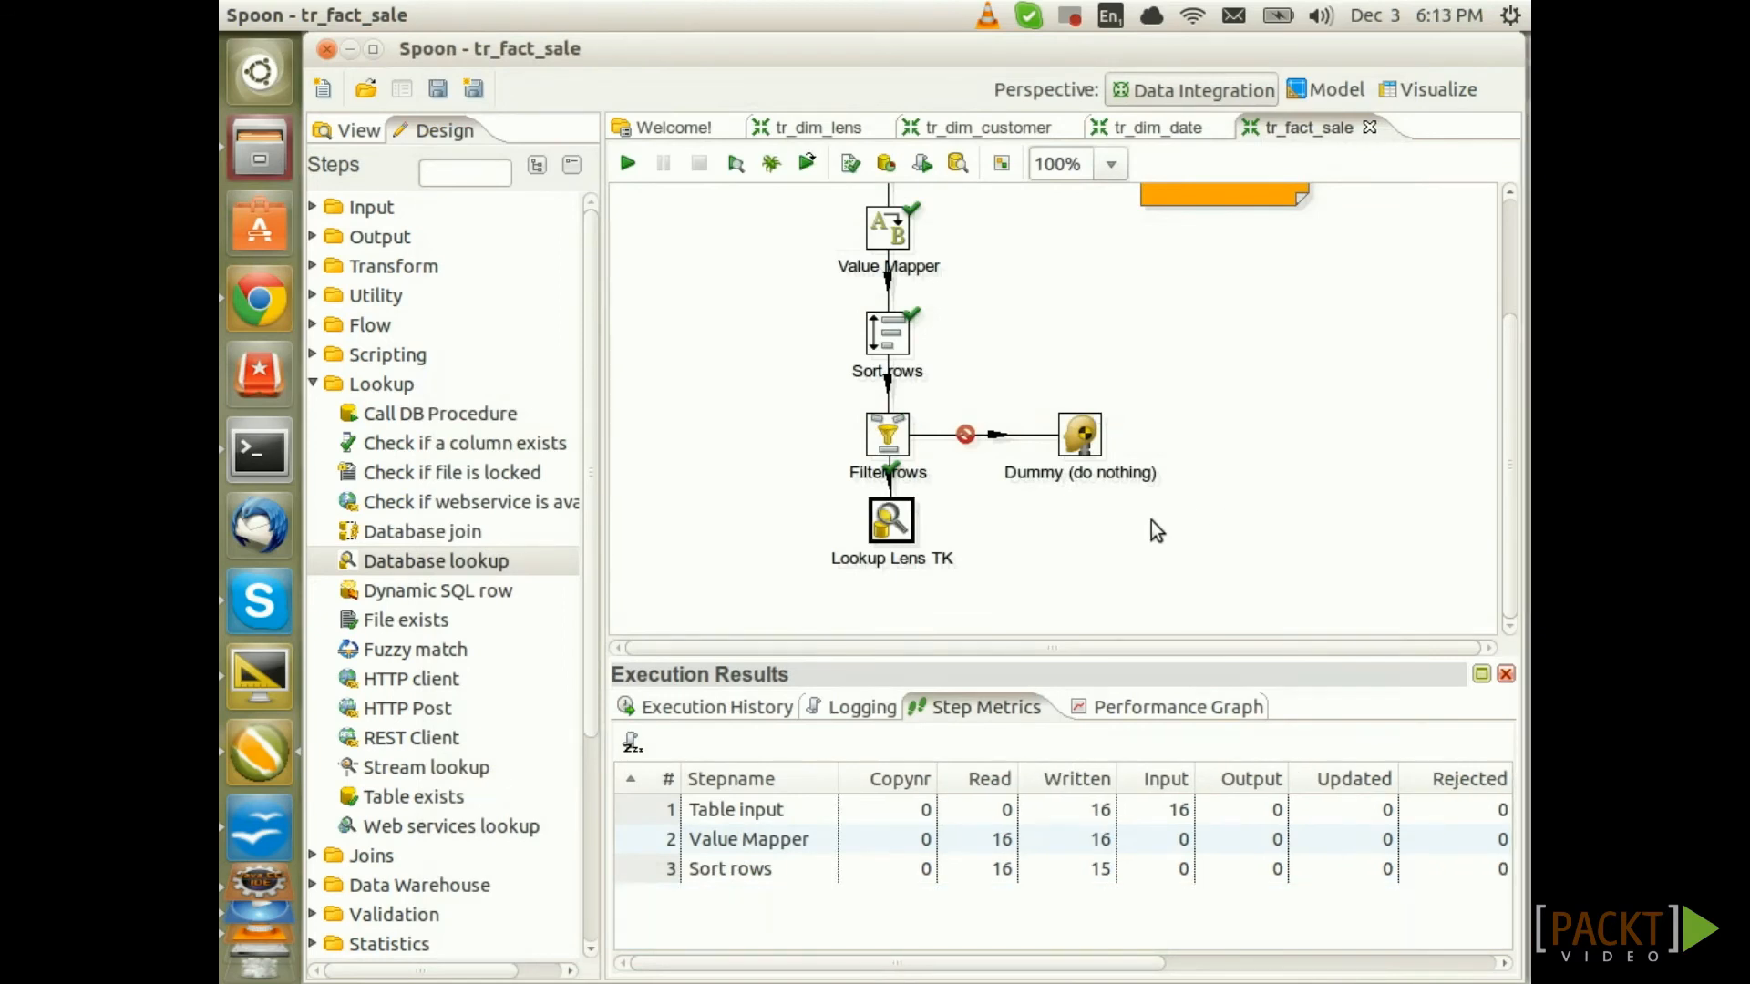
{"action": "right_click", "coordinate": [882, 528]}
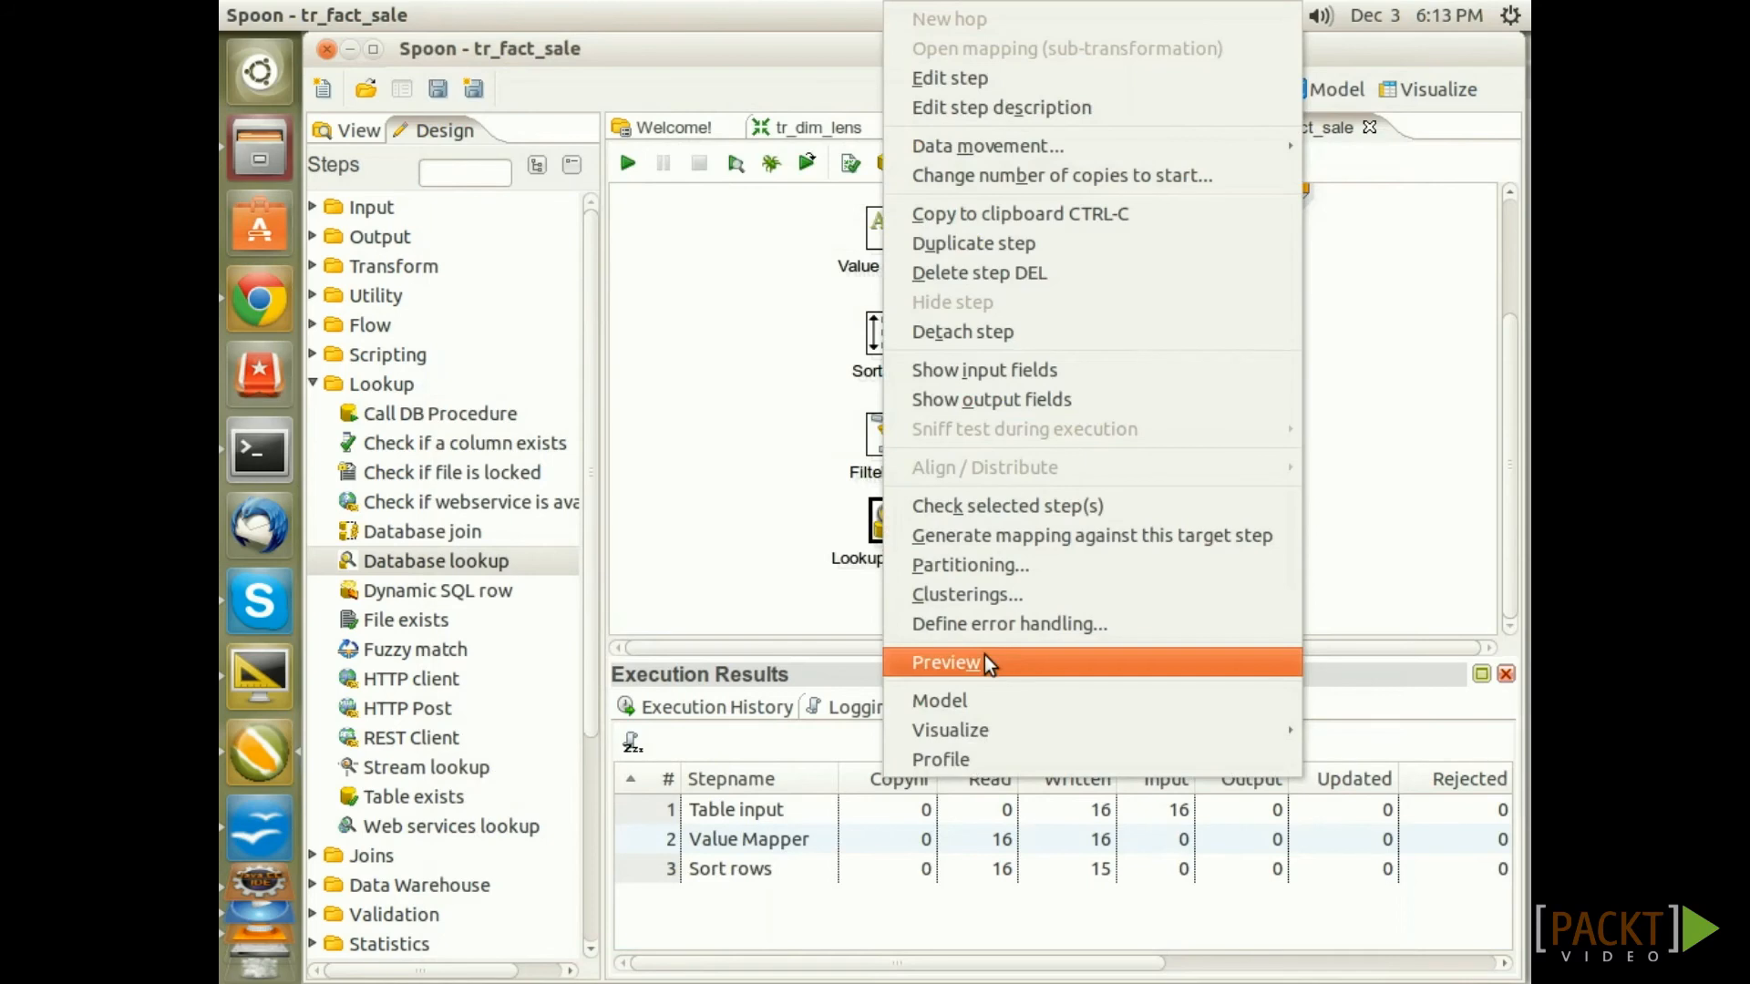
{"action": "left_click", "coordinate": [984, 656]}
{"action": "left_click", "coordinate": [789, 931]}
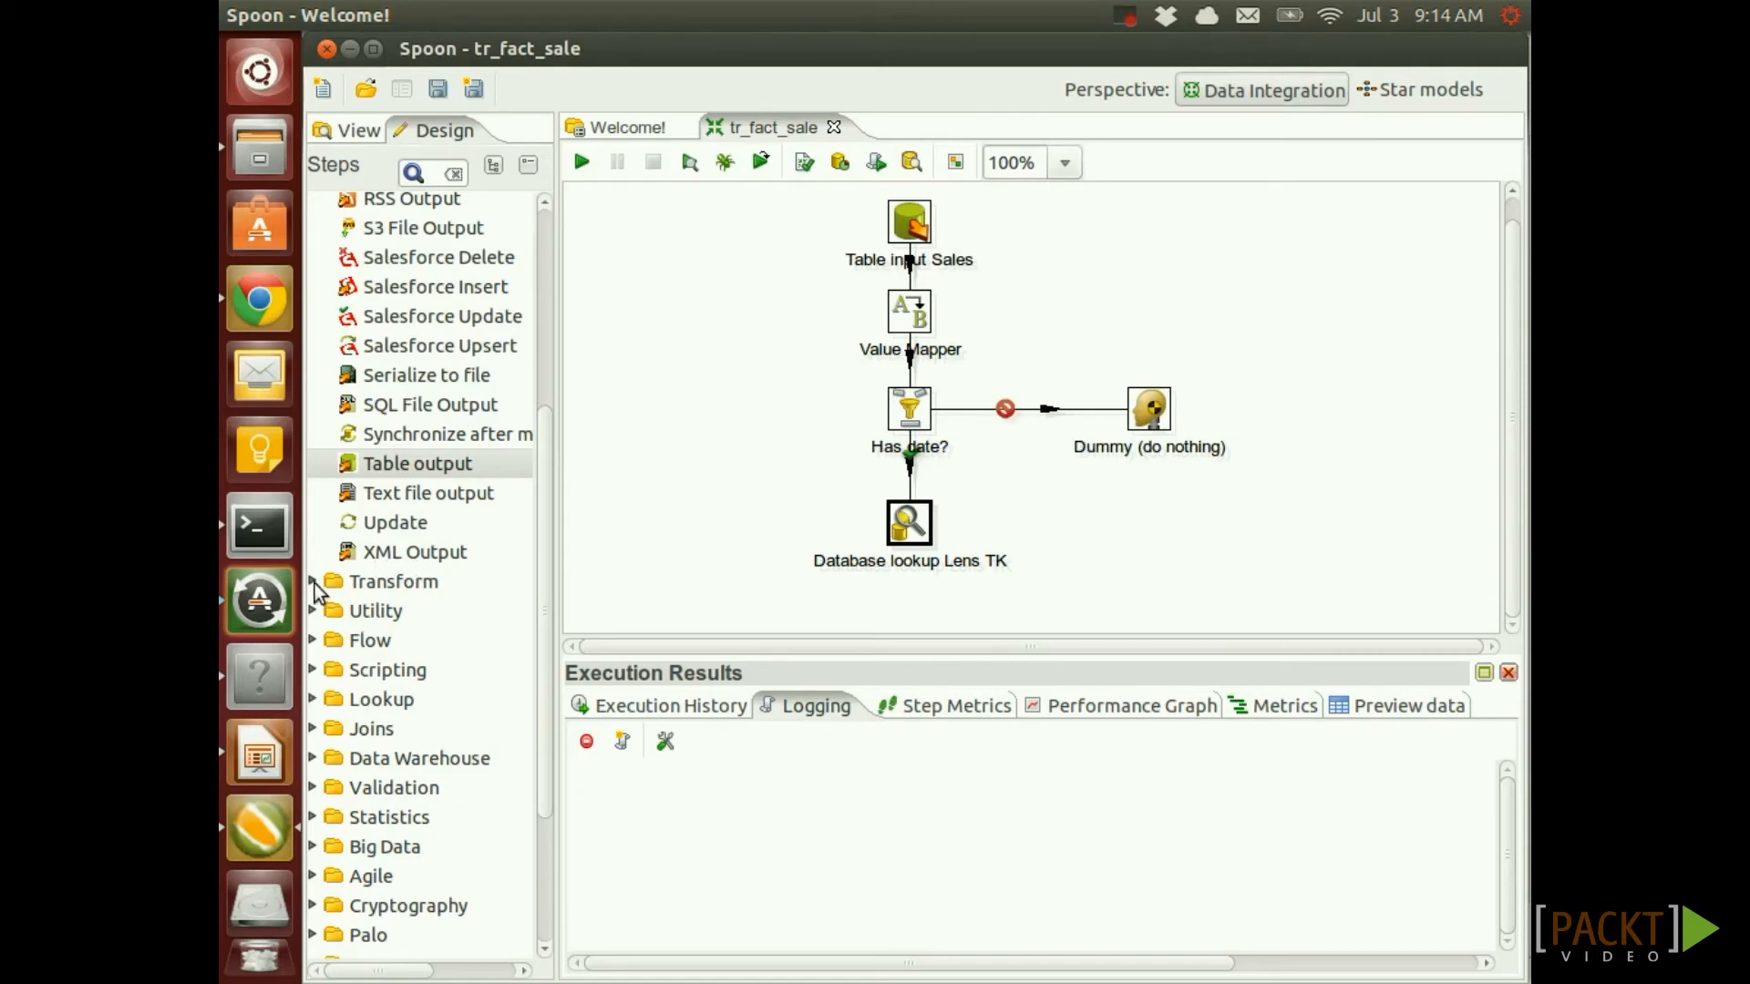
Place a Dimension lookup/update step after the lens lookup, joined by a main-output hop
{"action": "left_click", "coordinate": [313, 760]}
{"action": "left_click_drag", "start_coordinate": [424, 504], "coordinate": [909, 638]}
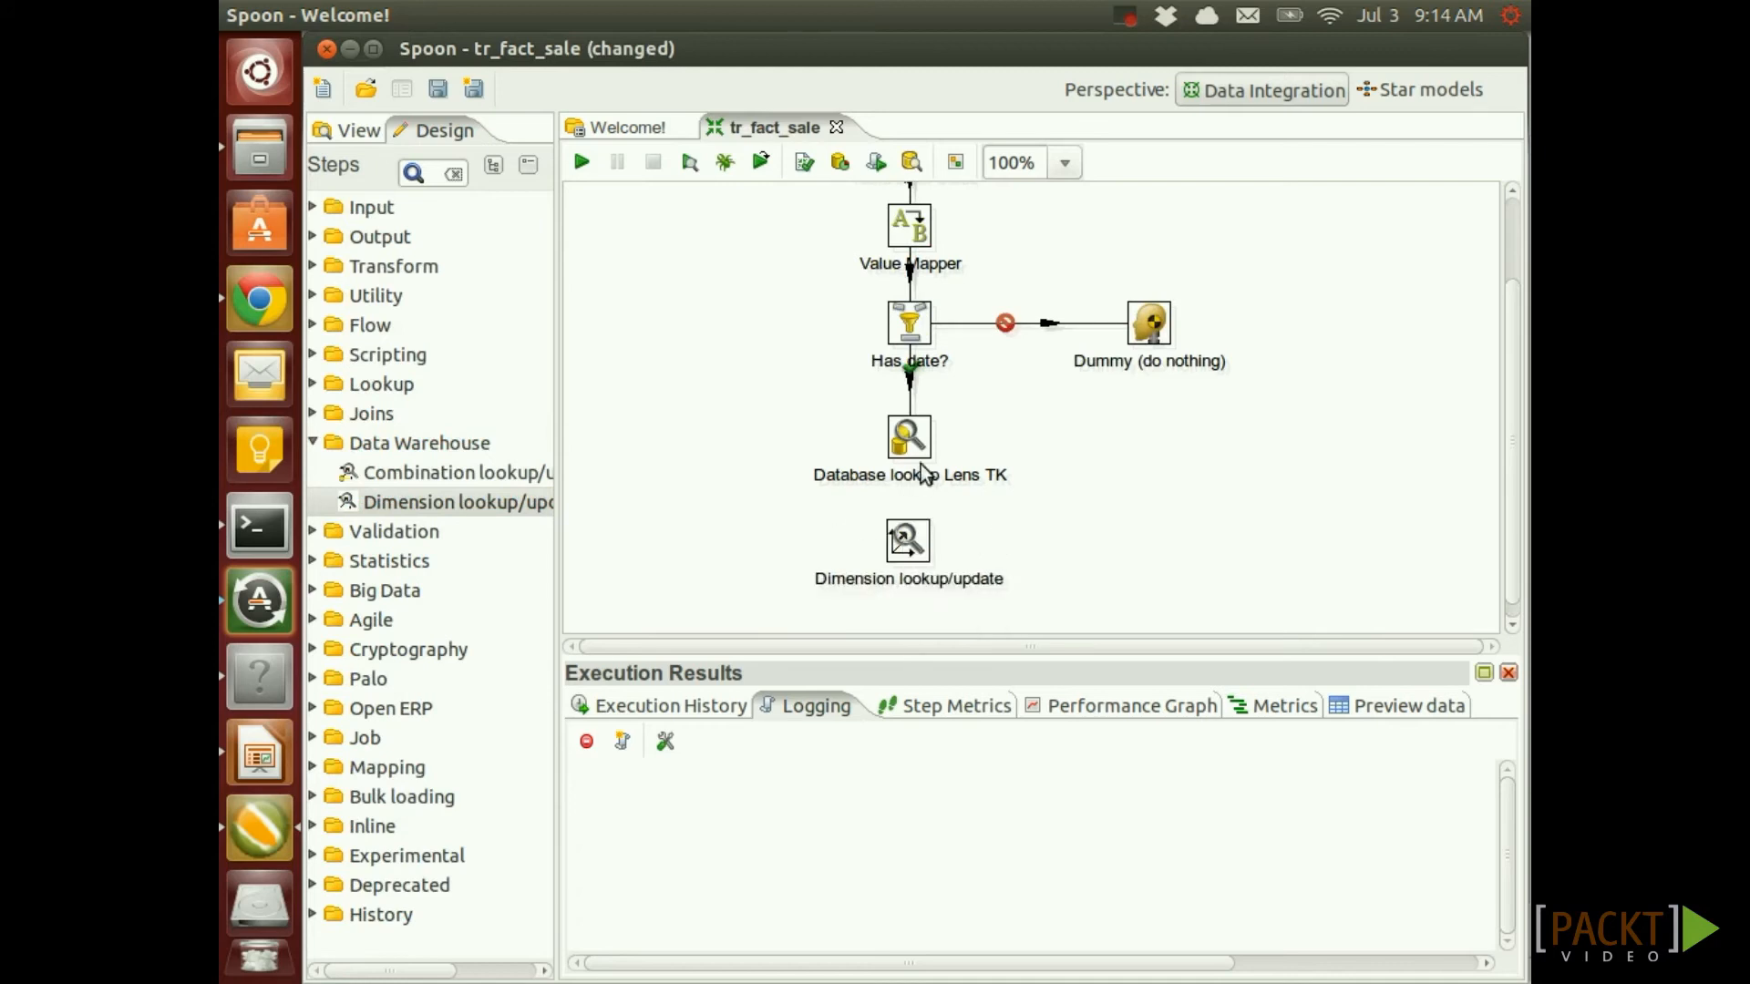
{"action": "mouse_move", "coordinate": [906, 460]}
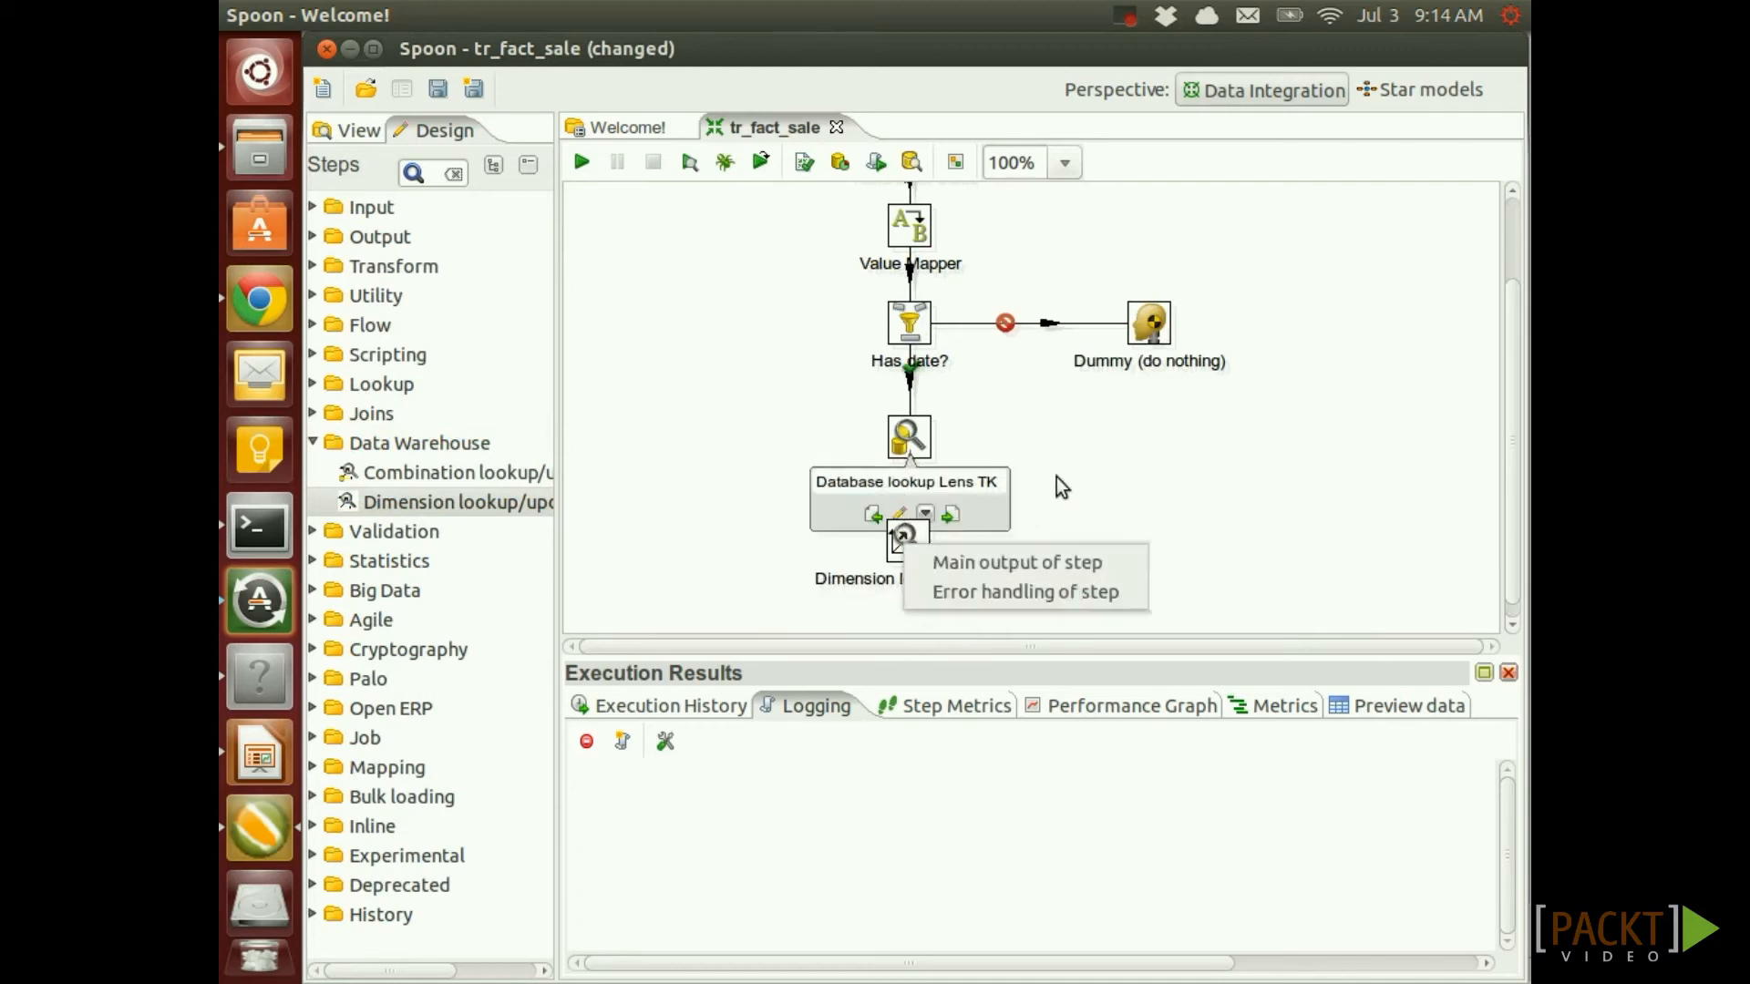
{"action": "left_click_drag", "start_coordinate": [912, 437], "coordinate": [910, 544]}
{"action": "left_click", "coordinate": [1013, 562]}
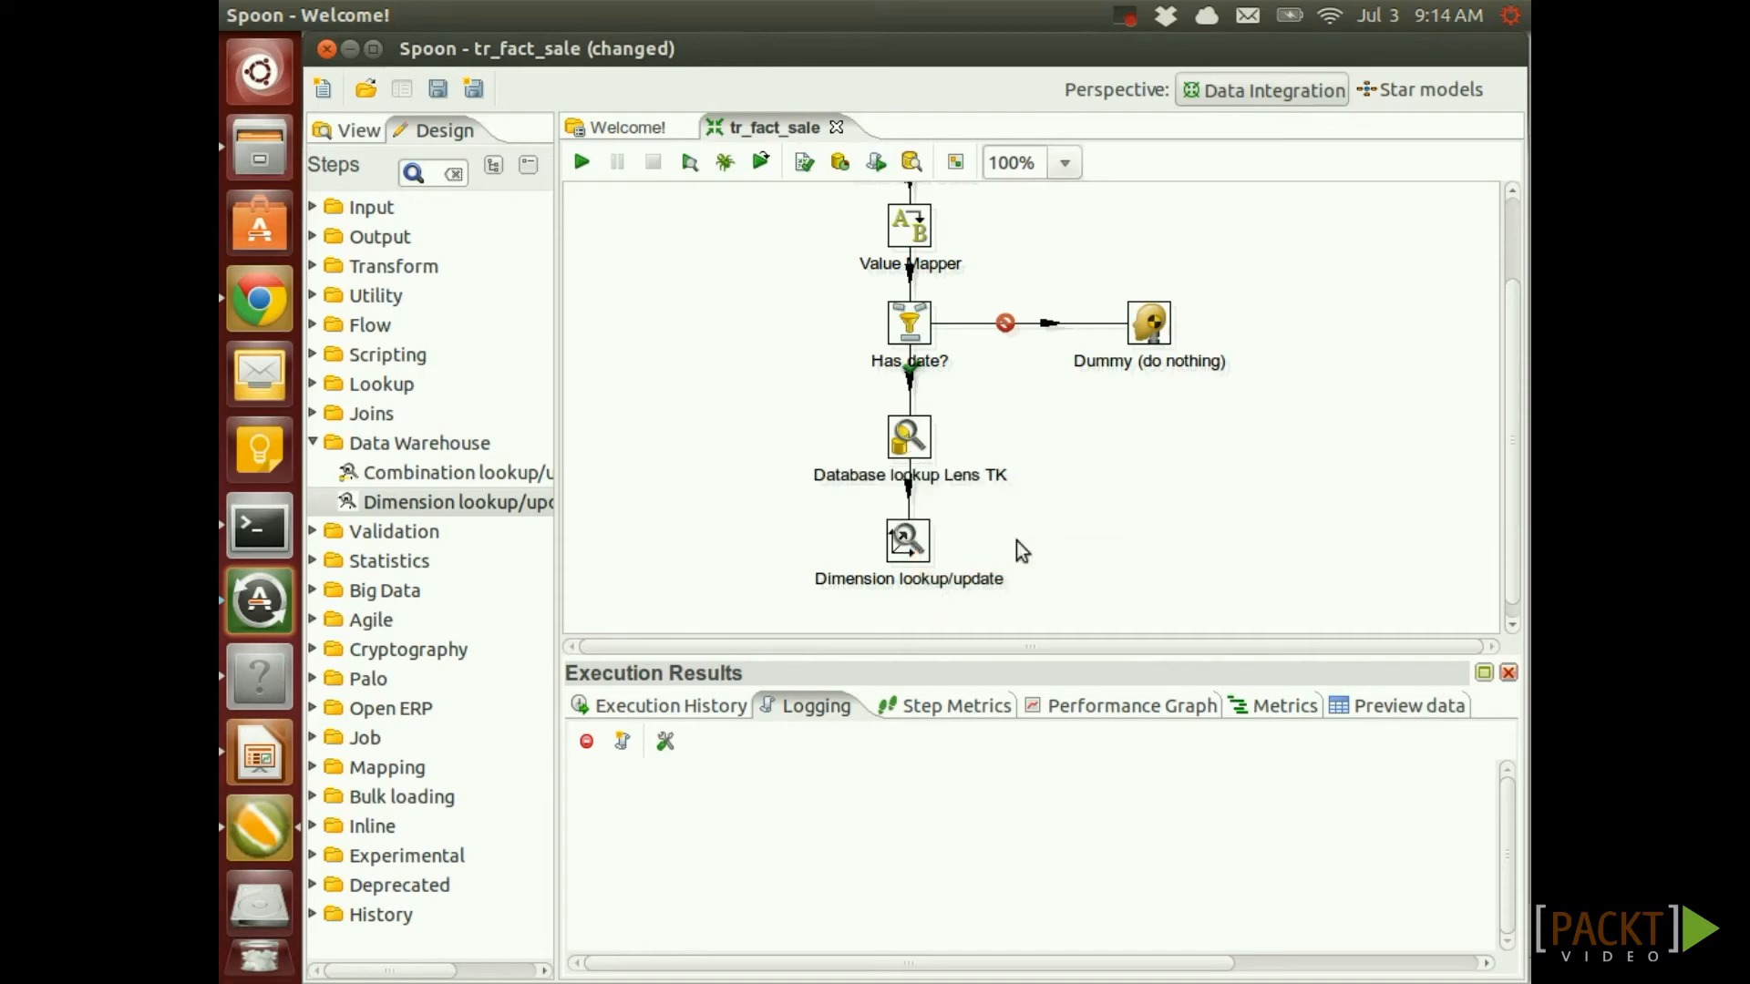
{"action": "double_click", "coordinate": [909, 540]}
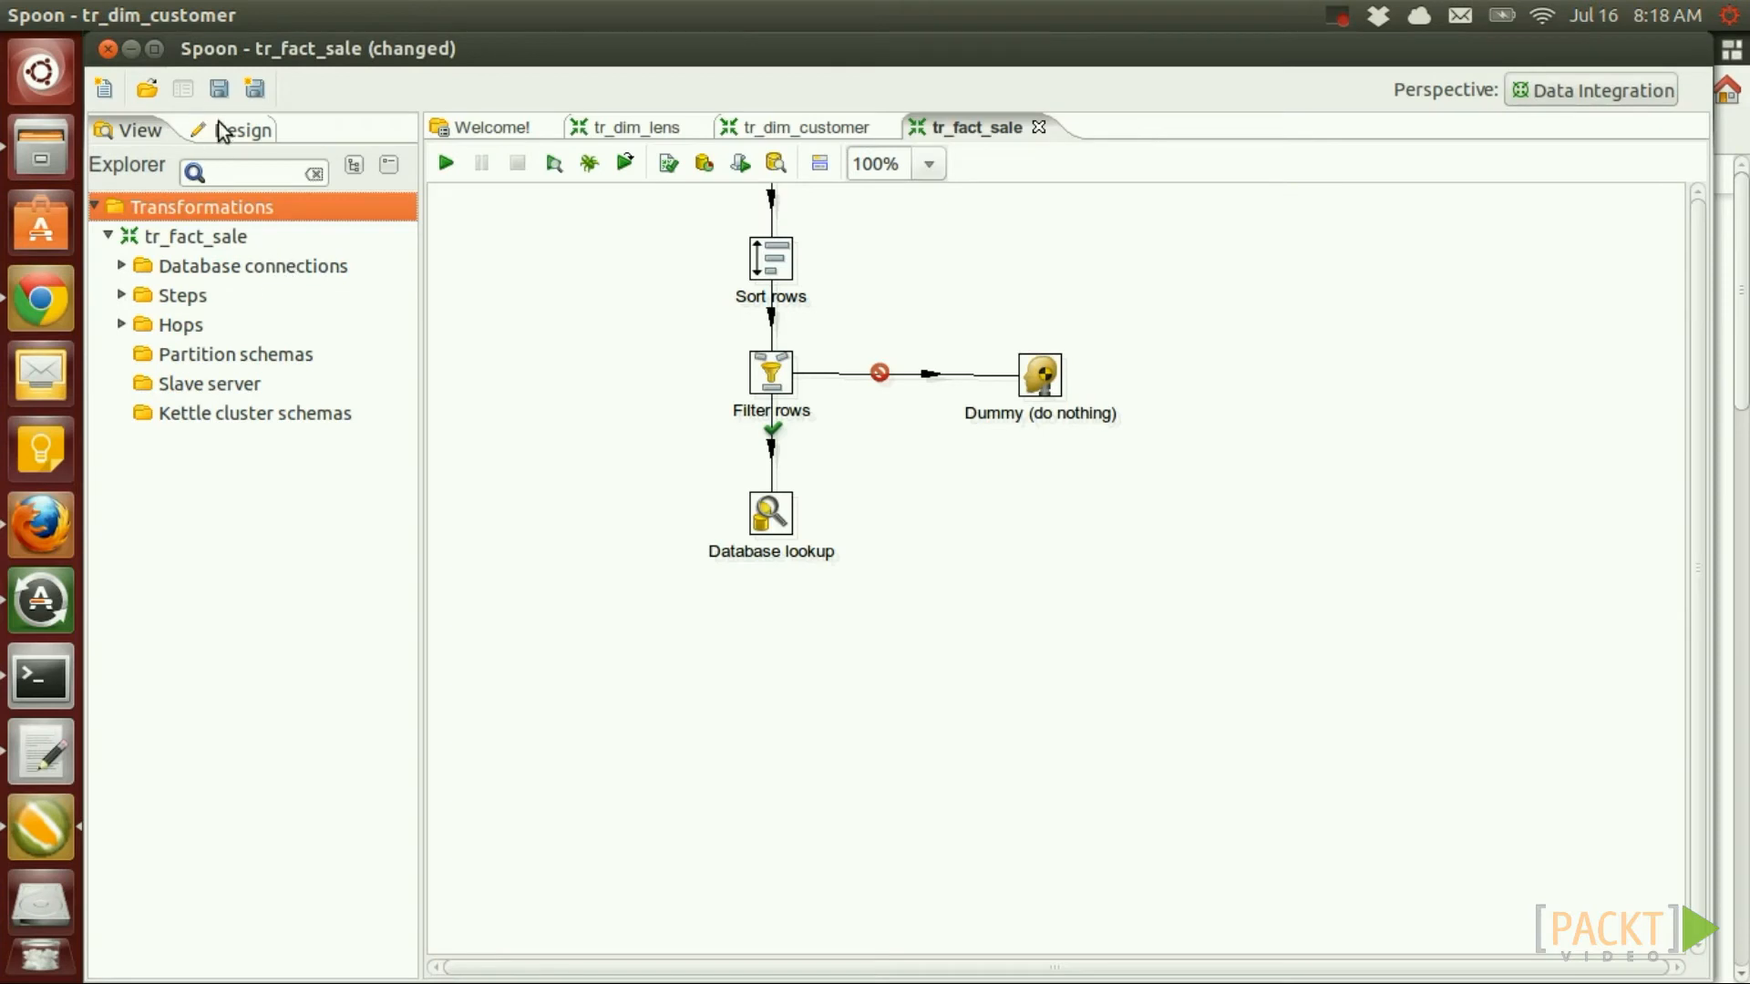
Add a Dimension lookup/update step from Data Warehouse below Database lookup and hop it in
{"action": "left_click", "coordinate": [229, 133]}
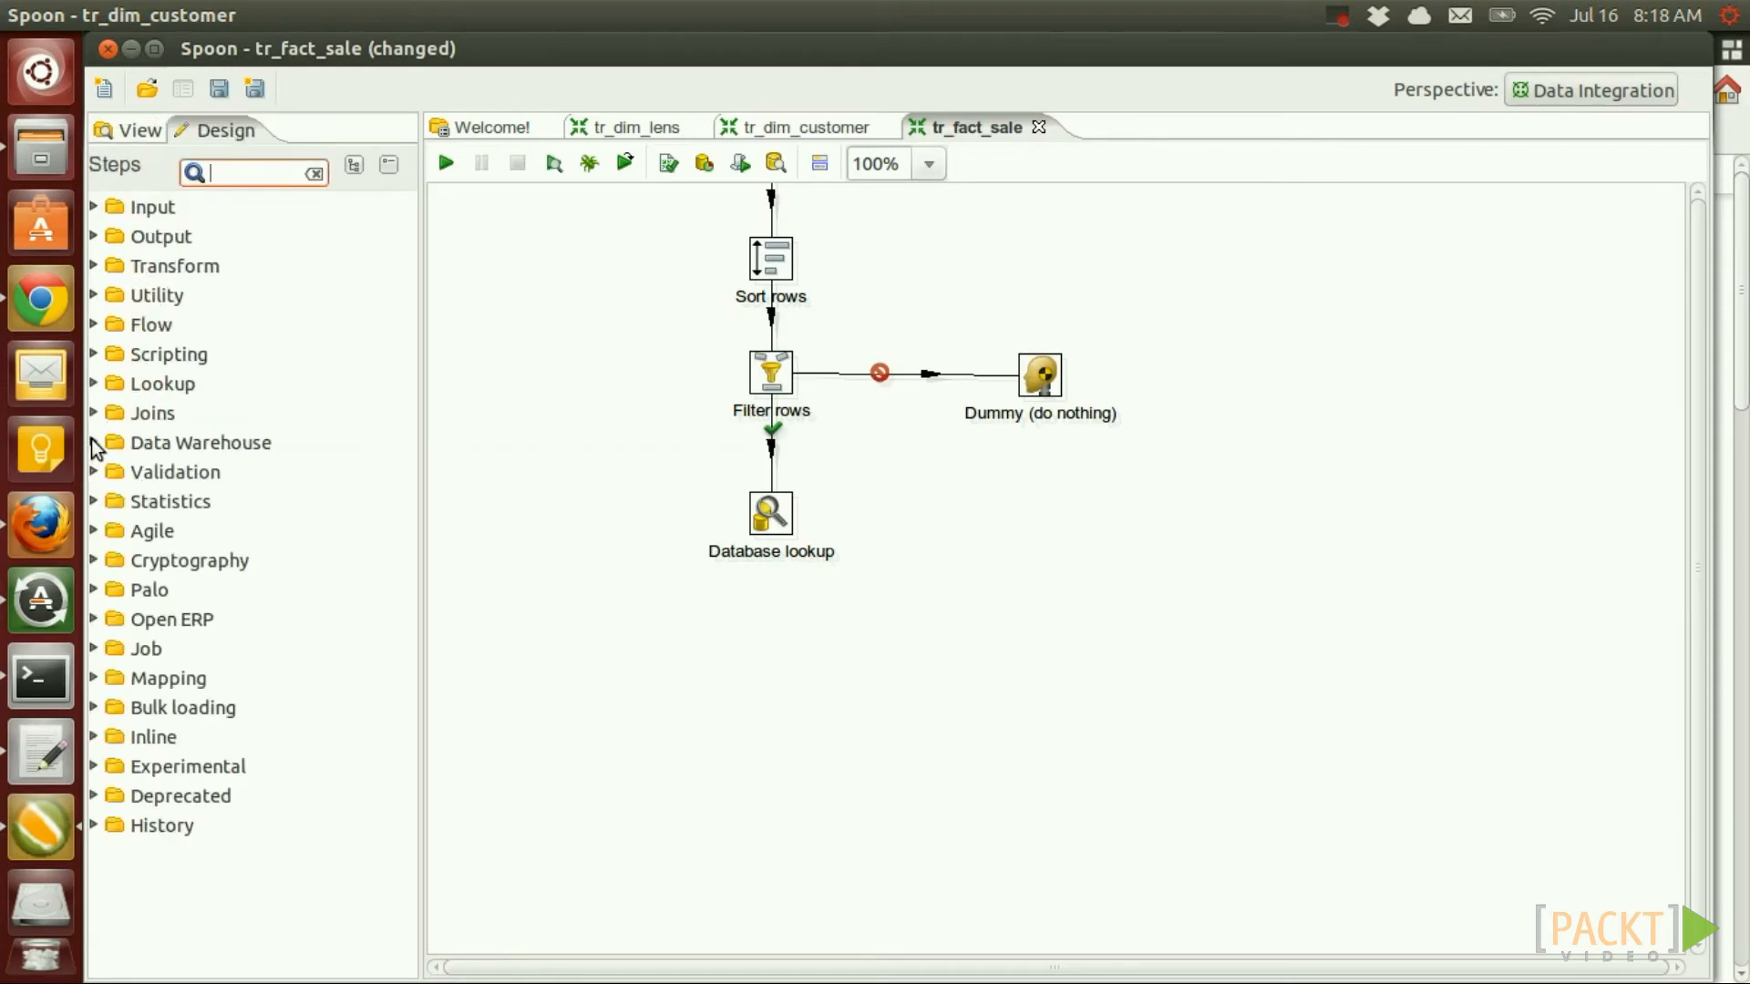
{"action": "left_click", "coordinate": [137, 445]}
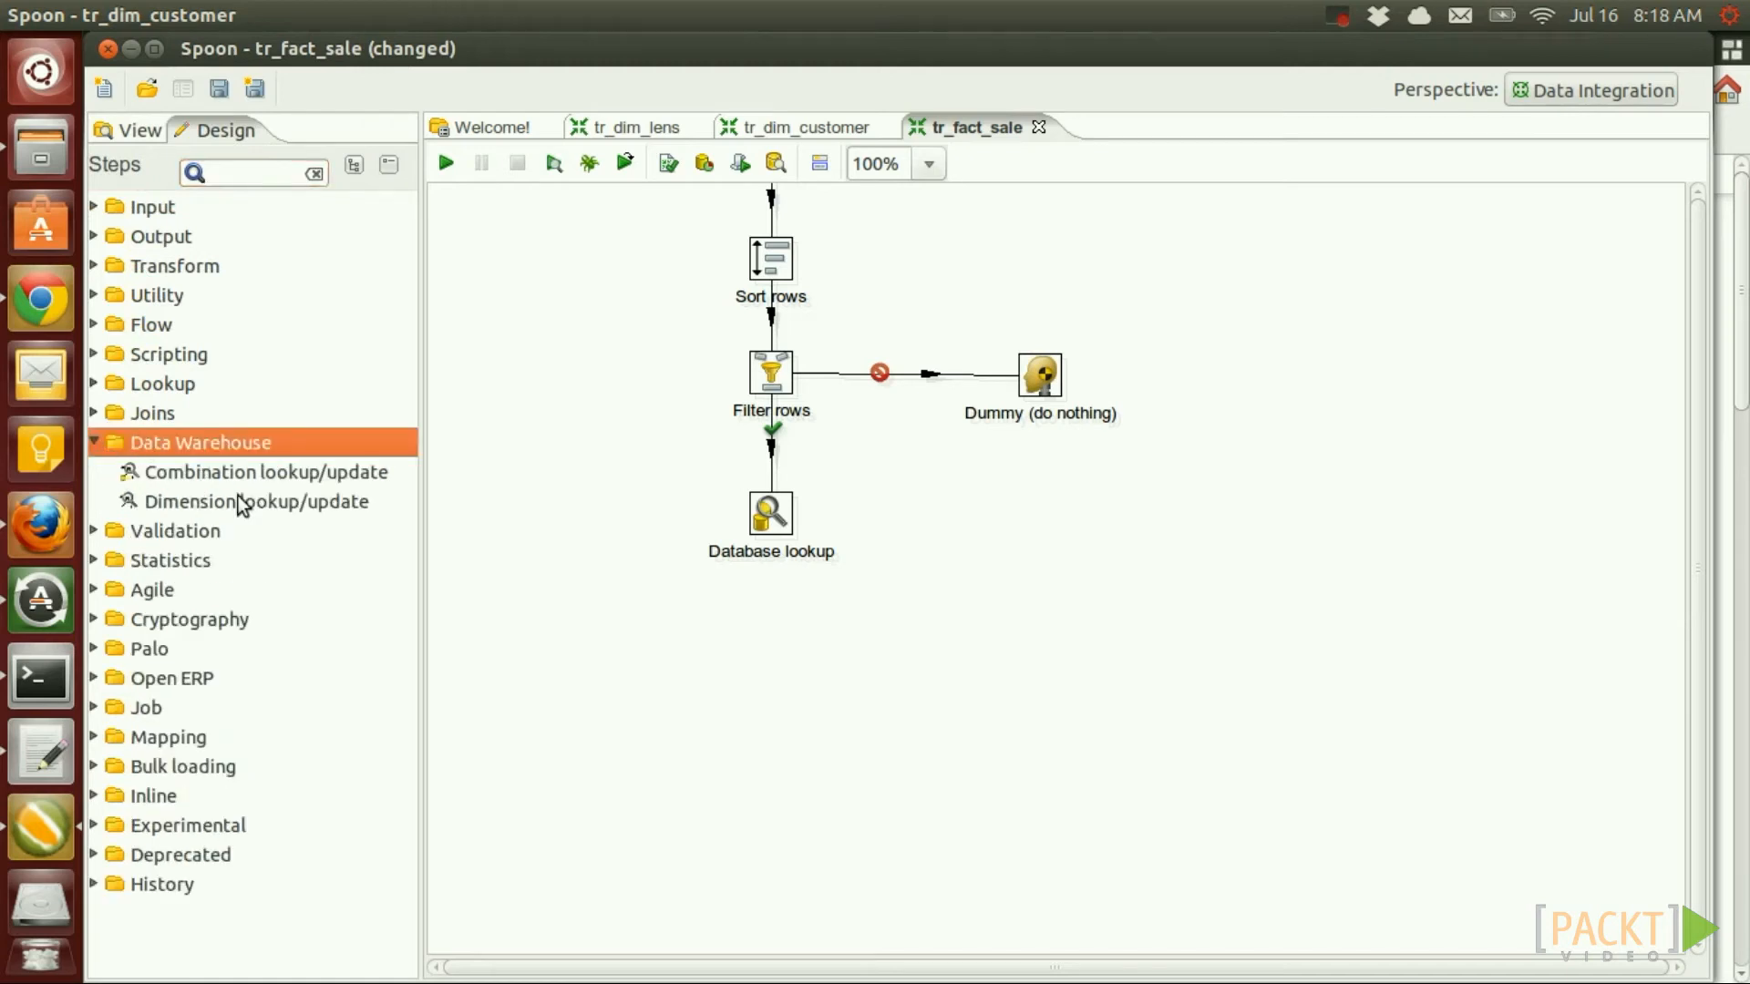
{"action": "left_click", "coordinate": [215, 504]}
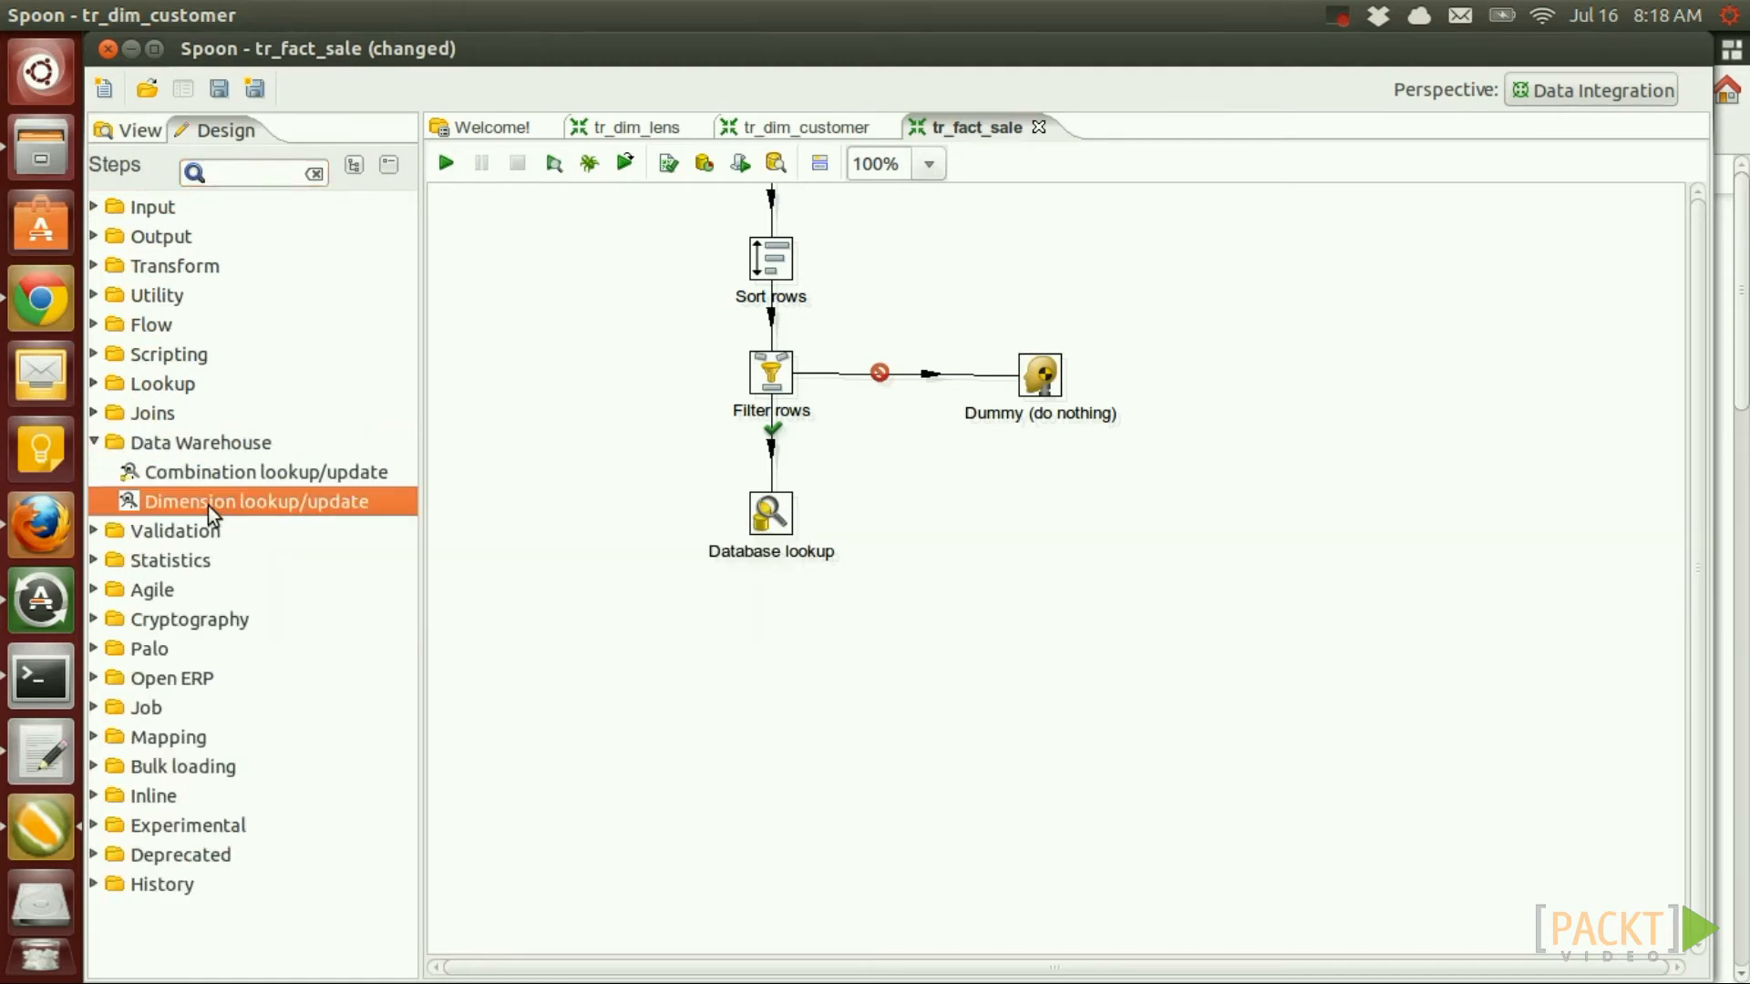
{"action": "mouse_move", "coordinate": [210, 511]}
{"action": "left_mouse_down"}
{"action": "mouse_move", "coordinate": [952, 688]}
{"action": "mouse_move", "coordinate": [773, 865]}
{"action": "mouse_move", "coordinate": [762, 922]}
{"action": "left_mouse_up"}
{"action": "mouse_move", "coordinate": [770, 779]}
{"action": "left_mouse_down"}
{"action": "mouse_move", "coordinate": [762, 895]}
{"action": "mouse_move", "coordinate": [778, 907]}
{"action": "left_mouse_up"}
Make the hop the main output and set the step to lookup-only on sls_dma
{"action": "left_click", "coordinate": [897, 908]}
{"action": "double_click", "coordinate": [777, 907]}
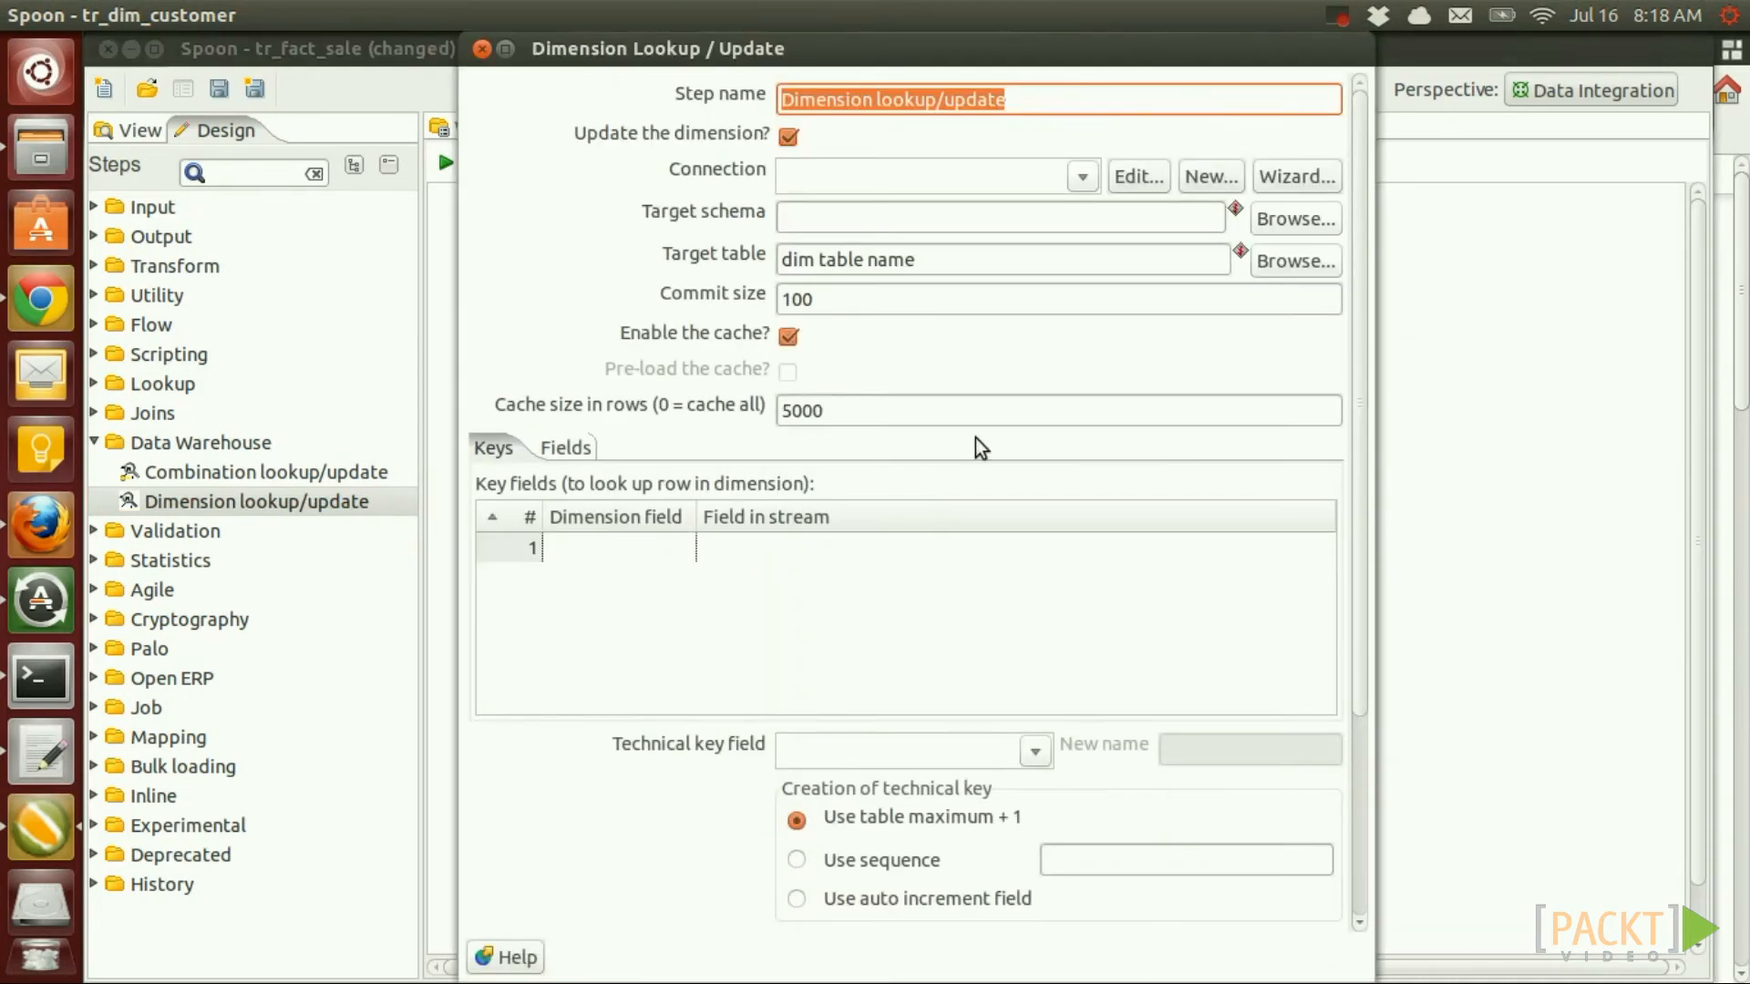
{"action": "left_click", "coordinate": [789, 139]}
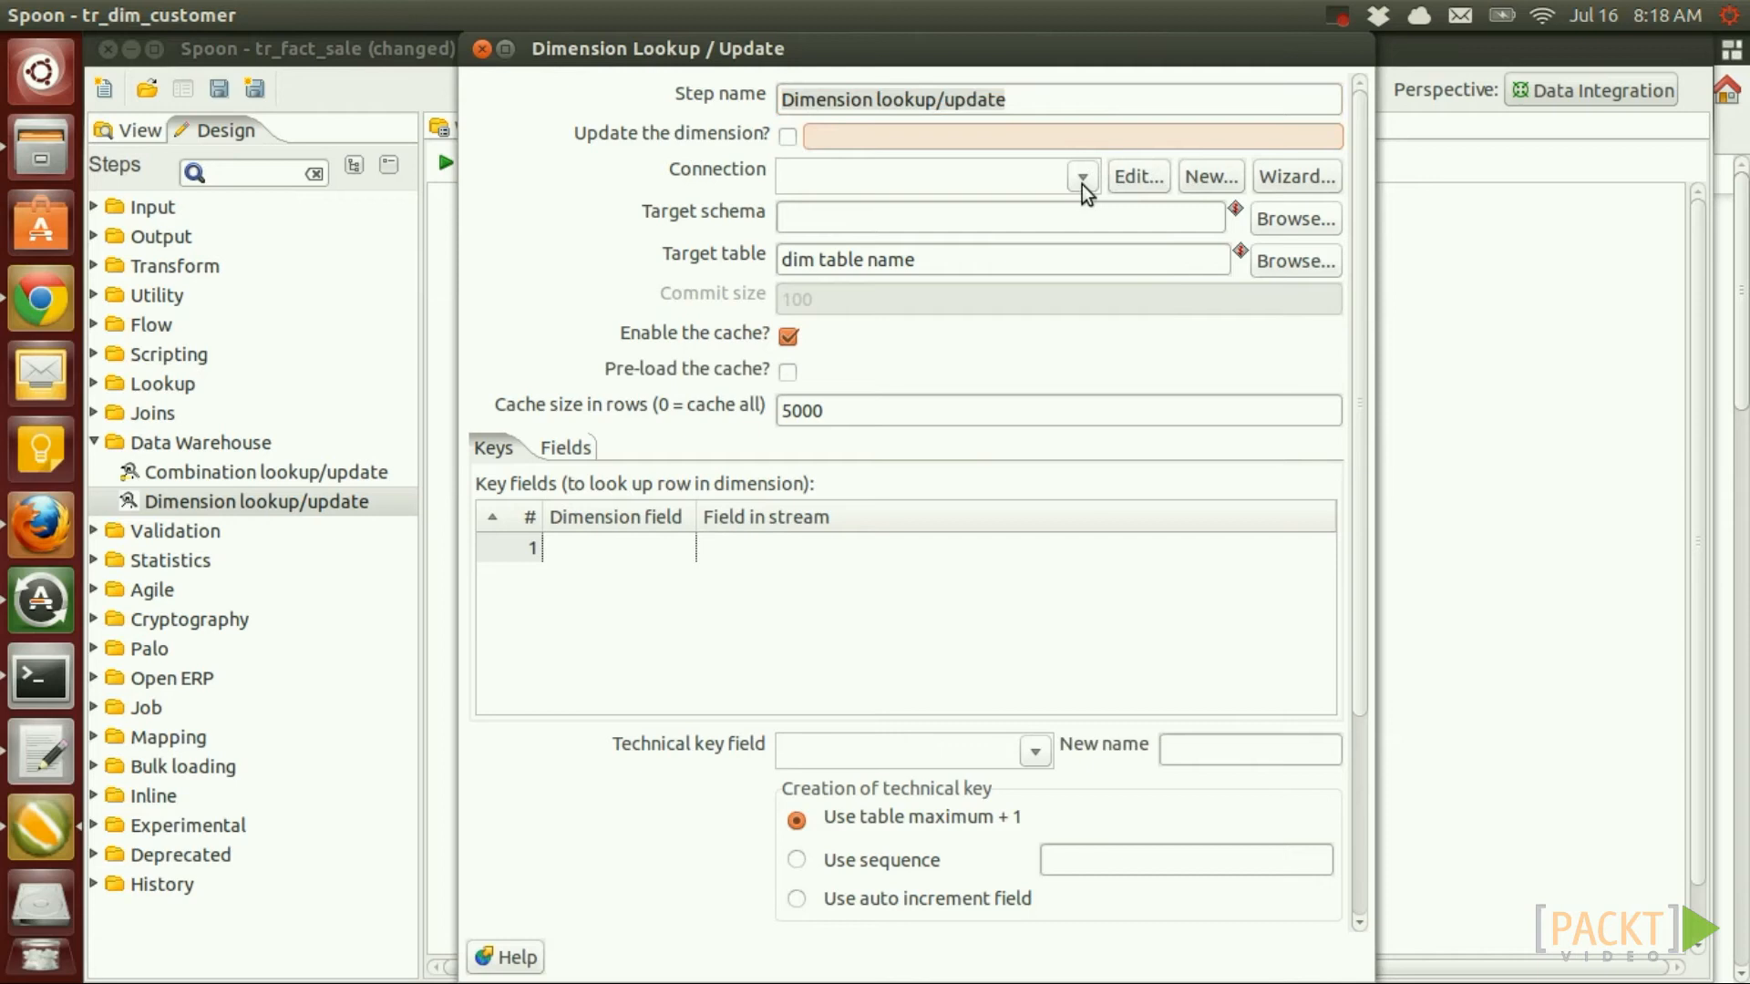
{"action": "left_click", "coordinate": [1085, 177]}
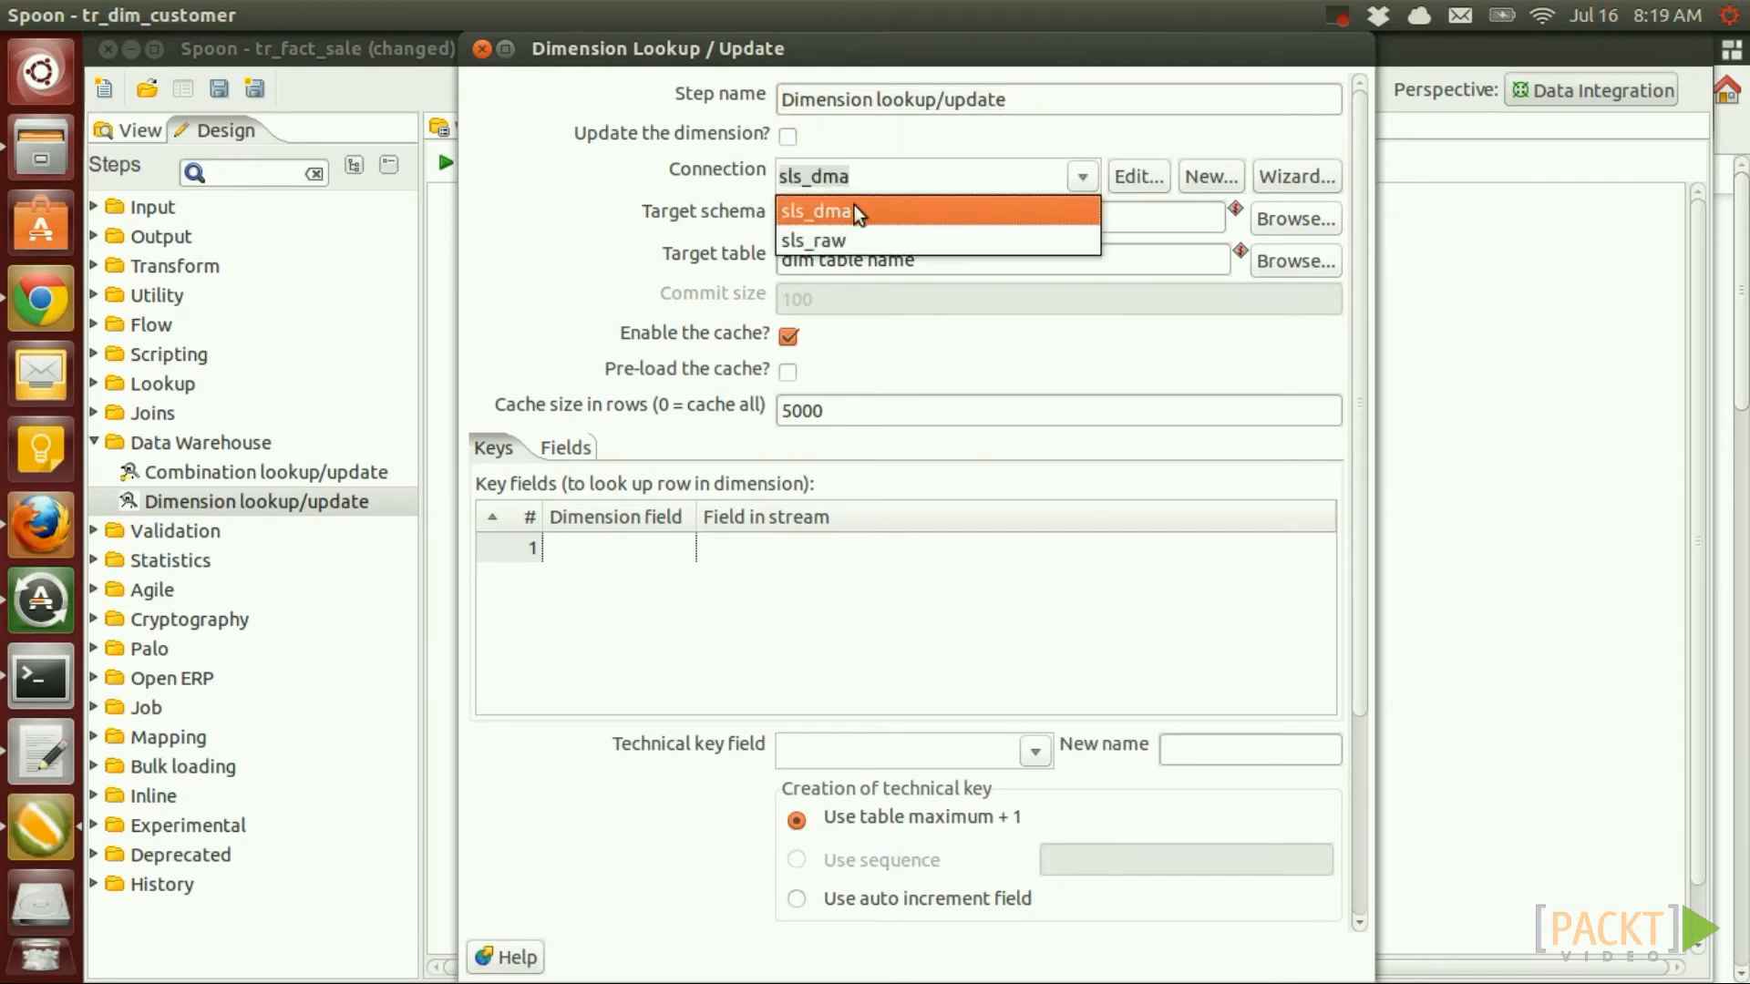
{"action": "left_click", "coordinate": [864, 215]}
Set the target schema to the bulk-loader variable and the table to dim_customer
{"action": "left_click", "coordinate": [831, 221]}
{"action": "key", "text": "ctrl+space"}
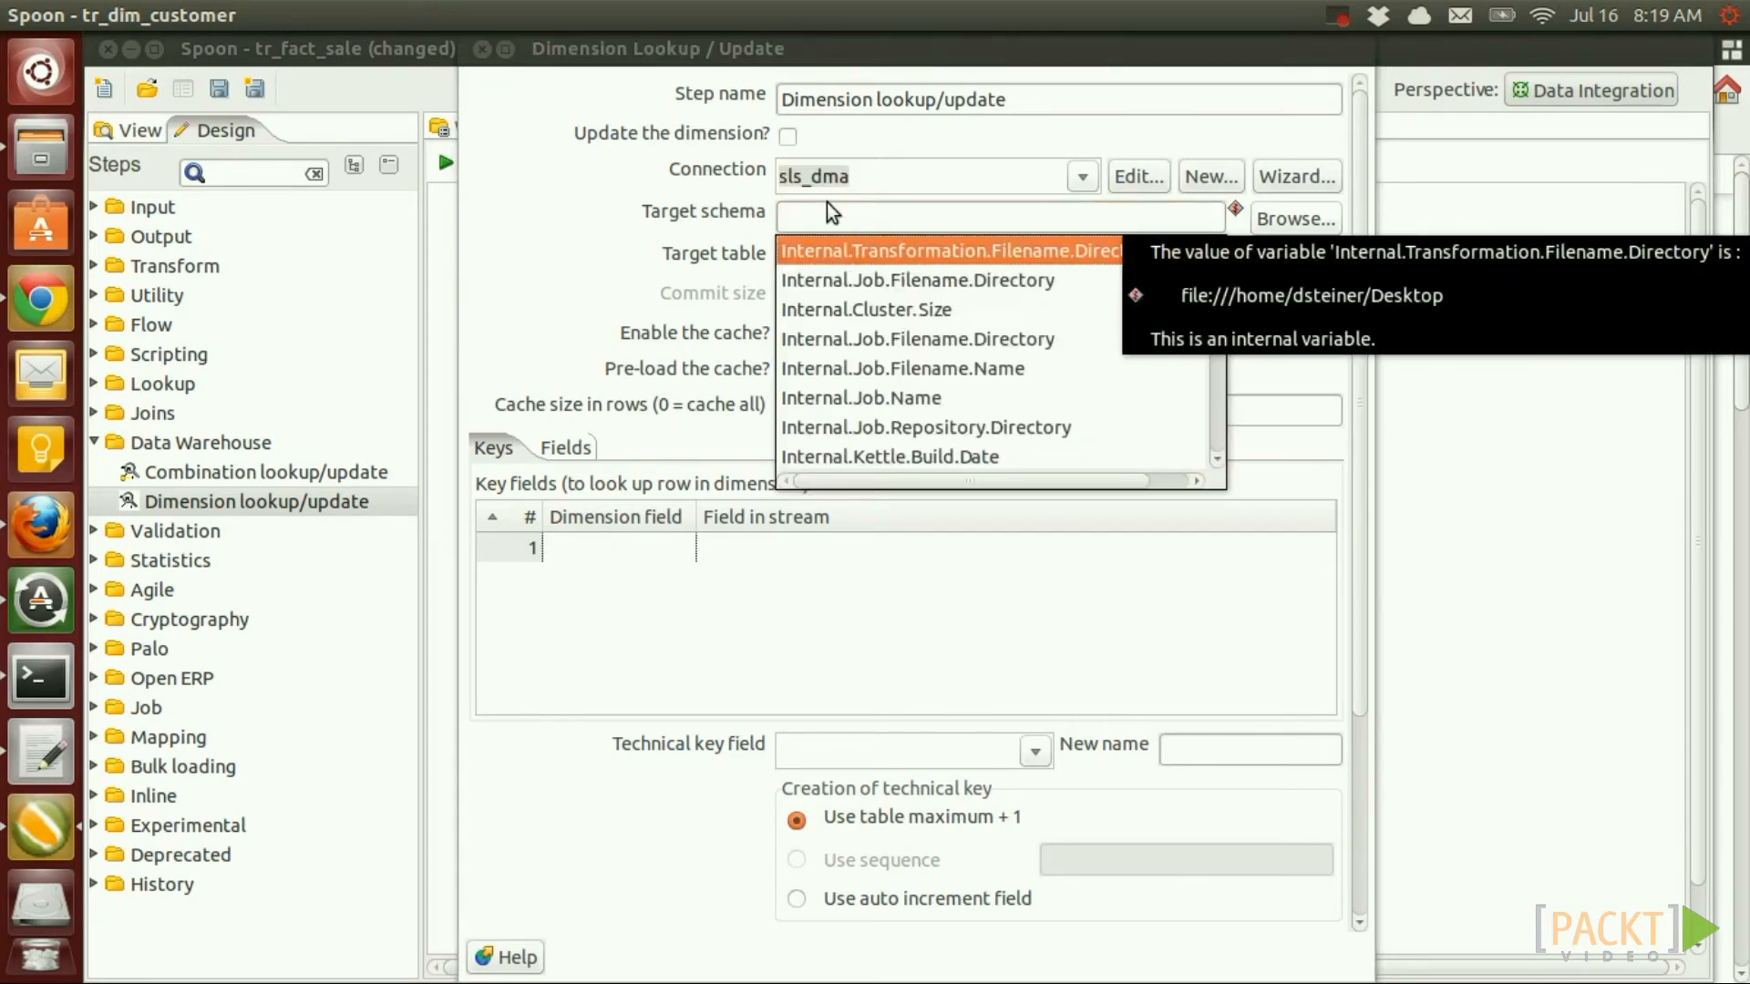
{"action": "type", "text": "V"}
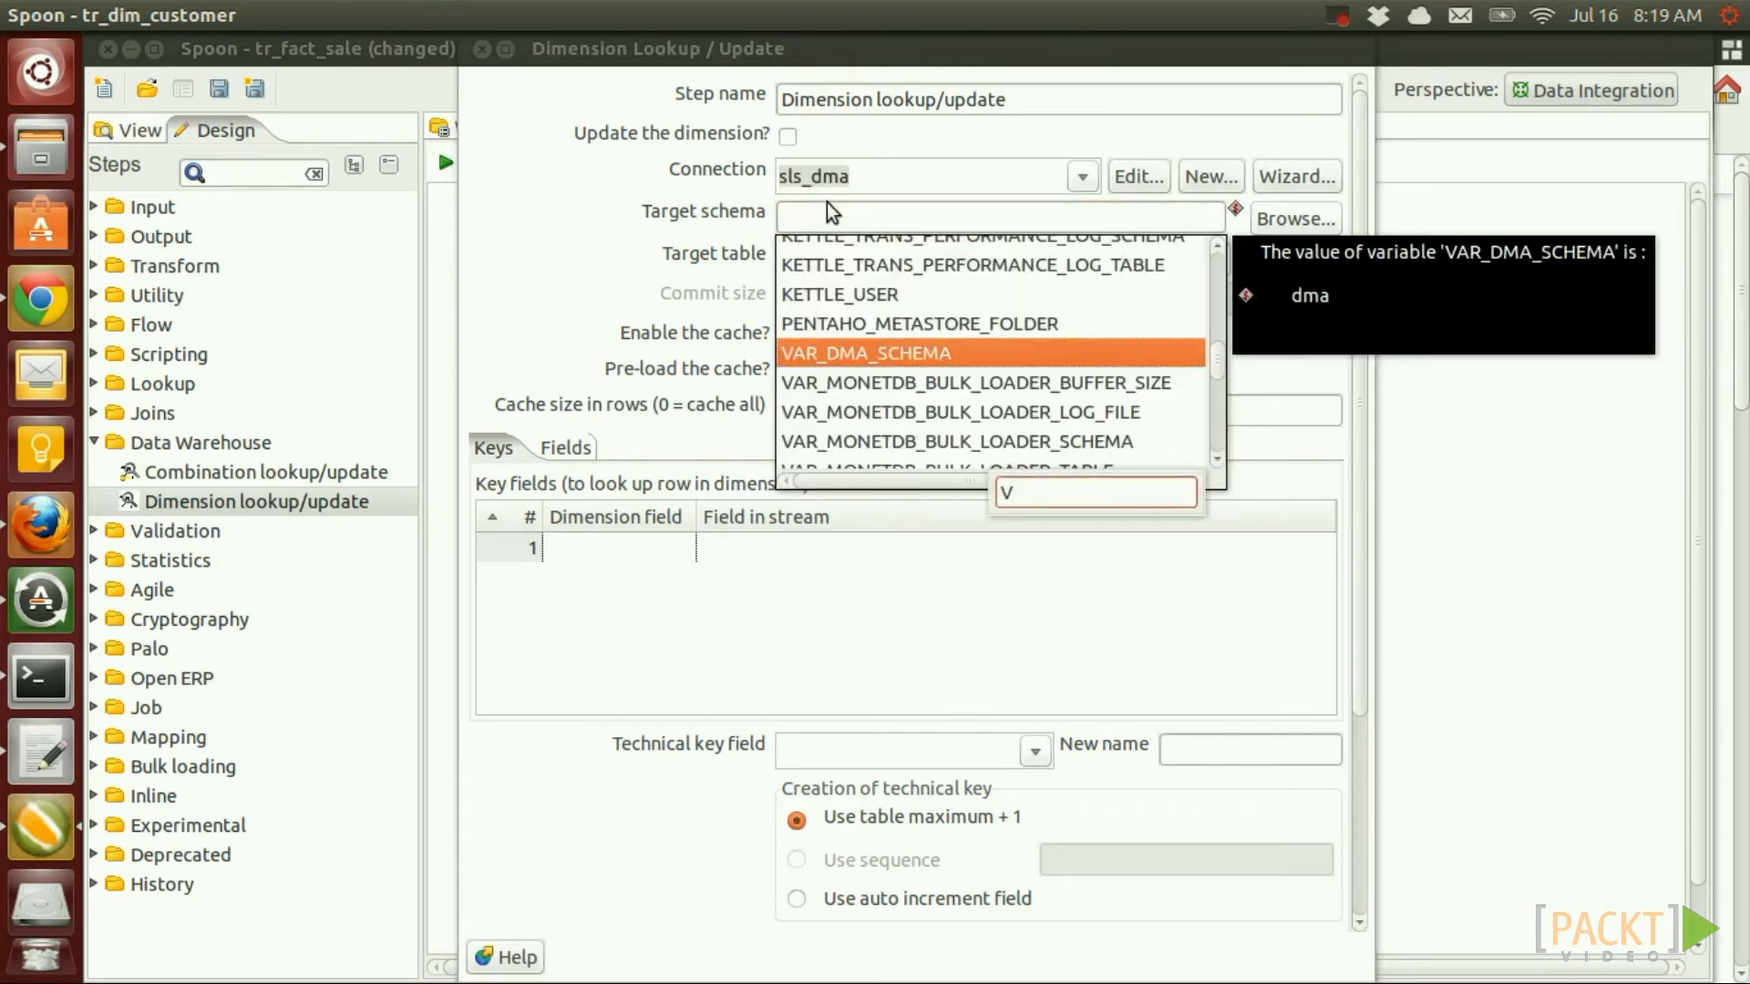
{"action": "double_click", "coordinate": [922, 439]}
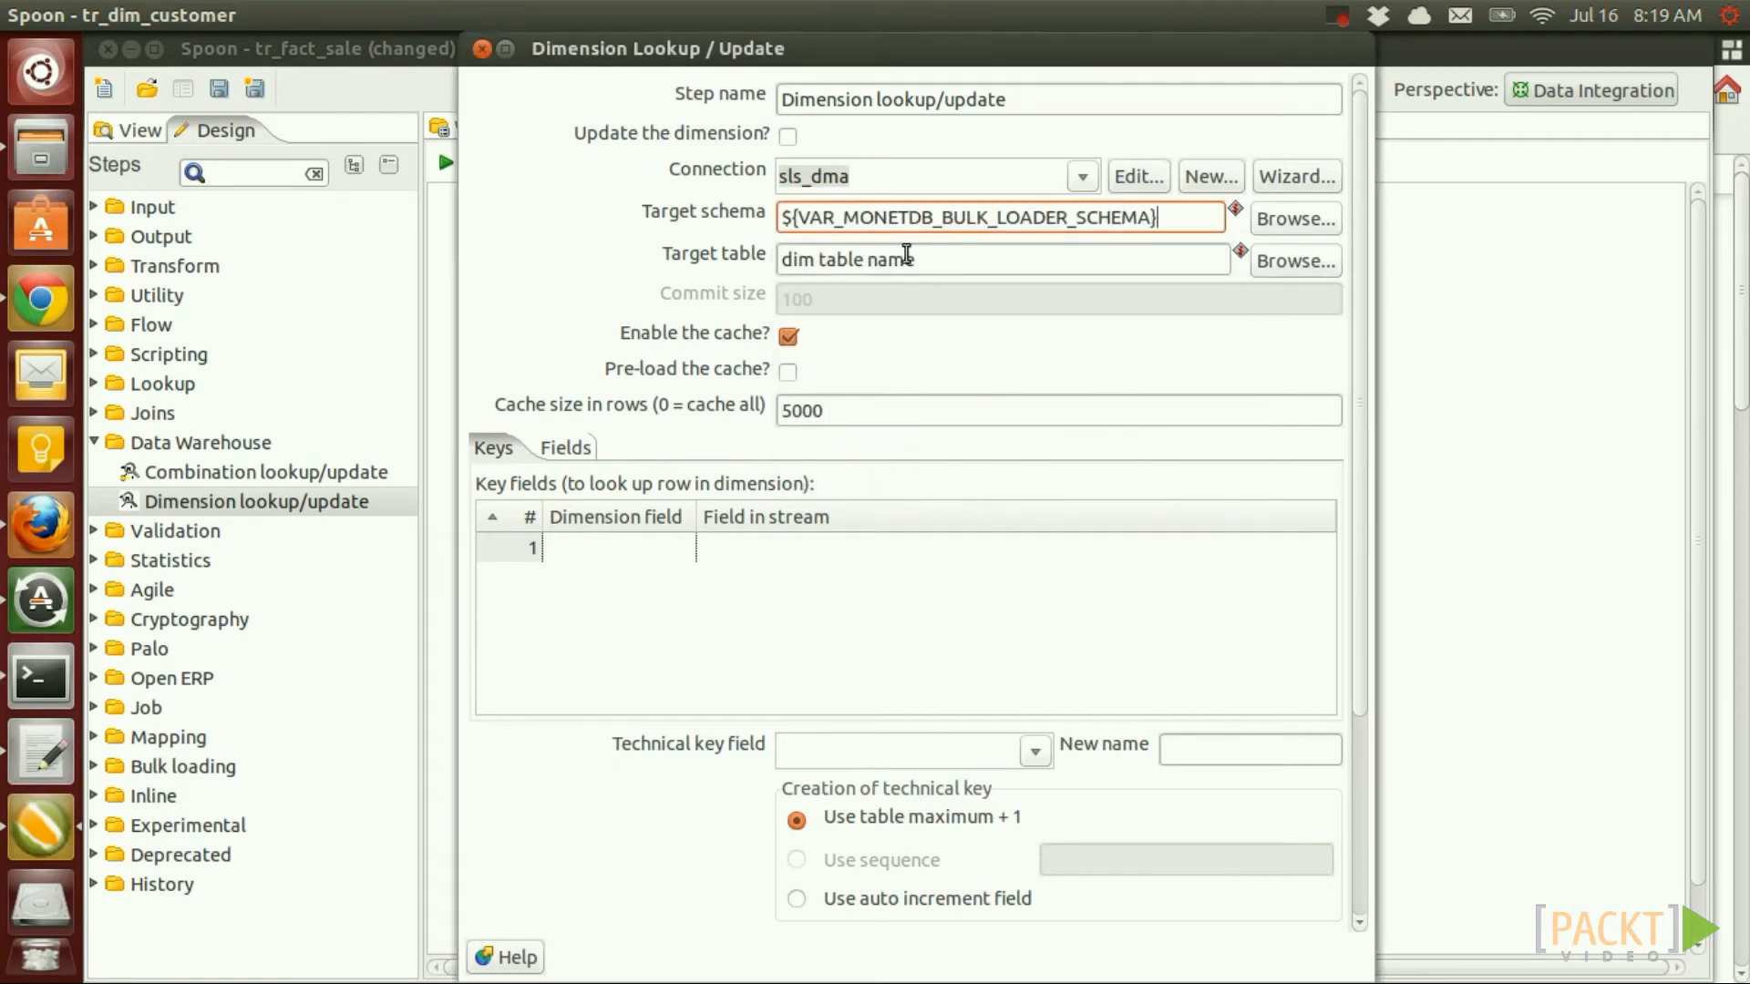
{"action": "double_click", "coordinate": [822, 261]}
{"action": "type", "text": "customer"}
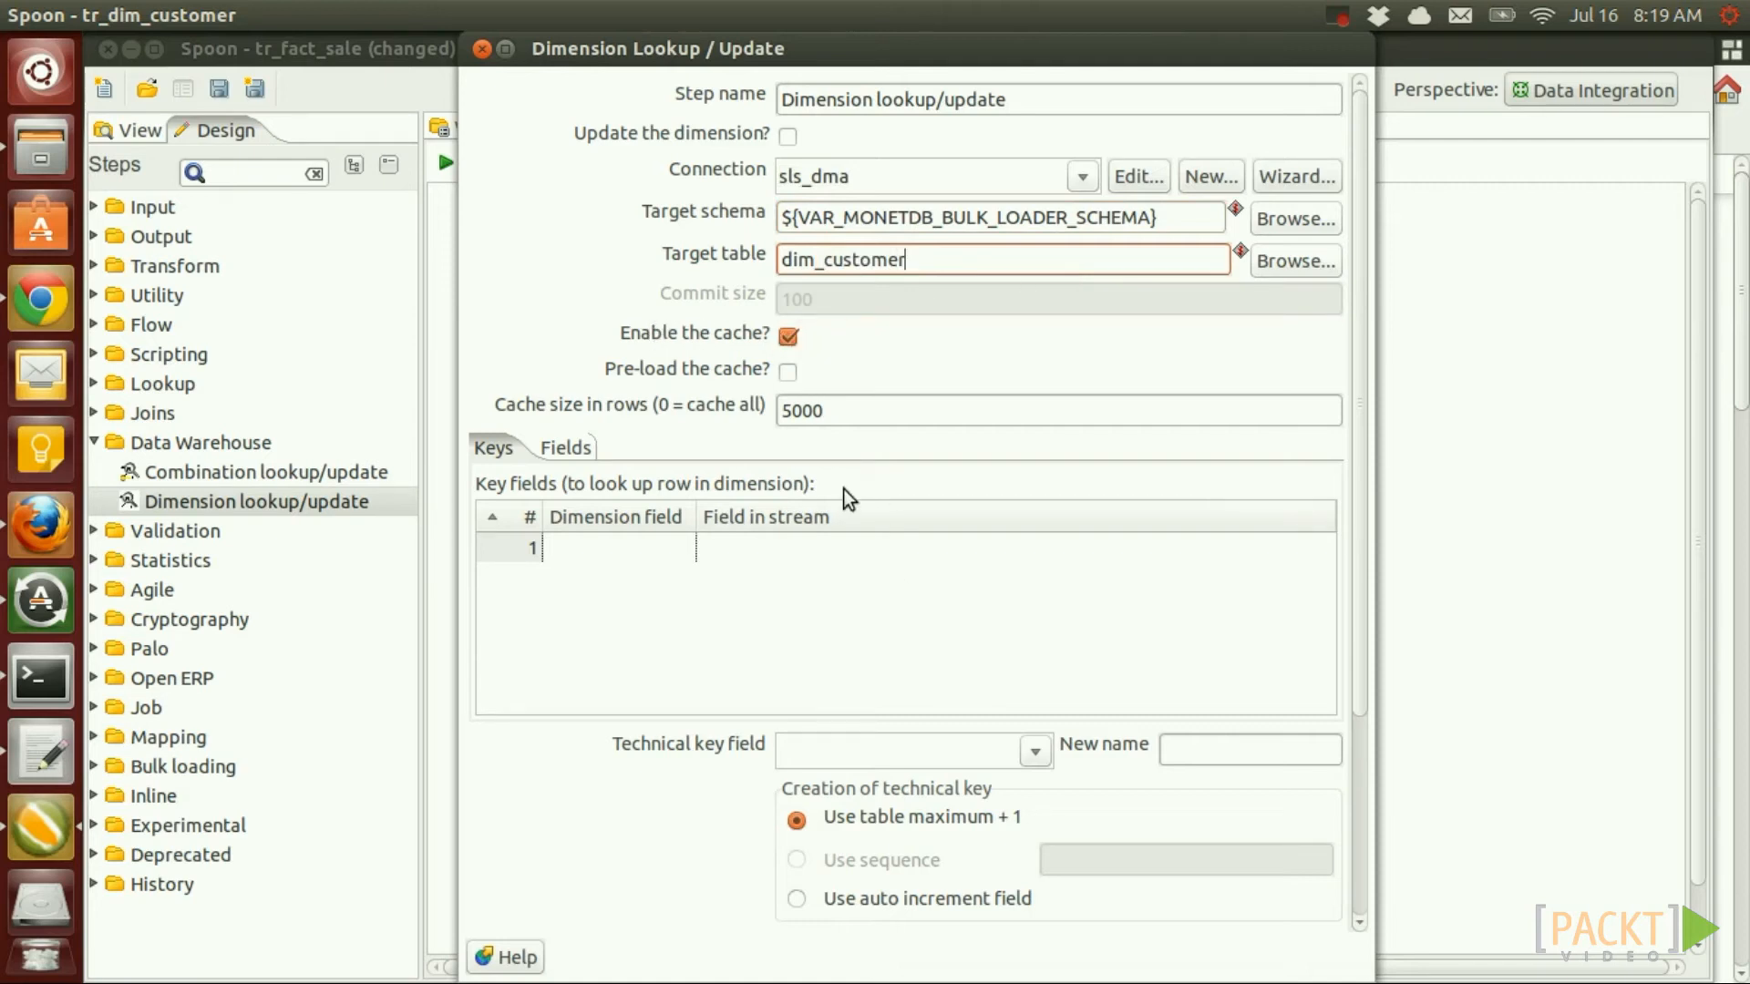
Add lookup key customer_id matched to the stream field, with technical key customer_tk
{"action": "left_click", "coordinate": [619, 551]}
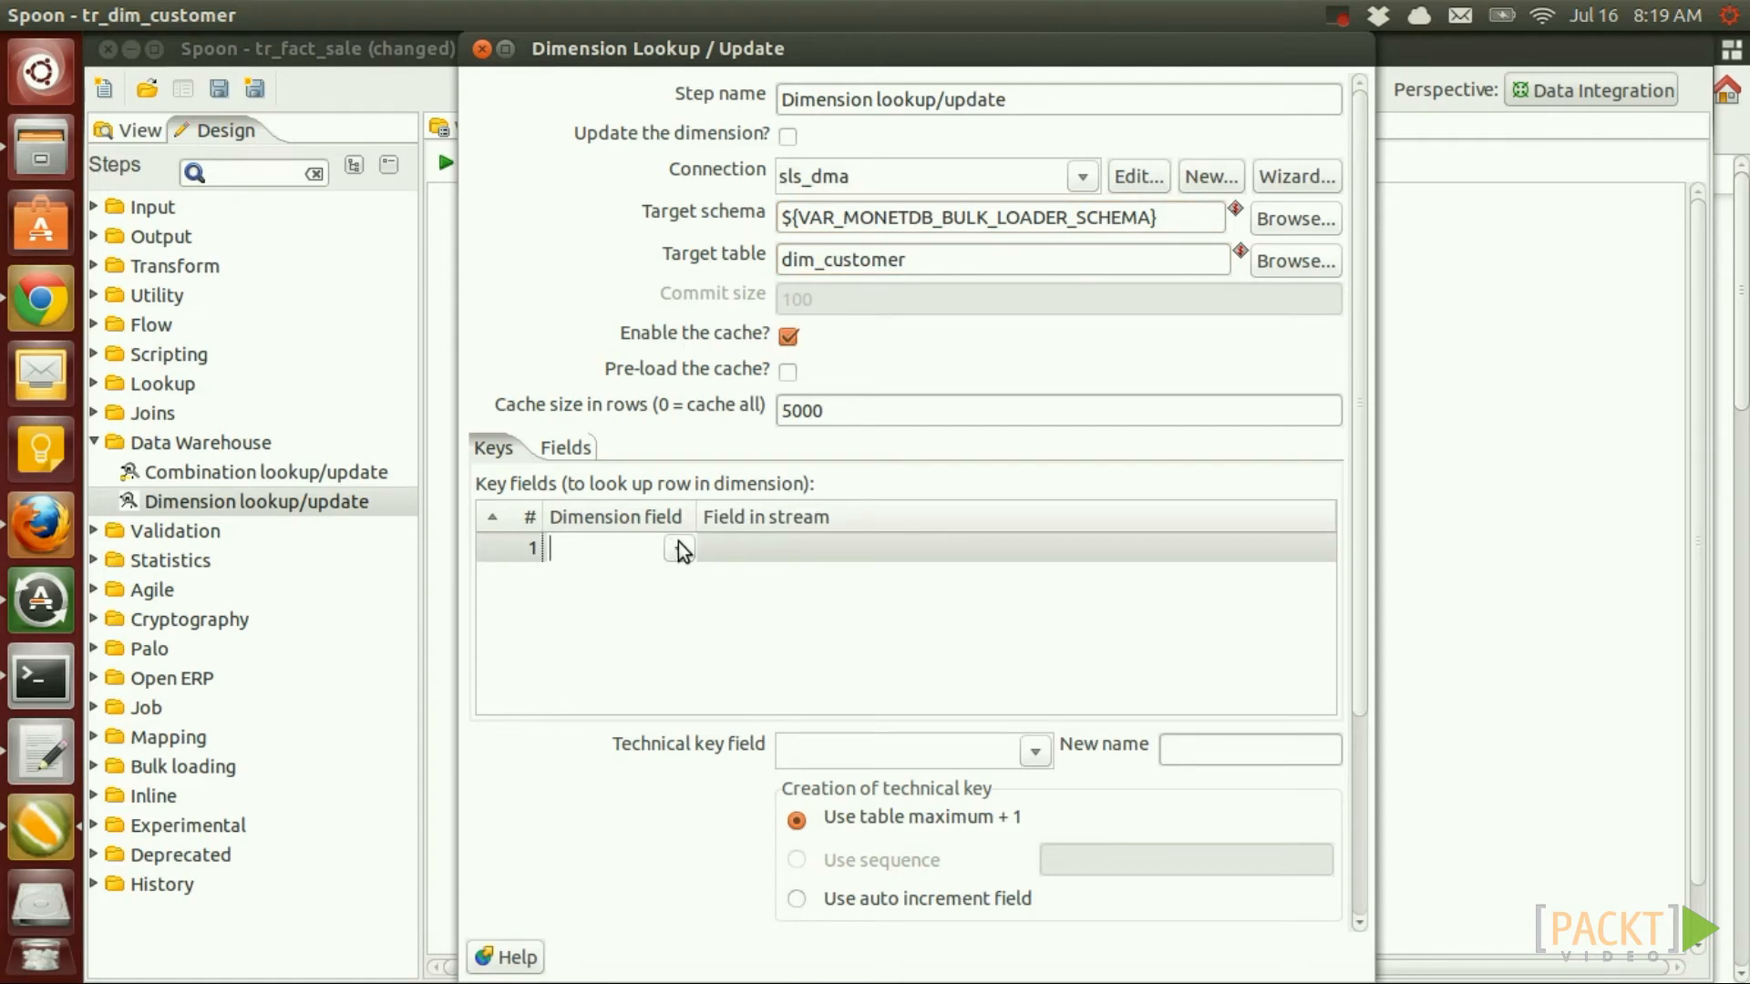
{"action": "type", "text": "customer_id"}
{"action": "key", "text": "Tab"}
{"action": "type", "text": "custome"}
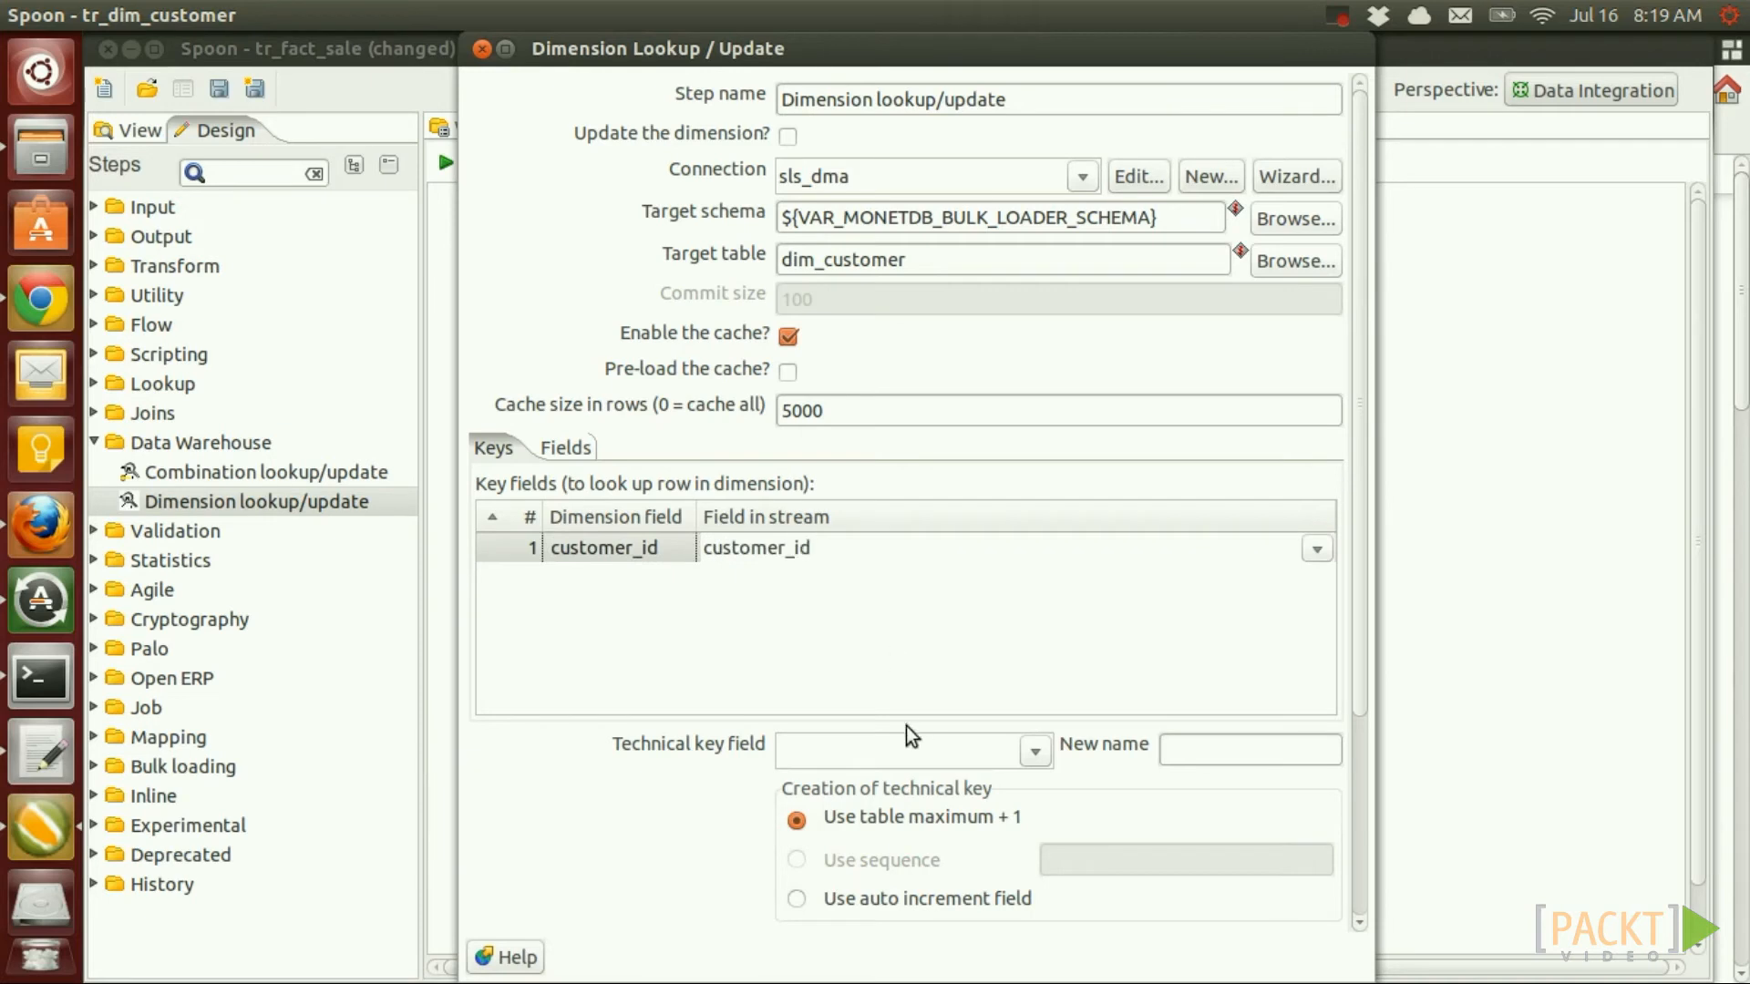
{"action": "left_click", "coordinate": [882, 753]}
{"action": "type", "text": "custo"}
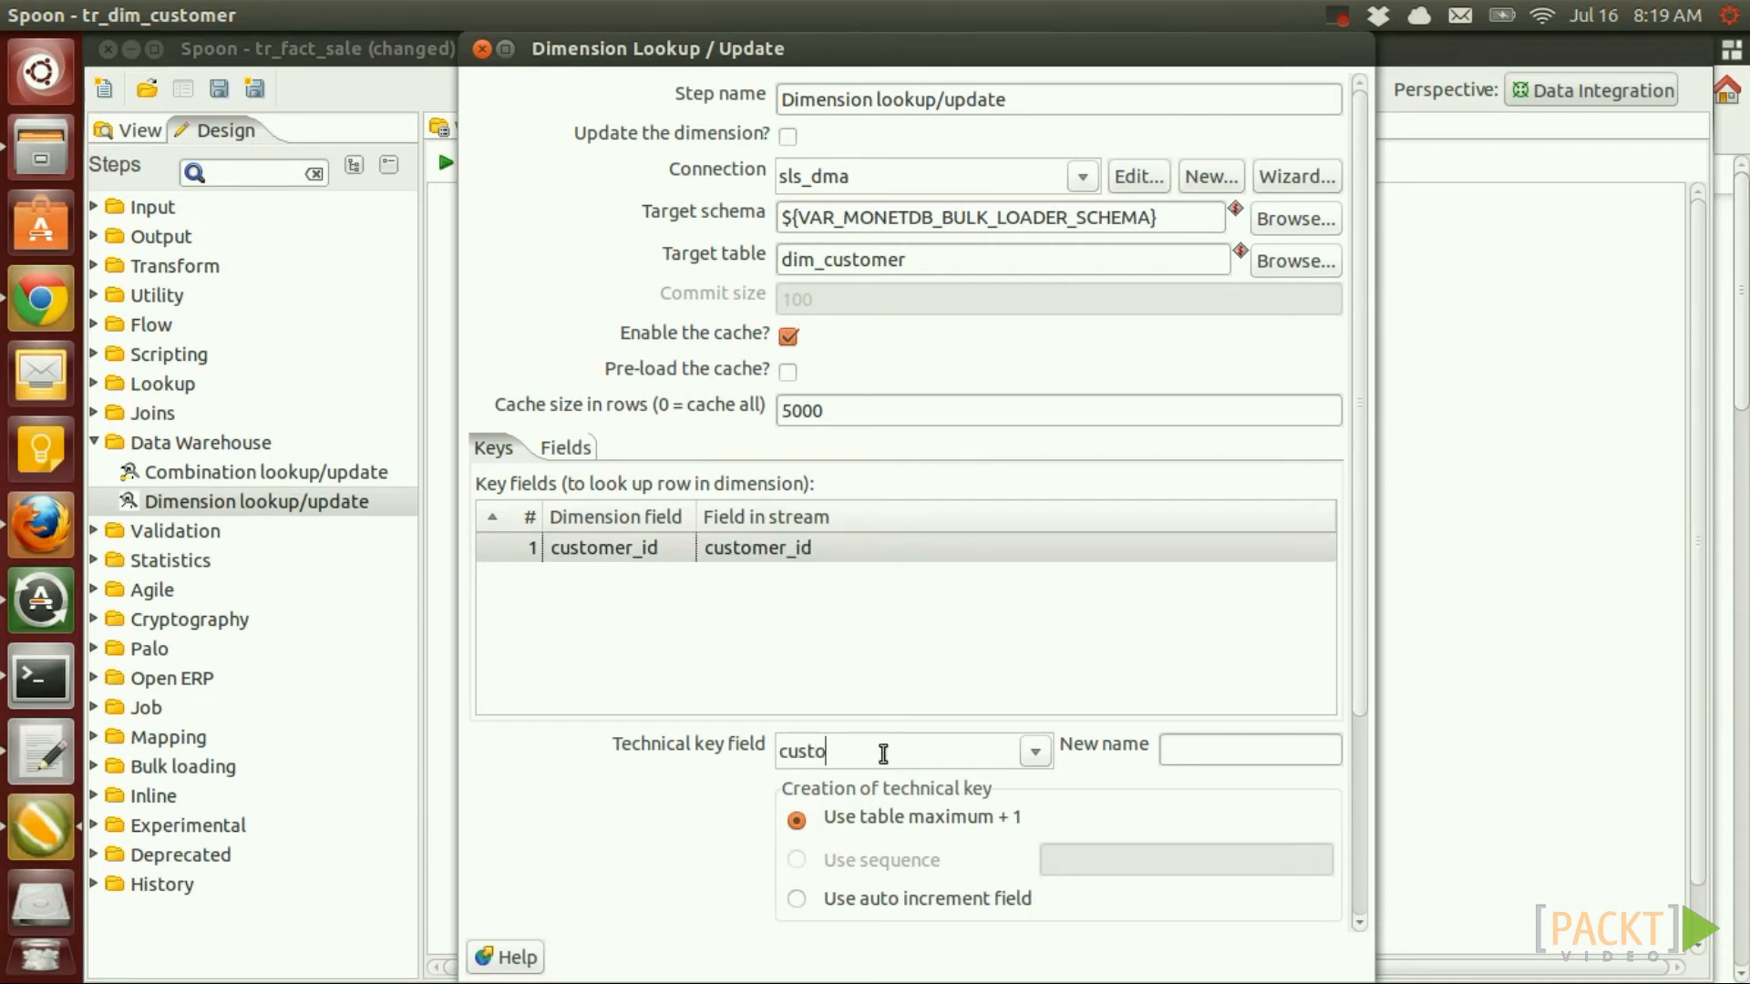
{"action": "type", "text": "mer_tk"}
Set sale_date as the stream date field and confirm the dimension lookup settings
{"action": "scroll", "coordinate": [1357, 646], "scroll_direction": "down", "scroll_amount": 2}
{"action": "scroll", "coordinate": [1356, 645], "scroll_direction": "down", "scroll_amount": 3}
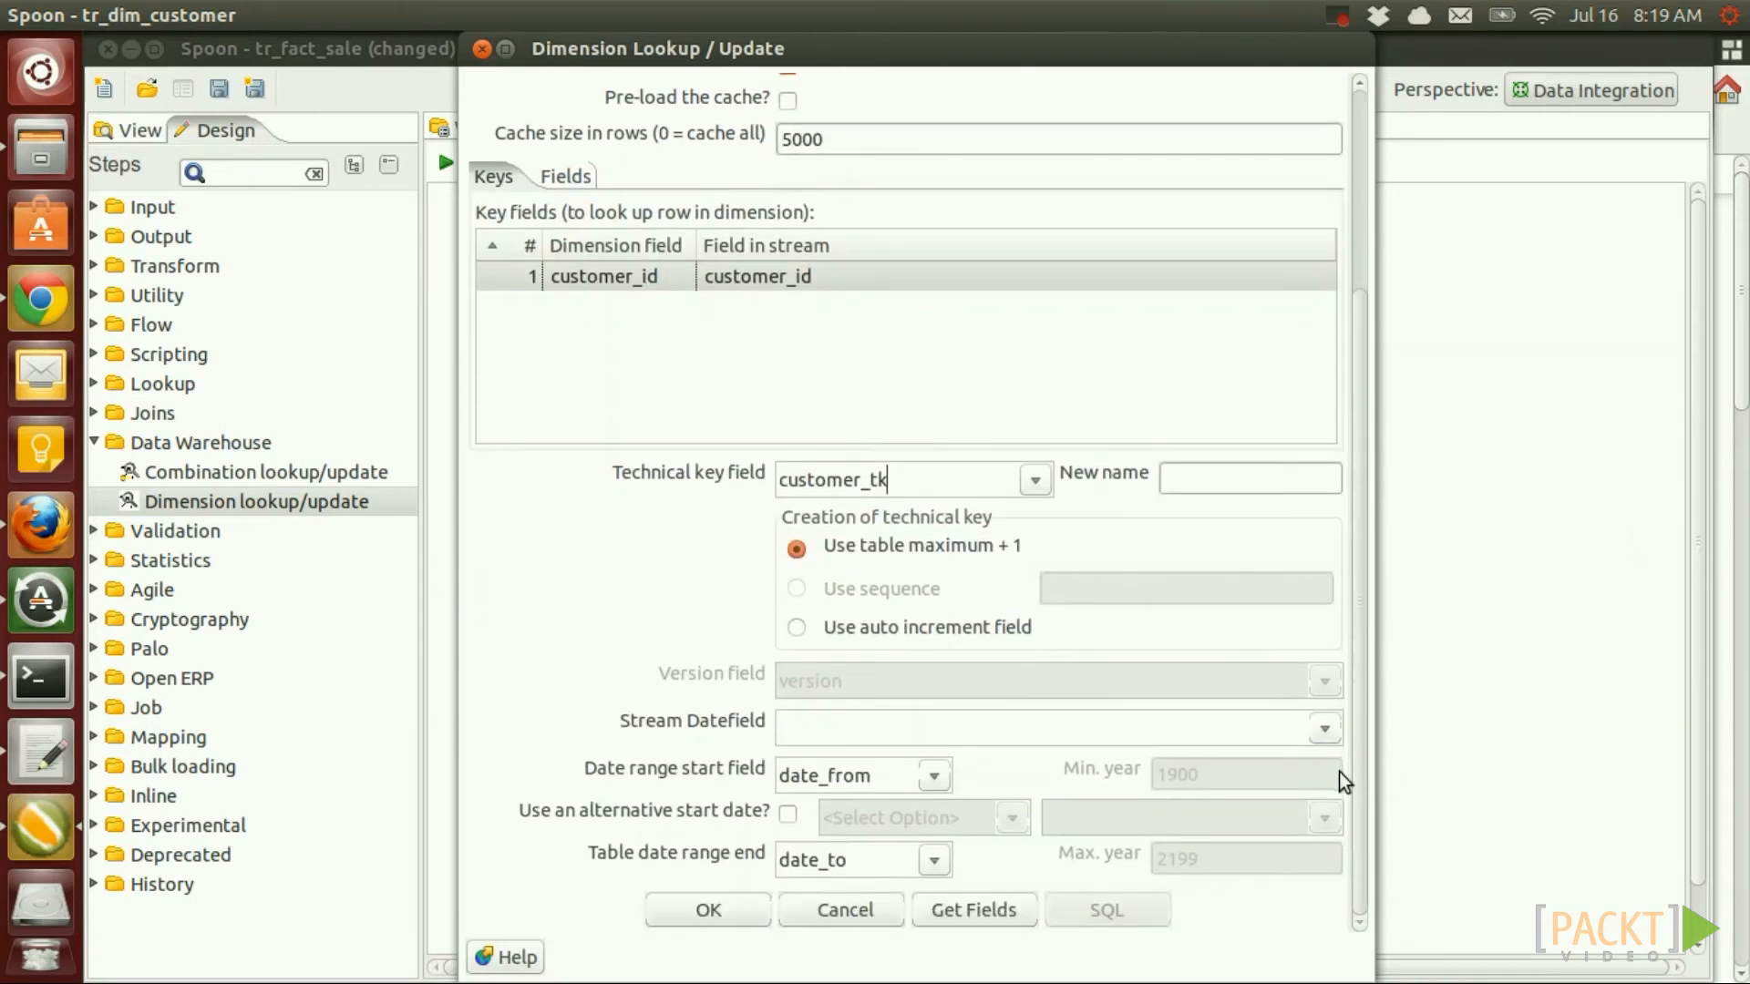
{"action": "left_click", "coordinate": [785, 725]}
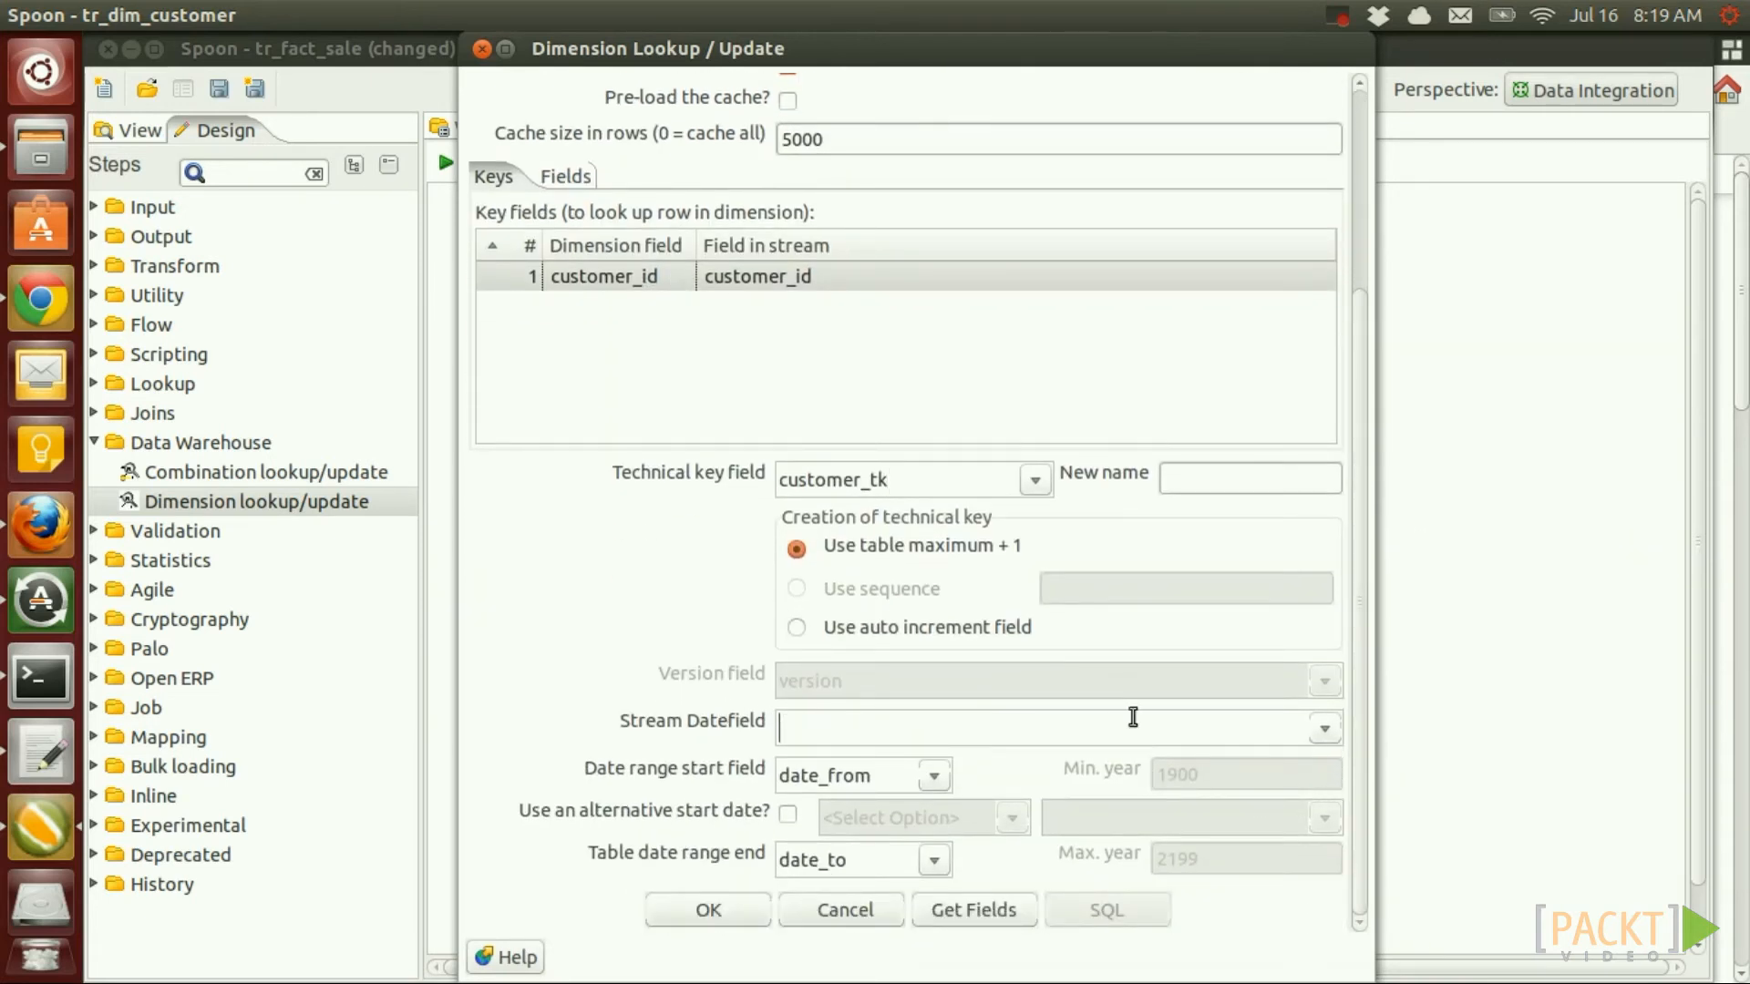
{"action": "left_click", "coordinate": [1325, 729]}
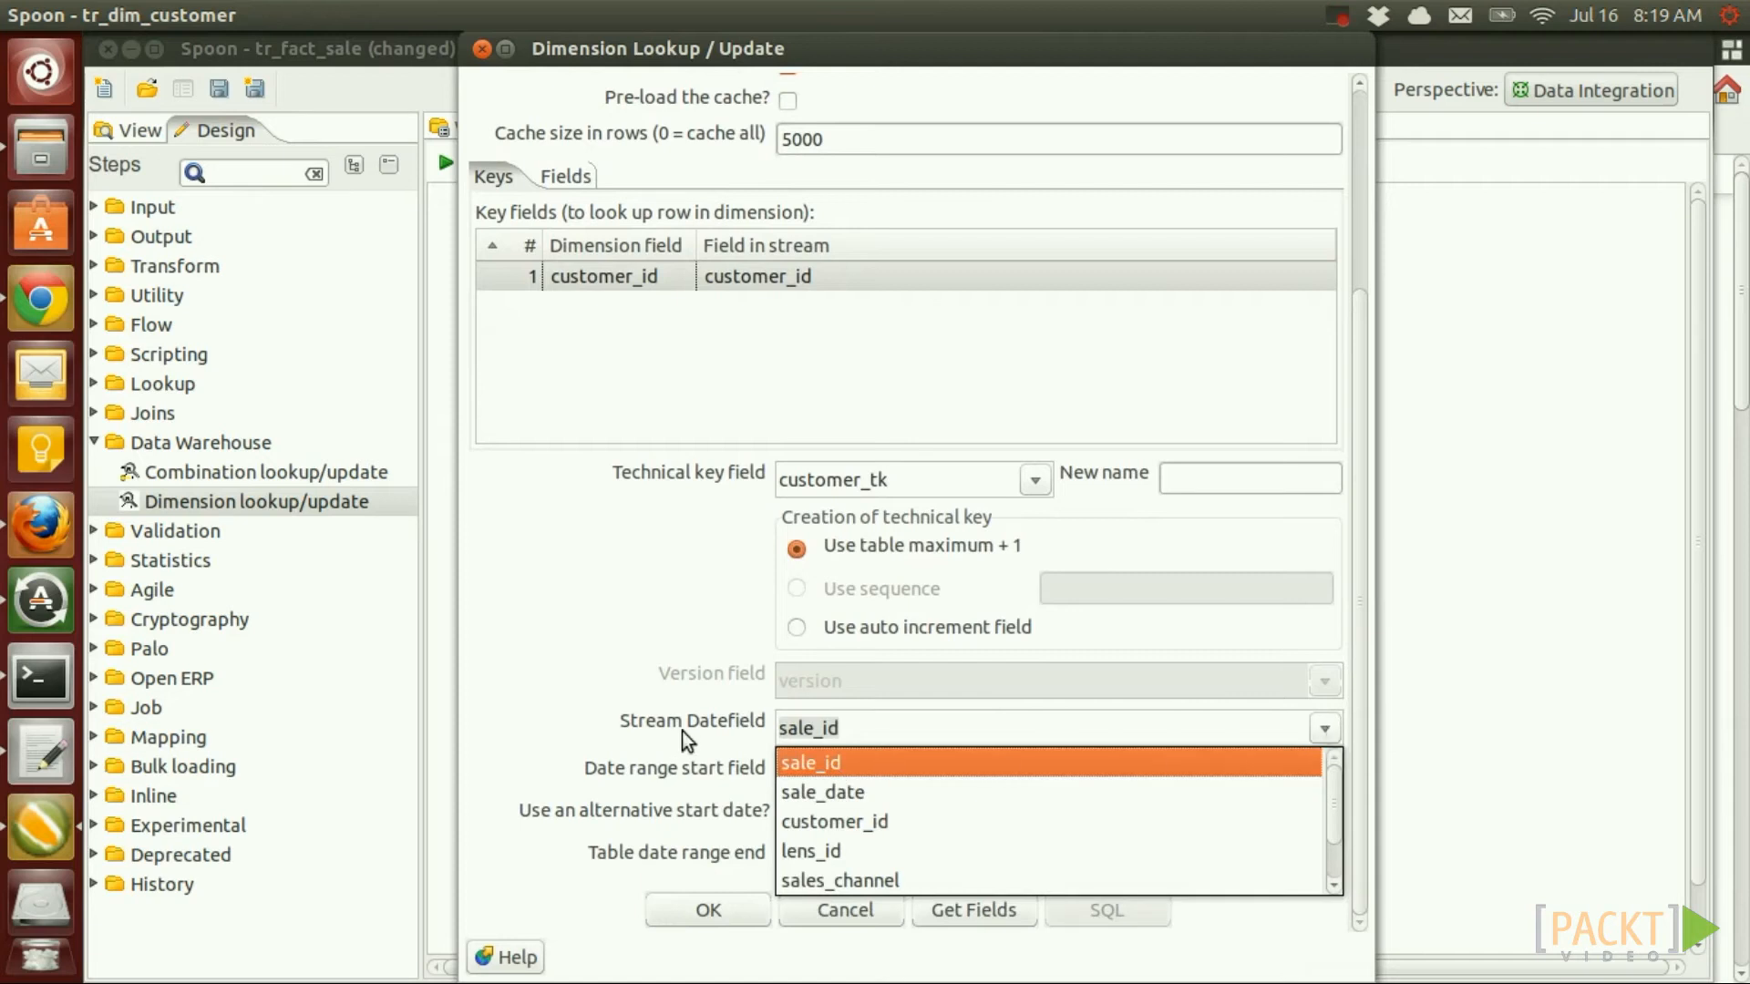
{"action": "left_click", "coordinate": [865, 794]}
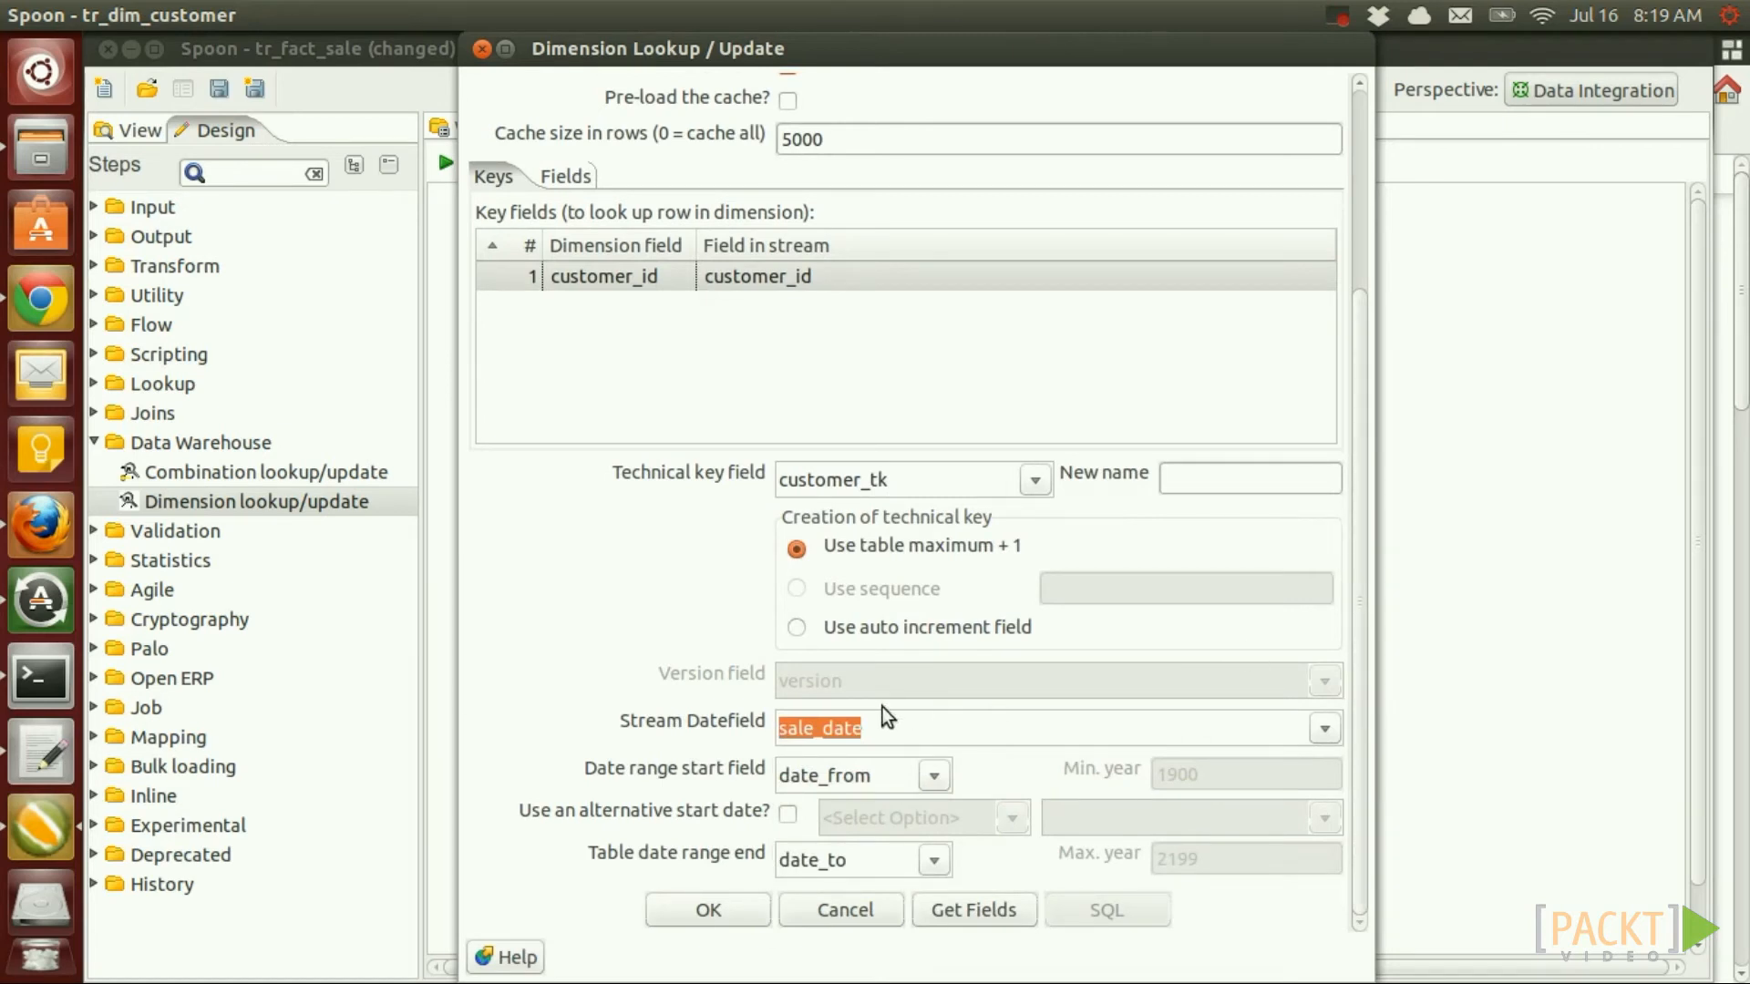
{"action": "left_click", "coordinate": [890, 731]}
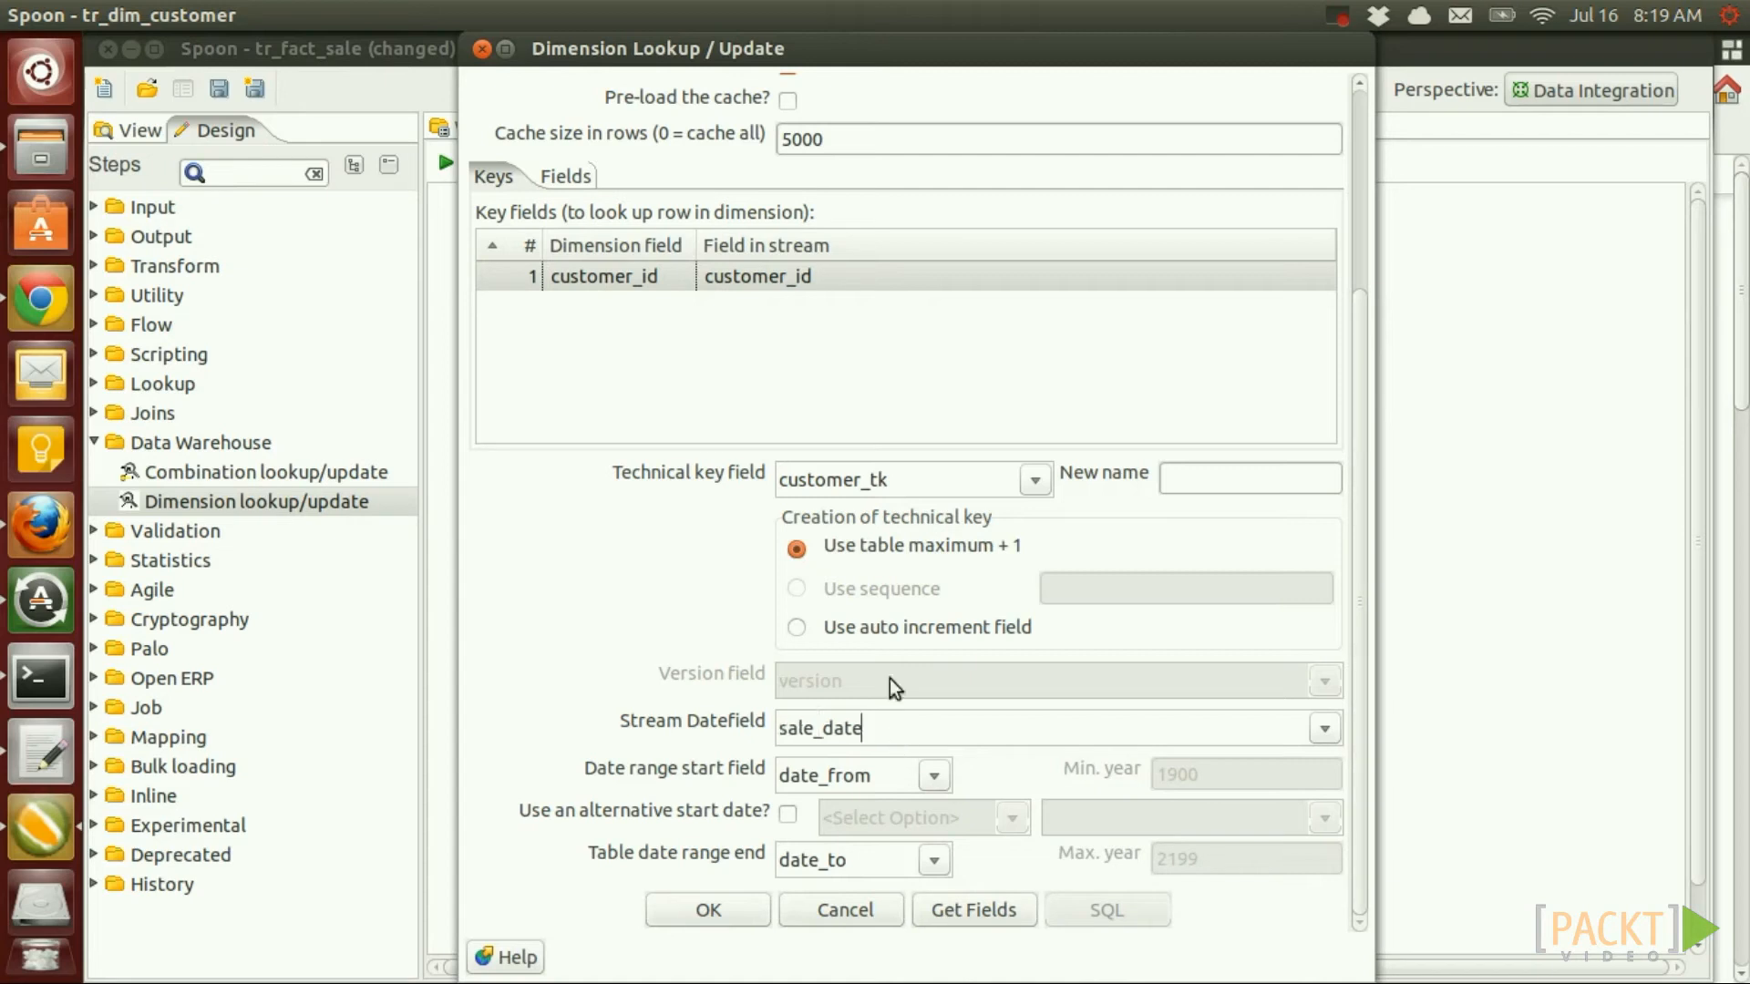
{"action": "left_click", "coordinate": [567, 177]}
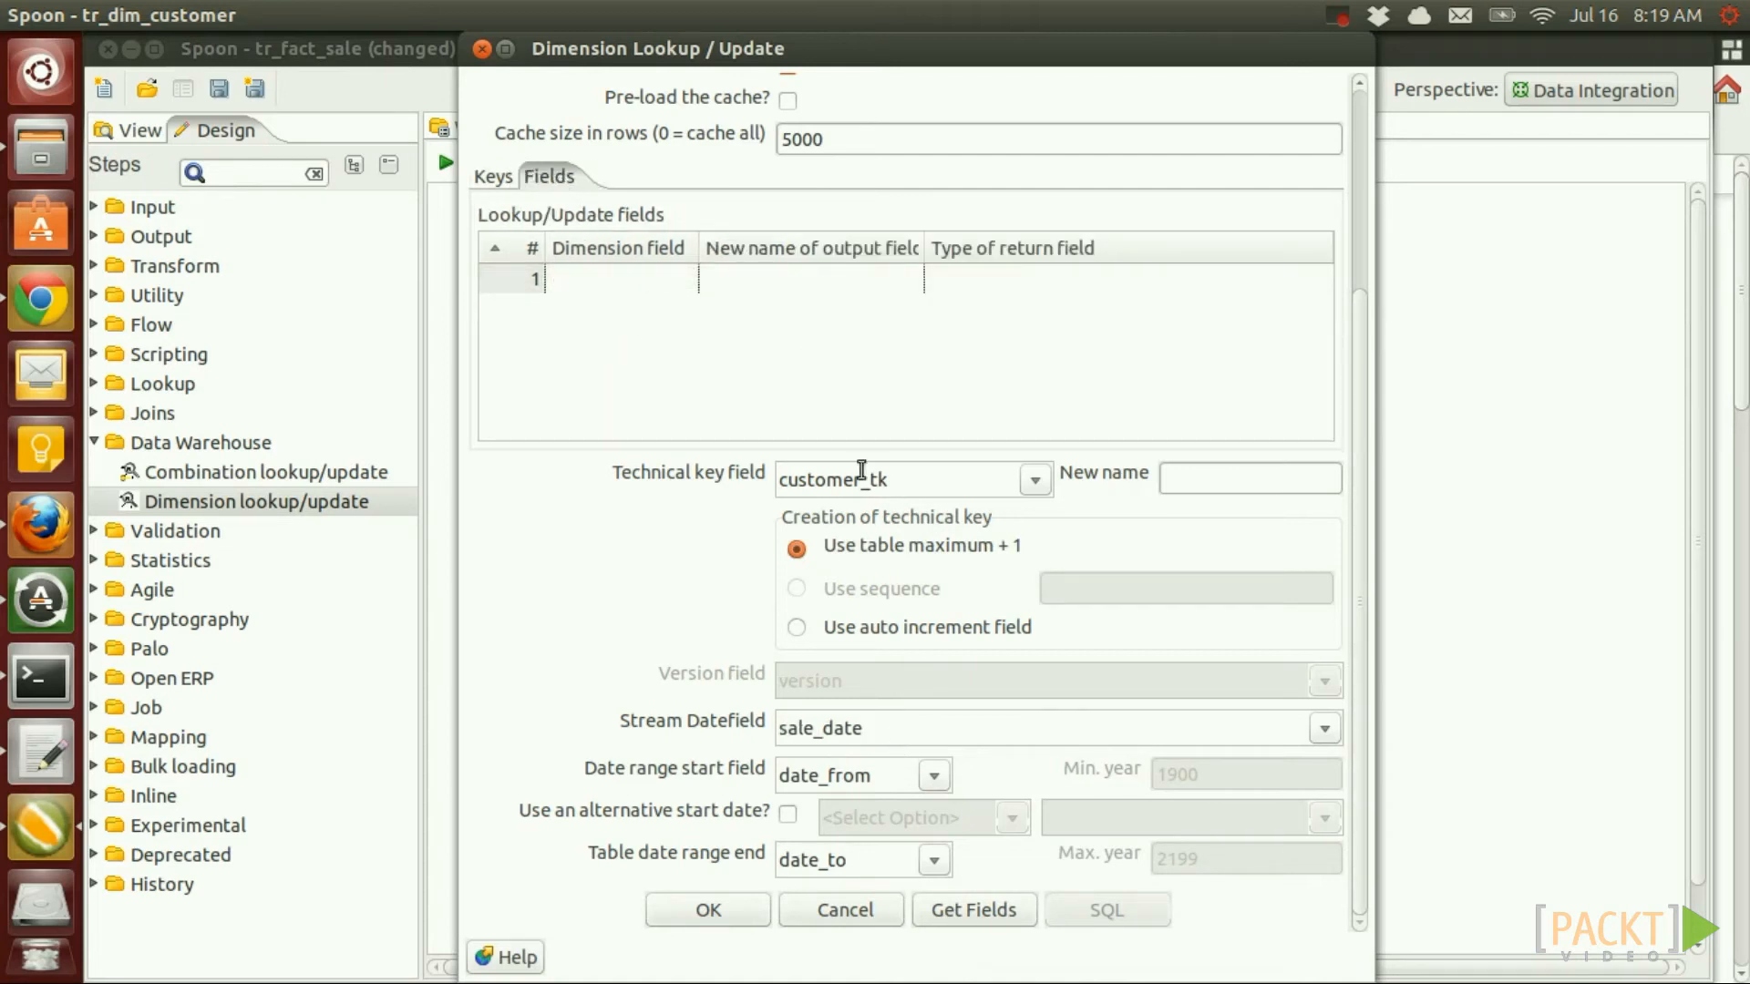
{"action": "left_click", "coordinate": [496, 177]}
{"action": "left_click", "coordinate": [556, 175]}
{"action": "left_click", "coordinate": [496, 179]}
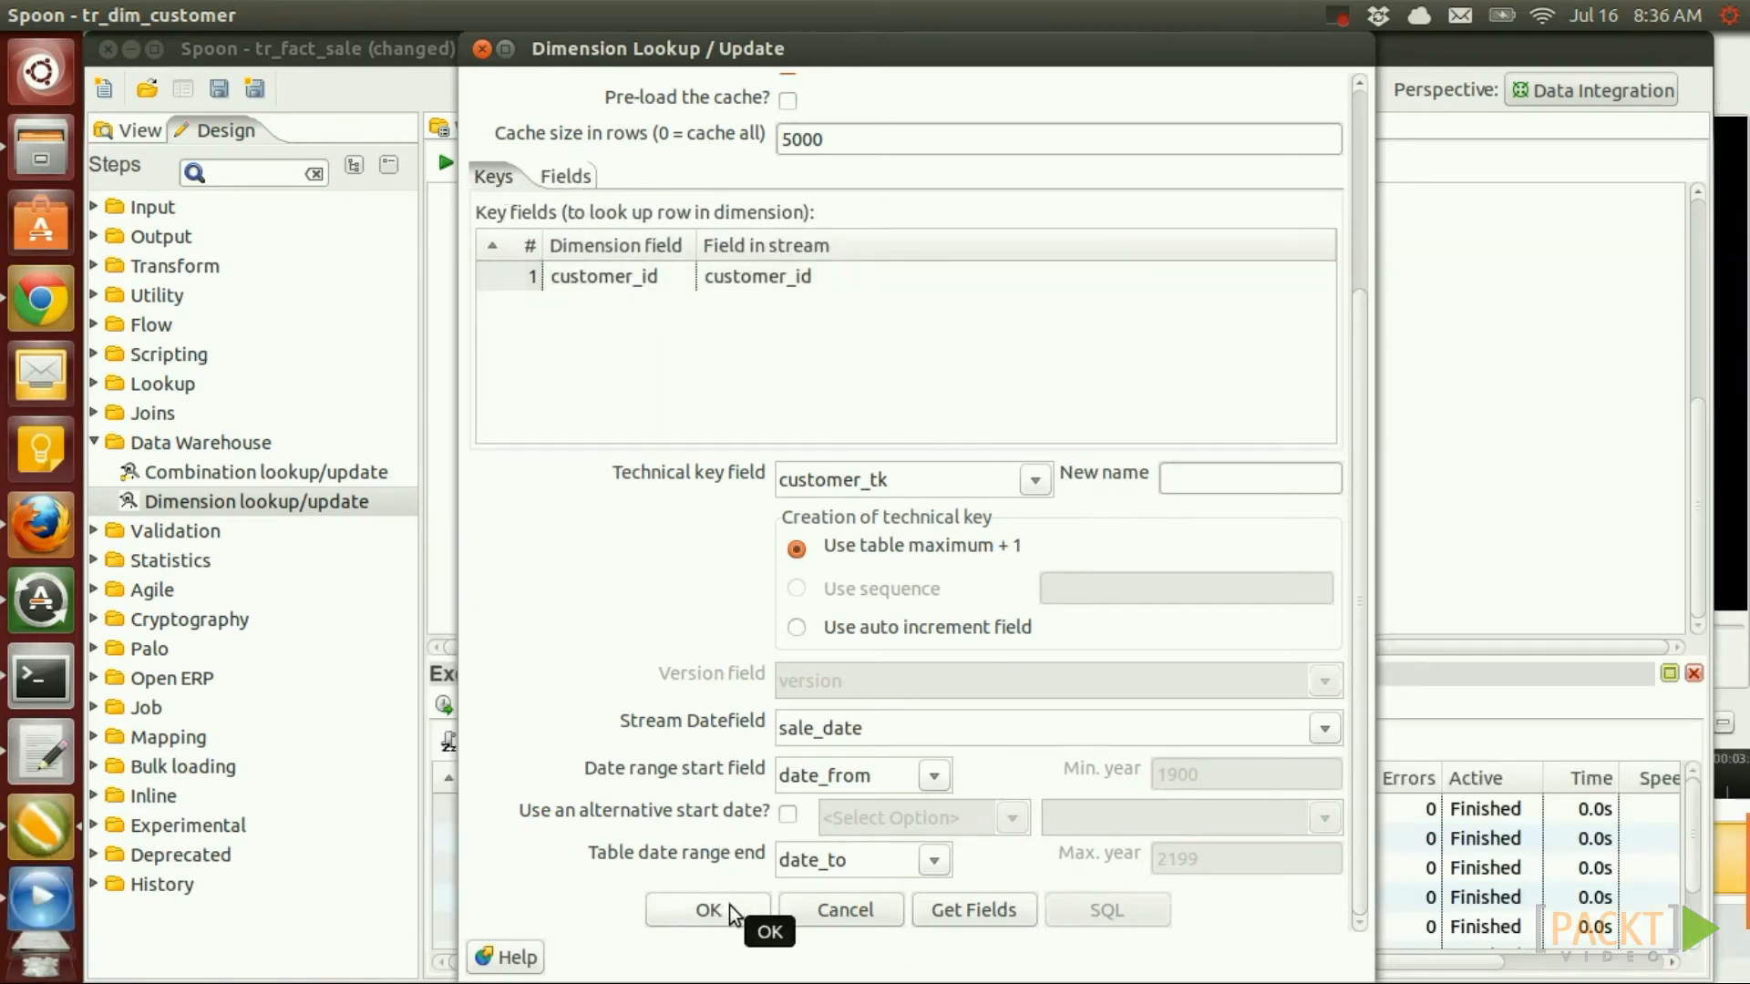
{"action": "left_click", "coordinate": [710, 910]}
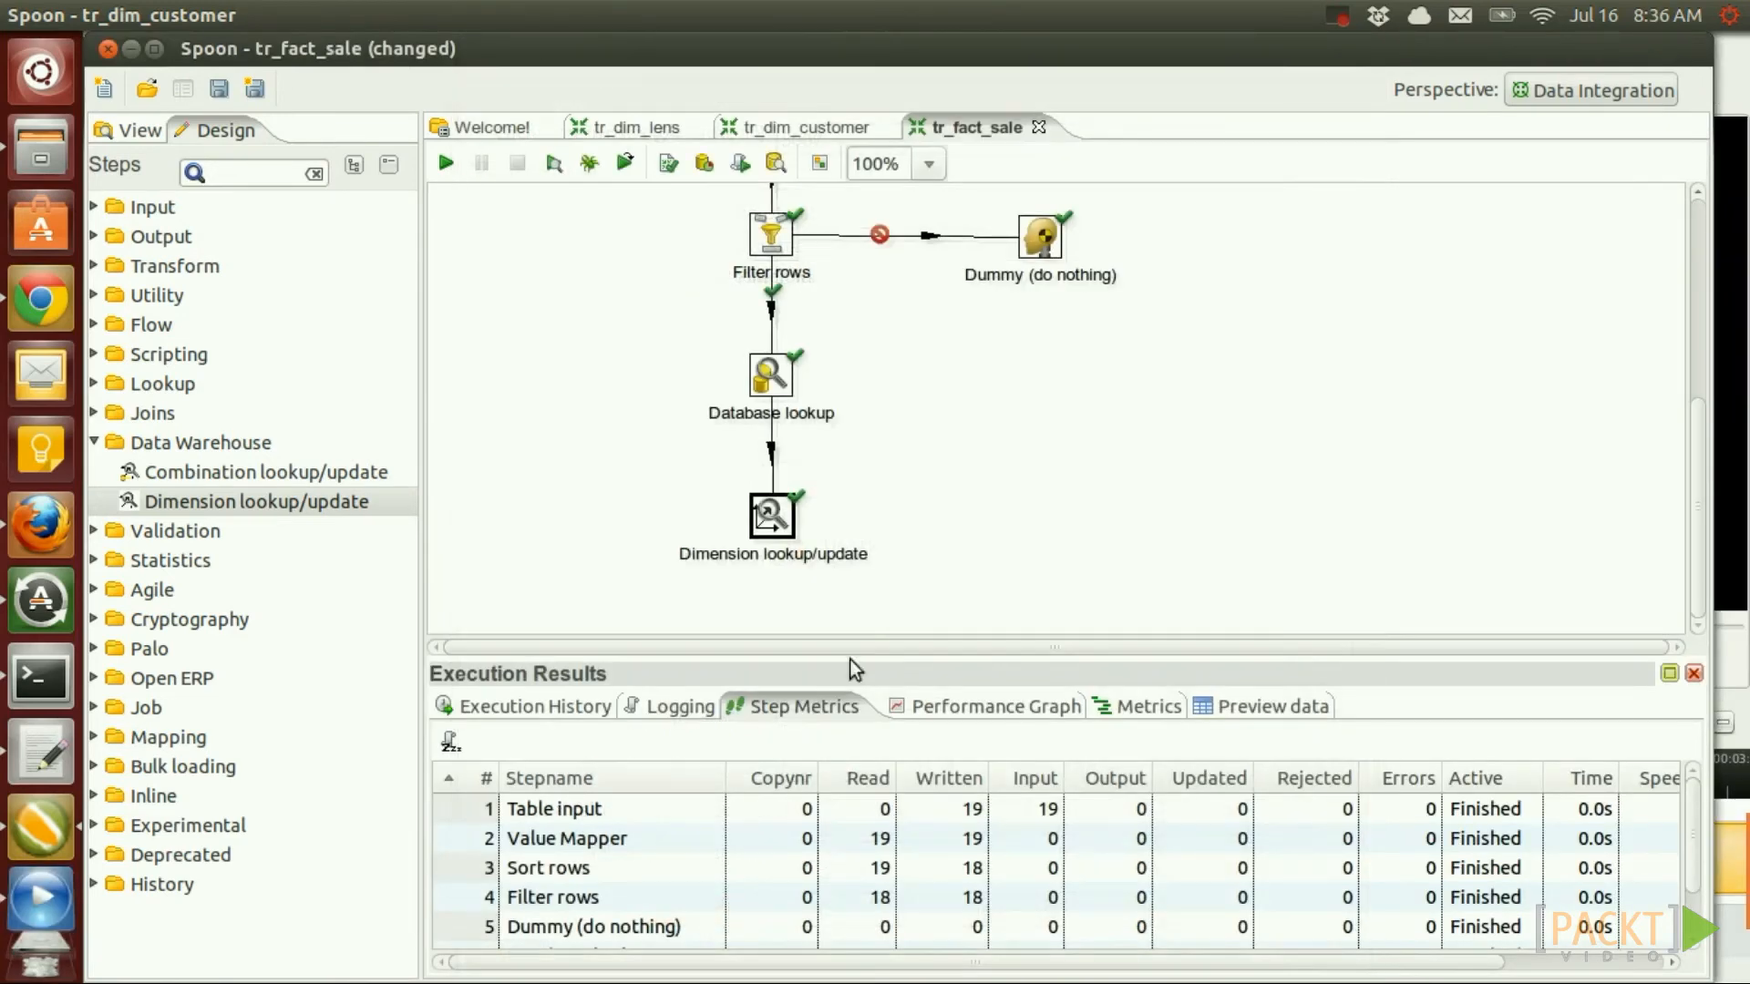
Preview the Dimension lookup/update rows, checking each sale gets a customer_tk, then close the previews
{"action": "right_click", "coordinate": [785, 510]}
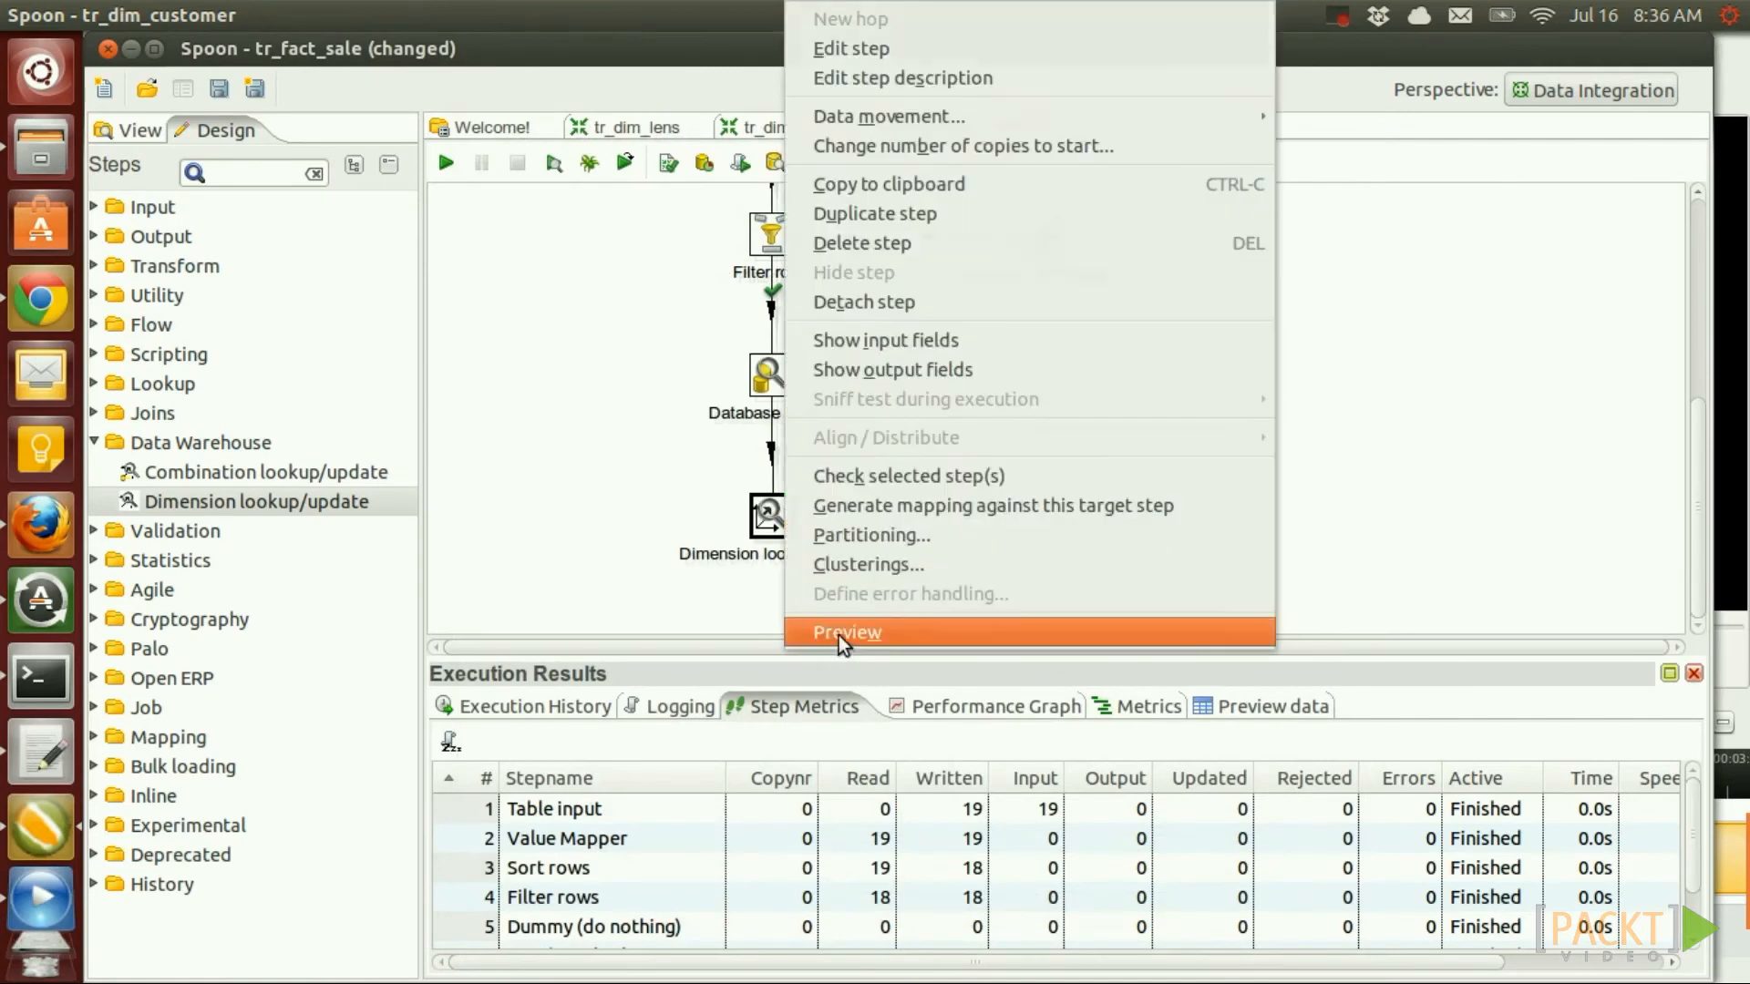
{"action": "left_click", "coordinate": [843, 635]}
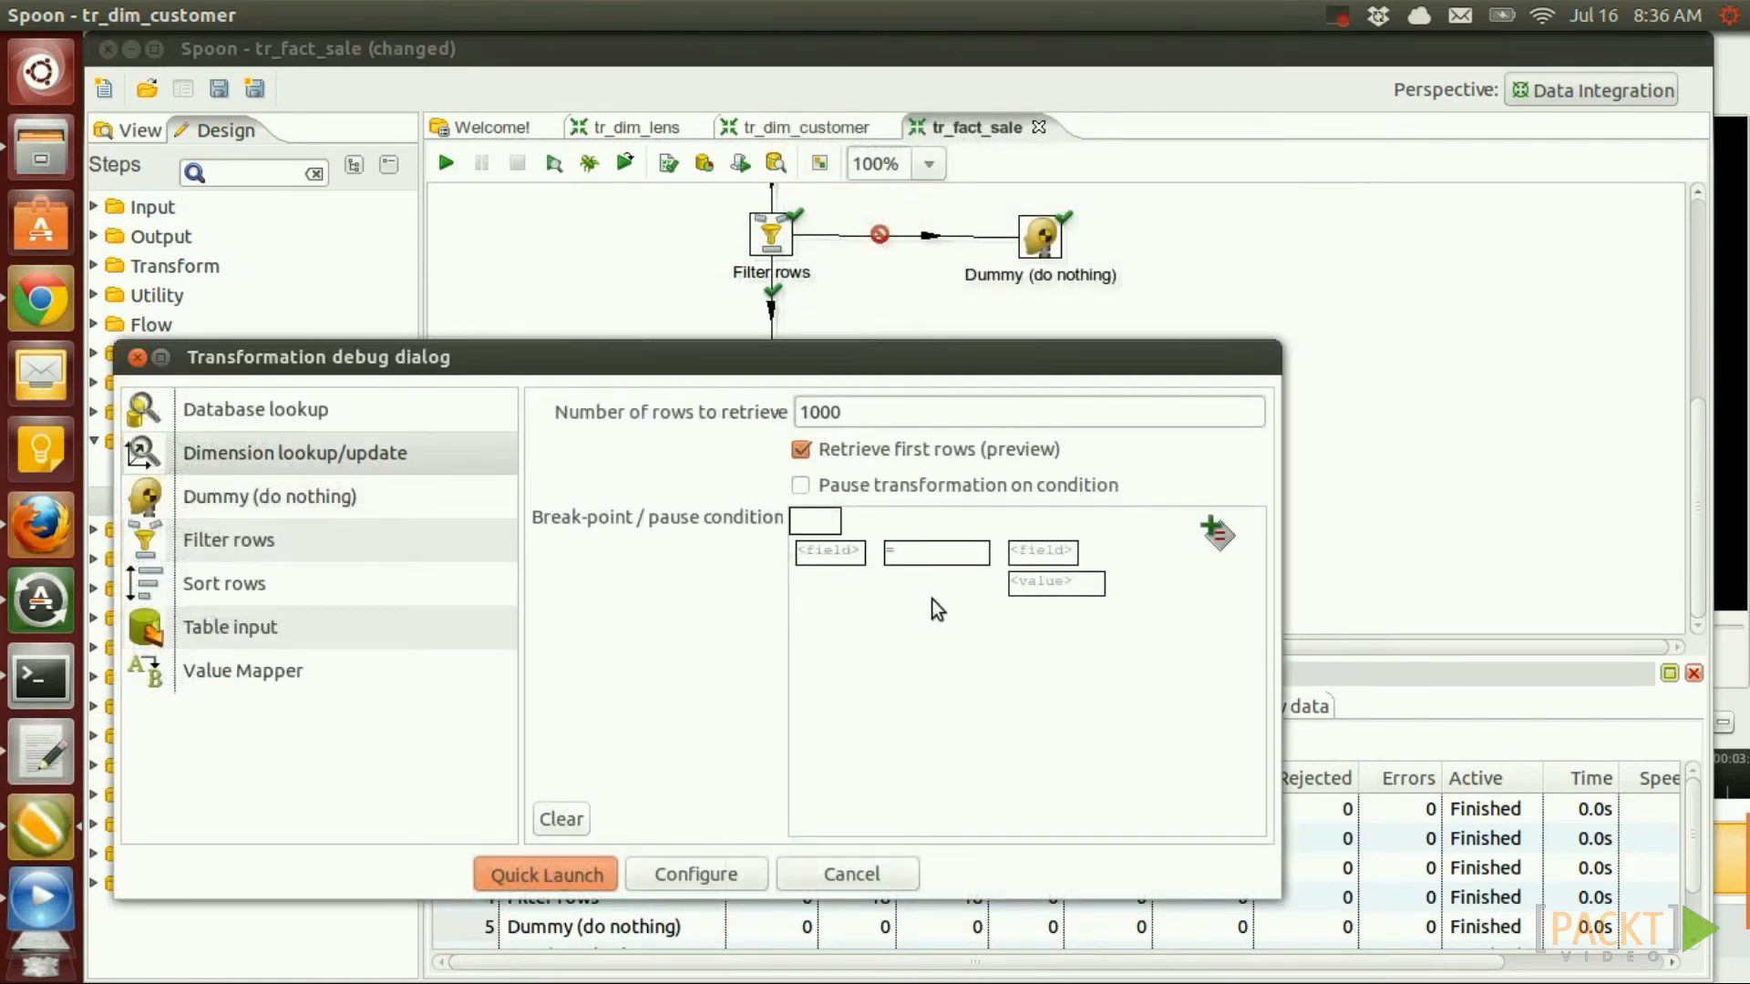
{"action": "key", "text": "Return"}
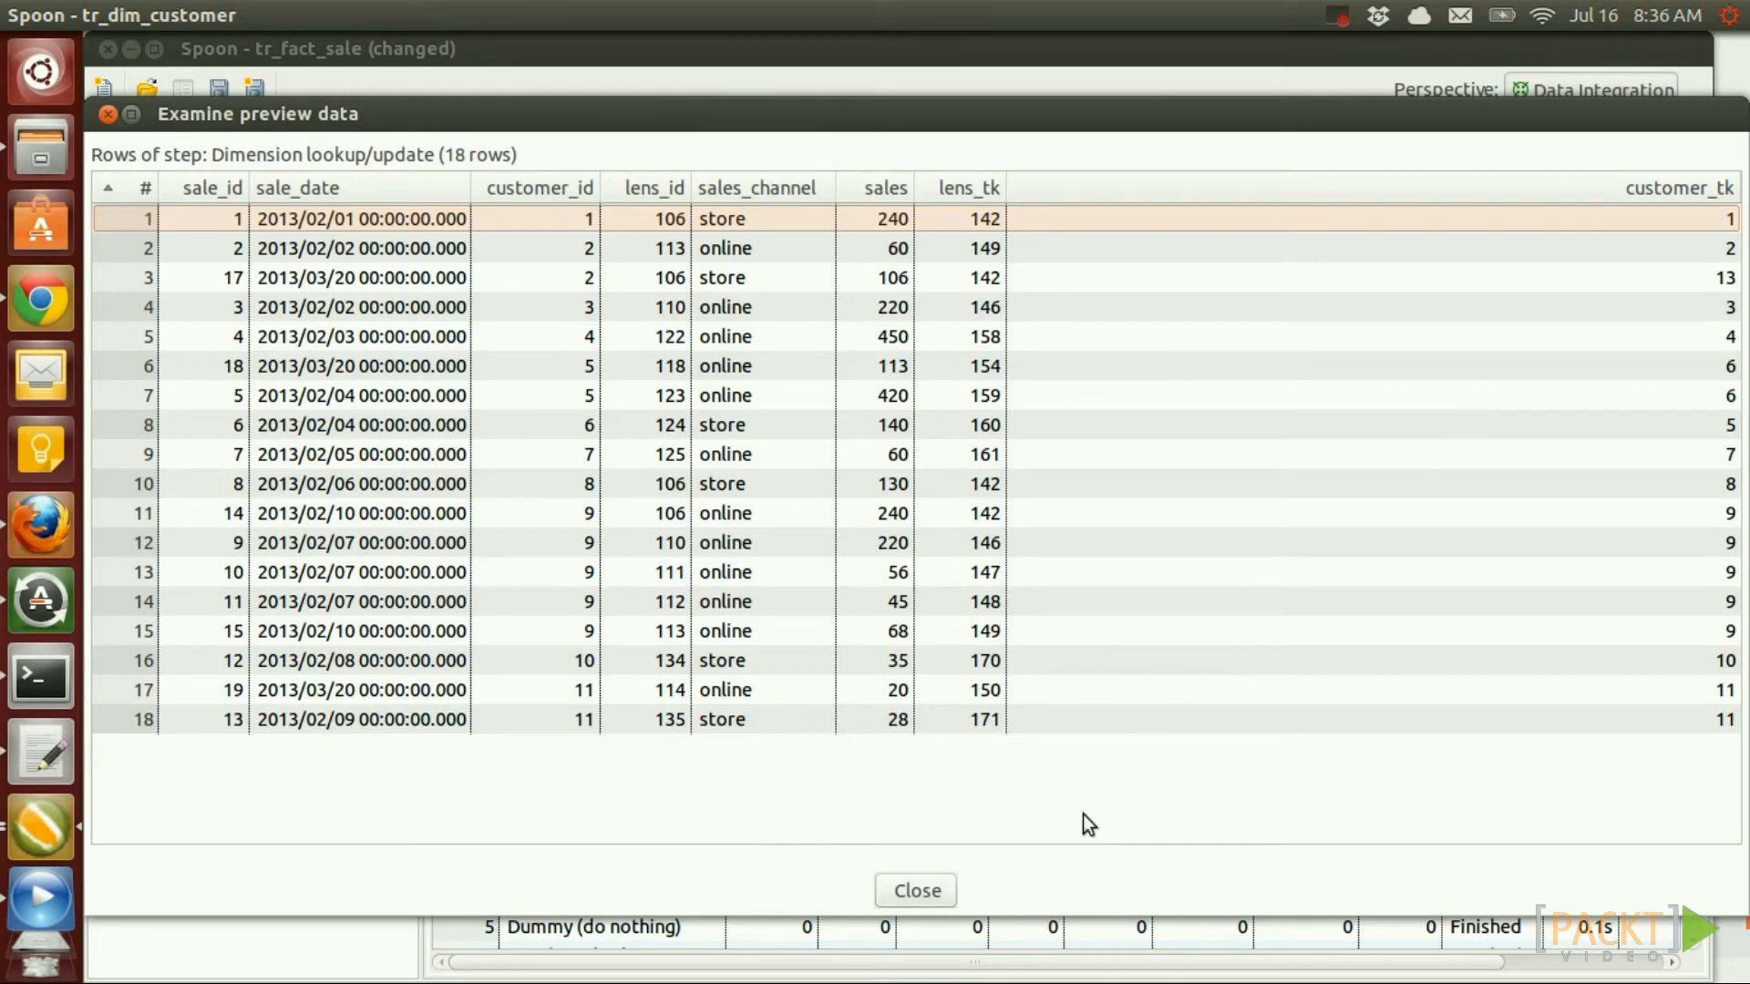
{"action": "left_click", "coordinate": [917, 889]}
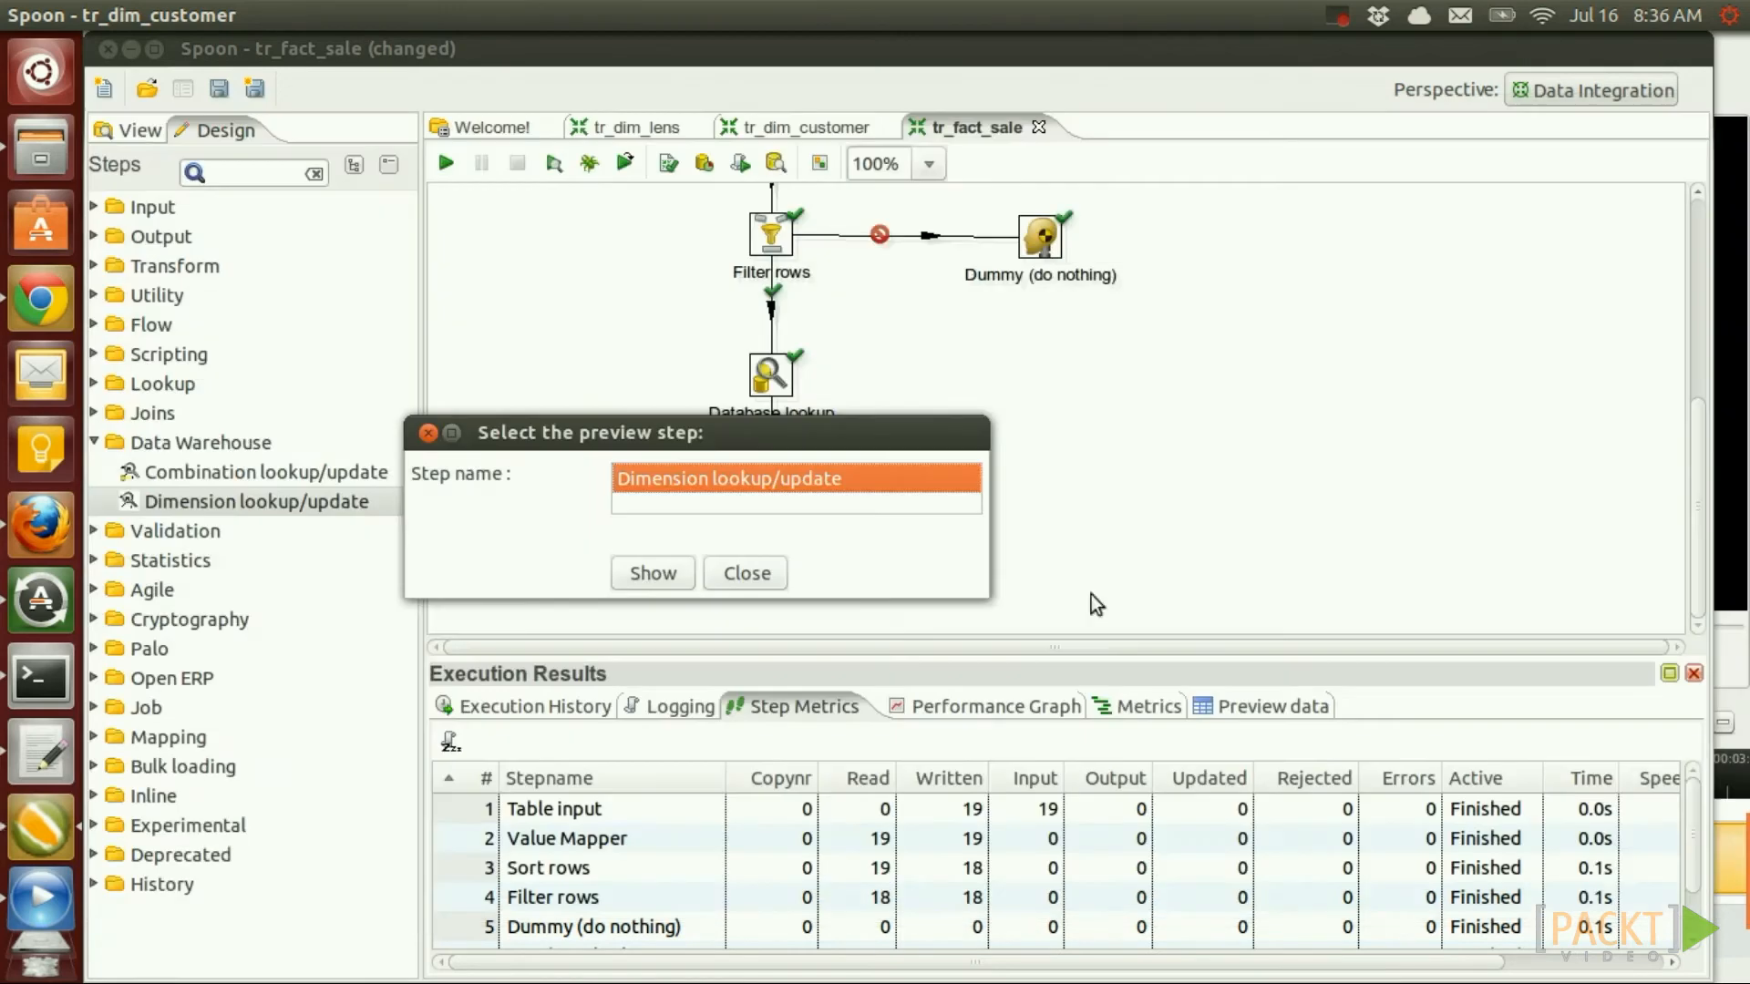
{"action": "left_click", "coordinate": [765, 572]}
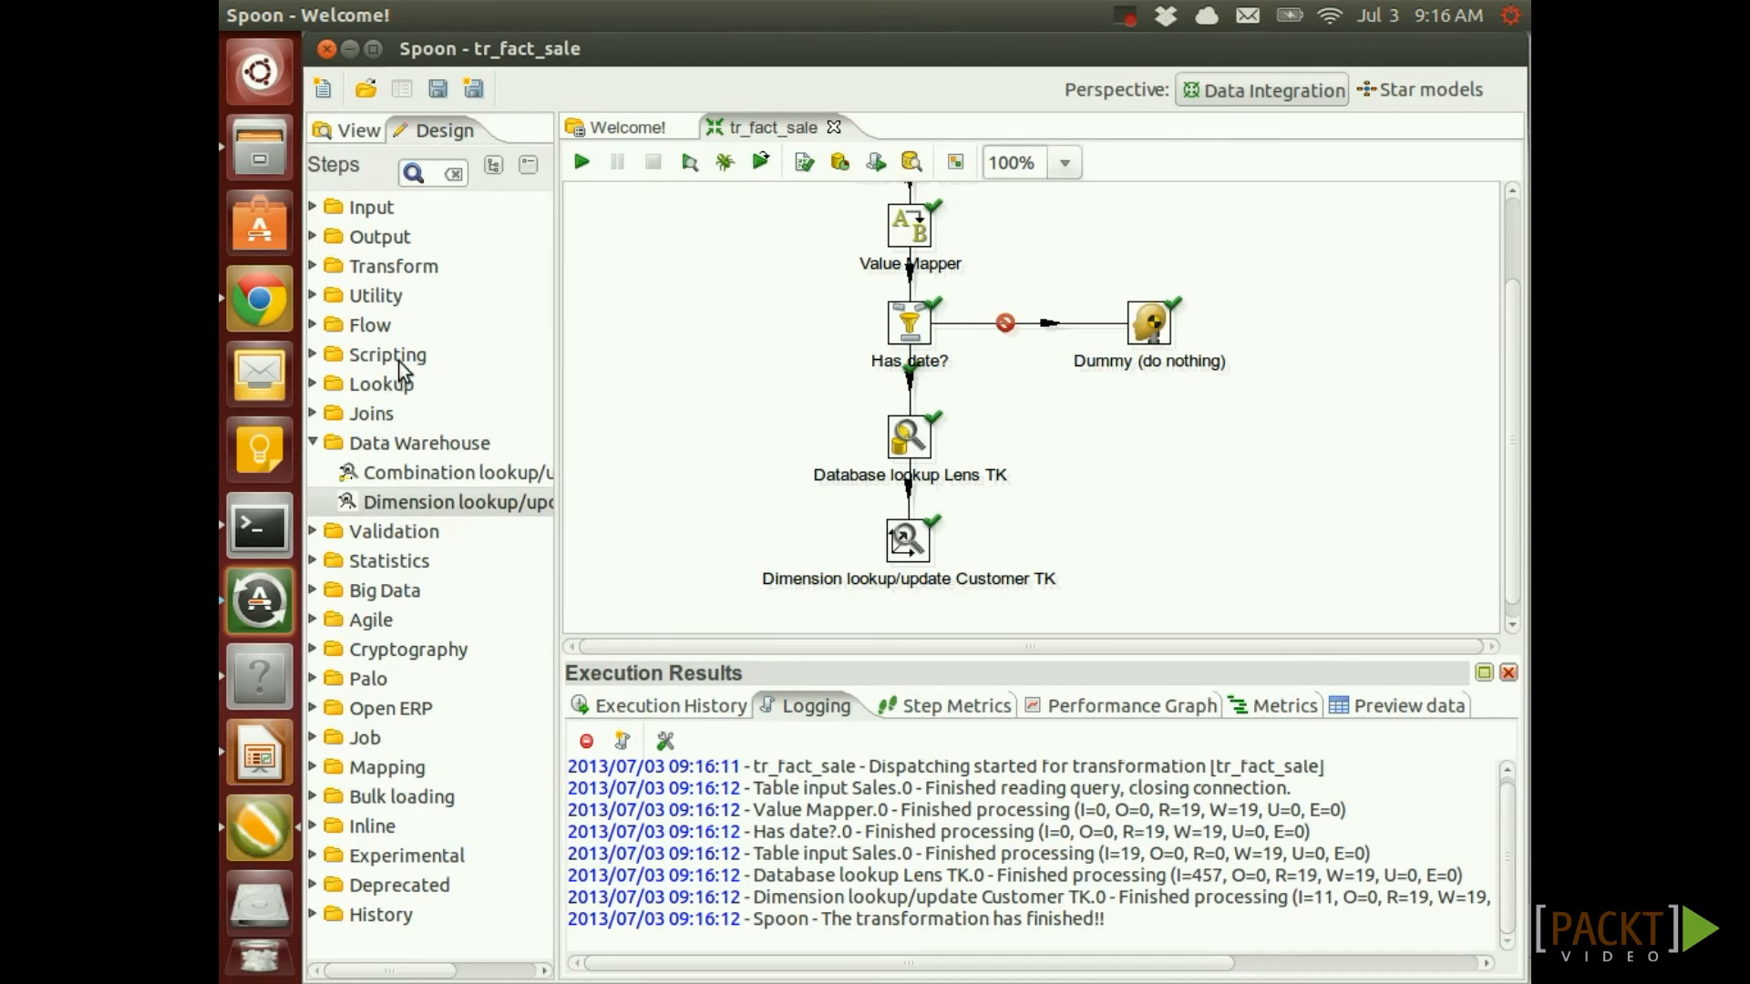
Add a User Defined Java Expression step below the customer lookup, connected by a hop
{"action": "left_click", "coordinate": [314, 355]}
{"action": "left_click_drag", "start_coordinate": [427, 560], "coordinate": [902, 627]}
{"action": "scroll", "coordinate": [957, 565], "scroll_direction": "down", "scroll_amount": 2}
{"action": "left_click_drag", "start_coordinate": [888, 517], "coordinate": [897, 553]}
{"action": "left_click_drag", "start_coordinate": [905, 444], "coordinate": [914, 562]}
{"action": "double_click", "coordinate": [911, 555]}
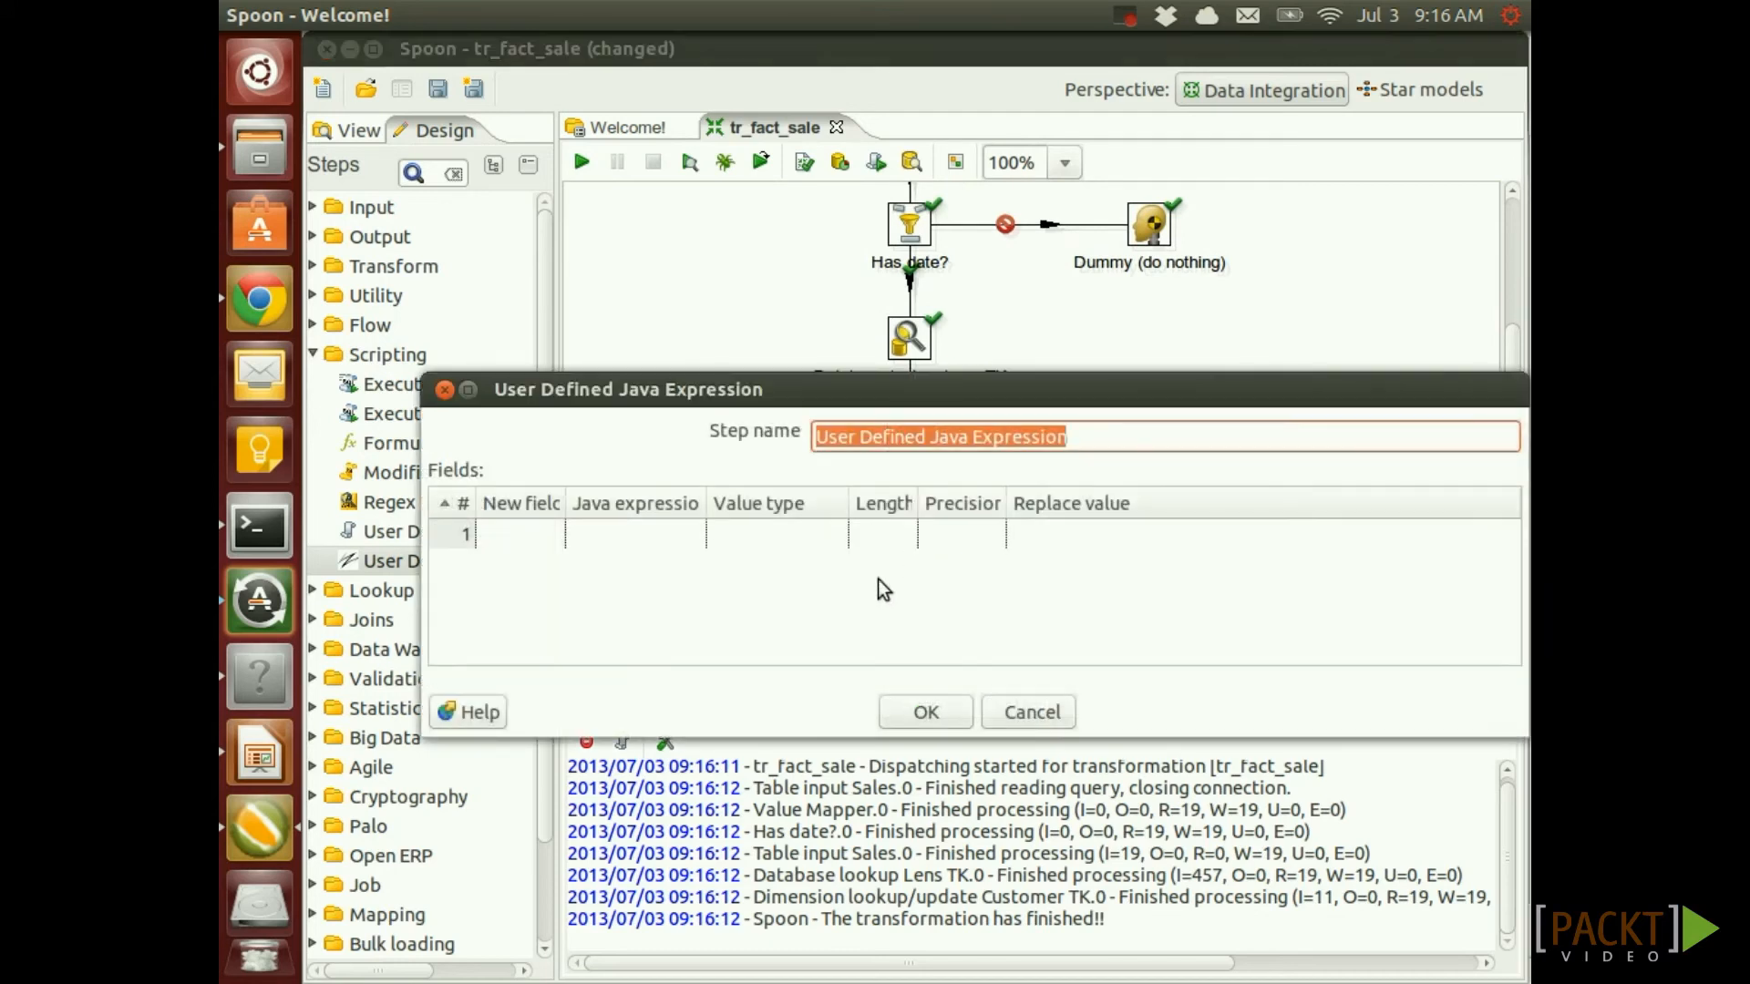
Define field date_tk with the pasted yyyyMMdd date expression applied to sale_date
{"action": "left_click", "coordinate": [557, 538]}
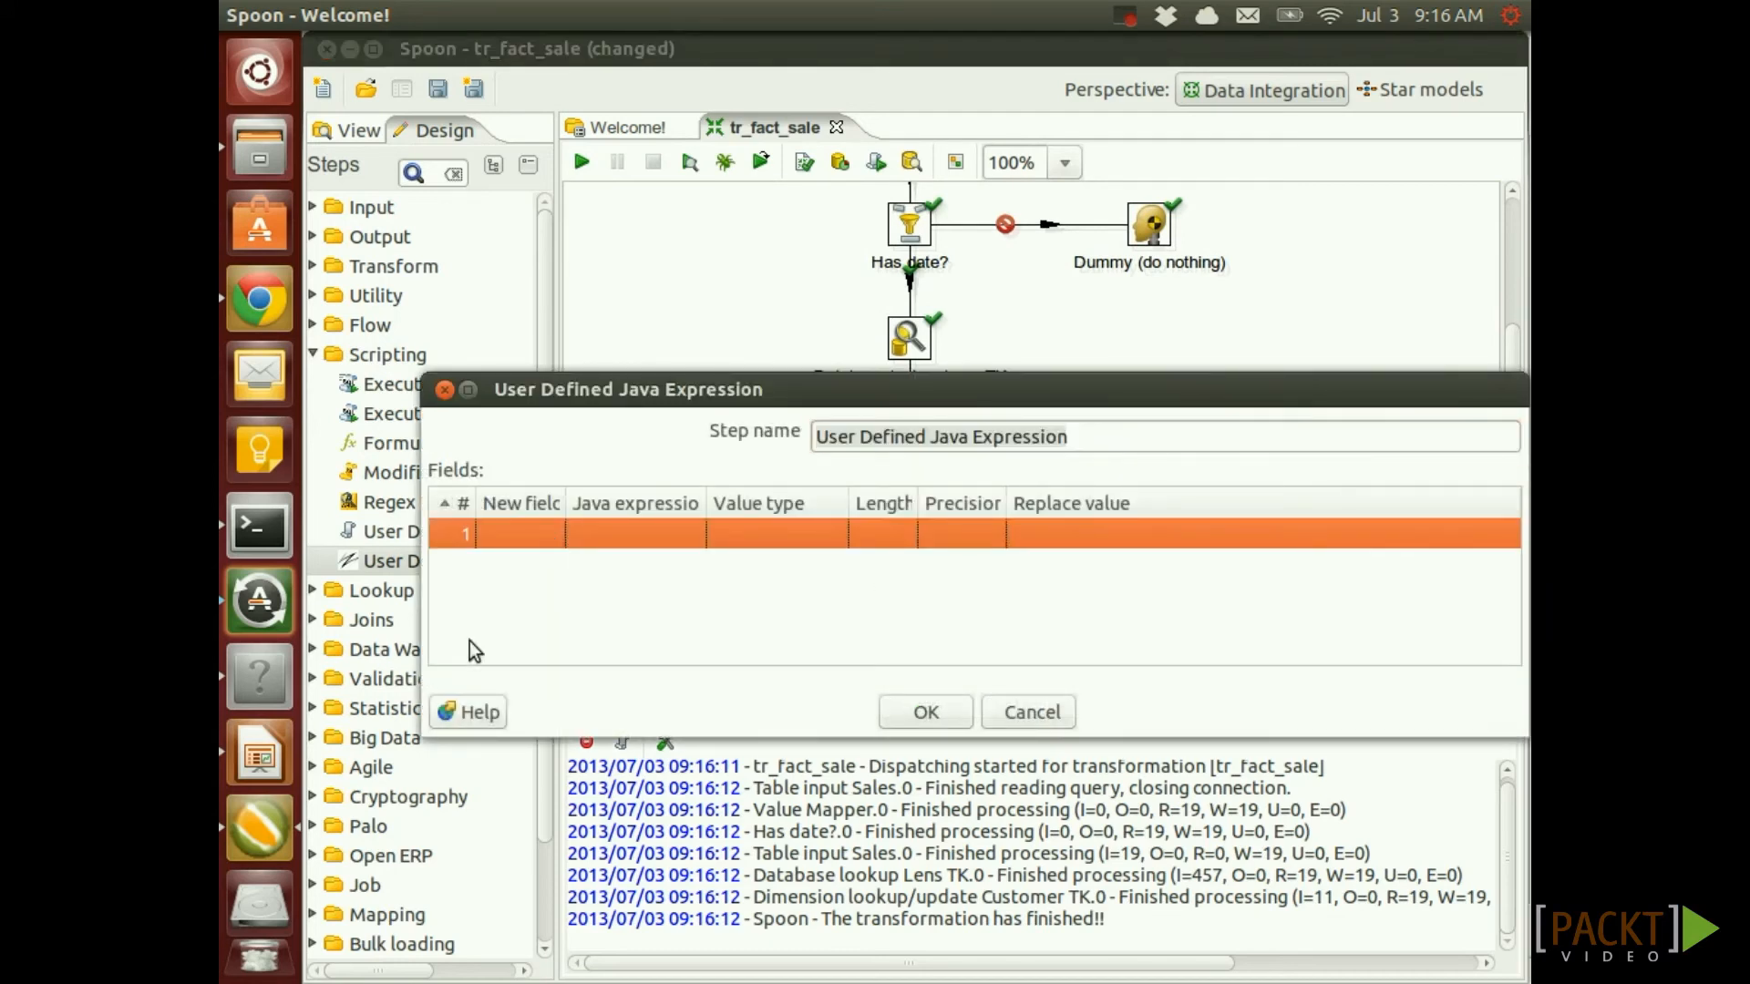
{"action": "left_click", "coordinate": [507, 543]}
{"action": "type", "text": "date_tk"}
{"action": "key", "text": "Tab"}
{"action": "key", "text": "ctrl+v"}
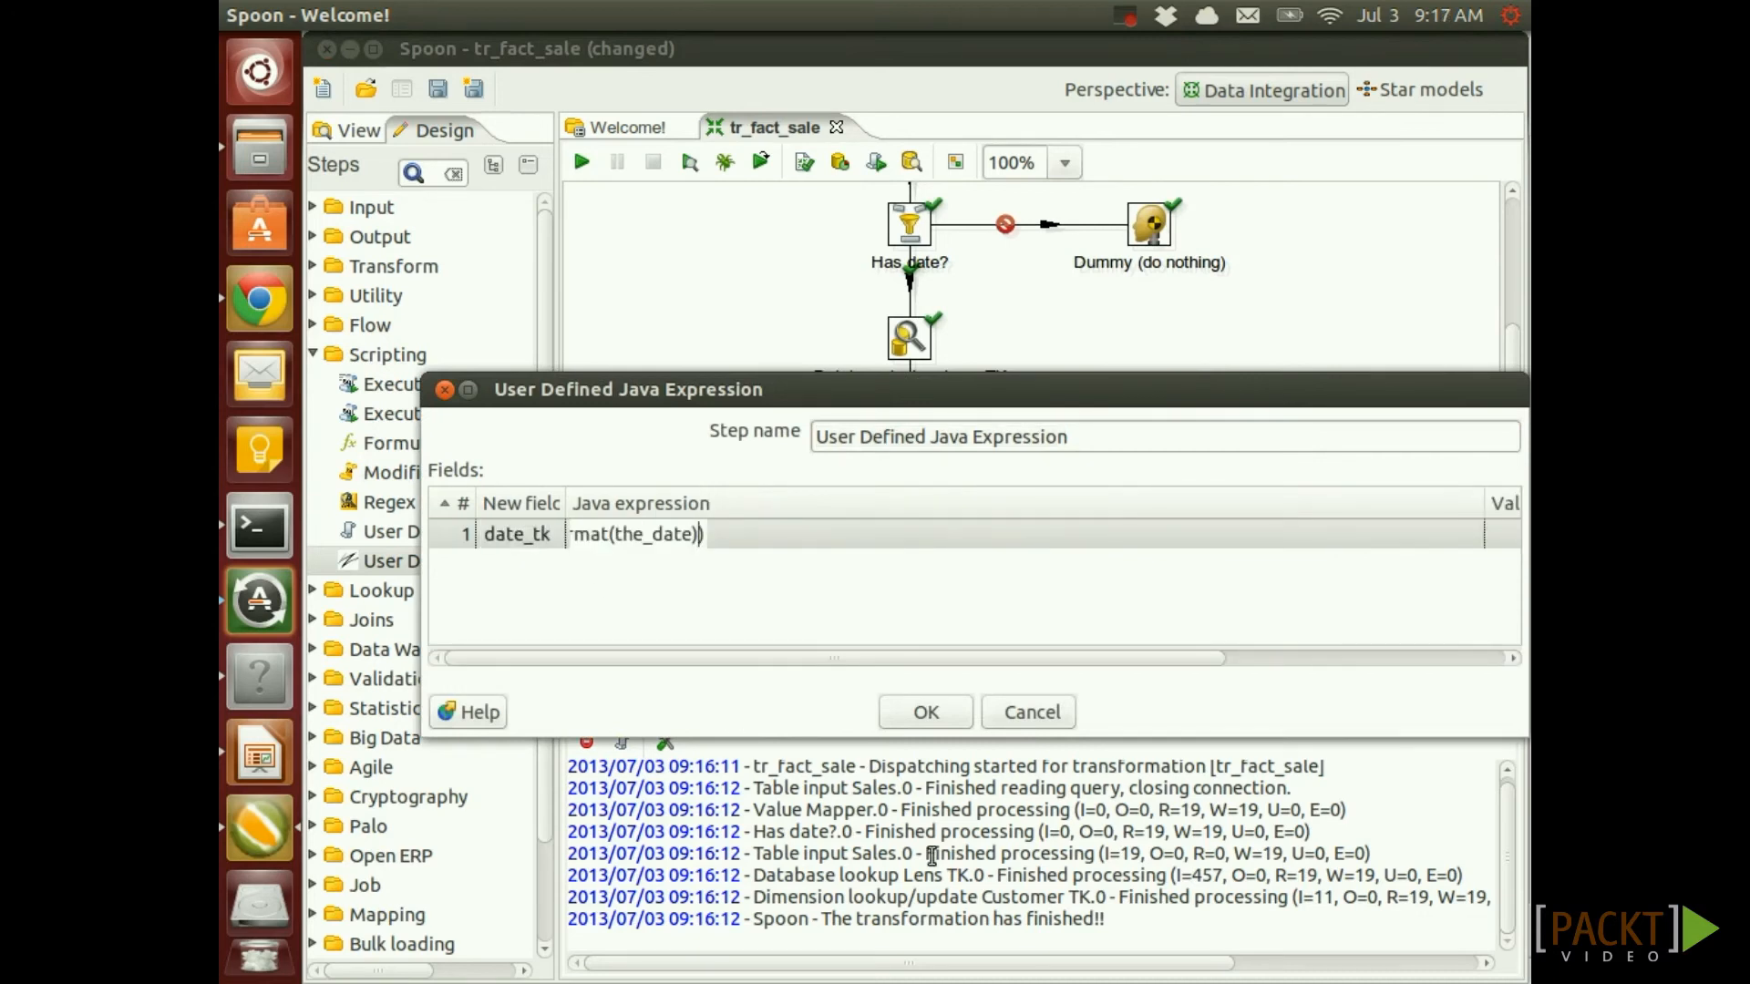
{"action": "key", "text": "Left"}
{"action": "key", "text": "Left"}
{"action": "key", "text": "Left"}
{"action": "key", "text": "BackSpace"}
{"action": "key", "text": "BackSpace"}
{"action": "key", "text": "BackSpace"}
{"action": "type", "text": "sale"}
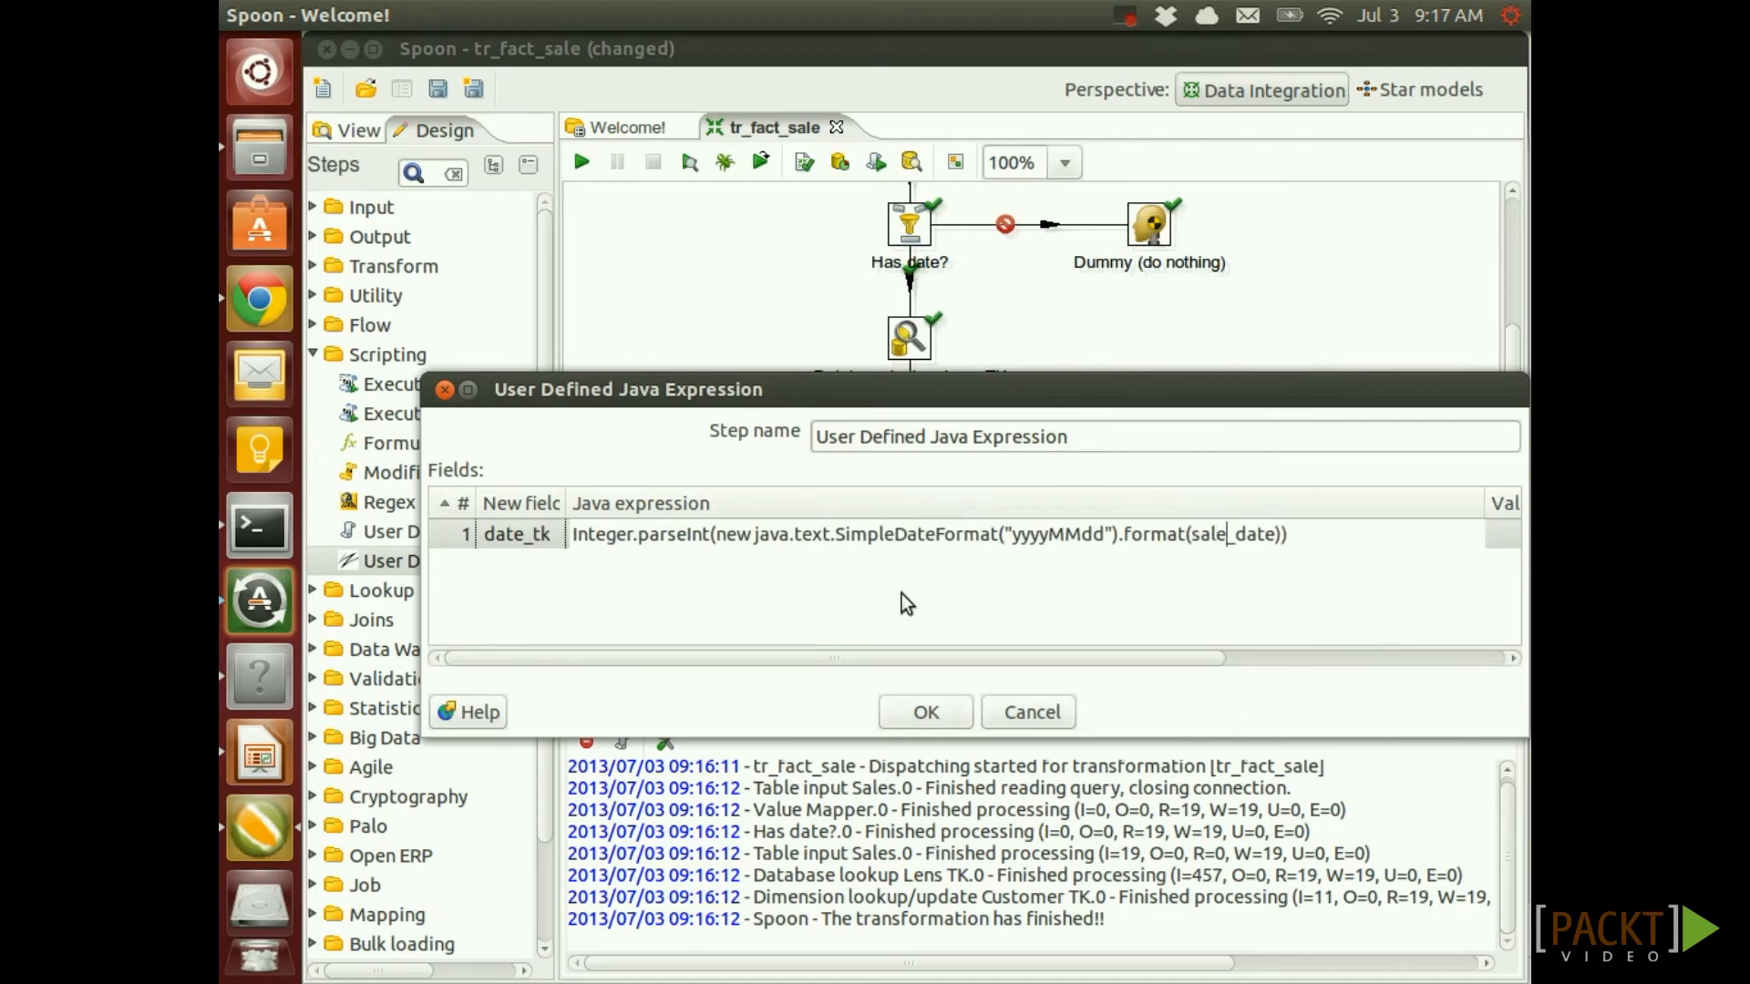
{"action": "left_click_drag", "start_coordinate": [1053, 660], "coordinate": [1341, 687]}
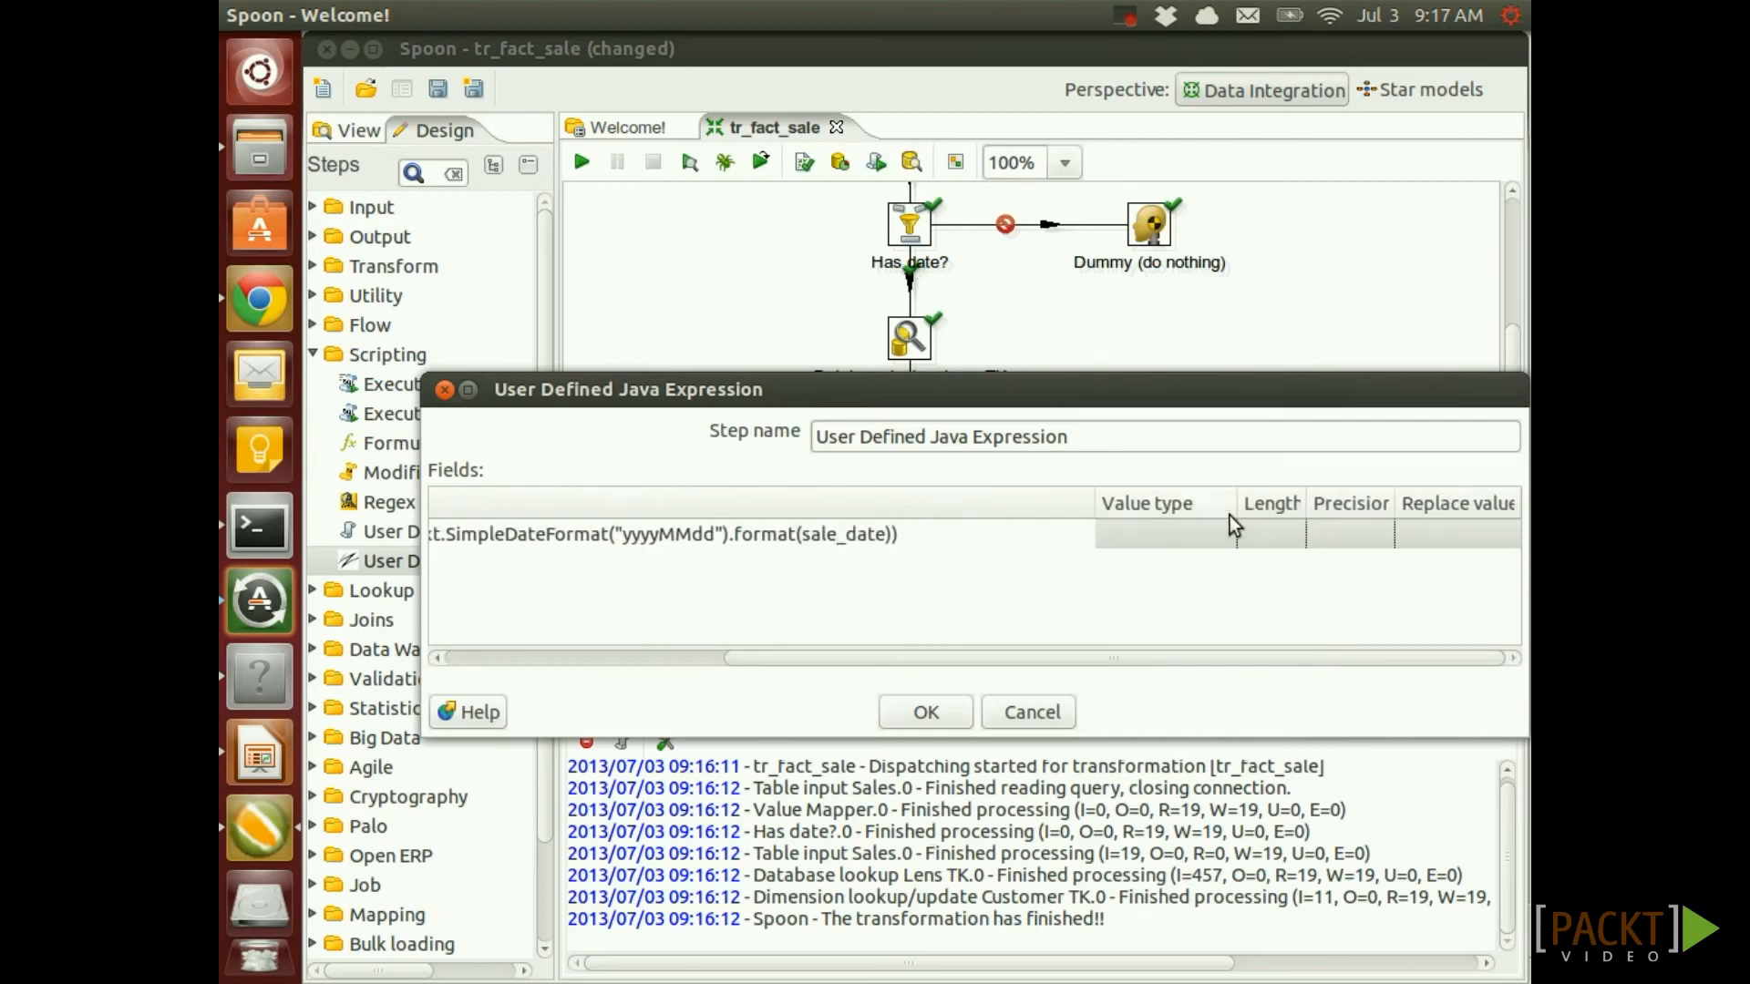
{"action": "left_click", "coordinate": [1205, 540]}
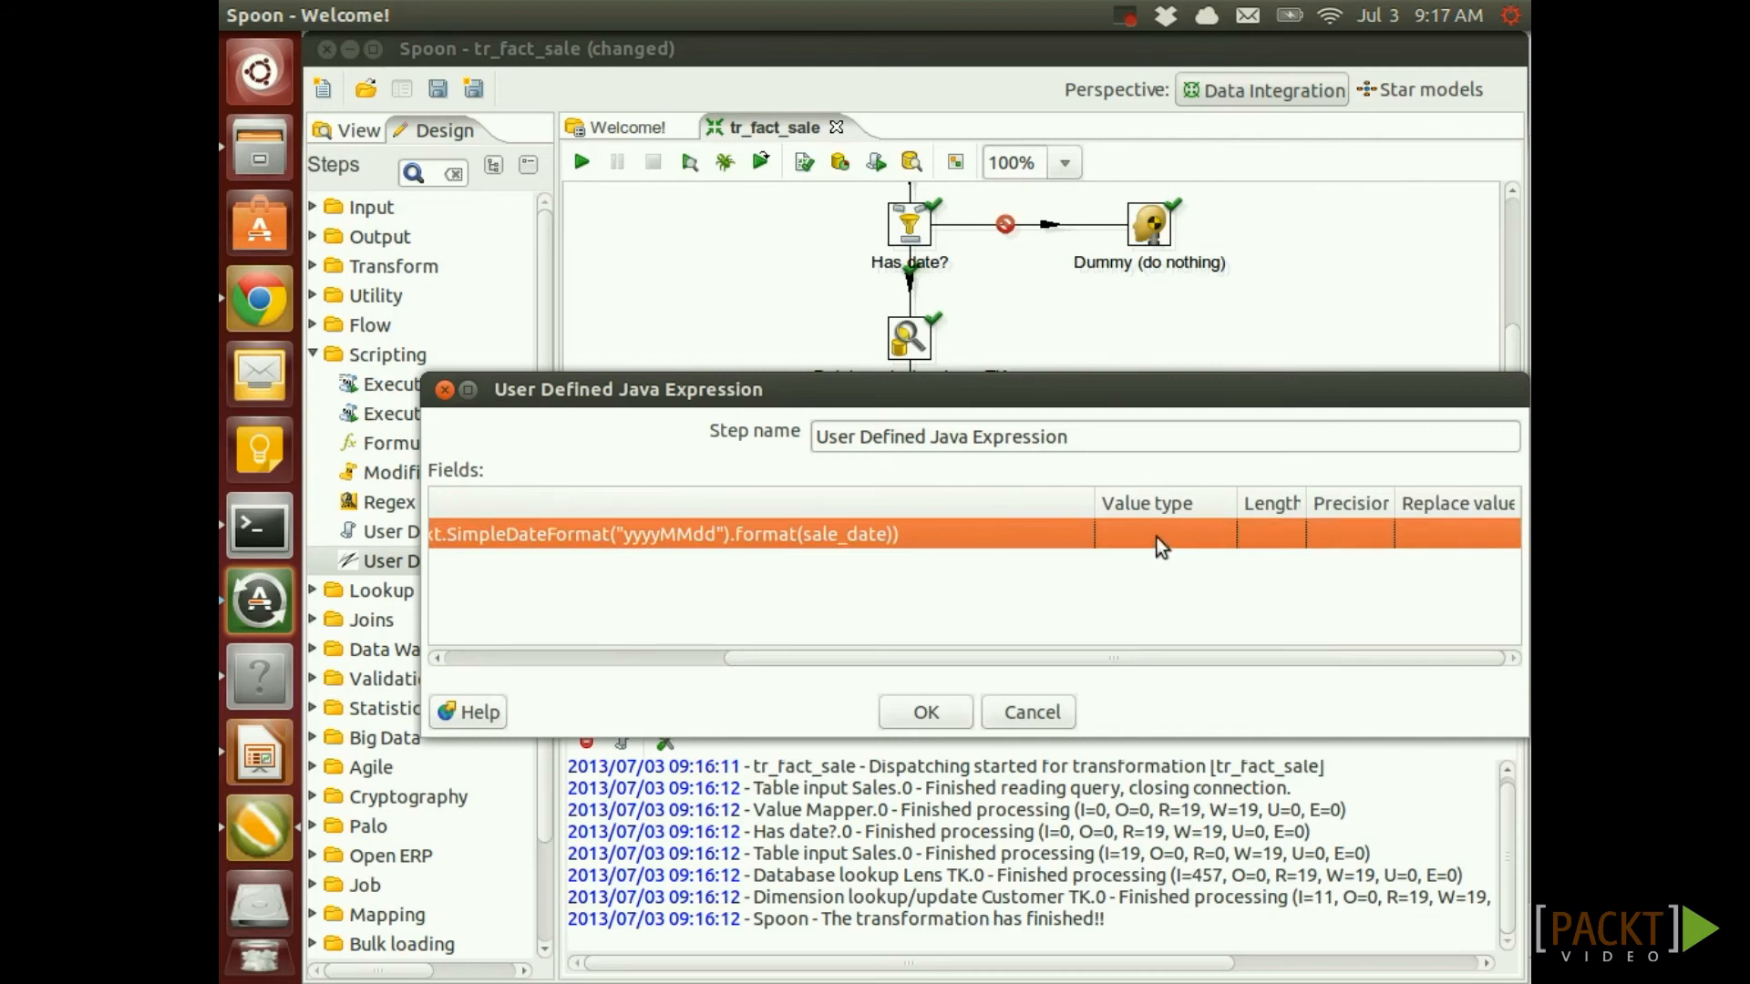
Set date_tk's value type to Integer and confirm the Java expression settings
{"action": "left_click", "coordinate": [1214, 538]}
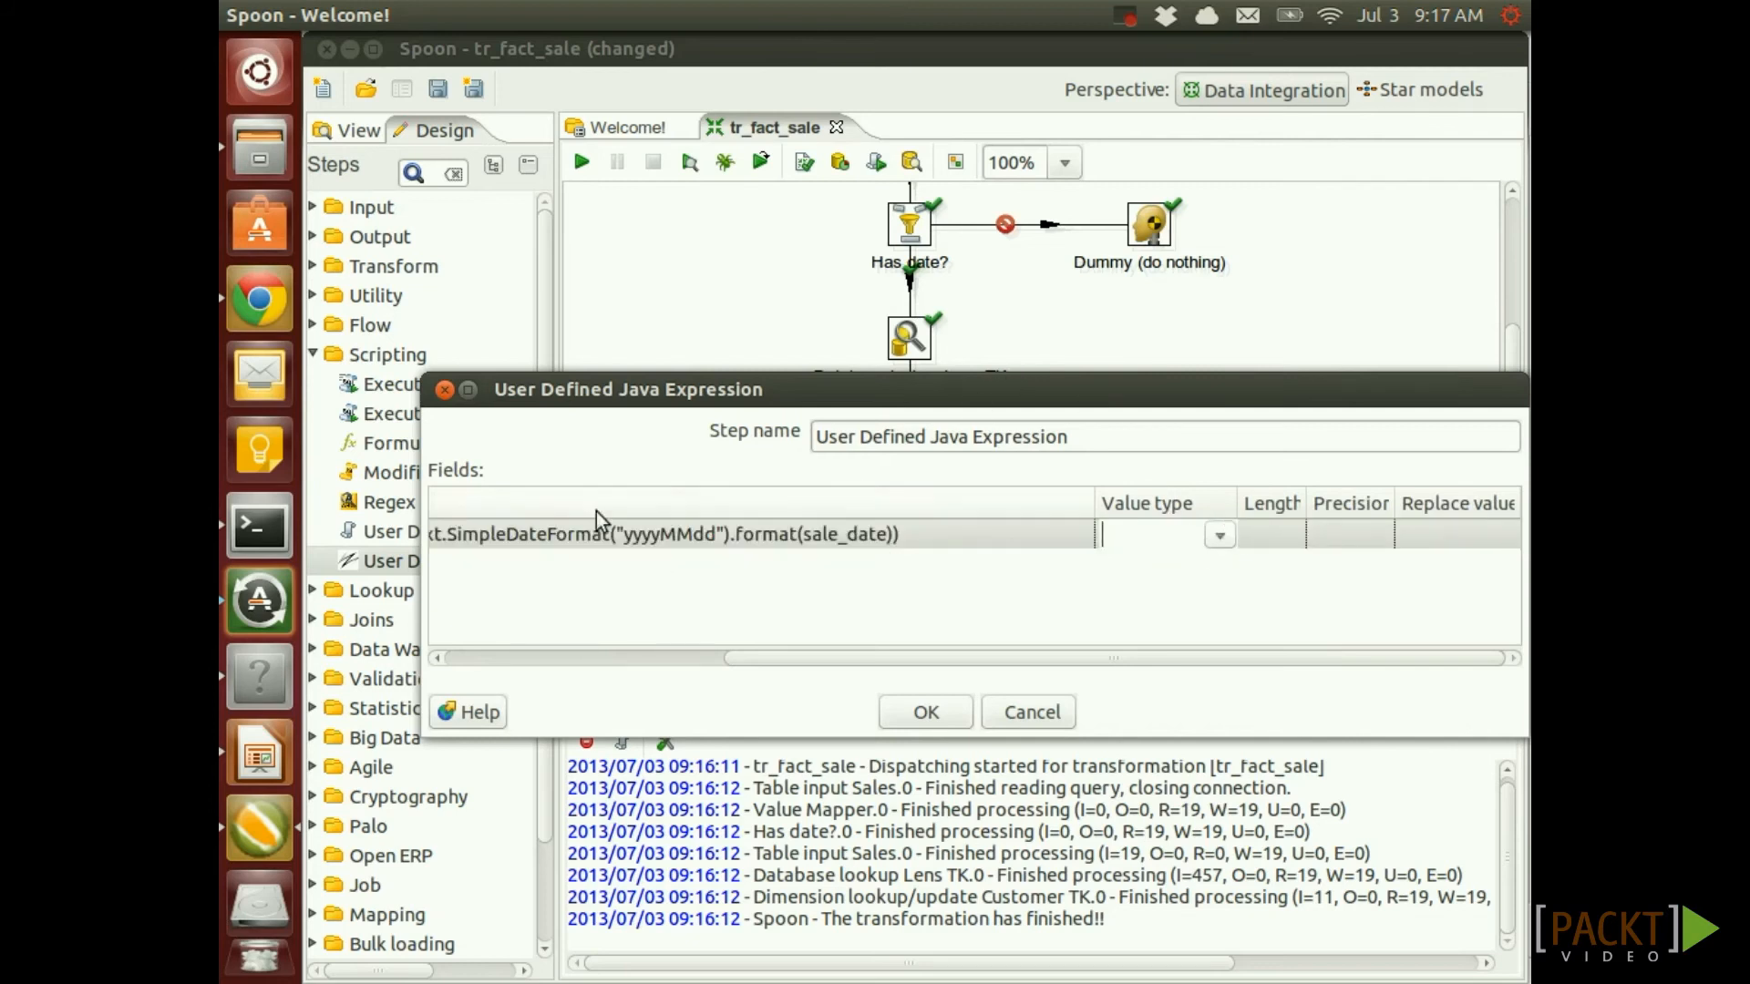
{"action": "left_click", "coordinate": [1218, 537]}
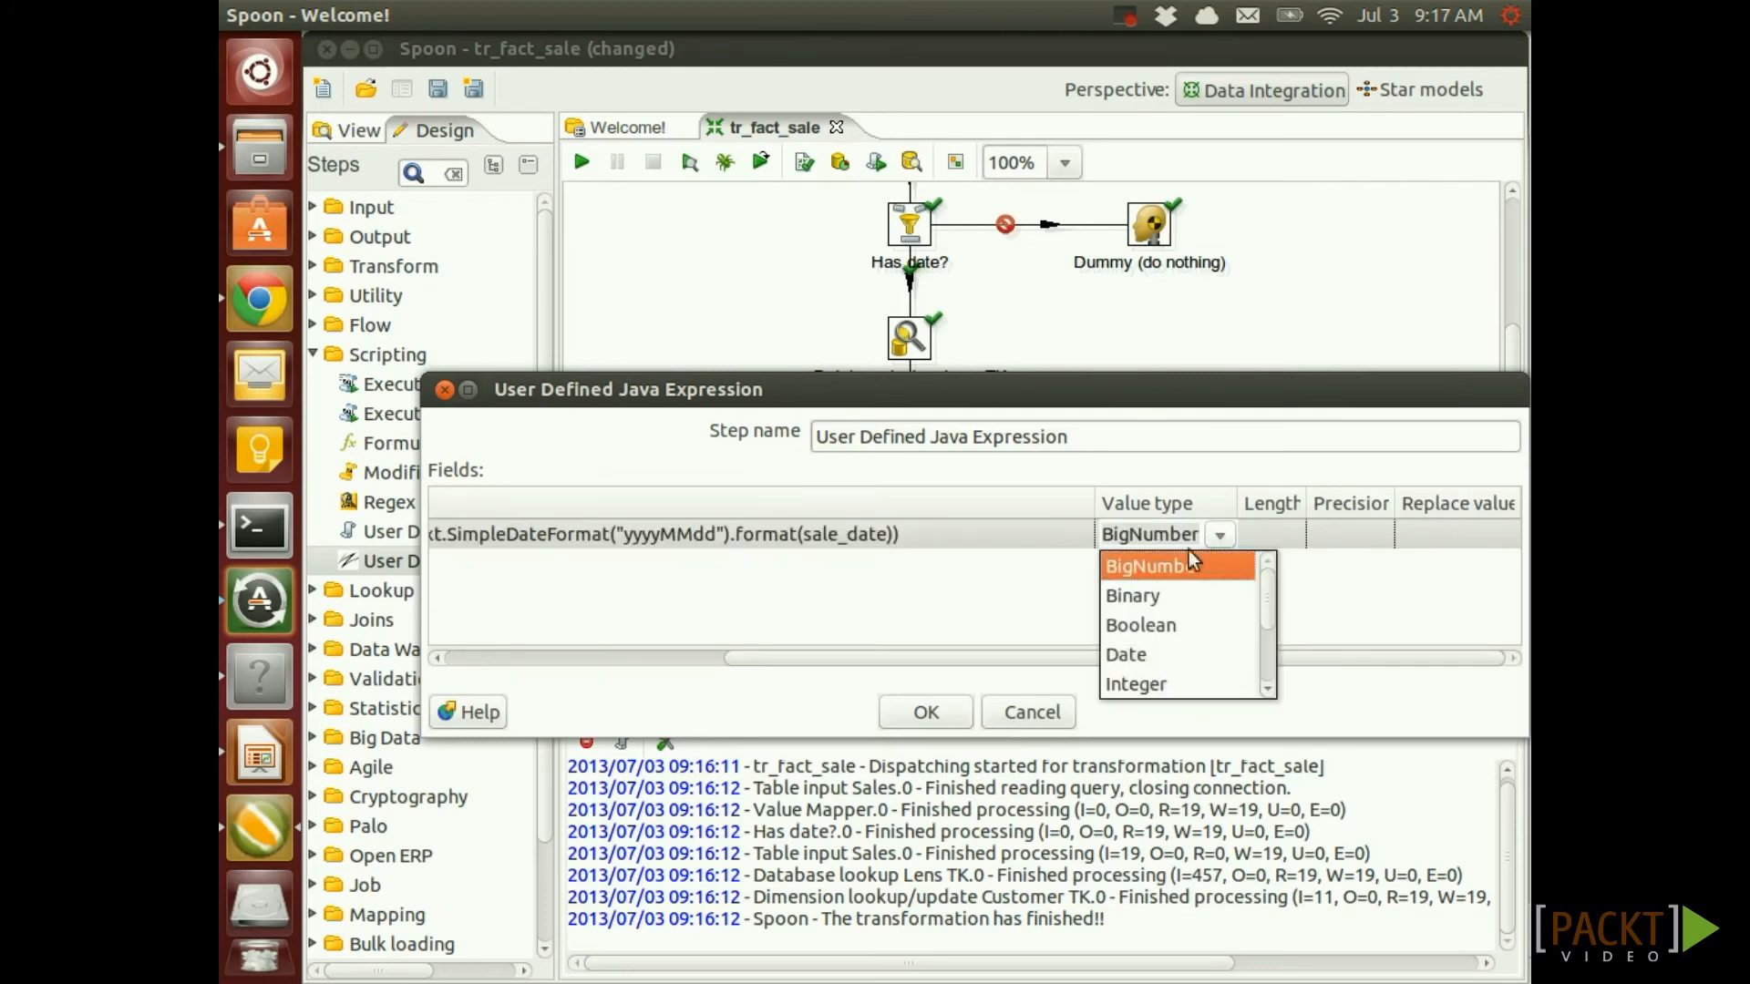
{"action": "left_click", "coordinate": [1143, 683]}
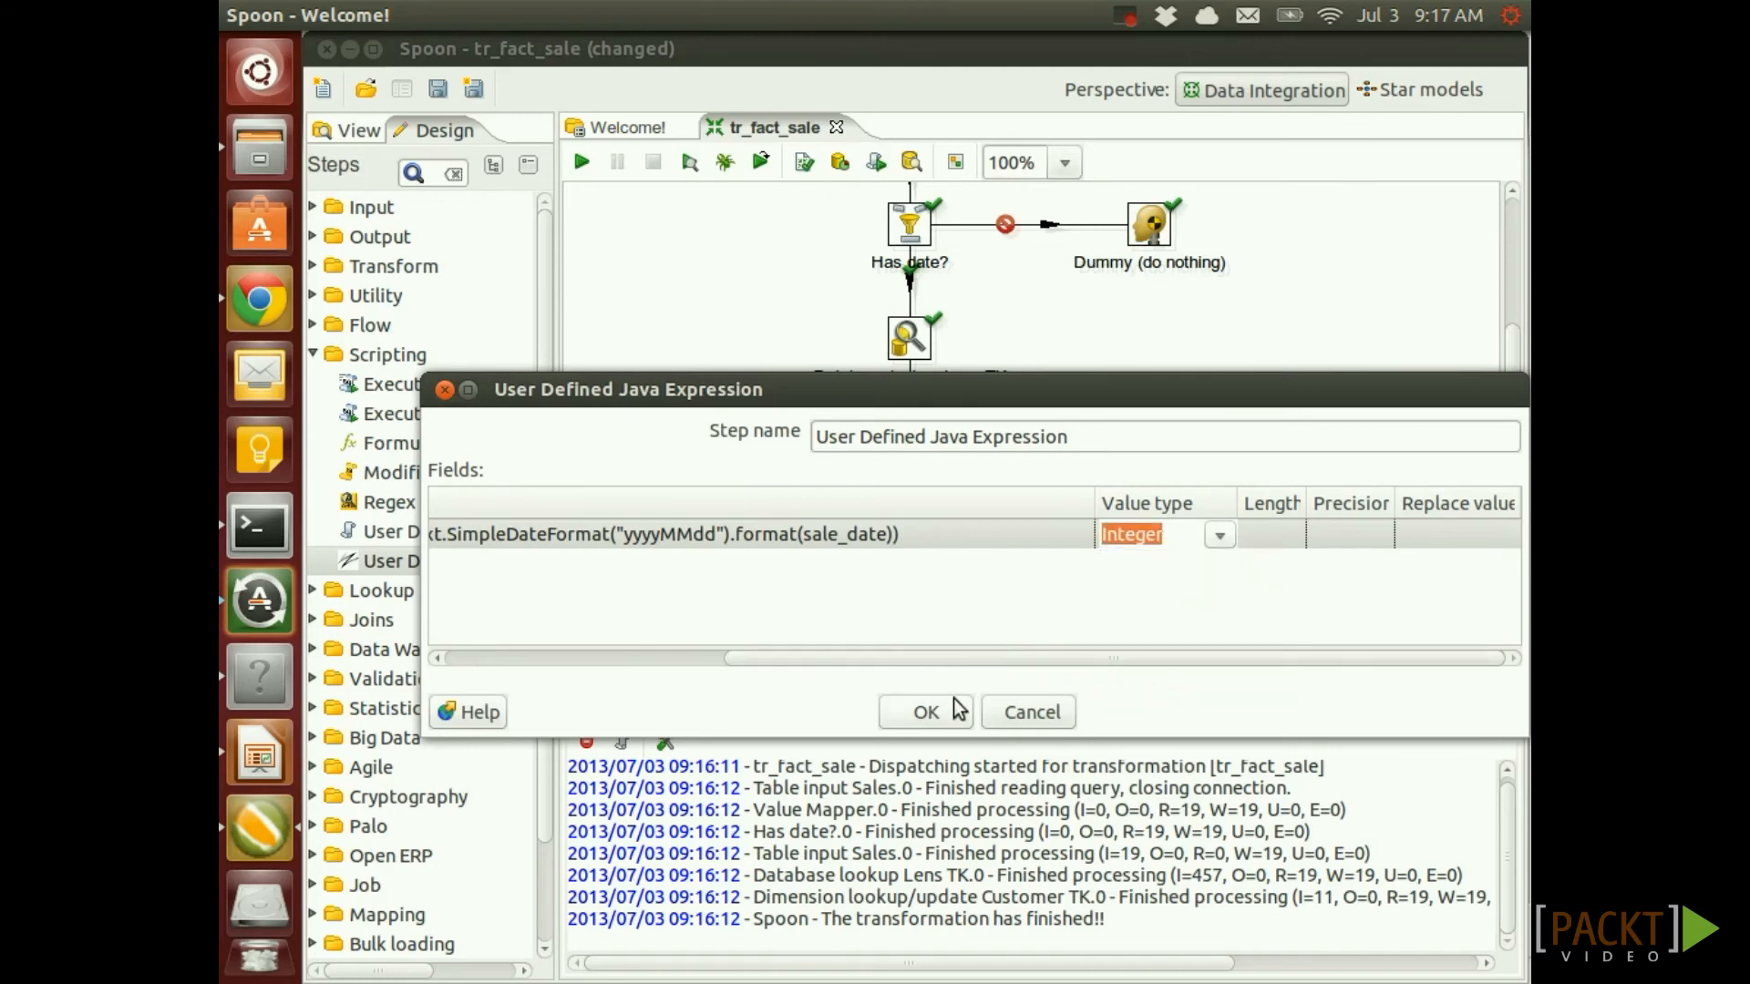
{"action": "left_click", "coordinate": [926, 712]}
{"action": "double_click", "coordinate": [912, 553]}
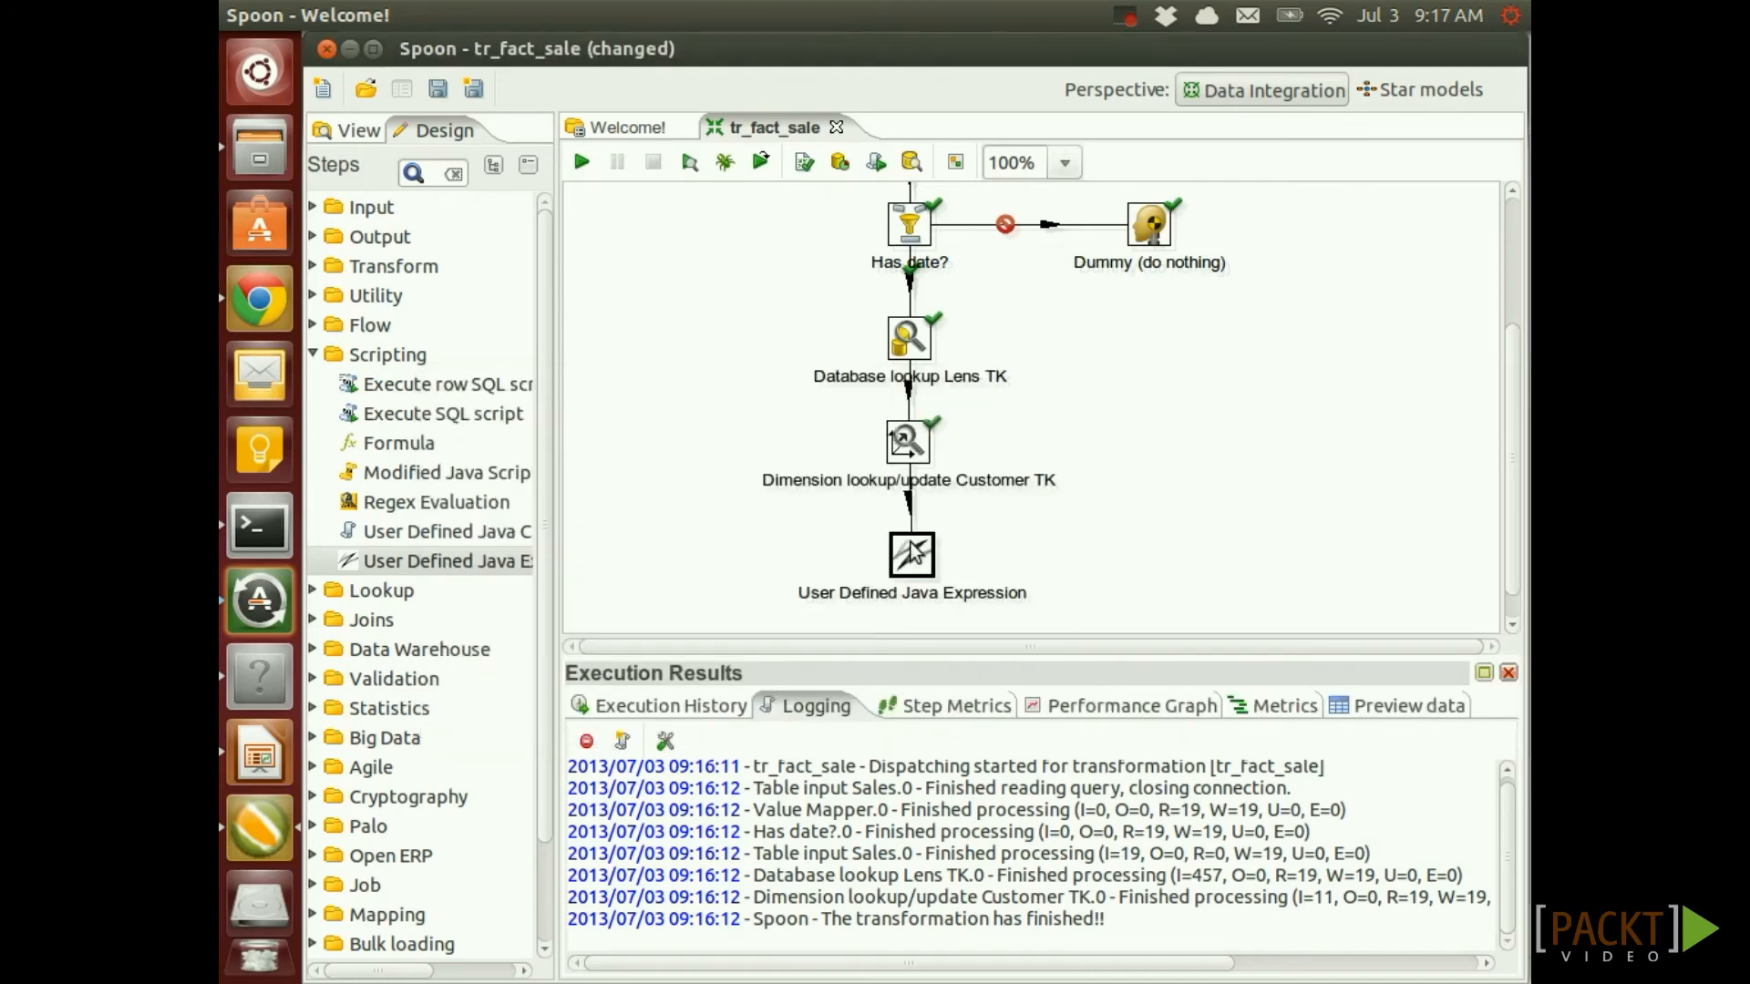
Rename the step to 'Create date tk' and preview its 19 rows with the date_tk column
{"action": "type", "text": "Creat"}
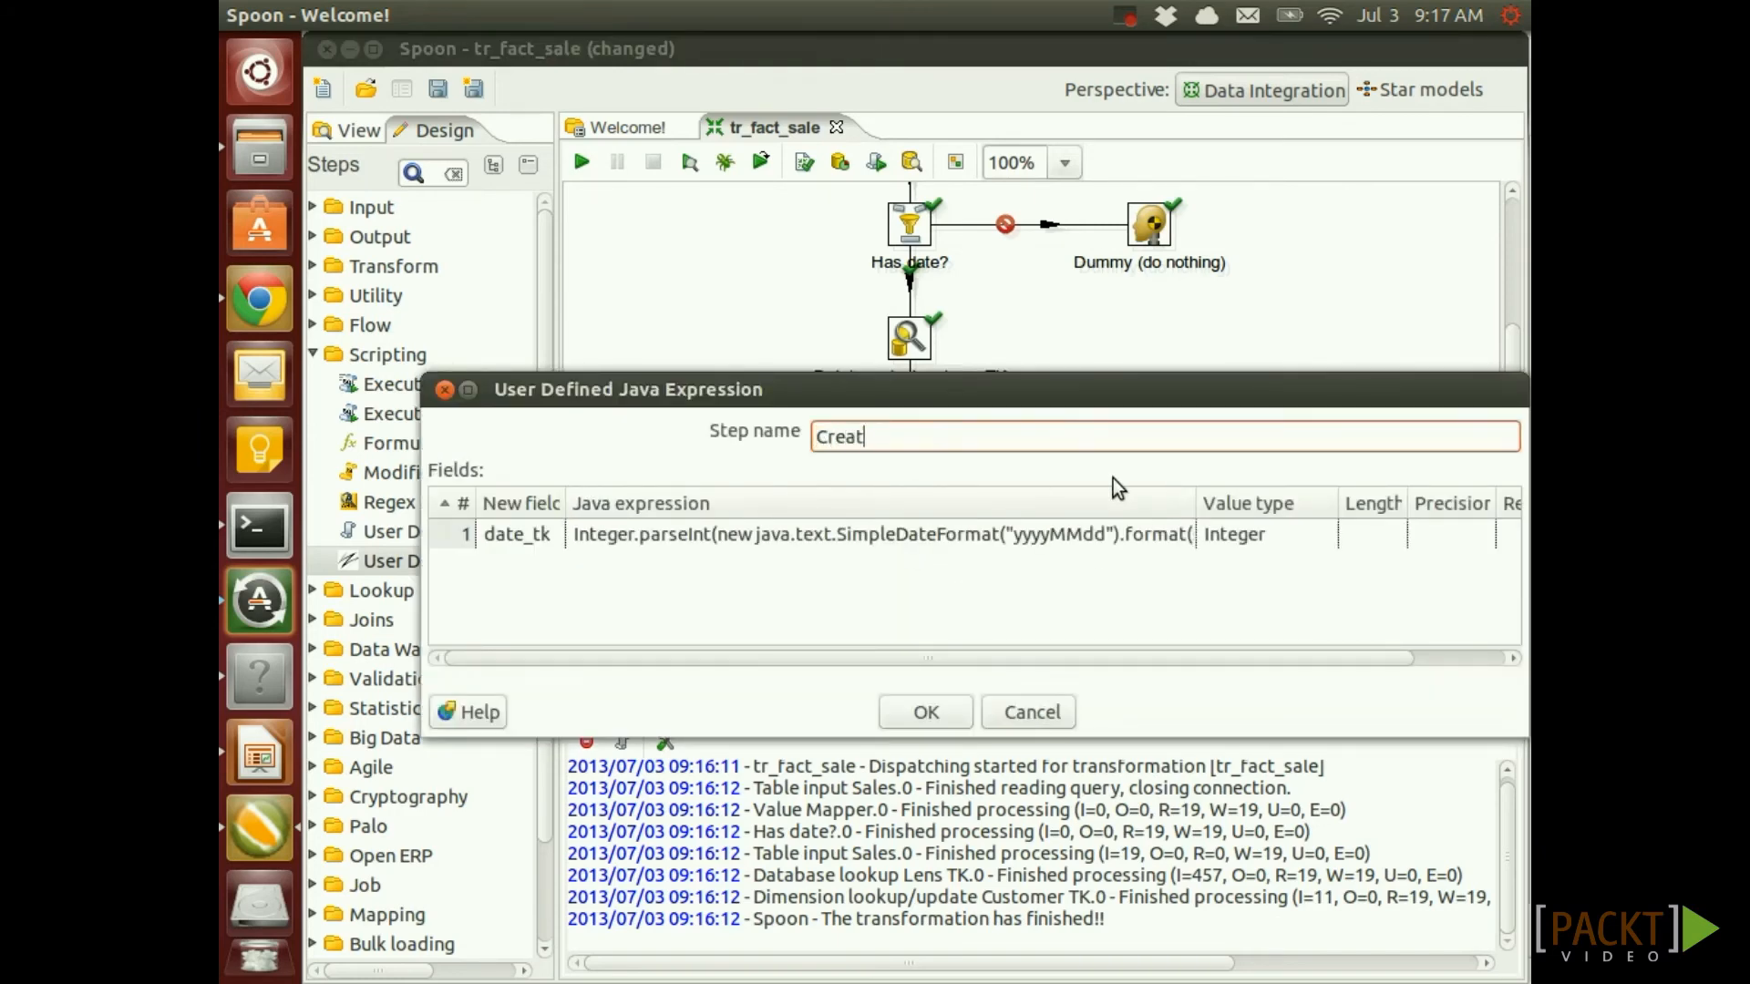
{"action": "type", "text": "e date tk"}
{"action": "left_click", "coordinate": [928, 713]}
{"action": "right_click", "coordinate": [920, 582]}
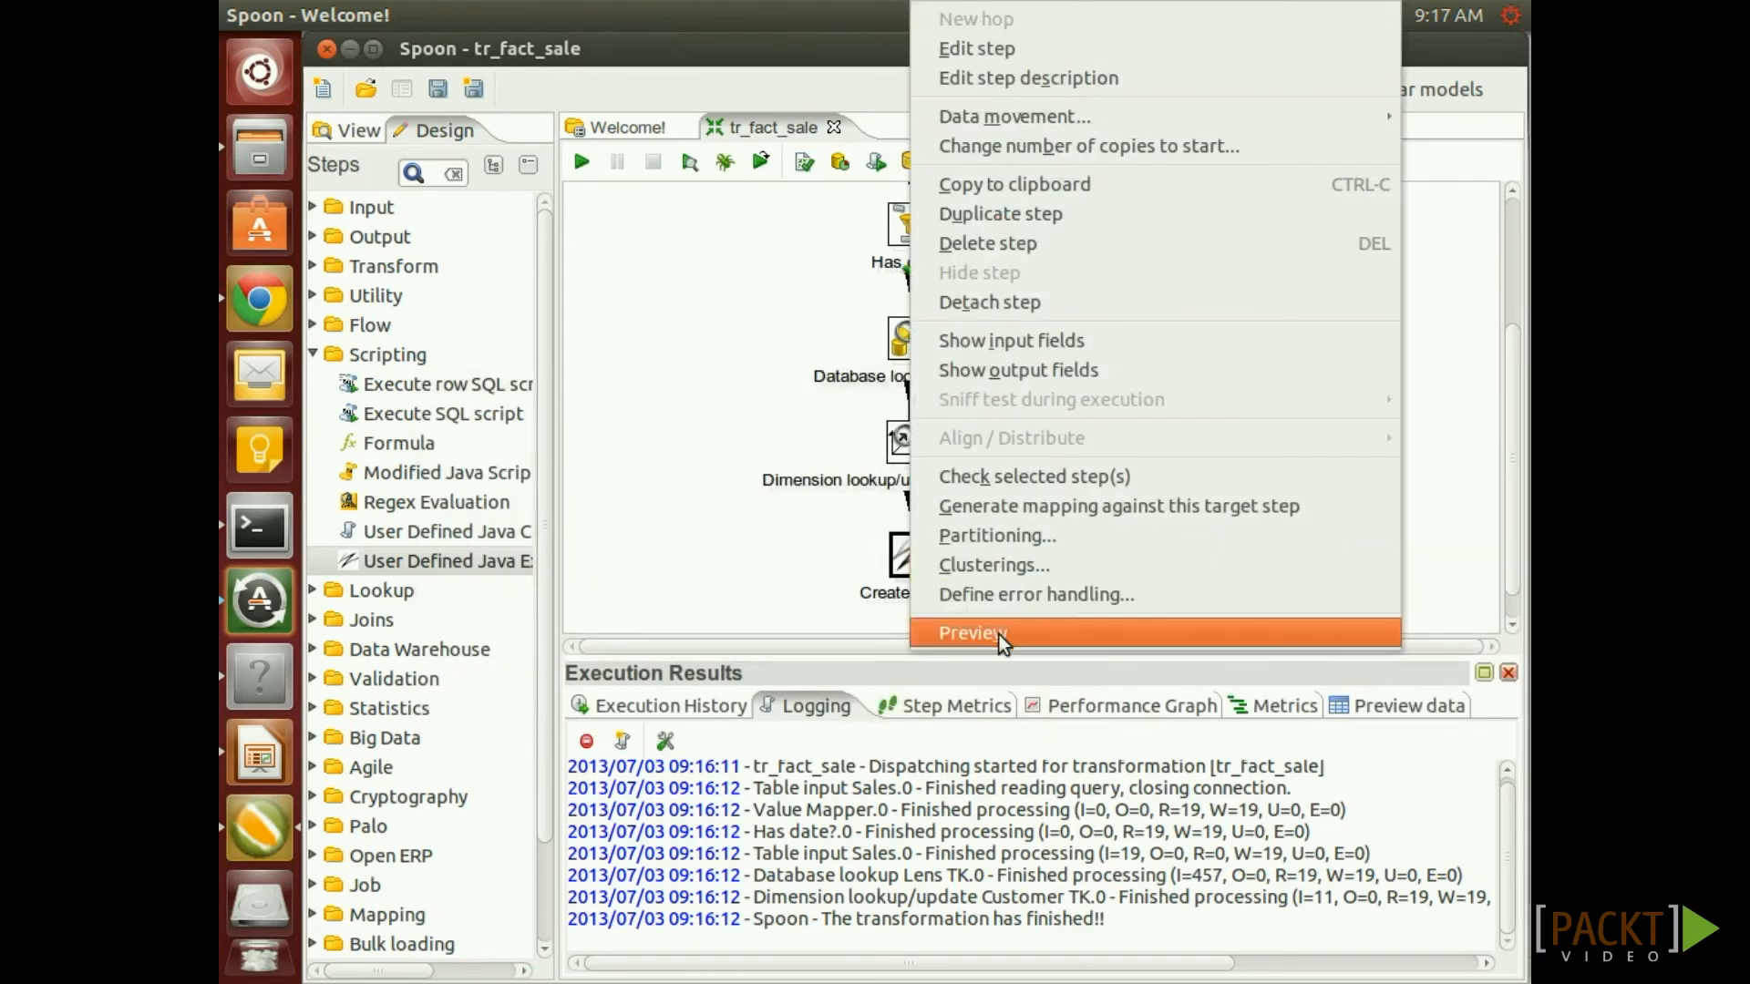
{"action": "left_click", "coordinate": [999, 634]}
{"action": "left_click", "coordinate": [804, 747]}
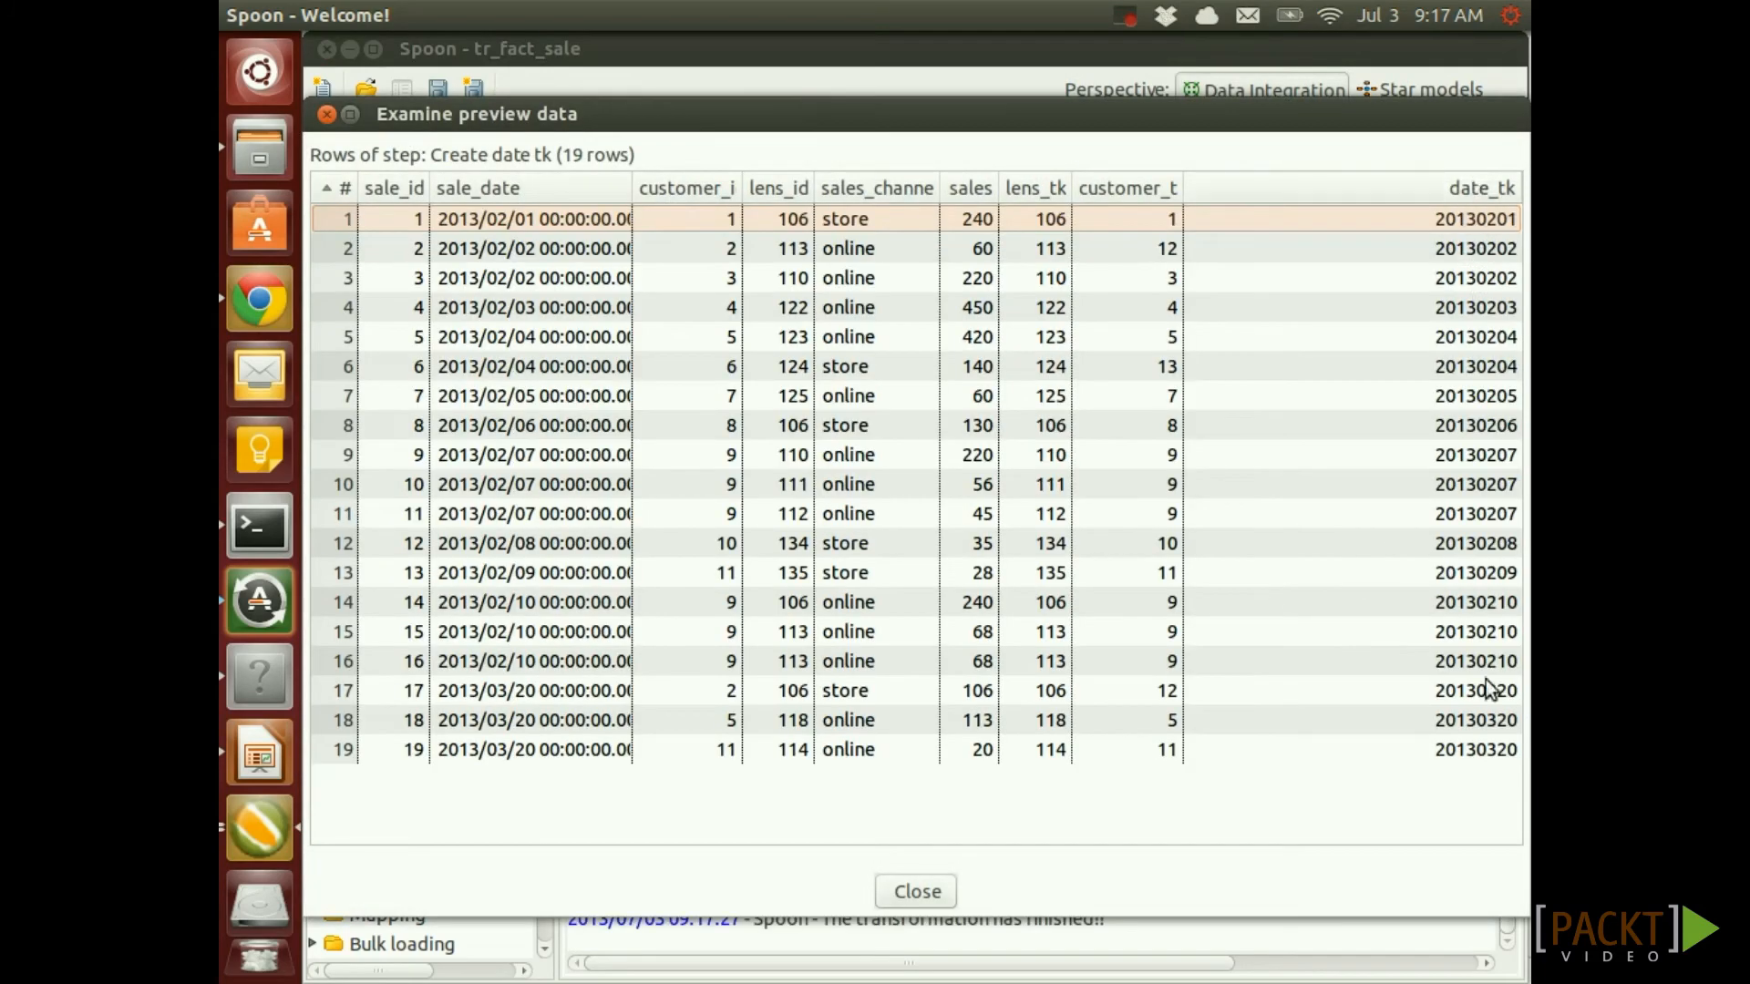
{"action": "left_click", "coordinate": [324, 114]}
{"action": "left_click", "coordinate": [991, 574]}
{"action": "scroll", "coordinate": [1067, 553], "scroll_direction": "down", "scroll_amount": 1}
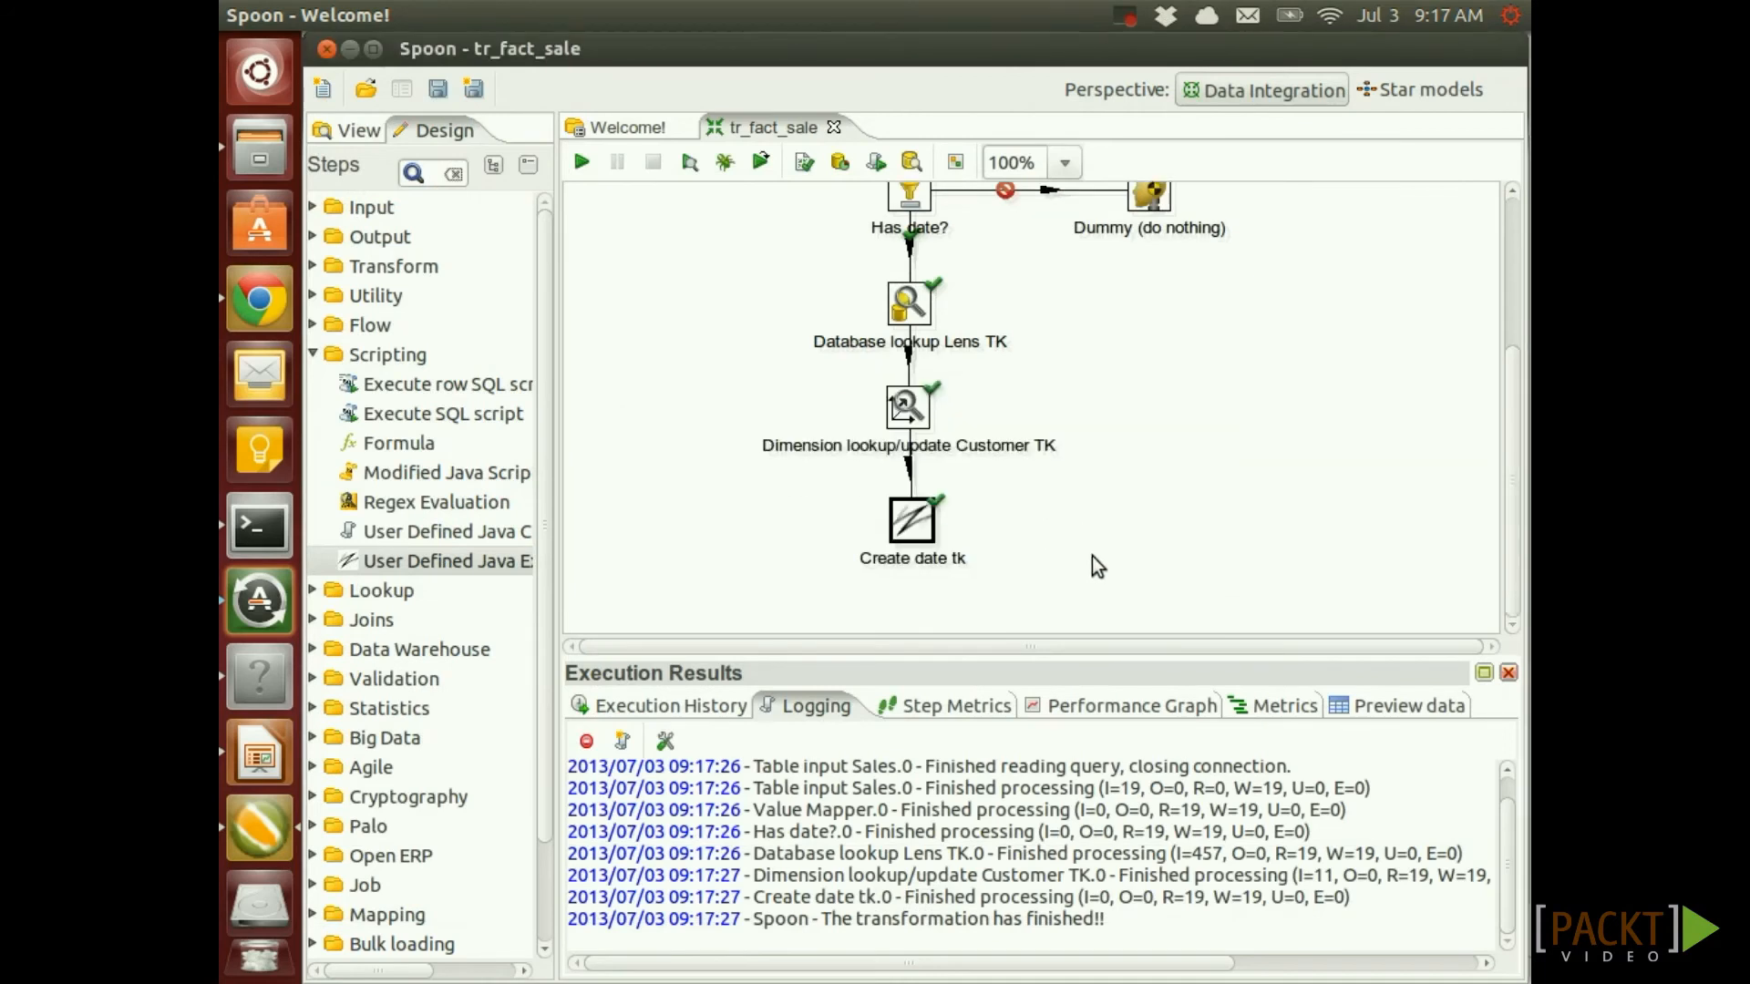
{"action": "left_click", "coordinate": [363, 264]}
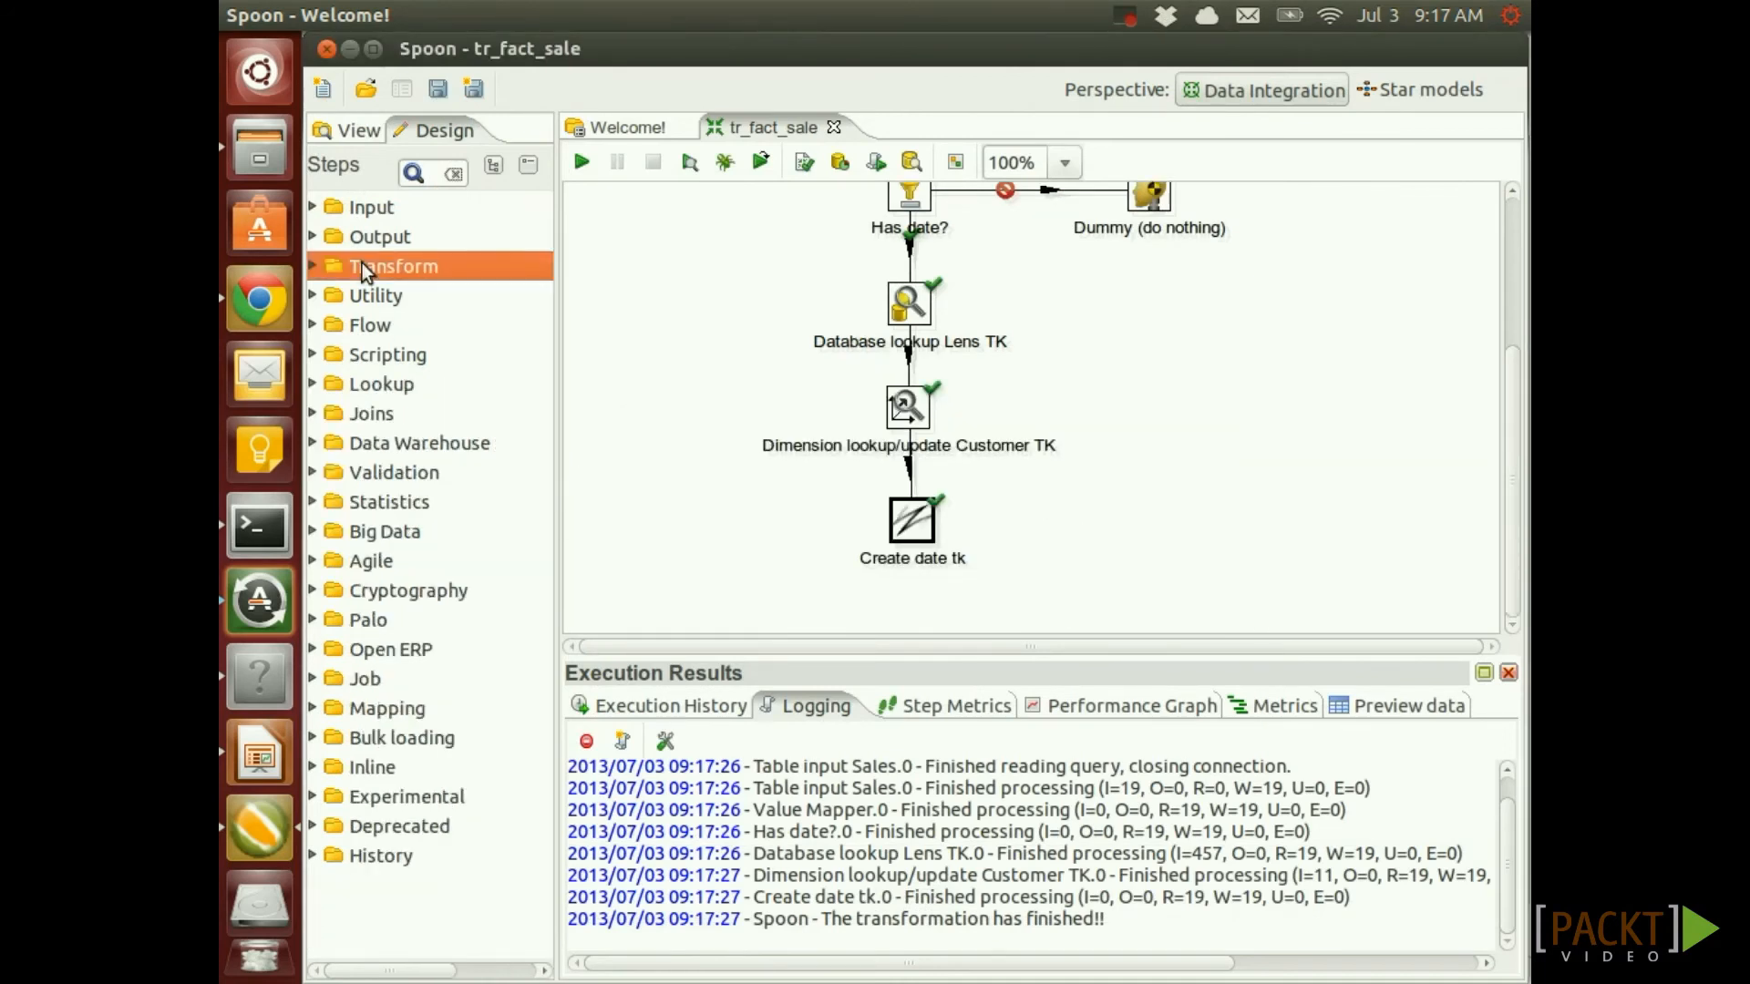
Add a Select values step below Create date tk, joined by a main-output hop
{"action": "left_click", "coordinate": [313, 266]}
{"action": "scroll", "coordinate": [379, 558], "scroll_direction": "down", "scroll_amount": 2}
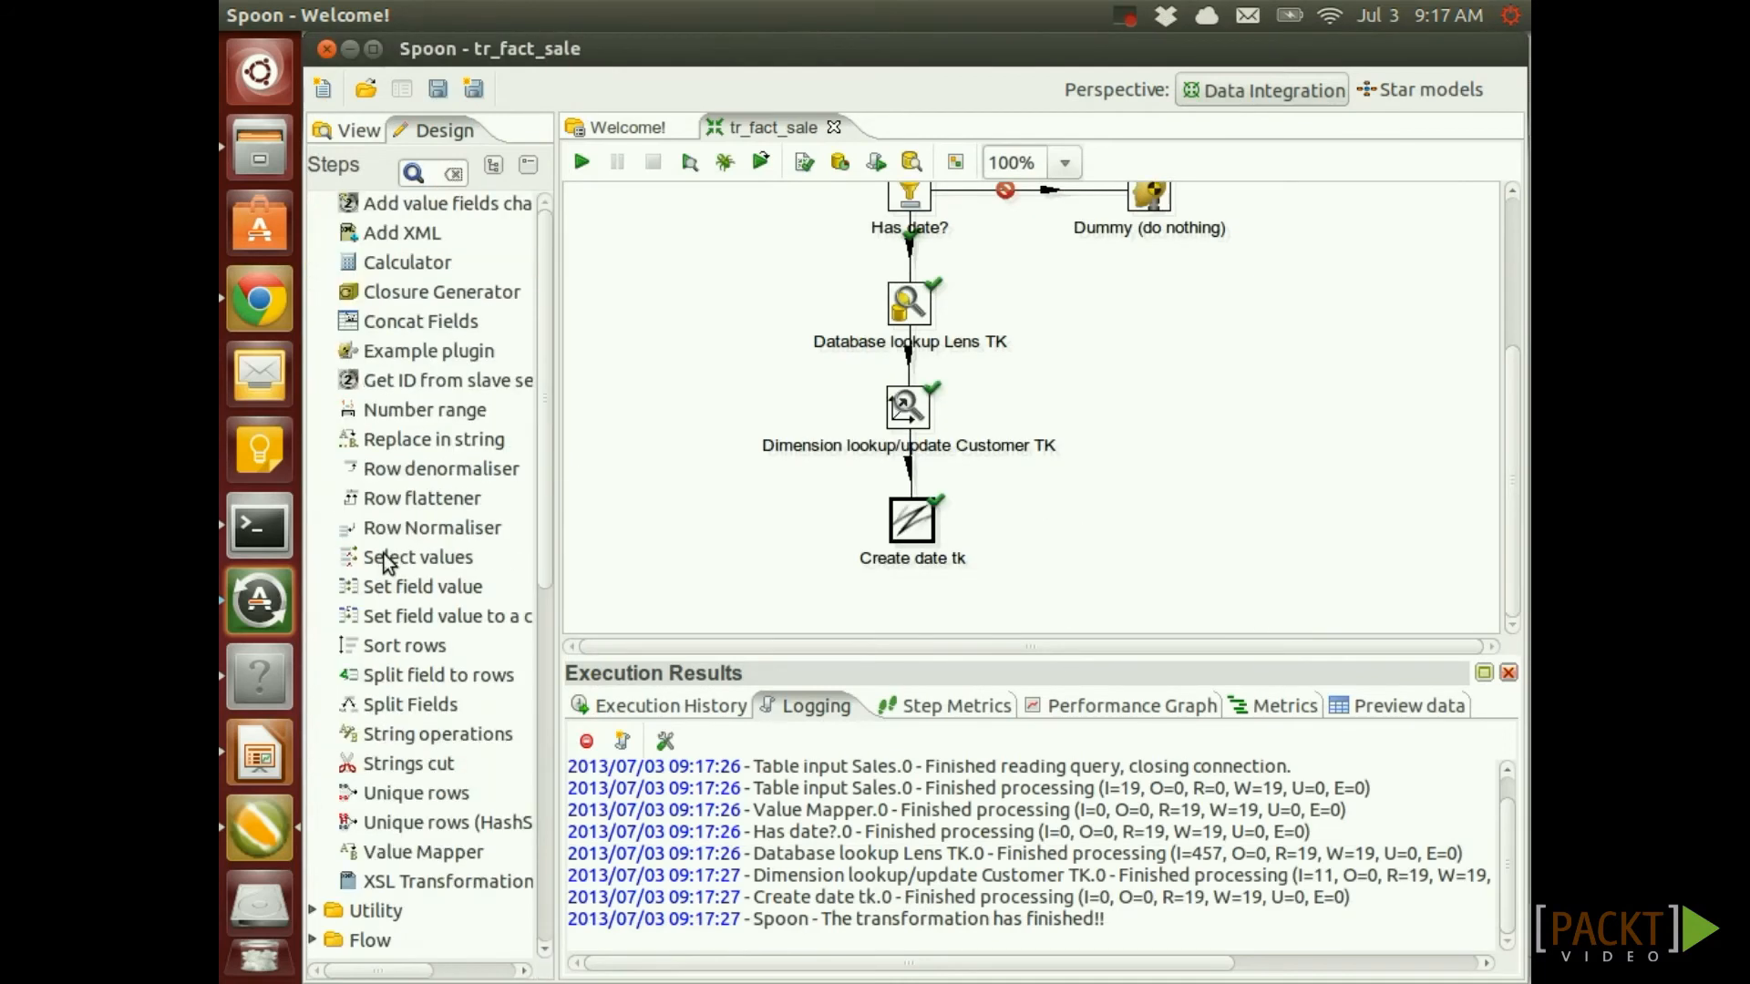
{"action": "left_click_drag", "start_coordinate": [410, 558], "coordinate": [912, 630]}
{"action": "scroll", "coordinate": [1073, 545], "scroll_direction": "down", "scroll_amount": 3}
{"action": "left_click_drag", "start_coordinate": [914, 439], "coordinate": [914, 524]}
{"action": "left_click", "coordinate": [1030, 541]}
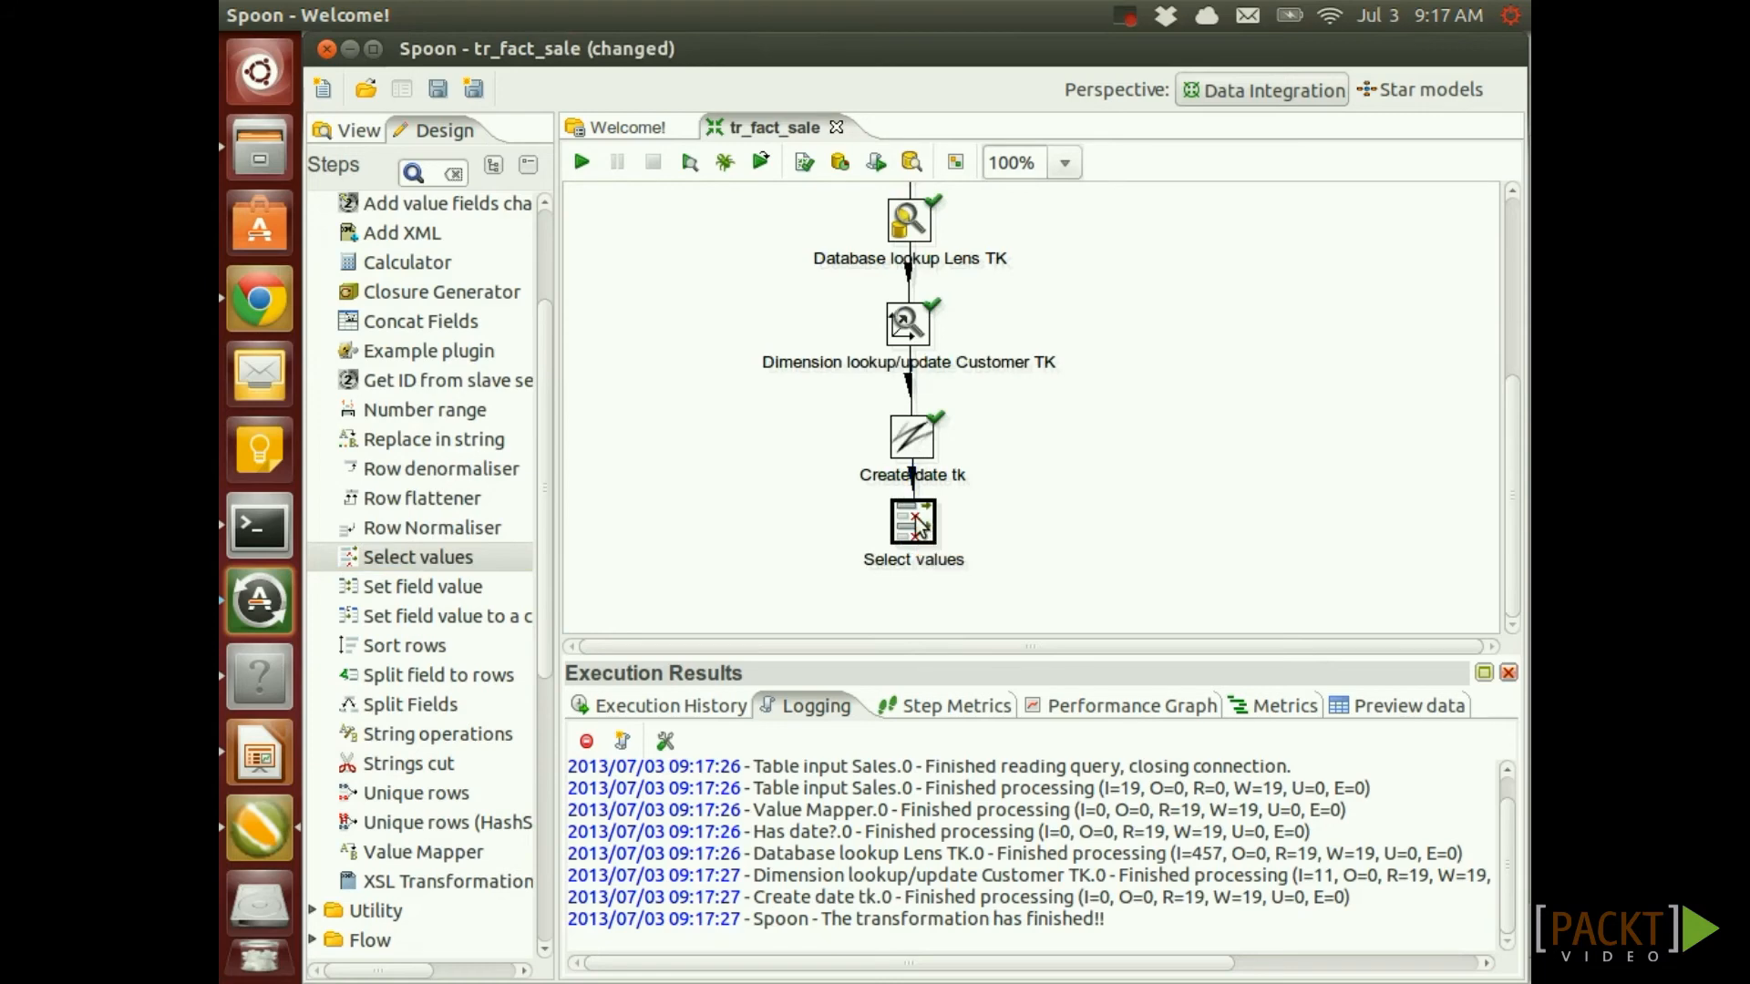
{"action": "double_click", "coordinate": [911, 522]}
Get all fields, drop sale_date, customer_id and lens_id, move date_tk first and sales last
{"action": "left_click", "coordinate": [1449, 202]}
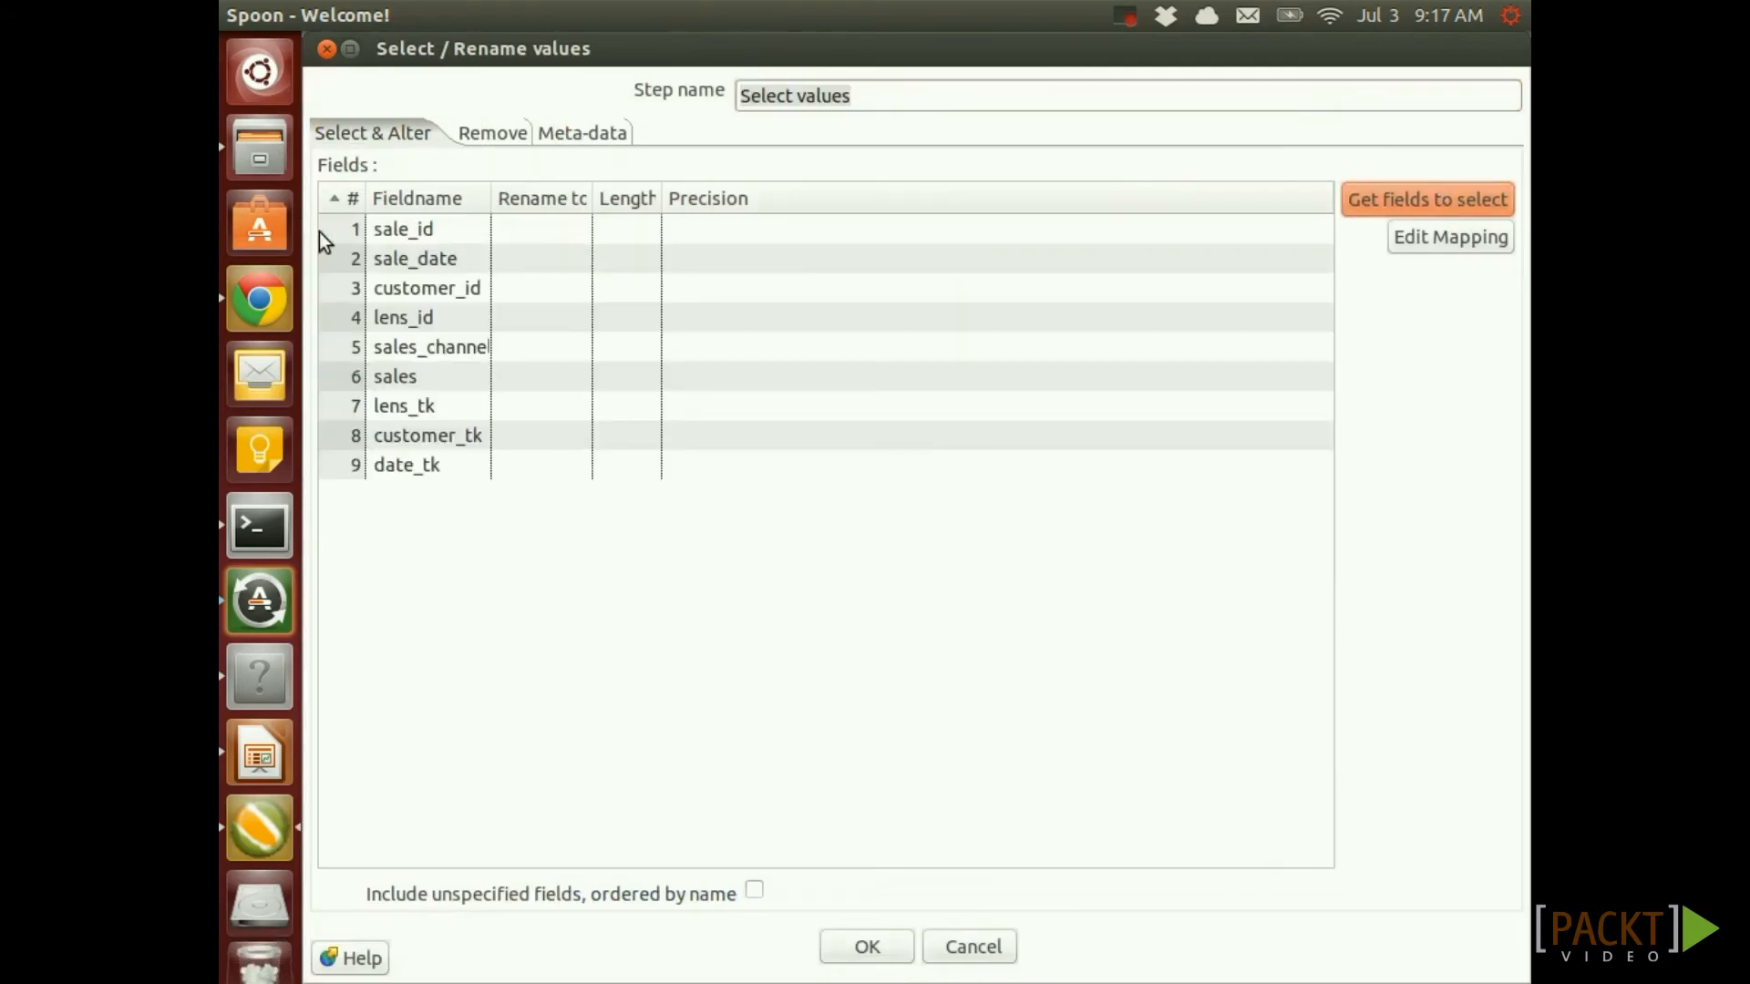
{"action": "left_click", "coordinate": [353, 260]}
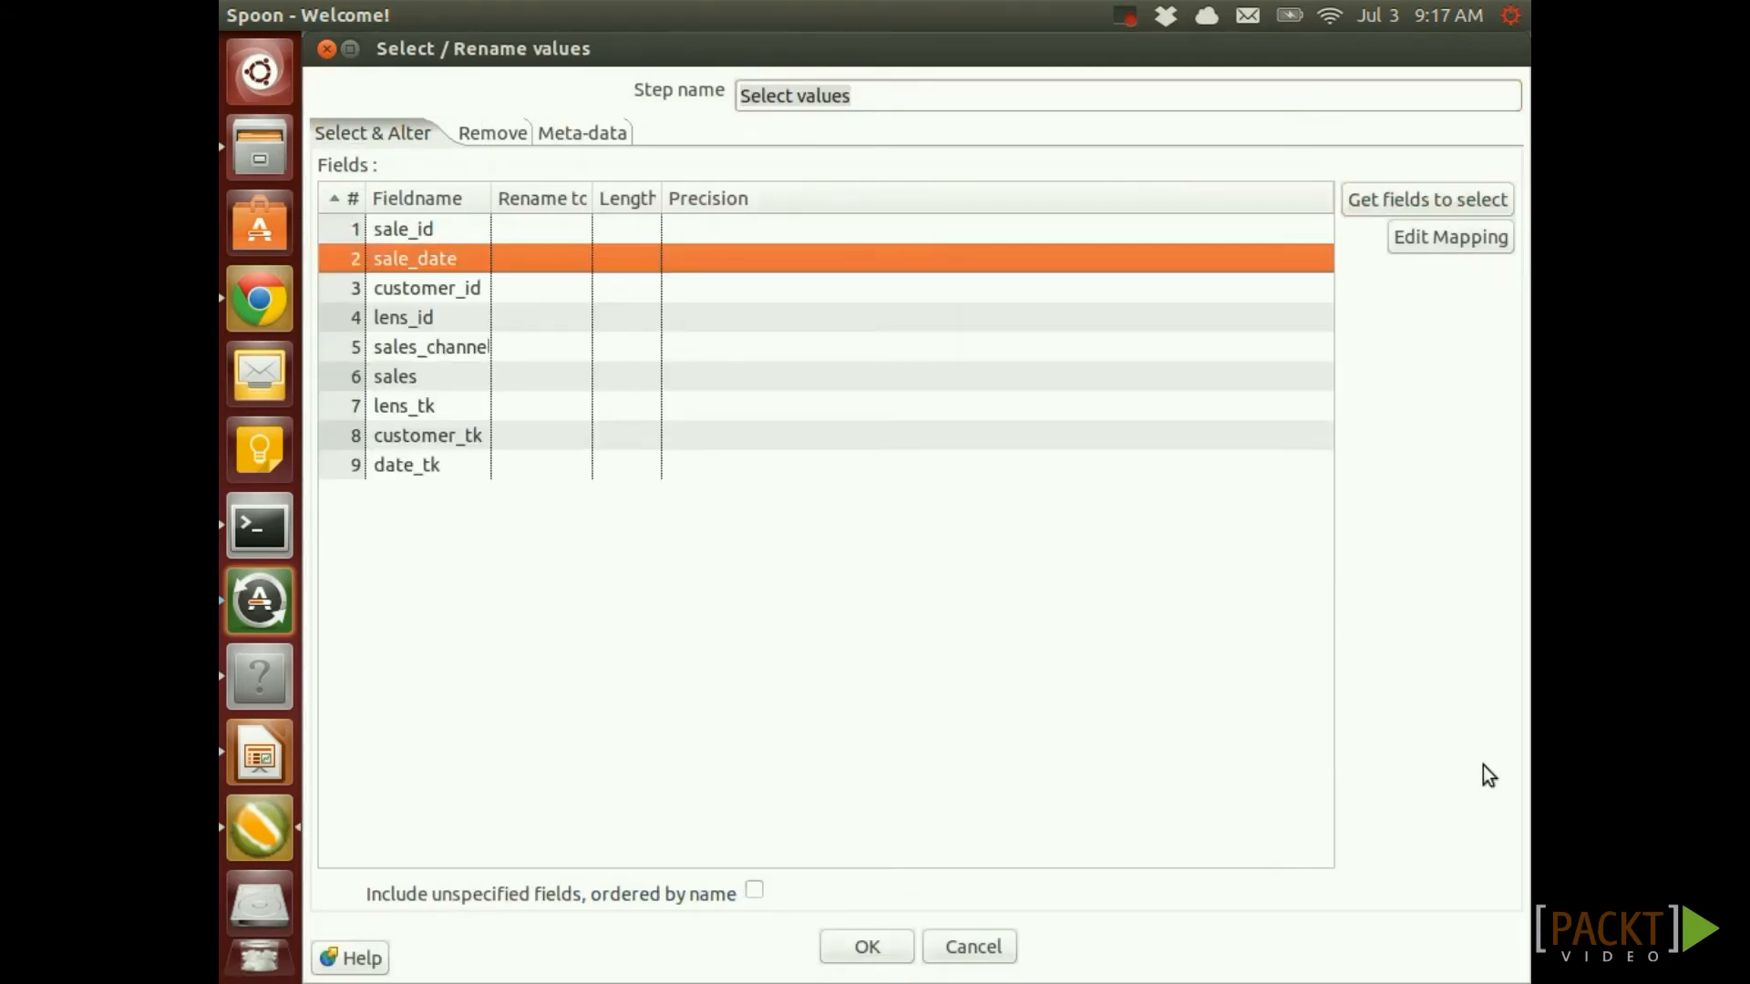
{"action": "key", "text": "Delete"}
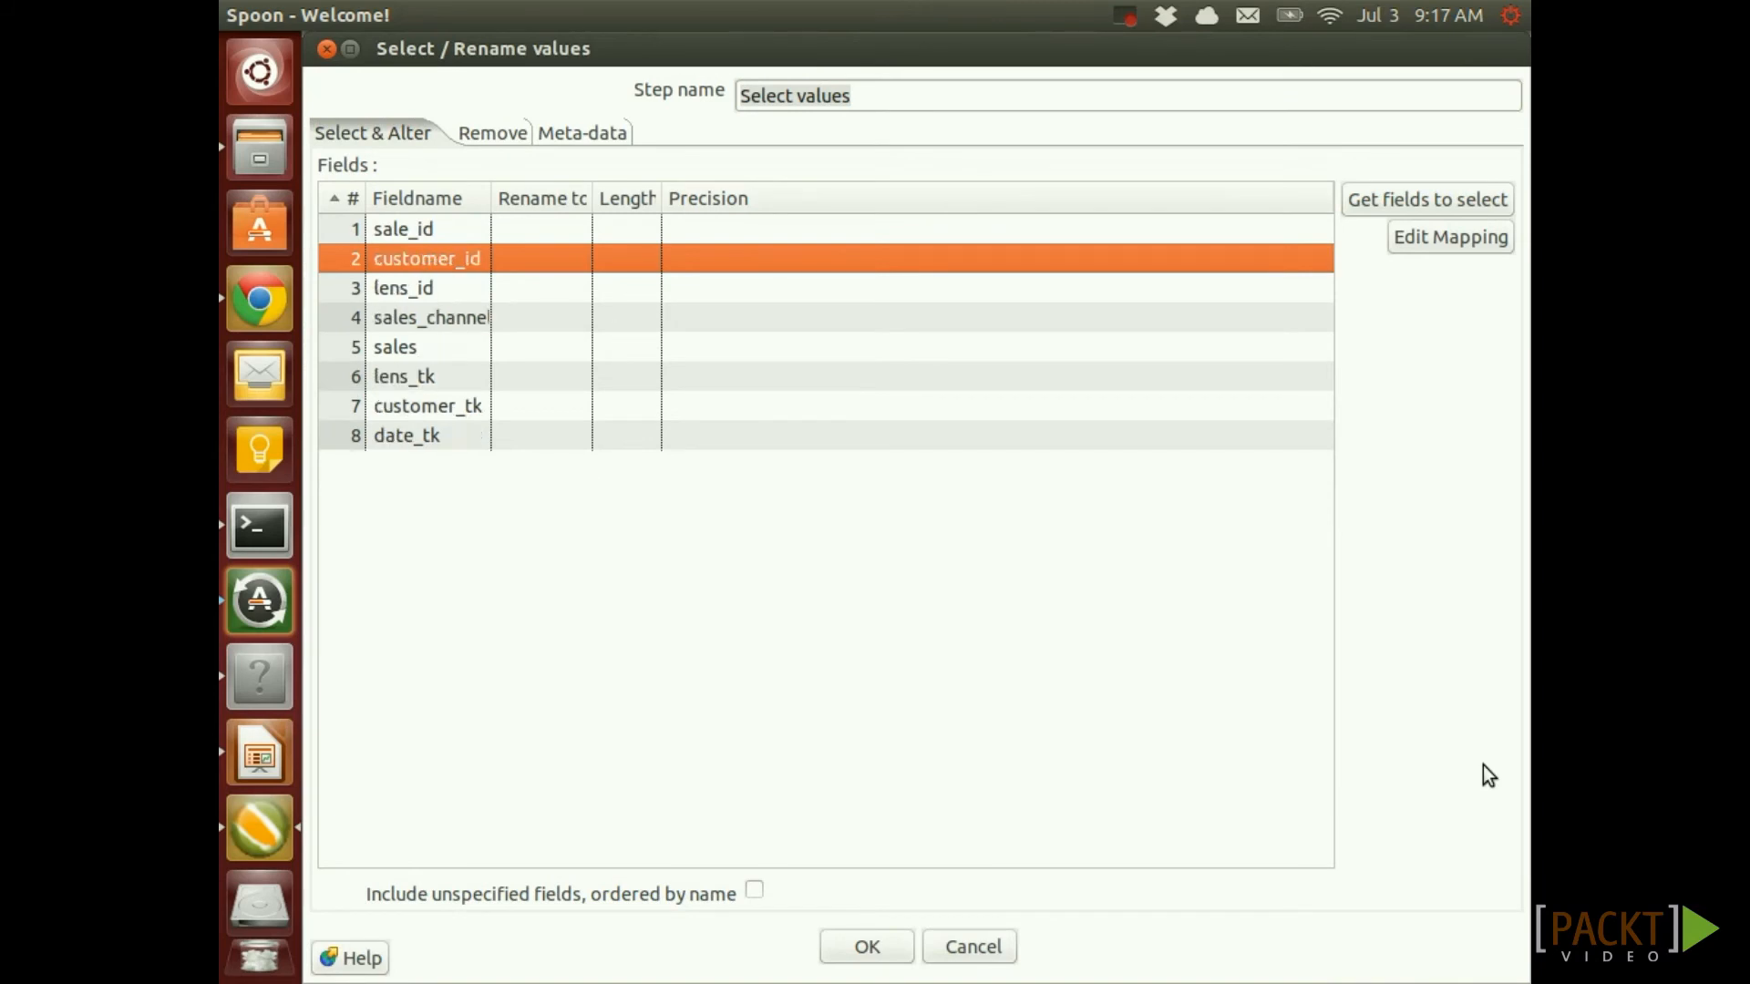
{"action": "key", "text": "Delete"}
{"action": "key", "text": "Delete"}
{"action": "key", "text": "Down"}
{"action": "key", "text": "Down"}
{"action": "key", "text": "Down"}
{"action": "key", "text": "Down"}
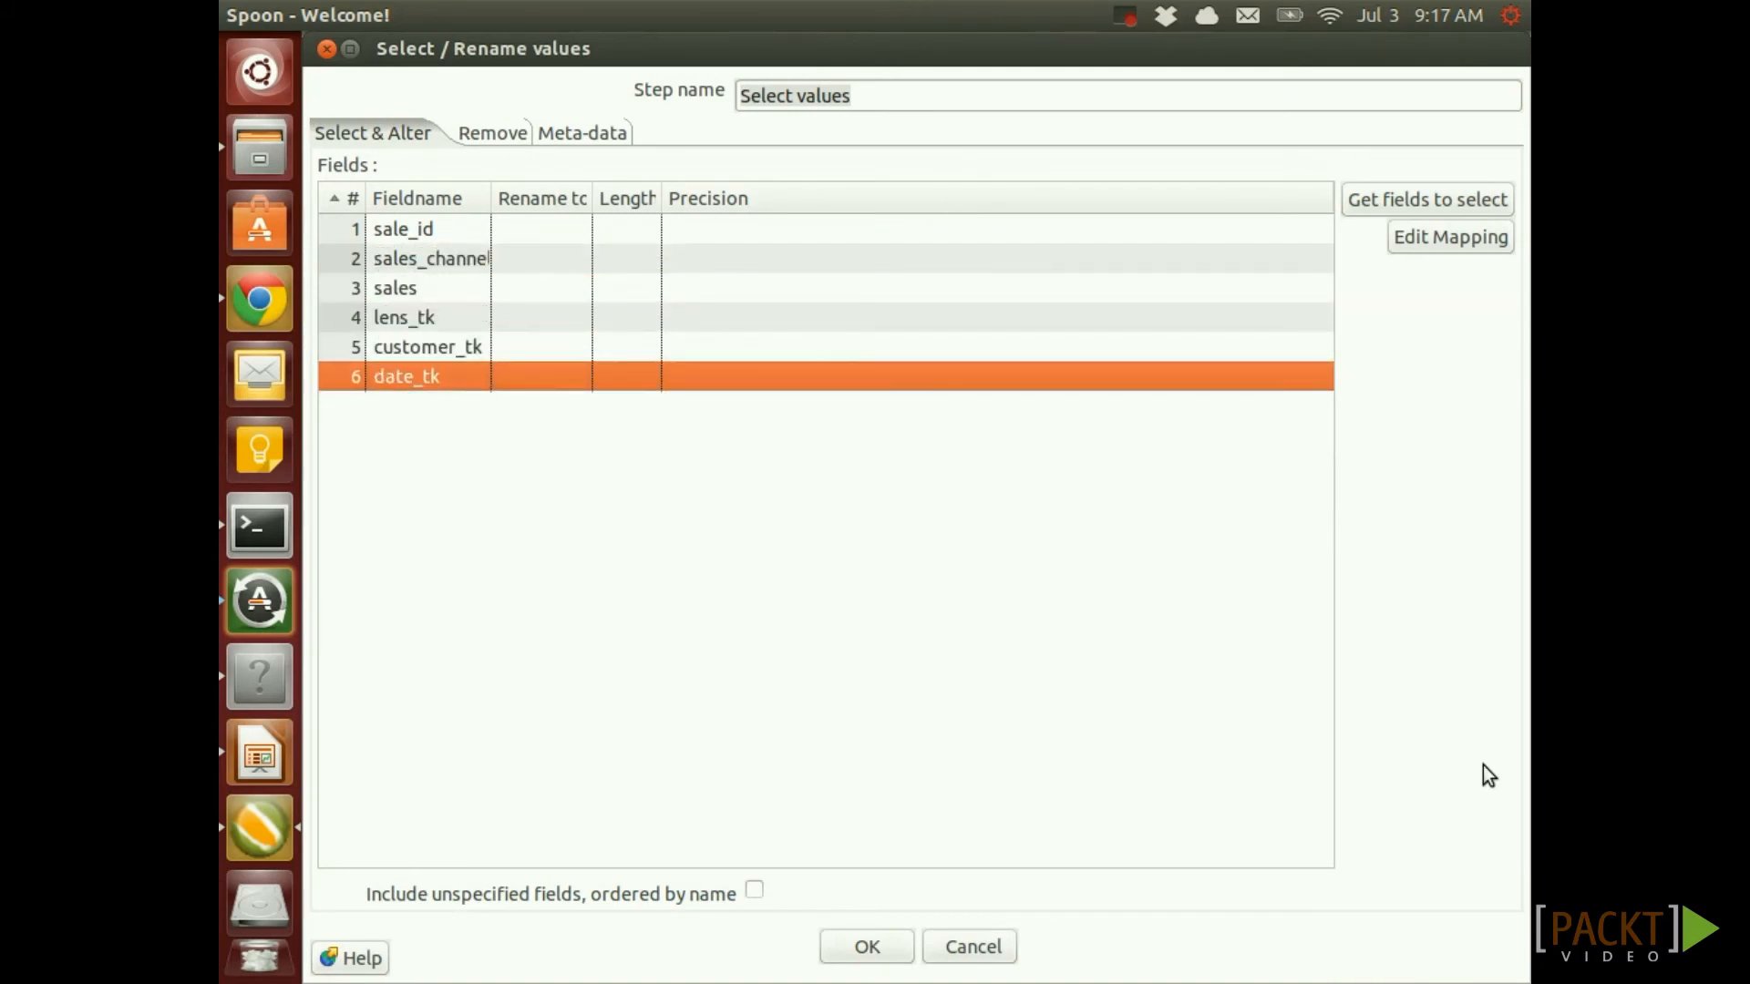
{"action": "key", "text": "ctrl+Up"}
{"action": "key", "text": "ctrl+Up"}
{"action": "key", "text": "ctrl+Up"}
{"action": "key", "text": "ctrl+Up"}
{"action": "key", "text": "ctrl+Up"}
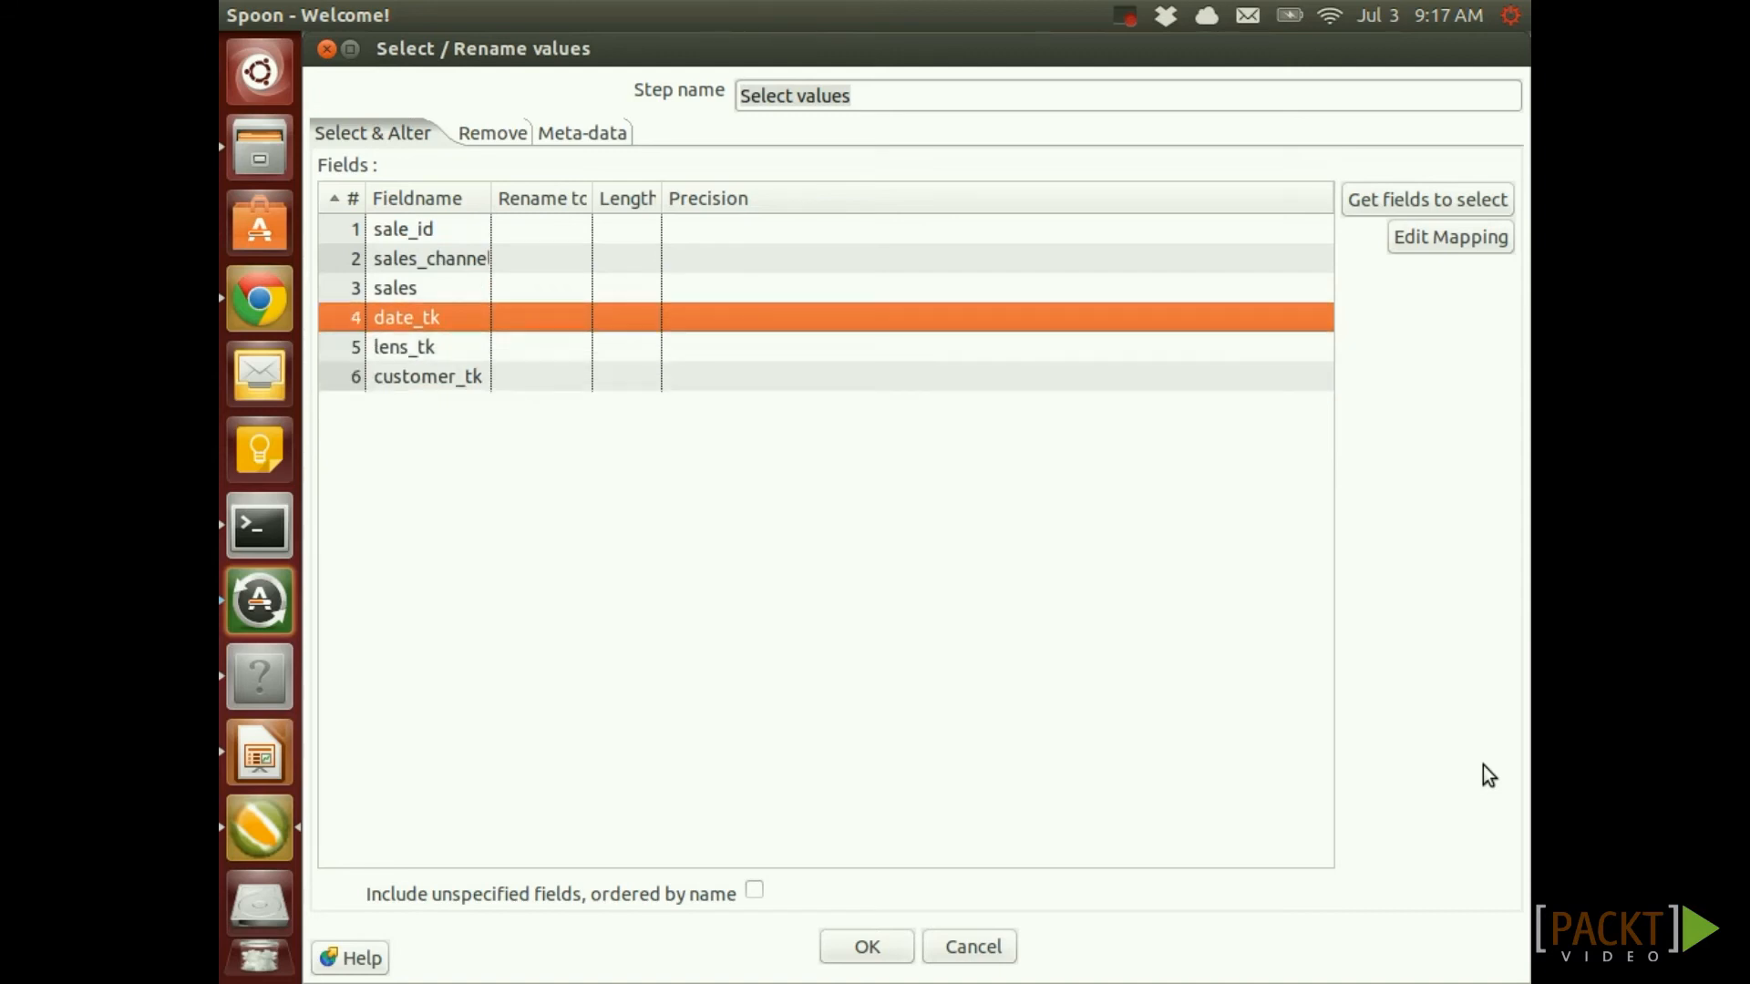
{"action": "key", "text": "Down"}
{"action": "key", "text": "Down"}
{"action": "key", "text": "Down"}
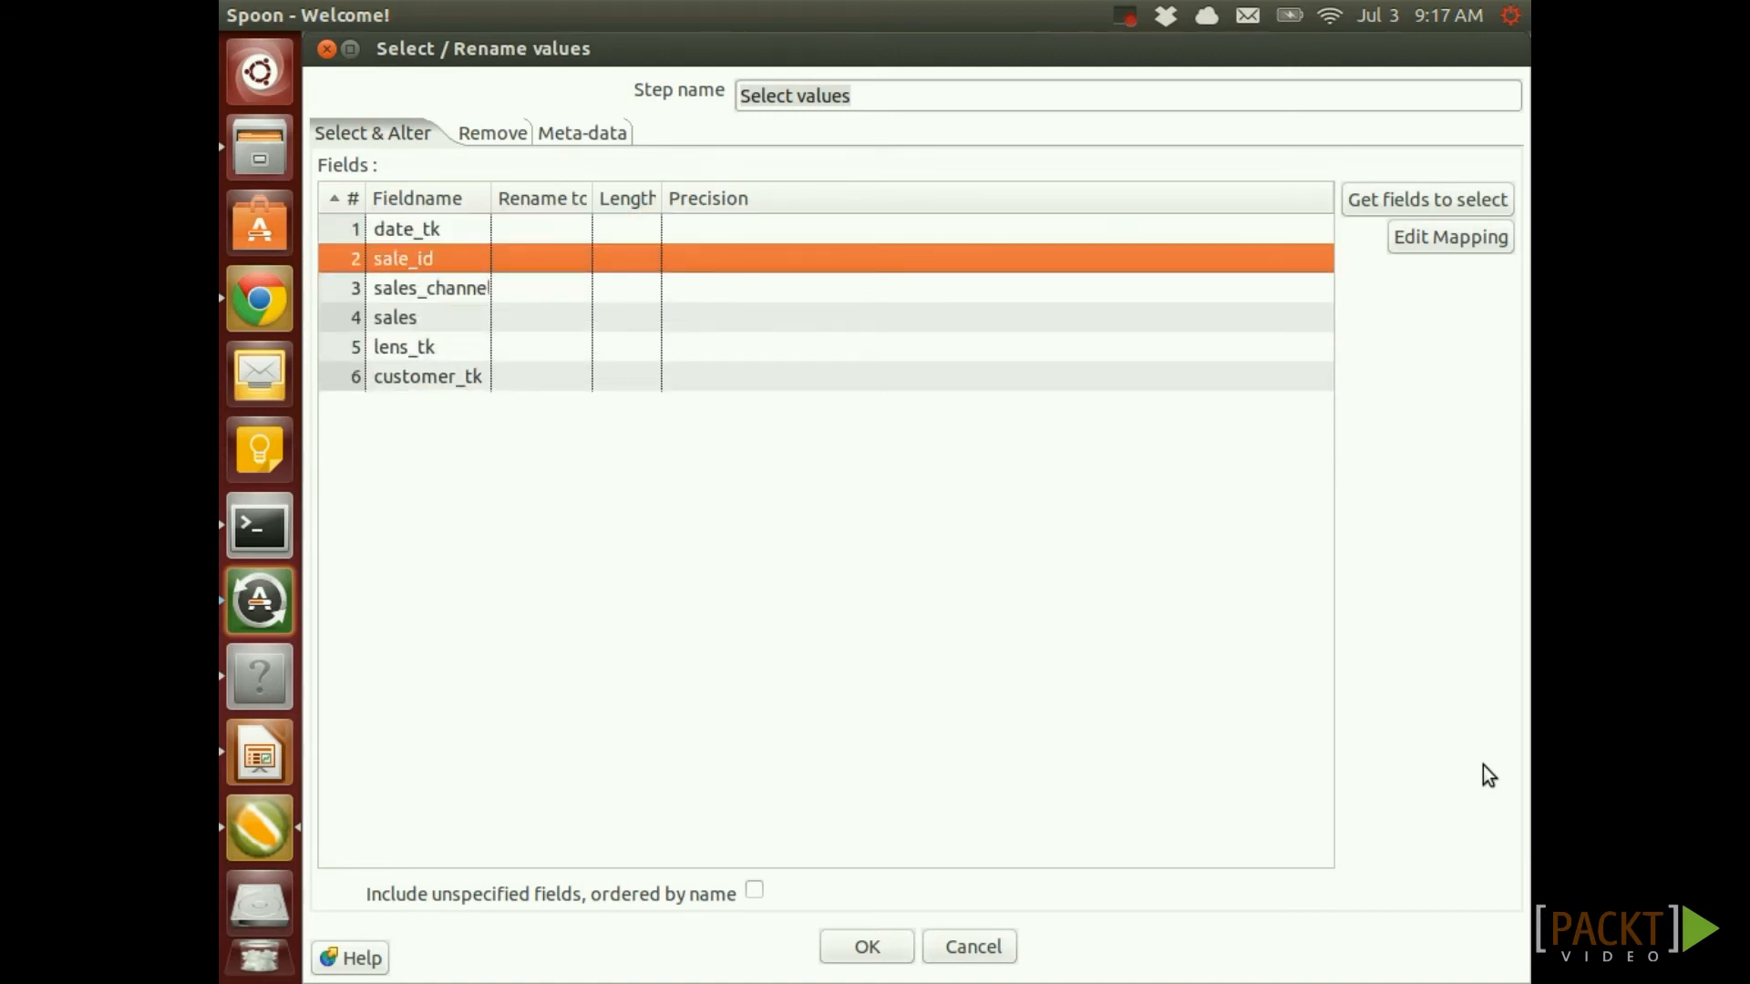
{"action": "key", "text": "ctrl+Down"}
{"action": "key", "text": "ctrl+Down"}
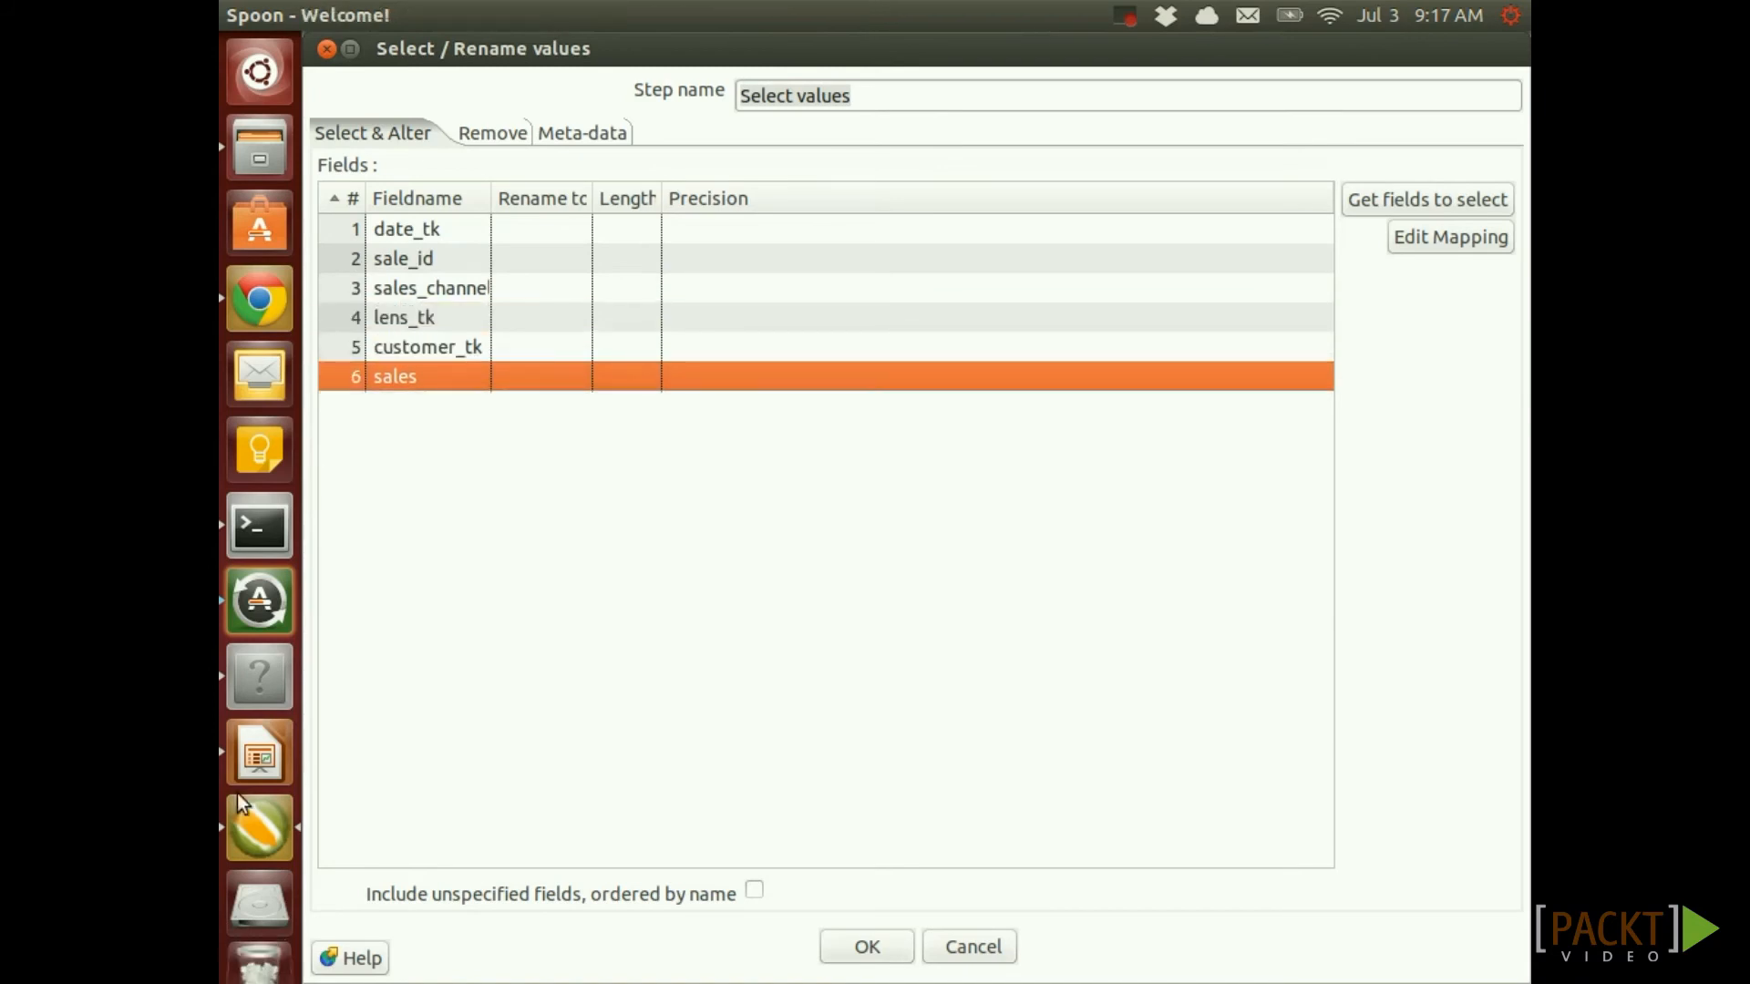
Verify the order against fact_sale's columns in DBeaver, confirm Select values, and save
{"action": "left_click", "coordinate": [259, 677]}
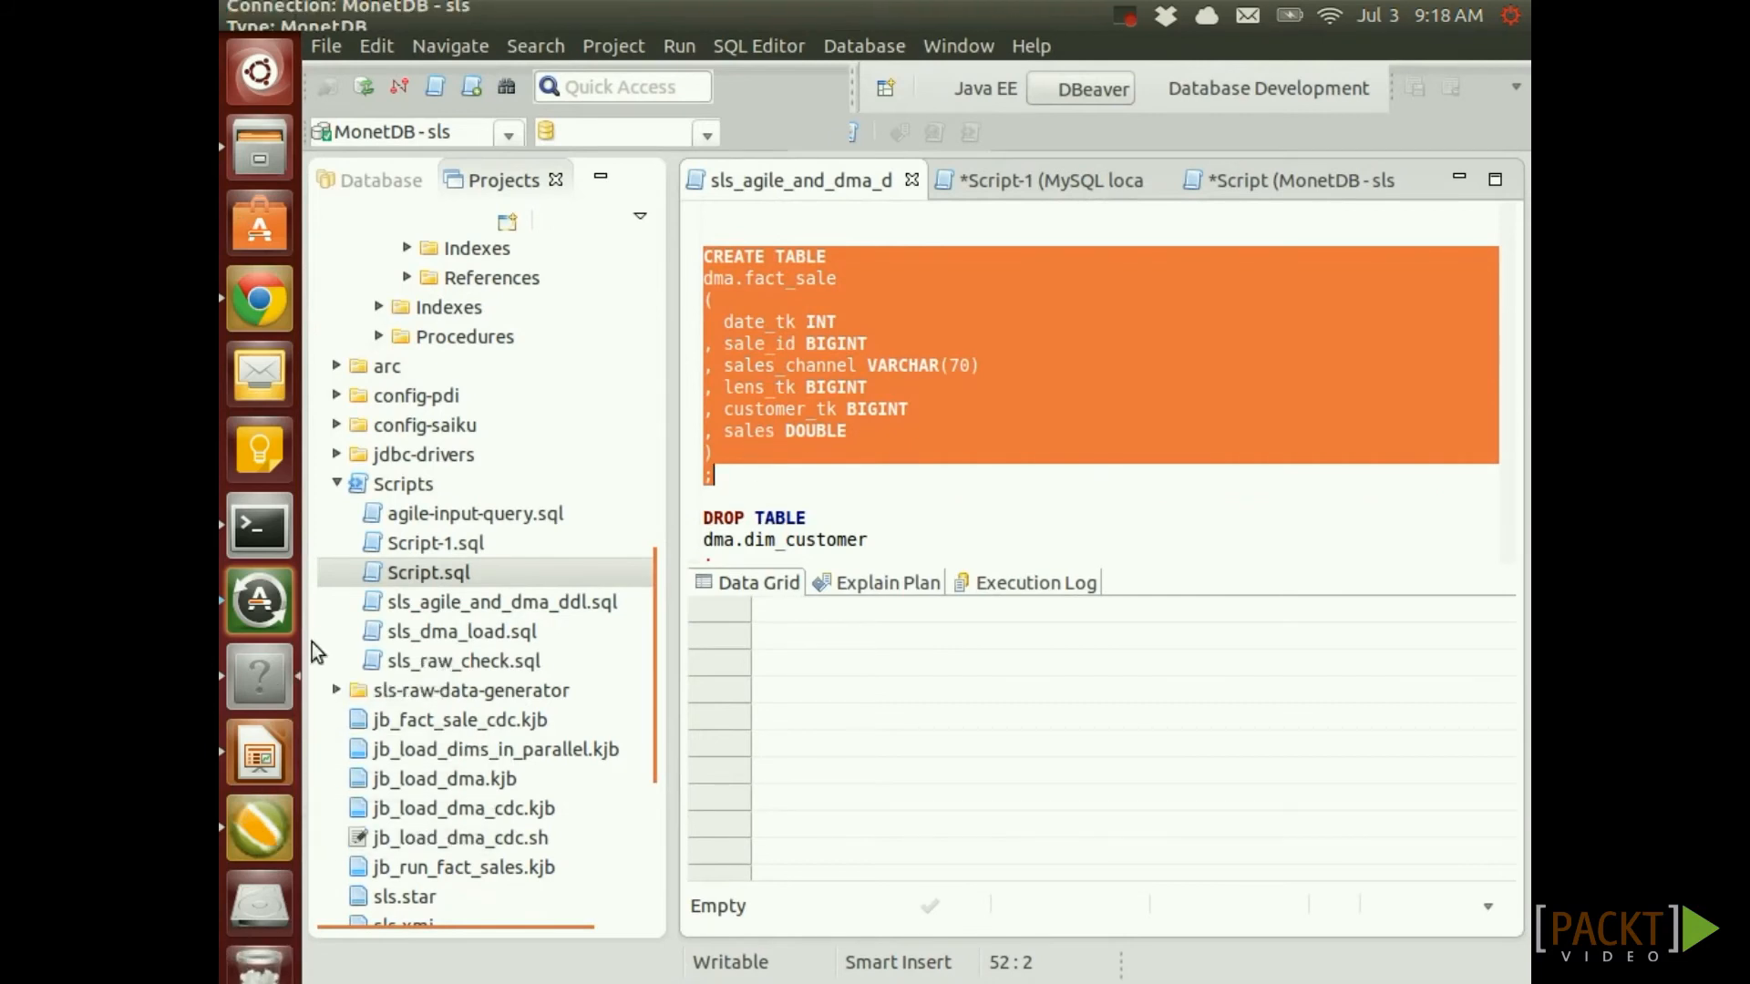
{"action": "left_click", "coordinate": [260, 829]}
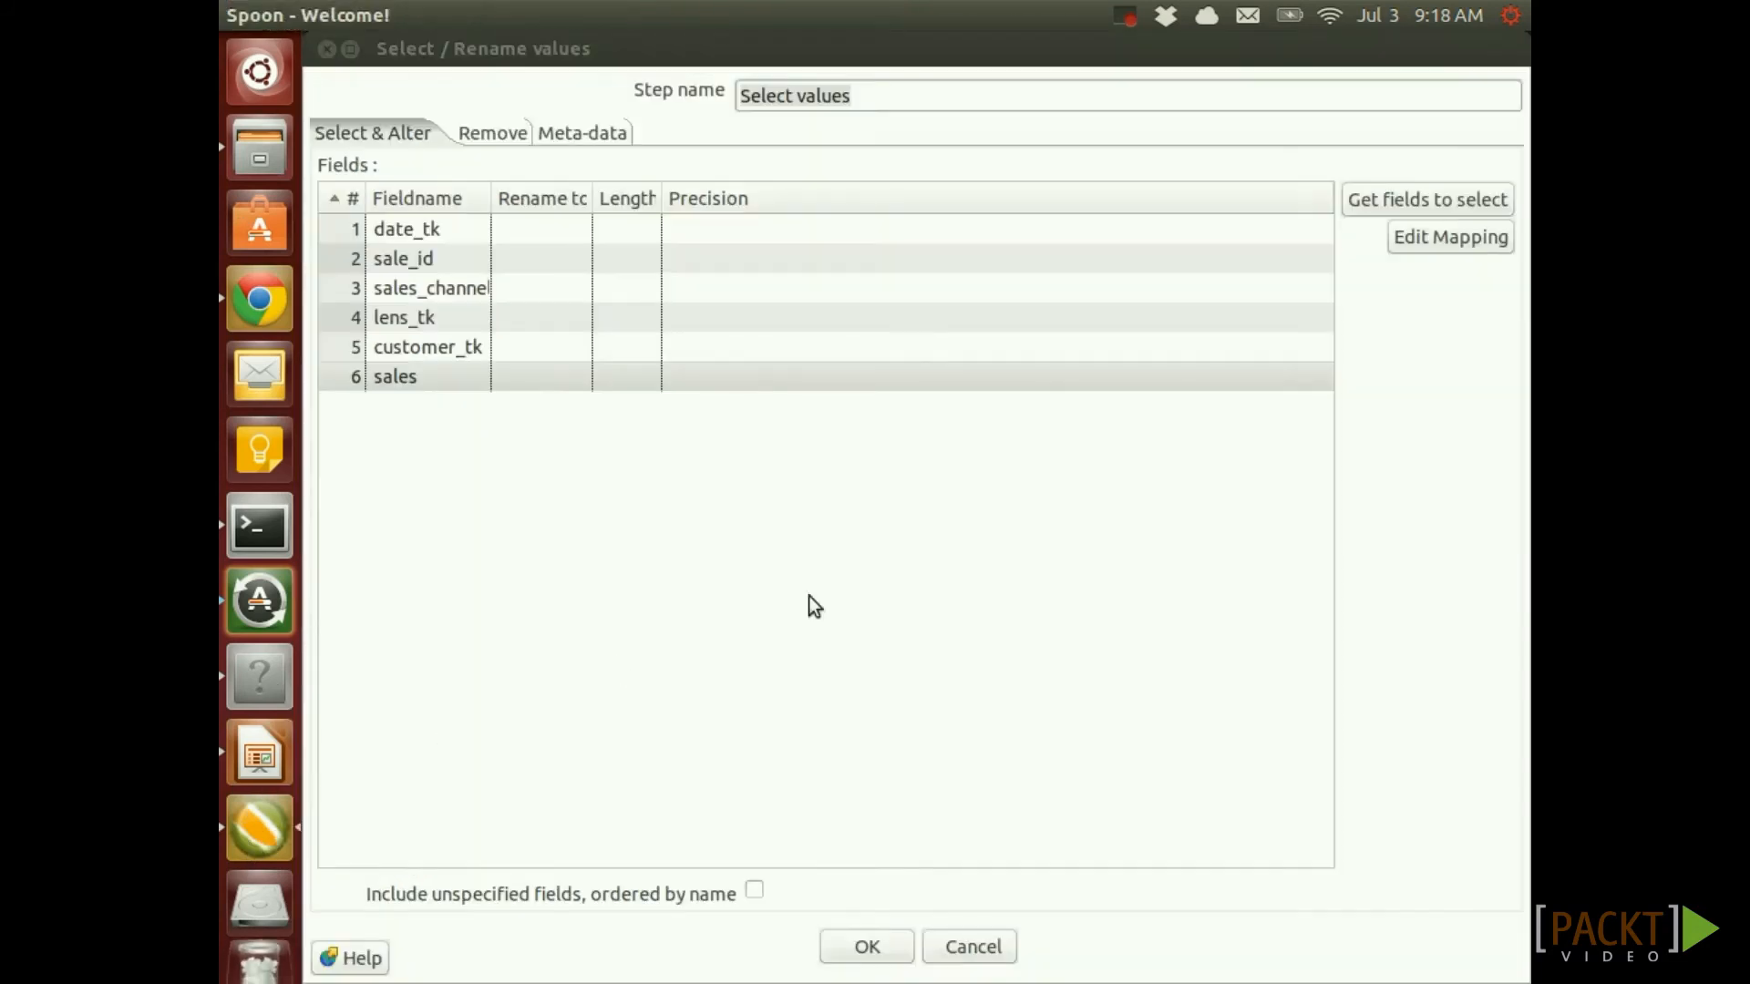
{"action": "left_click", "coordinate": [863, 952]}
{"action": "key", "text": "ctrl+s"}
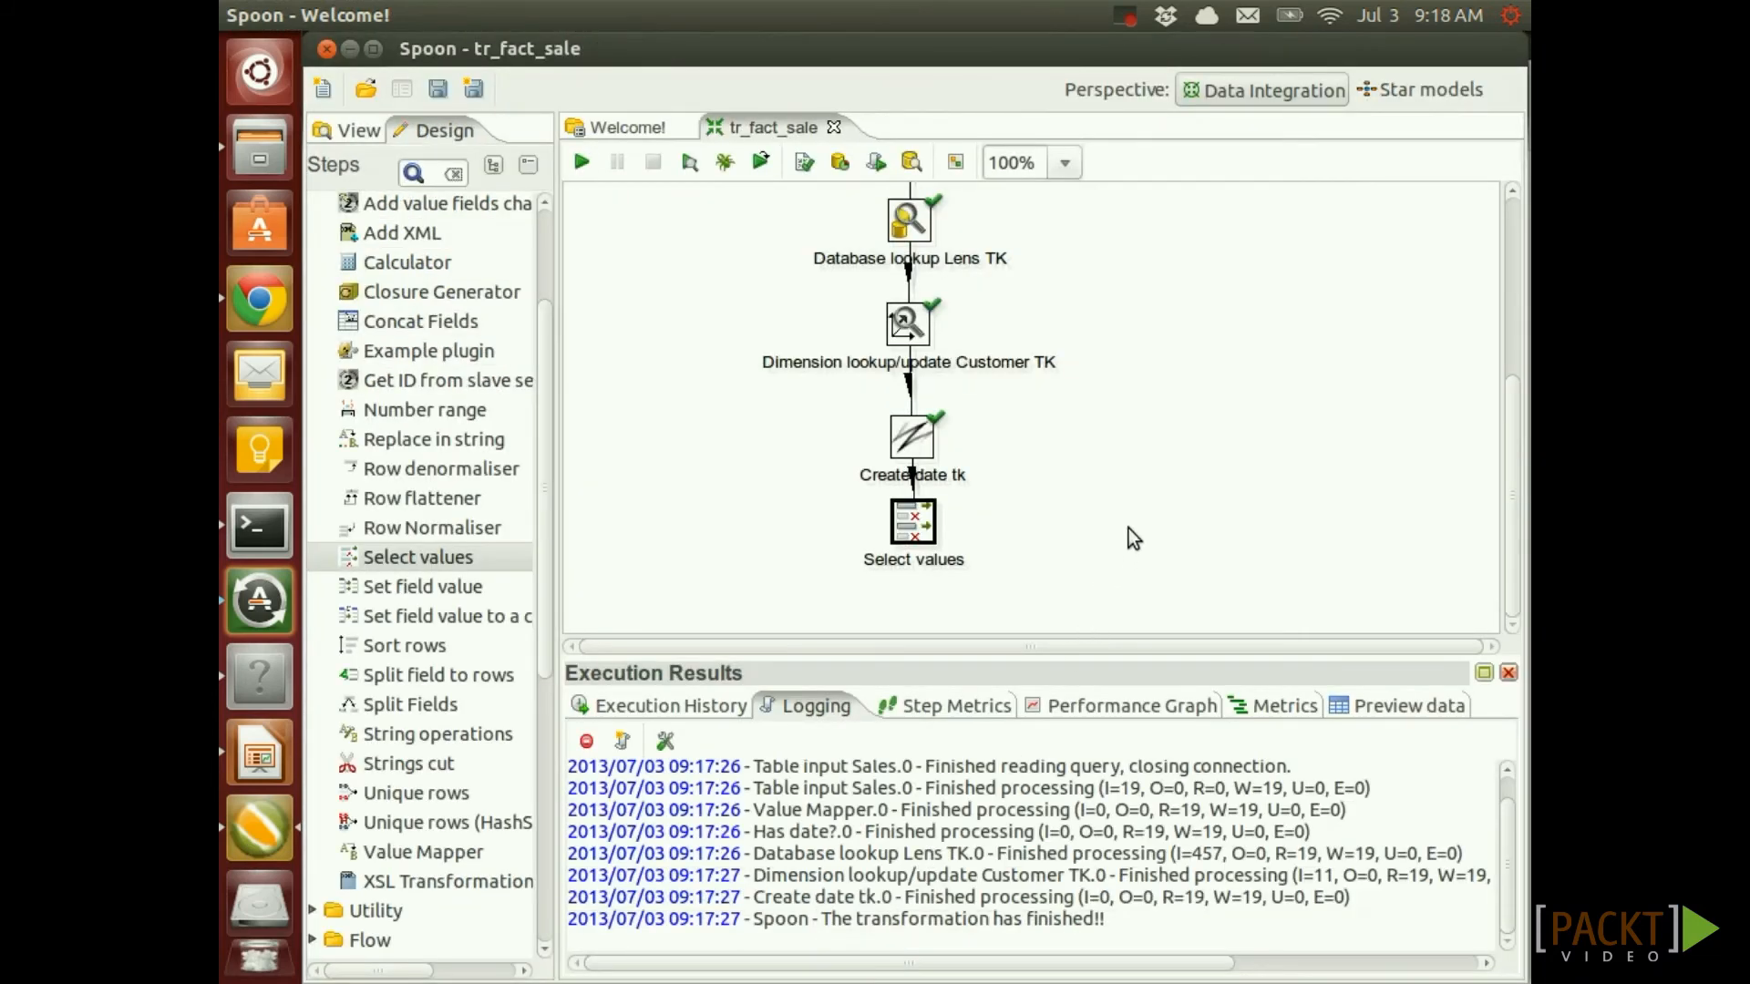
Add a Table output step left of Select values, fed by a main-output hop
{"action": "scroll", "coordinate": [401, 364], "scroll_direction": "up", "scroll_amount": 3}
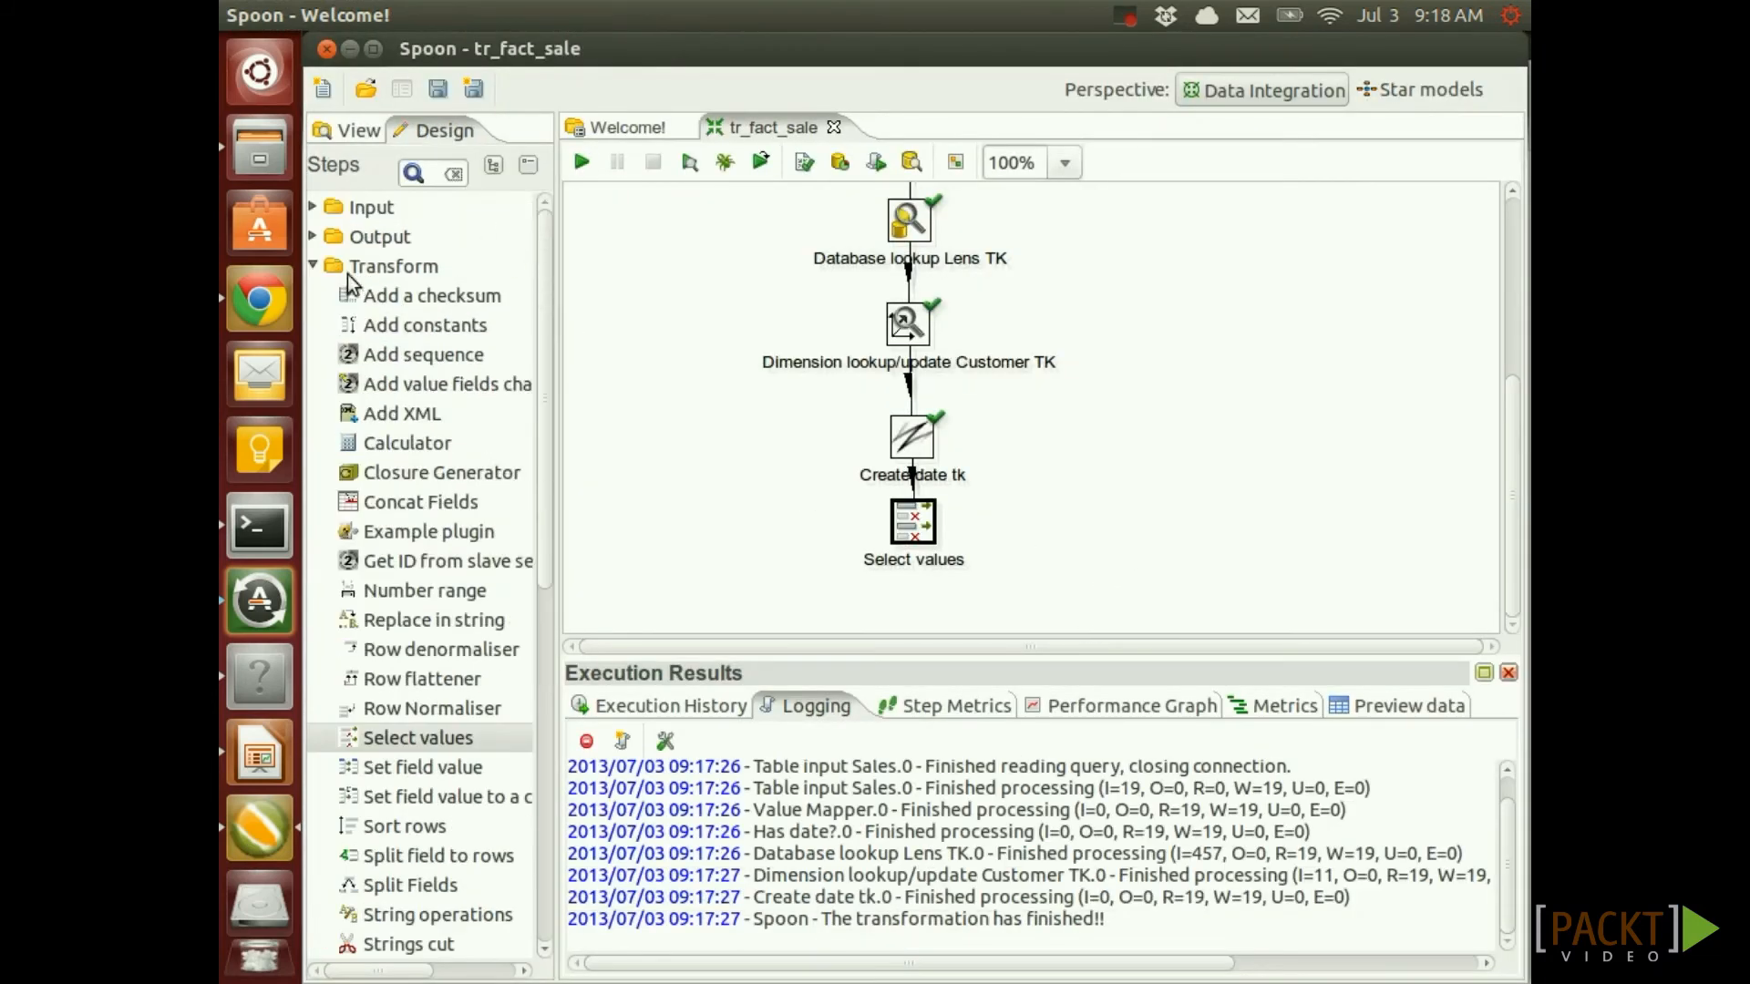
{"action": "left_click", "coordinate": [314, 264]}
{"action": "left_click", "coordinate": [312, 242]}
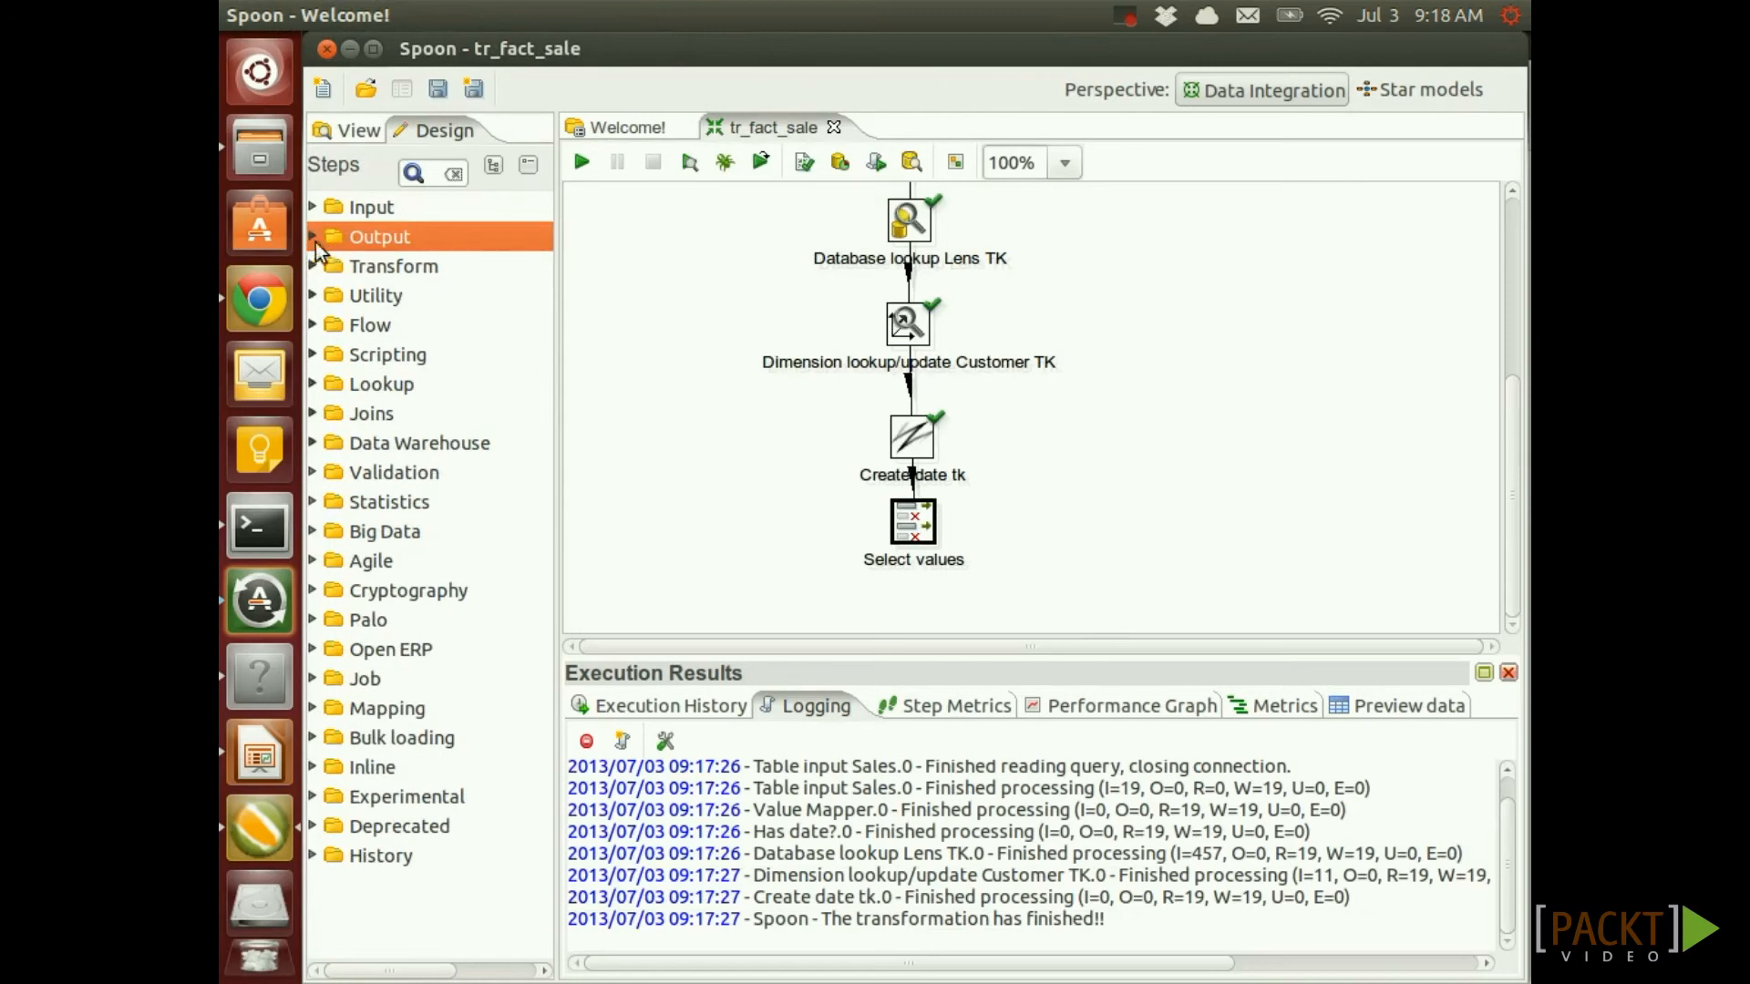
{"action": "left_click", "coordinate": [314, 242]}
{"action": "scroll", "coordinate": [383, 781], "scroll_direction": "down", "scroll_amount": 4}
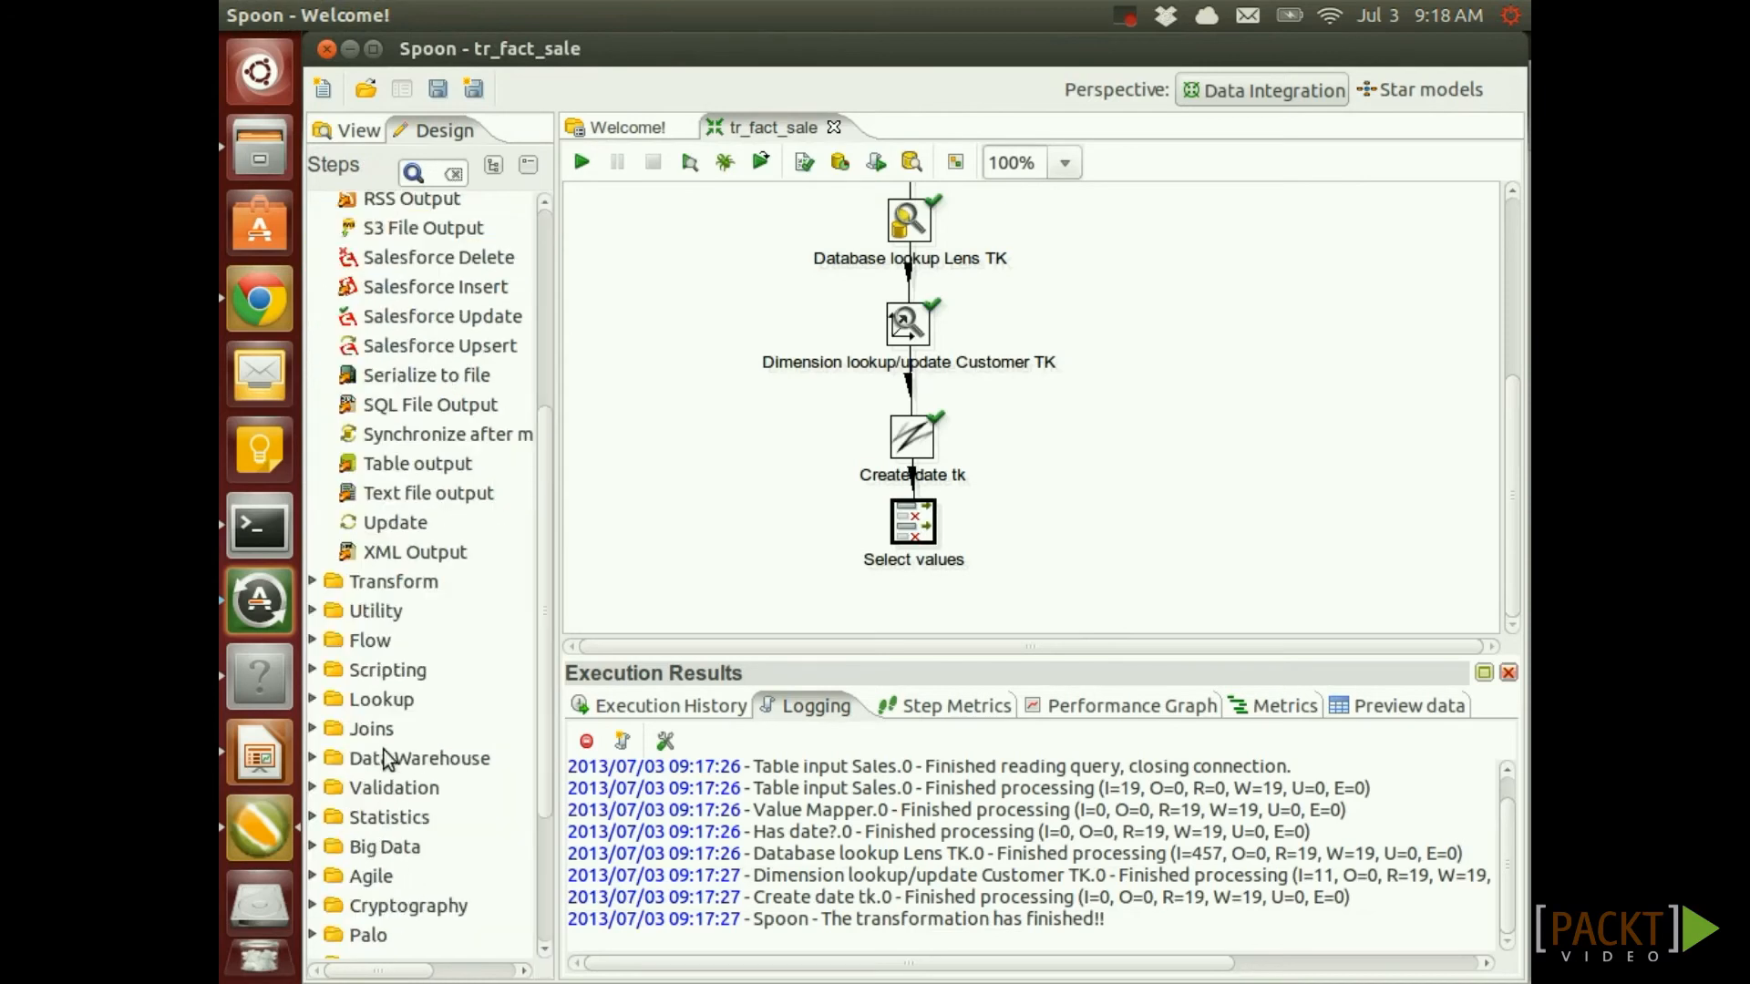
{"action": "left_click_drag", "start_coordinate": [379, 470], "coordinate": [747, 542]}
{"action": "left_click_drag", "start_coordinate": [912, 512], "coordinate": [745, 543]}
{"action": "left_click", "coordinate": [770, 550]}
{"action": "double_click", "coordinate": [746, 543]}
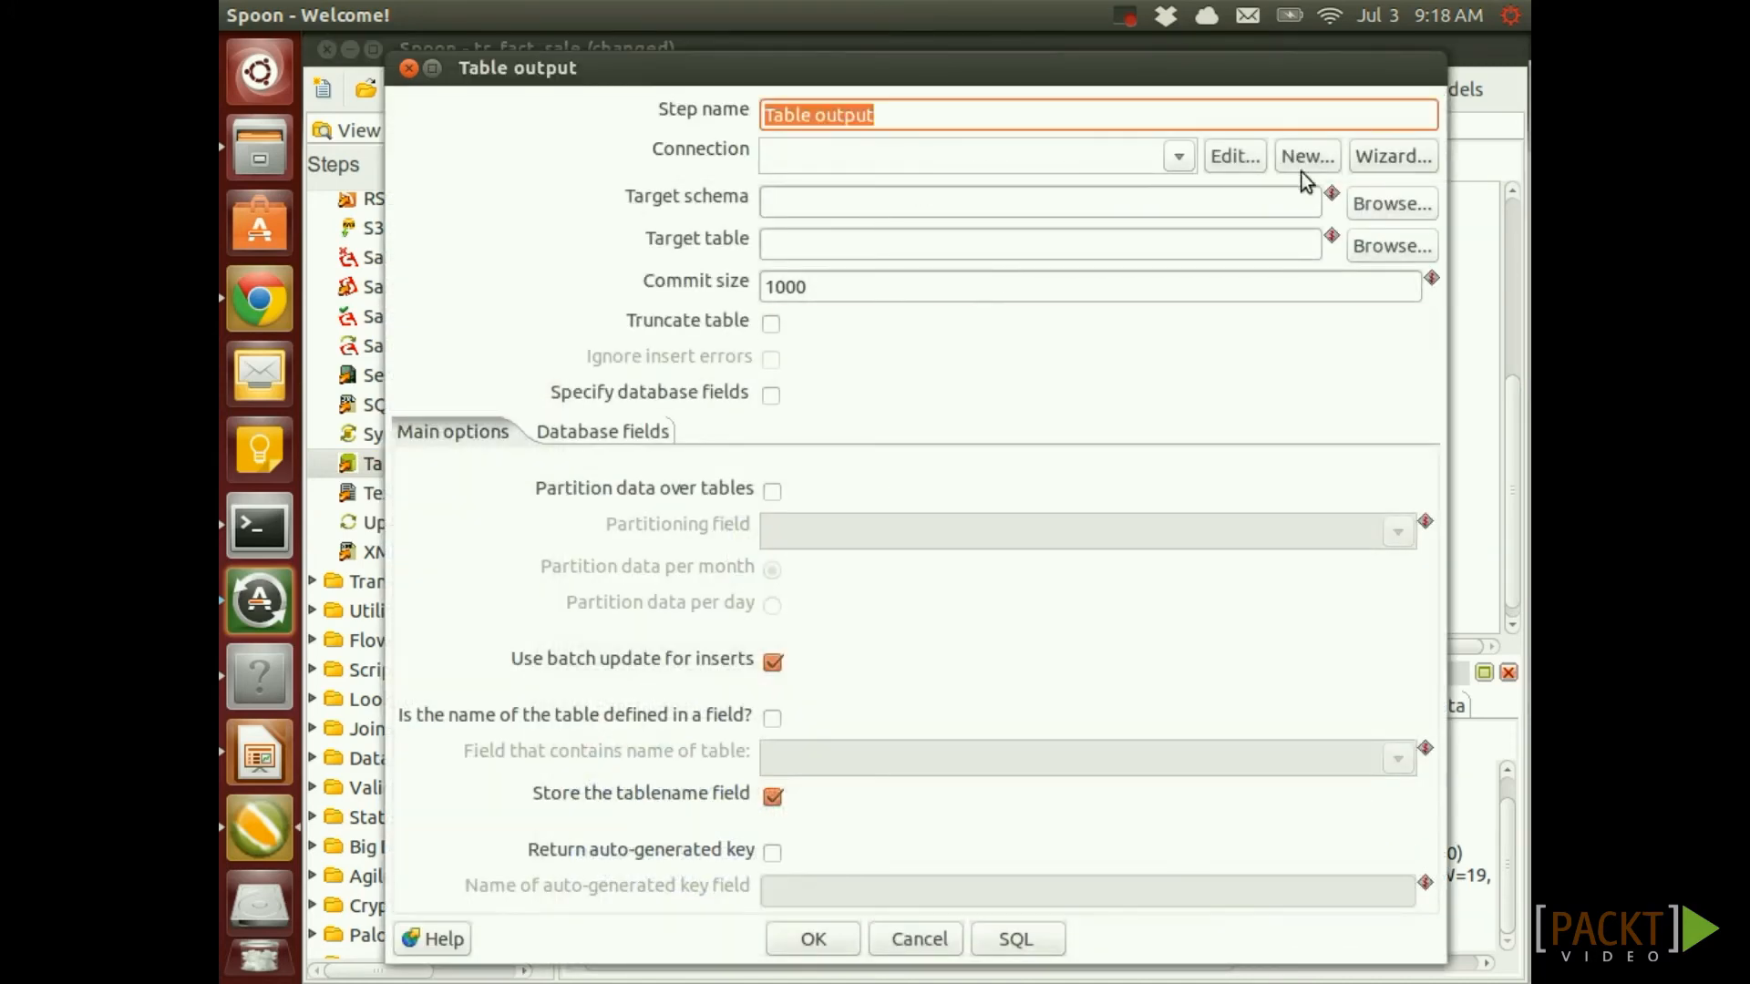
Point Table output at sls_dma, schema ${VAR_DMA_SCHEMA}, table fact_sale, with batch update off
{"action": "left_click", "coordinate": [1177, 162]}
{"action": "left_click", "coordinate": [847, 183]}
{"action": "left_click", "coordinate": [813, 195]}
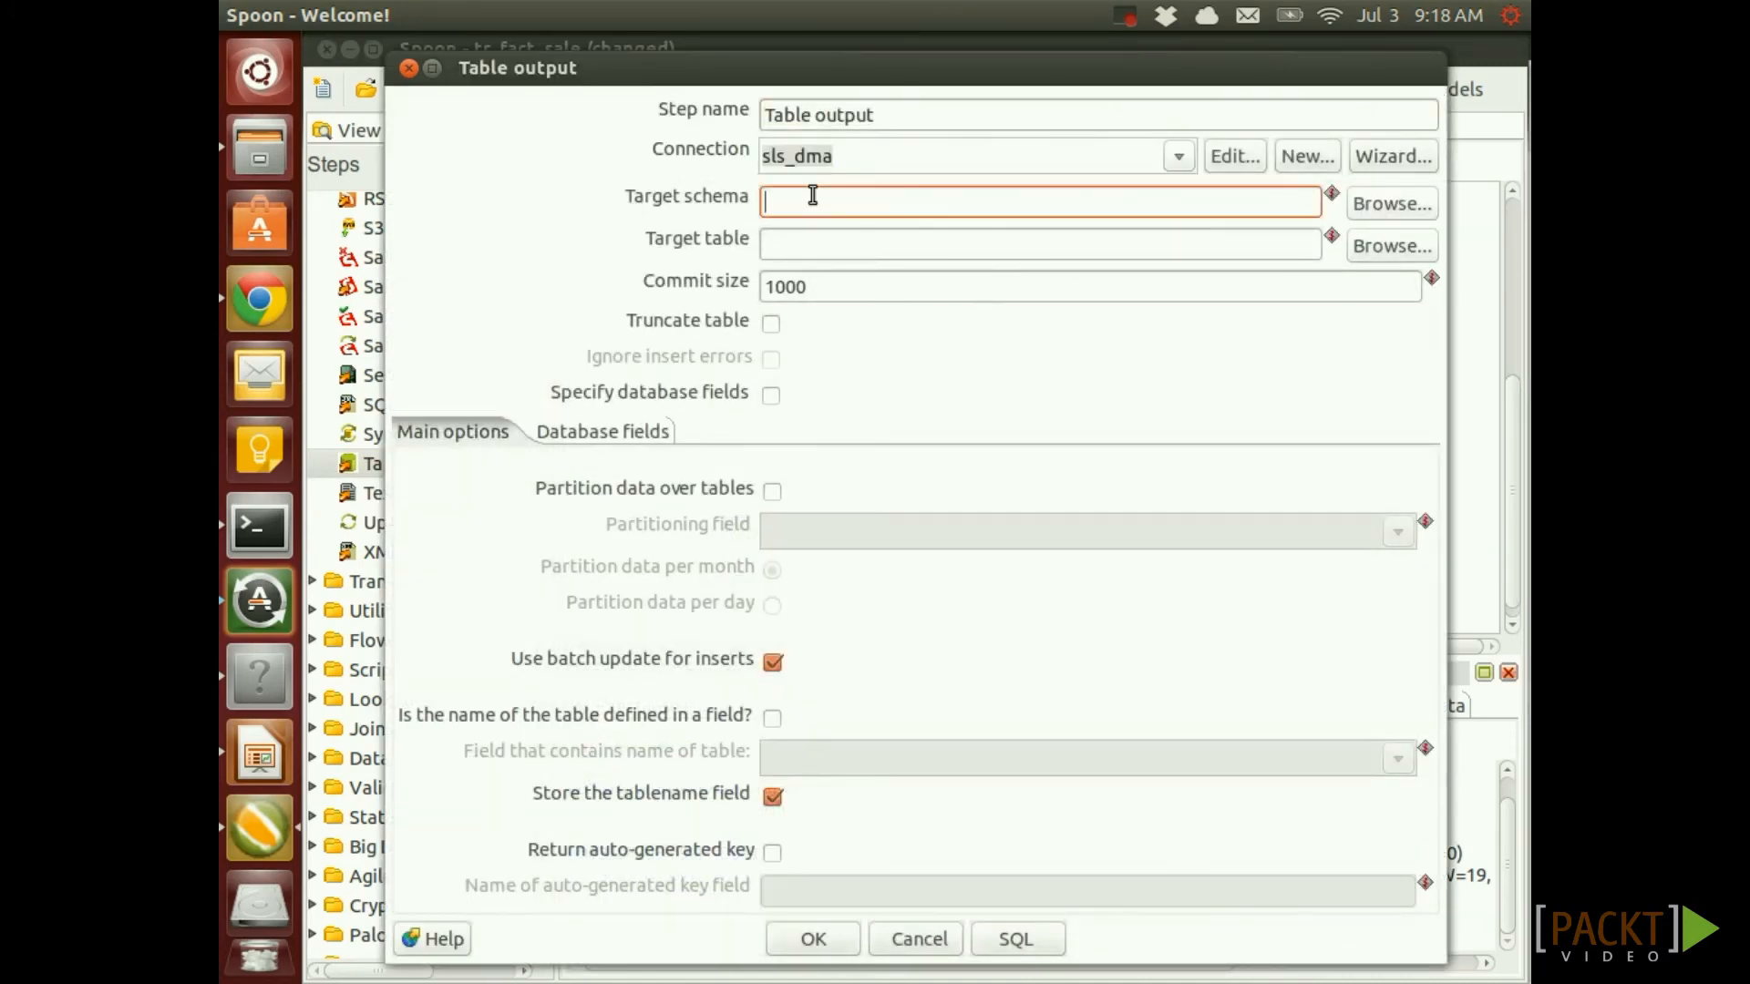
{"action": "key", "text": "ctrl+space"}
{"action": "type", "text": "v"}
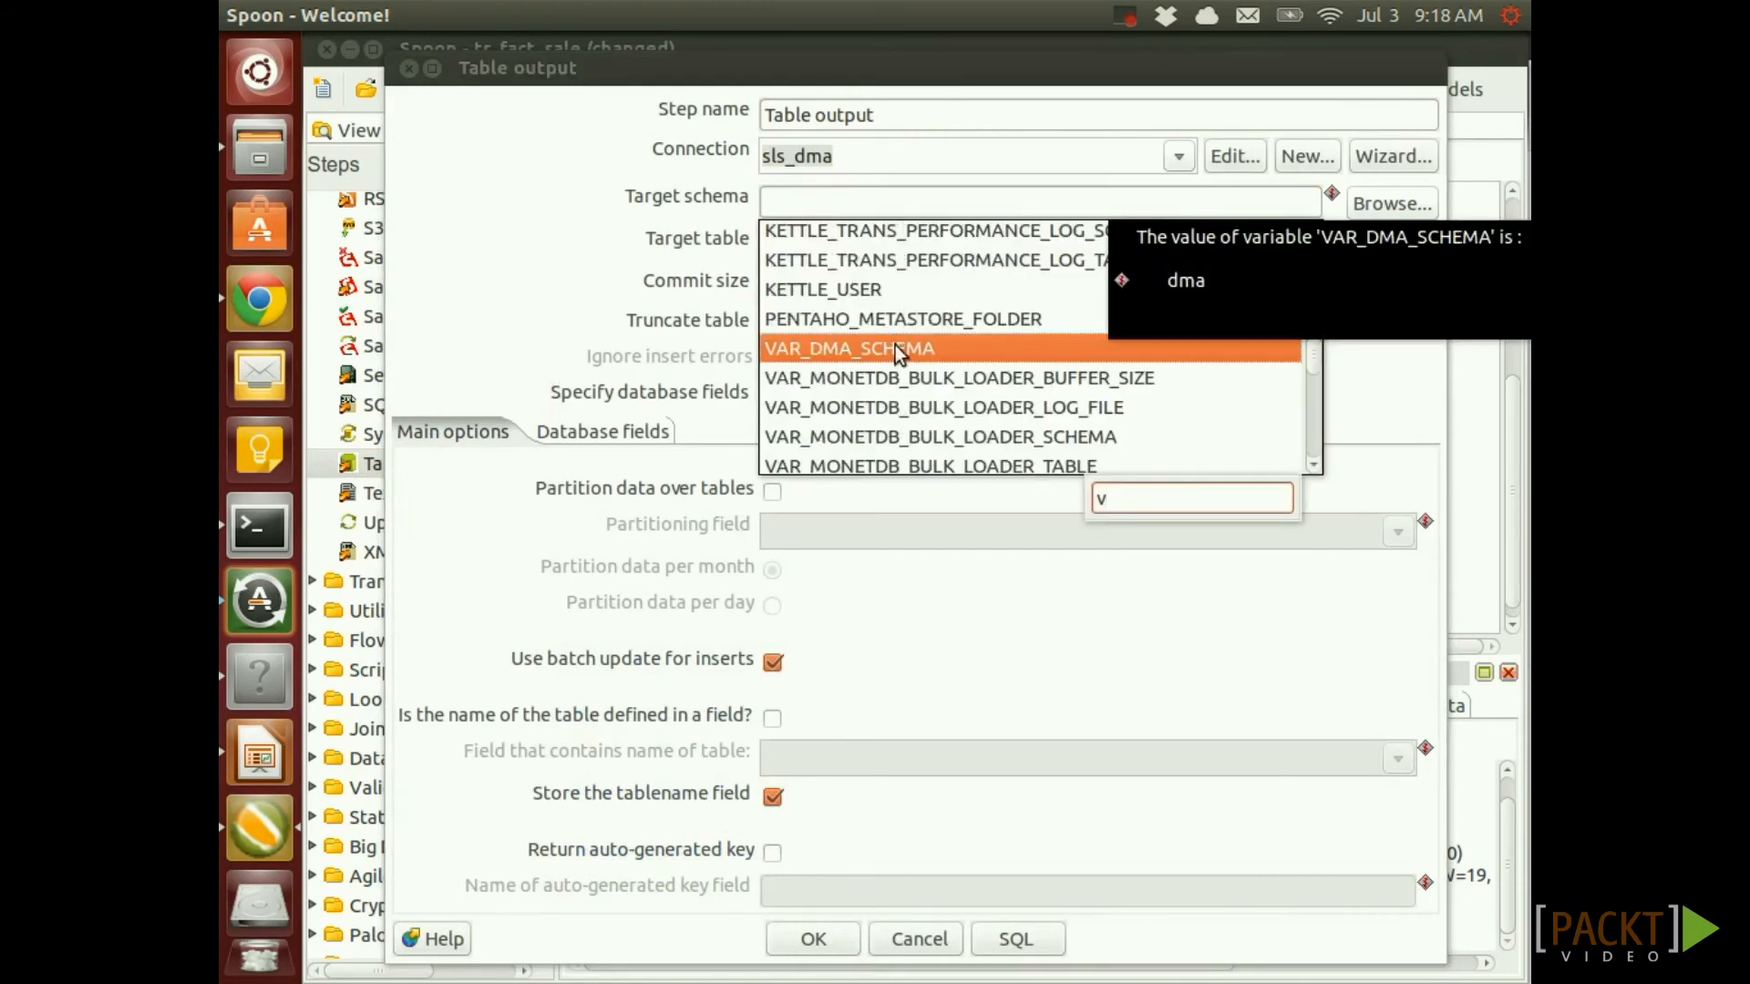
{"action": "double_click", "coordinate": [894, 348]}
{"action": "left_click", "coordinate": [814, 236]}
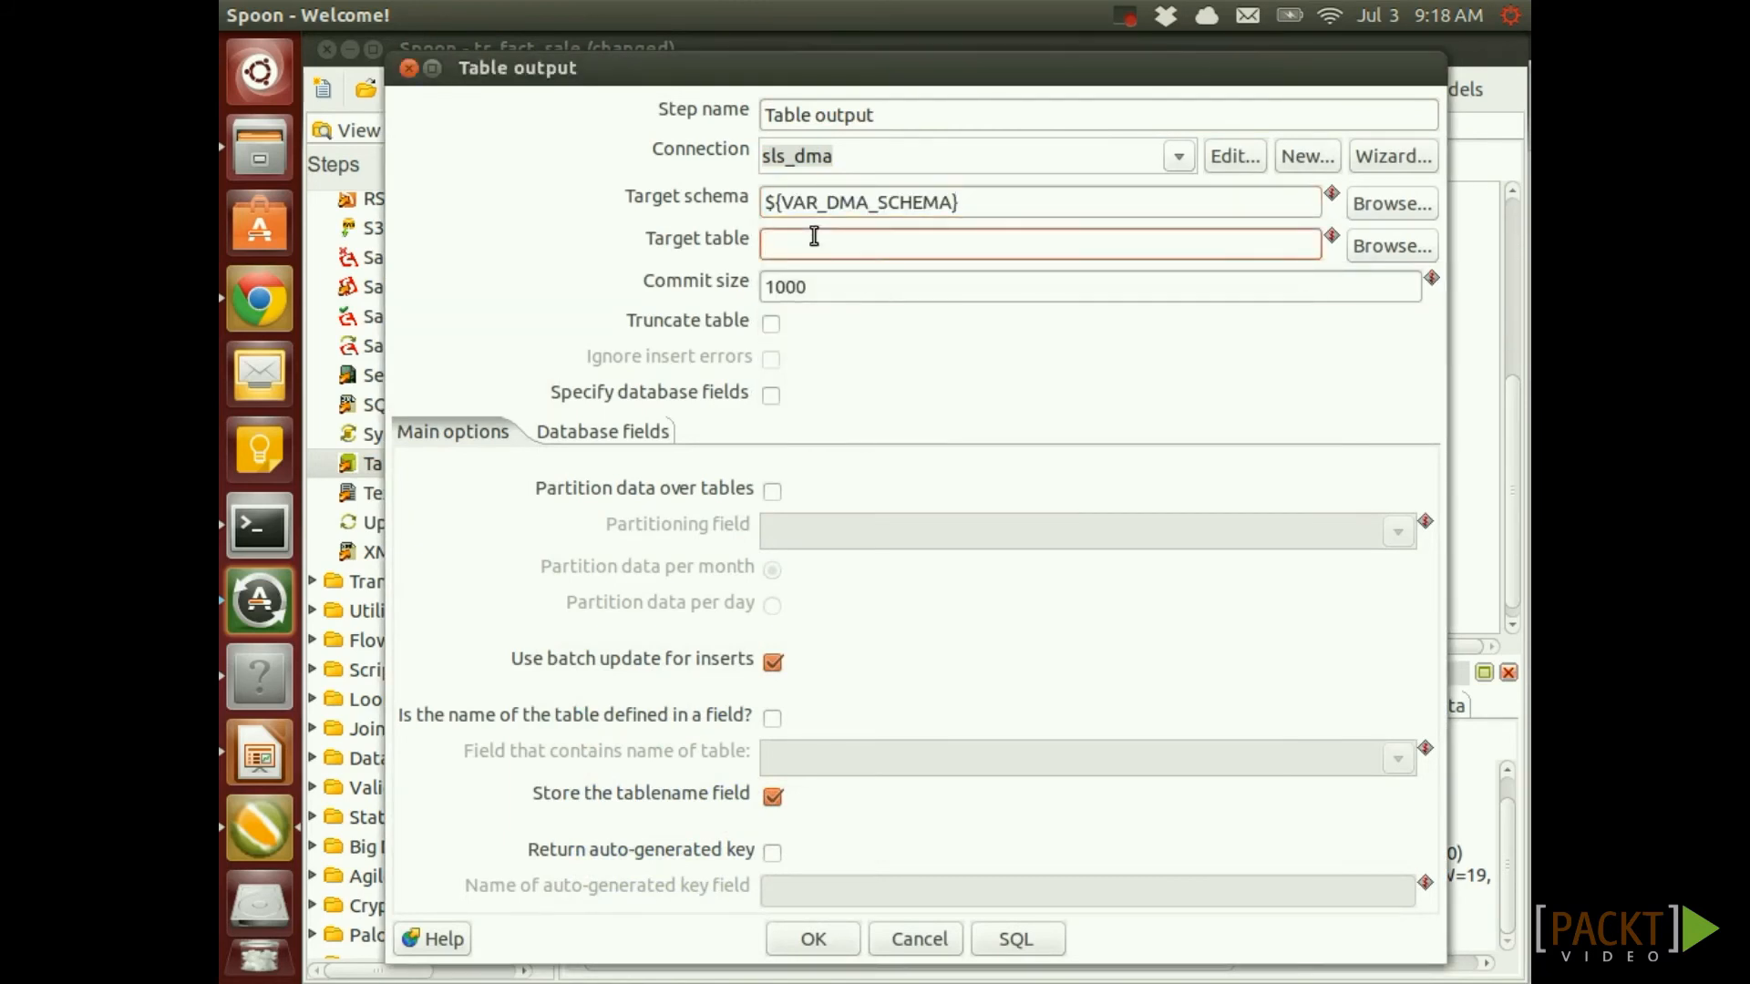
{"action": "type", "text": "fact_sale"}
{"action": "left_click", "coordinate": [770, 663]}
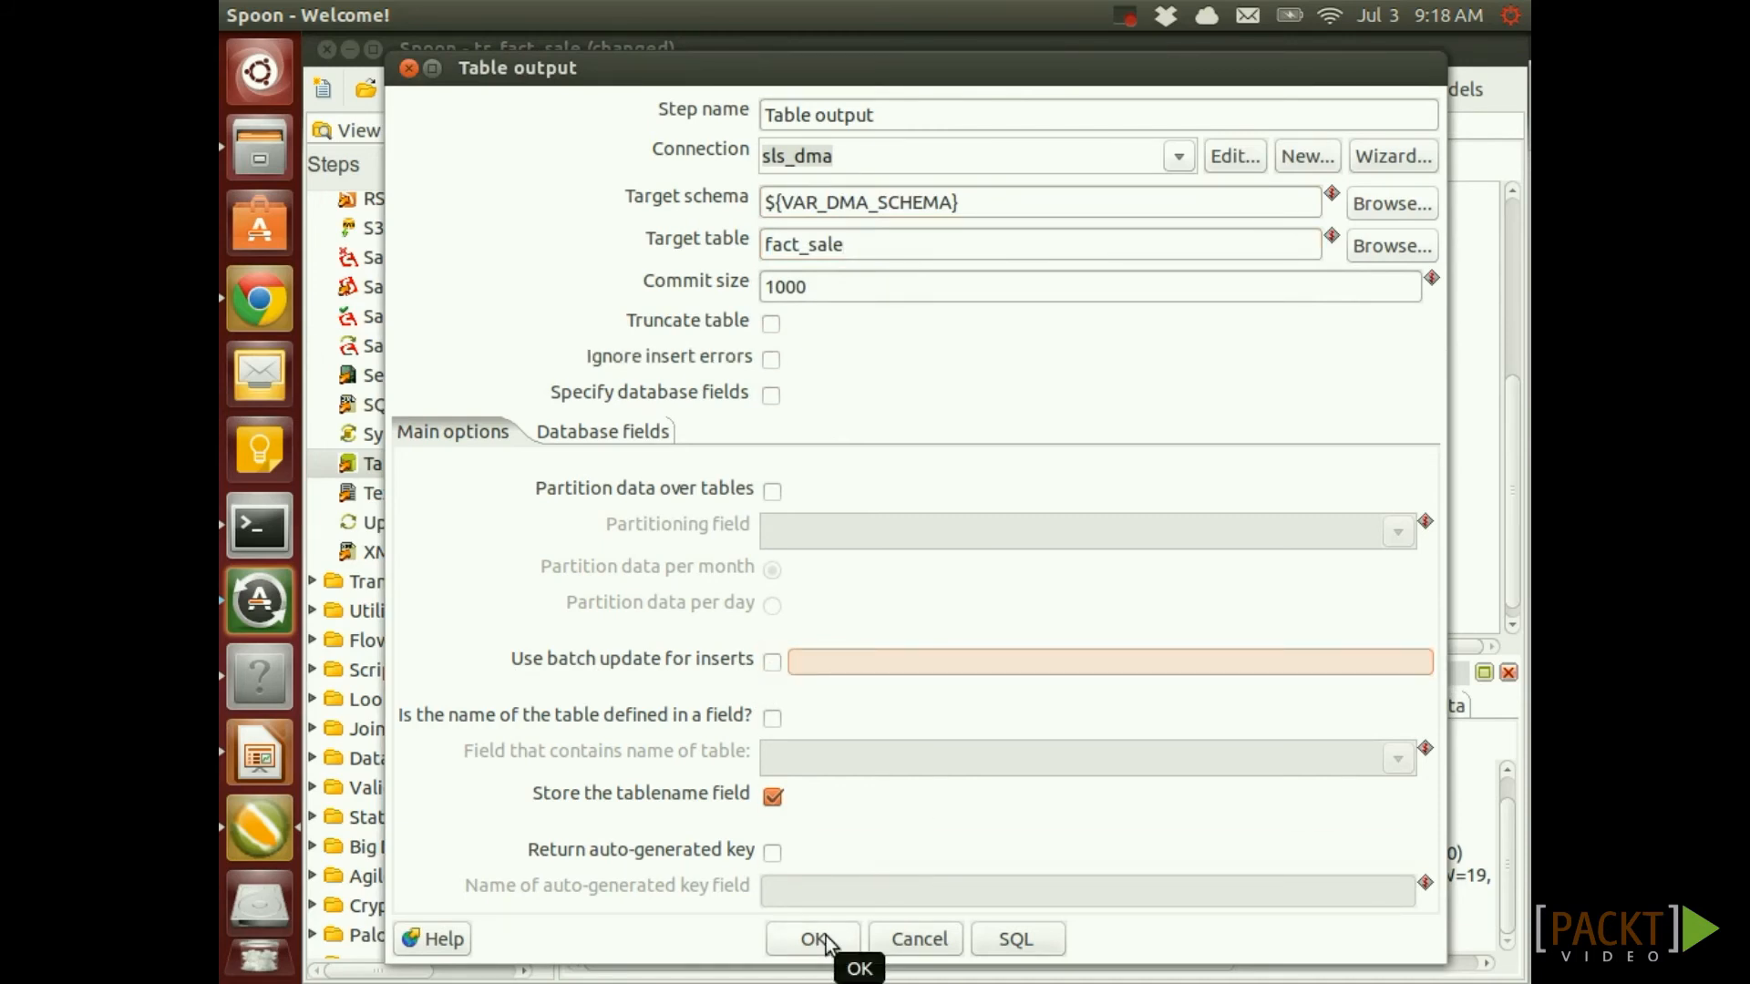
{"action": "left_click", "coordinate": [814, 939]}
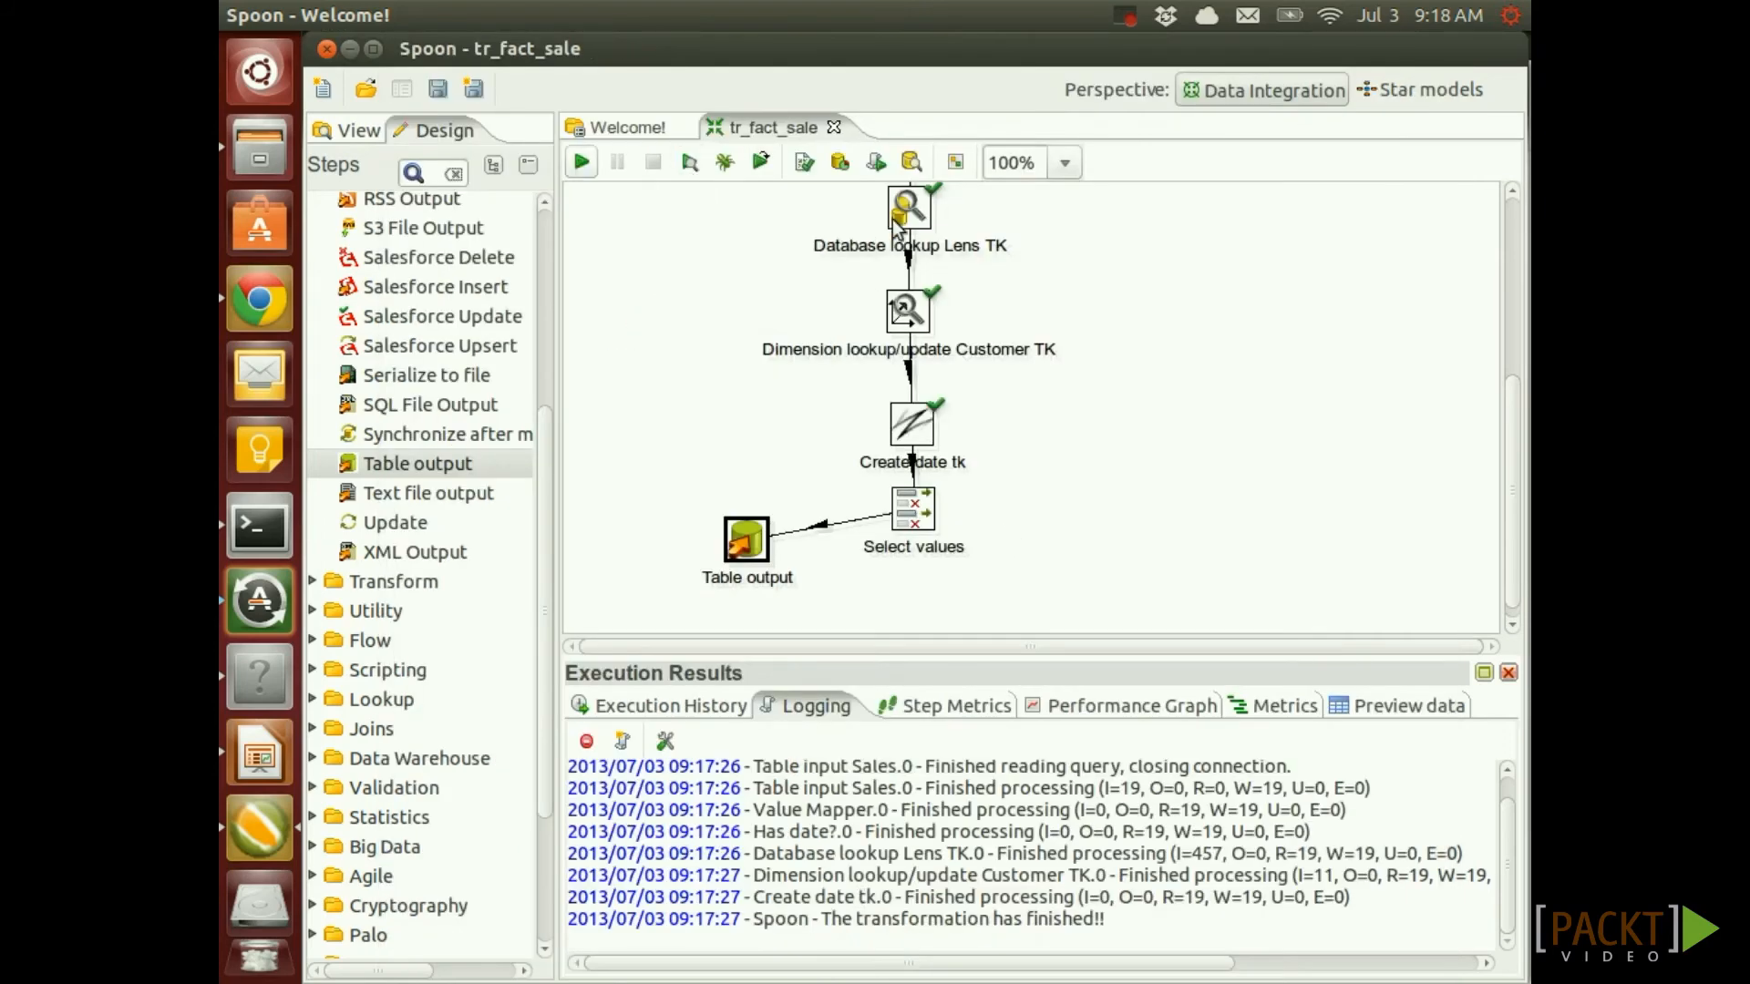
Run the transformation, then disable the hop into Table output and save
{"action": "key", "text": "F9"}
{"action": "left_click", "coordinate": [847, 949]}
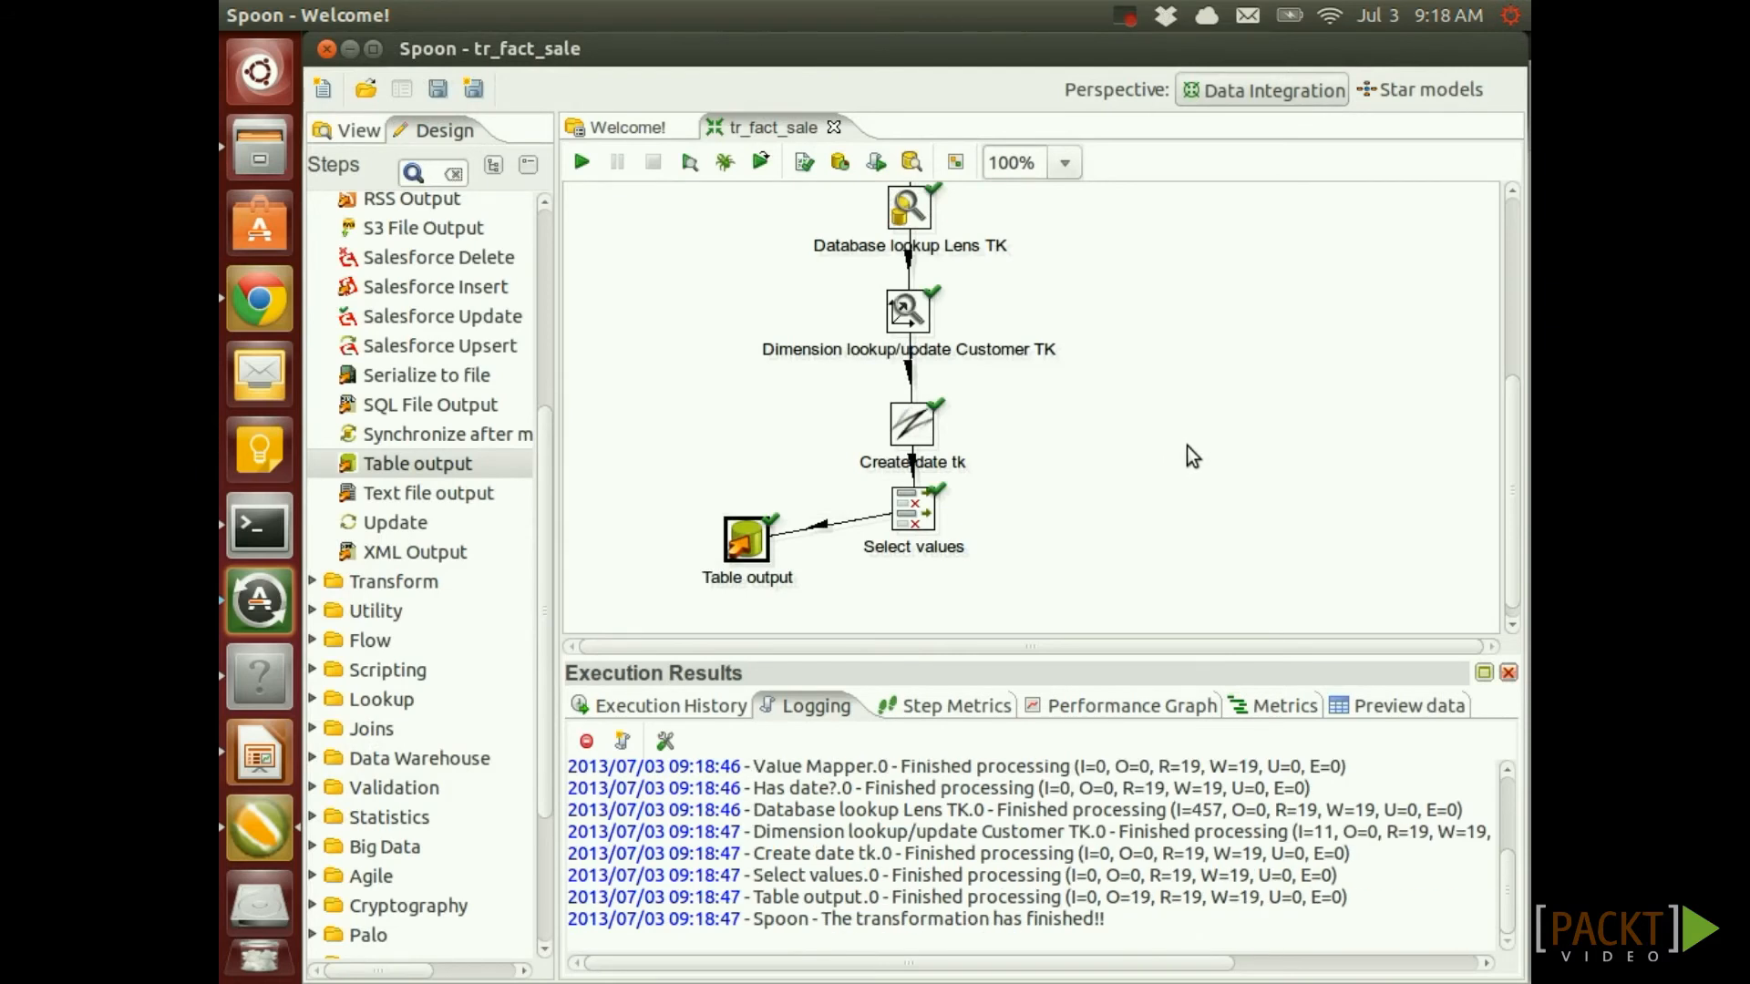
{"action": "left_click", "coordinate": [820, 526]}
{"action": "key", "text": "ctrl+s"}
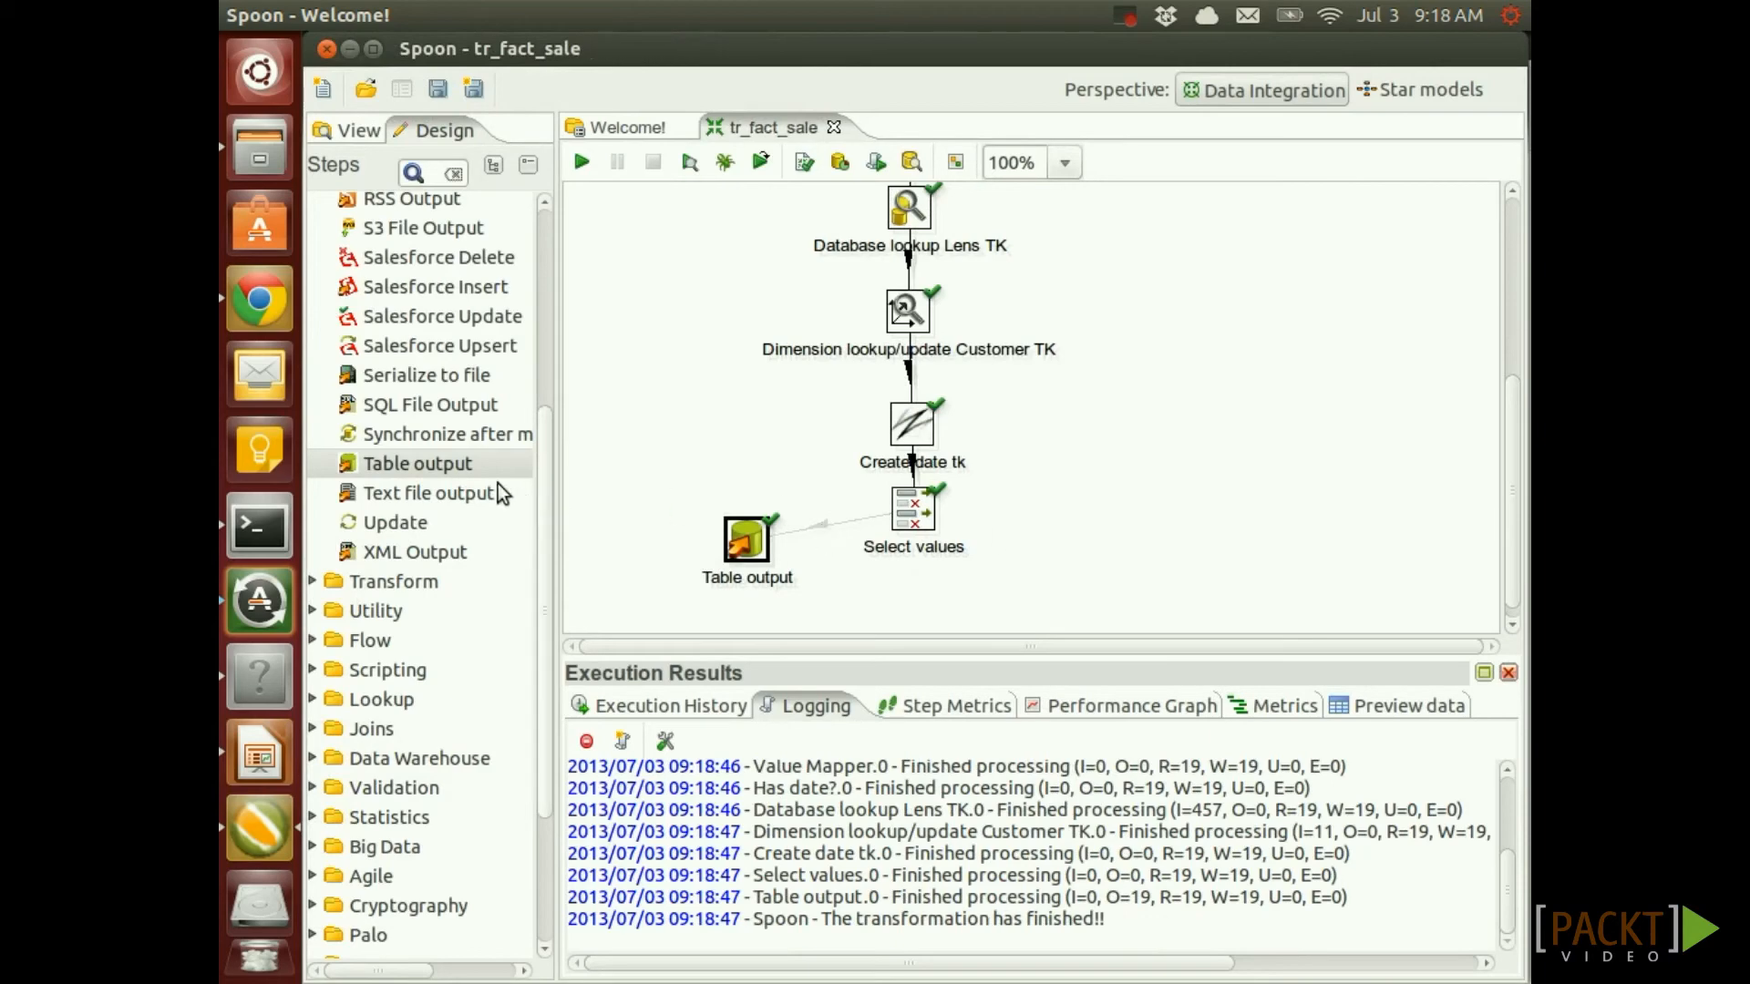
Add a MonetDB Bulk Loader step below Select values and hop Select values into it
{"action": "scroll", "coordinate": [485, 445], "scroll_direction": "up", "scroll_amount": 1}
{"action": "scroll", "coordinate": [492, 439], "scroll_direction": "down", "scroll_amount": 4}
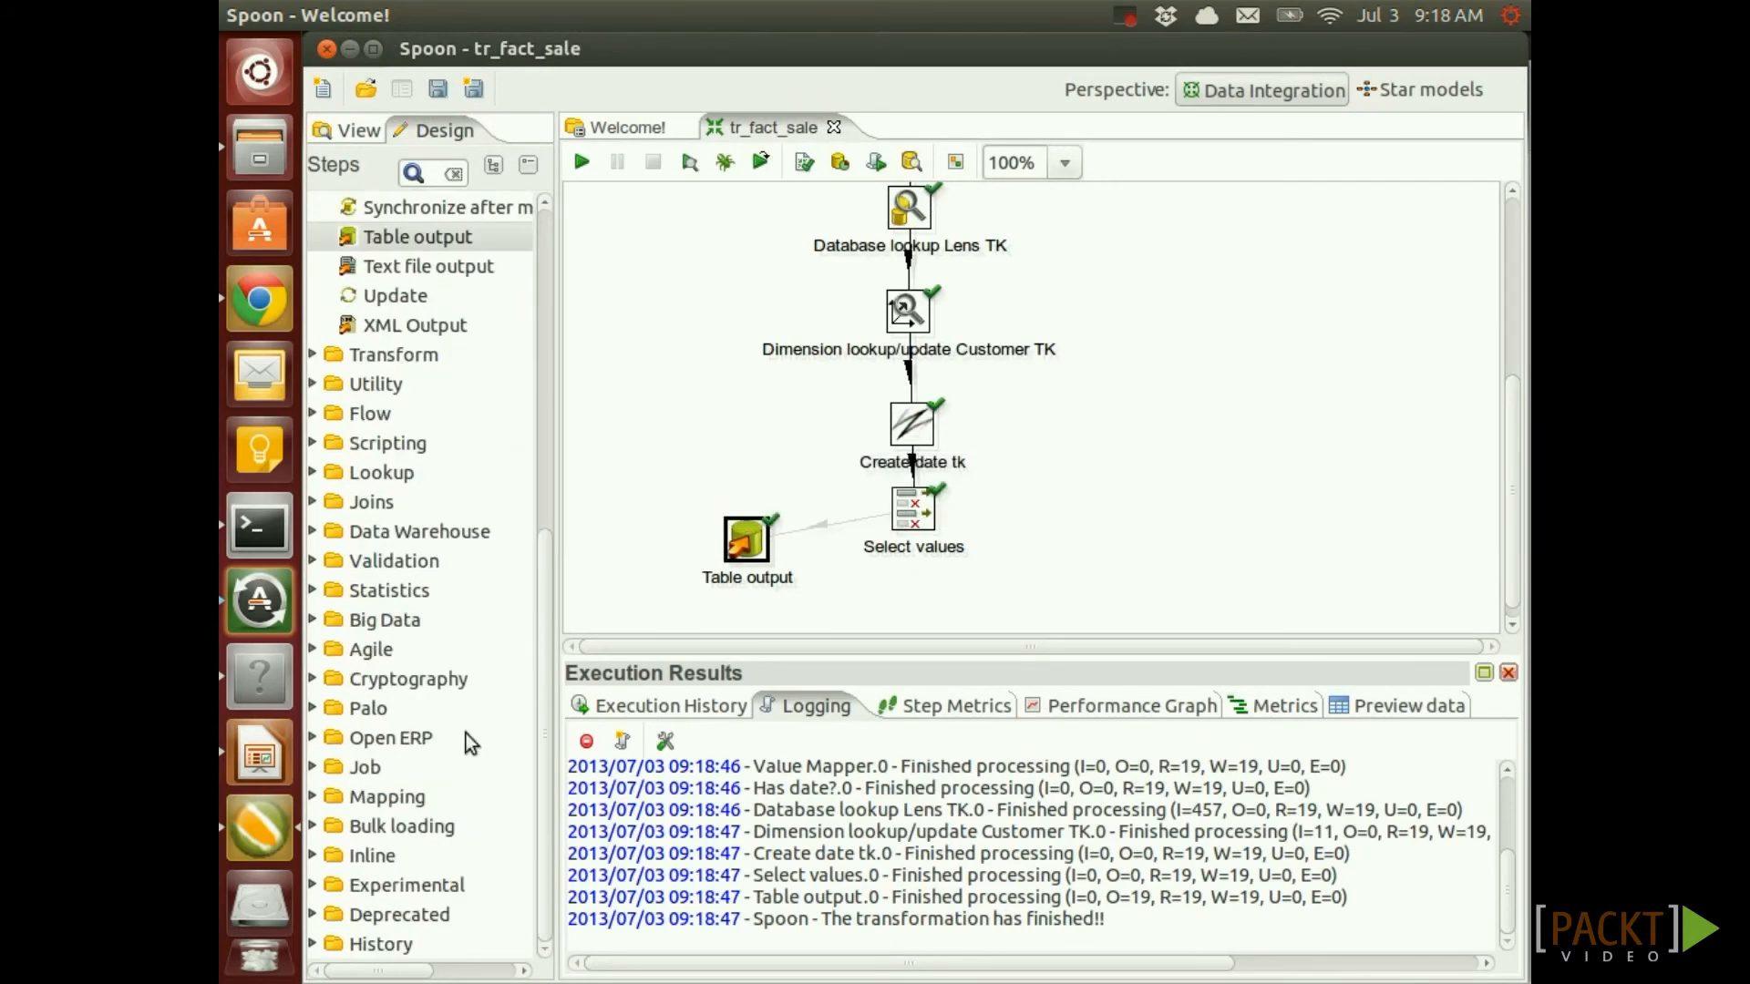
{"action": "left_click", "coordinate": [430, 828]}
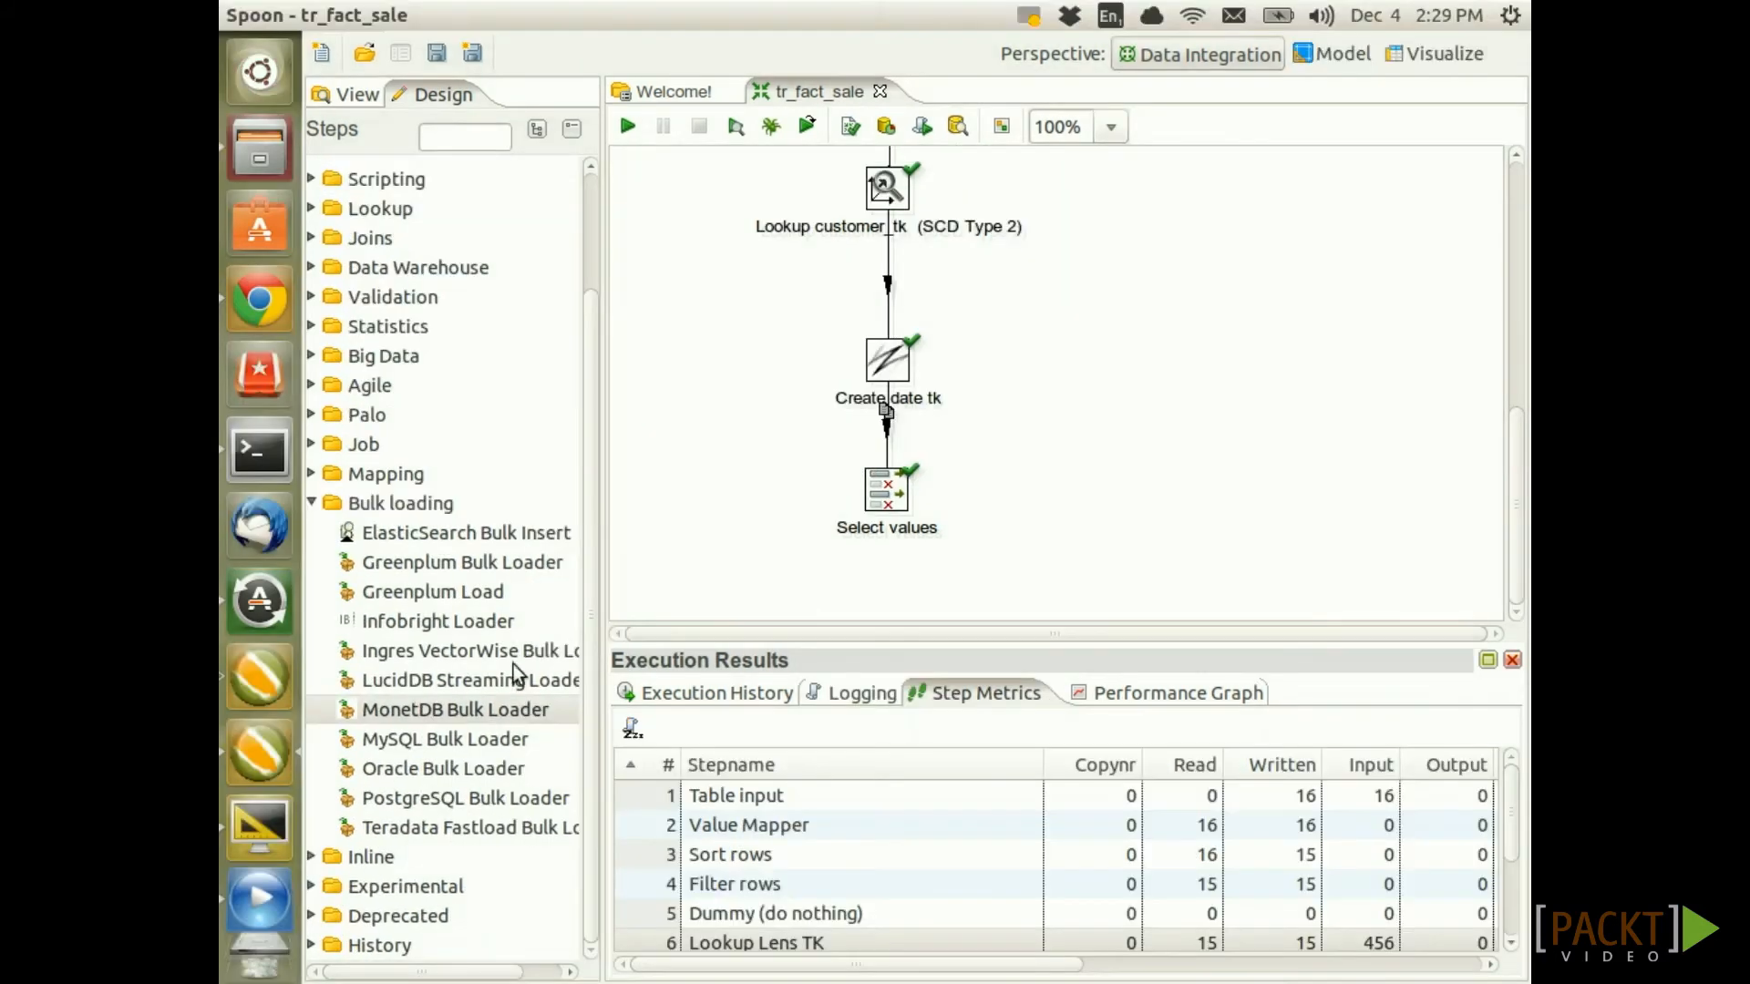
{"action": "left_click_drag", "start_coordinate": [462, 710], "coordinate": [981, 565]}
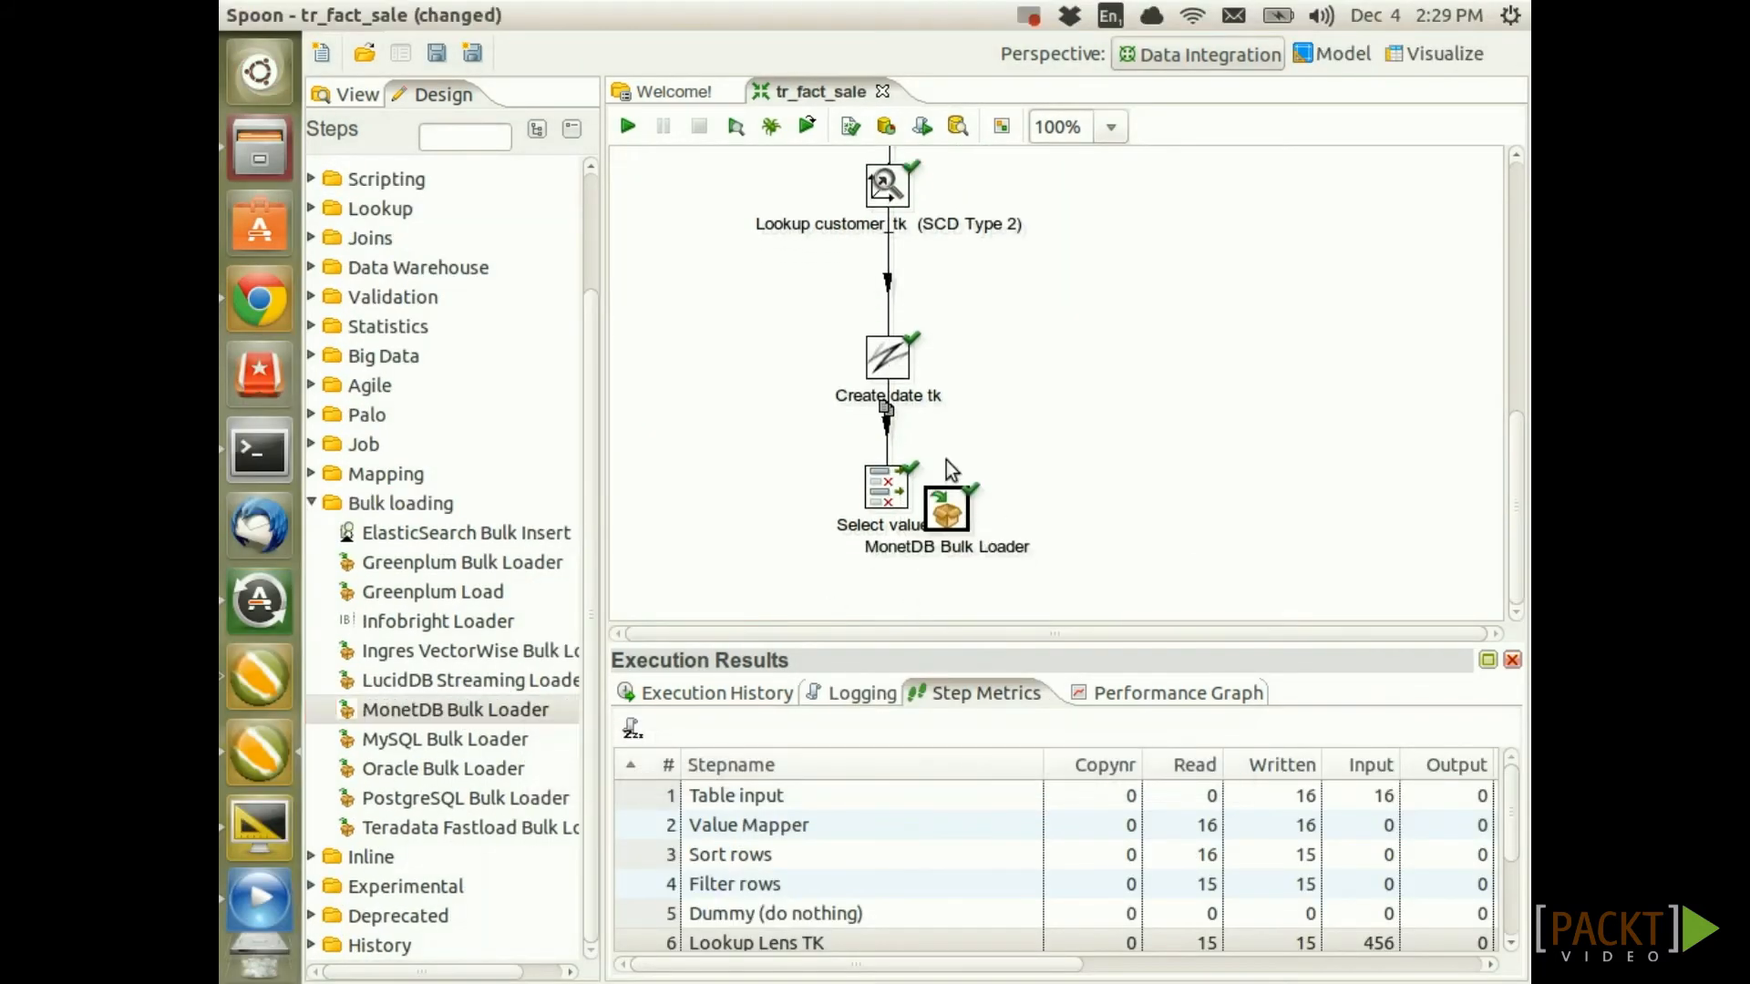
{"action": "left_click_drag", "start_coordinate": [942, 506], "coordinate": [881, 539]}
{"action": "left_click_drag", "start_coordinate": [886, 430], "coordinate": [882, 554]}
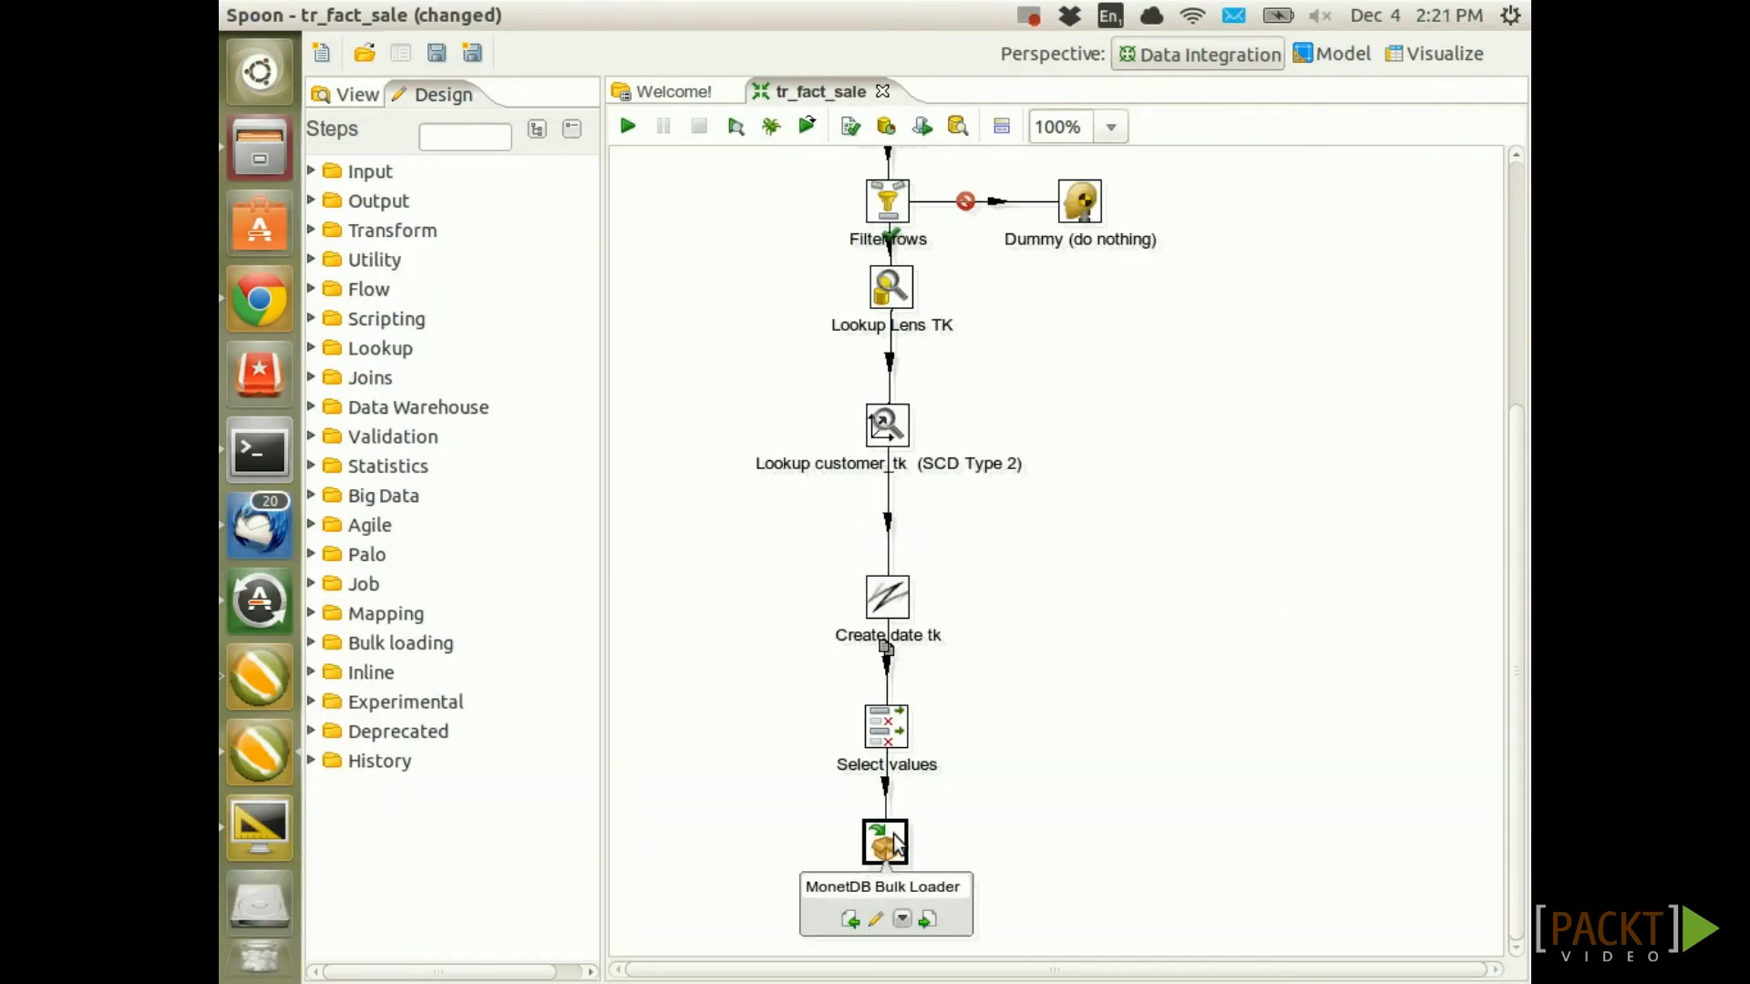
Set the bulk loader's connection to sls_dma and target schema to ${VAR_MONETDB_BULK_LOADER_SCHEMA}
{"action": "double_click", "coordinate": [898, 843]}
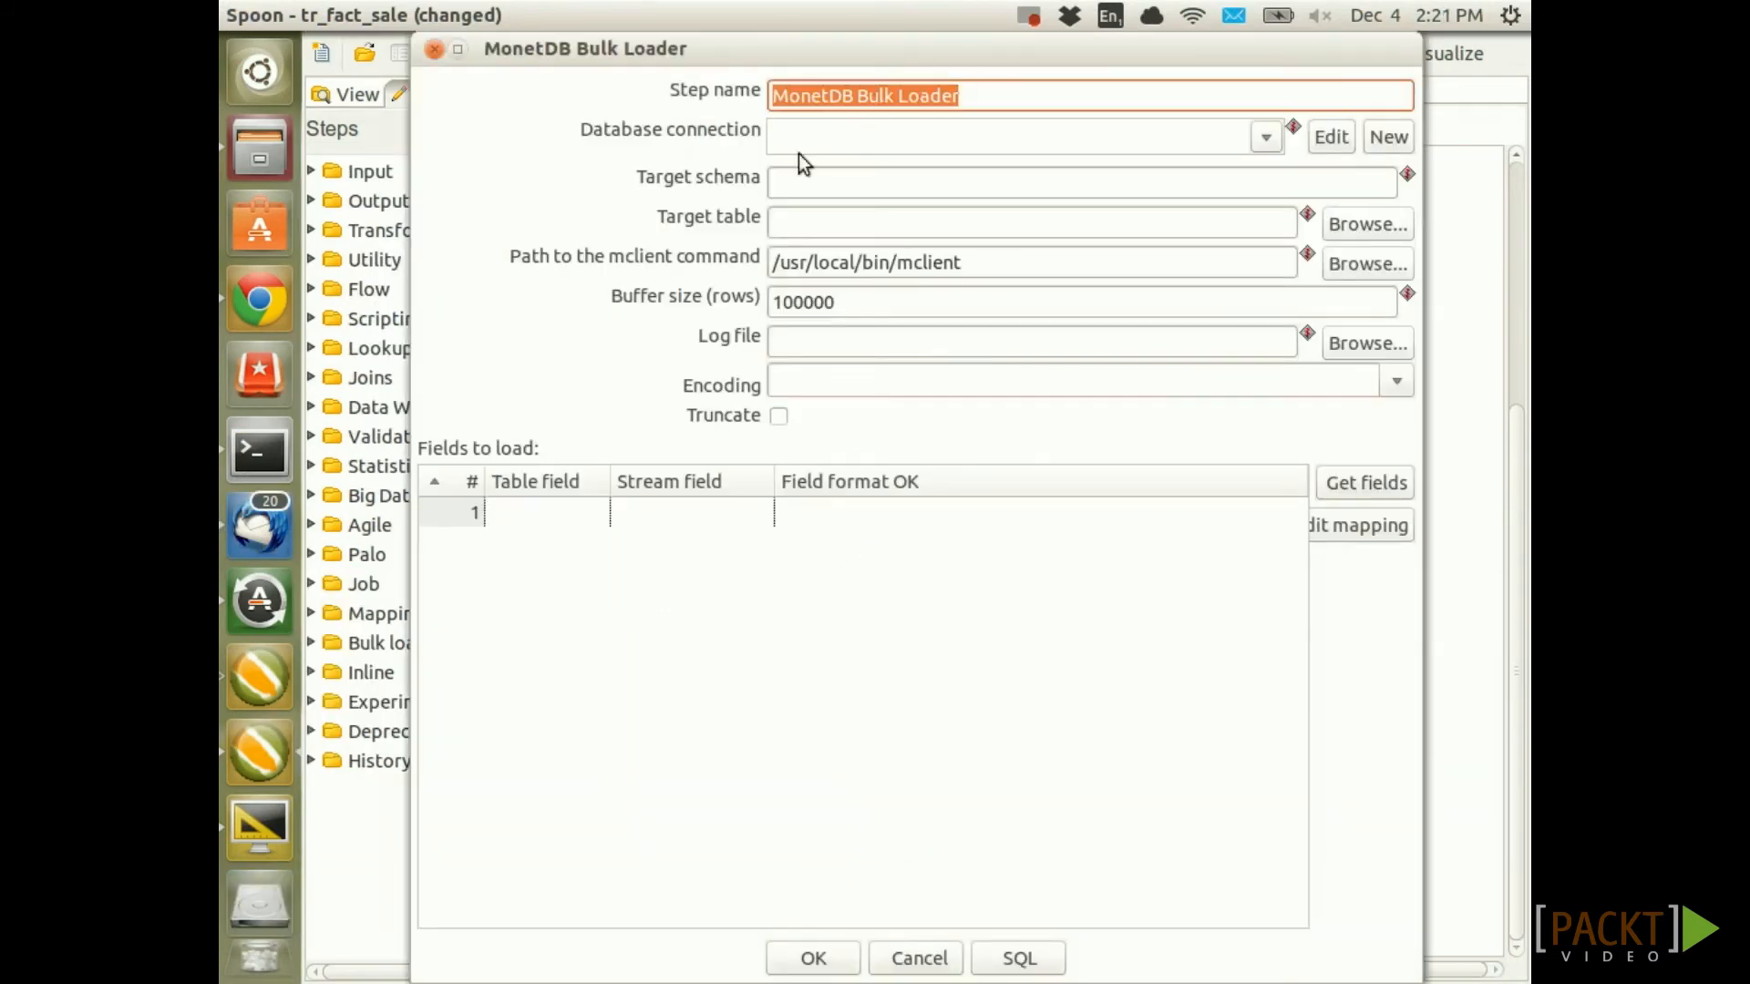
{"action": "left_click", "coordinate": [884, 150]}
{"action": "left_click", "coordinate": [1266, 136]}
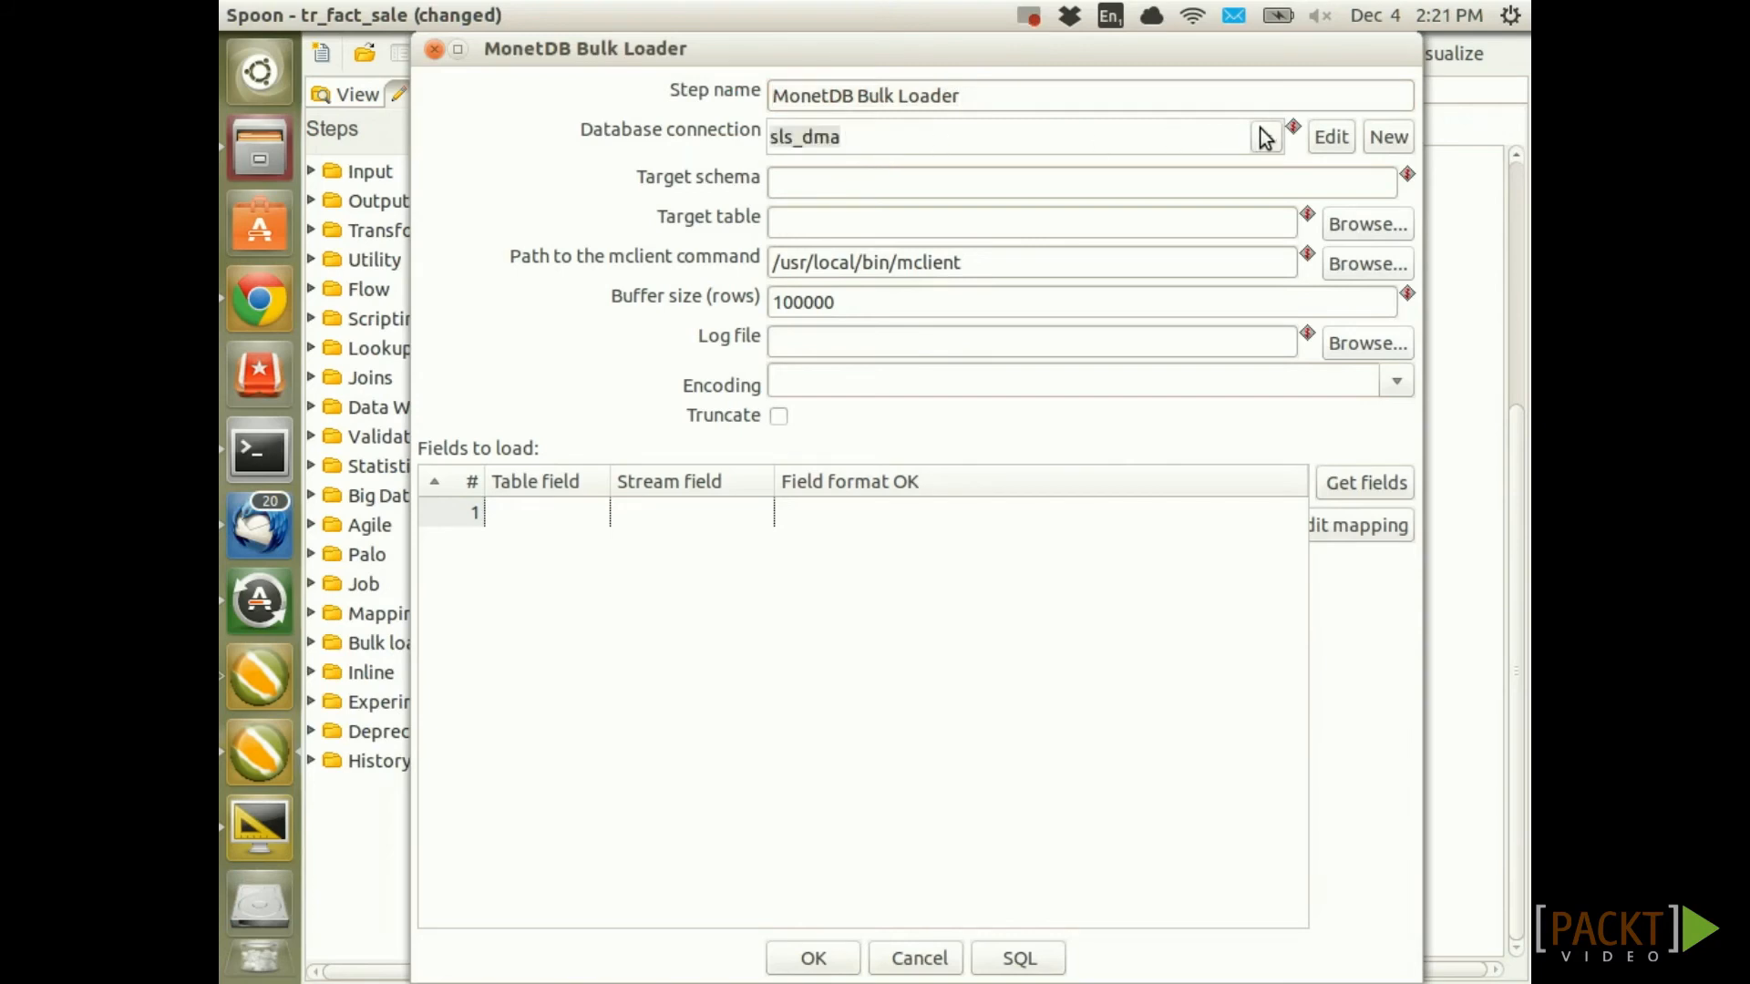
{"action": "left_click", "coordinate": [840, 168]}
{"action": "left_click", "coordinate": [819, 188]}
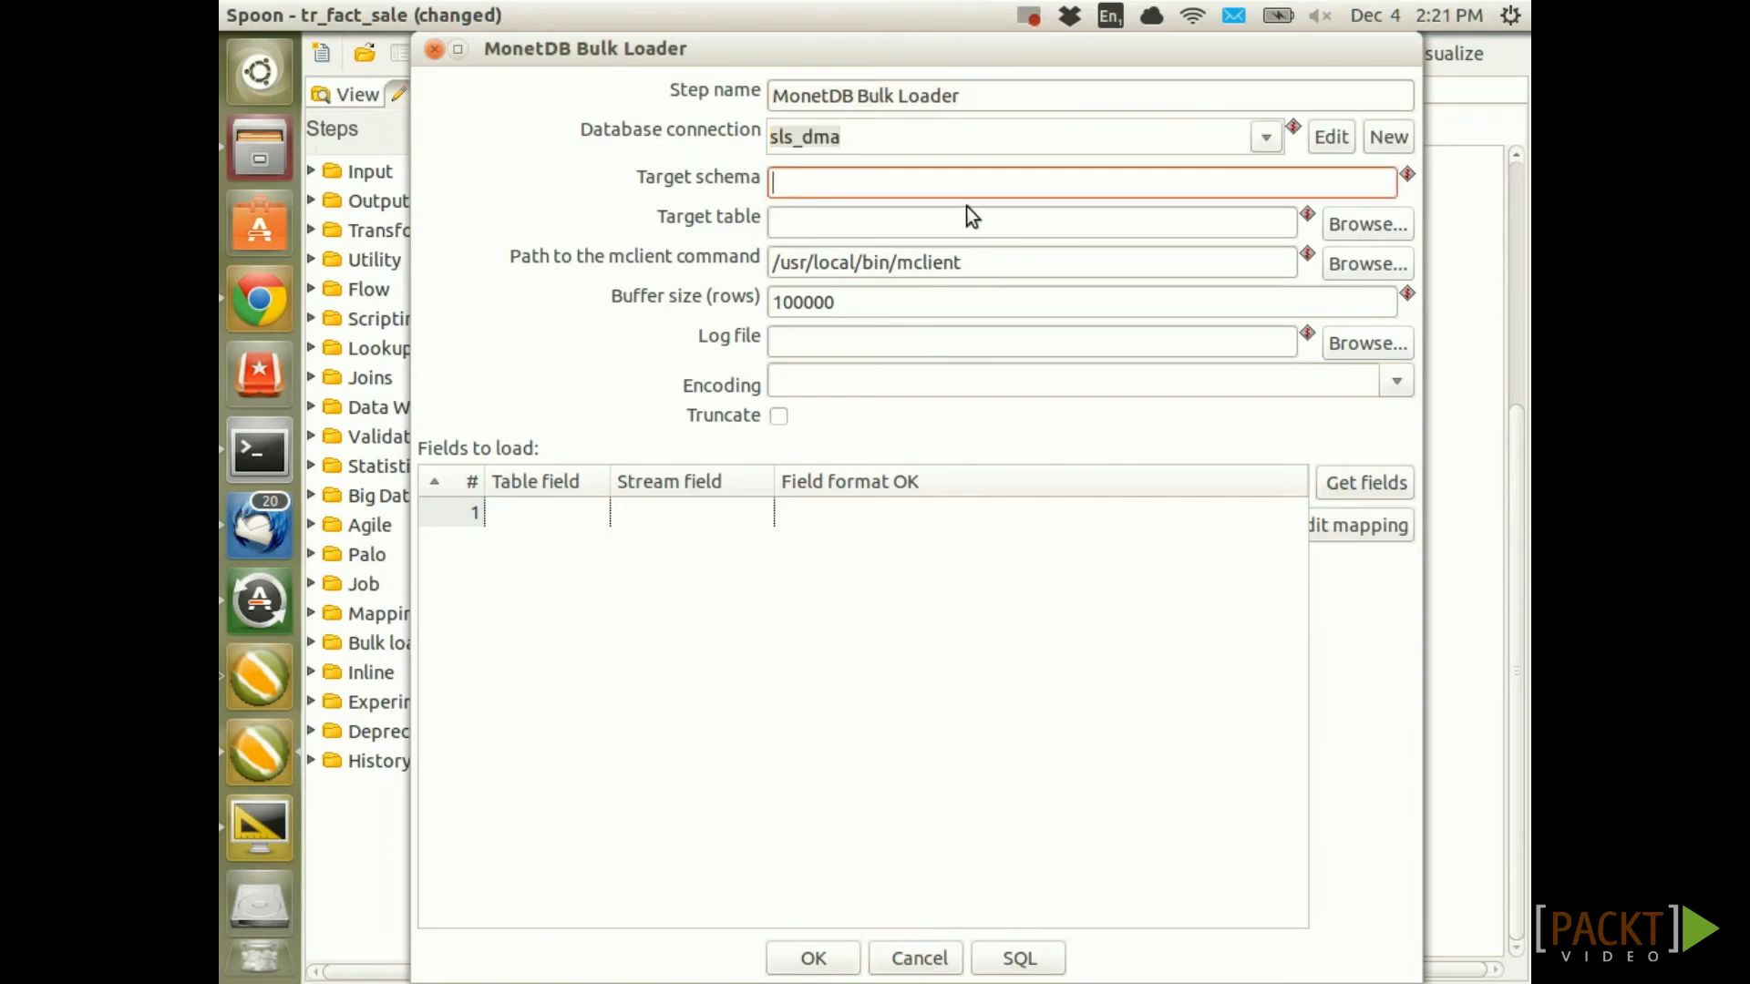
{"action": "key", "text": "ctrl+space"}
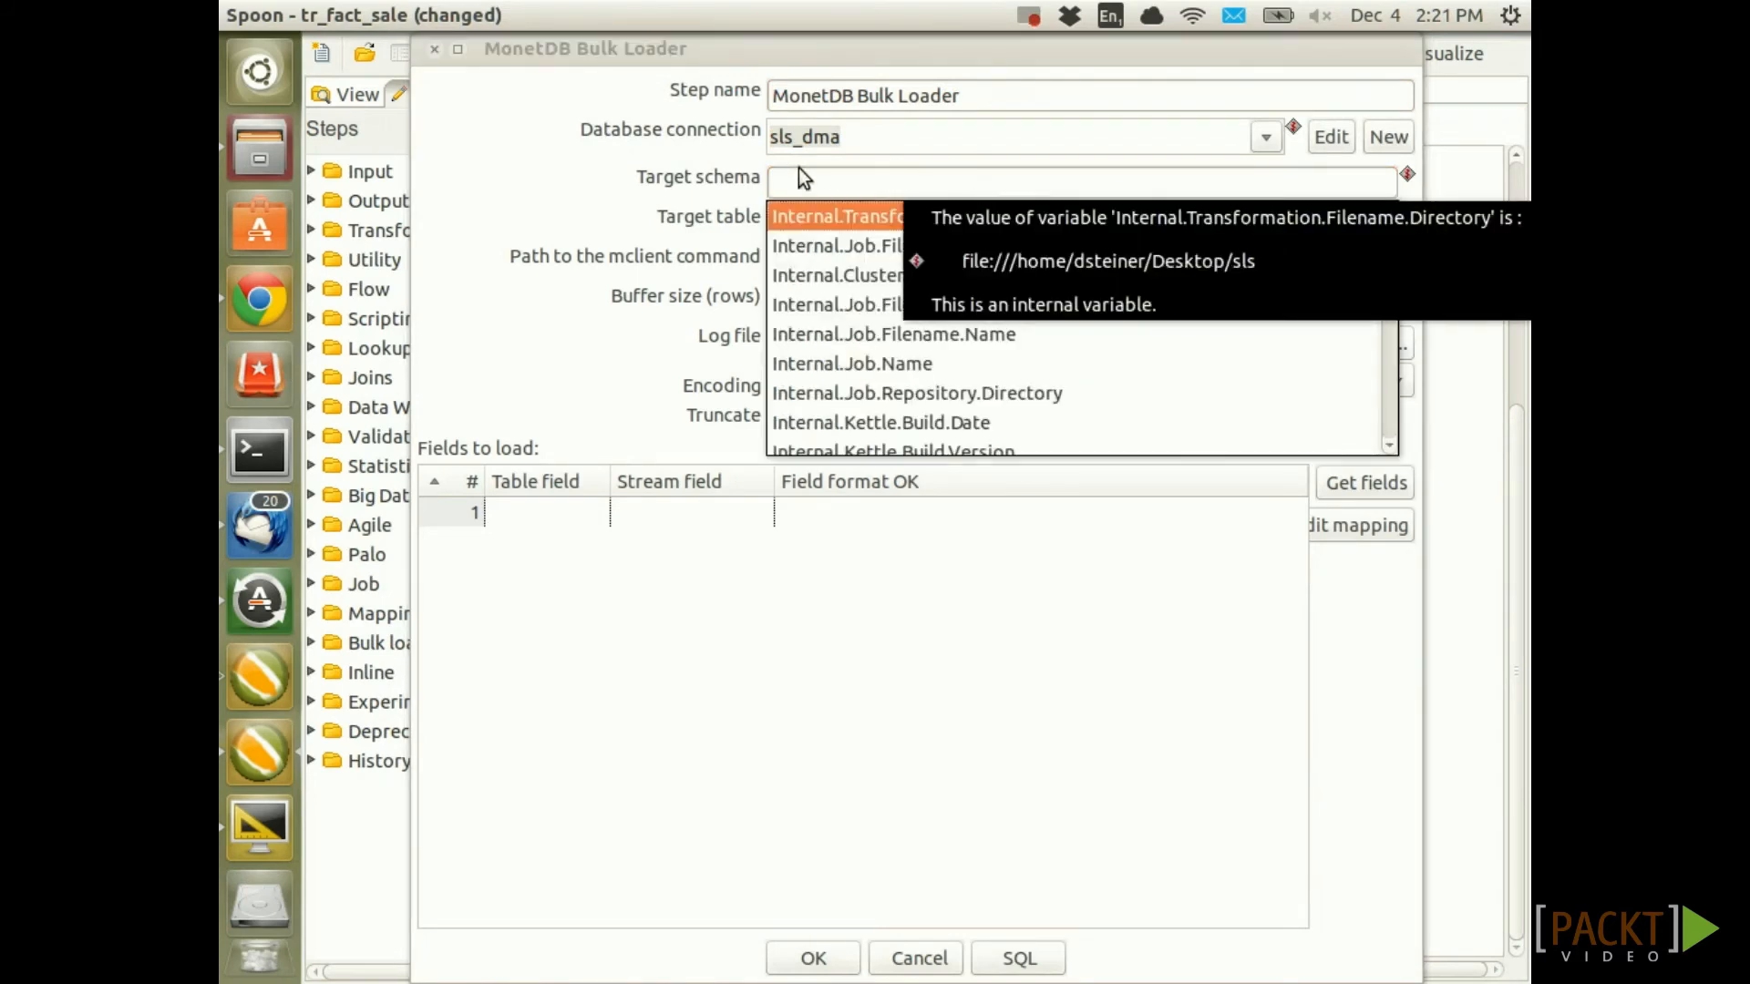
{"action": "type", "text": "v"}
{"action": "key", "text": "Down"}
{"action": "key", "text": "Down"}
{"action": "key", "text": "Down"}
{"action": "key", "text": "Down"}
{"action": "key", "text": "Down"}
{"action": "key", "text": "Down"}
{"action": "key", "text": "Down"}
{"action": "key", "text": "Down"}
{"action": "key", "text": "Down"}
{"action": "key", "text": "Down"}
{"action": "key", "text": "Down"}
{"action": "key", "text": "Down"}
{"action": "key", "text": "Down"}
{"action": "key", "text": "Down"}
{"action": "key", "text": "Down"}
{"action": "key", "text": "Down"}
{"action": "key", "text": "Down"}
{"action": "key", "text": "Down"}
{"action": "key", "text": "Down"}
{"action": "key", "text": "Down"}
{"action": "key", "text": "Down"}
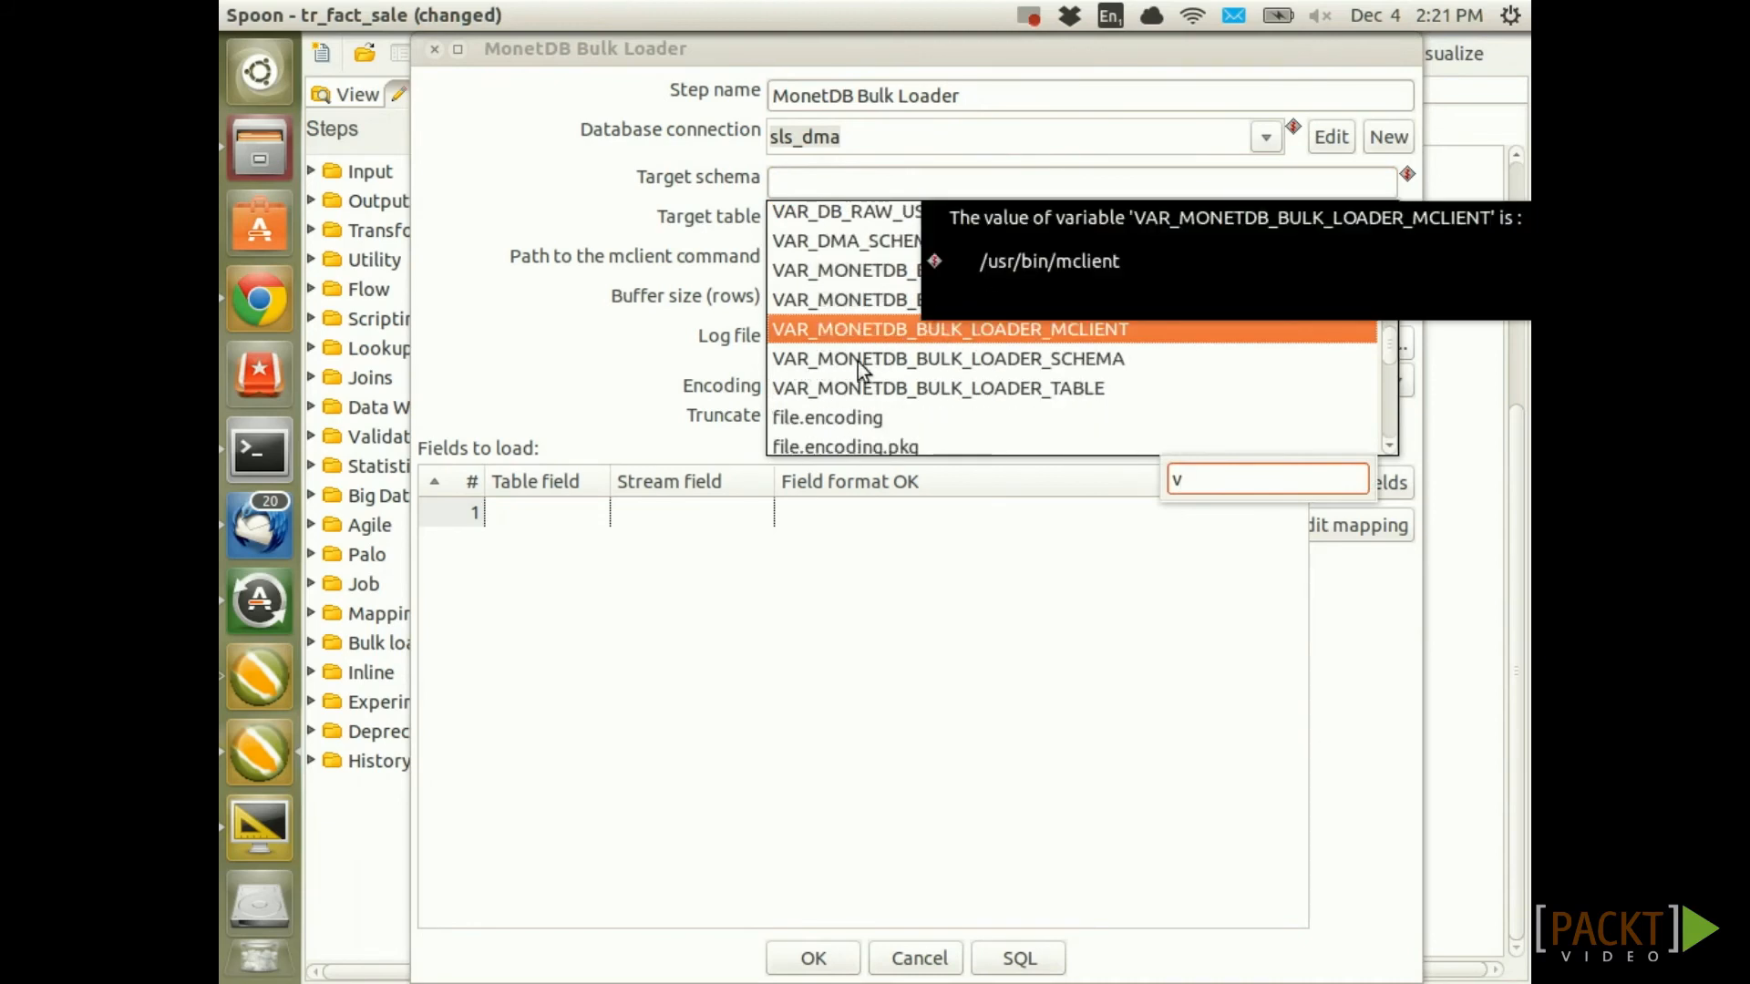
{"action": "double_click", "coordinate": [939, 361]}
Set target table fact_sale and the mclient path to ${VAR_MONETDB_BULK_LOADER_MCLIENT}
{"action": "left_click", "coordinate": [812, 227]}
{"action": "type", "text": "fact_sale"}
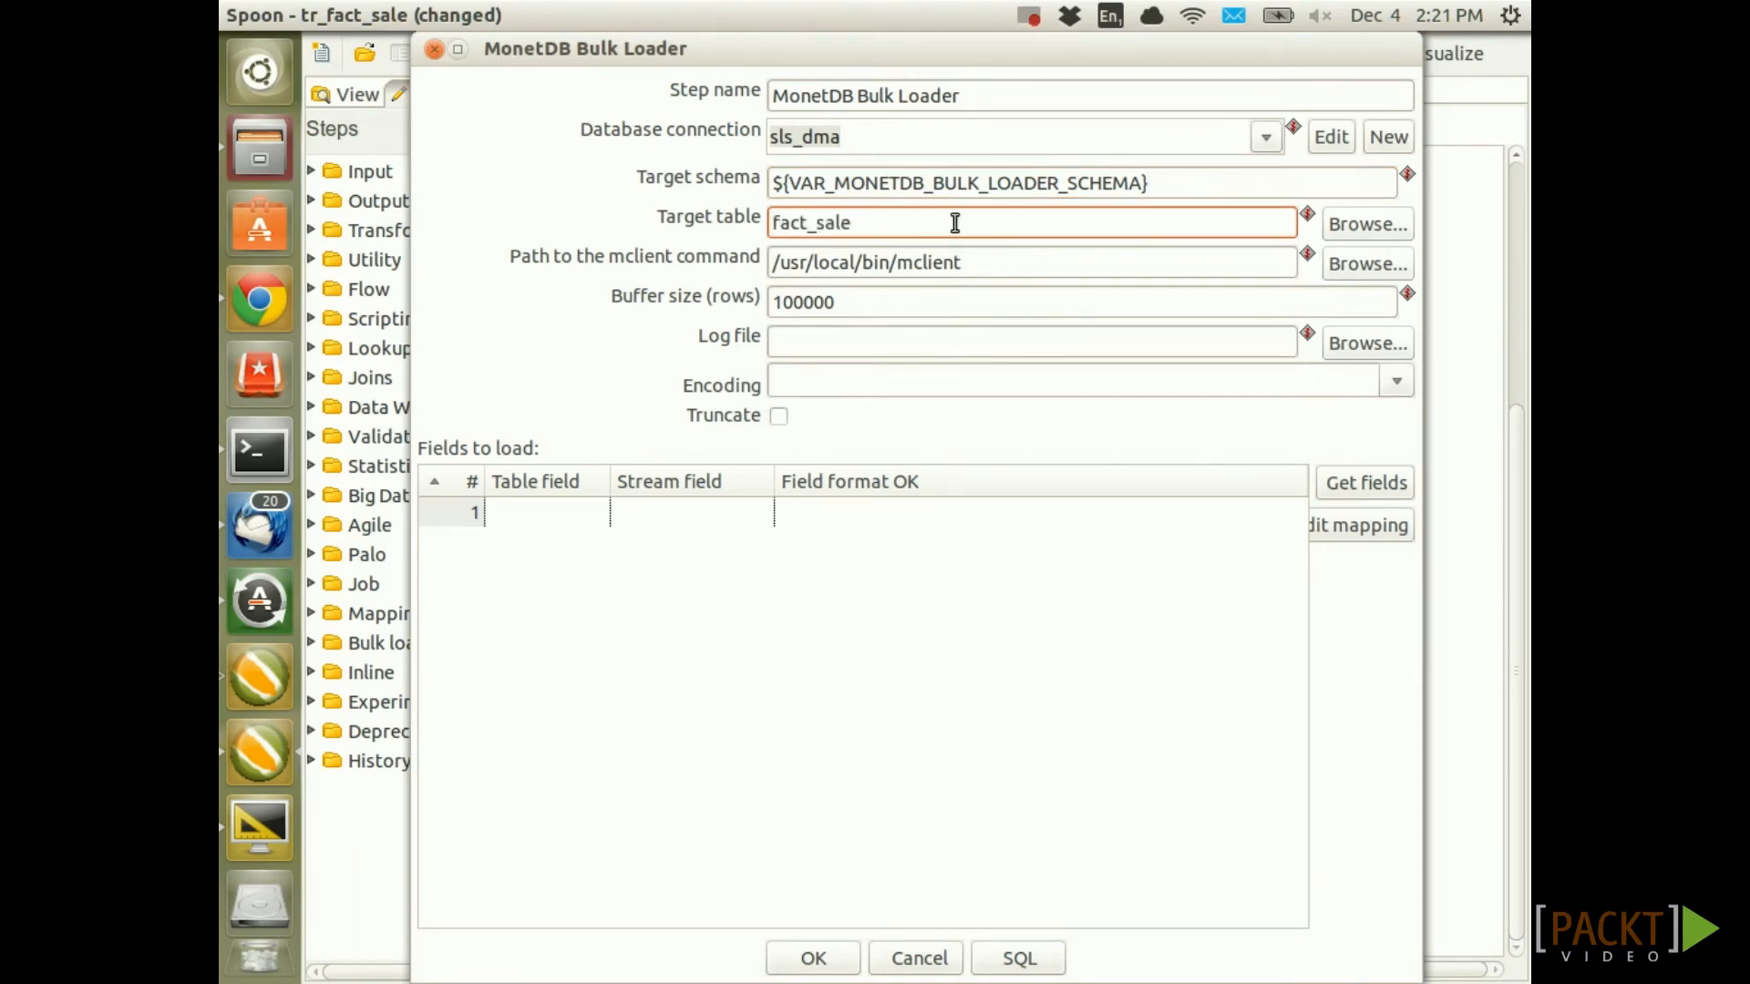
{"action": "triple_click", "coordinate": [989, 258]}
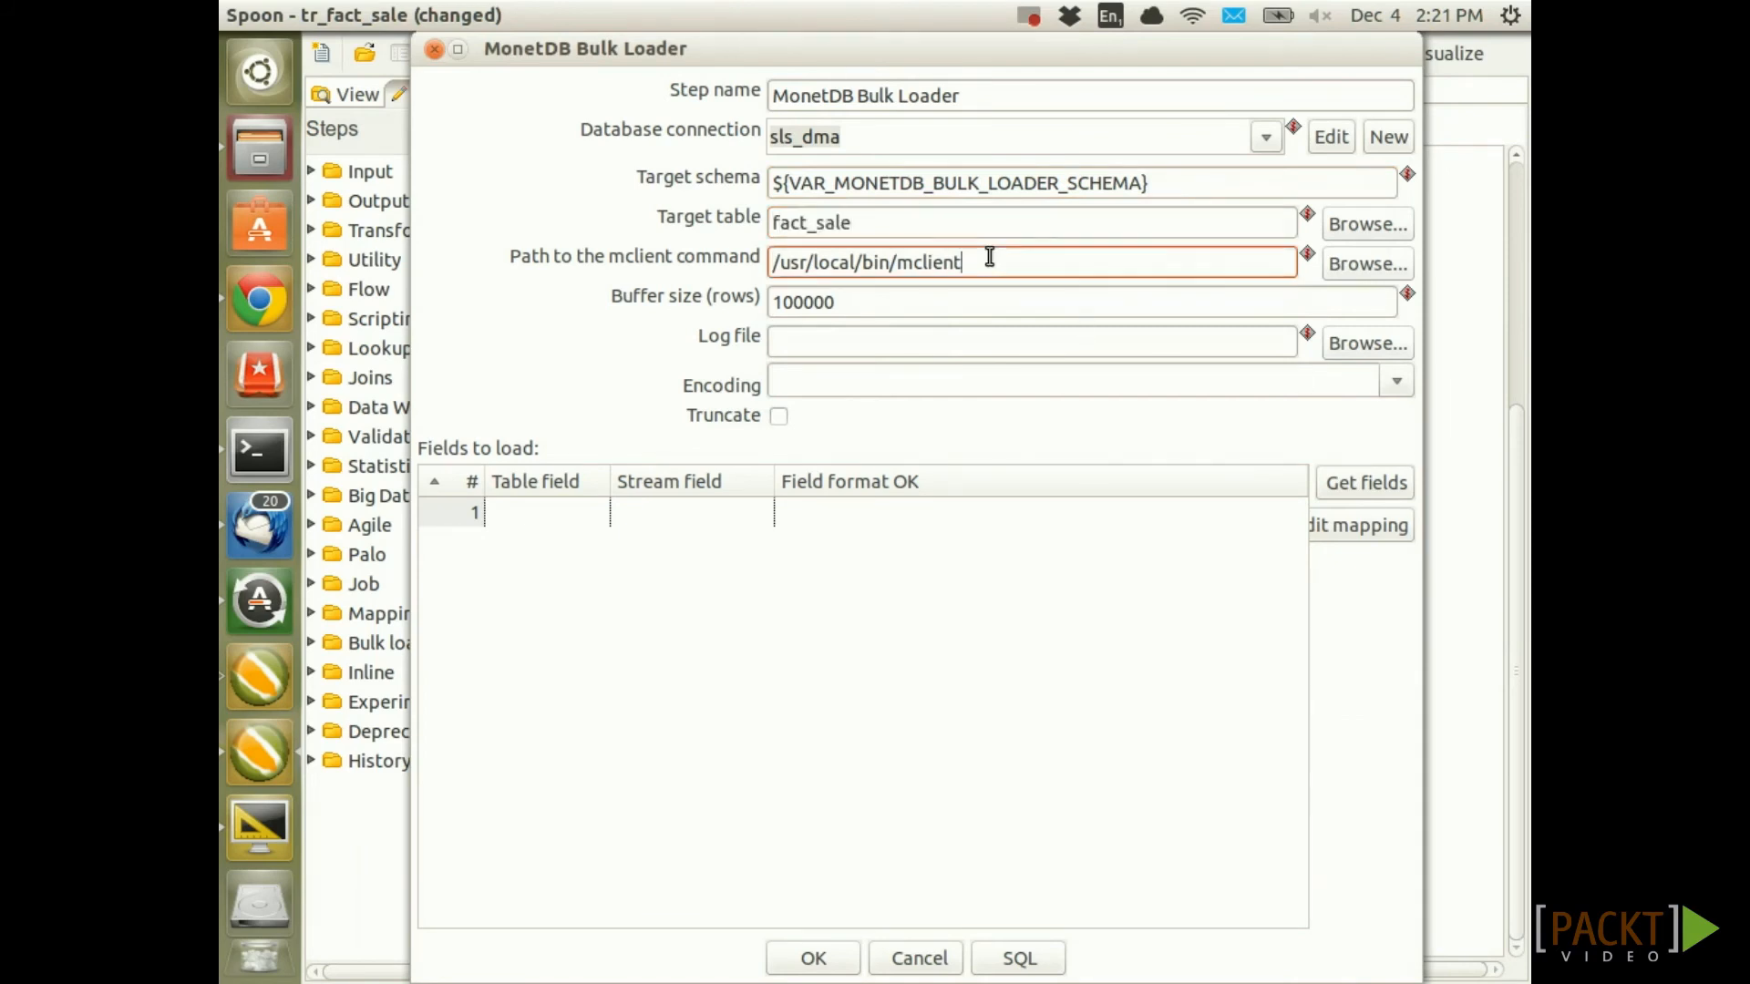
{"action": "key", "text": "BackSpace"}
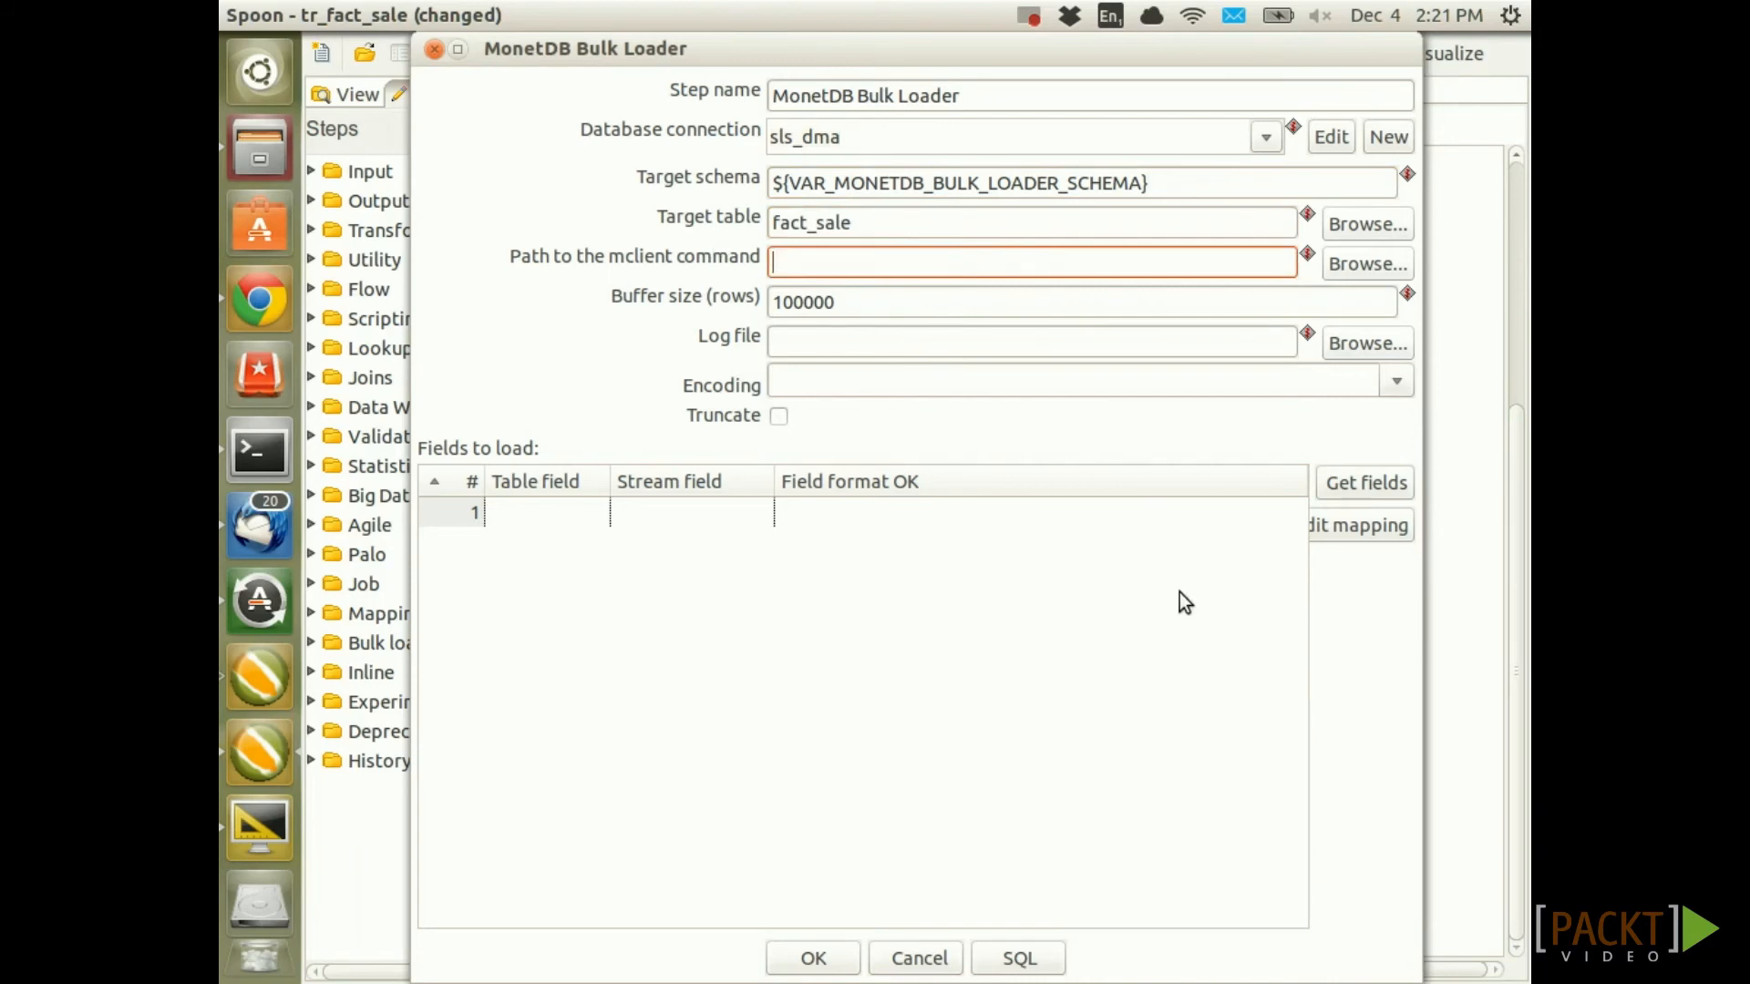
{"action": "key", "text": "ctrl+space"}
{"action": "type", "text": "v"}
{"action": "key", "text": "Down"}
{"action": "key", "text": "Down"}
{"action": "key", "text": "Down"}
{"action": "key", "text": "Down"}
{"action": "key", "text": "Down"}
{"action": "key", "text": "Down"}
{"action": "key", "text": "Down"}
{"action": "key", "text": "Down"}
{"action": "key", "text": "Down"}
{"action": "key", "text": "Down"}
{"action": "key", "text": "Down"}
{"action": "key", "text": "Down"}
{"action": "key", "text": "Down"}
{"action": "key", "text": "Down"}
{"action": "key", "text": "Down"}
{"action": "key", "text": "Down"}
{"action": "key", "text": "Down"}
{"action": "key", "text": "Down"}
{"action": "key", "text": "Down"}
{"action": "key", "text": "Down"}
{"action": "key", "text": "Up"}
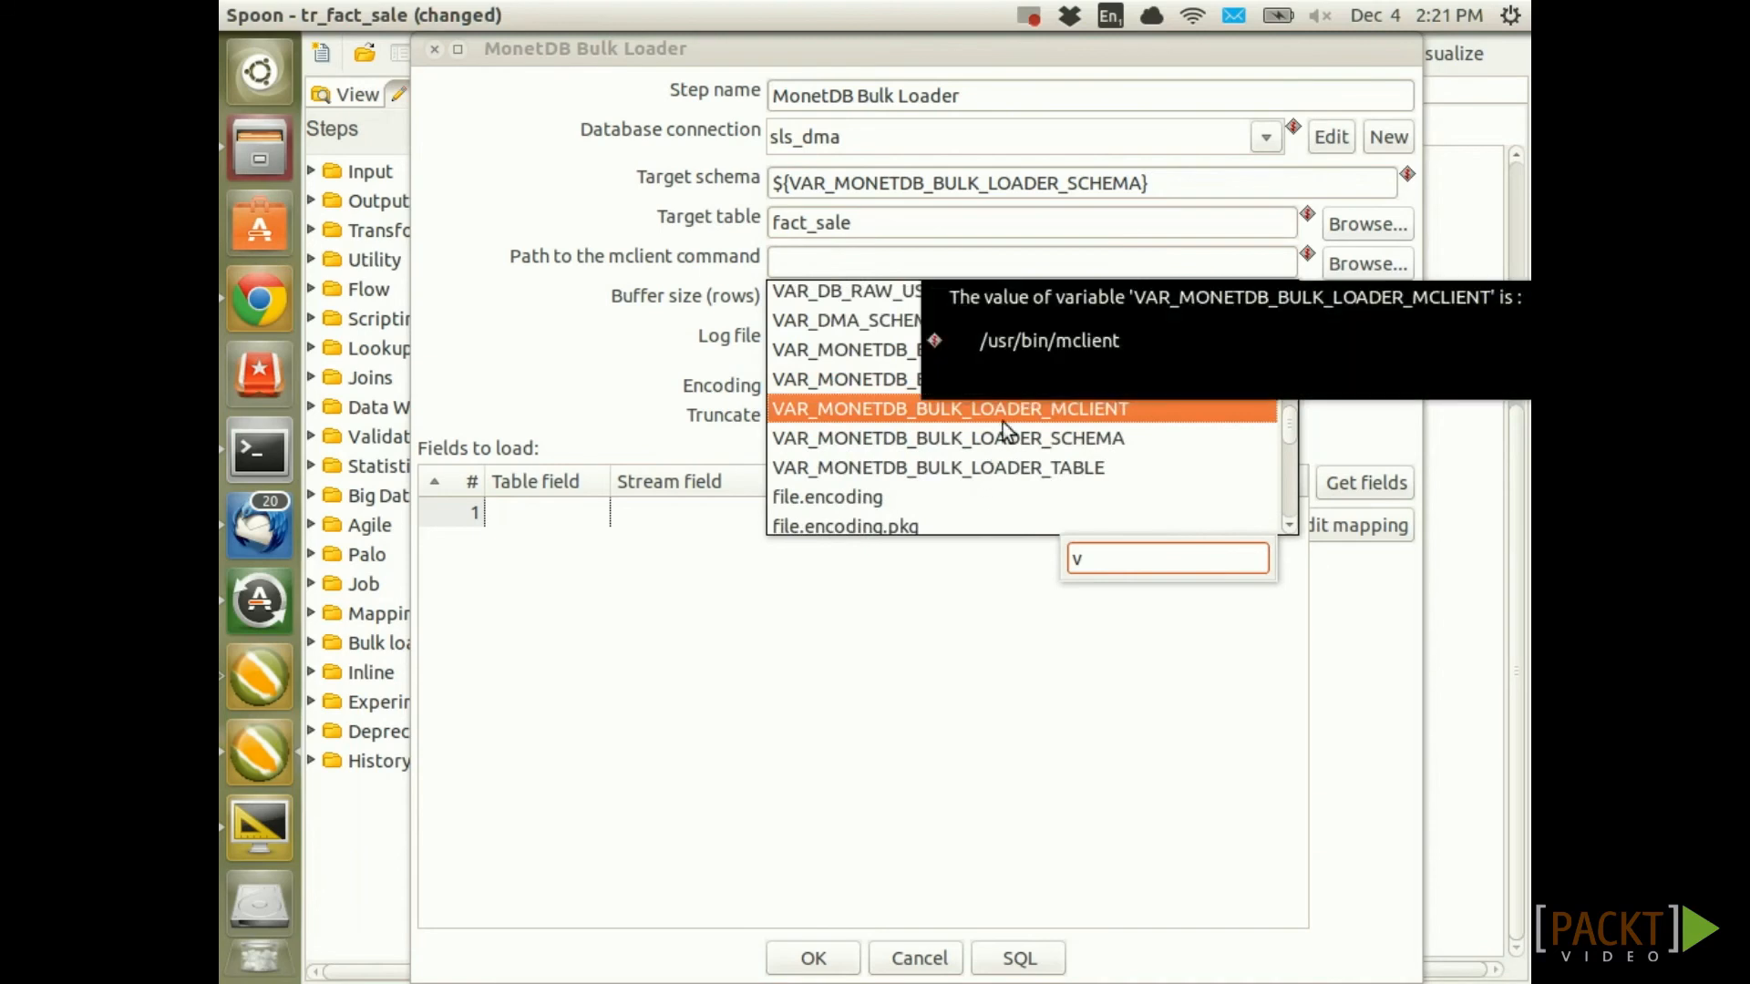
{"action": "double_click", "coordinate": [971, 409]}
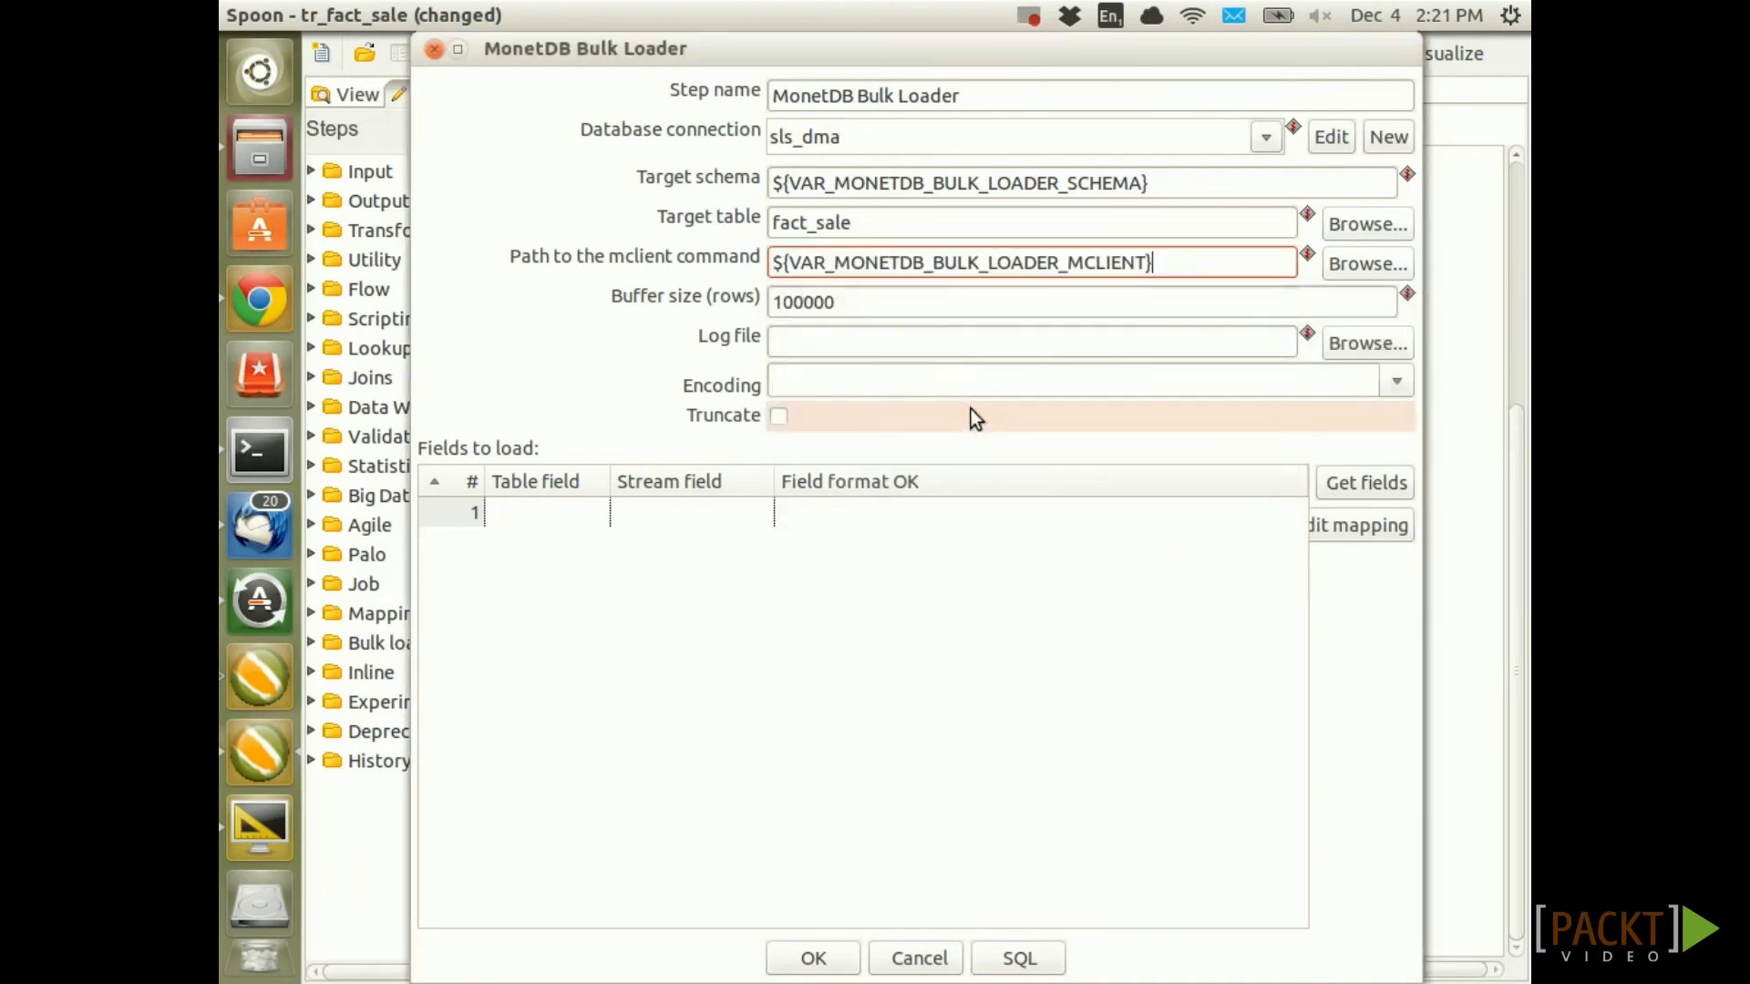
Replace the default buffer size 100000 with the bulk loader buffer-size variable
{"action": "double_click", "coordinate": [870, 298]}
{"action": "key", "text": "BackSpace"}
{"action": "key", "text": "ctrl+space"}
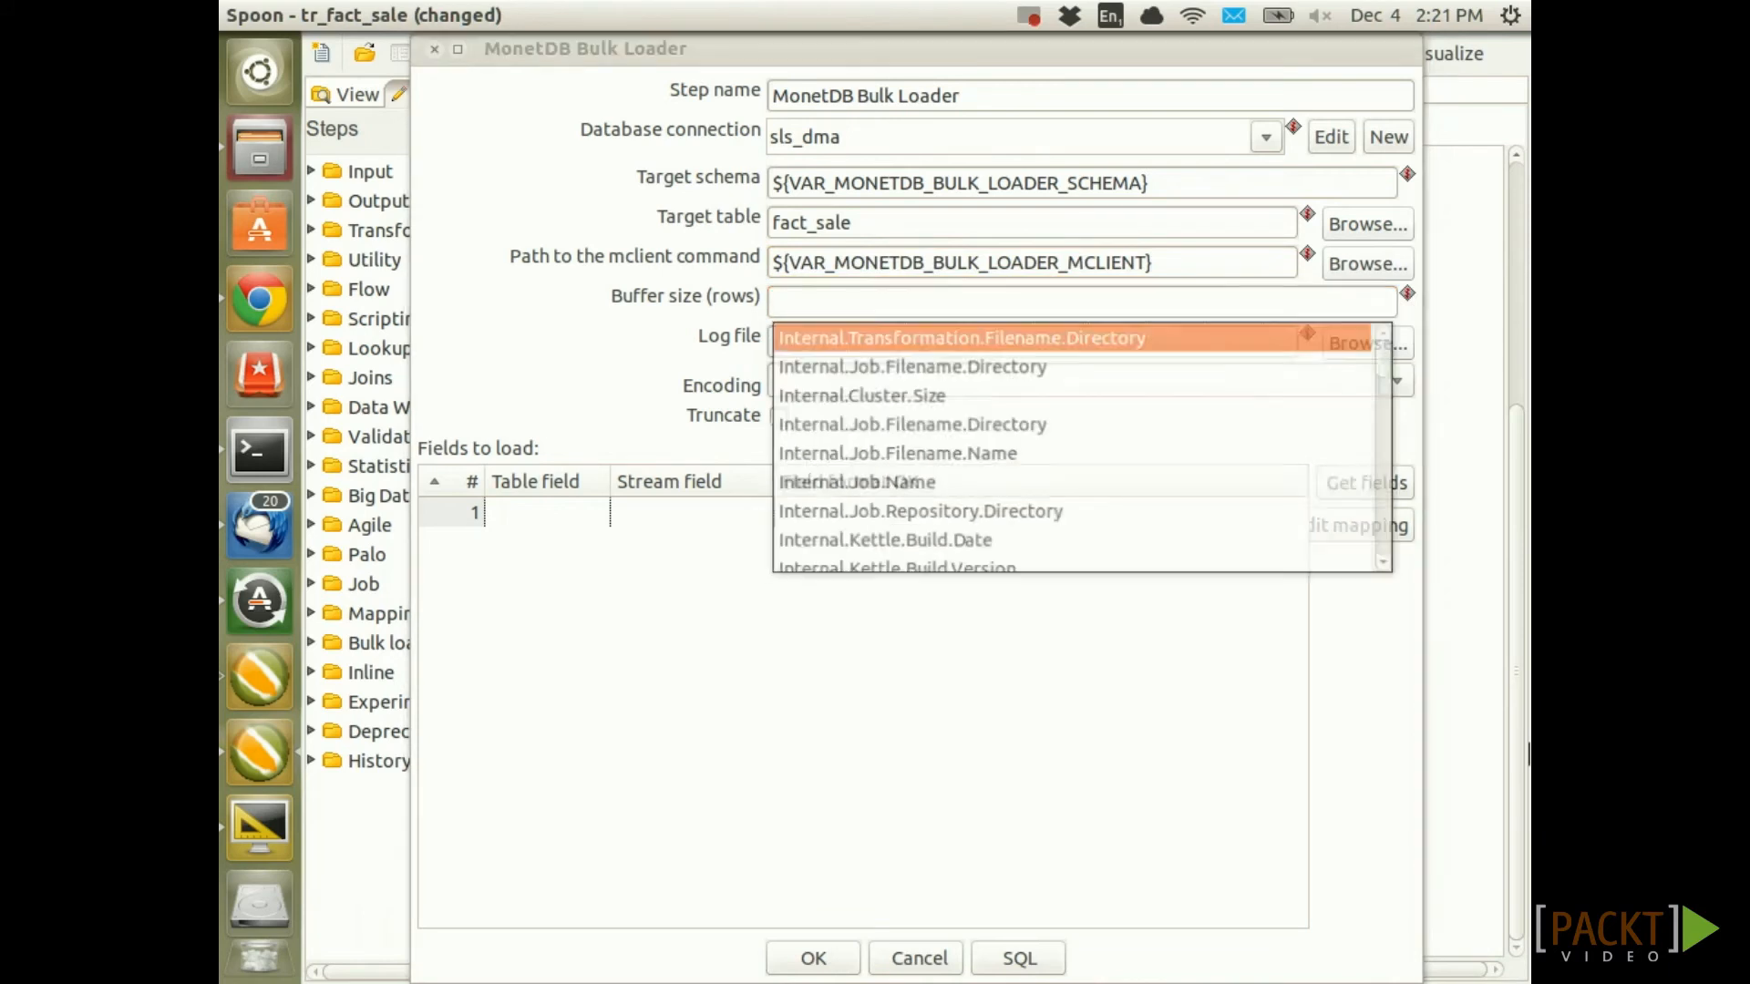
{"action": "type", "text": "V"}
{"action": "scroll", "coordinate": [950, 493], "scroll_direction": "down", "scroll_amount": 20}
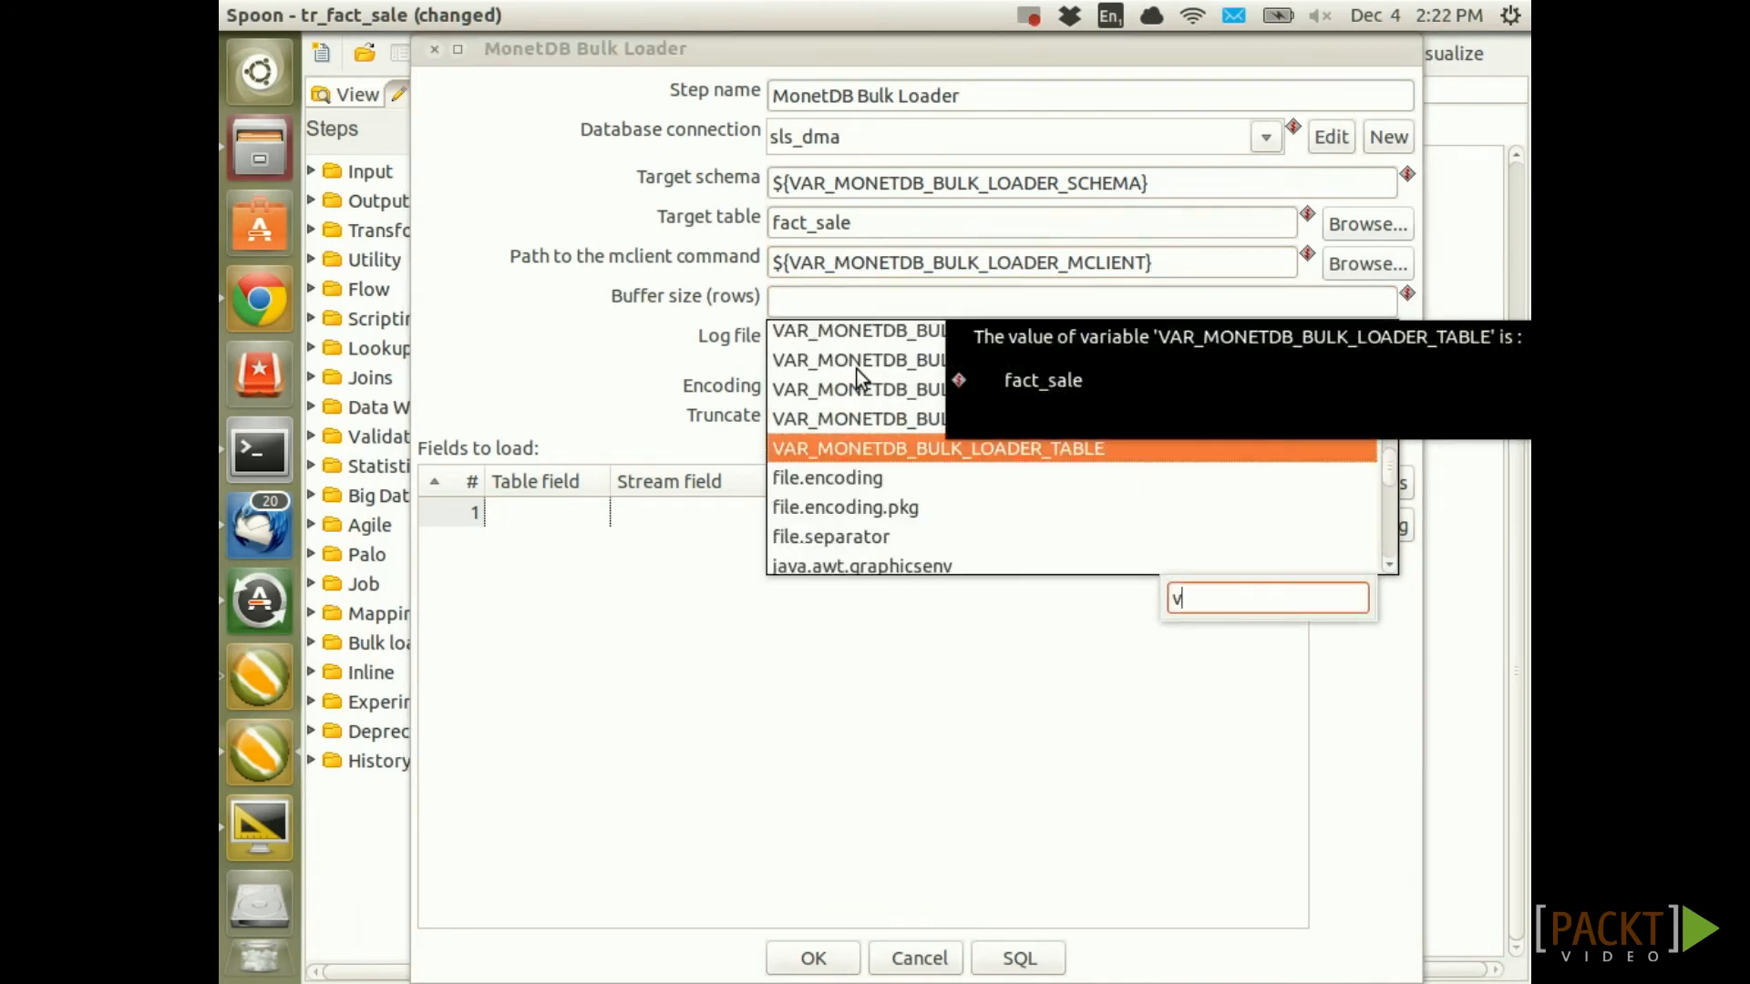
{"action": "left_click", "coordinate": [857, 367]}
{"action": "left_click", "coordinate": [851, 334]}
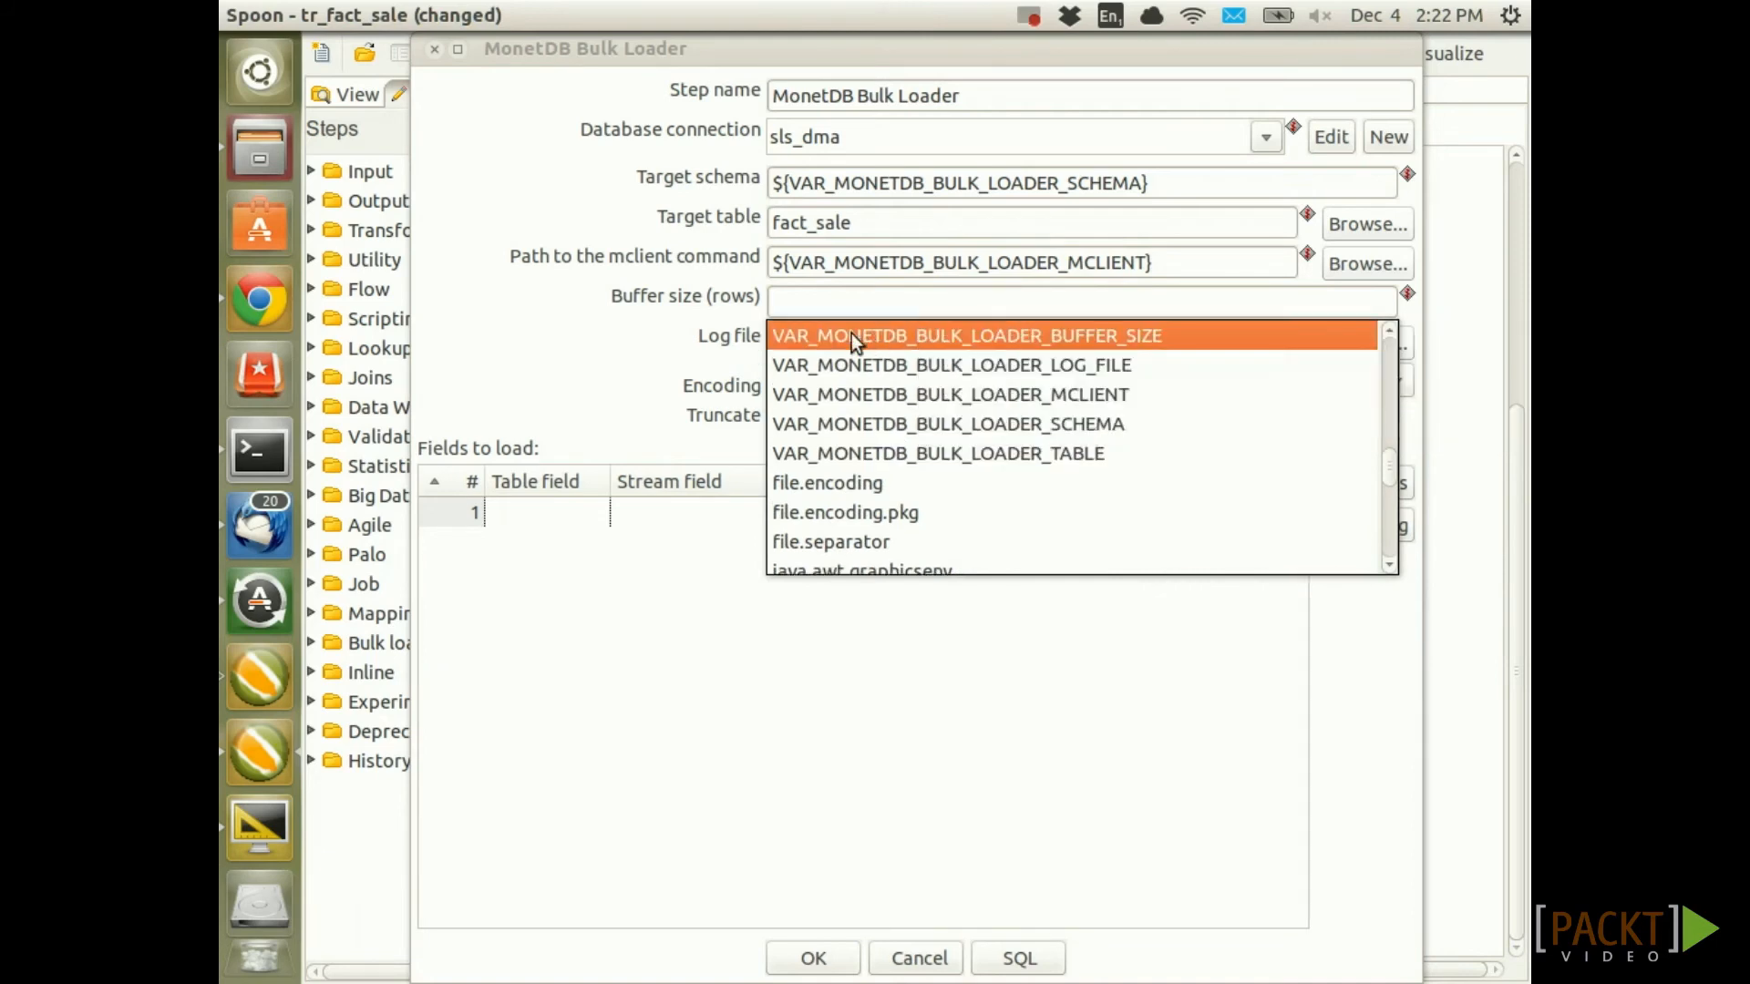
{"action": "double_click", "coordinate": [851, 333]}
Set the bulk loader's log file to the log-file variable
{"action": "left_click", "coordinate": [839, 343]}
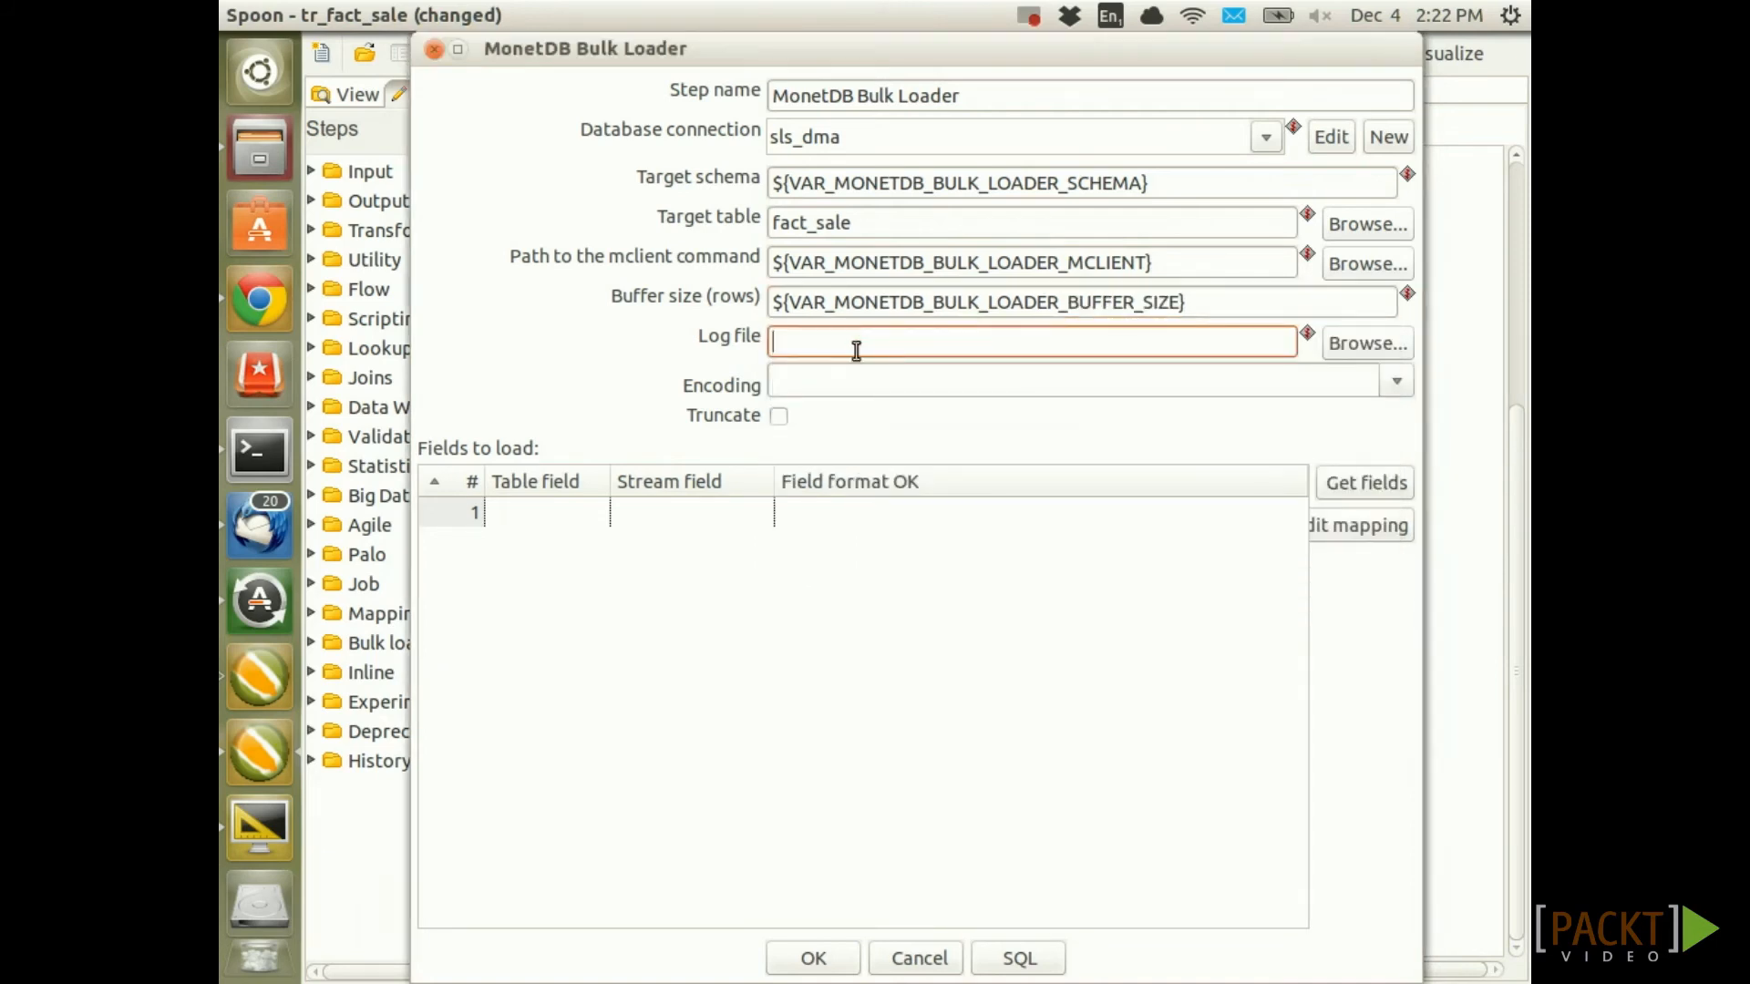
{"action": "key", "text": "ctrl+space"}
{"action": "type", "text": "V"}
{"action": "scroll", "coordinate": [848, 473], "scroll_direction": "down", "scroll_amount": 2}
{"action": "scroll", "coordinate": [856, 473], "scroll_direction": "down", "scroll_amount": 6}
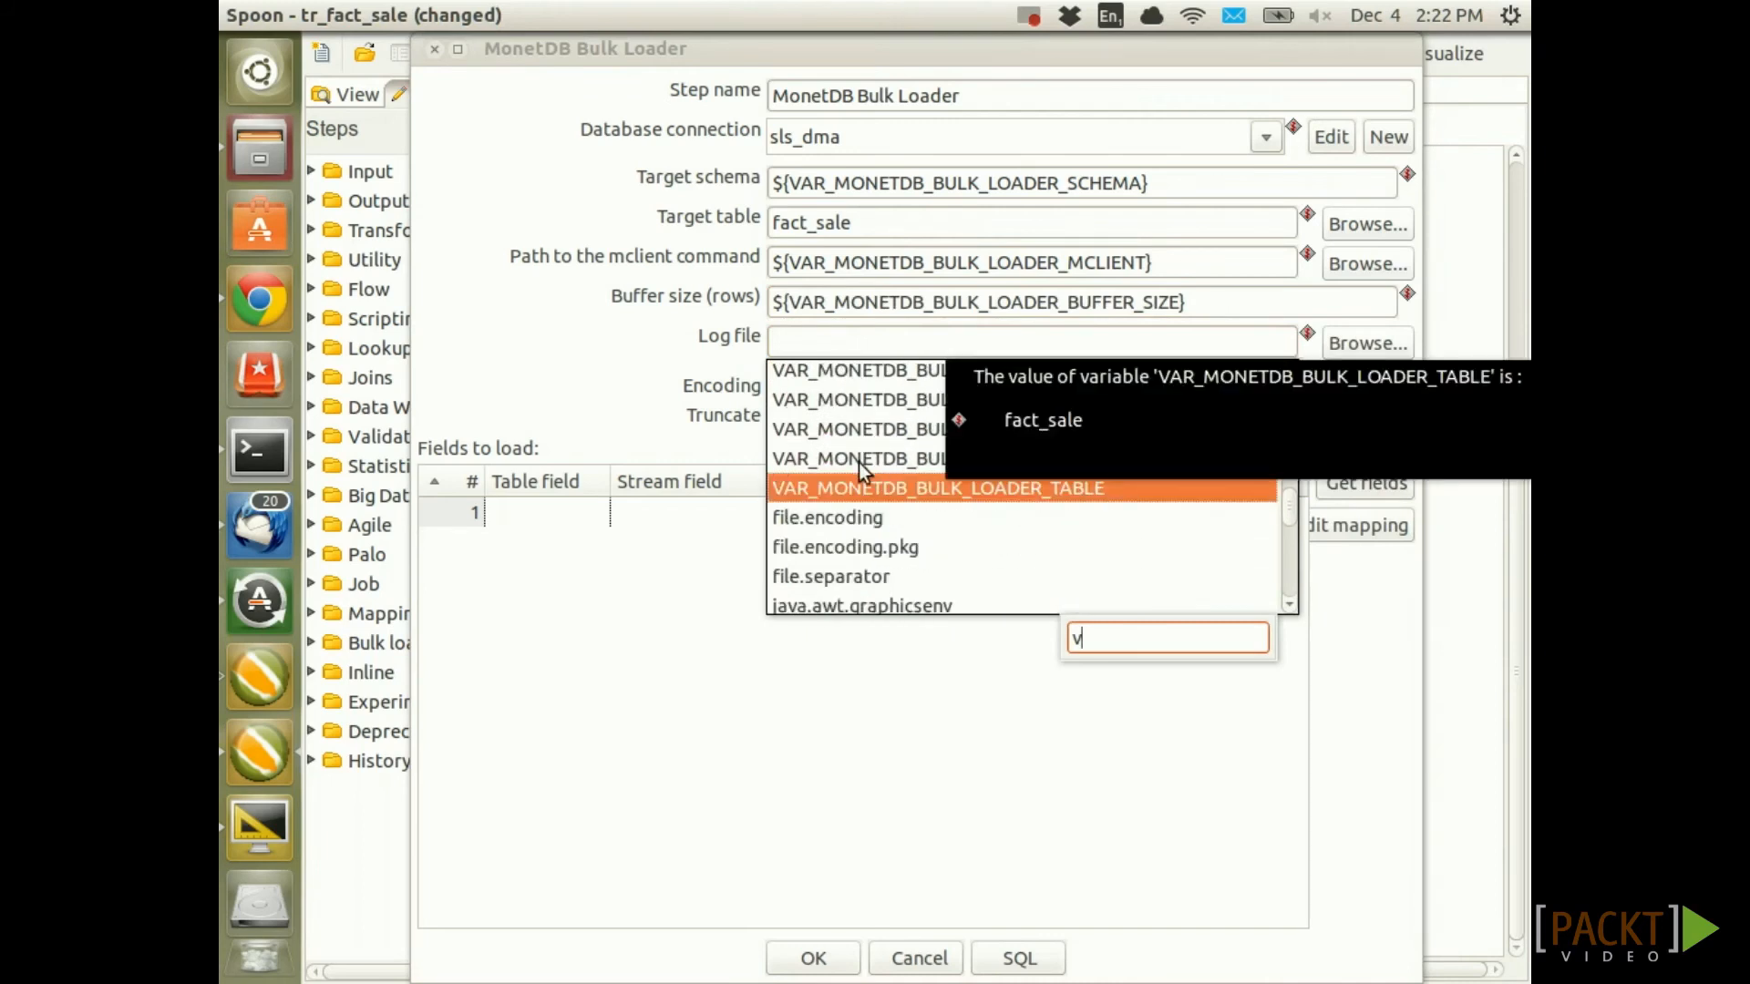
{"action": "scroll", "coordinate": [856, 476], "scroll_direction": "up", "scroll_amount": 1}
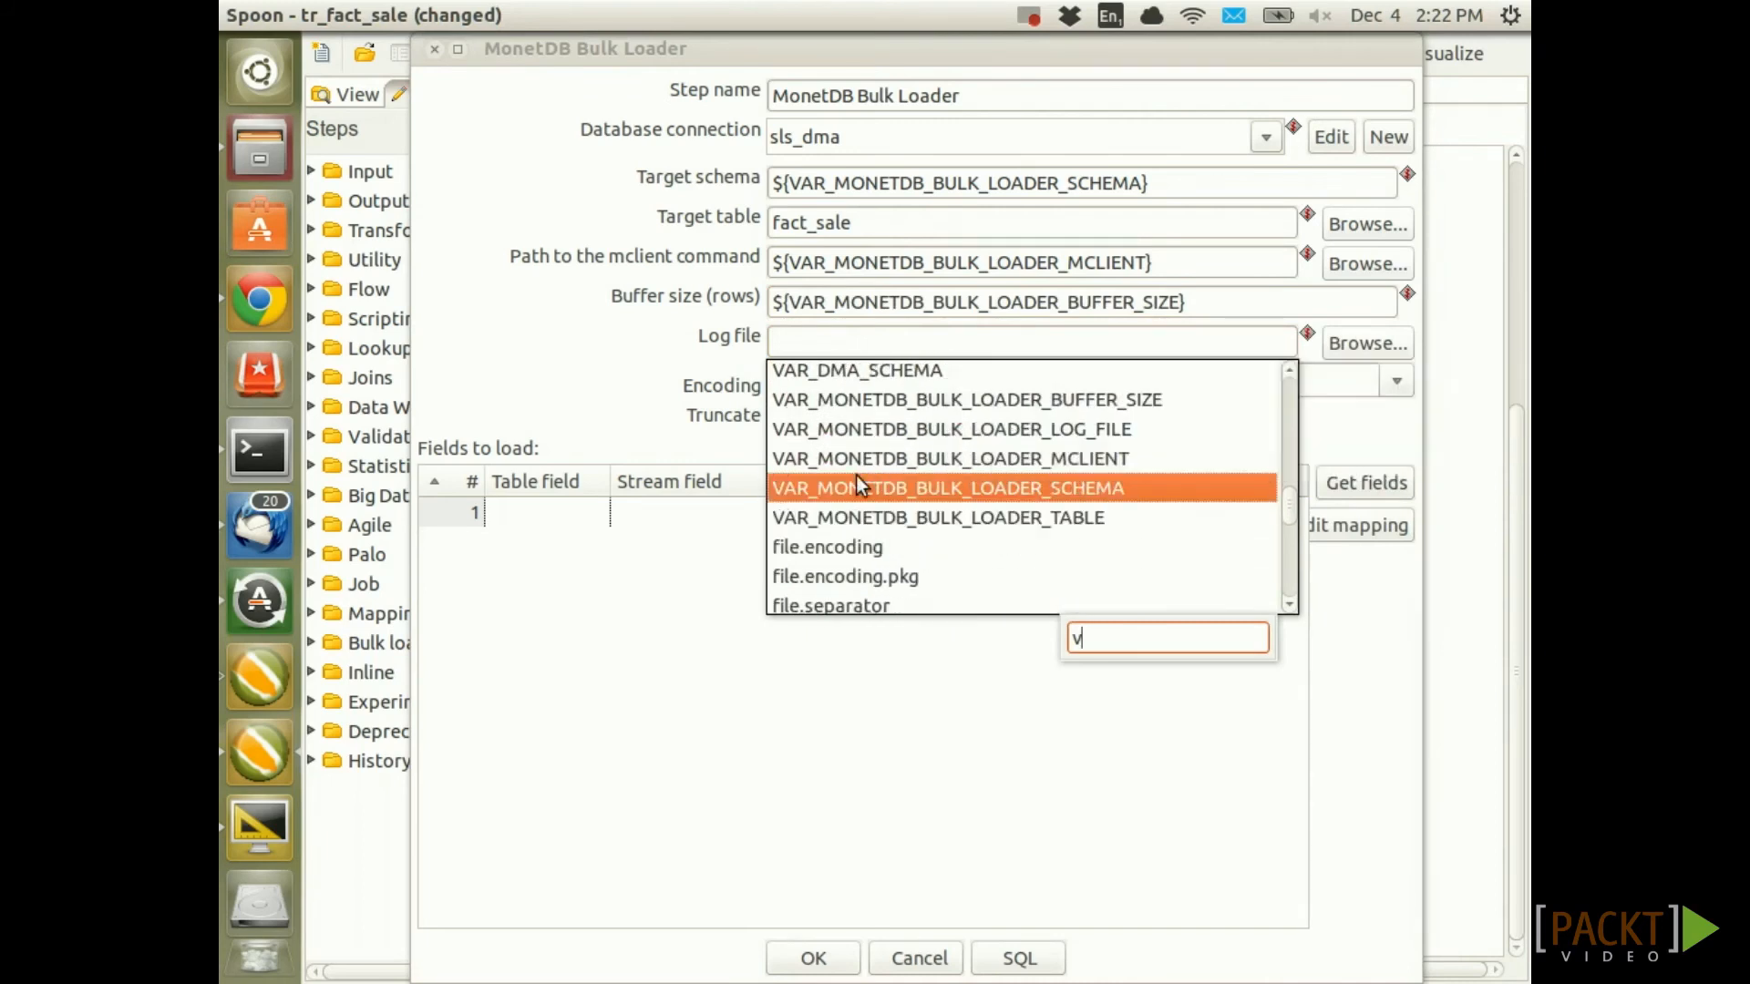
{"action": "double_click", "coordinate": [835, 429]}
Choose UTF-8 encoding, map the six incoming fields, confirm, and save the transformation
{"action": "left_click", "coordinate": [895, 381]}
{"action": "left_click", "coordinate": [1398, 381]}
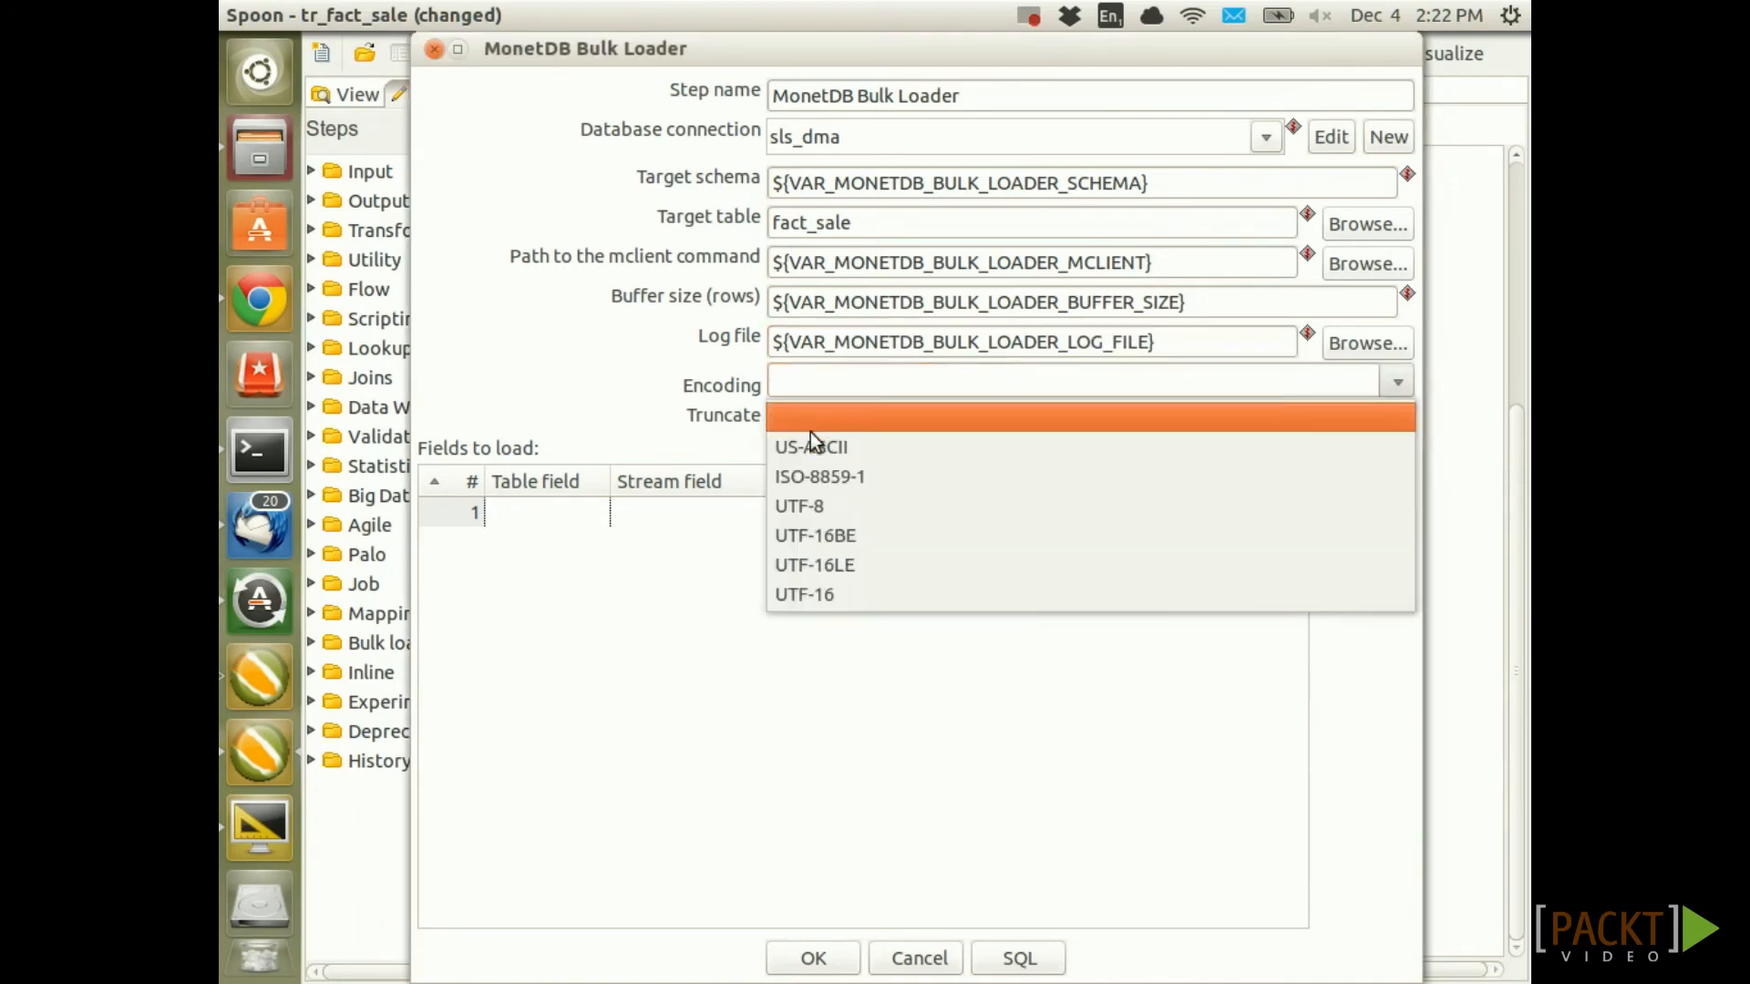
{"action": "left_click", "coordinate": [837, 506]}
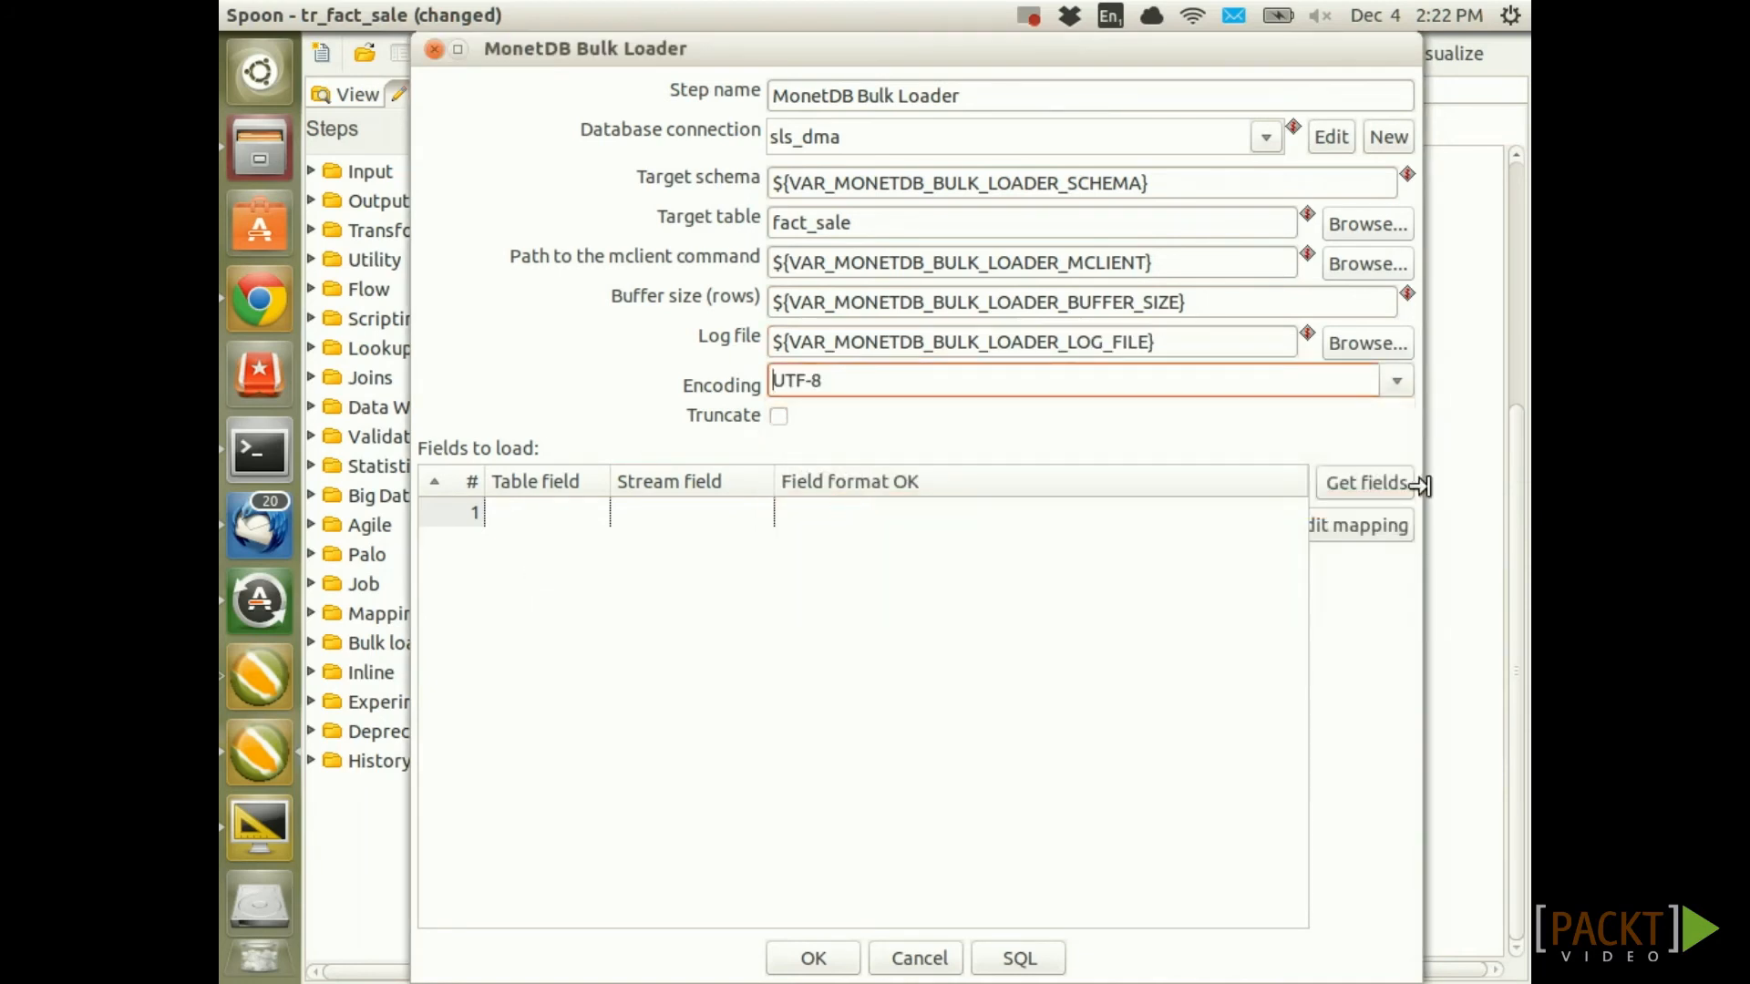
{"action": "left_click", "coordinate": [1374, 492]}
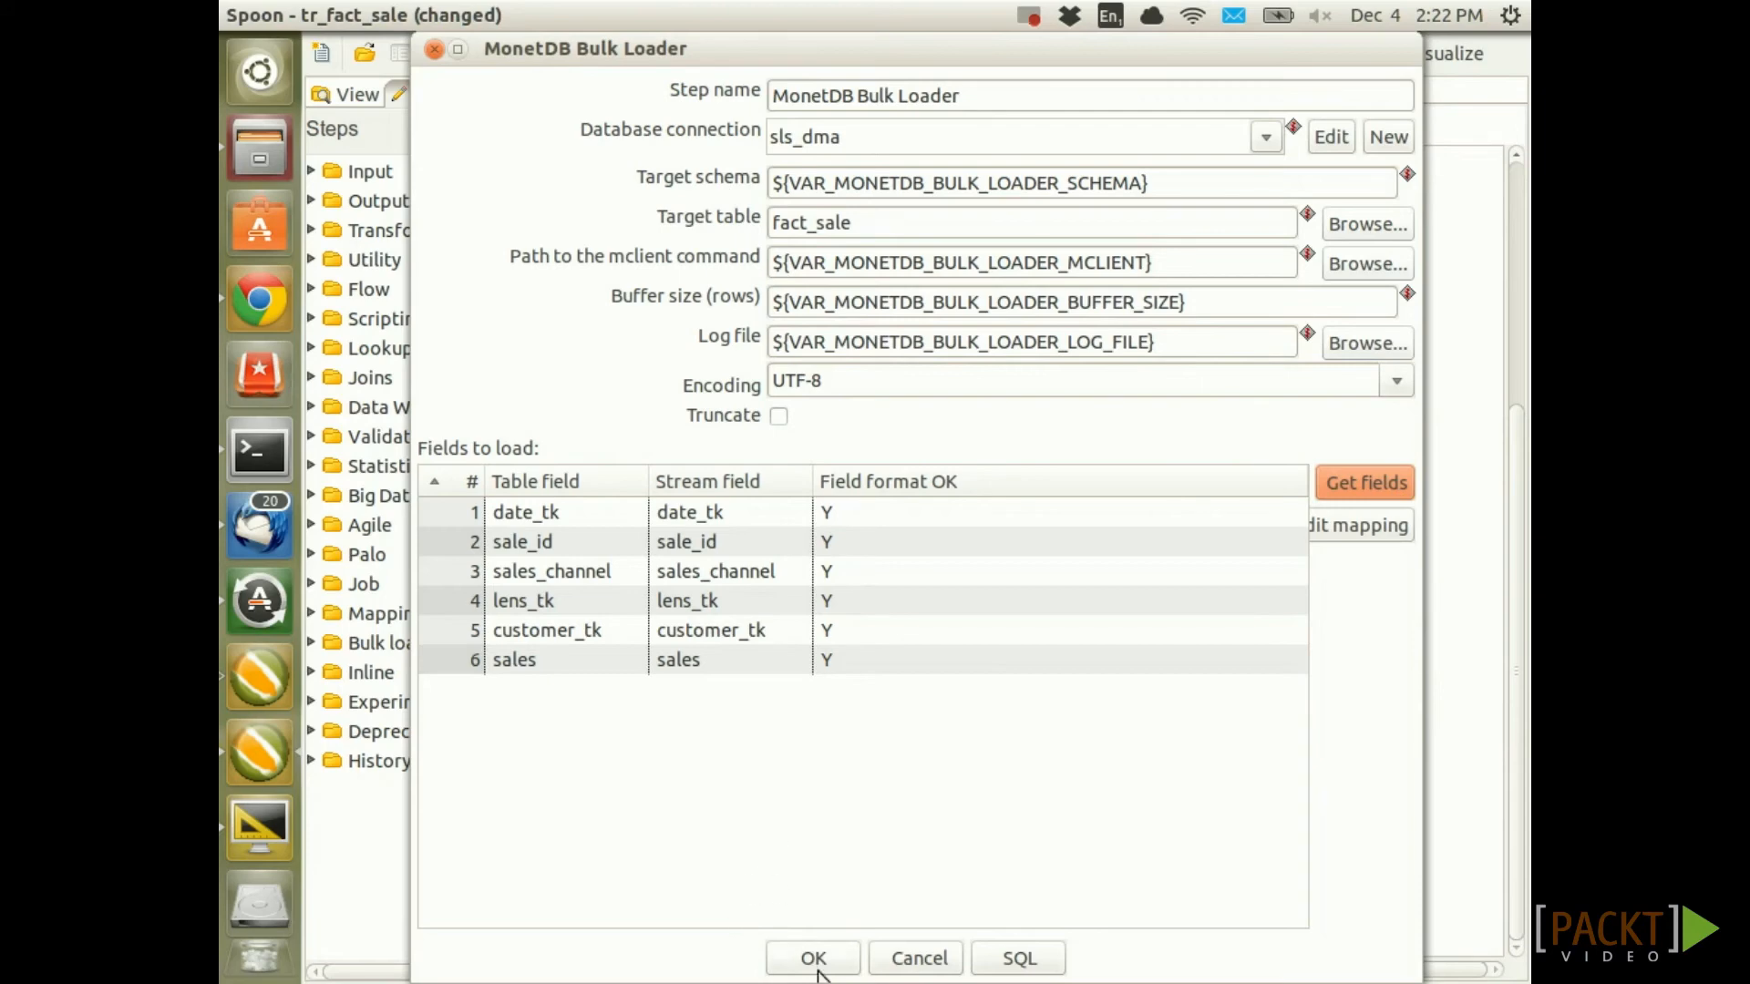
{"action": "left_click", "coordinate": [816, 964]}
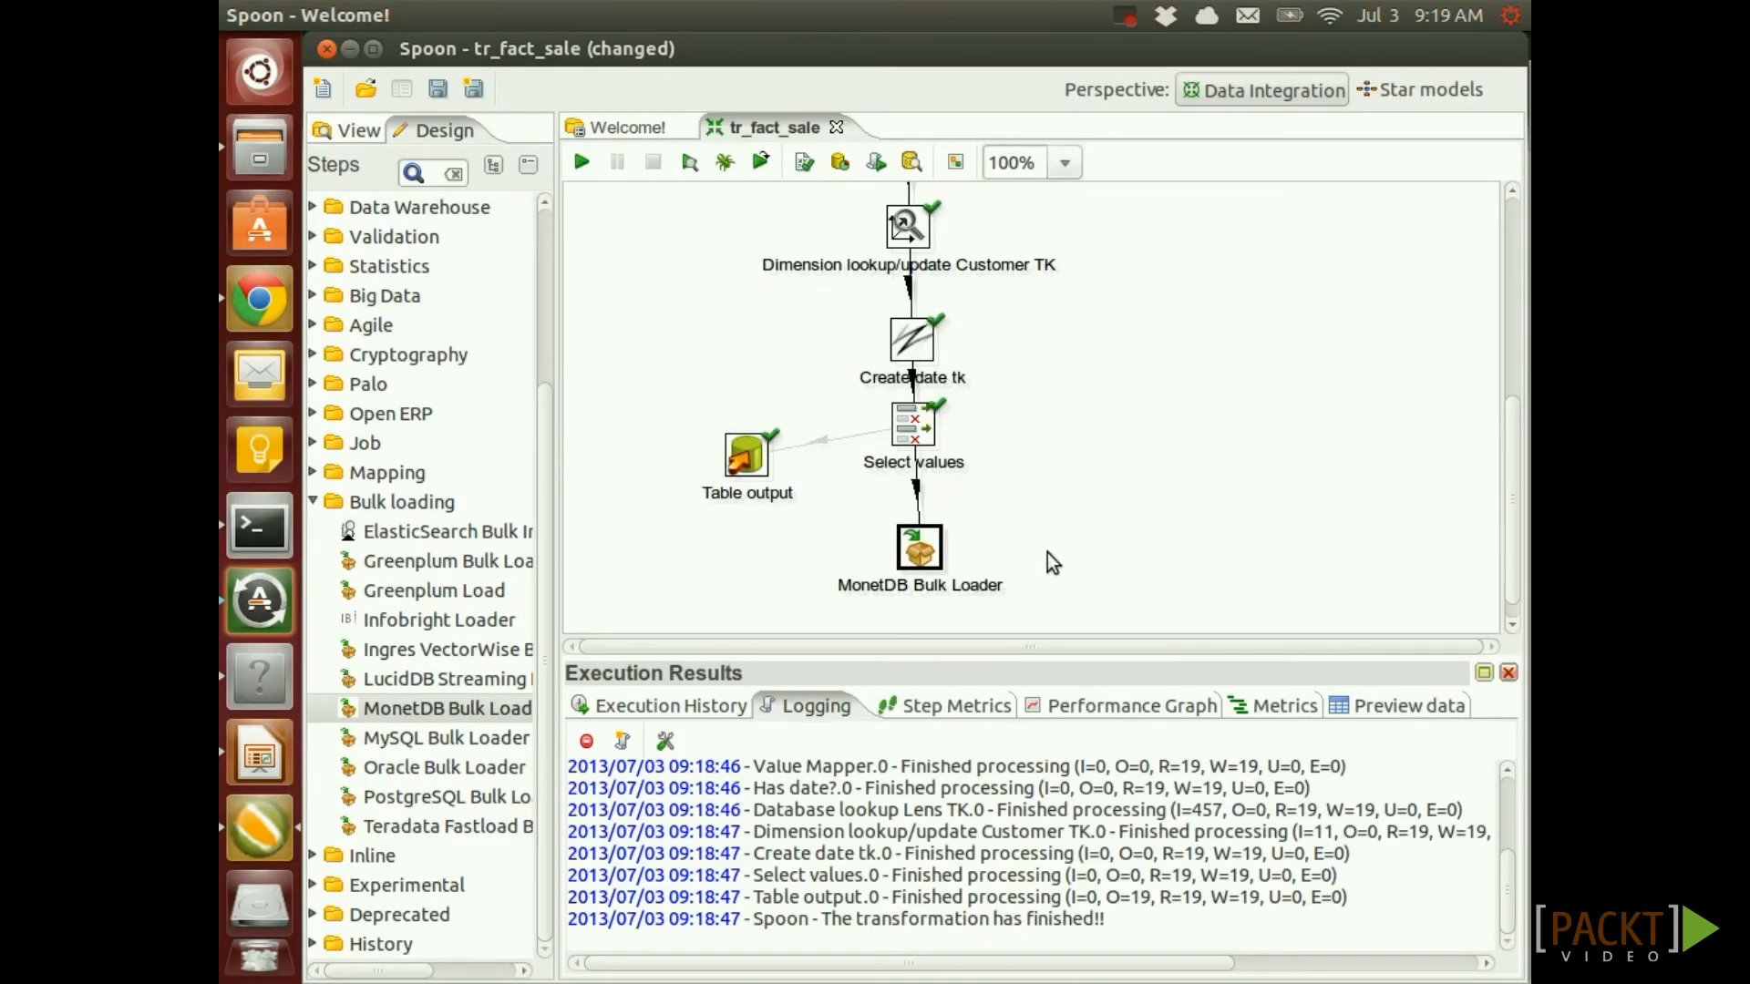
{"action": "key", "text": "ctrl+s"}
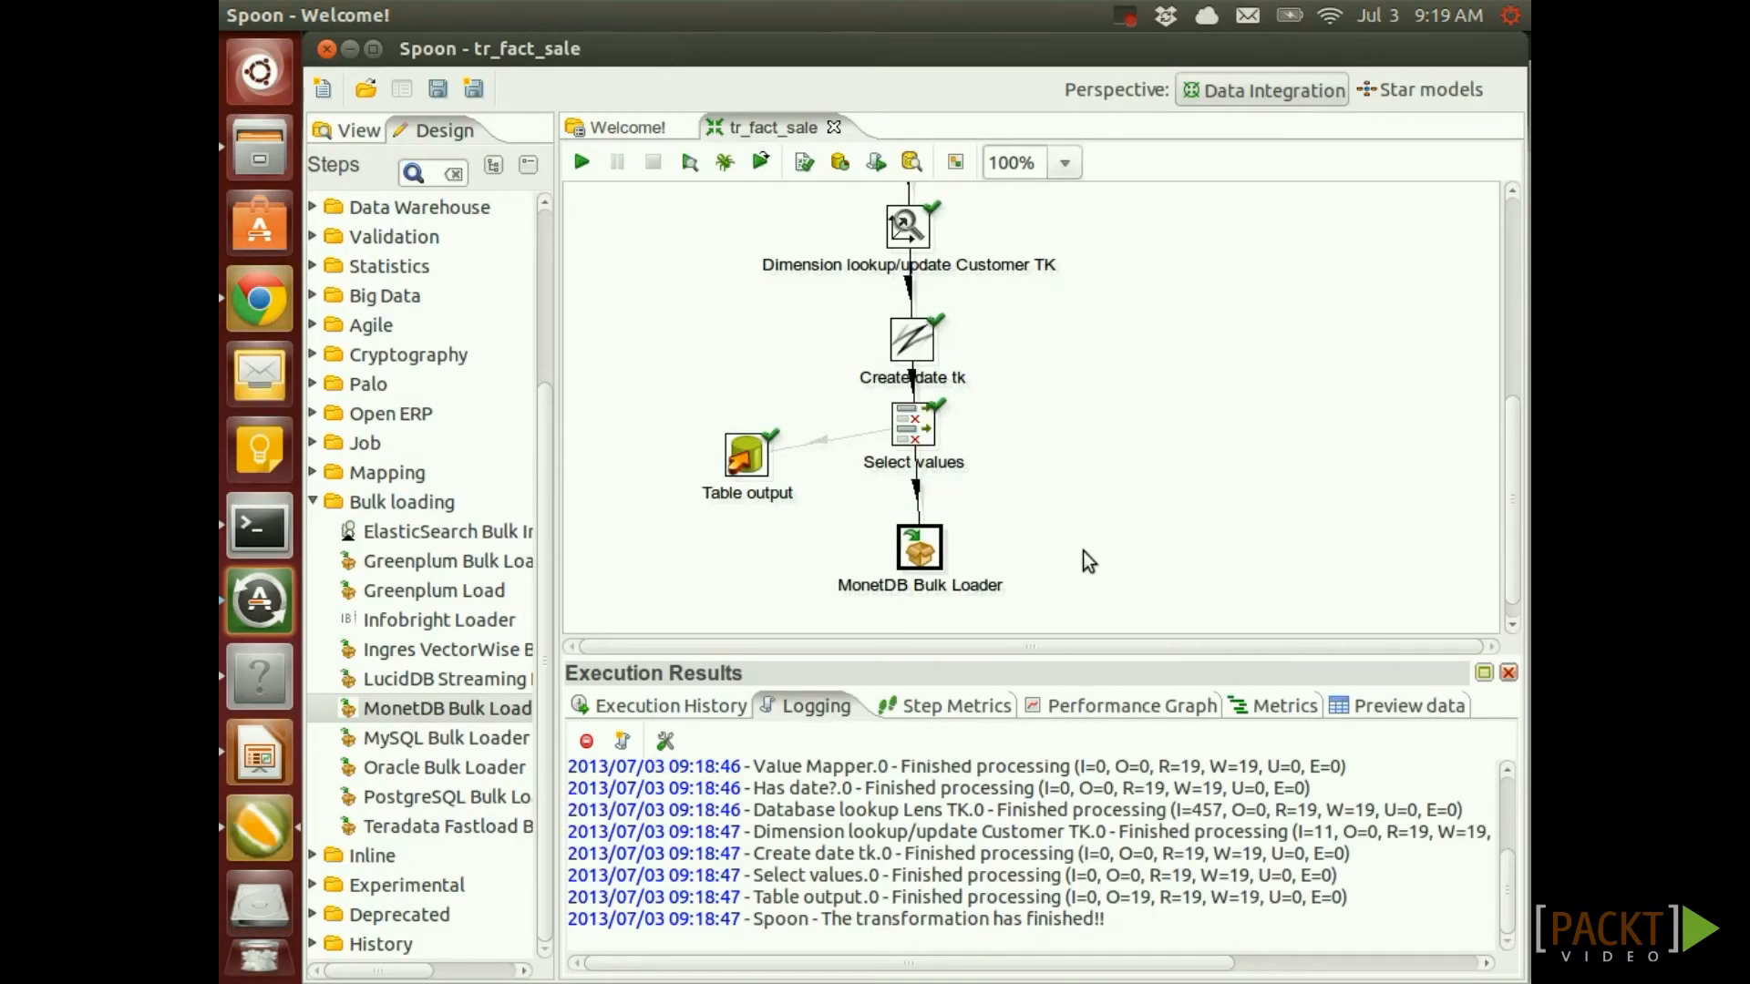
{"action": "scroll", "coordinate": [1083, 550], "scroll_direction": "up", "scroll_amount": 5}
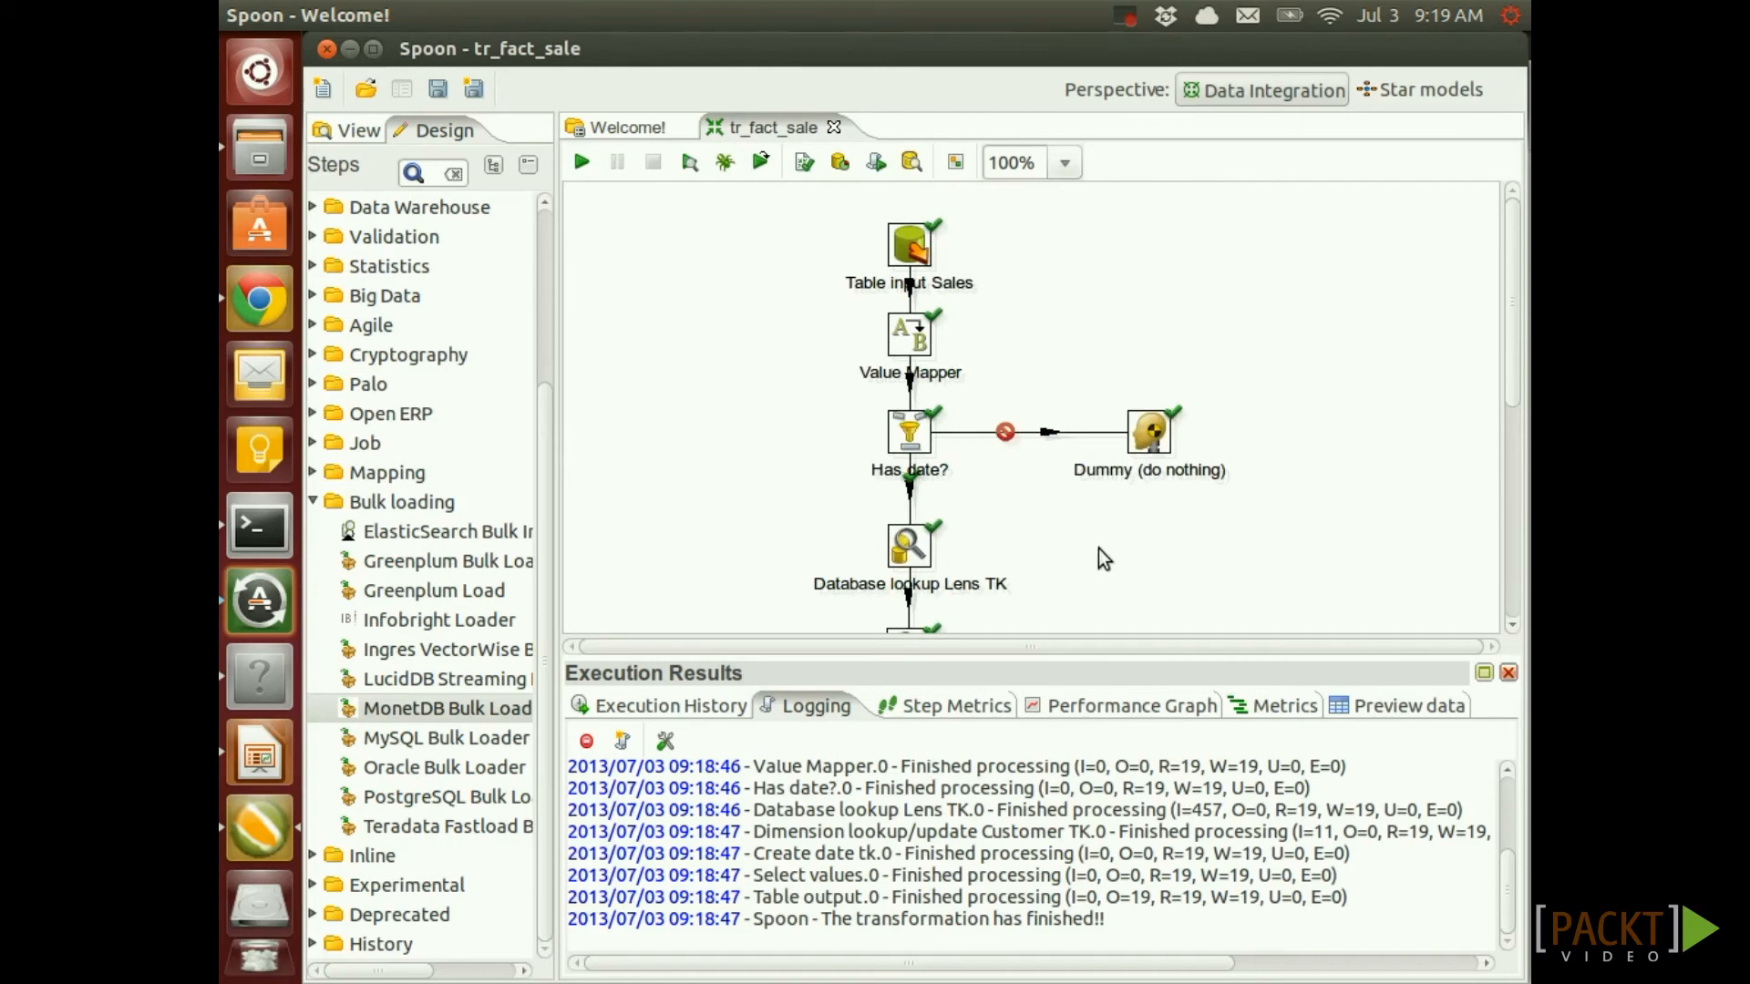
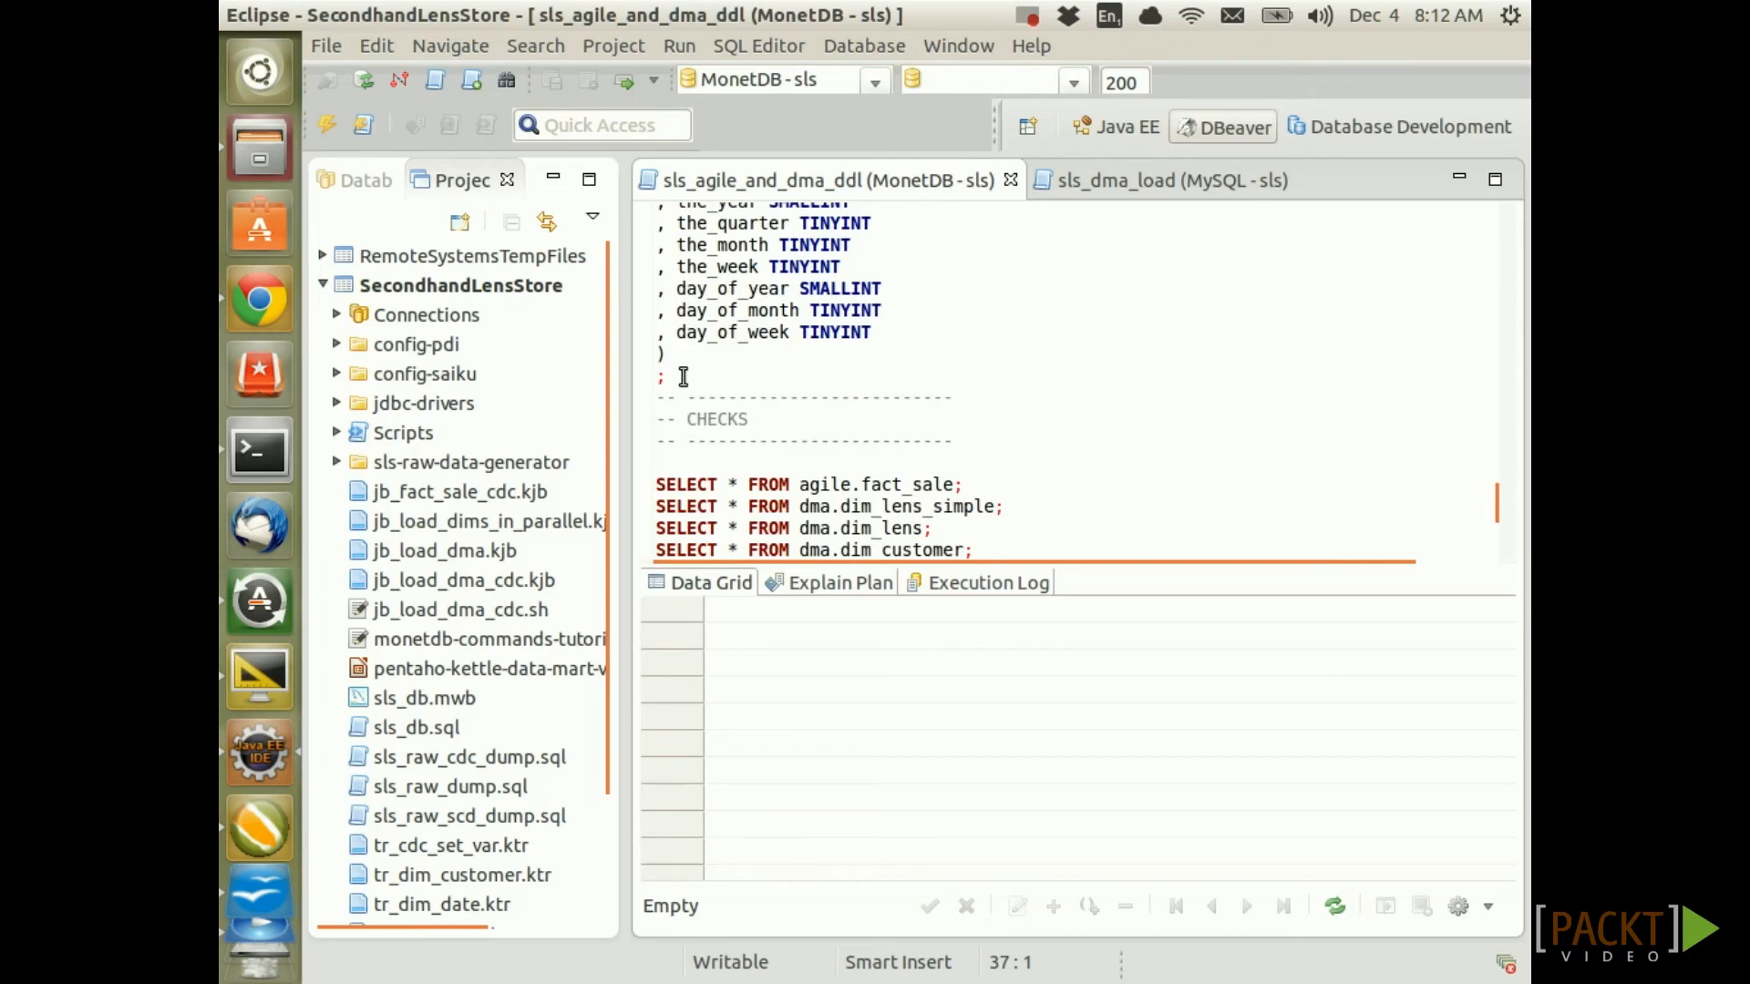
Execute the selected DROP/CREATE TABLE dma.fact_sale statements with Alt+X
{"action": "scroll", "coordinate": [1057, 392], "scroll_direction": "up", "scroll_amount": 10}
{"action": "scroll", "coordinate": [1060, 393], "scroll_direction": "up", "scroll_amount": 15}
{"action": "scroll", "coordinate": [1068, 360], "scroll_direction": "up", "scroll_amount": 6}
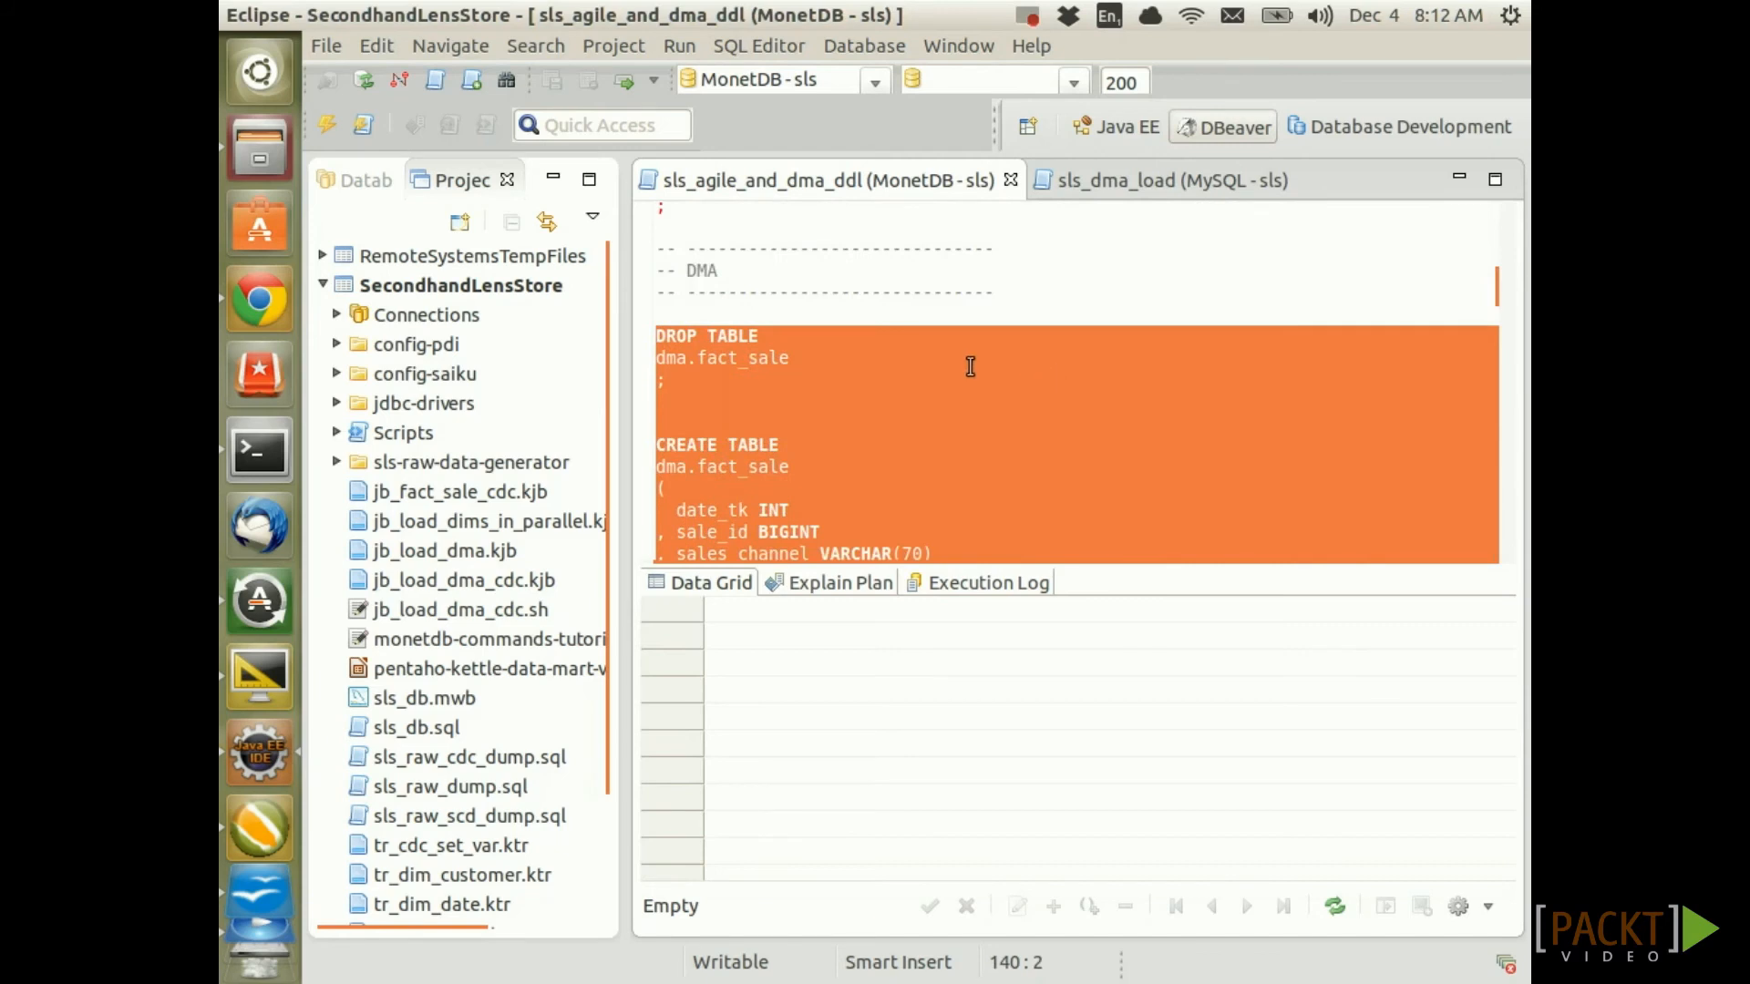
{"action": "key", "text": "alt+x"}
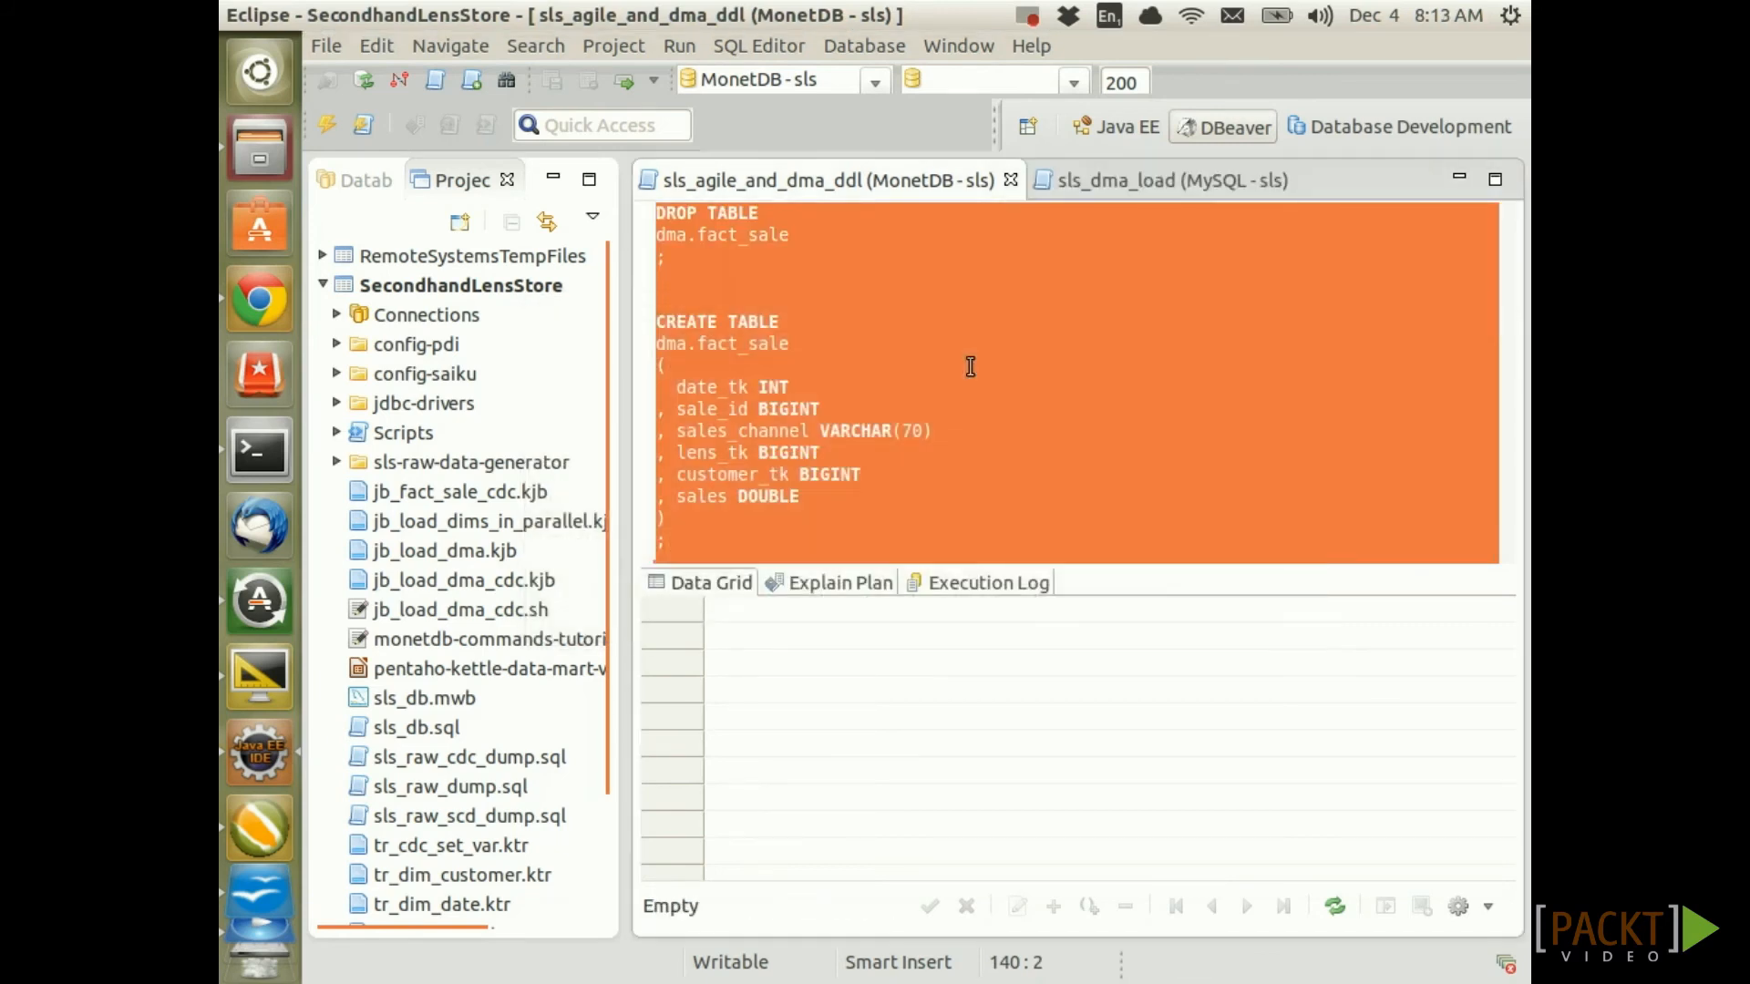
{"action": "scroll", "coordinate": [1008, 368], "scroll_direction": "up", "scroll_amount": 1}
{"action": "scroll", "coordinate": [1008, 375], "scroll_direction": "up", "scroll_amount": 3}
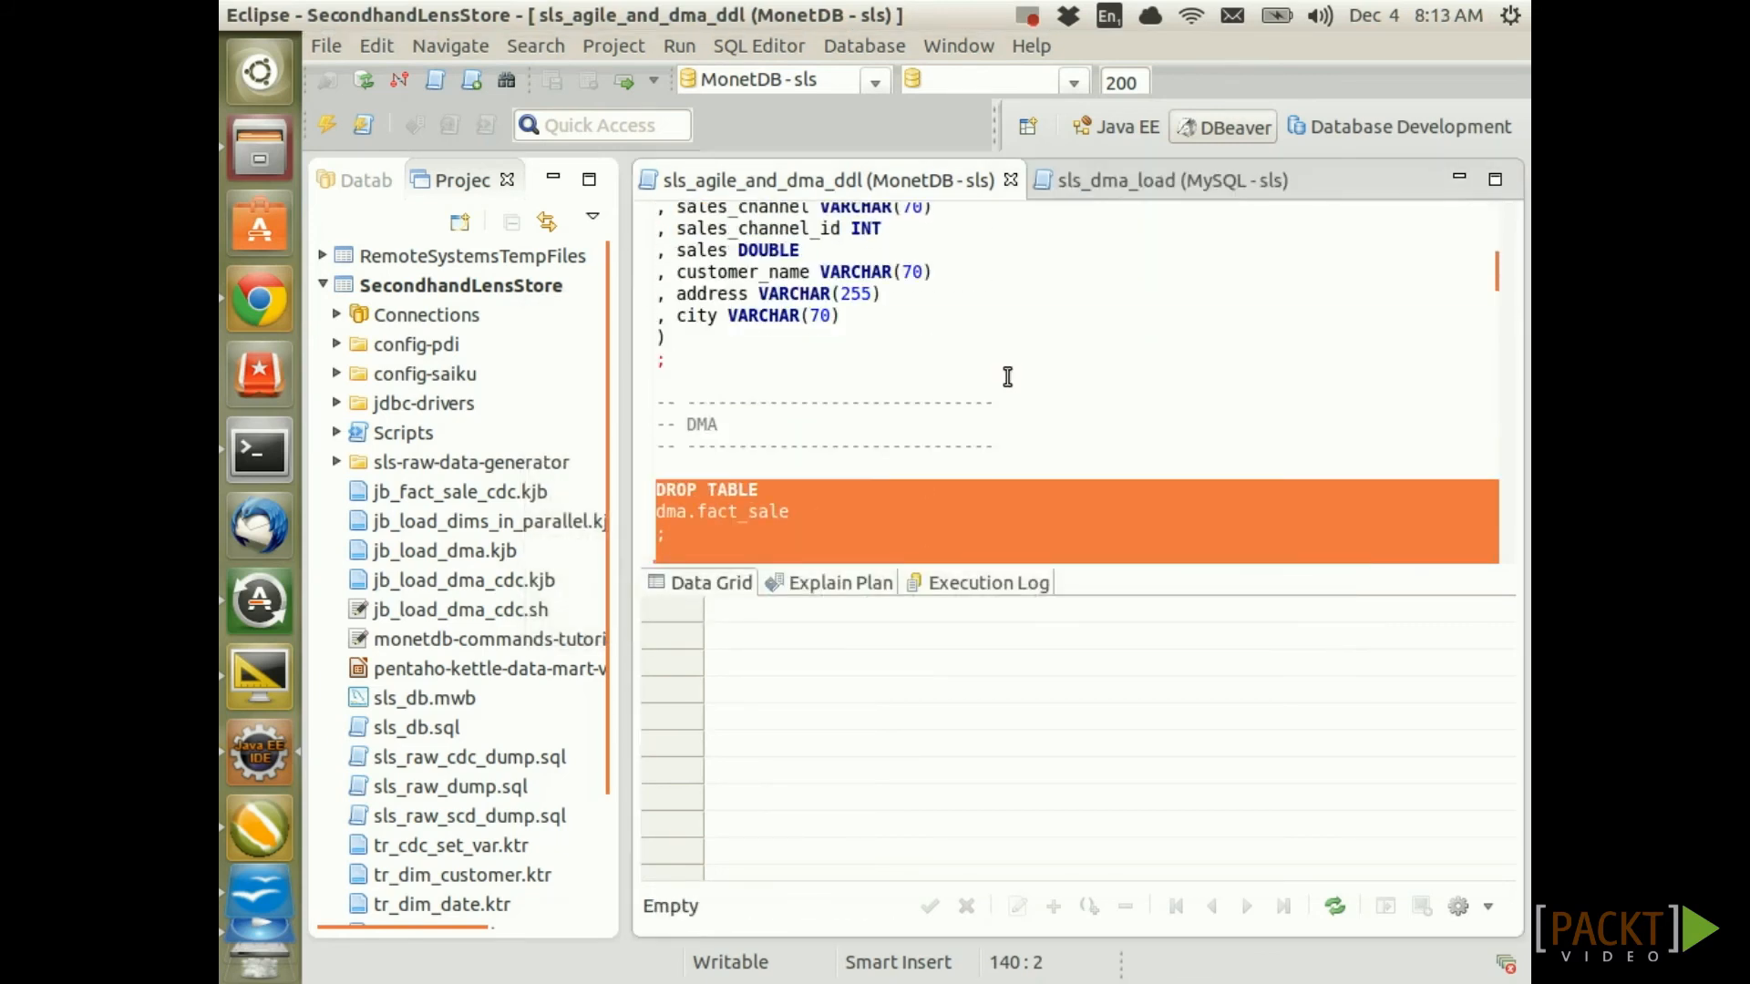
{"action": "scroll", "coordinate": [1008, 376], "scroll_direction": "down", "scroll_amount": 4}
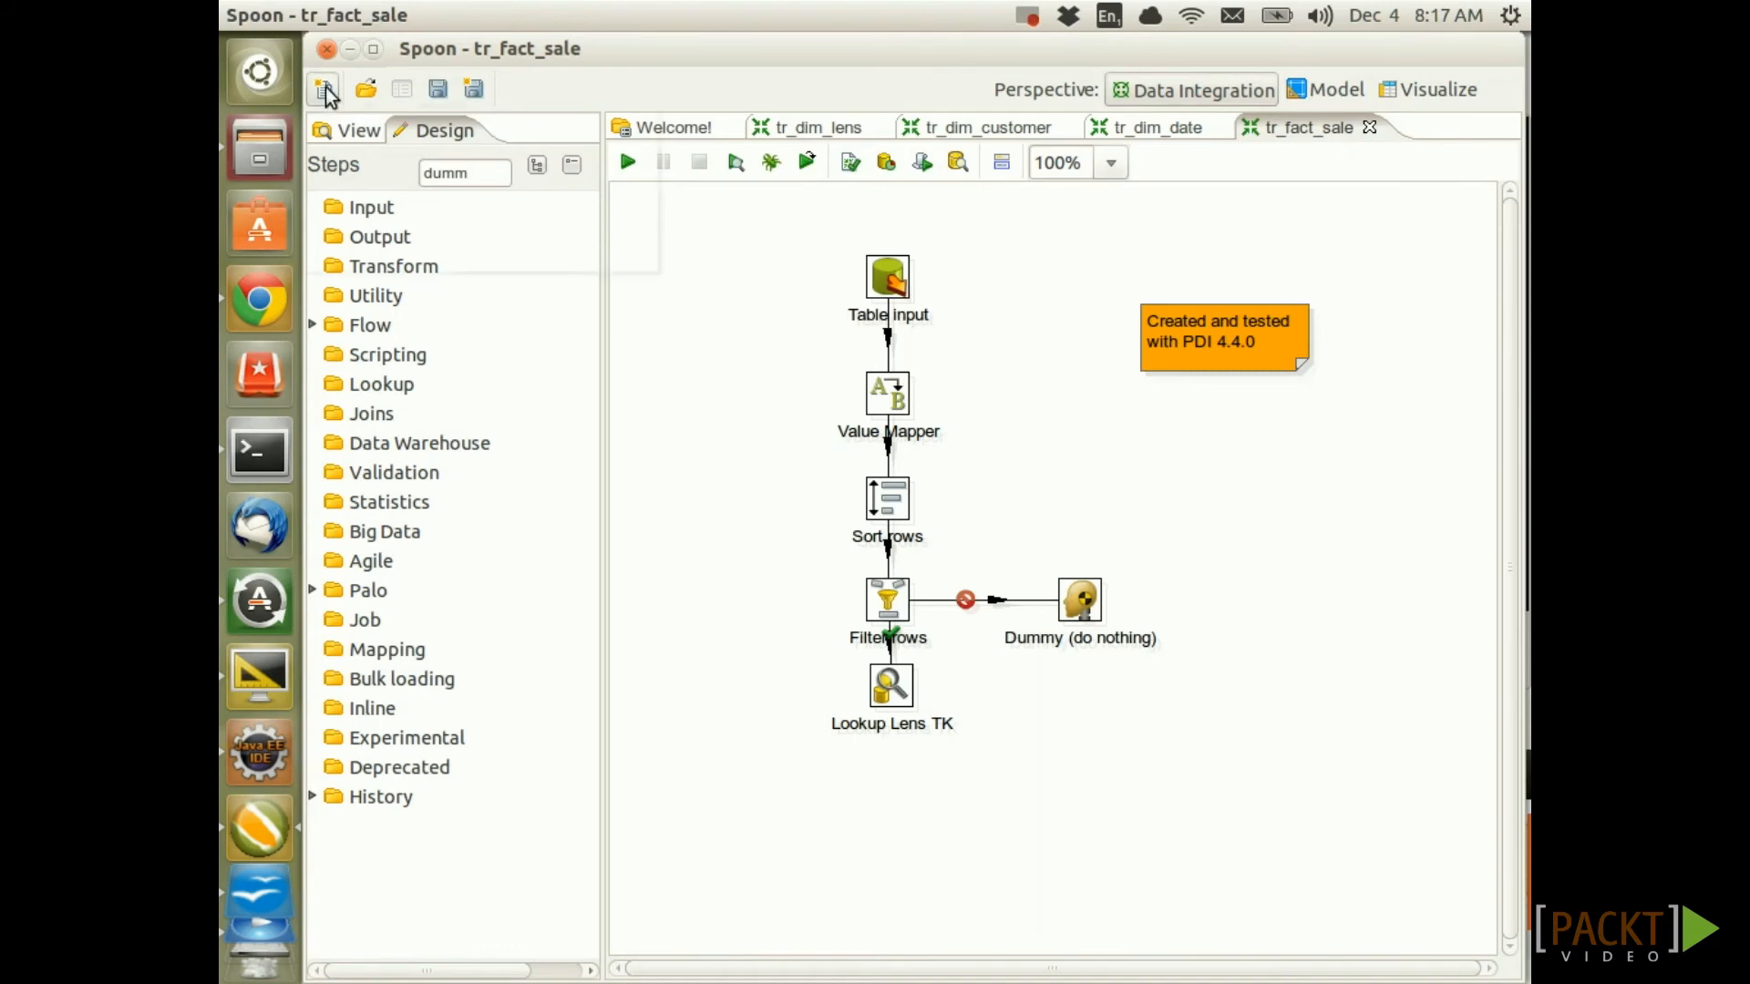
Start a new job with a START entry and save it as jb_load_dims_in_parallel.kjb
{"action": "left_click", "coordinate": [323, 89]}
{"action": "left_click", "coordinate": [344, 123]}
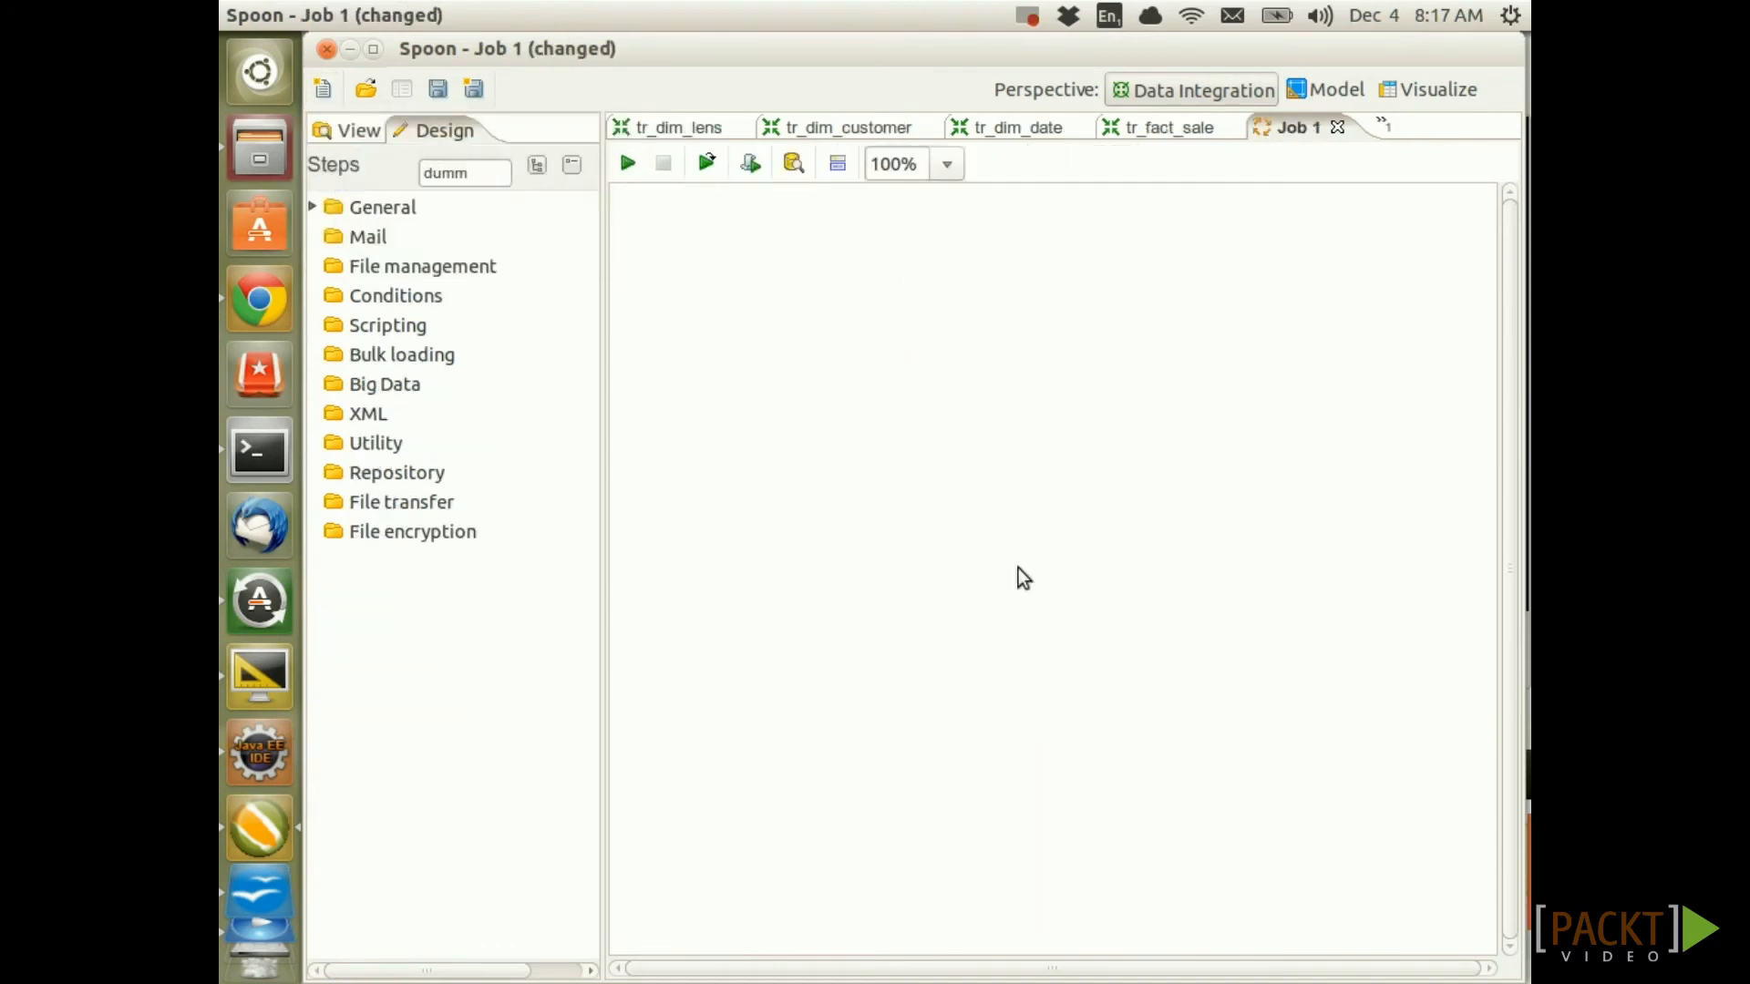
{"action": "left_click", "coordinate": [316, 206]}
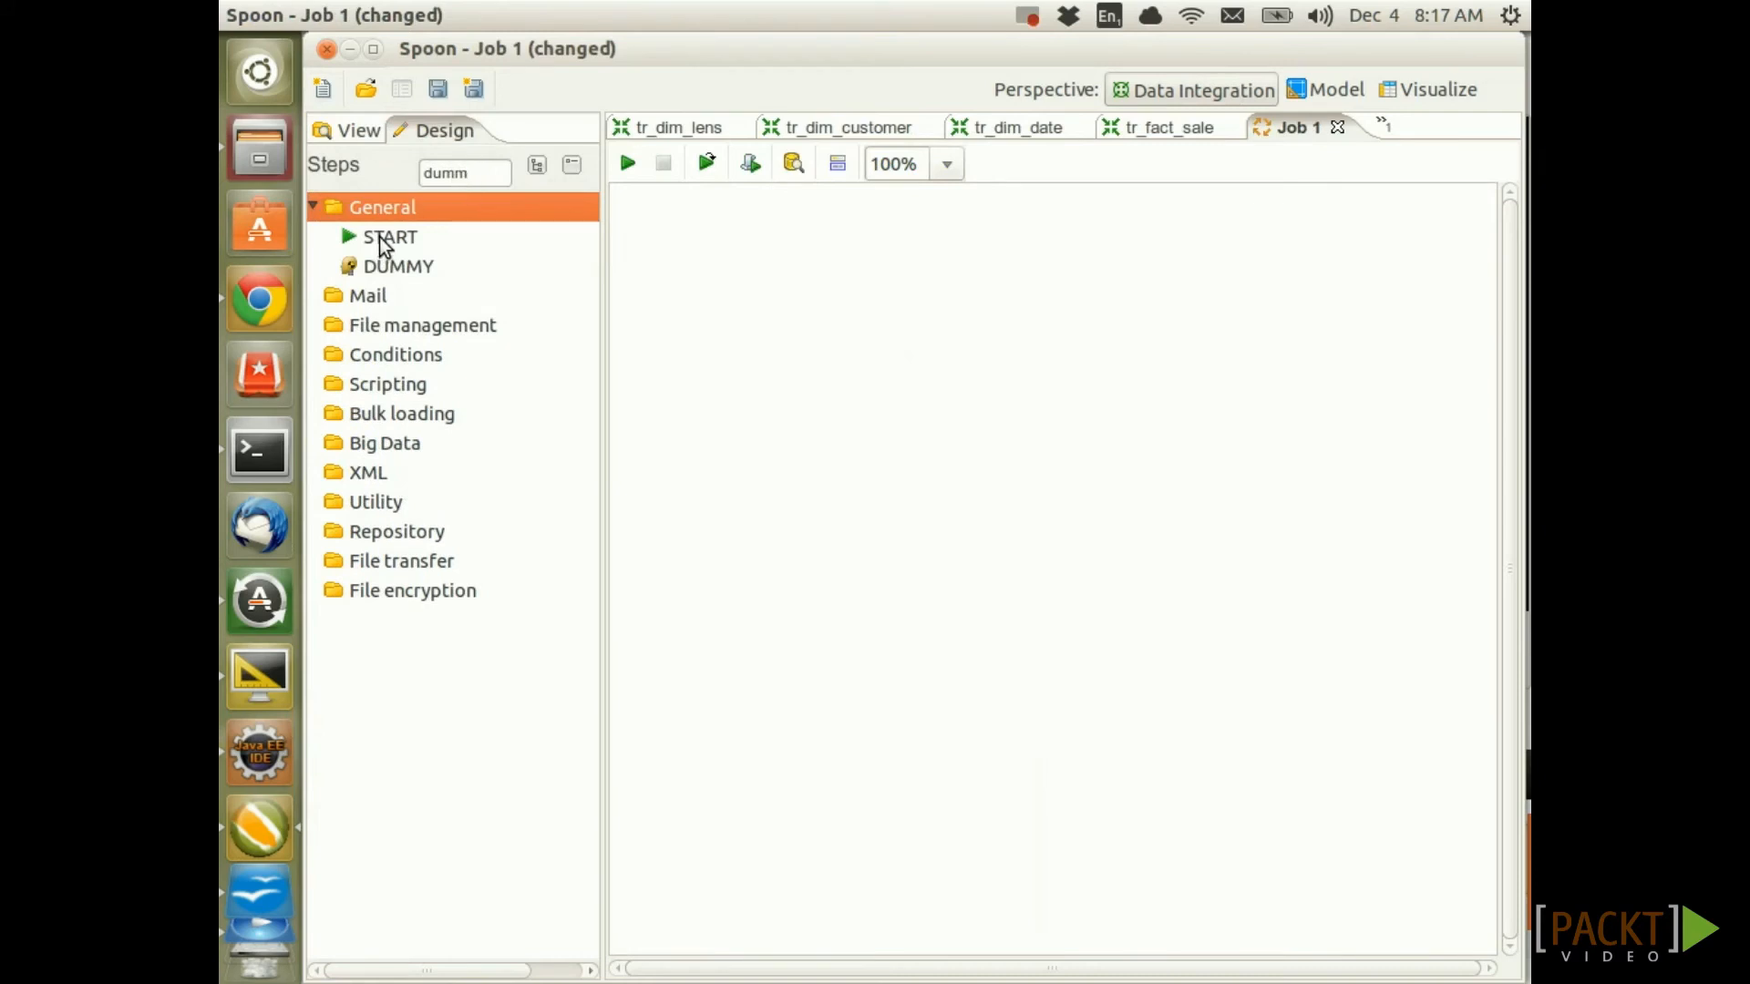
{"action": "left_click_drag", "start_coordinate": [387, 240], "coordinate": [790, 302]}
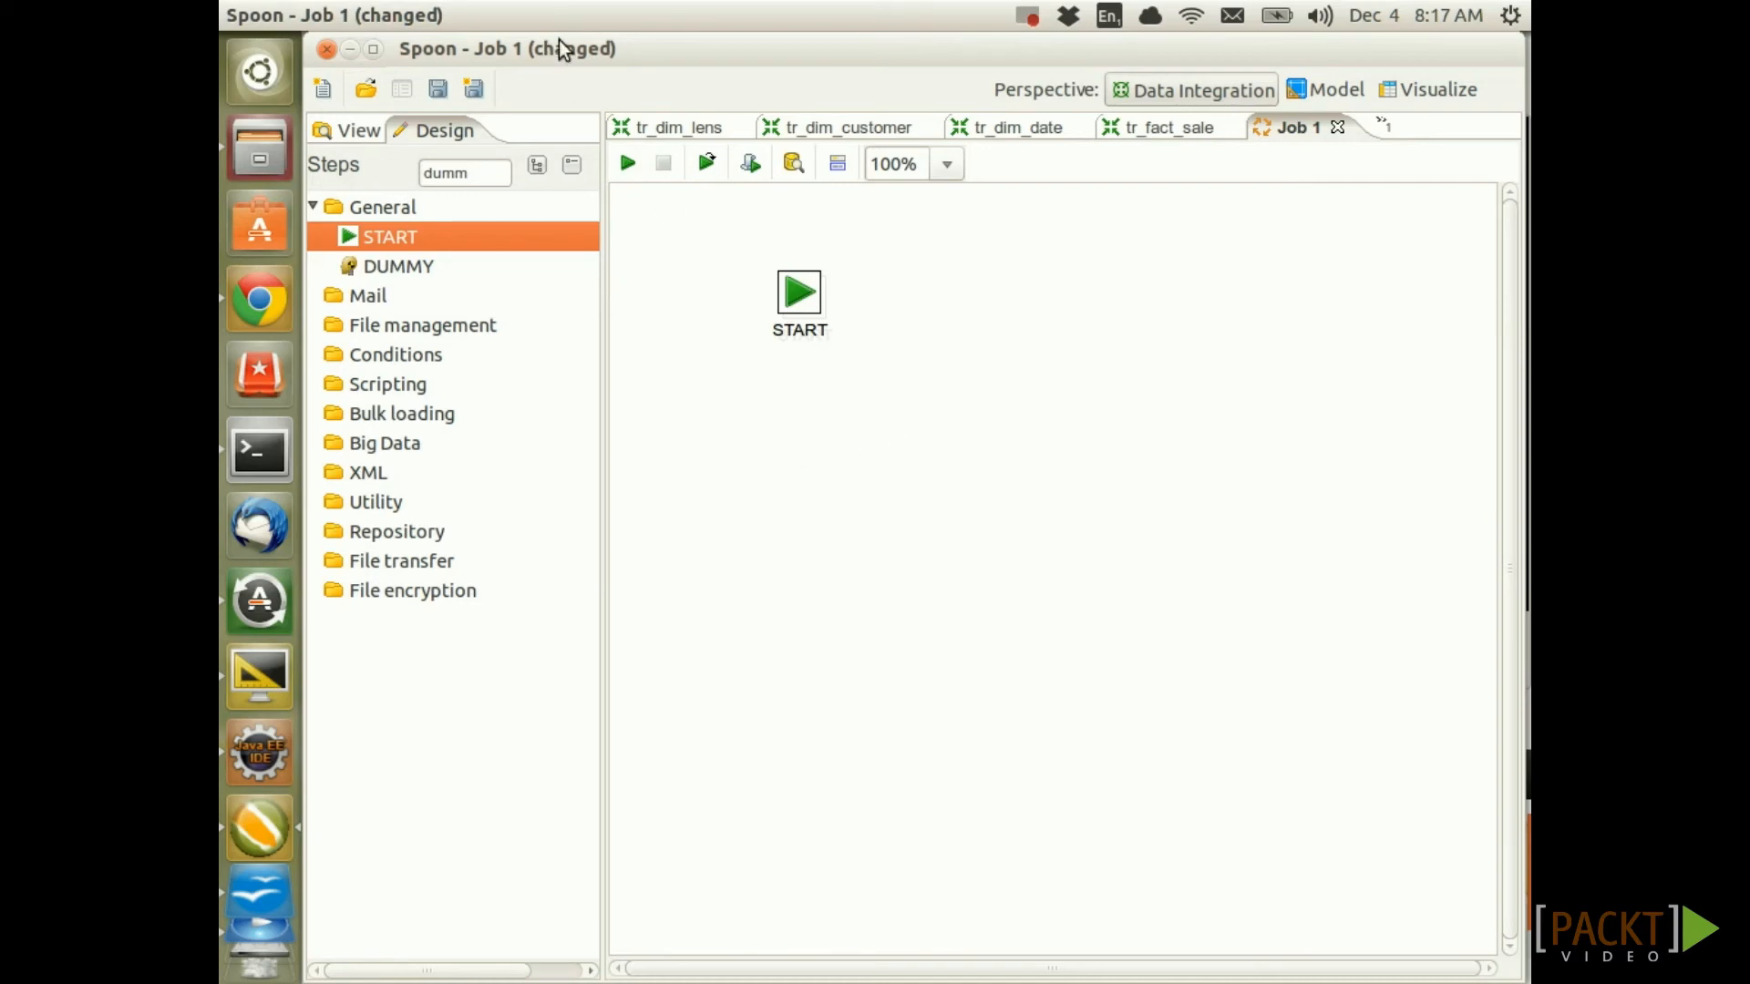
{"action": "left_click", "coordinate": [472, 90]}
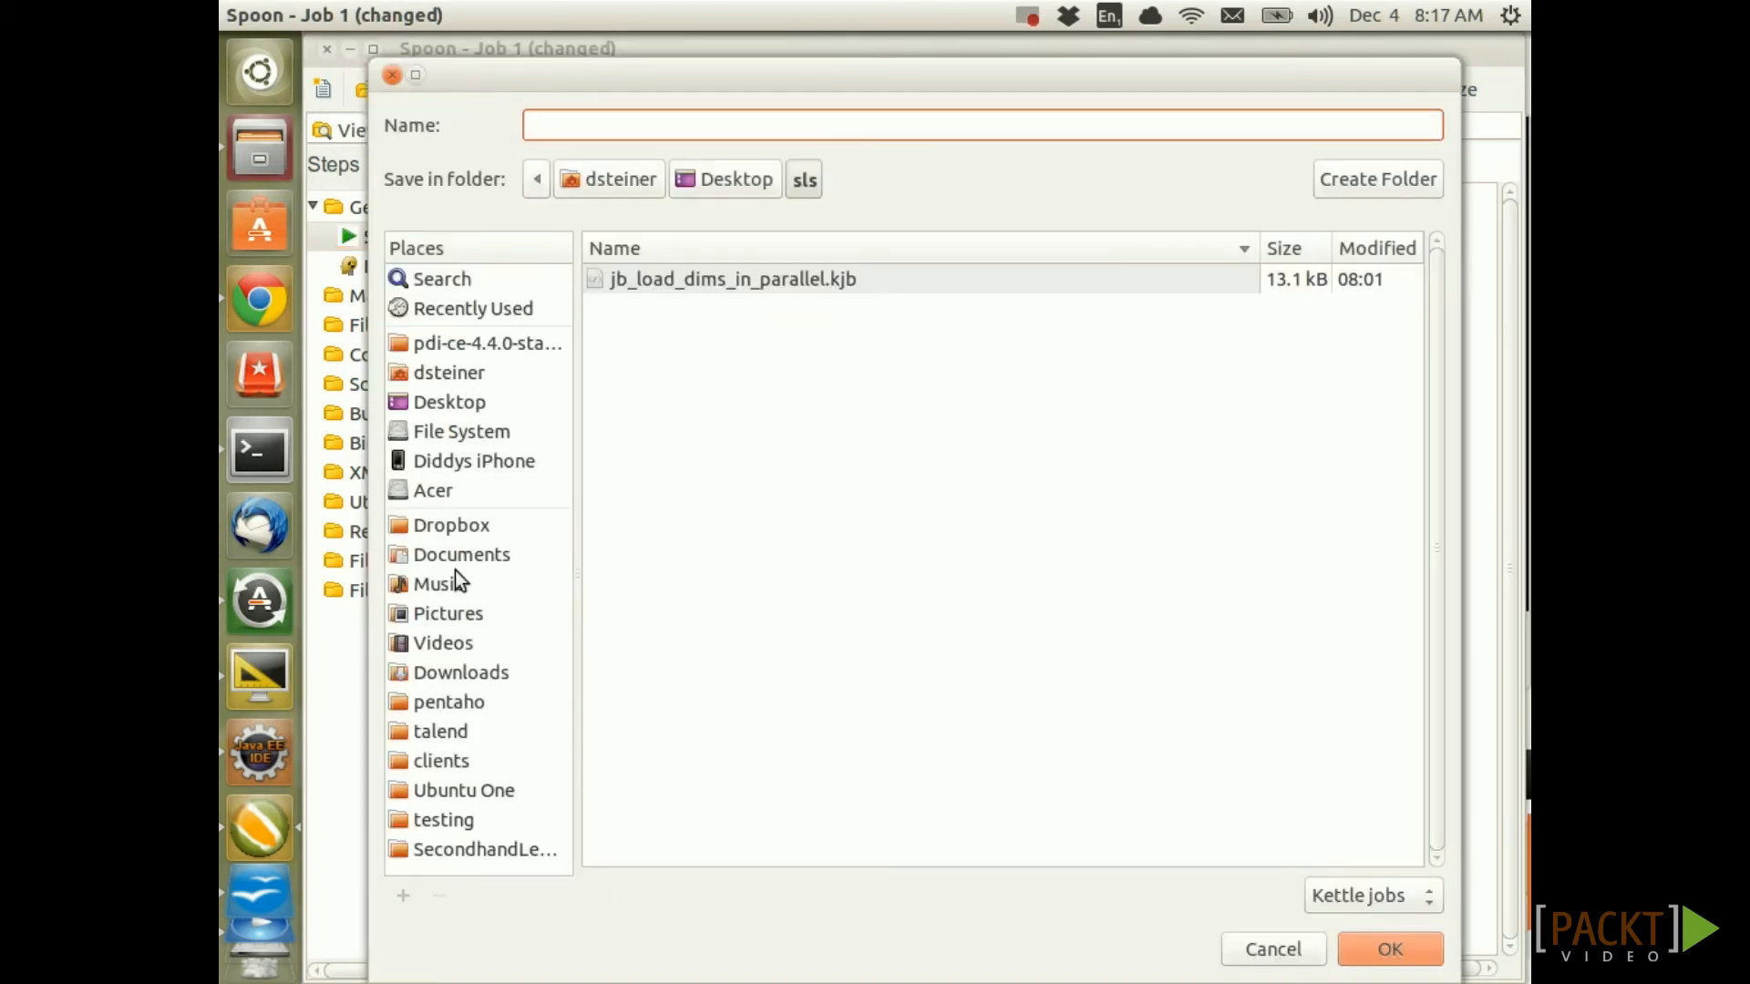
{"action": "left_click", "coordinate": [622, 281]}
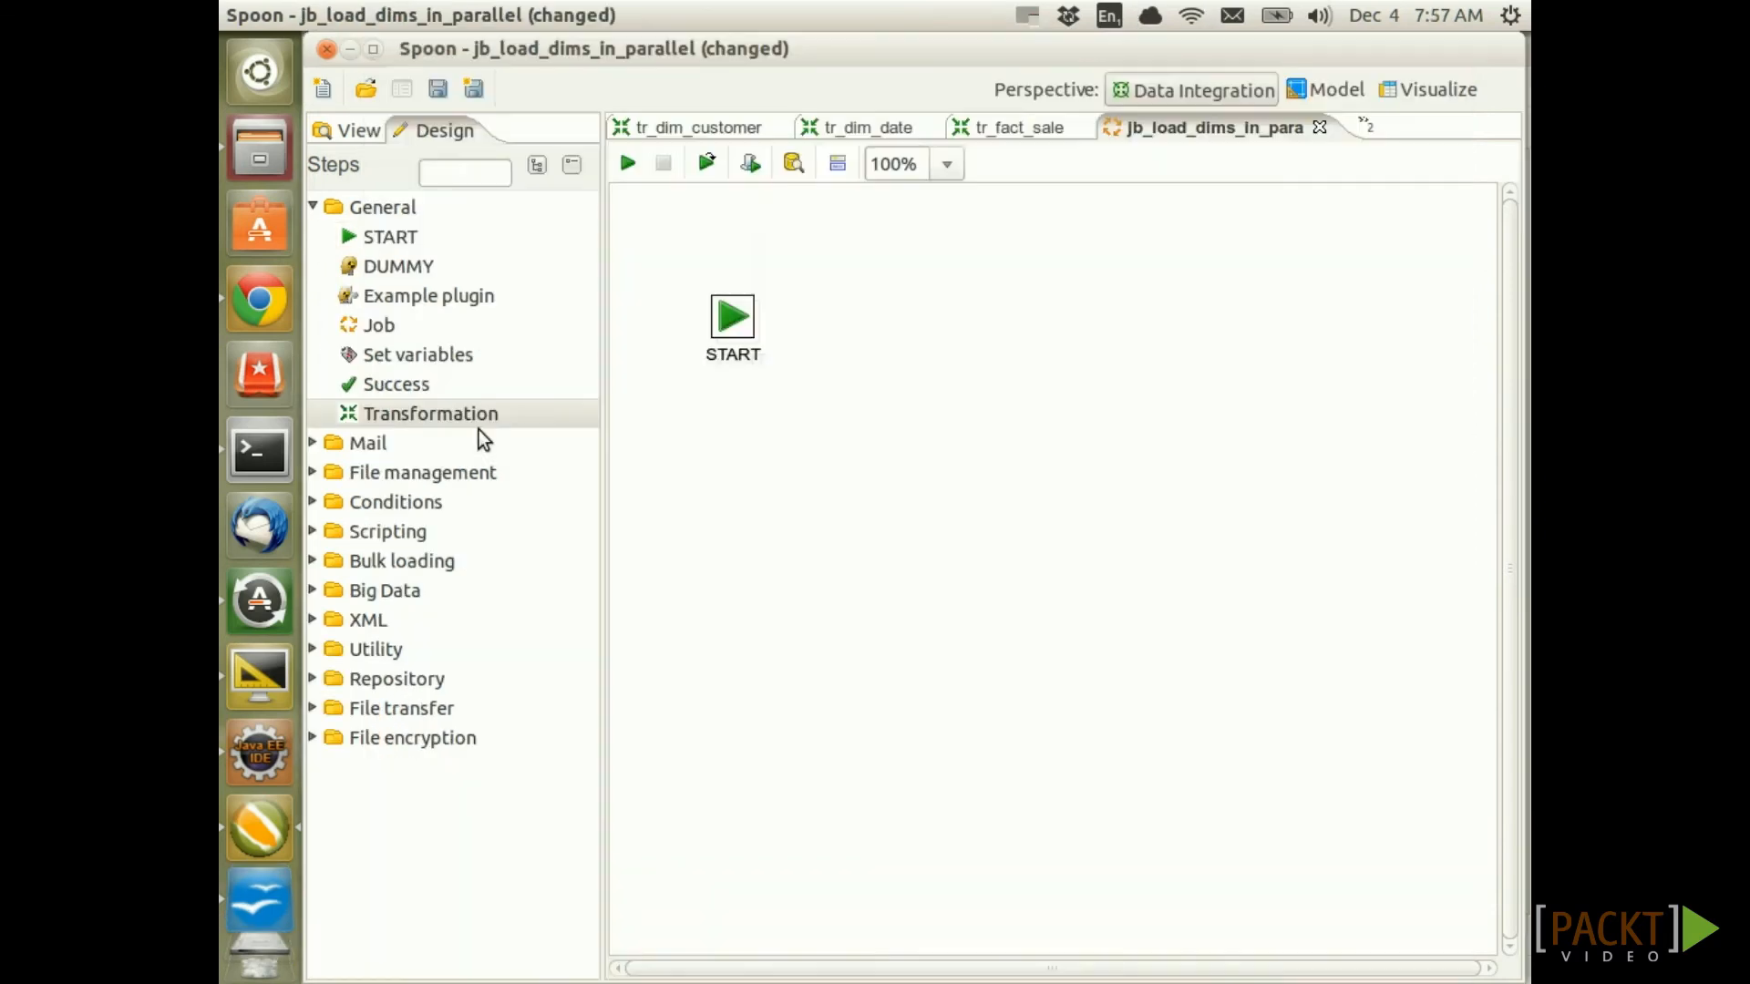
Add three Transformation entries and draw hops to each from START
{"action": "left_click_drag", "start_coordinate": [465, 411], "coordinate": [947, 463]}
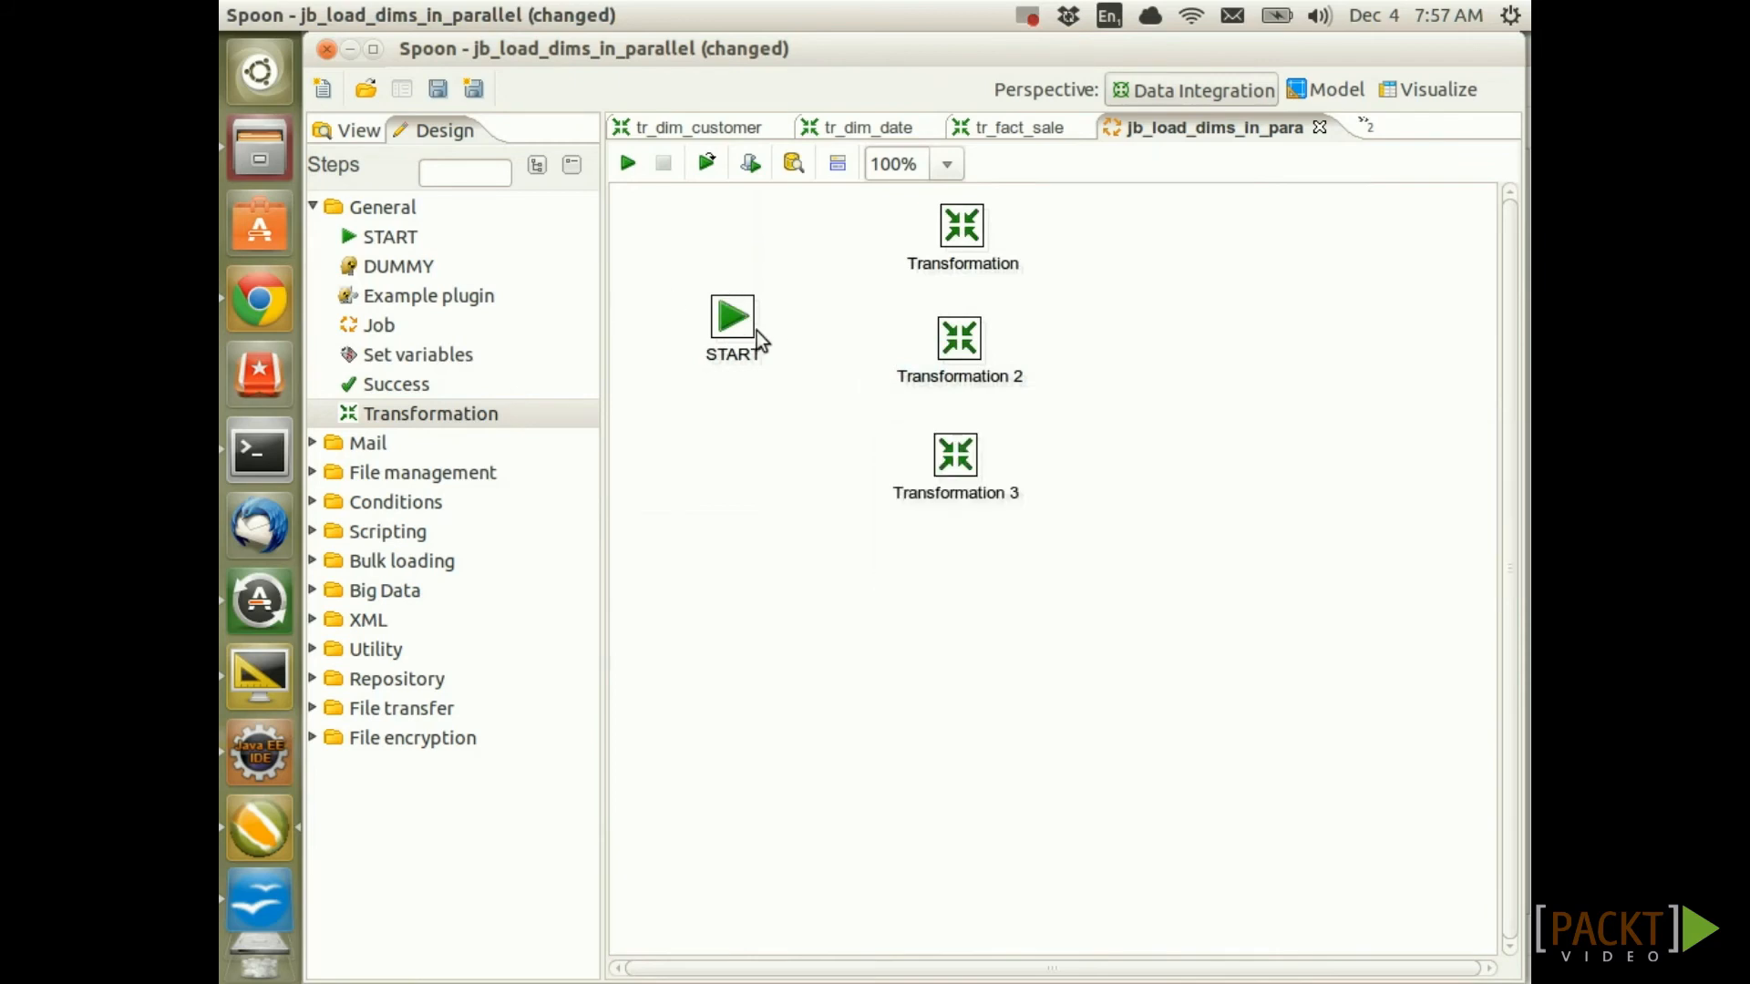
{"action": "left_click_drag", "start_coordinate": [866, 286], "coordinate": [962, 228]}
{"action": "left_click_drag", "start_coordinate": [733, 316], "coordinate": [959, 337]}
{"action": "left_click_drag", "start_coordinate": [741, 326], "coordinate": [966, 457]}
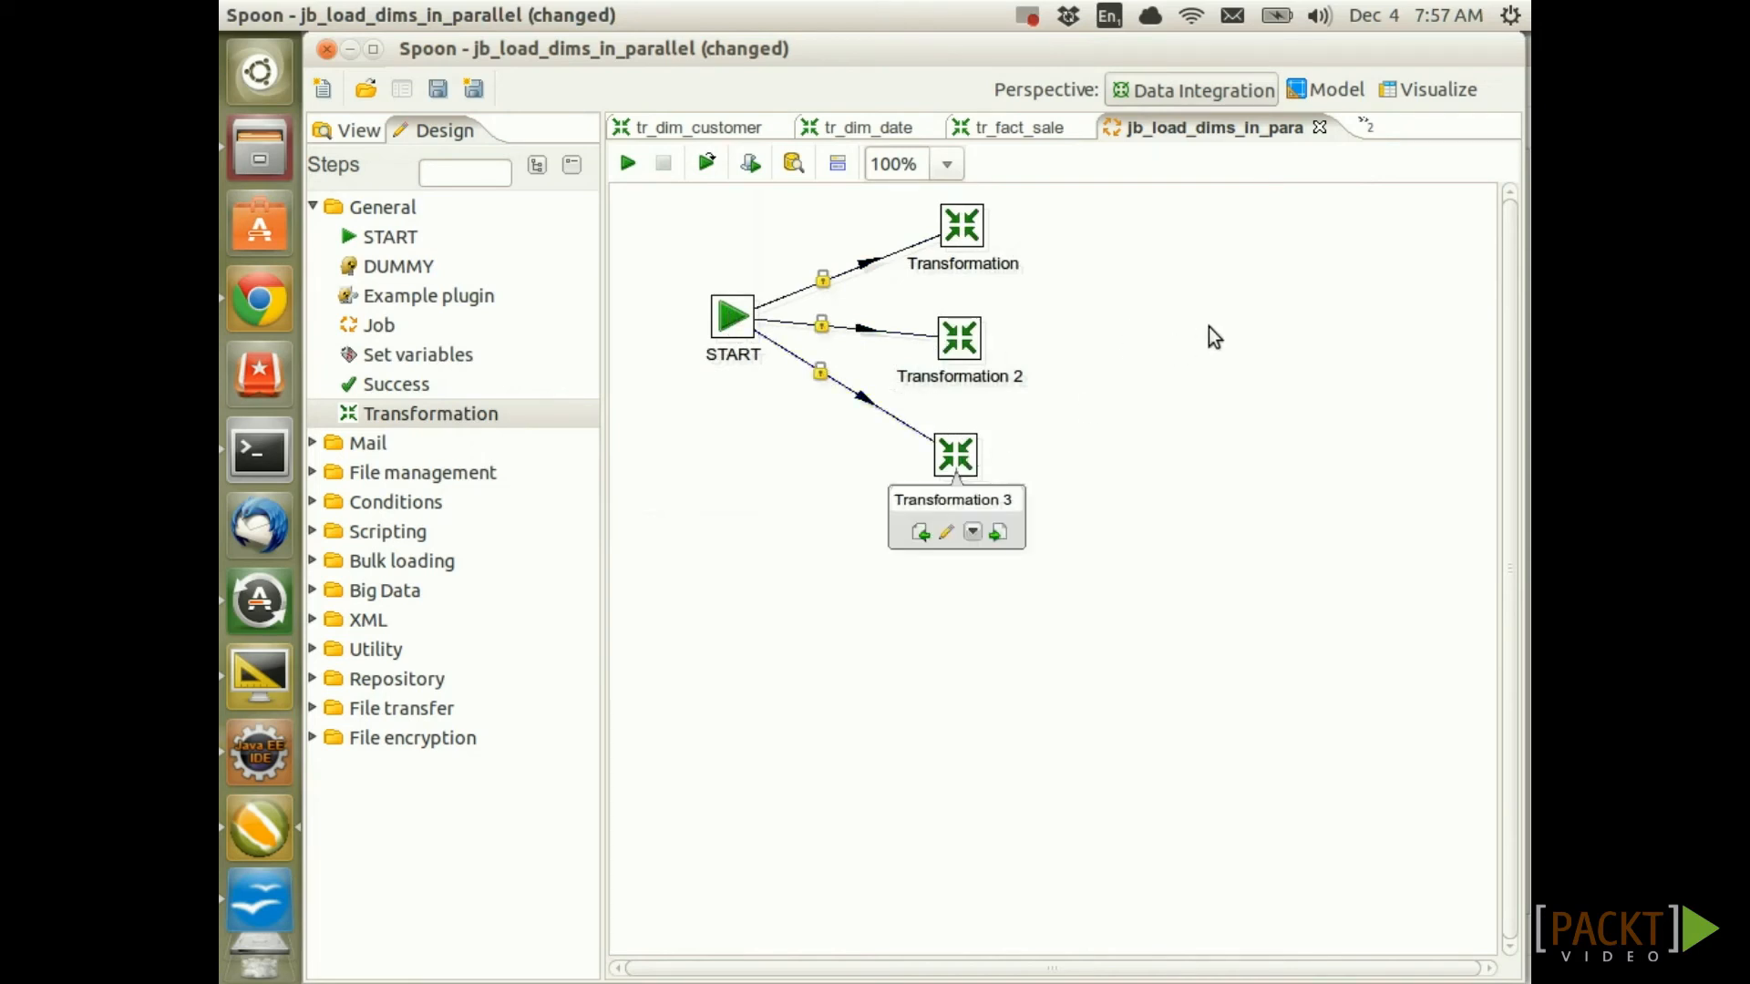
Point the first entry at tr_dim_customer.ktr and name it tr_dim_customer.ktr
{"action": "double_click", "coordinate": [966, 223]}
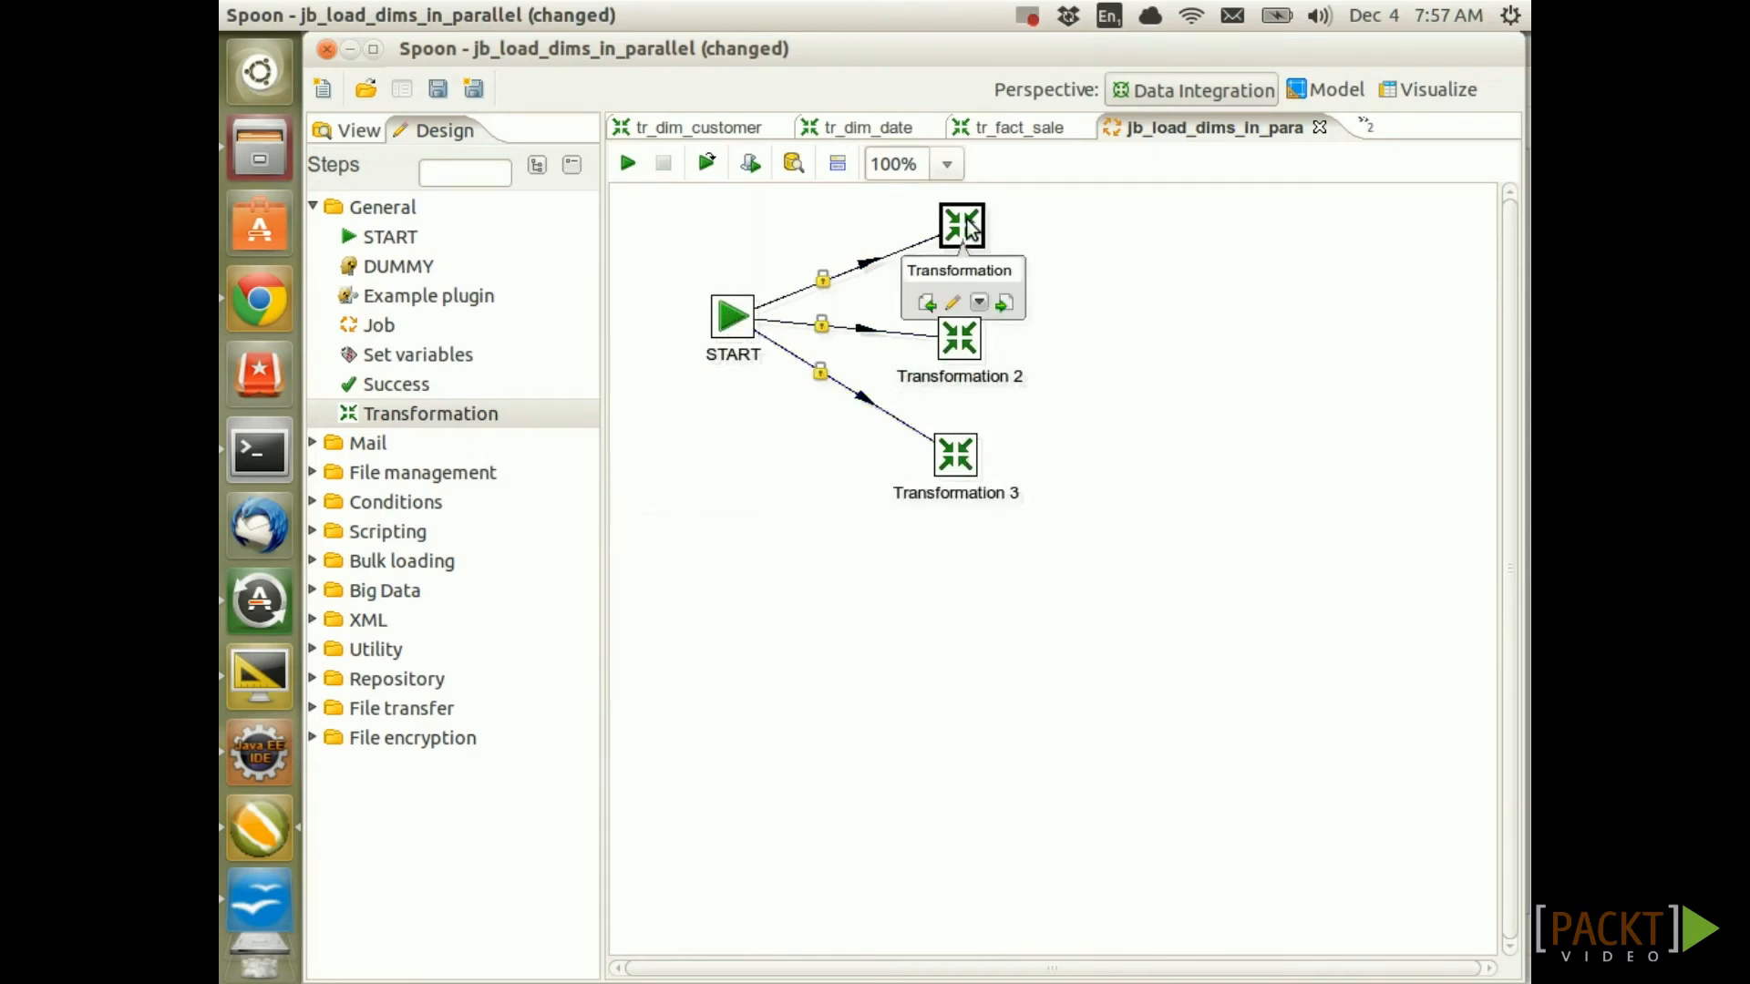
{"action": "left_click", "coordinate": [1487, 190]}
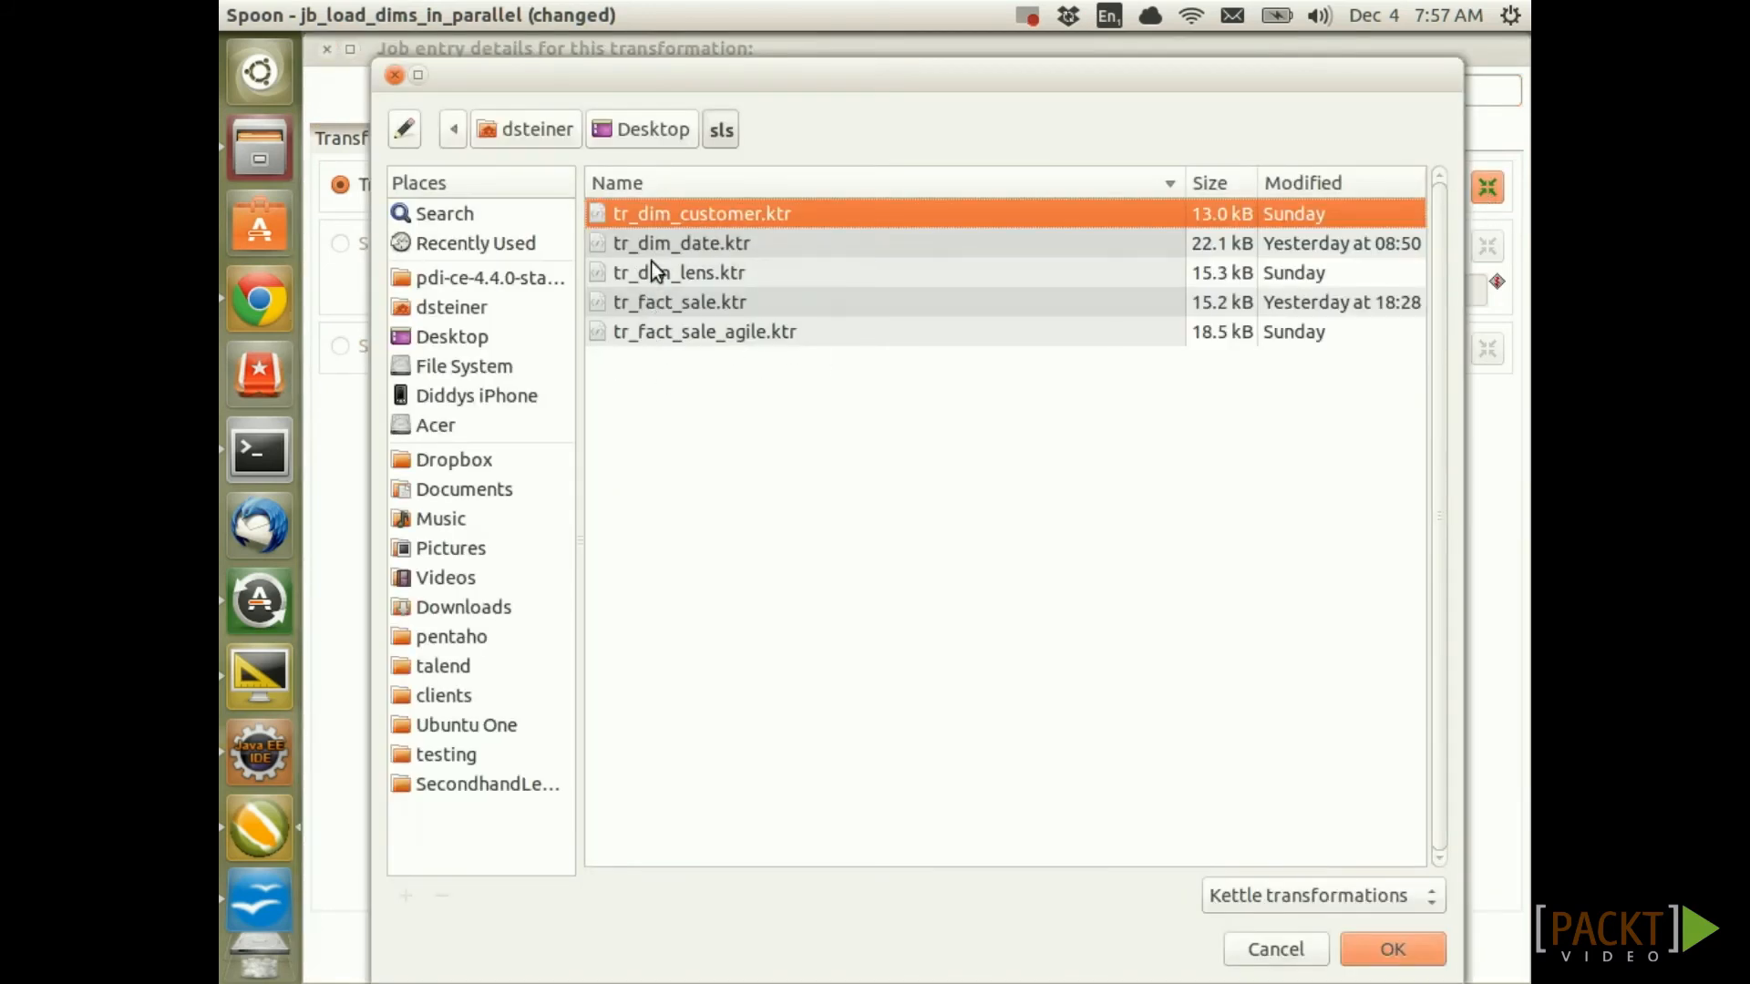
{"action": "double_click", "coordinate": [659, 216]}
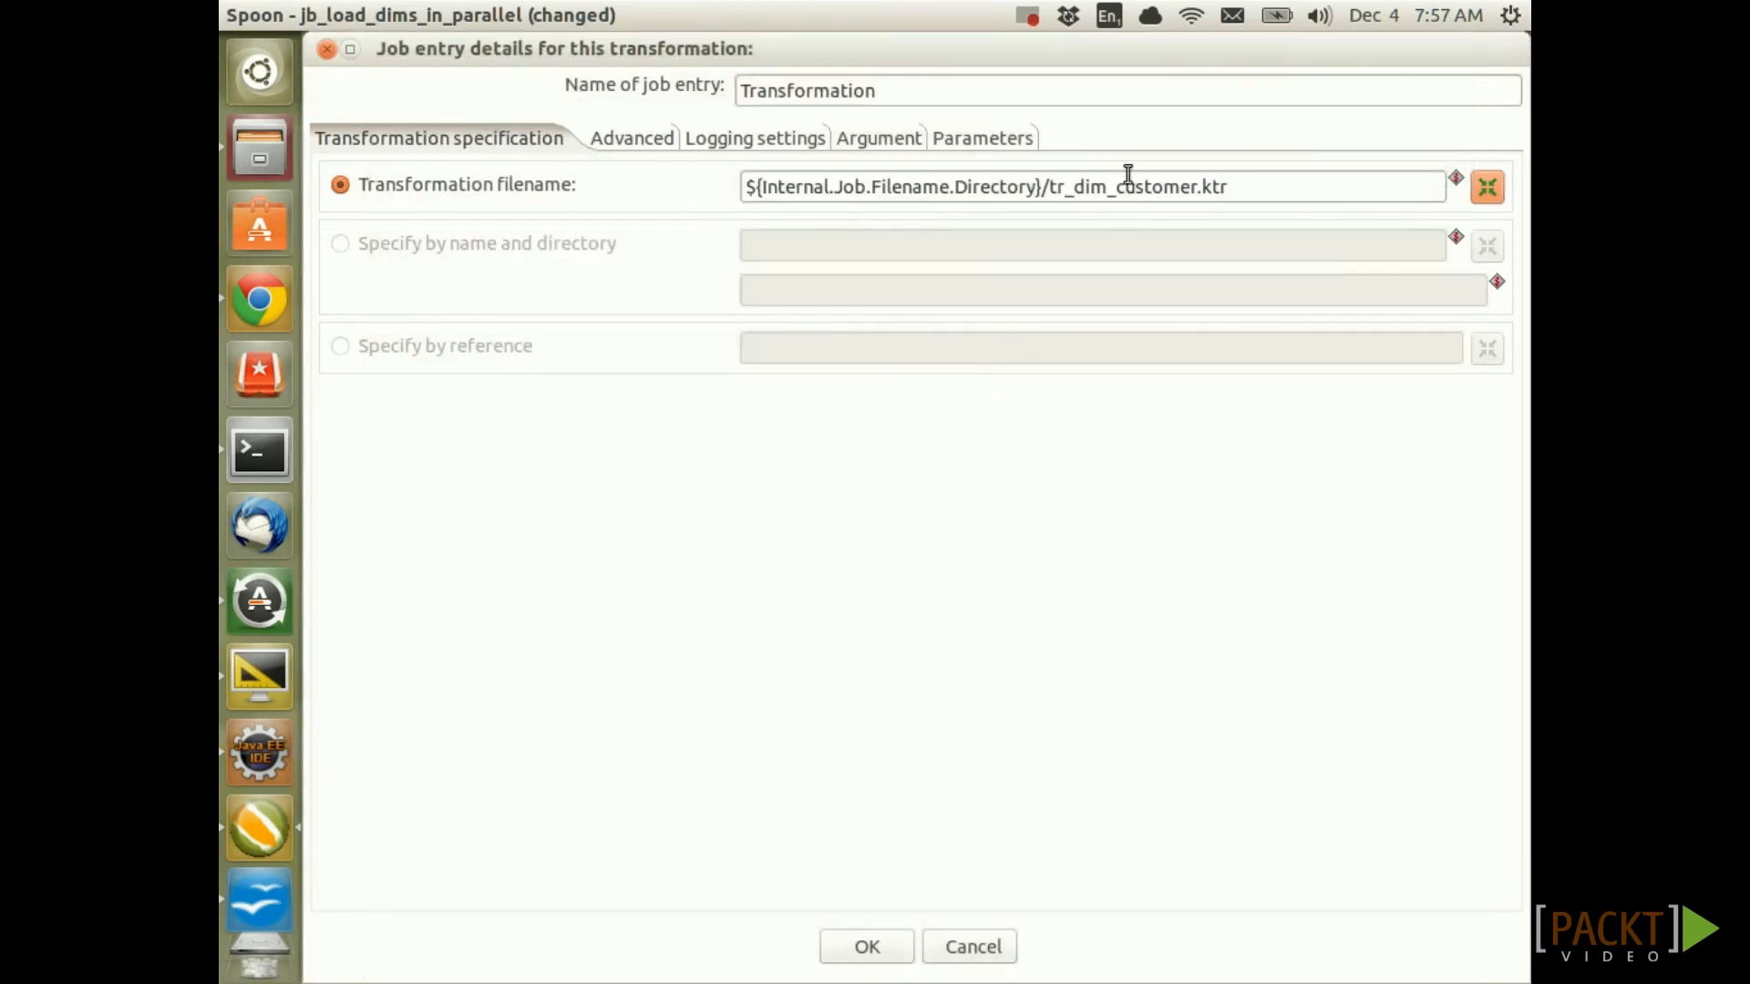
{"action": "left_click_drag", "start_coordinate": [1048, 186], "coordinate": [1289, 185]}
{"action": "key", "text": "ctrl+c"}
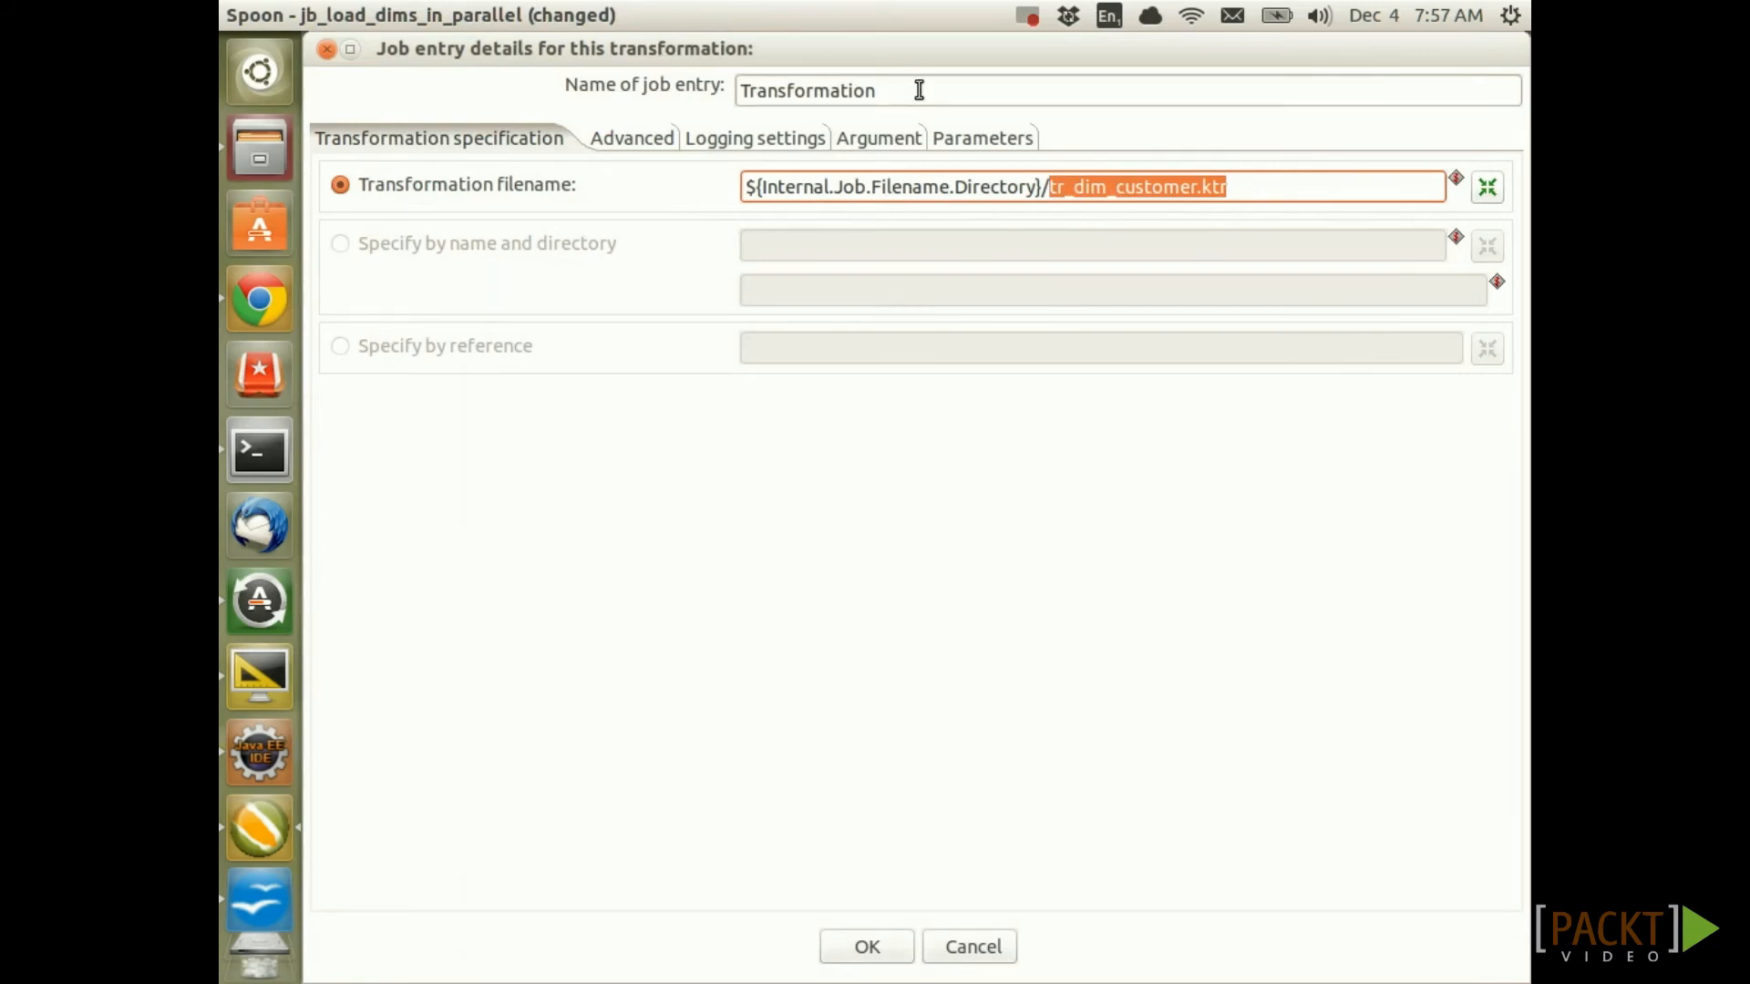
{"action": "left_click", "coordinate": [845, 91]}
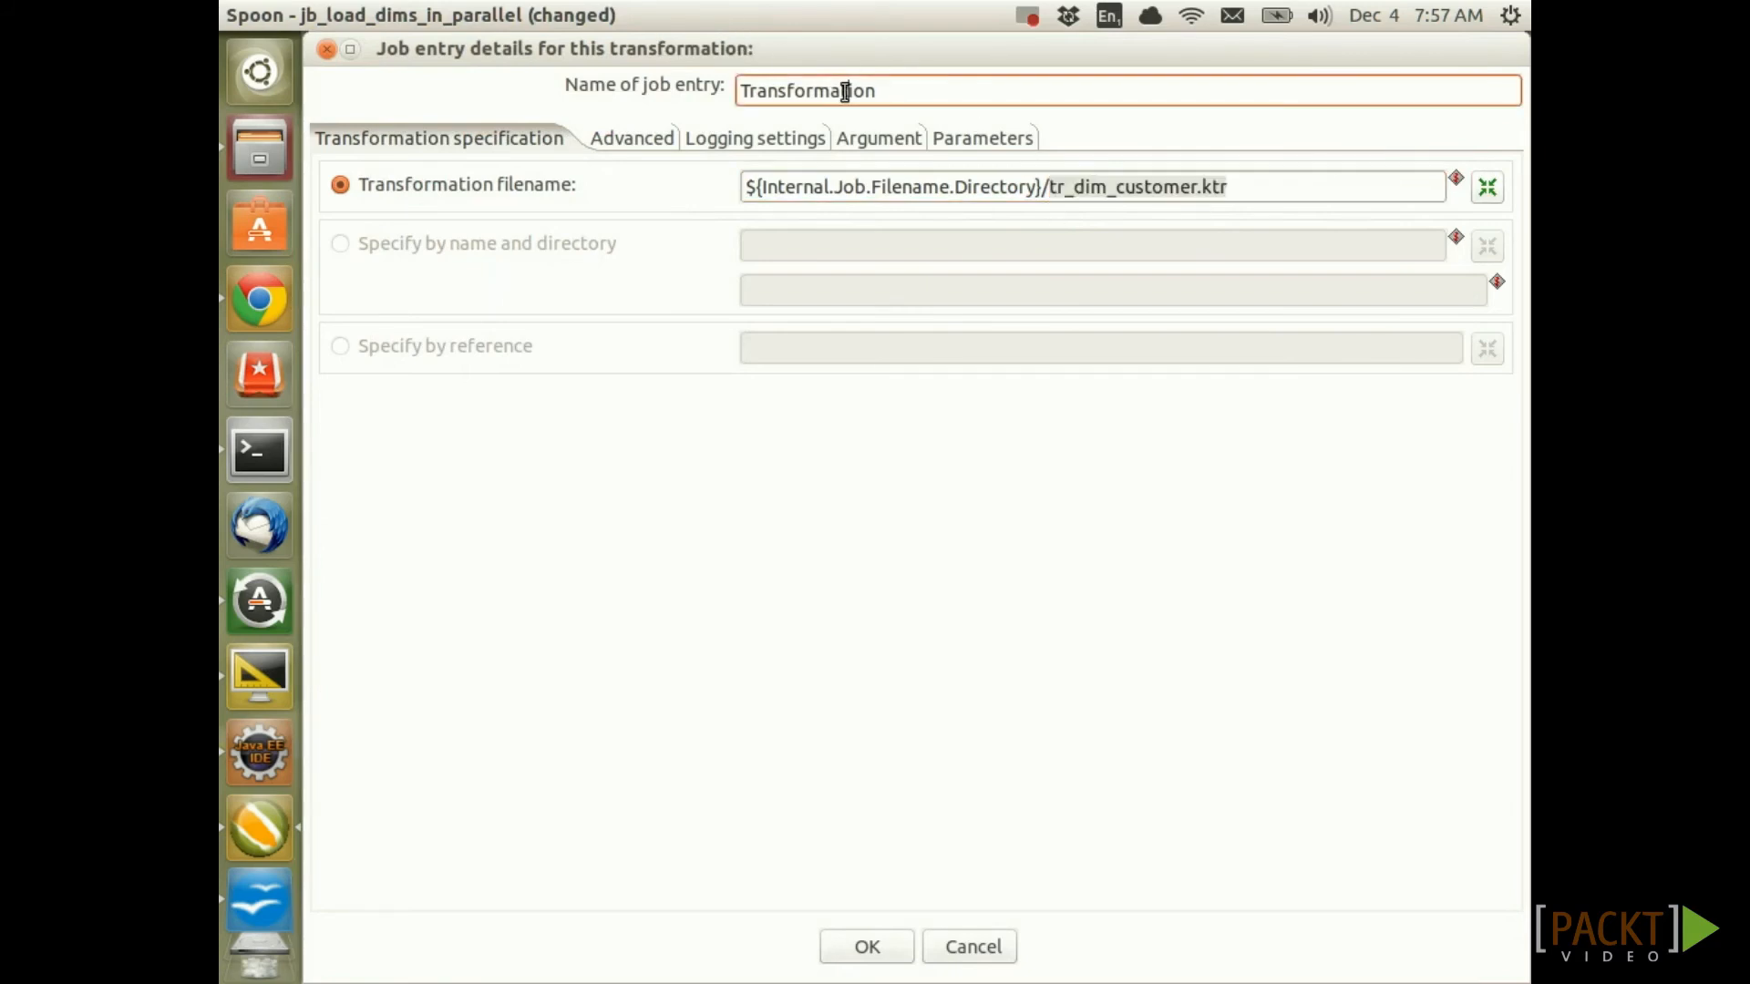
{"action": "left_click_drag", "start_coordinate": [898, 88], "coordinate": [732, 88]}
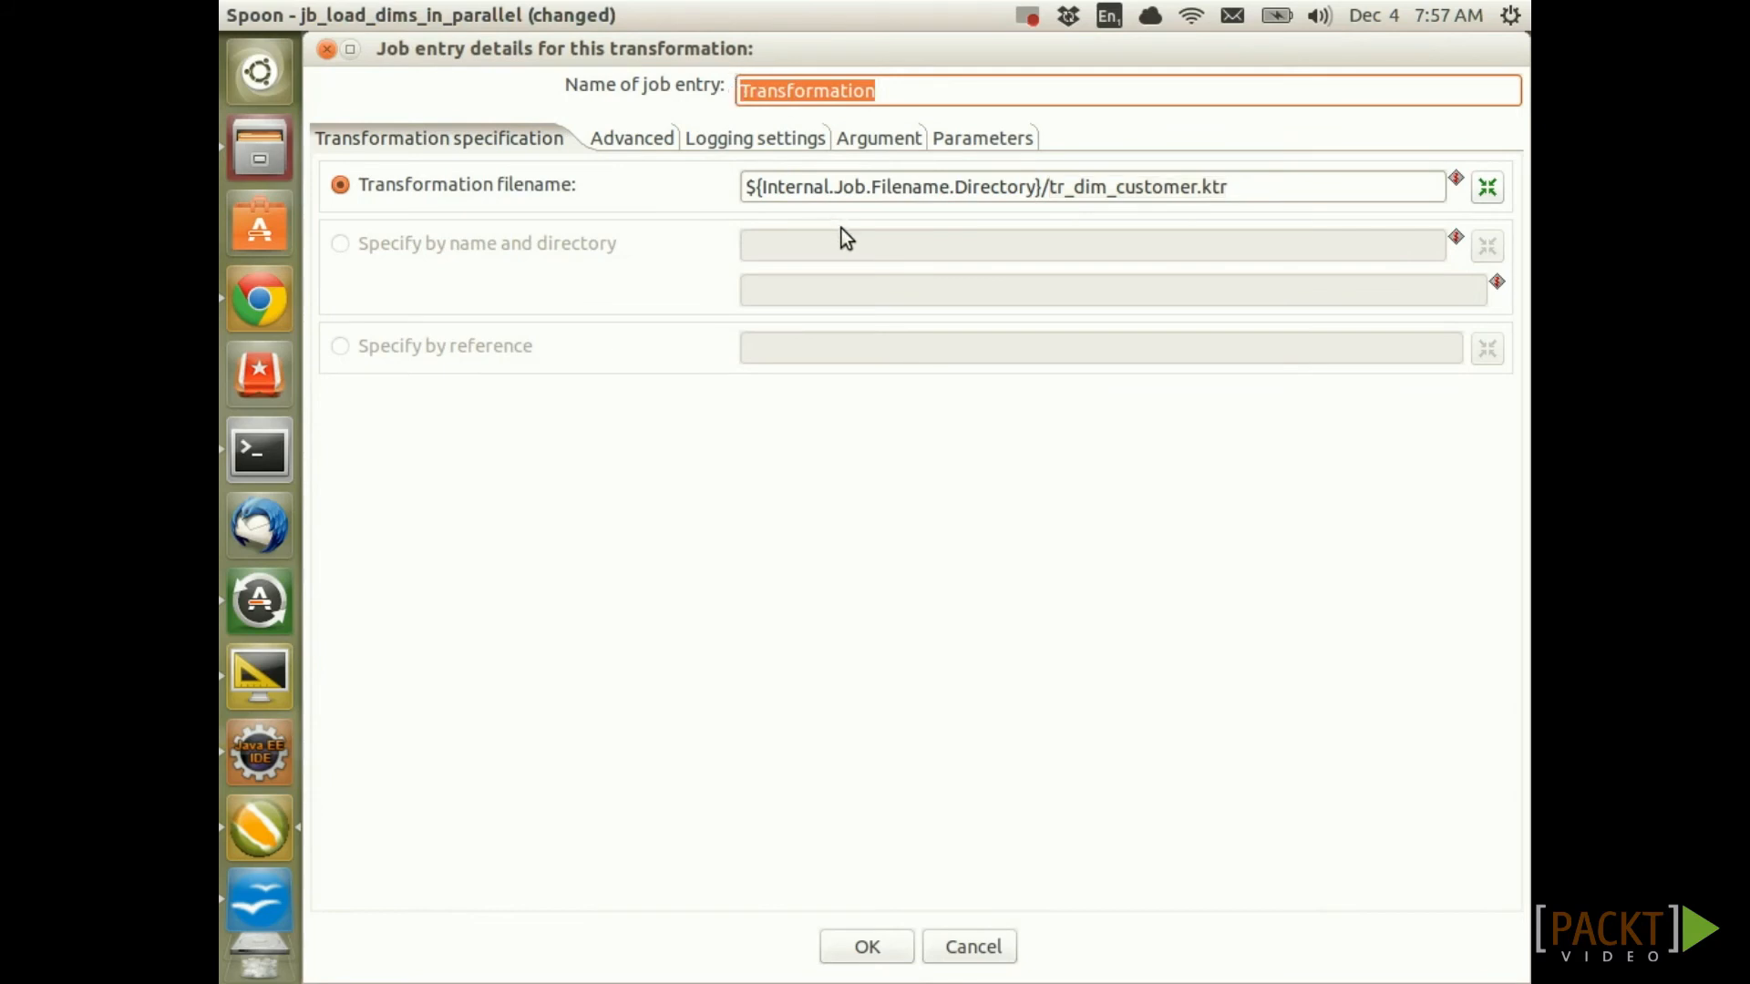
{"action": "key", "text": "ctrl+v"}
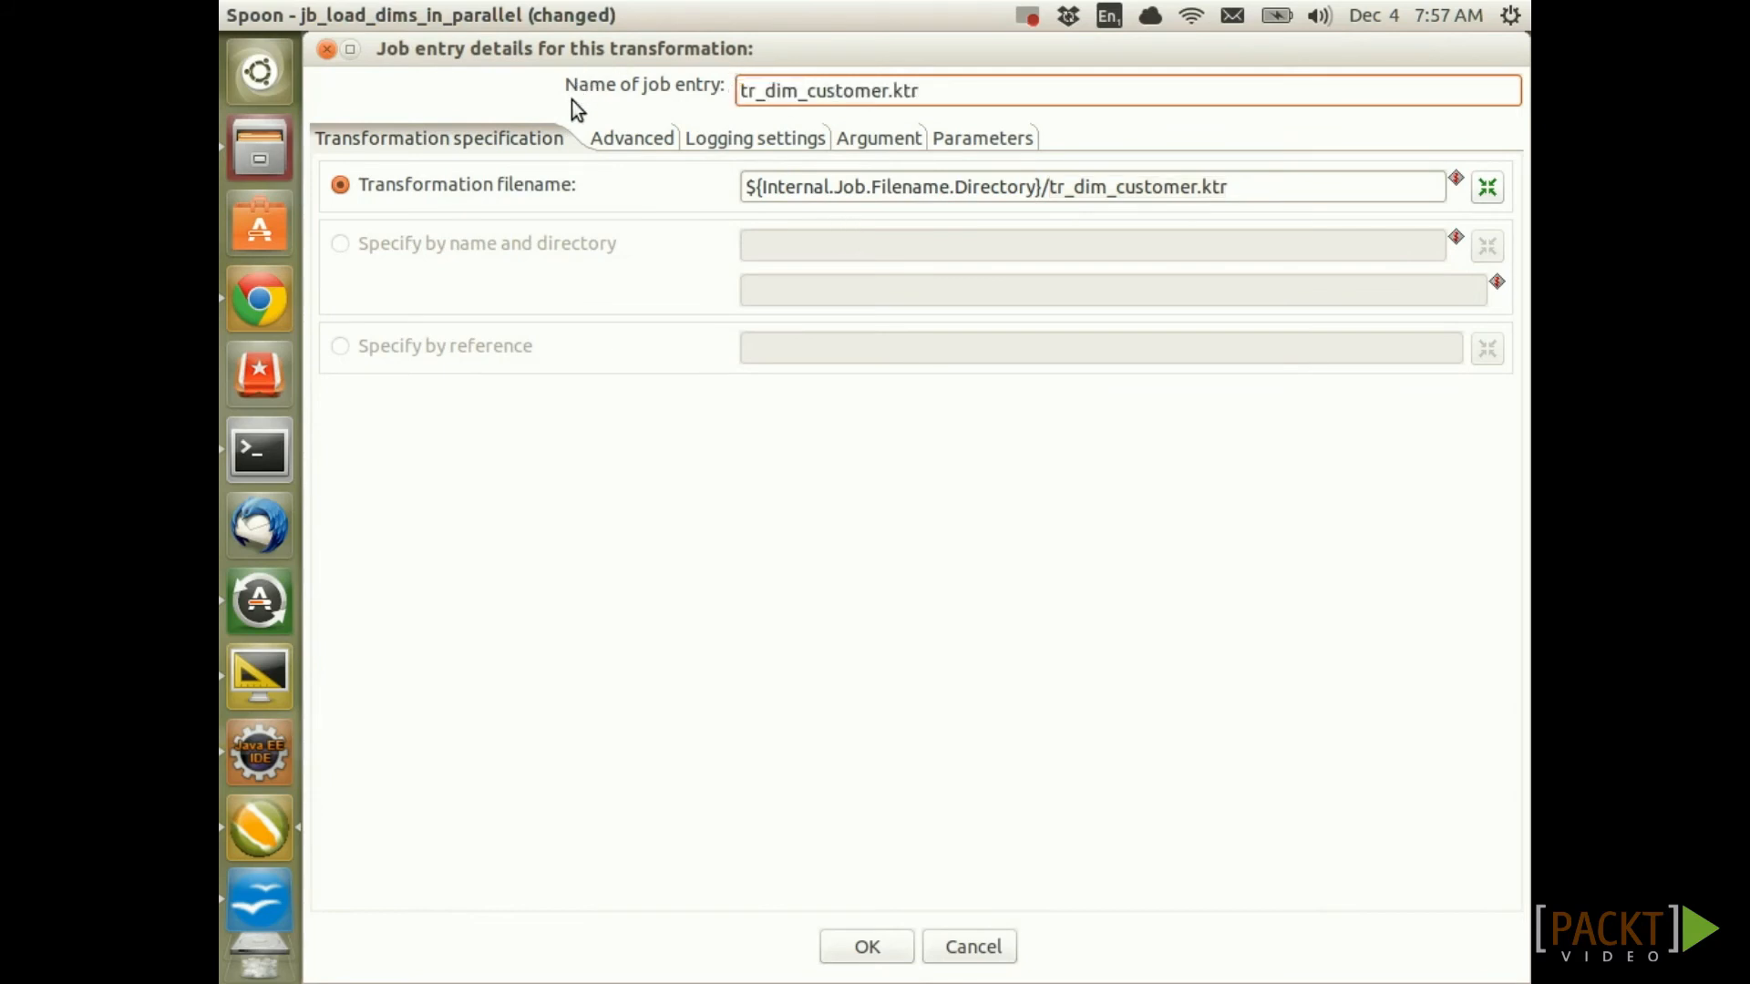
{"action": "left_click", "coordinate": [867, 945]}
Point Transformation 2 at tr_dim_lens.ktr and name it tr_dim_lens.ktr
{"action": "double_click", "coordinate": [959, 351]}
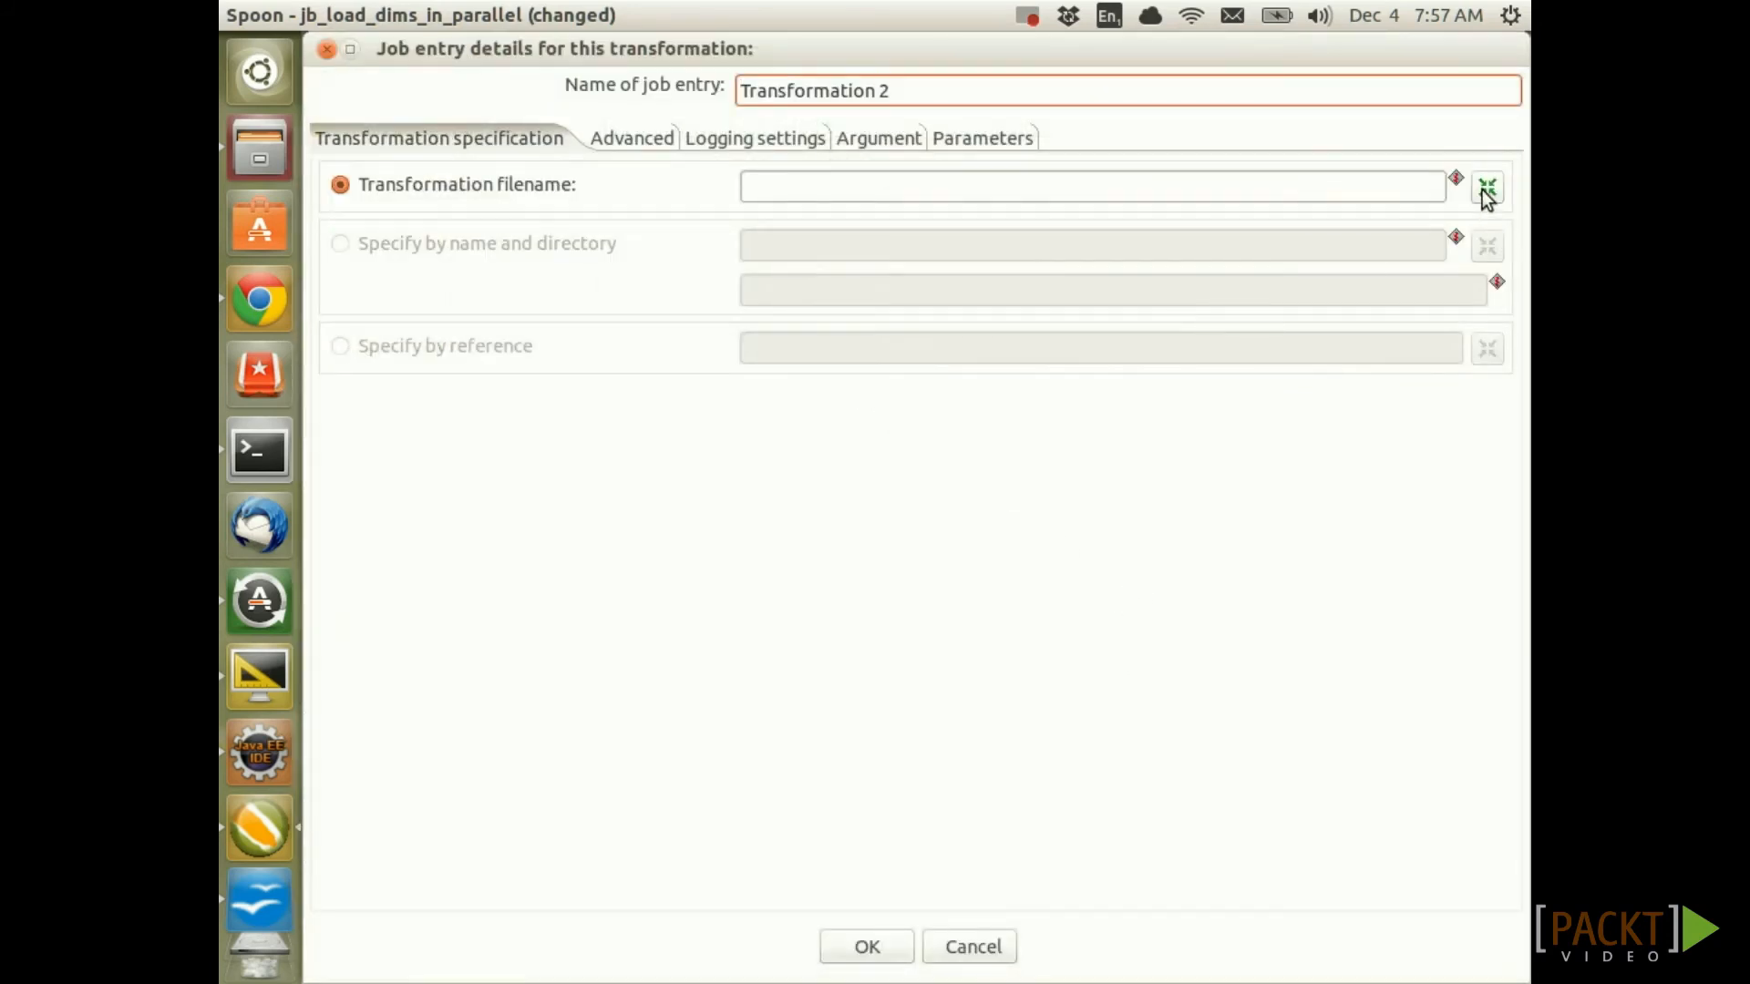
{"action": "left_click", "coordinate": [1484, 189]}
{"action": "double_click", "coordinate": [703, 274]}
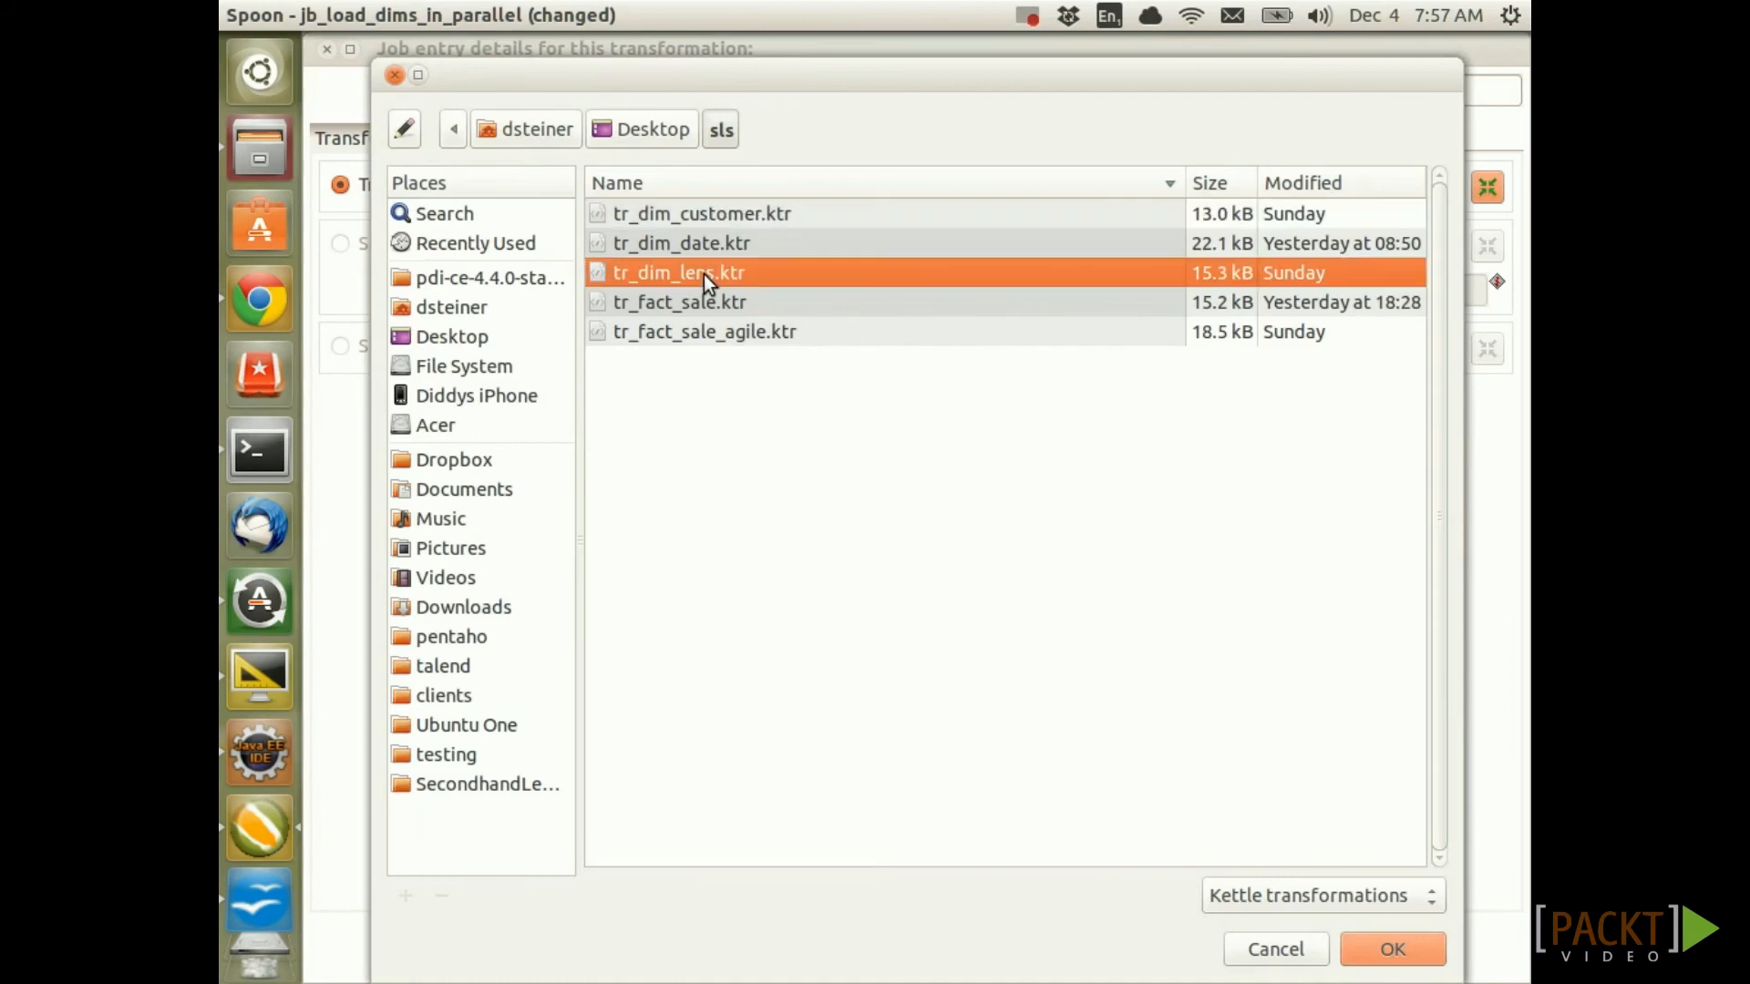
{"action": "left_click_drag", "start_coordinate": [1035, 185], "coordinate": [1199, 192]}
{"action": "key", "text": "ctrl+c"}
{"action": "left_click_drag", "start_coordinate": [957, 93], "coordinate": [656, 84]}
{"action": "key", "text": "ctrl+v"}
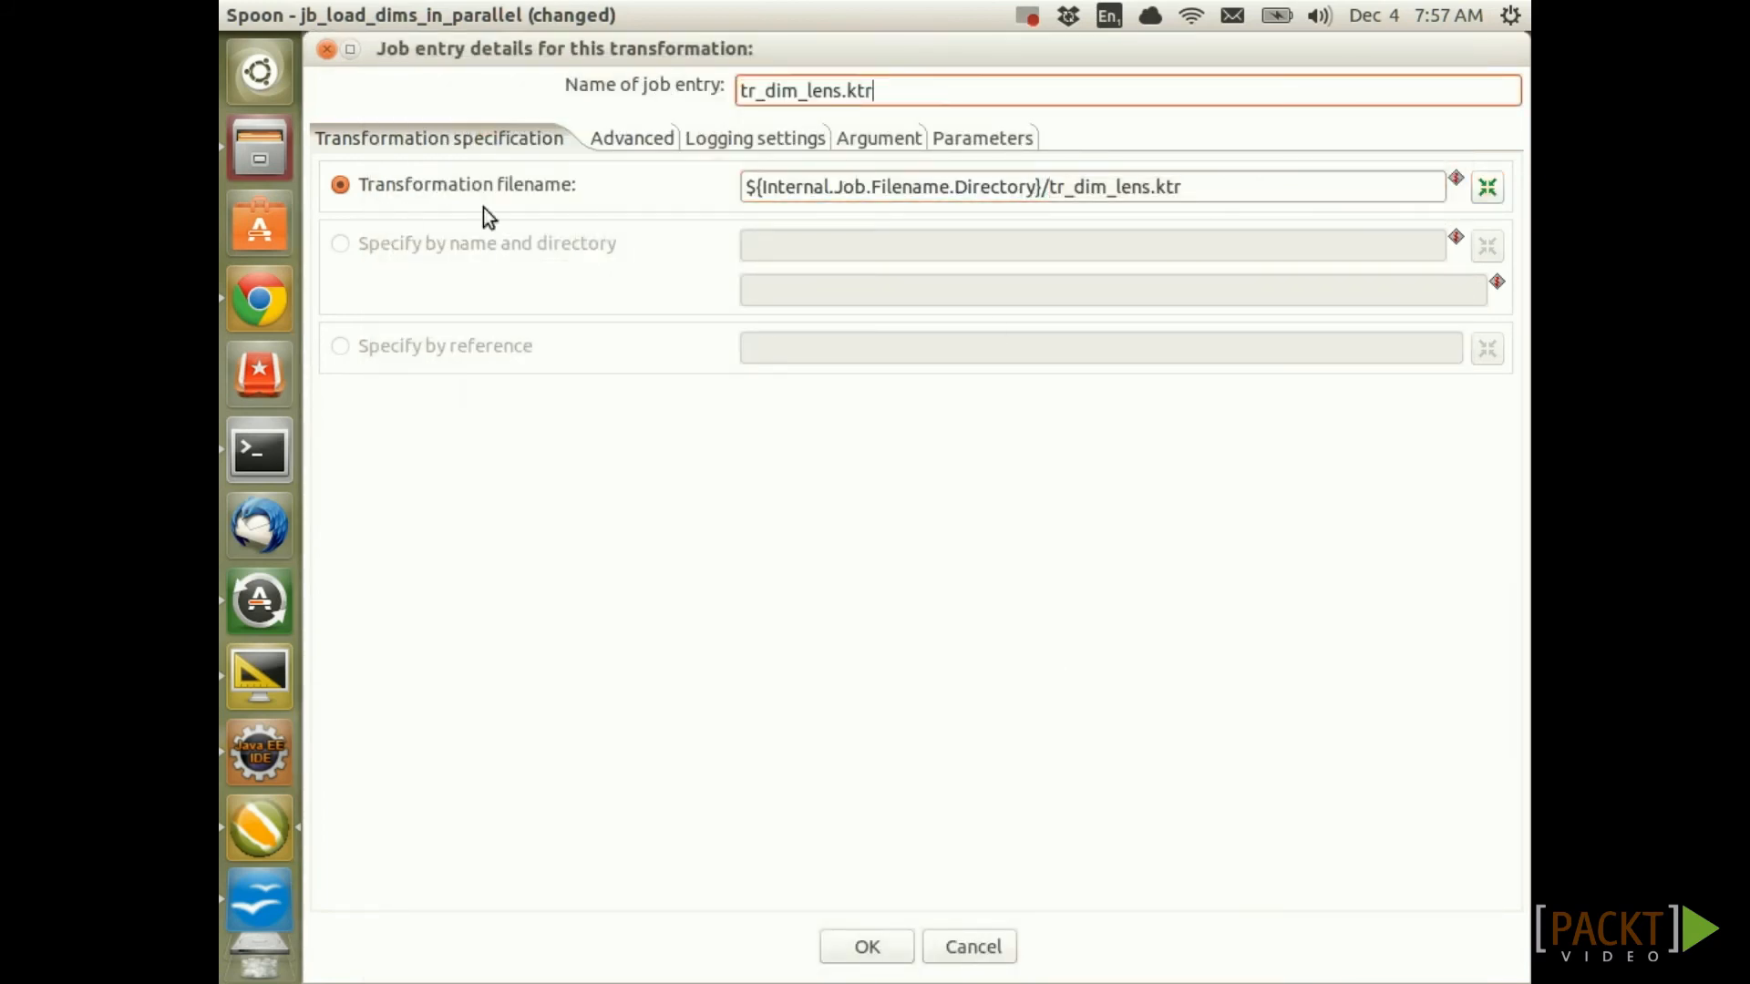
{"action": "left_click", "coordinate": [868, 946]}
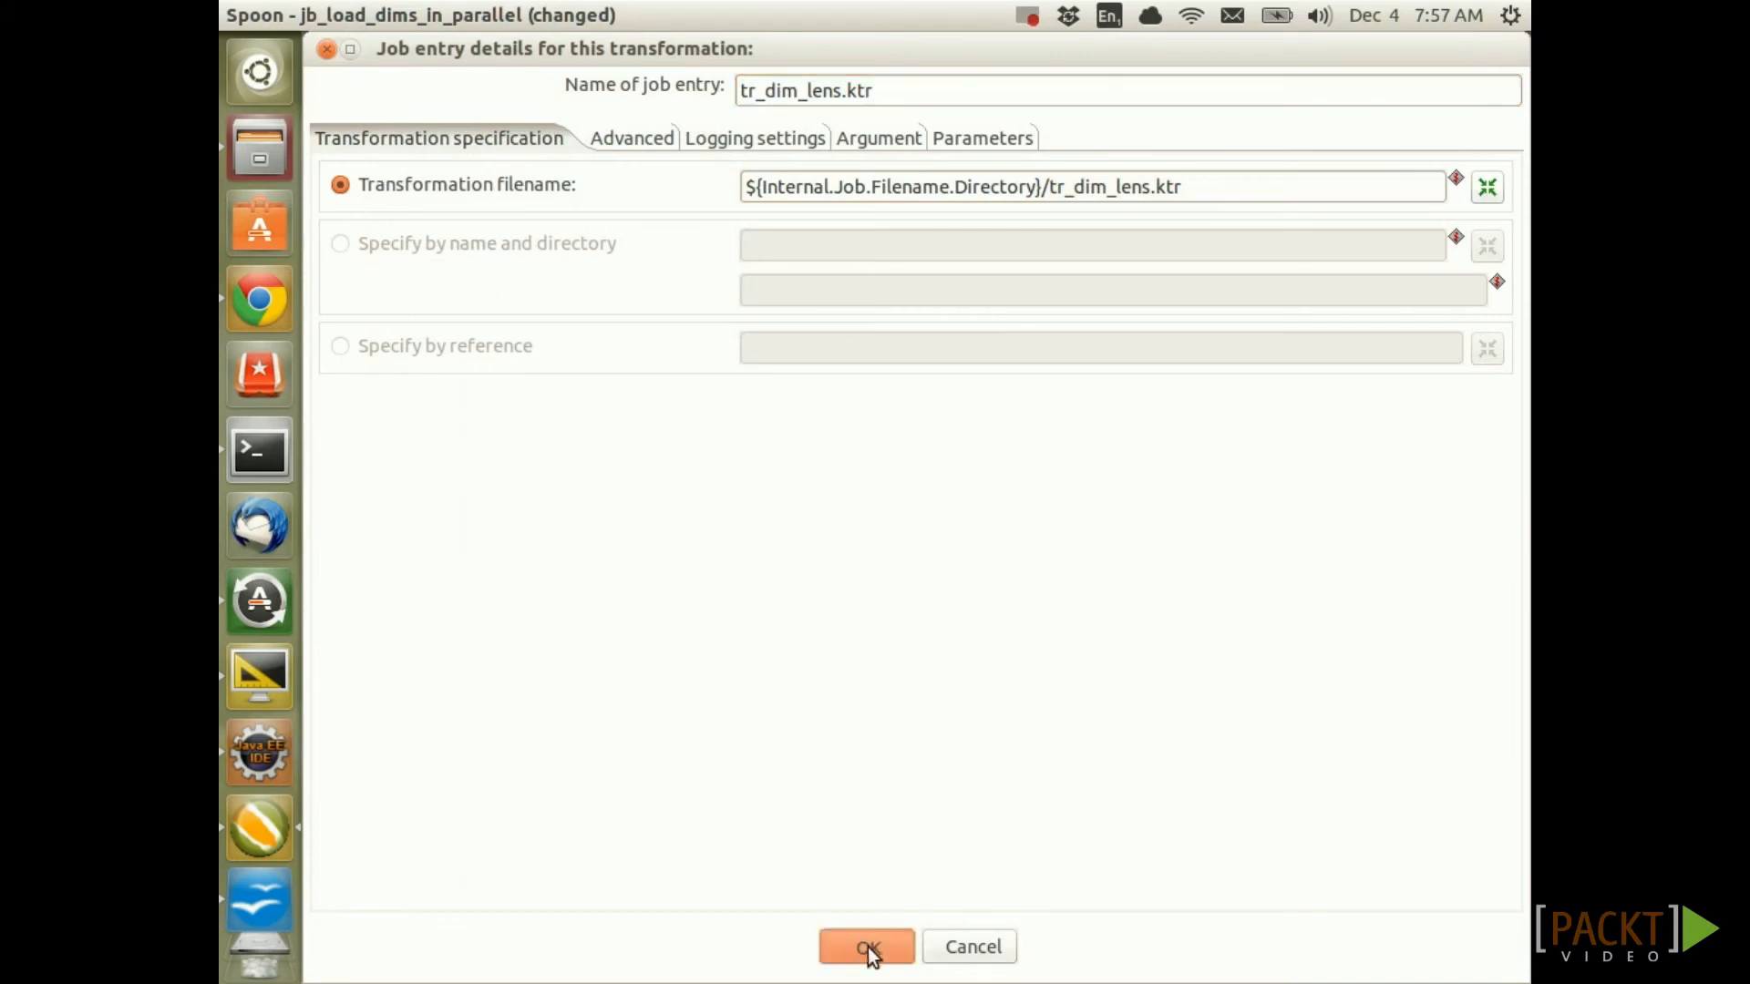
Point Transformation 3 at tr_dim_date.ktr and name it tr_dim_date.ktr
{"action": "double_click", "coordinate": [953, 461]}
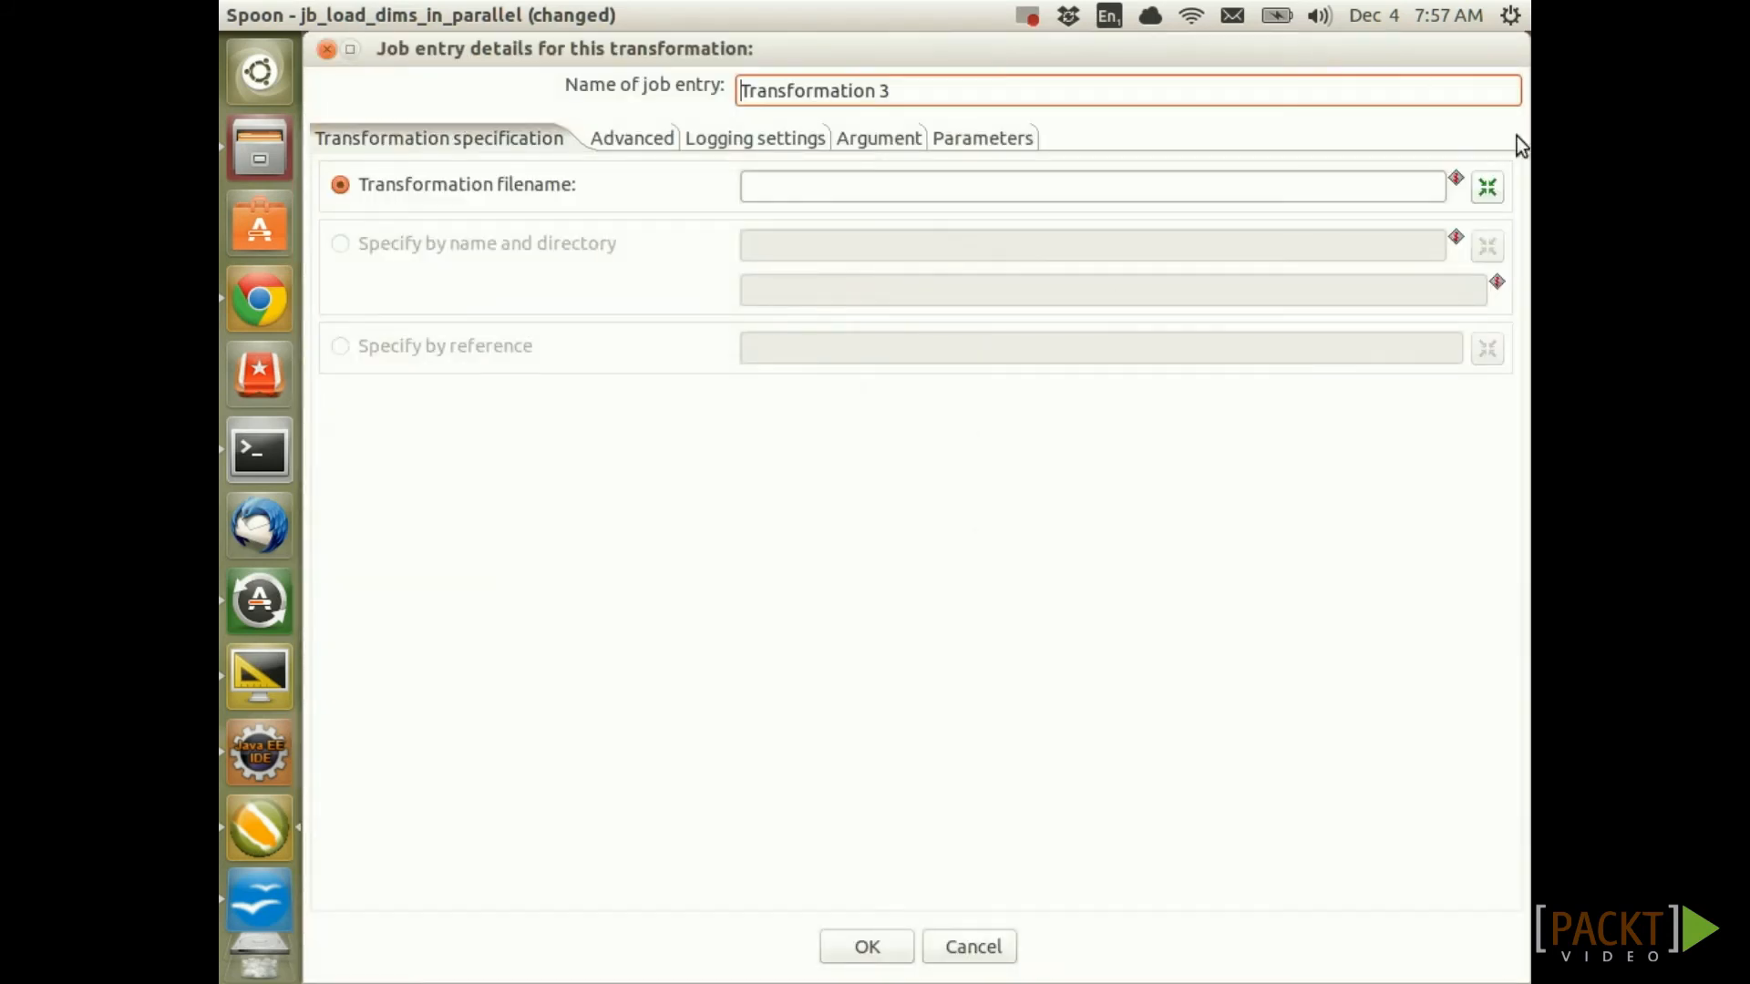
{"action": "left_click", "coordinate": [1487, 188]}
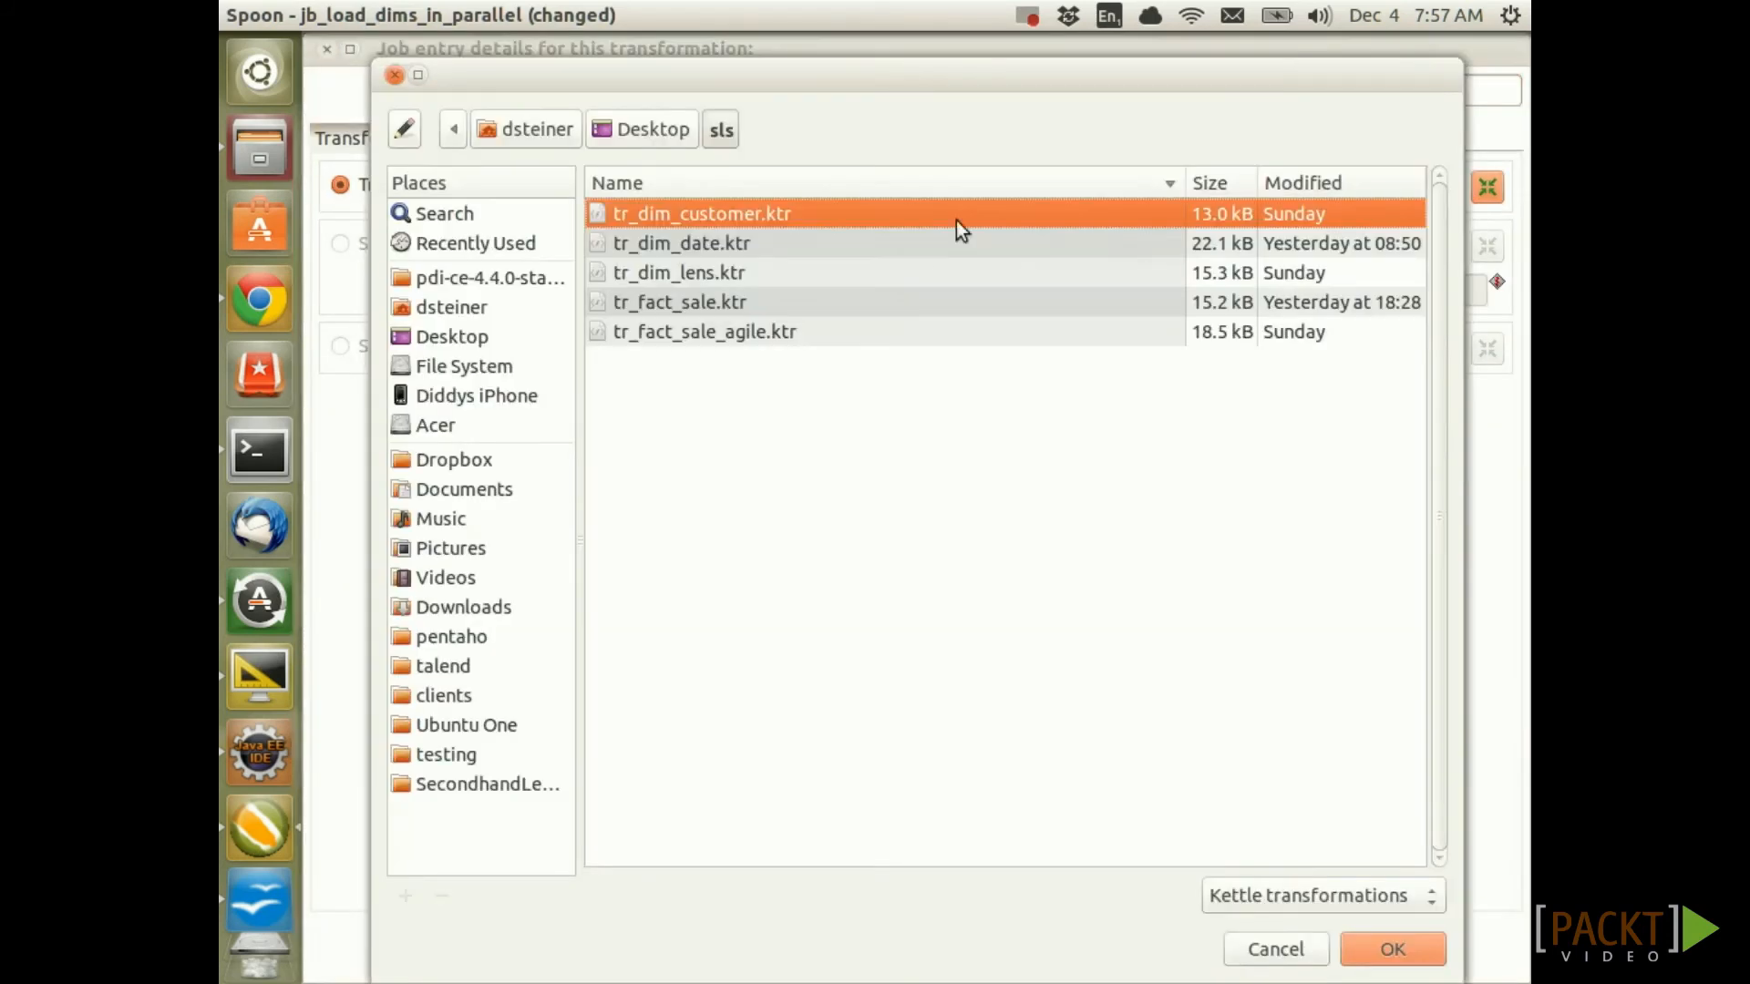
{"action": "double_click", "coordinate": [723, 246]}
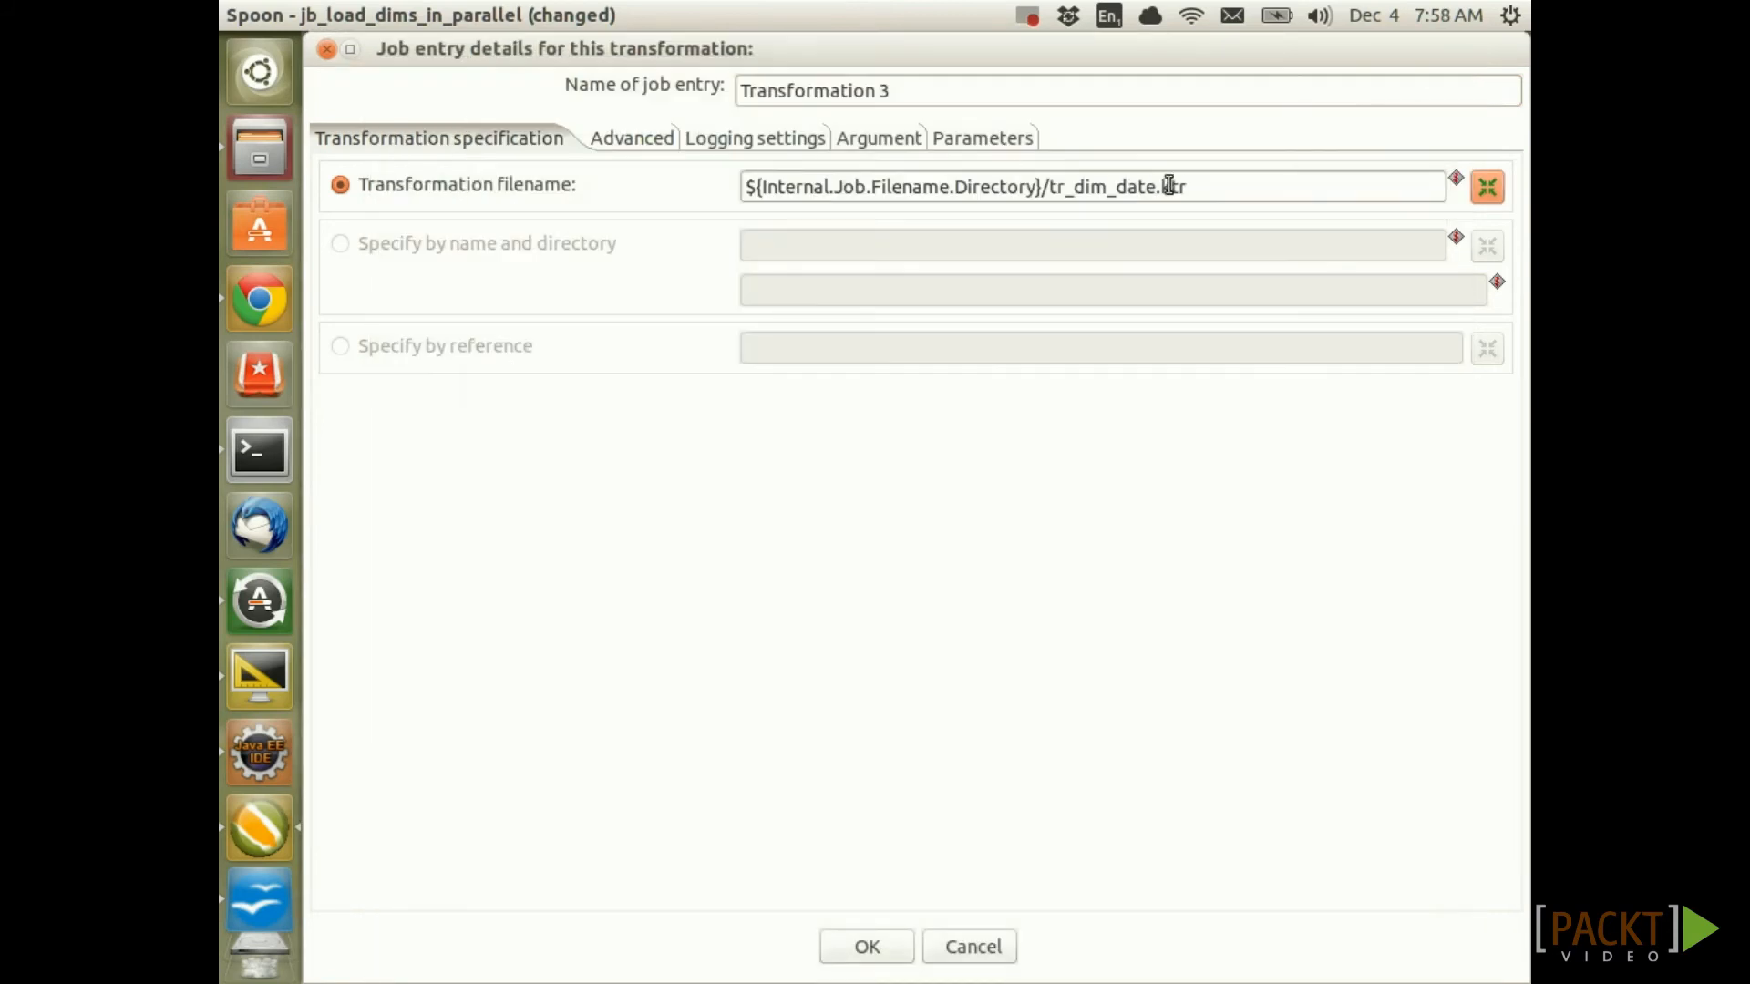
{"action": "left_click_drag", "start_coordinate": [1199, 186], "coordinate": [1049, 186]}
{"action": "key", "text": "ctrl+c"}
{"action": "left_click", "coordinate": [953, 93]}
{"action": "triple_click", "coordinate": [952, 94]}
{"action": "key", "text": "ctrl+v"}
{"action": "left_click", "coordinate": [880, 957]}
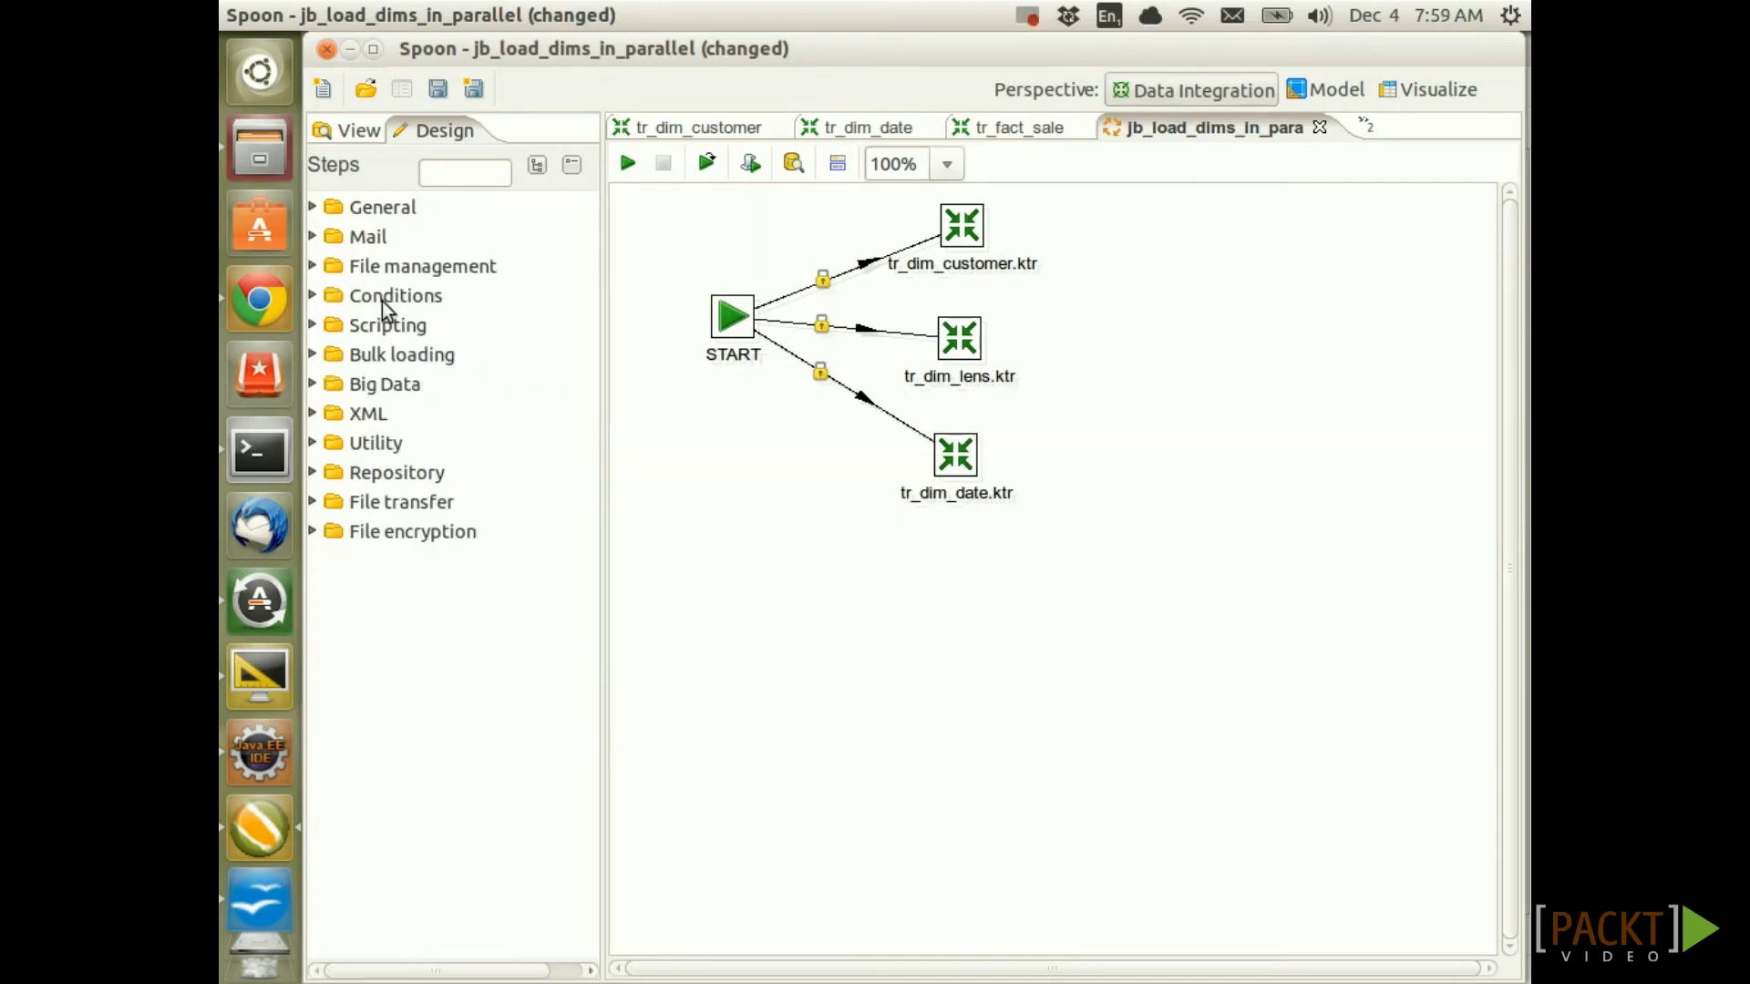
Insert an Evaluate rows number in a table entry into an existing hop
{"action": "left_click", "coordinate": [313, 297]}
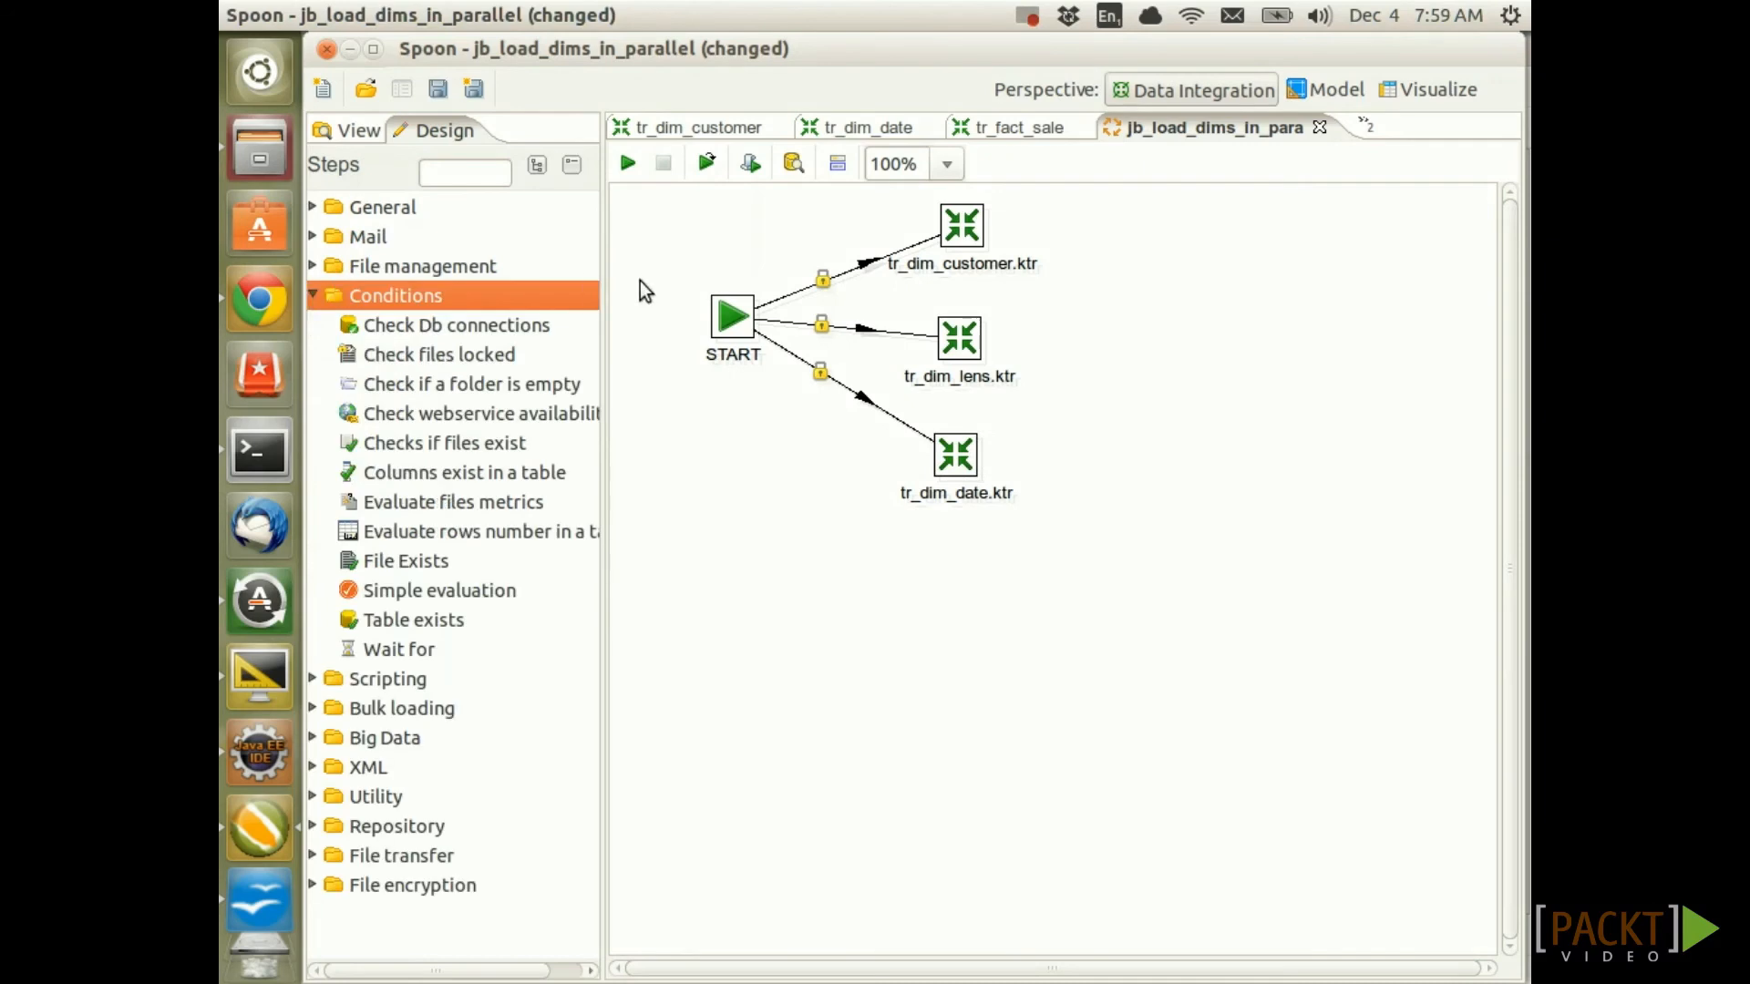
{"action": "left_click_drag", "start_coordinate": [428, 534], "coordinate": [836, 390]}
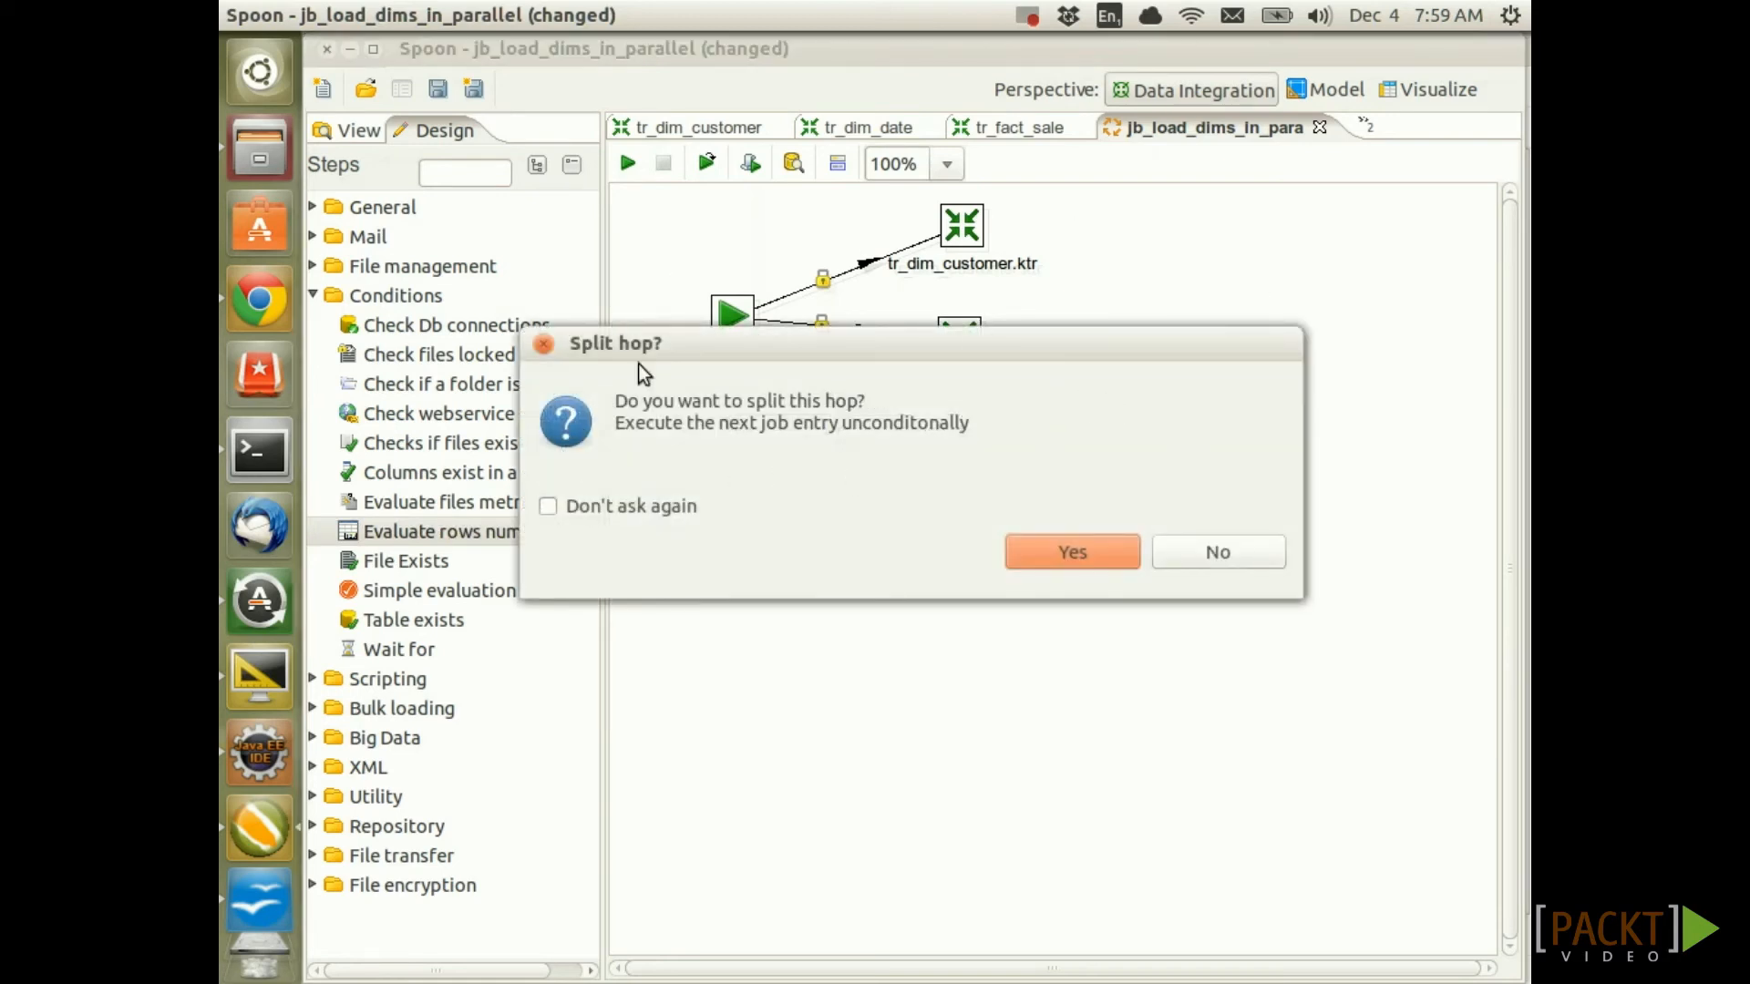
{"action": "left_click", "coordinate": [1111, 555]}
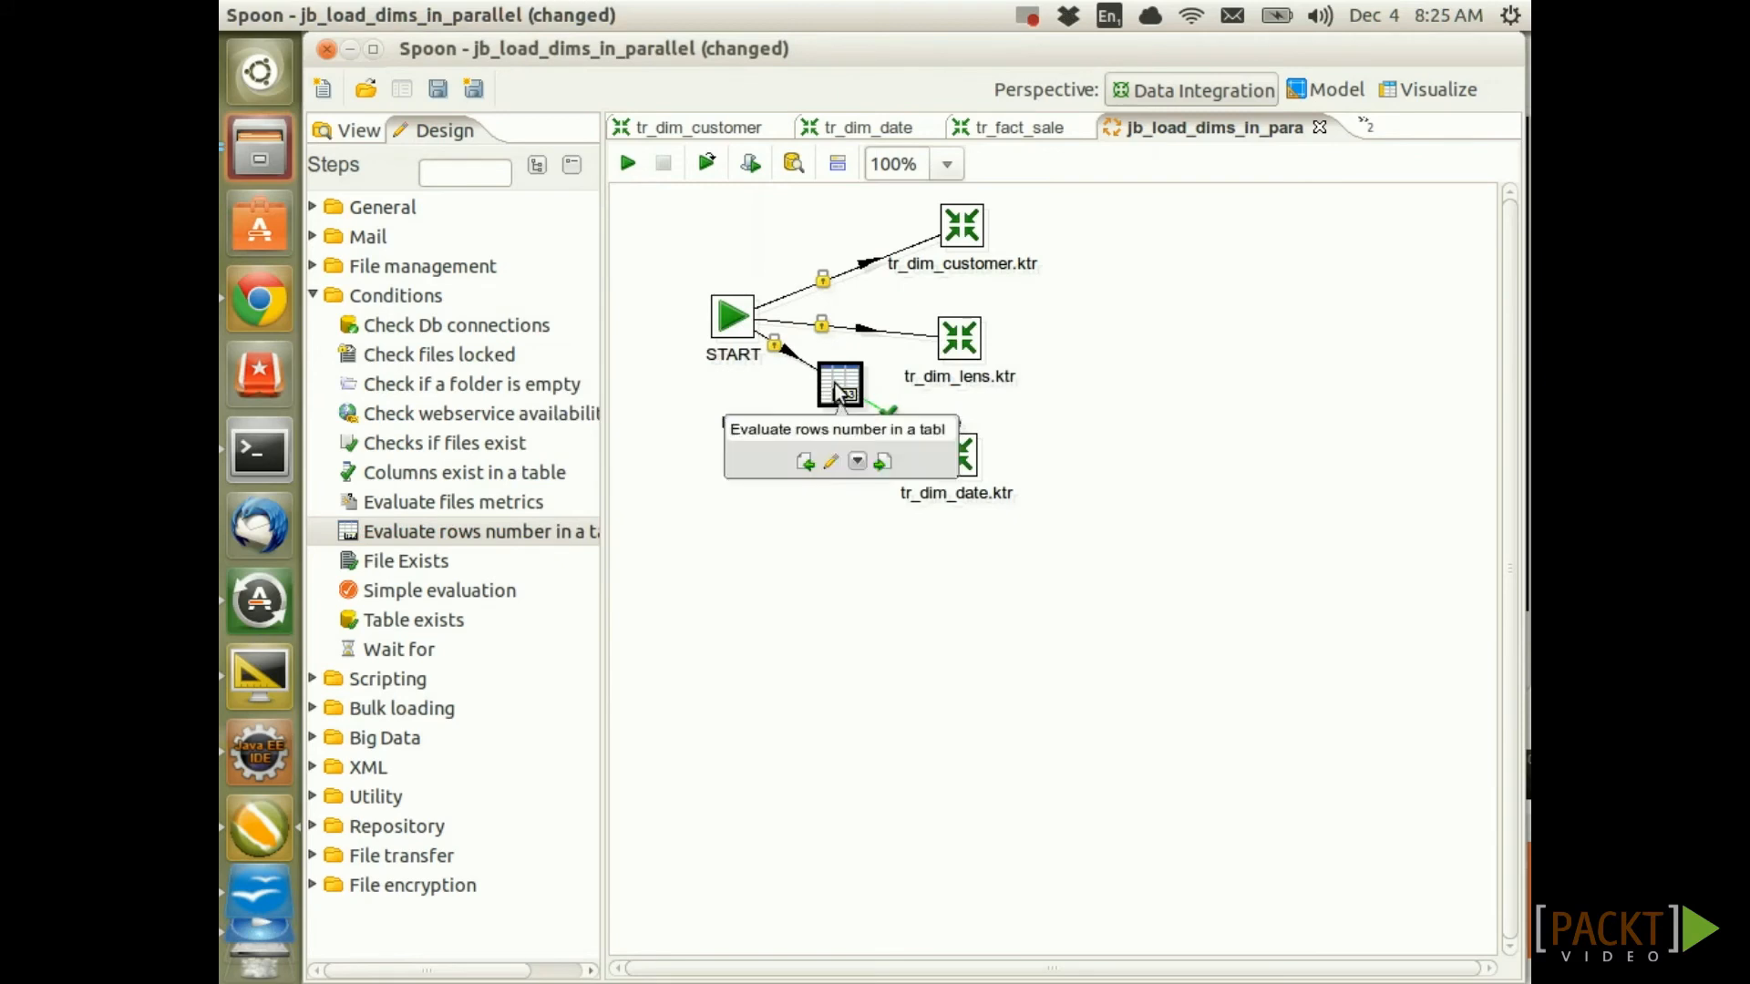
Set the check to connection sls_dma, schema ${VAR_DB_DMA_SCHEMA} and table dim_date
{"action": "double_click", "coordinate": [837, 391]}
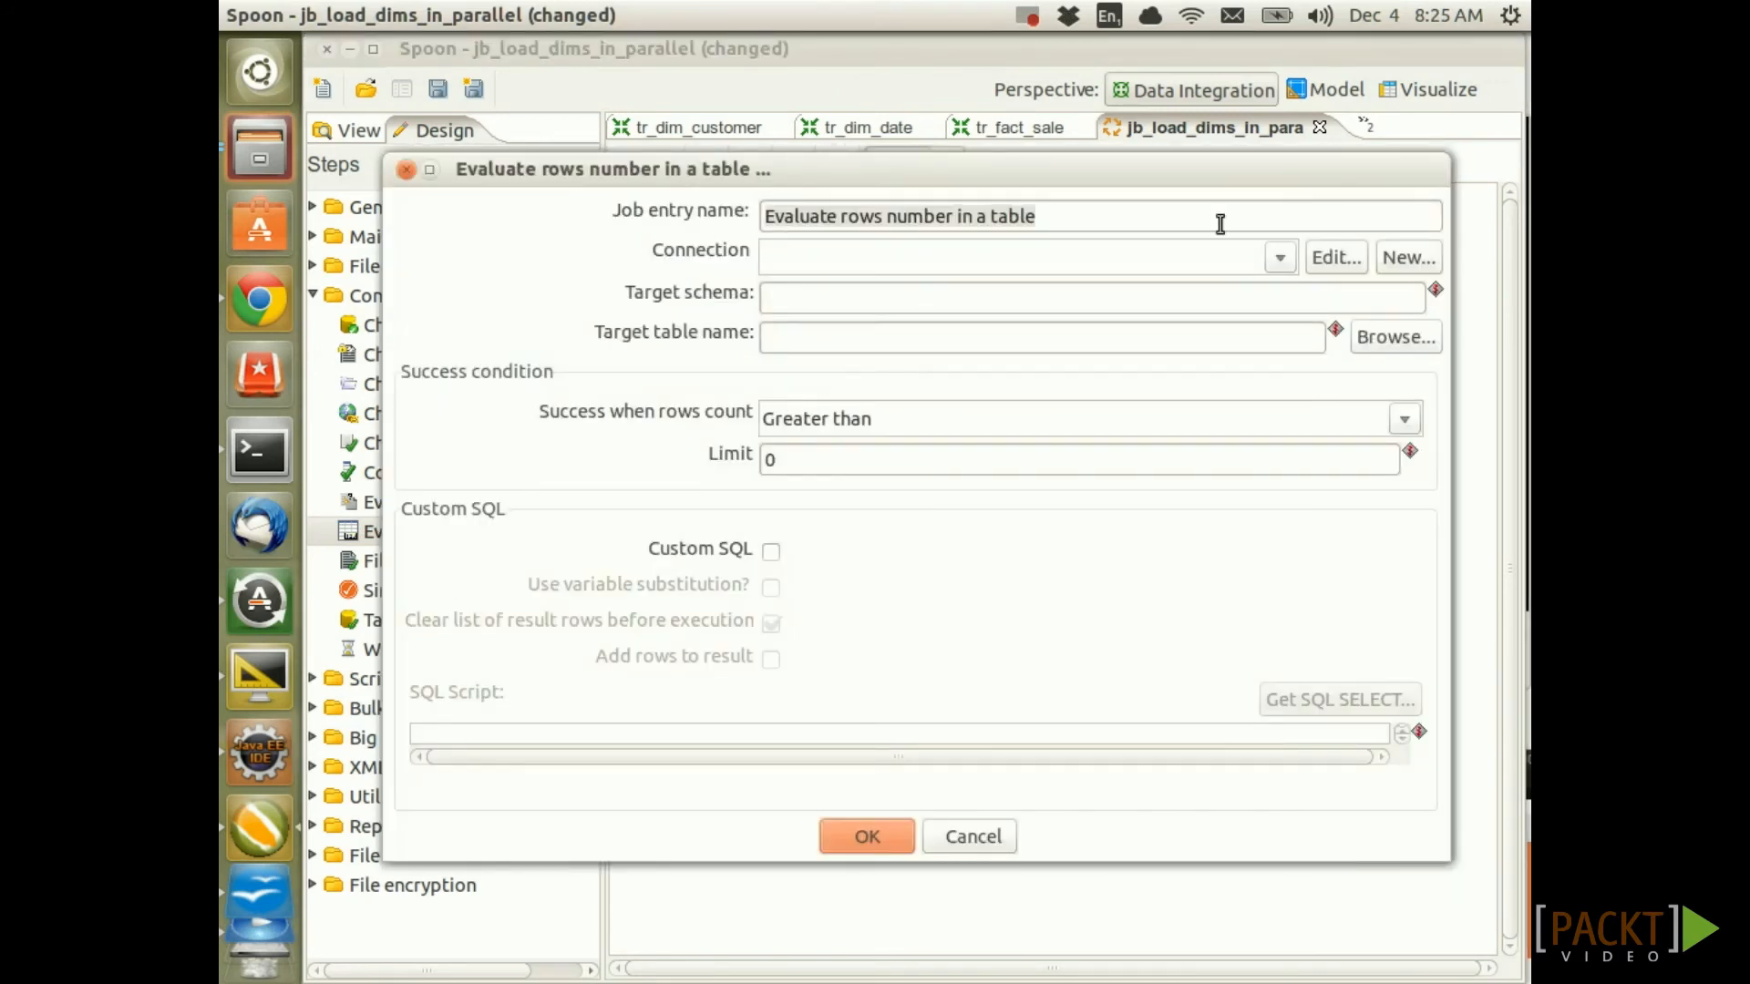
{"action": "left_click", "coordinate": [1280, 258]}
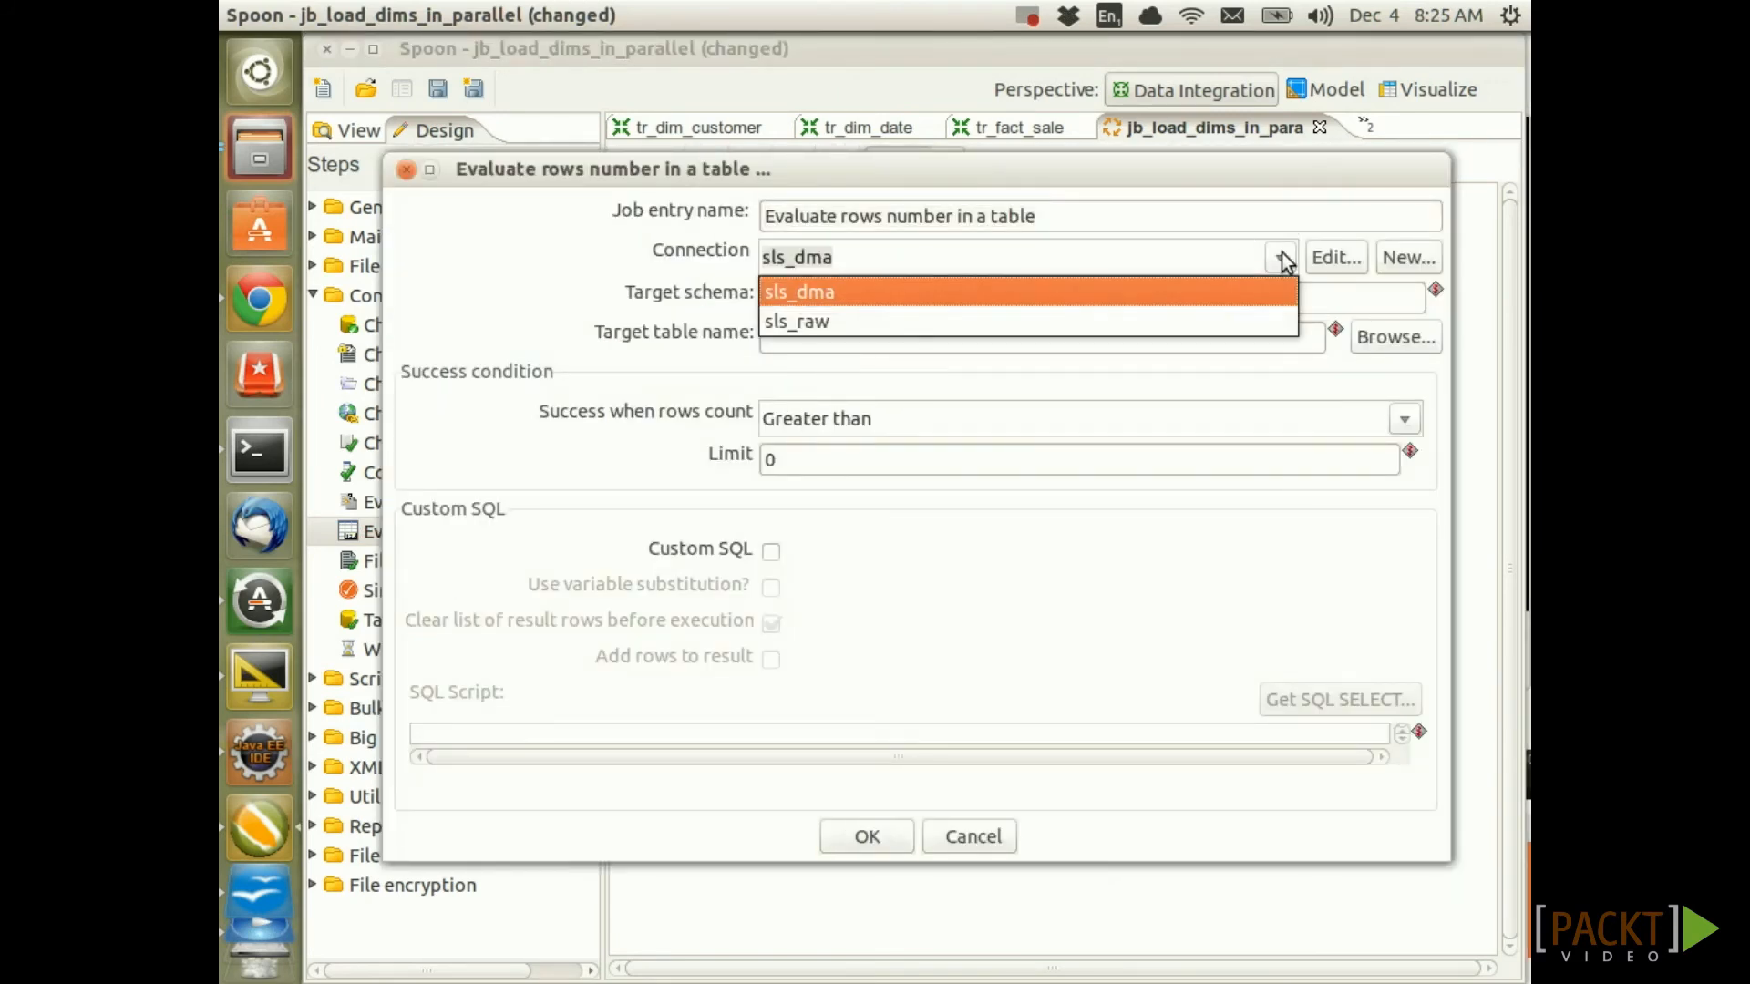
{"action": "left_click", "coordinate": [802, 292]}
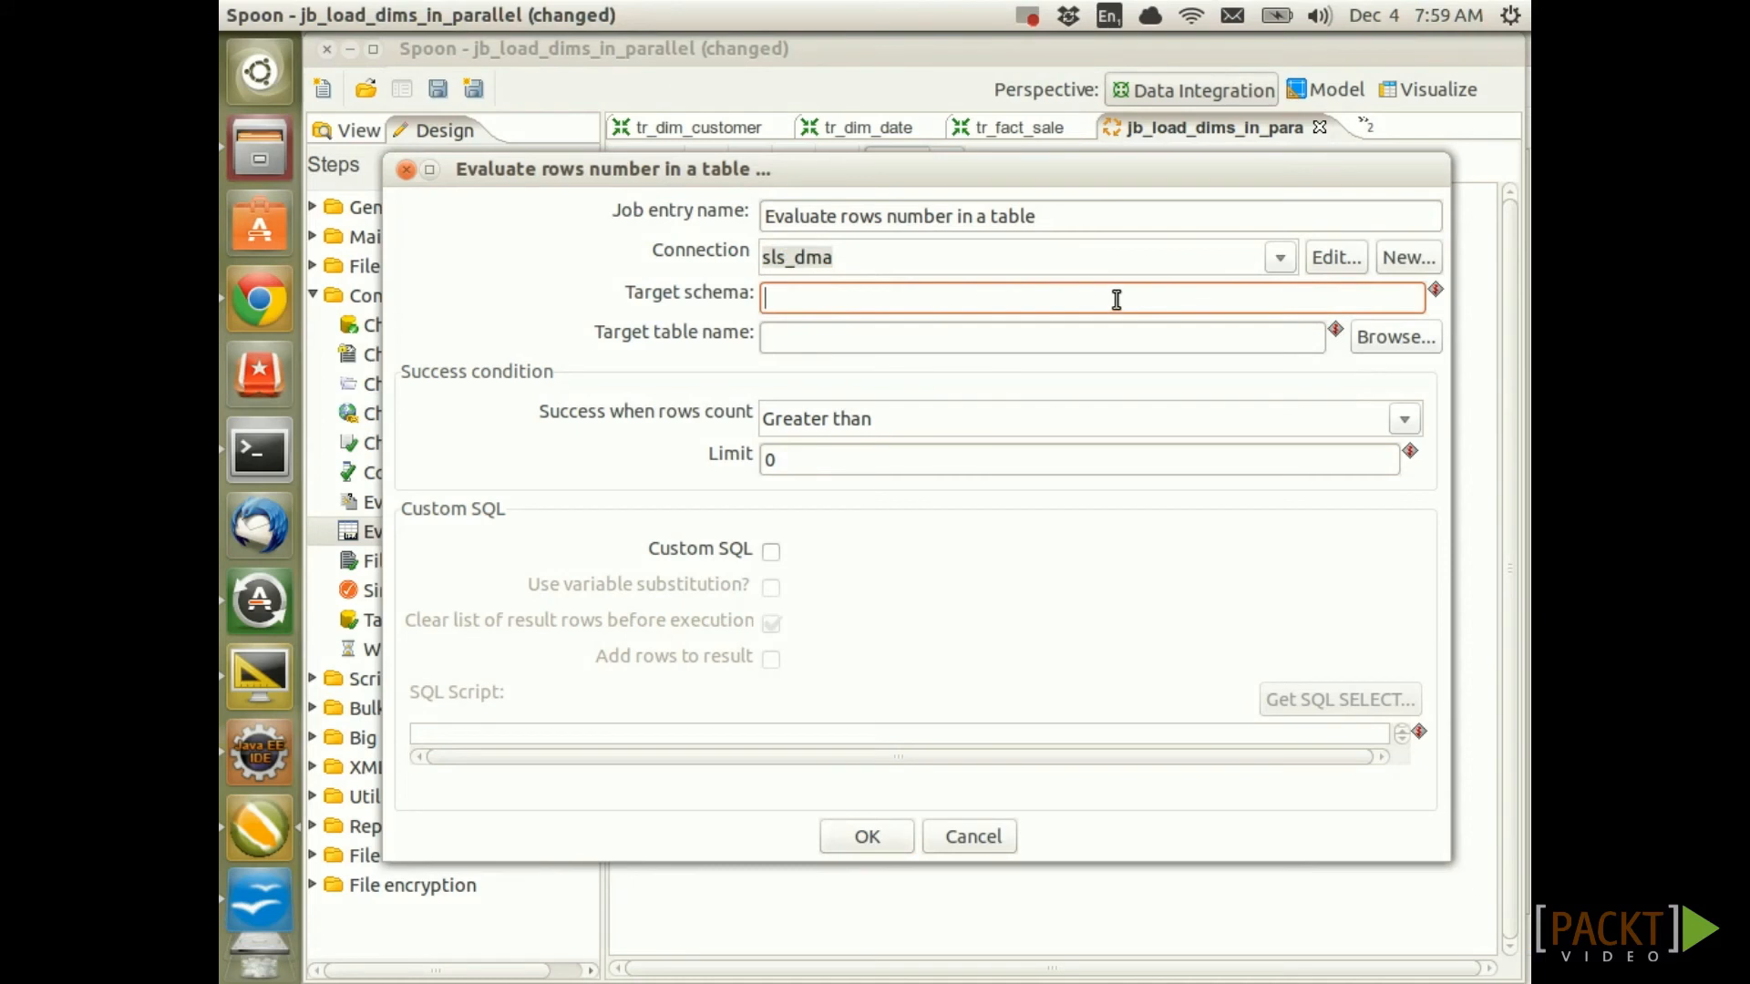
{"action": "key", "text": "ctrl+space"}
{"action": "type", "text": "v"}
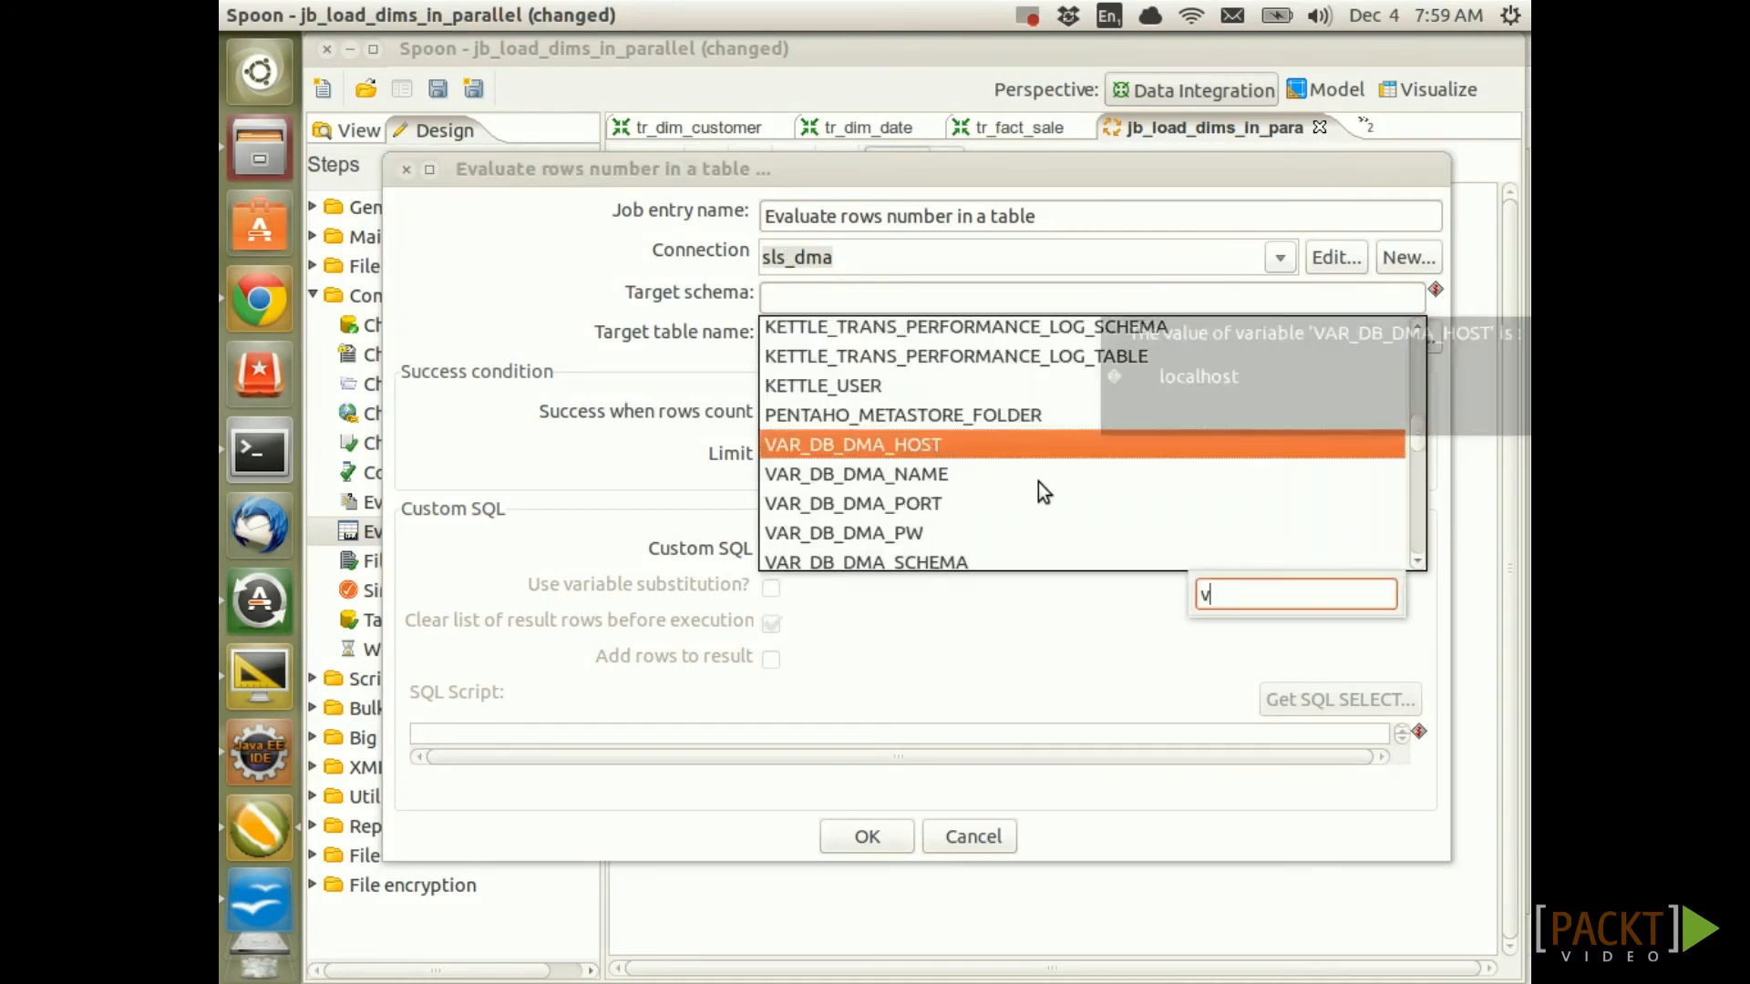
{"action": "key", "text": "Down"}
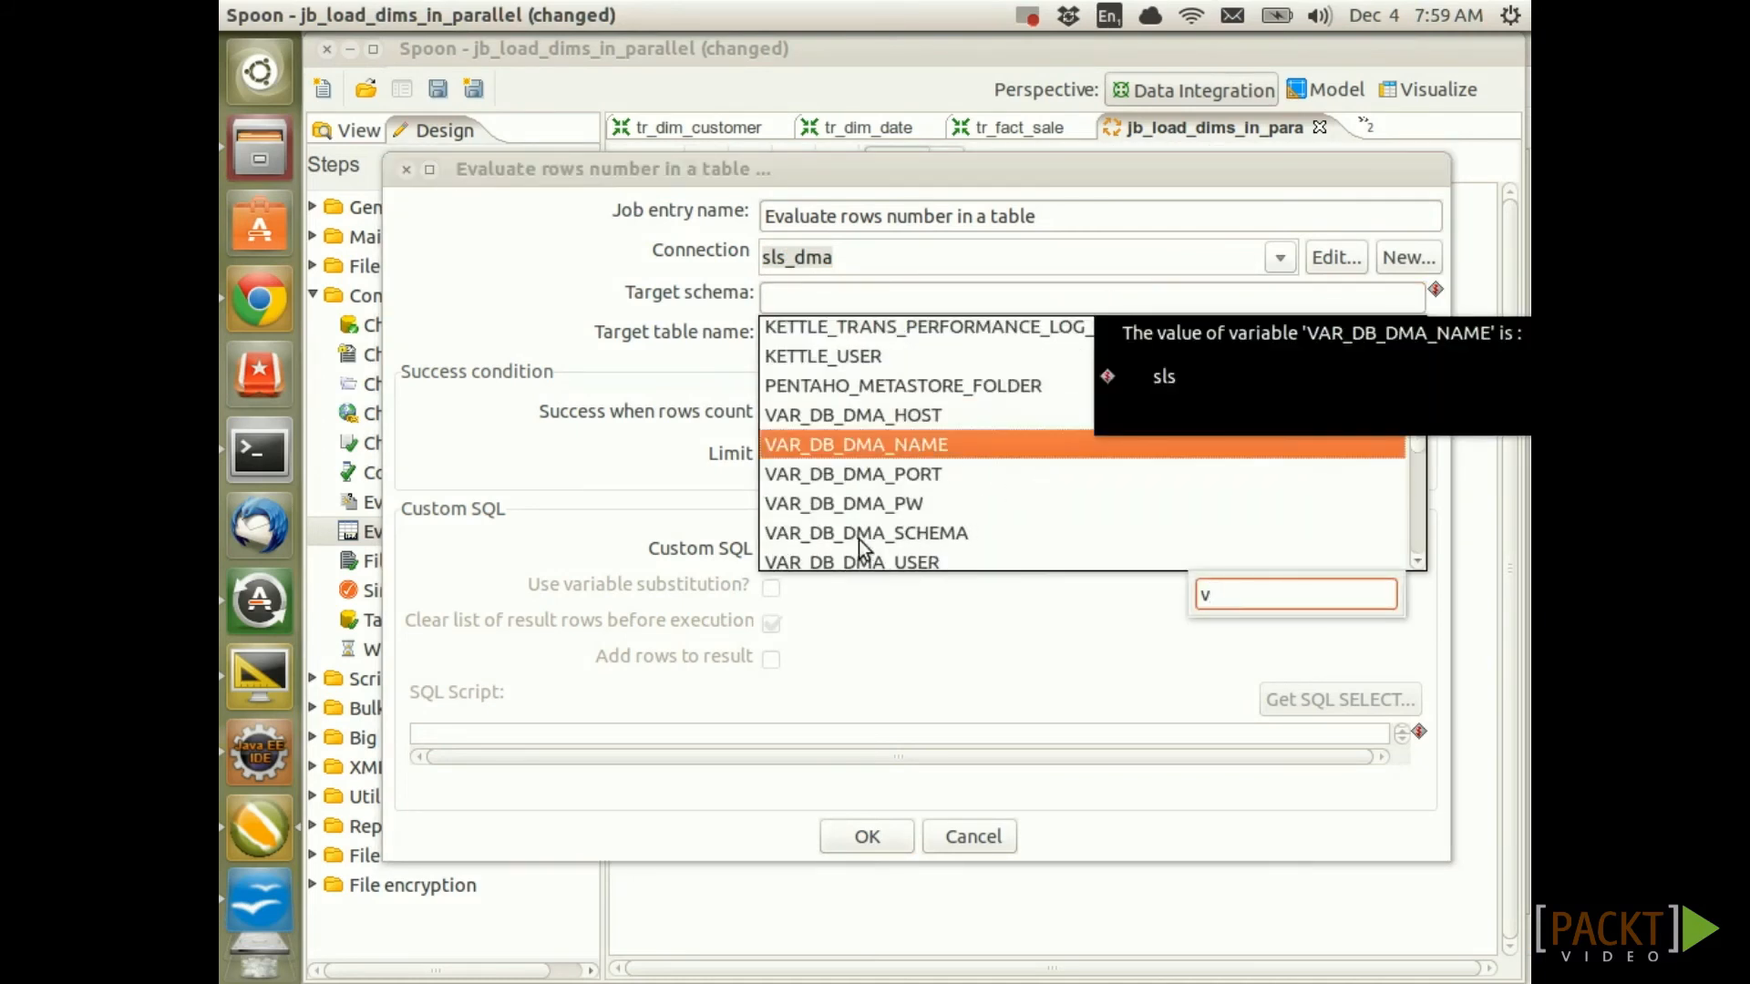
{"action": "double_click", "coordinate": [859, 537]}
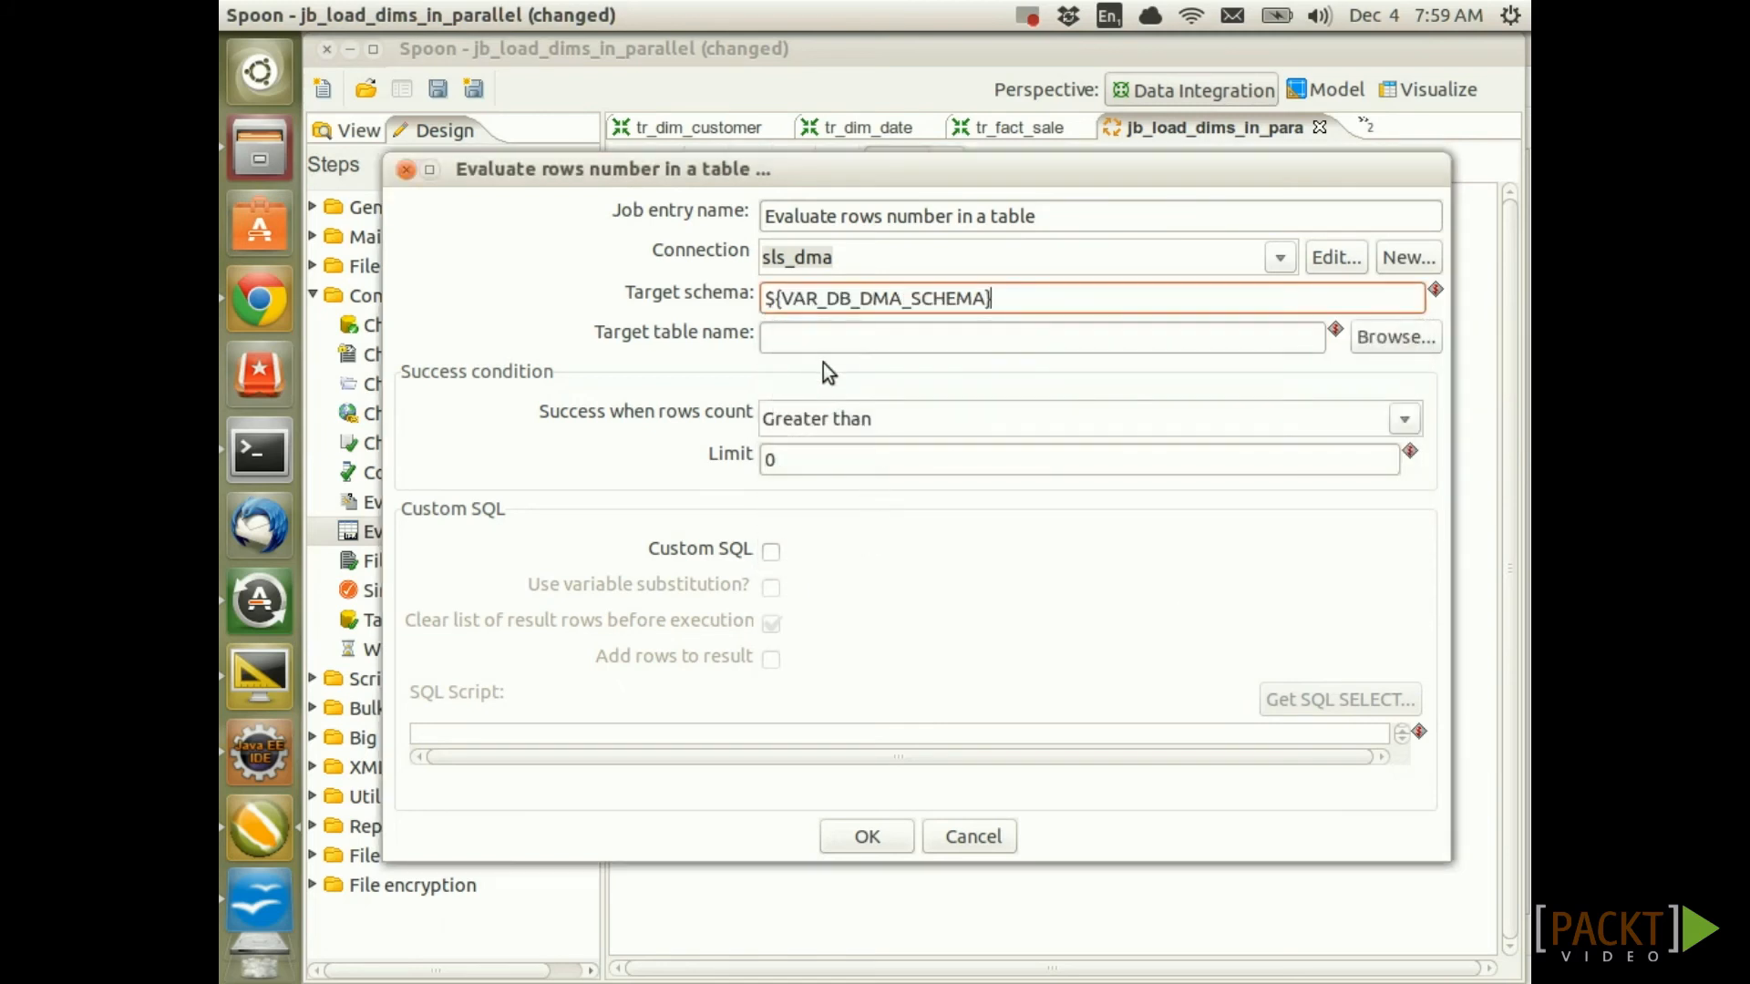
{"action": "left_click", "coordinate": [824, 337]}
{"action": "type", "text": "dim_date"}
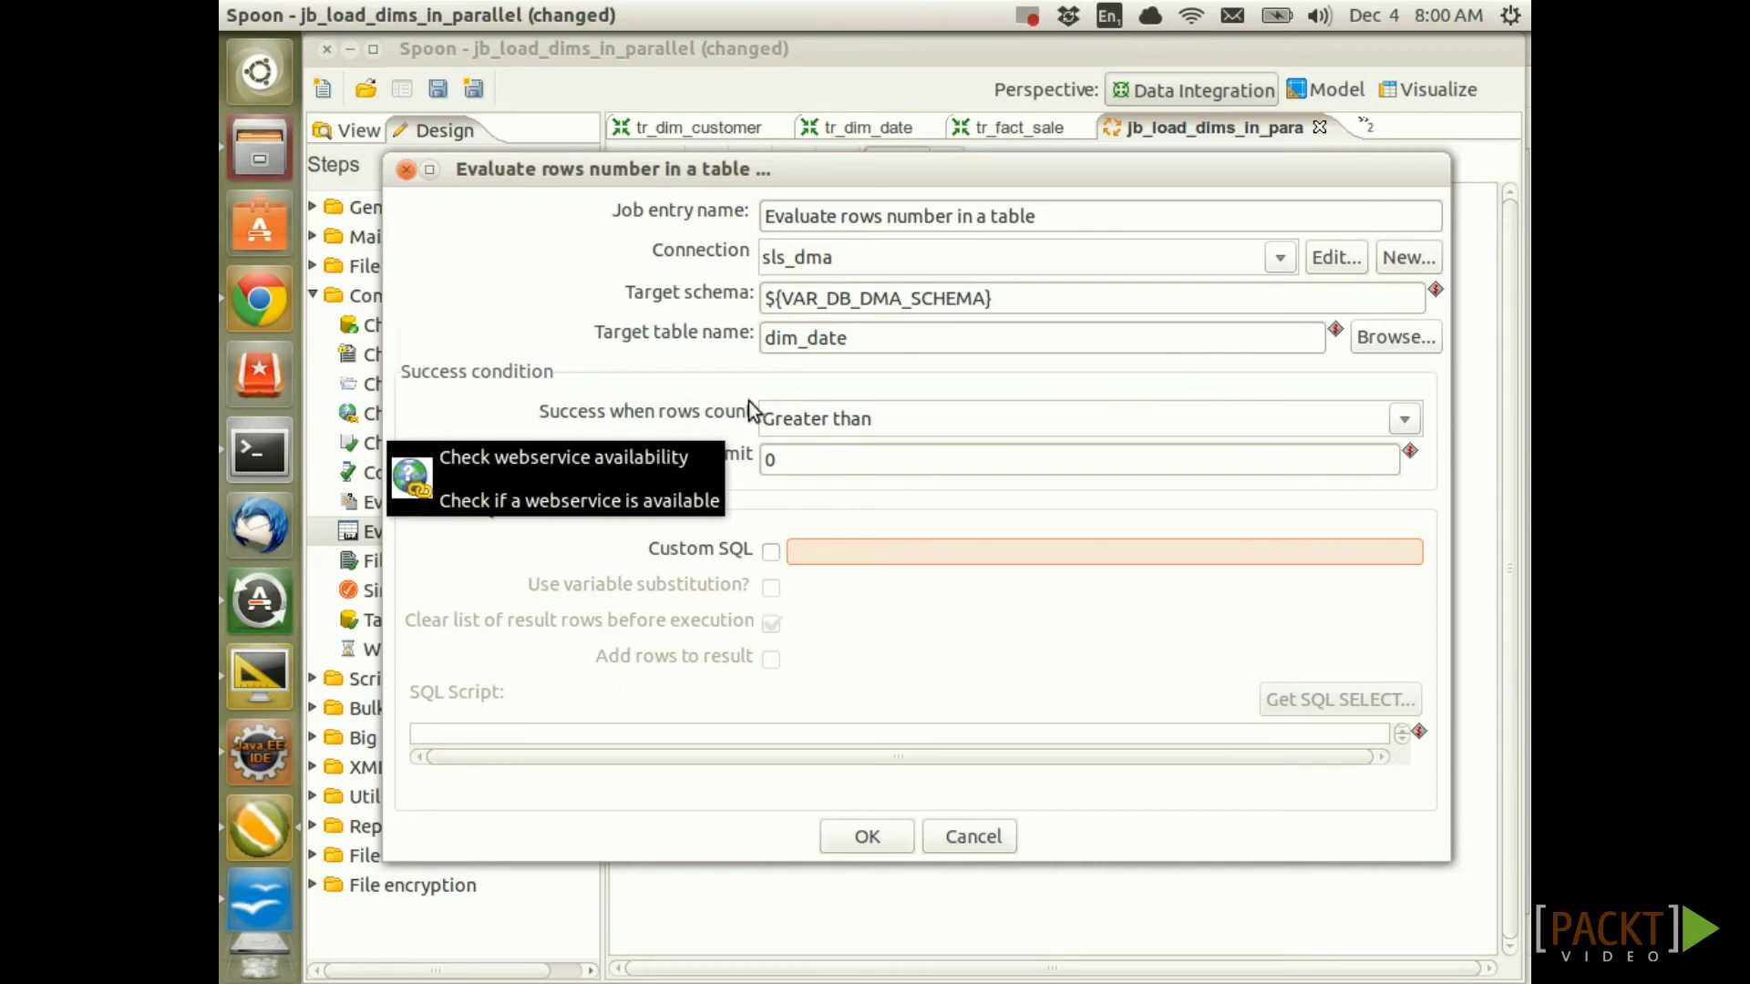
Set the success condition to Equal to and confirm the check
{"action": "left_click", "coordinate": [1403, 418]}
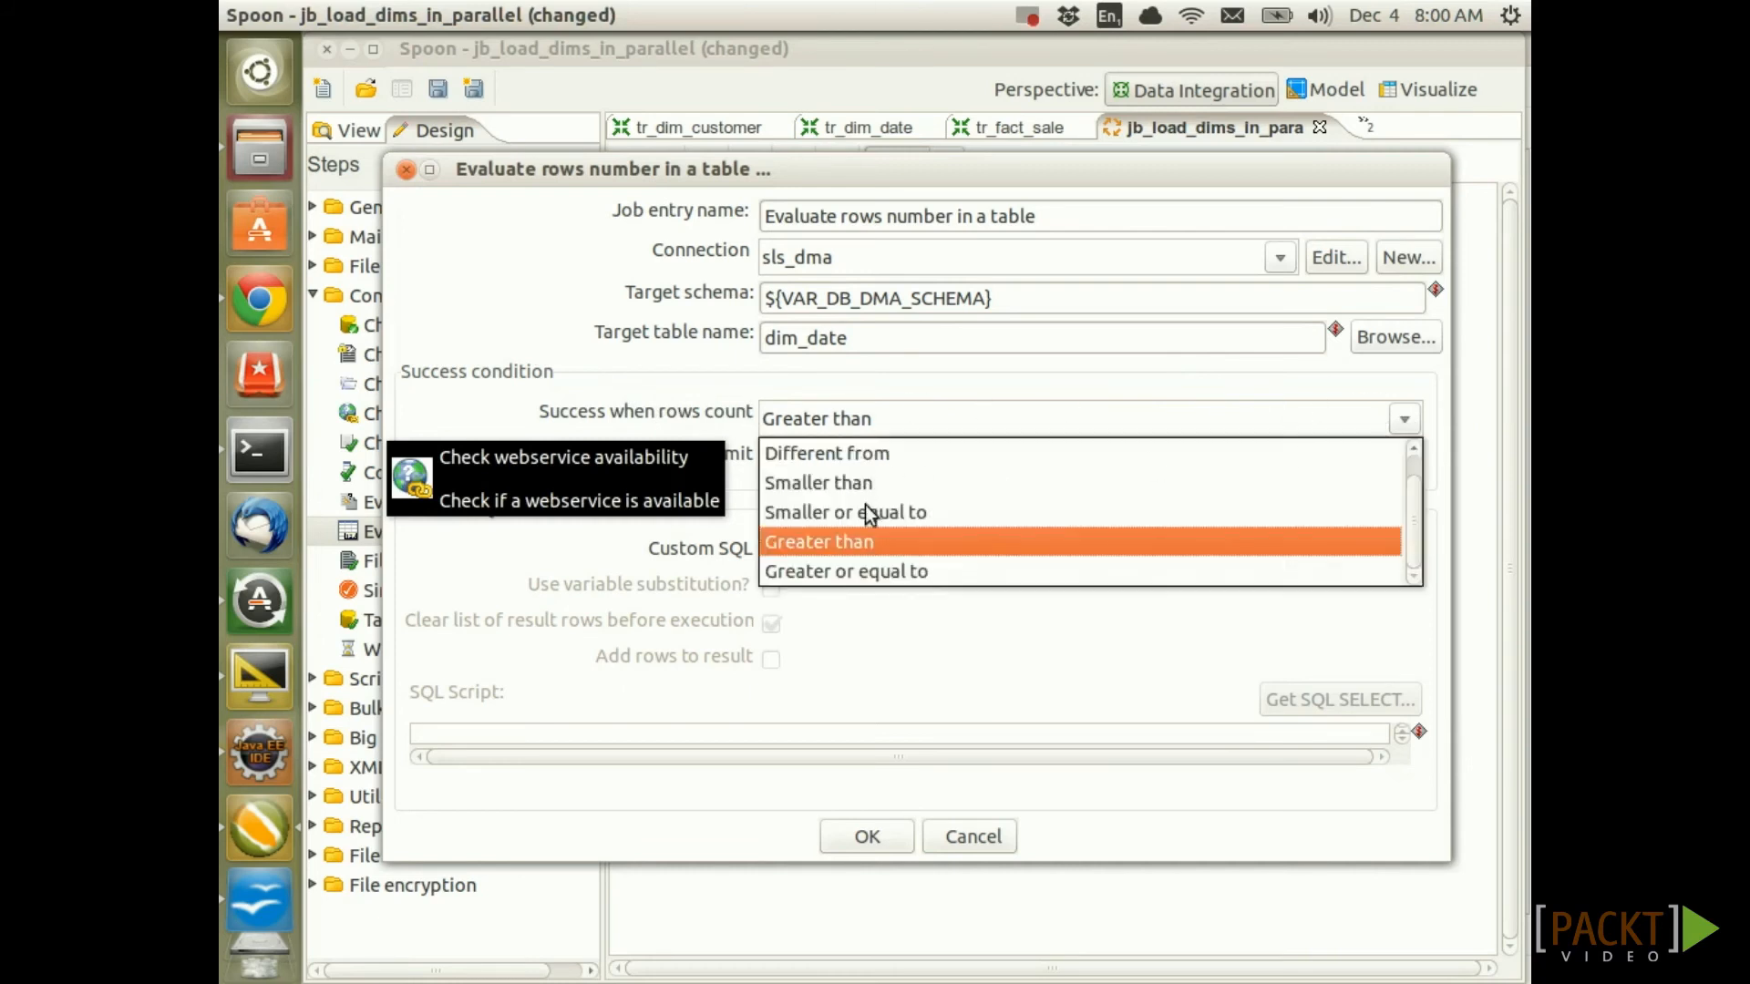
{"action": "scroll", "coordinate": [865, 505], "scroll_direction": "up", "scroll_amount": 1}
{"action": "left_click", "coordinate": [856, 461]}
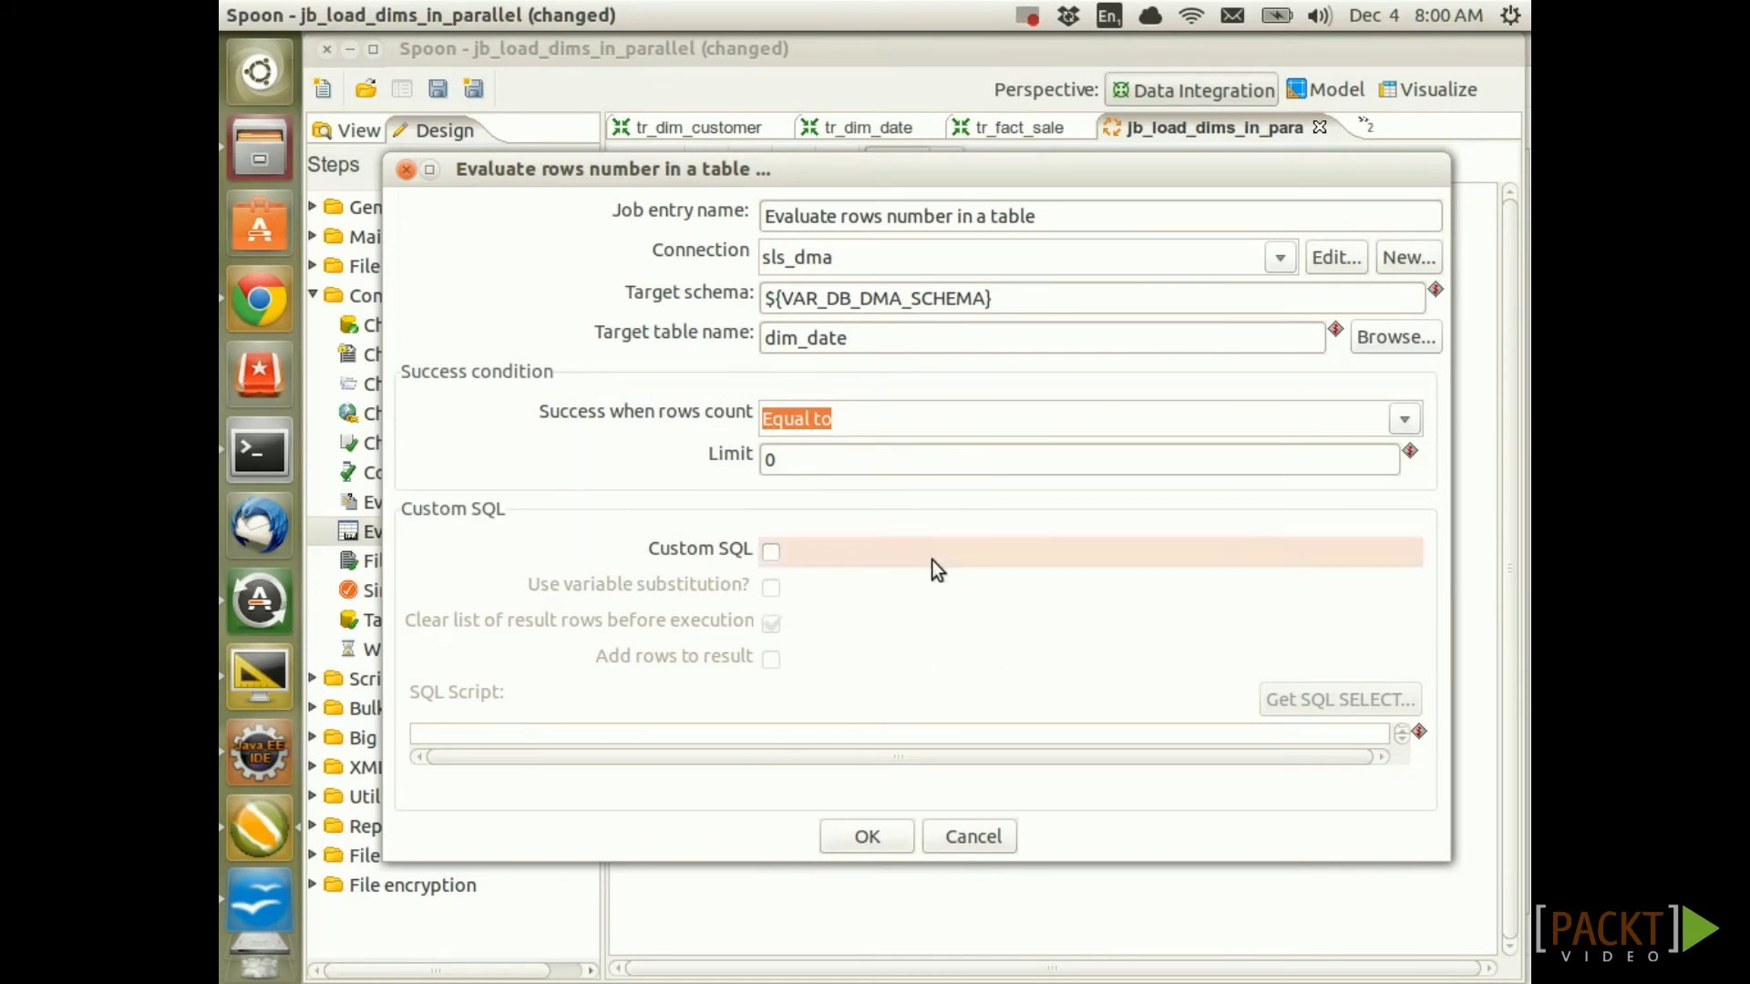
{"action": "left_click", "coordinate": [890, 833]}
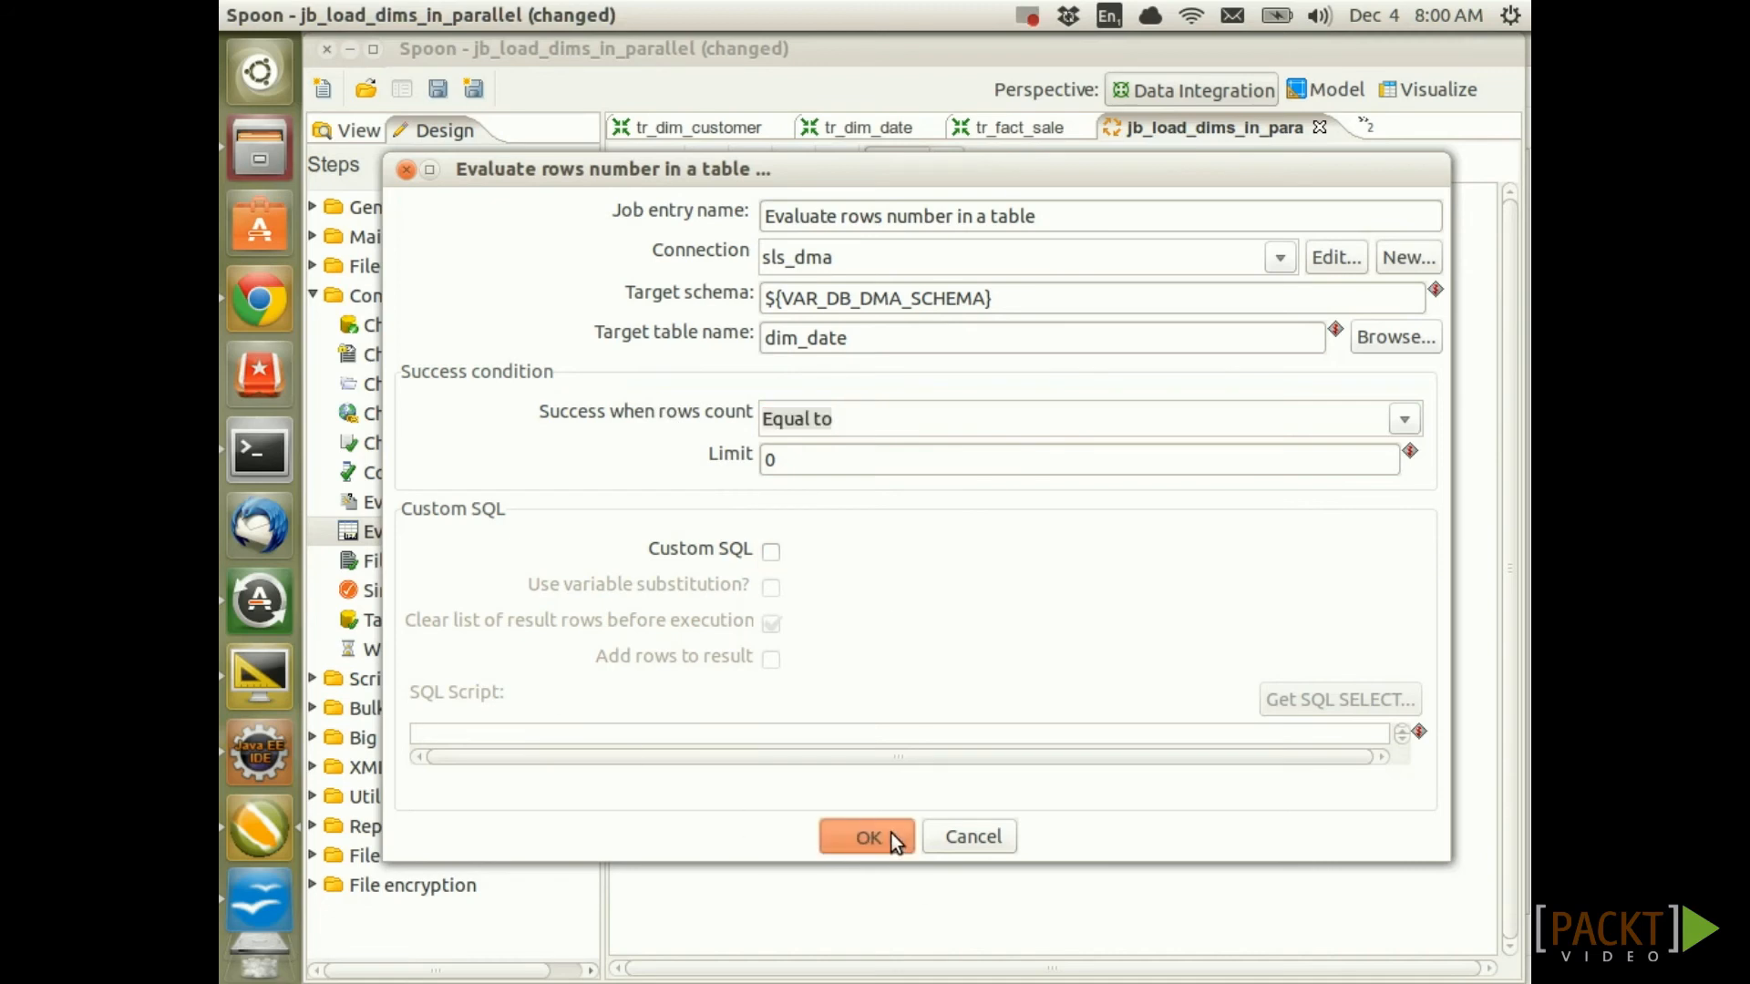
Add a DUMMY entry on the row-count check's failure hop and save the job
{"action": "mouse_move", "coordinate": [964, 460]}
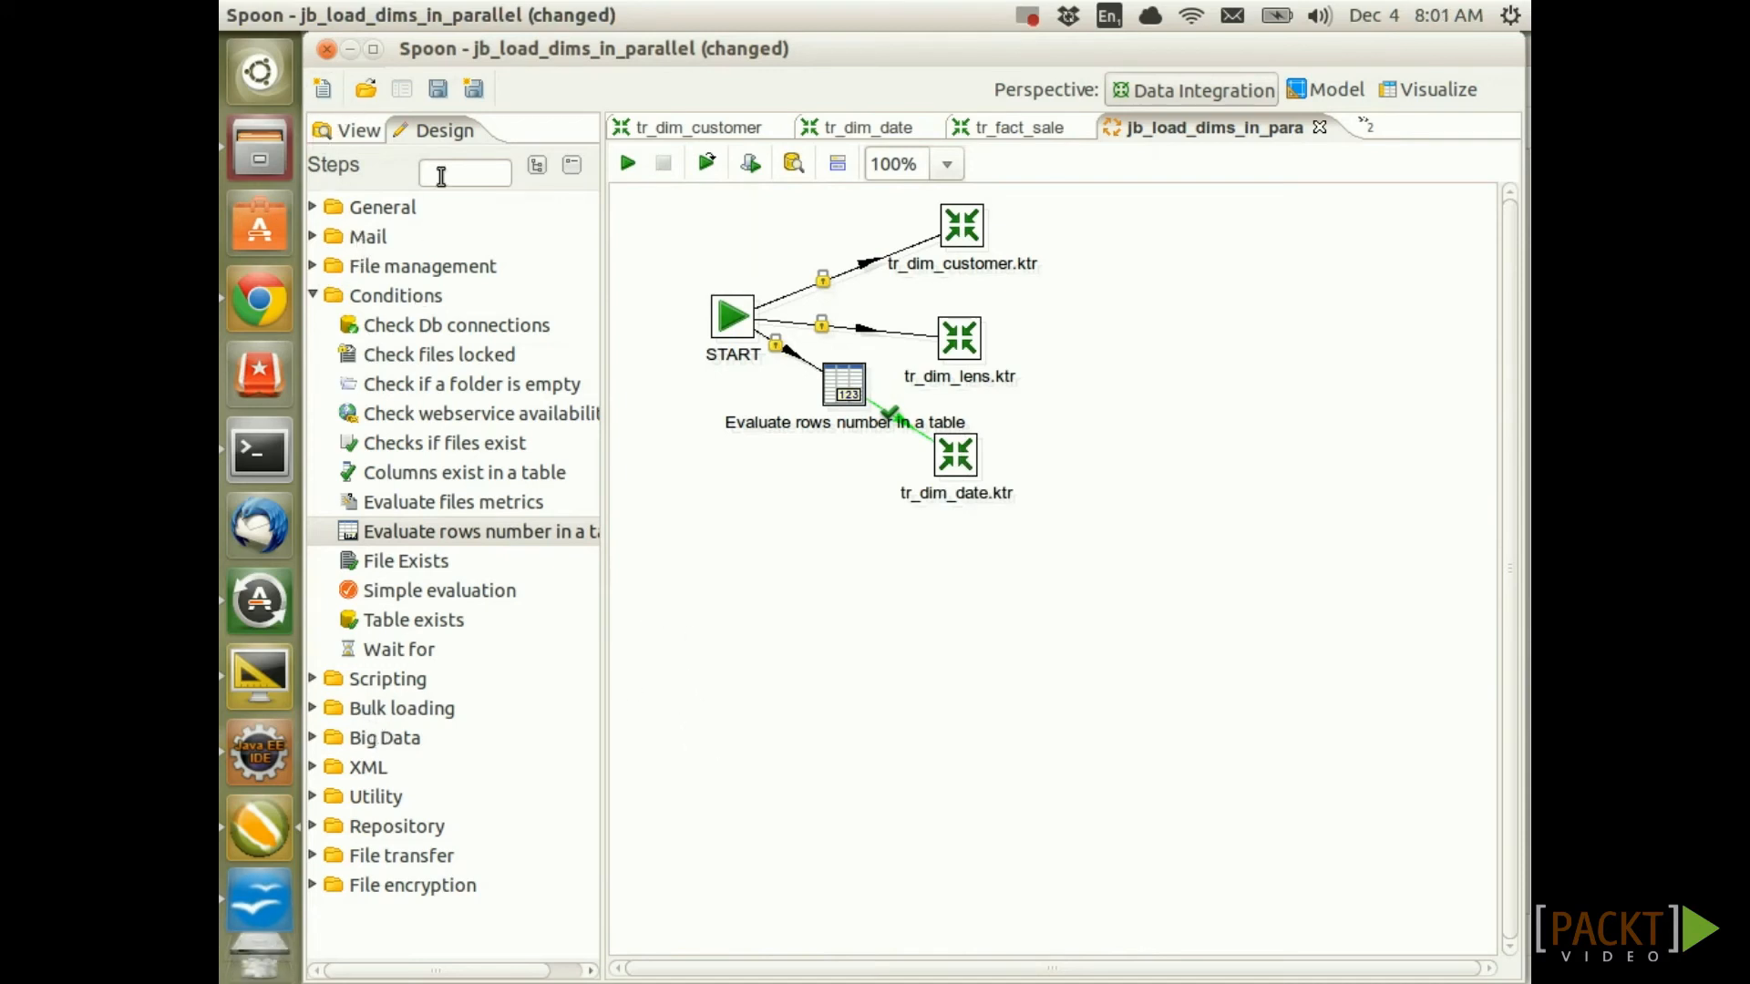
{"action": "left_click", "coordinate": [457, 170]}
{"action": "type", "text": "dumm"}
{"action": "left_click_drag", "start_coordinate": [369, 273], "coordinate": [793, 521]}
{"action": "left_click_drag", "start_coordinate": [844, 401], "coordinate": [796, 517]}
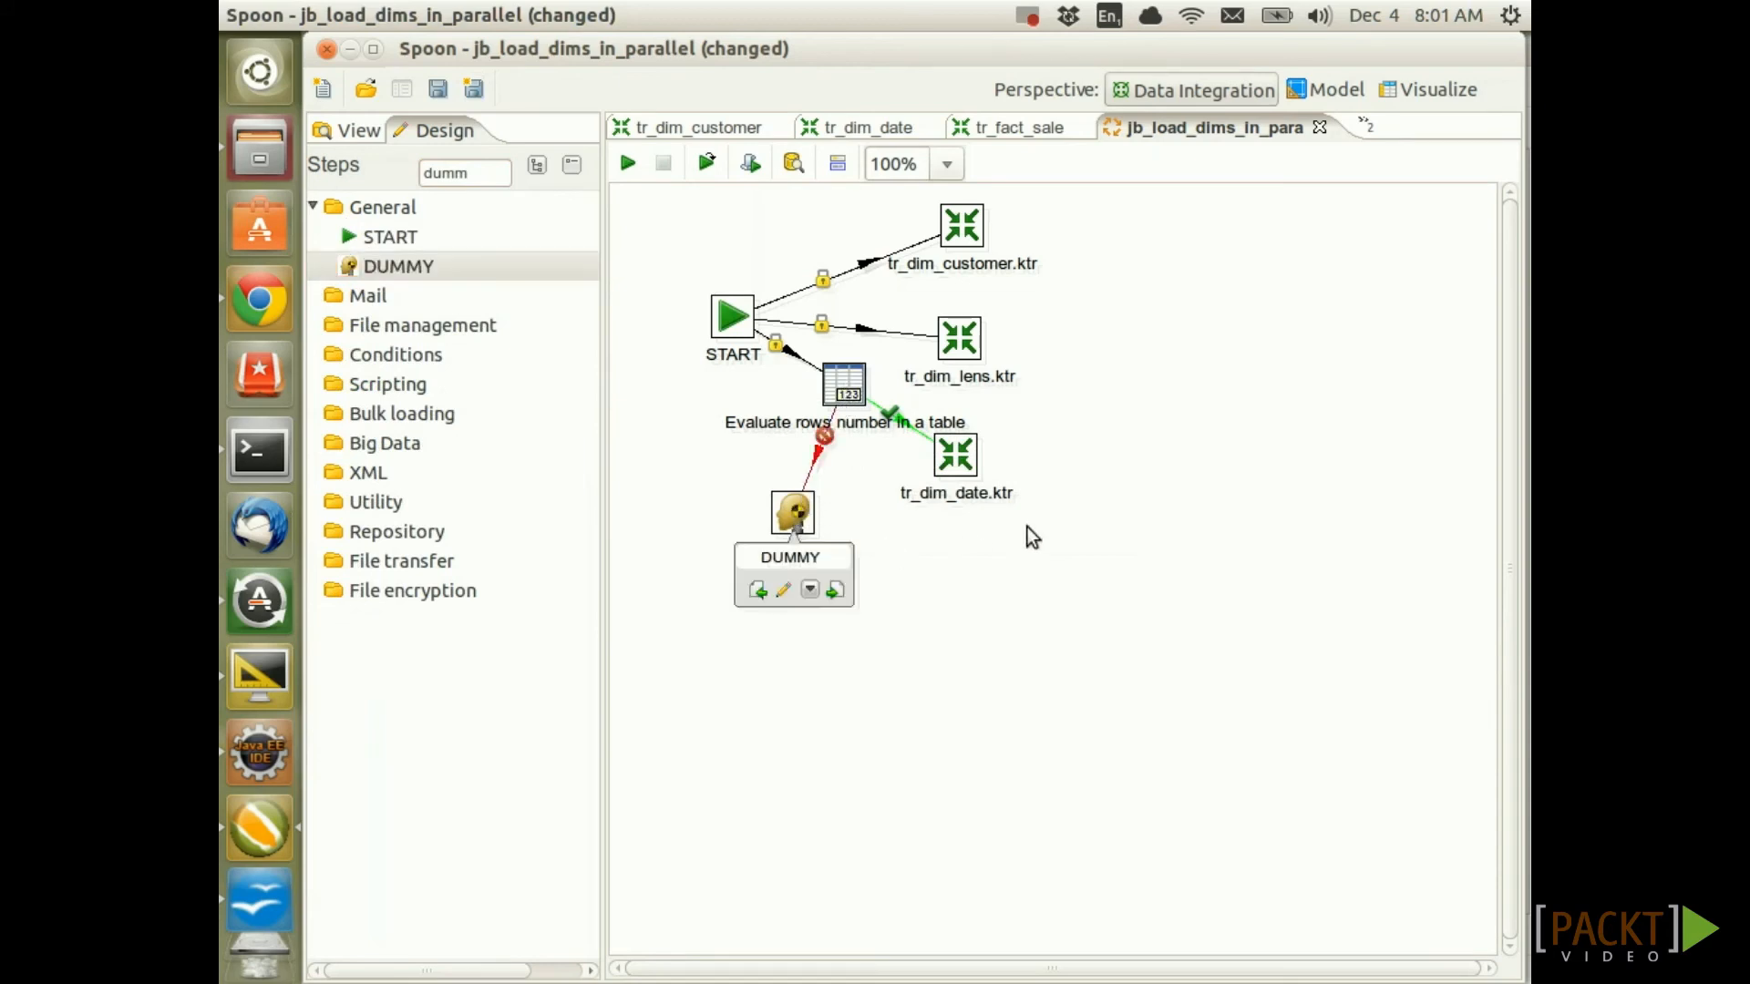
{"action": "key", "text": "ctrl+s"}
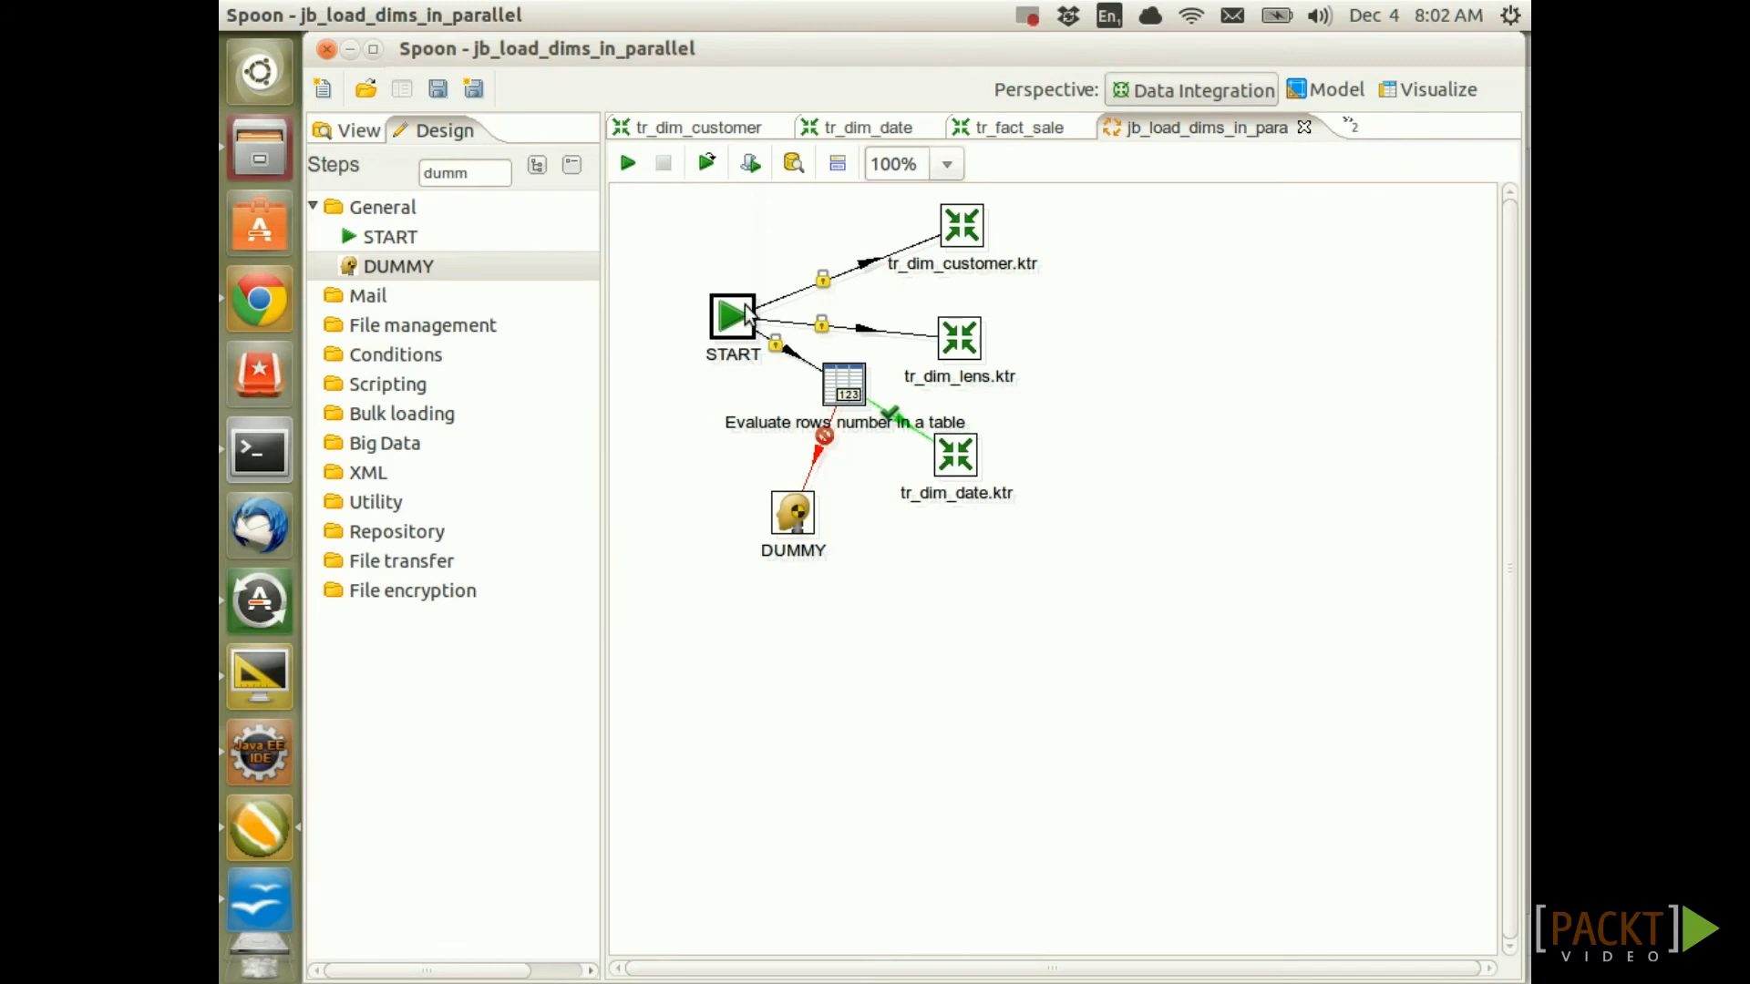
{"action": "mouse_move", "coordinate": [745, 314]}
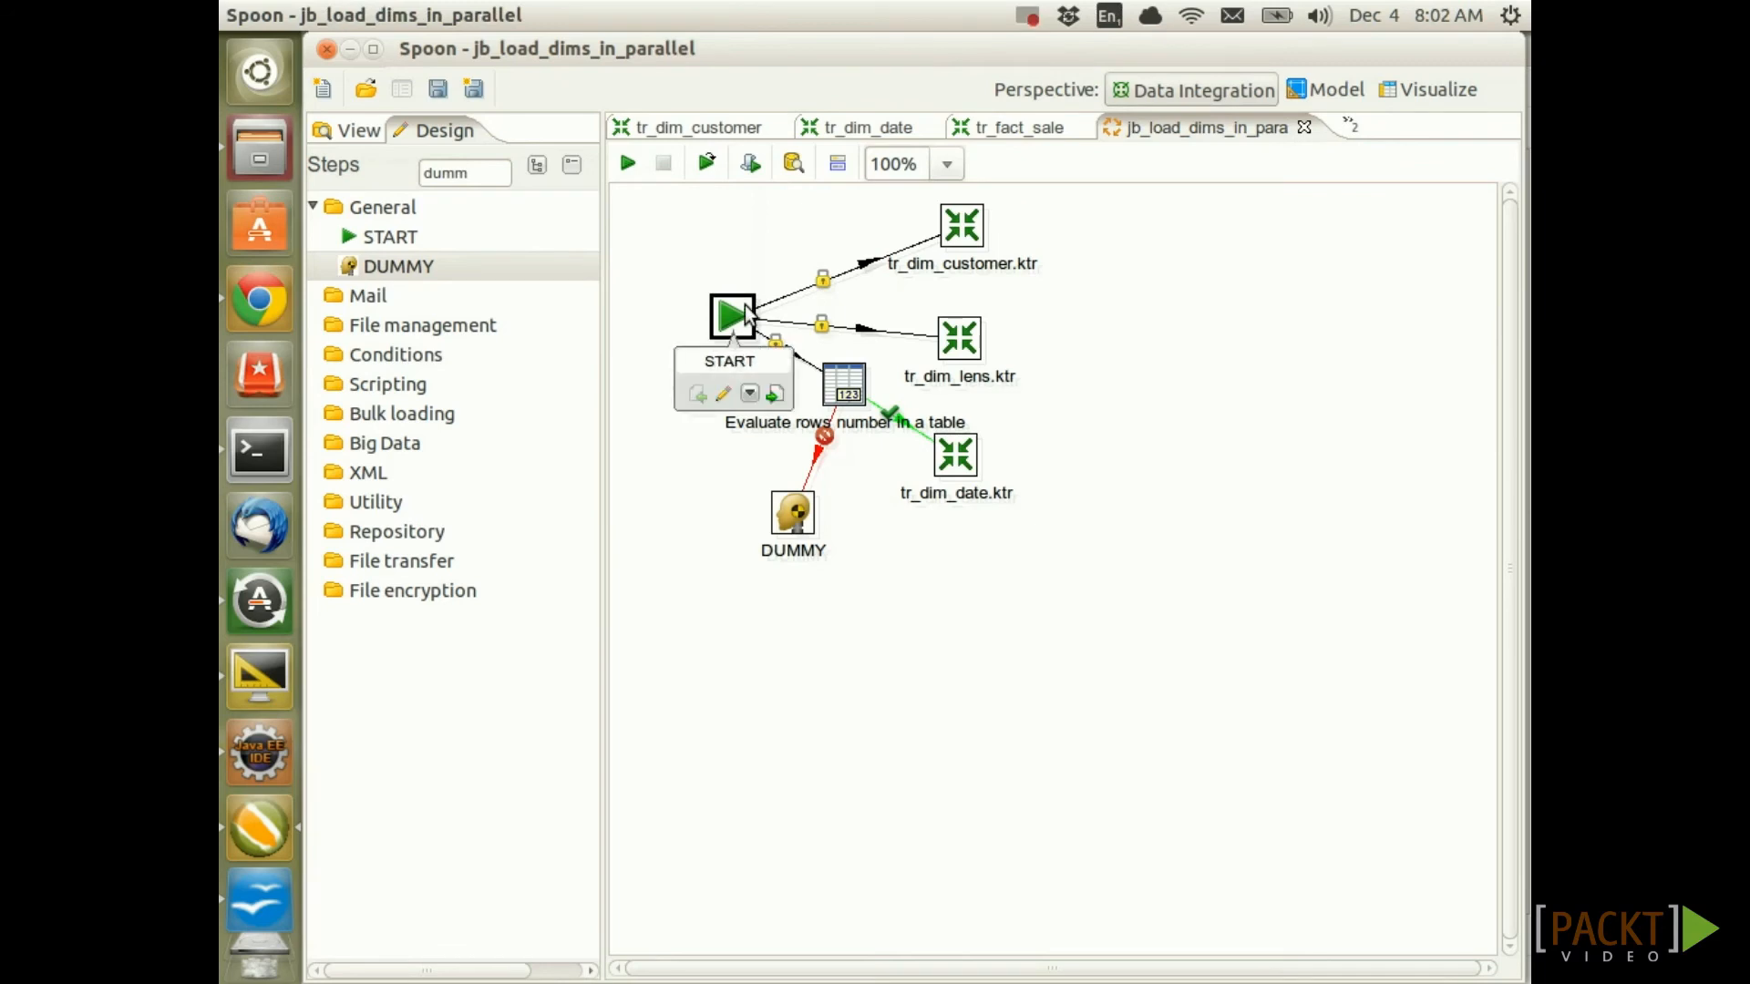
{"action": "right_click", "coordinate": [746, 315]}
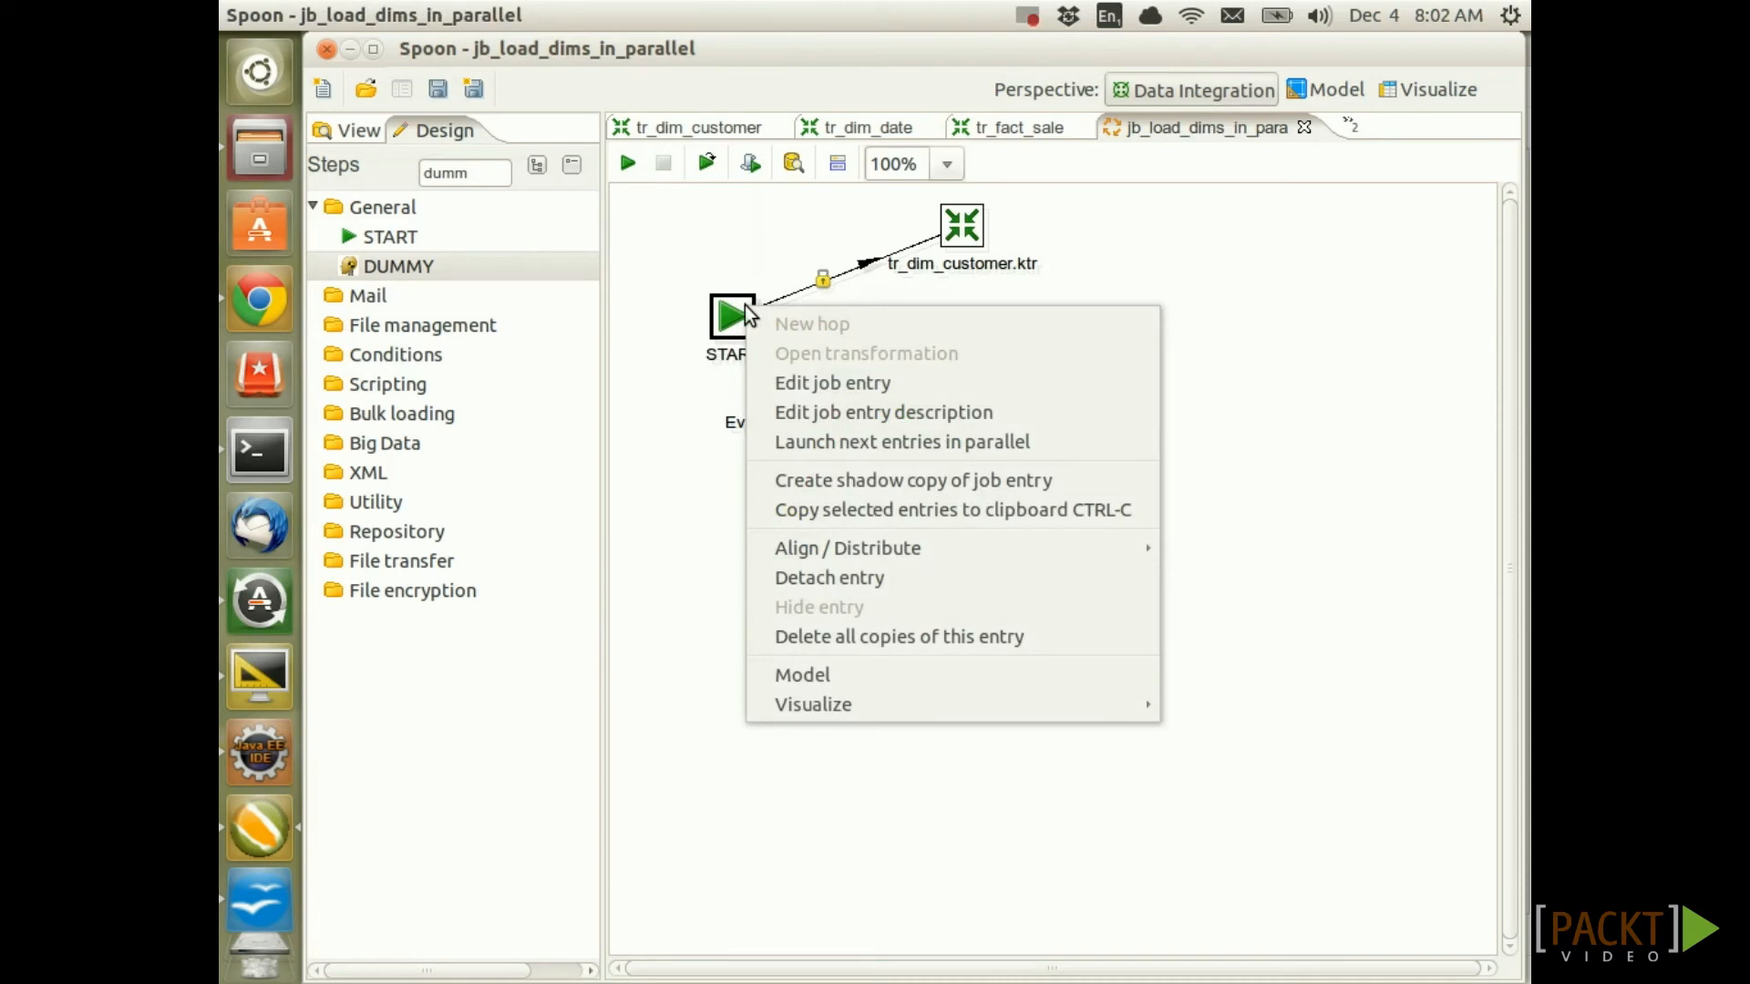
Set START to launch its next entries in parallel and accept the warning
{"action": "left_click", "coordinate": [888, 446]}
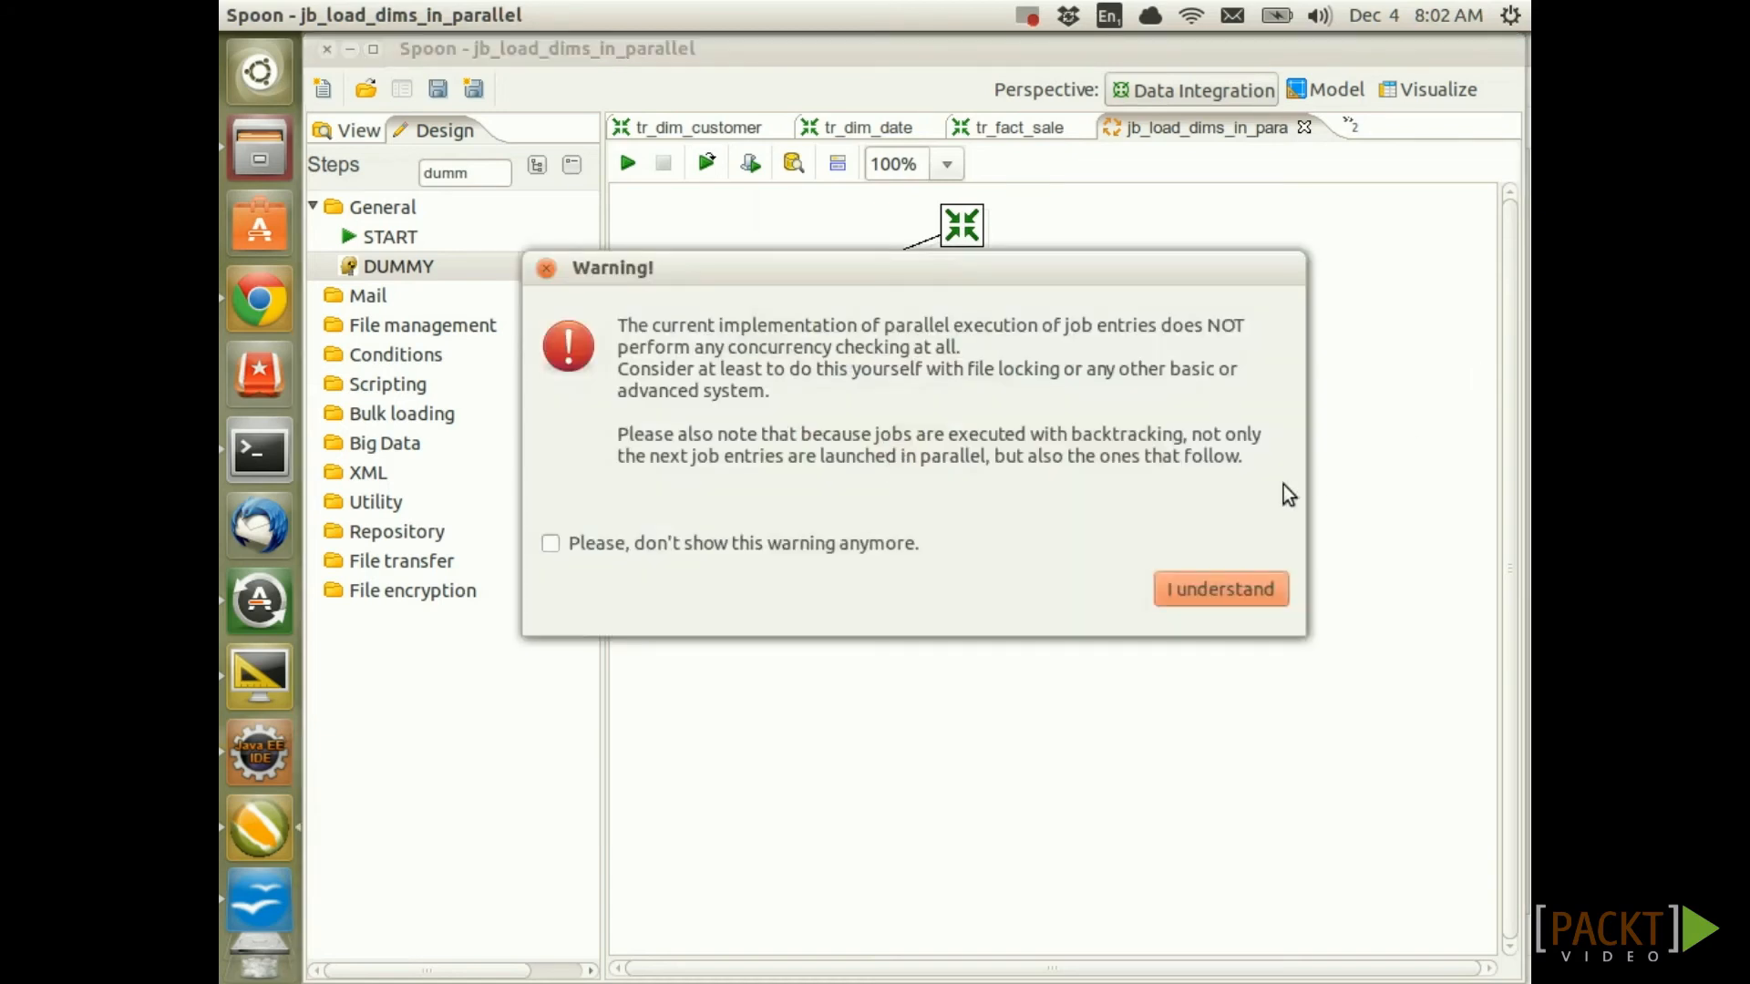
{"action": "left_click", "coordinate": [1199, 587]}
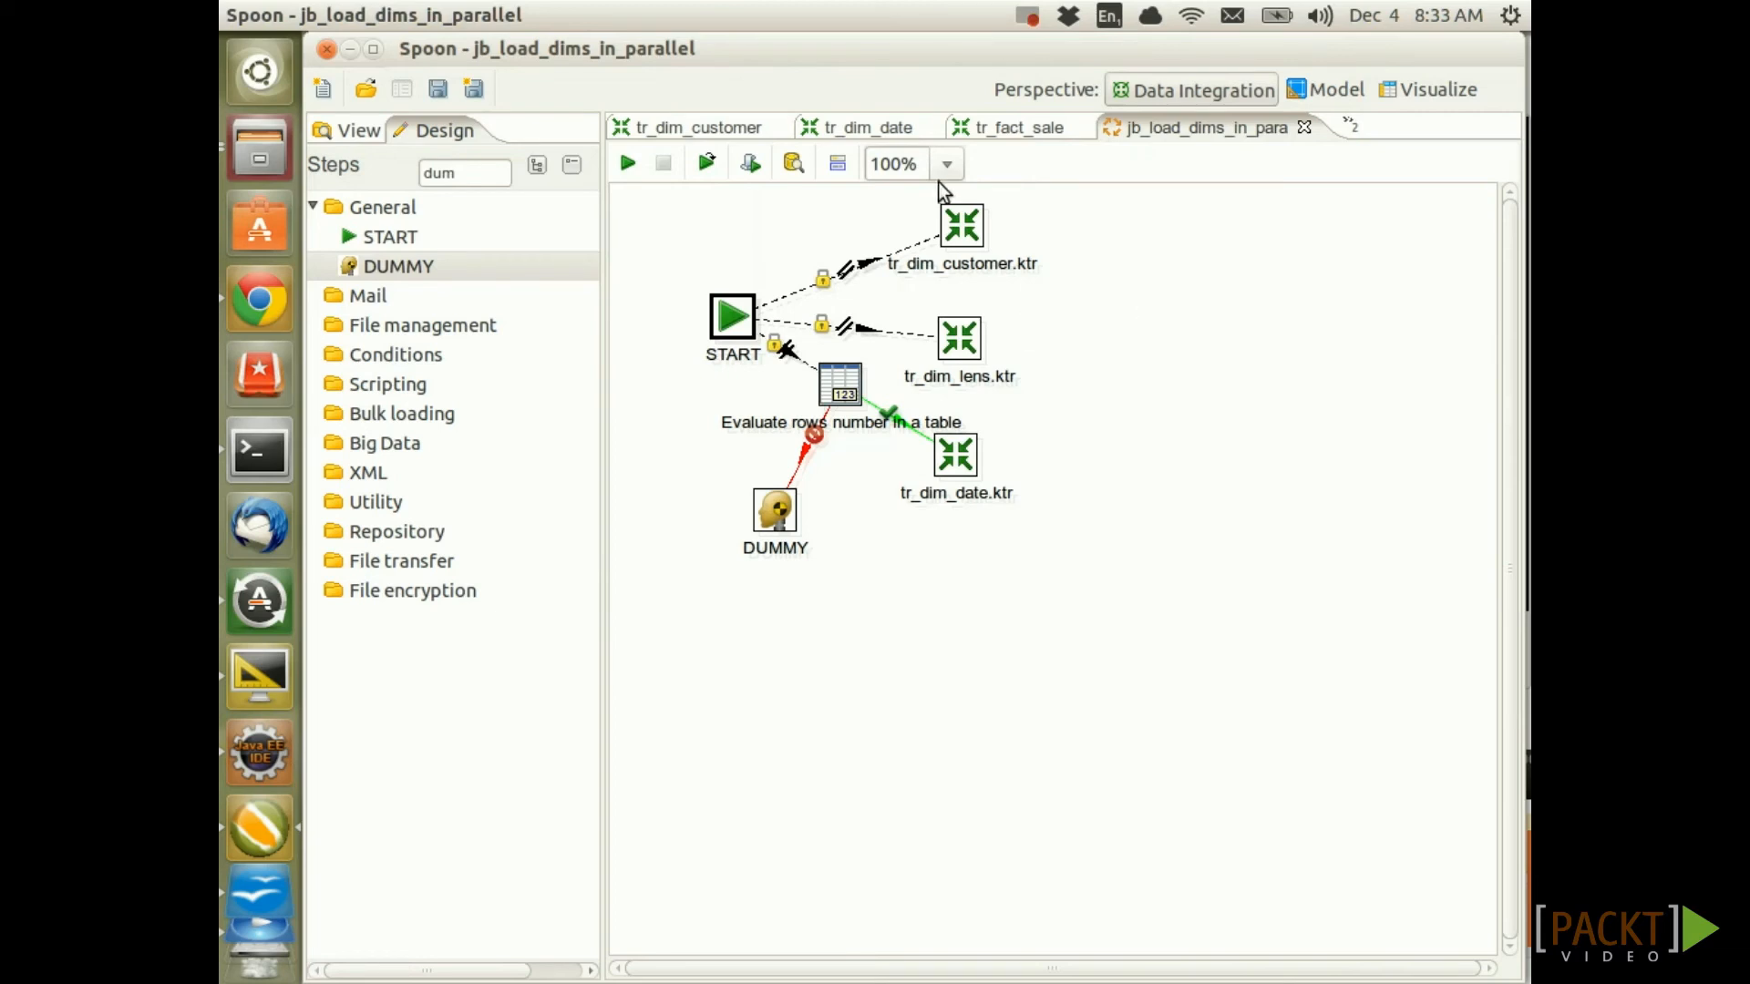
Swap in a Table exists check: failures to DUMMY, successes to tr_dim_date.ktr
{"action": "mouse_move", "coordinate": [964, 231]}
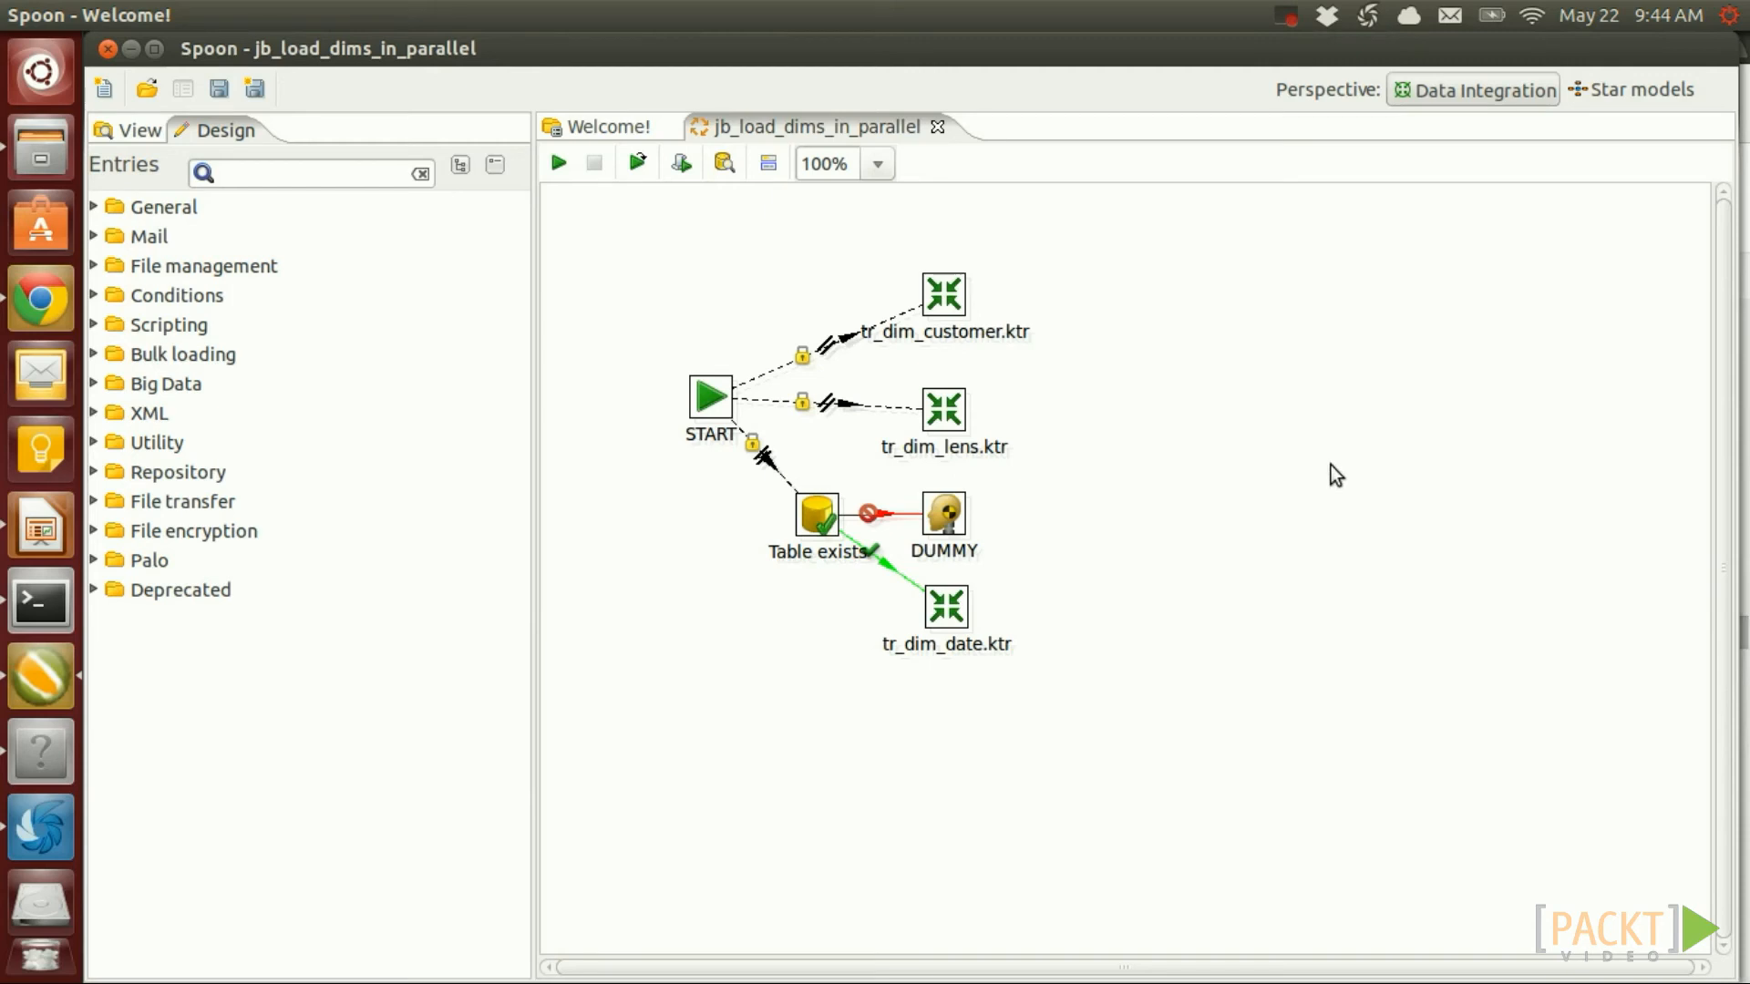
Move an entry on the job canvas and show the New menu choices
{"action": "left_click_drag", "start_coordinate": [877, 223], "coordinate": [1079, 756]}
{"action": "left_click", "coordinate": [105, 88]}
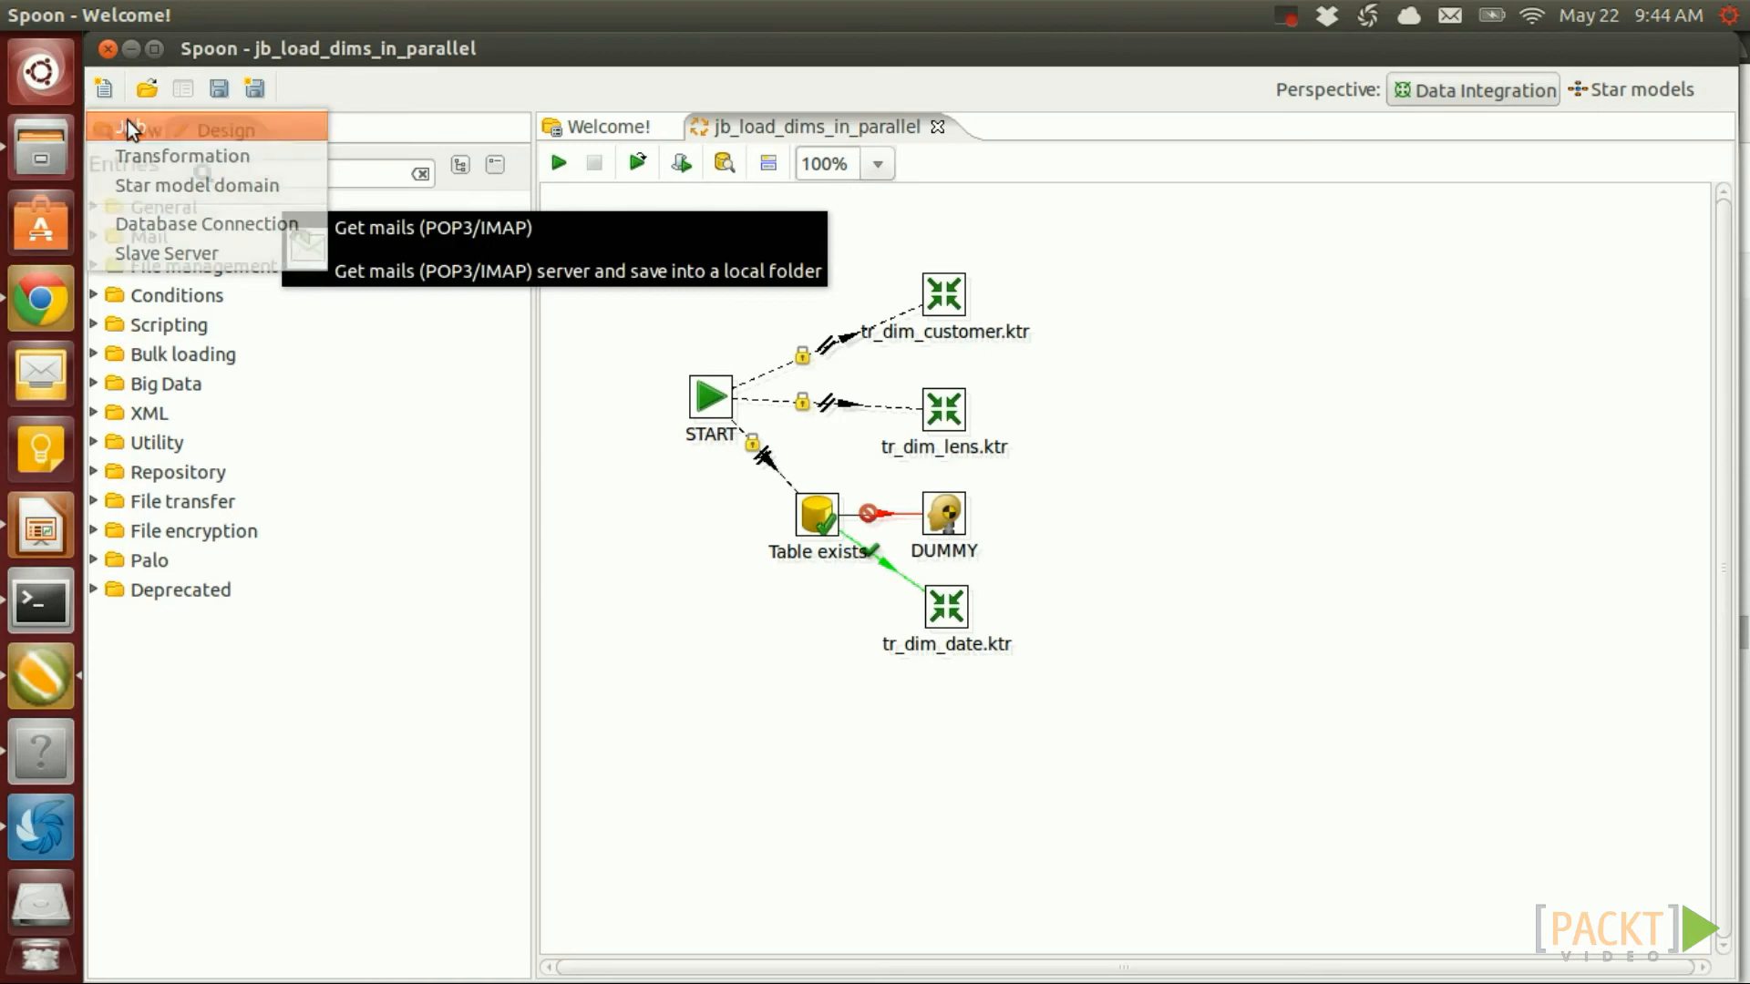
Create a new job and save it as jb_load_dma.kjb, overwriting the existing file
{"action": "left_click", "coordinate": [127, 124]}
{"action": "key", "text": "ctrl+s"}
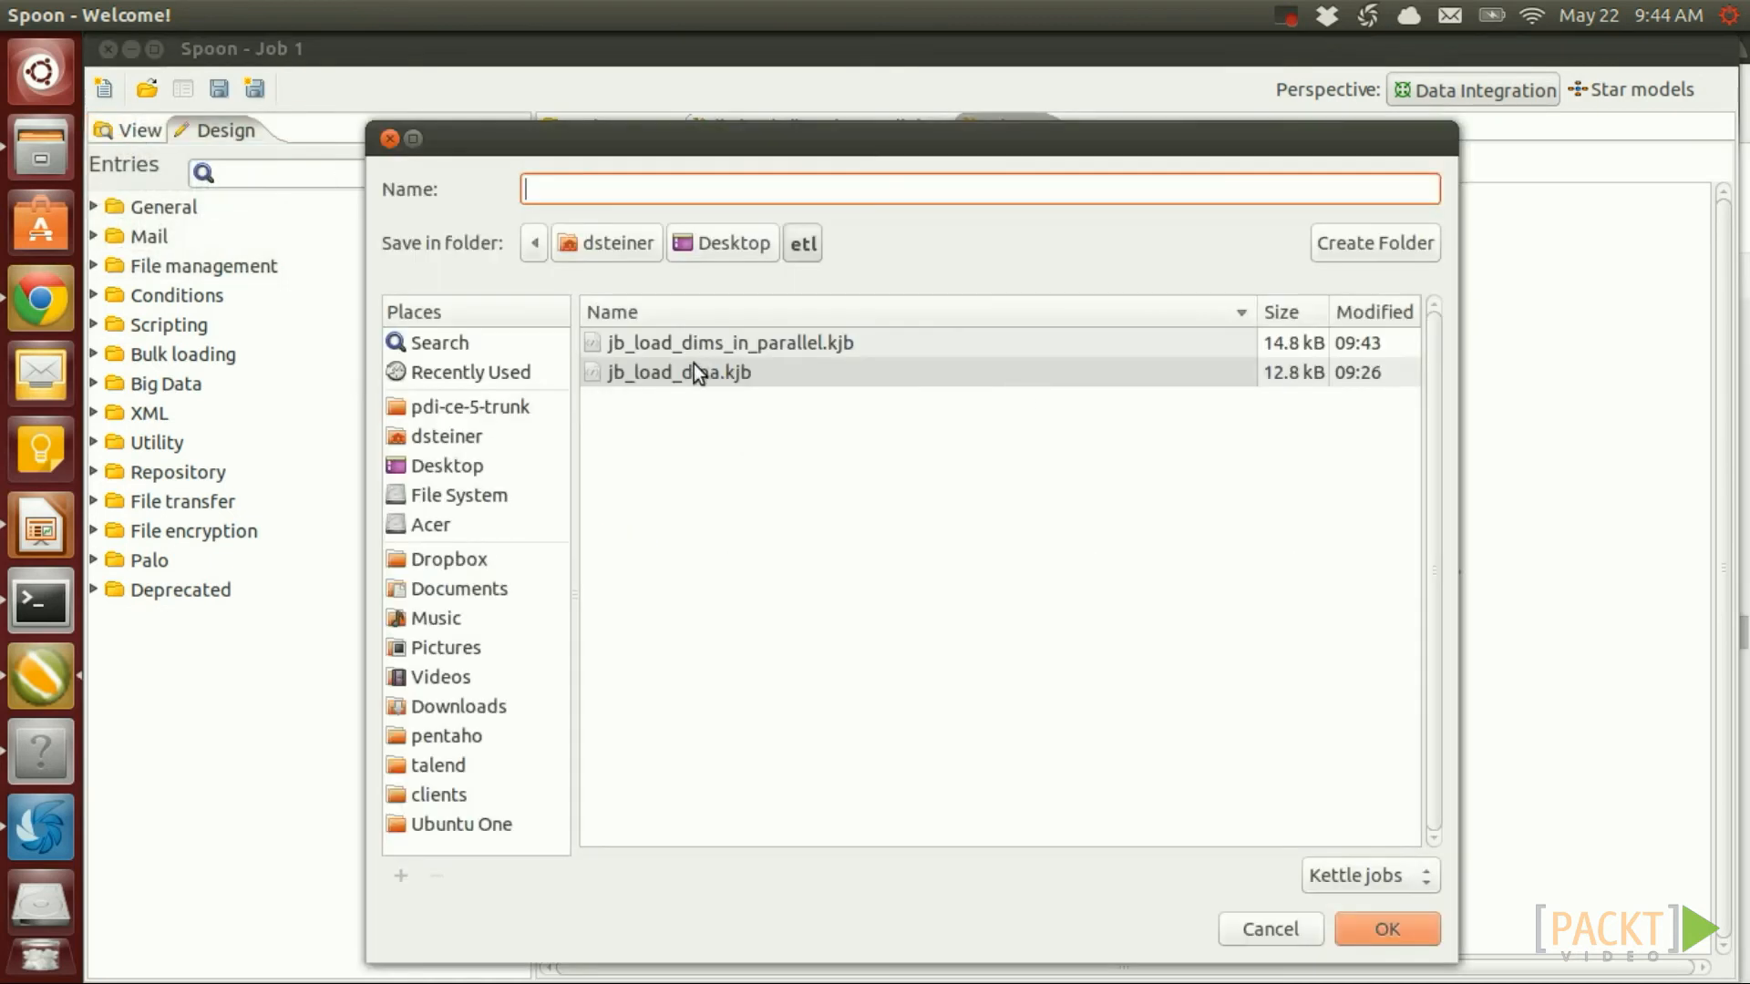
{"action": "left_click", "coordinate": [696, 371]}
{"action": "left_click", "coordinate": [1388, 924]}
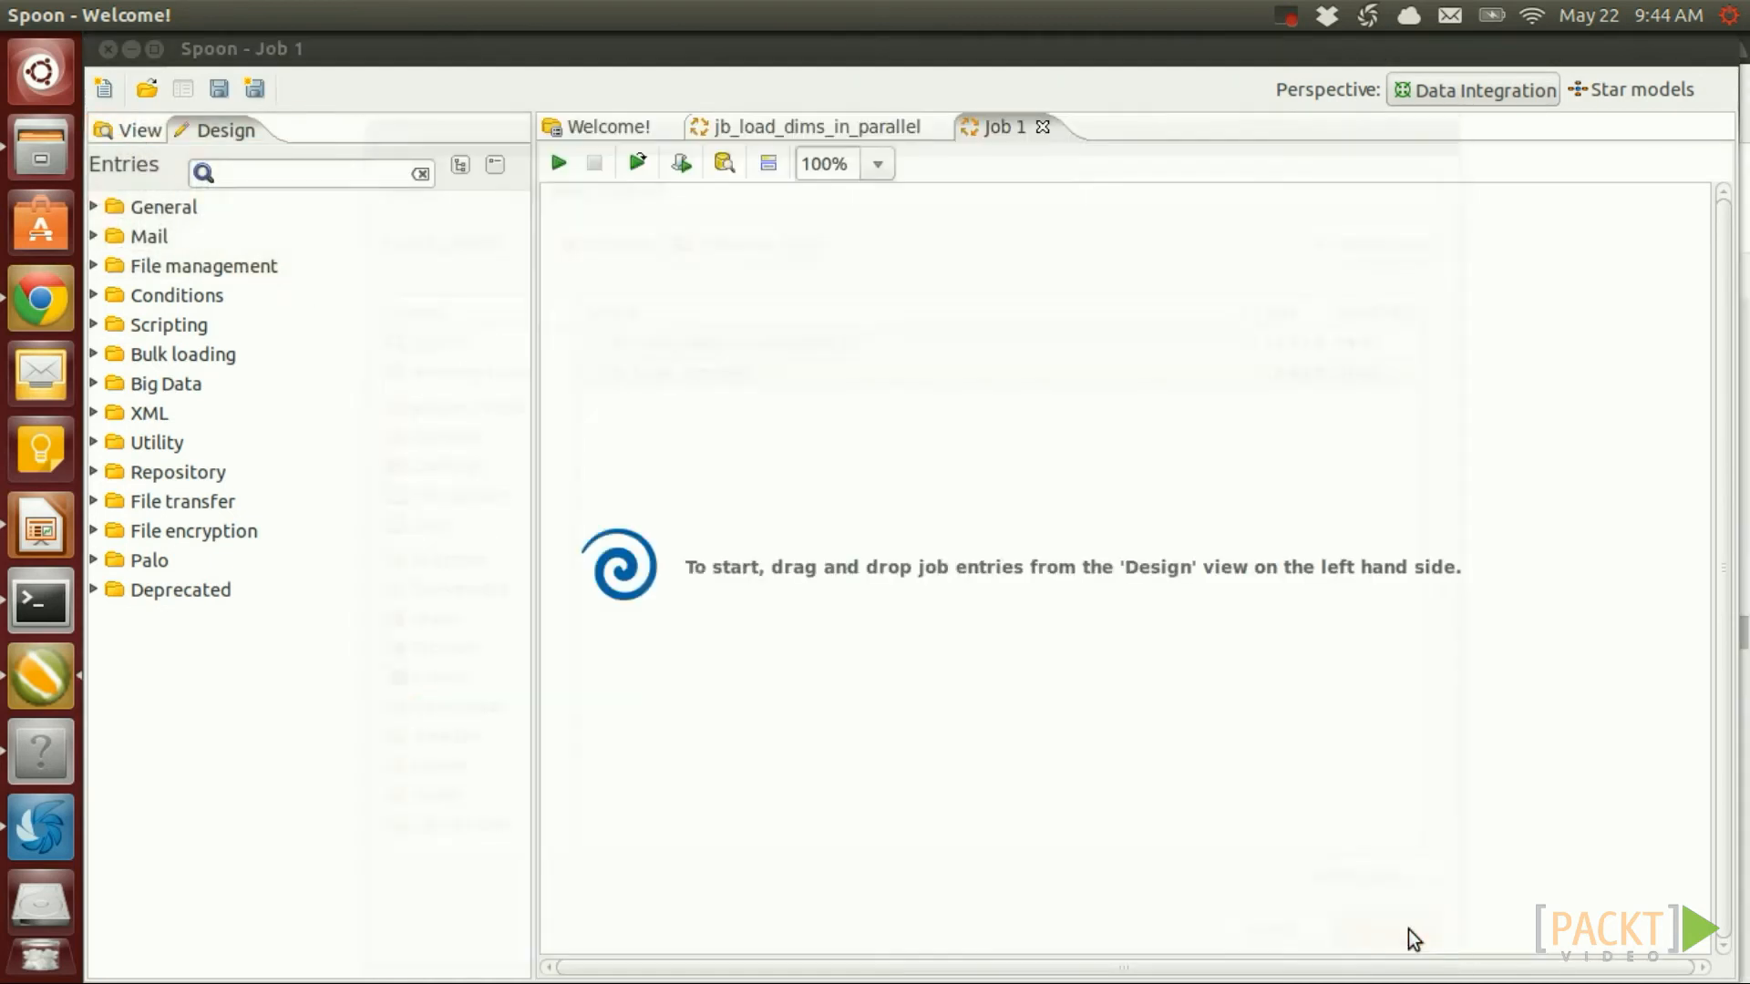
{"action": "left_click", "coordinate": [1096, 612]}
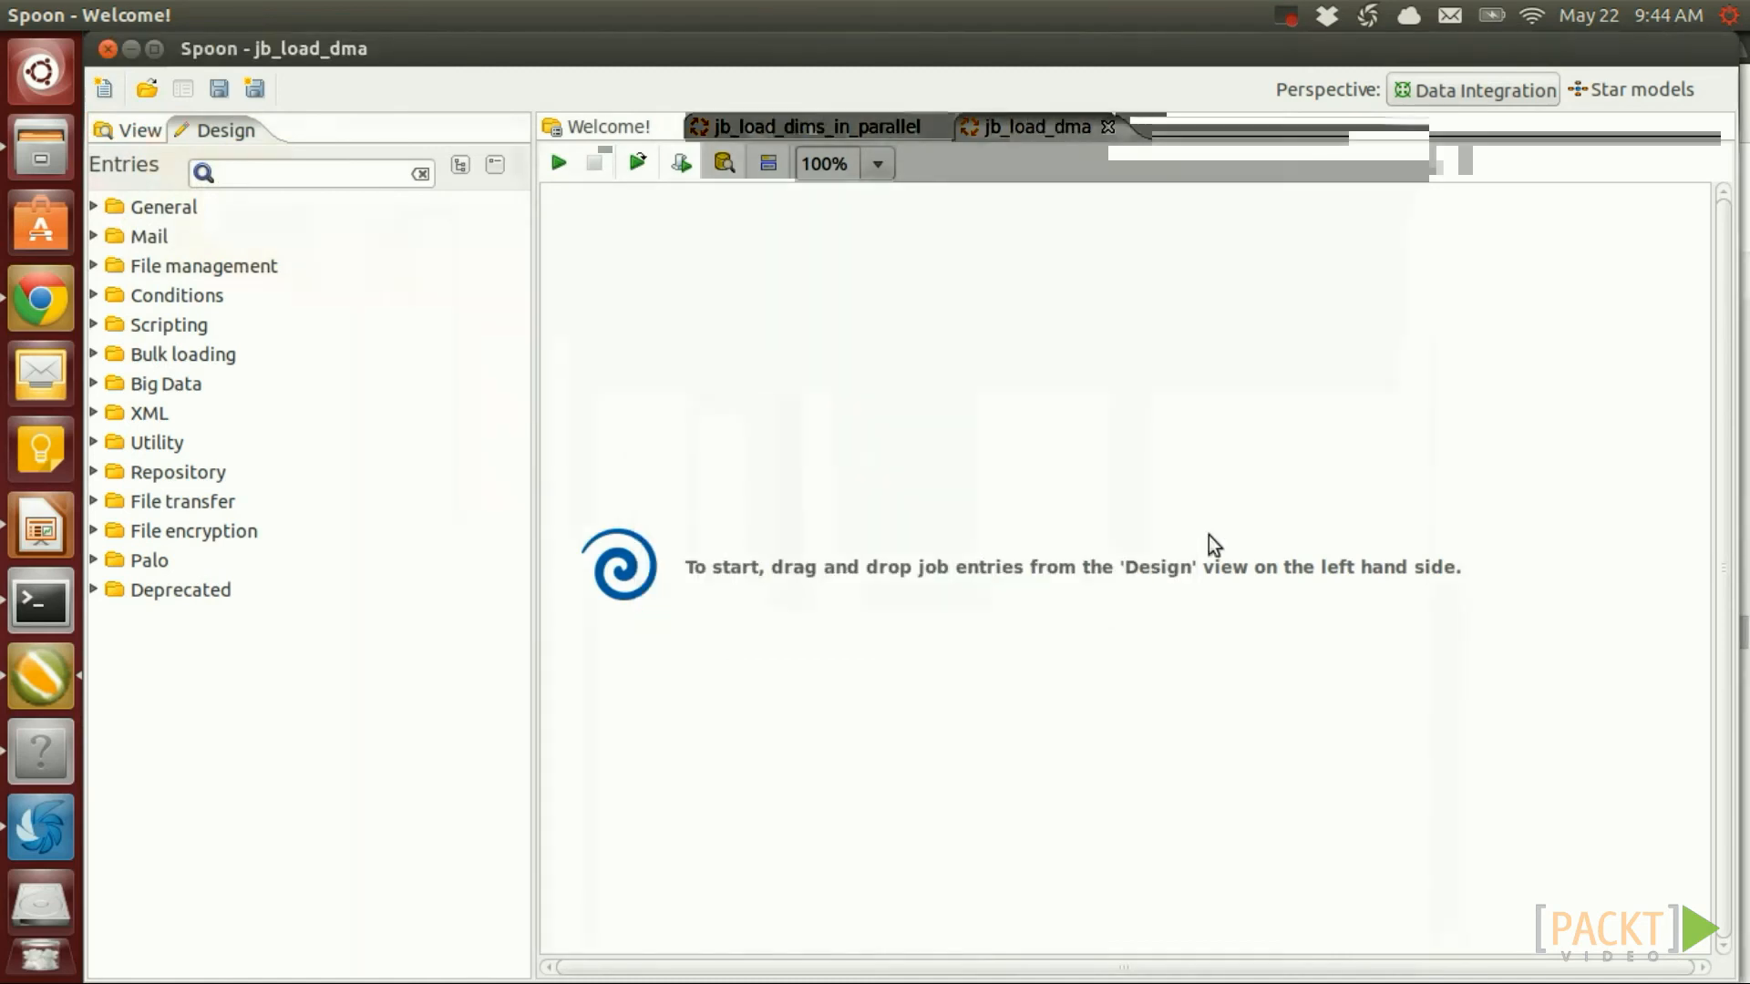
Stack START, Job, Transformation and Success entries and hop START onward
{"action": "left_click", "coordinate": [96, 208]}
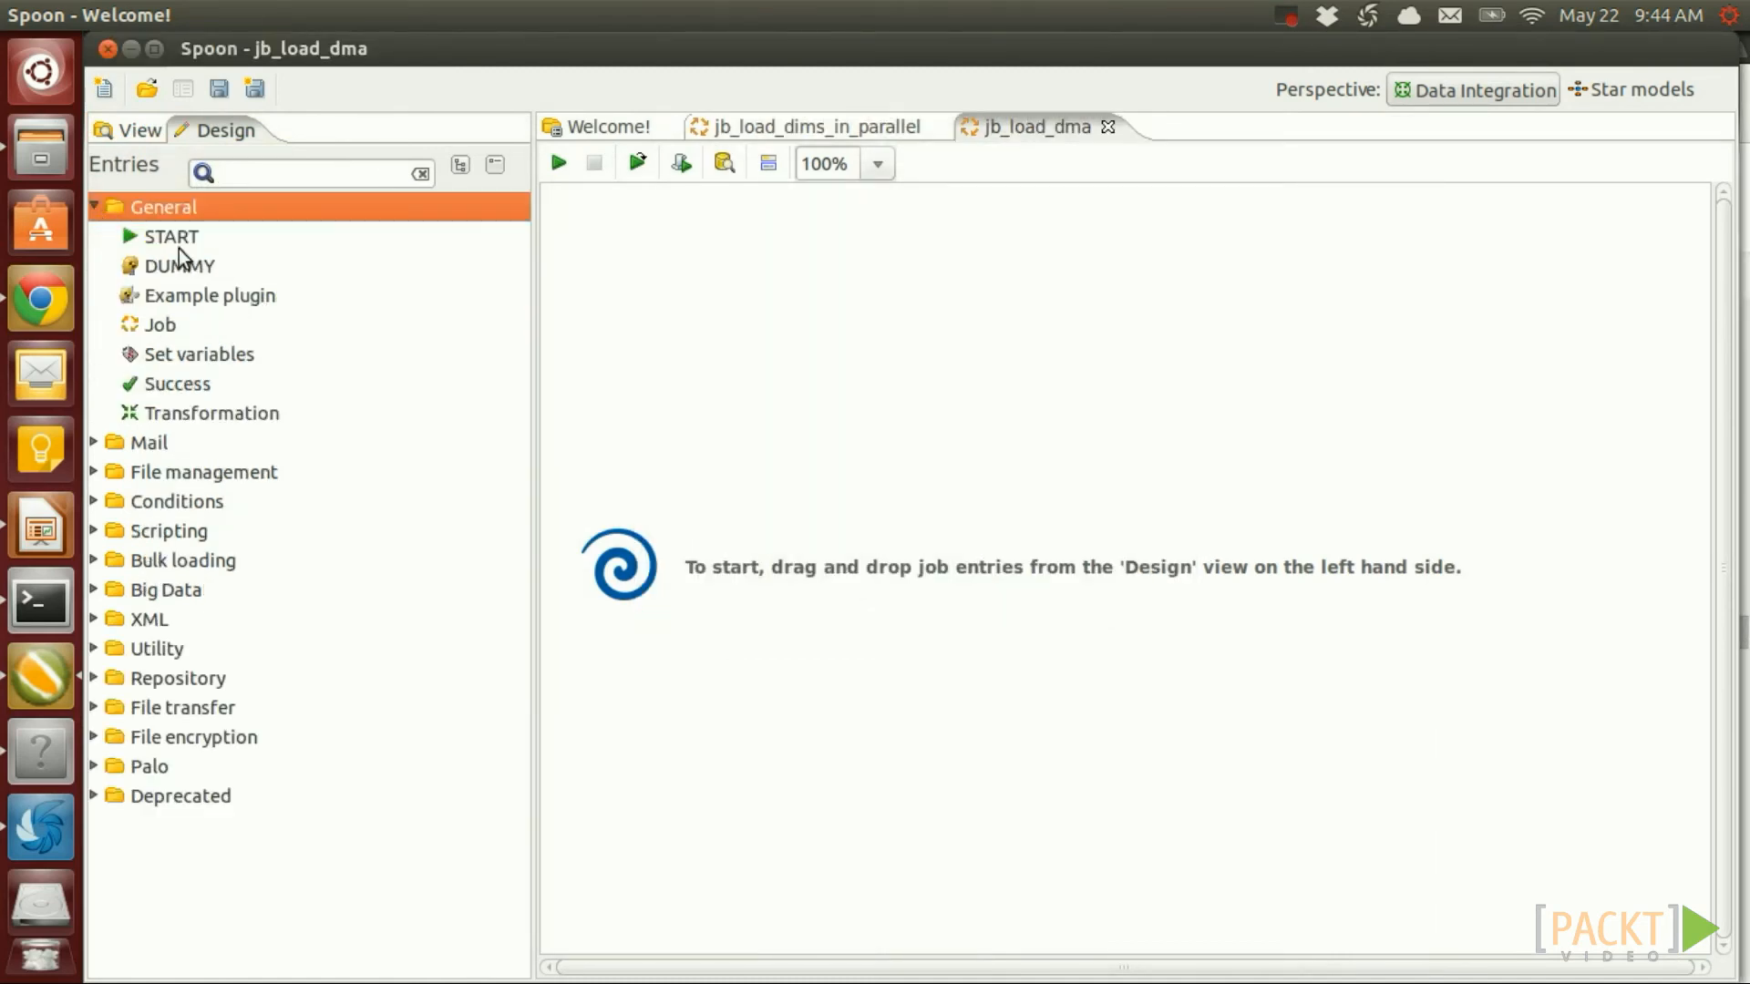
{"action": "left_click_drag", "start_coordinate": [164, 241], "coordinate": [902, 270]}
{"action": "left_click_drag", "start_coordinate": [129, 325], "coordinate": [896, 374]}
{"action": "left_click_drag", "start_coordinate": [195, 412], "coordinate": [907, 481]}
{"action": "left_click_drag", "start_coordinate": [182, 384], "coordinate": [909, 585]}
{"action": "mouse_move", "coordinate": [914, 290]}
{"action": "left_mouse_down"}
{"action": "mouse_move", "coordinate": [900, 376]}
{"action": "mouse_move", "coordinate": [925, 597]}
{"action": "left_mouse_up"}
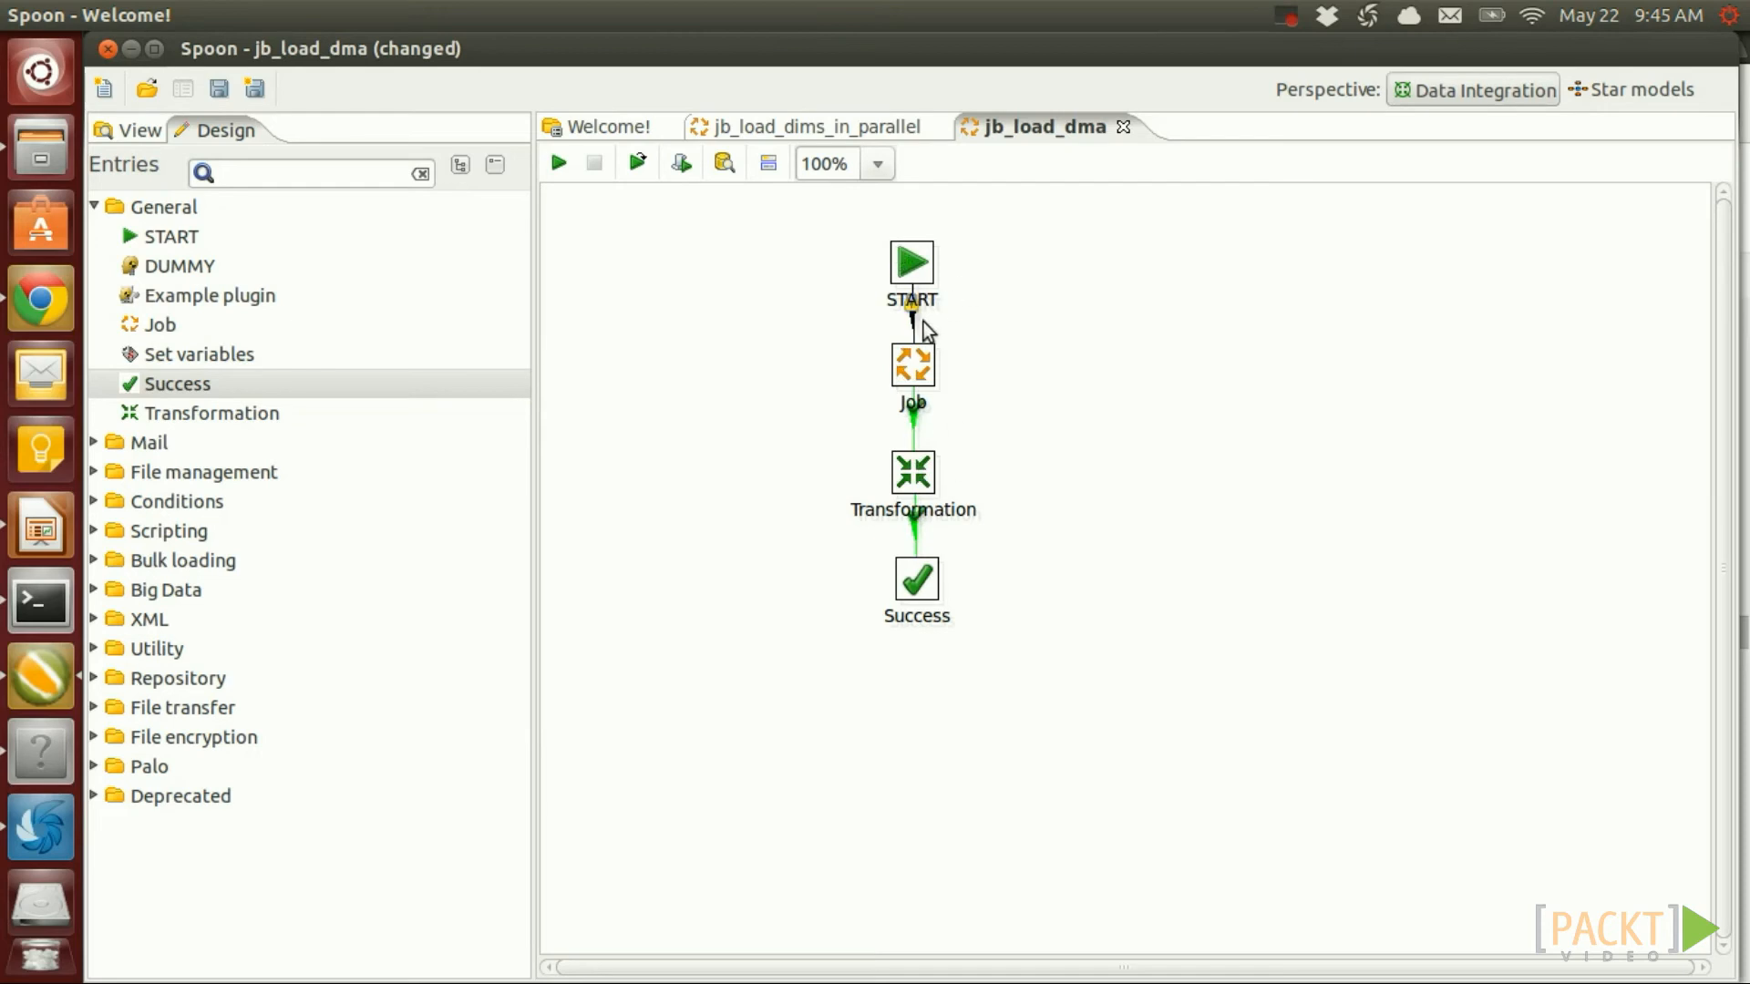
Point the Job entry at jb_load_dims_in_parallel.kjb and name it after that file
{"action": "double_click", "coordinate": [914, 368]}
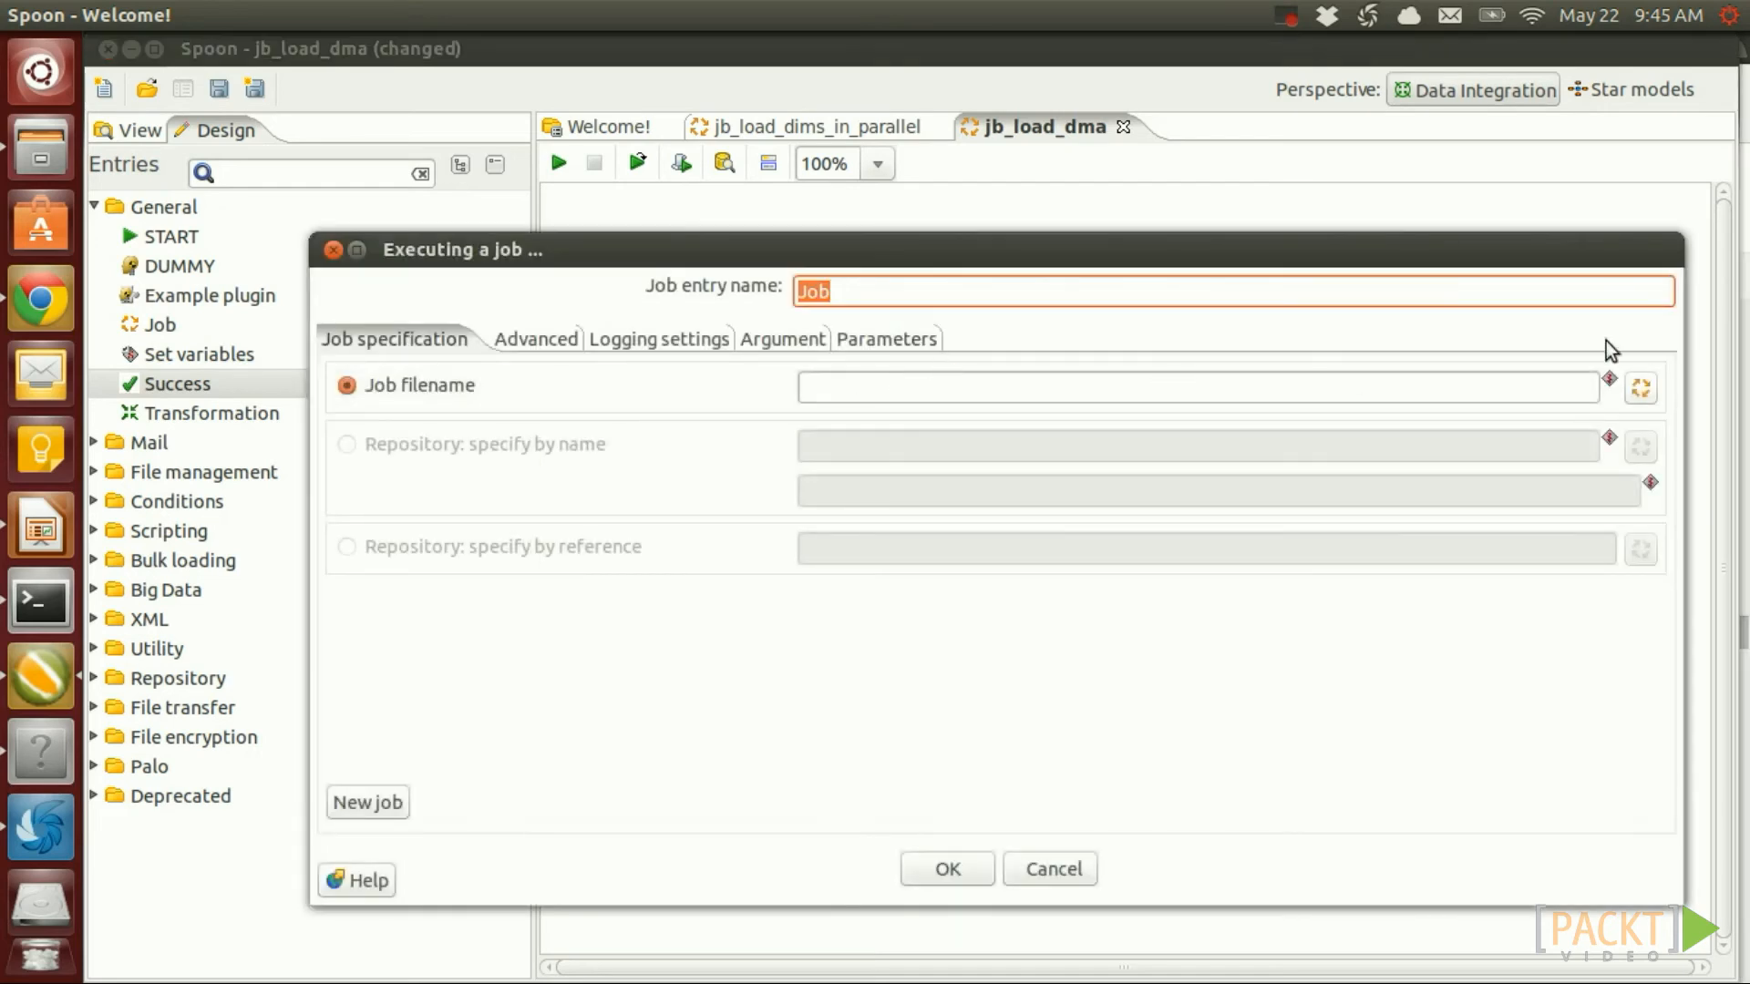
{"action": "left_click", "coordinate": [1640, 388]}
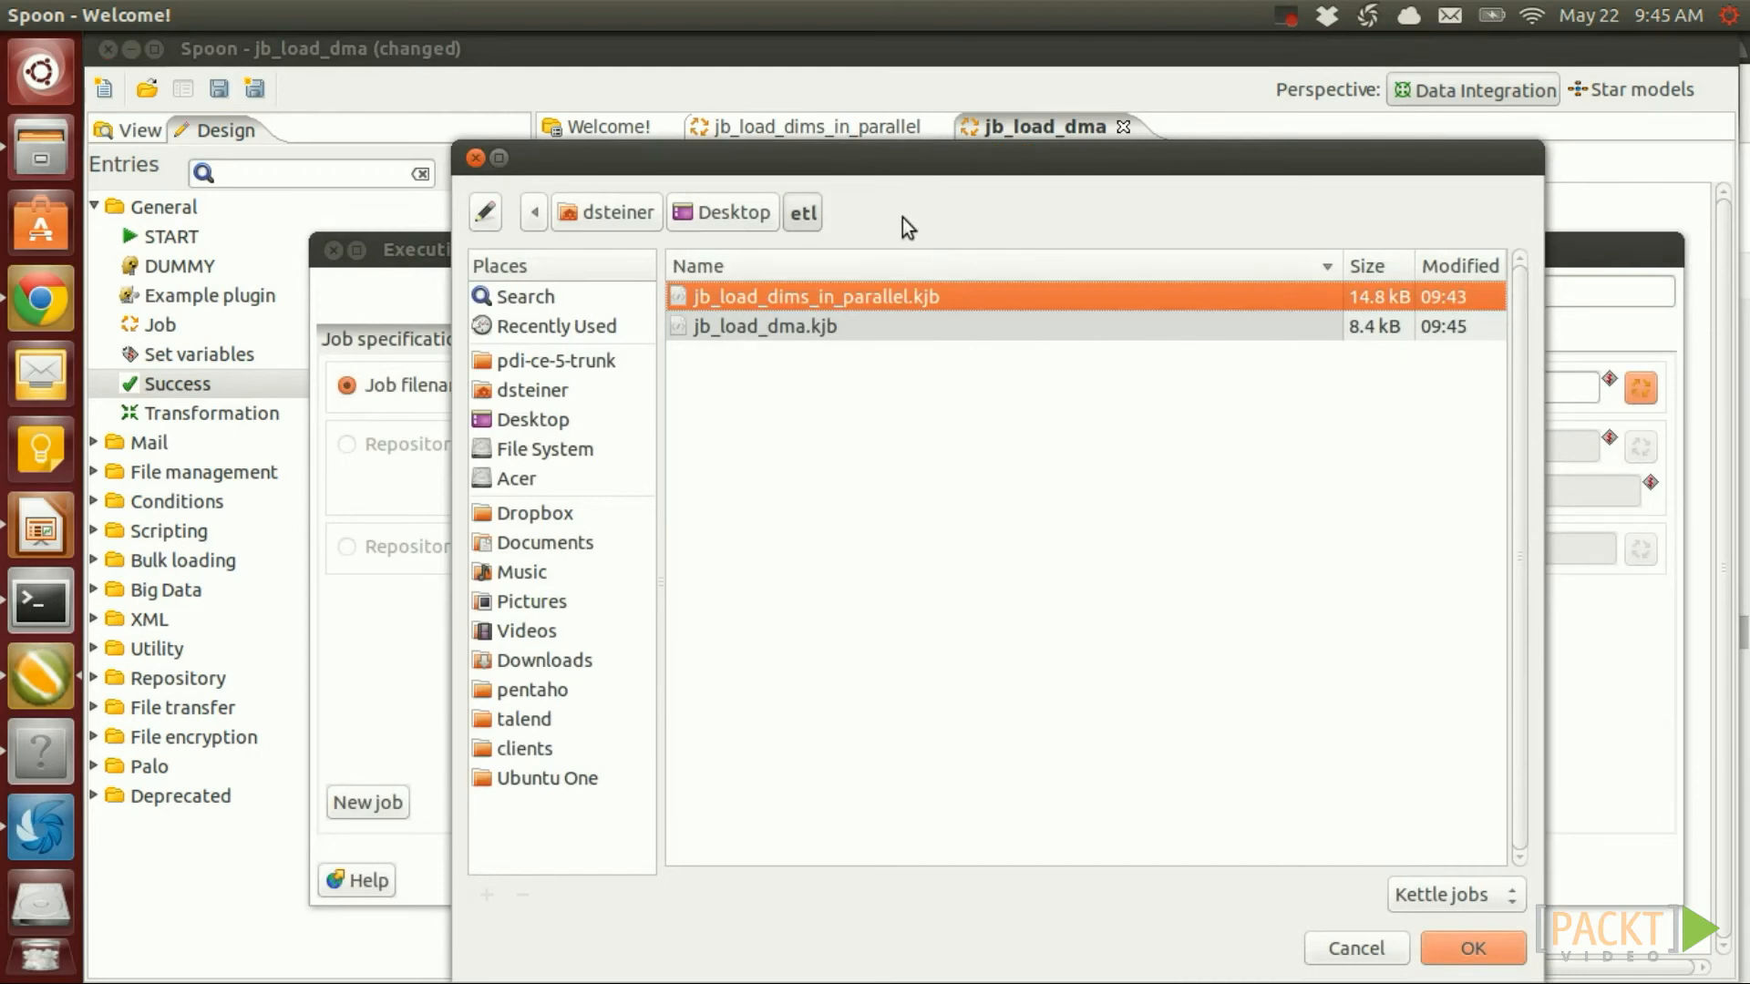
{"action": "double_click", "coordinate": [828, 297]}
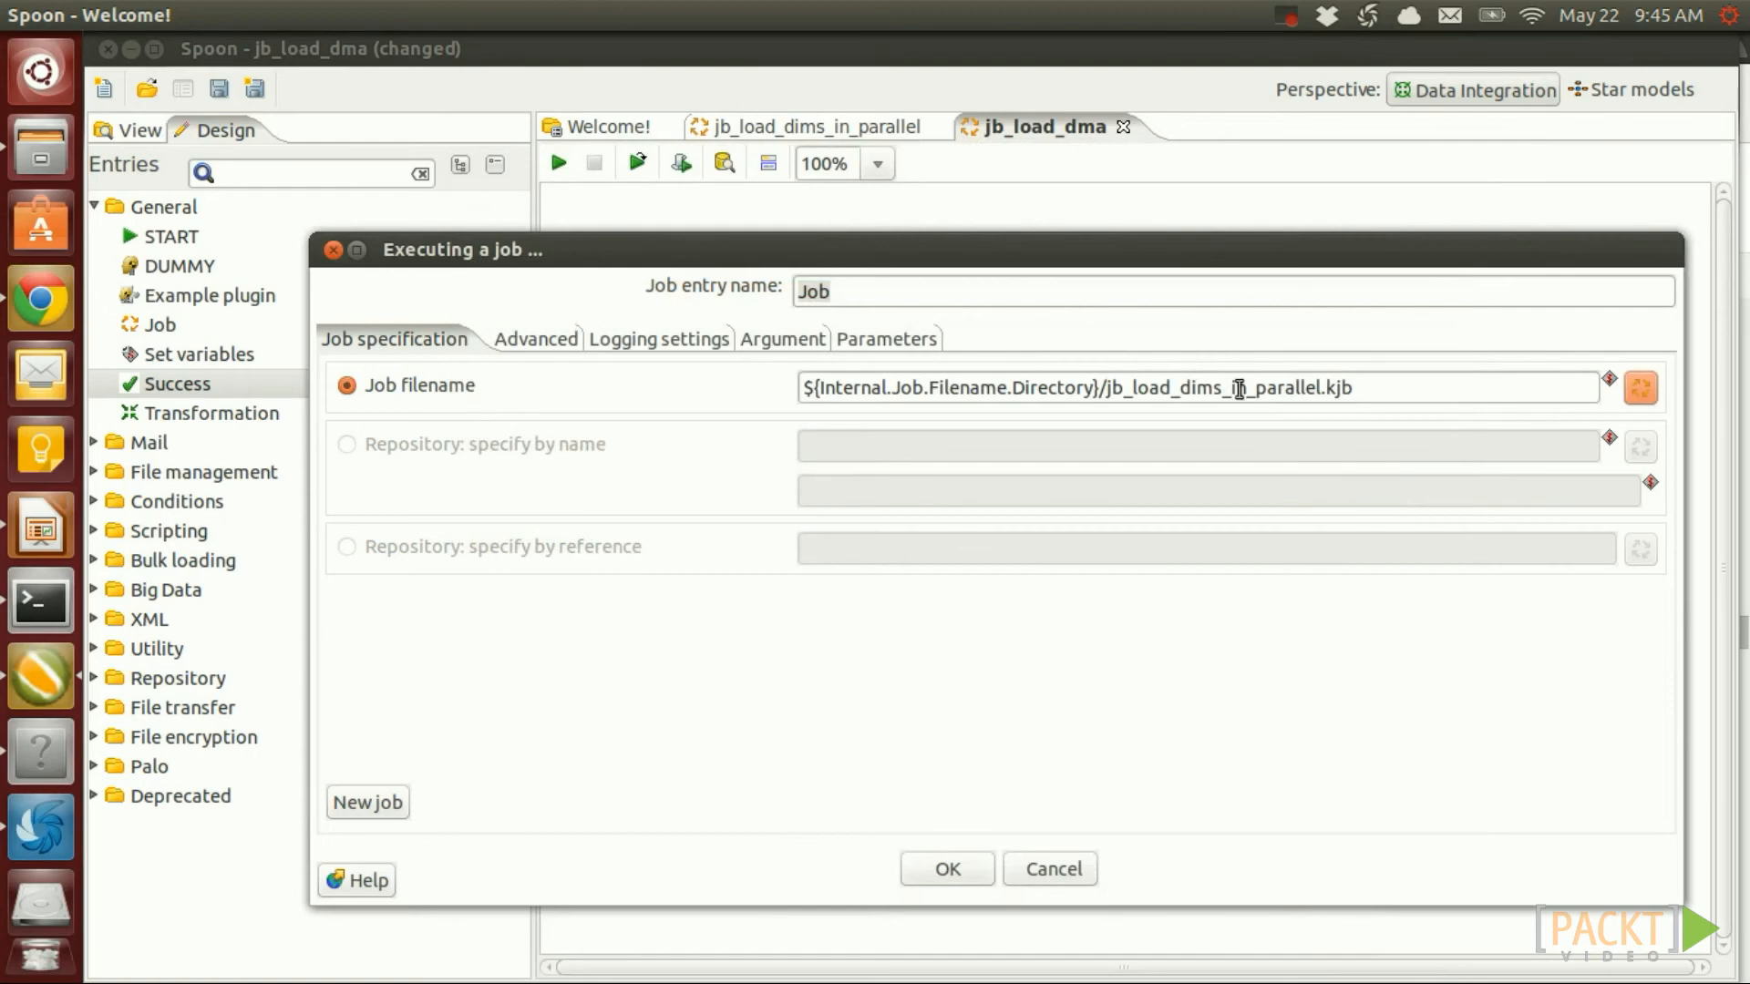
{"action": "left_click", "coordinate": [972, 877]}
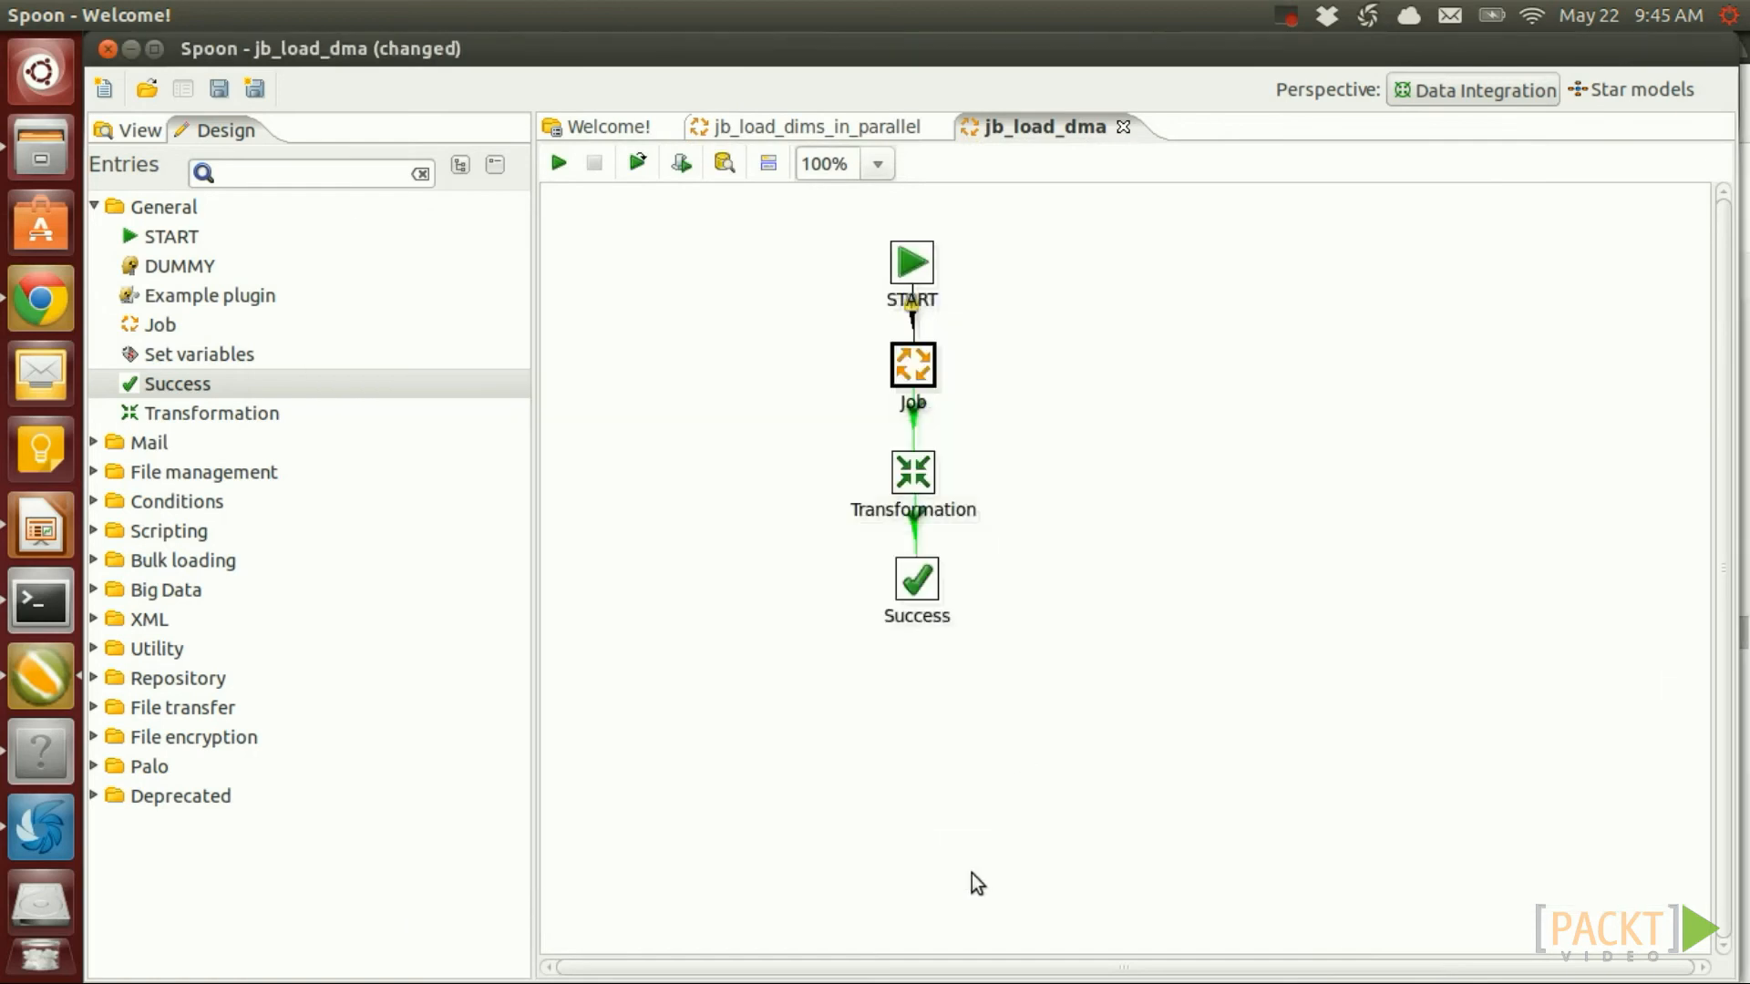
{"action": "double_click", "coordinate": [915, 364]}
{"action": "left_click_drag", "start_coordinate": [1363, 387], "coordinate": [1105, 394]}
{"action": "key", "text": "ctrl+c"}
{"action": "double_click", "coordinate": [942, 295]}
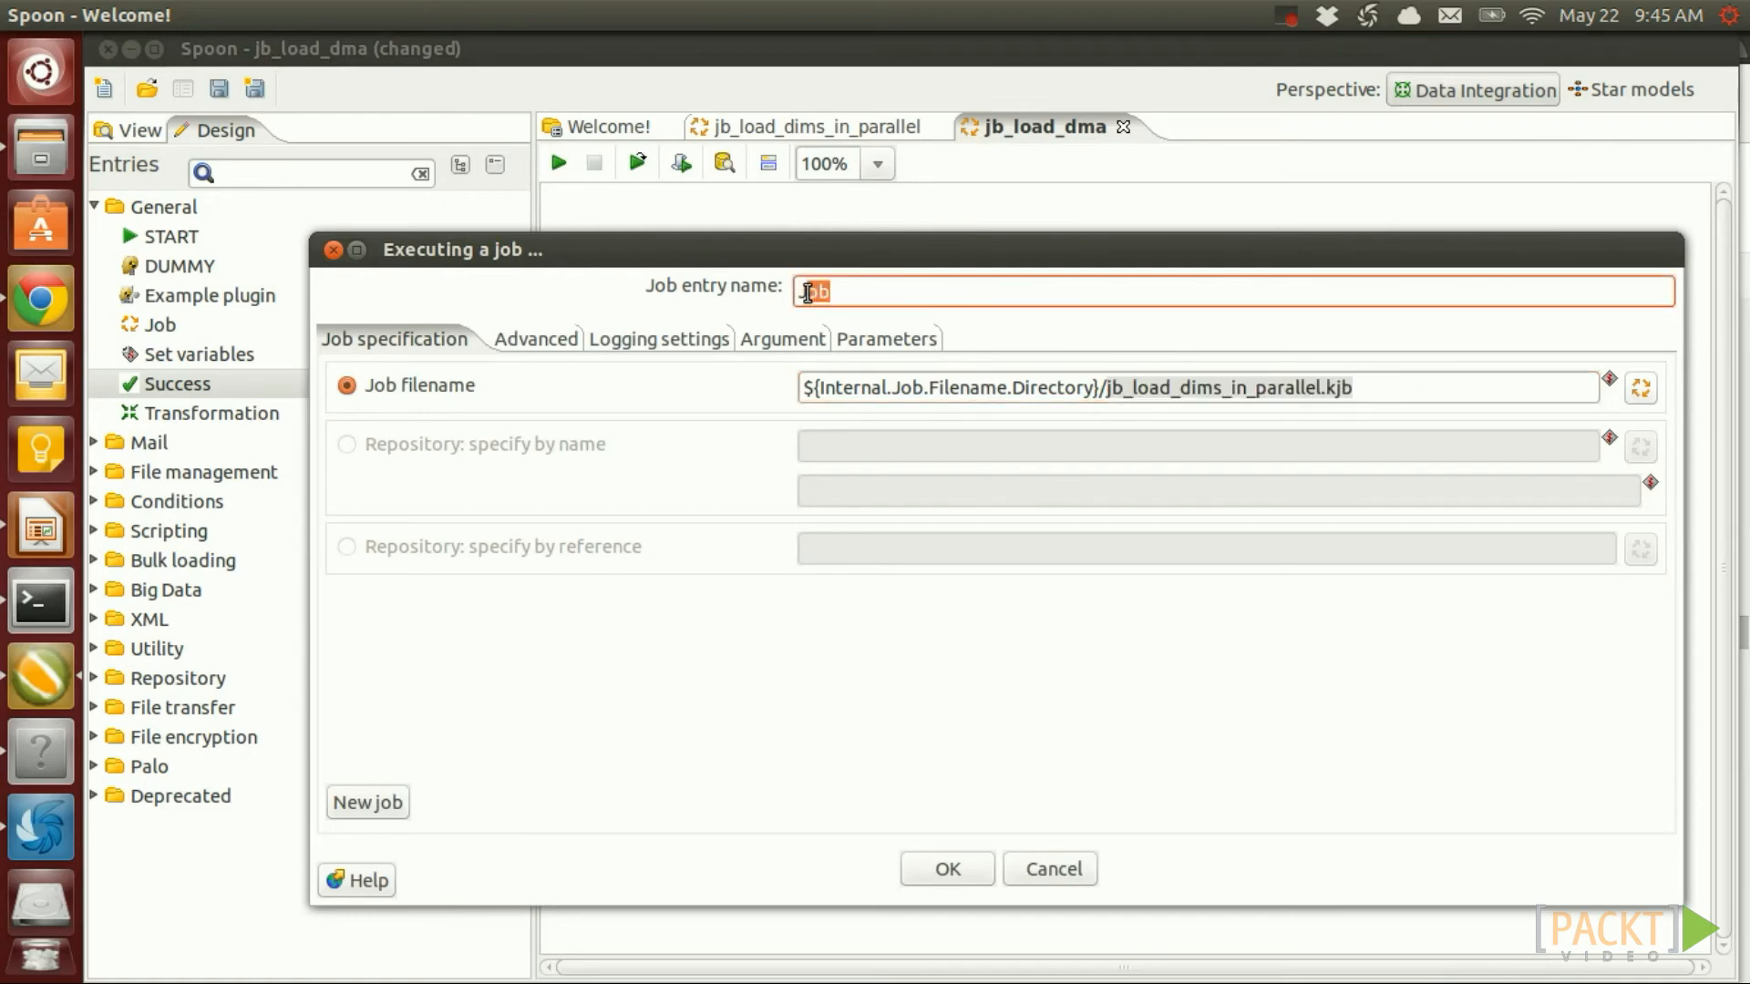
{"action": "key", "text": "ctrl+v"}
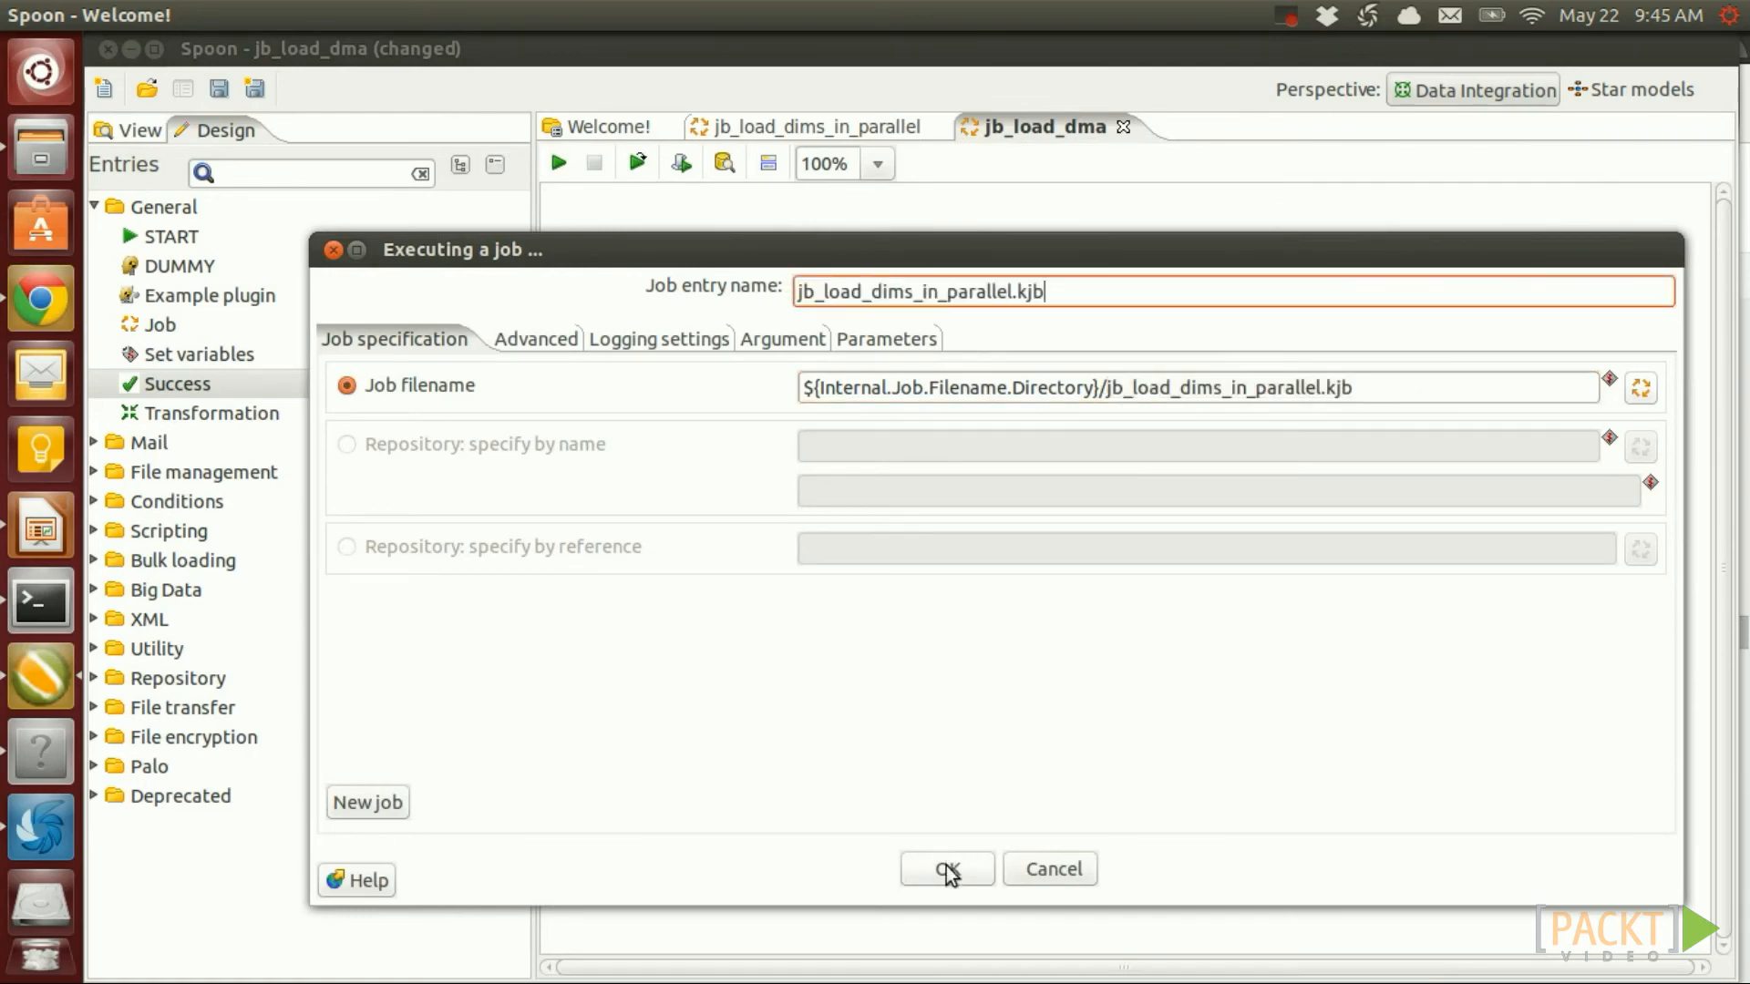
{"action": "left_click", "coordinate": [946, 870]}
Point the Transformation entry at tr_fact_sale.ktr, name it tr_fact_sale.ktr, and save the job
{"action": "double_click", "coordinate": [912, 483]}
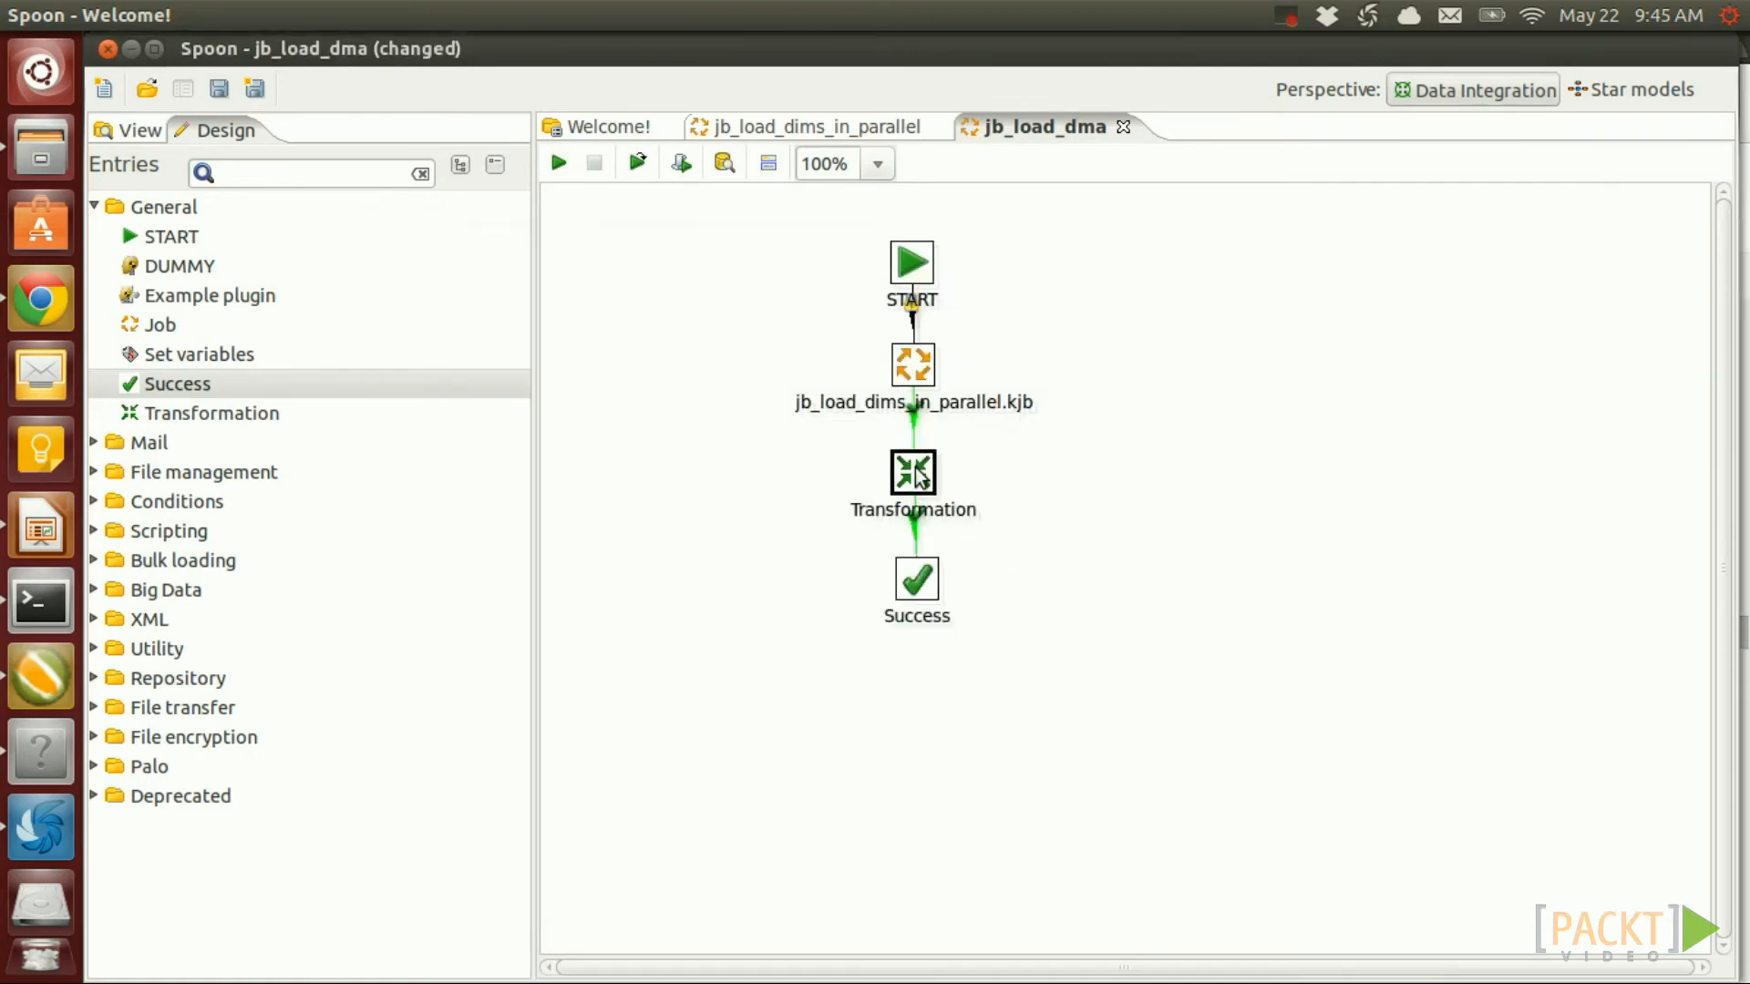
{"action": "left_click", "coordinate": [1585, 239]}
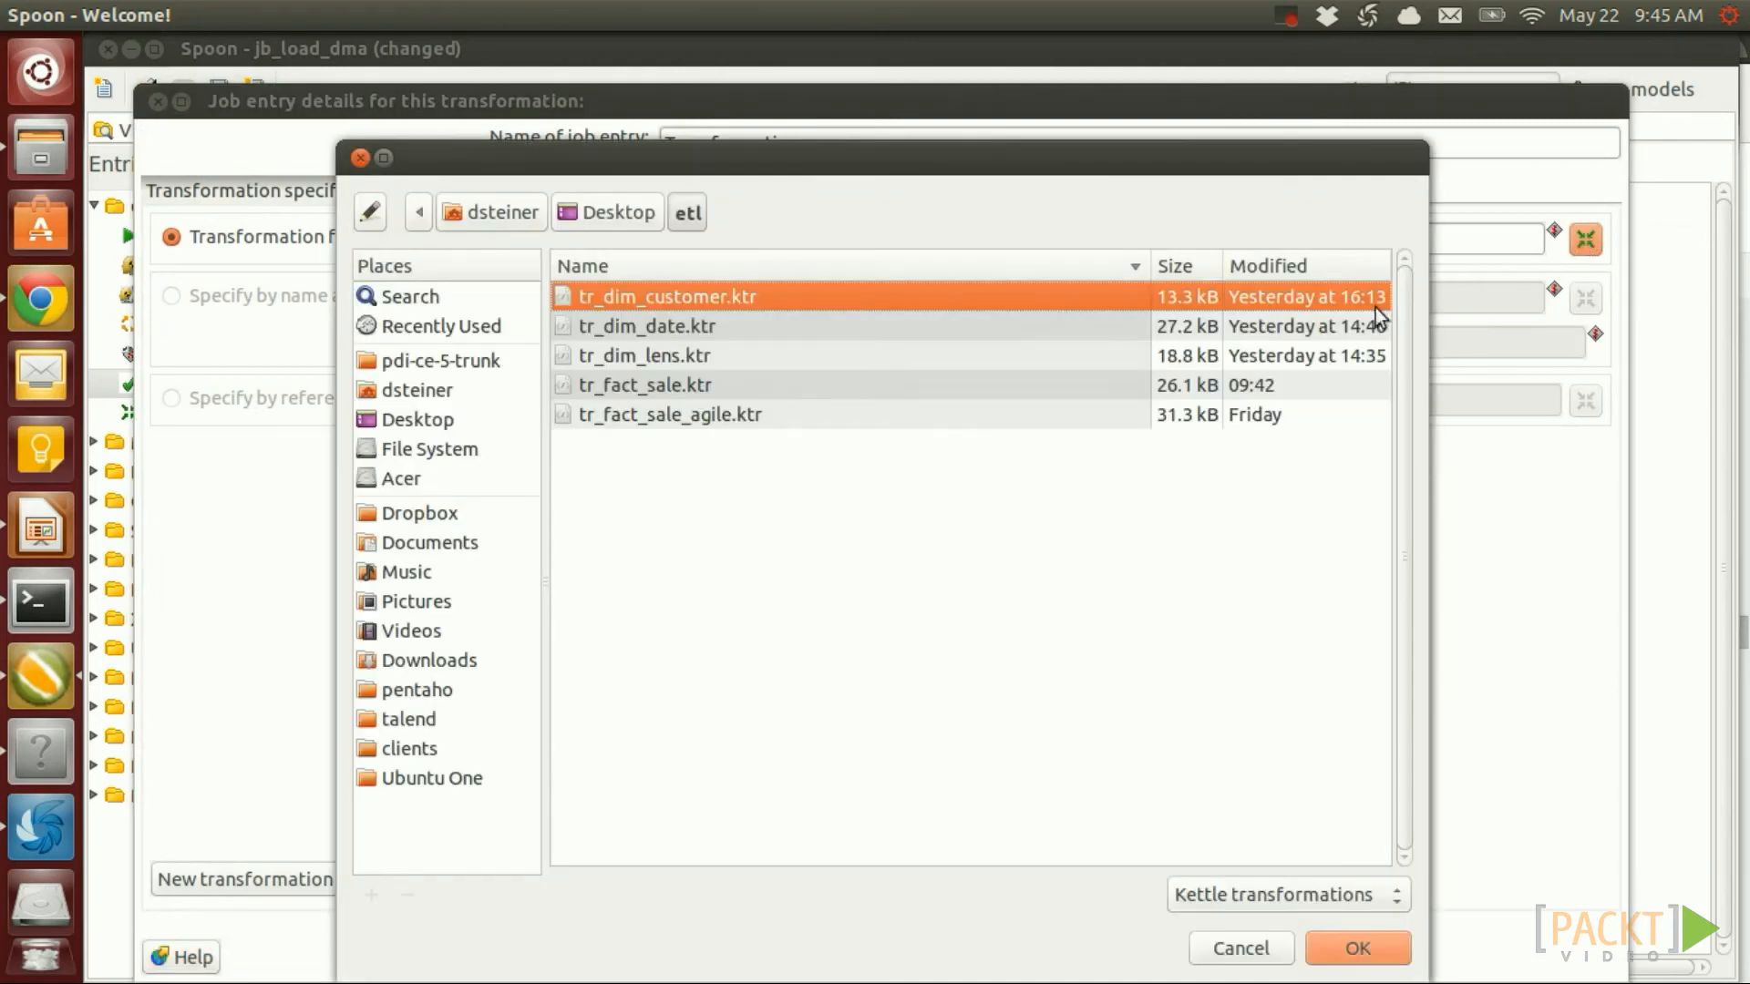
{"action": "left_click", "coordinate": [659, 386]}
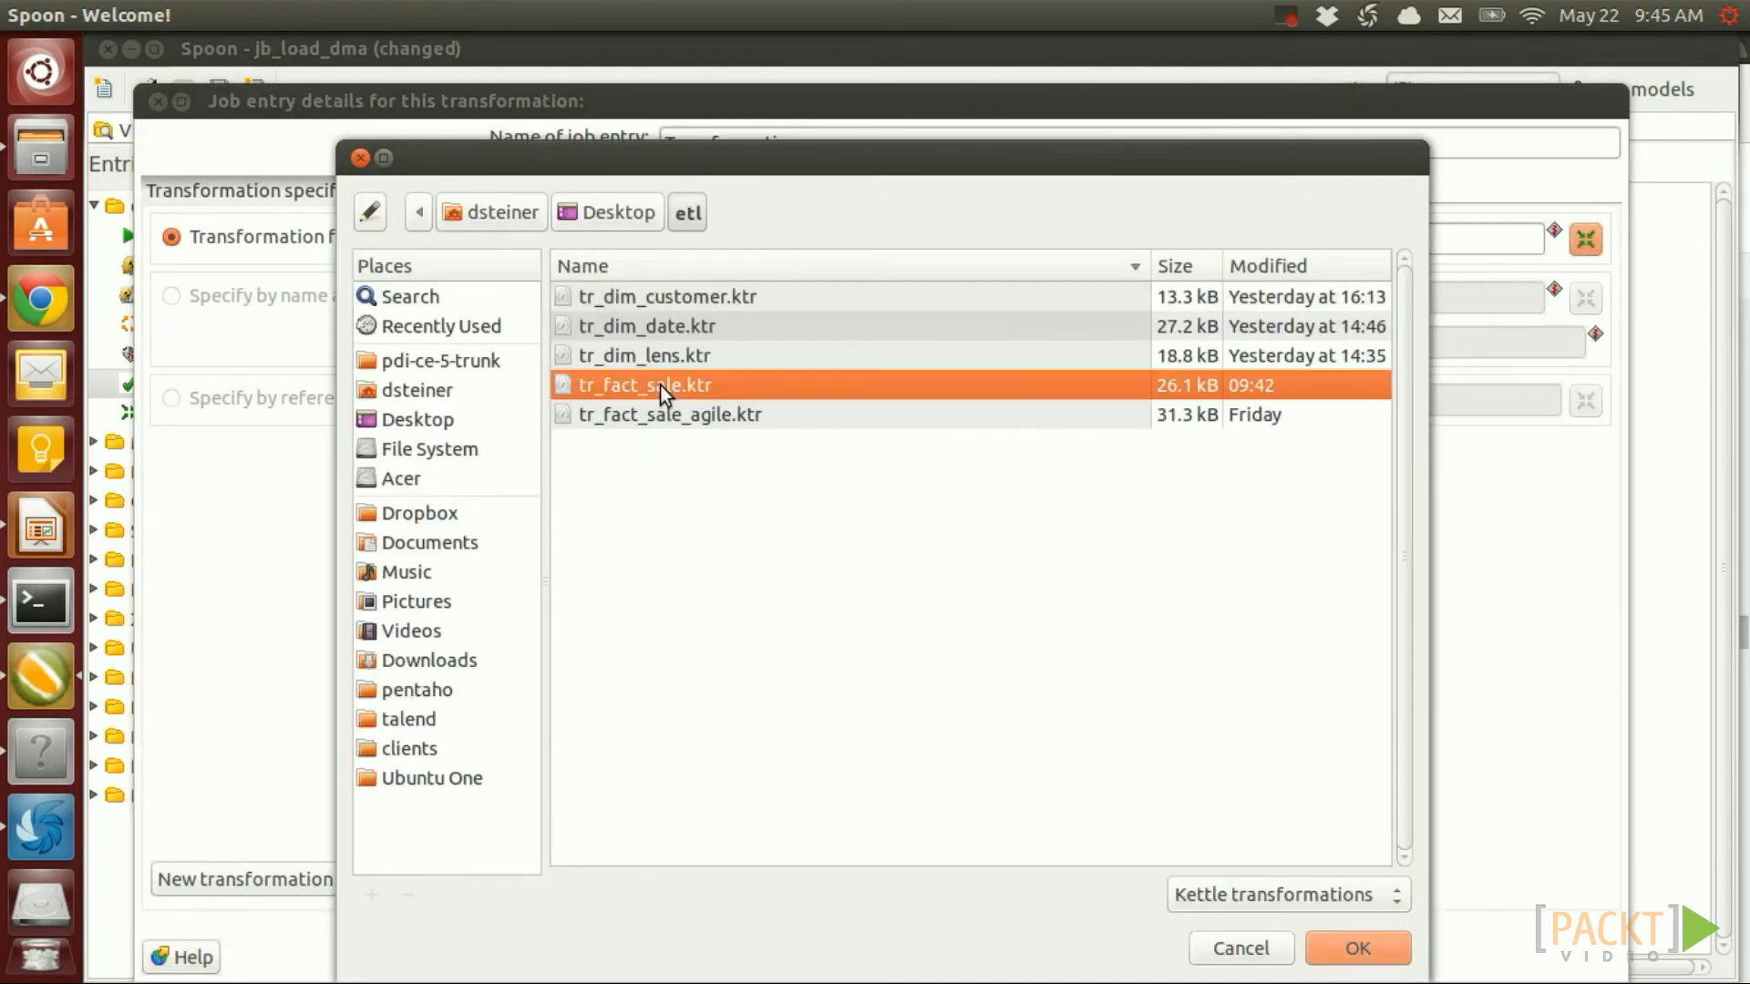
{"action": "double_click", "coordinate": [647, 386]}
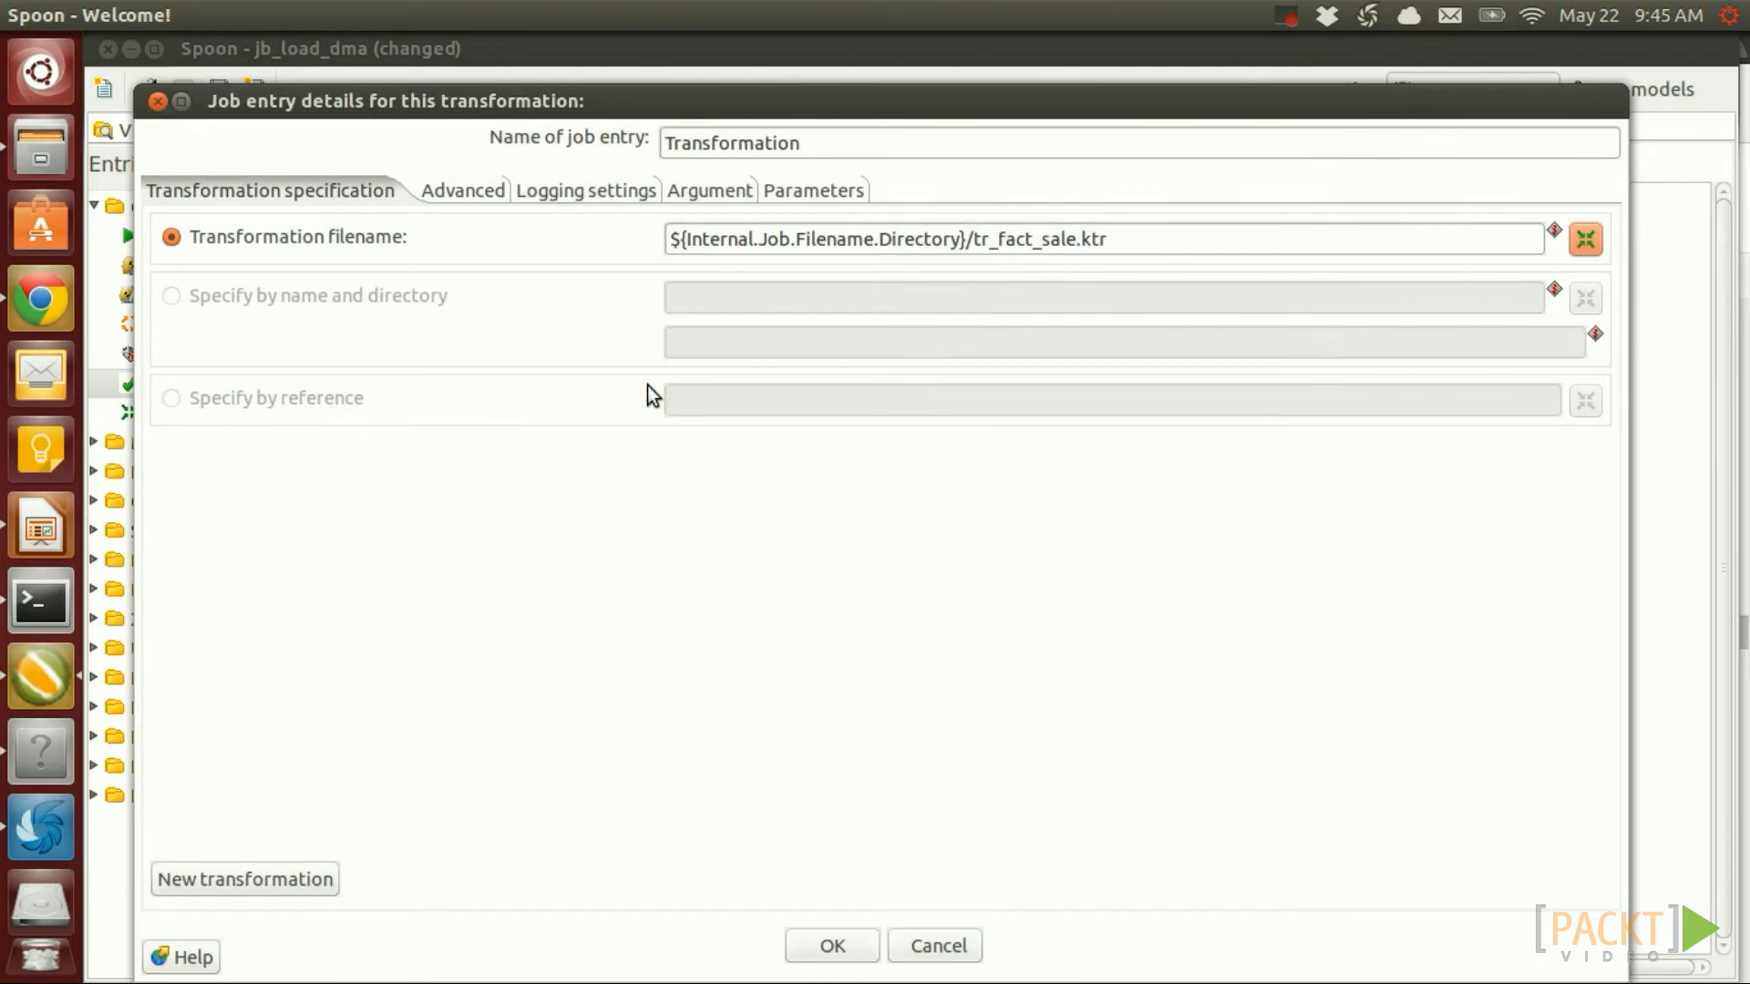
{"action": "left_click_drag", "start_coordinate": [1108, 239], "coordinate": [968, 239]}
{"action": "key", "text": "ctrl+c"}
{"action": "left_click_drag", "start_coordinate": [802, 143], "coordinate": [670, 144]}
{"action": "key", "text": "ctrl+v"}
{"action": "left_click", "coordinate": [832, 945]}
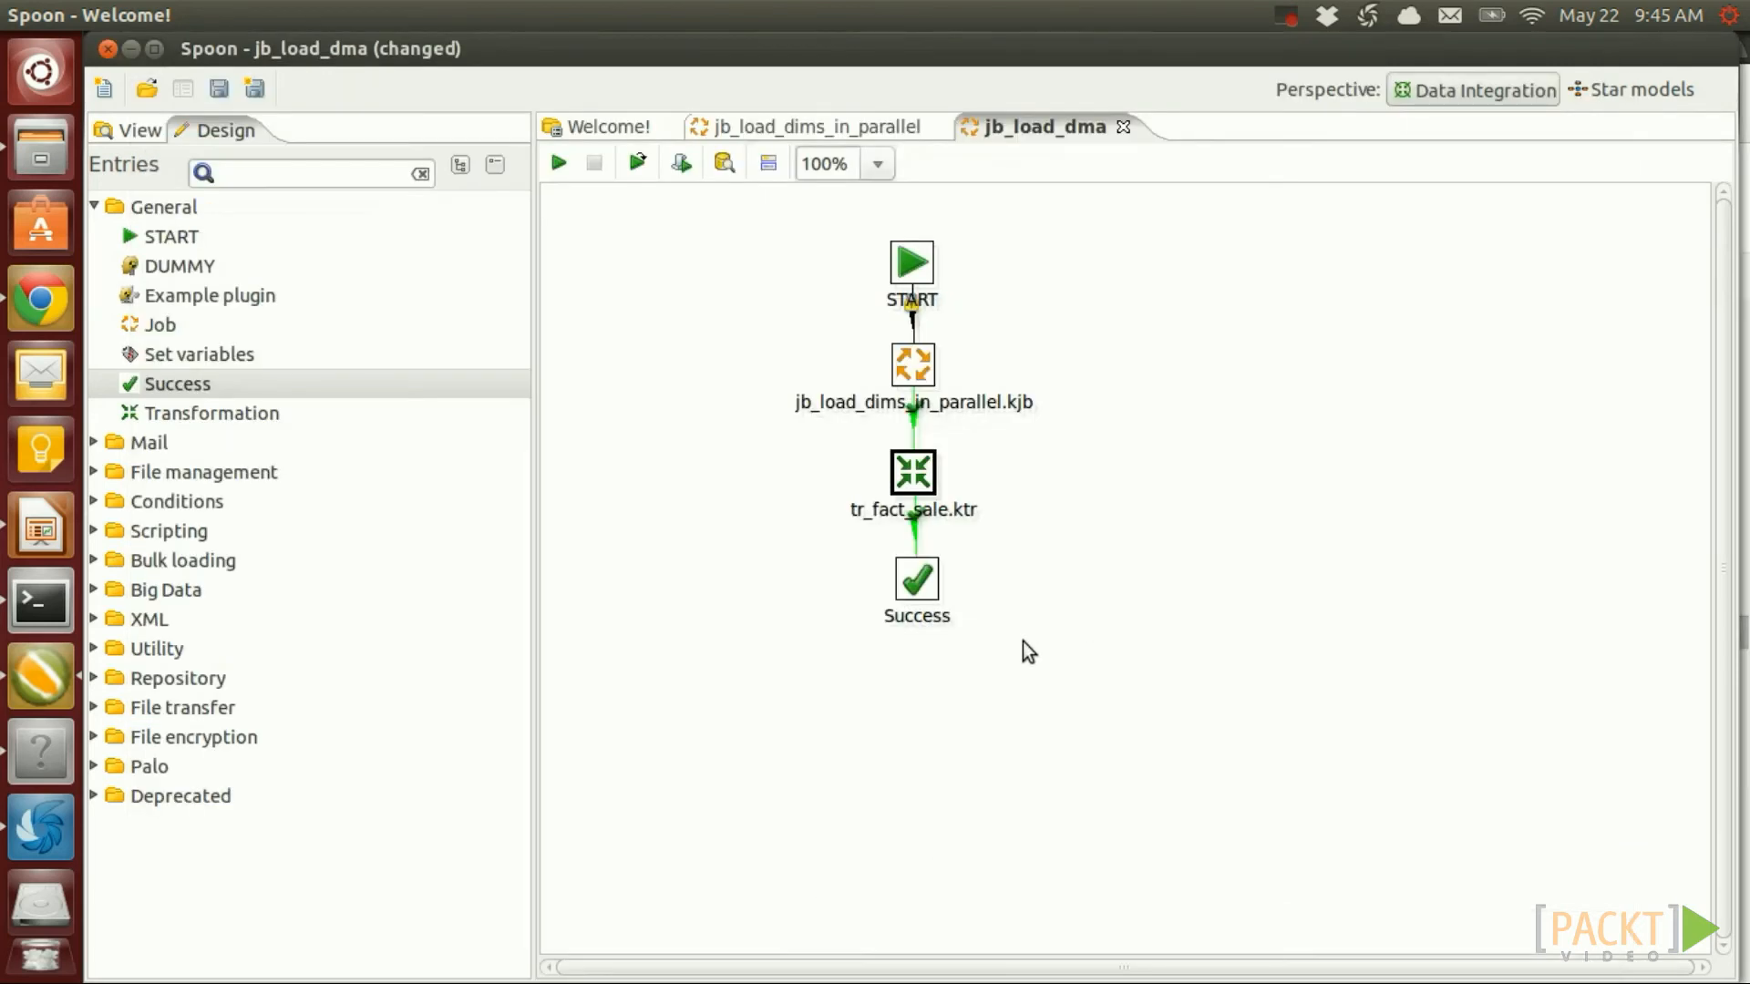
{"action": "key", "text": "ctrl+s"}
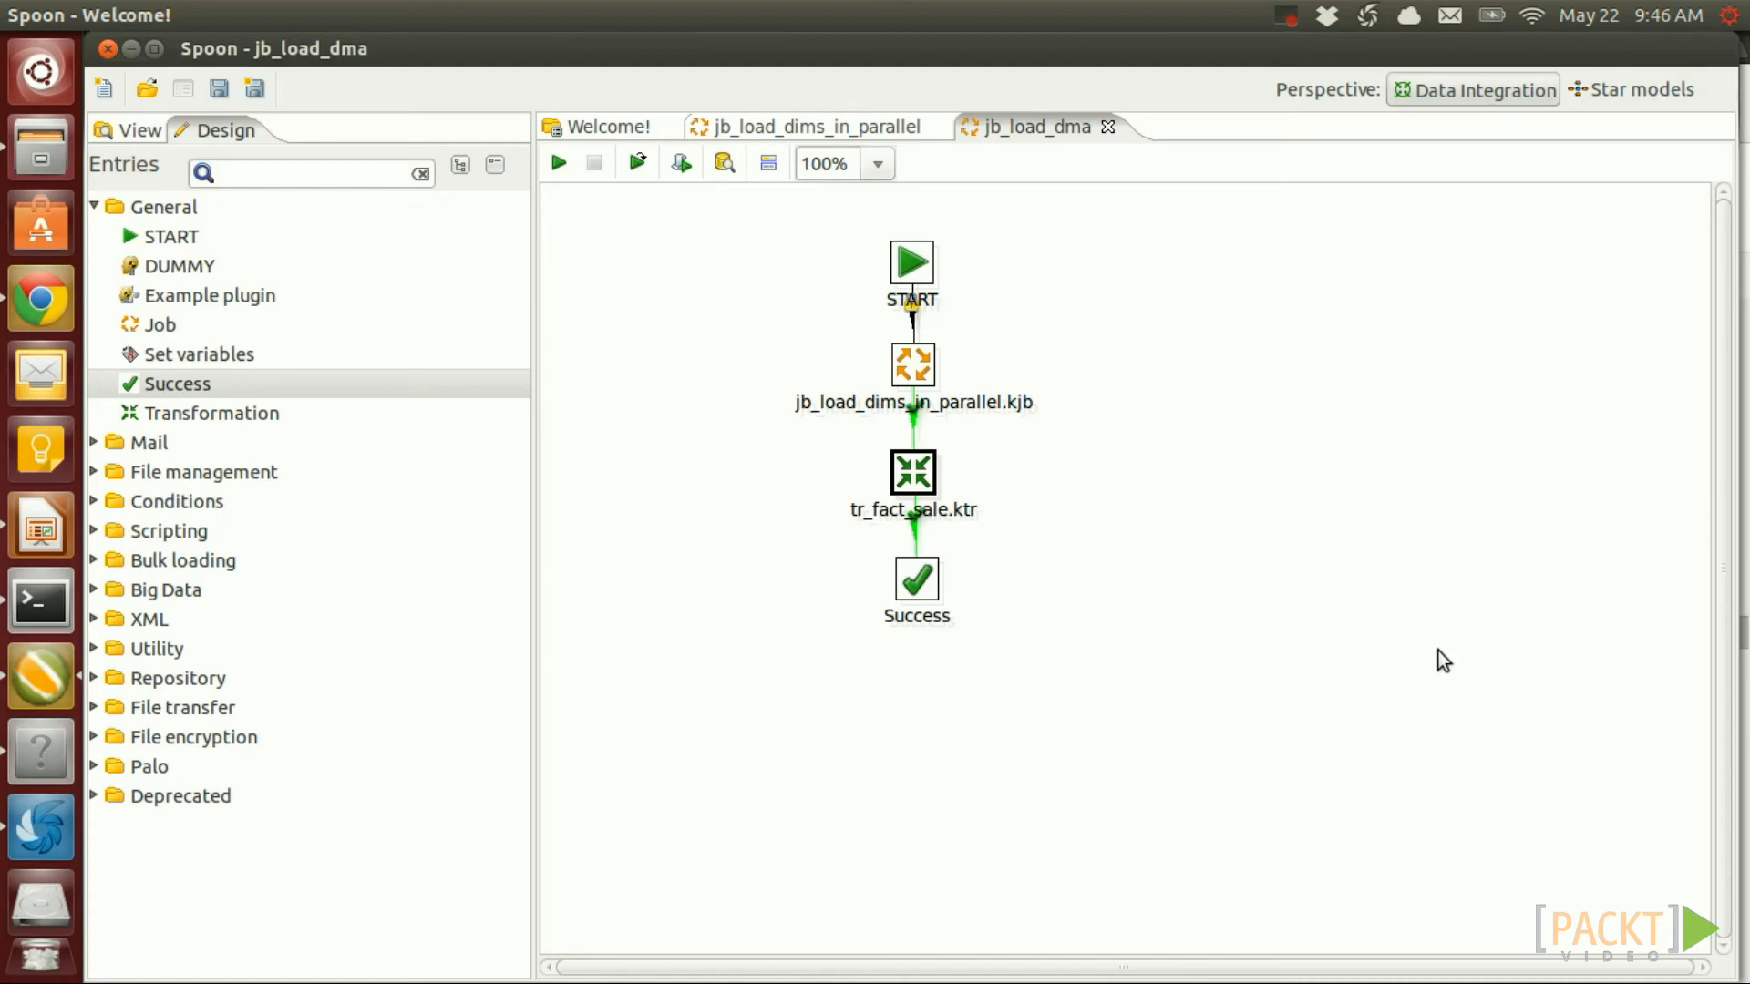
Open the referenced tr_fact_sale transformation and edit its Table input sale step
{"action": "right_click", "coordinate": [913, 476]}
{"action": "mouse_move", "coordinate": [1176, 527]}
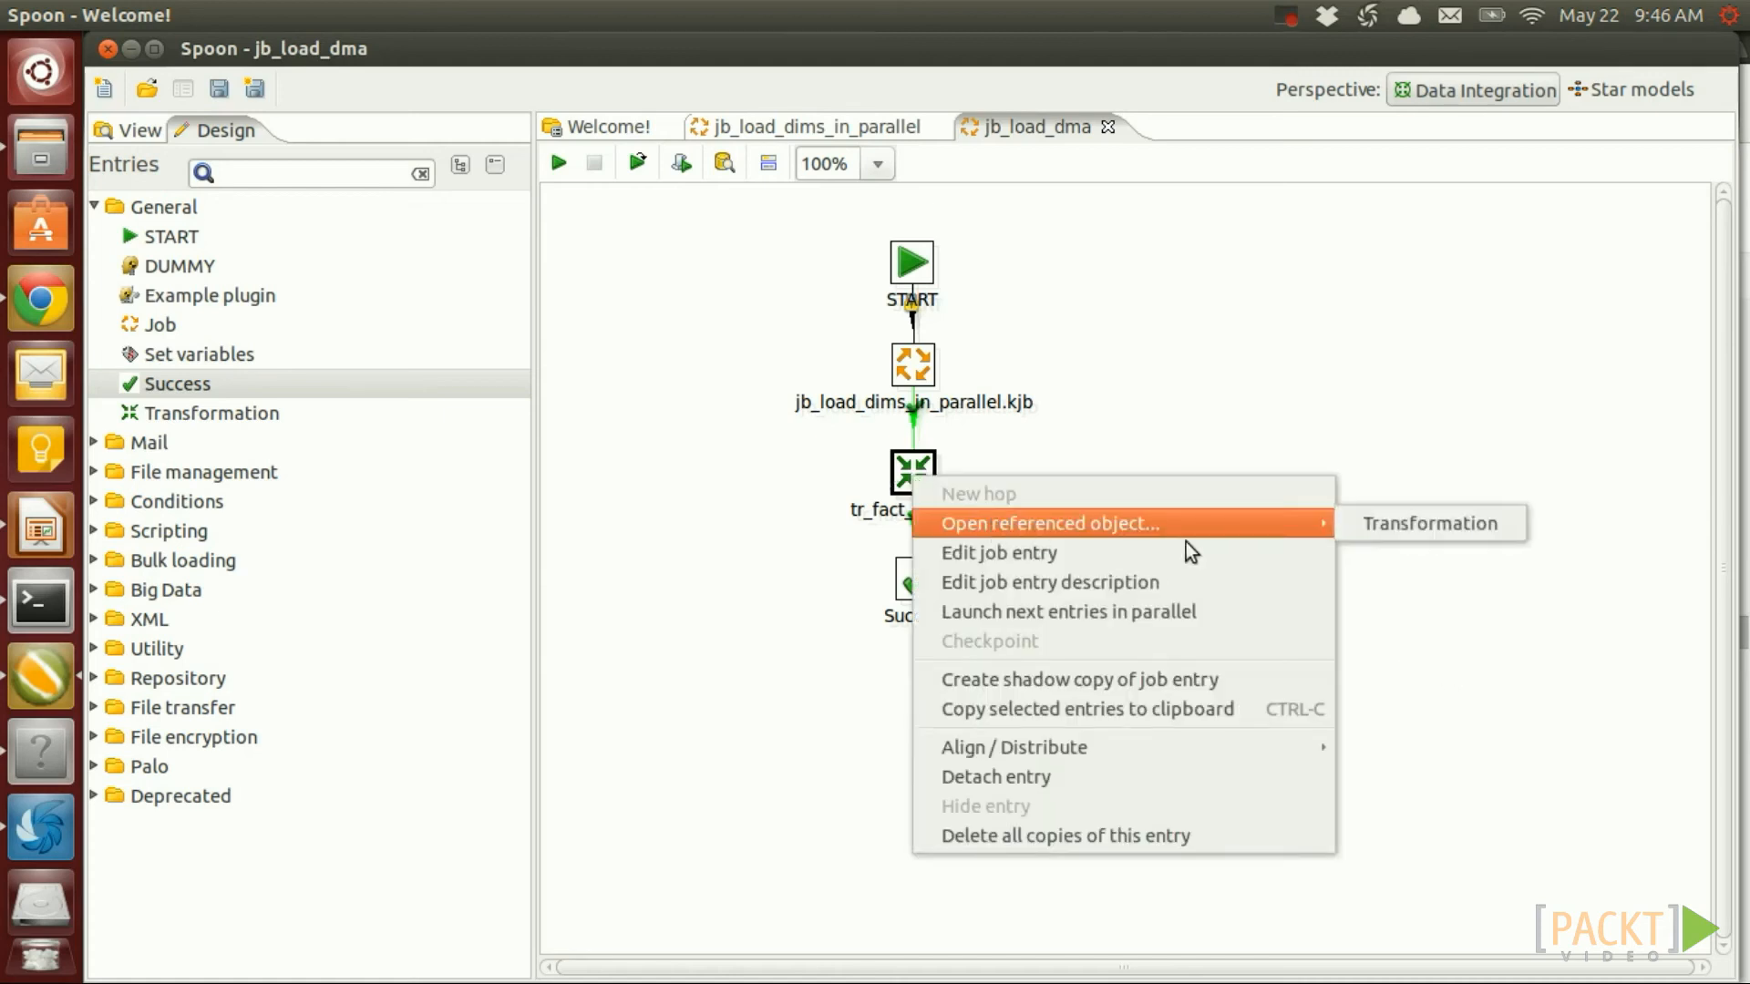
{"action": "left_click", "coordinate": [1387, 534]}
{"action": "double_click", "coordinate": [1003, 275]}
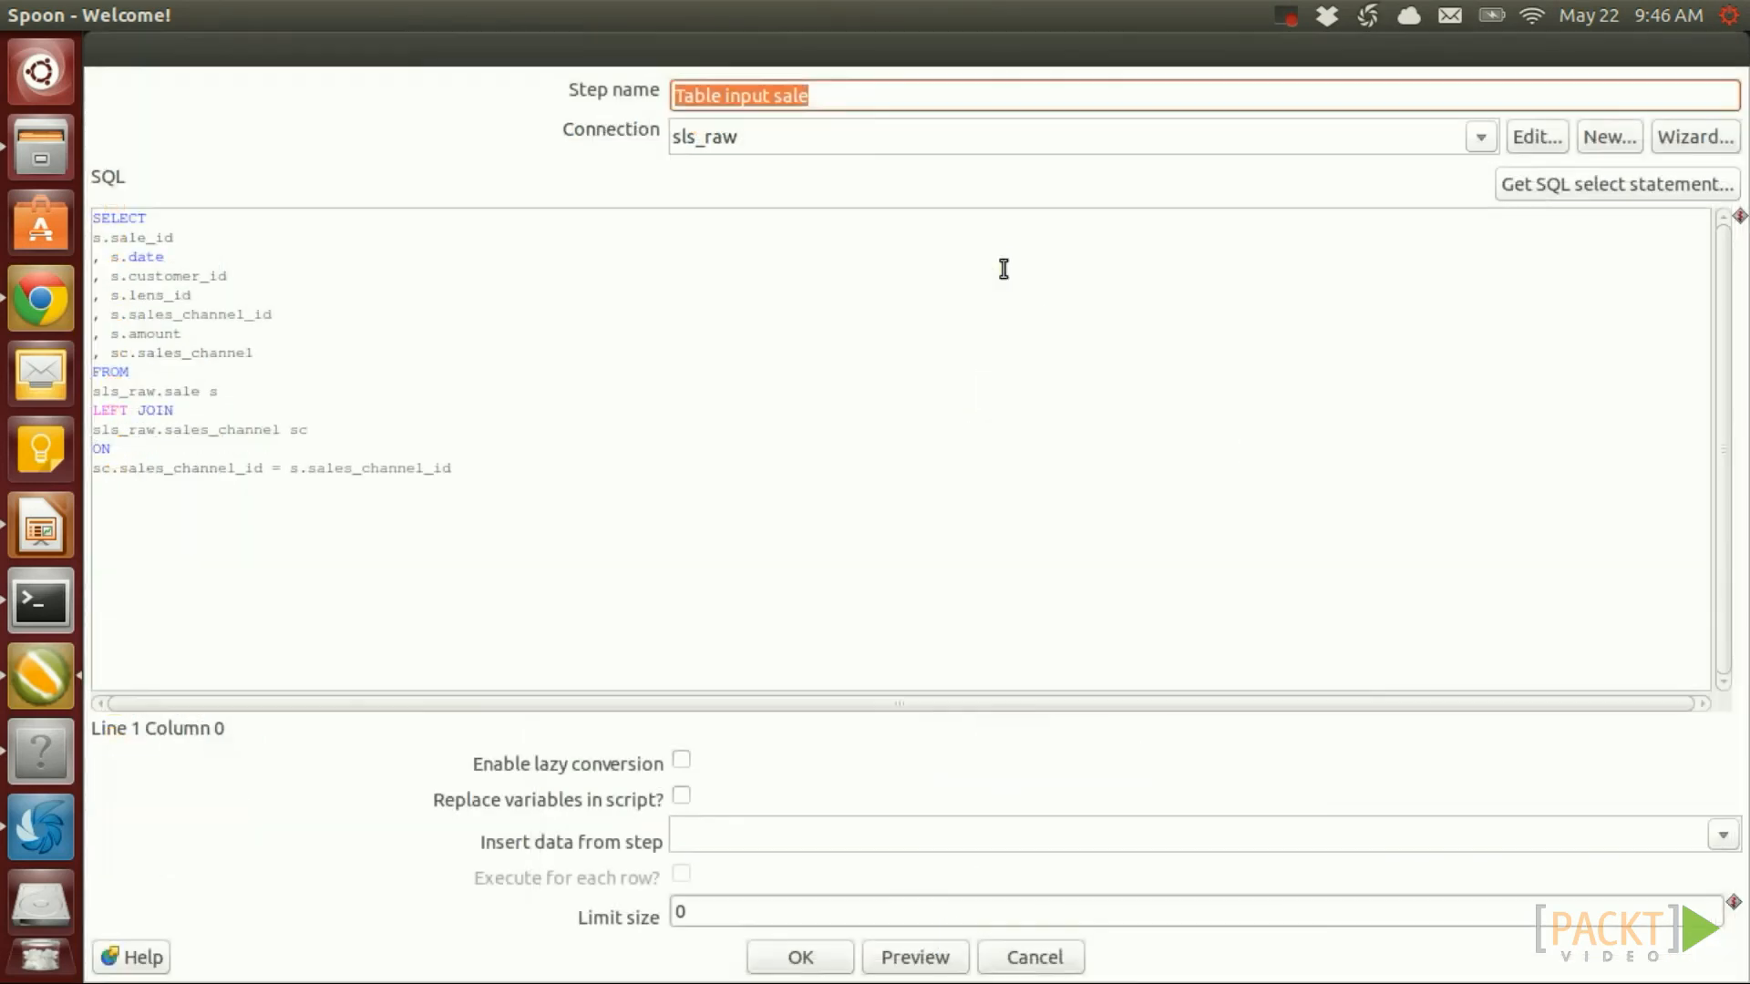
Add WHERE s.date >= '${VAR_FACT_SALE_START_DATE}' AND s.date <= '${VAR_FACT_SALE_END_DATE}' and enable variable replacement
{"action": "left_click", "coordinate": [492, 467]}
{"action": "key", "text": "Return"}
{"action": "type", "text": "WHERE"}
{"action": "key", "text": "Return"}
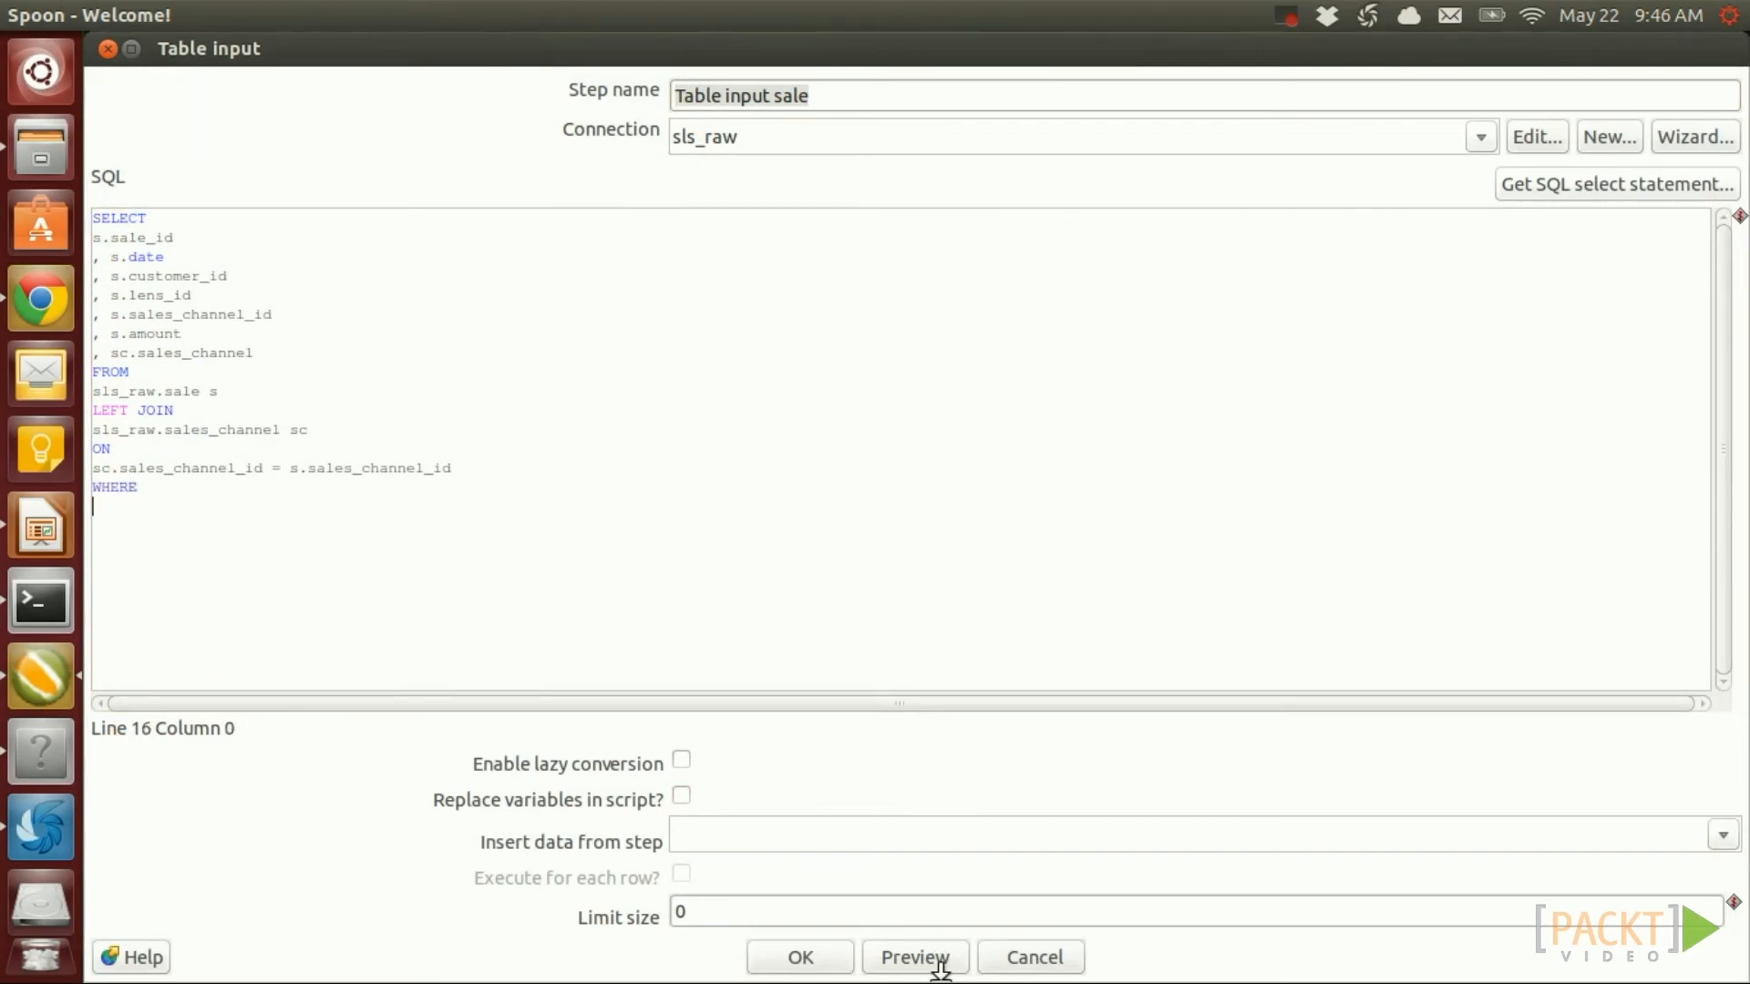
{"action": "type", "text": "s.date >= '${VAR_FACT_SALE_START_DATE}'"}
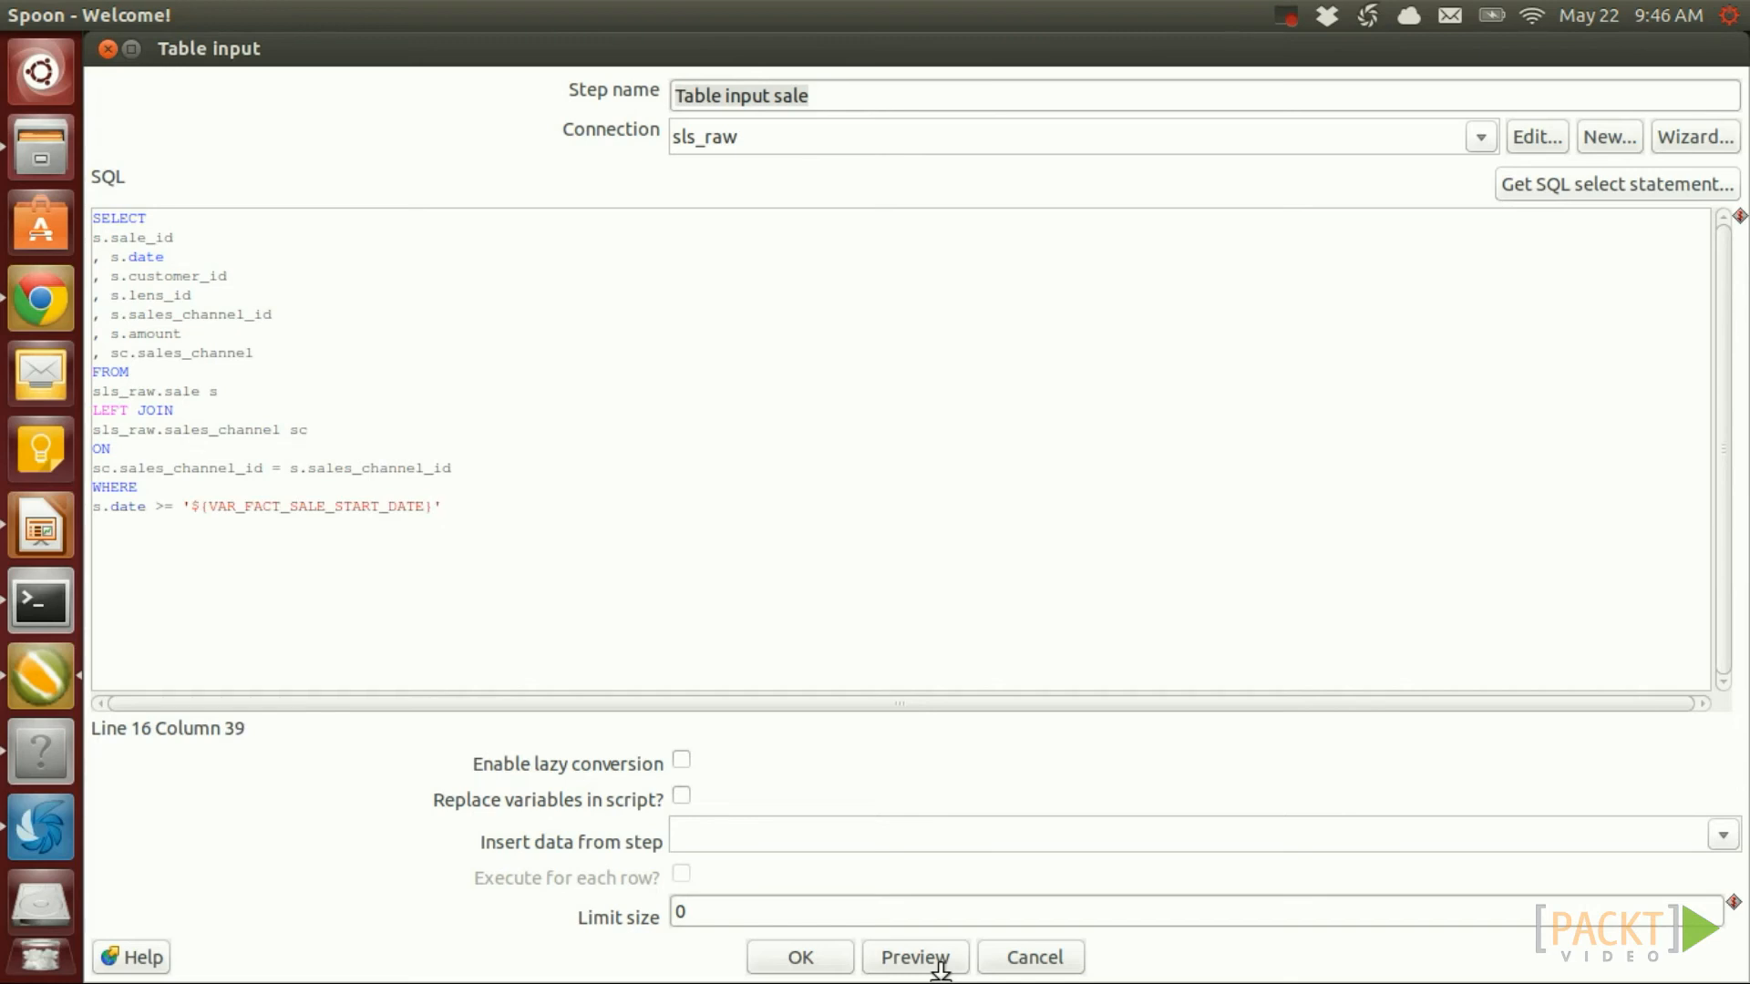
{"action": "key", "text": "Return"}
{"action": "type", "text": "AND s.date <= '${VAR_FACT_"}
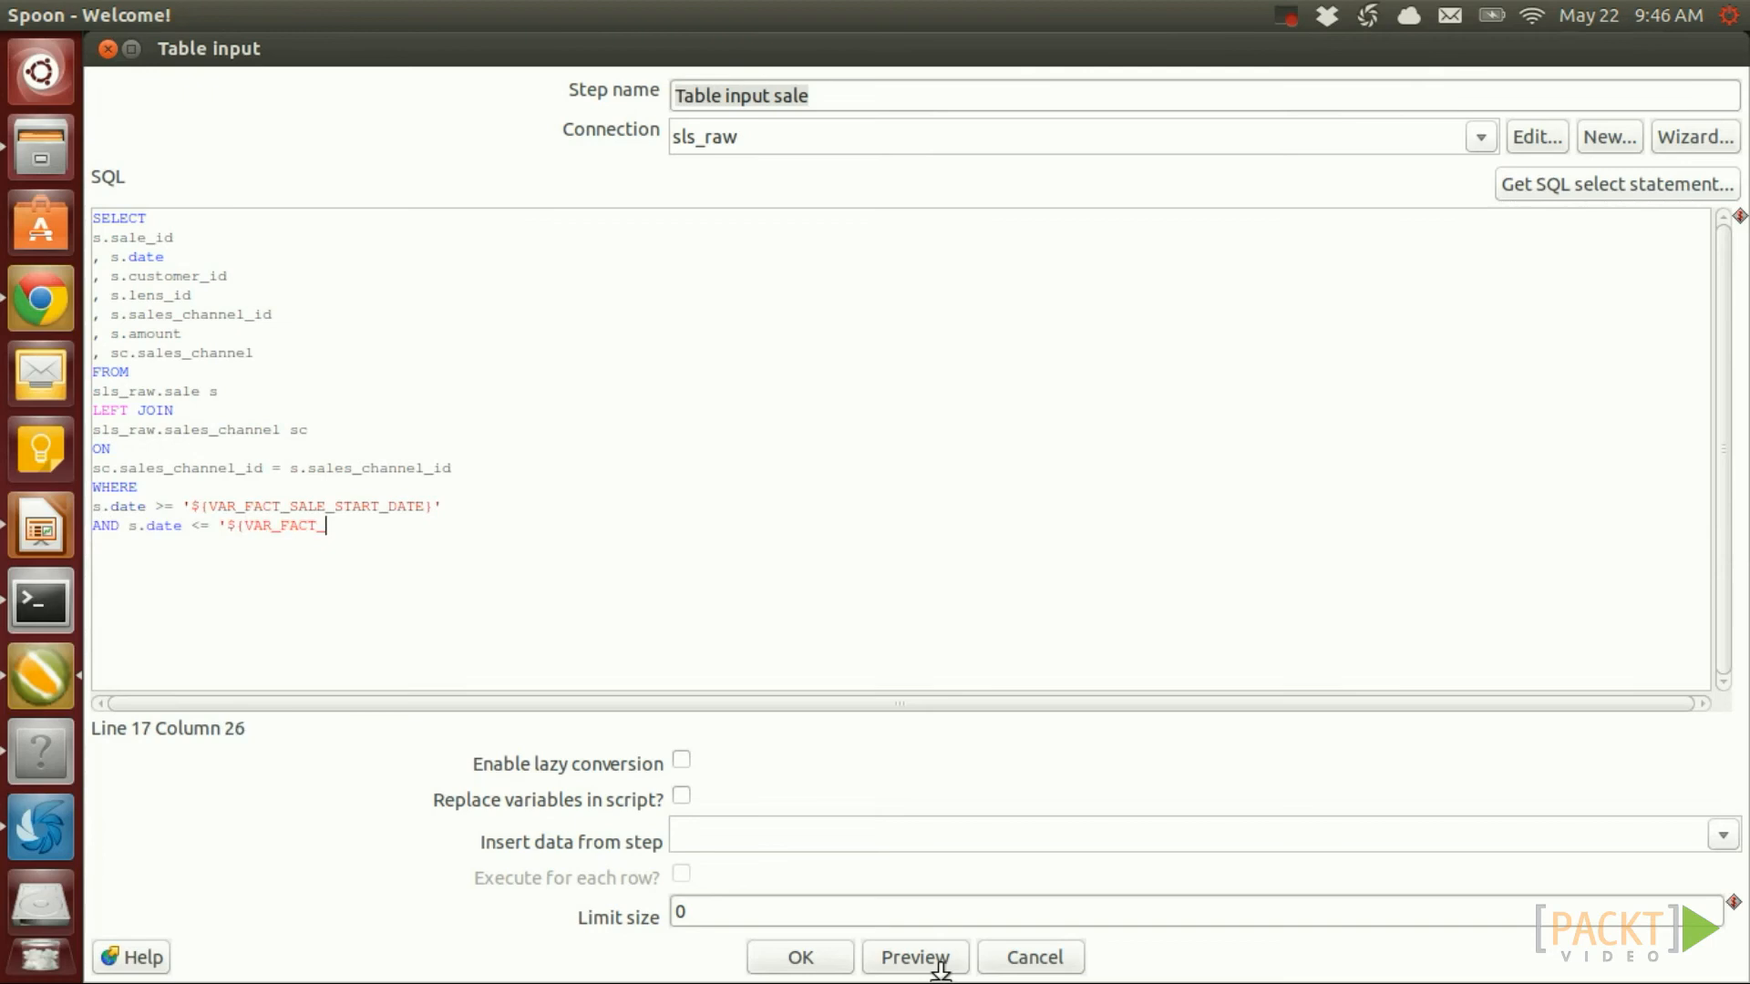
{"action": "type", "text": "SALE_END_DATE}'"}
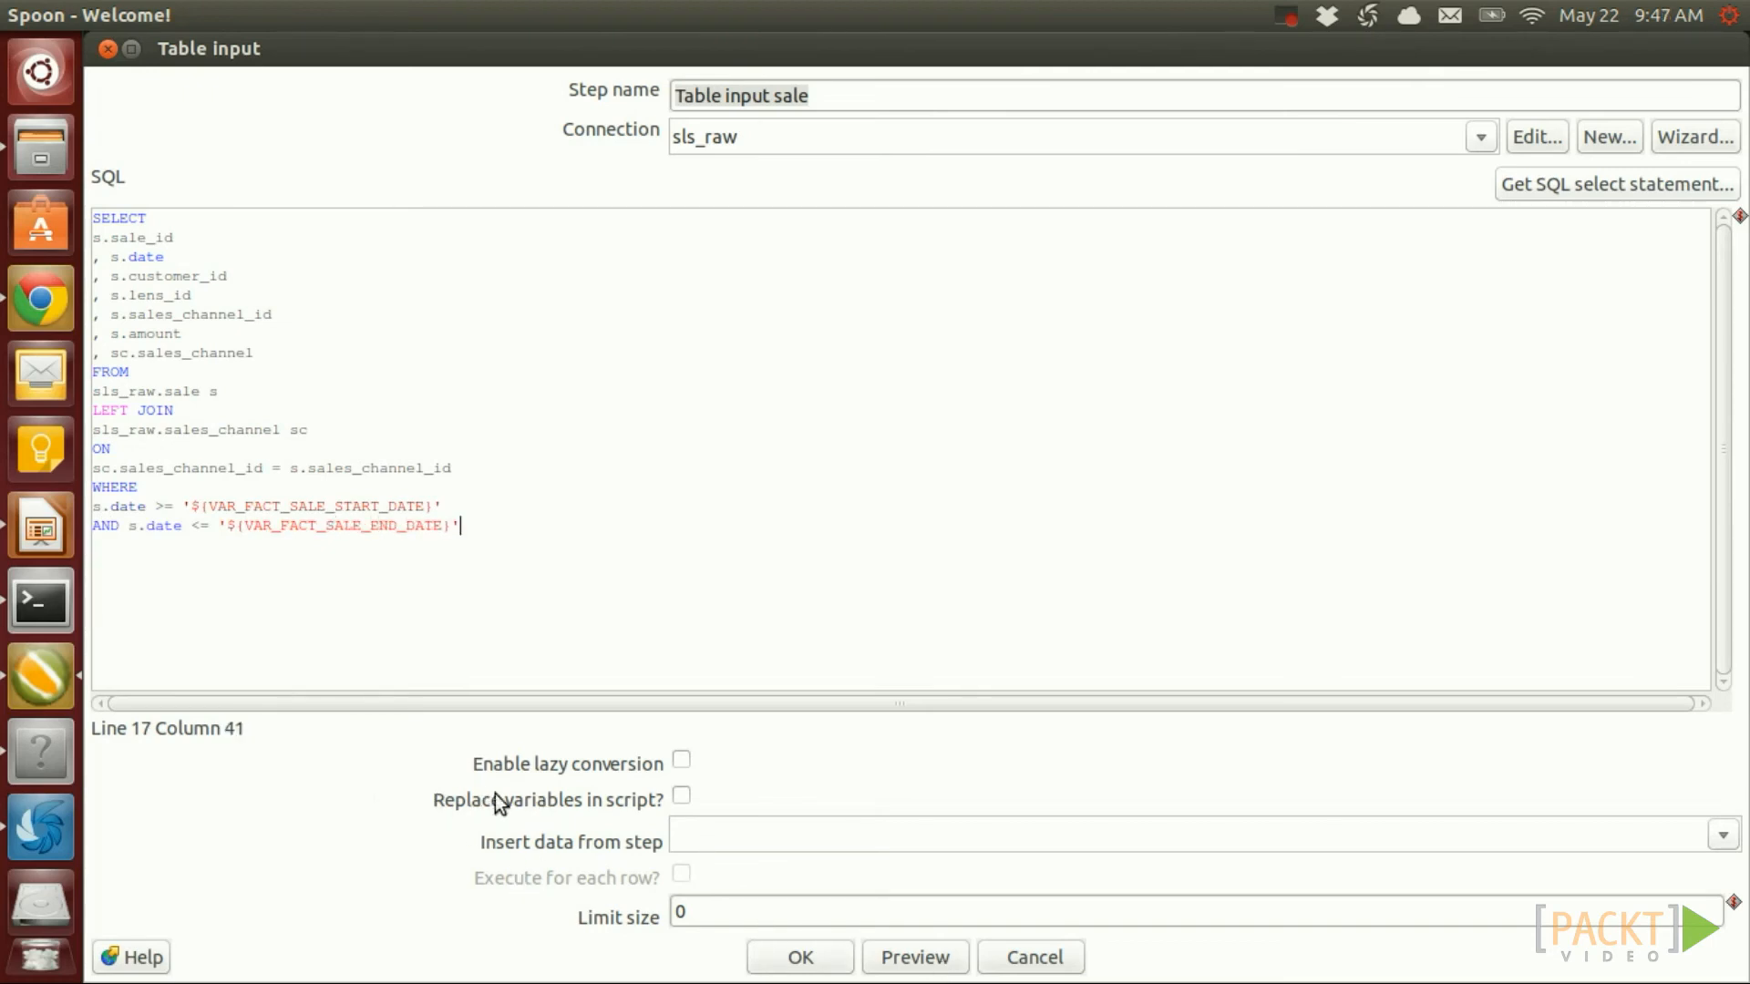
{"action": "left_click", "coordinate": [682, 795]}
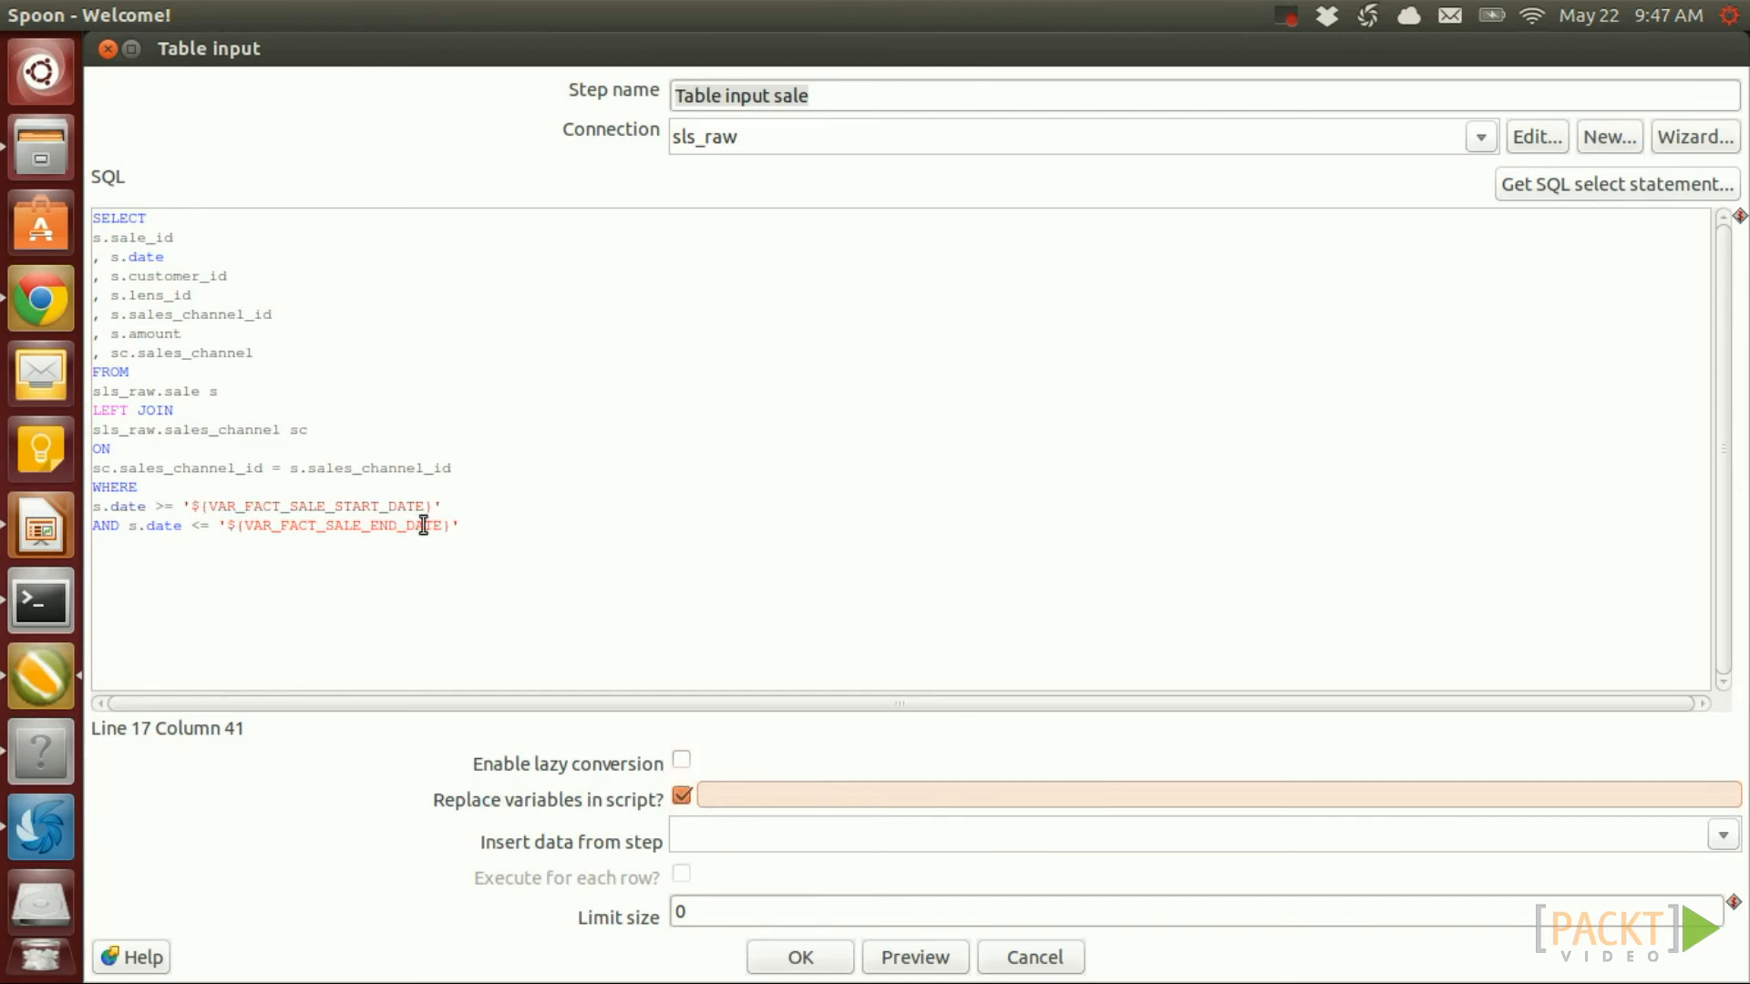
{"action": "left_click_drag", "start_coordinate": [425, 507], "coordinate": [209, 506]}
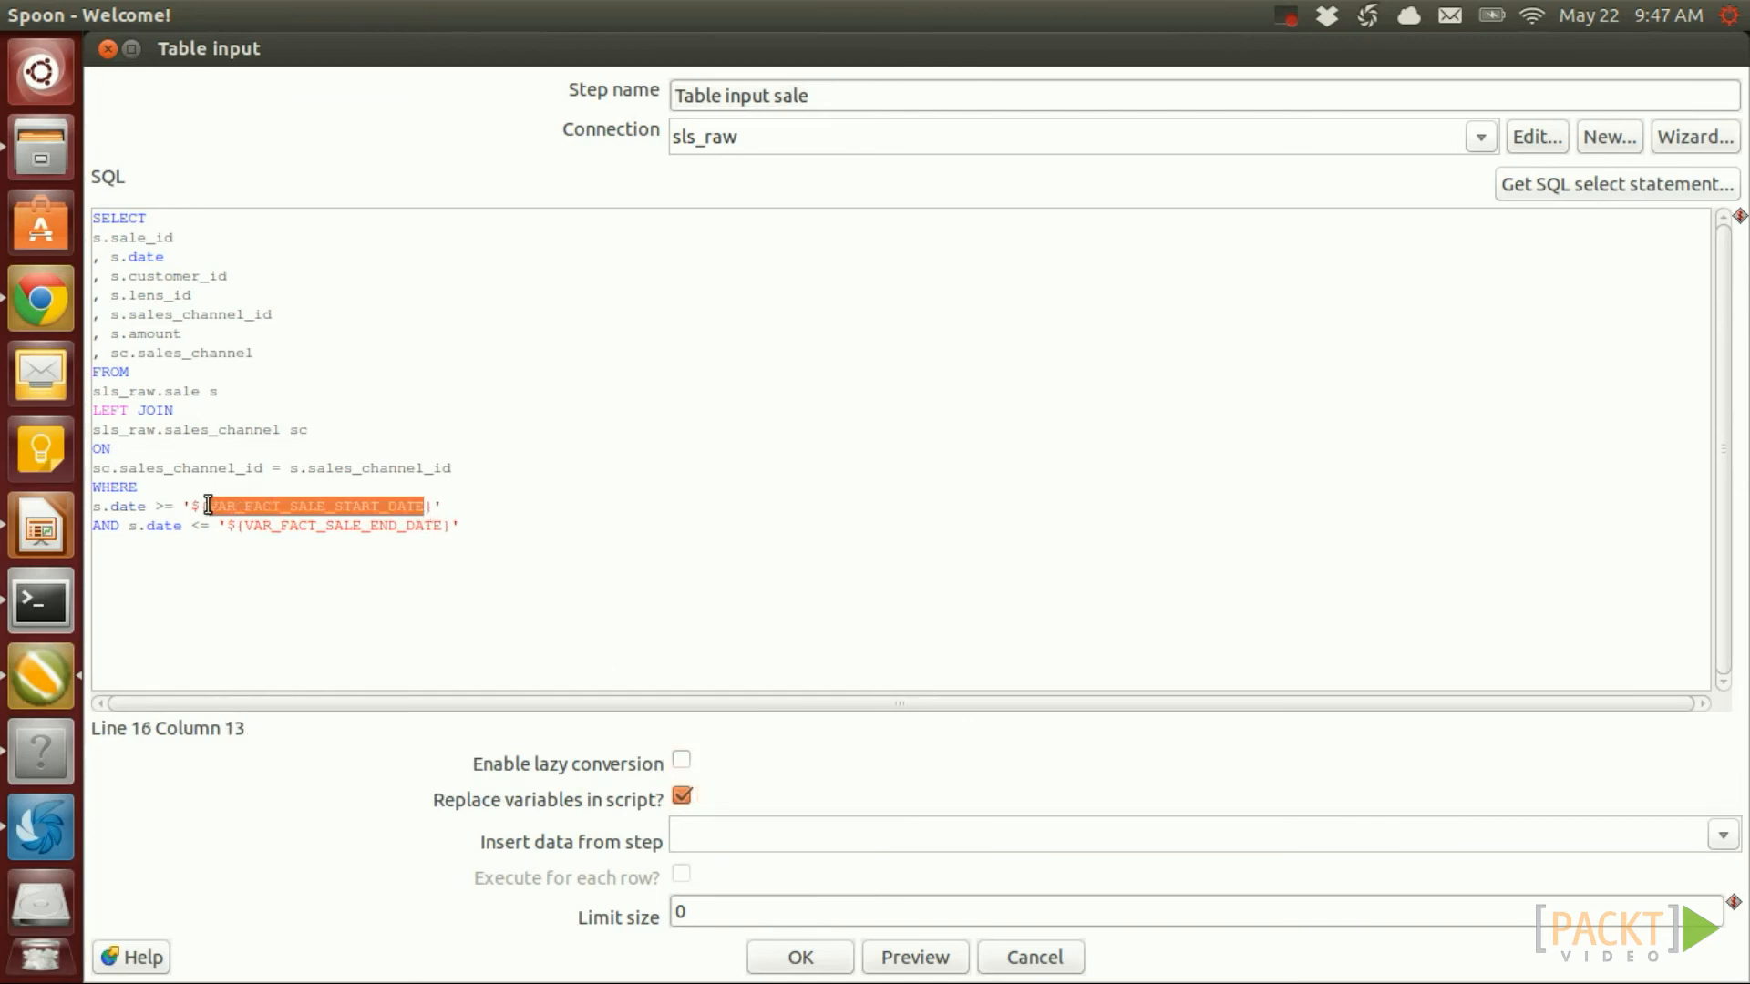
{"action": "left_click", "coordinate": [800, 957]}
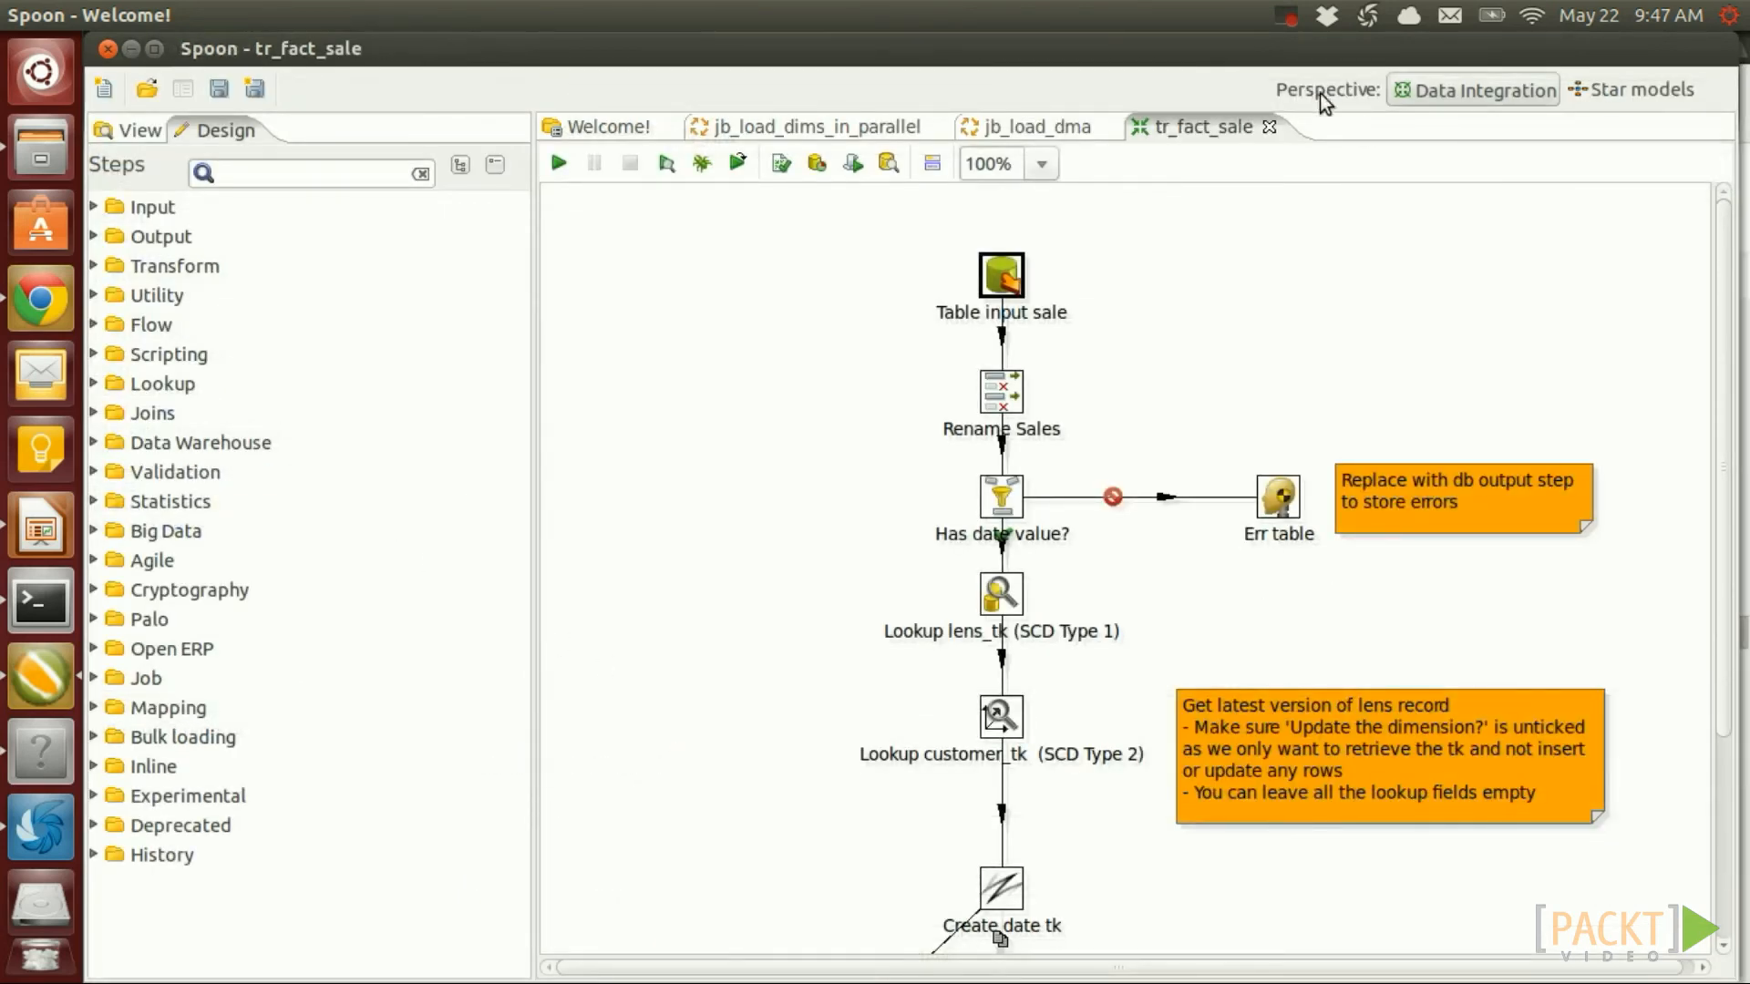
Close tr_fact_sale and bring up the Parameters list in the jb_load_dma job settings
{"action": "left_click", "coordinate": [1269, 129]}
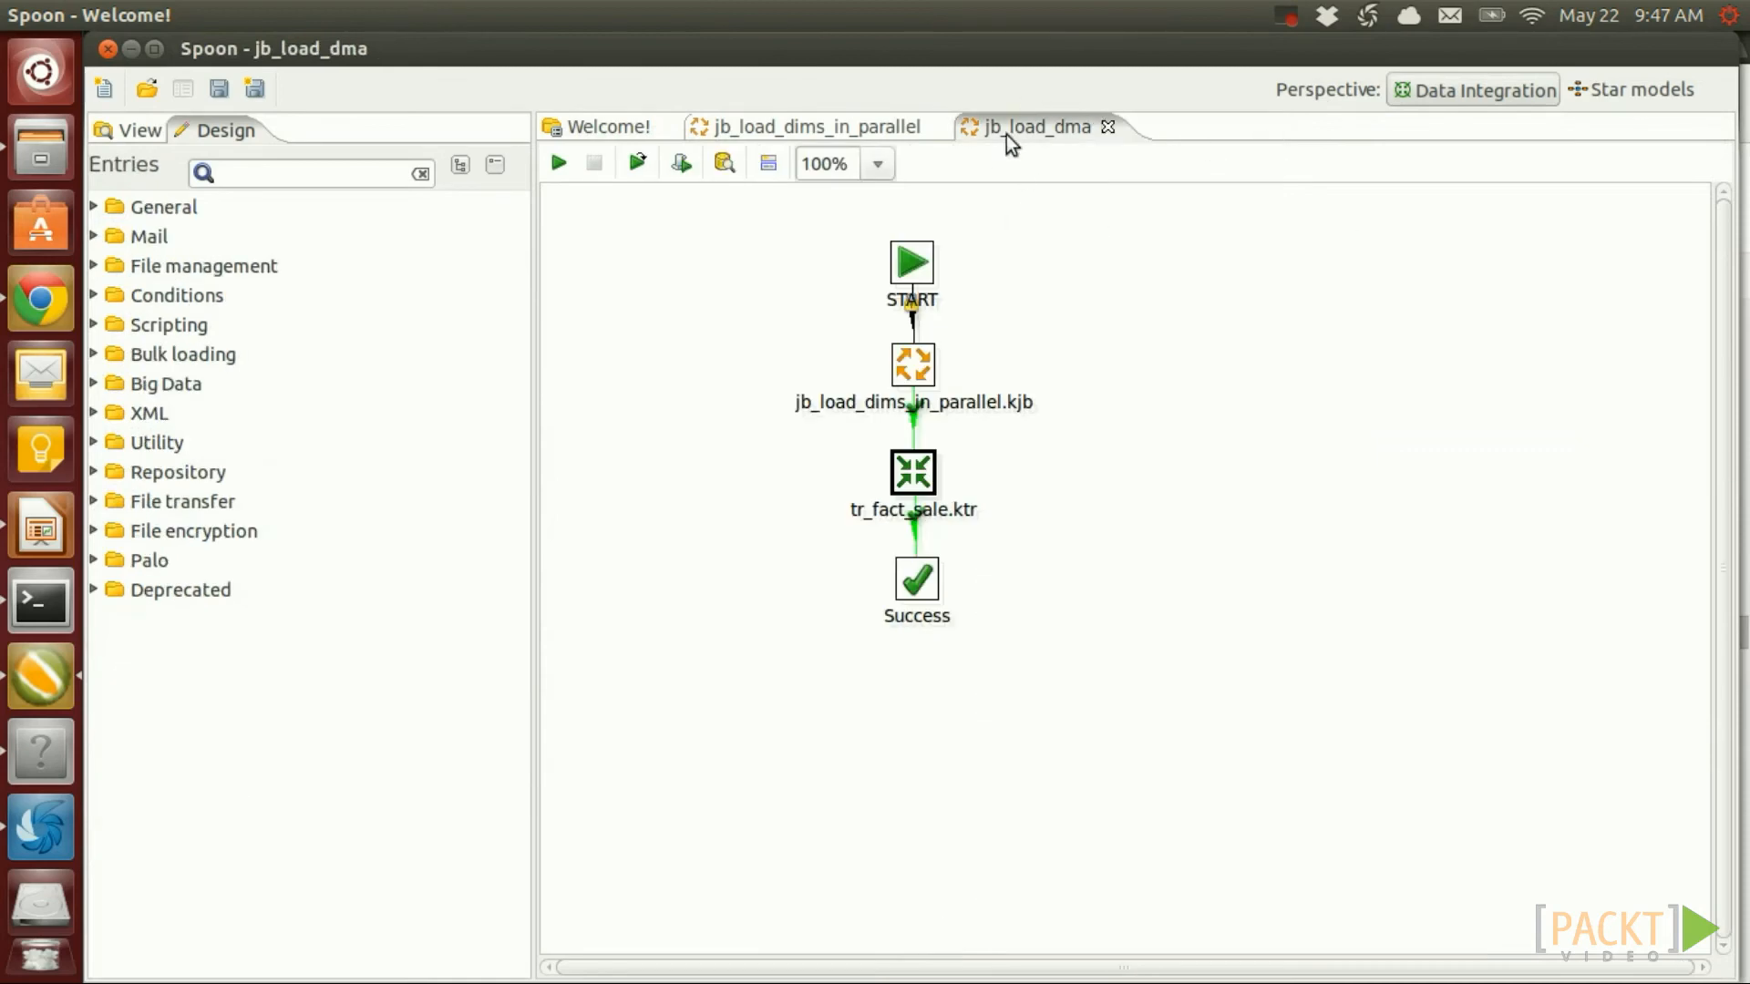
{"action": "right_click", "coordinate": [1050, 265]}
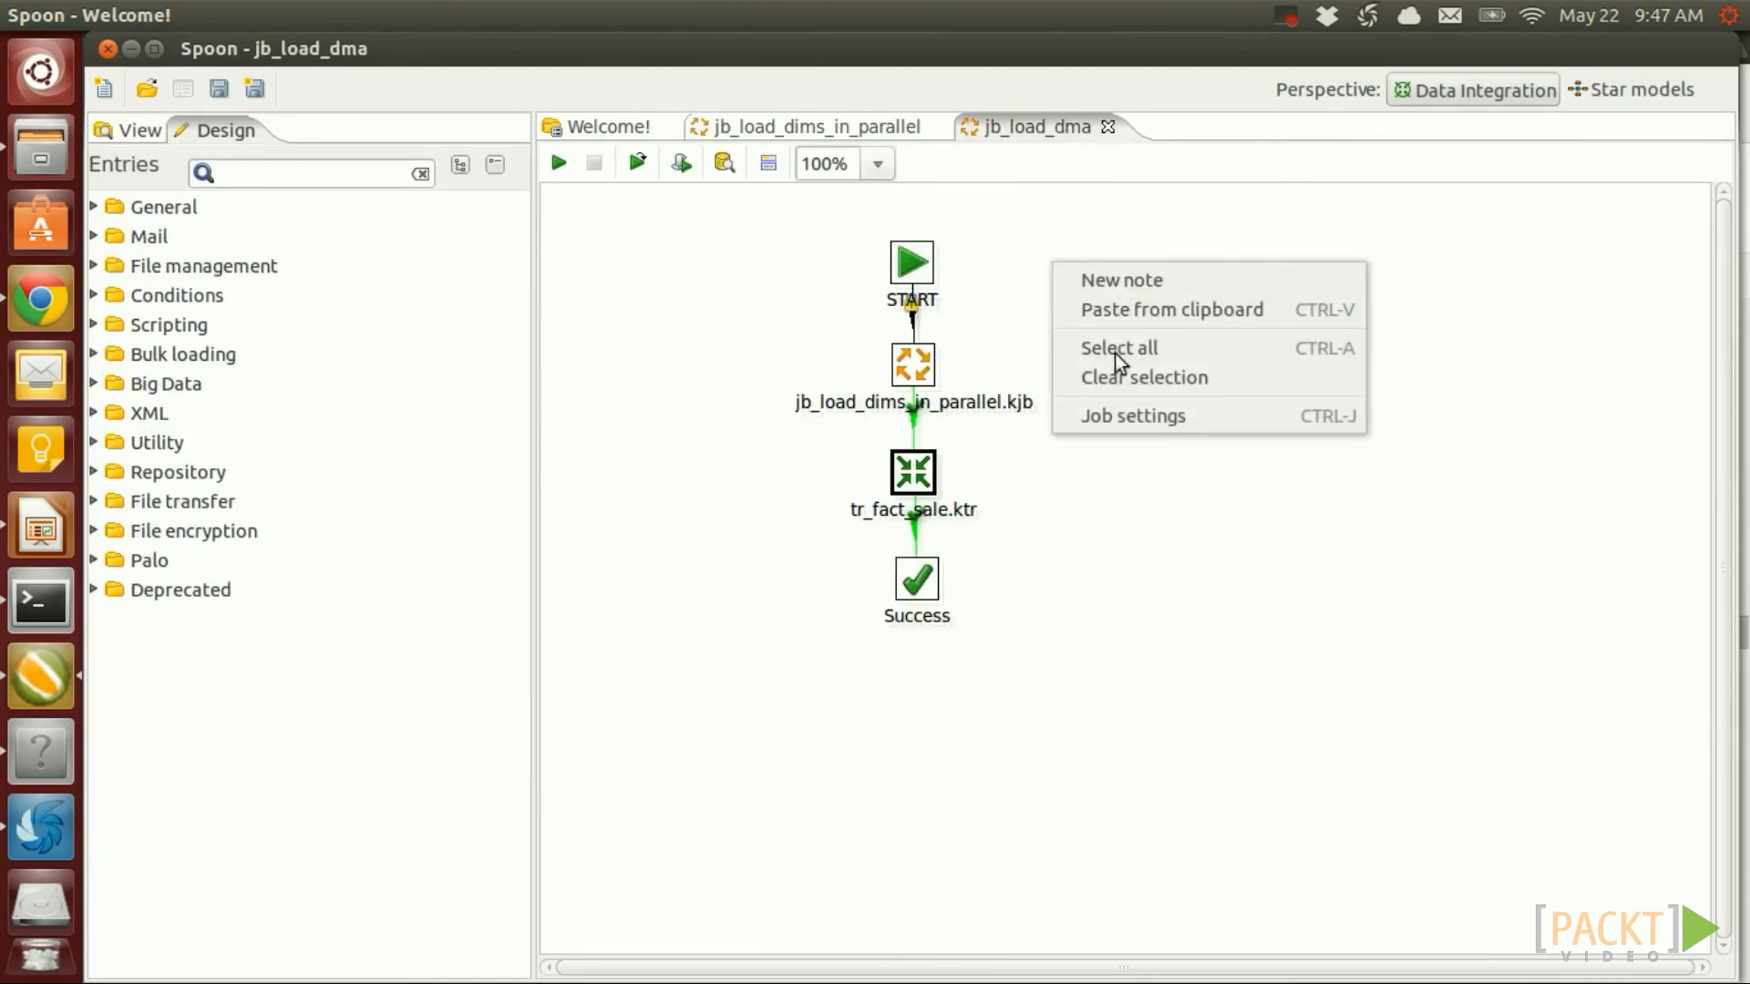
{"action": "left_click", "coordinate": [1134, 416]}
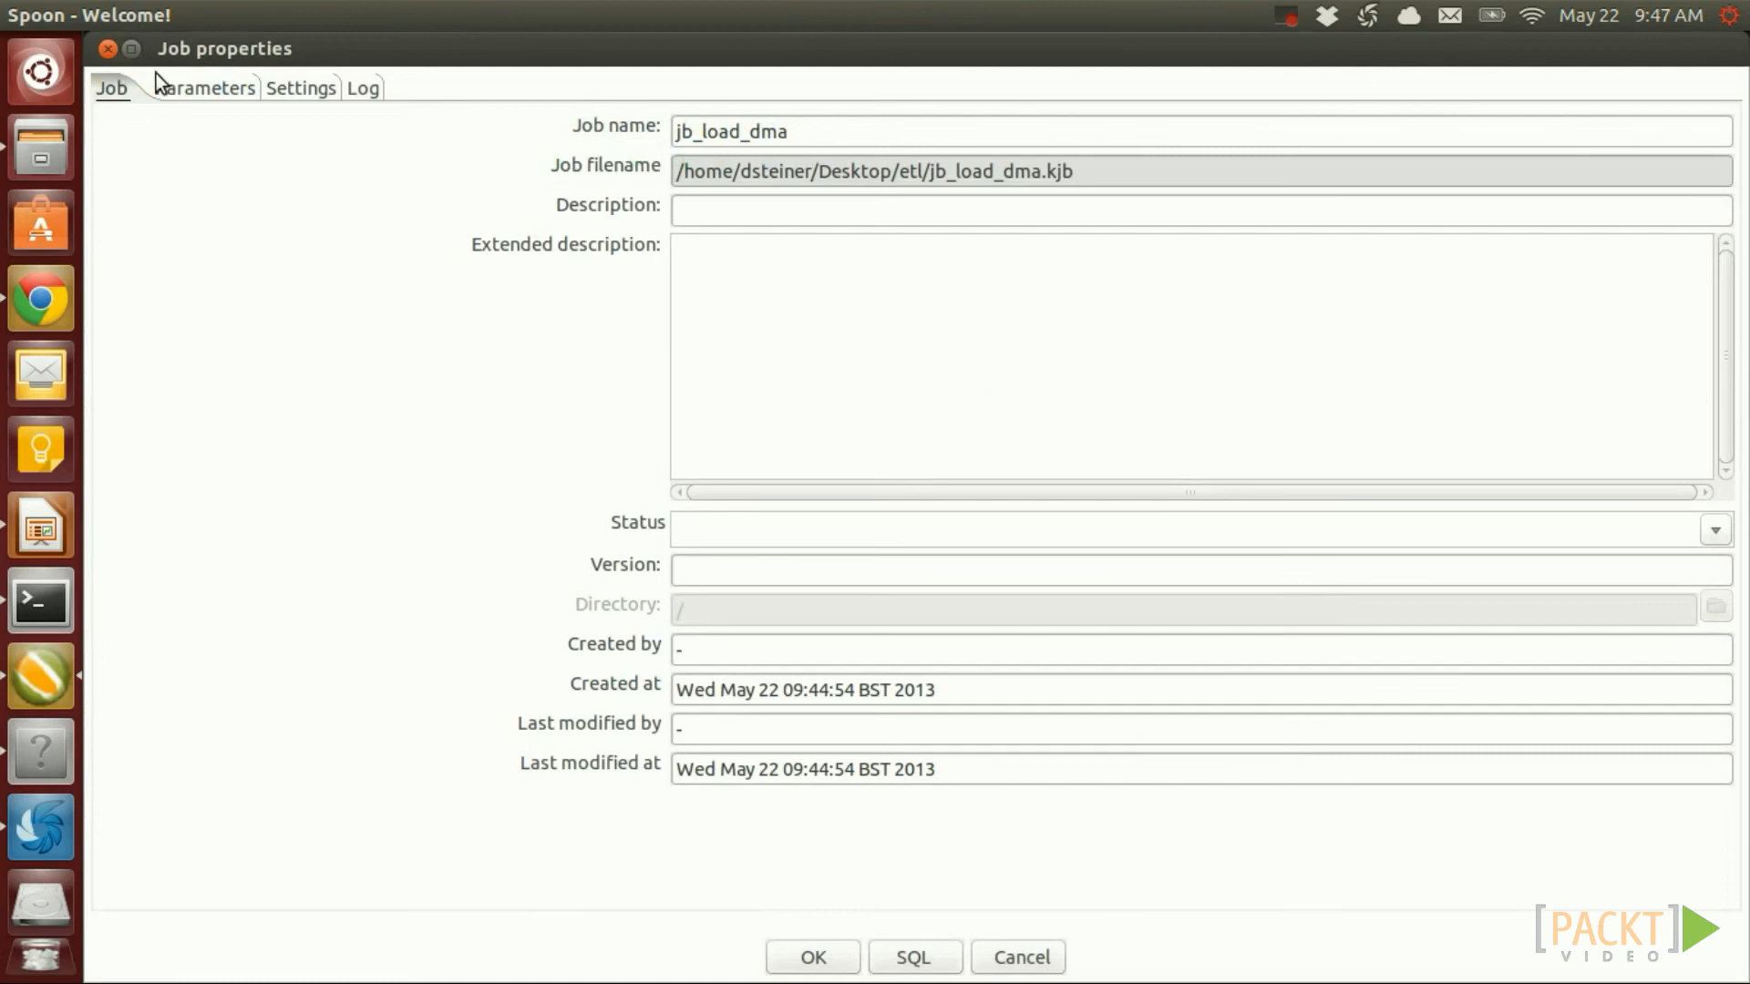
{"action": "left_click", "coordinate": [202, 95]}
Add job parameters VAR_FACT_SALE_START_DATE and VAR_FACT_SALE_END_DATE
{"action": "left_click", "coordinate": [205, 188]}
{"action": "type", "text": "TART_DATE"}
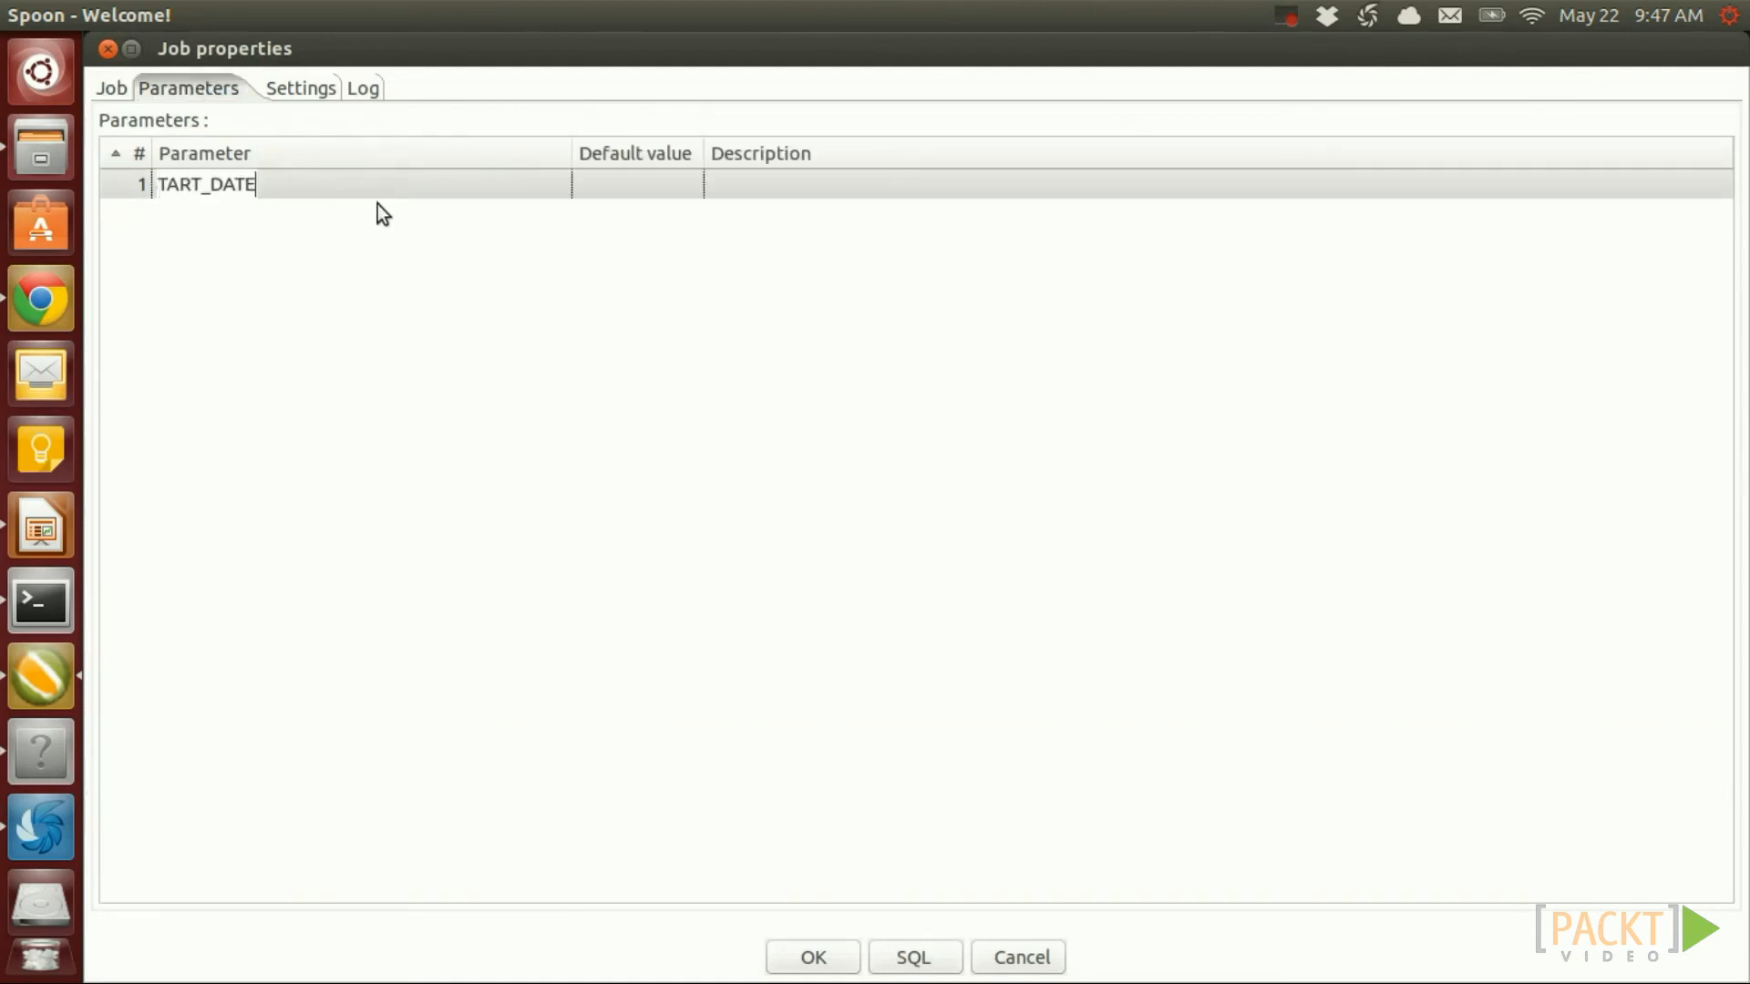
{"action": "left_click", "coordinate": [387, 222]}
{"action": "key", "text": "ctrl+v"}
{"action": "left_click", "coordinate": [316, 214]}
{"action": "key", "text": "shift+Right"}
{"action": "key", "text": "shift+Right"}
{"action": "key", "text": "shift+Right"}
{"action": "key", "text": "shift+Right"}
{"action": "key", "text": "shift+Right"}
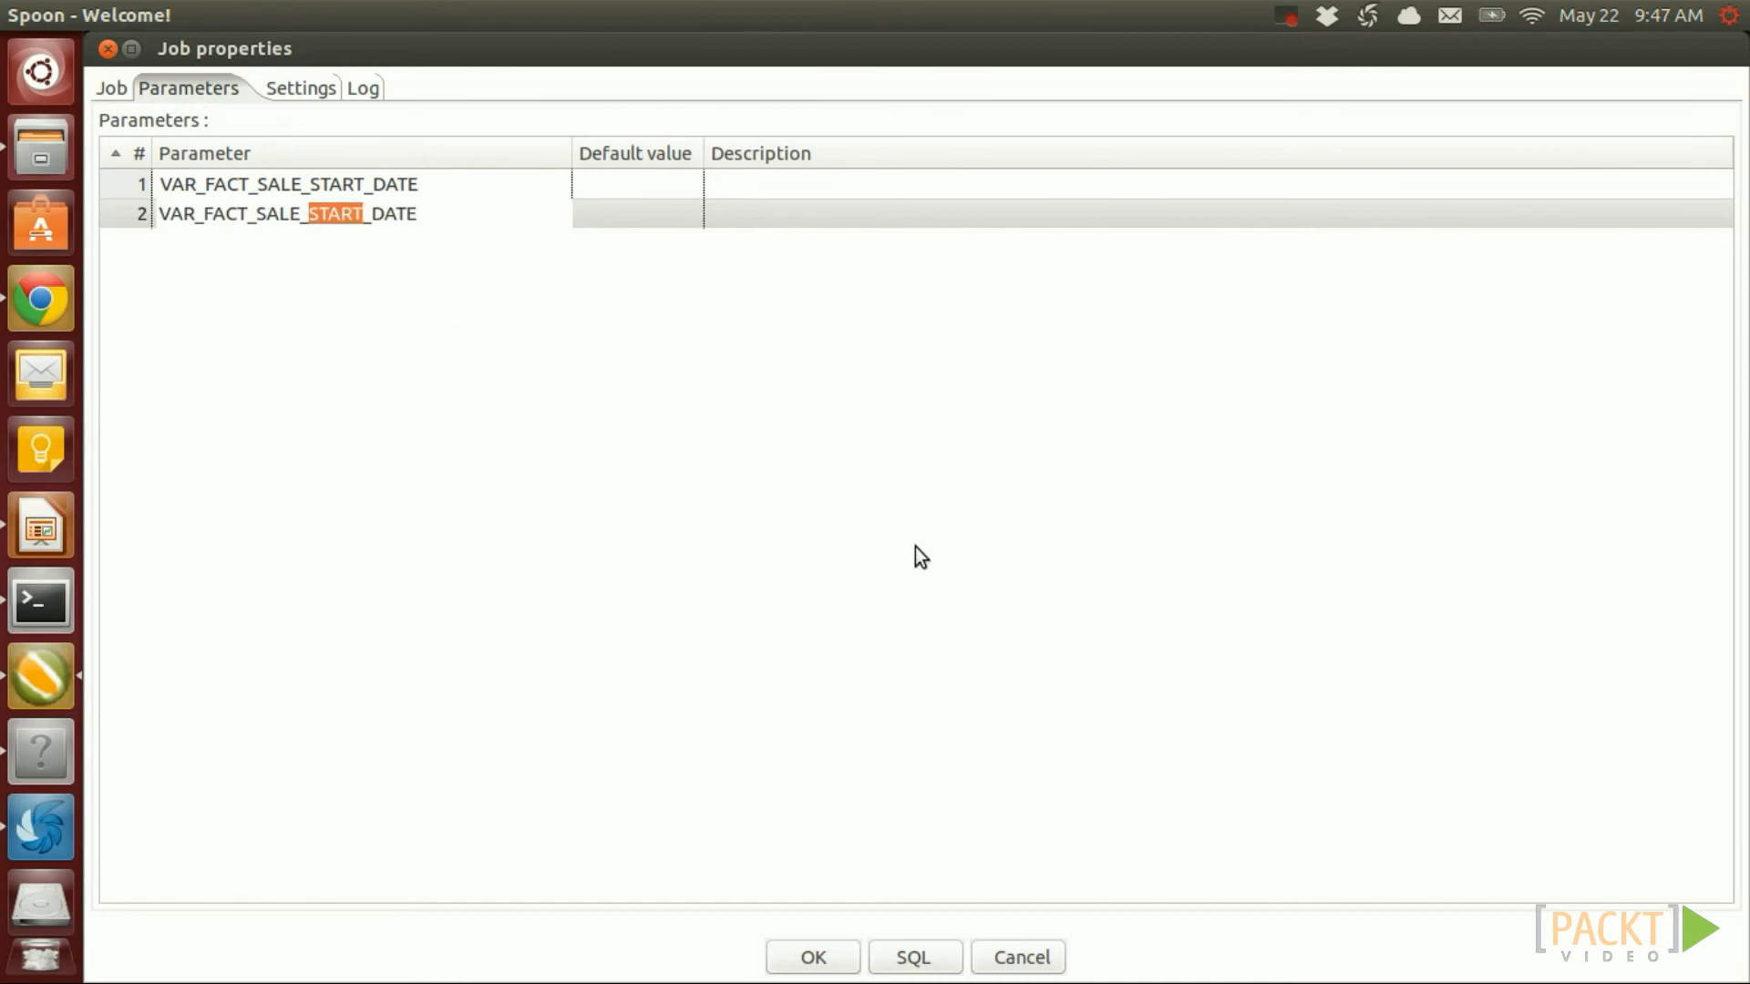
{"action": "type", "text": "END"}
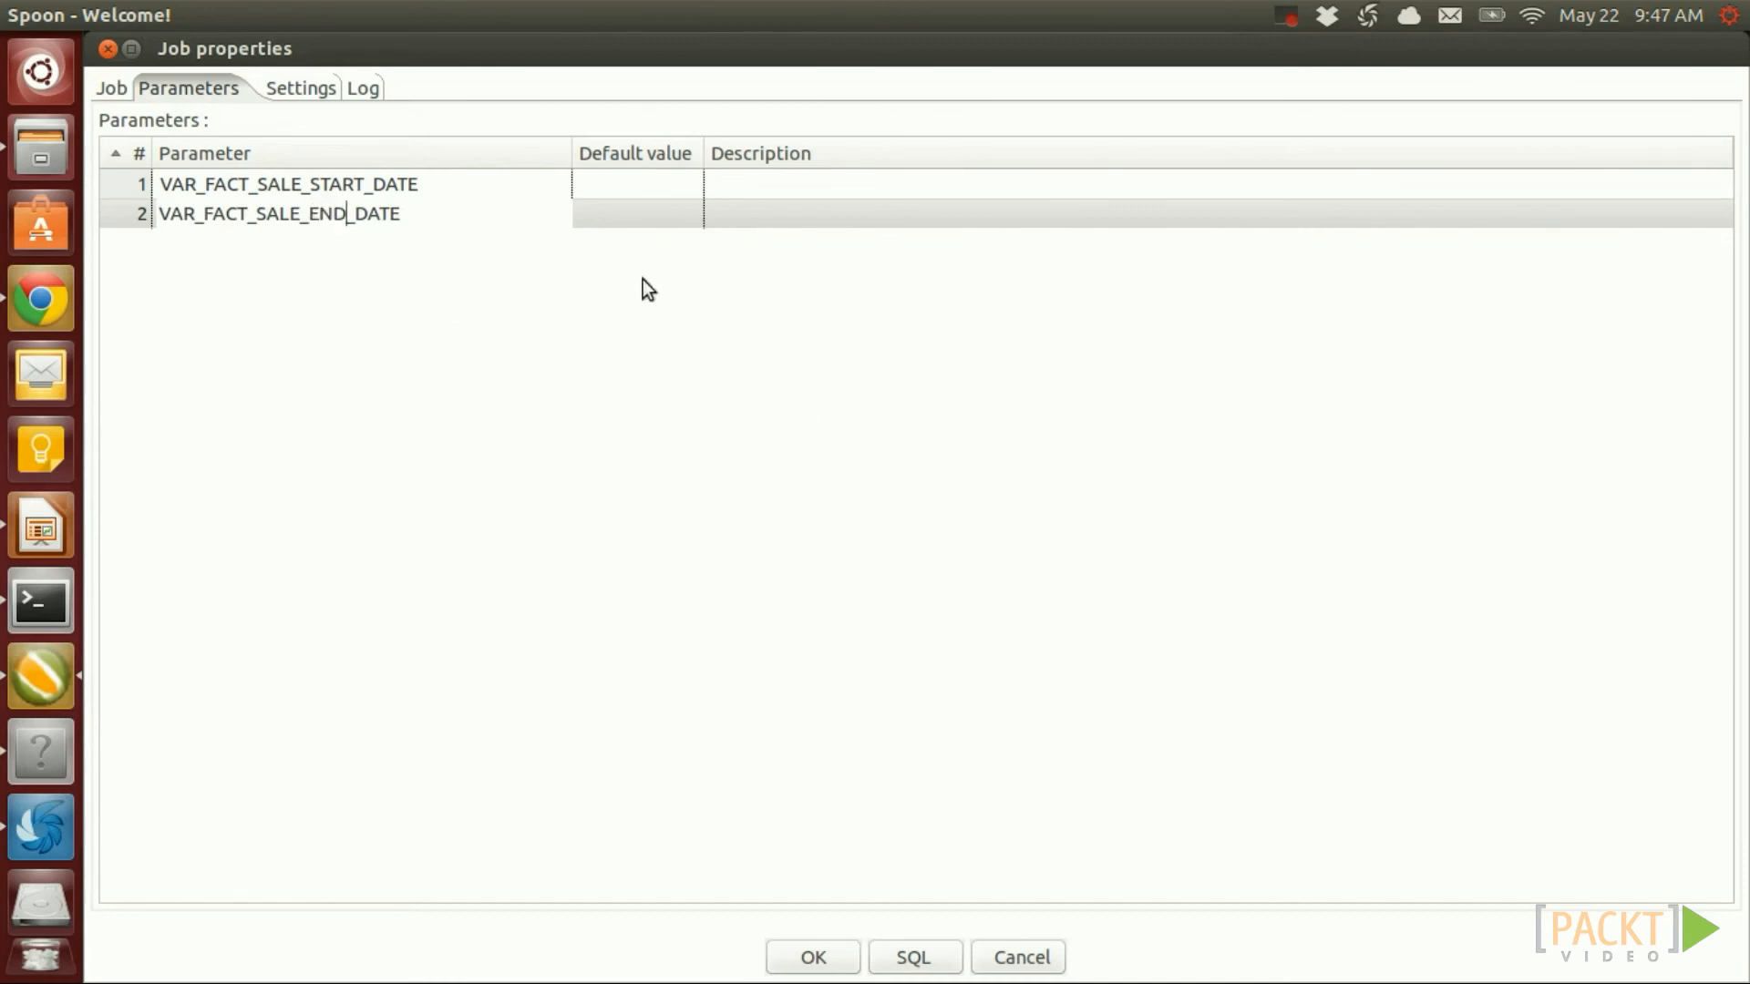
Give the start and end parameters defaults 2013-01-01 and 2014-01-01
{"action": "left_click", "coordinate": [616, 187]}
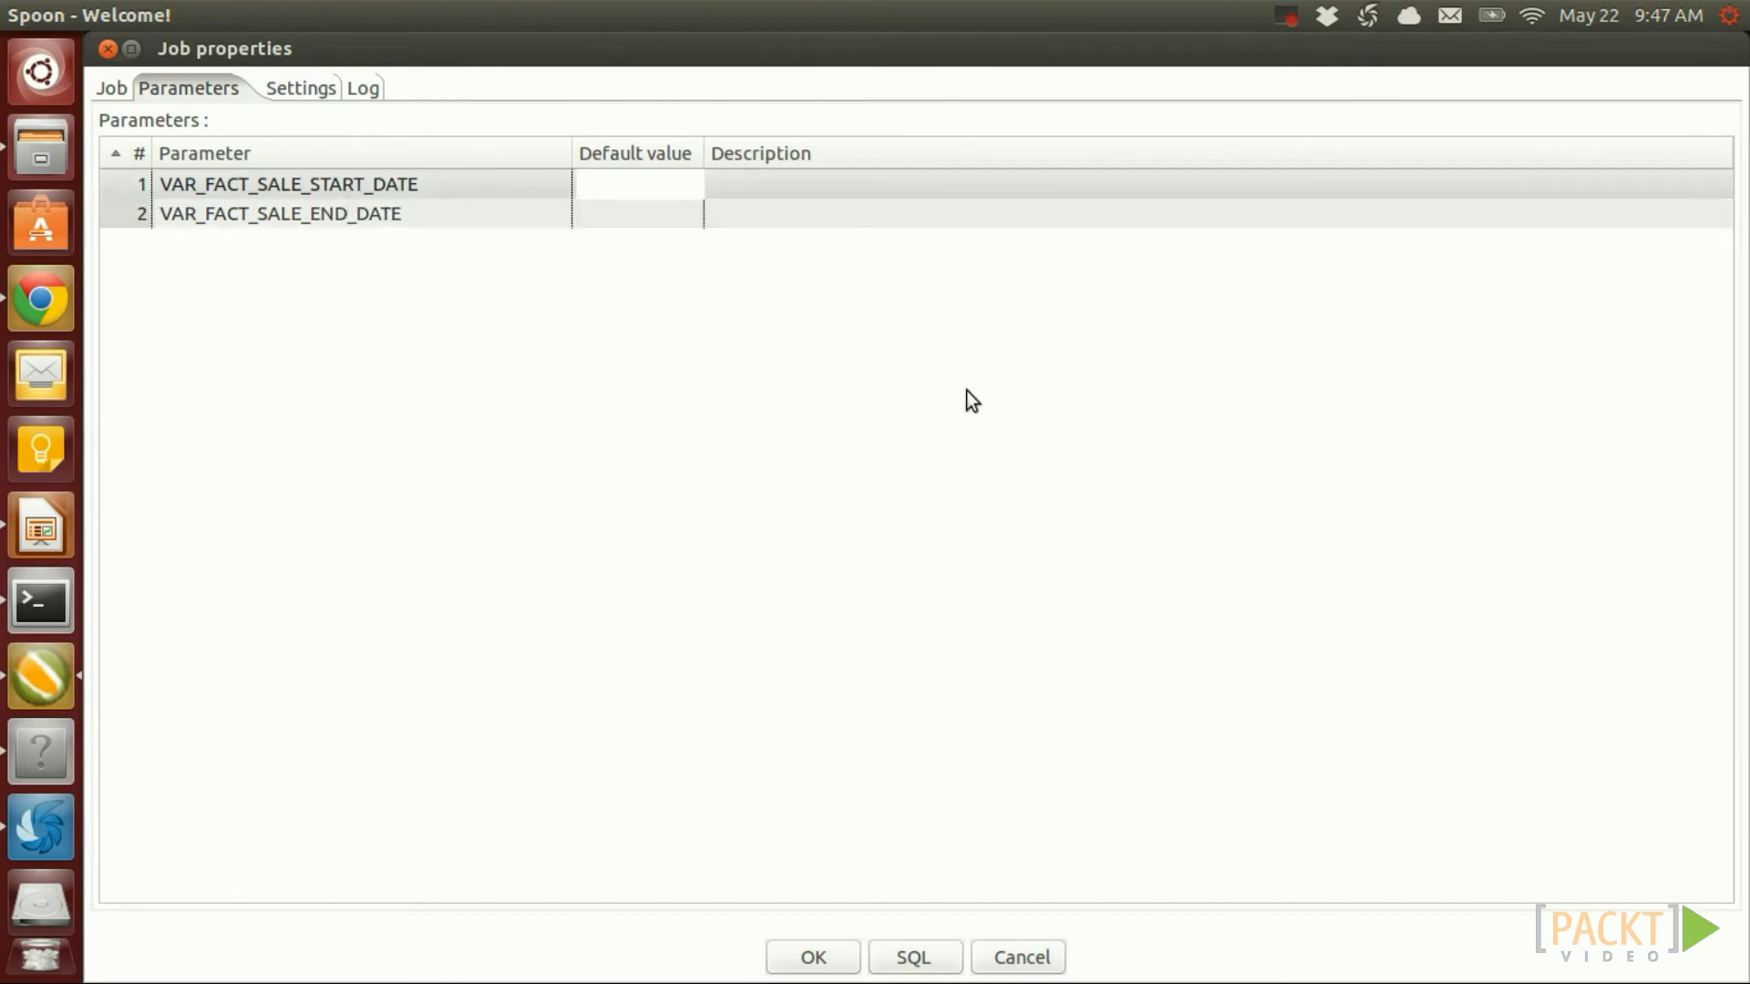
{"action": "type", "text": "2013-01-01"}
{"action": "left_click", "coordinate": [642, 219]}
{"action": "type", "text": "2014"}
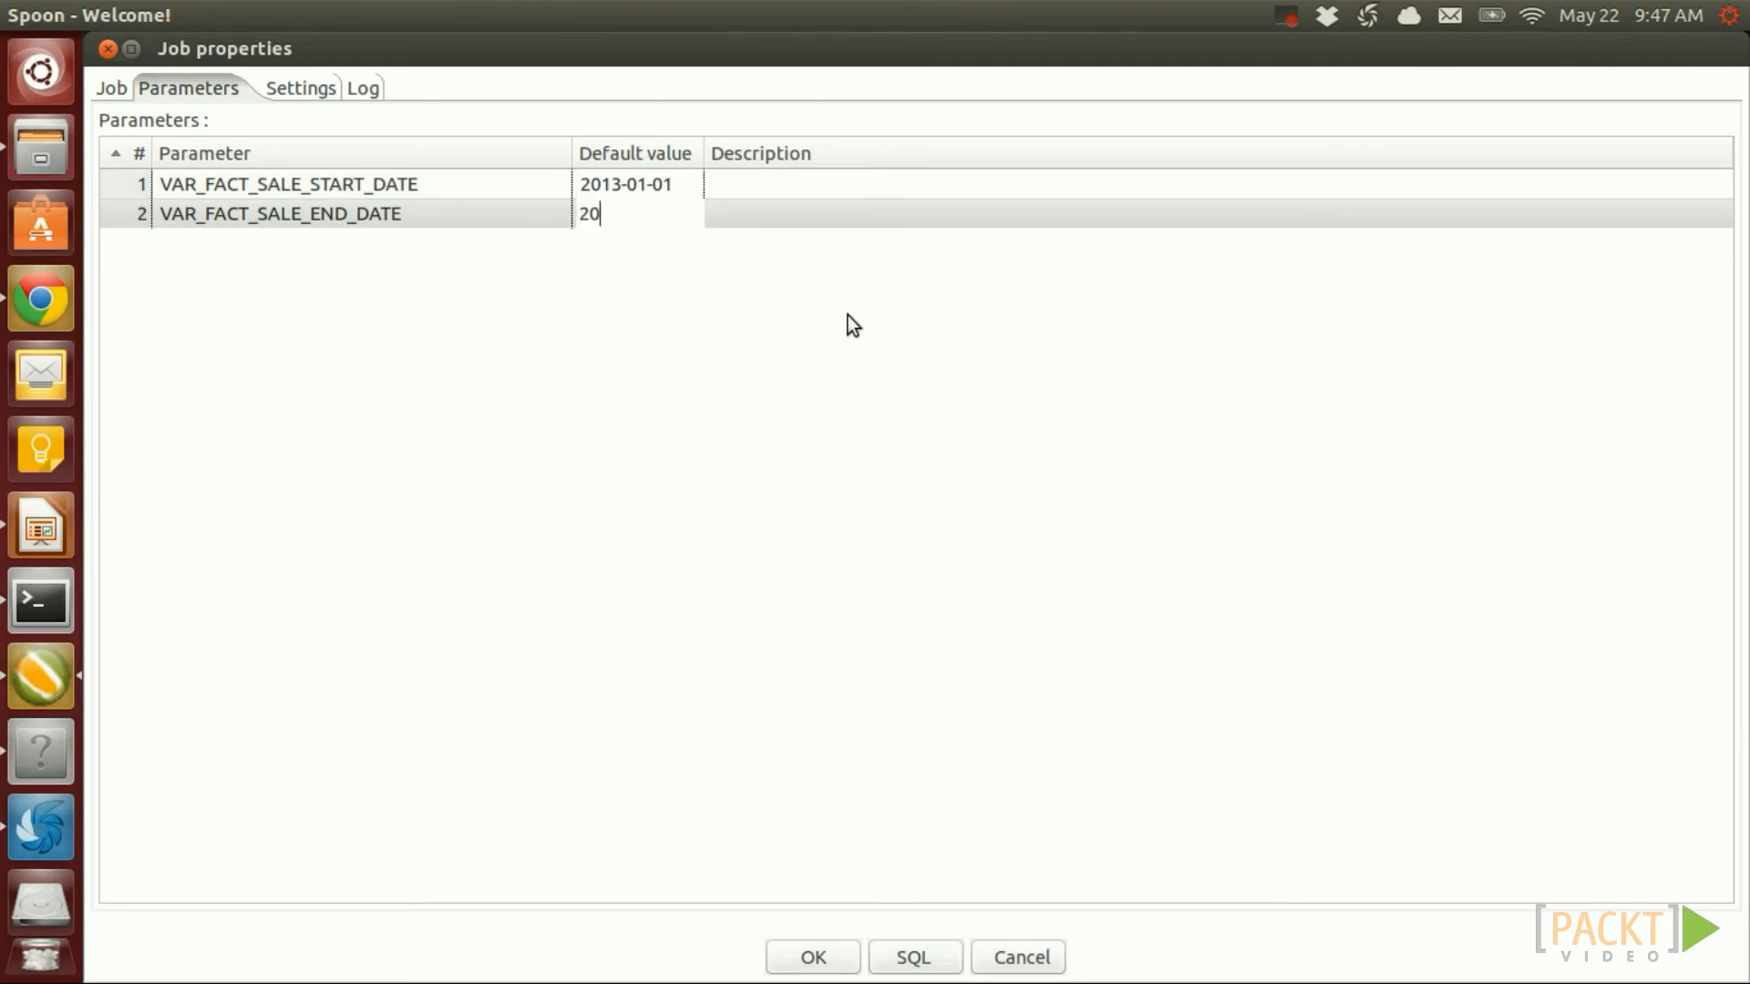
{"action": "type", "text": "-01-01"}
{"action": "left_click", "coordinate": [810, 959]}
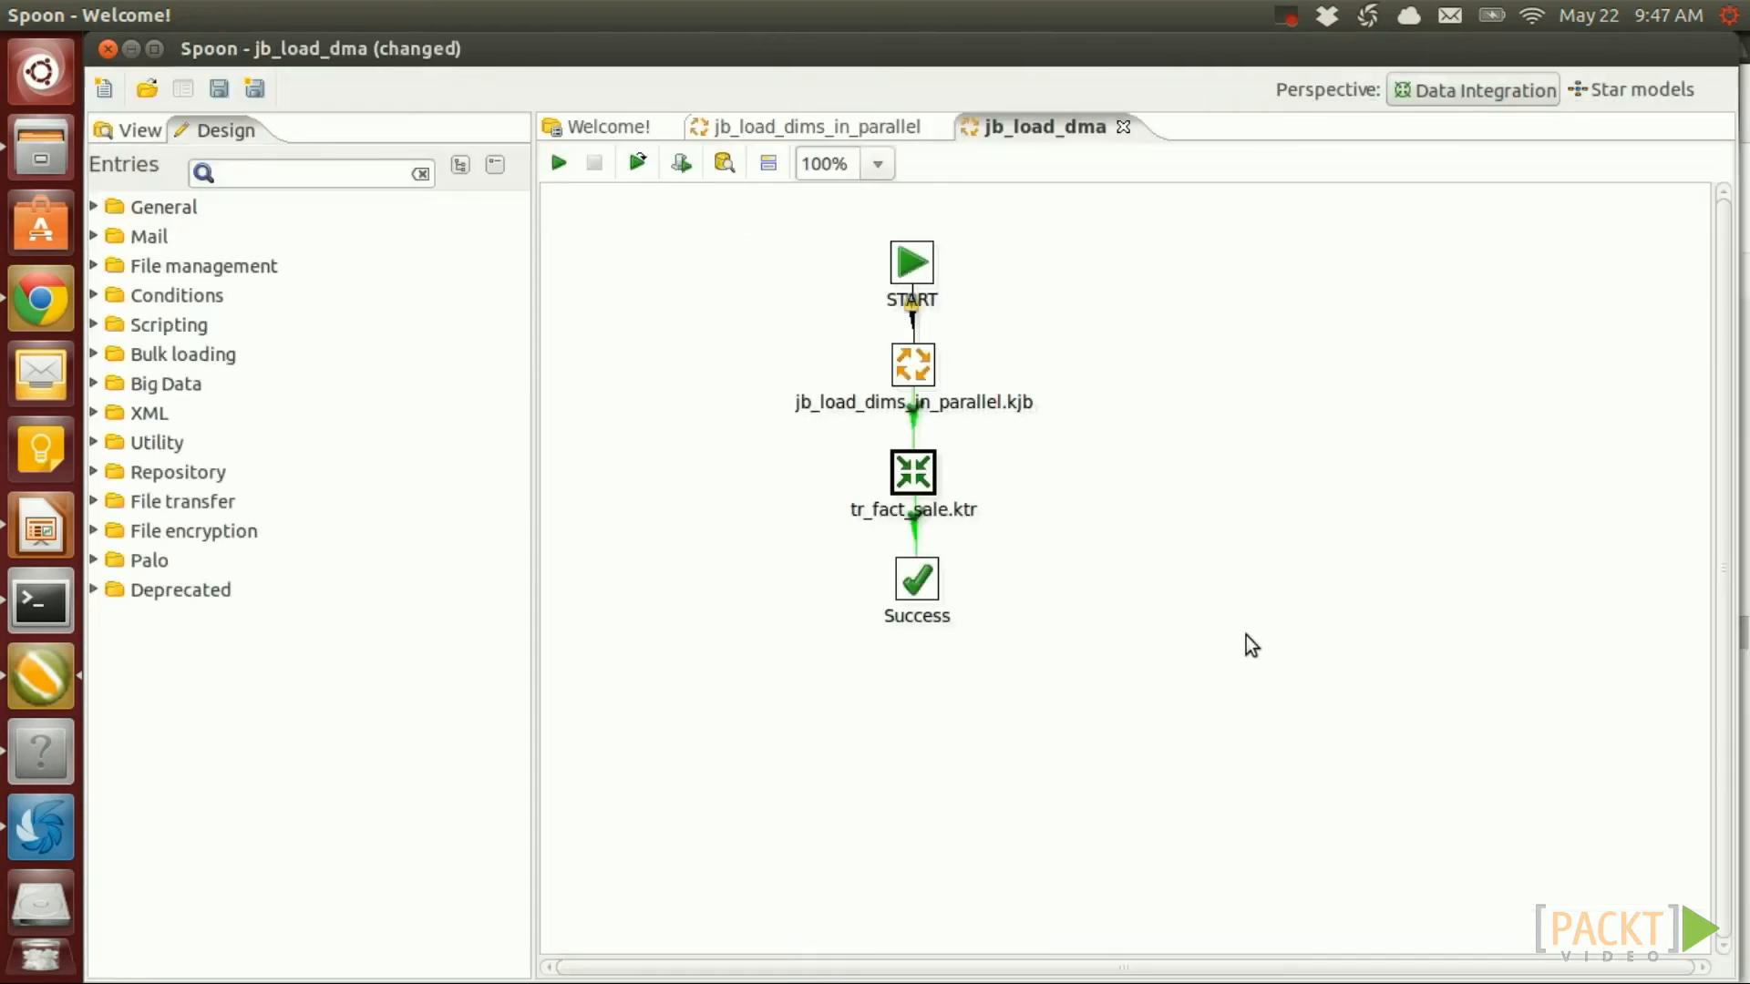
Save the jb_load_dma job and launch it locally with its default parameter values
{"action": "key", "text": "ctrl+s"}
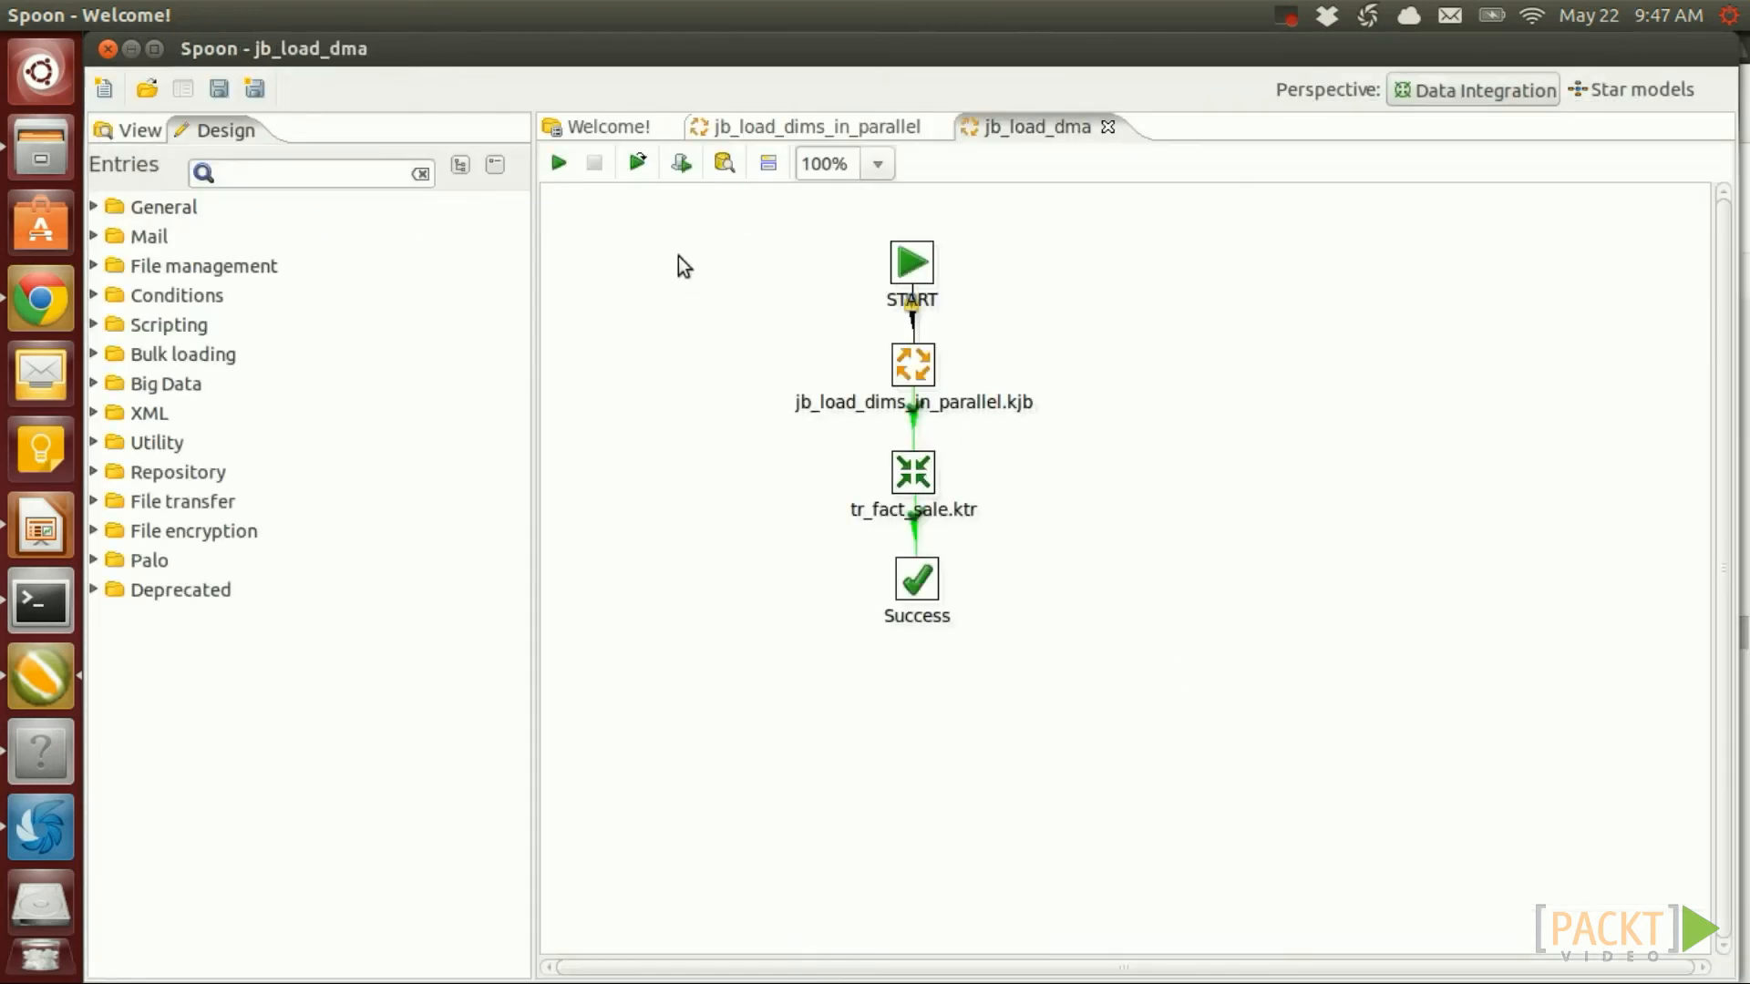
{"action": "left_click", "coordinate": [559, 164]}
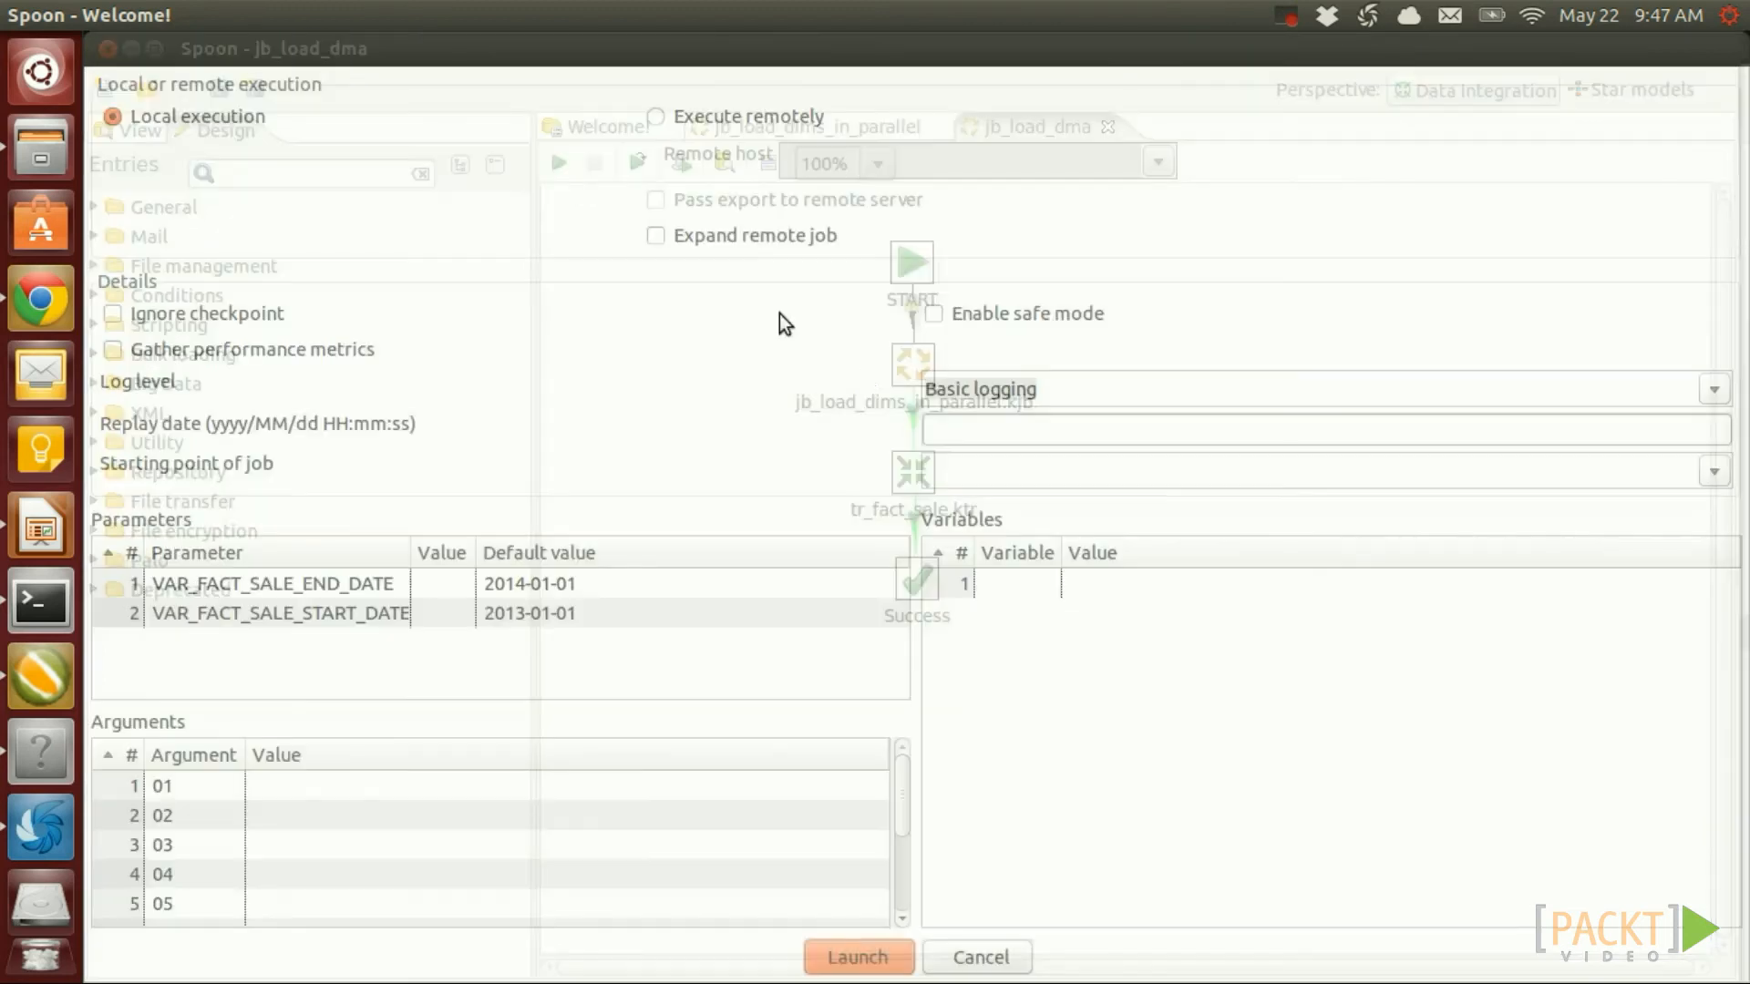
{"action": "left_click", "coordinate": [861, 957]}
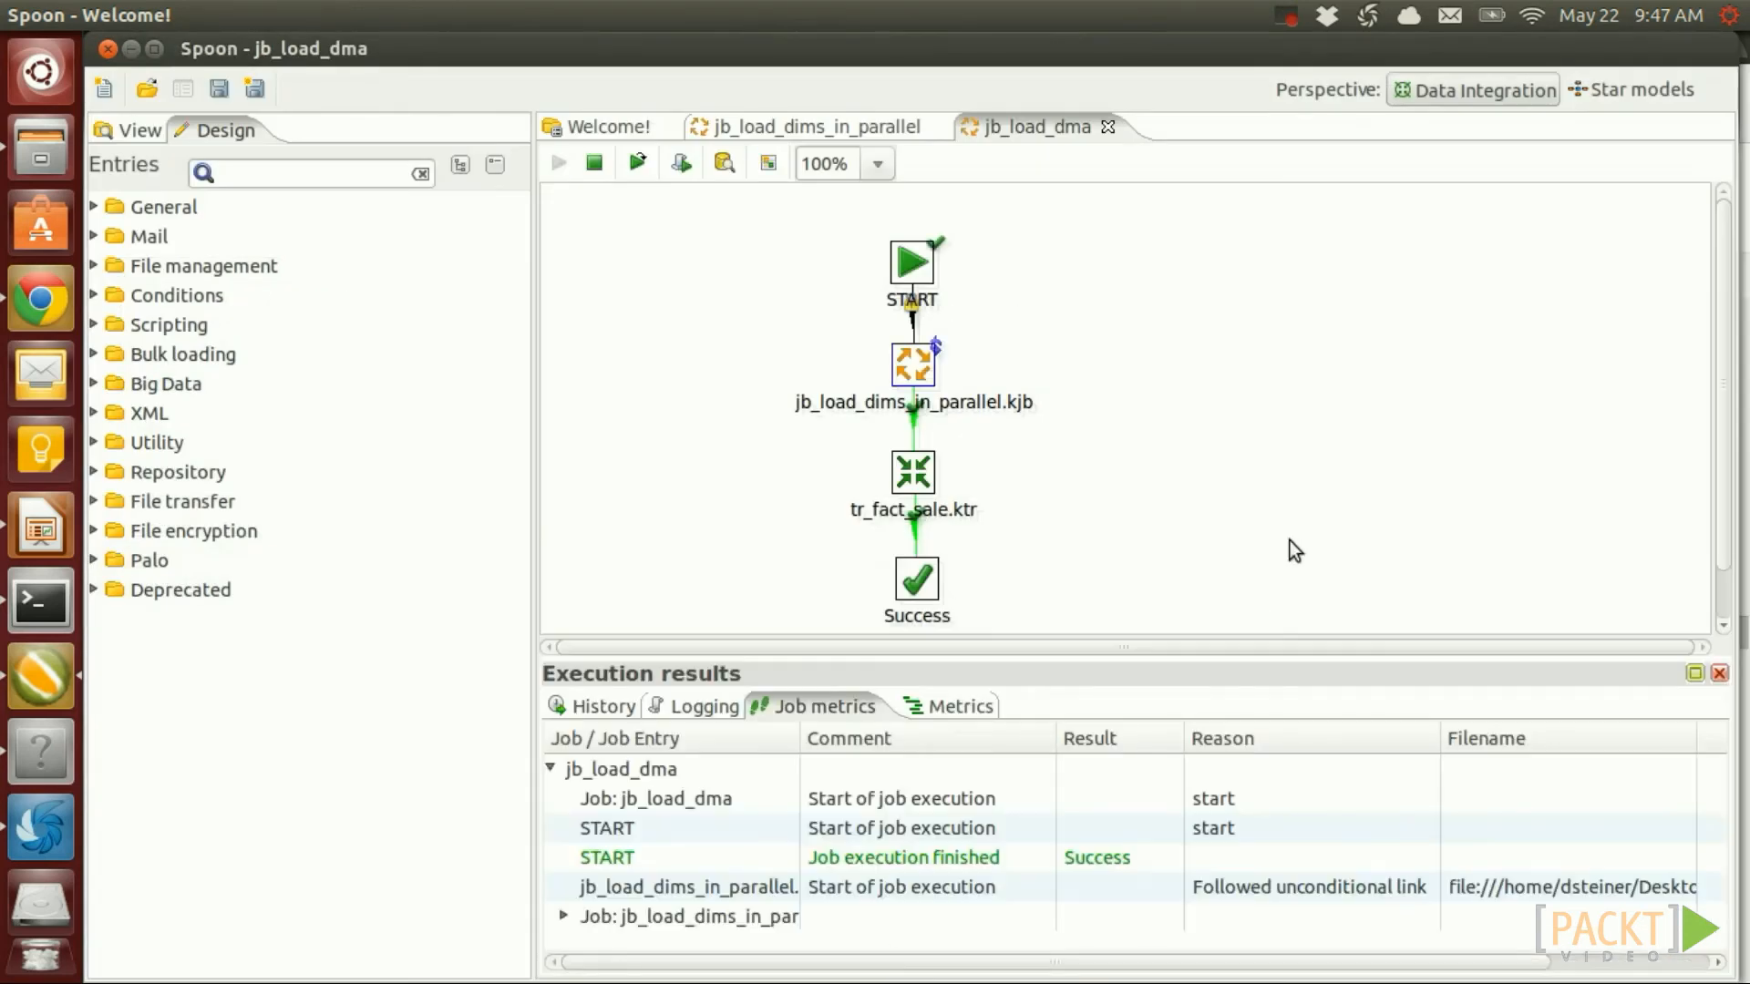
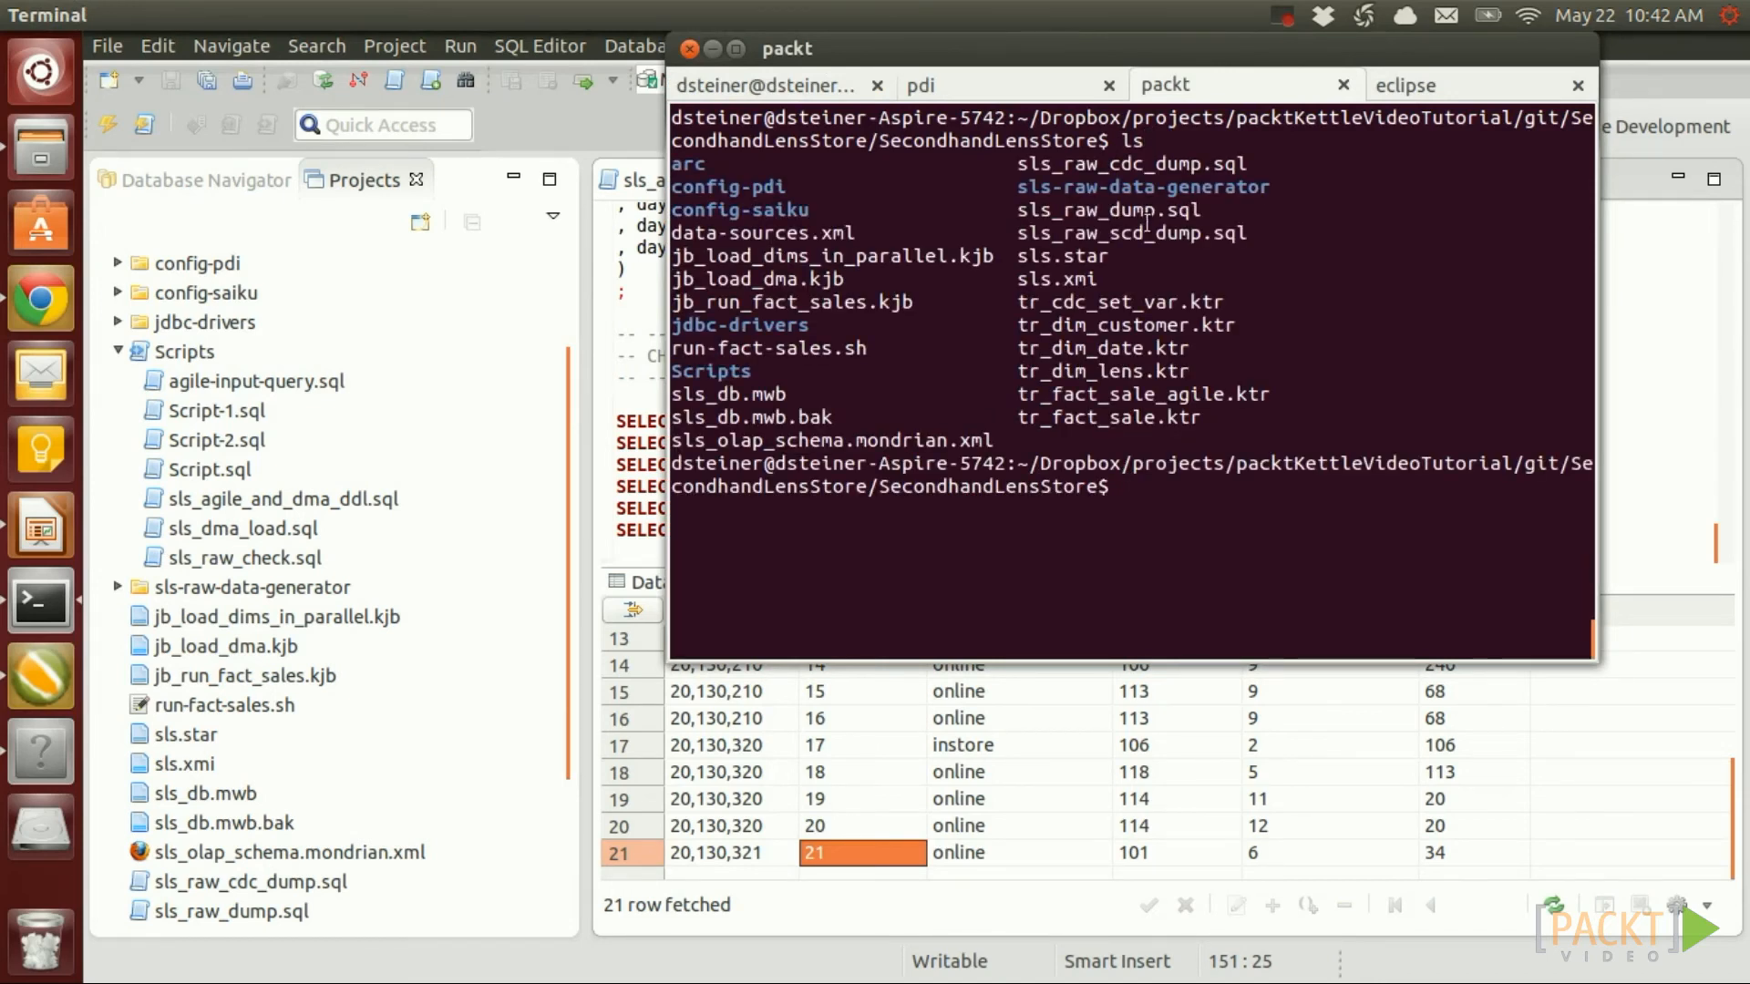
Import sls_raw_cdc_dump.sql into the sls_raw MySQL database with the mysql client as root
{"action": "left_click_drag", "start_coordinate": [1001, 158], "coordinate": [1241, 164]}
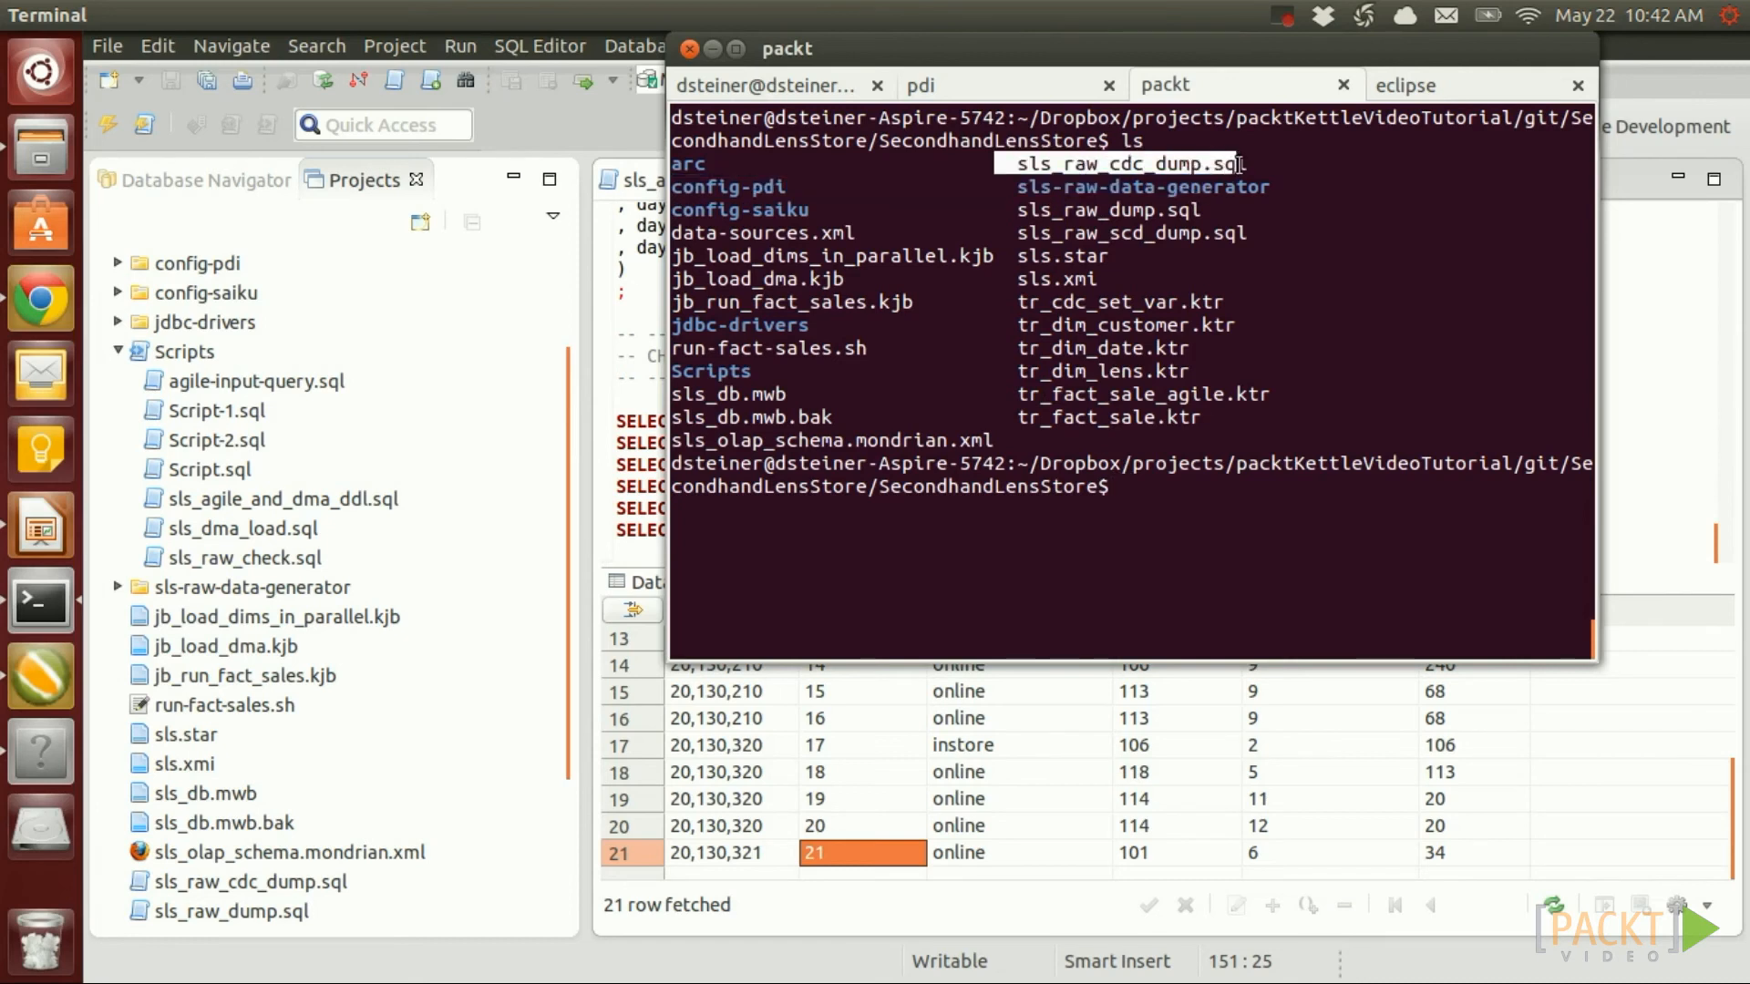
{"action": "left_click", "coordinate": [1208, 528]}
{"action": "type", "text": "m"}
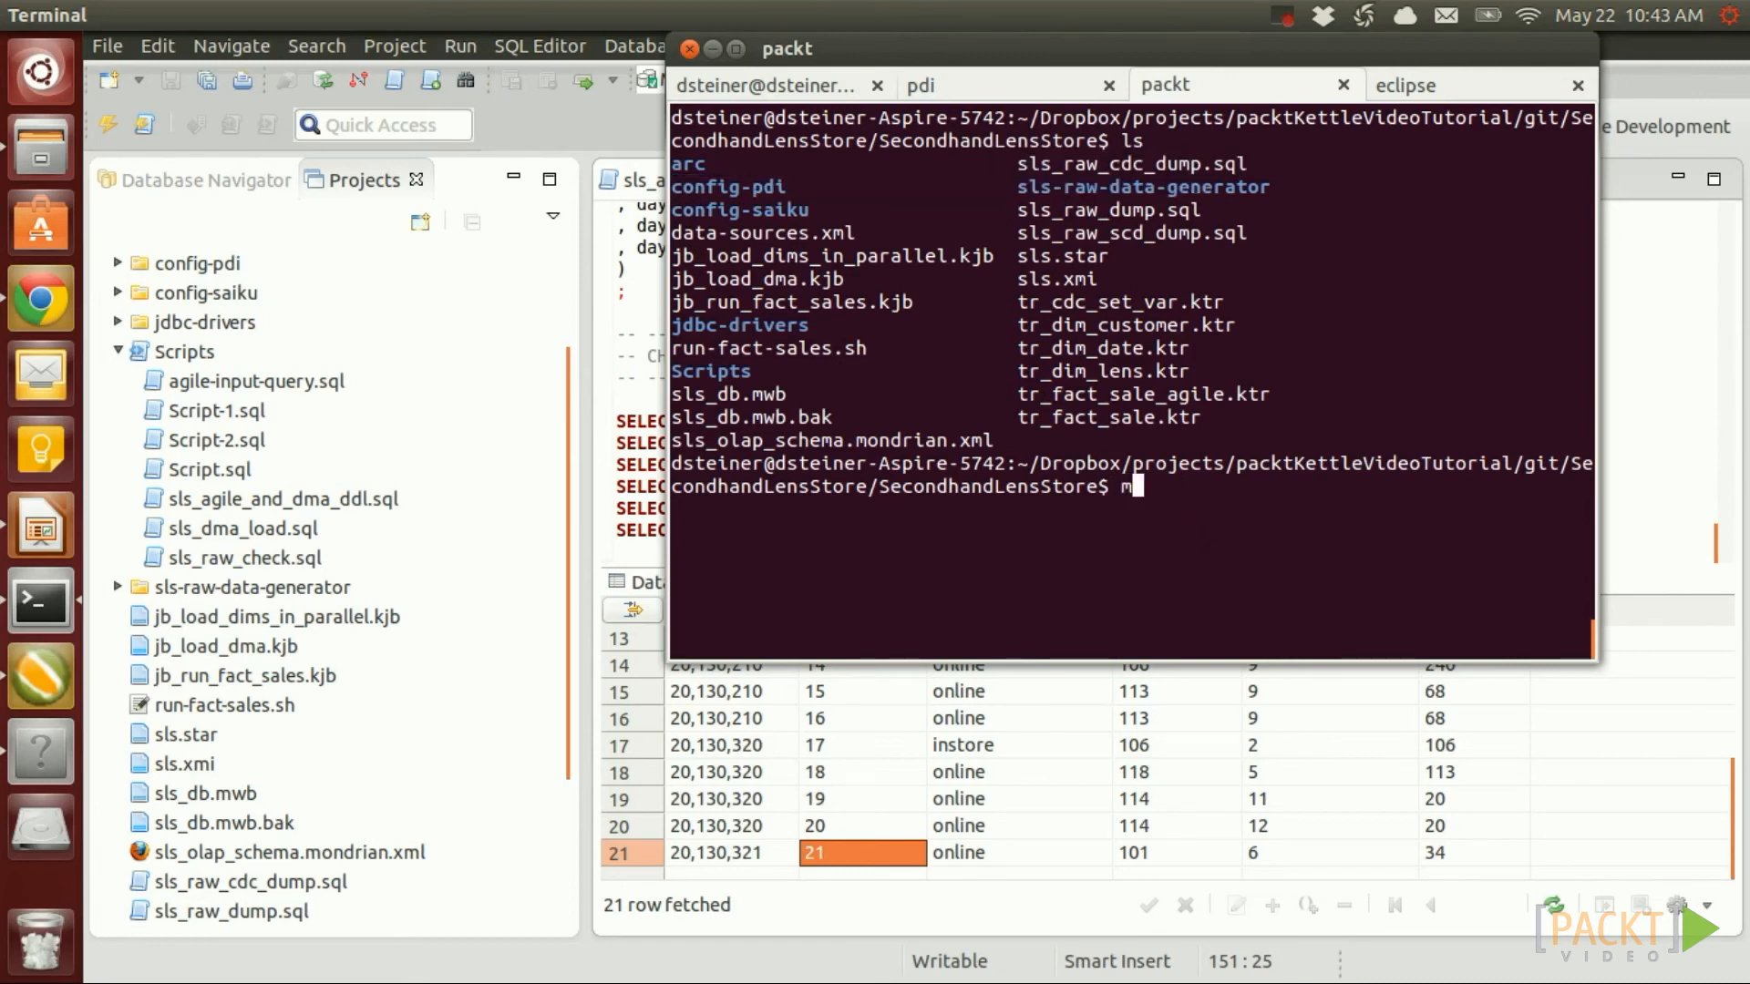
{"action": "type", "text": "ysql sls_raw"}
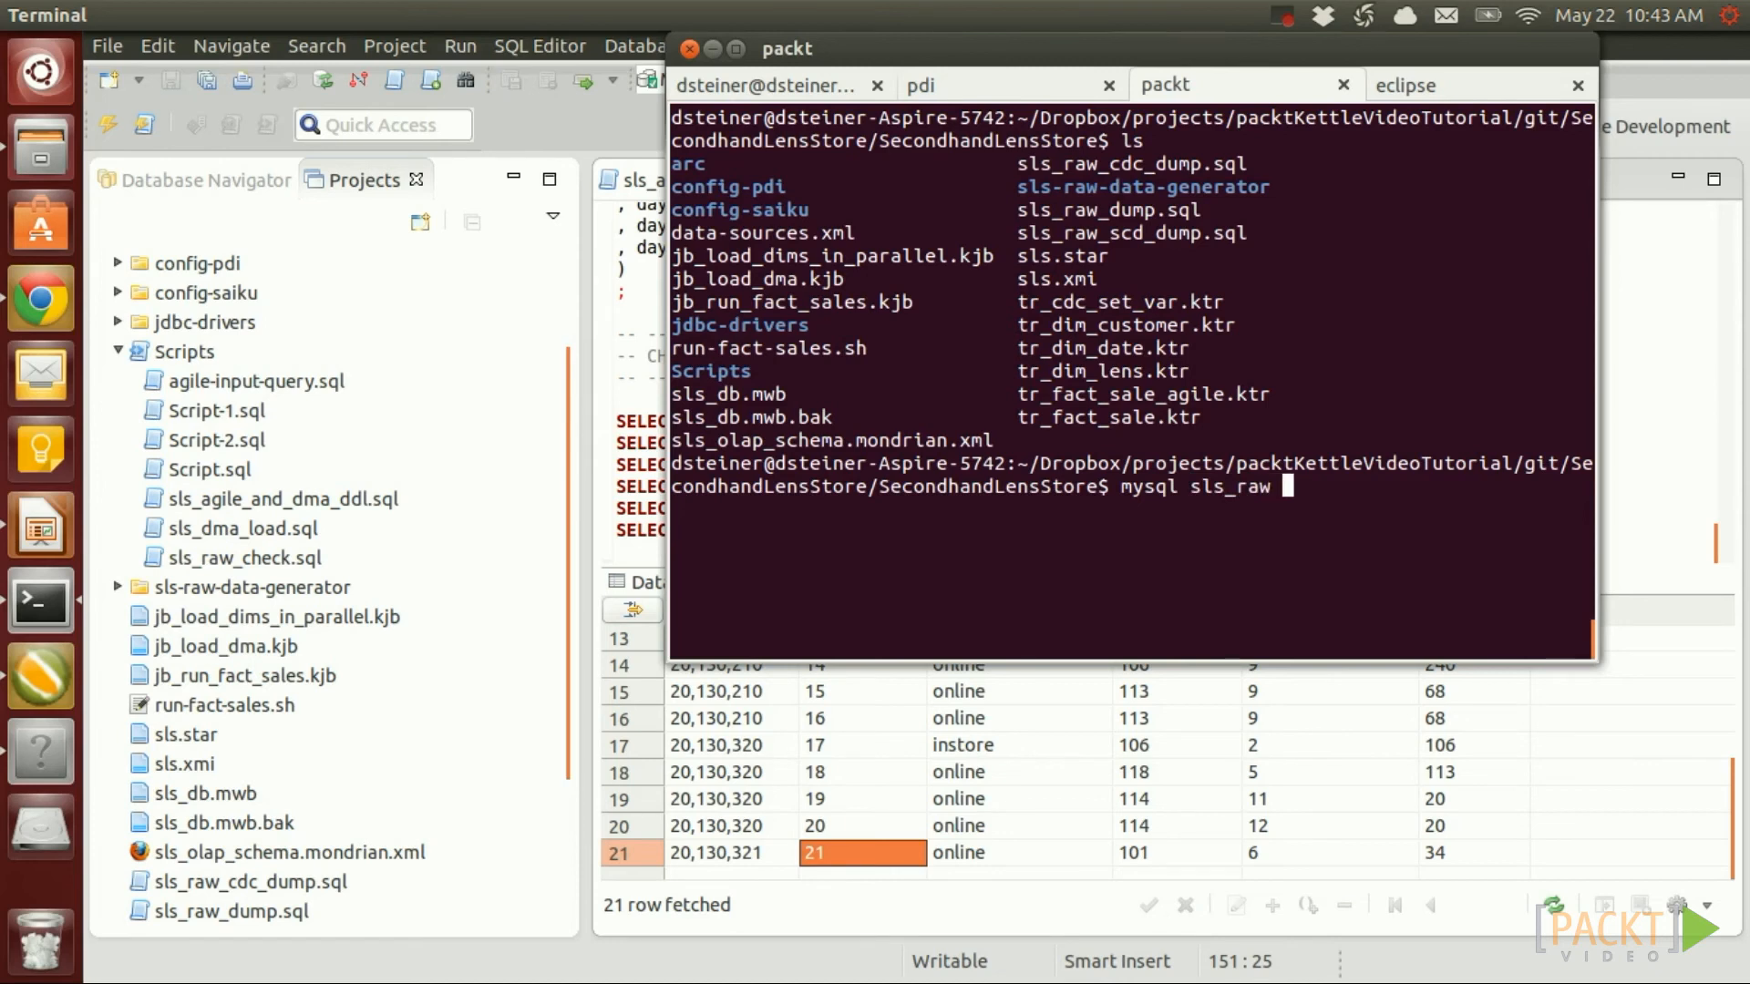
{"action": "type", "text": " -u"}
{"action": "type", "text": "root"}
{"action": "type", "text": " -p"}
{"action": "type", "text": "root <"}
{"action": "type", "text": " sls_"}
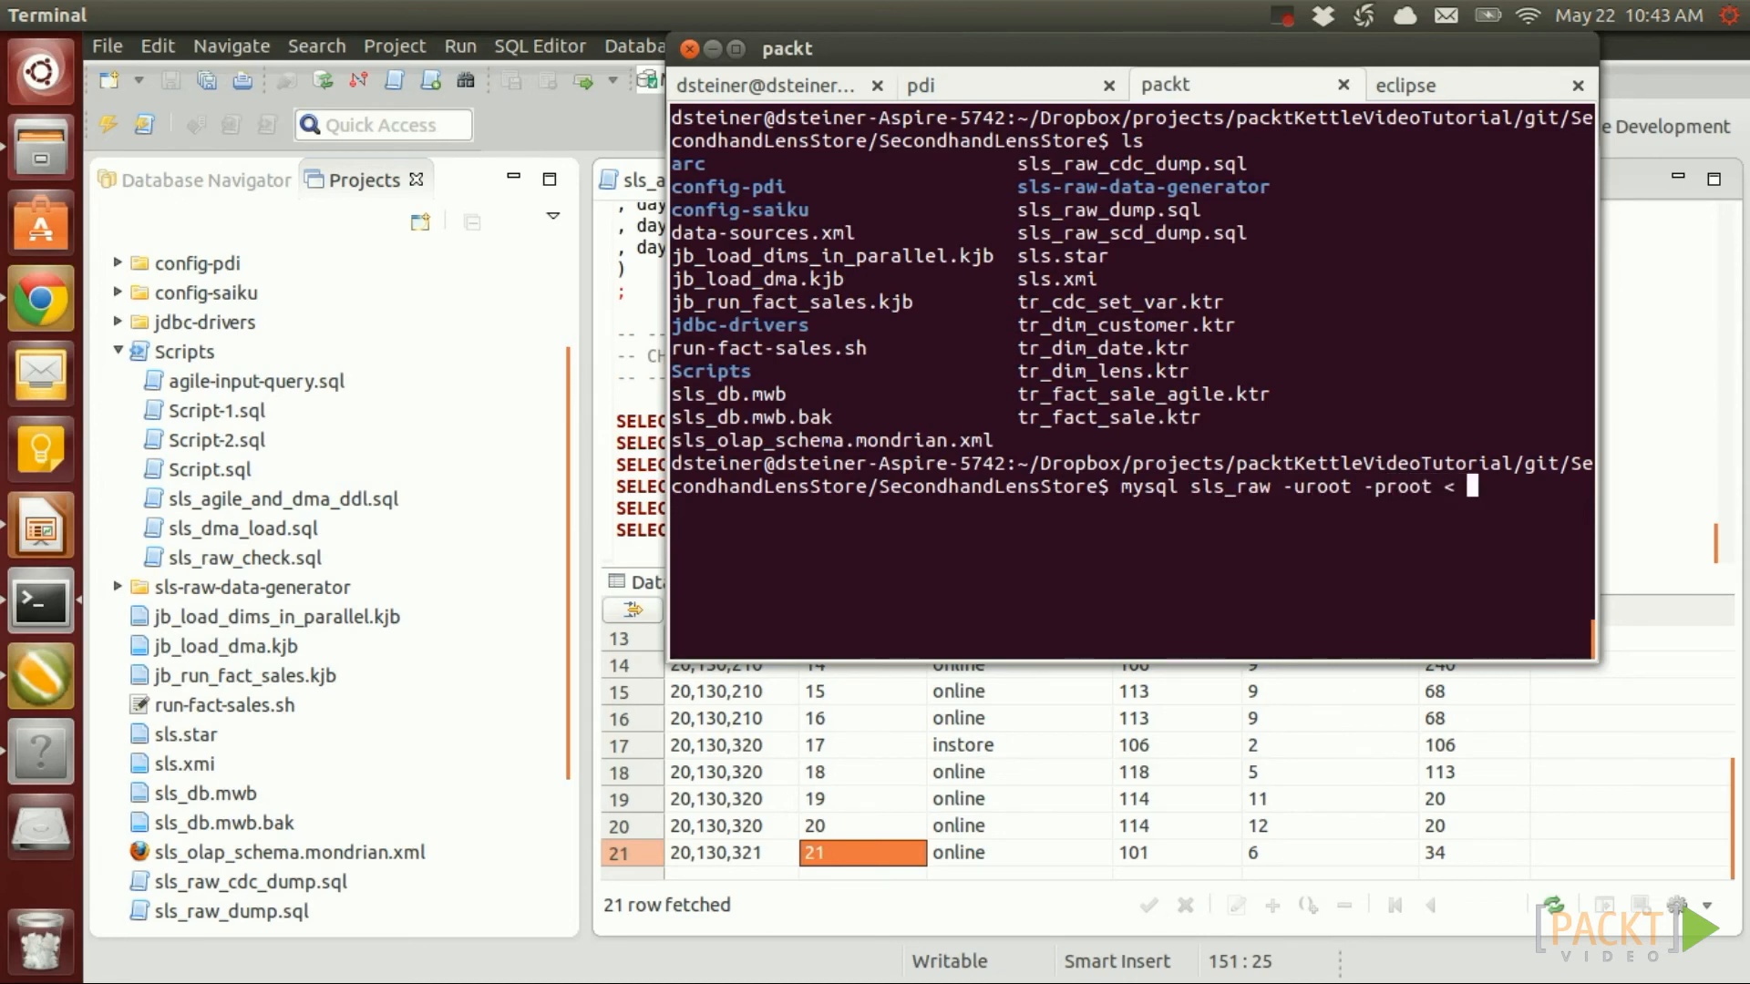
{"action": "type", "text": "raw_cdc"}
{"action": "key", "text": "Tab"}
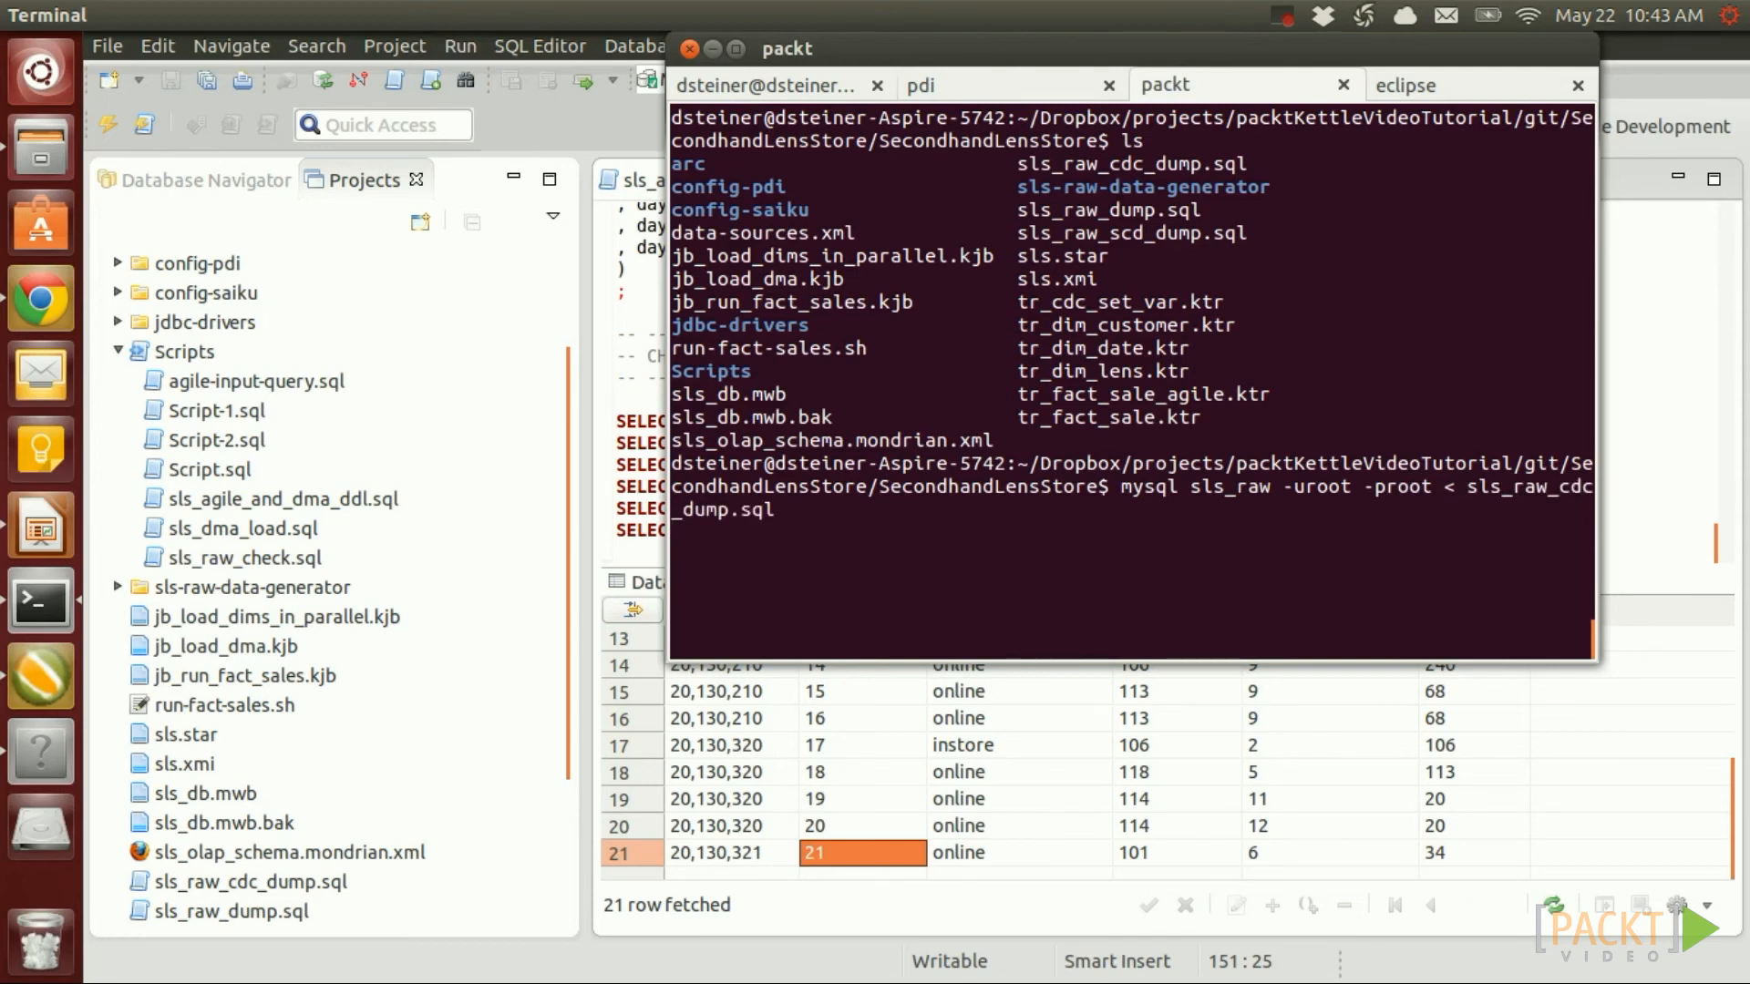
{"action": "key", "text": "Return"}
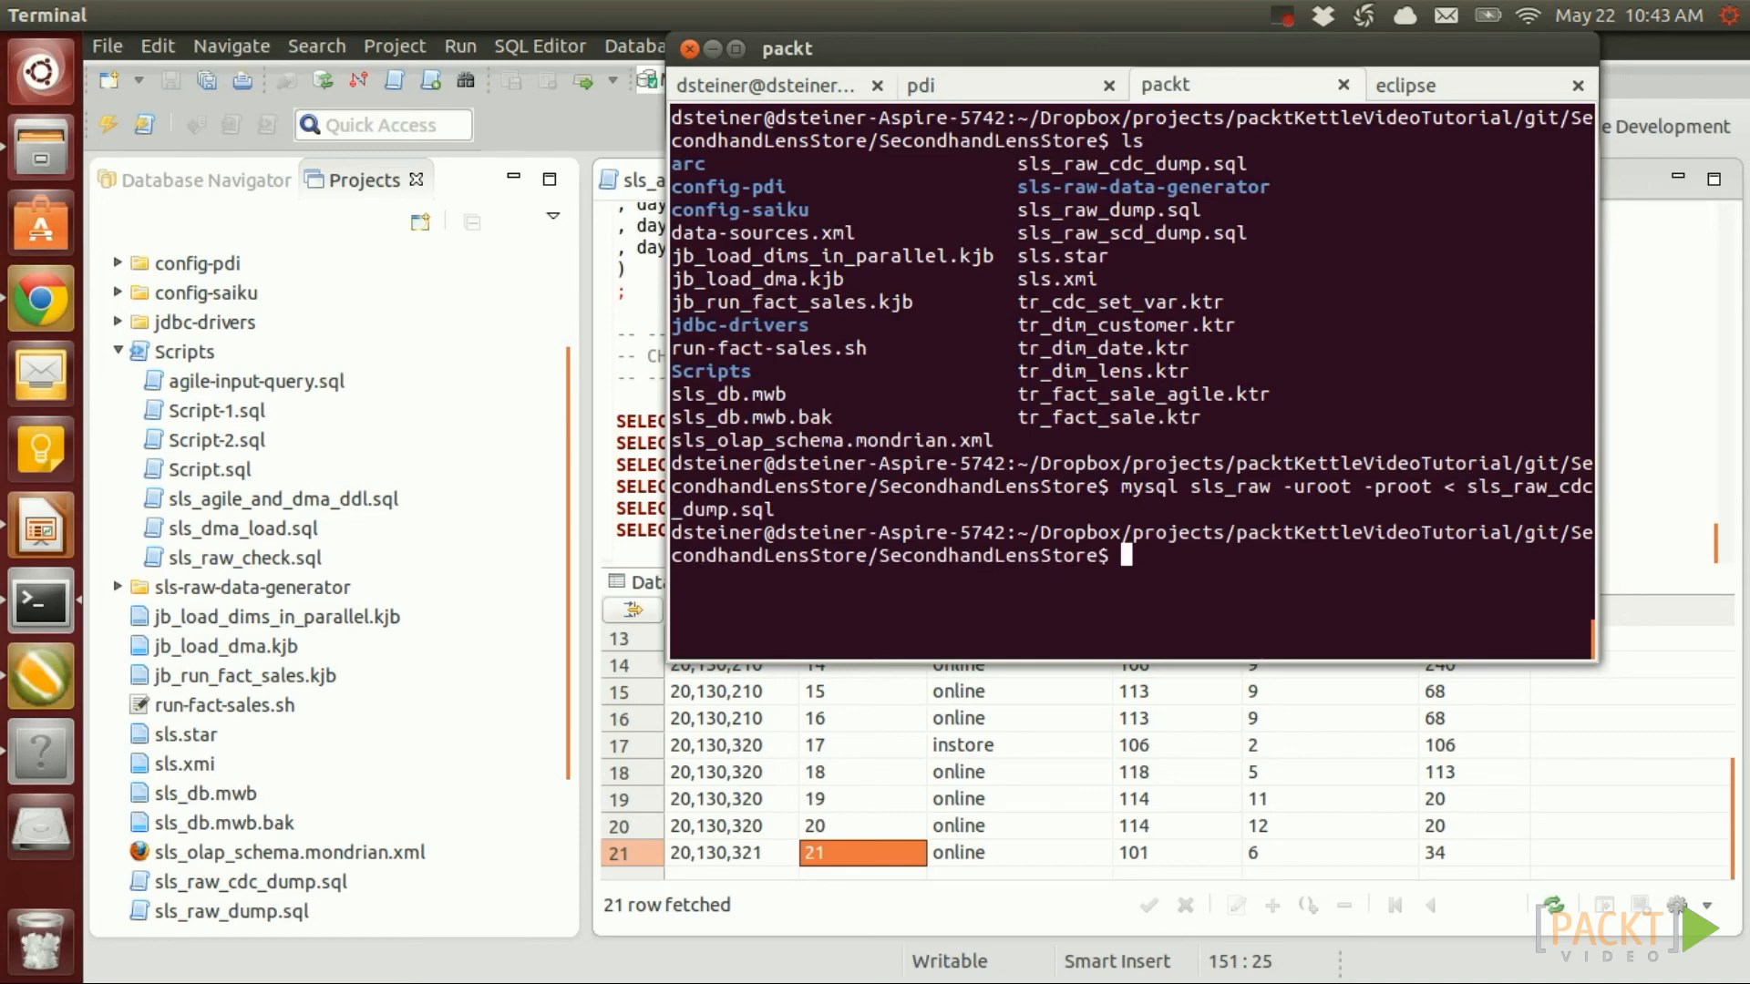
Rerun SELECT * FROM sls_raw.sale in DBeaver and check the new row 22 sale
{"action": "left_click", "coordinate": [1671, 349]}
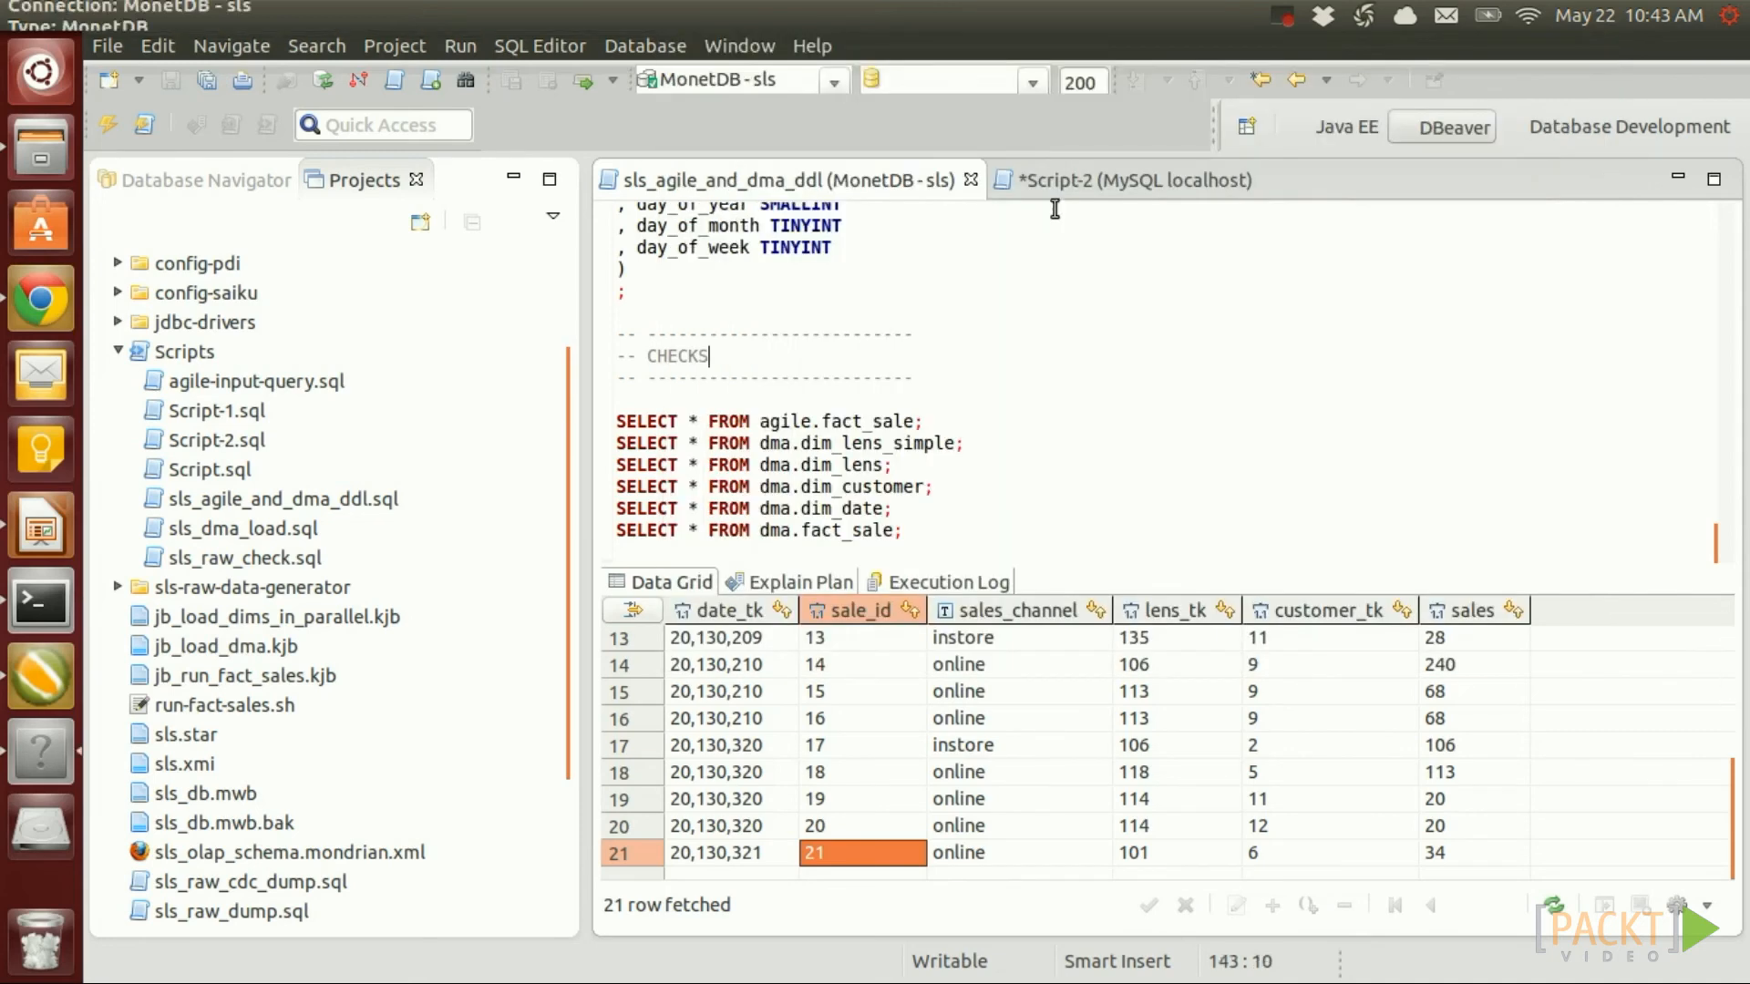
{"action": "left_click", "coordinate": [1057, 181]}
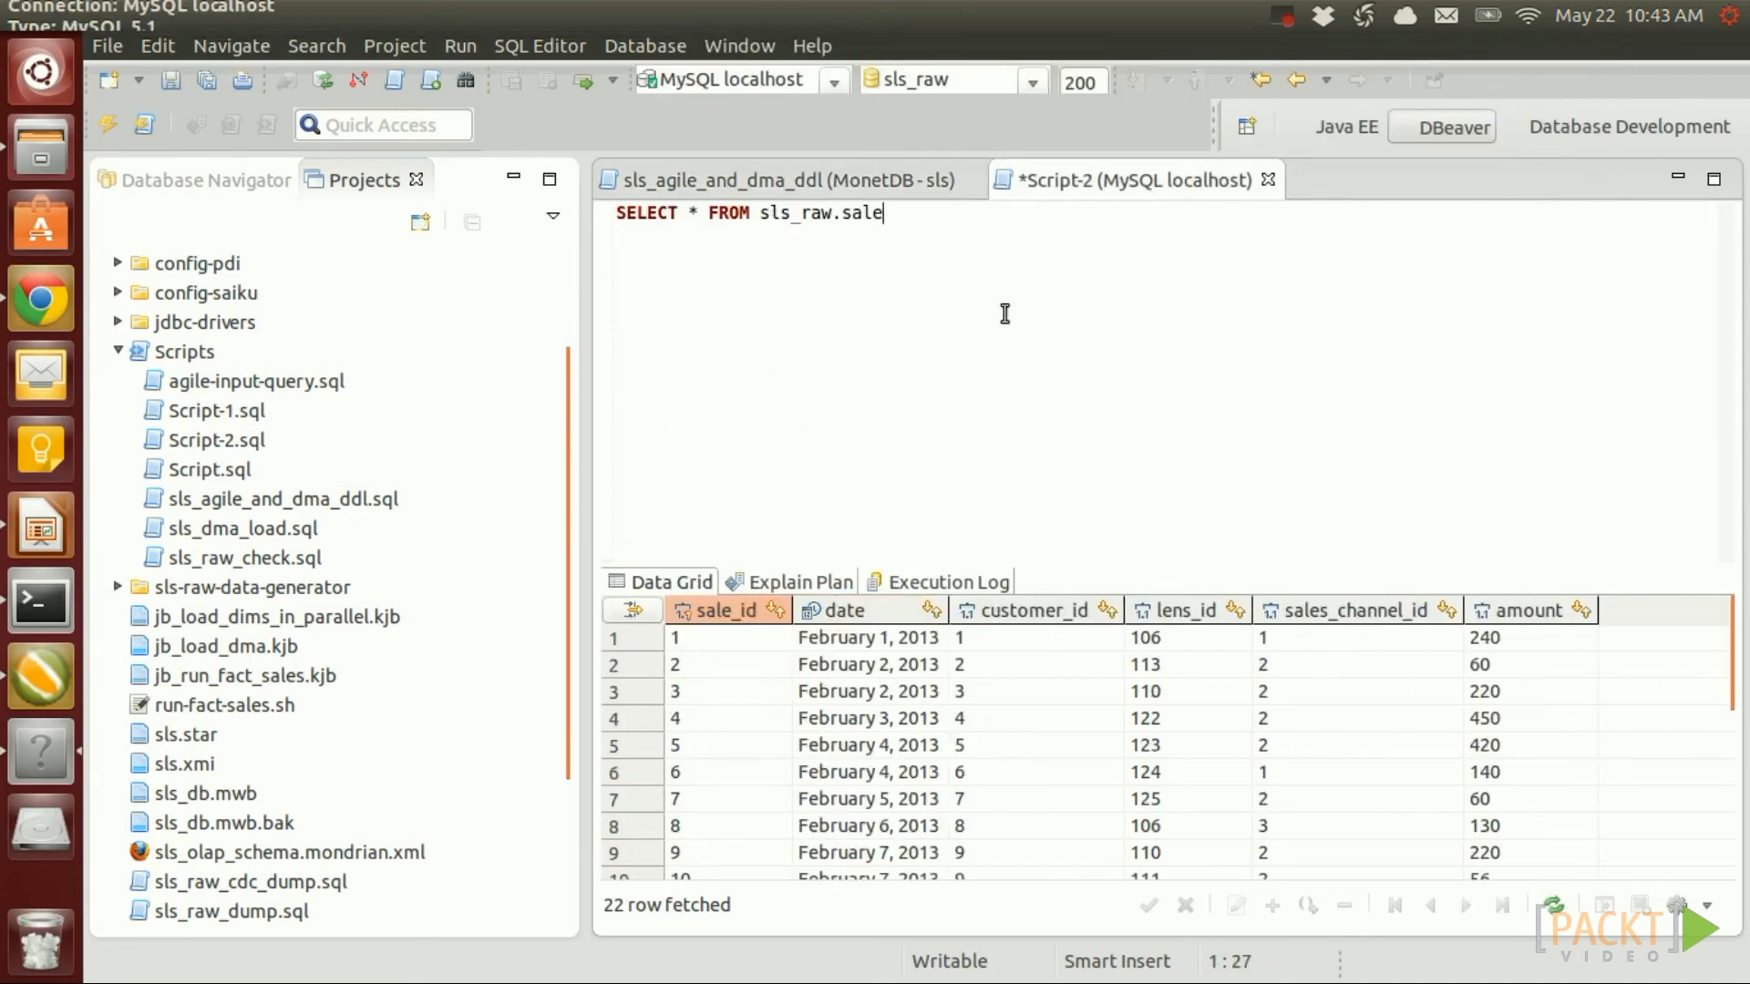
{"action": "key", "text": "ctrl+Return"}
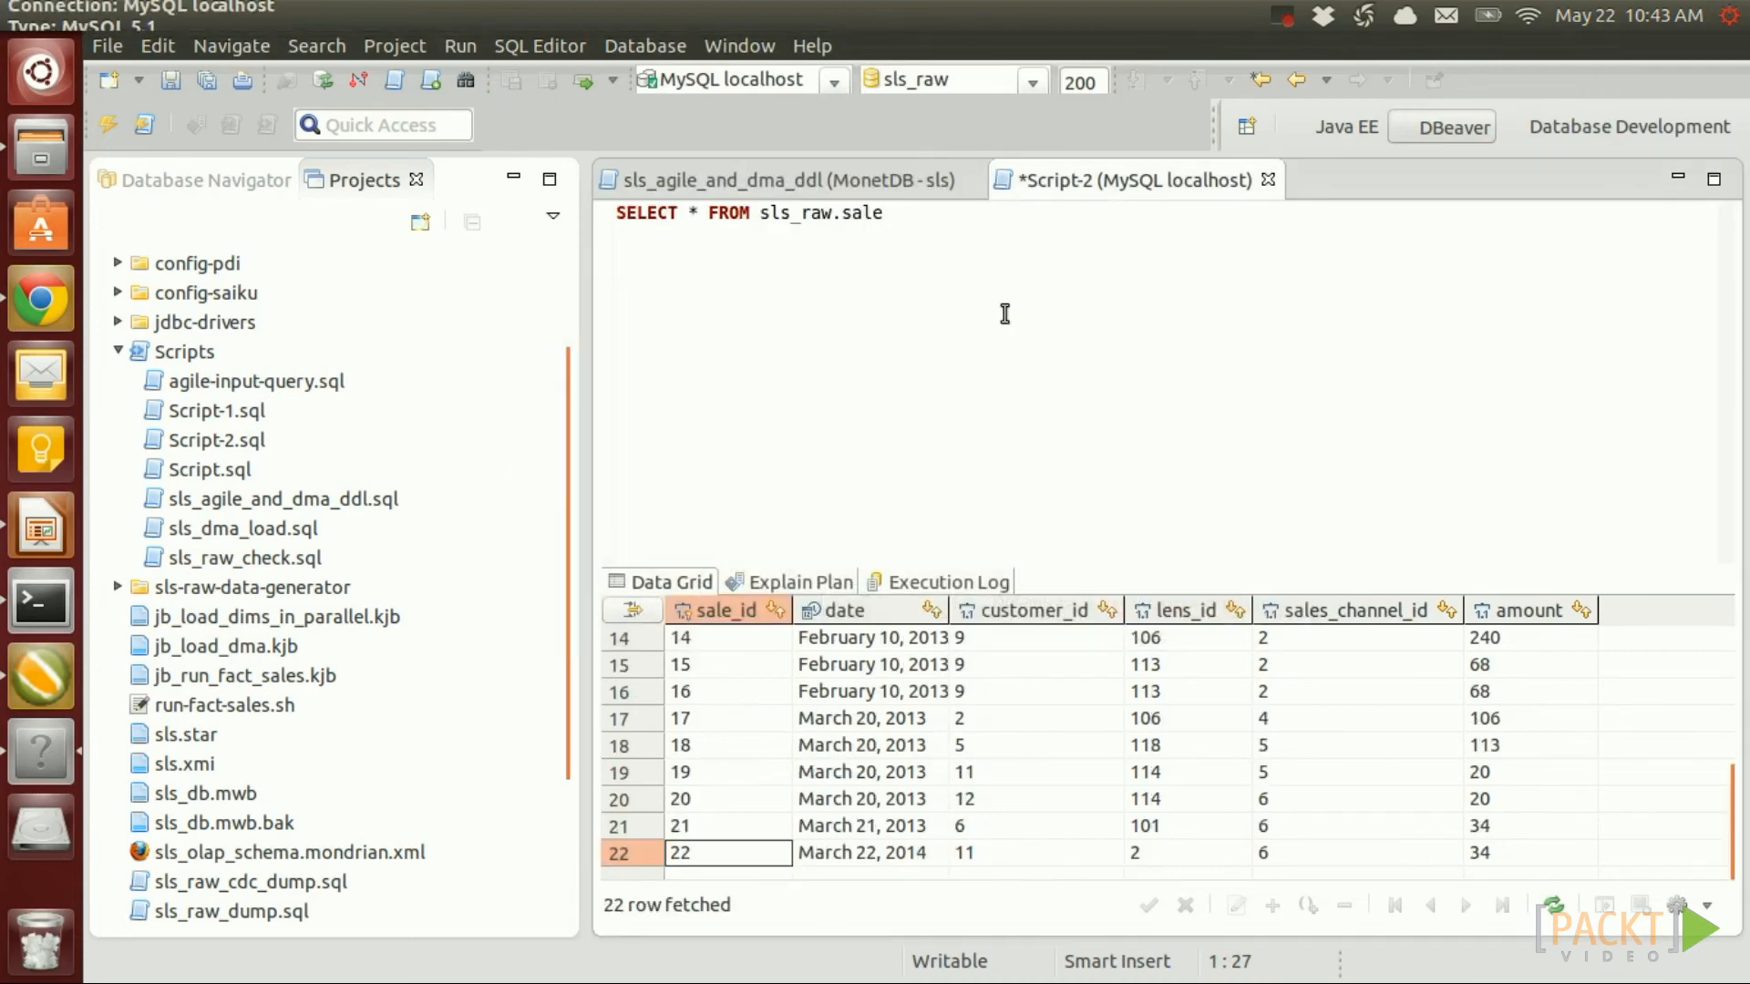
{"action": "left_click", "coordinate": [727, 826]}
{"action": "left_click", "coordinate": [727, 853]}
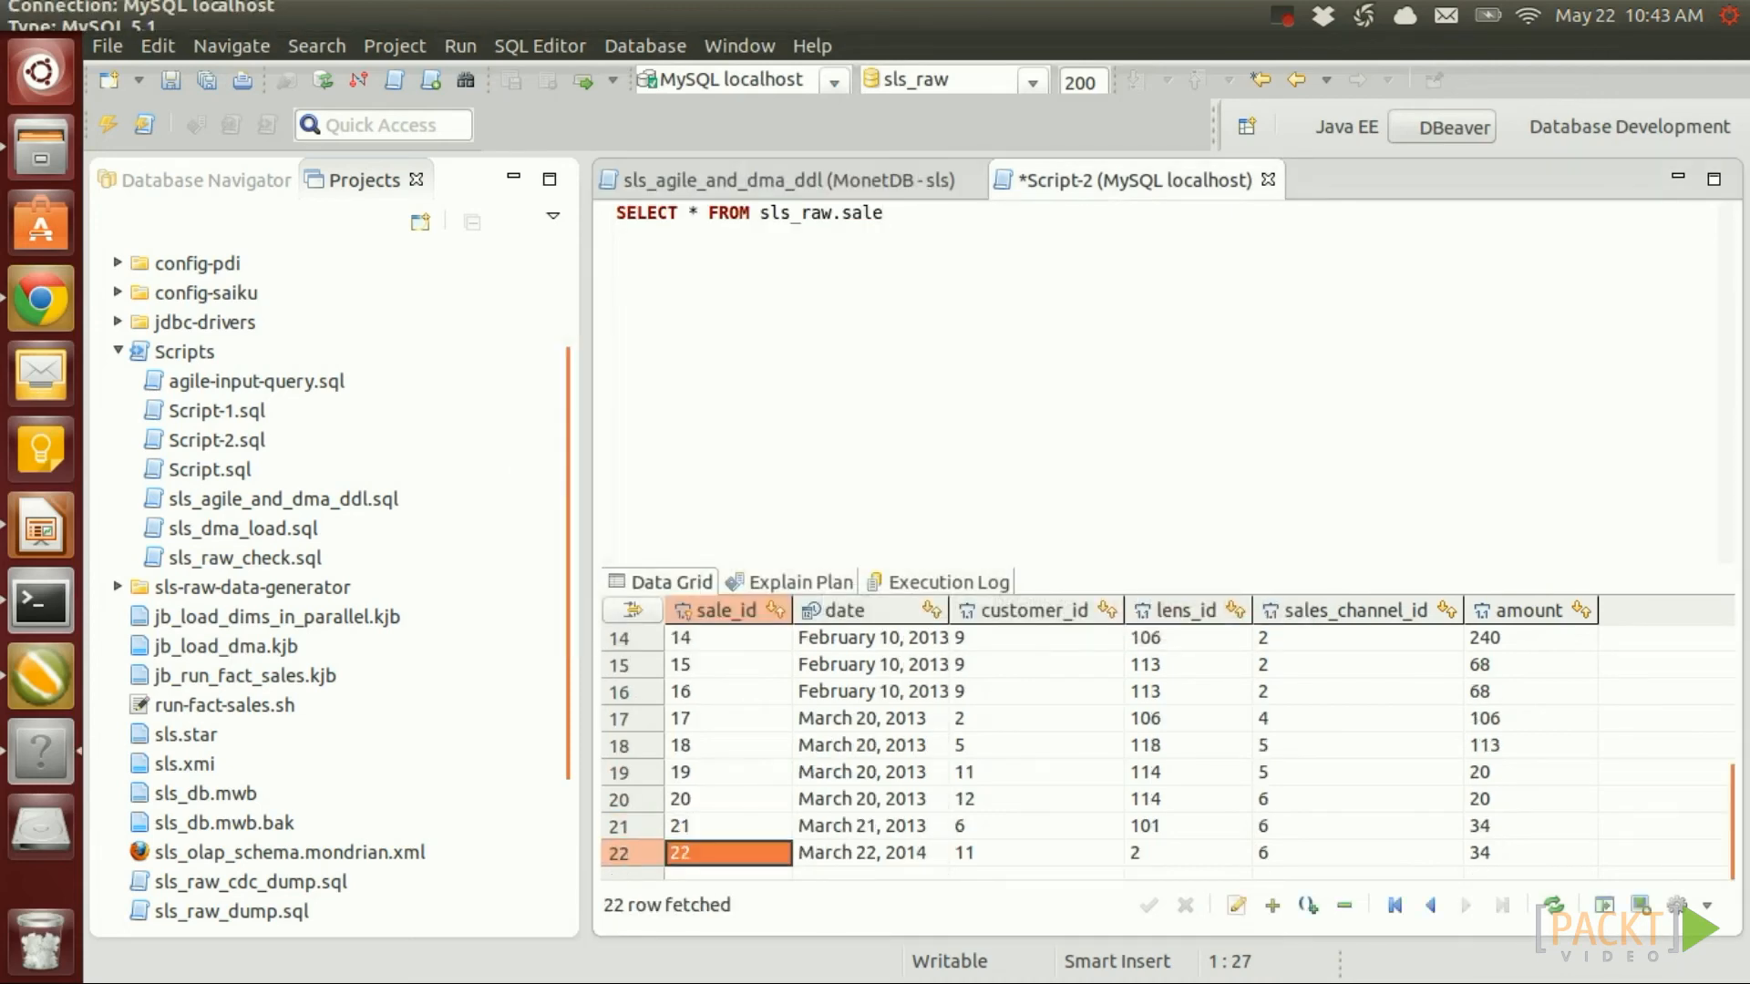
{"action": "scroll", "coordinate": [1098, 745], "scroll_direction": "up", "scroll_amount": 5}
{"action": "scroll", "coordinate": [1098, 744], "scroll_direction": "down", "scroll_amount": 5}
Create a new transformation and save it as tr_cdc_set_var.ktr, overwriting the existing file
{"action": "left_click", "coordinate": [41, 674]}
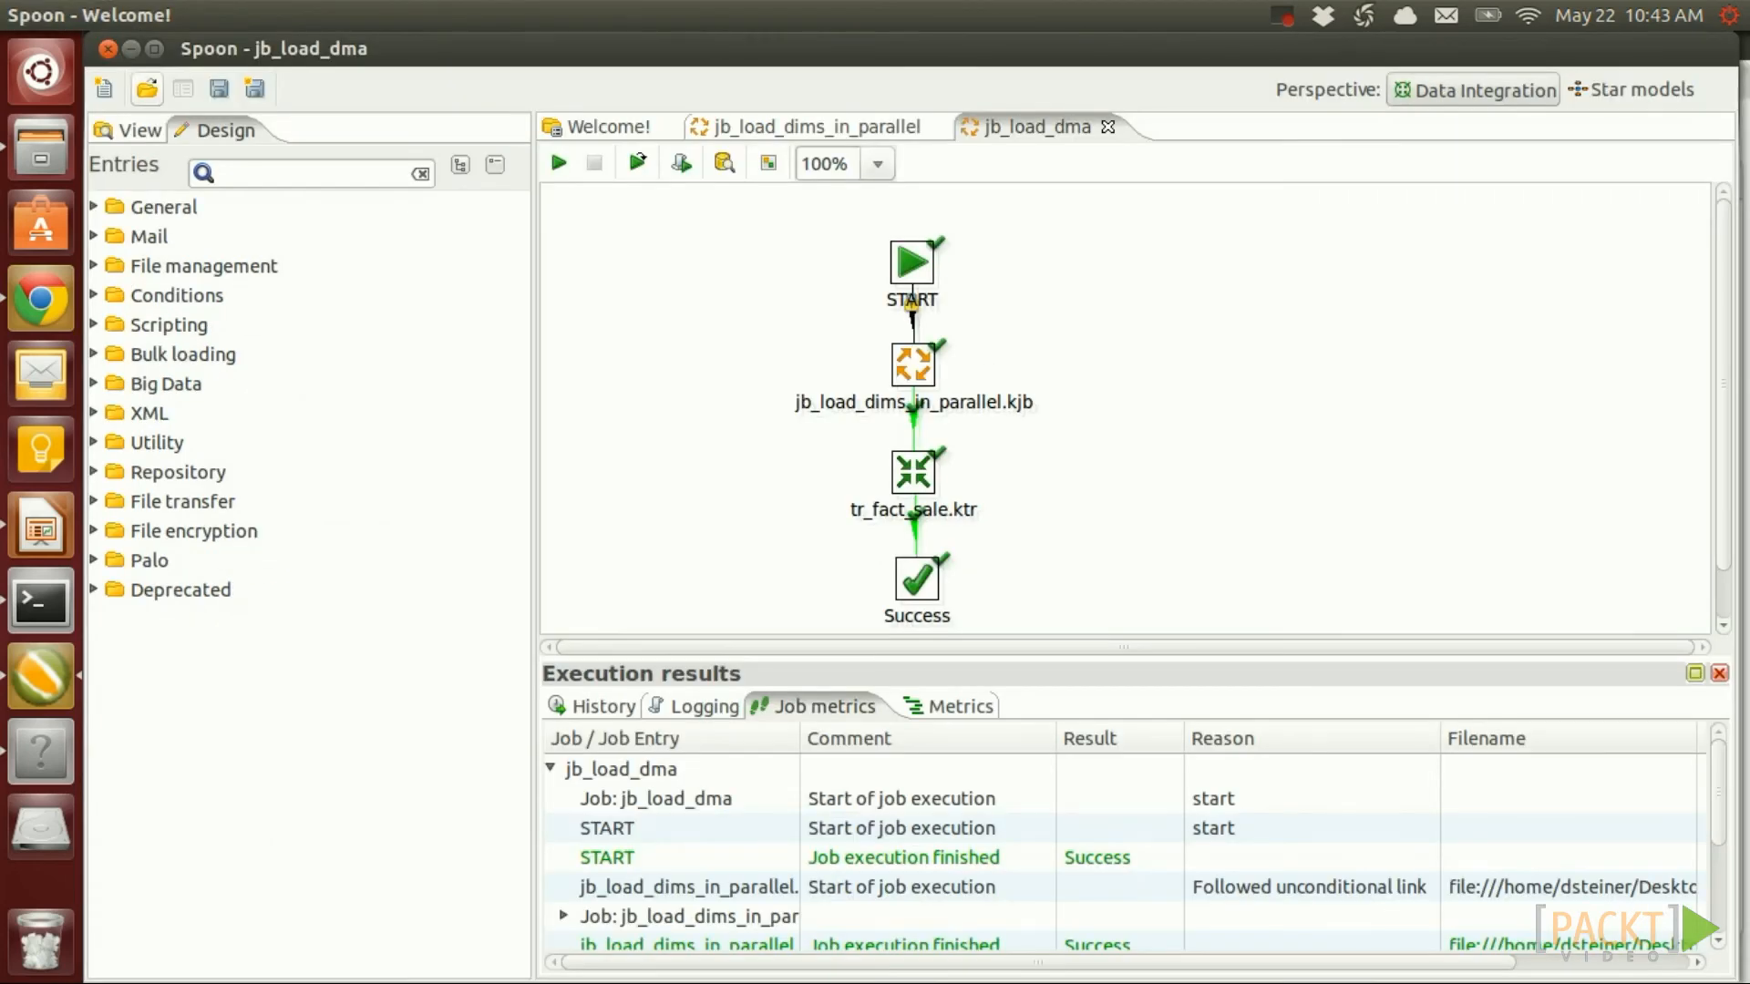
{"action": "left_click", "coordinate": [103, 88]}
{"action": "left_click", "coordinate": [175, 156]}
{"action": "key", "text": "ctrl+s"}
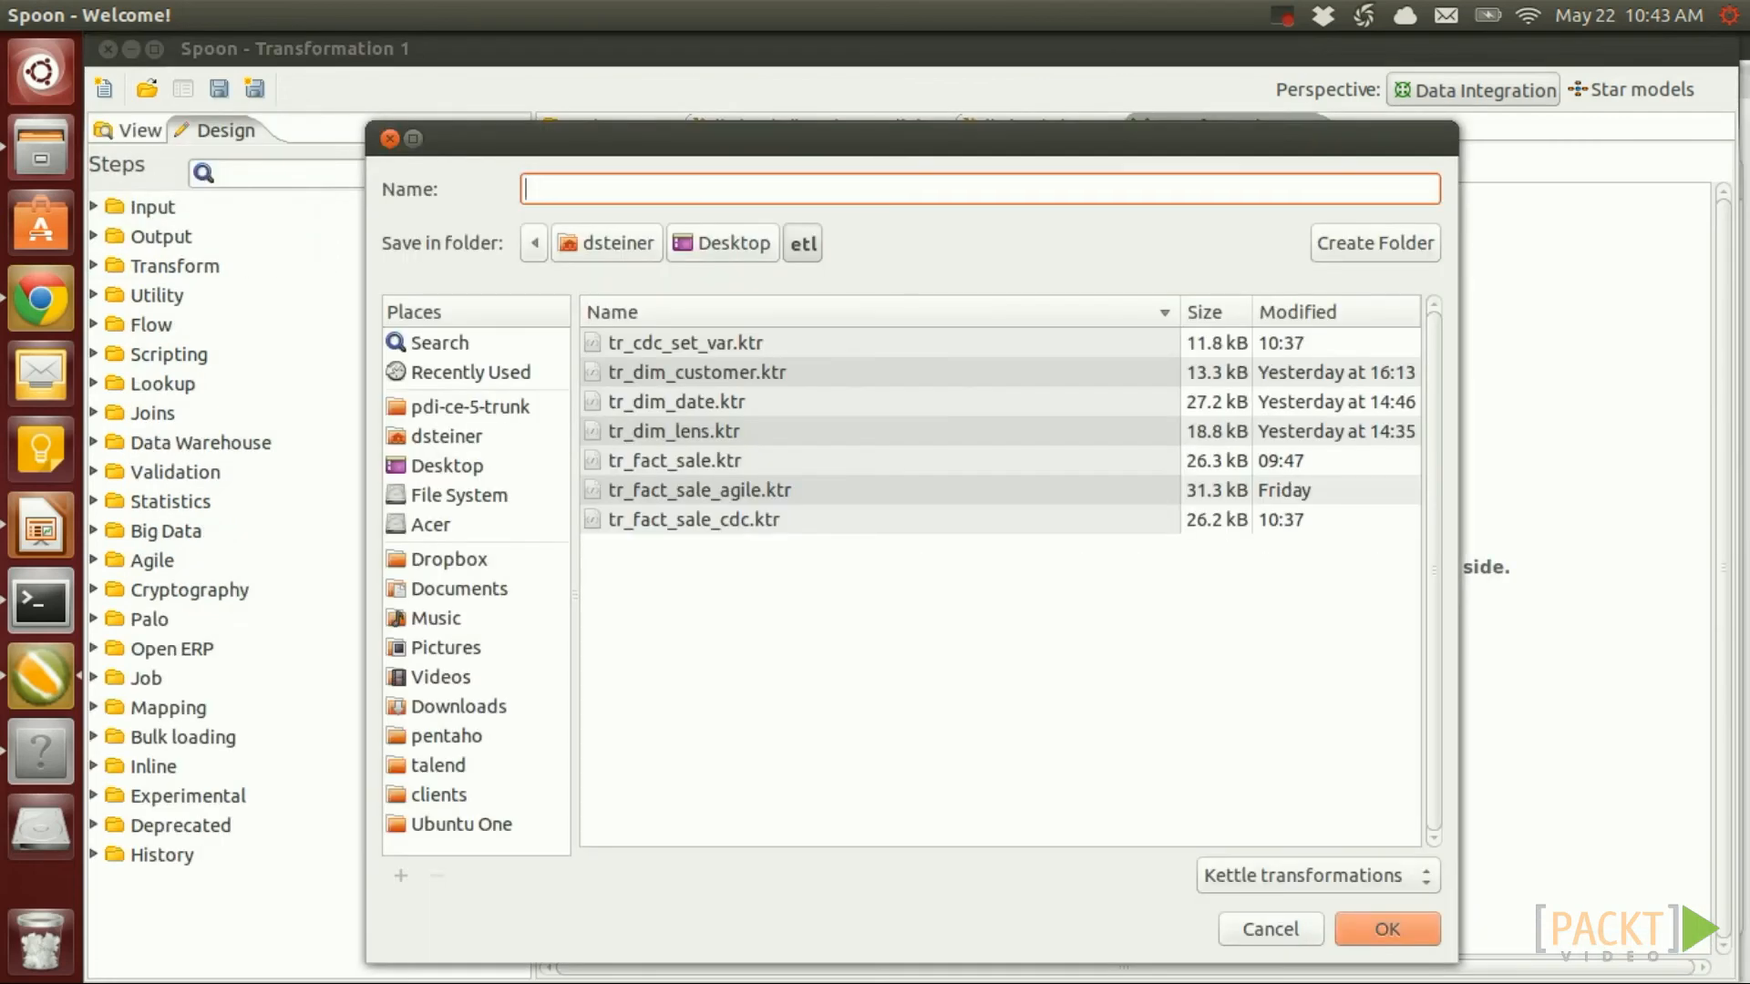
{"action": "left_click", "coordinate": [729, 343]}
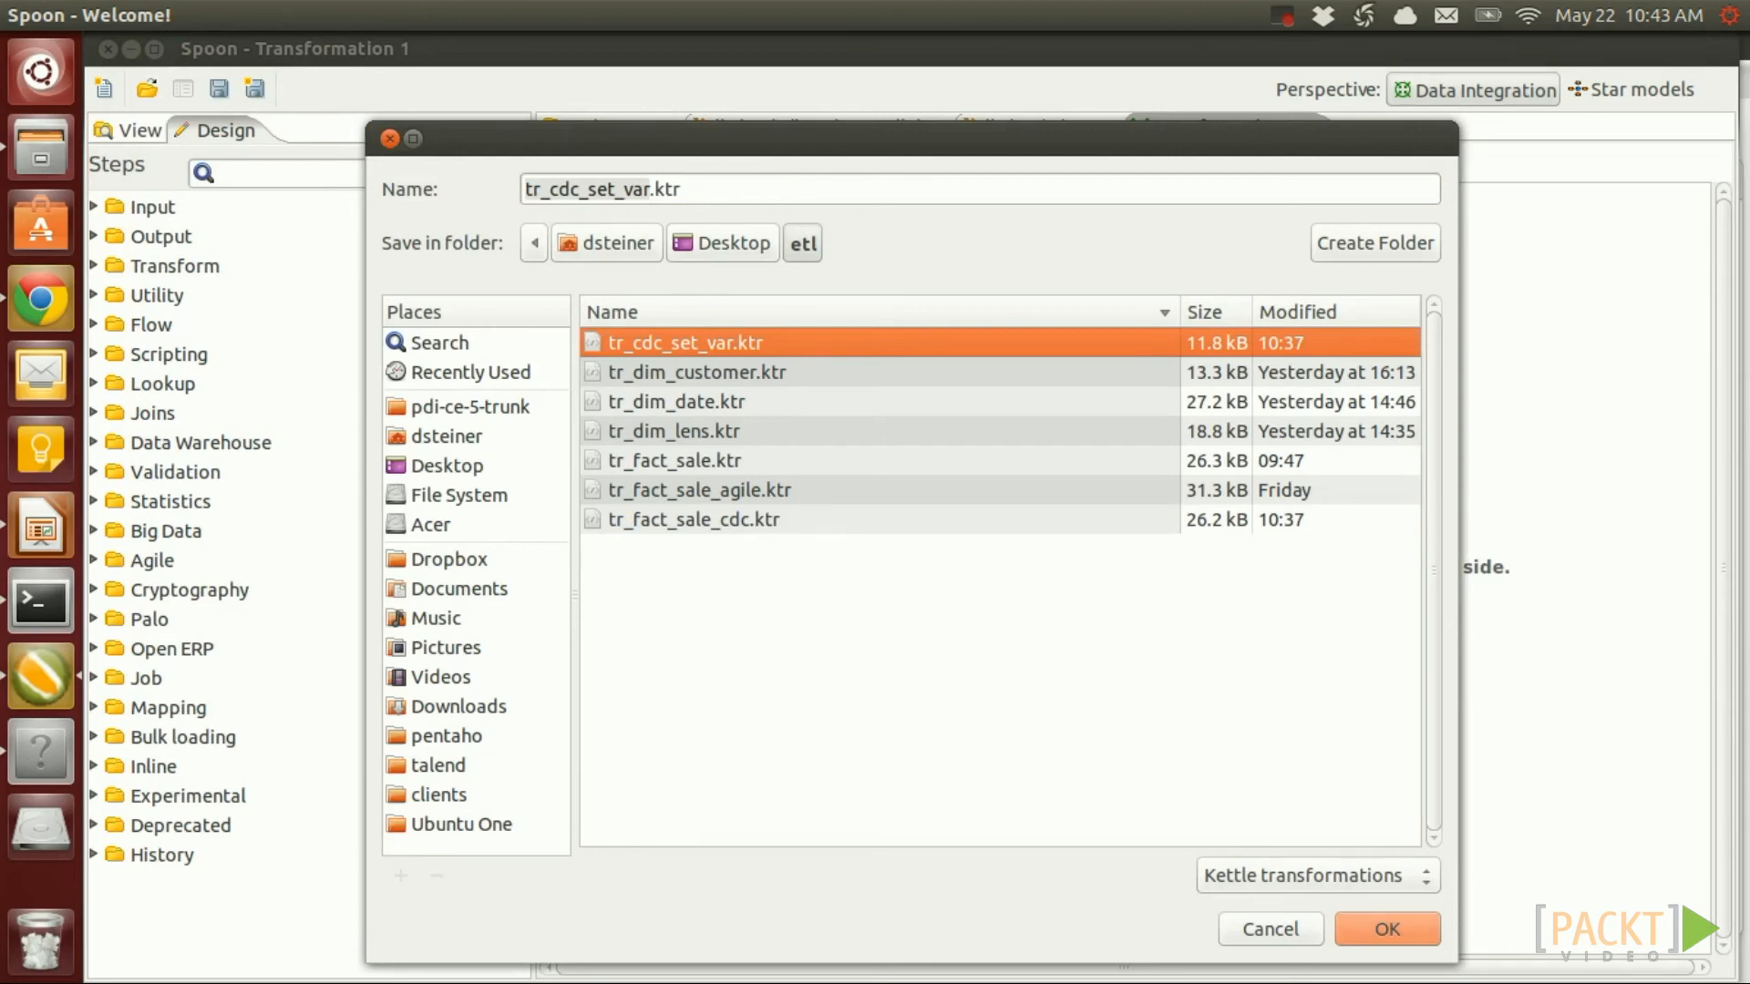
{"action": "key", "text": "Return"}
{"action": "key", "text": "Tab"}
{"action": "key", "text": "Return"}
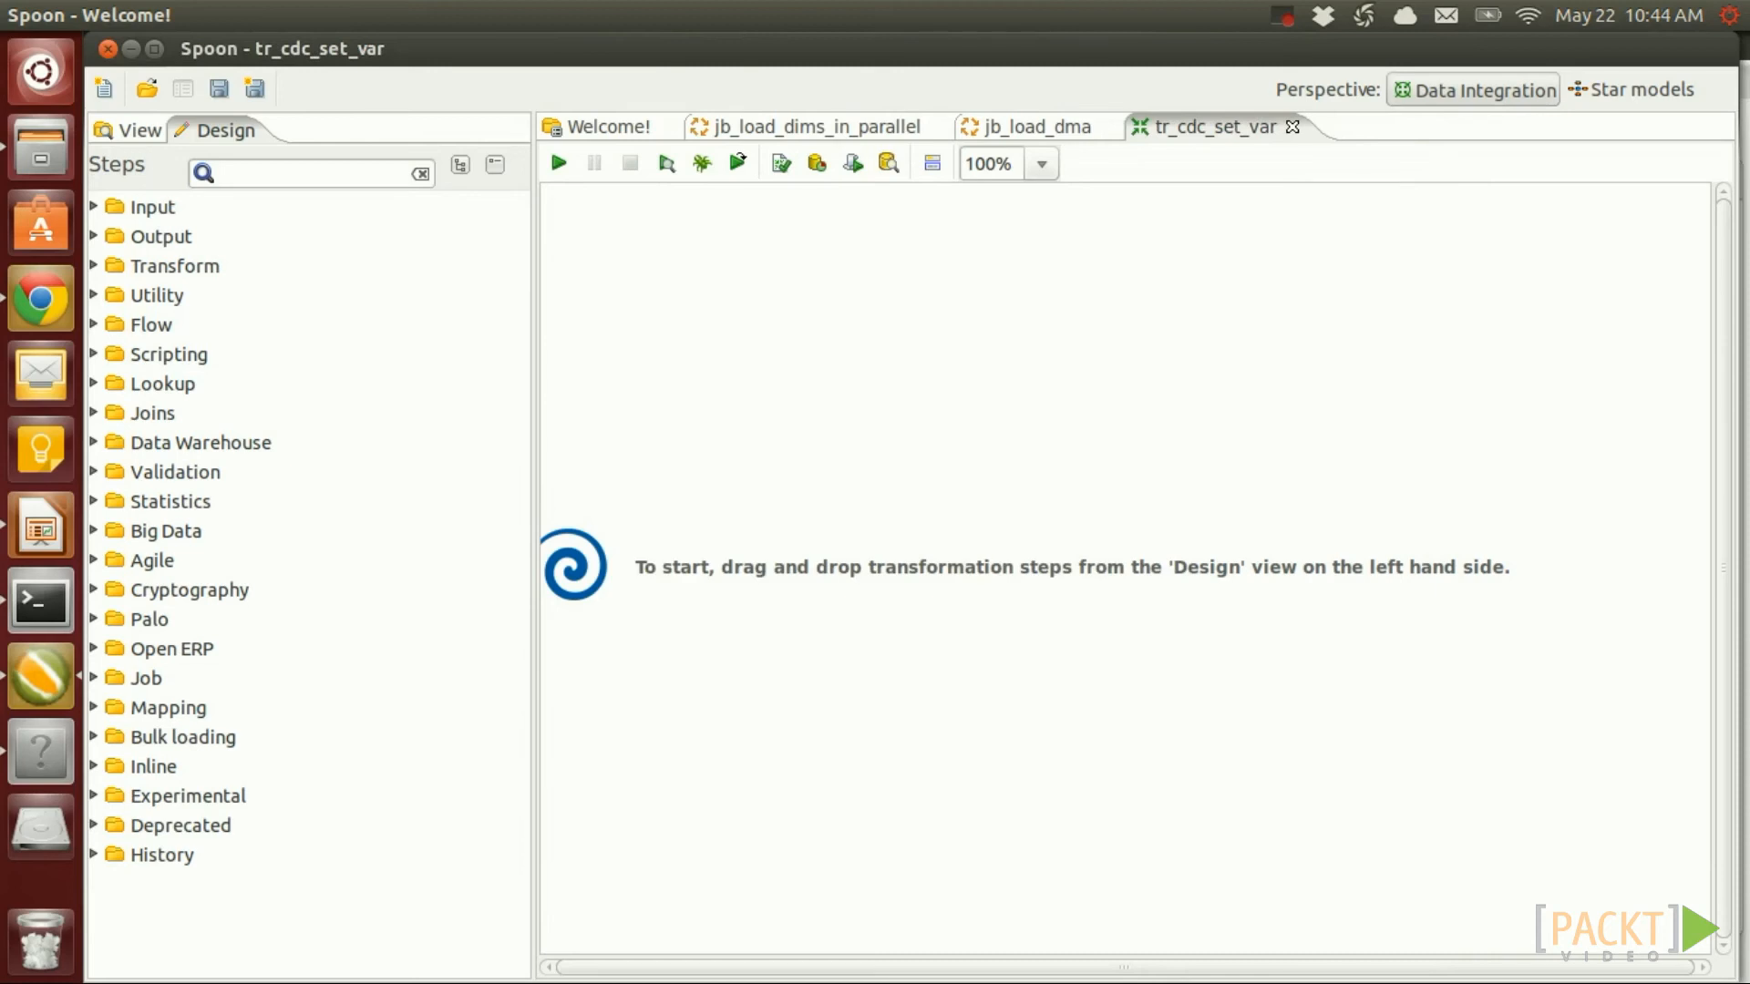
Add a Table input step from the Input category to the canvas
{"action": "left_click", "coordinate": [152, 208]}
{"action": "scroll", "coordinate": [299, 583], "scroll_direction": "down", "scroll_amount": 5}
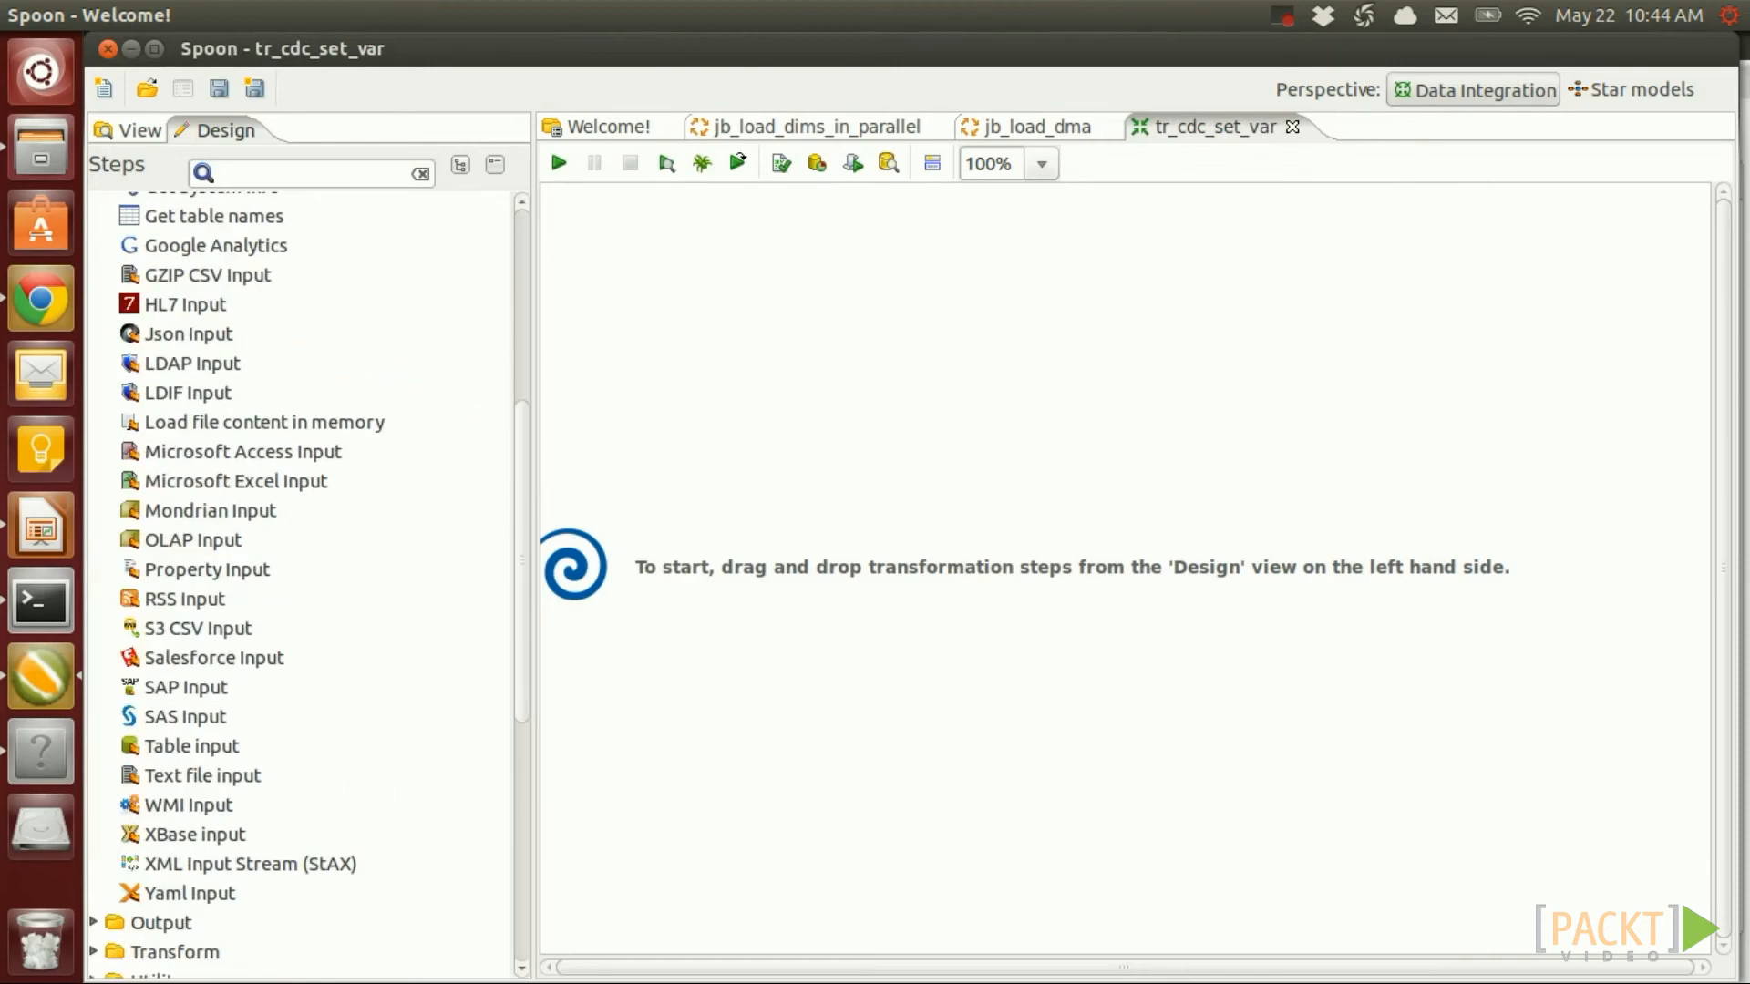
{"action": "left_click_drag", "start_coordinate": [201, 746], "coordinate": [745, 303]}
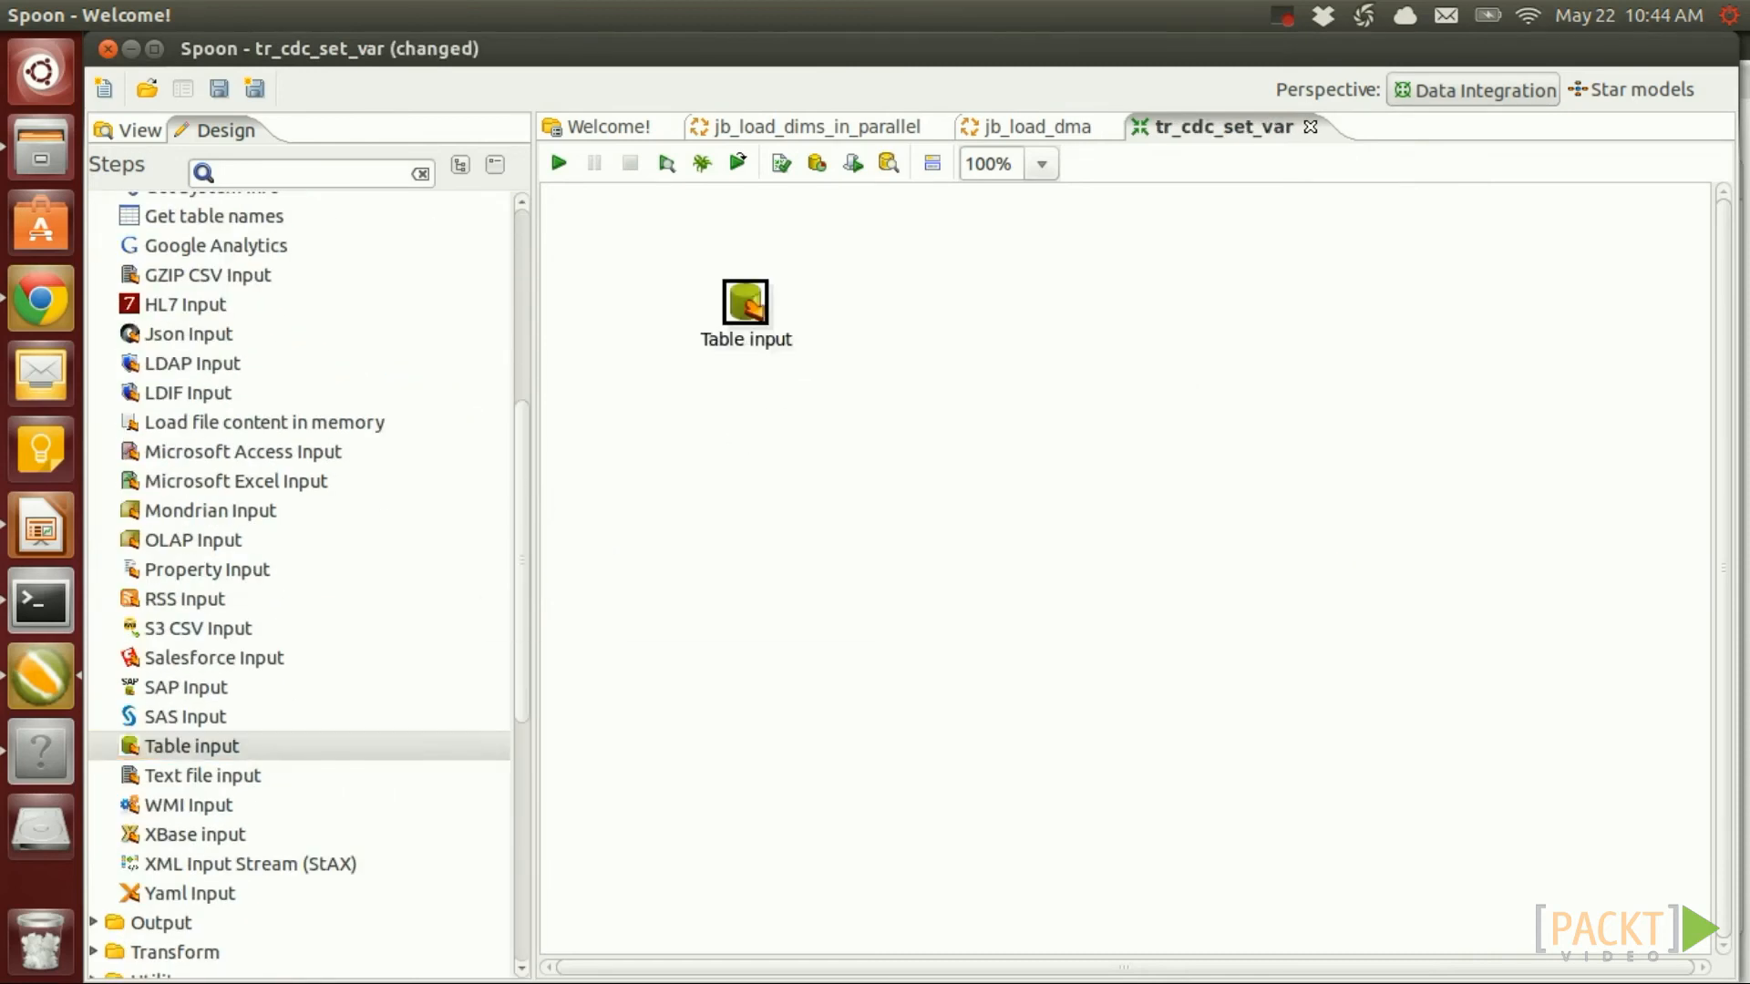
Point the Table input step at the sls_dma connection and clear its template SQL
{"action": "double_click", "coordinate": [743, 309]}
{"action": "left_click", "coordinate": [784, 133]}
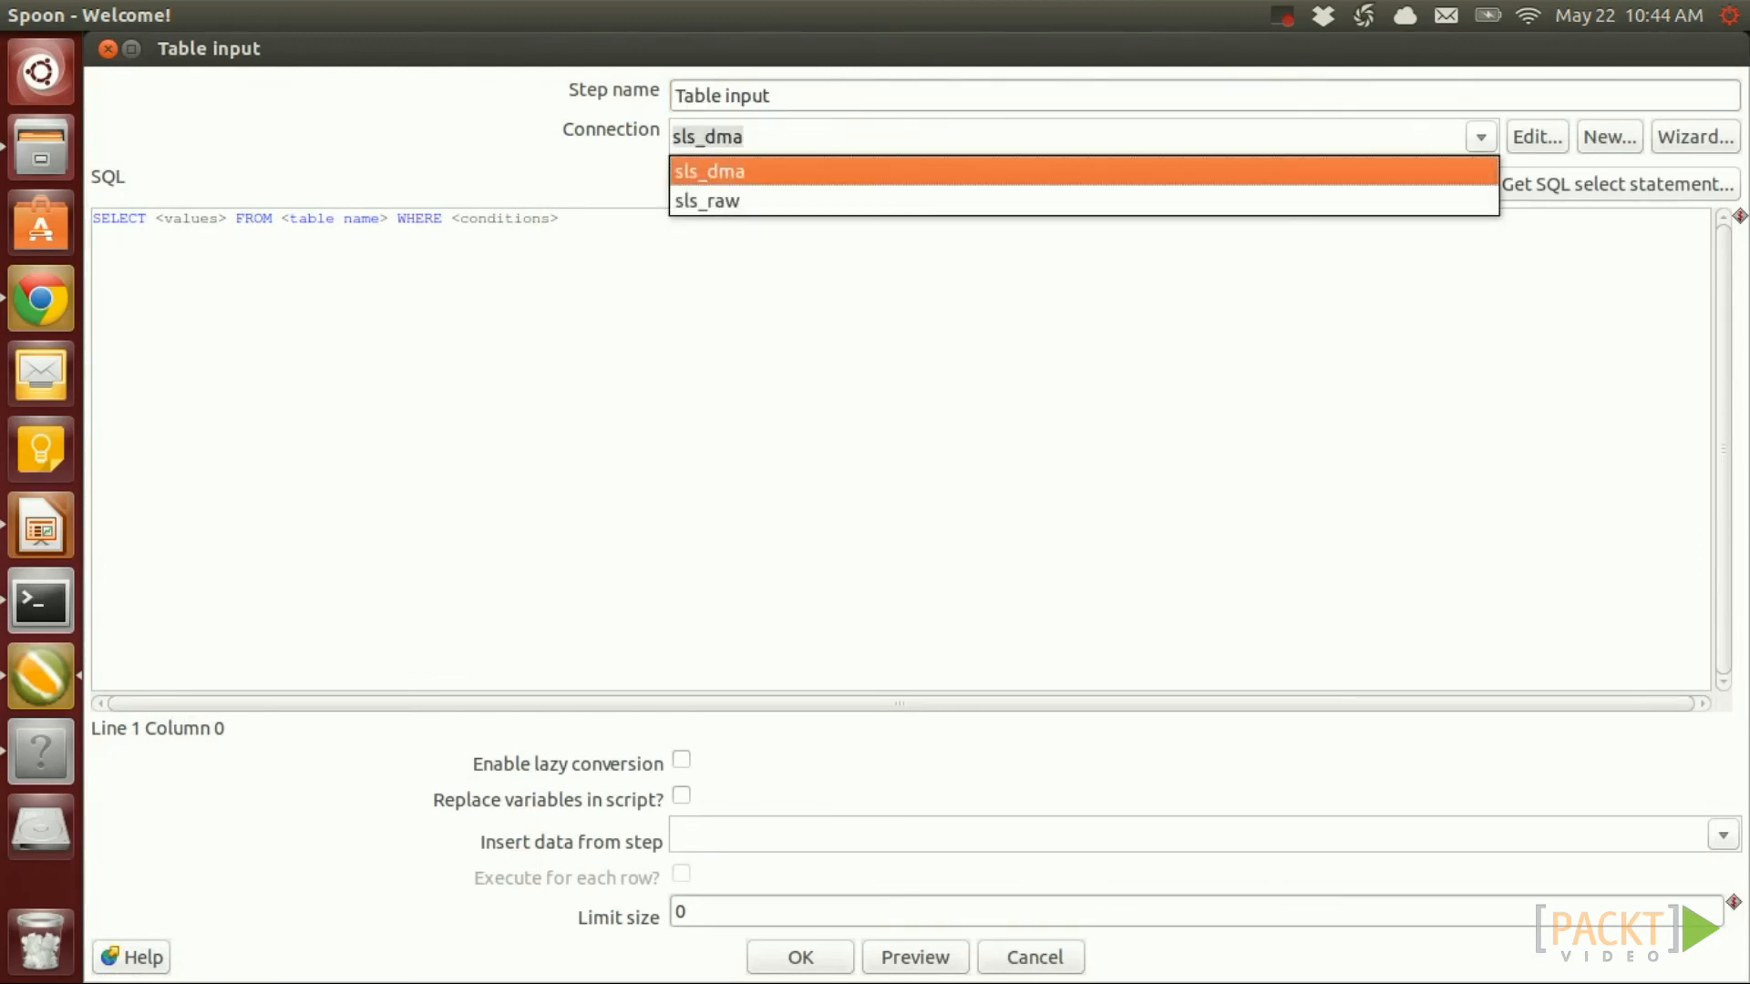
{"action": "left_click", "coordinate": [719, 171]}
{"action": "left_click_drag", "start_coordinate": [559, 253], "coordinate": [101, 218]}
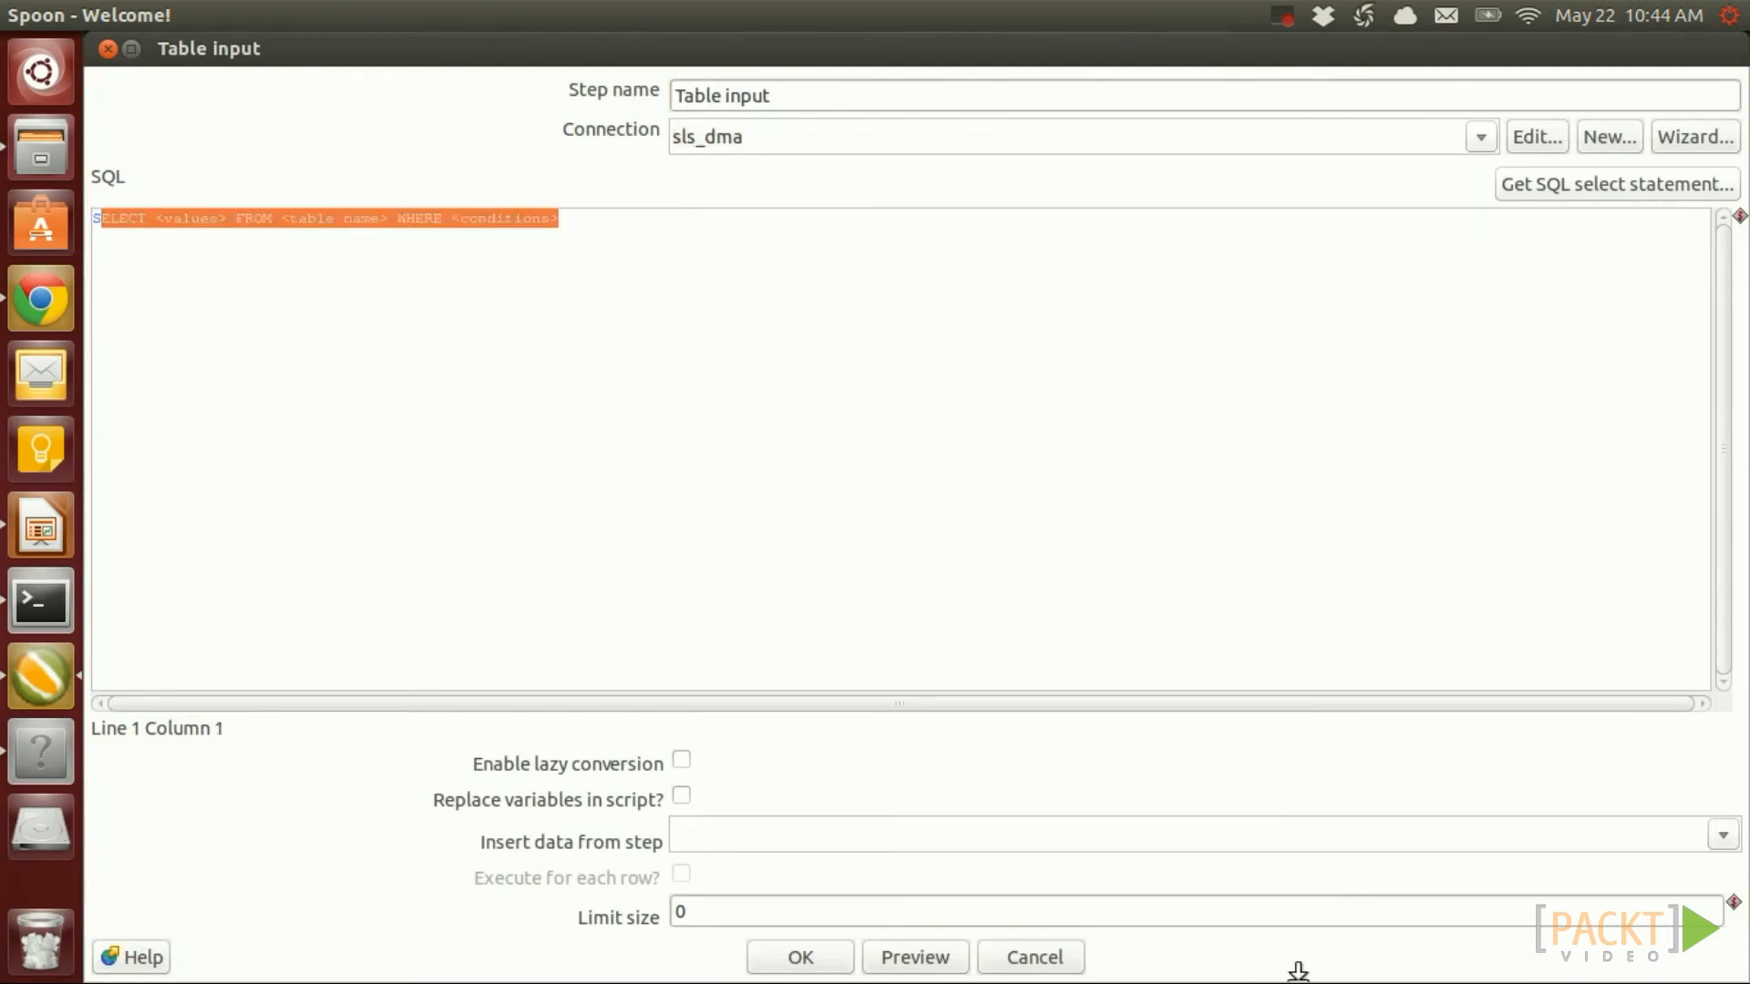
{"action": "key", "text": "BackSpace"}
{"action": "key", "text": "BackSpace"}
Write SELECT MAX(sale_id) AS max_sale_id FROM dma.fact_sale and preview it
{"action": "type", "text": "SELECT"}
{"action": "key", "text": "Return"}
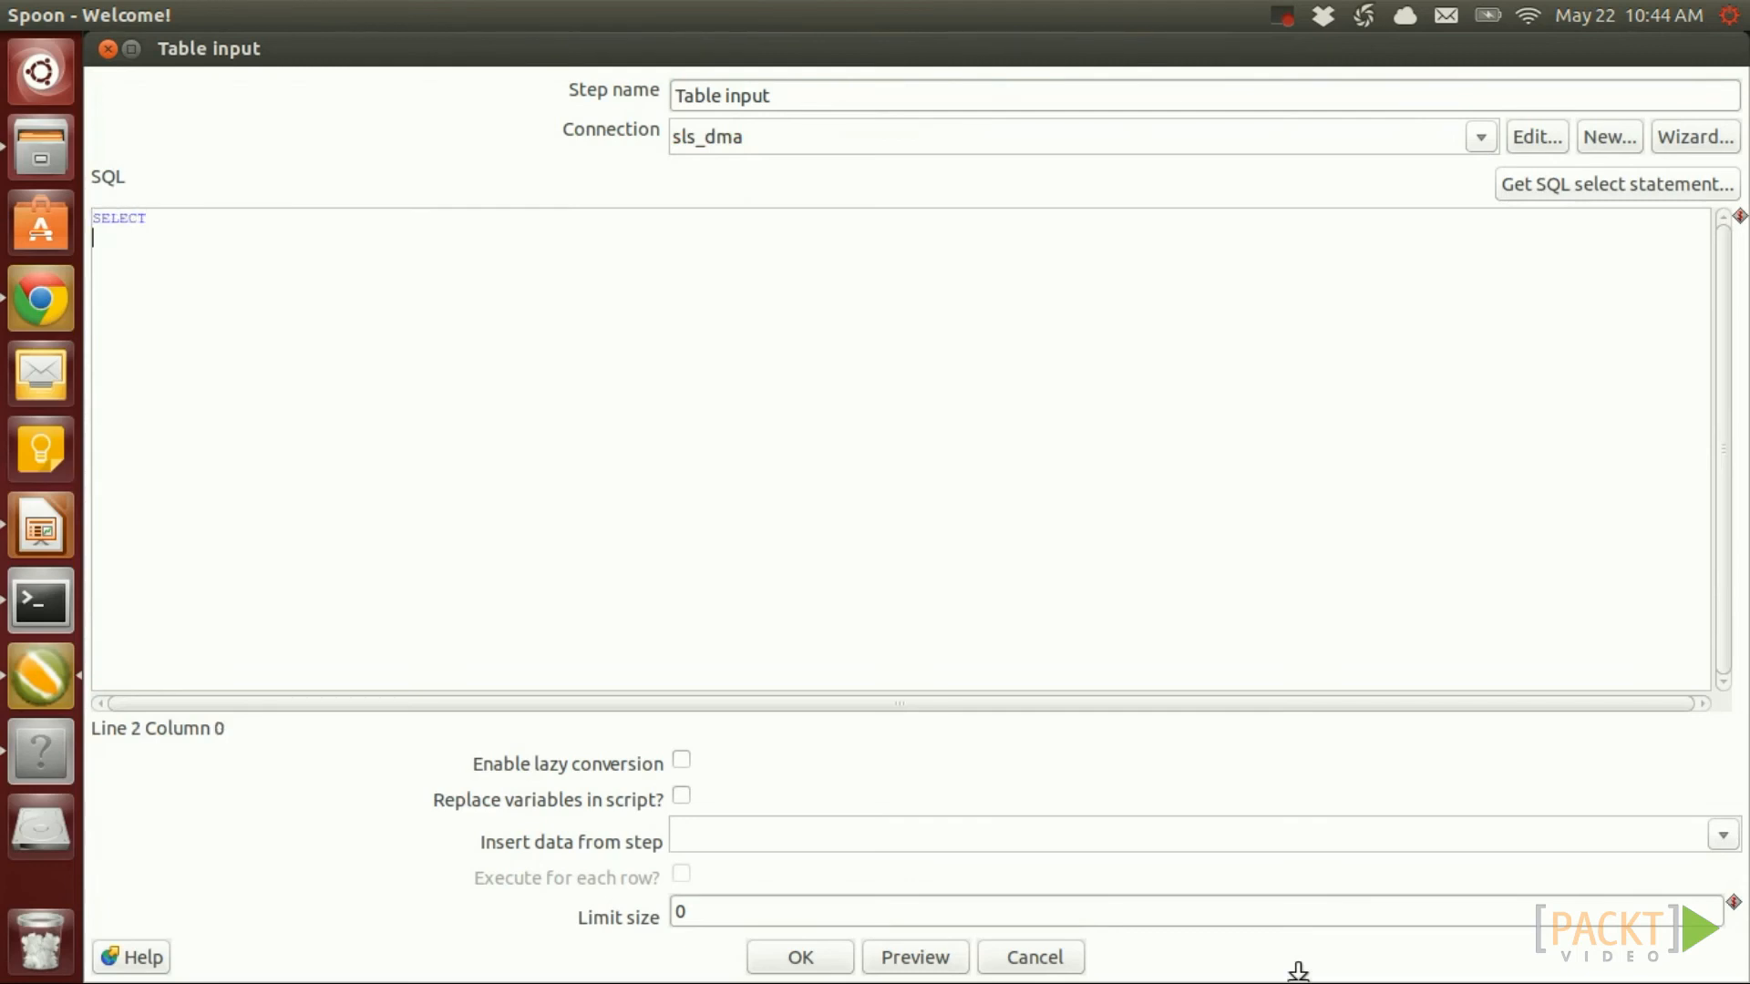
{"action": "type", "text": "MAX(sale_id) AS max_sale_id"}
{"action": "key", "text": "Return"}
{"action": "type", "text": "FROM"}
{"action": "key", "text": "Return"}
{"action": "type", "text": "dma.fact_sale"}
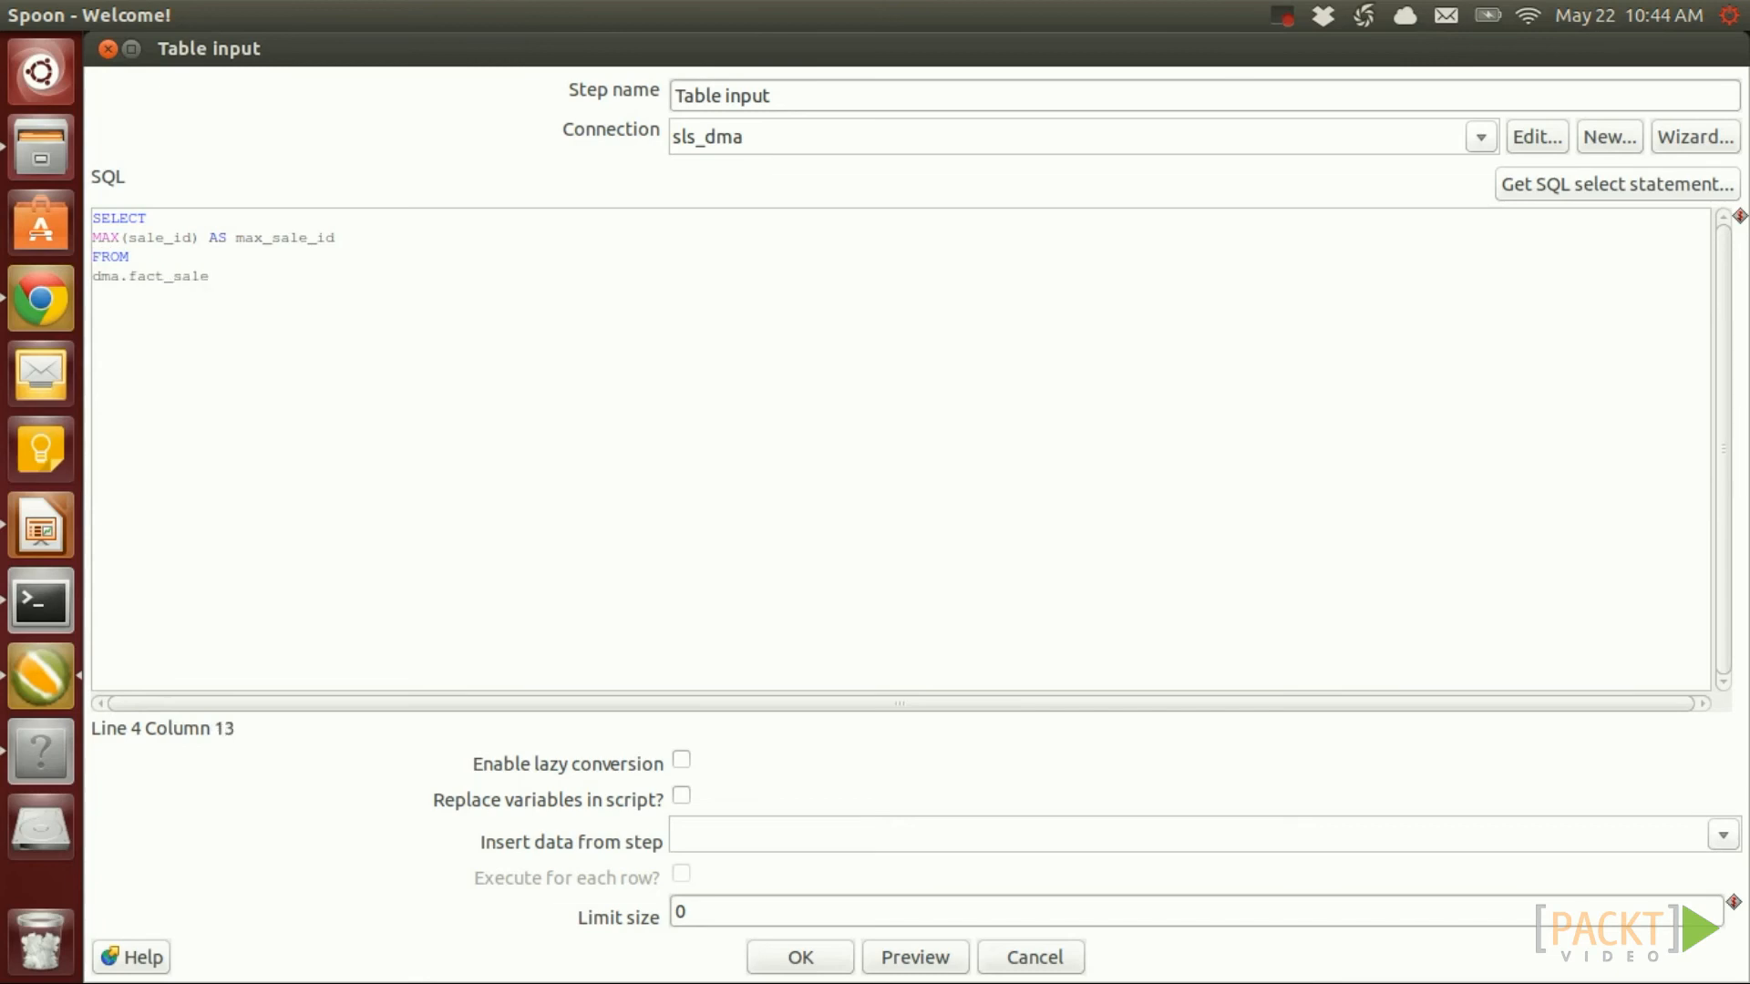
{"action": "left_click", "coordinate": [915, 956]}
{"action": "left_click", "coordinate": [1218, 572]}
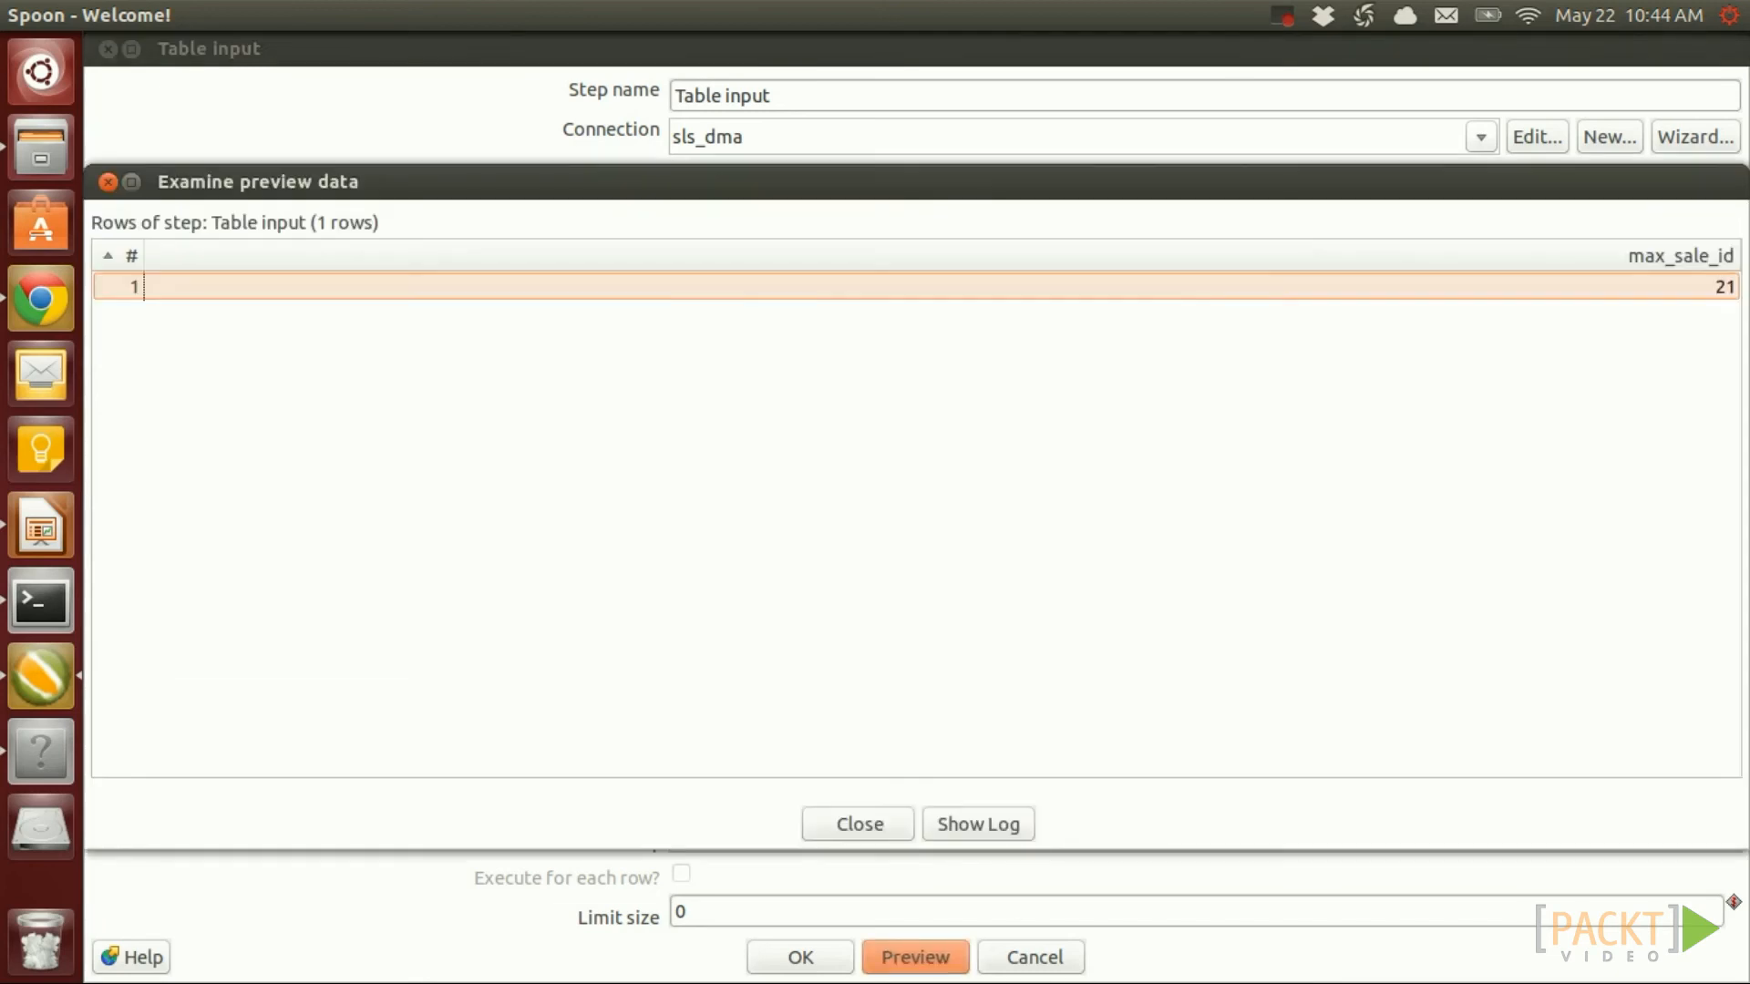
{"action": "left_click", "coordinate": [856, 823]}
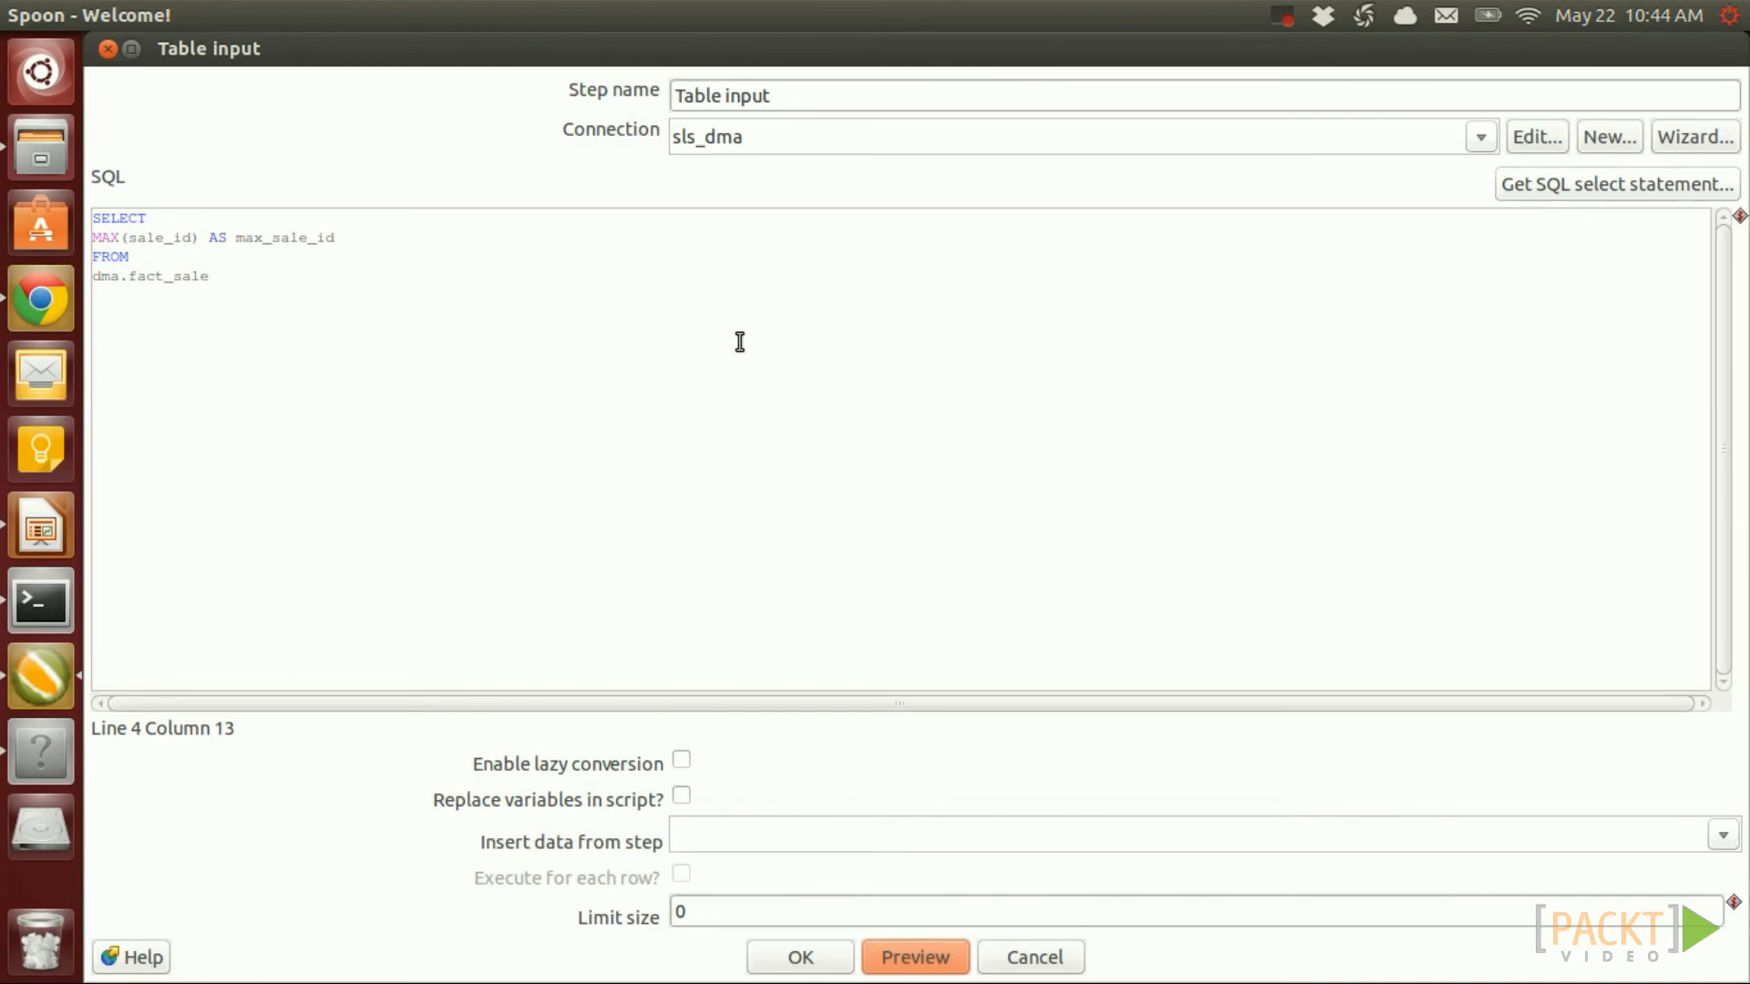
Wrap it as CASE WHEN MAX(sale_id) IS NULL THEN 0 ELSE MAX(sale_id) END
{"action": "left_click", "coordinate": [94, 238]}
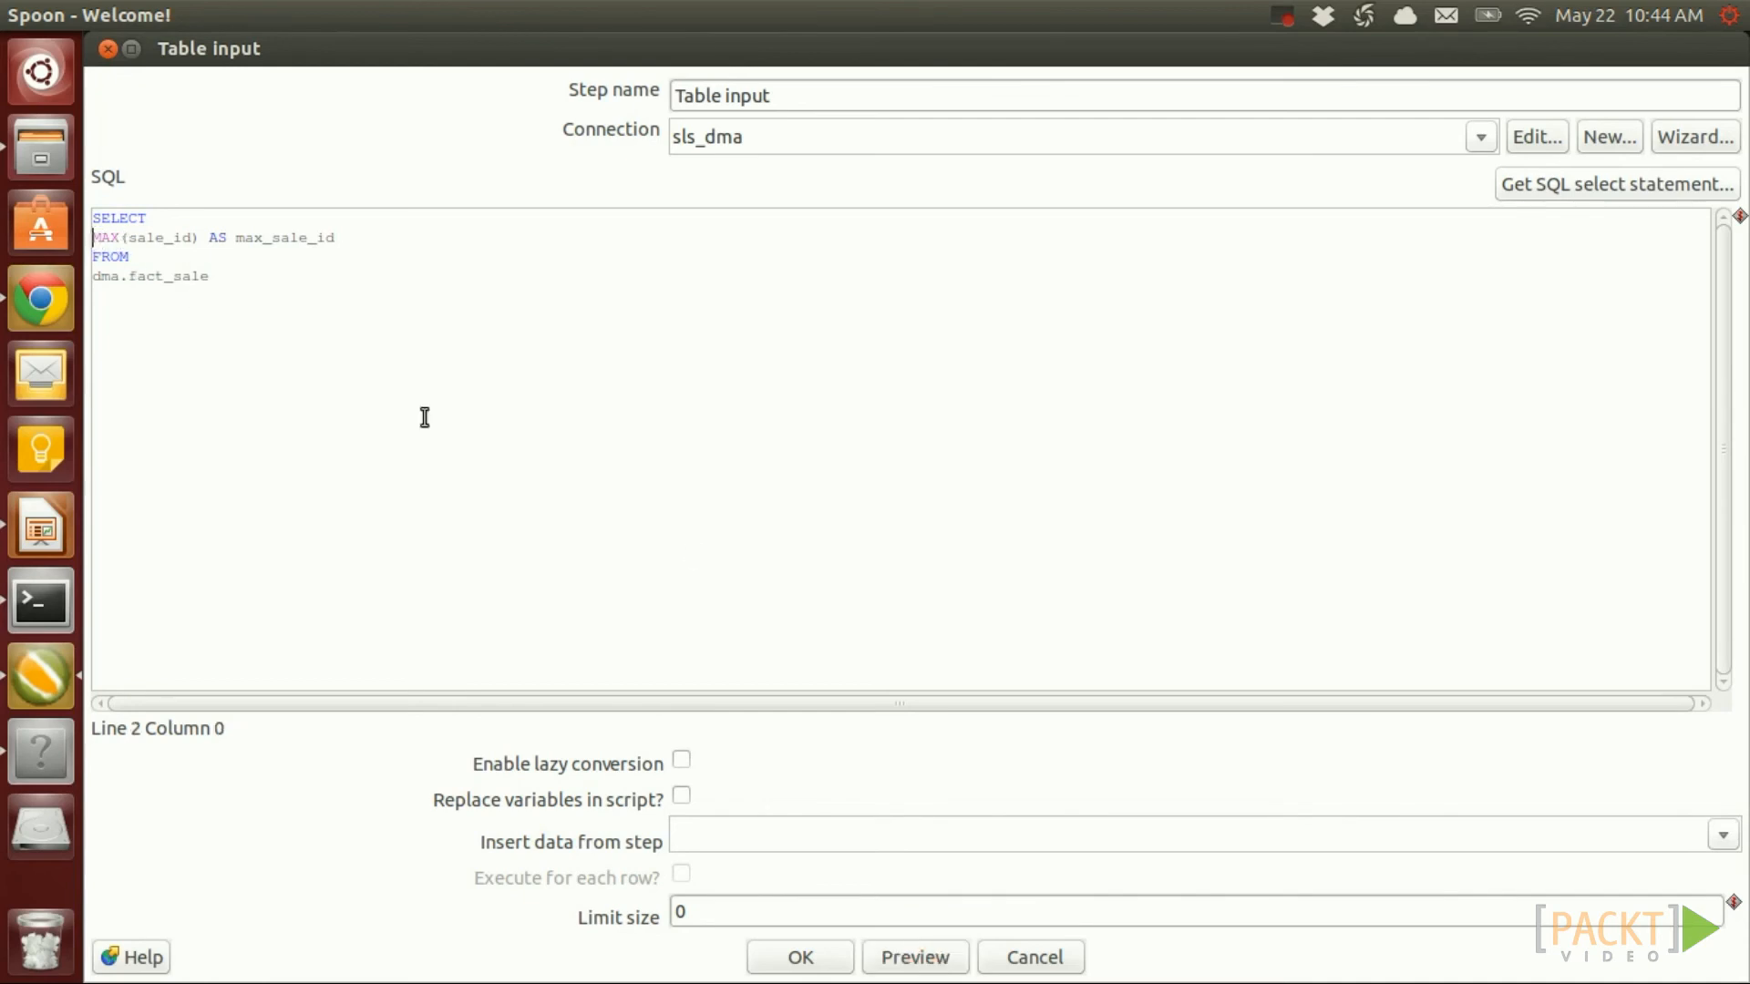
{"action": "type", "text": "CASE WHEN"}
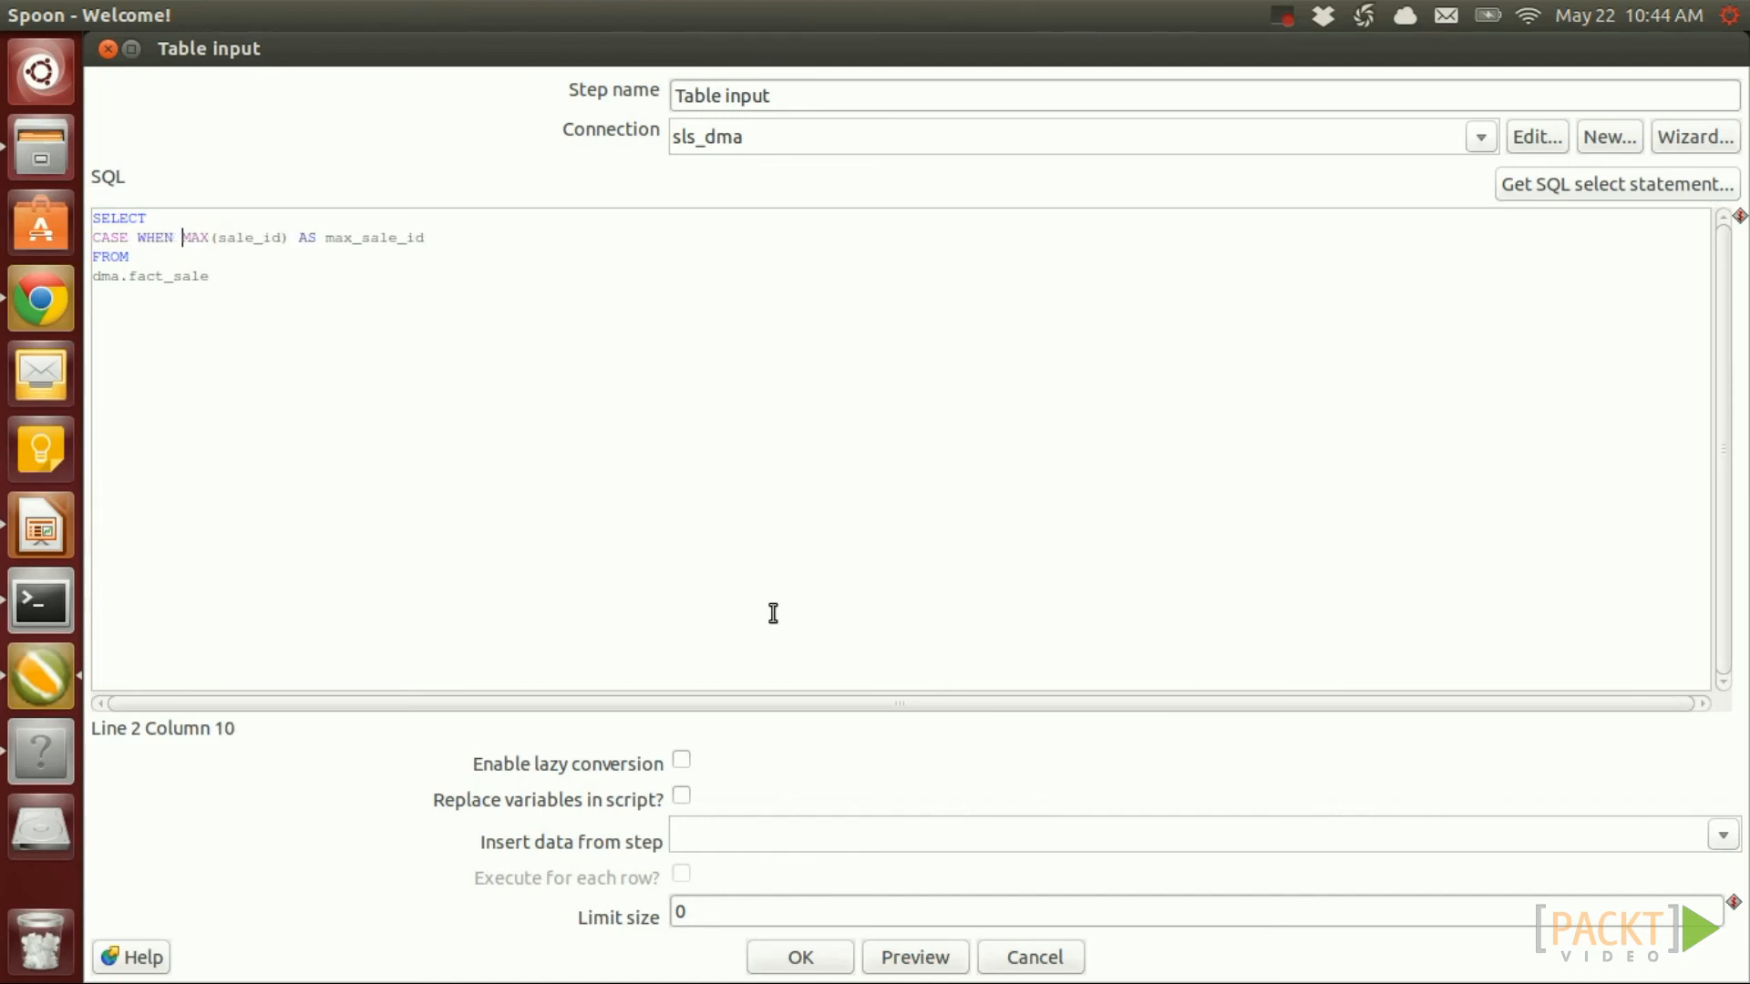
{"action": "key", "text": "shift+Right"}
{"action": "key", "text": "shift+Right"}
{"action": "key", "text": "shift+Right"}
{"action": "key", "text": "shift+Right"}
{"action": "key", "text": "shift+Right"}
{"action": "key", "text": "shift+Right"}
{"action": "key", "text": "shift+Right"}
{"action": "key", "text": "shift+Right"}
{"action": "key", "text": "shift+Right"}
{"action": "key", "text": "shift+Right"}
{"action": "key", "text": "shift+Right"}
{"action": "key", "text": "shift+Right"}
{"action": "key", "text": "shift+Right"}
{"action": "key", "text": "ctrl+c"}
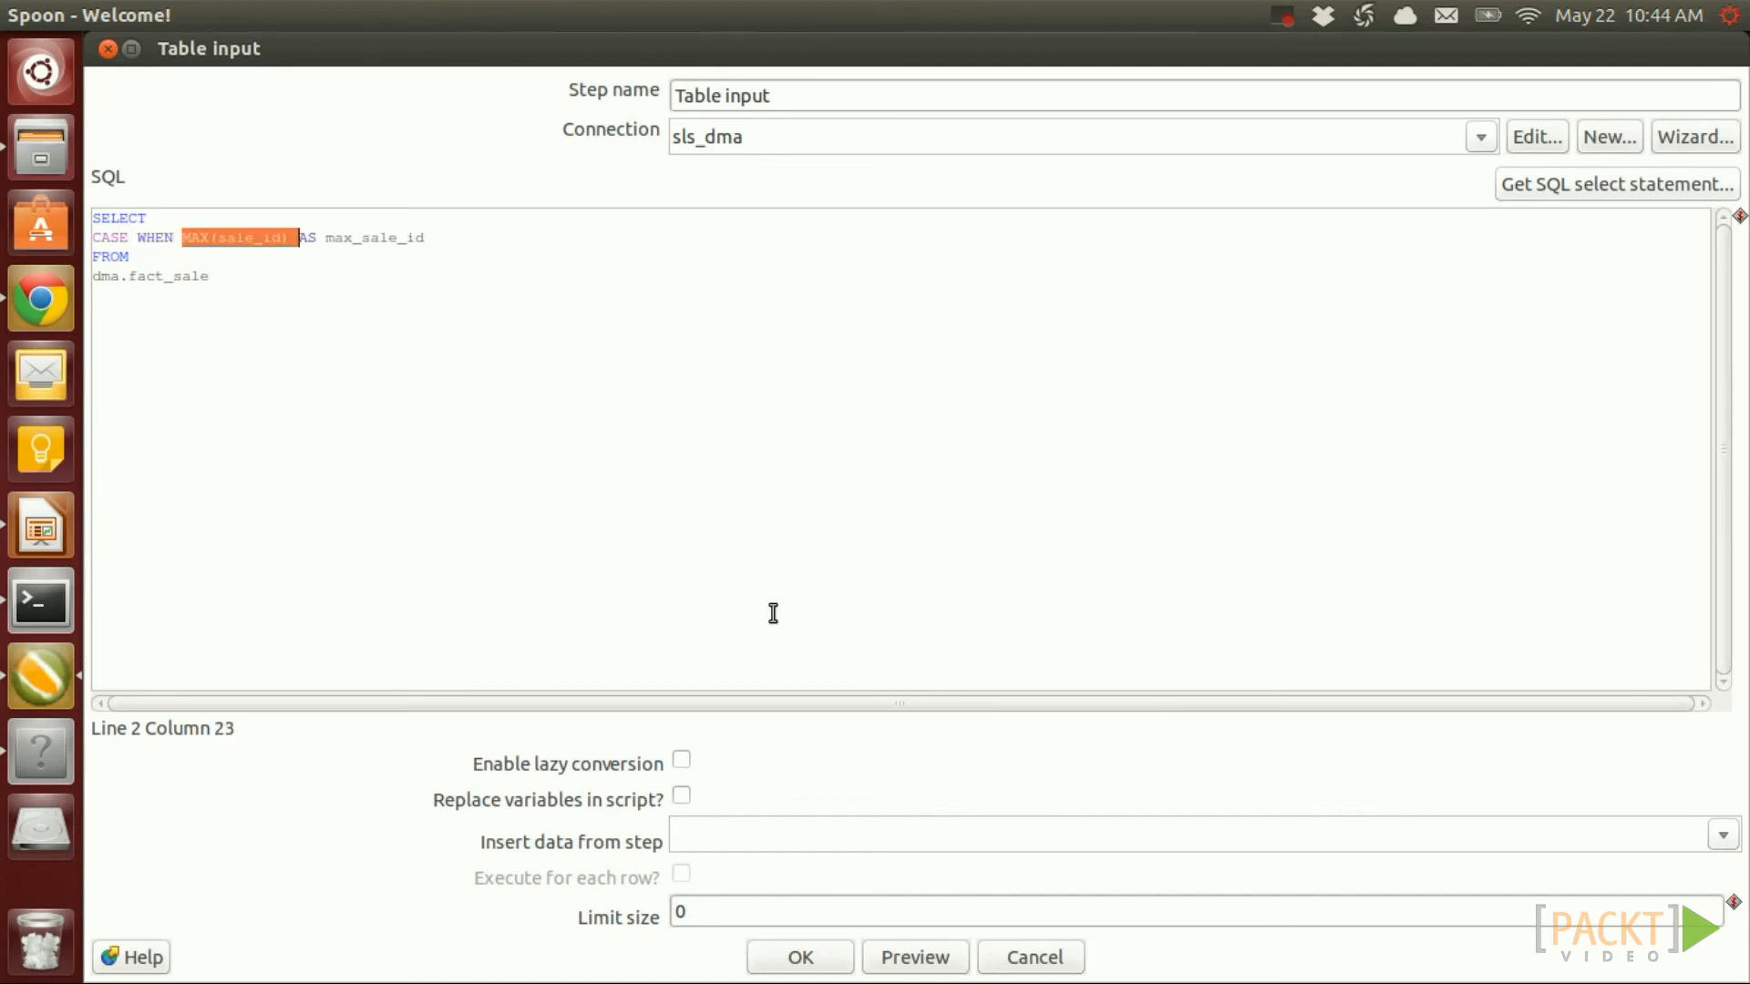
{"action": "key", "text": "Right"}
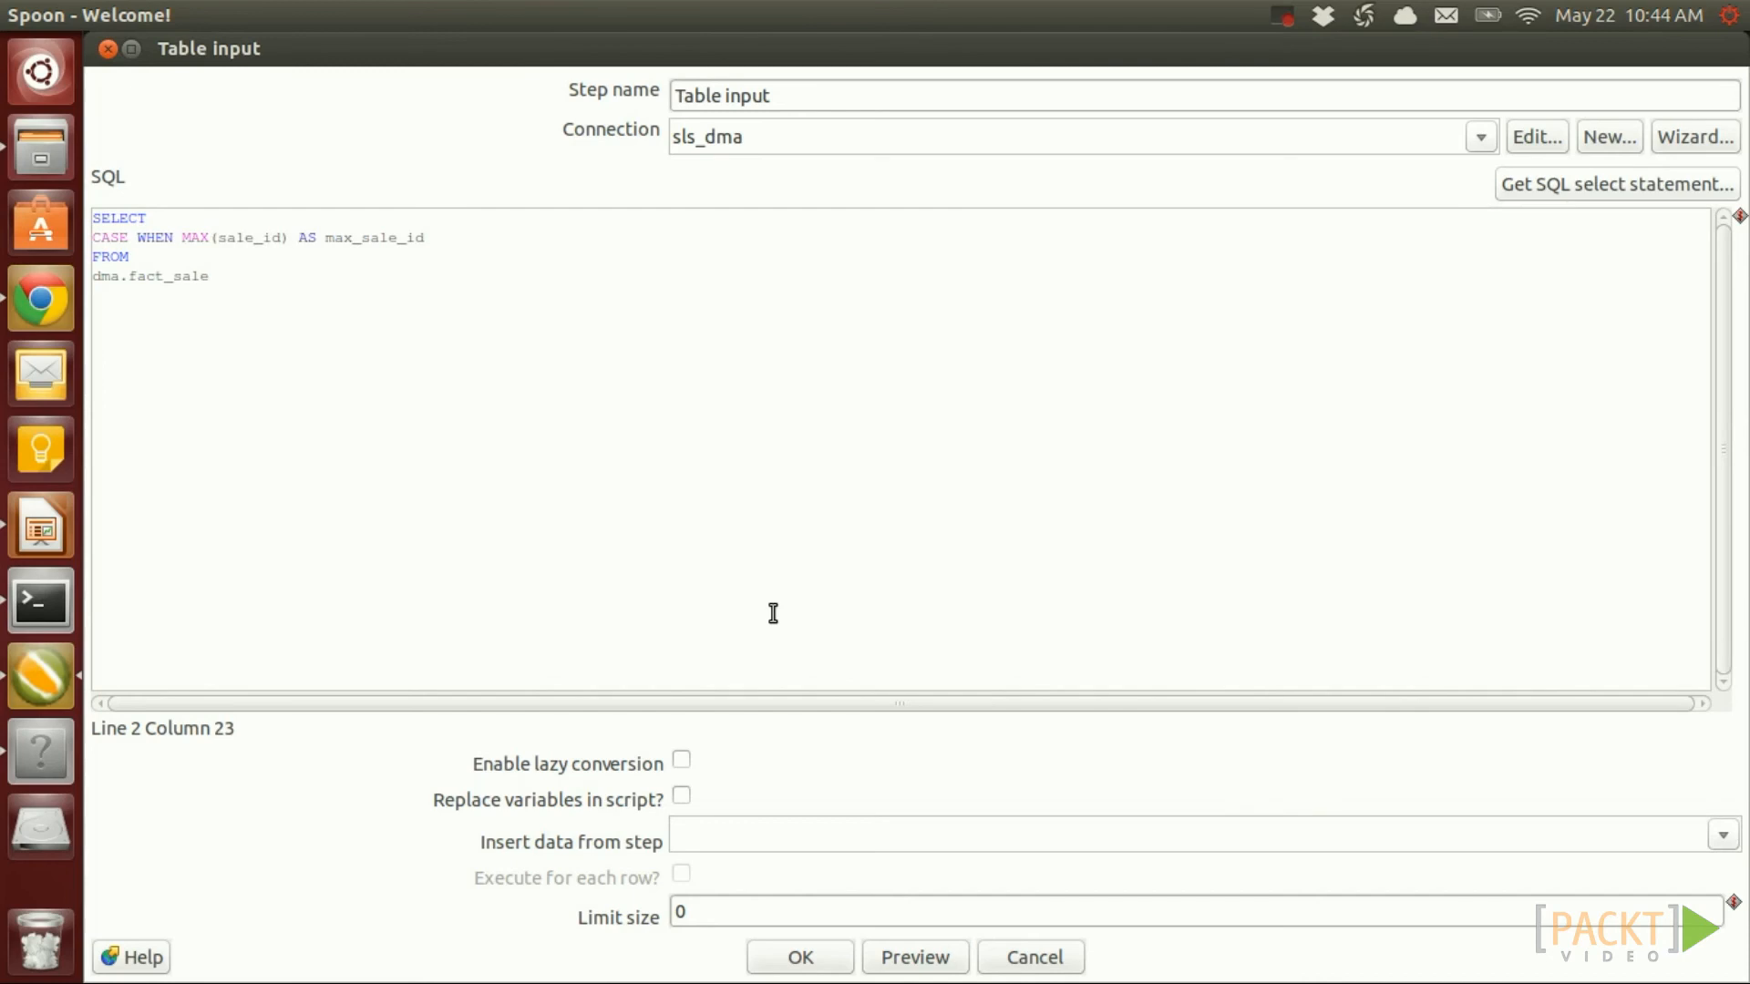
{"action": "type", "text": "IS NULL THEN "}
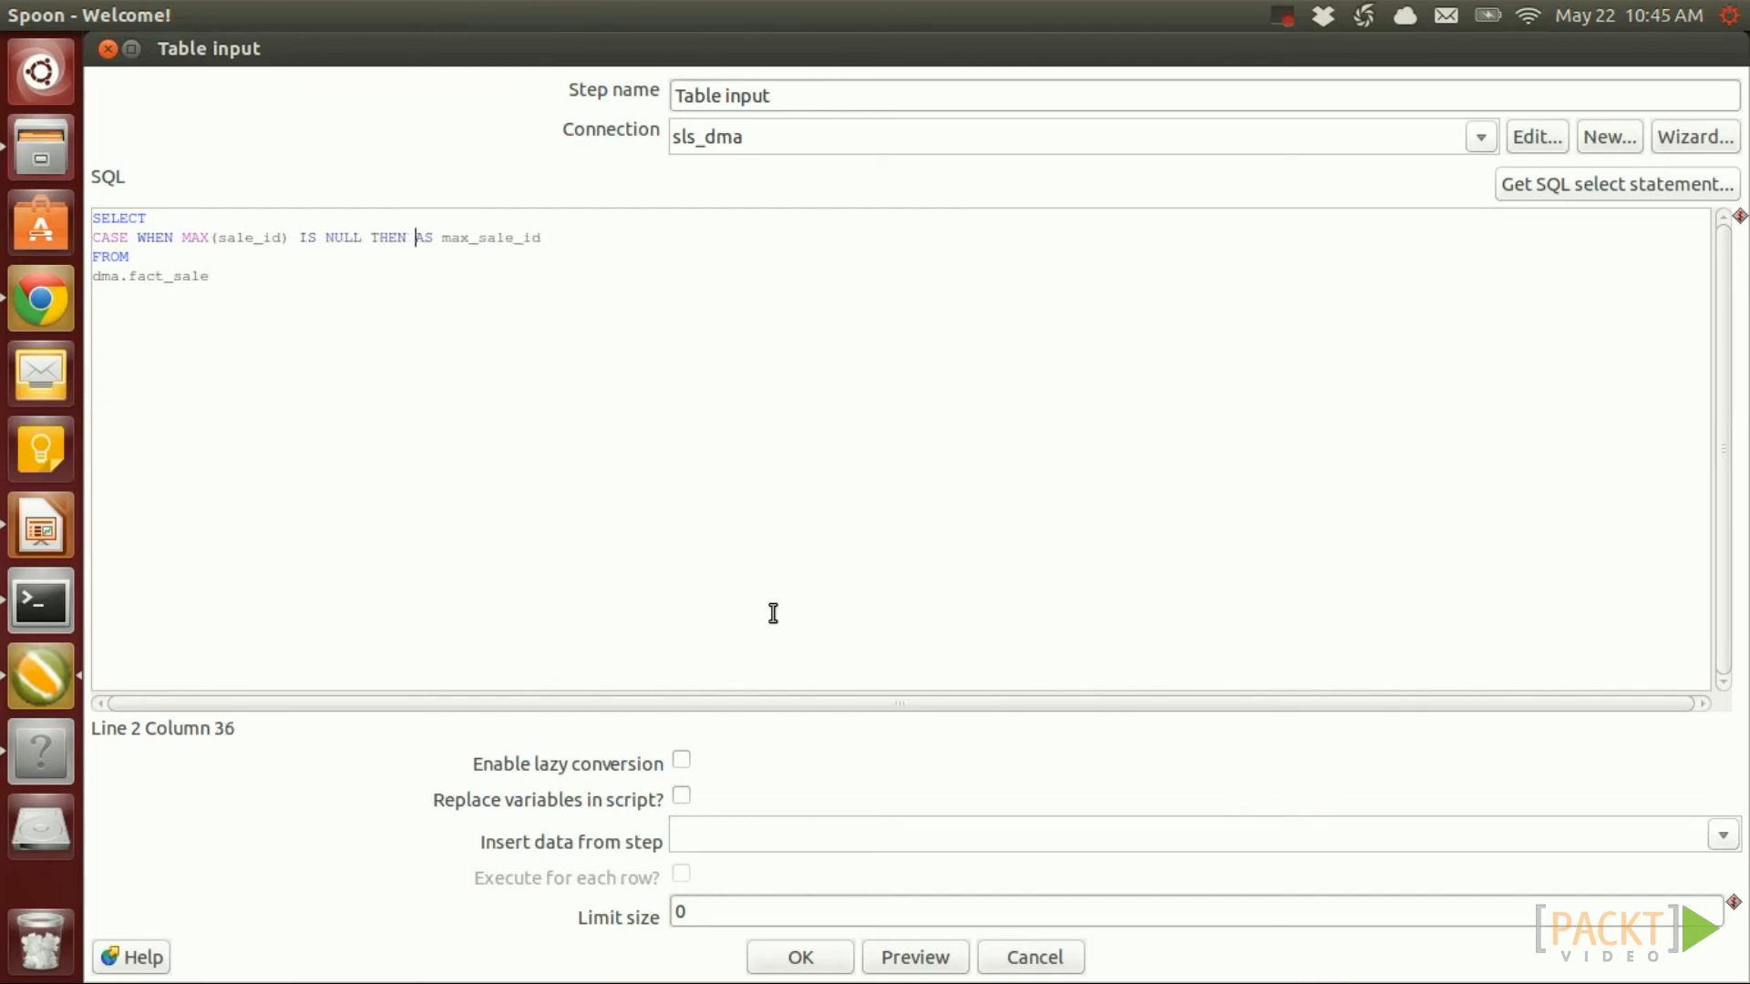
{"action": "type", "text": "0 ELSE"}
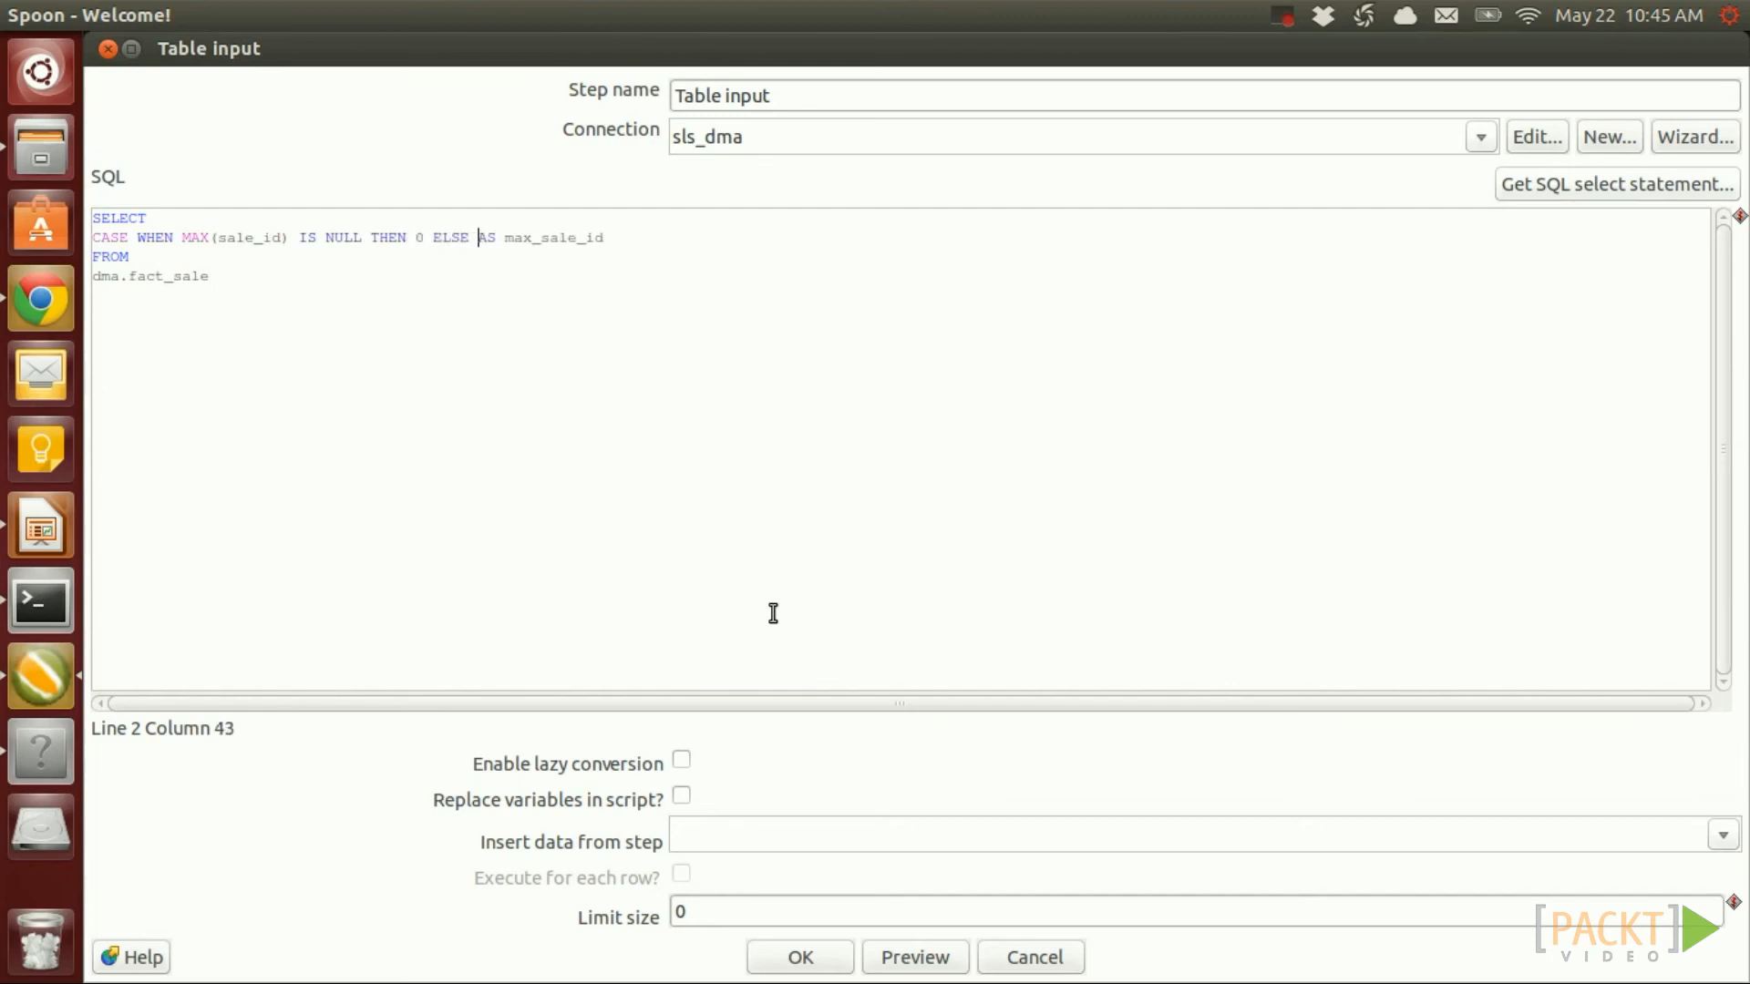
{"action": "key", "text": "ctrl+v"}
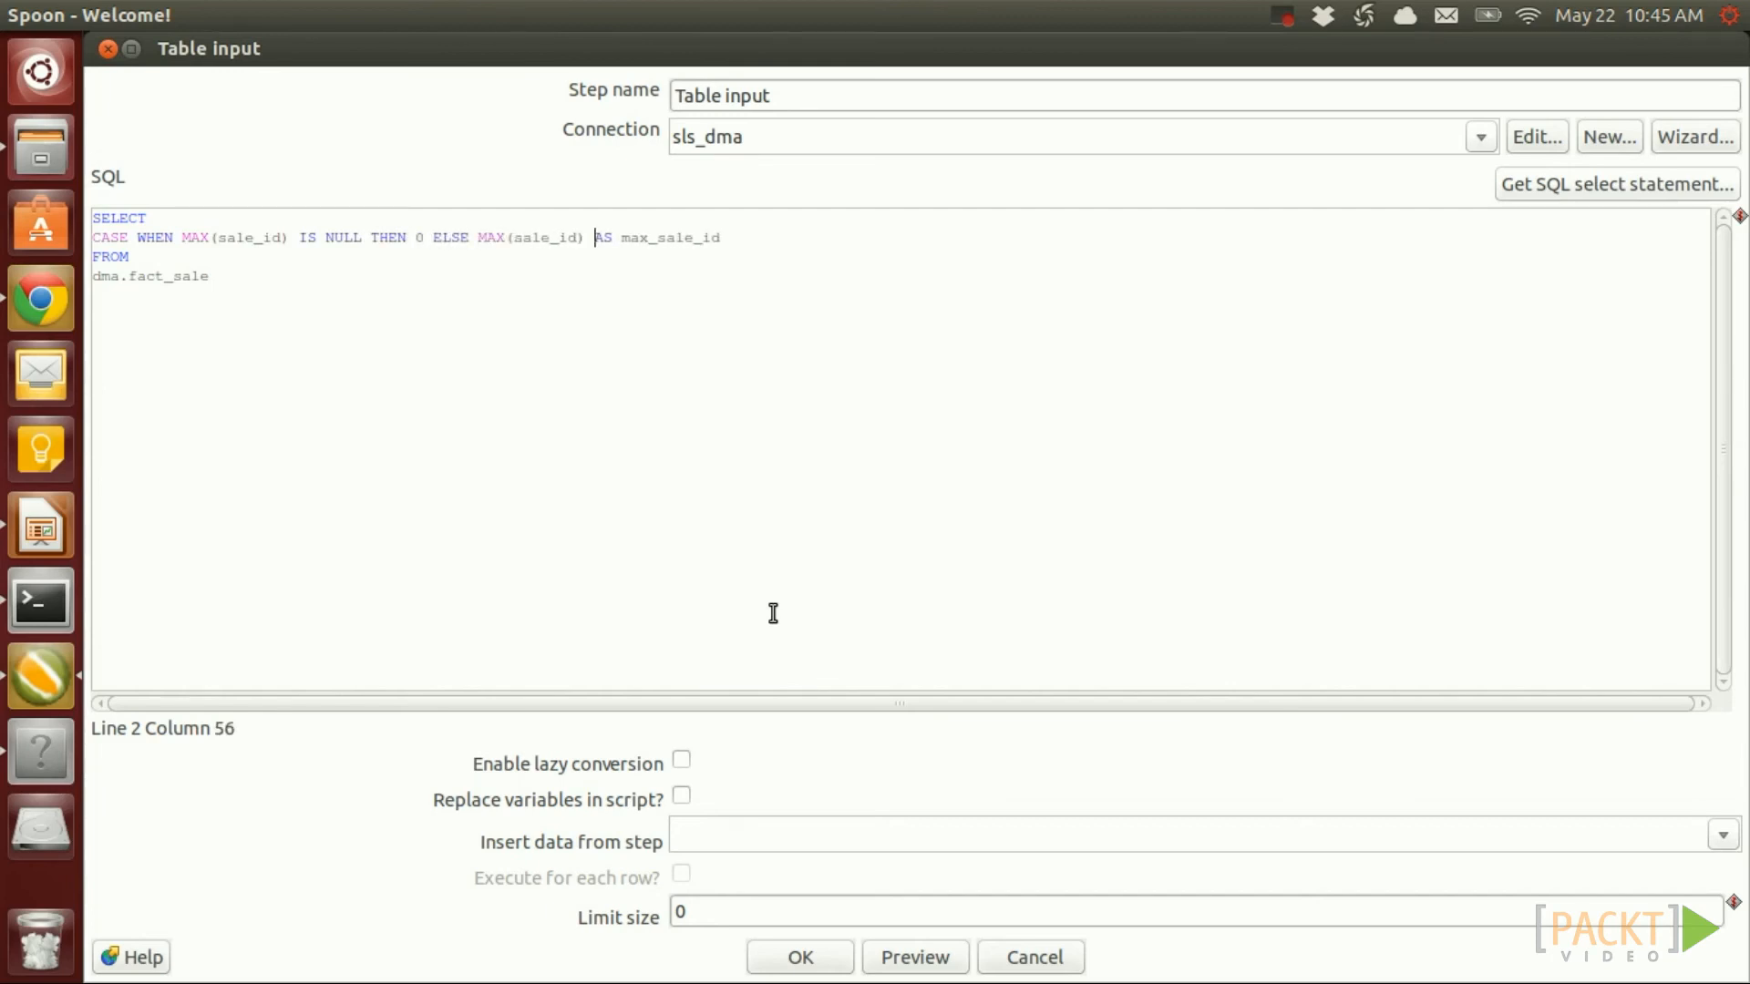
{"action": "type", "text": "END"}
Preview max_sale_id returning 21, accept the step and save tr_cdc_set_var
{"action": "left_click", "coordinate": [915, 957]}
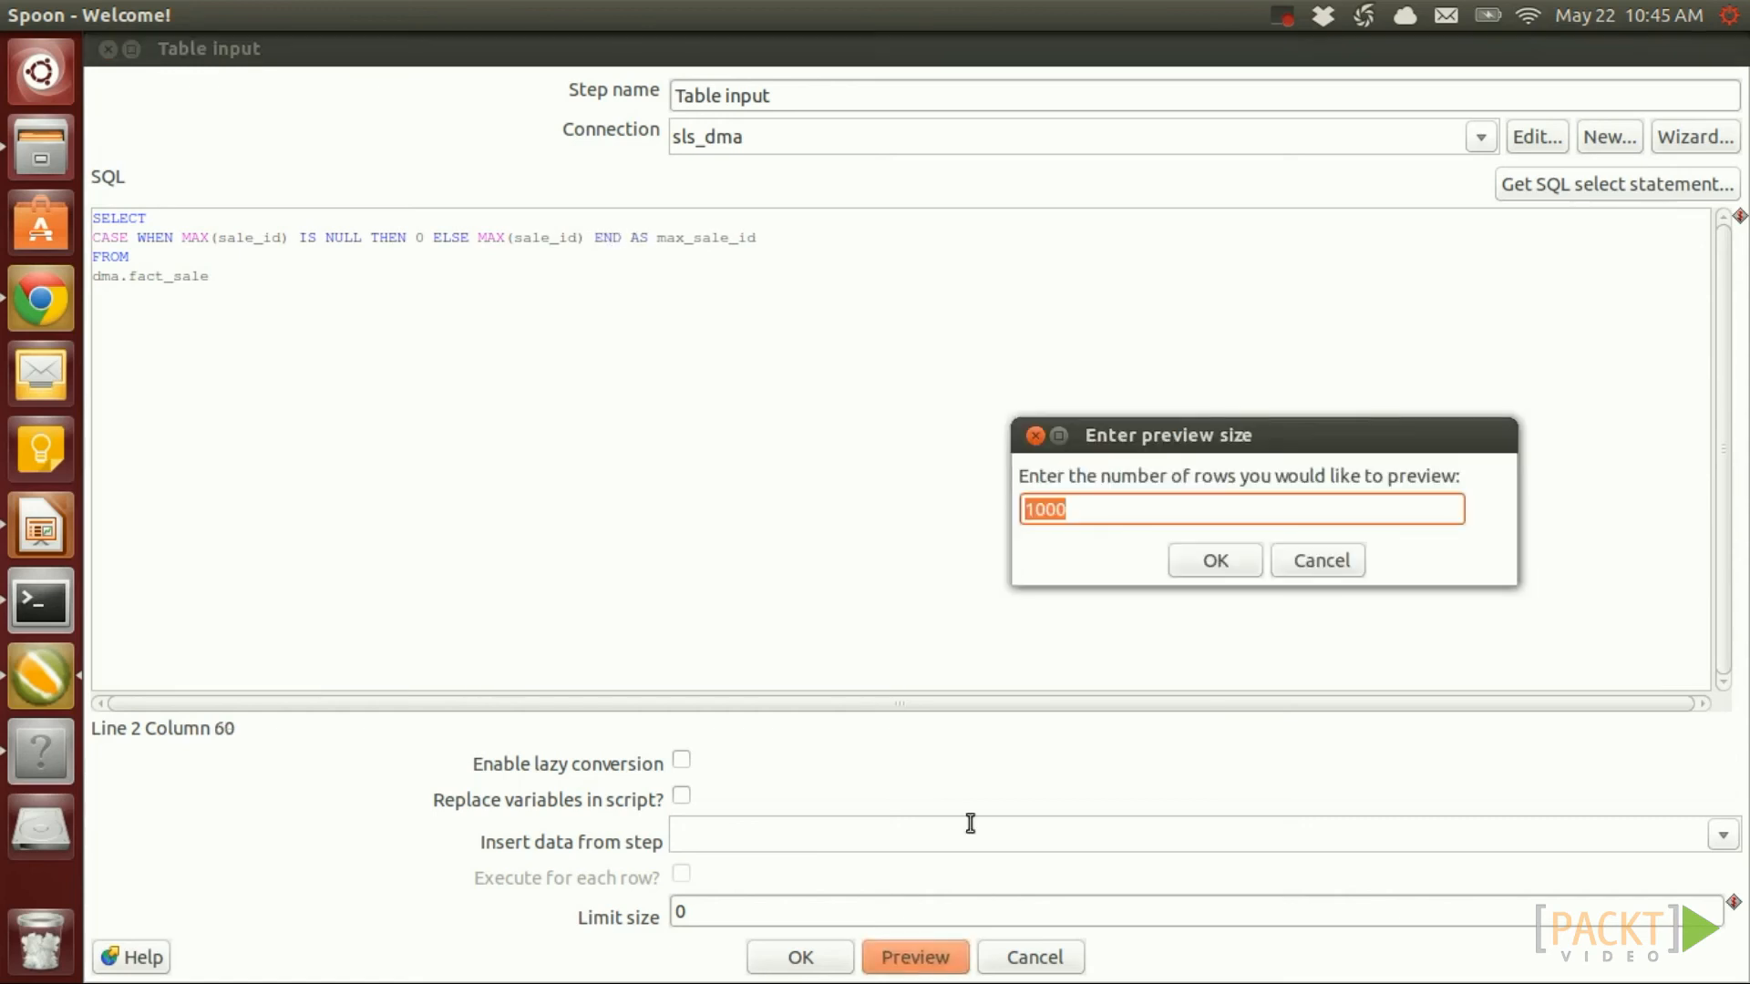
{"action": "left_click", "coordinate": [1215, 558]}
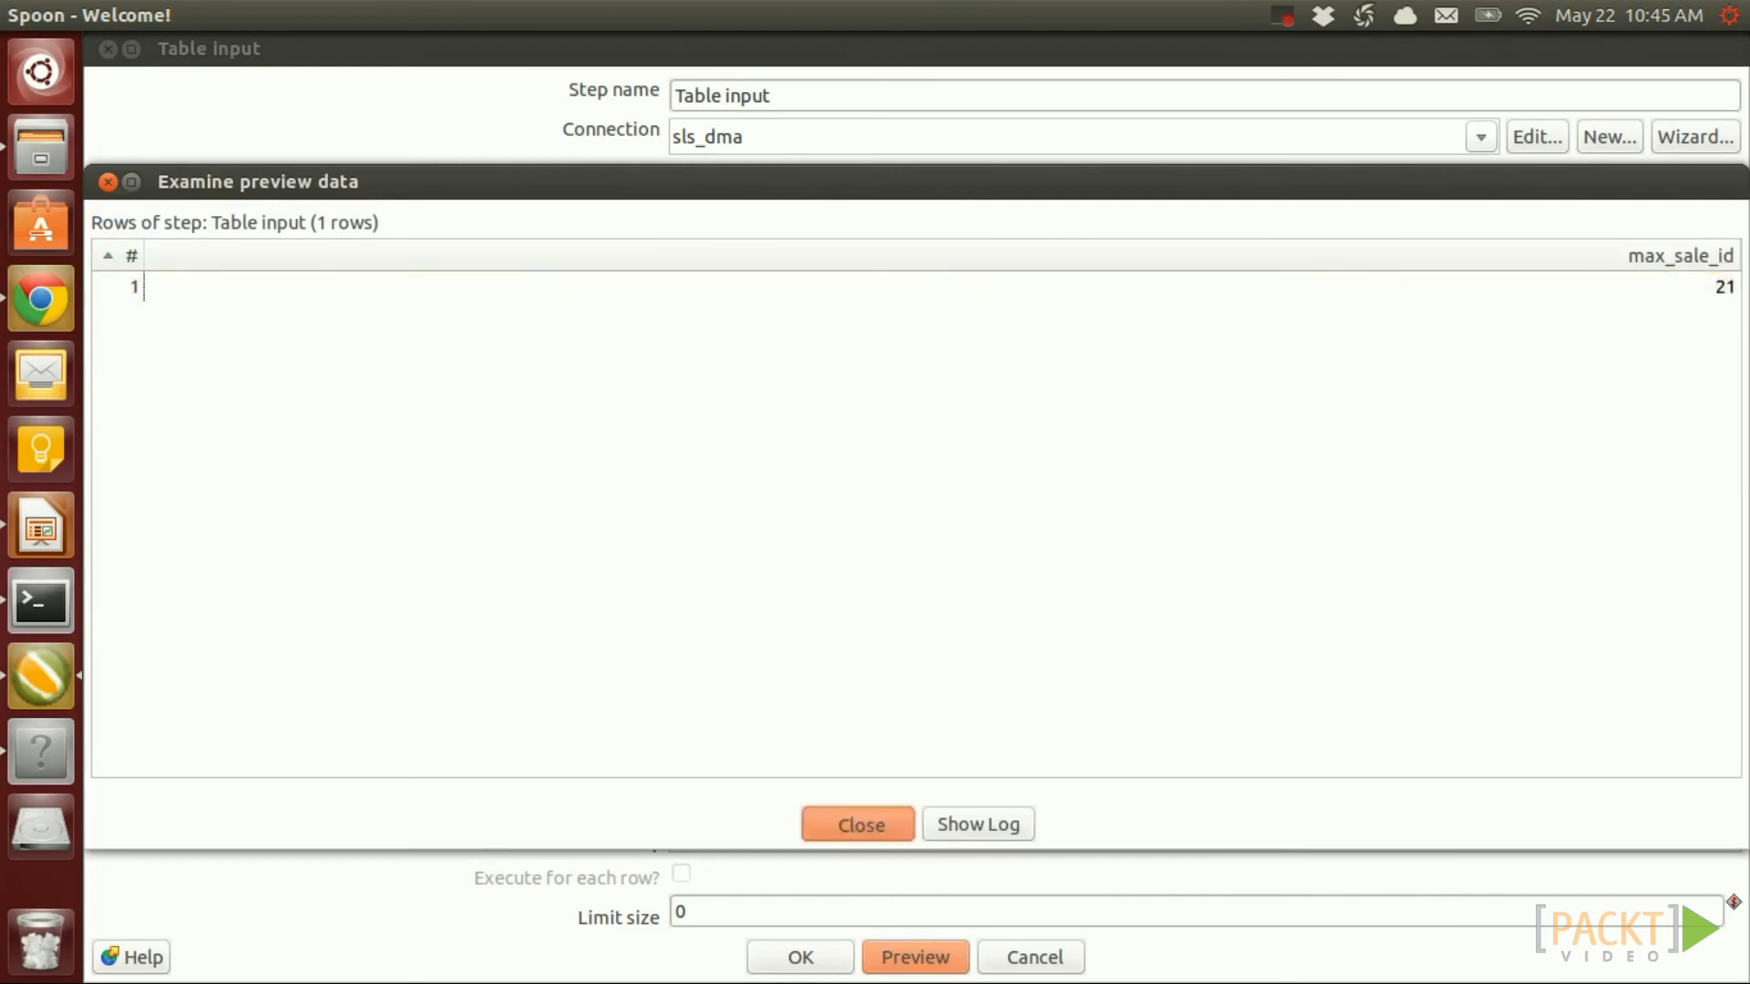
{"action": "left_click", "coordinate": [857, 823]}
{"action": "left_click", "coordinate": [800, 957]}
{"action": "key", "text": "ctrl+s"}
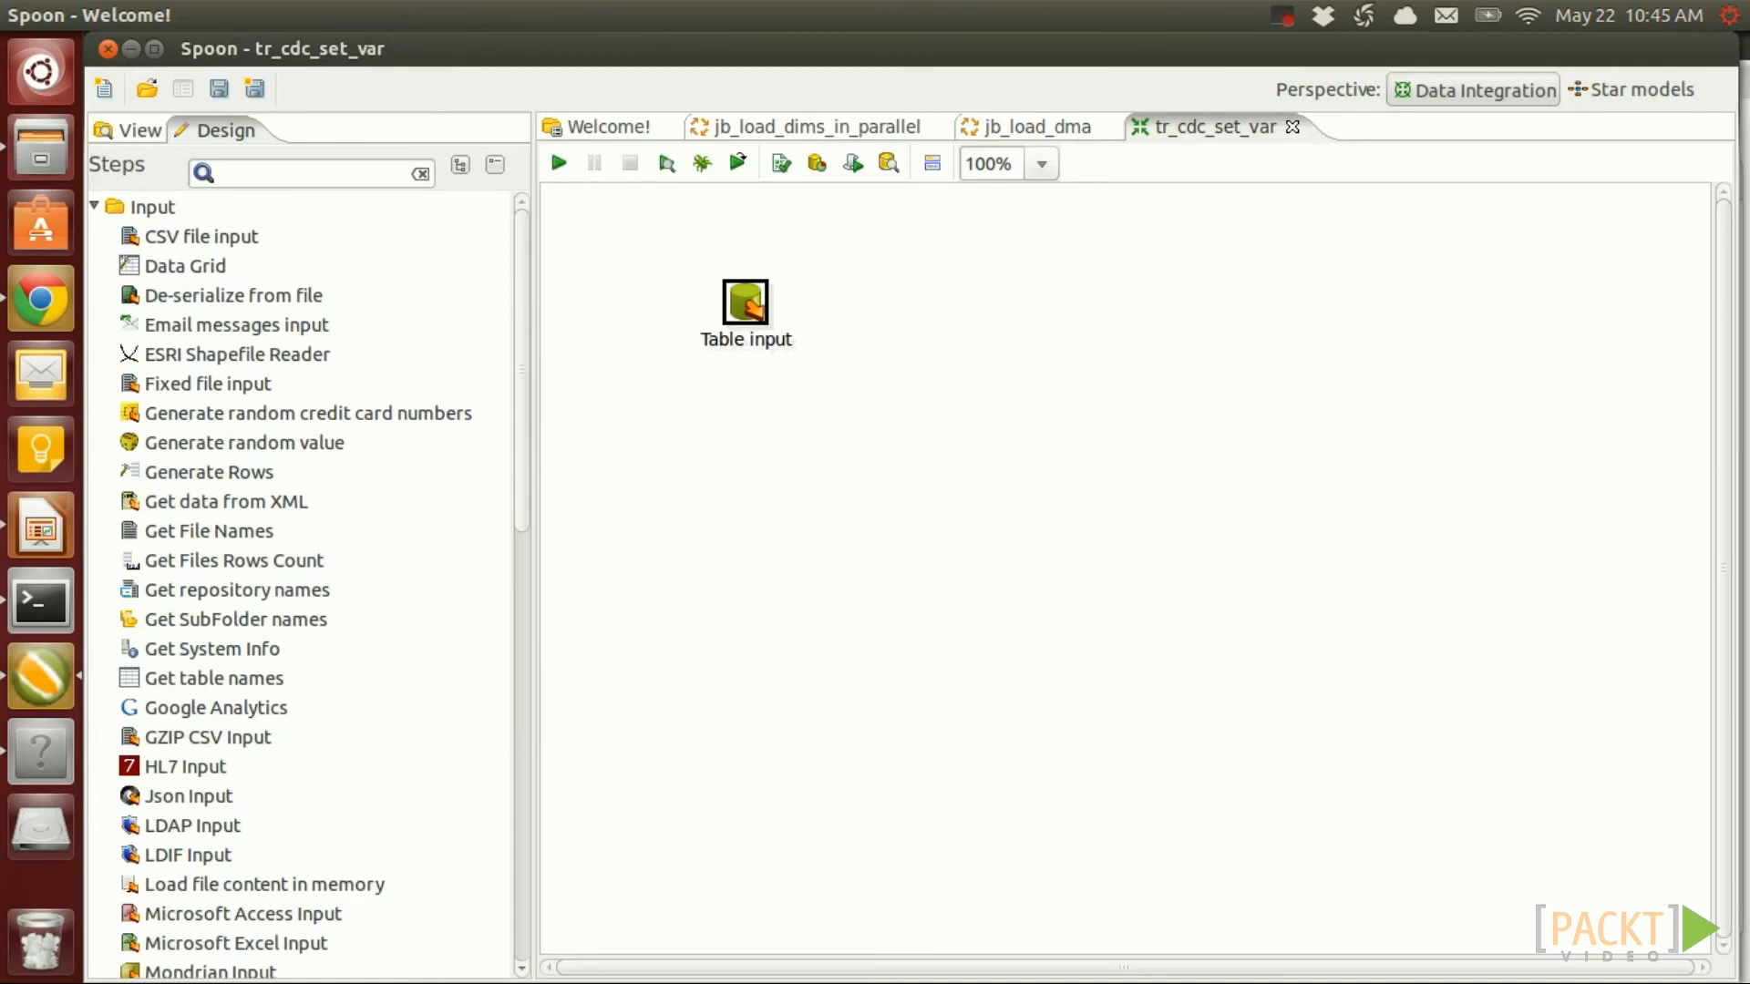
Place a Set Variables step from the Job category to the right of Table input
{"action": "left_click", "coordinate": [94, 207]}
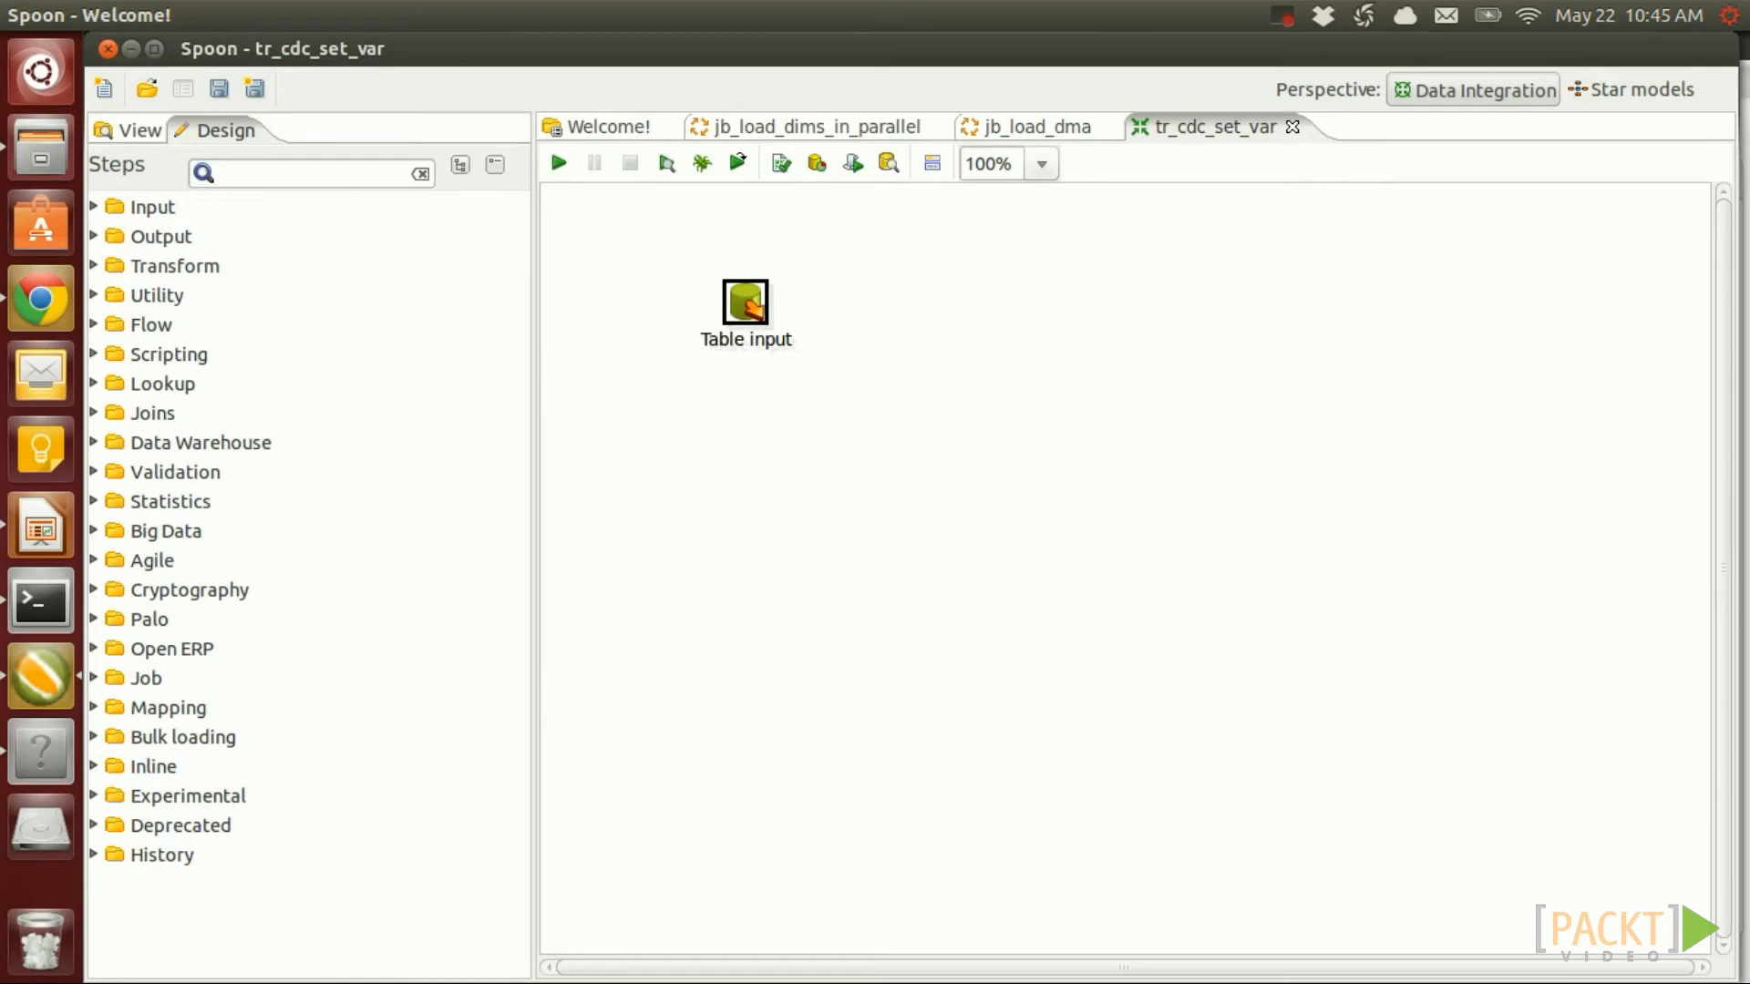
{"action": "left_click", "coordinate": [94, 676]}
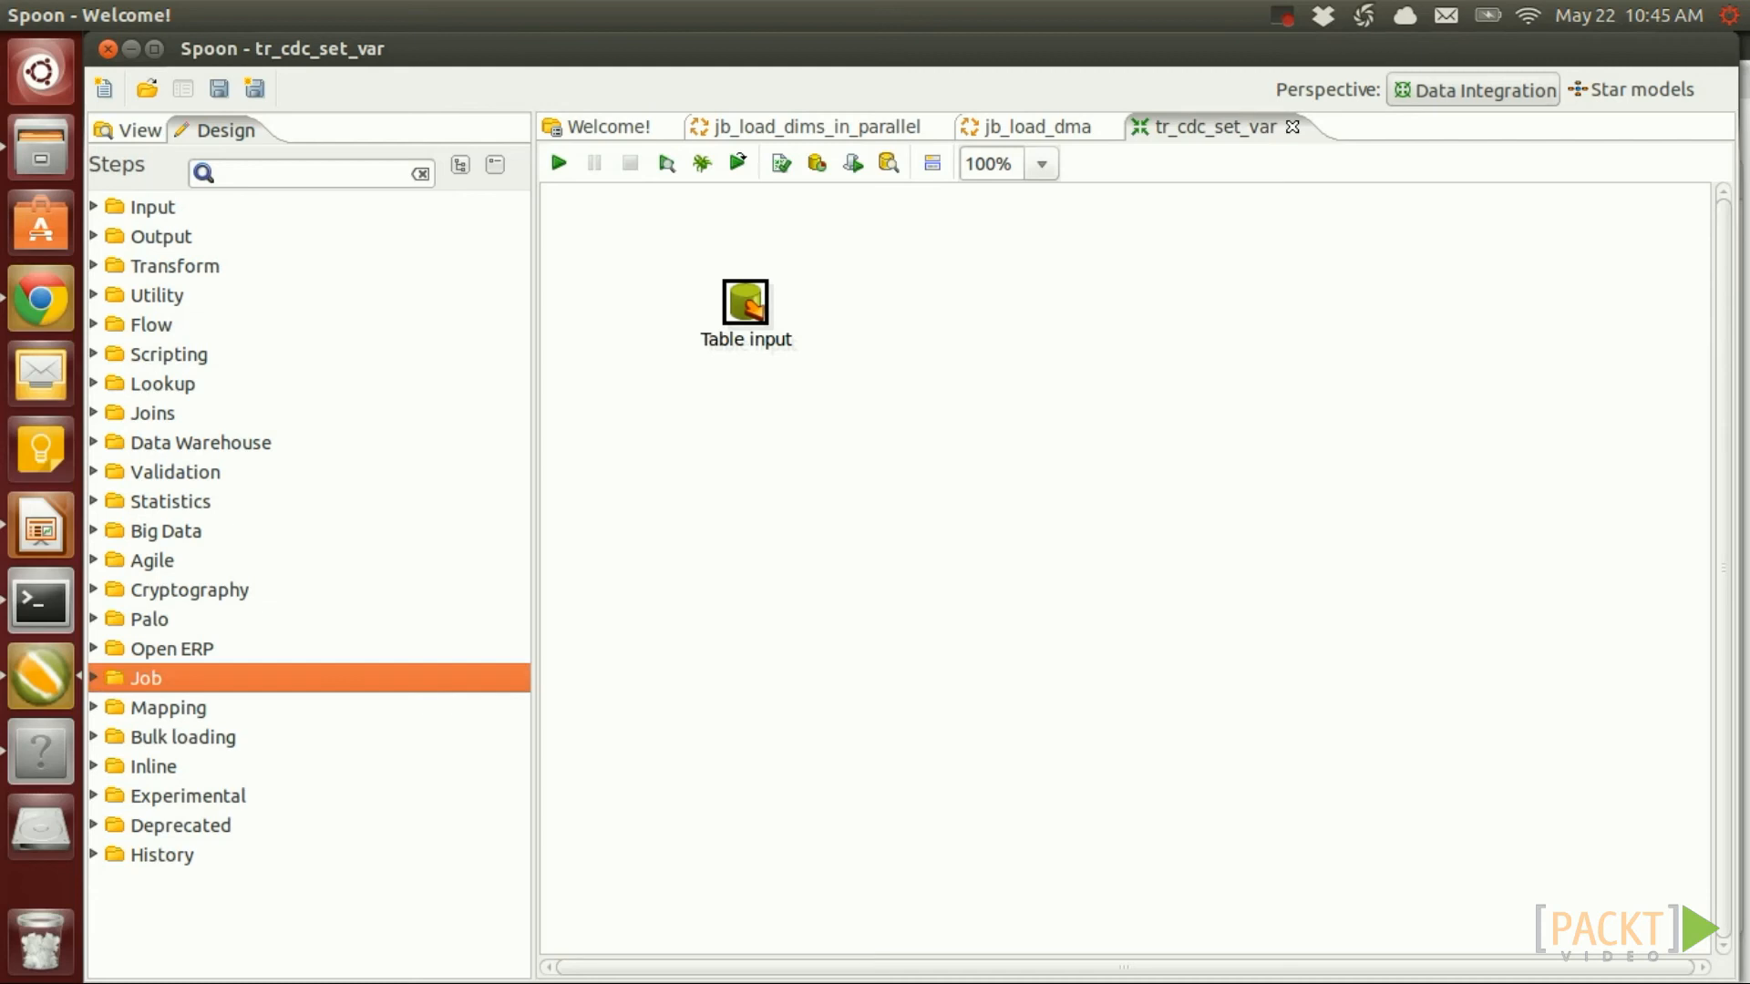
{"action": "left_click", "coordinate": [94, 677]}
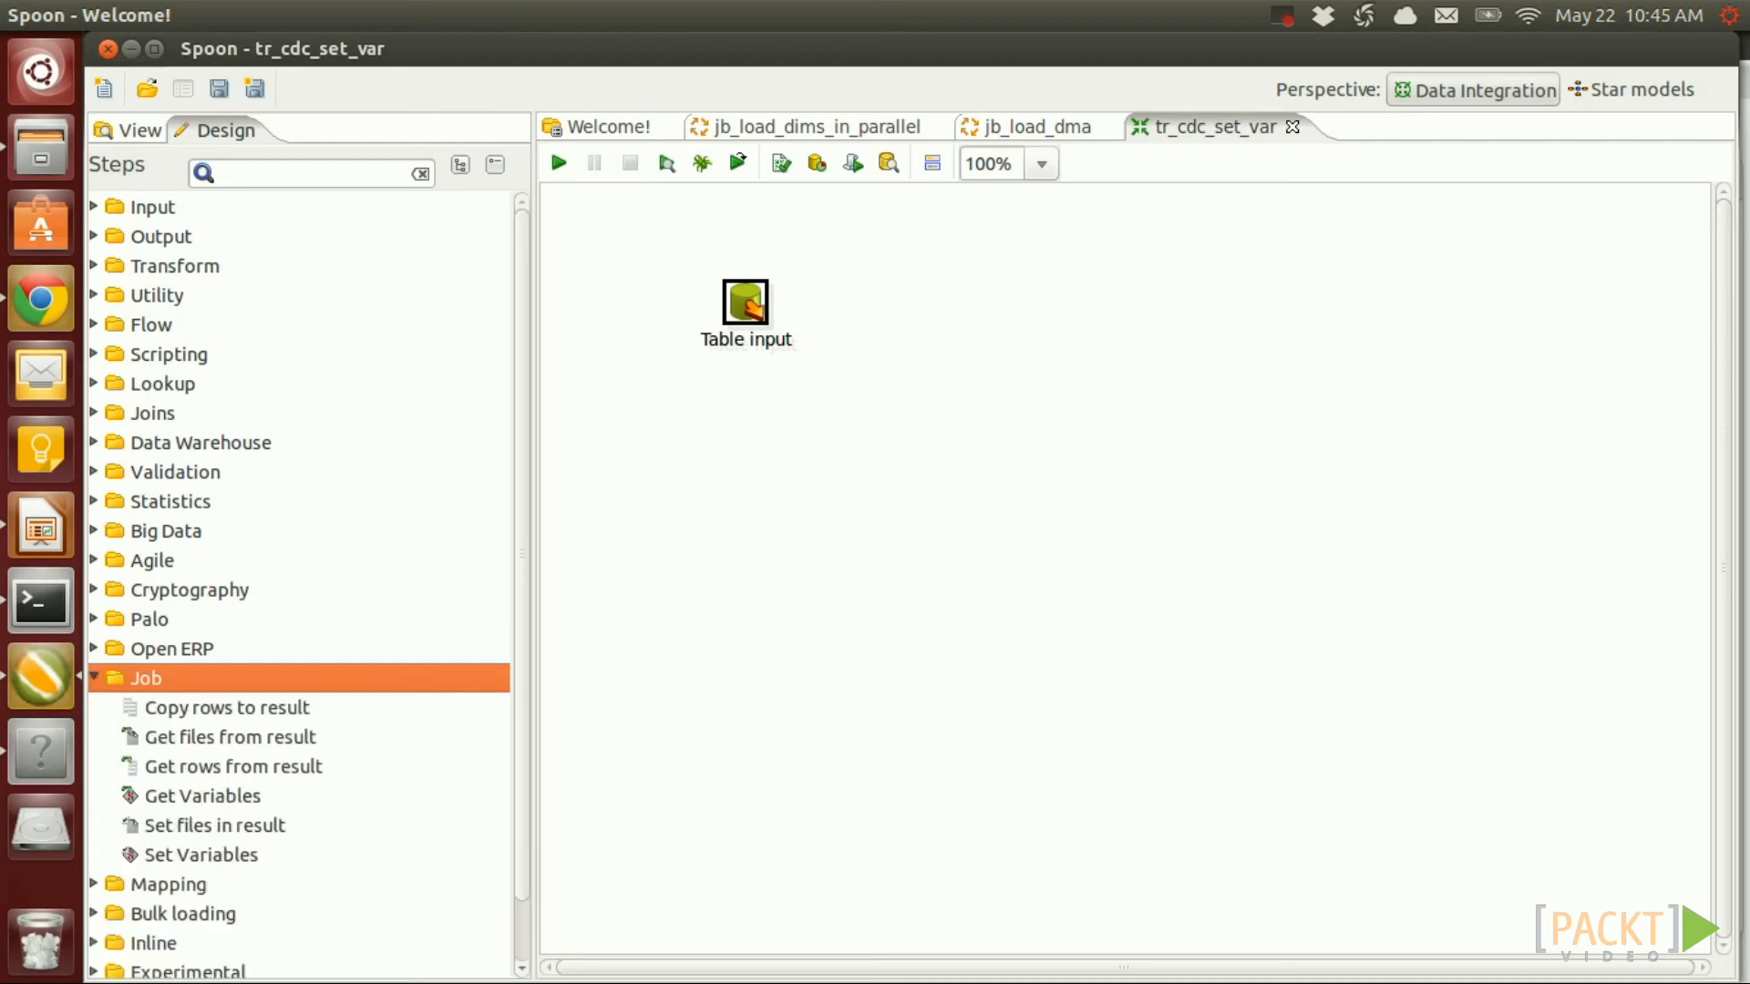
{"action": "left_click_drag", "start_coordinate": [200, 854], "coordinate": [938, 337]}
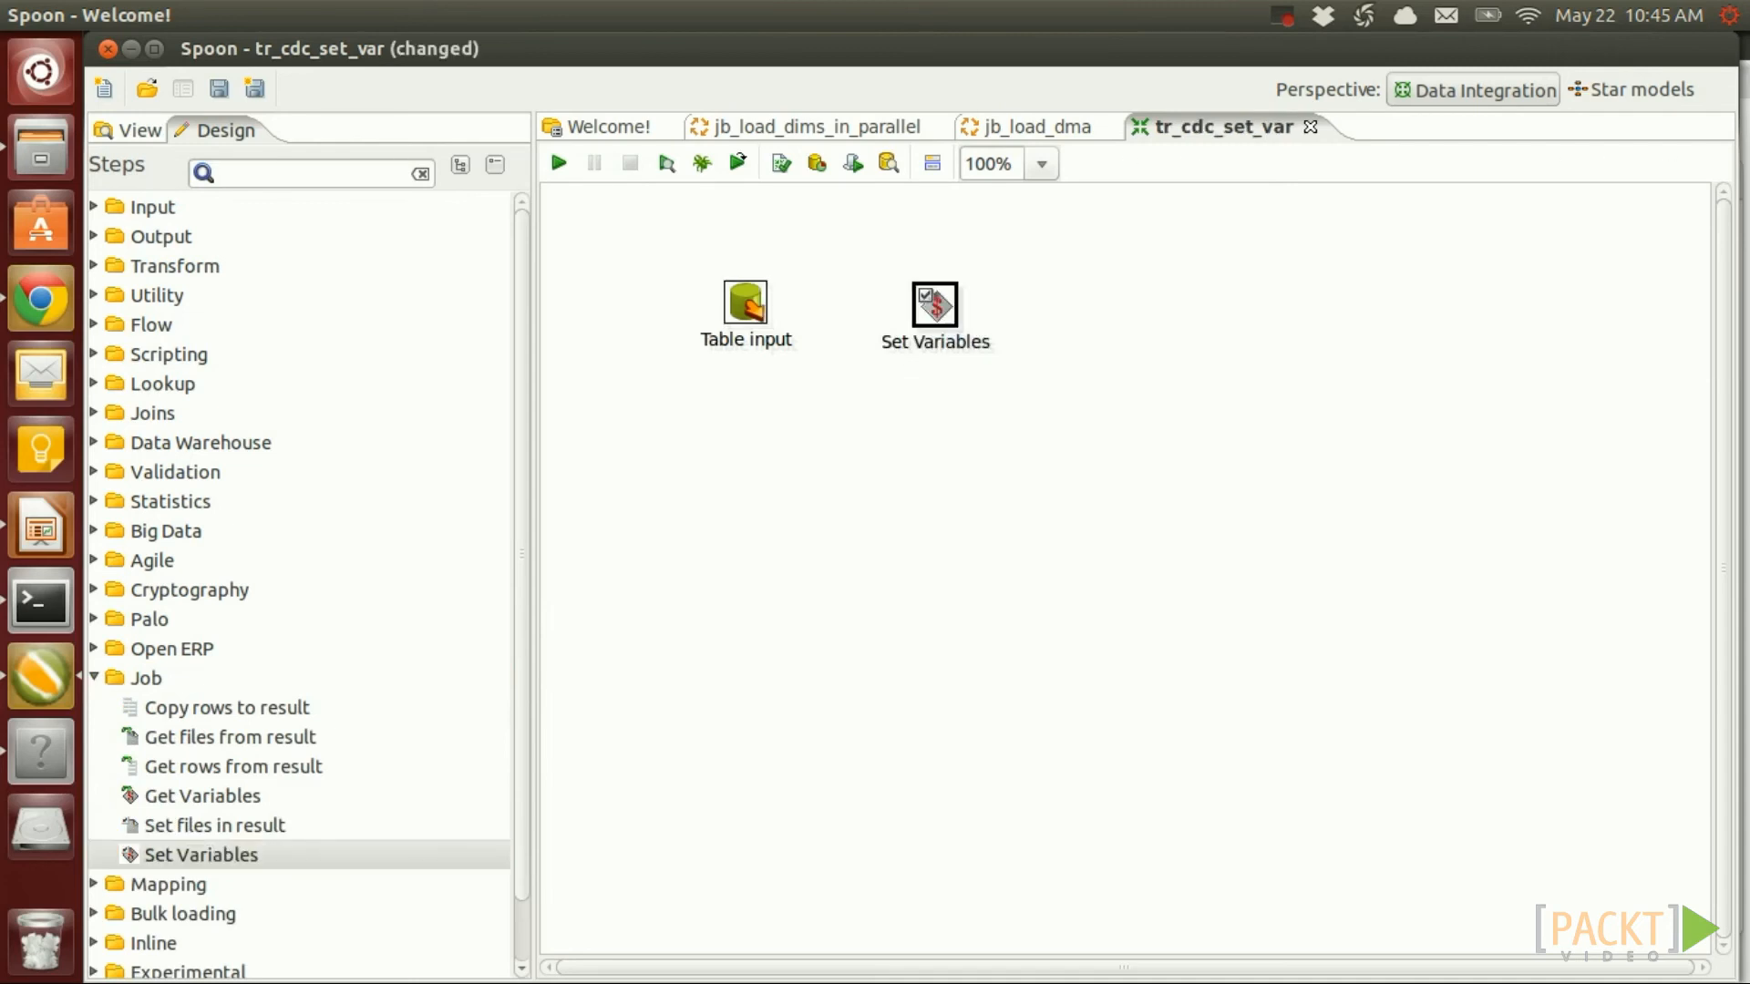
Map field max_sale_id to variable MAX_FACT_SALE_ID, valid in the root job
{"action": "double_click", "coordinate": [935, 306]}
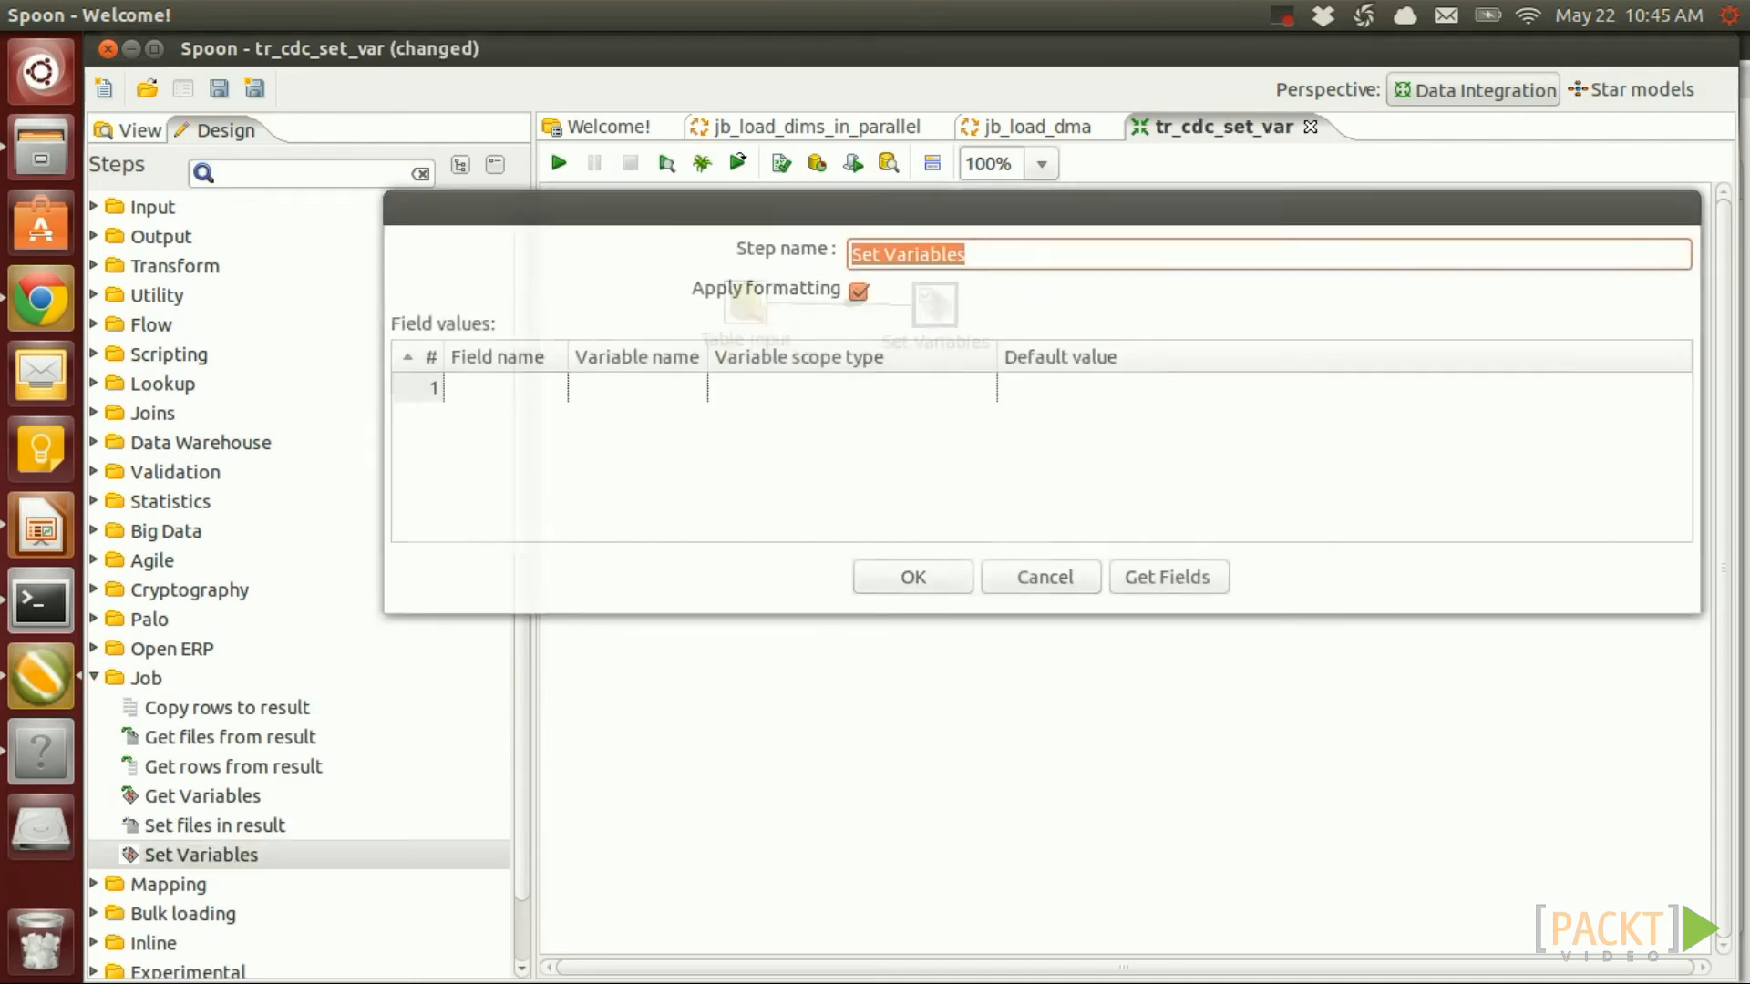
{"action": "left_click", "coordinate": [1168, 577]}
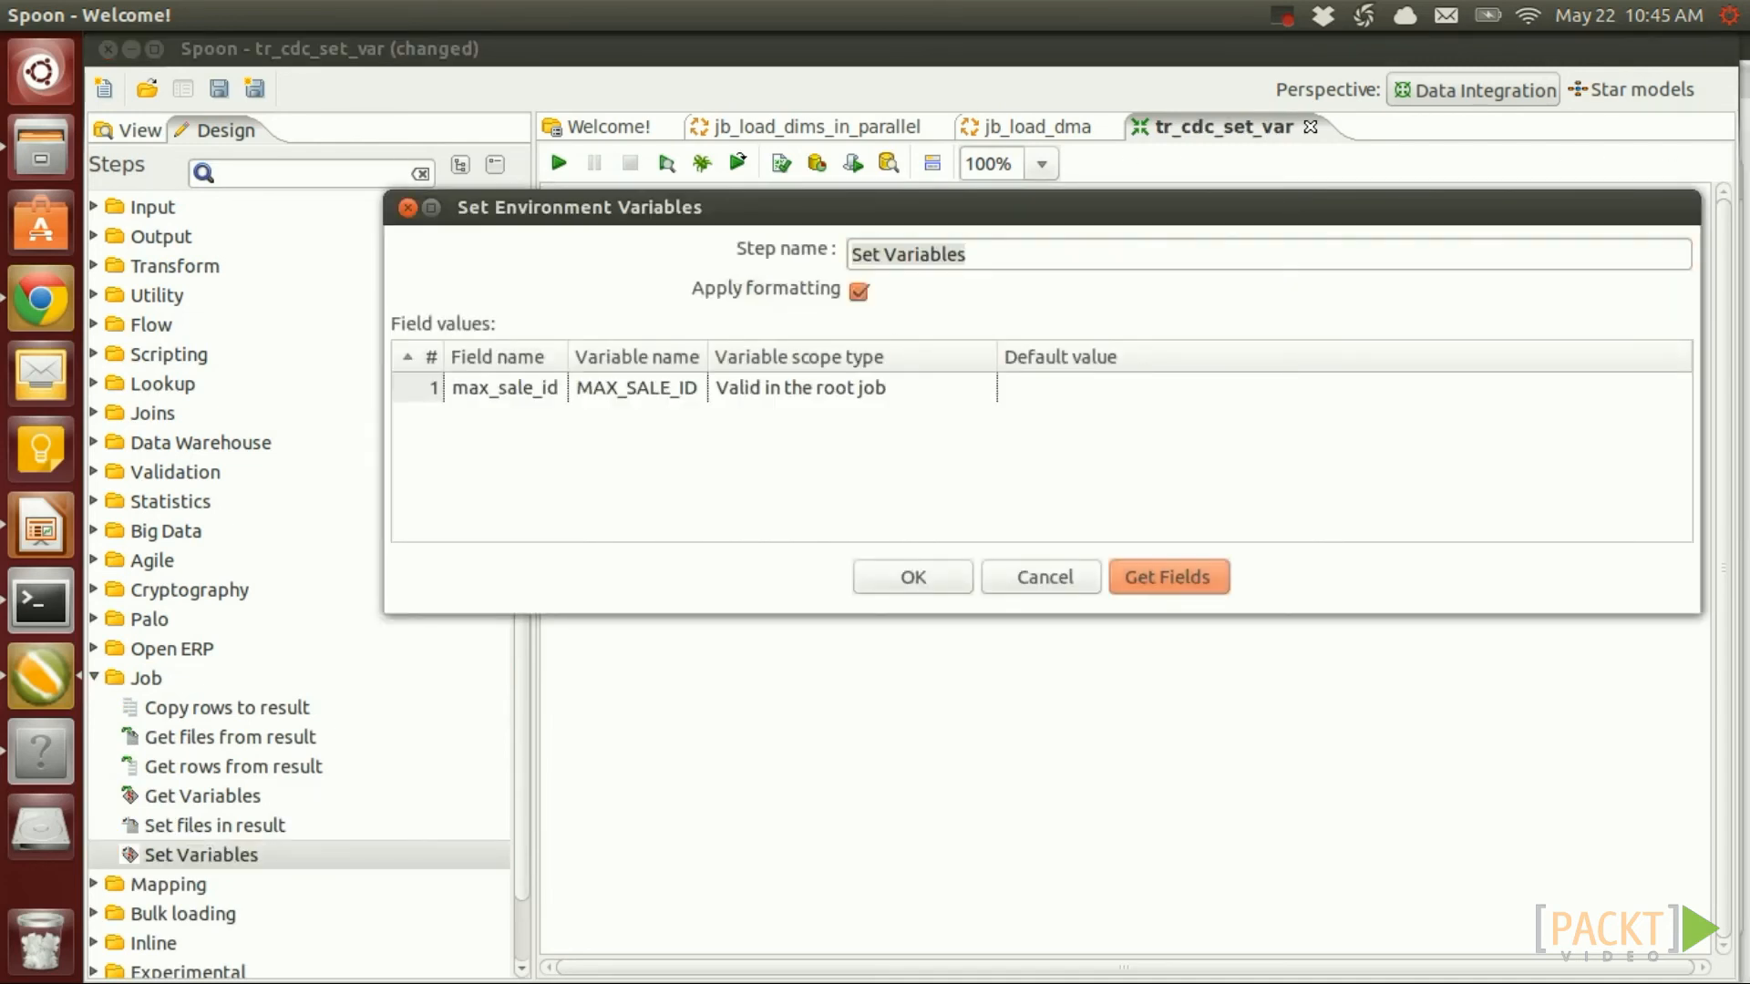
{"action": "left_click_drag", "start_coordinate": [707, 357], "coordinate": [796, 347]}
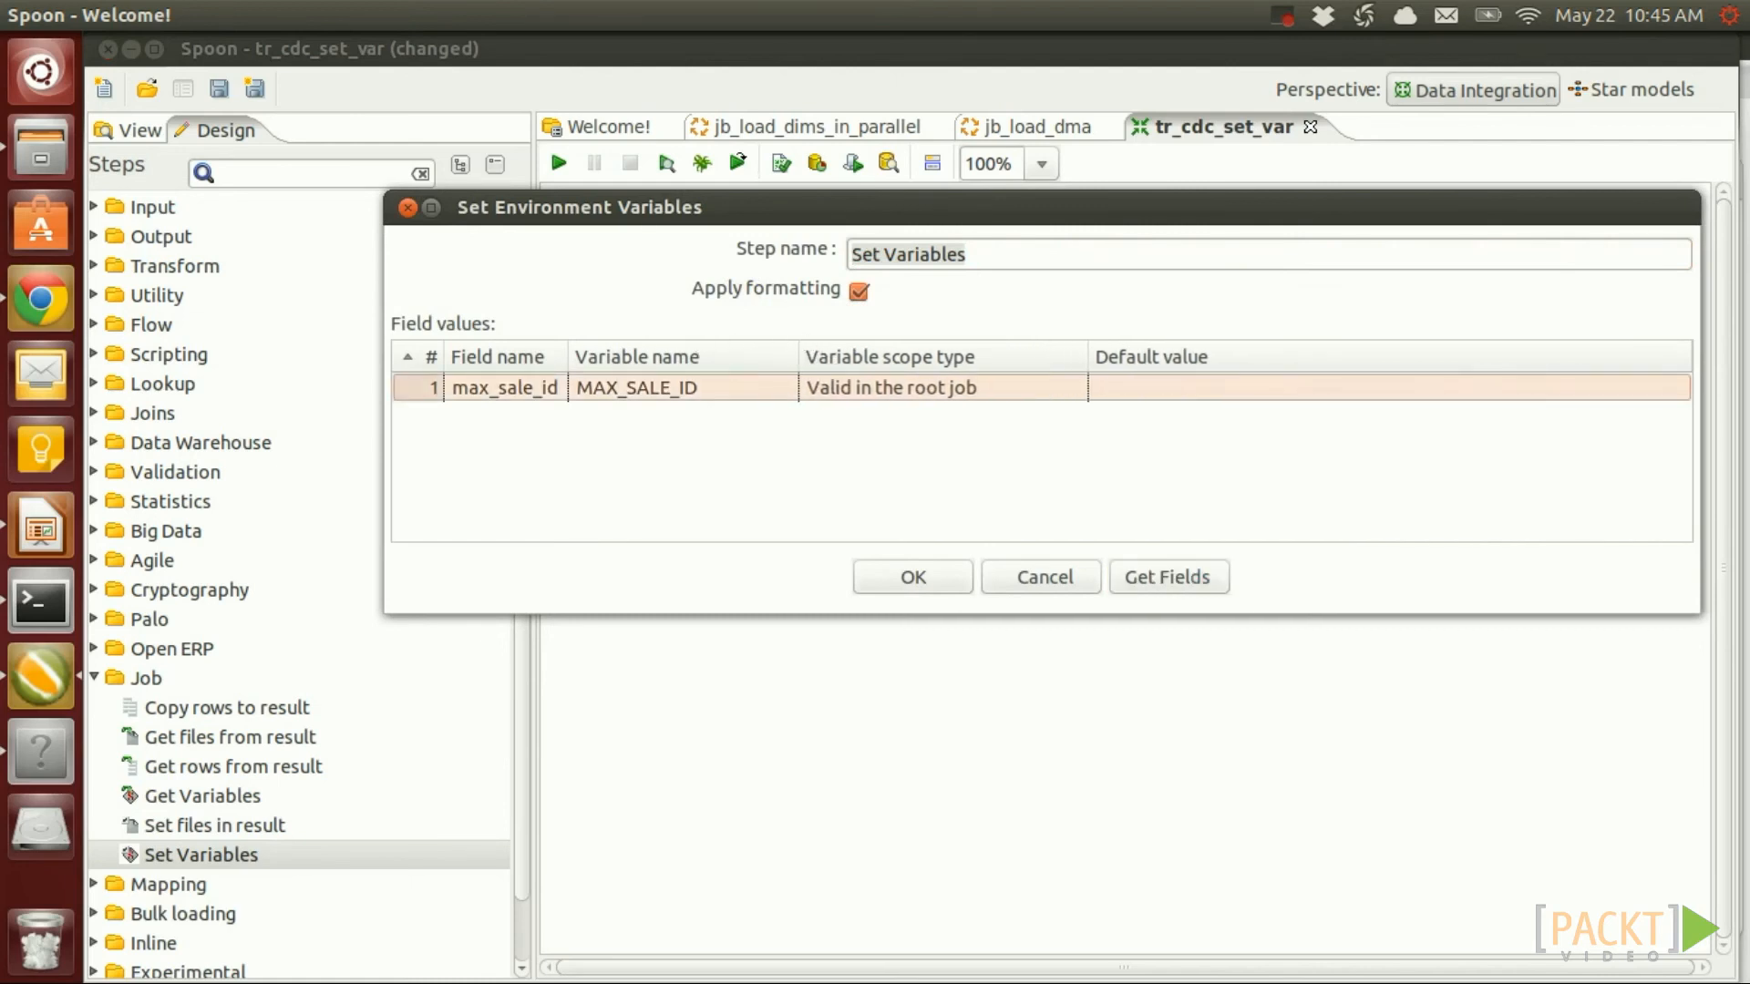
{"action": "left_click", "coordinate": [617, 390]}
{"action": "left_click", "coordinate": [625, 388]}
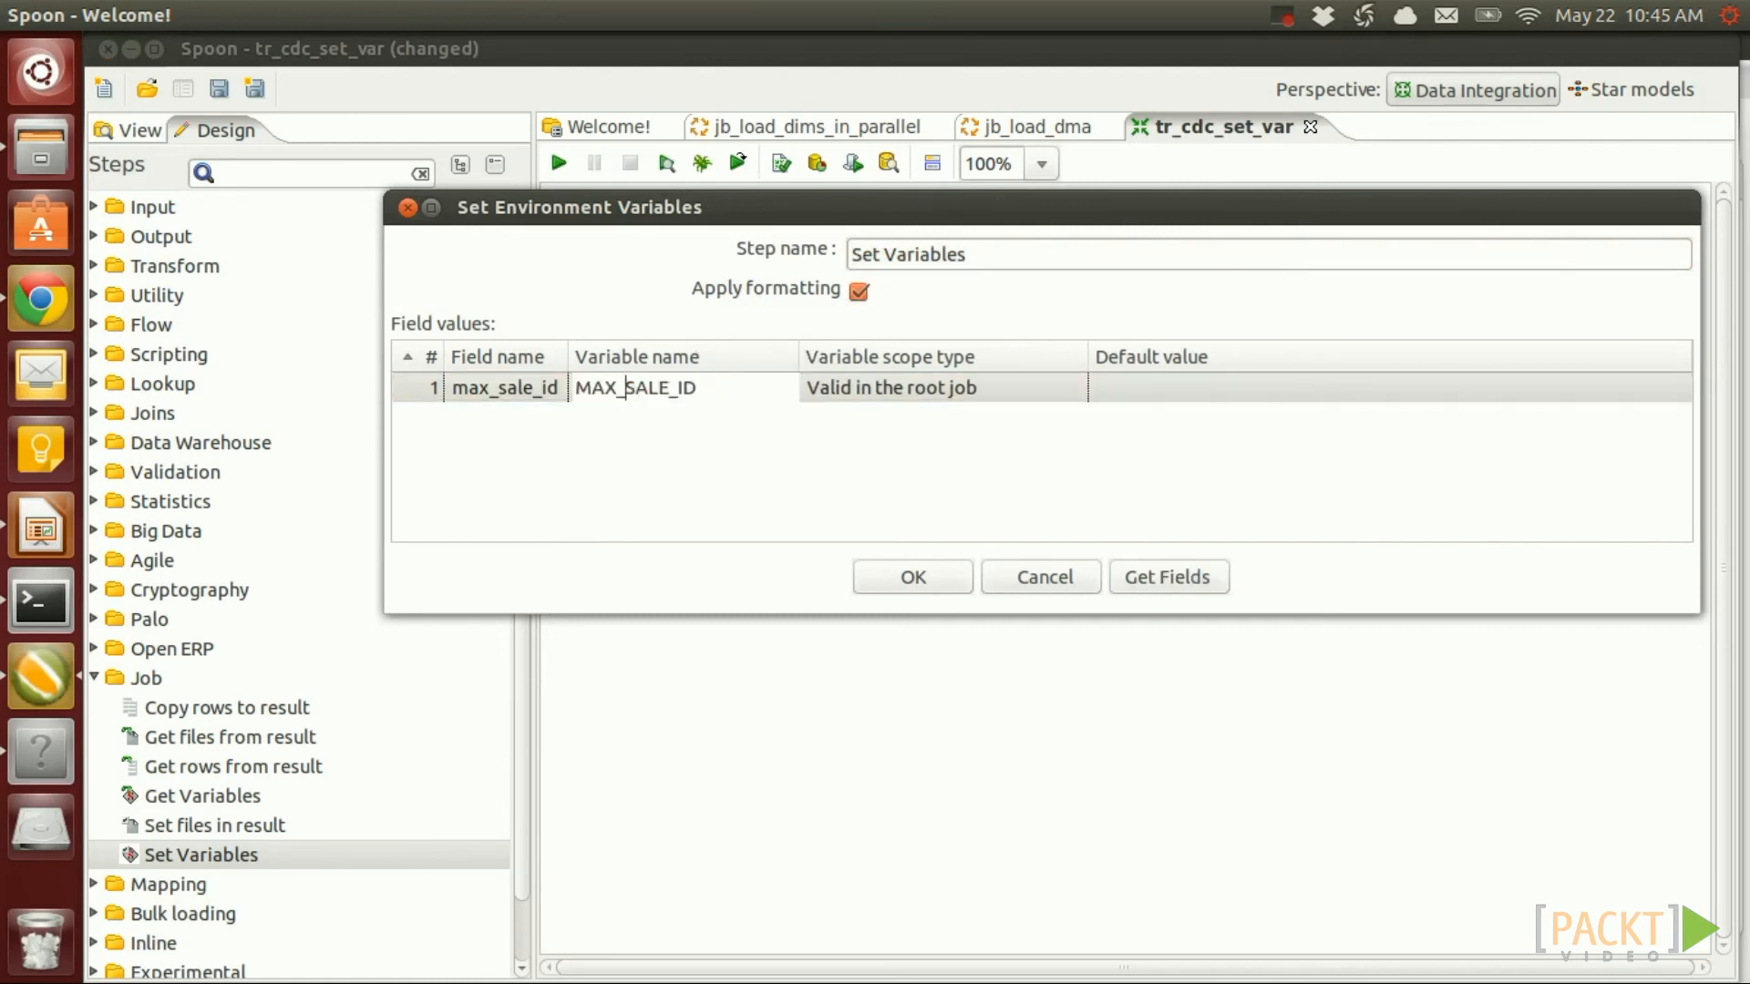
{"action": "type", "text": "FACT_"}
{"action": "key", "text": "ctrl+a"}
{"action": "key", "text": "ctrl+c"}
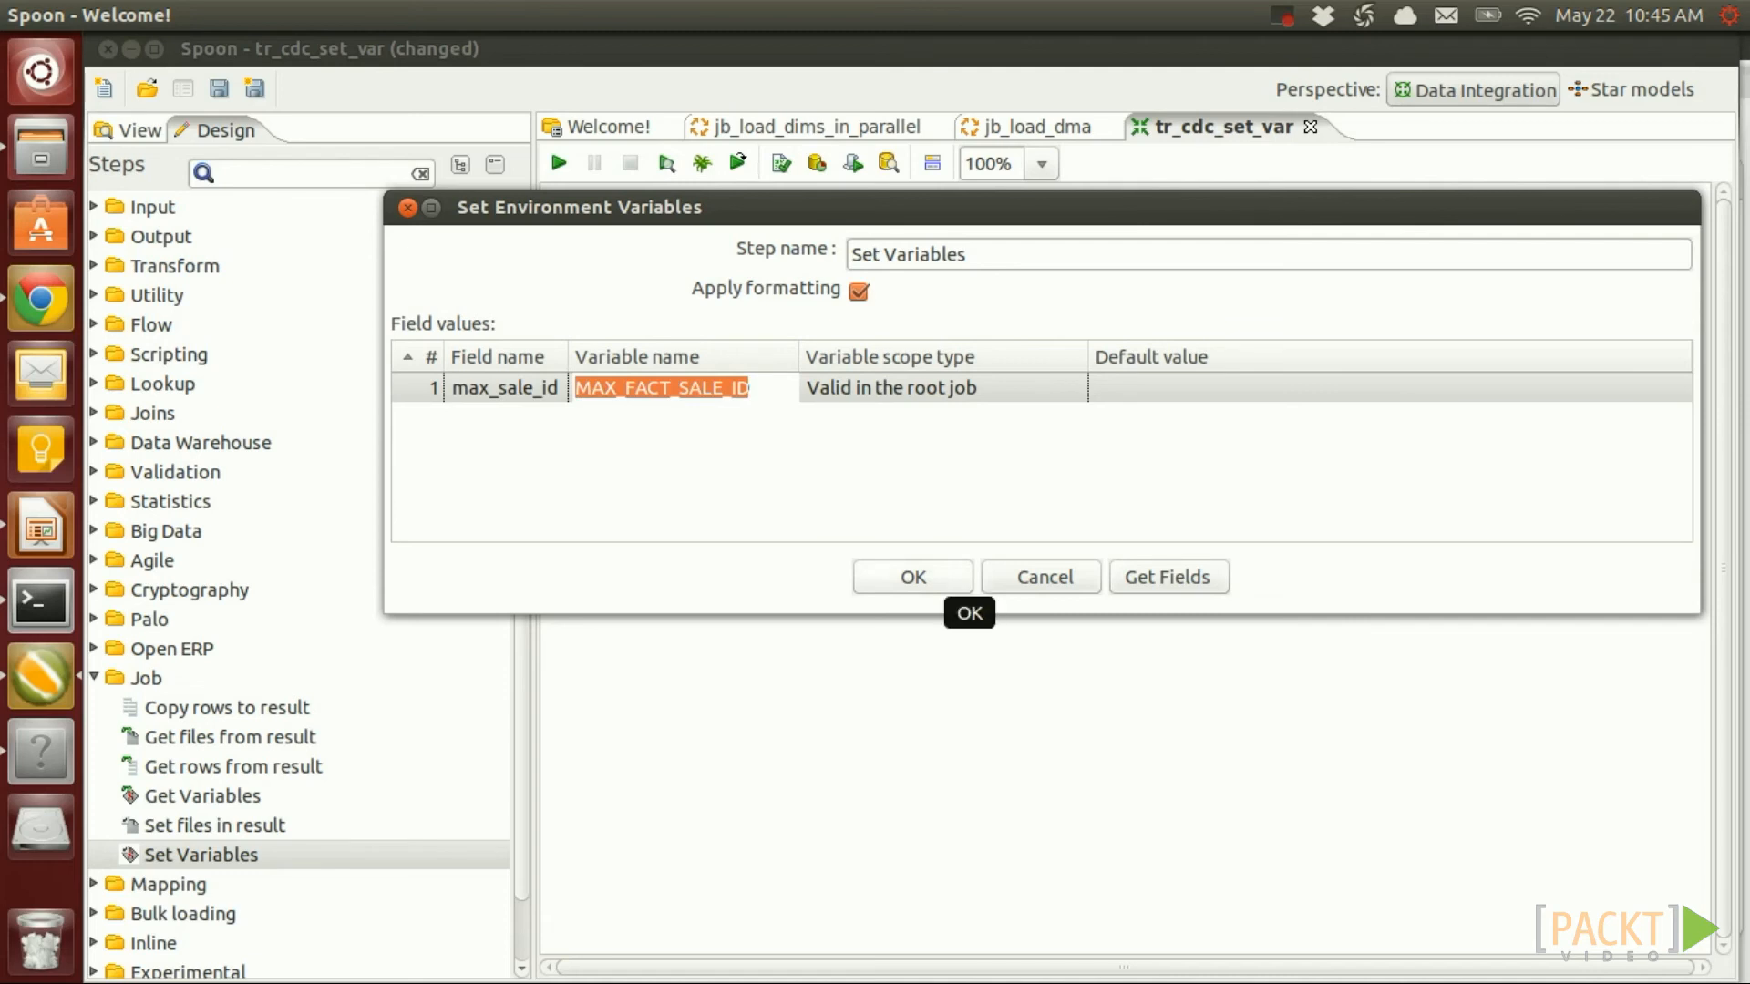
{"action": "left_click", "coordinate": [943, 583]}
{"action": "key", "text": "Return"}
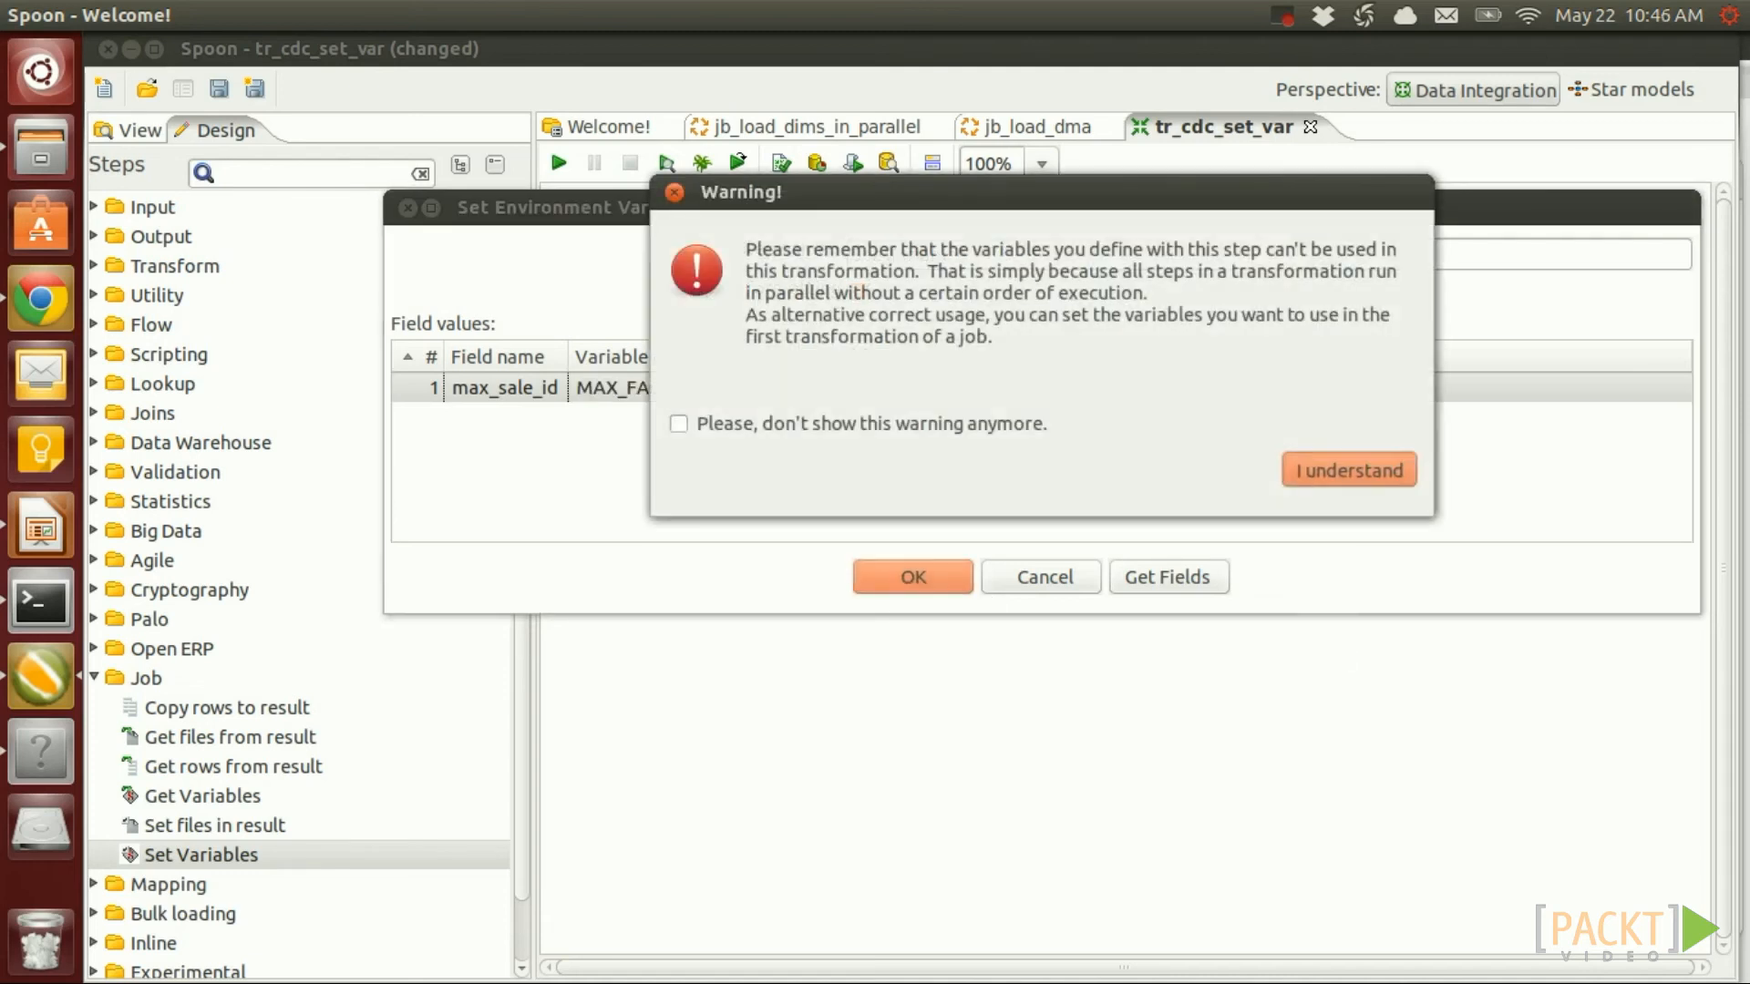
{"action": "left_click_drag", "start_coordinate": [636, 231], "coordinate": [1064, 496]}
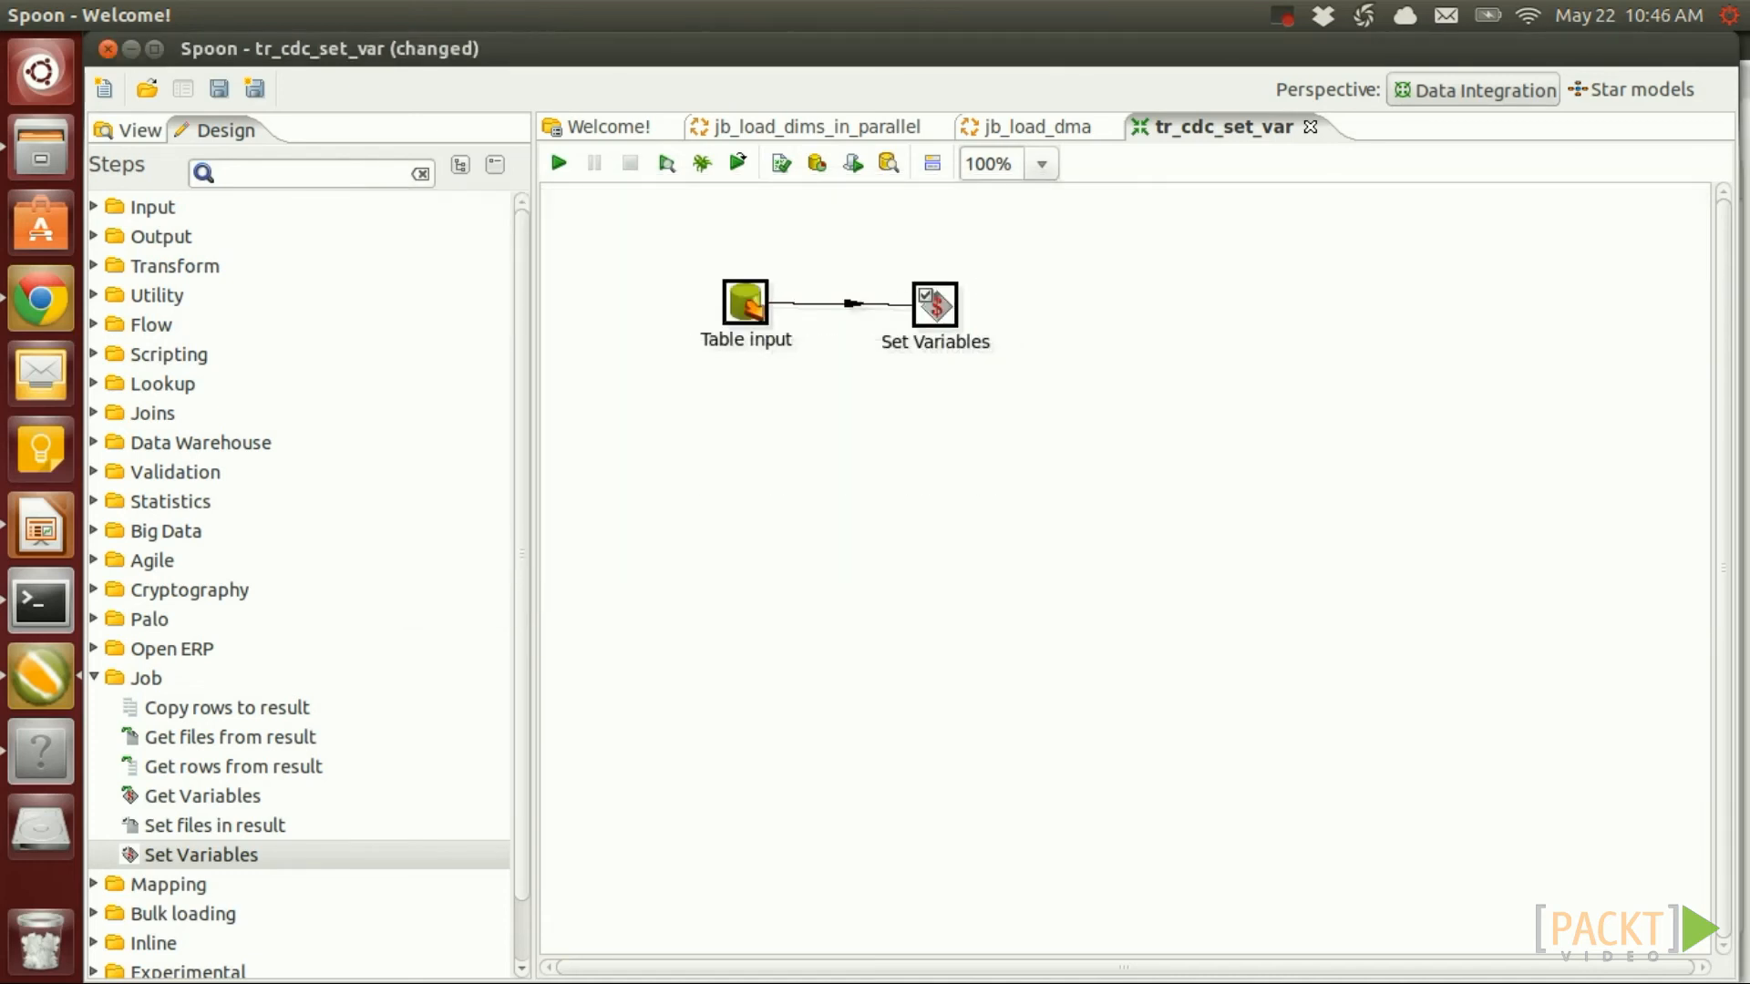
Align Table input and Set Variables horizontally and save tr_cdc_set_var
{"action": "key", "text": "ctrl+Up"}
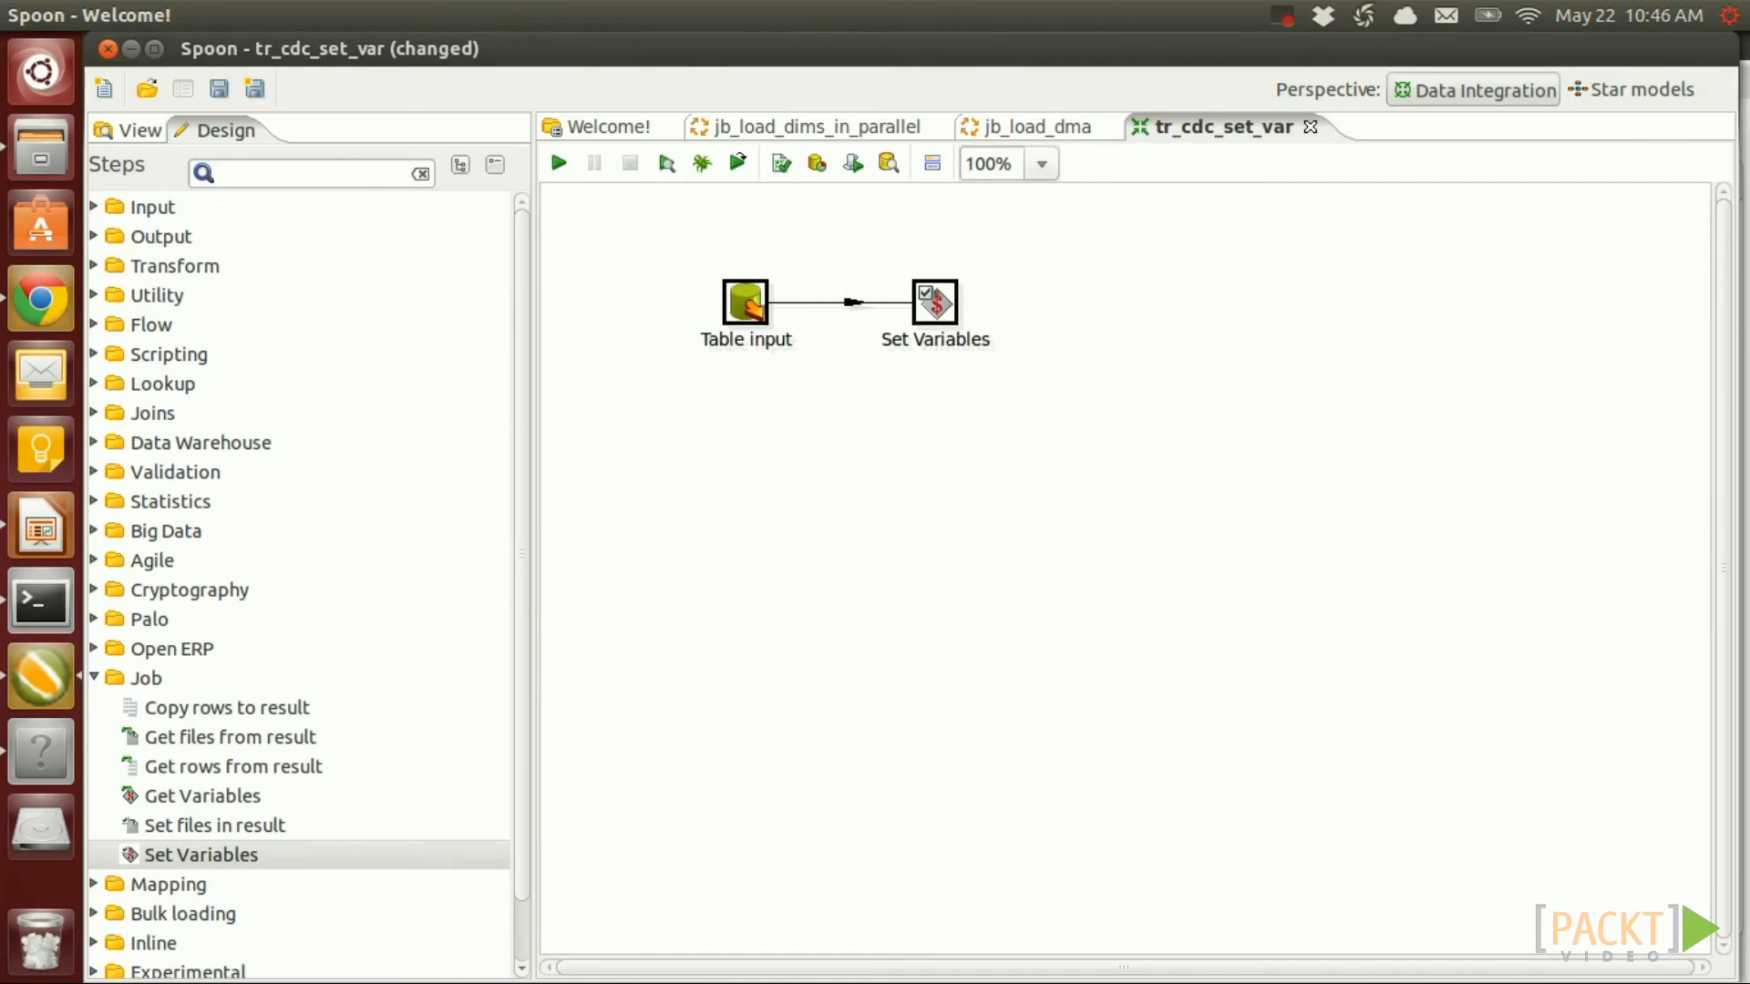
{"action": "key", "text": "ctrl+s"}
{"action": "key", "text": "Escape"}
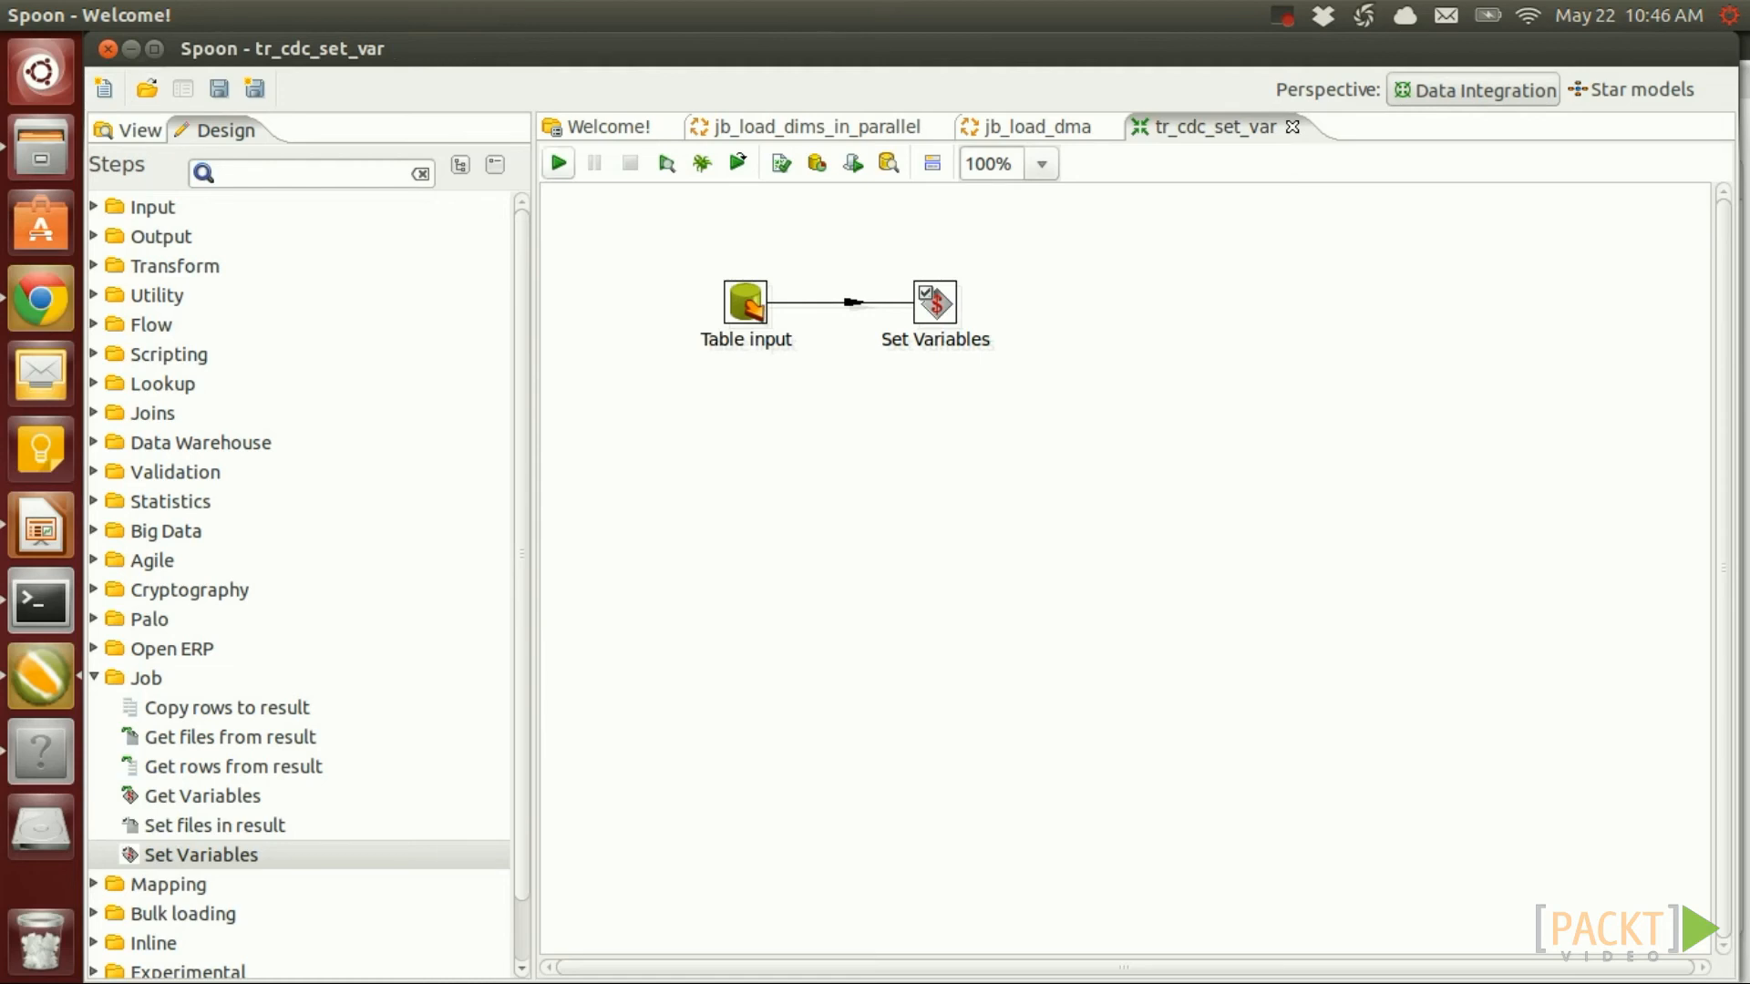
Open tr_fact_sale.ktr and save it as tr_fact_sale_cdc.ktr, overwriting the existing file
{"action": "left_click", "coordinate": [147, 89]}
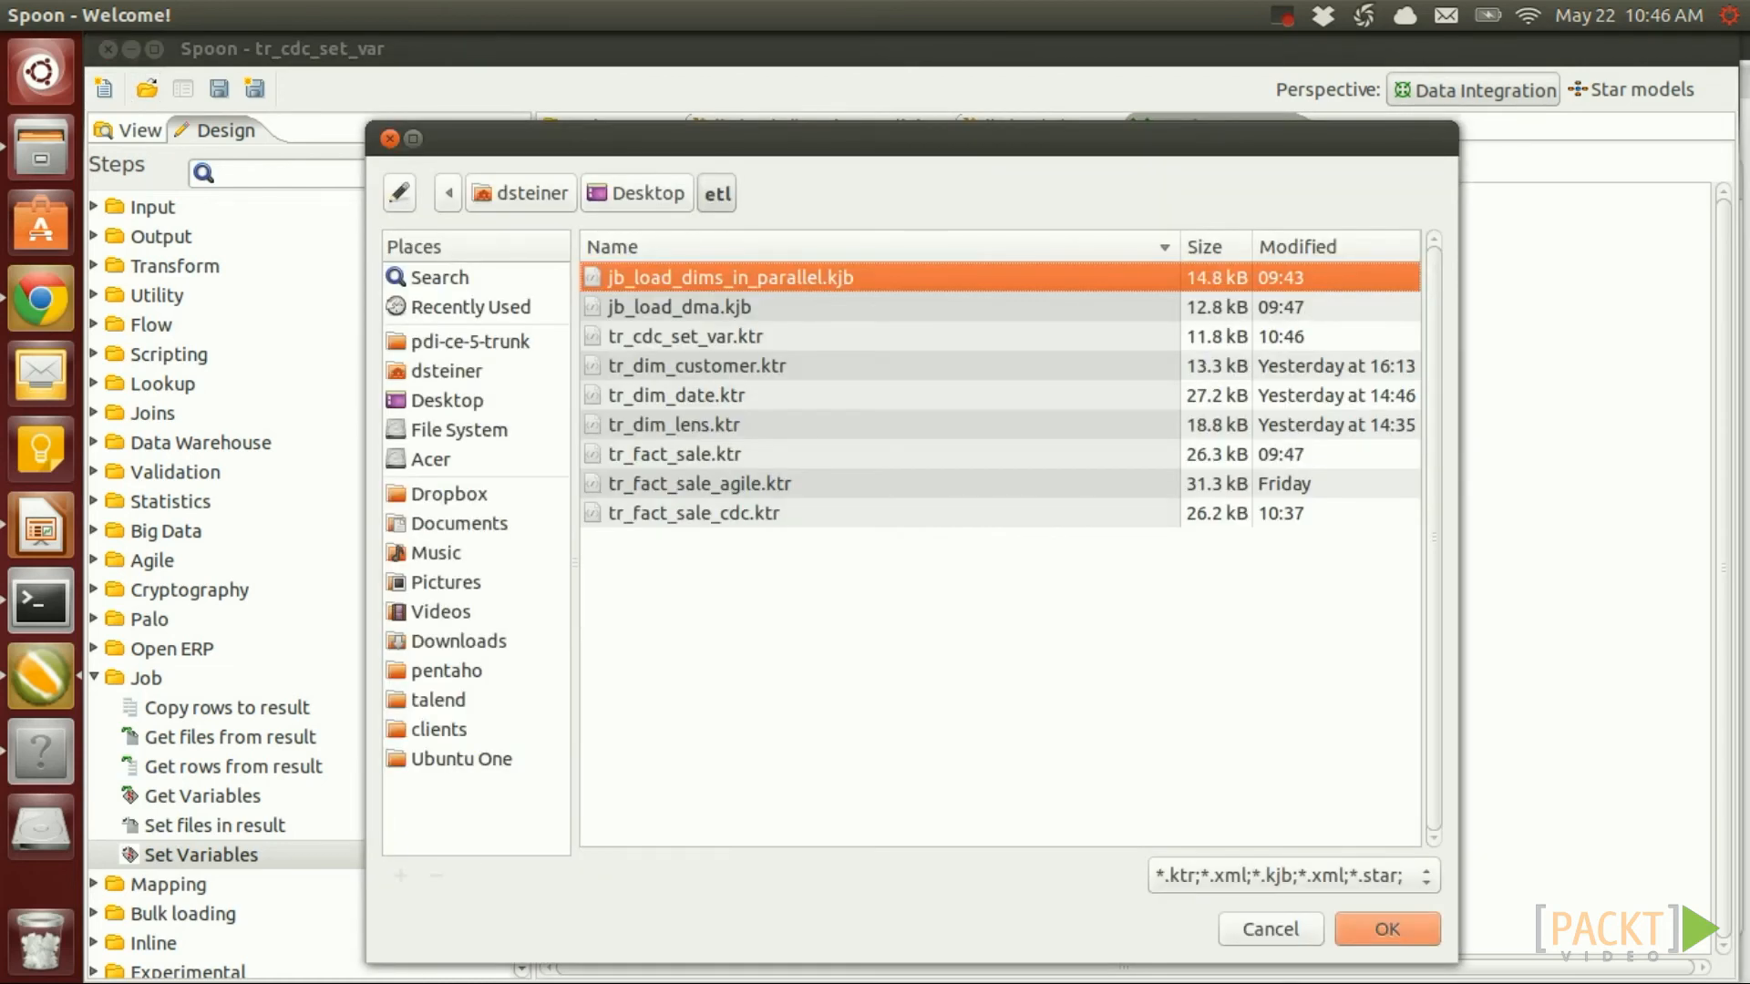
{"action": "double_click", "coordinate": [674, 454]}
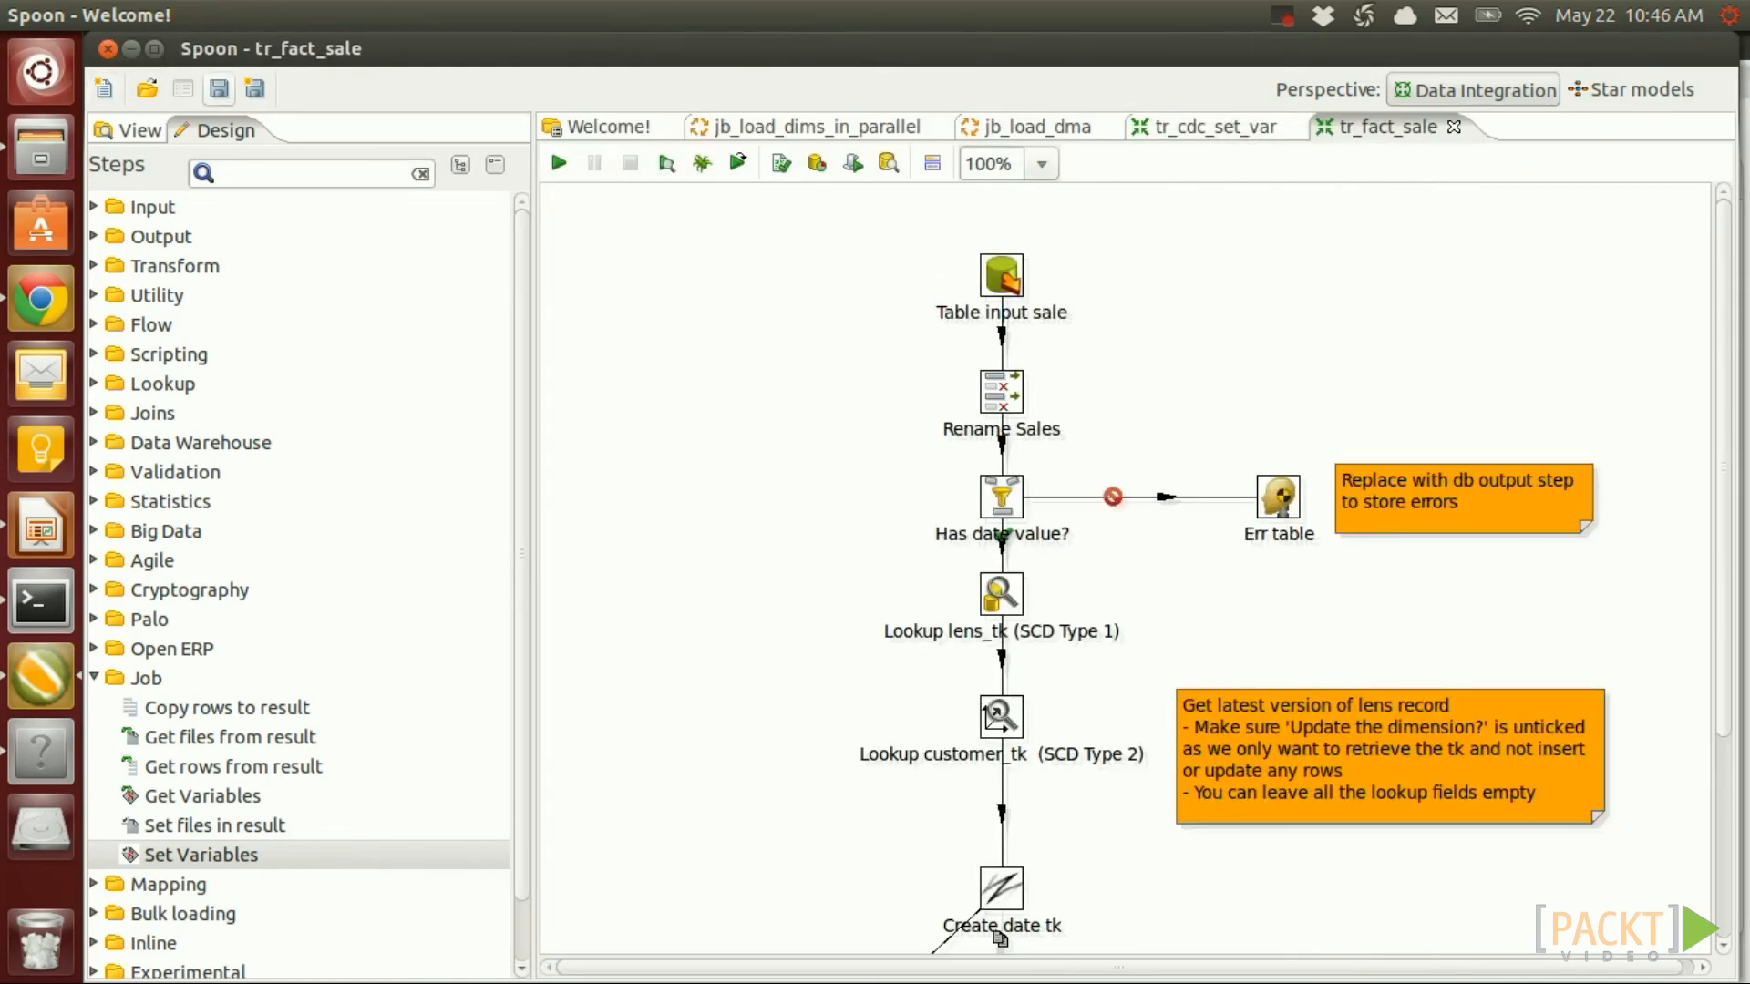
{"action": "left_click", "coordinate": [255, 88]}
{"action": "left_click", "coordinate": [695, 520]}
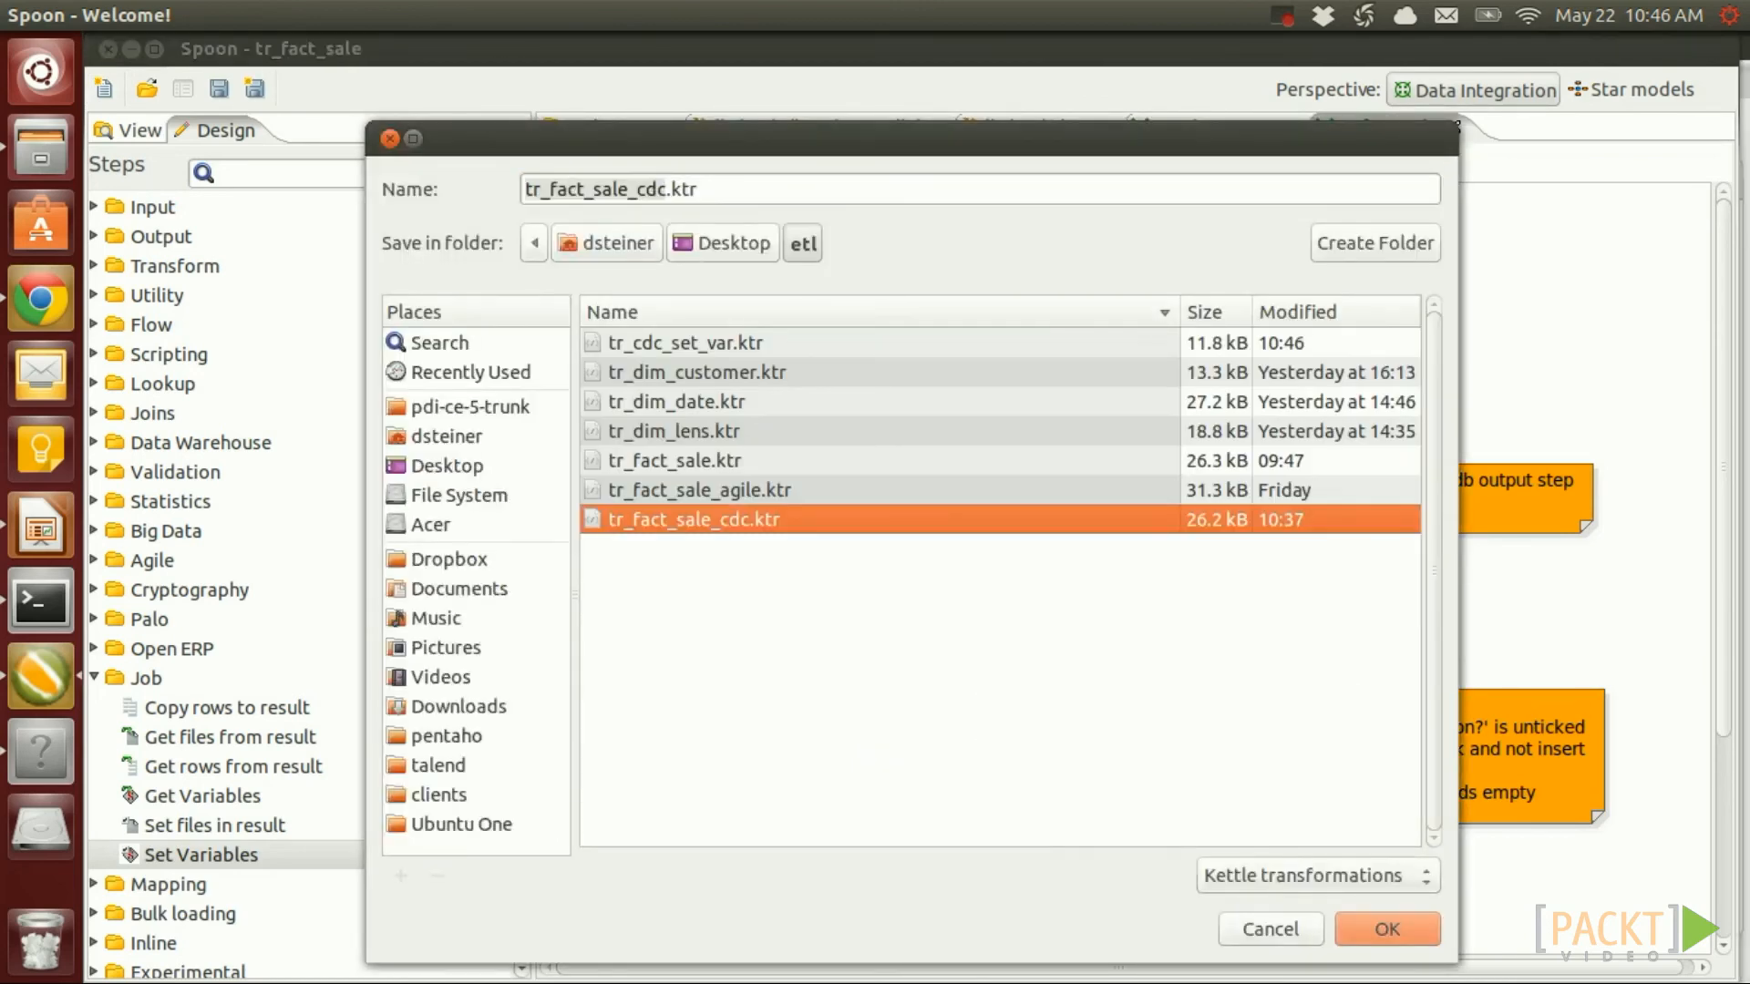
{"action": "key", "text": "Return"}
{"action": "key", "text": "Tab"}
{"action": "key", "text": "Return"}
{"action": "key", "text": "ctrl+t"}
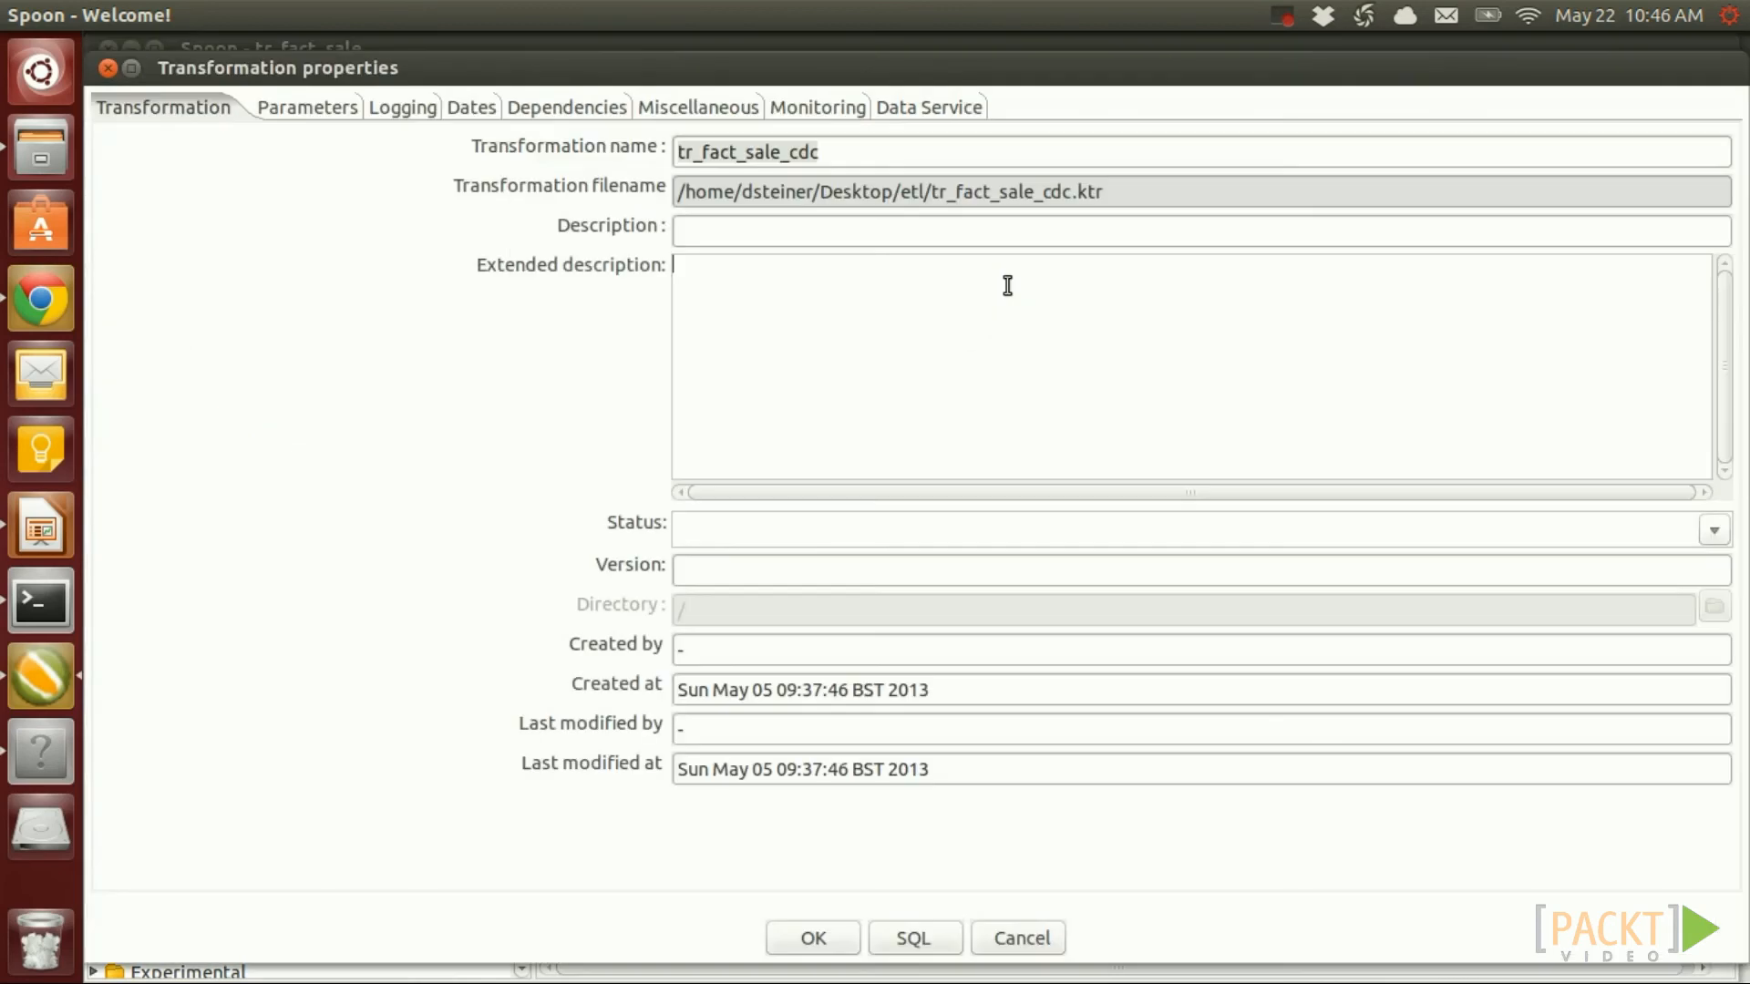
{"action": "key", "text": "Escape"}
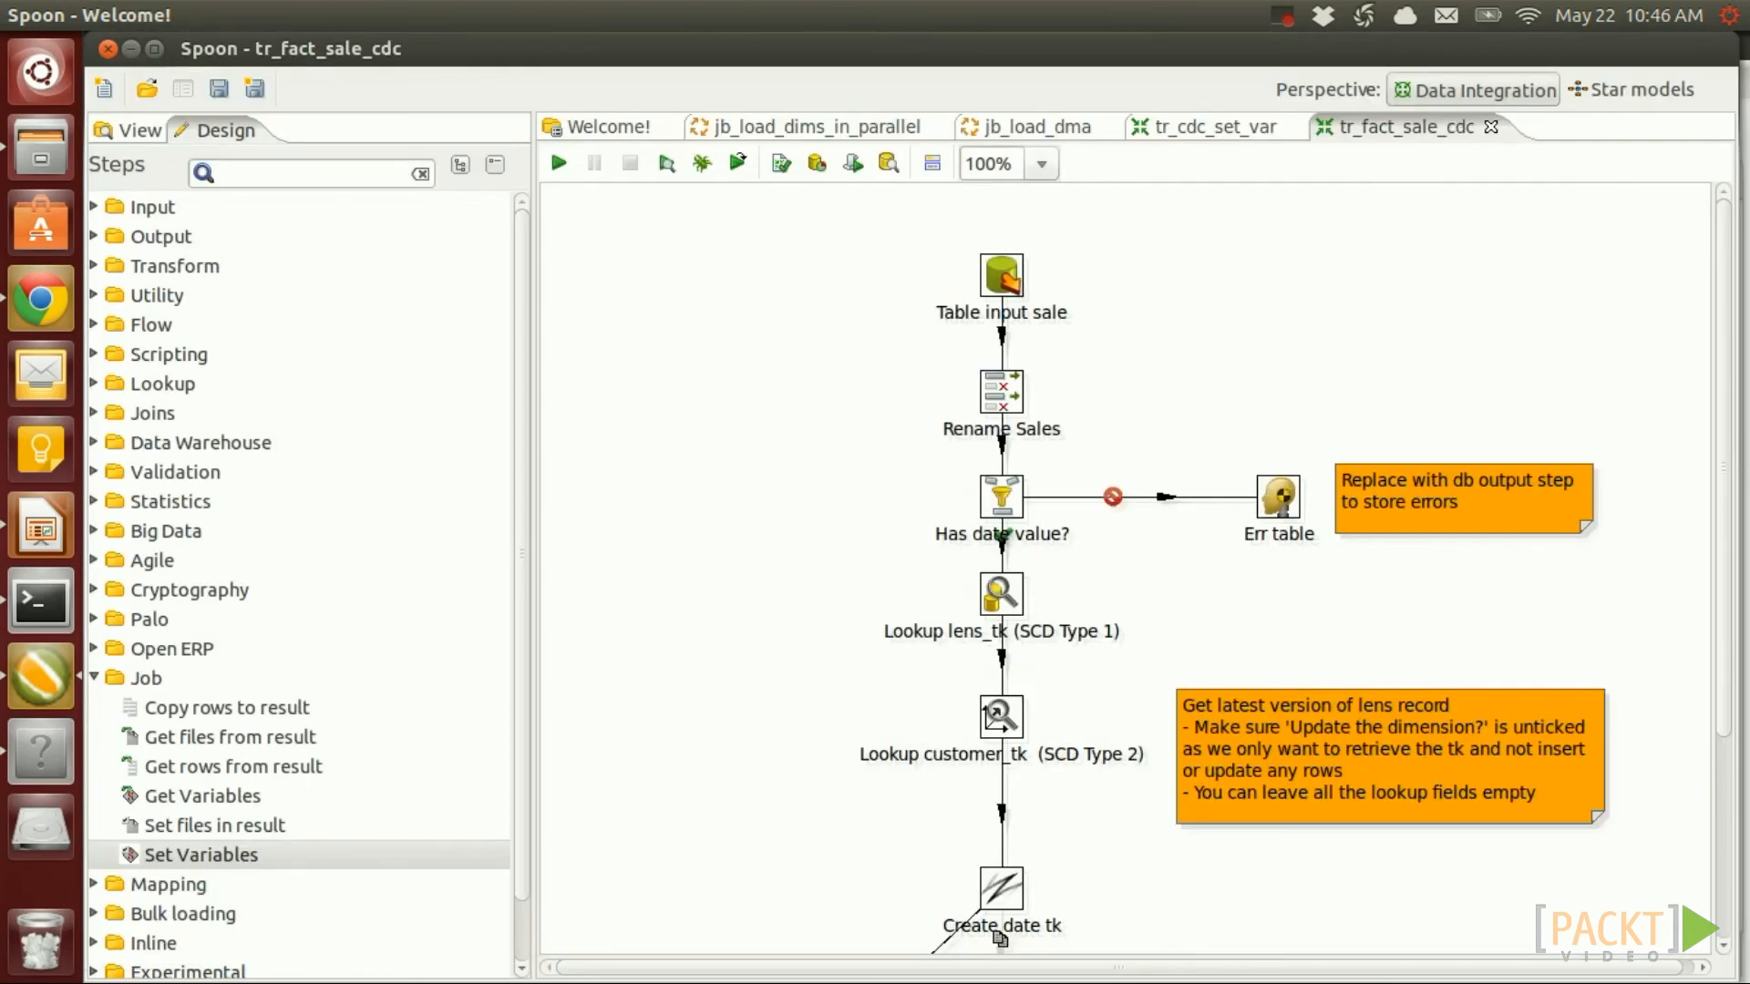
Replace the sale query's date-range WHERE conditions with s.sale_id > ${MAX_FACT_SALE_ID} and save
{"action": "double_click", "coordinate": [1000, 274]}
{"action": "left_click", "coordinate": [344, 506]}
{"action": "left_click_drag", "start_coordinate": [484, 521], "coordinate": [109, 504]}
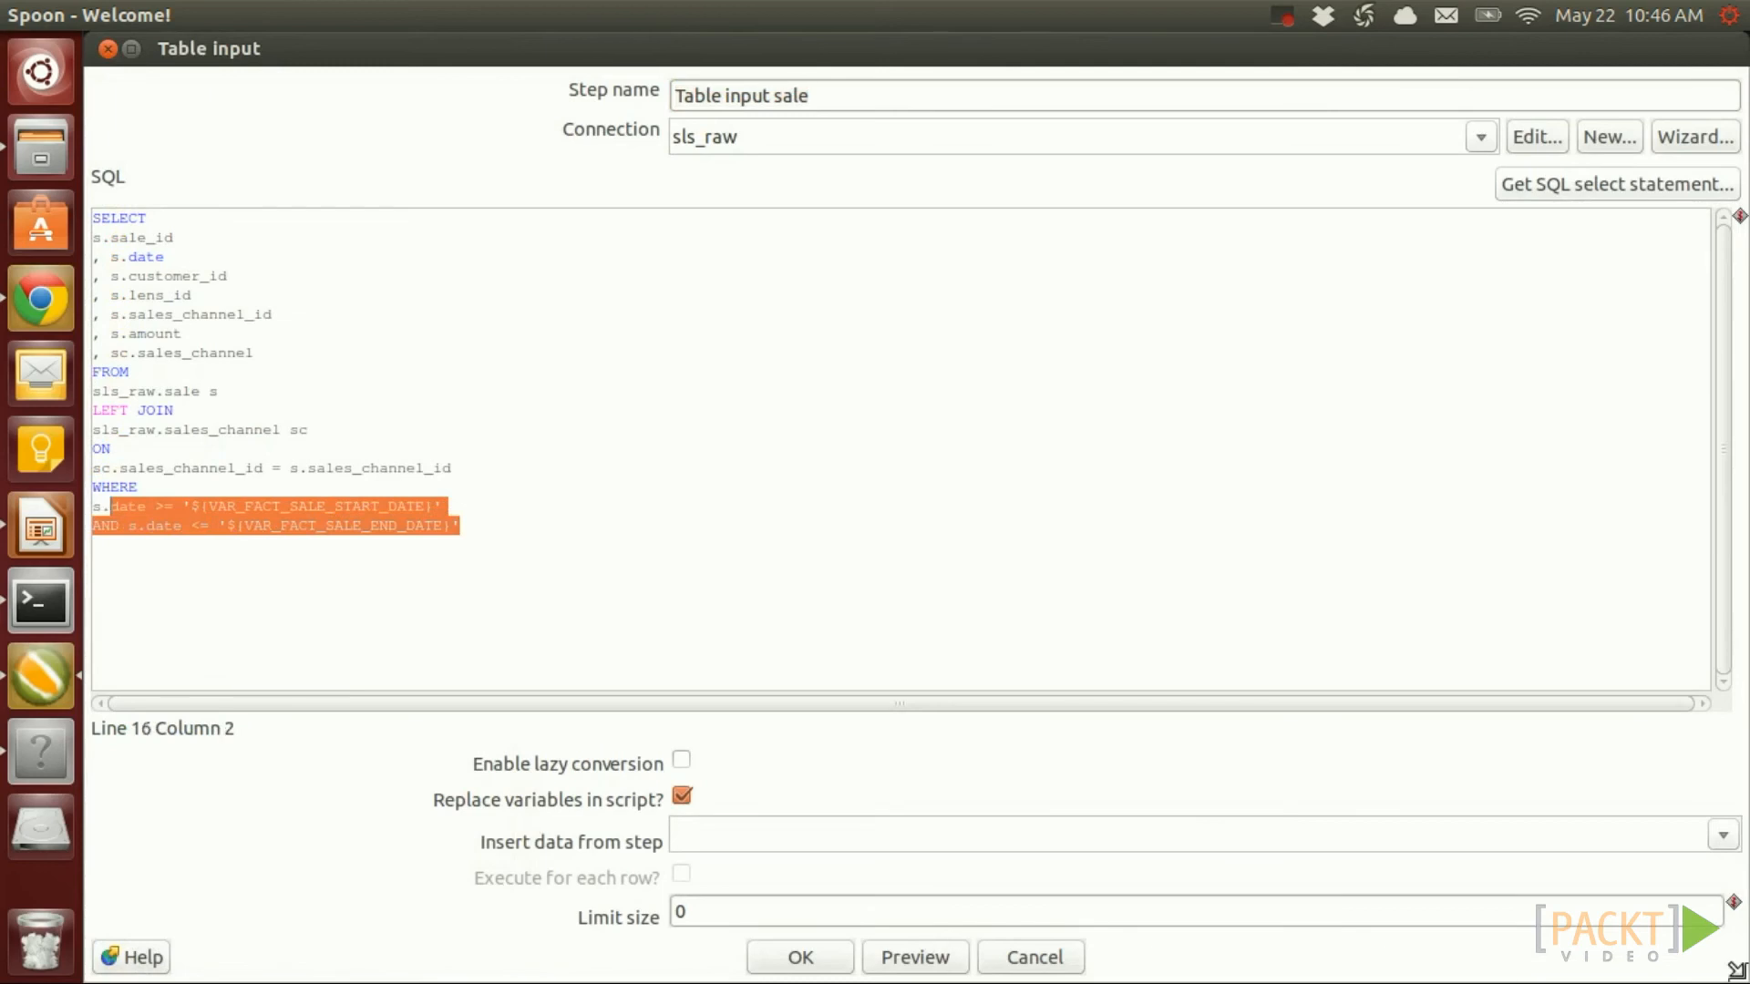
{"action": "type", "text": "sa"}
{"action": "type", "text": "id"}
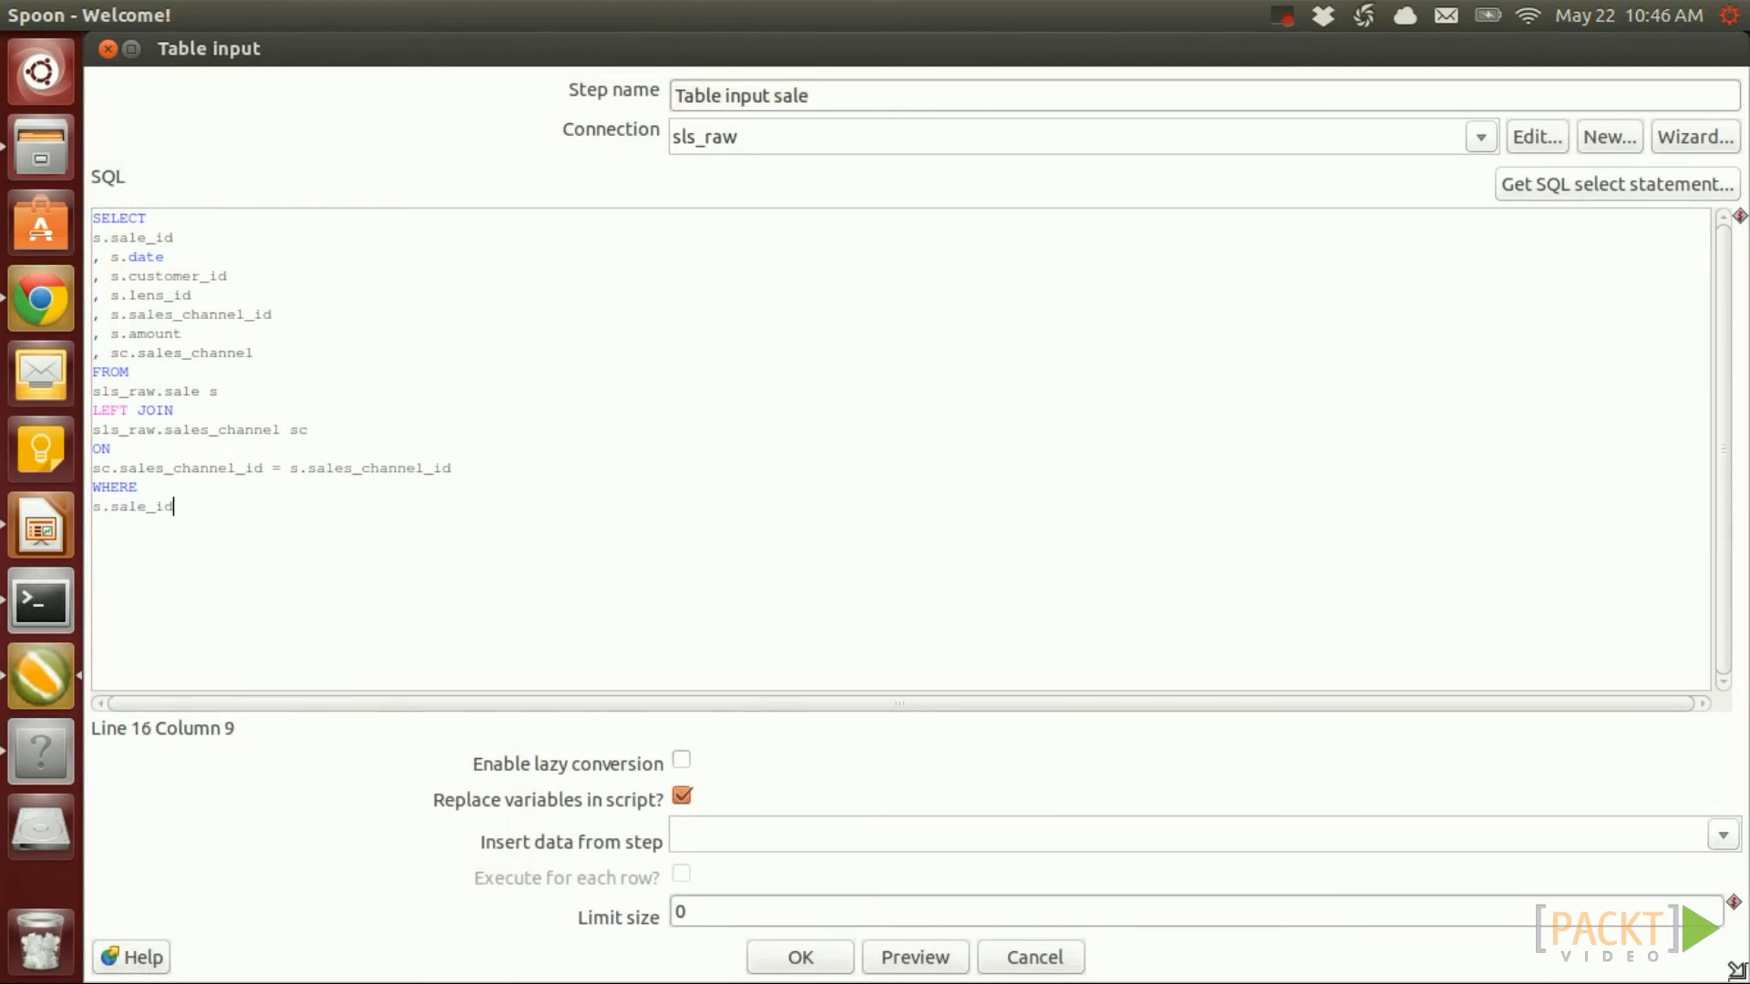
{"action": "type", "text": " > ${"}
{"action": "key", "text": "ctrl+v"}
{"action": "type", "text": "}"}
{"action": "left_click", "coordinate": [800, 957]}
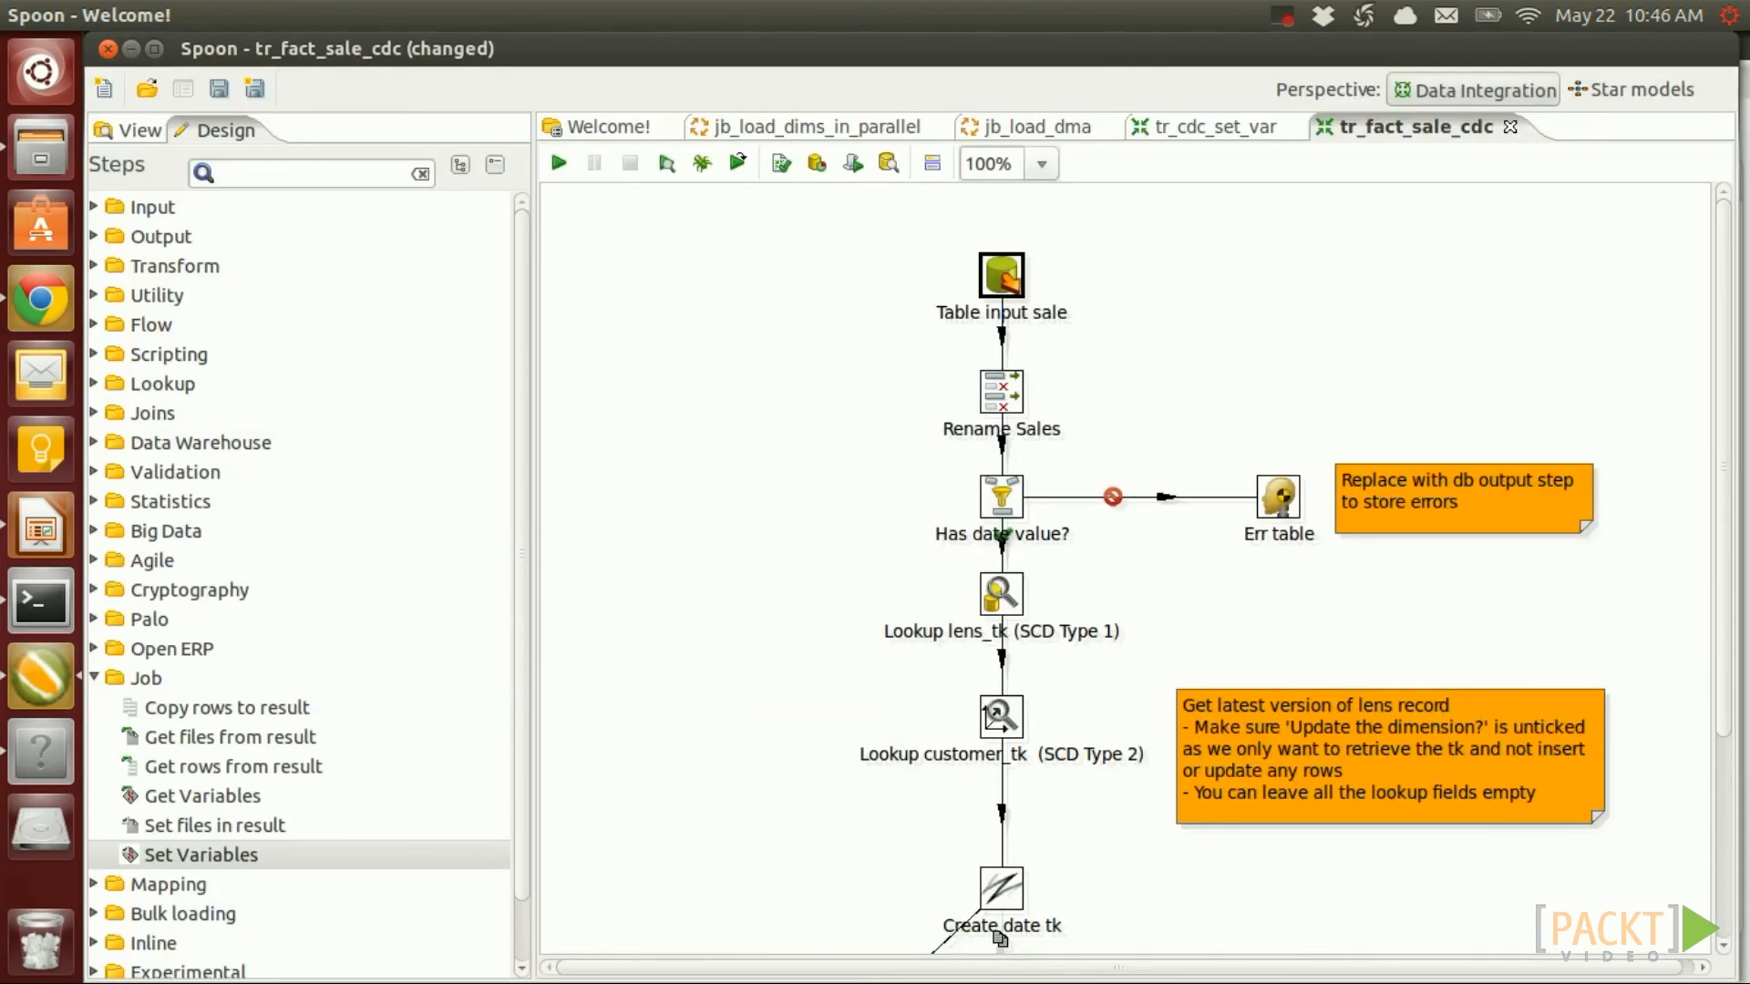
{"action": "key", "text": "ctrl+s"}
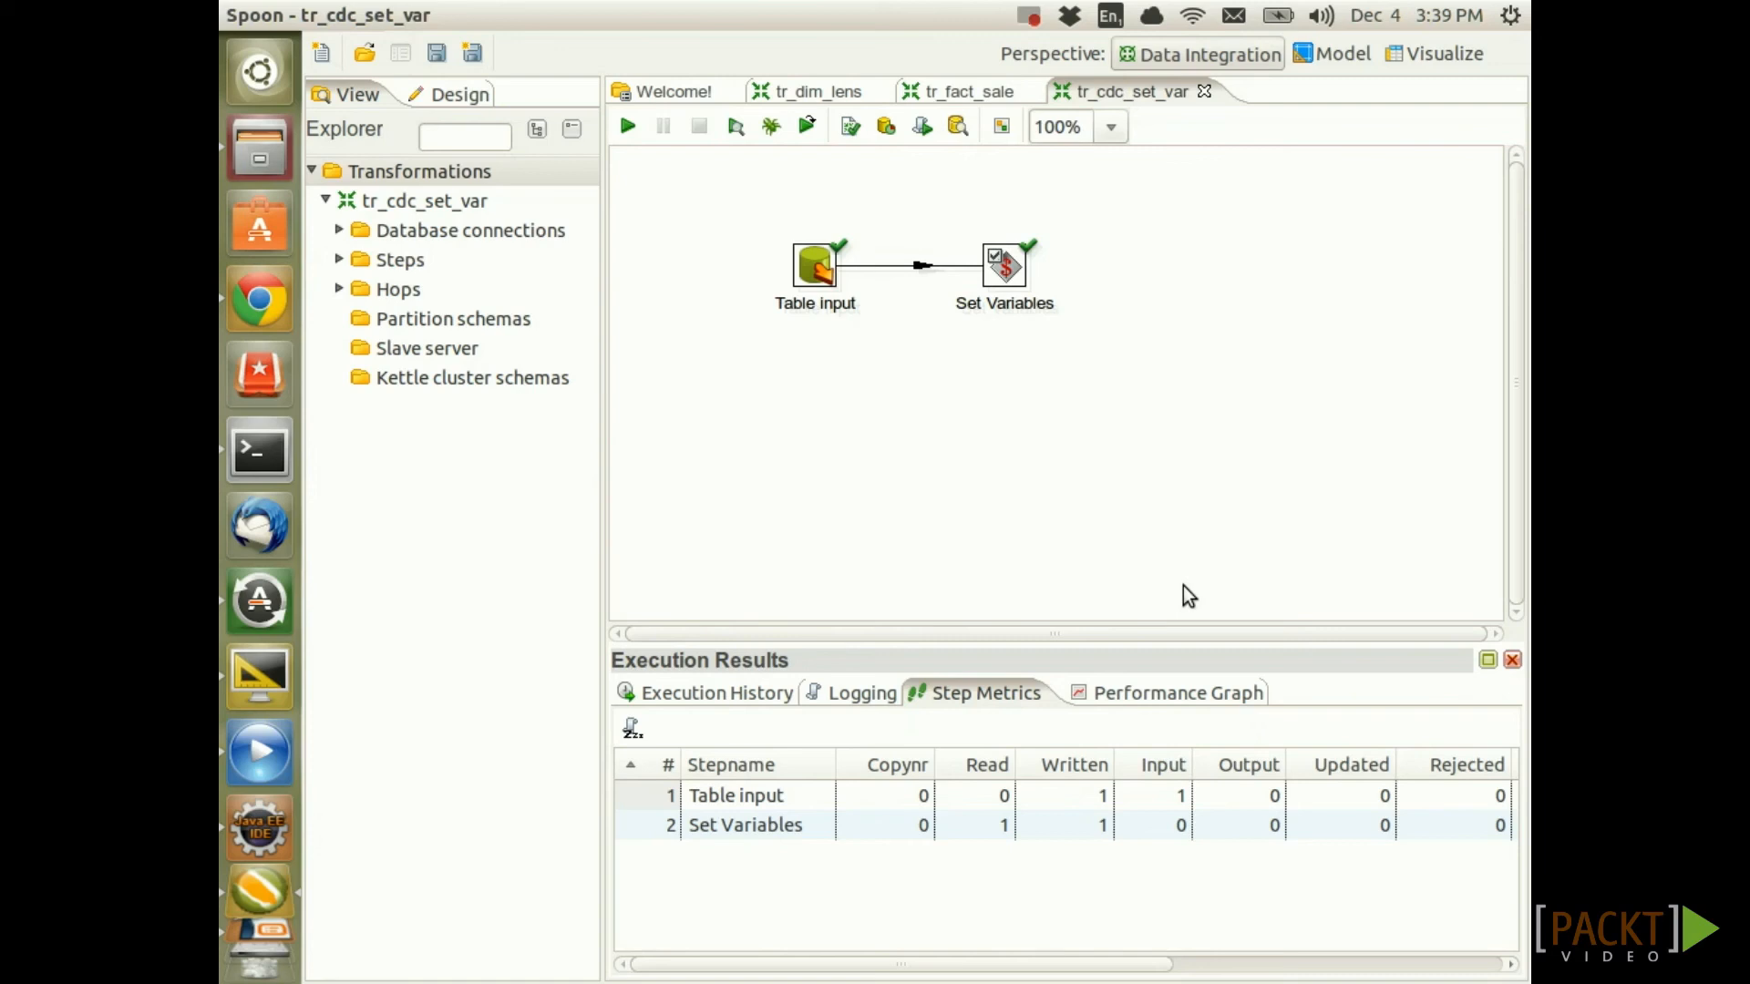
Create an empty job from the New menu and save it under the name jb_fact_sale_cdc
{"action": "left_click", "coordinate": [332, 57]}
{"action": "left_click", "coordinate": [344, 96]}
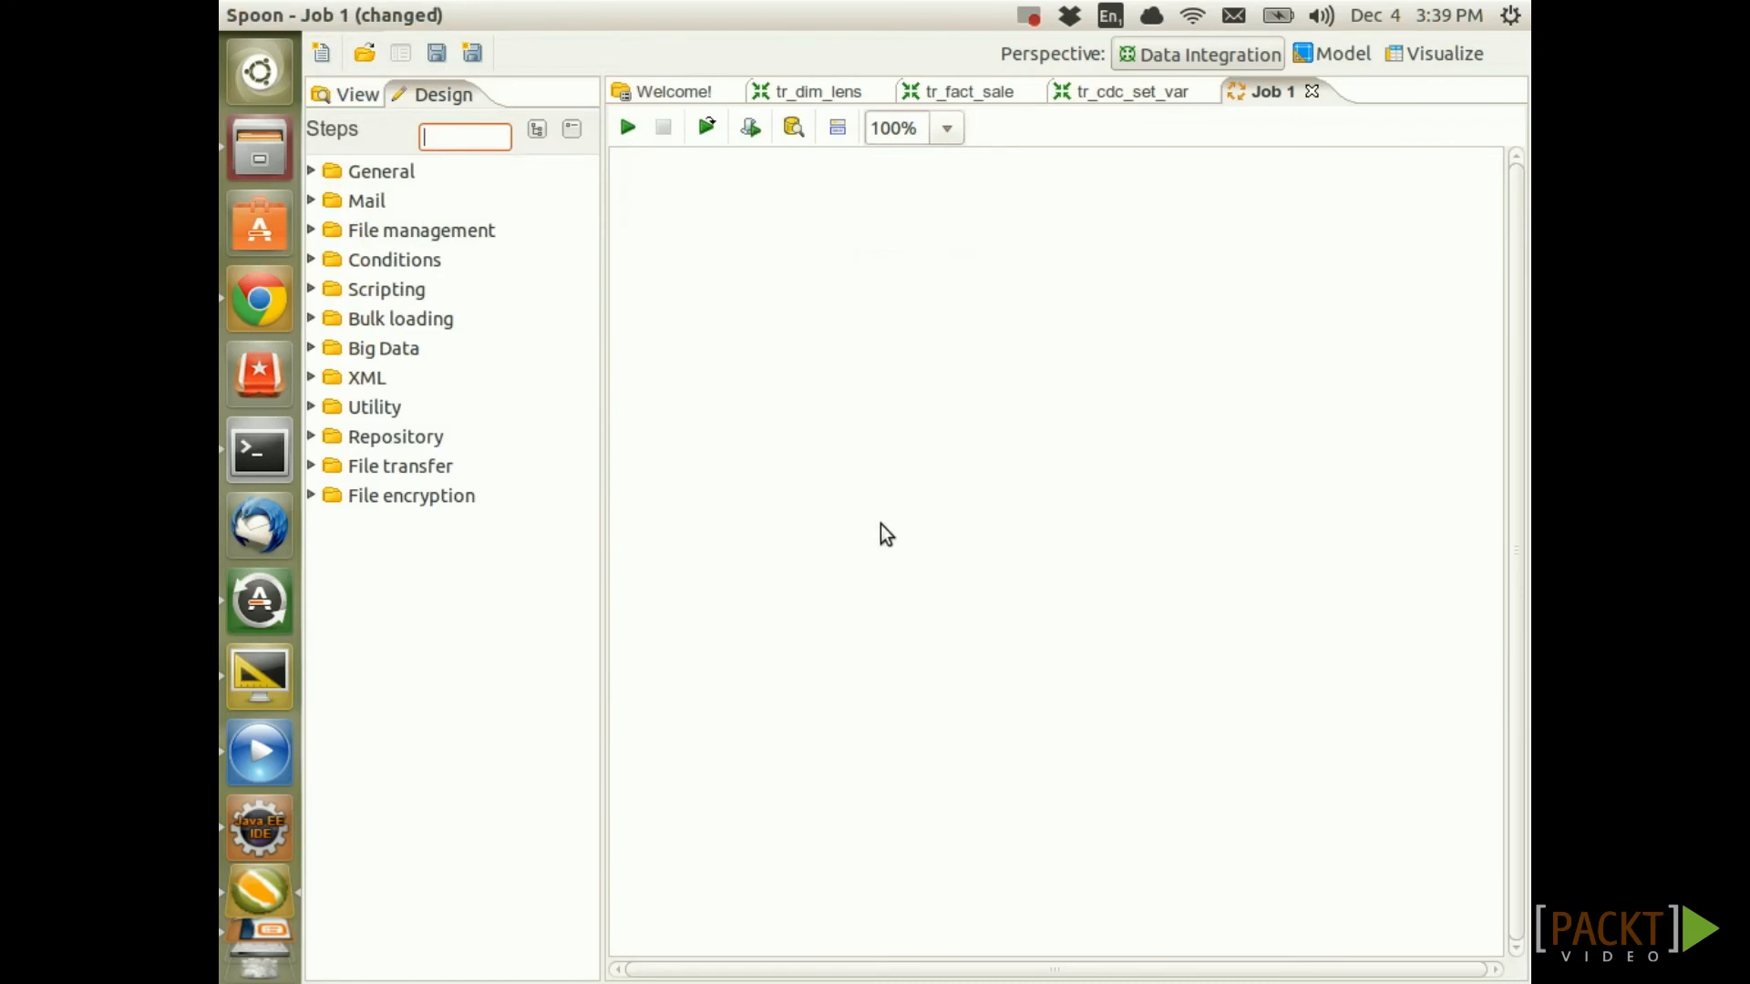
{"action": "key", "text": "ctrl+s"}
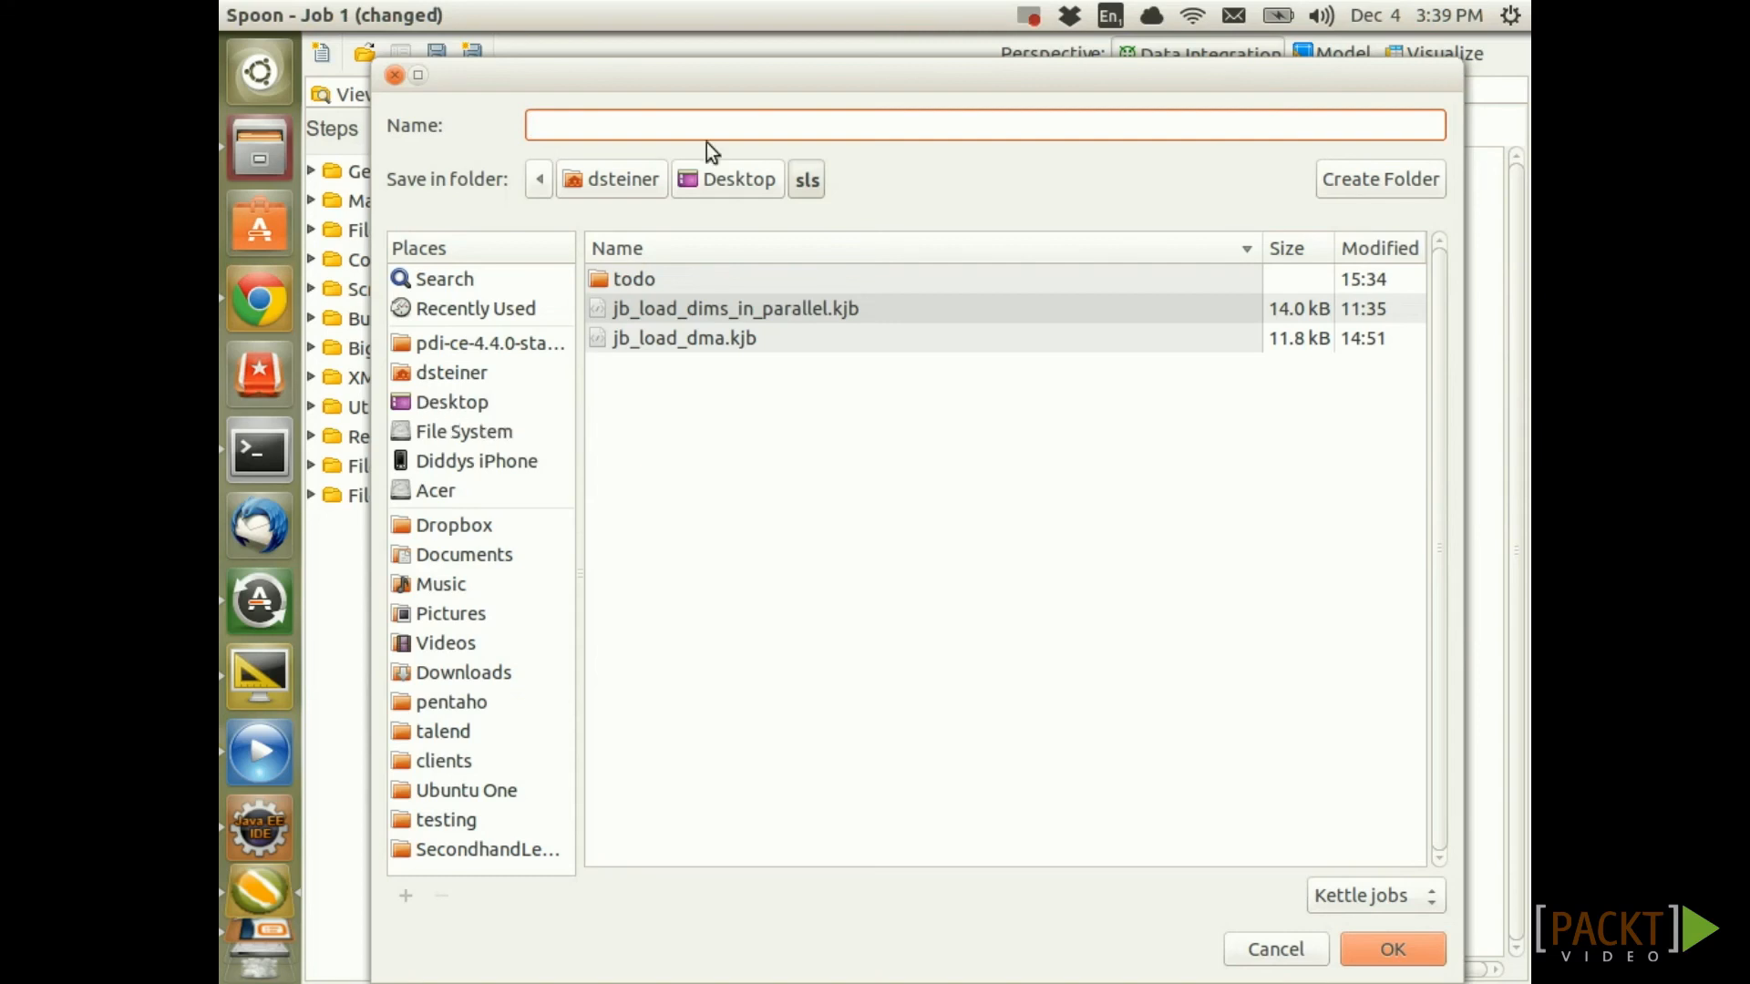
{"action": "type", "text": "jb_fact_sale_"}
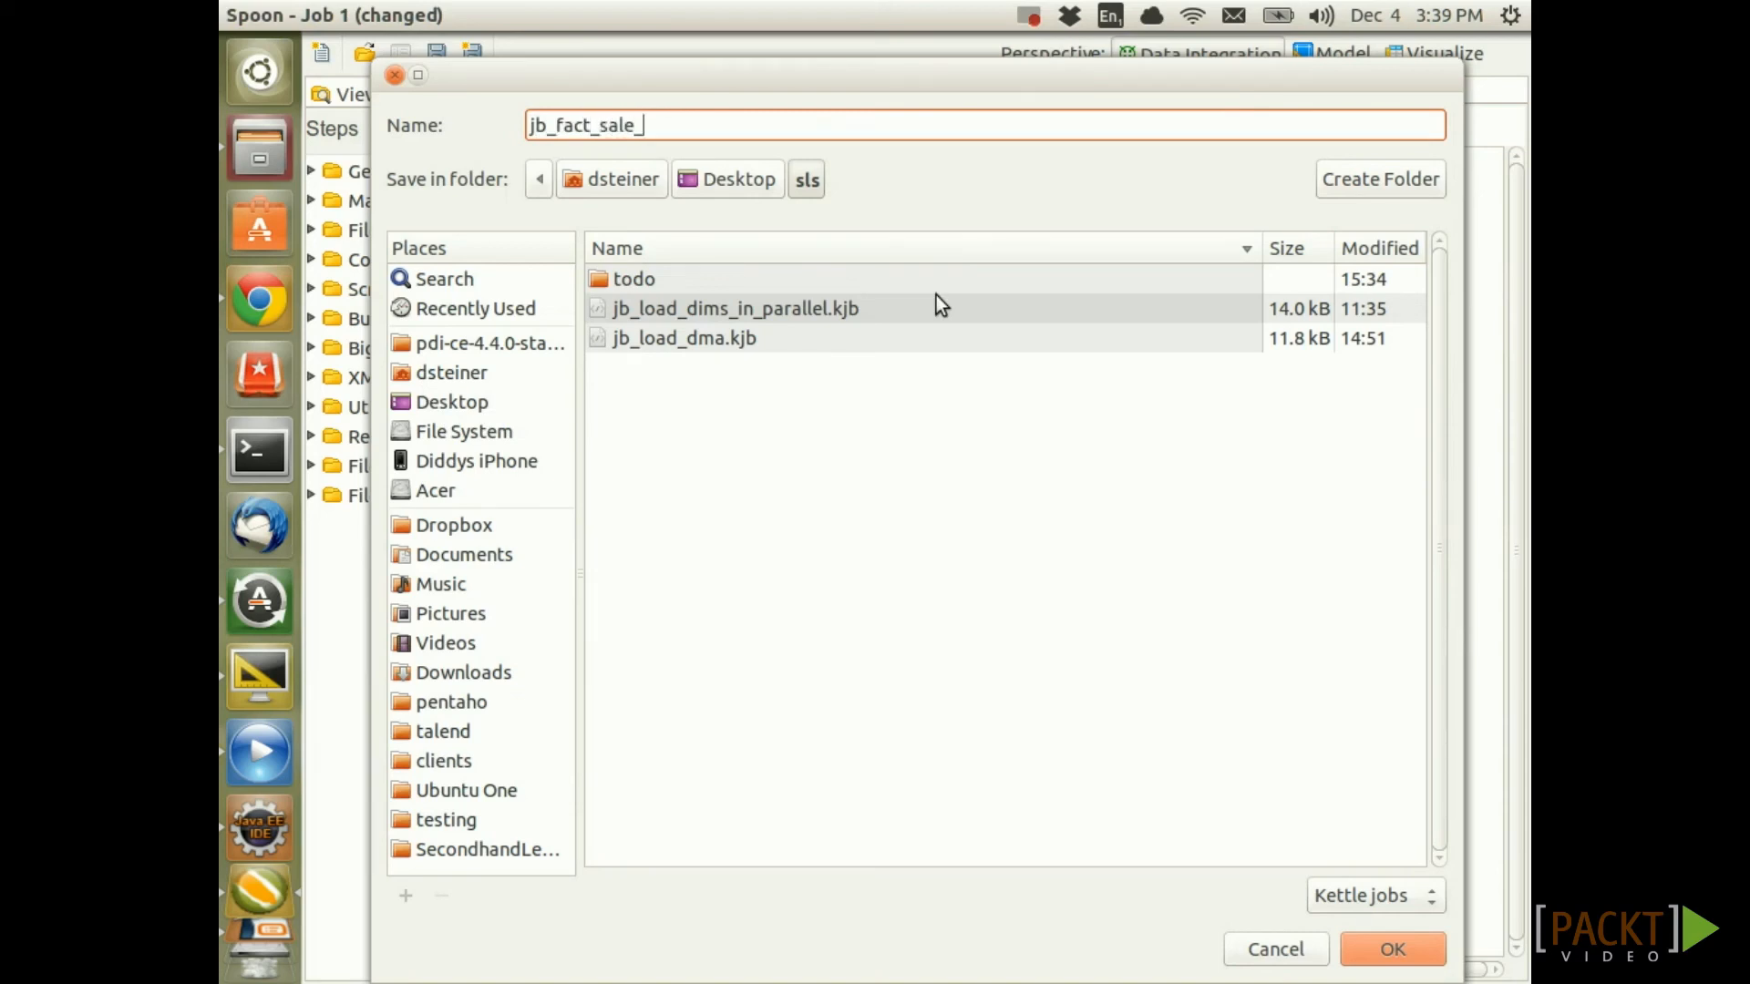
{"action": "type", "text": "cdc"}
{"action": "left_click", "coordinate": [1409, 937]}
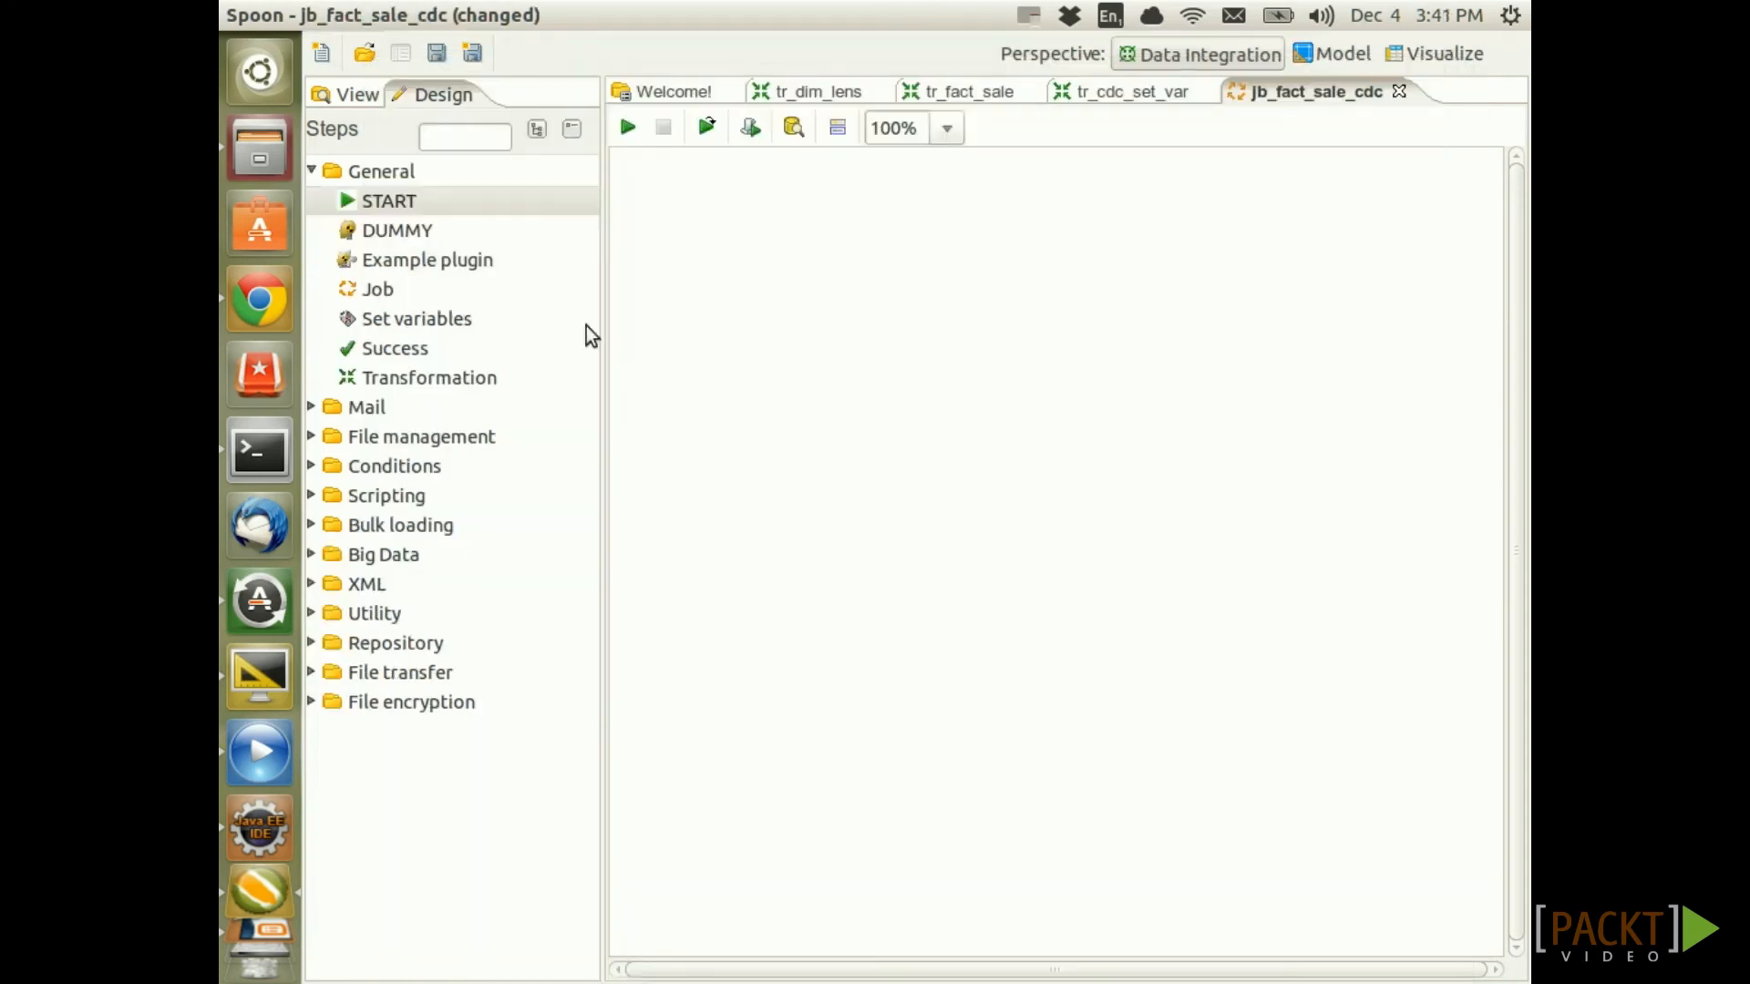
Place a START entry and a Transformation entry below it, connected by a hop
{"action": "left_click_drag", "start_coordinate": [361, 202], "coordinate": [864, 288]}
{"action": "left_click_drag", "start_coordinate": [445, 381], "coordinate": [847, 401]}
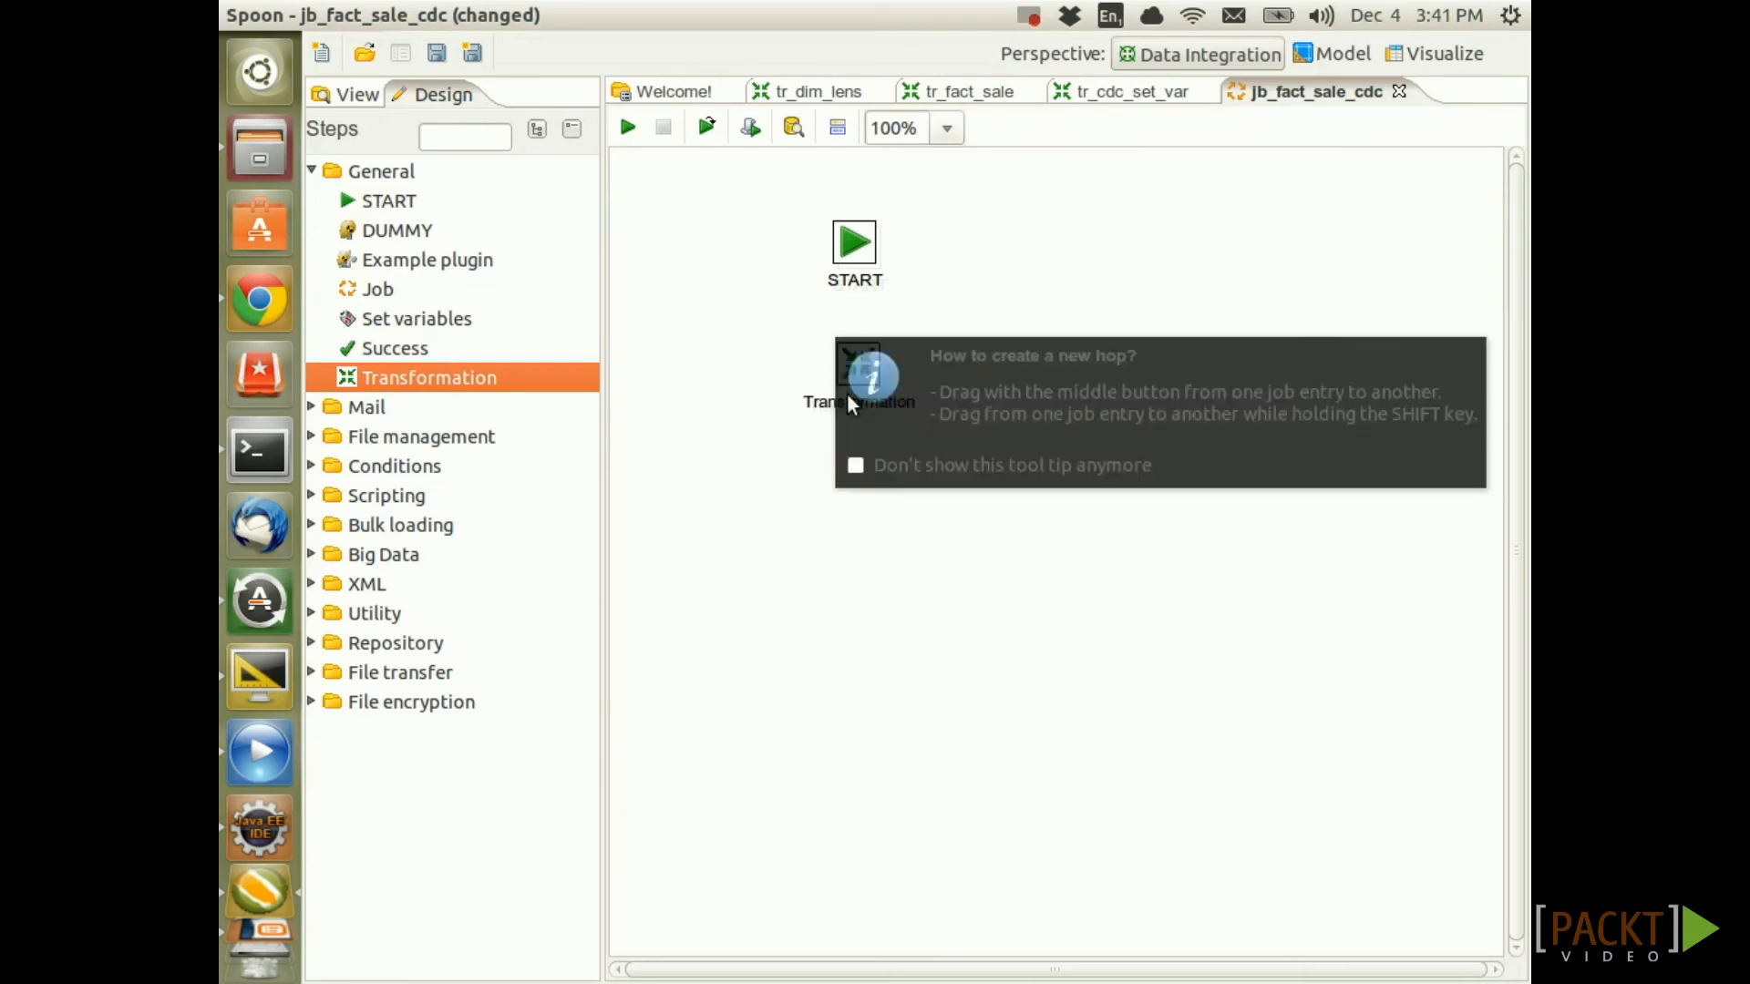
{"action": "mouse_move", "coordinate": [861, 265]}
{"action": "left_click_drag", "start_coordinate": [861, 264], "coordinate": [863, 369]}
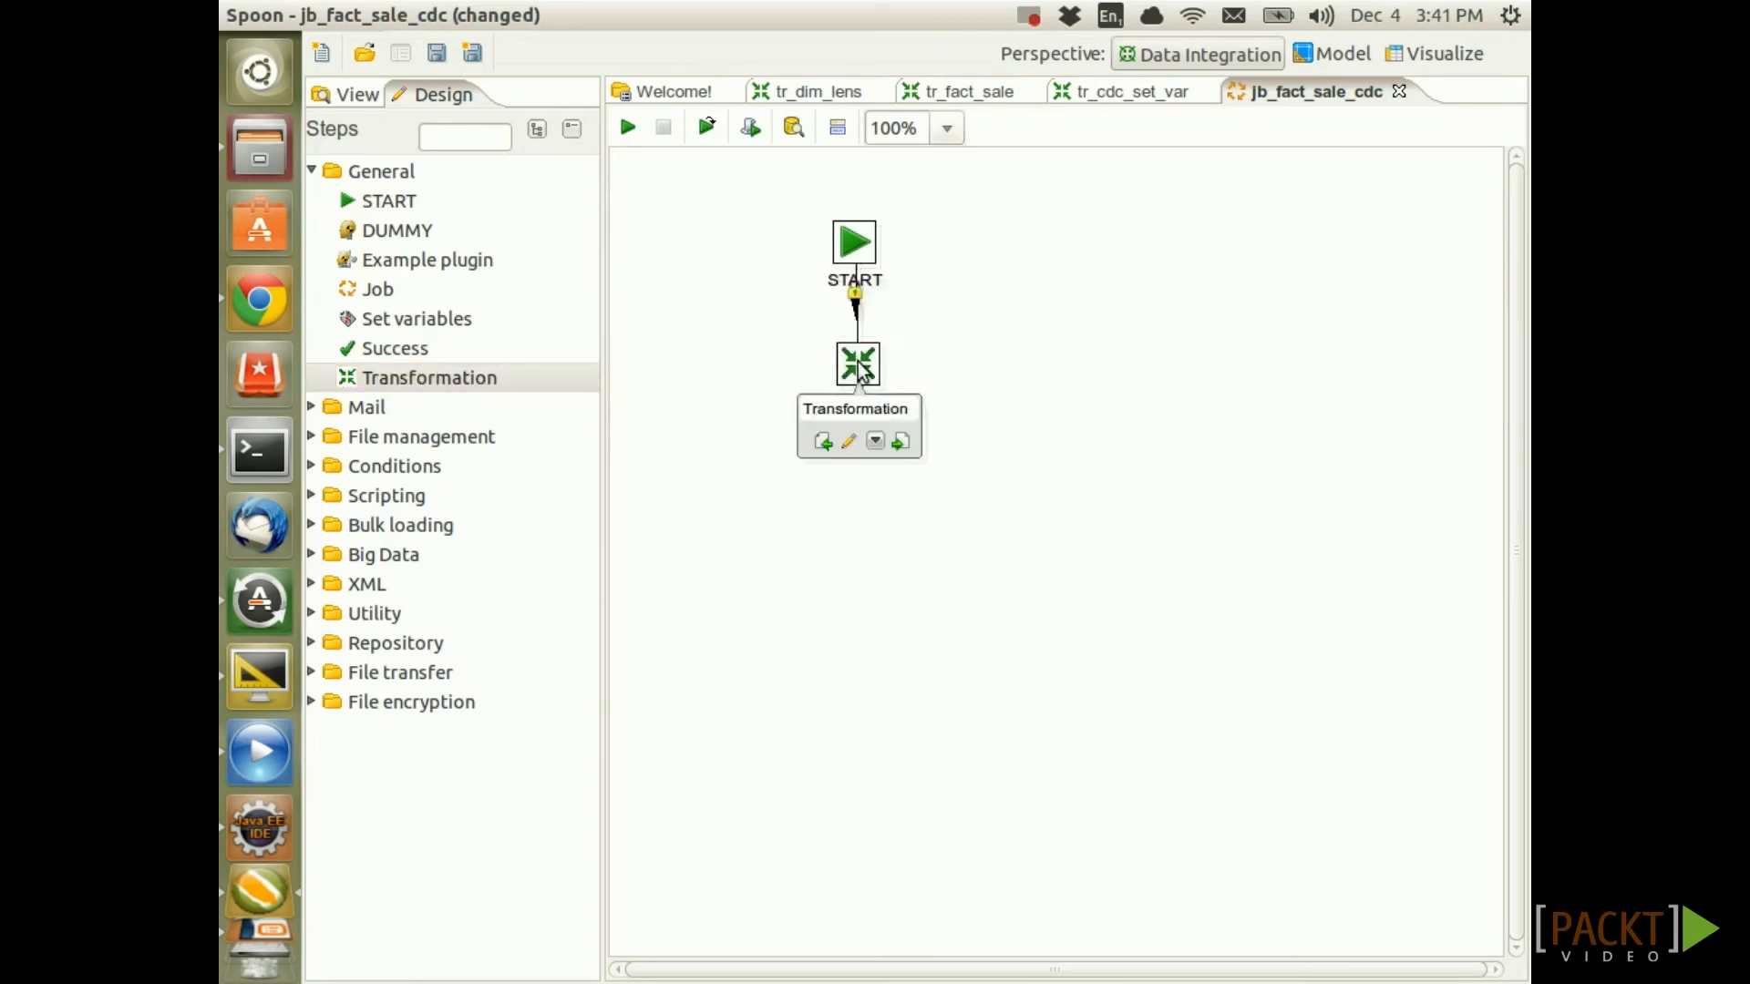
Set the transformation entry to run tr_cdc_set_var.ktr, name it tr_cdc_set_var.ktr, and save the job
{"action": "double_click", "coordinate": [861, 364]}
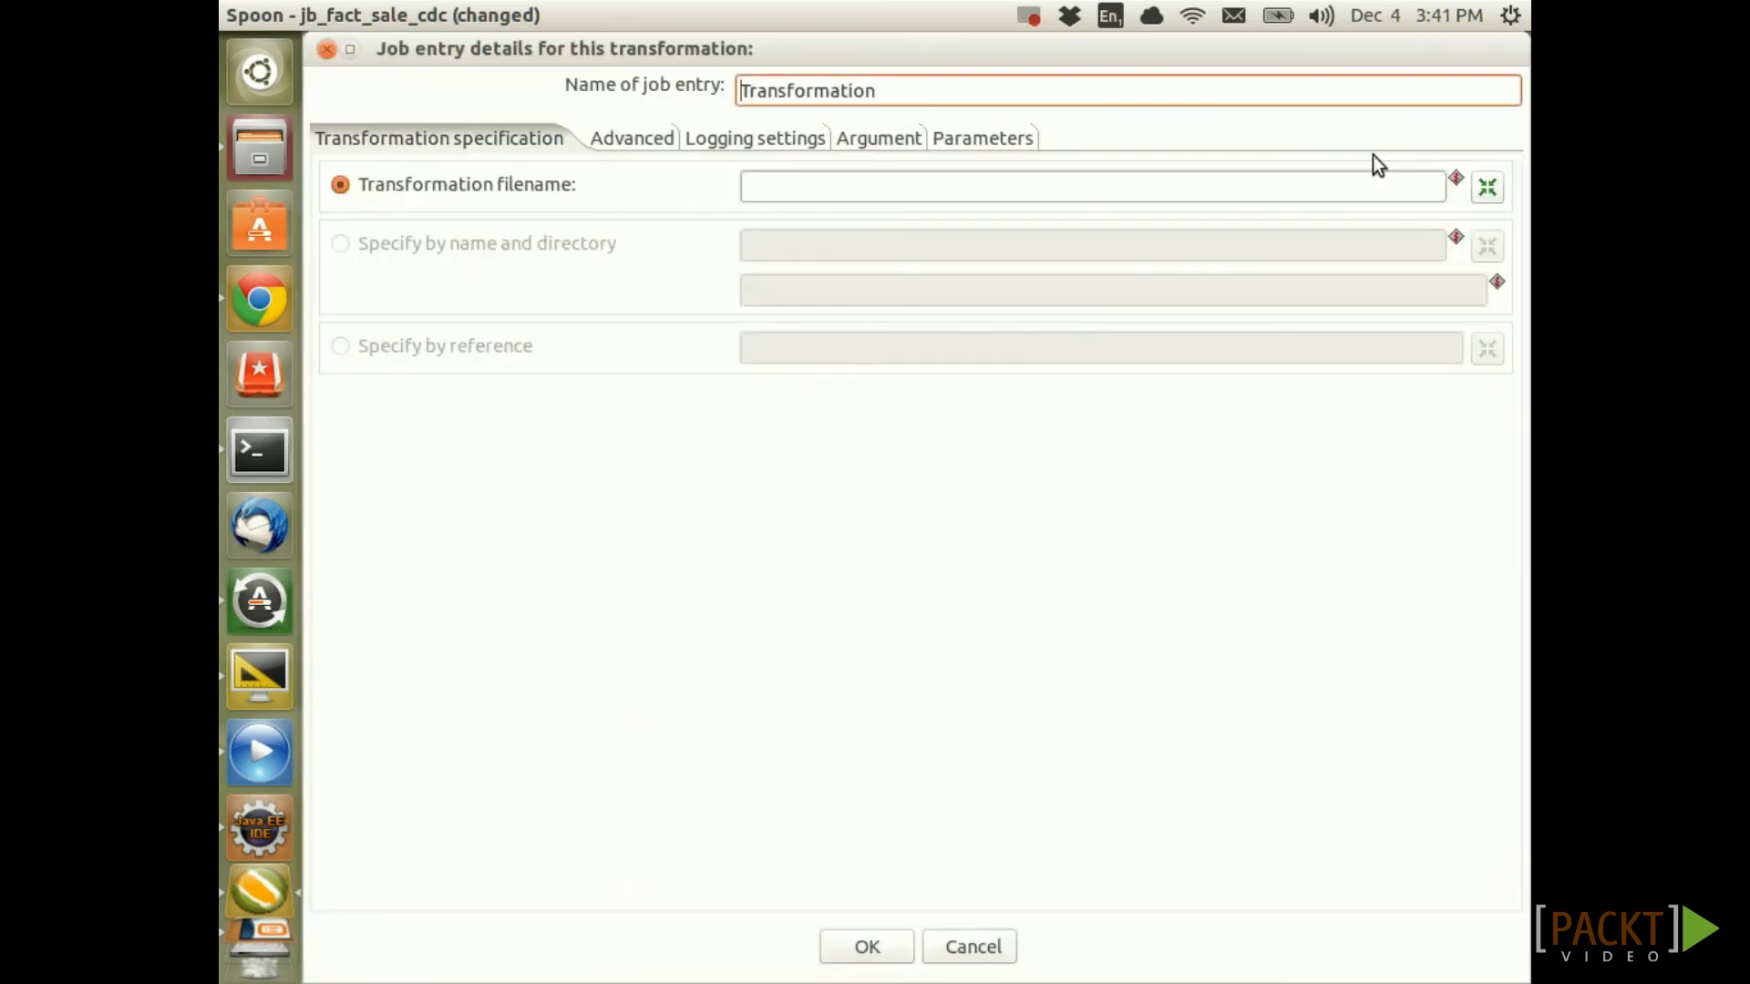
{"action": "left_click", "coordinate": [1487, 189]}
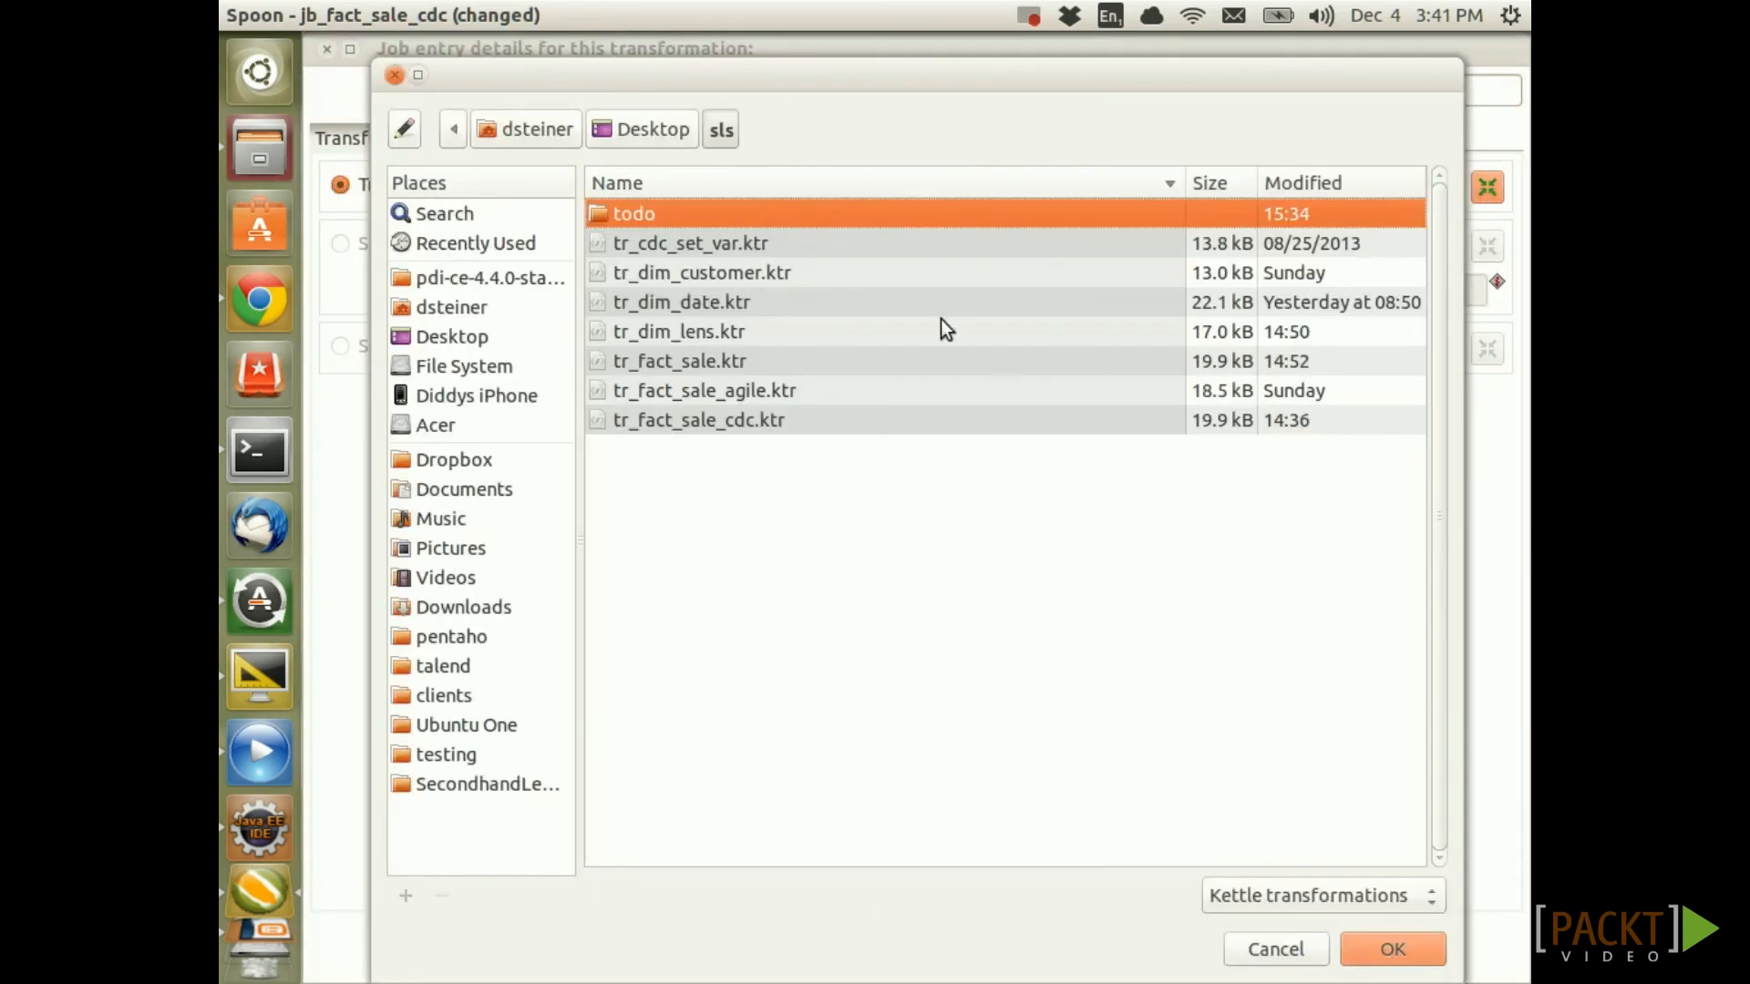
{"action": "left_click", "coordinate": [720, 246]}
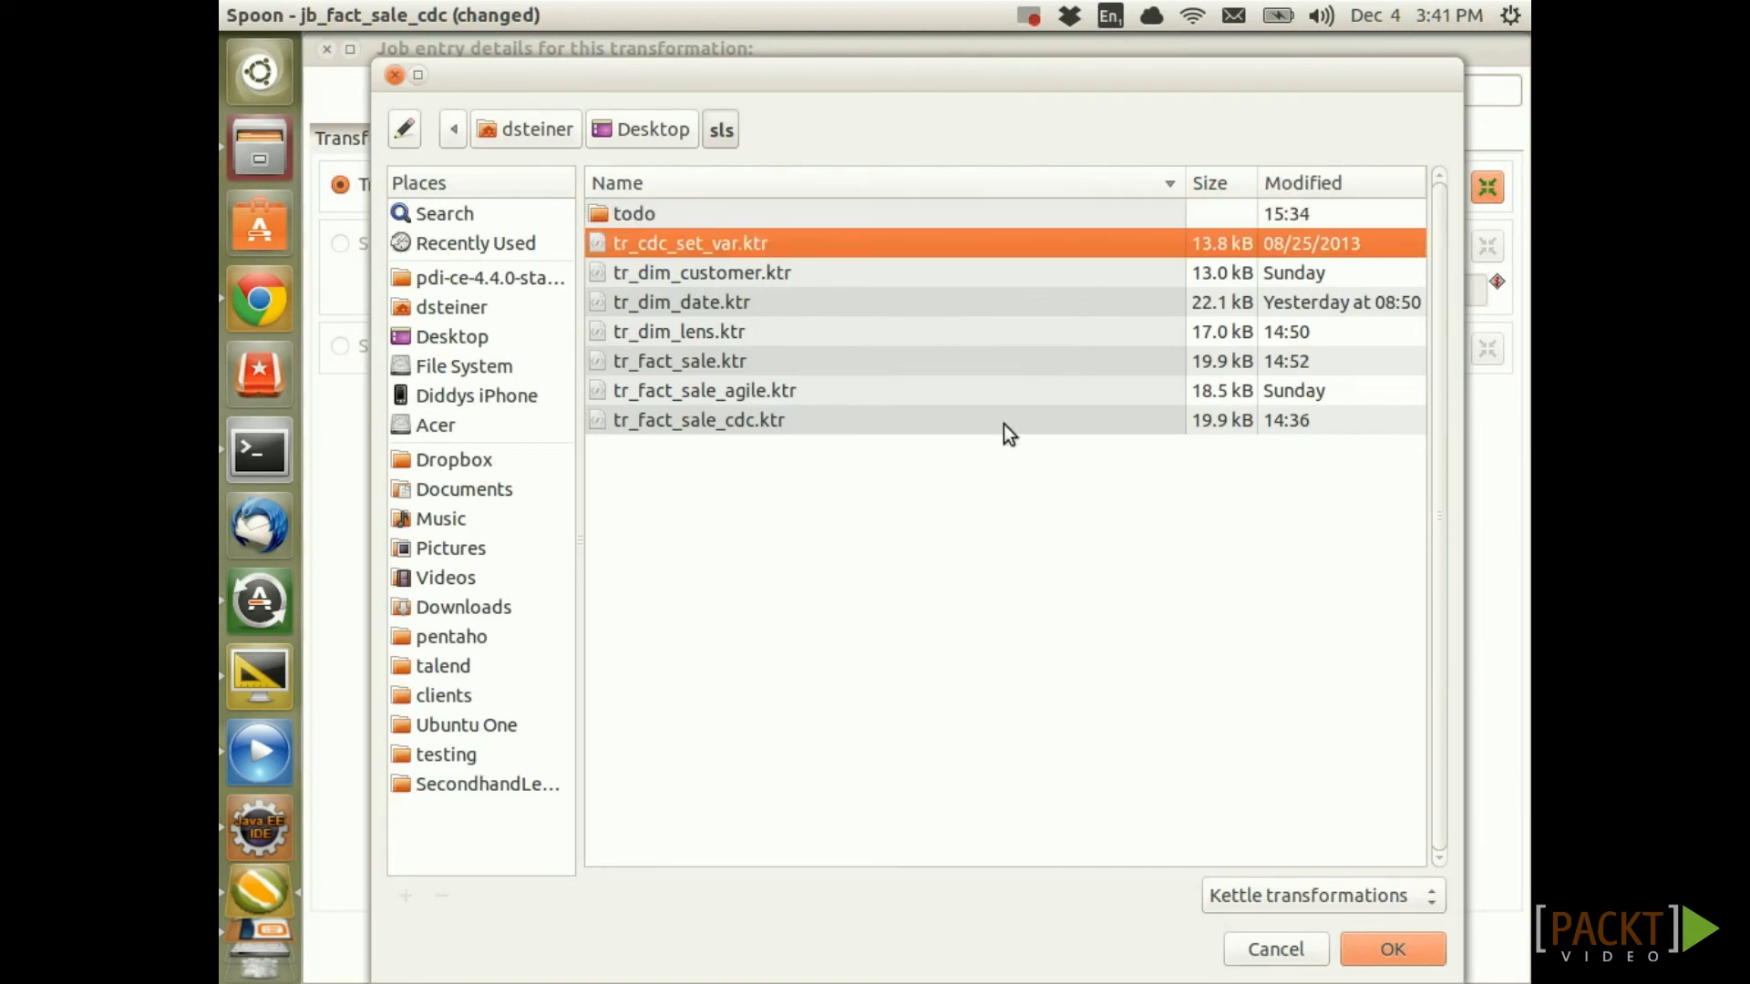
{"action": "left_click", "coordinate": [1392, 949]}
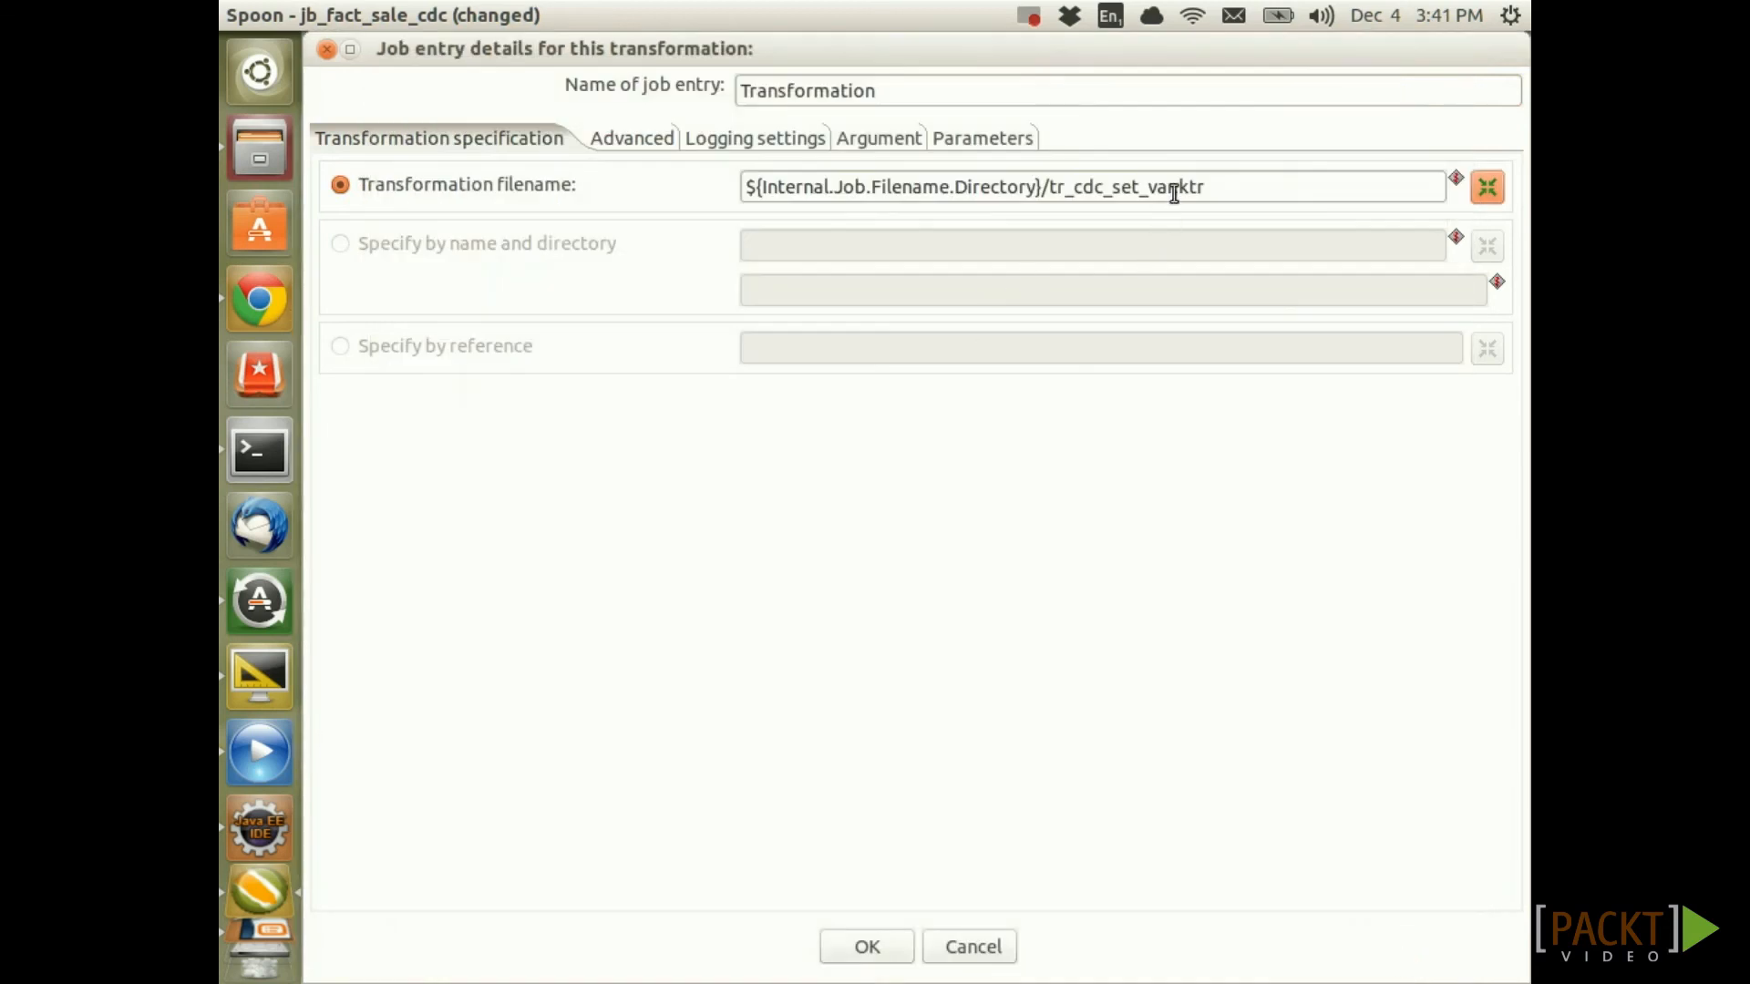
{"action": "left_click_drag", "start_coordinate": [1221, 186], "coordinate": [1048, 187]}
{"action": "key", "text": "ctrl+c"}
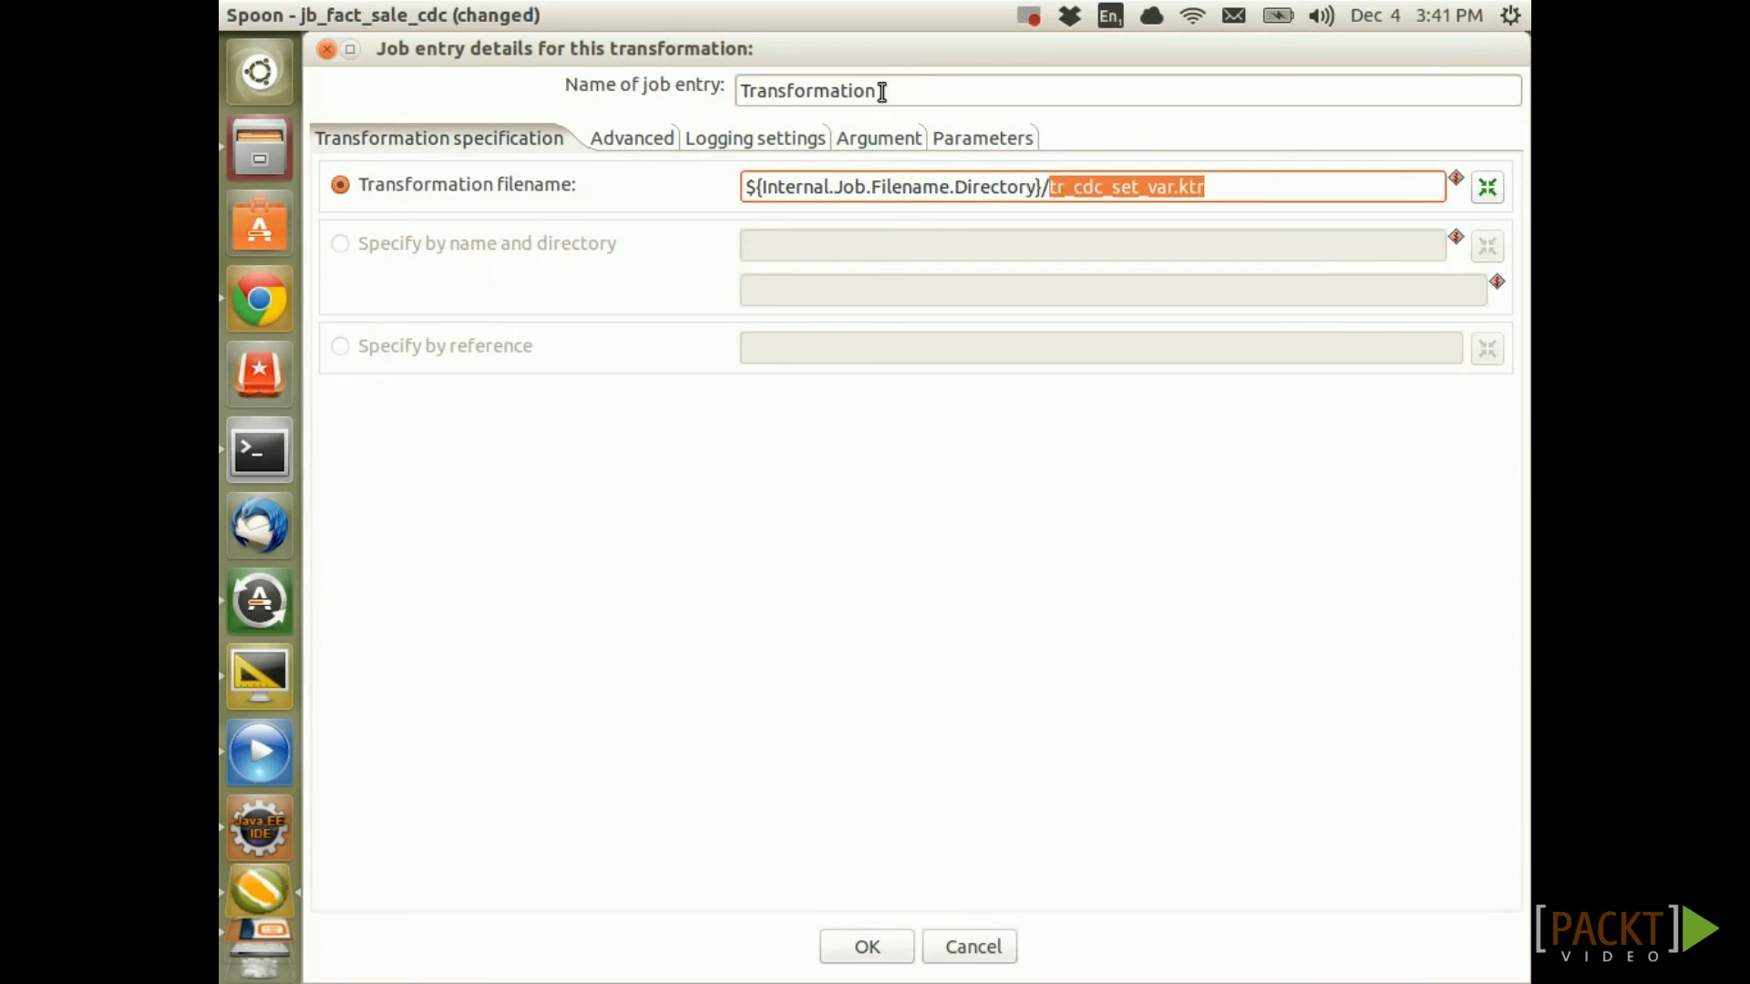
{"action": "left_click_drag", "start_coordinate": [890, 91], "coordinate": [737, 61]}
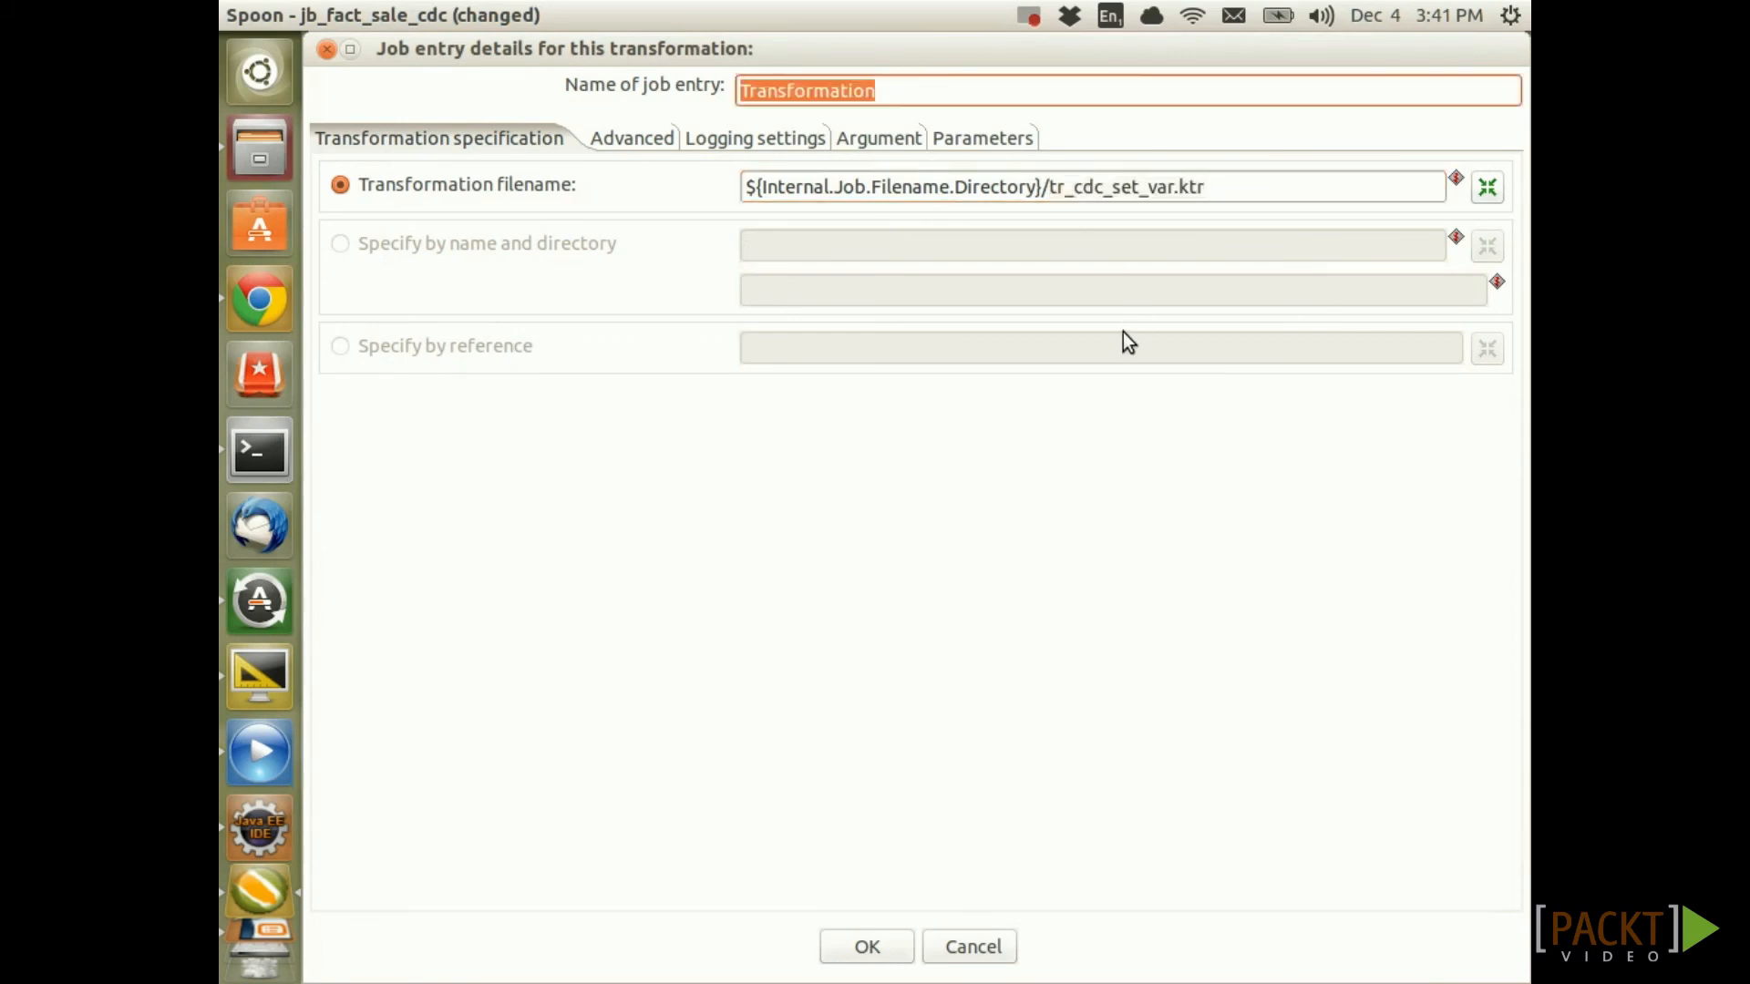
{"action": "key", "text": "ctrl+v"}
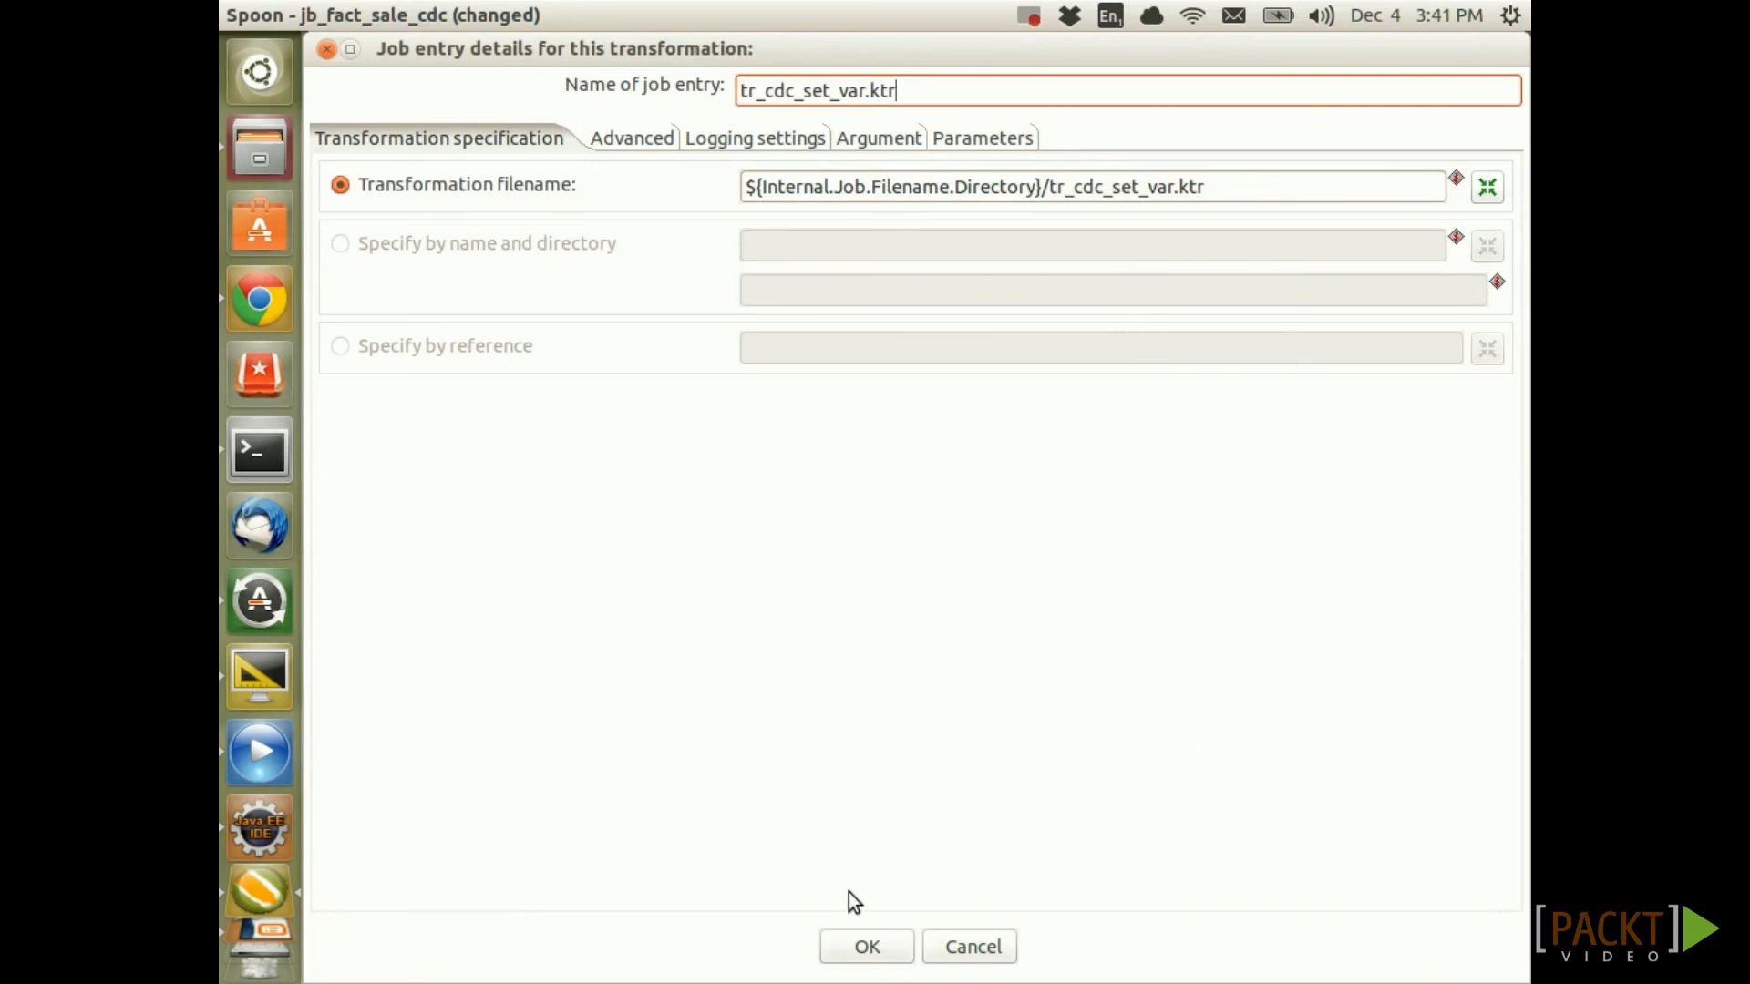
{"action": "left_click", "coordinate": [882, 955]}
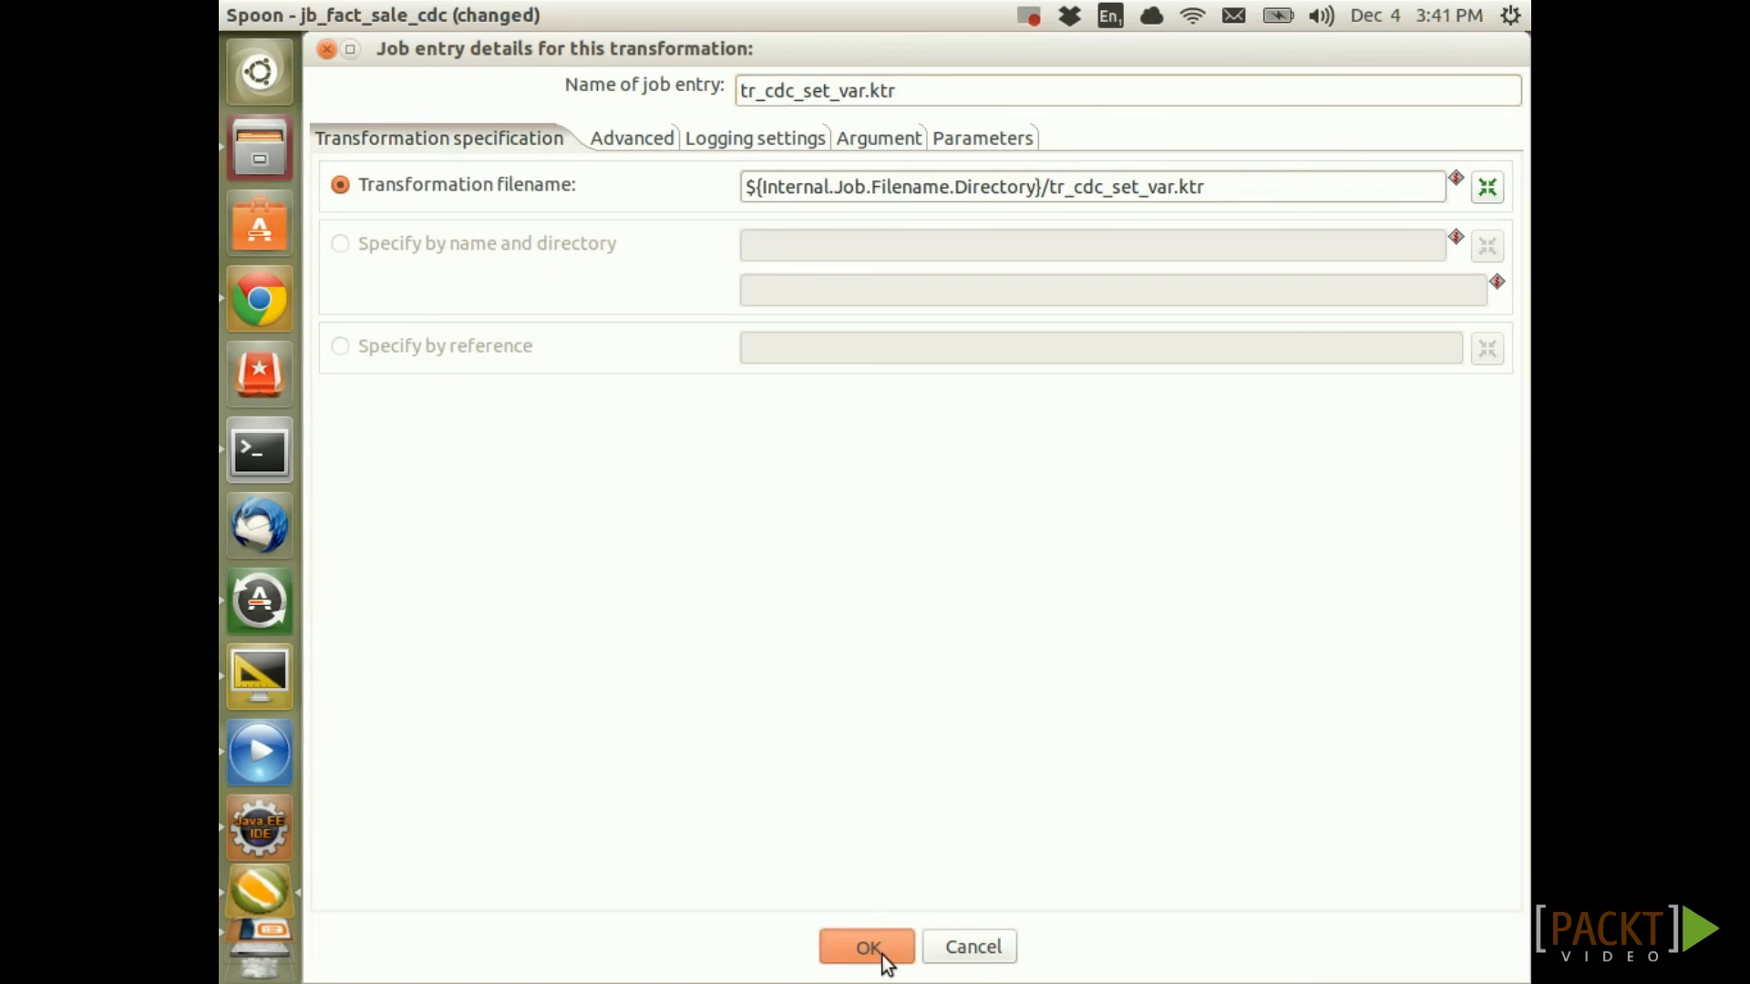
{"action": "key", "text": "ctrl+s"}
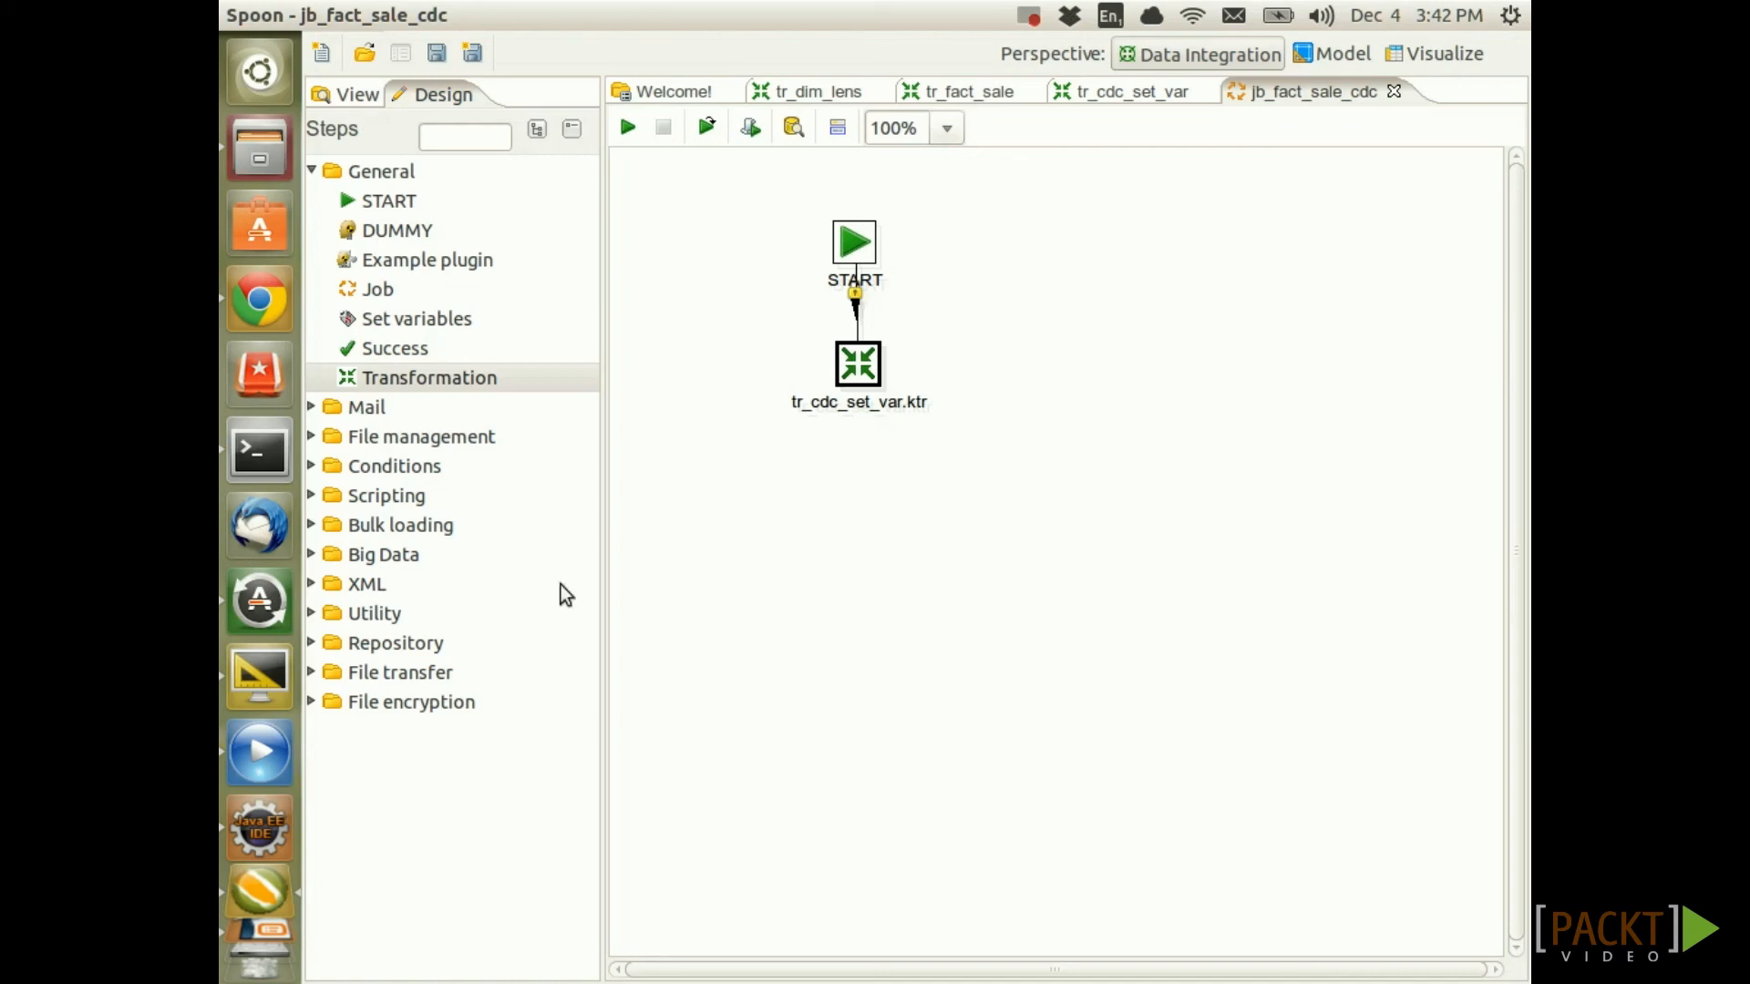
Add an SQL entry after tr_cdc_set_var.ktr using sls_dma with variable substitution enabled
{"action": "left_click", "coordinate": [313, 497]}
{"action": "left_click_drag", "start_coordinate": [379, 377], "coordinate": [855, 534]}
{"action": "left_click_drag", "start_coordinate": [859, 369], "coordinate": [867, 499]}
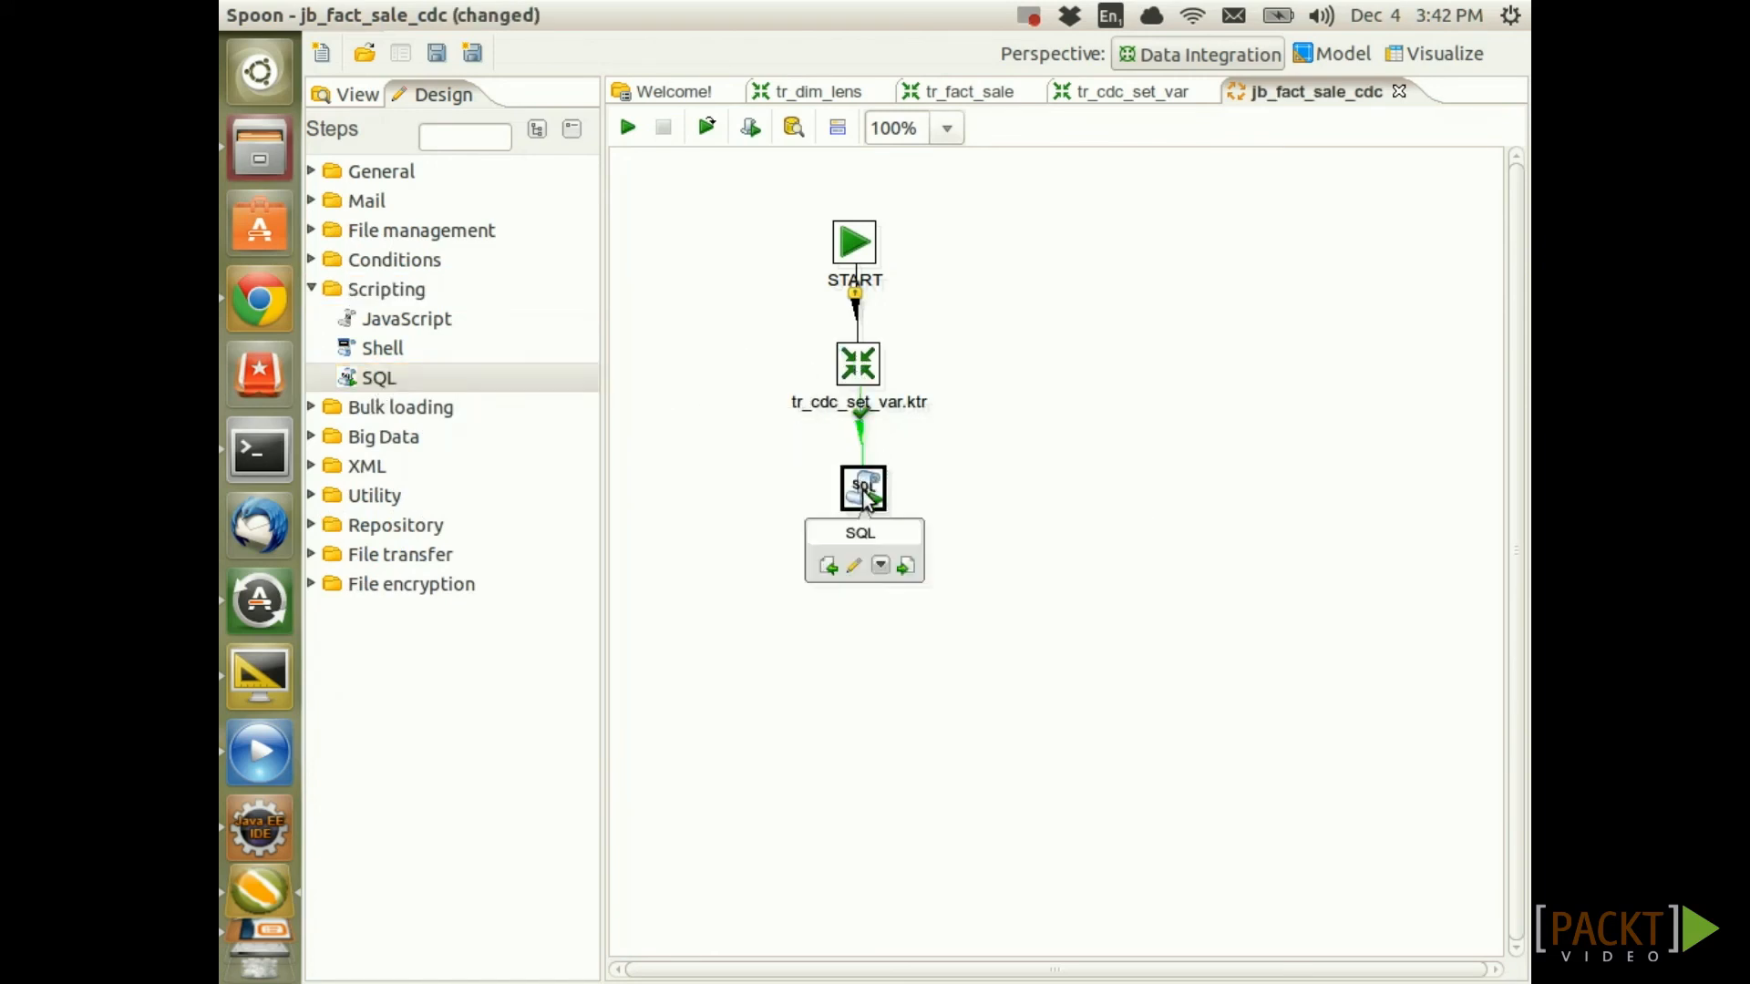
{"action": "double_click", "coordinate": [866, 492]}
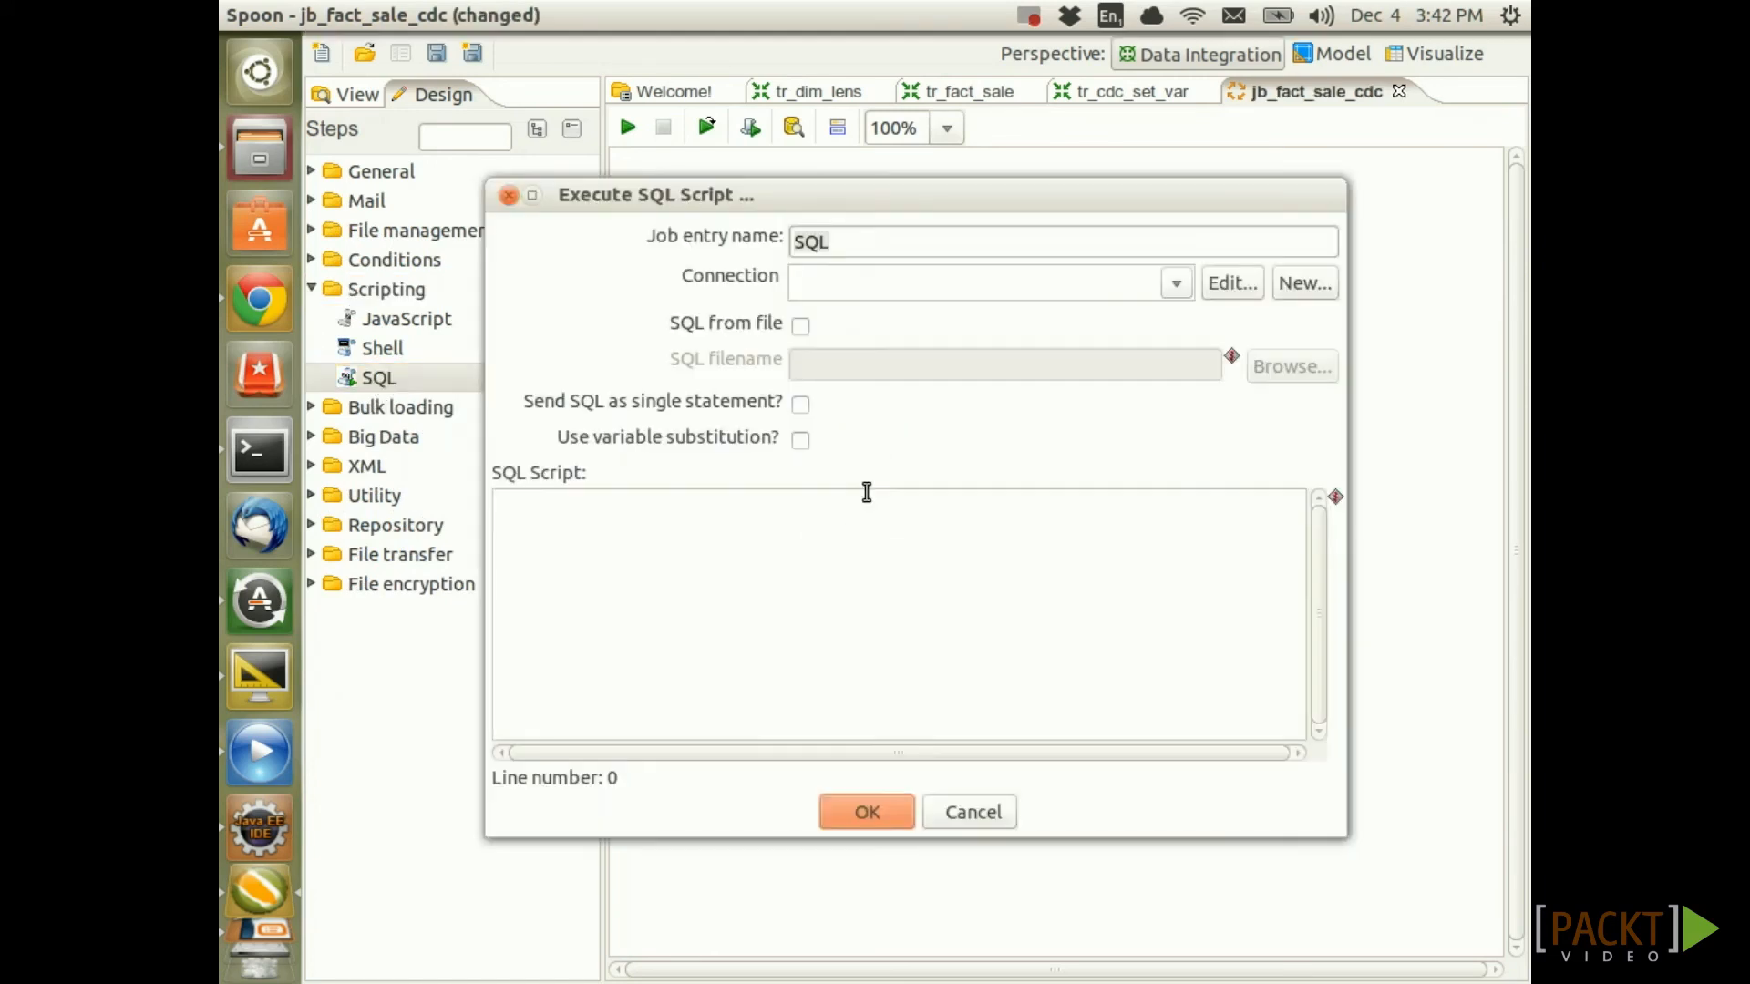
{"action": "left_click", "coordinate": [1175, 284]}
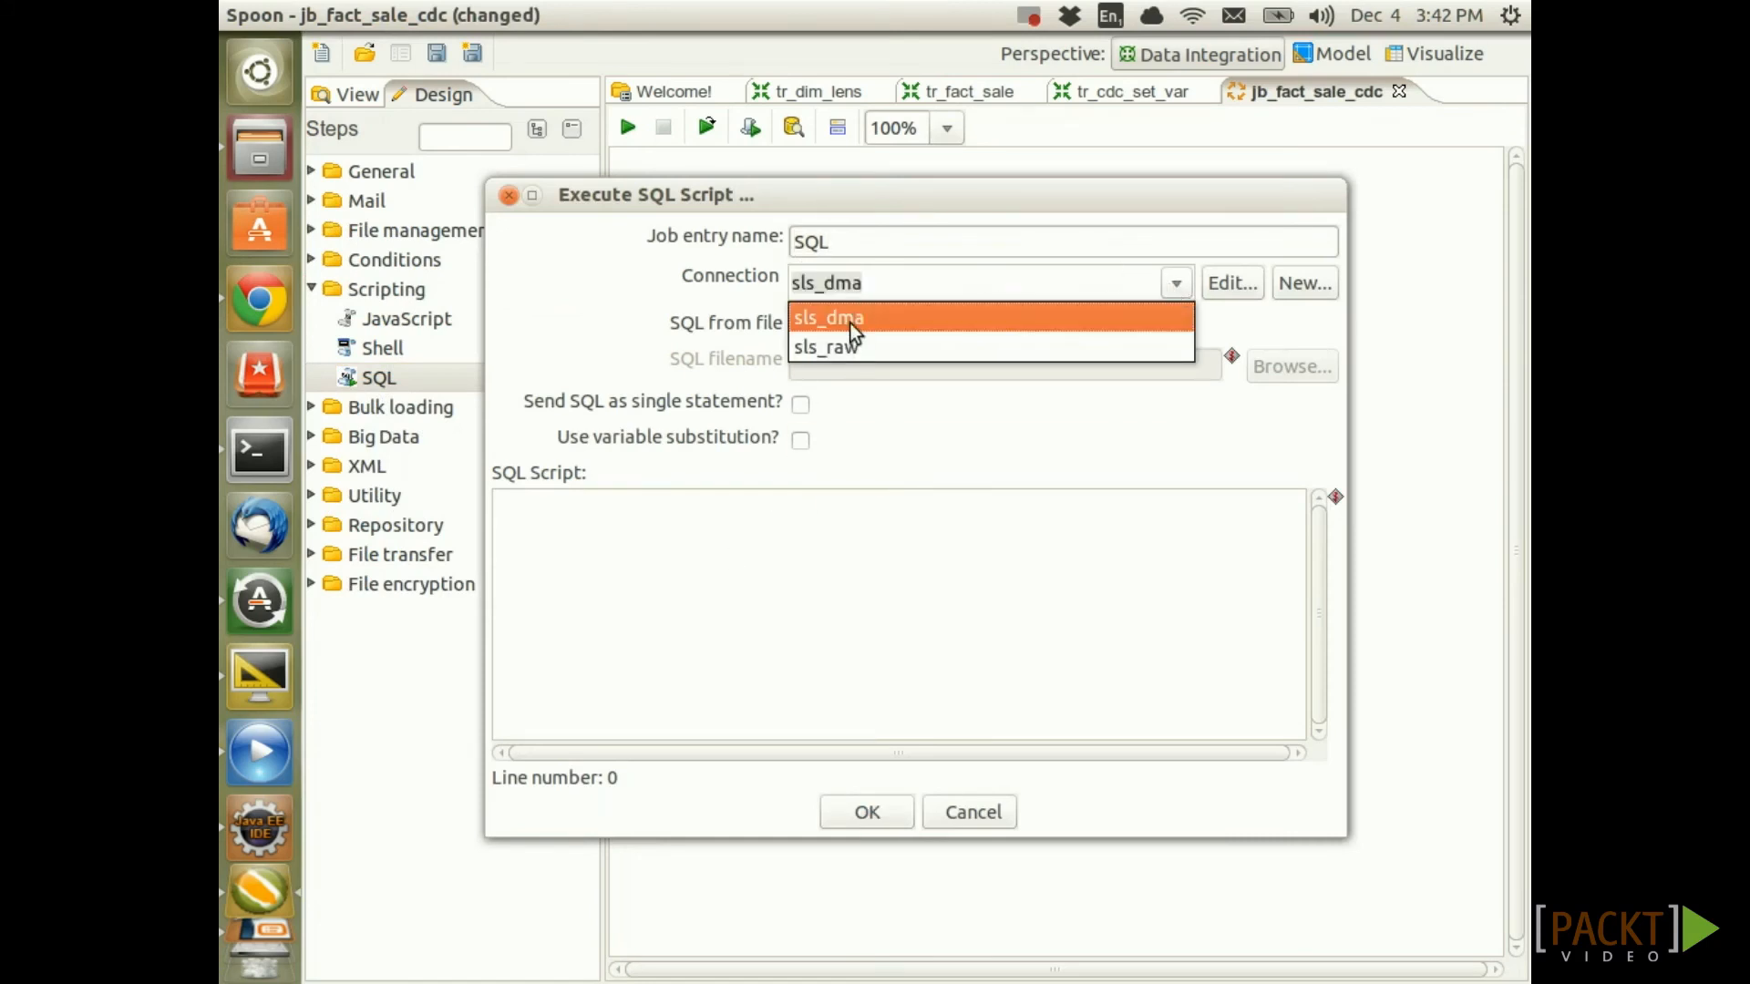
{"action": "left_click", "coordinate": [849, 318]}
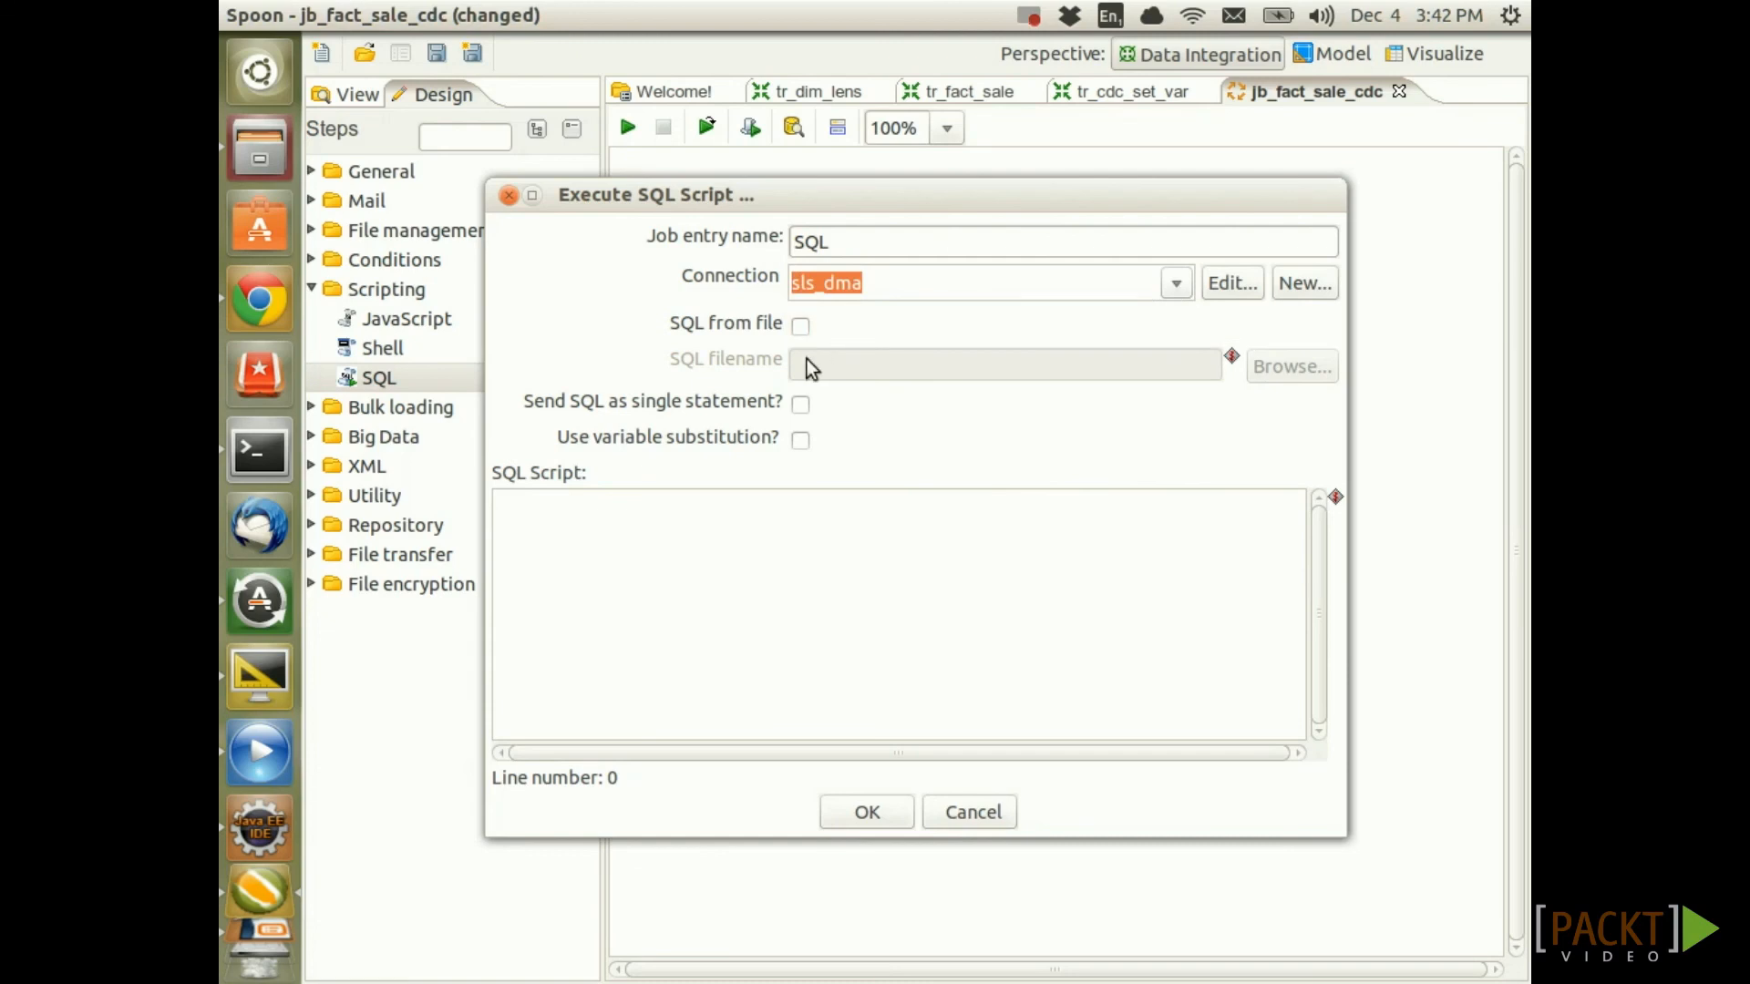
{"action": "left_click", "coordinate": [793, 442]}
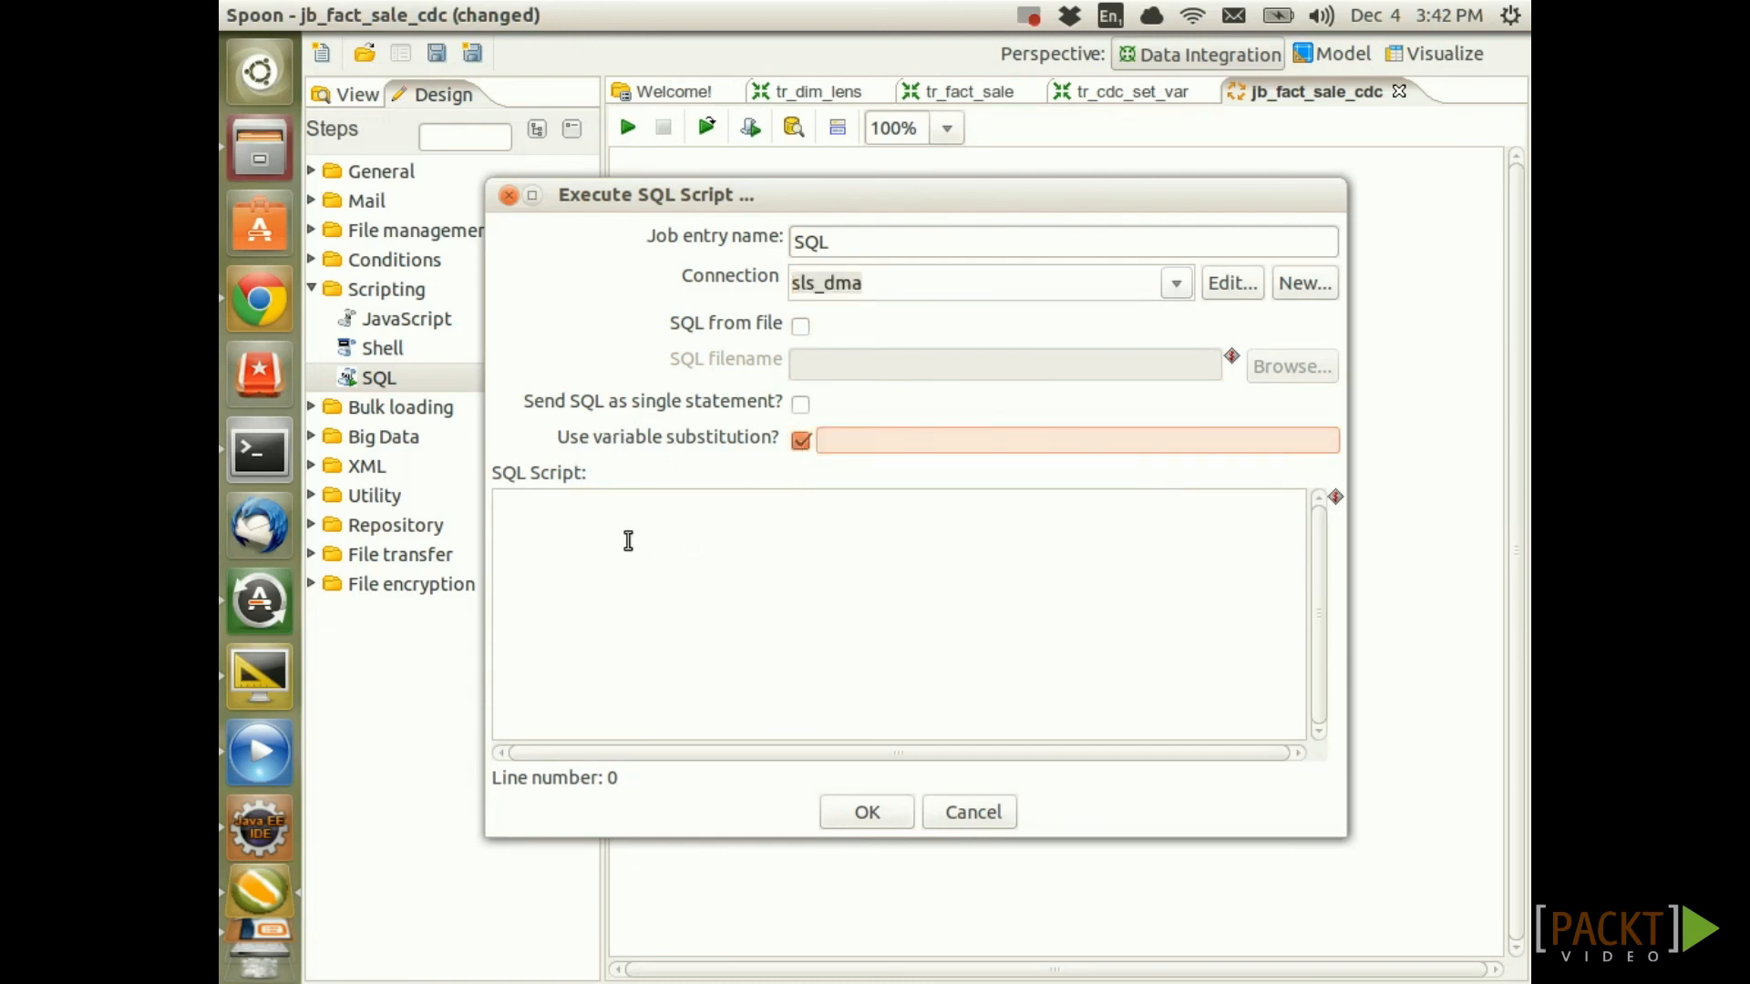
Write the script DELETE FROM dma.fact_sale WHERE sale_id > ${MAX_FACT_SALE_ID} and confirm
{"action": "left_click", "coordinate": [627, 538]}
{"action": "type", "text": "D"}
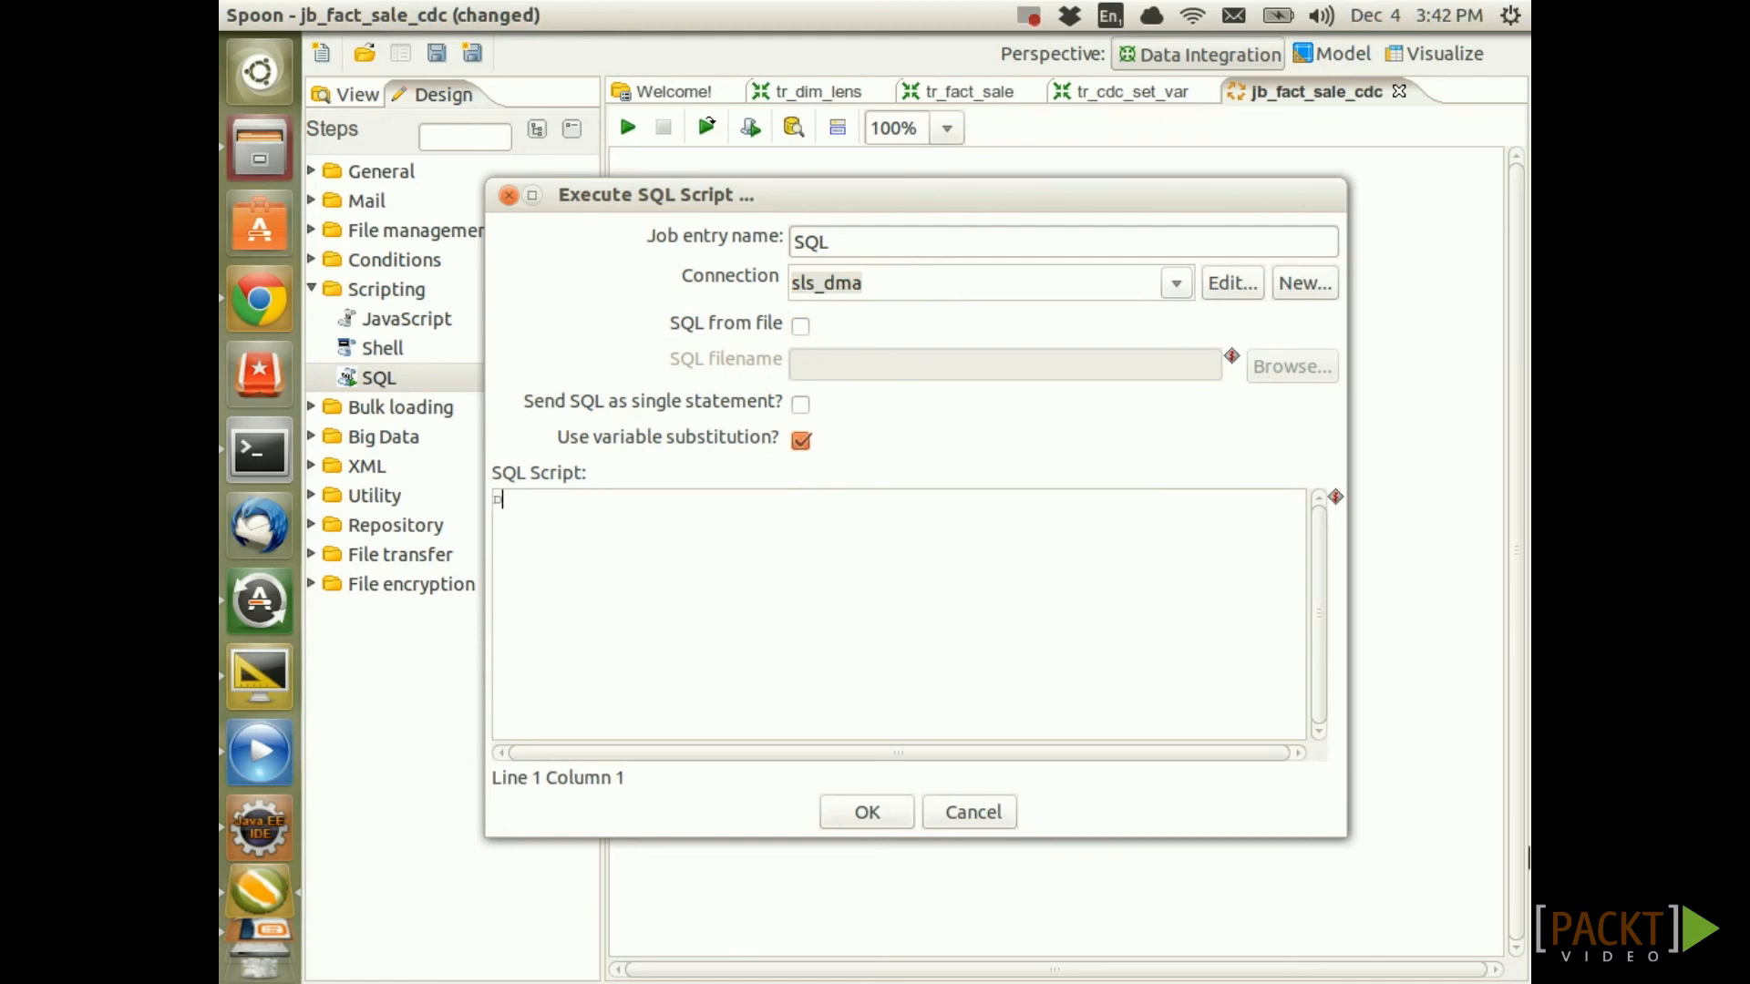
{"action": "type", "text": "ELETE FROM"}
{"action": "key", "text": "Return"}
{"action": "type", "text": "dma.fa"}
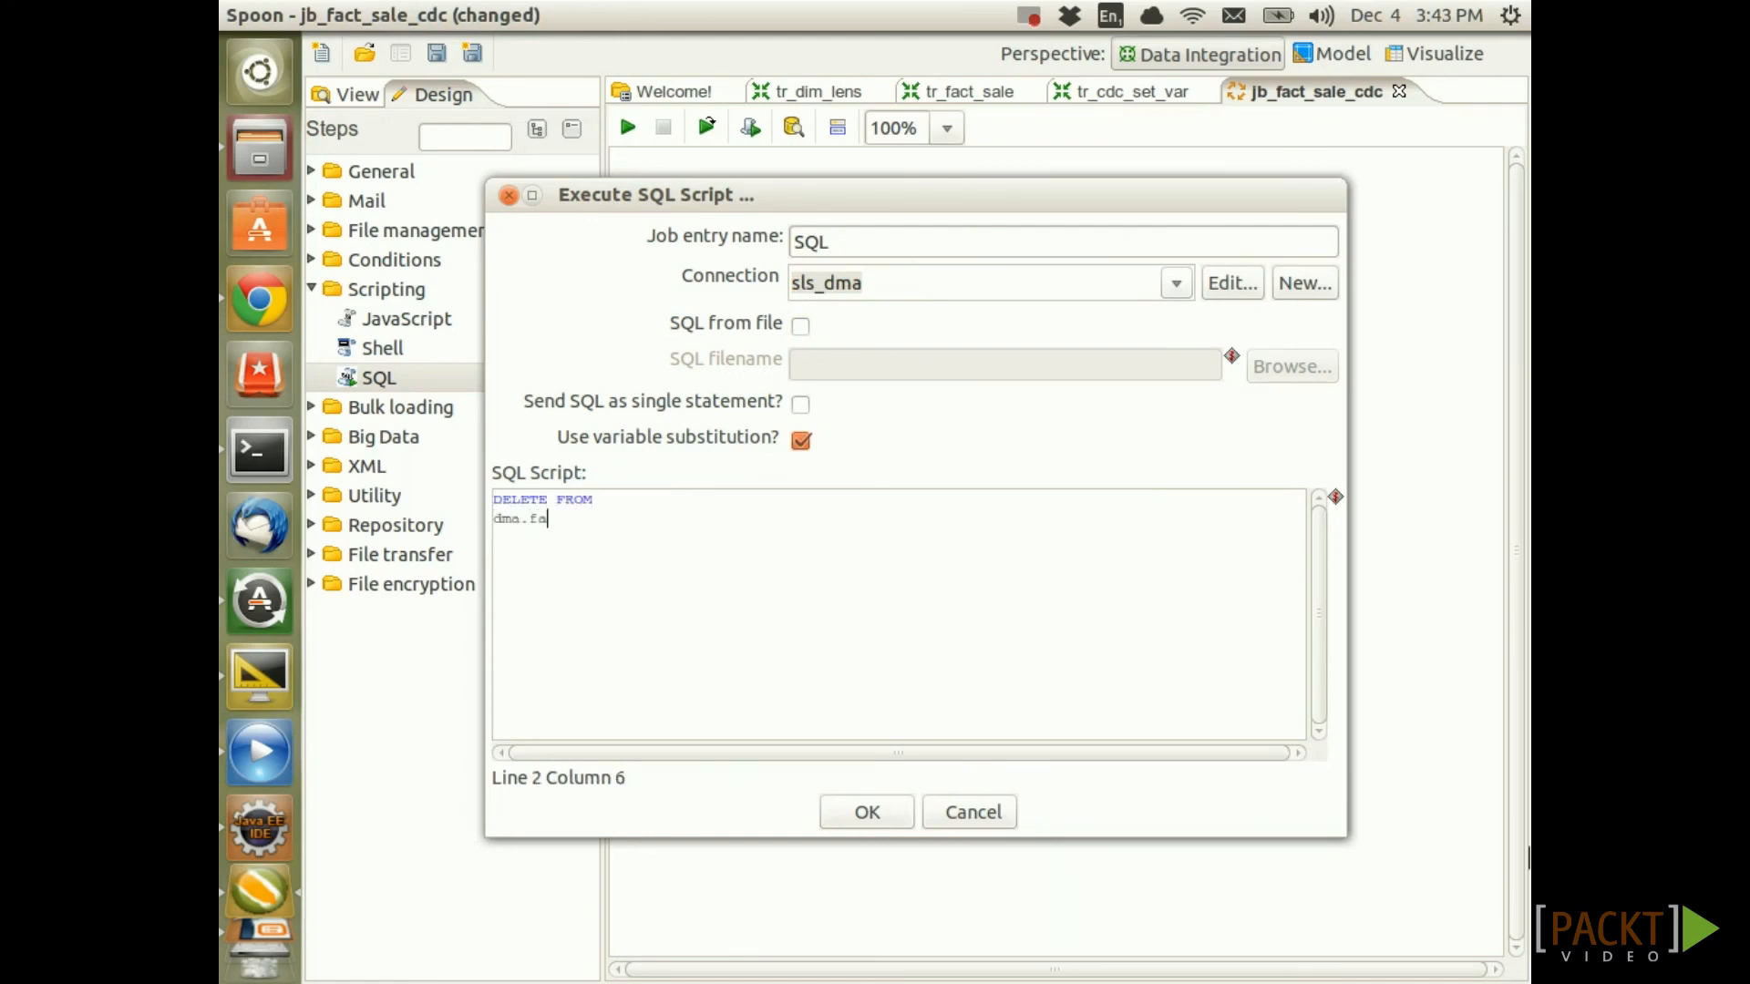
{"action": "type", "text": "ct_sale"}
{"action": "key", "text": "Return"}
{"action": "type", "text": "WHERE"}
{"action": "key", "text": "Return"}
{"action": "type", "text": "sale"}
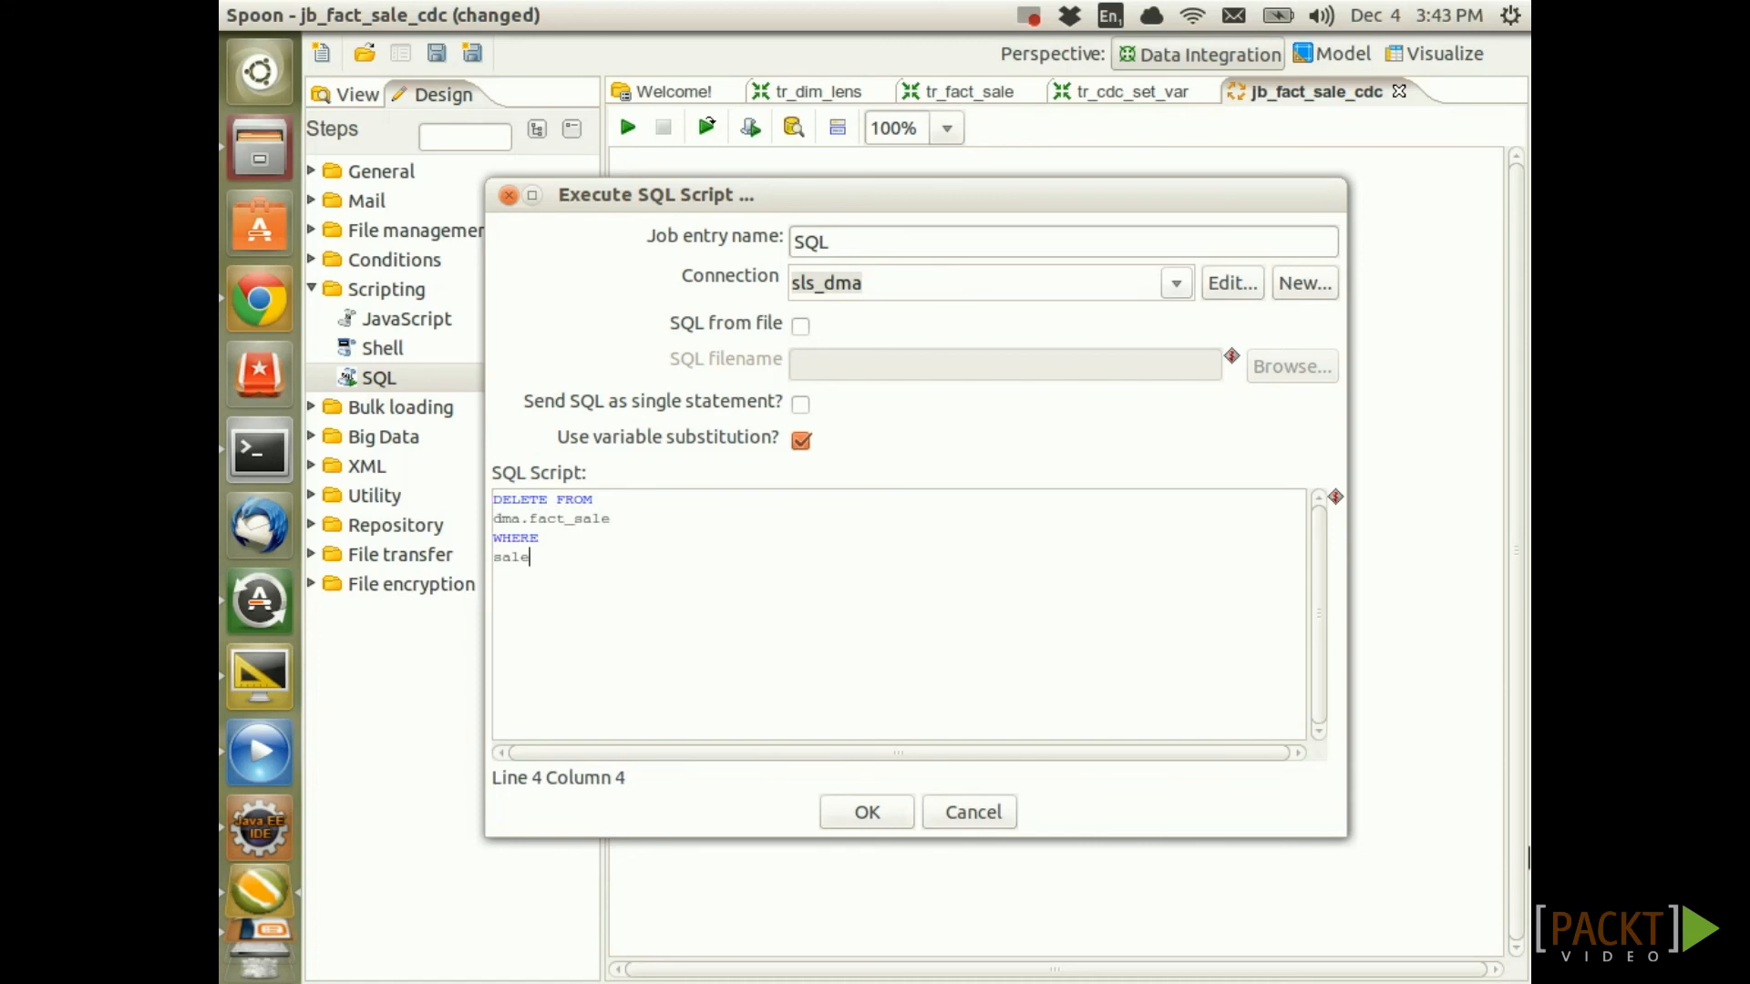
{"action": "type", "text": "_id > ${MAX_FACT_SALE_"}
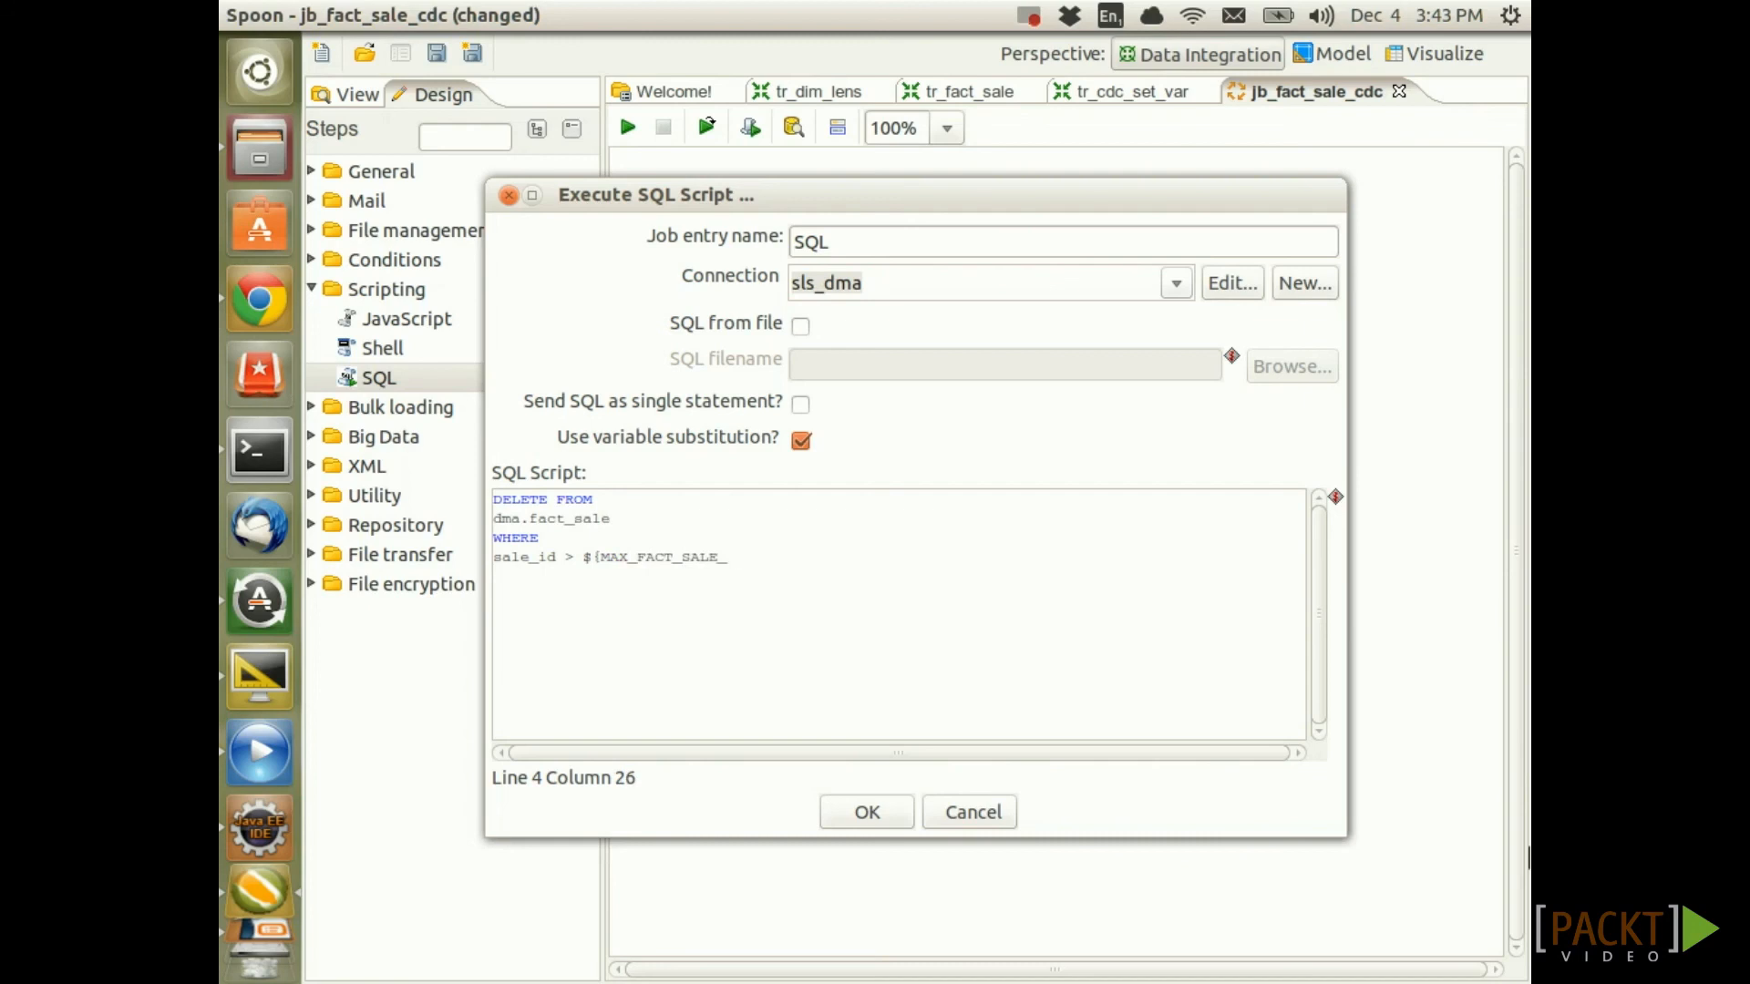
{"action": "type", "text": "ID}"}
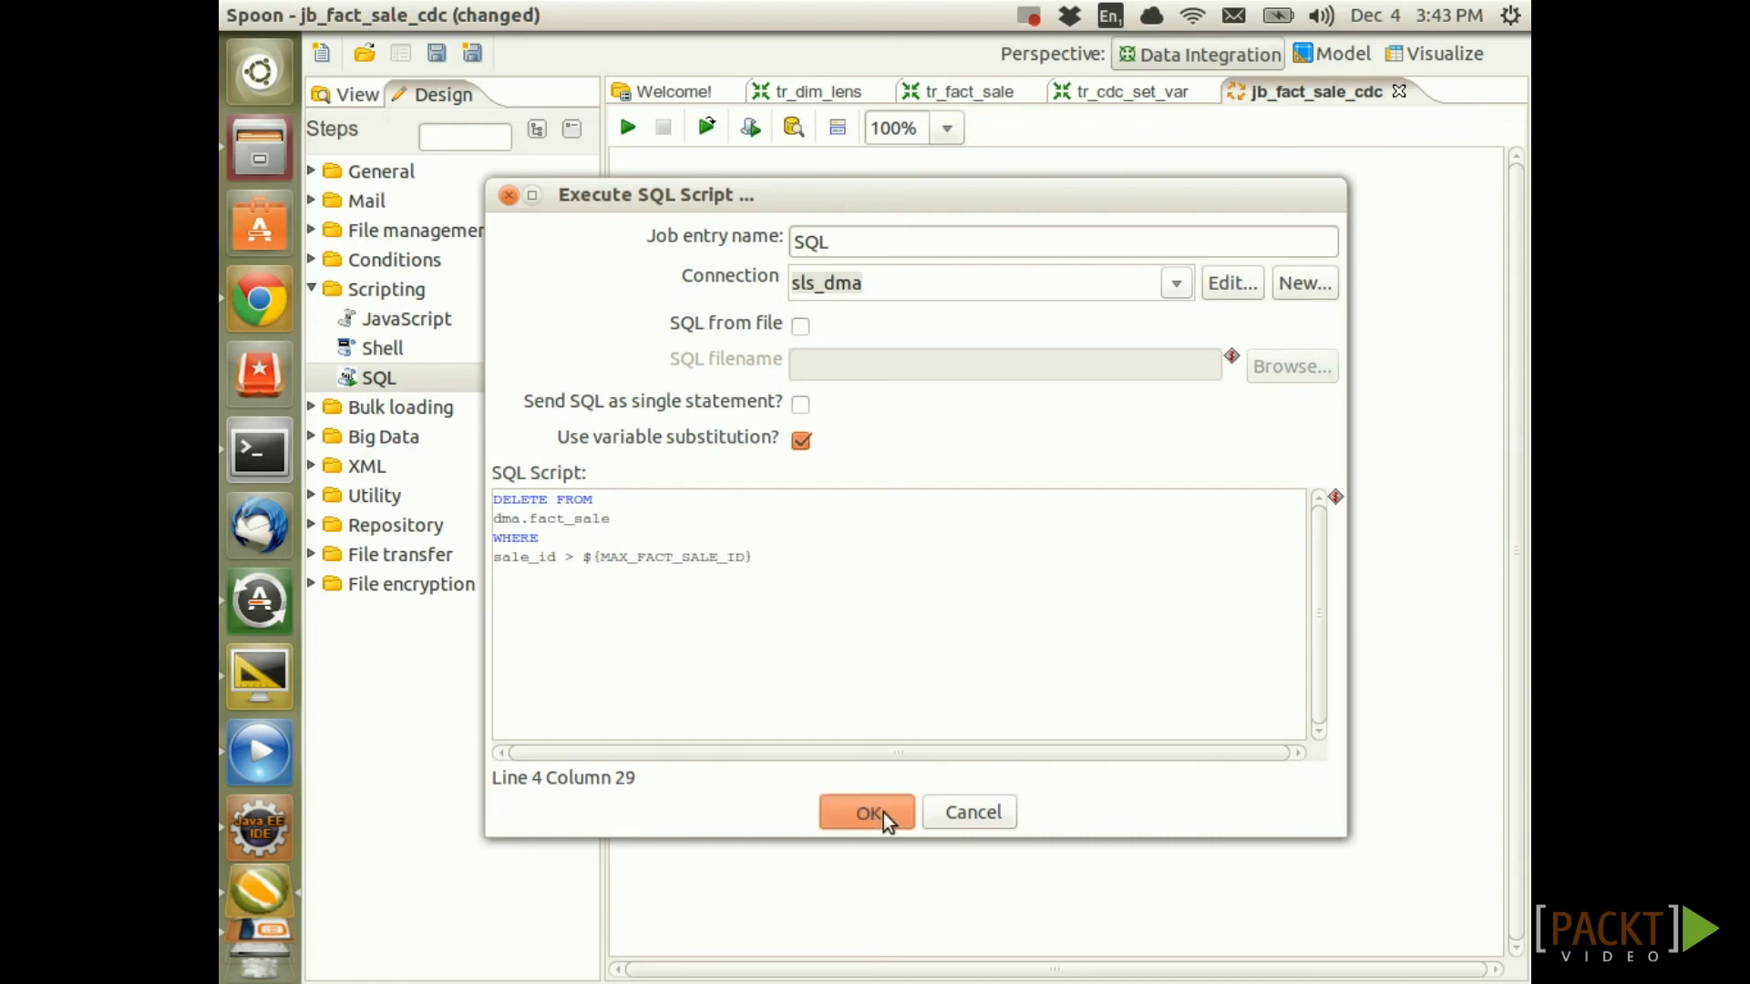
{"action": "left_click", "coordinate": [880, 812]}
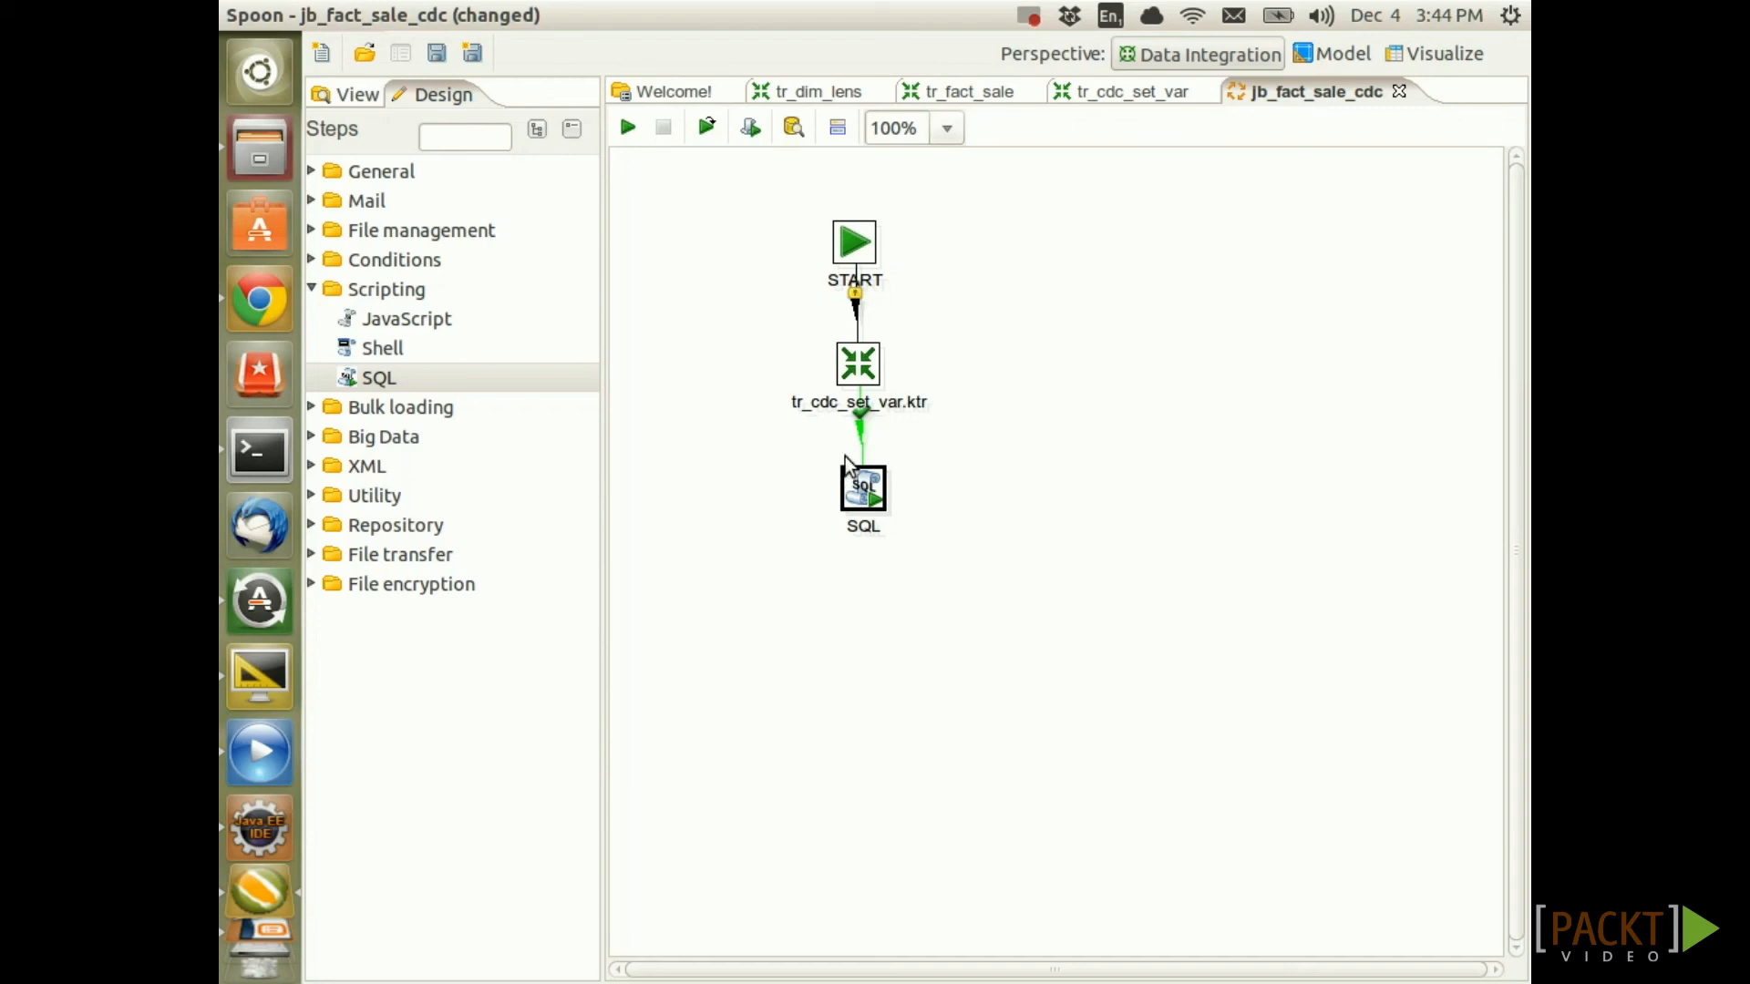
Add a transformation entry below the SQL entry and connect SQL to it with a hop
{"action": "left_click", "coordinate": [321, 172]}
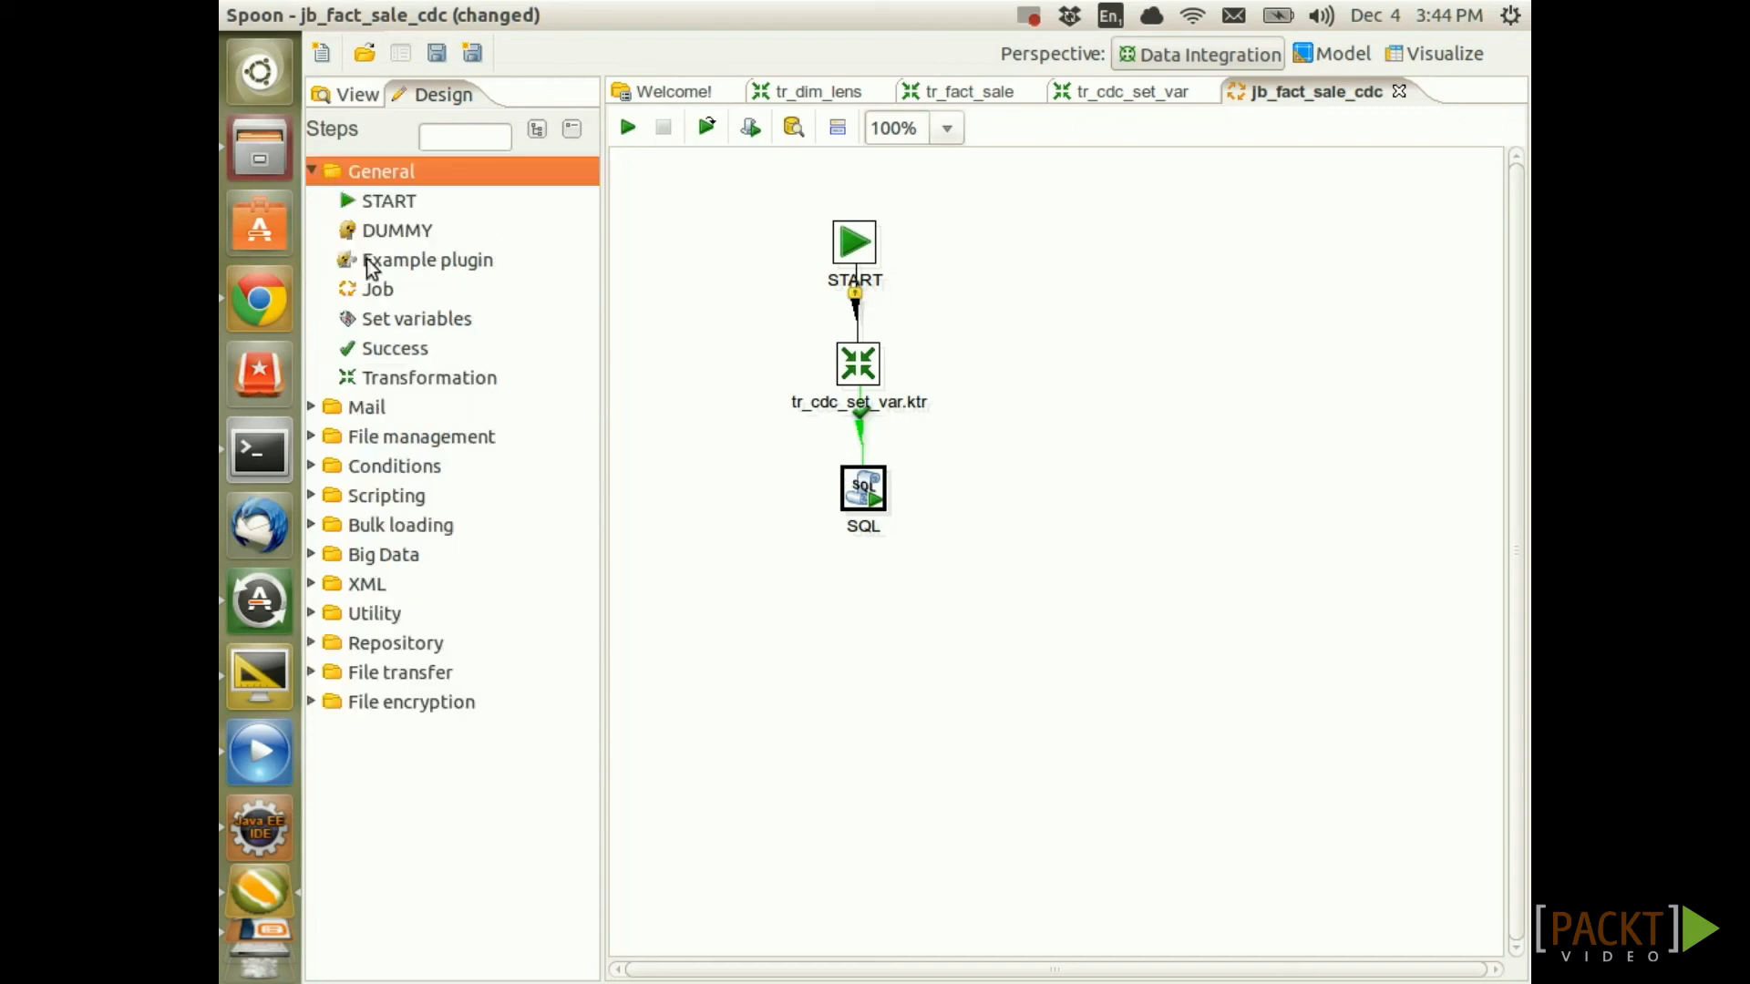
{"action": "left_click", "coordinate": [397, 379]}
{"action": "left_click_drag", "start_coordinate": [434, 369], "coordinate": [852, 640]}
{"action": "left_click_drag", "start_coordinate": [857, 504], "coordinate": [859, 614]}
Point the new entry to tr_fact_sale_cdc.ktr and rename the entry tr_fact_sale_cdc.ktr
{"action": "double_click", "coordinate": [862, 596]}
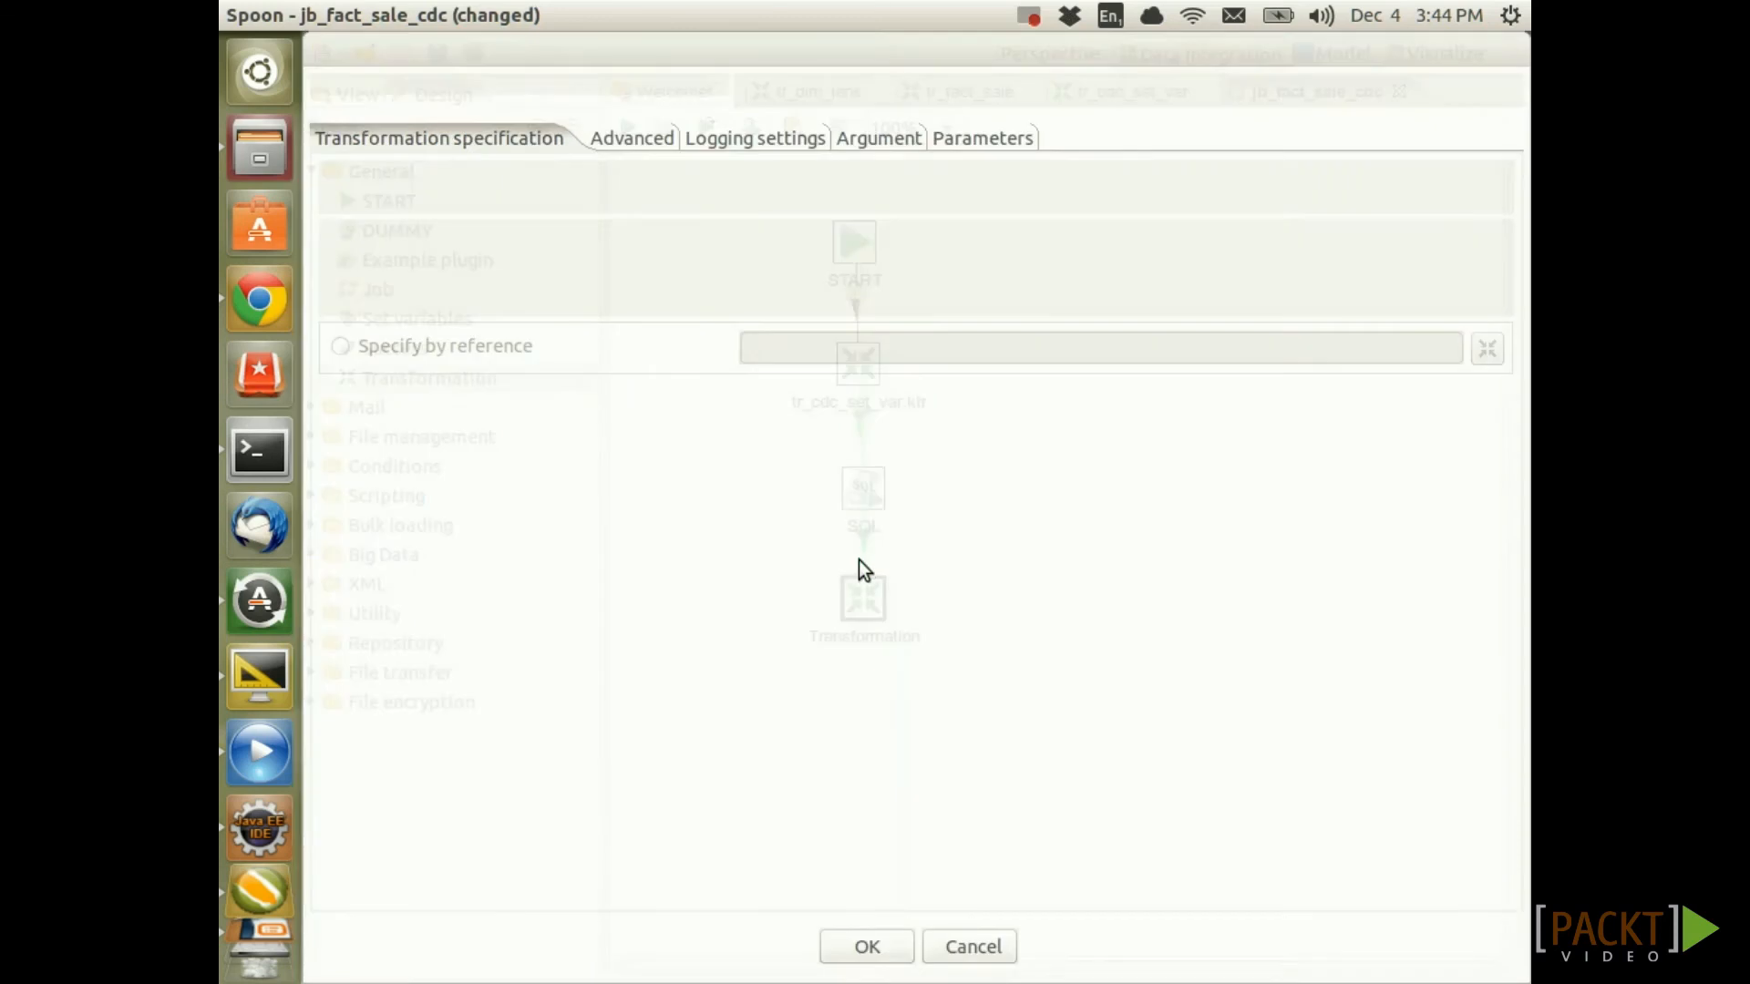
{"action": "left_click", "coordinate": [1487, 186]}
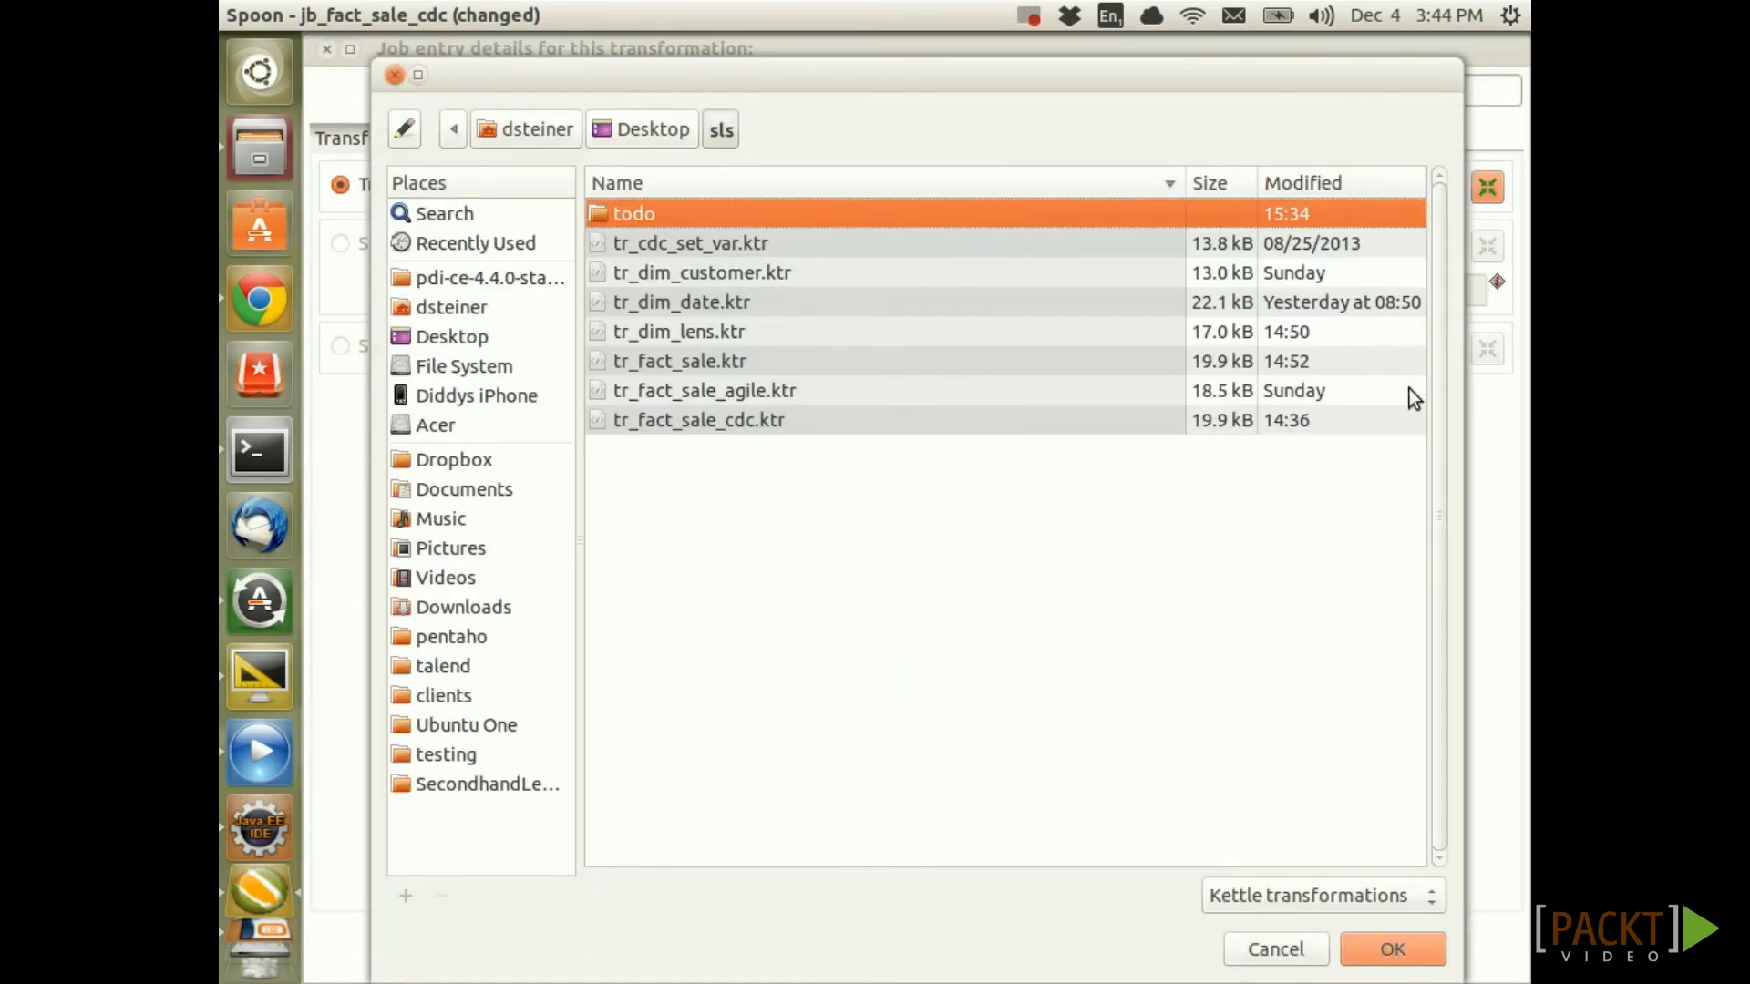
{"action": "left_click", "coordinate": [710, 428]}
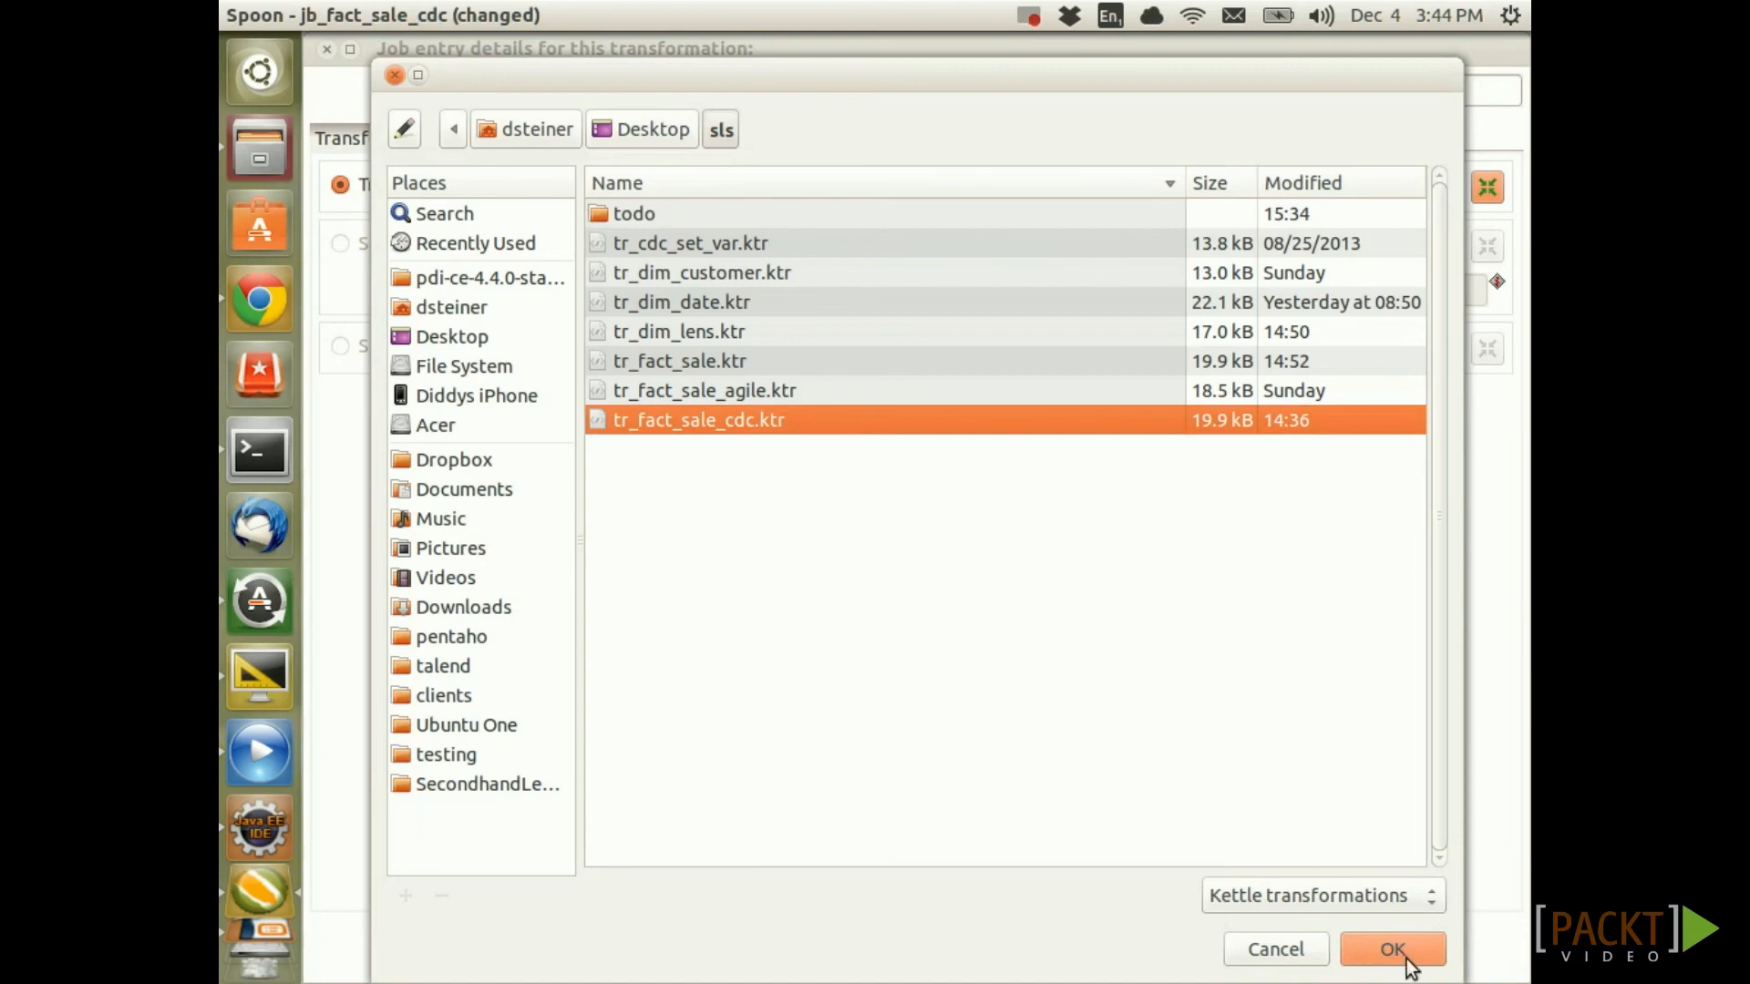
{"action": "left_click", "coordinate": [1389, 948]}
{"action": "left_click_drag", "start_coordinate": [1240, 187], "coordinate": [1048, 187]}
{"action": "key", "text": "ctrl+c"}
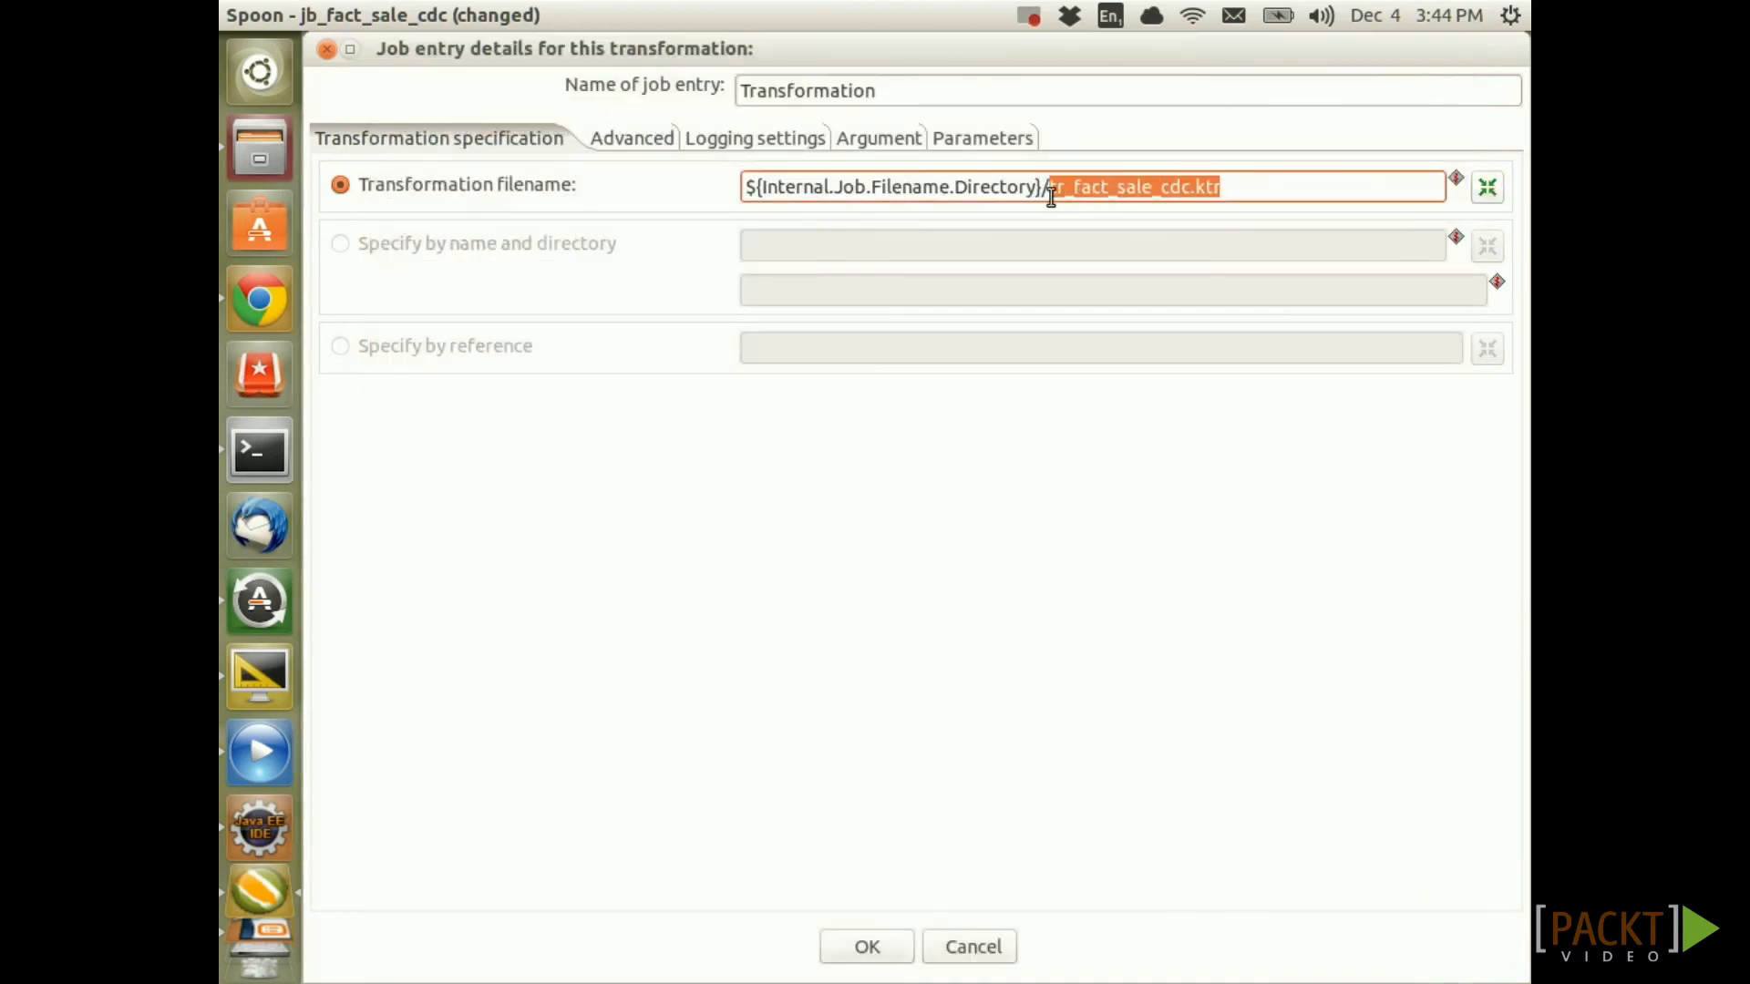
{"action": "left_click_drag", "start_coordinate": [900, 95], "coordinate": [715, 87]}
{"action": "key", "text": "ctrl+v"}
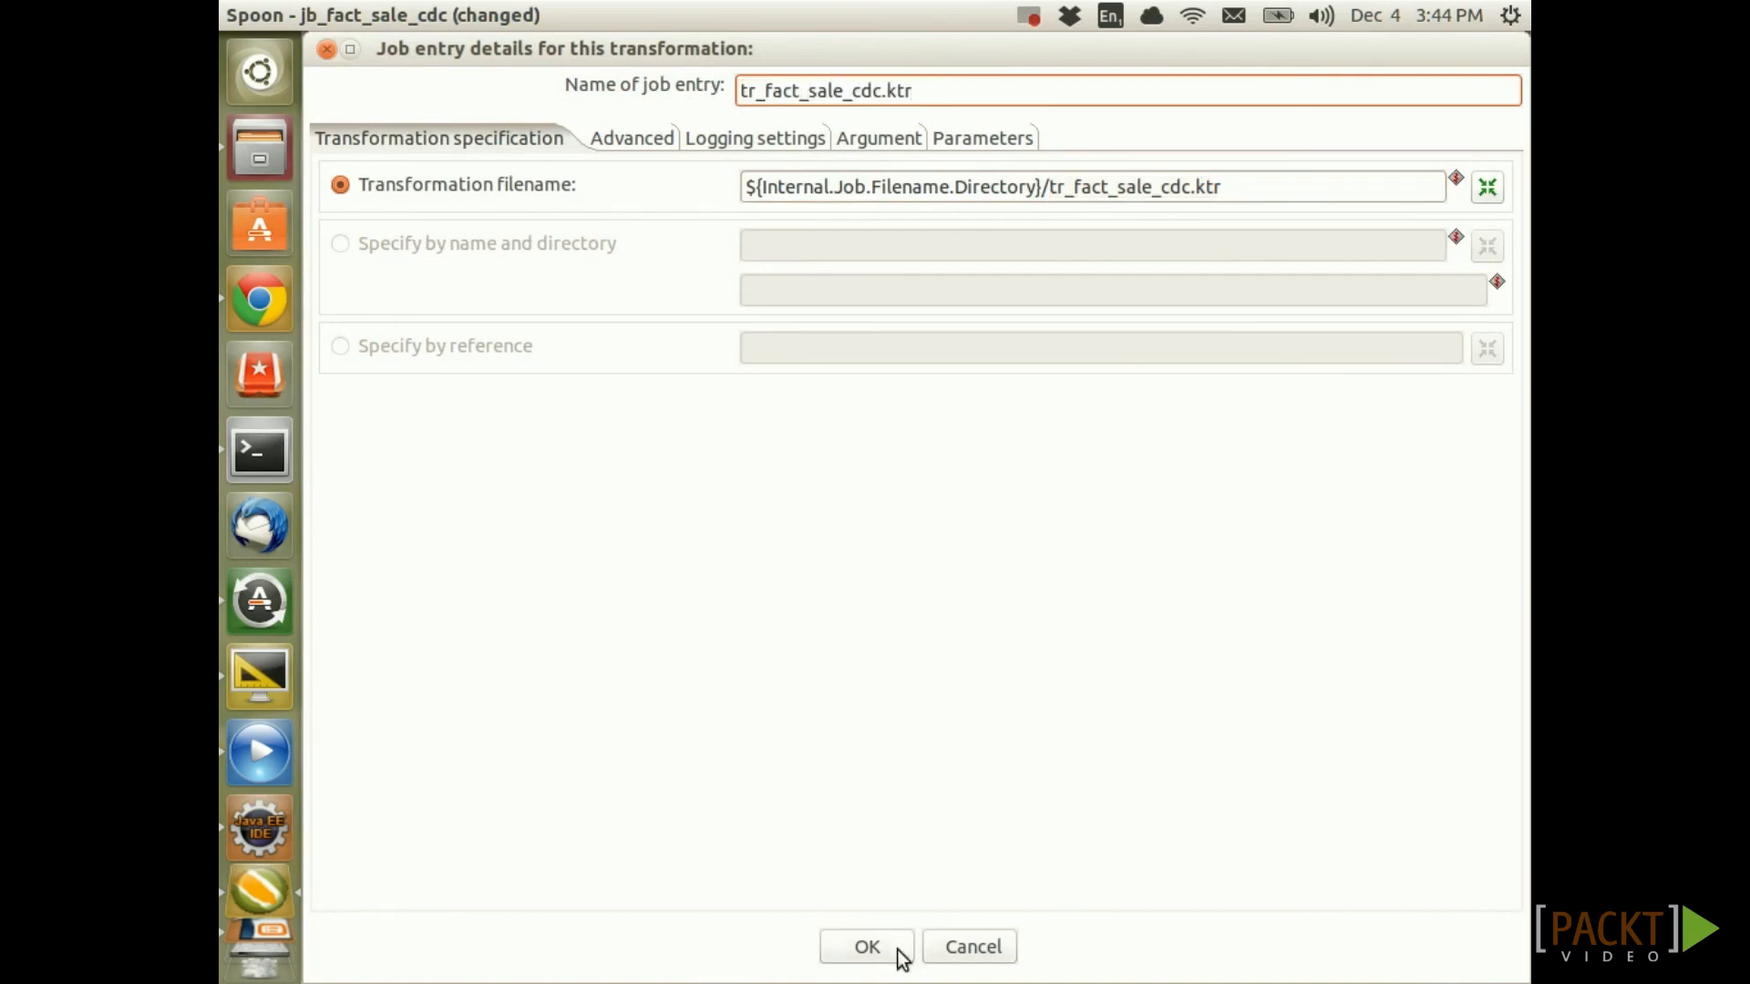
{"action": "left_click", "coordinate": [871, 944]}
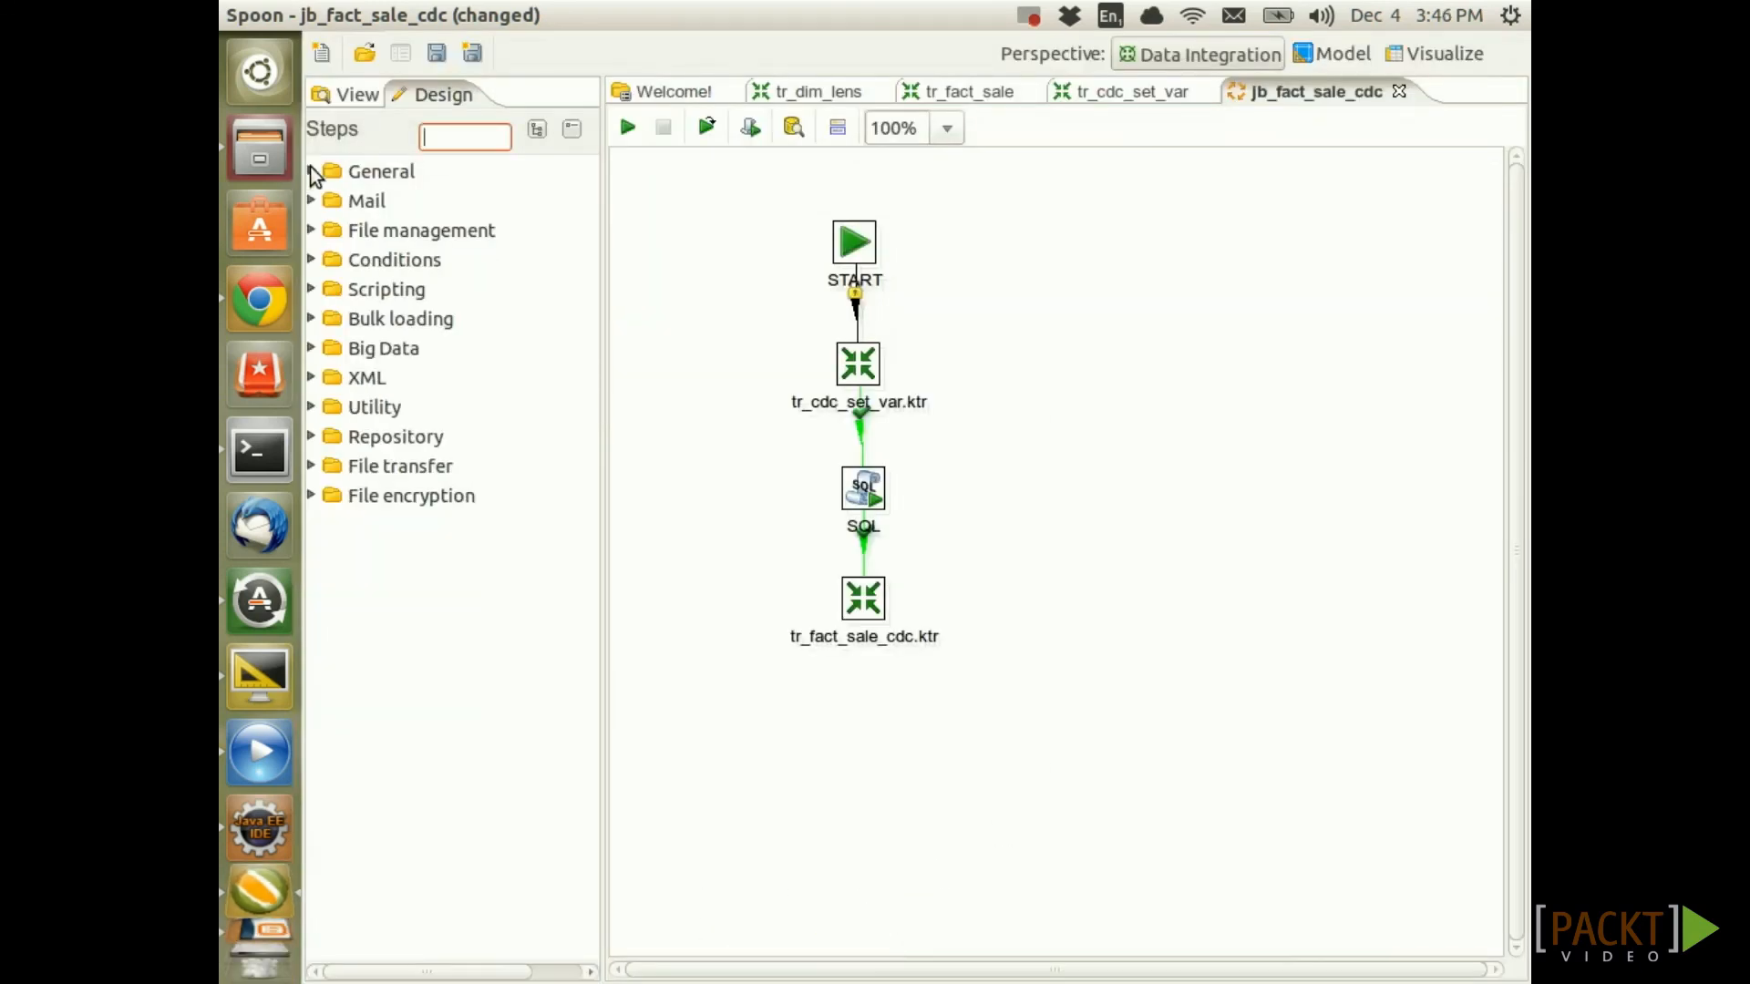
Add a Success entry after tr_fact_sale_cdc.ktr, link it, and save the job
{"action": "left_click", "coordinate": [312, 171]}
{"action": "left_click_drag", "start_coordinate": [383, 350], "coordinate": [859, 757]}
{"action": "left_click_drag", "start_coordinate": [863, 601], "coordinate": [868, 715]}
{"action": "key", "text": "ctrl+s"}
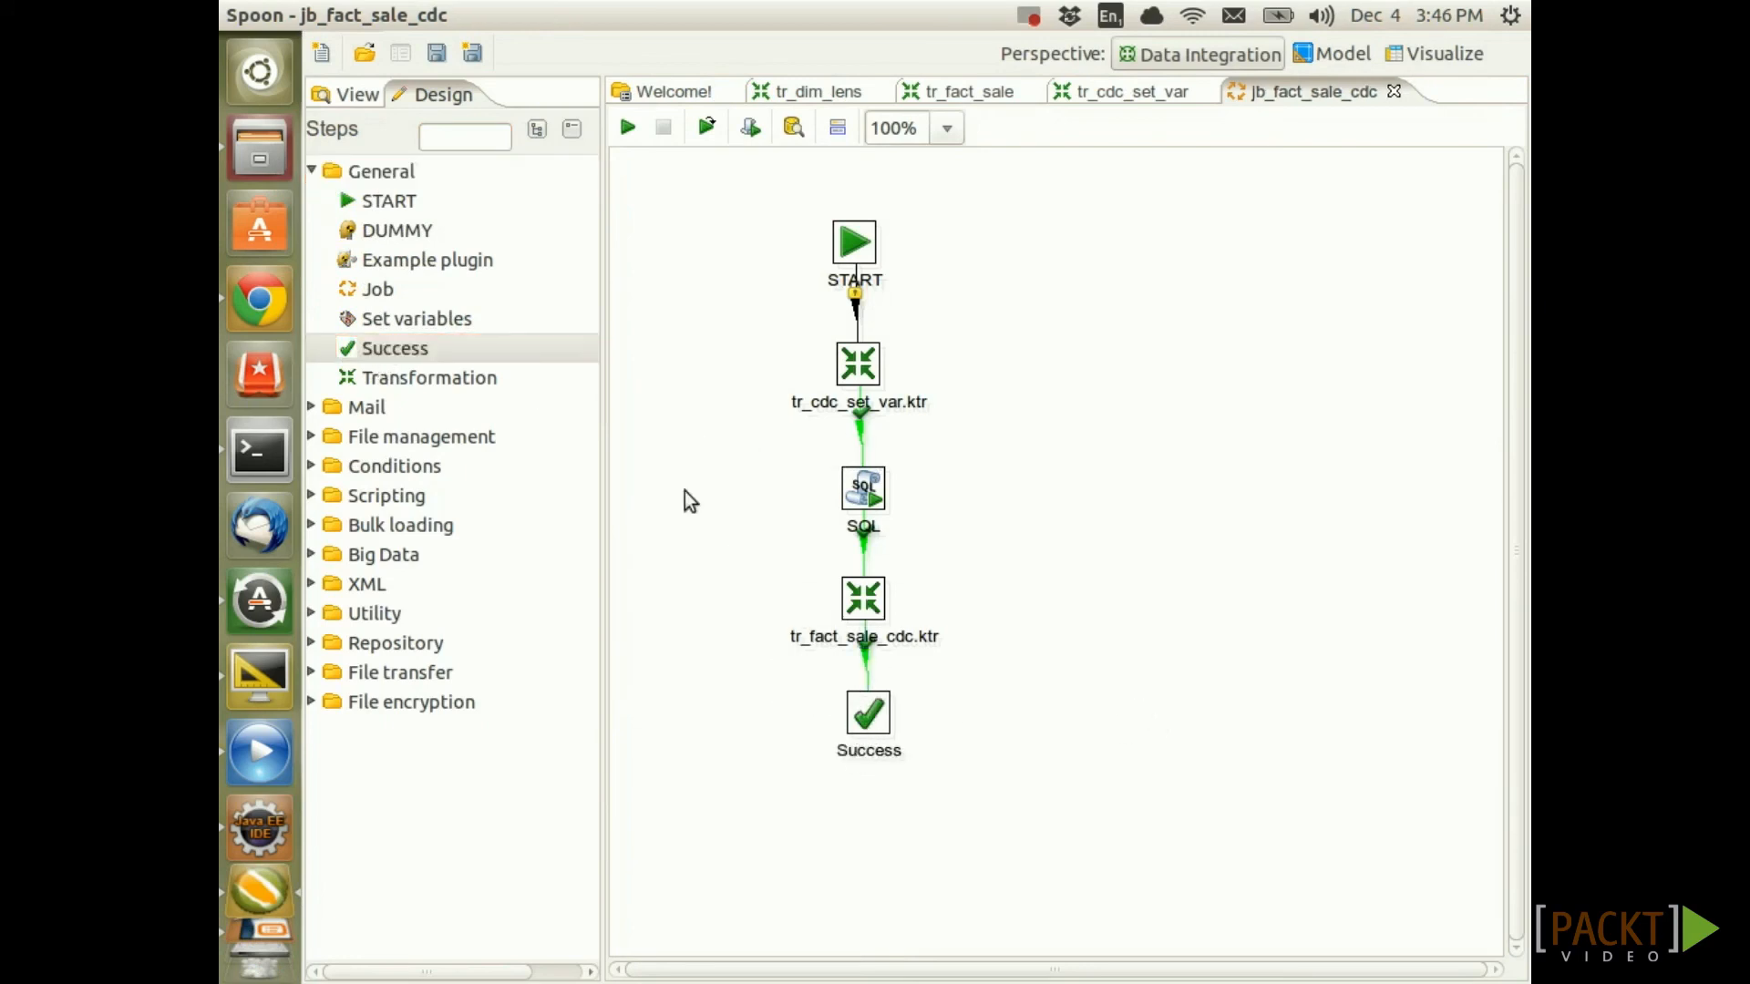
Add an Abort job entry fed by failure hops from tr_cdc_set_var.ktr, SQL and tr_fact_sale_cdc.ktr, then save
{"action": "left_click", "coordinate": [454, 146]}
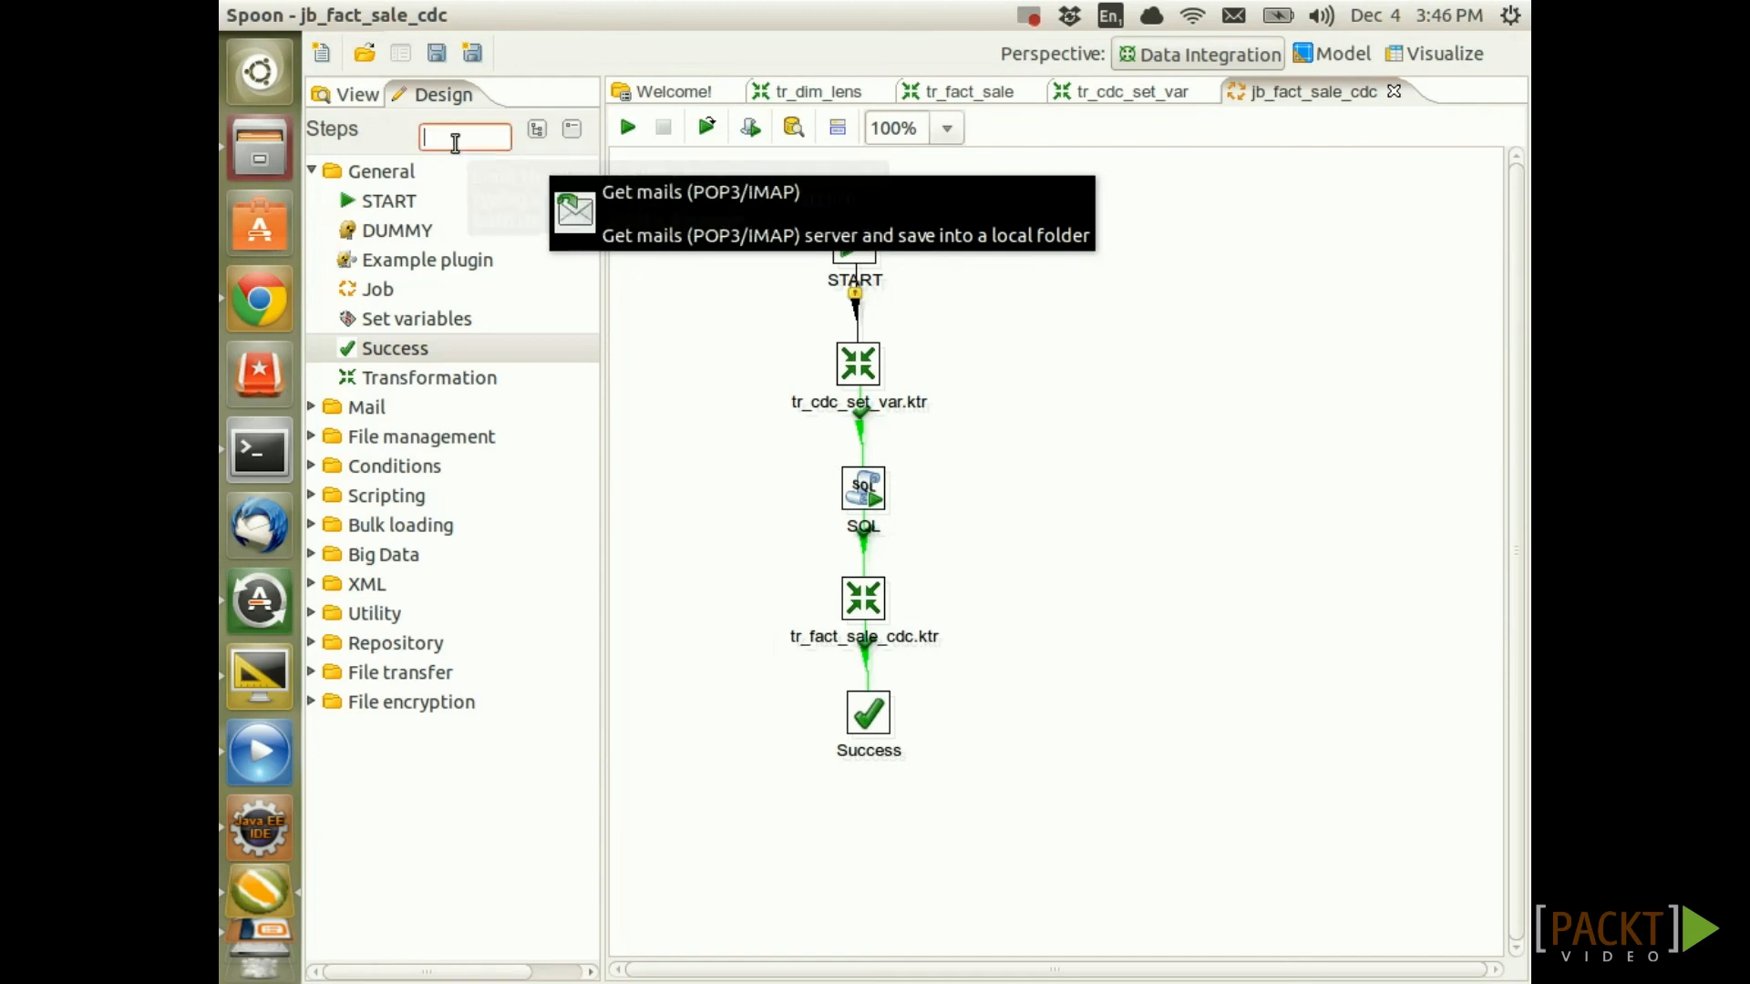
{"action": "type", "text": "ab"}
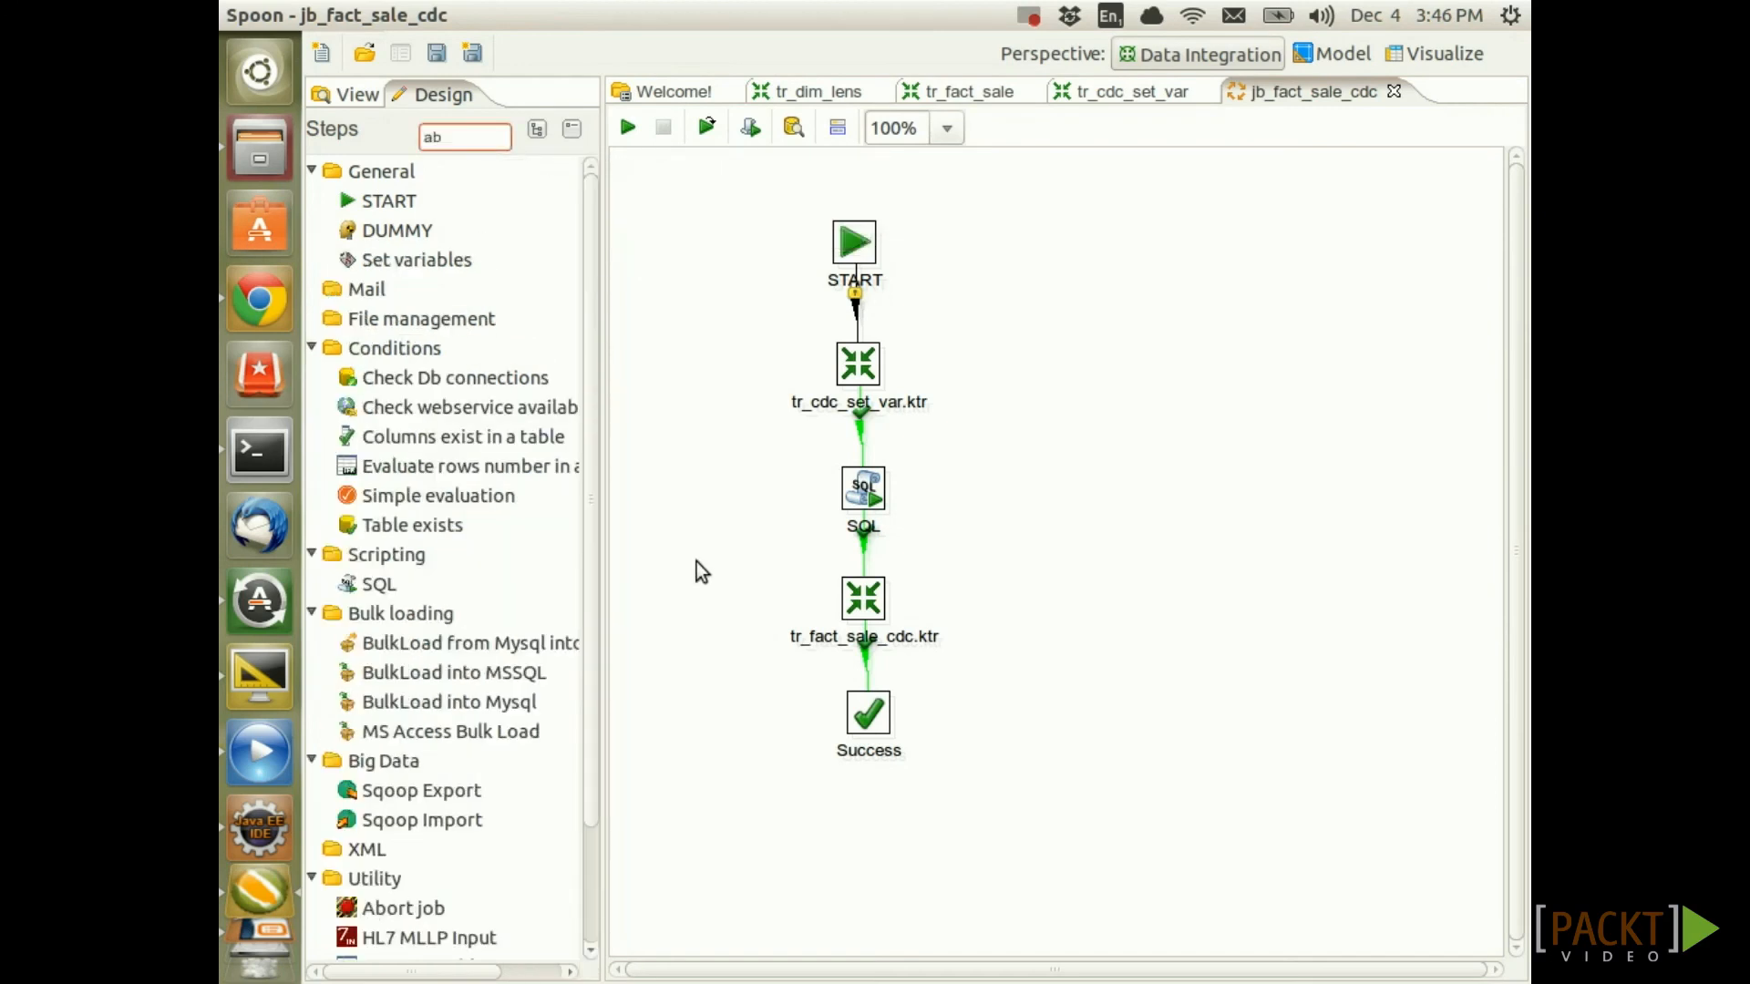
{"action": "type", "text": "ort"}
{"action": "left_click_drag", "start_coordinate": [418, 496], "coordinate": [1068, 503]}
{"action": "left_click_drag", "start_coordinate": [857, 365], "coordinate": [1062, 459]}
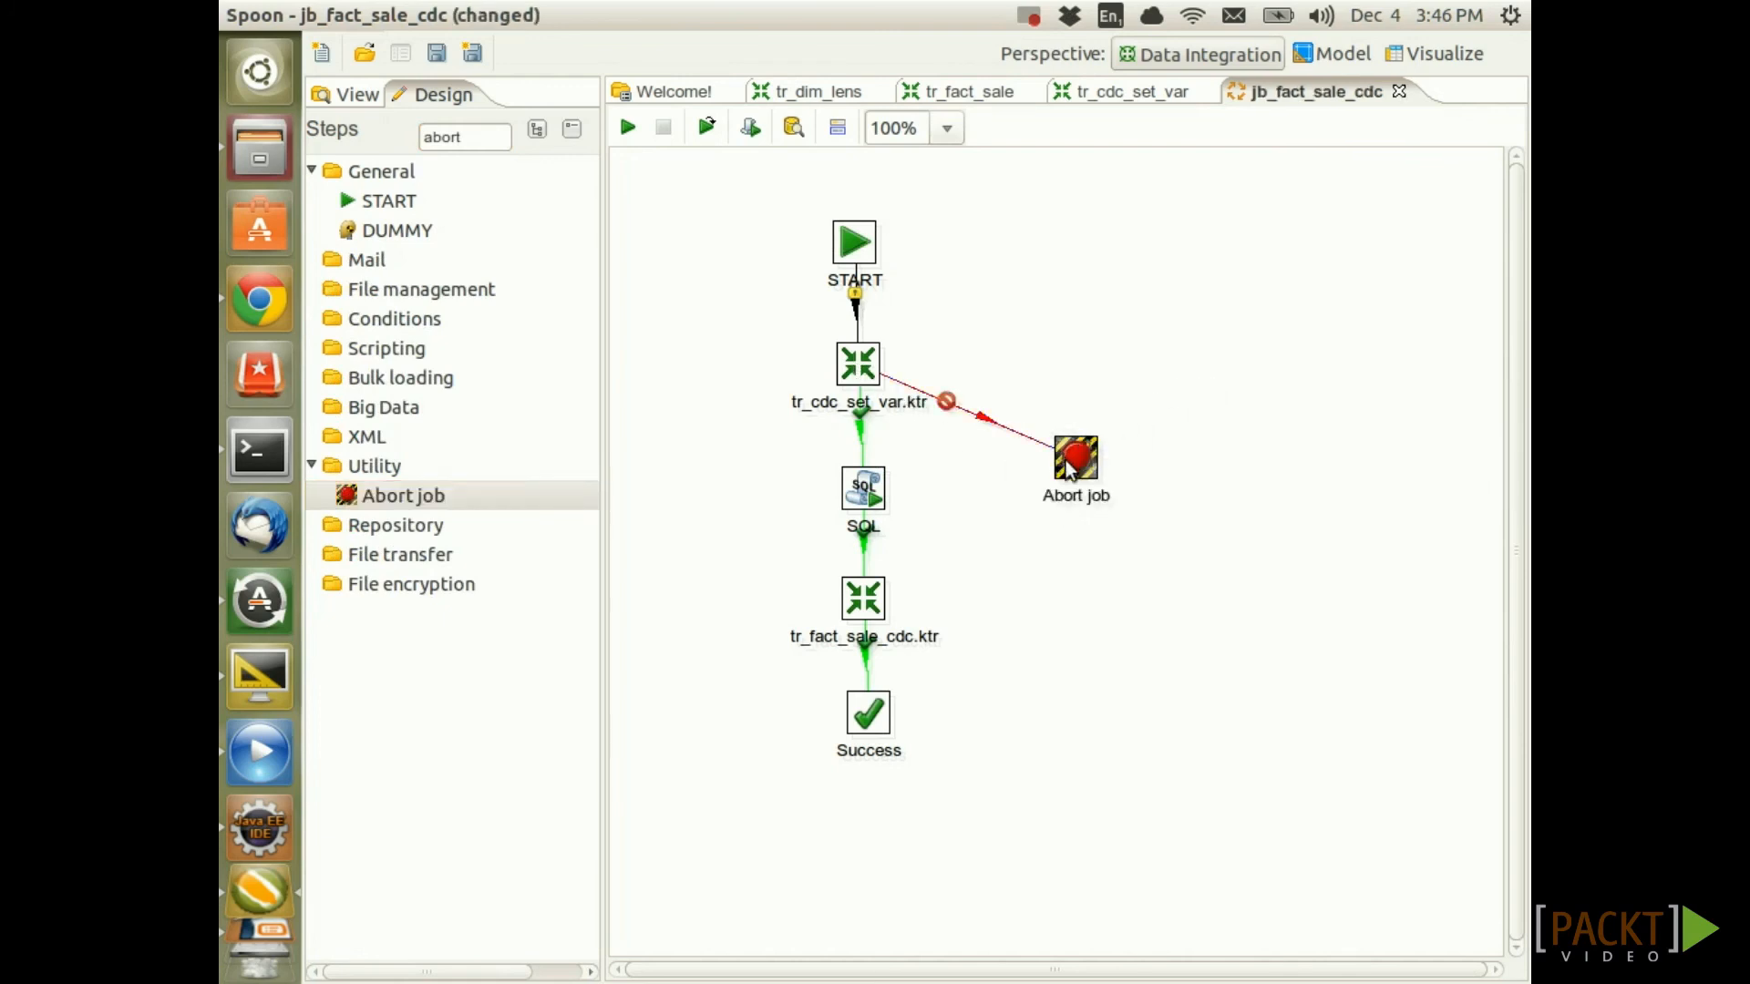
{"action": "left_click_drag", "start_coordinate": [866, 500], "coordinate": [1084, 466]}
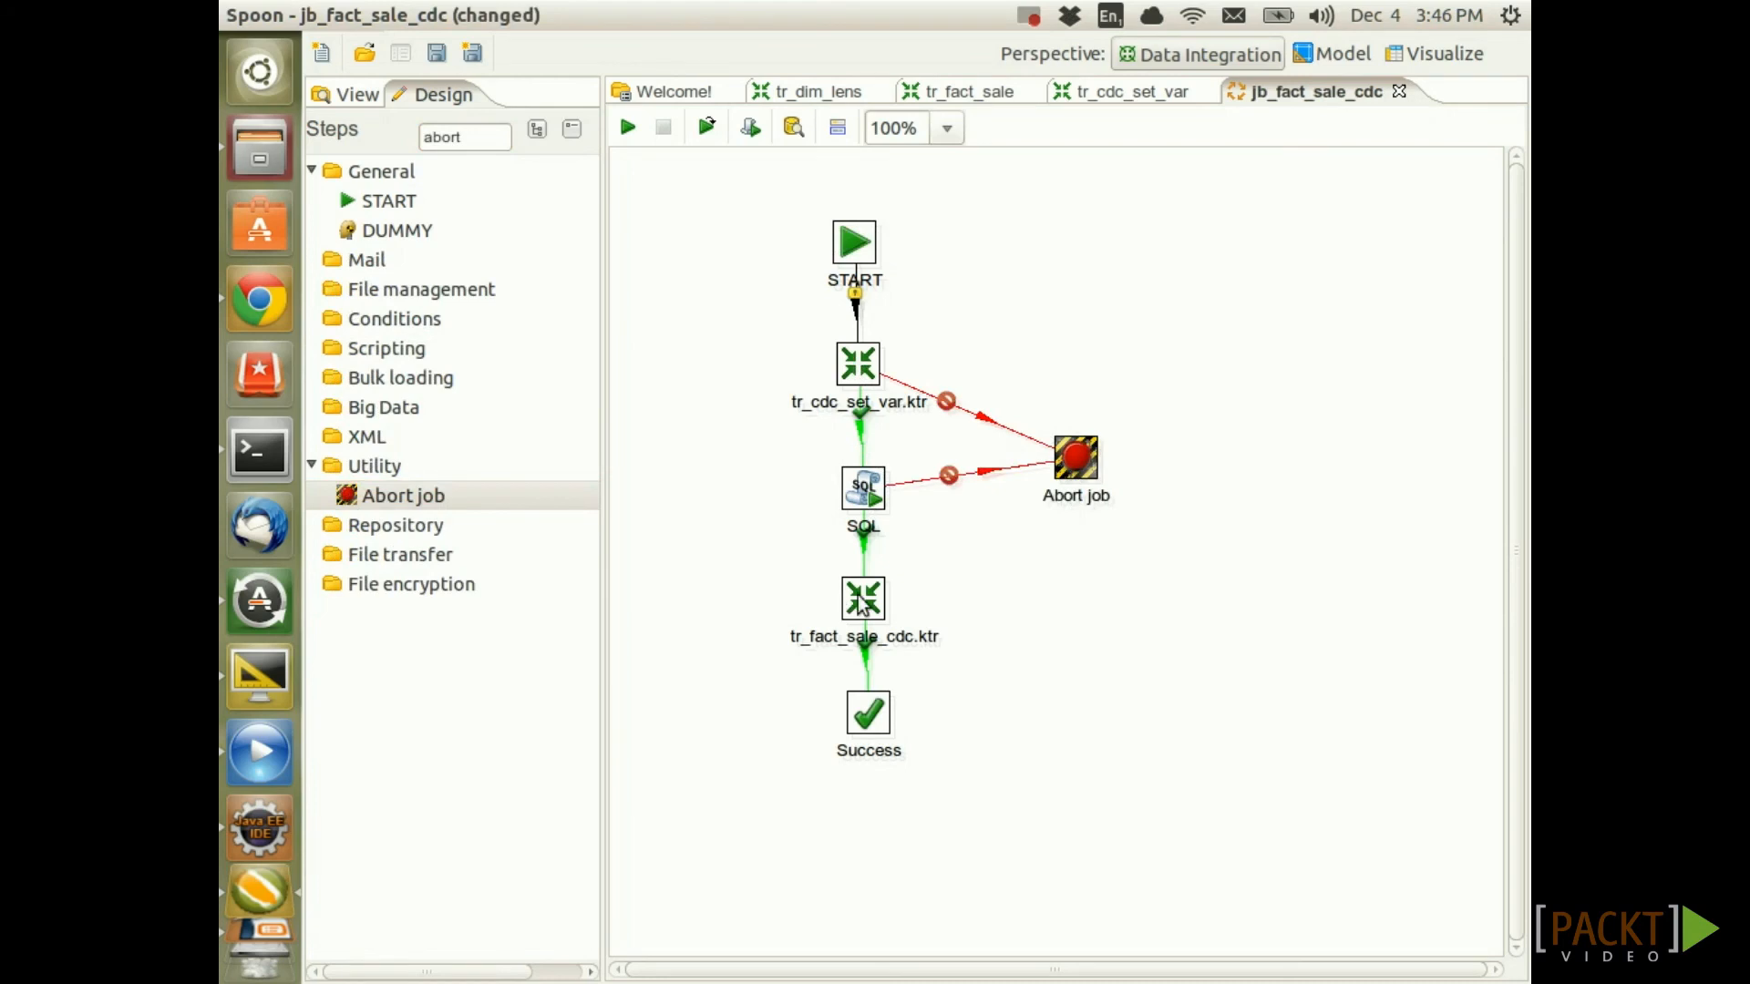
{"action": "left_click_drag", "start_coordinate": [870, 606], "coordinate": [1068, 483]}
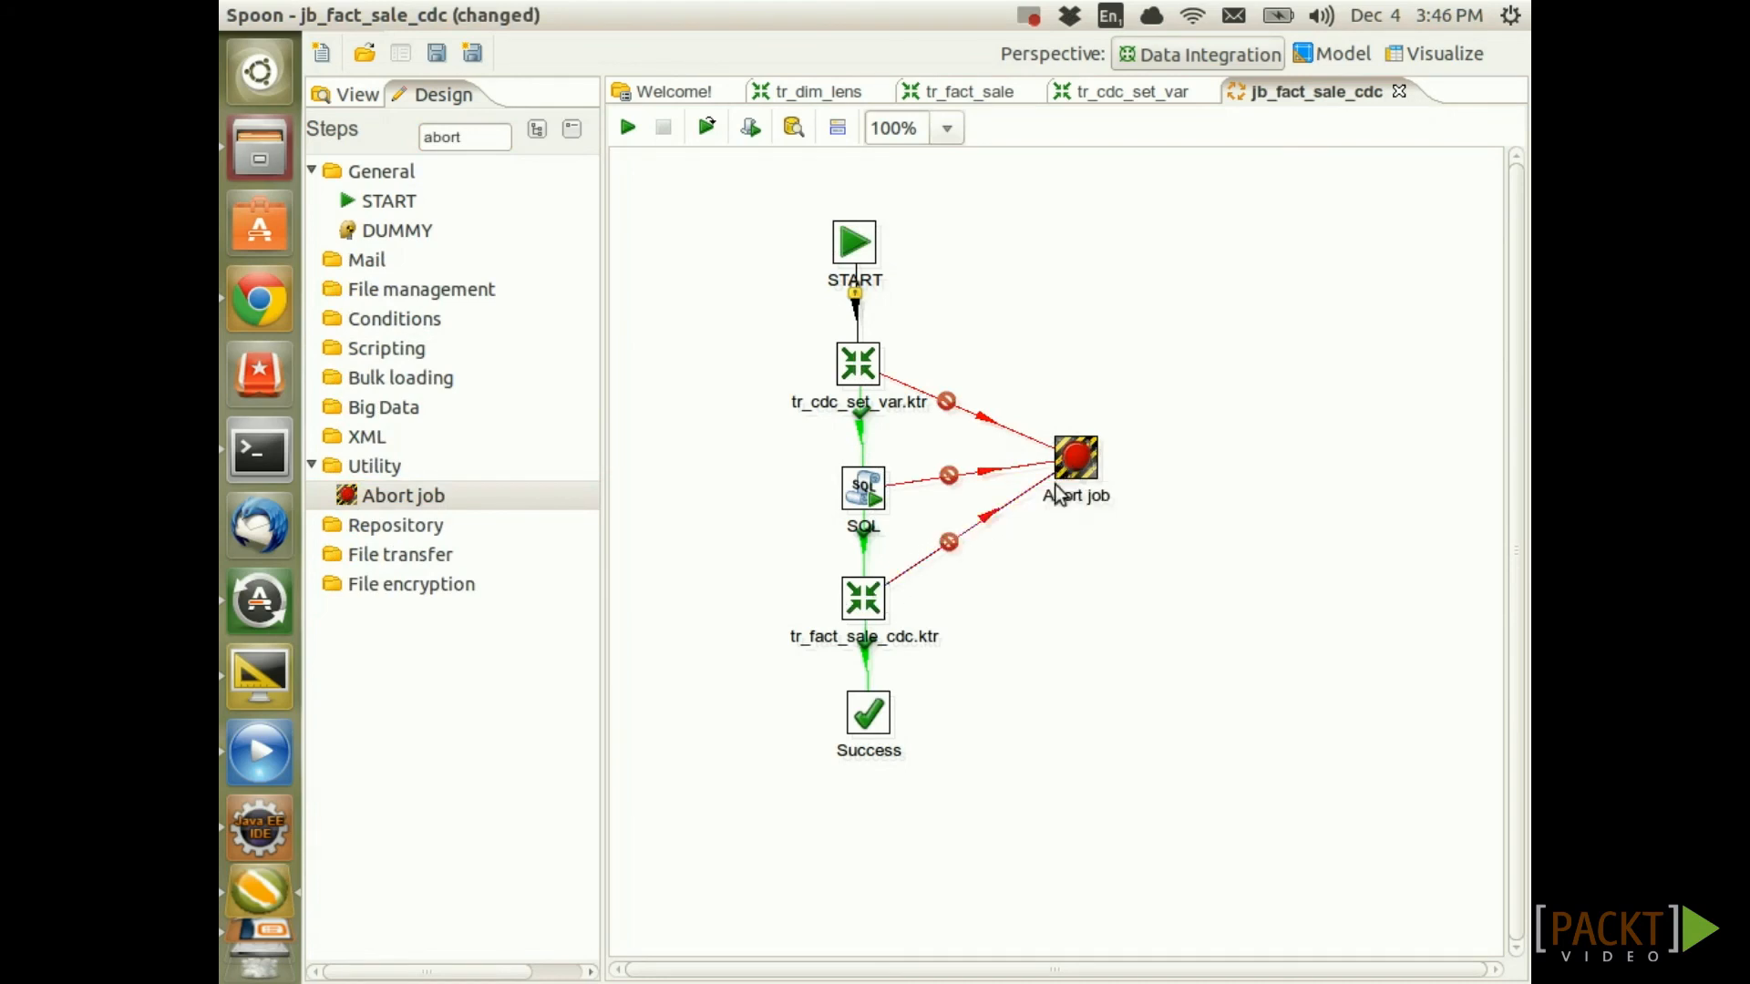
{"action": "key", "text": "ctrl+s"}
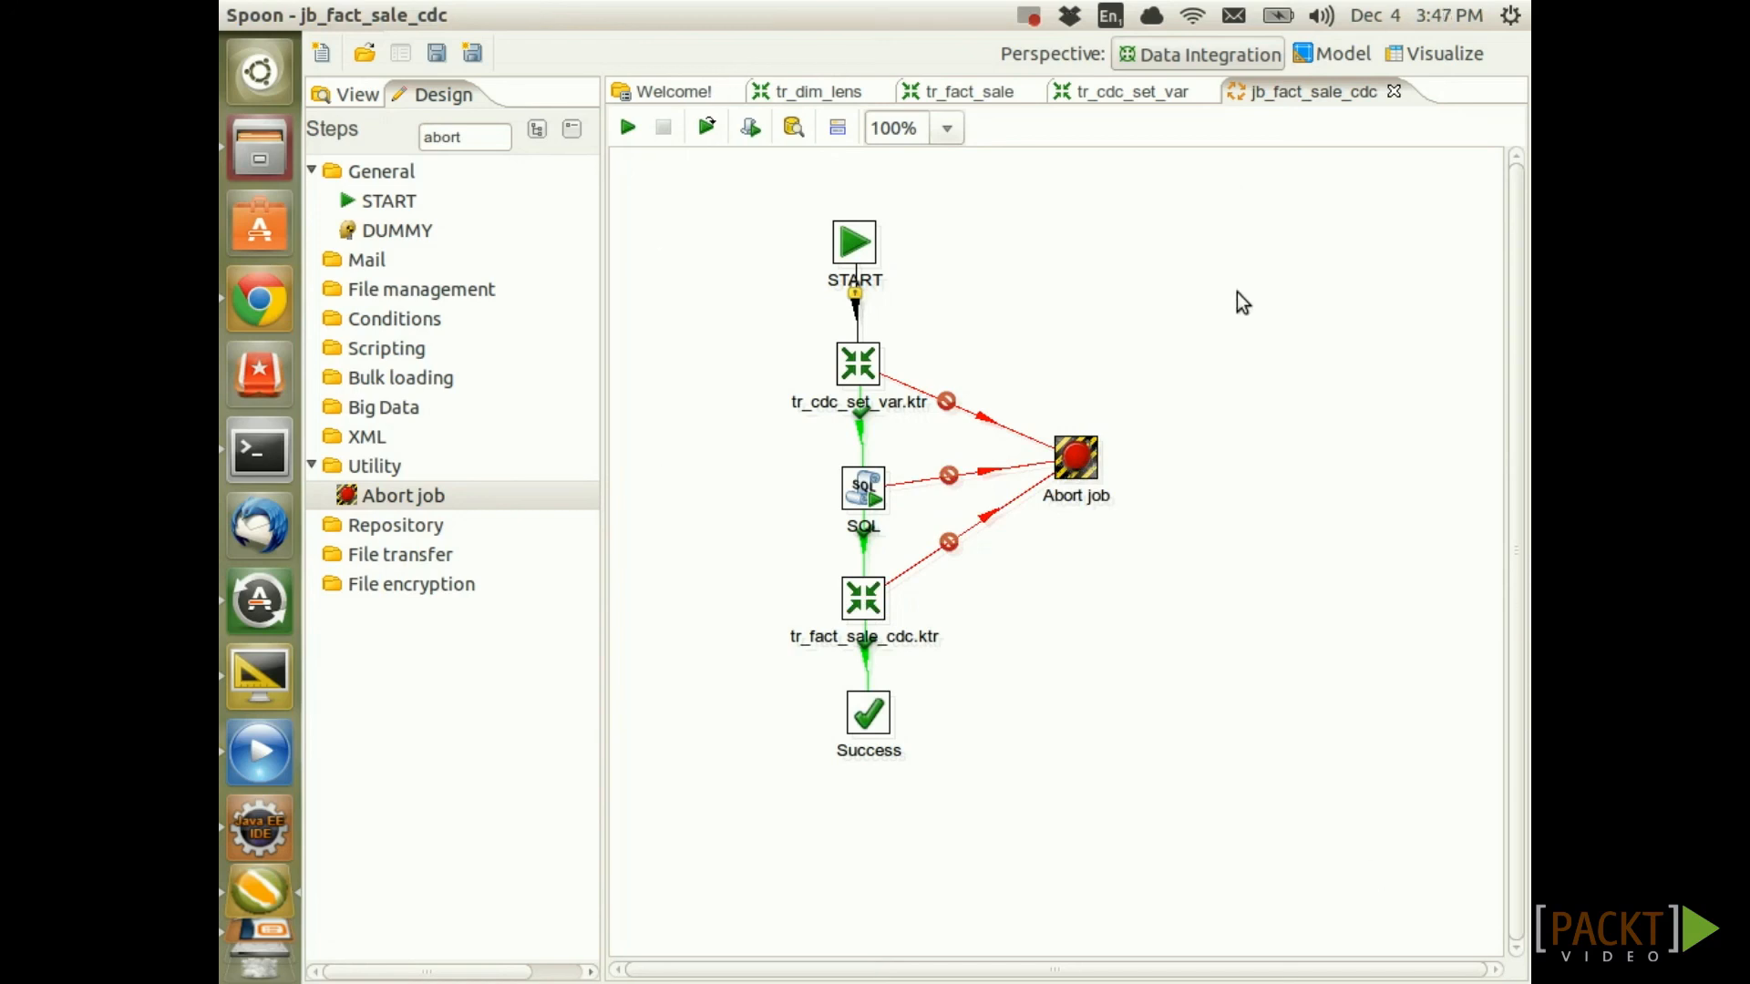
Open the jb_load_dma.kjb job
{"action": "left_click", "coordinate": [361, 55]}
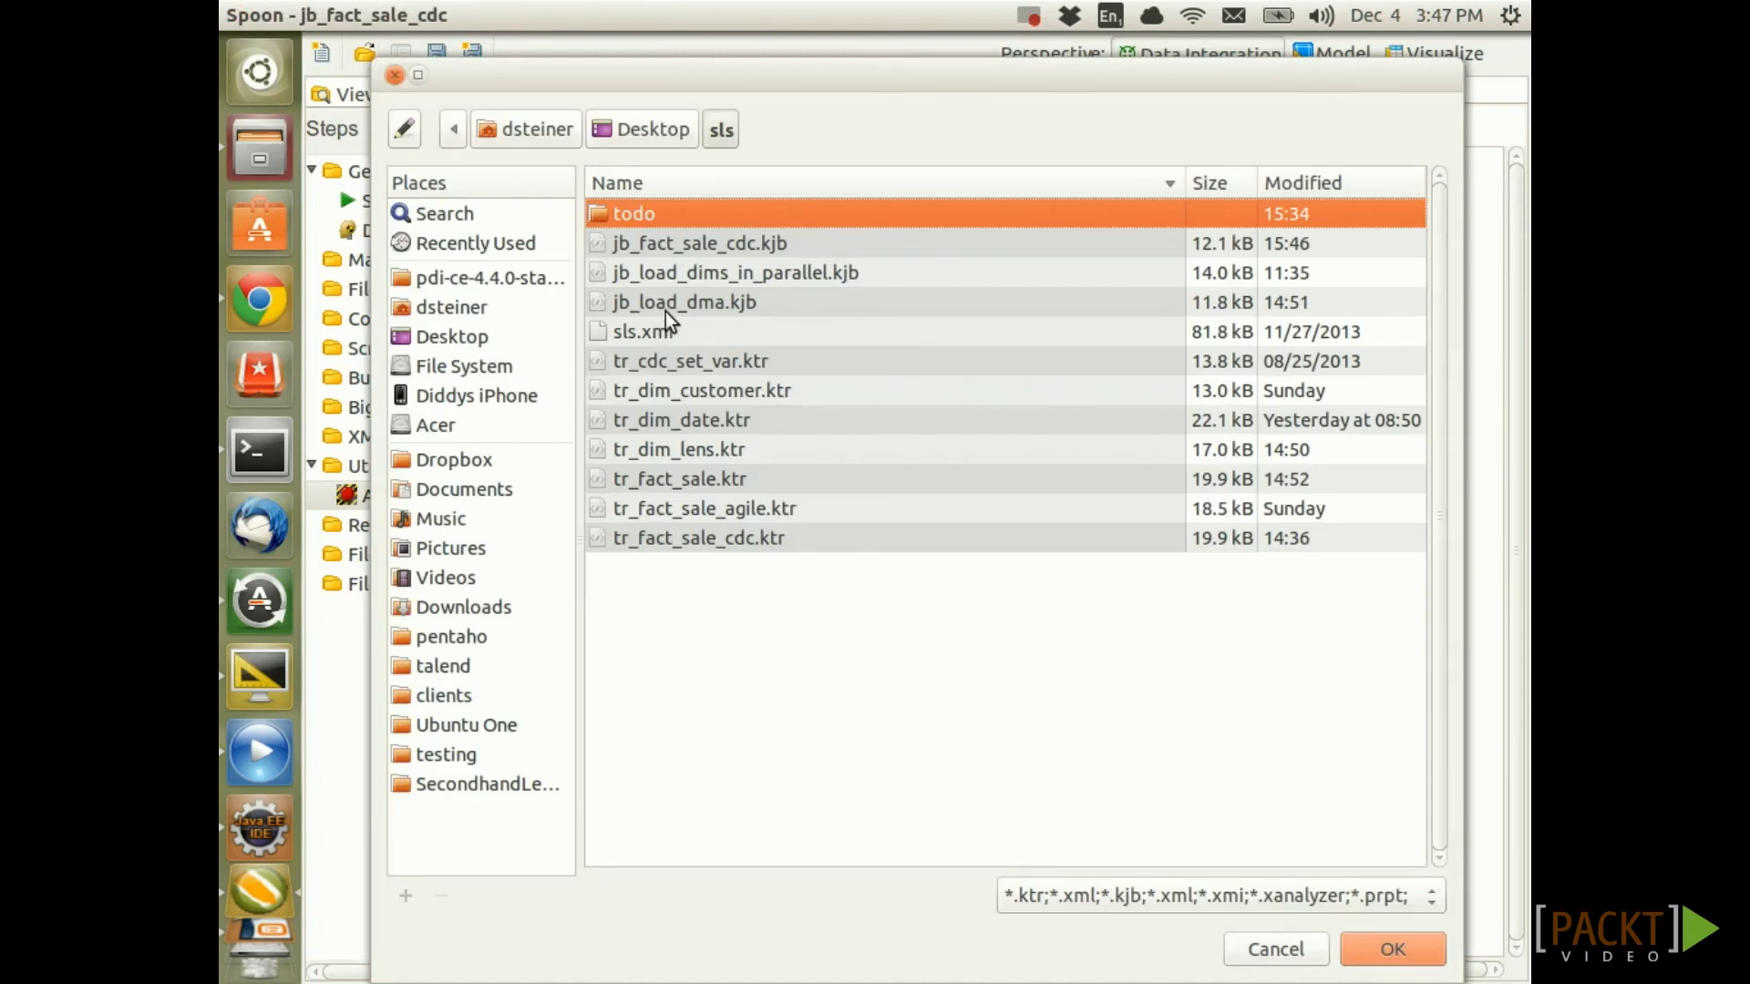
{"action": "left_click", "coordinate": [665, 312]}
{"action": "left_click", "coordinate": [1389, 950]}
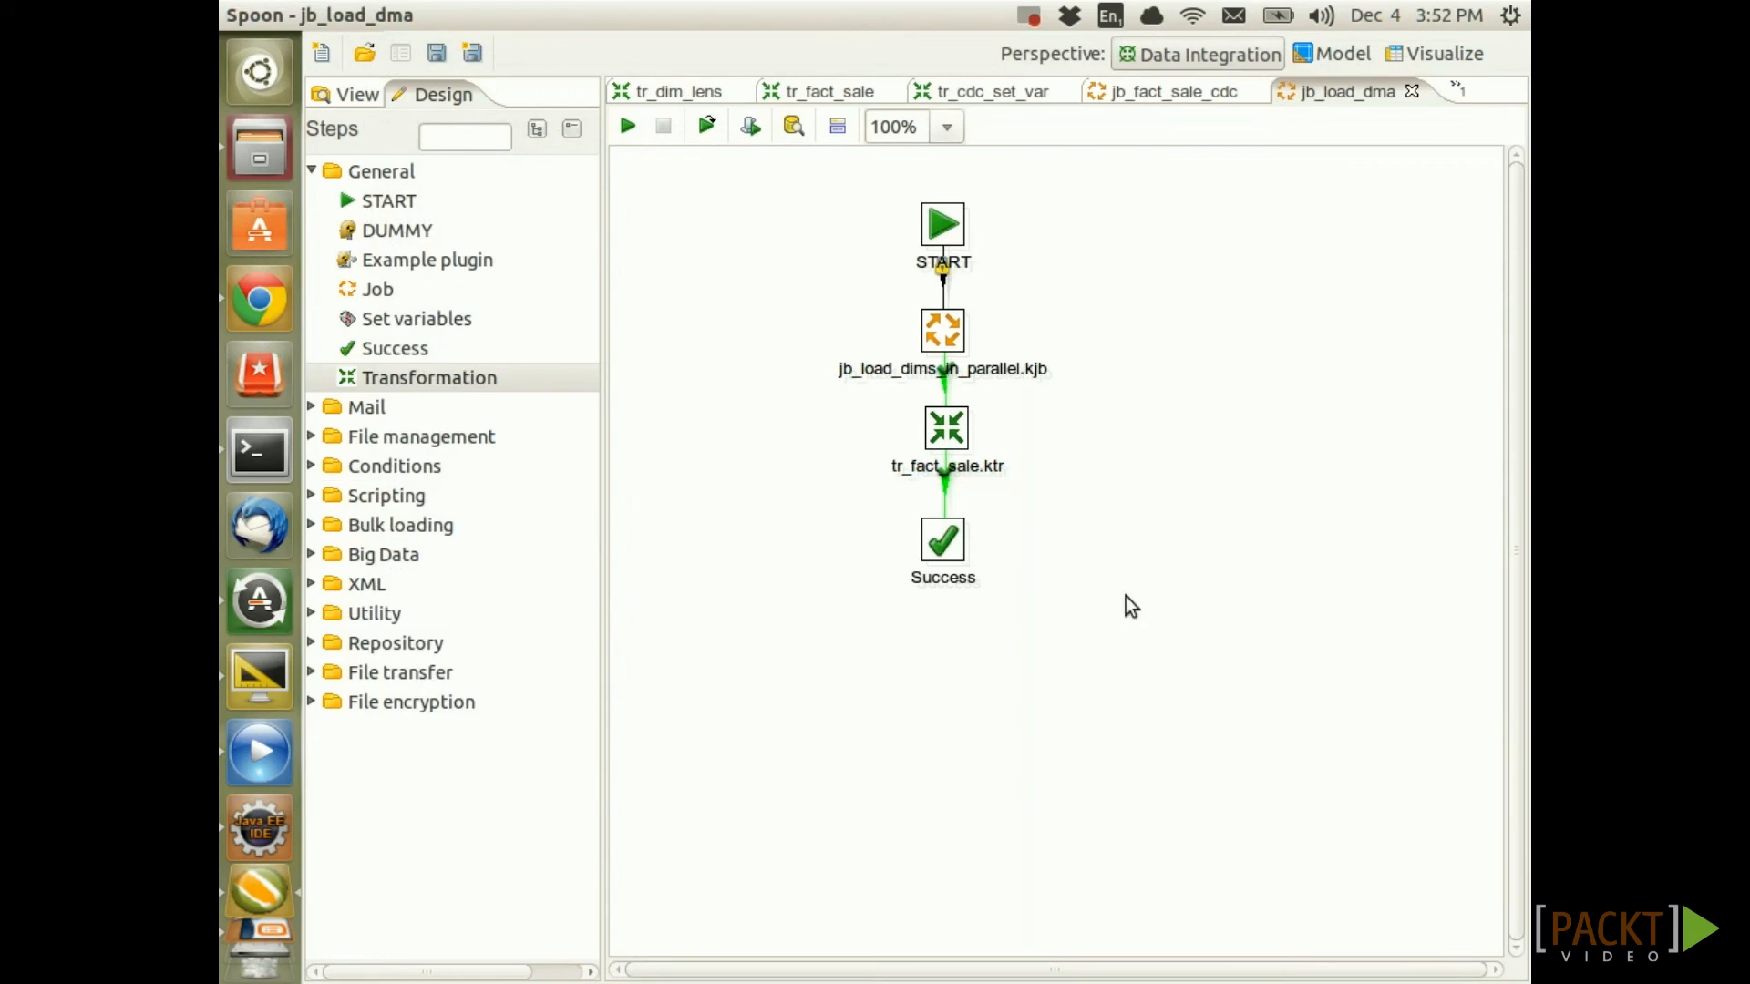
Save the job as jb_load_dma_cdc.kjb and delete its tr_fact_sale.ktr entry
{"action": "left_click", "coordinate": [463, 53]}
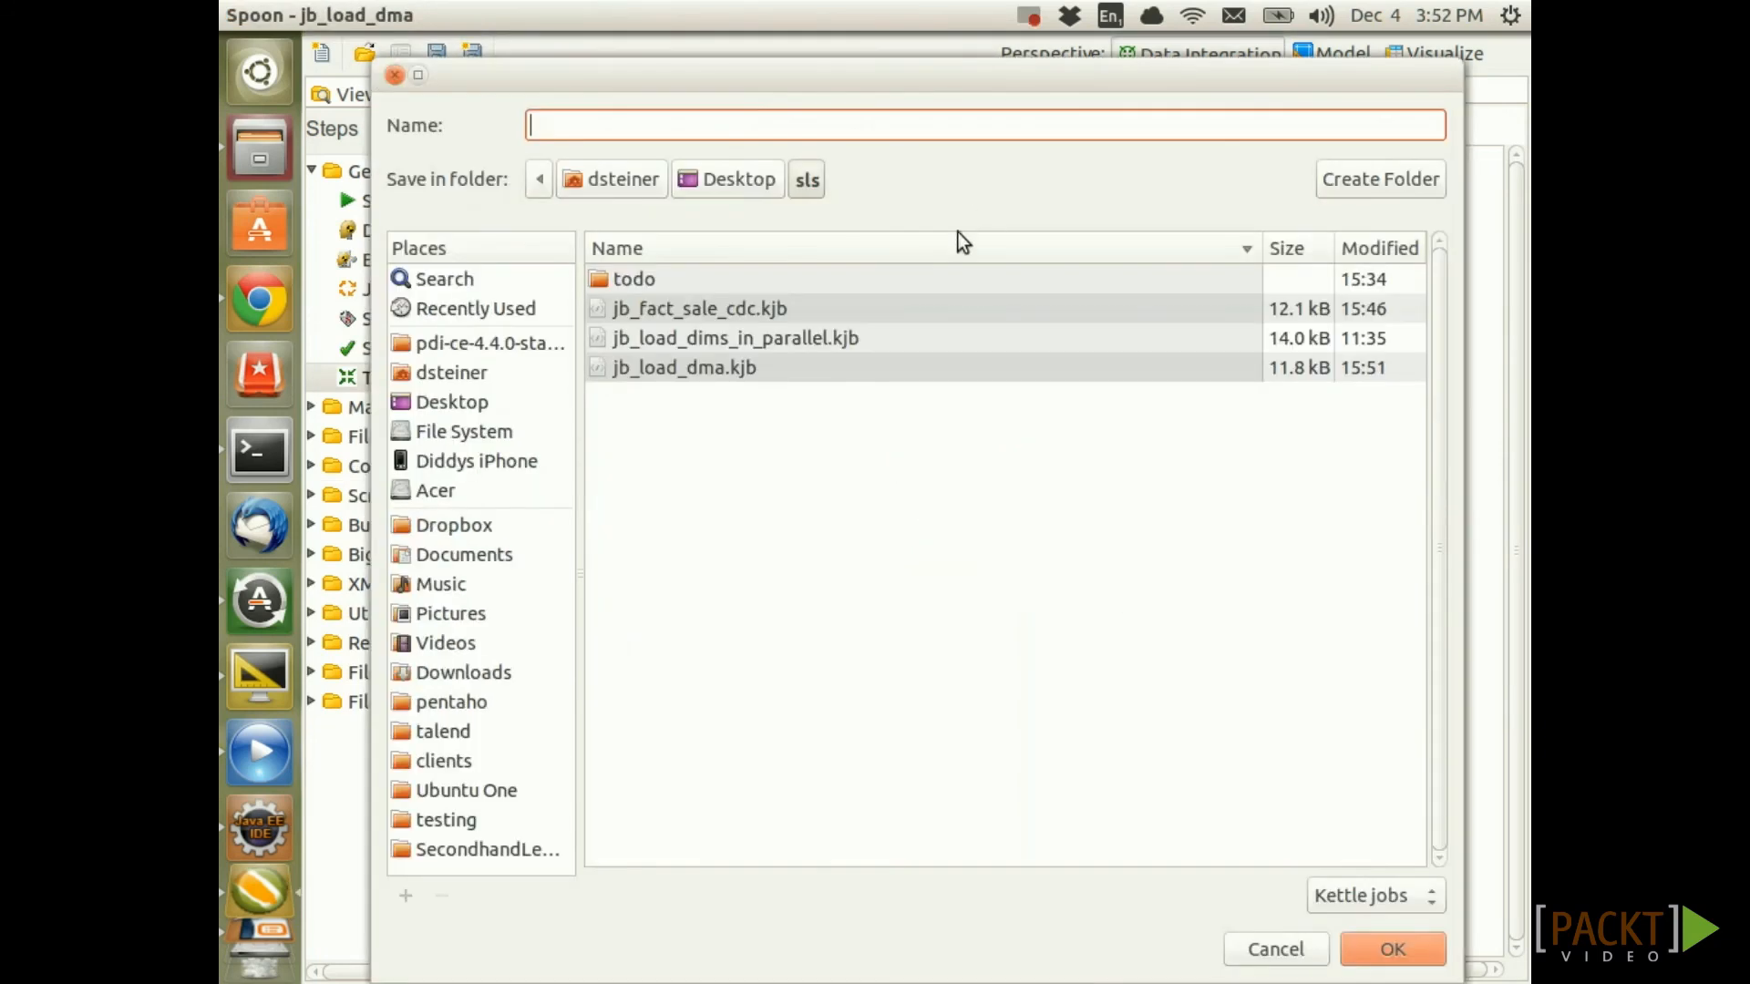
{"action": "left_click", "coordinate": [692, 360]}
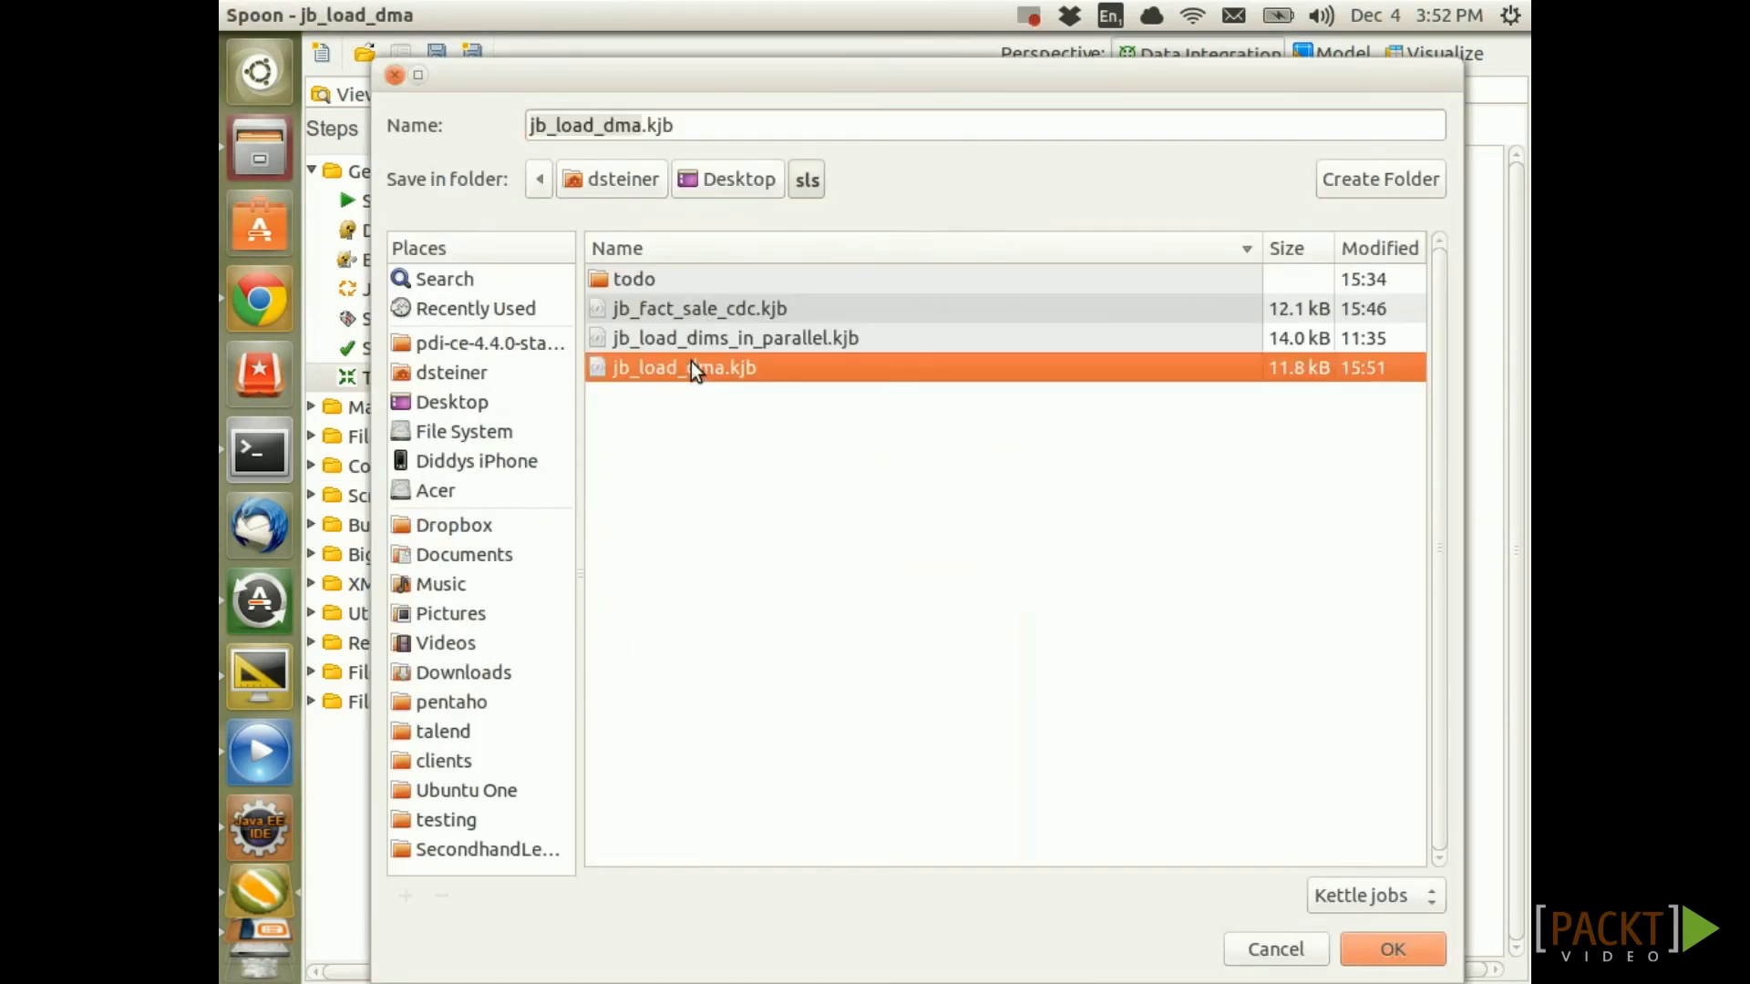
{"action": "left_click", "coordinate": [643, 125]}
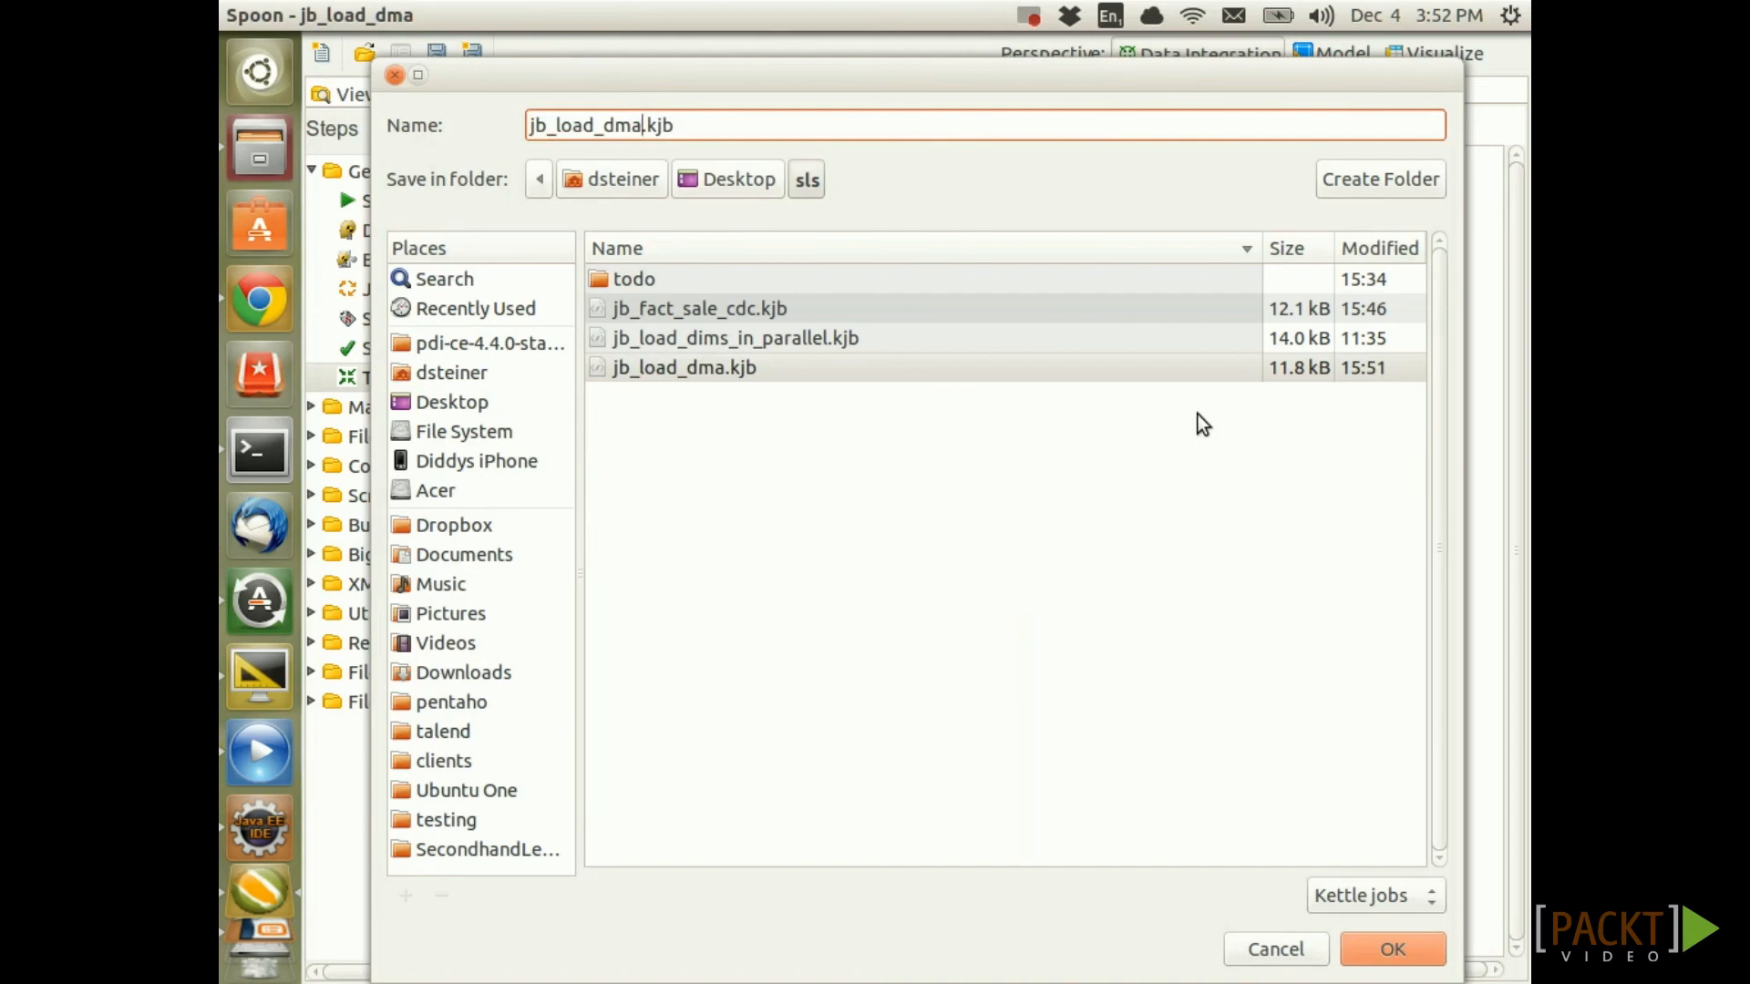
{"action": "type", "text": "_cdc"}
{"action": "left_click", "coordinate": [1414, 939]}
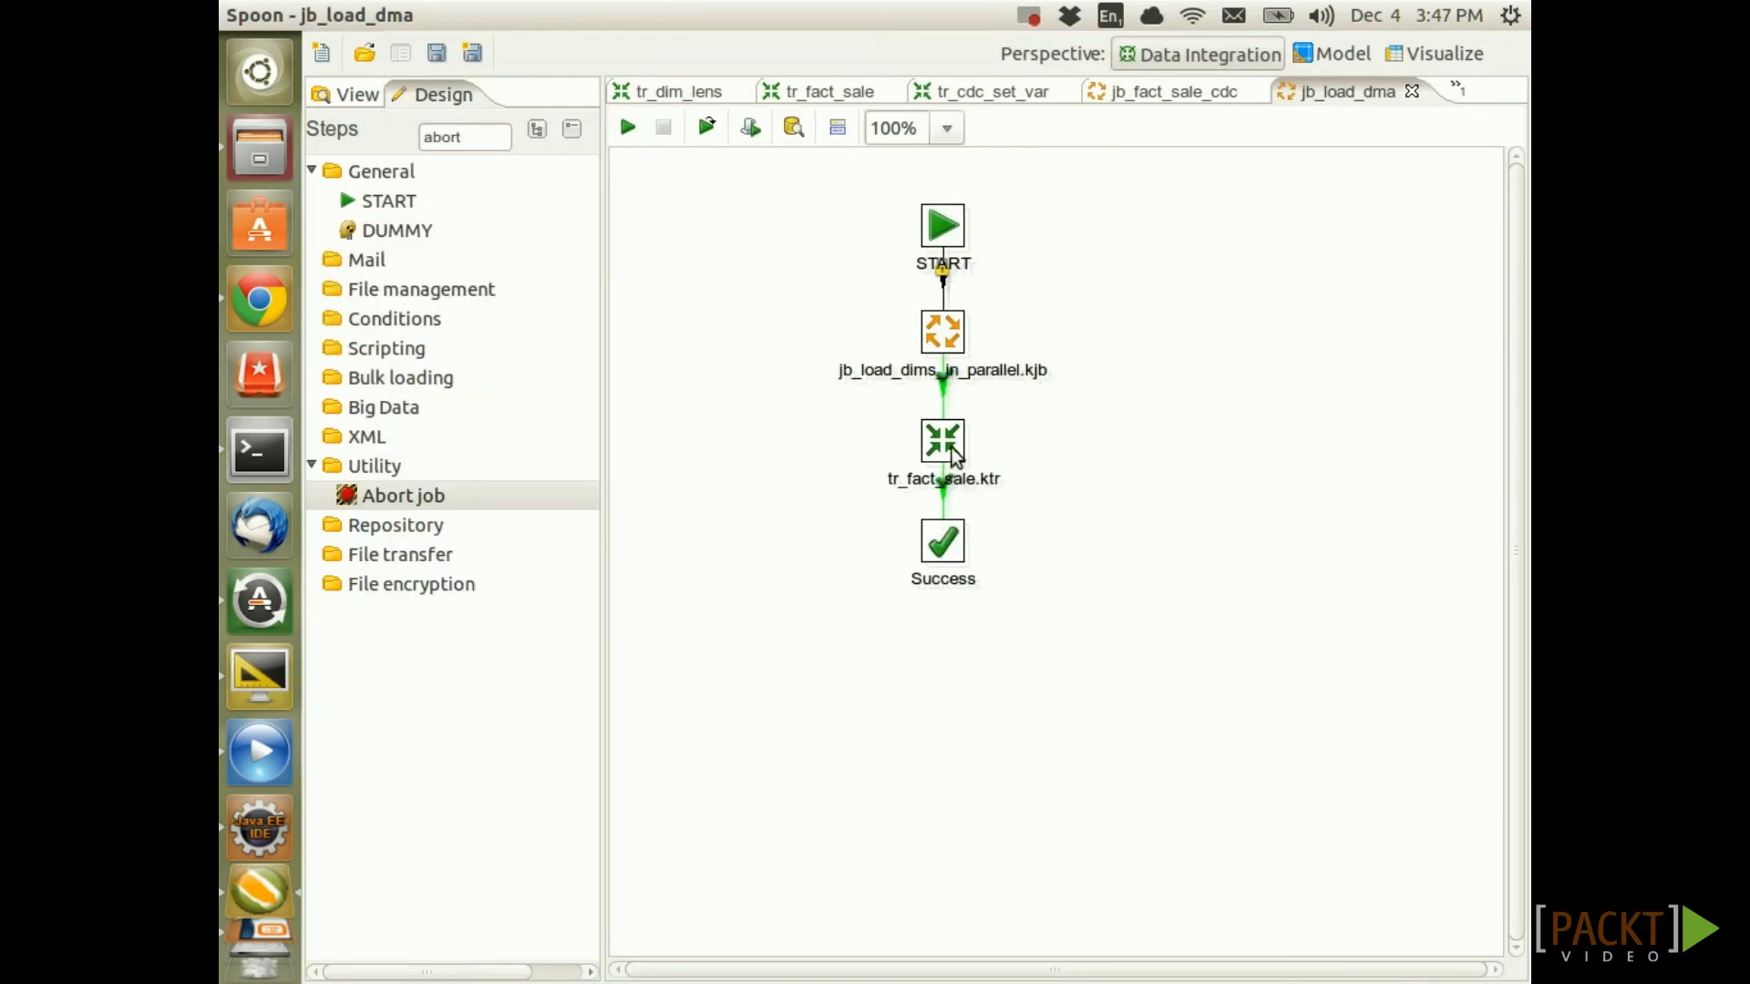
{"action": "left_click", "coordinate": [950, 448]}
{"action": "key", "text": "Delete"}
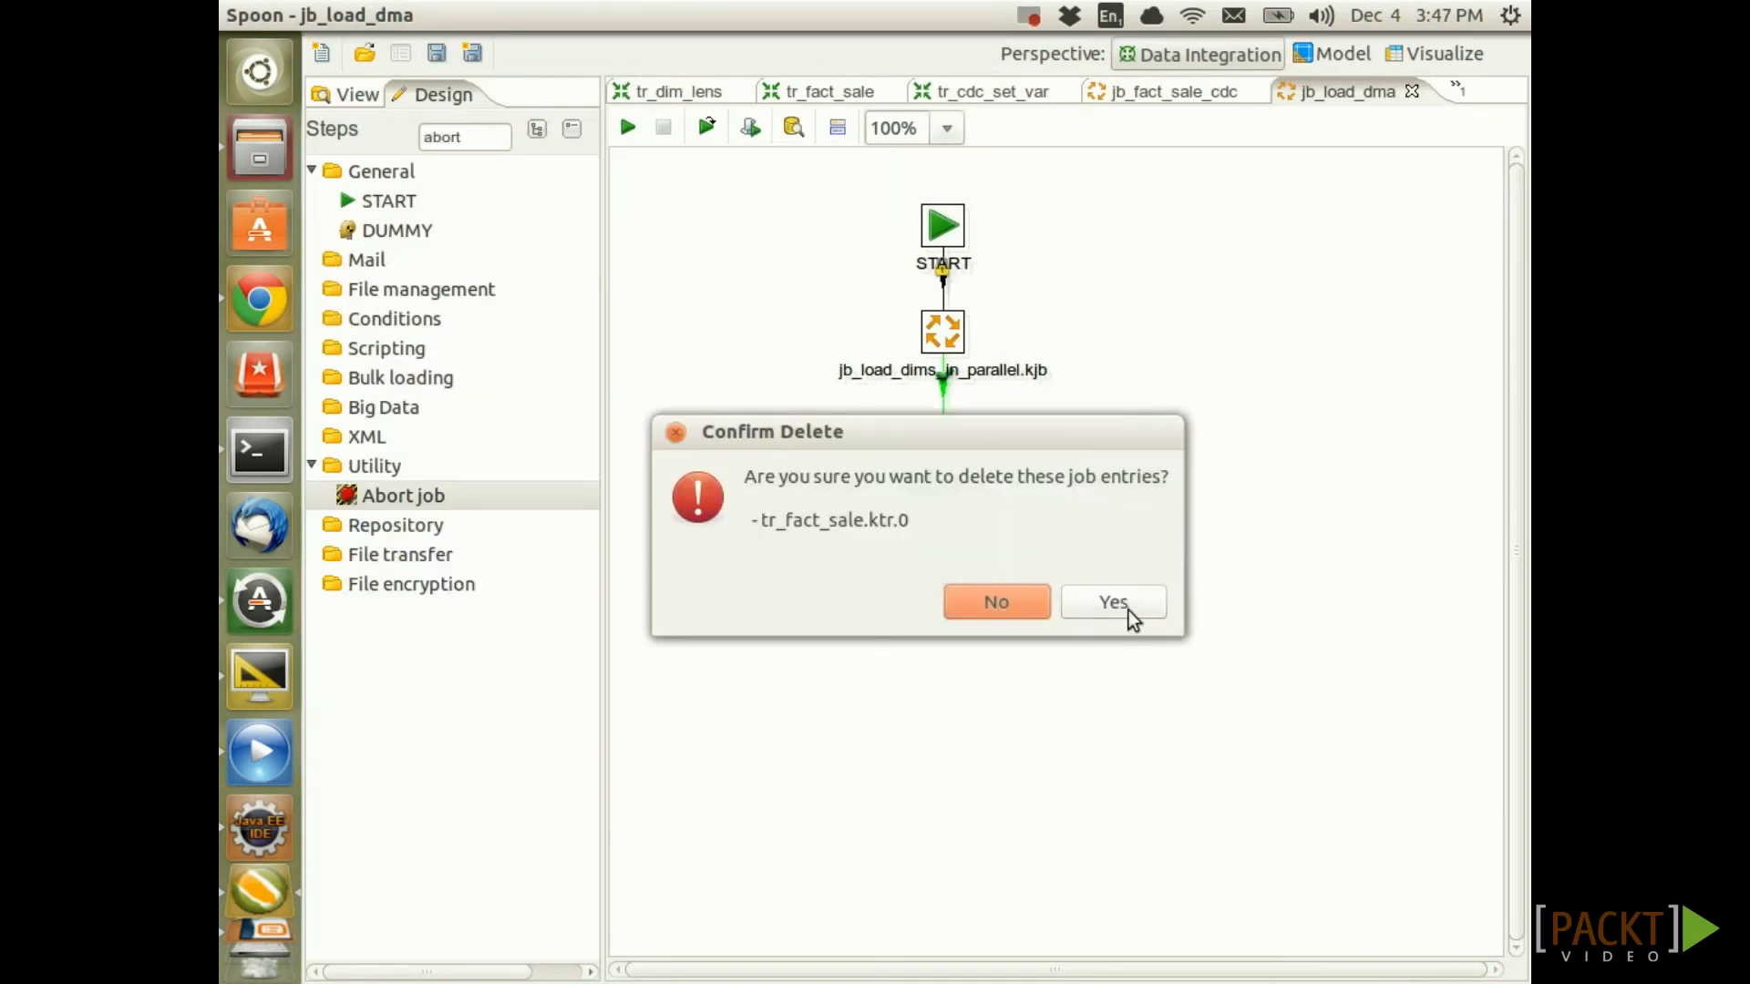
Confirm removing tr_fact_sale.ktr, then add a Job entry hopped from jb_load_dims_in_parallel.kjb
{"action": "left_click", "coordinate": [1123, 599]}
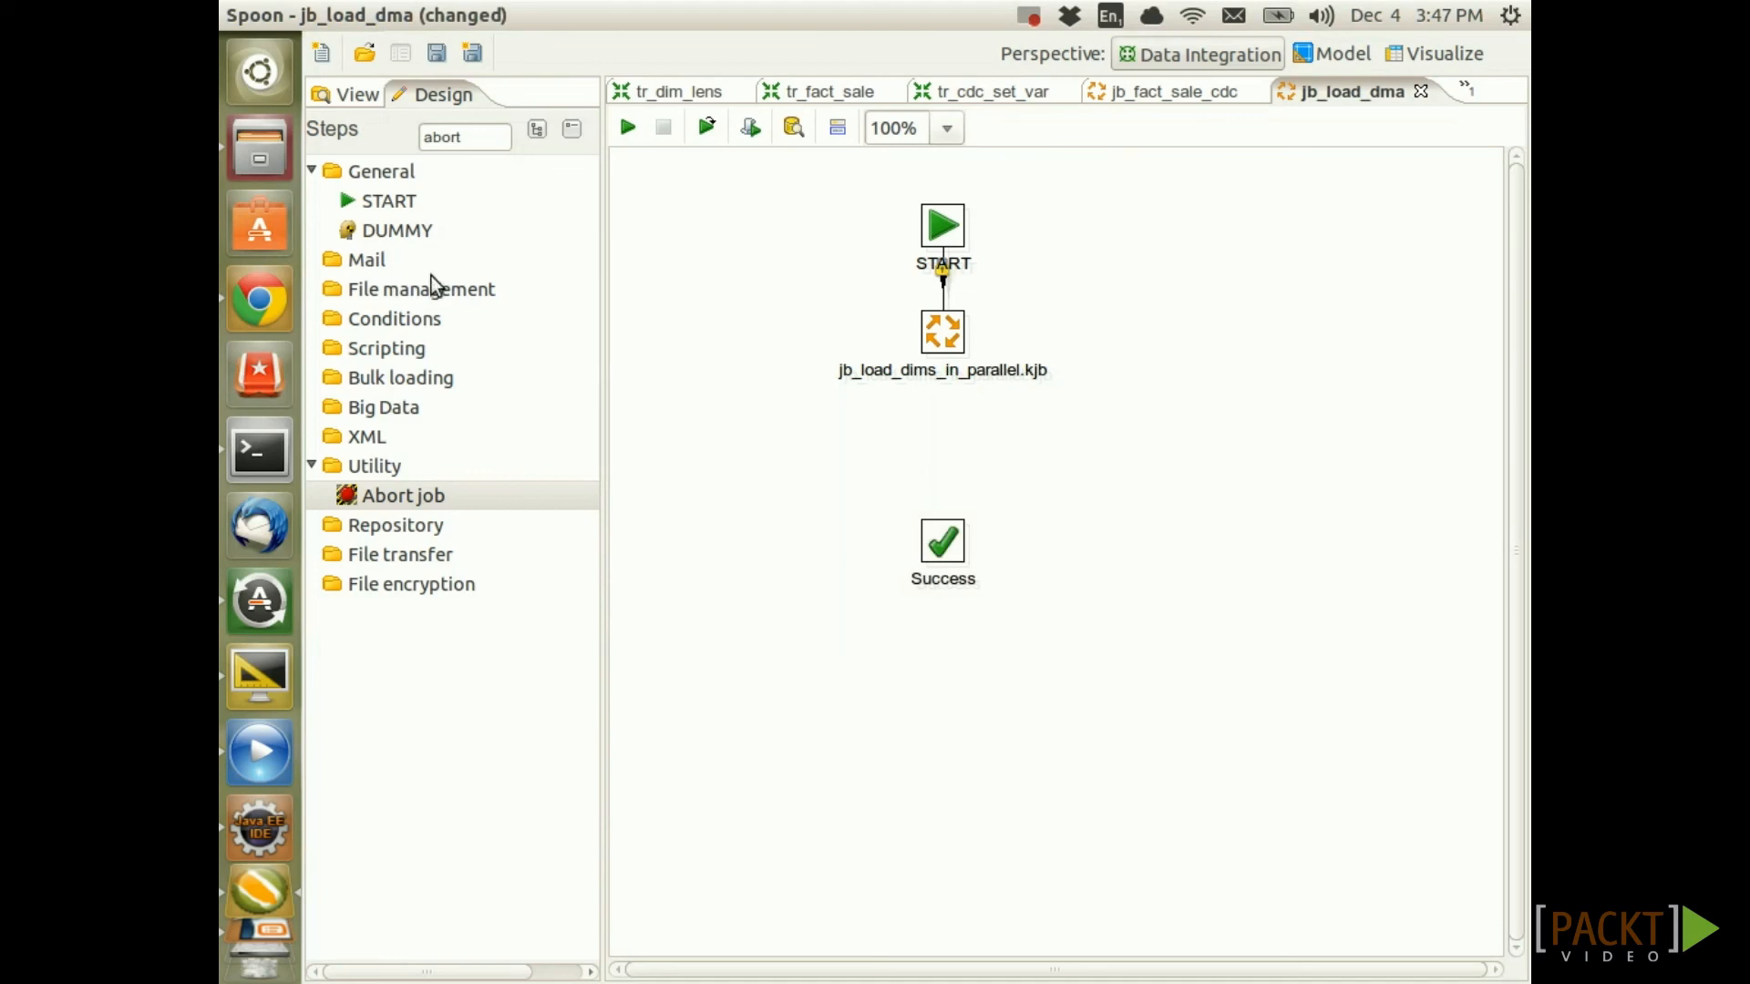
{"action": "double_click", "coordinate": [472, 137]}
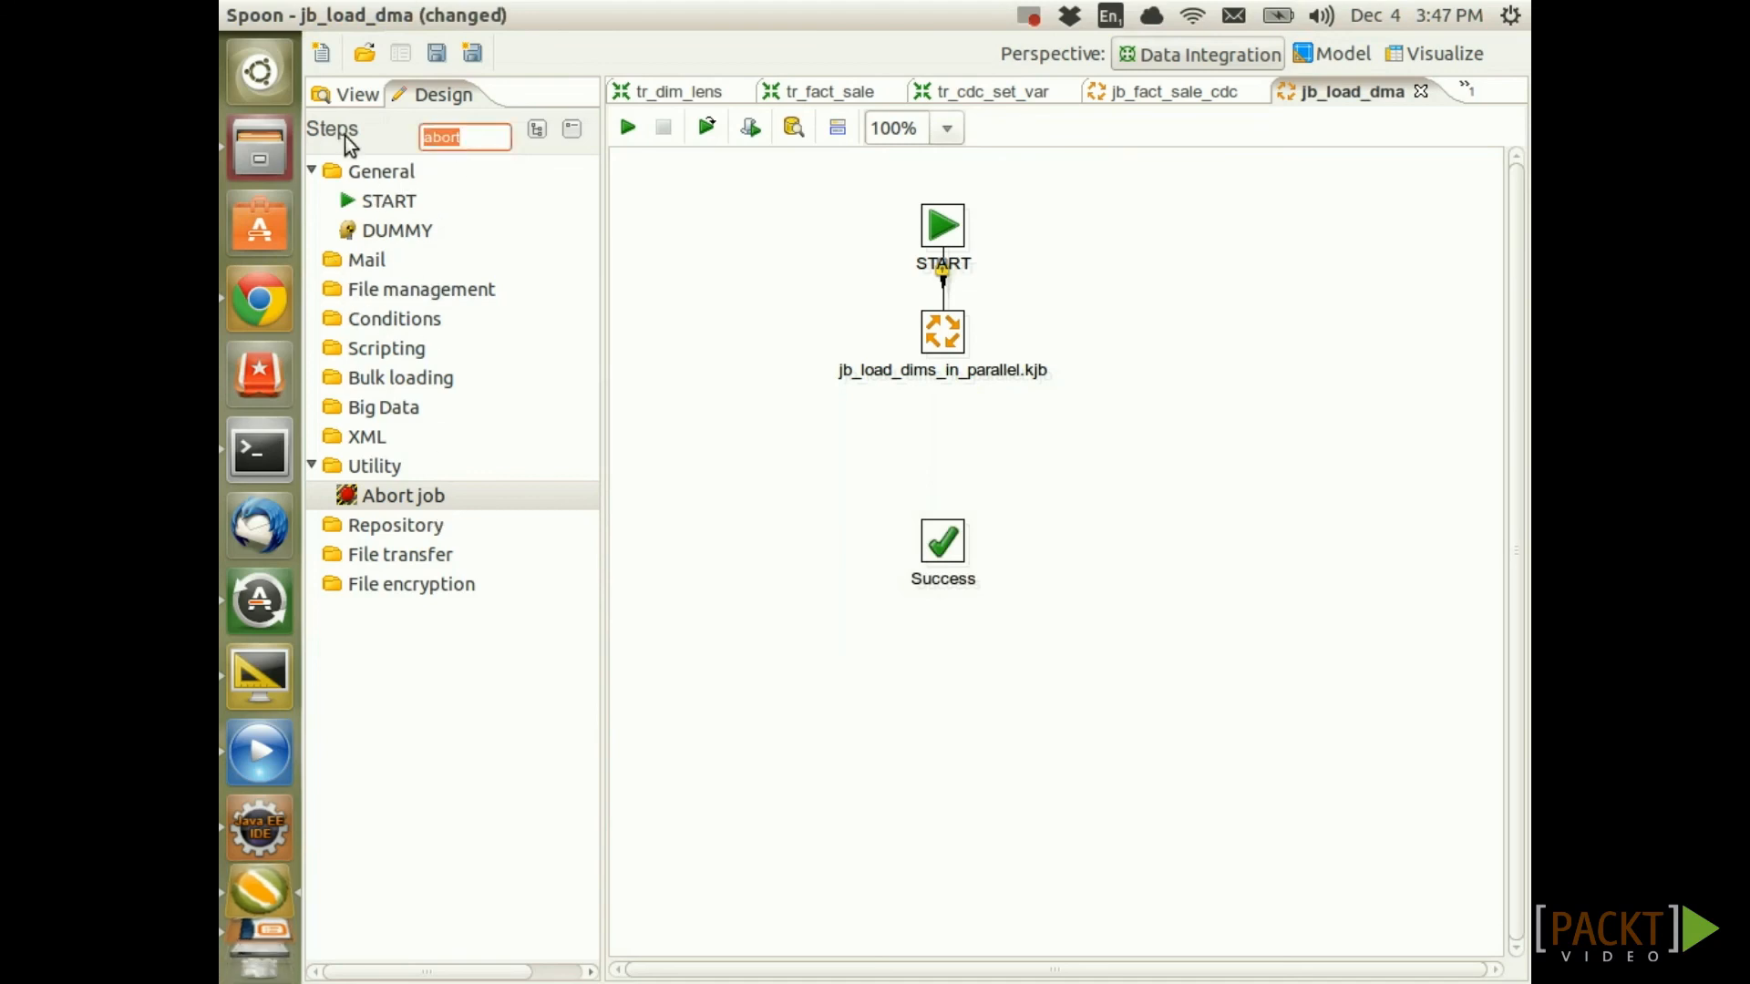
{"action": "key", "text": "BackSpace"}
{"action": "left_click", "coordinate": [327, 173]}
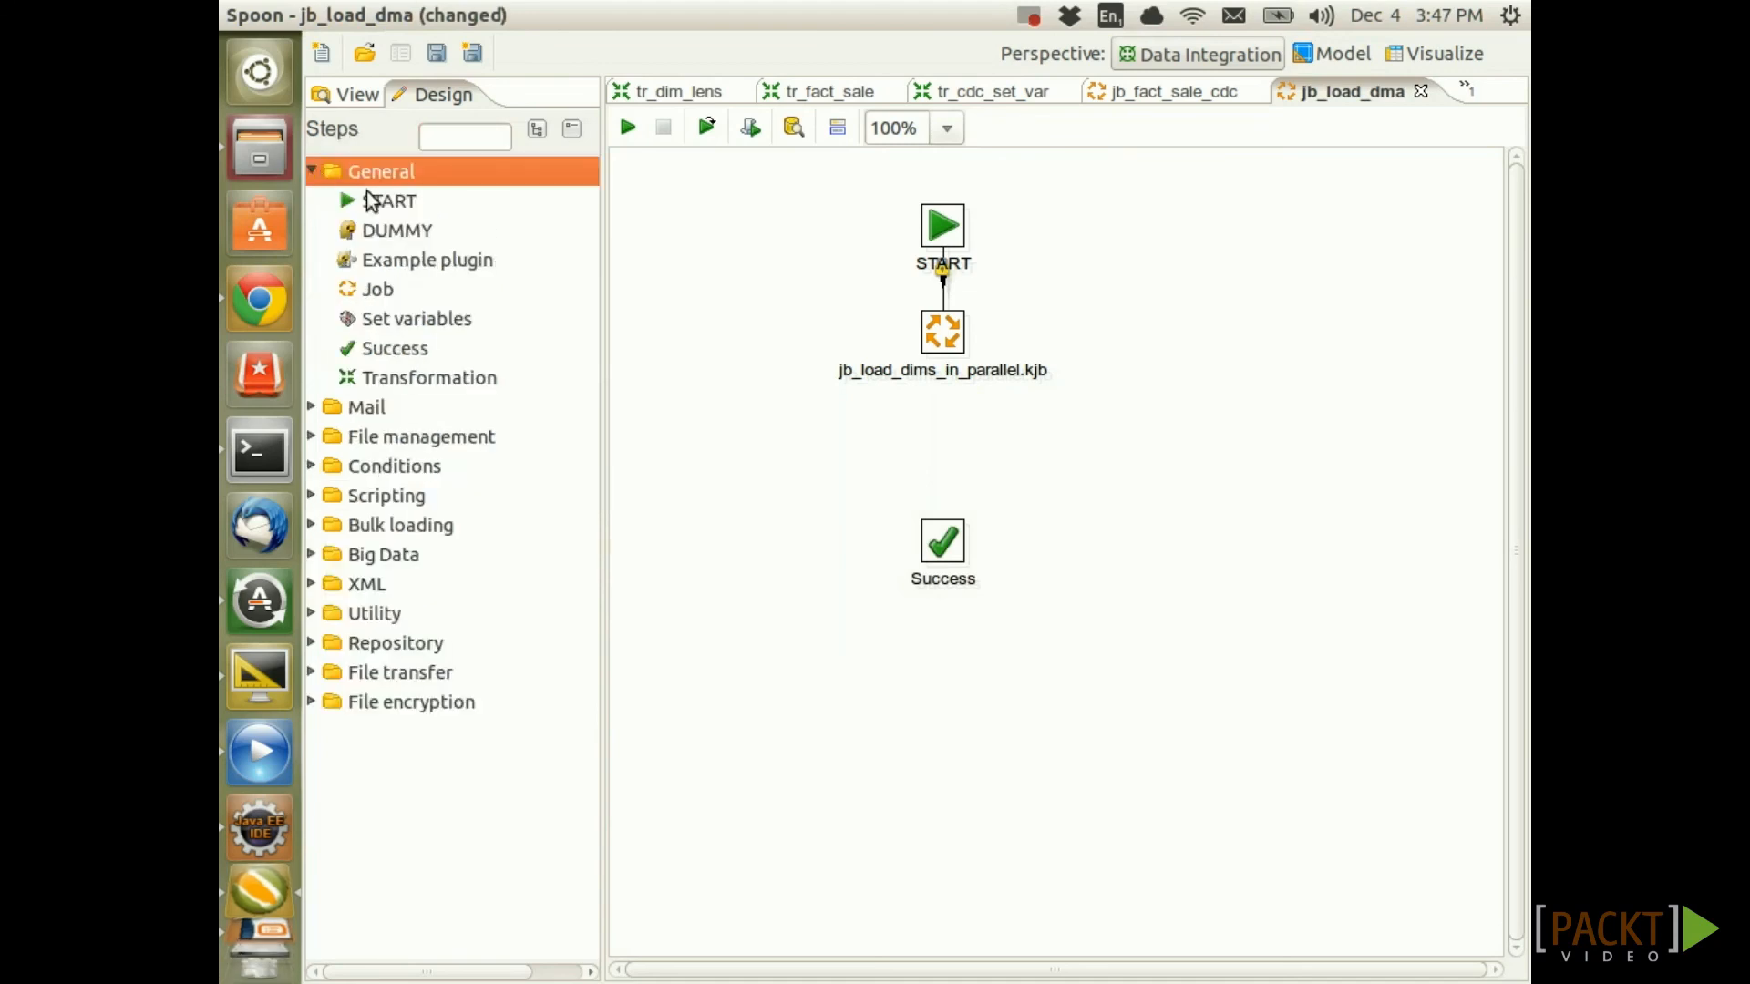
{"action": "left_click_drag", "start_coordinate": [377, 290], "coordinate": [939, 483]}
{"action": "left_click_drag", "start_coordinate": [942, 328], "coordinate": [942, 538]}
Set the new Job entry to run jb_fact_sale_cdc.kjb
{"action": "double_click", "coordinate": [954, 441]}
{"action": "left_click", "coordinate": [1485, 379]}
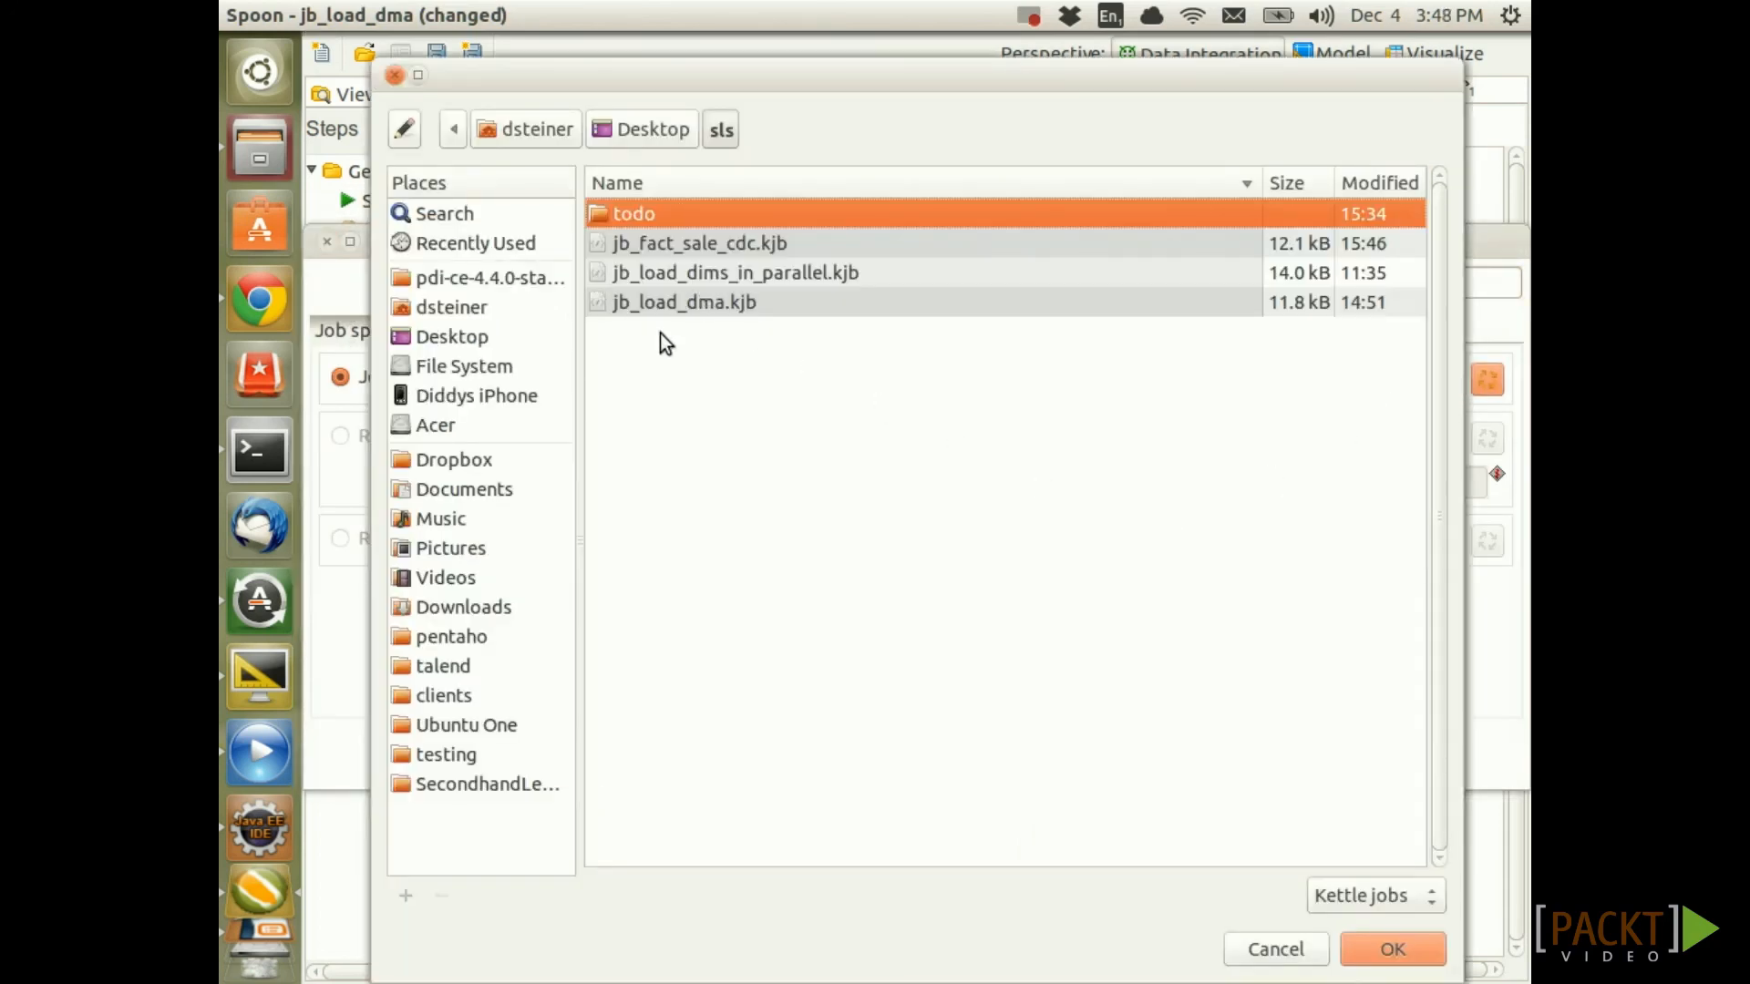
{"action": "left_click", "coordinate": [675, 246]}
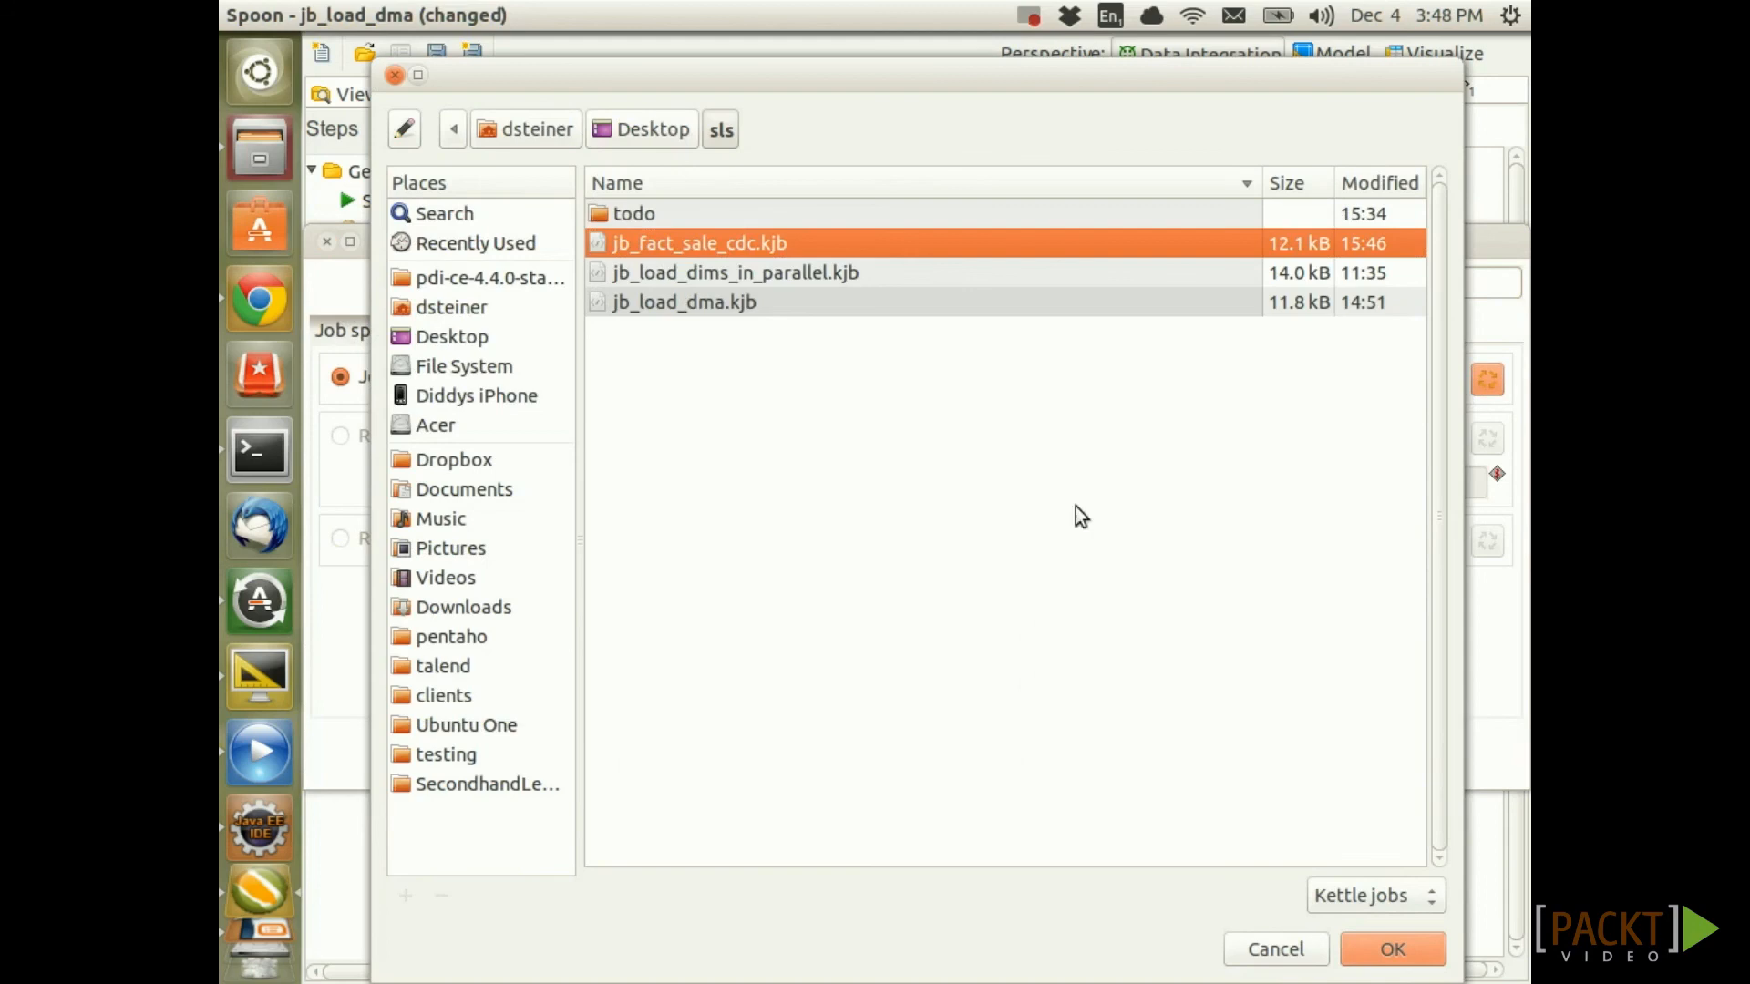
{"action": "left_click", "coordinate": [1380, 948]}
{"action": "left_click", "coordinate": [872, 762]}
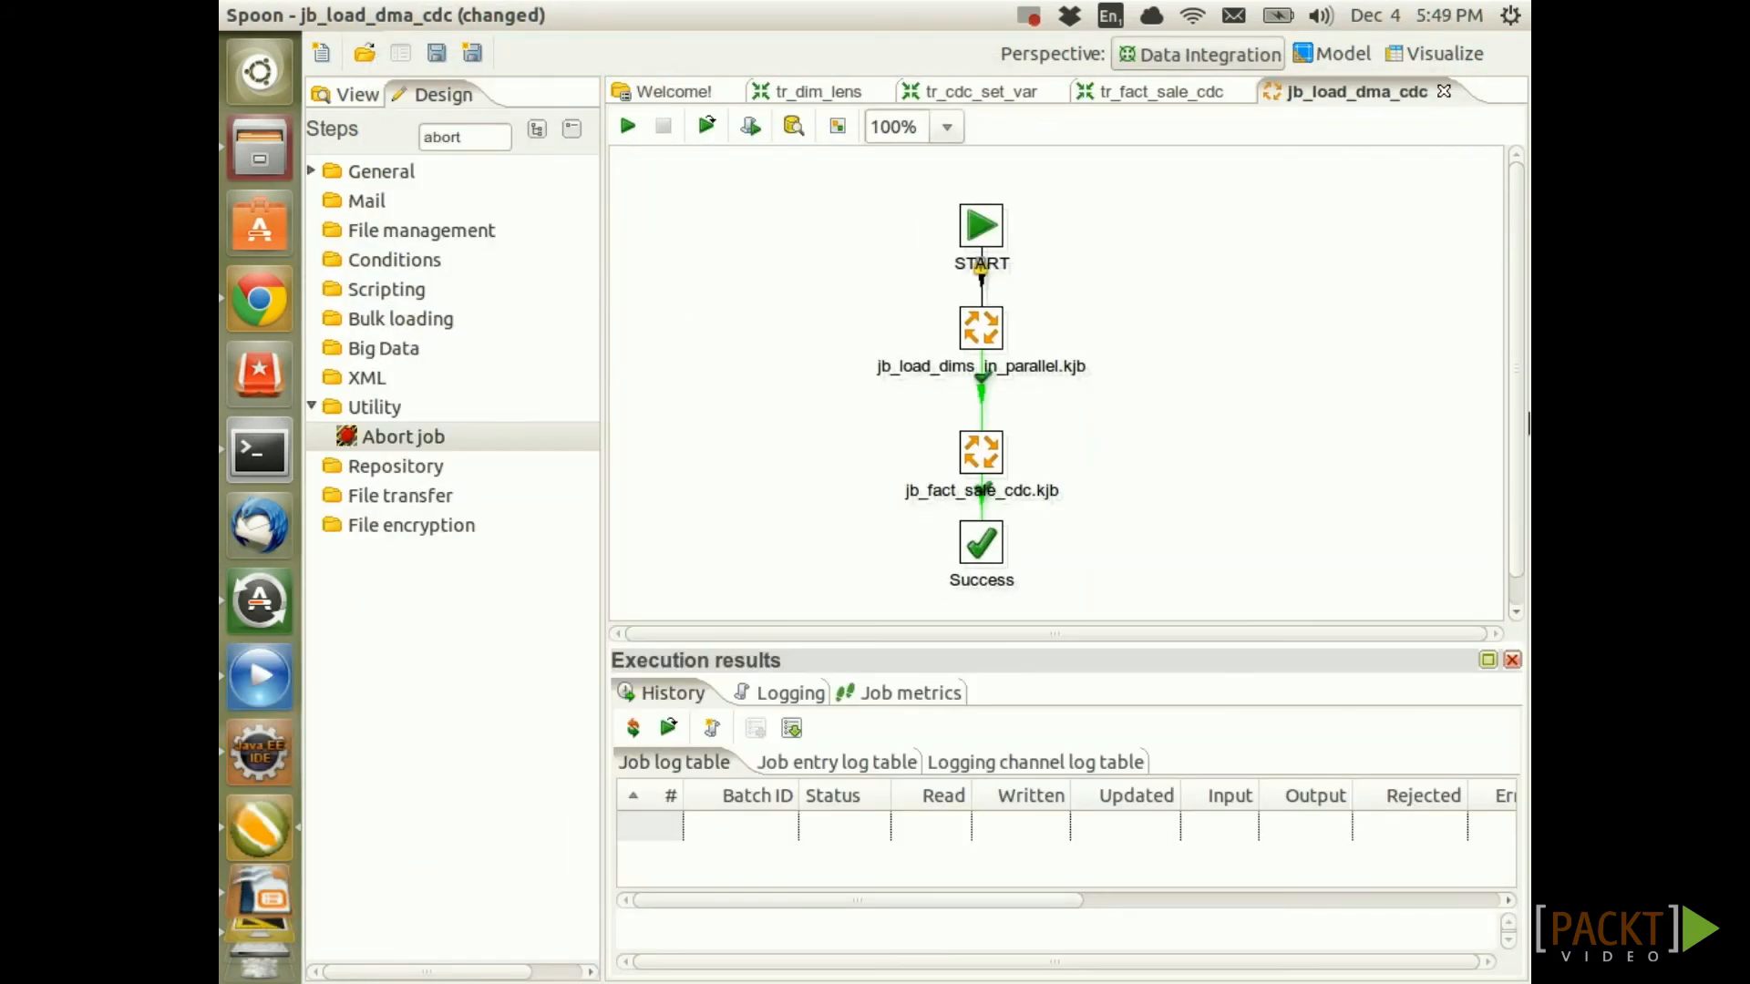
Add an Abort job entry with failure hops from both job entries, and save
{"action": "left_click_drag", "start_coordinate": [446, 444], "coordinate": [1135, 426]}
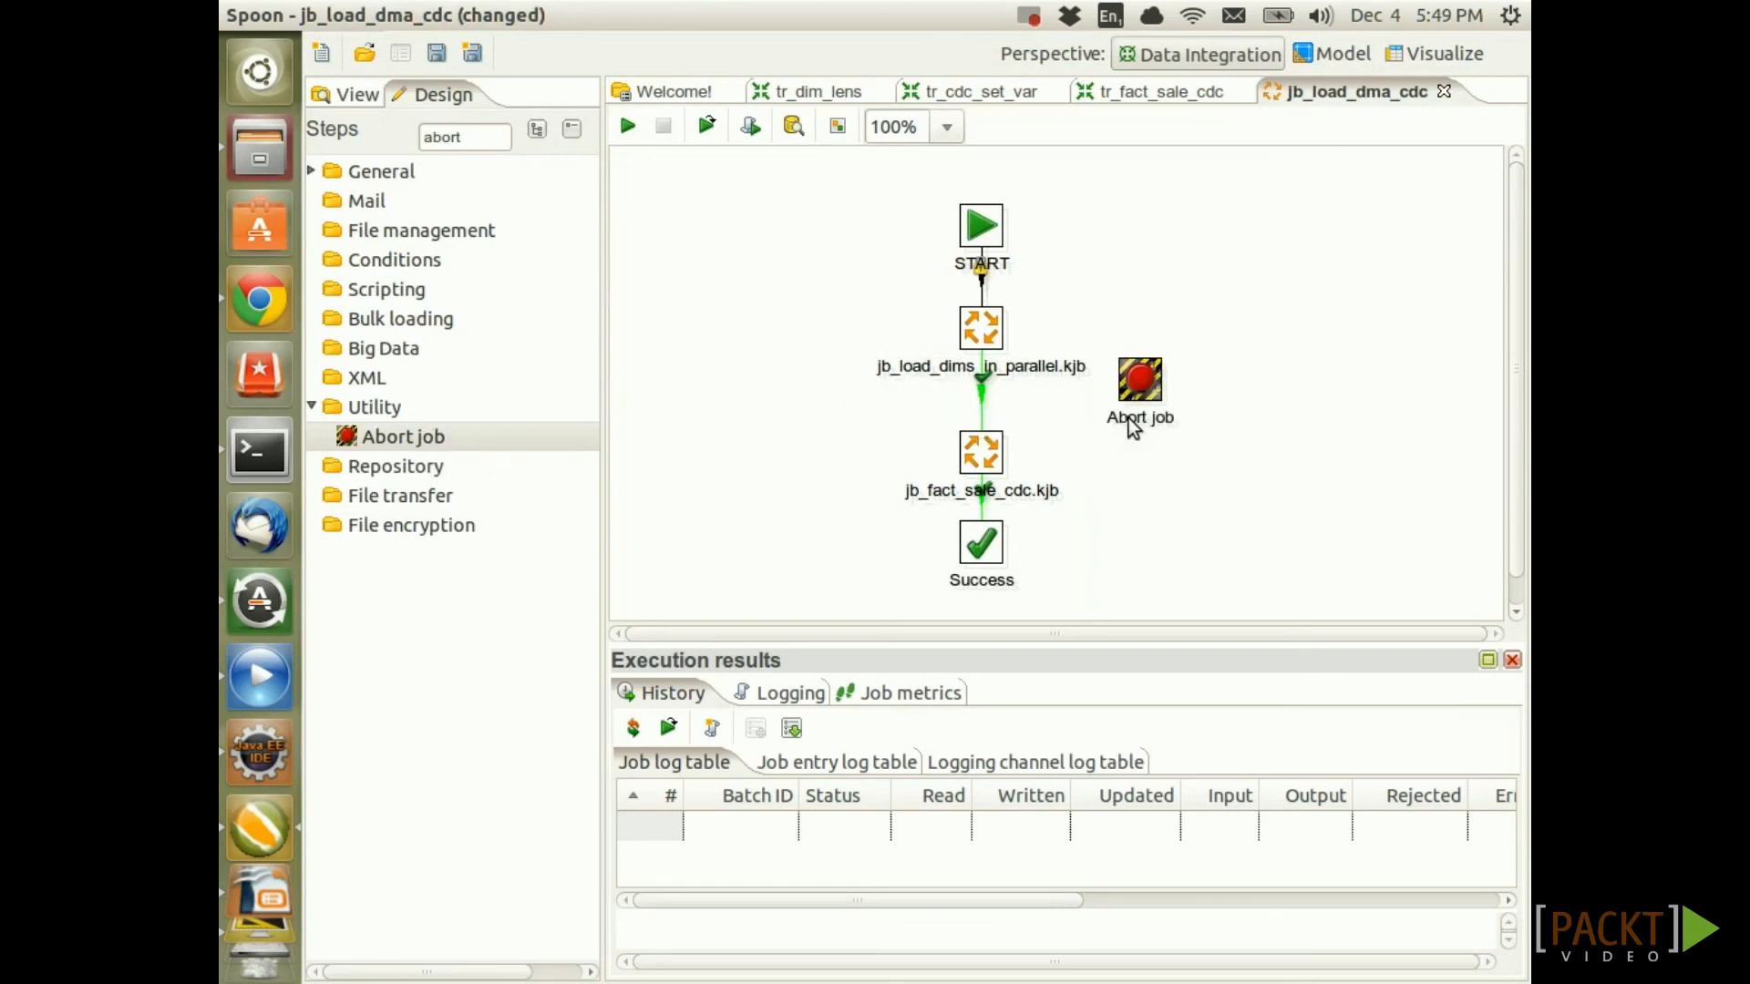
{"action": "left_click_drag", "start_coordinate": [986, 324], "coordinate": [1120, 415]}
{"action": "left_click_drag", "start_coordinate": [984, 453], "coordinate": [1130, 391]}
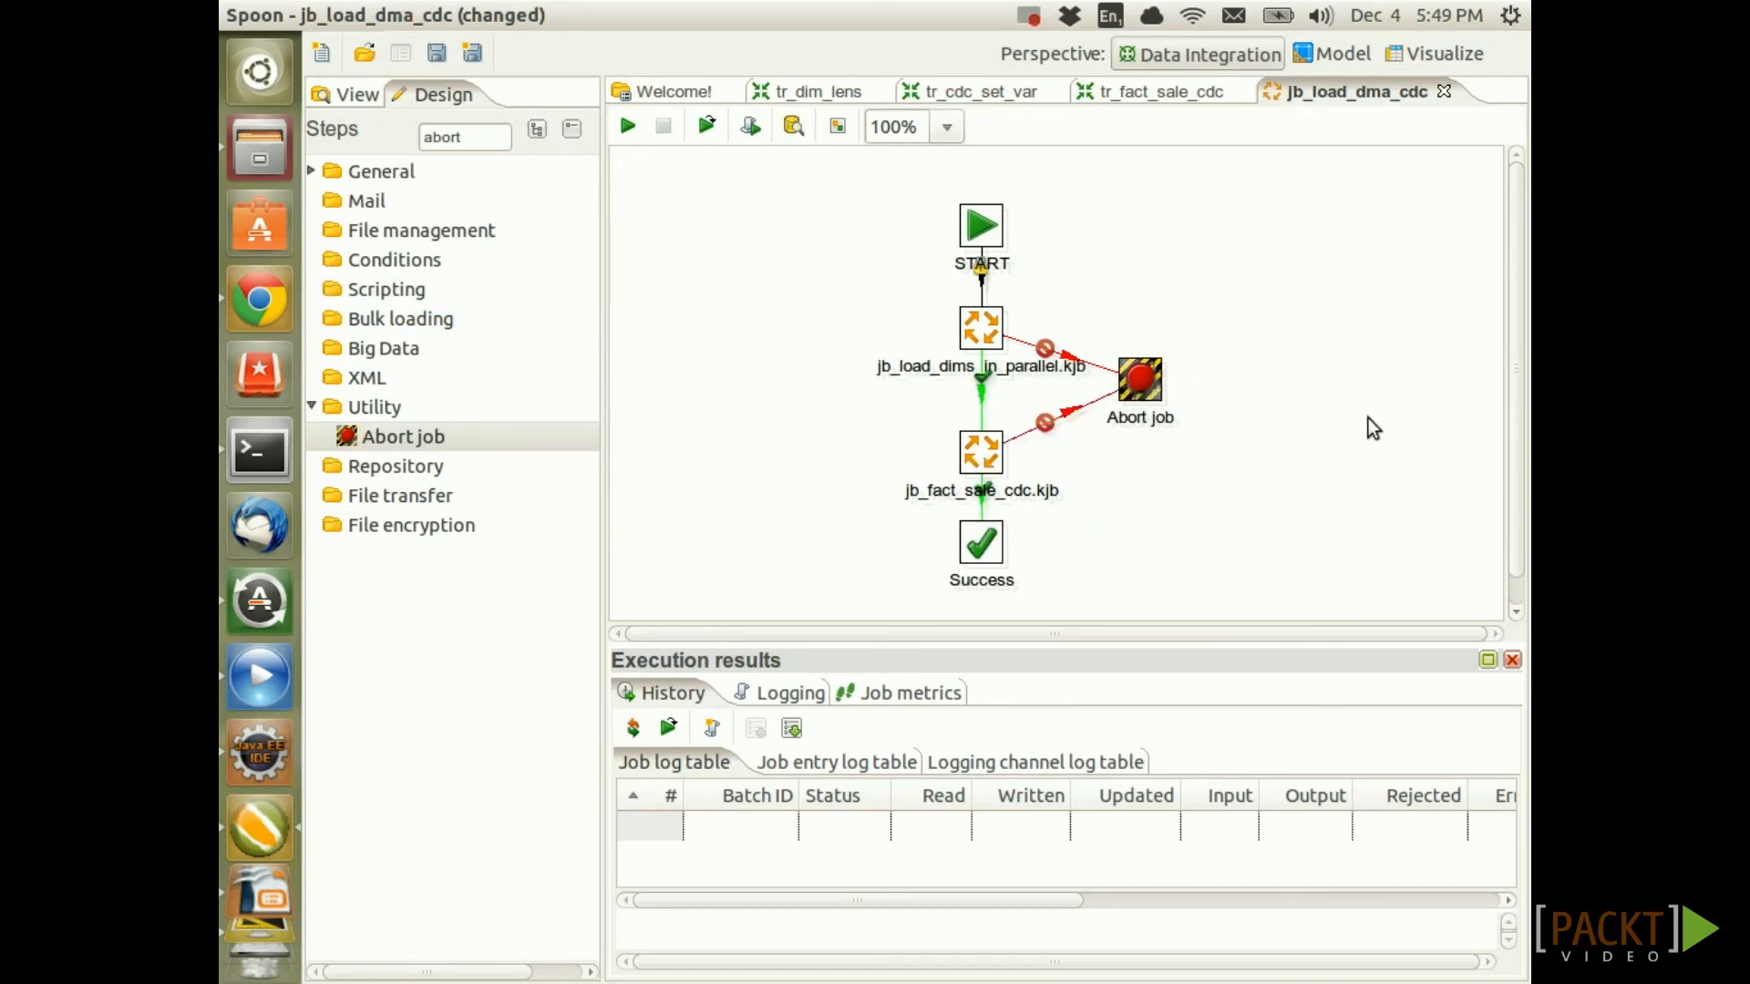
{"action": "key", "text": "ctrl+s"}
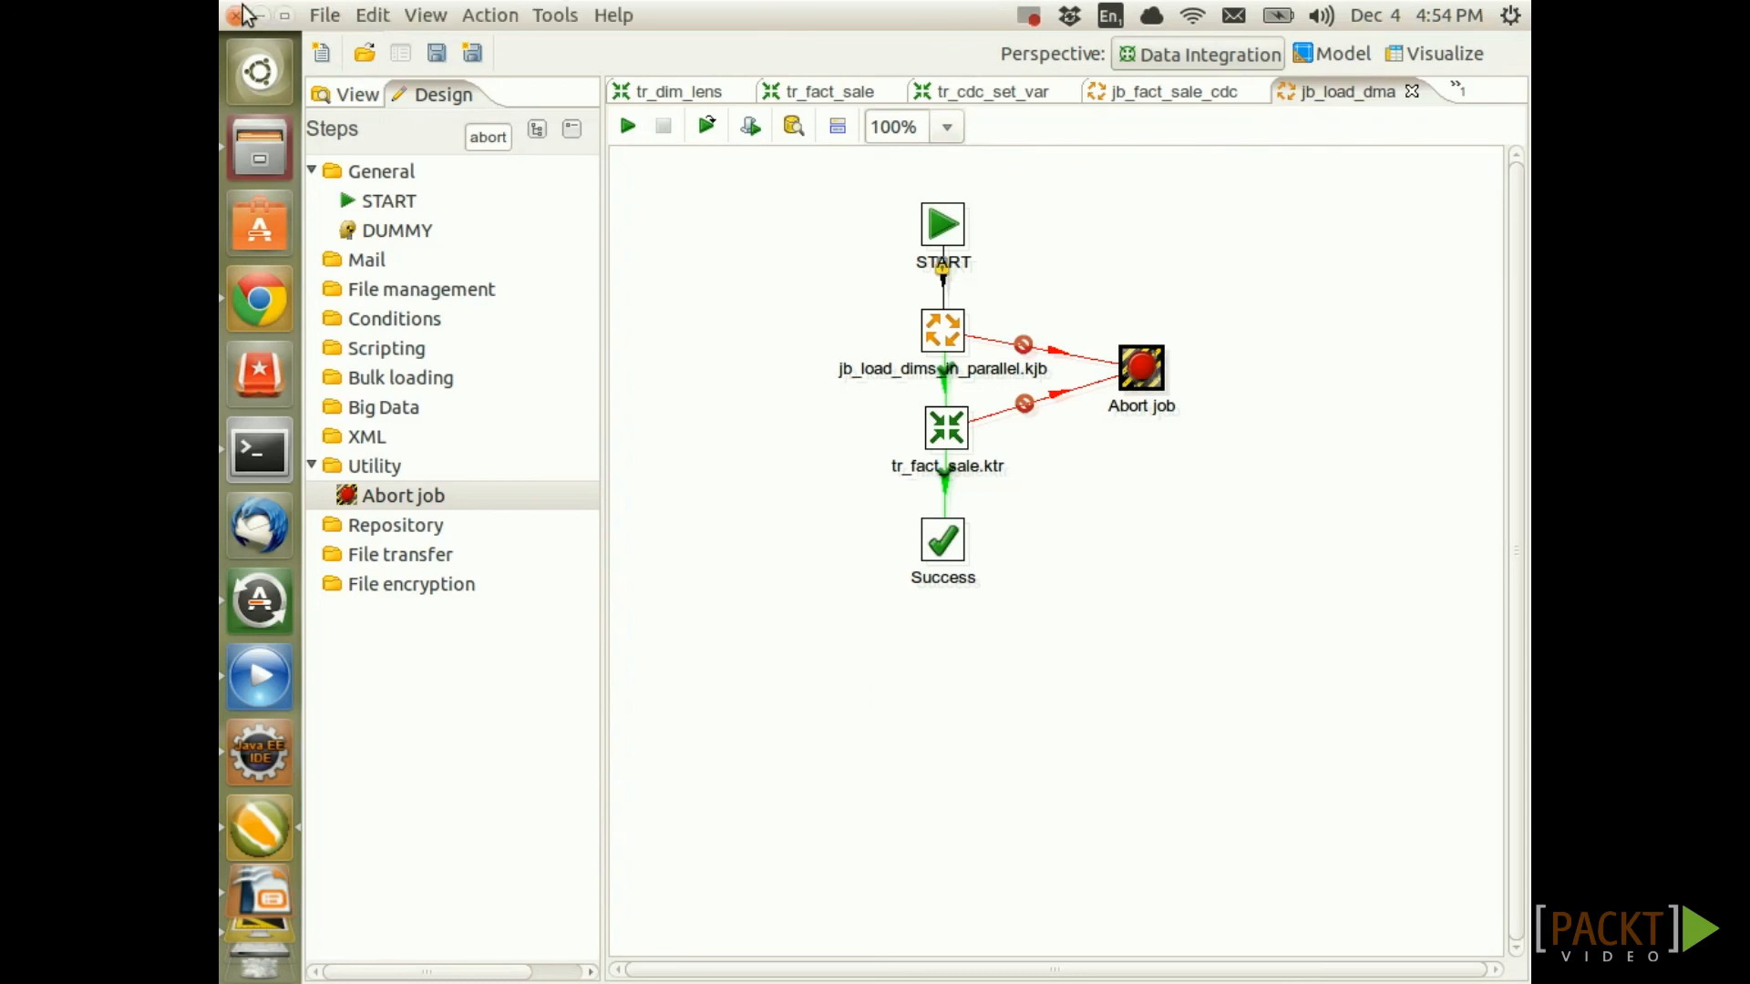
In kettle.properties, set KETTLE_JOB_LOG_SCHEMA to etl and KETTLE_JOB_LOG_TABLE to log_jobs
{"action": "left_click", "coordinate": [370, 16]}
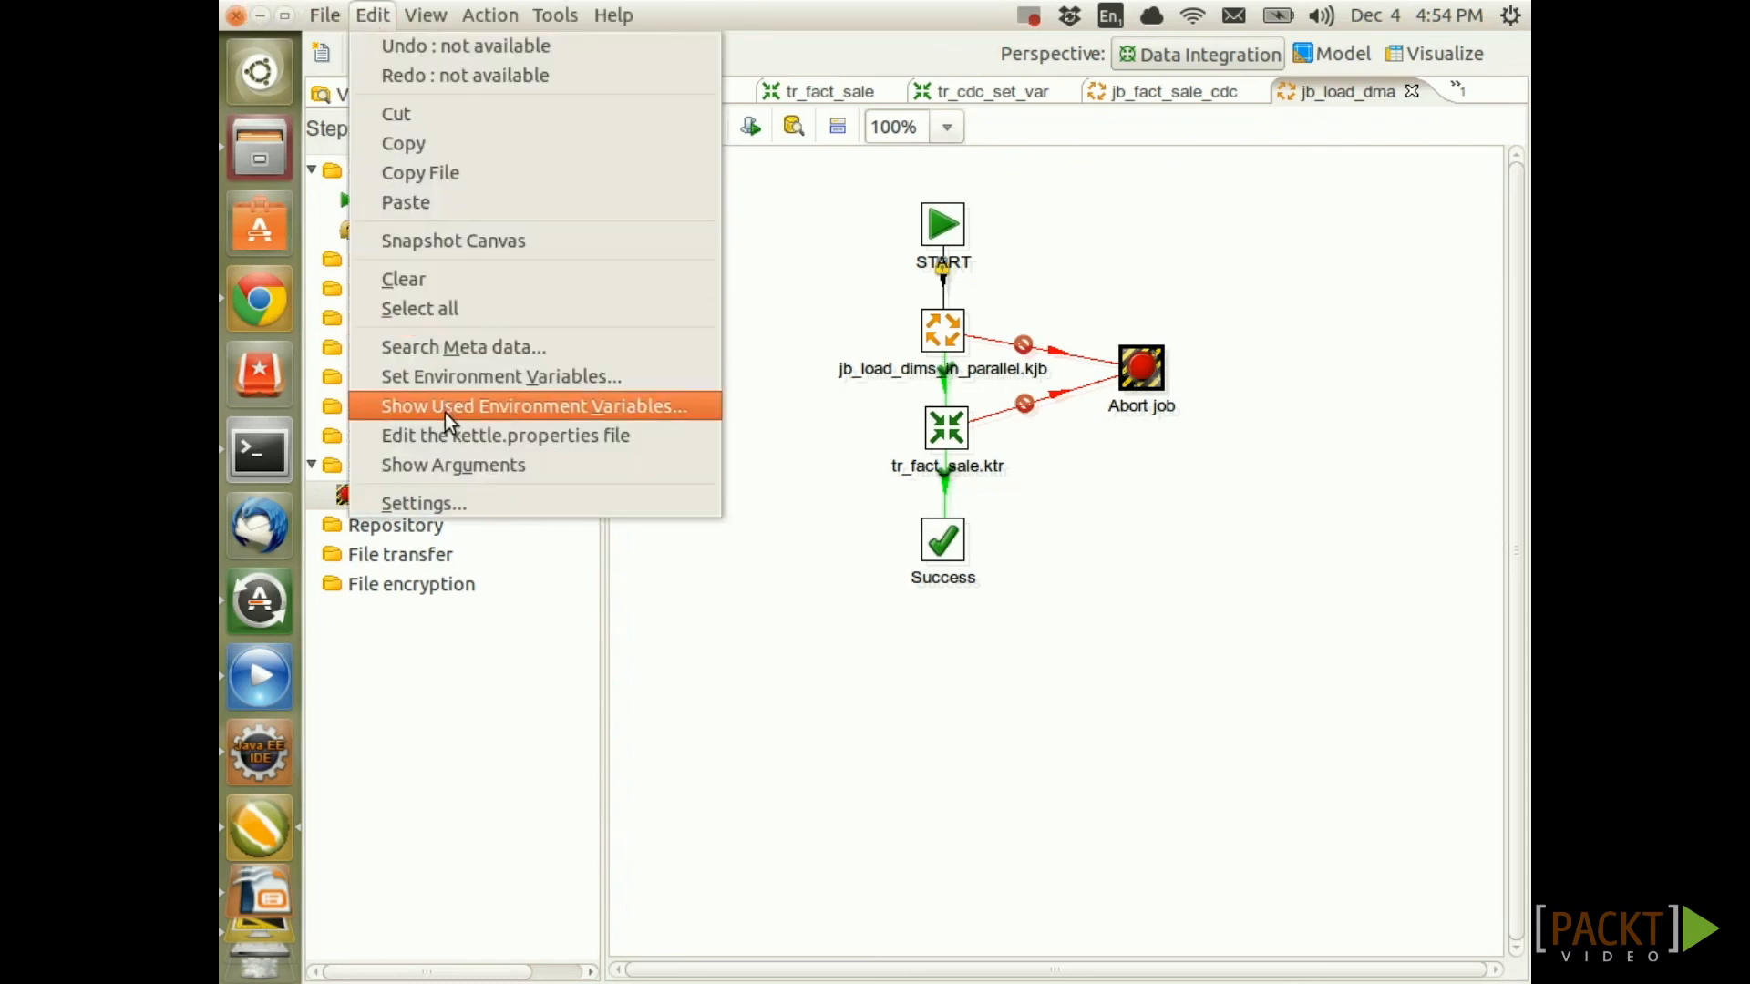
{"action": "left_click", "coordinate": [459, 435]}
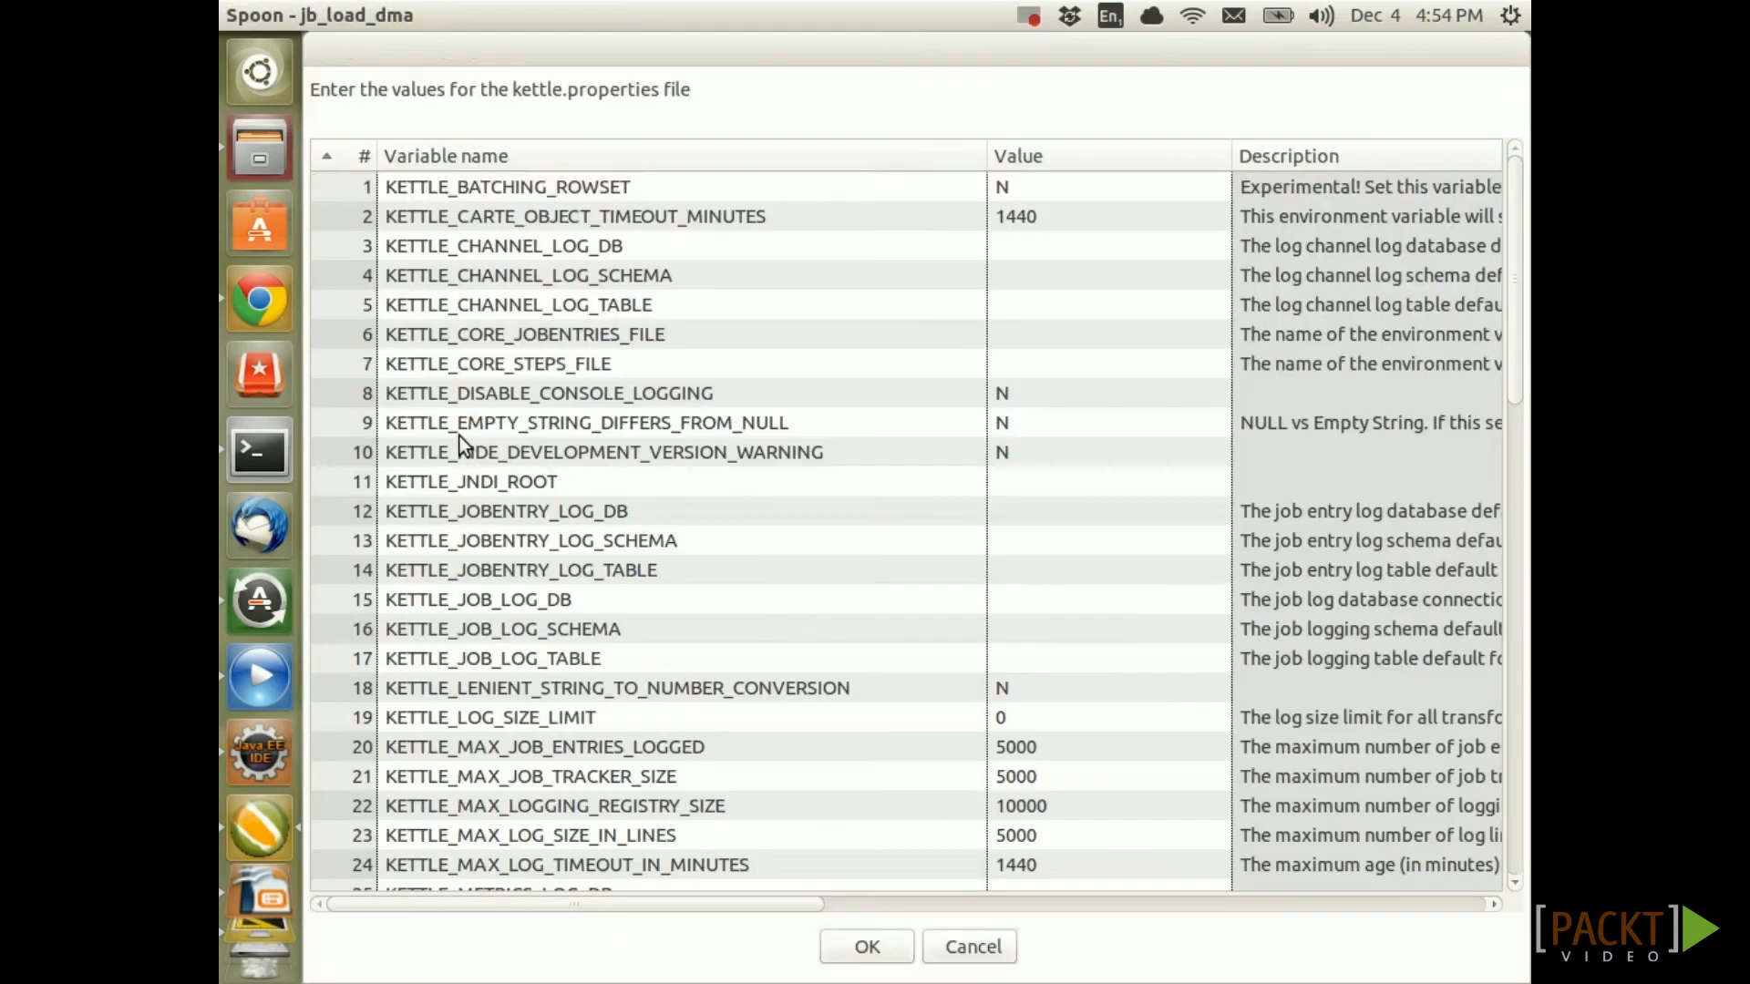
{"action": "scroll", "coordinate": [649, 670], "scroll_direction": "down", "scroll_amount": 2}
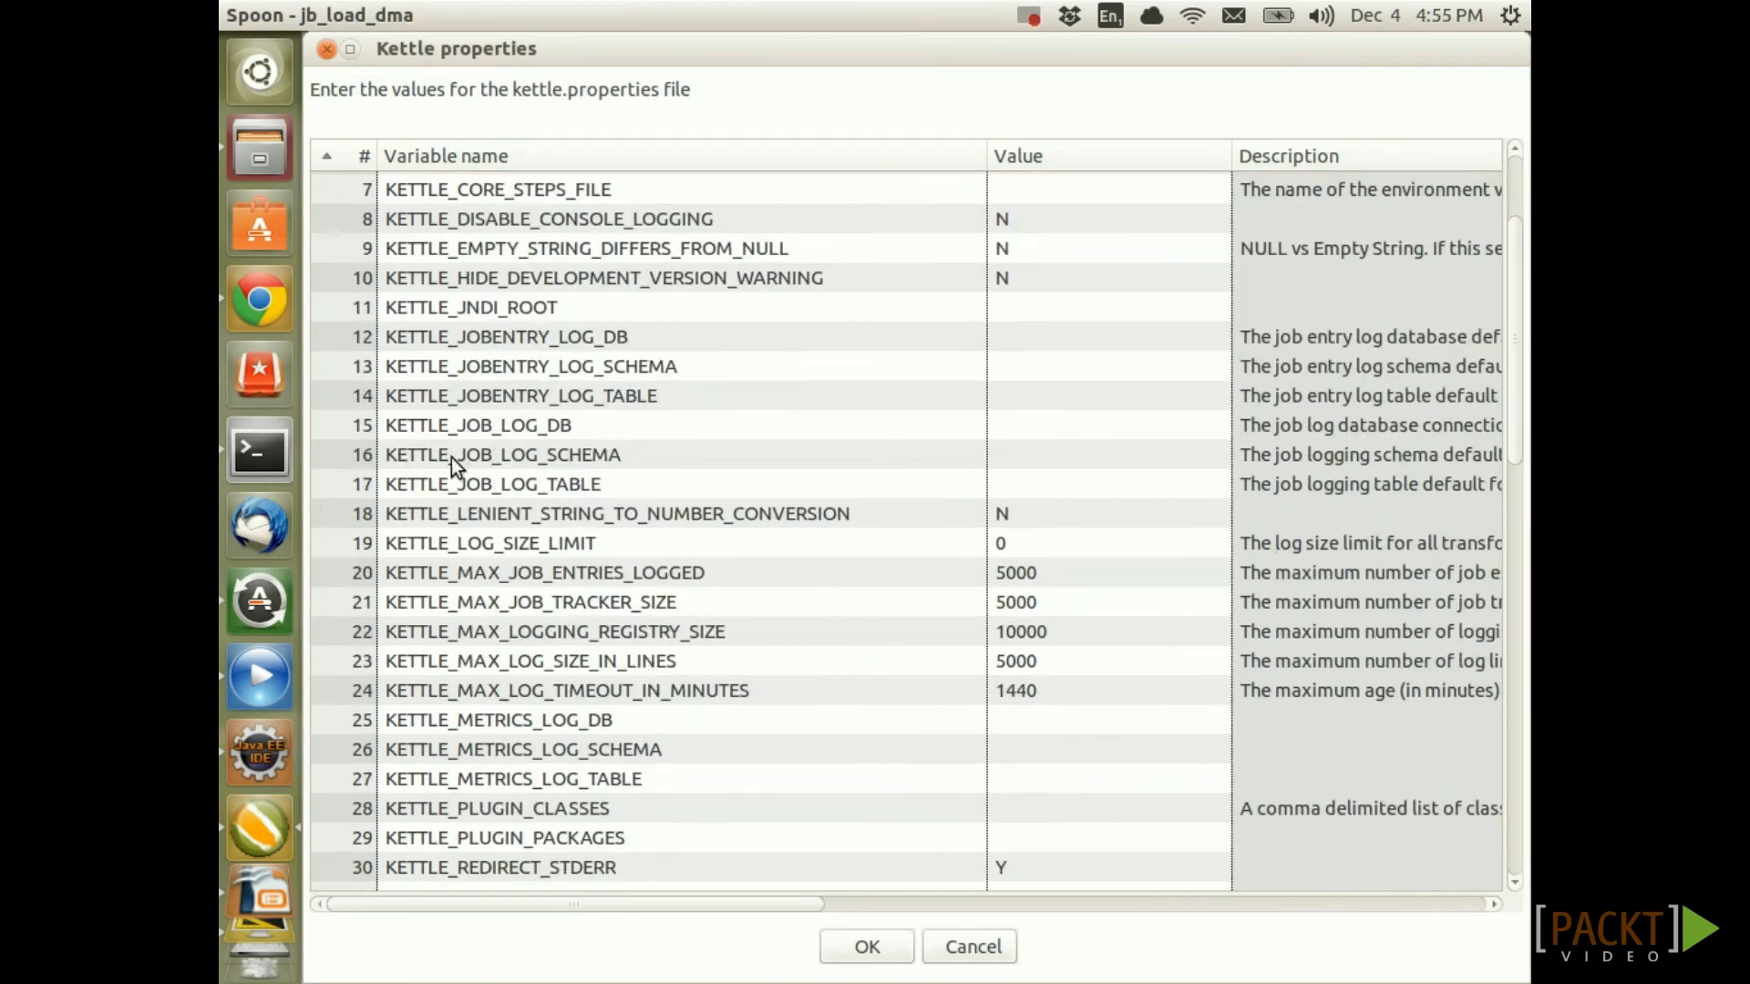
{"action": "left_click", "coordinate": [1064, 459]}
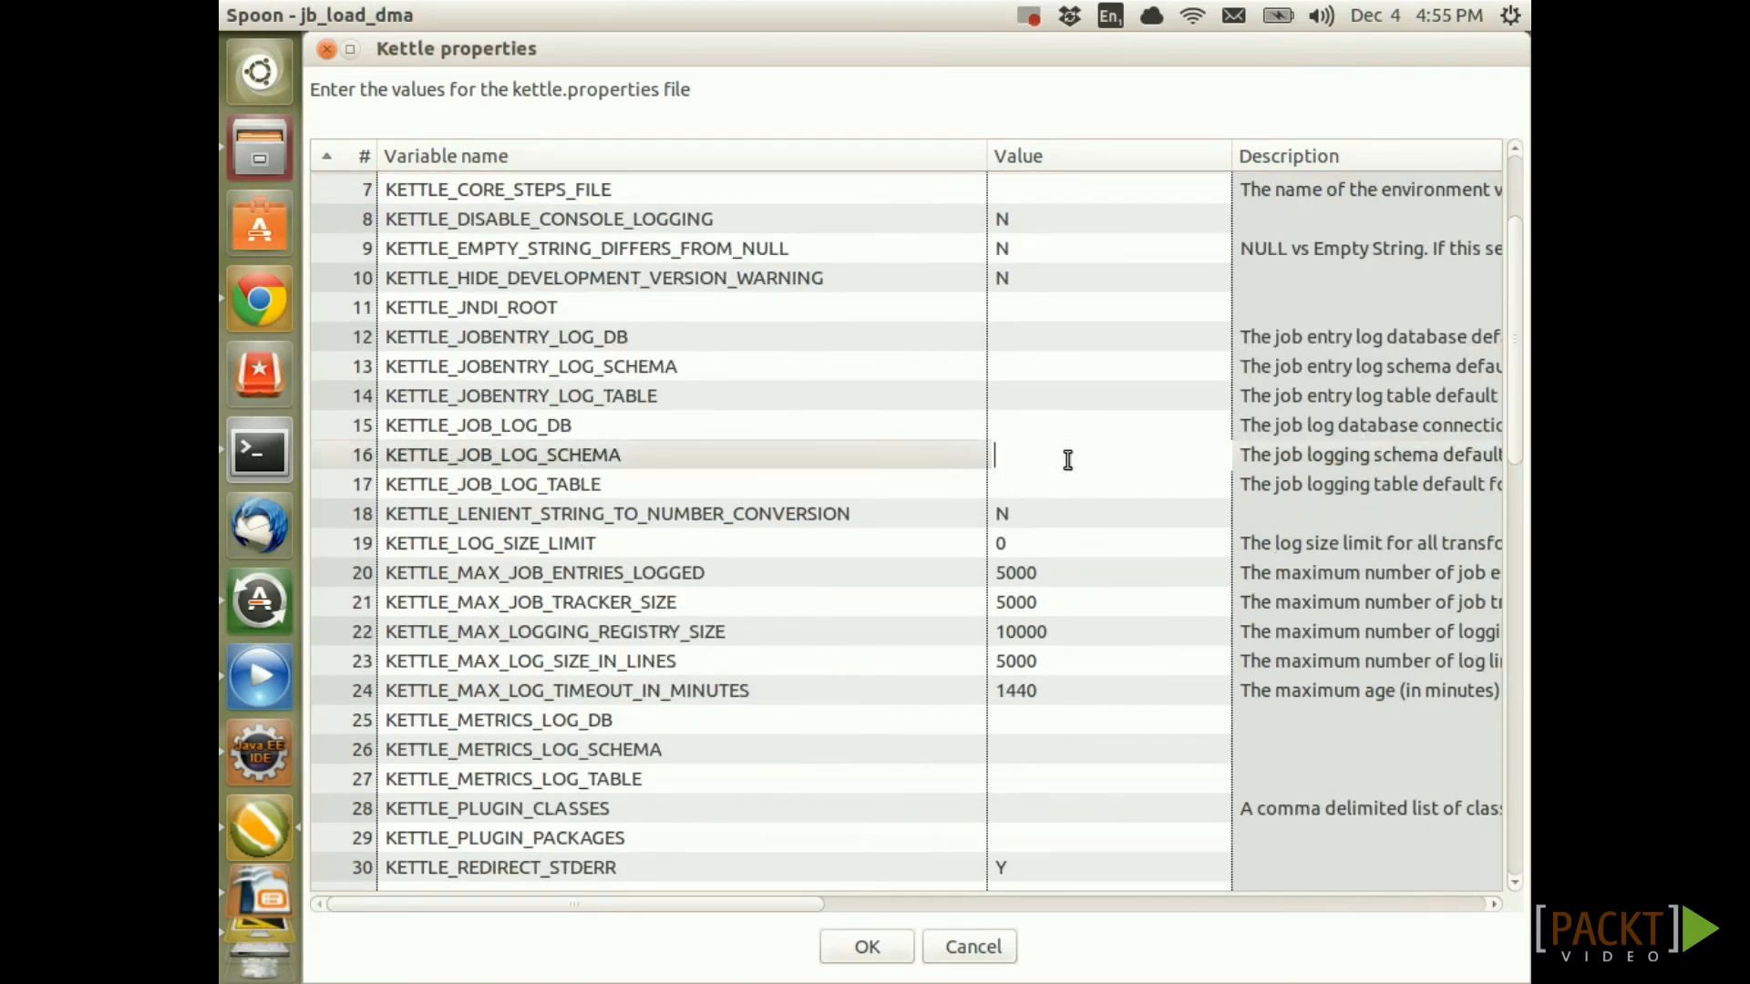
{"action": "type", "text": "etl"}
{"action": "left_click", "coordinate": [1019, 473]}
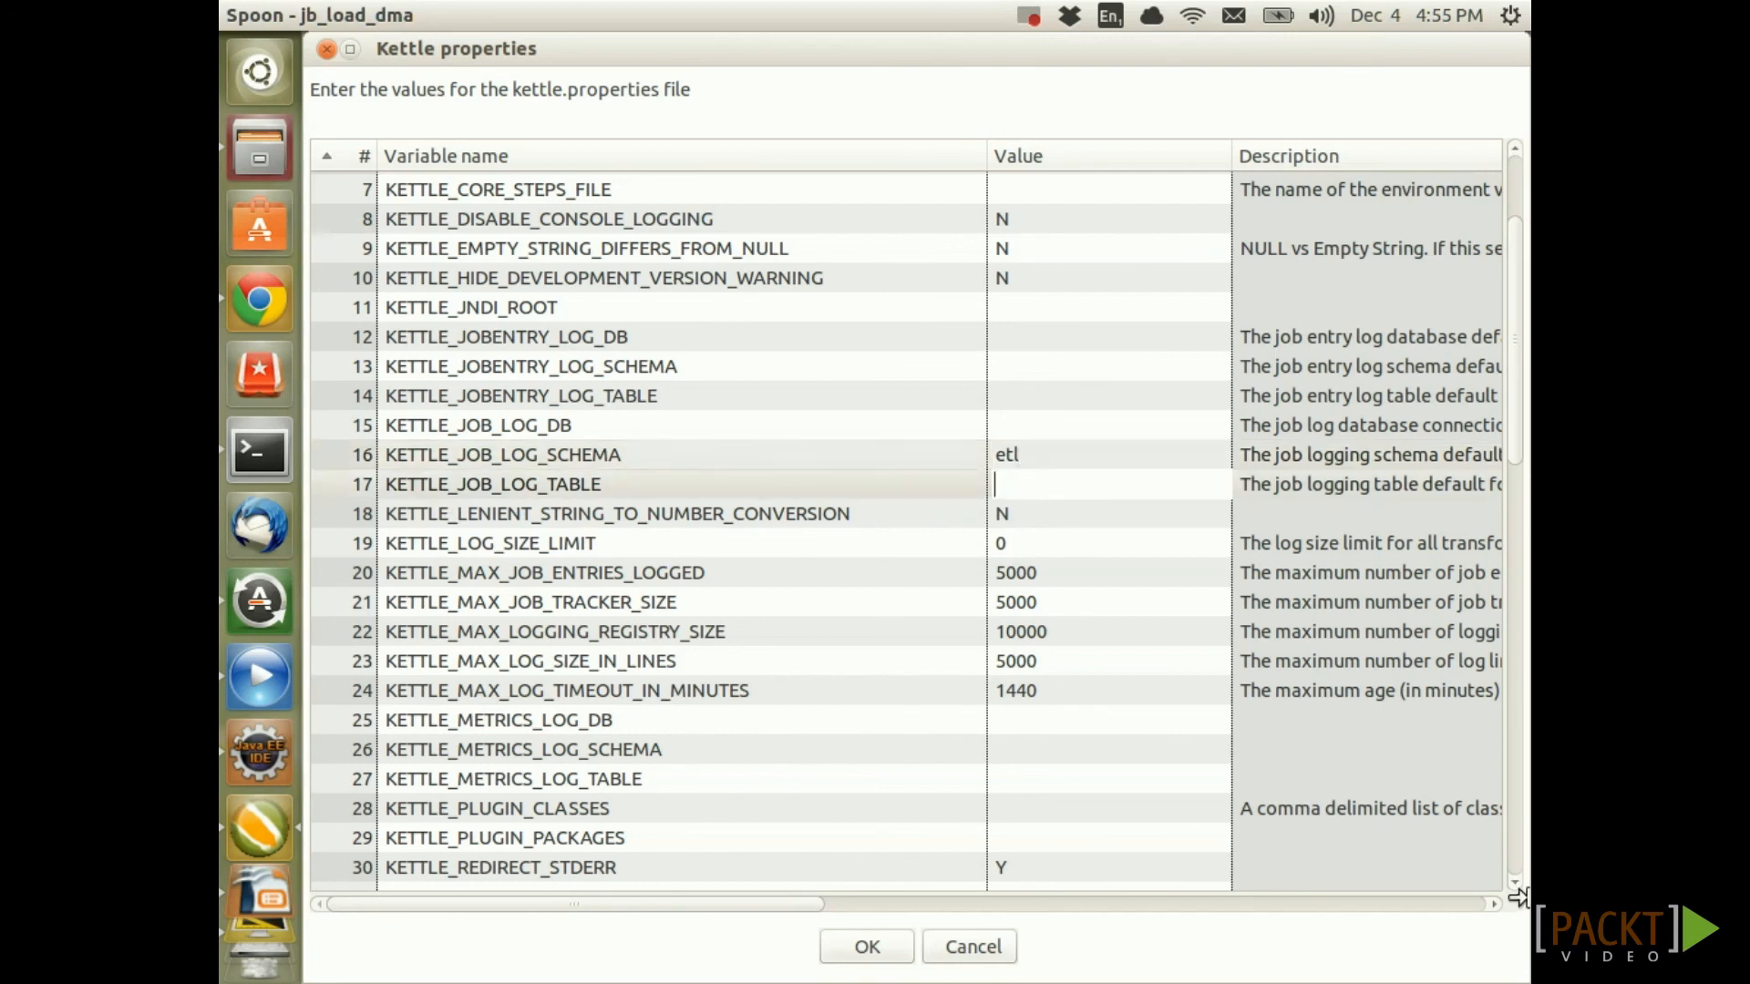
{"action": "type", "text": "log_jobs"}
Set KETTLE_TRANS_LOG_SCHEMA to etl and KETTLE_TRANS_LOG_TABLE to log_transformations, then confirm
{"action": "scroll", "coordinate": [771, 682], "scroll_direction": "down", "scroll_amount": 2}
{"action": "scroll", "coordinate": [757, 788], "scroll_direction": "down", "scroll_amount": 2}
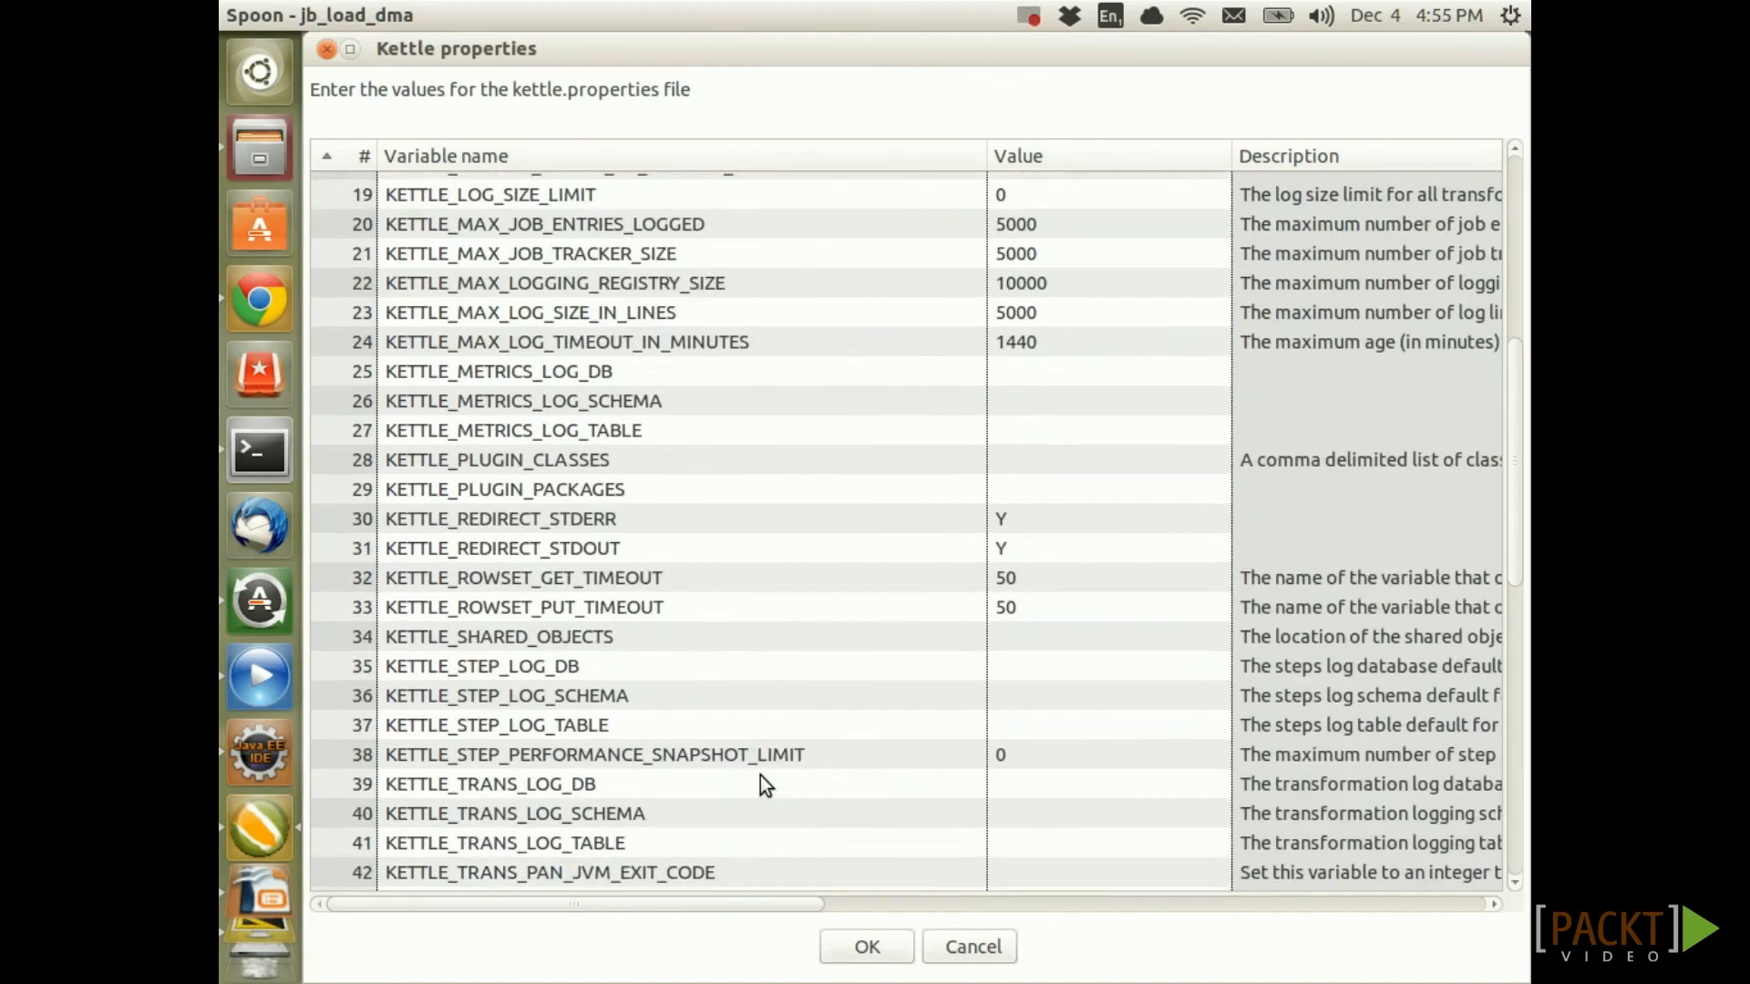
{"action": "scroll", "coordinate": [764, 785], "scroll_direction": "down", "scroll_amount": 2}
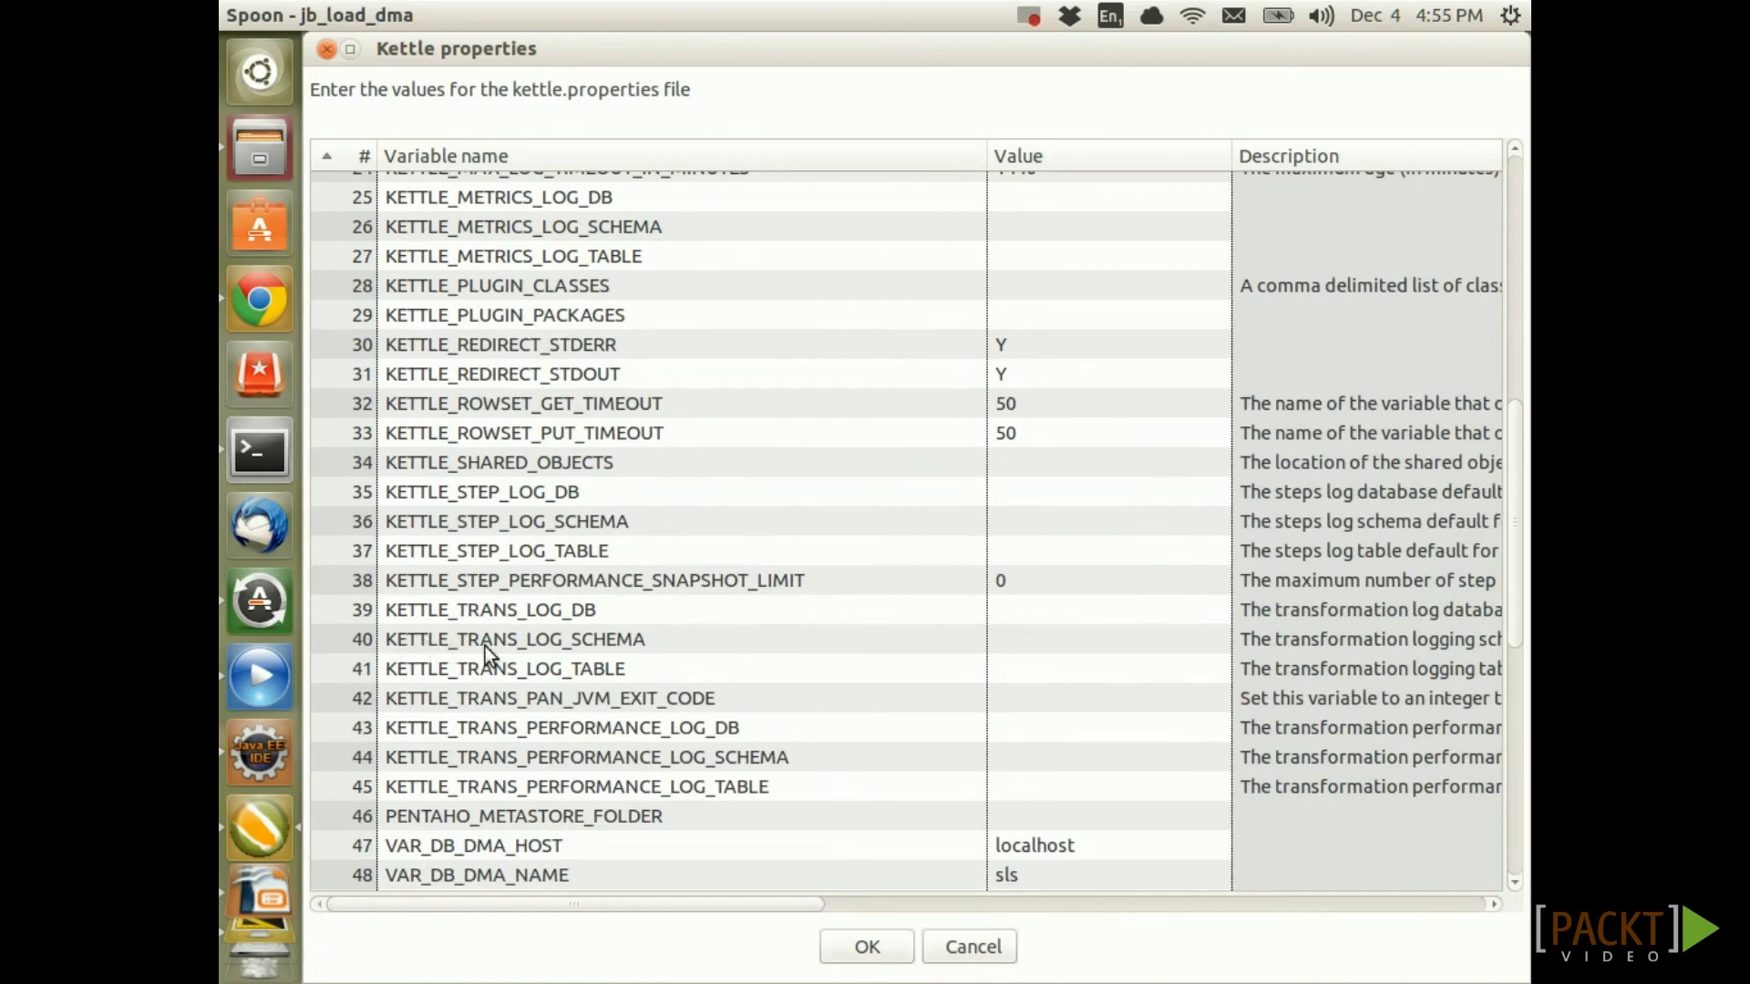
{"action": "left_click", "coordinate": [1016, 649]}
{"action": "type", "text": "etl"}
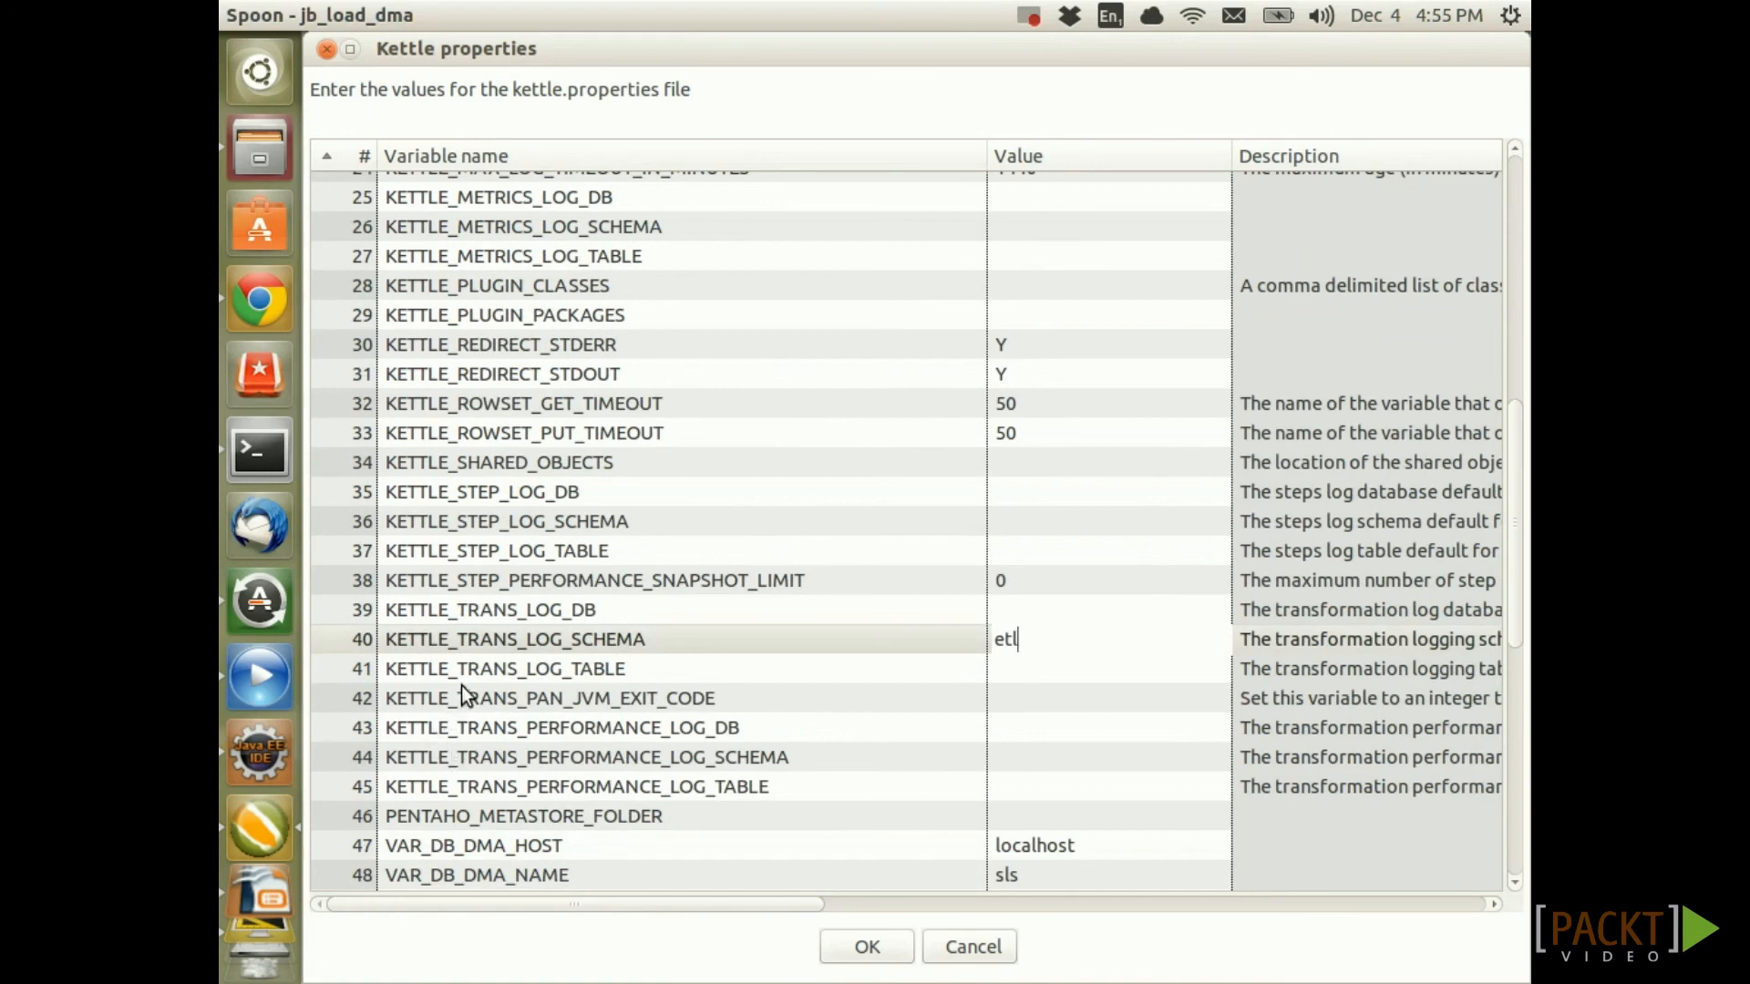
{"action": "left_click", "coordinate": [1000, 669]}
{"action": "type", "text": "log_tr"}
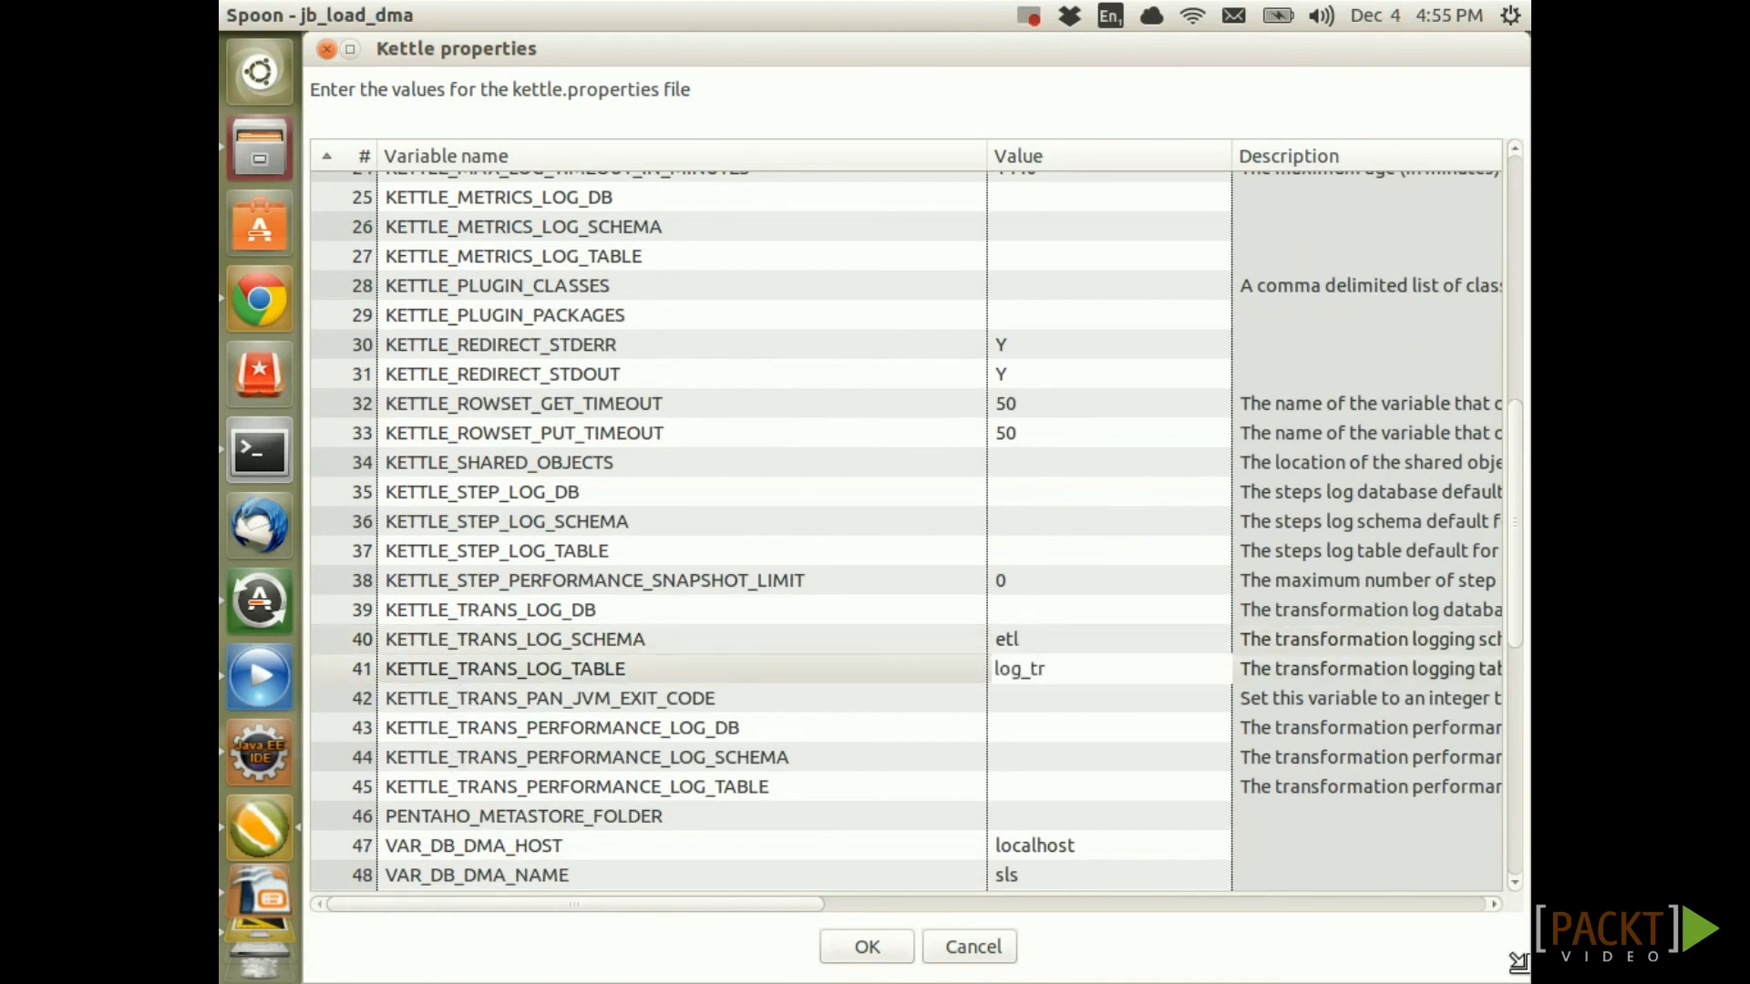
{"action": "type", "text": "ansformations"}
{"action": "left_click", "coordinate": [865, 952]}
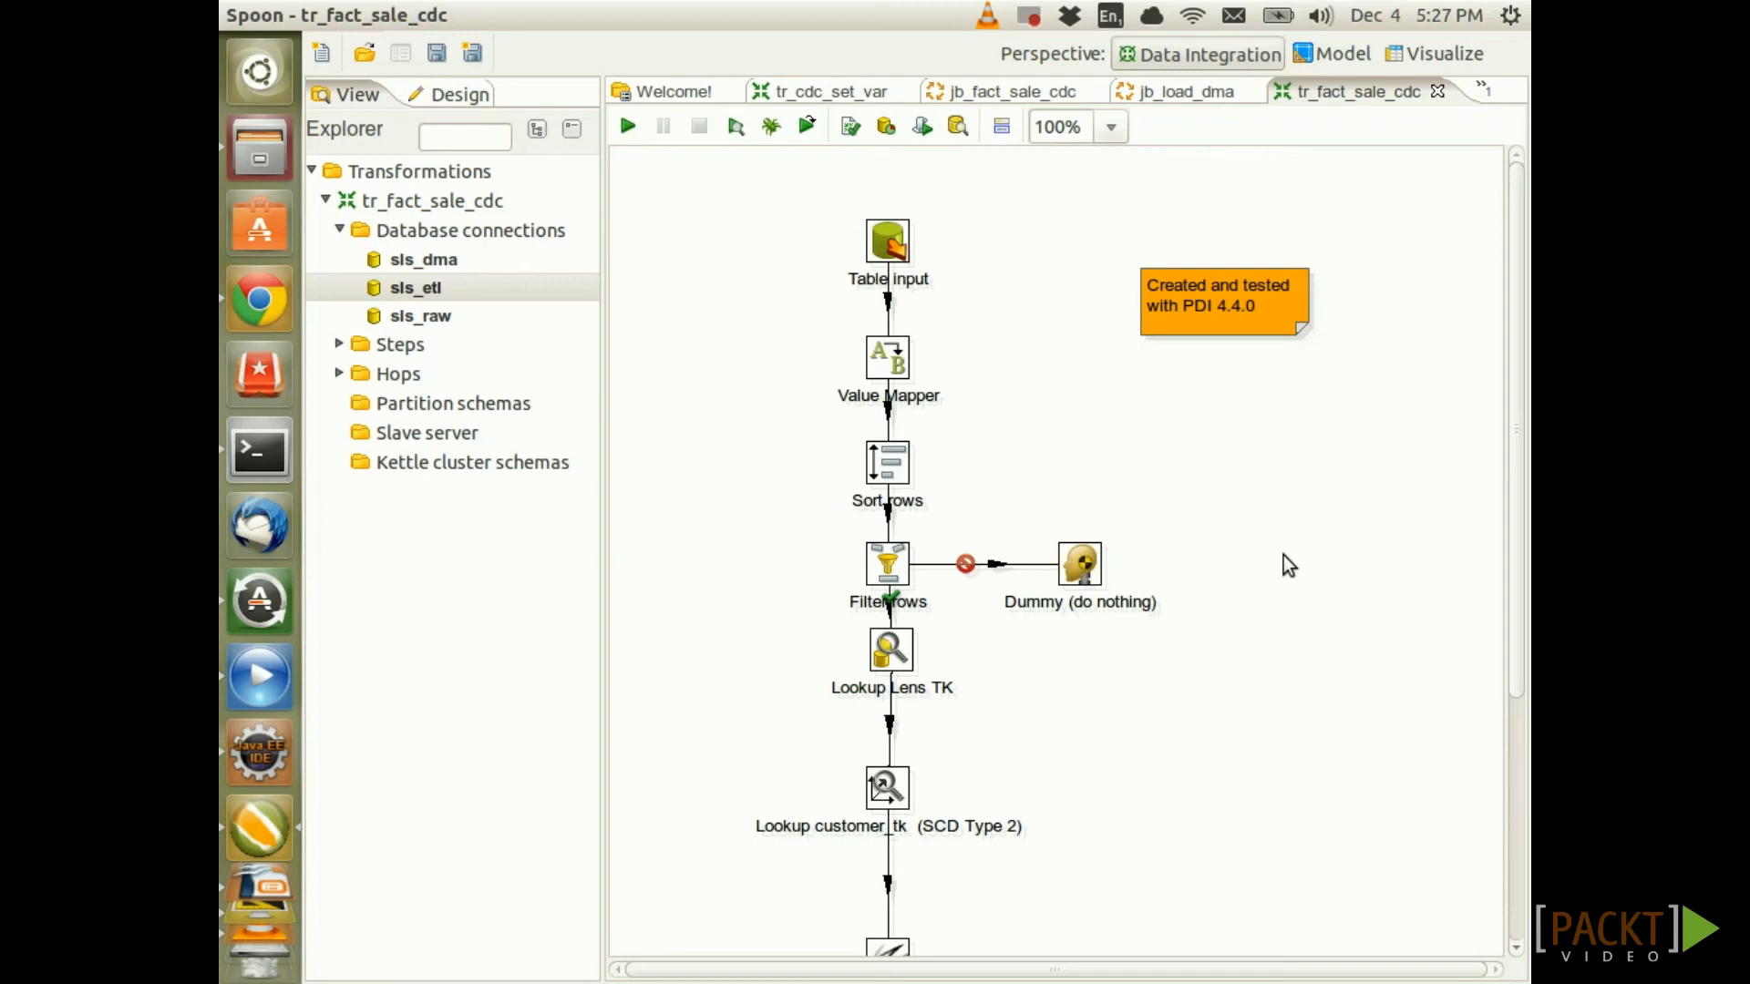
Select the sls_etl connection in the tr_fact_sale_cdc Explorer tree
{"action": "left_click", "coordinate": [429, 290]}
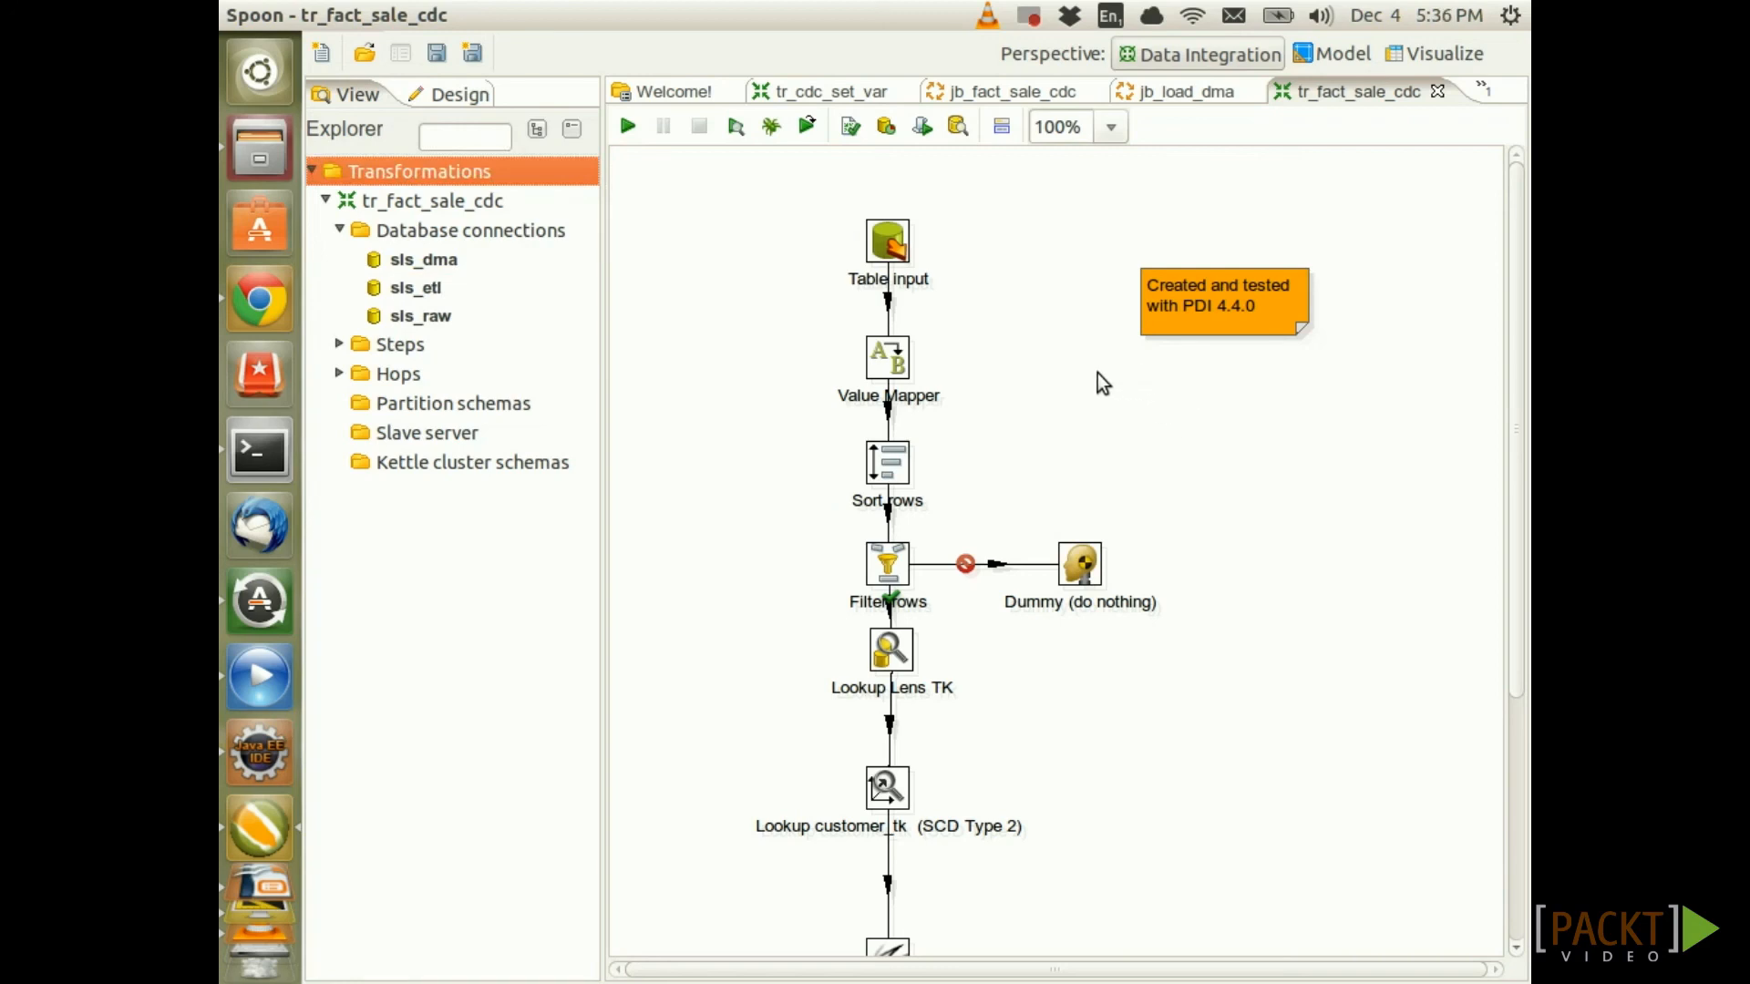
Open the transformation's logging settings and choose sls_etl as the log connection
{"action": "right_click", "coordinate": [1020, 348]}
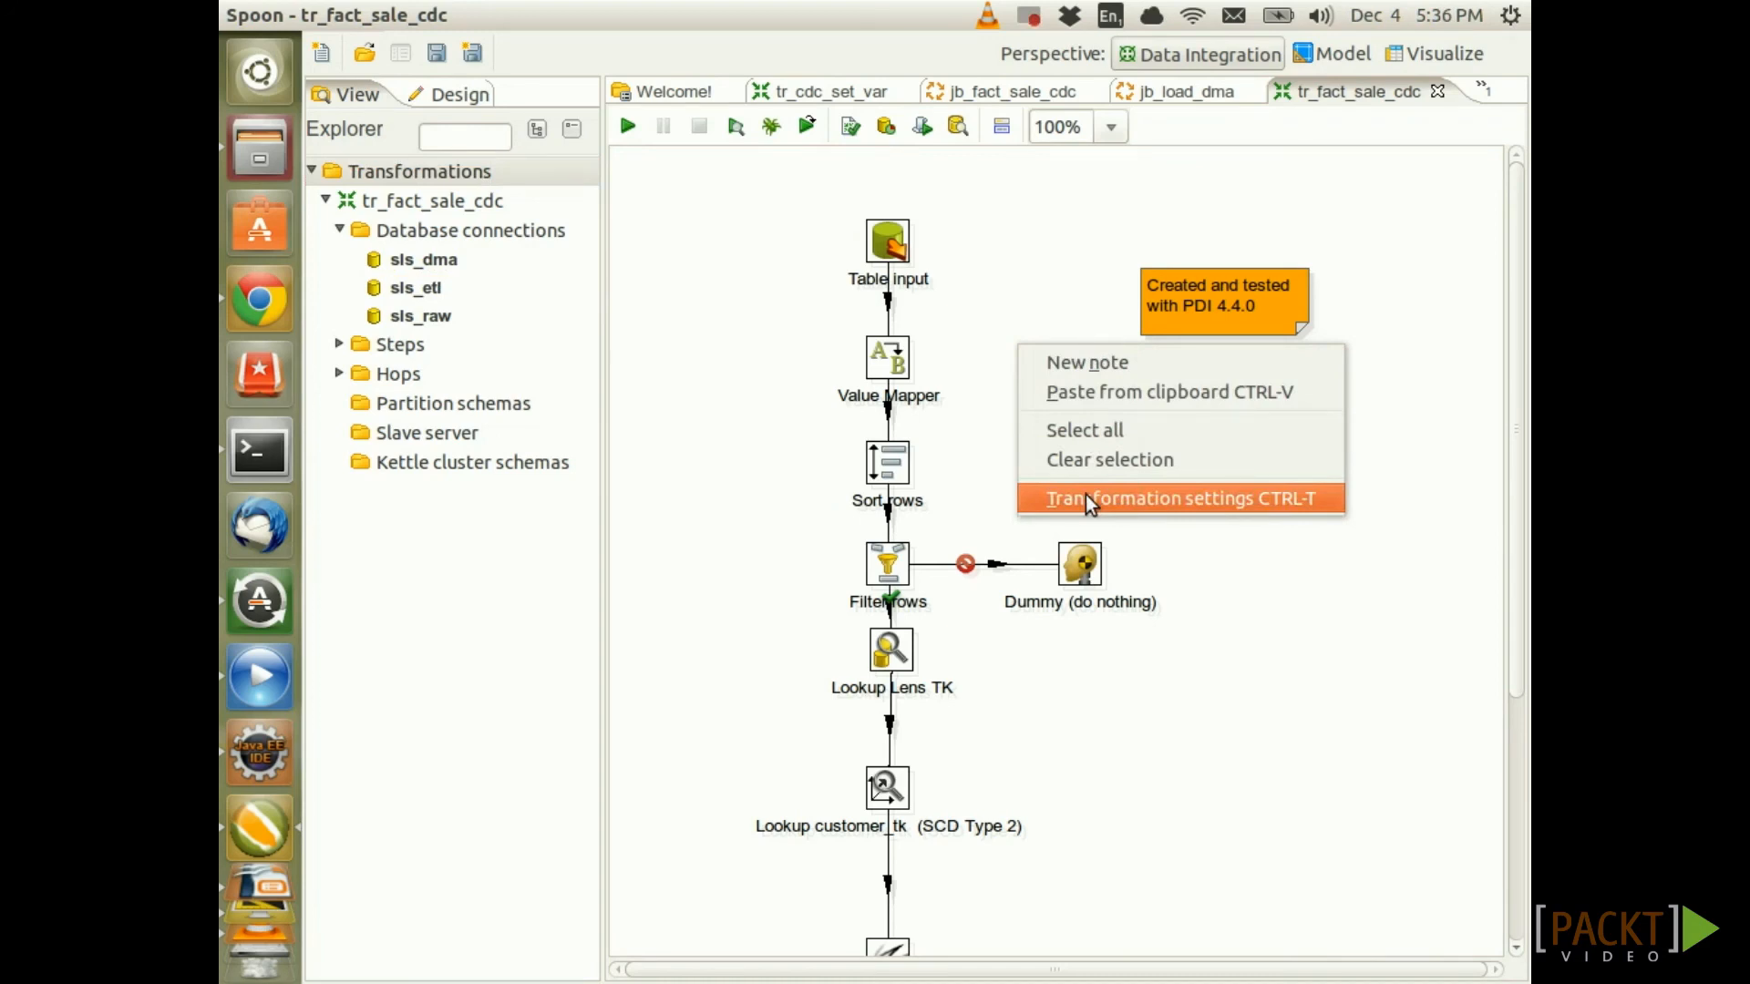
{"action": "left_click", "coordinate": [1085, 498]}
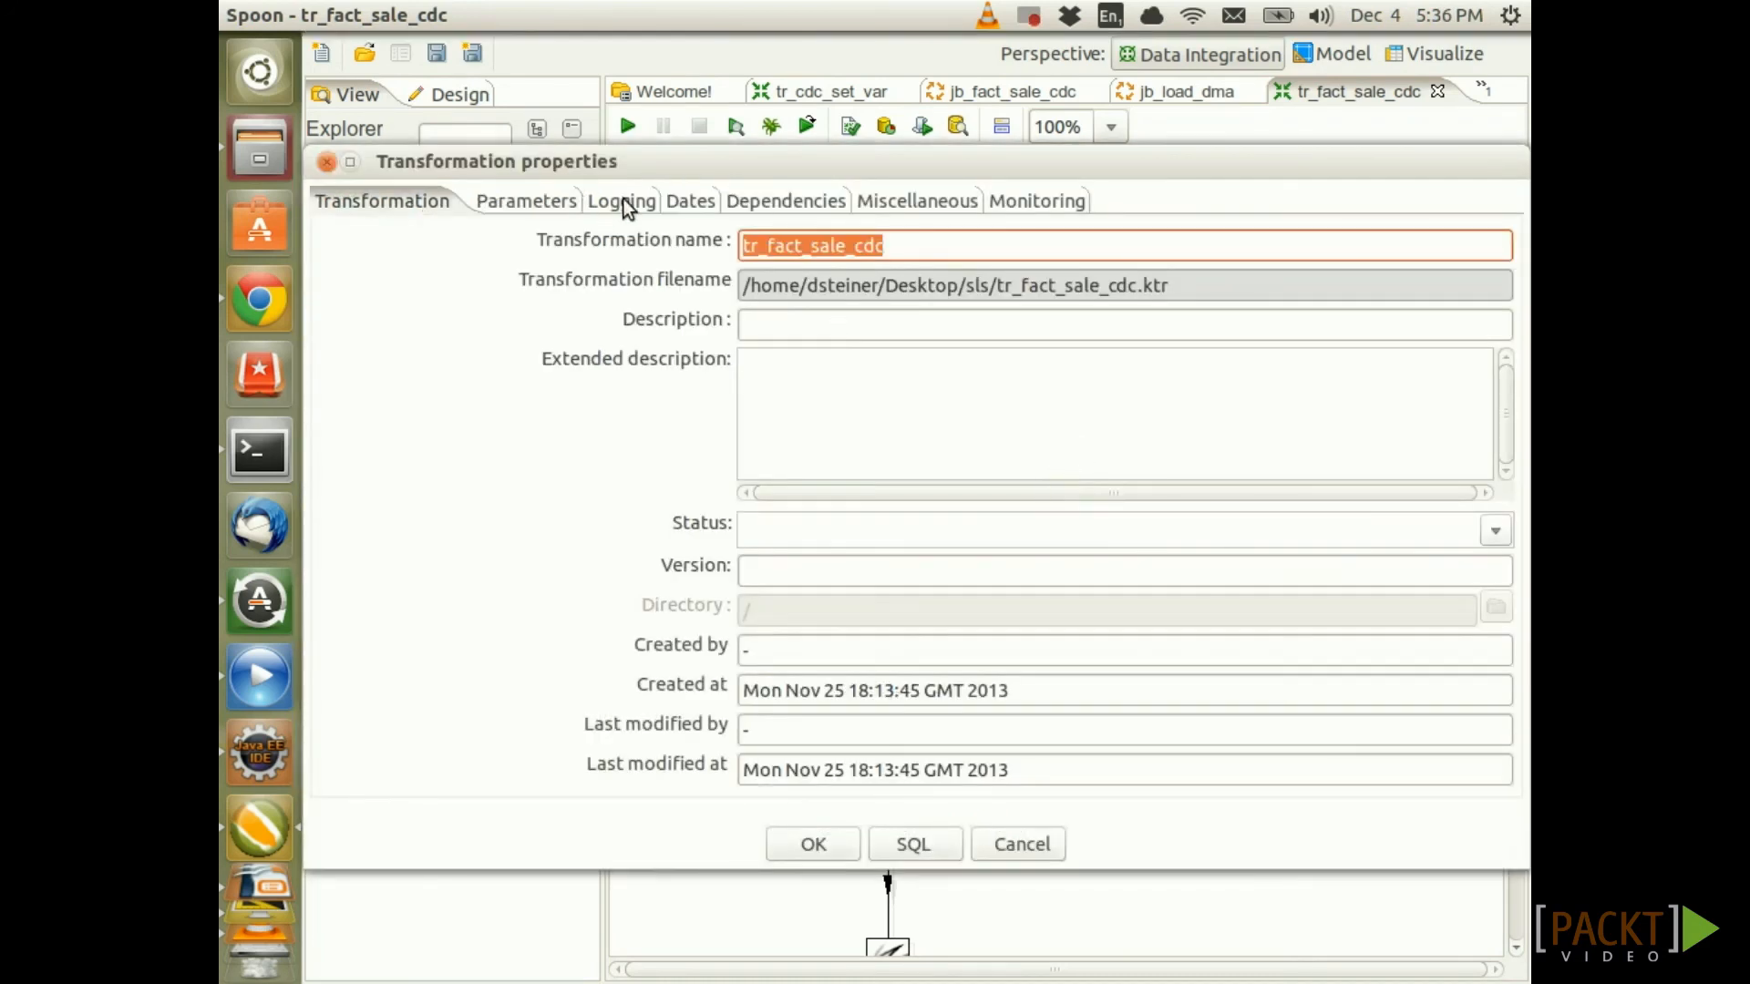
{"action": "left_click", "coordinate": [621, 199]}
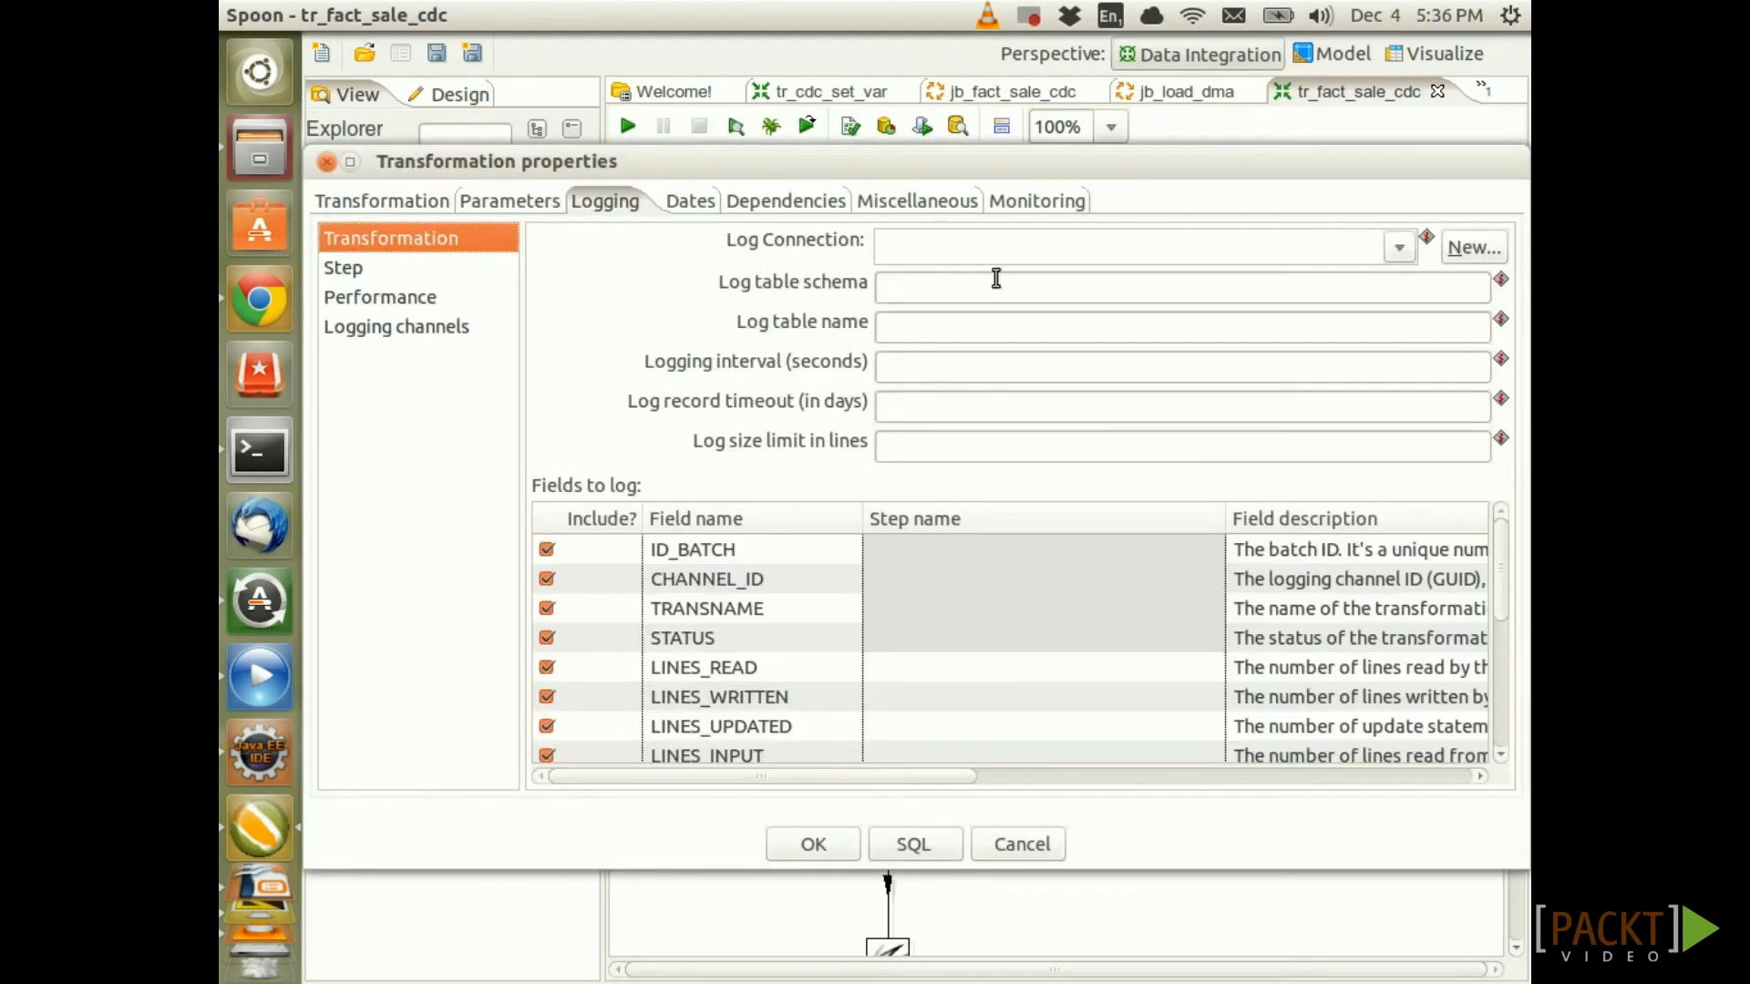
{"action": "left_click", "coordinate": [1399, 247]}
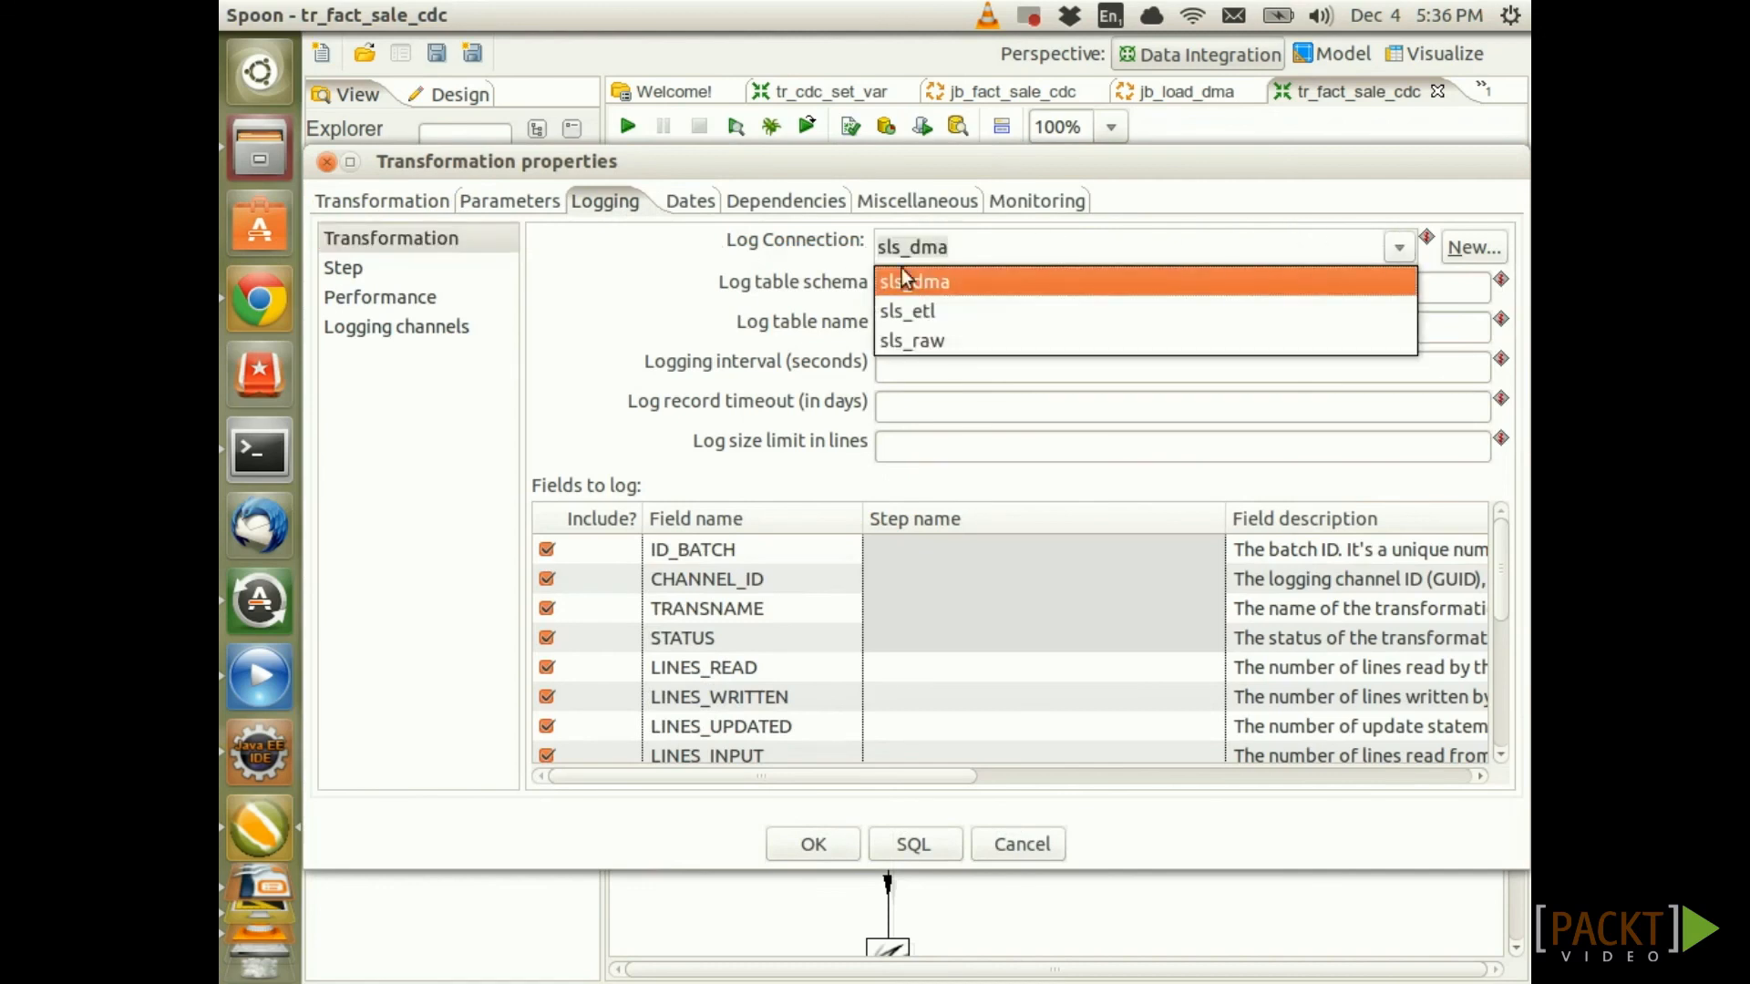
{"action": "left_click", "coordinate": [924, 315]}
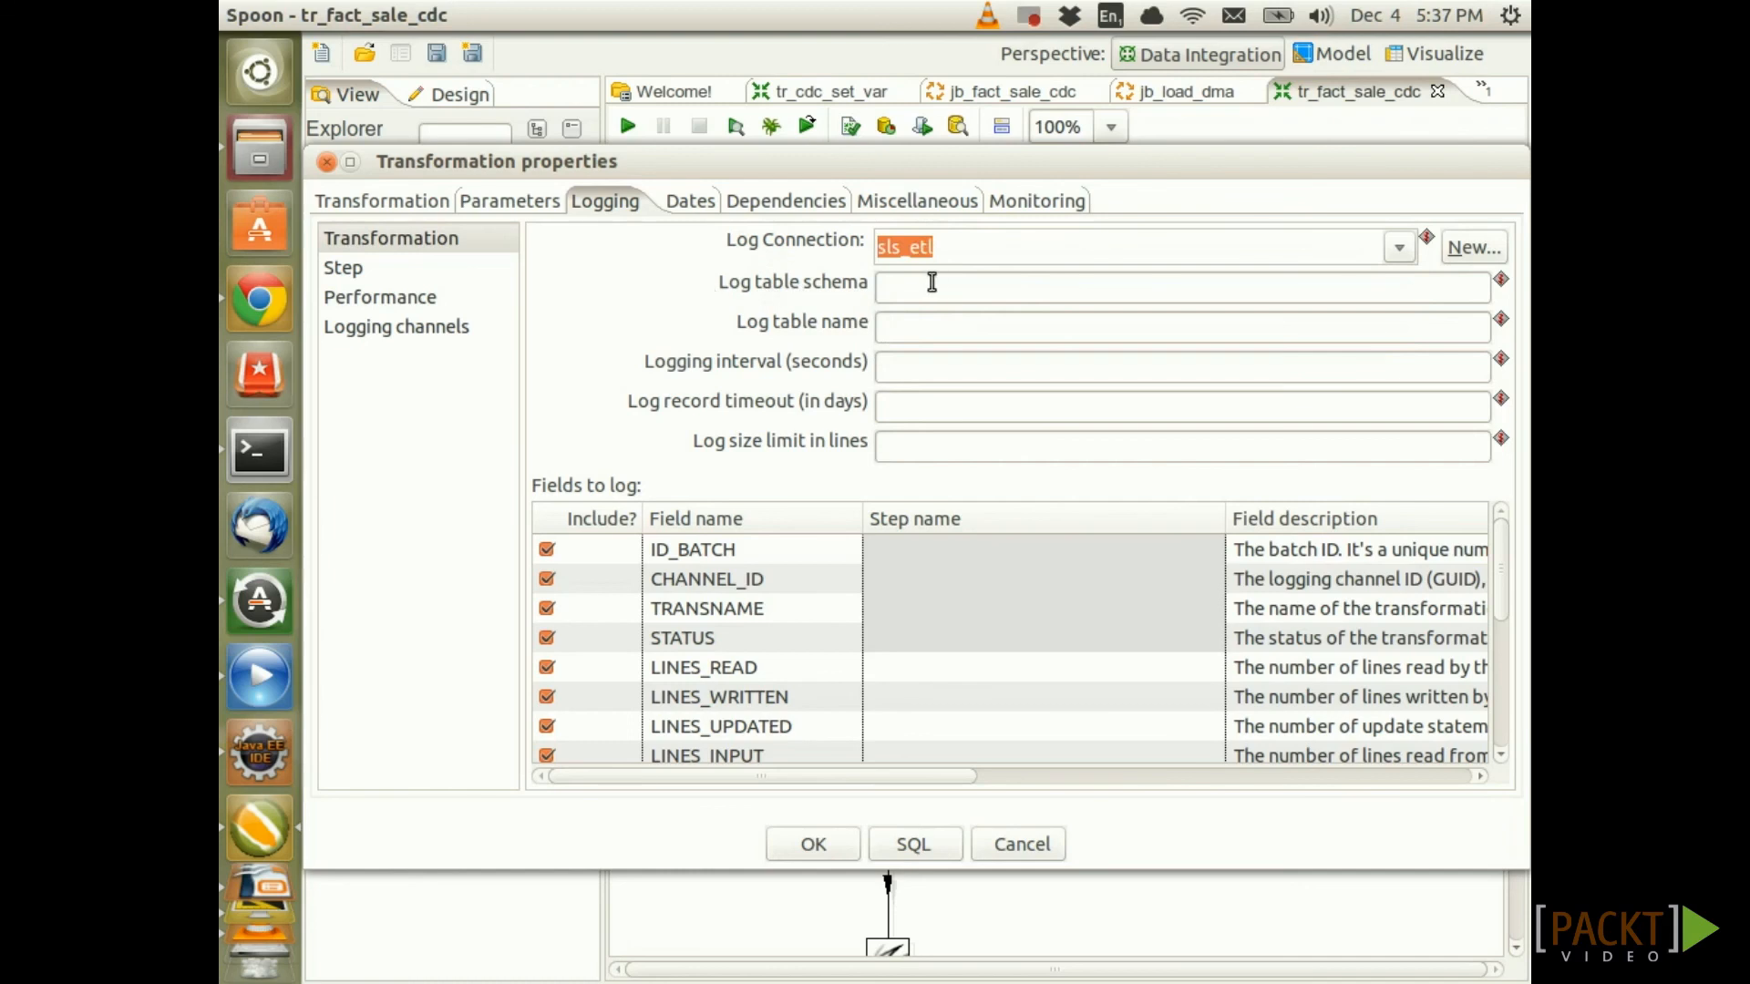
Set the log schema to ${KETTLE_TRANS_LOG_SCHEMA} using variable completion
{"action": "left_click", "coordinate": [947, 287]}
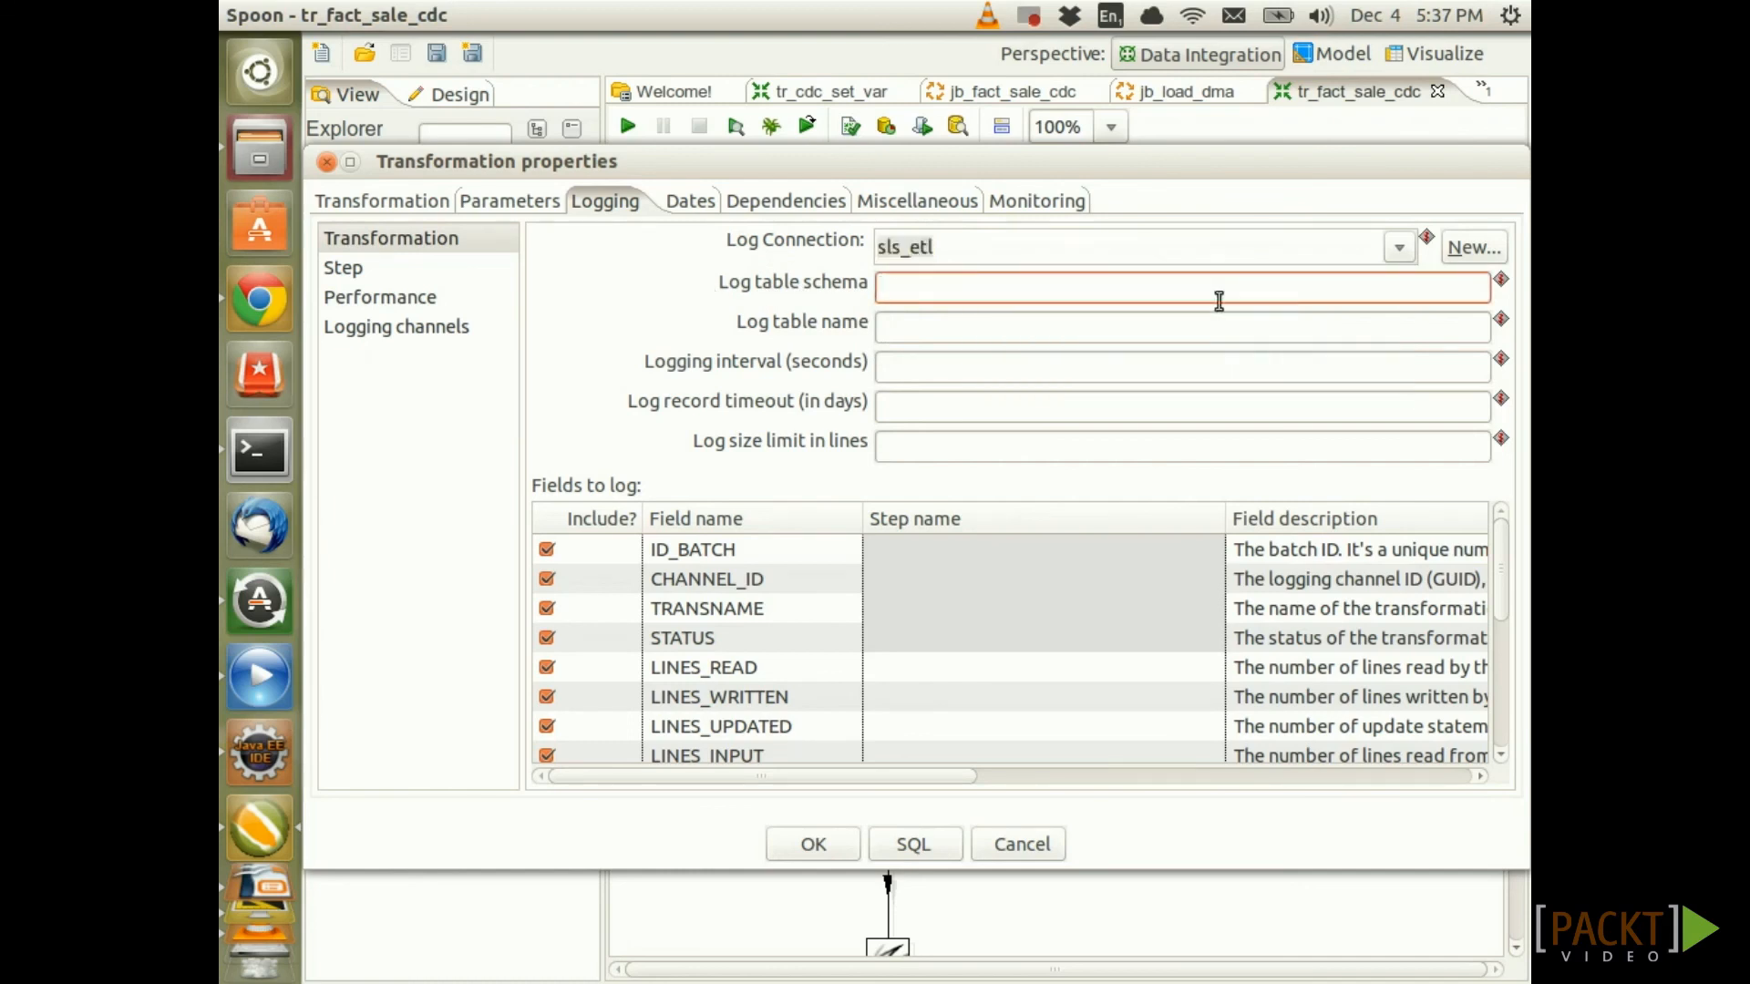
{"action": "key", "text": "ctrl+space"}
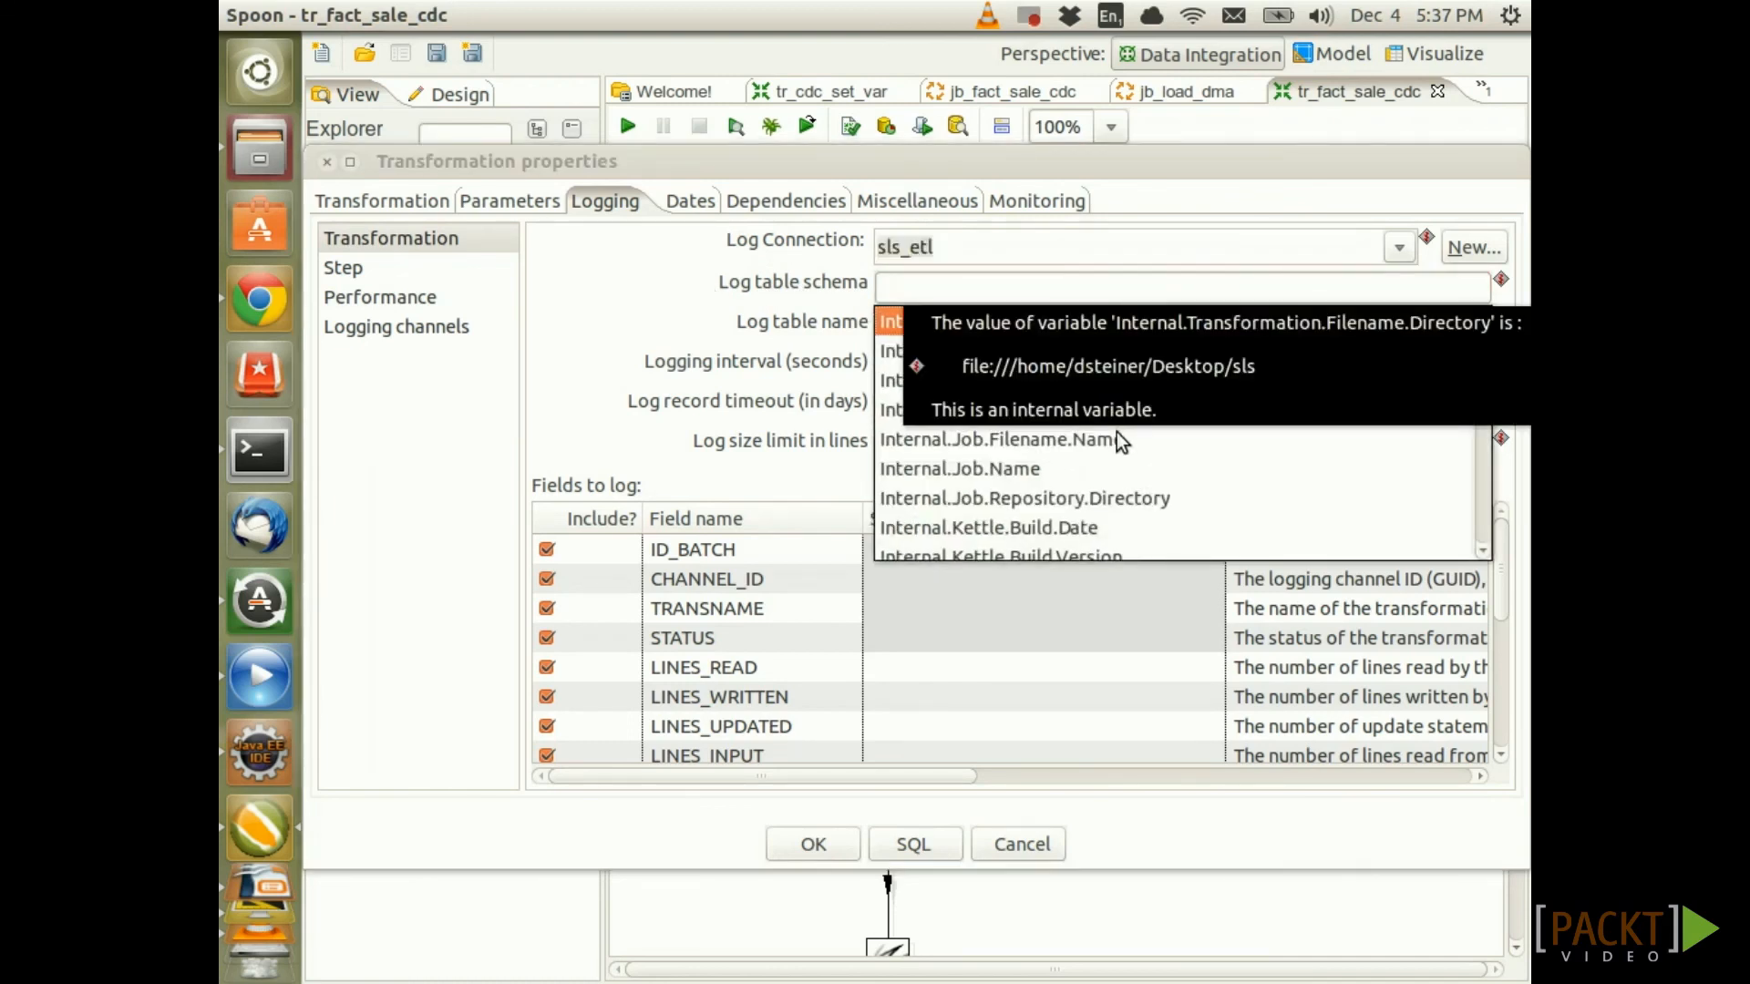
{"action": "type", "text": "k"}
{"action": "key", "text": "Down"}
{"action": "key", "text": "Down"}
{"action": "key", "text": "Down"}
{"action": "key", "text": "Down"}
{"action": "key", "text": "Down"}
{"action": "key", "text": "Down"}
{"action": "key", "text": "Down"}
{"action": "key", "text": "Down"}
{"action": "key", "text": "Down"}
{"action": "key", "text": "Down"}
{"action": "key", "text": "Down"}
{"action": "key", "text": "Down"}
{"action": "key", "text": "Down"}
{"action": "key", "text": "Down"}
{"action": "key", "text": "Down"}
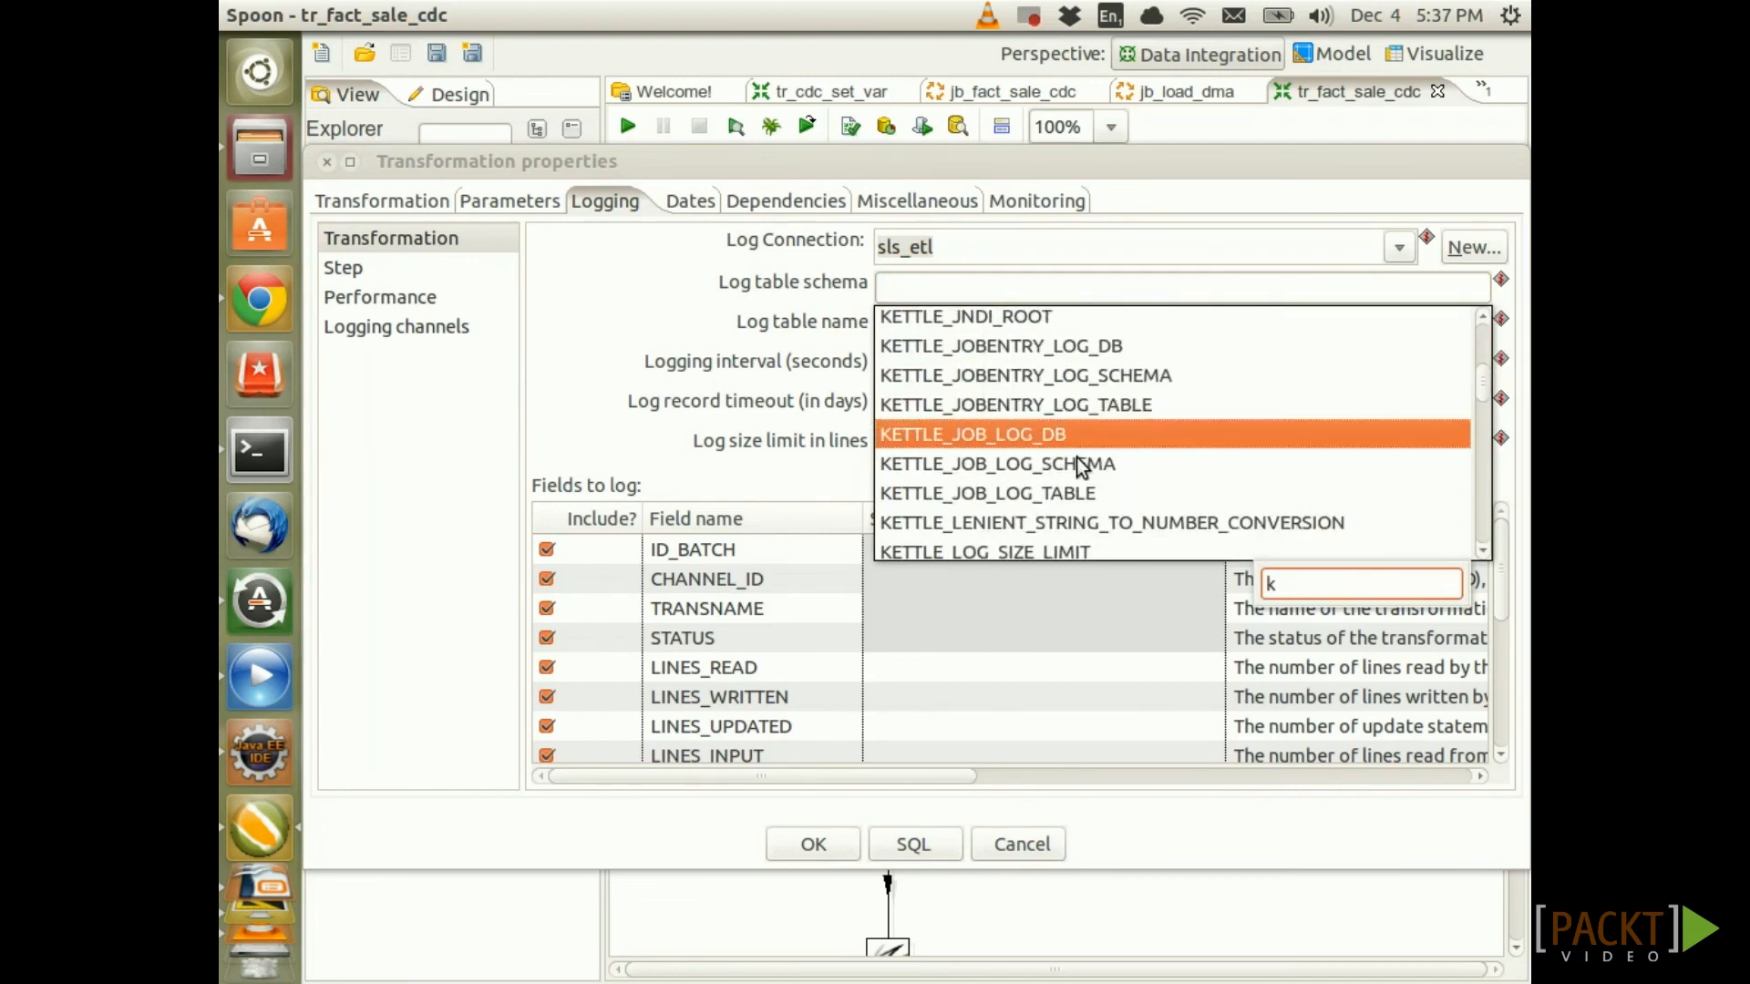
{"action": "key", "text": "Down"}
{"action": "key", "text": "Down"}
{"action": "key", "text": "Down"}
{"action": "key", "text": "Down"}
{"action": "key", "text": "Down"}
{"action": "key", "text": "Down"}
{"action": "key", "text": "Down"}
{"action": "key", "text": "Down"}
{"action": "key", "text": "Down"}
{"action": "key", "text": "Down"}
{"action": "key", "text": "Down"}
{"action": "key", "text": "Down"}
{"action": "key", "text": "Down"}
{"action": "key", "text": "Down"}
{"action": "key", "text": "Down"}
{"action": "key", "text": "Down"}
{"action": "key", "text": "Down"}
{"action": "key", "text": "Down"}
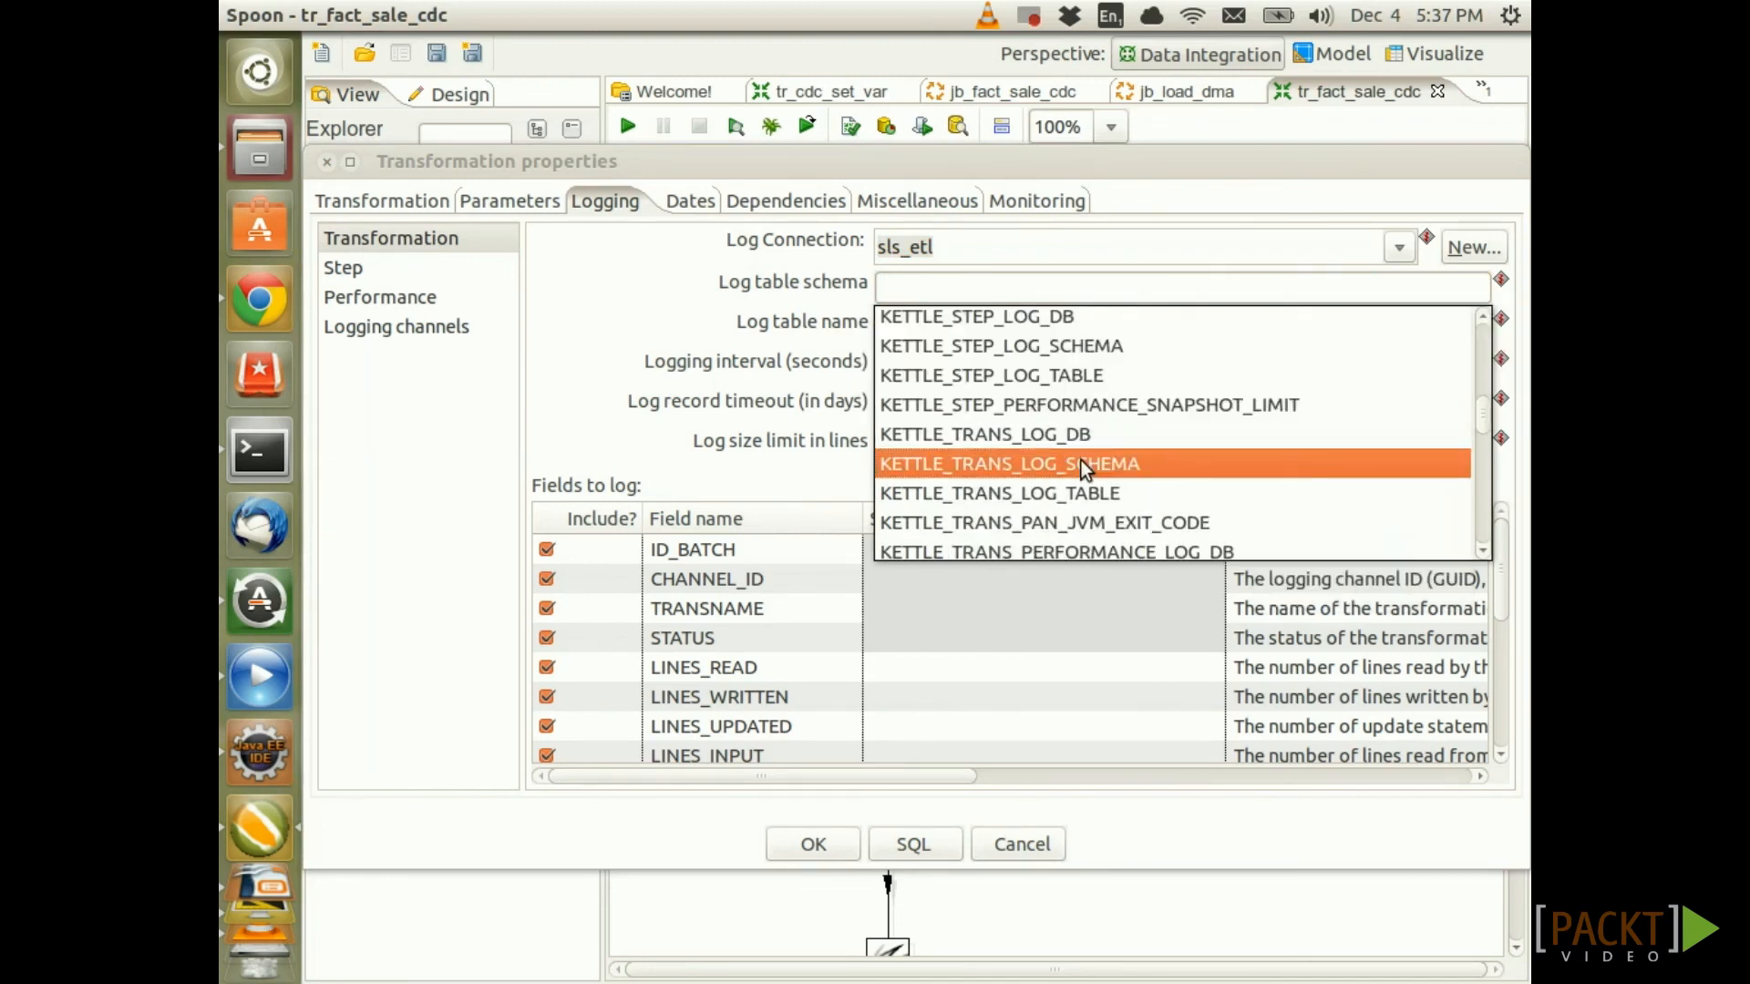
{"action": "key", "text": "Return"}
Set the log table to ${KETTLE_TRANS_LOG_TABLE} by pasting and editing the schema variable
{"action": "left_click_drag", "start_coordinate": [1171, 290], "coordinate": [779, 297]}
{"action": "key", "text": "ctrl+c"}
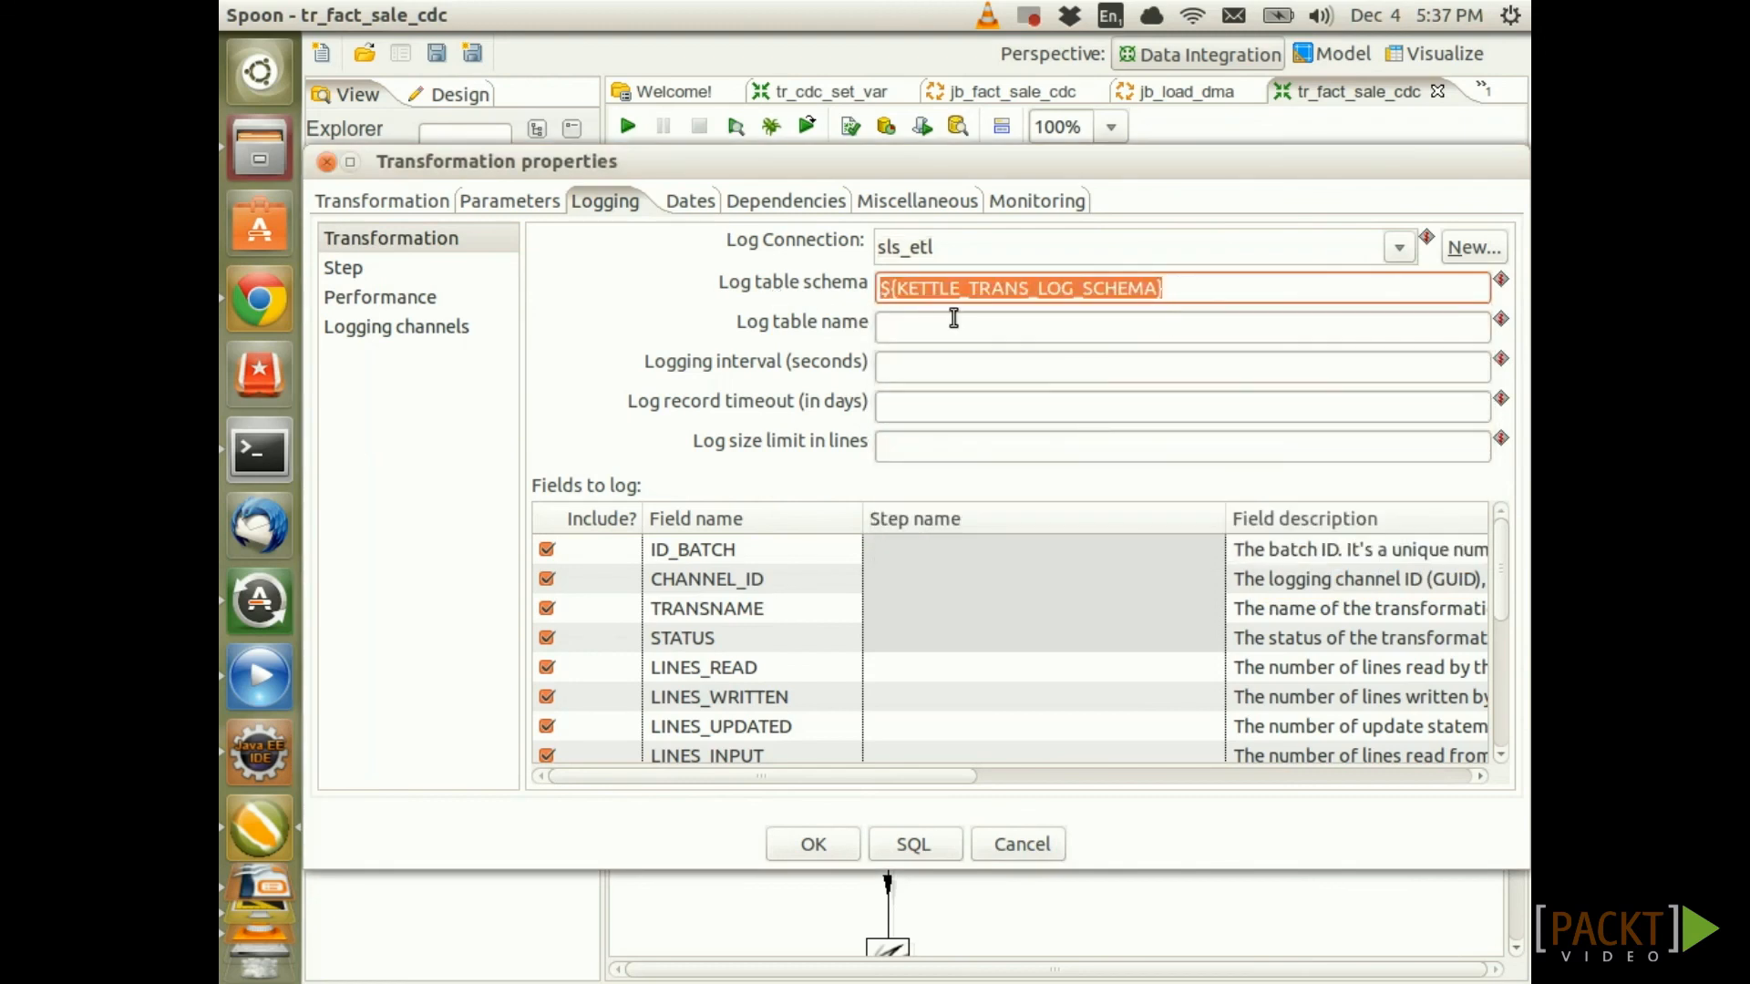
{"action": "left_click", "coordinate": [947, 326]}
{"action": "key", "text": "ctrl+v"}
{"action": "left_click_drag", "start_coordinate": [1159, 328], "coordinate": [1081, 329]}
{"action": "type", "text": "TABLE"}
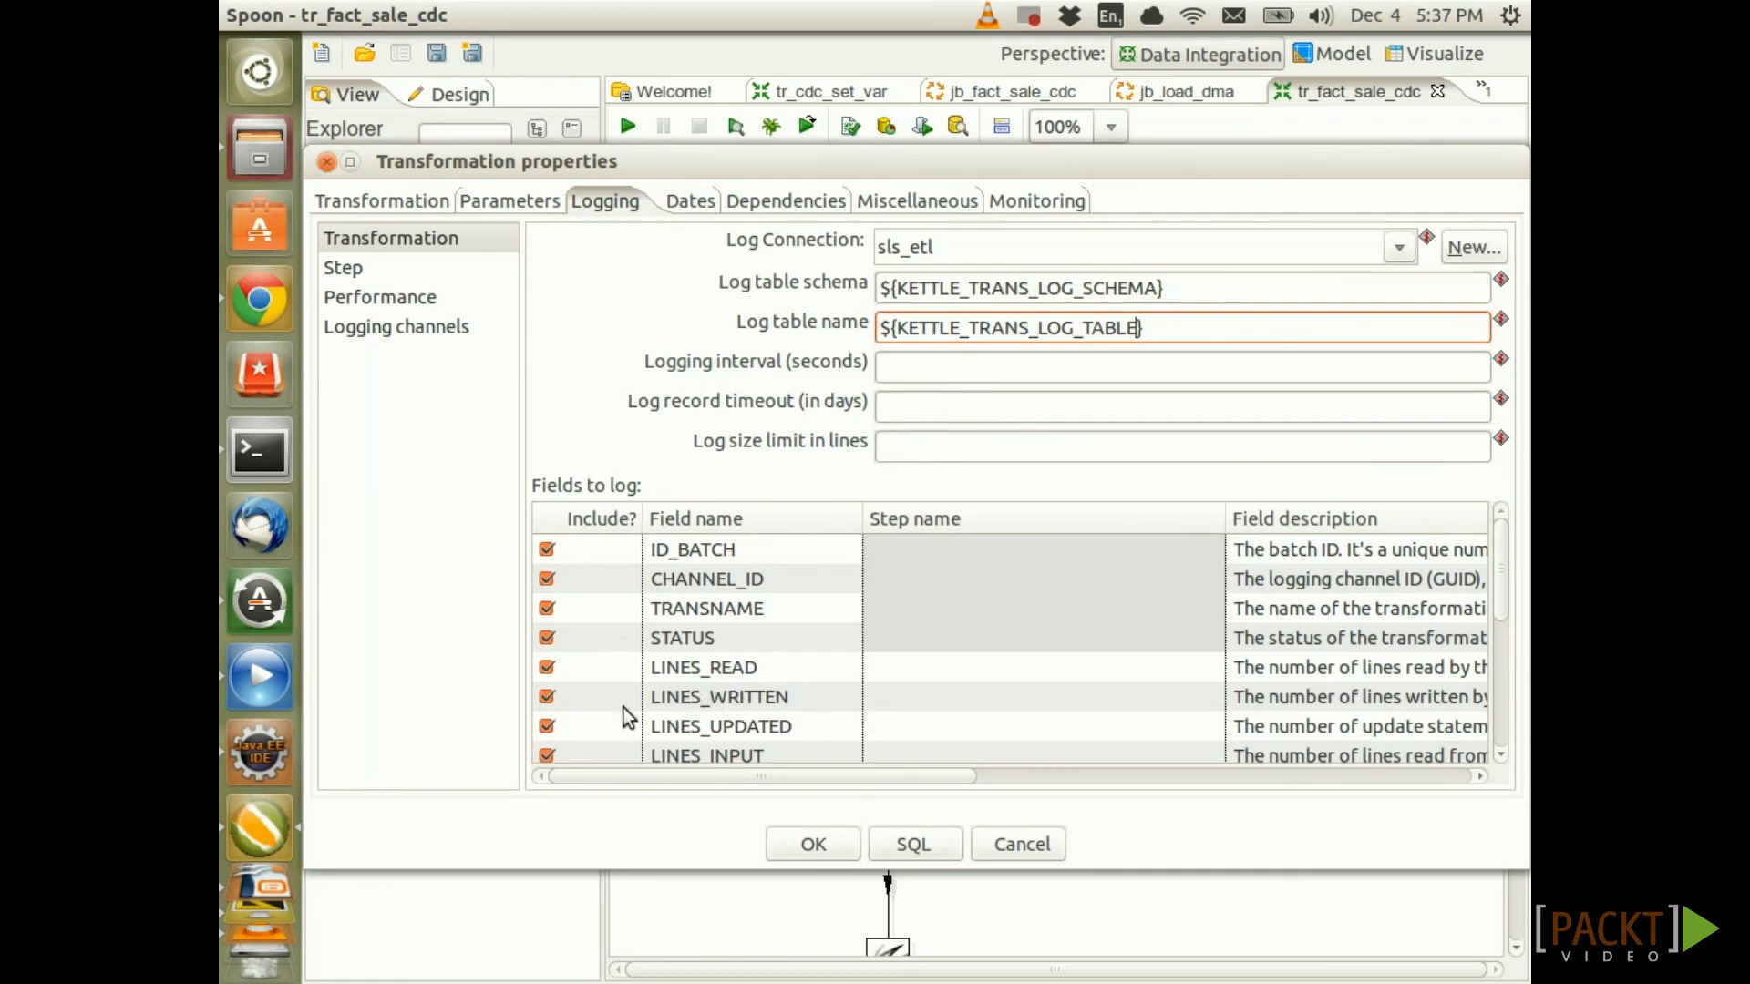
Set the step name for LINES_WRITTEN to Table input
{"action": "left_click", "coordinate": [1134, 693]}
{"action": "left_click", "coordinate": [1209, 696]}
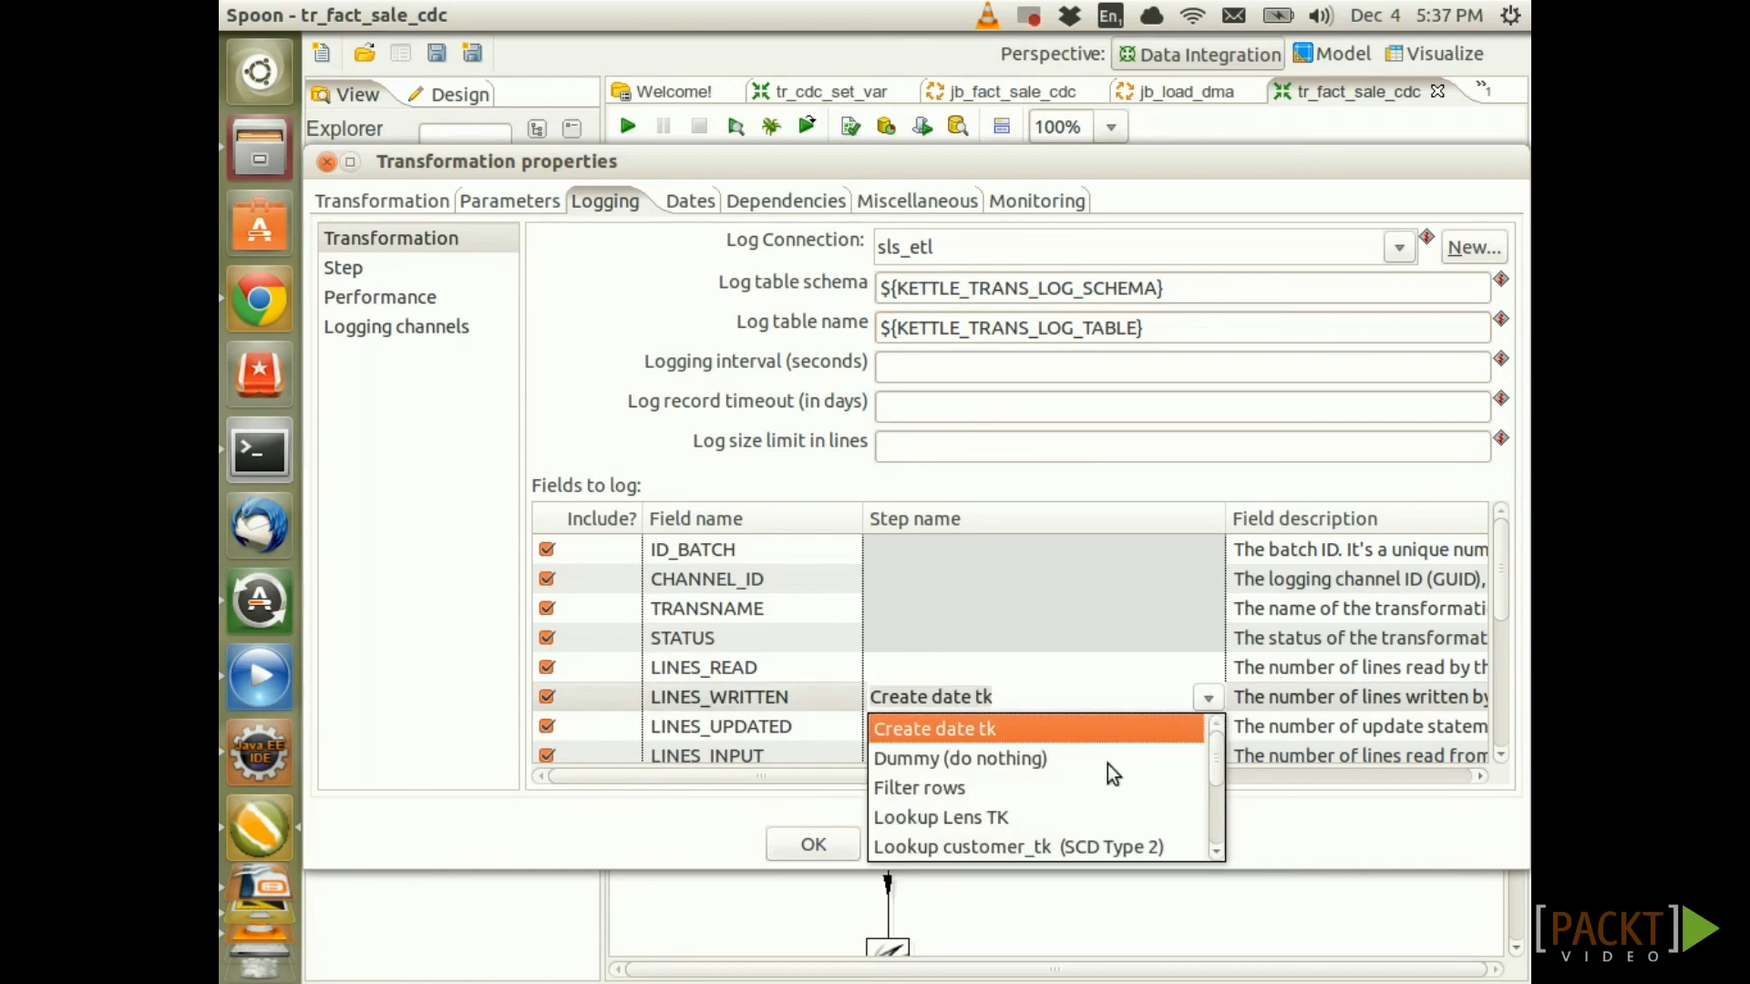
{"action": "scroll", "coordinate": [1057, 806], "scroll_direction": "down", "scroll_amount": 2}
{"action": "scroll", "coordinate": [953, 796], "scroll_direction": "up", "scroll_amount": 1}
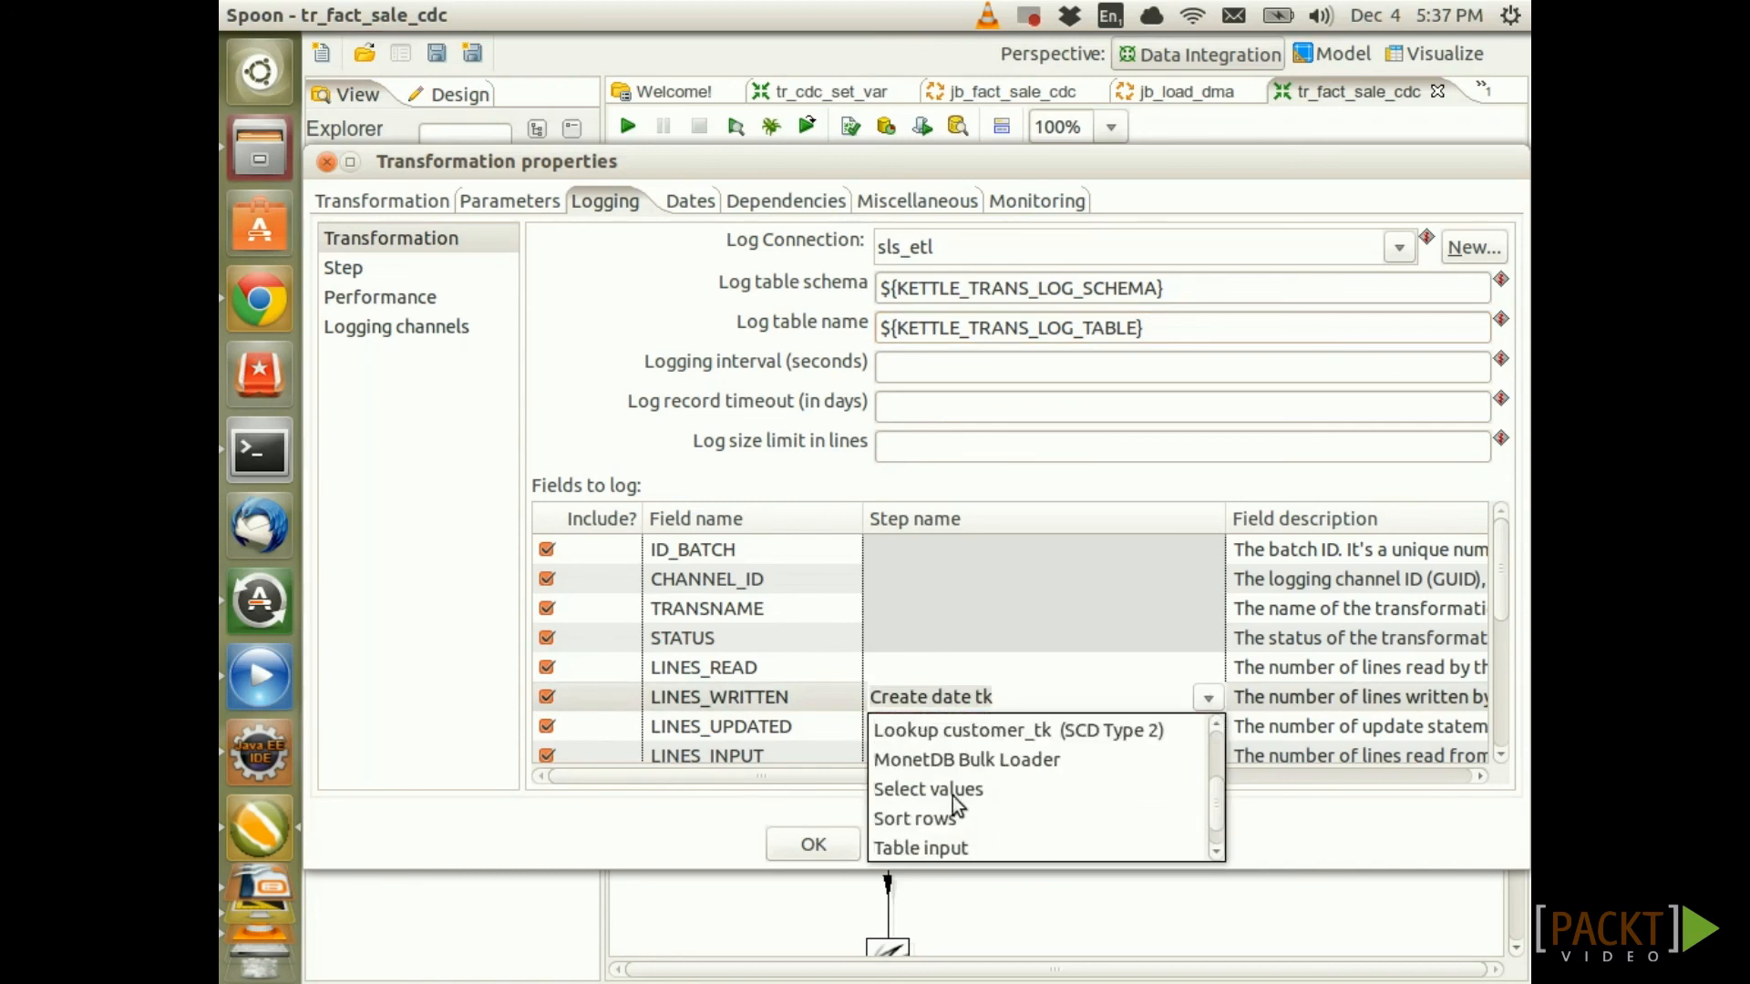
{"action": "left_click", "coordinate": [949, 847]}
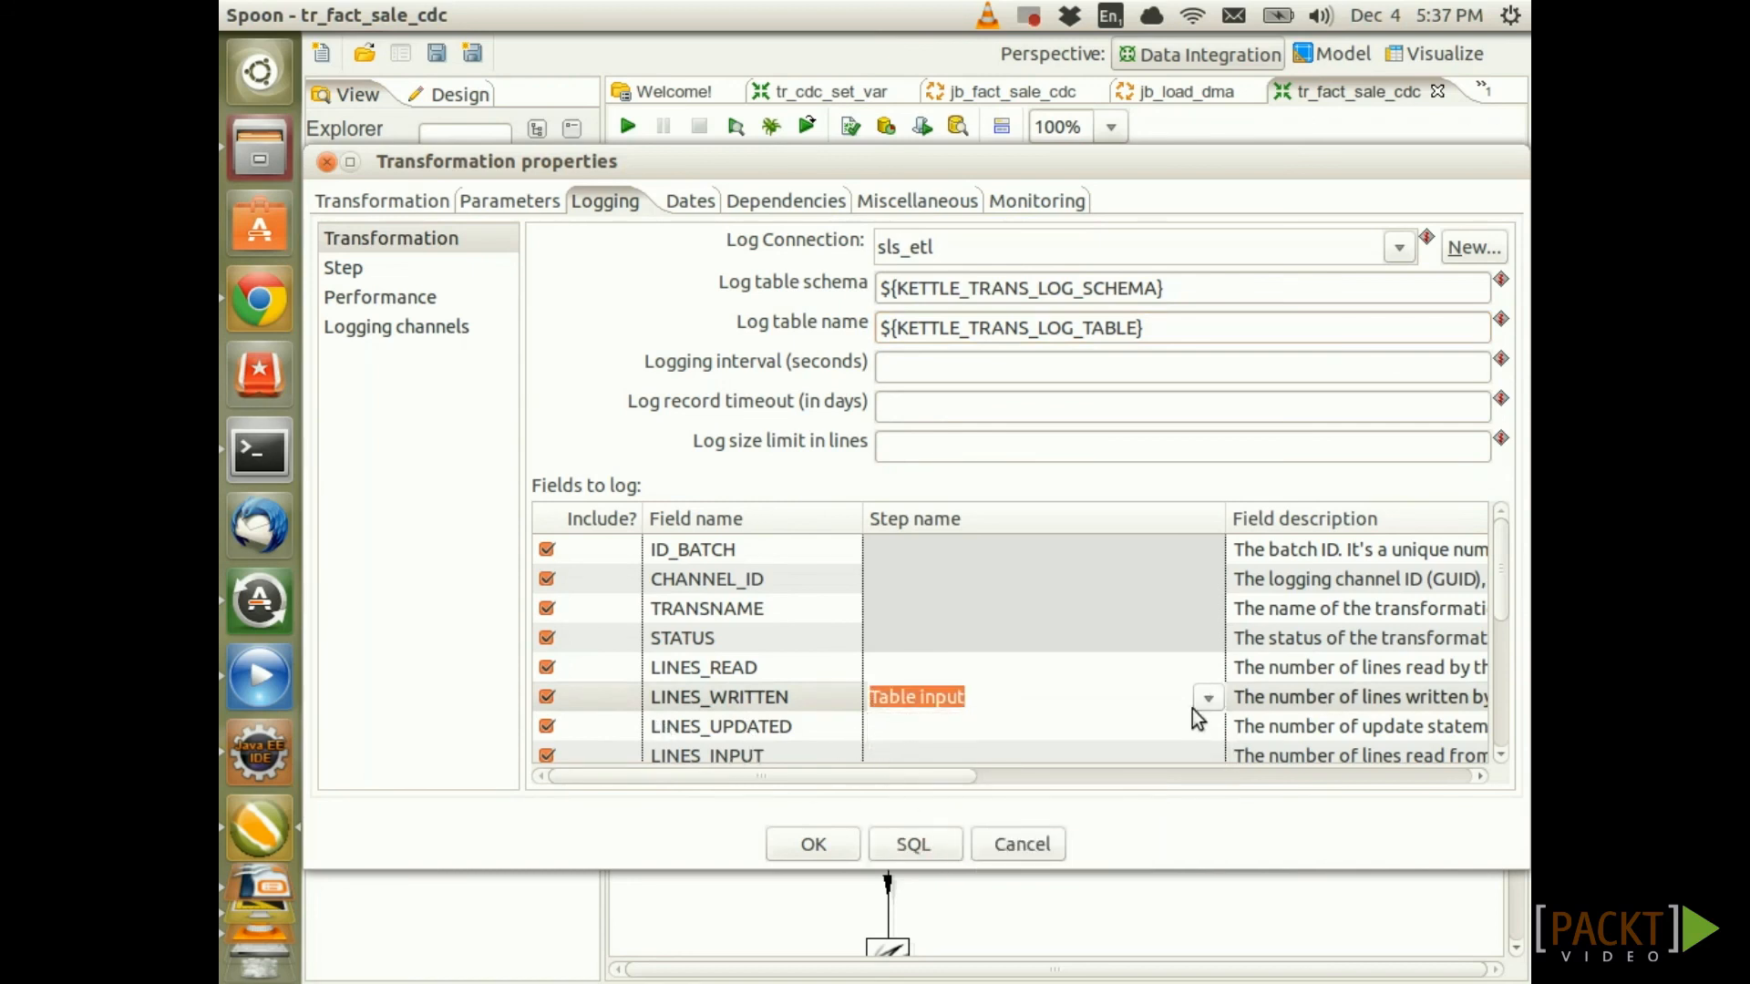
{"action": "left_click_drag", "start_coordinate": [1501, 566], "coordinate": [1500, 593]}
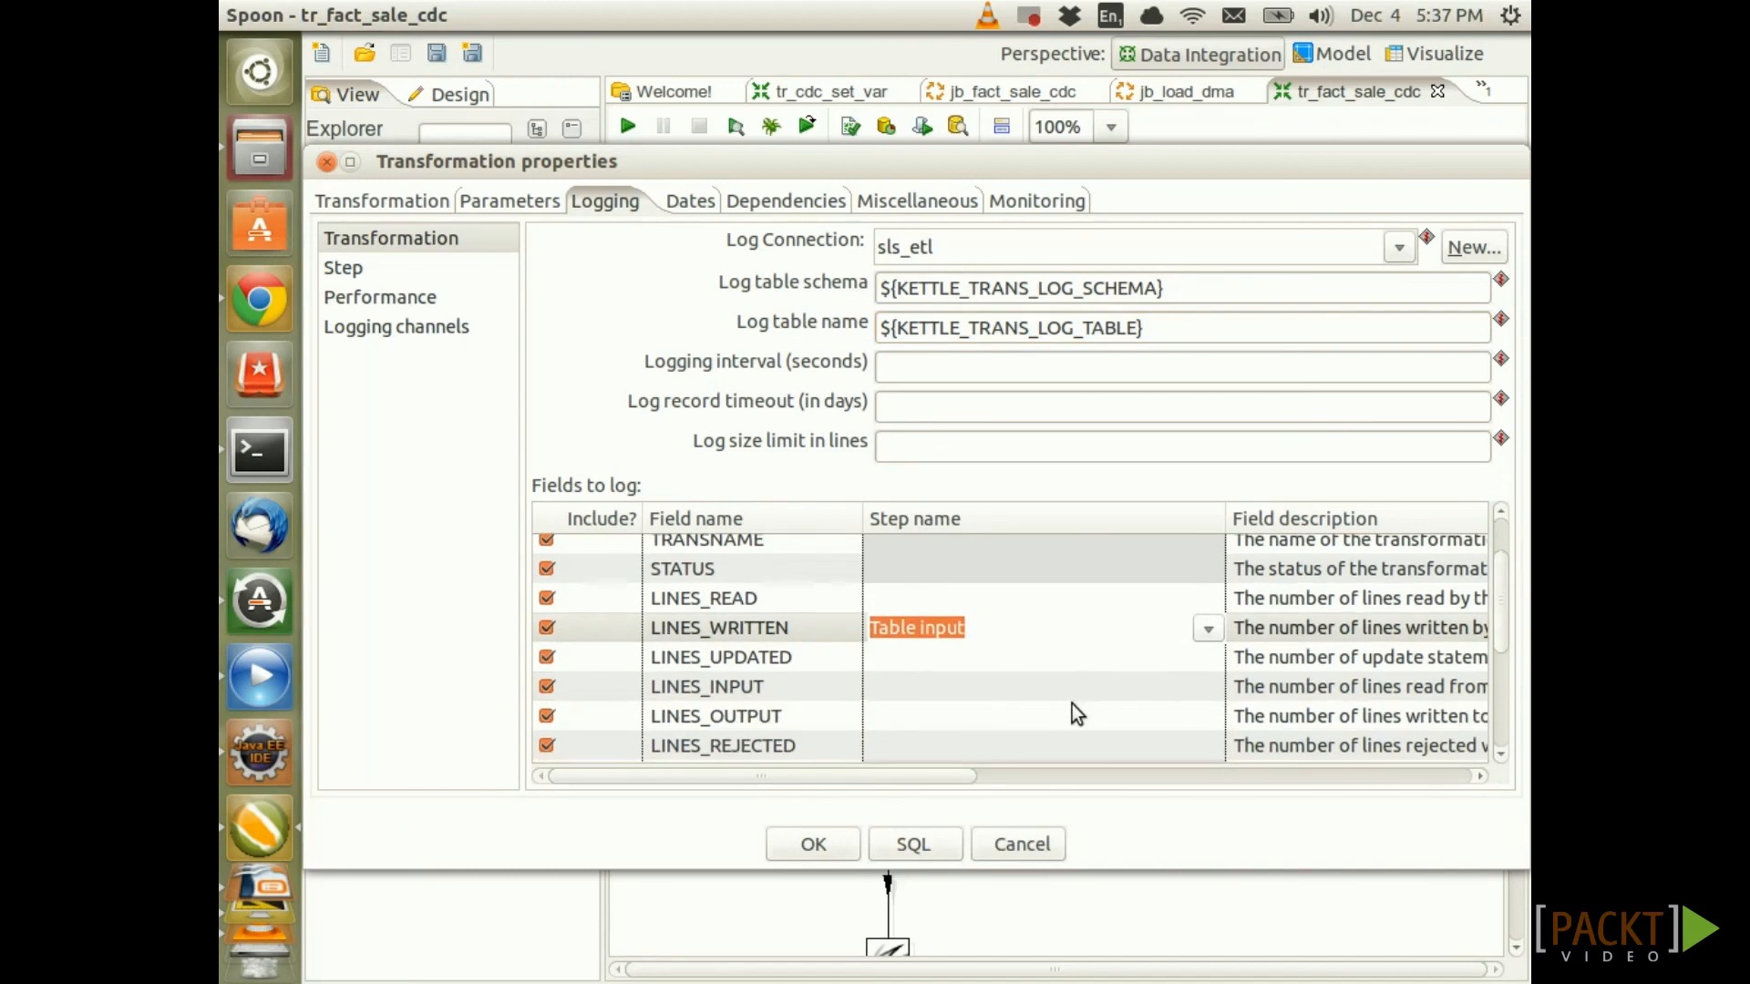
Set the step name for LINES_OUTPUT to MonetDB Bulk Loader
{"action": "left_click", "coordinate": [1184, 715]}
{"action": "scroll", "coordinate": [1208, 720], "scroll_direction": "down", "scroll_amount": 1}
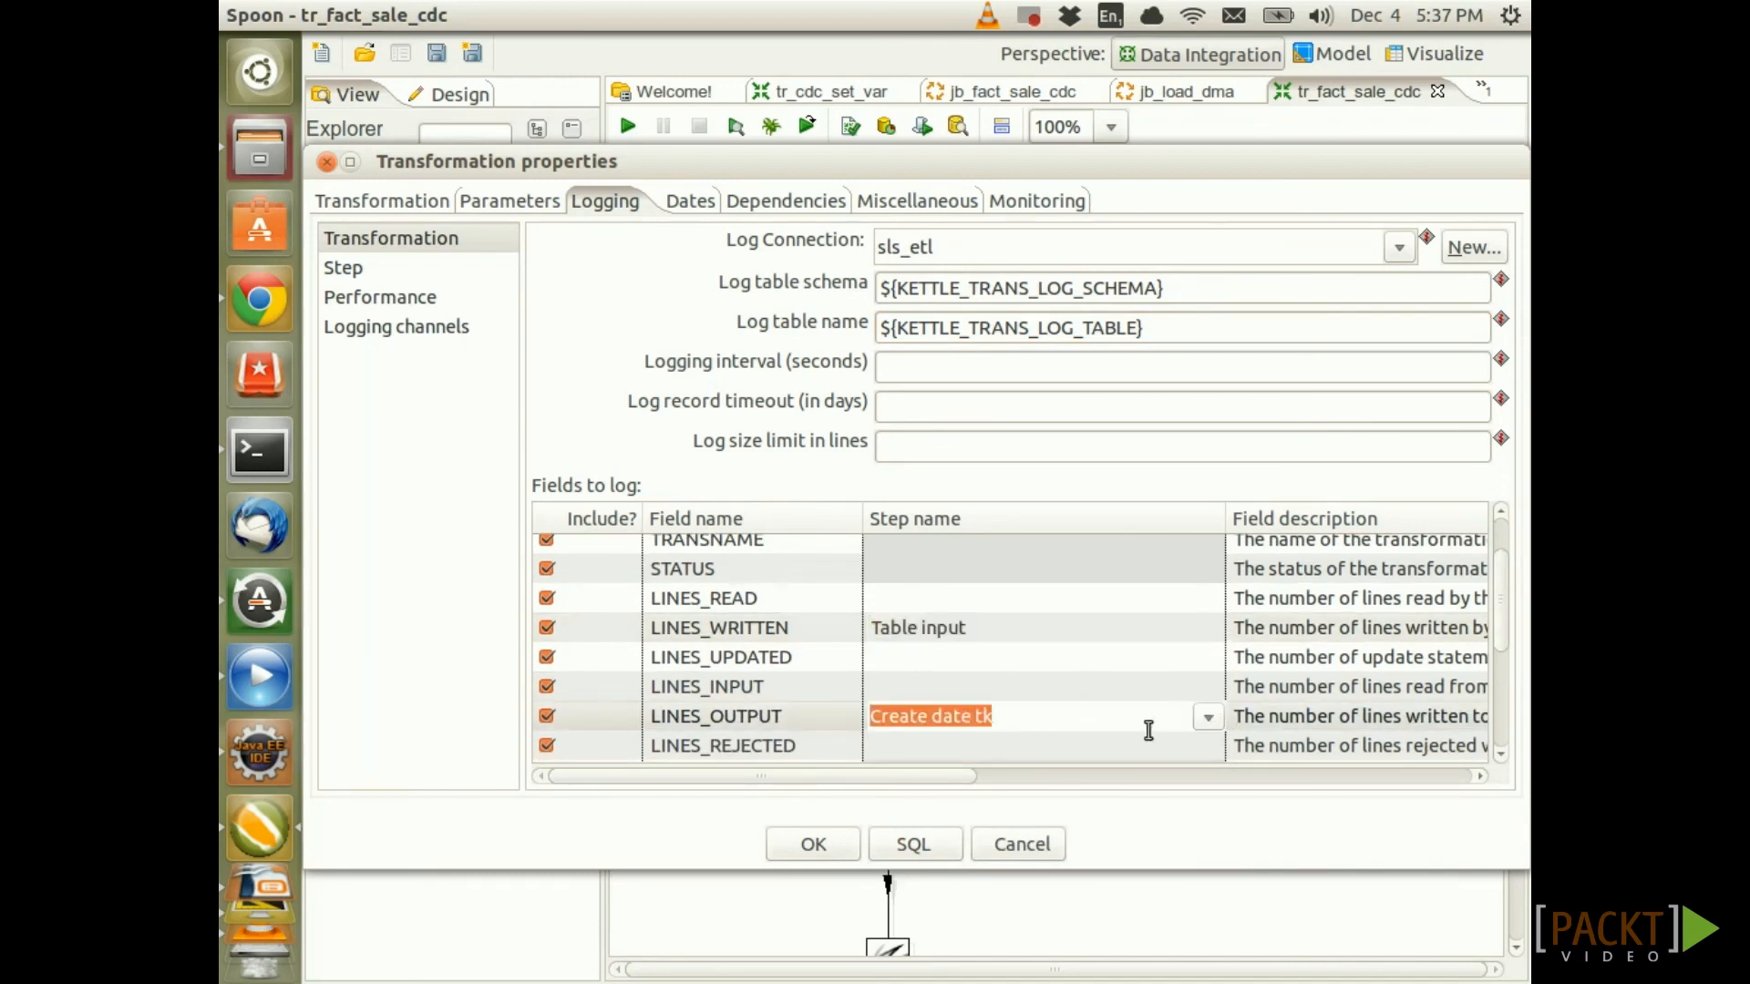
{"action": "left_click", "coordinate": [1211, 718]}
{"action": "scroll", "coordinate": [1050, 817], "scroll_direction": "down", "scroll_amount": 1}
{"action": "scroll", "coordinate": [1049, 817], "scroll_direction": "down", "scroll_amount": 1}
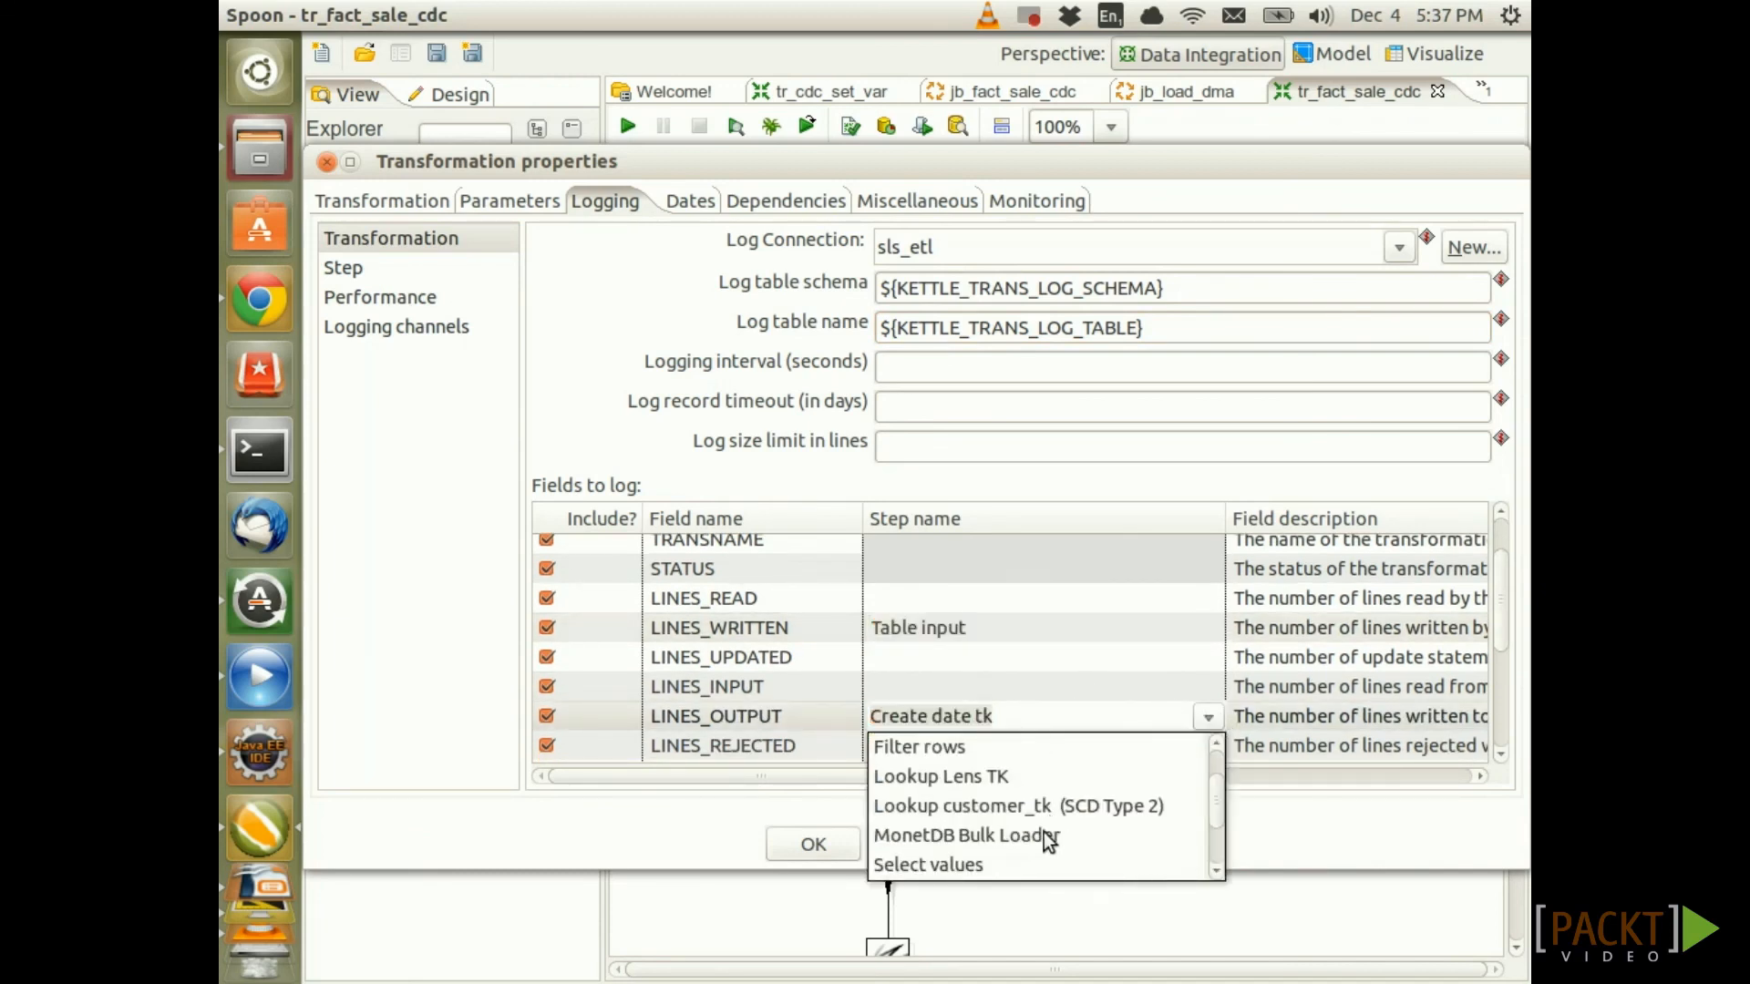
{"action": "left_click", "coordinate": [1041, 833]}
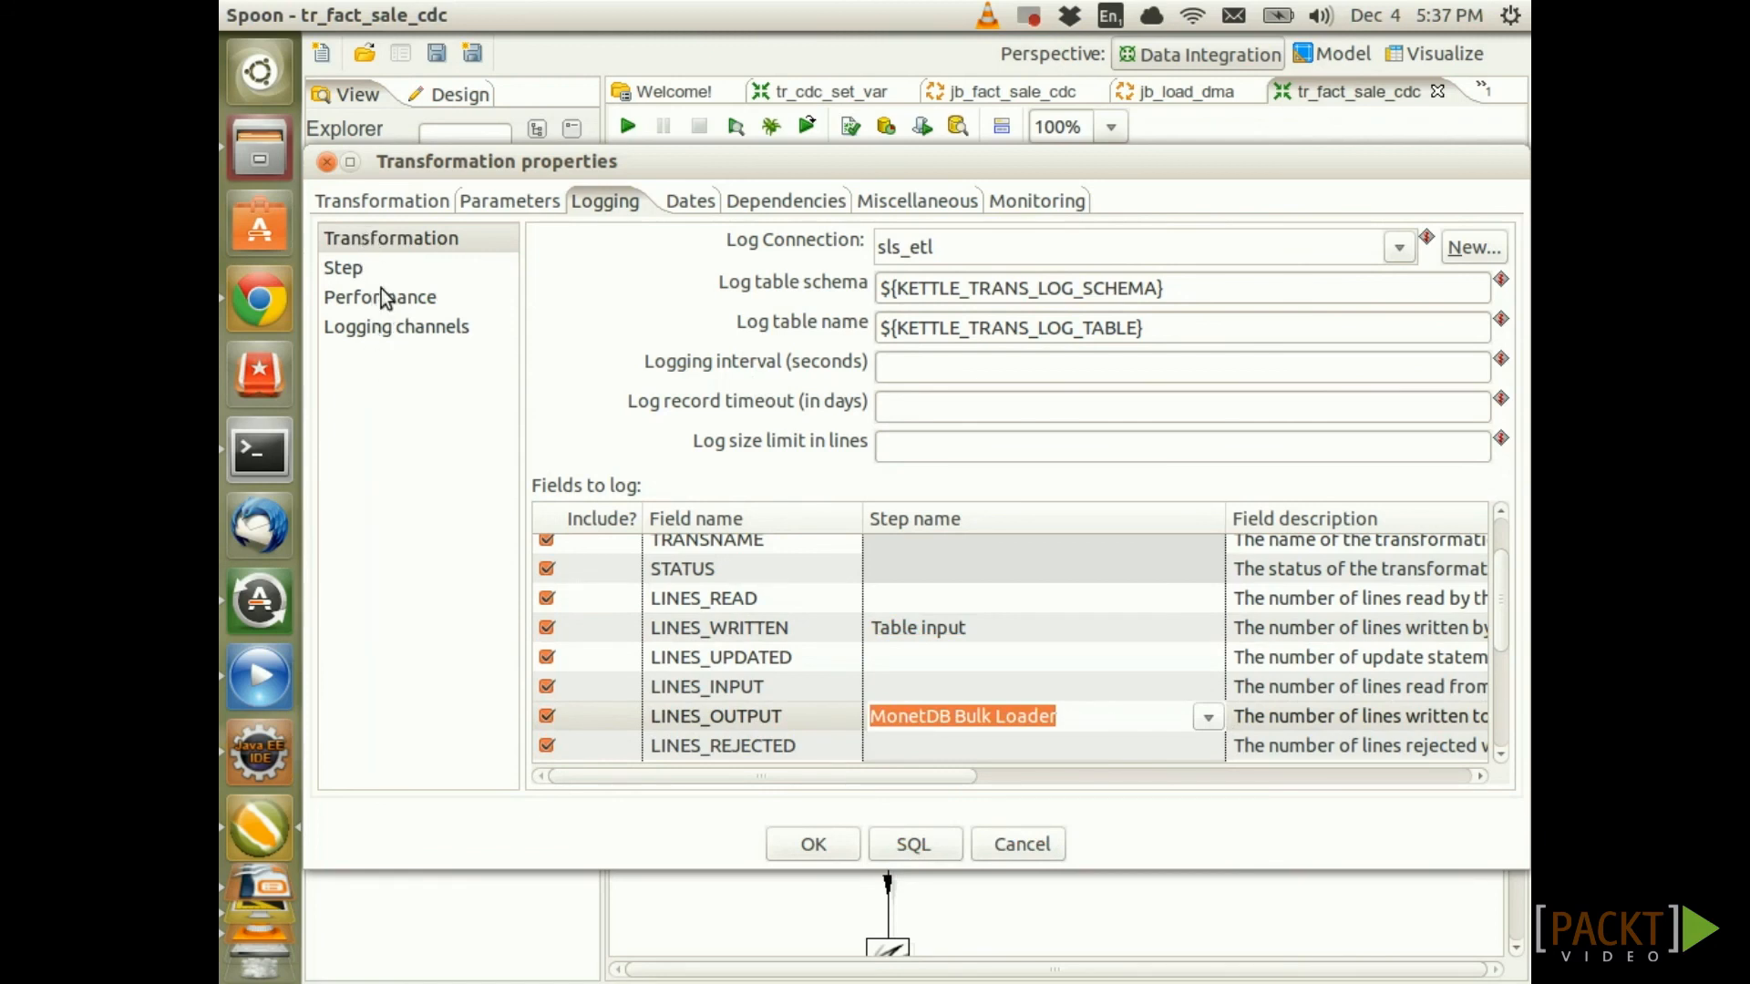
{"action": "left_click", "coordinate": [386, 242]}
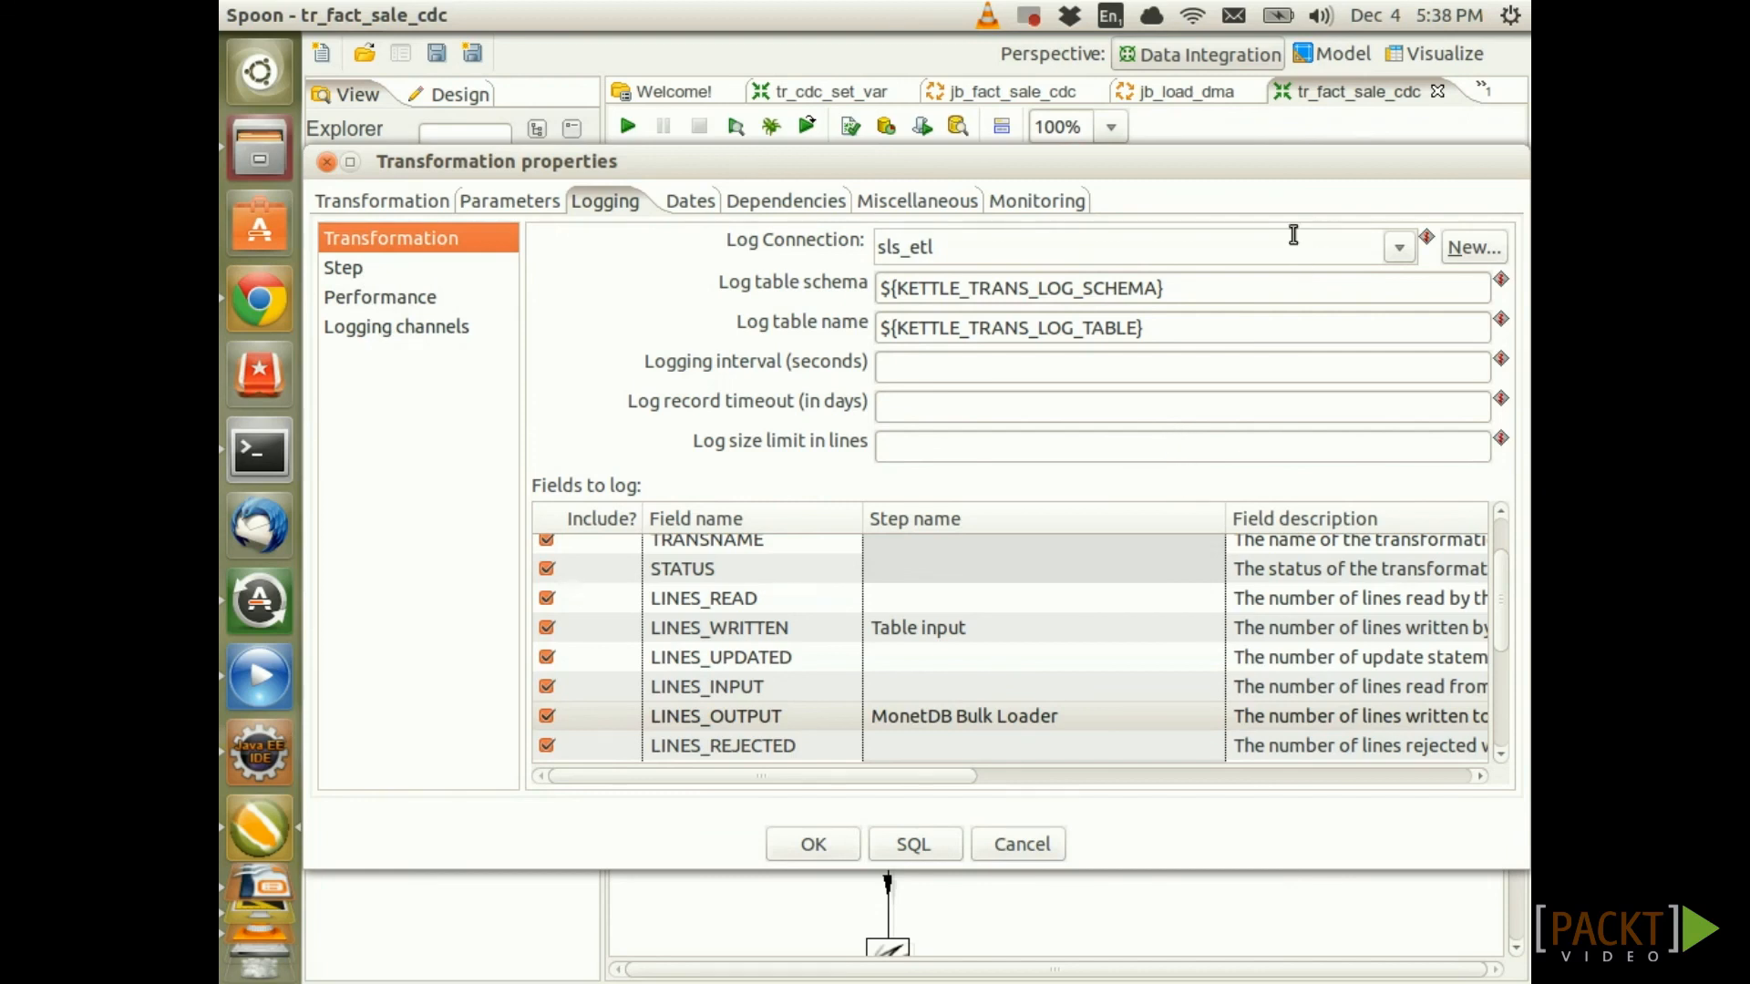
Generate the log table SQL and delete both CREATE INDEX statements
{"action": "left_click", "coordinate": [937, 849]}
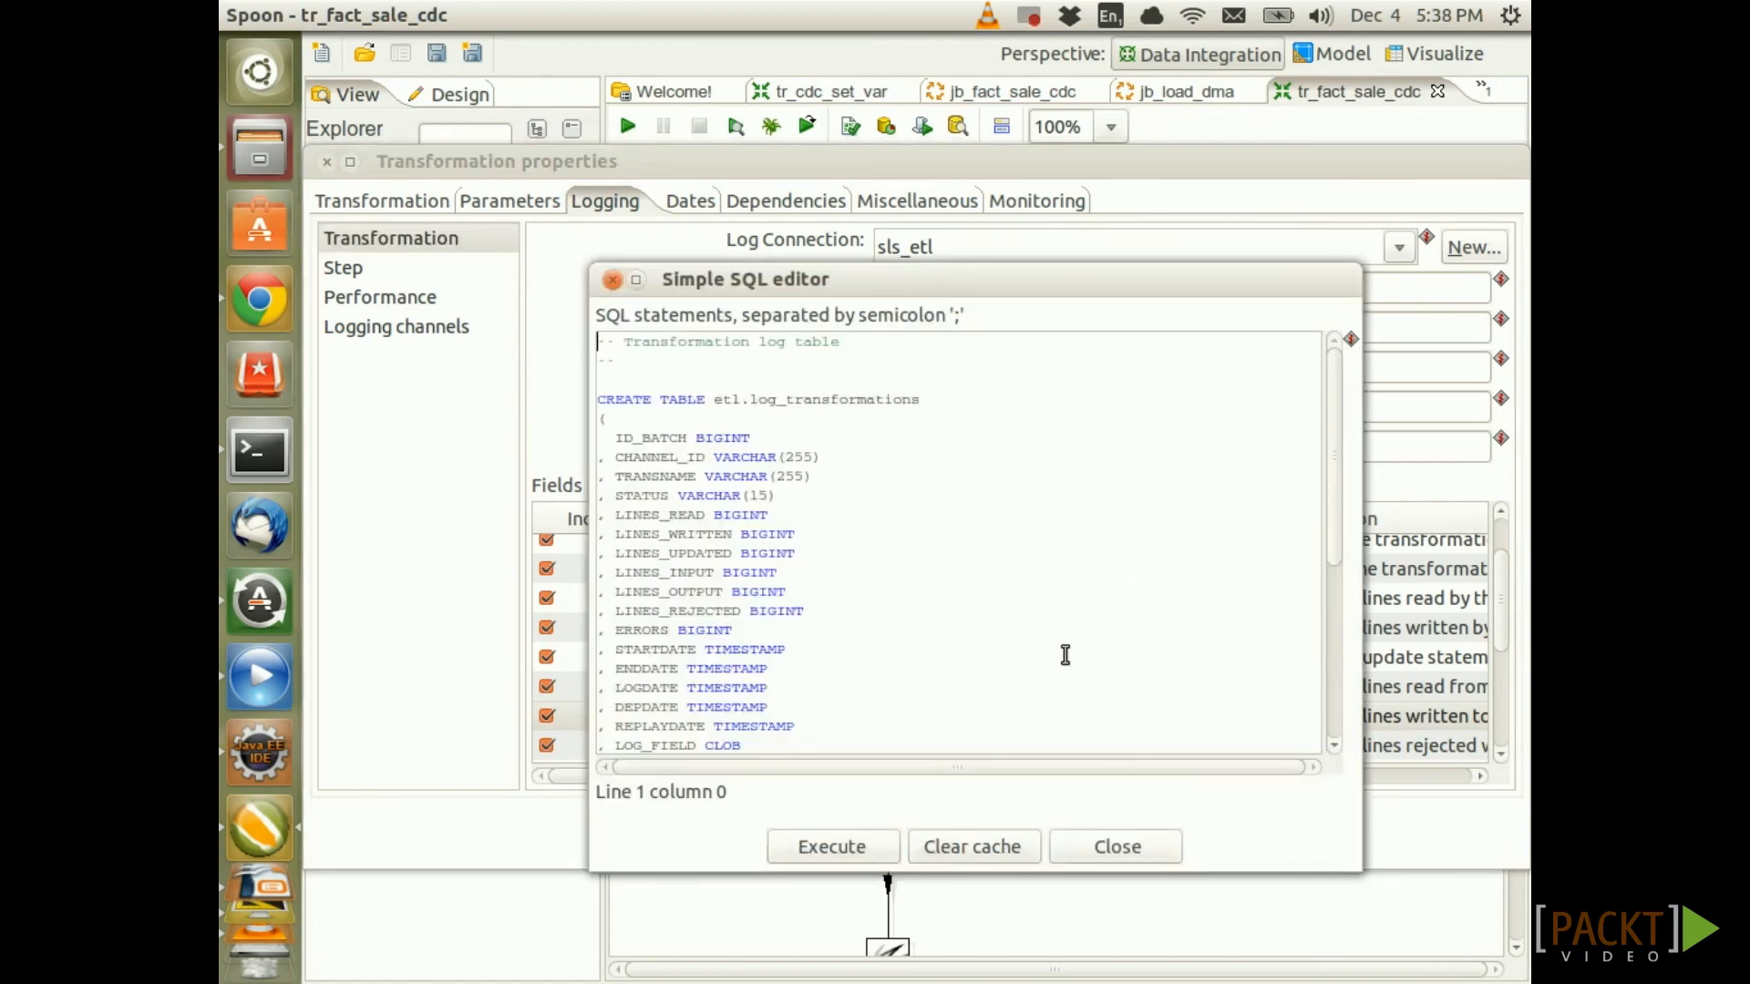
{"action": "scroll", "coordinate": [1057, 638], "scroll_direction": "down", "scroll_amount": 6}
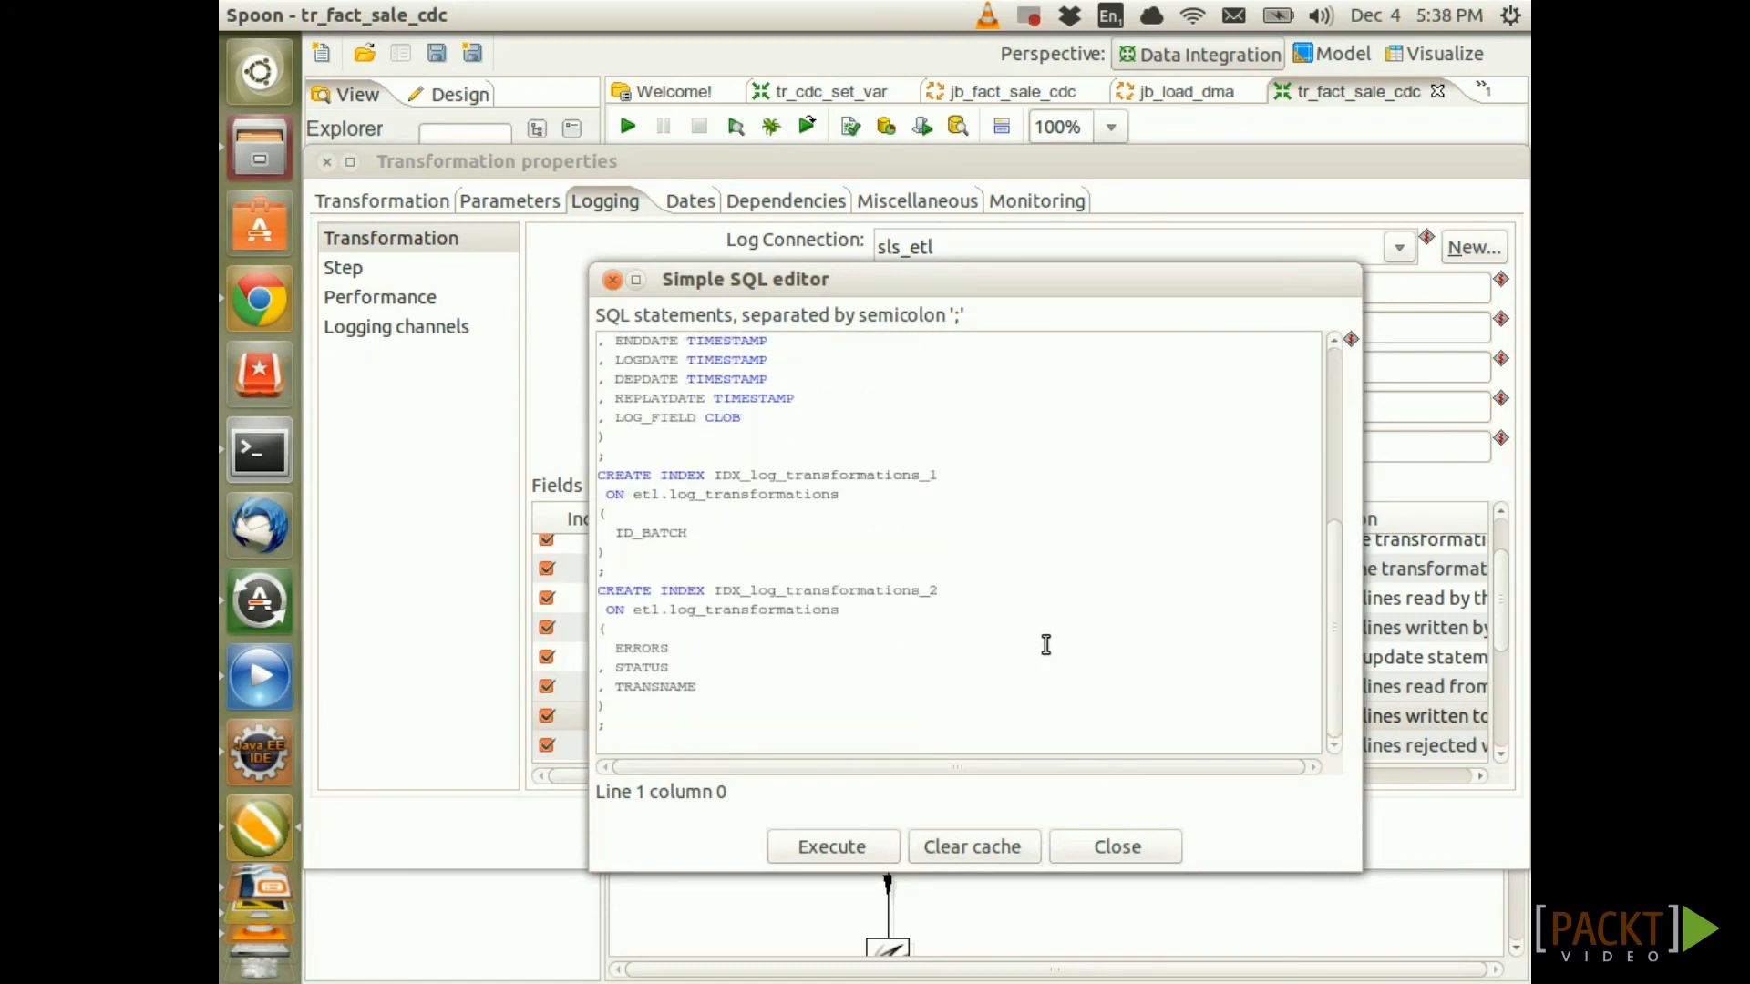
{"action": "left_click_drag", "start_coordinate": [631, 733], "coordinate": [584, 470]}
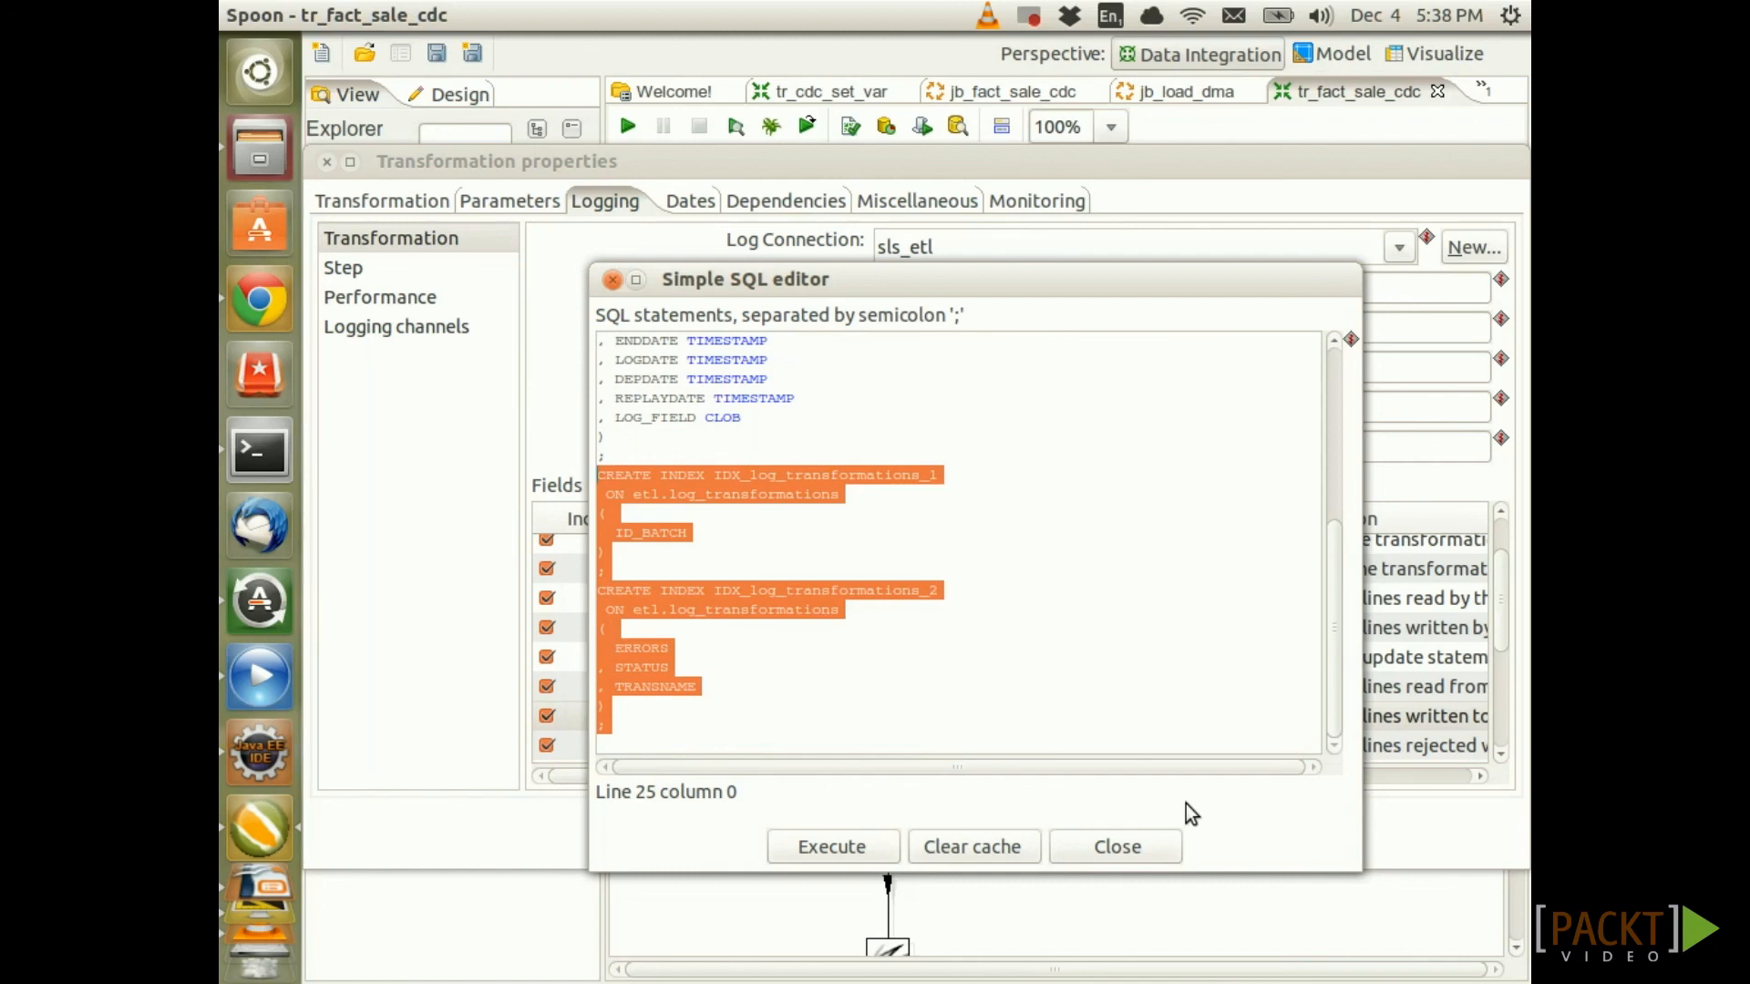
{"action": "key", "text": "Delete"}
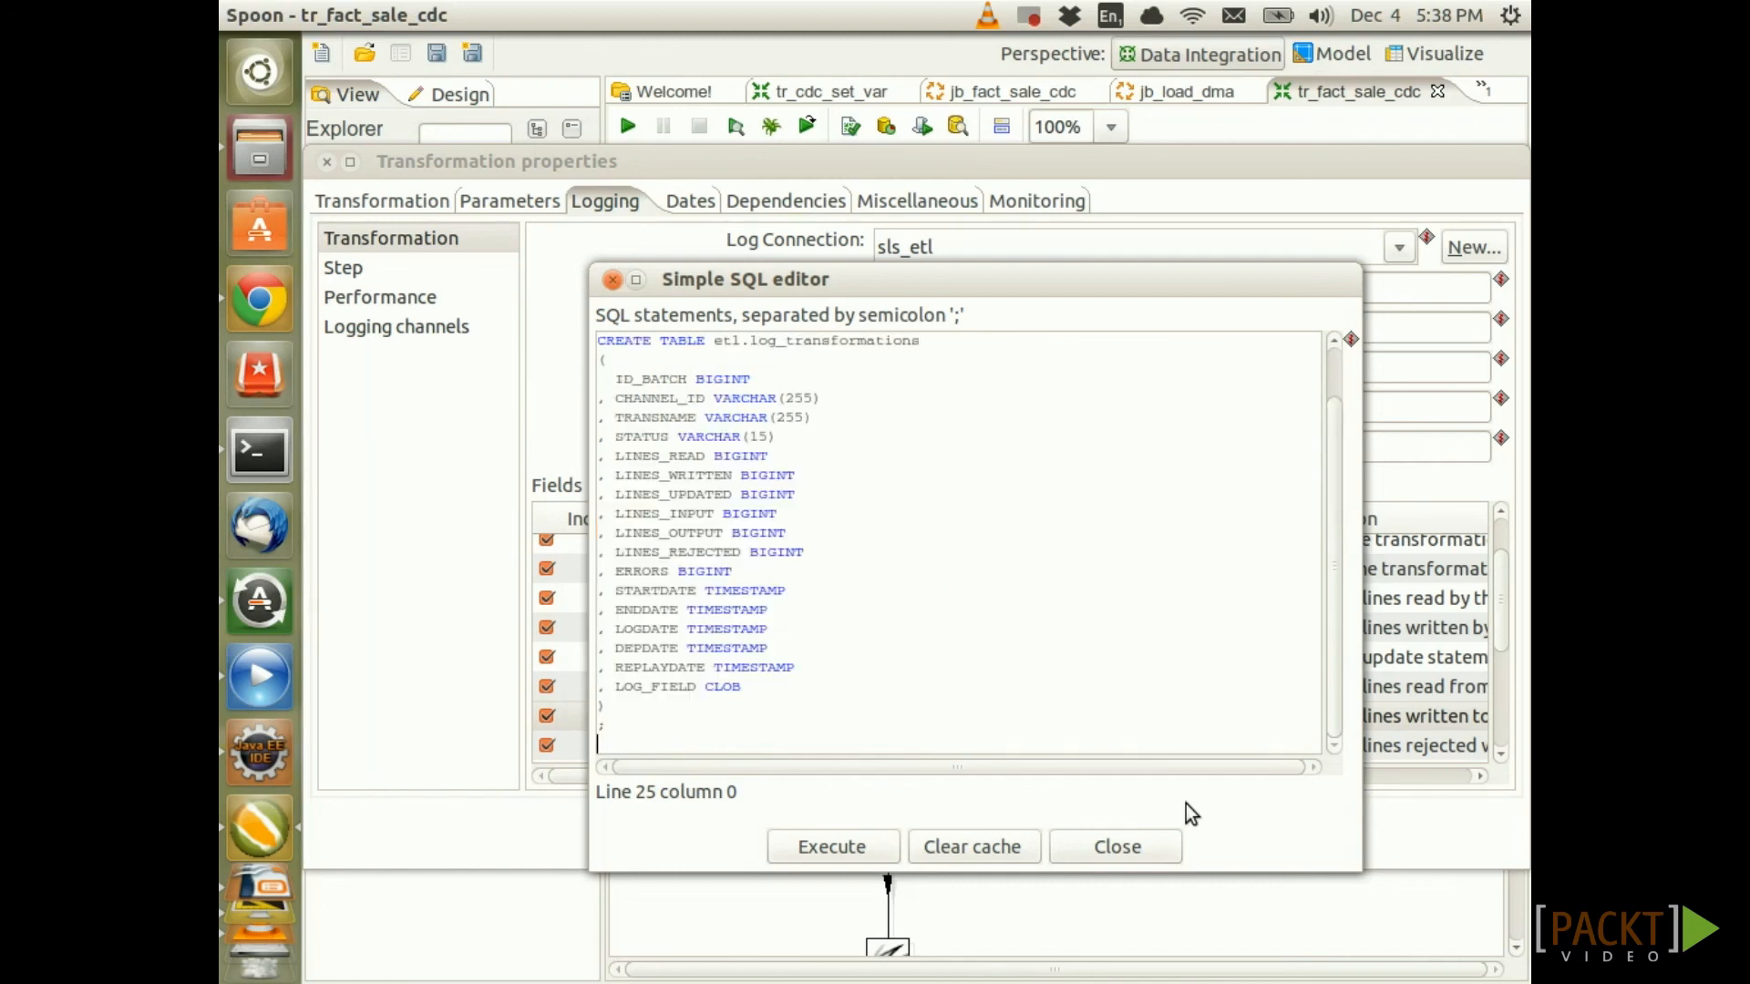
{"action": "key", "text": "BackSpace"}
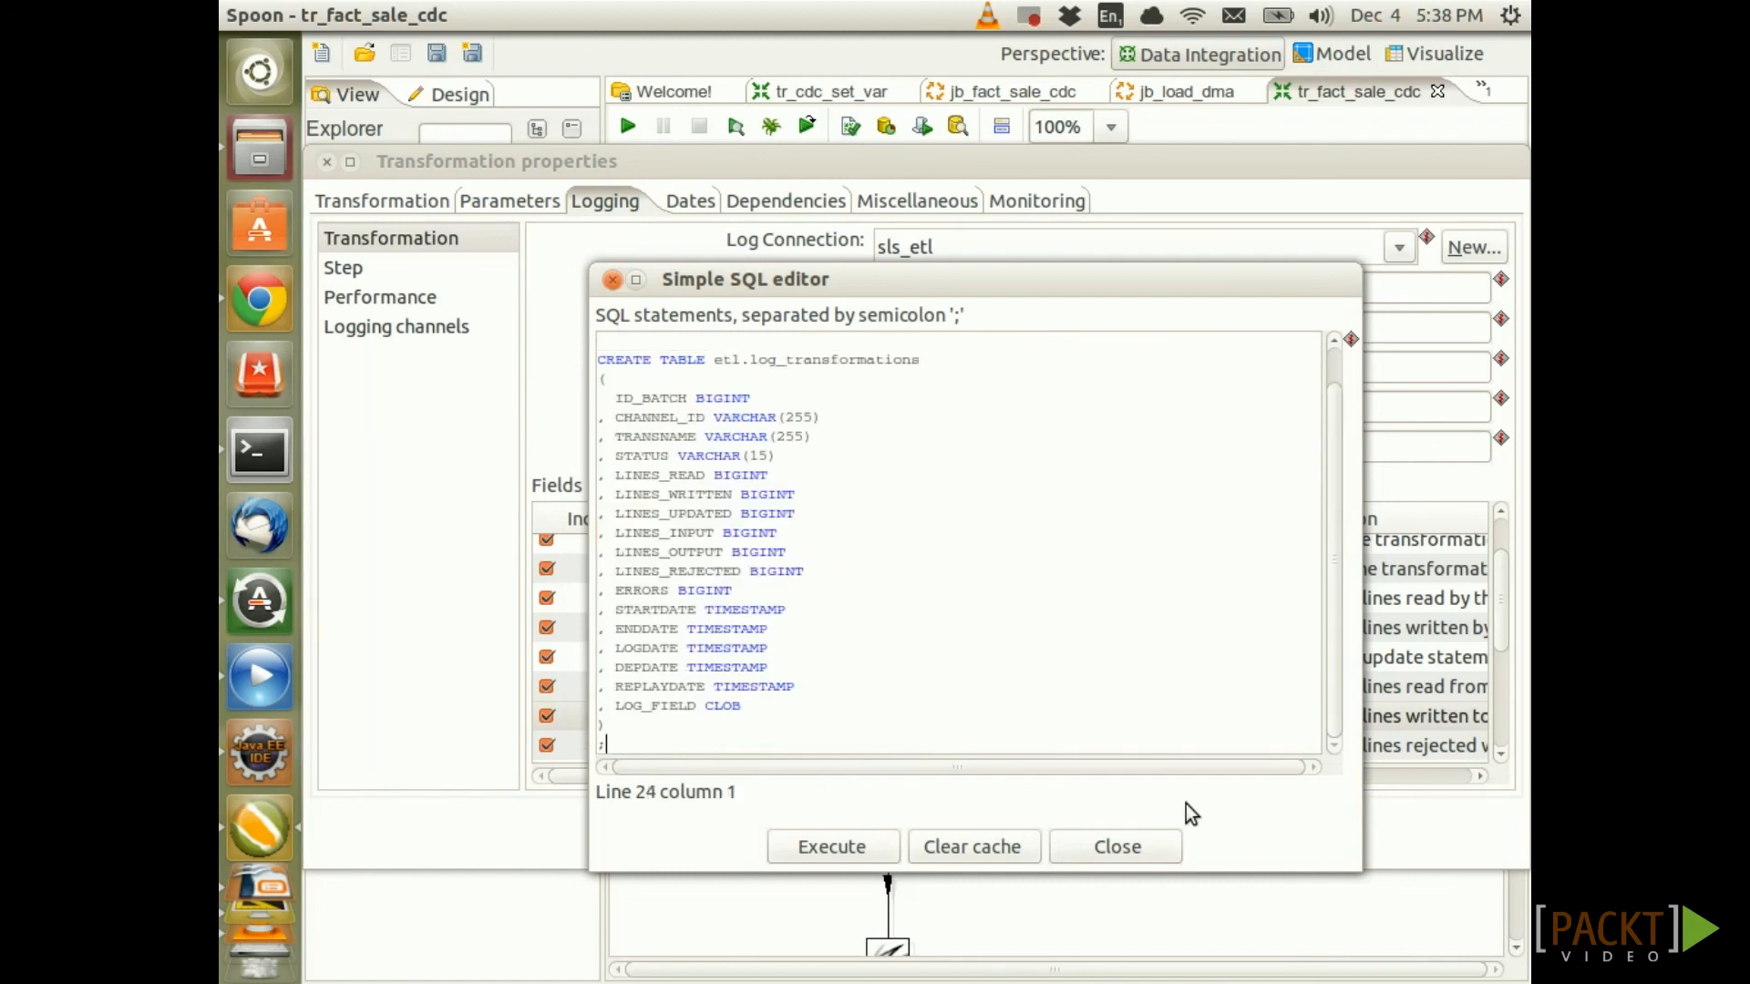
Execute the CREATE TABLE etl.log_transformations statement, check the results, and close the editor
{"action": "left_click", "coordinate": [822, 848]}
{"action": "left_click_drag", "start_coordinate": [941, 672], "coordinate": [693, 239]}
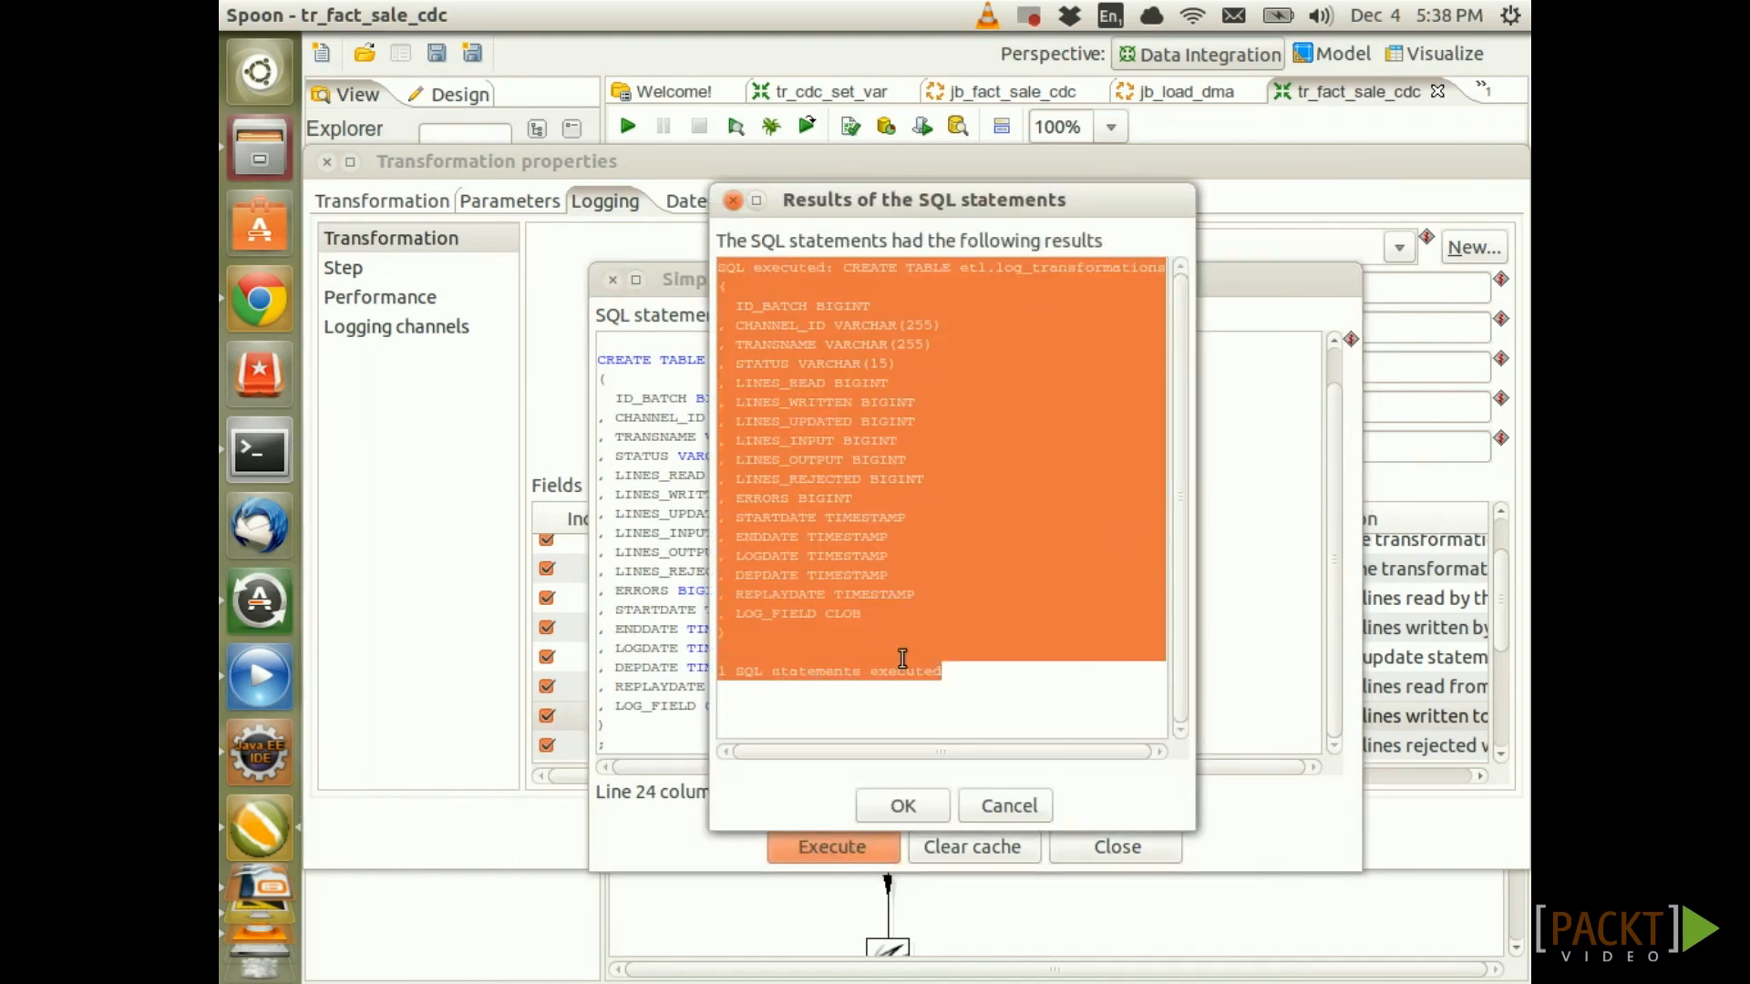
{"action": "left_click", "coordinate": [905, 662]}
{"action": "left_click_drag", "start_coordinate": [968, 683], "coordinate": [745, 653]}
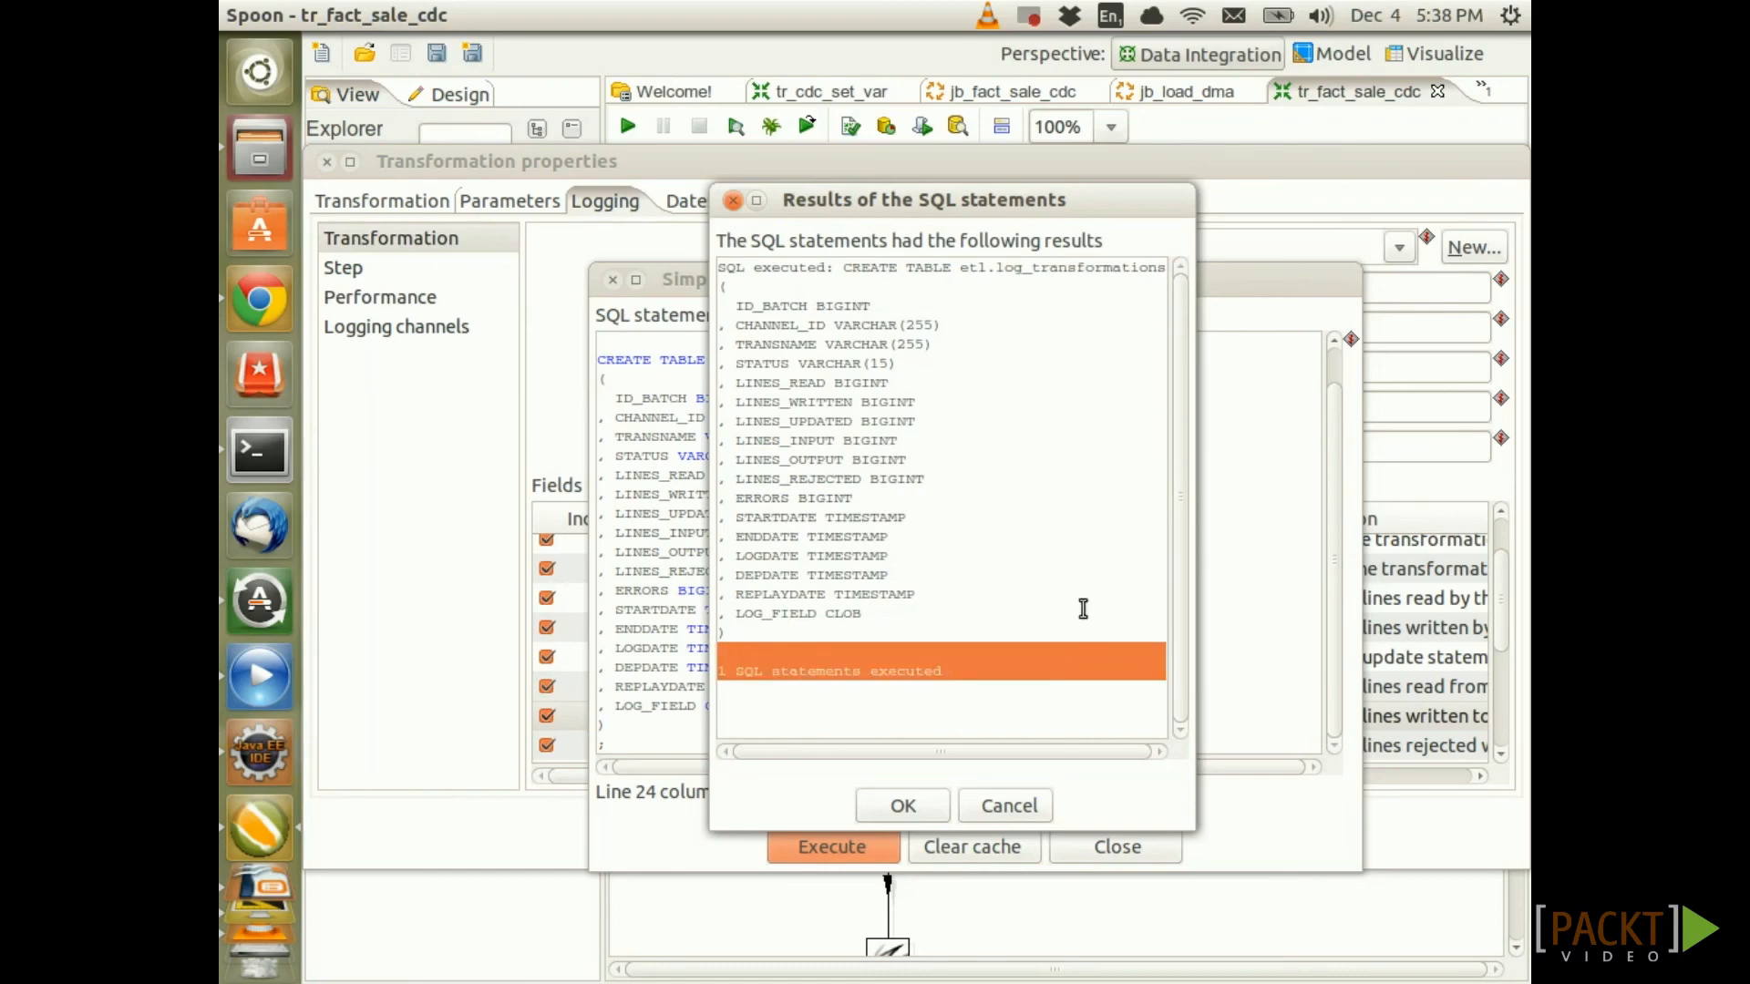
{"action": "left_click", "coordinate": [932, 805]}
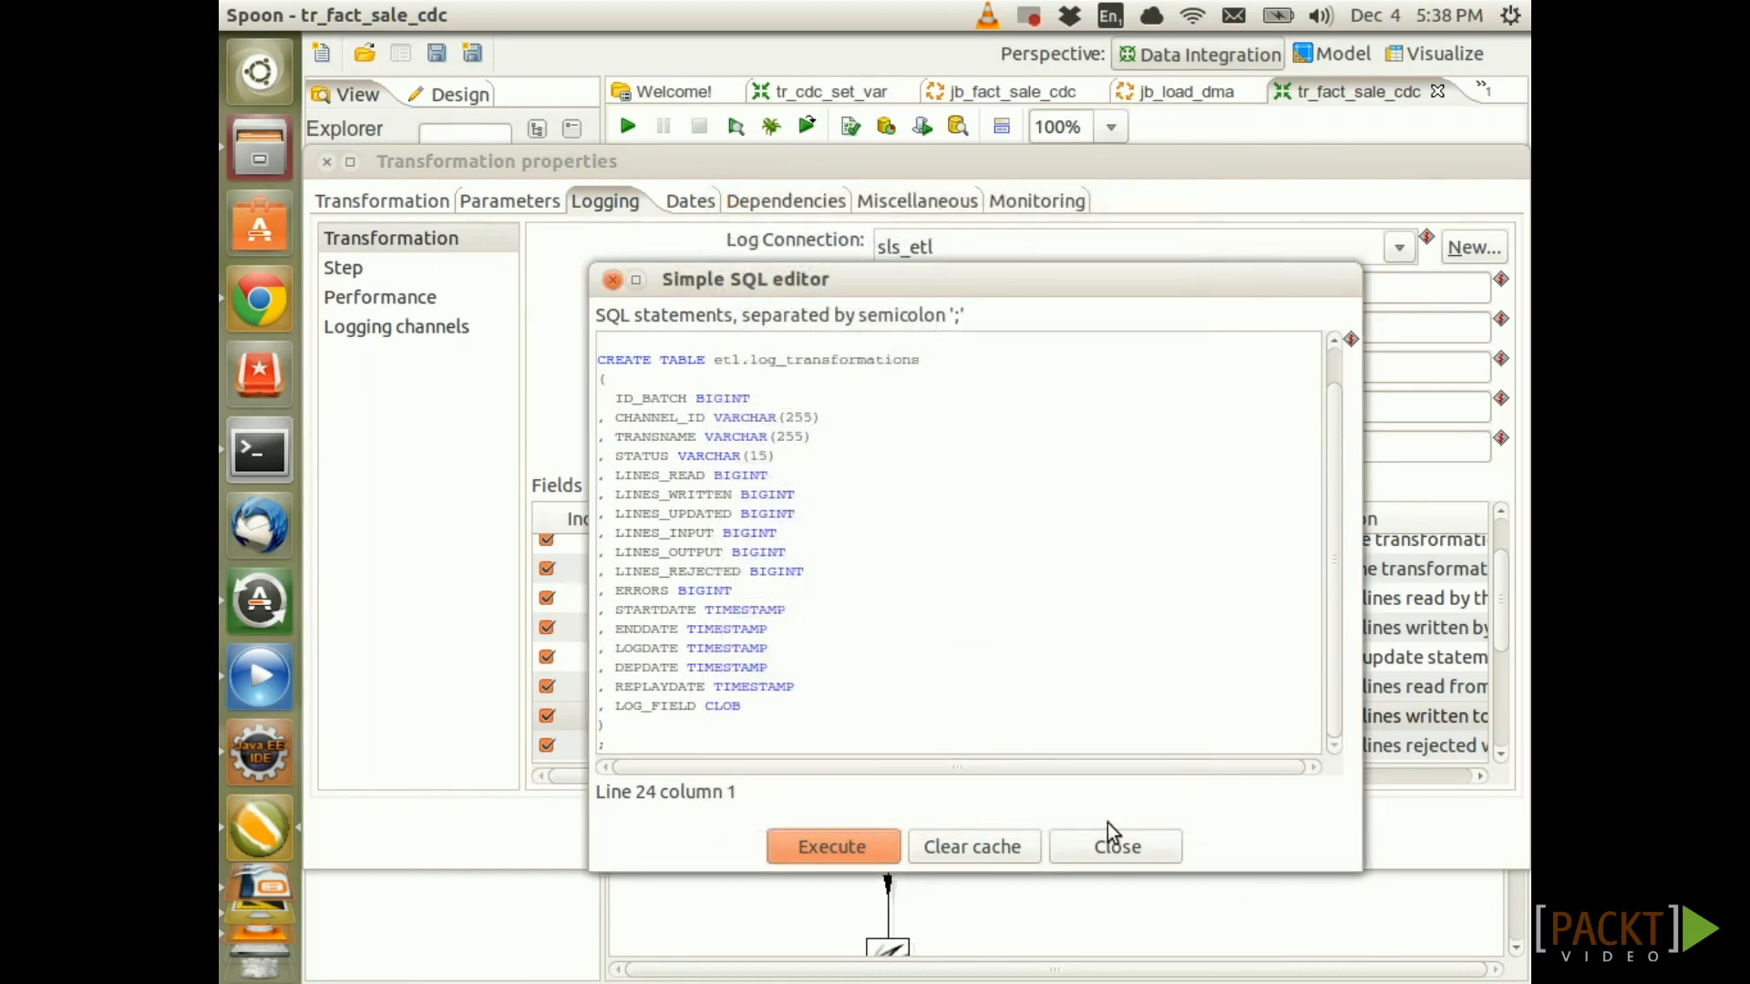
{"action": "left_click", "coordinate": [1130, 848]}
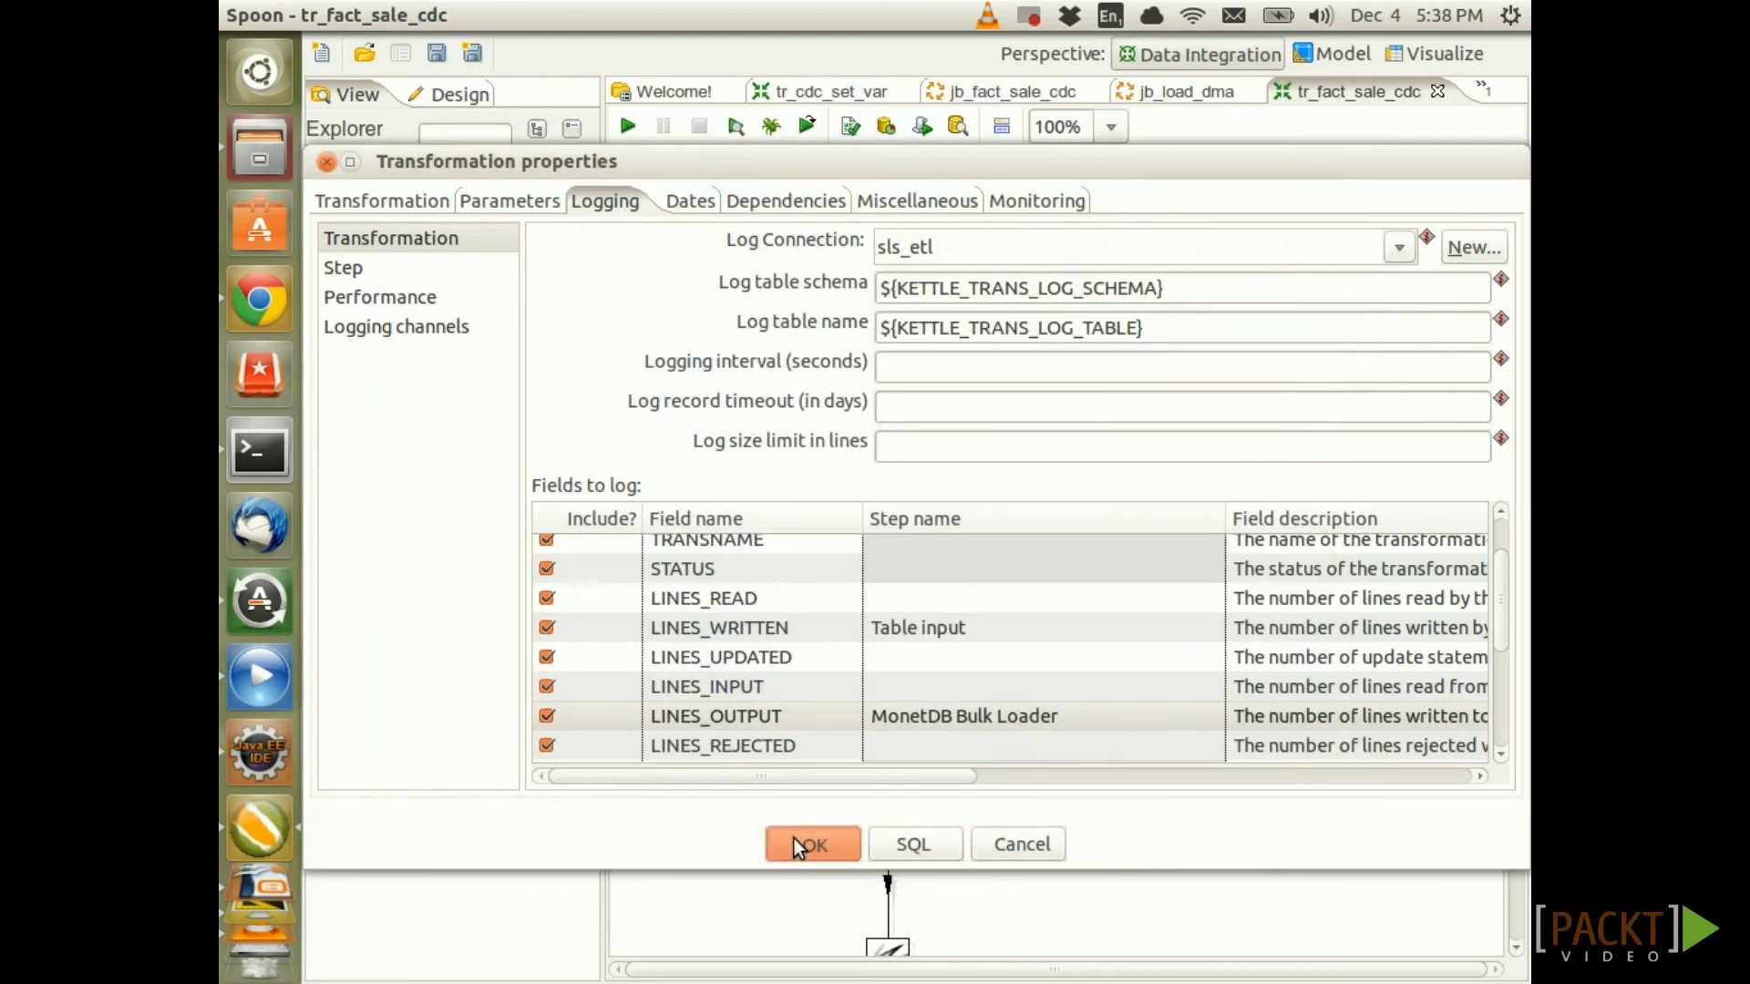
Confirm the transformation settings, then set the jb_load_dma_cdc job log connection to sls_etl
{"action": "left_click", "coordinate": [855, 844]}
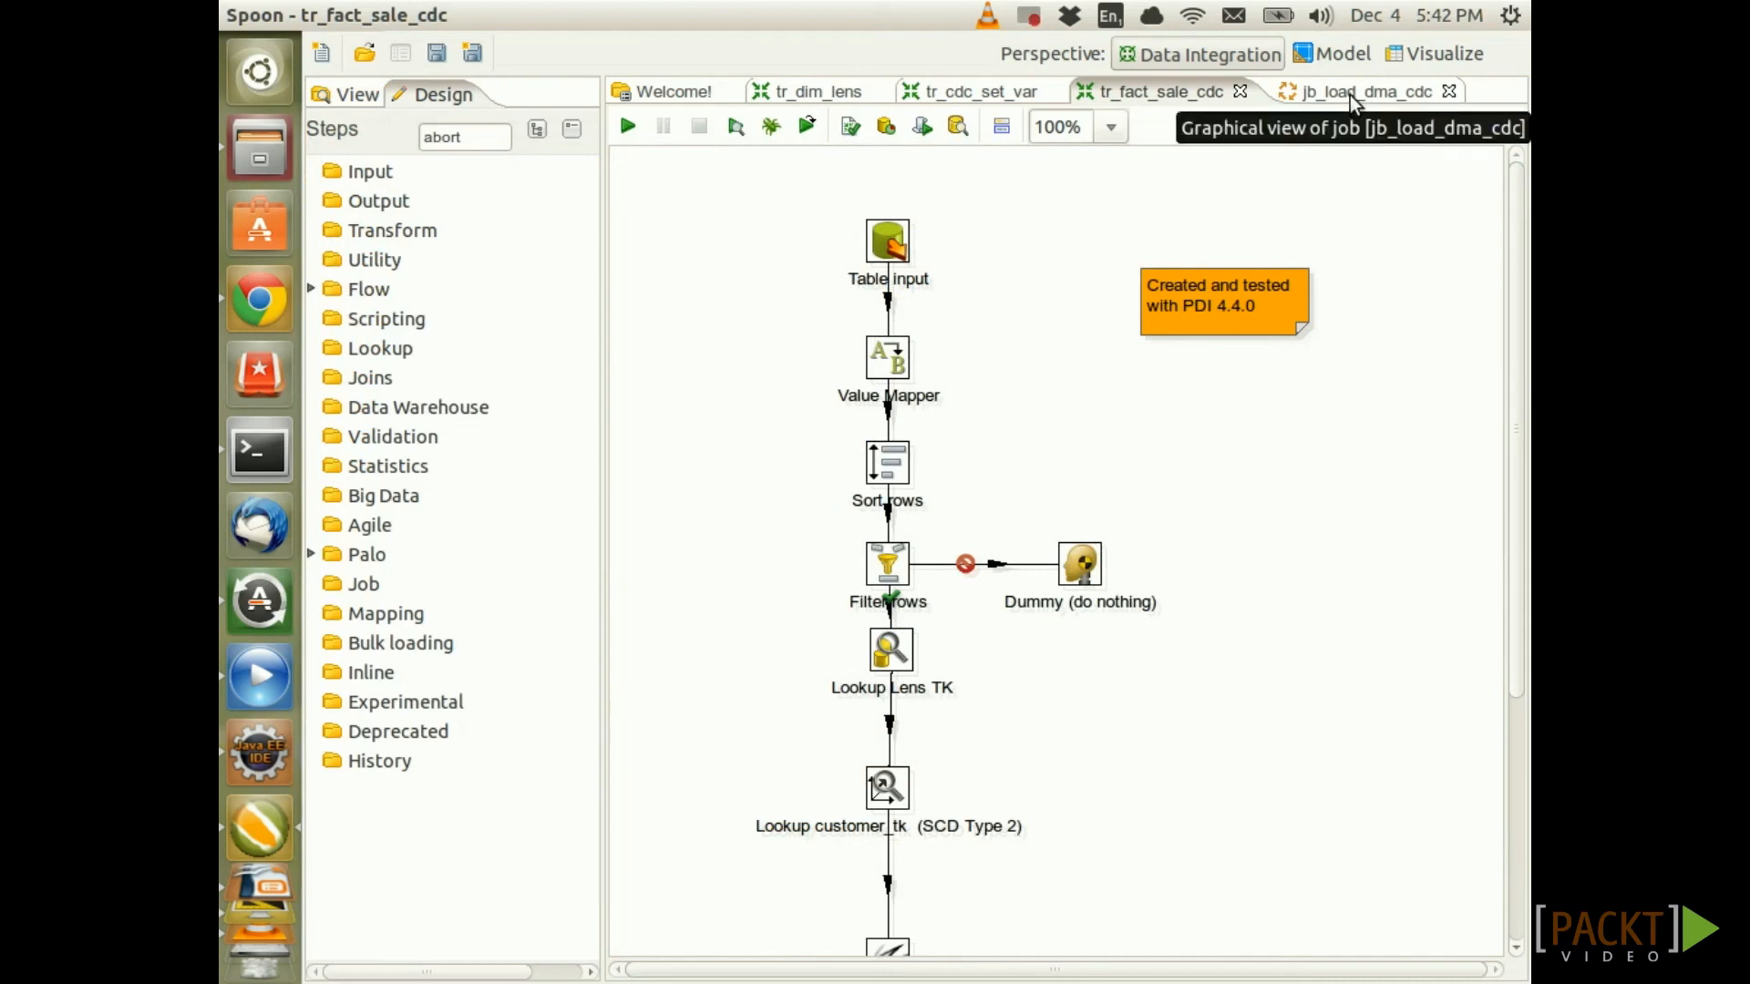
{"action": "left_click", "coordinate": [1348, 95]}
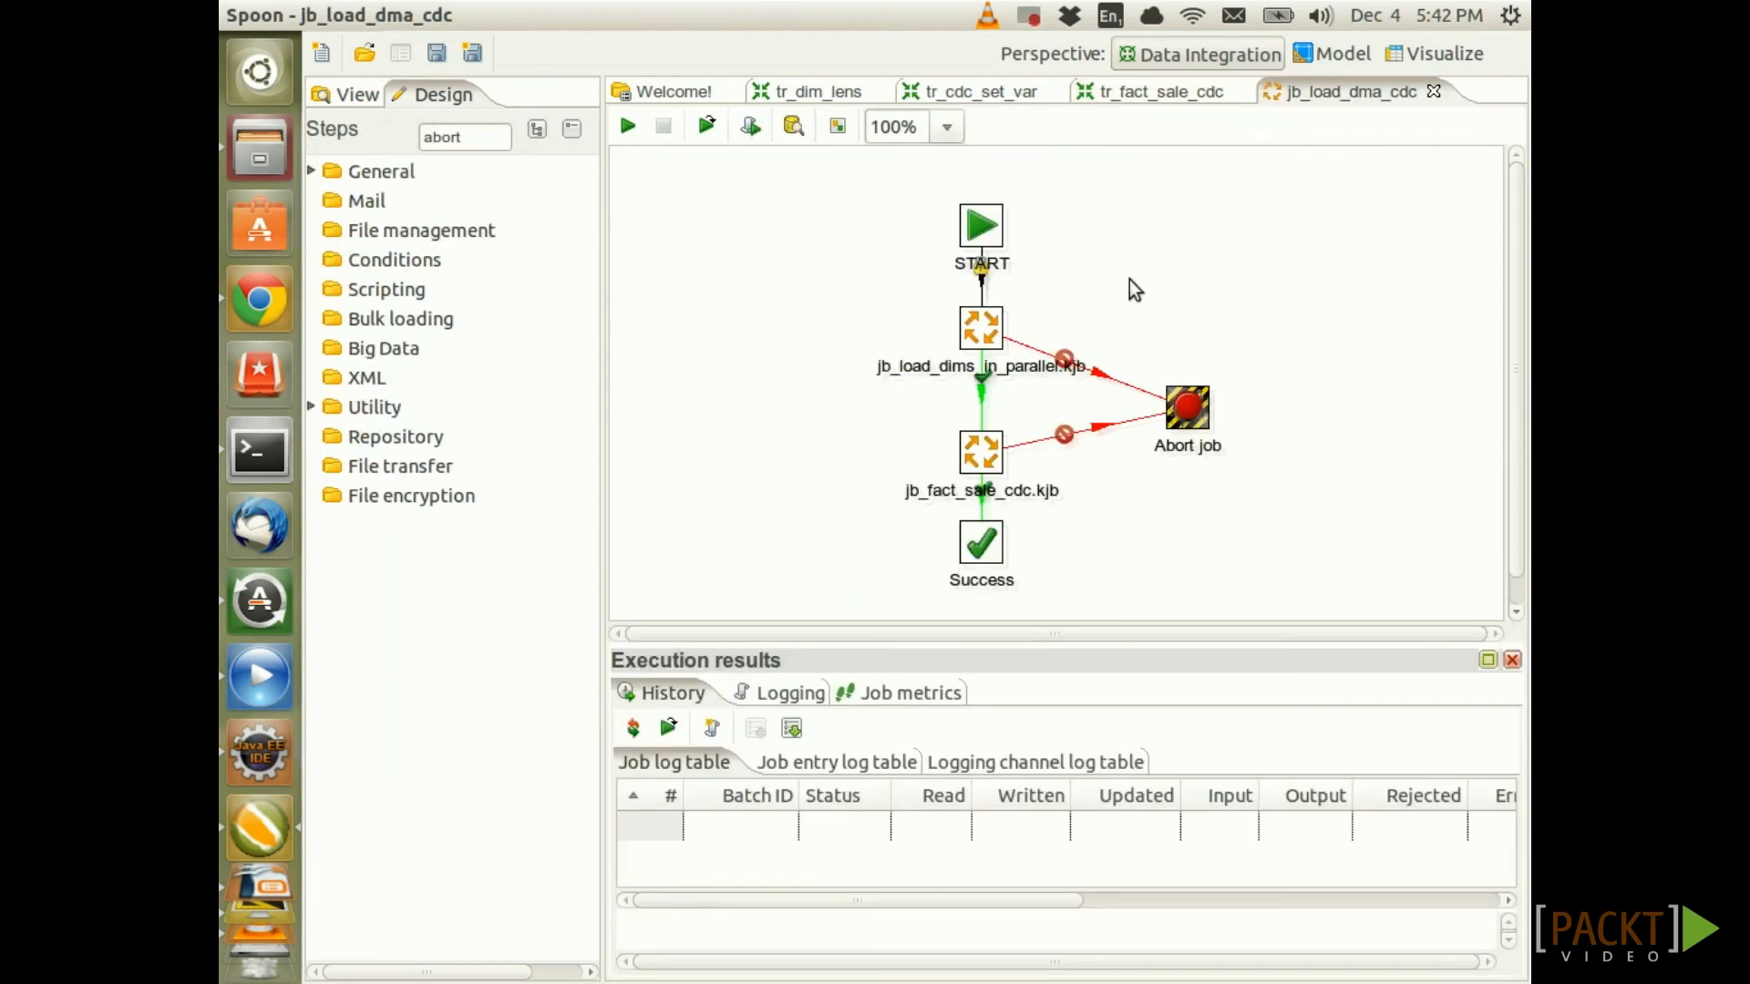
{"action": "right_click", "coordinate": [1101, 195]}
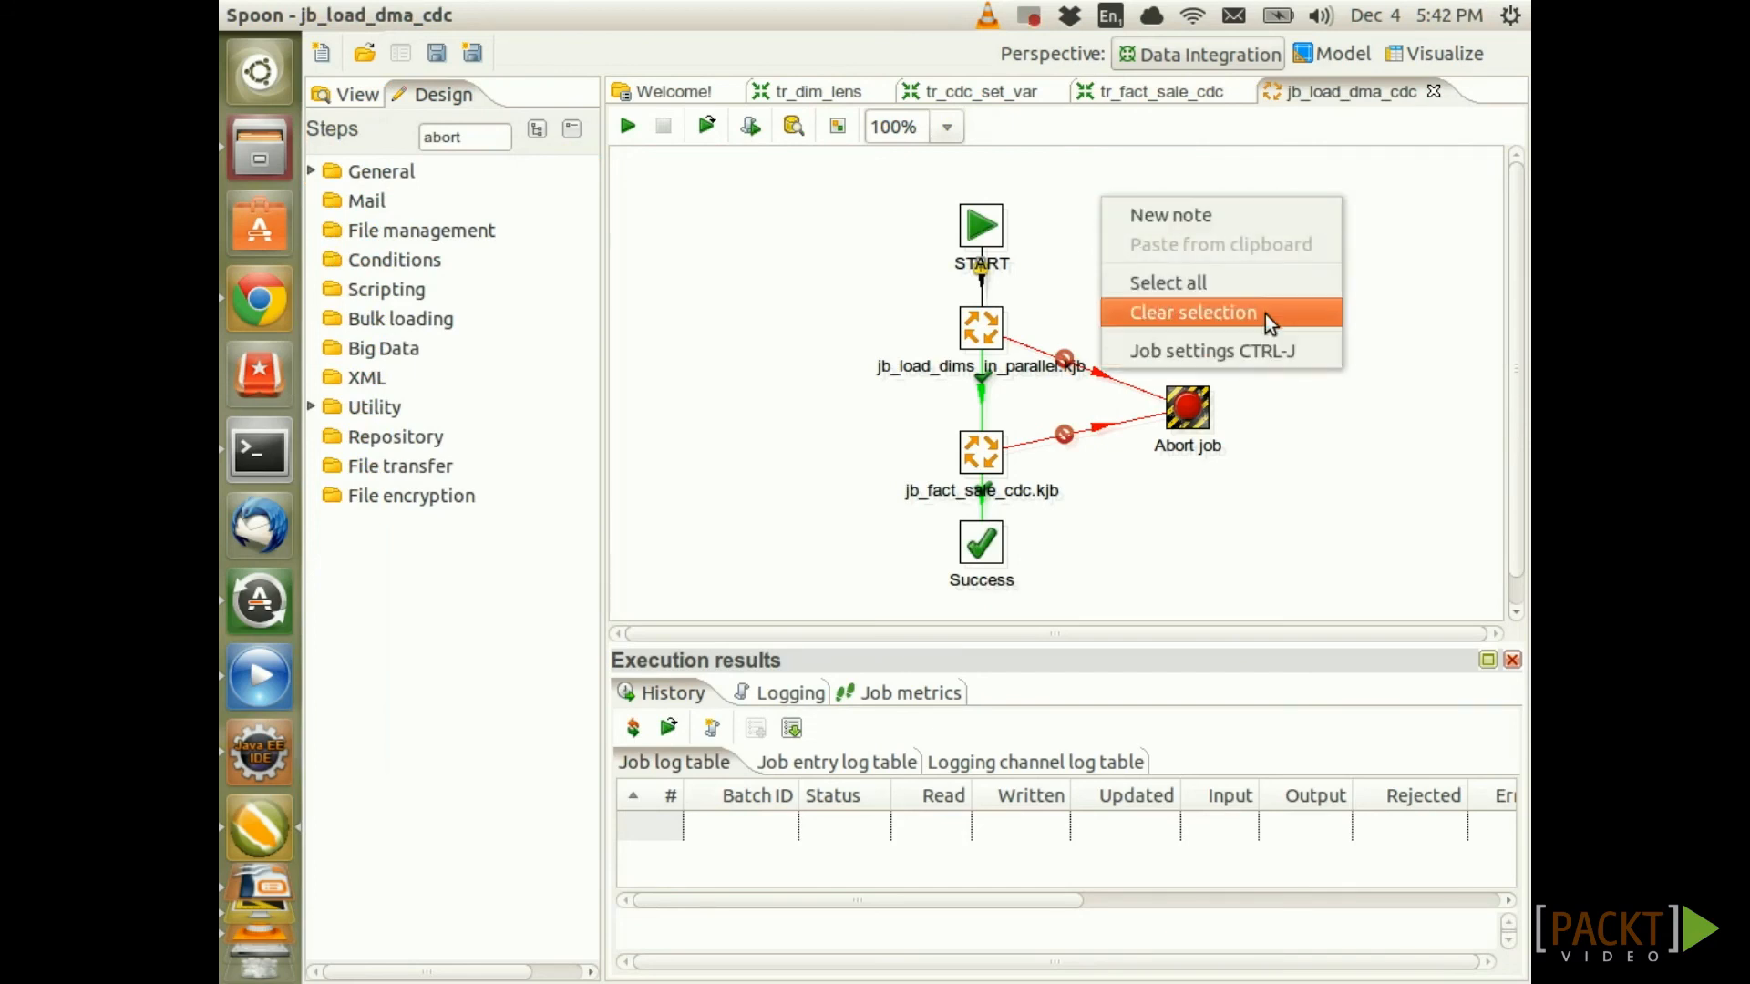
{"action": "left_click", "coordinate": [1252, 350]}
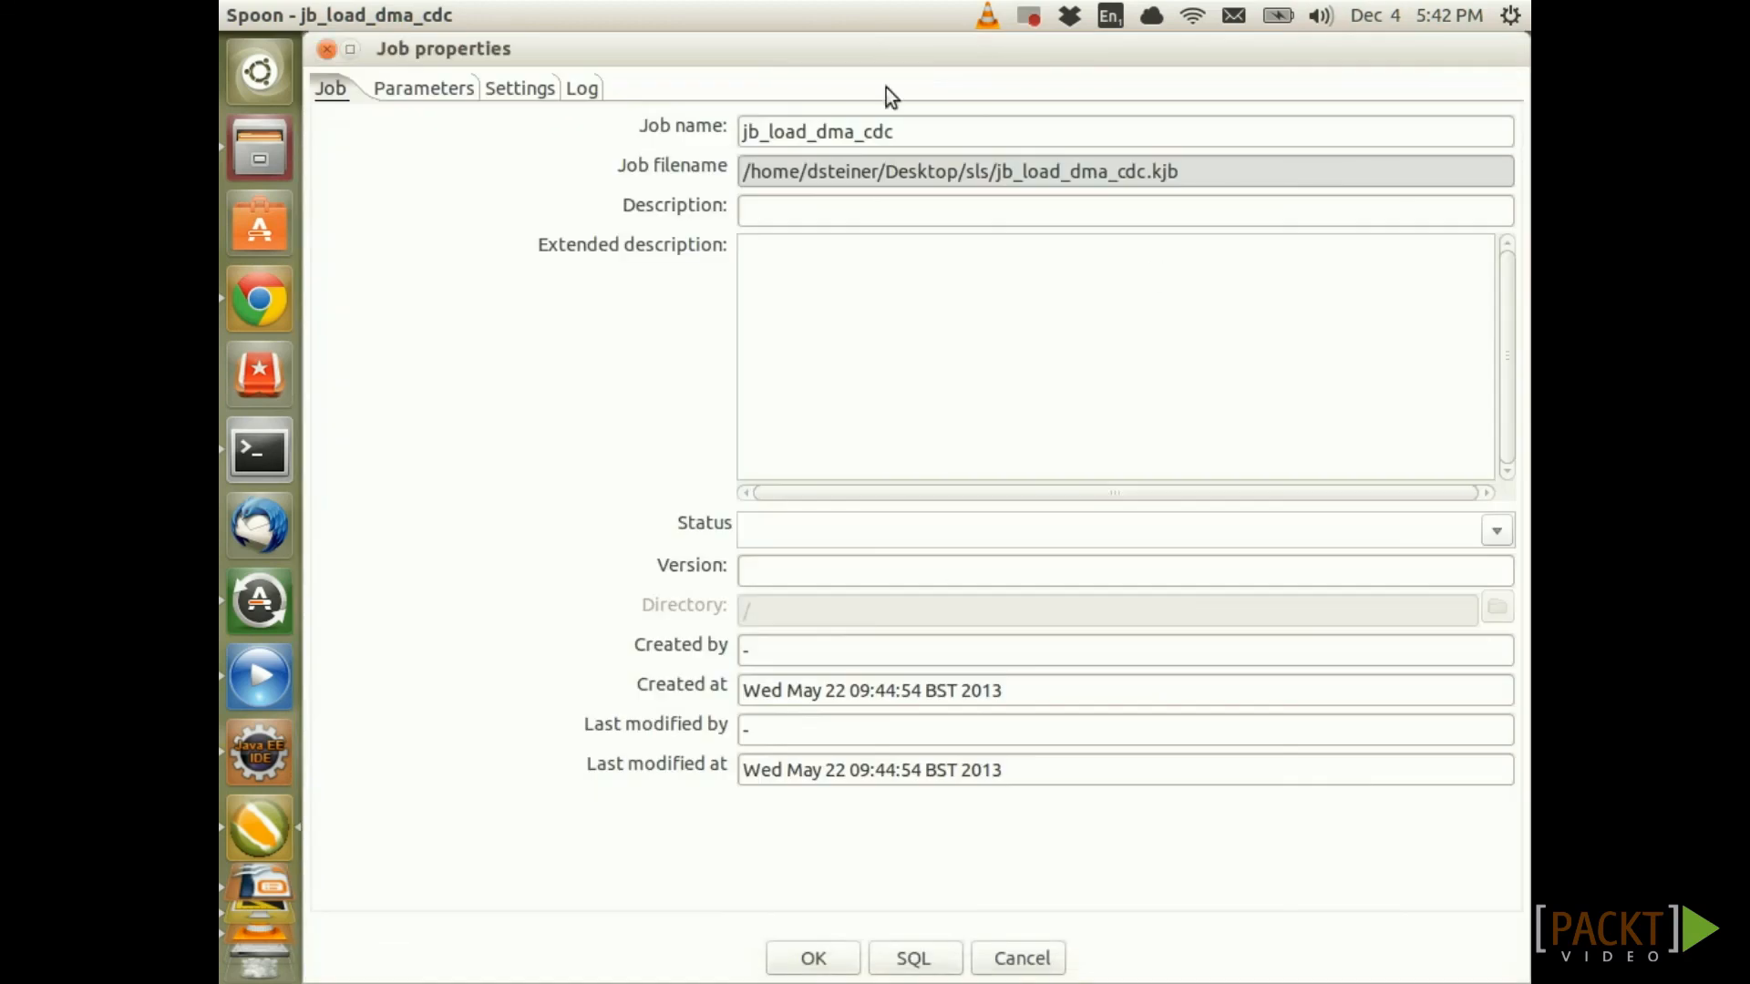
{"action": "left_click", "coordinate": [582, 90]}
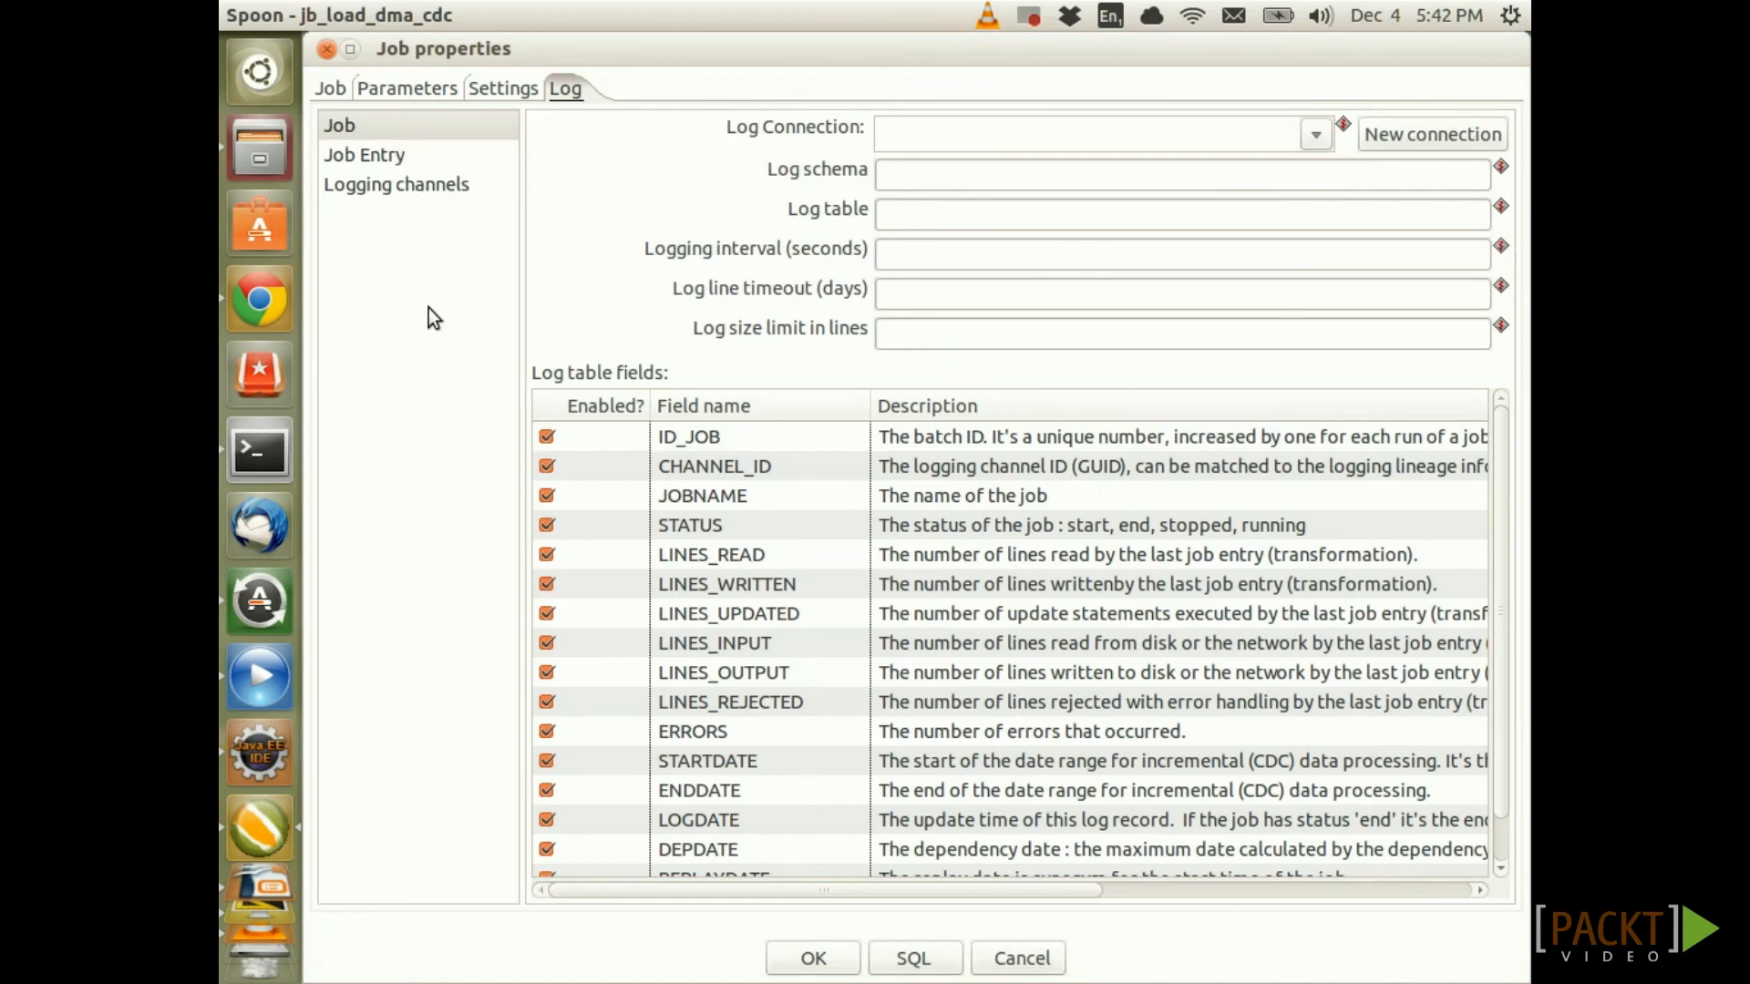
{"action": "left_click", "coordinate": [367, 125]}
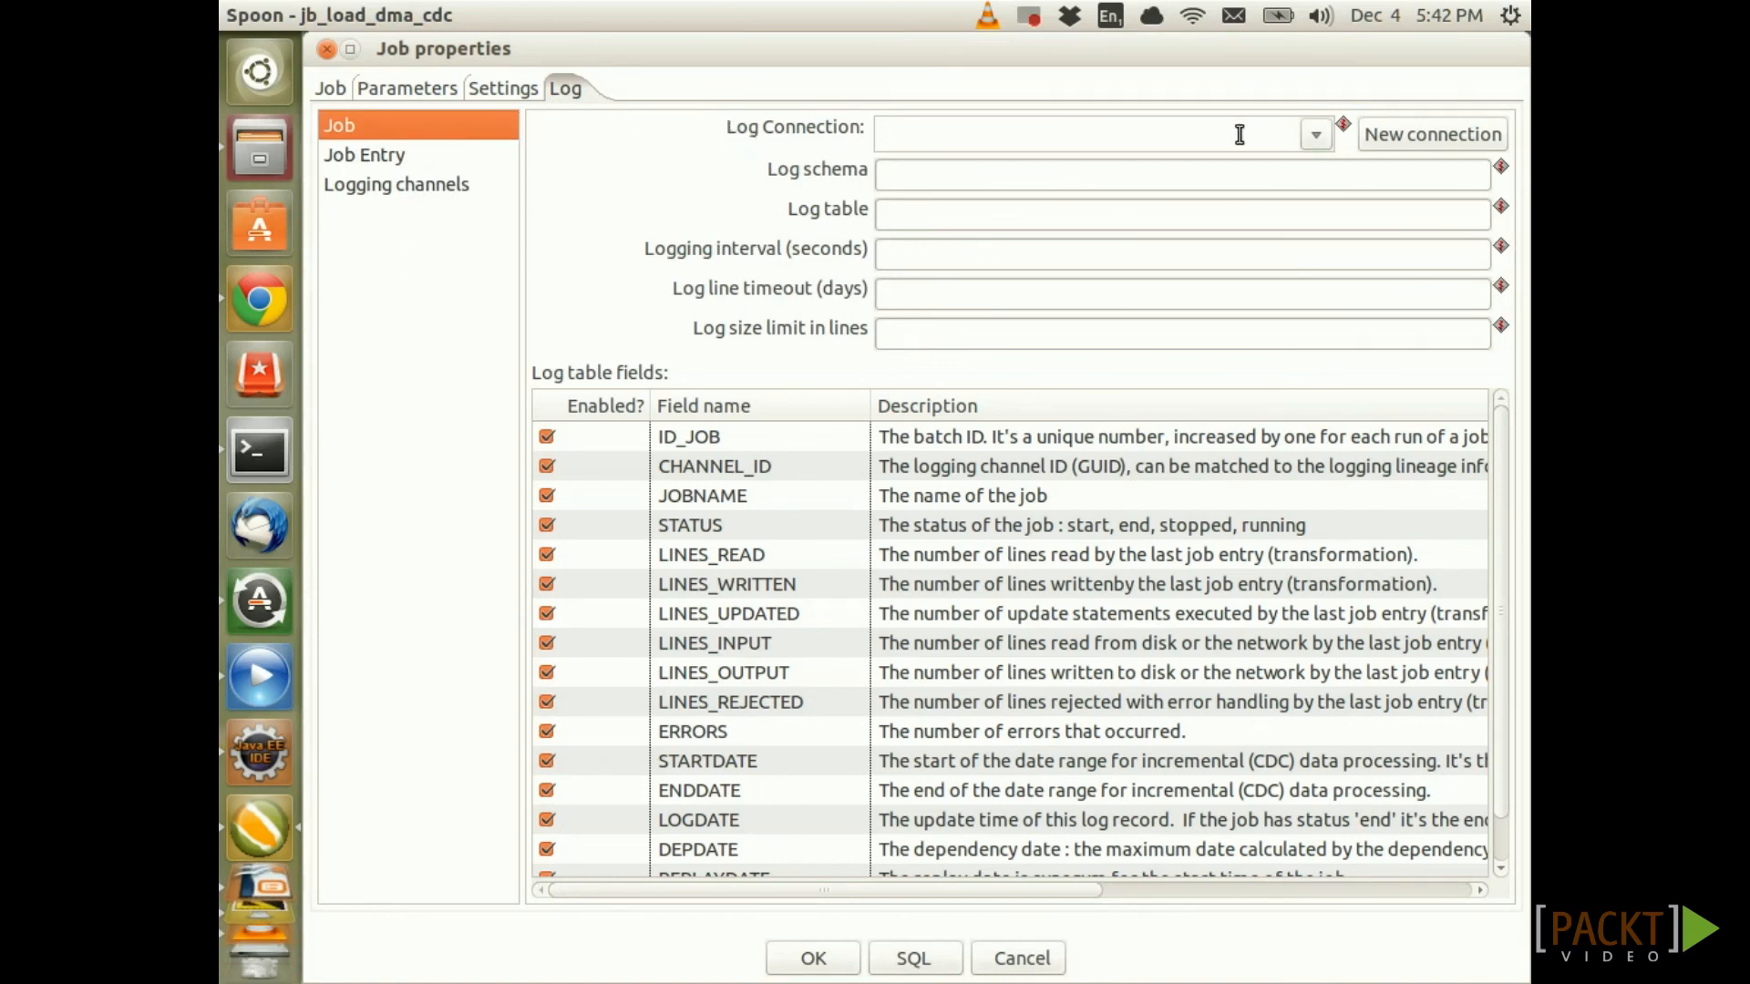
{"action": "left_click", "coordinate": [1316, 135]}
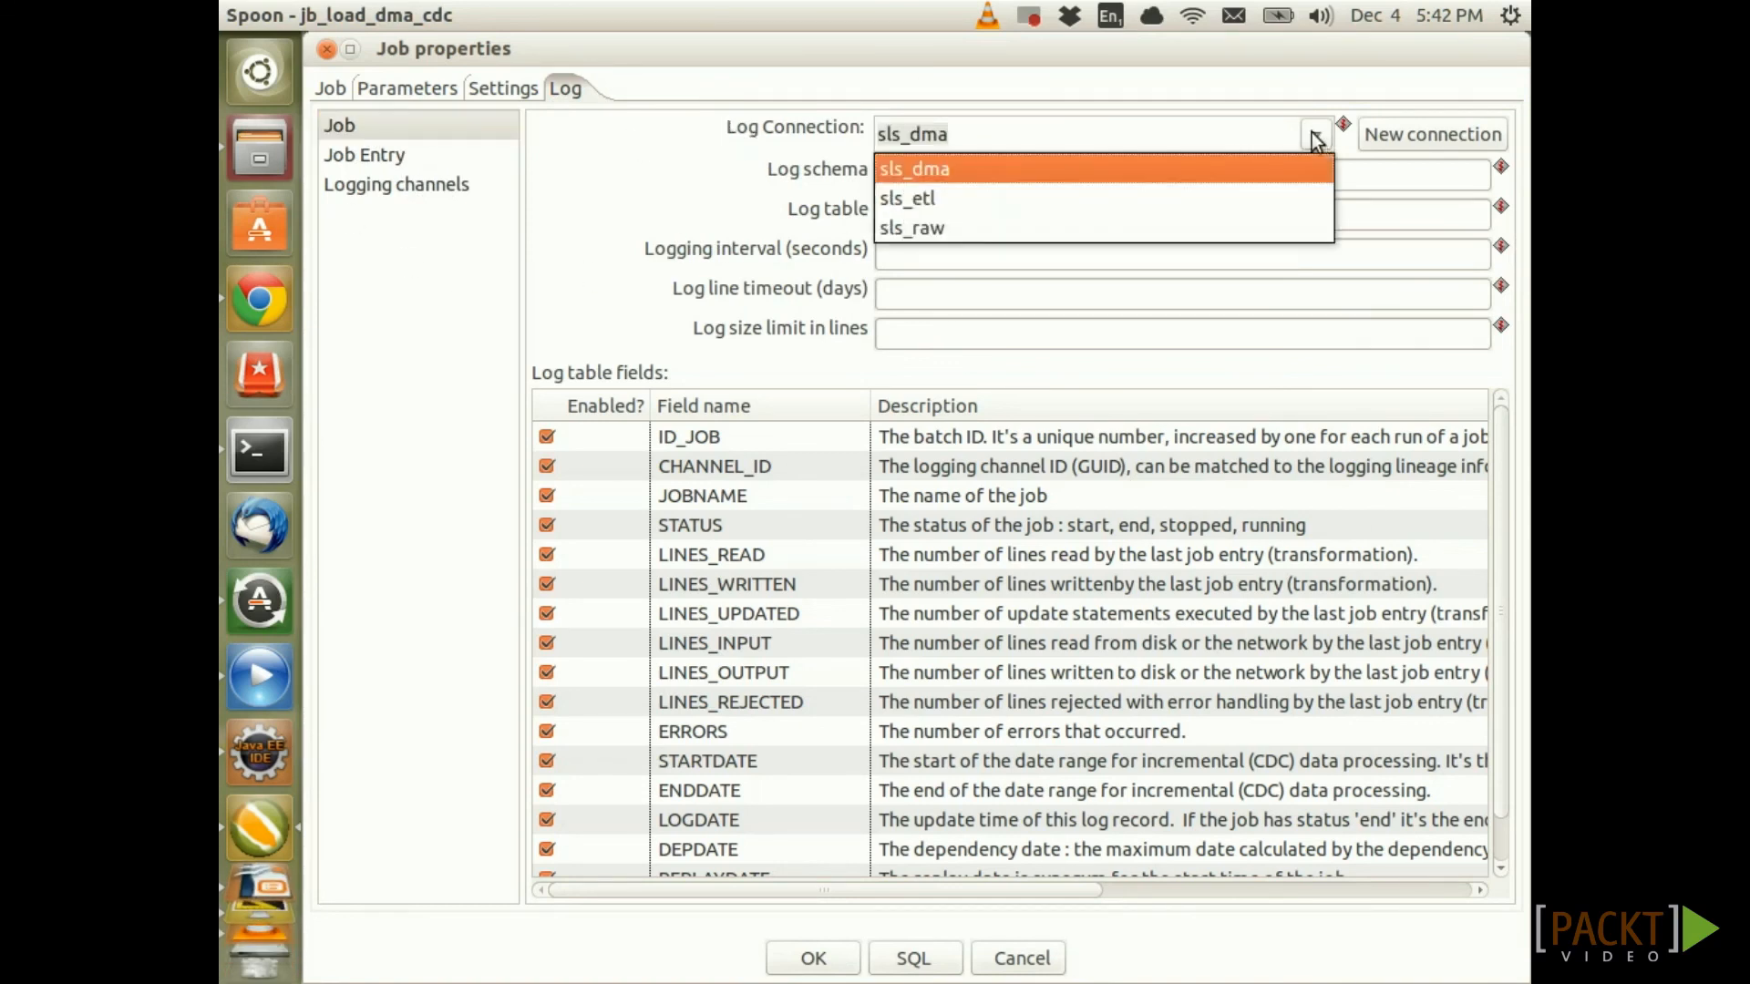
{"action": "left_click", "coordinate": [933, 197]}
Set the job log schema to ${KETTLE_JOB_LOG_SCHEMA} using variable completion
{"action": "left_click", "coordinate": [935, 176]}
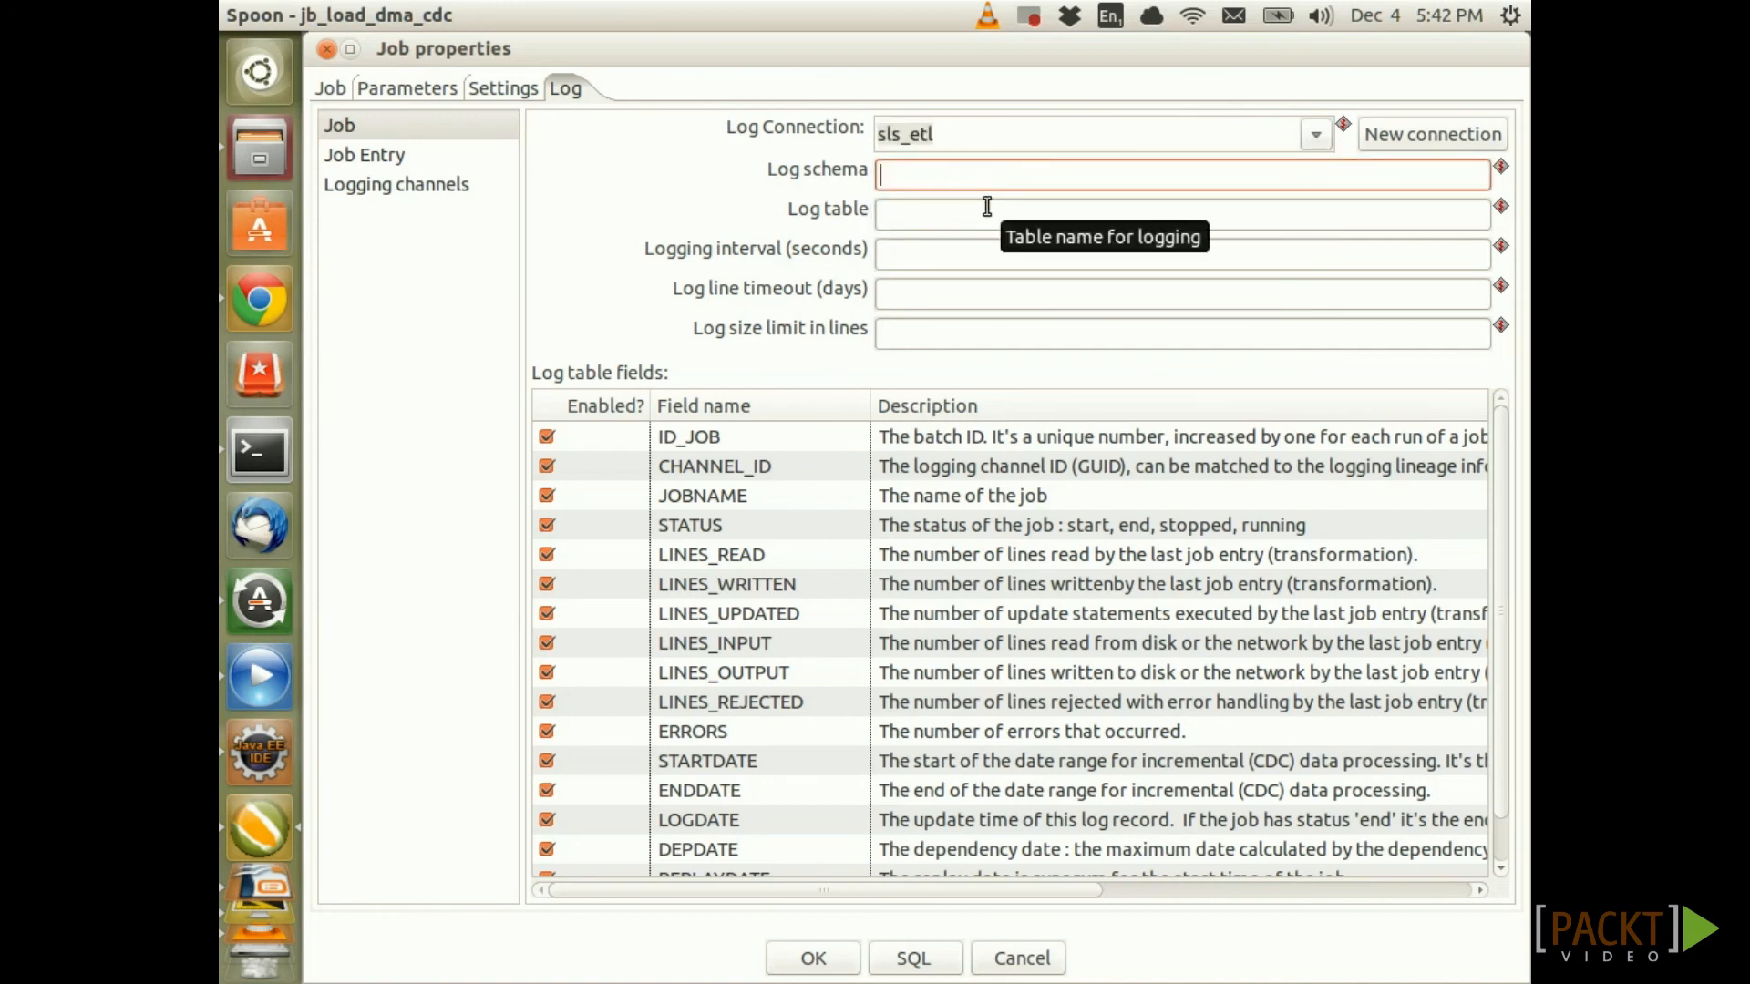
{"action": "key", "text": "ctrl+space"}
{"action": "type", "text": "k"}
{"action": "key", "text": "Down"}
{"action": "key", "text": "Down"}
{"action": "key", "text": "Down"}
{"action": "key", "text": "Down"}
{"action": "key", "text": "Down"}
{"action": "key", "text": "Down"}
{"action": "key", "text": "Down"}
{"action": "key", "text": "Down"}
{"action": "key", "text": "Down"}
{"action": "key", "text": "Down"}
{"action": "key", "text": "Down"}
{"action": "key", "text": "Down"}
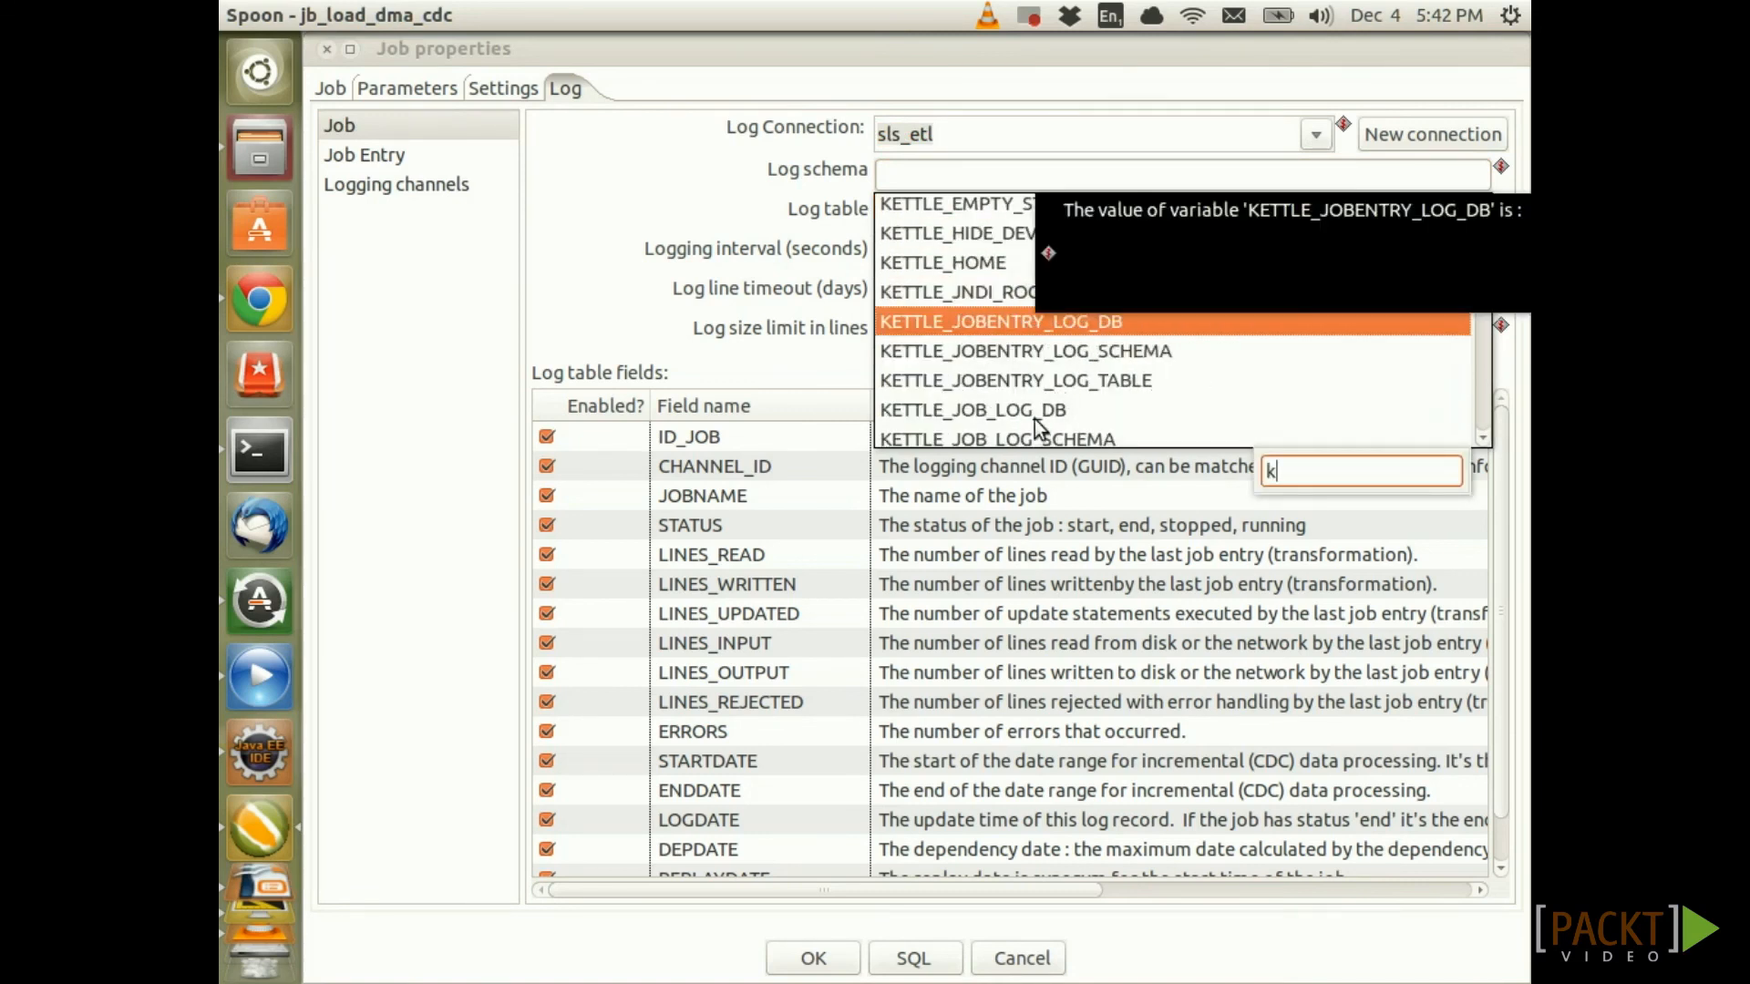
{"action": "left_click", "coordinate": [1035, 434]}
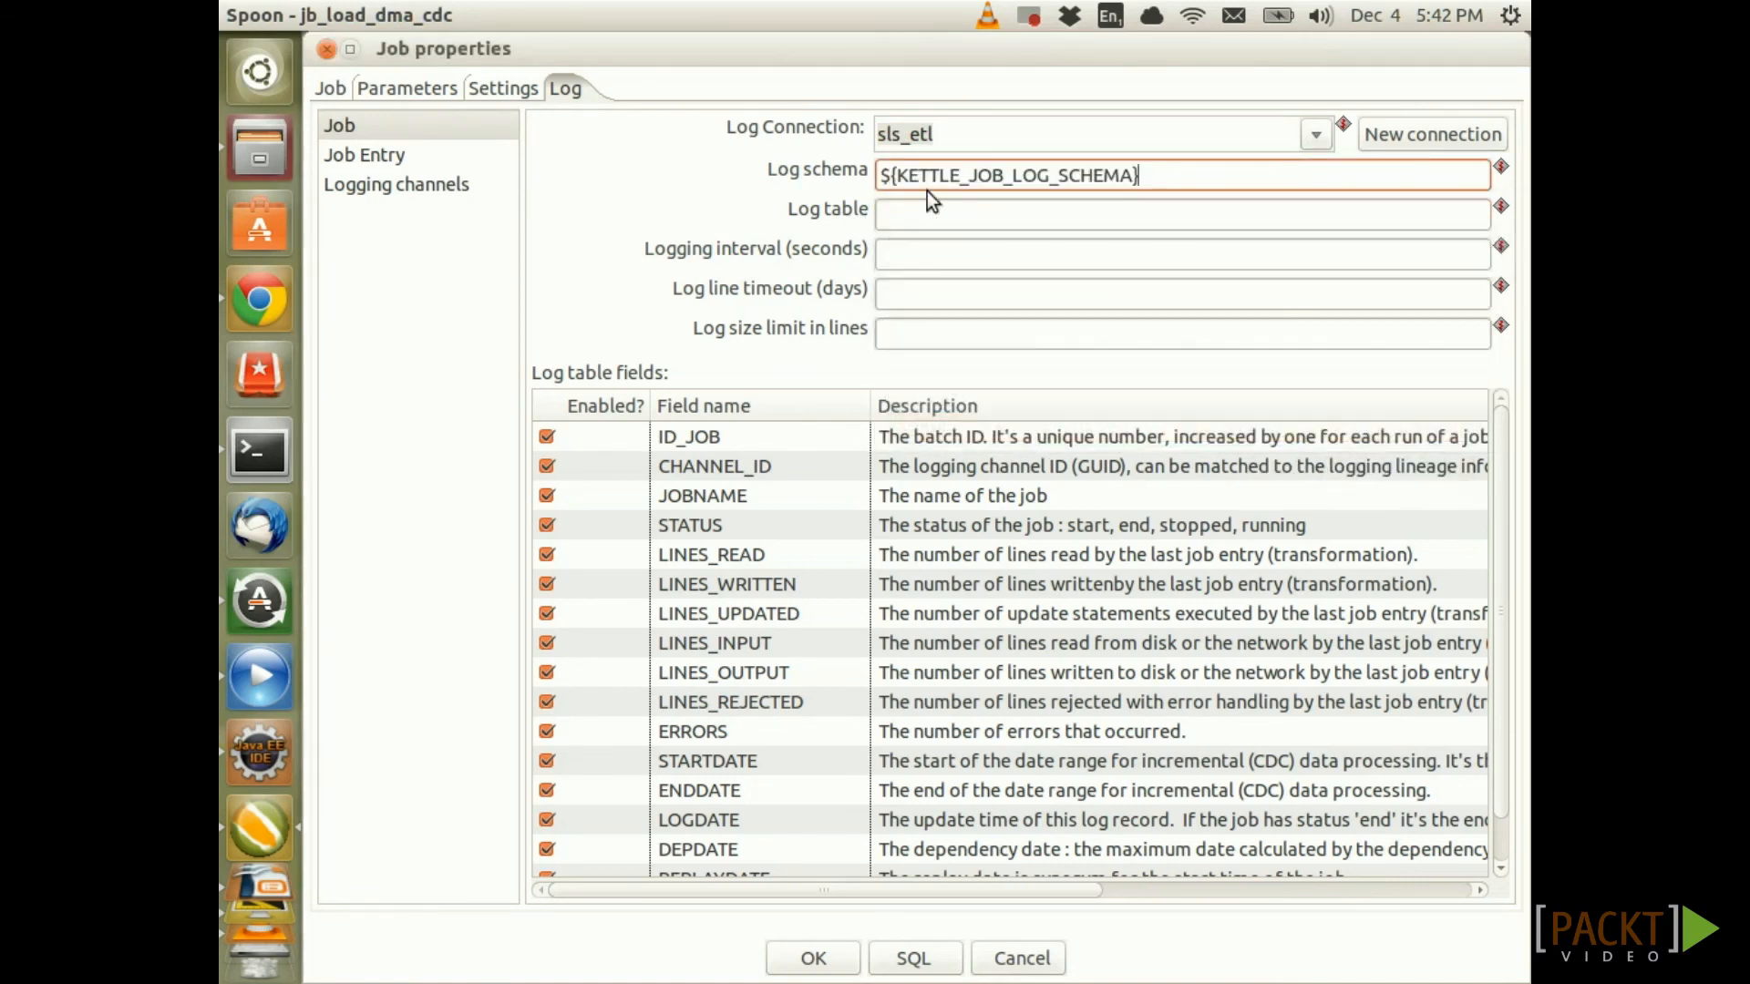
Set the job log table to ${KETTLE_JOB_LOG_TABLE} by pasting and editing the schema variable
{"action": "triple_click", "coordinate": [1042, 182]}
{"action": "key", "text": "ctrl+c"}
{"action": "left_click", "coordinate": [984, 212]}
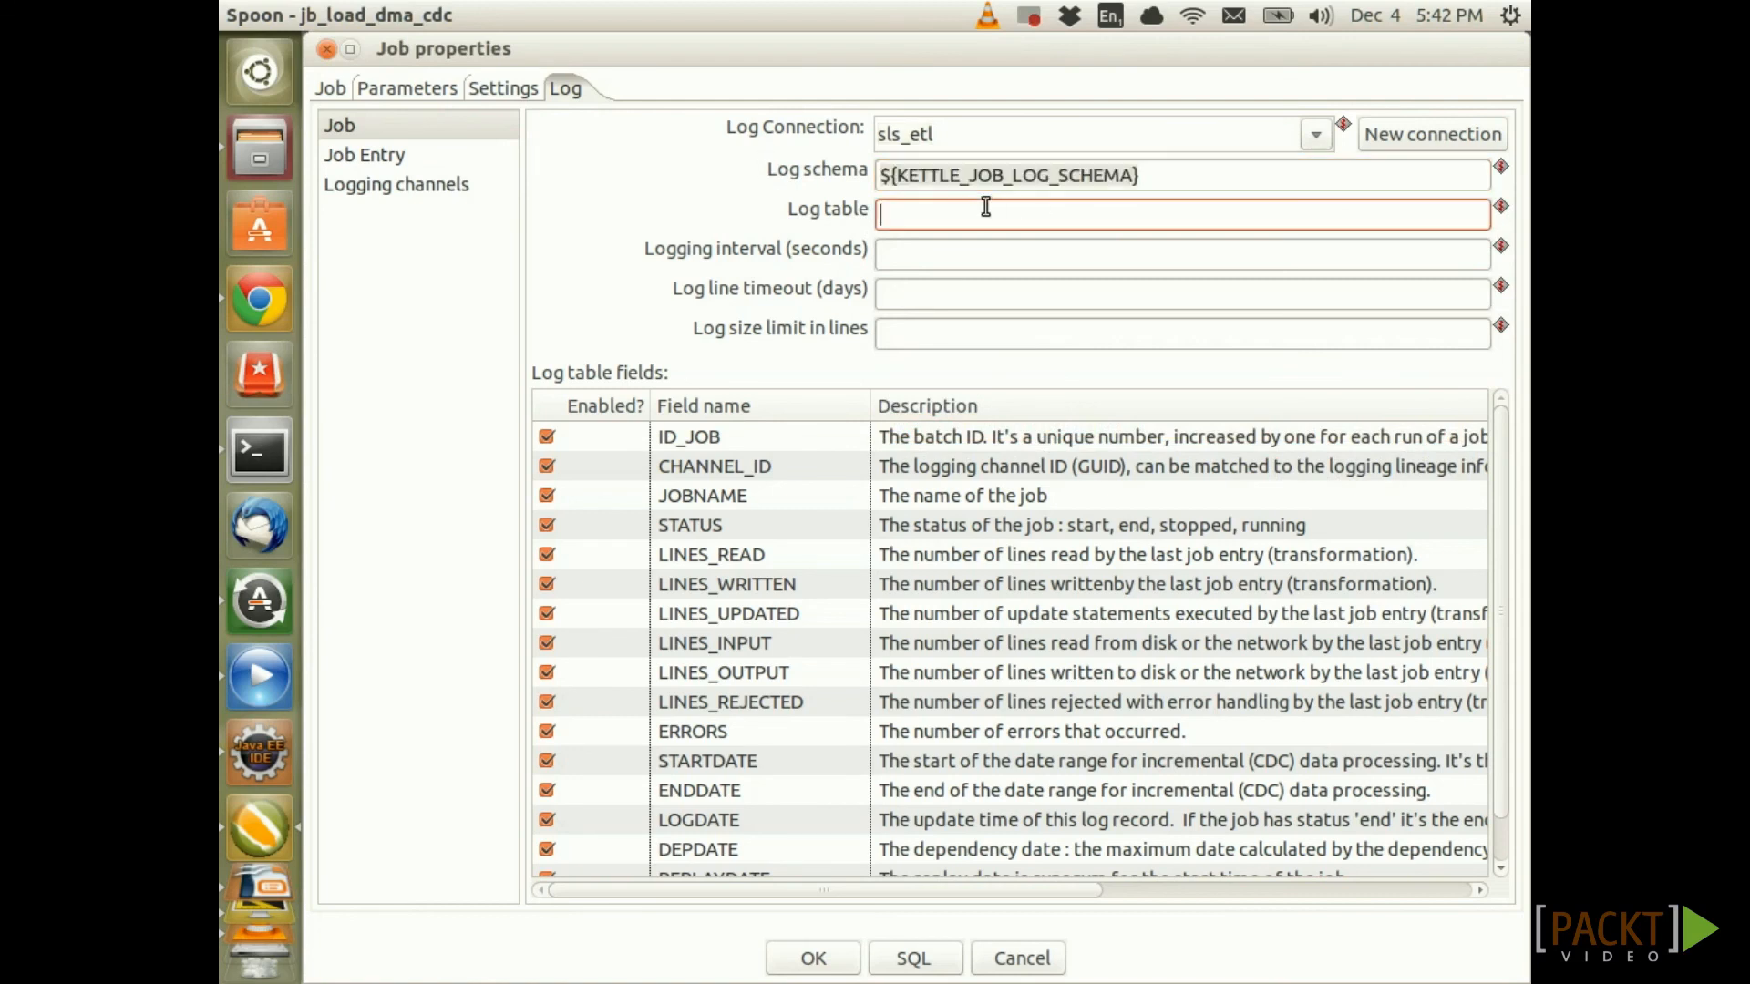
{"action": "key", "text": "ctrl+v"}
{"action": "left_click_drag", "start_coordinate": [1133, 215], "coordinate": [1052, 215]}
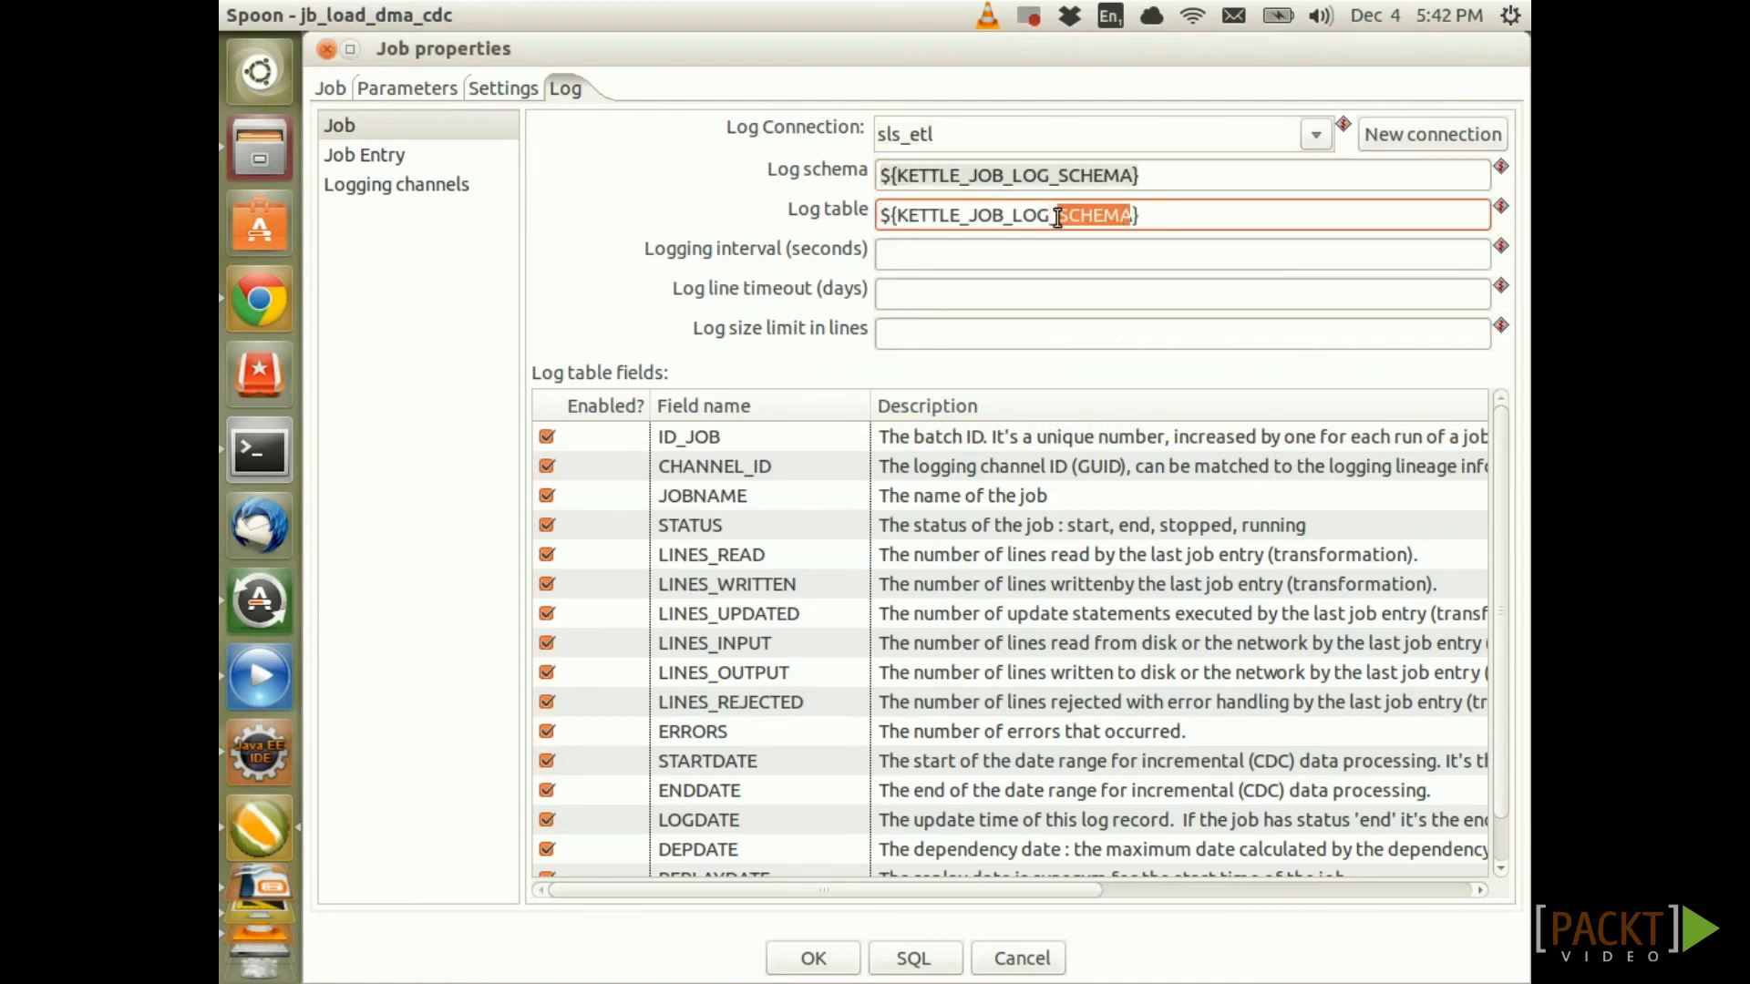
{"action": "type", "text": "TABLE"}
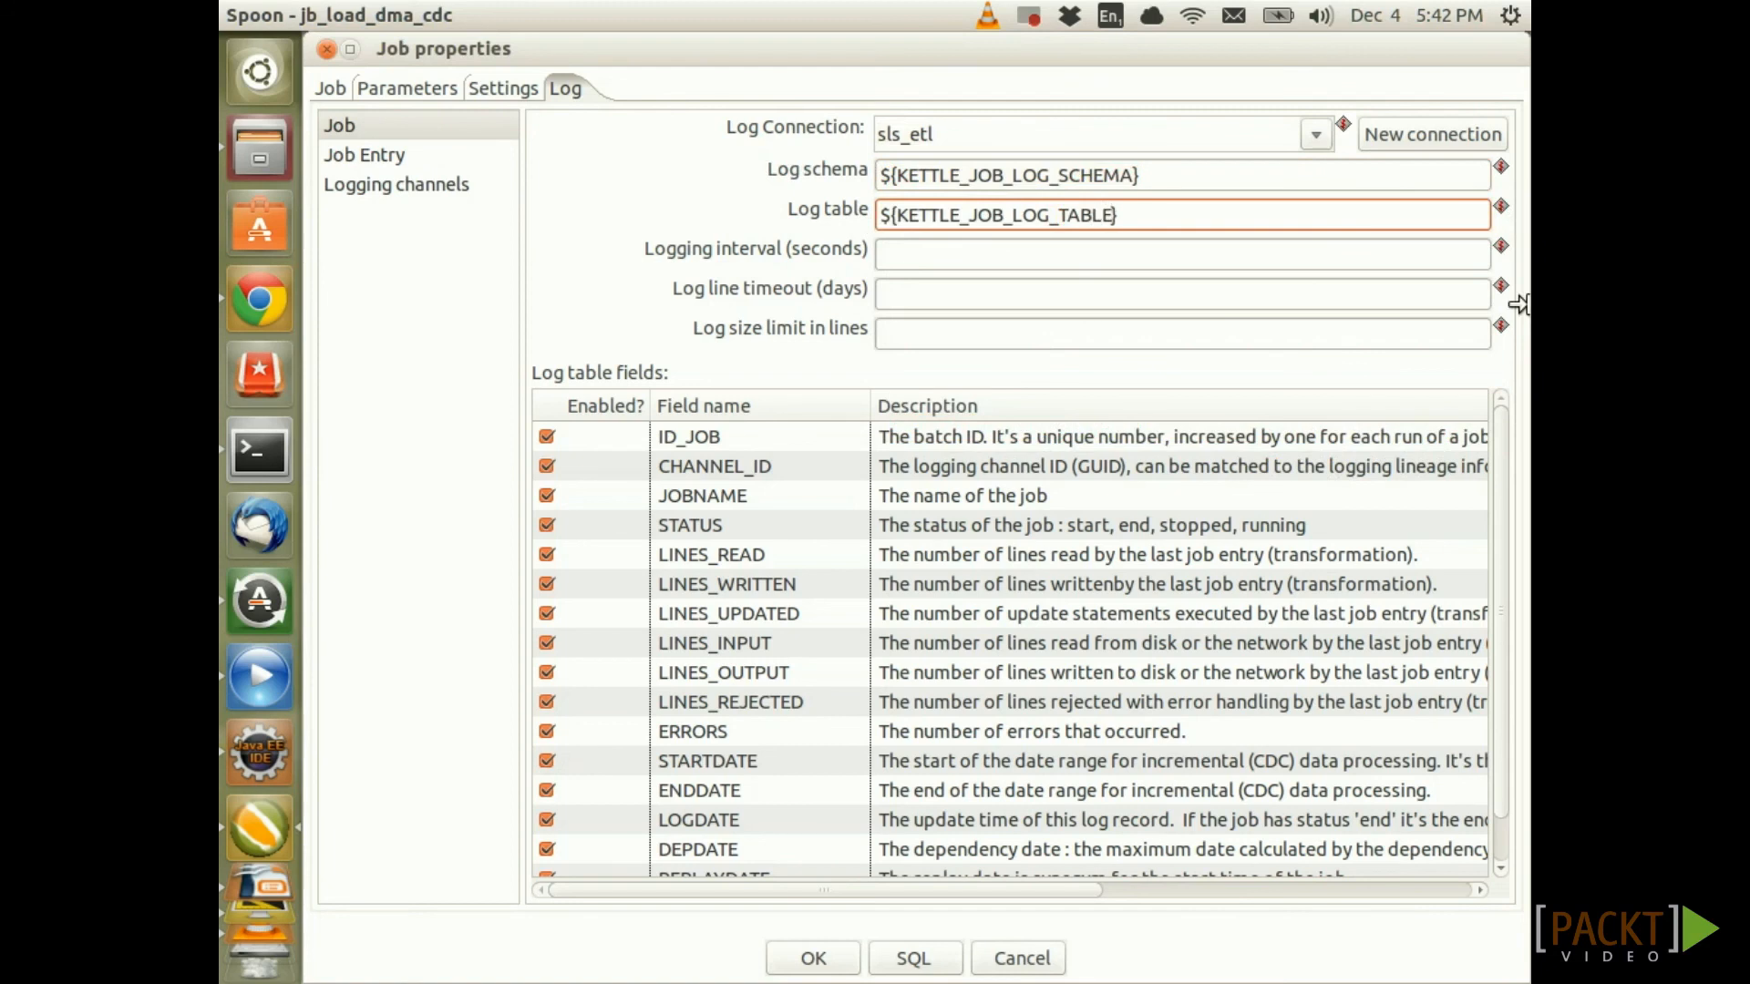
{"action": "left_click", "coordinate": [972, 248]}
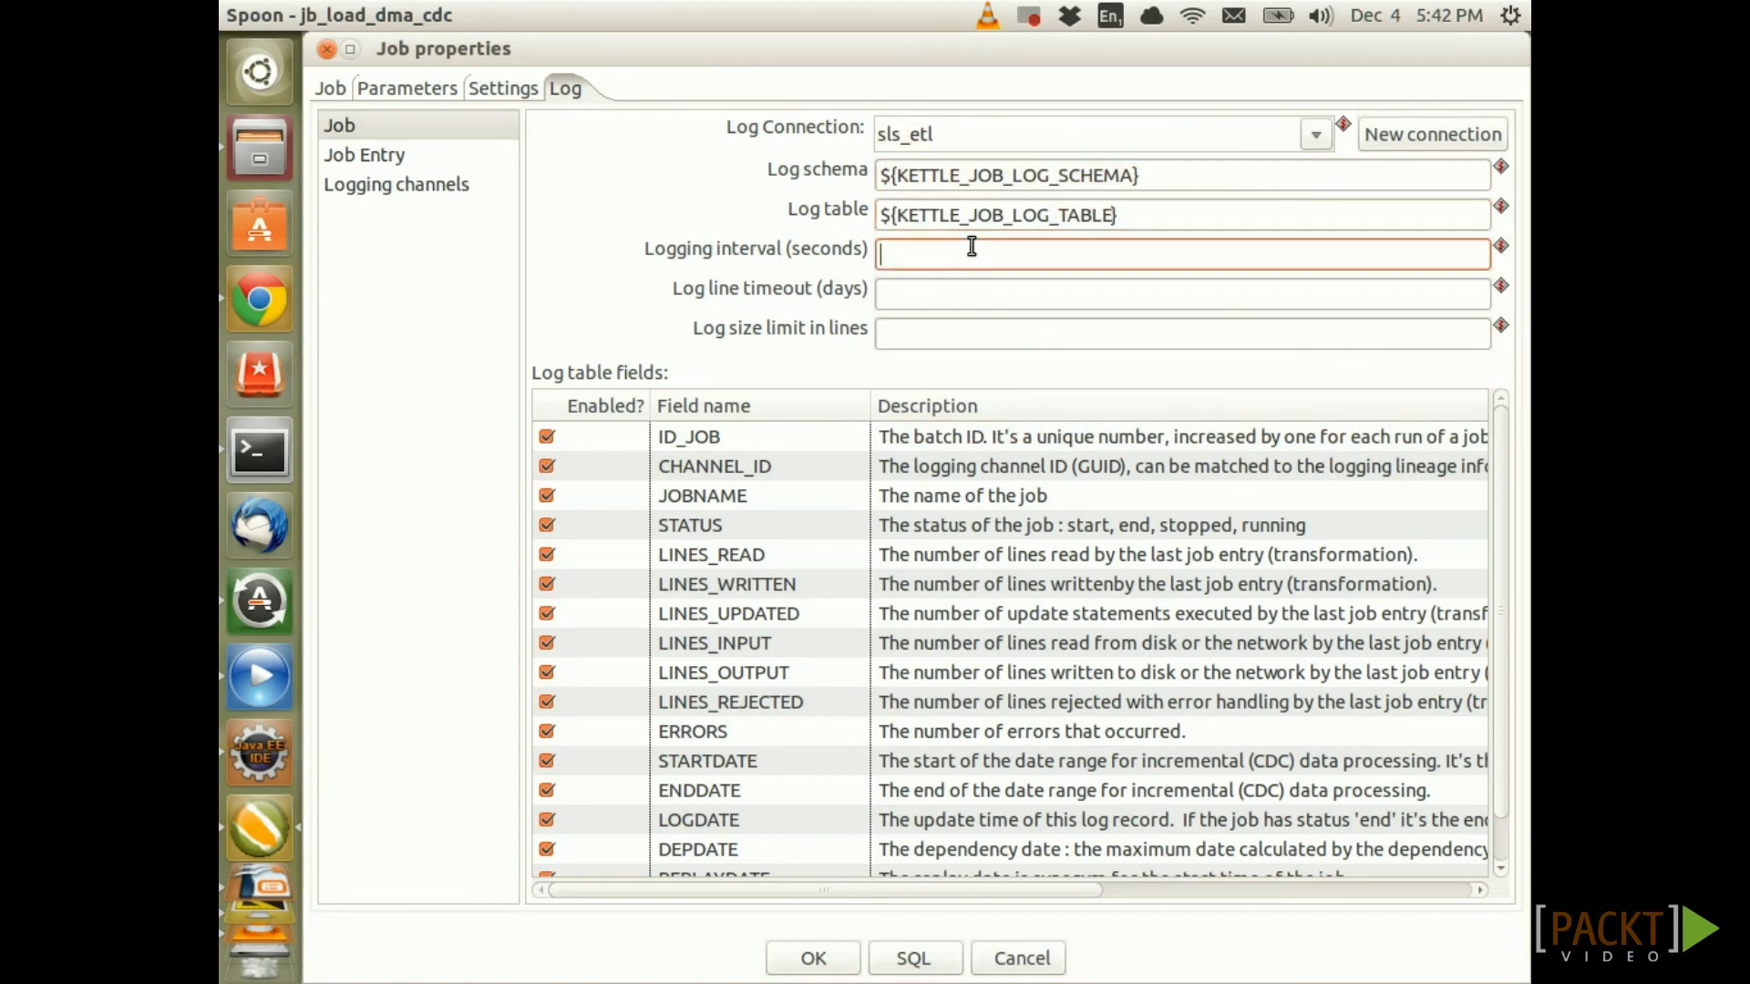
{"action": "left_click", "coordinate": [915, 287]}
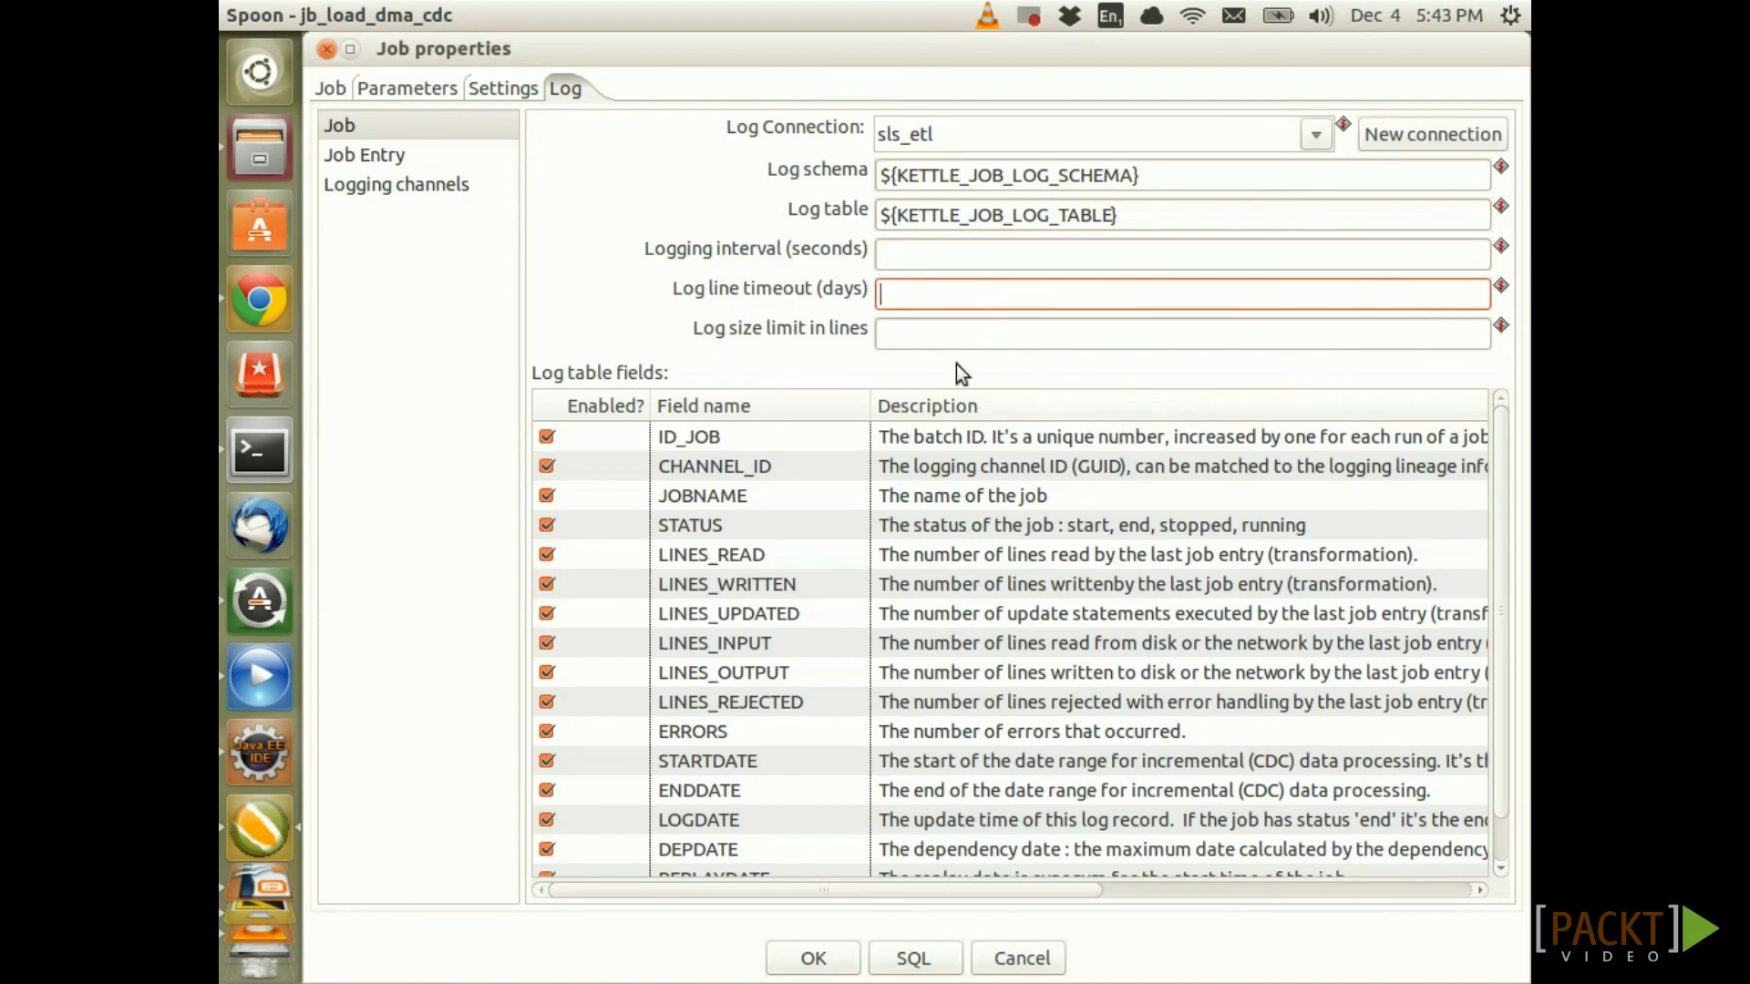
Generate and execute the CREATE TABLE SQL for the etl.log_jobs job log table
{"action": "left_click", "coordinate": [914, 958]}
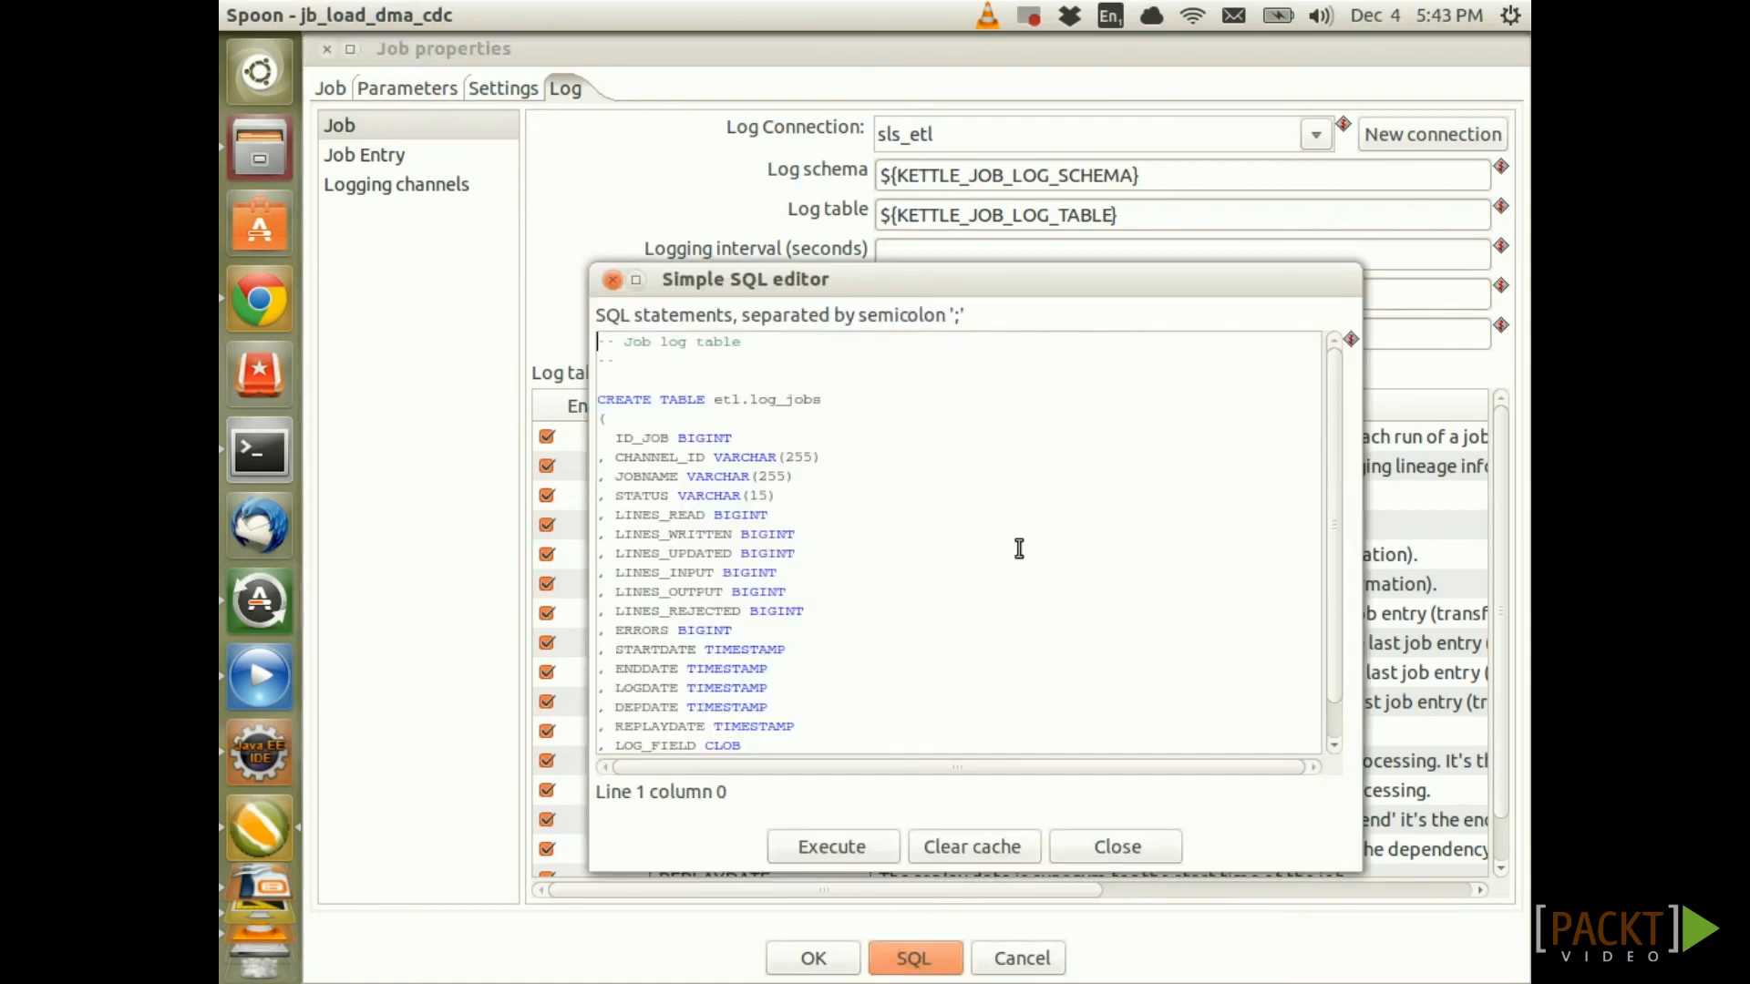
{"action": "scroll", "coordinate": [988, 601], "scroll_direction": "down", "scroll_amount": 1}
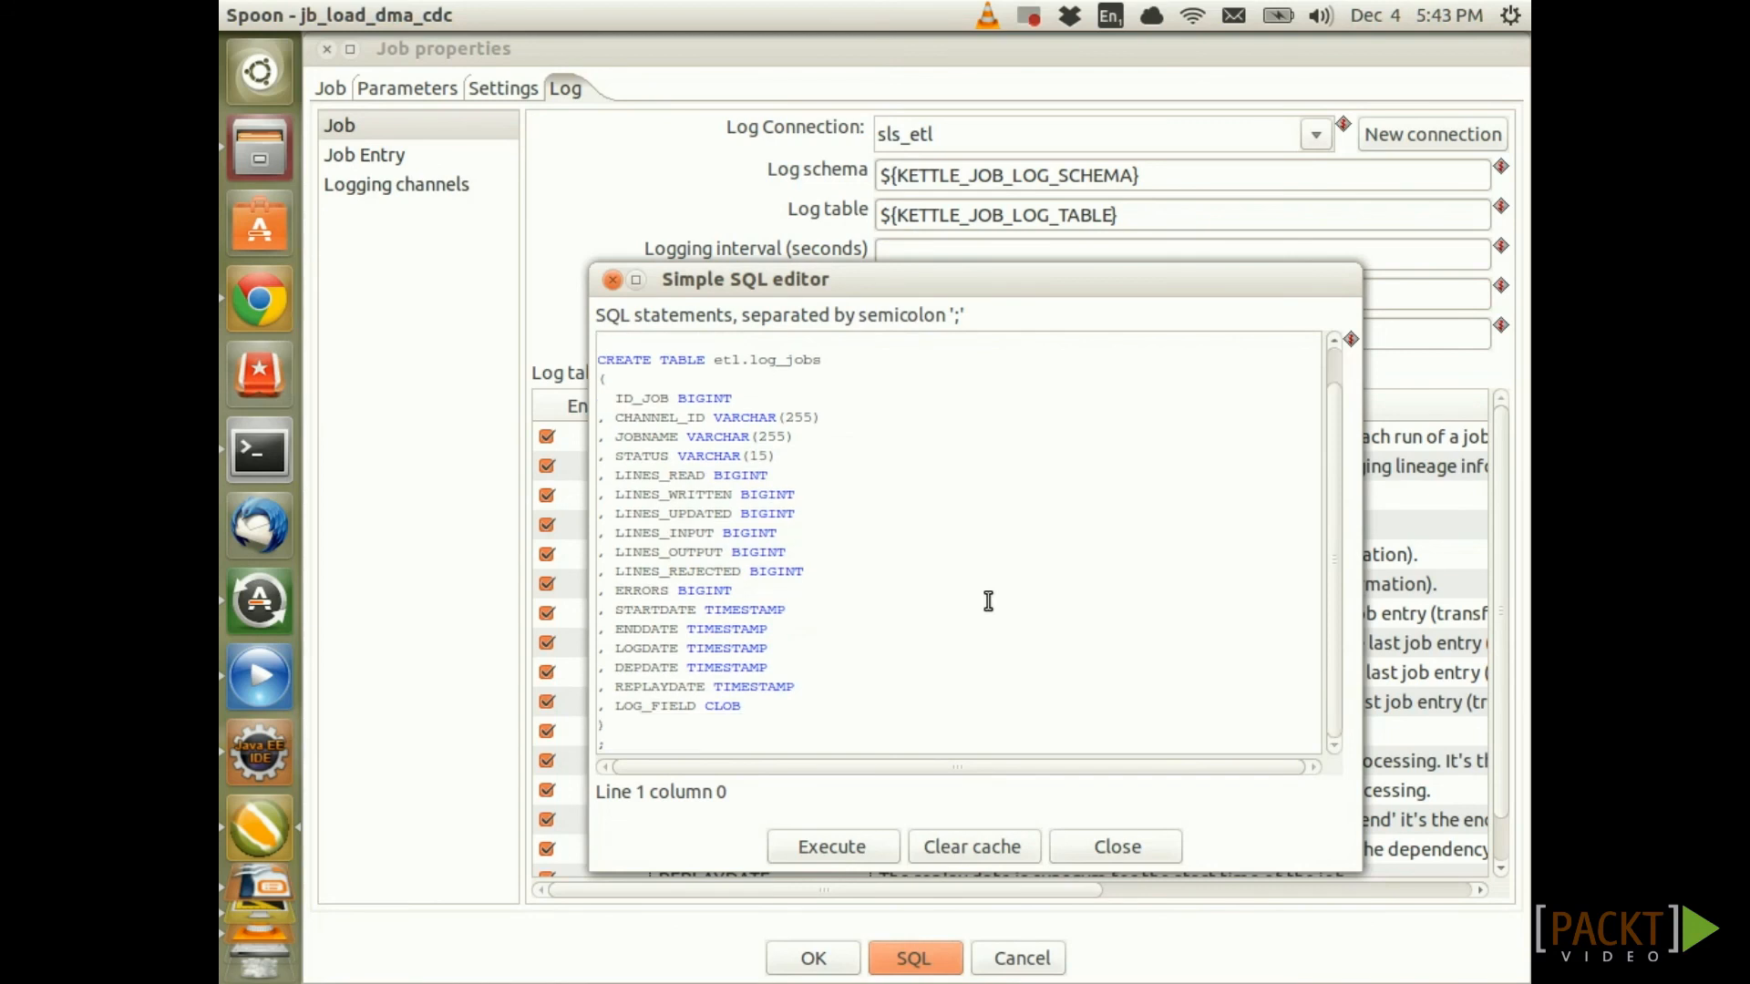
{"action": "scroll", "coordinate": [743, 669], "scroll_direction": "up", "scroll_amount": 1}
{"action": "scroll", "coordinate": [841, 624], "scroll_direction": "down", "scroll_amount": 1}
{"action": "left_click", "coordinate": [857, 849]}
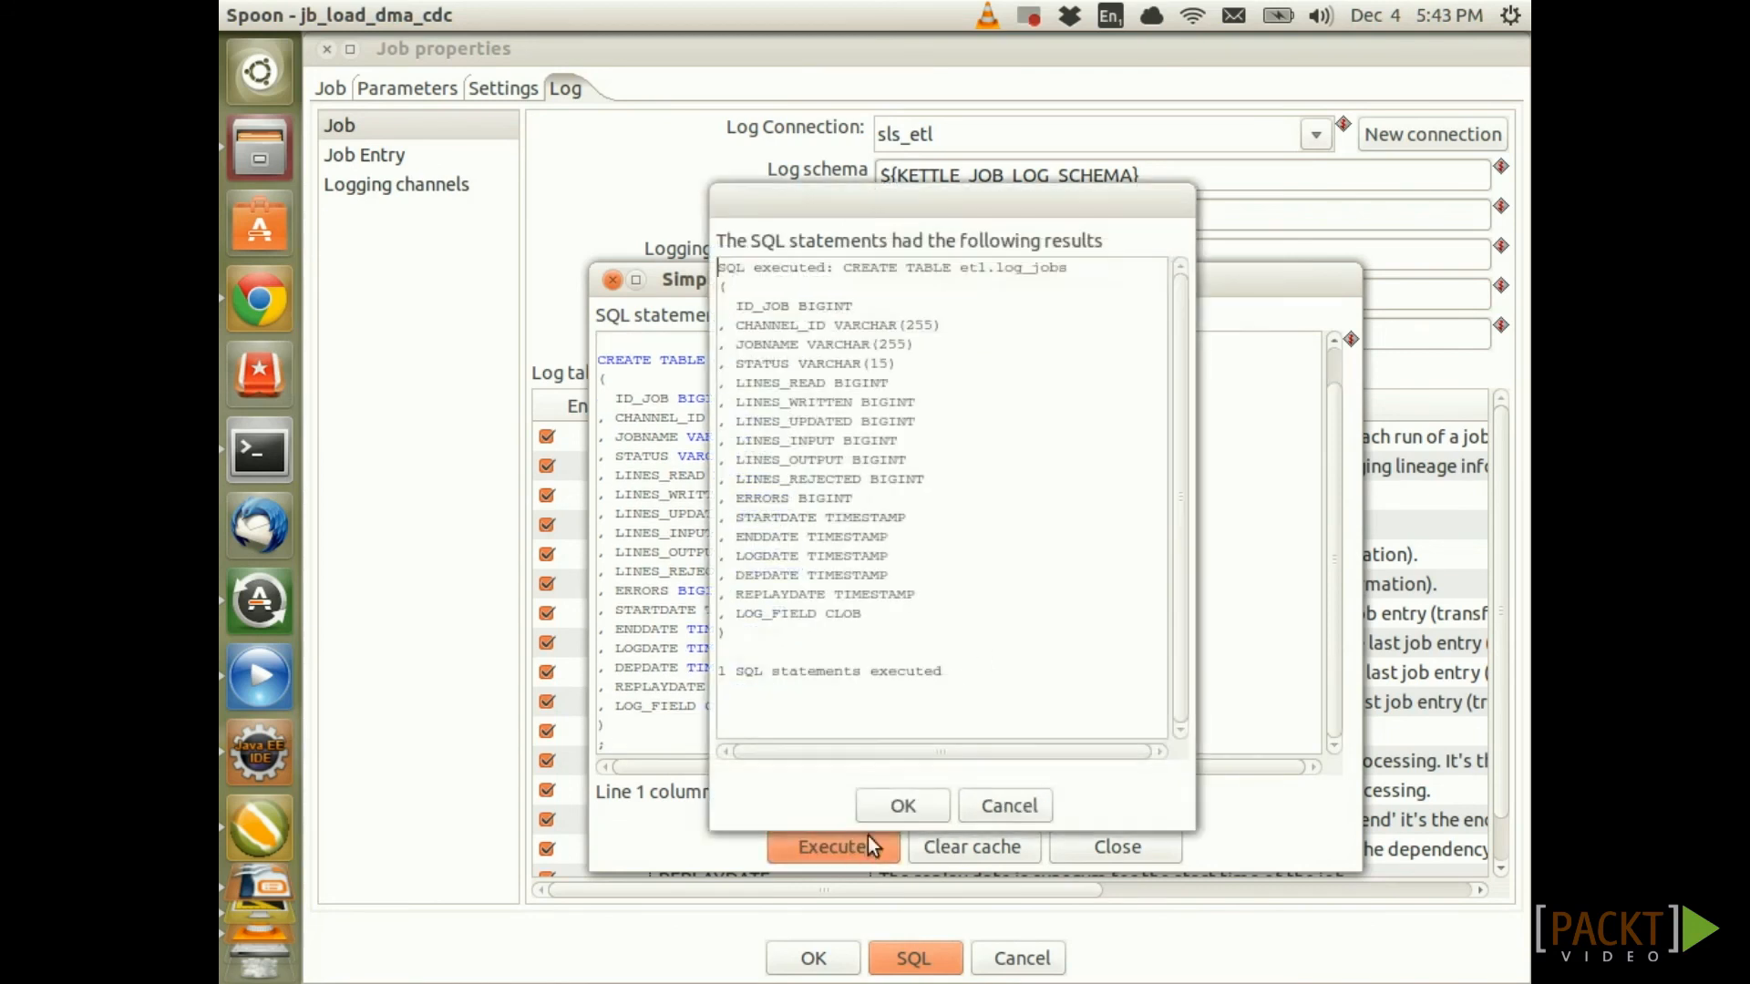
{"action": "left_click_drag", "start_coordinate": [974, 671], "coordinate": [715, 668]}
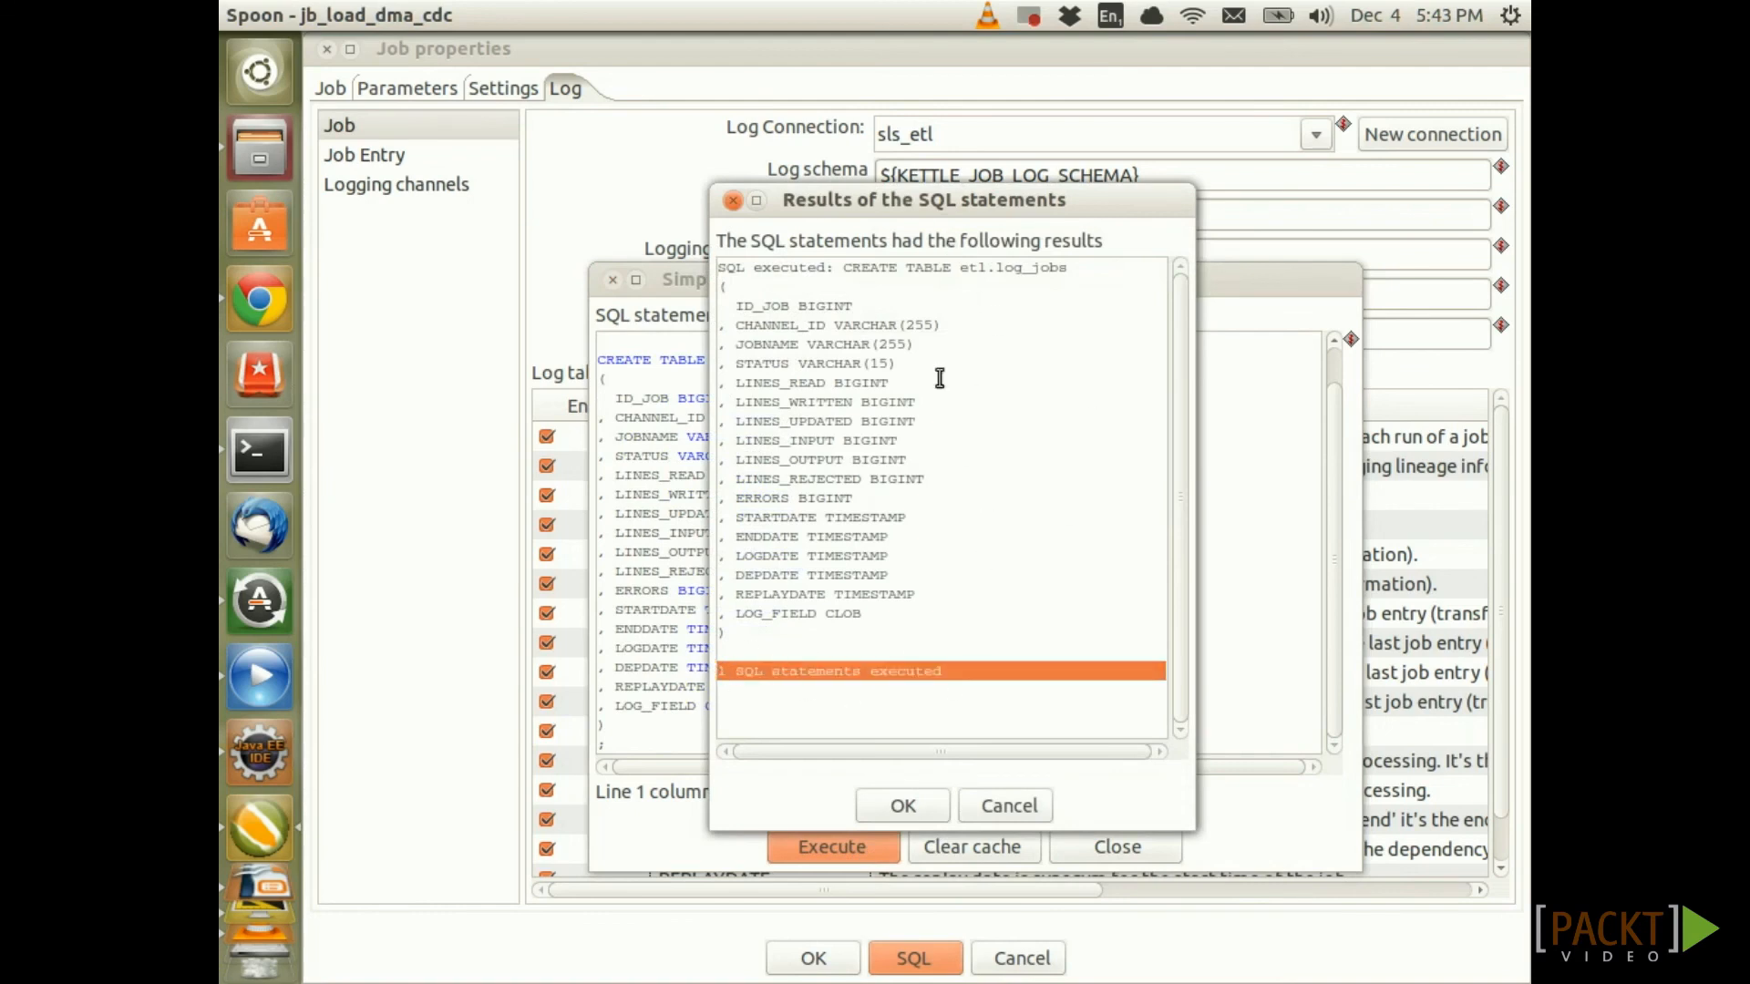
Dismiss the execution results and SQL editor, then confirm the job's log settings
{"action": "left_click", "coordinate": [903, 806]}
{"action": "left_click", "coordinate": [1107, 845]}
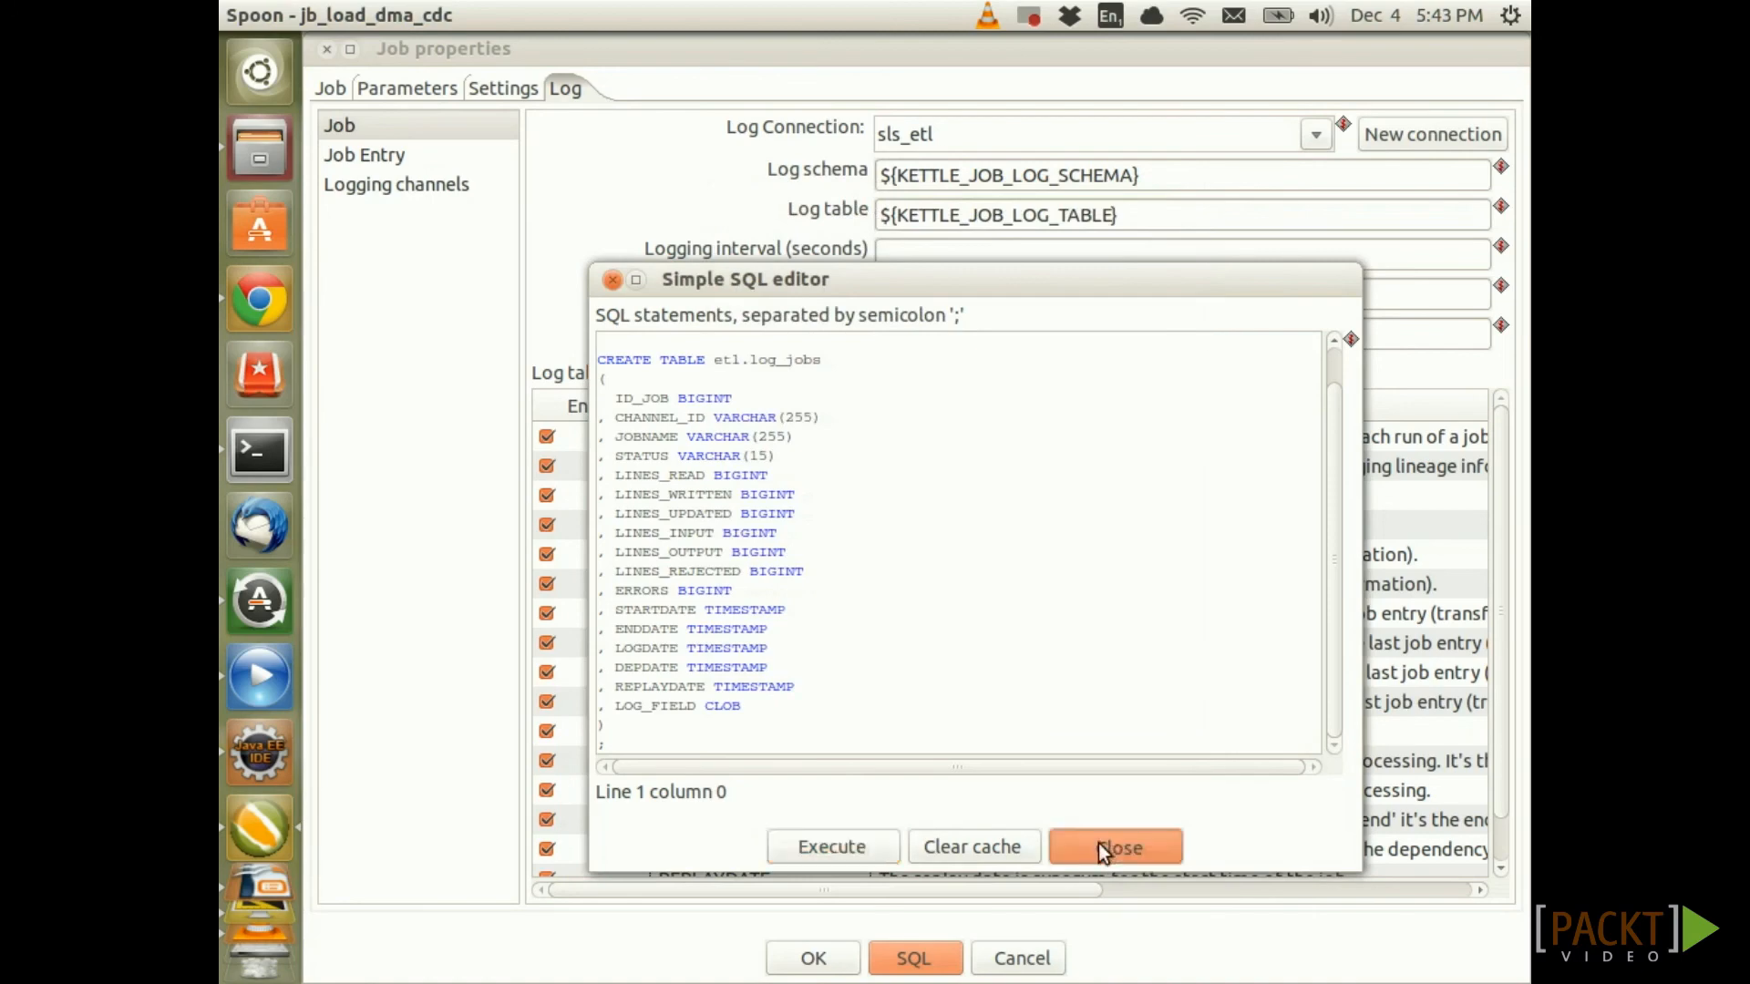
{"action": "left_click", "coordinate": [825, 958]}
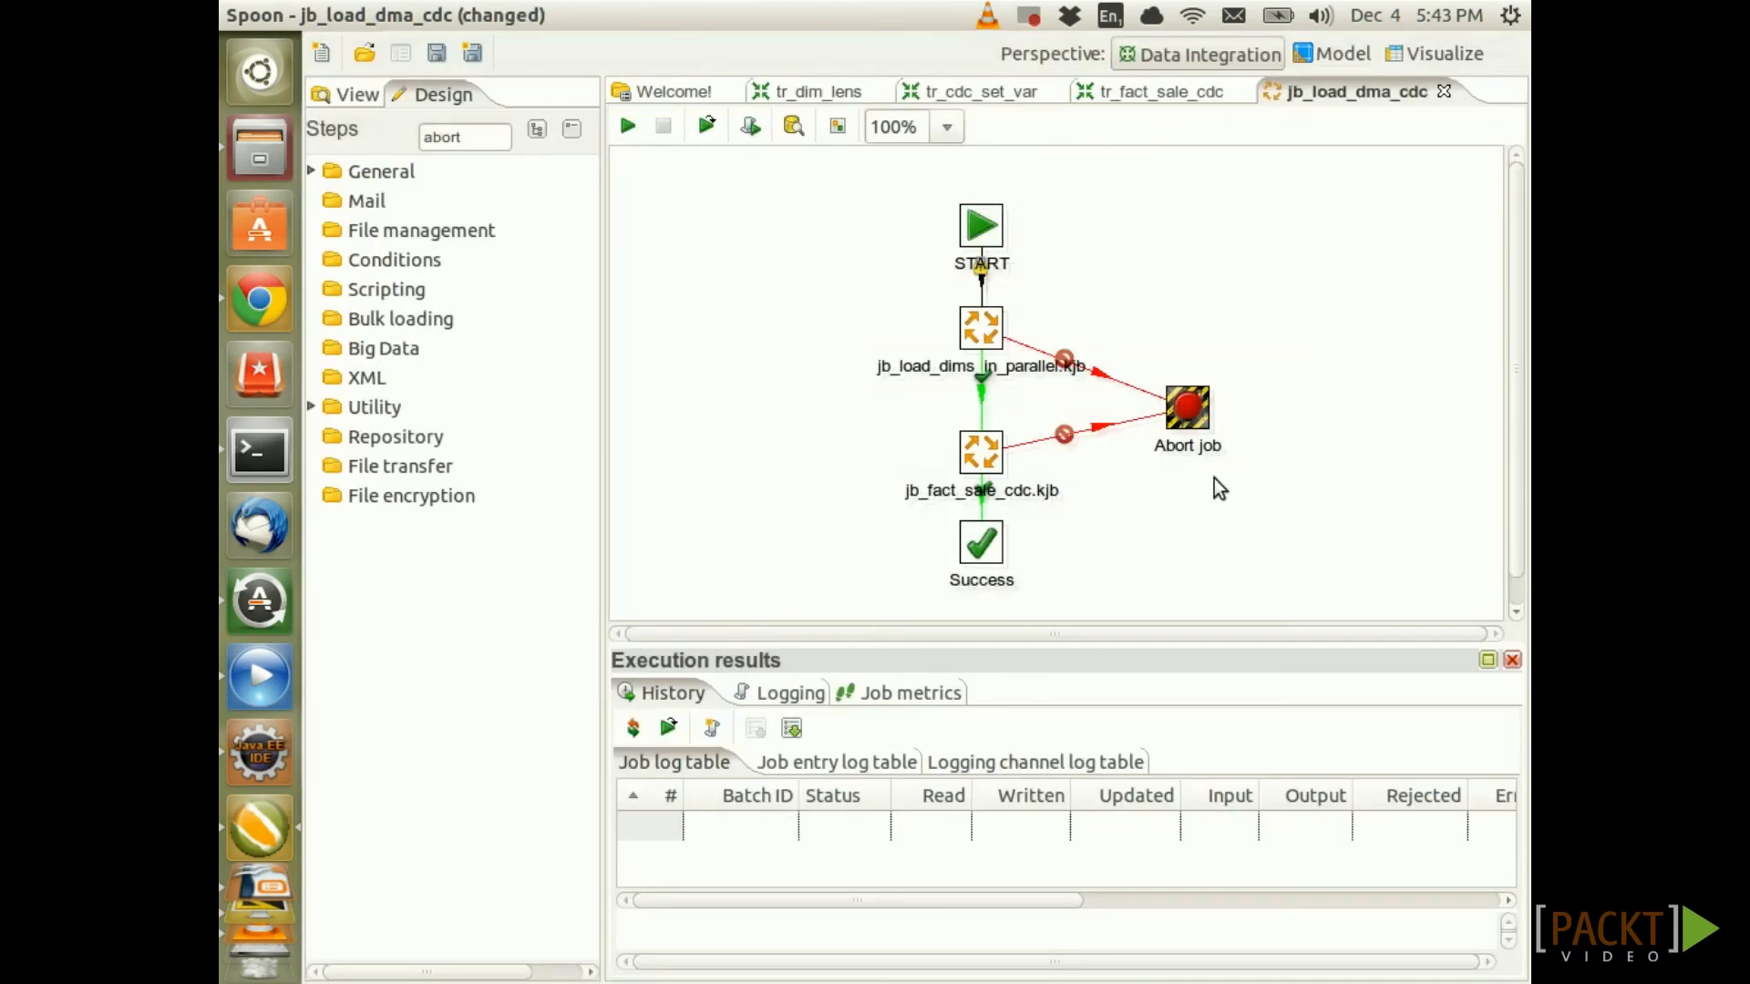
Save the jb_load_dma_cdc job with Ctrl+S
{"action": "key", "text": "ctrl+s"}
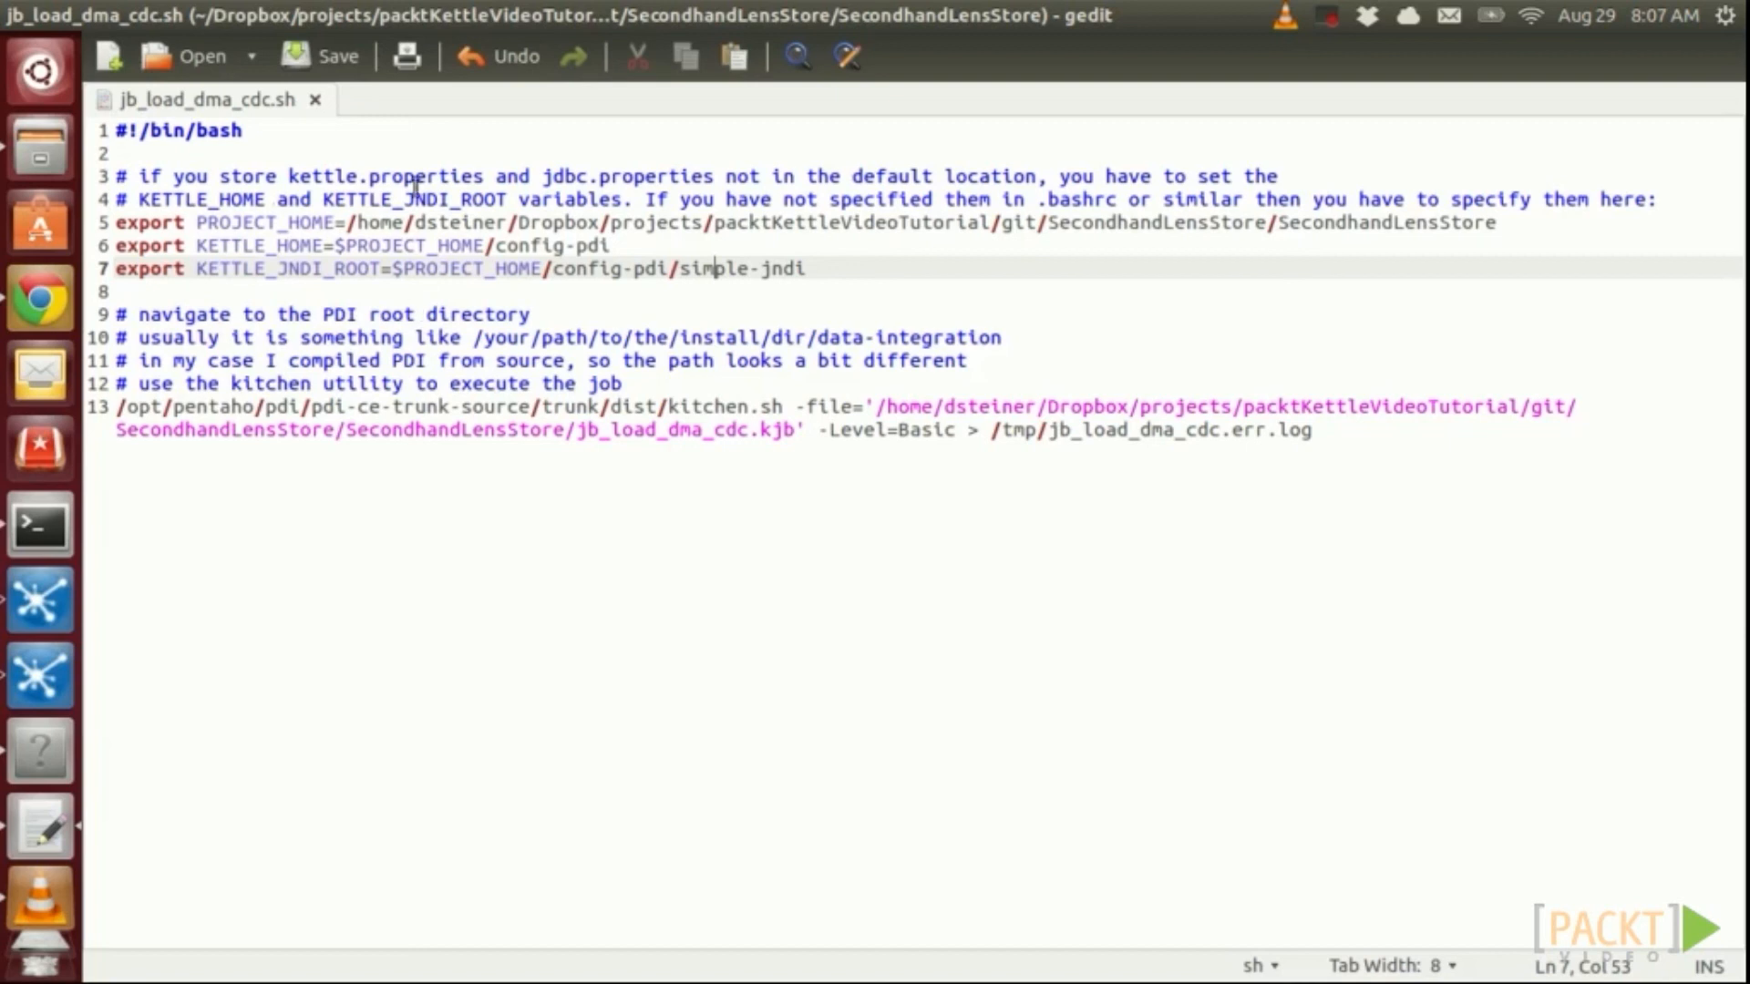
{"action": "left_click", "coordinate": [233, 223]}
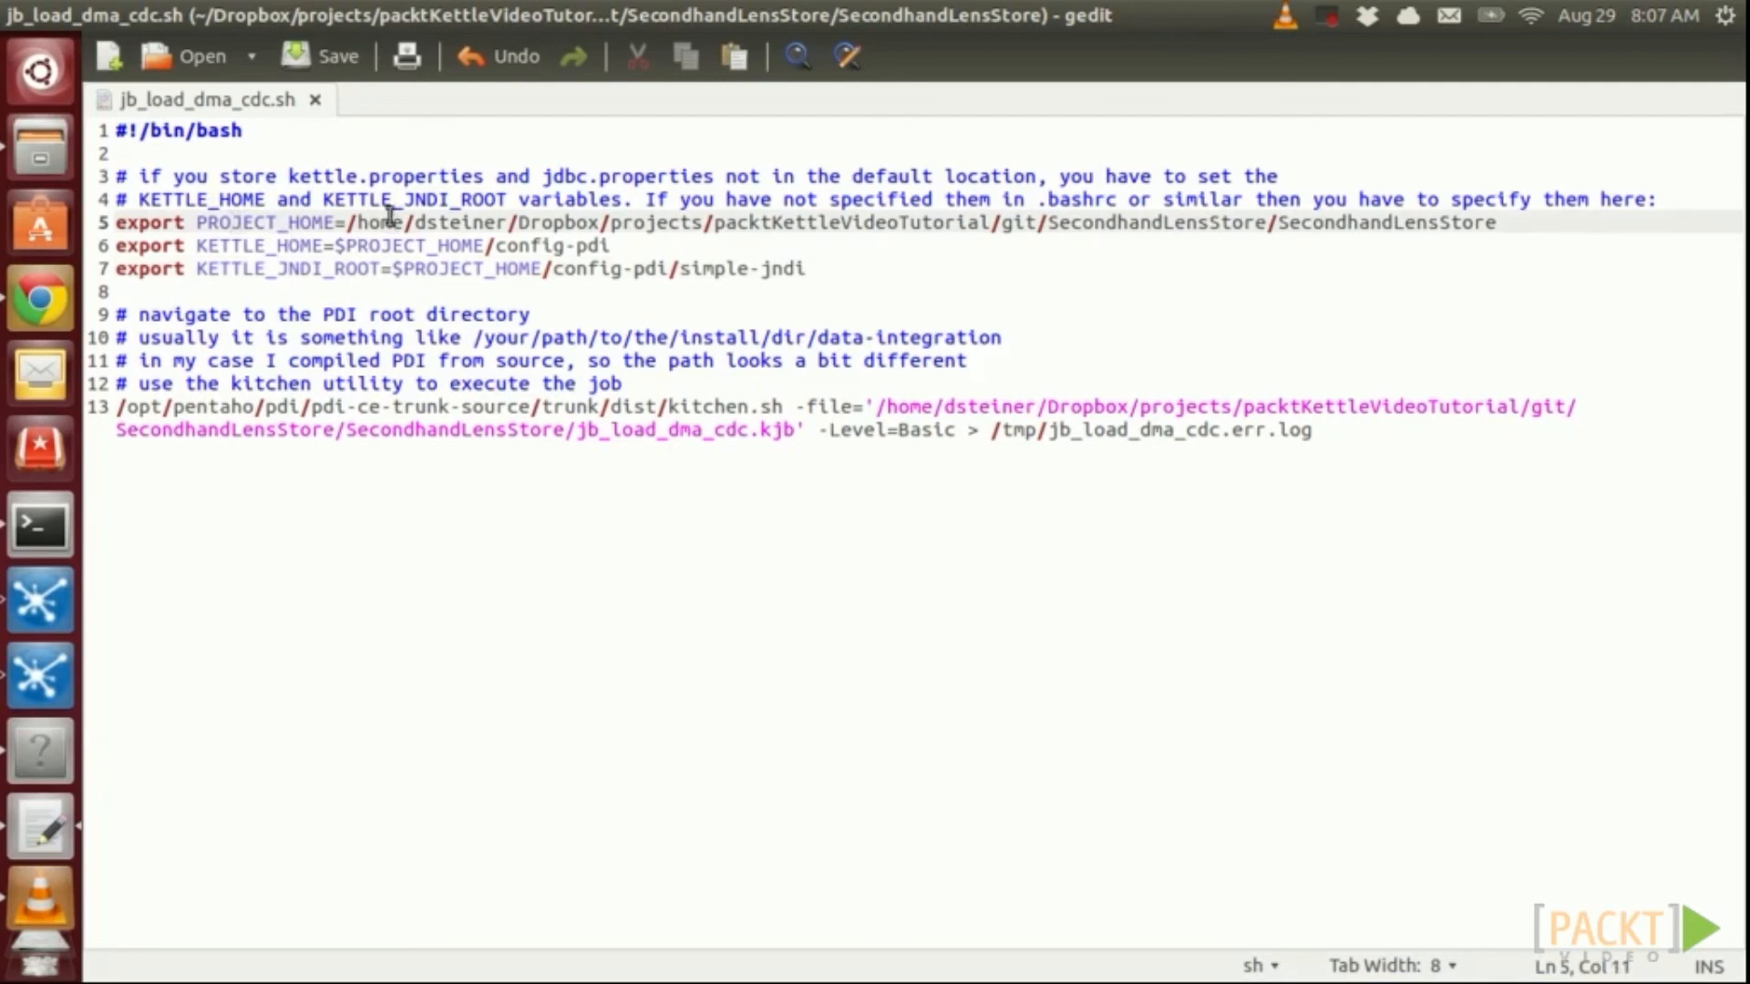
{"action": "left_click", "coordinate": [278, 245]}
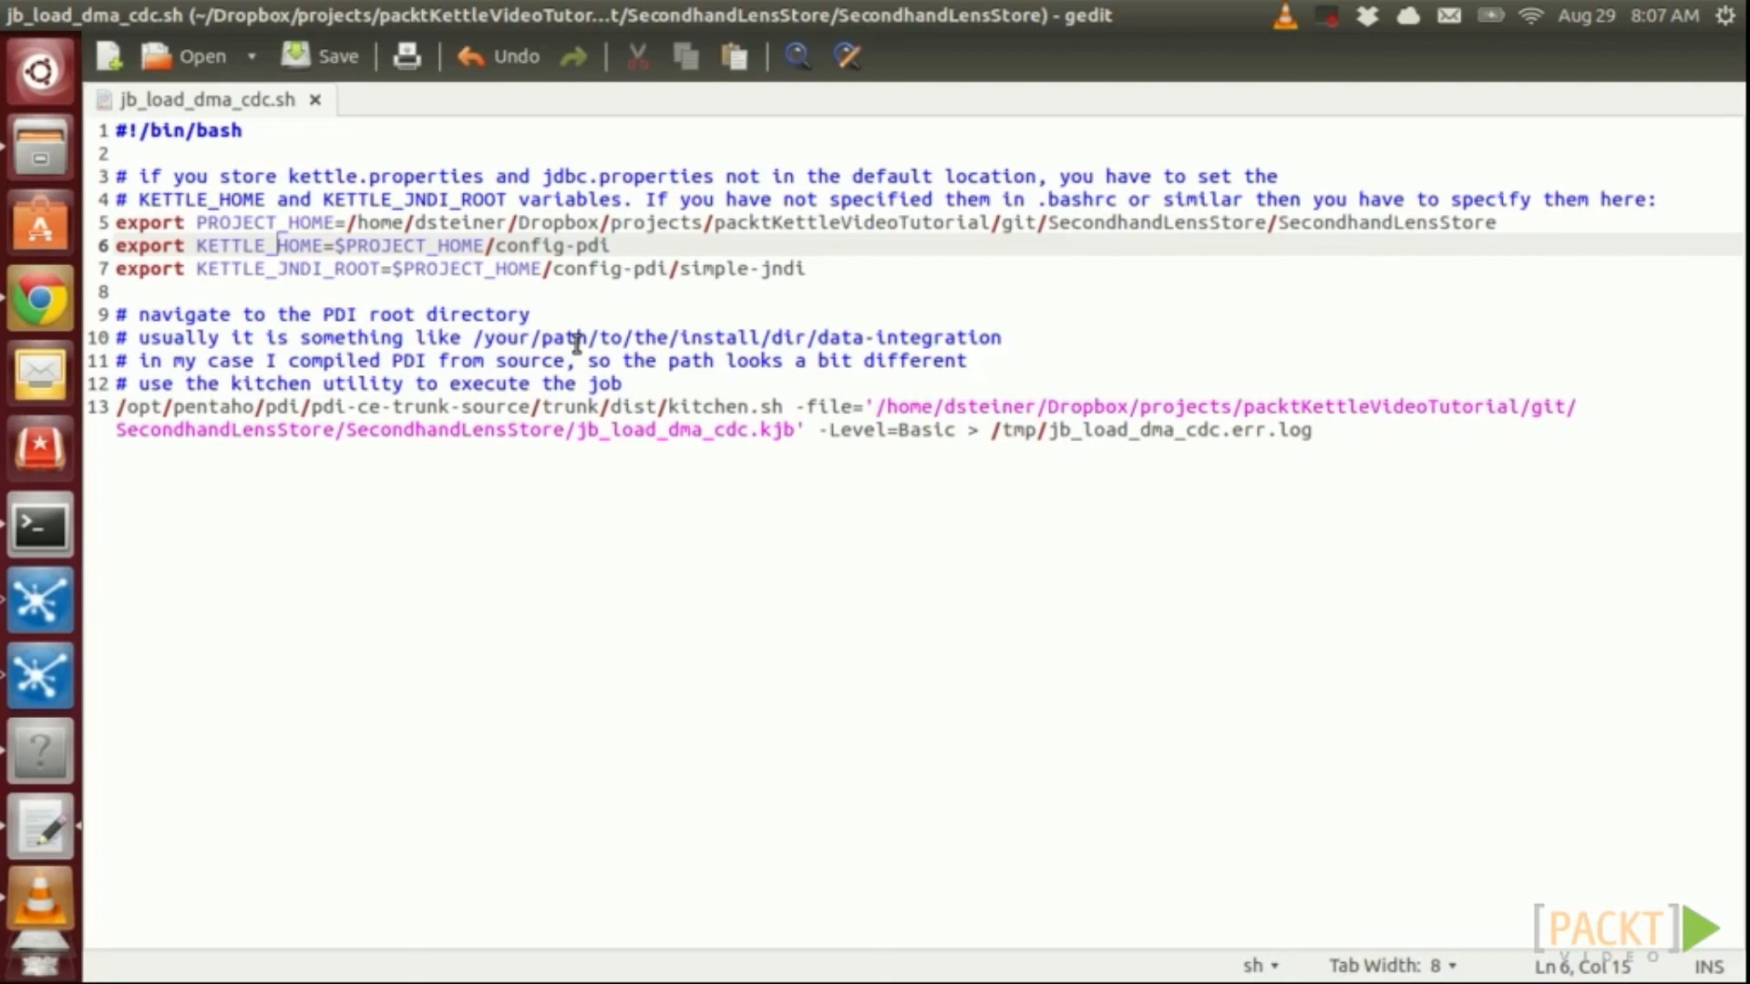
{"action": "left_click", "coordinate": [286, 269]}
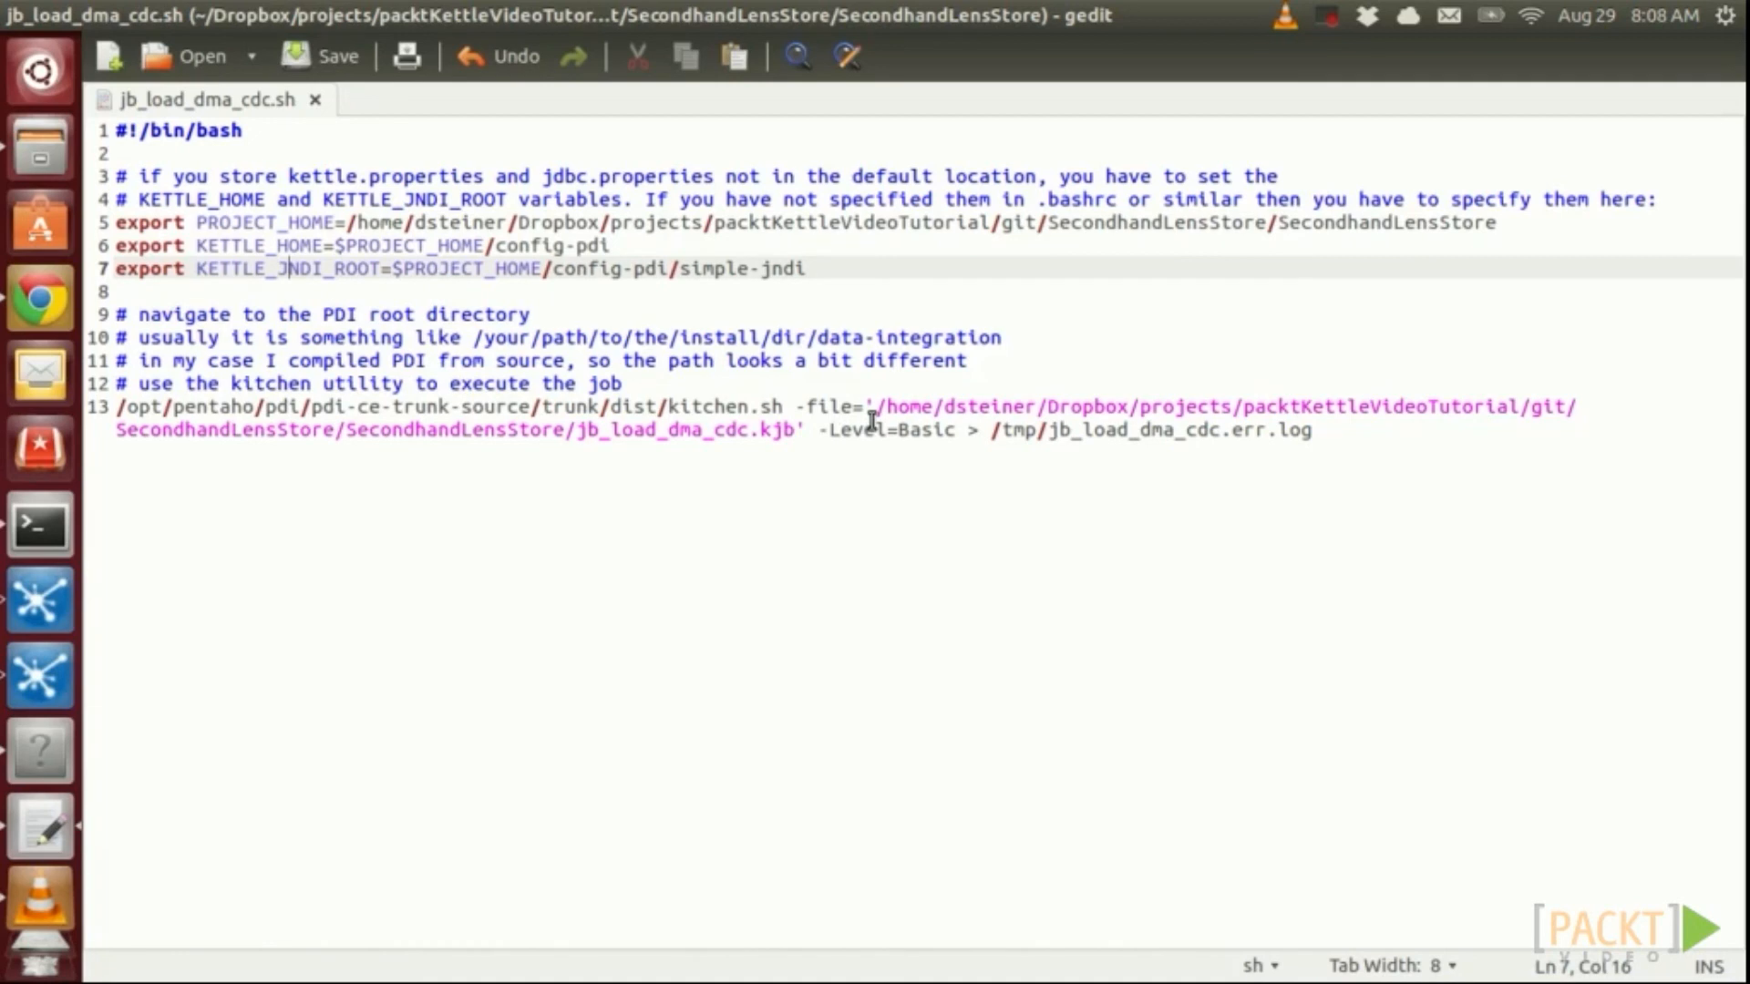
{"action": "key", "text": "Down"}
{"action": "key", "text": "Down"}
{"action": "key", "text": "Down"}
{"action": "key", "text": "Down"}
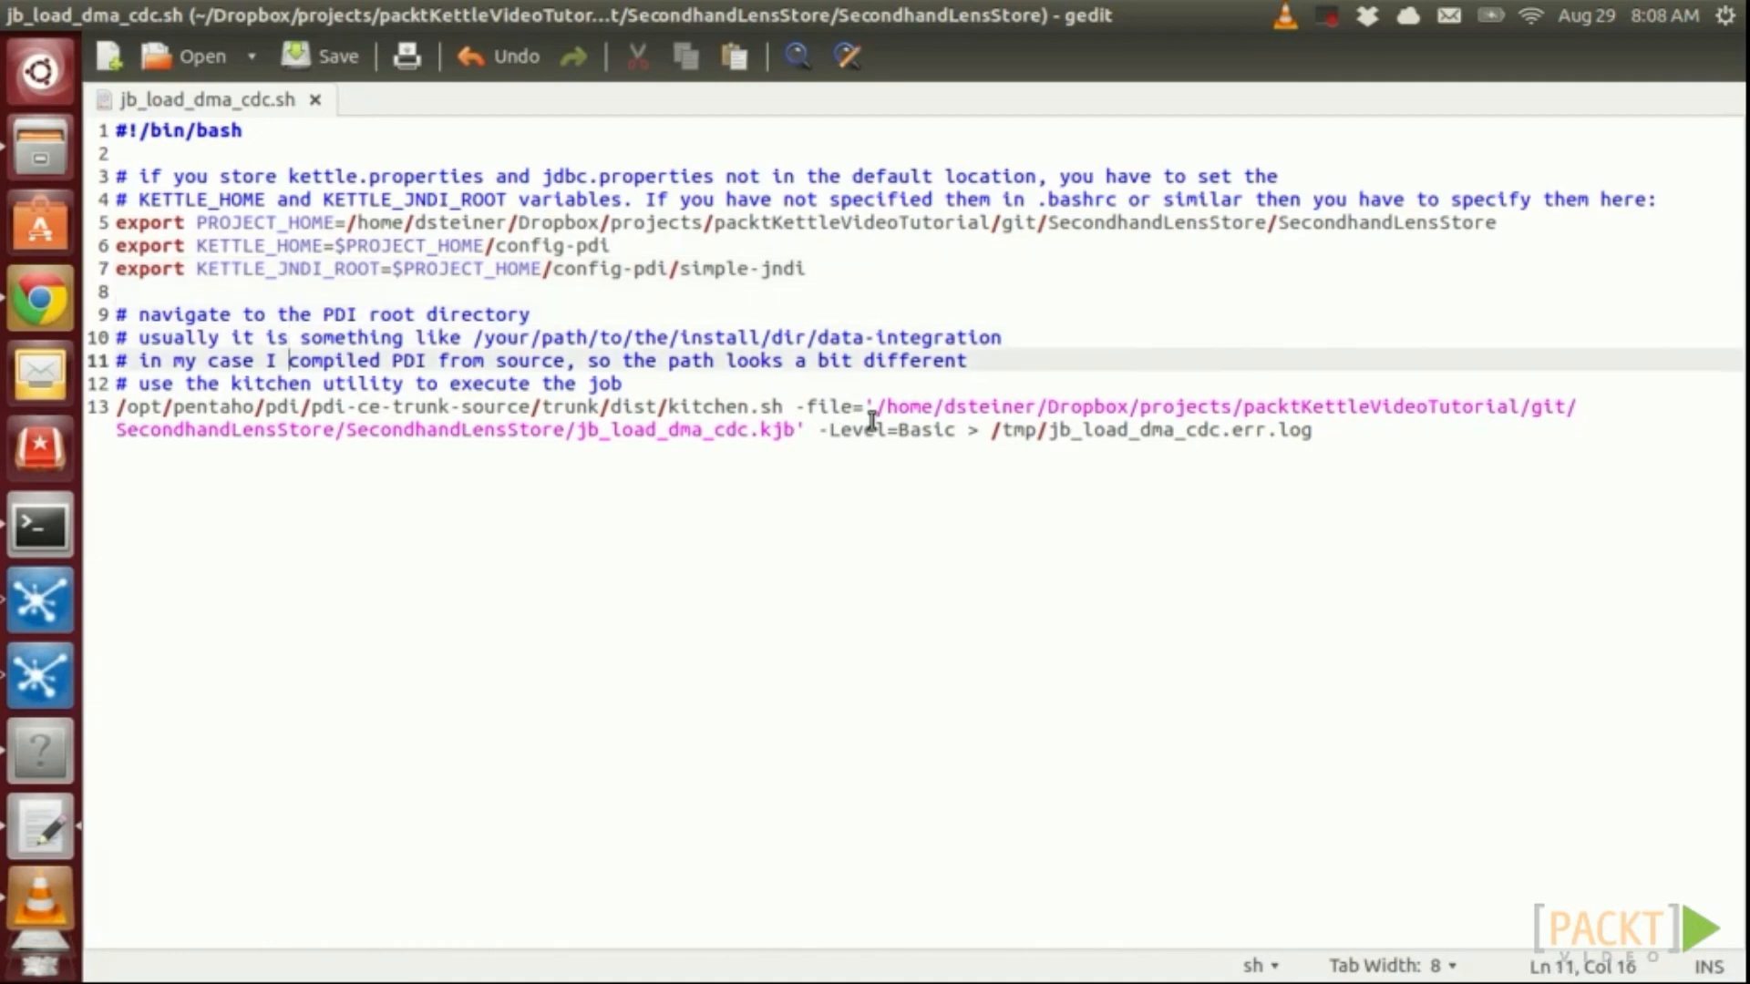
{"action": "key", "text": "Down"}
{"action": "key", "text": "Down"}
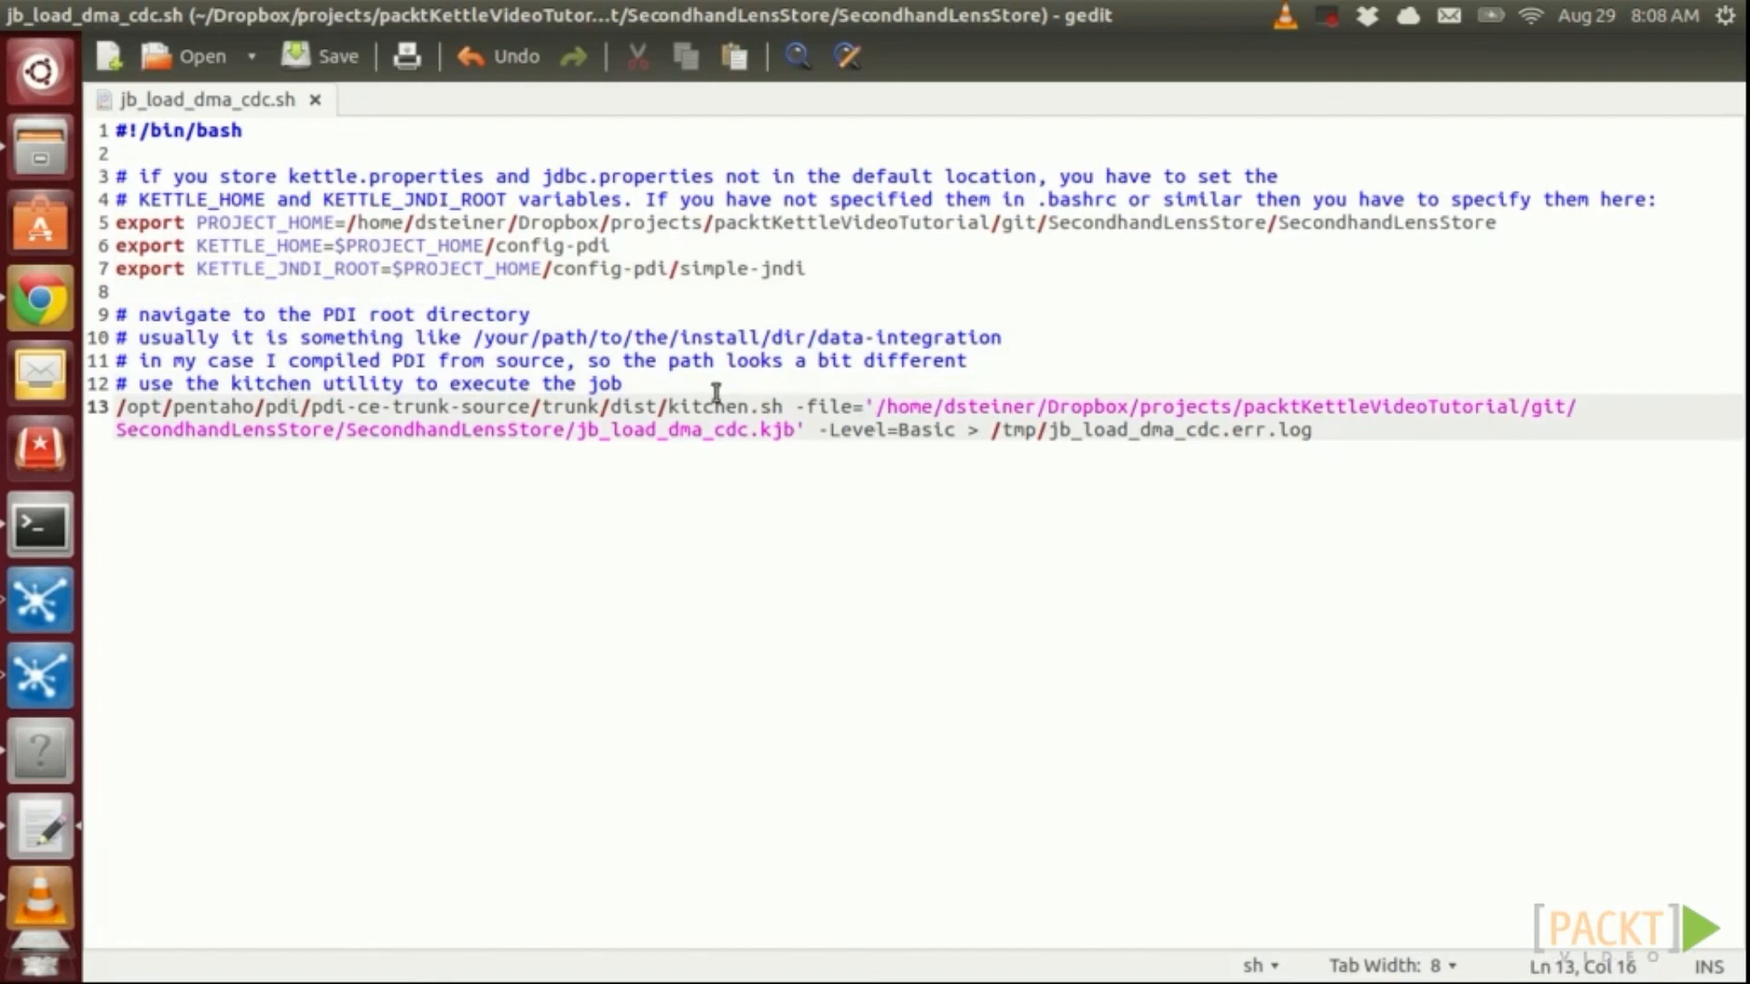
{"action": "left_click_drag", "start_coordinate": [782, 411], "coordinate": [103, 407]}
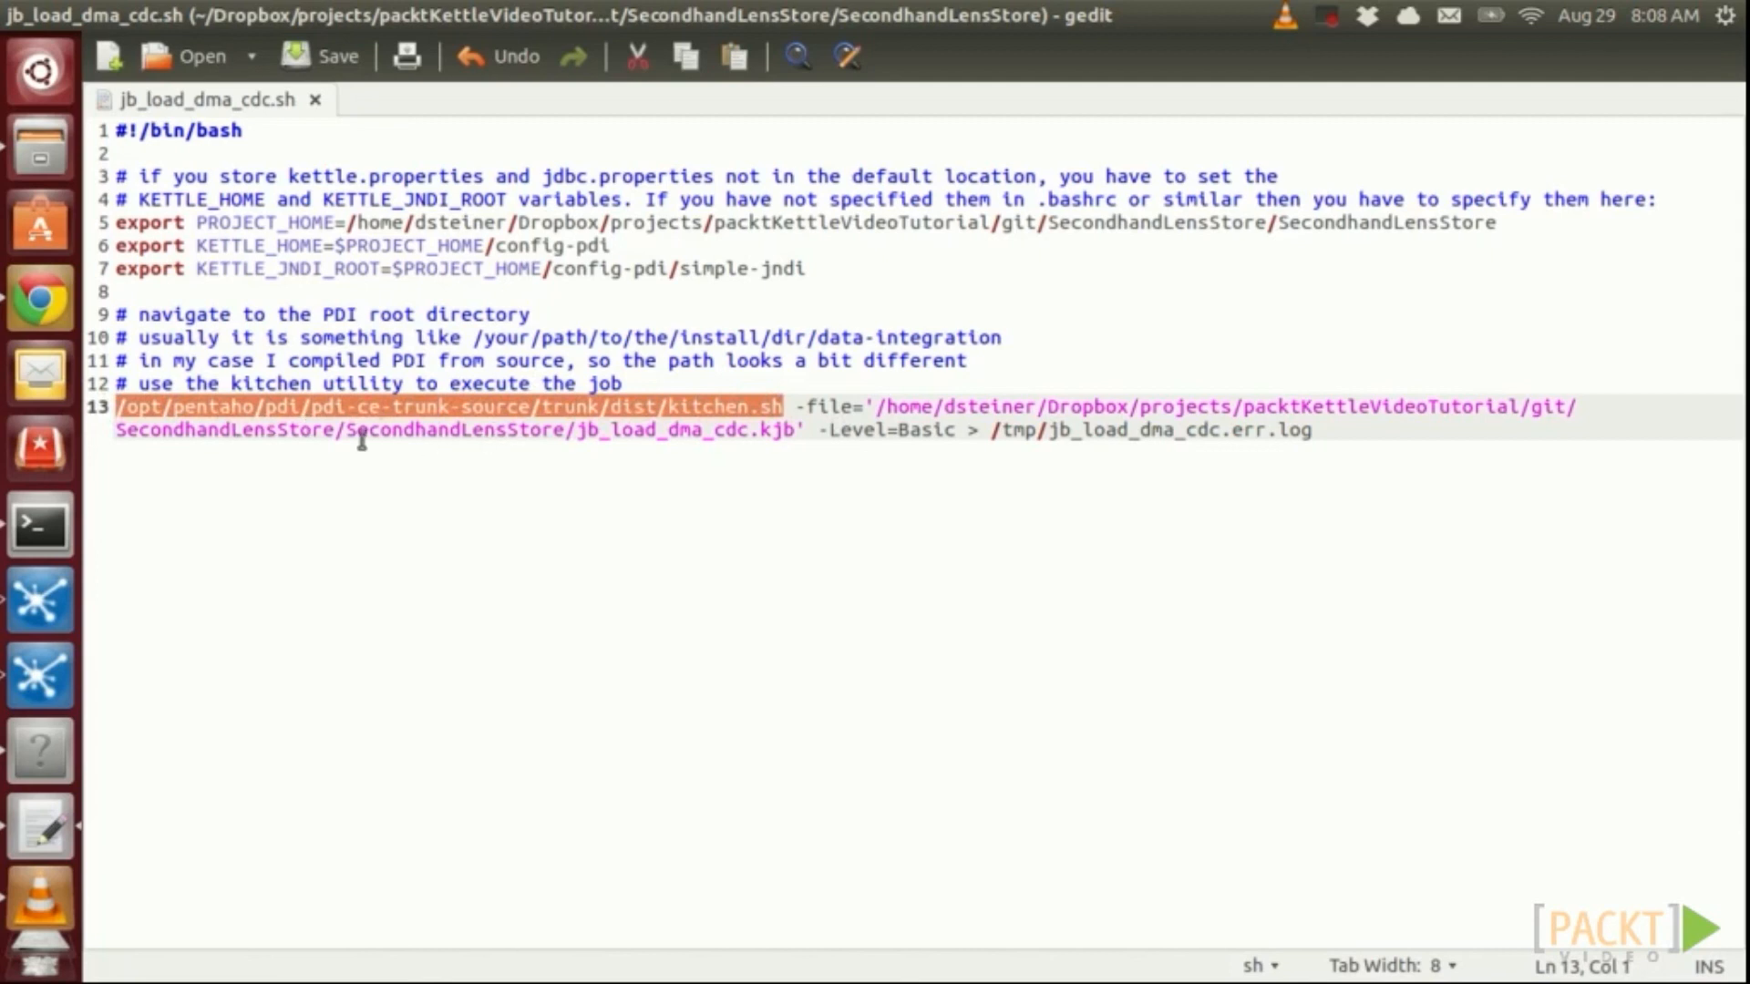
{"action": "left_click", "coordinate": [791, 405]}
{"action": "left_click_drag", "start_coordinate": [669, 407], "coordinate": [782, 406]}
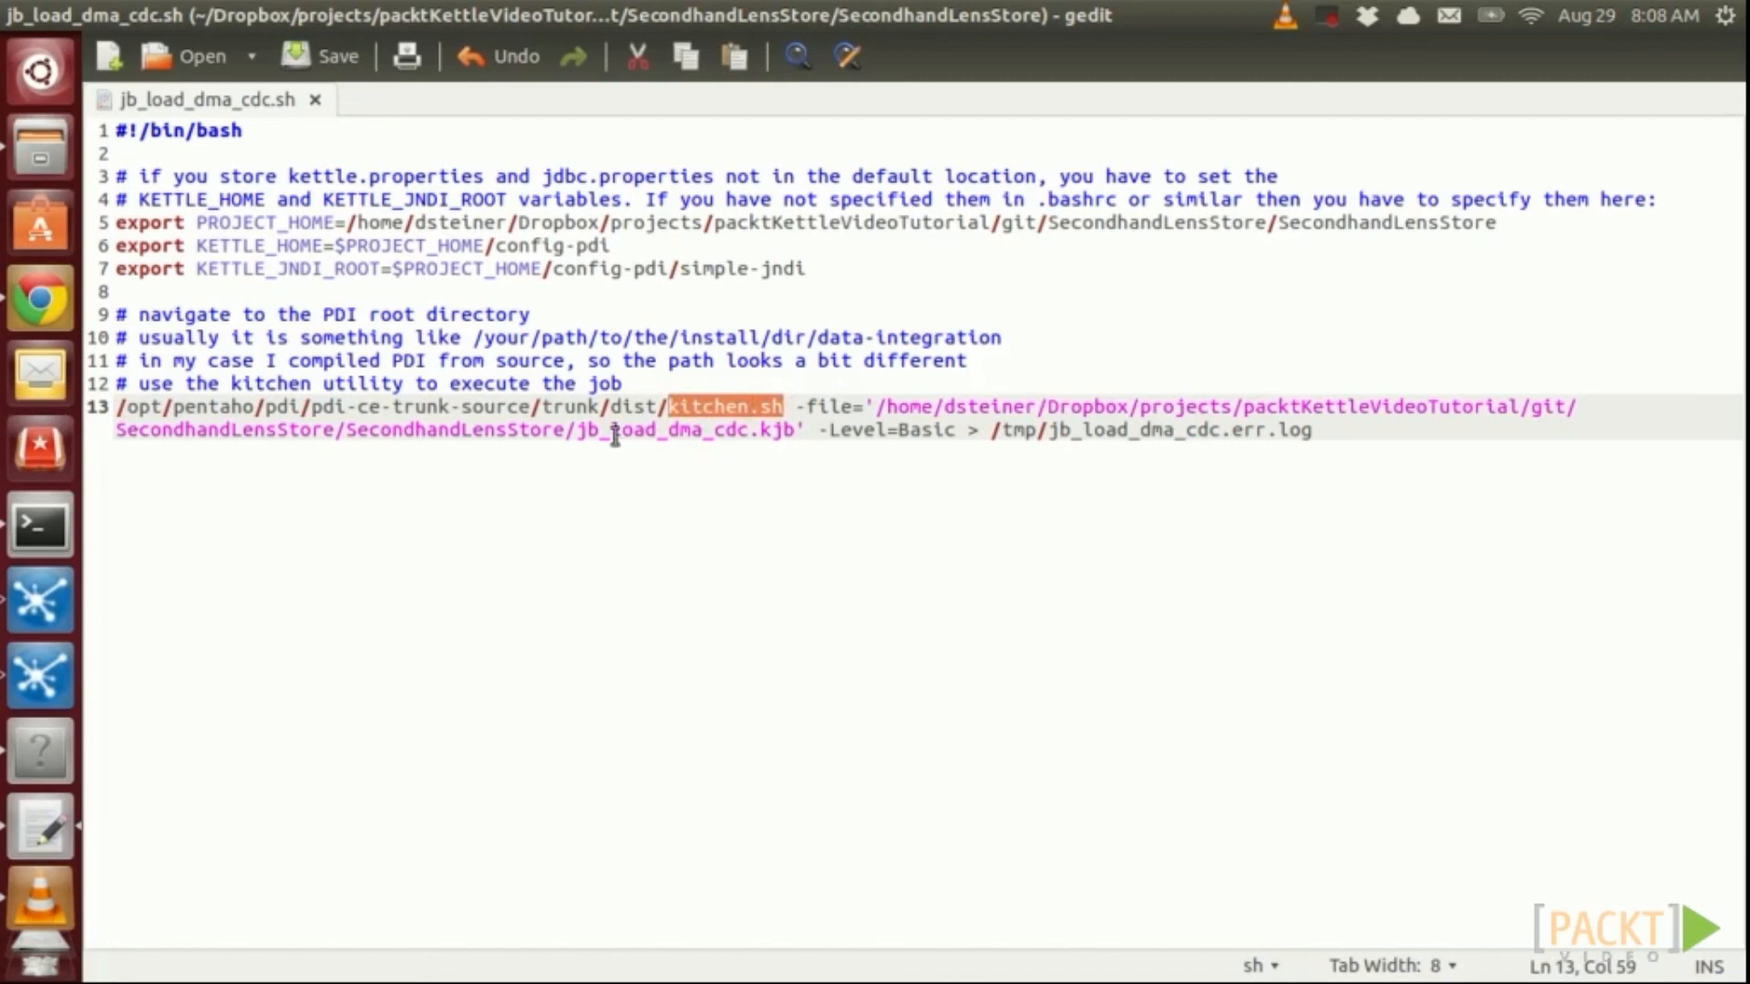
{"action": "left_click_drag", "start_coordinate": [574, 432], "coordinate": [696, 434]}
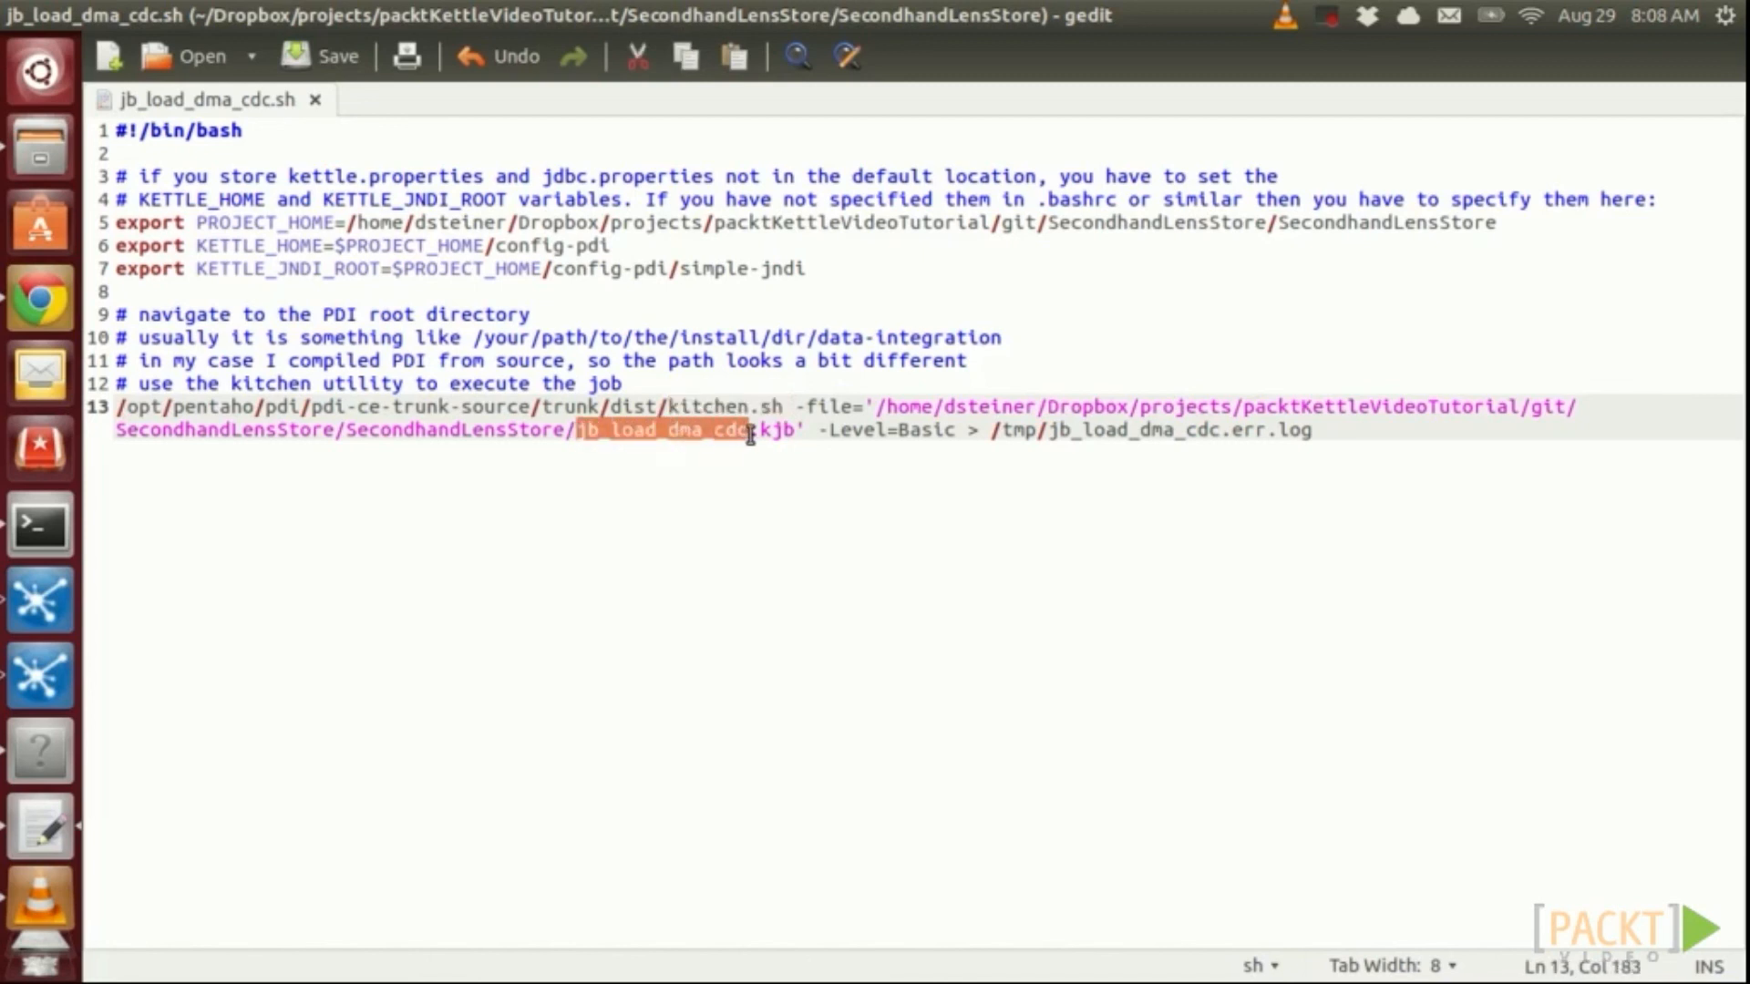
{"action": "left_click_drag", "start_coordinate": [747, 434], "coordinate": [791, 435]}
{"action": "left_click", "coordinate": [895, 436]}
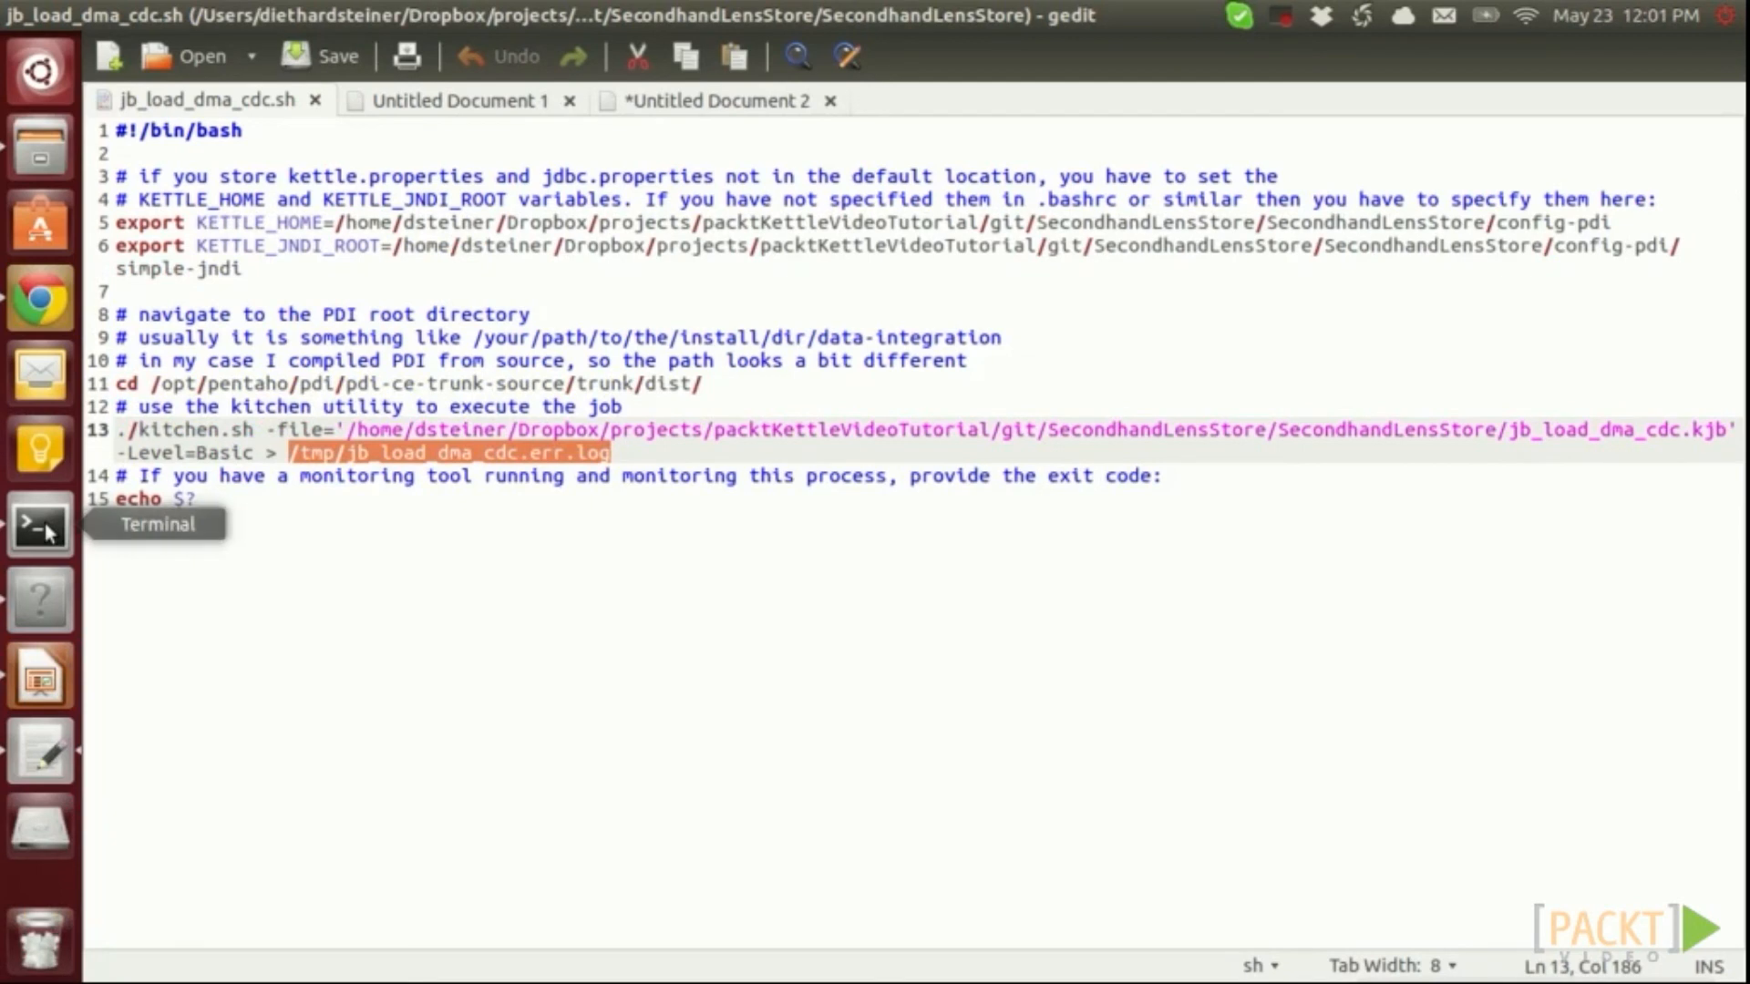
Bring up the Terminal from the launcher
{"action": "left_click", "coordinate": [40, 526]}
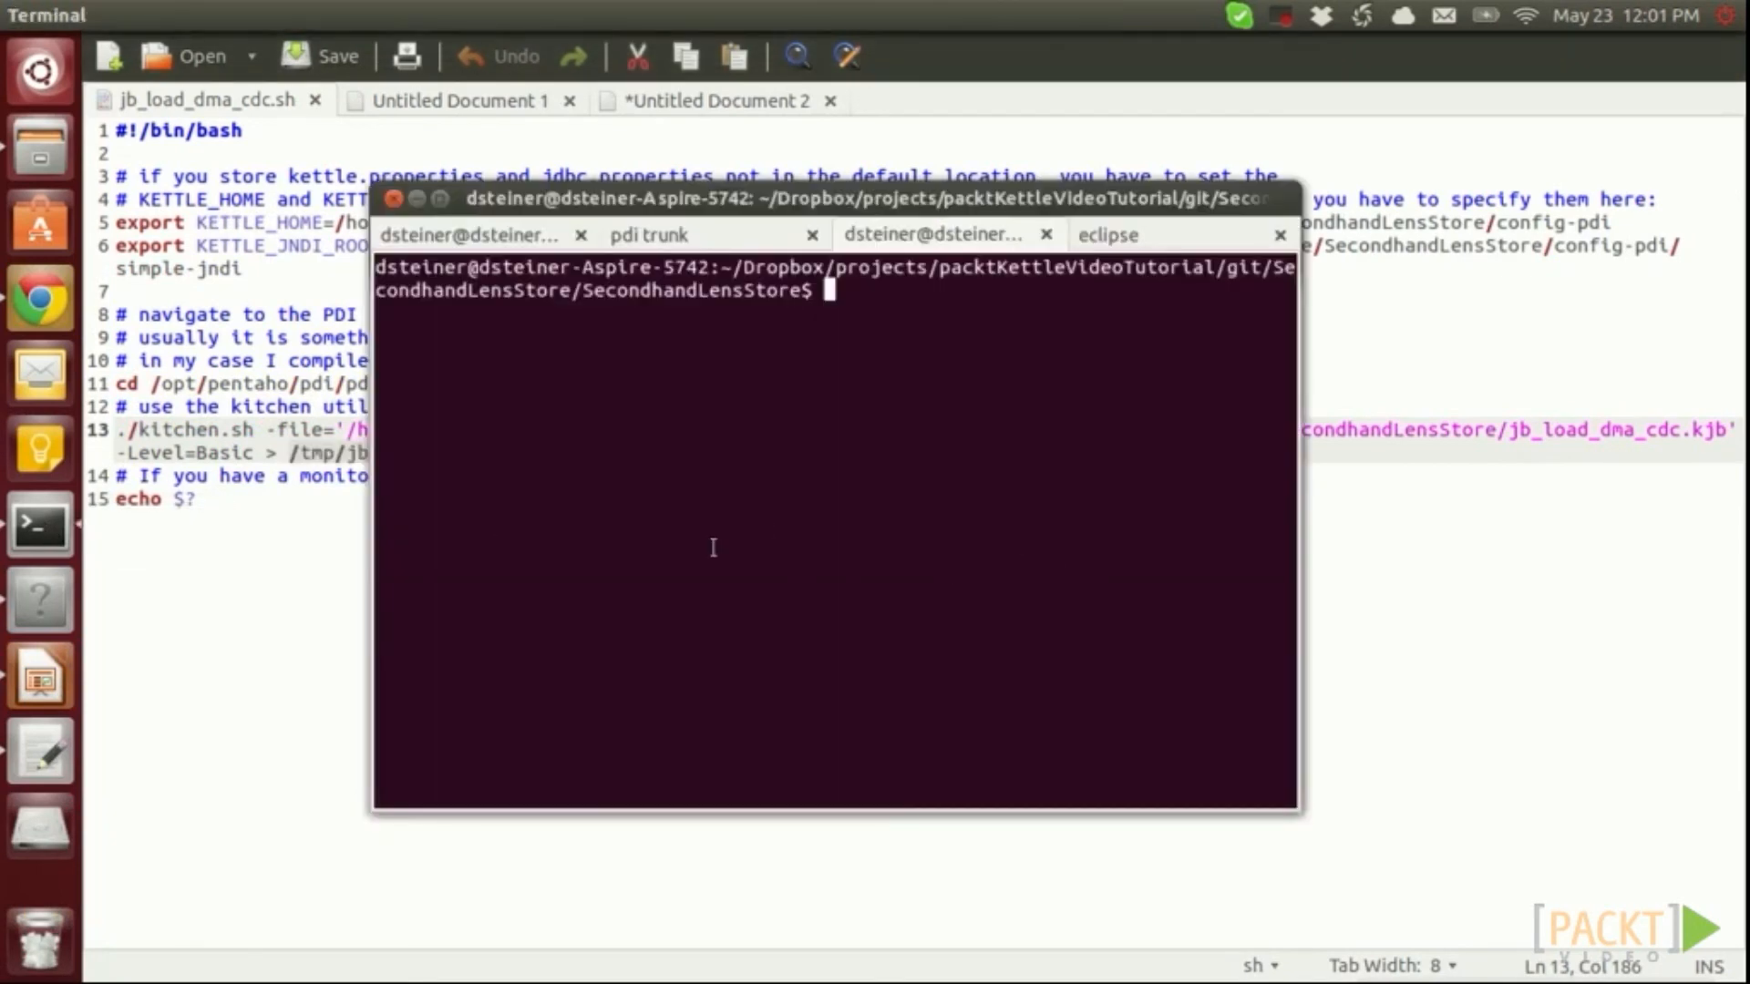
List the directory and start the script with sh ./jb_load_dma_cdc.sh
{"action": "type", "text": "ls"}
{"action": "key", "text": "Return"}
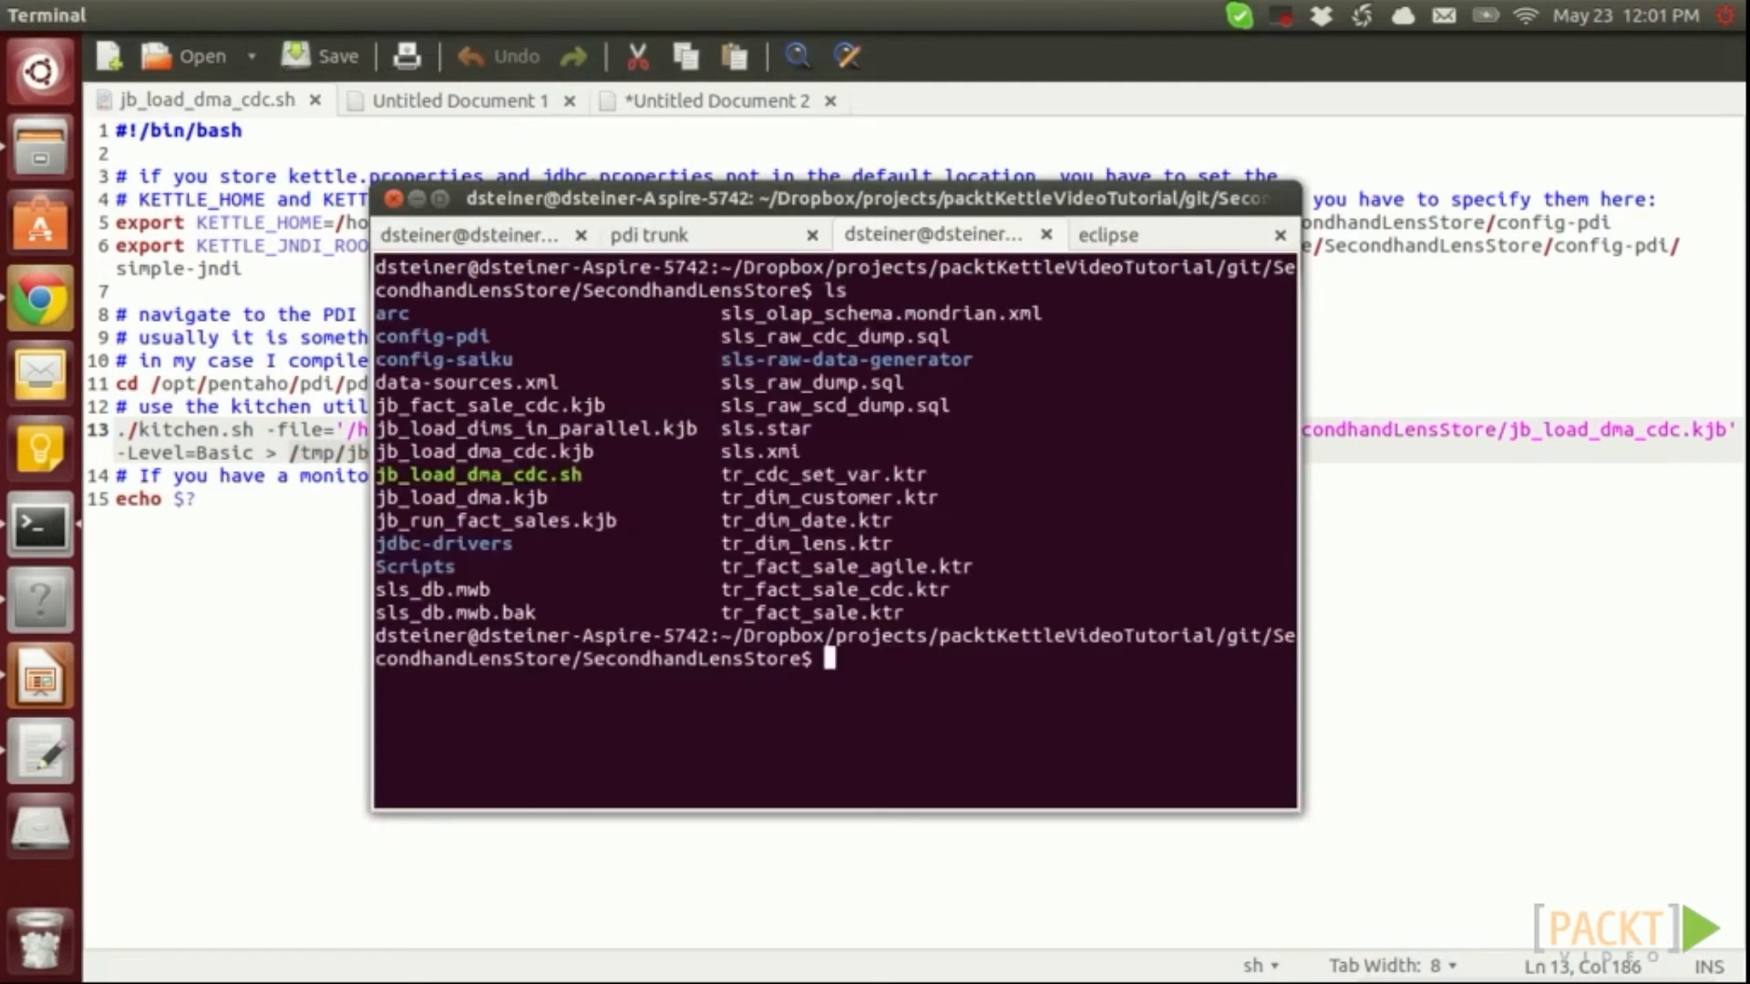
{"action": "type", "text": "sh ./jb_load_dma_cdc.sh"}
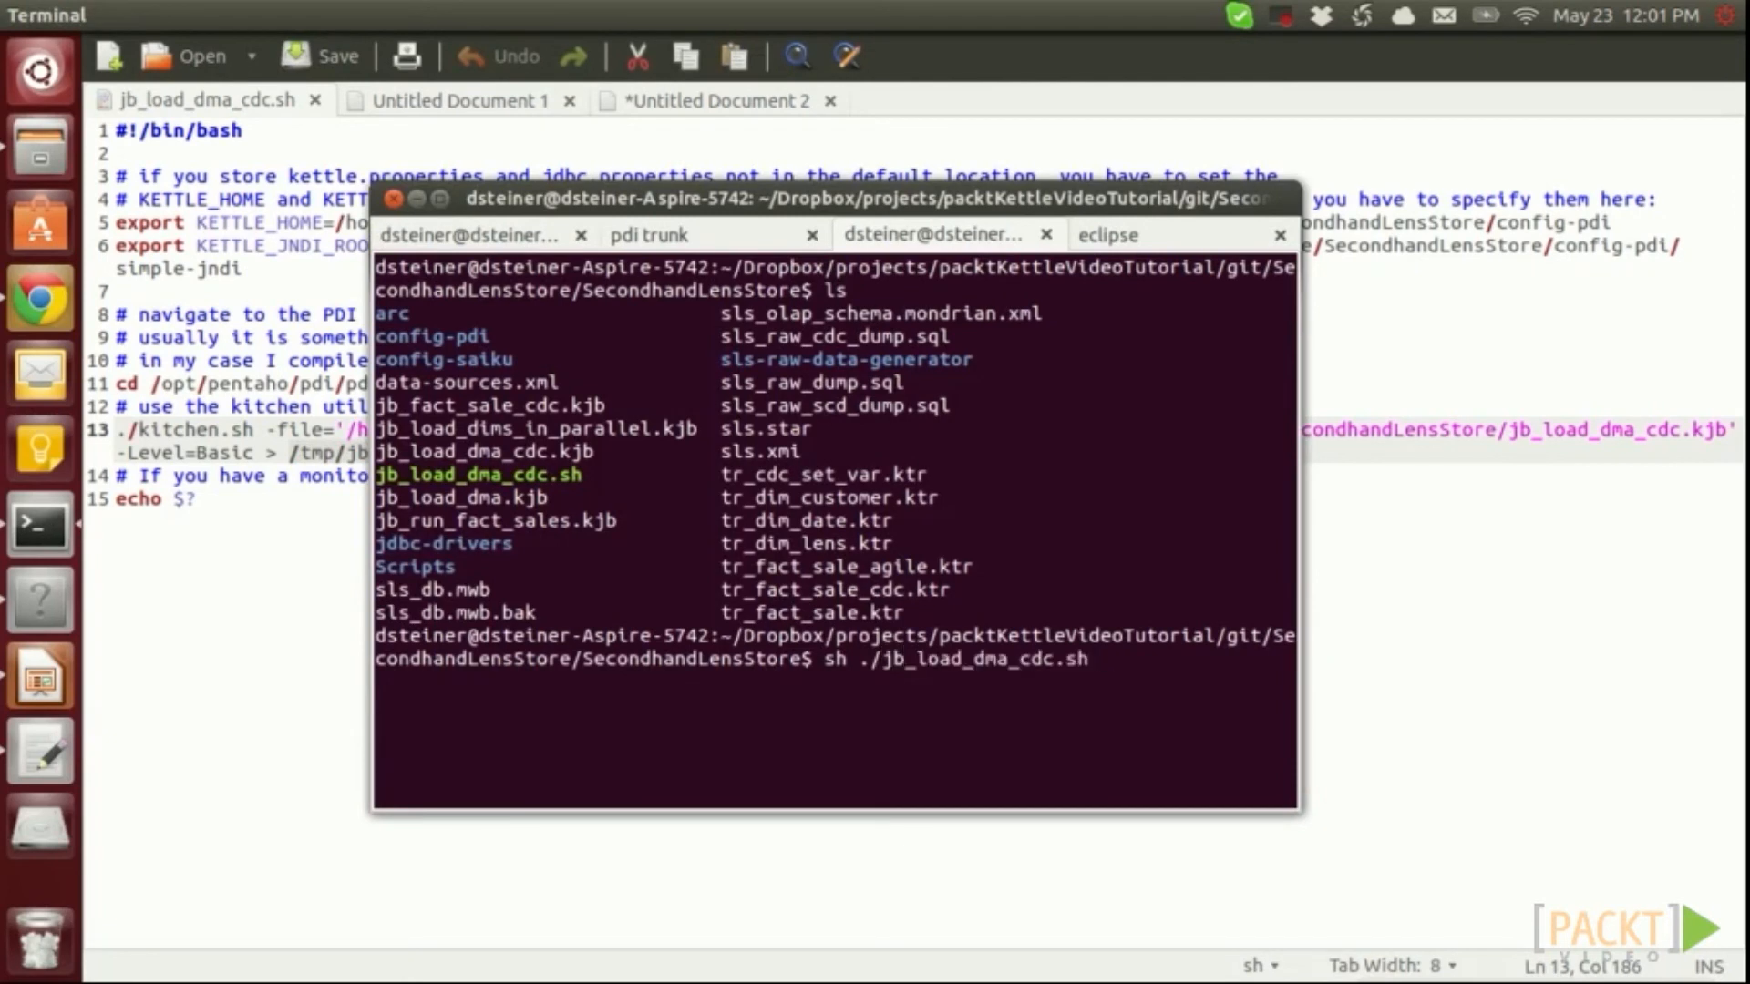
{"action": "key", "text": "Return"}
Follow /tmp/jb_load_dma_cdc.err.log with tail -f in a second tab, then return to the script's tab
{"action": "key", "text": "ctrl+shift+t"}
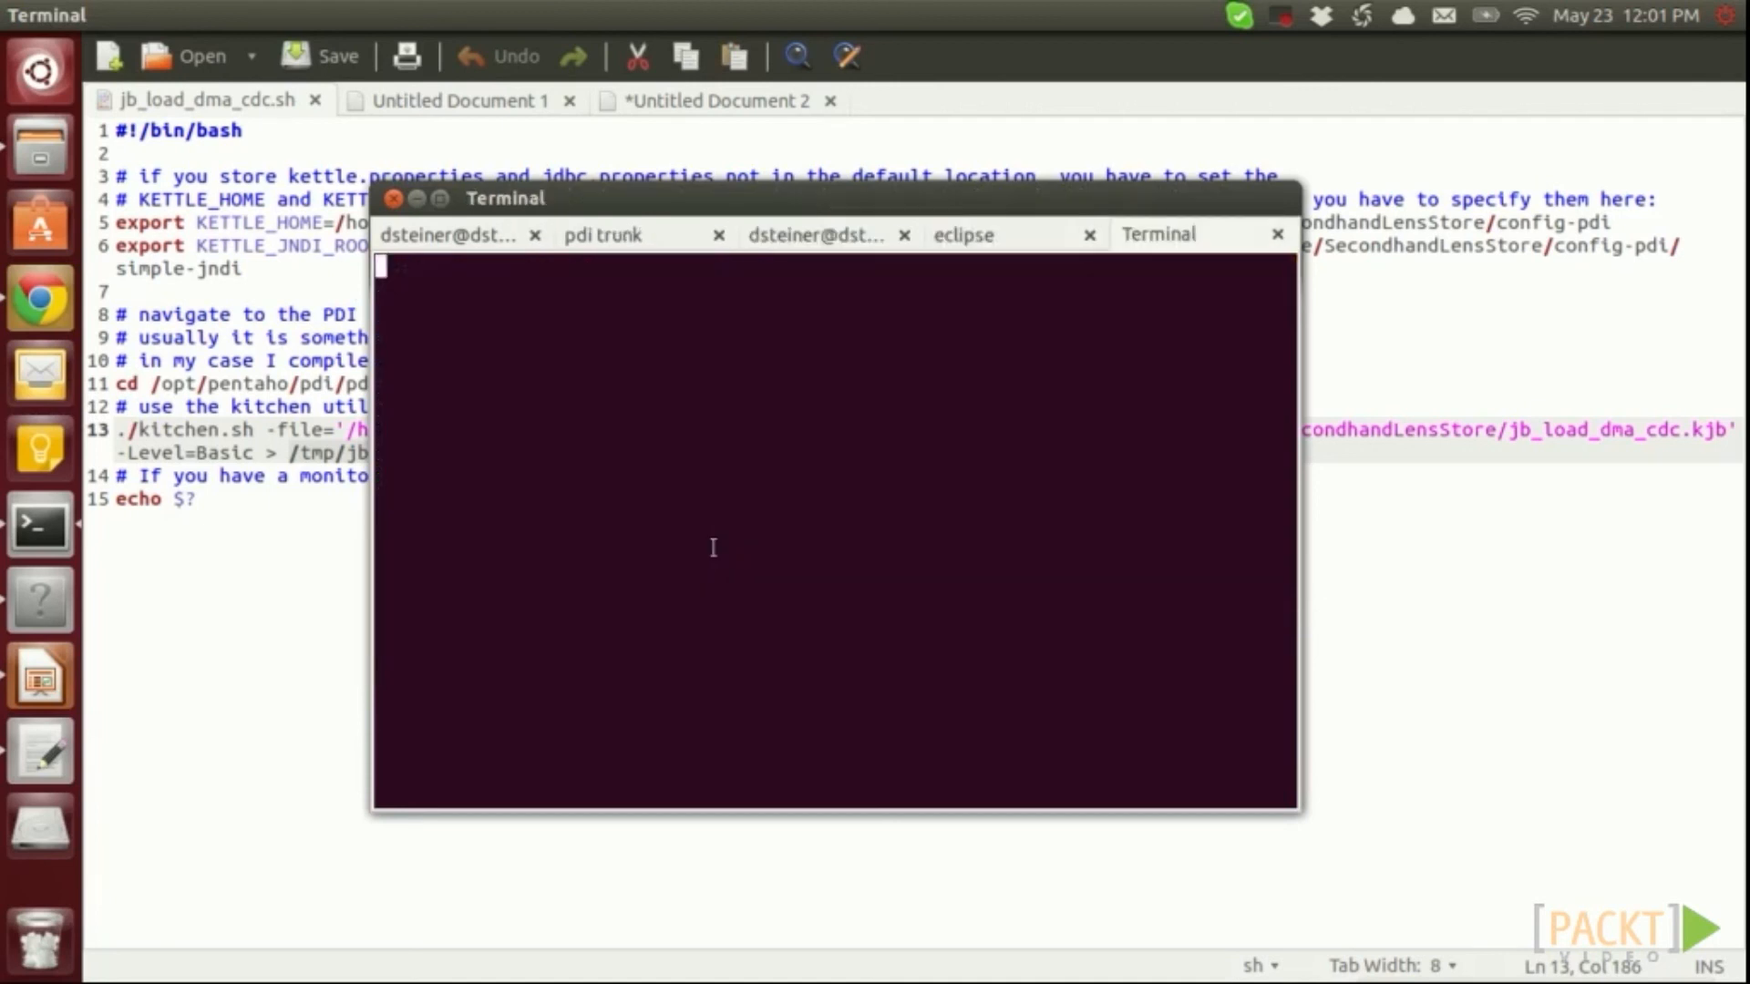
{"action": "type", "text": "tail -f "}
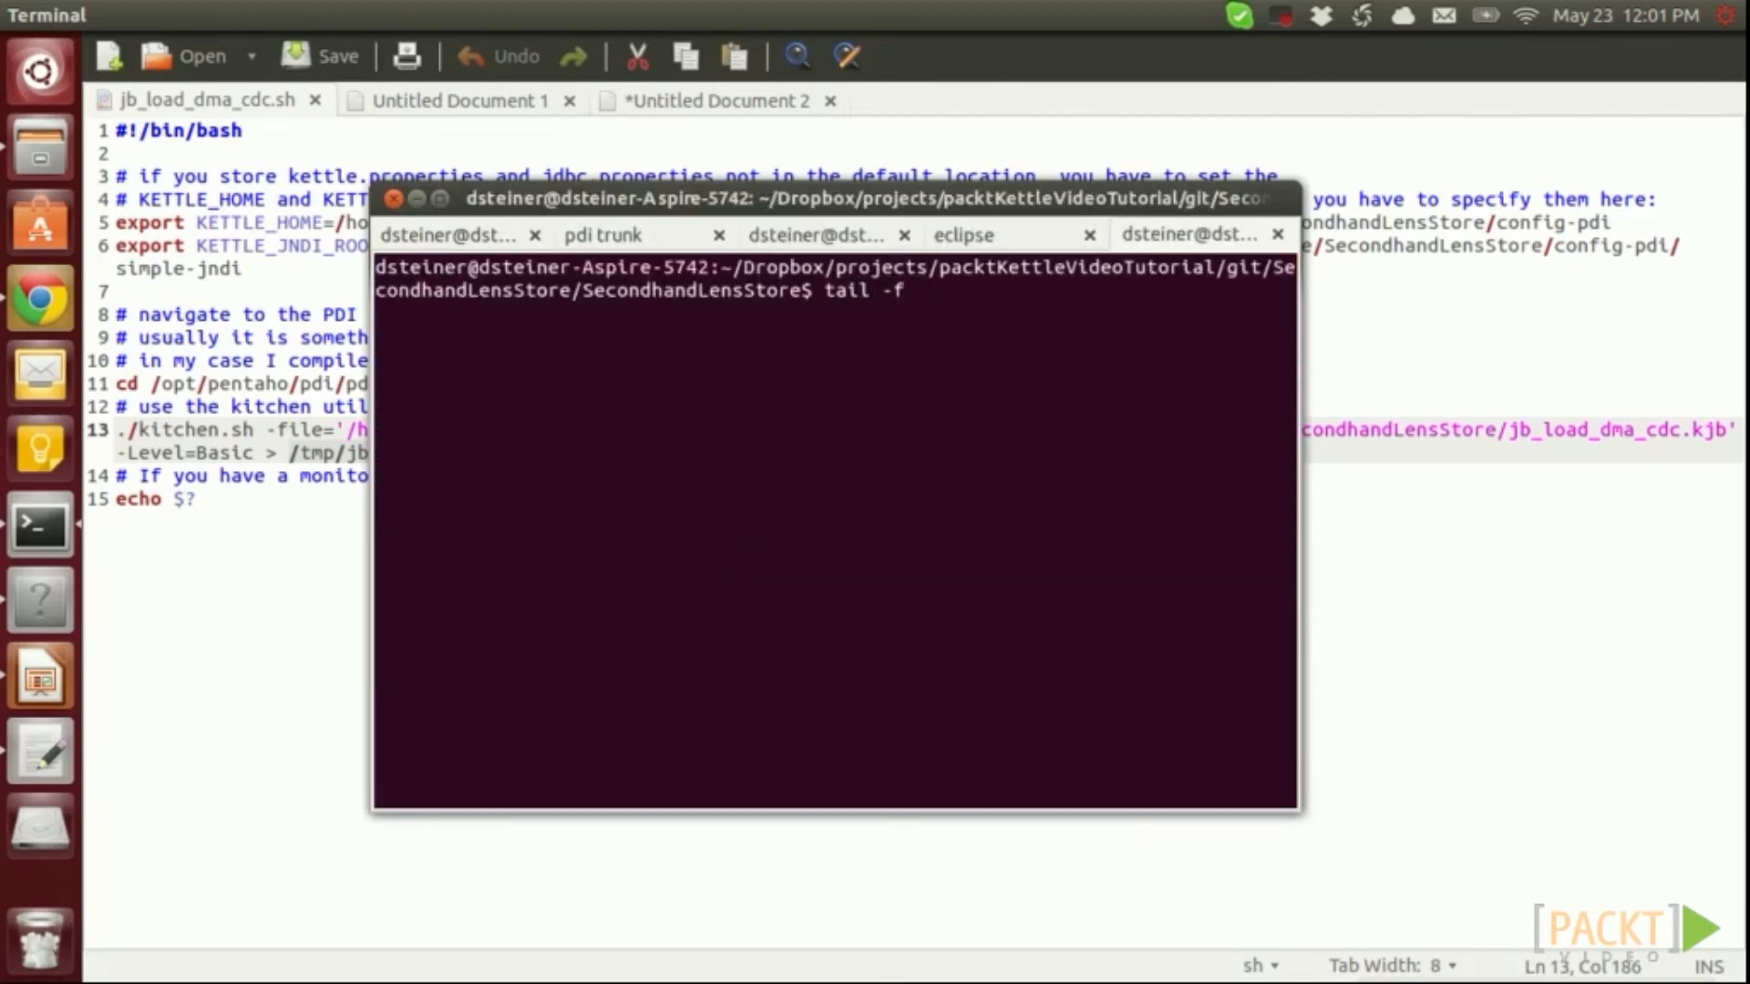
{"action": "type", "text": "/tm"}
{"action": "left_click_drag", "start_coordinate": [779, 198], "coordinate": [836, 283]}
{"action": "type", "text": "p/"}
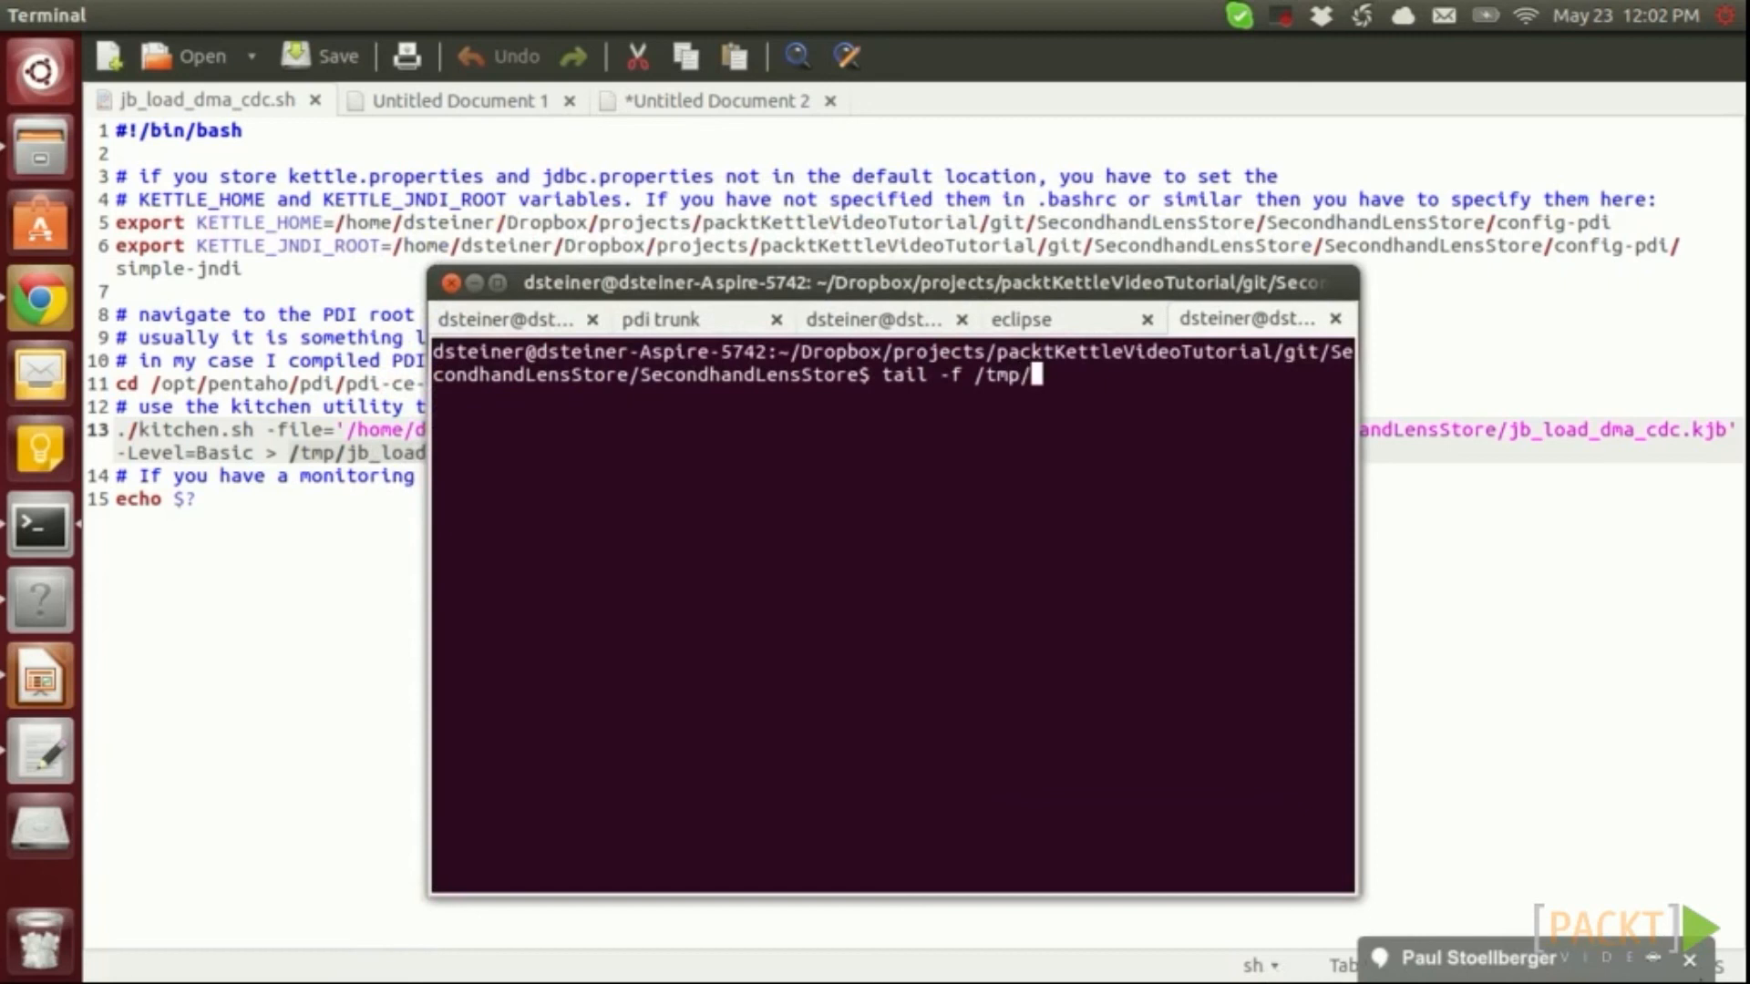
{"action": "type", "text": "jb_"}
{"action": "key", "text": "Tab"}
{"action": "key", "text": "Return"}
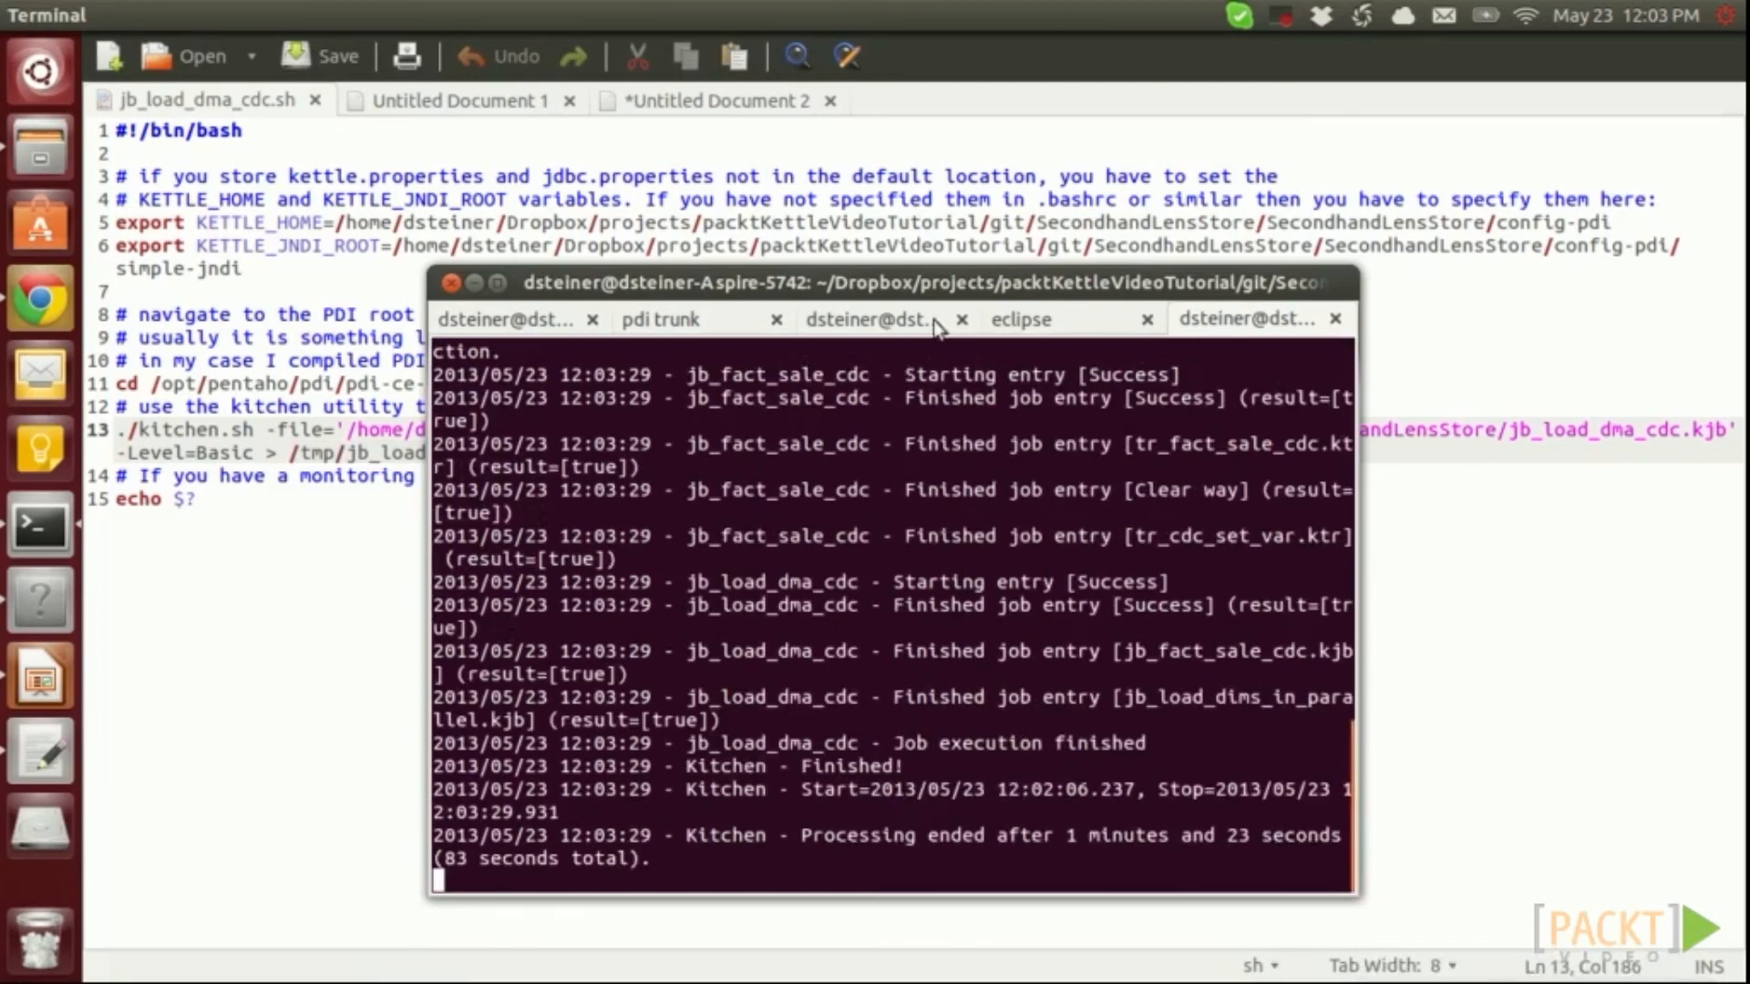
{"action": "left_click", "coordinate": [871, 319]}
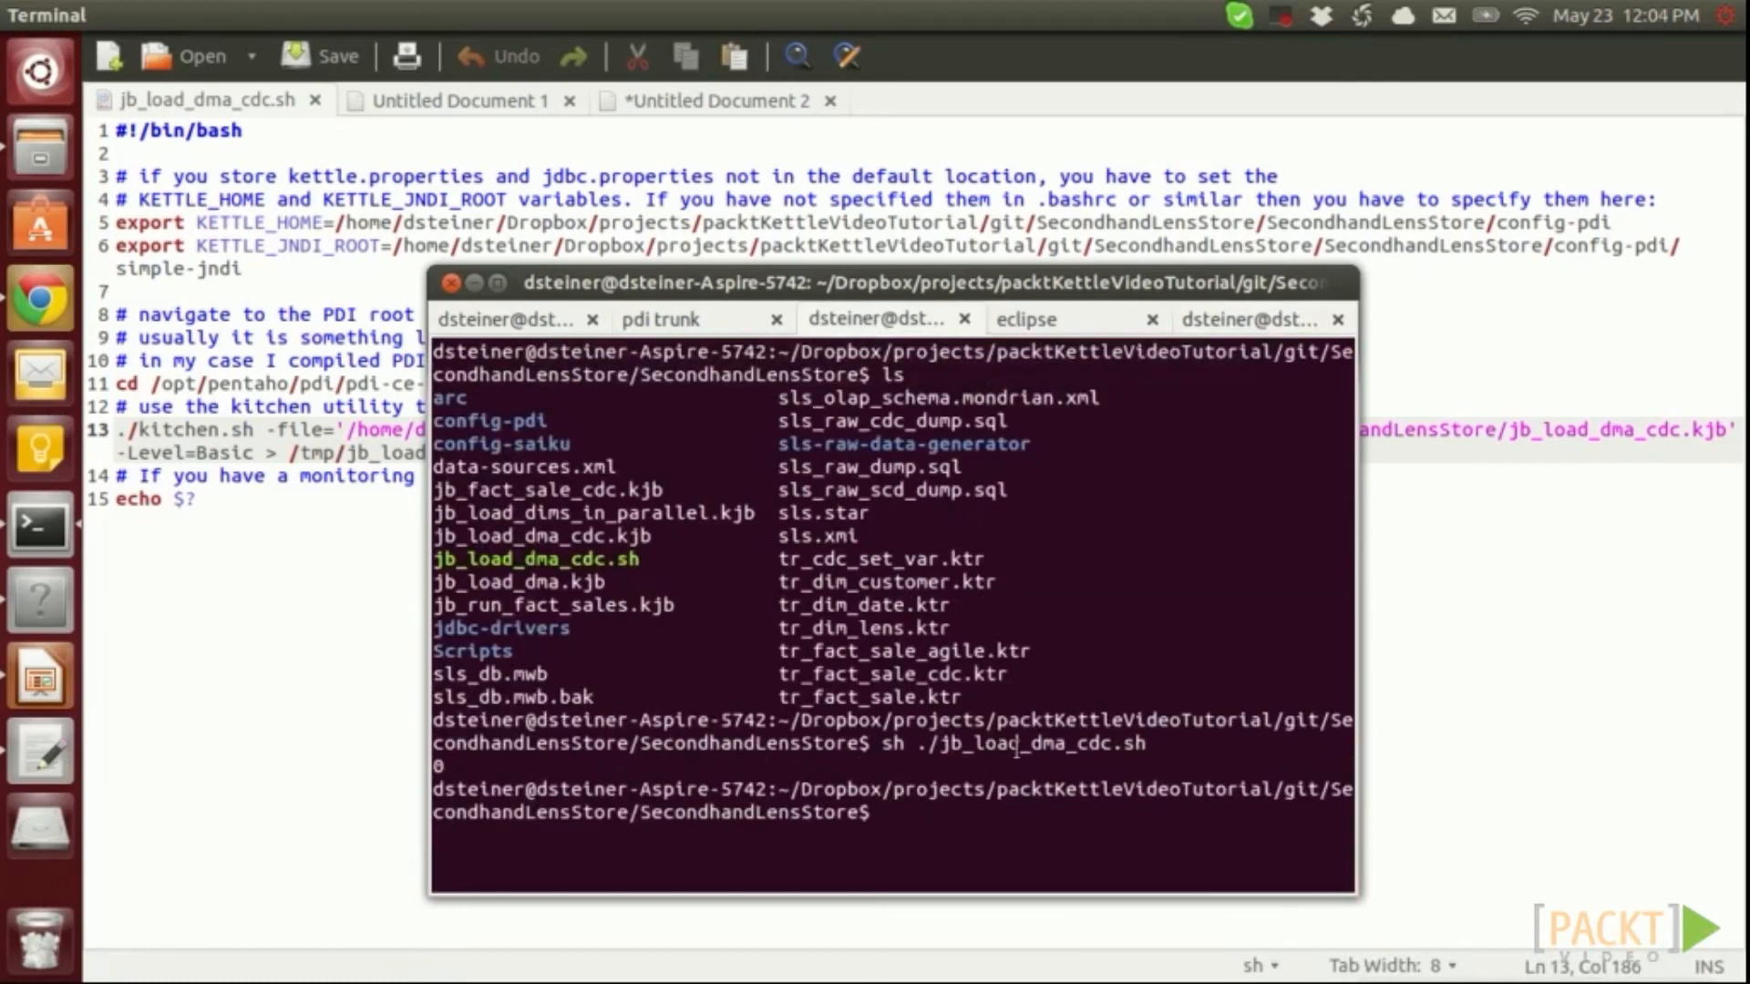
Open the user's crontab with crontab -e and start a new line at its end
{"action": "type", "text": "crontab -e"}
{"action": "key", "text": "Return"}
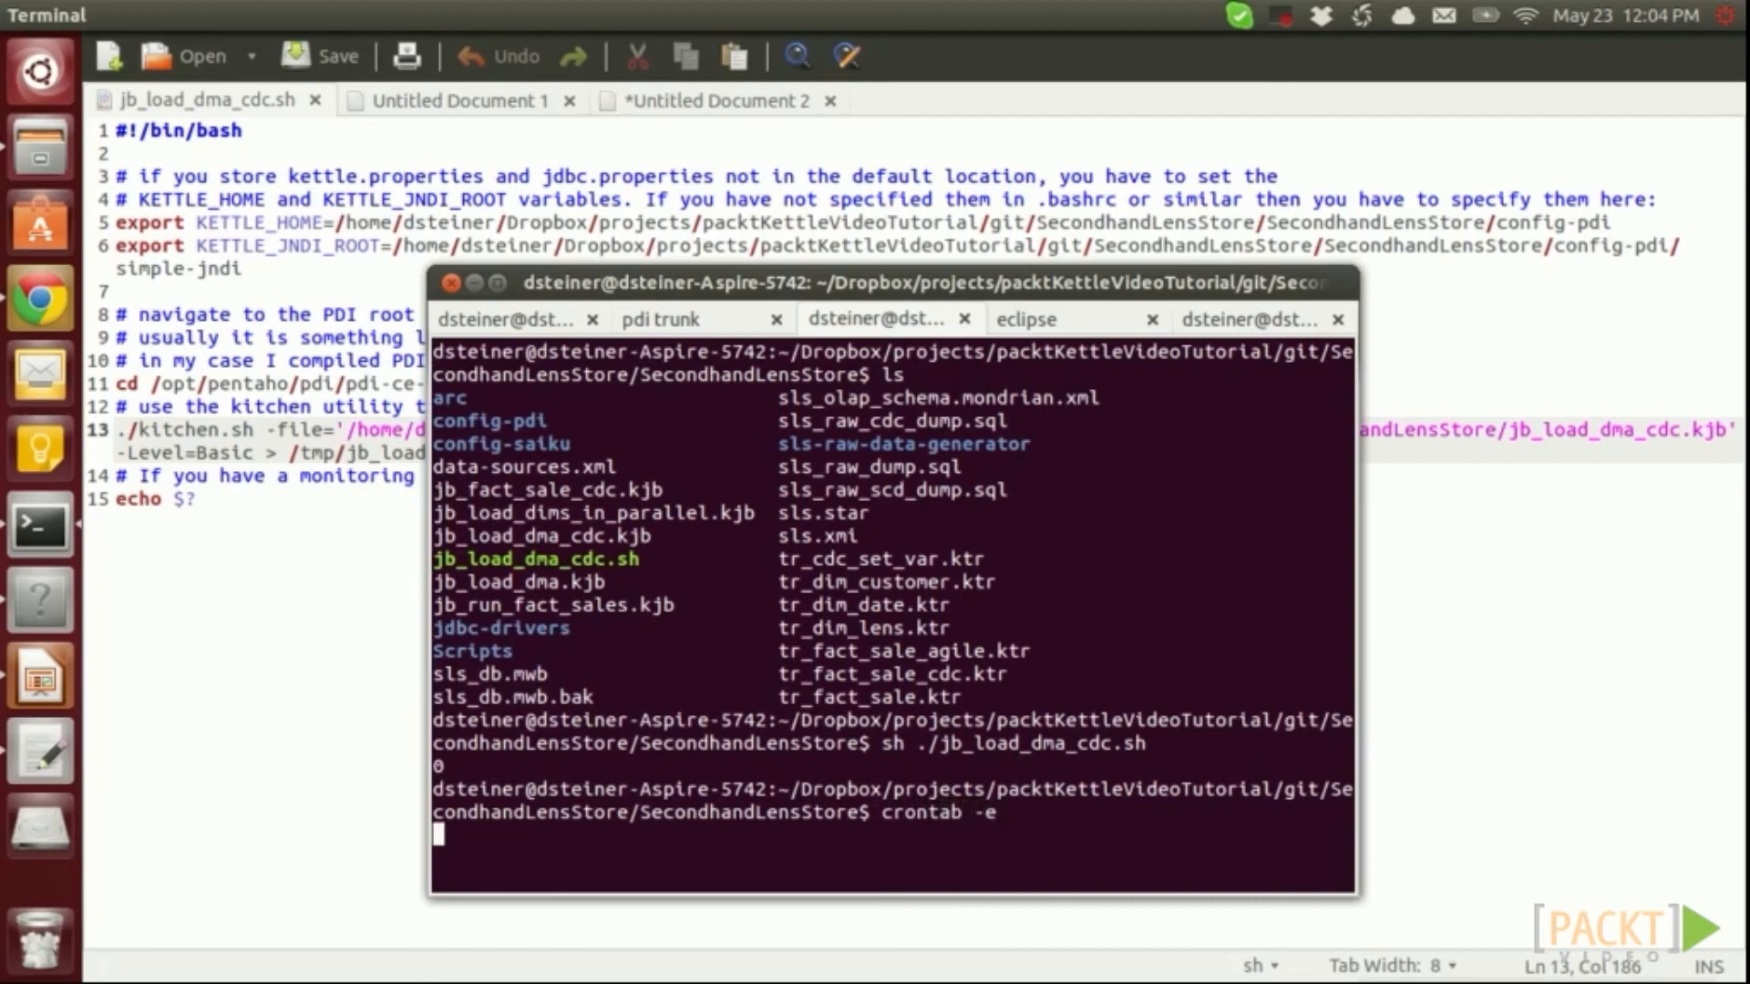
{"action": "key", "text": "shift+g"}
{"action": "key", "text": "Right"}
{"action": "key", "text": "Right"}
{"action": "key", "text": "Right"}
{"action": "key", "text": "Right"}
{"action": "key", "text": "Right"}
{"action": "key", "text": "Right"}
{"action": "key", "text": "Right"}
{"action": "key", "text": "Right"}
{"action": "key", "text": "Right"}
{"action": "key", "text": "Right"}
{"action": "key", "text": "Right"}
{"action": "key", "text": "Right"}
{"action": "key", "text": "Right"}
{"action": "key", "text": "Right"}
{"action": "key", "text": "Right"}
{"action": "key", "text": "Right"}
{"action": "key", "text": "Right"}
{"action": "key", "text": "Right"}
{"action": "key", "text": "Right"}
{"action": "key", "text": "Right"}
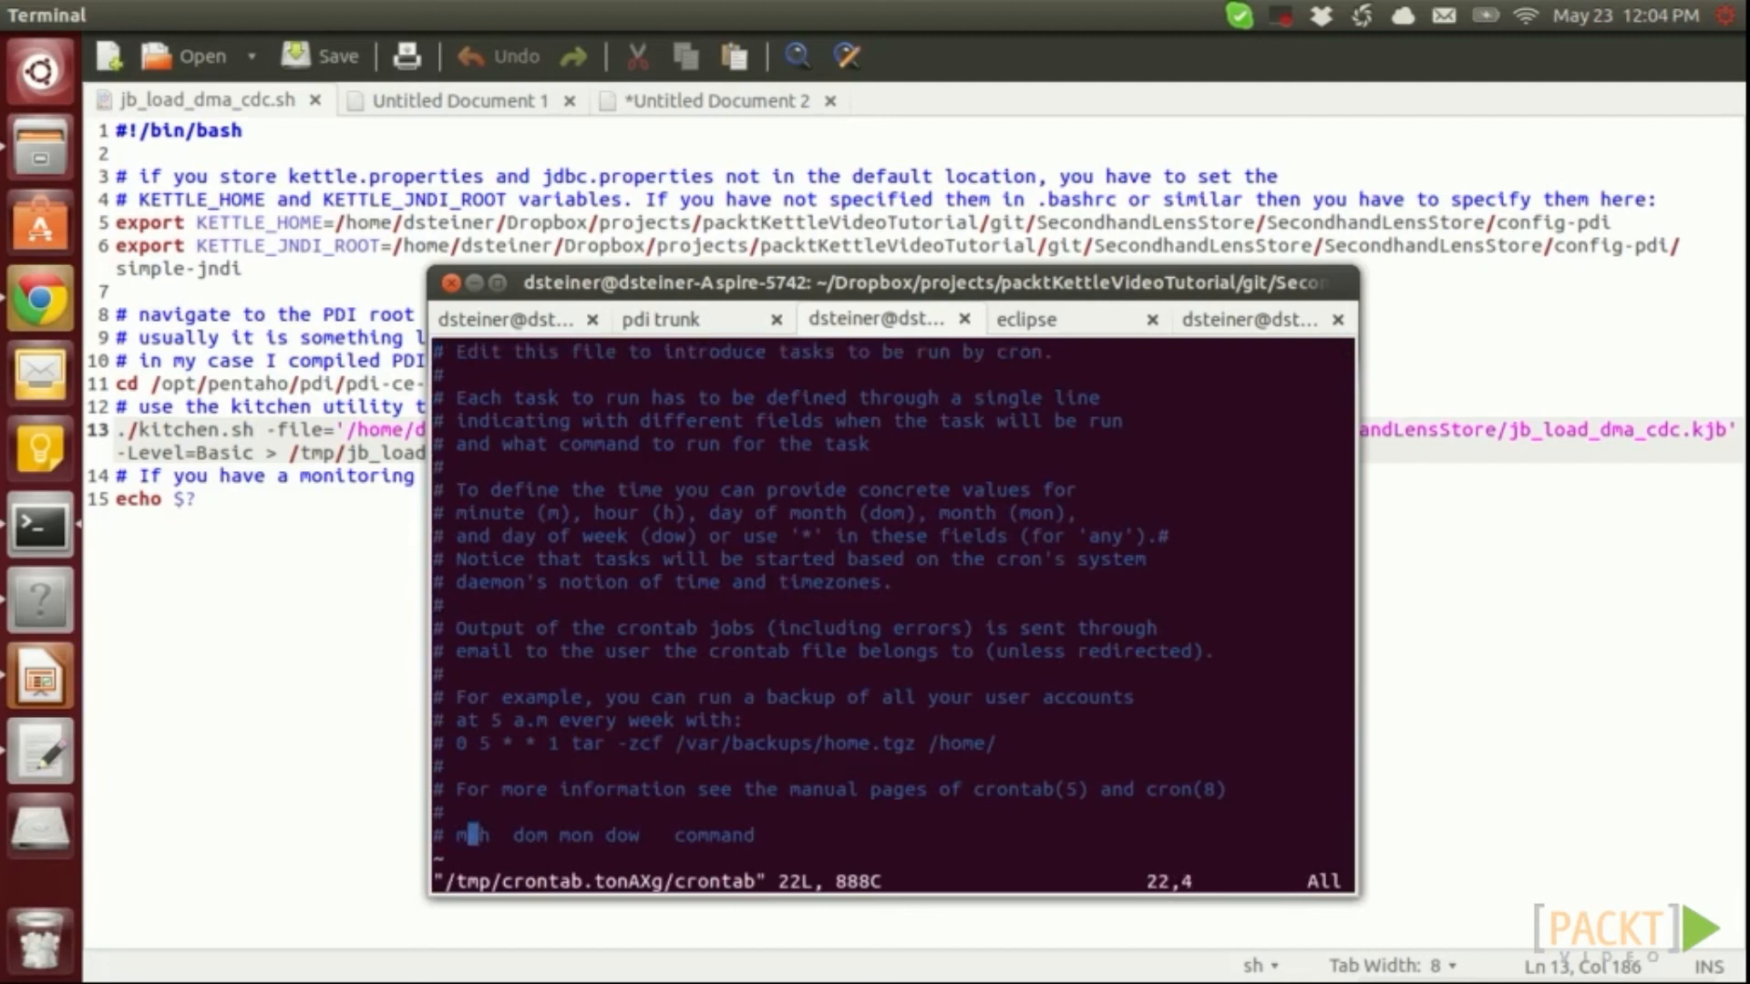
{"action": "key", "text": "a"}
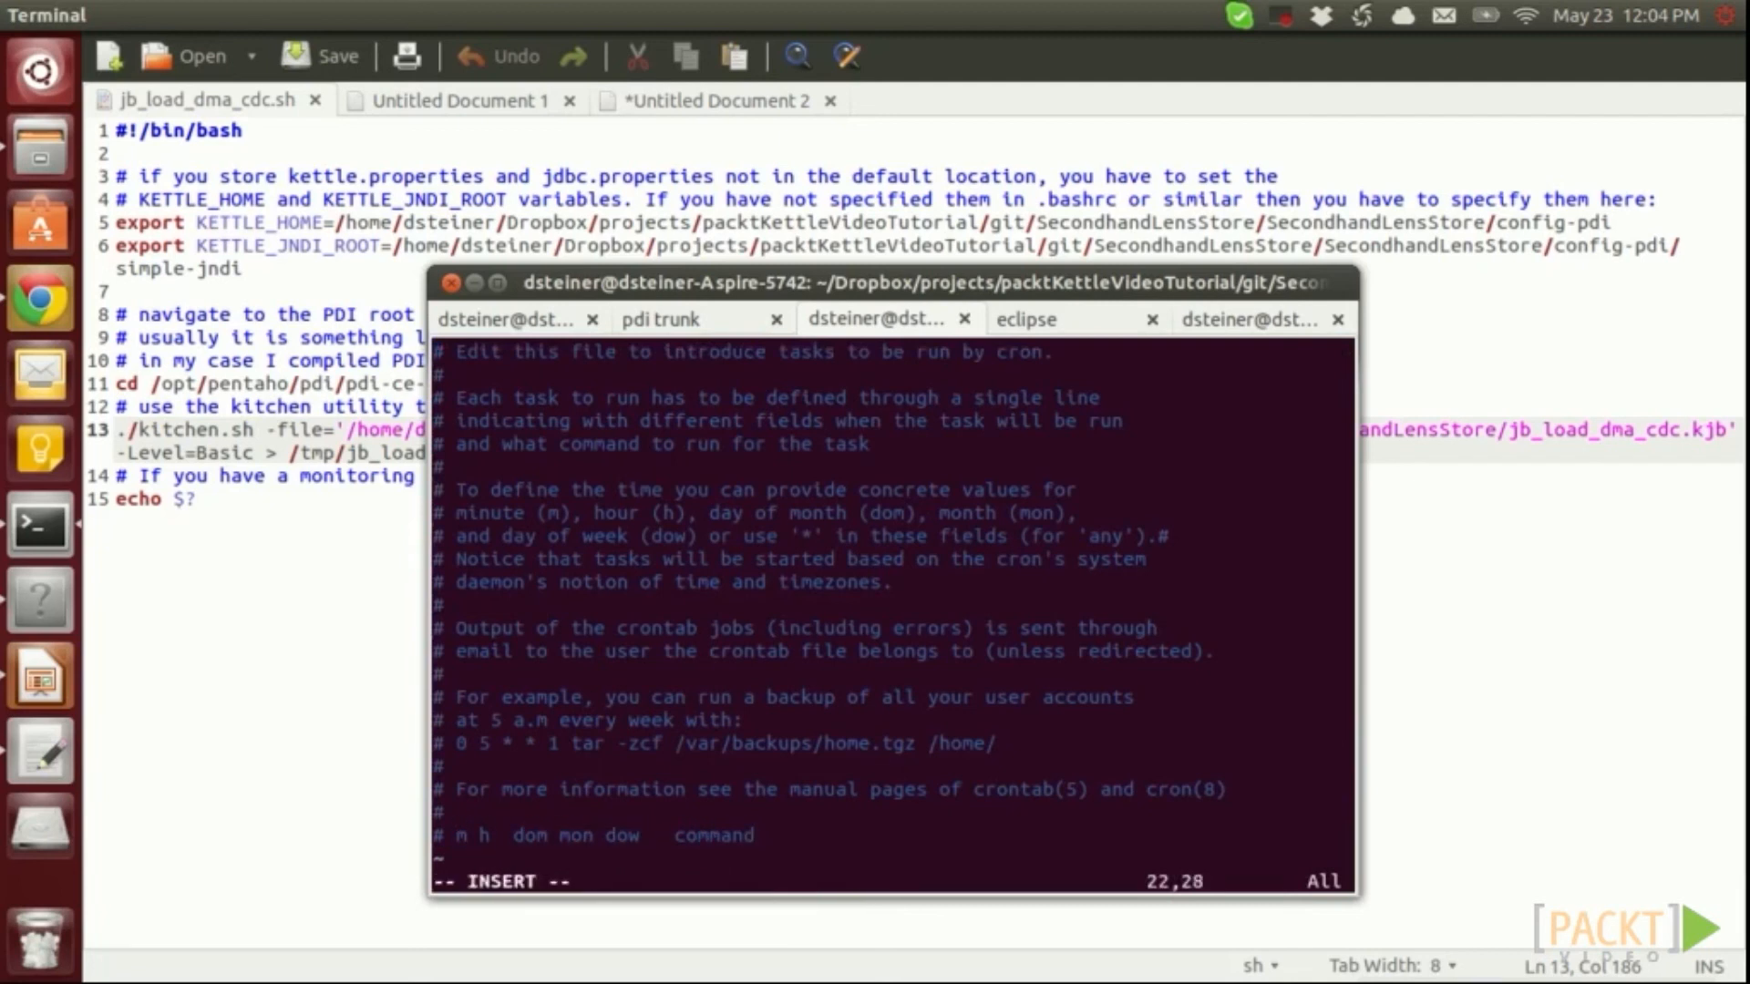
{"action": "key", "text": "Return"}
Add a '10 2 * * *' entry running jb_load_dma_cdc.sh and save with :wq
{"action": "type", "text": "10 2 * * *"}
{"action": "type", "text": "/home/dsteiner/Dropbox/projects/packtKettleVideoTutorial/git/SecondhandLensStore/SecondhandLensStore/jb_load_dma_cdc.sh"}
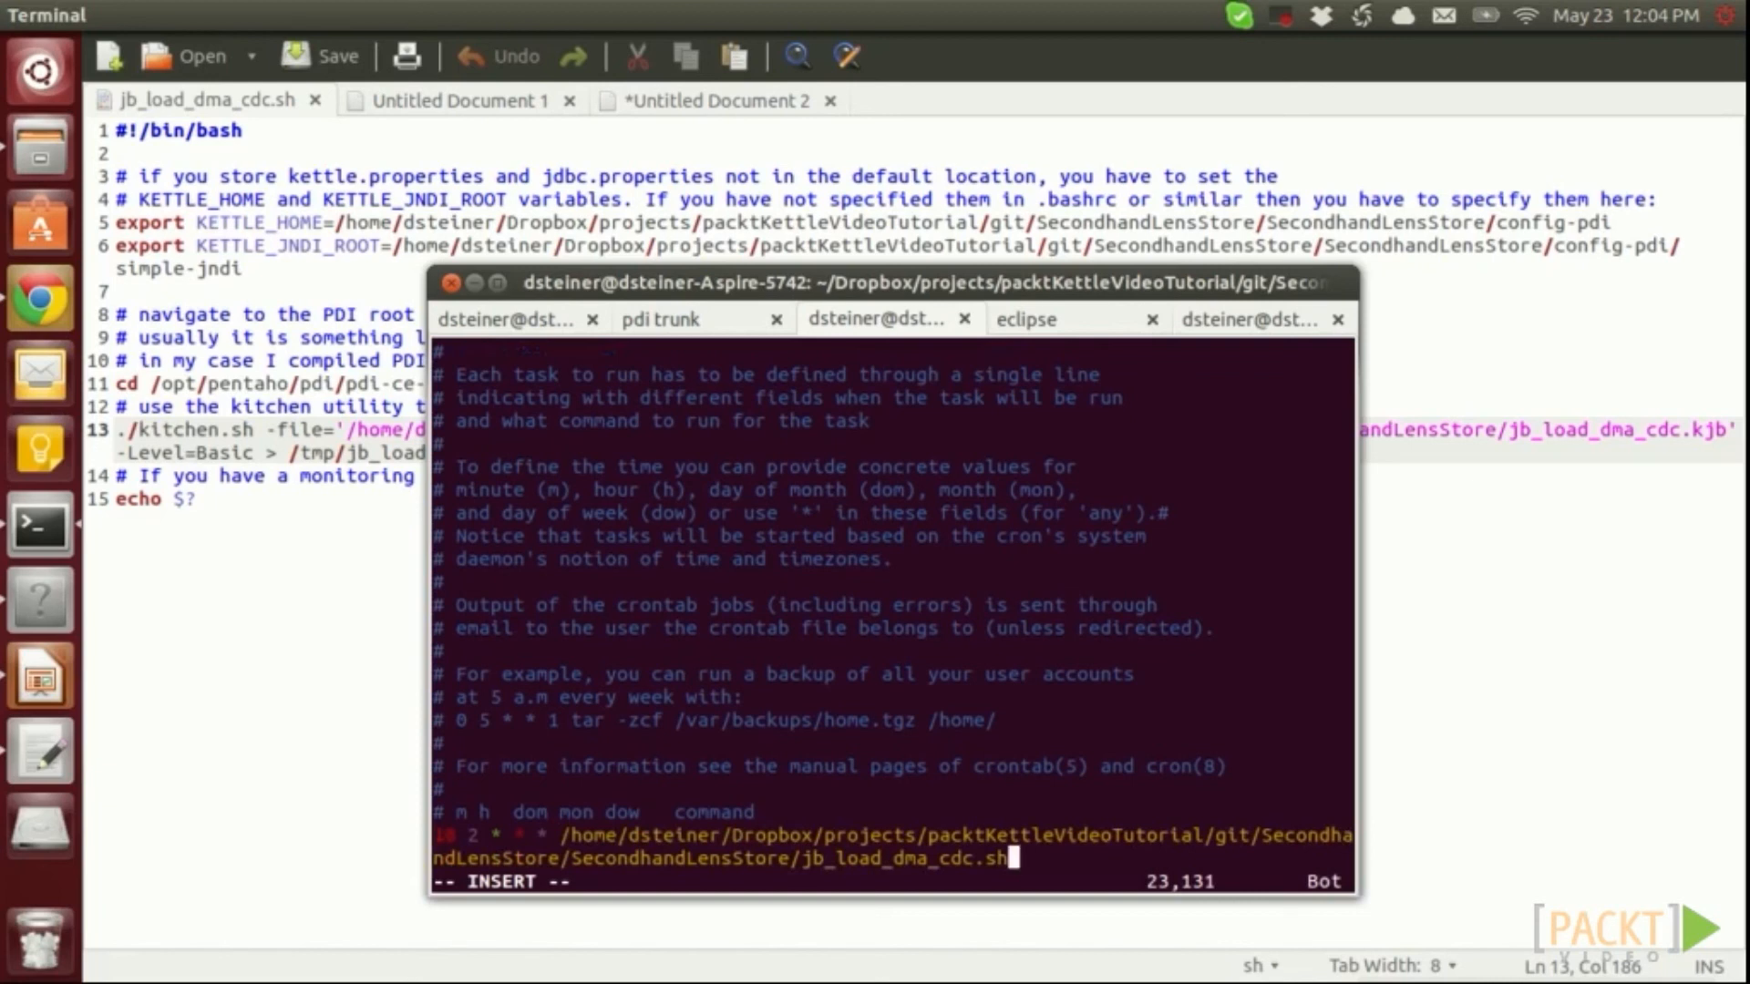
{"action": "key", "text": "Escape"}
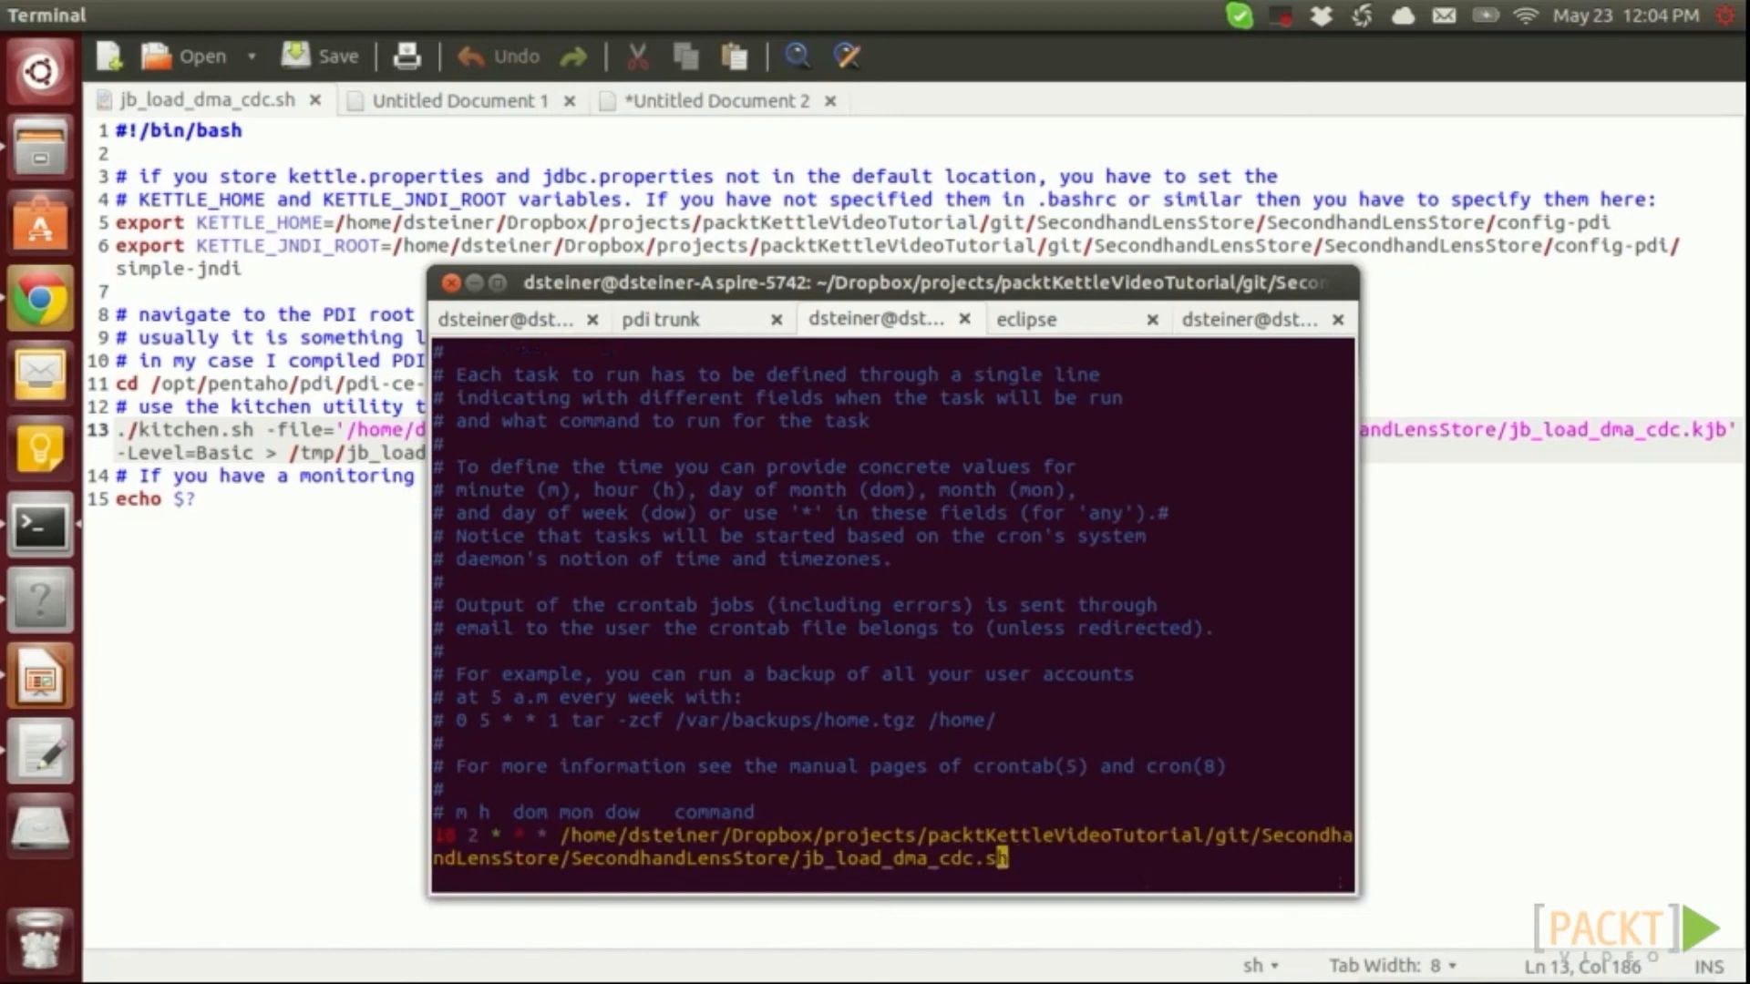
{"action": "type", "text": ":wq"}
{"action": "key", "text": "Return"}
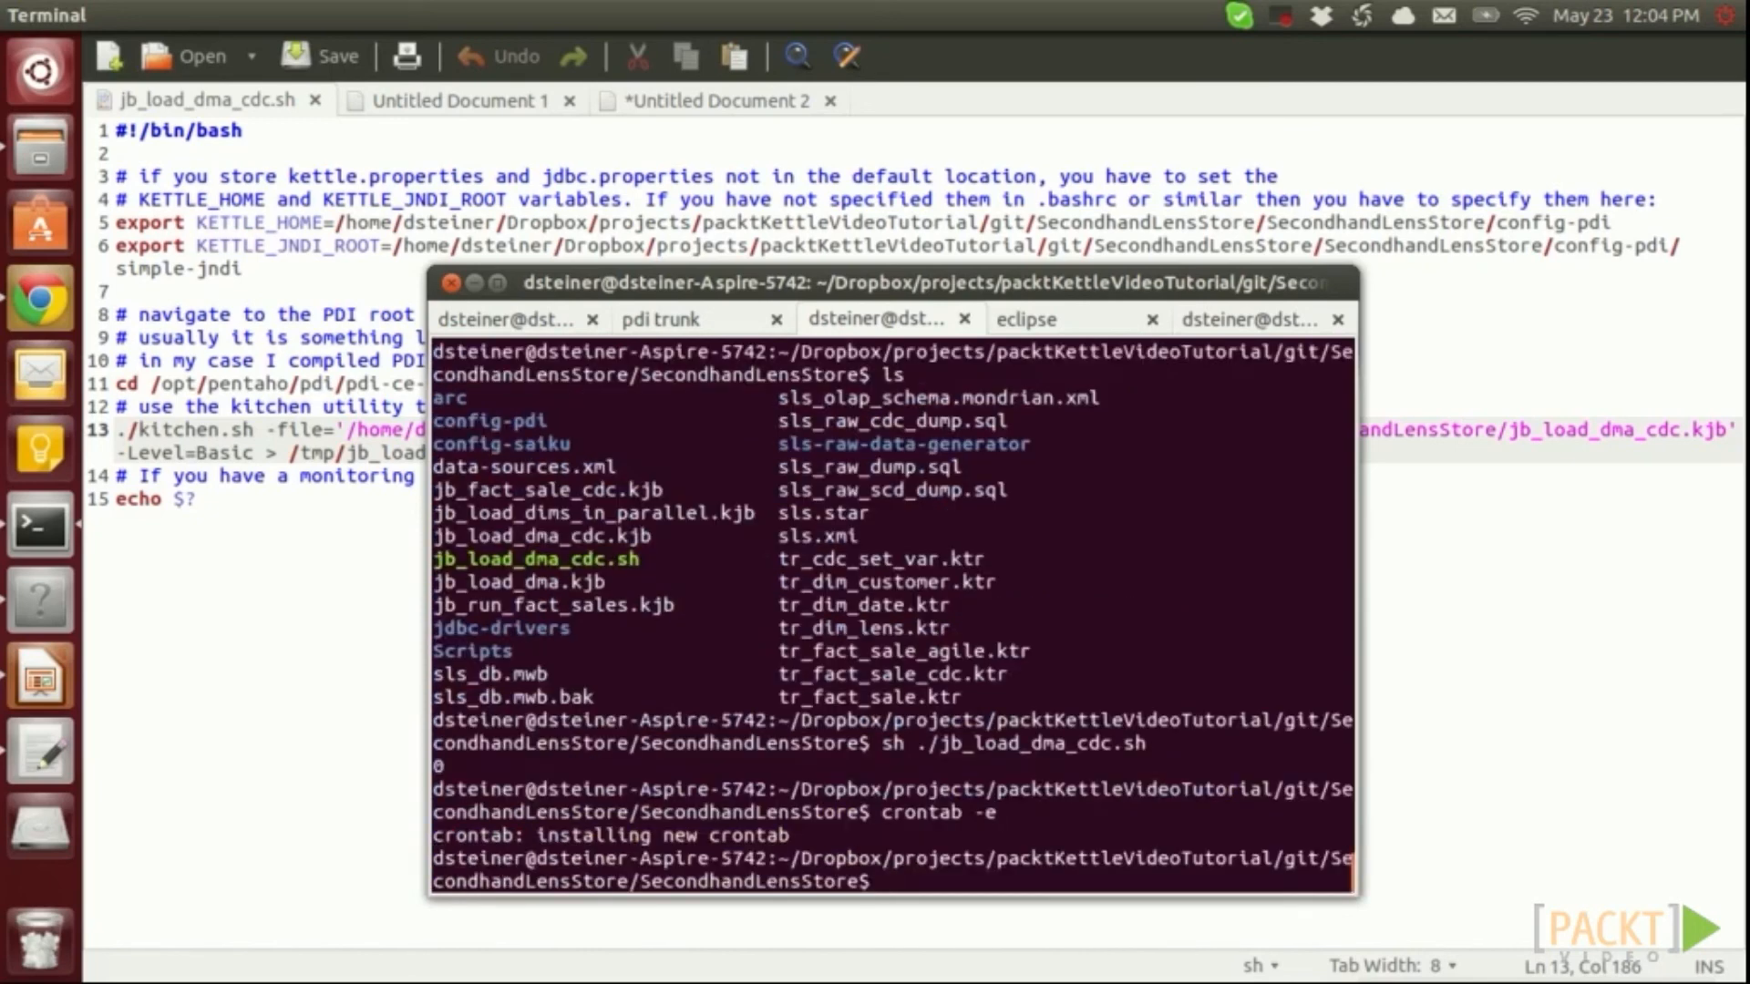
{"action": "left_click_drag", "start_coordinate": [791, 833], "coordinate": [432, 834]}
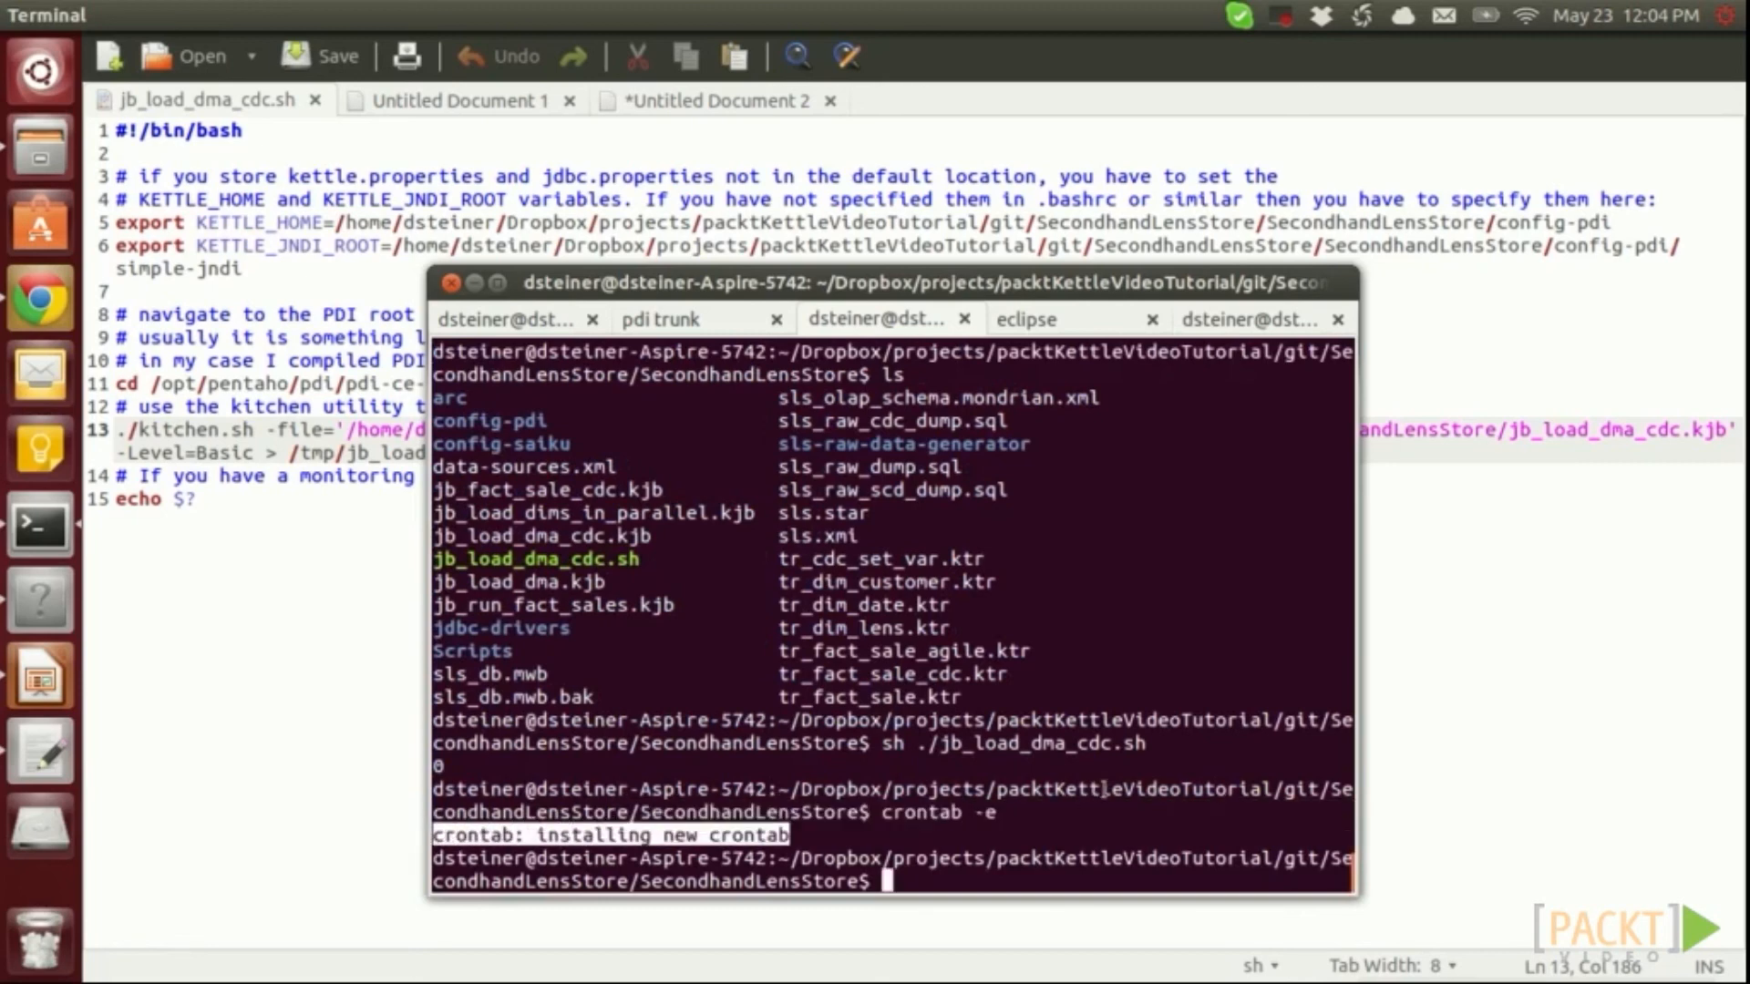